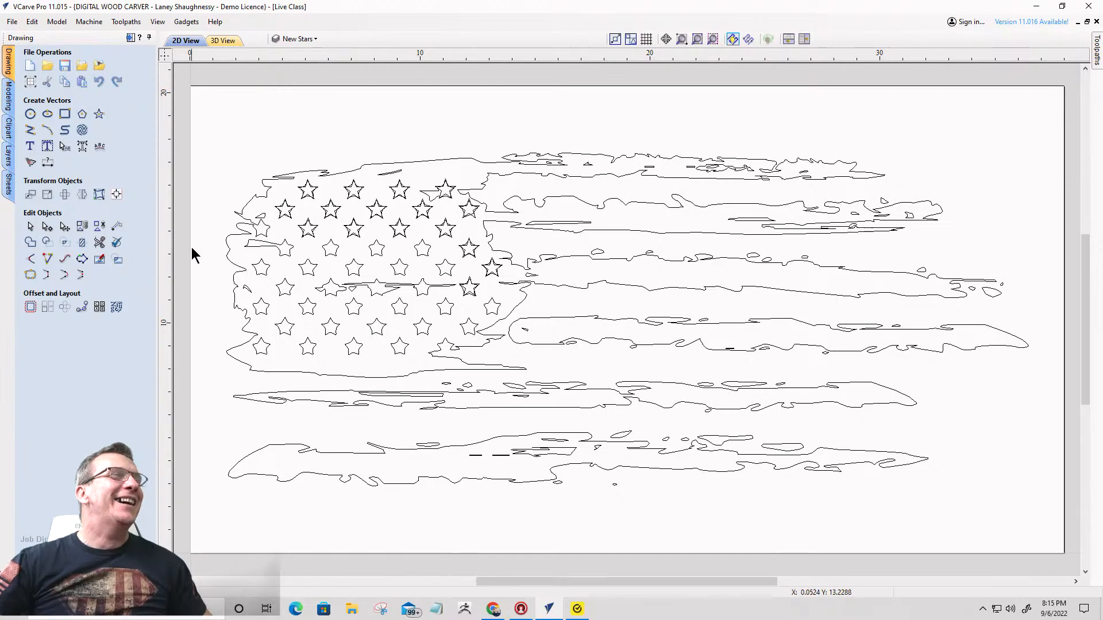
- Using the top row's first star for the settings, draw matching 5-point stars over the fourth row's first three stars with Draw Star
scroll(192, 248, up, 5)
scroll(331, 202, down, 2)
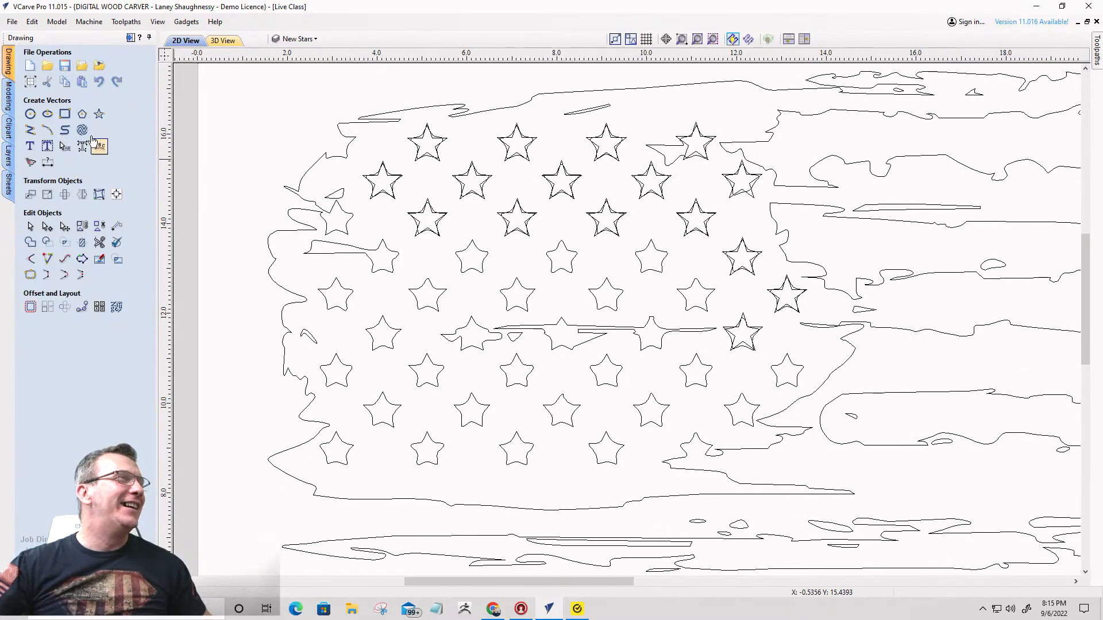
click(99, 114)
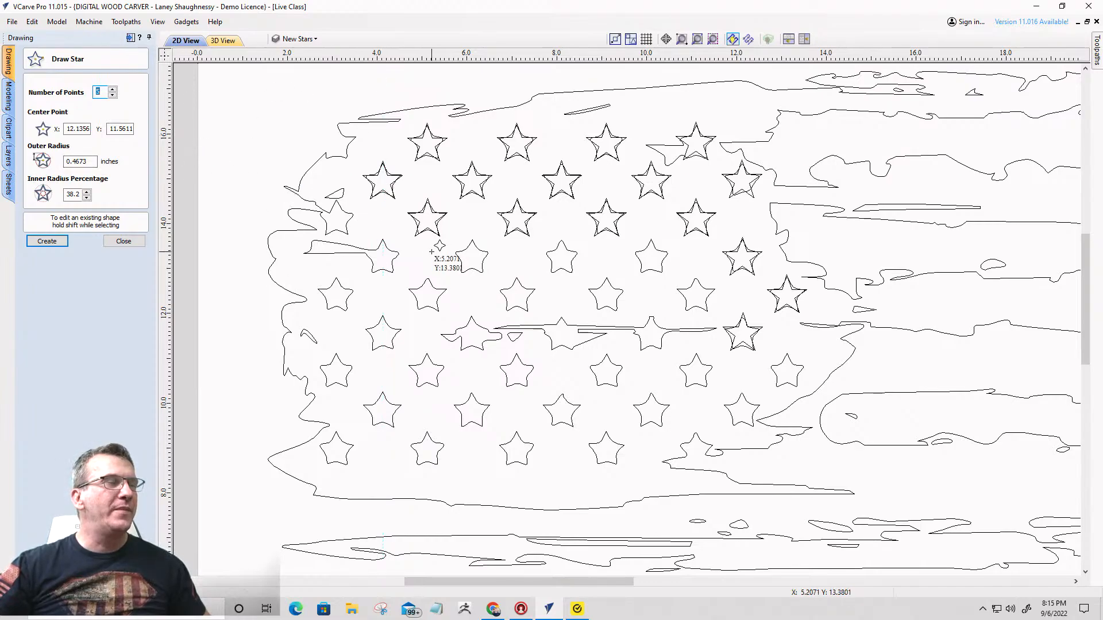
click(124, 241)
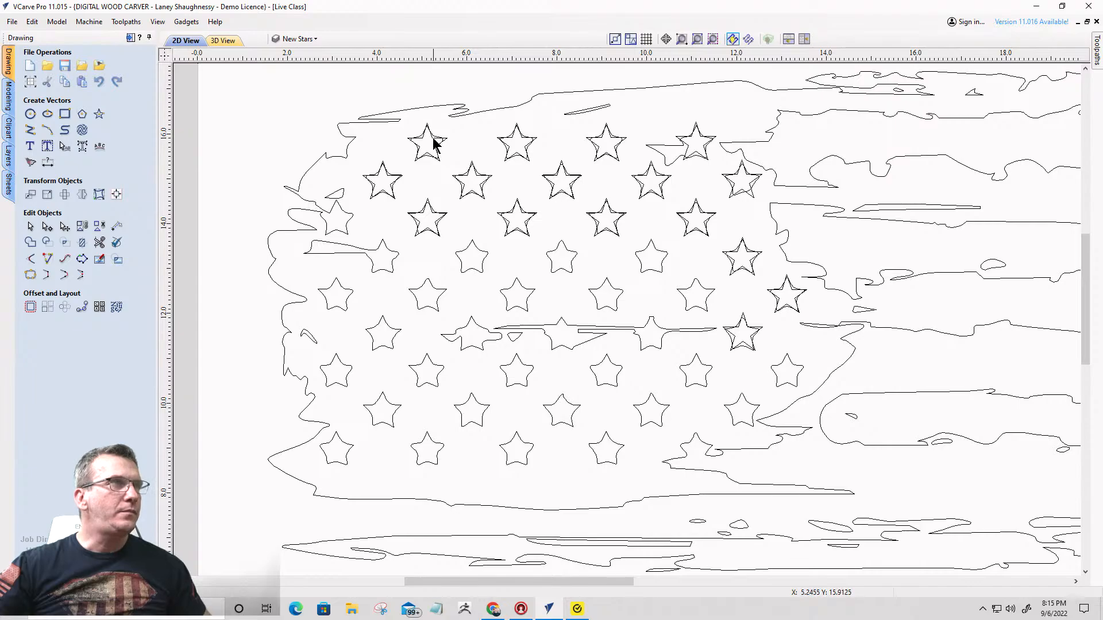
click(432, 145)
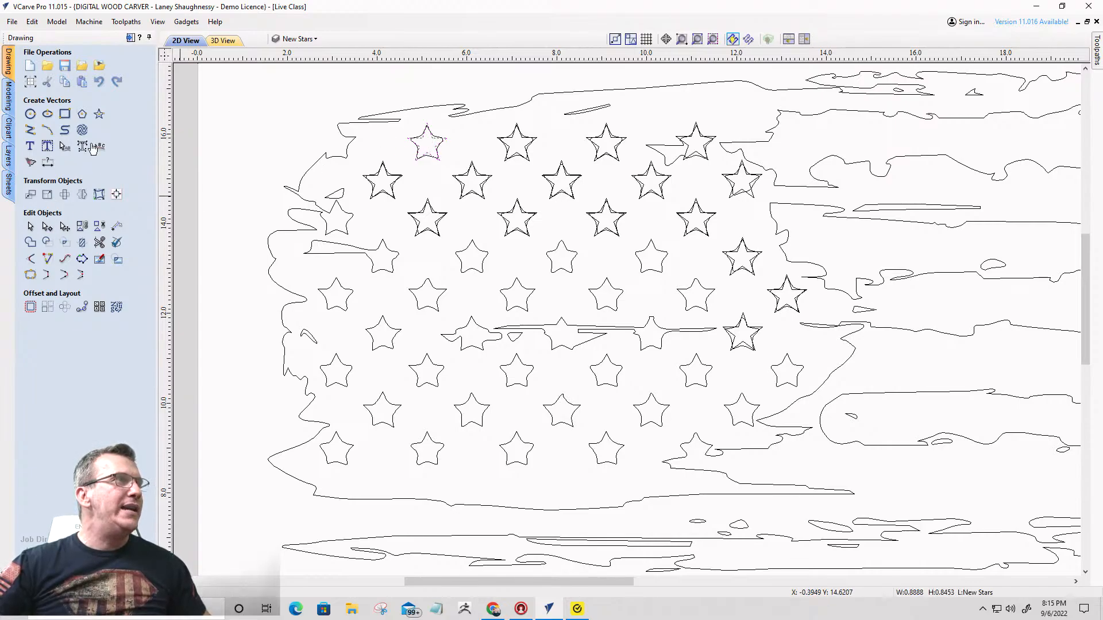
click(101, 114)
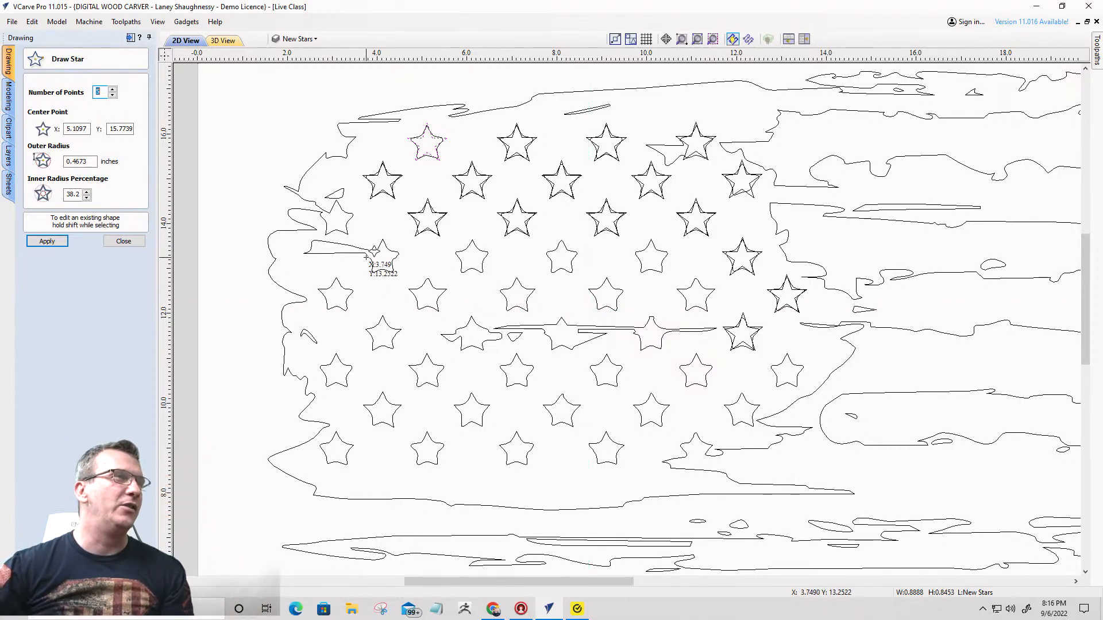
click(563, 259)
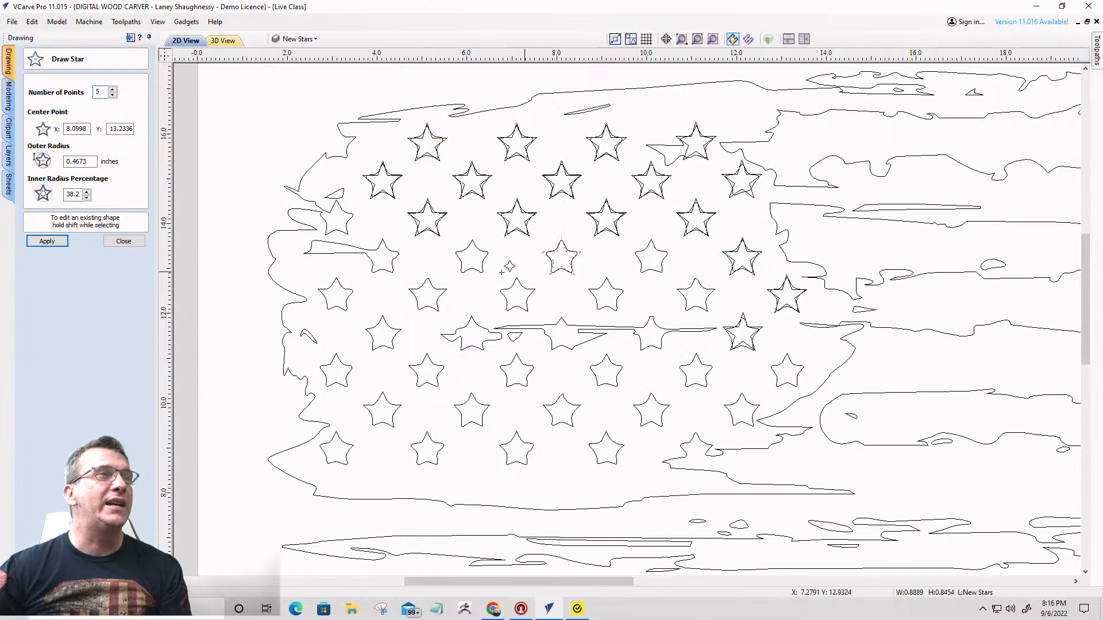
click(471, 259)
click(382, 258)
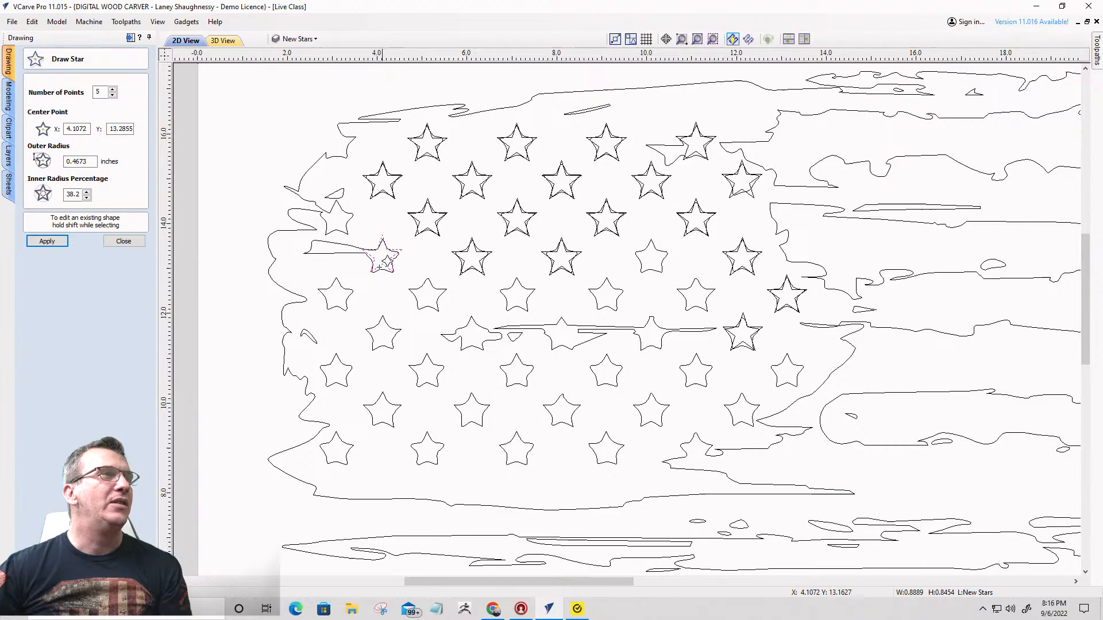
- Place matching 5-point stars, 0.4673 inches in outer radius, over the fifth row's first five stars and the fourth row's fourth star
click(335, 295)
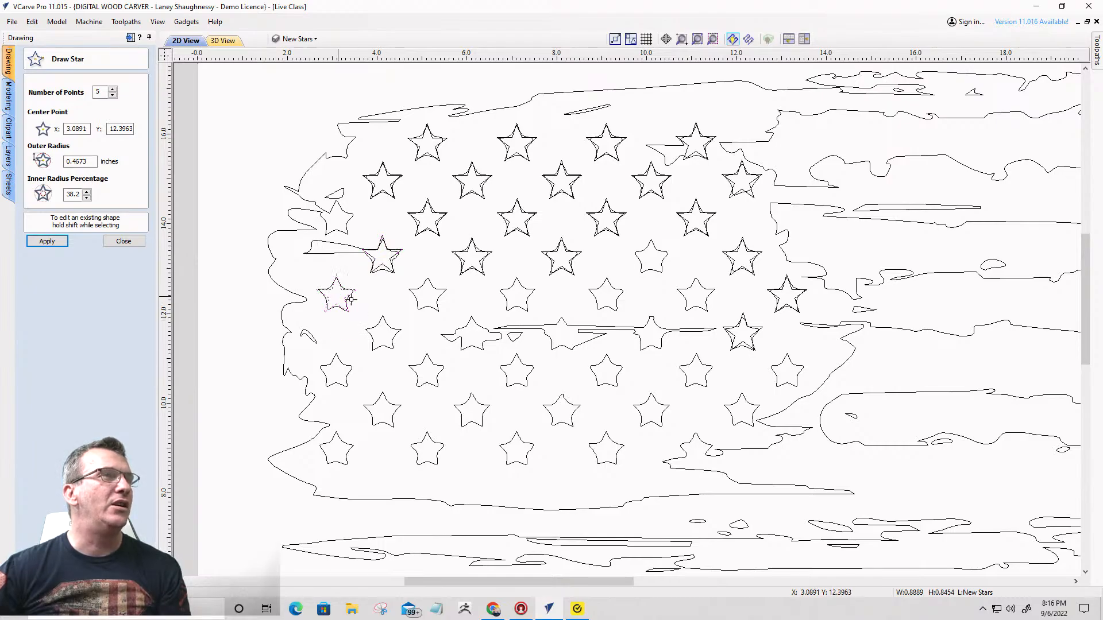
click(426, 295)
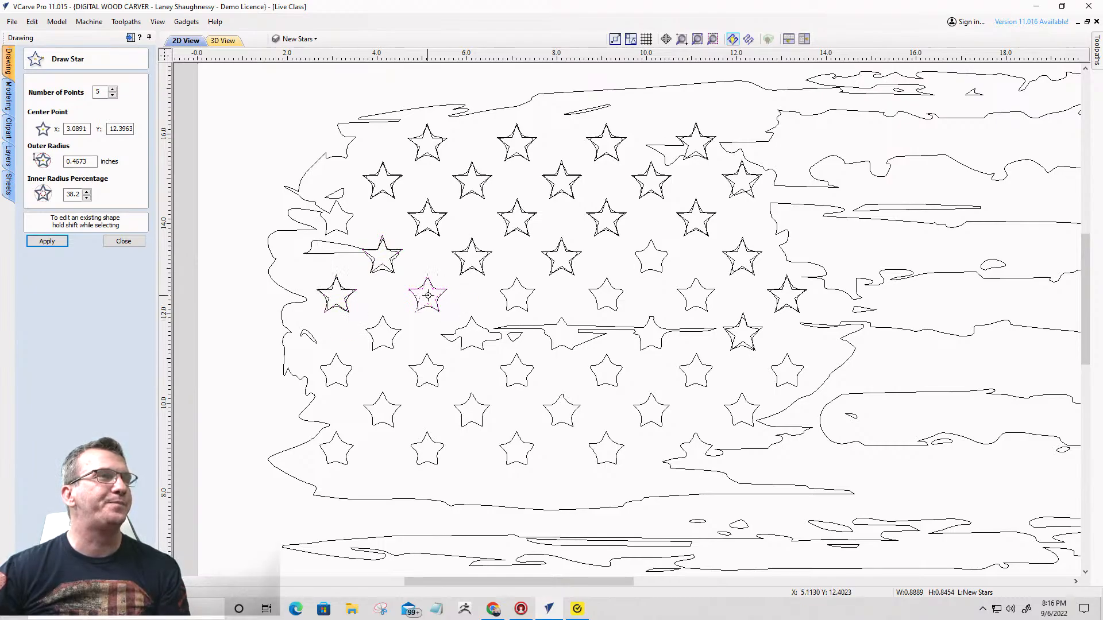
click(518, 295)
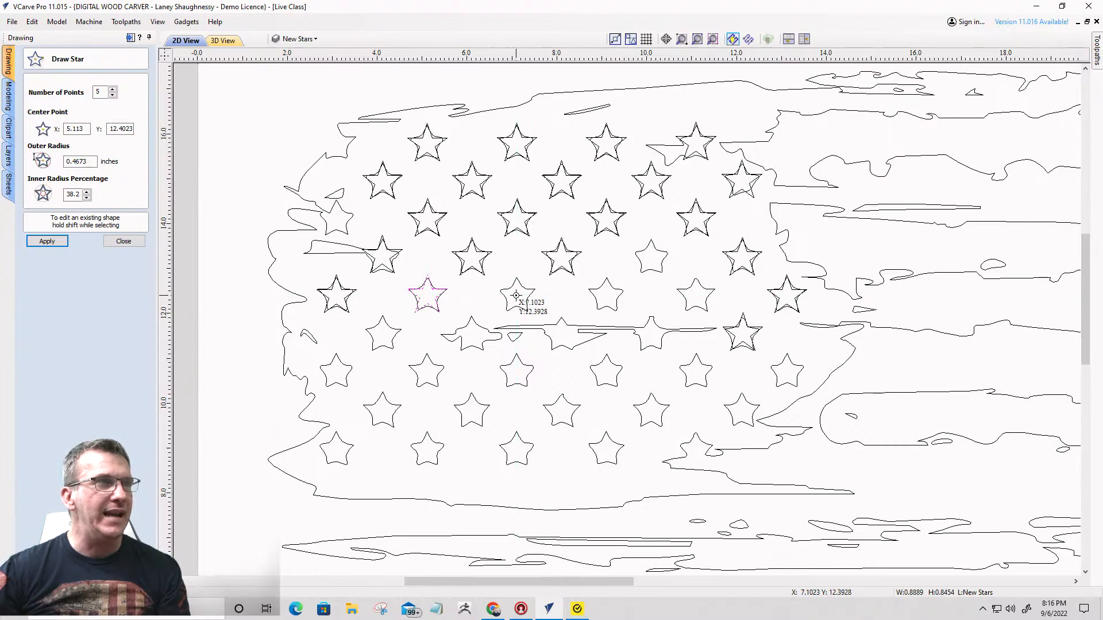
click(604, 296)
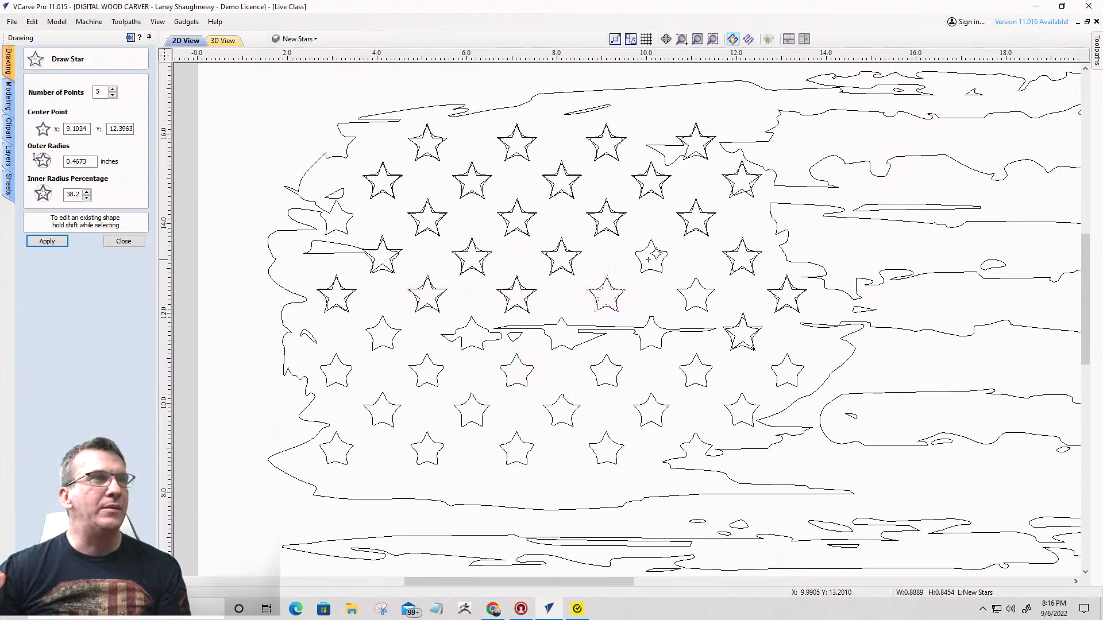
click(651, 258)
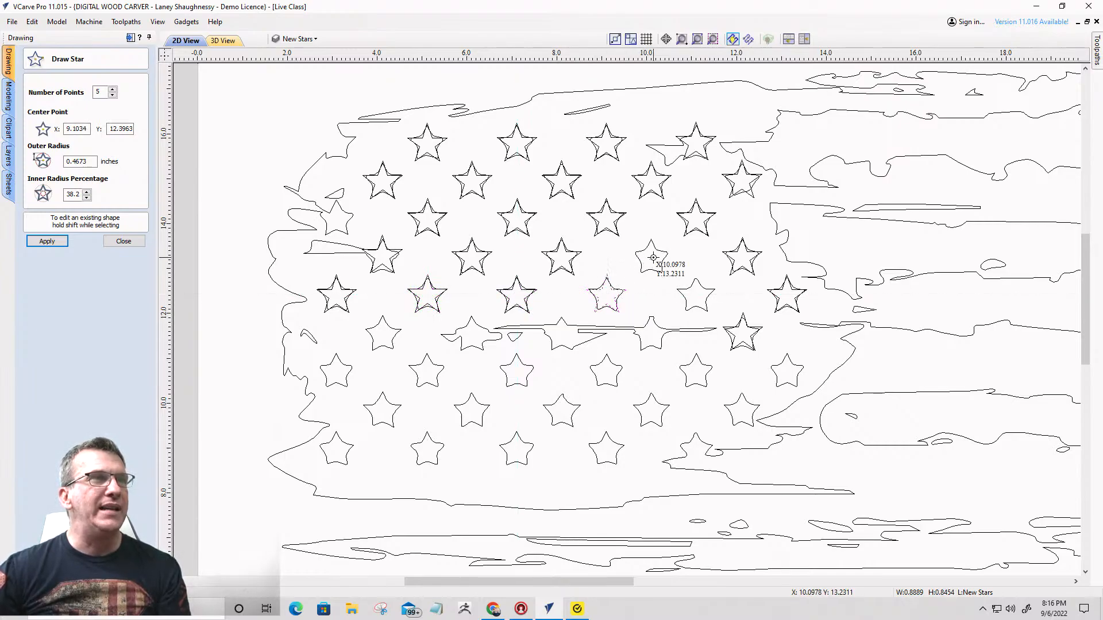
click(696, 296)
- Place matching stars over the seventh row's last two, the eighth row's last, and the sixth row's first four stars
click(787, 372)
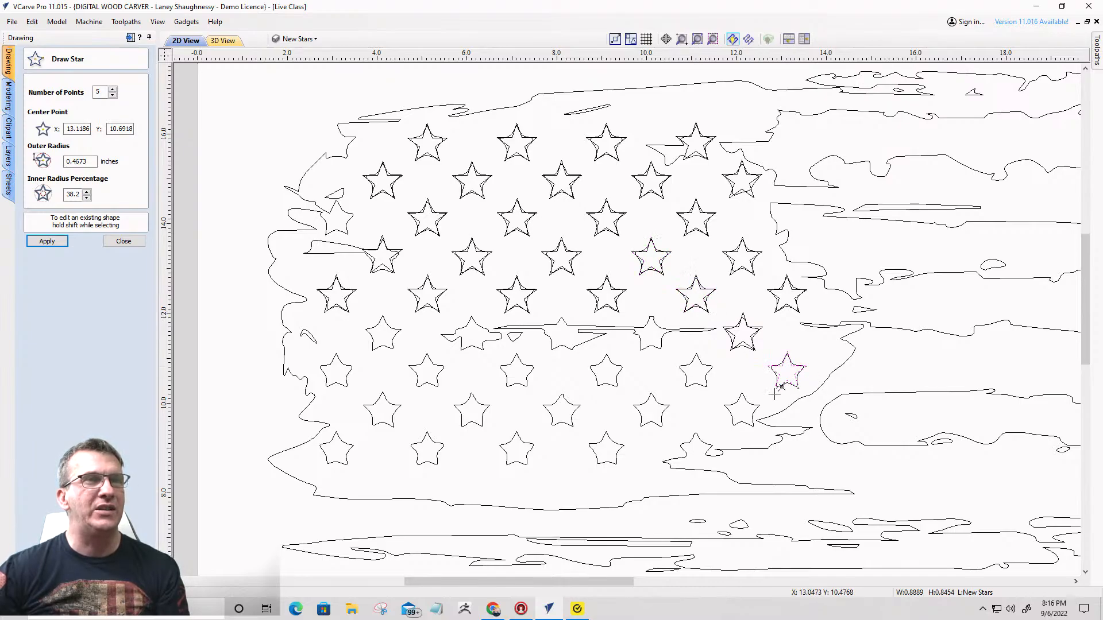
click(740, 411)
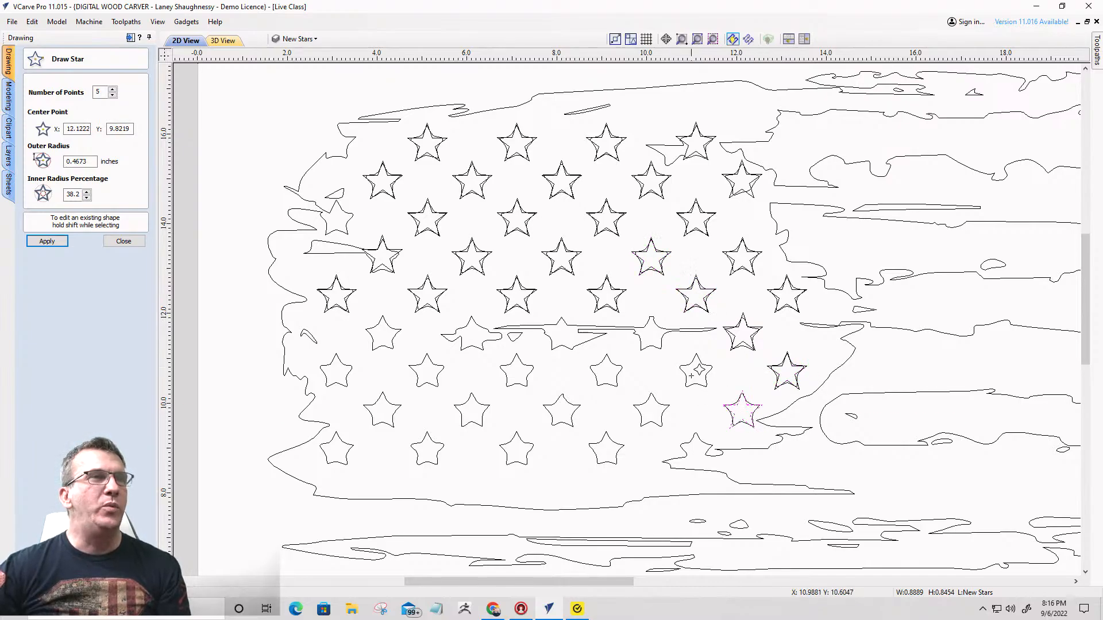
click(695, 371)
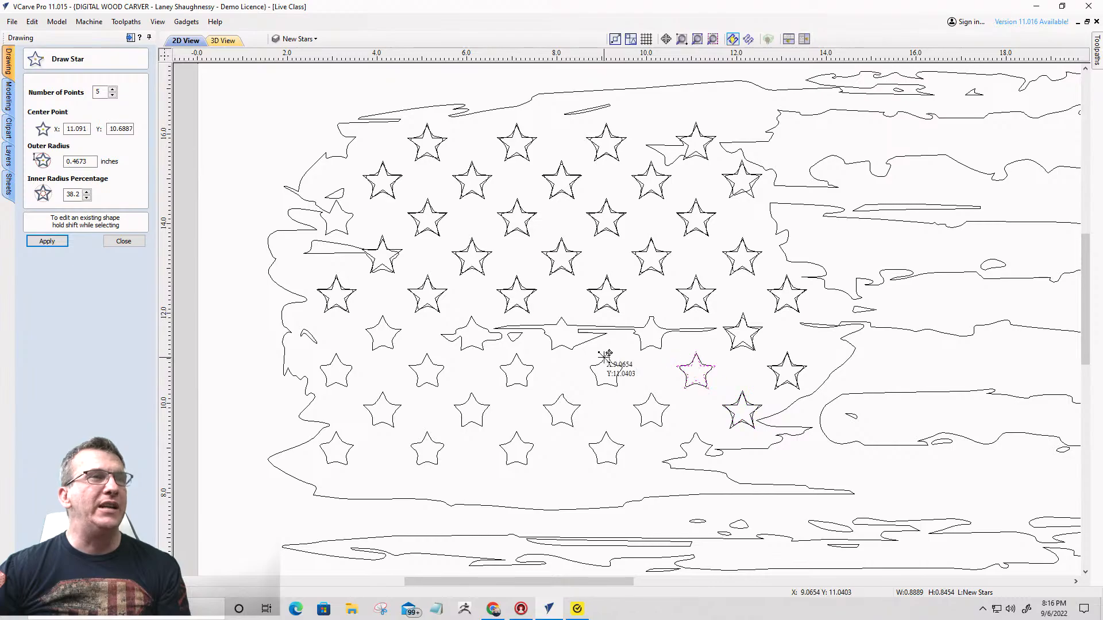
click(648, 334)
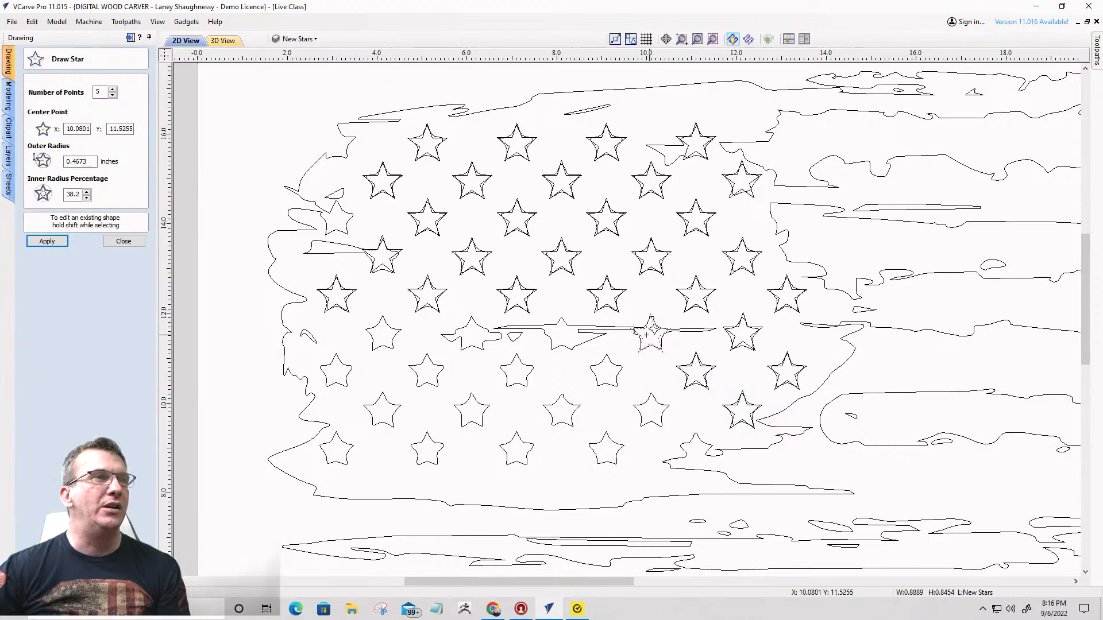
click(559, 332)
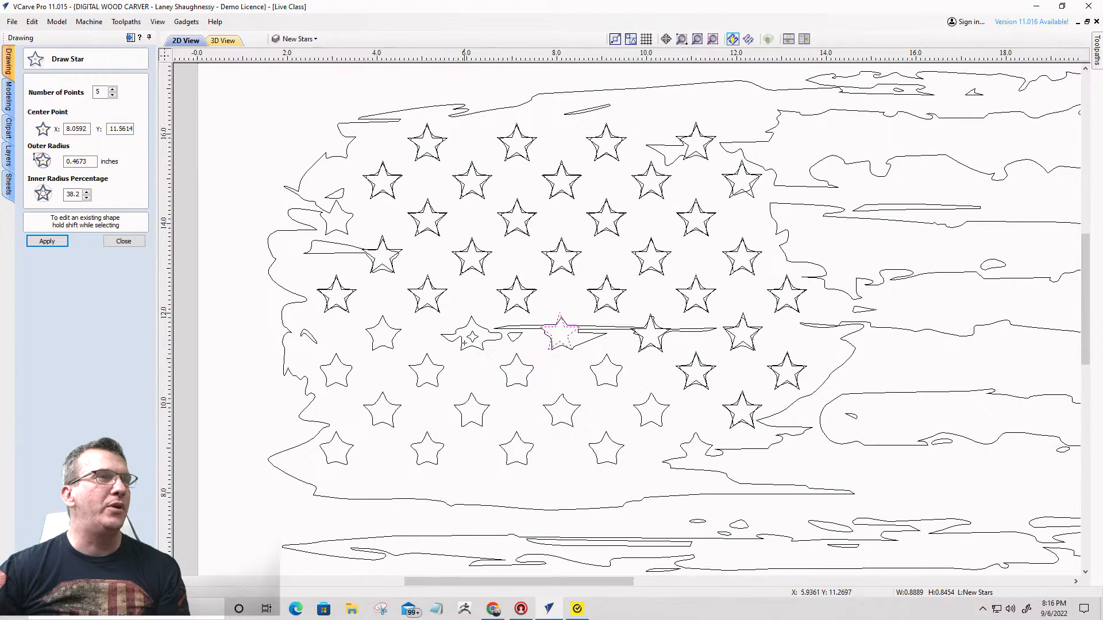
click(472, 335)
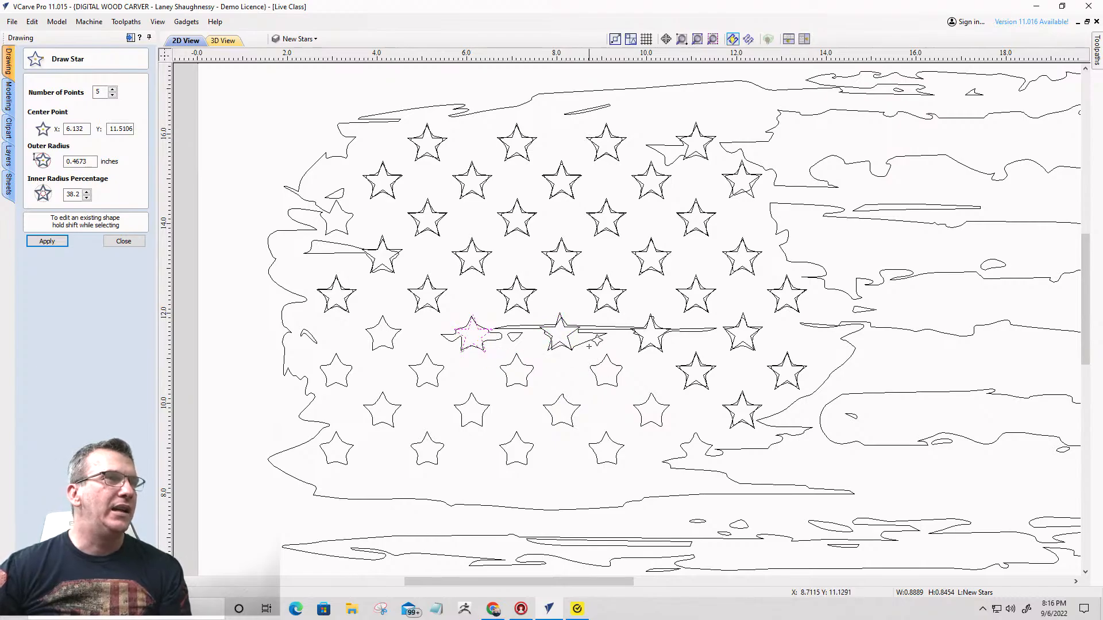
click(381, 334)
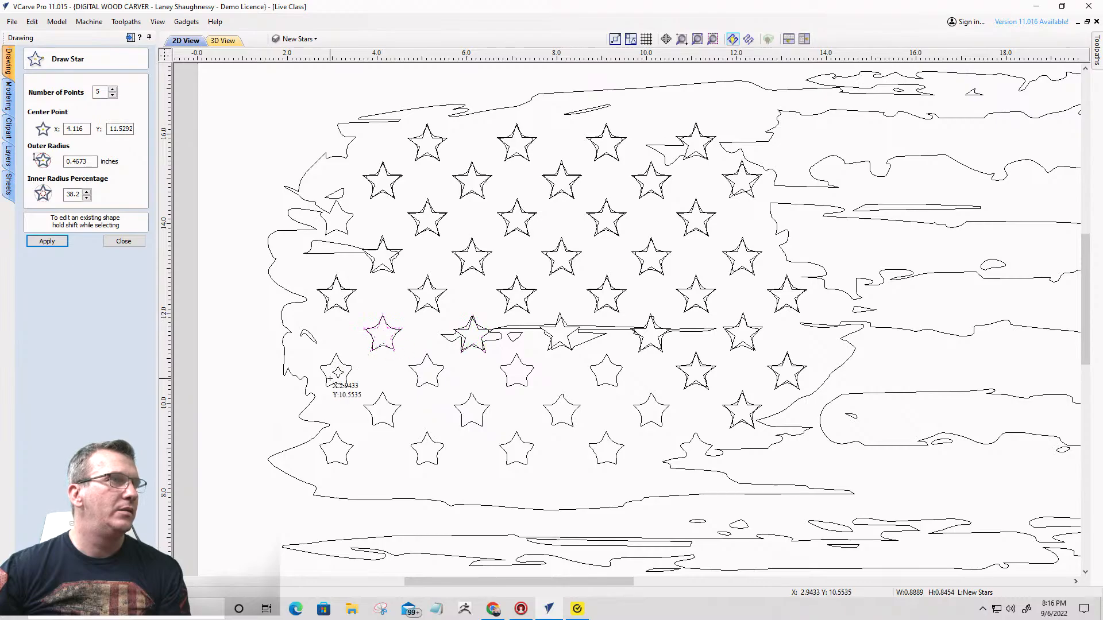
- Place matching stars over the seventh row's first three stars and the first two stars of the eighth and ninth rows
click(335, 371)
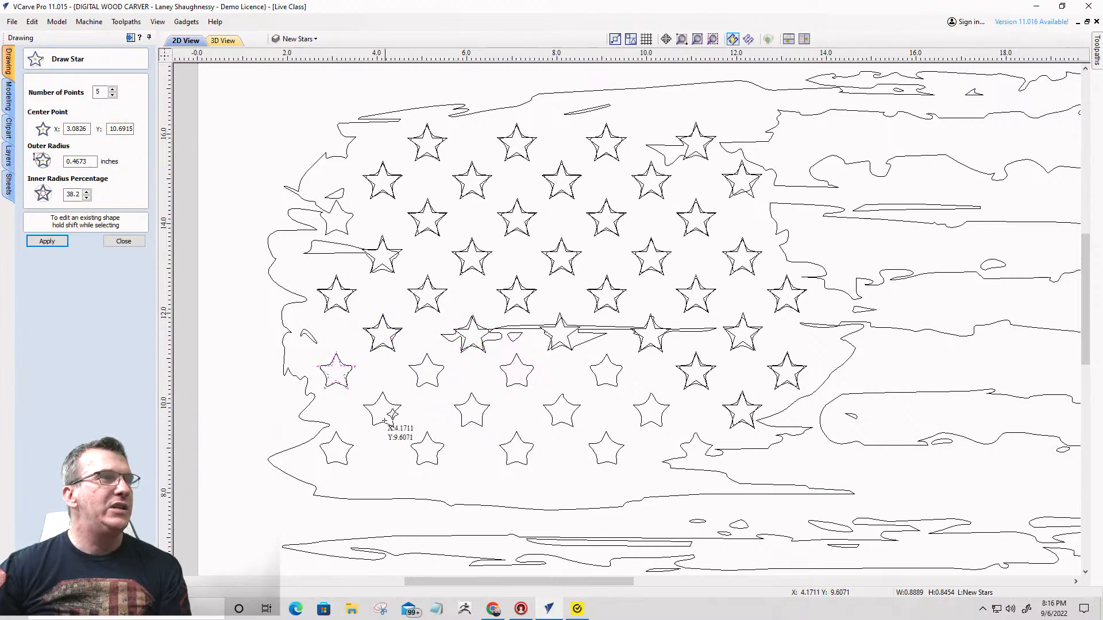
click(382, 409)
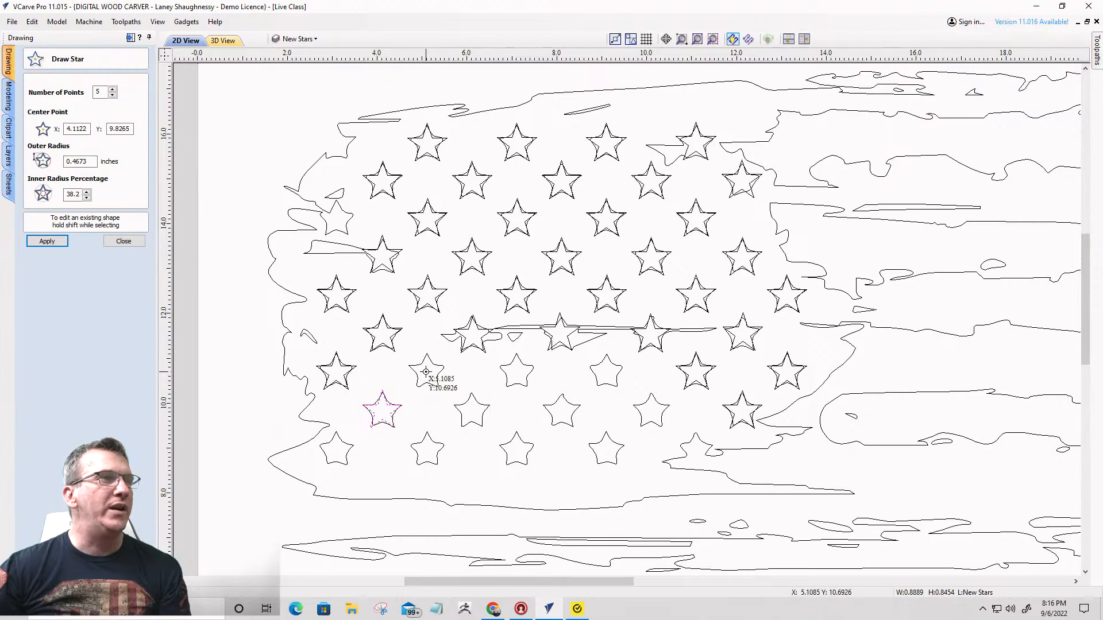
click(427, 372)
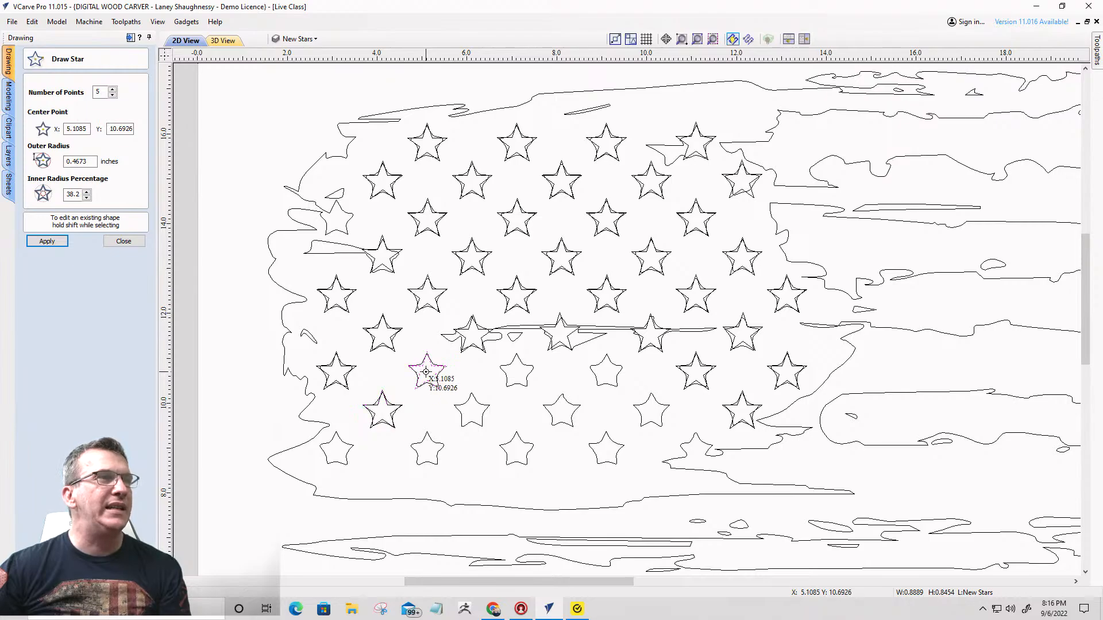
click(516, 371)
click(471, 413)
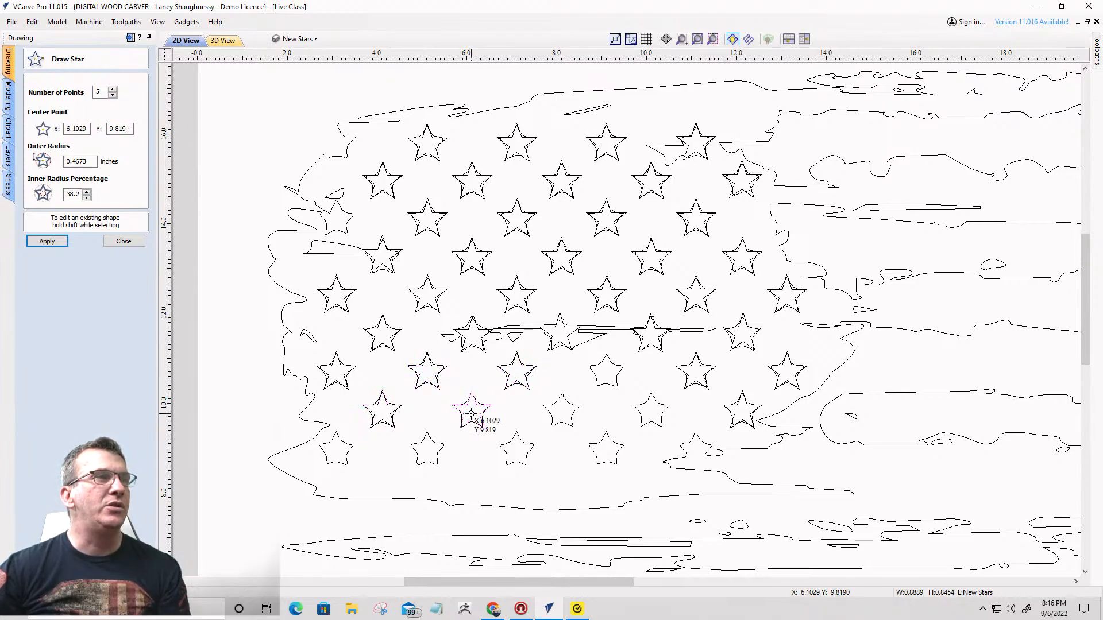
click(426, 451)
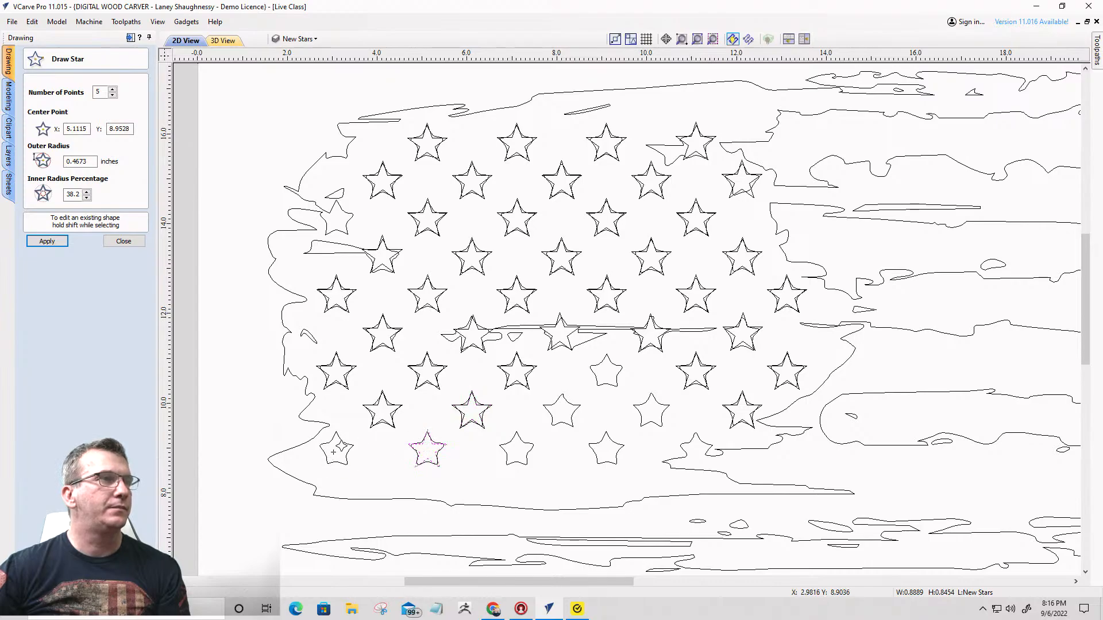
click(337, 449)
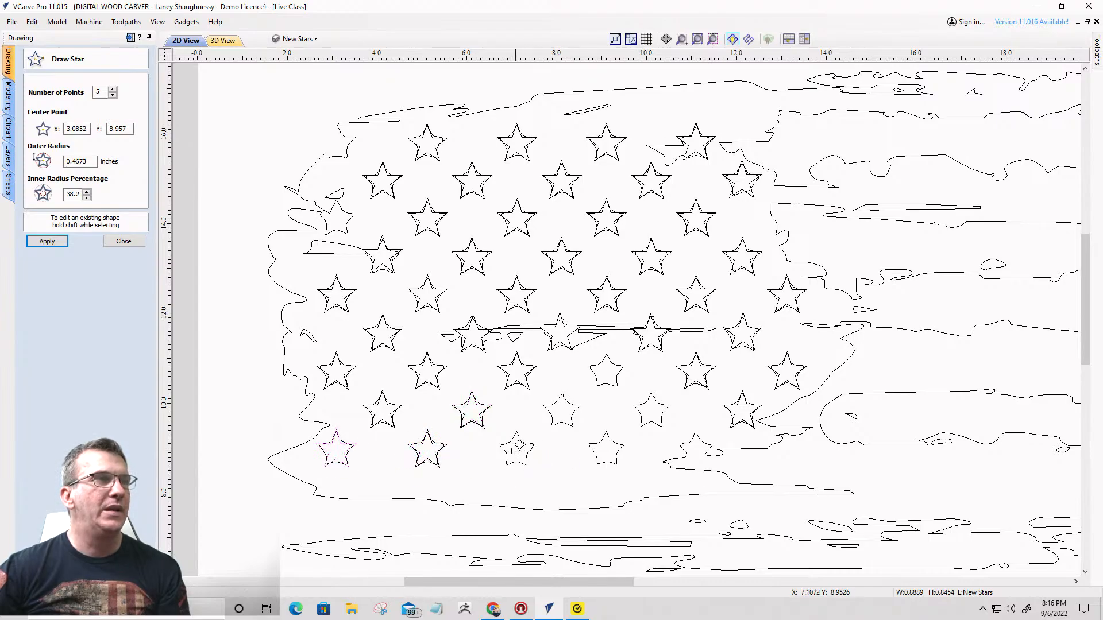
- Place matching stars over the remaining uncovered stars in the three lowest rows and the third row's first star, redoing the off-center one
click(516, 450)
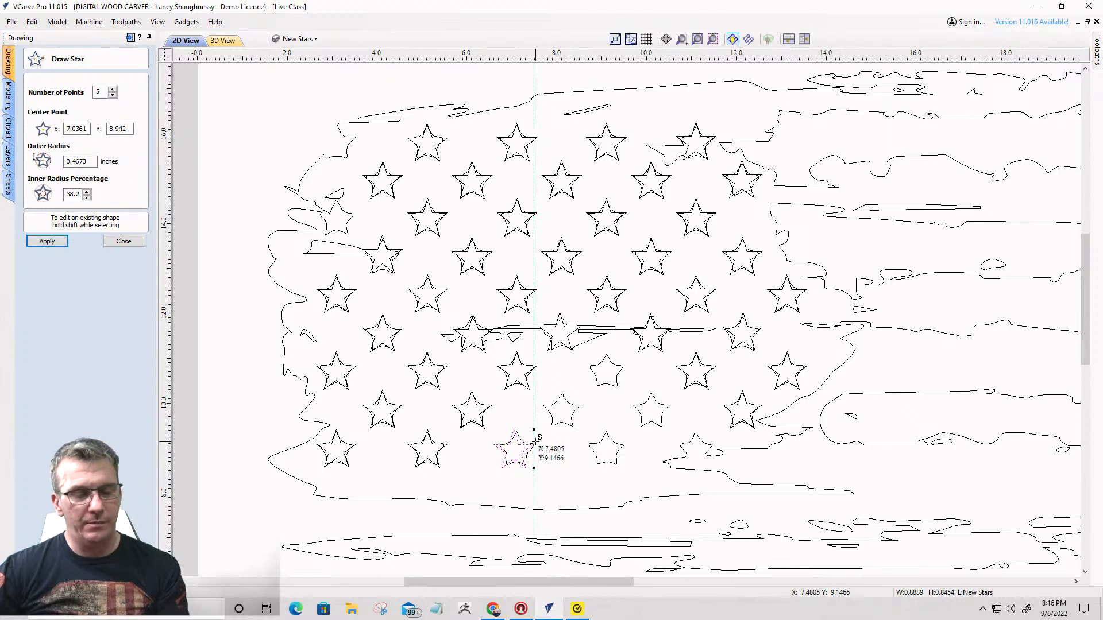
key(ctrl+z)
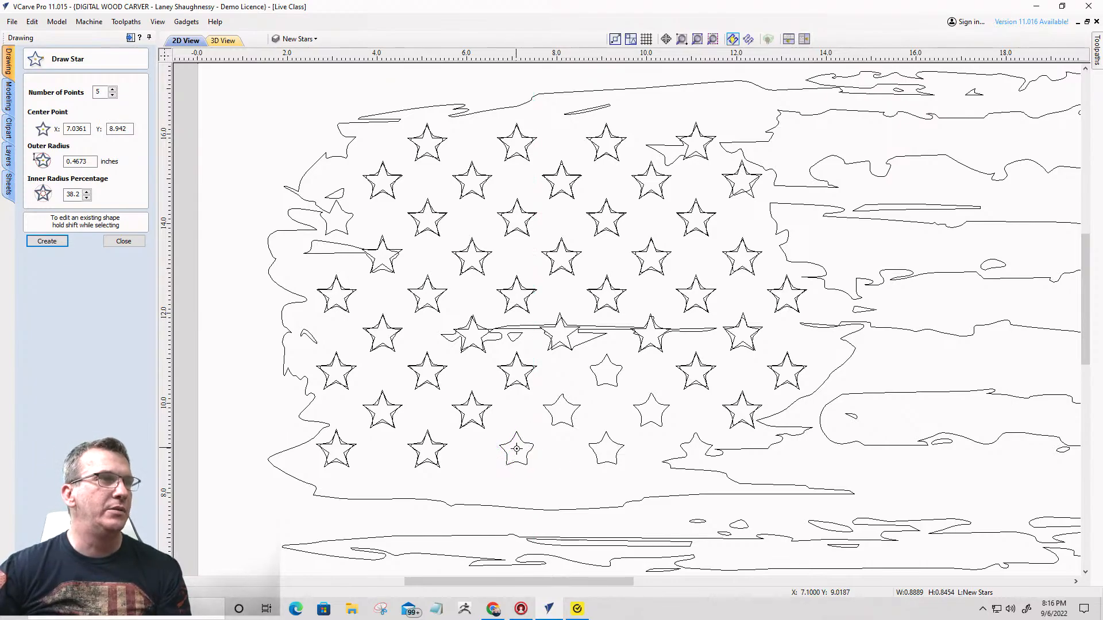
click(517, 449)
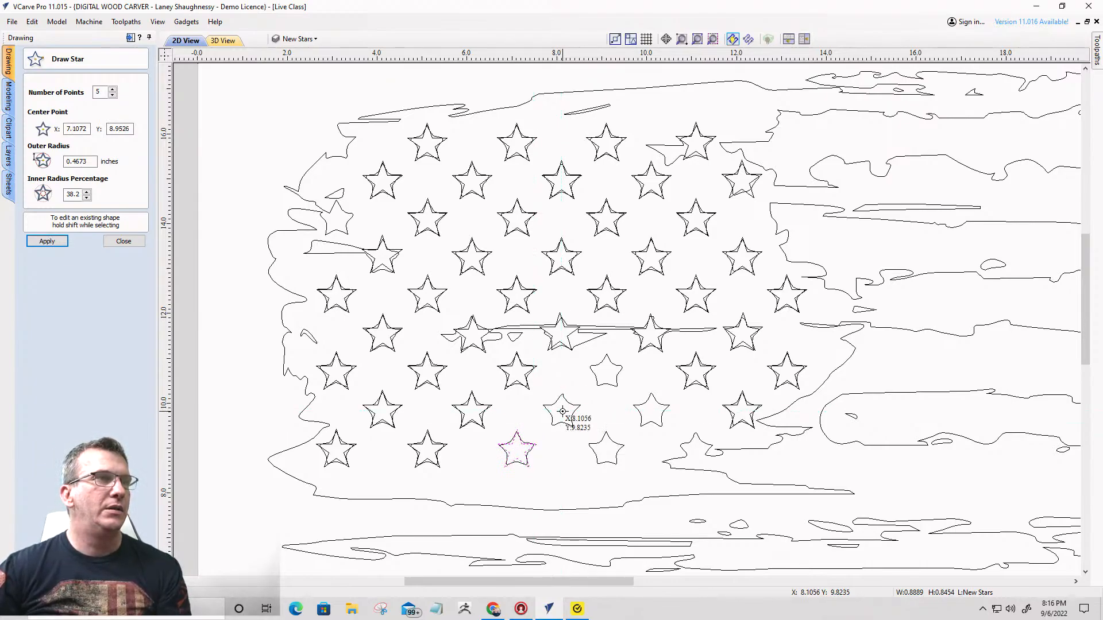
click(562, 410)
click(606, 372)
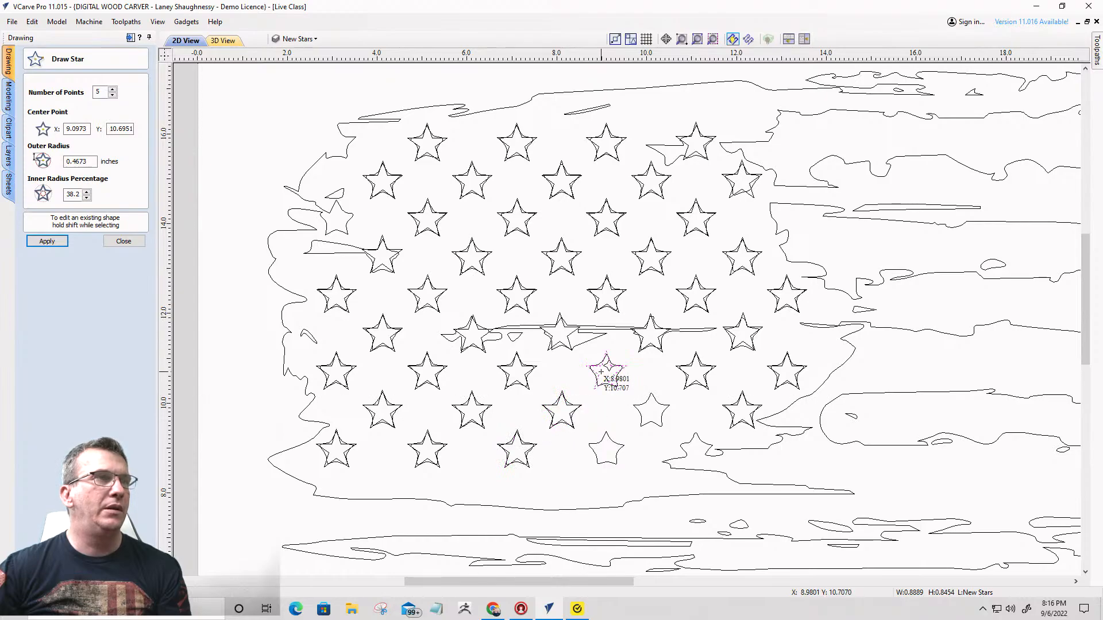
click(653, 411)
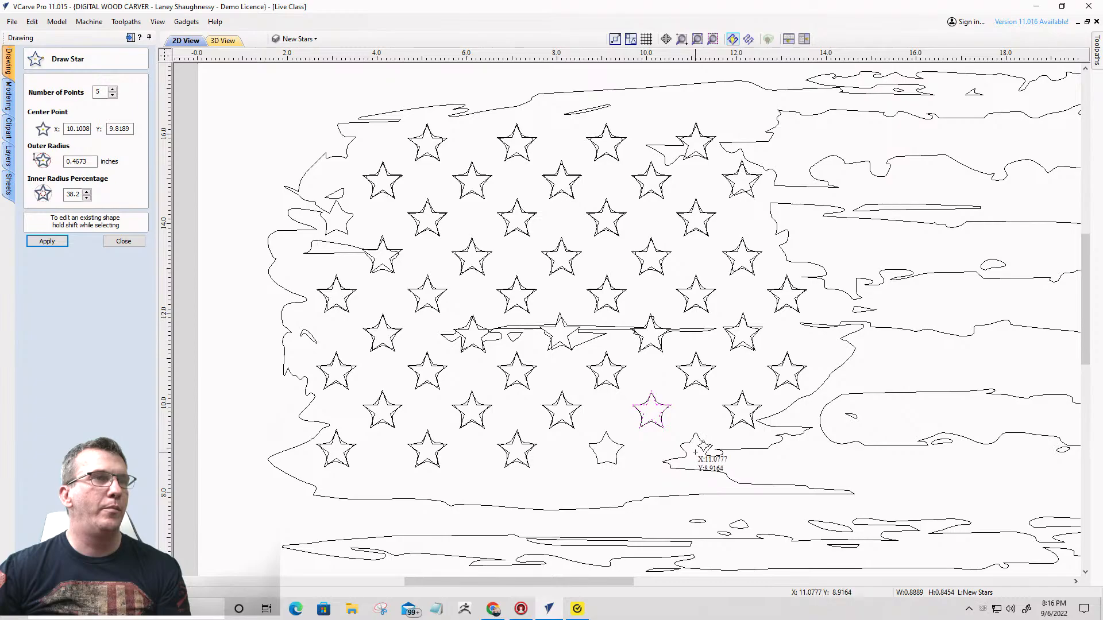
click(696, 451)
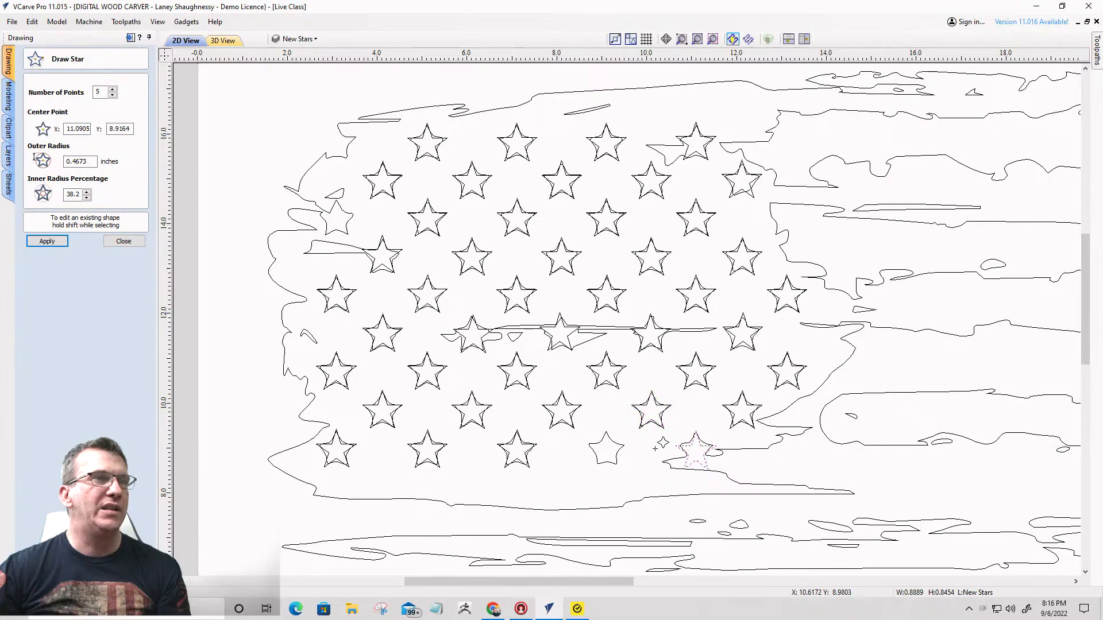
click(606, 449)
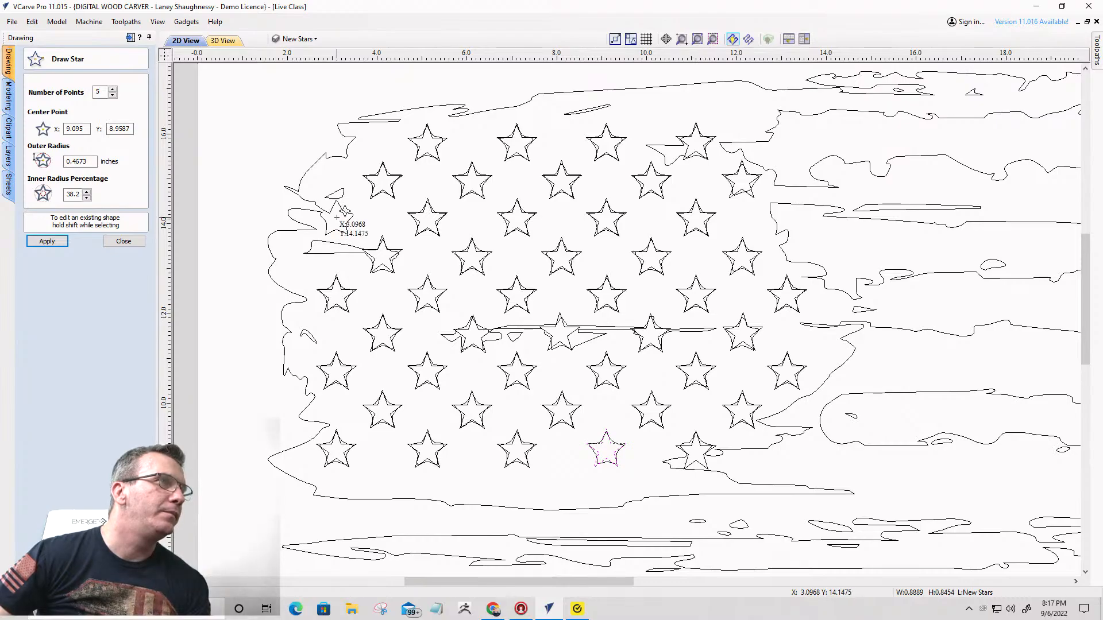
click(338, 218)
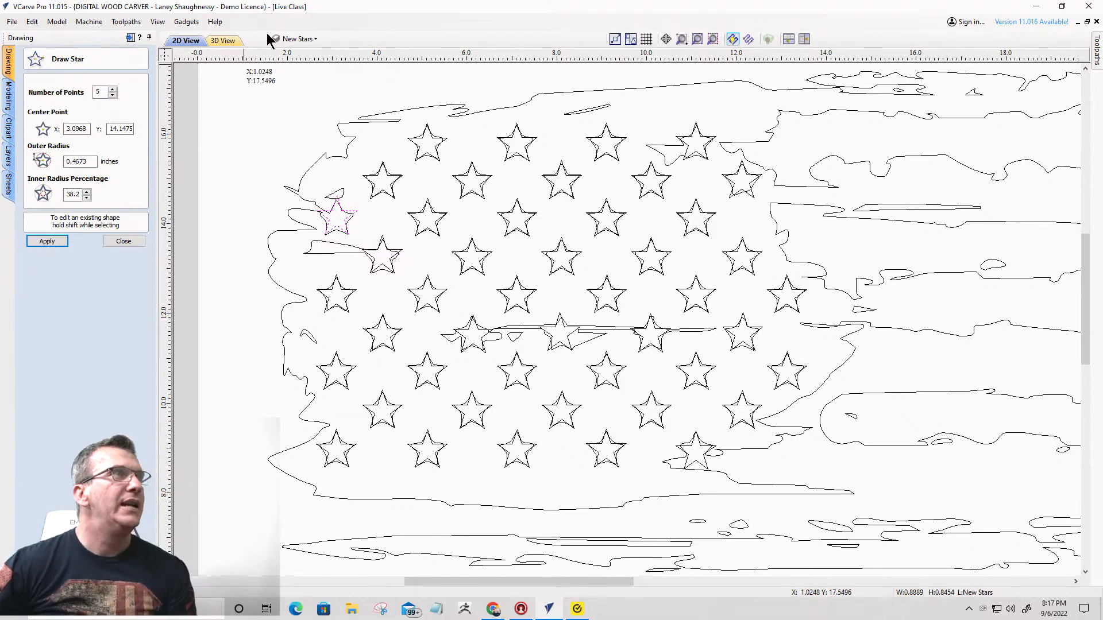
- Hide the New Stars layer
click(308, 39)
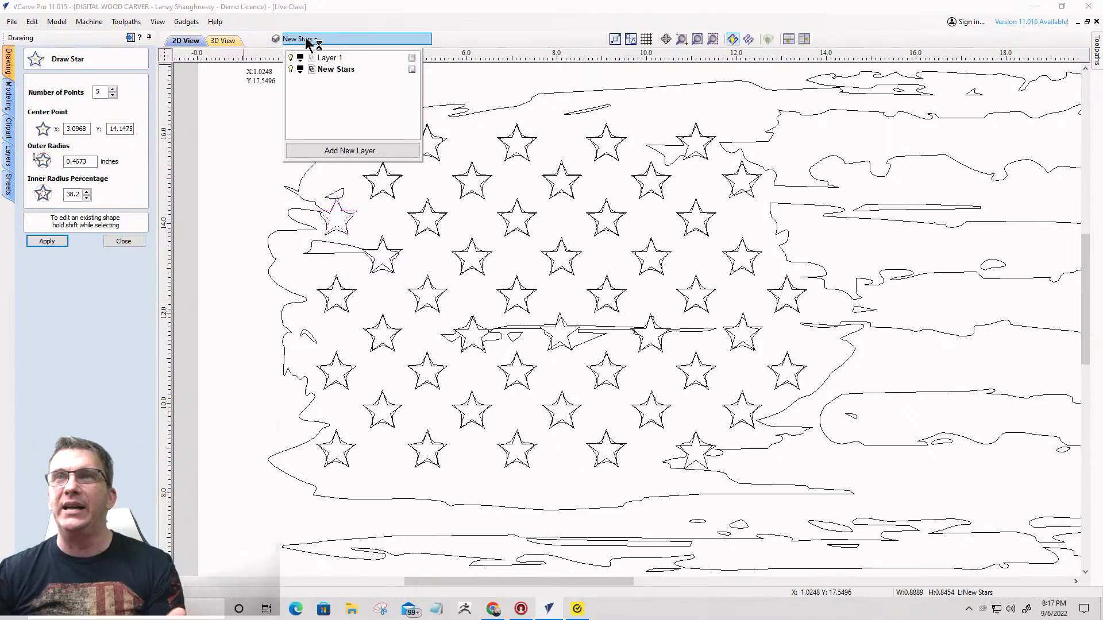
click(291, 69)
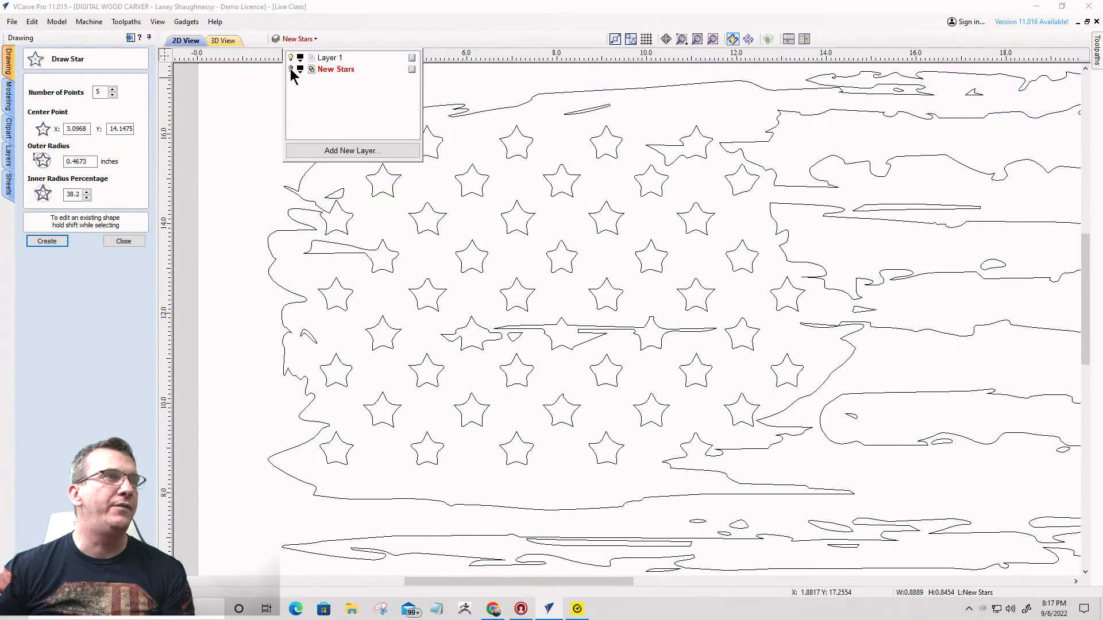
- Hide the New Stars layer again and close the Draw Star tool
shift+click(454, 335)
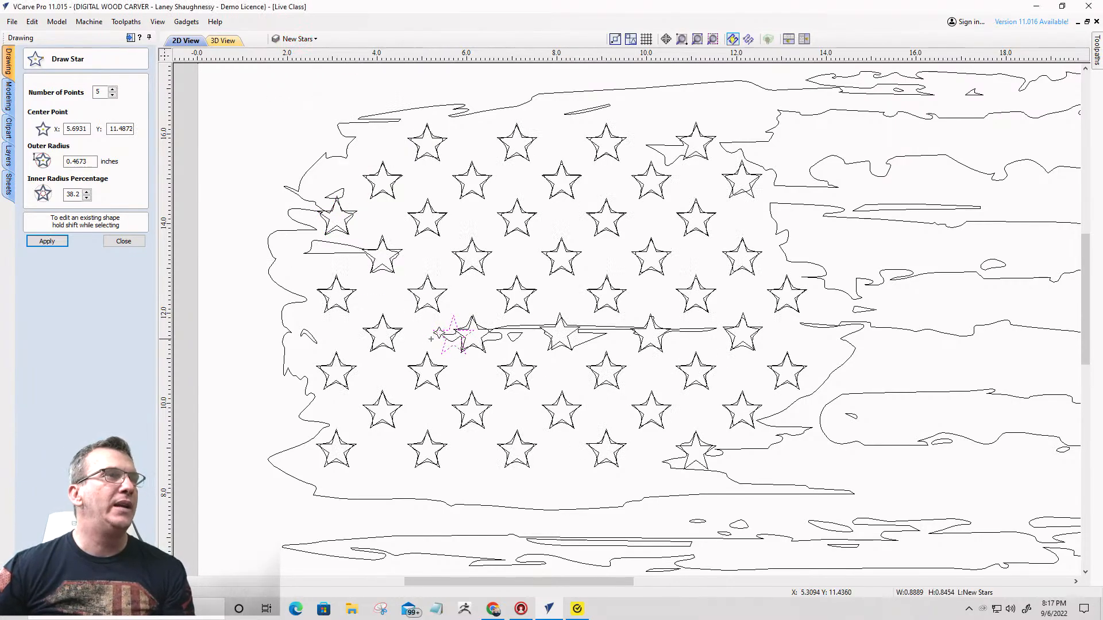
click(337, 320)
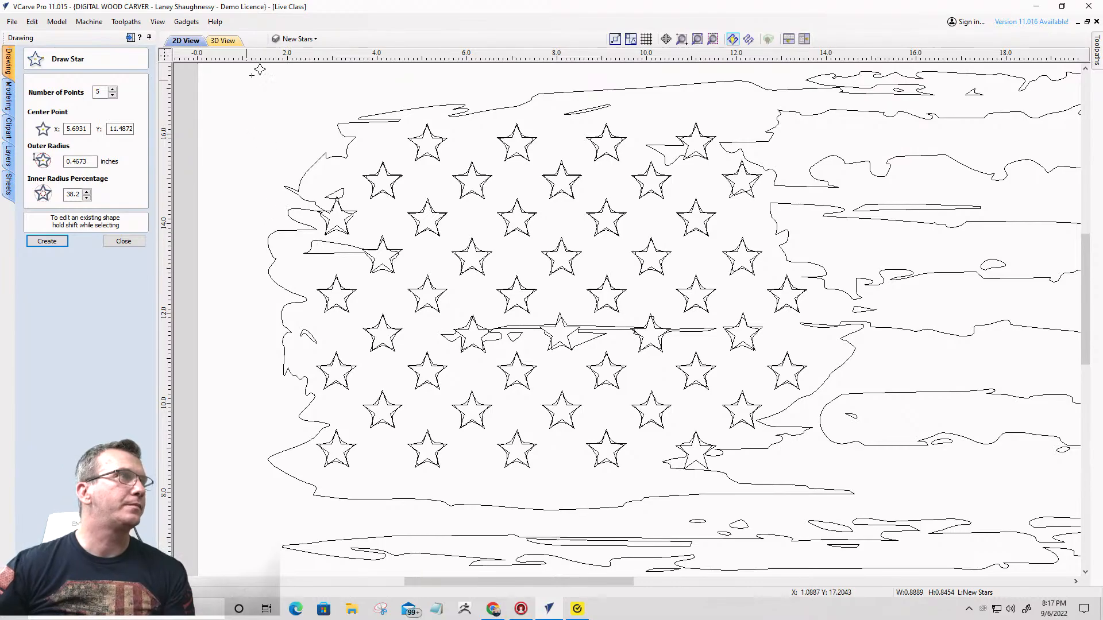
click(299, 39)
click(291, 68)
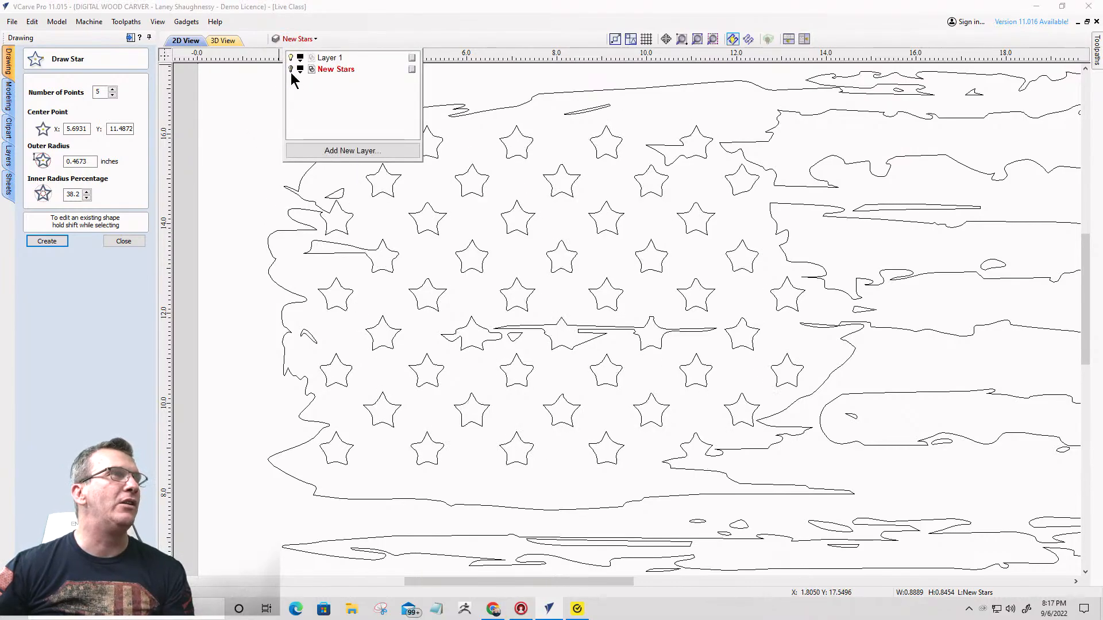
click(110, 241)
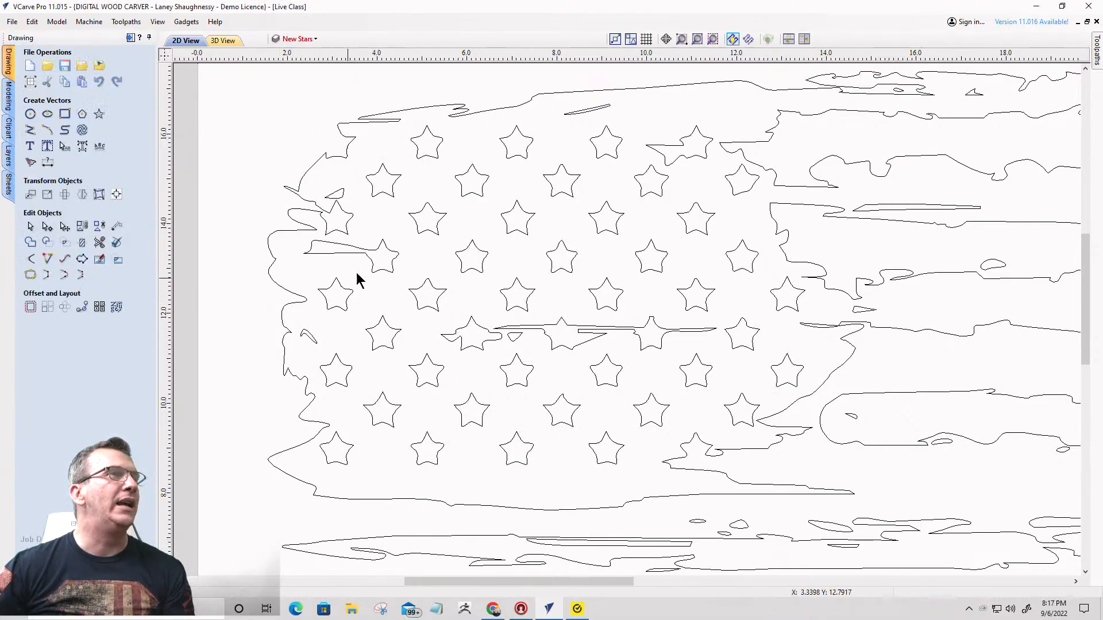
- Delete the detached rough stars in the upper five rows, leaving those at both edges and the star with the jagged streak
drag(378, 112, 468, 247)
key(Delete)
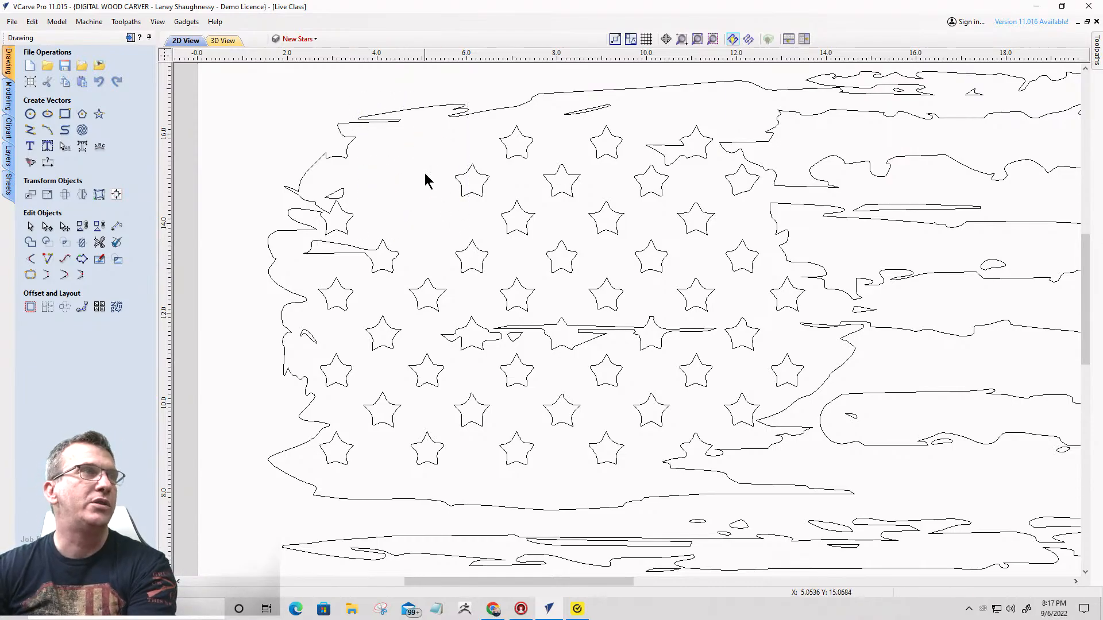
drag(400, 88, 565, 310)
key(Delete)
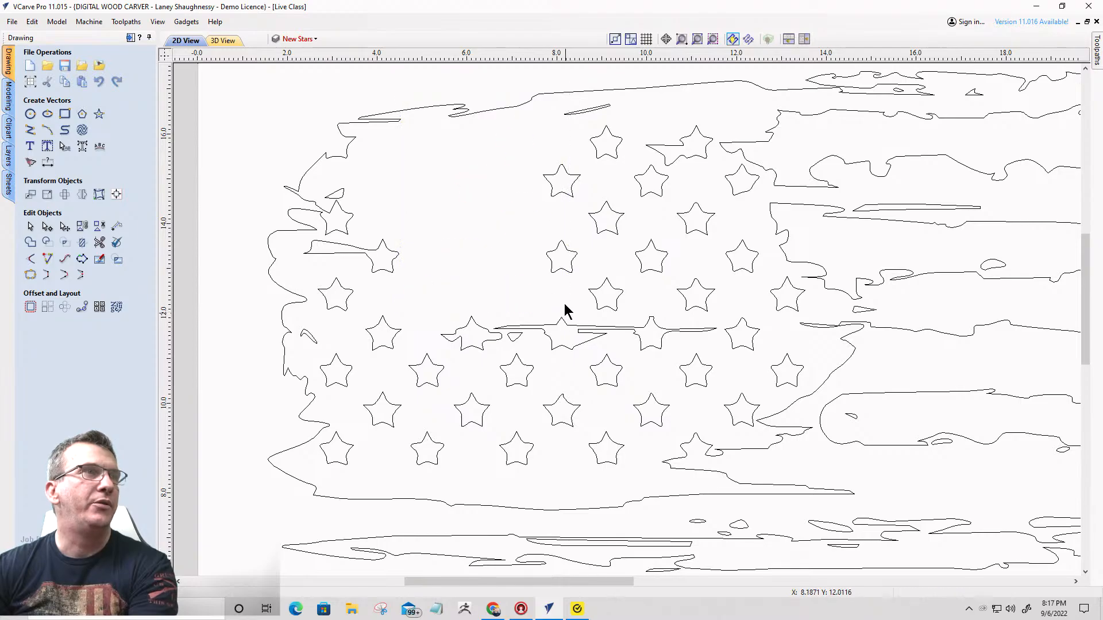
drag(524, 120, 730, 321)
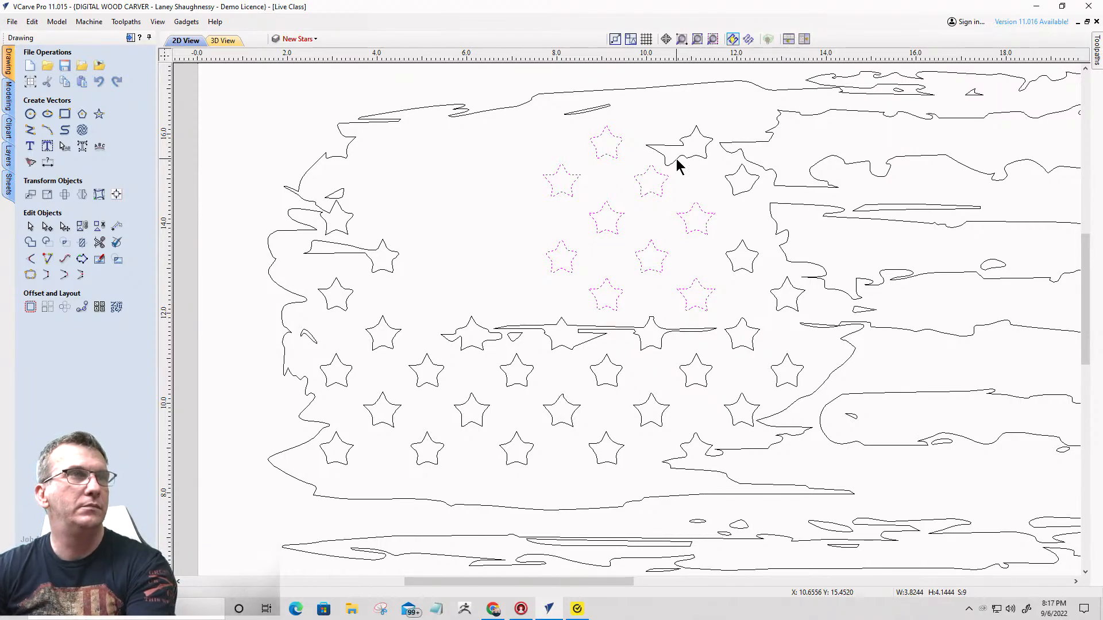
key(Delete)
- Delete the last rough star in the second, fourth and fifth rows
click(740, 191)
key(Delete)
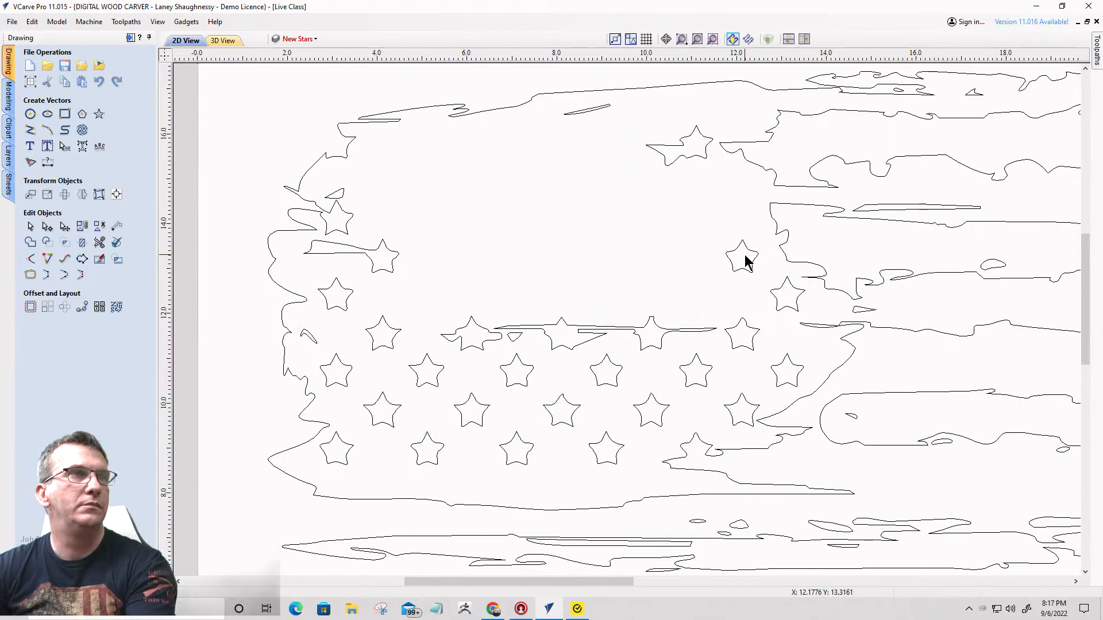
click(747, 259)
key(Delete)
click(779, 289)
key(Delete)
- Delete the detached rough stars in the right half of the sixth to ninth rows
drag(672, 305, 818, 429)
key(Delete)
drag(535, 295, 684, 499)
key(Delete)
drag(437, 325, 511, 467)
key(Delete)
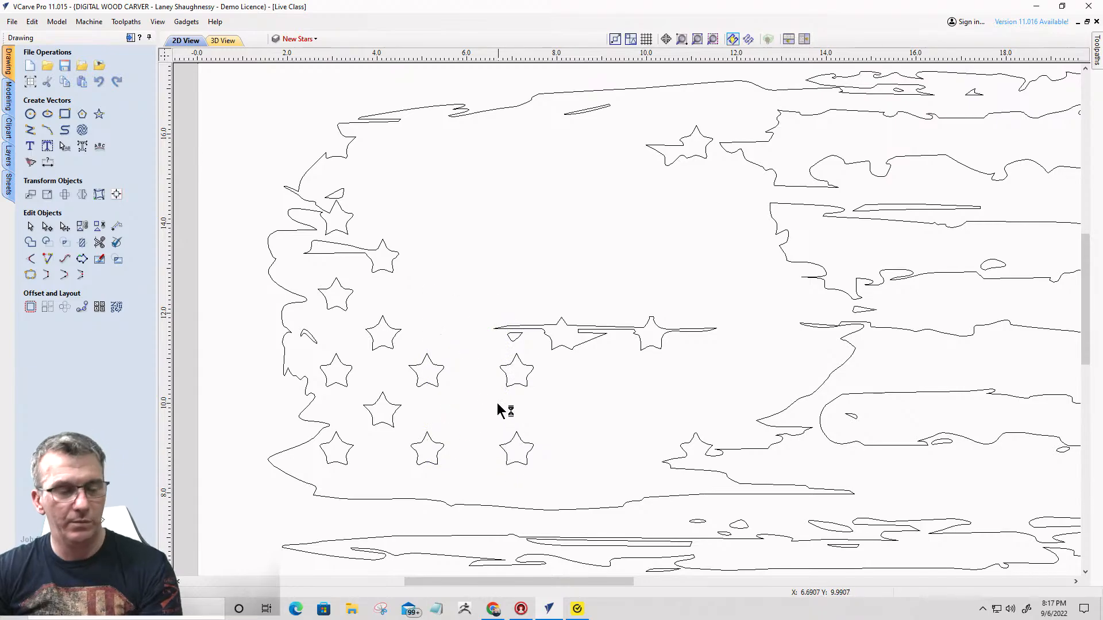
key(ctrl+z)
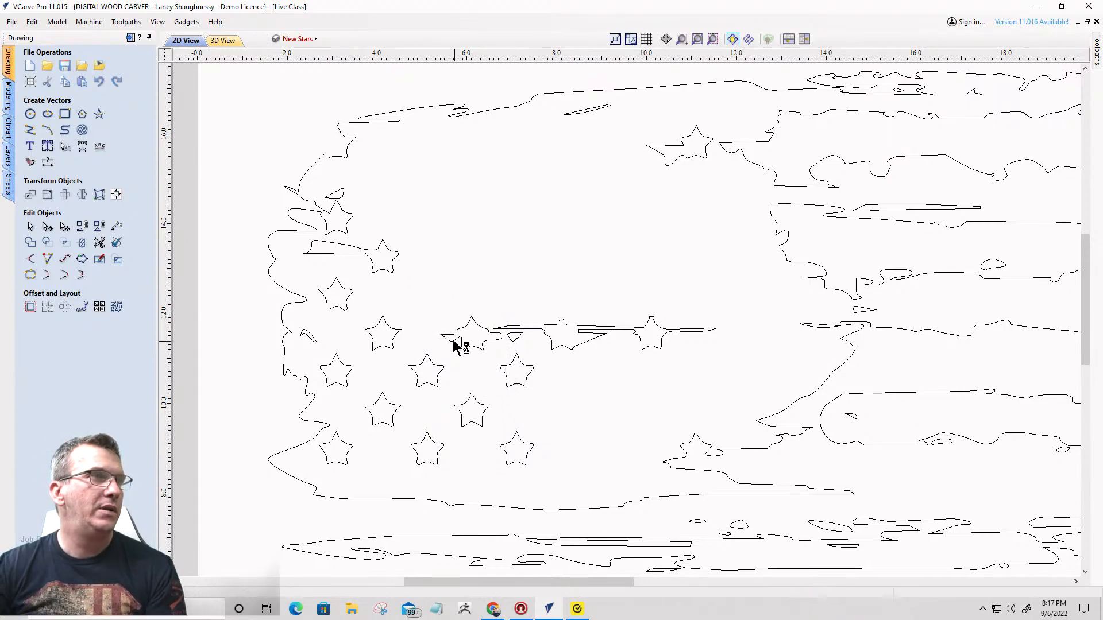
- Delete the remaining detached rough stars in the lower four rows and the fifth row's first star
drag(454, 345, 591, 505)
key(Delete)
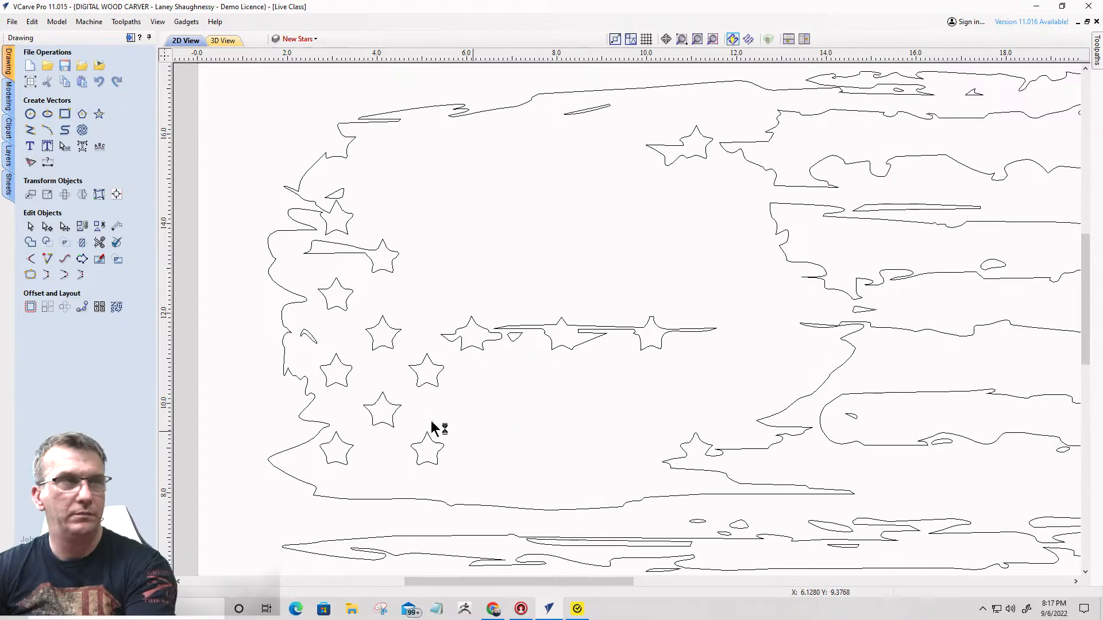
drag(311, 328, 439, 484)
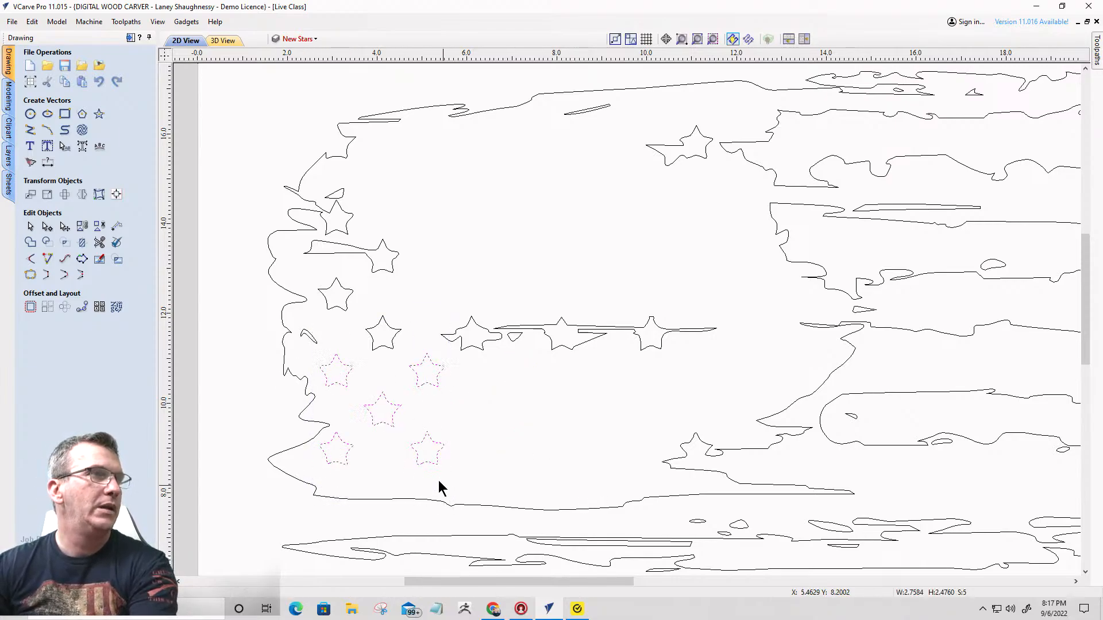
key(Delete)
key(Delete)
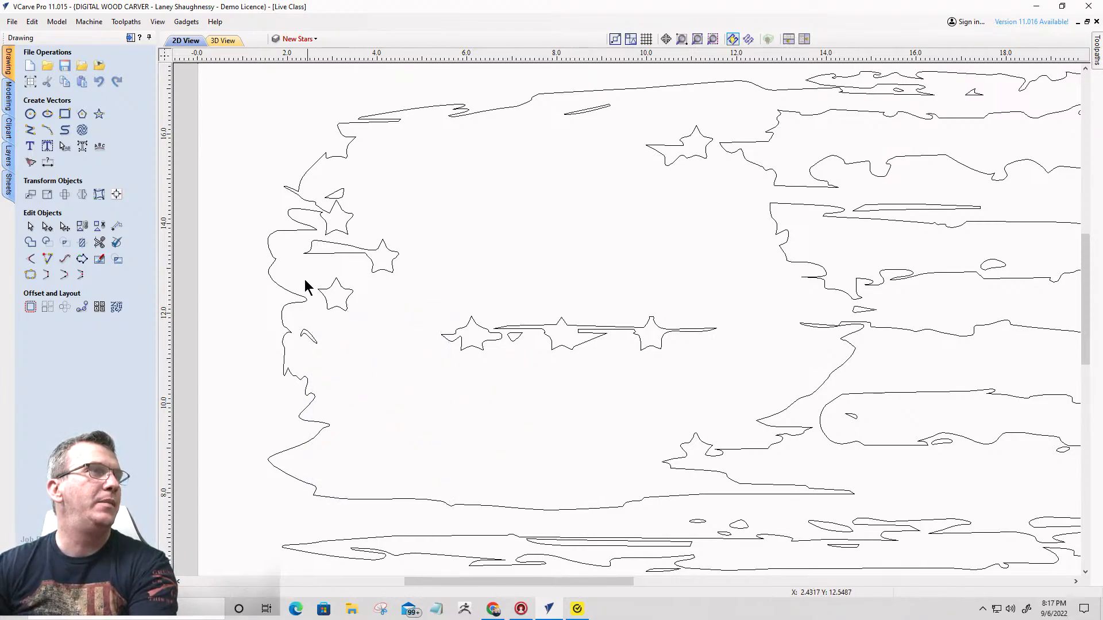
drag(334, 300, 365, 325)
key(Delete)
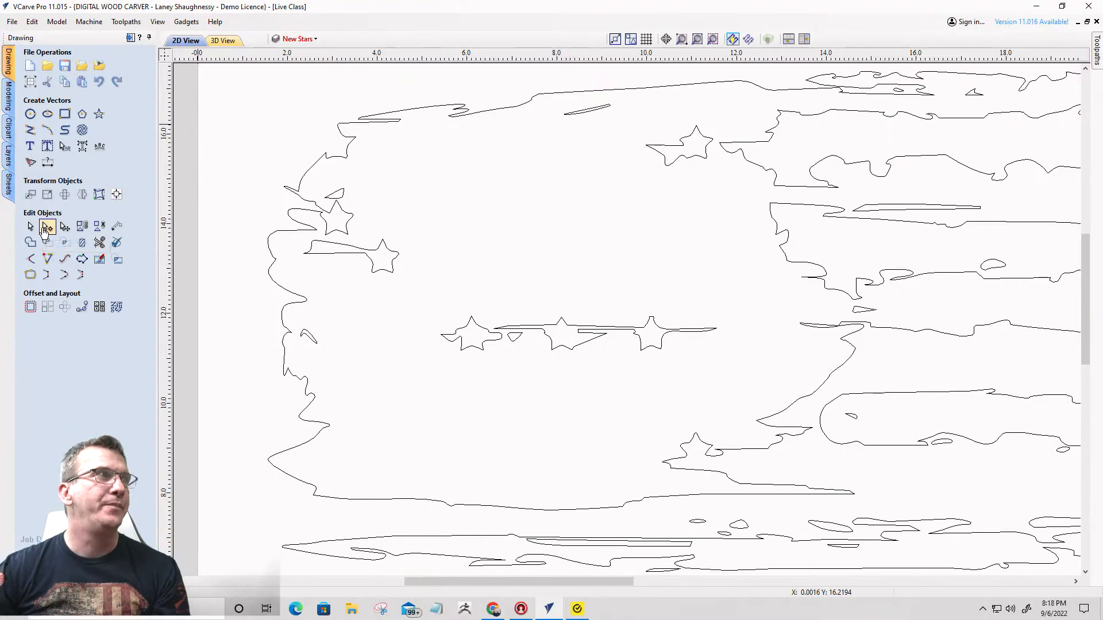
- Cut the flag outline at the two nodes beside the third row's first star and delete the separated star
scroll(299, 212, up, 5)
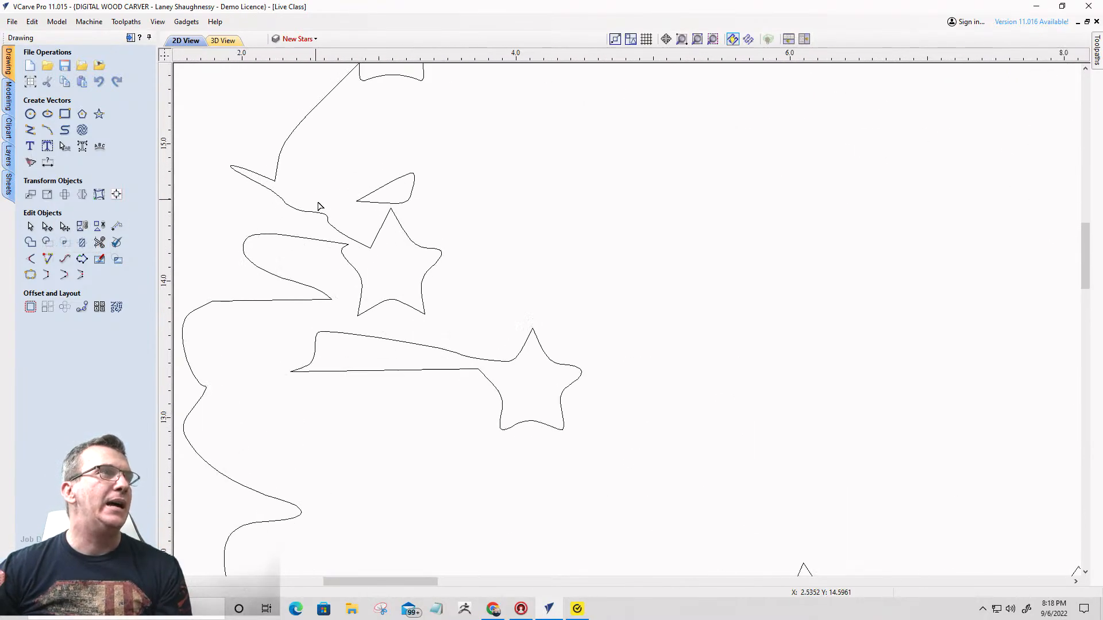
click(412, 297)
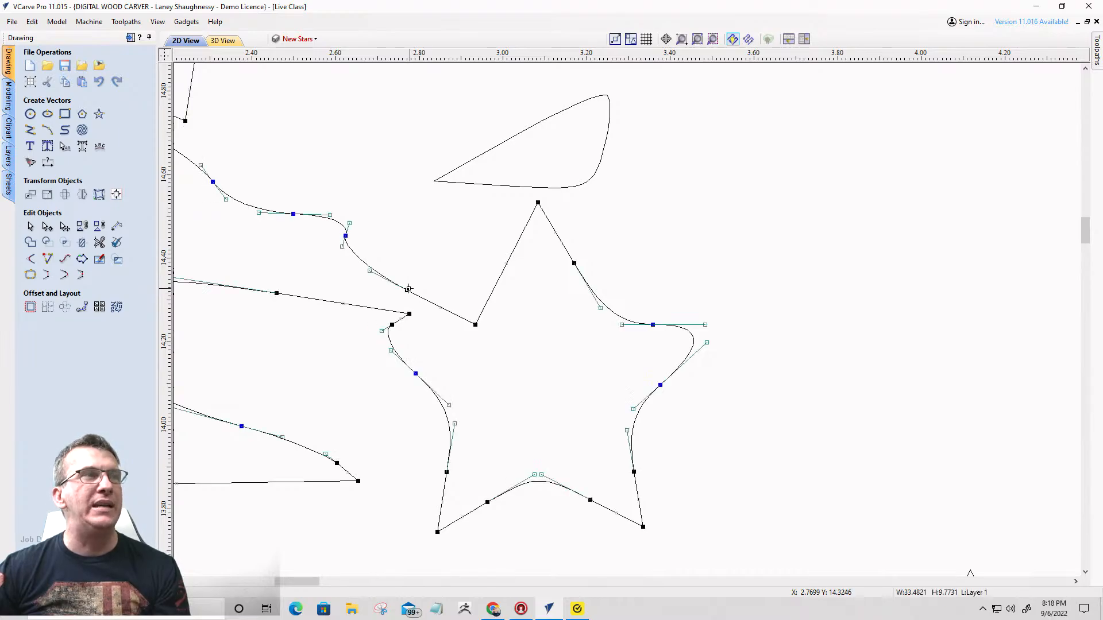
right_click(408, 289)
click(445, 338)
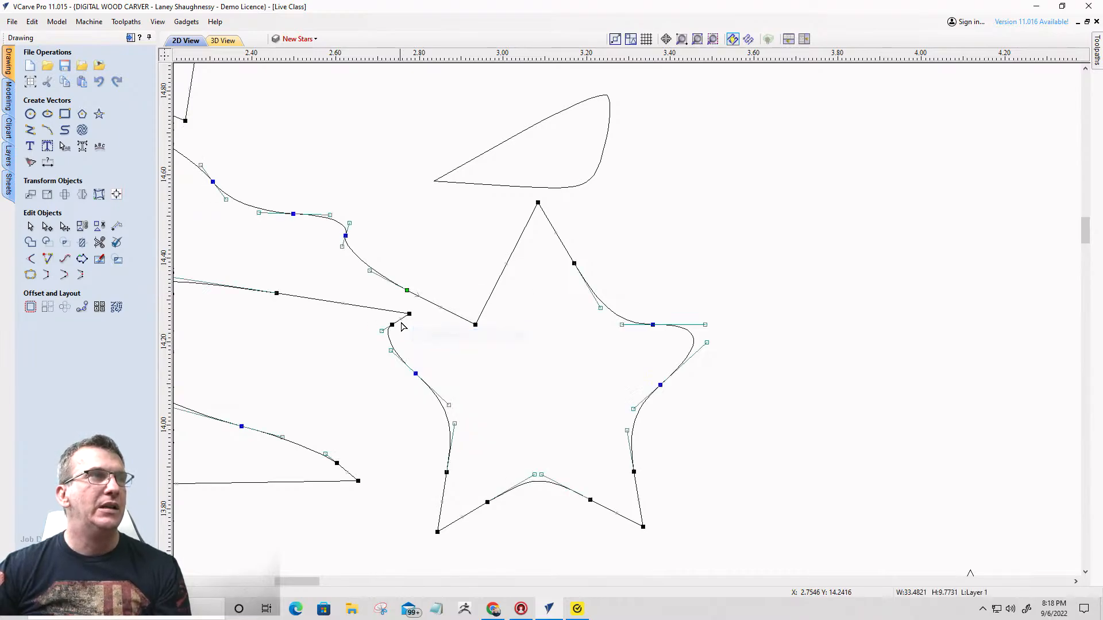
right_click(410, 315)
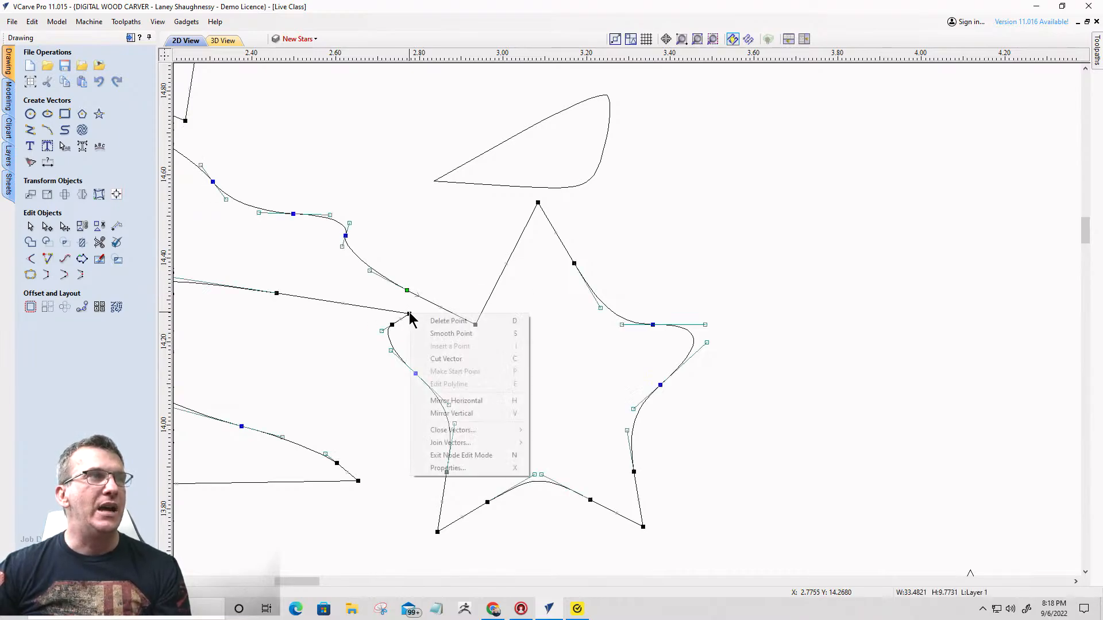
click(436, 359)
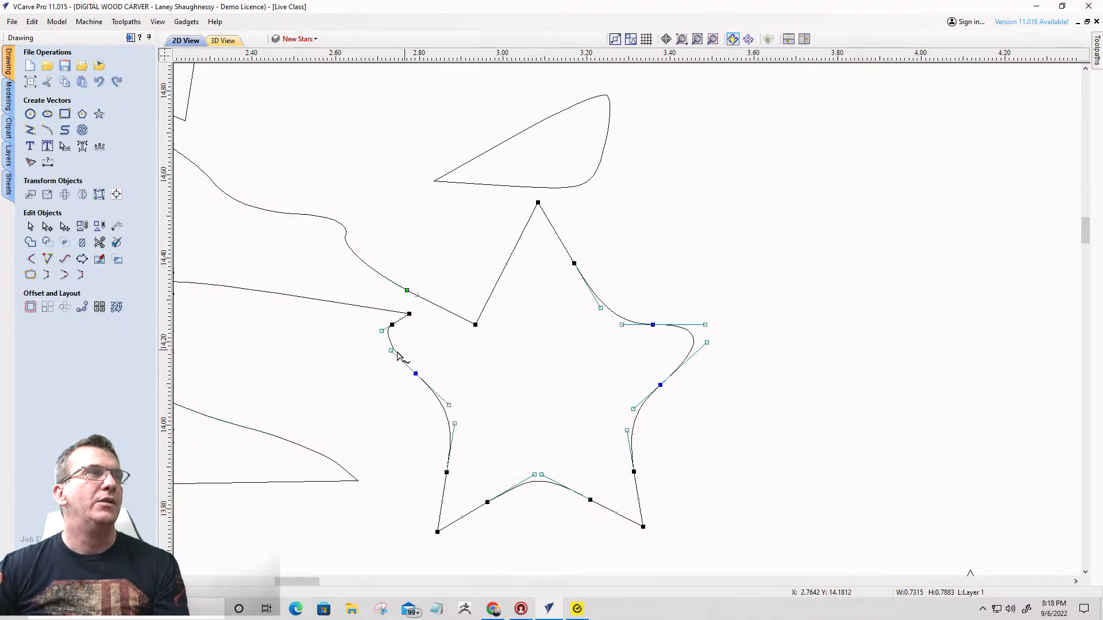
key(Delete)
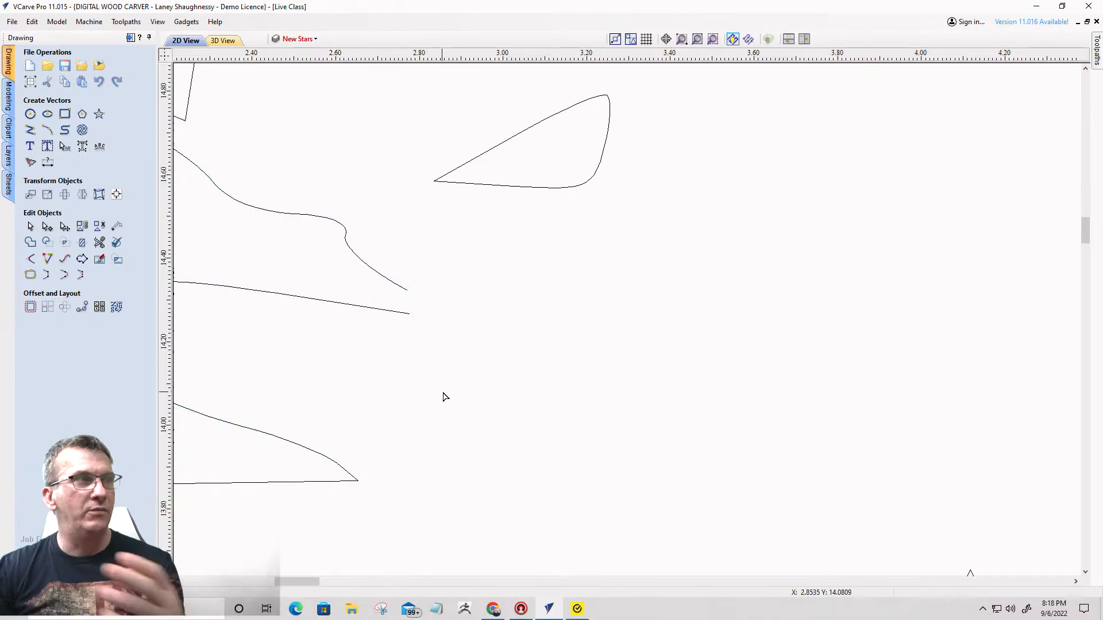
- Close the opened flag outline with a smooth curve where the third row's first star was removed
scroll(433, 323, down, 3)
click(416, 324)
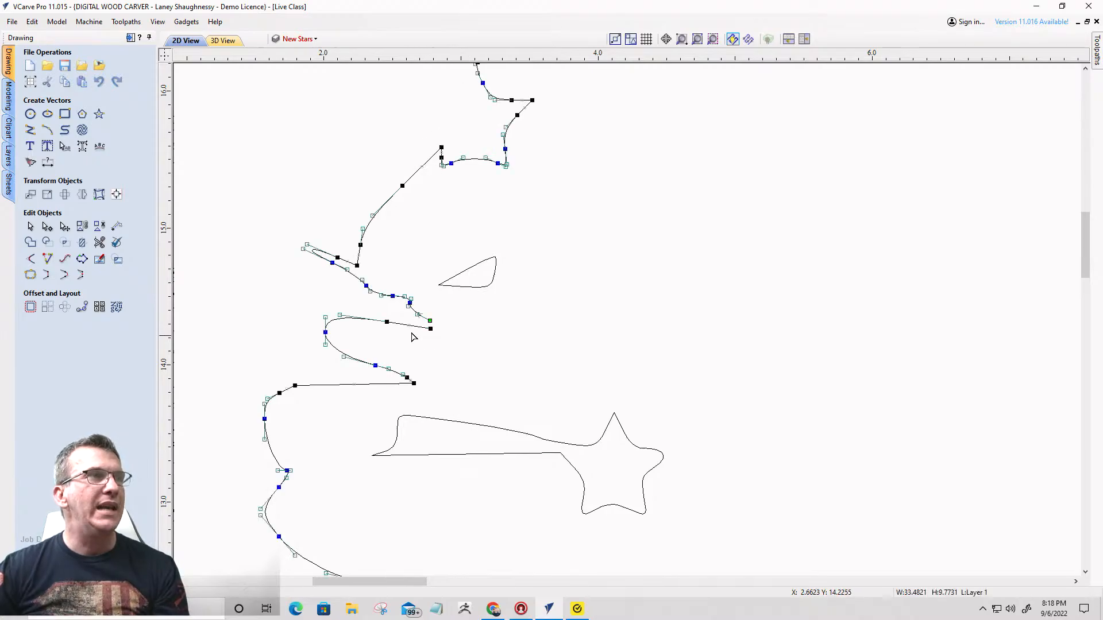
click(62, 277)
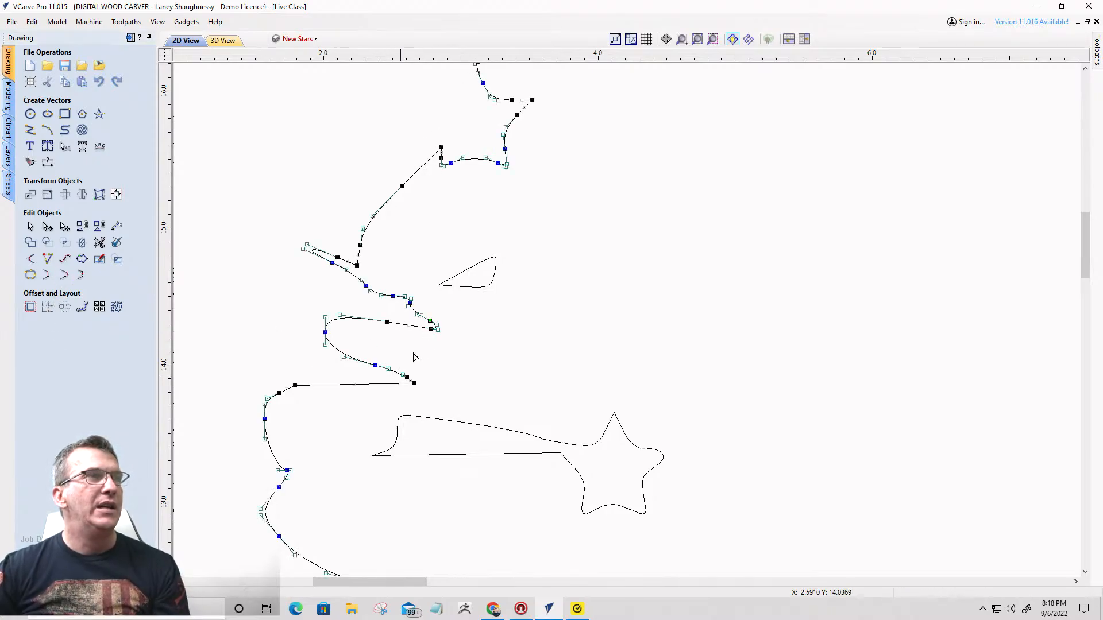
scroll(415, 357, up, 3)
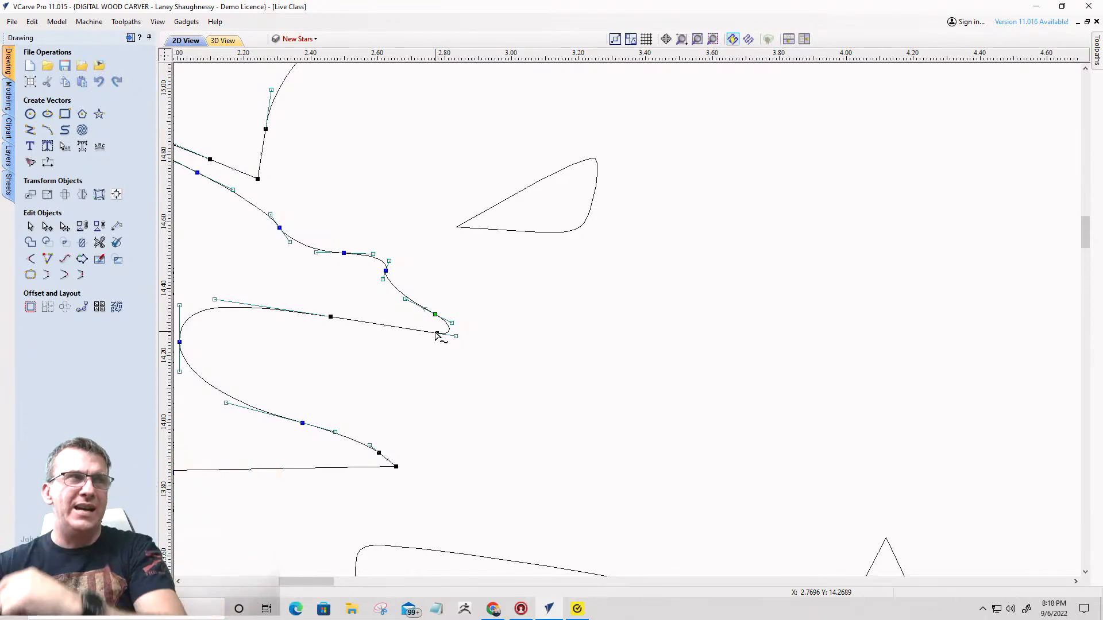
- Cut the vector at the two nodes where the fourth row's first star joins its long streak
scroll(437, 336, down, 4)
scroll(596, 291, up, 3)
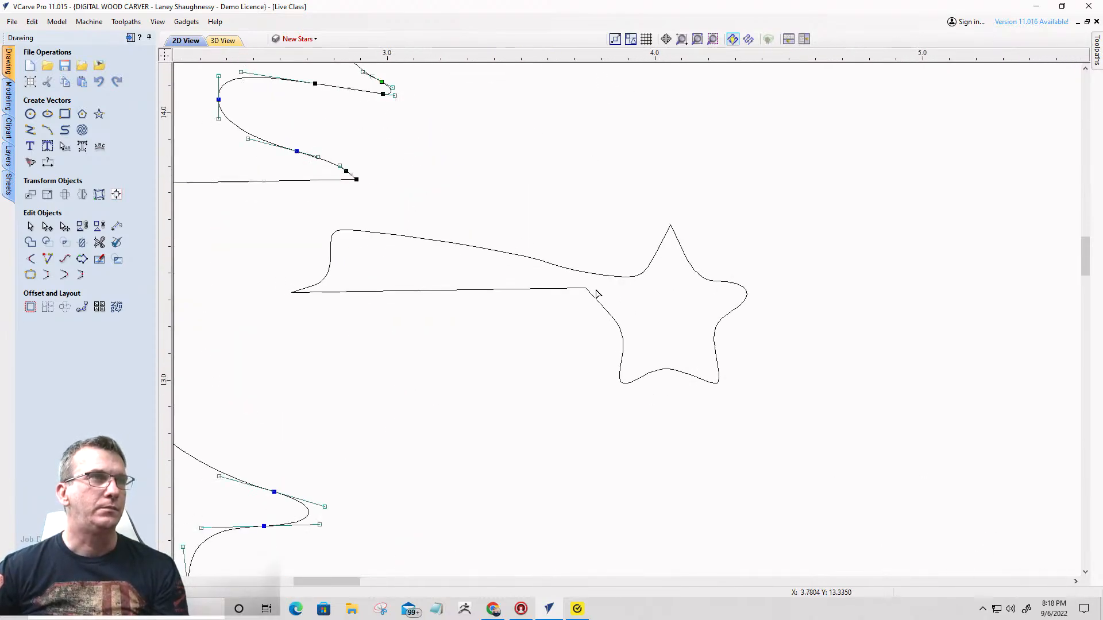
click(595, 272)
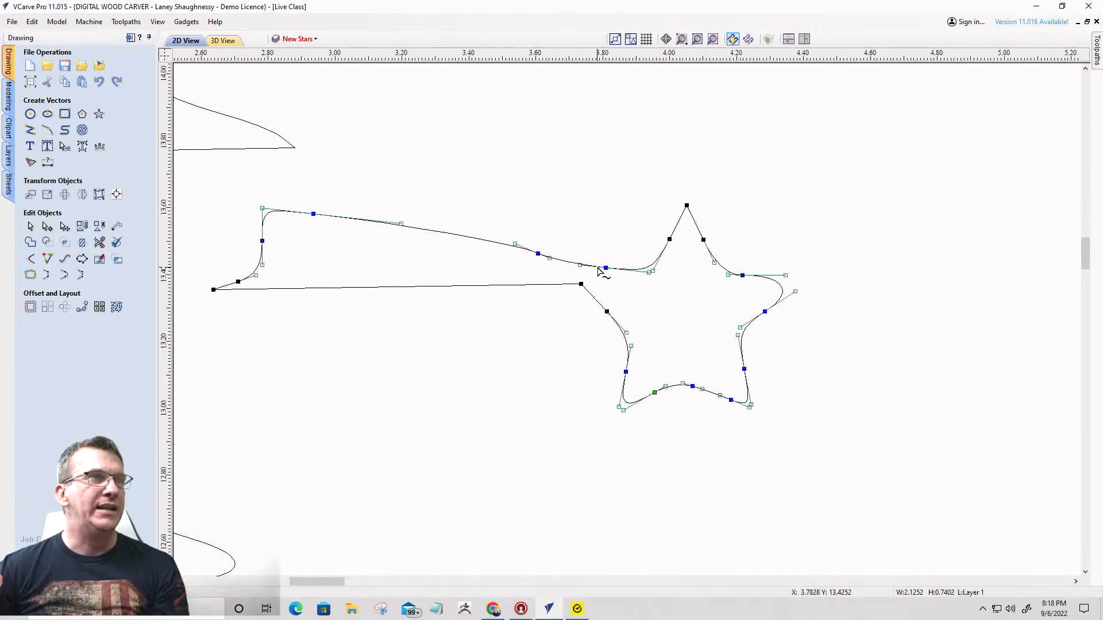
scroll(600, 268, up, 4)
right_click(622, 269)
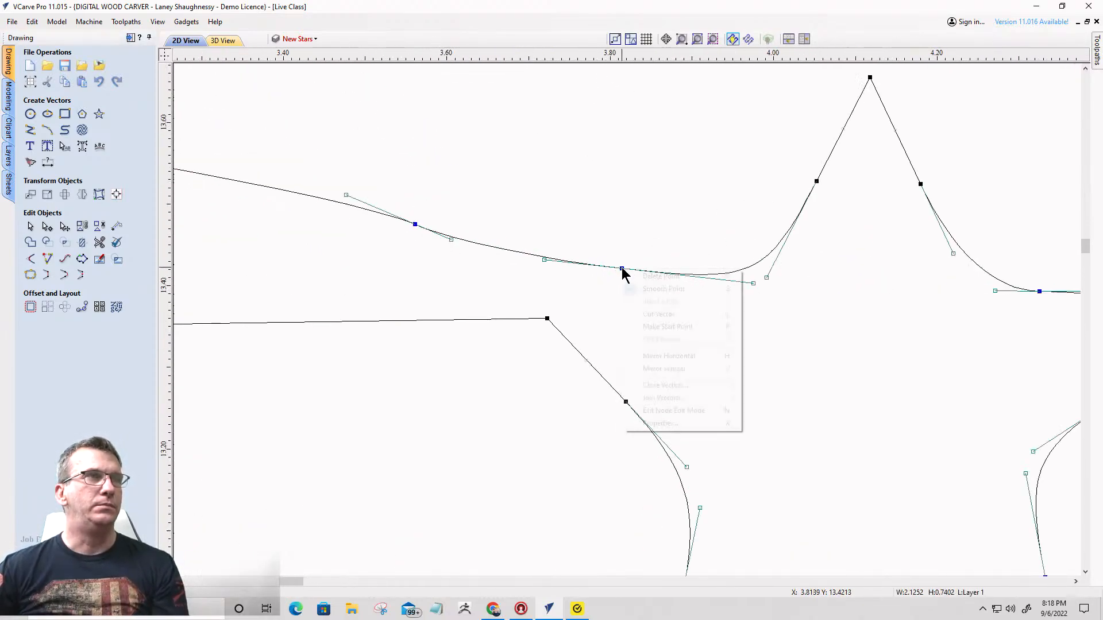
click(638, 315)
right_click(547, 318)
click(574, 363)
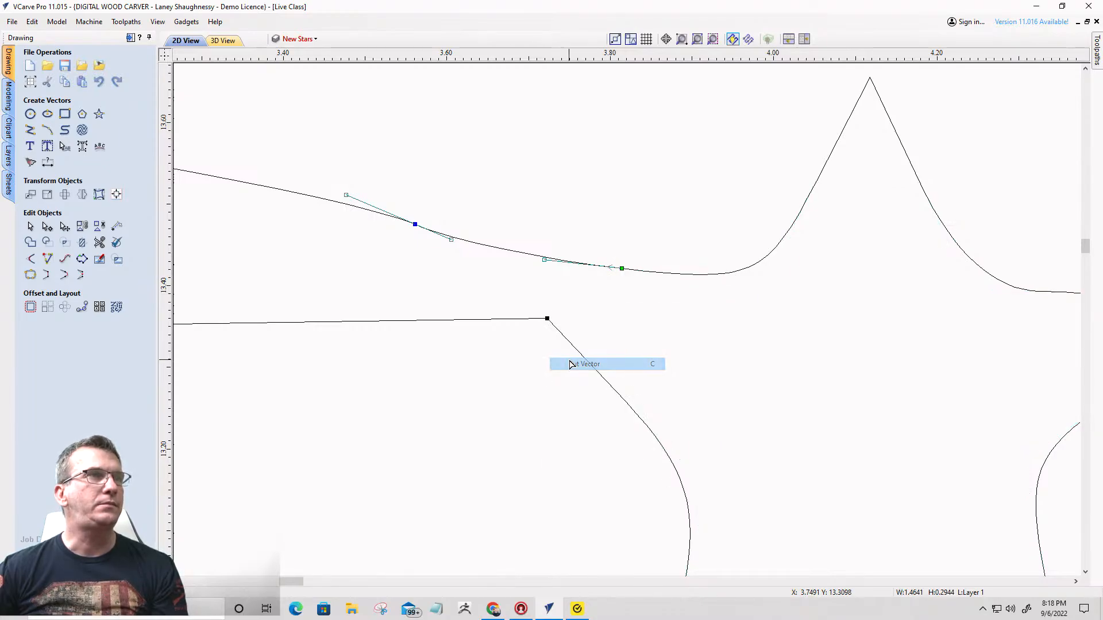
- Delete the star cut from the fourth row's streak and close the streak's open end with a smooth curve
scroll(581, 323, down, 5)
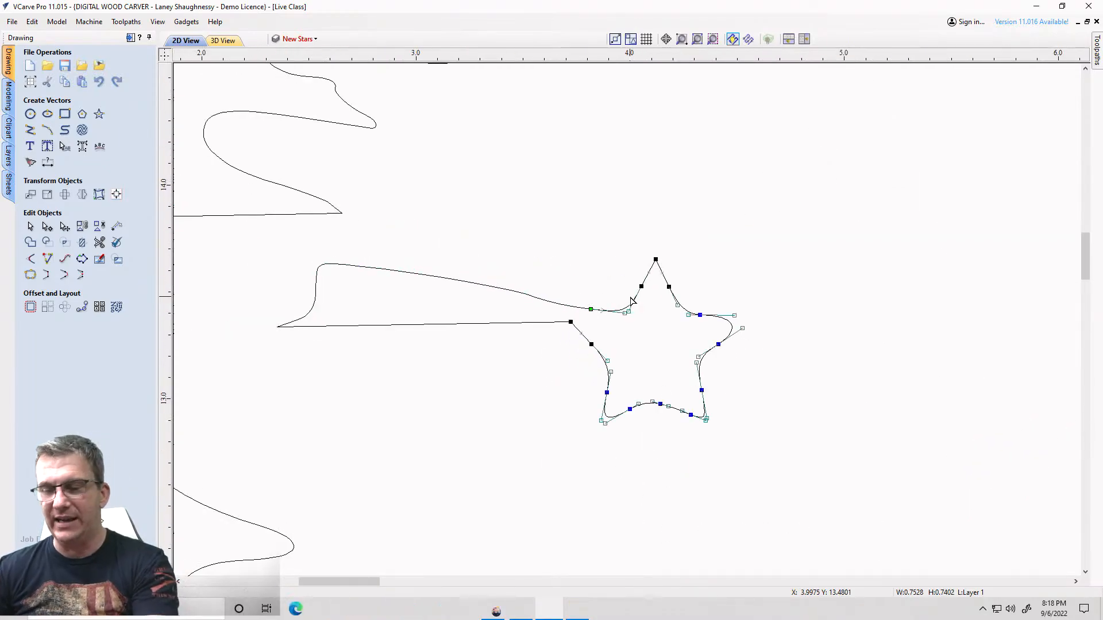
key(Delete)
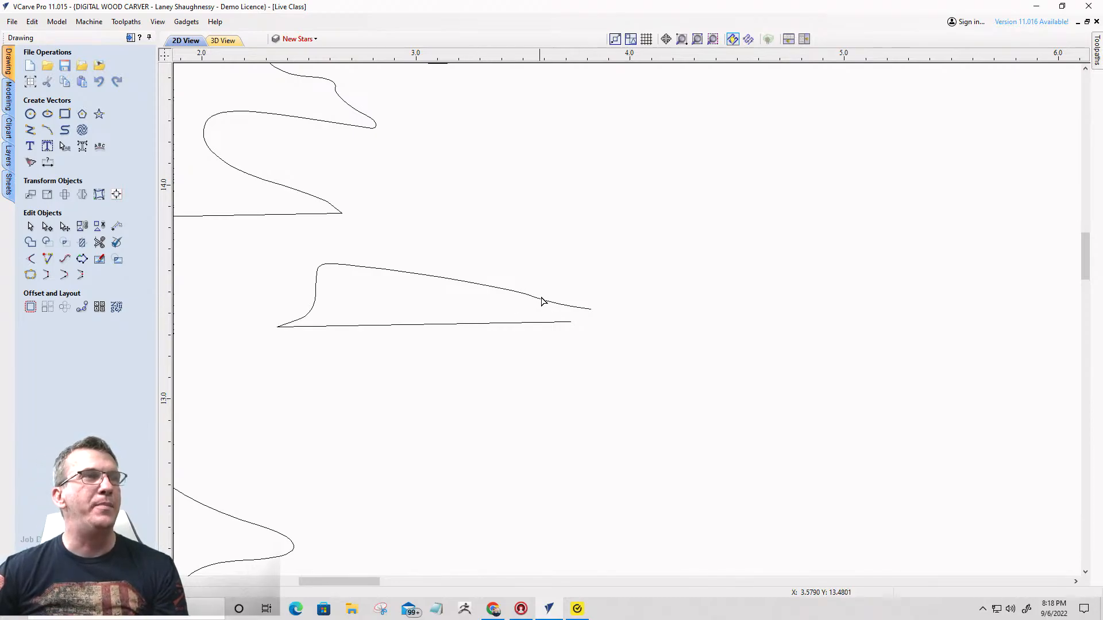
click(562, 309)
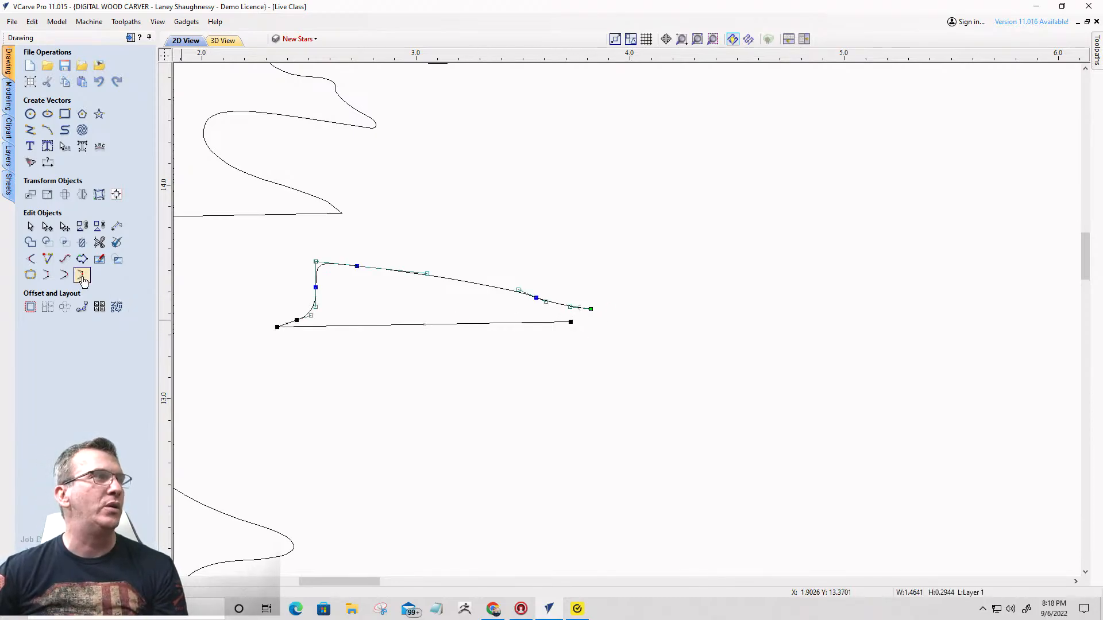
click(65, 276)
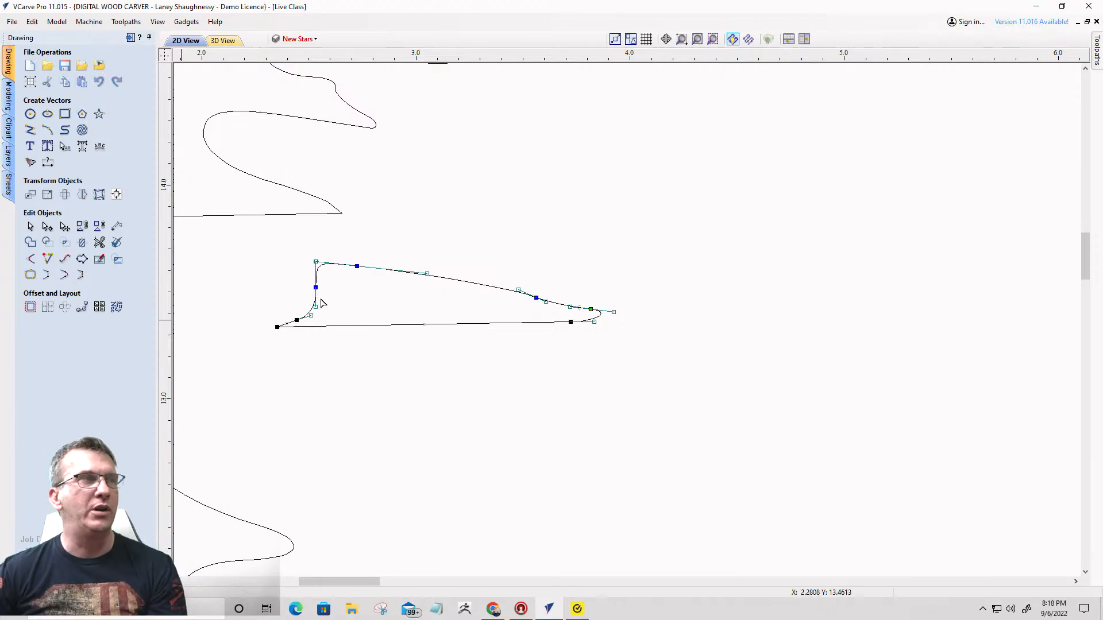
- Cut the star near X 10.8, Y 15.8 off its pointed streak at the two joining nodes and delete it
scroll(315, 303, down, 3)
scroll(729, 203, up, 3)
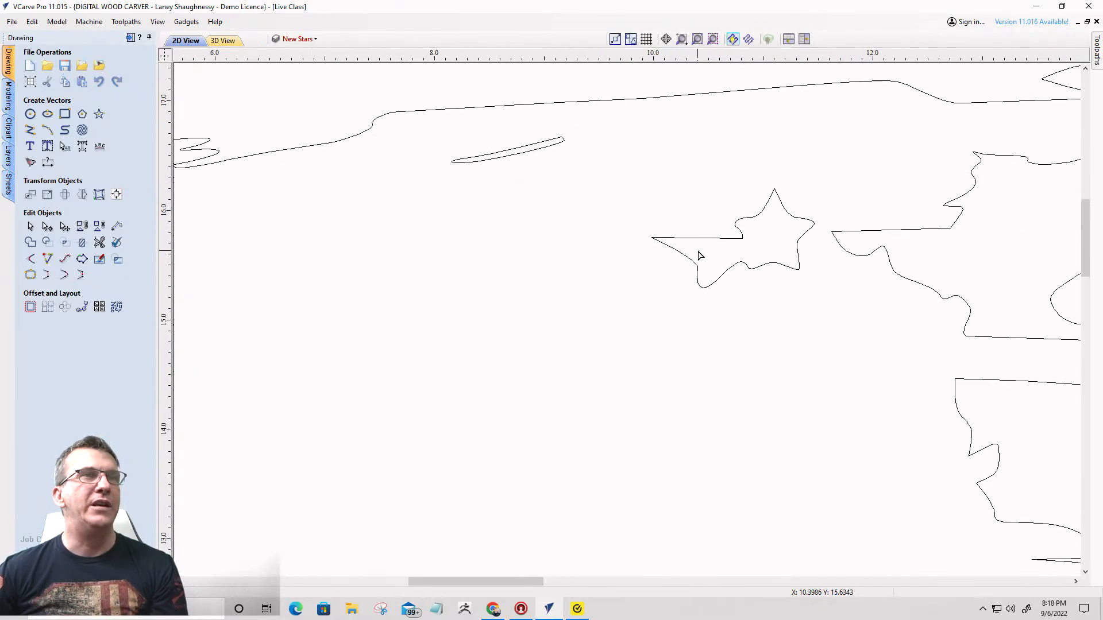
click(741, 233)
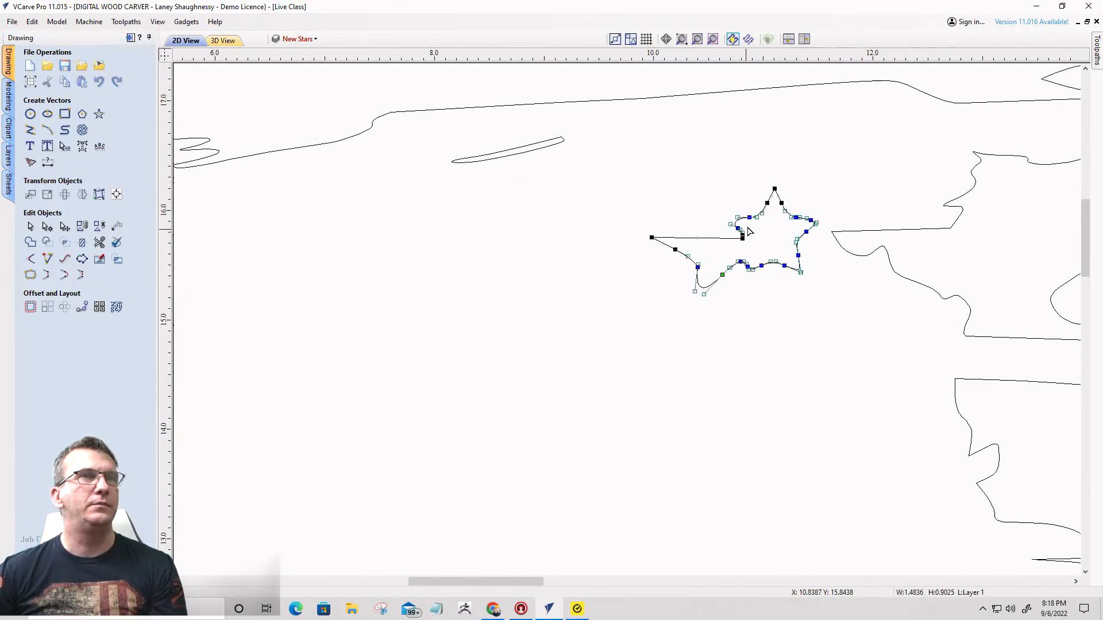
scroll(747, 206, up, 3)
right_click(735, 321)
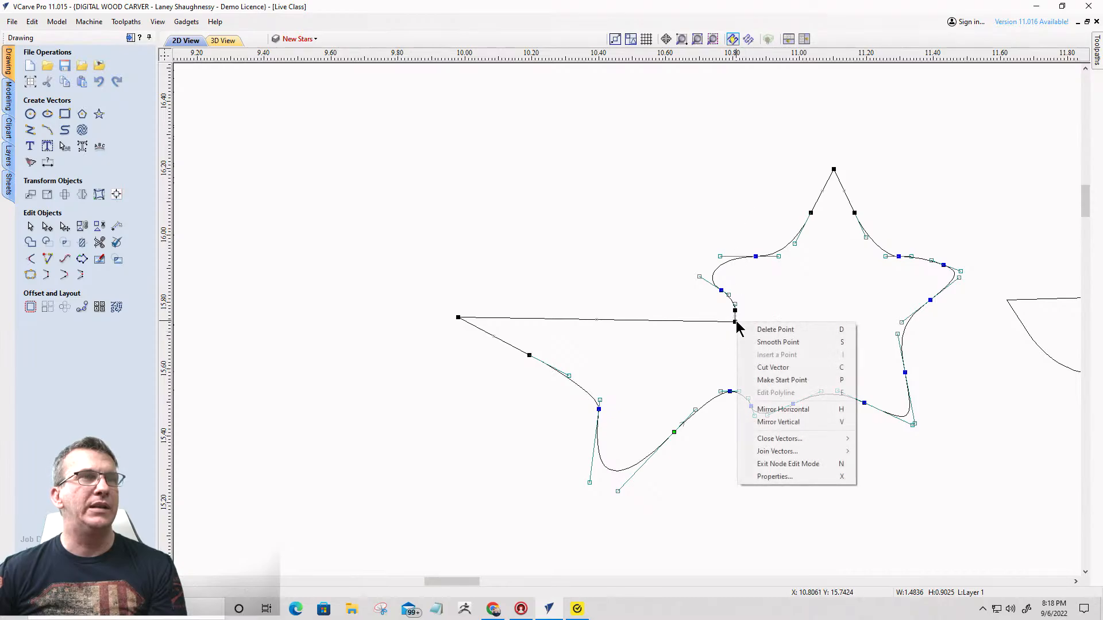
click(773, 367)
right_click(731, 392)
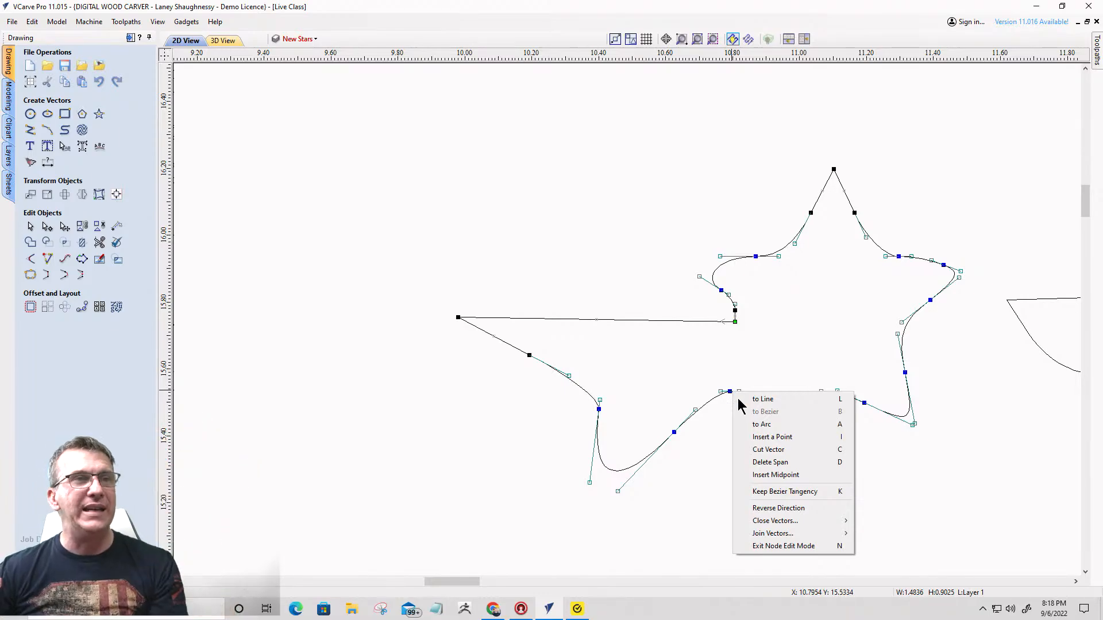
click(765, 451)
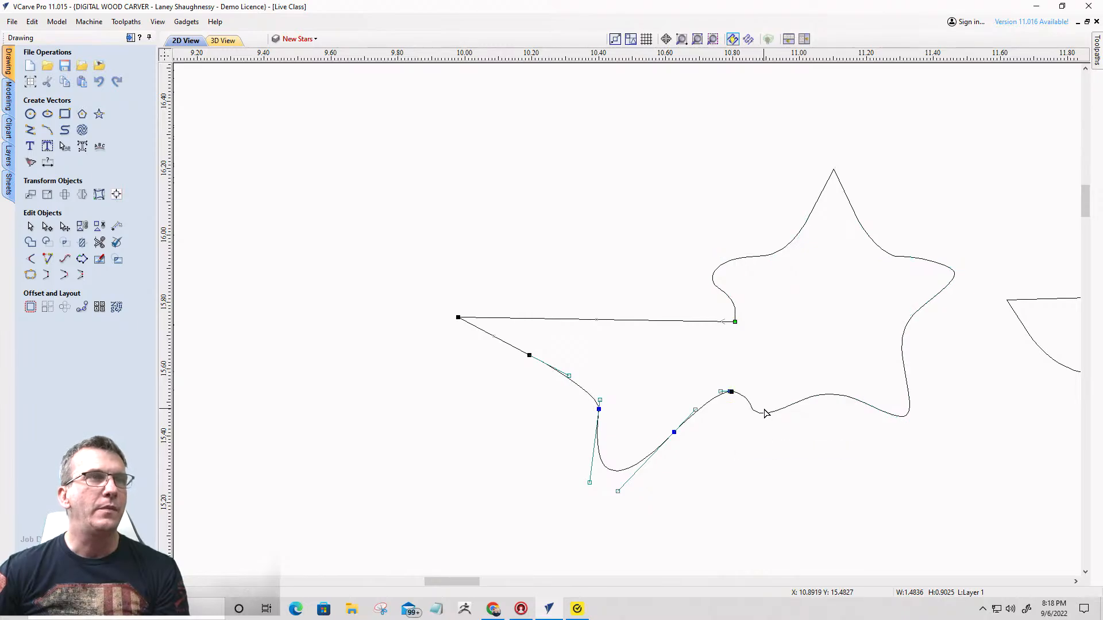
click(764, 412)
key(Delete)
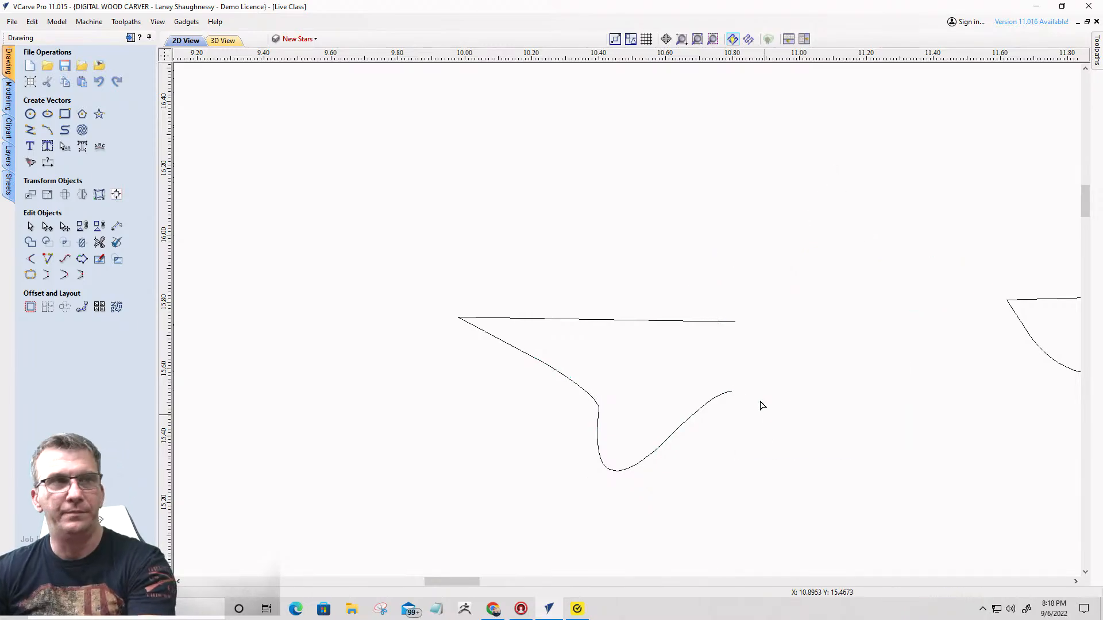
- Cut the outline at the two nodes where the star near X 6.1, Y 11.5 joins its left-hand streak
scroll(755, 270, down, 11)
scroll(583, 436, up, 7)
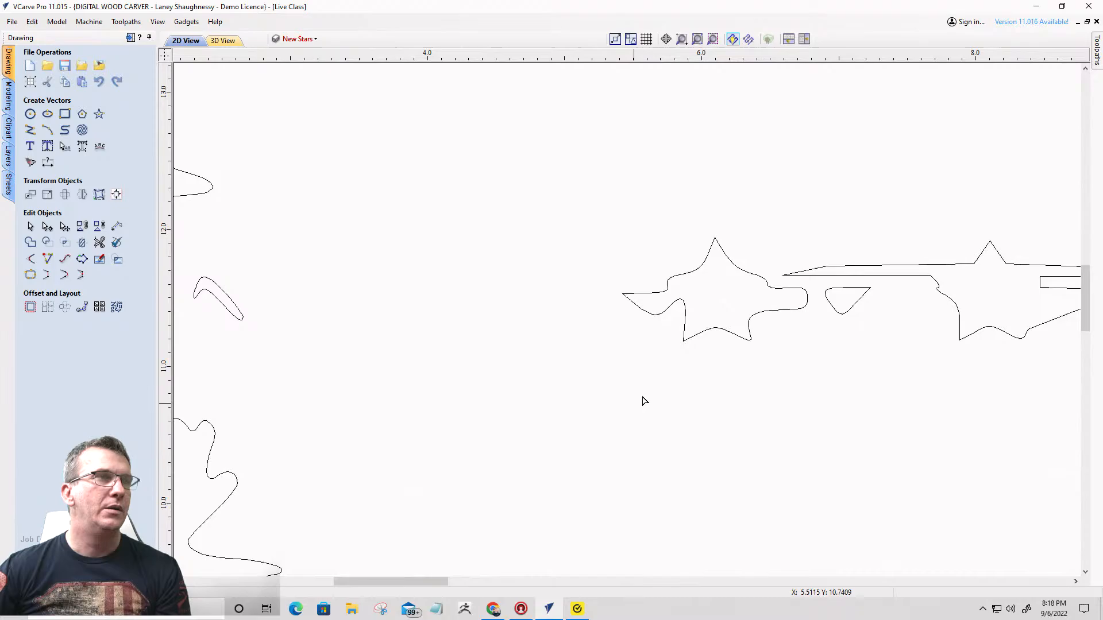
click(684, 307)
scroll(667, 296, up, 6)
right_click(670, 290)
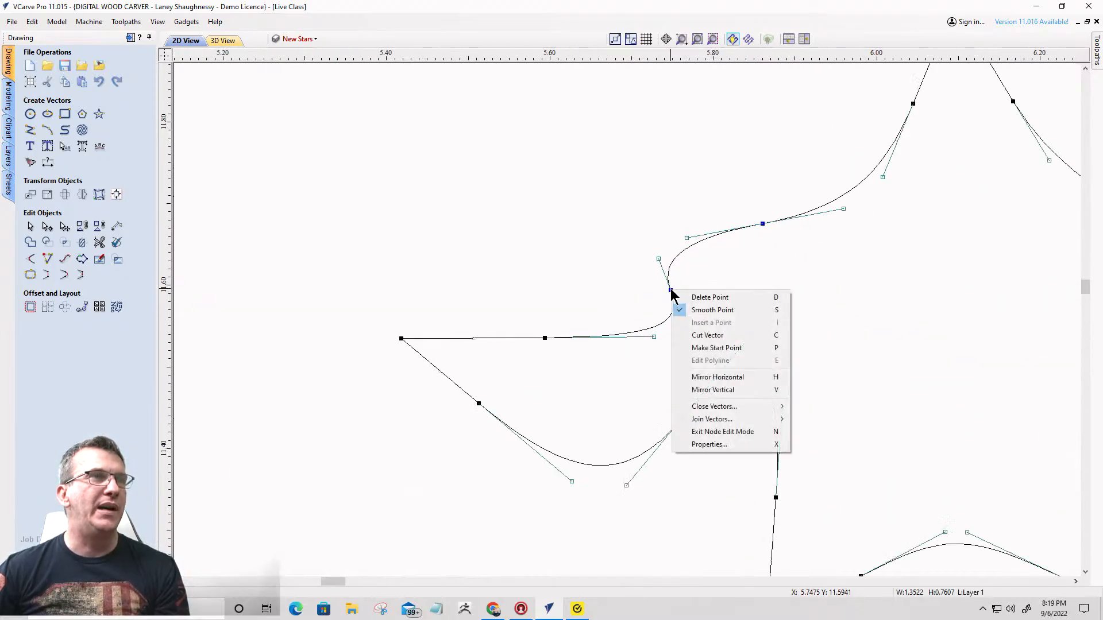
click(712, 348)
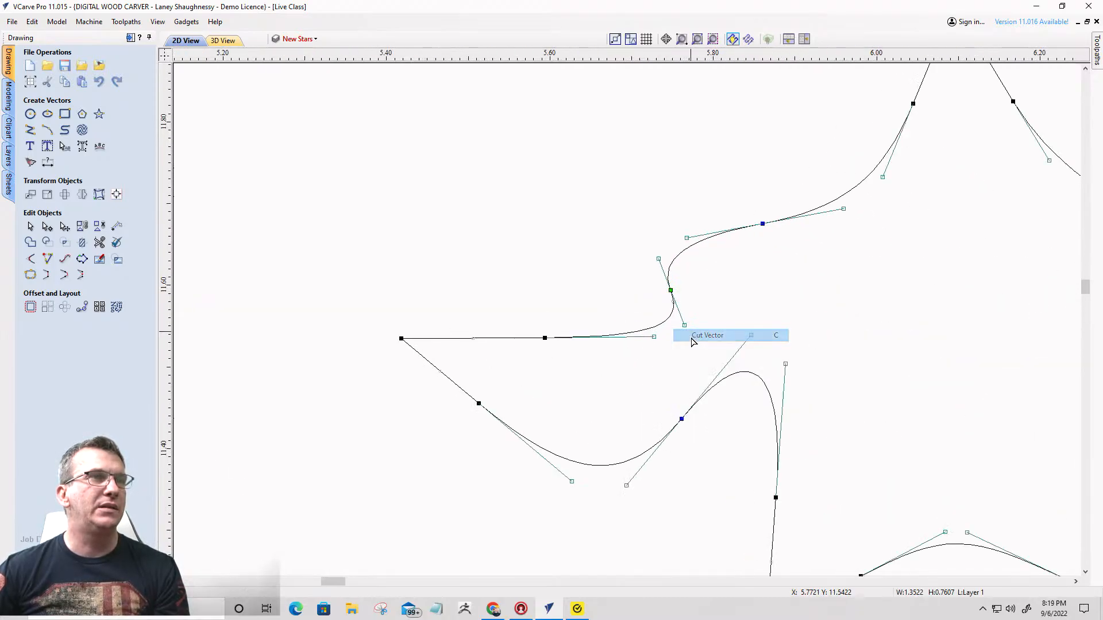
right_click(681, 421)
click(714, 463)
- Cut the same star's outline above and below its rounded right-hand streak
scroll(681, 358, down, 6)
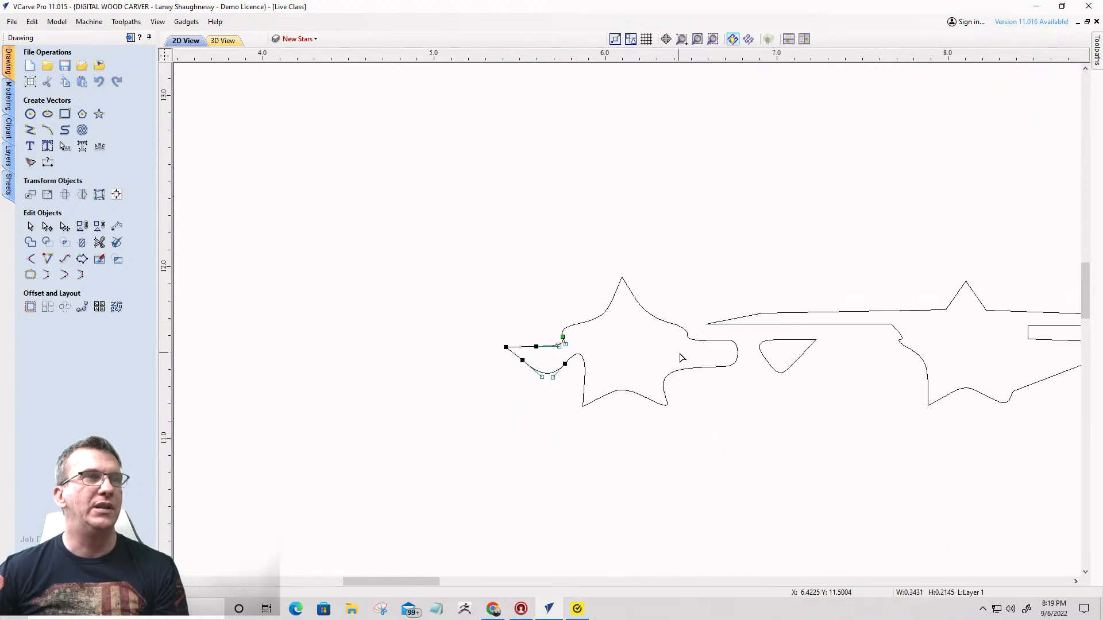
scroll(724, 312, up, 6)
click(740, 275)
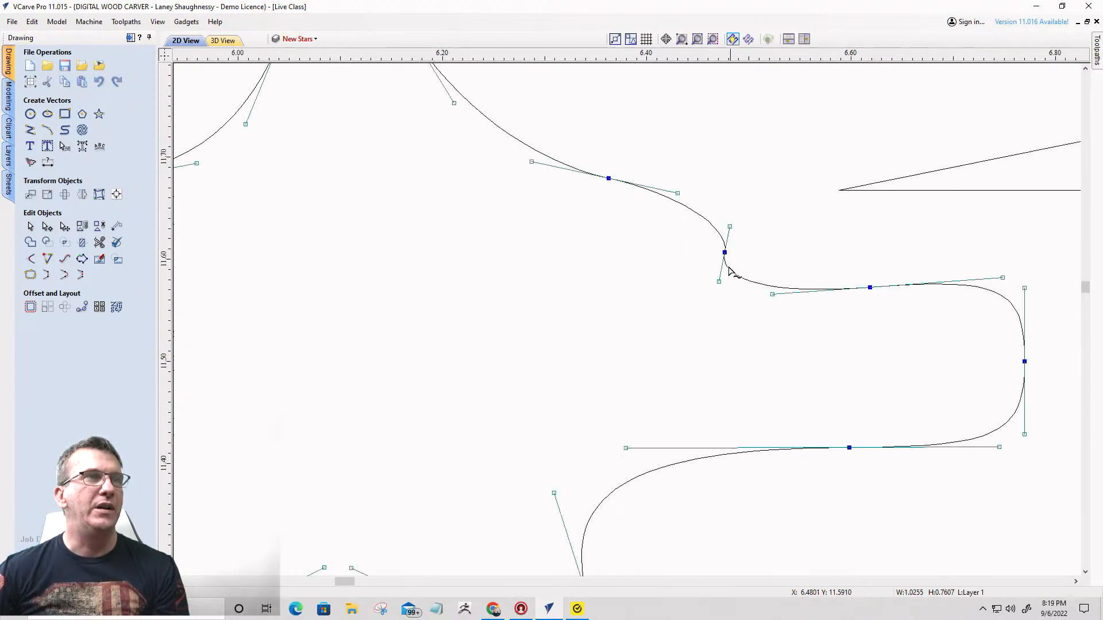
click(721, 253)
click(731, 269)
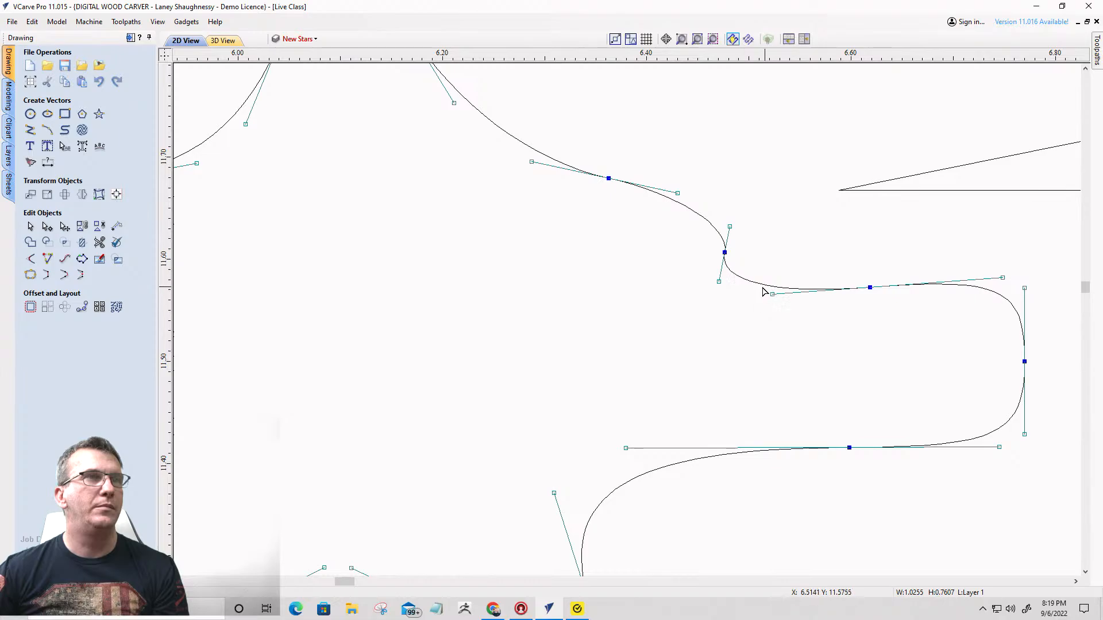
right_click(751, 287)
click(763, 337)
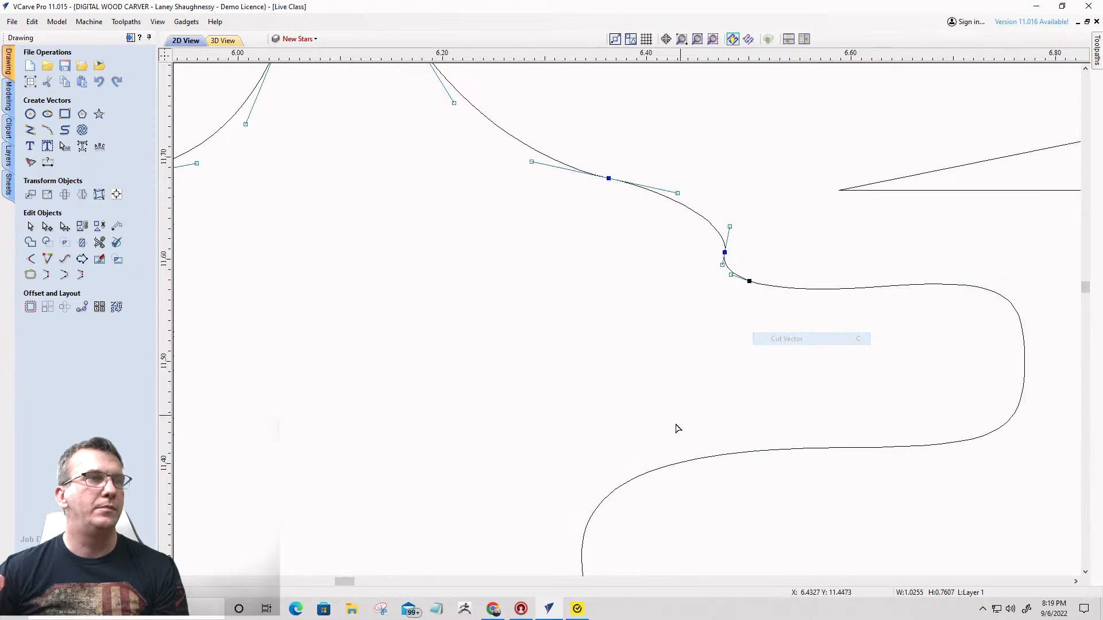
click(644, 477)
right_click(645, 475)
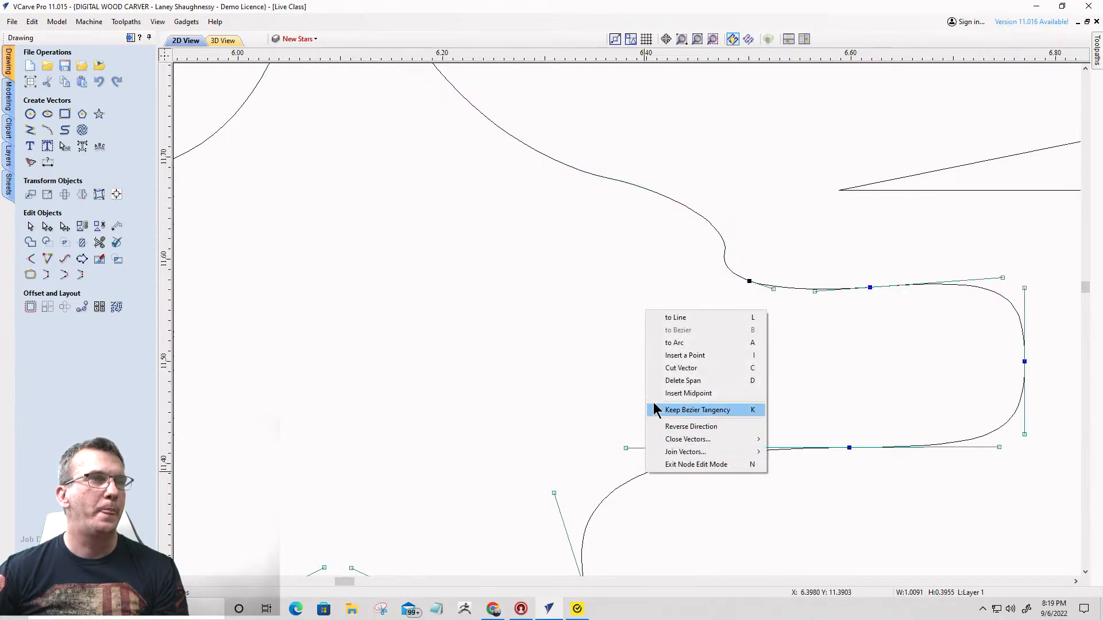
click(659, 370)
- Delete the upper and lower pieces of the star cut free between its two streaks
scroll(807, 263, down, 7)
click(740, 241)
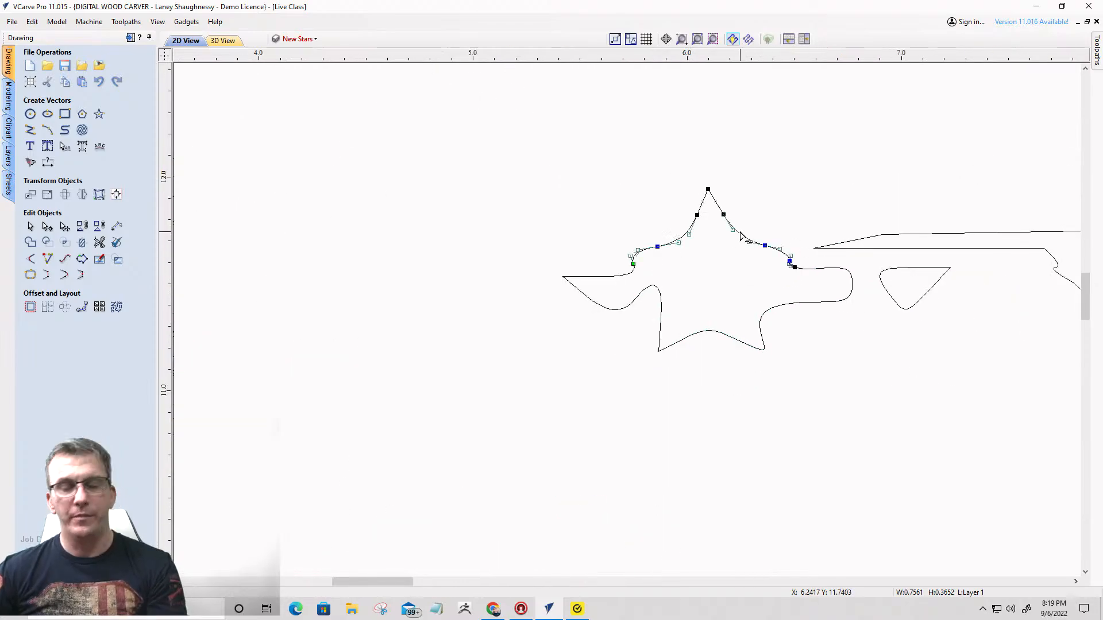
key(Delete)
click(707, 336)
key(Delete)
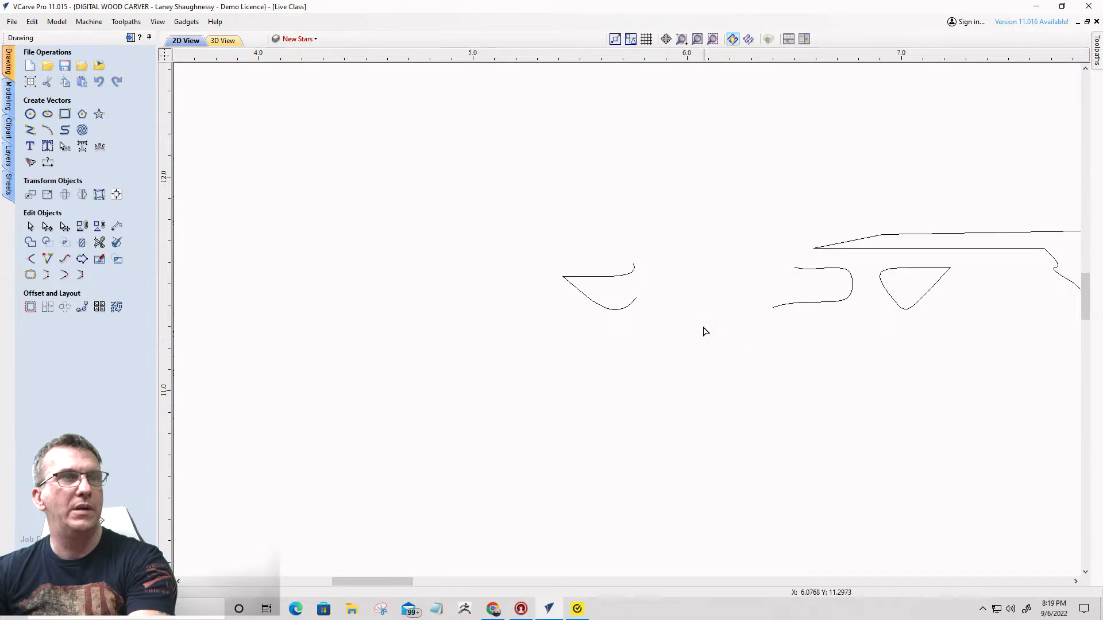
- Cut the long outline on both sides of the lower part of the star near X 8.1, Y 11.5
scroll(634, 298, down, 5)
click(803, 314)
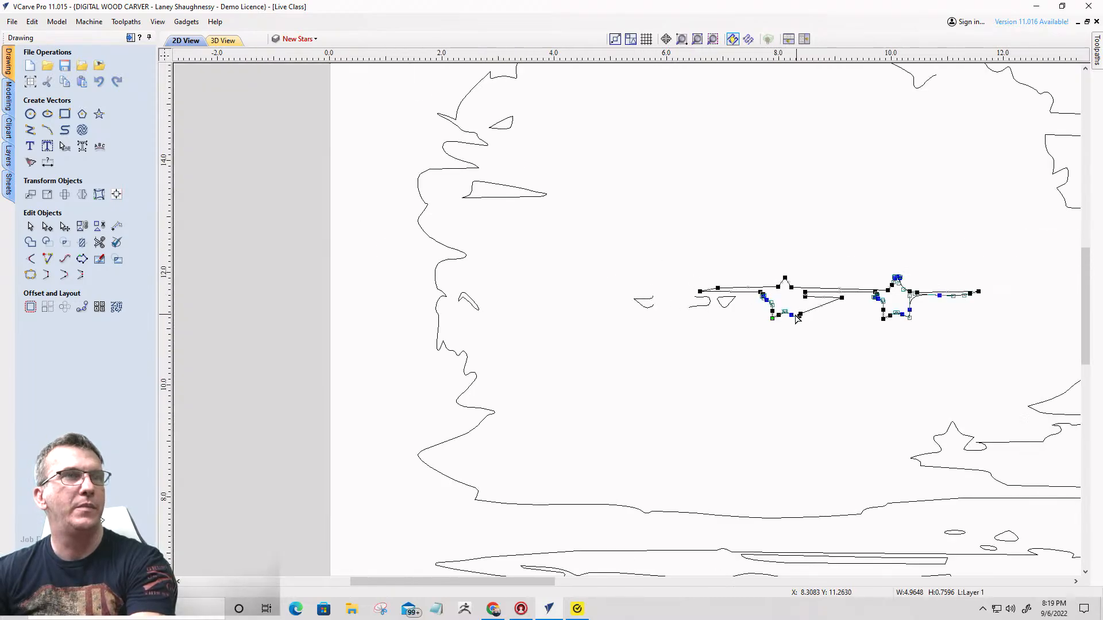
scroll(846, 256, up, 5)
scroll(860, 232, up, 2)
right_click(876, 246)
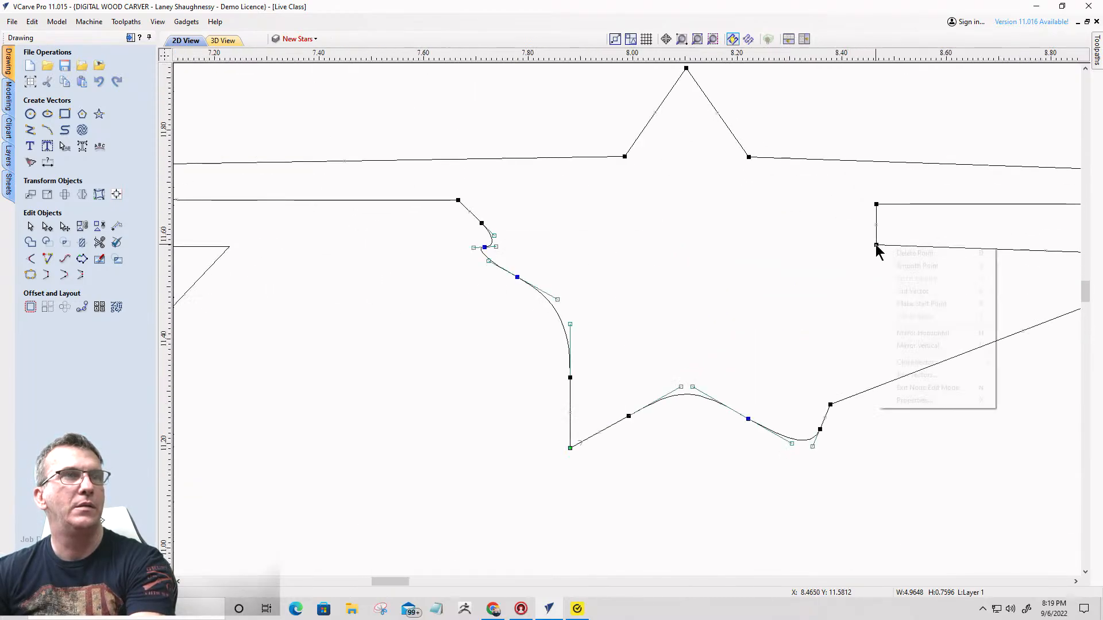
click(896, 290)
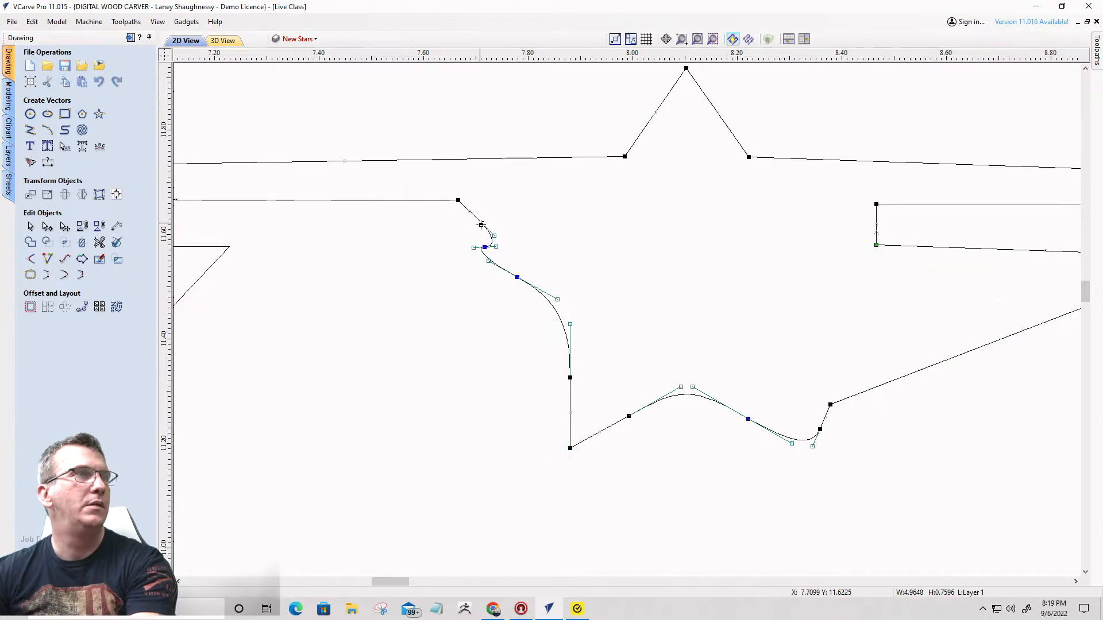
right_click(482, 230)
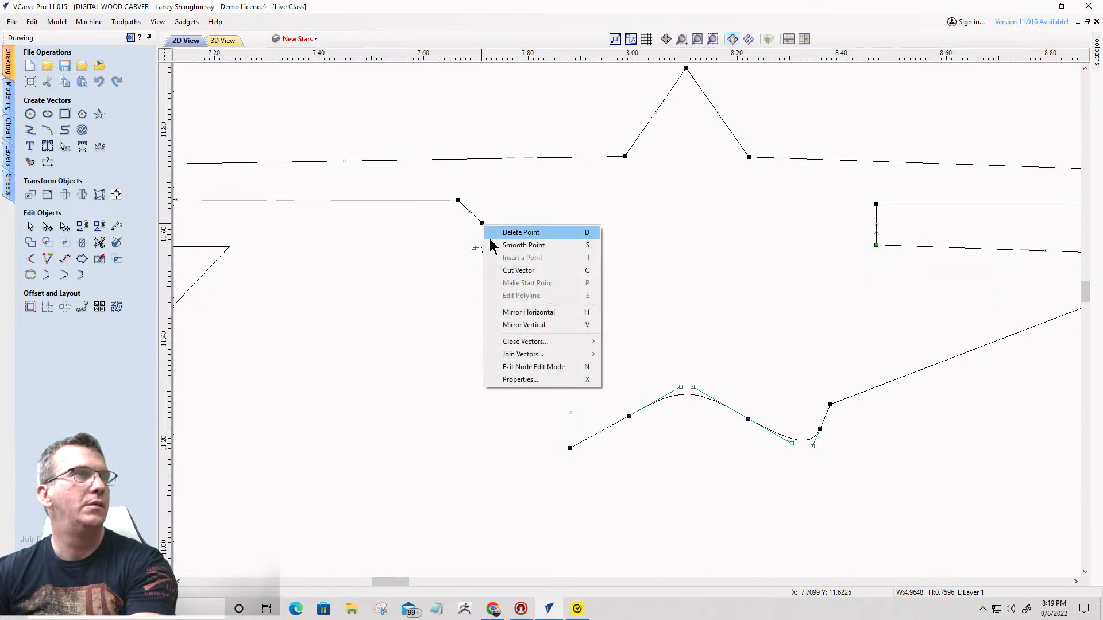
click(501, 271)
- Cut the outline at both base nodes of that star's top point and delete the separated star pieces
right_click(627, 158)
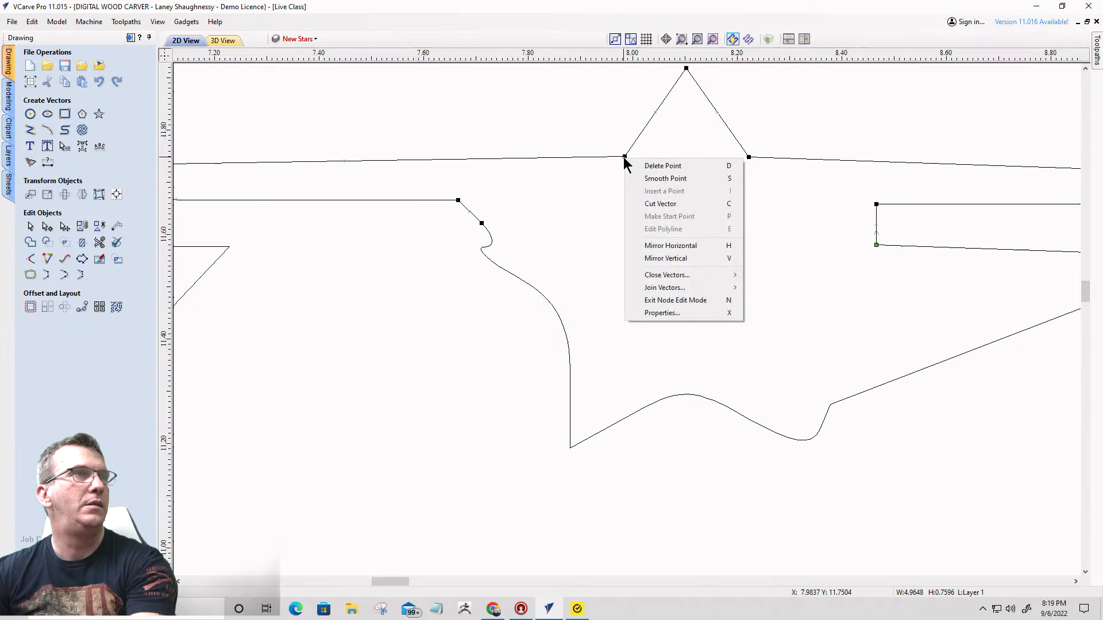
click(652, 206)
right_click(749, 157)
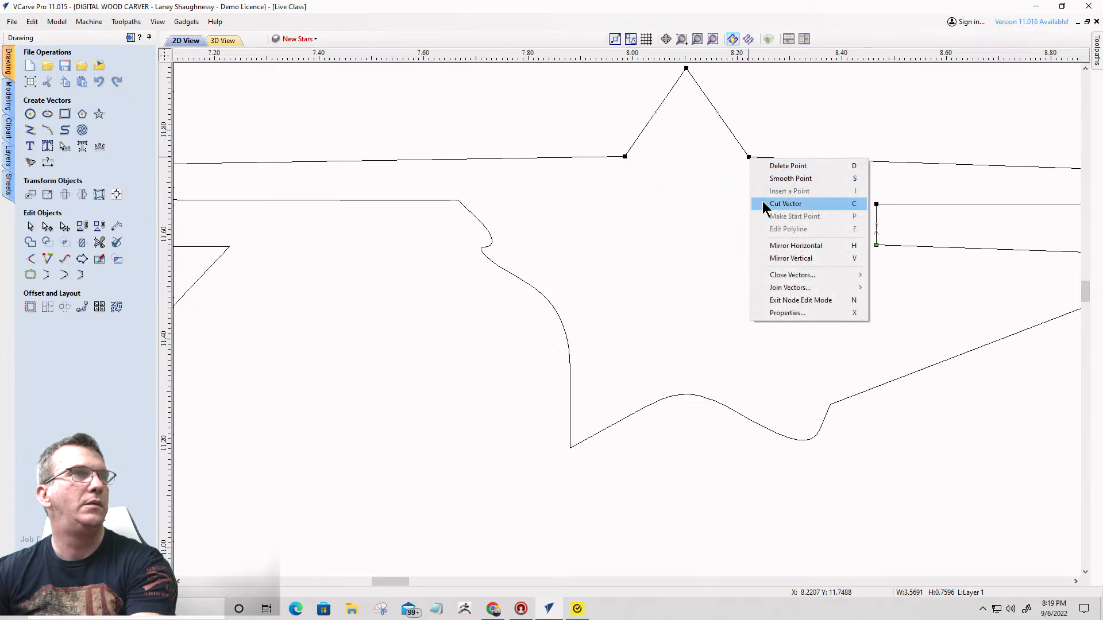
click(762, 201)
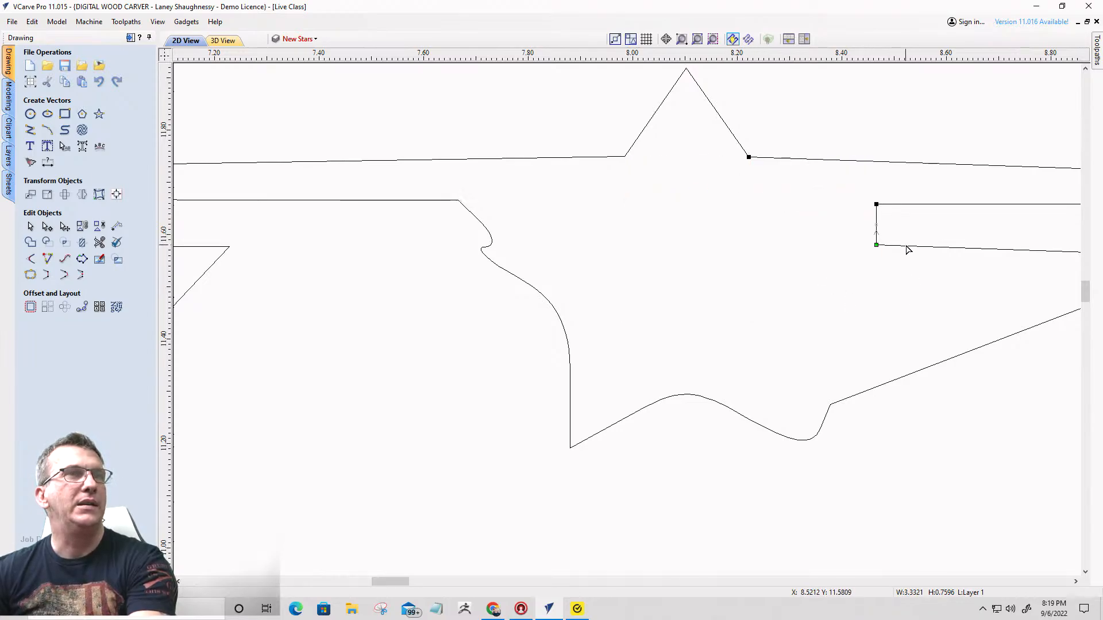
key(Delete)
- Cut the star near X 10.1, Y 11.5 from its right-hand streak on the upper and lower edges
scroll(743, 152, down, 5)
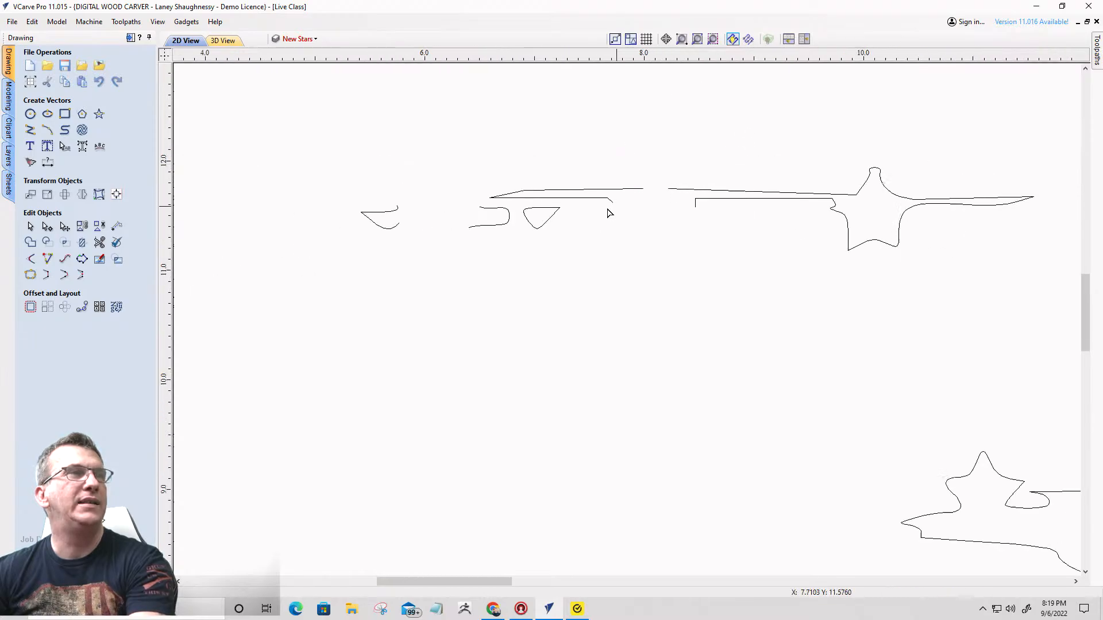
scroll(777, 242, up, 4)
scroll(867, 208, up, 2)
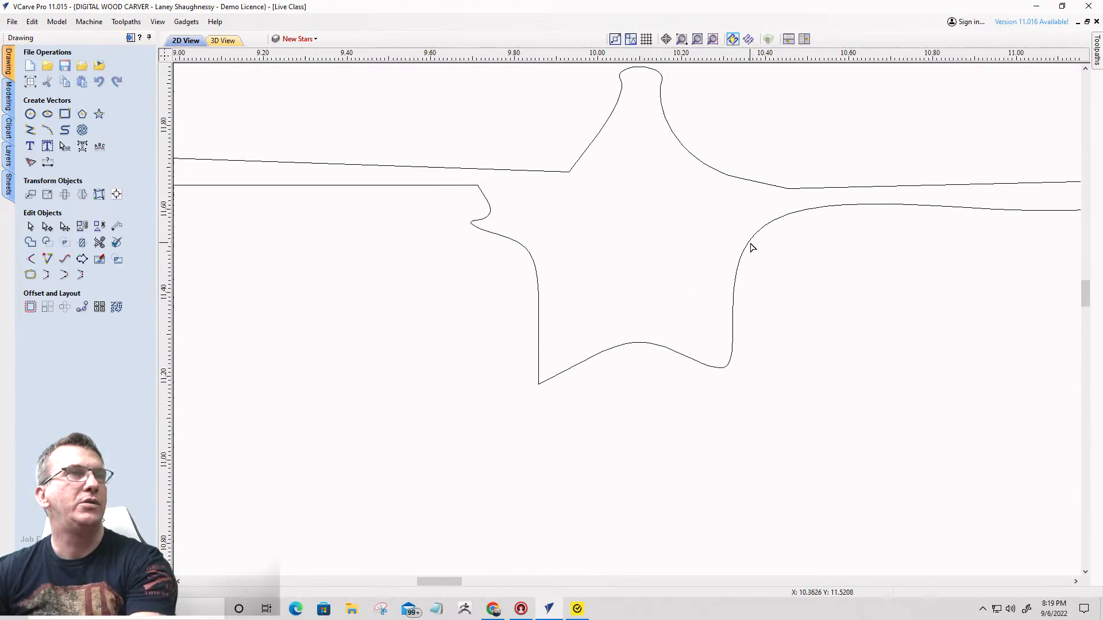
click(748, 246)
right_click(789, 190)
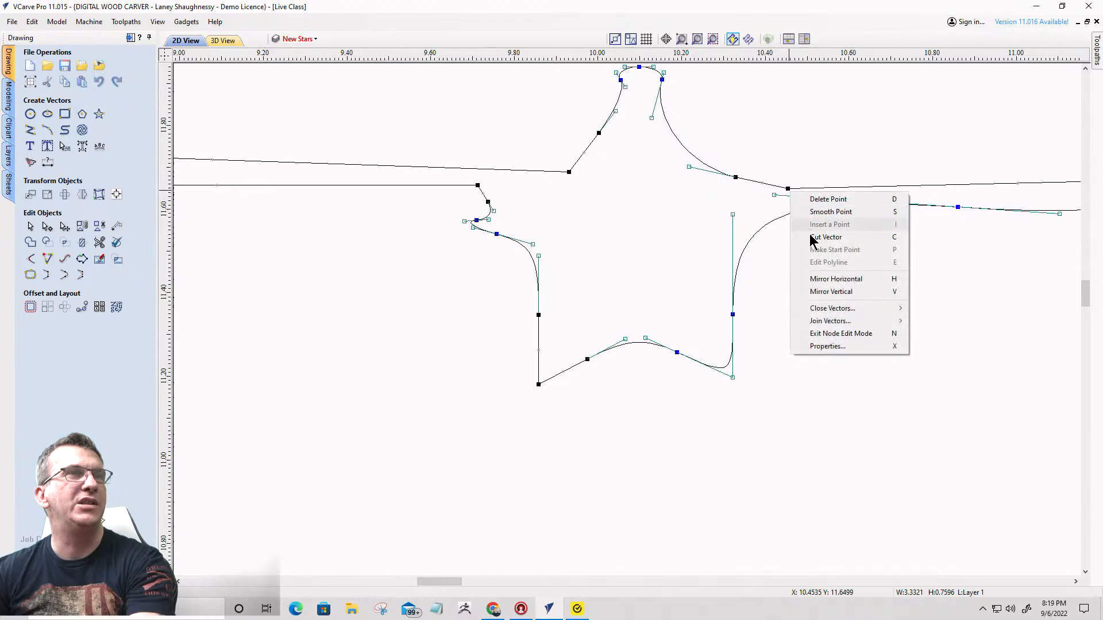
click(800, 234)
right_click(792, 212)
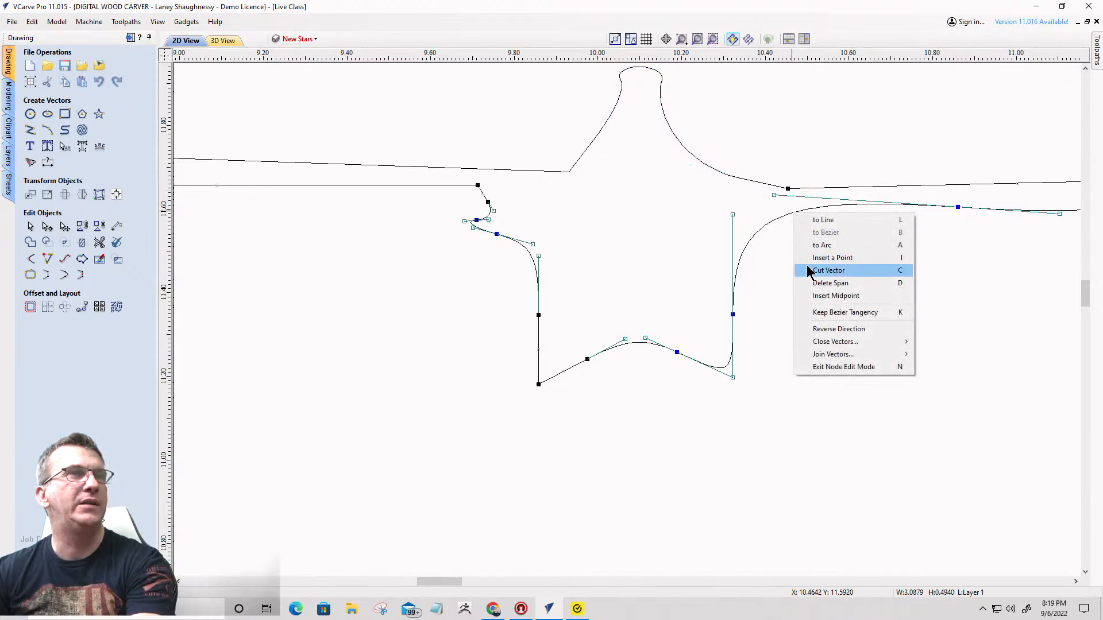
click(807, 267)
- Cut the same star from its left-hand streak on the lower and upper edges
key(Escape)
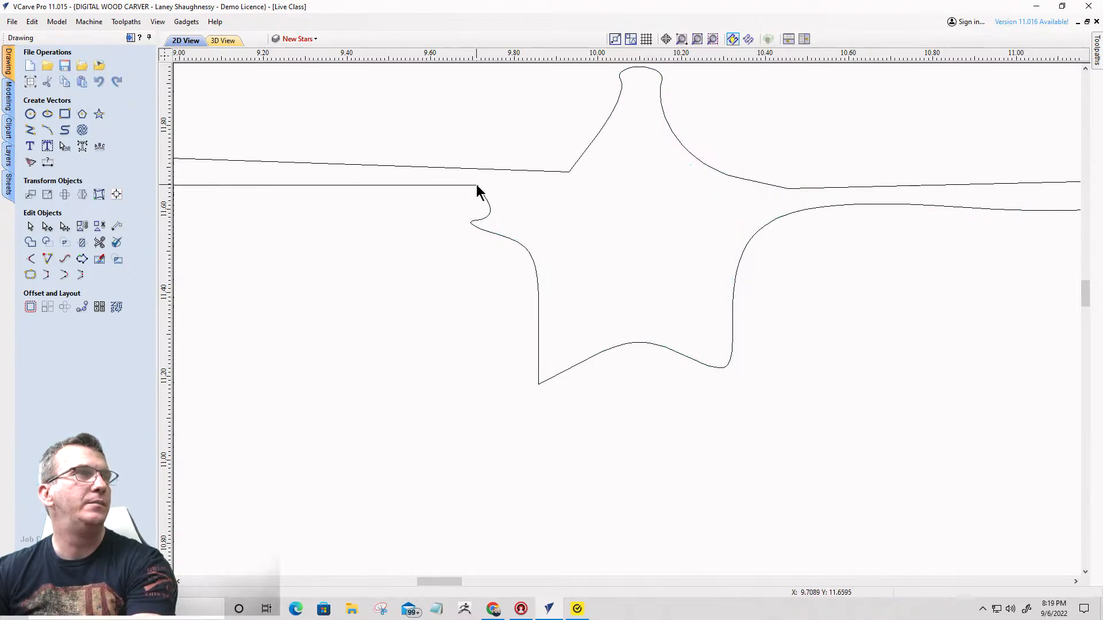
click(477, 189)
right_click(477, 190)
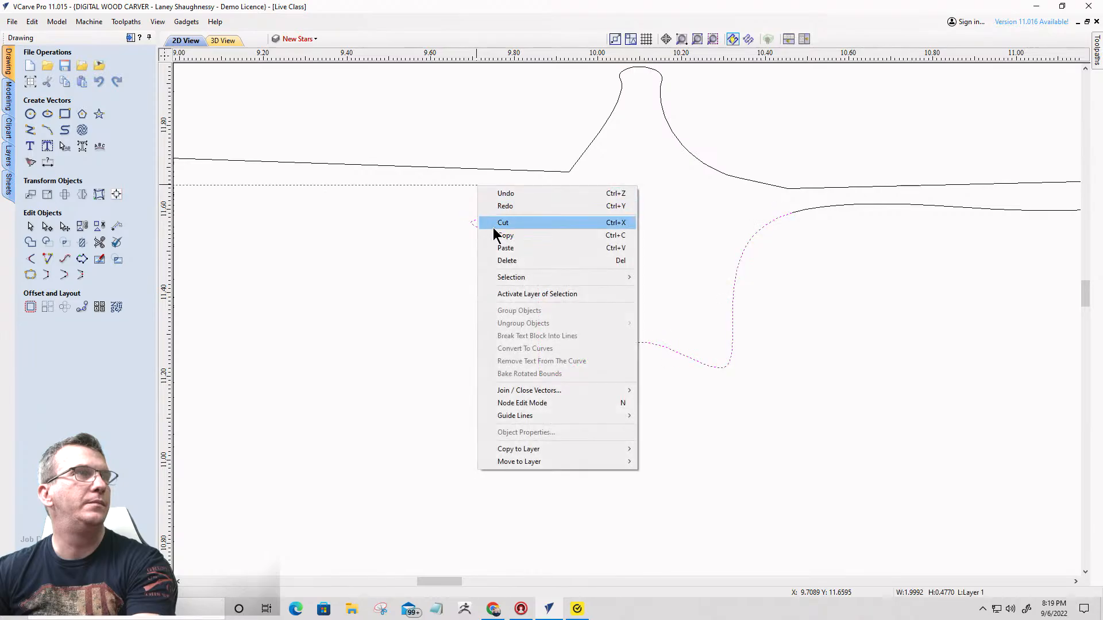
key(n)
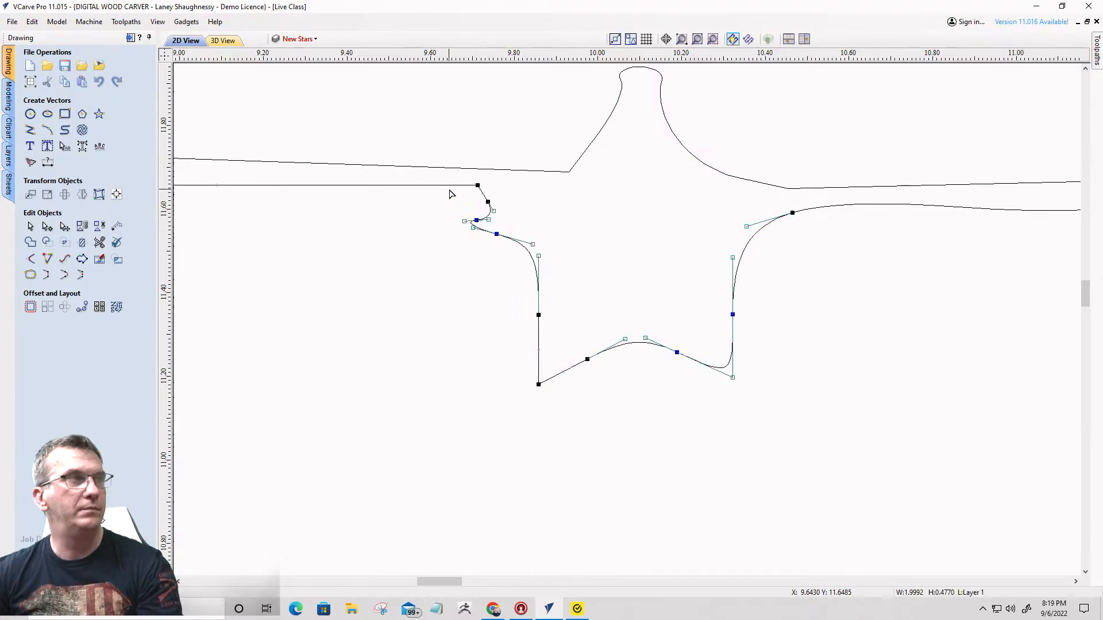
right_click(475, 187)
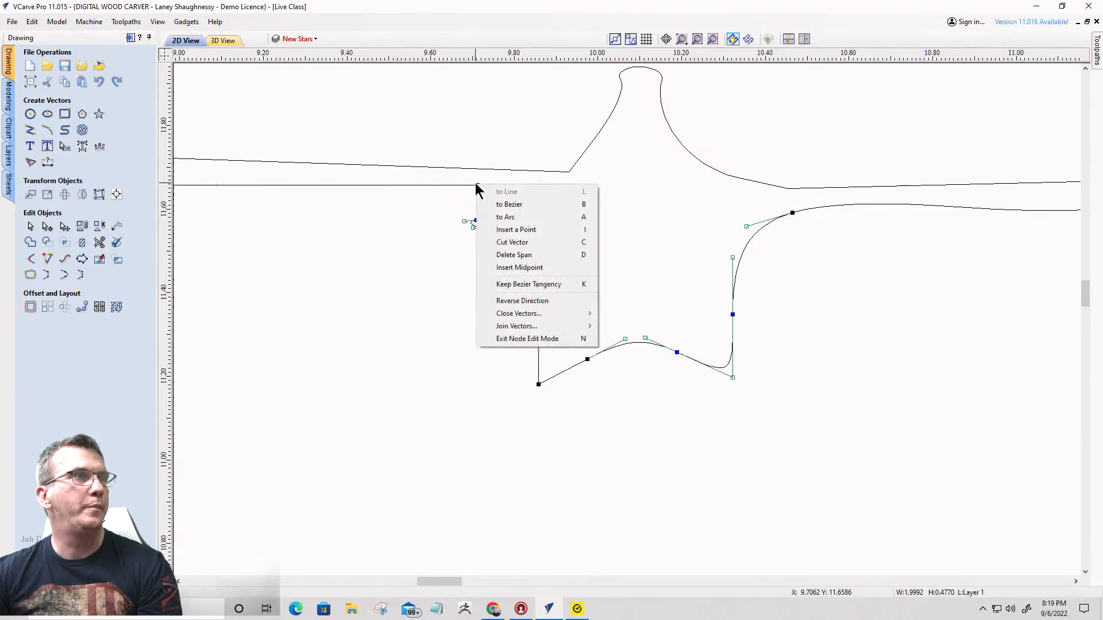
click(501, 242)
right_click(522, 171)
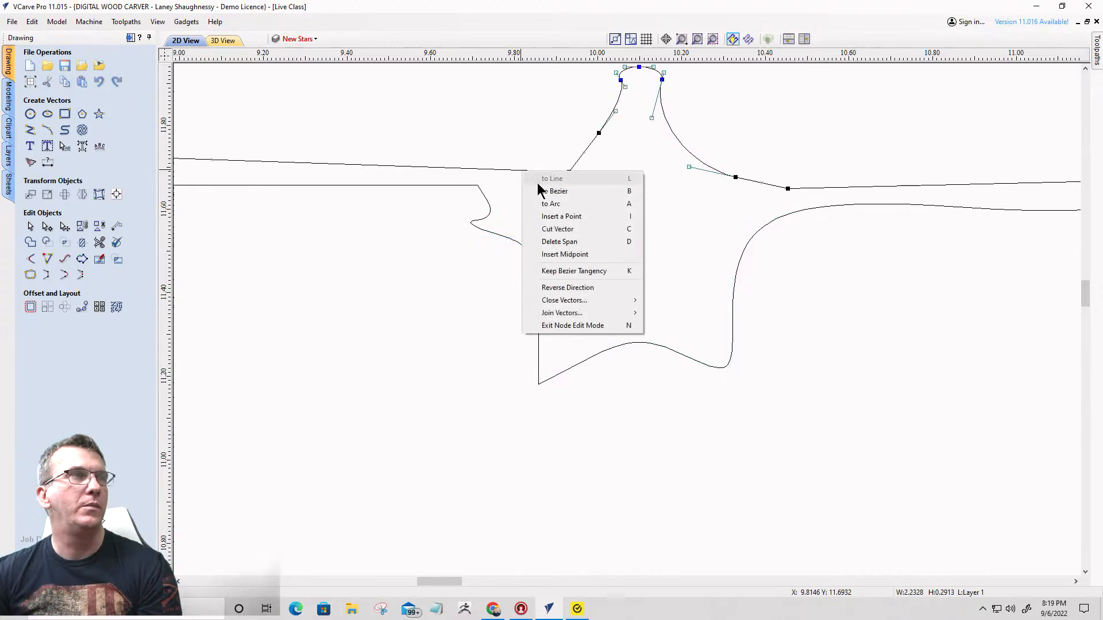
click(547, 229)
- Delete the separated lower part of the star near X 10.1, Y 11.5
scroll(669, 241, down, 5)
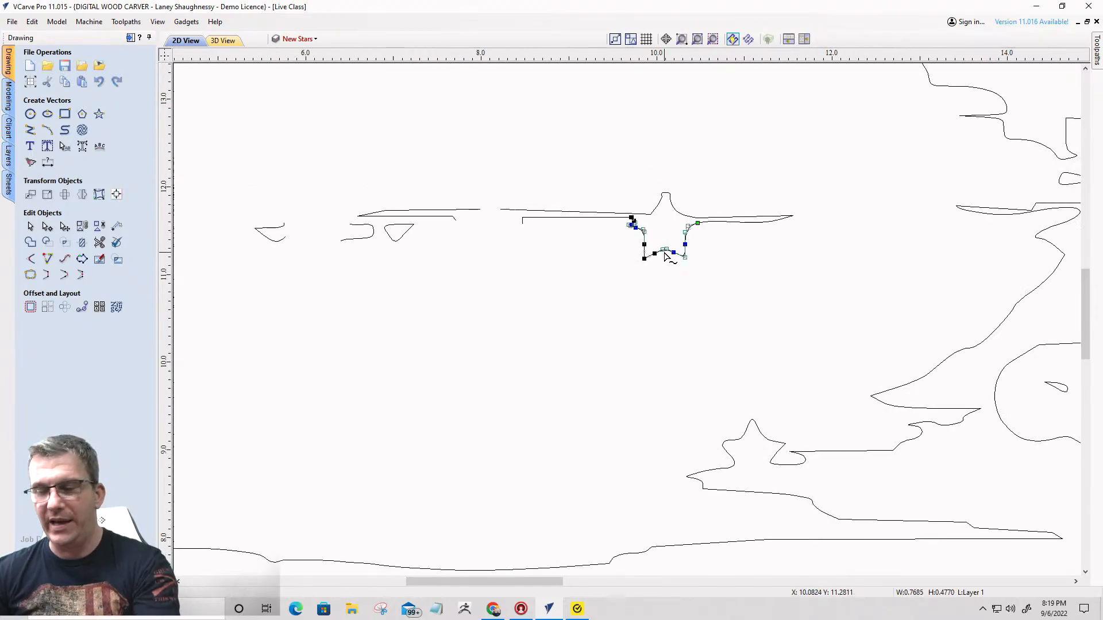
key(Delete)
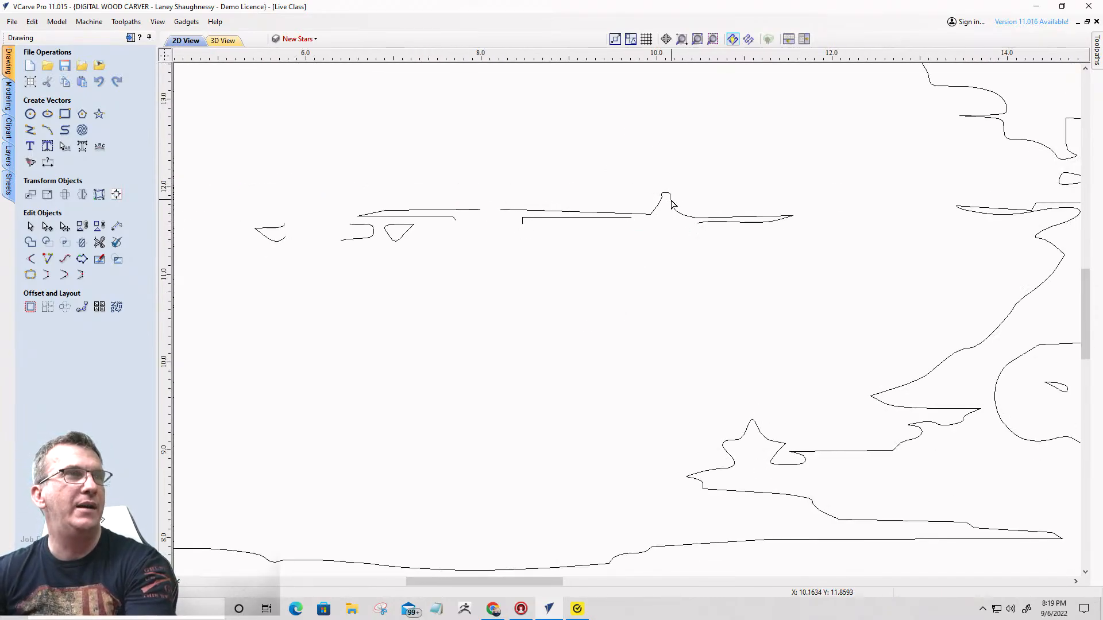
scroll(670, 205, down, 4)
scroll(760, 263, up, 5)
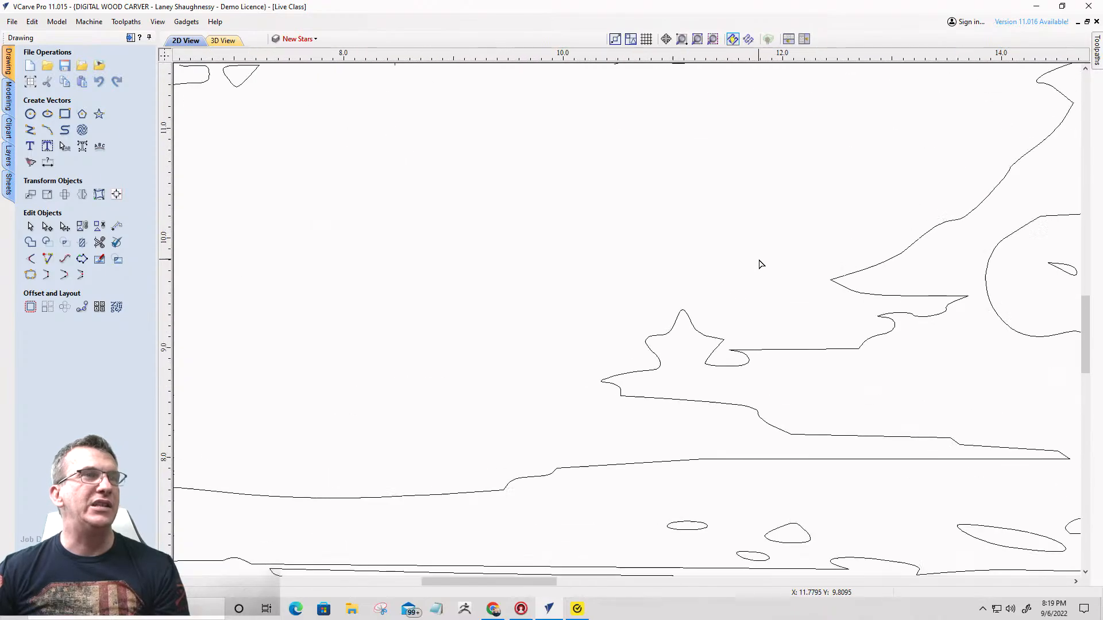
- Cut the outline at both base nodes of the rough star near X 11.1, Y 9.1 and delete the separated star piece
scroll(709, 353, up, 5)
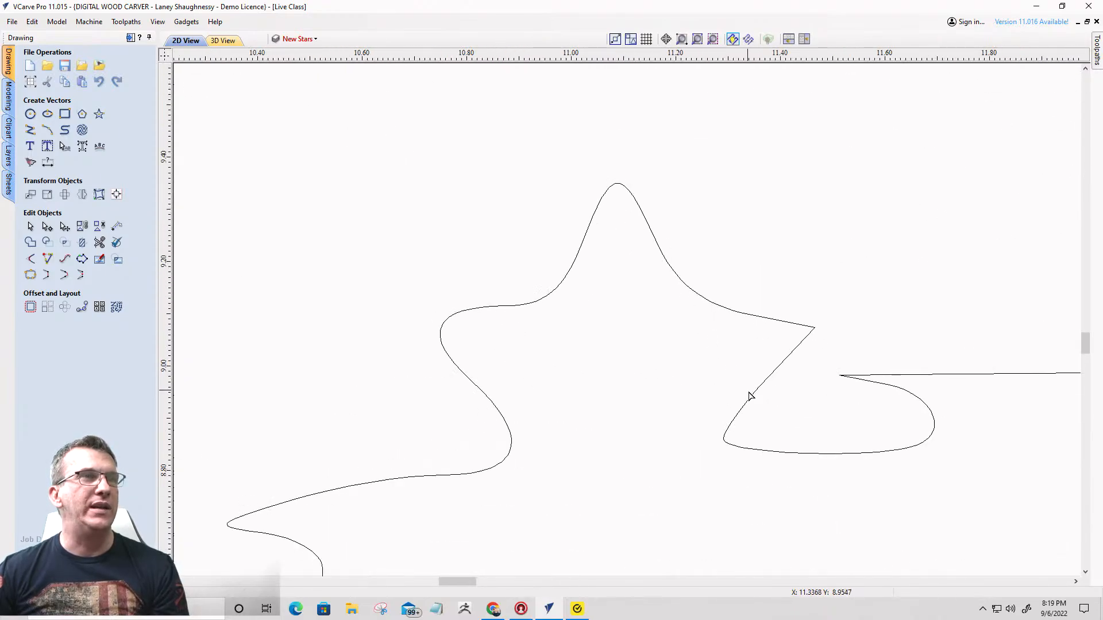
scroll(775, 320, down, 2)
click(773, 323)
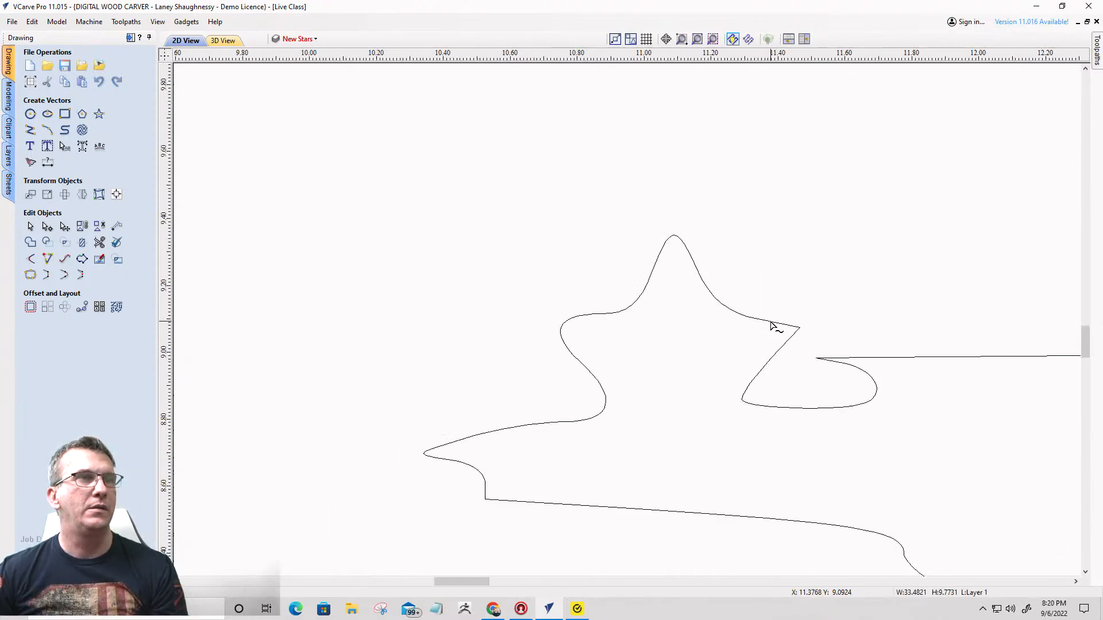
right_click(742, 398)
click(764, 443)
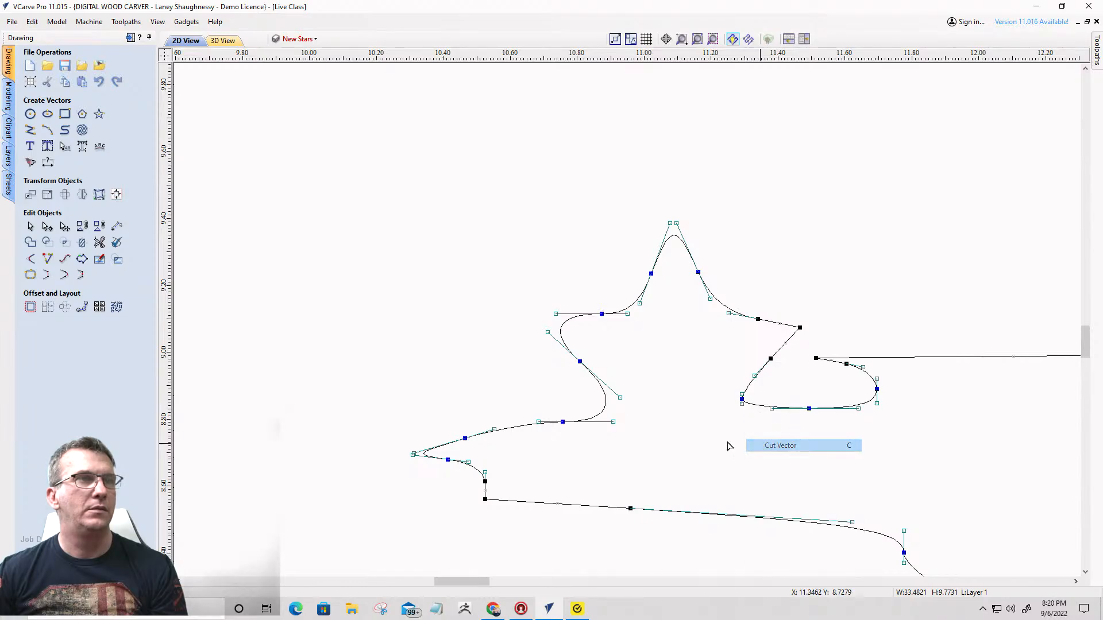
right_click(565, 421)
click(583, 468)
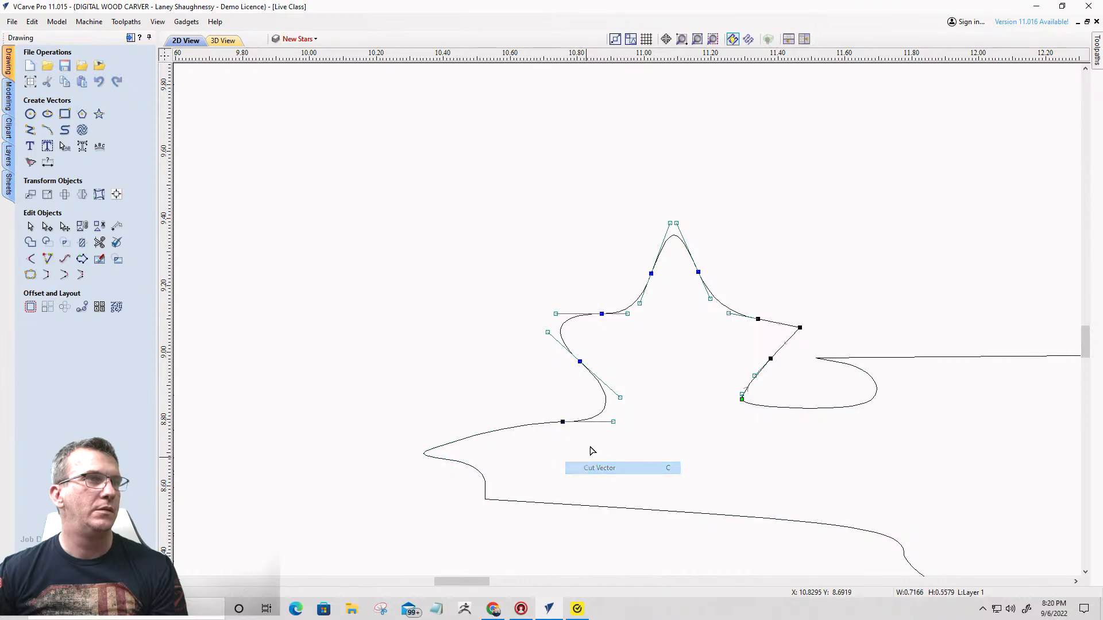
click(567, 345)
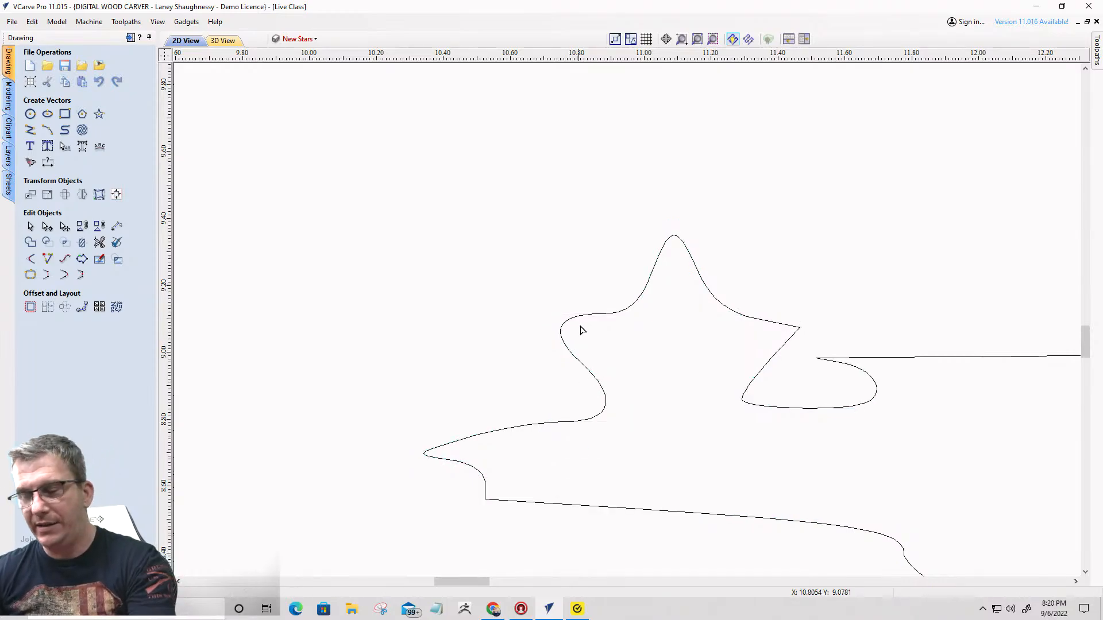
click(612, 315)
key(Delete)
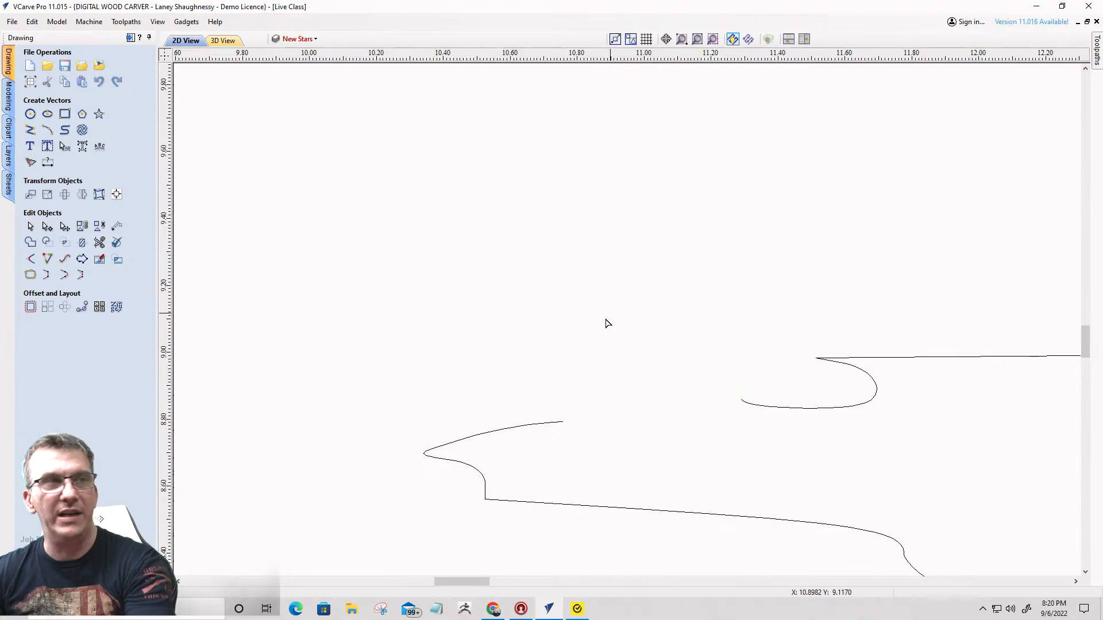
- Turn on the visibility of the New Stars layer
scroll(569, 222, down, 4)
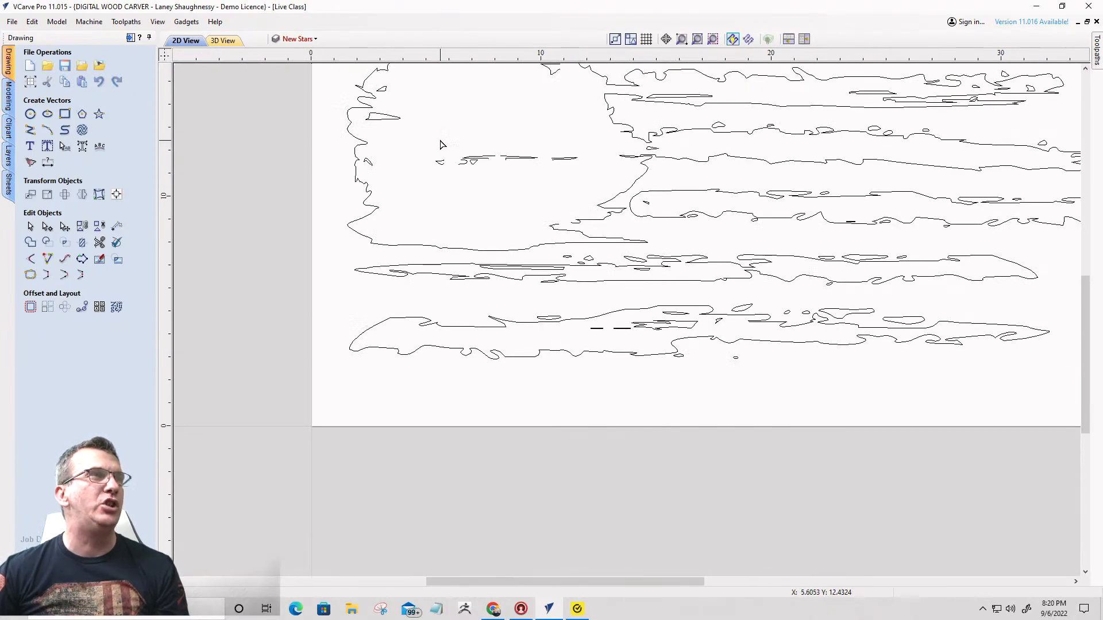
scroll(753, 241, up, 2)
scroll(675, 228, down, 2)
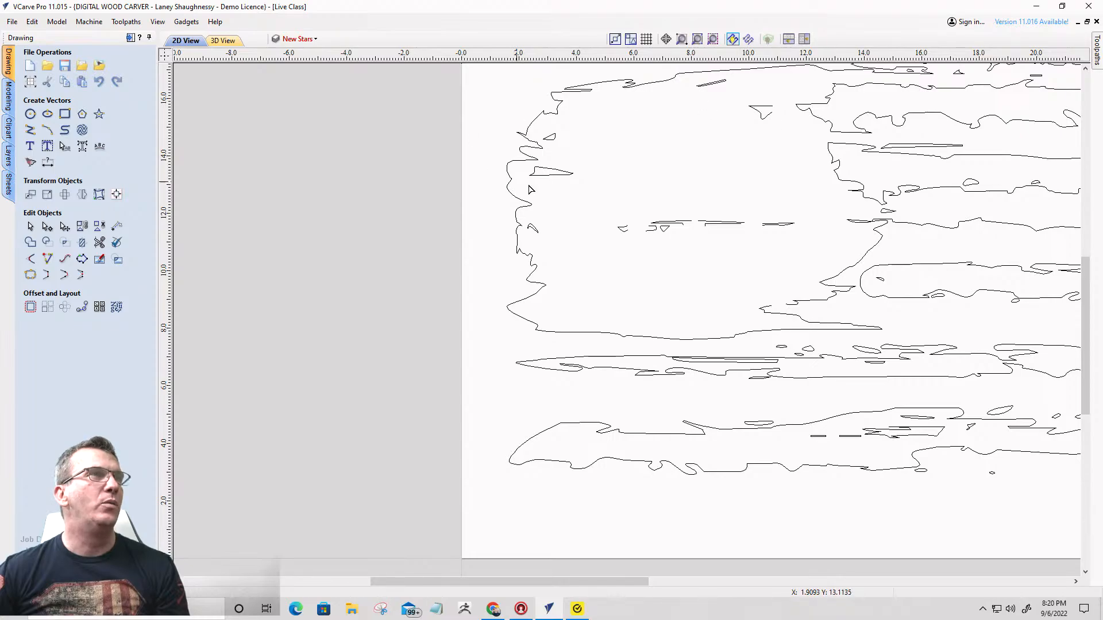
scroll(543, 238, down, 1)
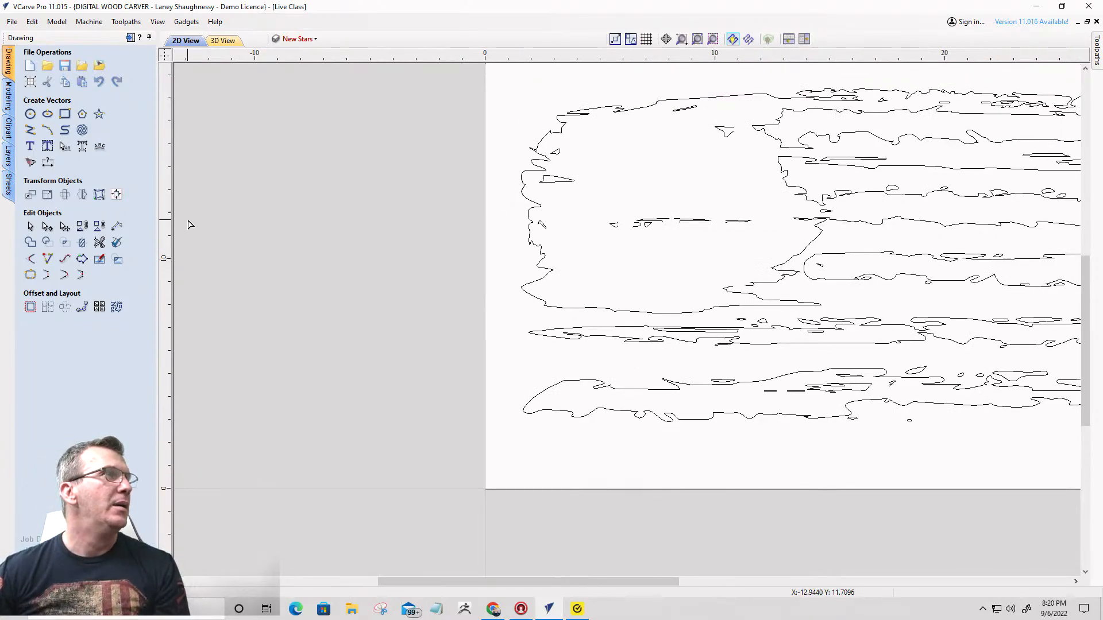
click(315, 38)
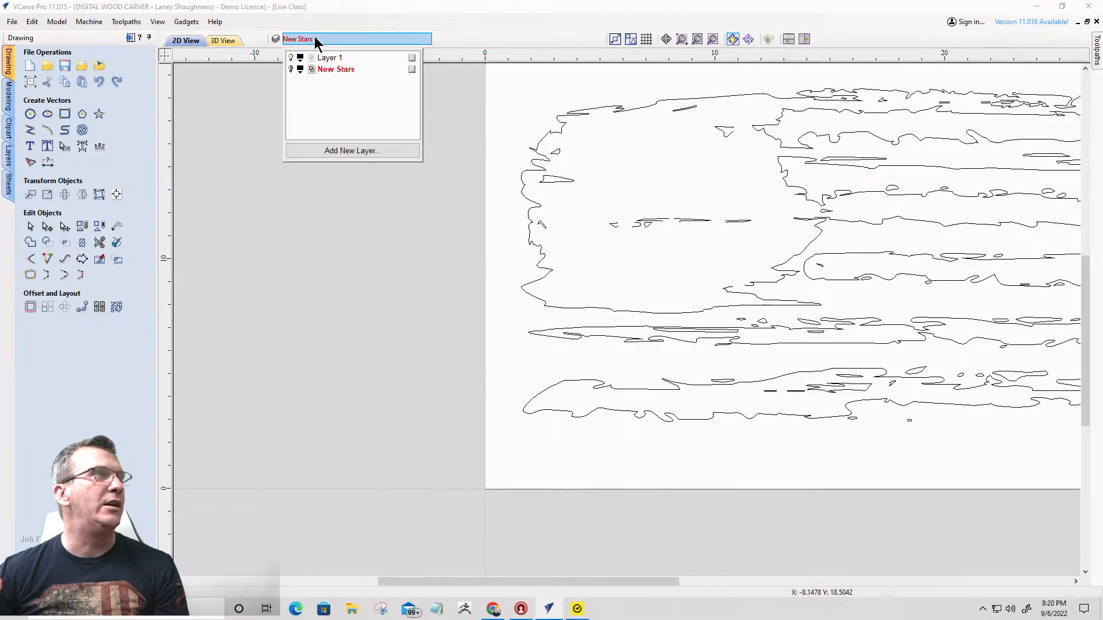
click(290, 69)
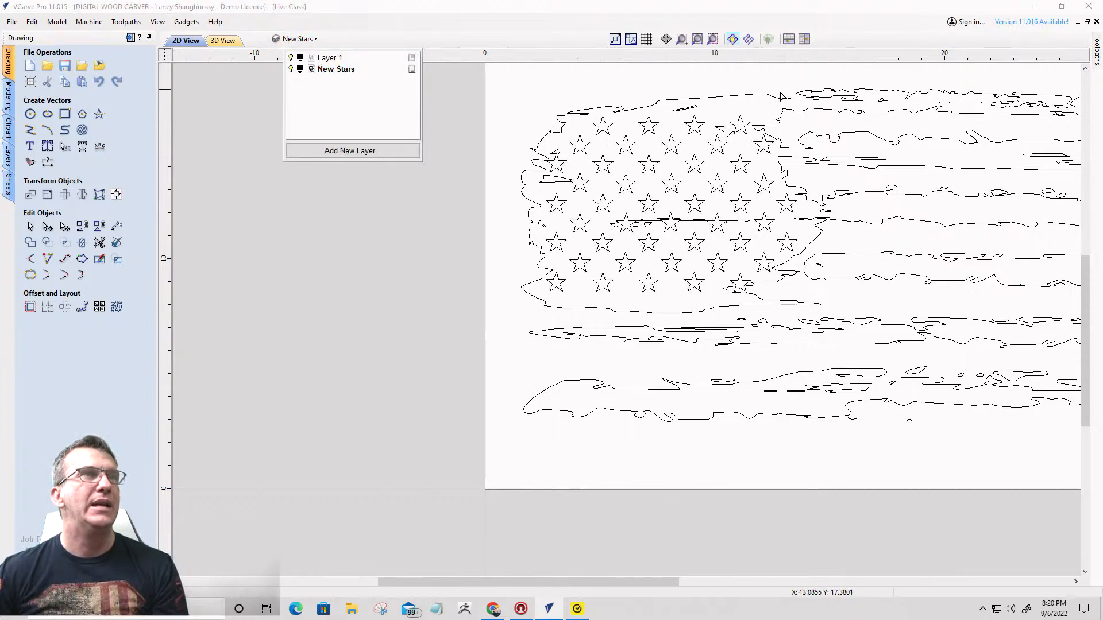
- Close the open streak near X 10.8, Y 15.6 with a smooth curve and bulge that curve farther into the clean star
scroll(741, 123, up, 8)
scroll(626, 231, up, 3)
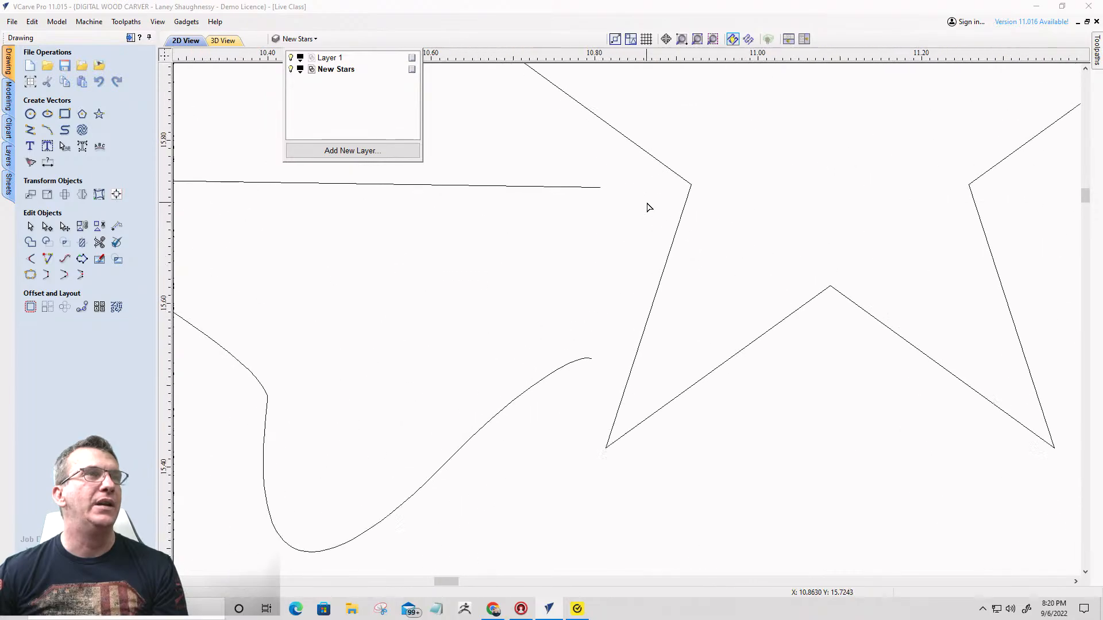
click(582, 195)
click(600, 189)
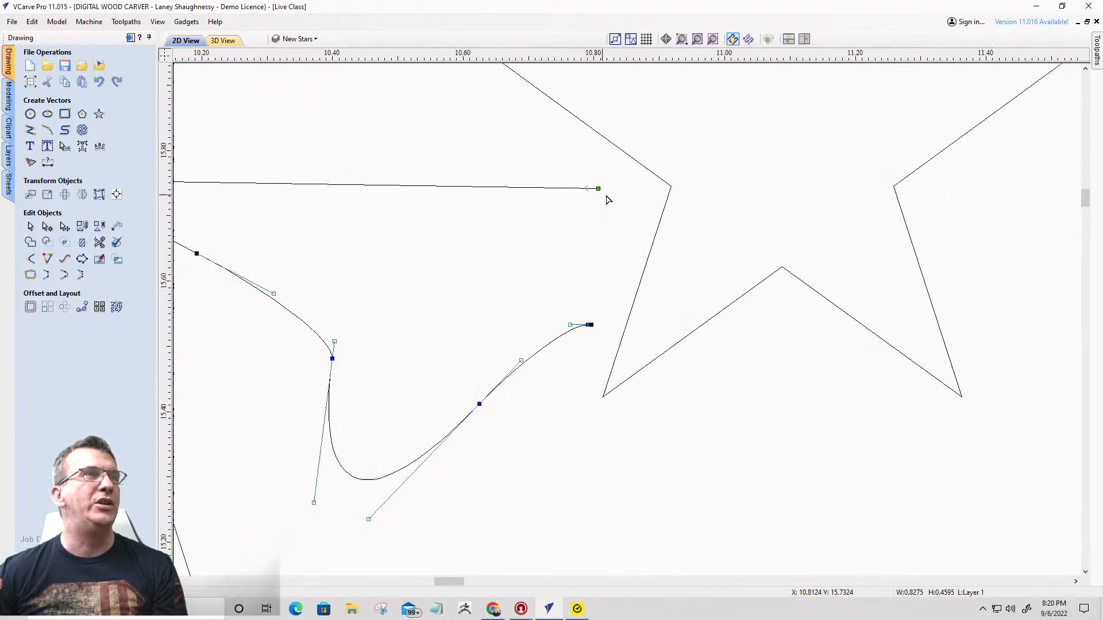
scroll(575, 195, down, 4)
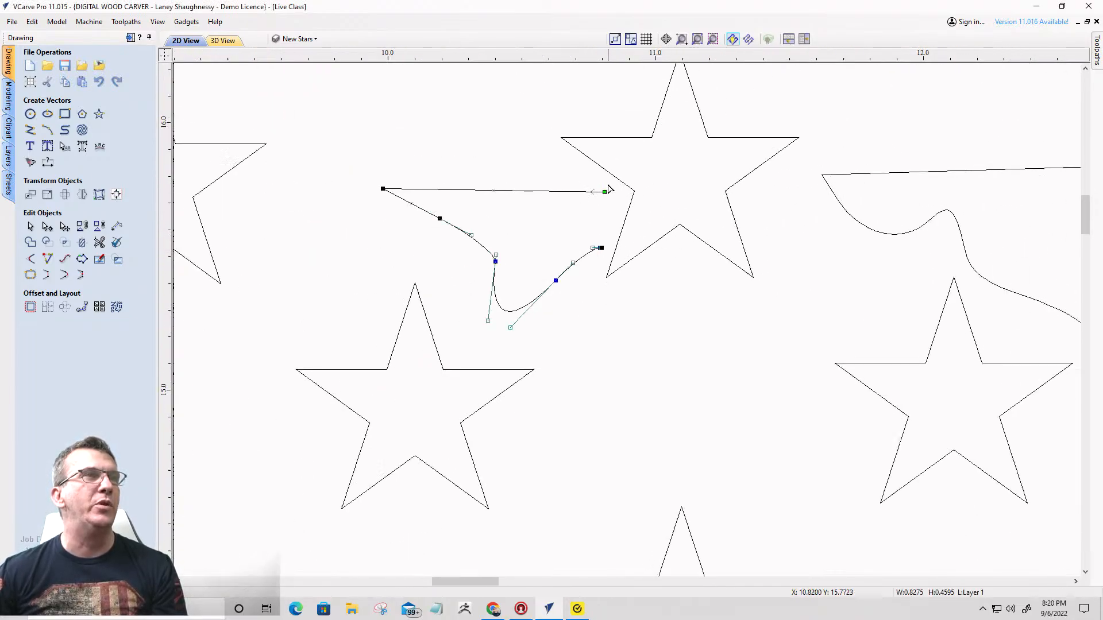
click(67, 276)
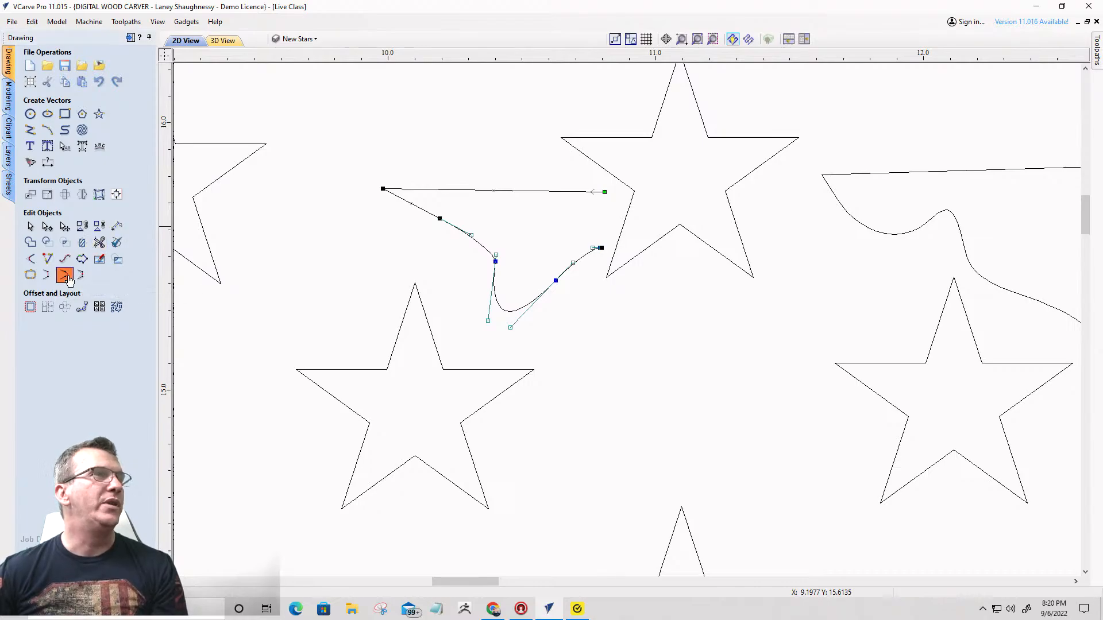
scroll(641, 217, up, 4)
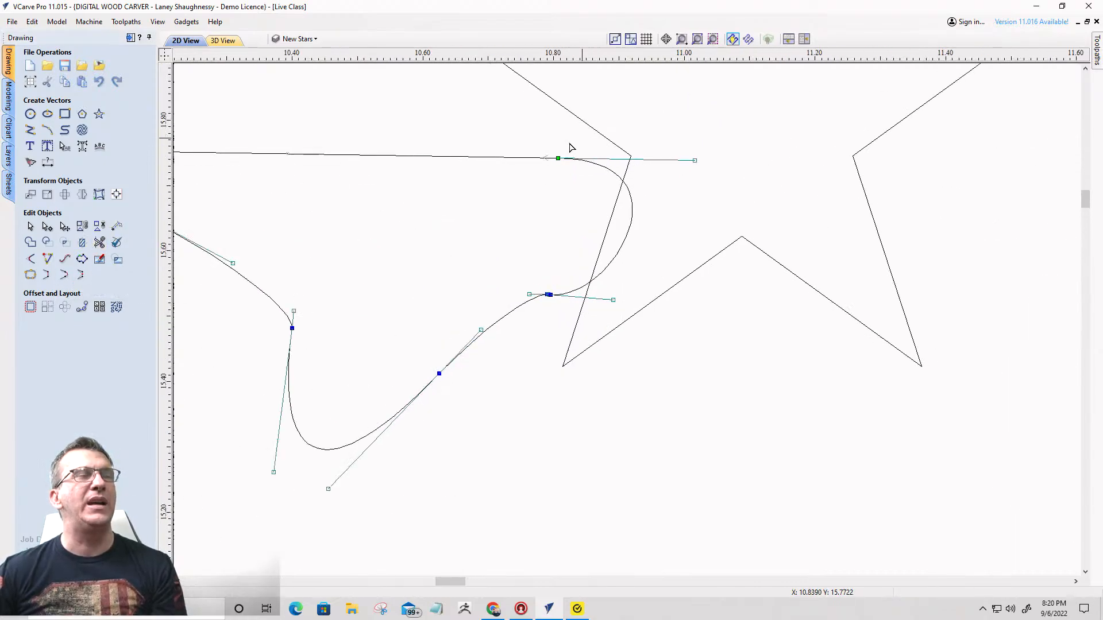
mouse_move(697, 160)
mouse_down()
mouse_move(756, 86)
mouse_move(782, 74)
mouse_up()
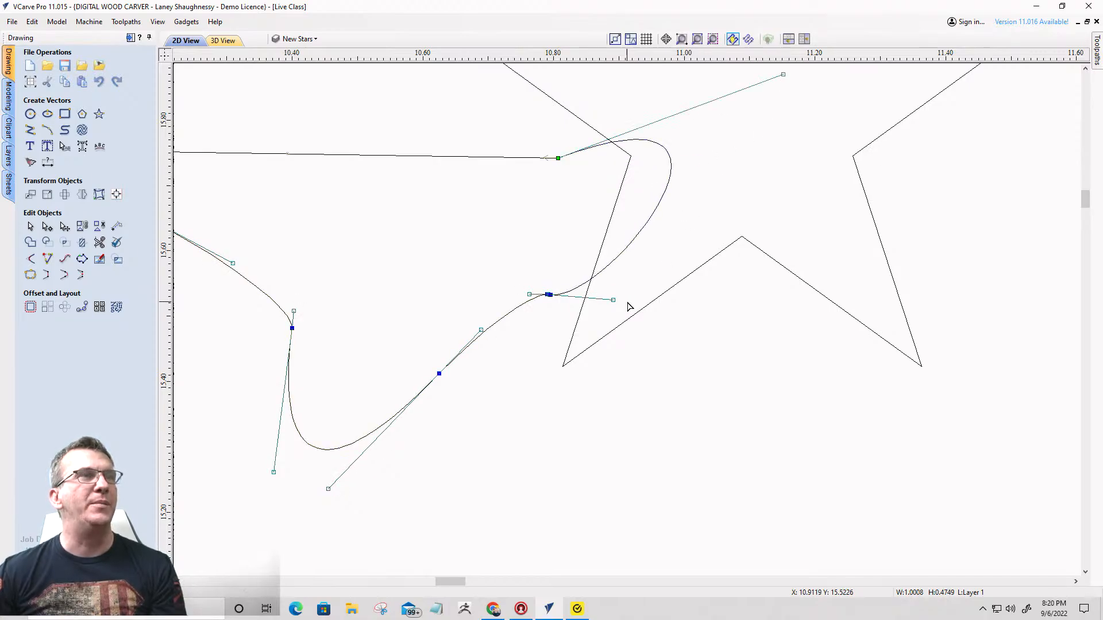
- Trim the overlapping streak curve and star edge near X 10.9, Y 15.6 with Interactive Vector Trim
click(99, 242)
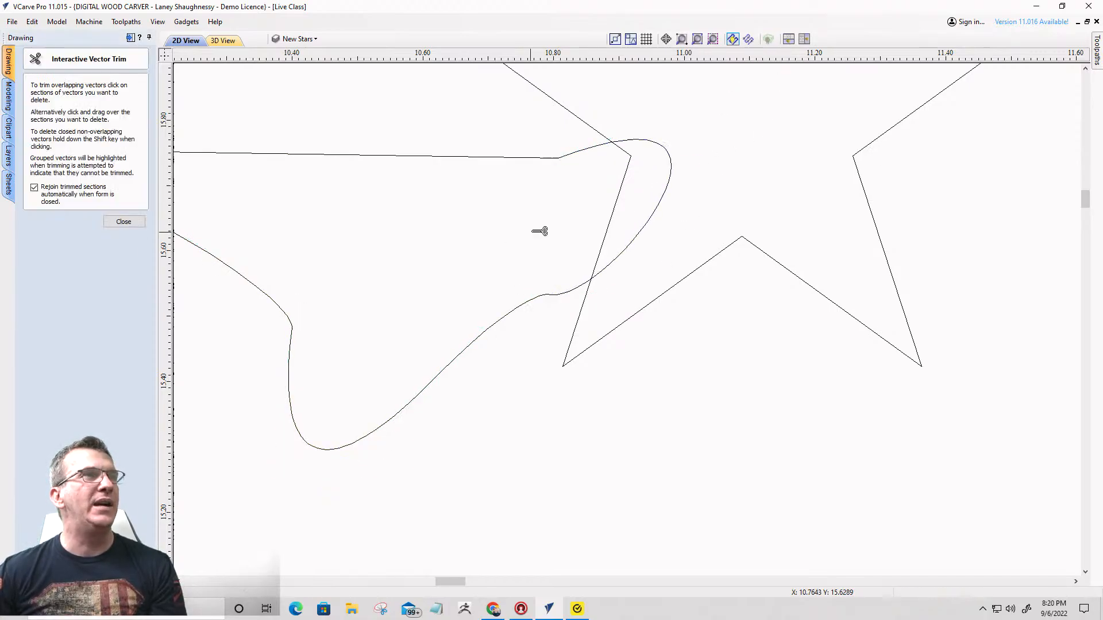
click(663, 207)
click(621, 201)
scroll(706, 198, down, 3)
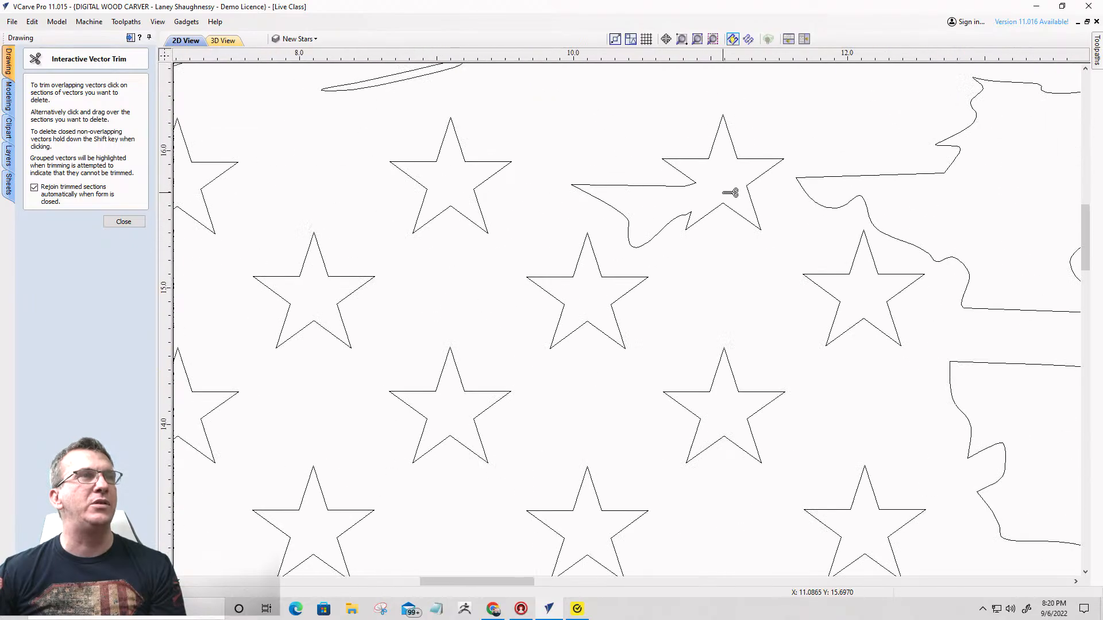
scroll(696, 230, down, 4)
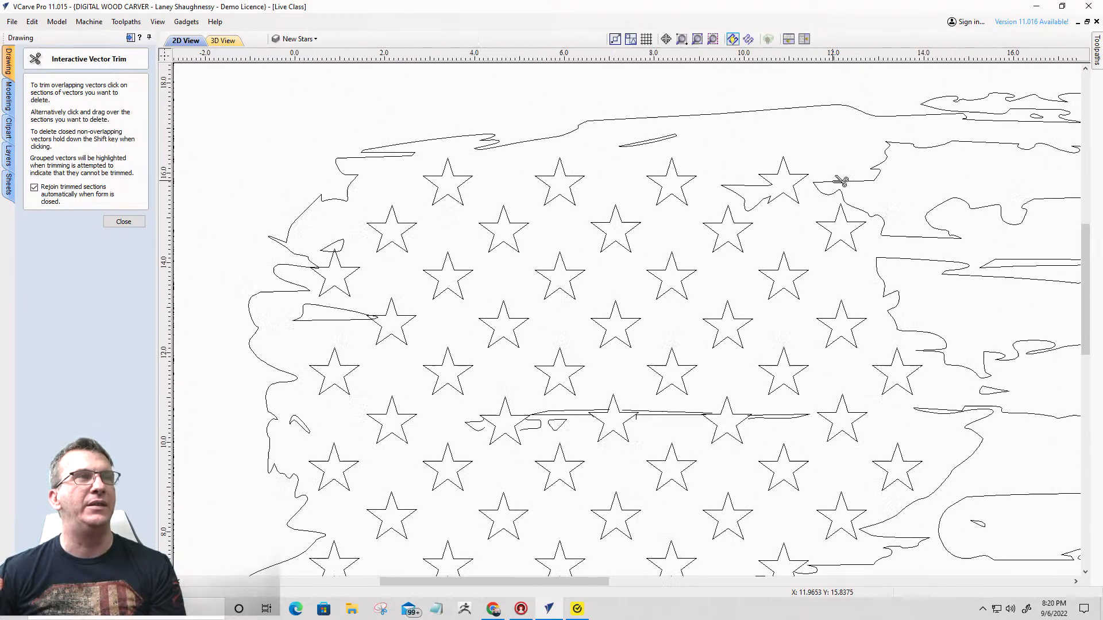
- Trim the overlapping star tip and rounded outline end near X 2.8, Y 14.3 to merge the star with the outline
scroll(366, 212, up, 6)
scroll(580, 377, up, 1)
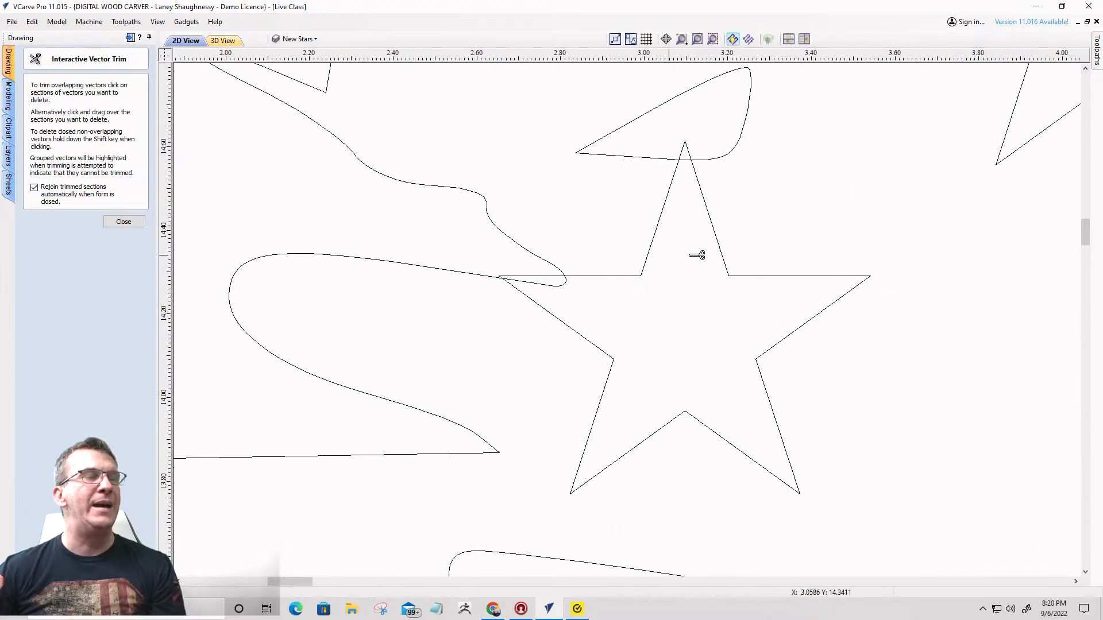
scroll(725, 172, down, 2)
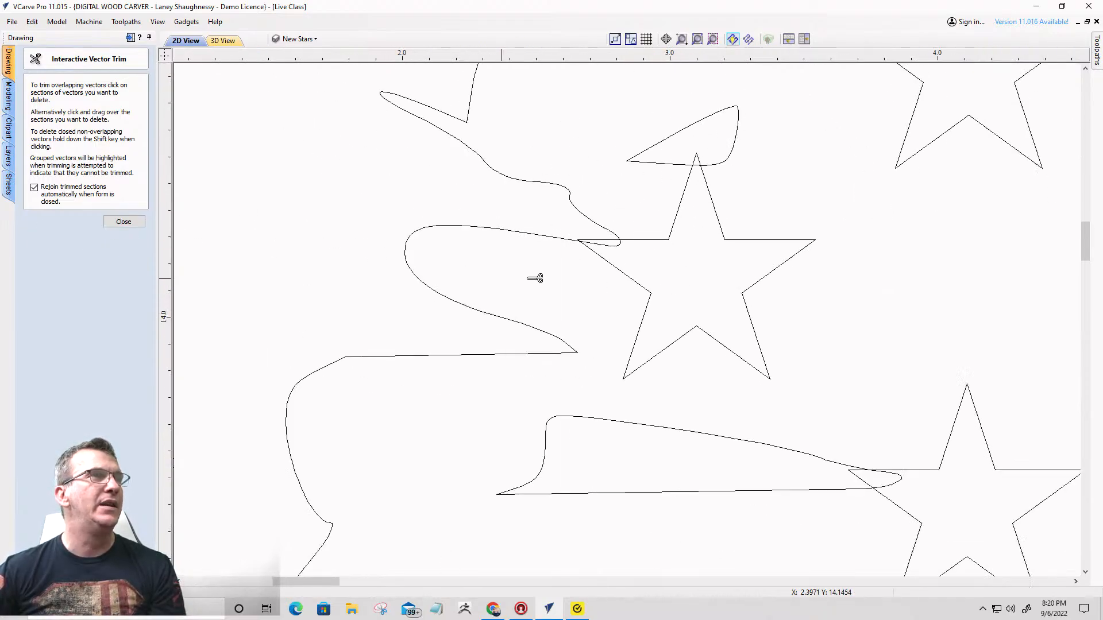
scroll(614, 252, up, 6)
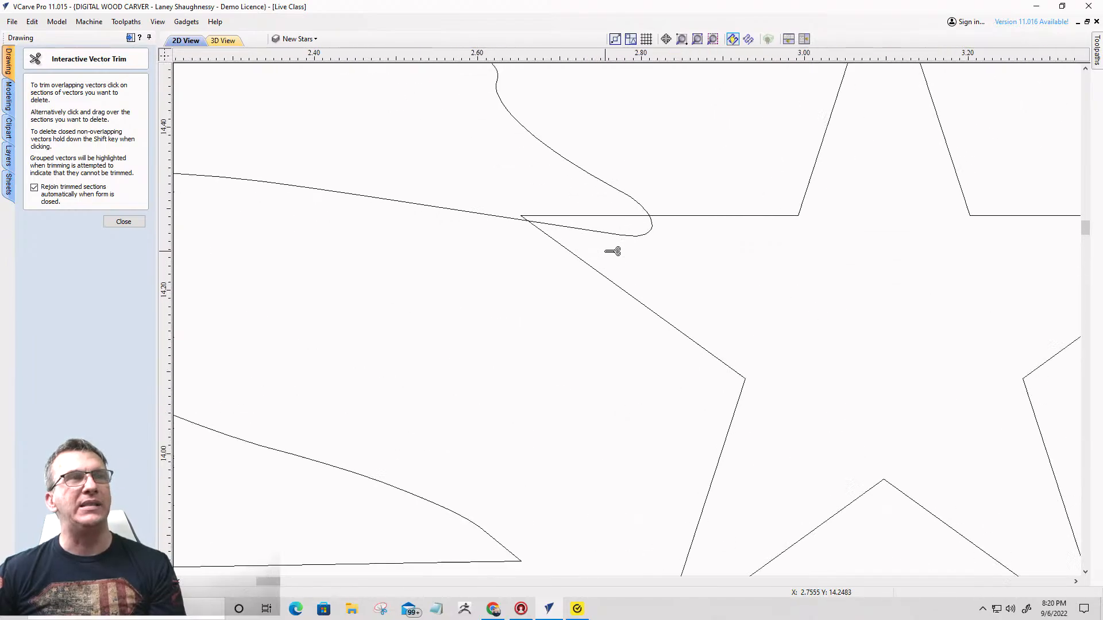
click(606, 207)
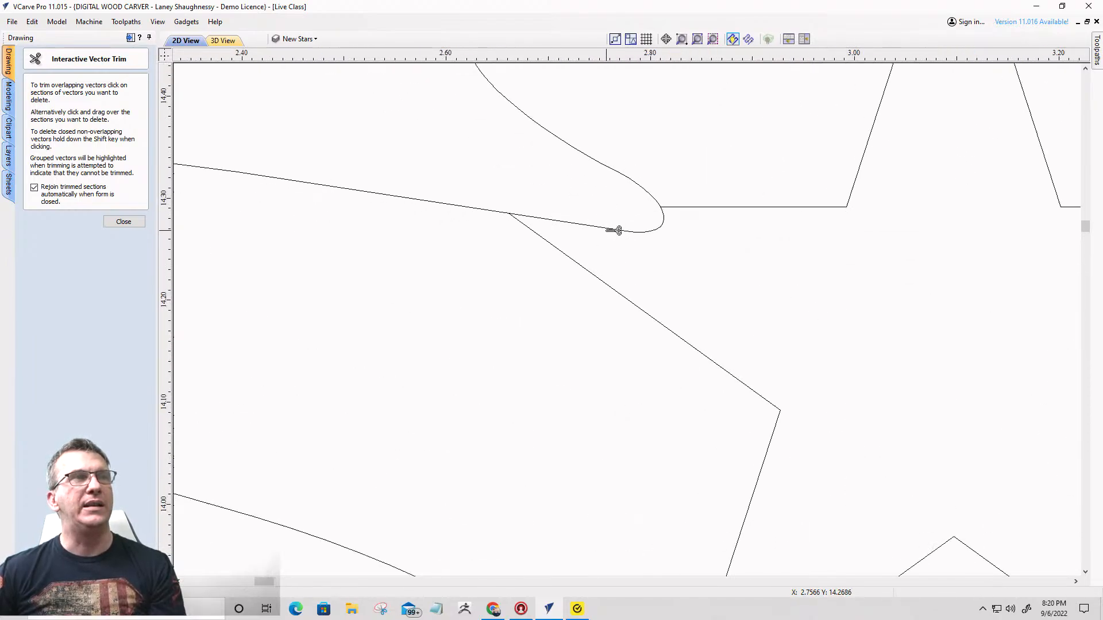
click(615, 229)
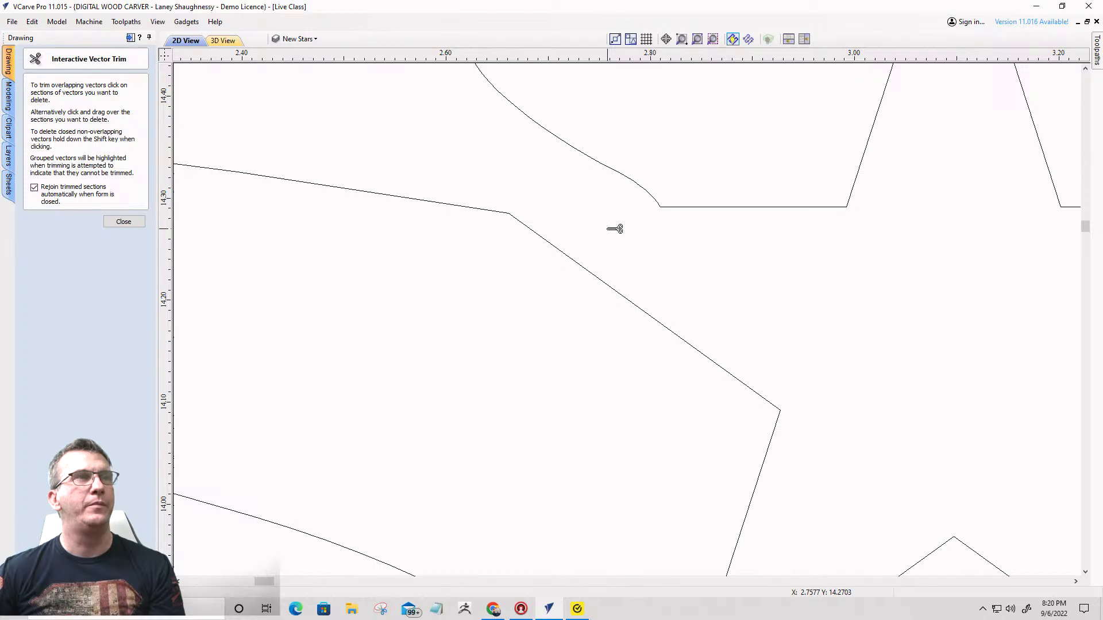
- Trim the same star's top tip and the overlapping edge of the small fragment near X 3.1, Y 14.6
scroll(702, 287, down, 6)
scroll(761, 198, up, 6)
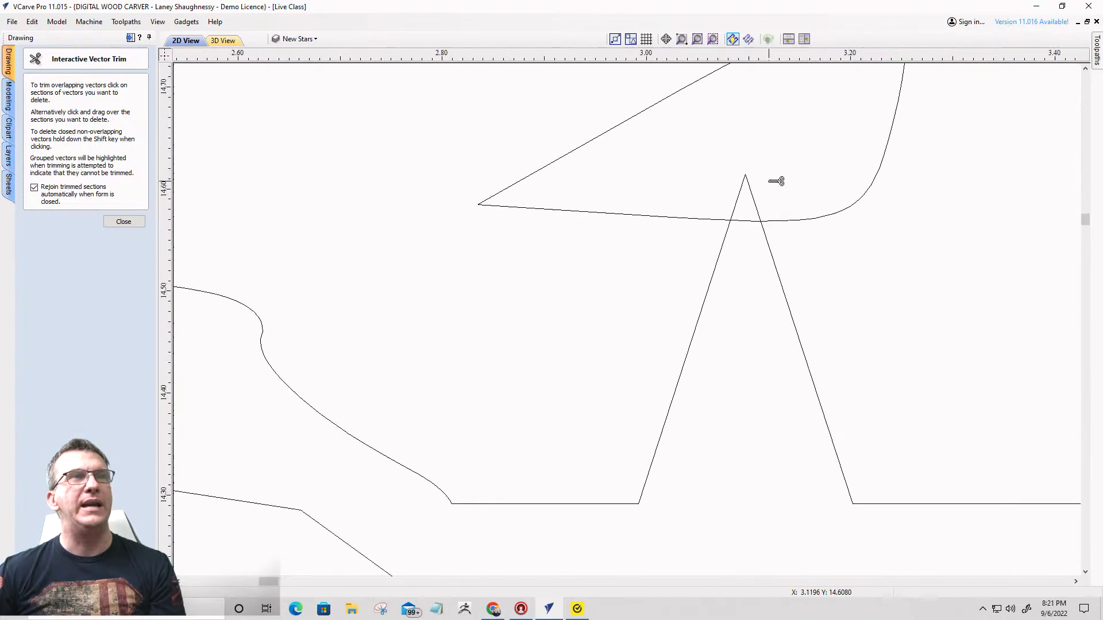
click(761, 197)
click(759, 221)
scroll(751, 333, down, 6)
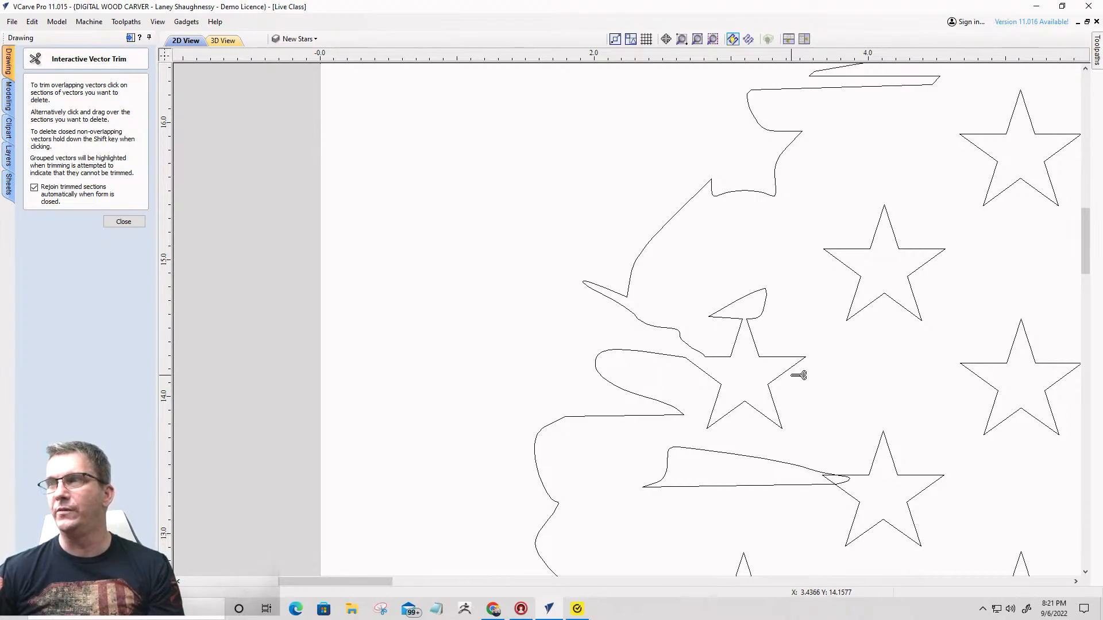
- Trim the streak's rounded end and the overlapping star tip near X 3.8, Y 13.4
scroll(807, 393, down, 2)
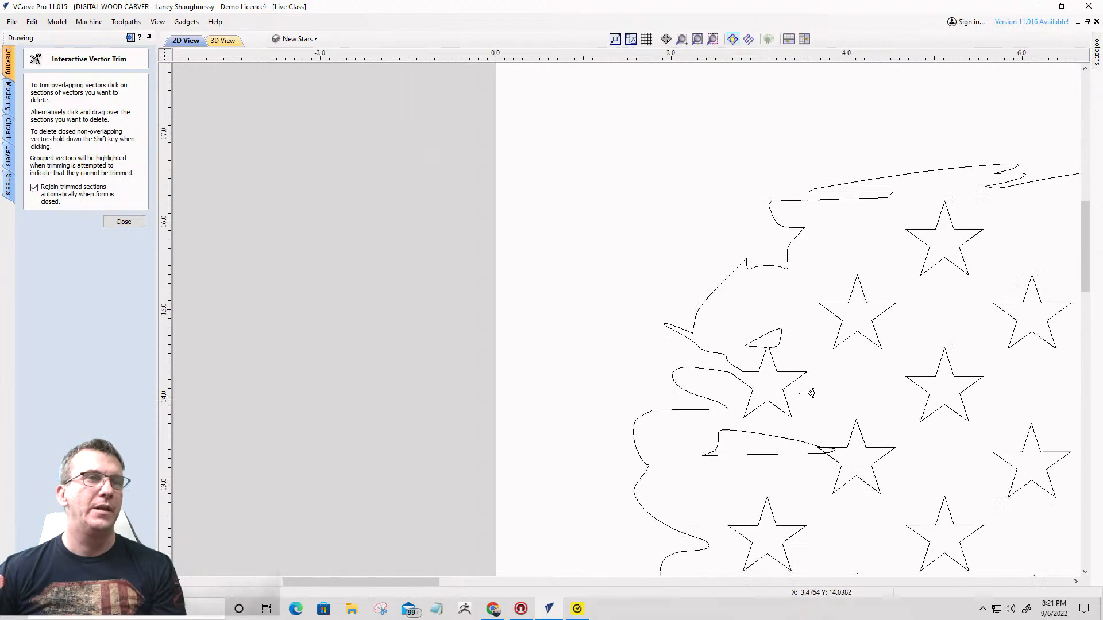
scroll(829, 445, up, 8)
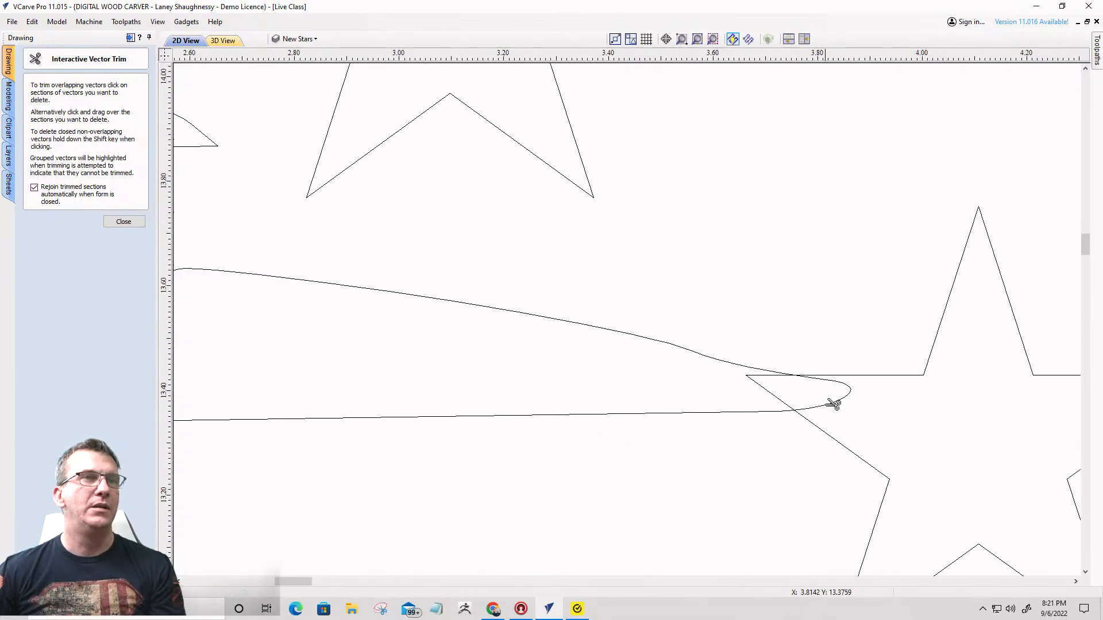
click(834, 404)
click(770, 391)
scroll(689, 275, down, 10)
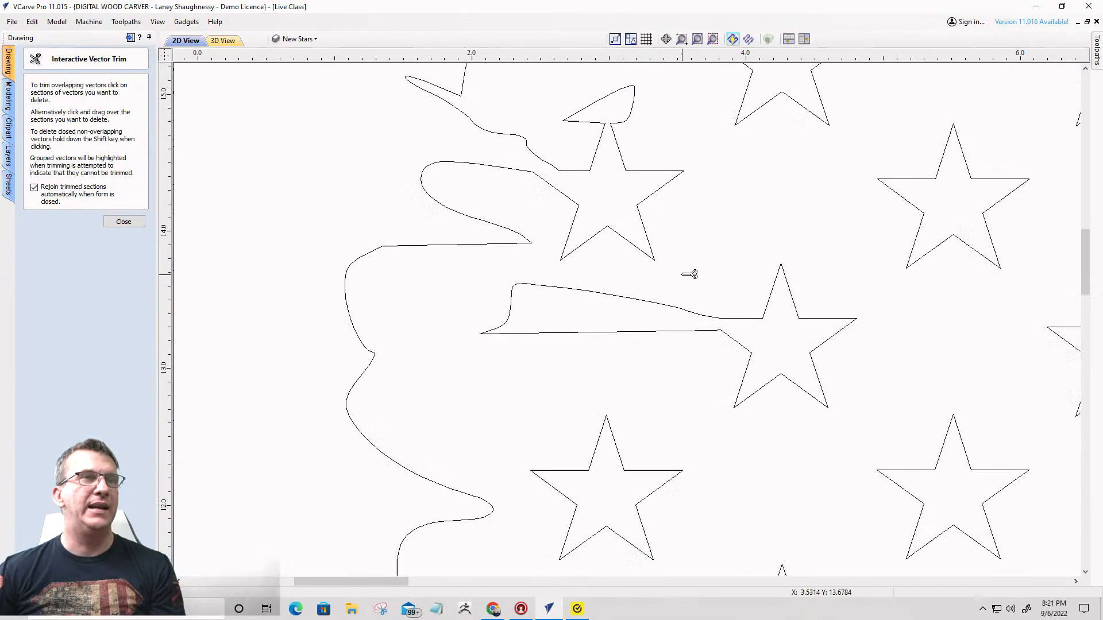
- Finish trimming and join the open ends of the outline across the clean star near X 11.1, Y 8.9
scroll(635, 296, down, 2)
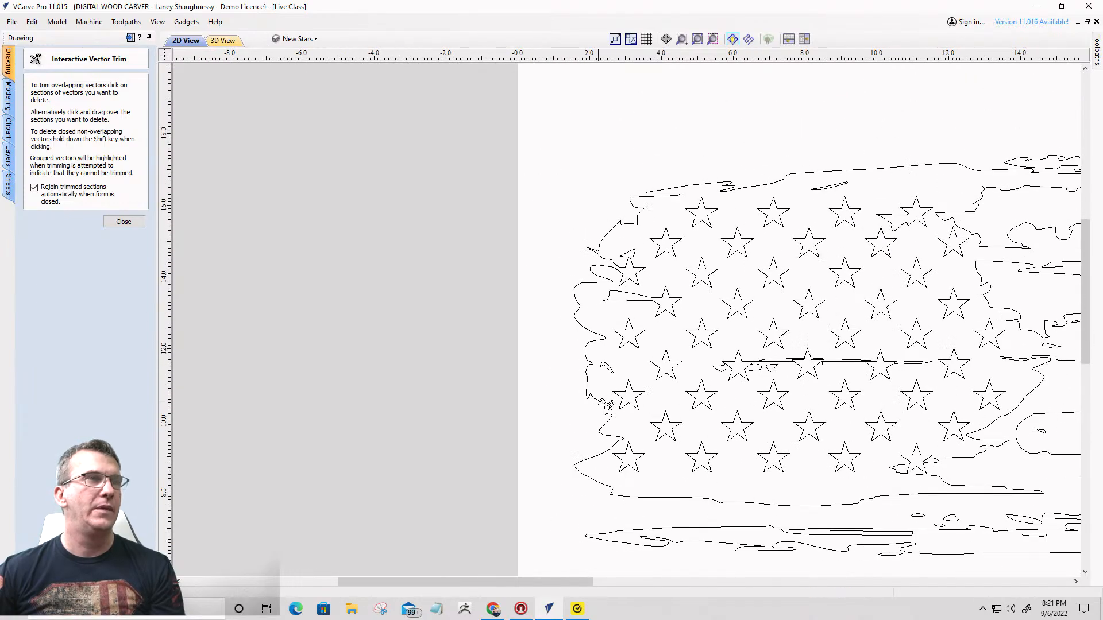
scroll(950, 477, up, 5)
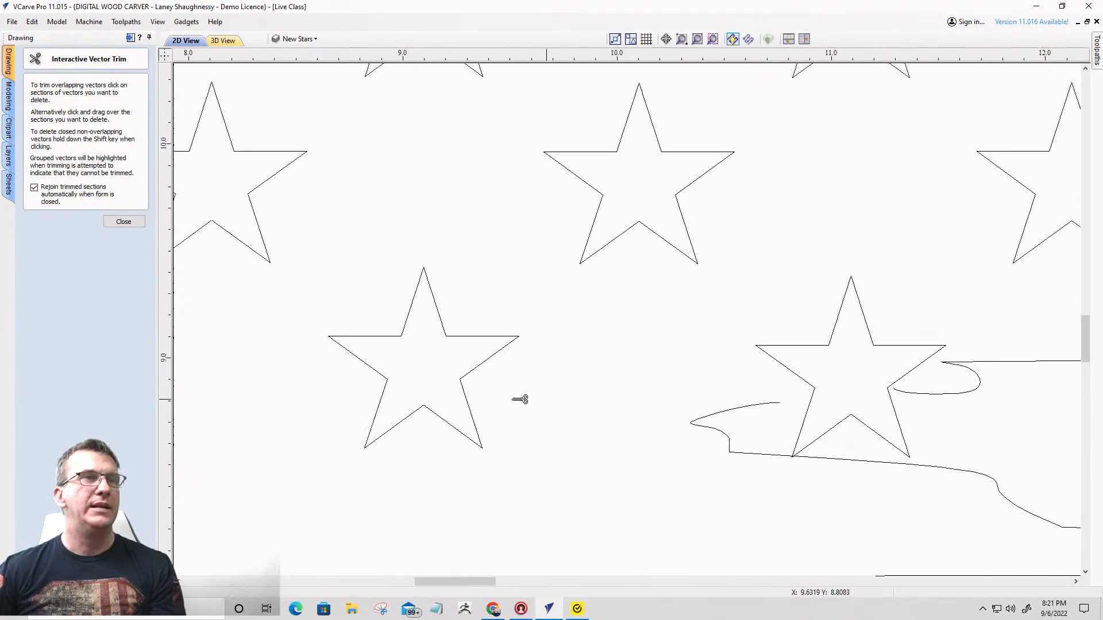
click(117, 222)
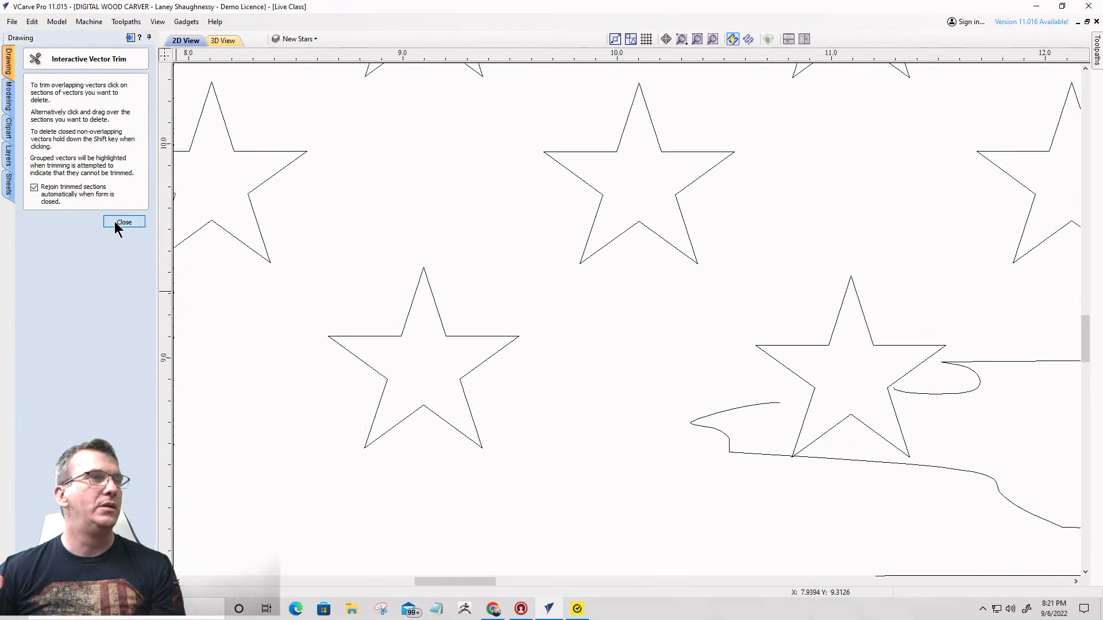
click(760, 405)
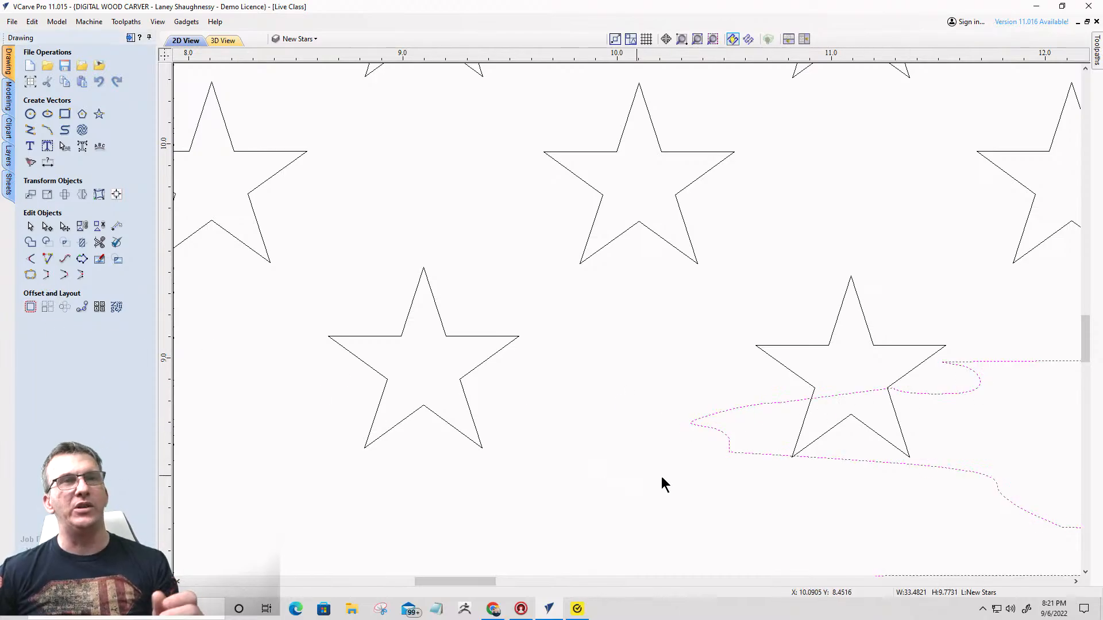
scroll(824, 438, up, 4)
scroll(755, 381, down, 3)
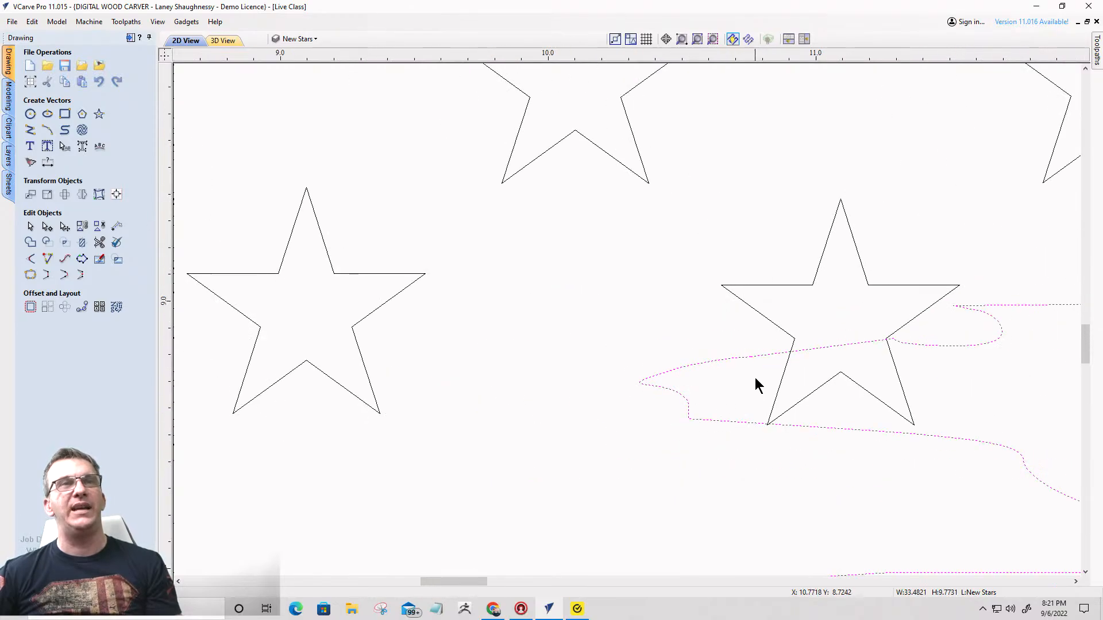
- Trim the overlapping outline and lower star edges near X 11.1, Y 8.8, including the tiny leftover tip's opening at X 10.82, Y 8.54
click(99, 242)
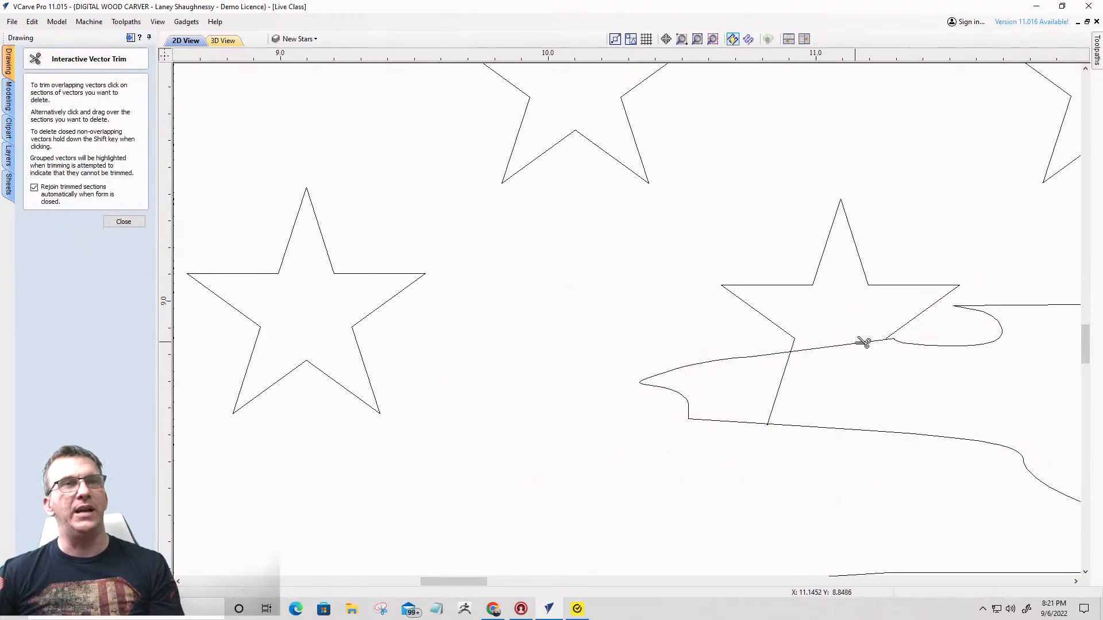
click(816, 352)
click(785, 376)
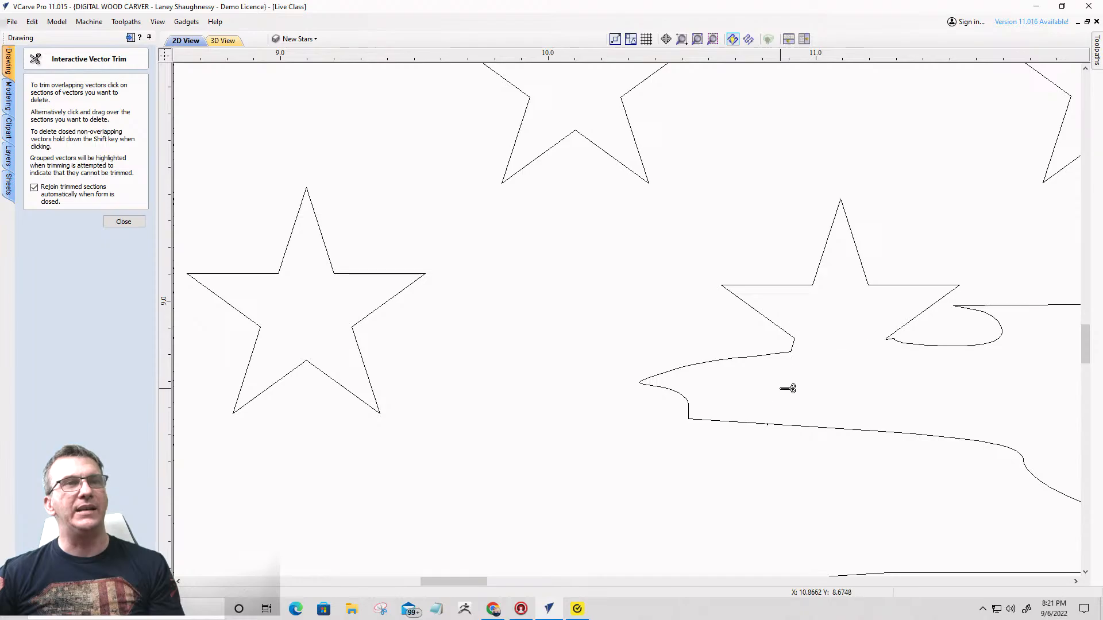
scroll(823, 338, up, 5)
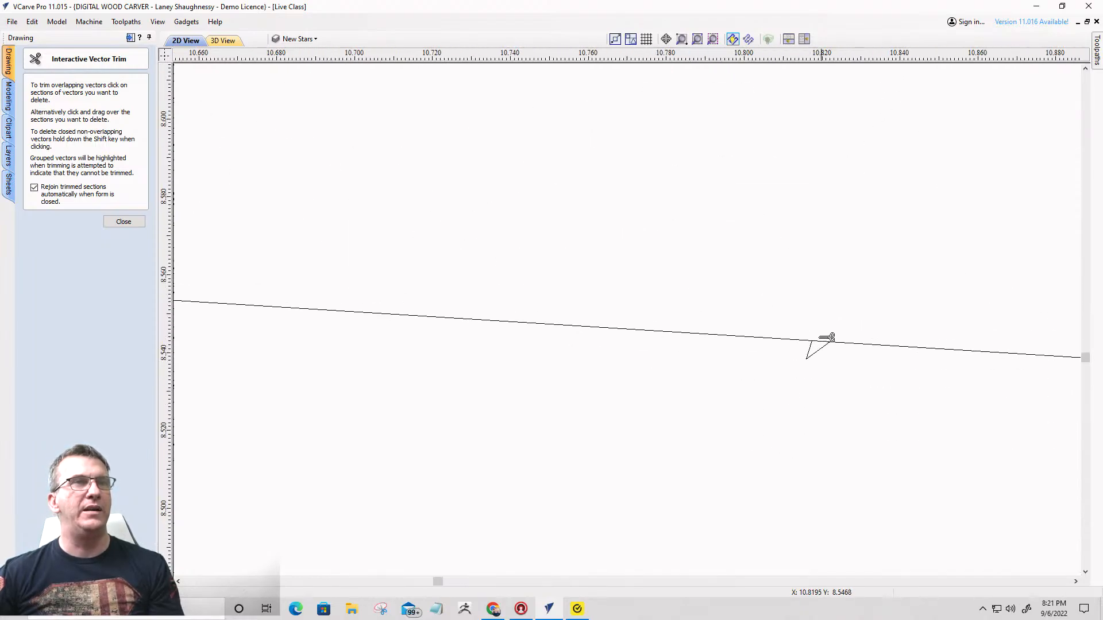
scroll(827, 349, up, 2)
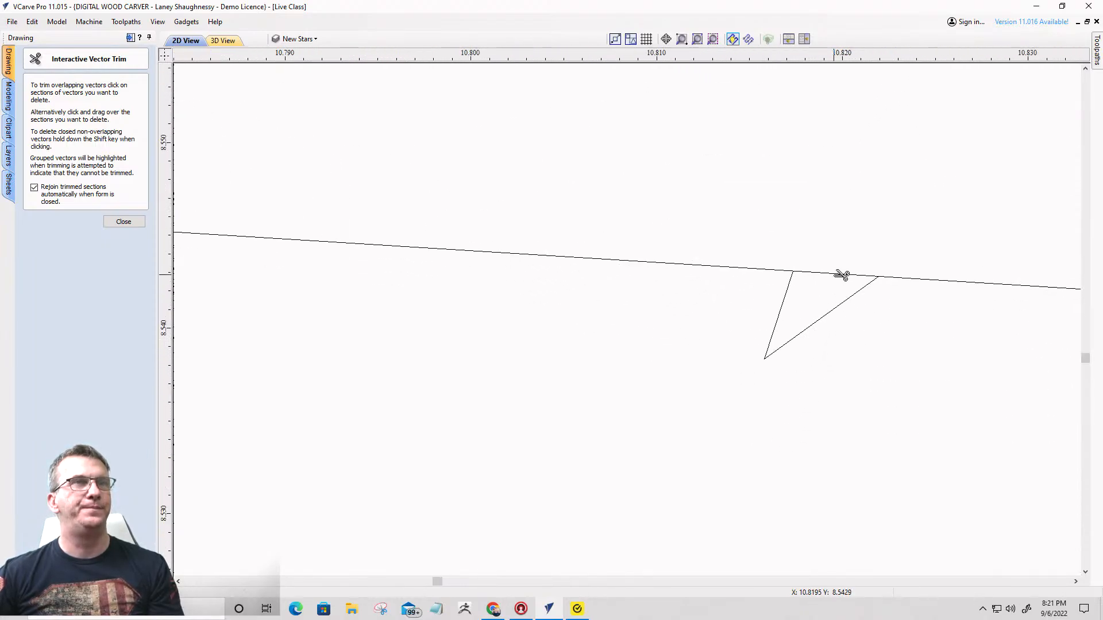
click(841, 275)
scroll(850, 298, down, 7)
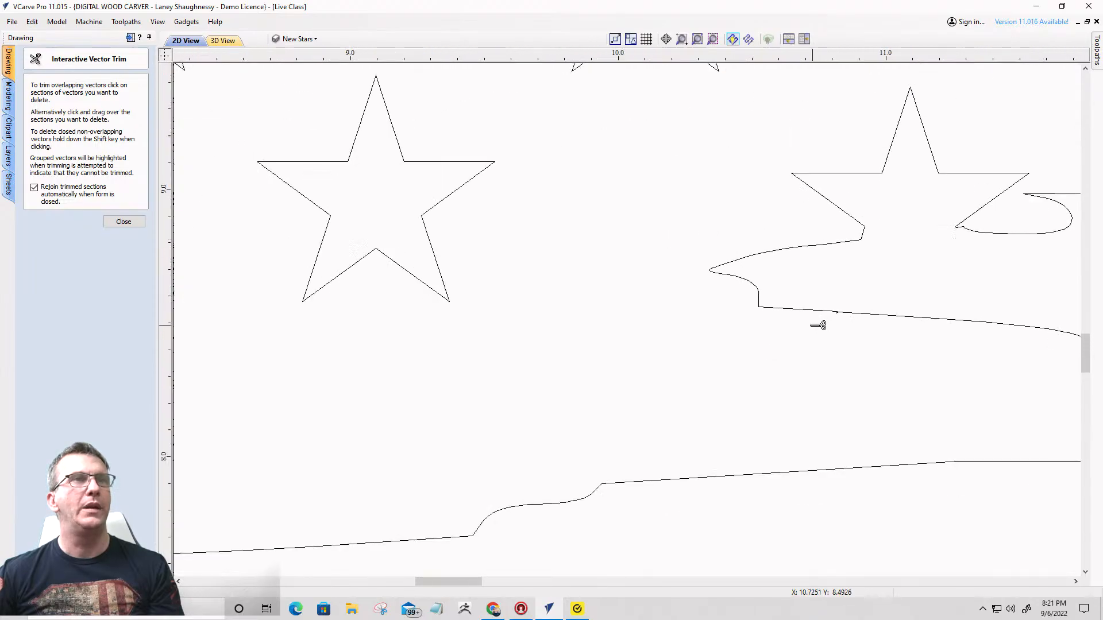
- Join the open upper edges of the thin streak across the star near X 10.1, Y 11.7
scroll(804, 321, down, 8)
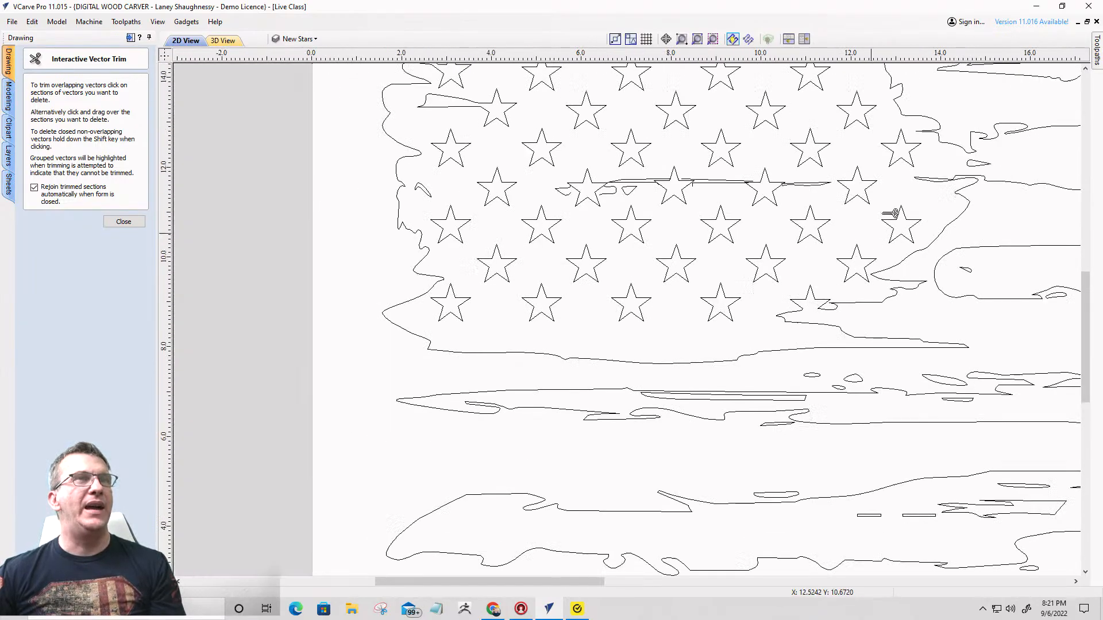
scroll(594, 178, up, 6)
scroll(522, 211, down, 1)
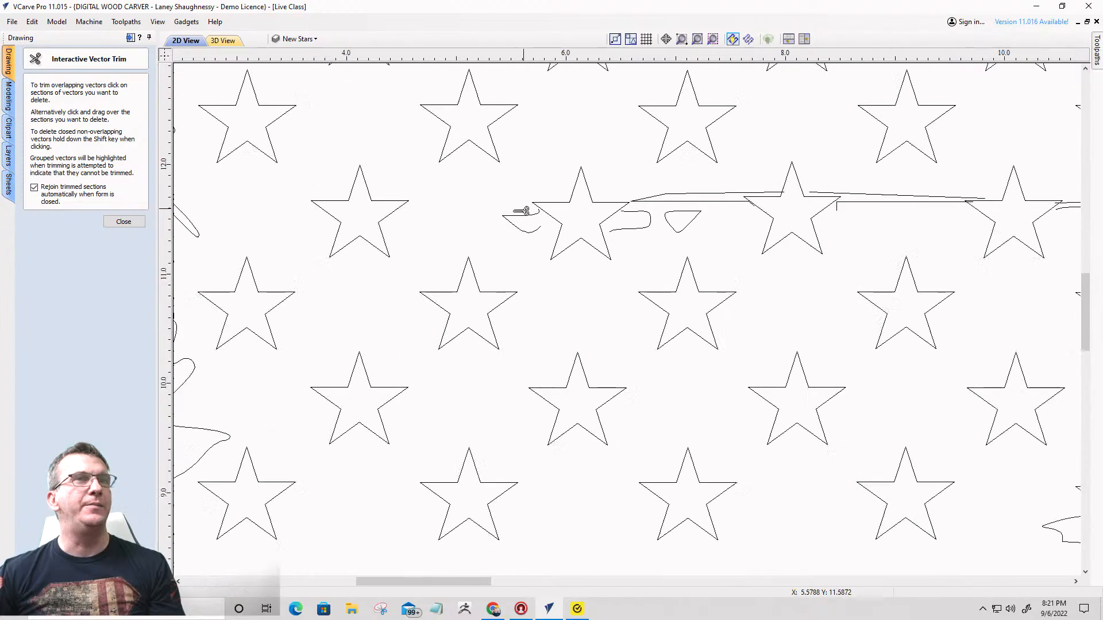
scroll(522, 211, down, 2)
scroll(960, 207, up, 6)
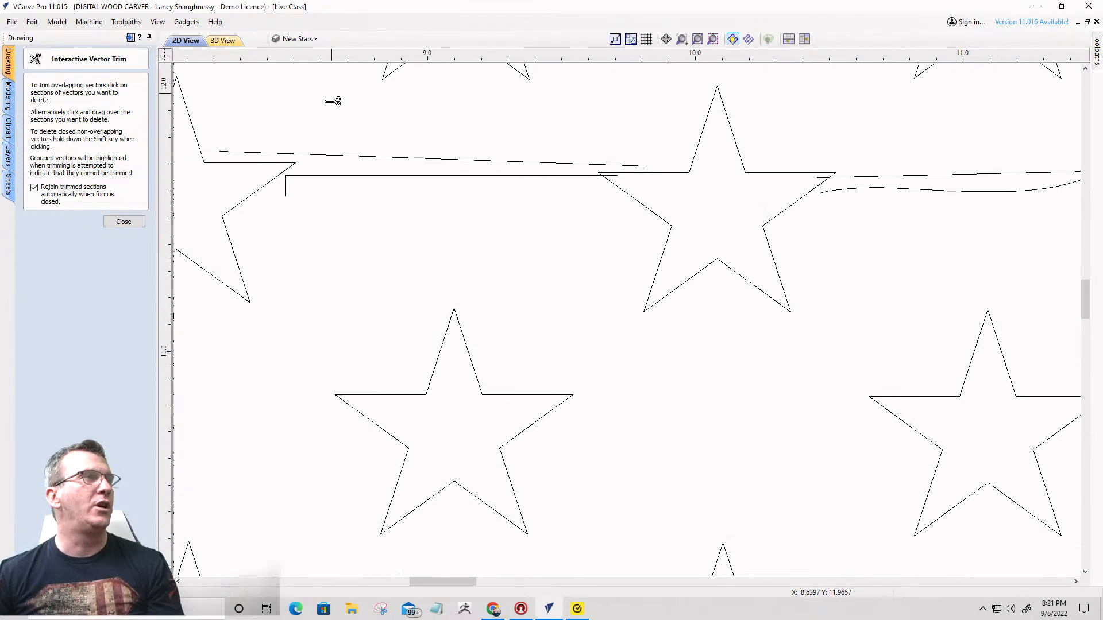
click(124, 221)
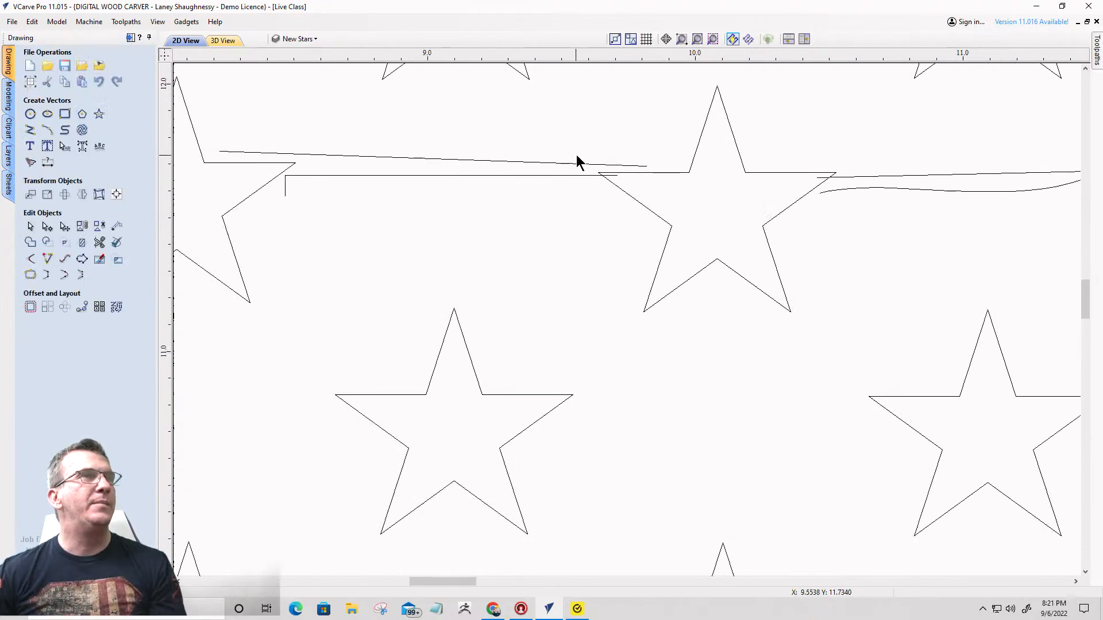
click(625, 165)
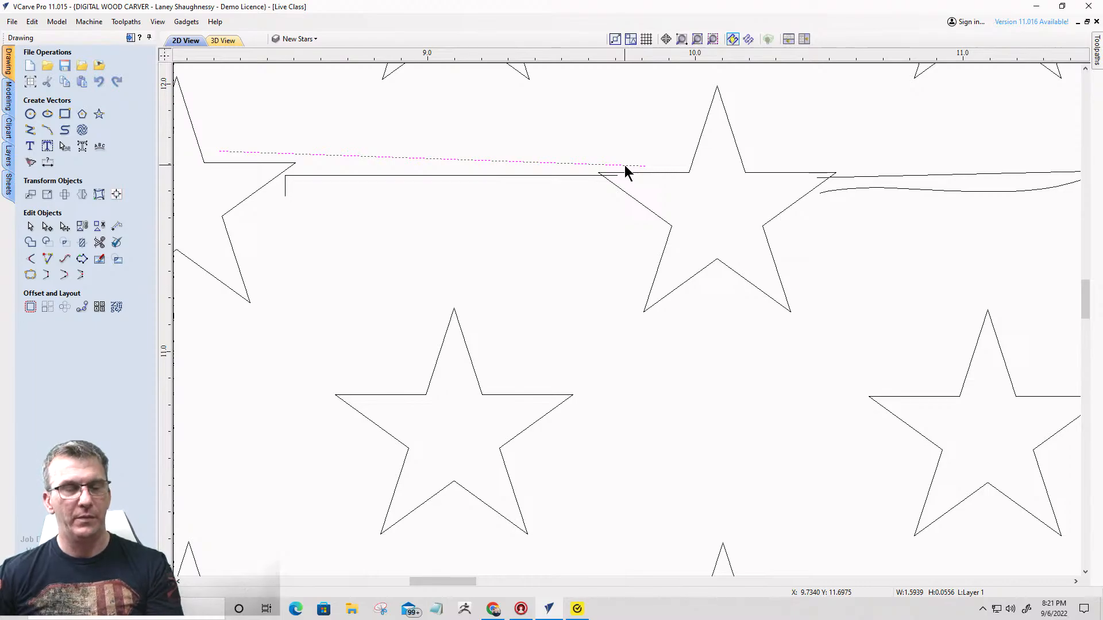
shift+click(850, 179)
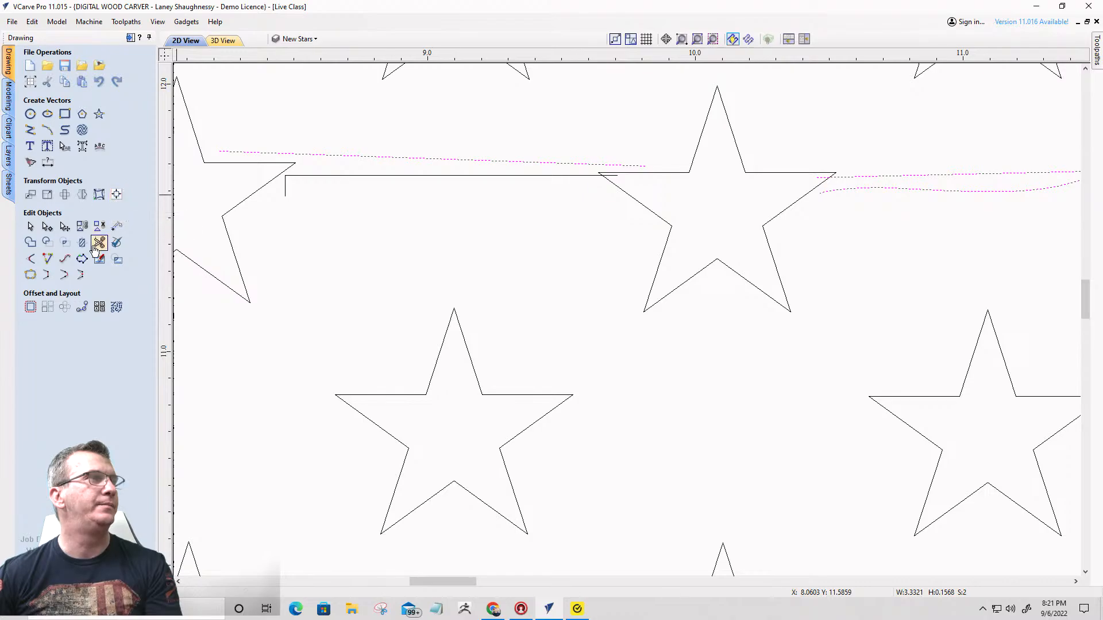
click(46, 277)
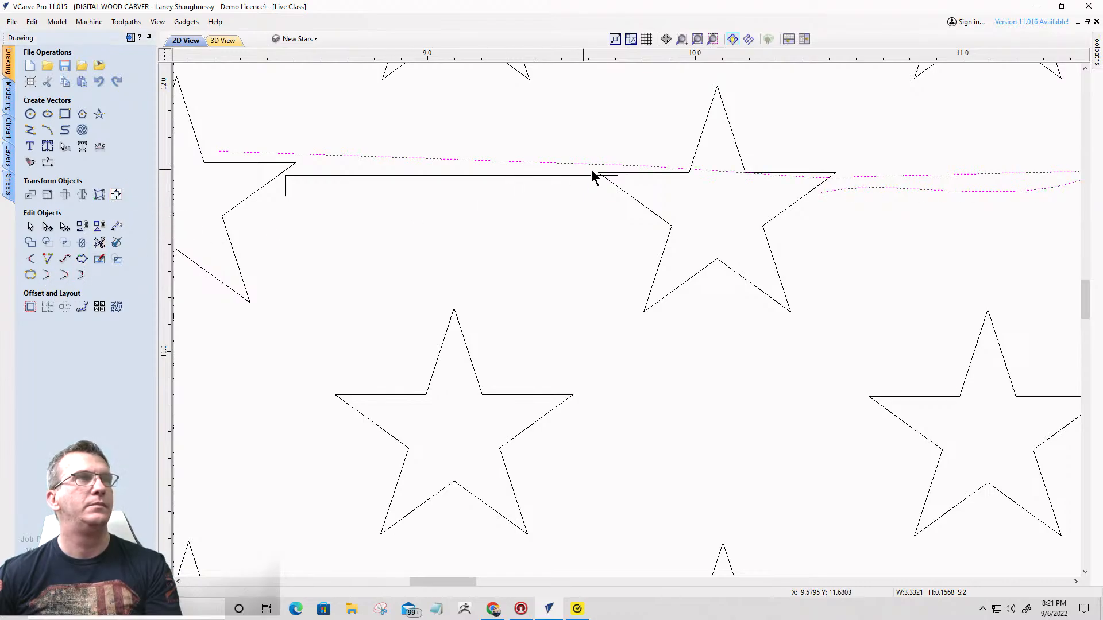
- Add the streak's lower line to the selection and join its remaining open ends, bridging the same star
click(589, 175)
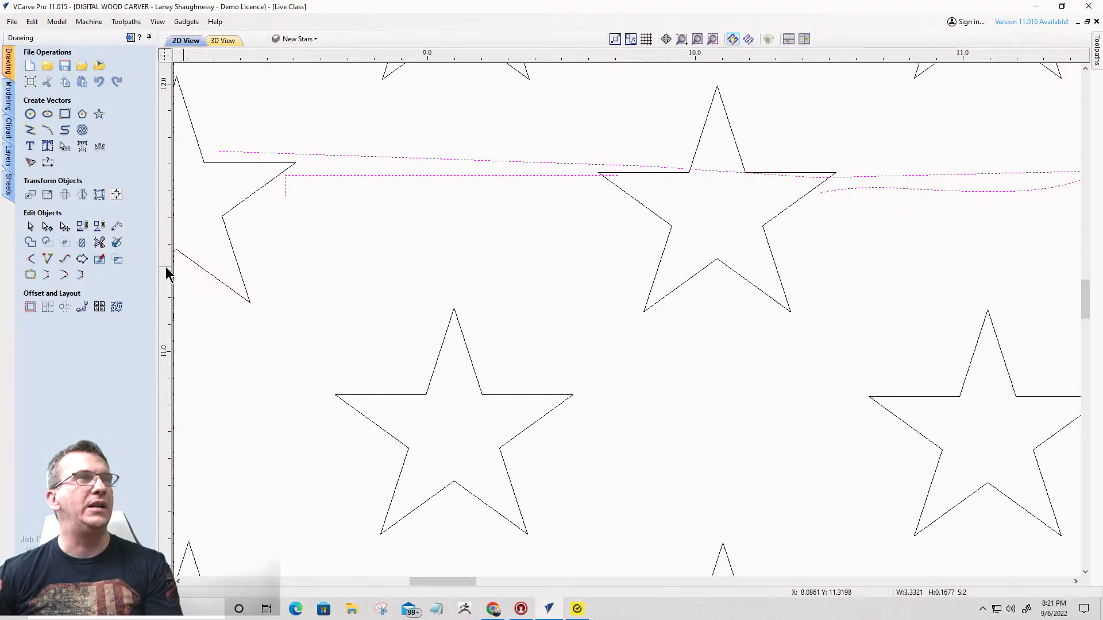
click(47, 274)
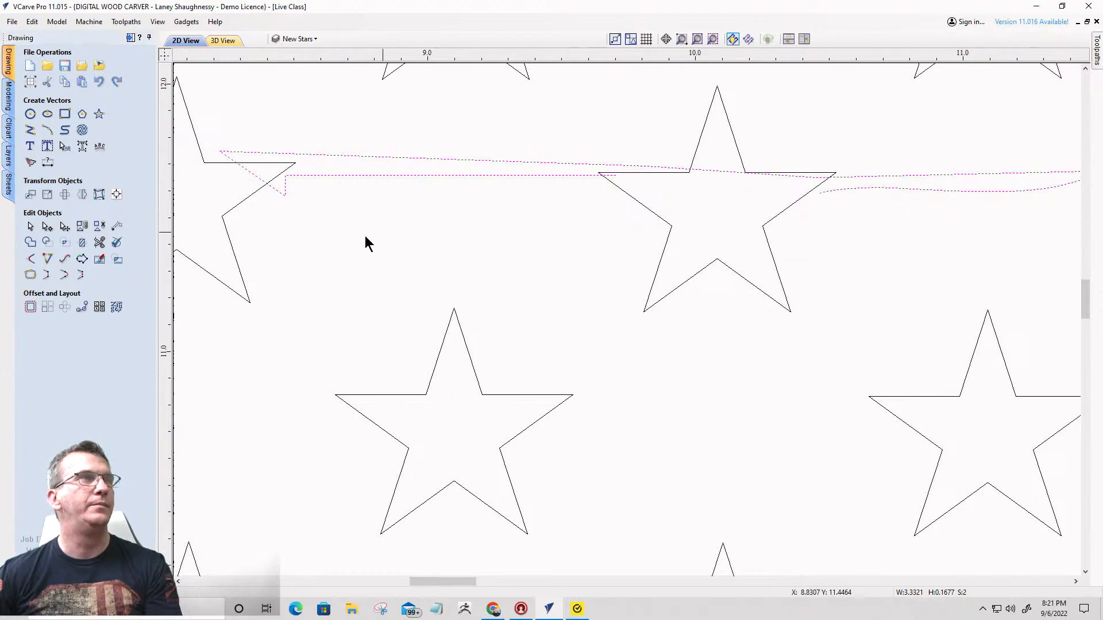
click(47, 275)
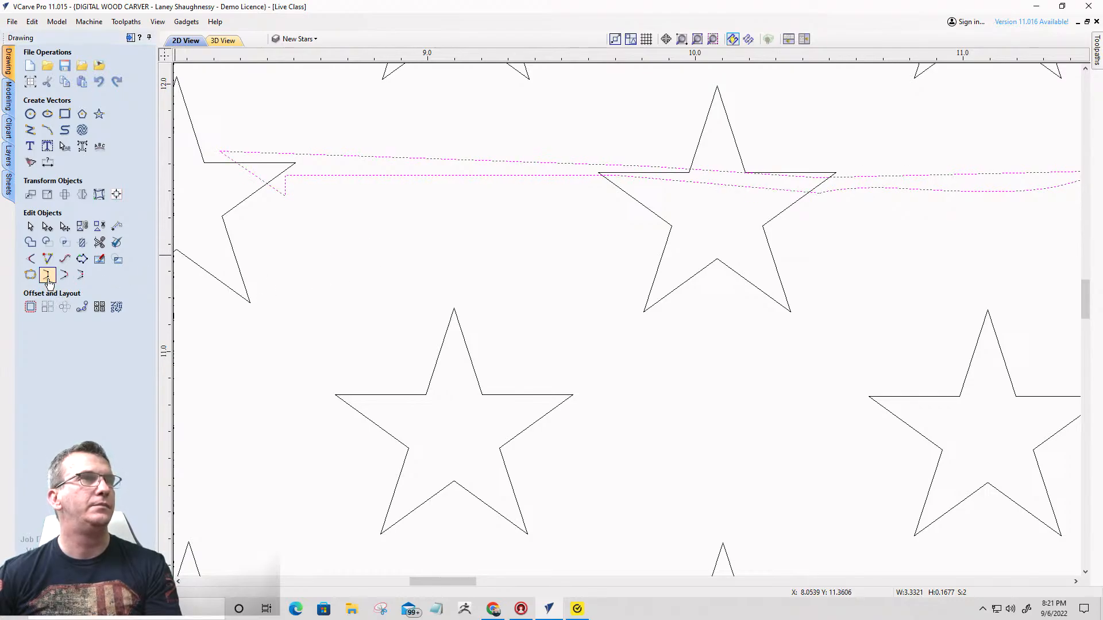
- Trim the streak lines inside the star near X 10.1, Y 11.6 and the star edges inside the streak to merge them
click(99, 242)
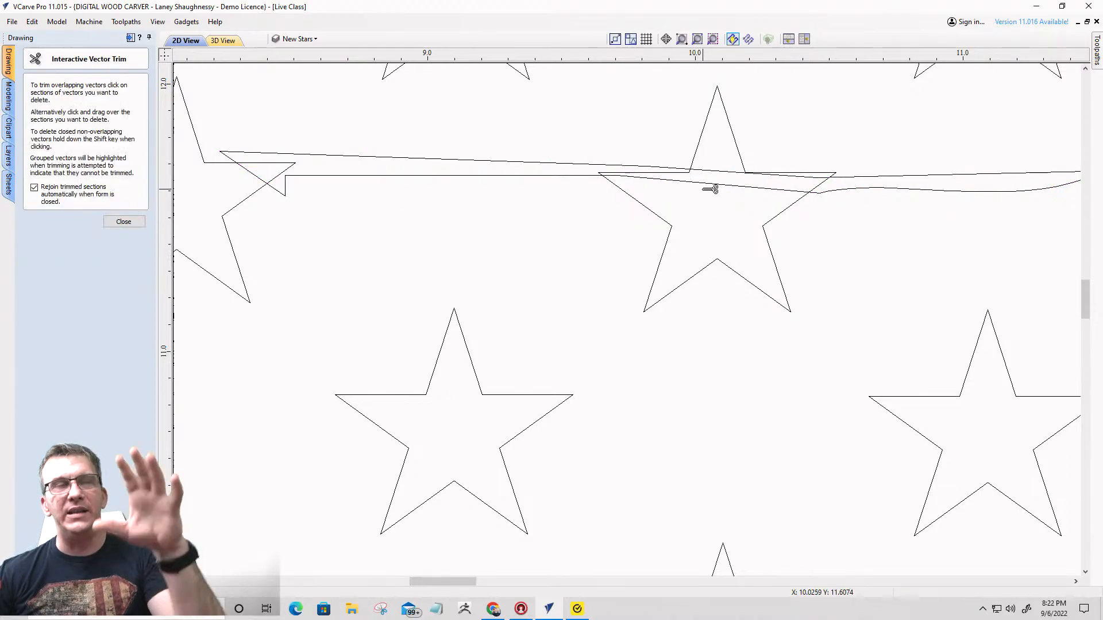
scroll(711, 195, up, 3)
scroll(672, 200, up, 1)
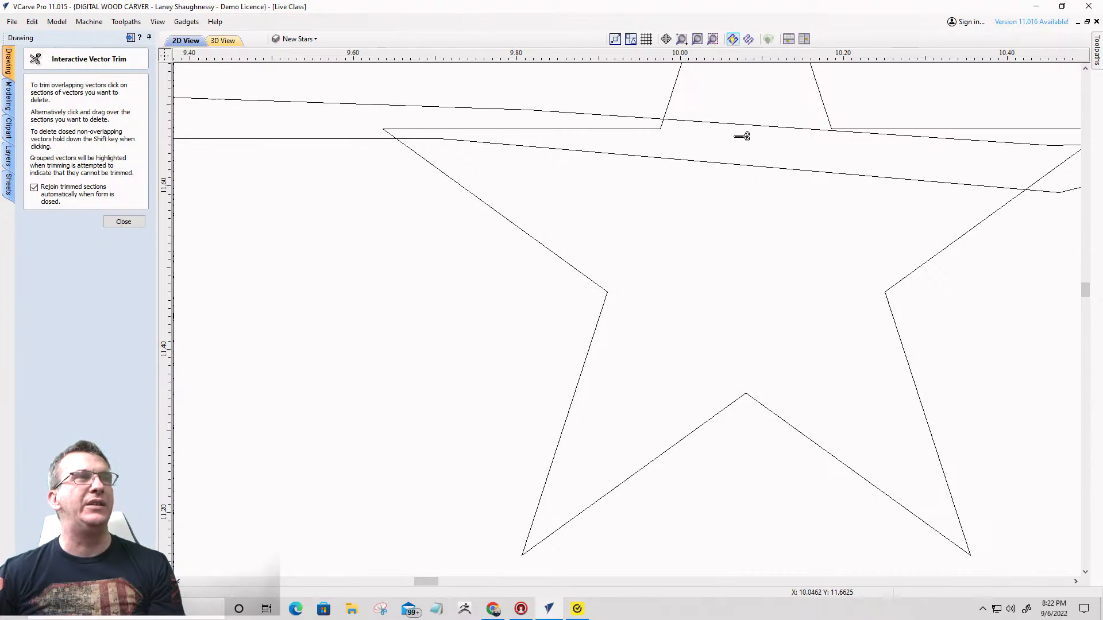
click(638, 129)
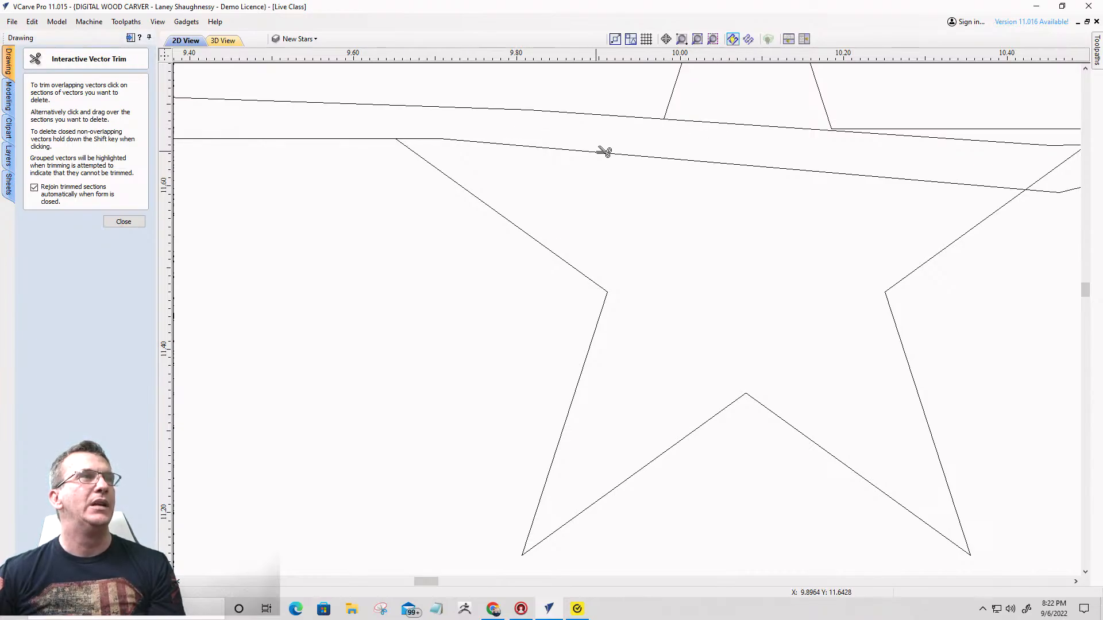
click(604, 151)
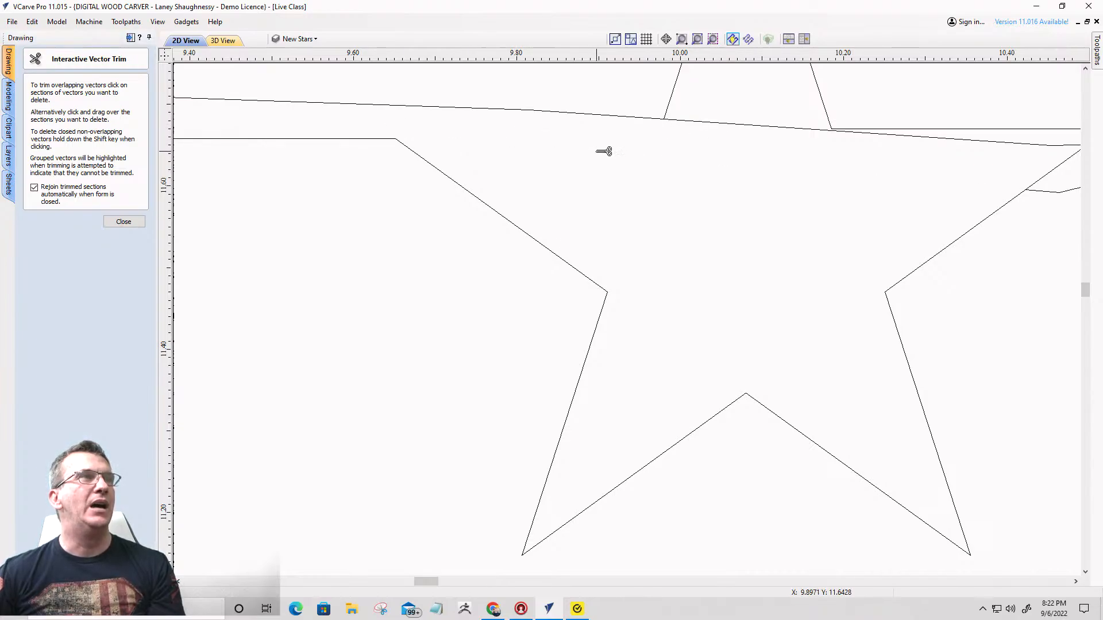
click(735, 126)
scroll(731, 123, down, 3)
scroll(879, 162, up, 5)
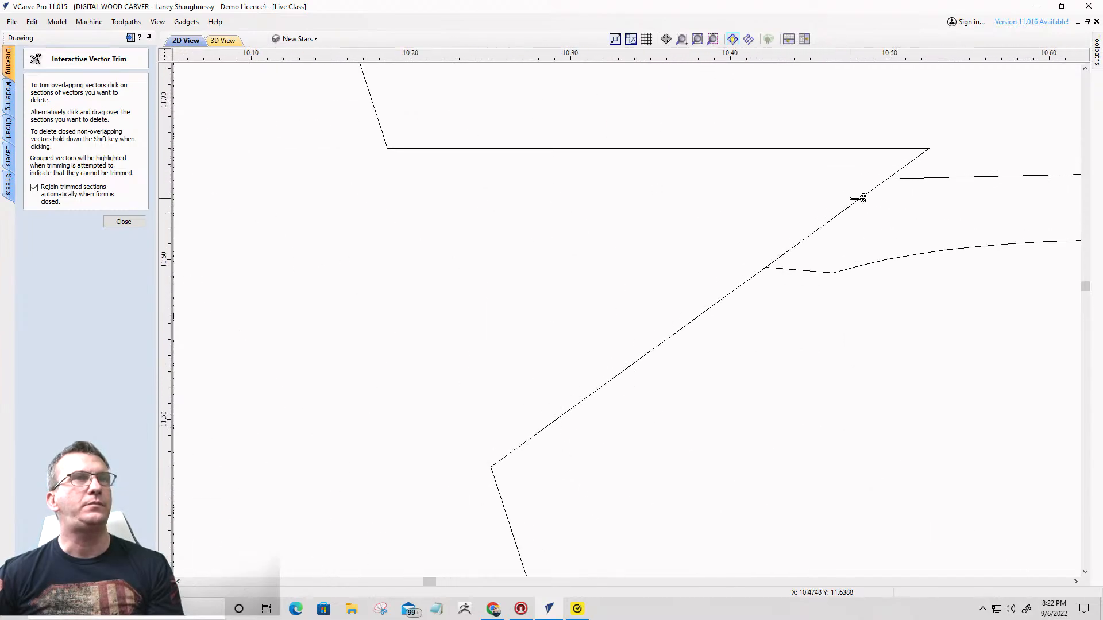
click(858, 205)
scroll(856, 202, down, 4)
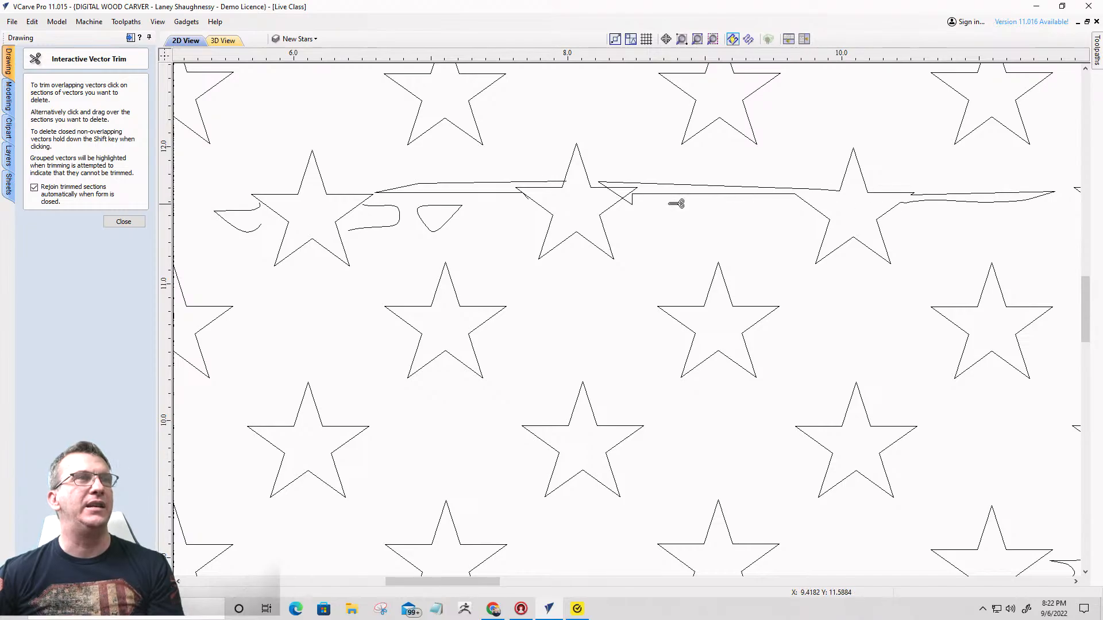
- Delete the stray diagonal span that closes the streak across the star's arm near X 8.4, Y 11.65
scroll(531, 210, up, 3)
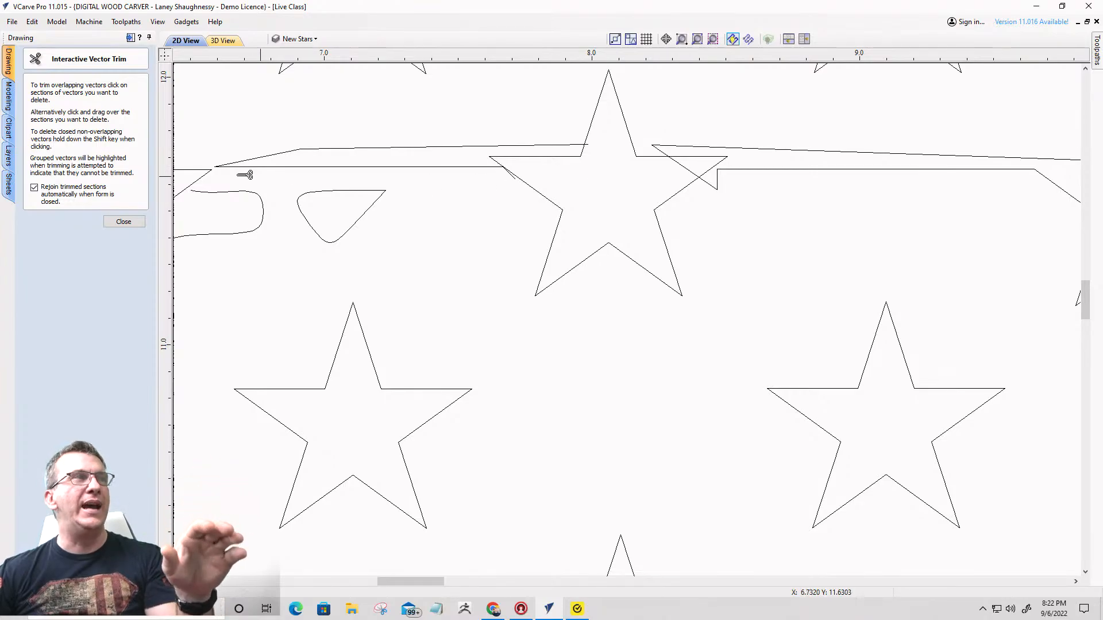
click(120, 222)
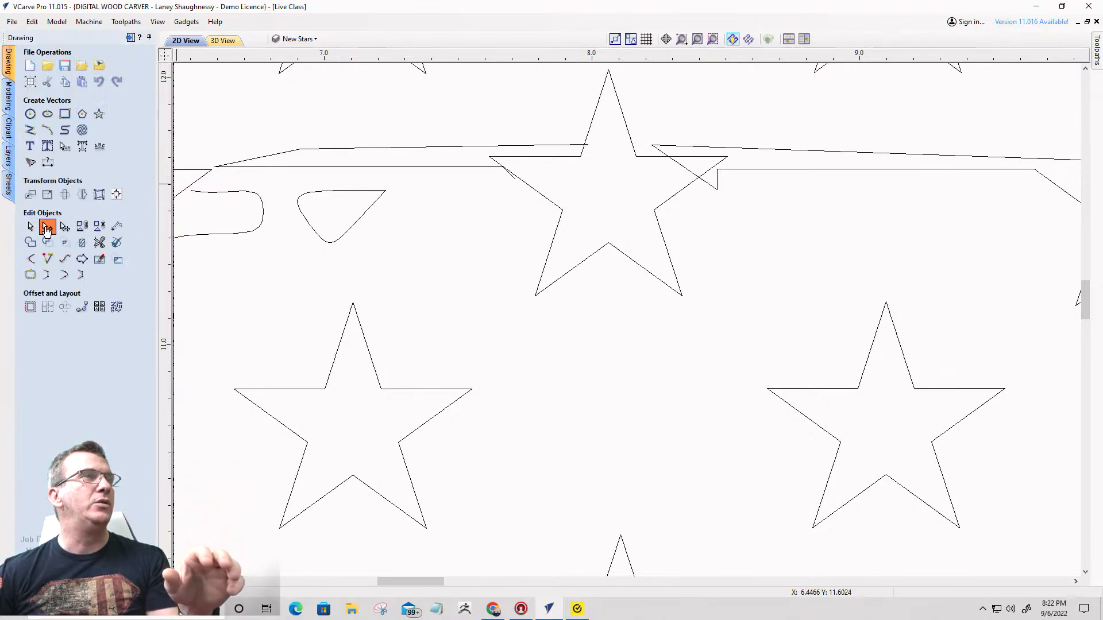
scroll(721, 143, up, 2)
scroll(596, 243, up, 4)
click(603, 255)
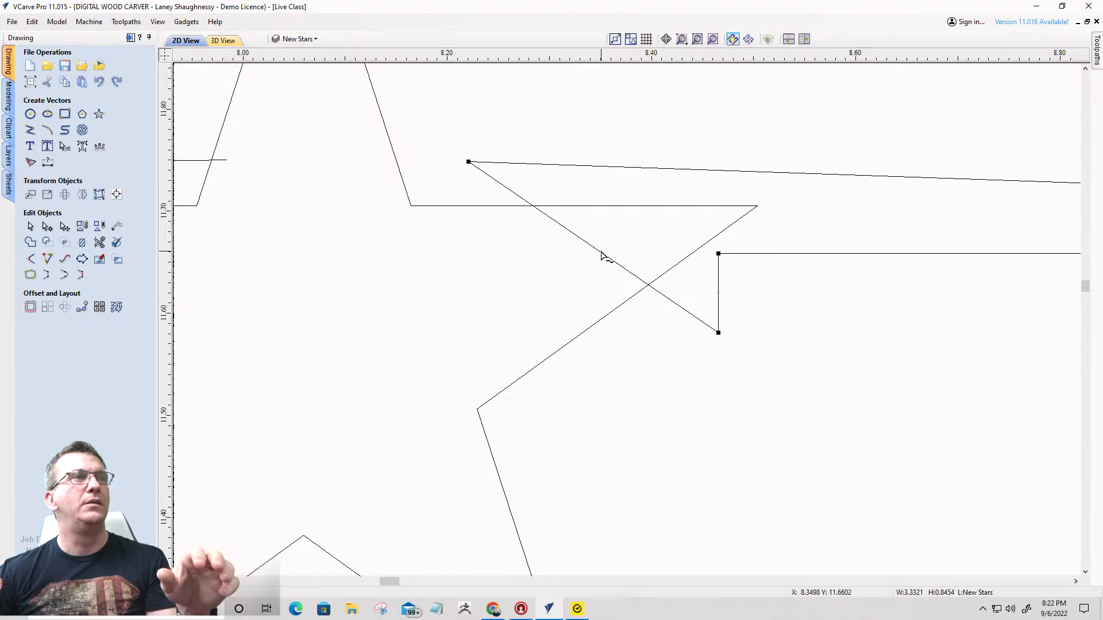
right_click(718, 280)
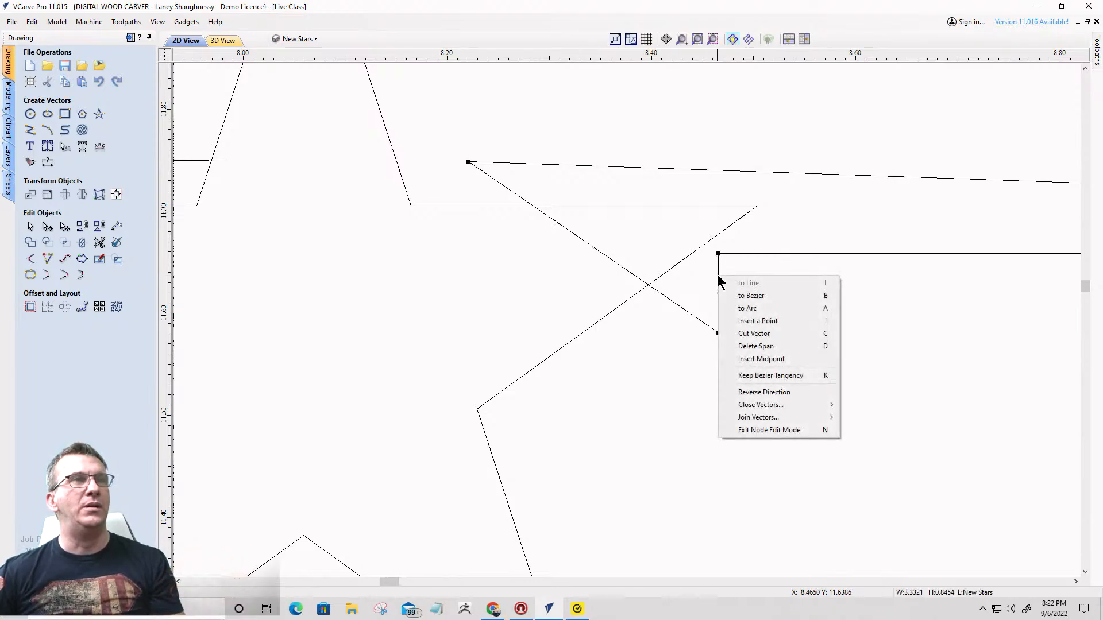
right_click(698, 323)
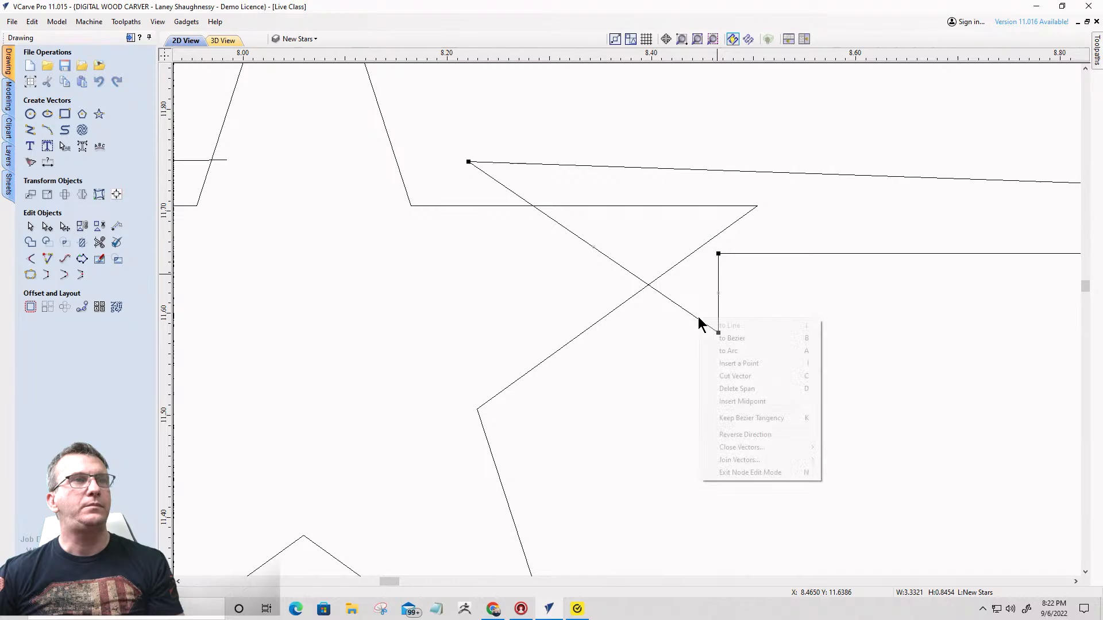
click(718, 388)
- Join the open ends of the two streak outlines across the star near X 8.1, Y 11.7
scroll(712, 261, down, 5)
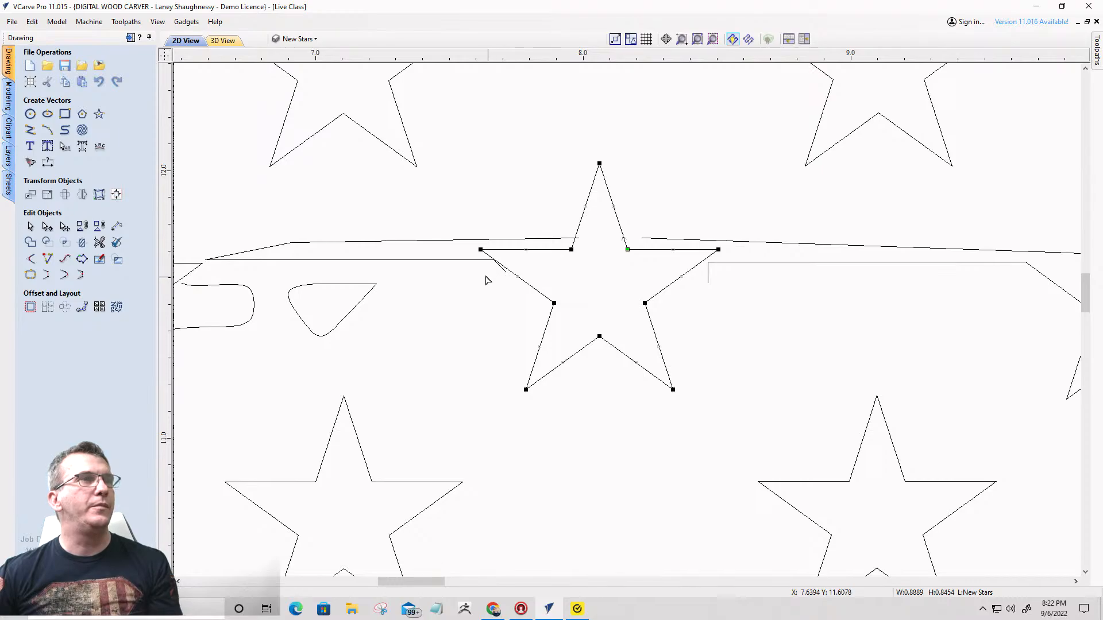
click(453, 241)
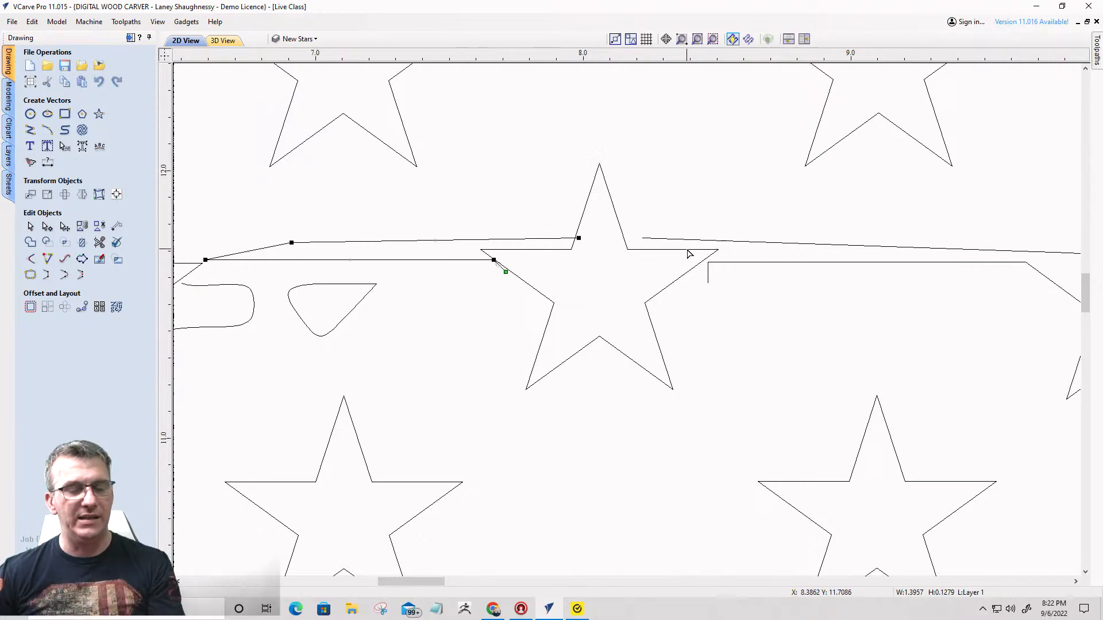
click(30, 226)
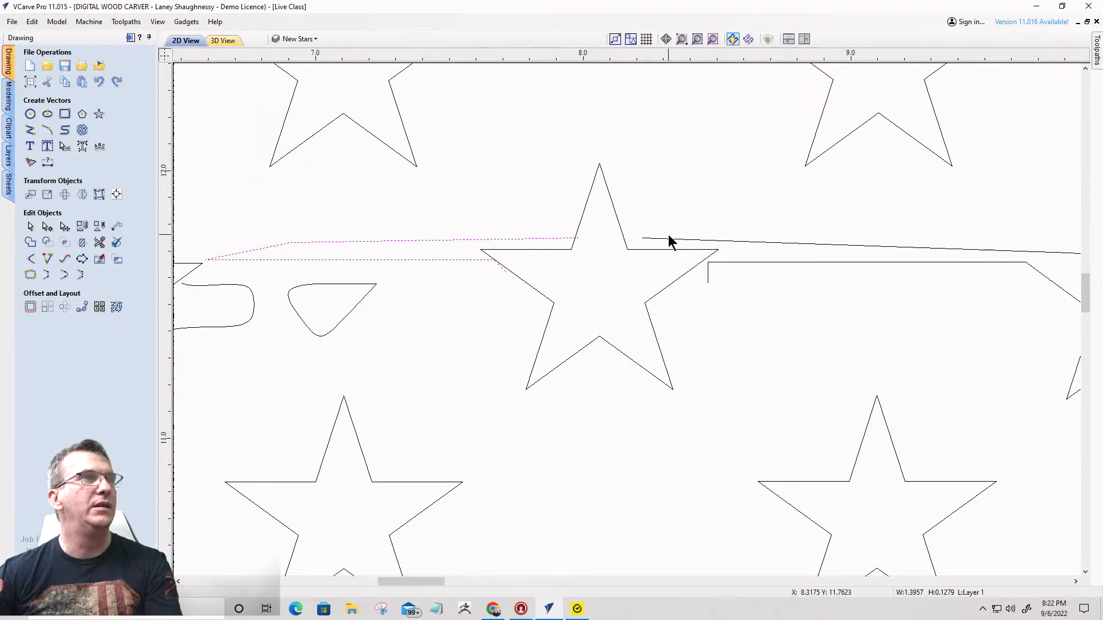
shift+click(656, 238)
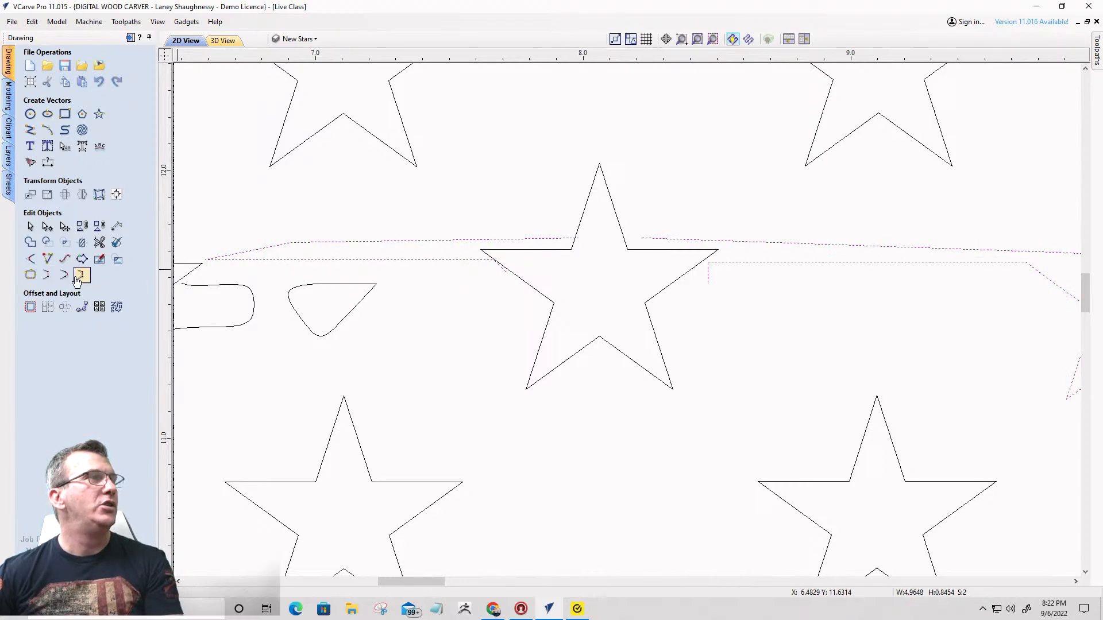
click(47, 275)
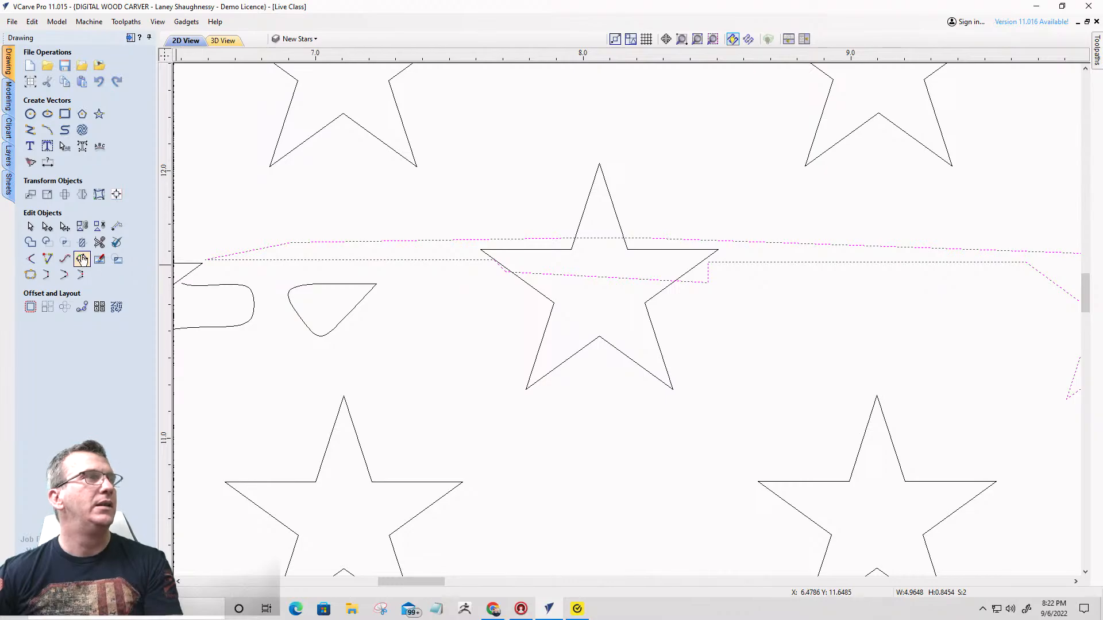
- Trim the overlapping streak lines and star arms near X 8.1, Y 11.7 to merge the star with the streak
click(99, 242)
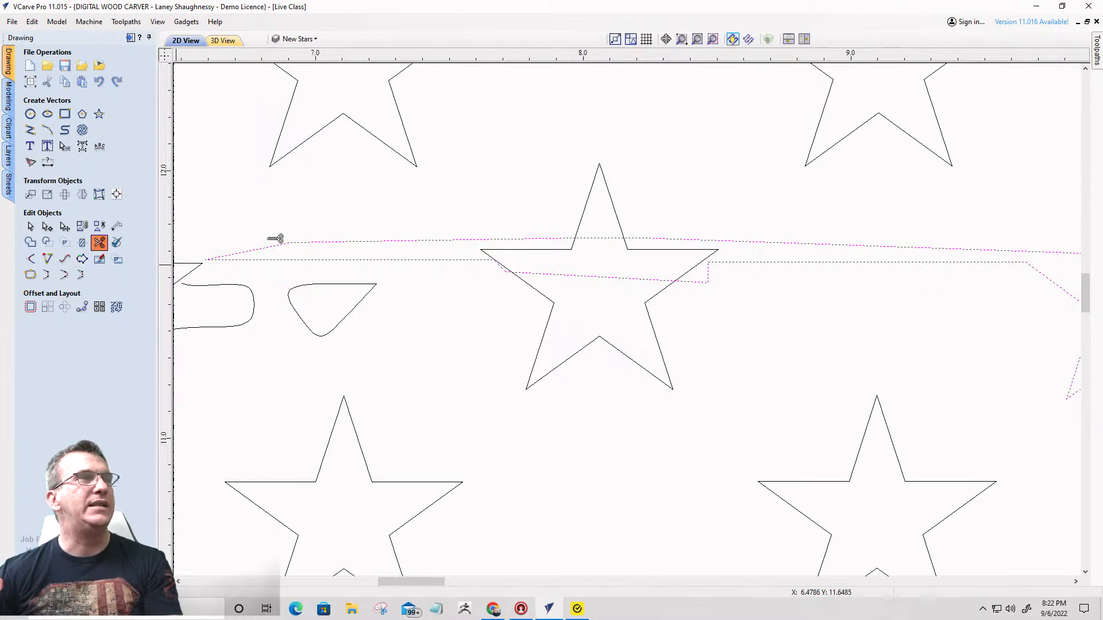
click(608, 239)
click(561, 249)
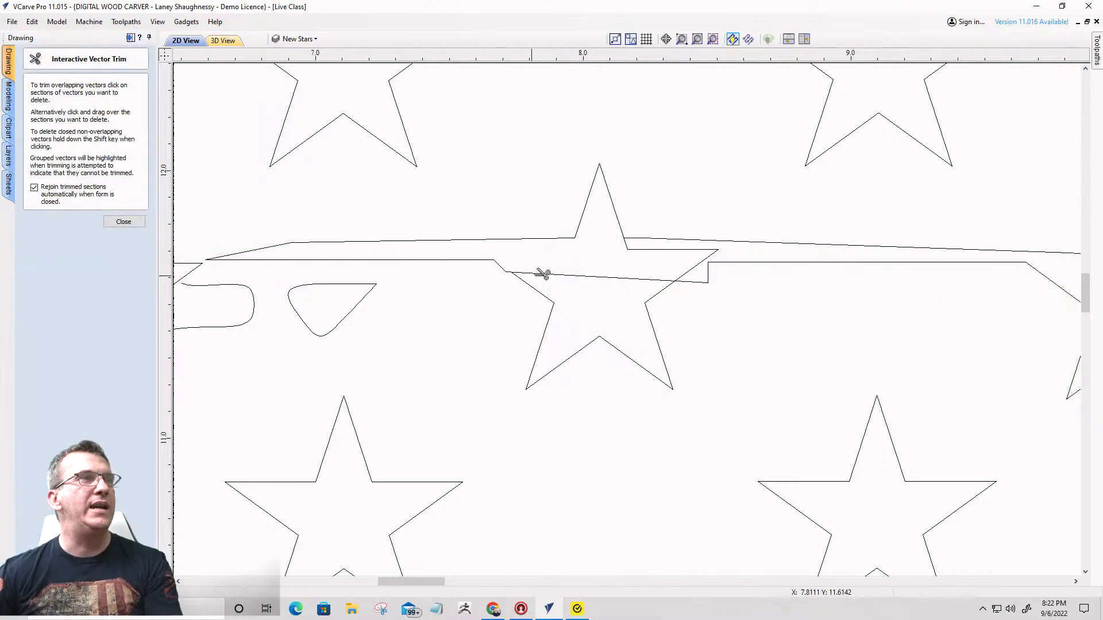
click(642, 251)
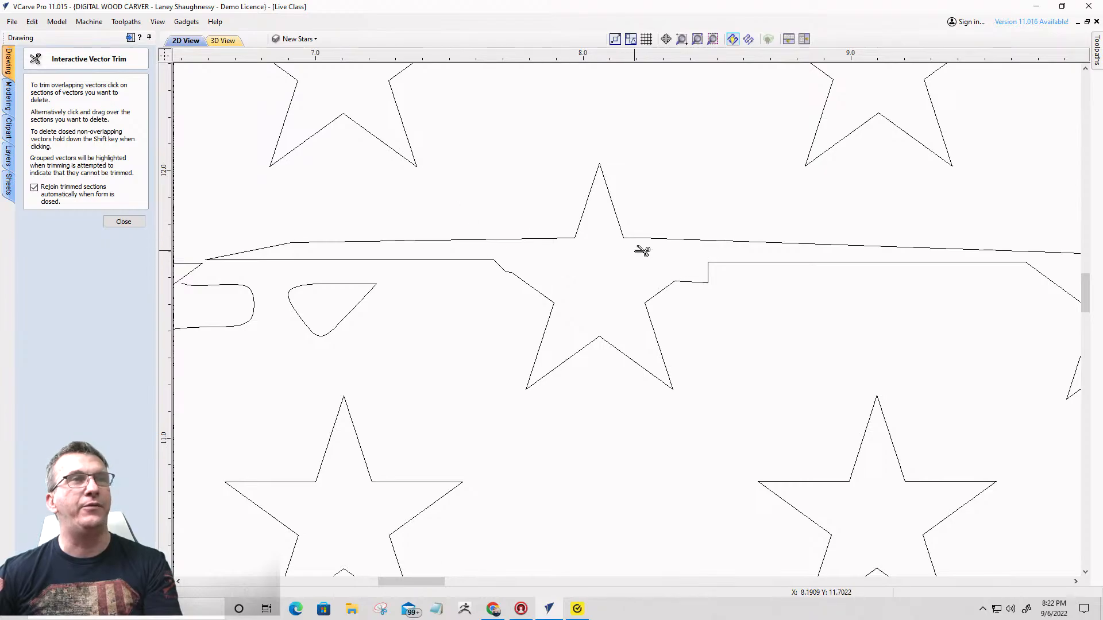
scroll(828, 302, down, 3)
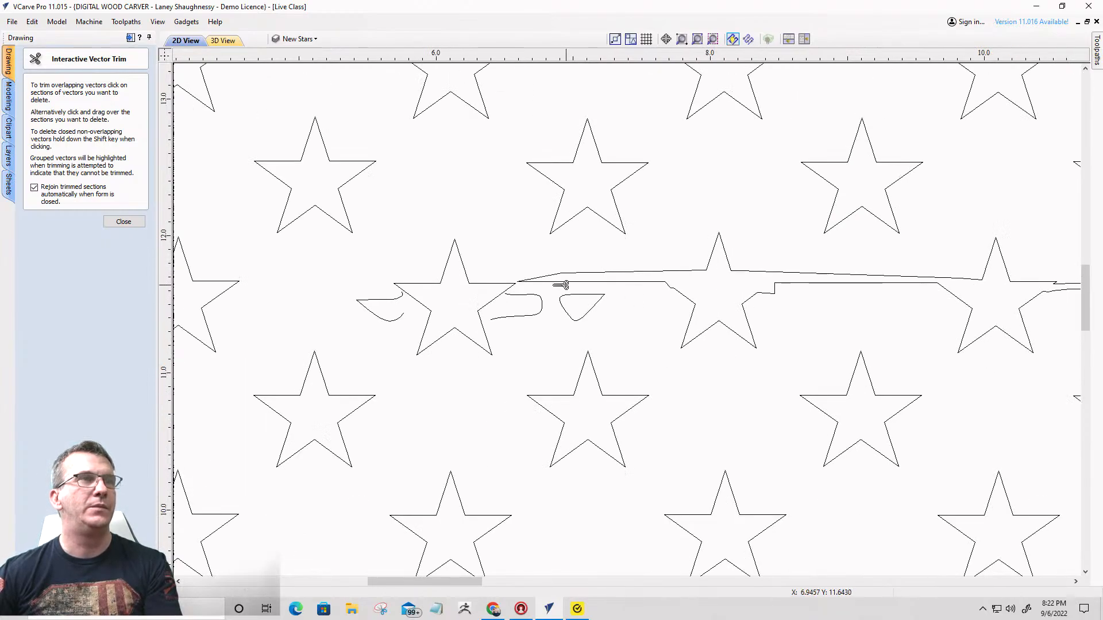
- Join the open ends of the two distress outlines on either side of the star near X 6.1, Y 11.5
scroll(561, 285, up, 3)
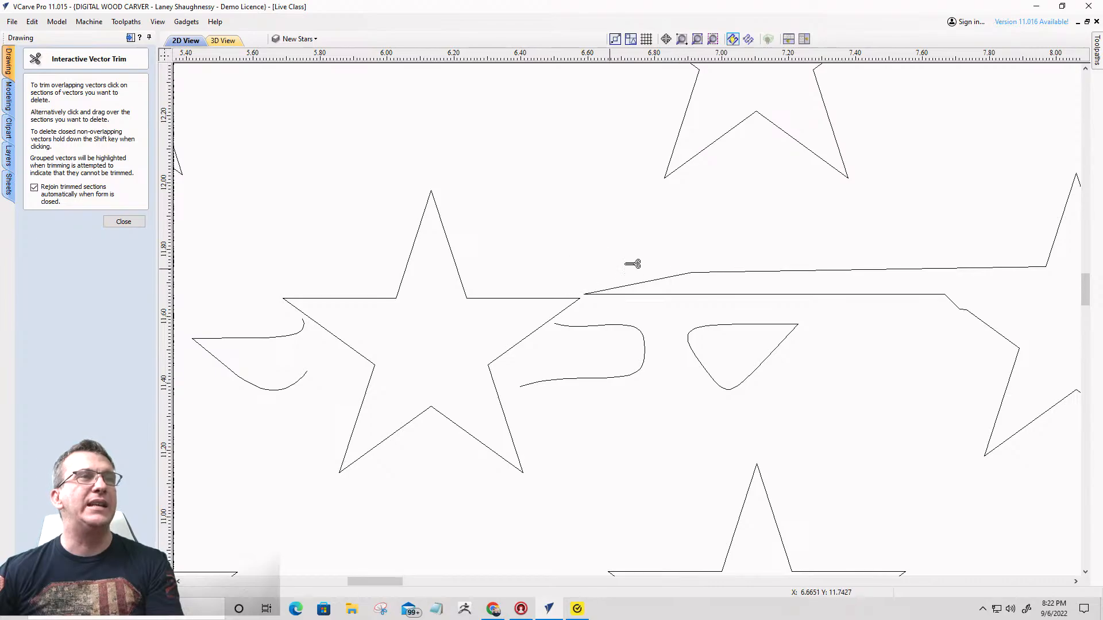
scroll(683, 293, down, 4)
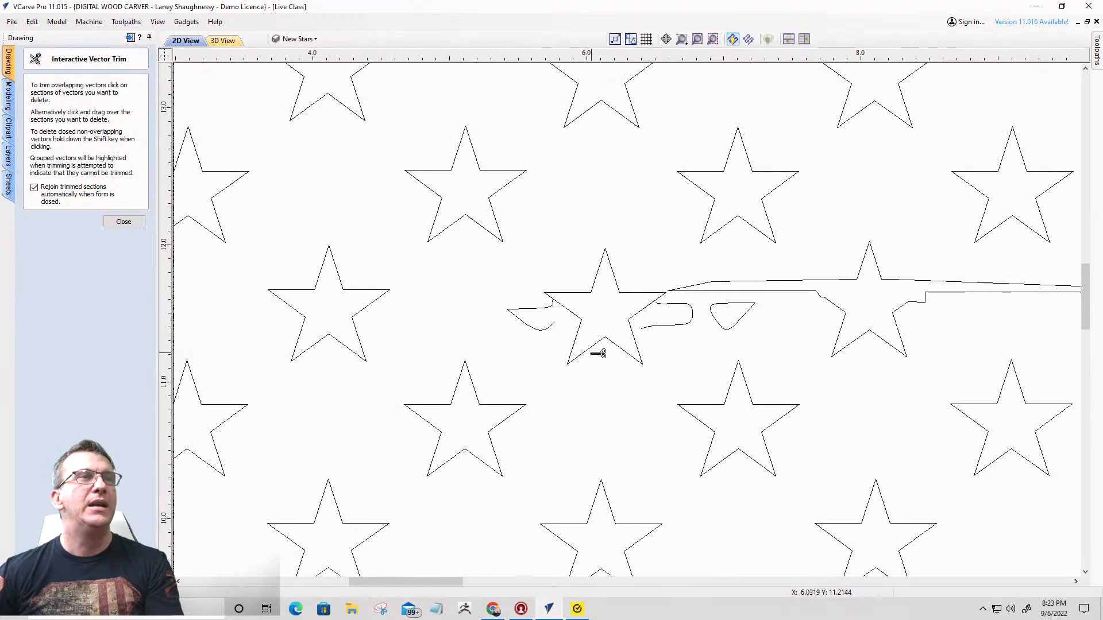
click(123, 222)
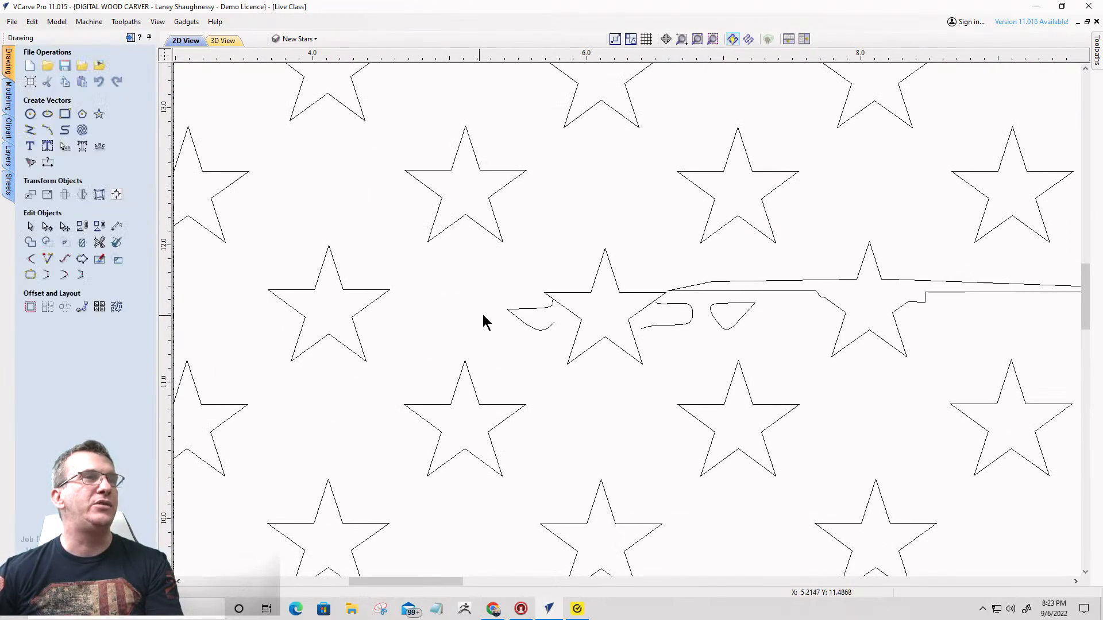
click(538, 309)
shift+click(669, 305)
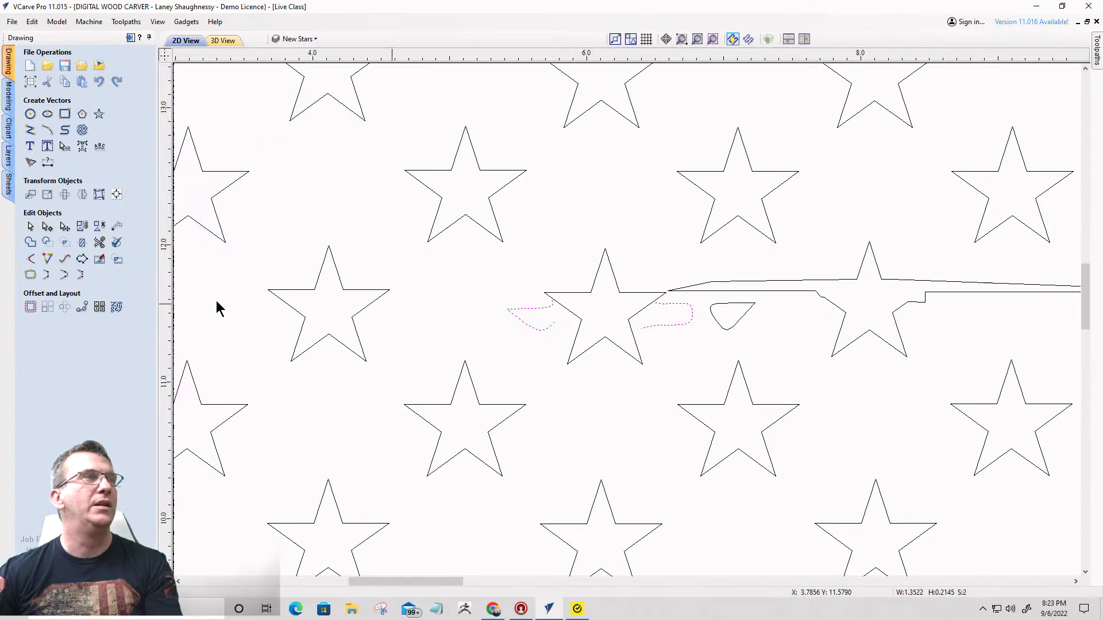
click(47, 276)
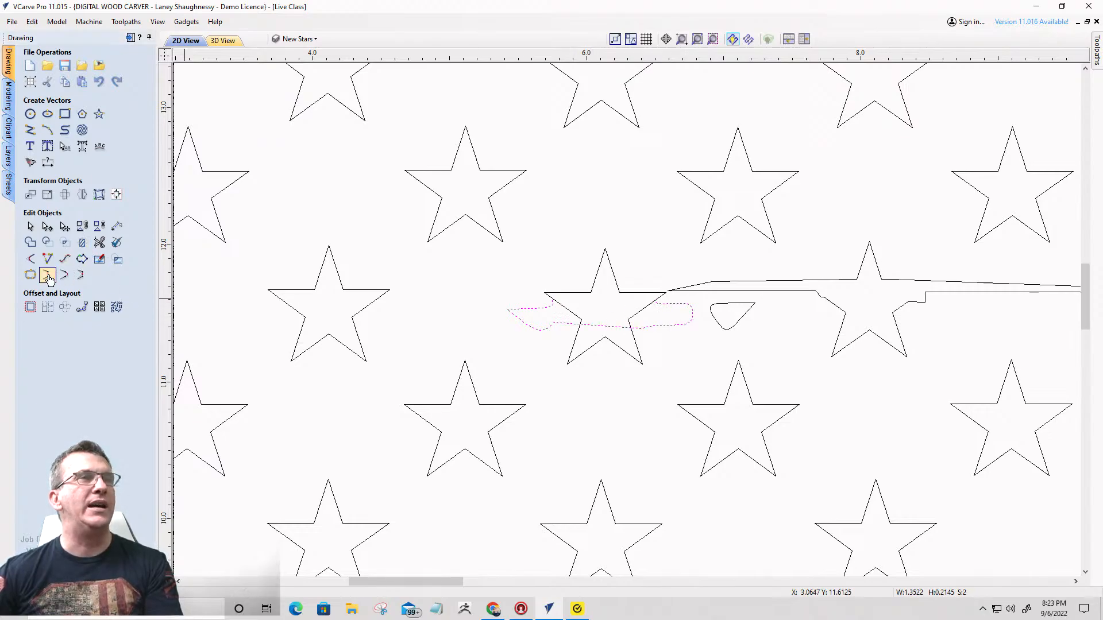
- Trim the overlapping outline sections and star edges near X 6.1, Y 11.5 to merge the star with the distress shape
click(99, 241)
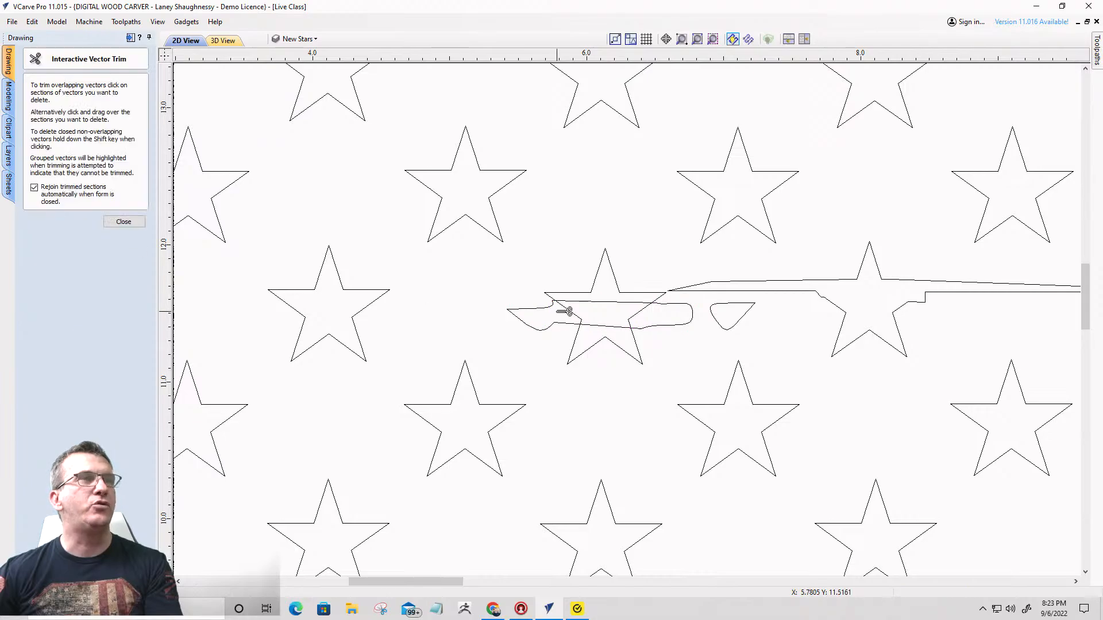
scroll(564, 313, up, 2)
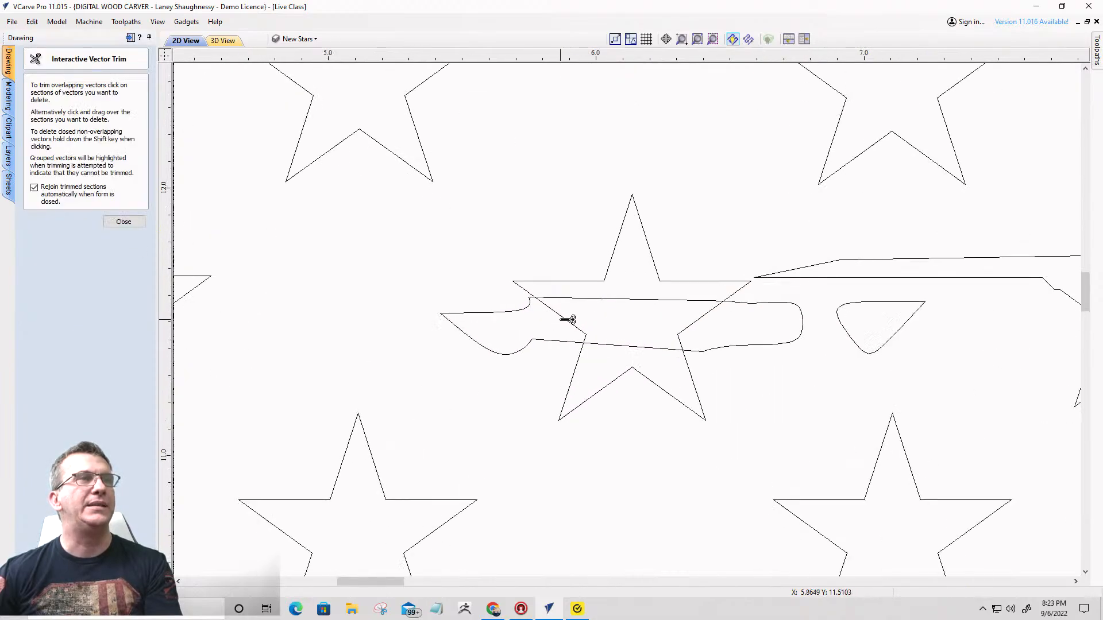
click(607, 301)
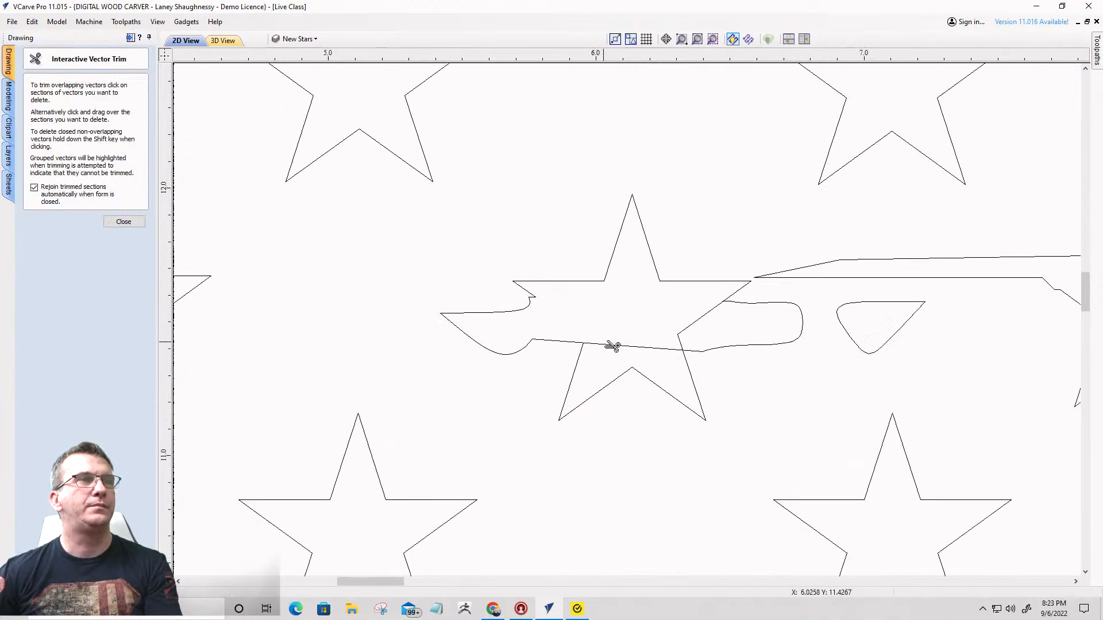
click(625, 347)
click(696, 325)
scroll(524, 261, down, 5)
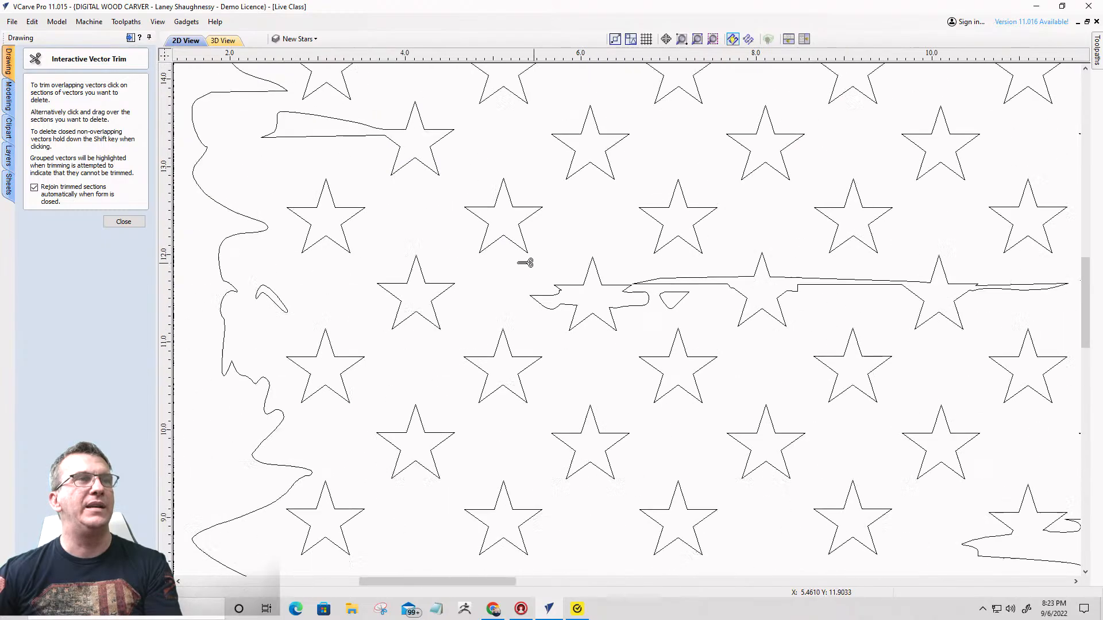
scroll(499, 264, down, 3)
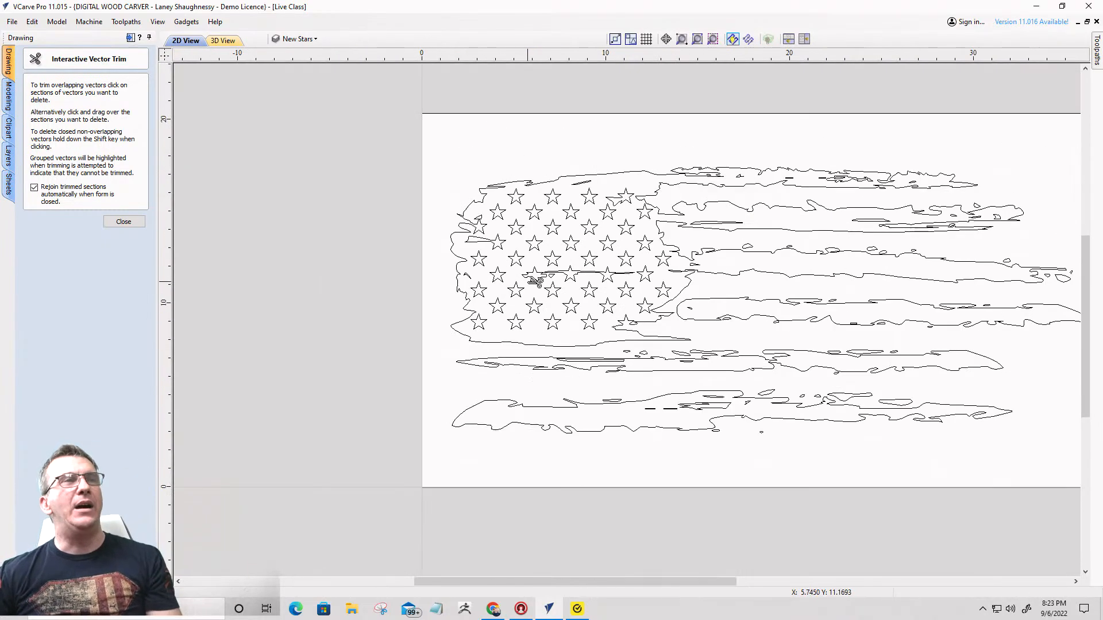
click(118, 222)
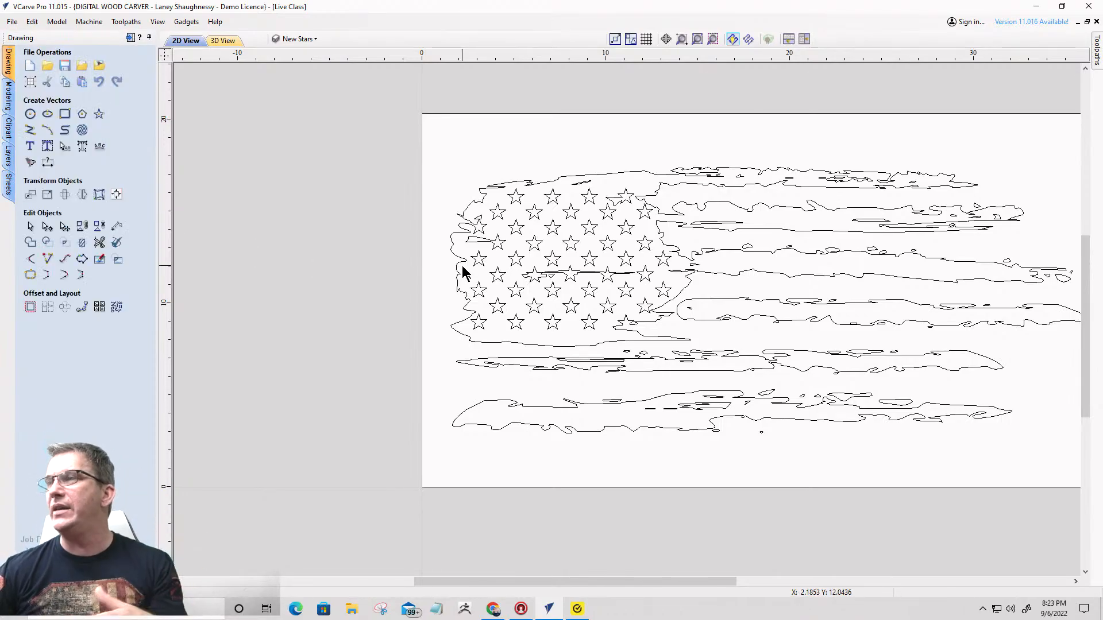
scroll(630, 281, up, 4)
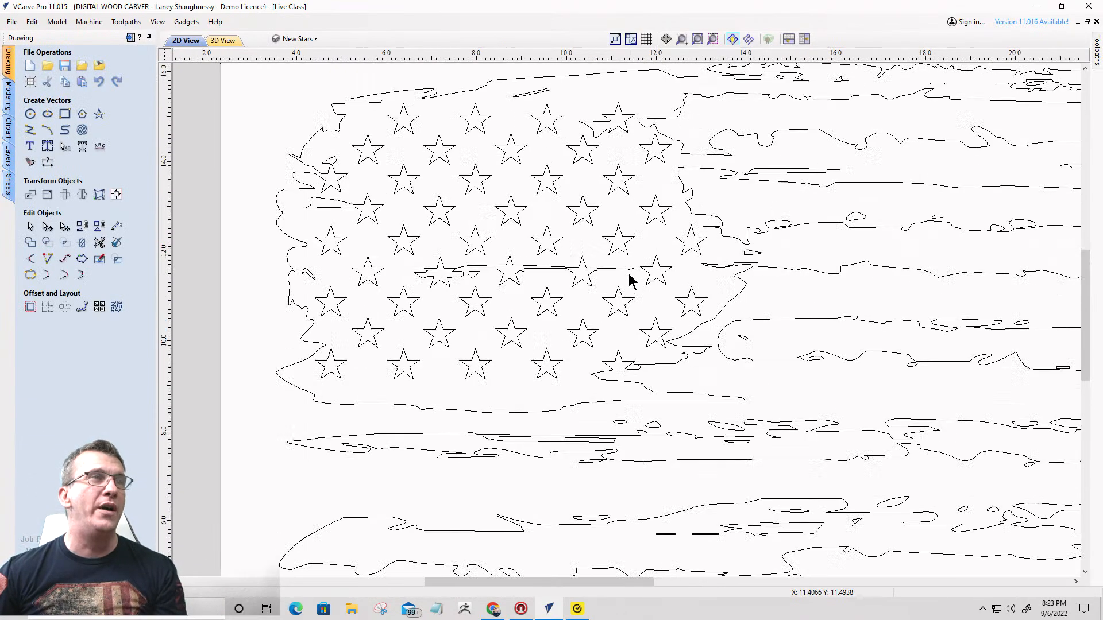
scroll(630, 281, down, 5)
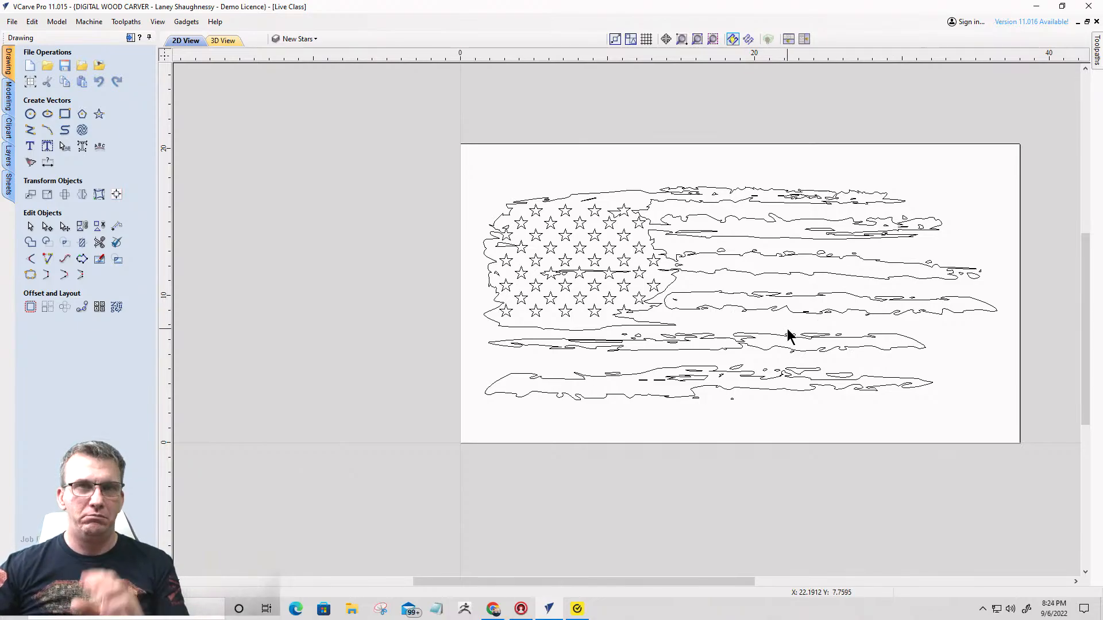
scroll(683, 247, down, 3)
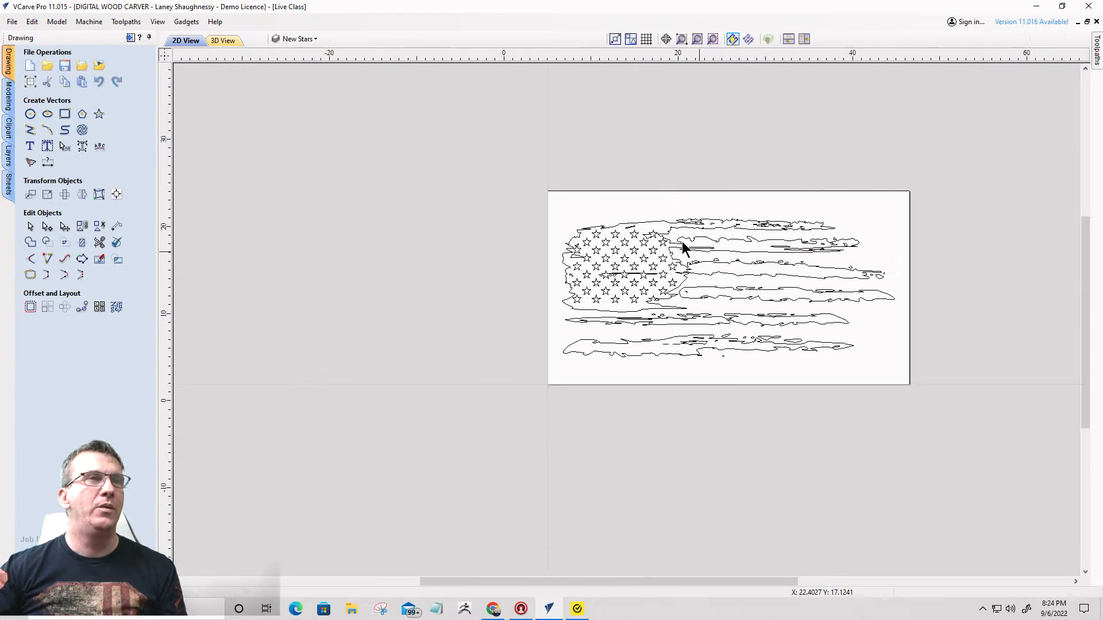
scroll(702, 312, up, 3)
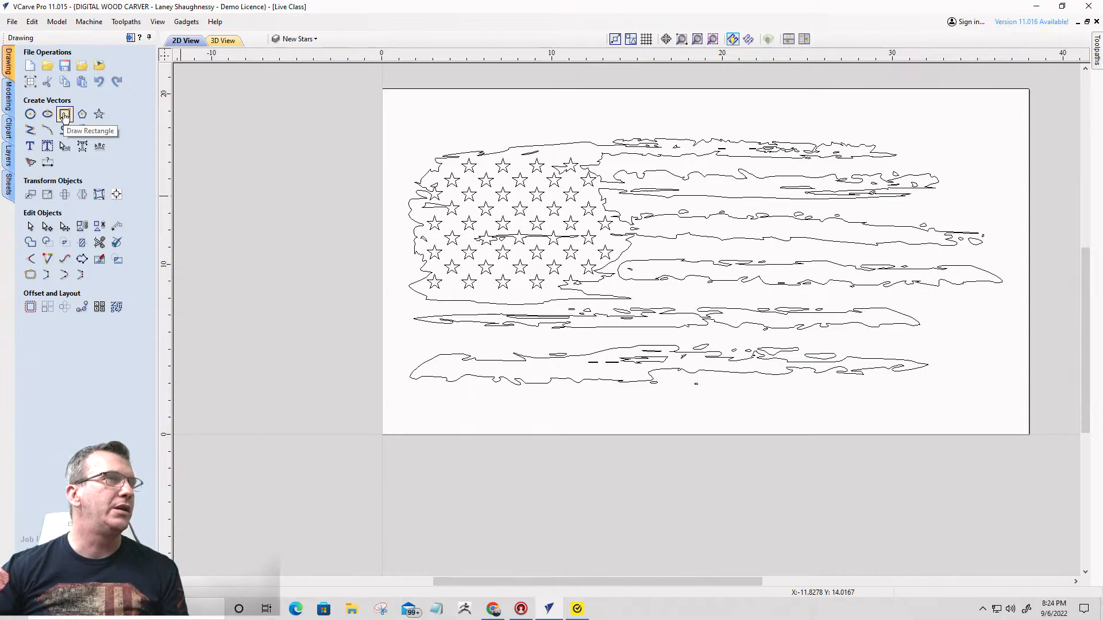
- Open the Custom Image folder of the Clipart library and browse its designs
click(8, 129)
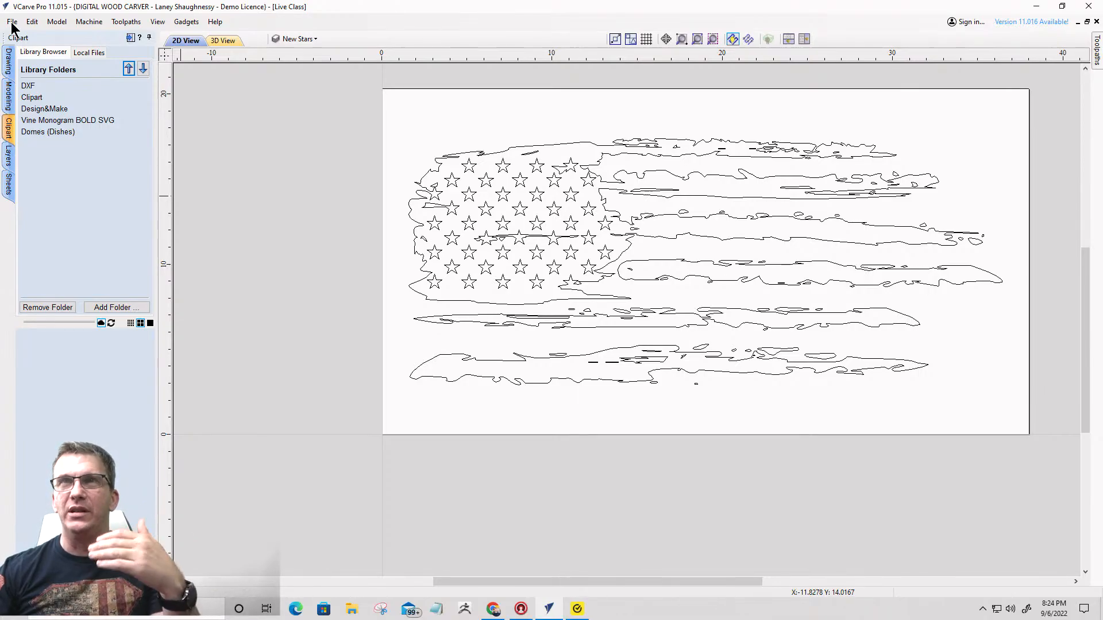
double_click(32, 97)
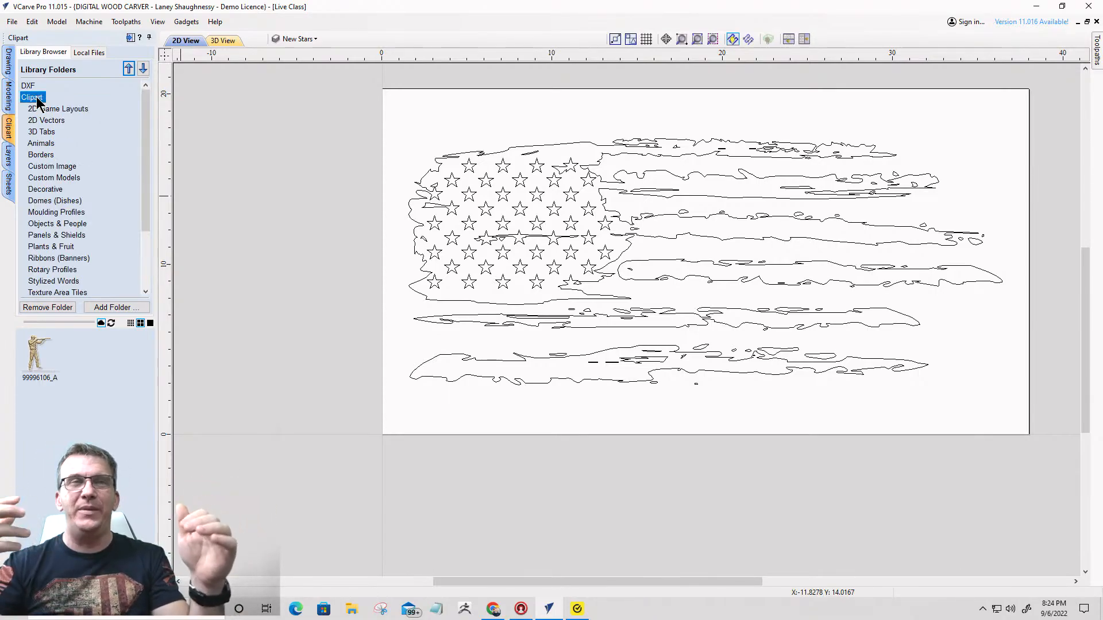
click(49, 167)
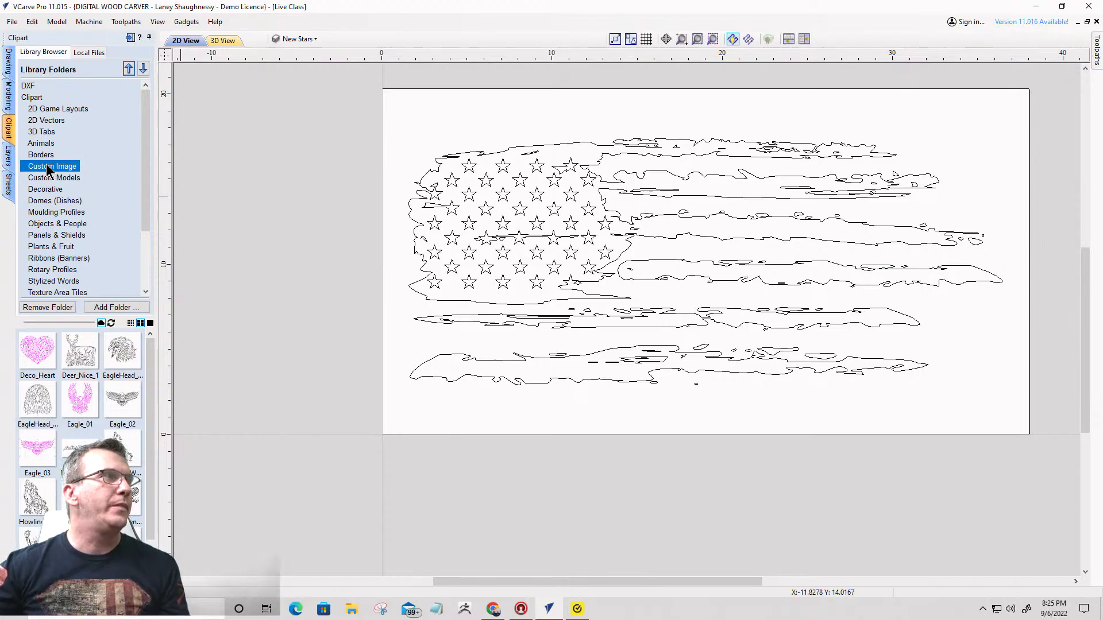
scroll(136, 415, down, 1)
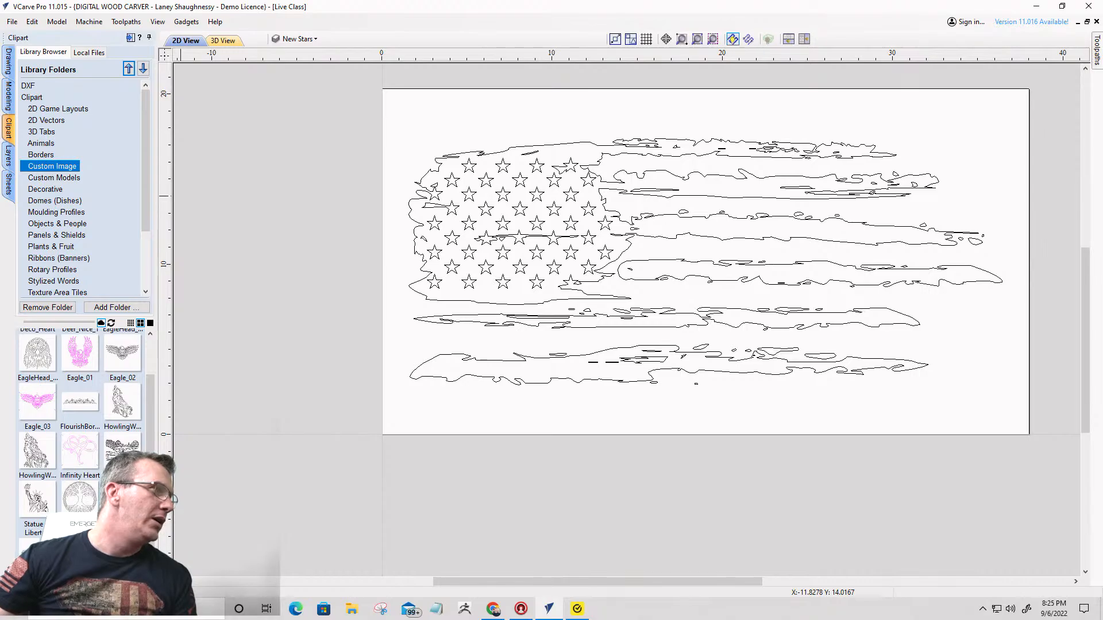
scroll(67, 479, up, 1)
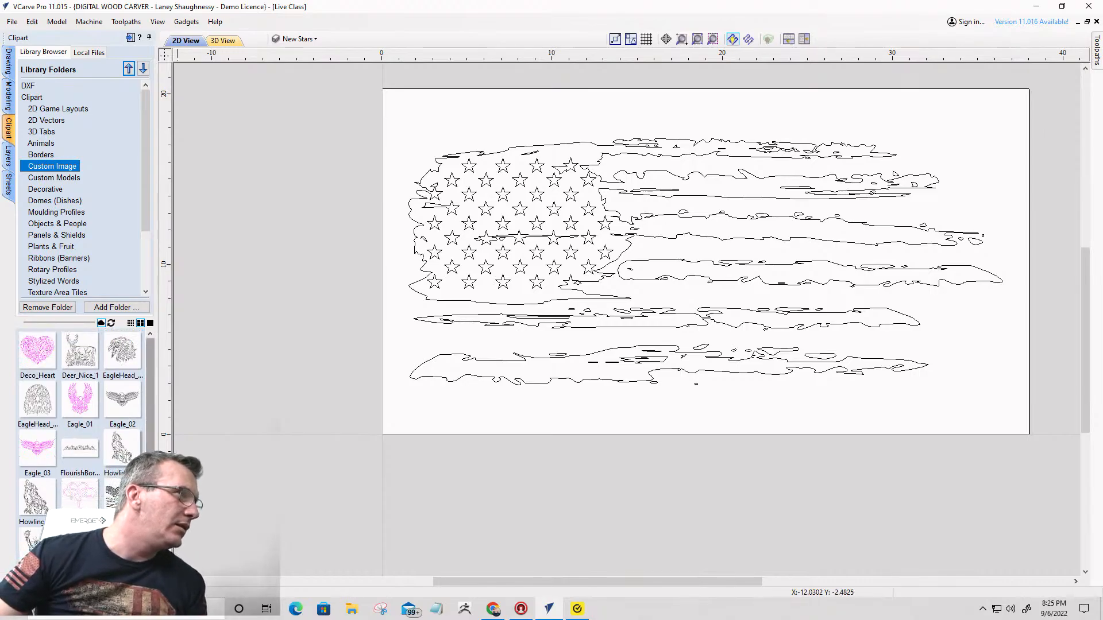
scroll(81, 425, down, 1)
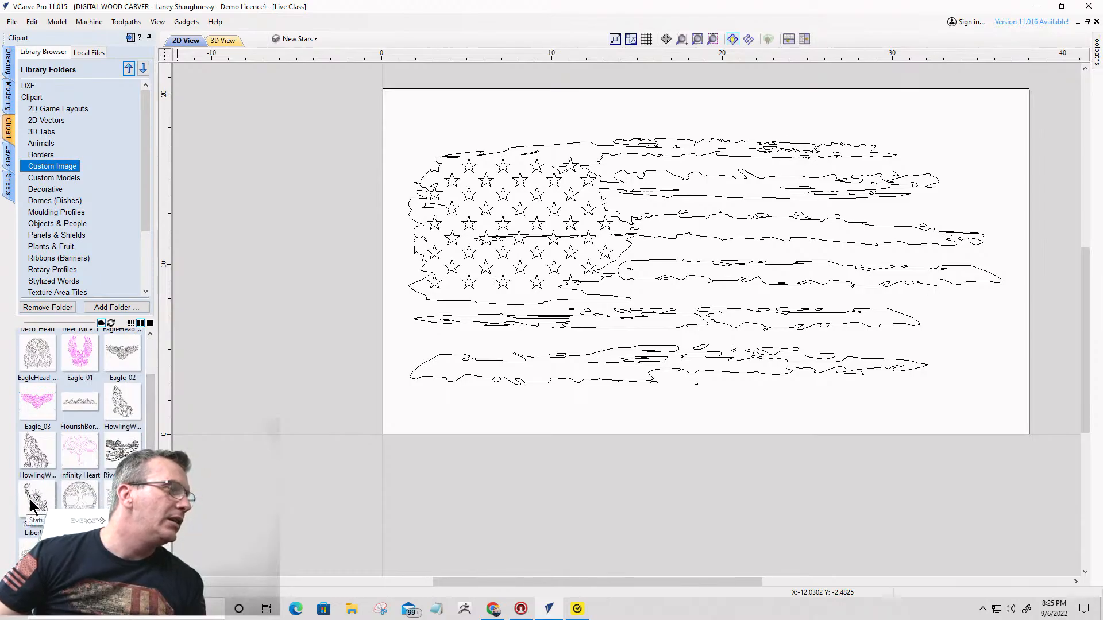
- Place the Statue of Liberty clipart over the stripes' right end and enlarge it to about 10.97 wide by 13.34 high
drag(32, 506, 930, 181)
drag(866, 216, 866, 216)
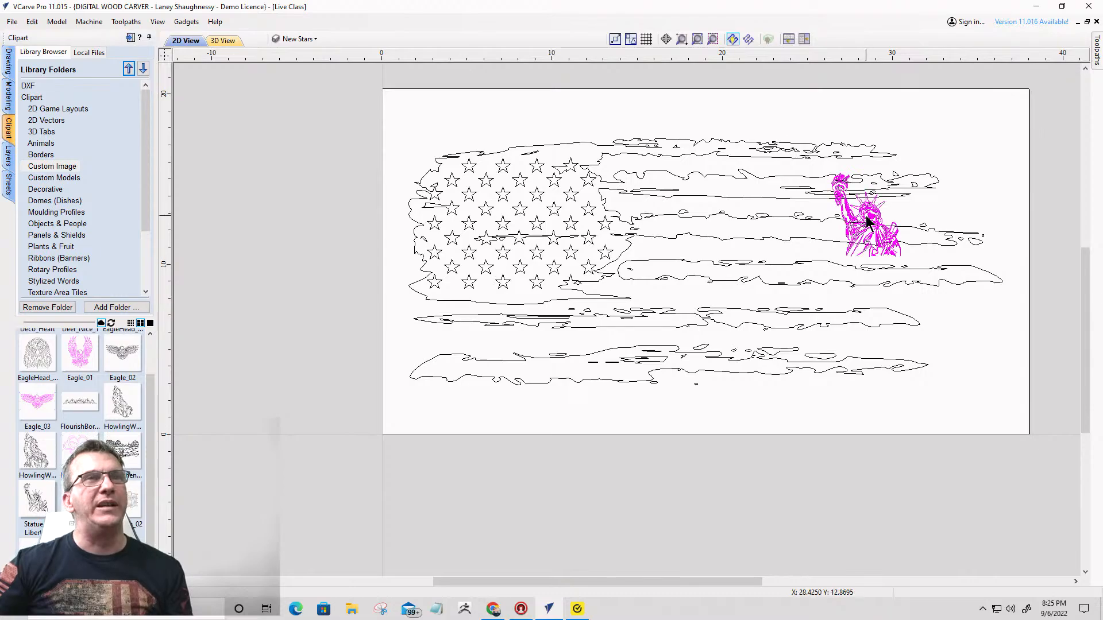
click(873, 220)
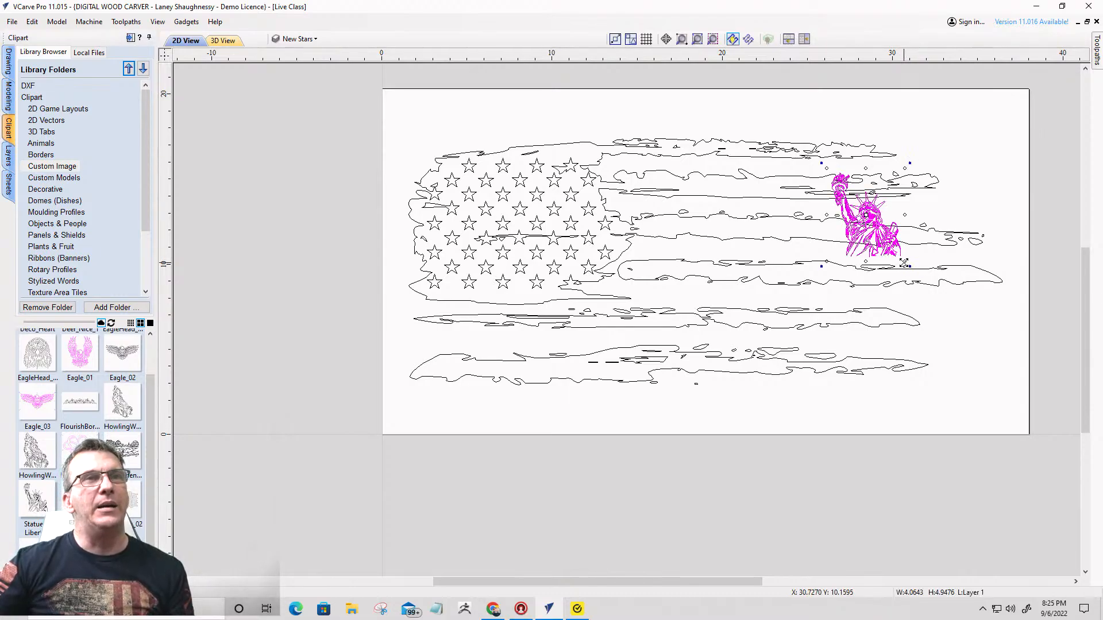
drag(903, 263, 1027, 409)
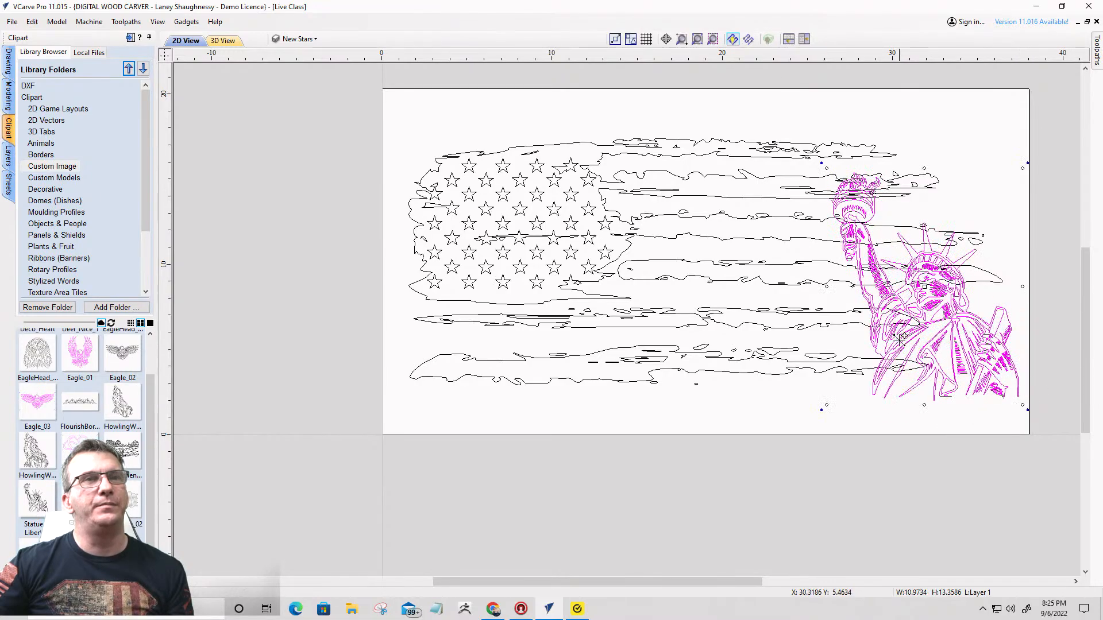
drag(903, 338, 909, 295)
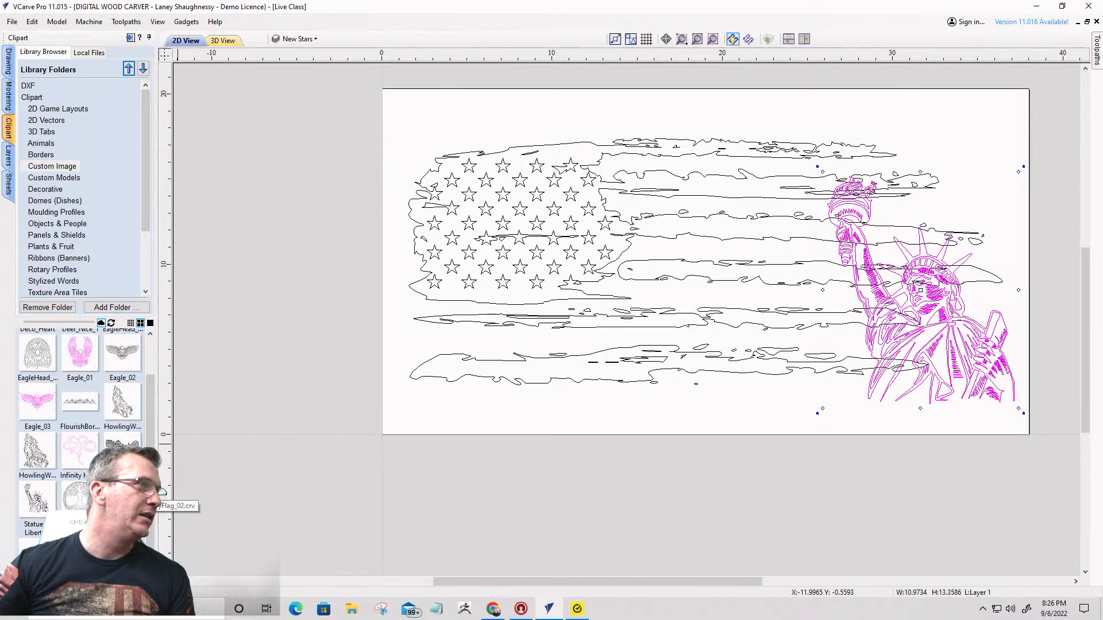
- Place the EagleHead_01 clipart and the front-facing eagle head clipart beside the material's left edge and inspect their line work
drag(151, 451, 152, 414)
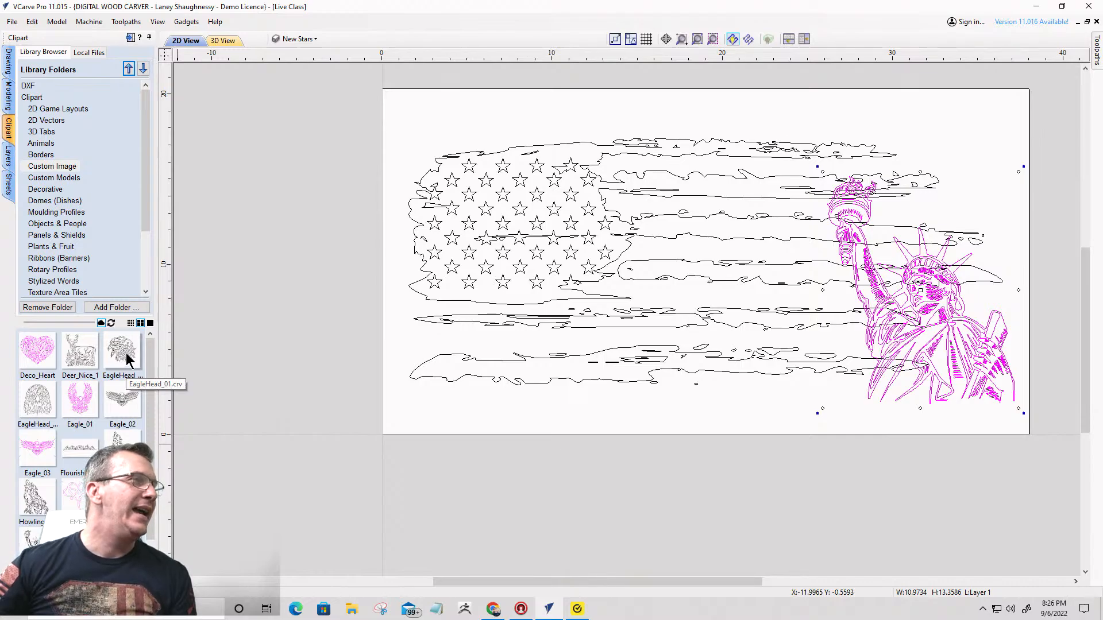
drag(126, 361, 310, 218)
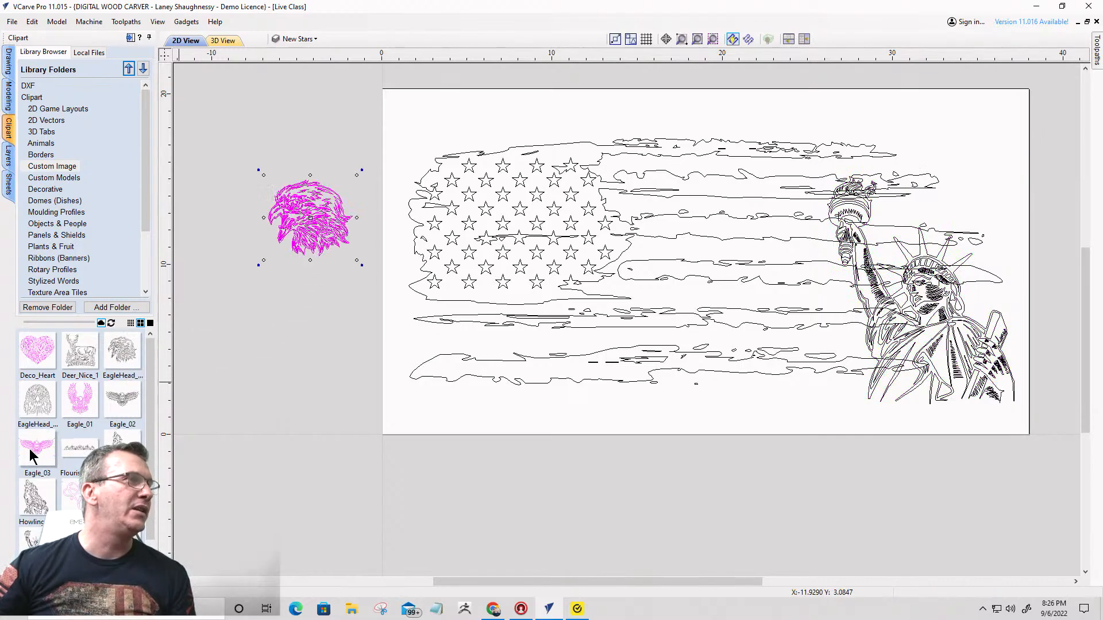
drag(37, 402, 297, 333)
scroll(299, 331, up, 5)
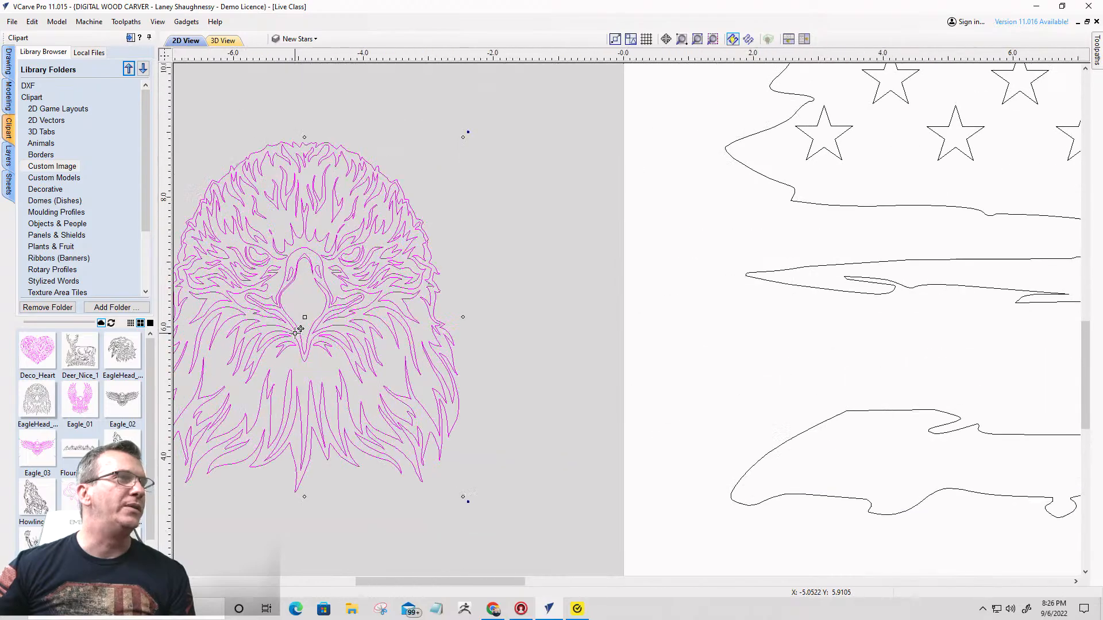
scroll(475, 316, down, 4)
scroll(430, 158, up, 6)
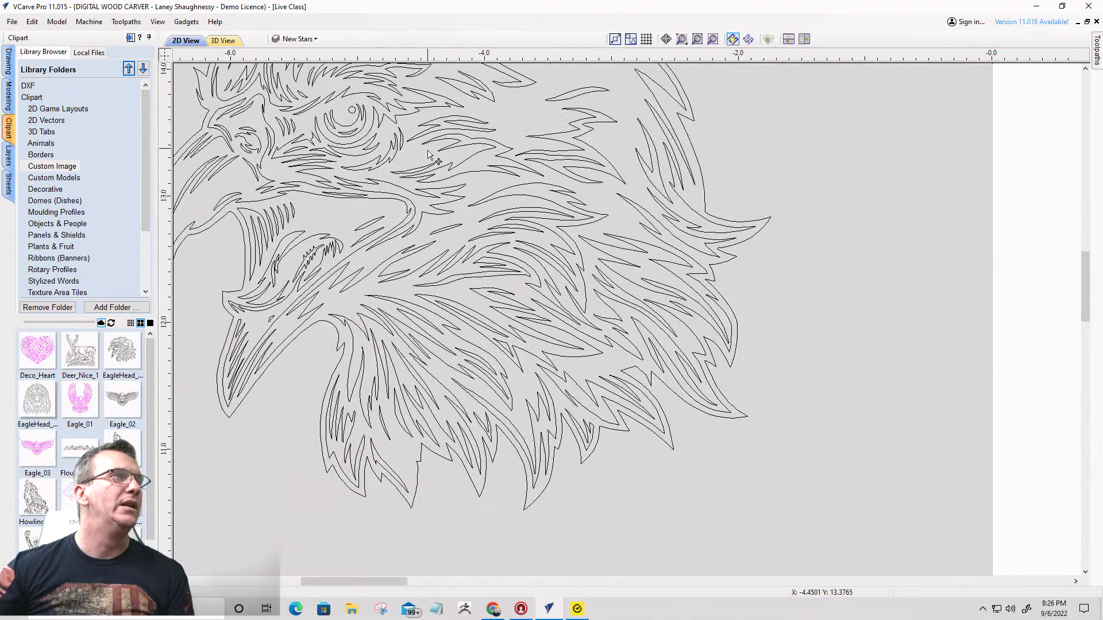
scroll(367, 360, down, 6)
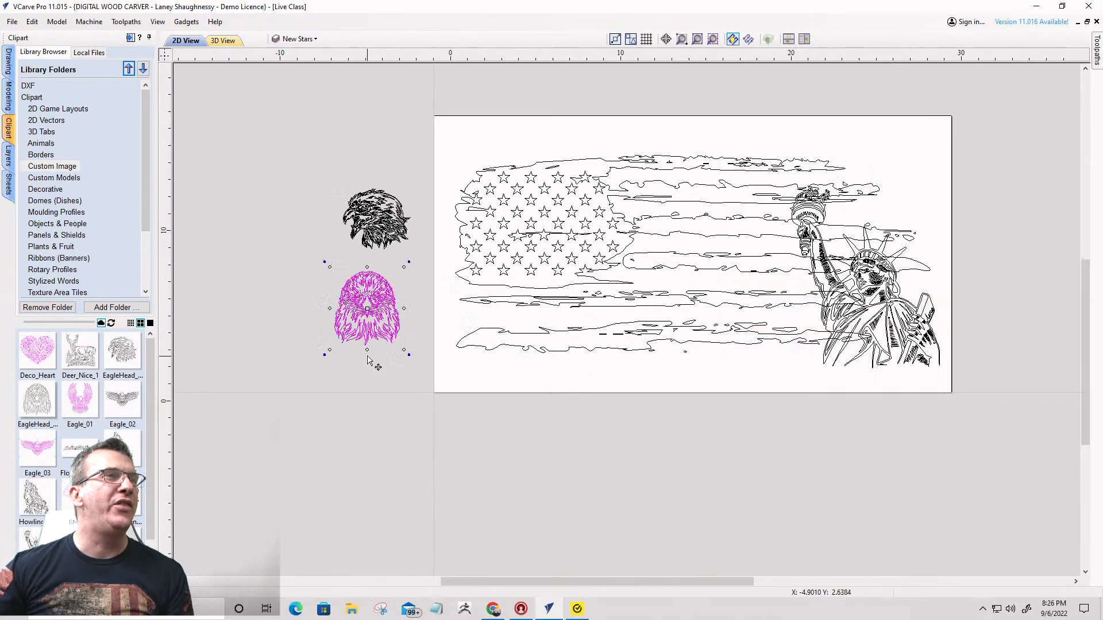
scroll(368, 360, up, 4)
scroll(266, 271, down, 7)
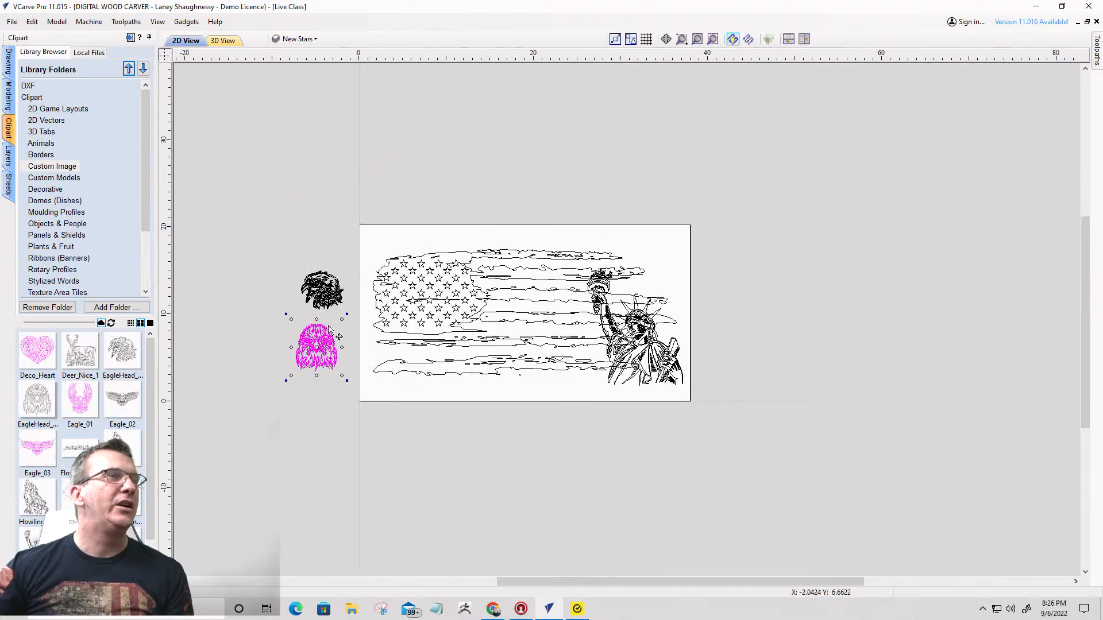
- Enlarge the front-facing eagle head to about 11.86 wide by 13.48 high and position it over the middle of the flag
drag(328, 340, 469, 392)
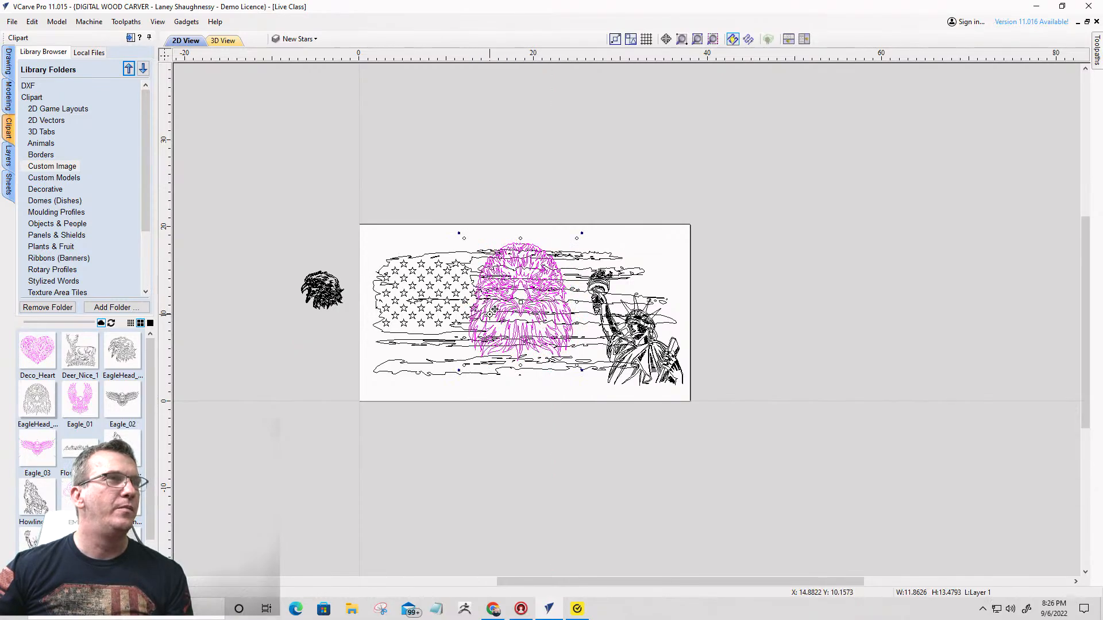
click(525, 295)
click(529, 294)
click(529, 293)
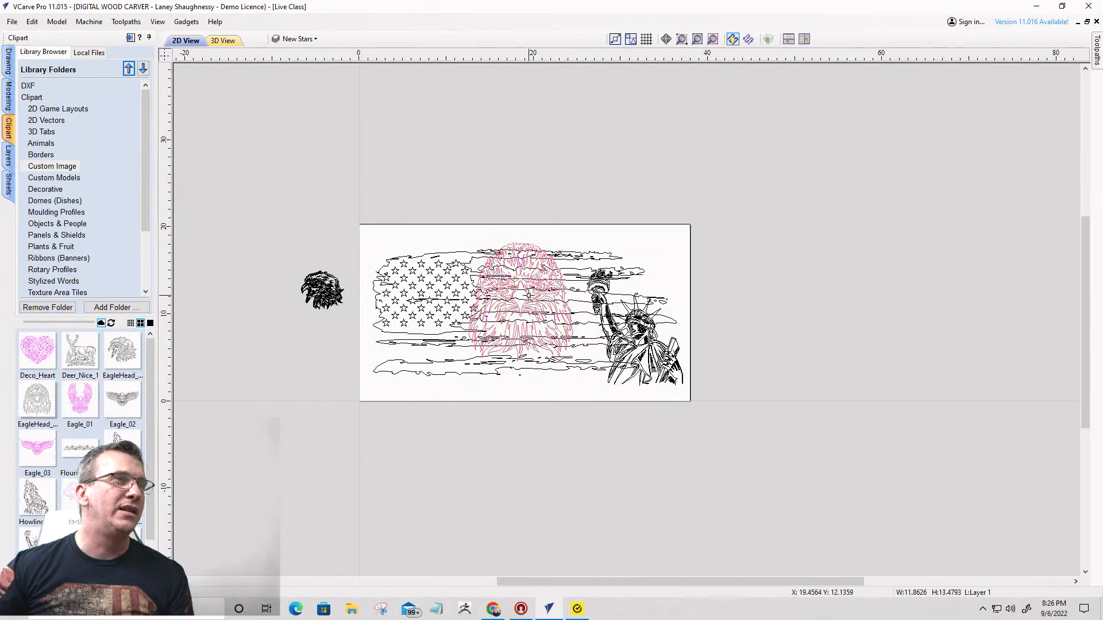
drag(532, 291, 545, 275)
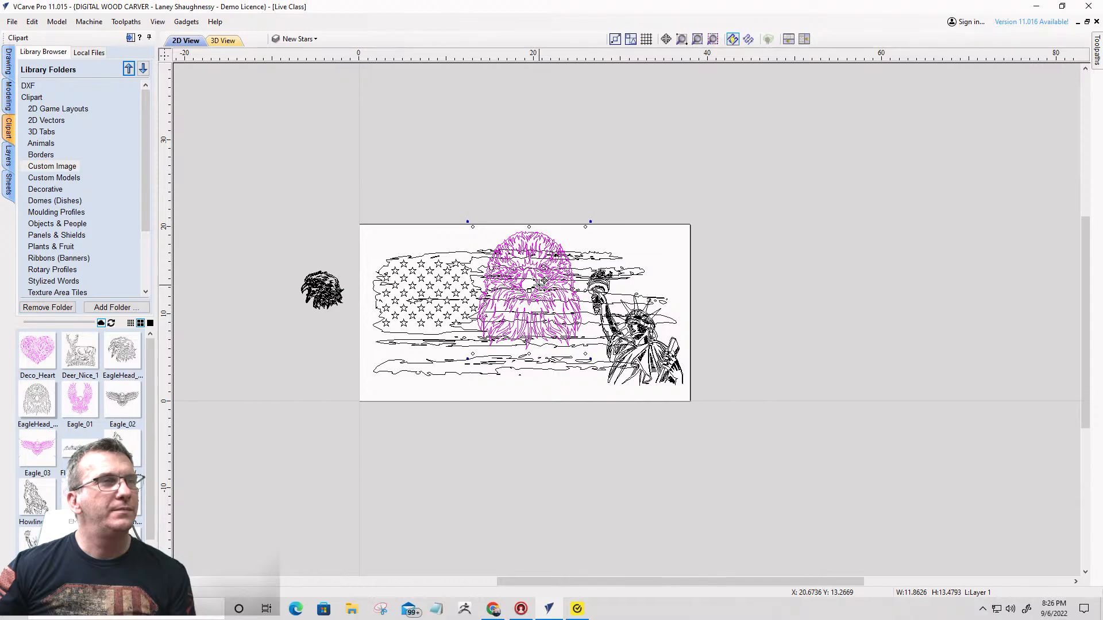
scroll(445, 297, up, 3)
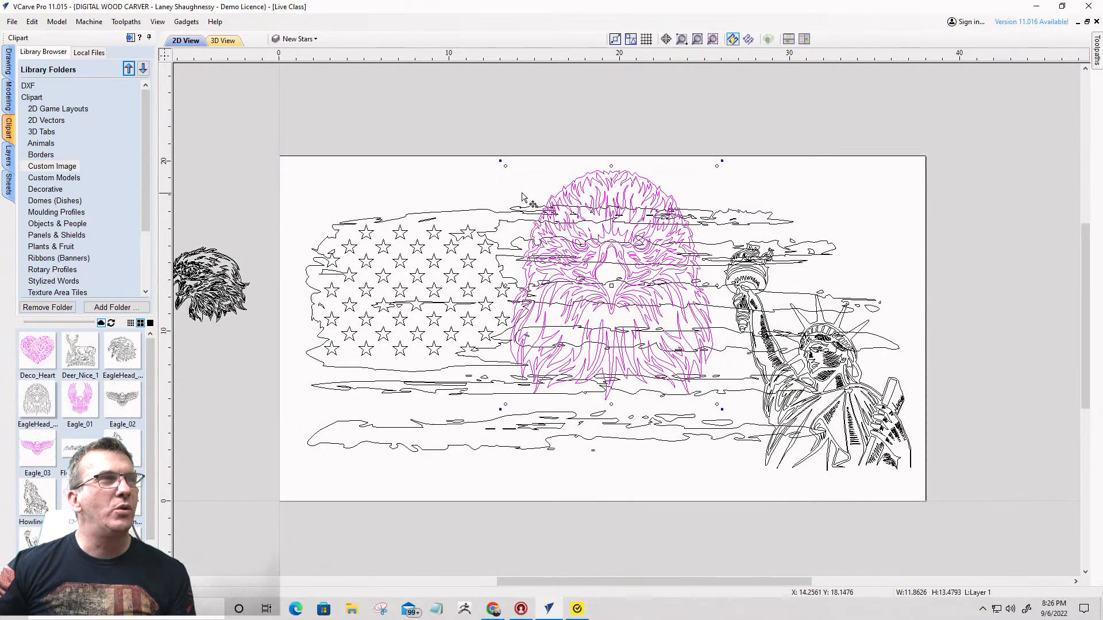
- Shrink the front-facing eagle head to about 10.93 wide by 12.42 high and move it over the flag's star field
drag(505, 166, 523, 183)
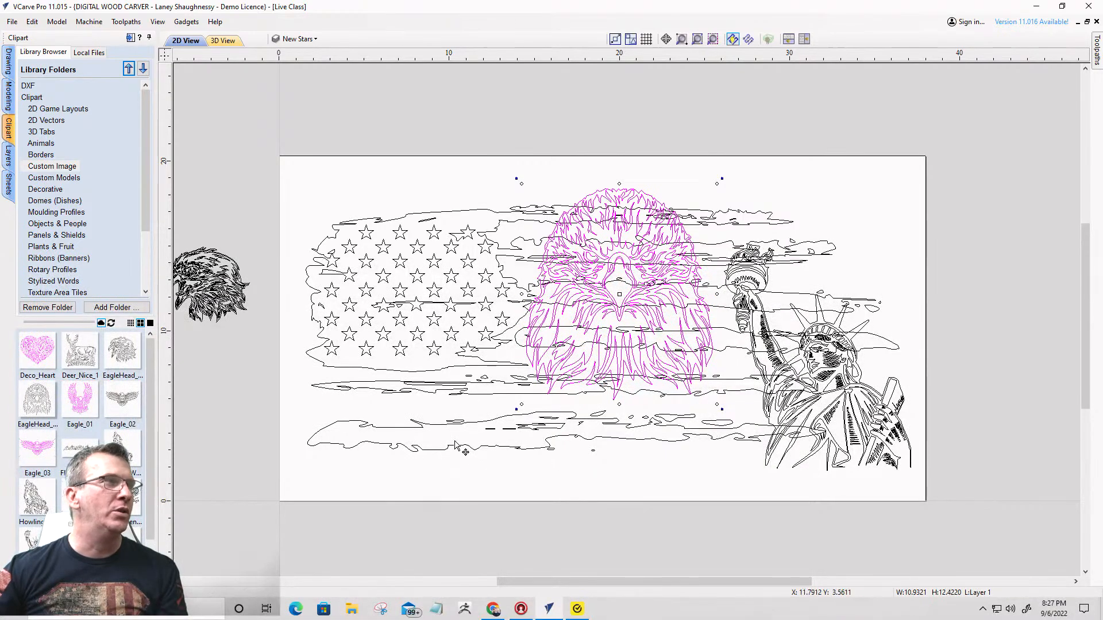
scroll(64, 468, down, 1)
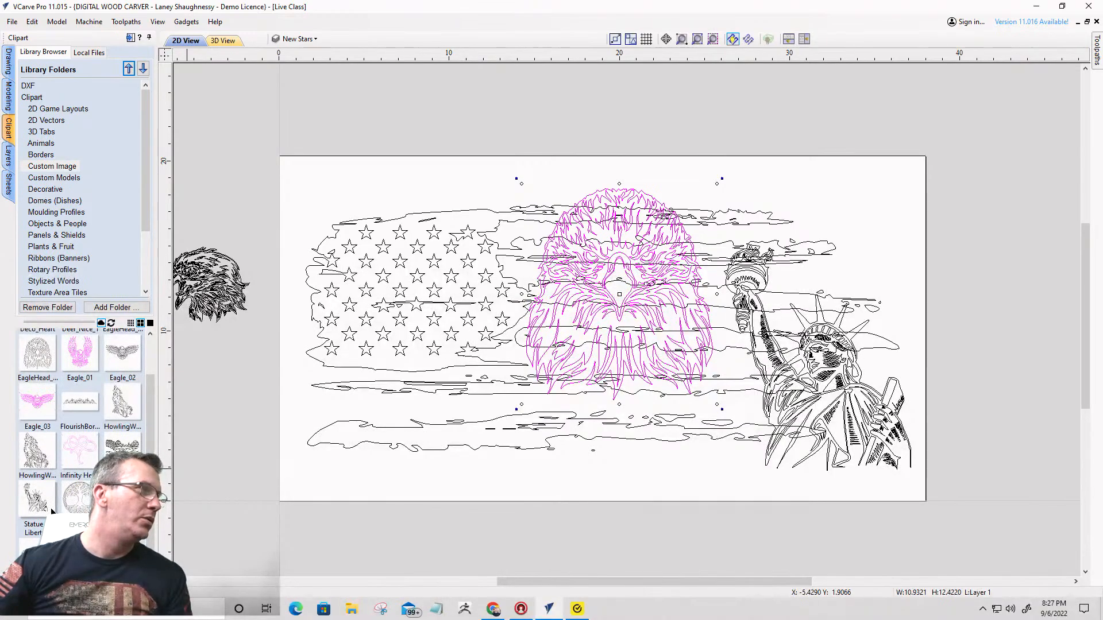
scroll(51, 507, up, 1)
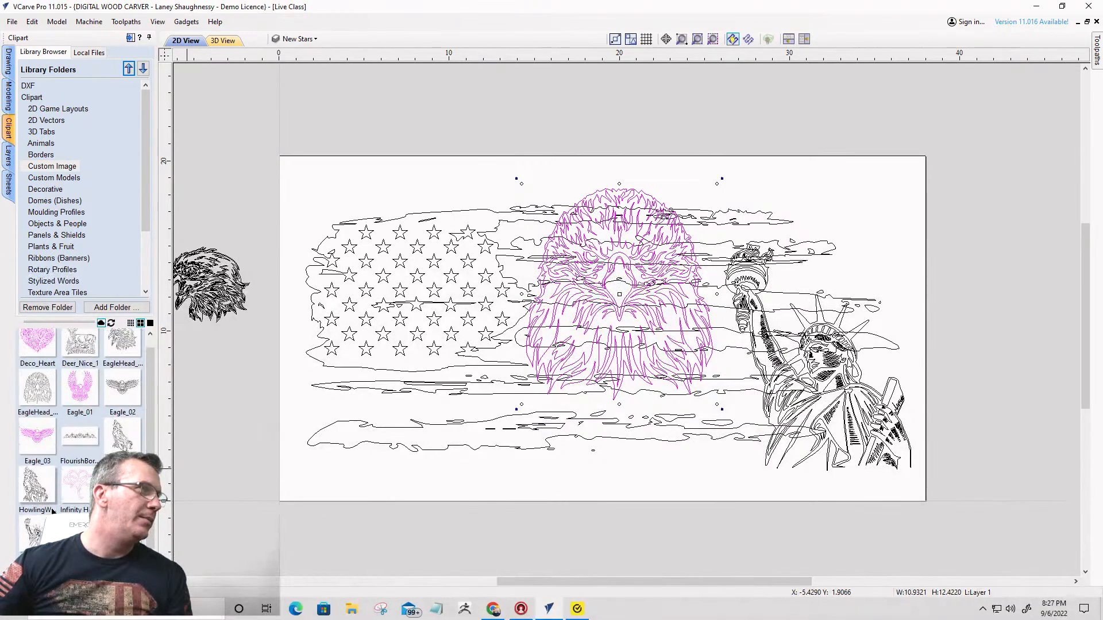
scroll(51, 509, up, 1)
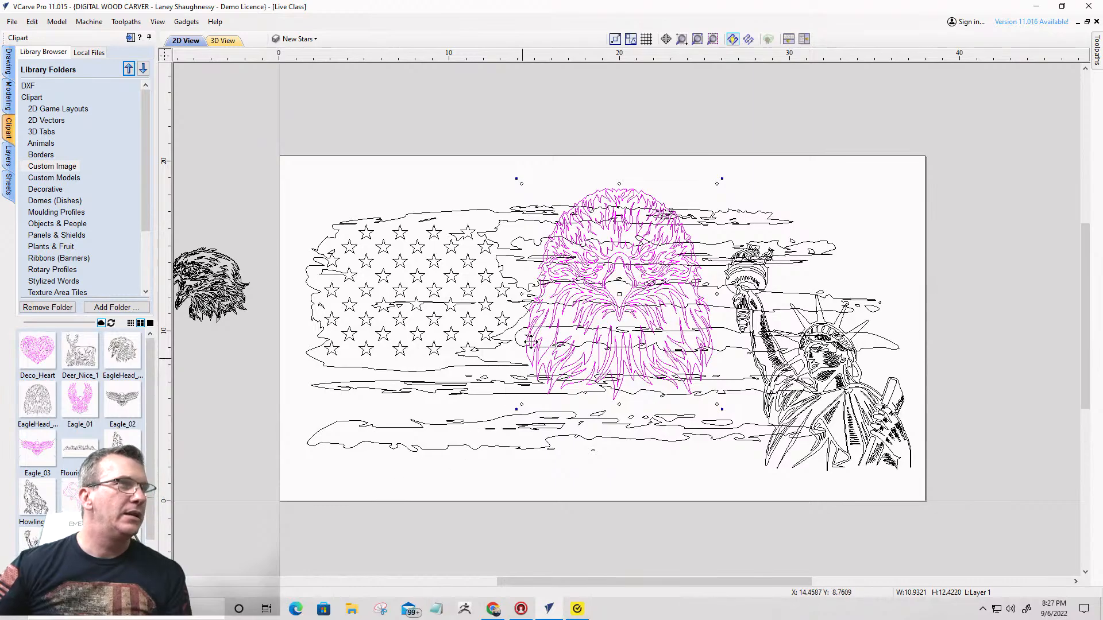
drag(611, 197, 612, 198)
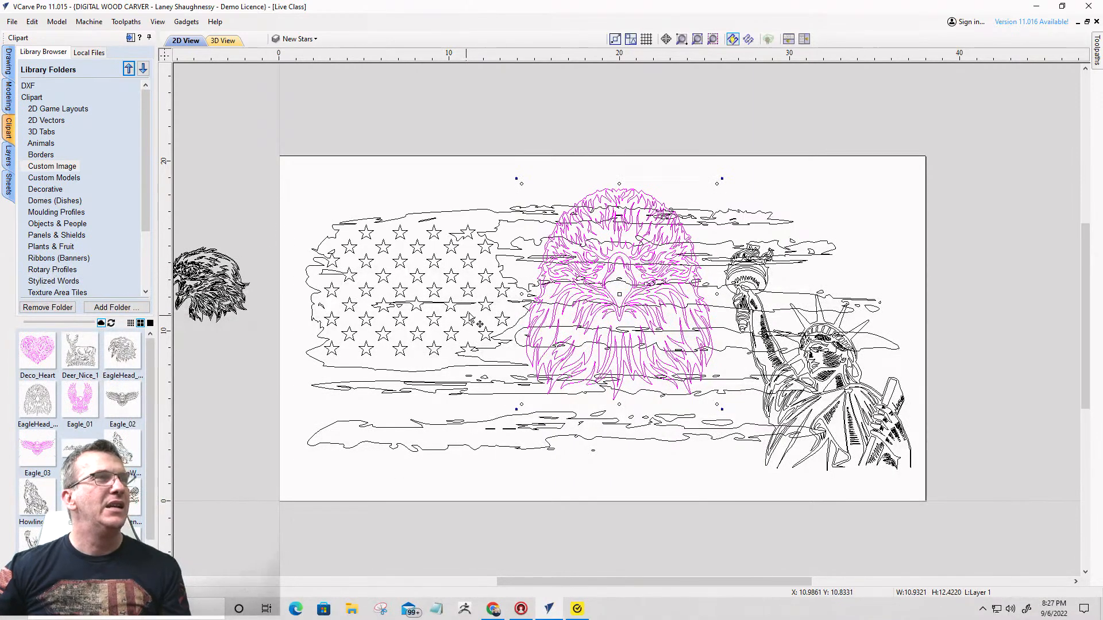
scroll(537, 362, down, 2)
scroll(538, 361, up, 2)
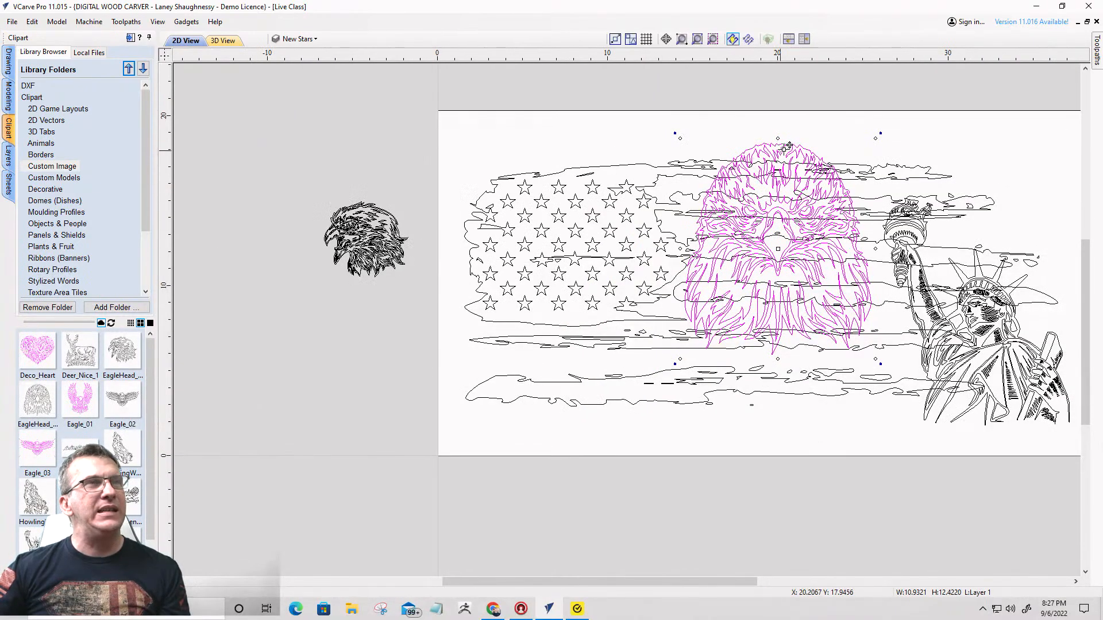
drag(773, 149, 526, 142)
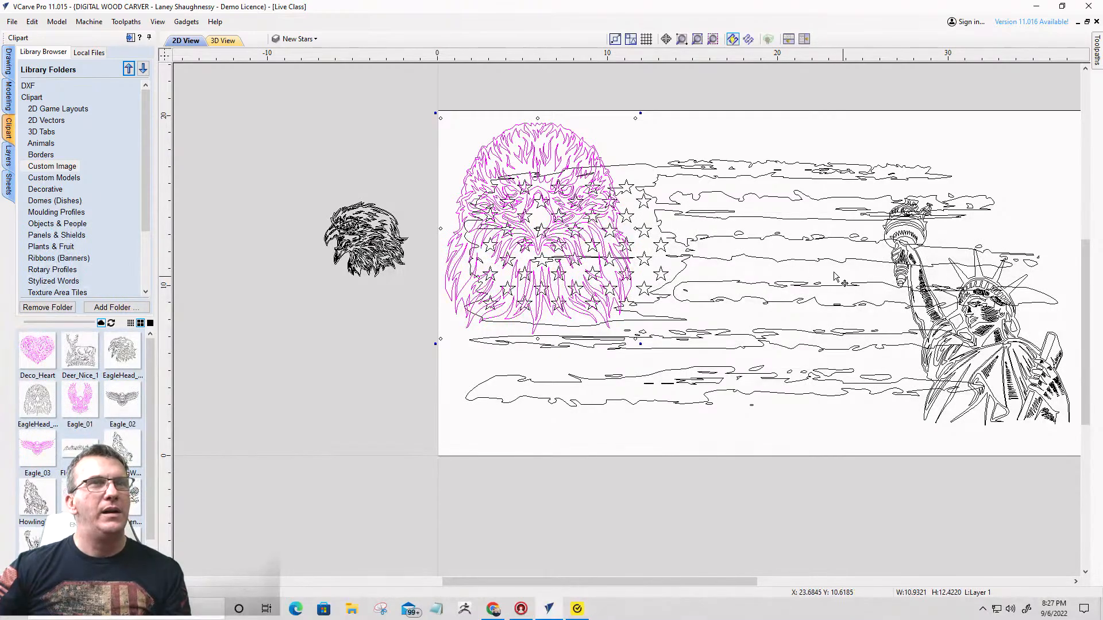
drag(538, 138, 532, 257)
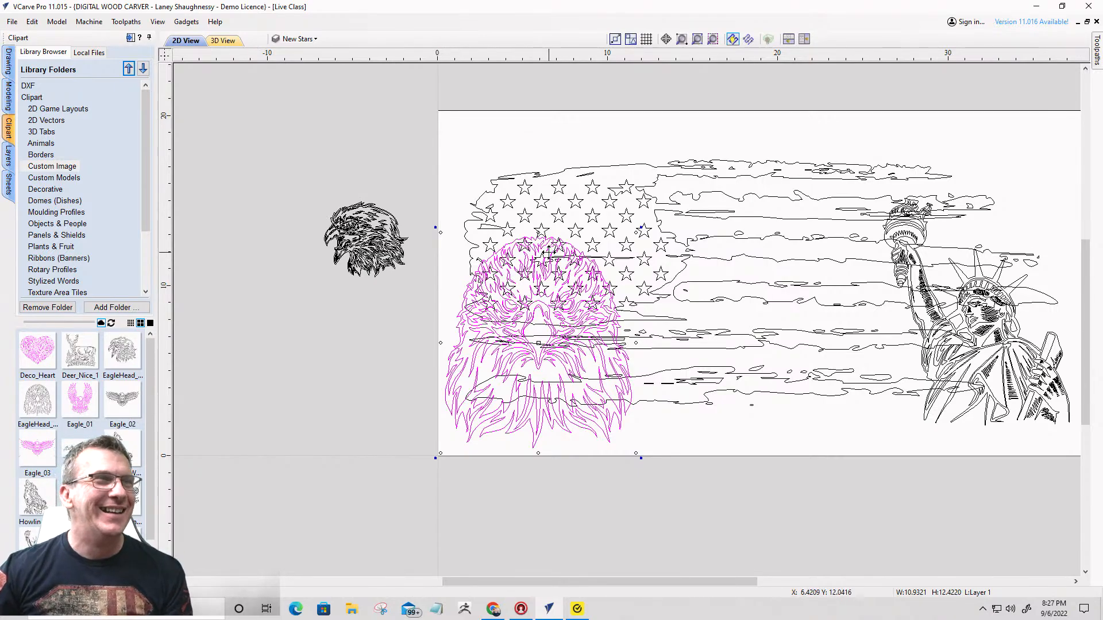
drag(541, 250, 550, 144)
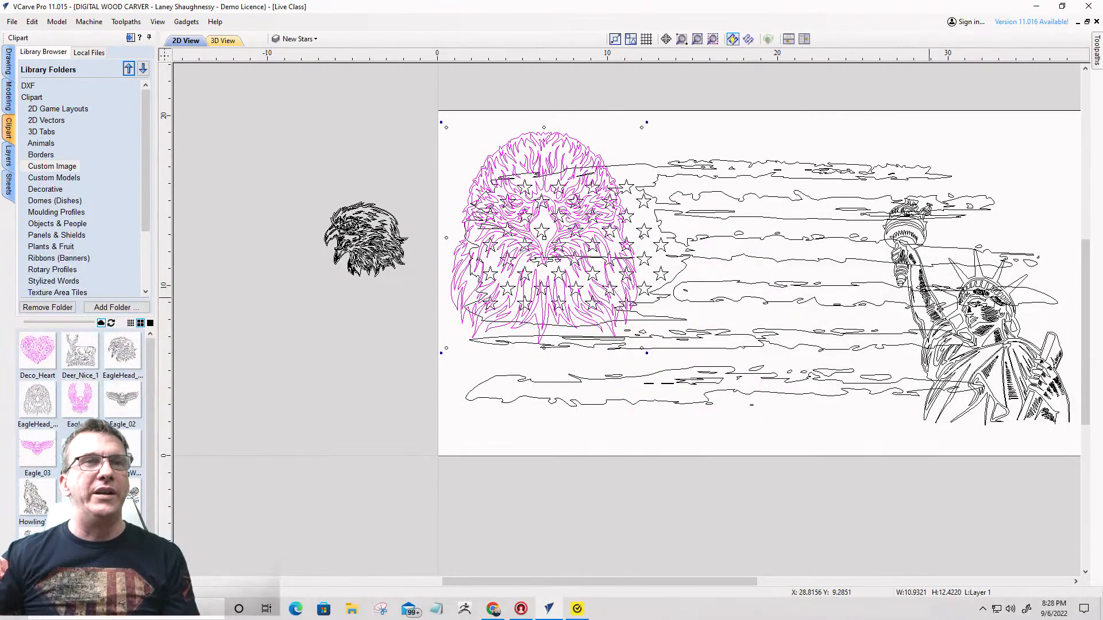
- Group all the flag's stars and stripe outlines into one object, leaving out the eagle head and the Statue of Liberty
click(928, 297)
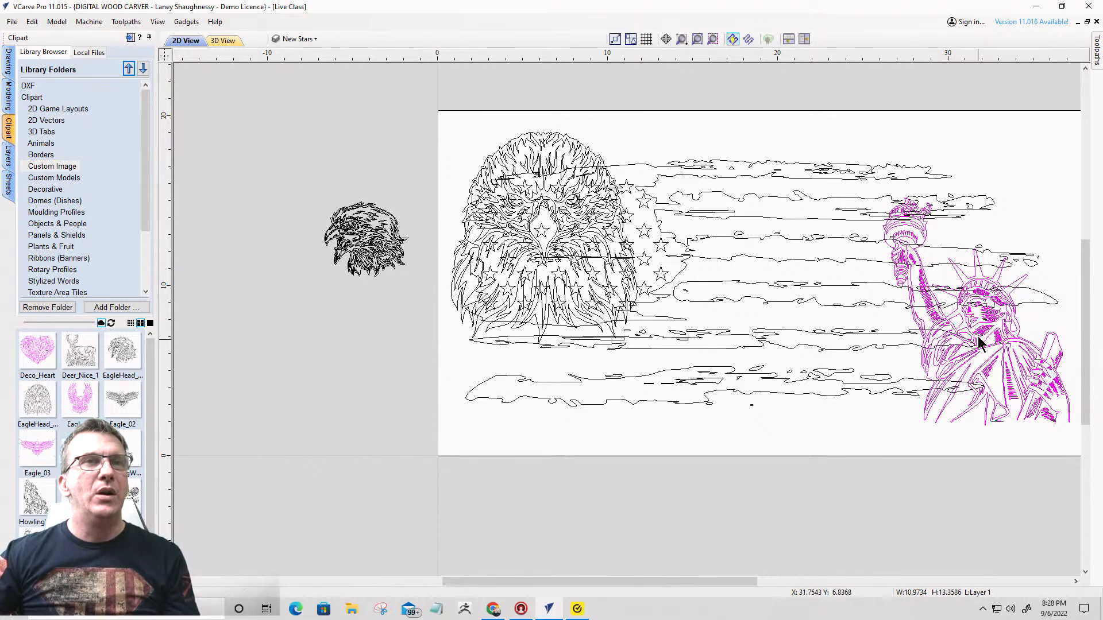
click(843, 350)
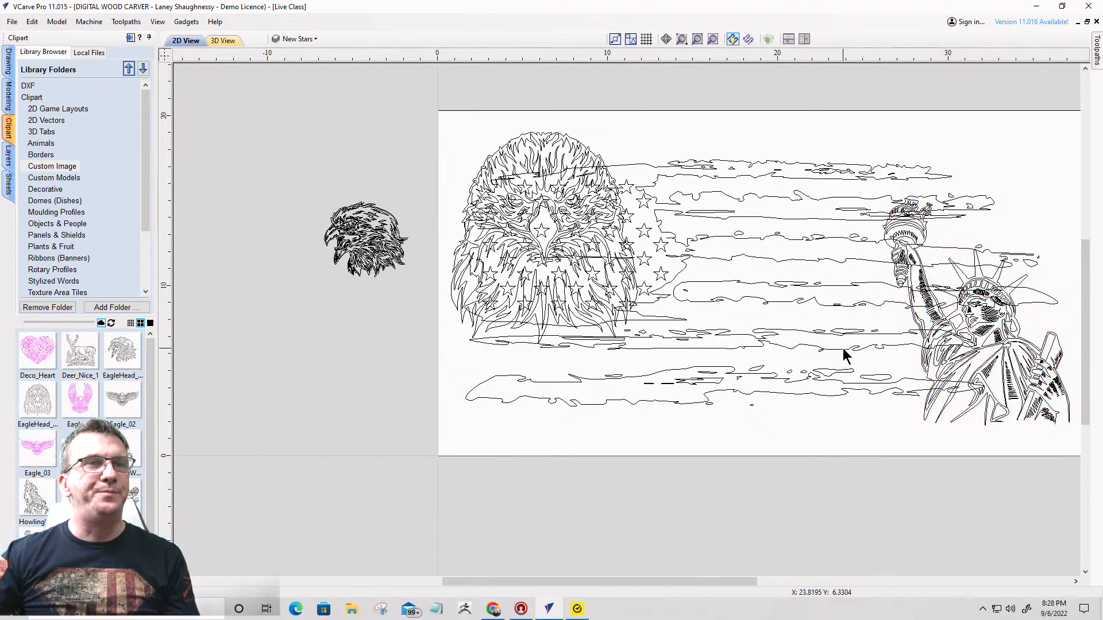
click(843, 349)
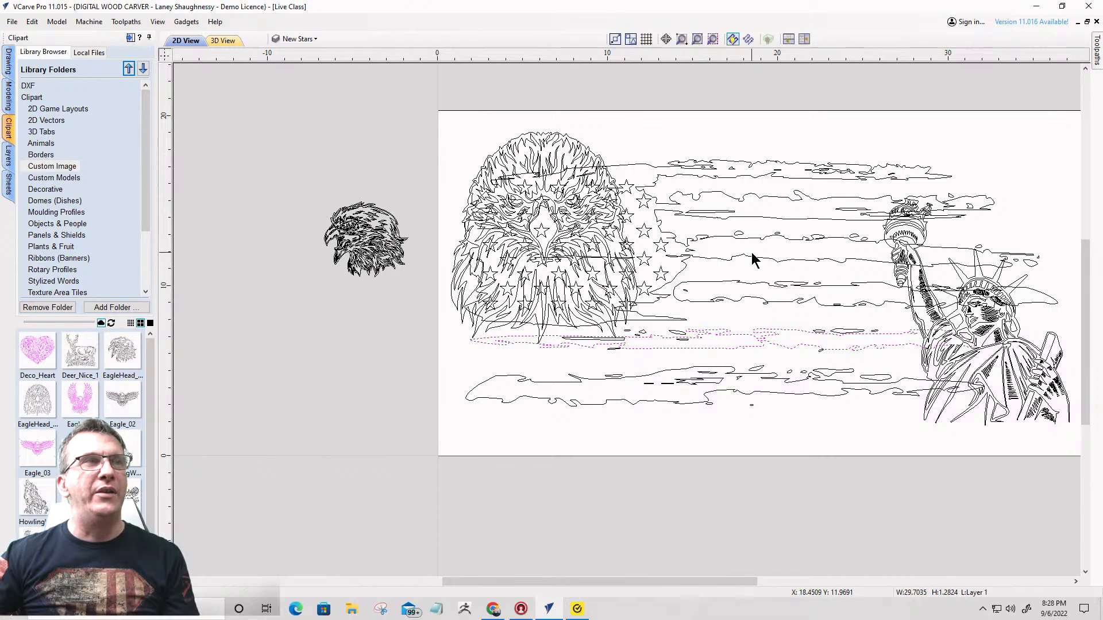
click(451, 107)
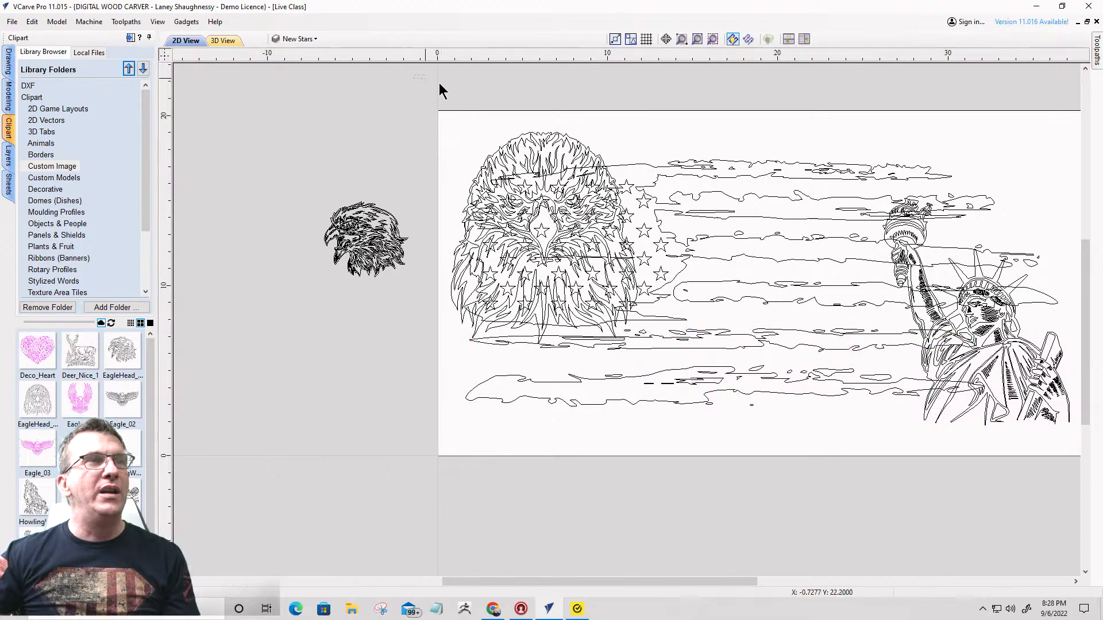
drag(1102, 402, 1082, 488)
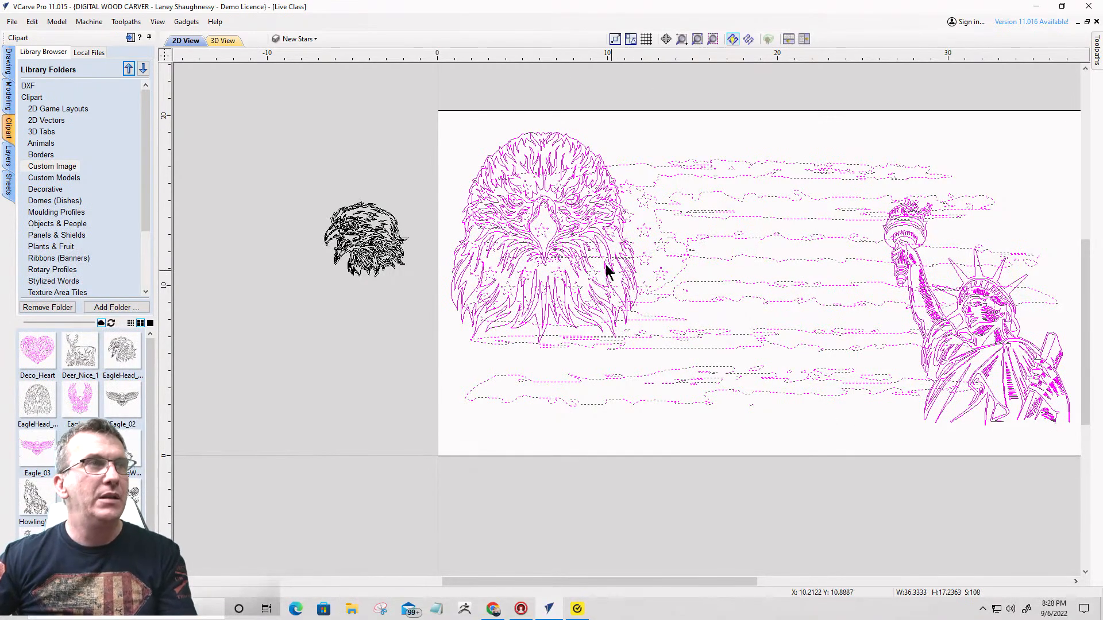
ctrl+click(534, 142)
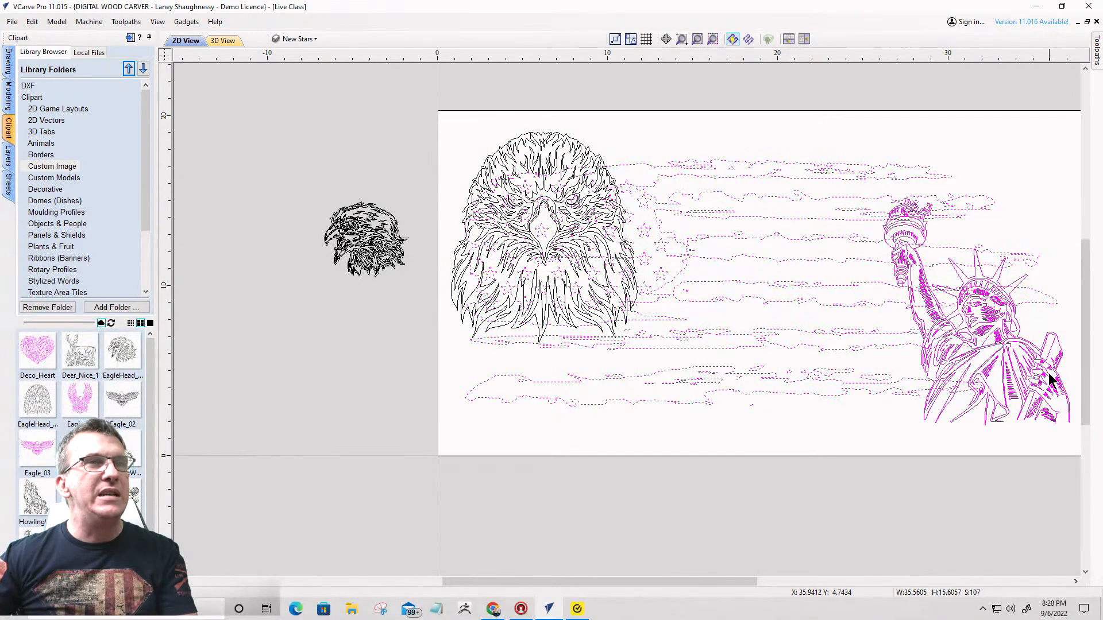
ctrl+click(982, 313)
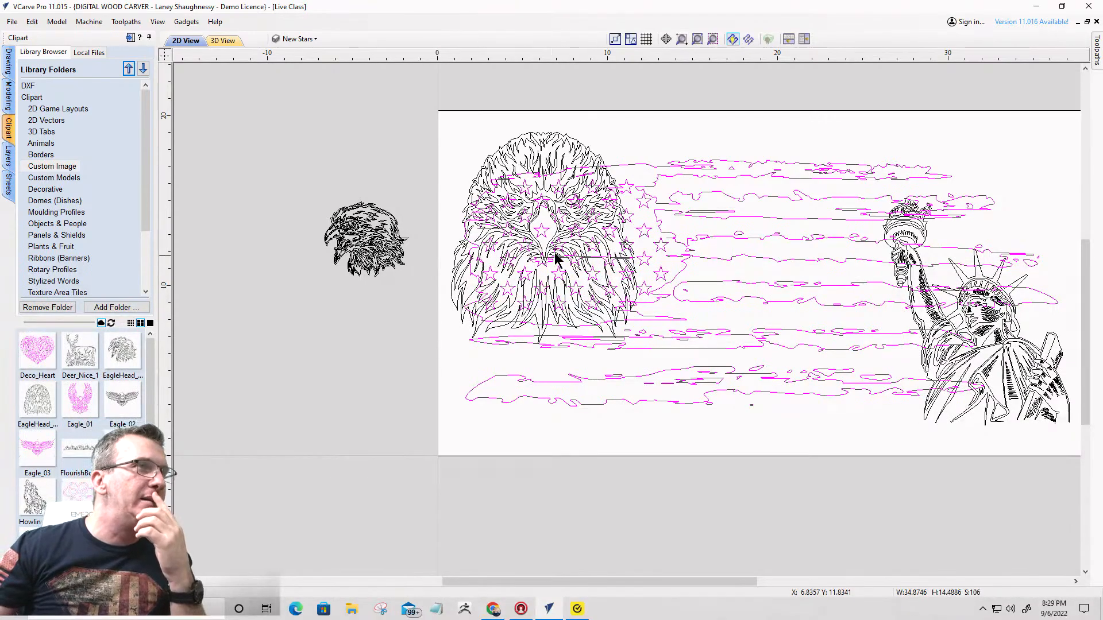
- Try the side-facing eagle head over the star field at about 11.81 wide by 10.64 high in place of the front-facing one
click(536, 136)
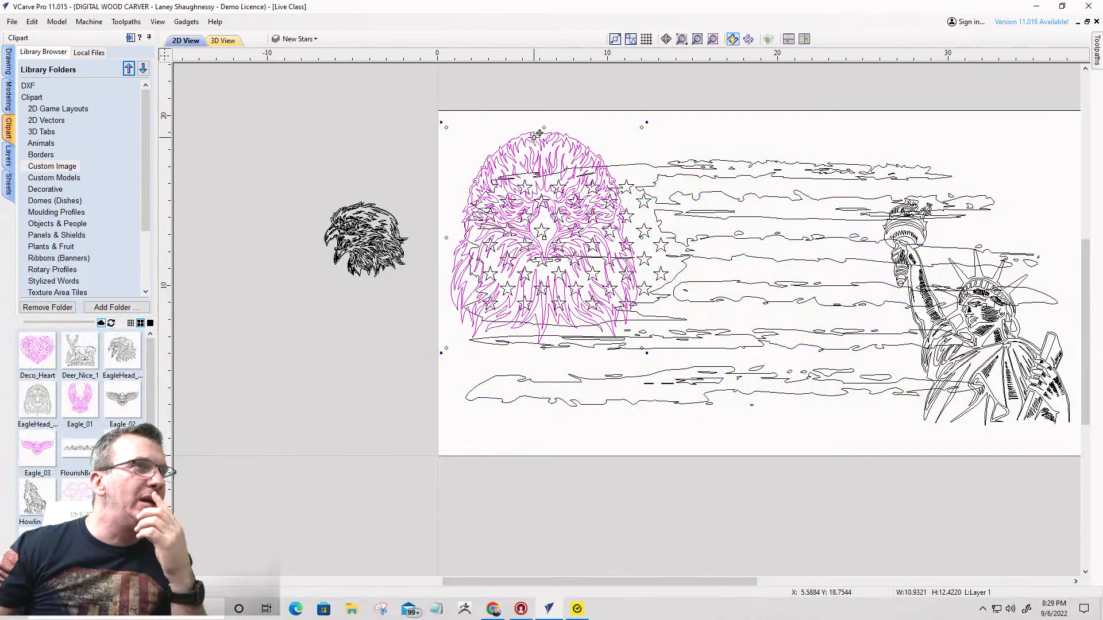
mouse_move(539, 134)
mouse_down()
mouse_move(574, 127)
mouse_move(184, 327)
mouse_move(287, 269)
mouse_up()
click(363, 240)
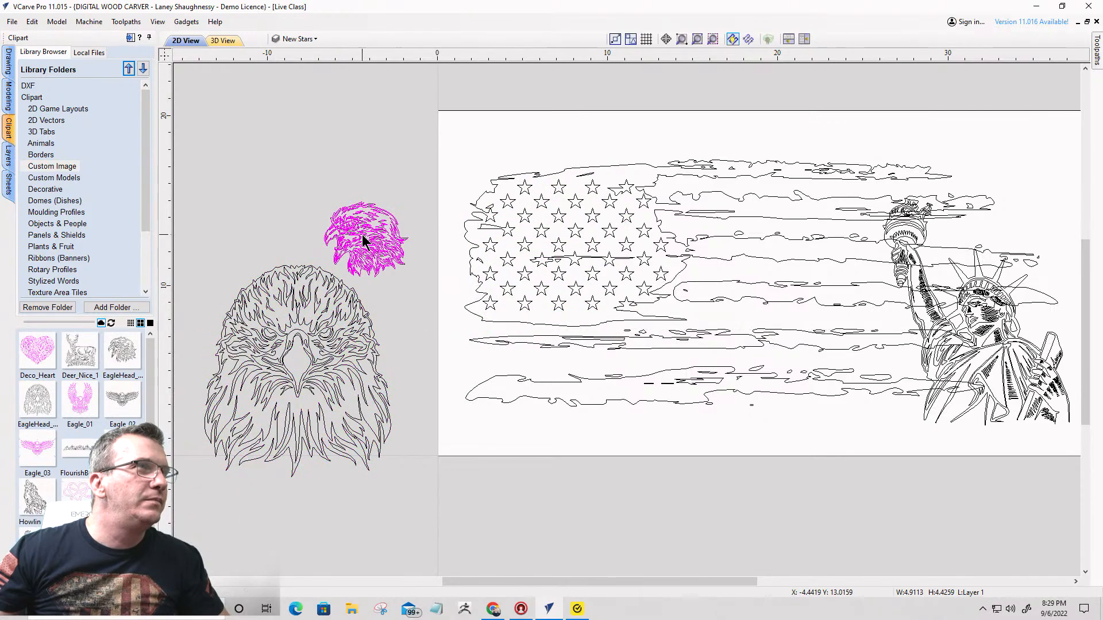
click(361, 236)
drag(412, 281, 591, 200)
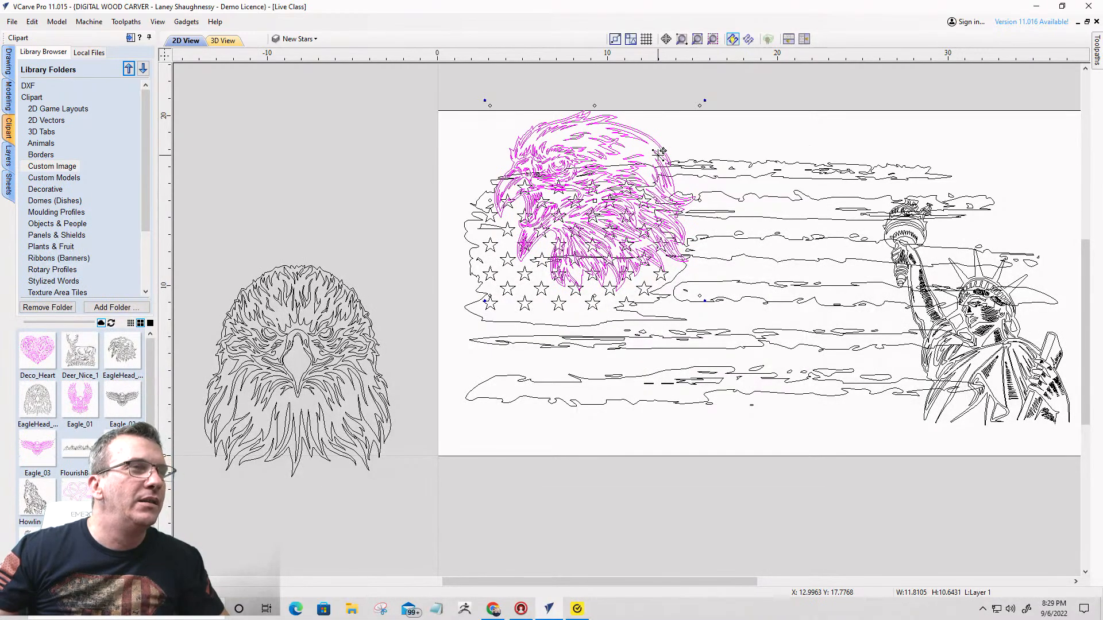
drag(661, 151, 277, 70)
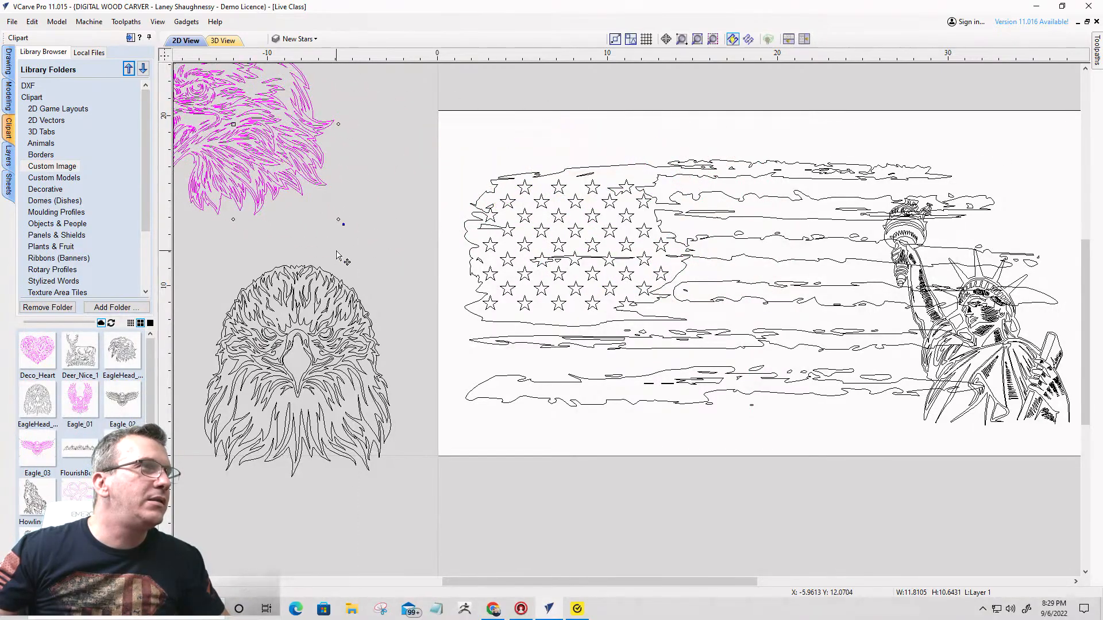
- Place the front-facing eagle head over the star field and shrink it to about 9.99 wide by 11.35 high
click(308, 294)
drag(306, 290, 595, 171)
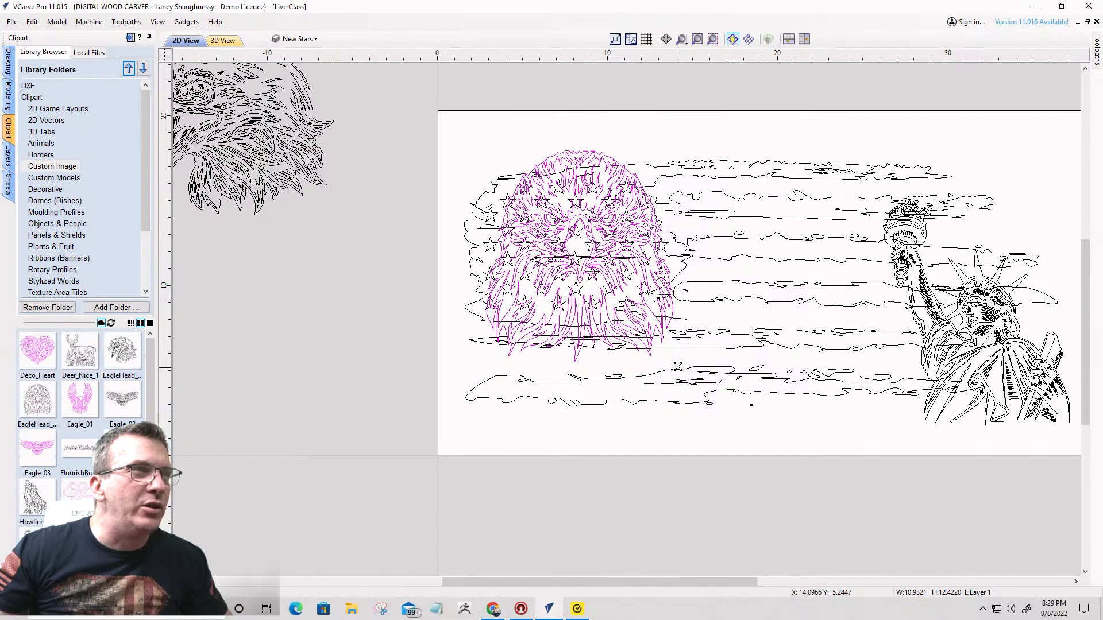
drag(678, 366, 657, 344)
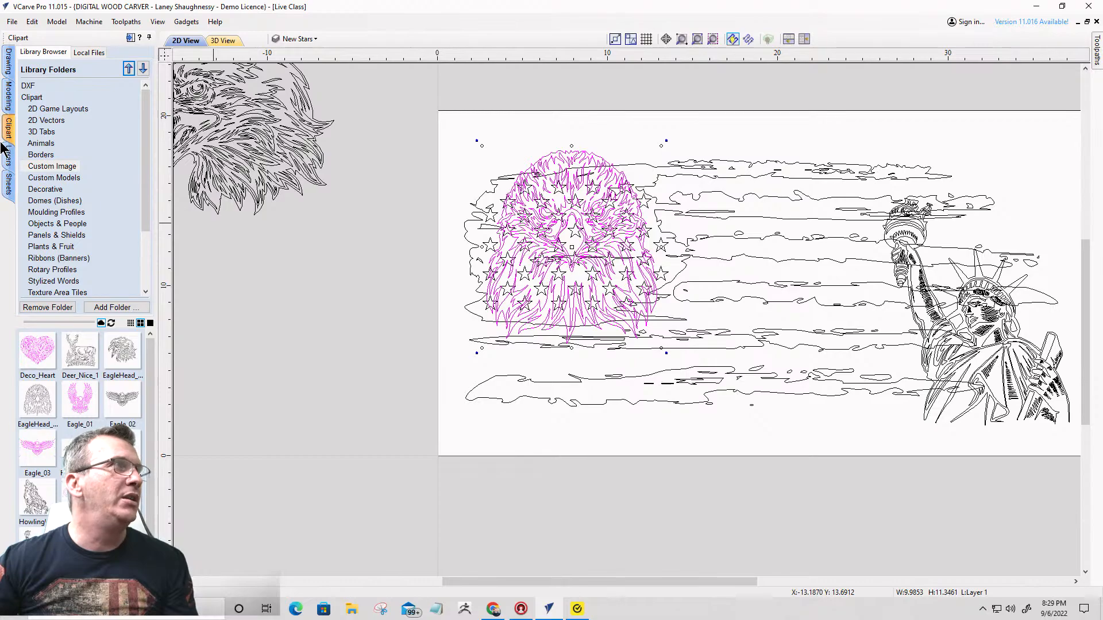
- Ungroup the front-facing eagle head into separate vectors and clear the selection
click(8, 62)
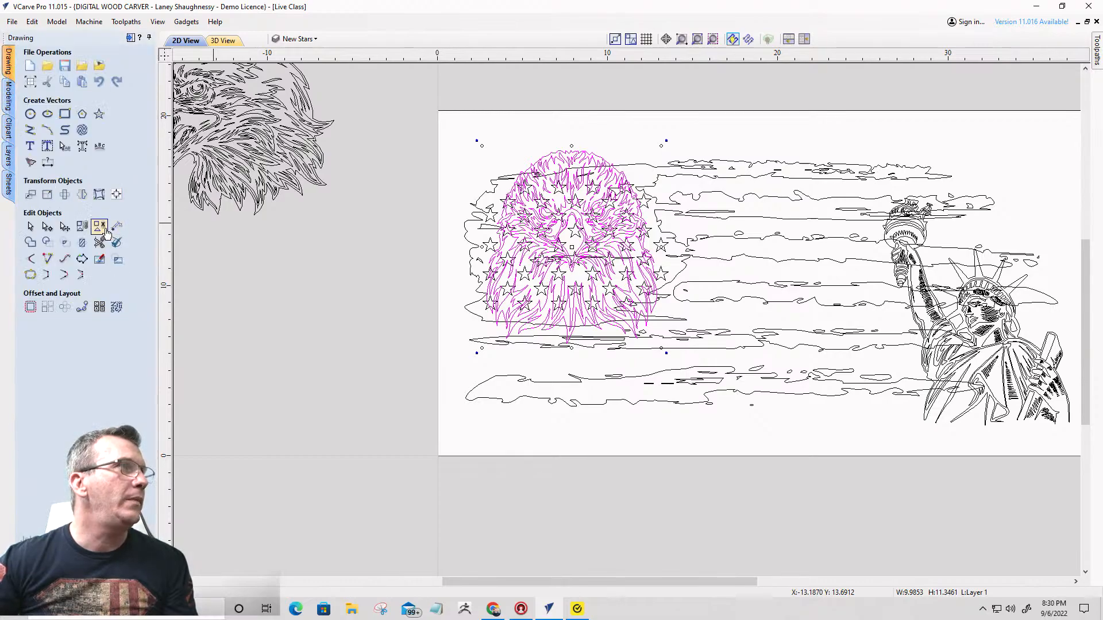
click(100, 227)
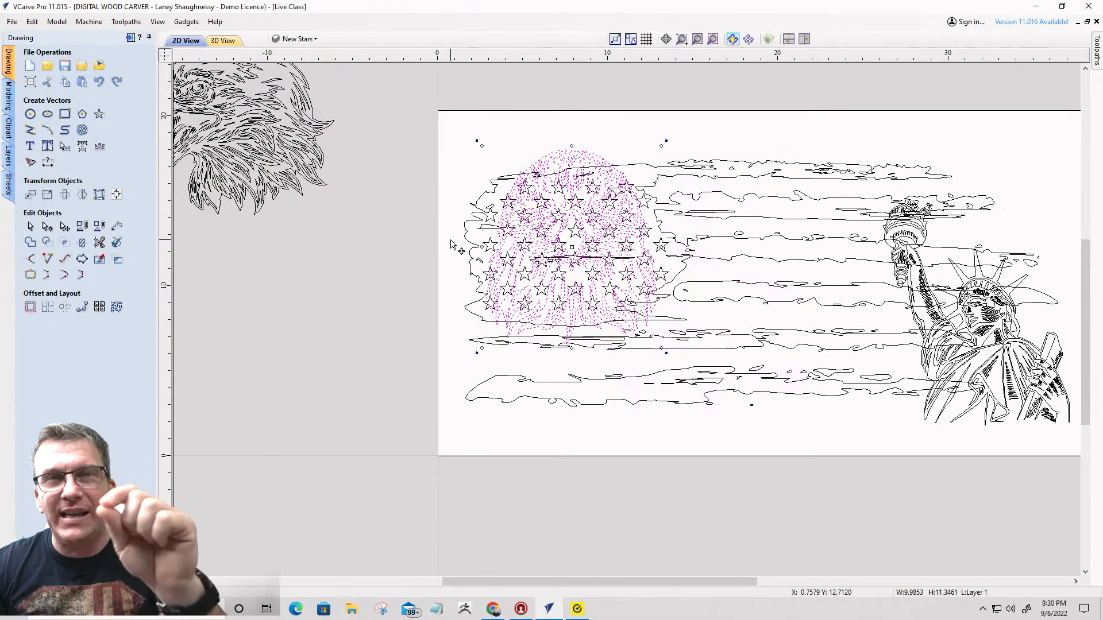
click(456, 160)
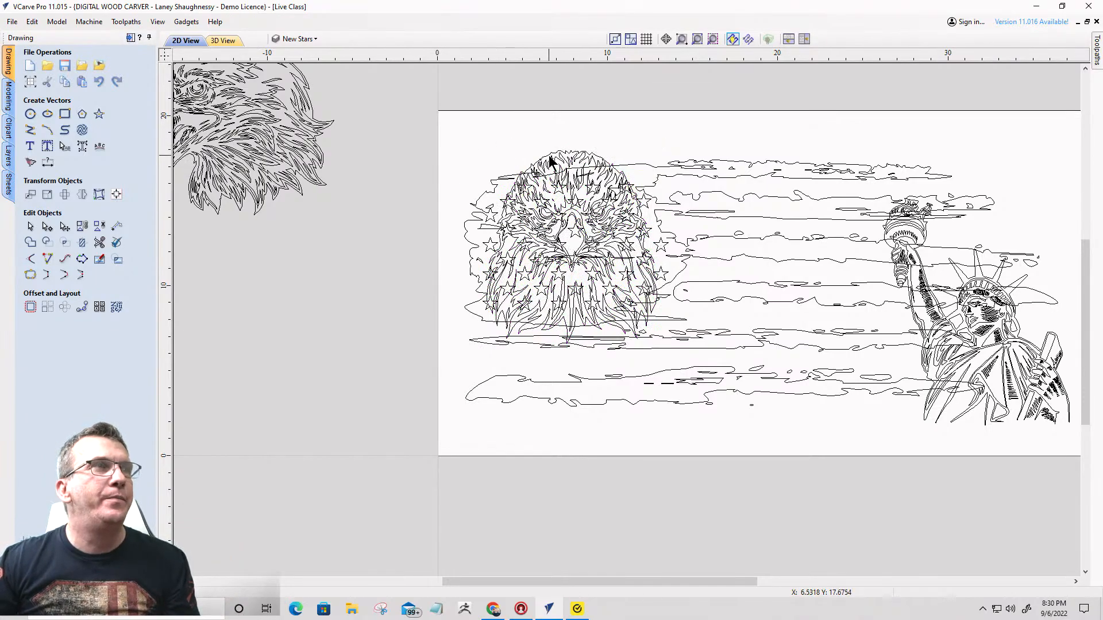
- Offset the eagle head's outer outline outwards by .125 inches, keeping the original and selecting the new vector
click(549, 160)
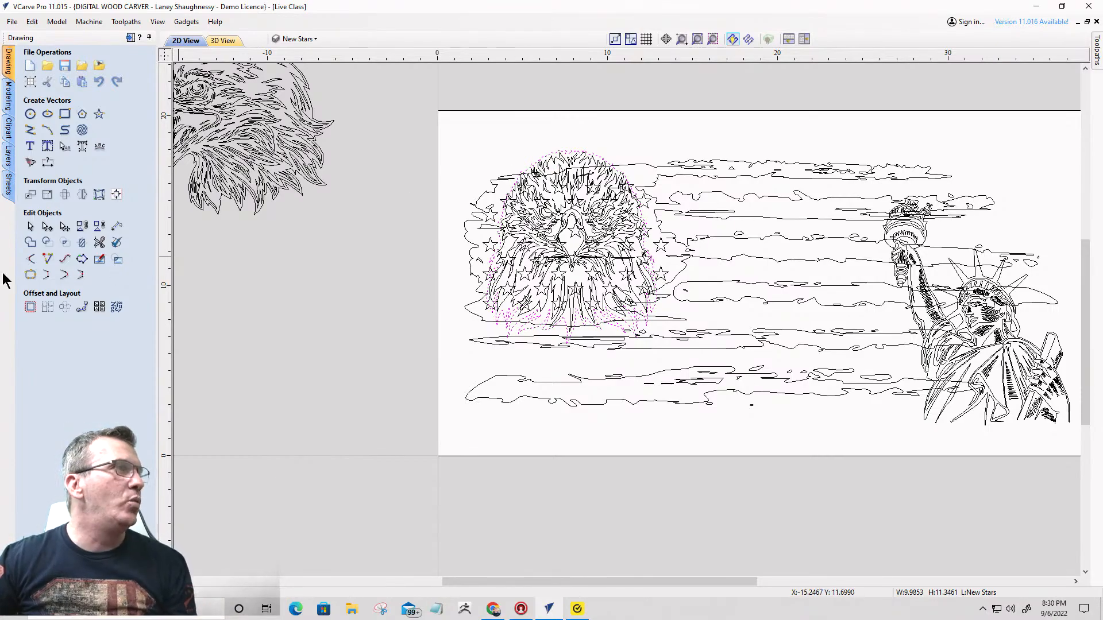
click(30, 307)
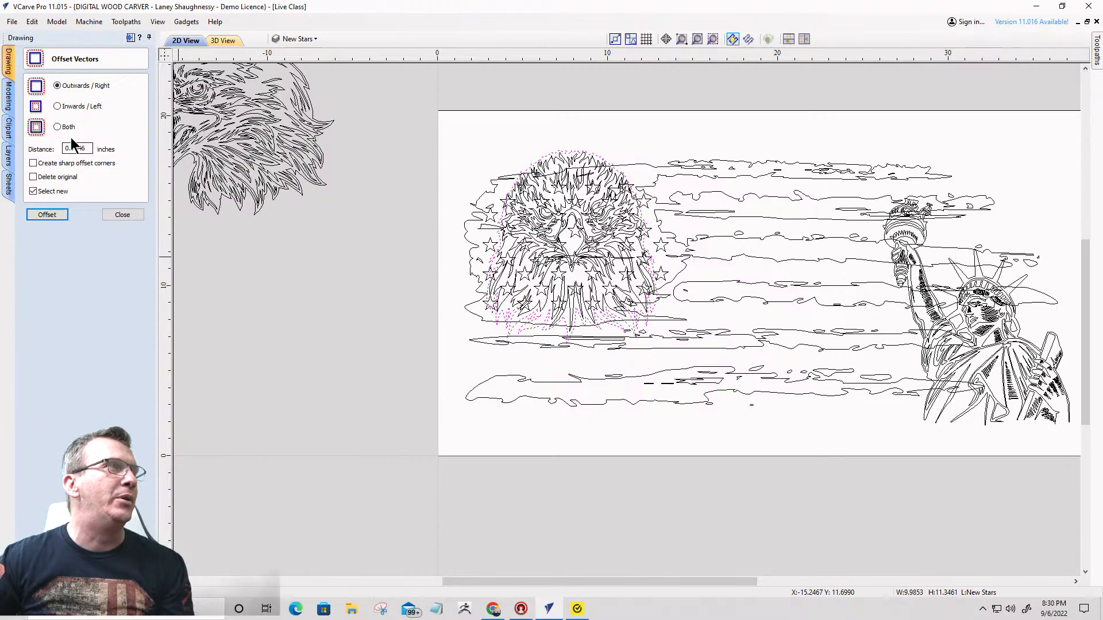
drag(90, 148, 39, 149)
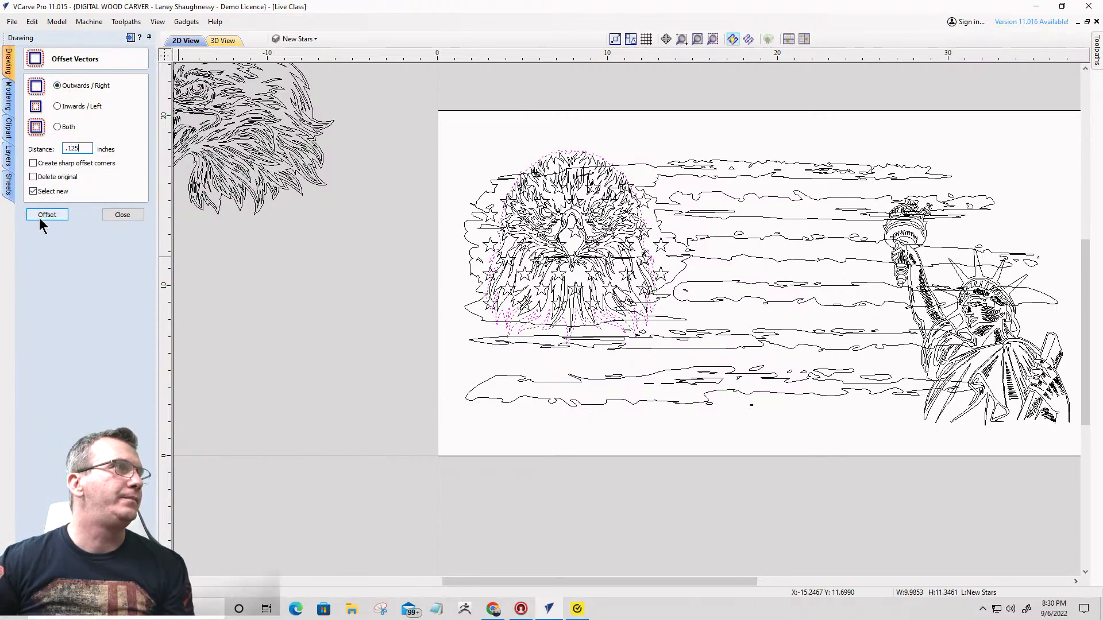
text(.125)
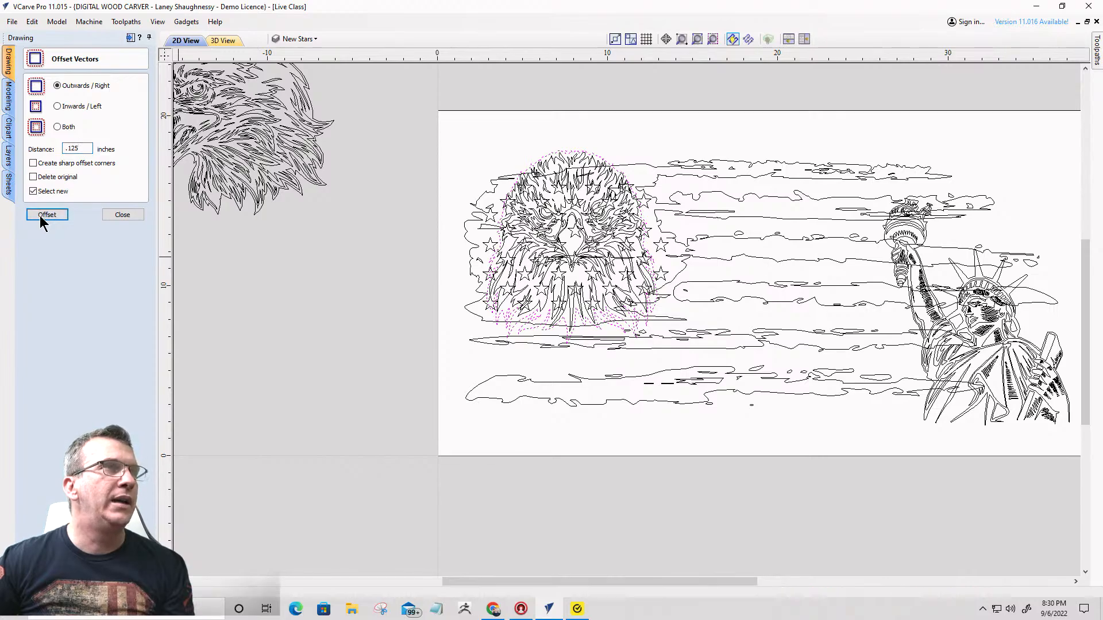
click(40, 215)
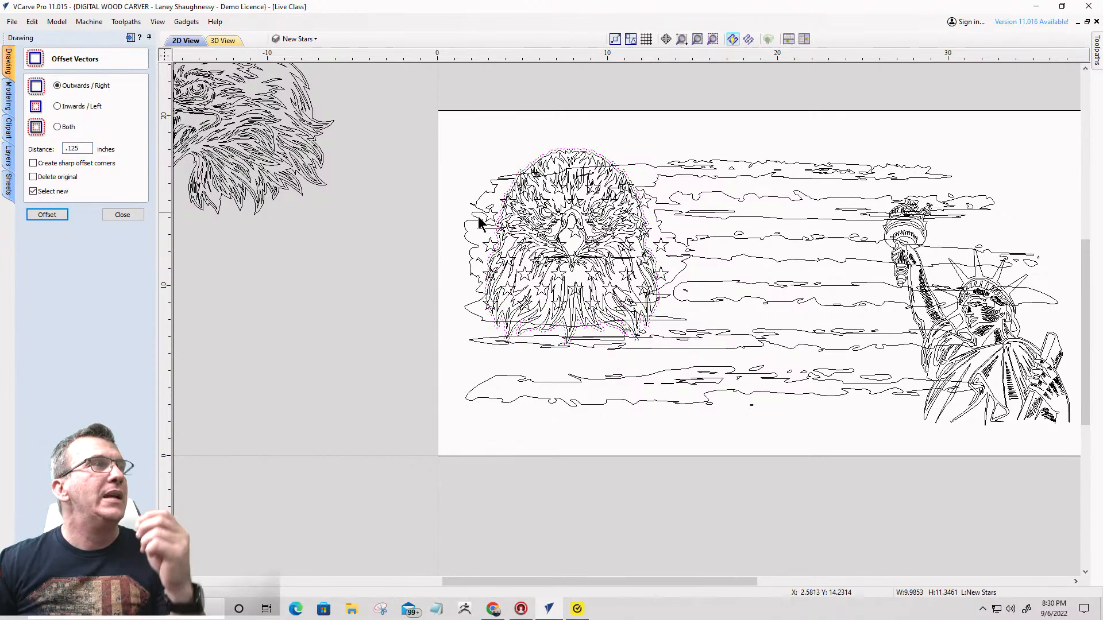
scroll(609, 147, up, 3)
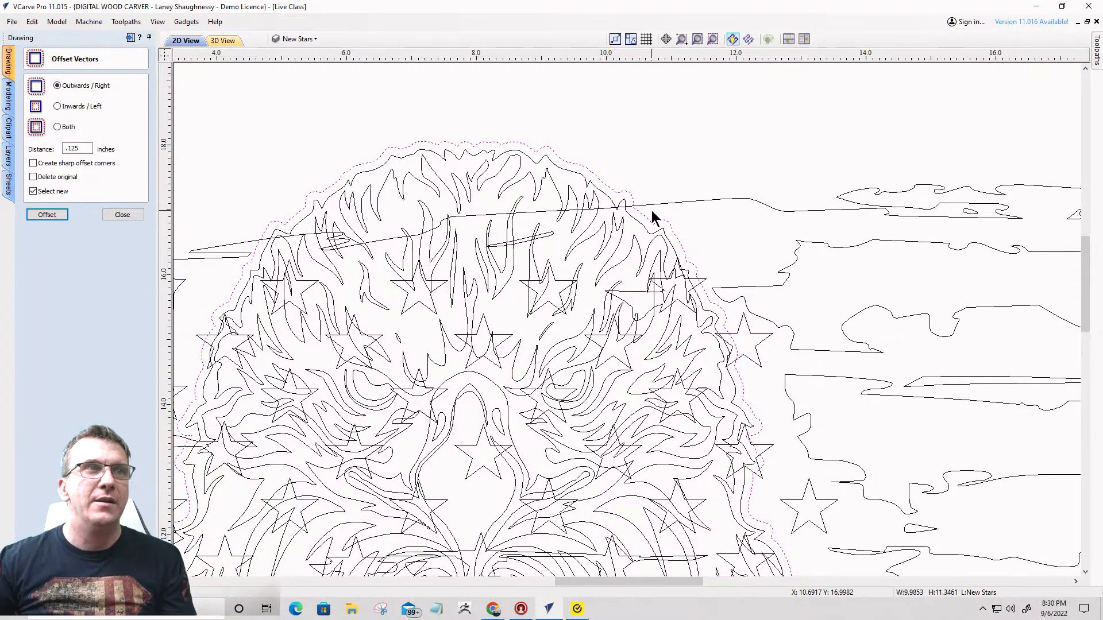
- Select the distressed flag together with the offset outline around the eagle head
key(Return)
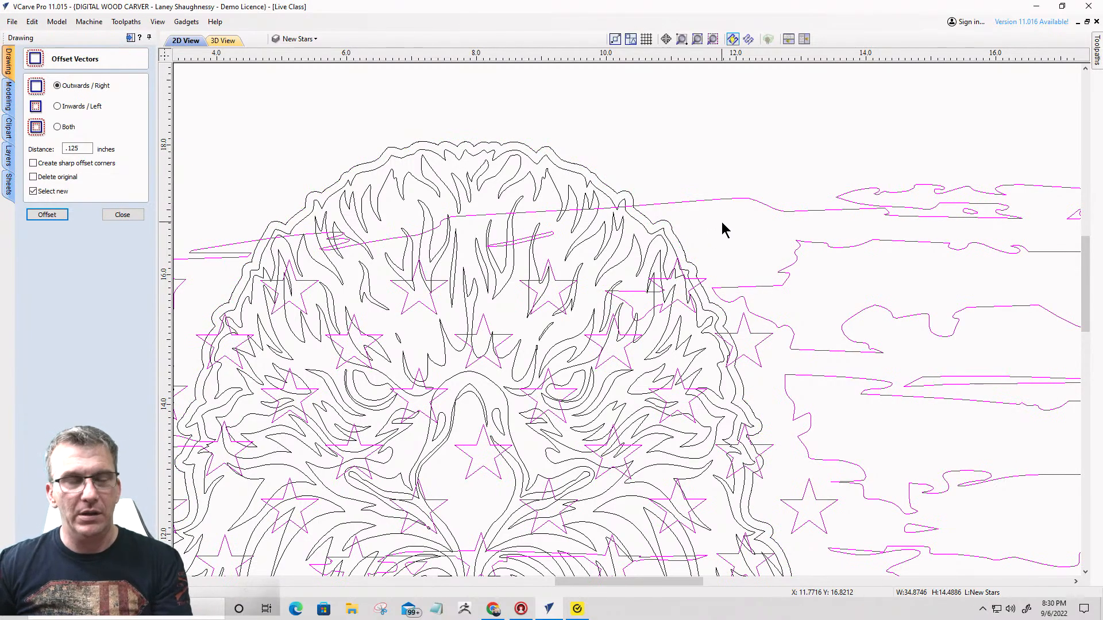
click(611, 193)
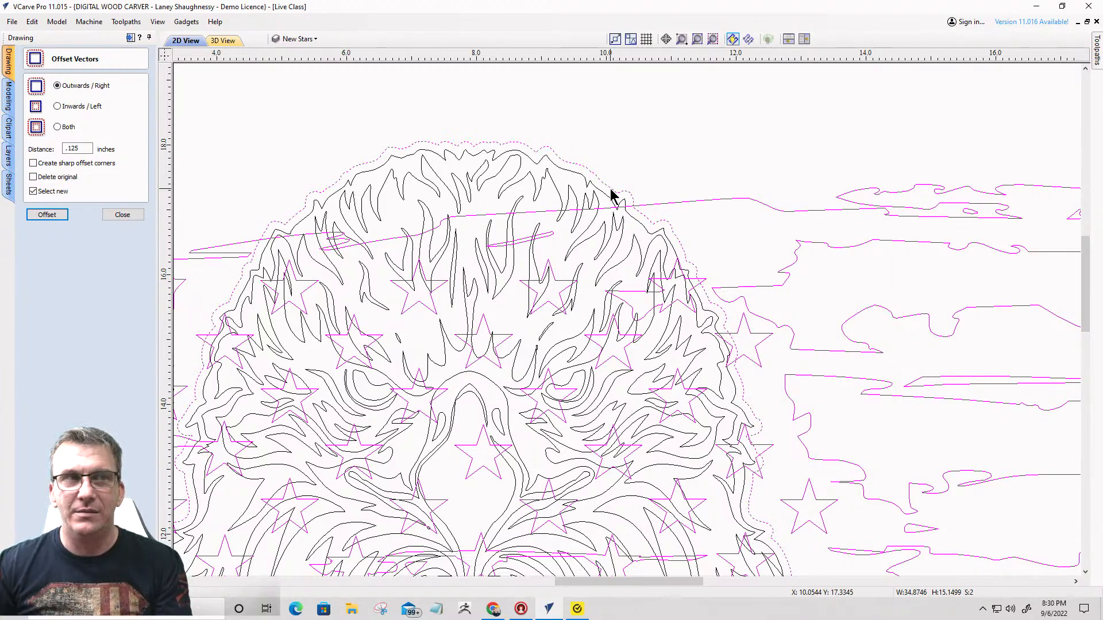
scroll(632, 172, down, 4)
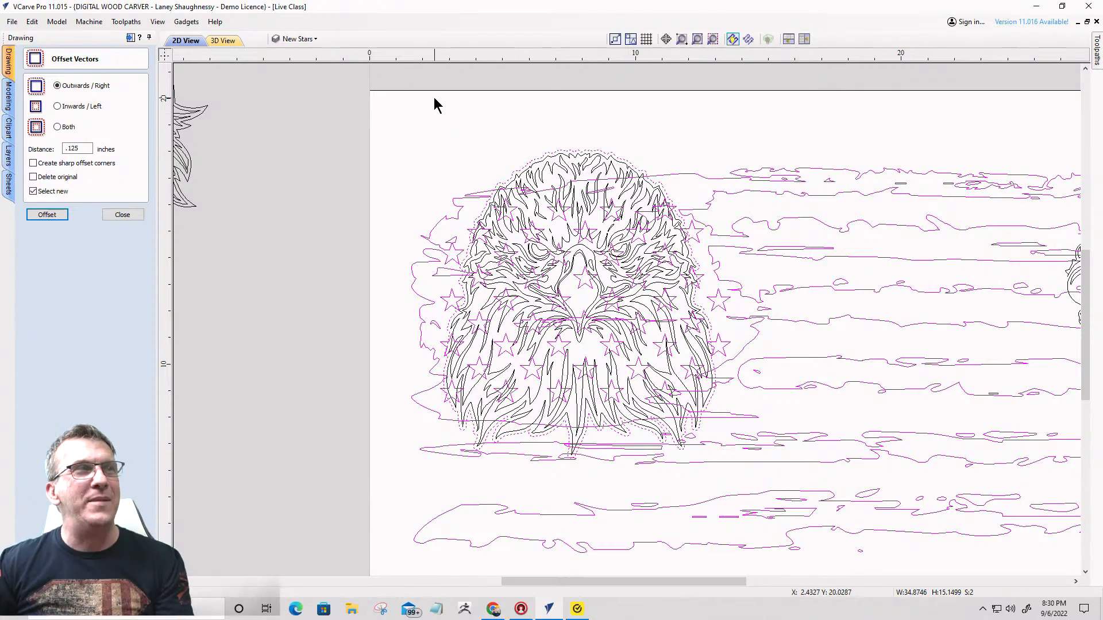
- Select all the eagle head's vectors except the outer offset outline and close the offset tool
drag(434, 97, 728, 472)
scroll(616, 191, up, 5)
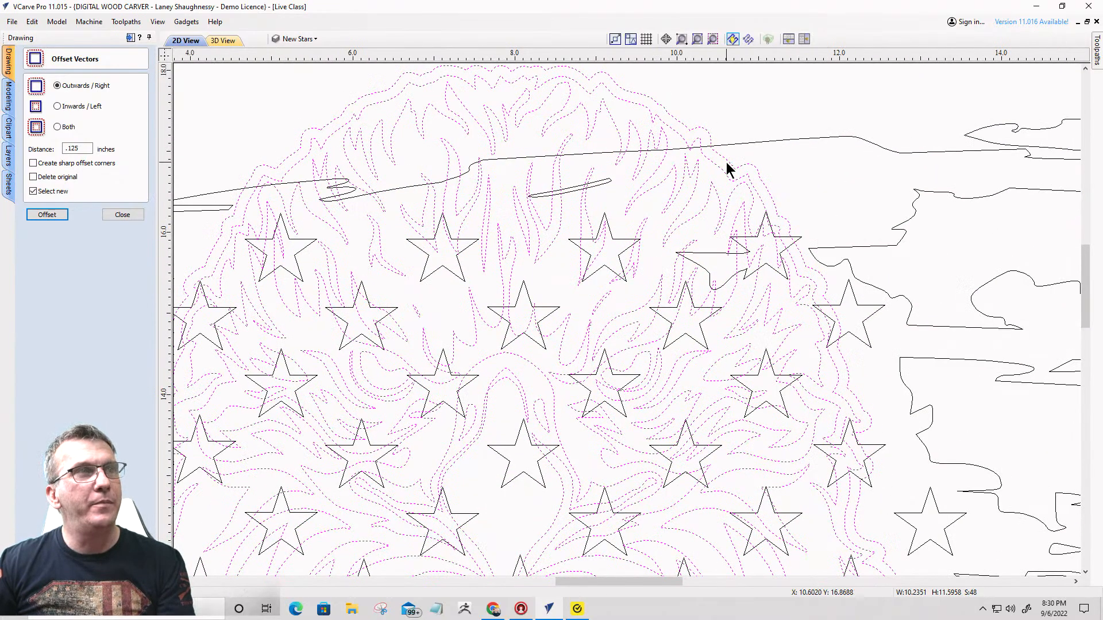
shift+click(726, 162)
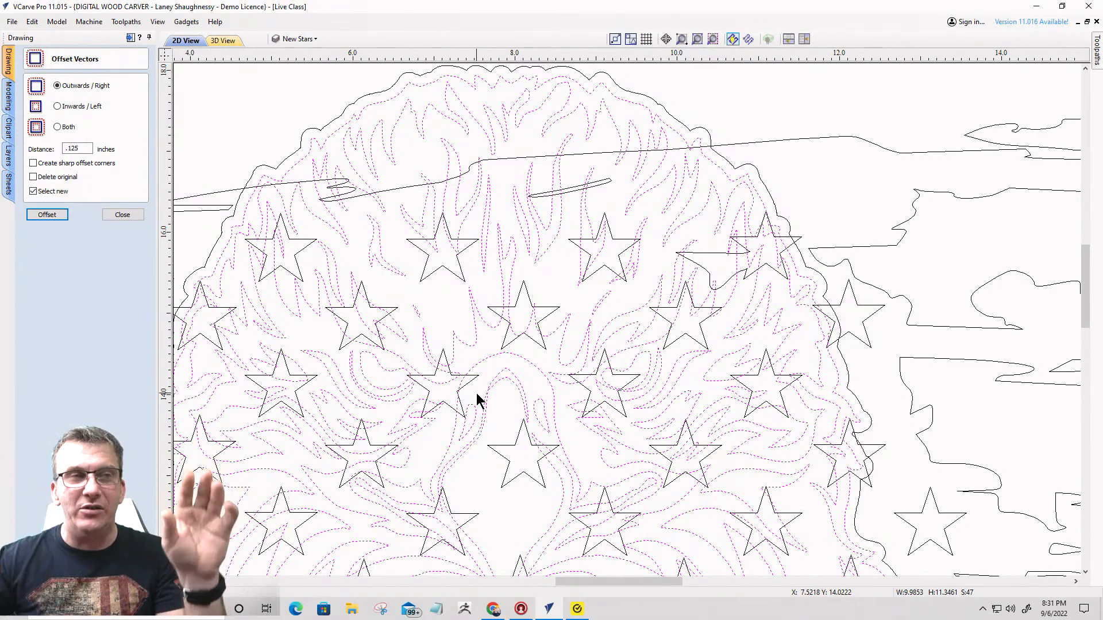
click(117, 216)
scroll(864, 163, down, 4)
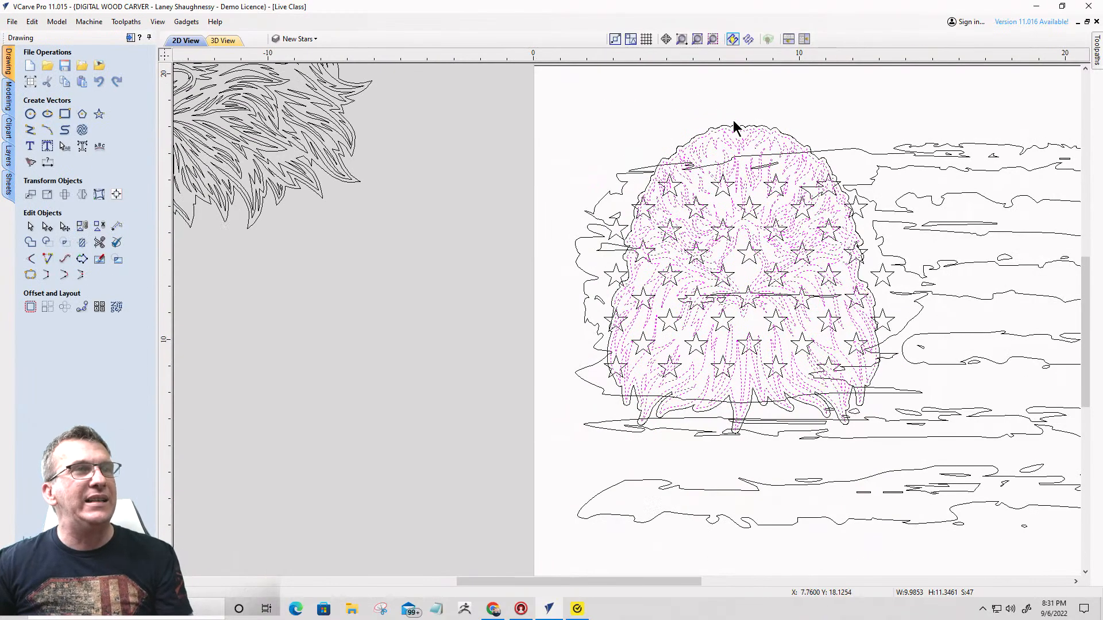
- Reselect the eagle head's vectors without the outer offset outline and group them
click(941, 198)
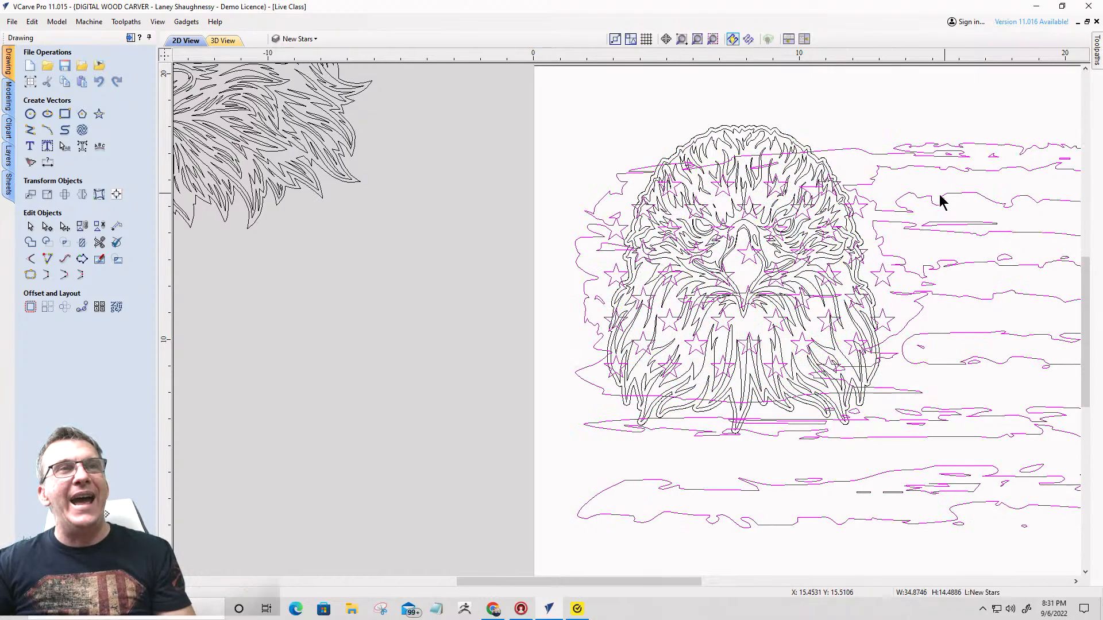
click(644, 94)
drag(556, 82, 906, 461)
scroll(818, 132, up, 5)
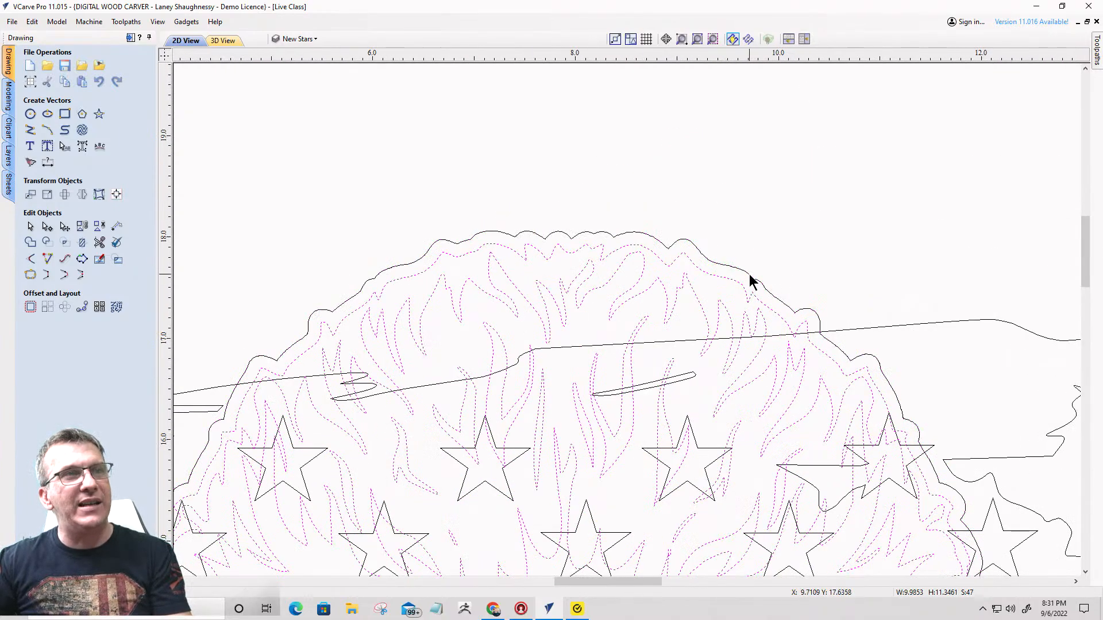
scroll(700, 170, down, 3)
scroll(699, 170, down, 1)
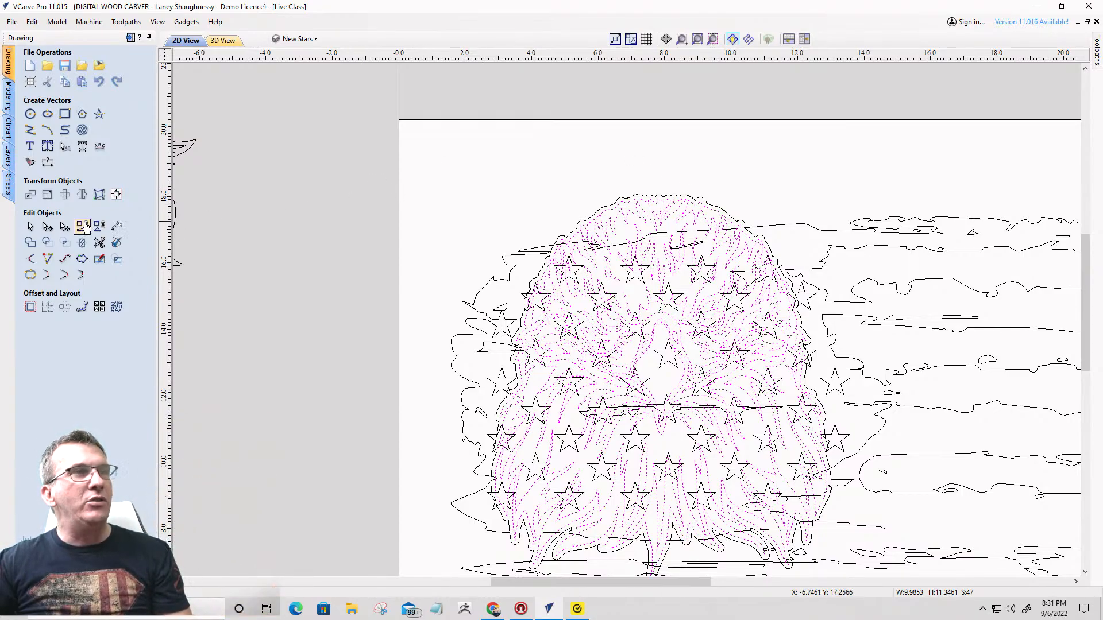
click(84, 225)
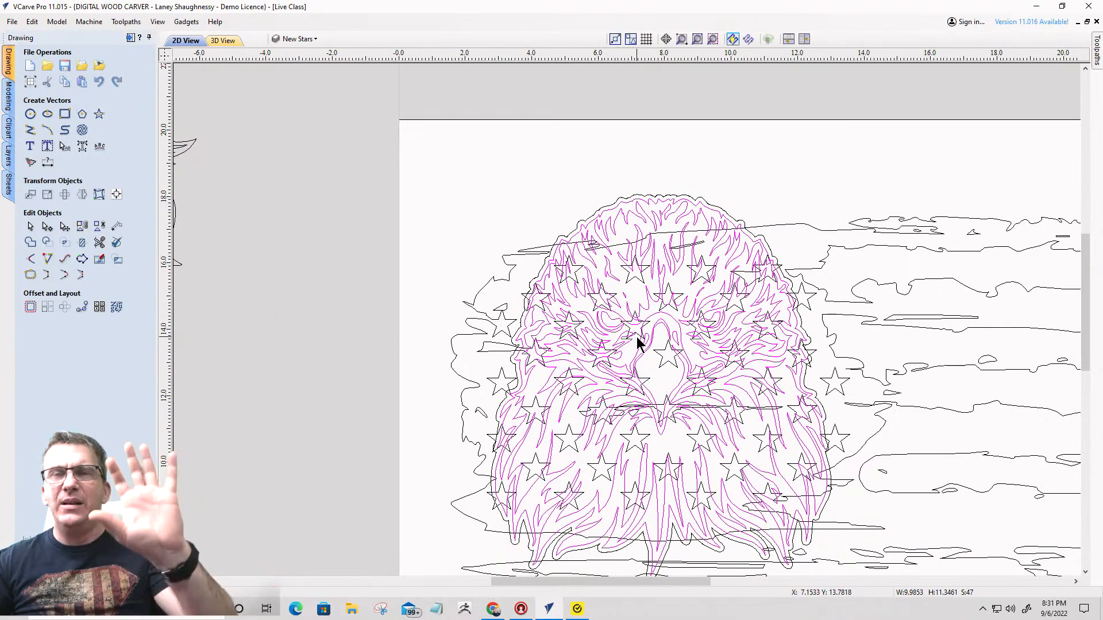
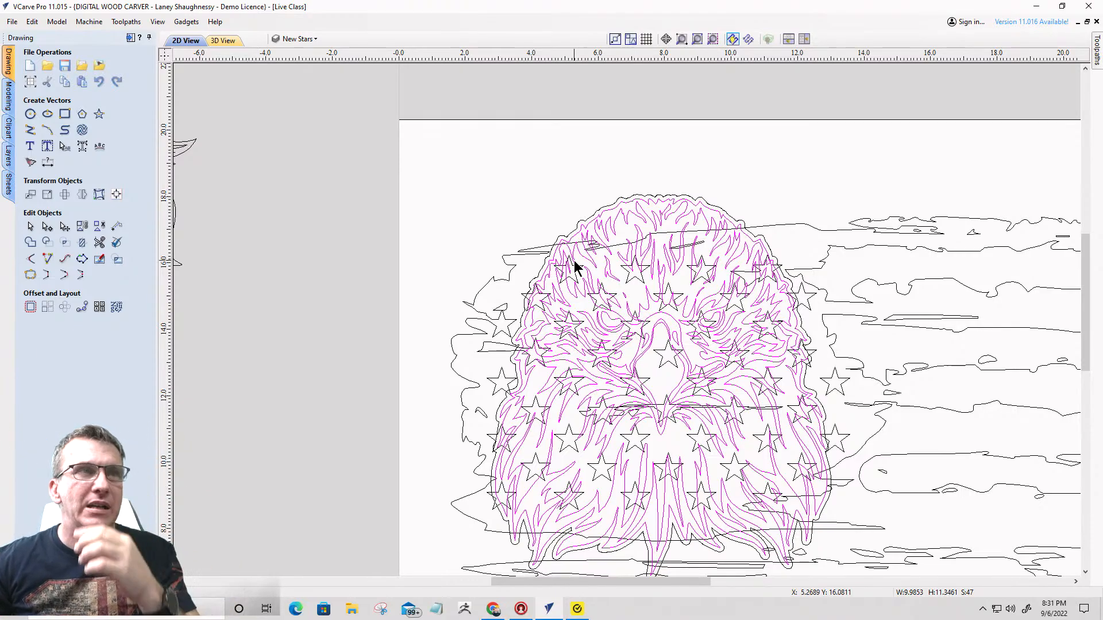
- Select the distressed flag, then the offset outline around the eagle head, and trim away the flag parts inside that boundary
scroll(574, 265, down, 1)
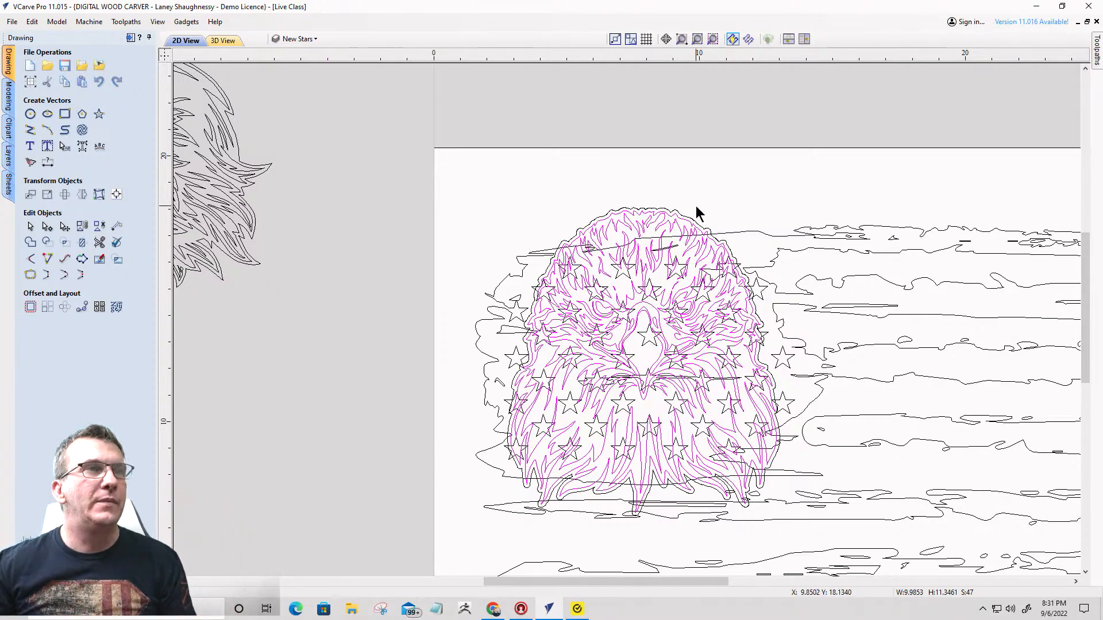
click(754, 234)
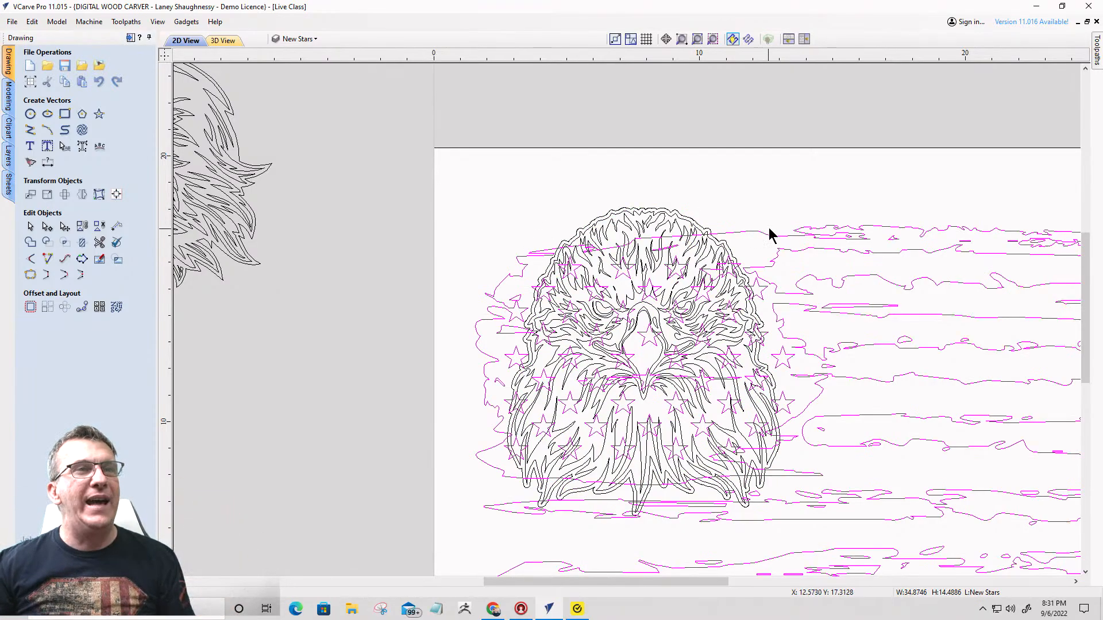
scroll(747, 234, up, 4)
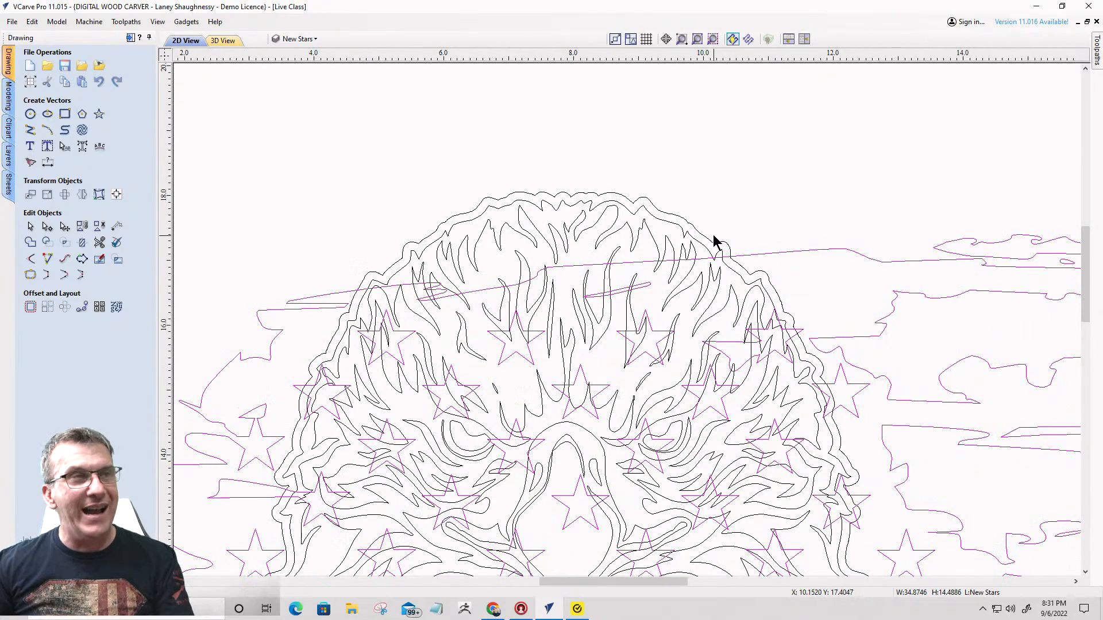
click(703, 236)
scroll(760, 215, down, 4)
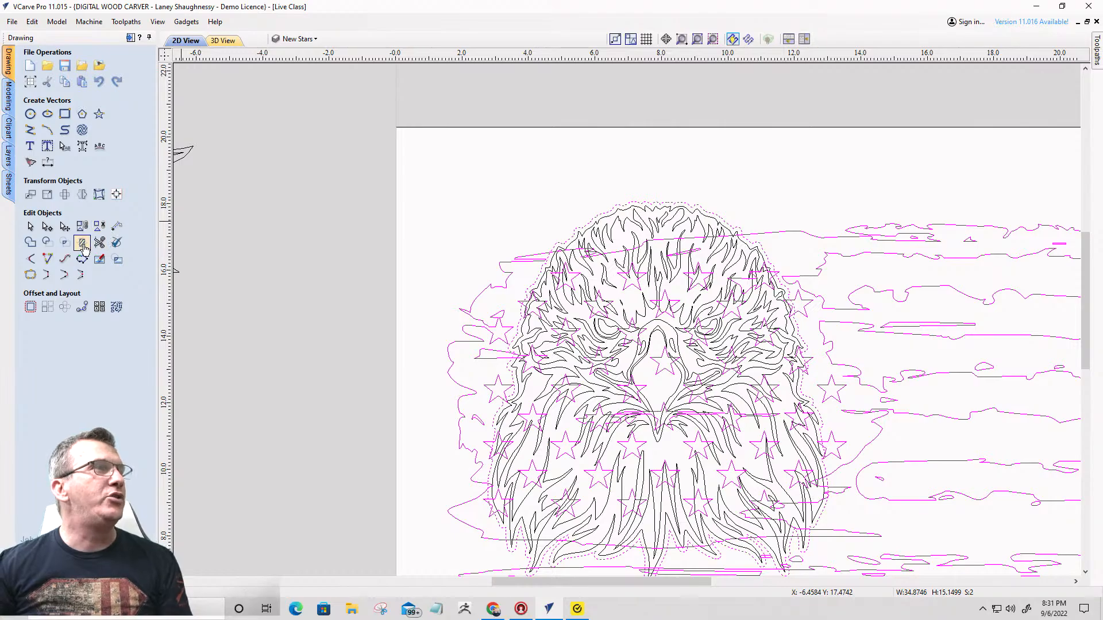
click(82, 242)
click(58, 226)
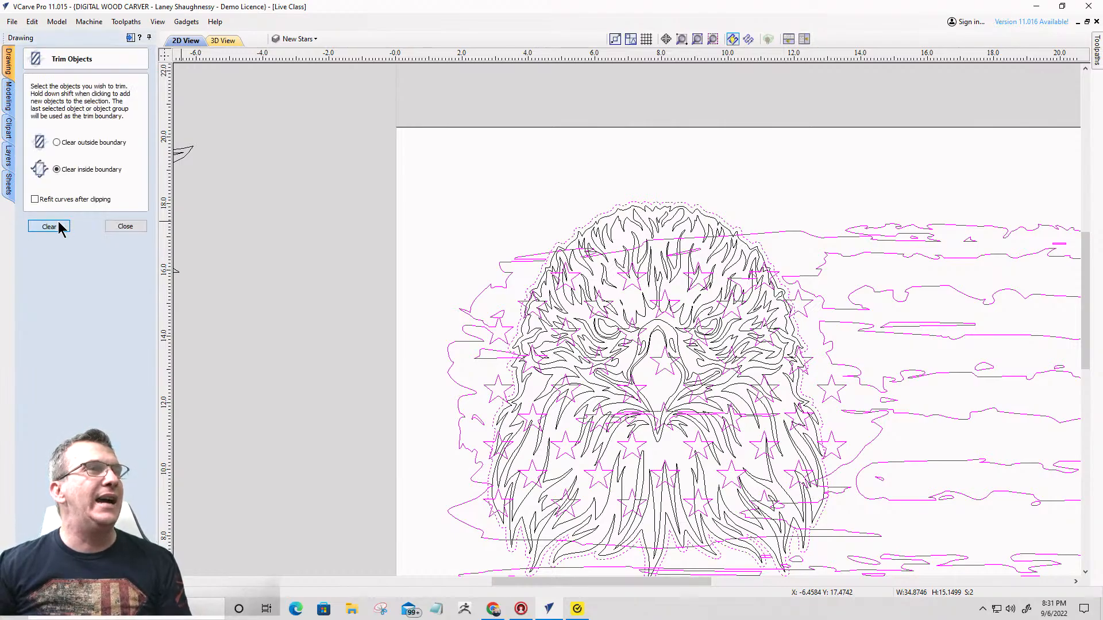
- Delete the offset outline around the eagle head
scroll(777, 183, down, 3)
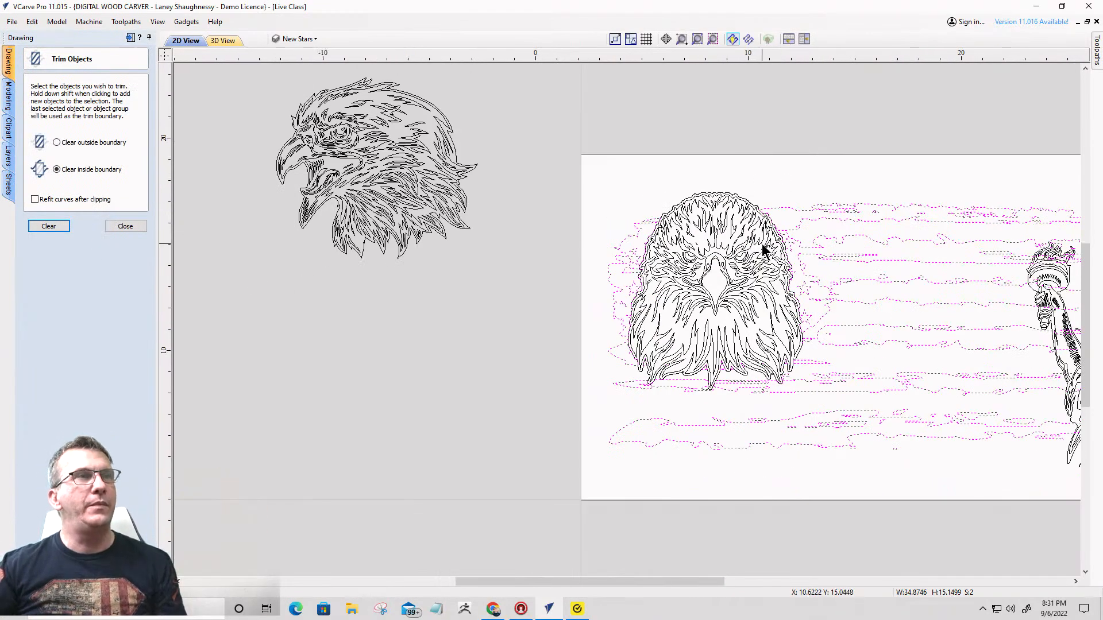
scroll(763, 246, up, 2)
scroll(737, 161, up, 2)
scroll(738, 154, up, 1)
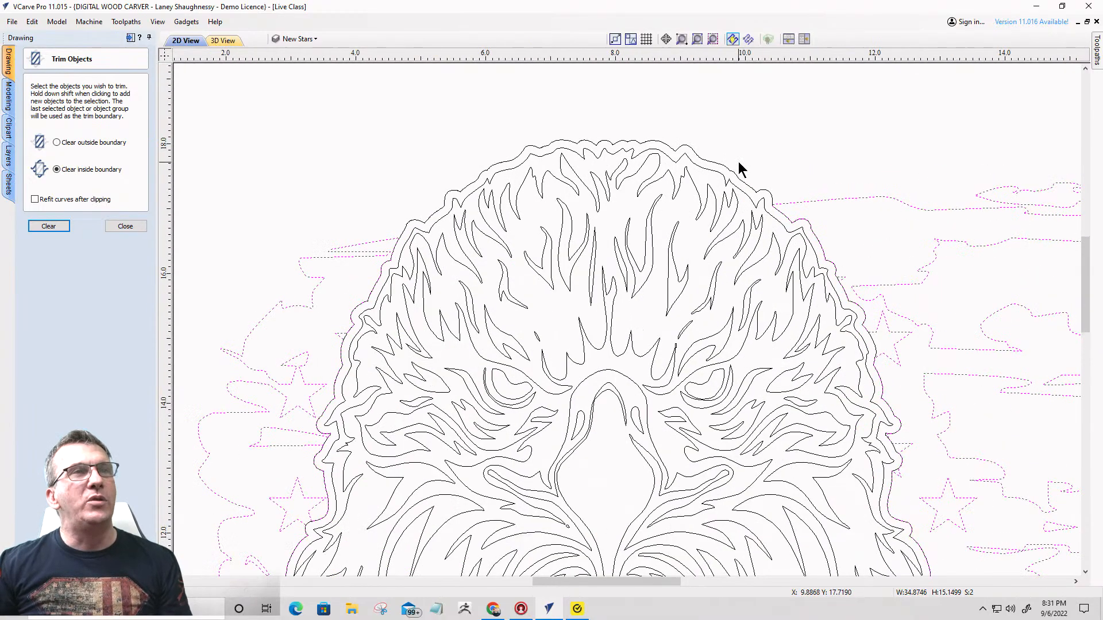
click(729, 170)
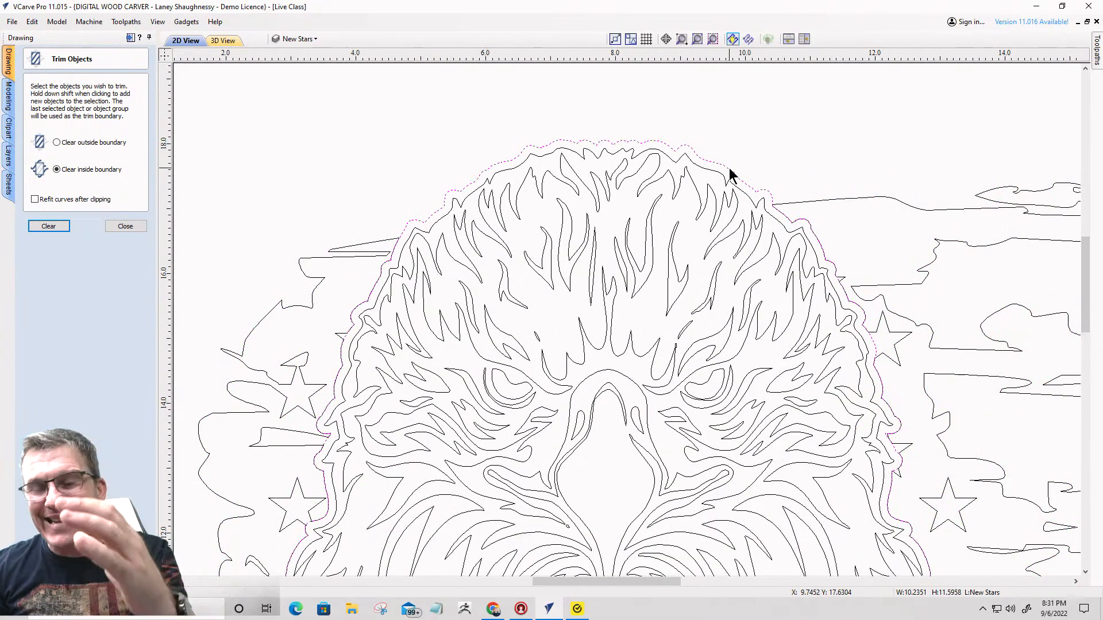
key(Delete)
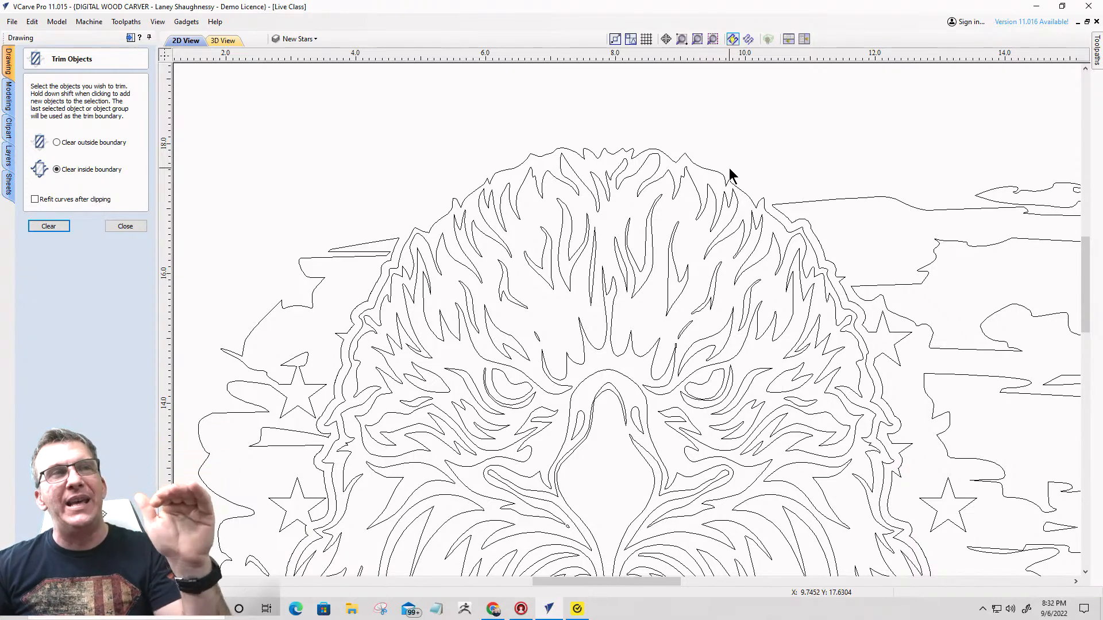
- Examine the trimmed flag edges around the eagle head, especially beneath its lower feathers
scroll(730, 171, down, 1)
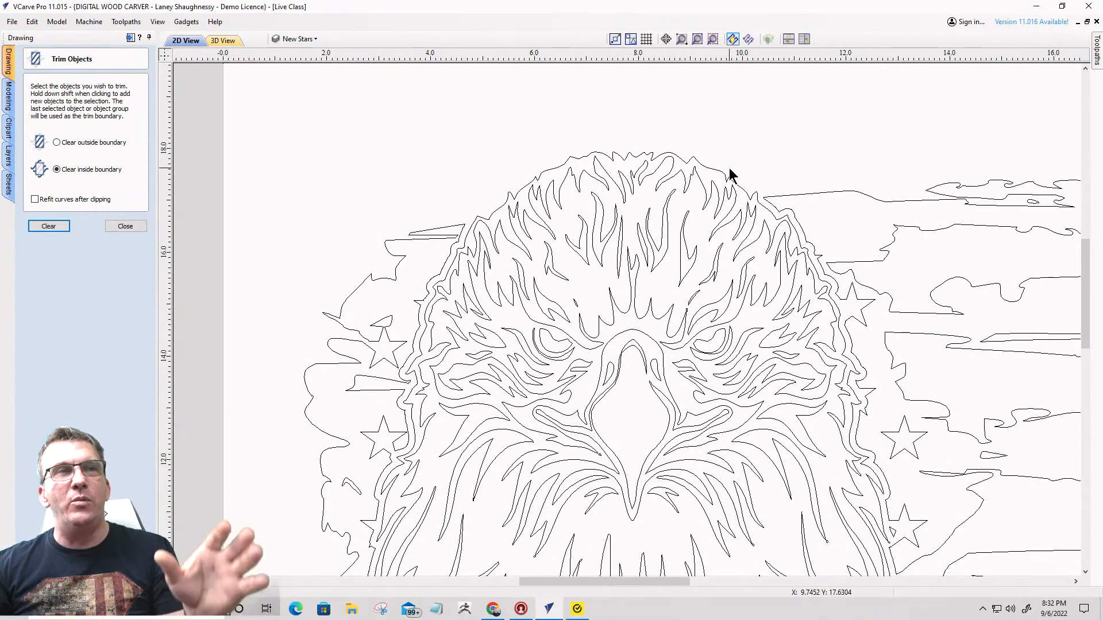
scroll(718, 150, down, 2)
scroll(715, 453, up, 3)
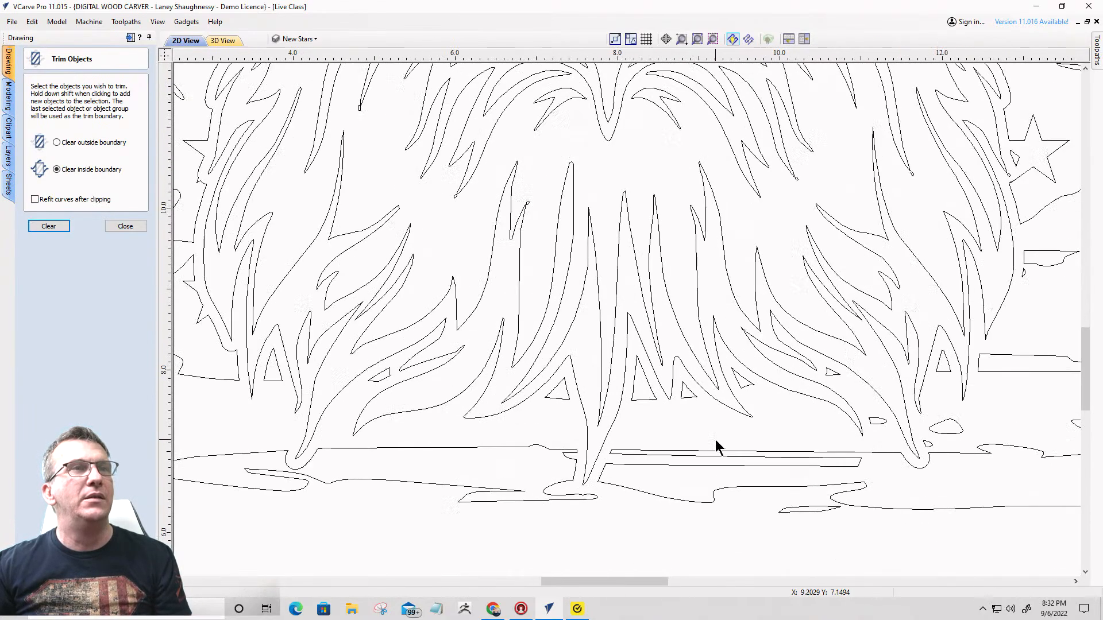
scroll(710, 439, down, 3)
scroll(697, 397, up, 1)
scroll(698, 397, down, 1)
scroll(698, 398, up, 1)
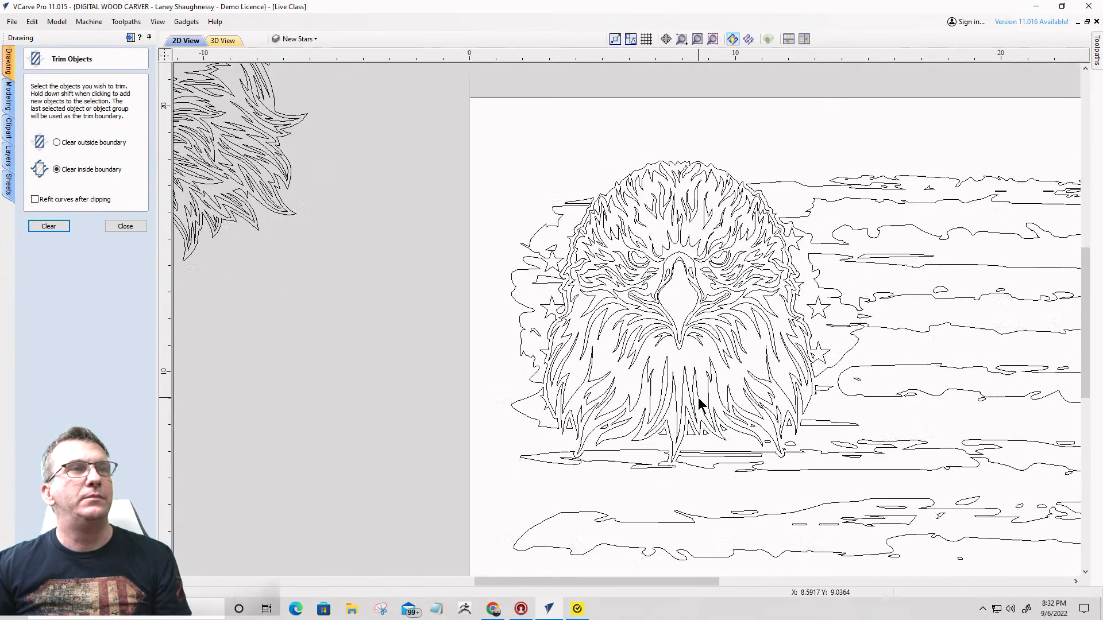
scroll(698, 398, down, 1)
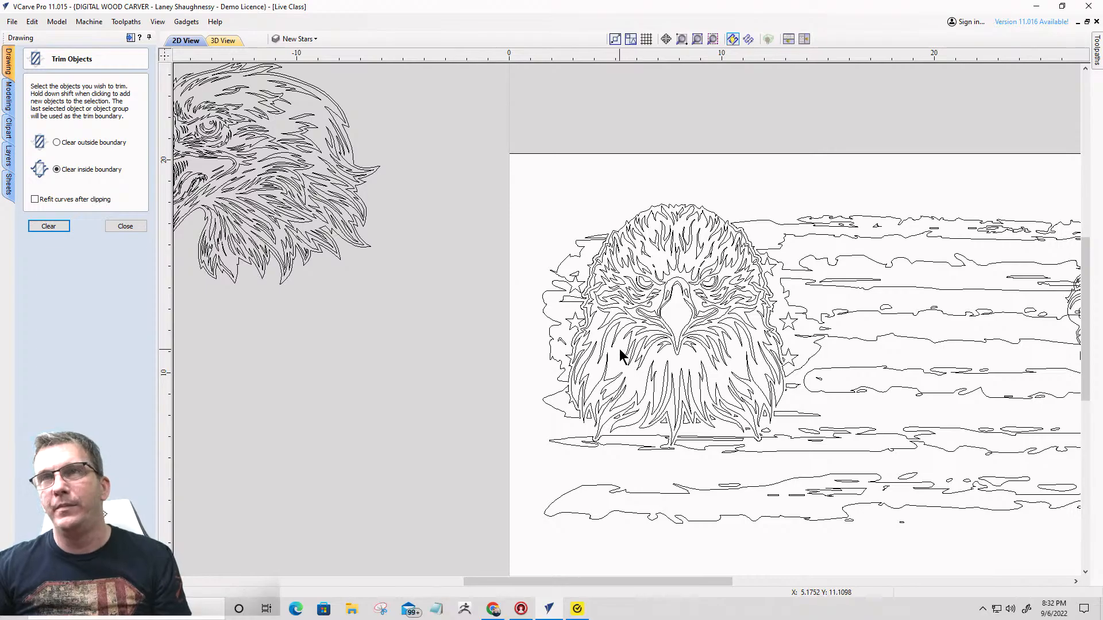
scroll(537, 283, down, 3)
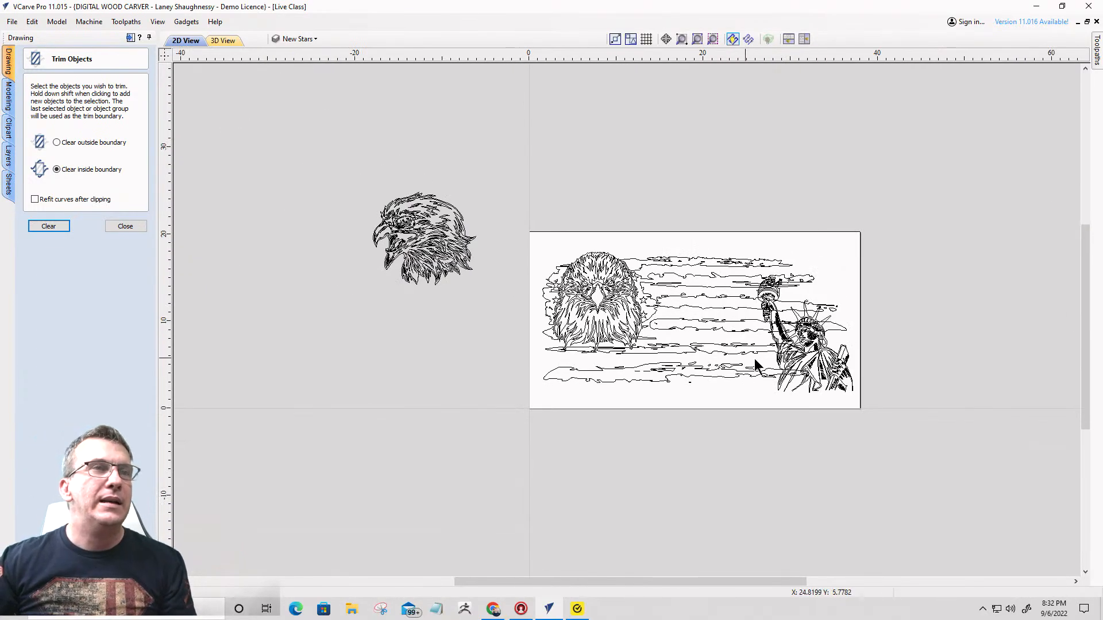
scroll(757, 365, up, 5)
click(791, 315)
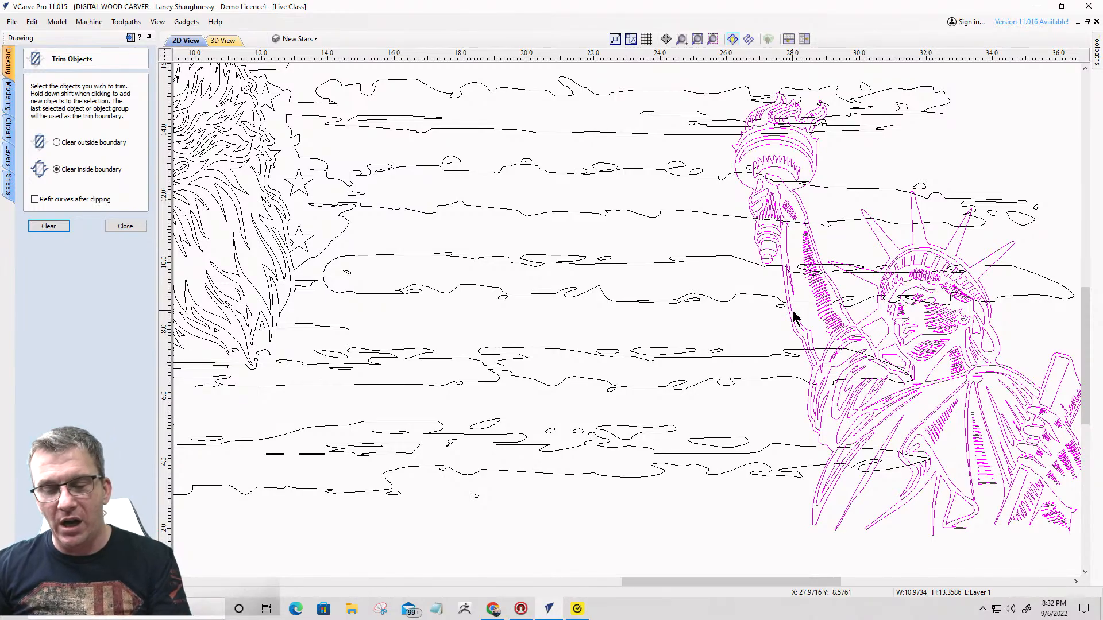
scroll(842, 310, down, 4)
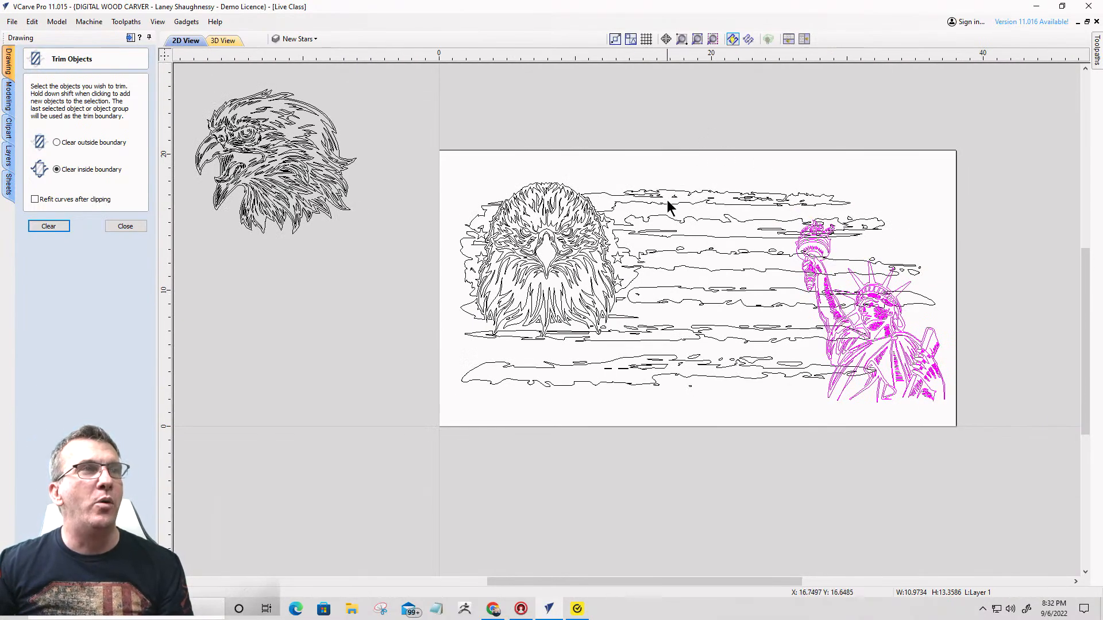
click(671, 204)
click(671, 205)
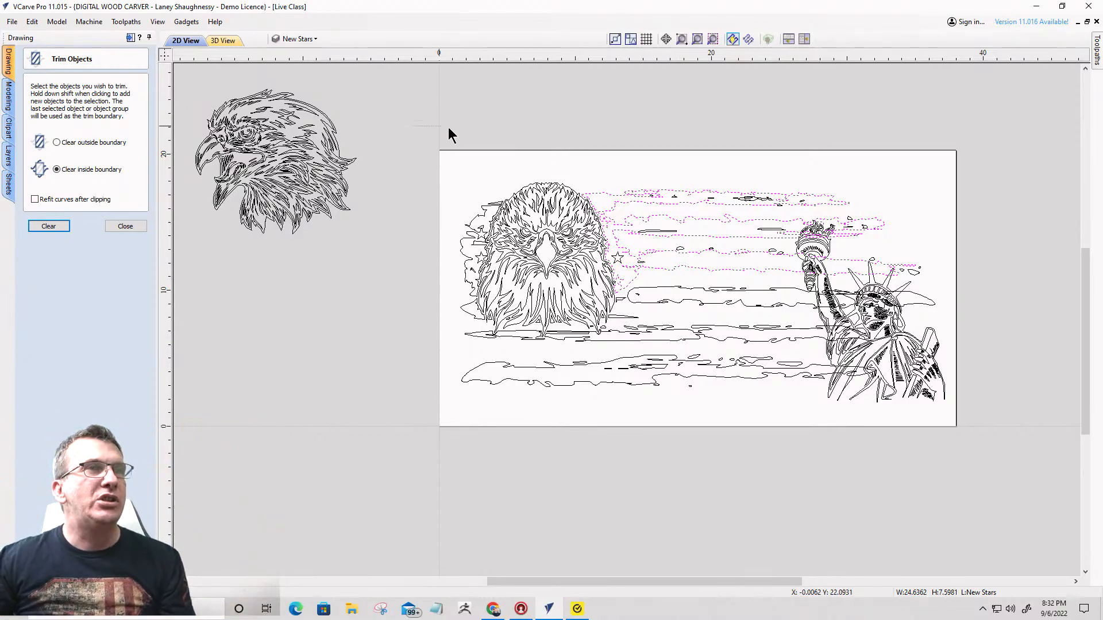
- Select all the flag's vectors without the eagle head and Statue of Liberty, group them, and close the trim tool
drag(449, 129, 946, 415)
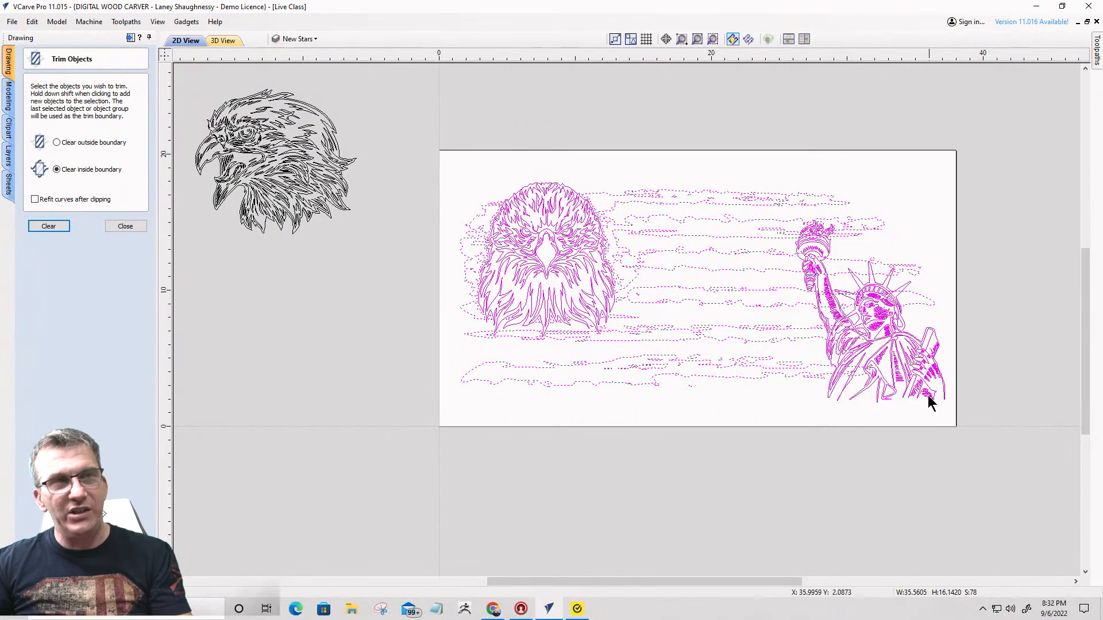
shift+click(914, 355)
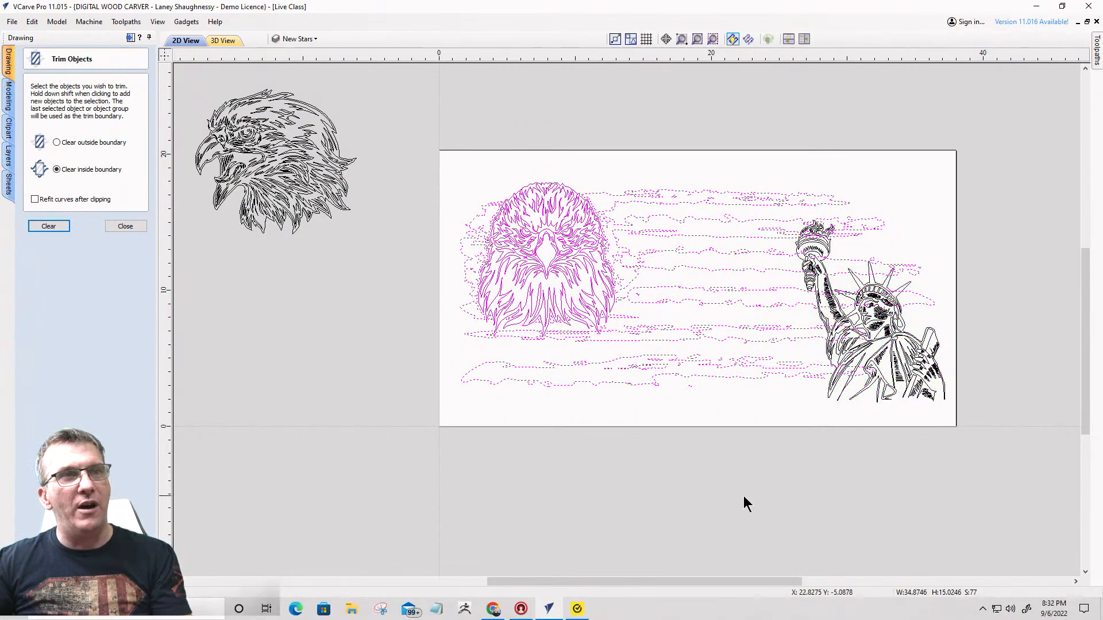
shift+click(553, 245)
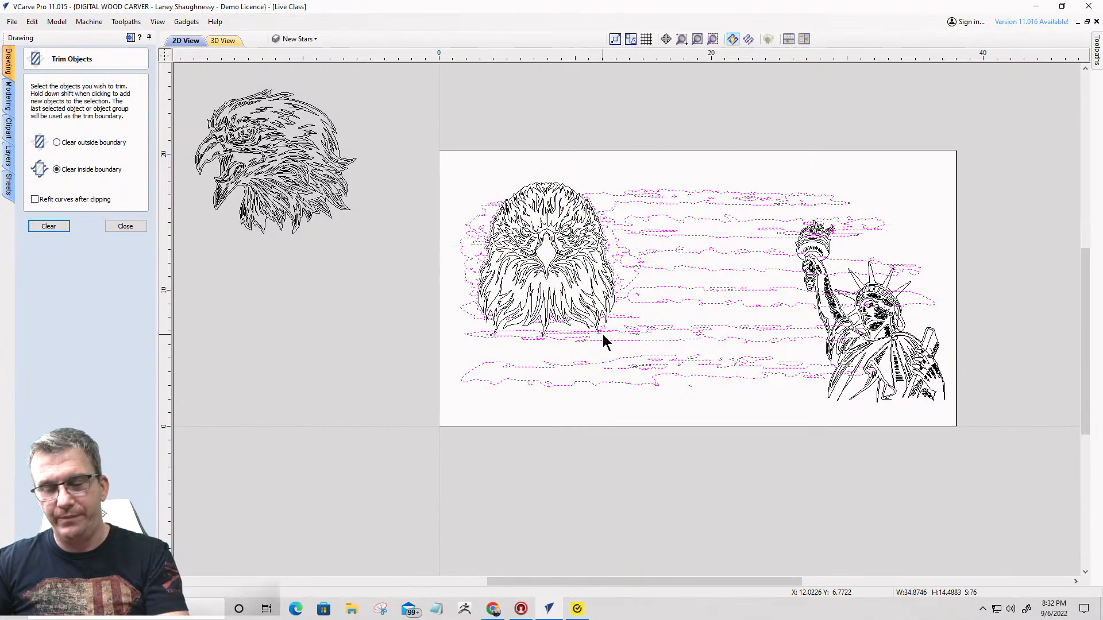
key(g)
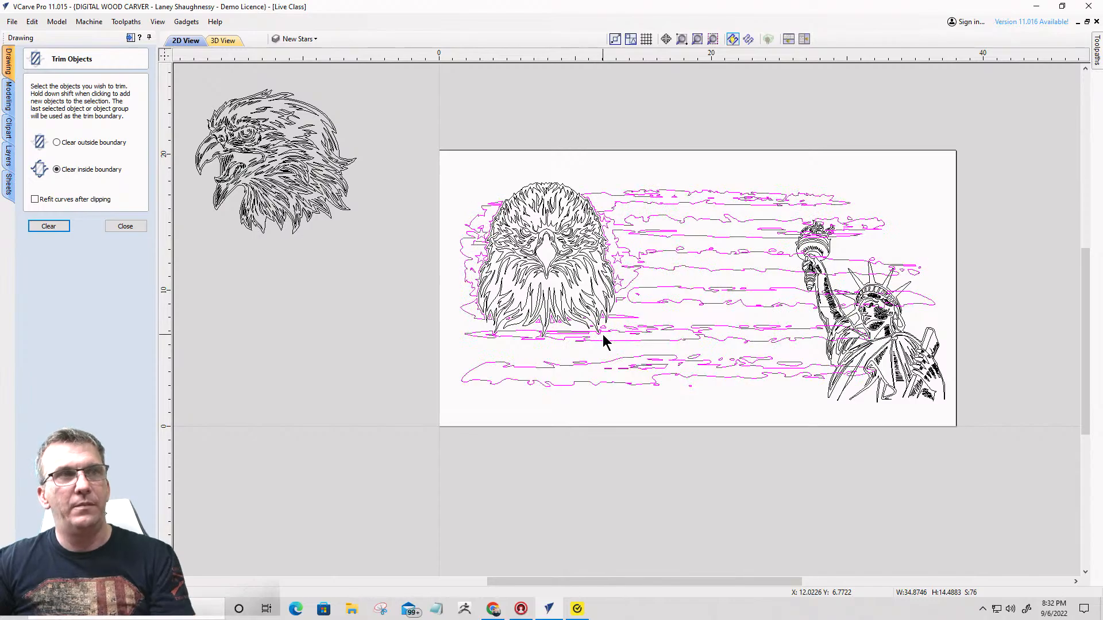
click(143, 226)
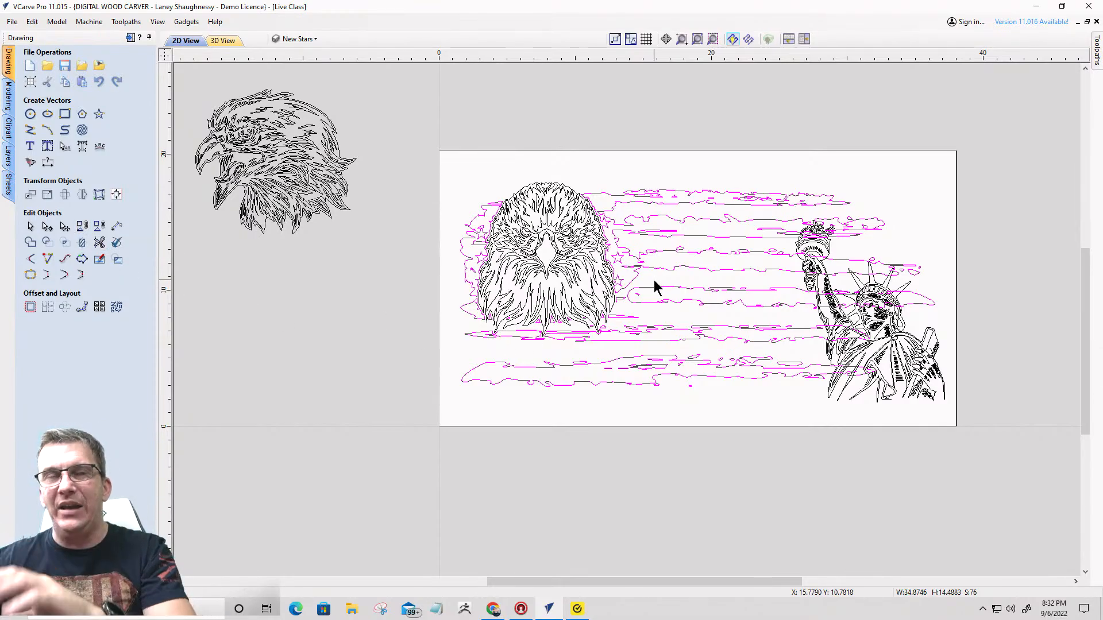
- Ungroup the Statue of Liberty and offset its outer outline outwards by 0.125 inches, keeping the original and selecting the new vectors
scroll(845, 345, up, 3)
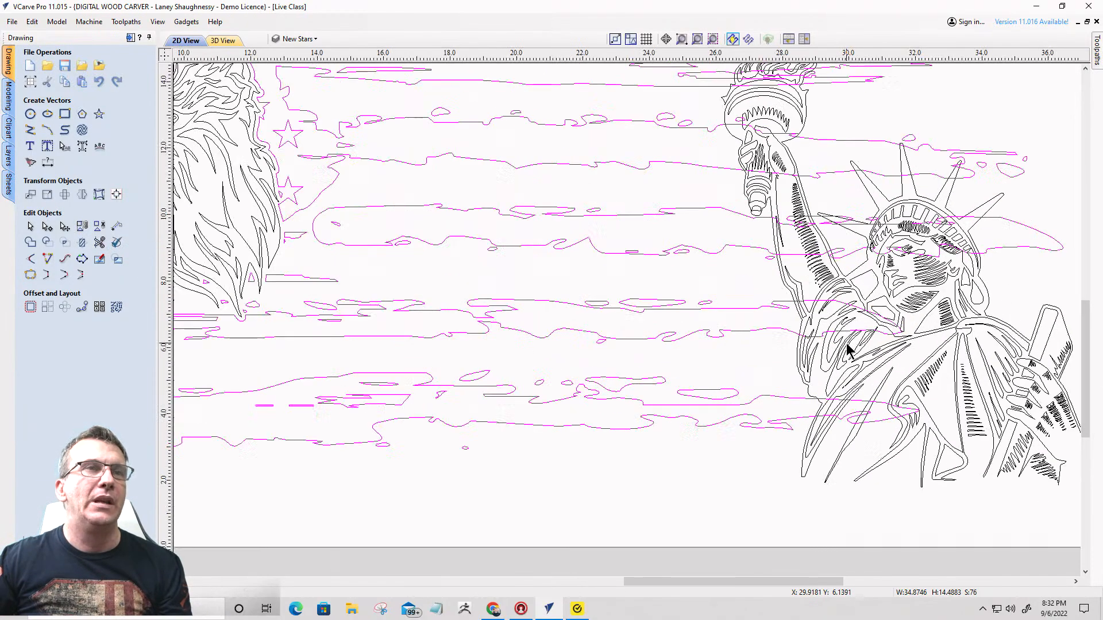
click(818, 240)
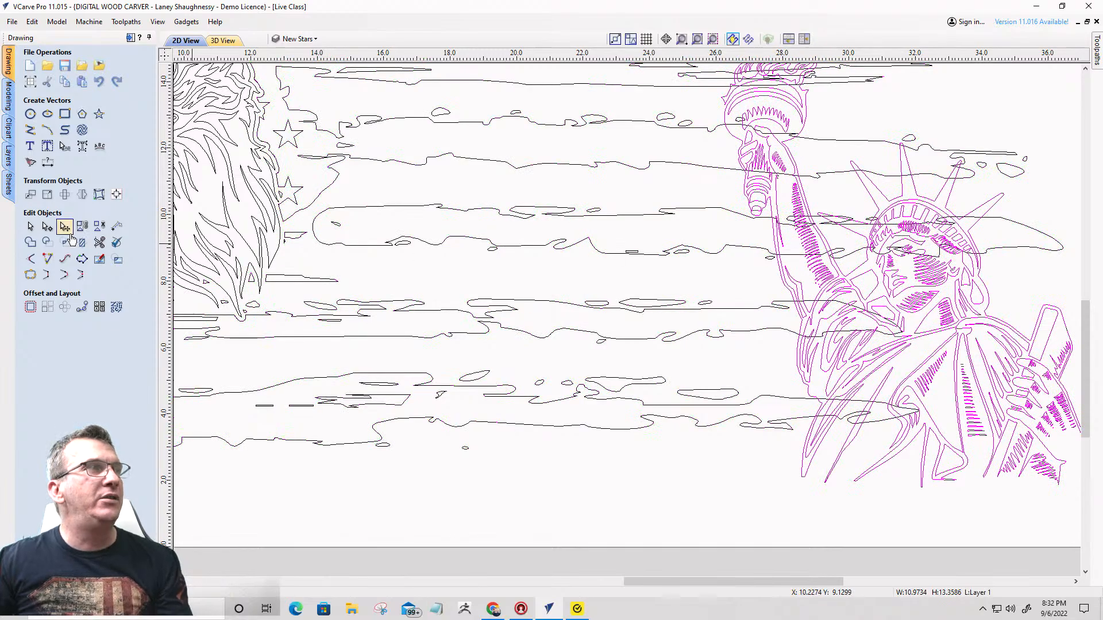
click(98, 229)
click(707, 252)
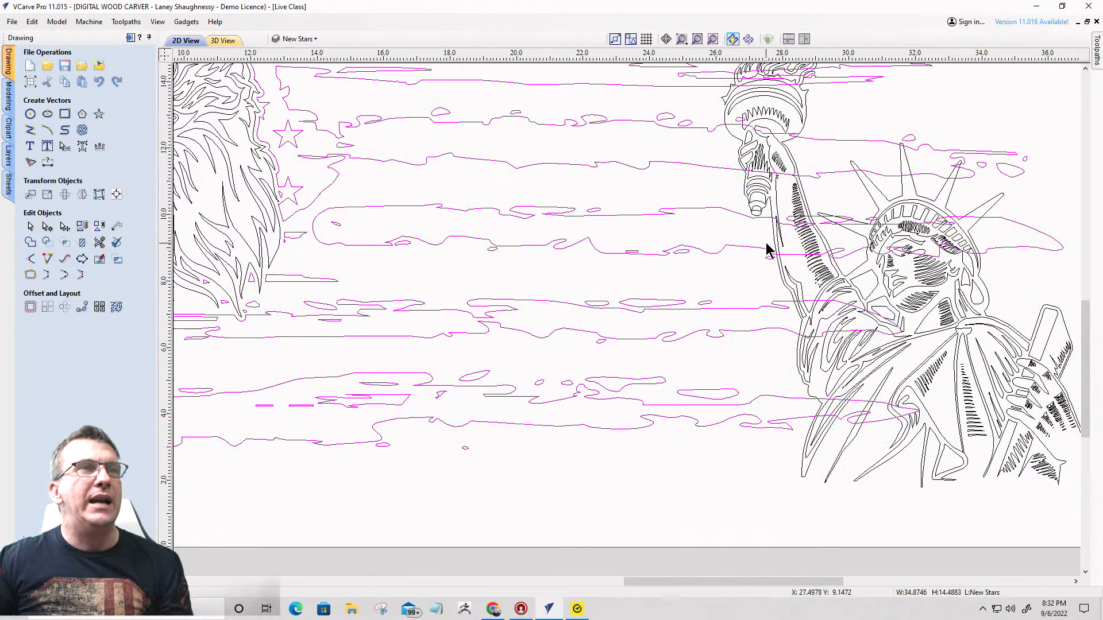
click(773, 242)
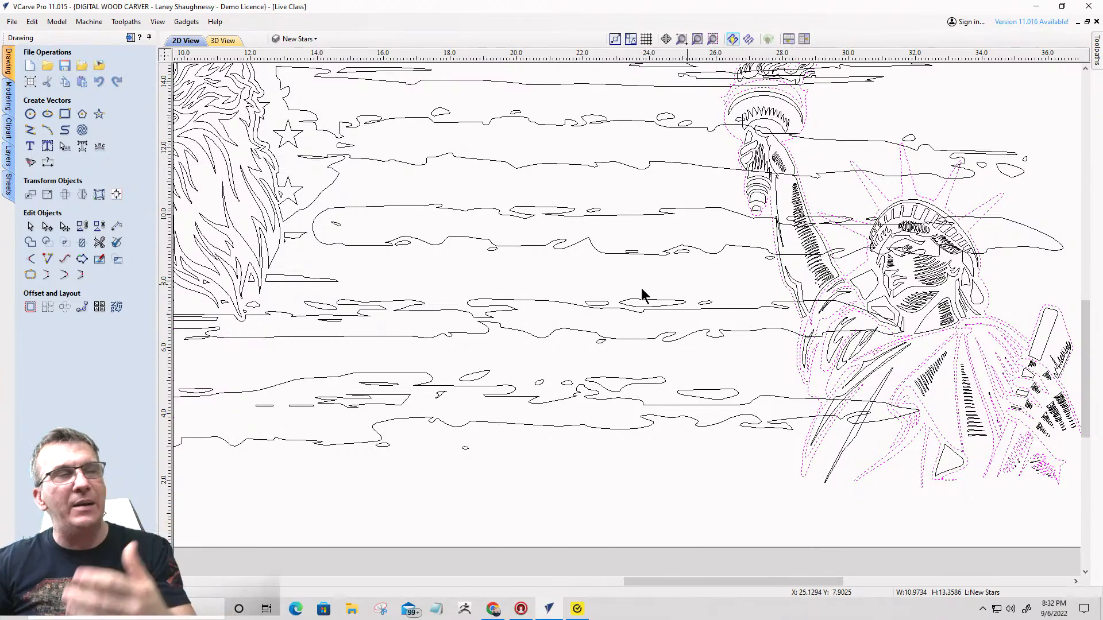
click(31, 307)
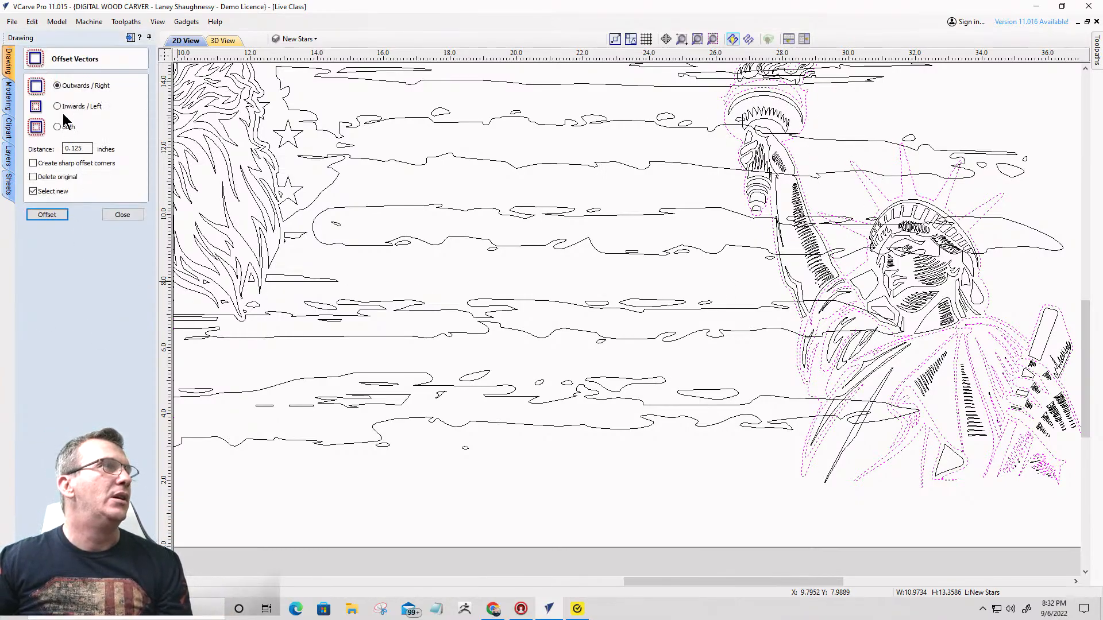
click(45, 216)
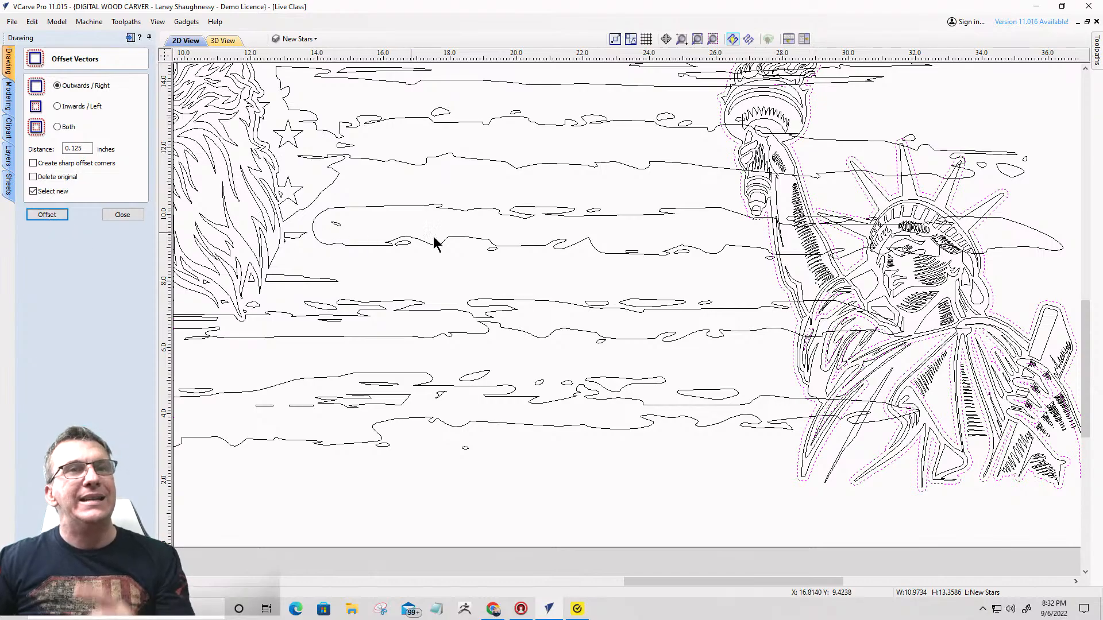
- Delete the inner offset vectors within the Statue of Liberty, keeping only the offset around its outer silhouette
scroll(542, 247, down, 3)
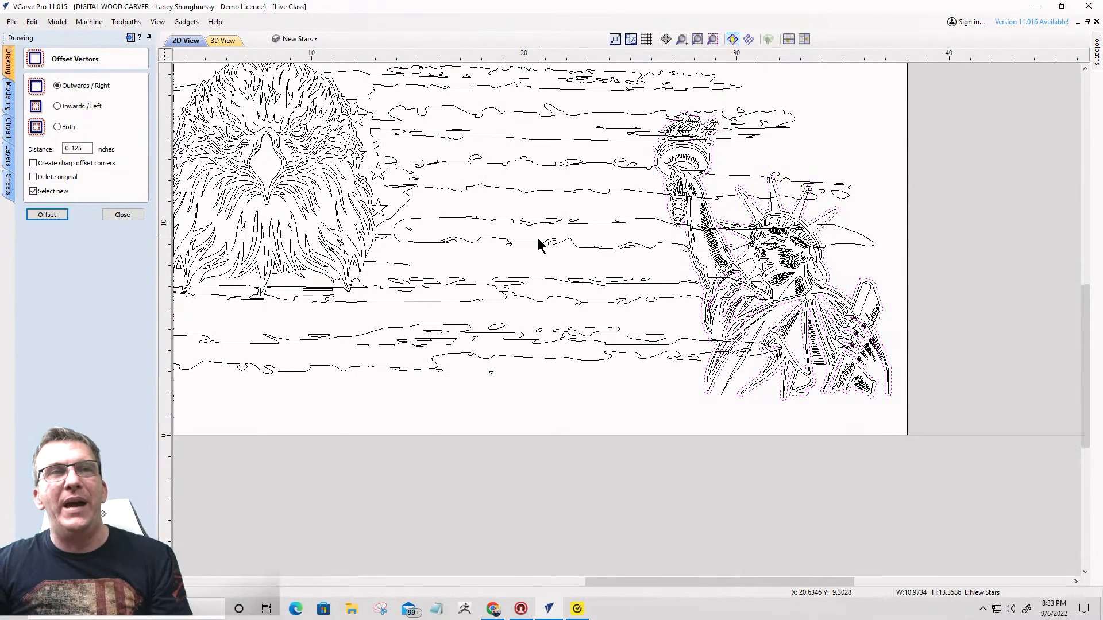
scroll(638, 275, up, 2)
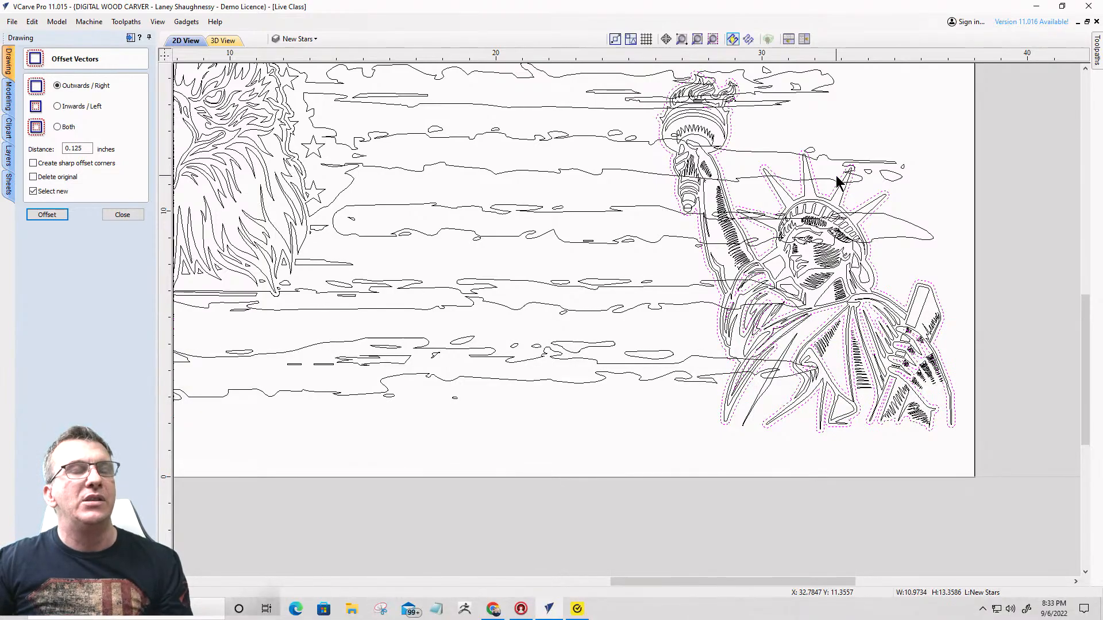
scroll(830, 184, down, 1)
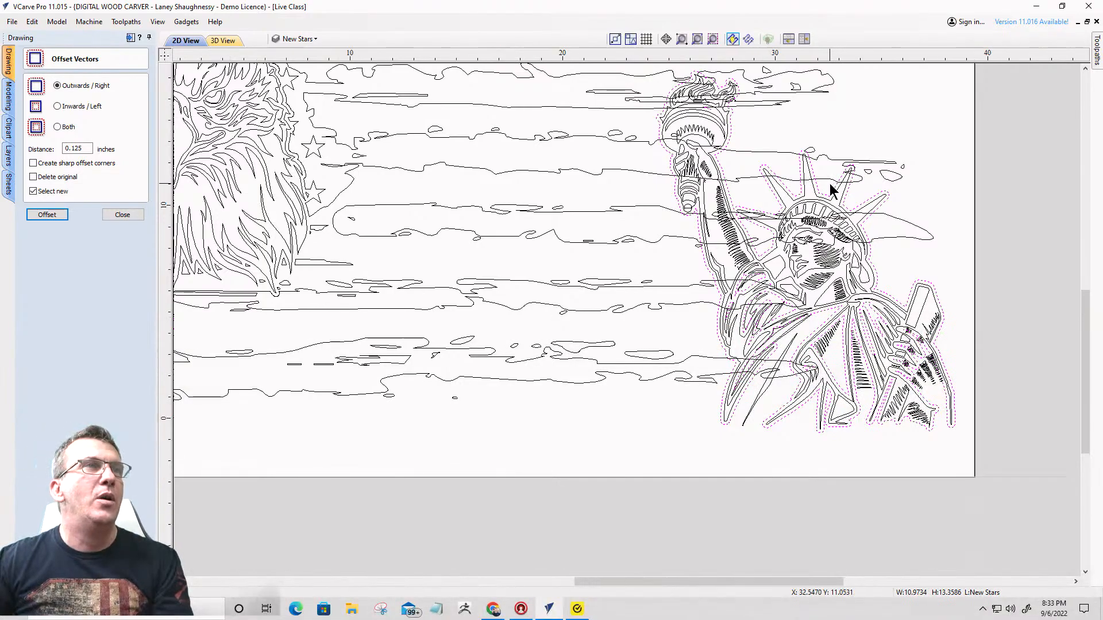
scroll(740, 141, down, 2)
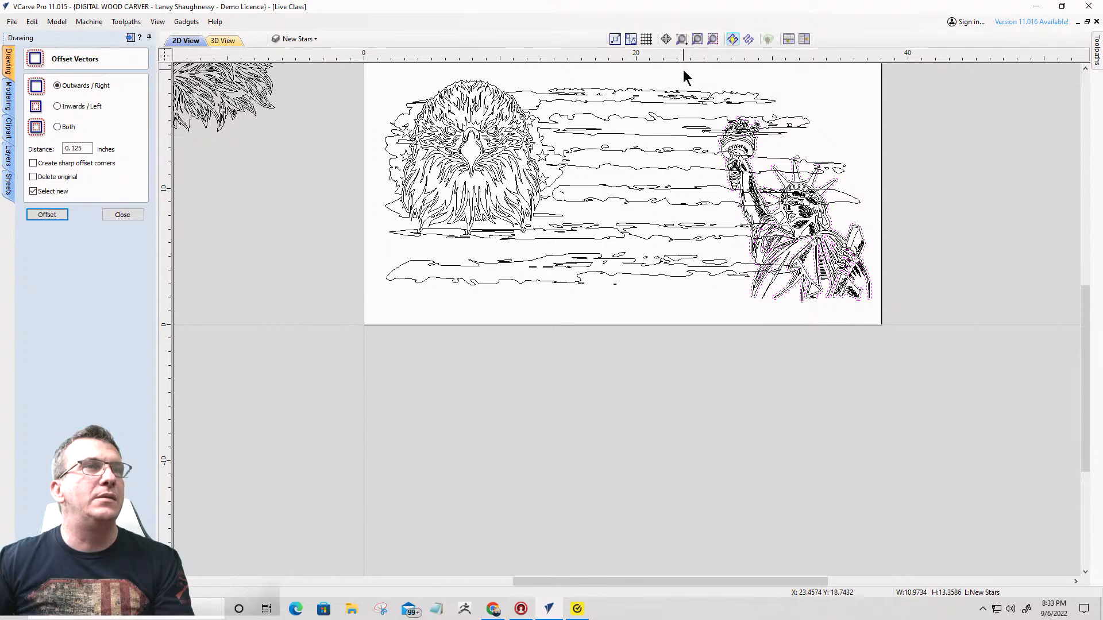
drag(684, 71, 701, 120)
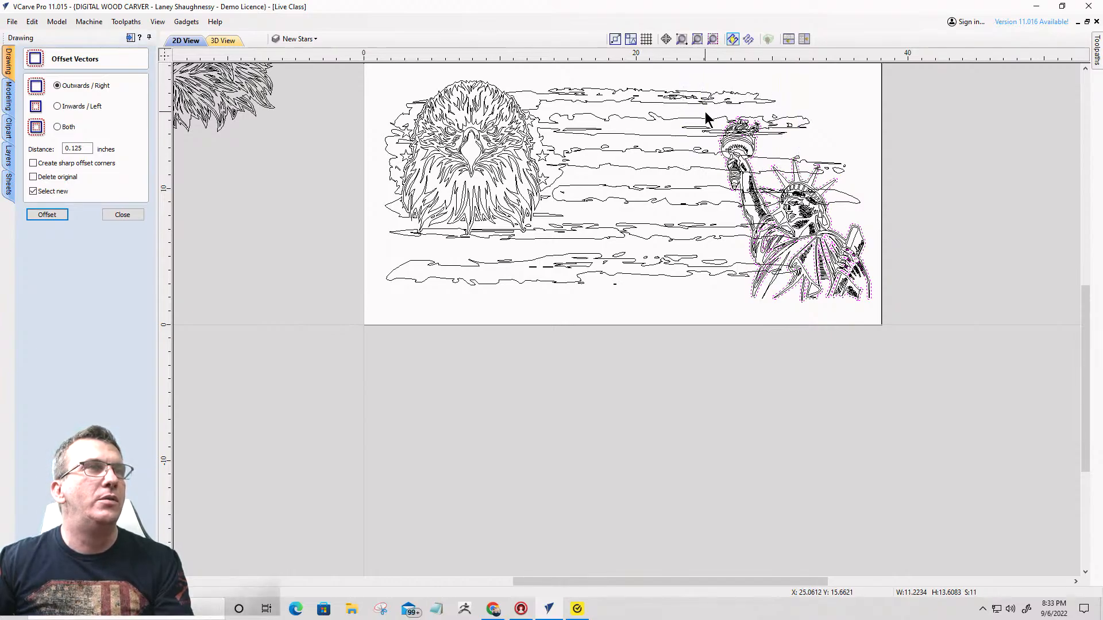
scroll(723, 129, up, 6)
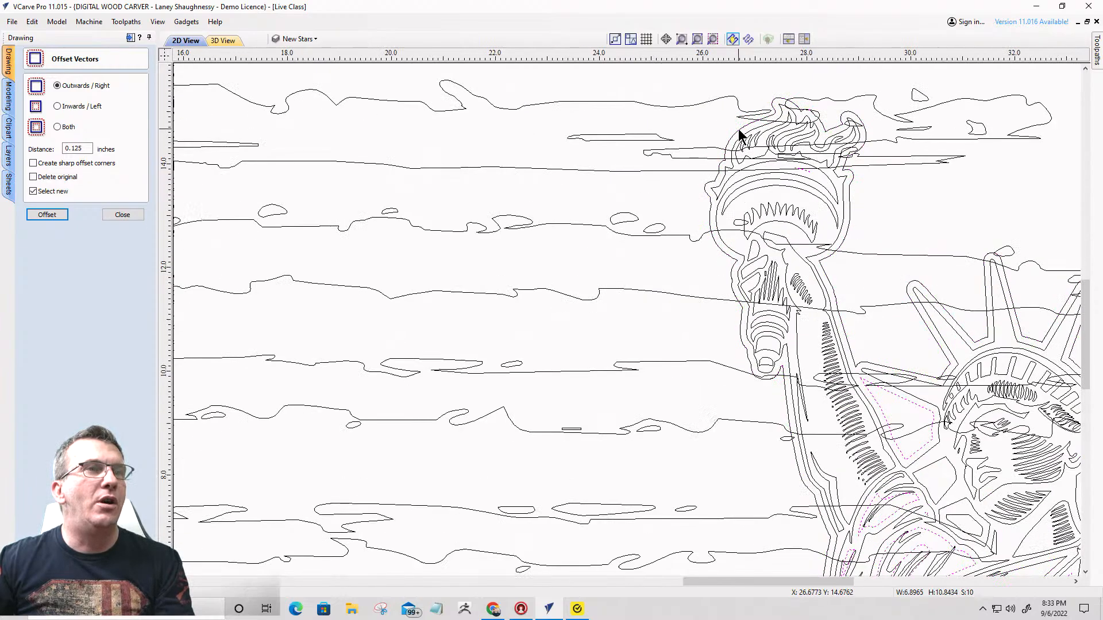
scroll(732, 130, down, 2)
scroll(735, 131, down, 1)
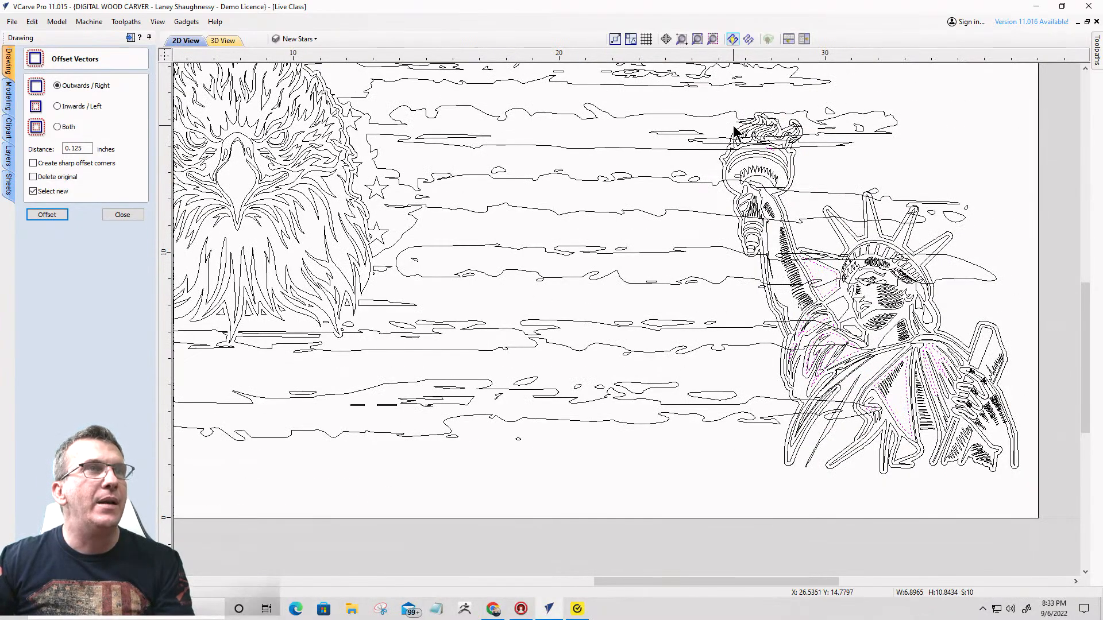
scroll(734, 128, up, 3)
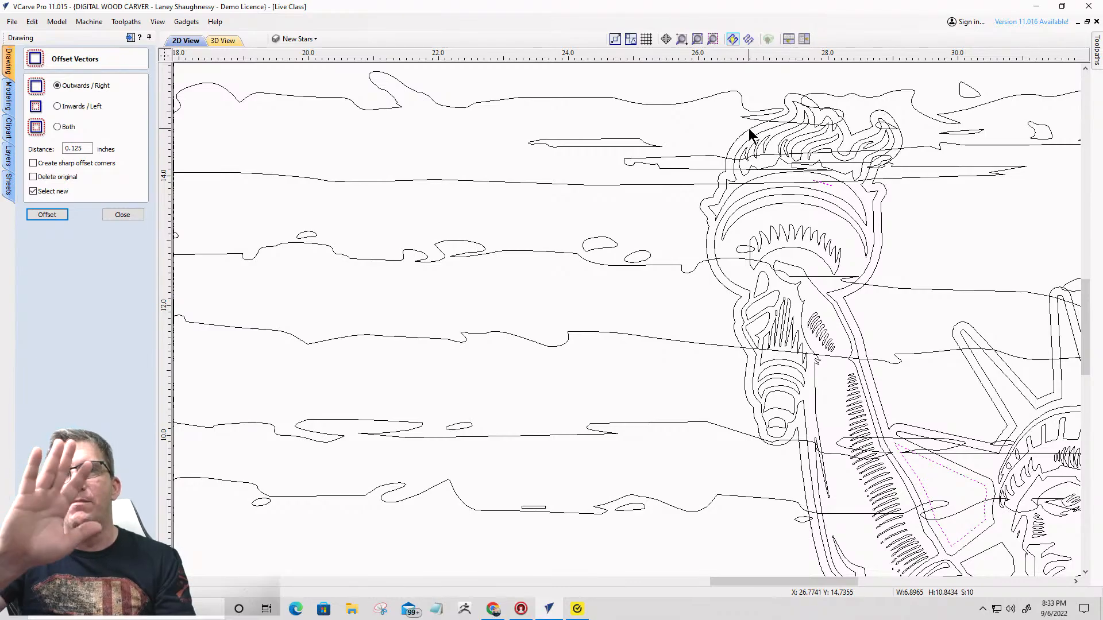
scroll(820, 92, down, 4)
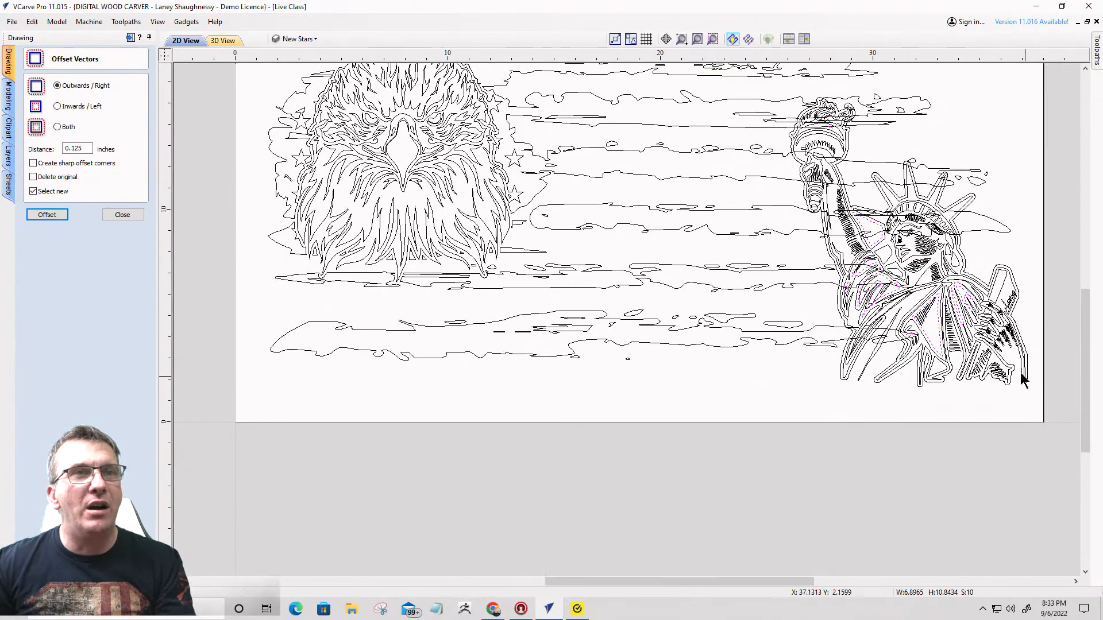
scroll(1006, 363, up, 3)
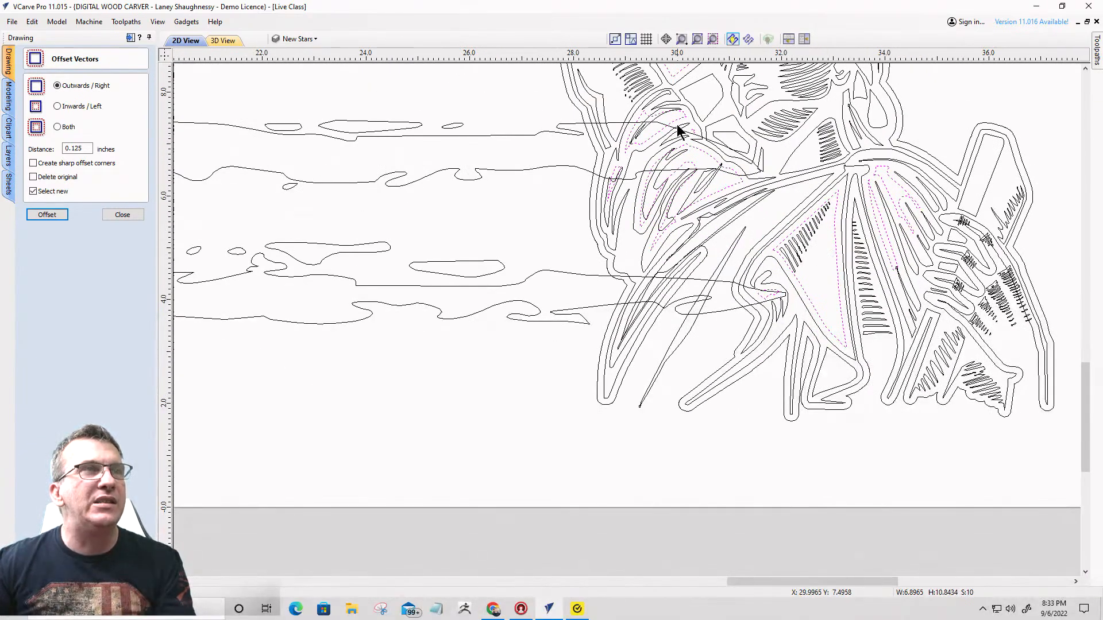
scroll(720, 212, up, 2)
scroll(720, 212, down, 1)
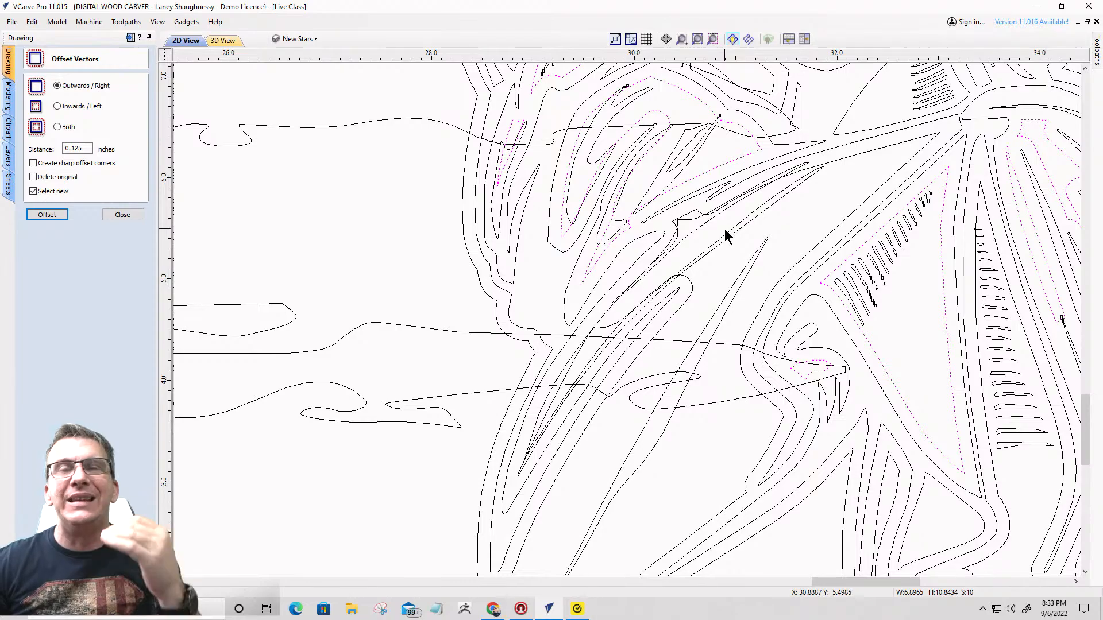
scroll(725, 228, down, 5)
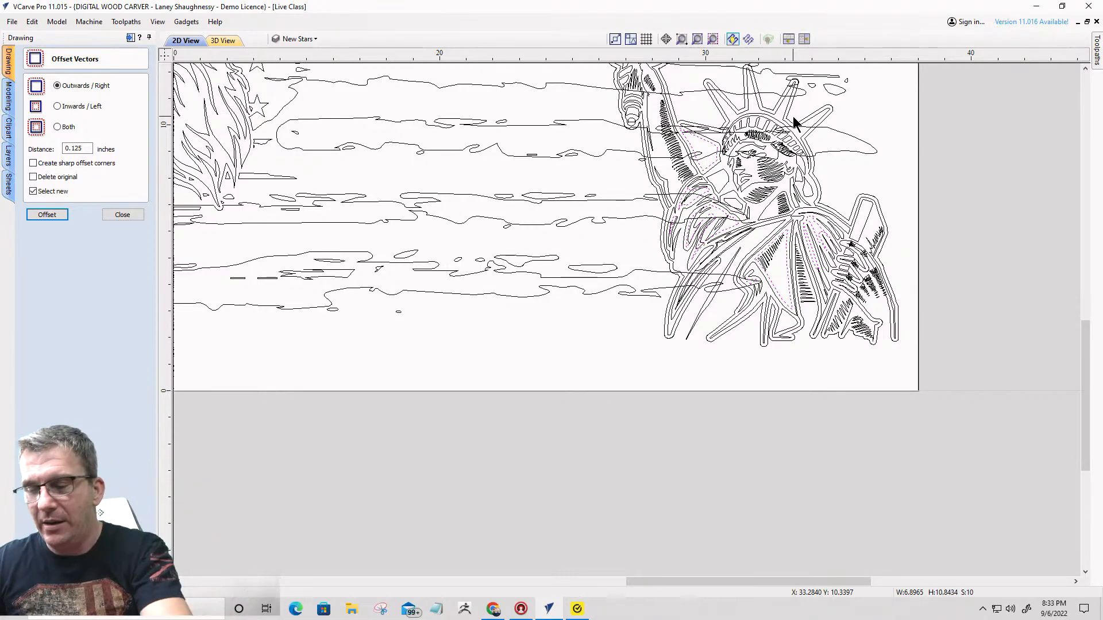
key(Escape)
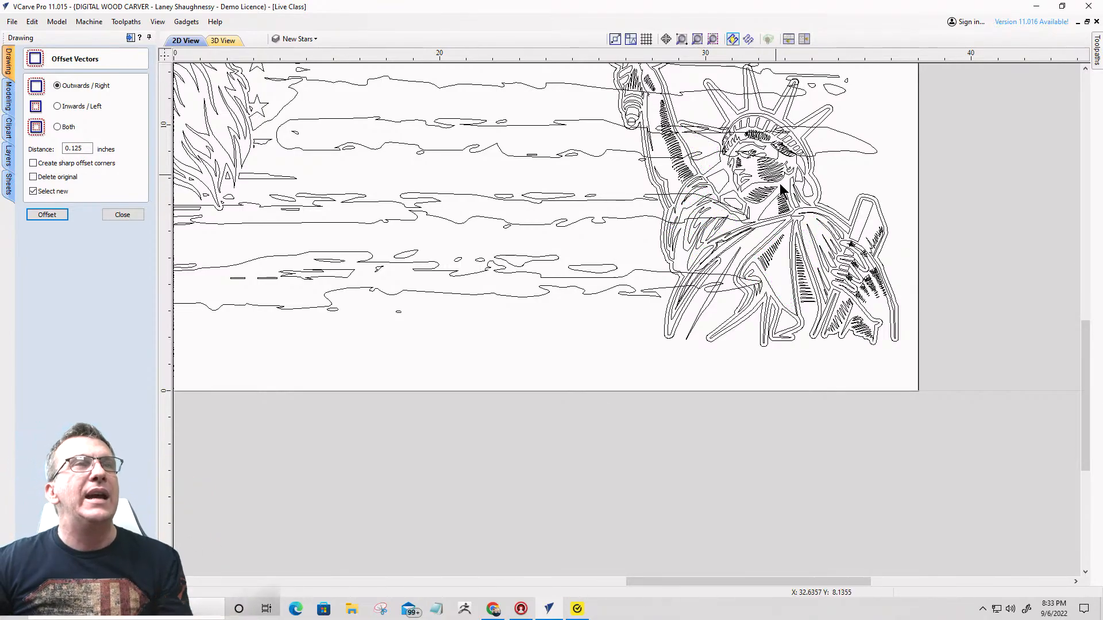
- Select all the Statue of Liberty's vectors without the surrounding offset outline and group them
scroll(780, 184, down, 3)
drag(673, 138, 807, 308)
scroll(753, 201, up, 4)
scroll(752, 265, up, 2)
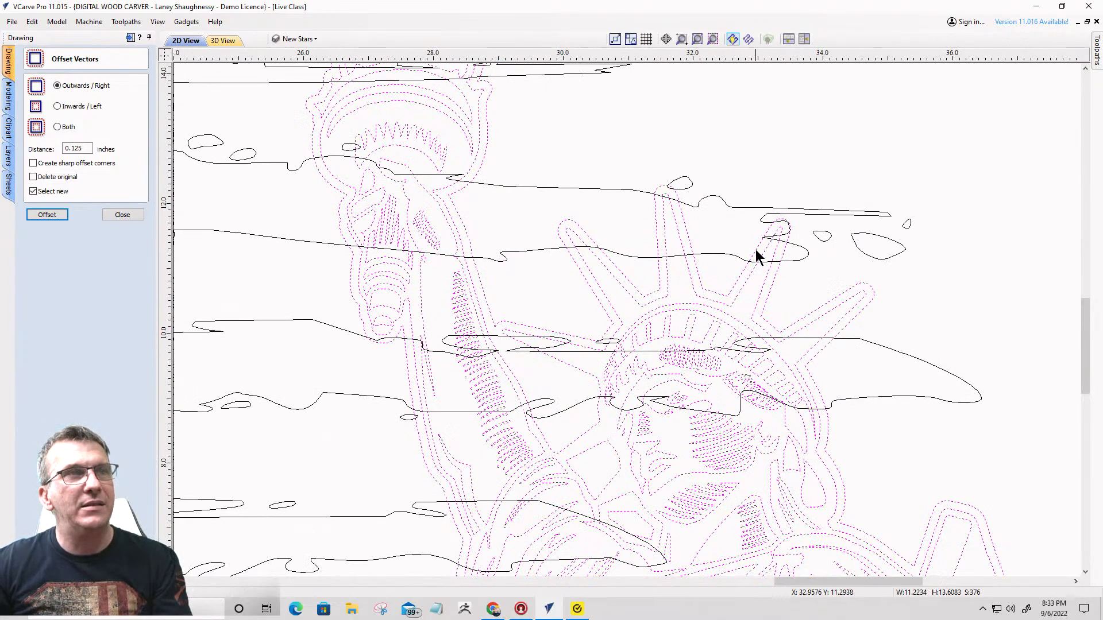
scroll(756, 249, down, 5)
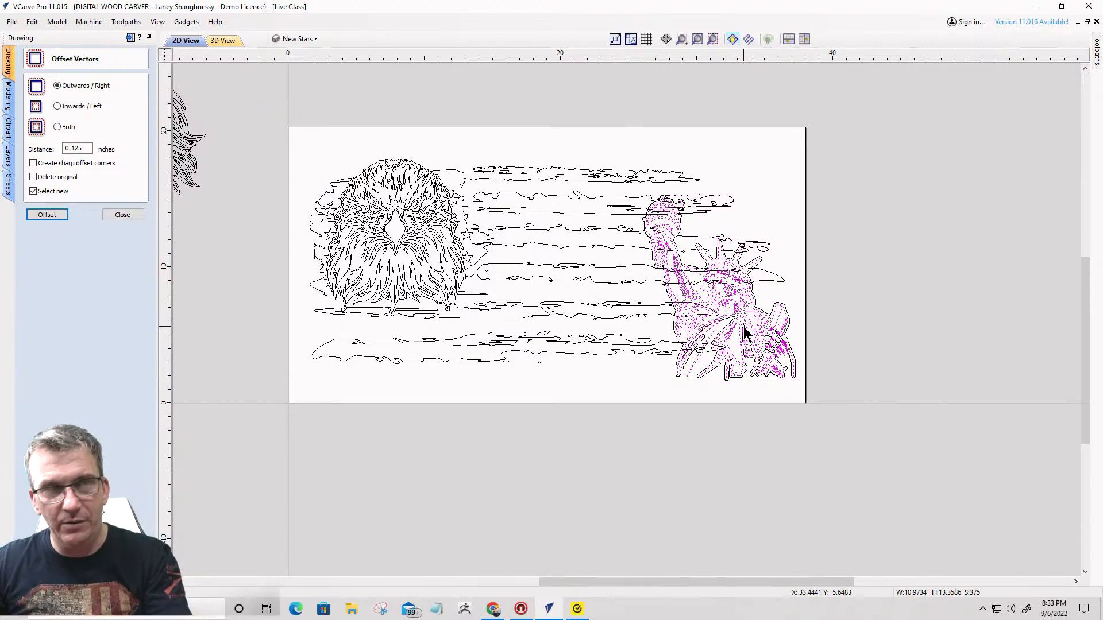
key(g)
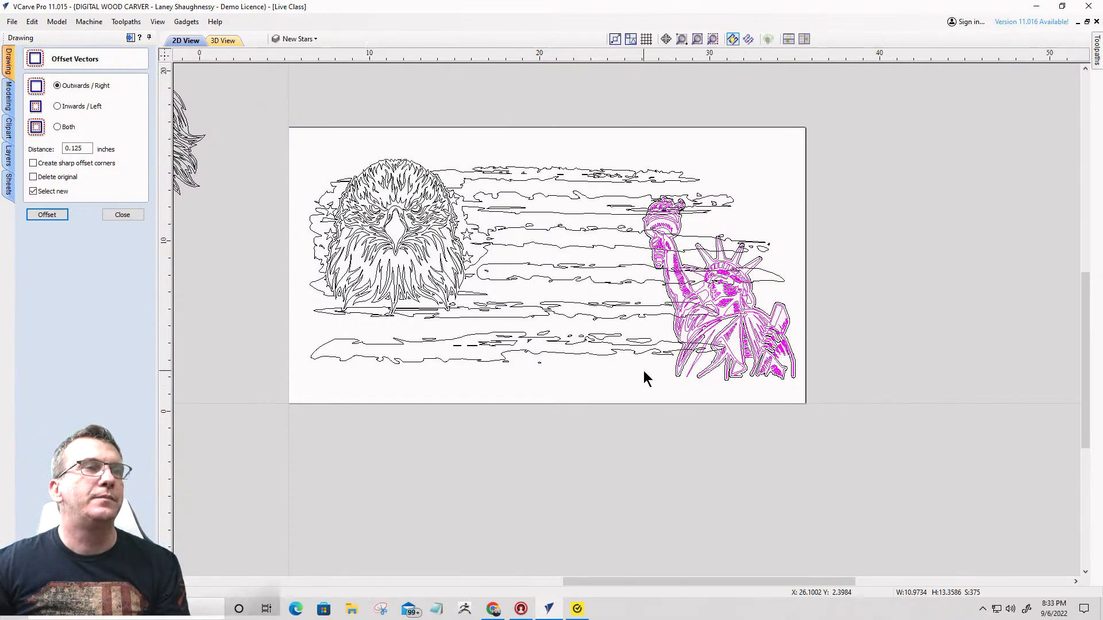
- Trim the flag using the Statue of Liberty's offset outline as the boundary, clearing everything inside it, and deselect the vectors
scroll(643, 373, up, 2)
click(663, 368)
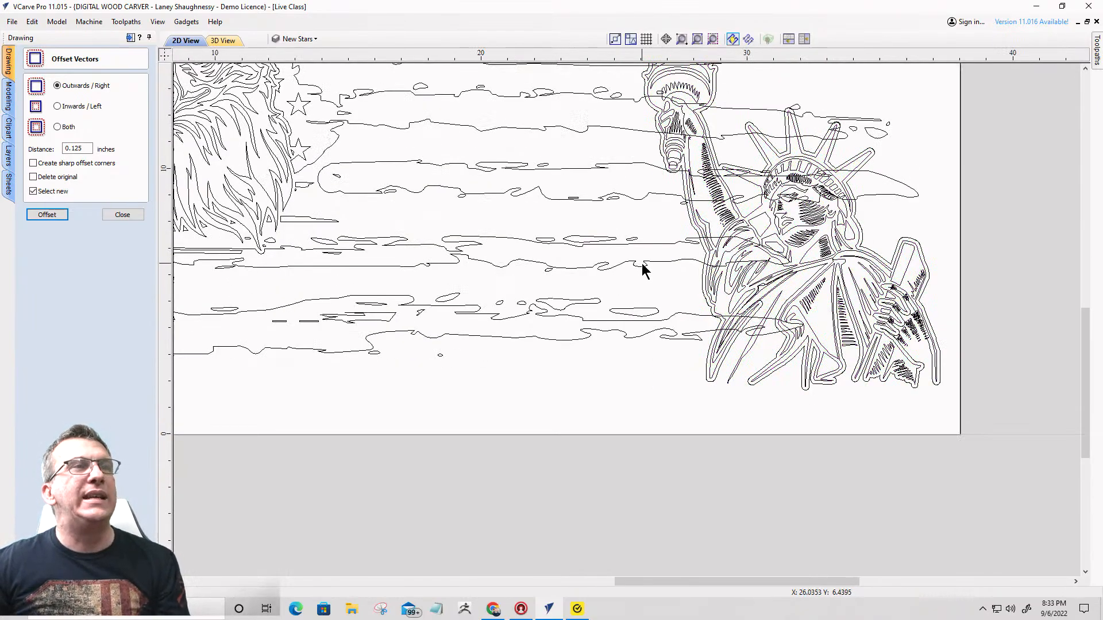
click(642, 265)
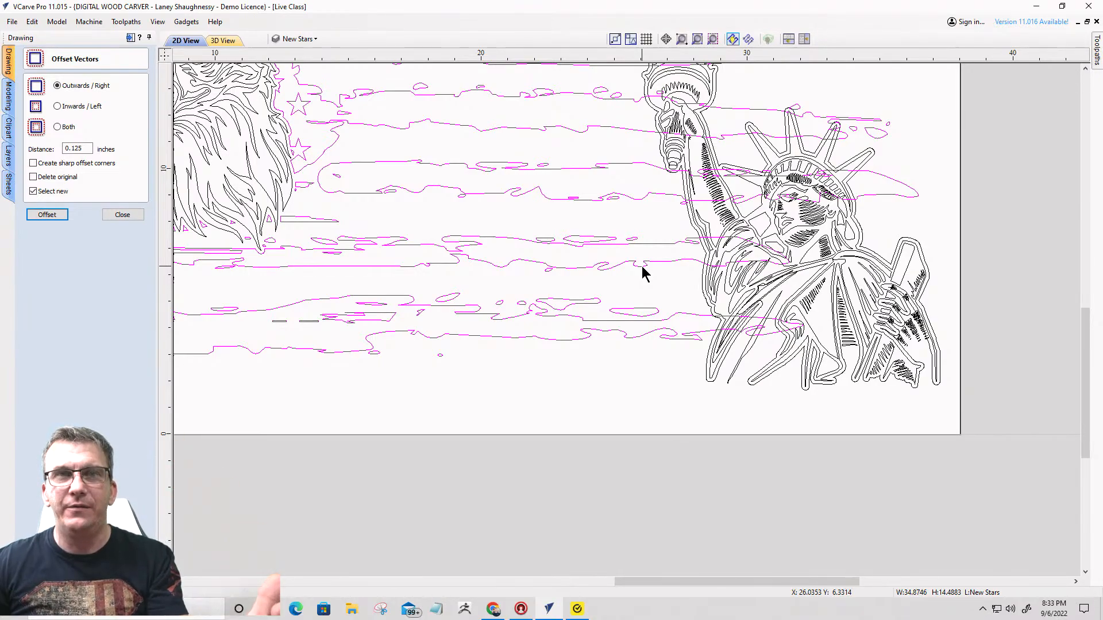
scroll(667, 208, up, 2)
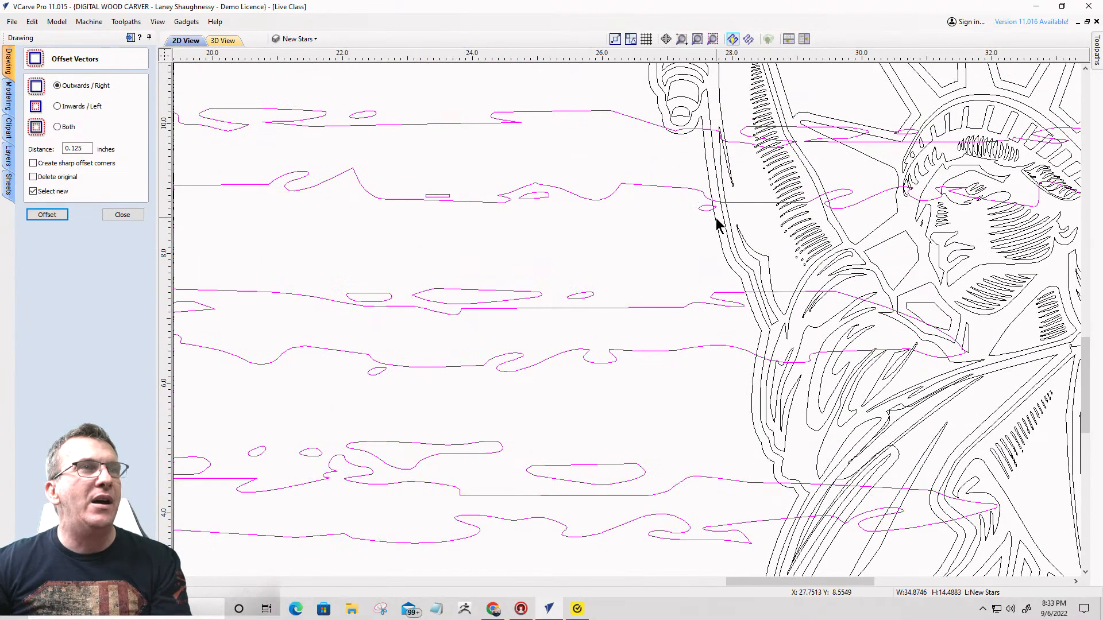
shift+click(716, 229)
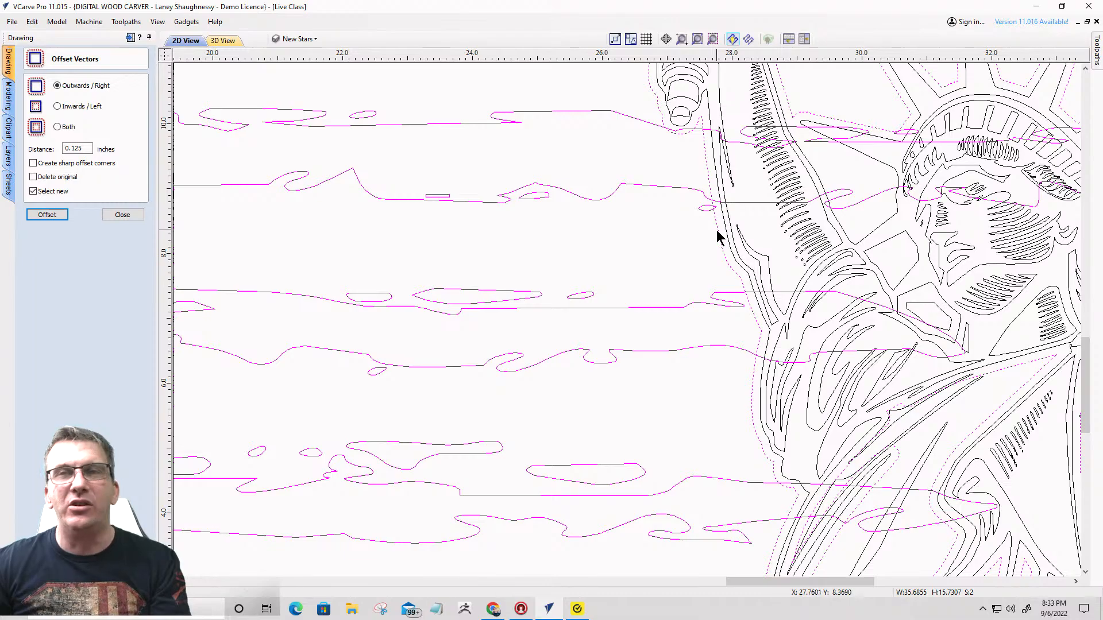
click(132, 214)
click(82, 242)
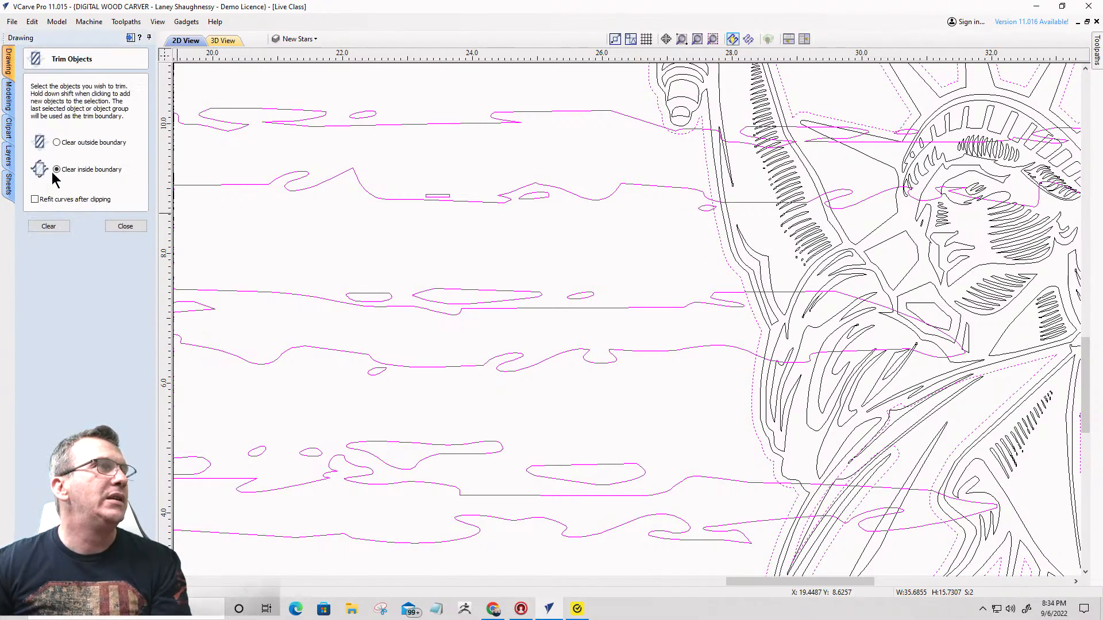
click(62, 230)
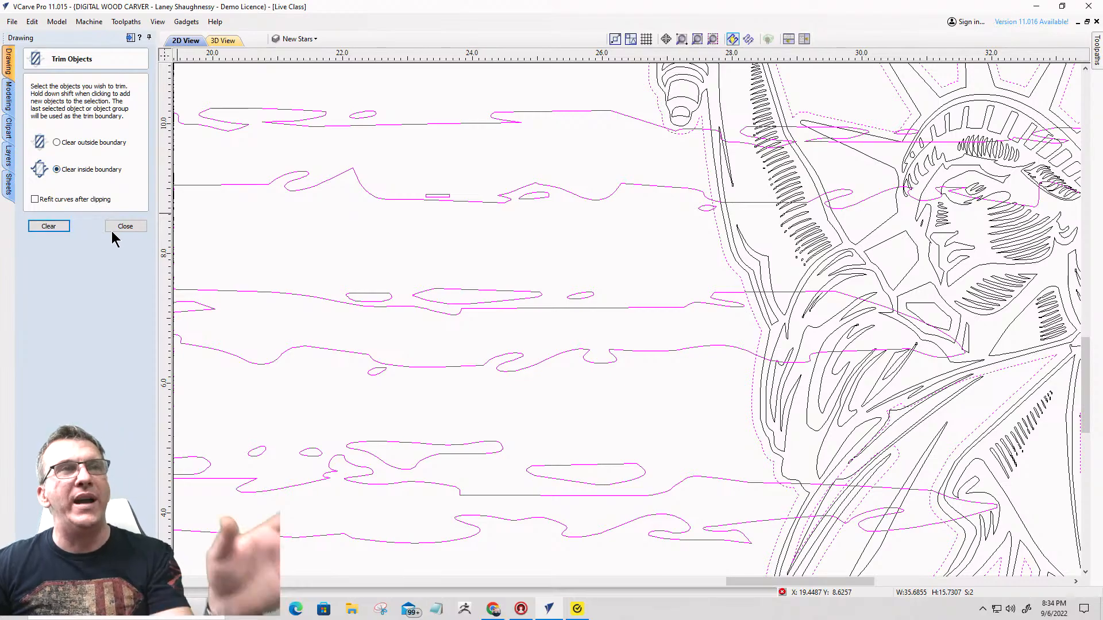
scroll(735, 224, down, 4)
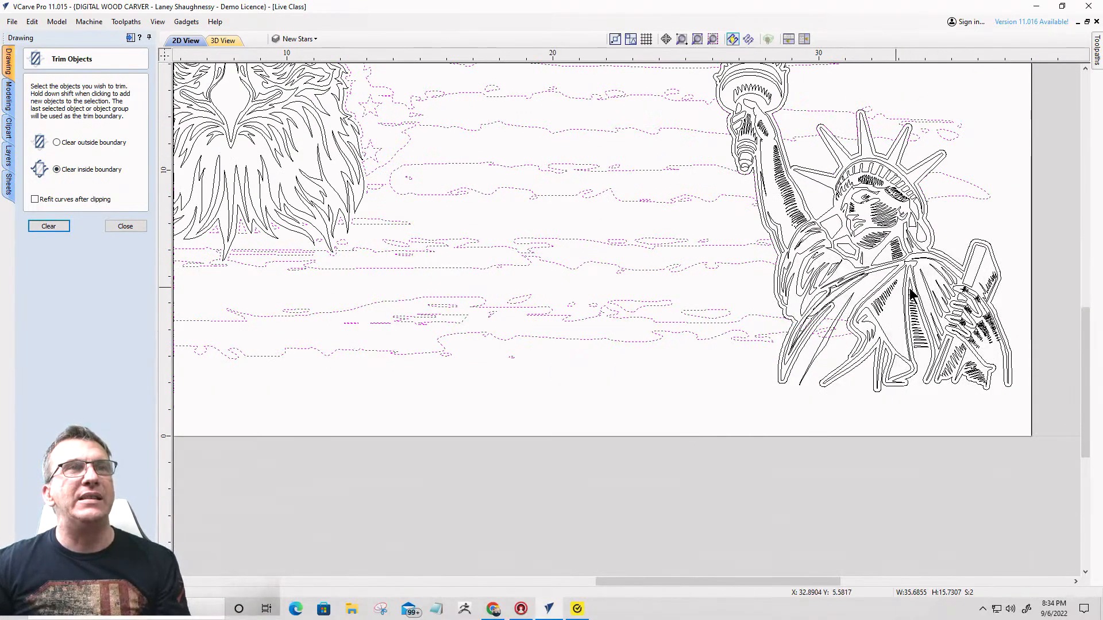
click(977, 221)
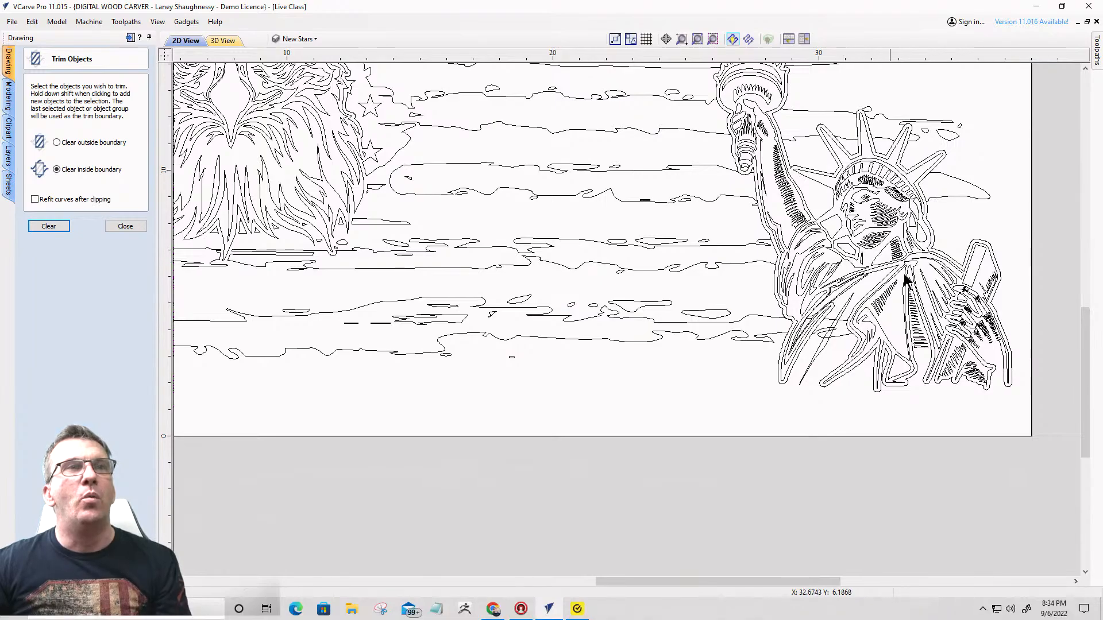
- Delete the offset outline around the Statue of Liberty
scroll(948, 262, down, 2)
scroll(908, 244, up, 5)
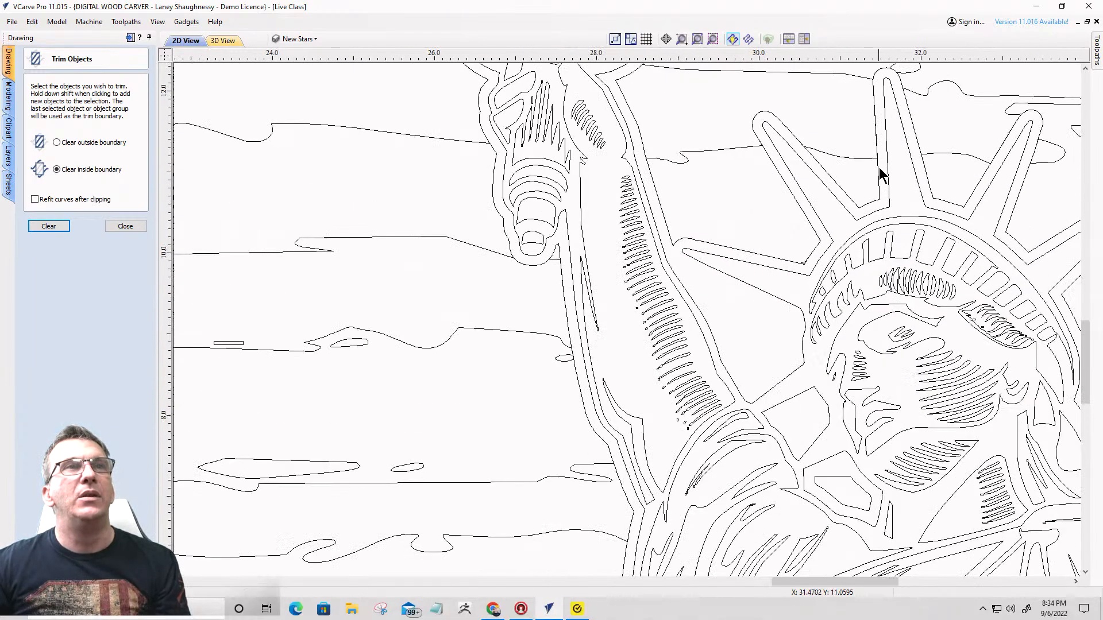
click(876, 142)
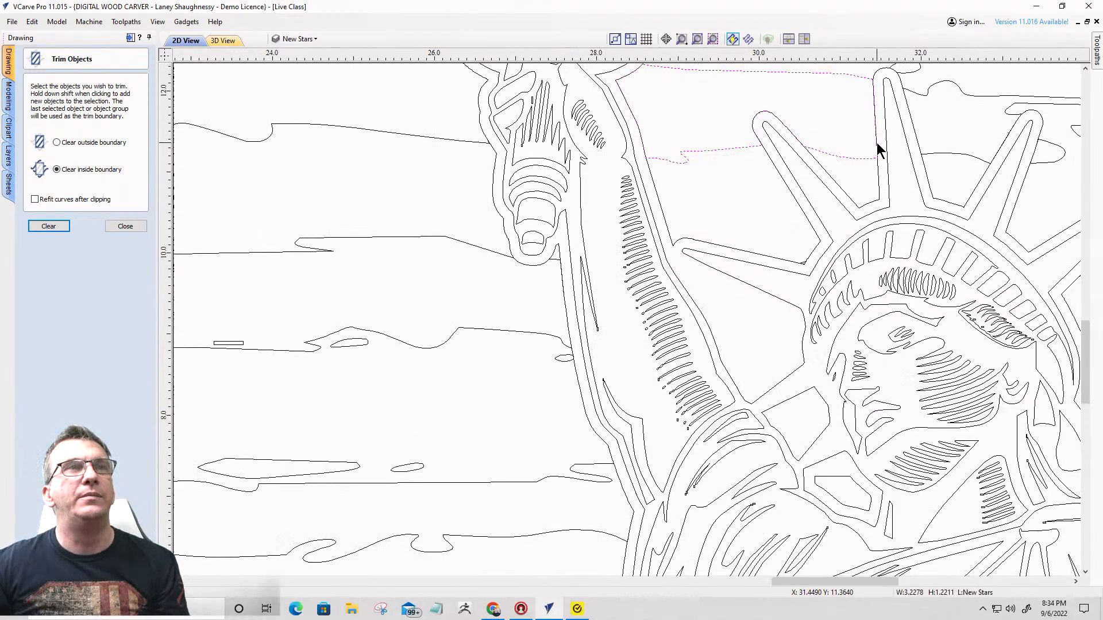
scroll(878, 181, down, 2)
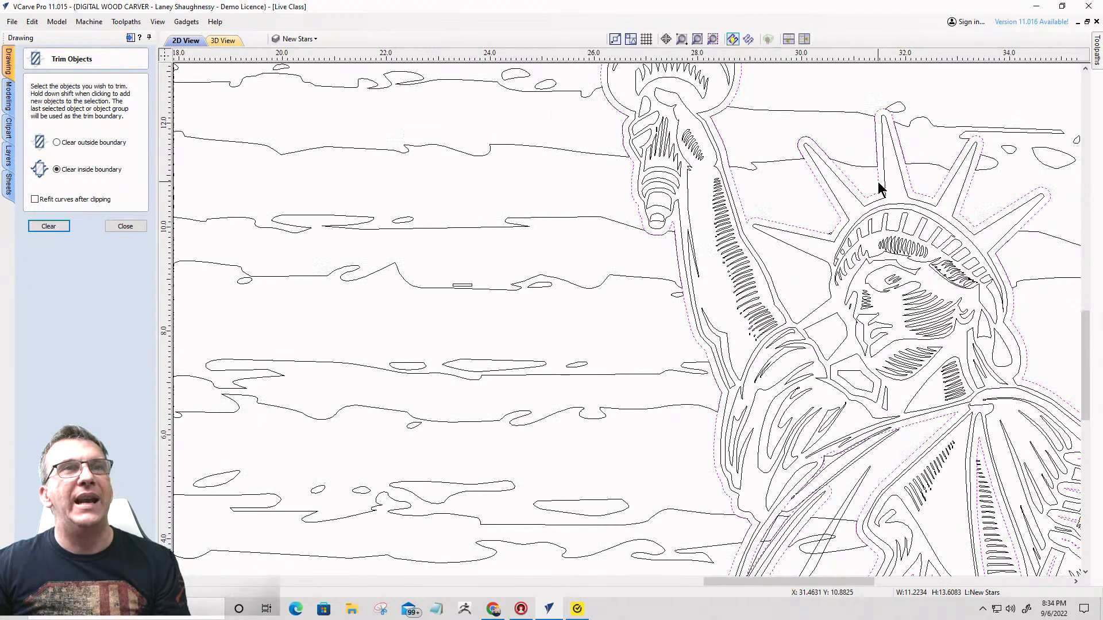
click(872, 179)
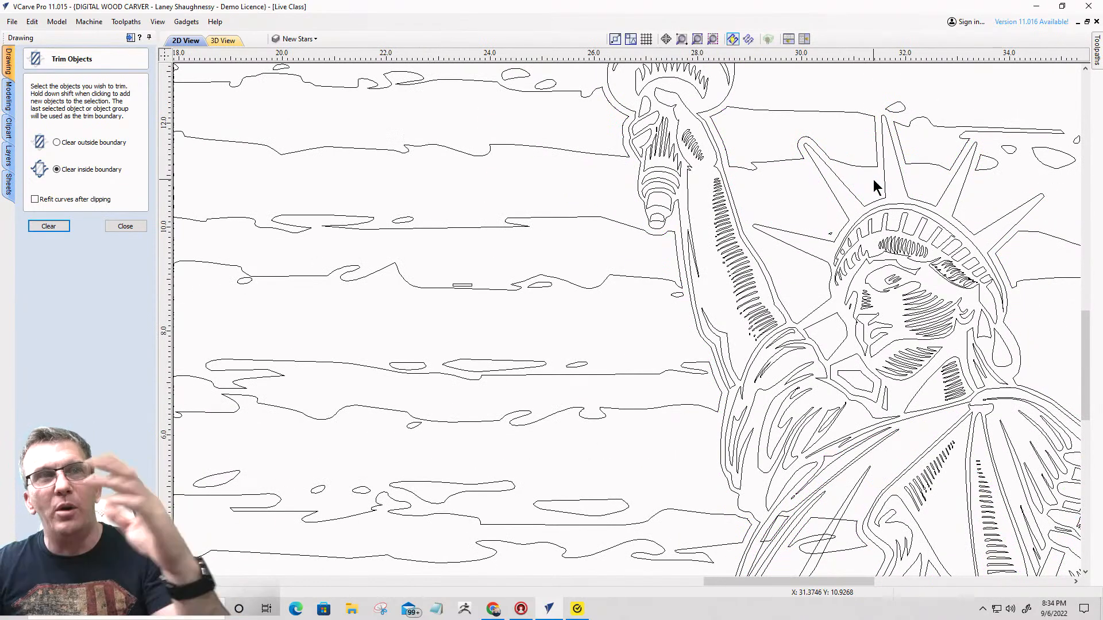
- Examine the overall flag composition and the trimmed stripe edges around the Statue of Liberty
scroll(872, 179, down, 3)
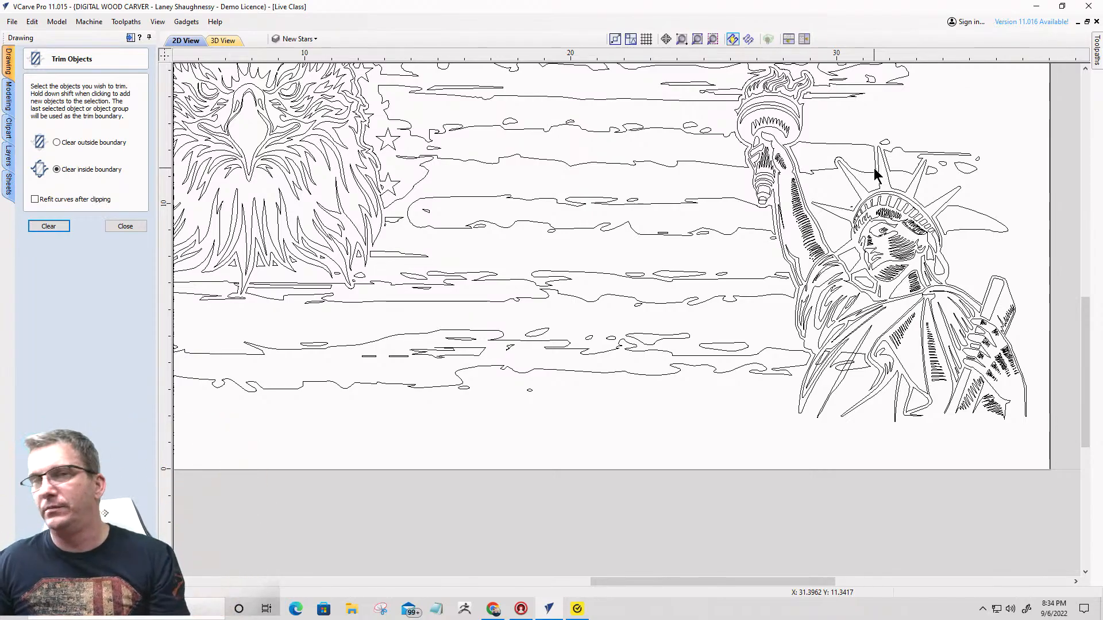
scroll(871, 174, down, 2)
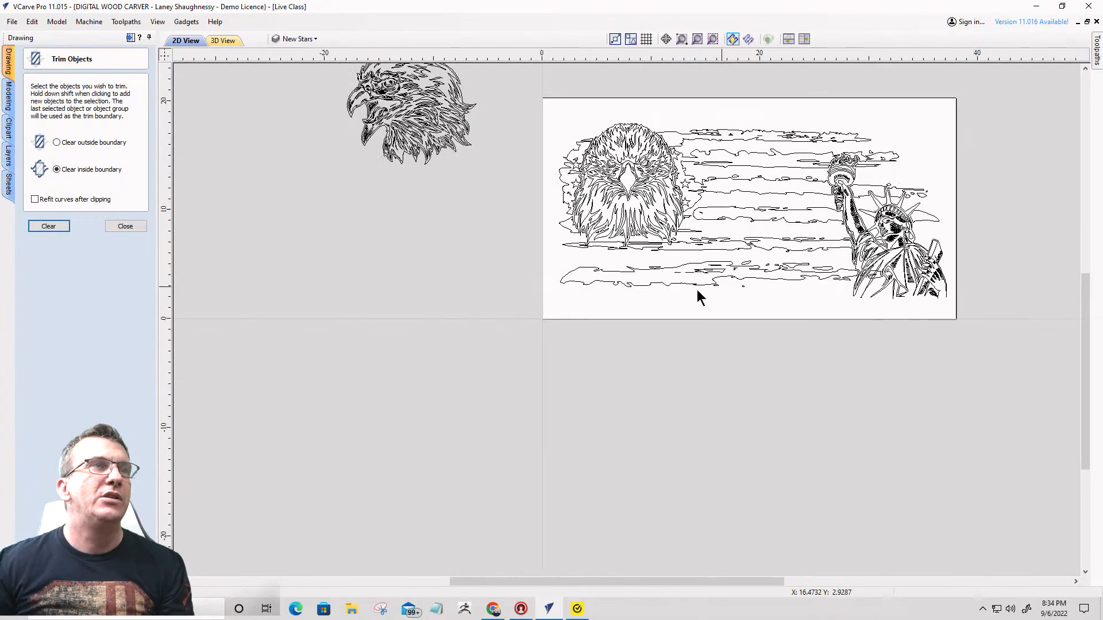
scroll(614, 188, up, 3)
scroll(598, 187, down, 3)
scroll(824, 229, up, 2)
scroll(827, 240, down, 2)
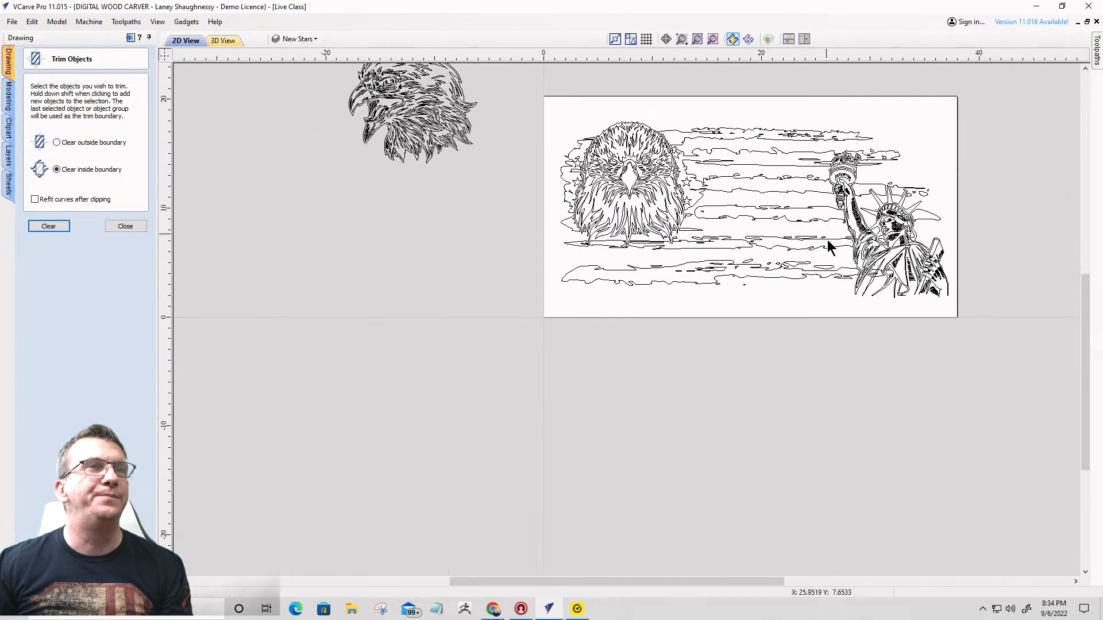
scroll(836, 245, up, 1)
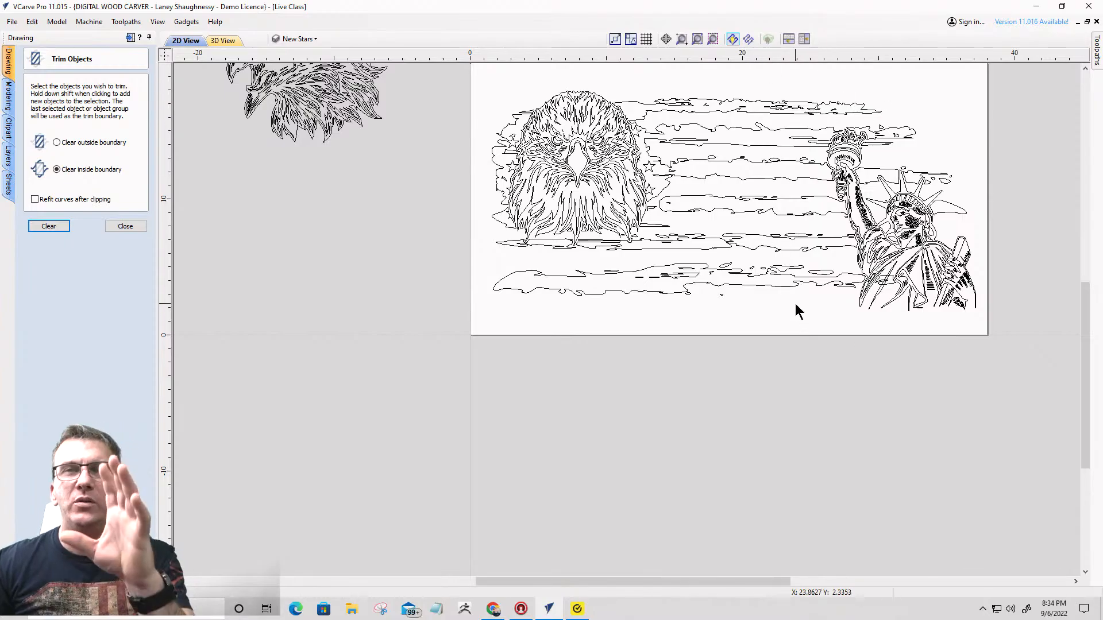
- Select all the distressed flag's vectors, leaving out the front-facing eagle and the Statue of Liberty, and group them
scroll(735, 178, down, 2)
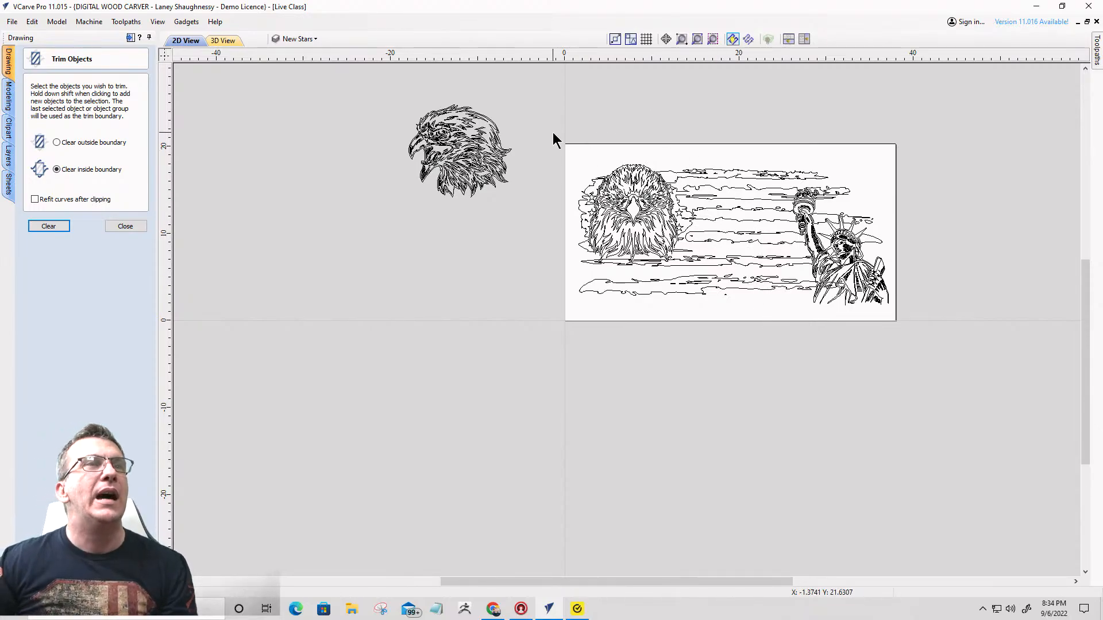
drag(552, 132, 907, 327)
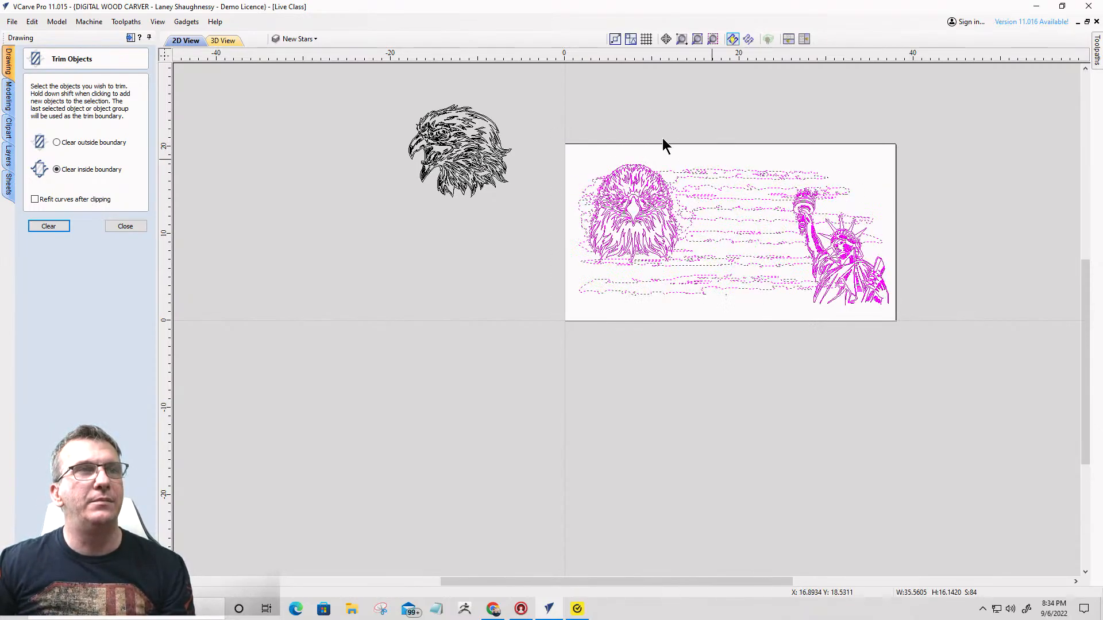
scroll(829, 313, up, 4)
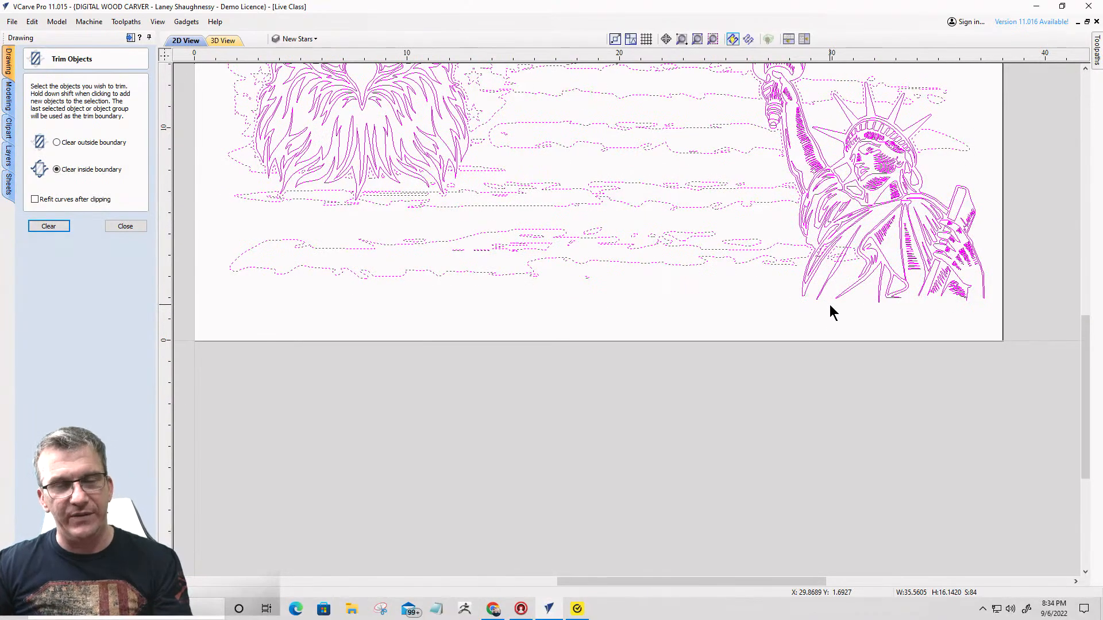
ctrl+click(939, 256)
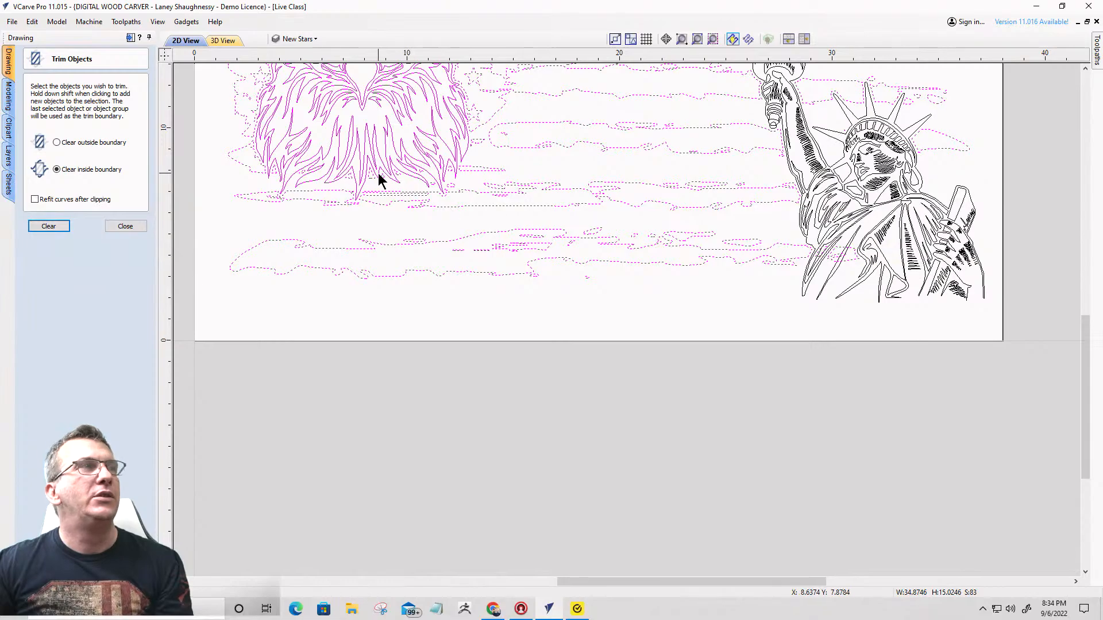
ctrl+click(375, 133)
scroll(725, 182, down, 3)
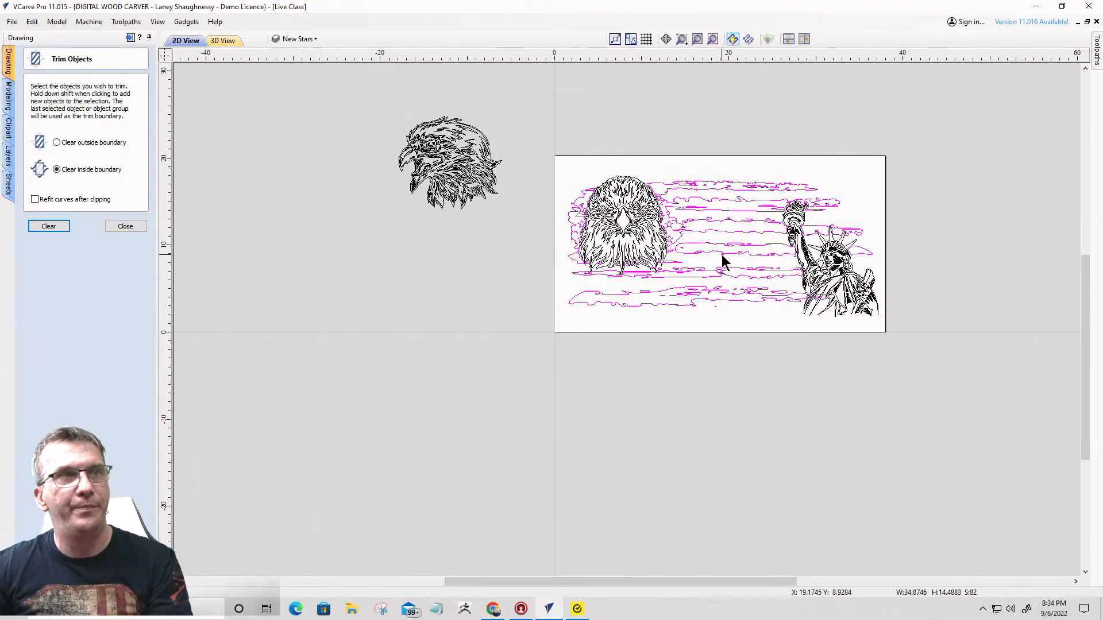
scroll(733, 249, up, 3)
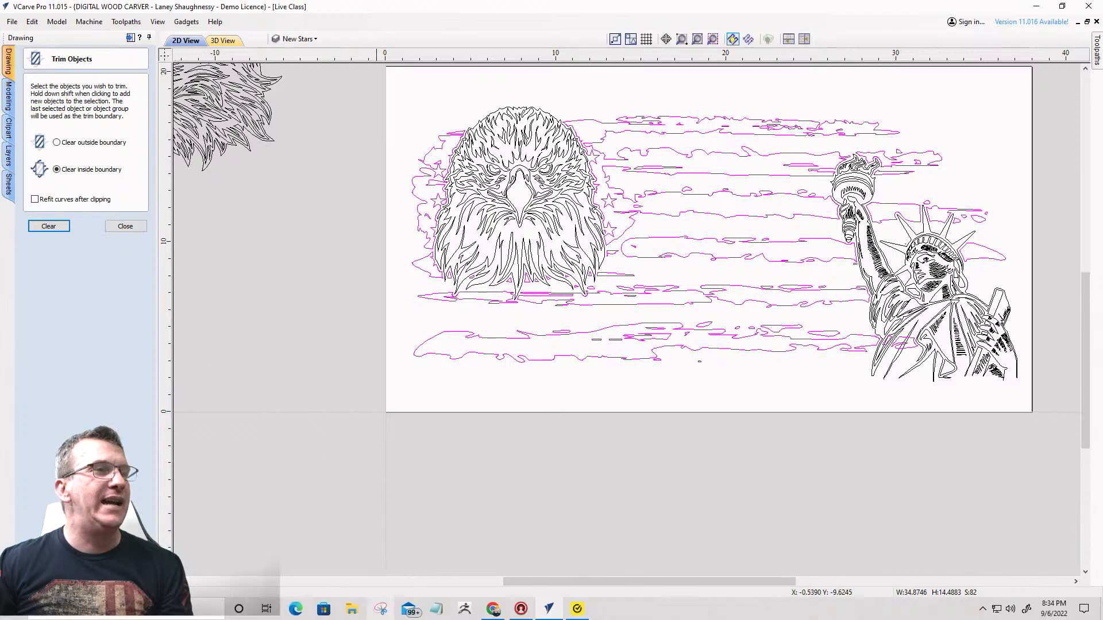
- Switch to Notepad and open the class notes text file
click(436, 610)
click(379, 54)
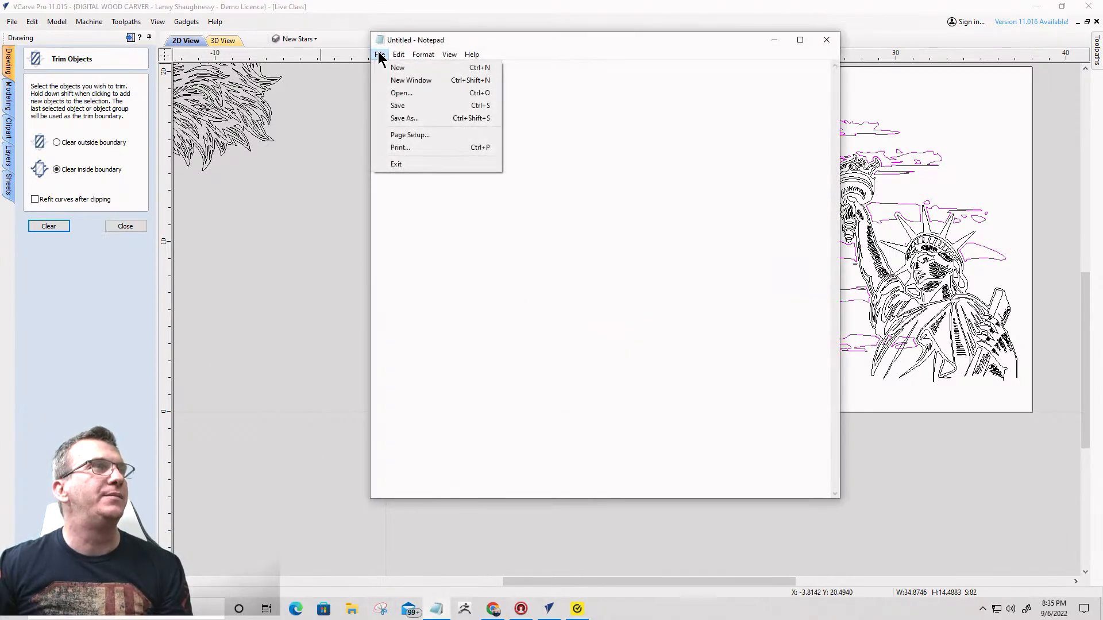
click(384, 93)
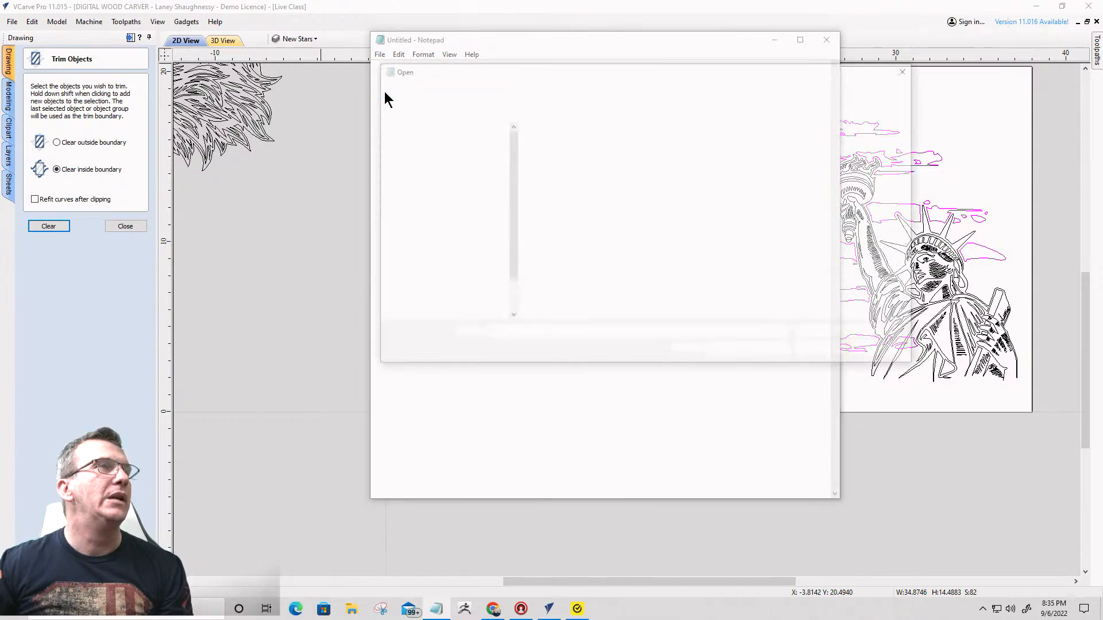
double_click(557, 164)
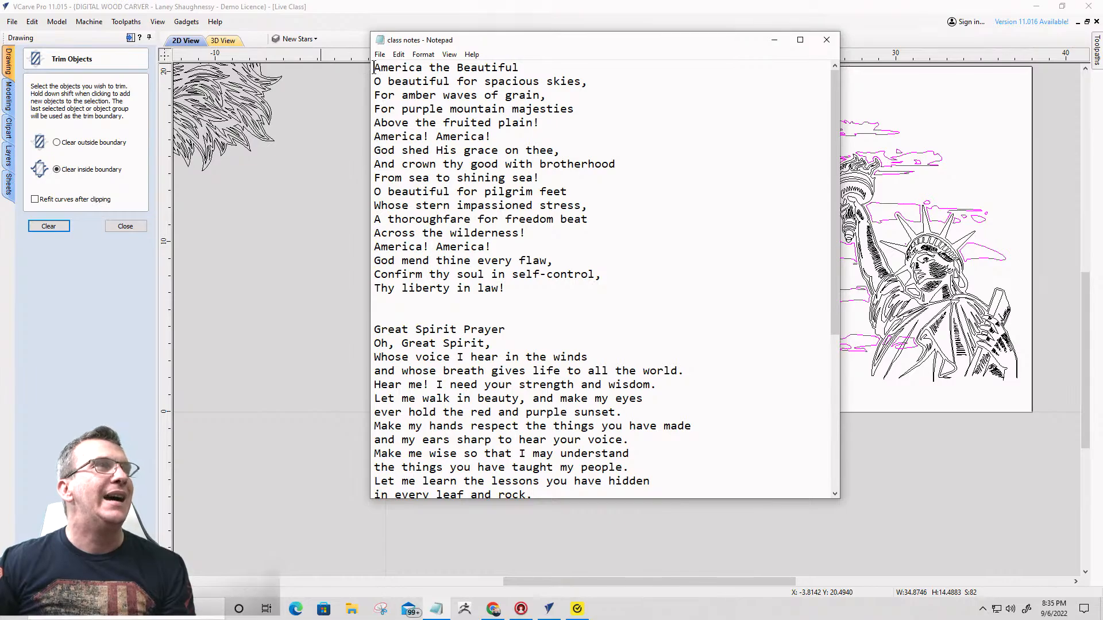
- Copy the full "America the Beautiful" lyrics, including the title, and return to VCarve Pro
drag(374, 67, 591, 296)
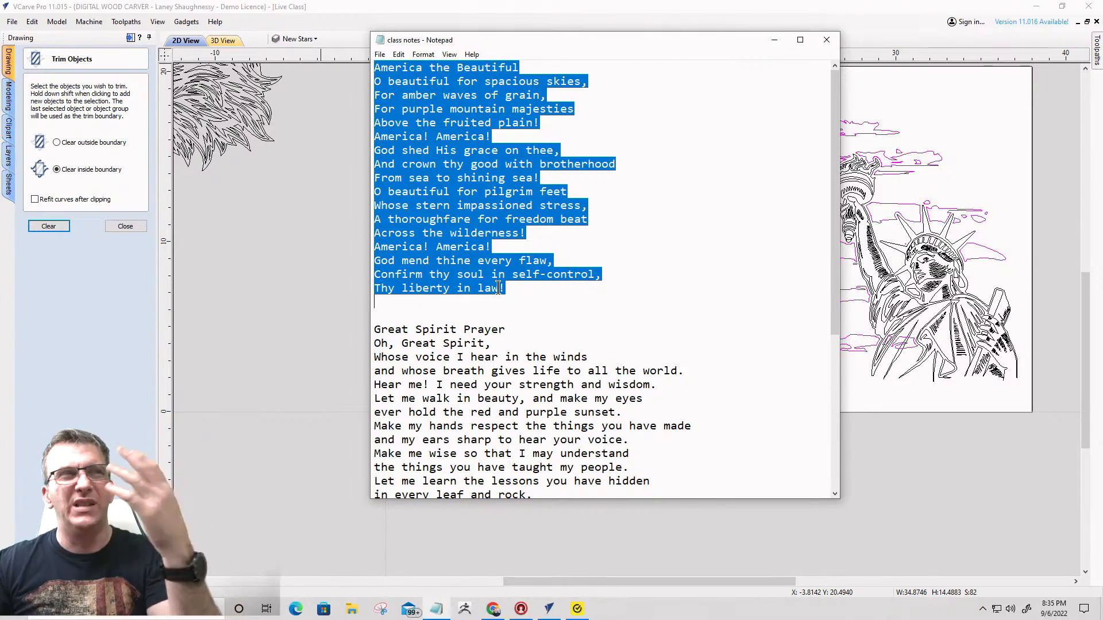
right_click(469, 168)
click(376, 205)
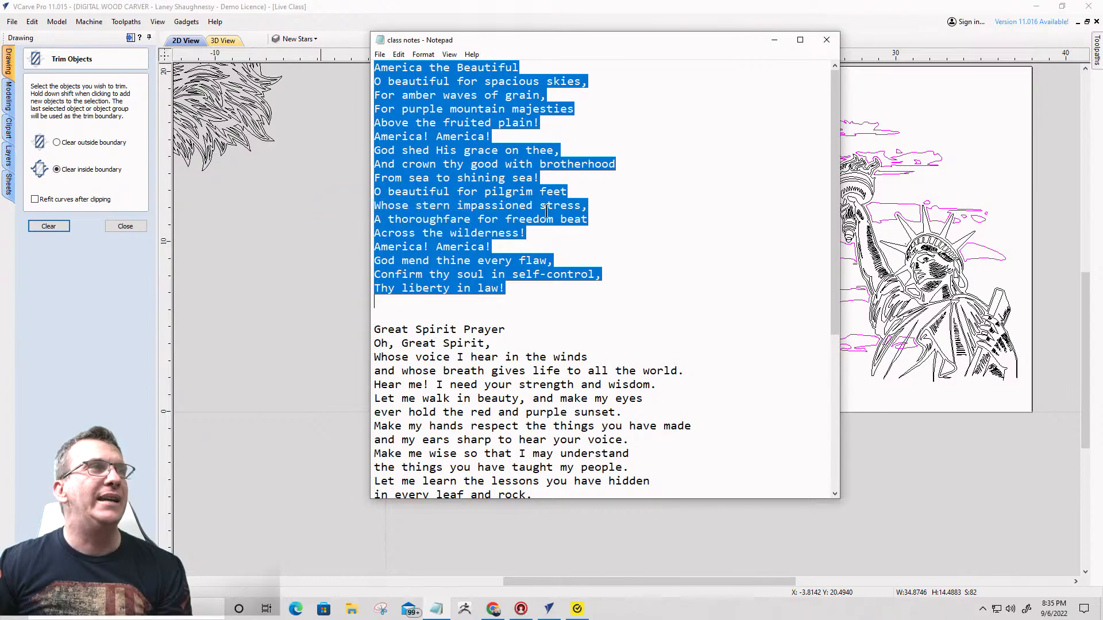
scroll(598, 202, down, 5)
click(773, 40)
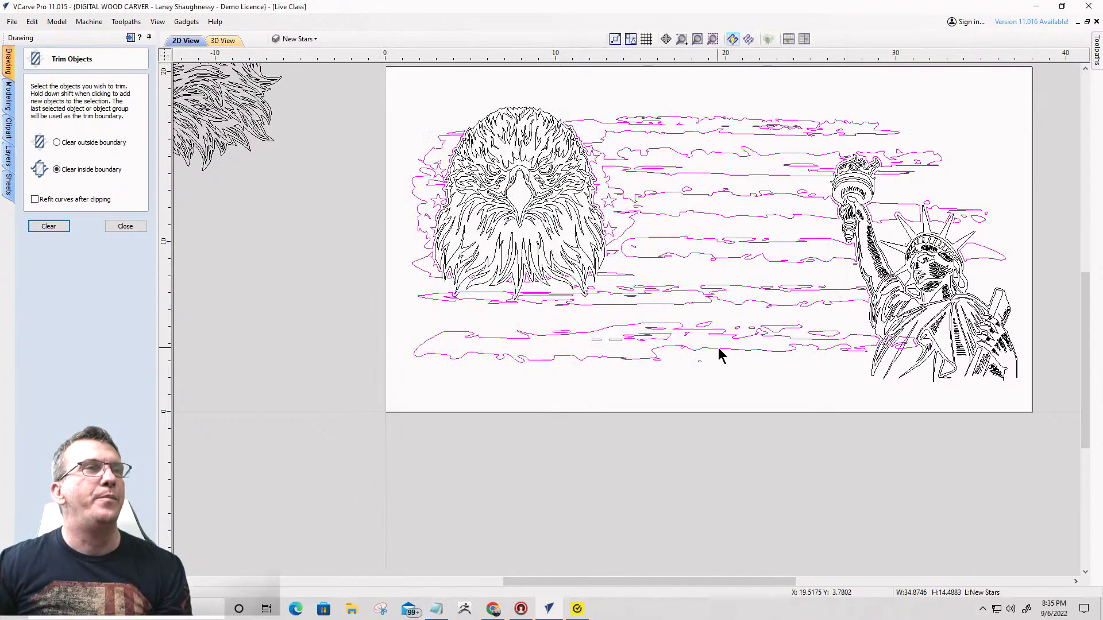
- Finish trimming and draw a square-cornered rectangle about 11.25 by 17.75 inches over the stripes between the eagle and the Statue of Liberty
click(118, 227)
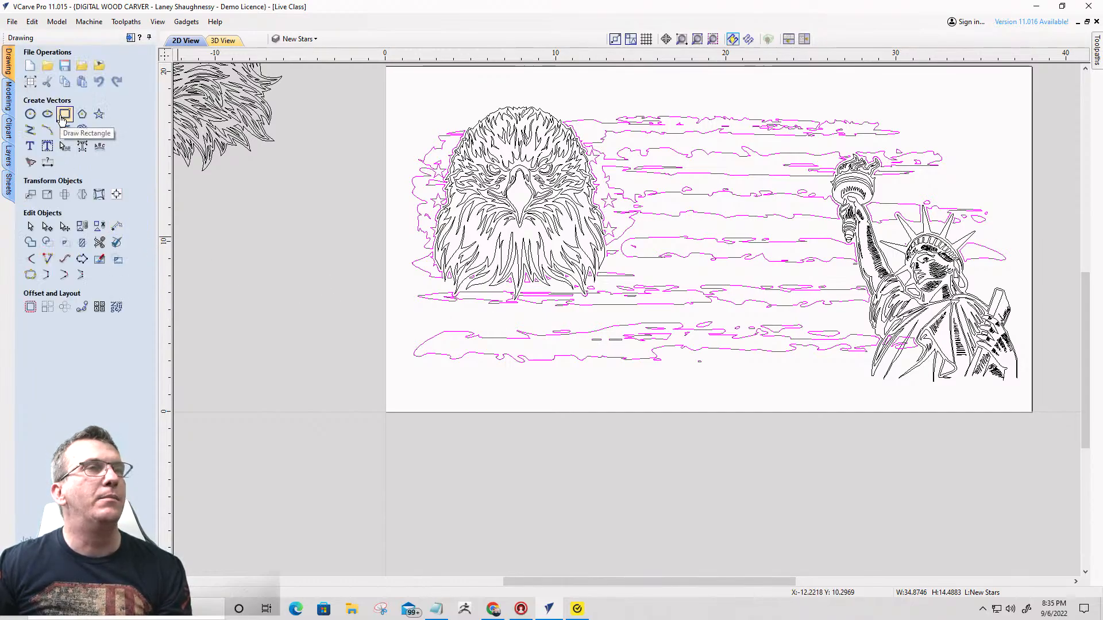
click(64, 114)
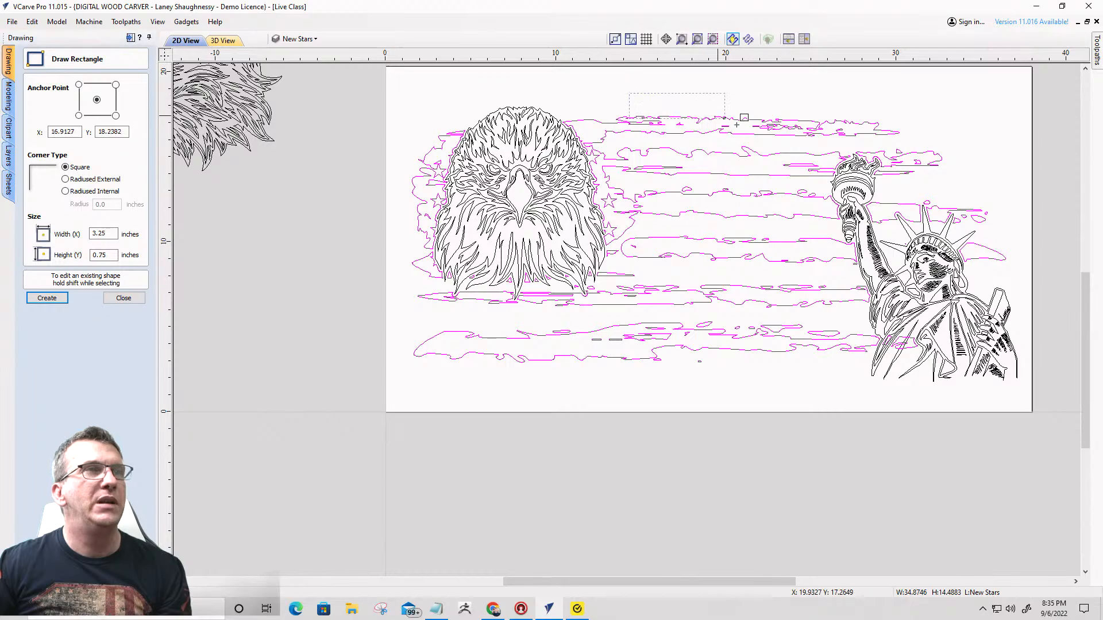
drag(736, 125, 821, 395)
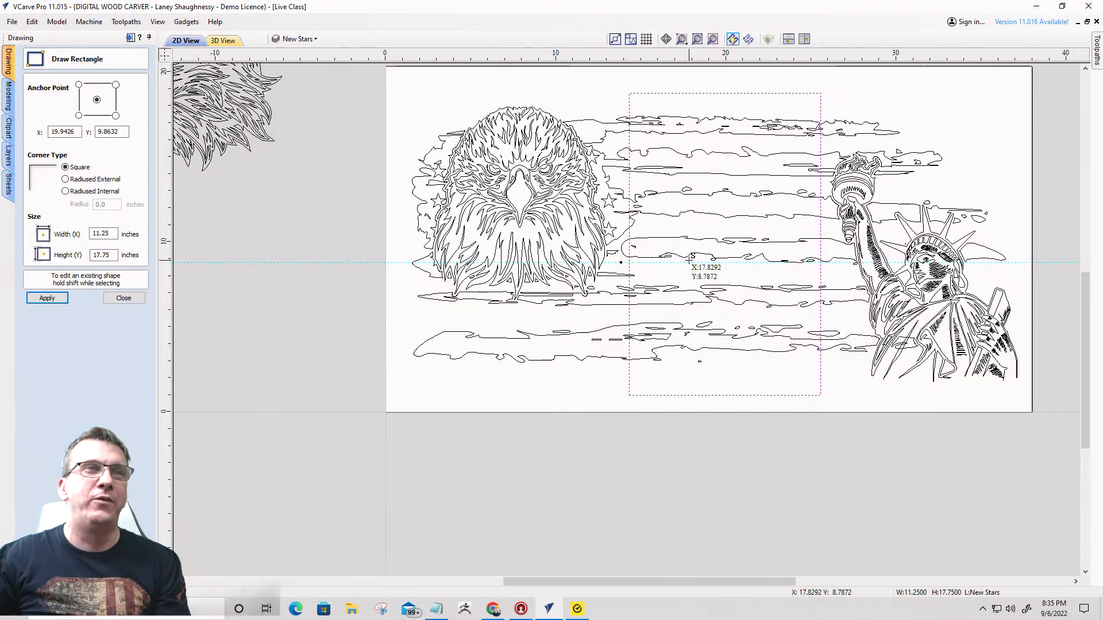
click(118, 299)
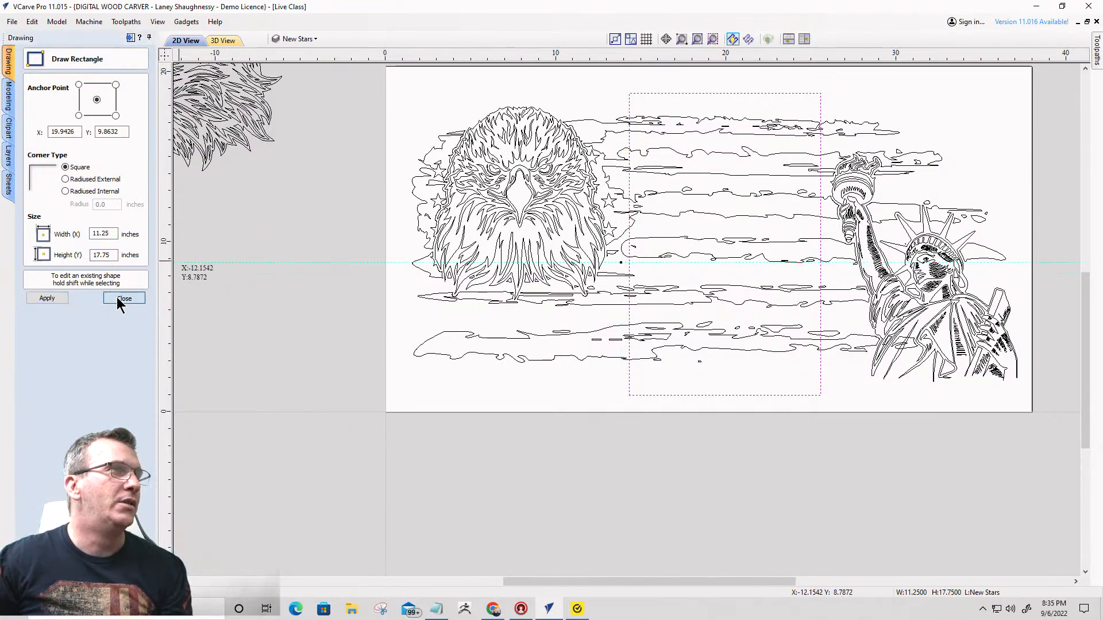
- Nudge the rectangle slightly up and to the left, closer to the eagle
click(651, 94)
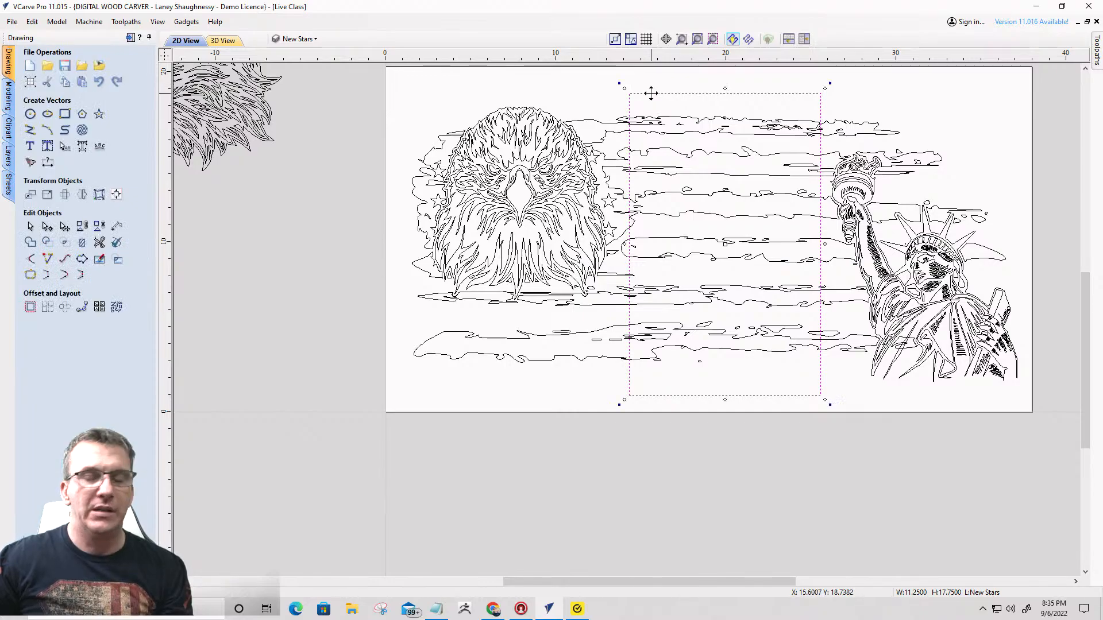
key(Up)
key(Up)
key(Left)
key(Left)
key(Left)
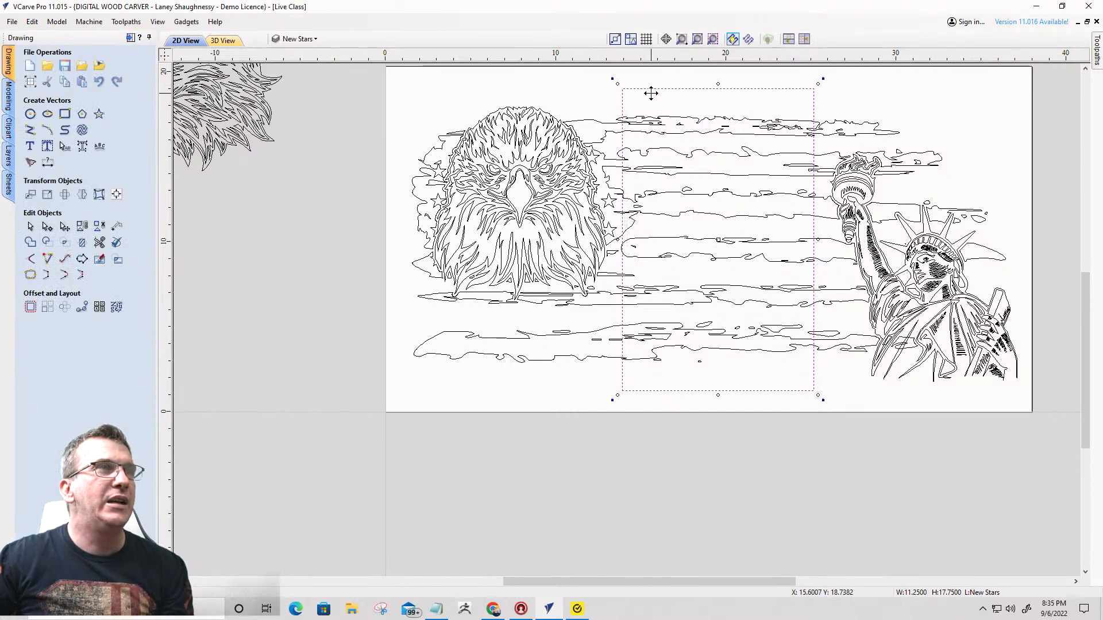
key(Up)
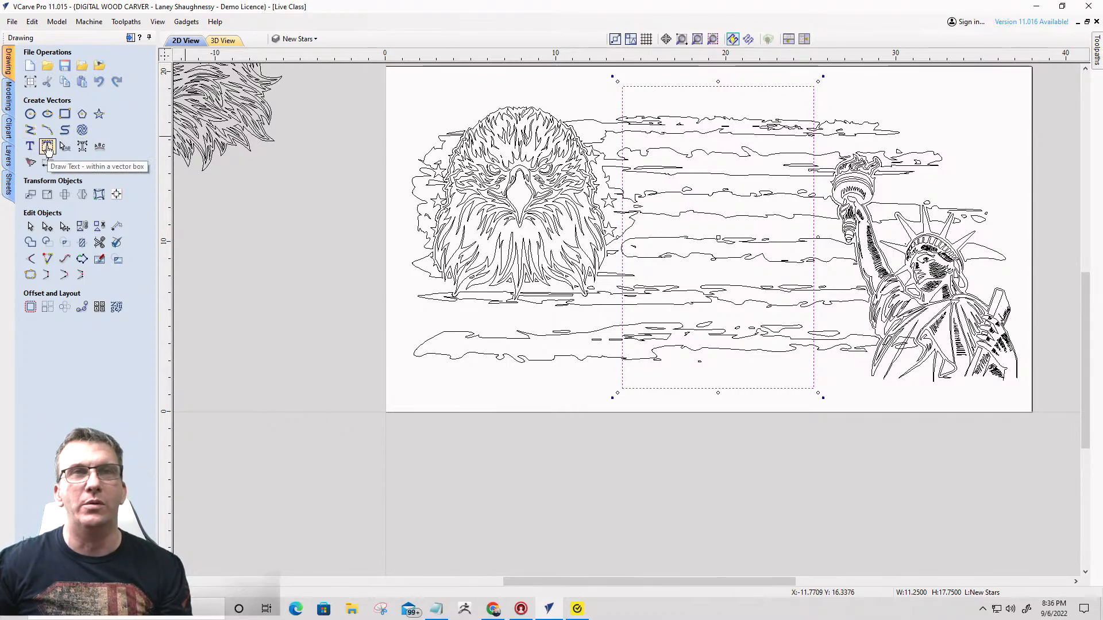
- Fill the rectangle with the copied "America the Beautiful" lyrics as auto layout text in the Oswald DemiBold font
click(47, 147)
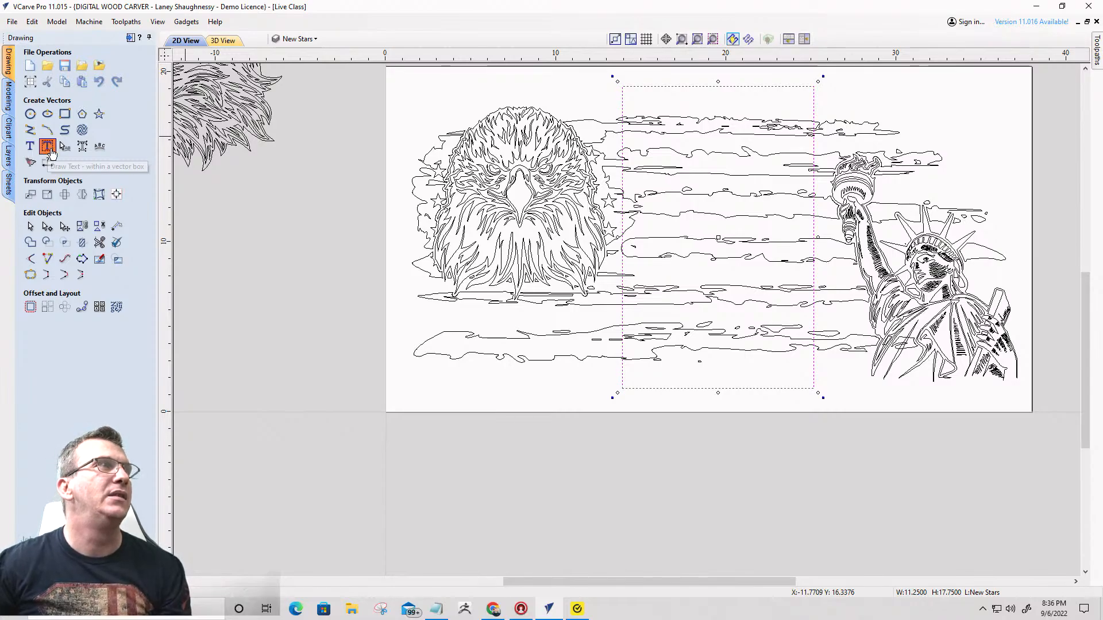
right_click(46, 98)
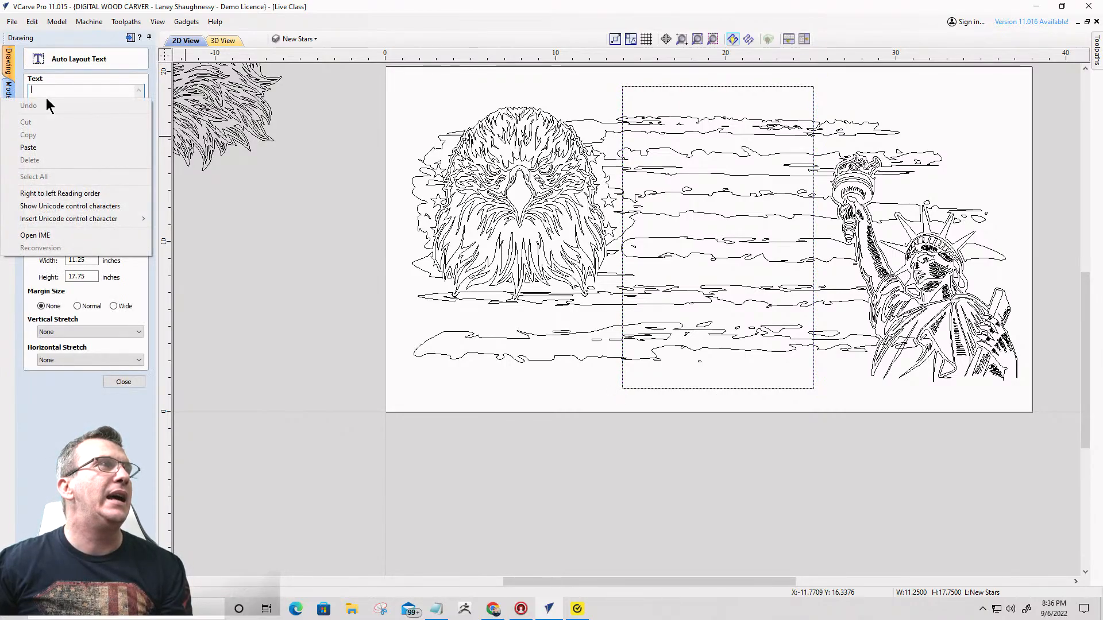
click(33, 148)
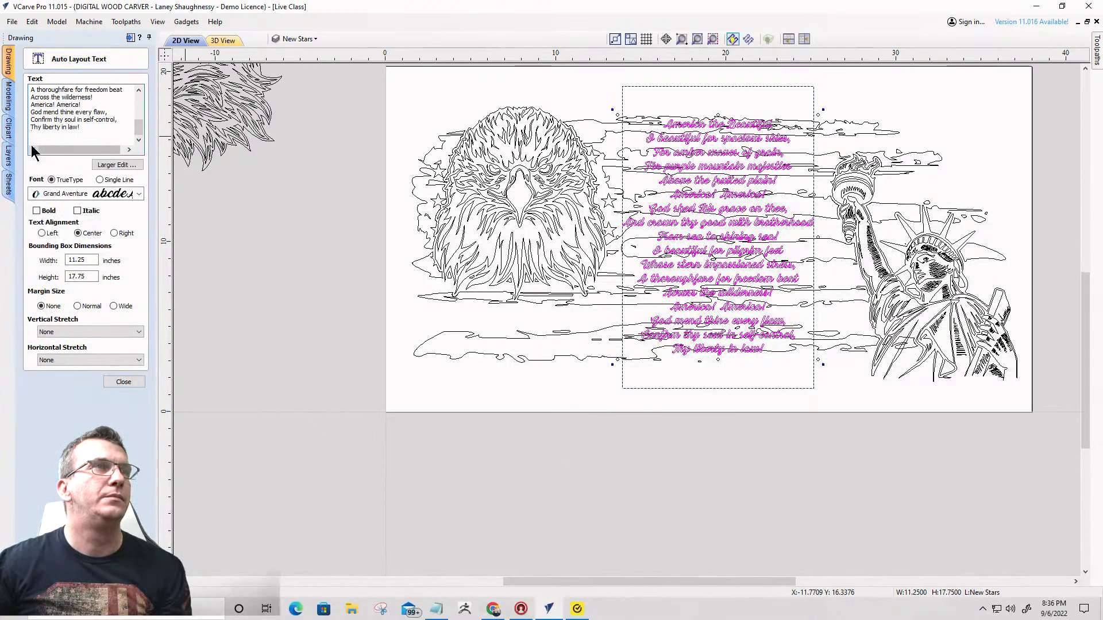
click(139, 195)
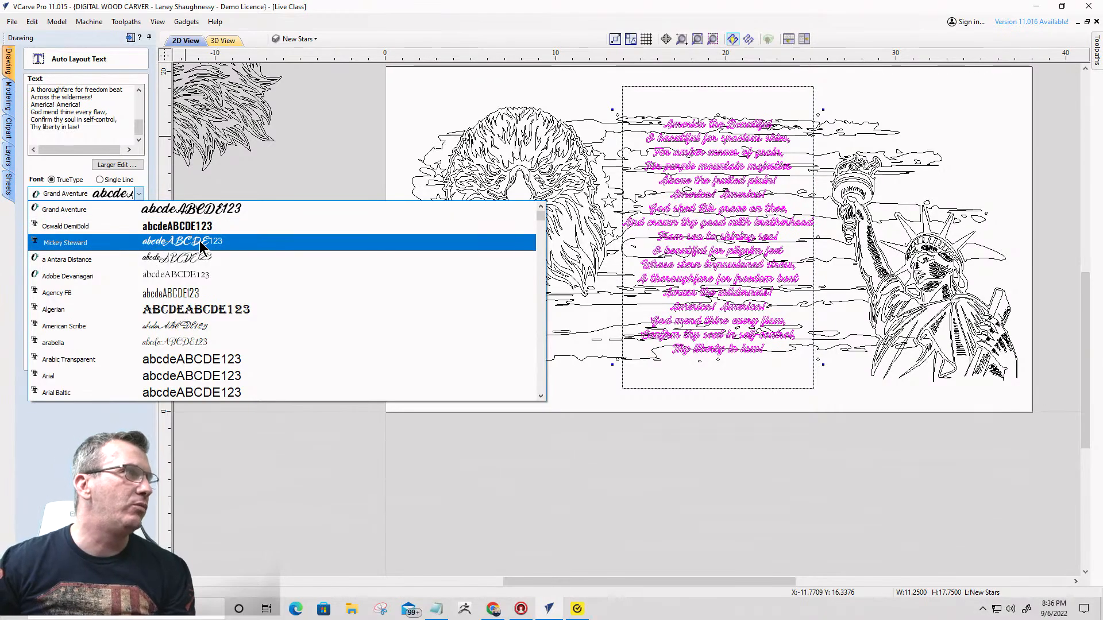
click(129, 227)
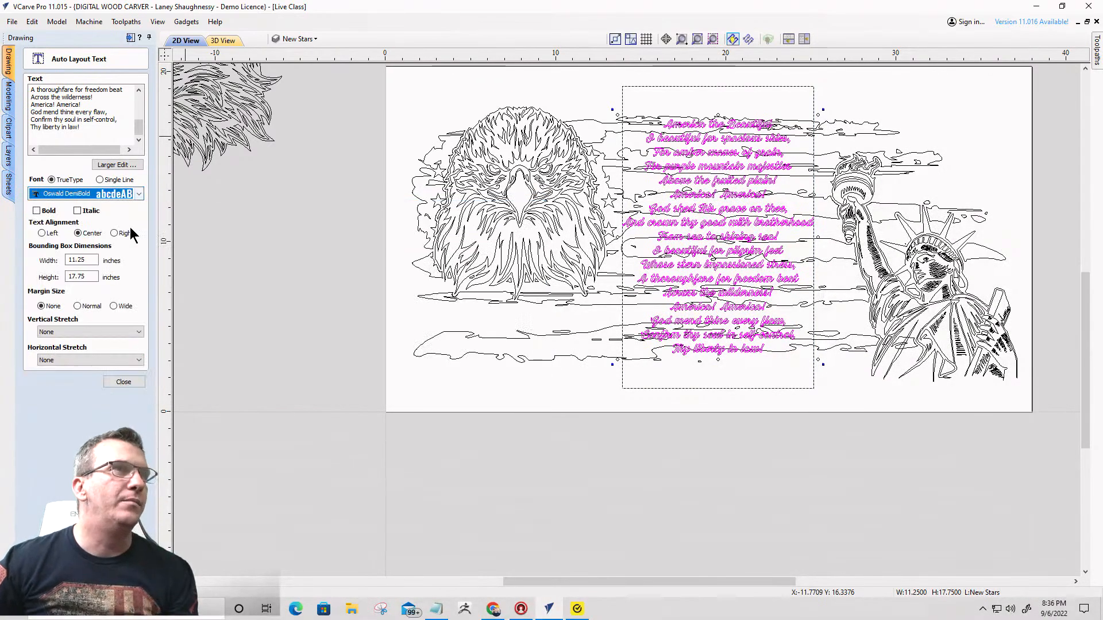
- Examine the lyrics' letter shapes, line spacing and overlap with the flag stripes from the title down to the last line
scroll(668, 157, up, 5)
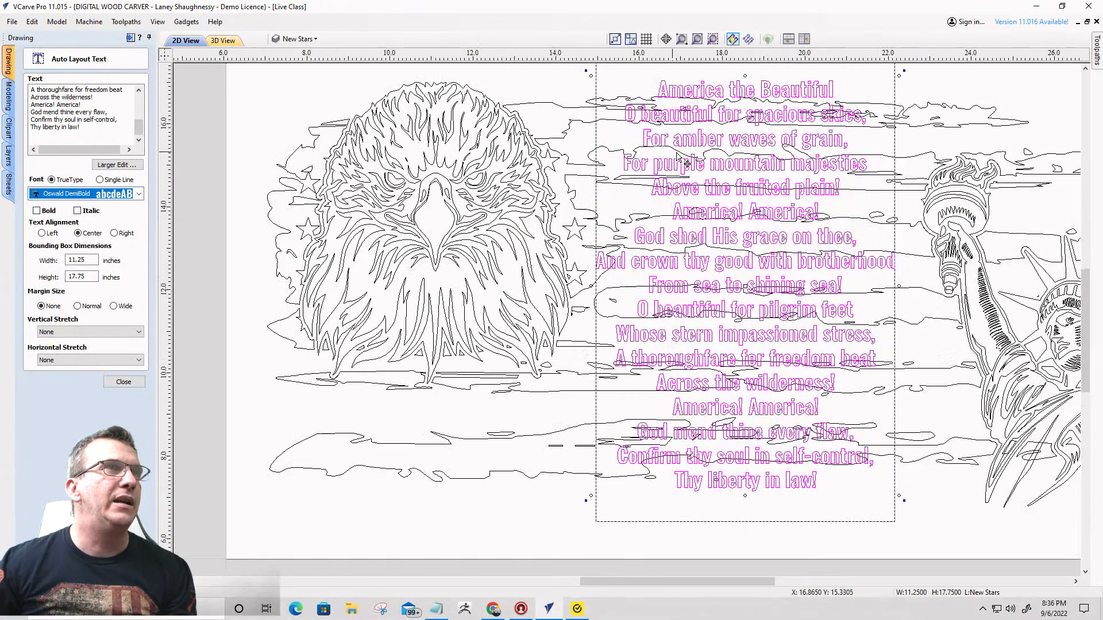
scroll(767, 168, down, 2)
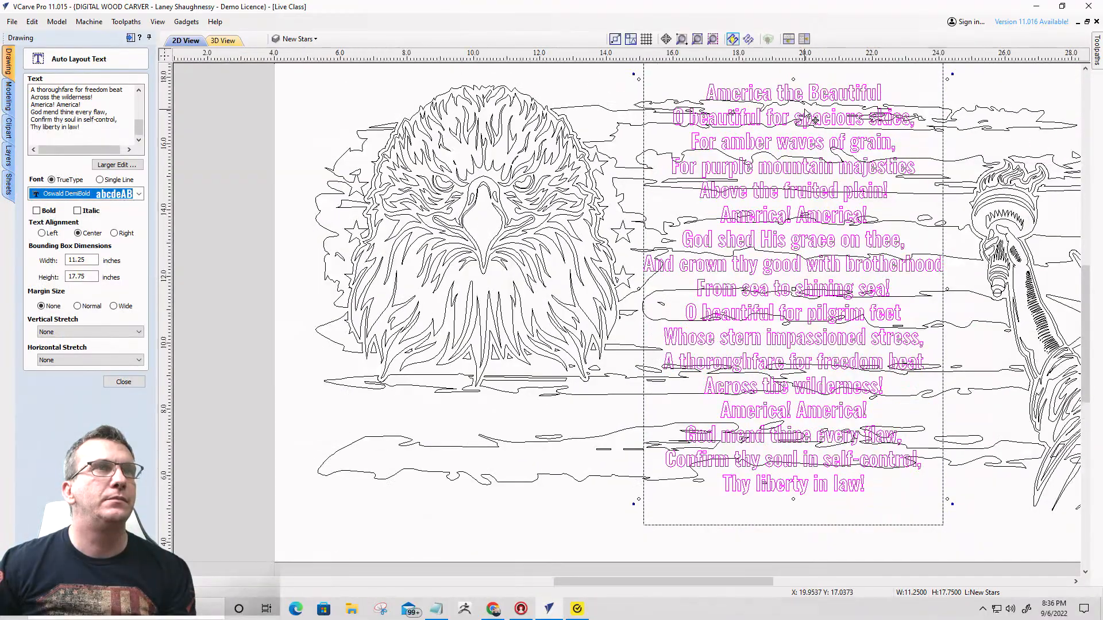
scroll(813, 135, up, 5)
scroll(816, 122, down, 4)
scroll(816, 122, down, 1)
scroll(800, 91, up, 2)
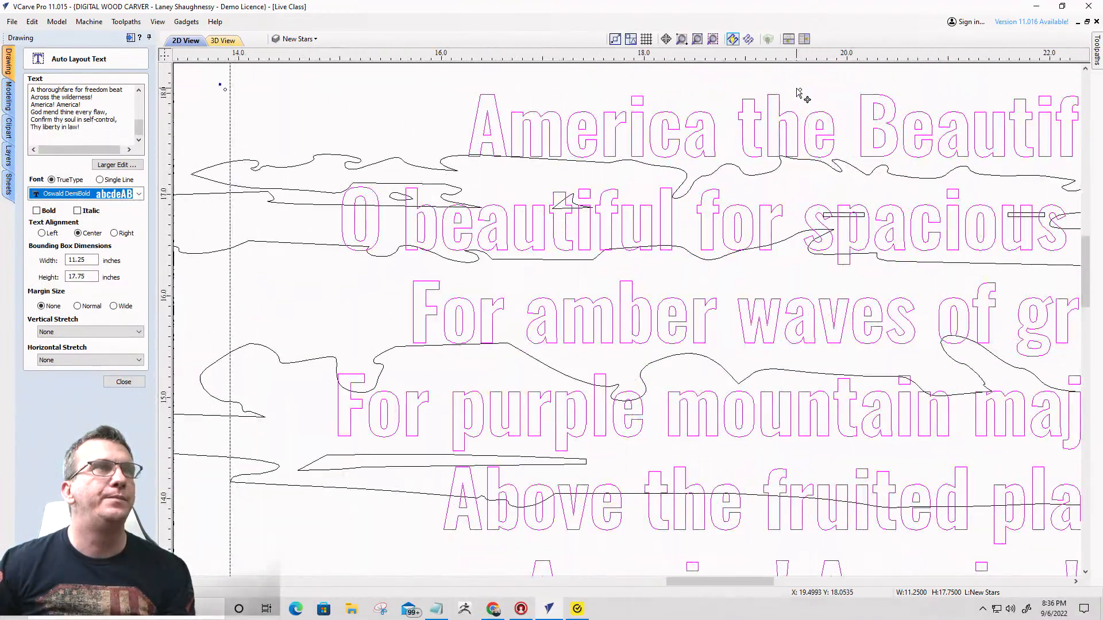
scroll(800, 91, down, 3)
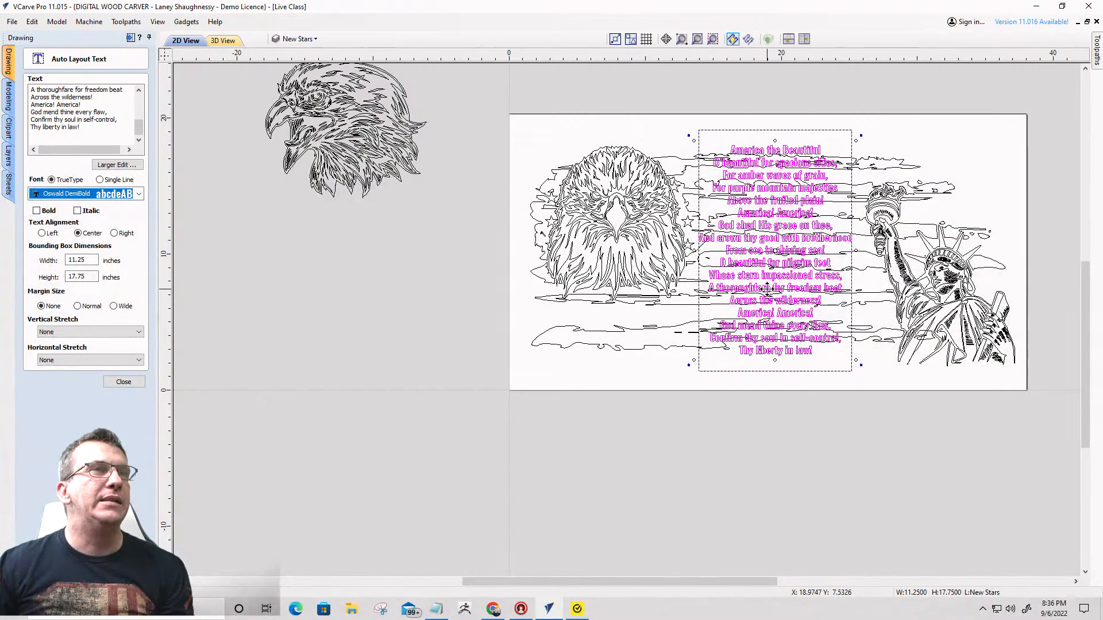
scroll(764, 281, up, 5)
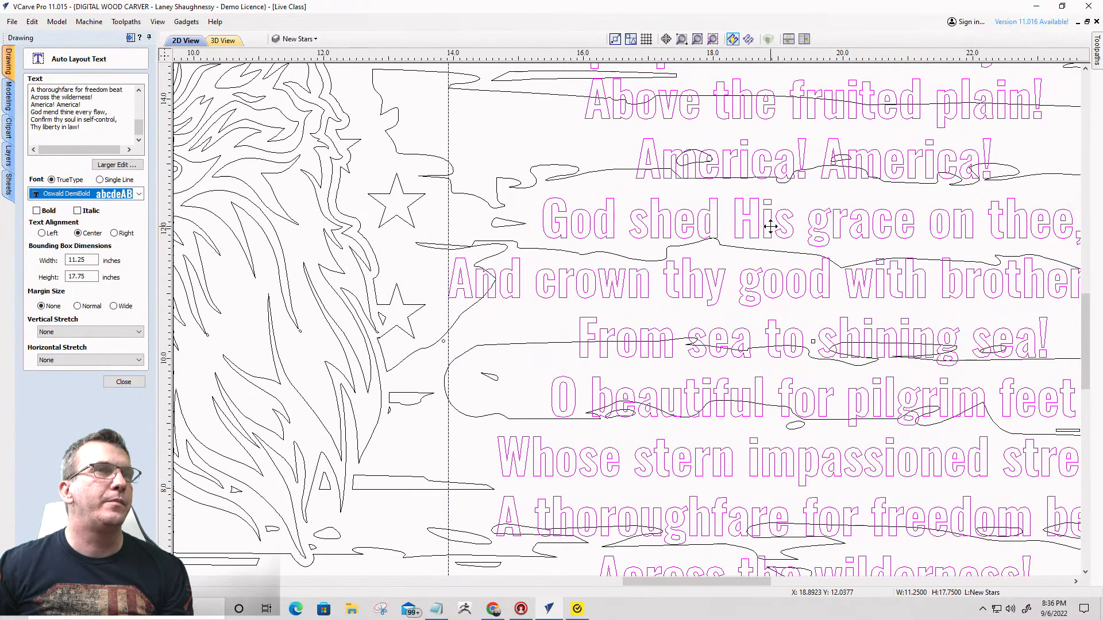
scroll(770, 225, down, 6)
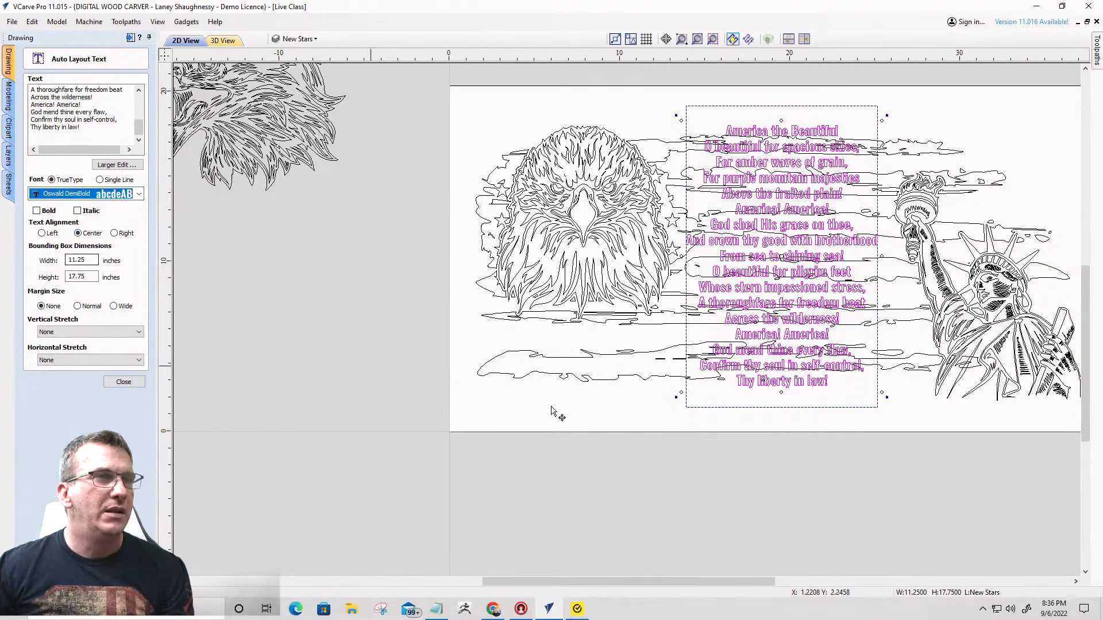
scroll(765, 363, up, 1)
scroll(765, 363, up, 3)
scroll(739, 381, down, 1)
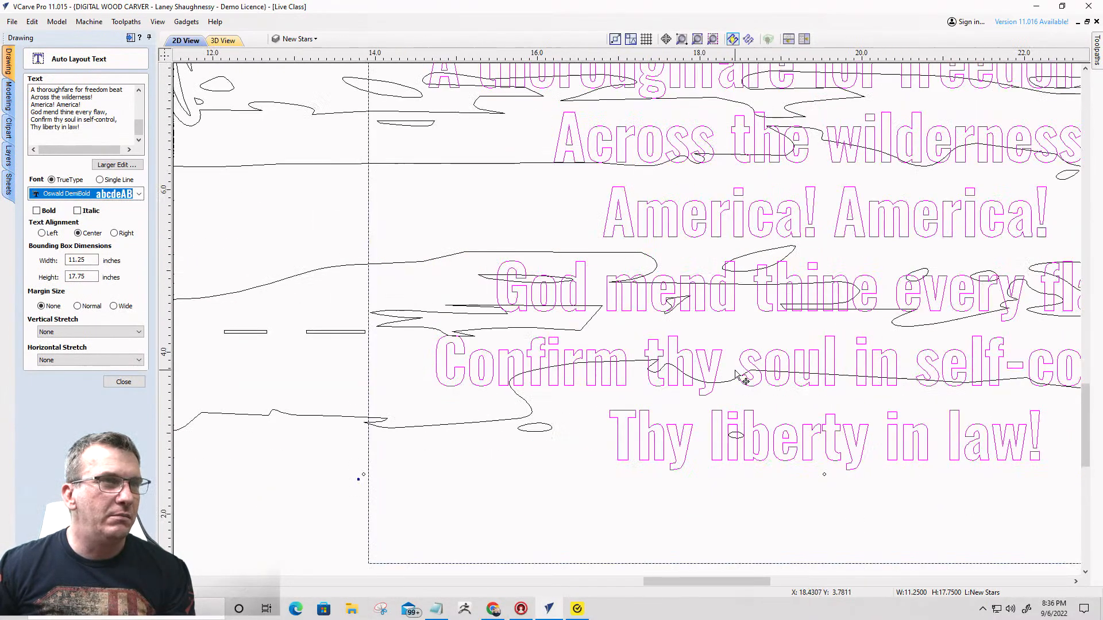
scroll(726, 376, down, 2)
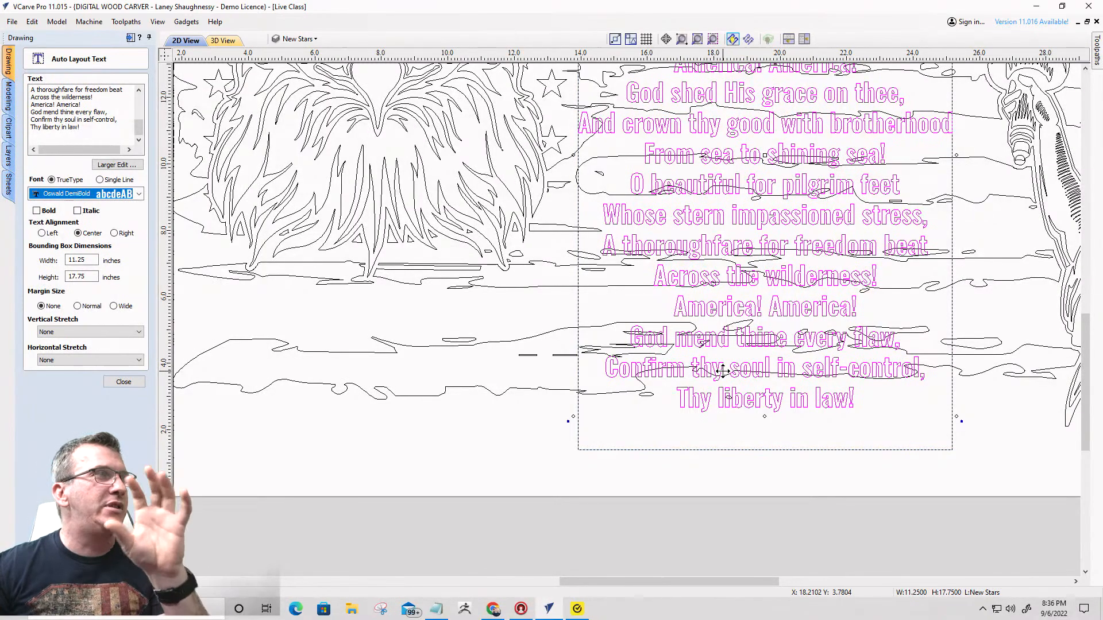
- Change the lyrics' font to American Scribe and check the script letters up close
click(138, 196)
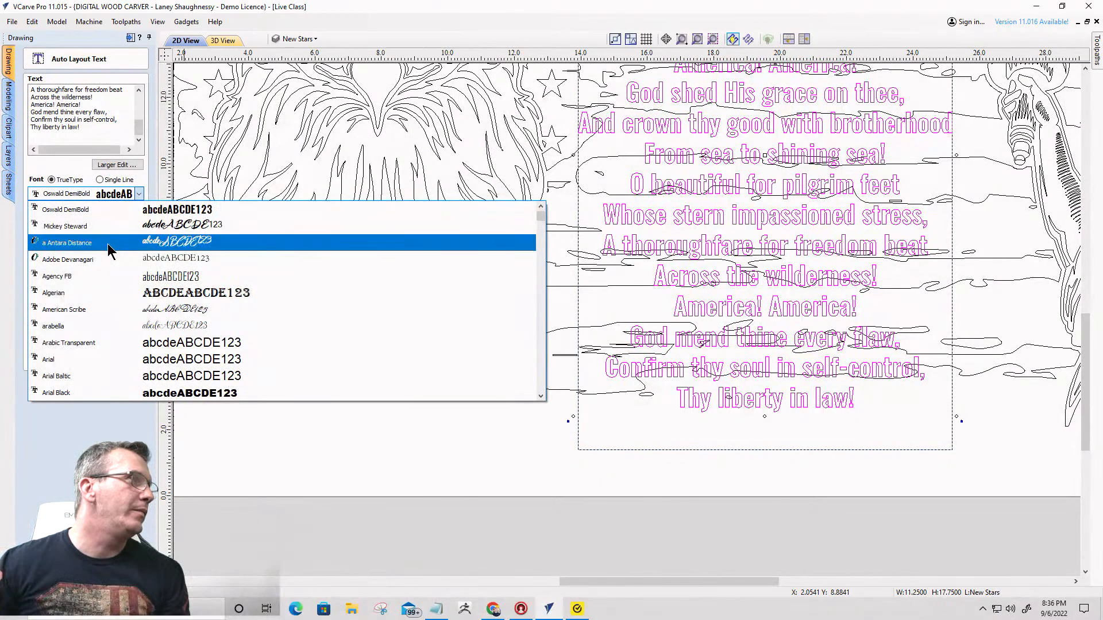
click(100, 311)
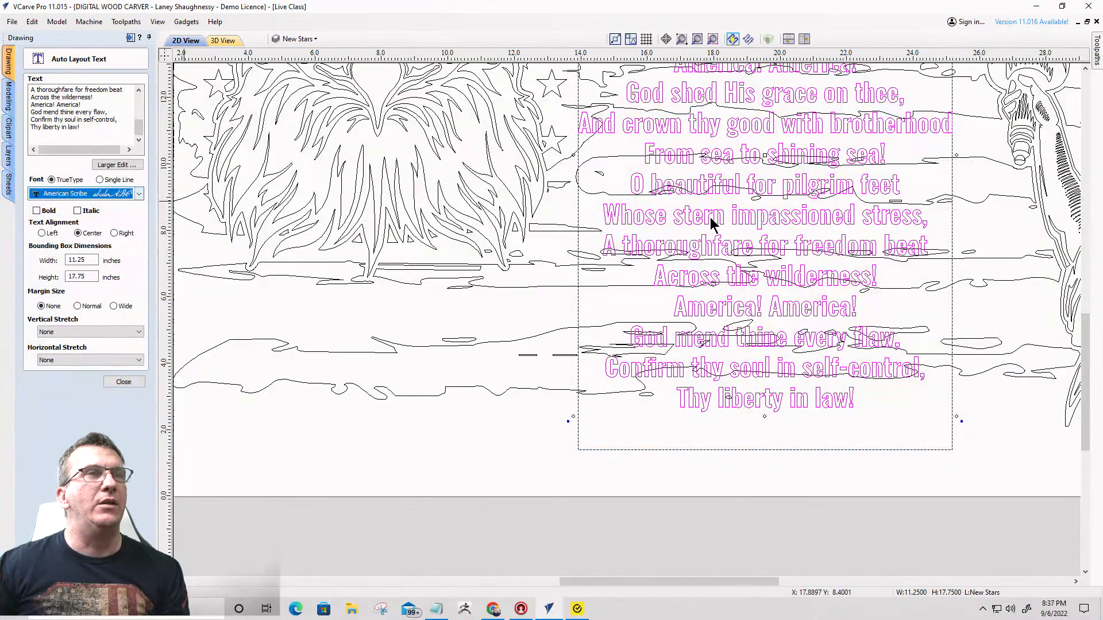
scroll(757, 230, up, 5)
scroll(753, 228, down, 8)
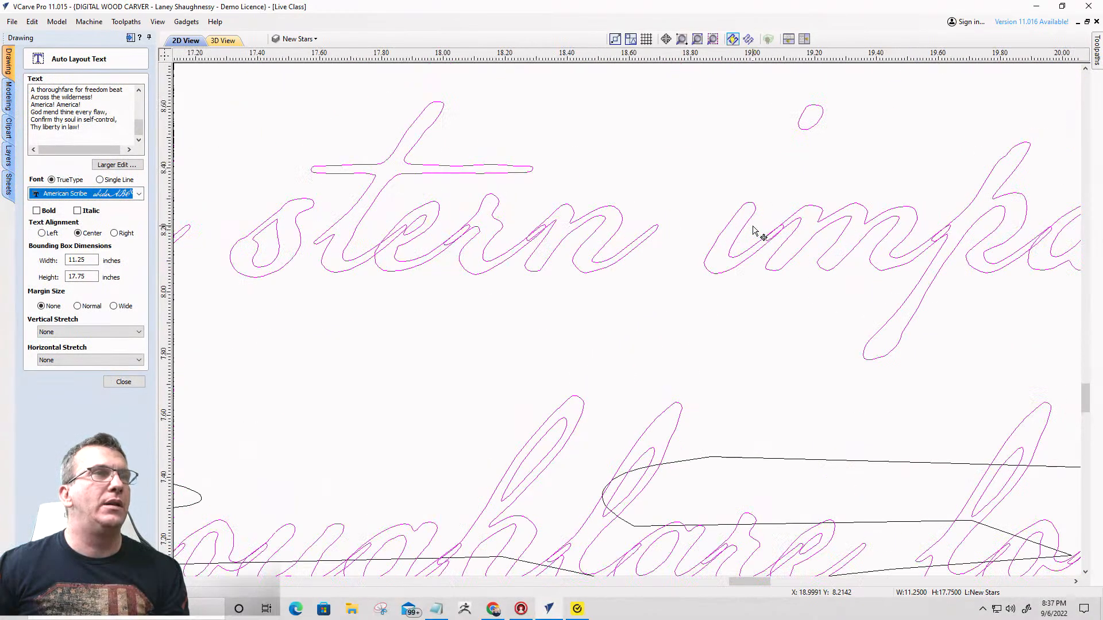
- Examine the American Scribe lyrics up close and against the flag stripes, eagle and statue across the whole layout
scroll(753, 228, down, 3)
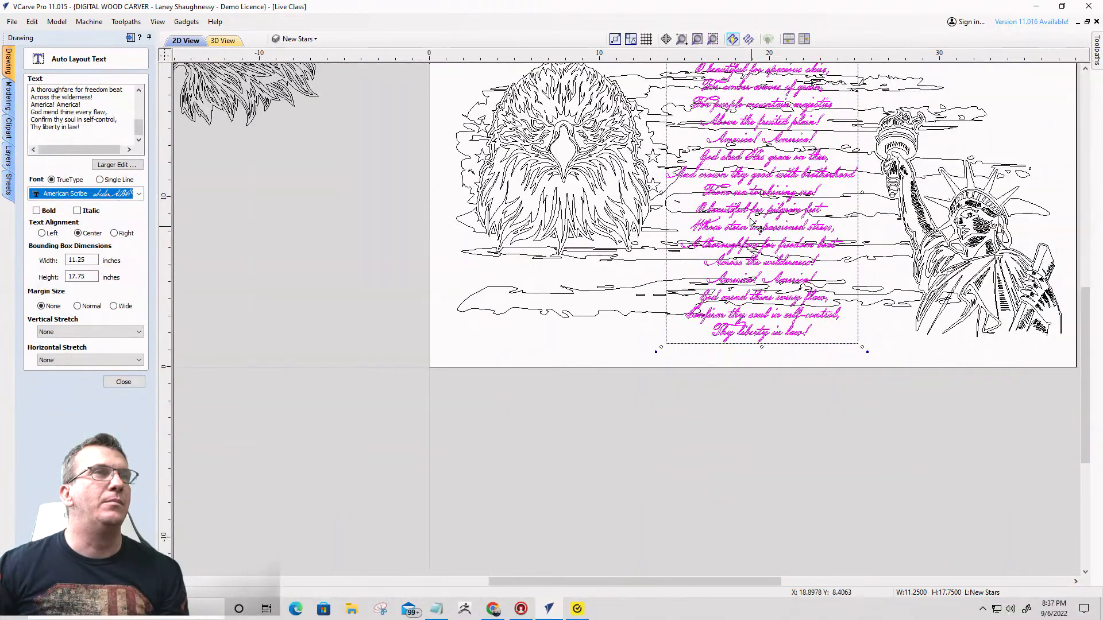
scroll(780, 76, up, 5)
scroll(779, 76, up, 3)
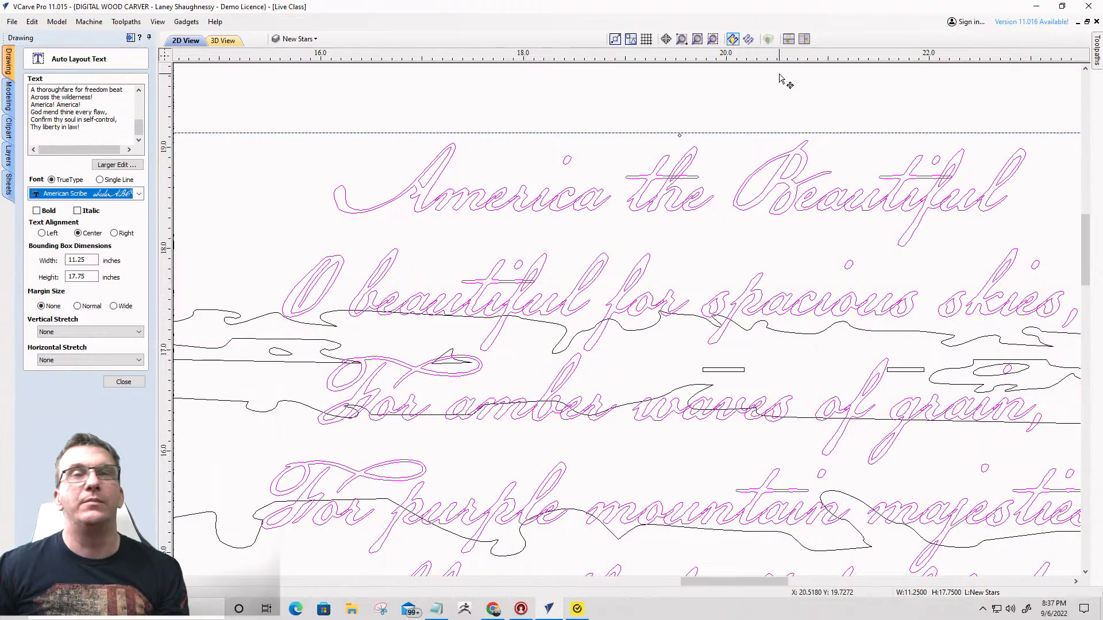
scroll(738, 111, down, 1)
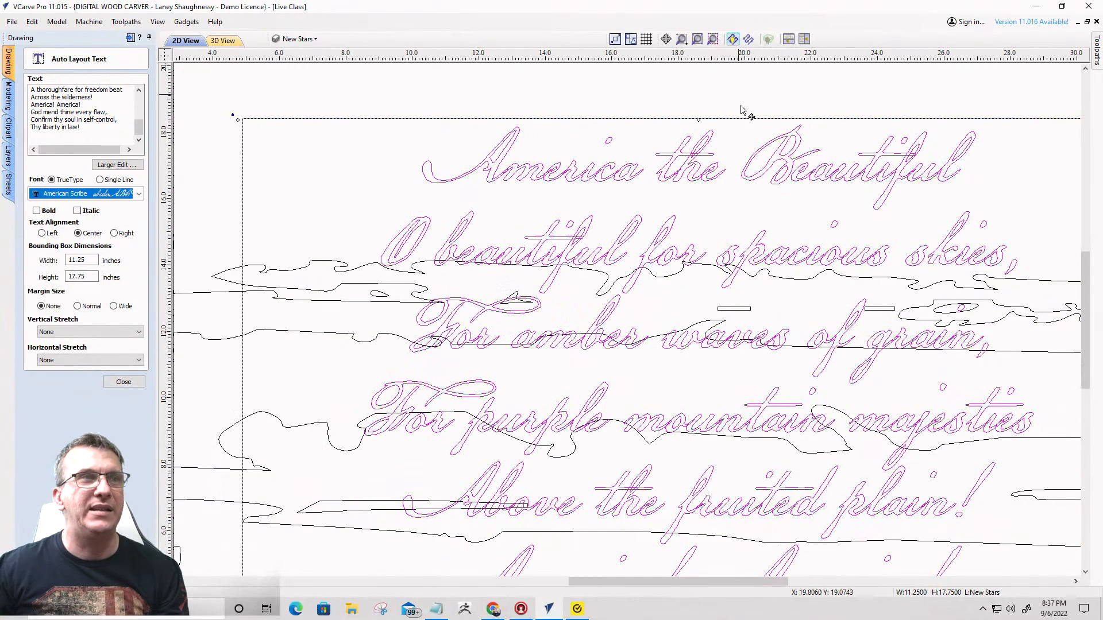
scroll(742, 158, down, 5)
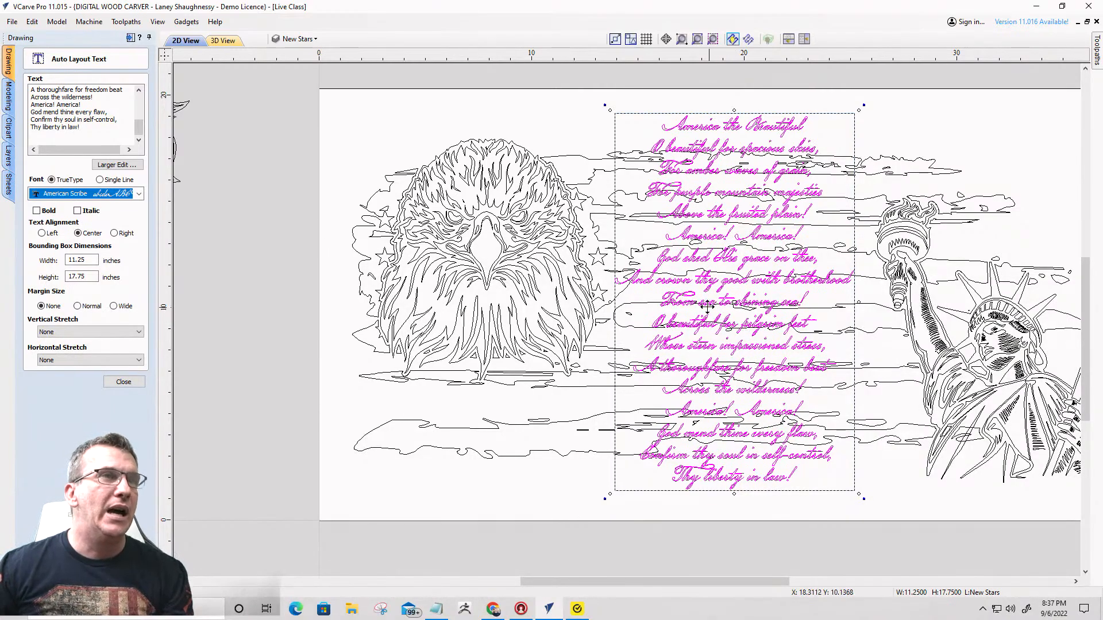
scroll(707, 181, up, 4)
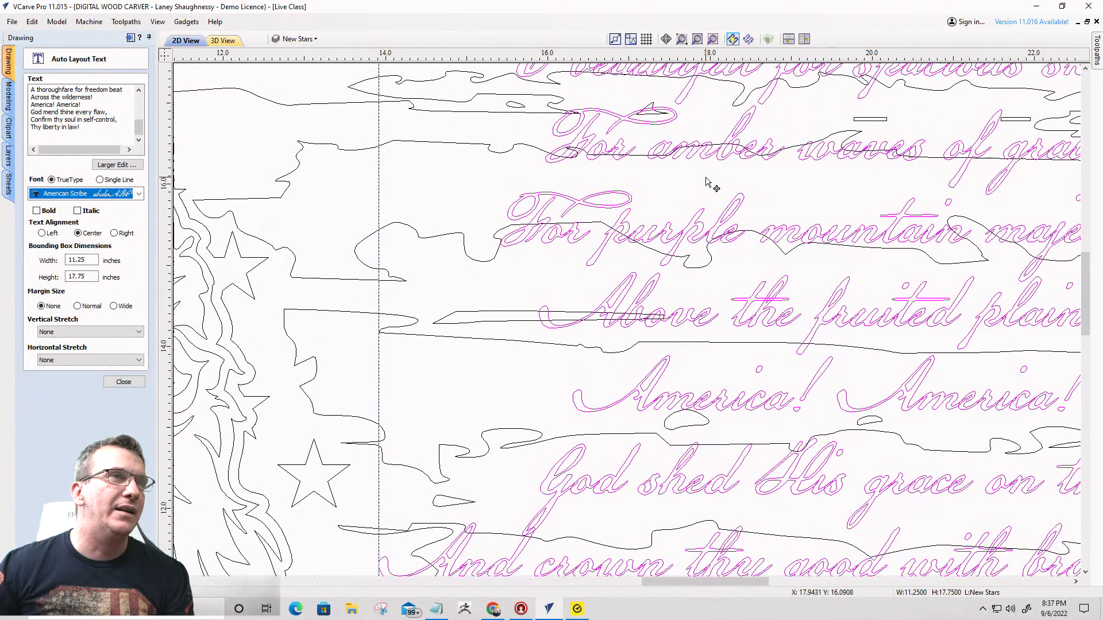
scroll(707, 182, down, 5)
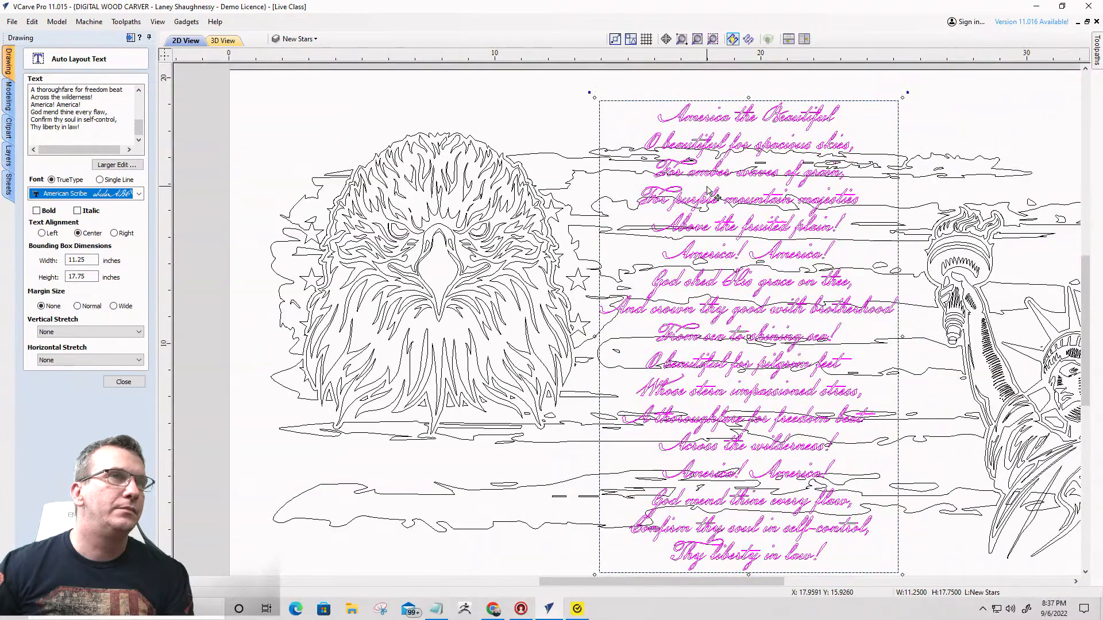
scroll(707, 191, down, 1)
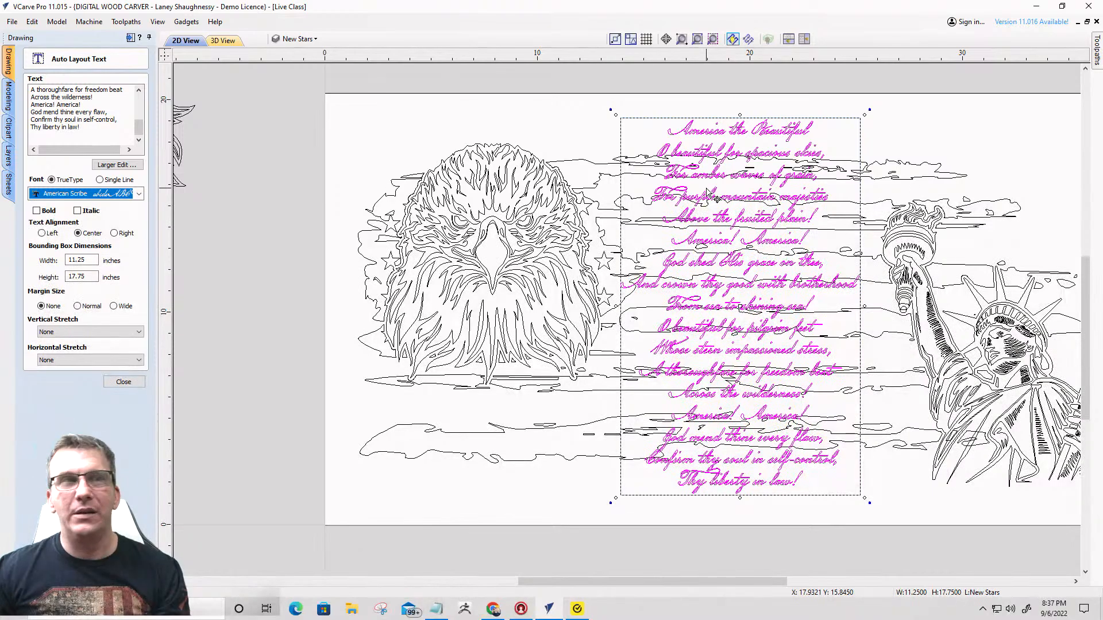
scroll(686, 168, down, 2)
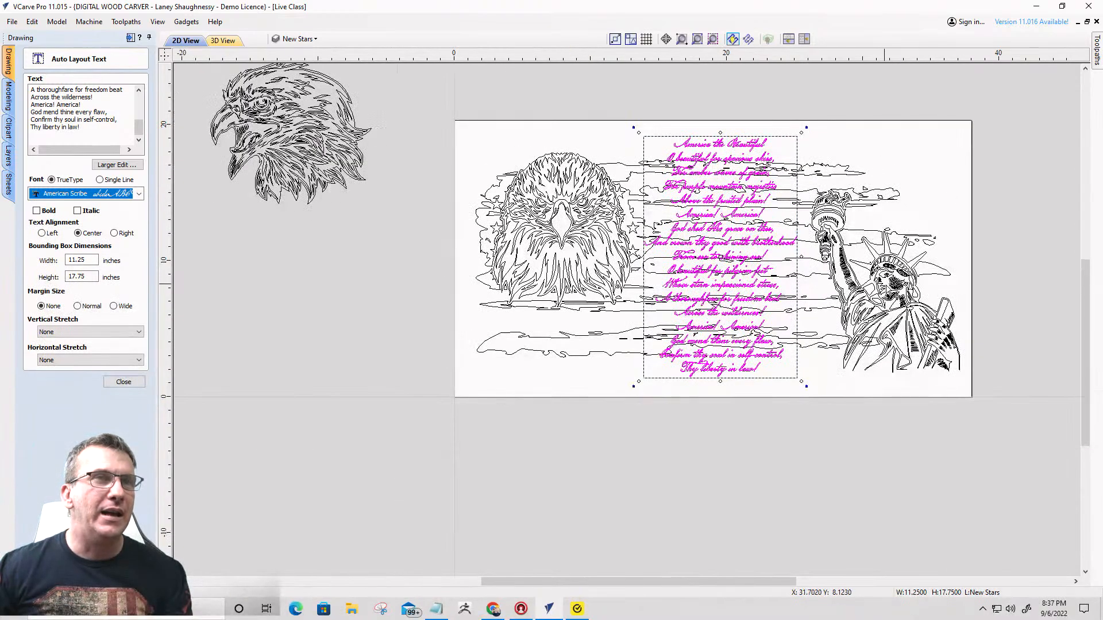
- Inspect where the flag stripes run through the Statue of Liberty's lower robe, selecting the statue and the flag in turn
scroll(886, 290, up, 5)
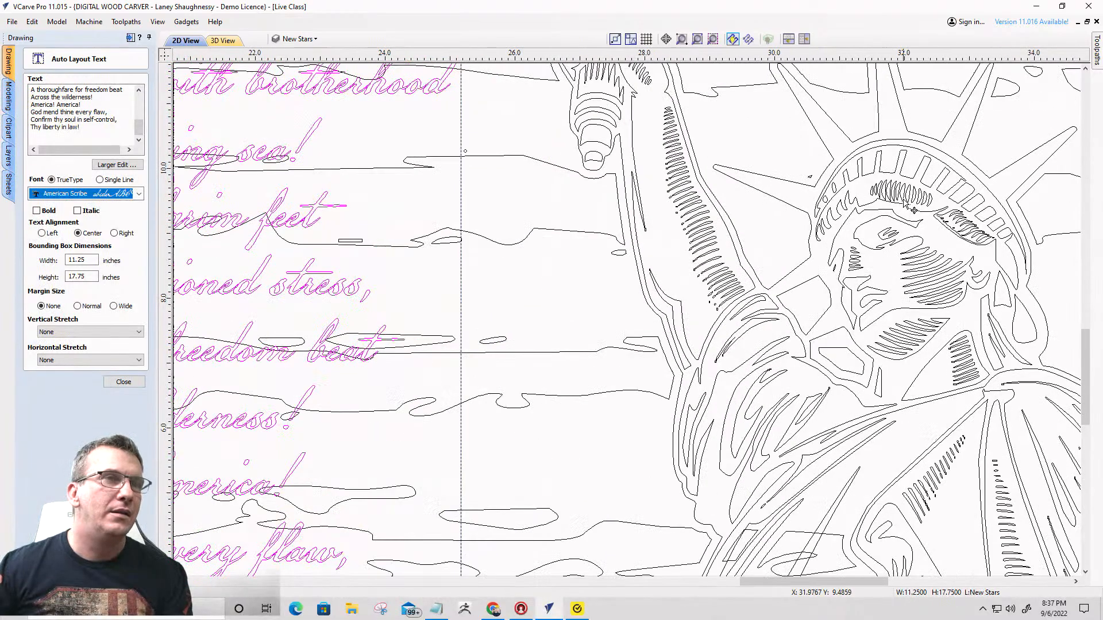
scroll(913, 210, down, 1)
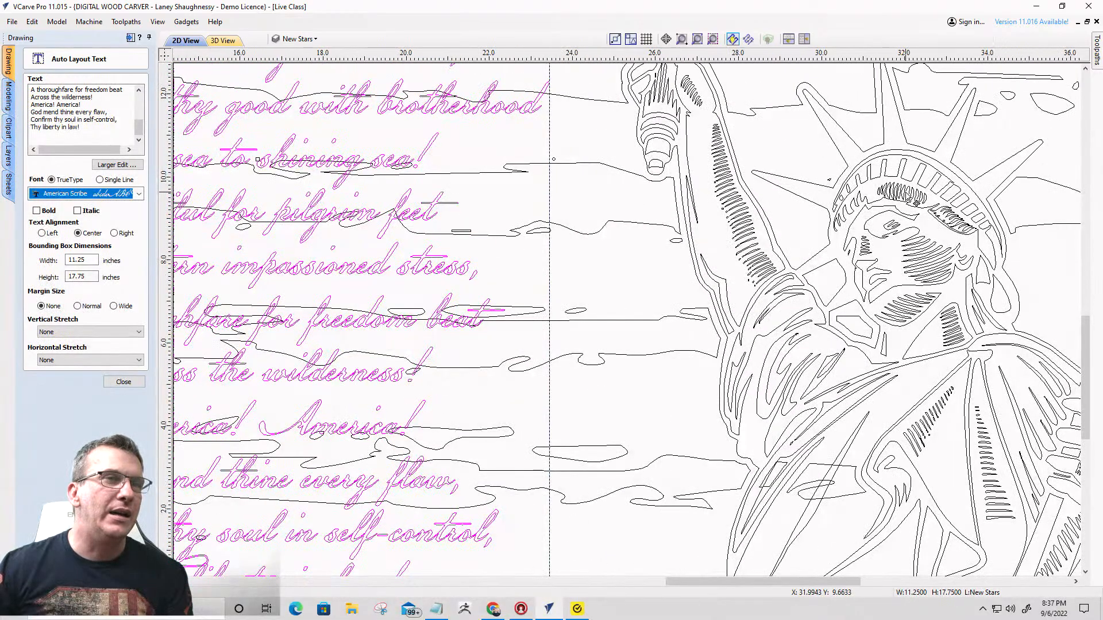
scroll(902, 285, down, 2)
scroll(844, 393, up, 2)
scroll(842, 390, up, 2)
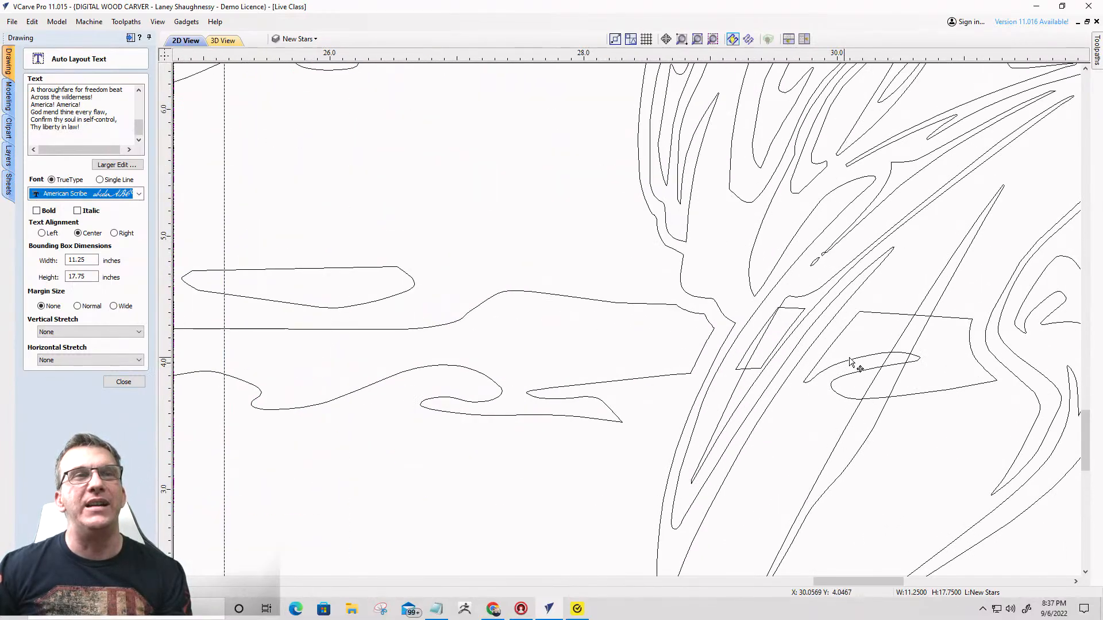
scroll(851, 363, down, 3)
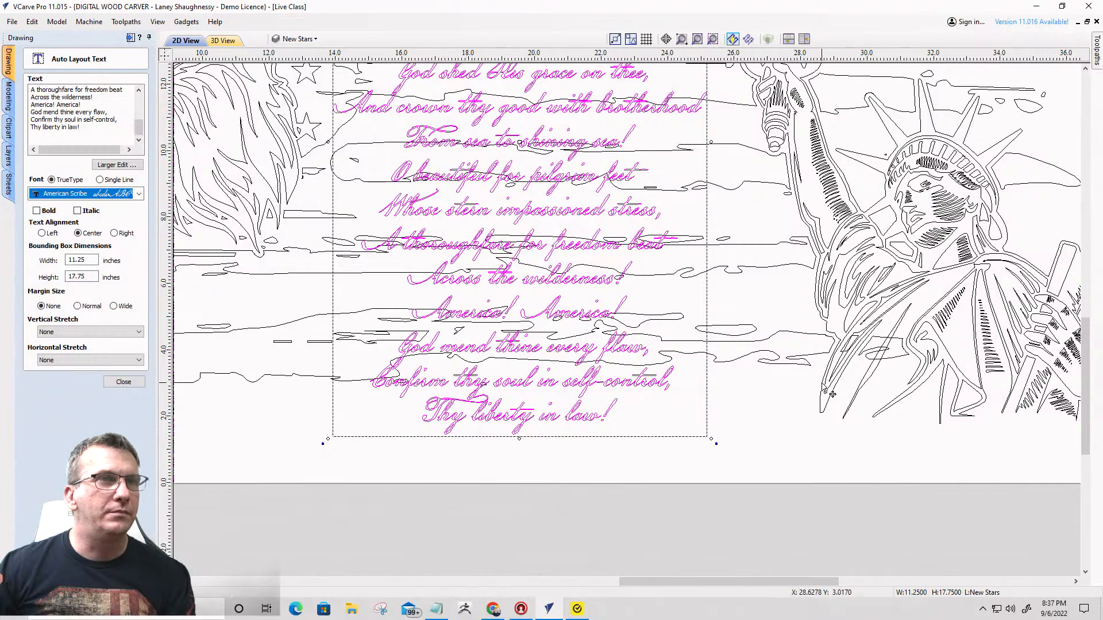
click(821, 383)
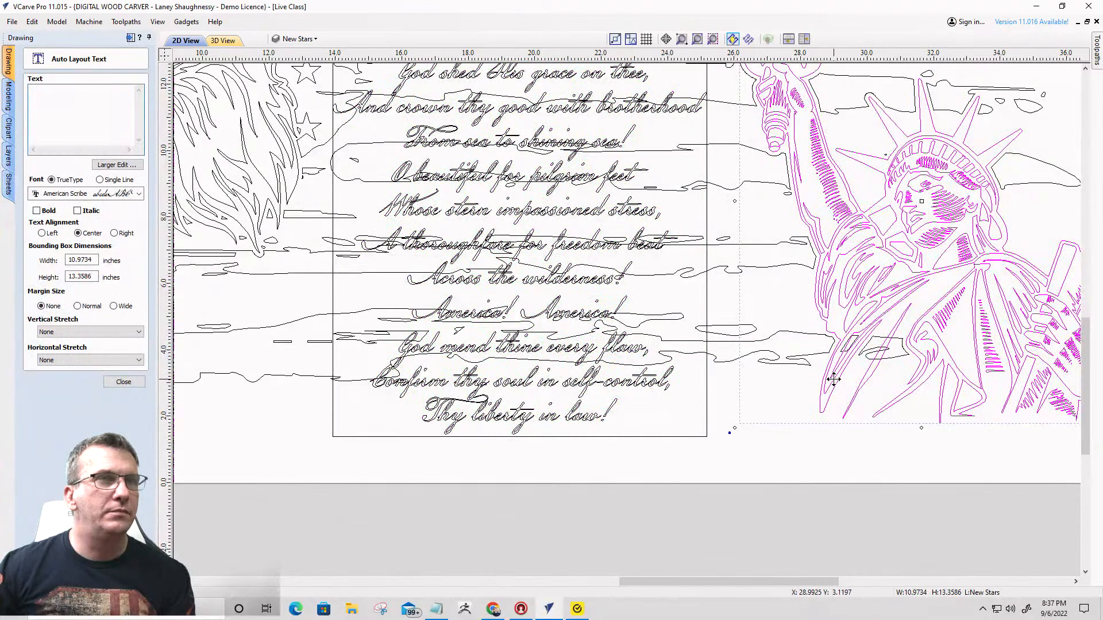
scroll(836, 379, down, 3)
scroll(825, 382, up, 5)
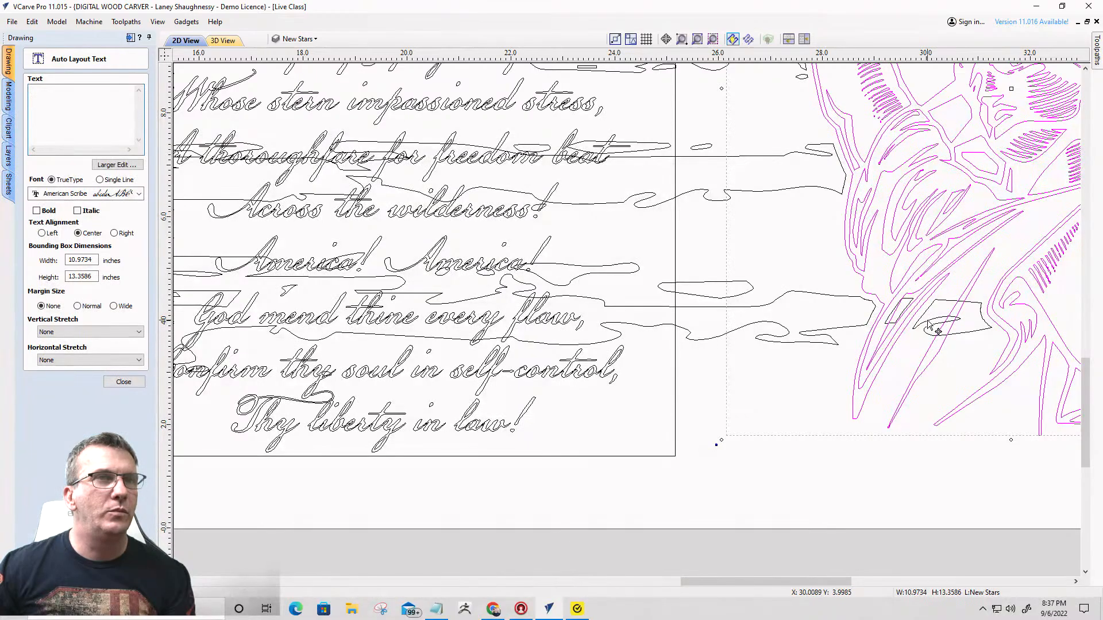
click(932, 317)
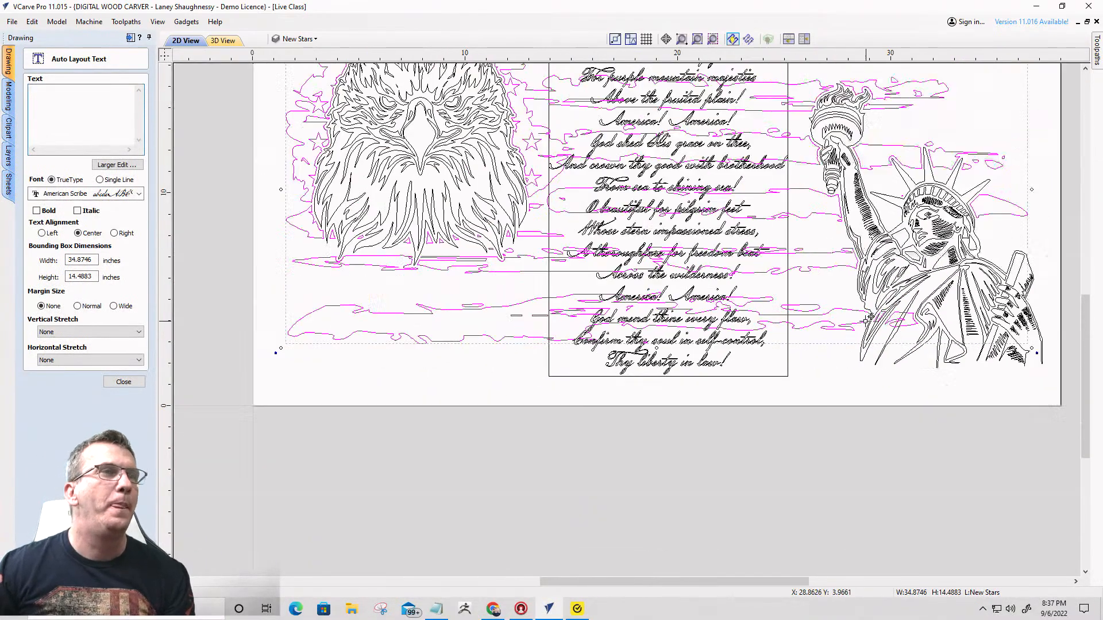
scroll(867, 317, down, 3)
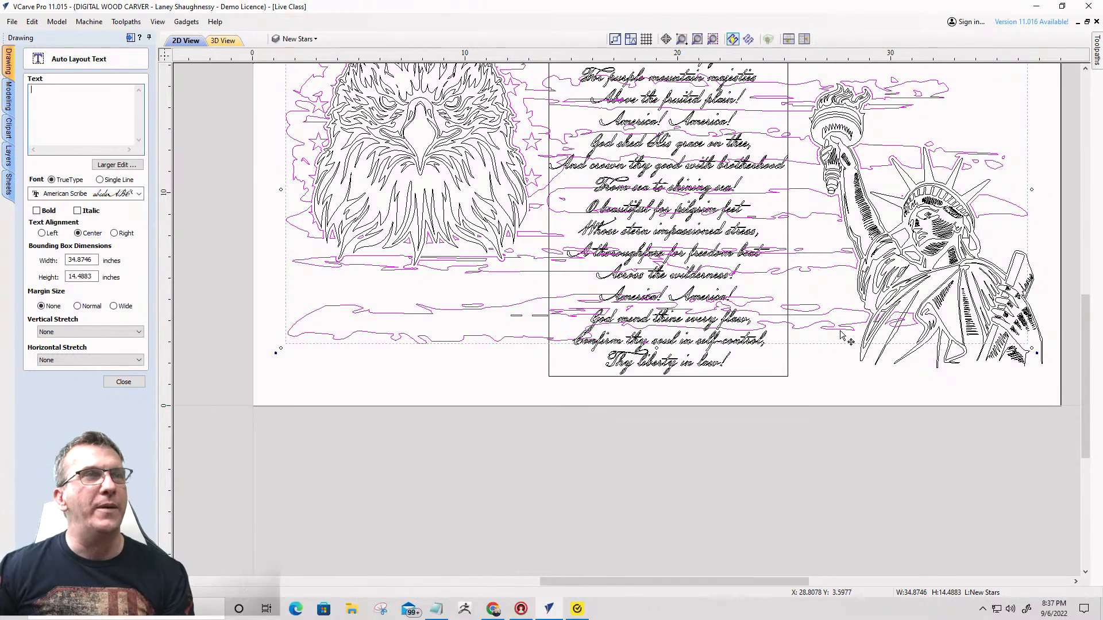
scroll(653, 89, down, 2)
- Review the script lyrics over the selected flag from the title down to the last line
scroll(654, 91, up, 5)
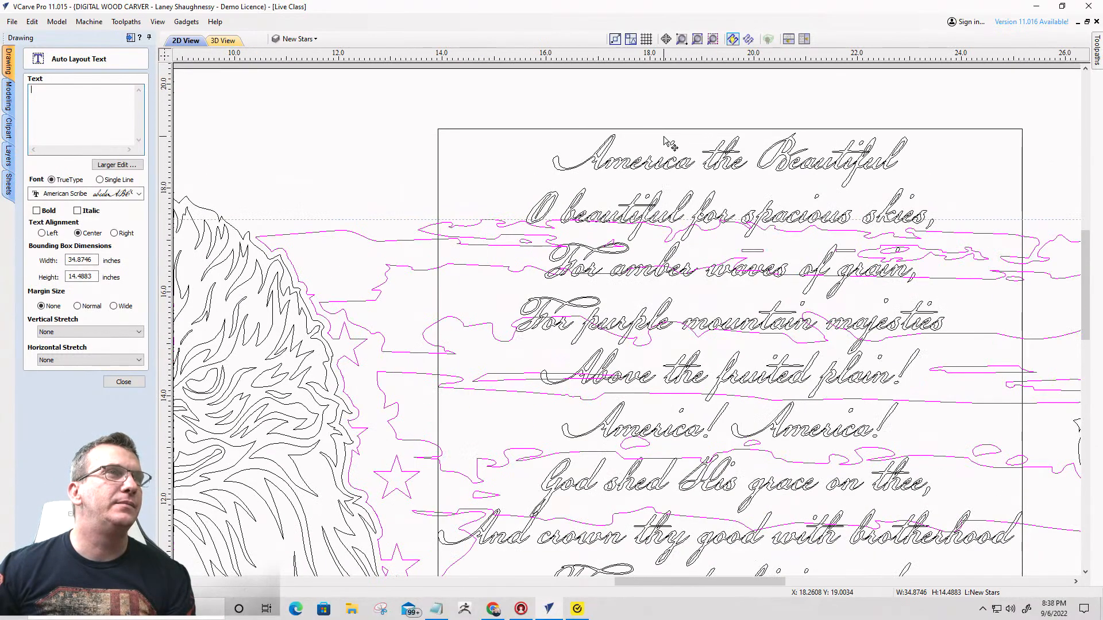
scroll(676, 154, up, 4)
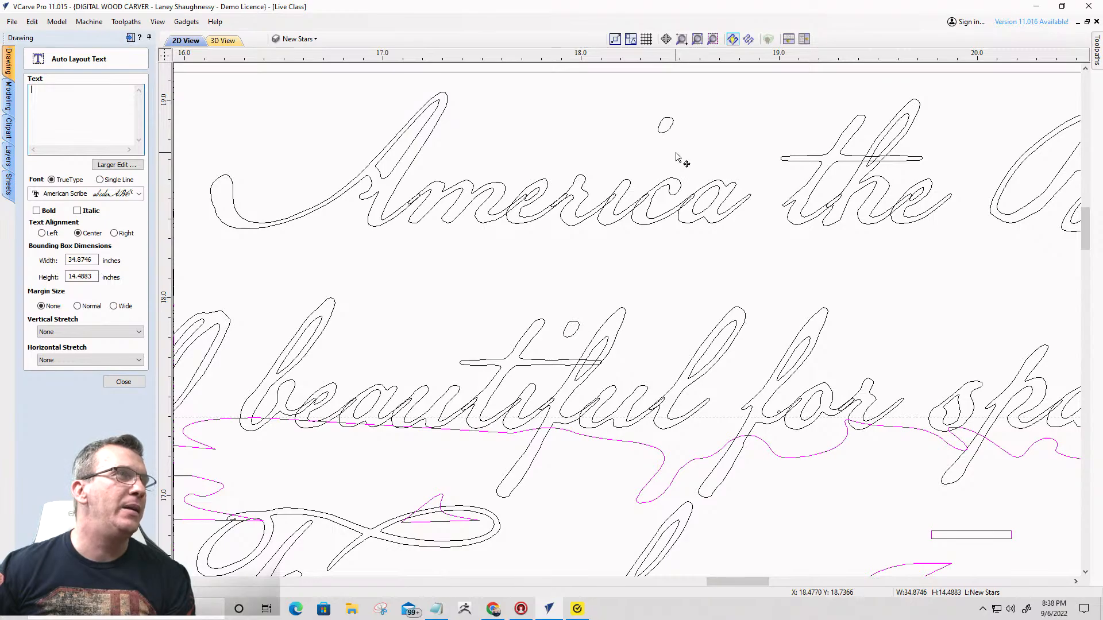
scroll(676, 157, down, 6)
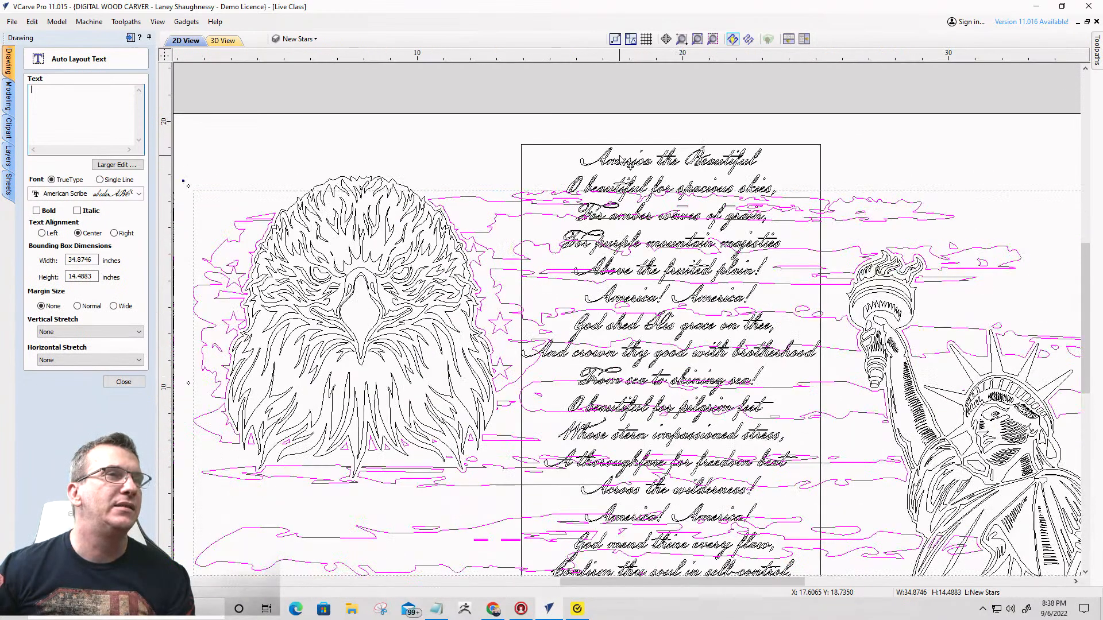
scroll(620, 161, down, 1)
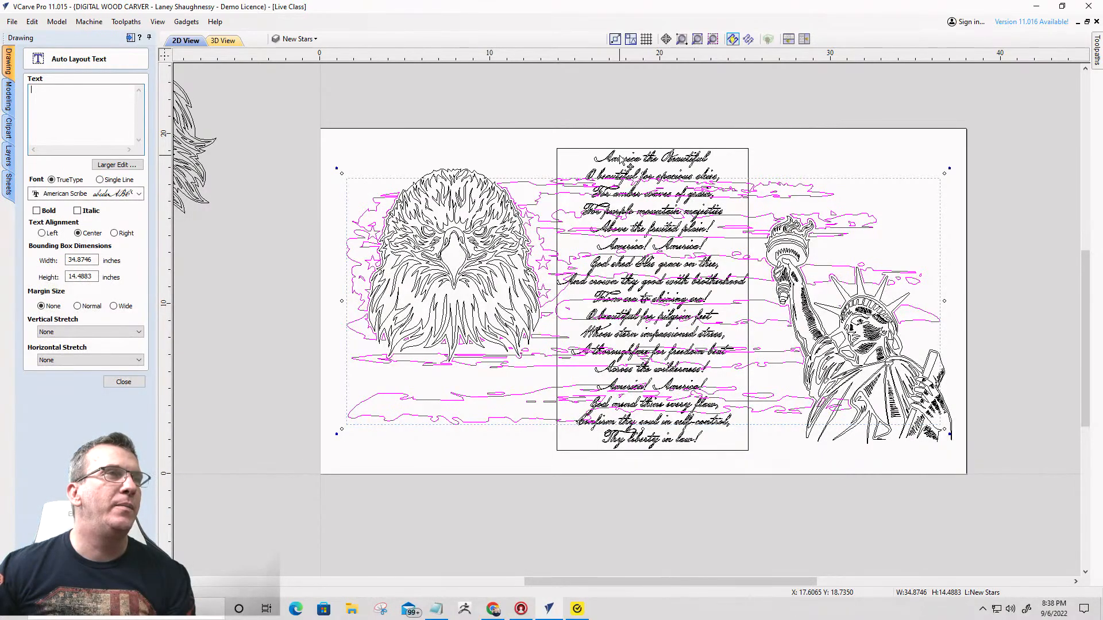
scroll(692, 221, up, 3)
scroll(702, 232, down, 3)
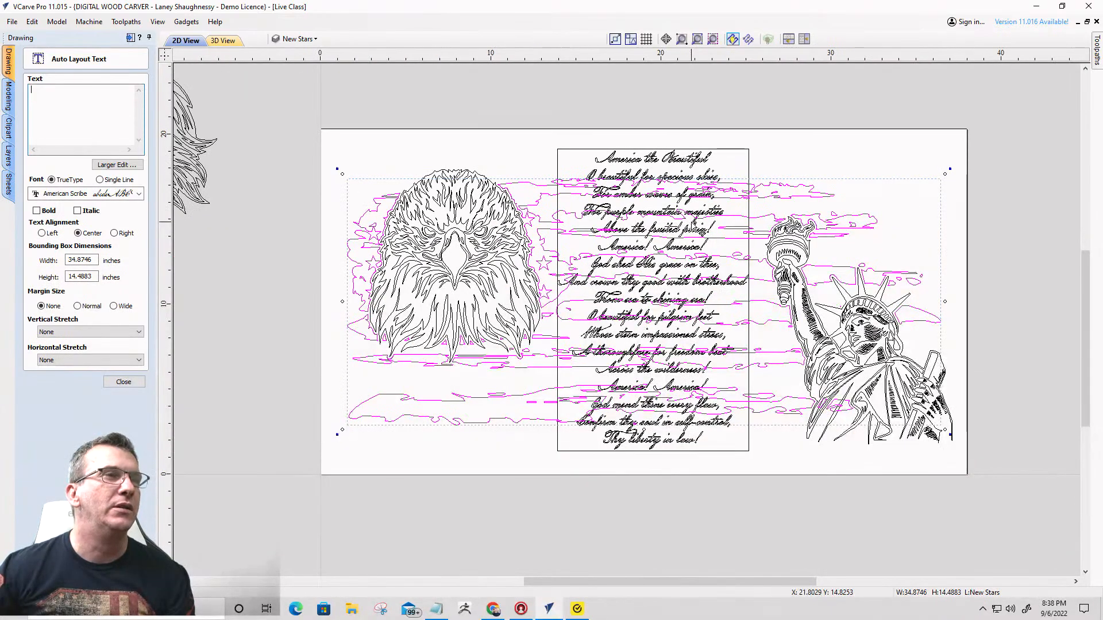
scroll(632, 460, up, 4)
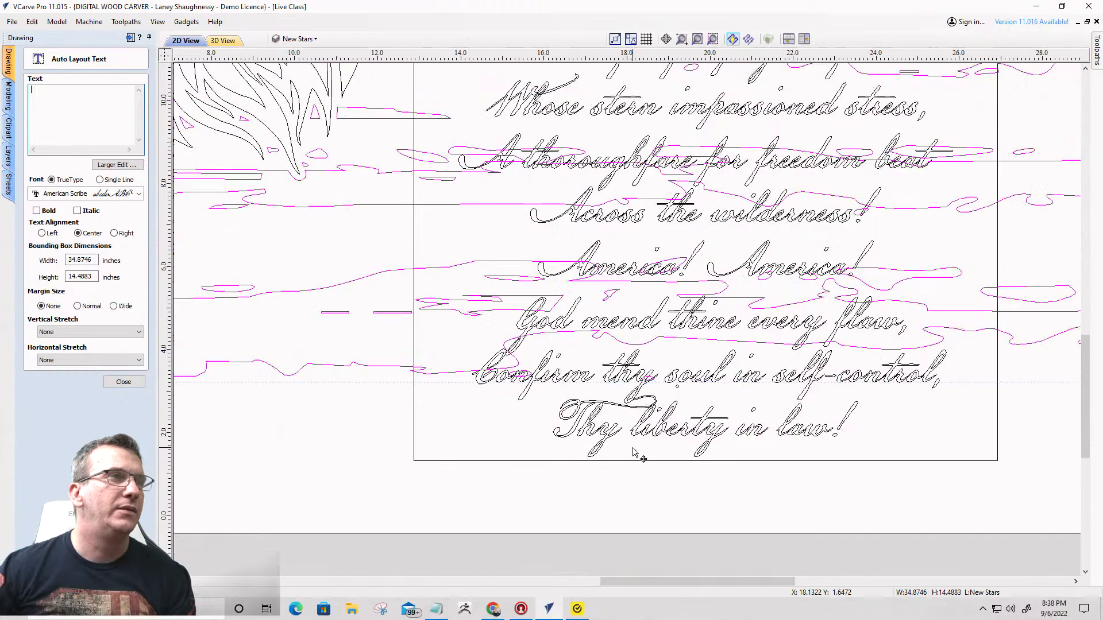
scroll(634, 454, down, 4)
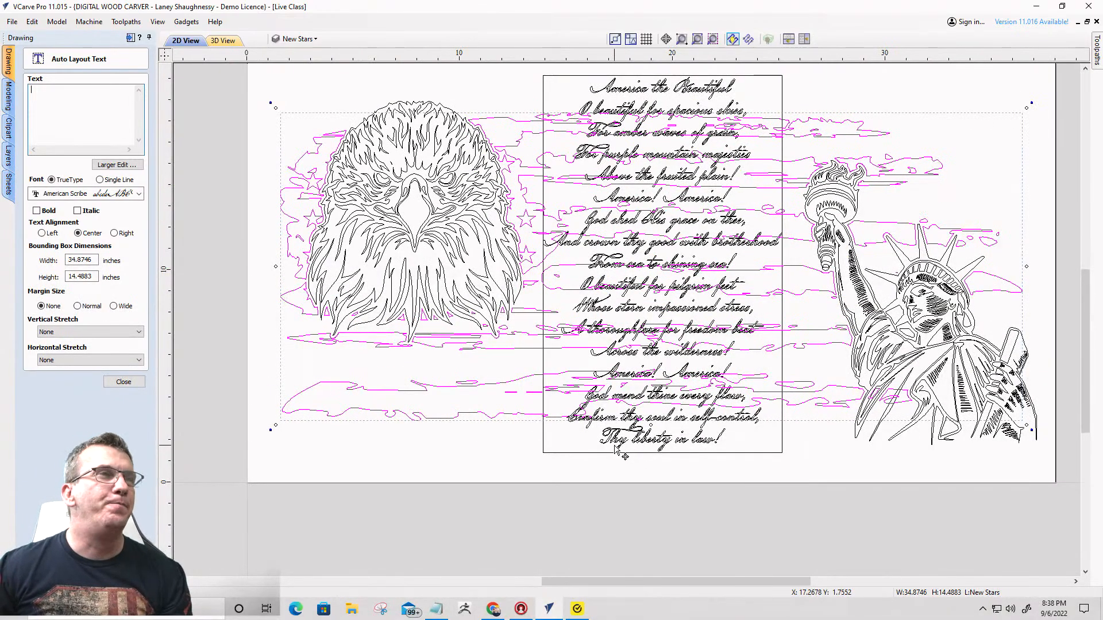
- Finish the auto layout text and break the lyrics' text block into separate lines
click(612, 97)
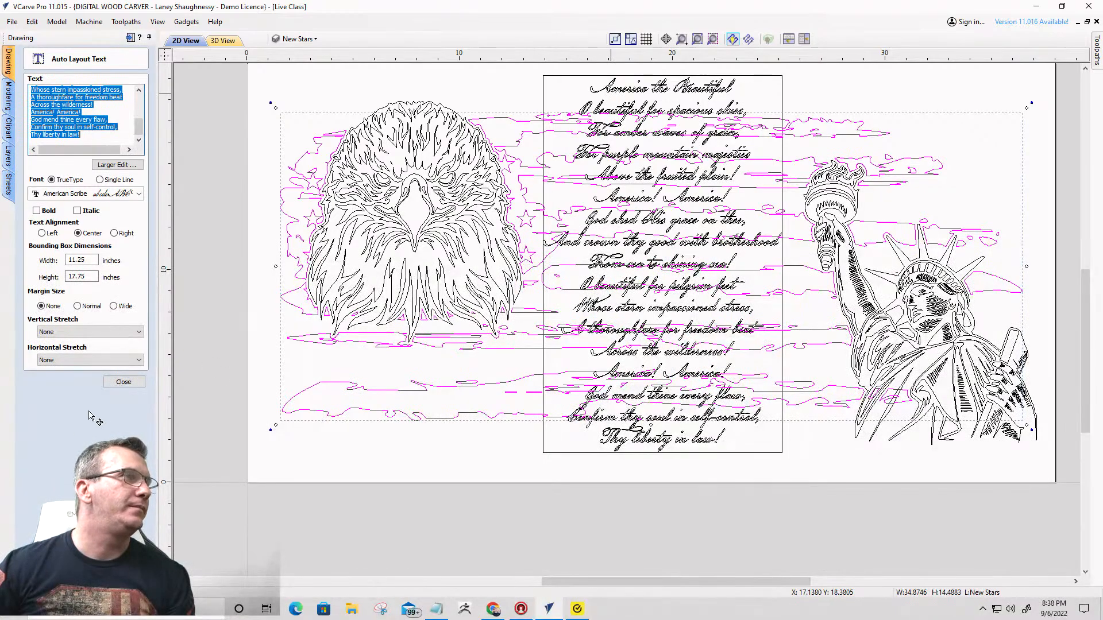
click(123, 383)
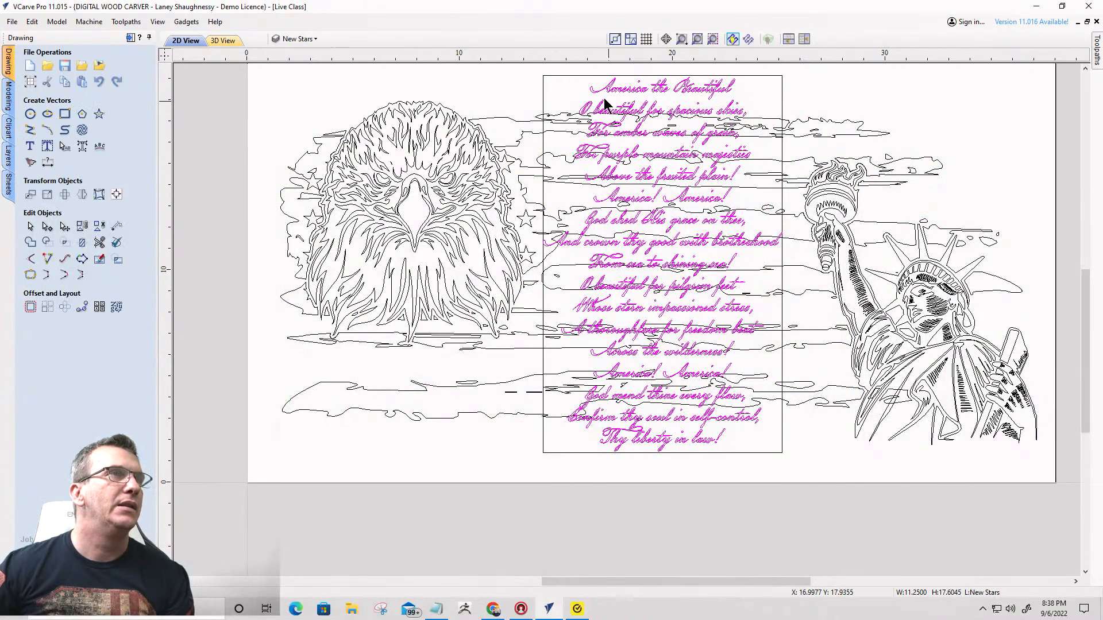
click(542, 119)
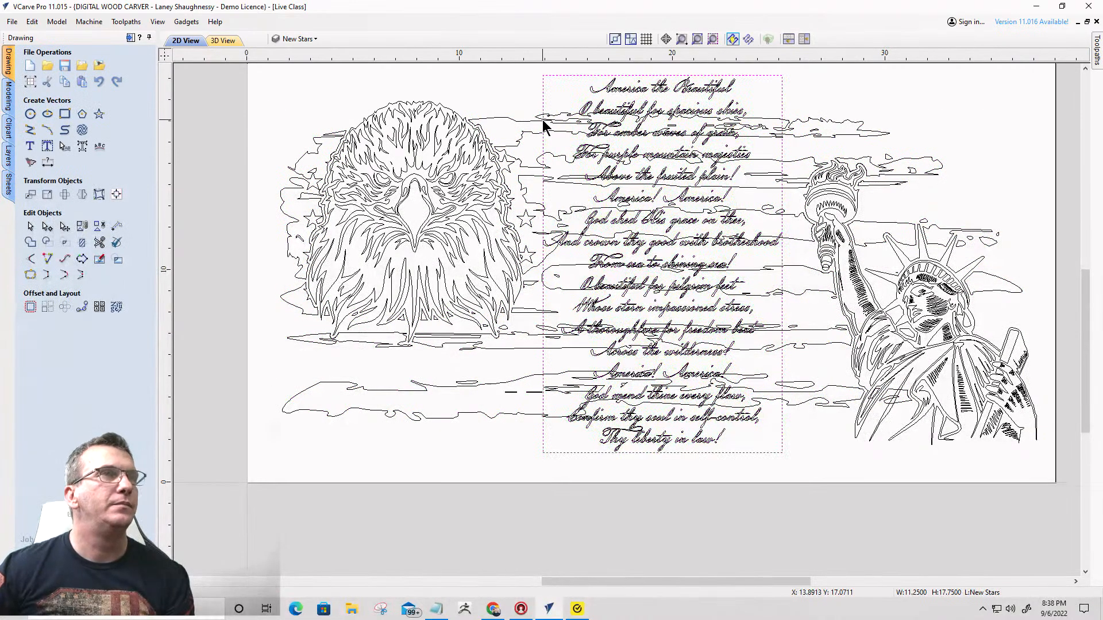
scroll(545, 115, up, 2)
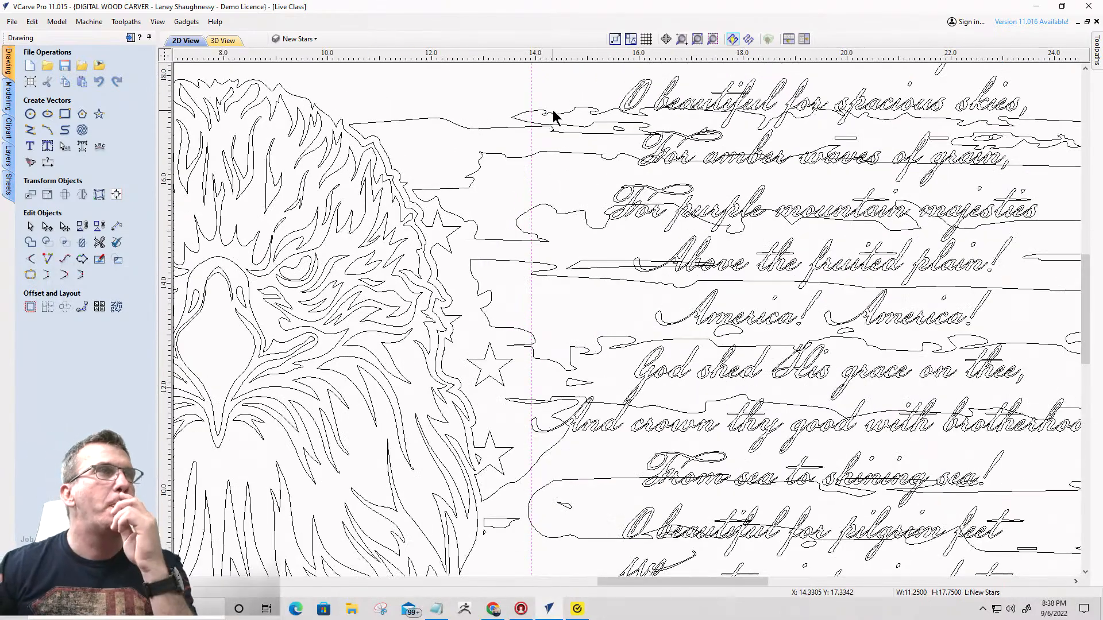
scroll(607, 109, down, 3)
scroll(604, 60, up, 1)
scroll(606, 63, up, 1)
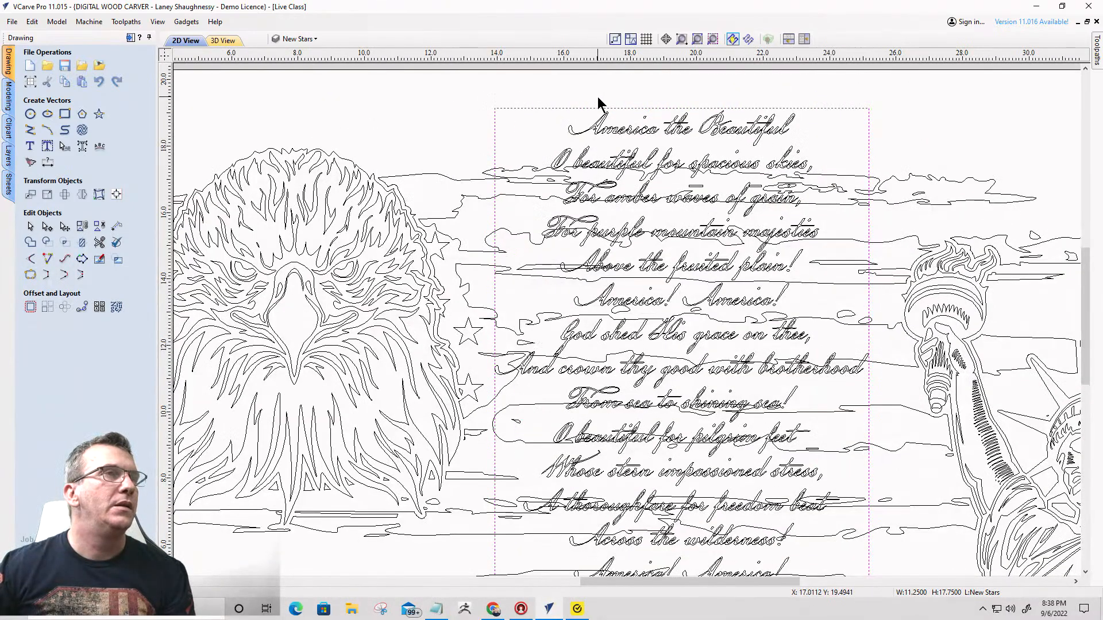
scroll(620, 144, down, 1)
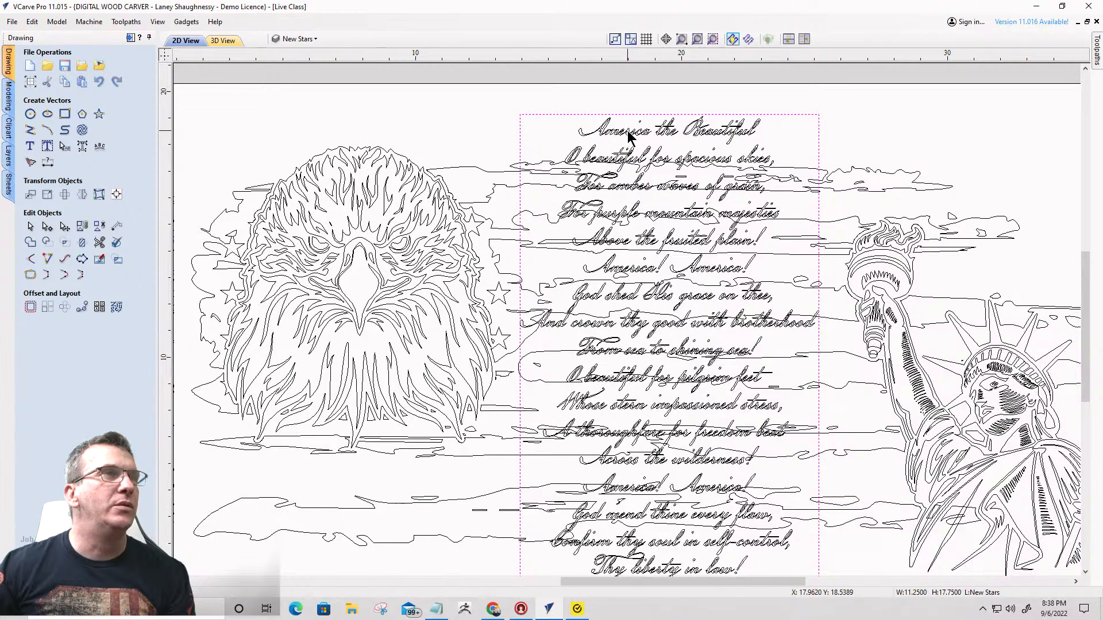
click(630, 136)
right_click(630, 136)
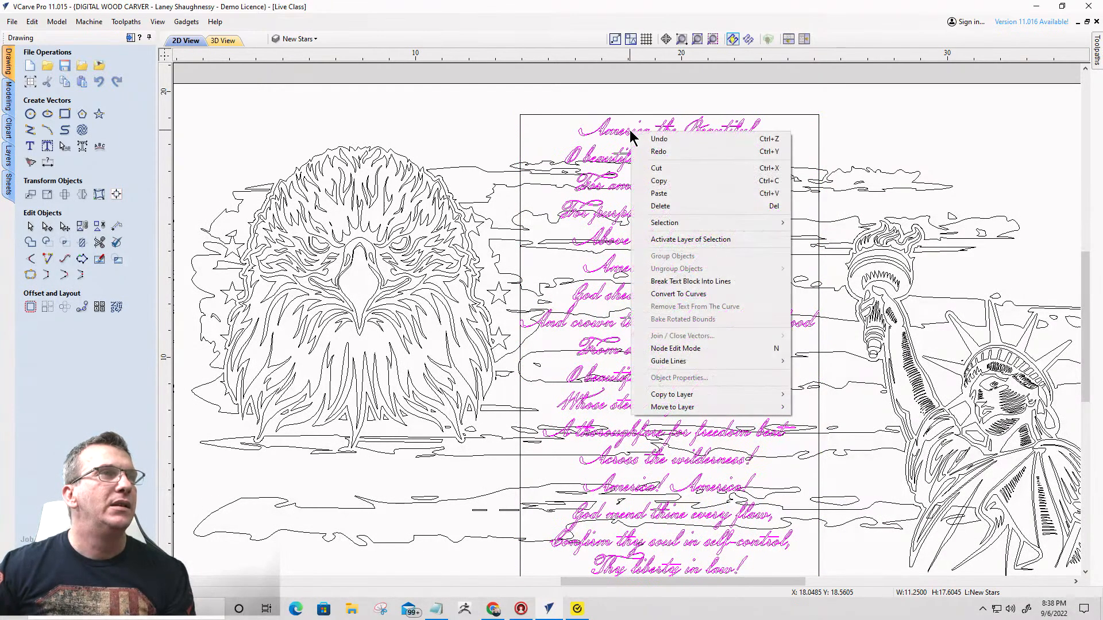
click(678, 282)
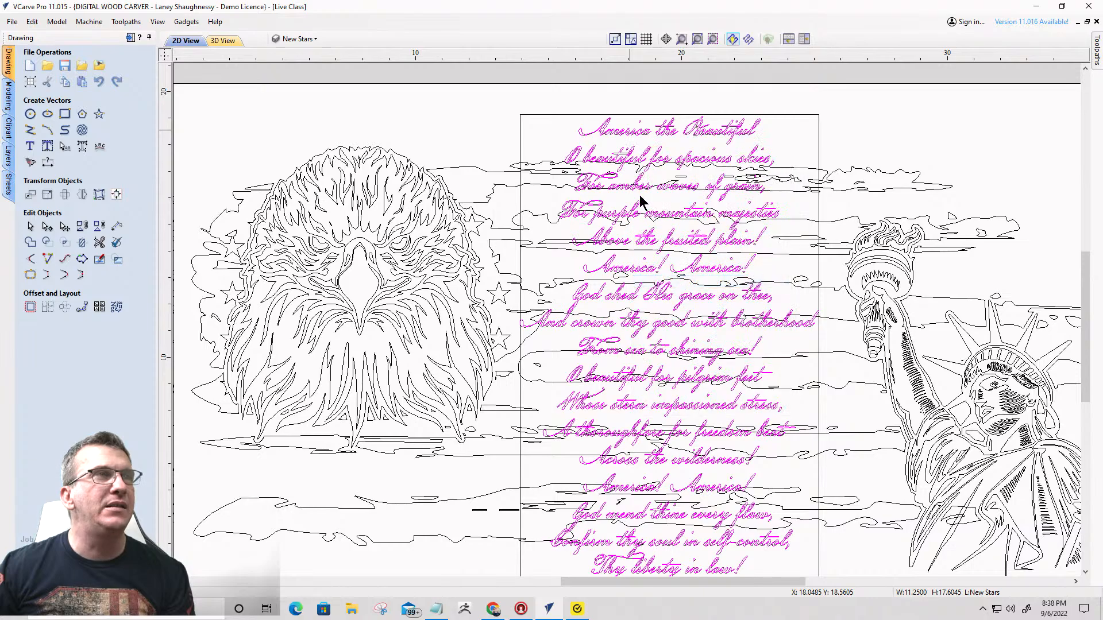
- Enlarge the "America the Beautiful" title line about its centre to about 14.6 by 2.2 inches
click(656, 137)
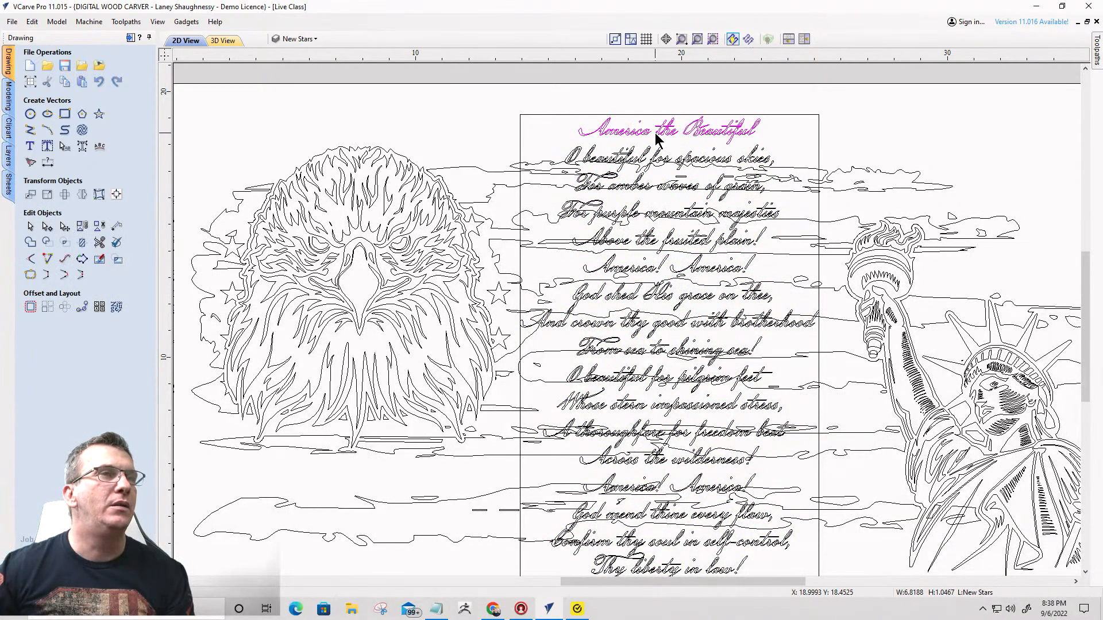
scroll(657, 138, up, 3)
scroll(733, 128, down, 1)
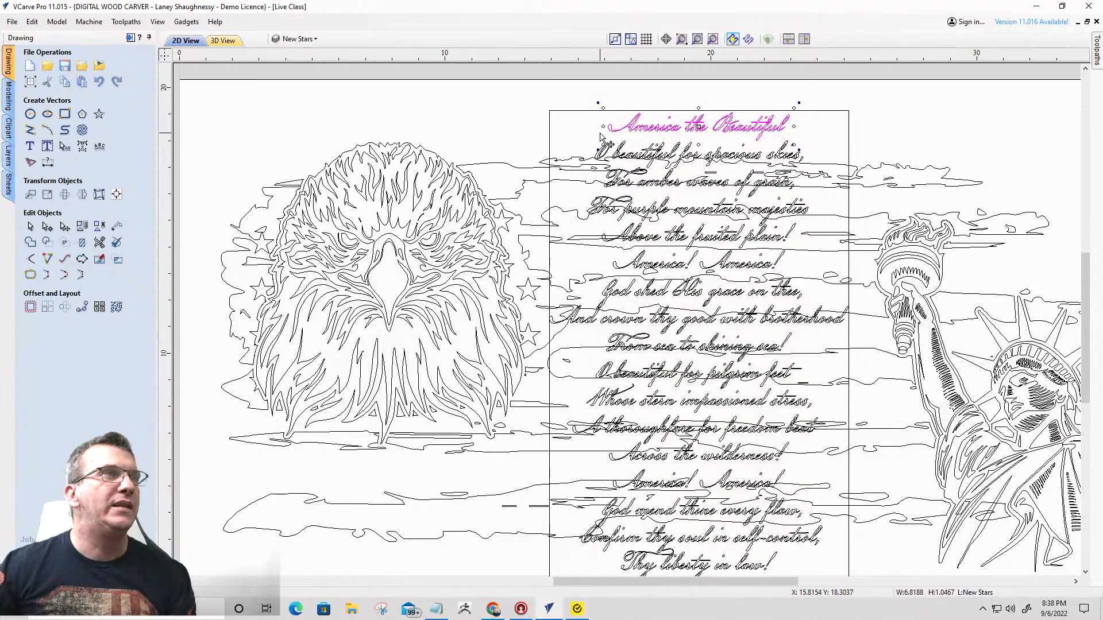
click(604, 135)
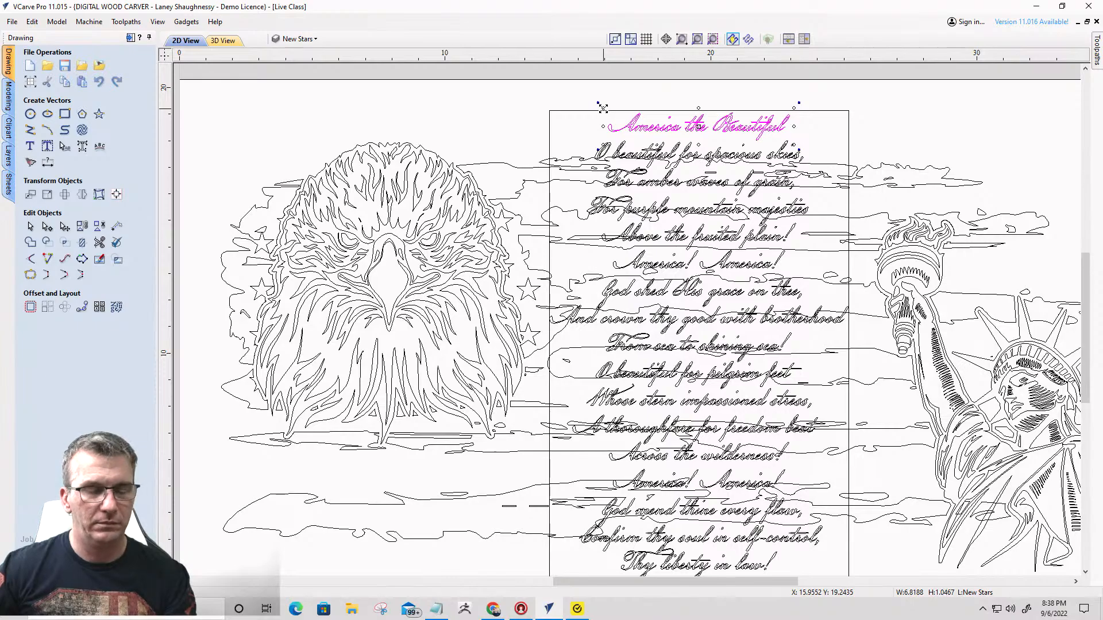
drag(598, 104, 598, 97)
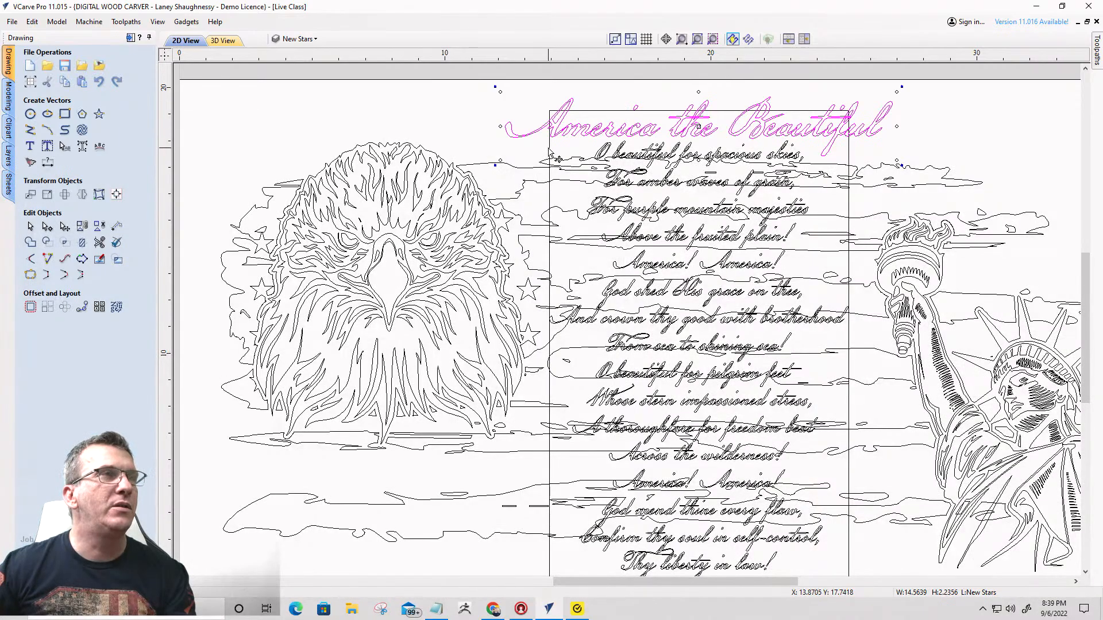
- Select all the lyric lines below the title, leaving out the frame, and nudge them down slightly to open a gap under the title
click(549, 152)
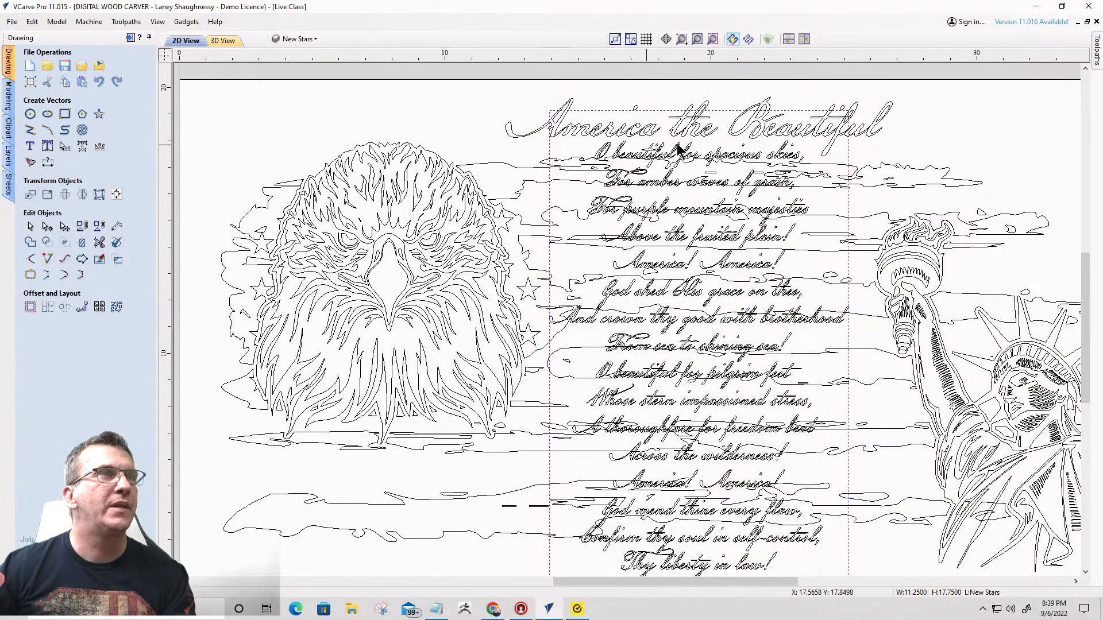
click(638, 160)
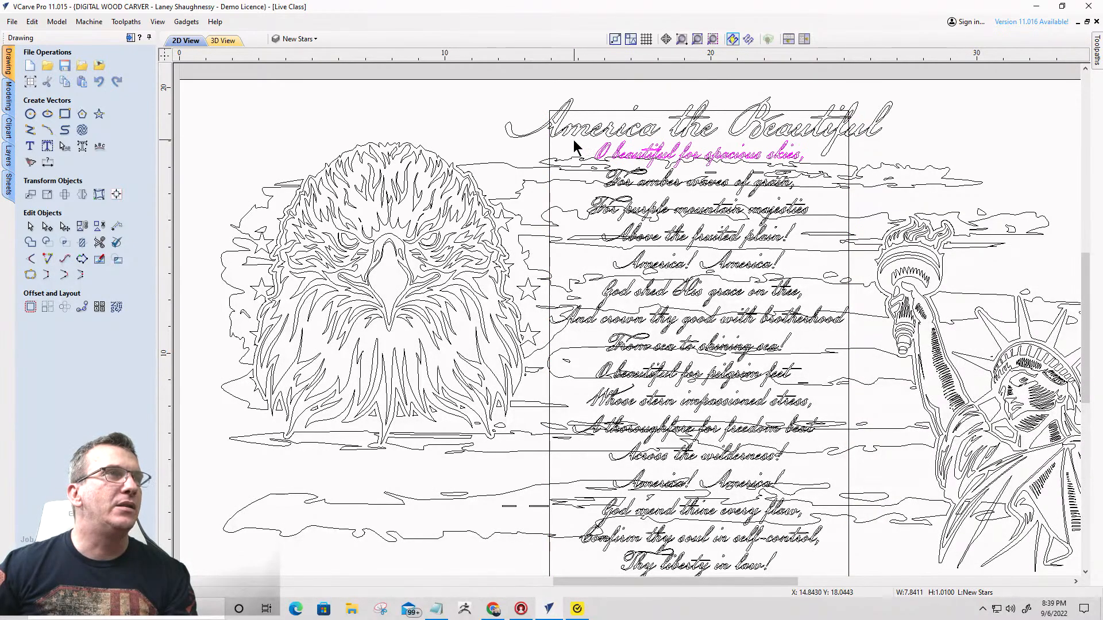
drag(563, 138, 842, 616)
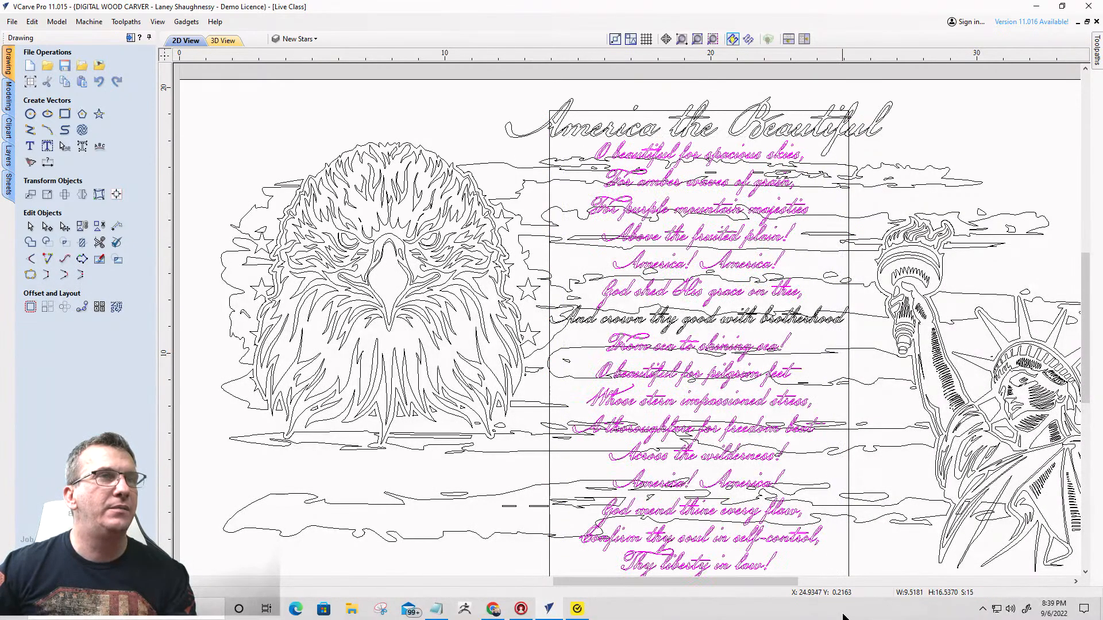
scroll(839, 278, down, 2)
drag(624, 181, 860, 479)
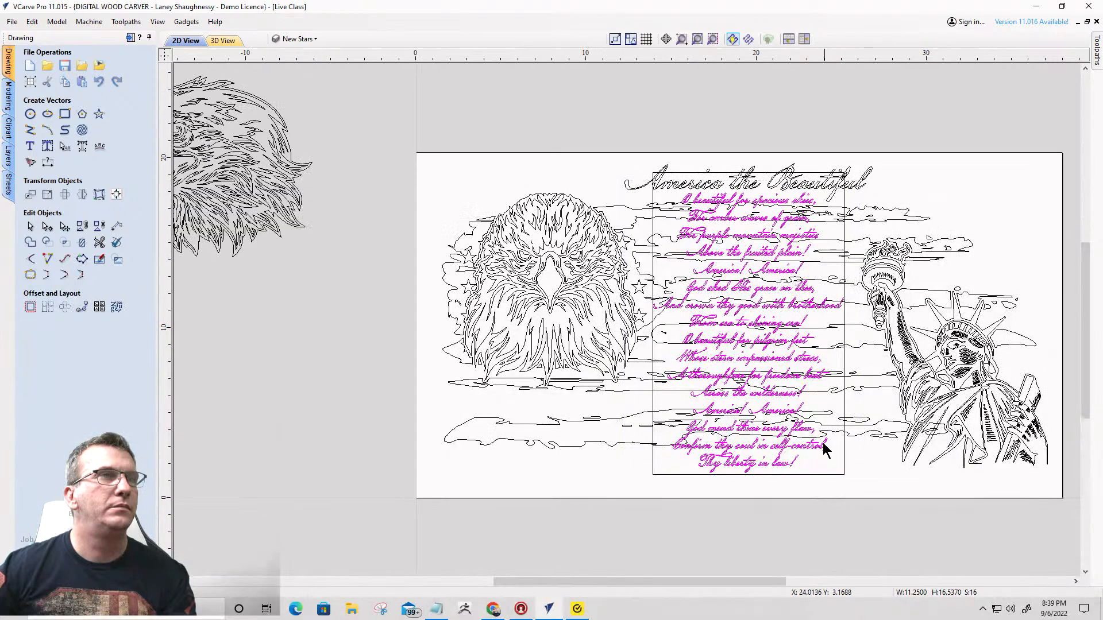
scroll(756, 362, up, 2)
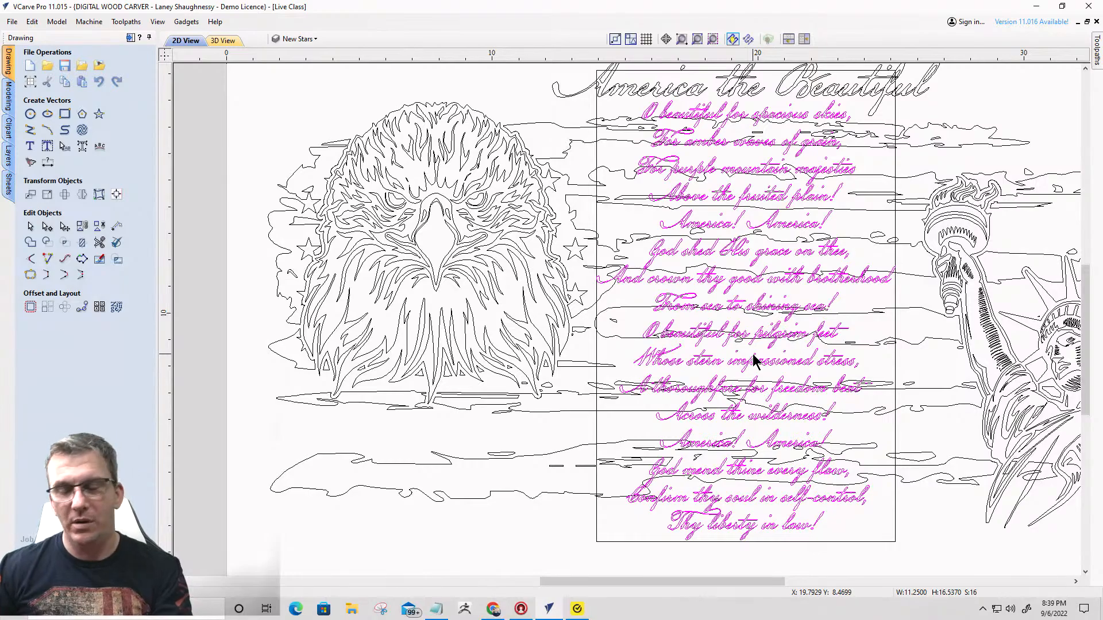
scroll(756, 362, down, 2)
key(Down)
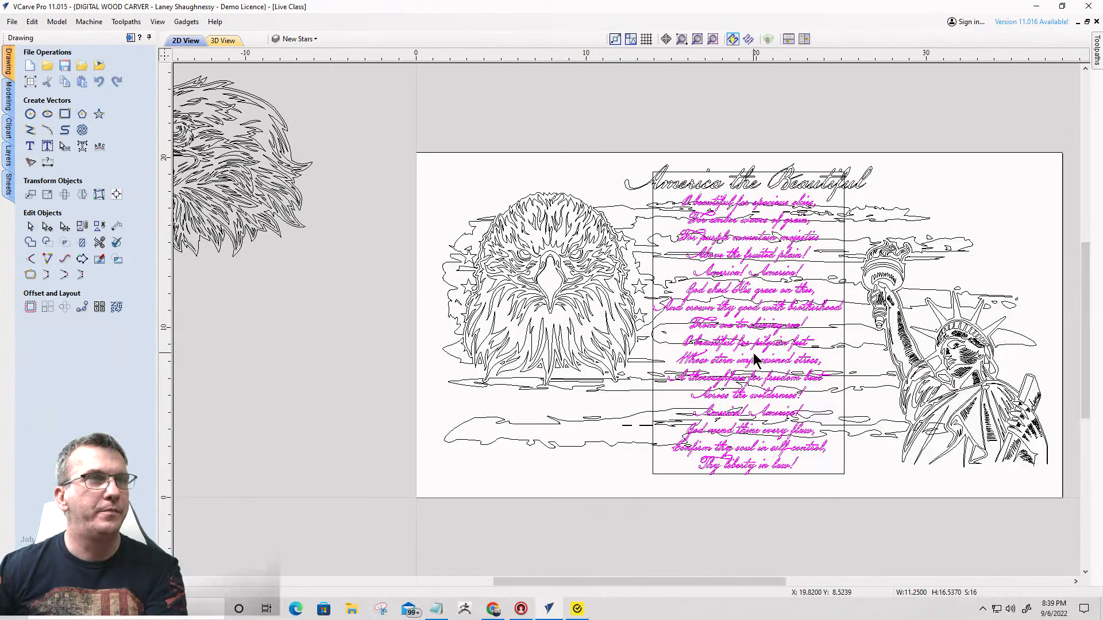
key(Down)
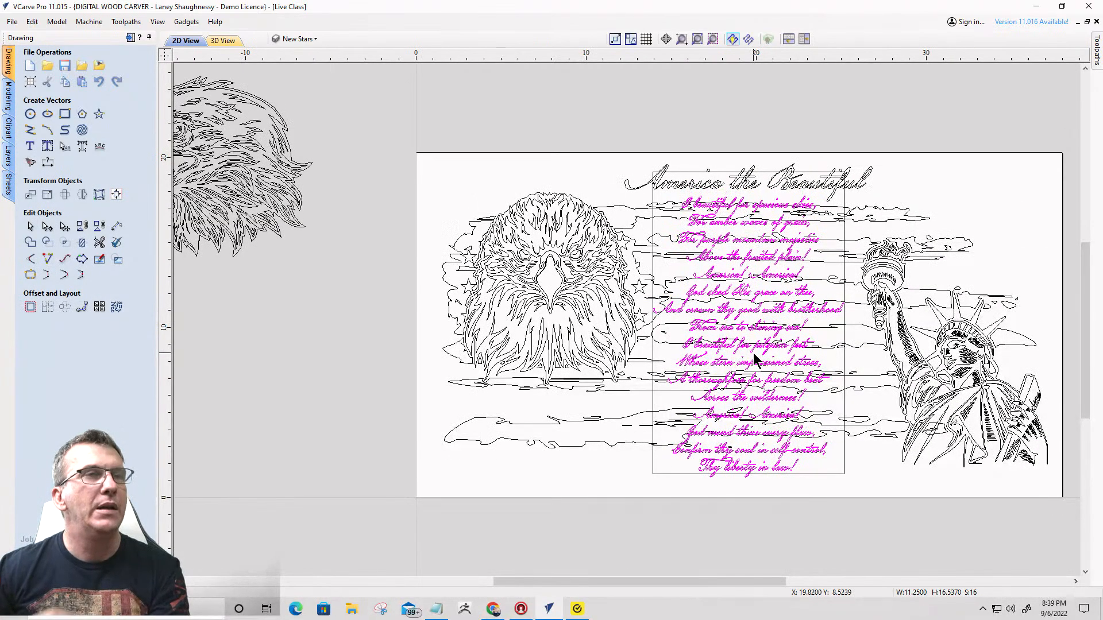
- Shift the line "O beautiful for spacious skies," about 1.4 inches to the left, near the frame's left edge
click(652, 262)
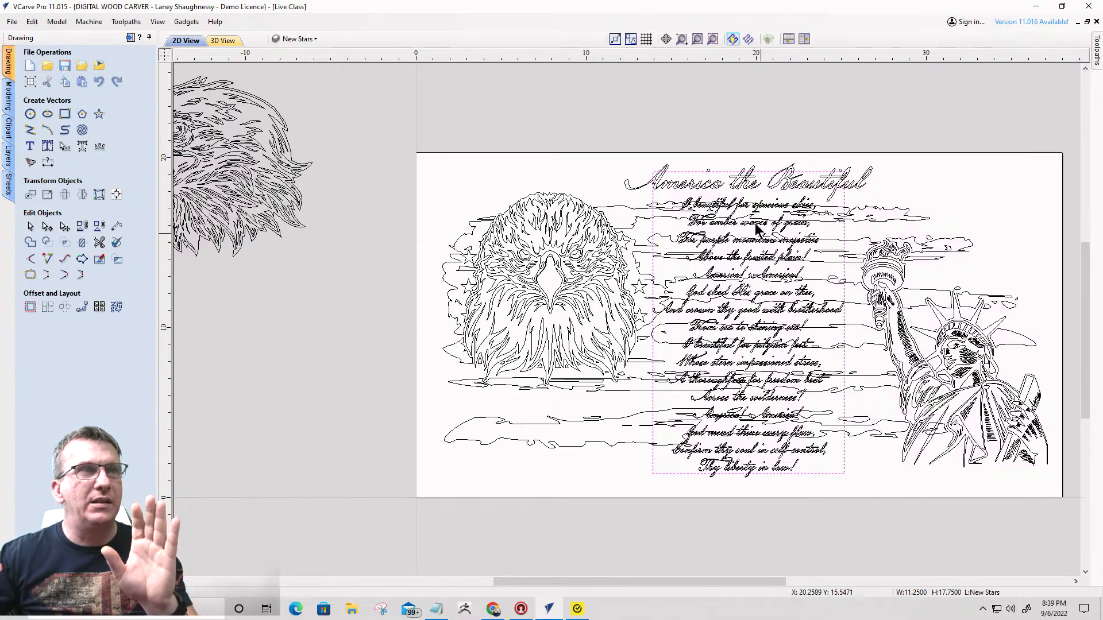
click(718, 205)
scroll(718, 206, up, 4)
scroll(718, 206, up, 1)
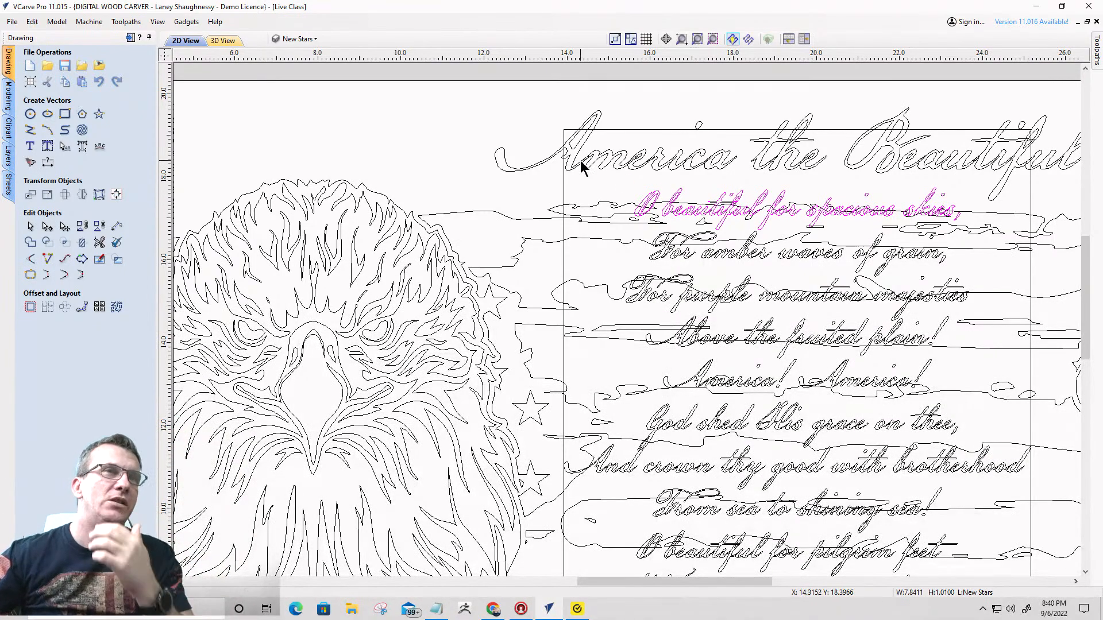
key(Left)
key(Left)
key(Left)
key(Left)
key(Left)
key(Left)
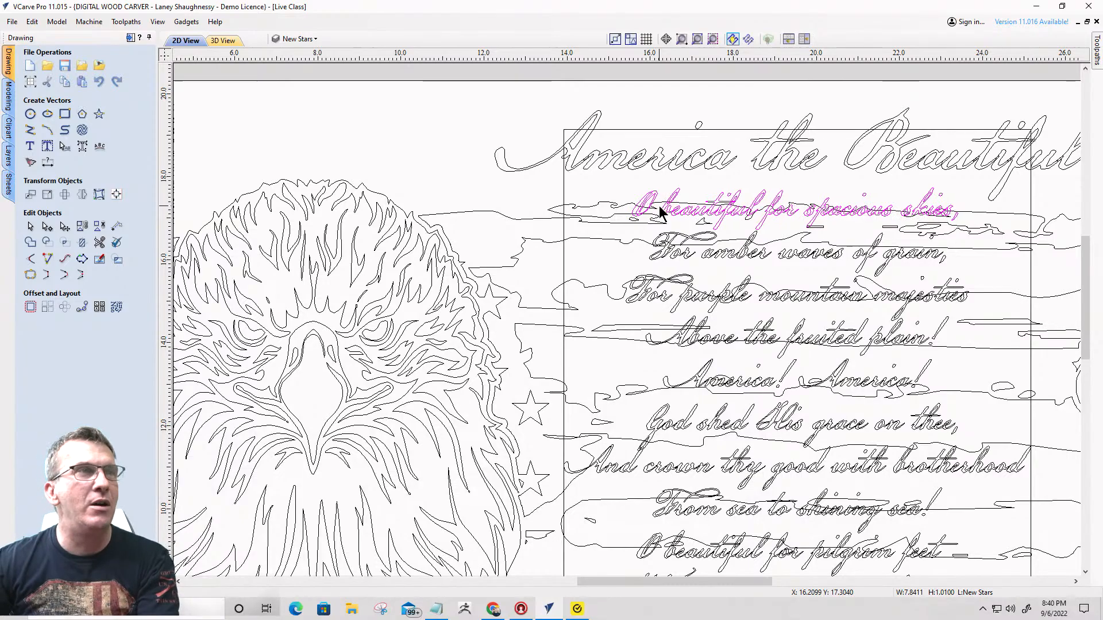
key(Left)
key(Left)
key(Left)
key(Left)
key(Left)
key(Left)
key(Left)
key(Left)
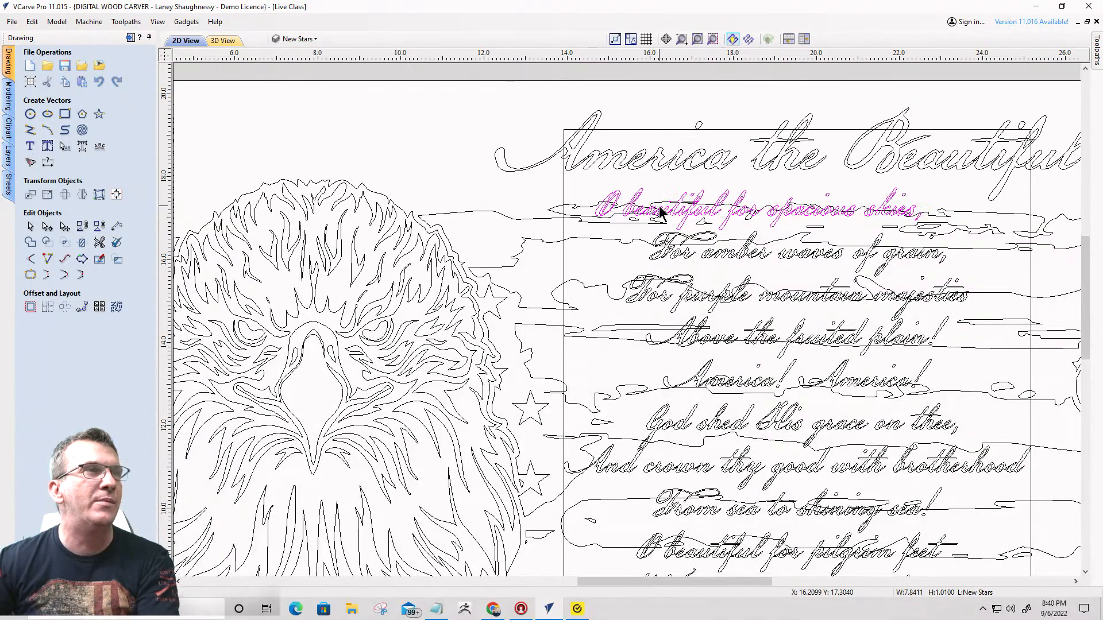
key(Left)
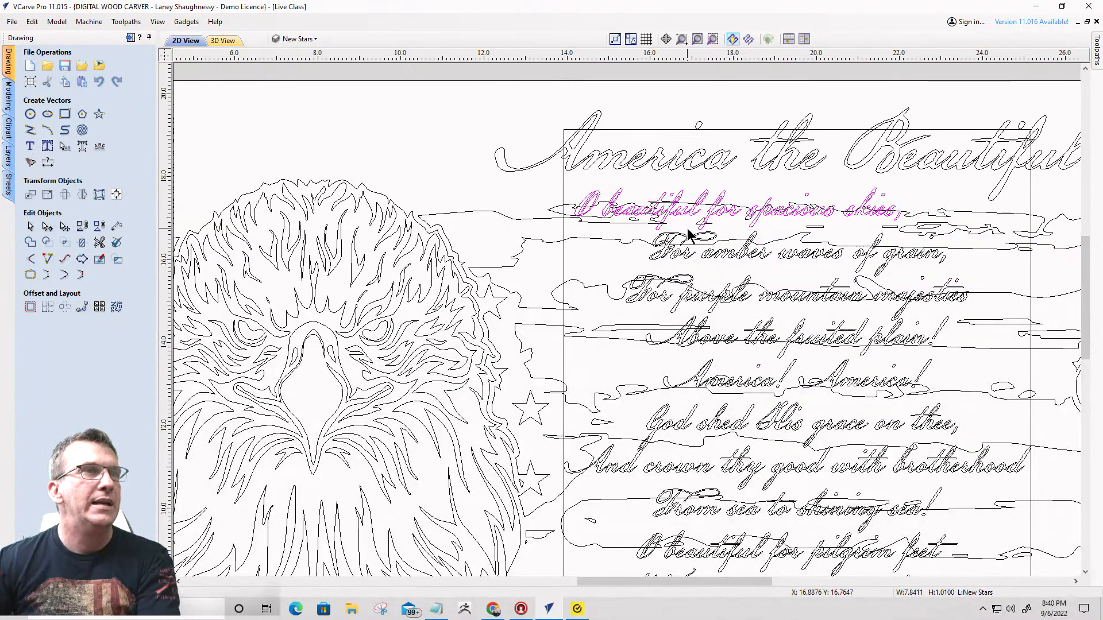
- Shift the line "For amber waves of grain," about 0.6 inches to the right
click(740, 255)
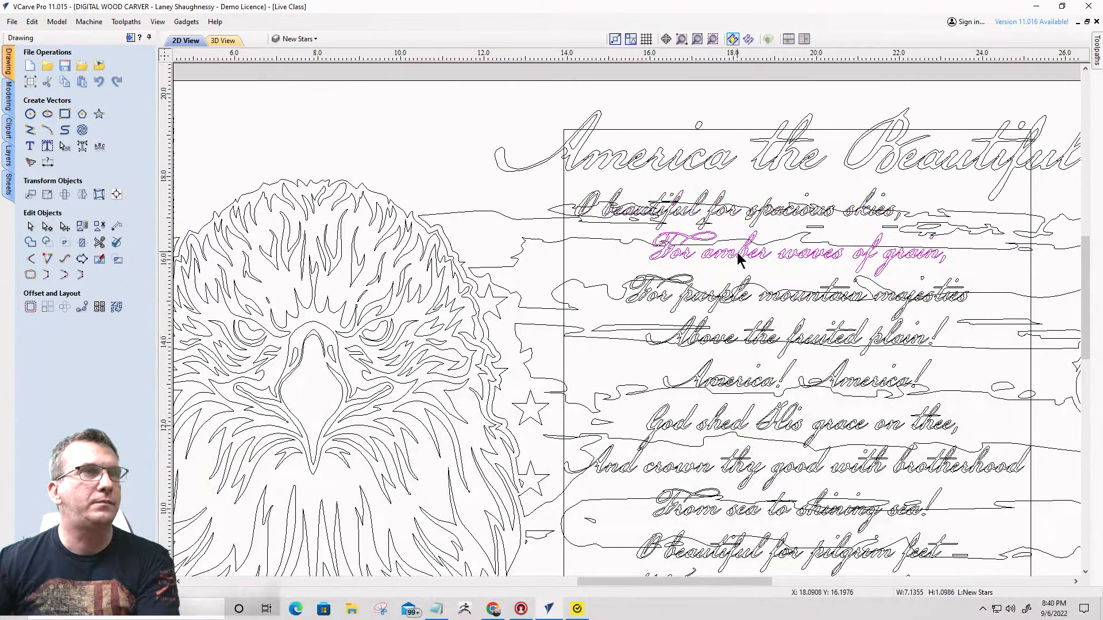
key(Right)
key(Right)
key(Right)
key(Right)
key(Right)
key(Right)
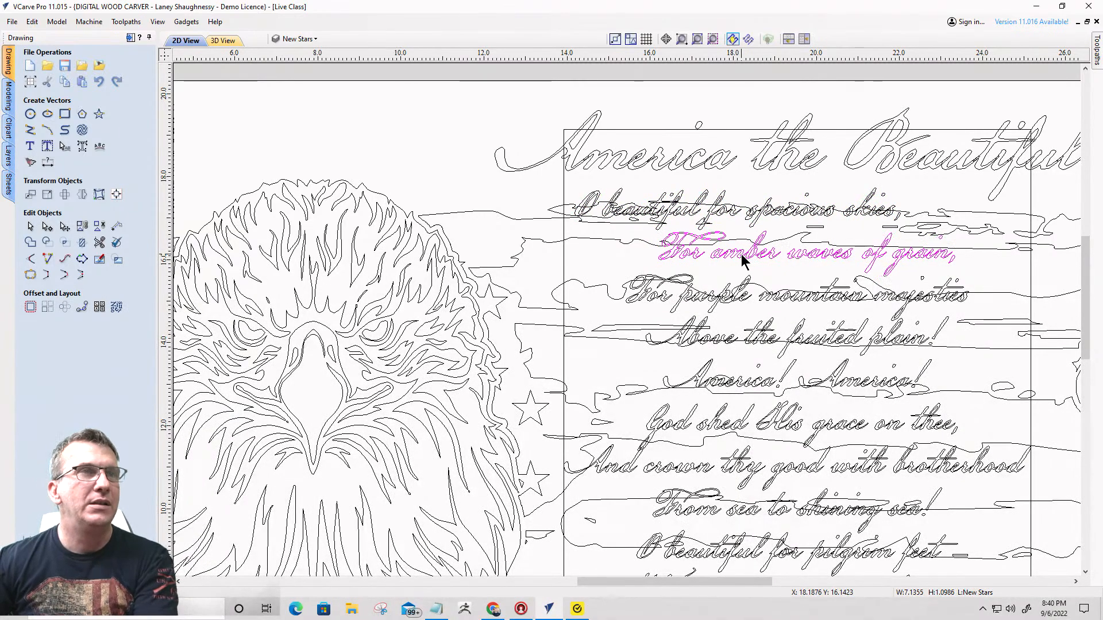
- Shift the line "For purple mountain majesties" about 1 inch to the right
click(767, 297)
key(Right)
key(Right)
key(Right)
key(Right)
key(Right)
key(Right)
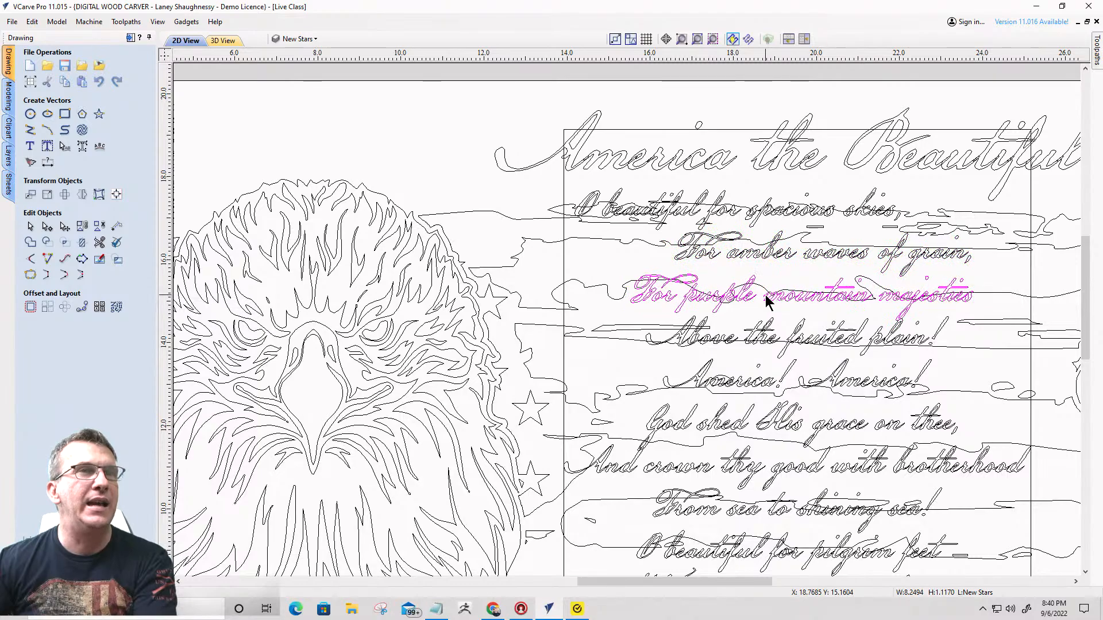
key(Right)
key(Right)
key(Right)
key(Right)
key(Right)
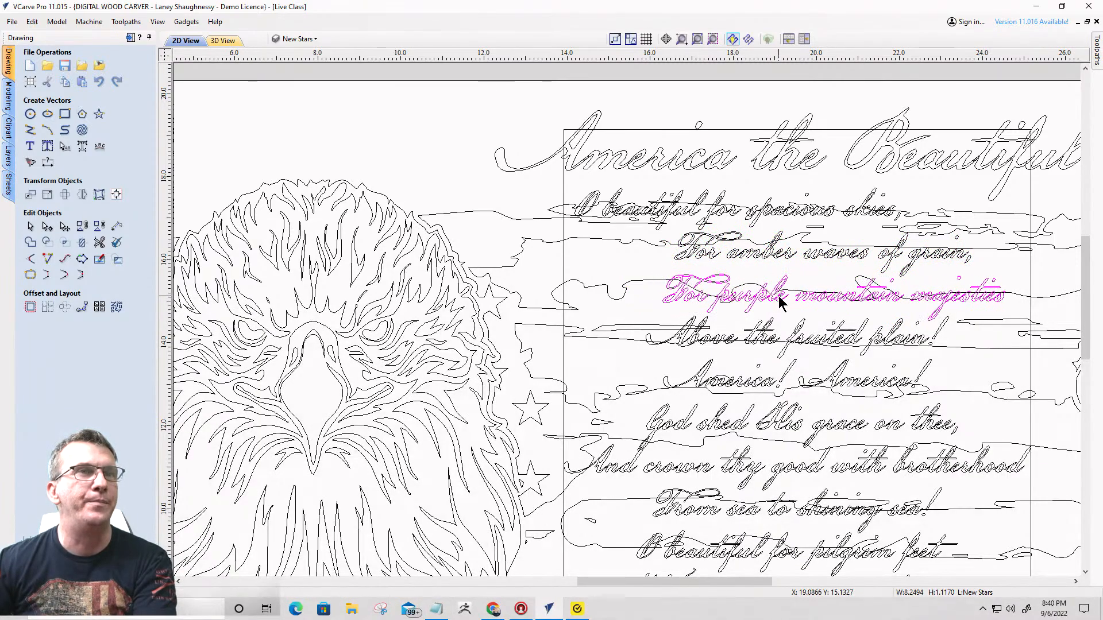
- Shift the line "Above the fruited plain!" about 1.3 inches to the left
click(755, 343)
key(Left)
key(Left)
key(Left)
key(Left)
key(Left)
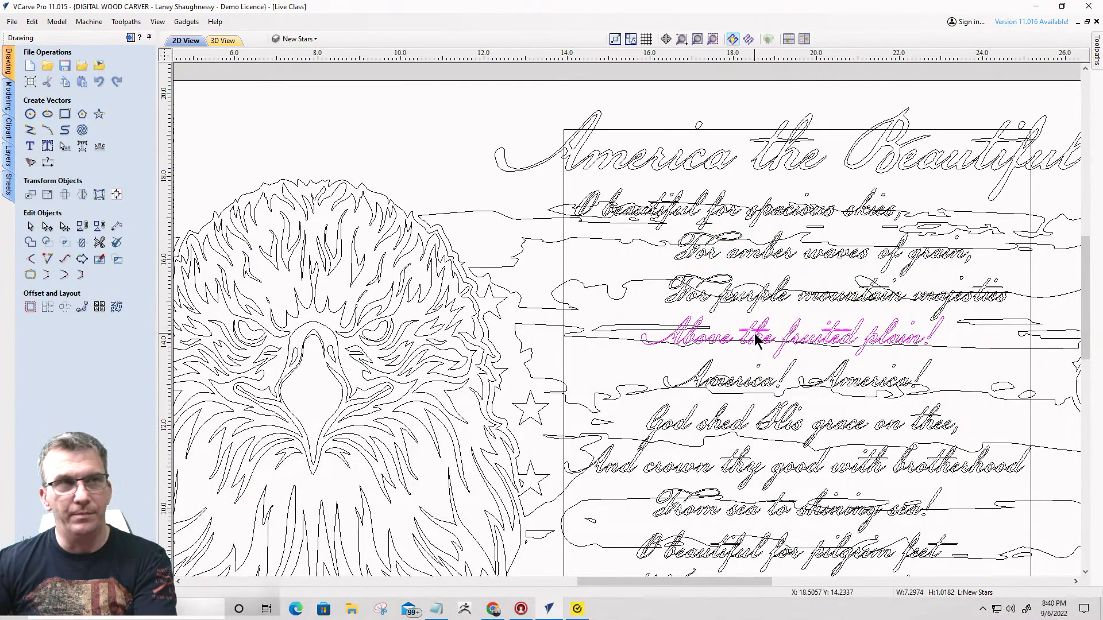
key(Left)
key(Left)
key(Left)
key(Left)
key(Left)
key(Left)
key(Left)
key(Left)
key(Left)
key(Left)
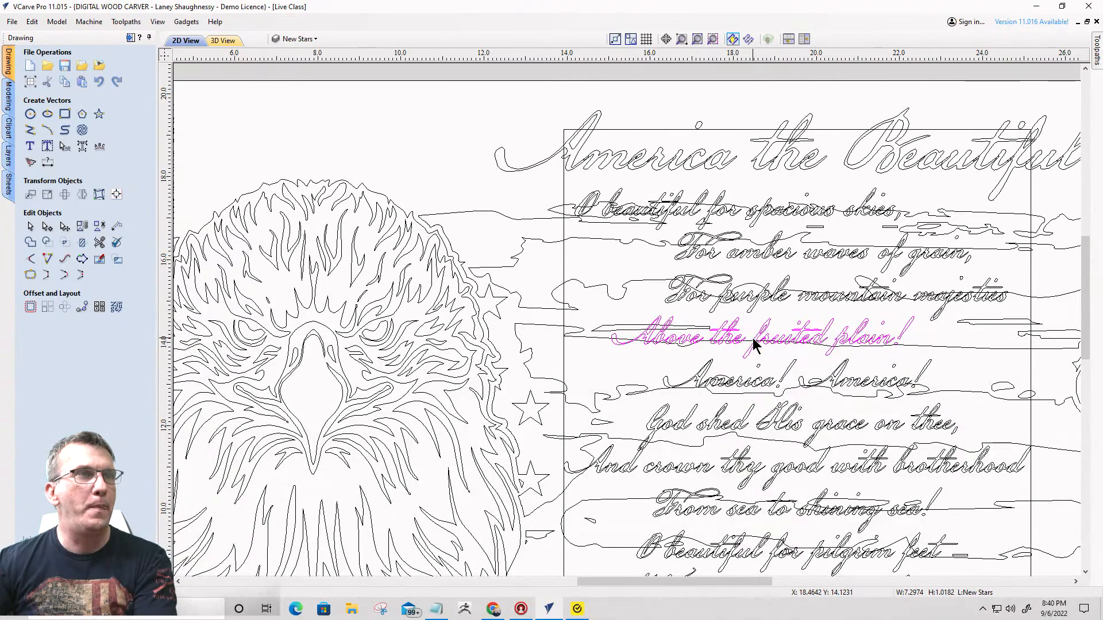
- Leave the first "America! America!" line in place and shift "God shed His grace on thee," about 1 inch to the right
click(740, 382)
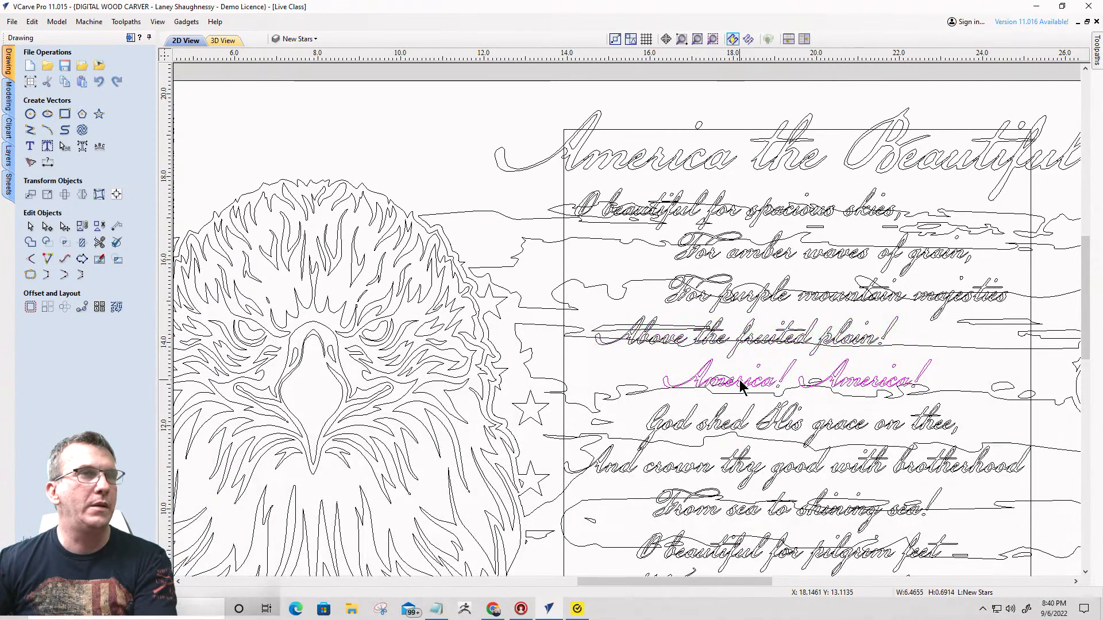
scroll(771, 431, down, 4)
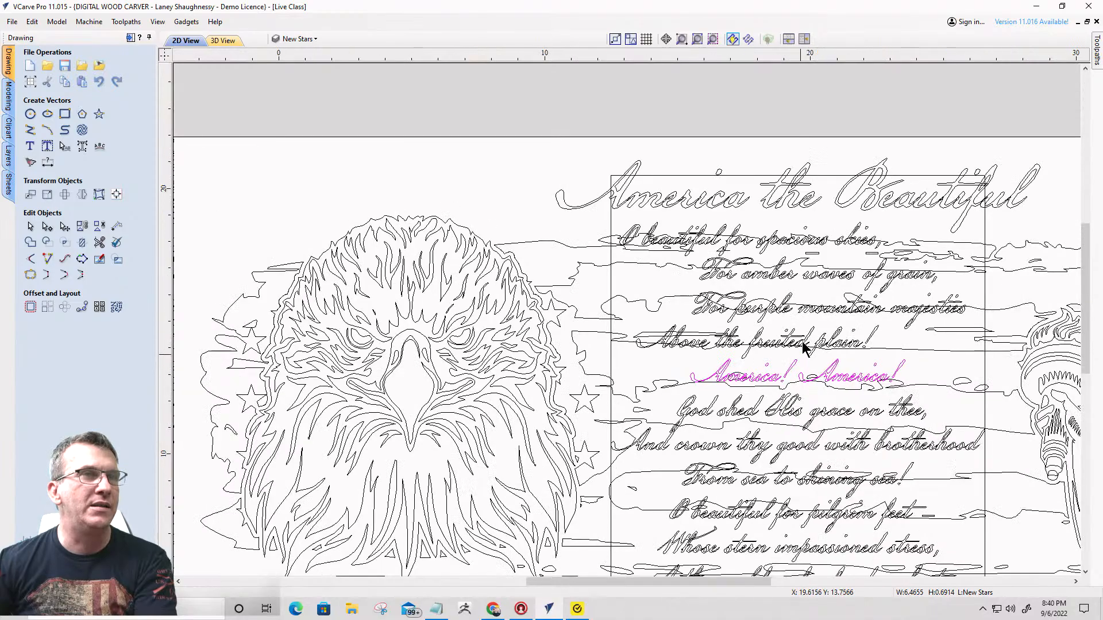
scroll(771, 431, up, 5)
scroll(741, 316, down, 3)
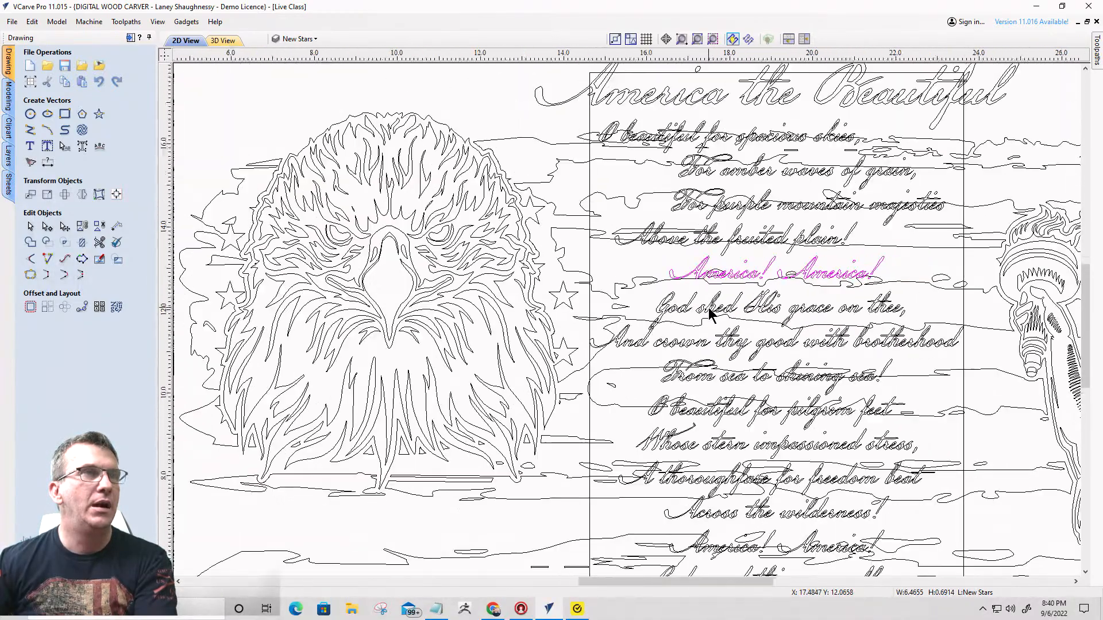
scroll(768, 318, up, 1)
click(769, 317)
key(Right)
key(Right)
key(Right)
key(Right)
key(Right)
key(Right)
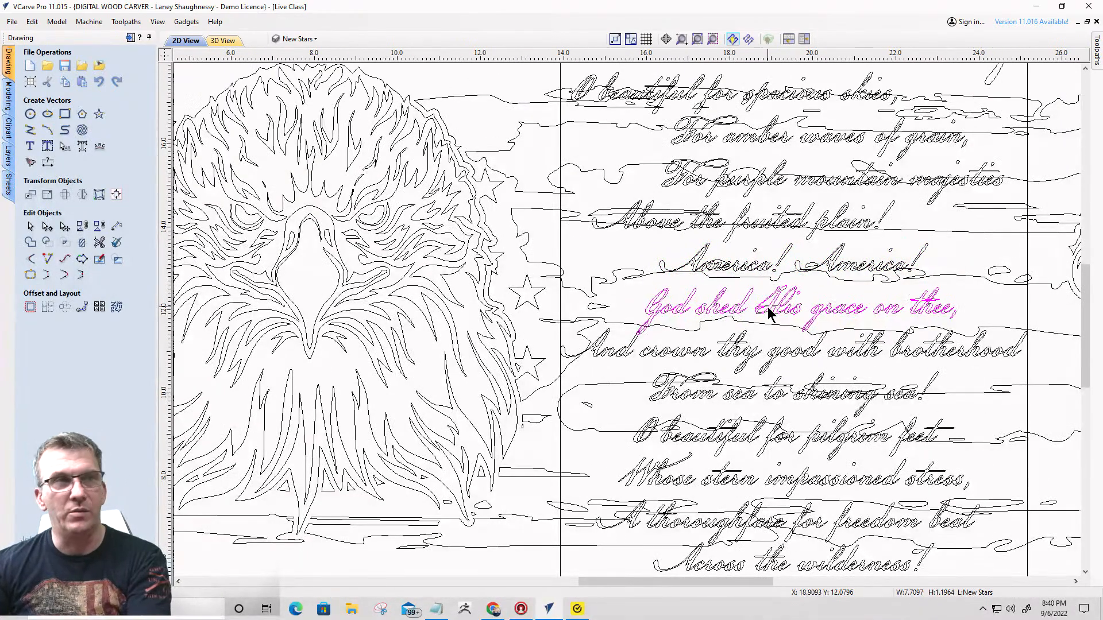
key(Right)
key(Right)
key(Right)
key(Right)
key(Right)
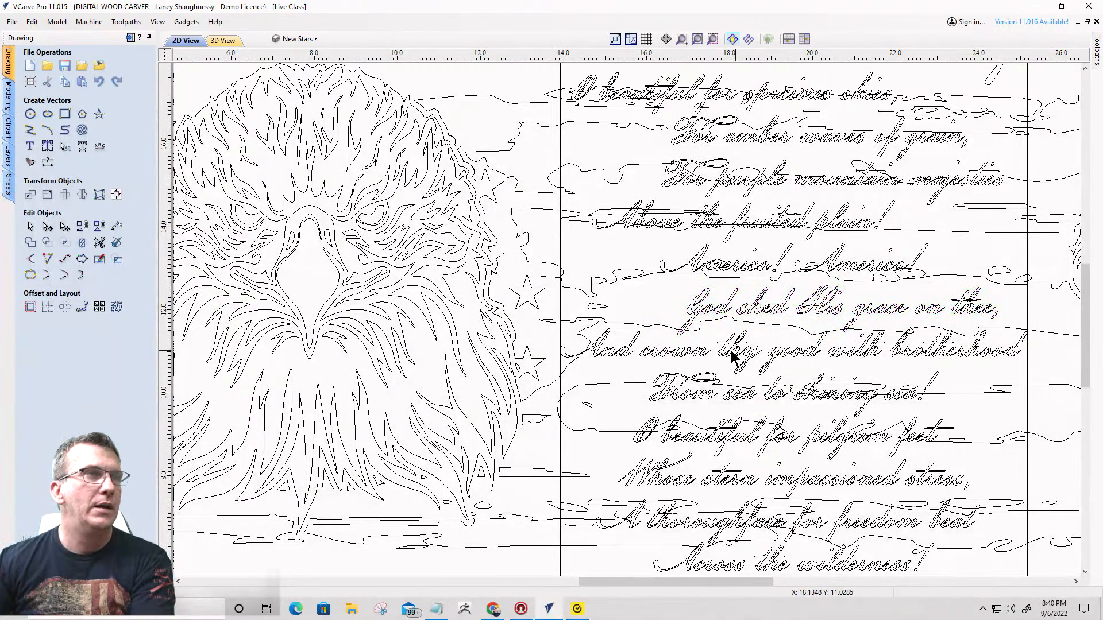
- Shift the line "And crown thy good with brotherhood" about 0.8 inches to the left, past the frame's edge towards the flag's stars
click(696, 356)
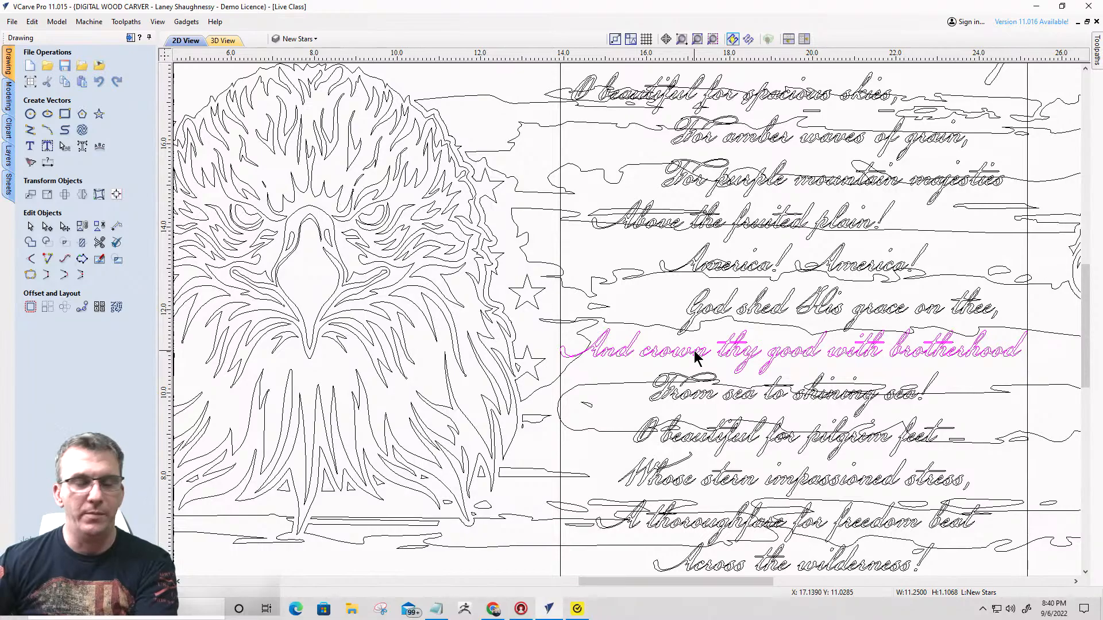
key(Left)
key(Left)
key(Left)
key(Left)
key(Left)
key(Left)
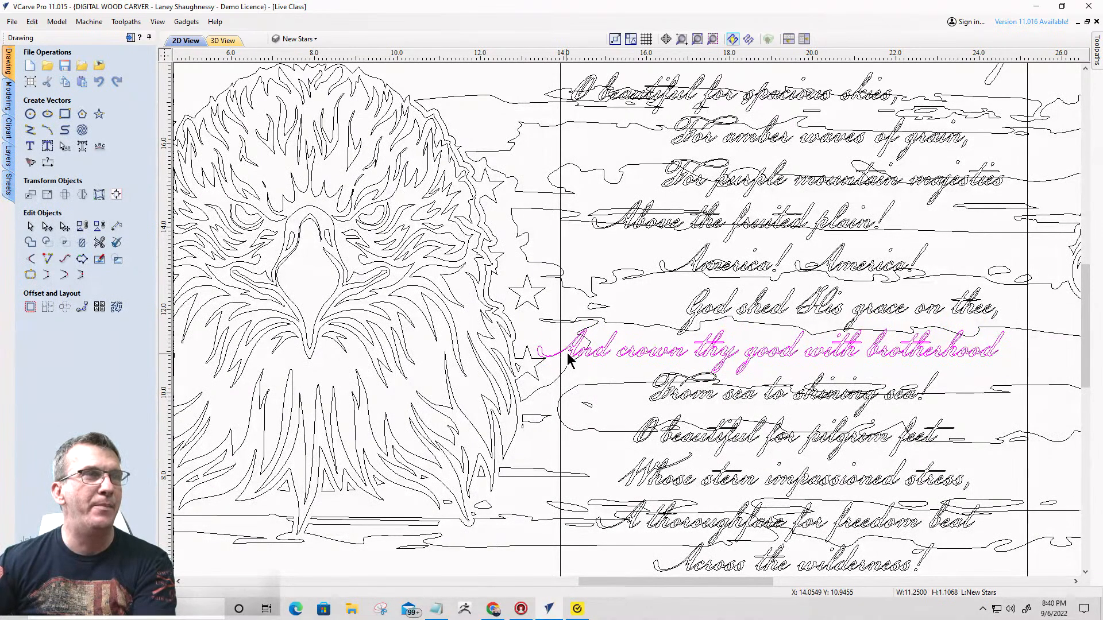
key(Left)
key(Left)
key(Left)
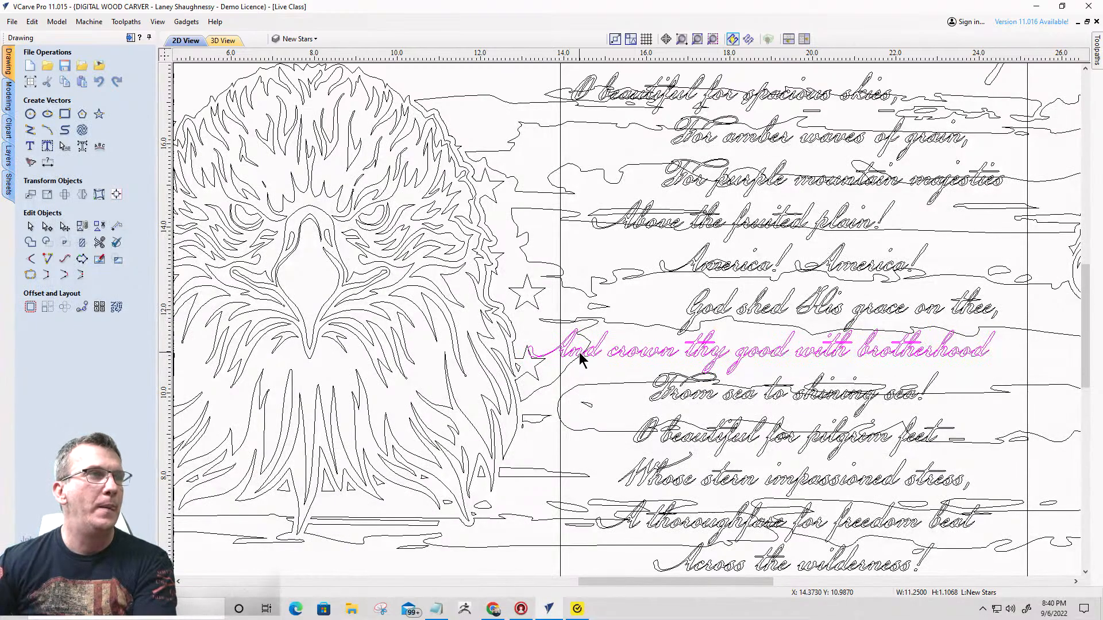
- Shift the line "From sea to shining sea!" about 2 inches to the right, near the frame's right edge
click(693, 398)
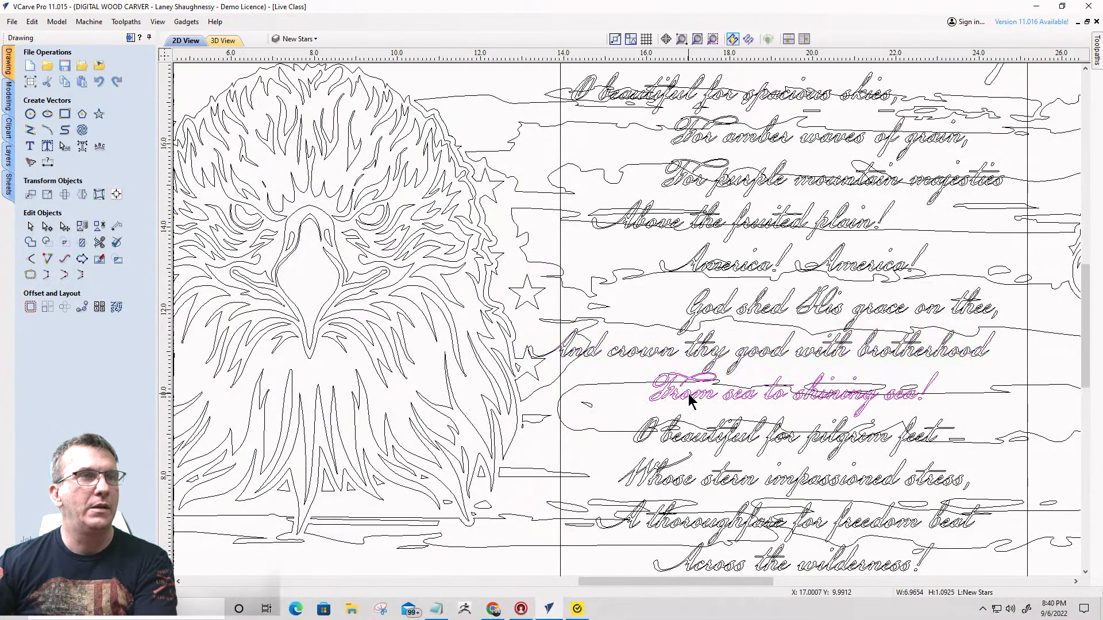
key(Right)
key(Right)
key(Right)
key(Right)
key(Right)
key(Right)
key(Right)
key(Right)
key(Right)
key(Right)
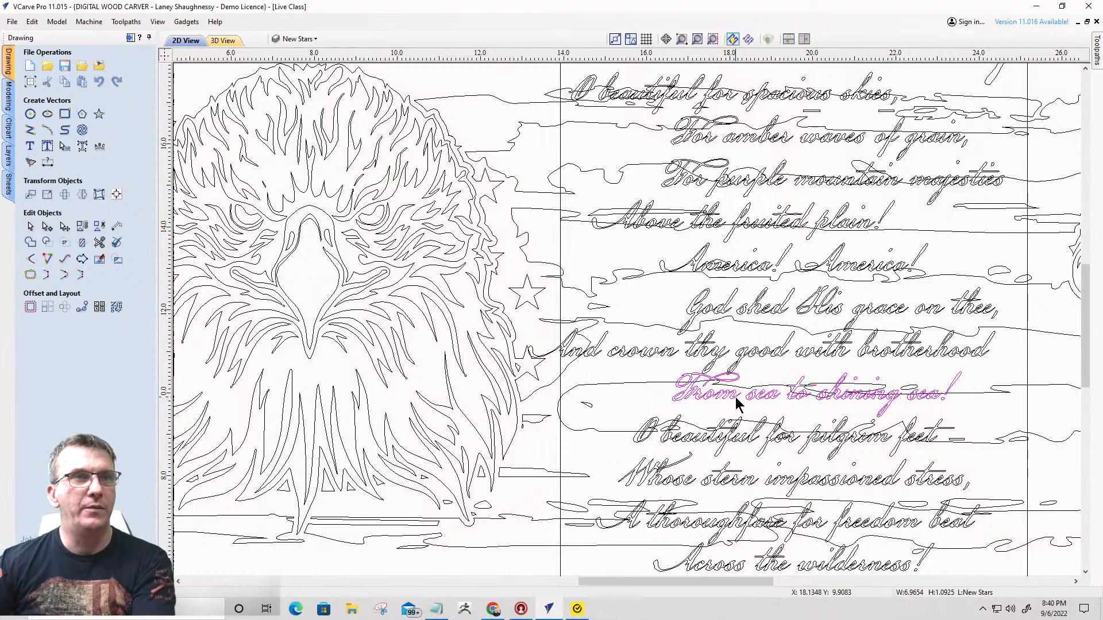
key(Right)
key(Right)
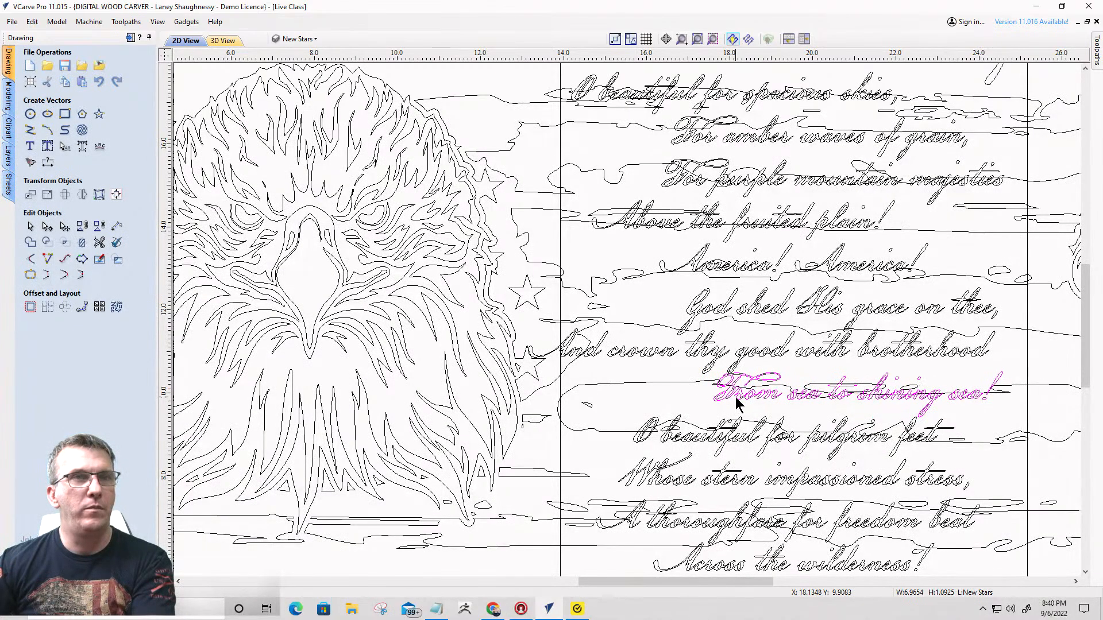
key(Right)
key(Right)
key(Right)
- Shift the line "O beautiful for pilgrim feet" about 1.4 inches to the left
click(774, 444)
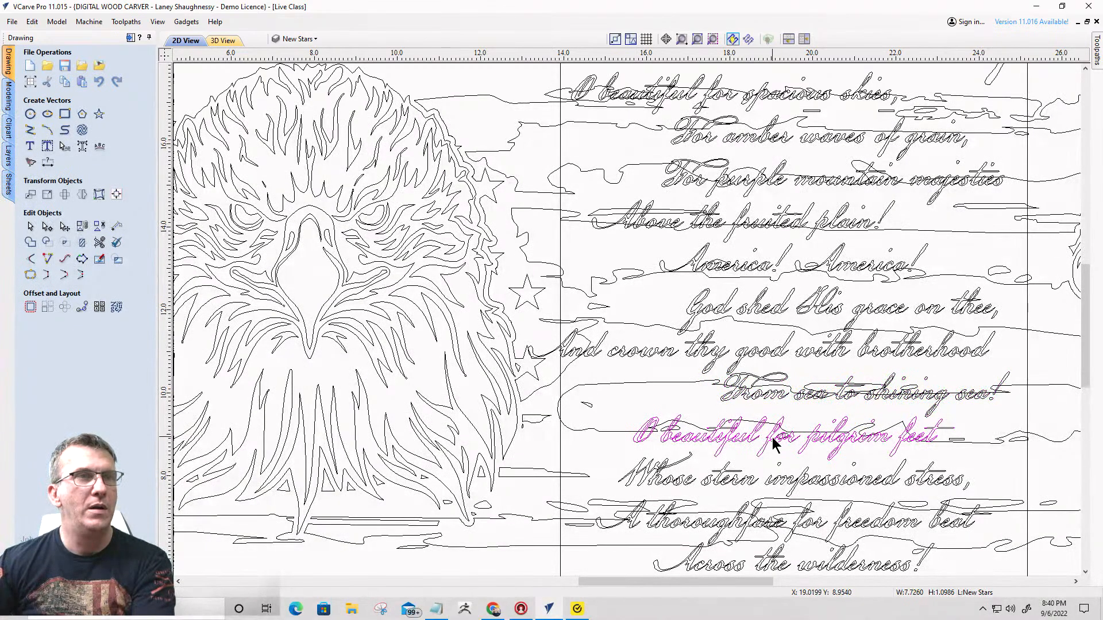
key(Left)
key(Left)
key(Left)
key(Left)
key(Left)
key(Left)
key(Left)
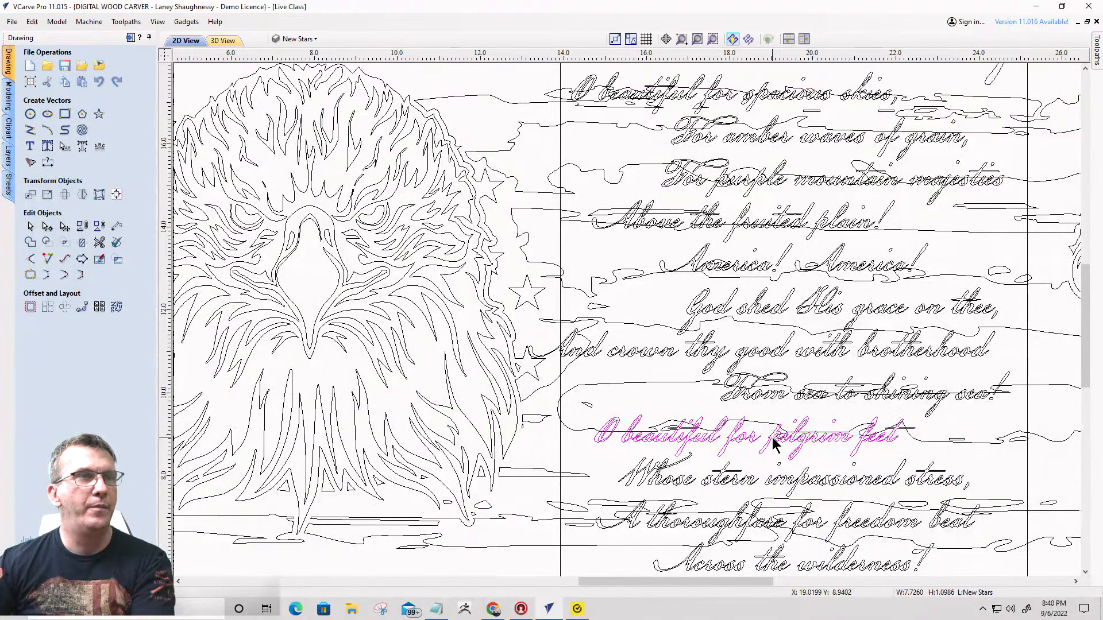
key(Left)
key(Left)
key(Left)
key(Left)
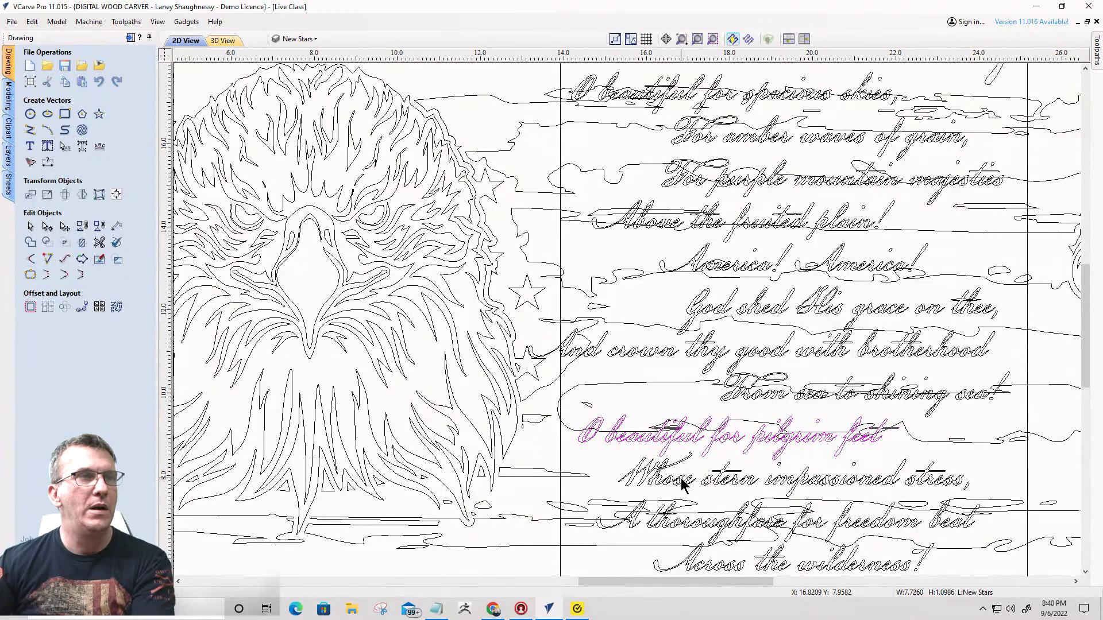
- Shift the line "Whose stern impassioned stress," about 2.2 inches to the left, beyond the frame's left edge
click(682, 484)
key(Left)
key(Left)
key(Left)
key(Left)
key(Left)
key(Left)
key(Left)
key(Left)
key(Left)
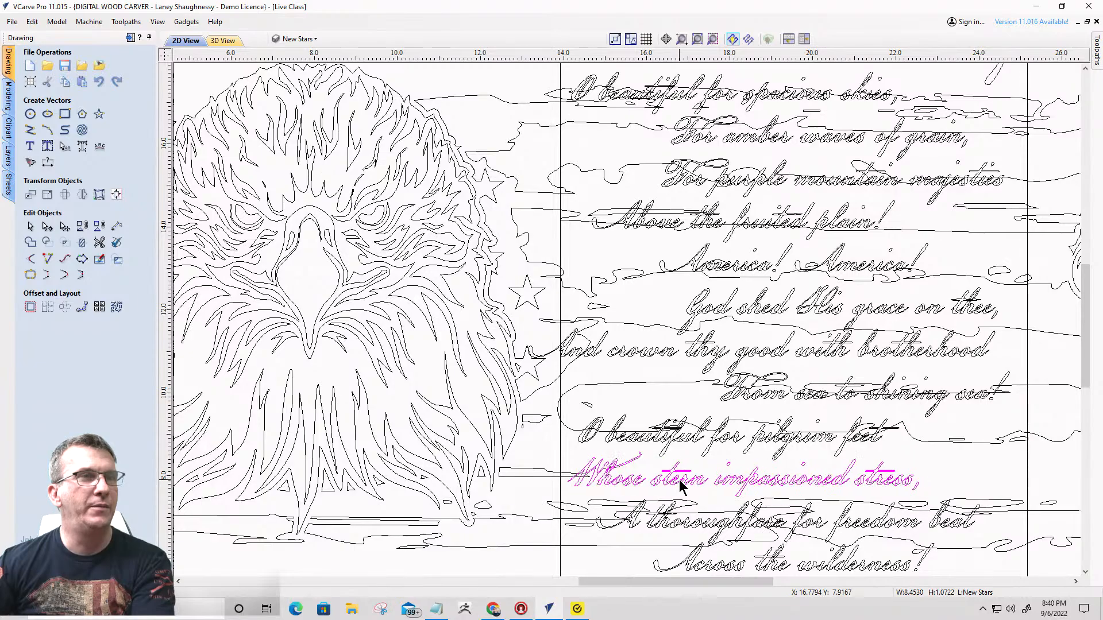
key(Left)
key(Left)
key(Left)
key(Left)
key(Left)
key(Left)
key(Left)
key(Left)
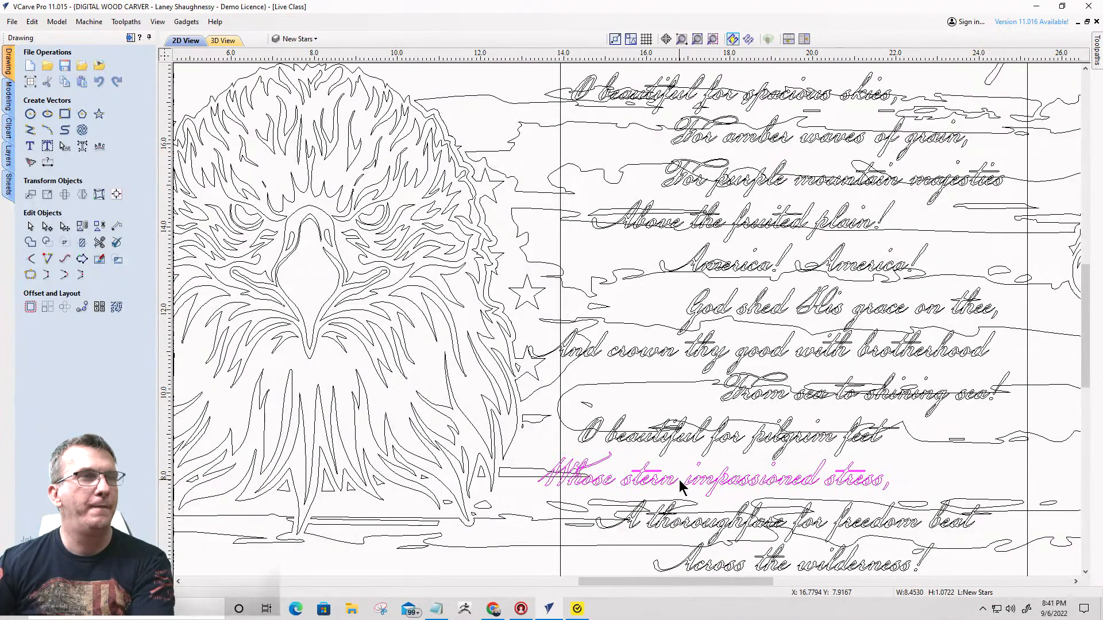
key(Left)
key(Left)
key(Left)
key(Left)
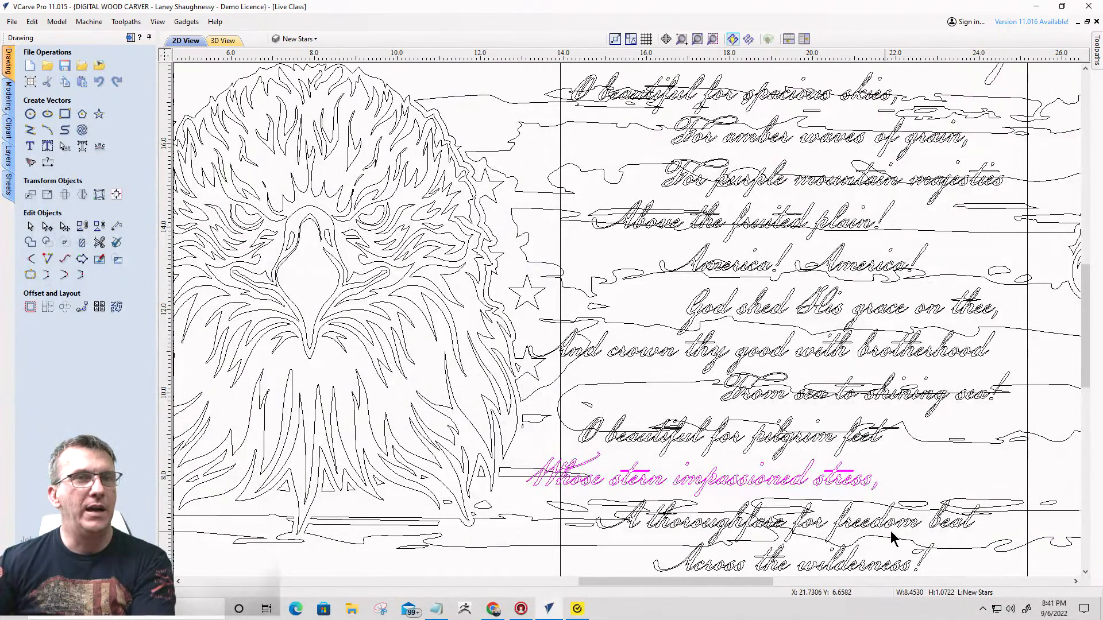
- Shift the line "A thoroughfare for freedom beat" about 0.6 inches to the right
click(897, 526)
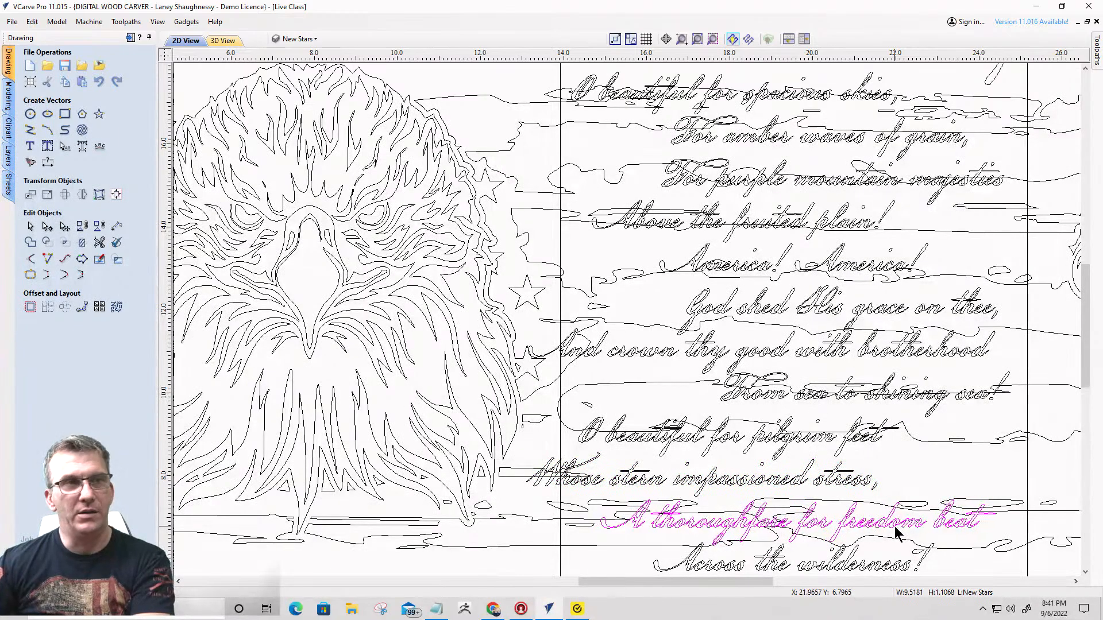
key(Right)
key(Right)
key(Right)
key(Right)
key(Right)
key(Right)
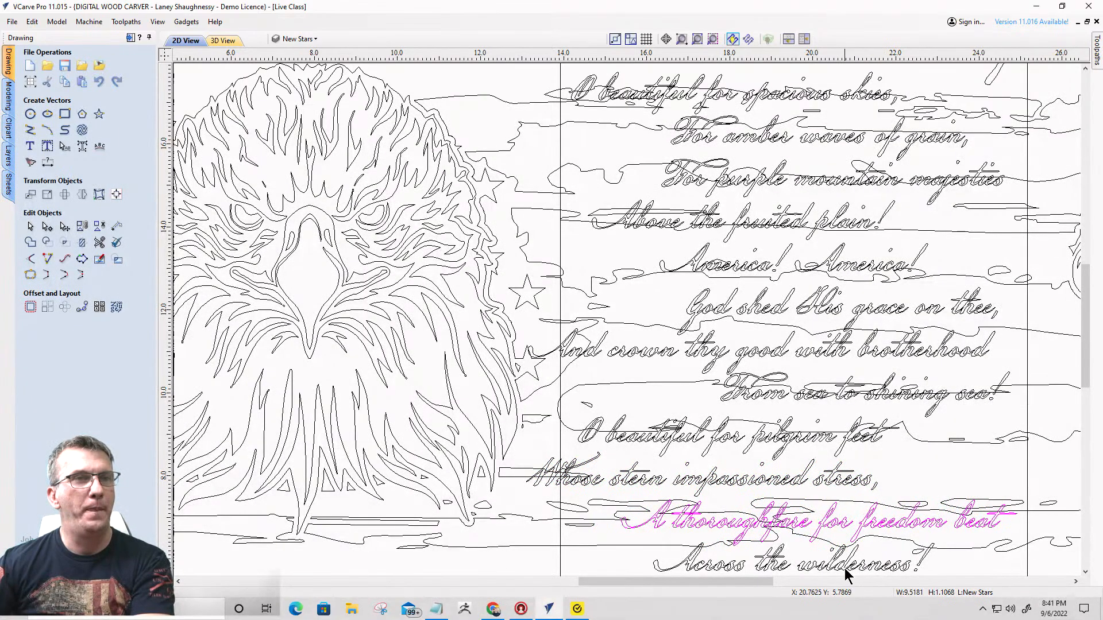
- Delete the rectangular frame around the lyrics
click(845, 569)
scroll(871, 334, down, 5)
scroll(855, 403, up, 1)
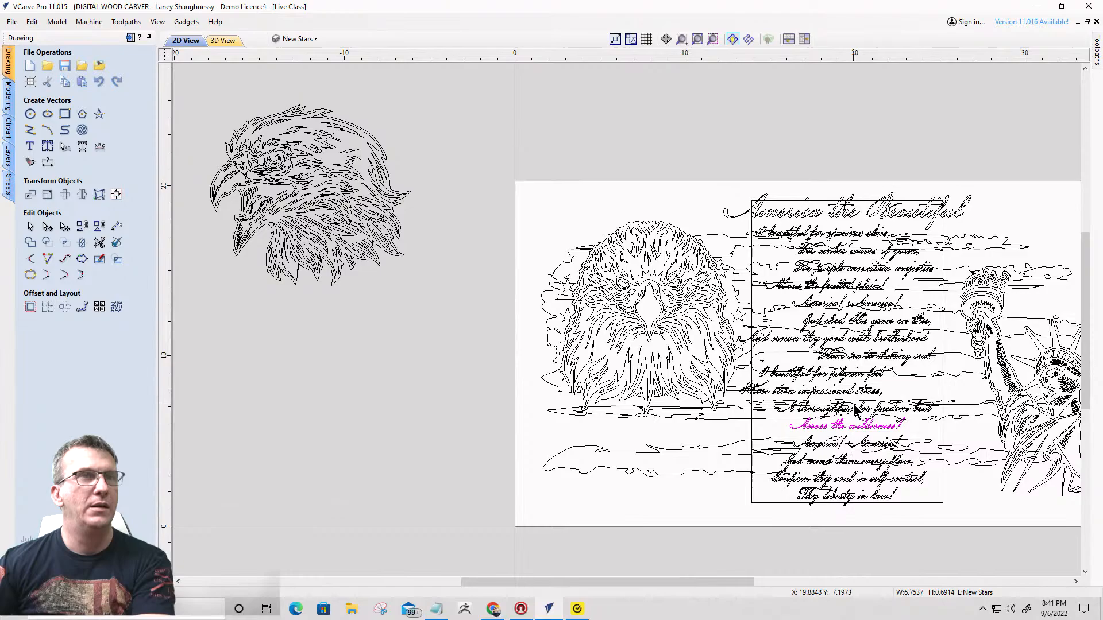
click(715, 443)
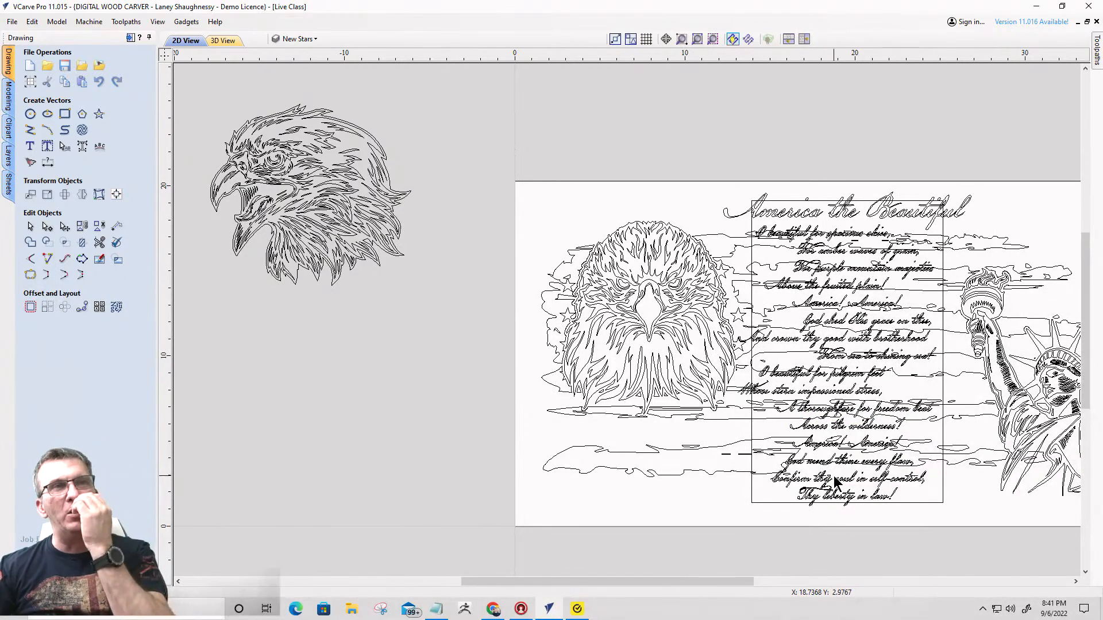
click(752, 285)
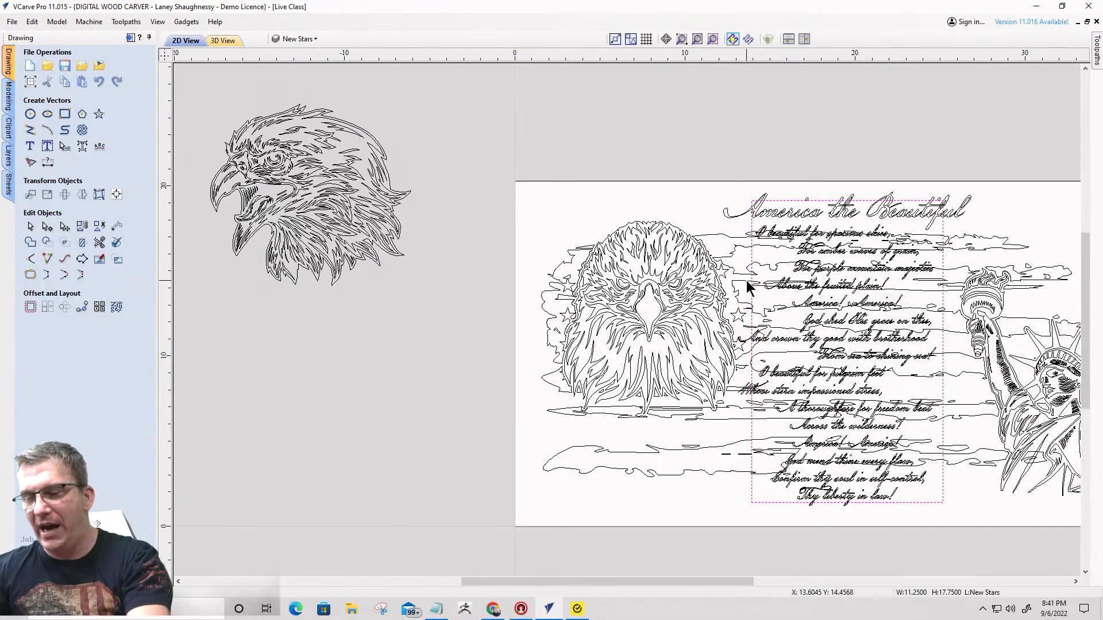
key(Escape)
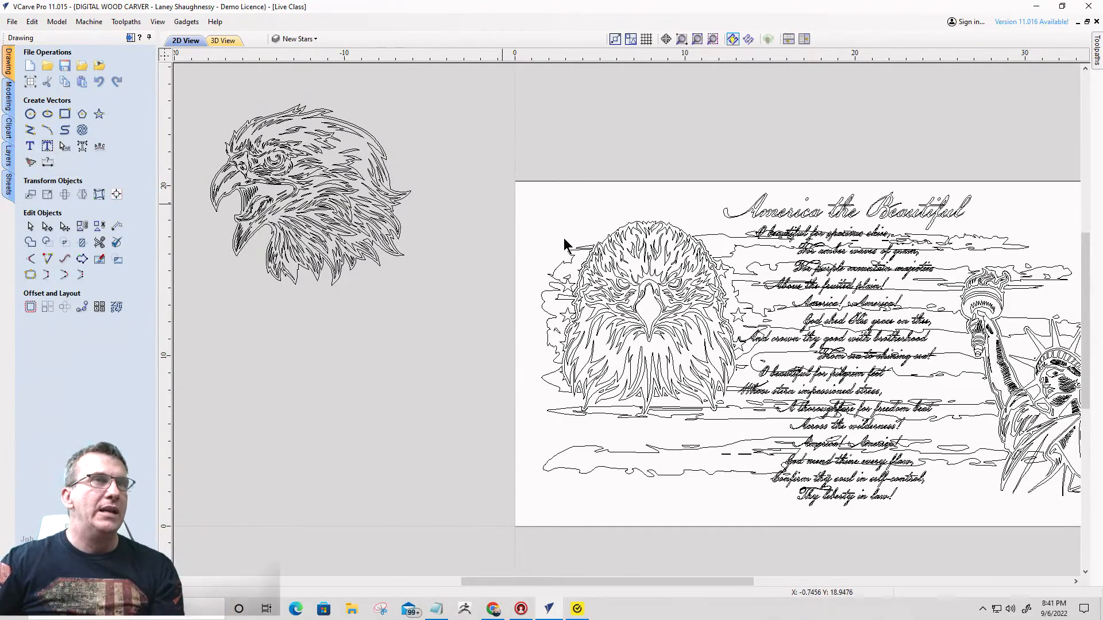
- Select all the lyric lines beneath the title, leaving the title itself unselected
click(803, 240)
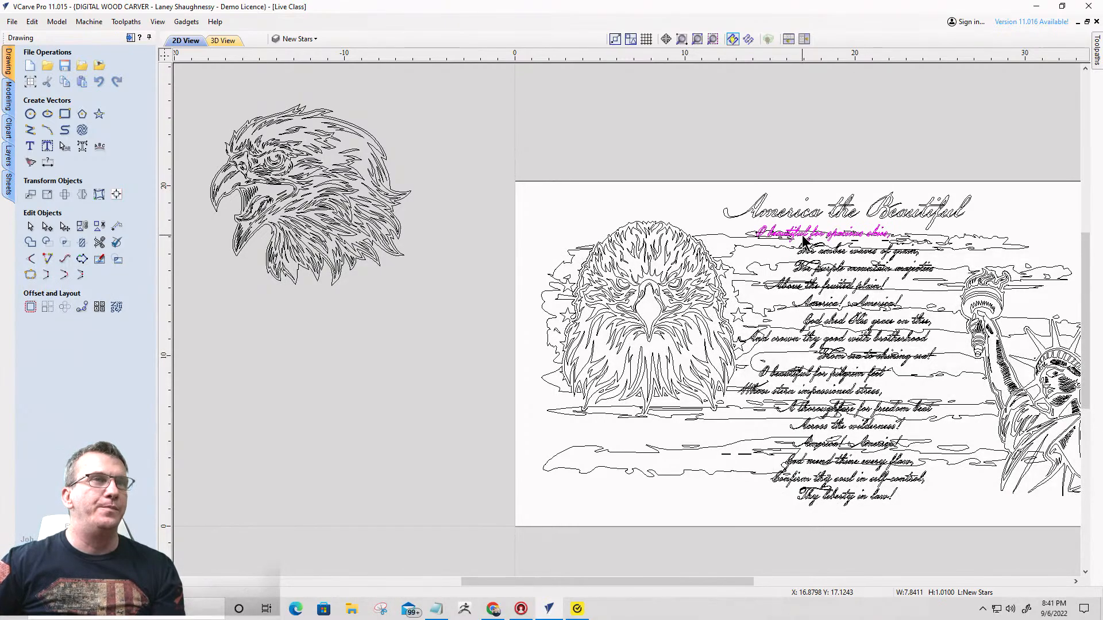
drag(730, 218, 971, 527)
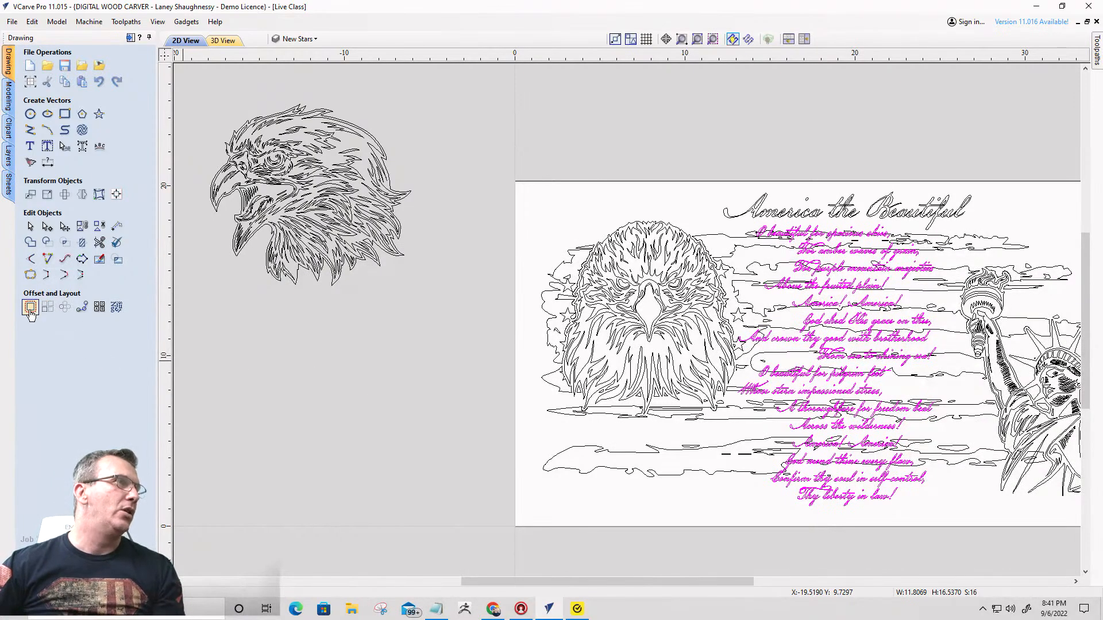
- Try offsetting the selected lyric lines outwards by 0.125 inches, check the outline around the script and undo the offset
click(30, 308)
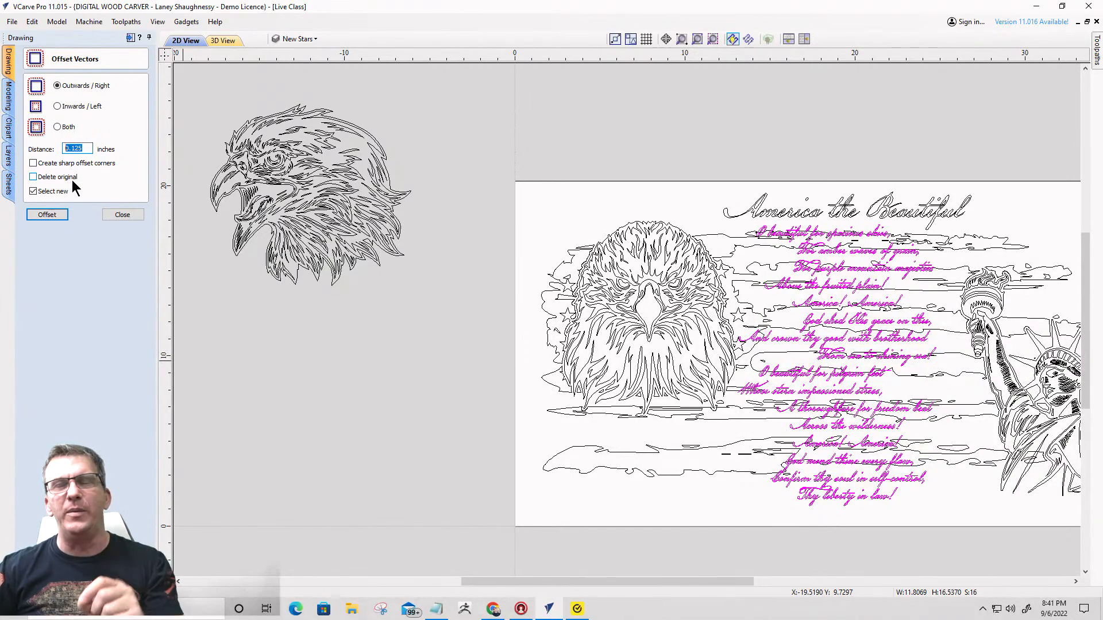
click(46, 215)
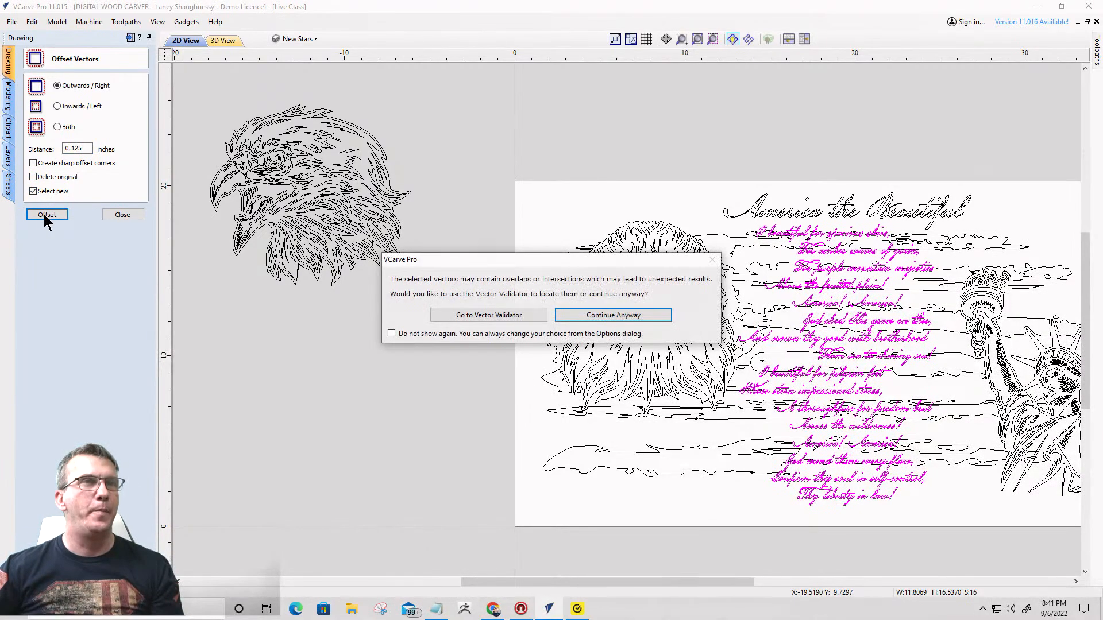
click(582, 316)
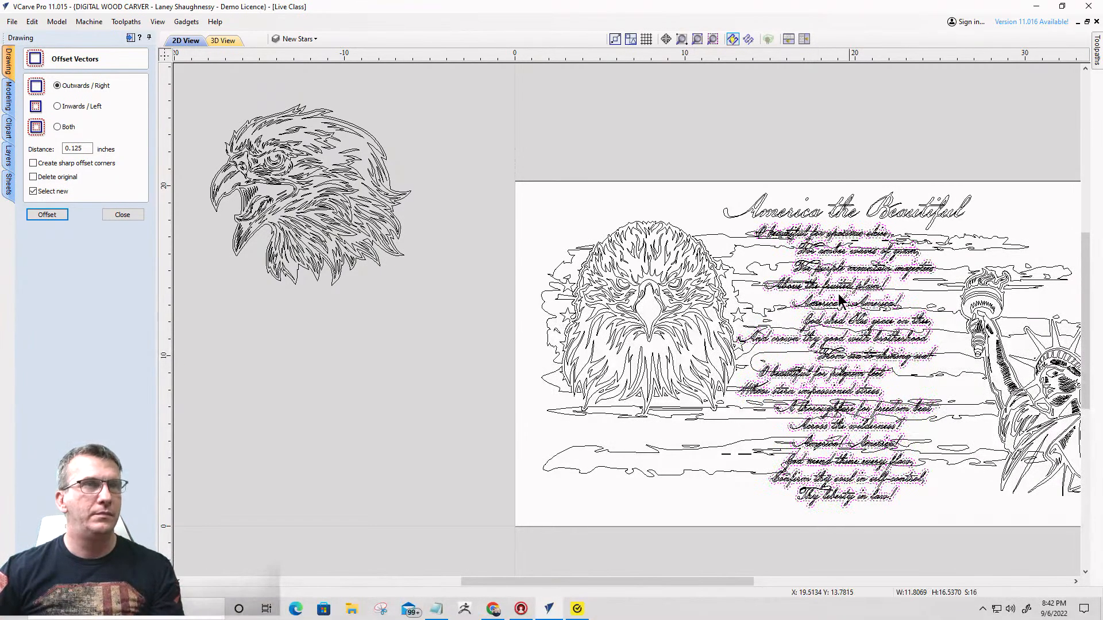
scroll(810, 279, up, 3)
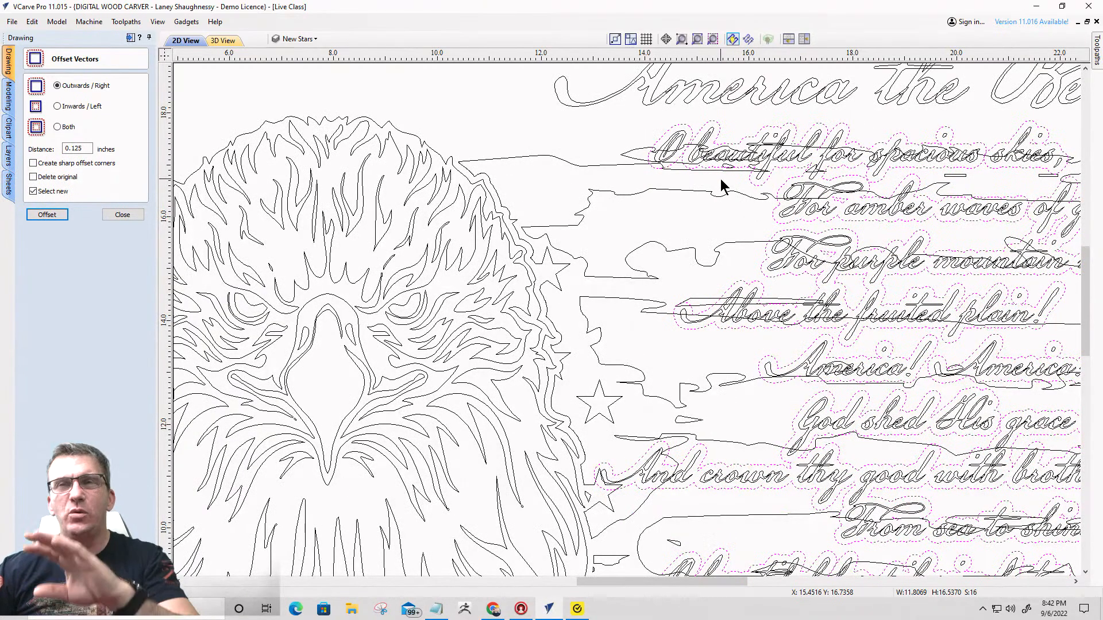
scroll(697, 169, up, 2)
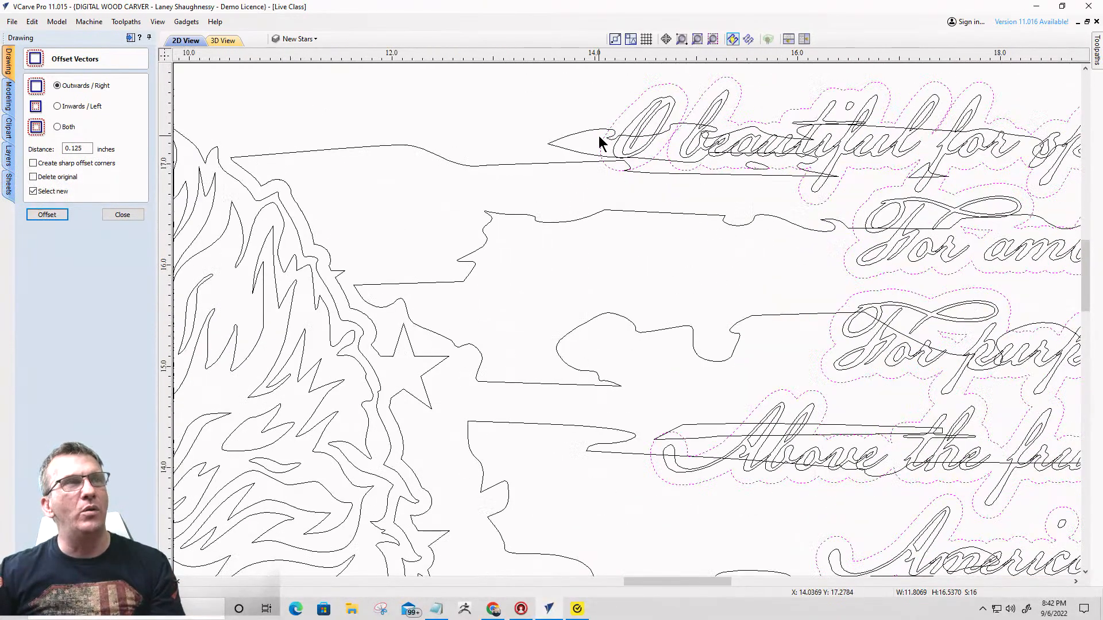
scroll(774, 166, down, 3)
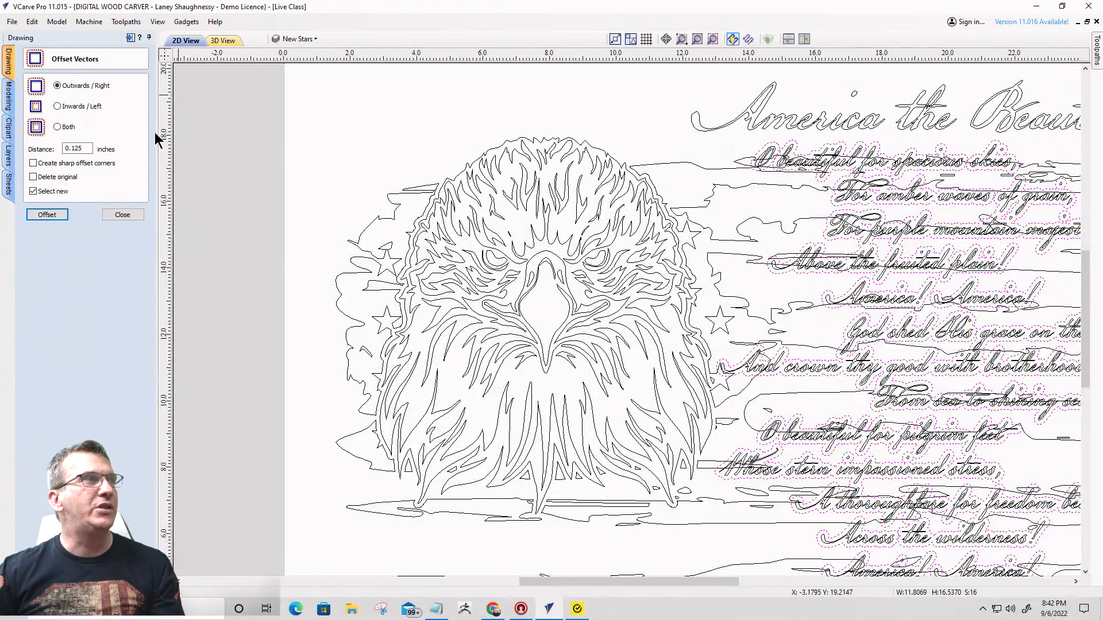
click(123, 215)
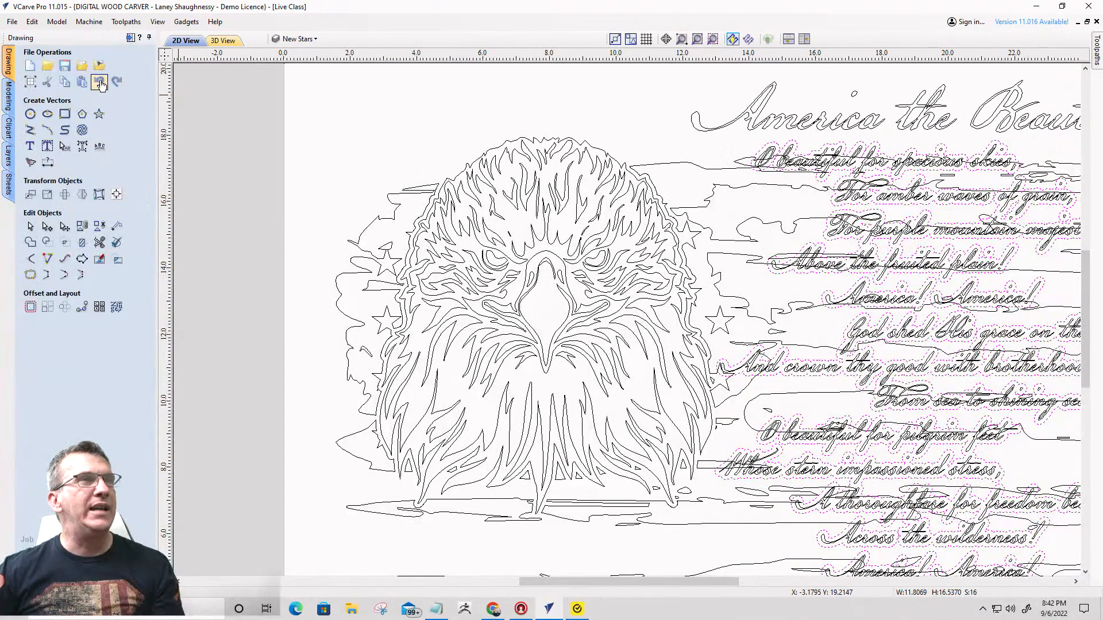
click(100, 82)
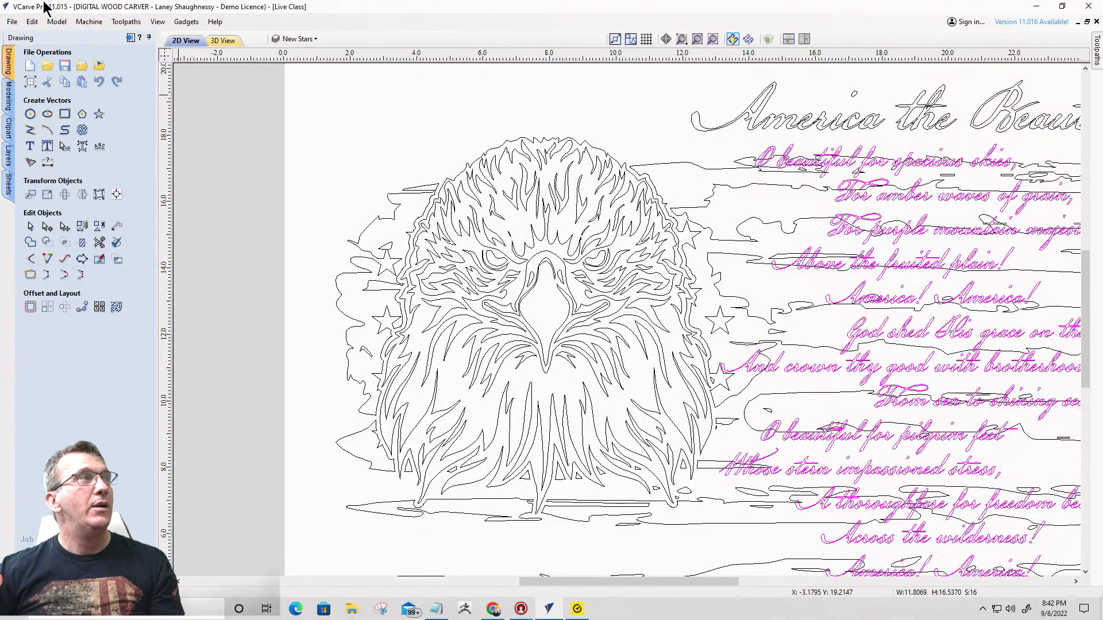
- Save the project under its existing file name
click(9, 24)
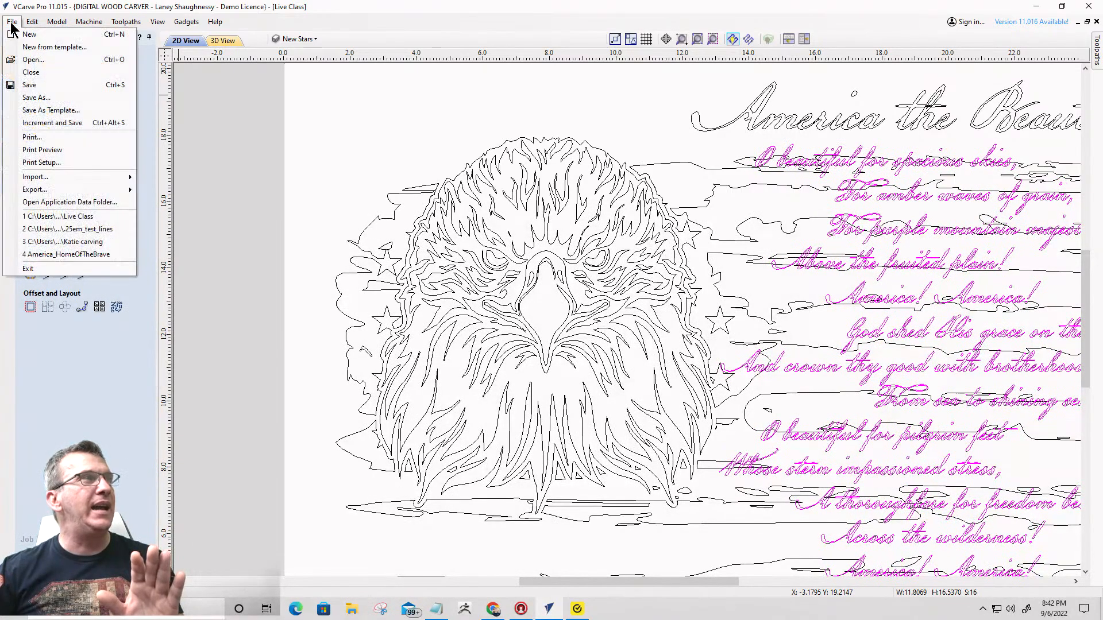
click(23, 84)
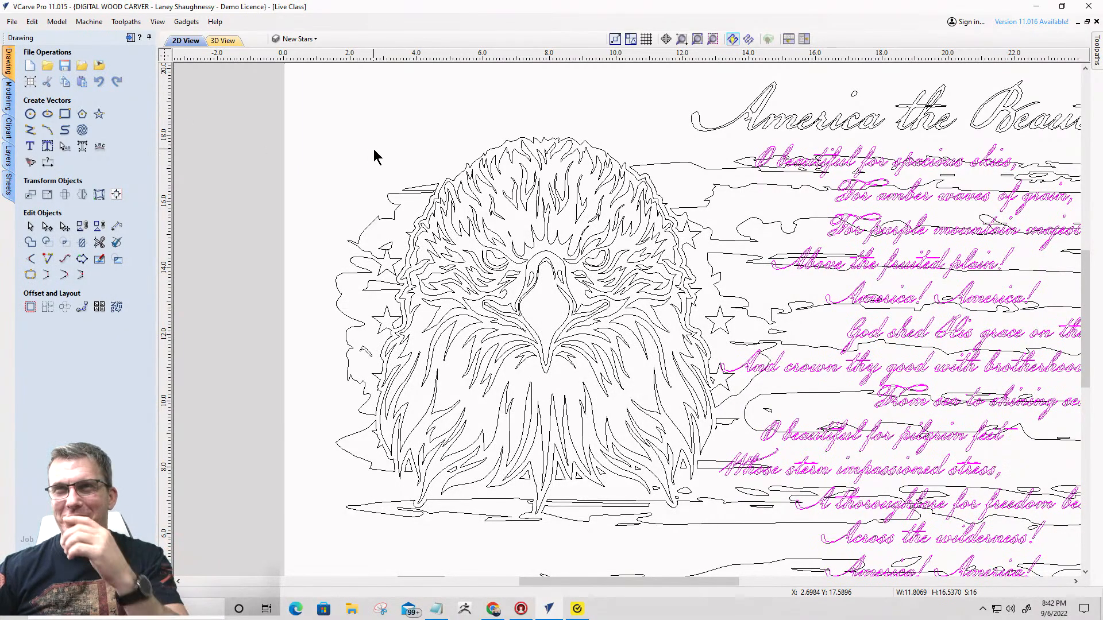
- Offset the selected lyric lines outwards by 0.3 inches, continuing despite possible overlaps and keeping the original vectors
scroll(393, 213, down, 2)
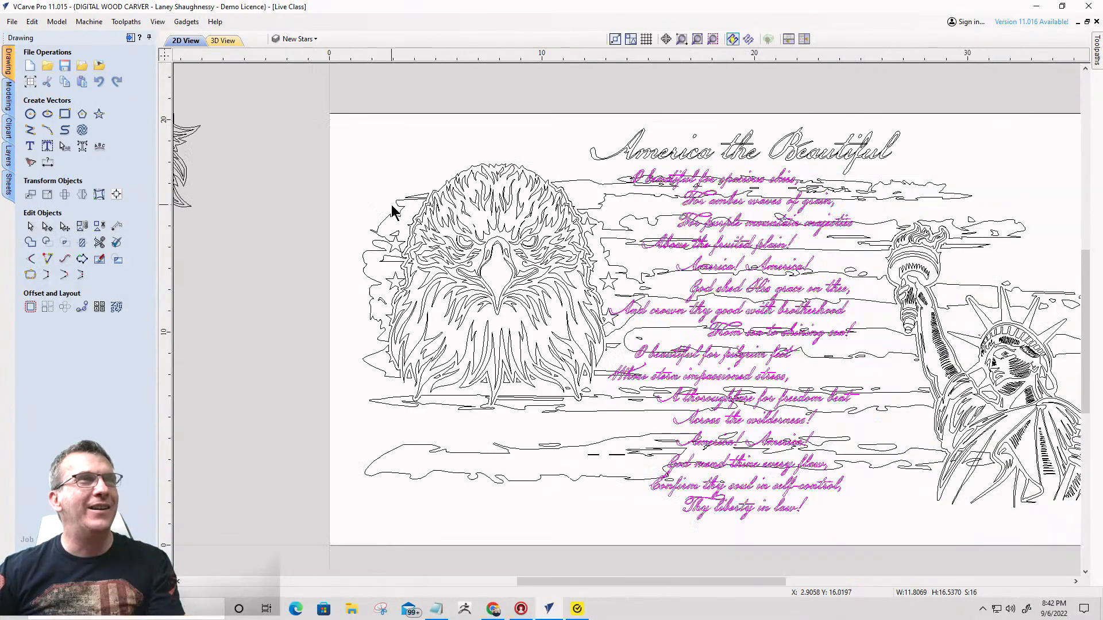
click(30, 307)
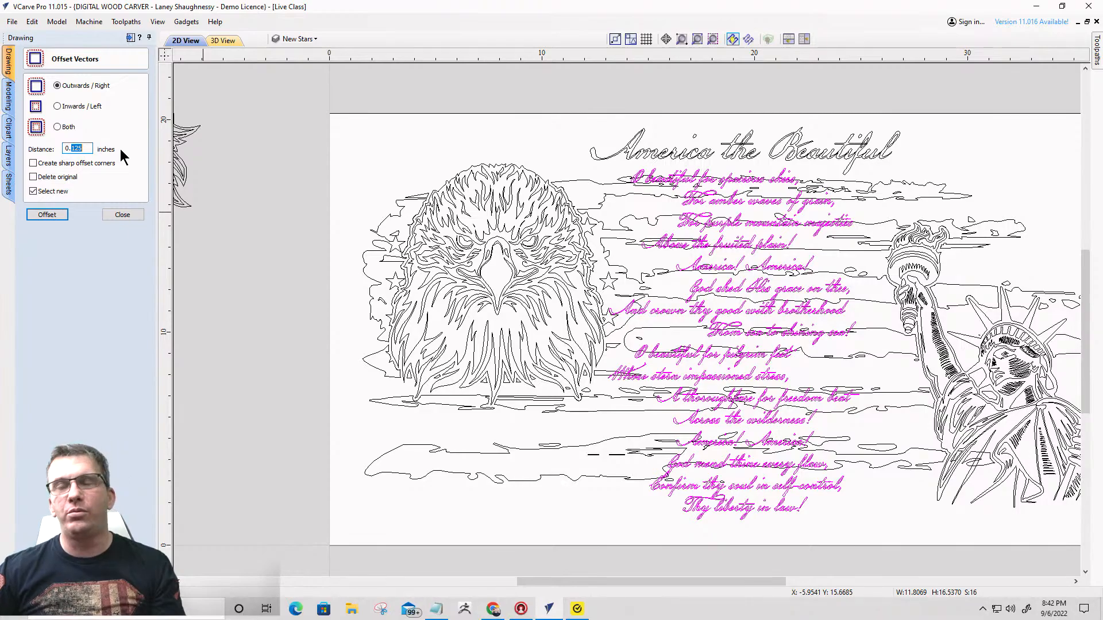
text(.3)
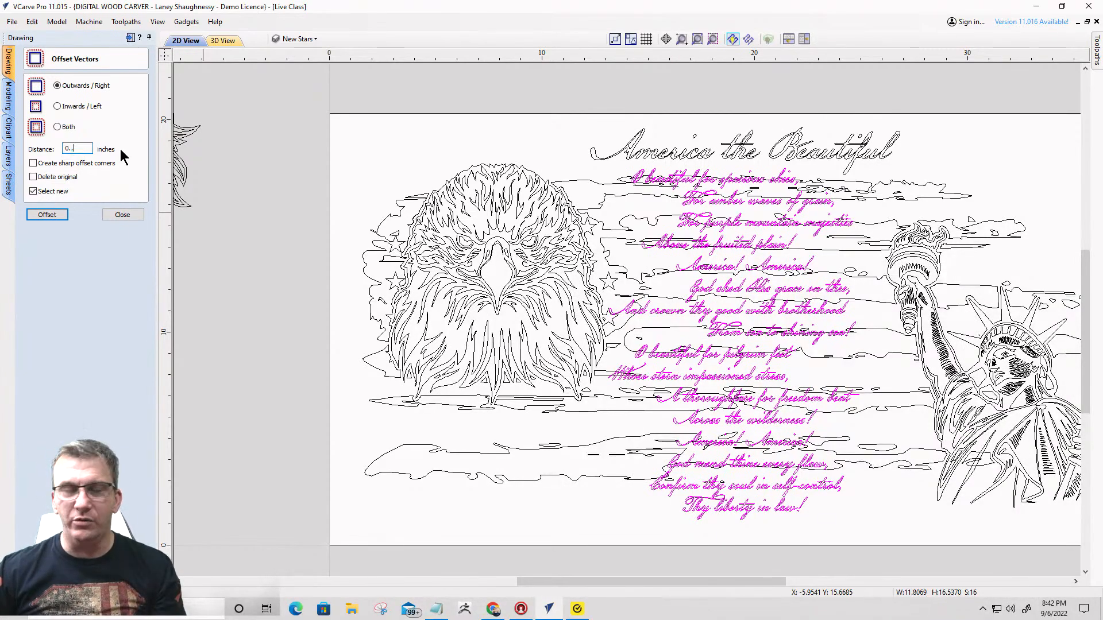
click(36, 217)
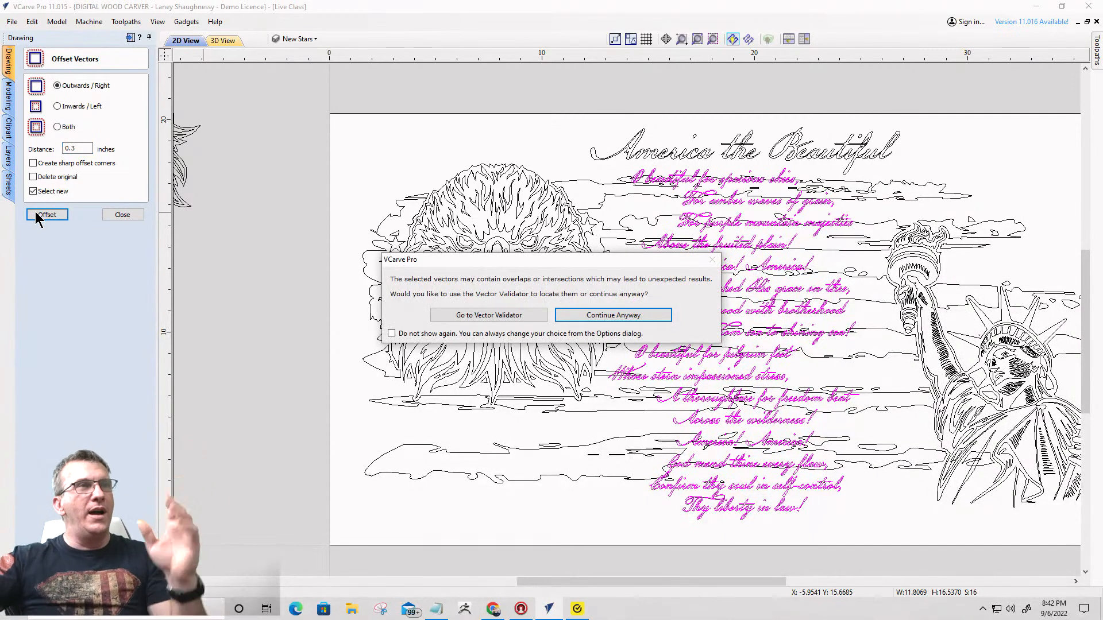
click(594, 319)
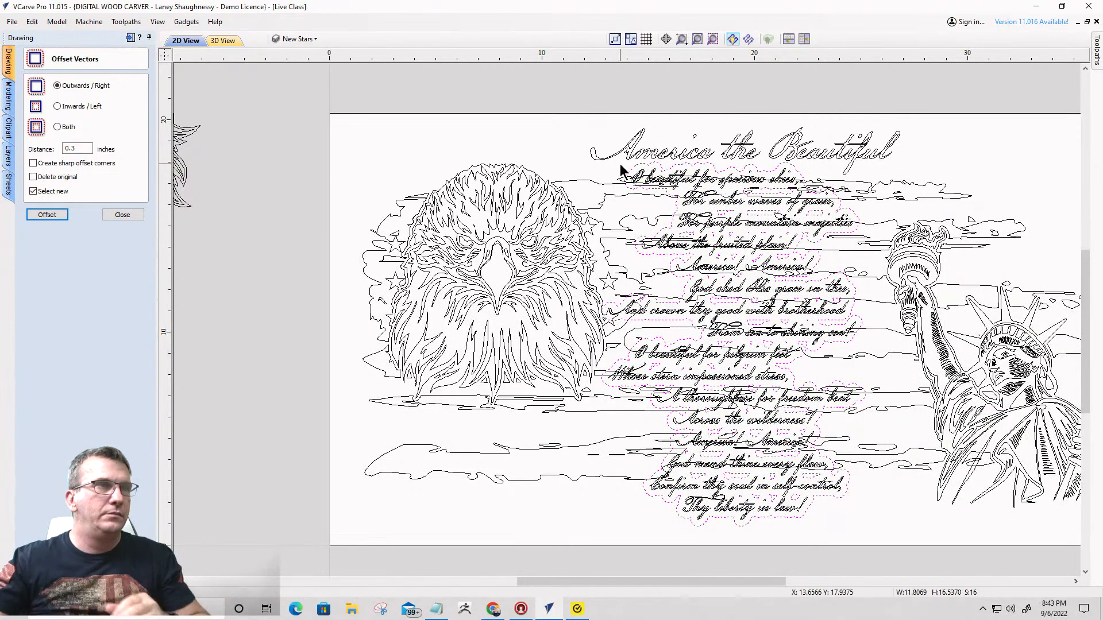
- Examine the offset outline around the lyrics from the first line down to "Thy liberty in law!"
scroll(632, 185, up, 5)
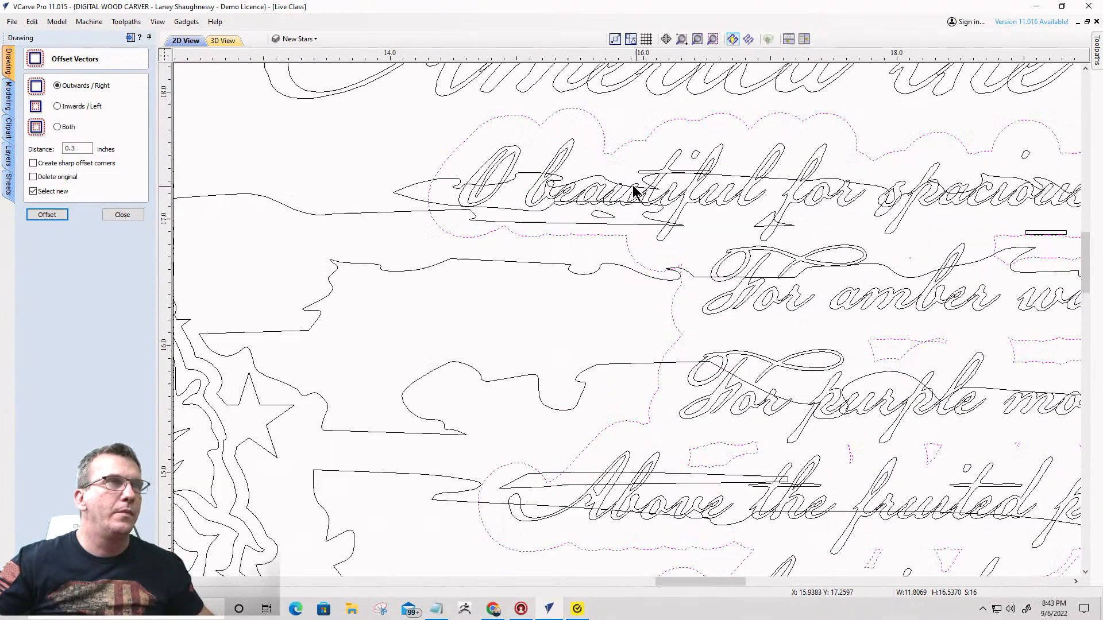
scroll(401, 105, down, 3)
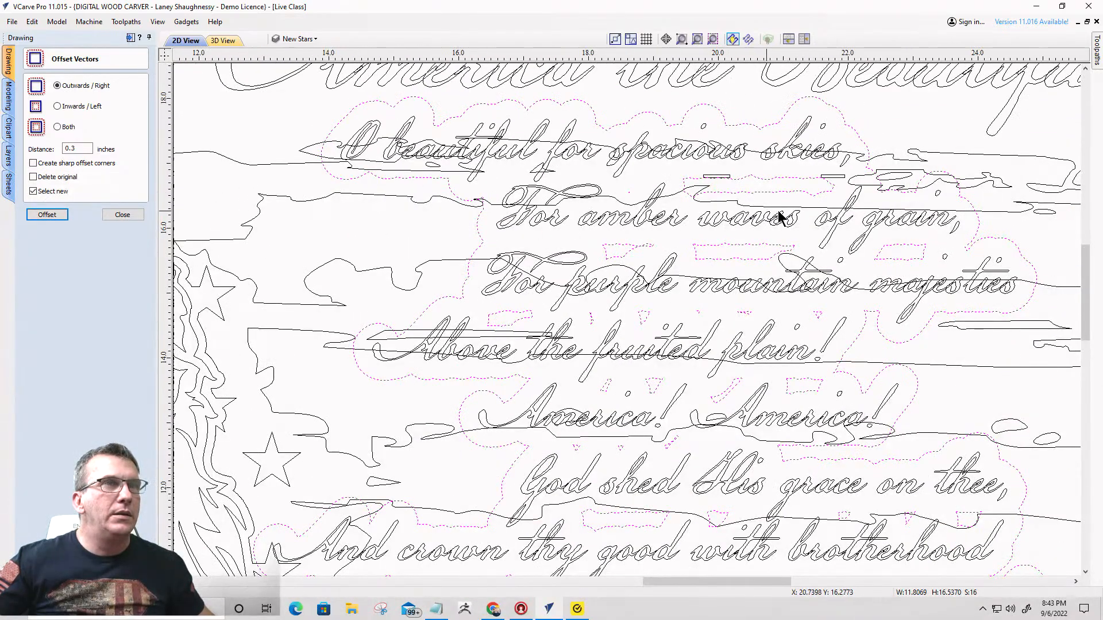
scroll(603, 320, down, 4)
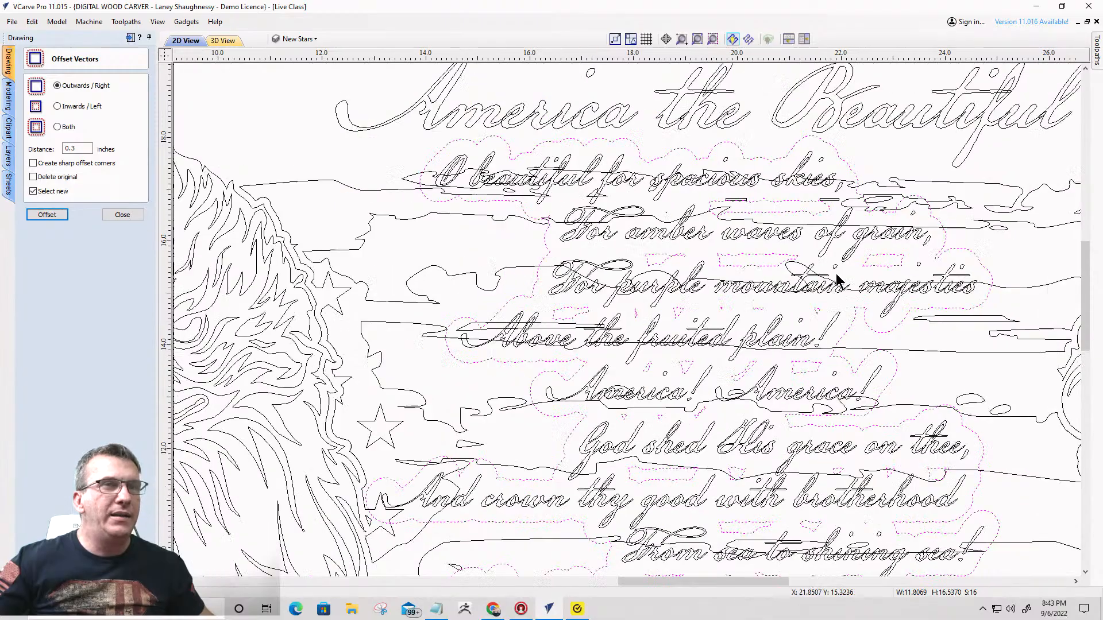
scroll(810, 377, up, 5)
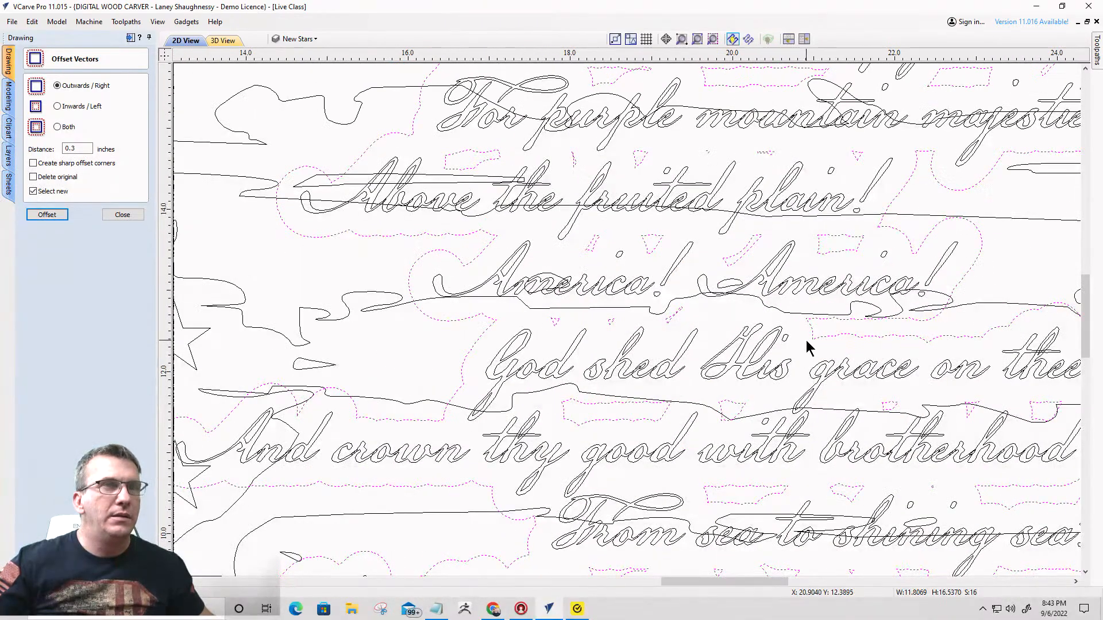
scroll(807, 346, down, 4)
scroll(790, 436, up, 5)
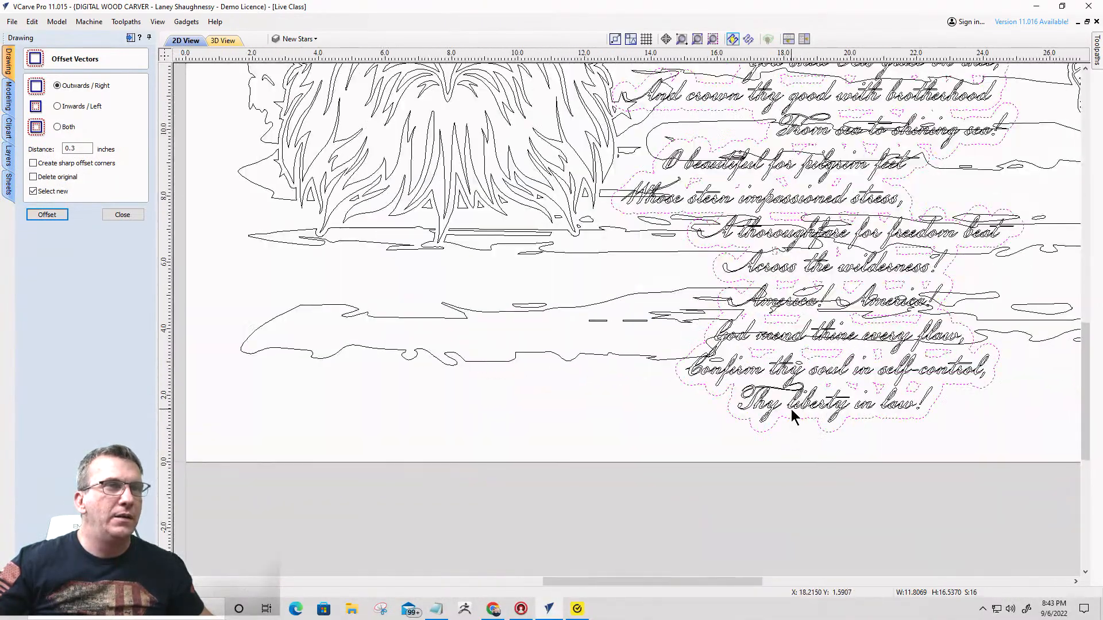
scroll(778, 406, up, 2)
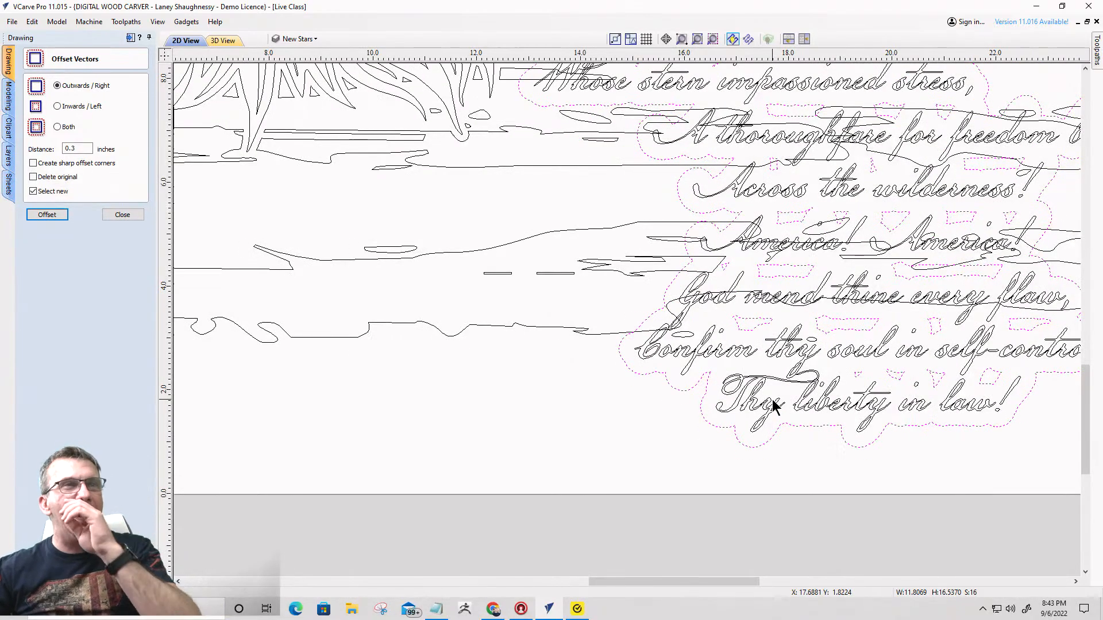
scroll(729, 403, down, 3)
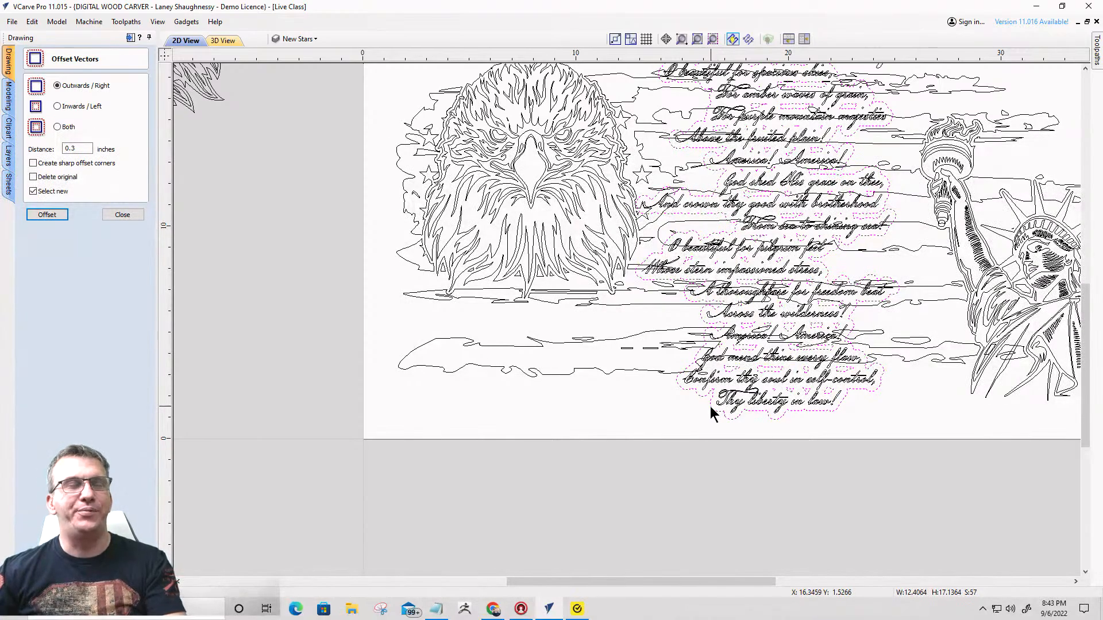
- Delete the small inner offset shapes between the lyric lines, keeping only the large outer contour around the text
click(122, 215)
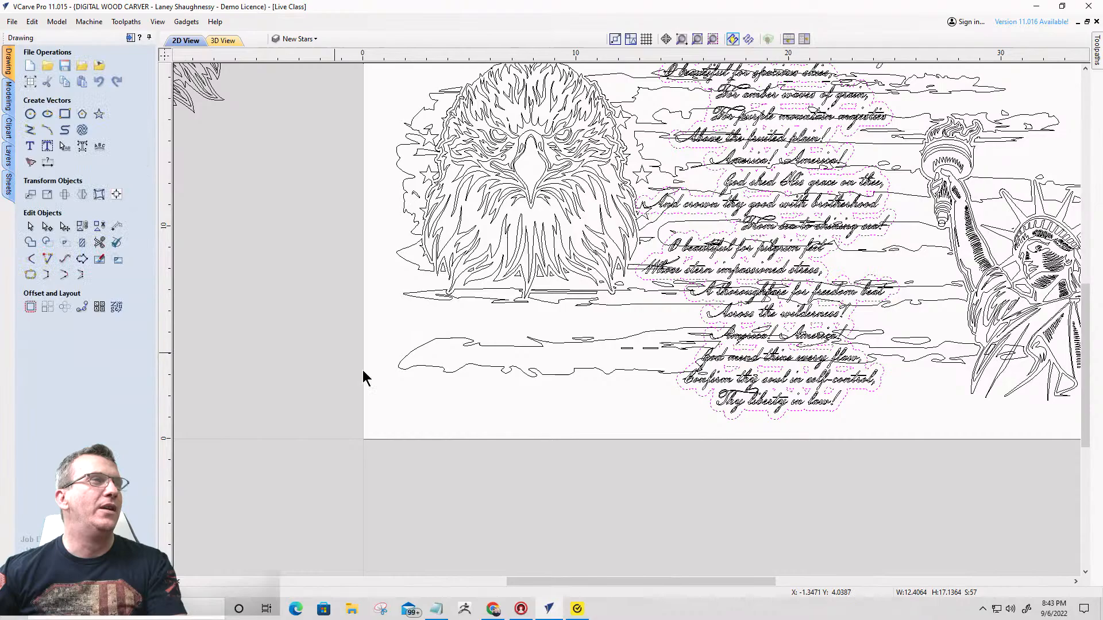
ctrl+click(712, 409)
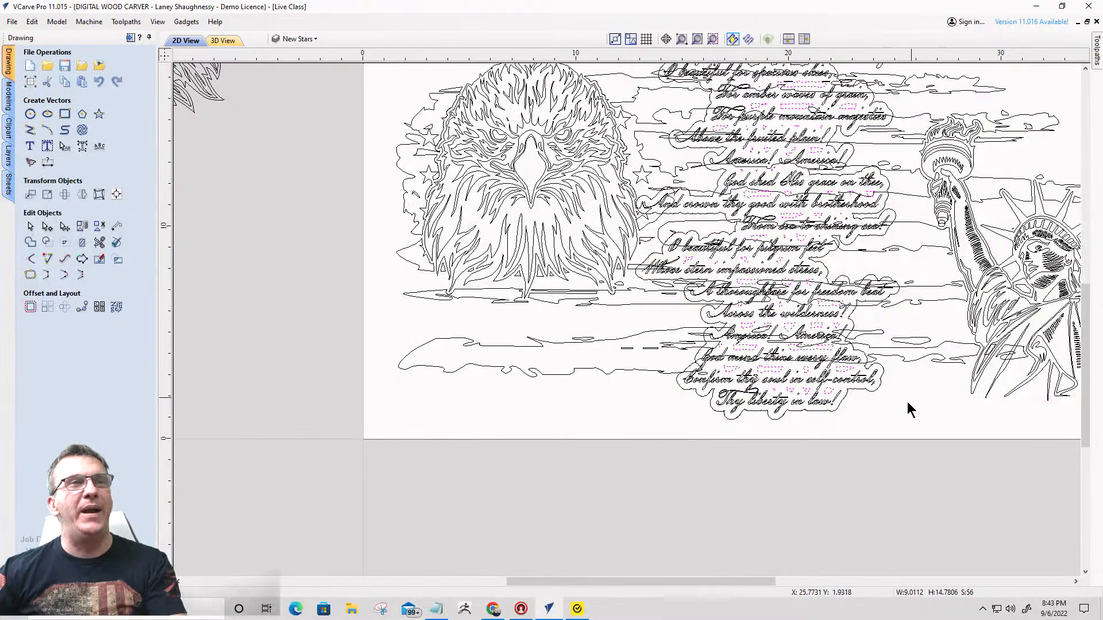
scroll(821, 298, down, 1)
scroll(823, 293, up, 5)
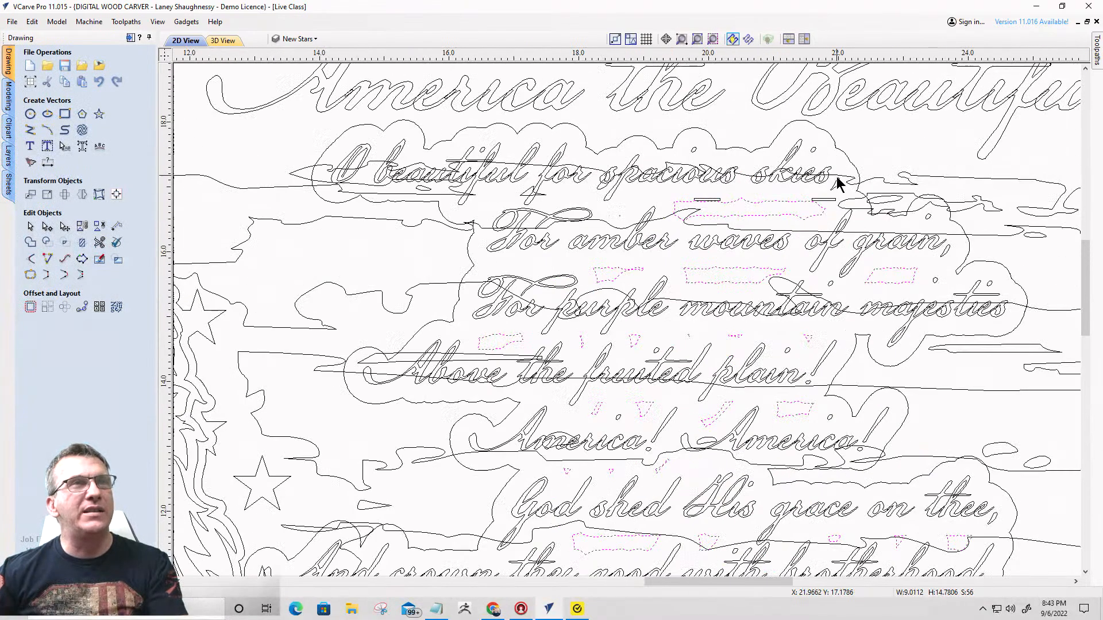
scroll(804, 255, down, 3)
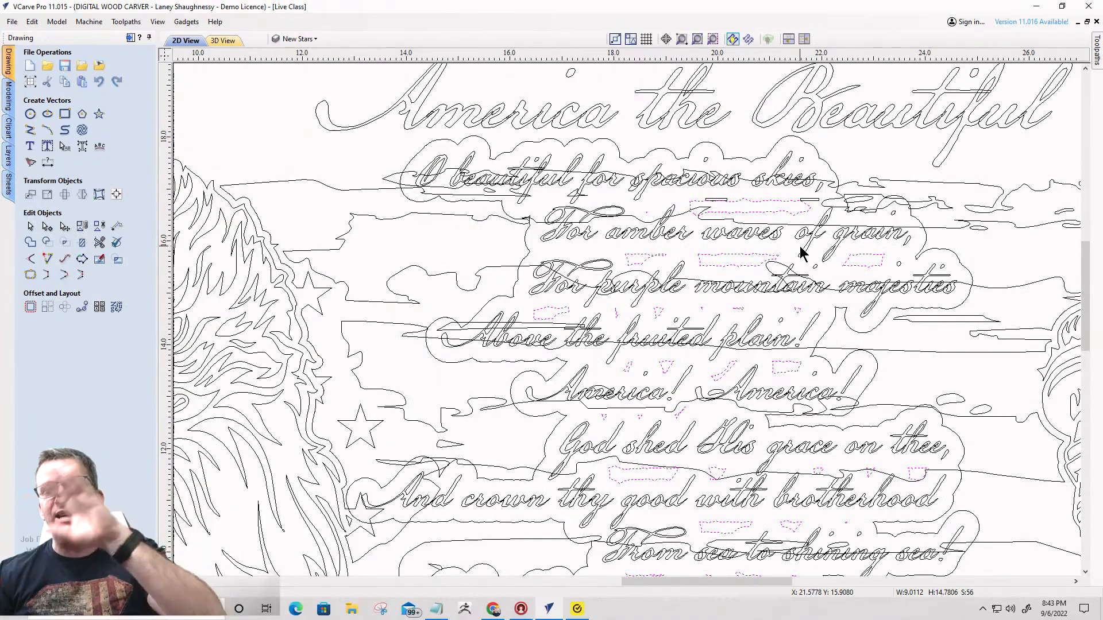
scroll(801, 250, down, 3)
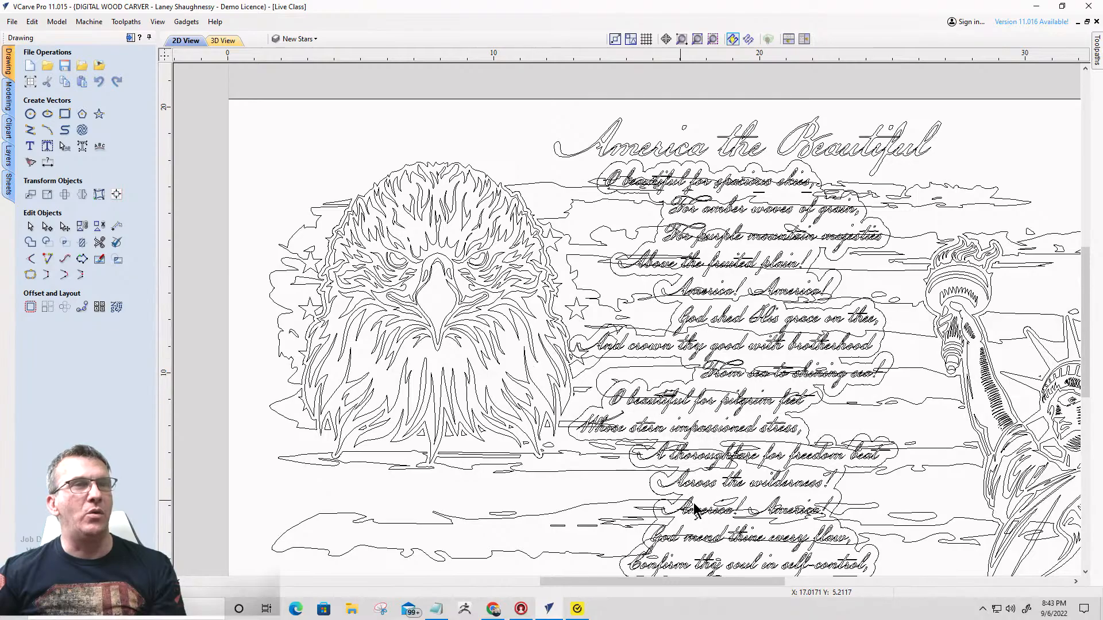
- Trim the flag vectors with the lyric offset outline as the boundary, clearing everything inside it
click(839, 396)
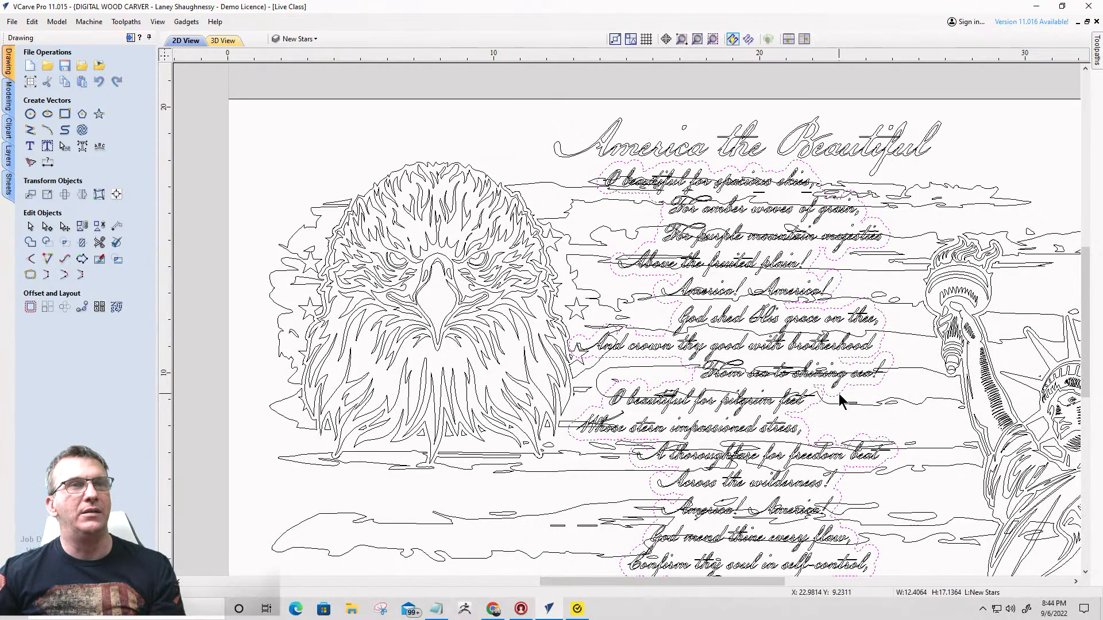
scroll(757, 217, down, 2)
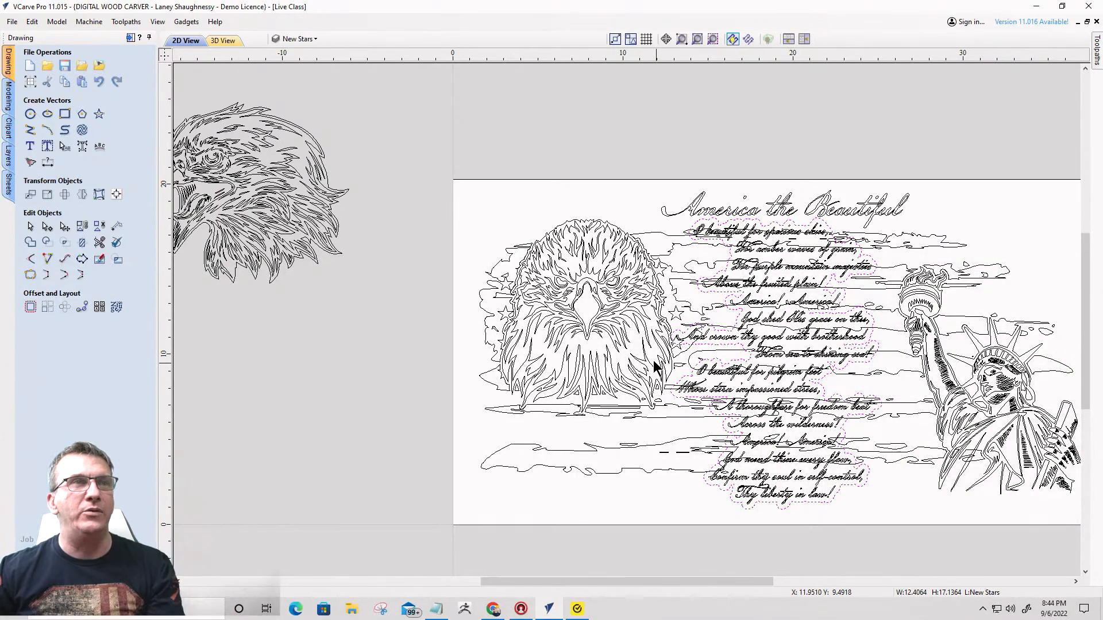
click(670, 251)
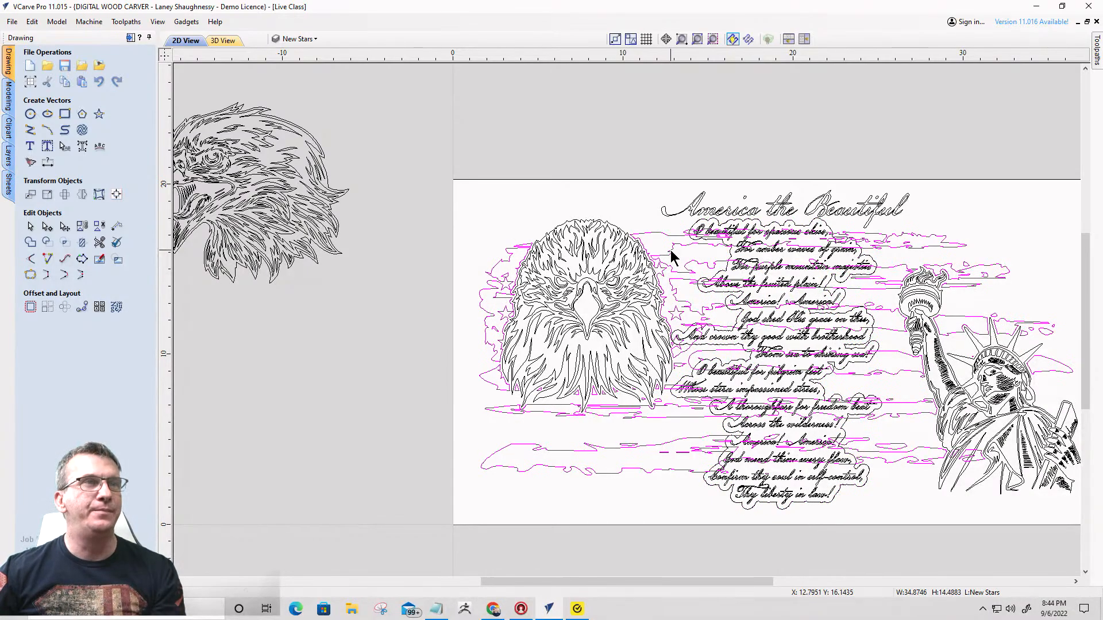
scroll(680, 252, up, 3)
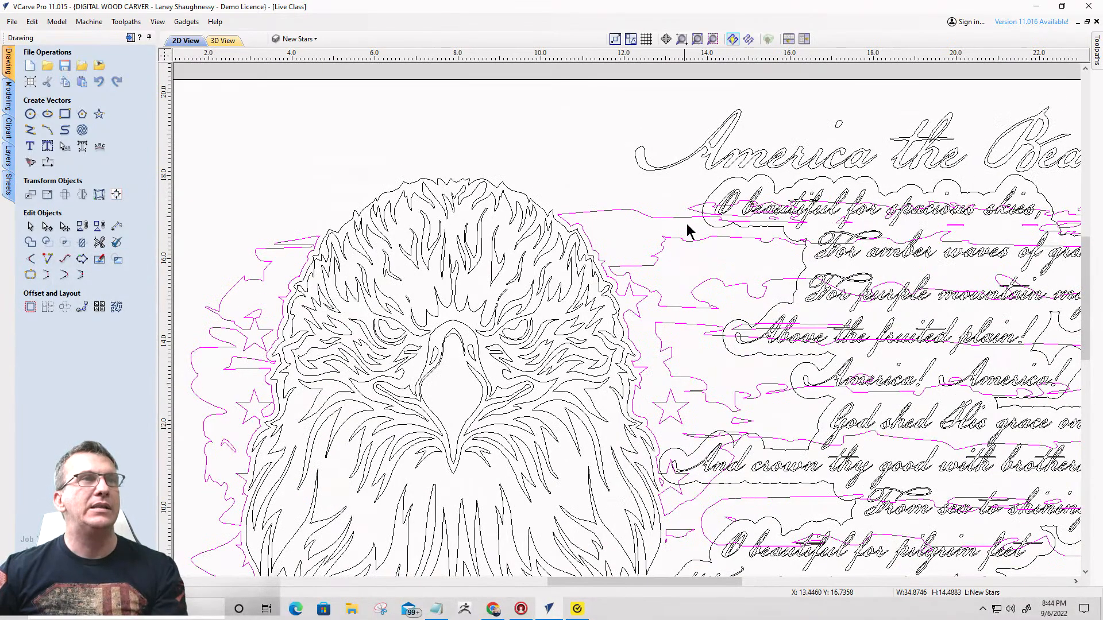
shift+click(716, 194)
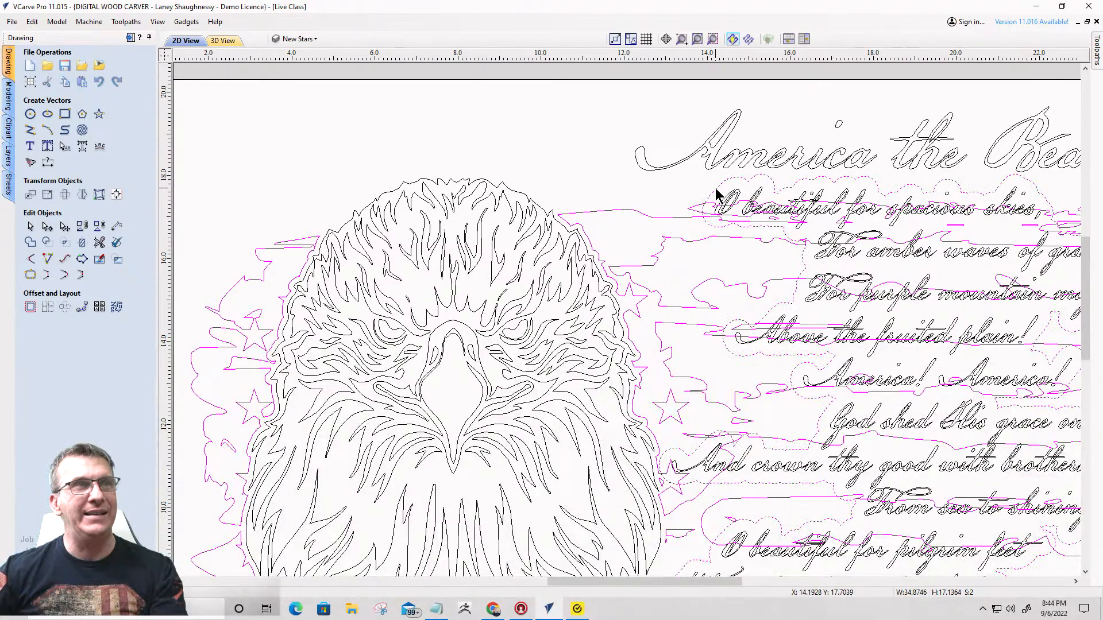
click(82, 241)
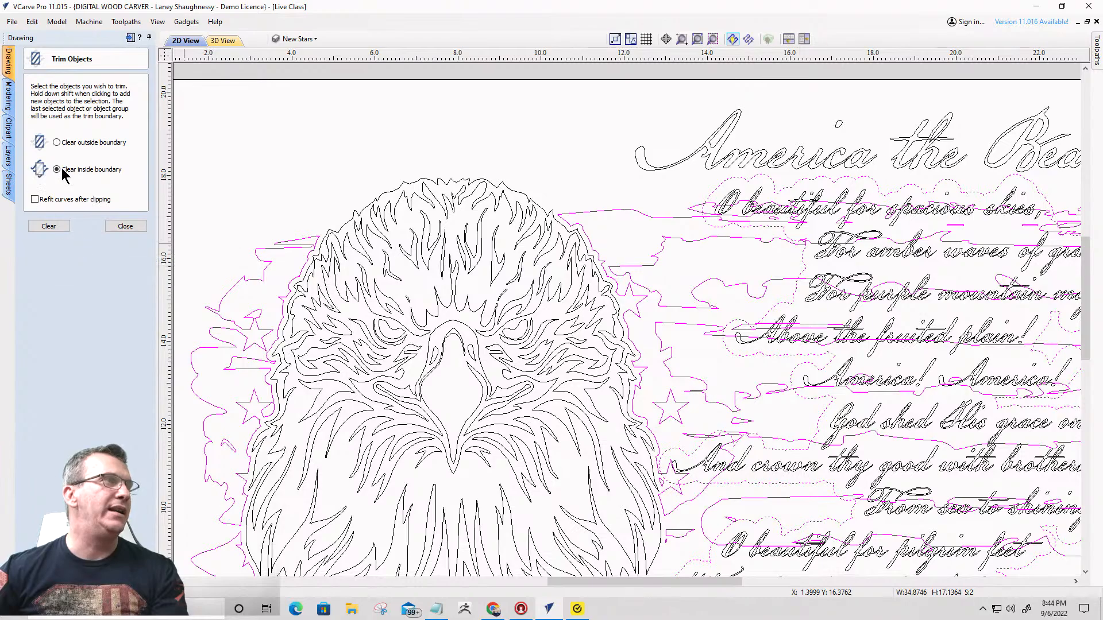
click(51, 226)
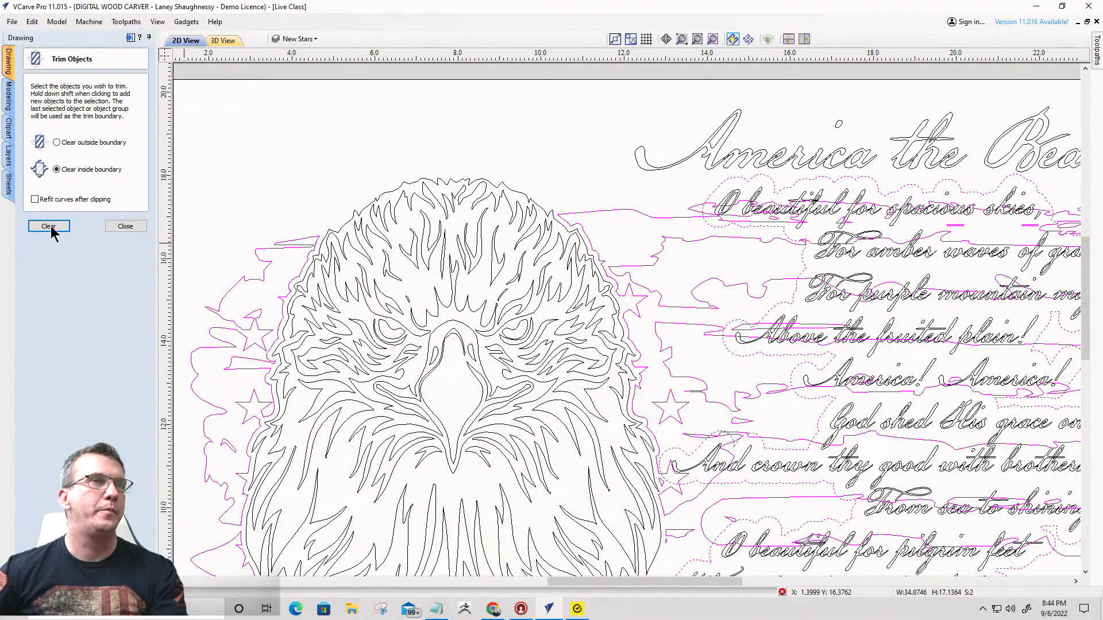
scroll(501, 158, down, 2)
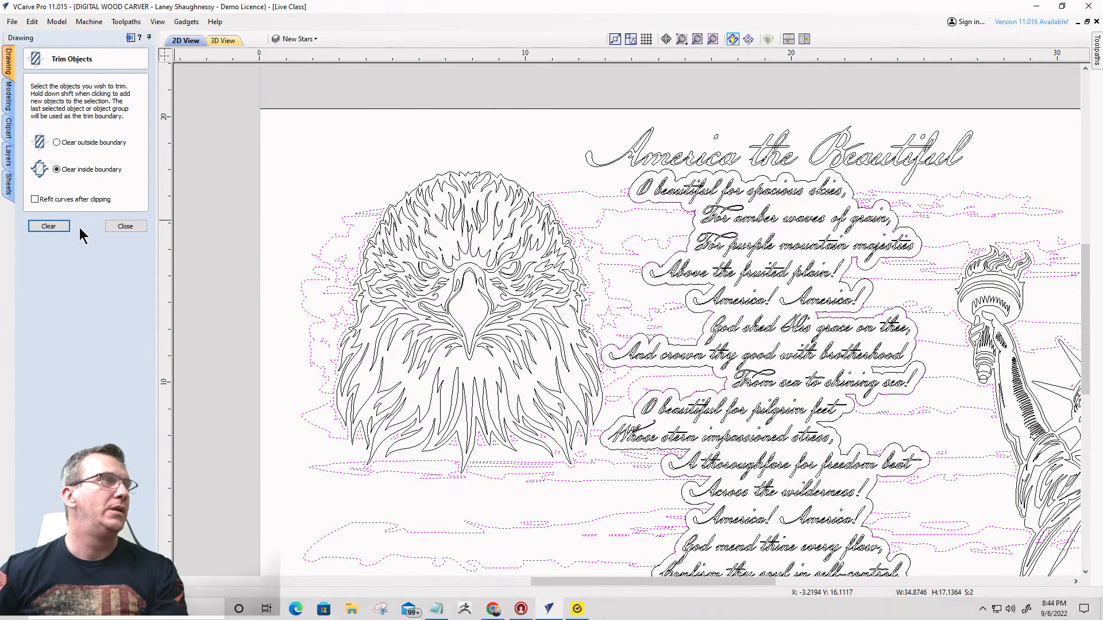
click(124, 226)
- Group the trimmed flag vectors and delete the offset outline around the lyrics
scroll(683, 189, down, 2)
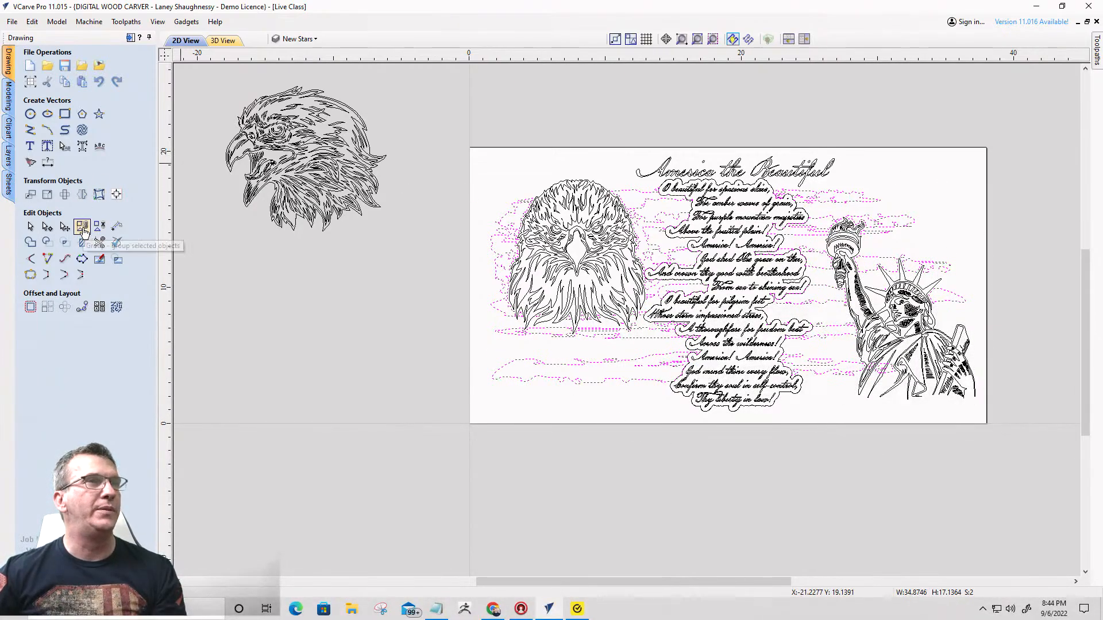
scroll(678, 188, up, 3)
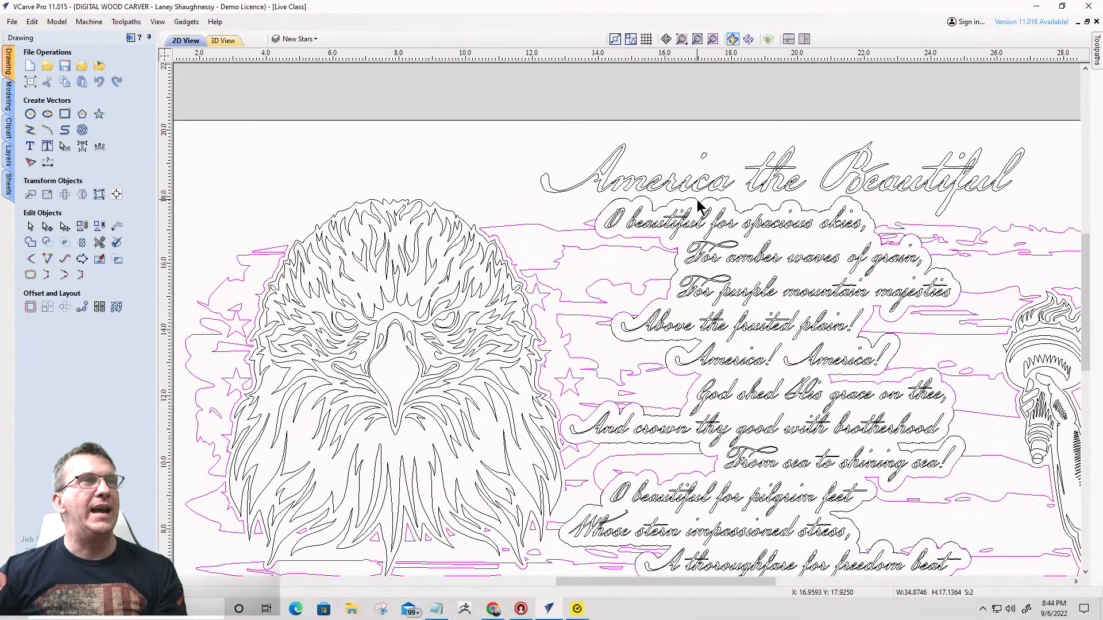
click(696, 200)
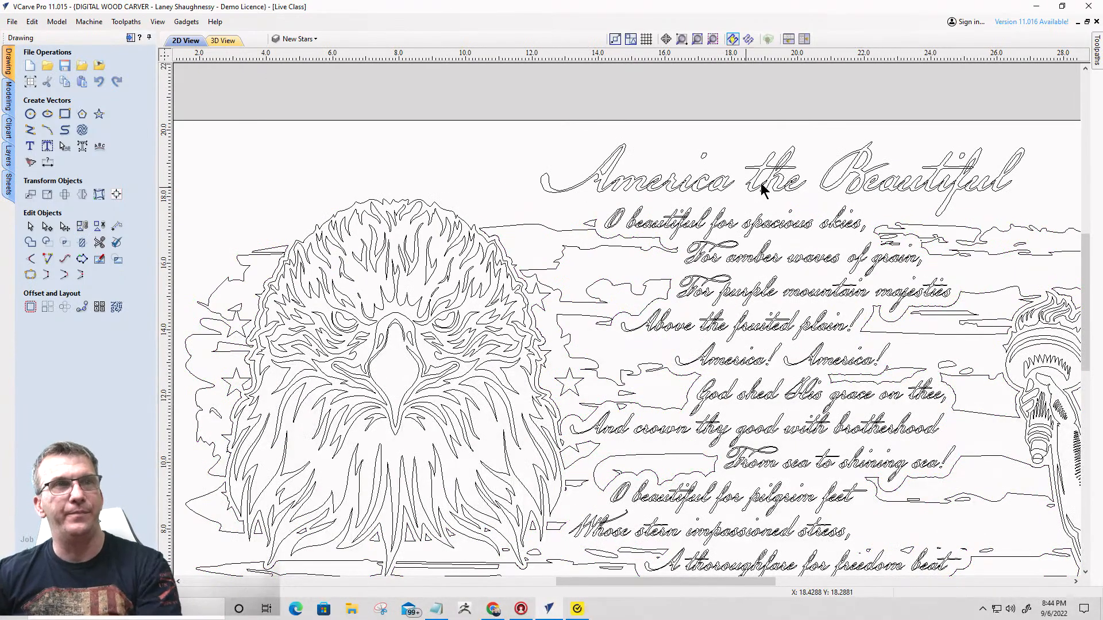
- Examine the trimmed flag around all the lyric lines and the overlapping script letters in the first line
scroll(761, 177, down, 5)
scroll(787, 362, up, 5)
scroll(787, 359, down, 3)
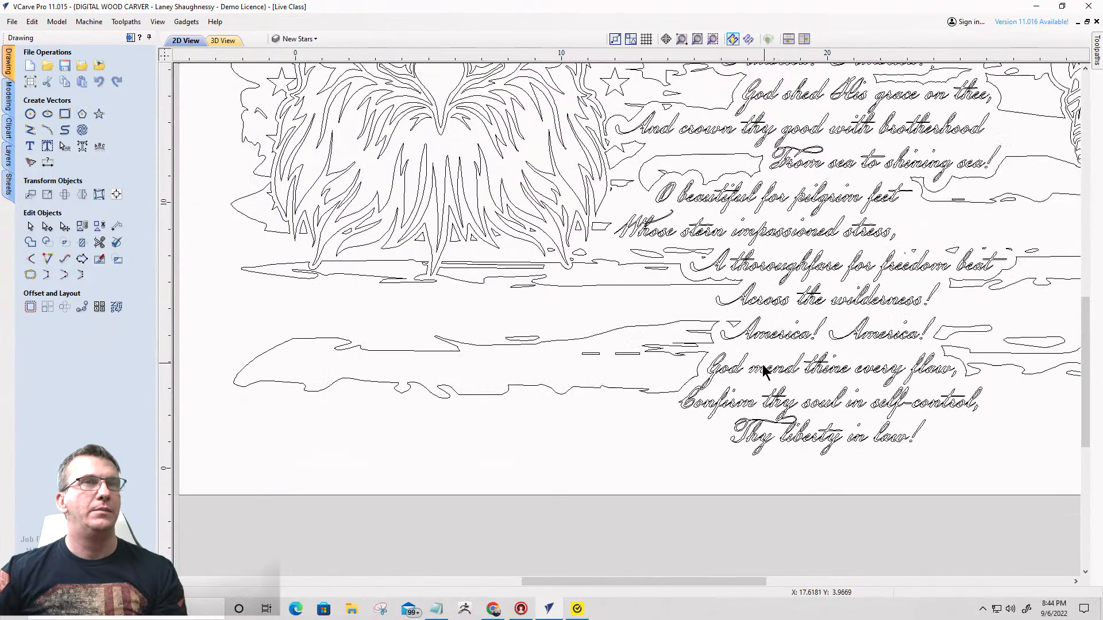
scroll(852, 103, up, 2)
scroll(813, 234, down, 5)
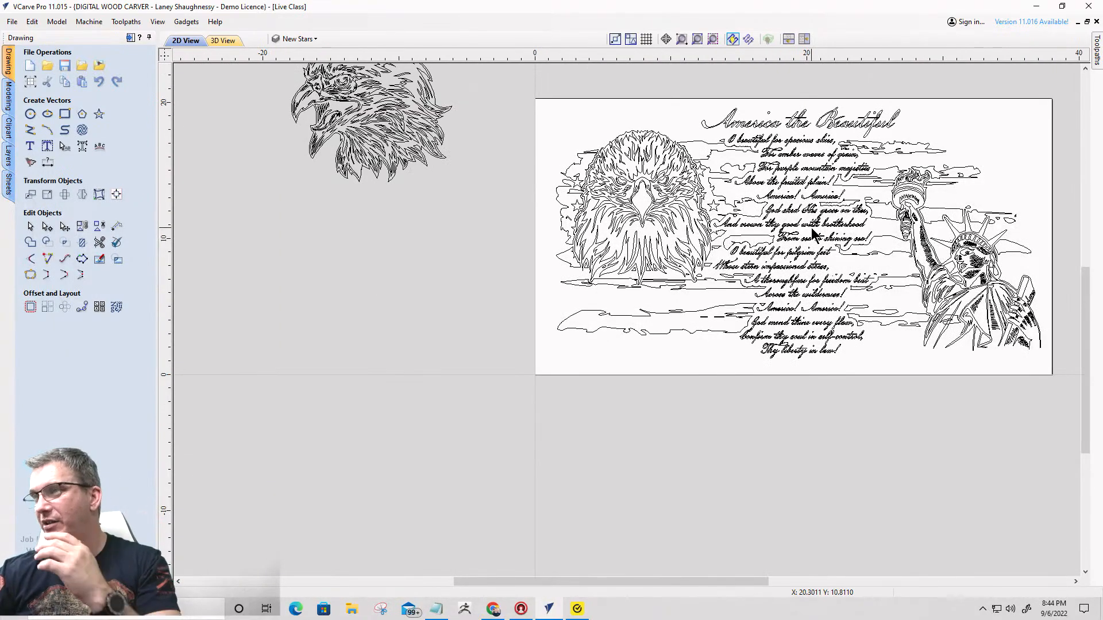
scroll(812, 235, down, 1)
scroll(818, 187, up, 5)
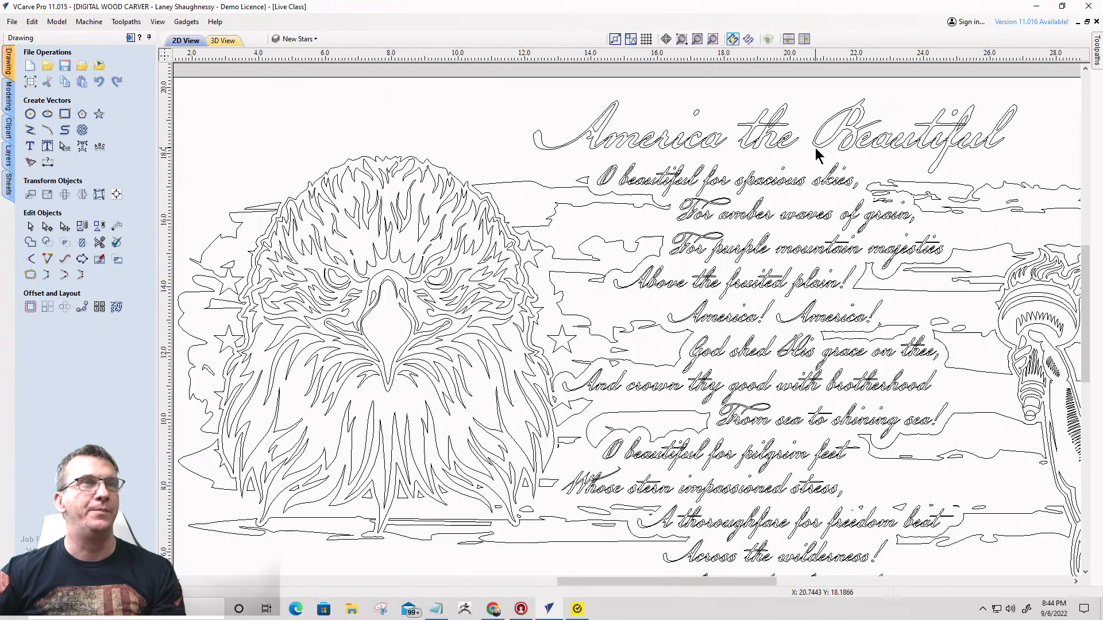
scroll(711, 354, down, 4)
scroll(772, 85, up, 2)
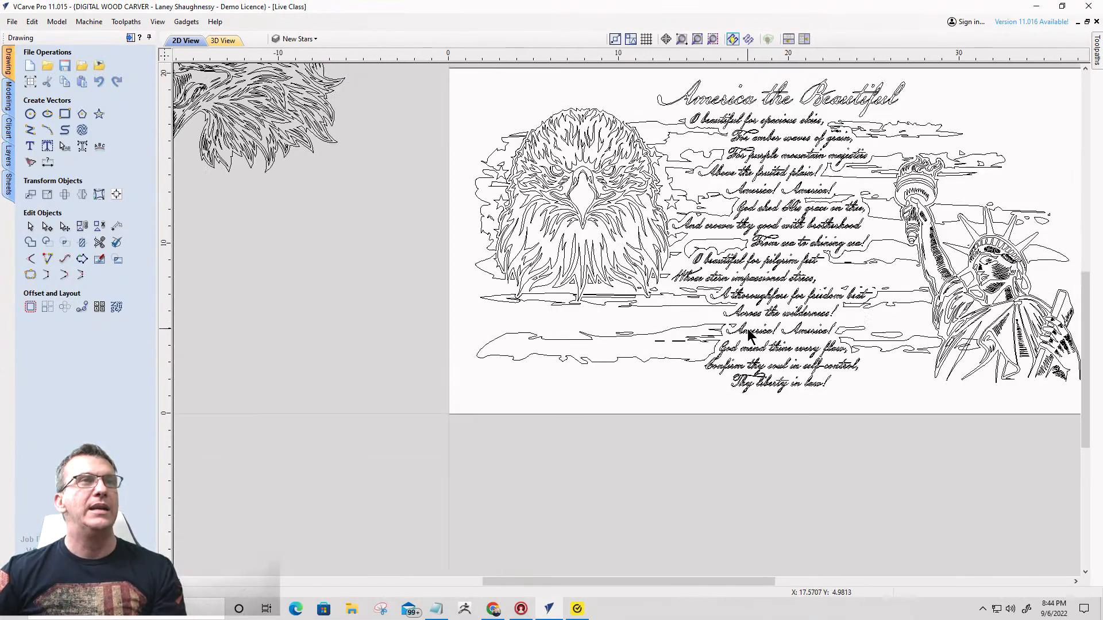
scroll(771, 85, up, 3)
scroll(610, 275, up, 3)
scroll(384, 298, up, 4)
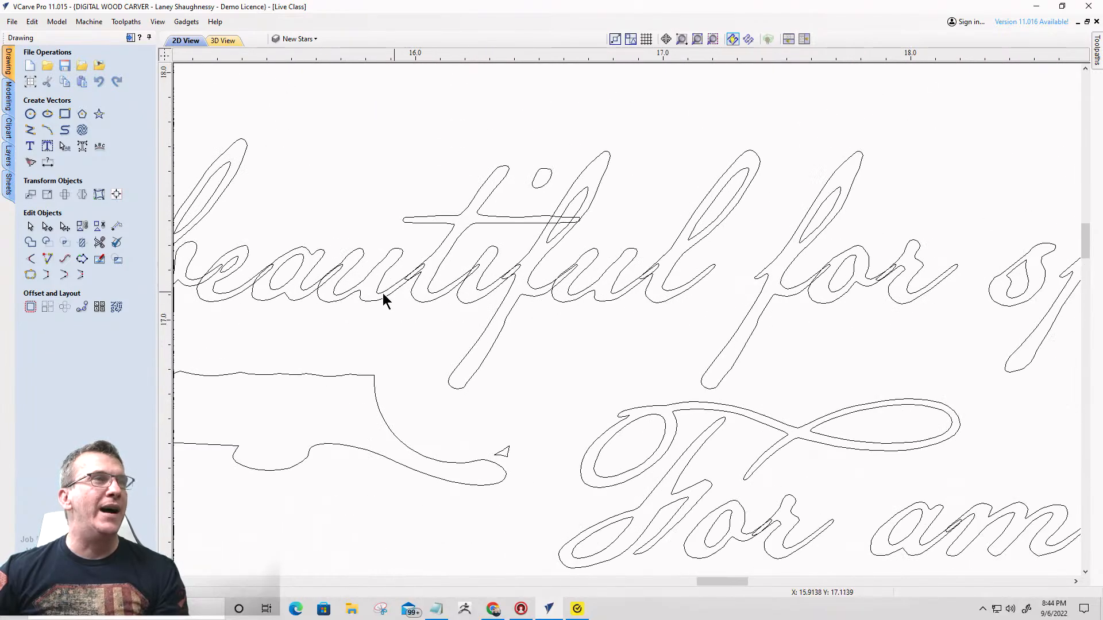
scroll(879, 278, down, 6)
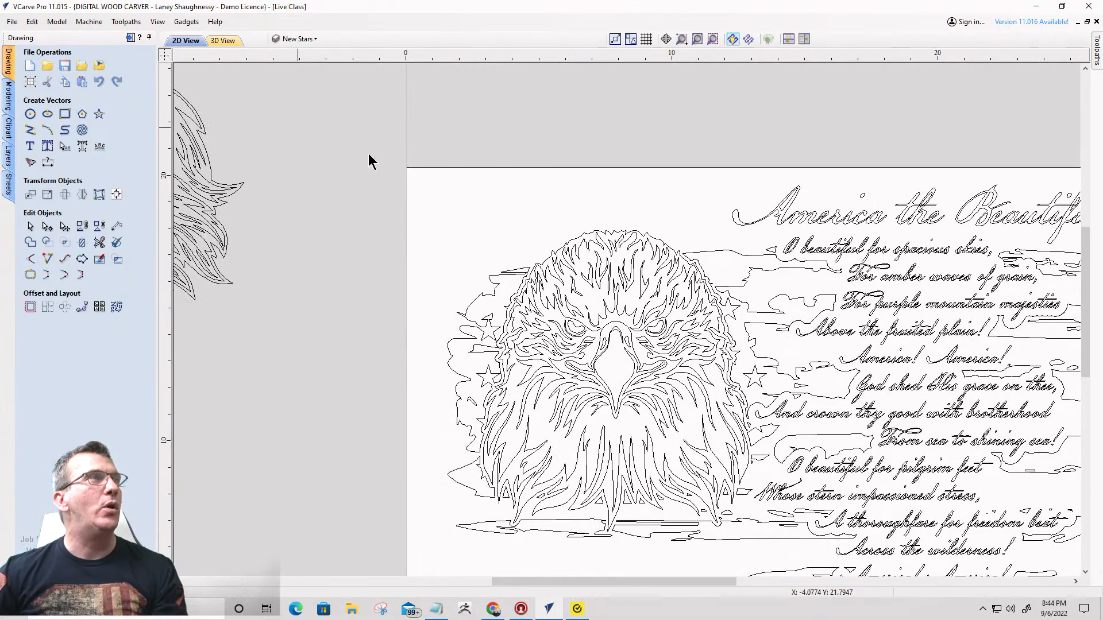
- Add a new layer named "Welded Text" and make it the active layer
click(313, 39)
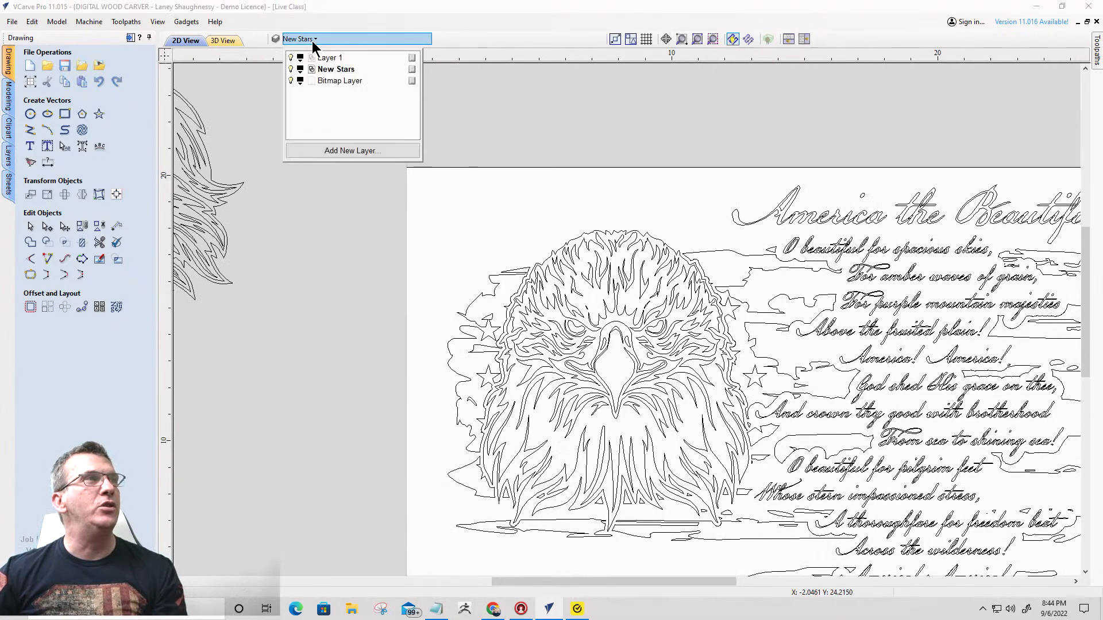
click(323, 153)
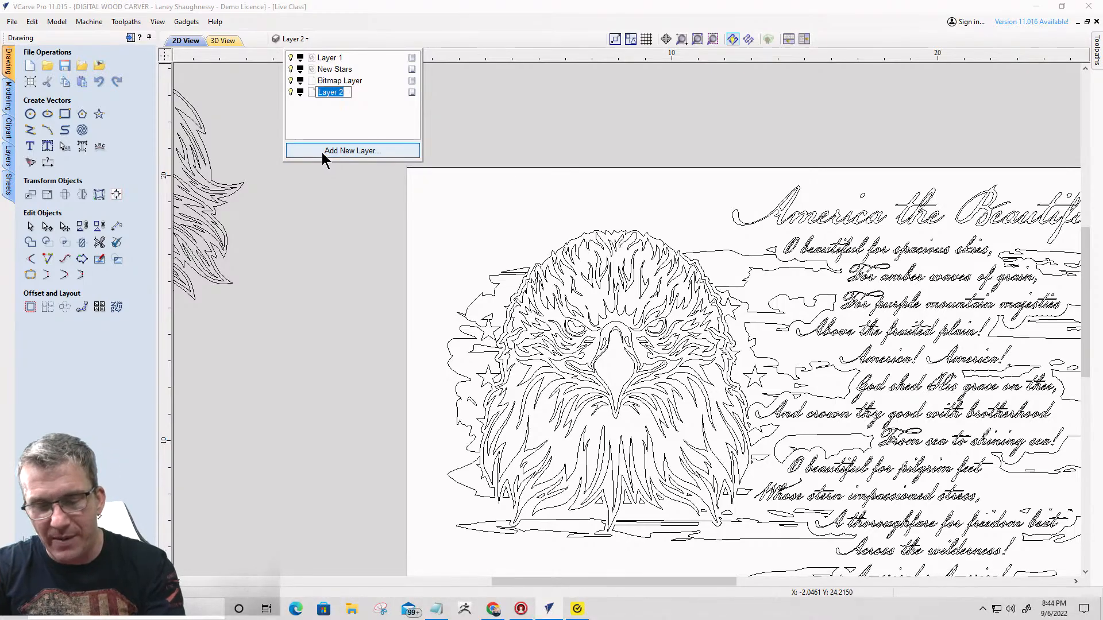
text(Welded)
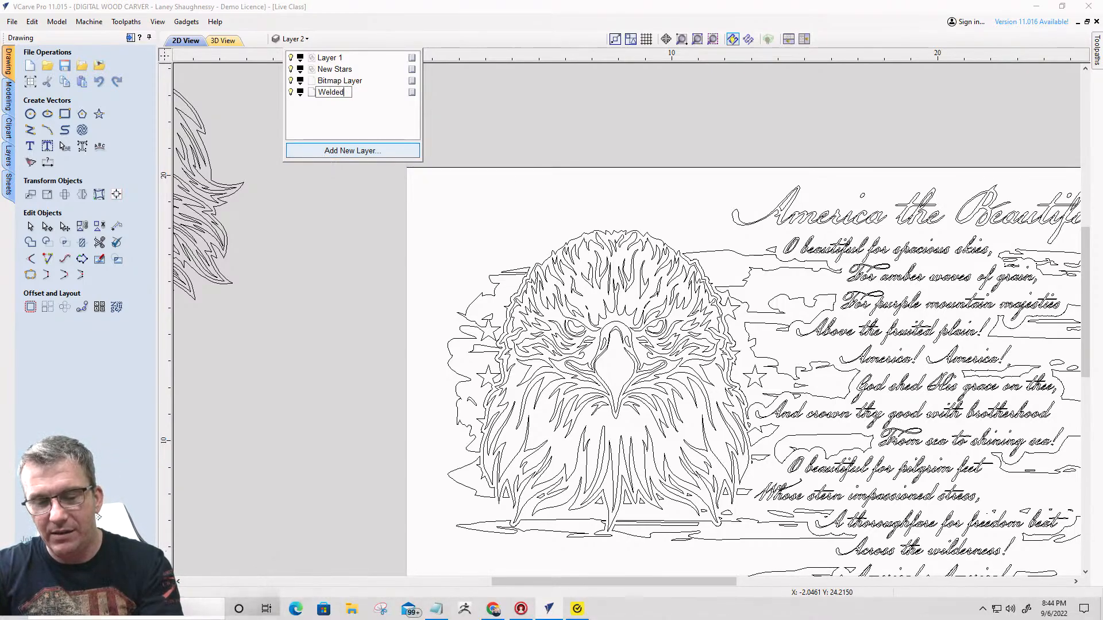
text( Text)
key(Return)
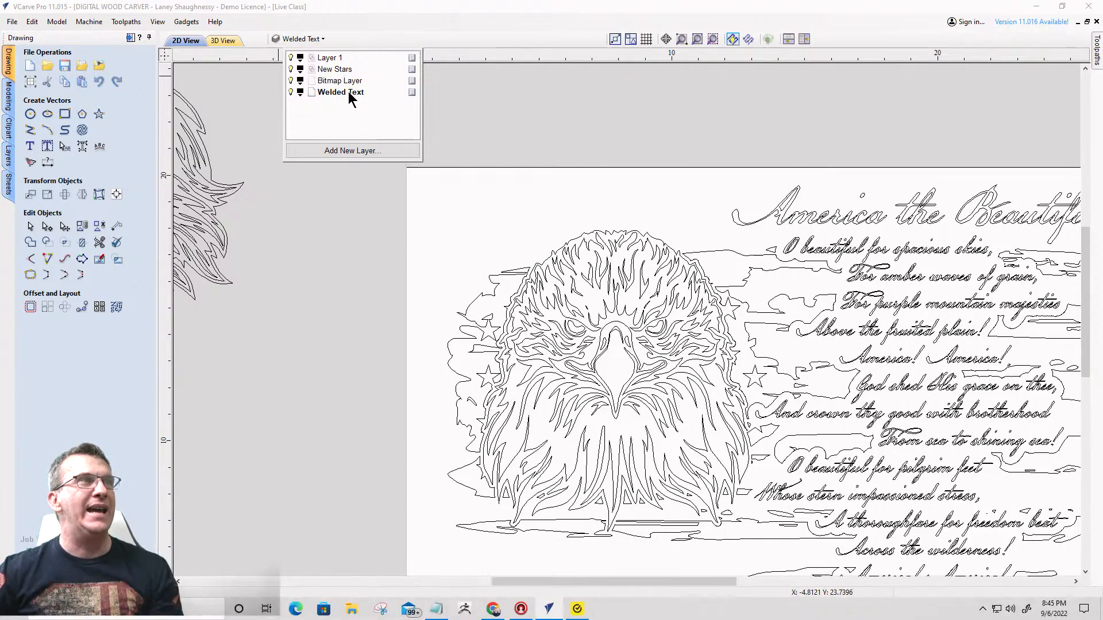
click(338, 197)
- Select all the lyric lines from "O beautiful for spacious skies," to "Thy liberty in law!", leaving out the title
click(851, 250)
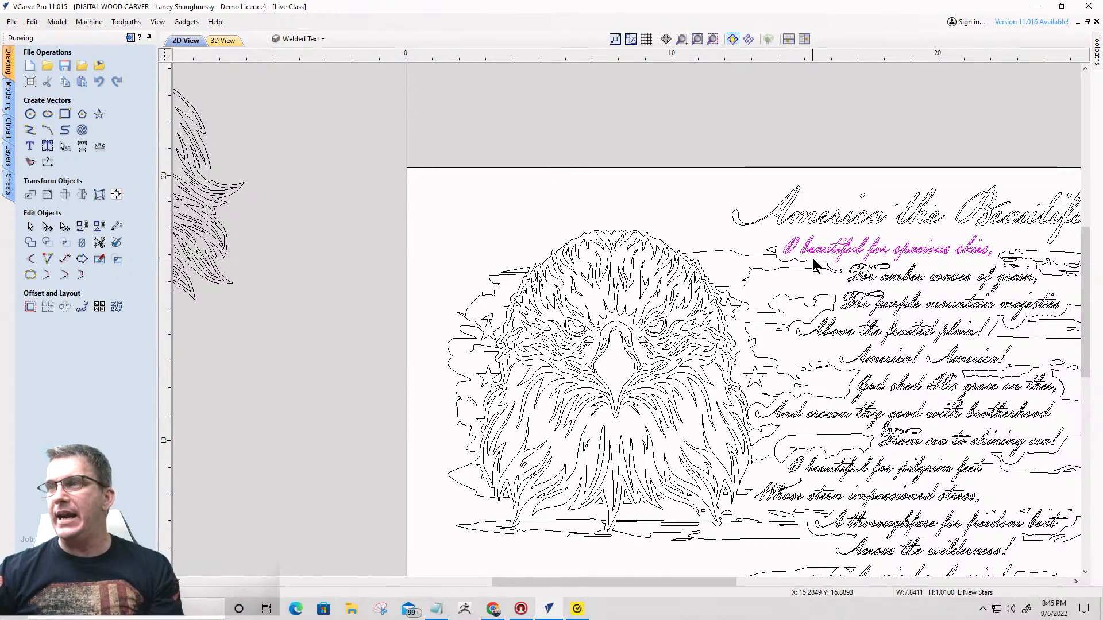
scroll(632, 120, down, 1)
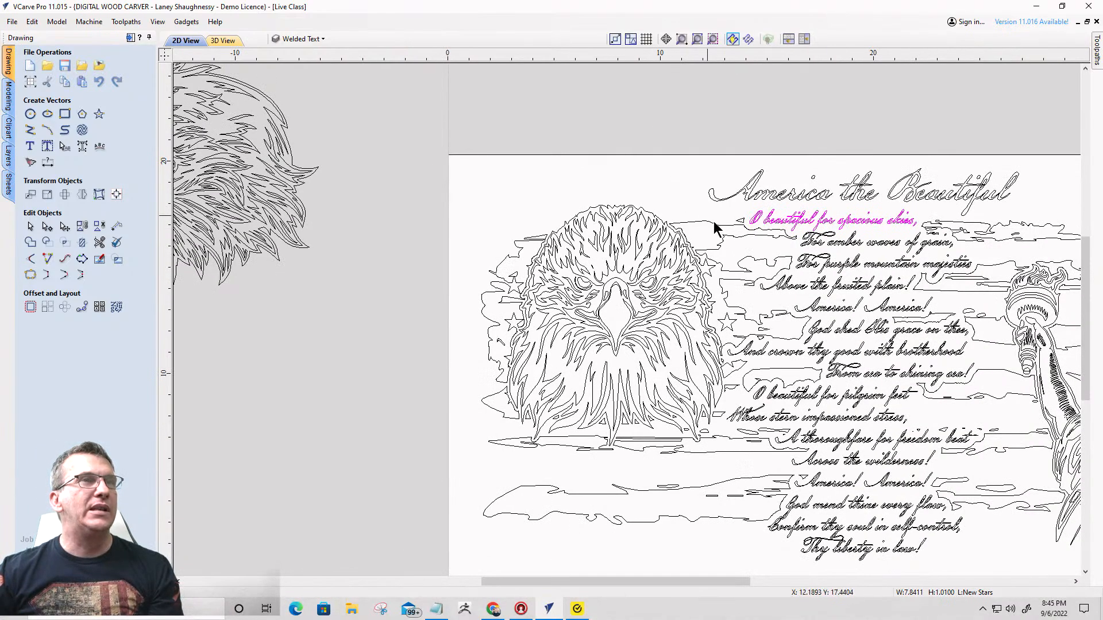
scroll(743, 228, down, 1)
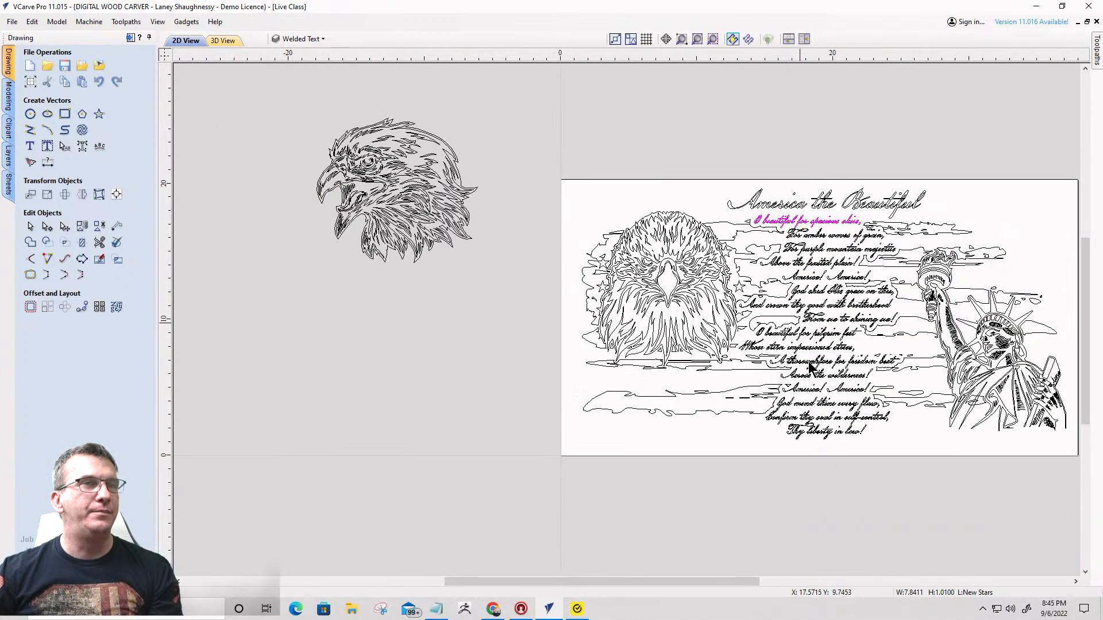
drag(841, 452, 819, 220)
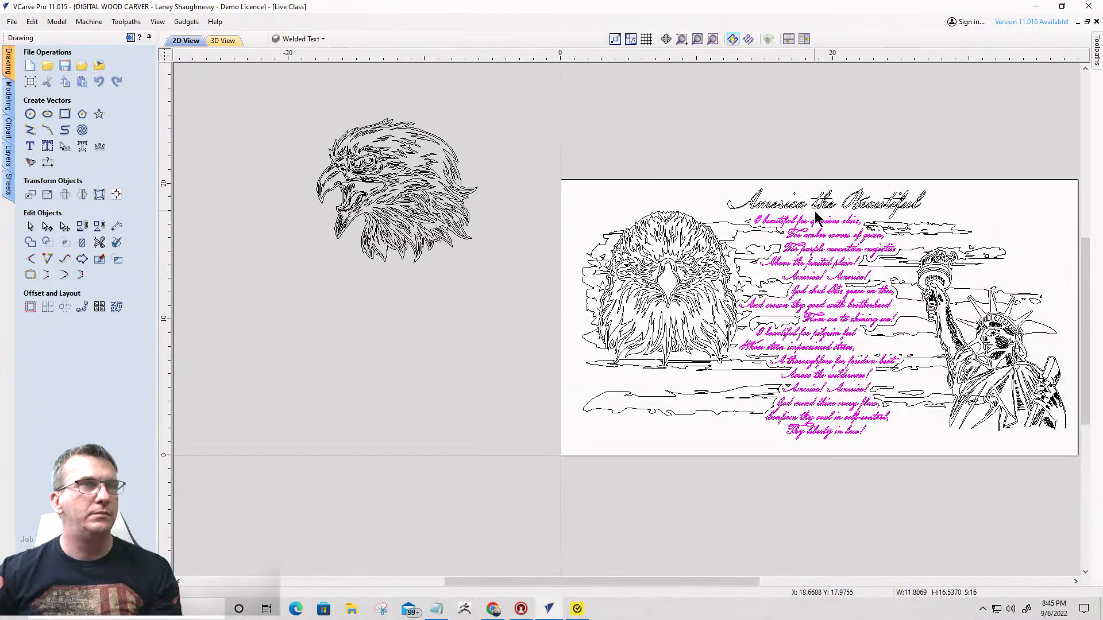
scroll(798, 350, up, 3)
scroll(764, 351, down, 2)
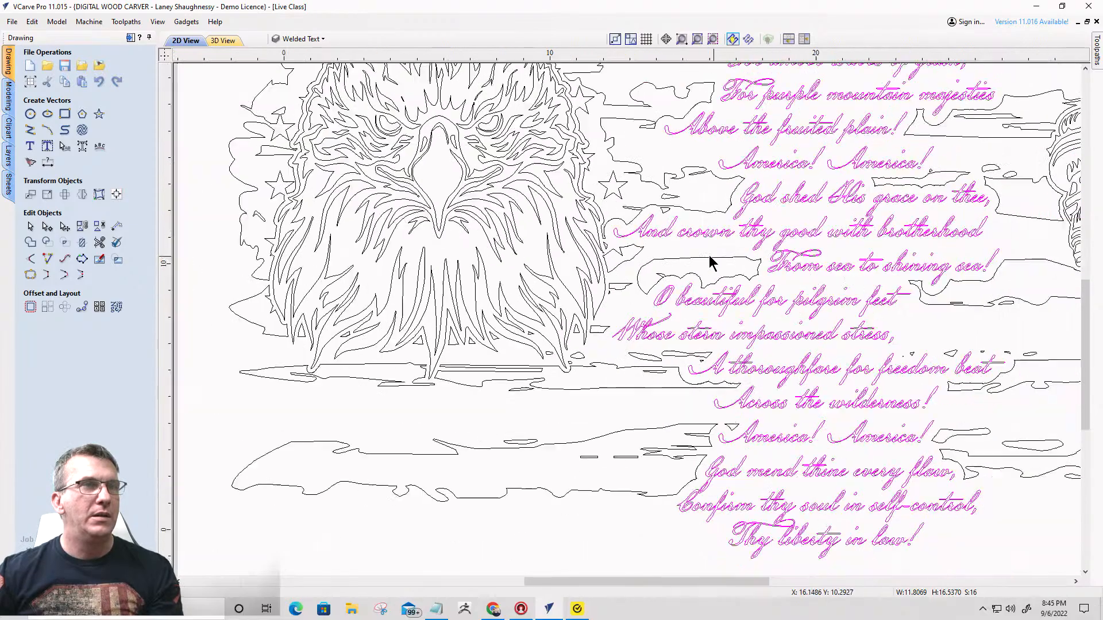
scroll(770, 419, up, 3)
scroll(778, 409, down, 3)
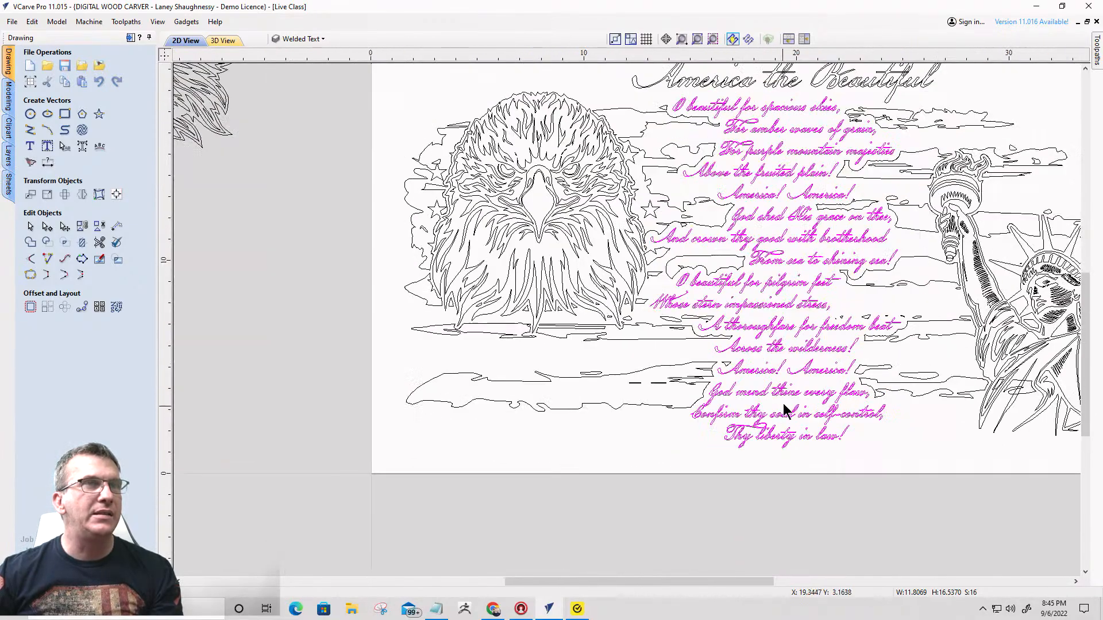
scroll(773, 243, up, 1)
scroll(772, 243, down, 3)
scroll(746, 112, up, 2)
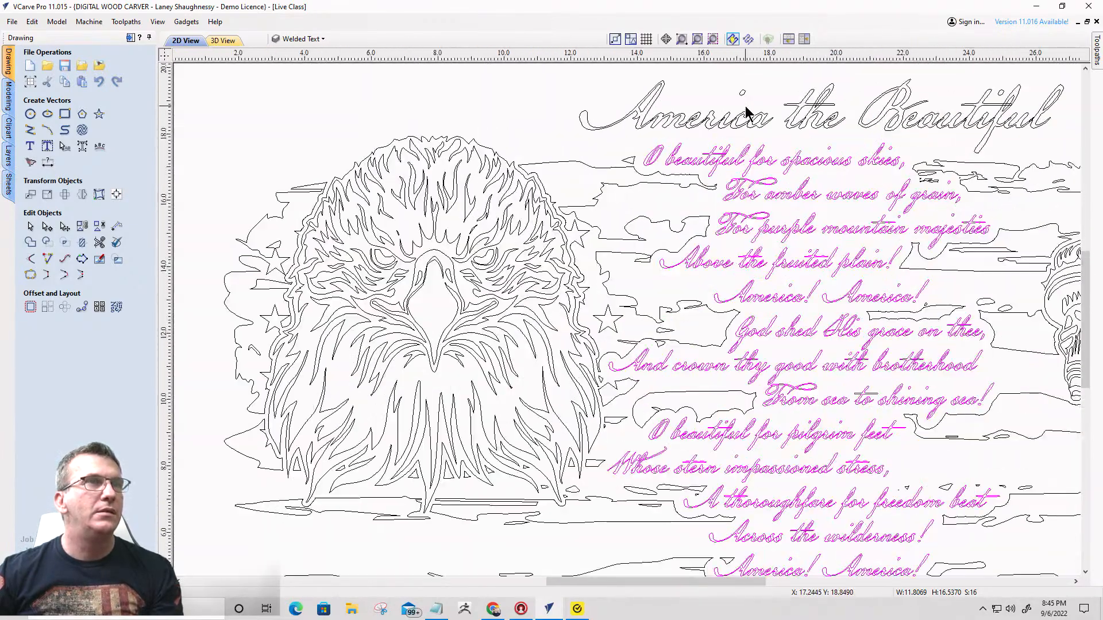
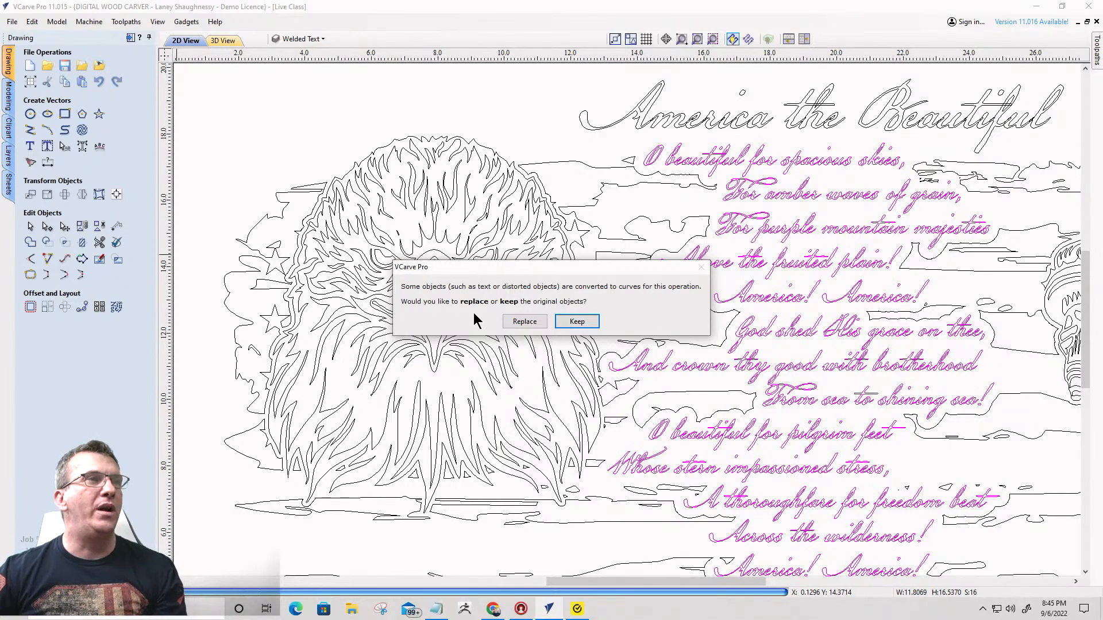
- Weld the selected lyric lines while keeping the original text objects, and hide the New Stars layer to isolate the welded result
click(576, 322)
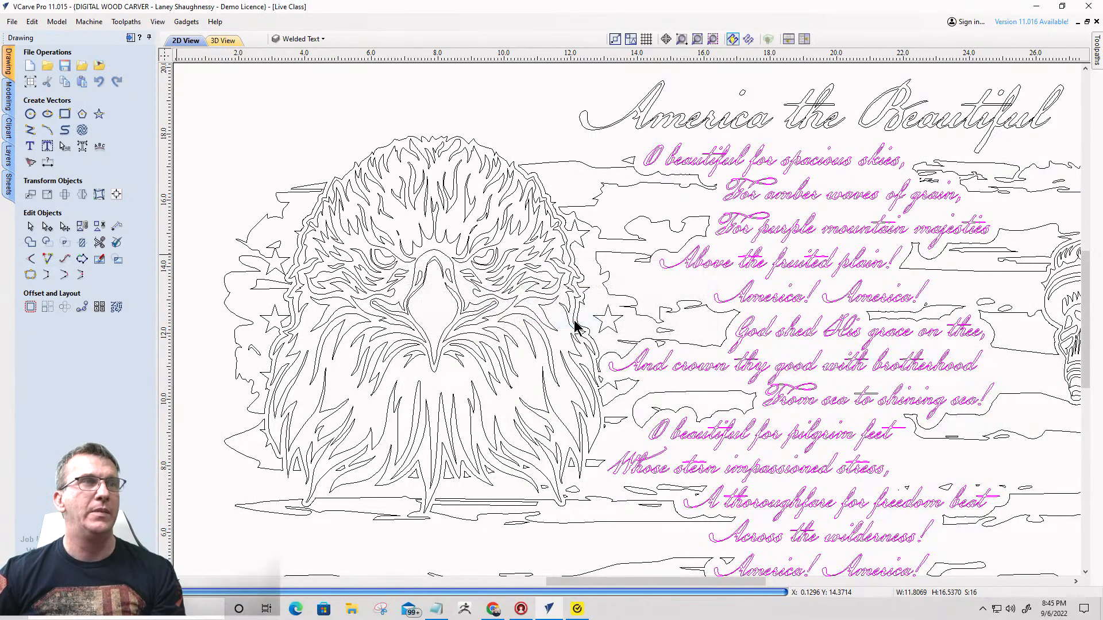
click(302, 40)
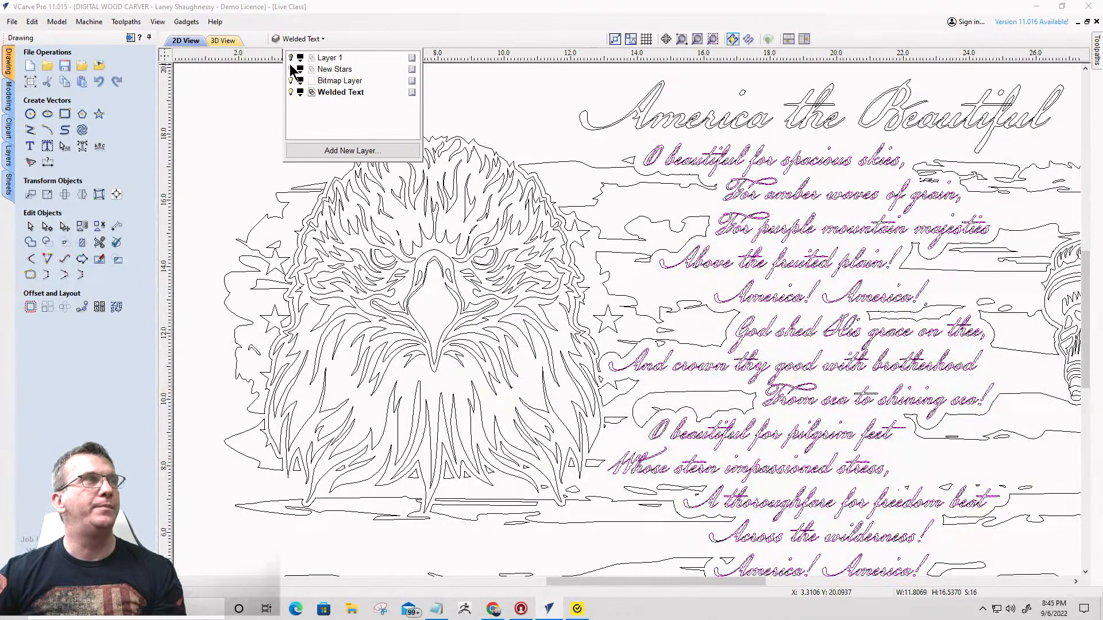
click(291, 70)
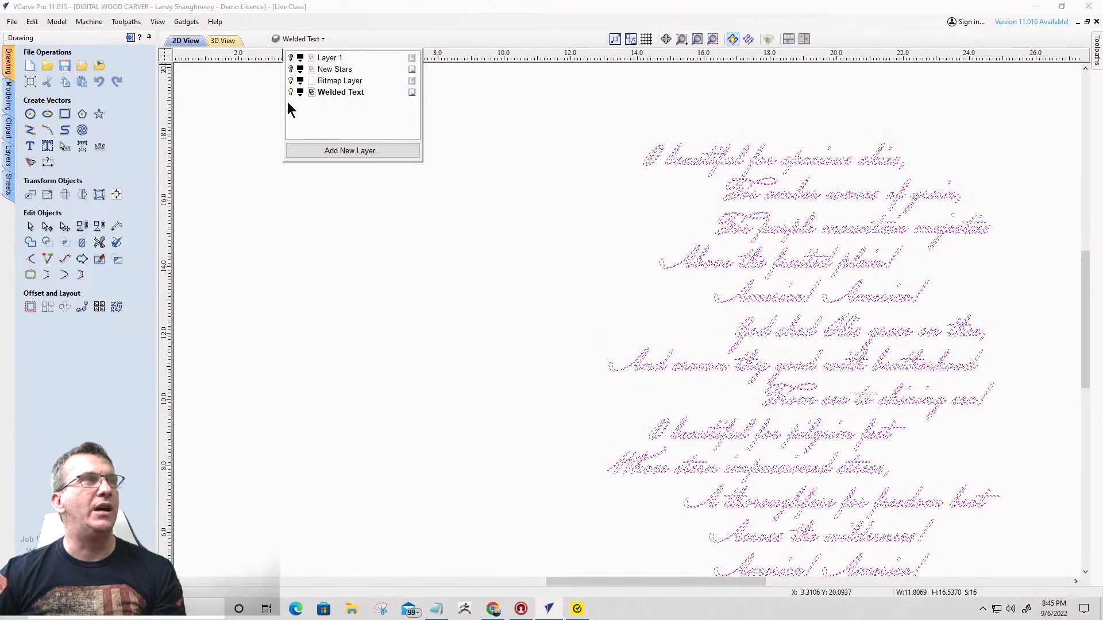
click(672, 235)
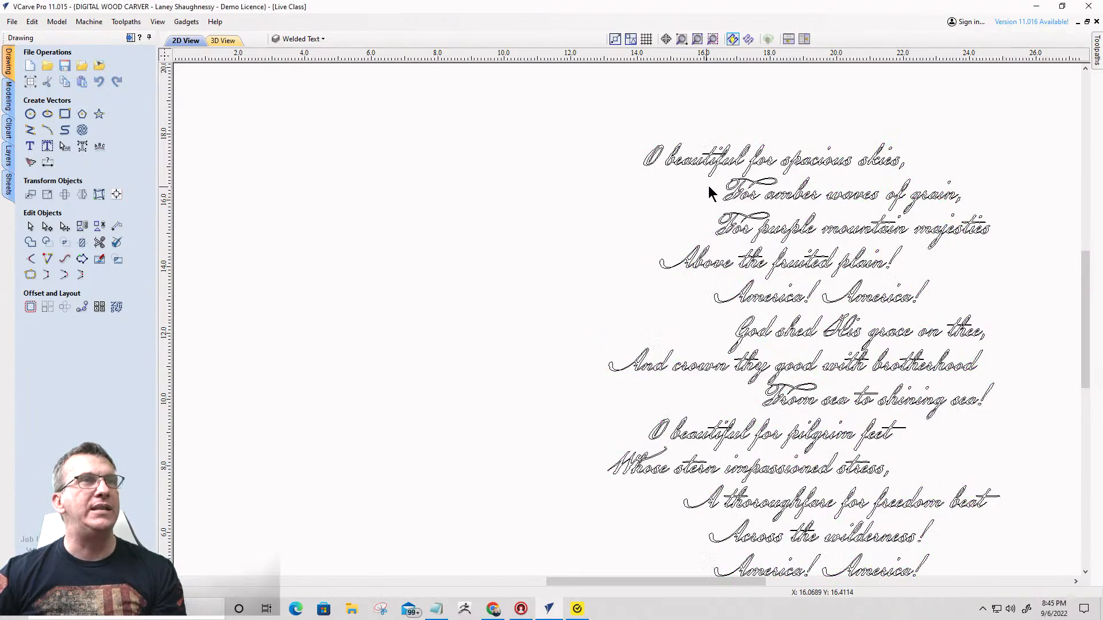
- Examine the isolated welded lyrics from the first line down to "Thy liberty in law!"
scroll(787, 167, up, 3)
scroll(787, 293, down, 5)
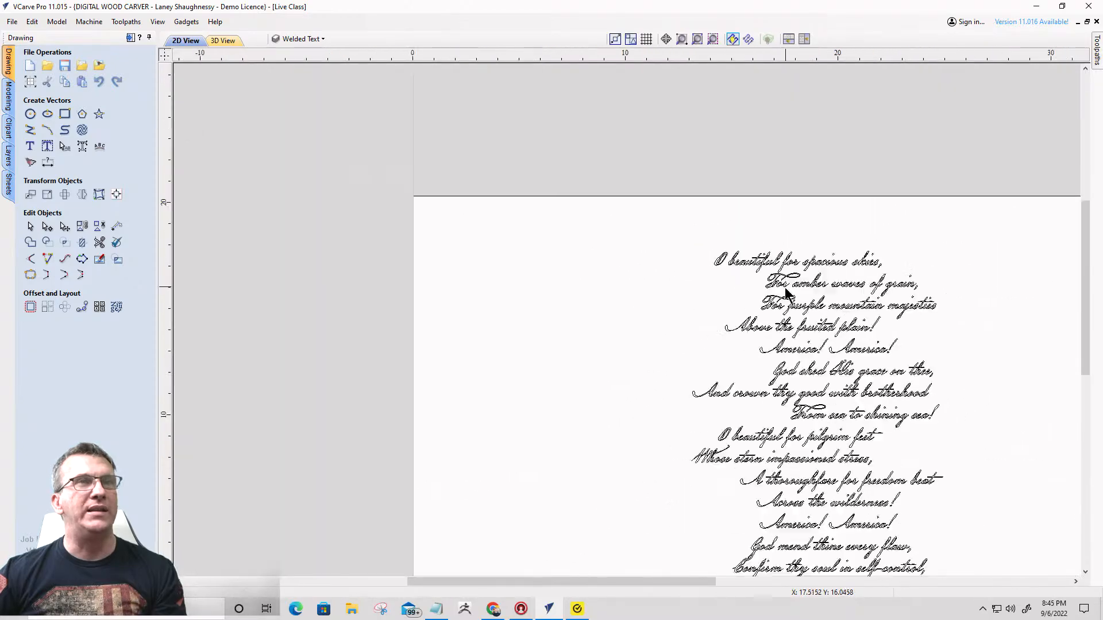
scroll(804, 454, up, 5)
scroll(769, 374, down, 4)
scroll(790, 372, up, 2)
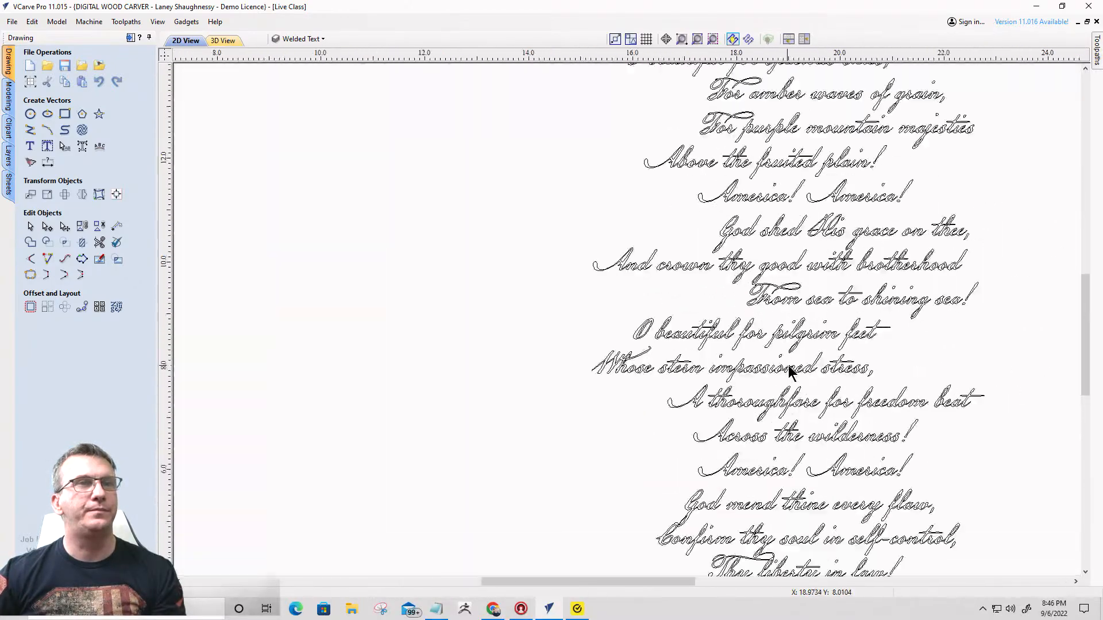
scroll(789, 373, down, 3)
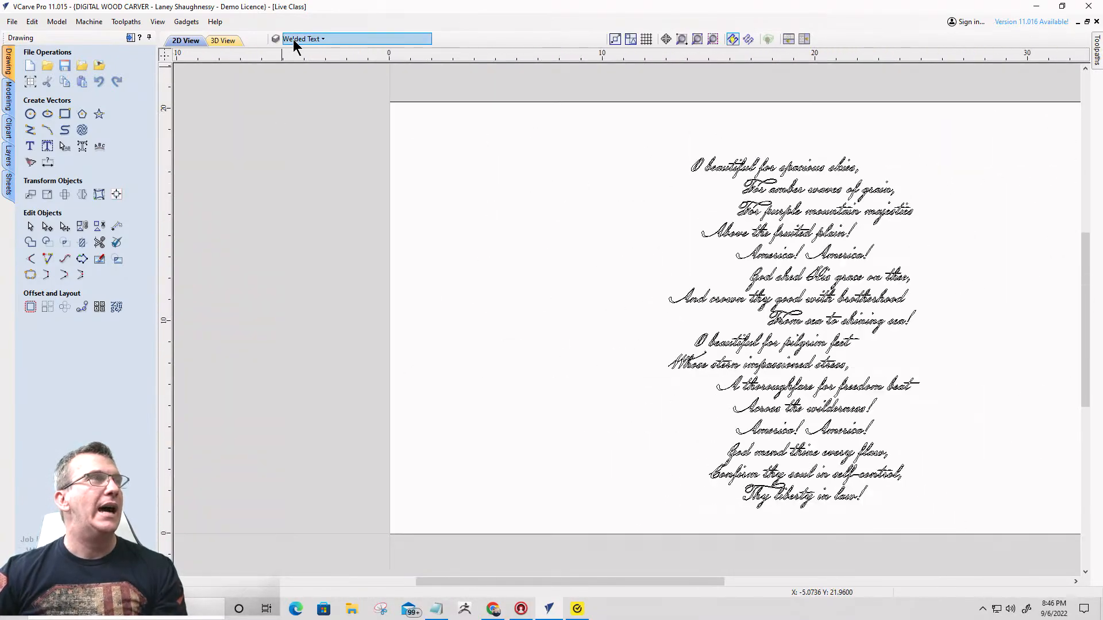
- Hide the Welded Text layer, show the New Stars layer, and select all the original lyric lines without the title
click(294, 39)
click(291, 92)
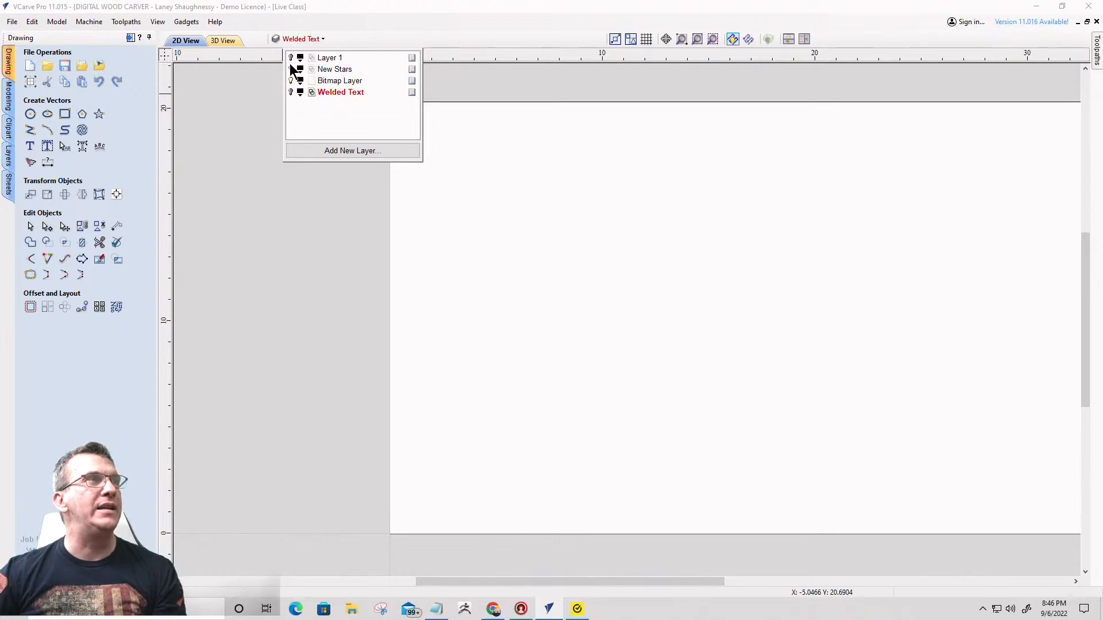
click(291, 69)
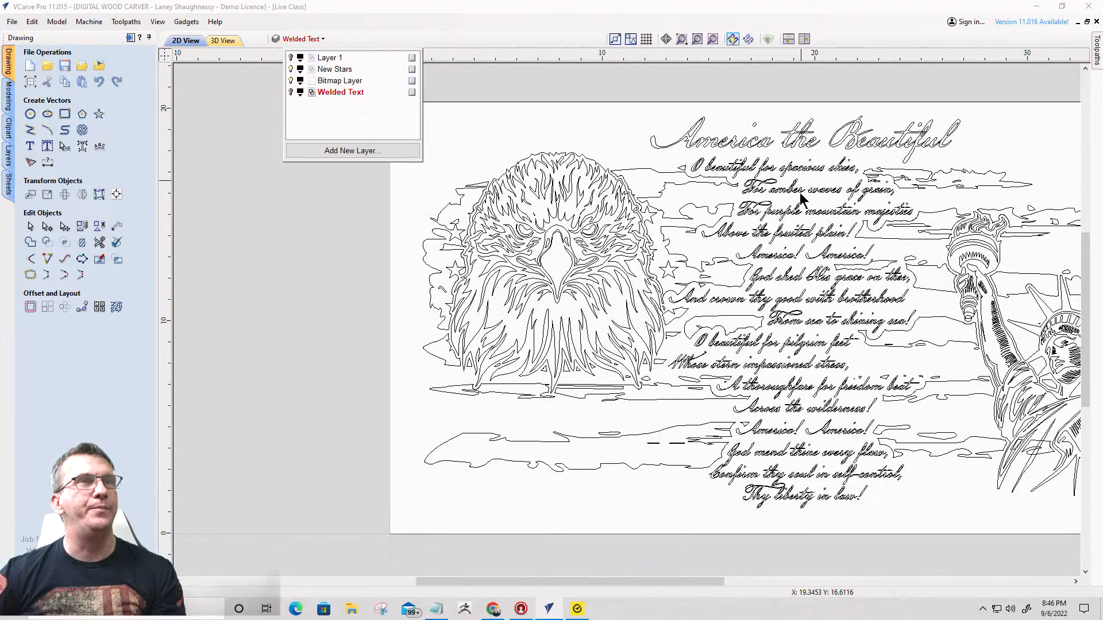
drag(813, 508, 799, 157)
- Move the selected original lyrics to a new layer named "Original Text" that is neither visible nor active
scroll(784, 194, up, 1)
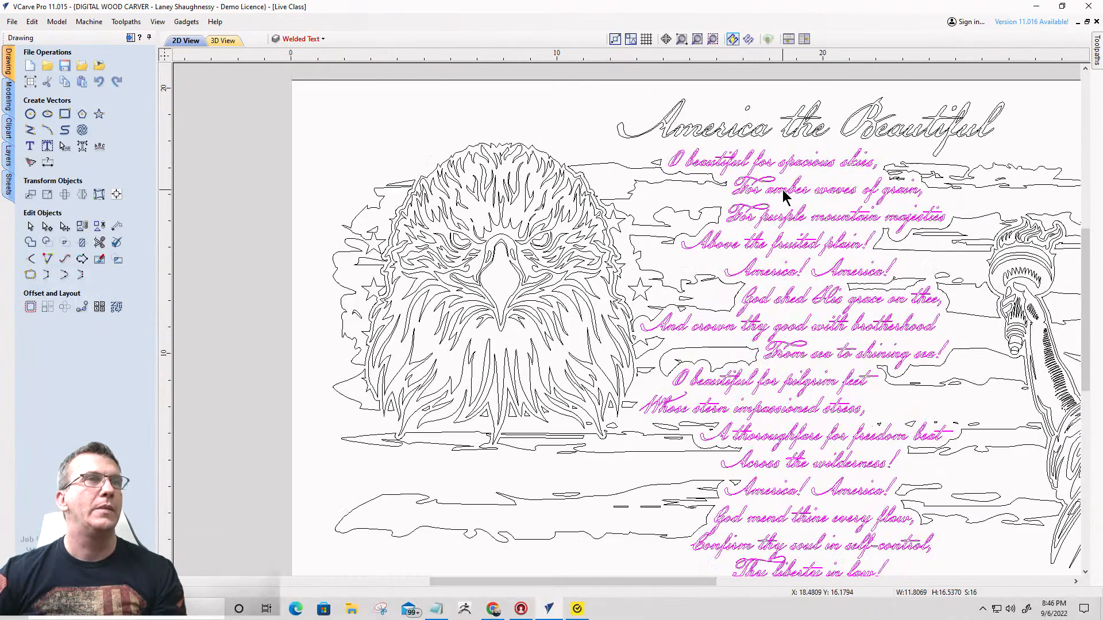
scroll(784, 194, up, 1)
right_click(785, 165)
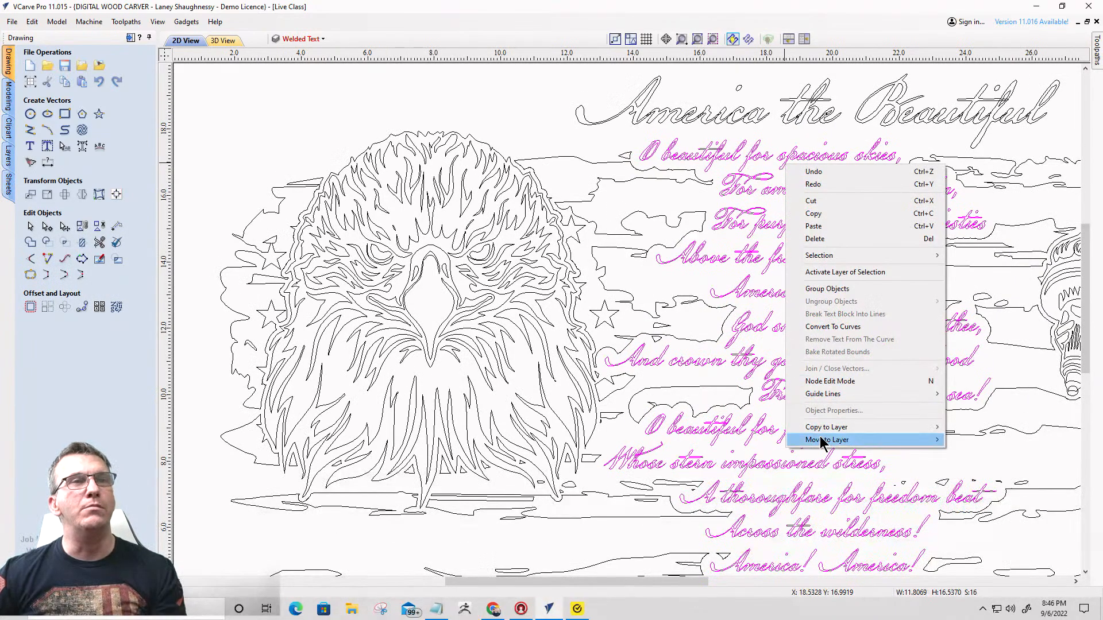
mouse_move(827, 440)
click(970, 495)
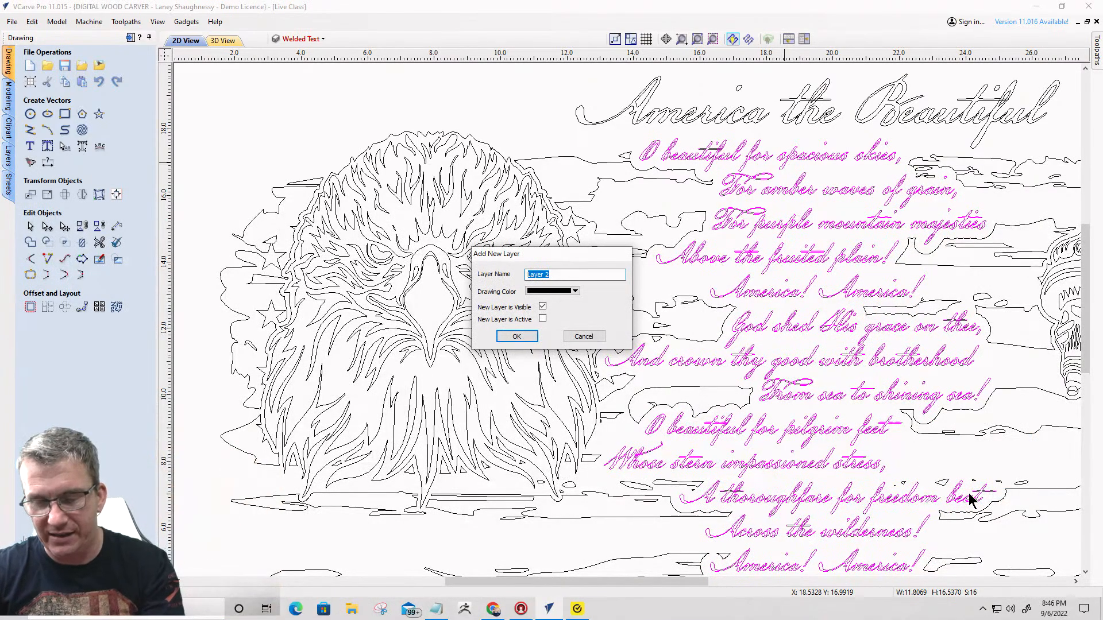
text(Original Text)
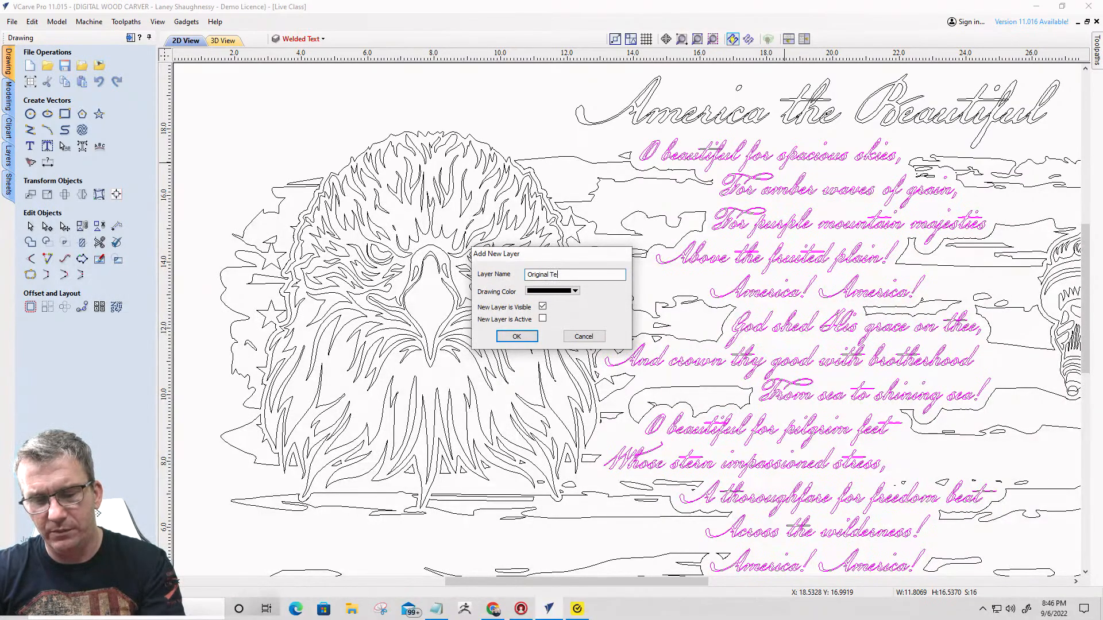
click(543, 320)
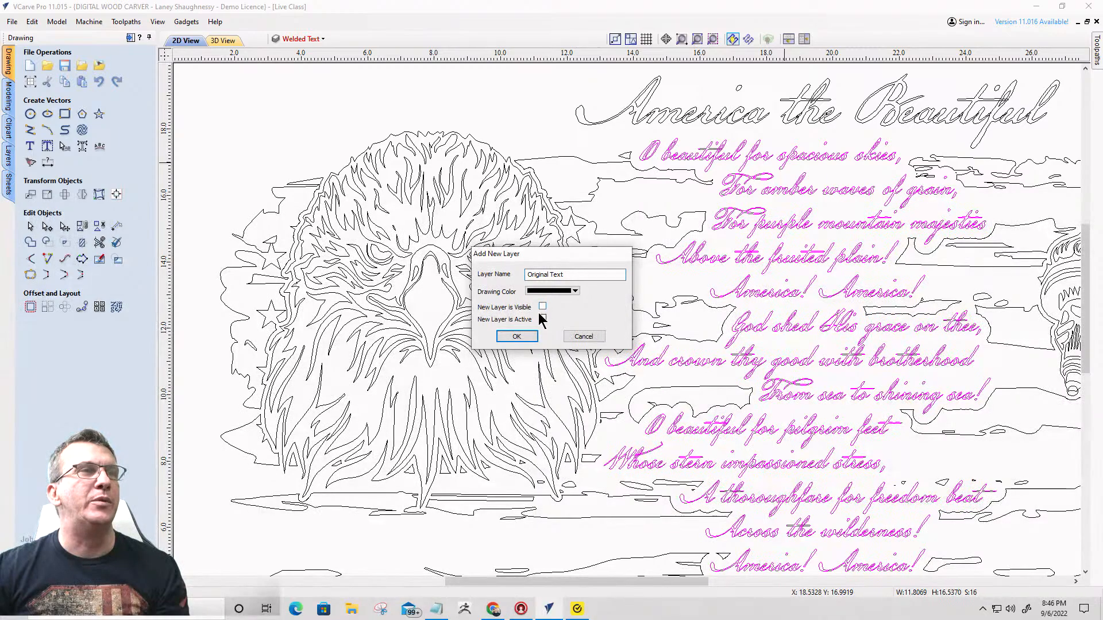
click(516, 336)
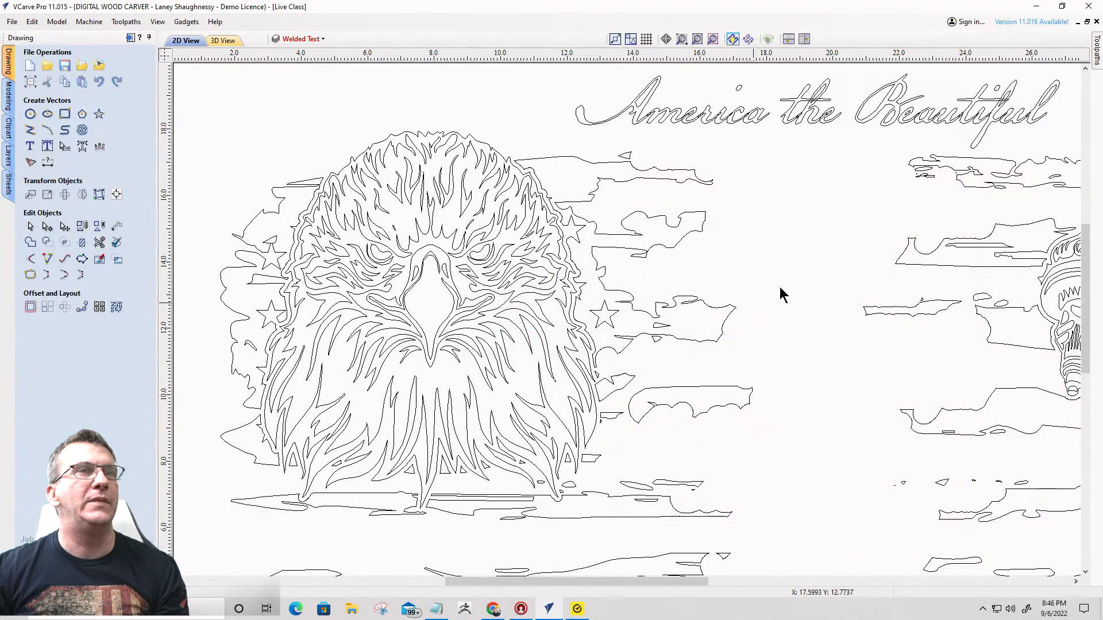
- Make the Welded Text layer visible again and check the welded lyrics against the trimmed flag
click(315, 39)
click(291, 93)
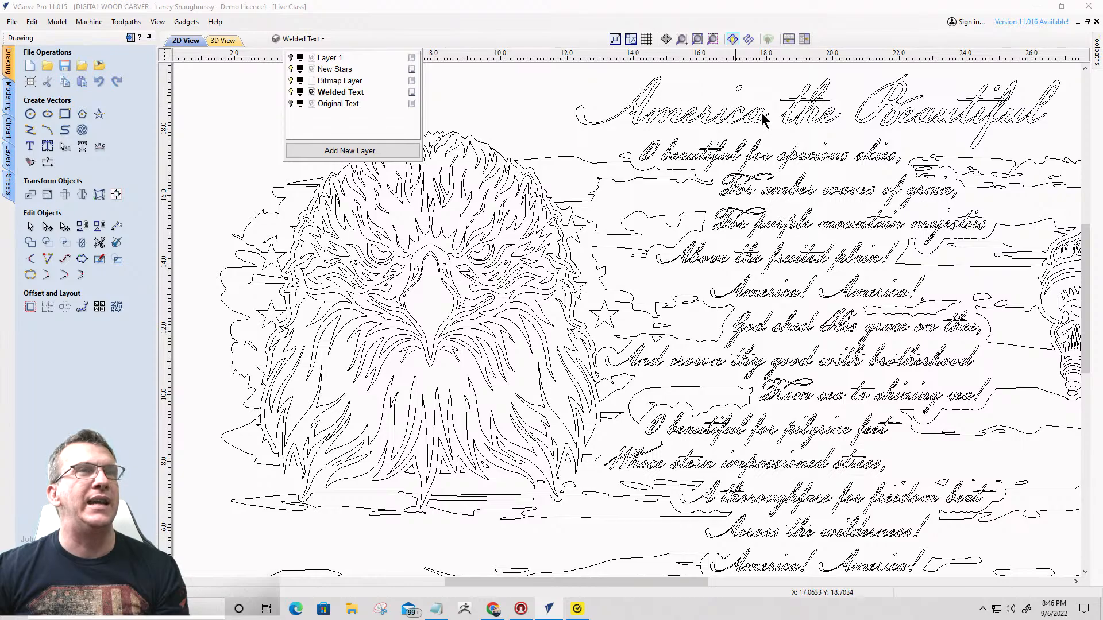
scroll(747, 252, down, 3)
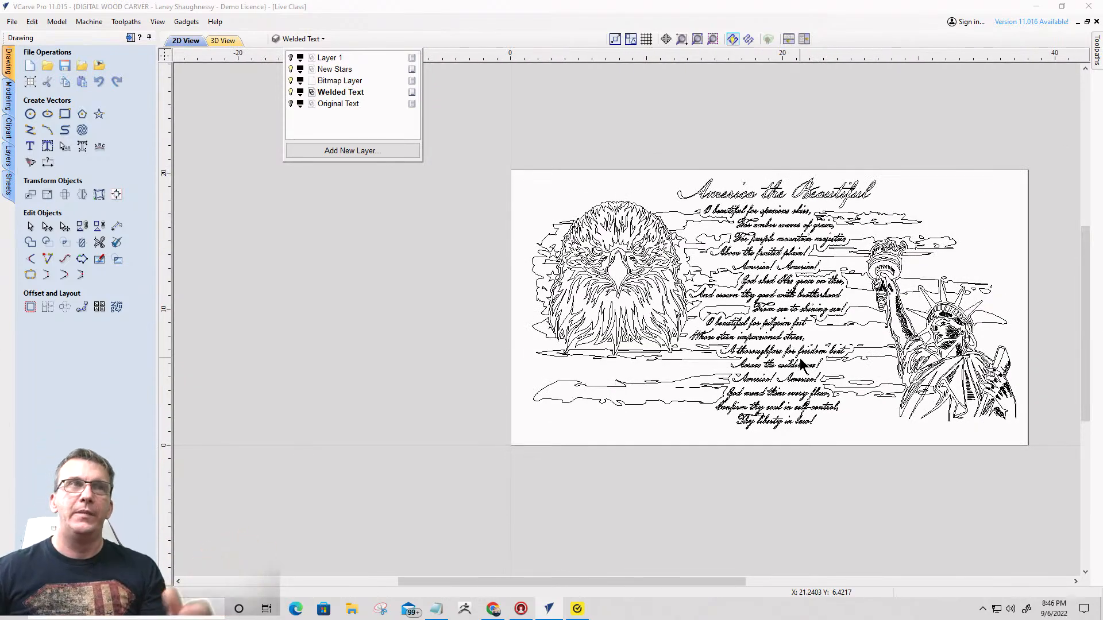
scroll(747, 293, down, 1)
scroll(748, 293, up, 3)
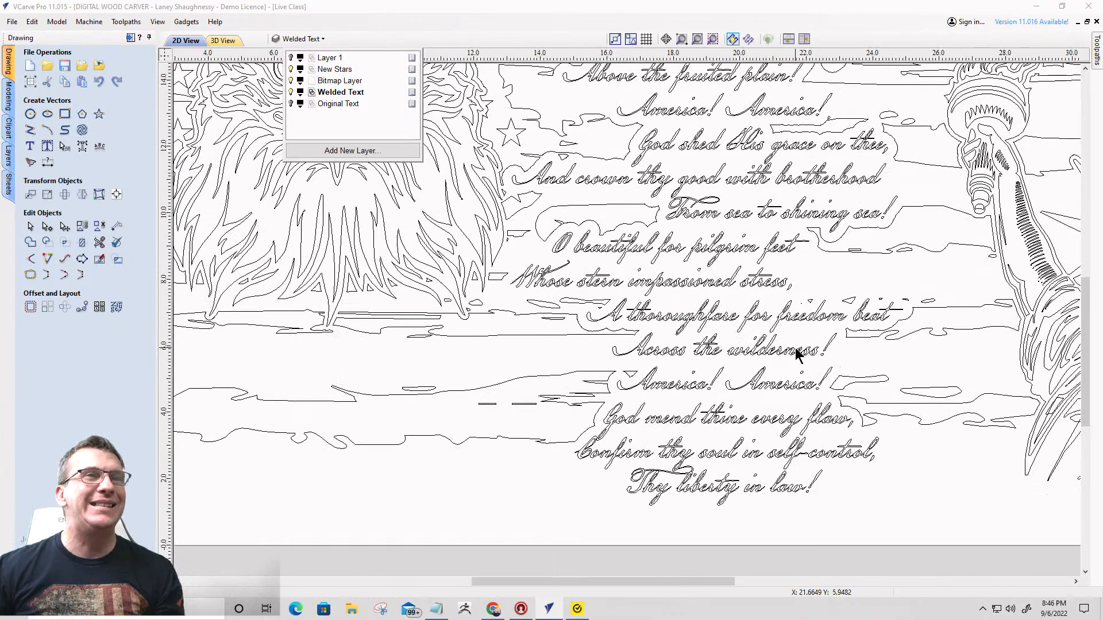
scroll(850, 344, down, 2)
click(888, 366)
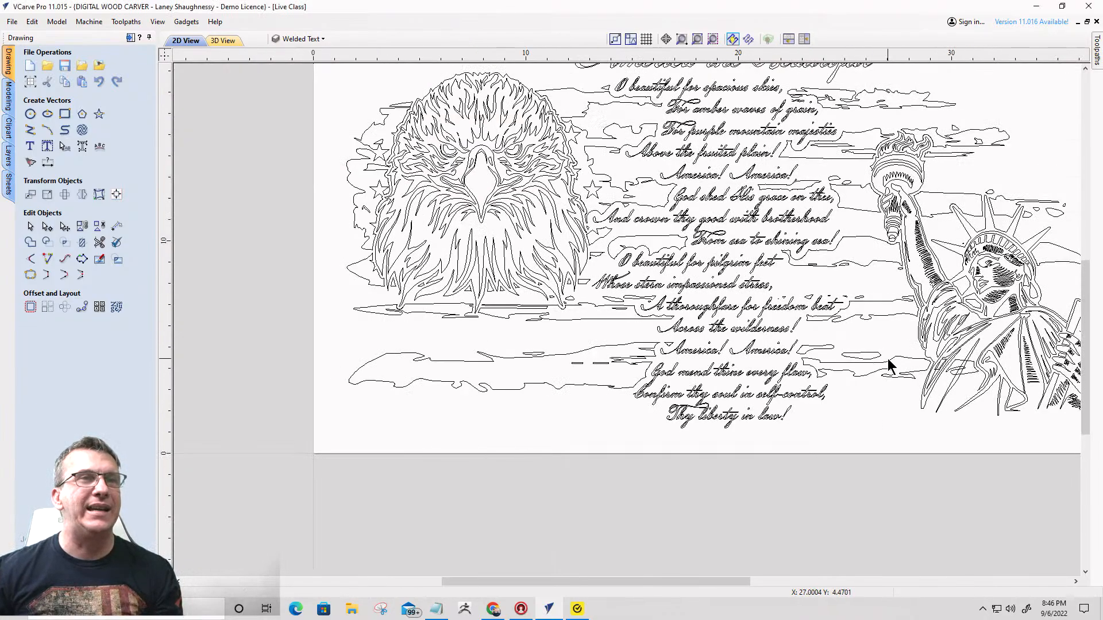
- Select the grouped flag vectors and examine where they meet the lower robe of the Statue of Liberty
click(890, 361)
scroll(858, 309, down, 1)
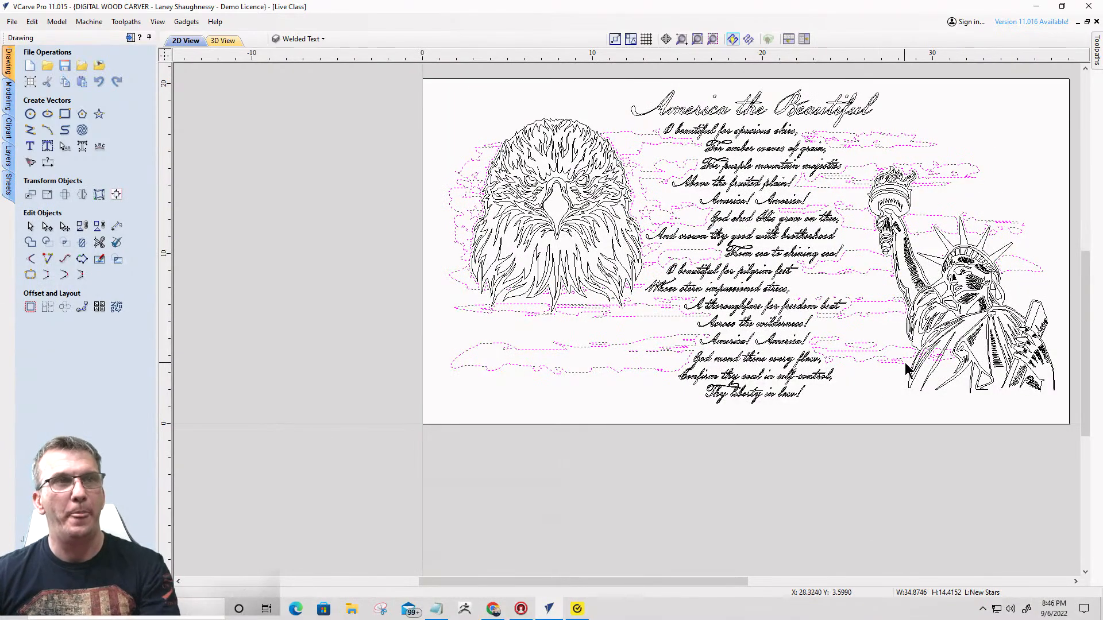
scroll(915, 363, up, 4)
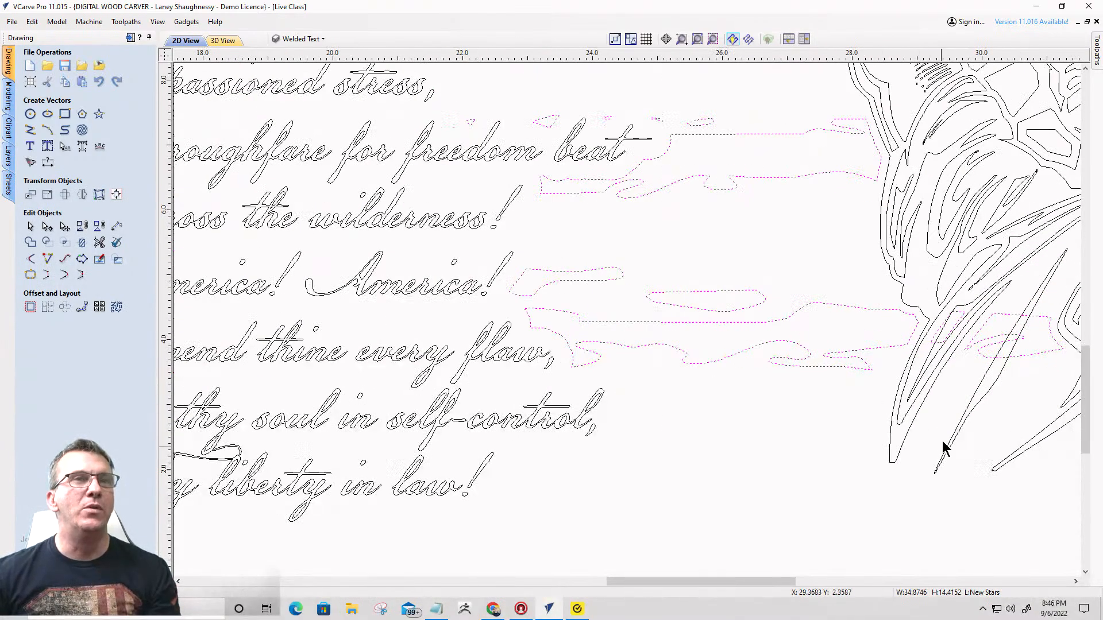
scroll(940, 448, down, 2)
scroll(1017, 374, up, 3)
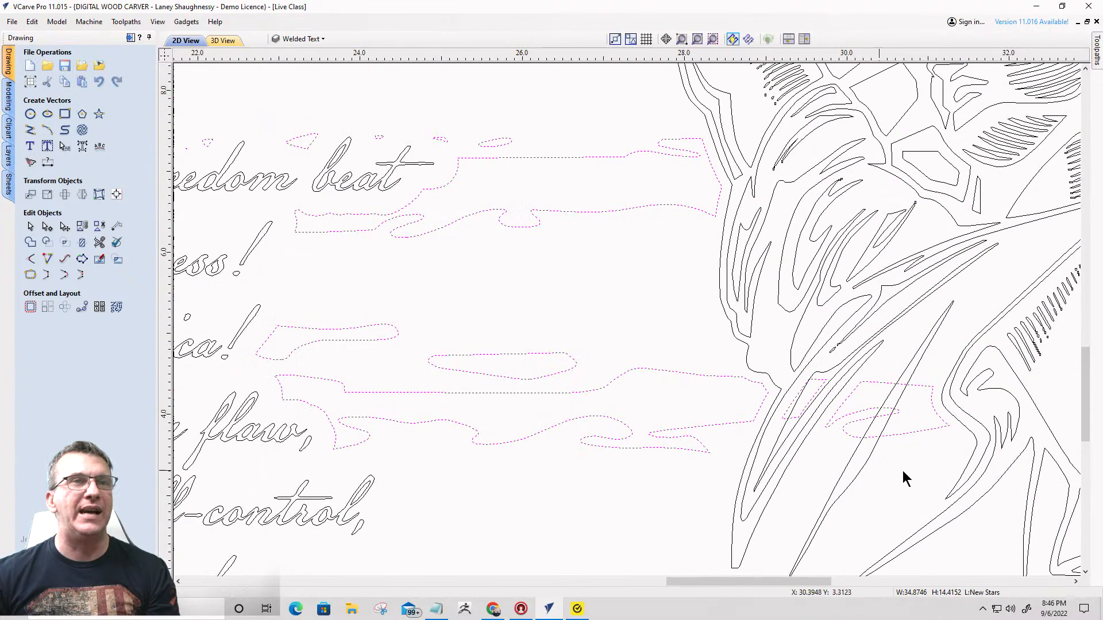
scroll(768, 339, down, 3)
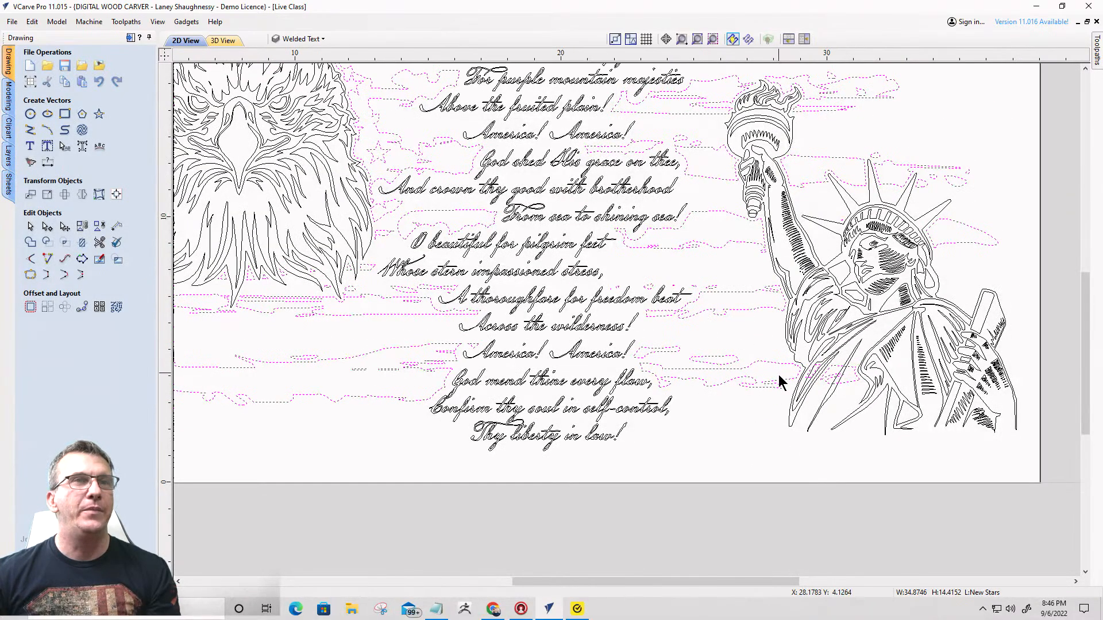
- Delete the stray flag fragment inside the Statue of Liberty's lower robe and check the surrounding vectors
click(750, 422)
click(829, 379)
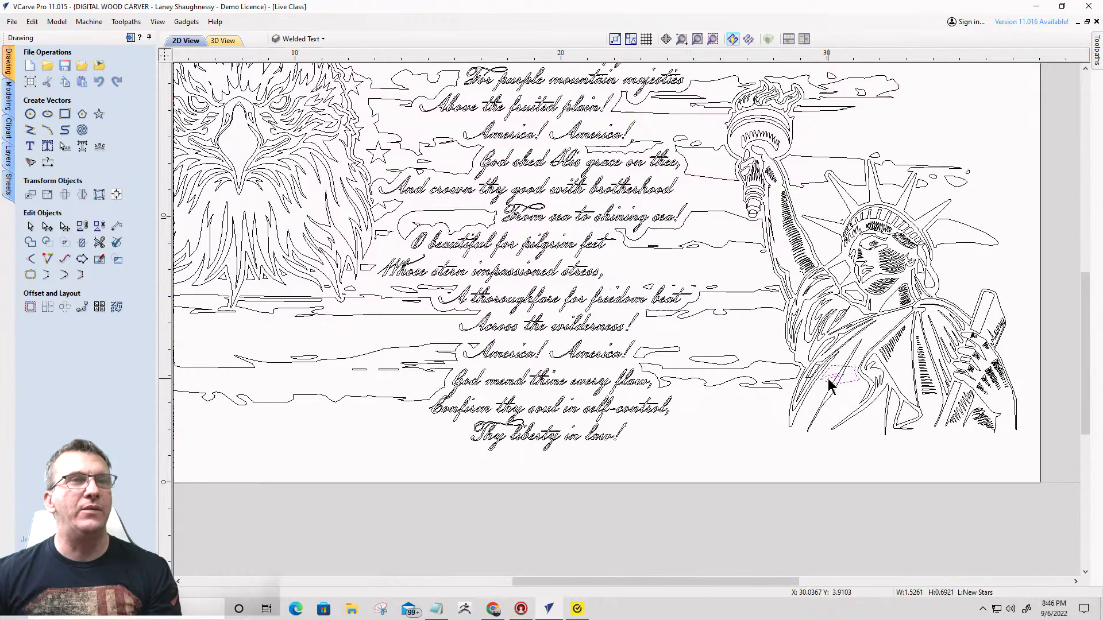
key(Escape)
scroll(829, 383, up, 4)
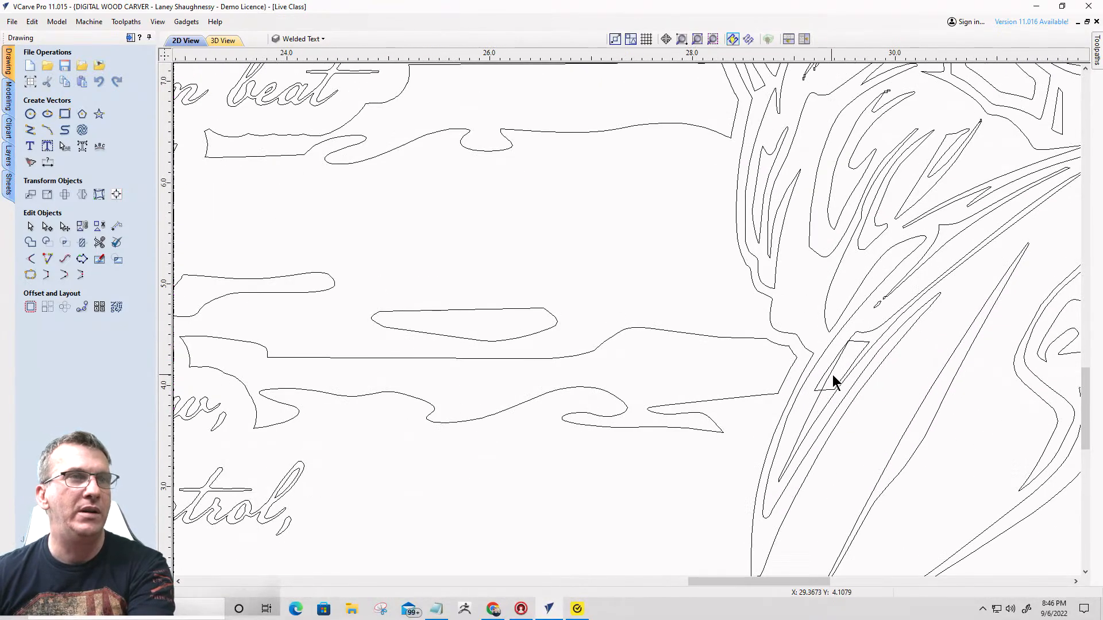
scroll(843, 374, down, 5)
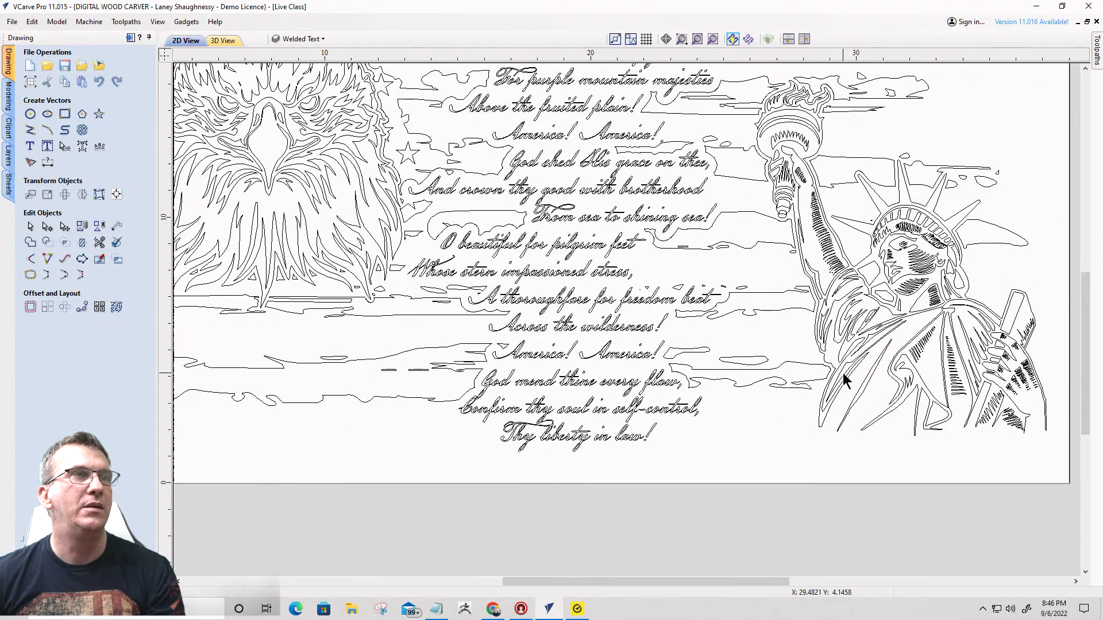
- Try to narrow a selection of all the artwork by deselecting the statue, eagle head, title and middle of the lyrics
drag(476, 144, 981, 477)
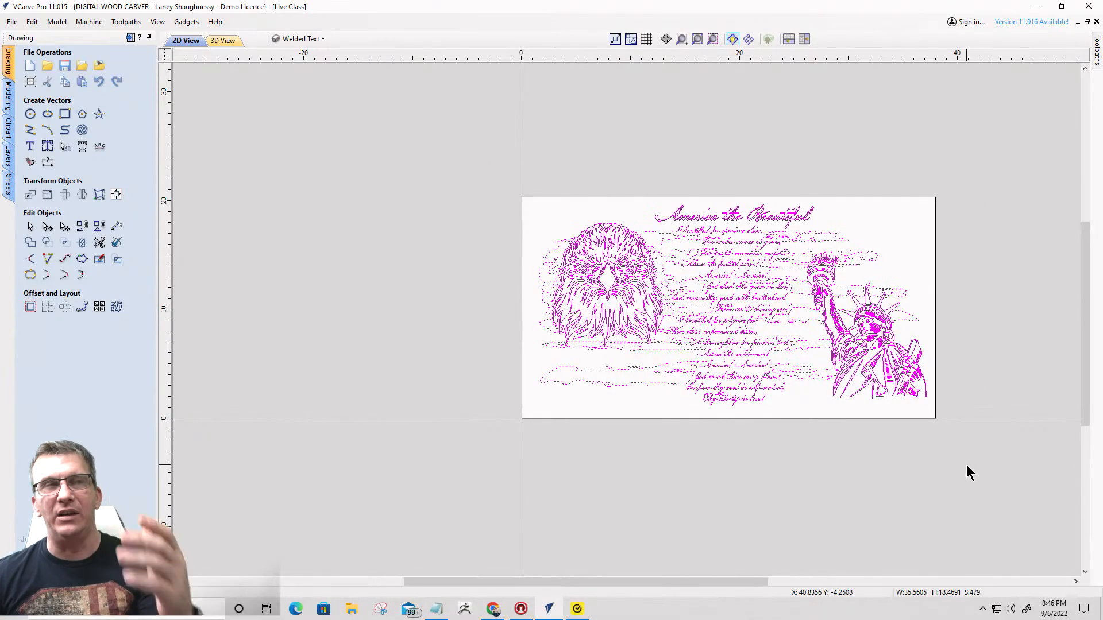
shift+click(878, 356)
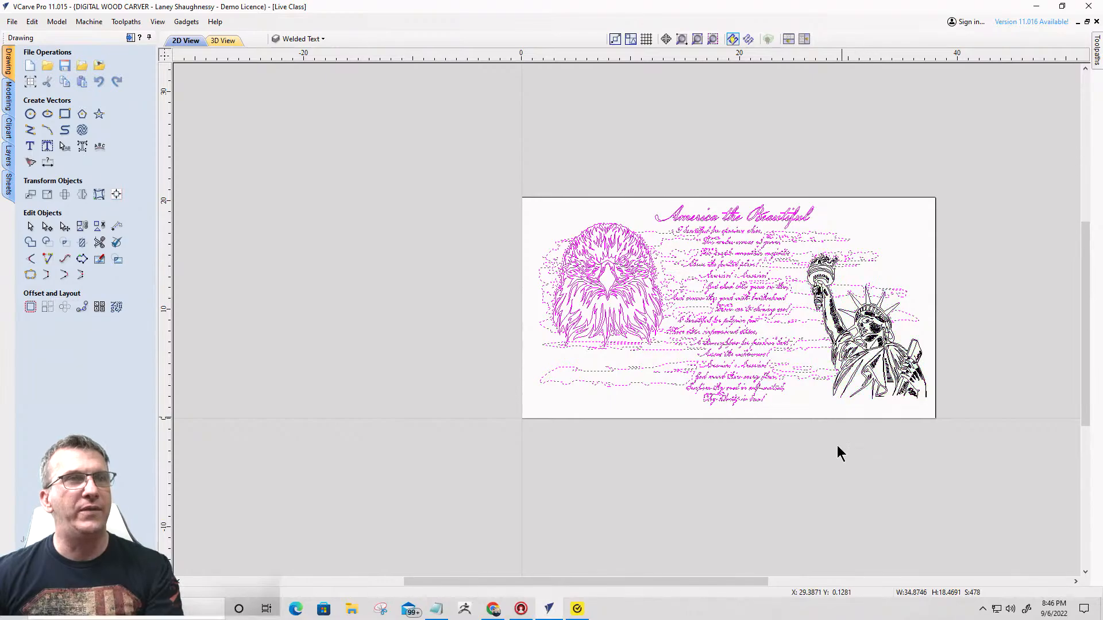
shift+click(598, 274)
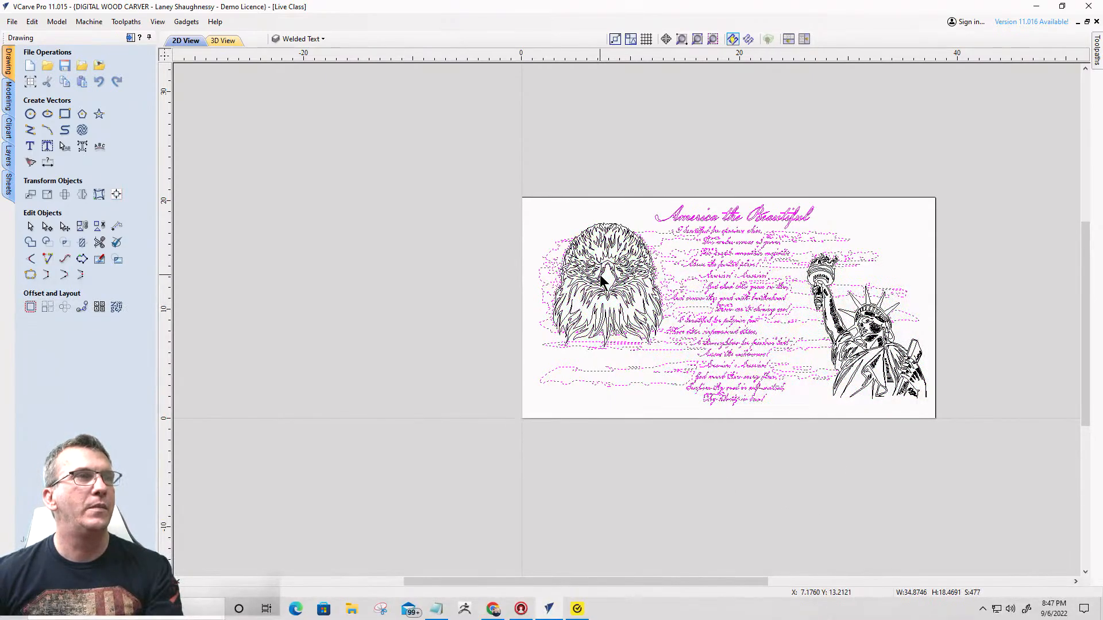
shift+click(730, 217)
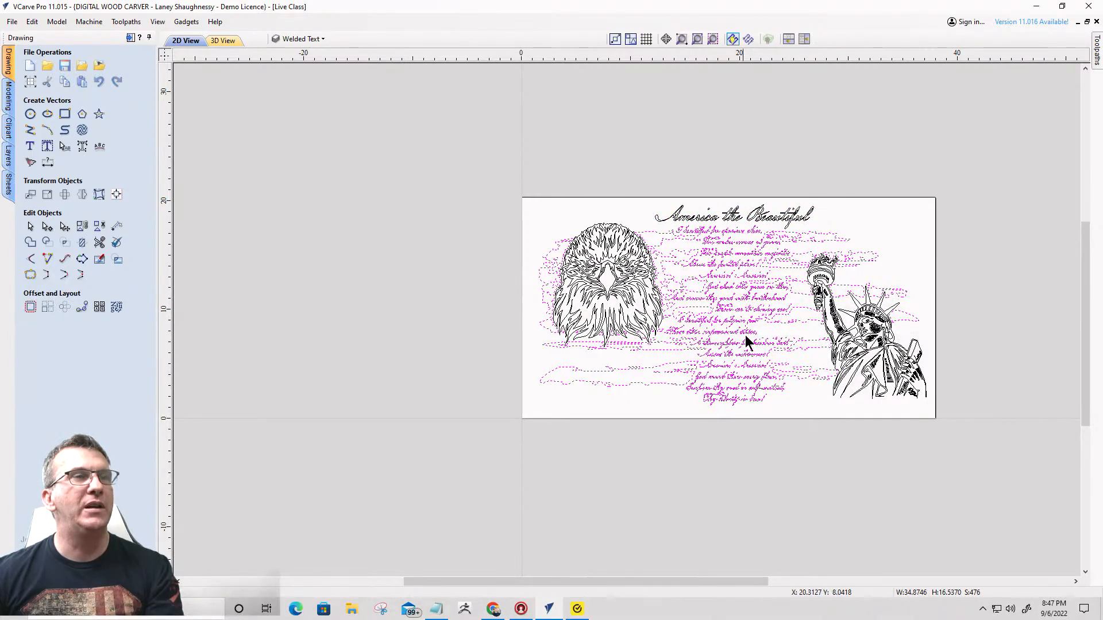
shift+click(733, 234)
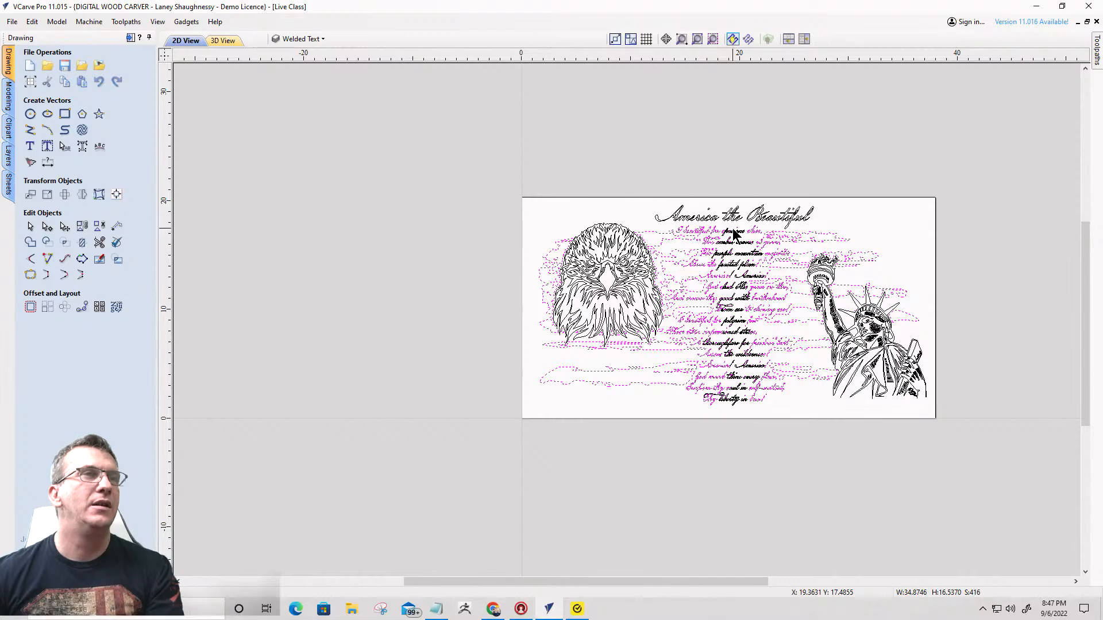
- Check the Welded Text layer by hiding and reshowing it, and clear the current selection
click(291, 42)
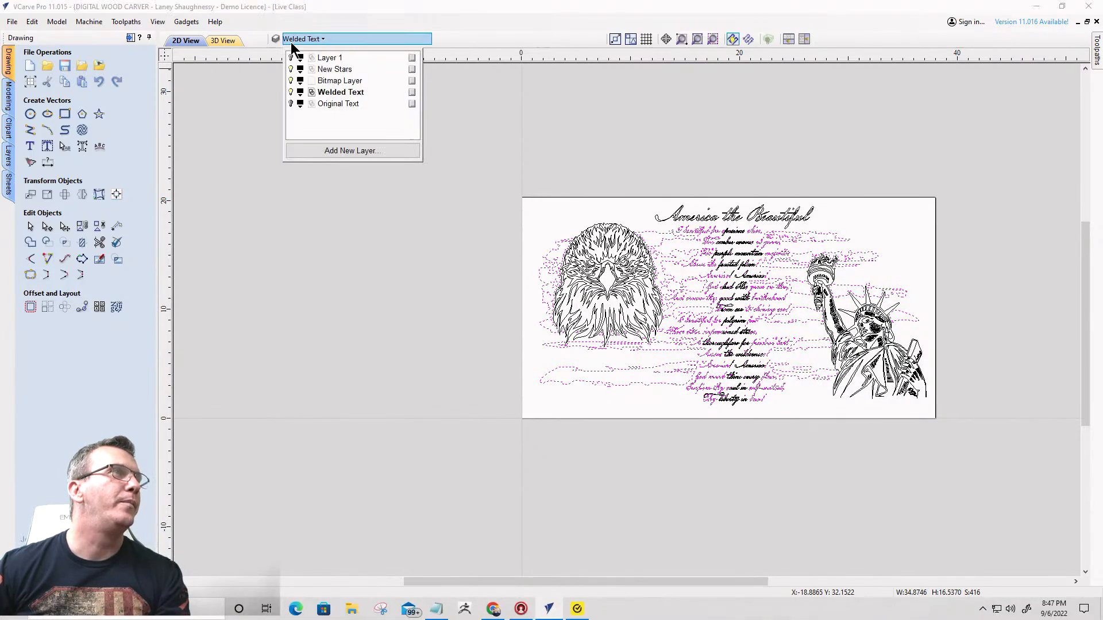
click(292, 92)
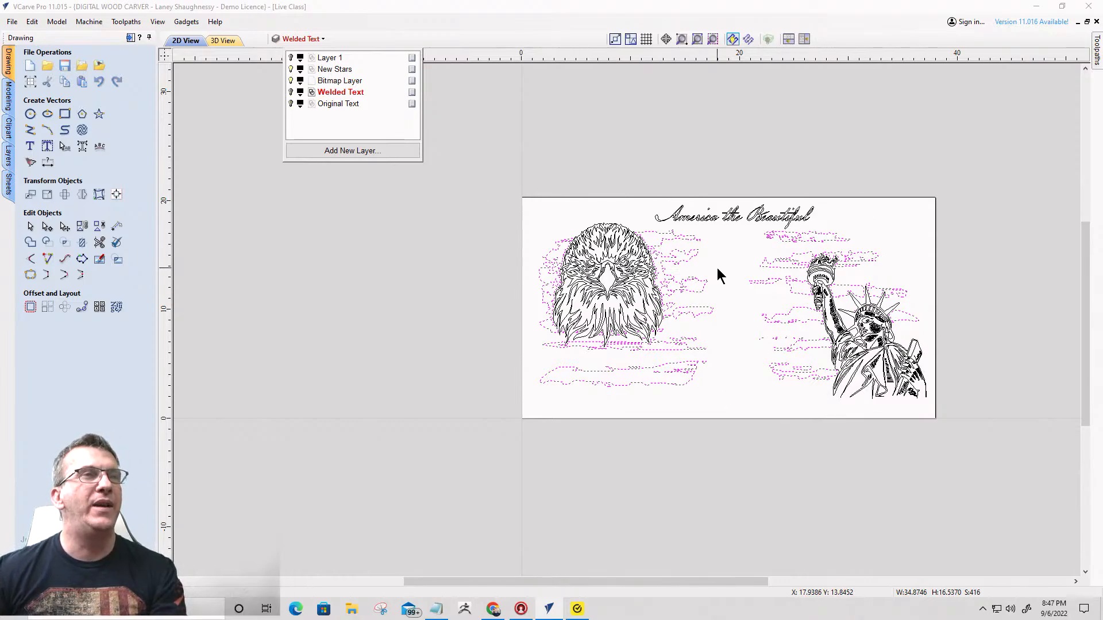
click(291, 92)
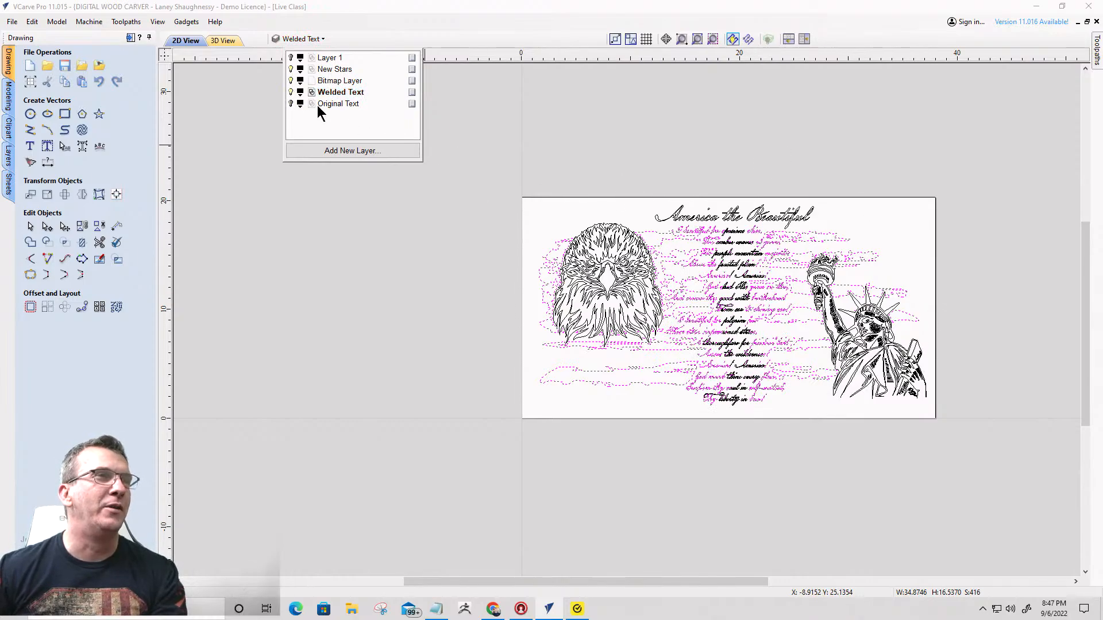
click(629, 417)
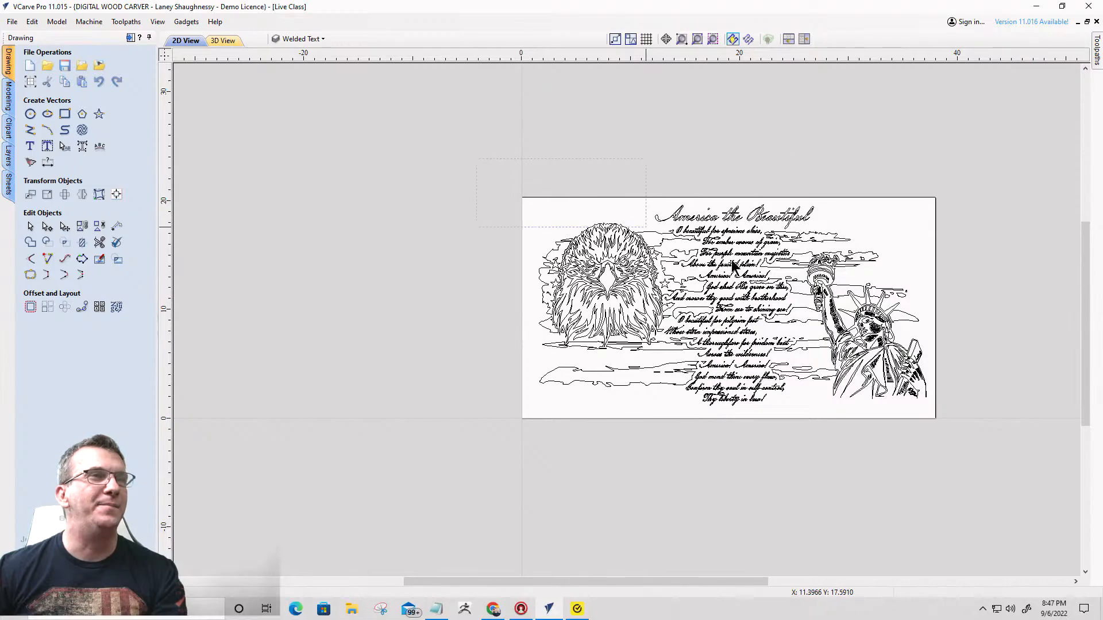
drag(477, 159, 936, 465)
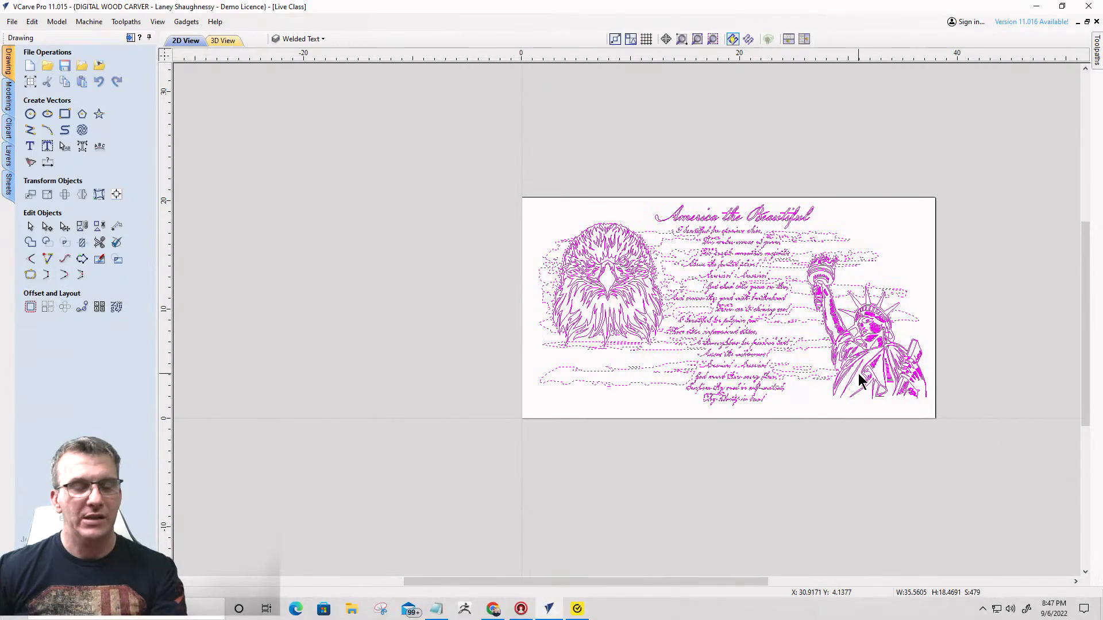
shift+click(840, 349)
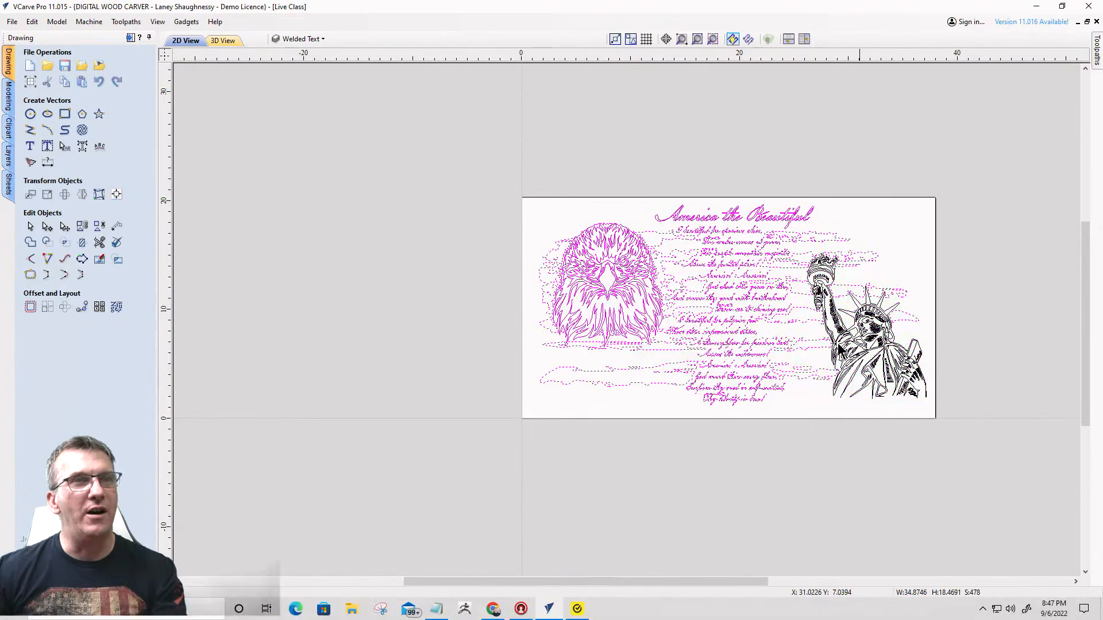
shift+click(611, 266)
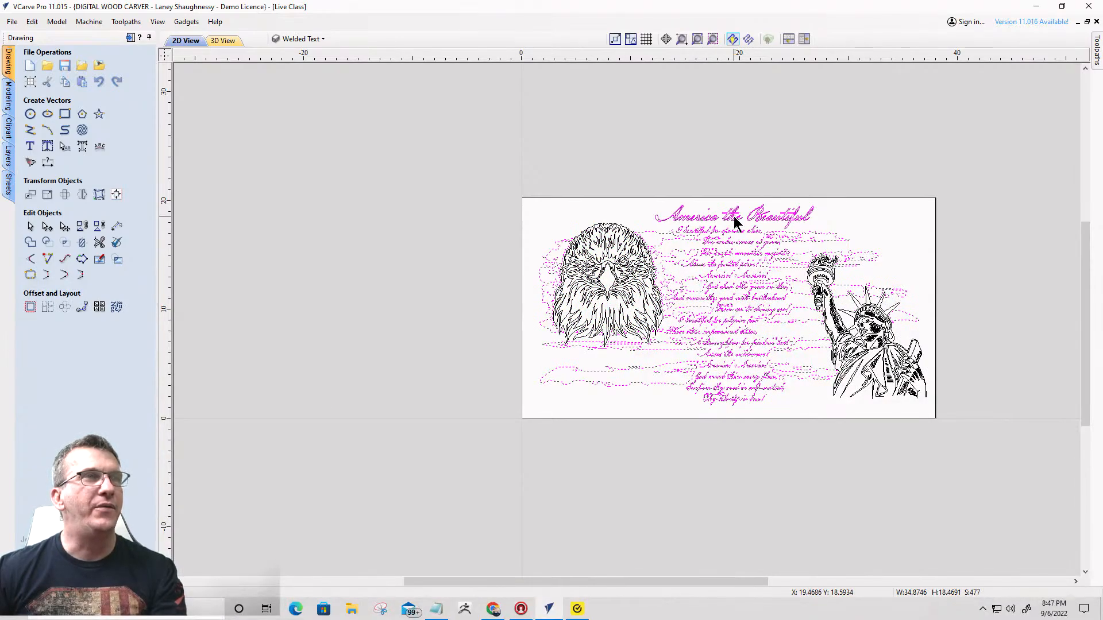
shift+click(735, 218)
click(312, 39)
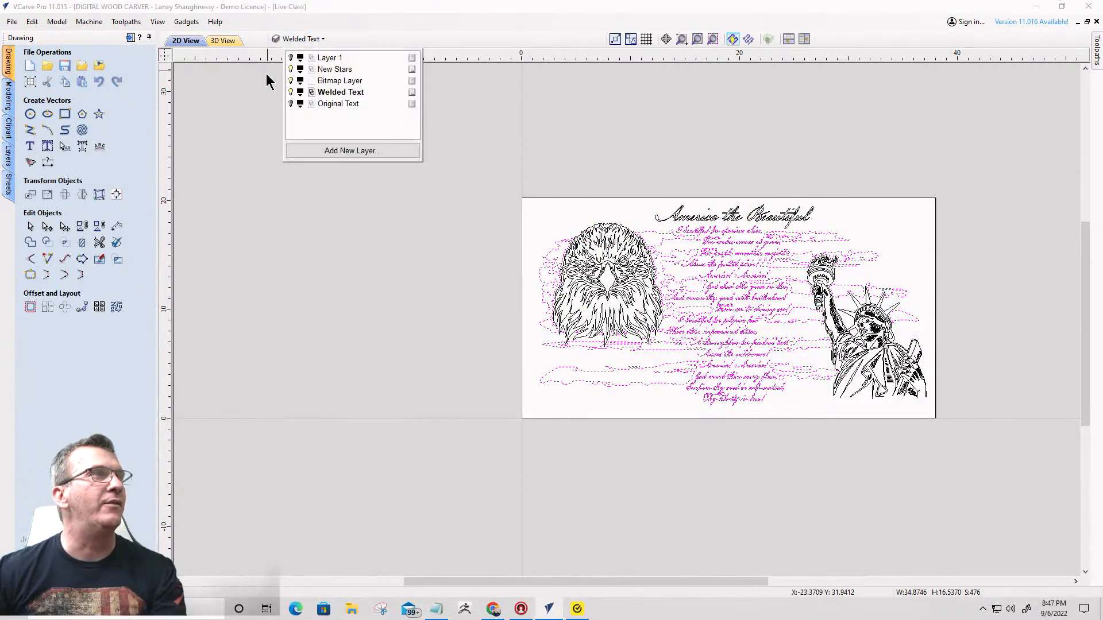
click(290, 91)
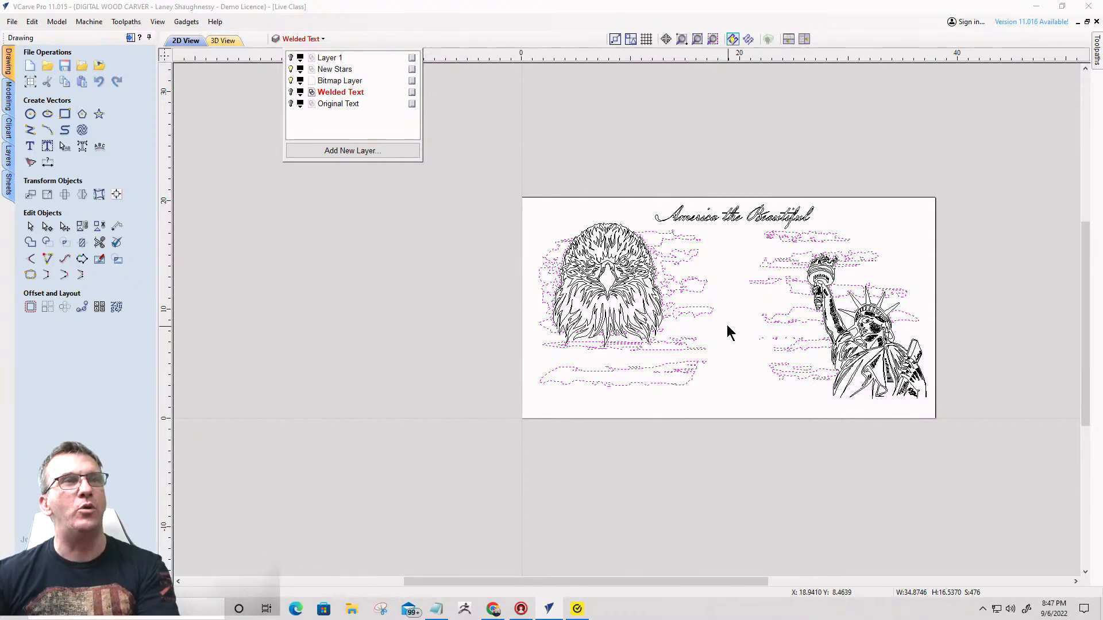
click(711, 312)
click(711, 312)
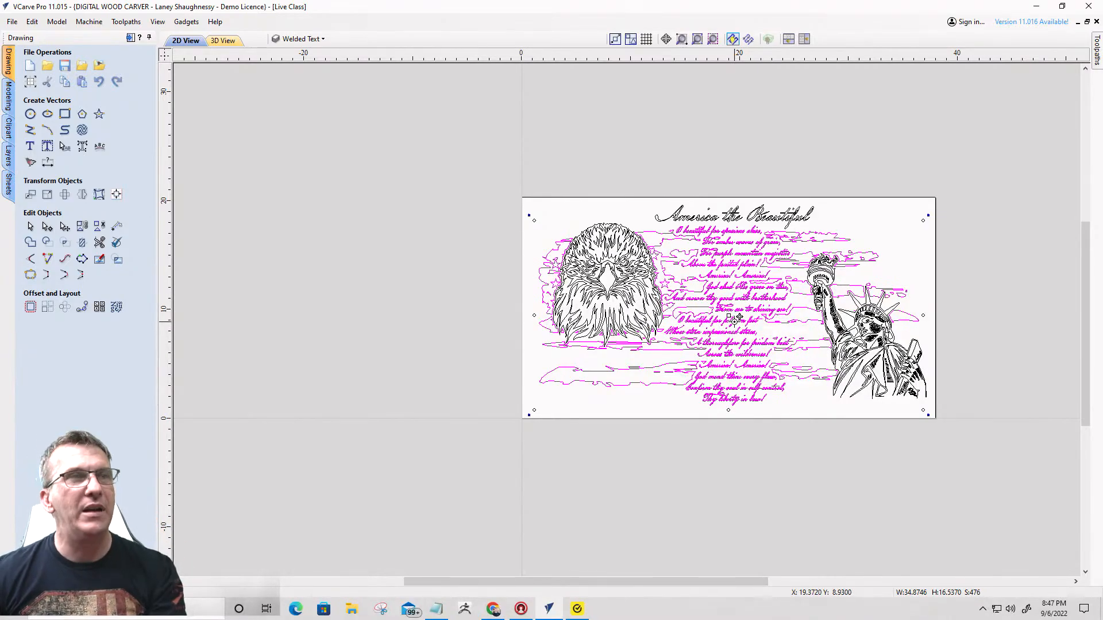
key(Escape)
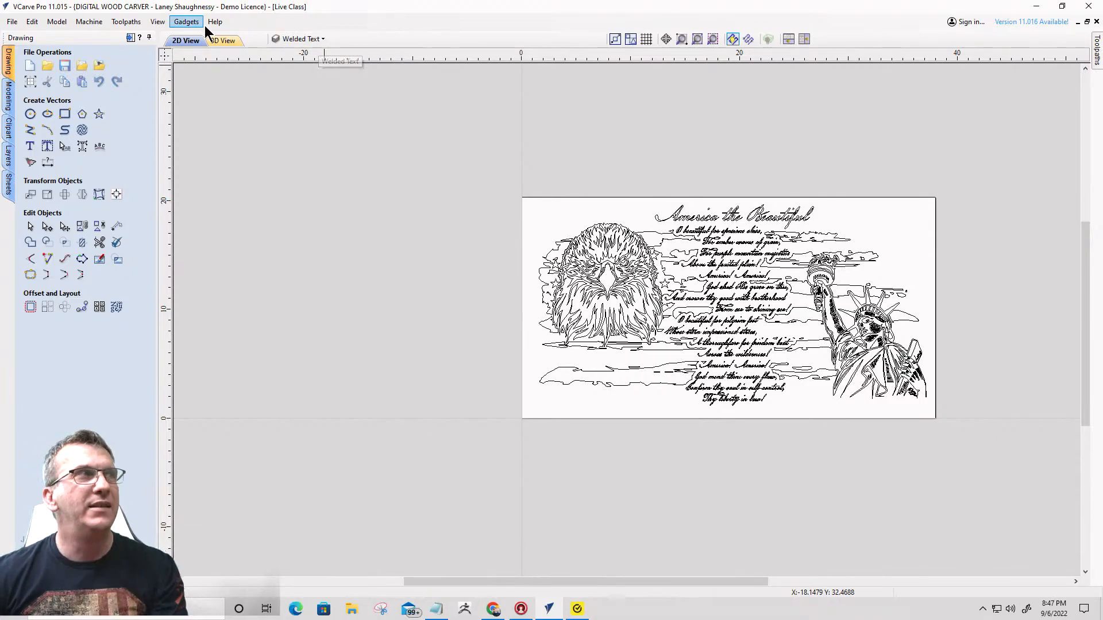
- Hide the Welded Text layer and select all remaining artwork except the statue, title and eagle head, isolating the flag vectors
click(299, 41)
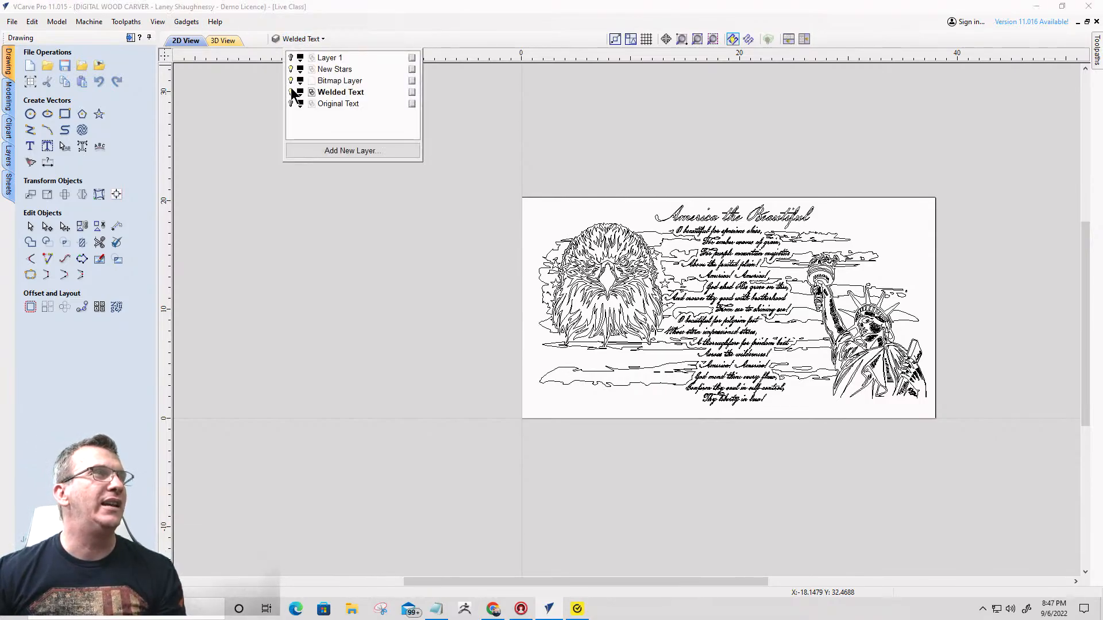
click(291, 92)
drag(479, 150, 947, 457)
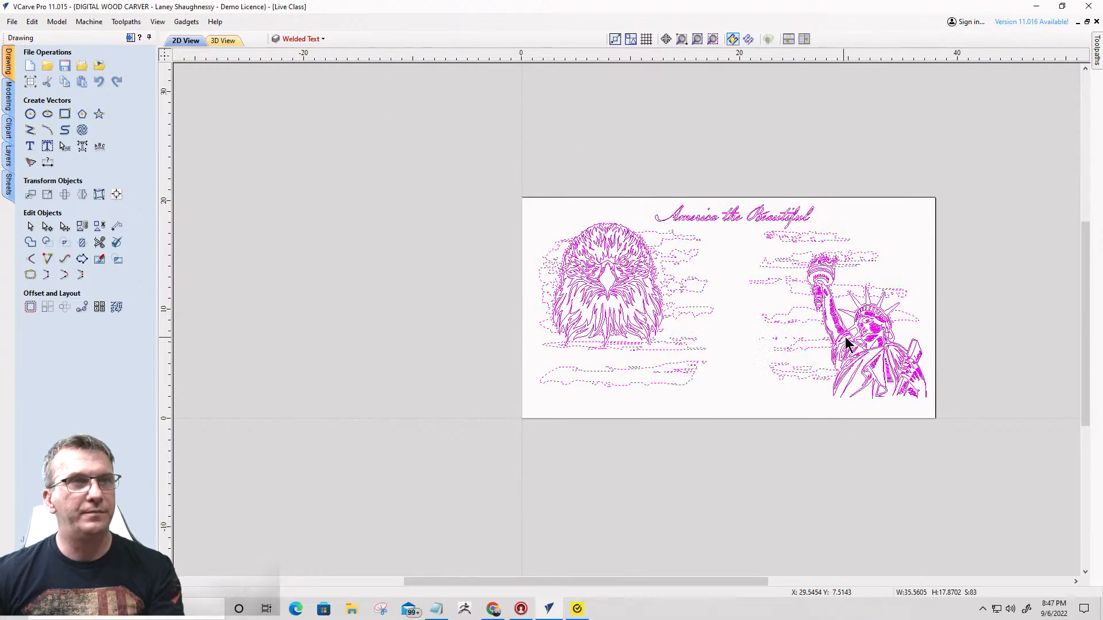
ctrl+click(864, 339)
ctrl+click(725, 223)
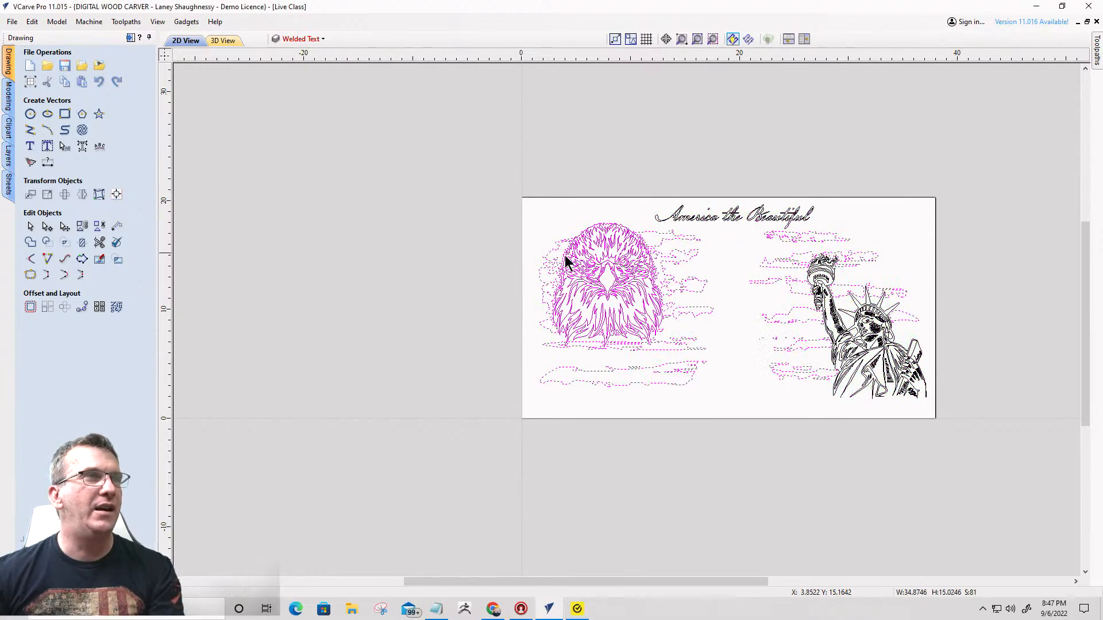
ctrl+click(592, 271)
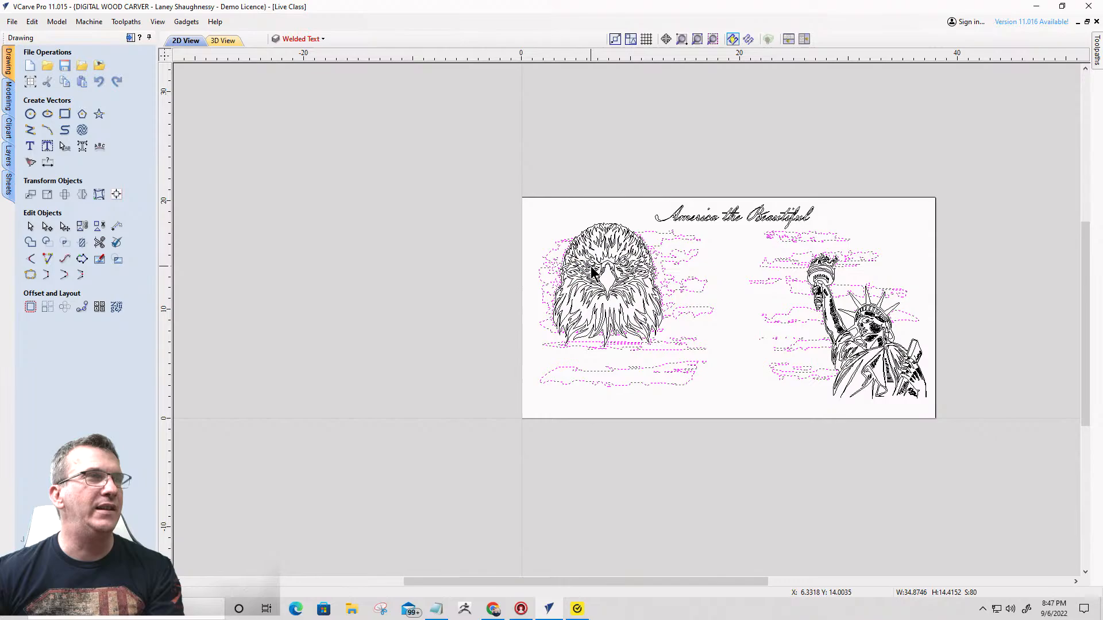
- Make New Stars the active layer, group the selected flag vectors and clear the selection
click(317, 39)
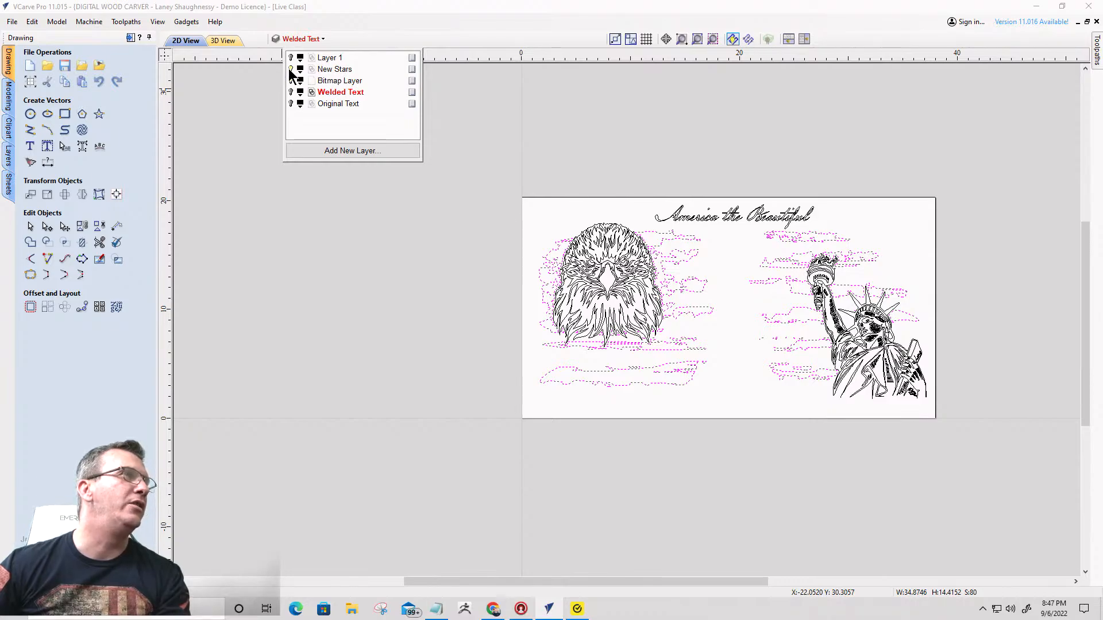
click(330, 69)
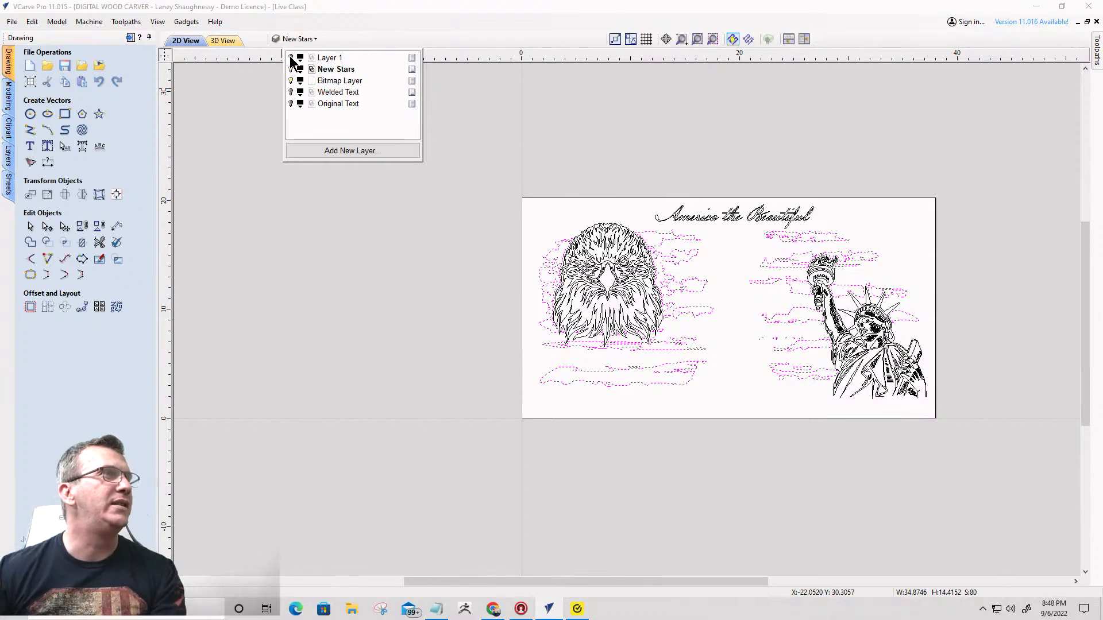
right_click(679, 265)
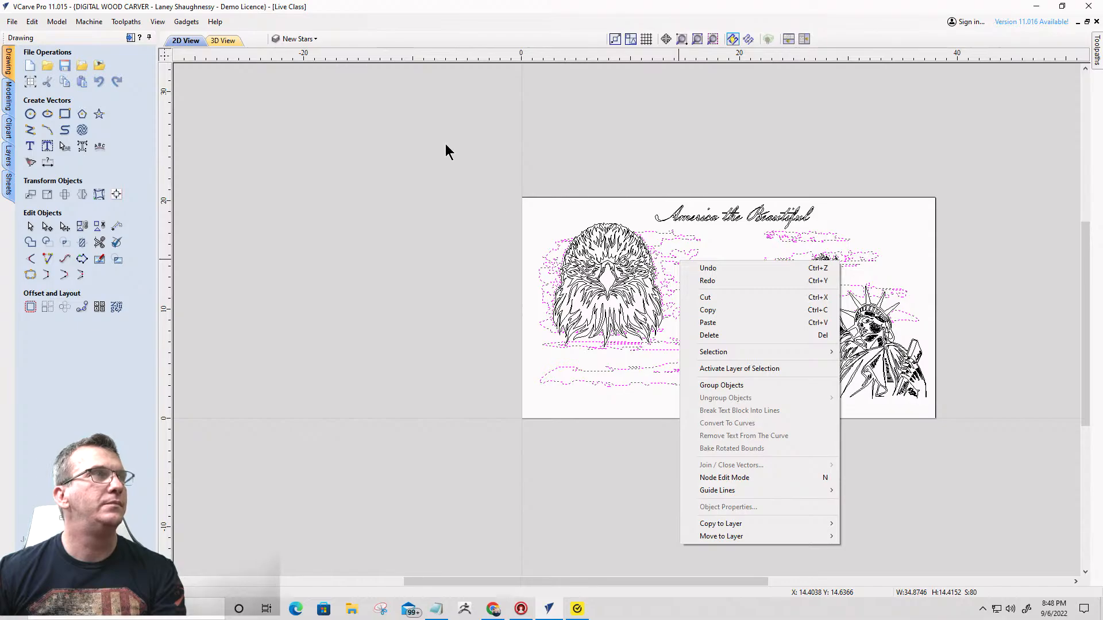
click(715, 386)
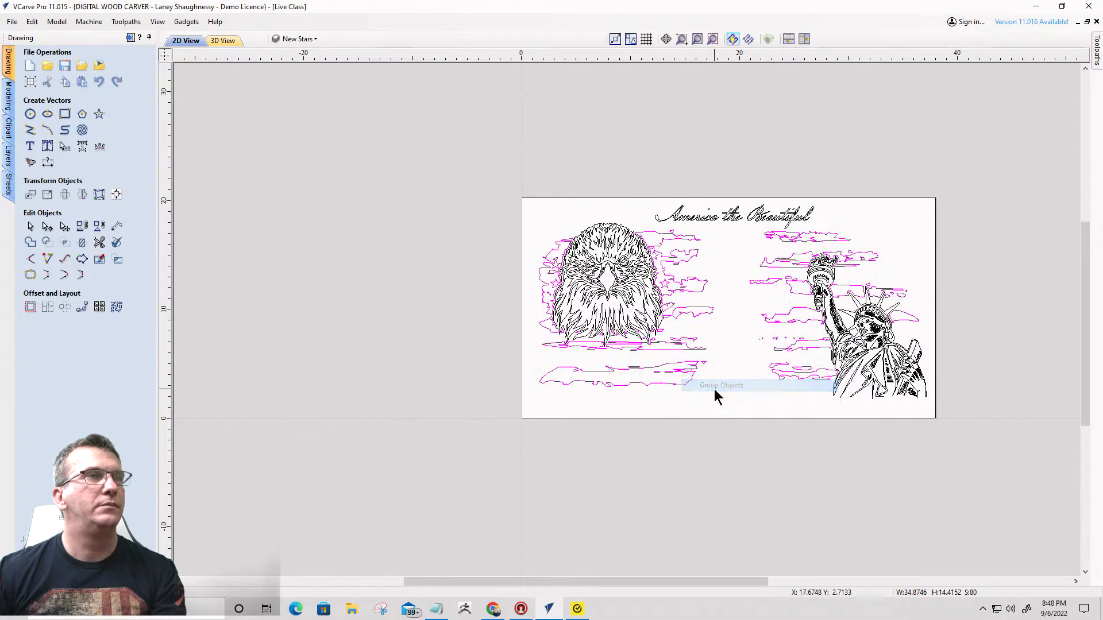
click(744, 352)
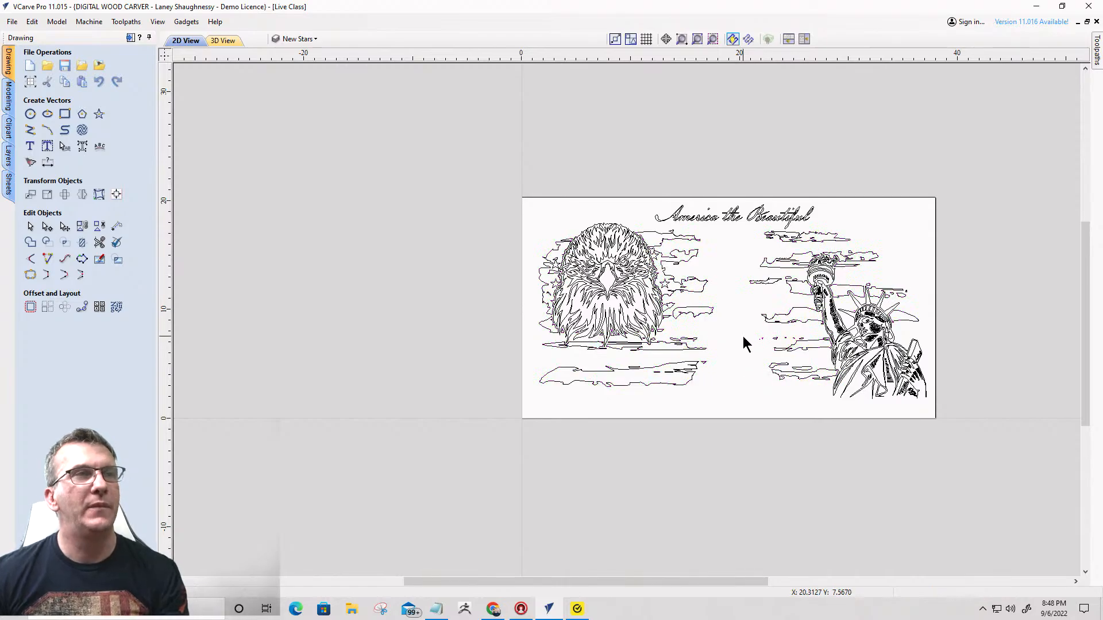
- Hide the New Stars layer, show Layer 1 and delete the spare side-profile eagle head outside the job area
click(306, 42)
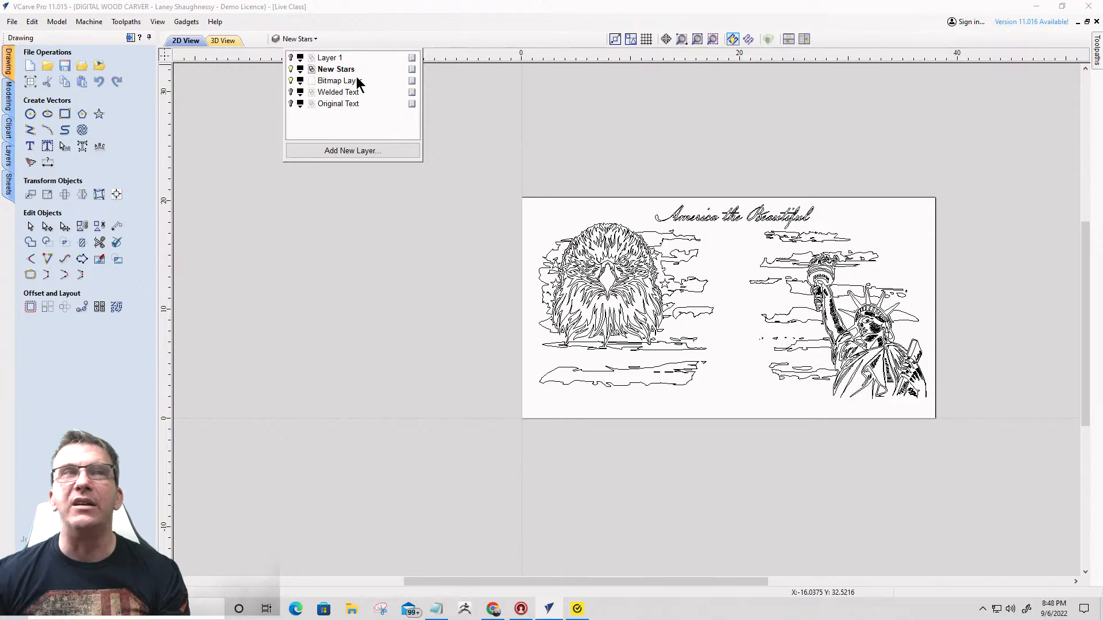
click(292, 69)
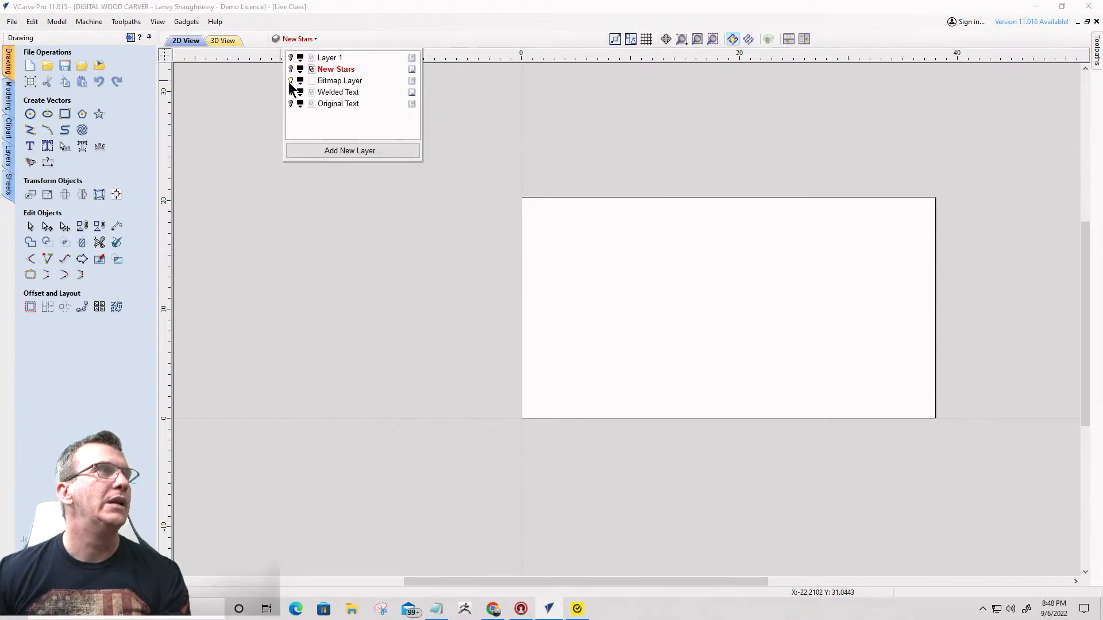
click(290, 57)
click(393, 229)
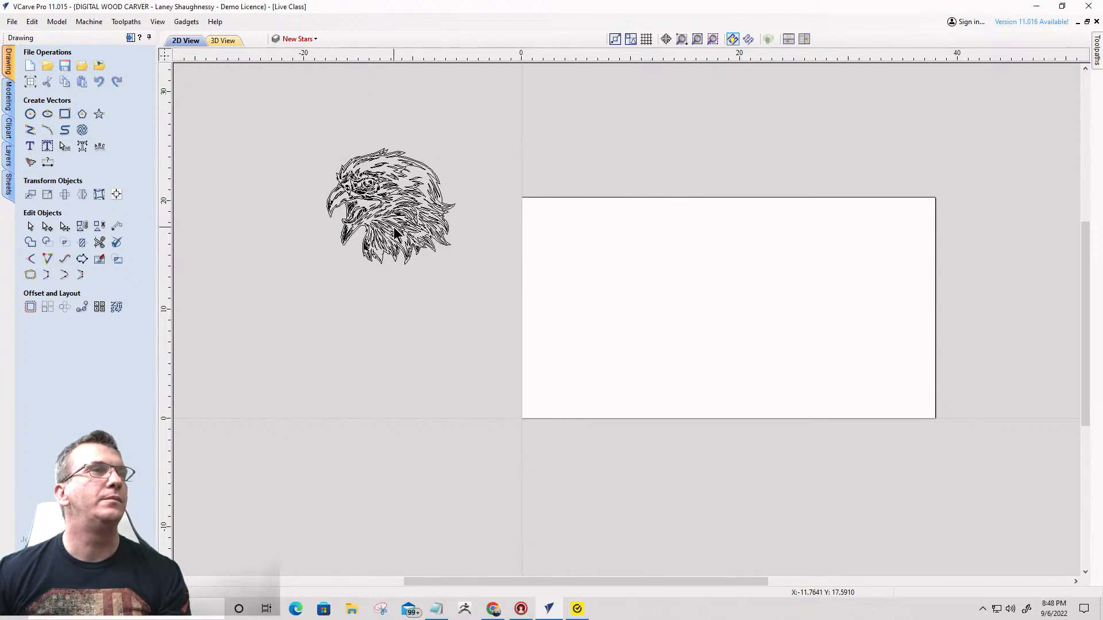
scroll(799, 235, down, 3)
scroll(586, 393, up, 5)
scroll(585, 402, down, 4)
scroll(580, 379, down, 1)
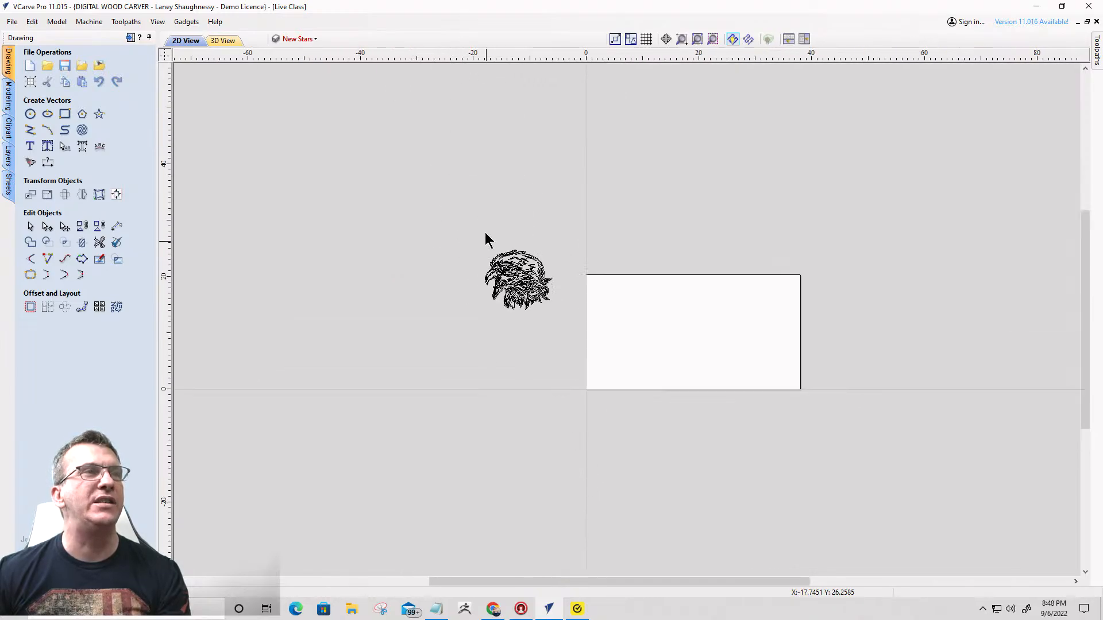
drag(502, 243, 555, 351)
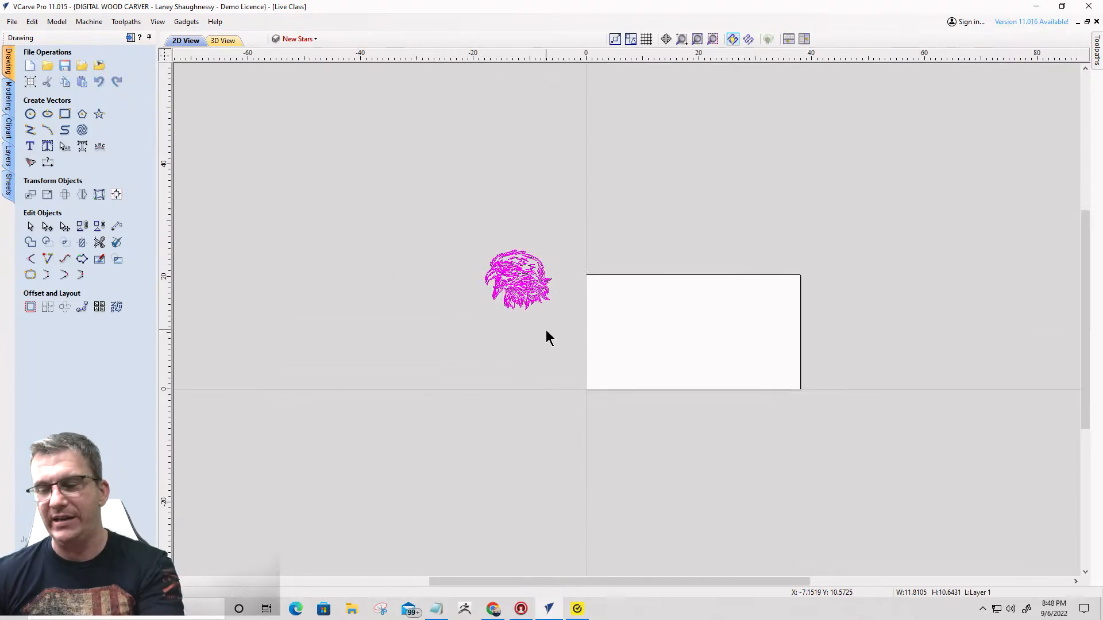
key(Delete)
- Show the New Stars layer again and rename it Main Design
click(300, 39)
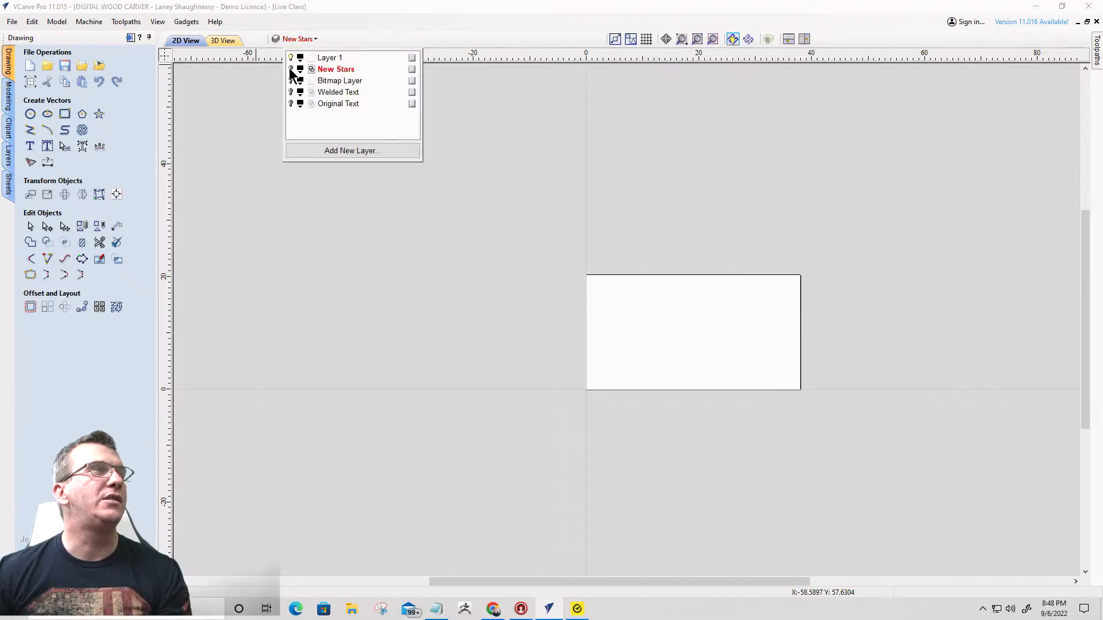
click(290, 70)
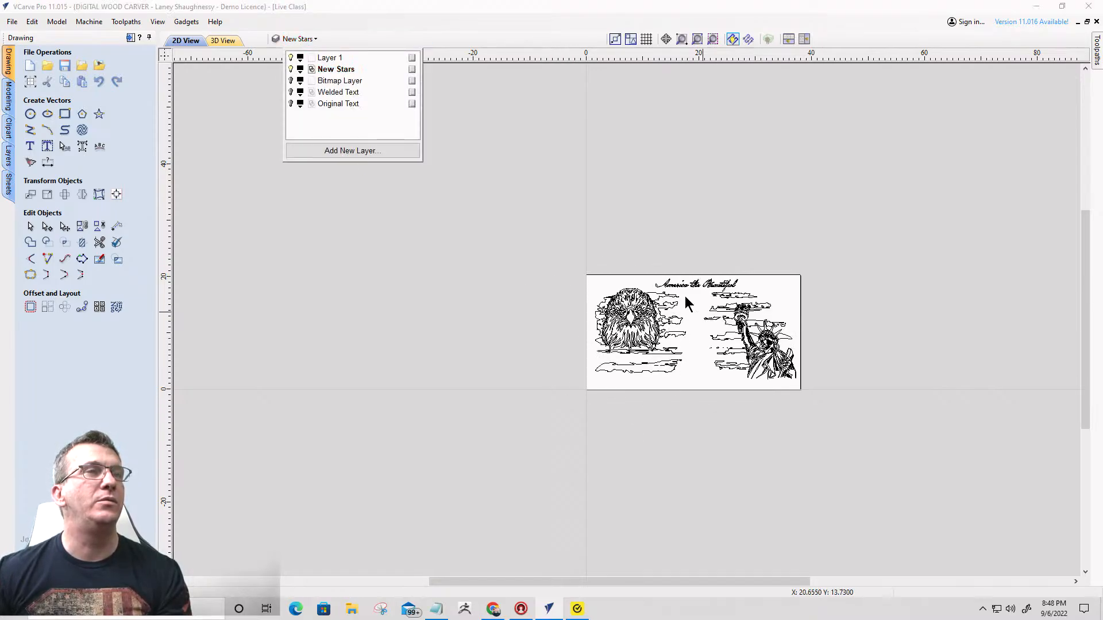
scroll(630, 316, up, 4)
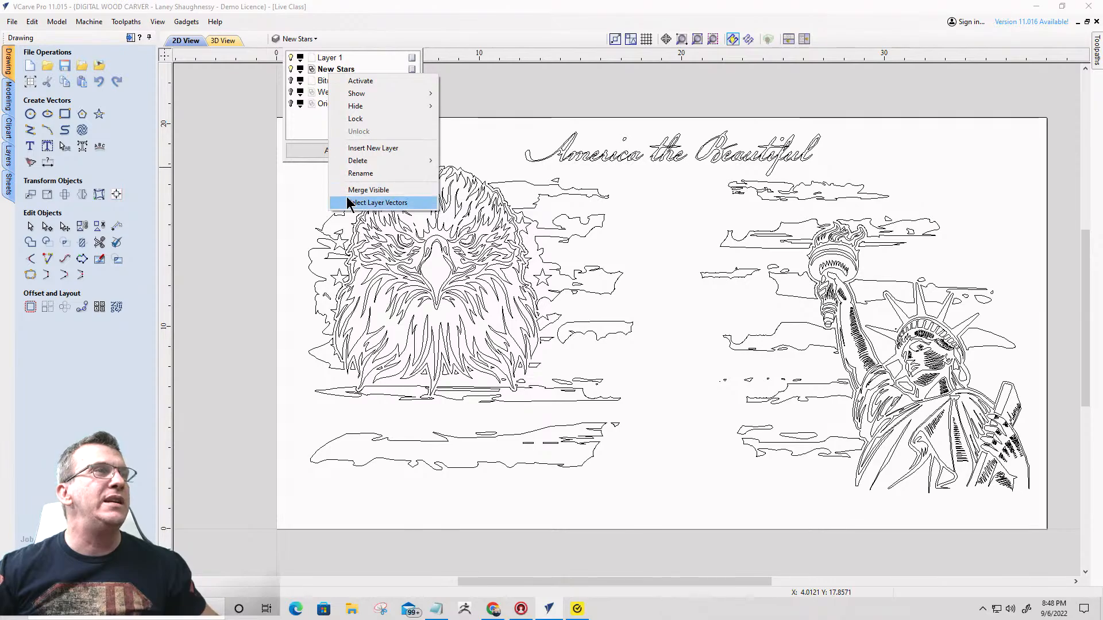
click(360, 174)
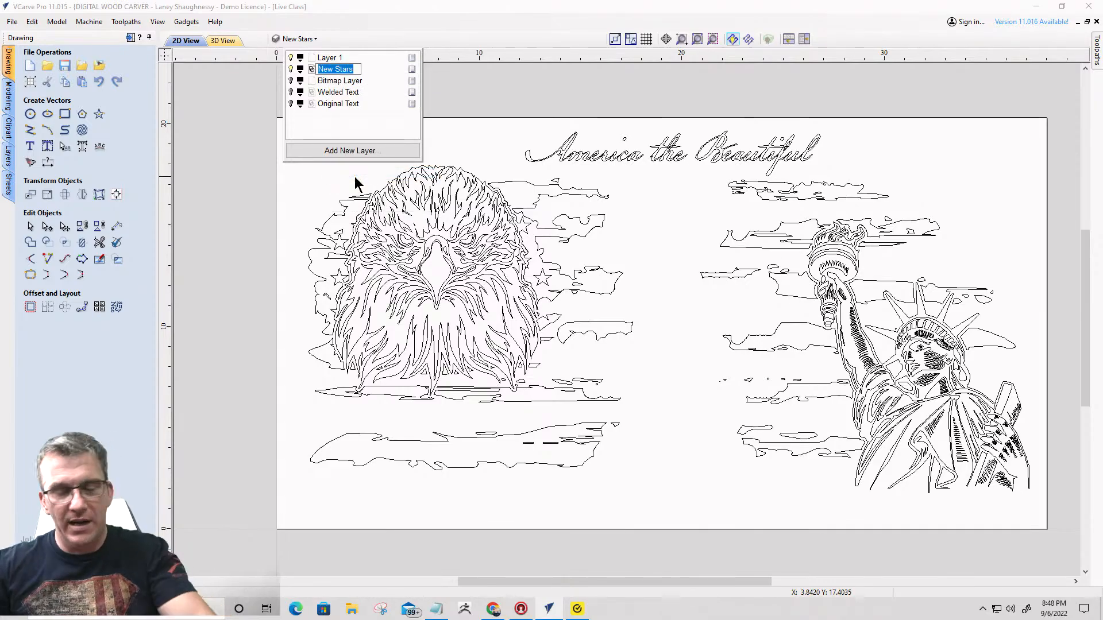
text(Main )
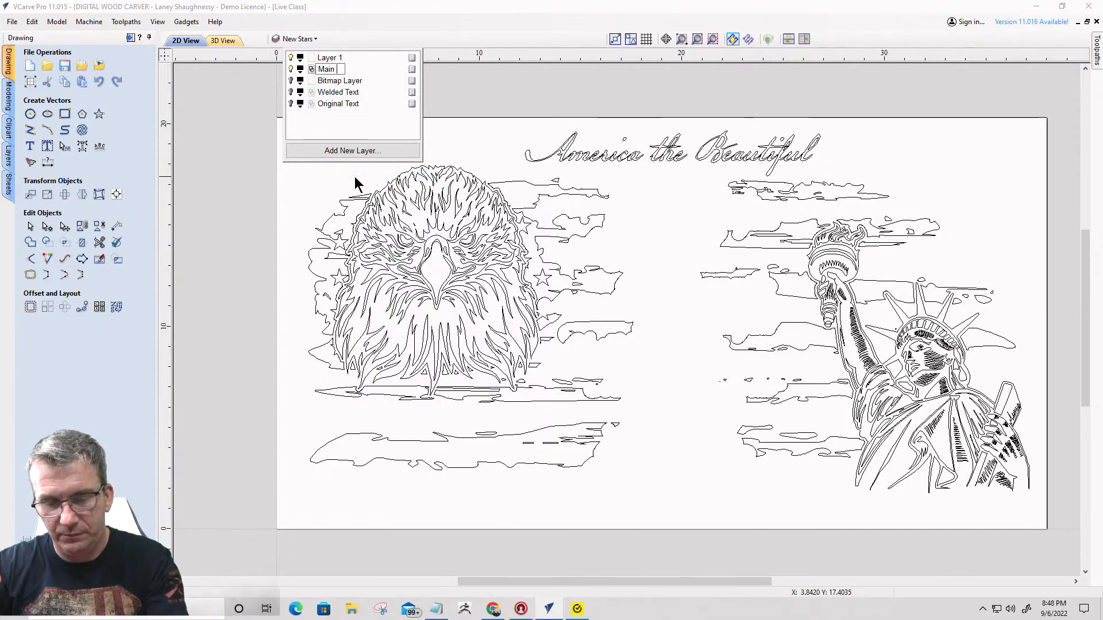
text(Design)
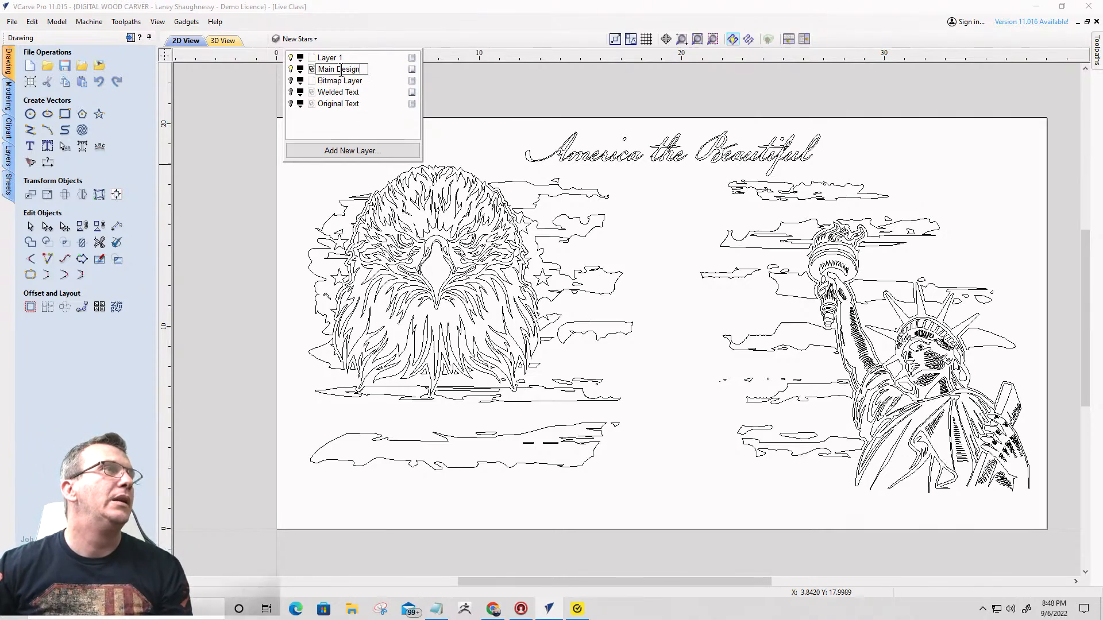
- Delete the empty Layer 1
click(331, 57)
right_click(332, 59)
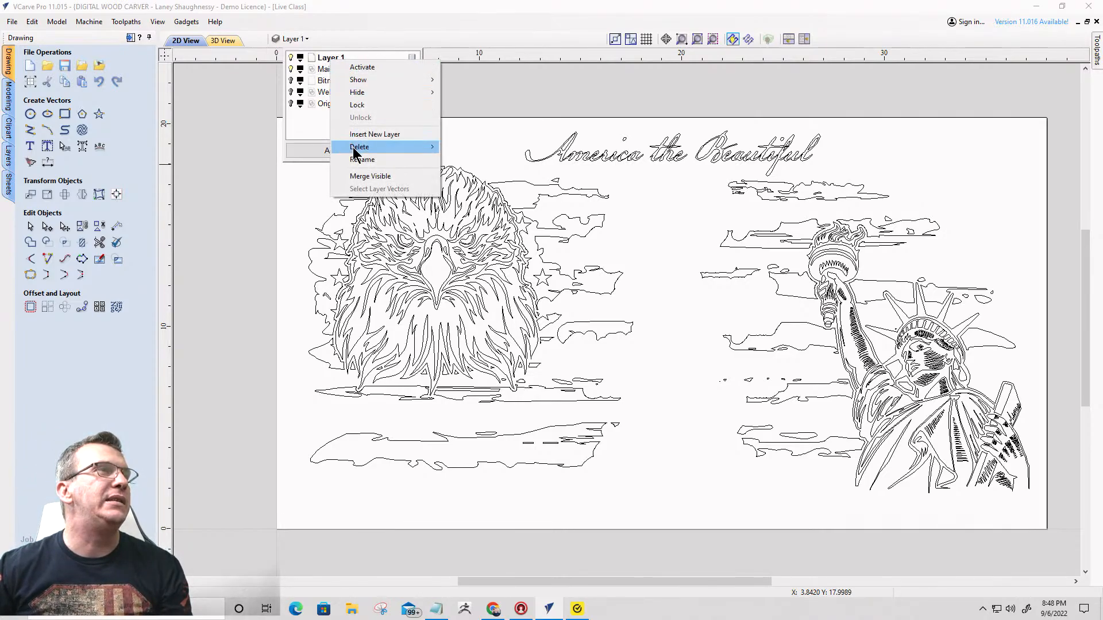
mouse_move(368, 147)
click(472, 147)
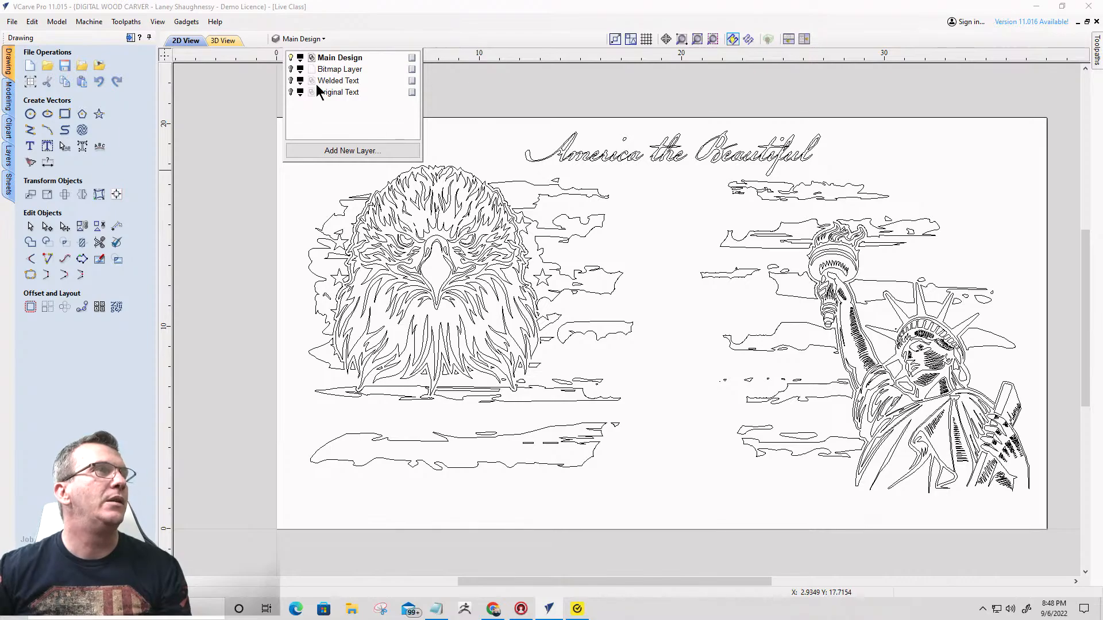
- Check which artwork sits on the Main Design layer by hiding and reshowing it
click(293, 56)
click(292, 57)
click(292, 57)
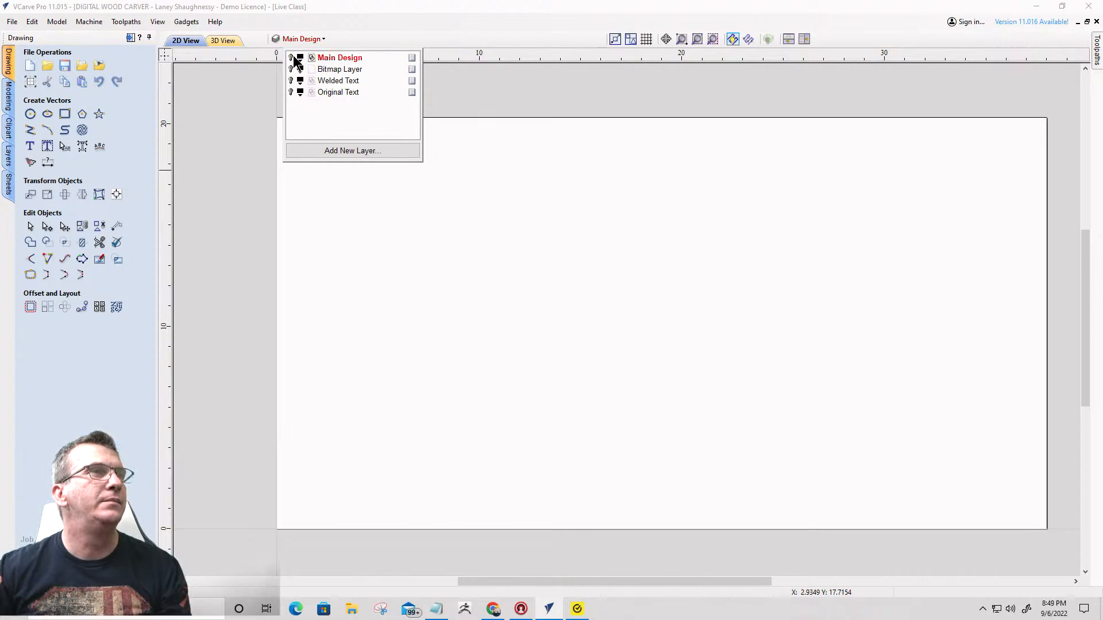
click(293, 57)
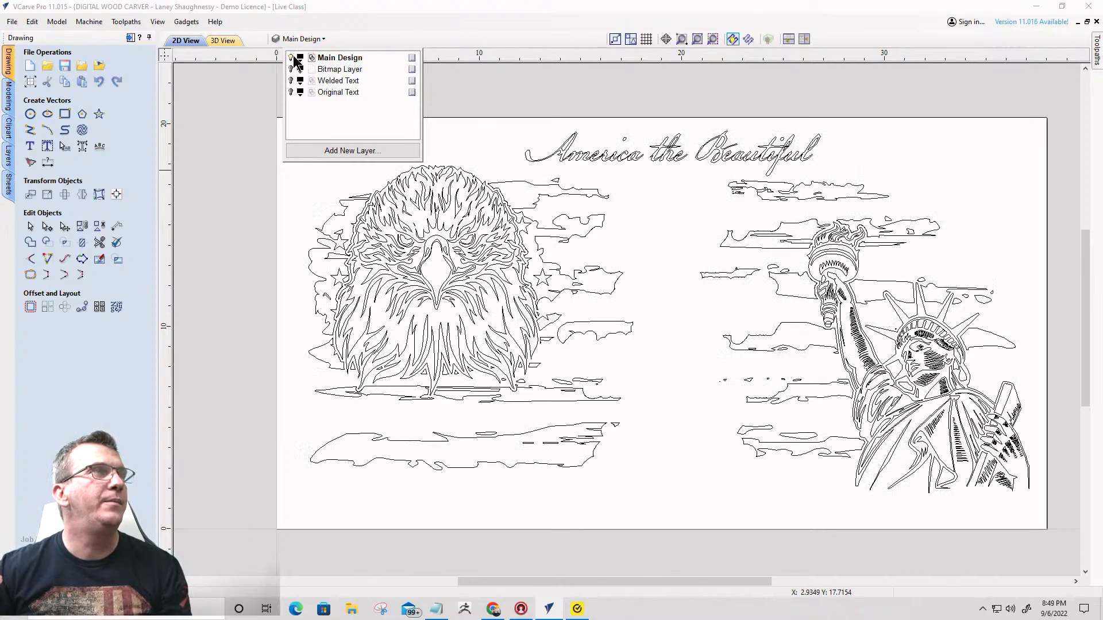
- Delete the unused Bitmap Layer
right_click(339, 70)
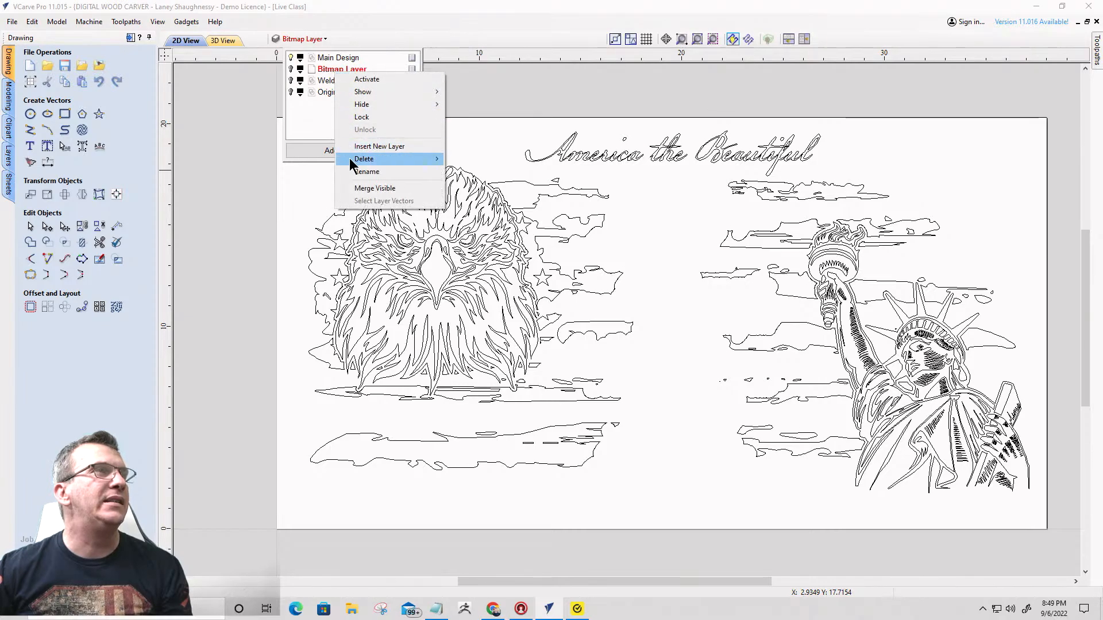
mouse_move(352, 163)
click(465, 156)
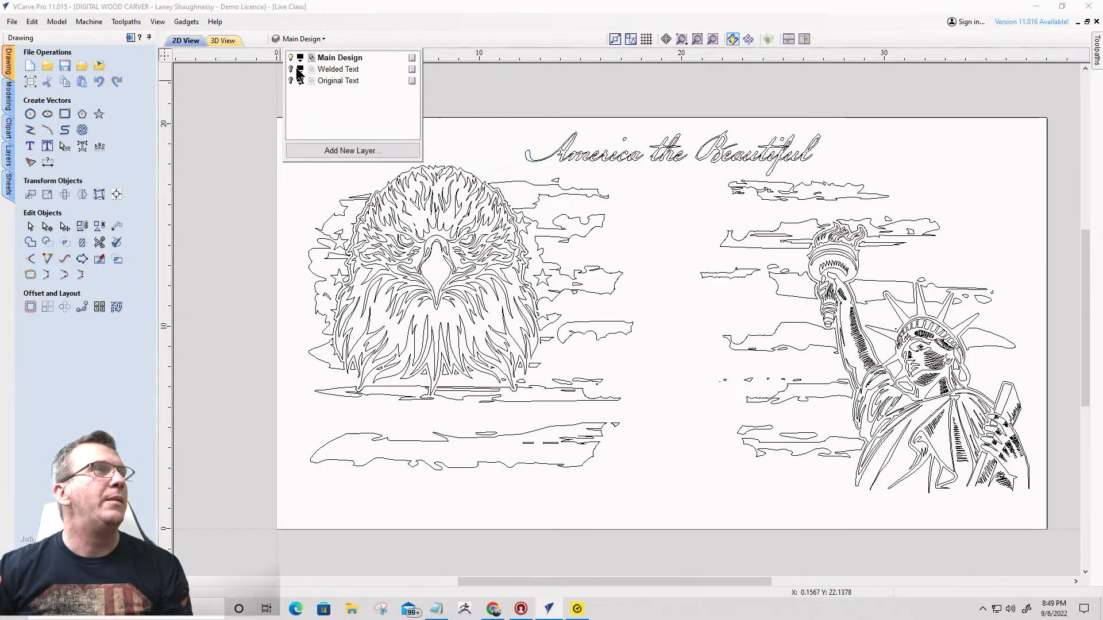
- Show the Original Text layer's lyrics together with the Main Design artwork
click(293, 68)
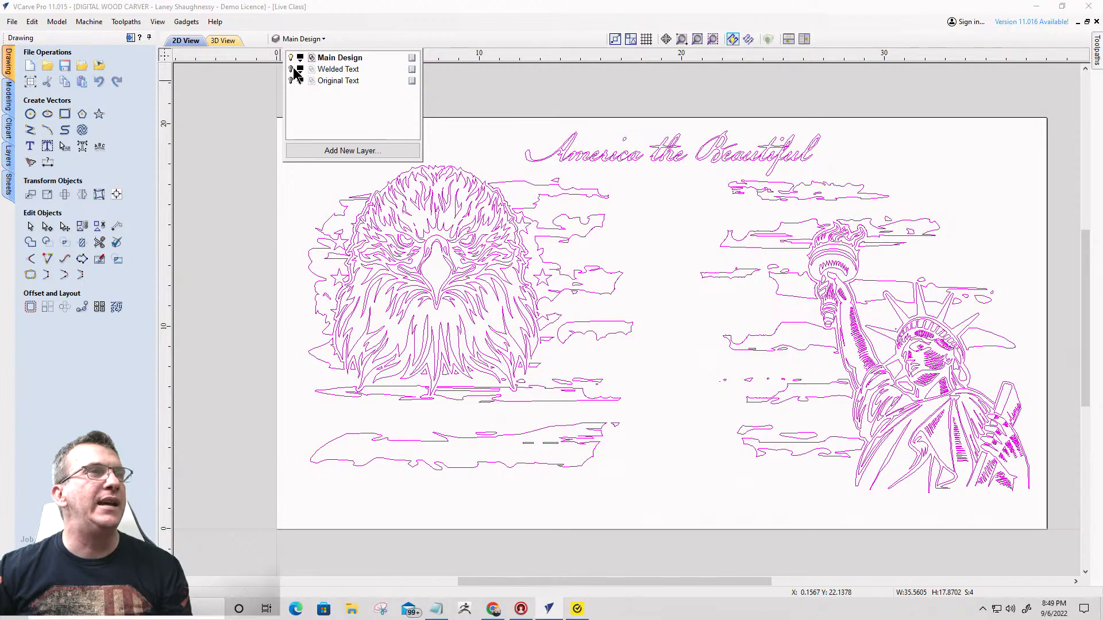
click(291, 80)
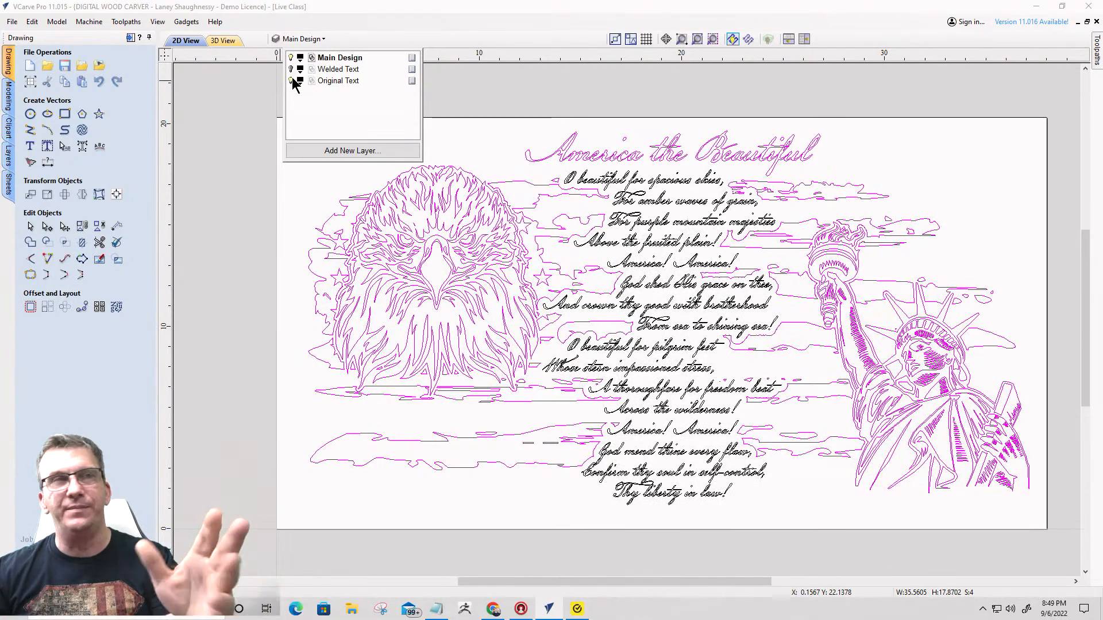
- Hide the Original Text layer and show the Welded Text layer together with the Main Design artwork
click(291, 81)
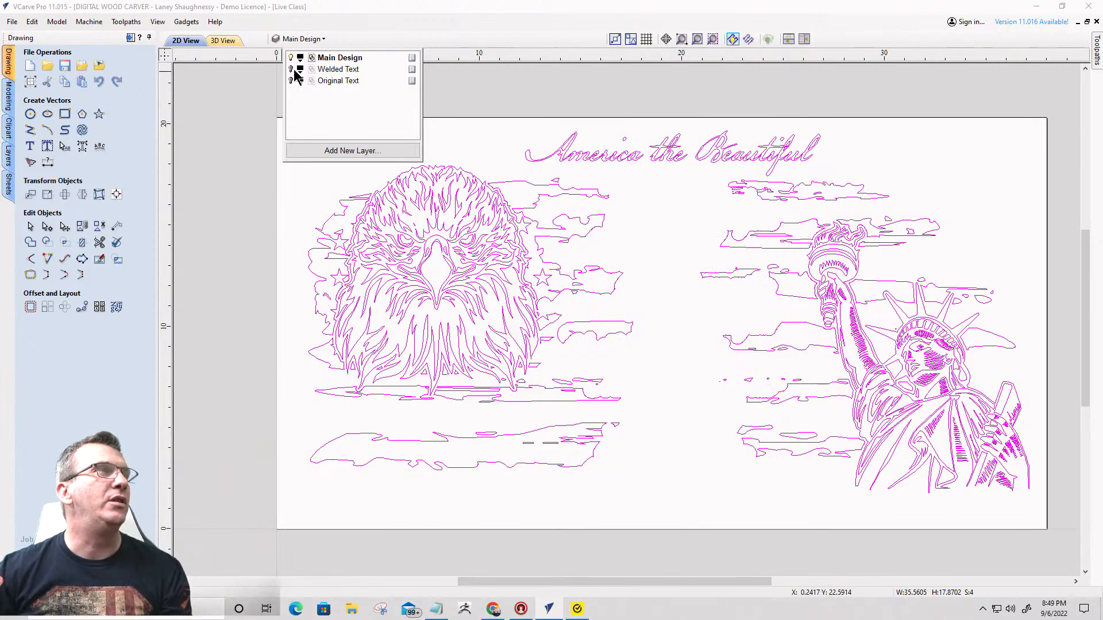
click(291, 80)
click(686, 188)
scroll(698, 183, down, 3)
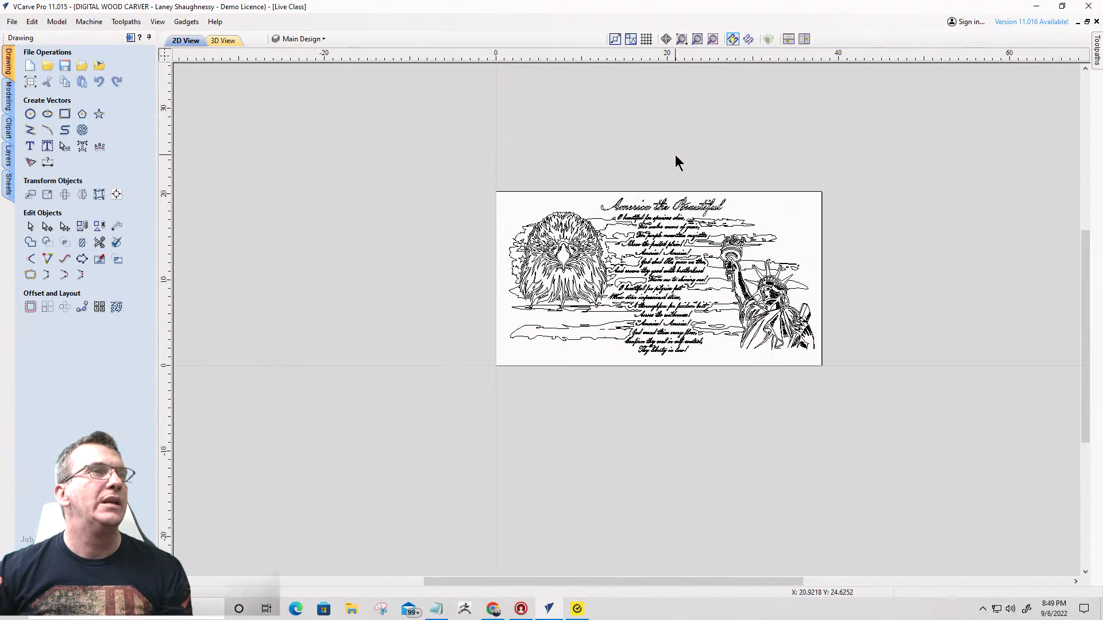
- Select all the visible artwork and examine the welded lyrics, eagle, statue and title vectors up close
drag(408, 120, 850, 386)
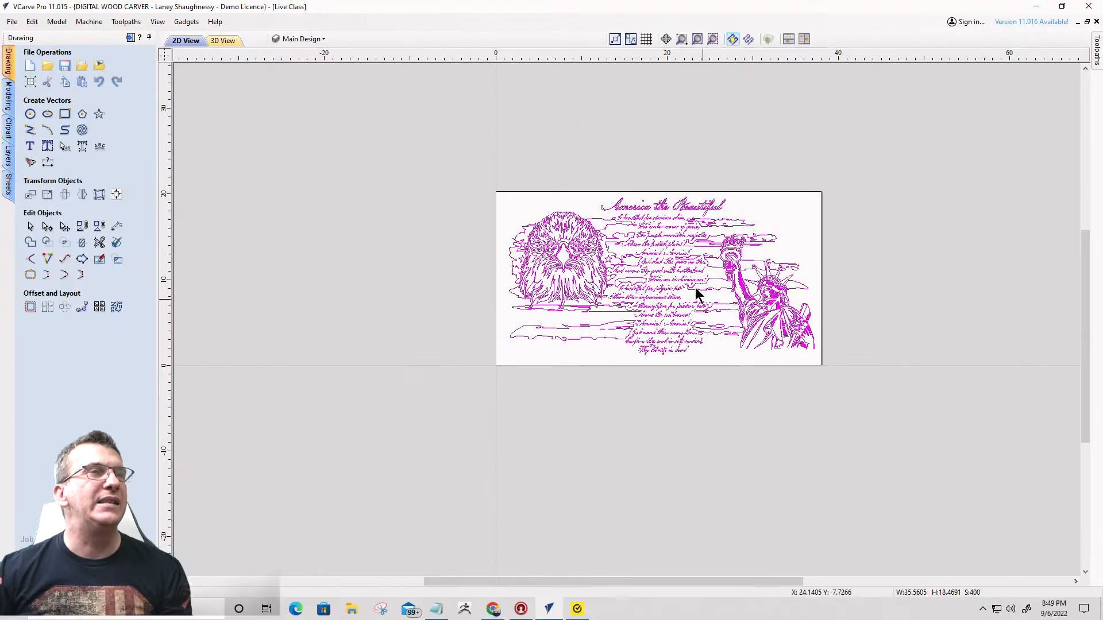
scroll(696, 290, up, 4)
scroll(680, 179, down, 2)
scroll(657, 267, up, 3)
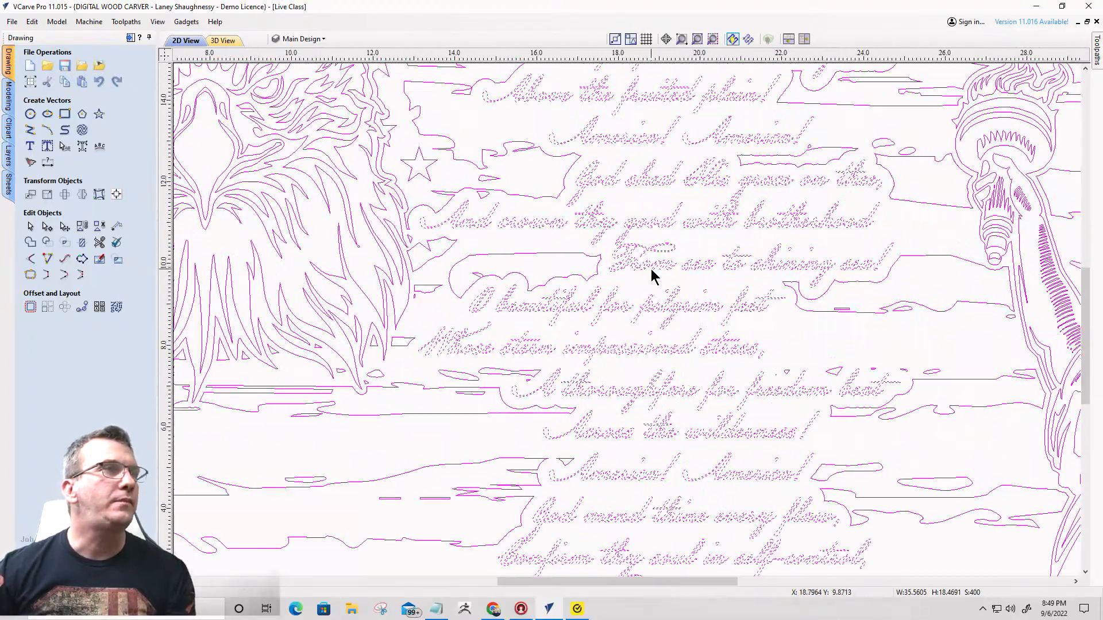
scroll(652, 276, down, 3)
scroll(506, 198, up, 3)
scroll(586, 256, down, 3)
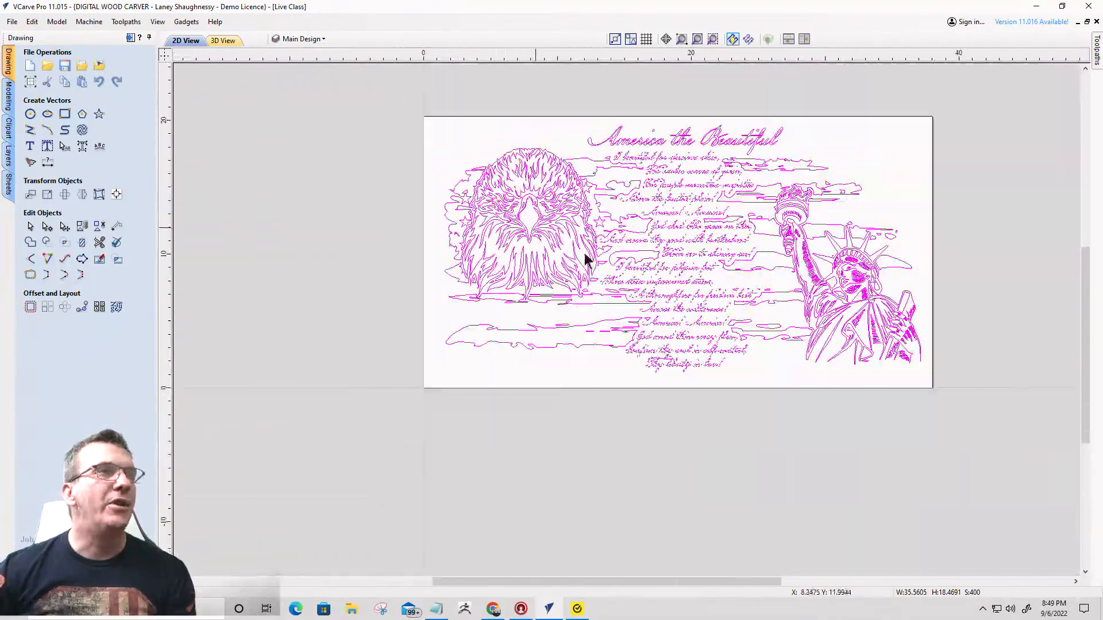
scroll(866, 305, up, 3)
scroll(856, 304, up, 2)
scroll(854, 301, down, 5)
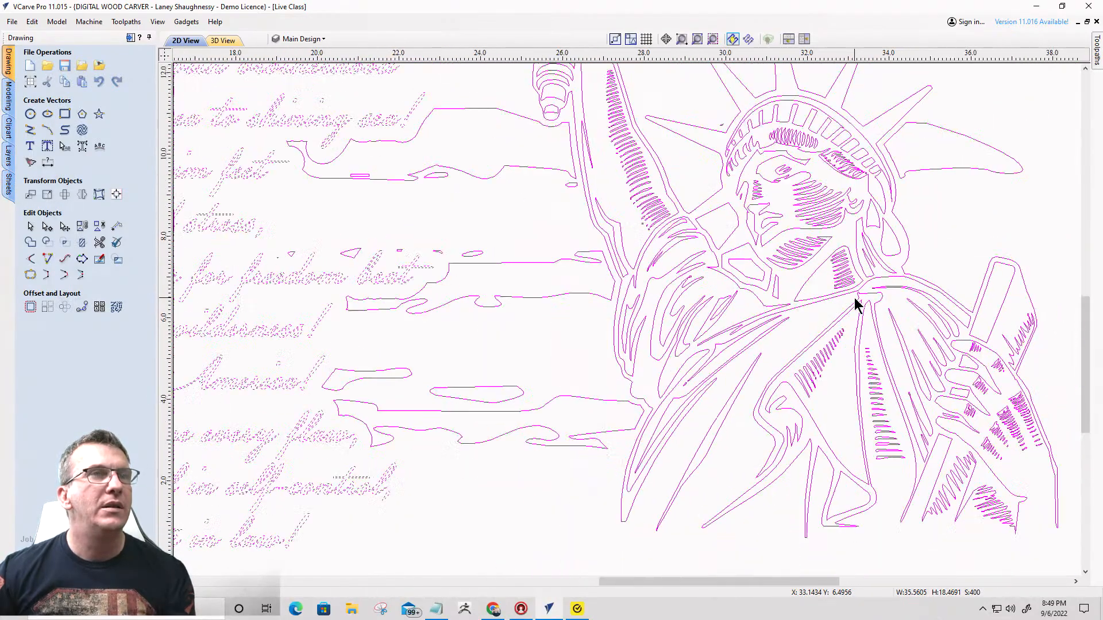
scroll(580, 82, up, 3)
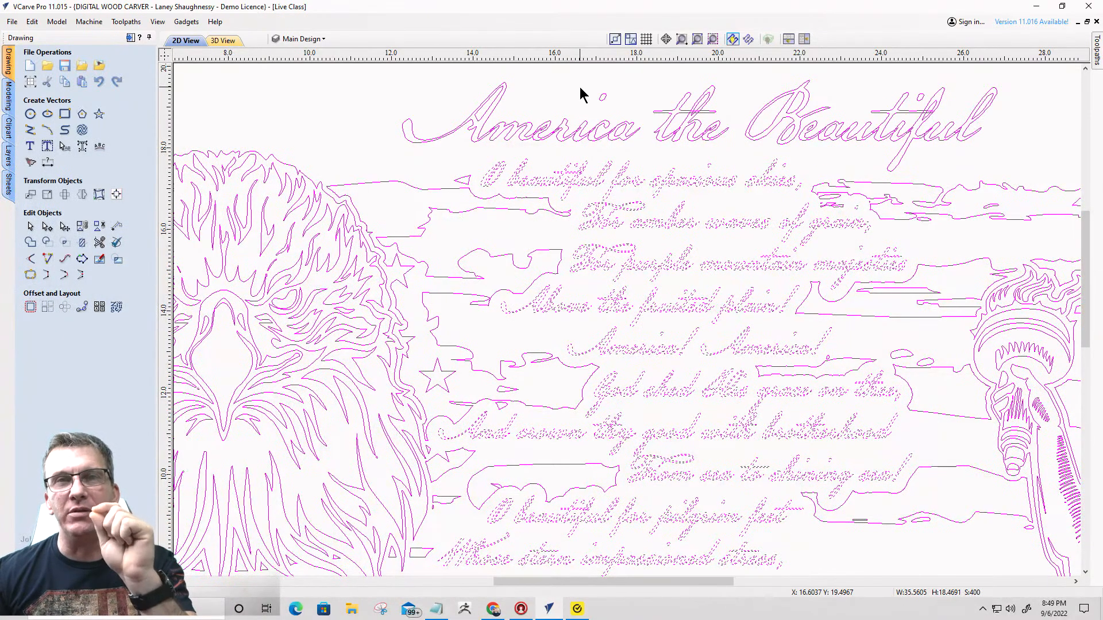
scroll(581, 92, down, 3)
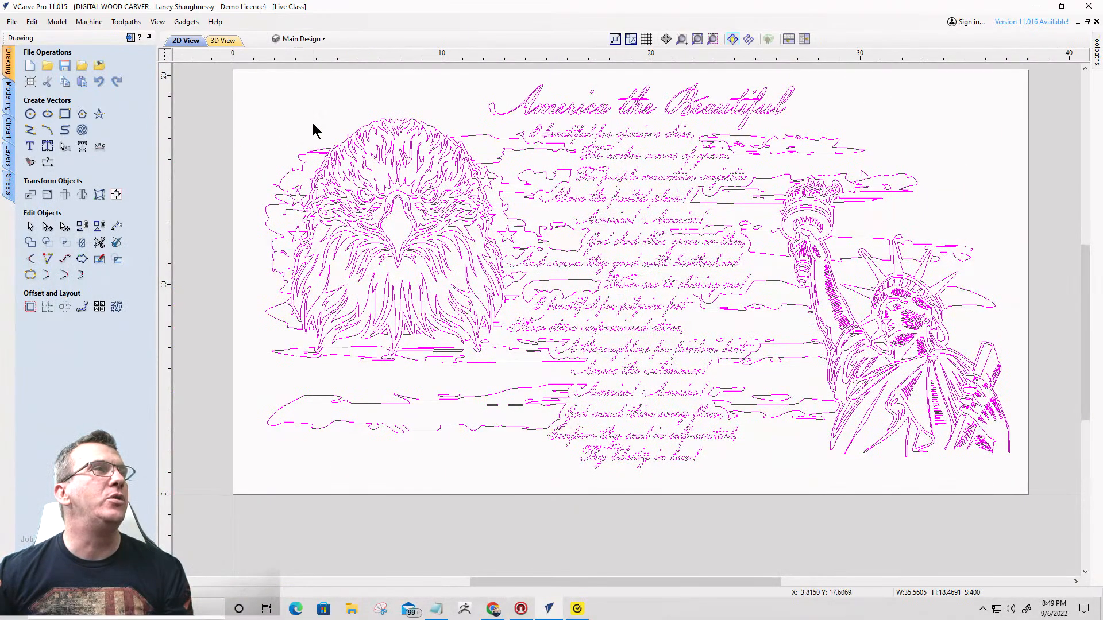
- Hide the Welded Text layer so that only the Main Design artwork is shown
click(302, 39)
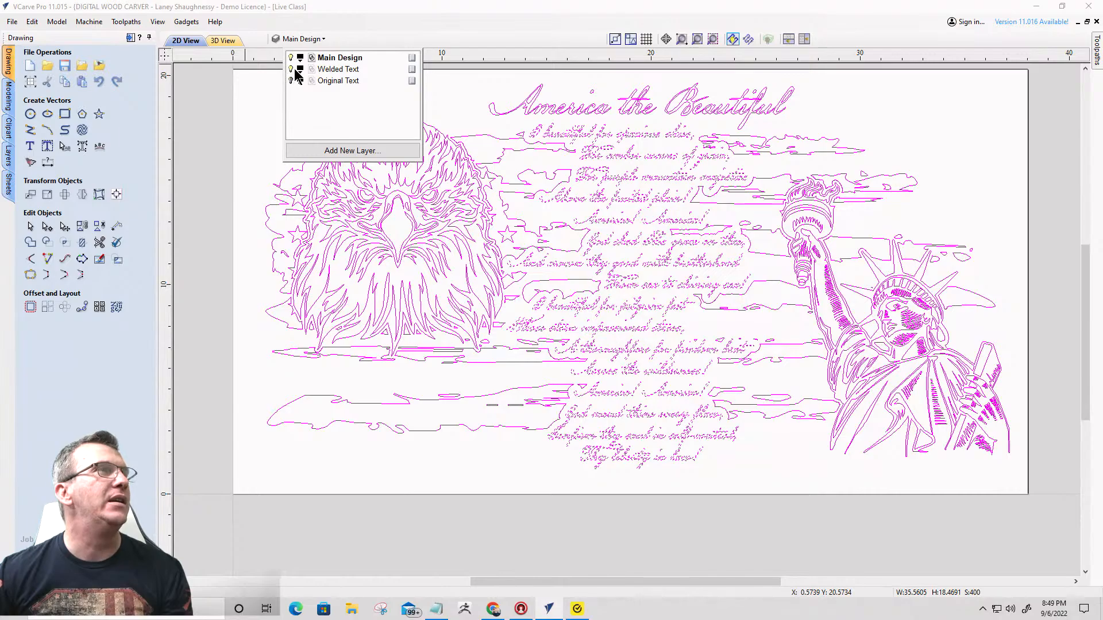
click(292, 69)
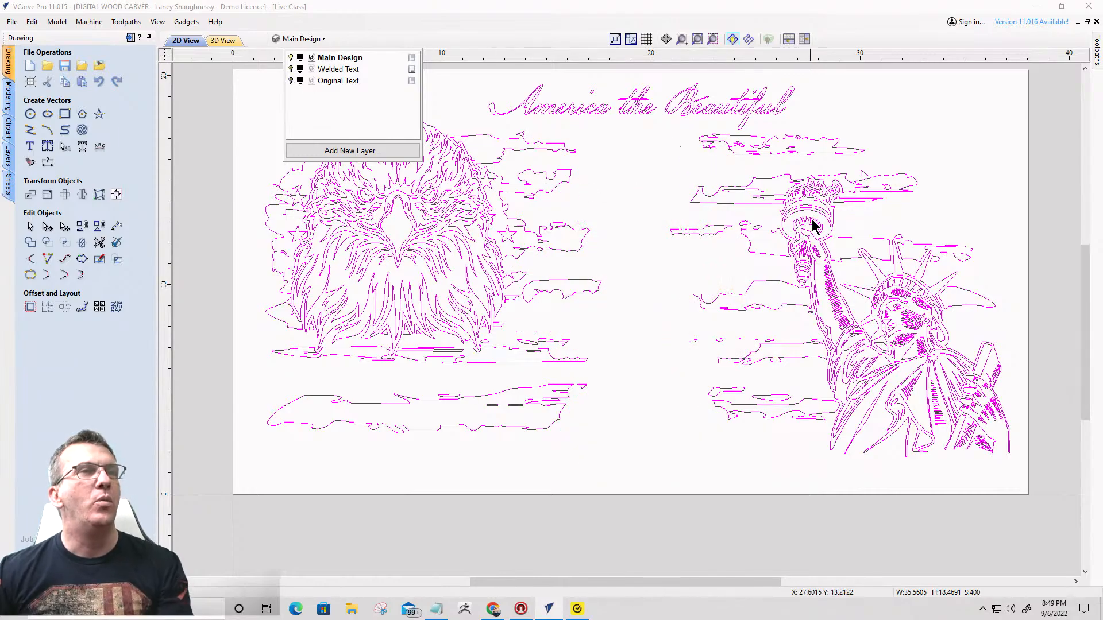
click(642, 248)
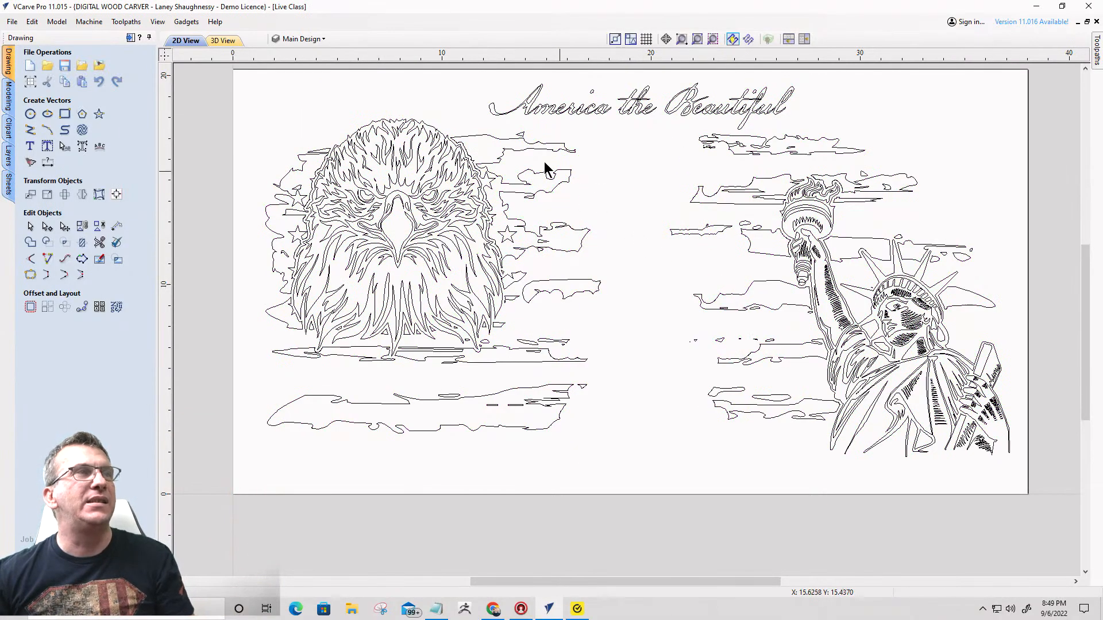
click(299, 39)
click(291, 69)
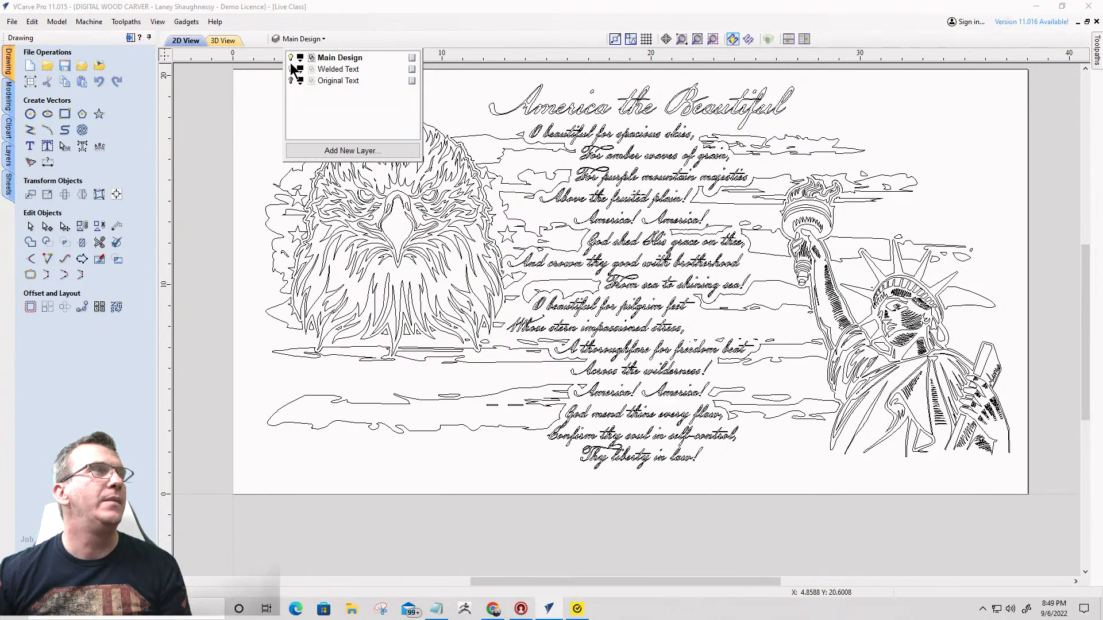
click(291, 67)
- Select all the Main Design artwork and start a V-Carve / Engraving toolpath for it
scroll(708, 197, down, 3)
click(471, 96)
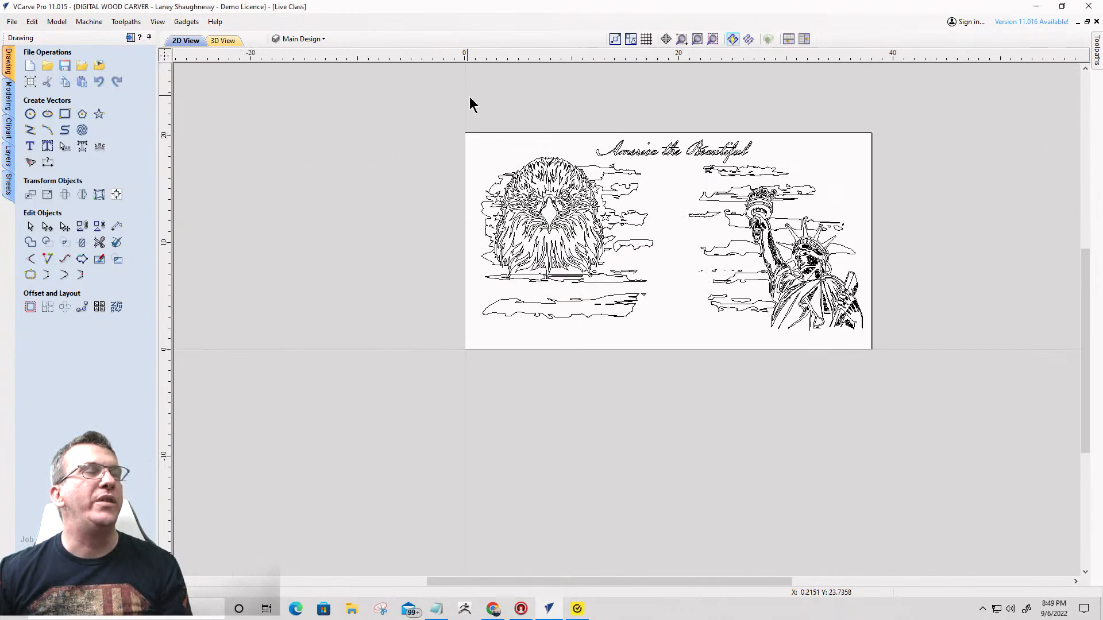
drag(469, 98, 907, 382)
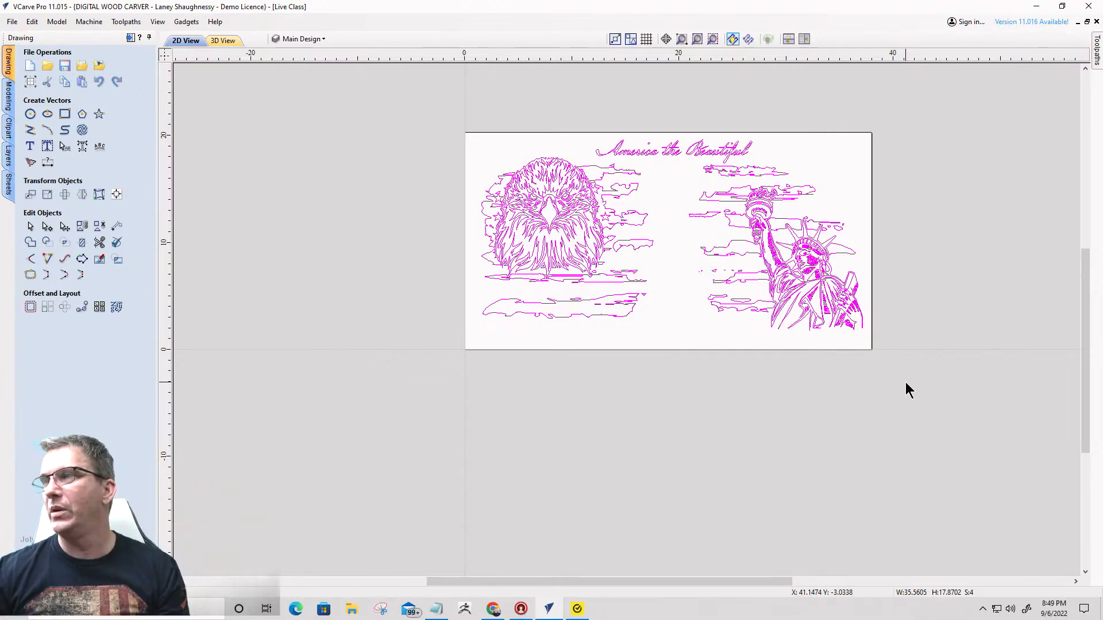
click(131, 38)
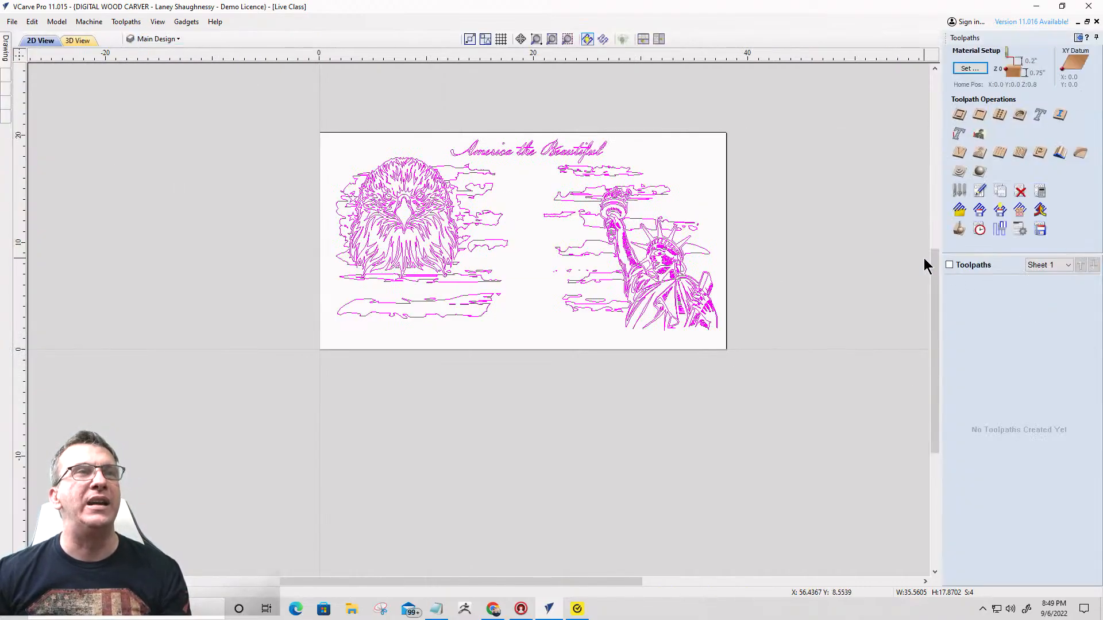
click(959, 152)
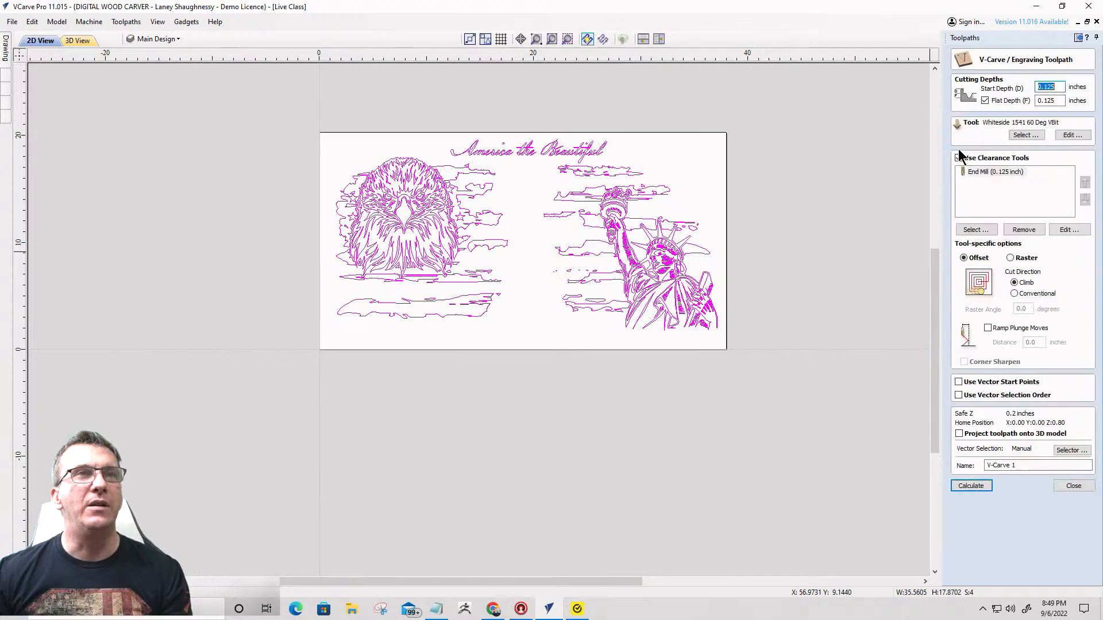
- Enable a flat depth of 0.25 inches for the V-Carve toolpath and calculate it
click(984, 100)
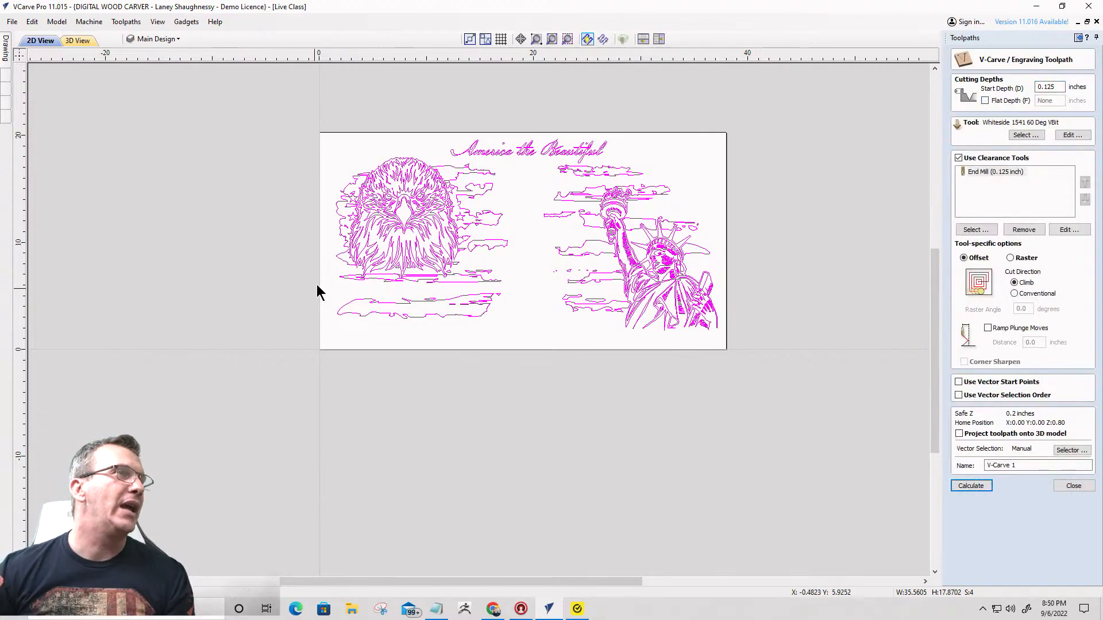
scroll(609, 276, up, 3)
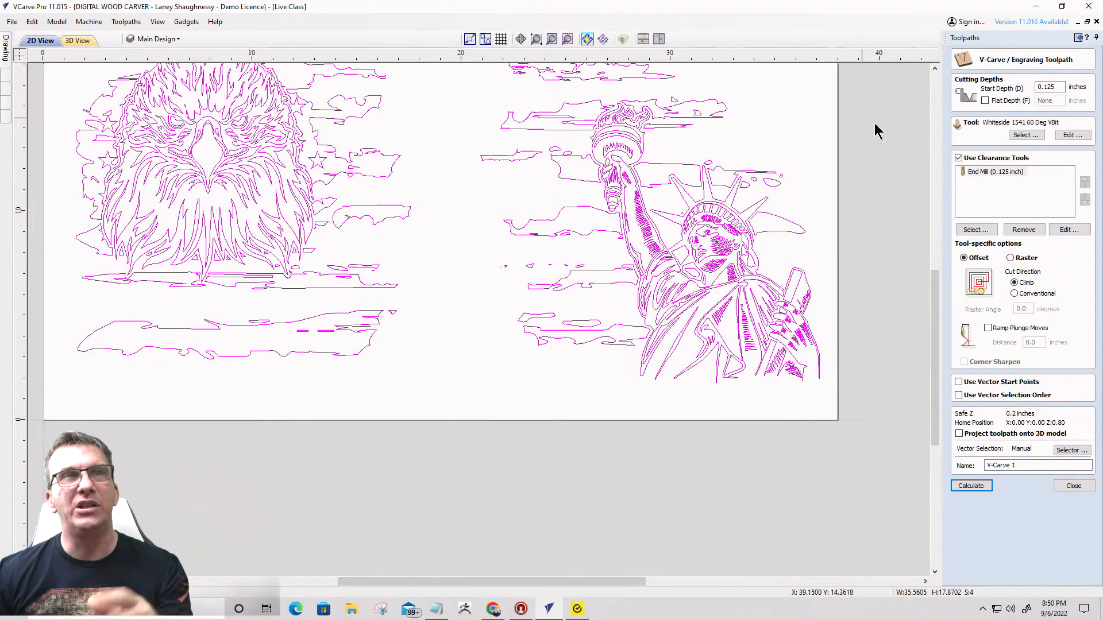
click(985, 101)
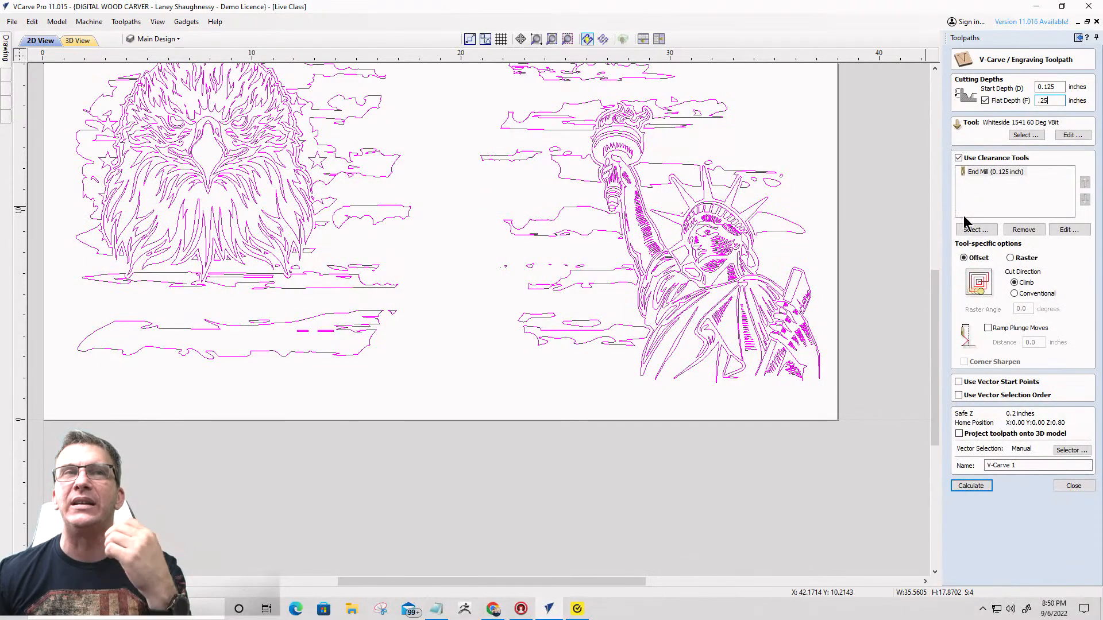
click(971, 488)
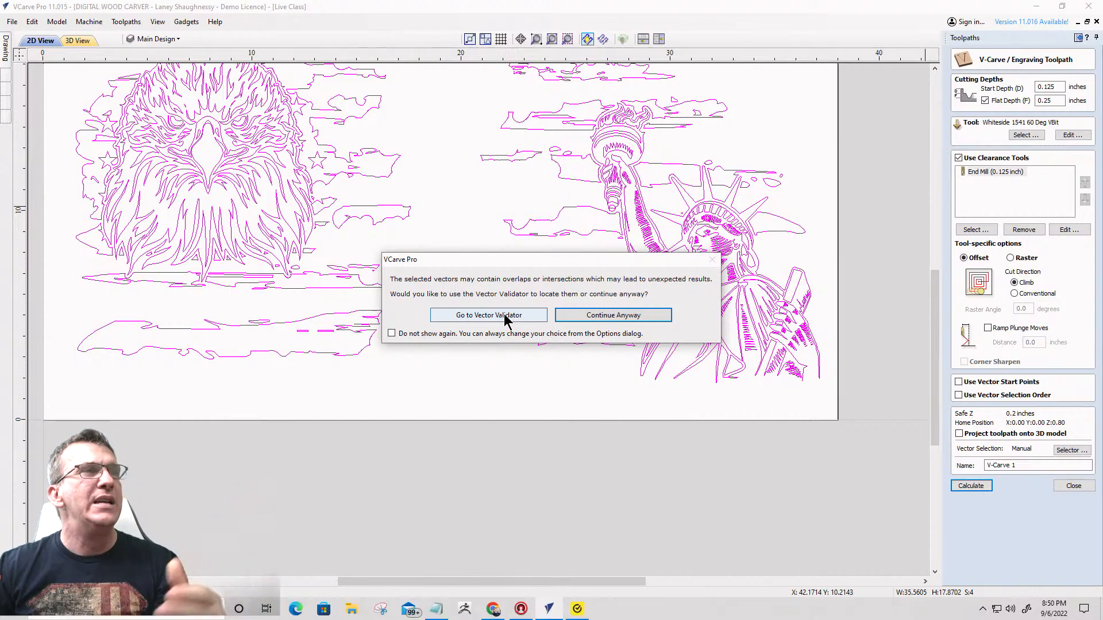
- Run the Vector Validator on the selected artwork and inspect the marked problem spots around the statue's hand
click(505, 317)
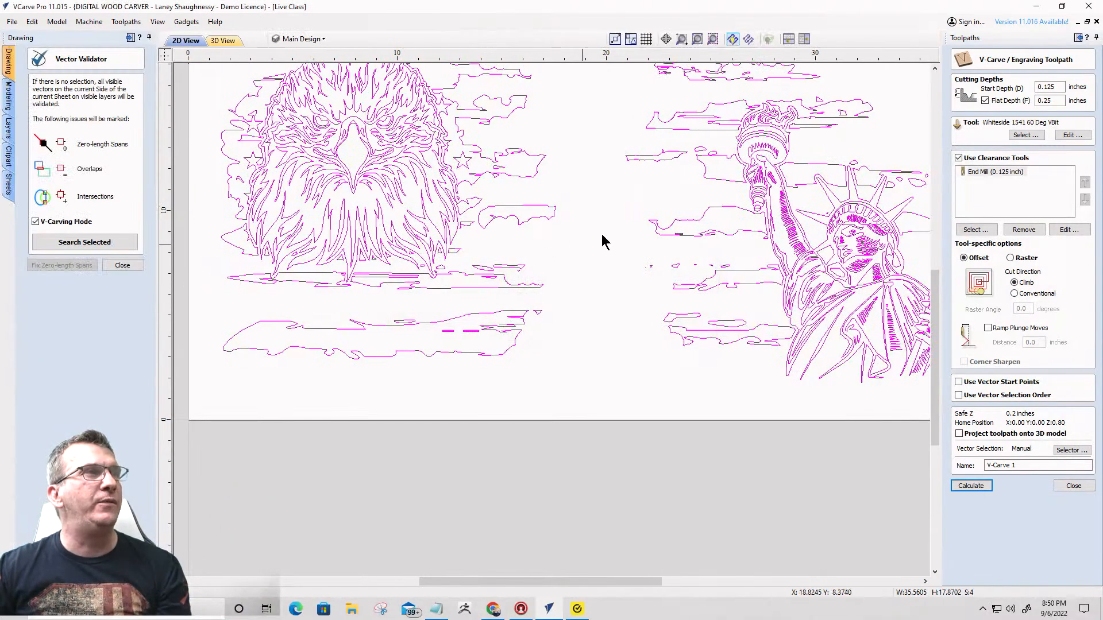
click(80, 241)
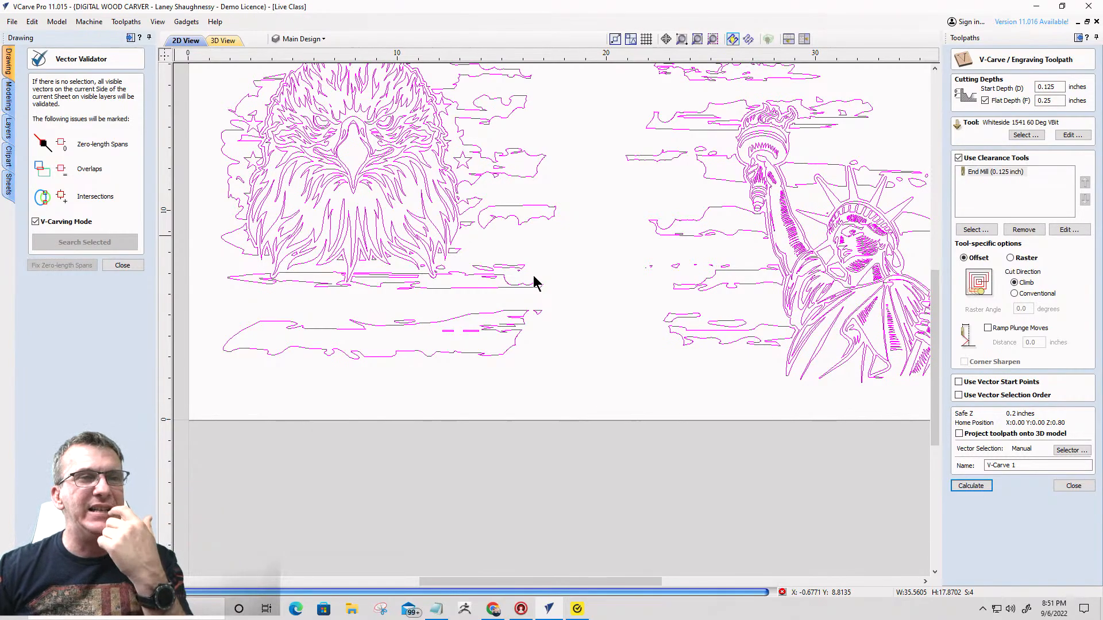
scroll(577, 277, down, 2)
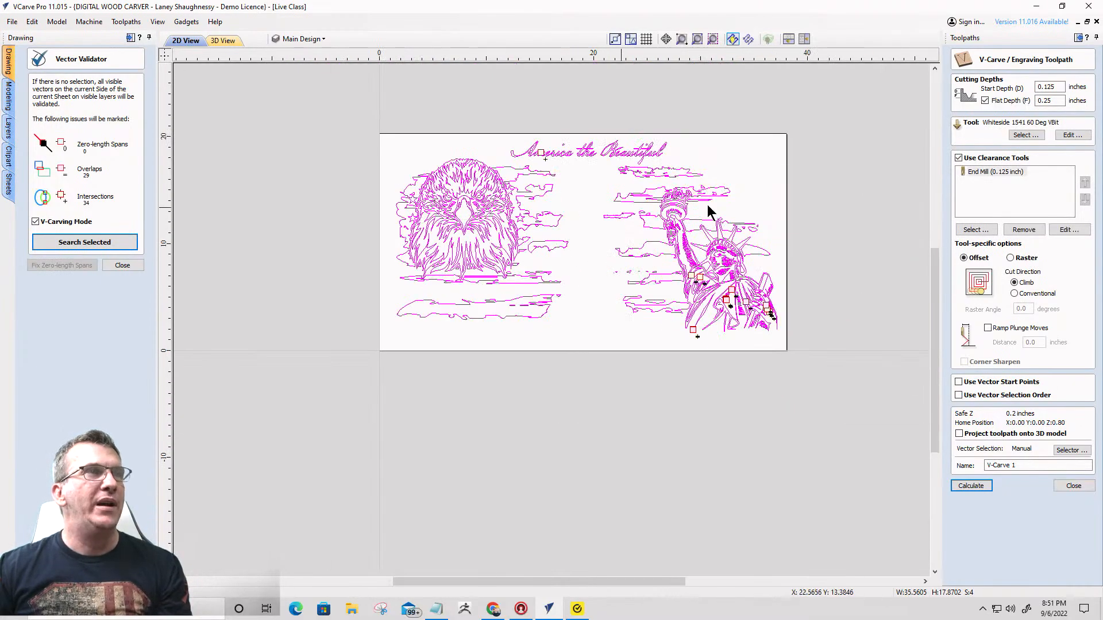
scroll(785, 303, up, 8)
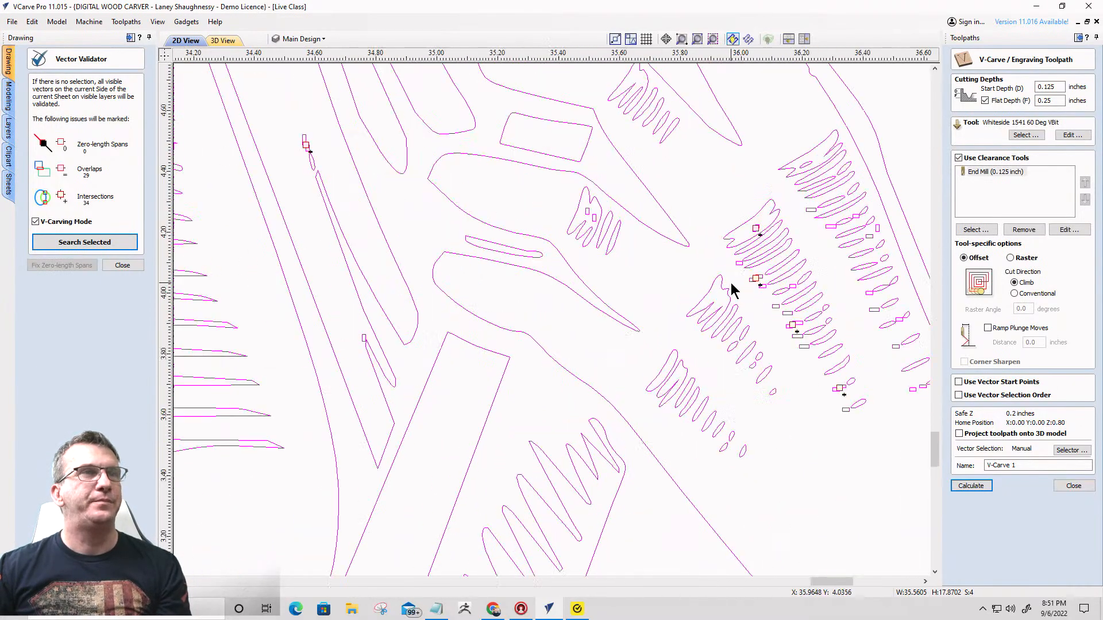
scroll(758, 178, up, 5)
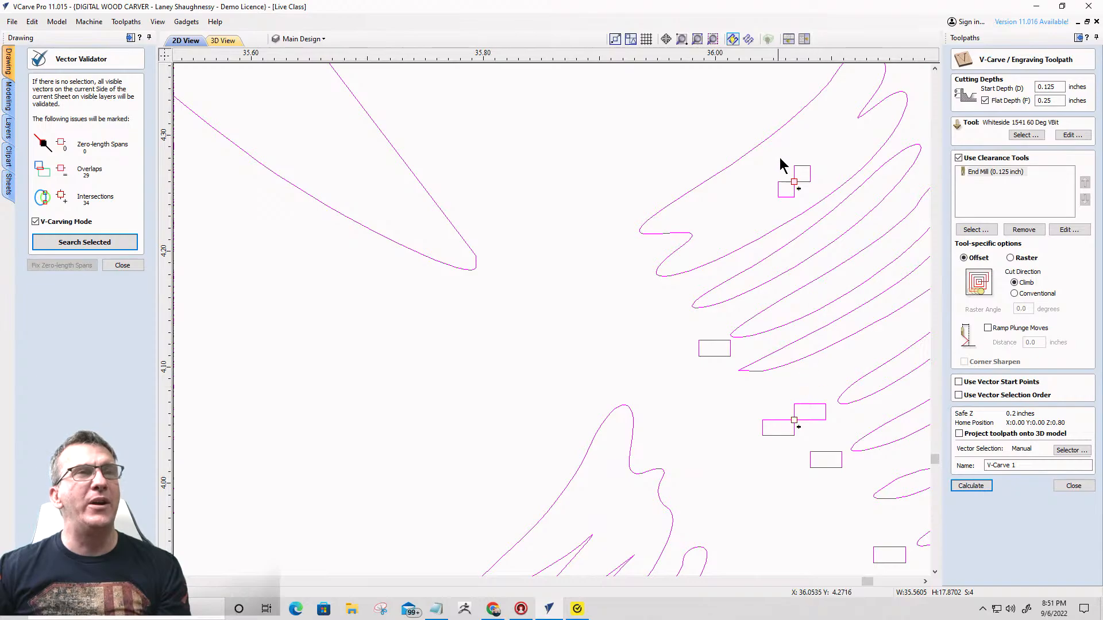
scroll(781, 165, up, 4)
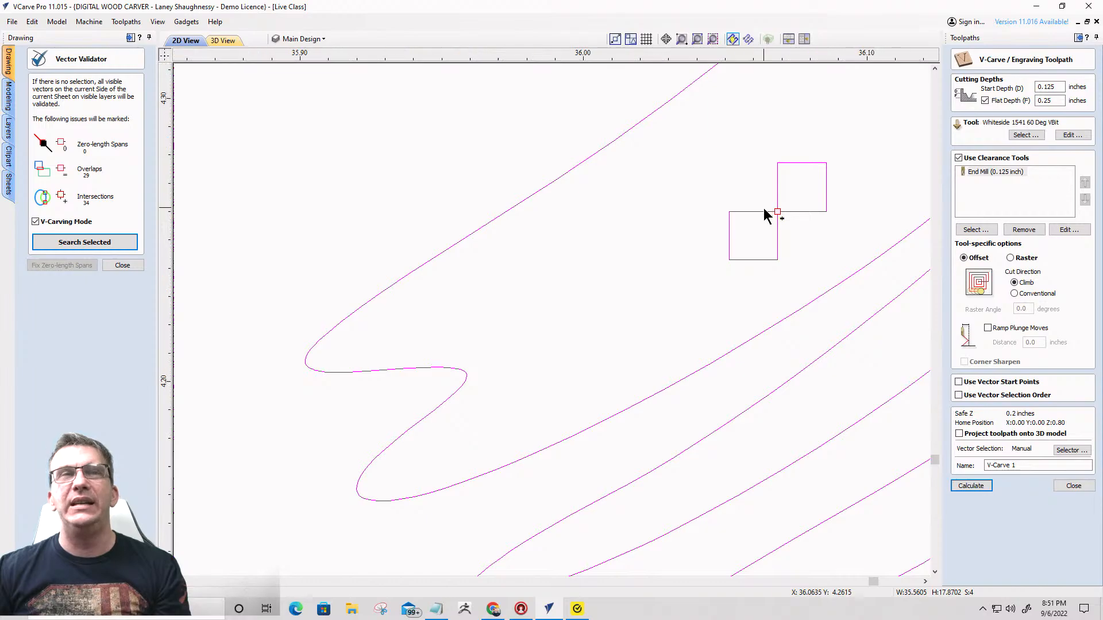
scroll(763, 214, down, 5)
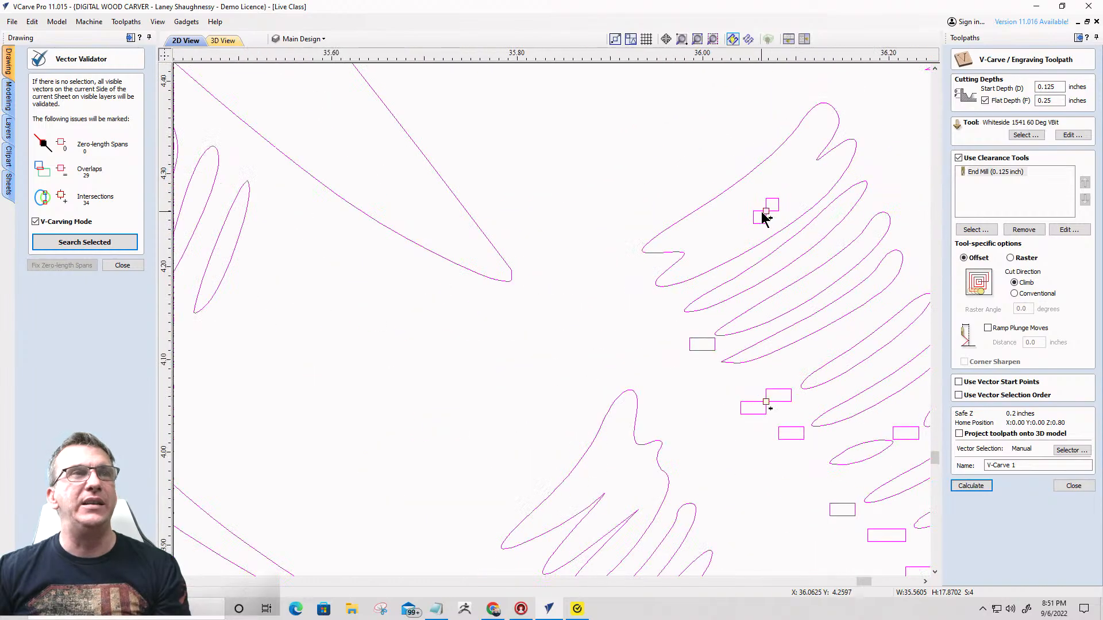
click(122, 265)
- Examine the small box-shaped vectors in the statue's shading, the title lettering and the flag stripes for flaws
scroll(696, 233, down, 1)
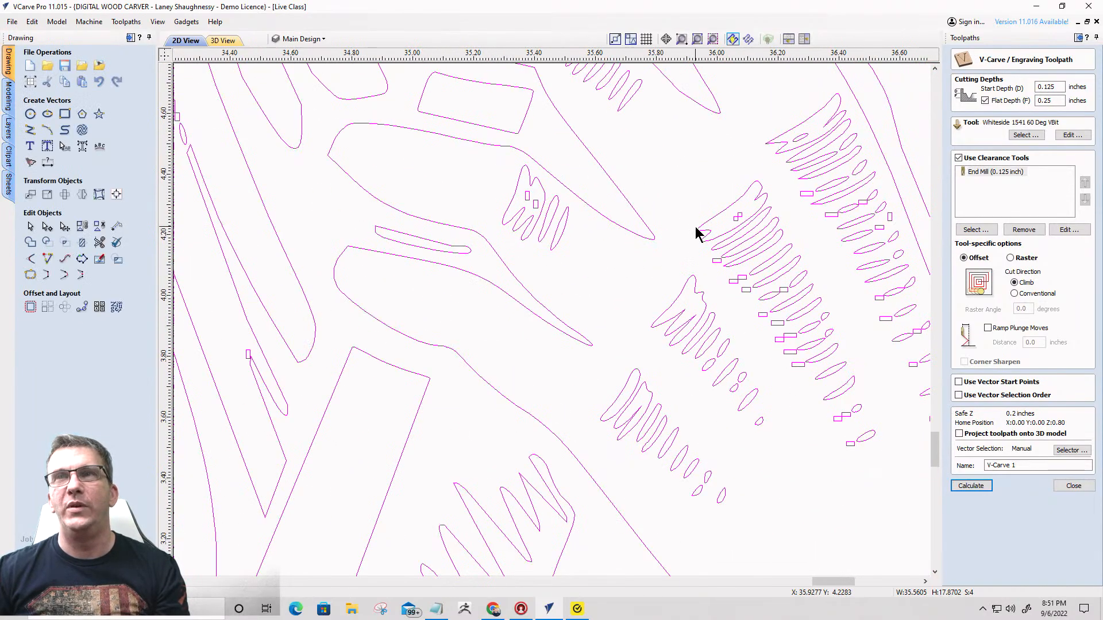
scroll(698, 227, down, 1)
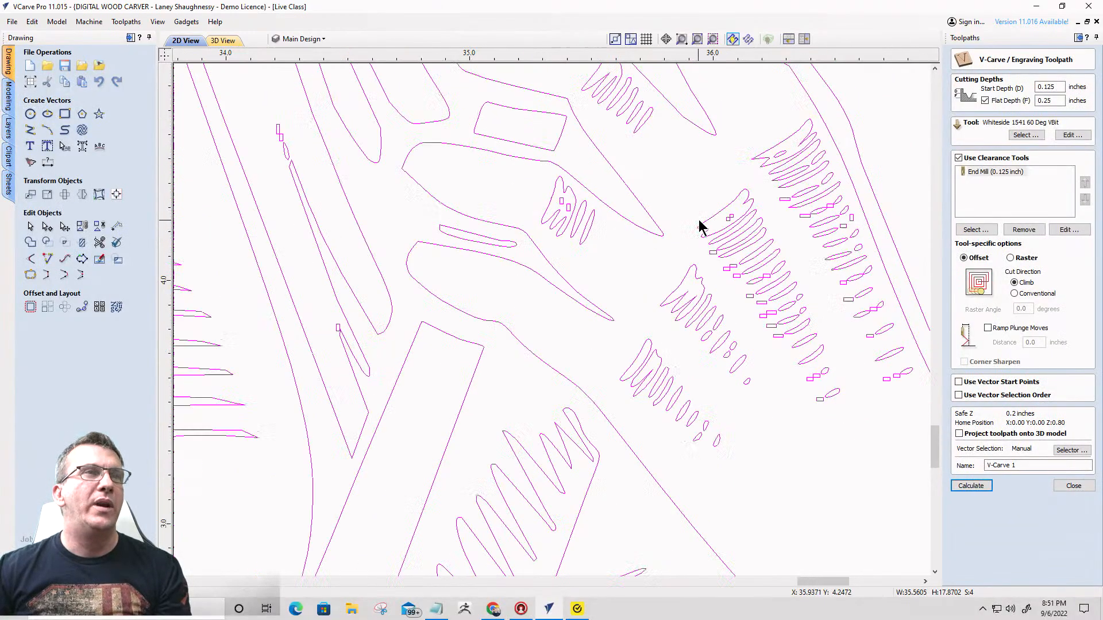
scroll(696, 221, down, 8)
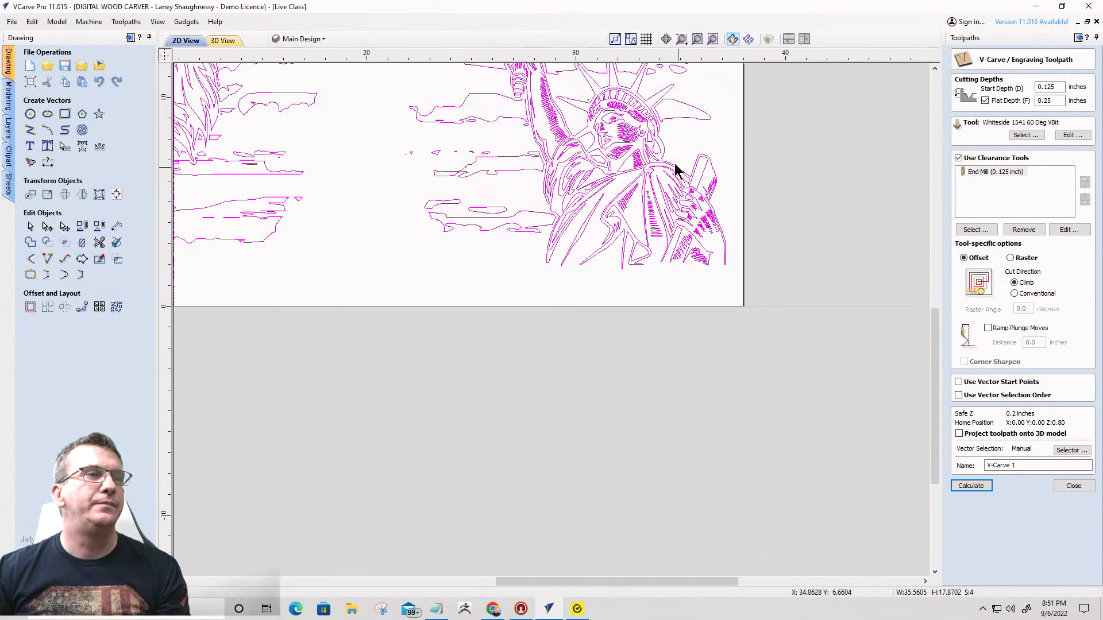
scroll(674, 169, up, 7)
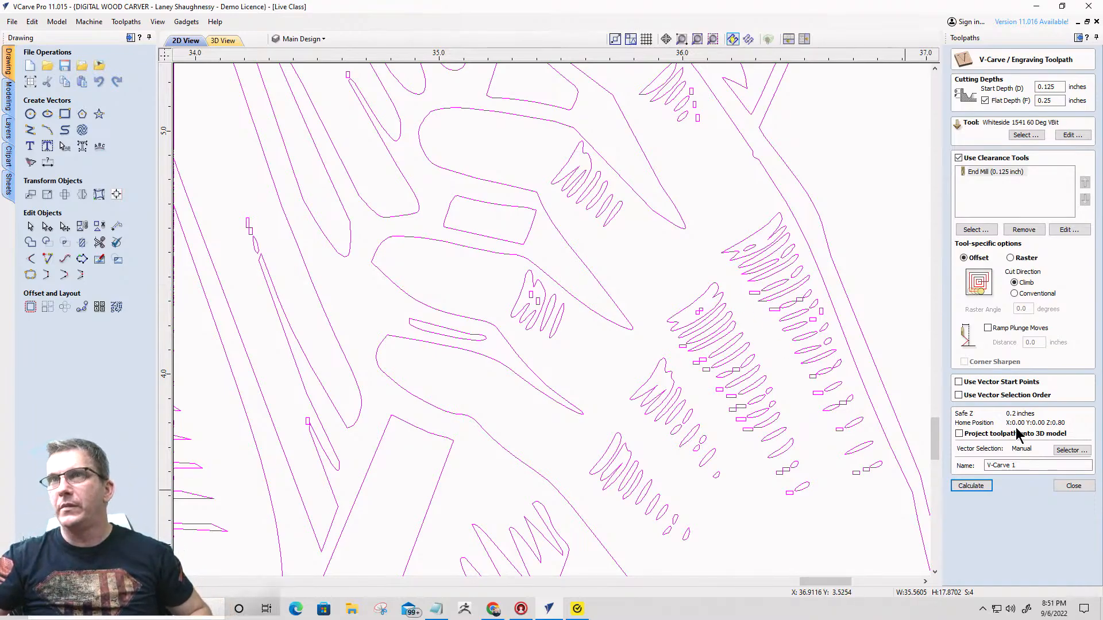
scroll(805, 408, down, 8)
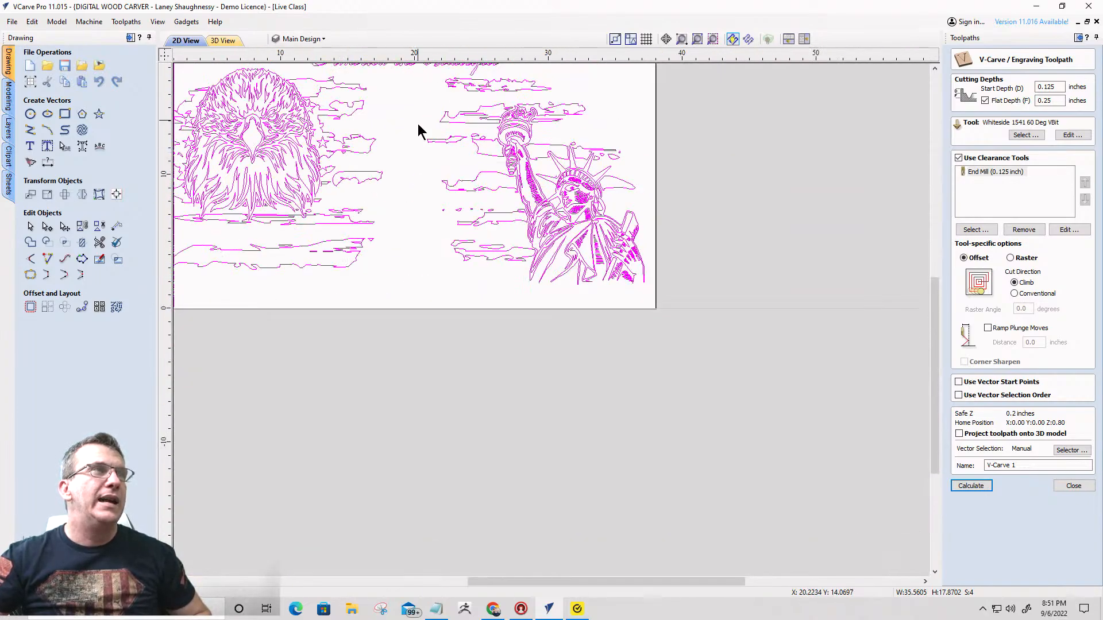
scroll(387, 140, down, 1)
scroll(431, 184, up, 6)
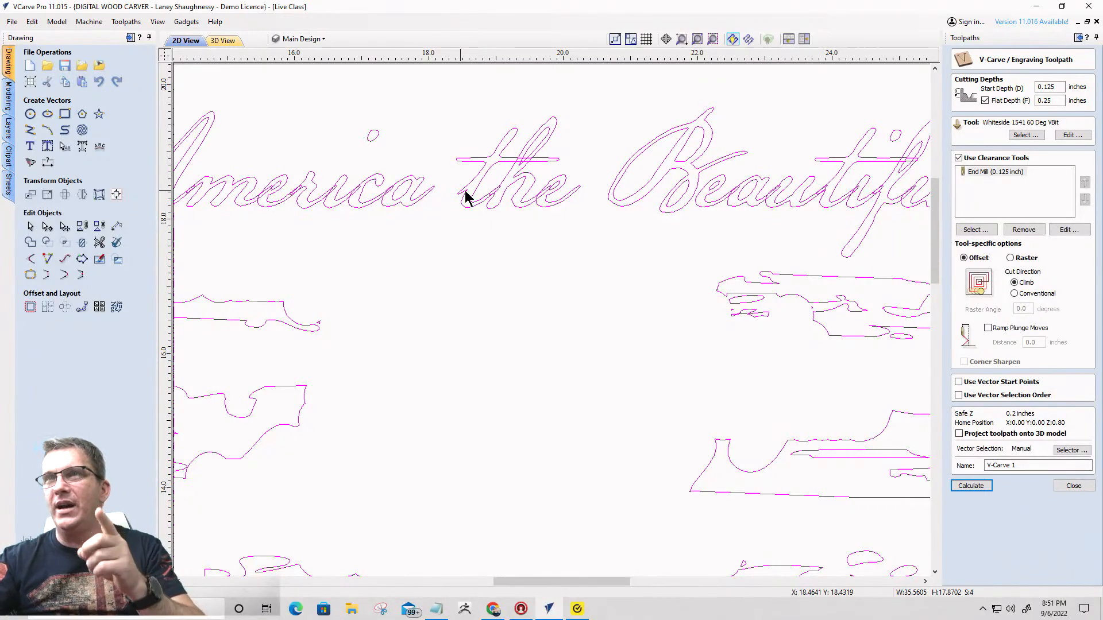
scroll(770, 286, down, 5)
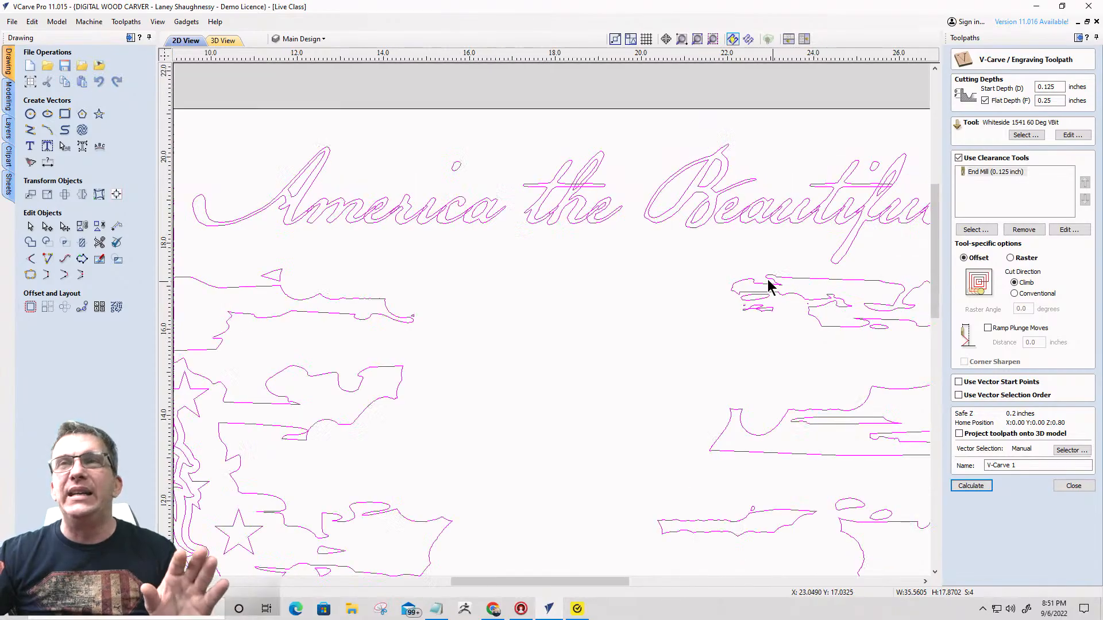
scroll(877, 414, up, 3)
scroll(877, 414, up, 5)
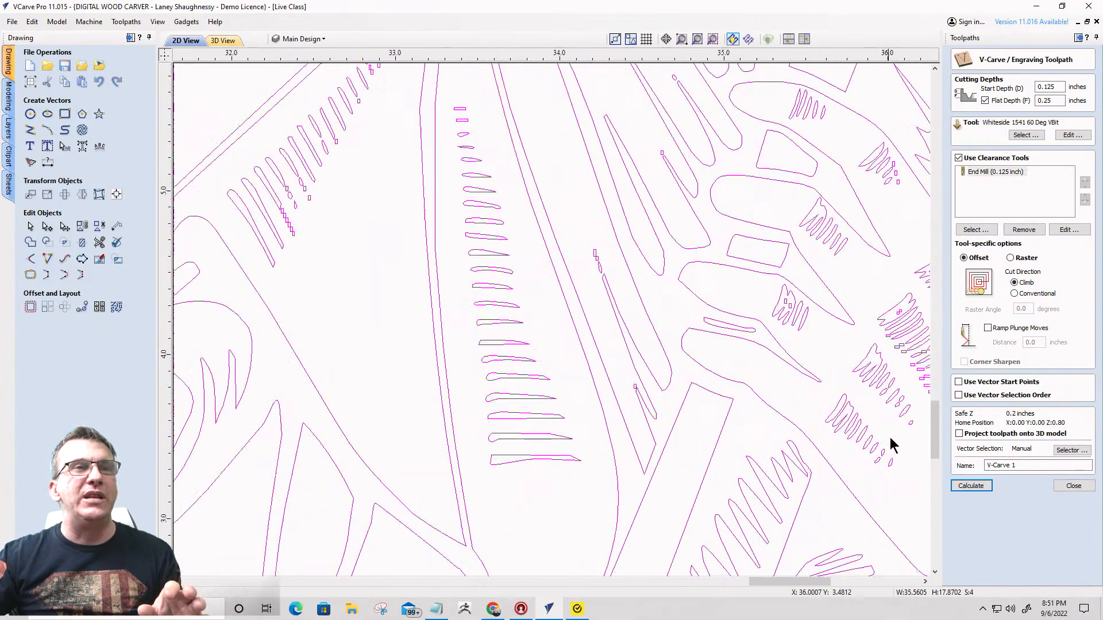
- Examine the tiny box-shaped vectors beside the statue's hand and review the full artwork and the statue's shading
scroll(755, 300, up, 2)
scroll(741, 293, up, 3)
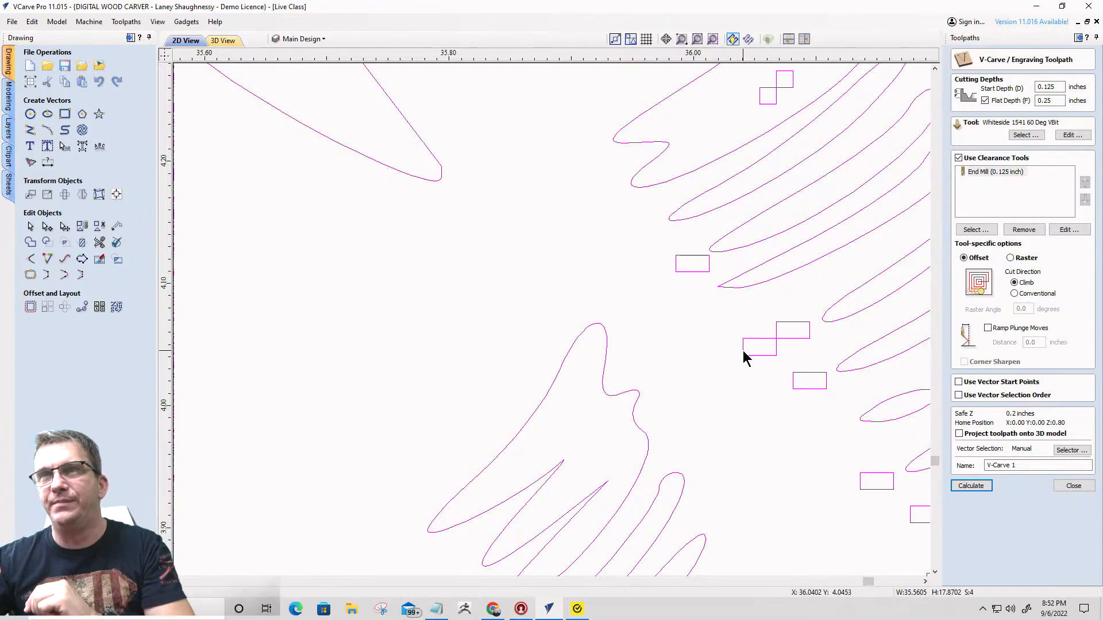
scroll(793, 358, down, 10)
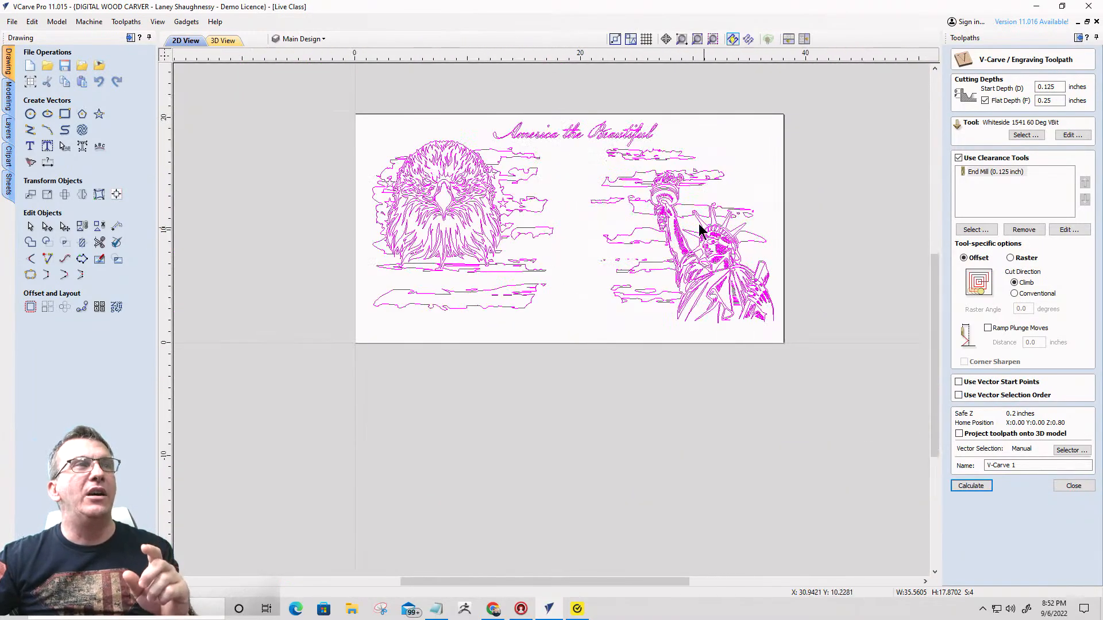
click(555, 135)
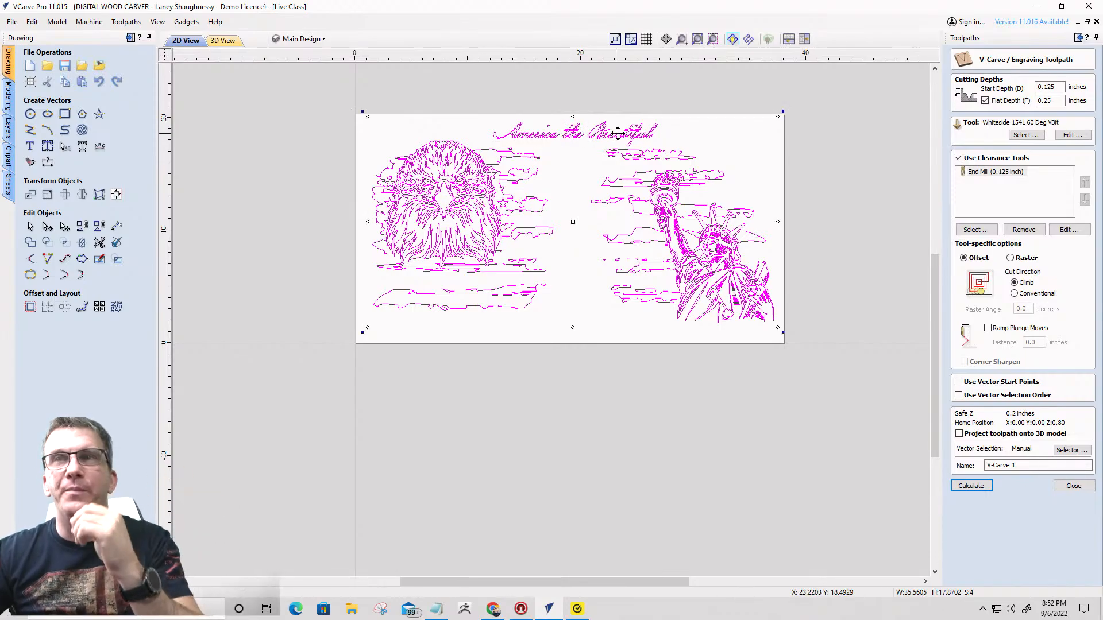
scroll(757, 302, up, 2)
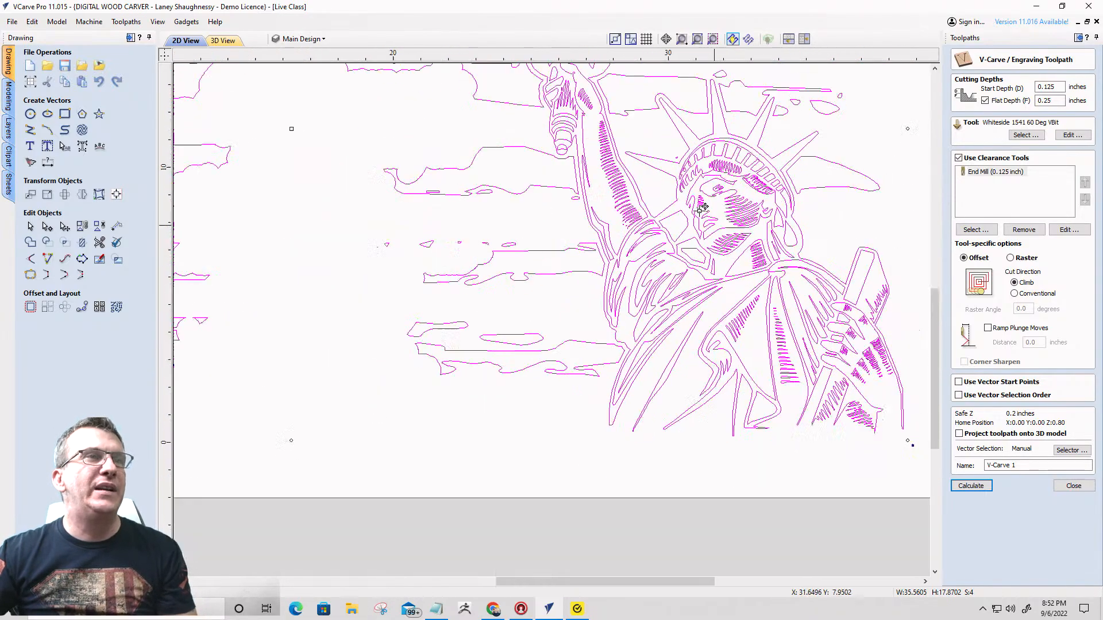
scroll(757, 302, down, 1)
scroll(757, 302, up, 3)
scroll(812, 180, down, 5)
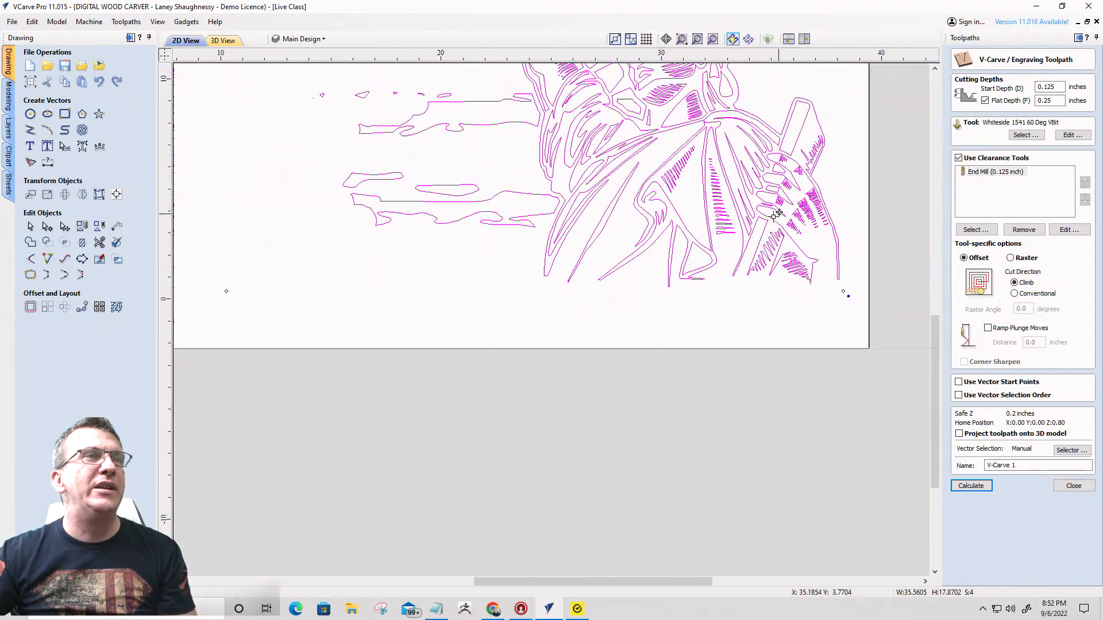
- Select only the Statue of Liberty artwork and ungroup it into individual vectors
click(726, 273)
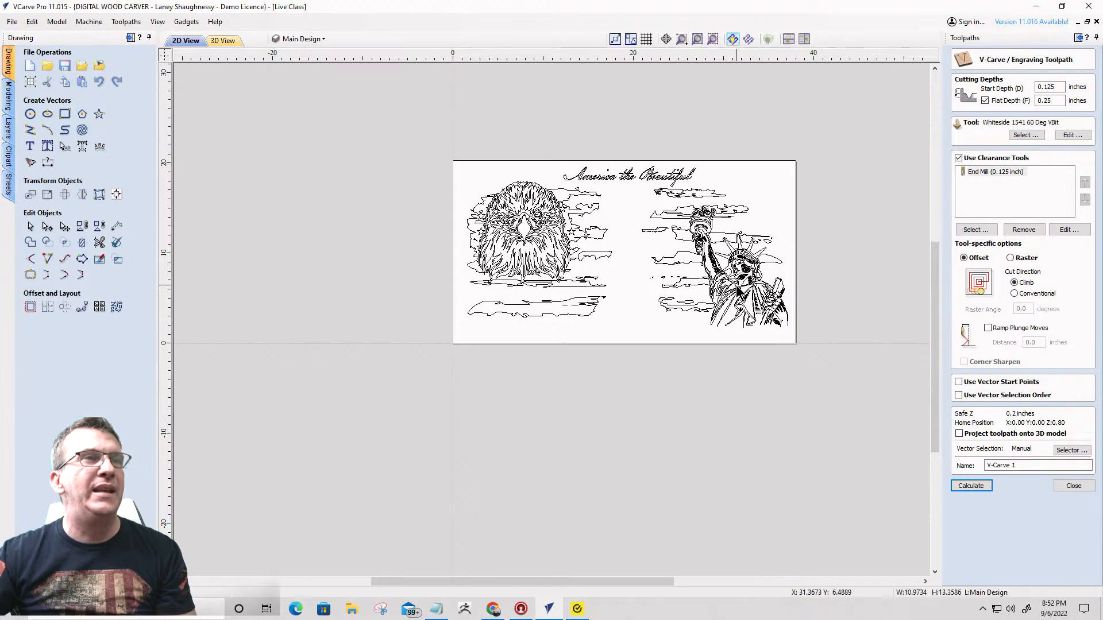
scroll(726, 285, up, 5)
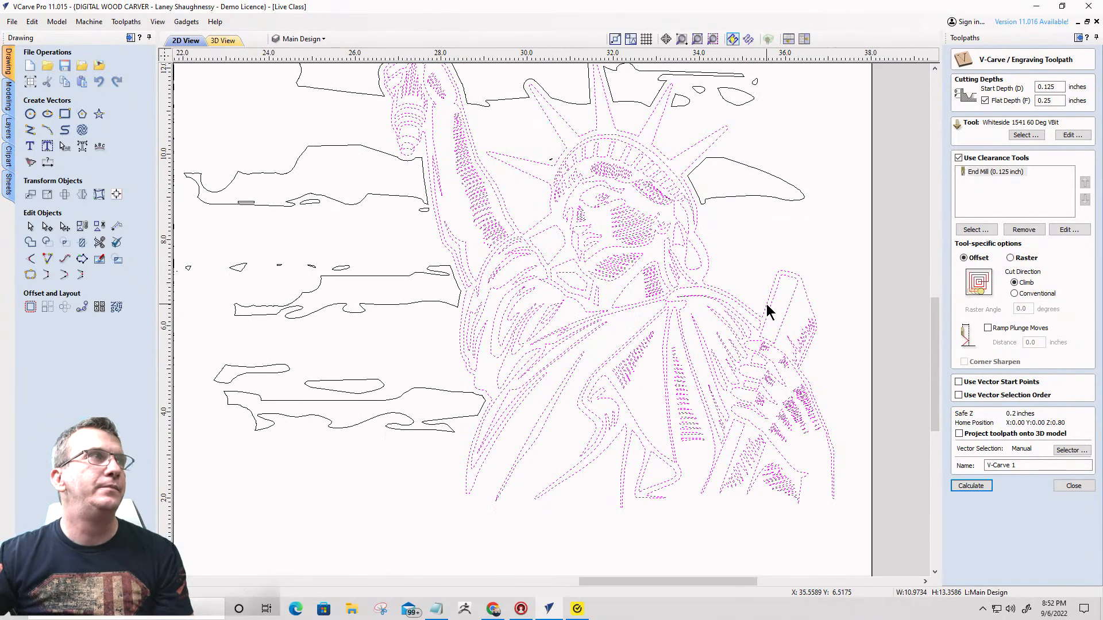
scroll(766, 304, down, 2)
scroll(781, 413, up, 3)
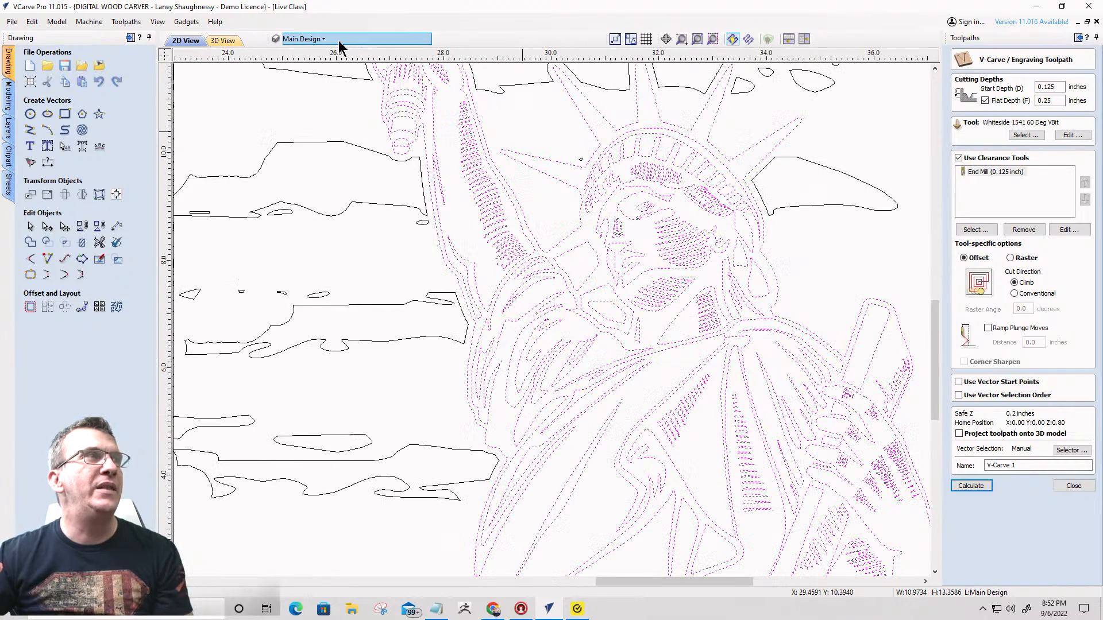
scroll(388, 64, down, 3)
scroll(576, 195, up, 5)
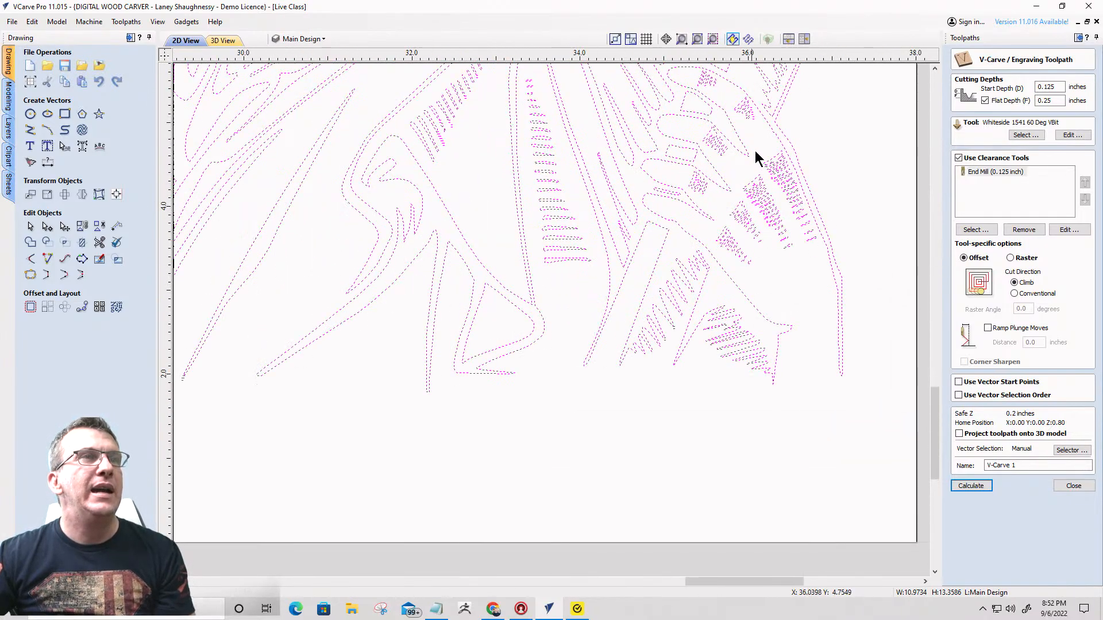
- Delete the stray box vectors between the two middle rows of hatching below the statue's fingers
scroll(741, 164, up, 8)
drag(659, 197, 785, 311)
scroll(764, 266, down, 4)
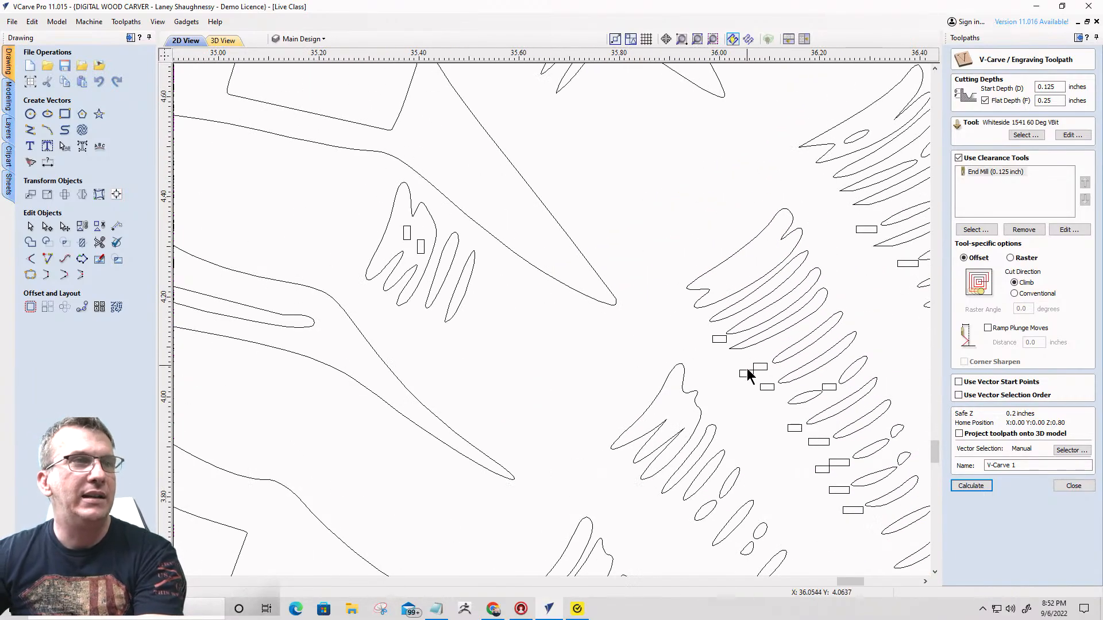
drag(774, 386, 780, 395)
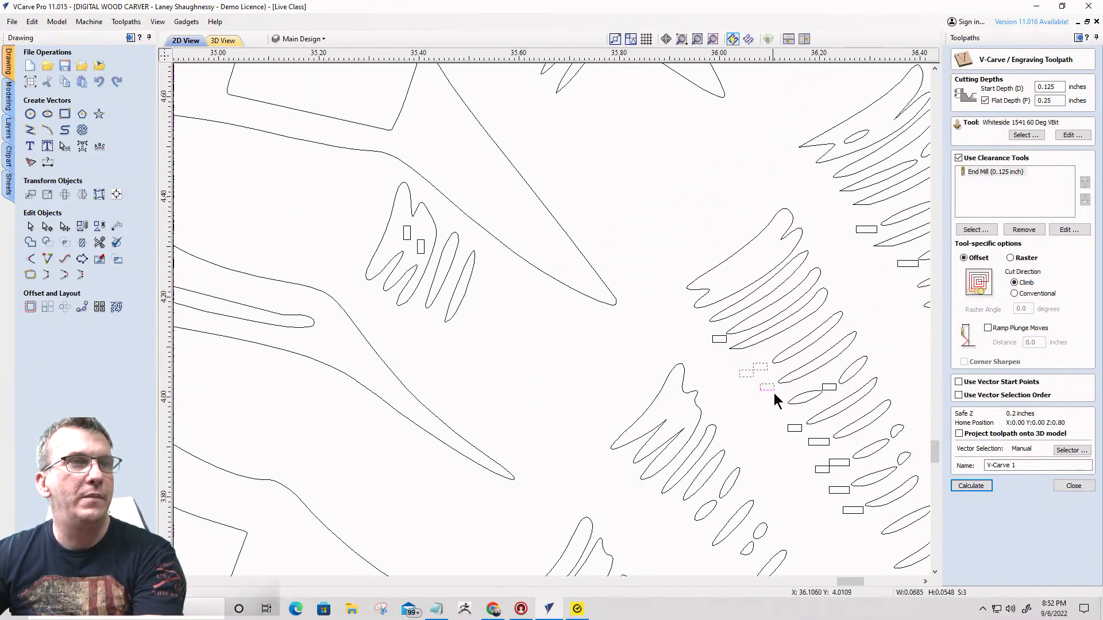
key(Delete)
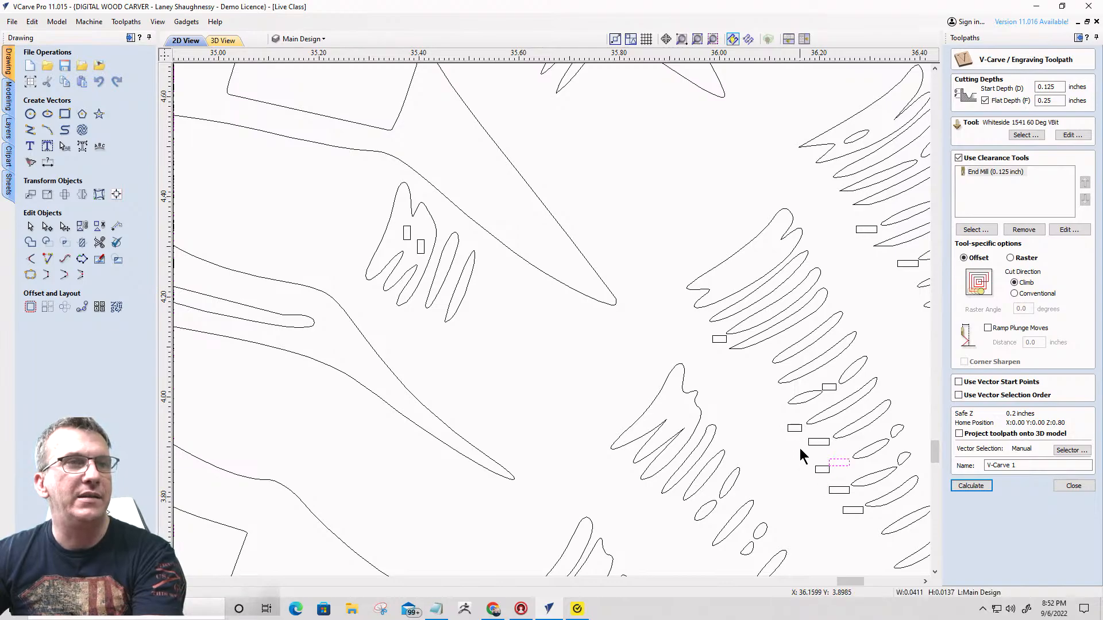
drag(799, 448, 854, 485)
key(Delete)
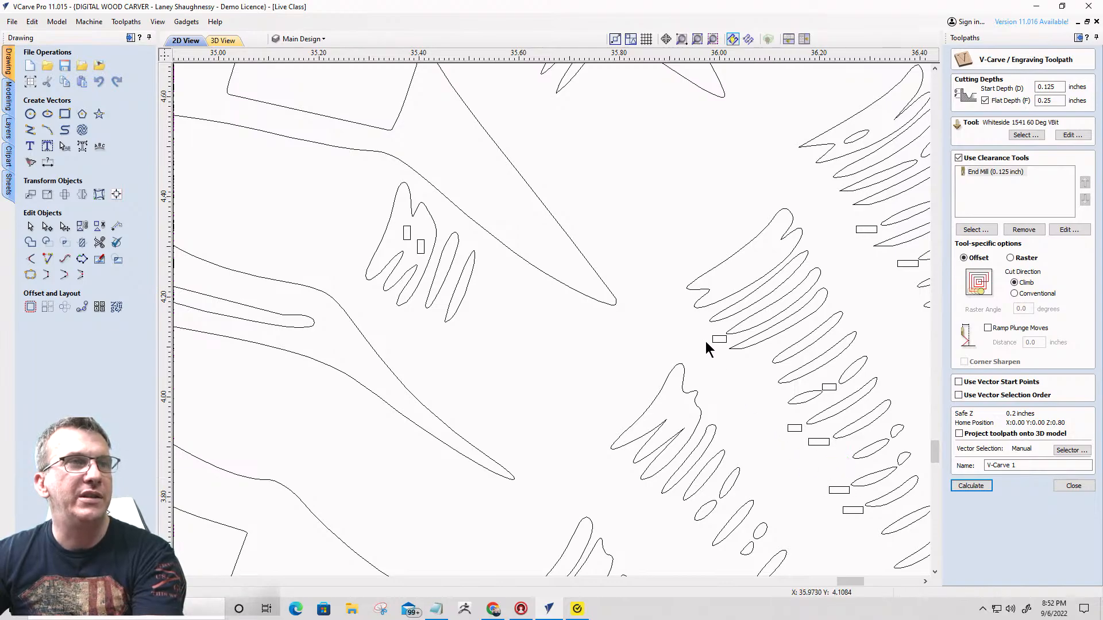
drag(696, 324, 863, 536)
key(Delete)
scroll(726, 394, down, 2)
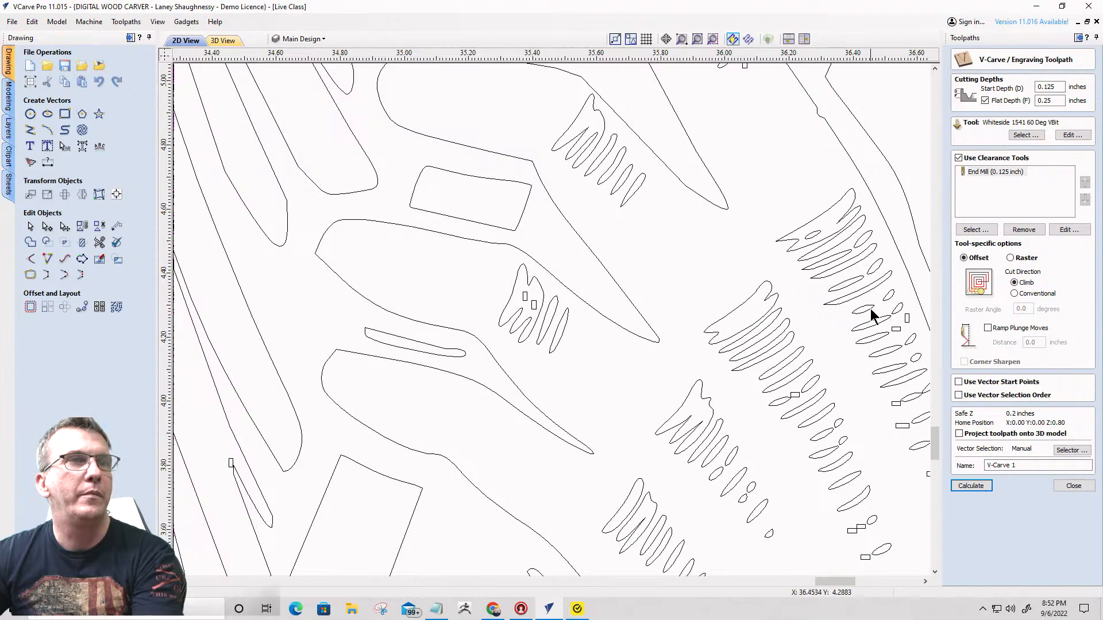
- Delete the box vectors along the outermost hatching row of the hand and the touching pair at the neighbouring row's tail
drag(885, 310, 912, 339)
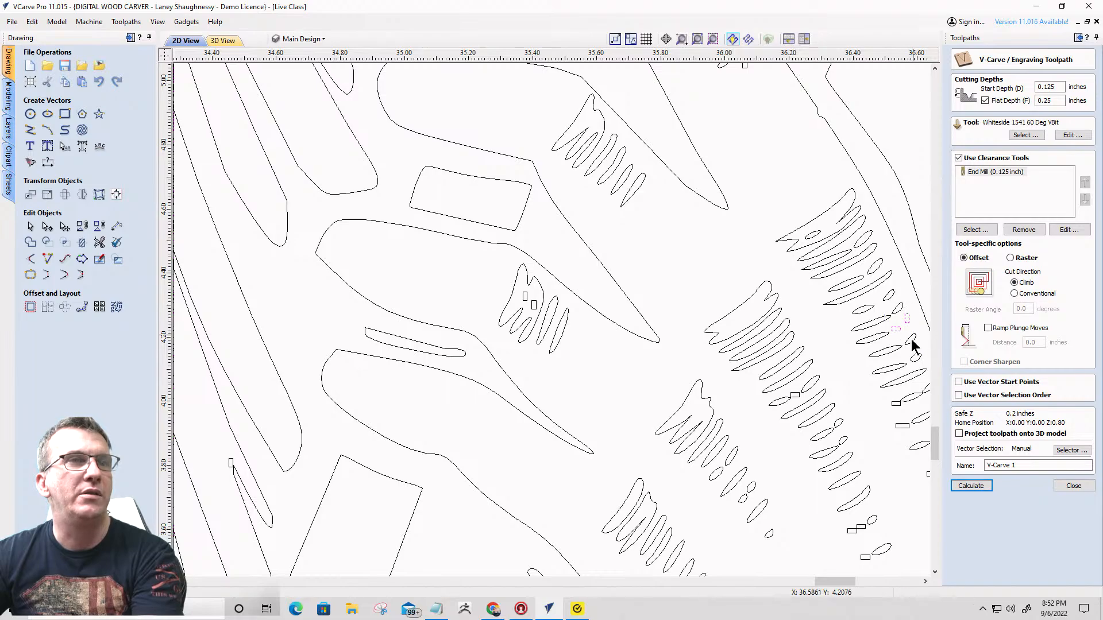
drag(870, 394, 903, 428)
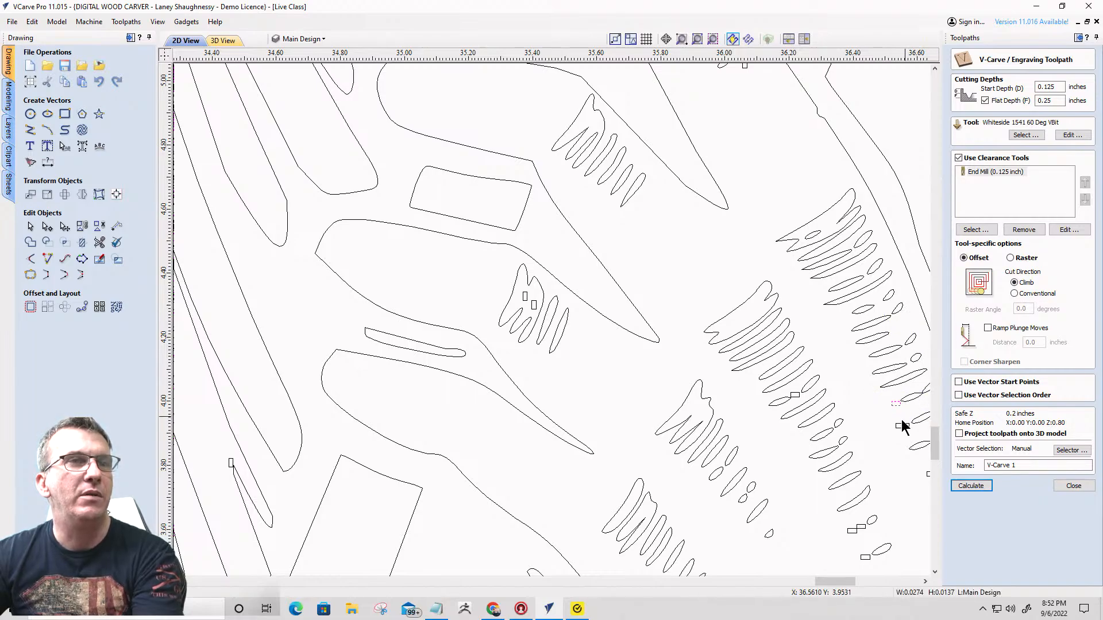
scroll(886, 419, up, 6)
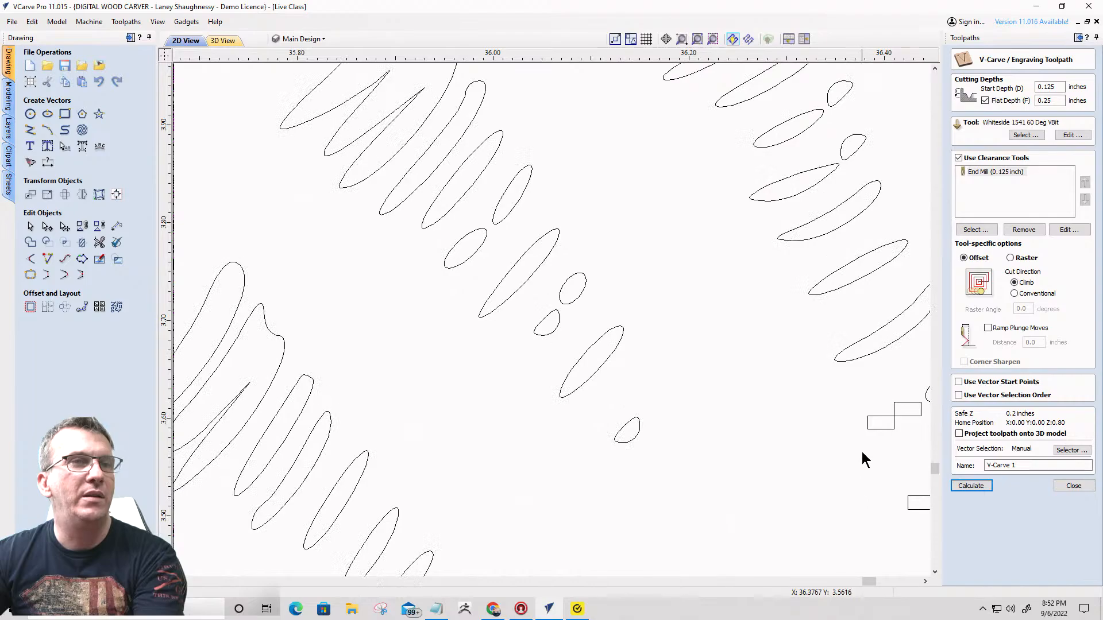
drag(840, 379, 926, 453)
scroll(820, 414, down, 6)
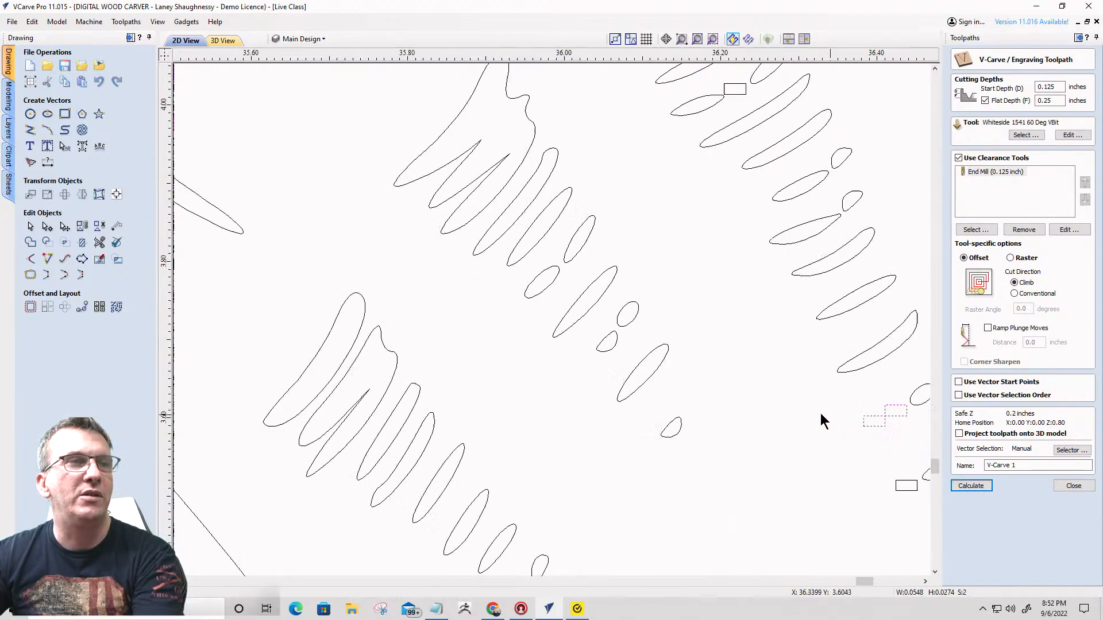
key(Delete)
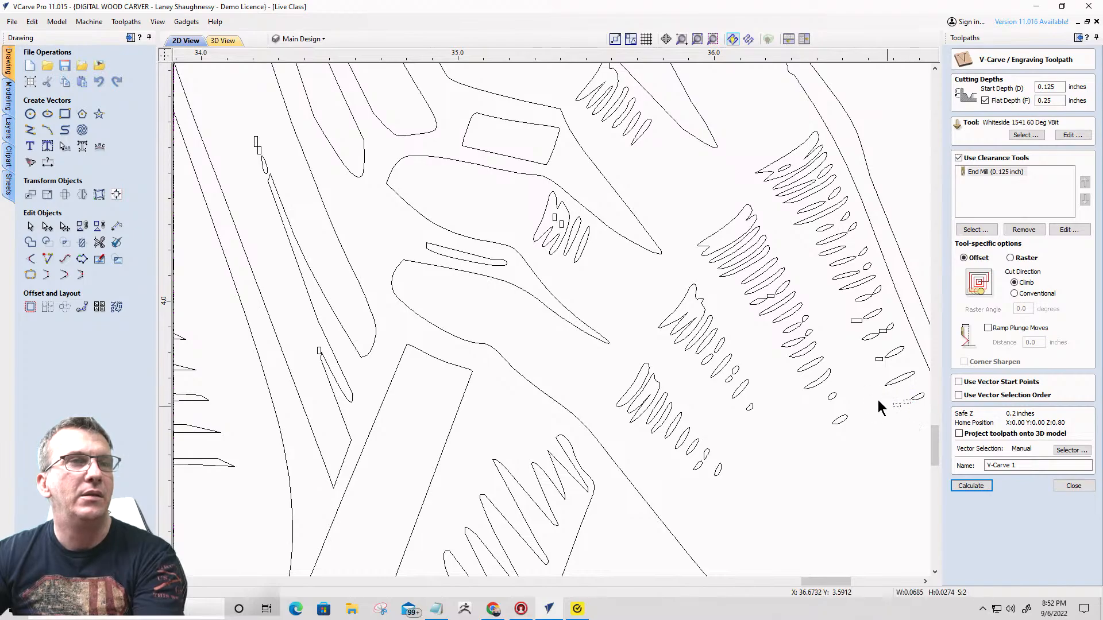
- Delete the remaining loose box vectors around the tail of the hand's outermost hatching row
click(854, 321)
key(Delete)
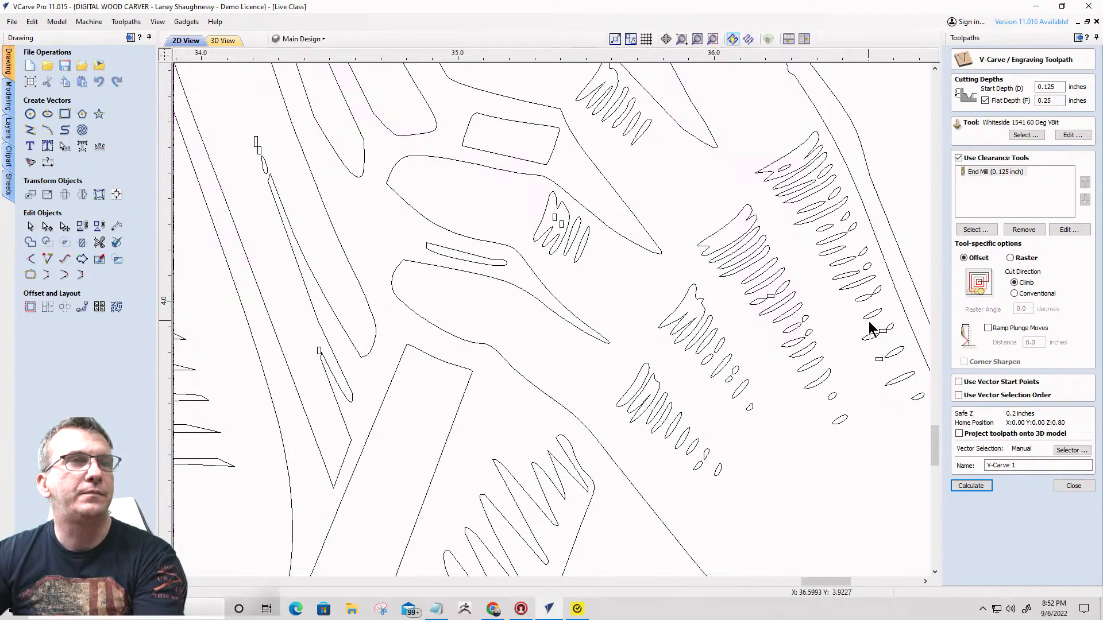
drag(868, 322, 886, 368)
key(Delete)
key(Delete)
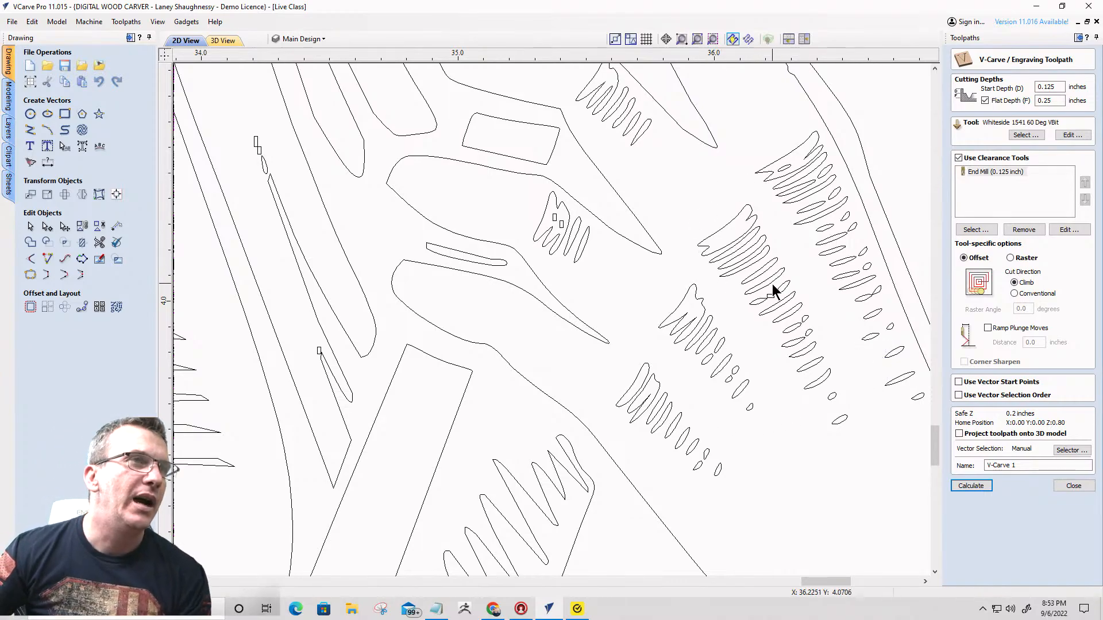
- Delete the box embedded in the hand's long hatching row and the two boxes inside the small finger shading
click(773, 305)
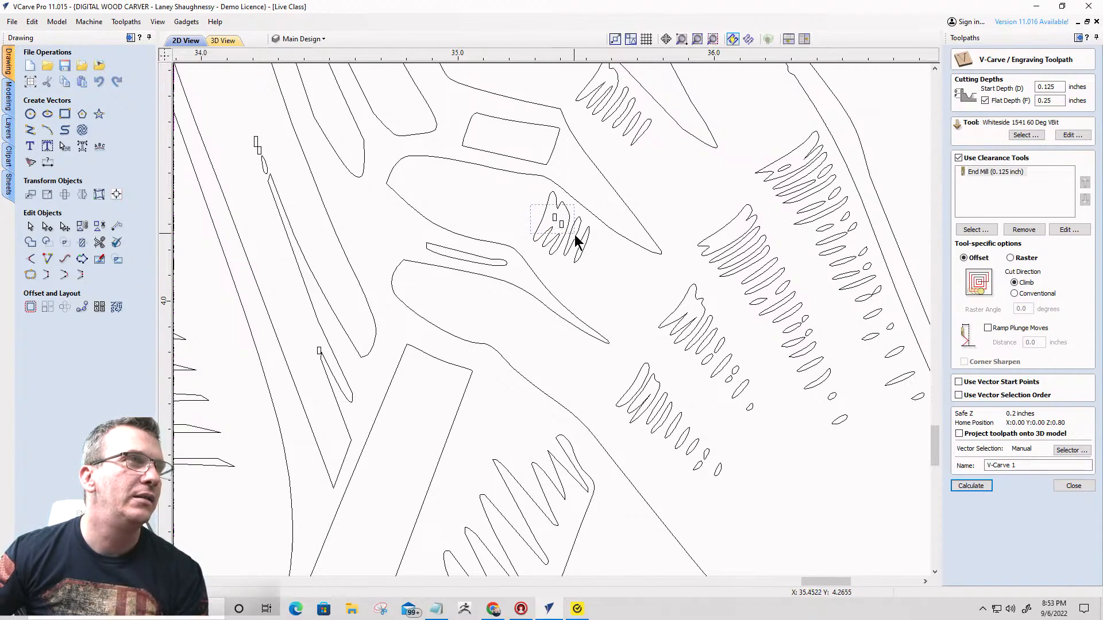
drag(575, 236, 576, 237)
key(Delete)
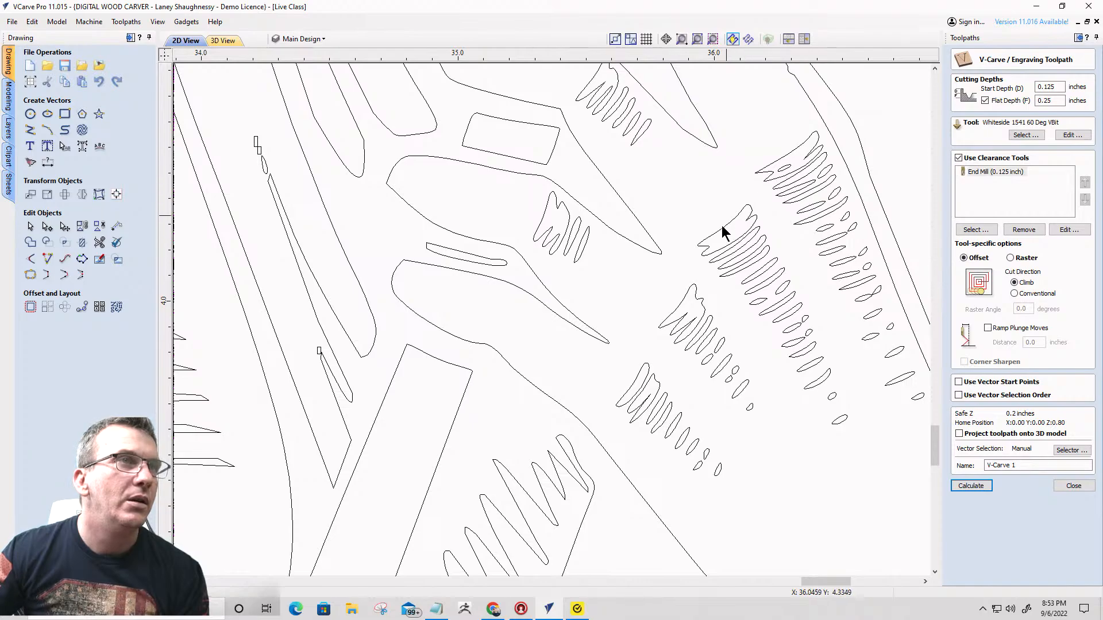
- Delete the small box vectors around the sleeve hatching and the zigzag shading of the tablet below the statue's hand
scroll(852, 337, down, 3)
scroll(824, 288, down, 2)
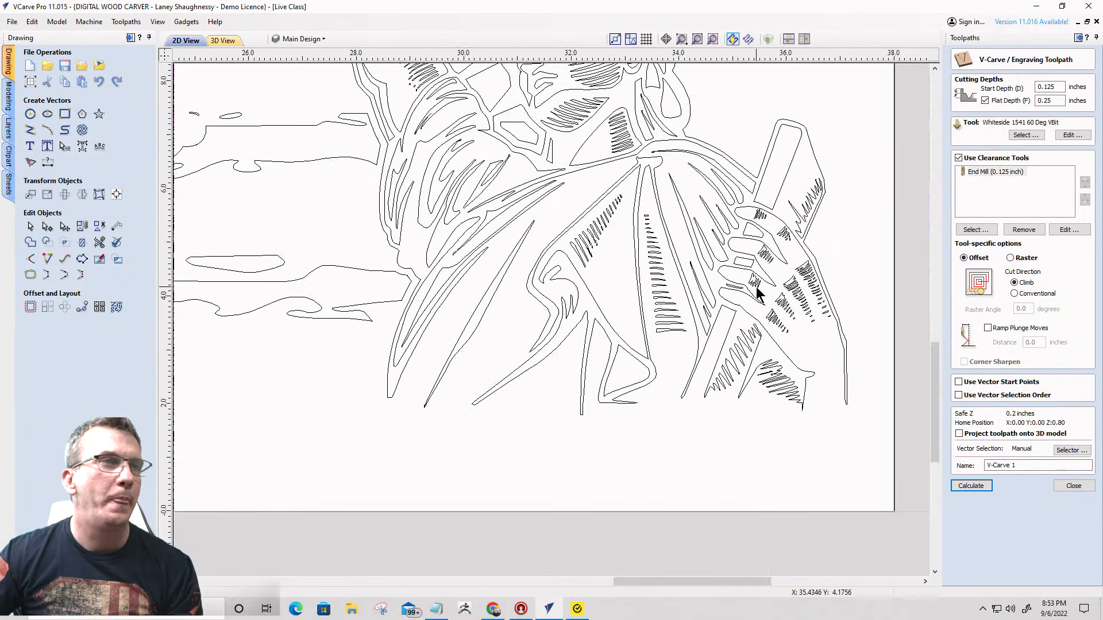
scroll(773, 370, up, 8)
scroll(773, 428, down, 3)
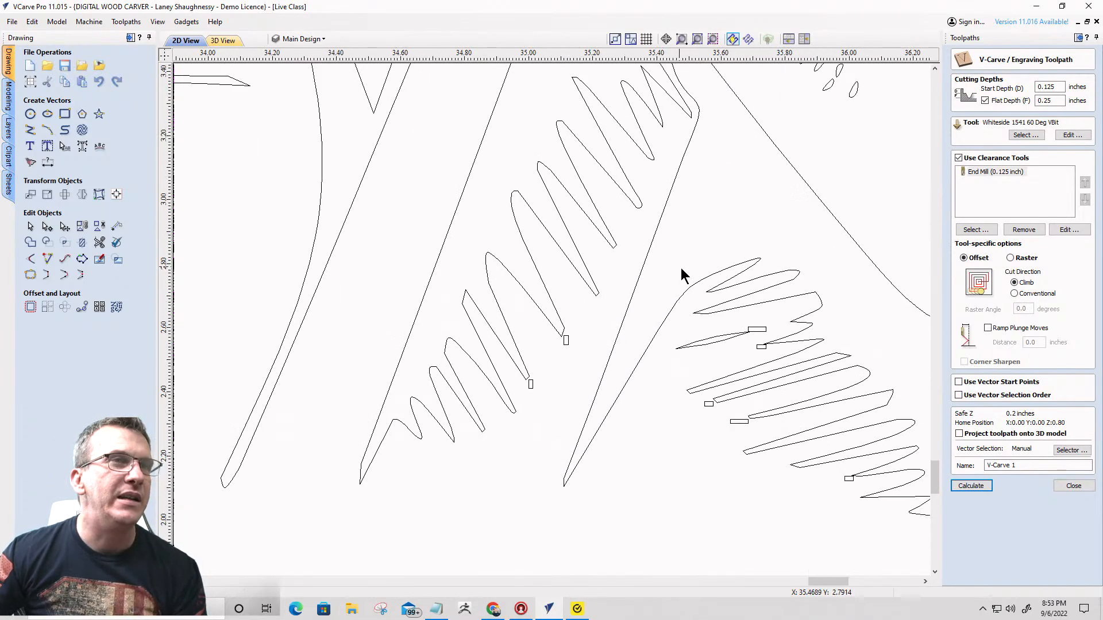
drag(688, 272, 792, 442)
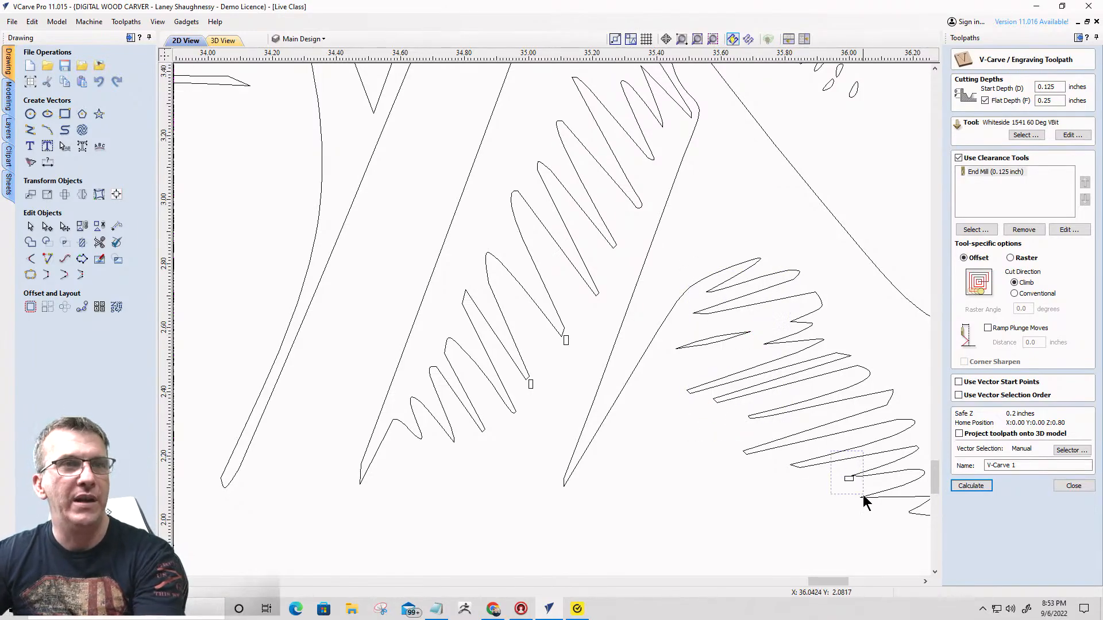
scroll(744, 425, down, 1)
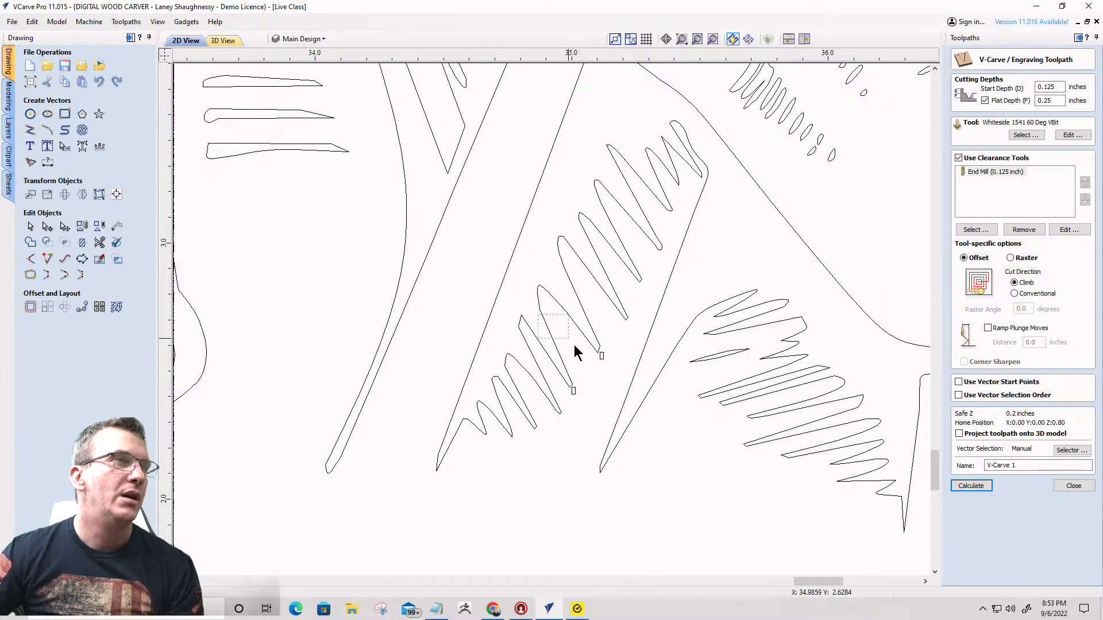
drag(575, 346, 623, 406)
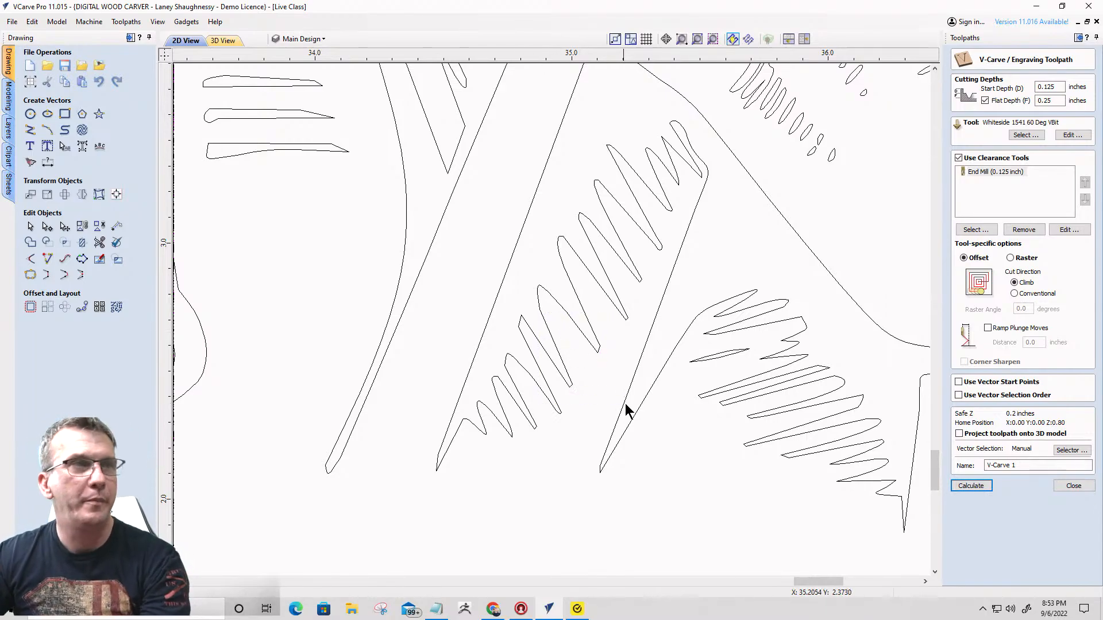
- Delete the staircase chain of box vectors beneath the diagonal shading strokes on the statue's robe
scroll(624, 403, down, 3)
scroll(495, 199, up, 4)
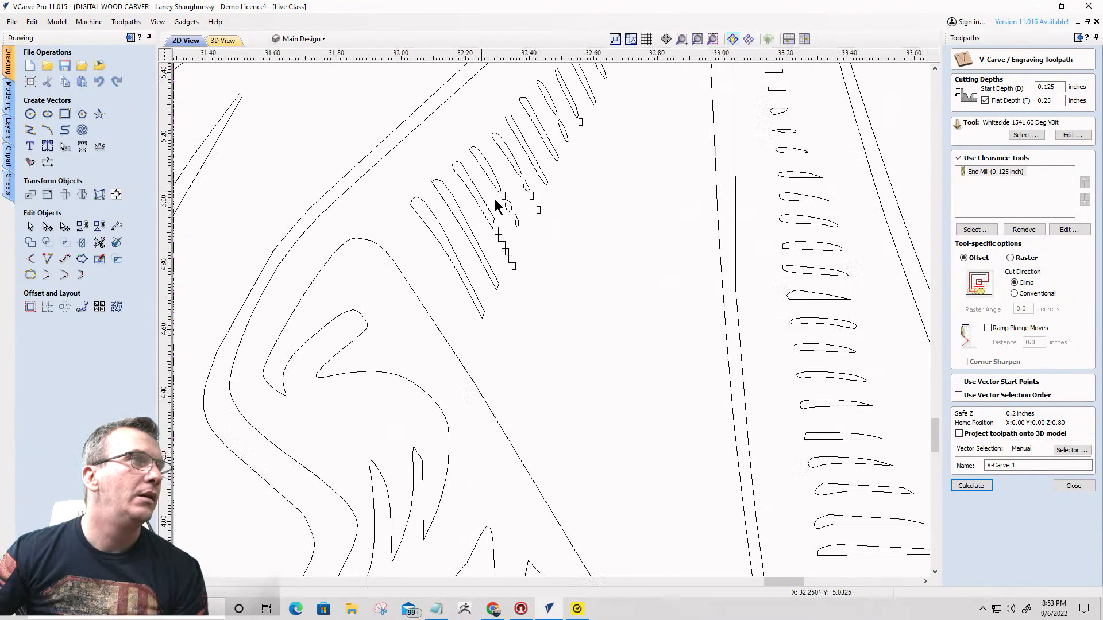
drag(480, 207, 552, 375)
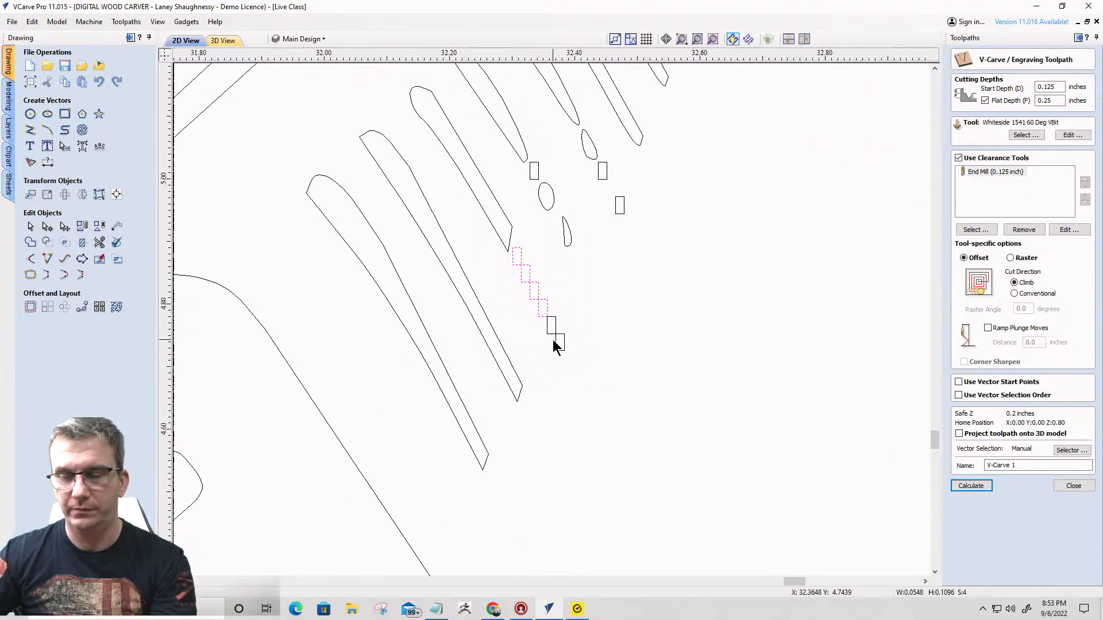
key(Delete)
drag(540, 303, 594, 384)
key(Delete)
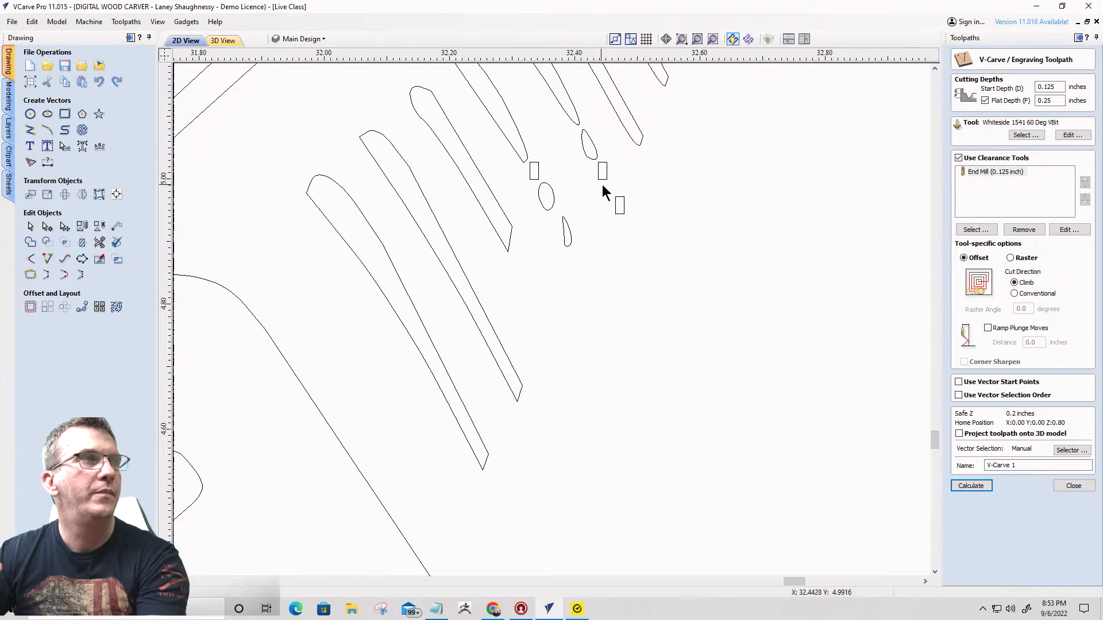
- Delete the three loose box vectors around the small oval and teardrop shapes in the robe's diagonal shading
drag(601, 185, 639, 228)
key(Delete)
drag(584, 144, 618, 187)
key(Delete)
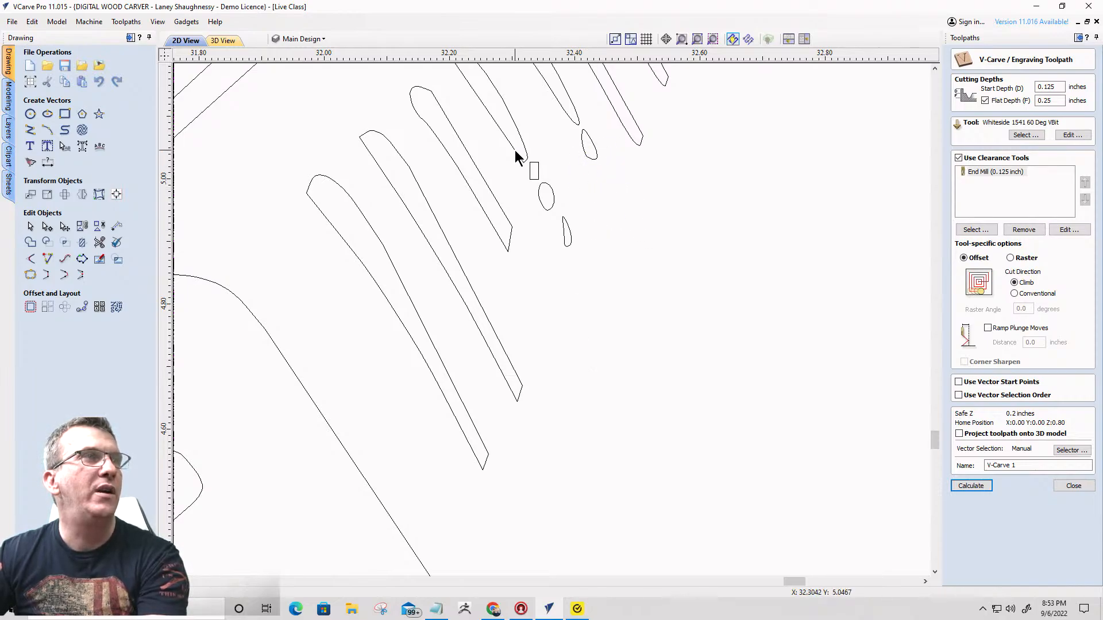
drag(516, 155, 557, 201)
scroll(571, 247, up, 3)
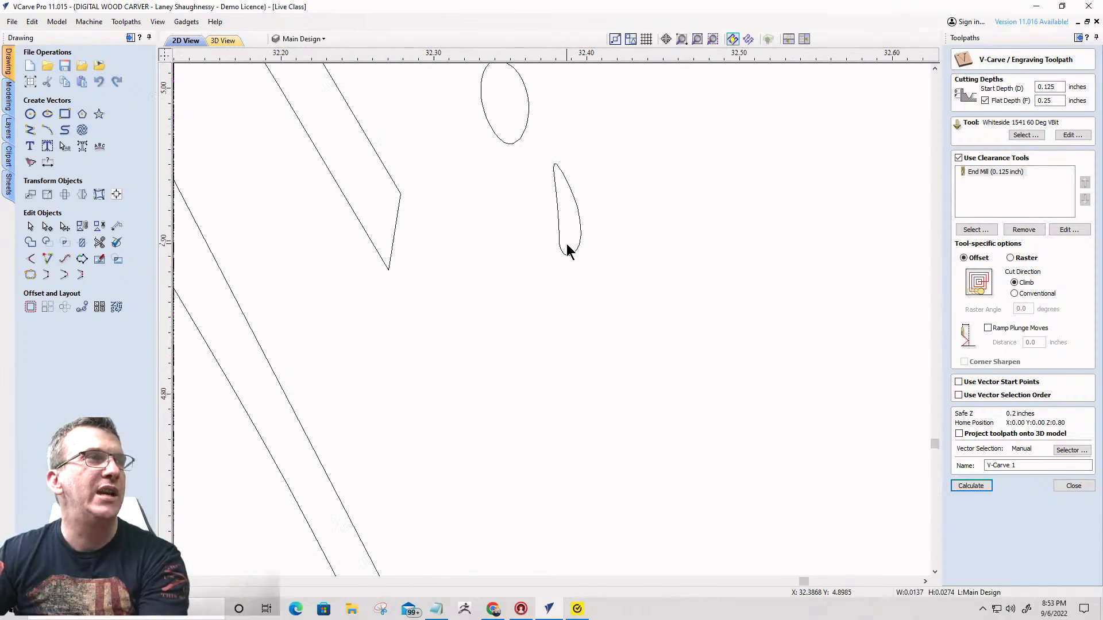
scroll(565, 247, down, 5)
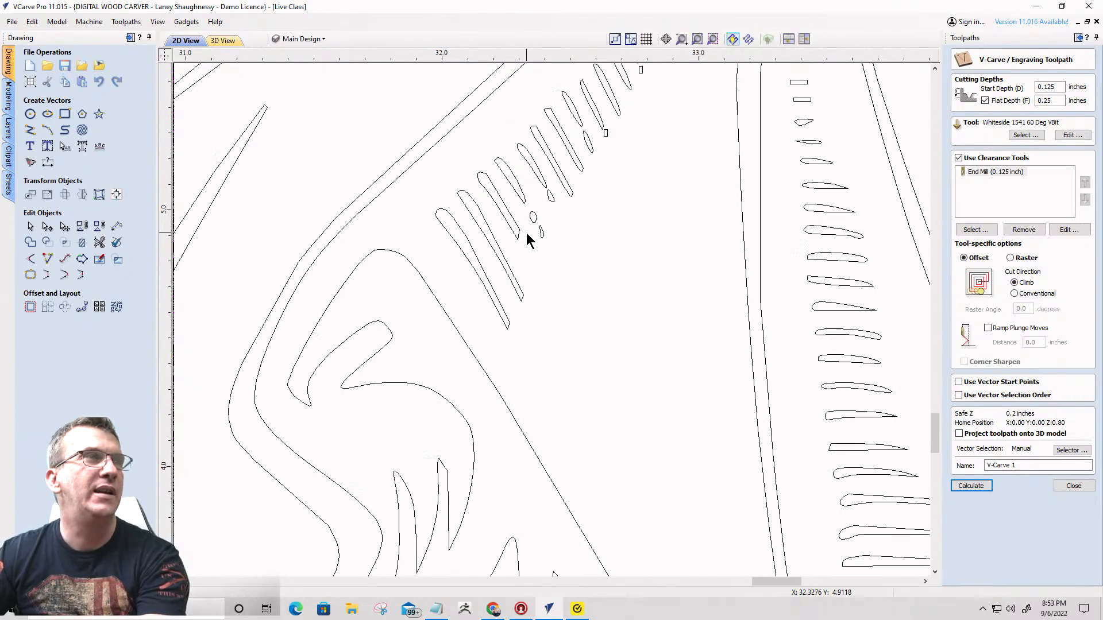
scroll(603, 154, down, 3)
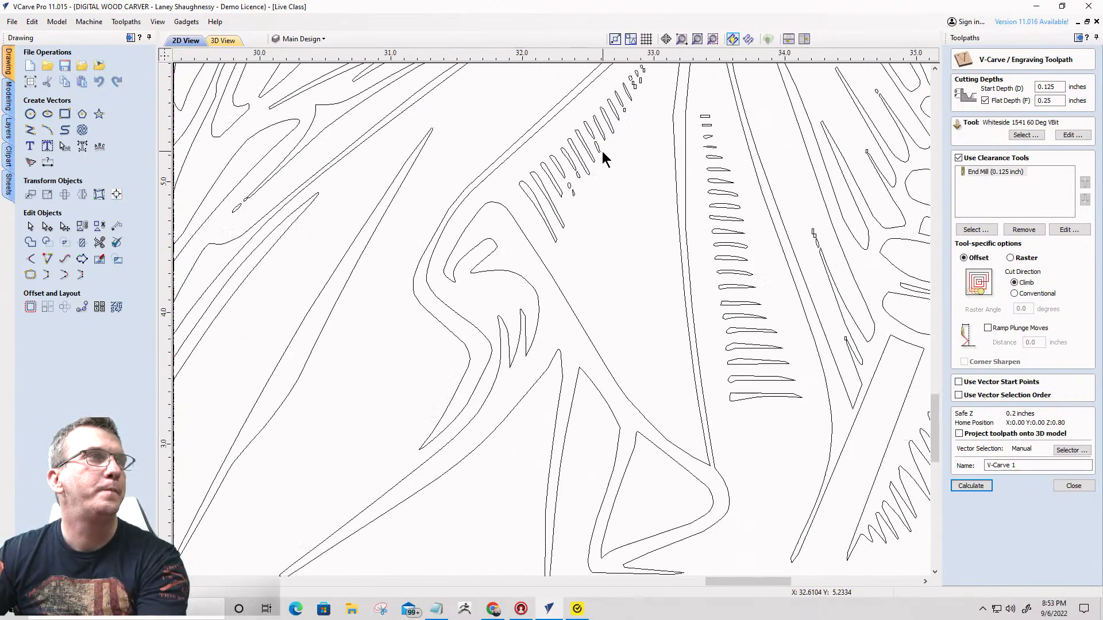
- Delete the stray box vectors scattered around the upper end of the diagonal shading strokes on the statue's robe
scroll(632, 91, down, 2)
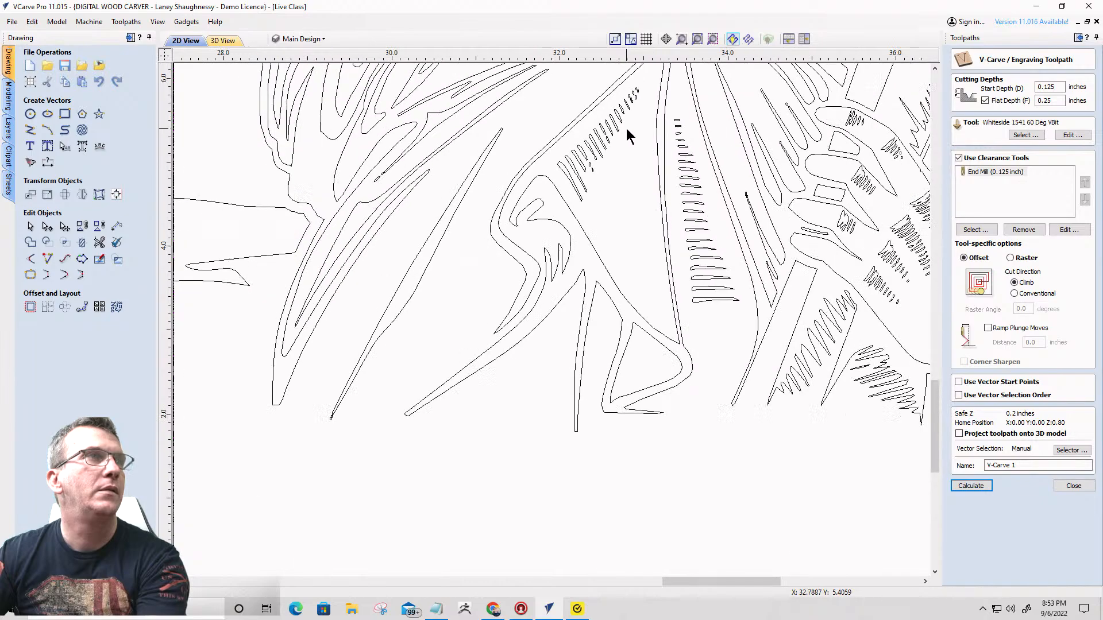
scroll(628, 86, up, 9)
drag(527, 170, 605, 283)
key(Delete)
drag(582, 145, 632, 214)
key(Delete)
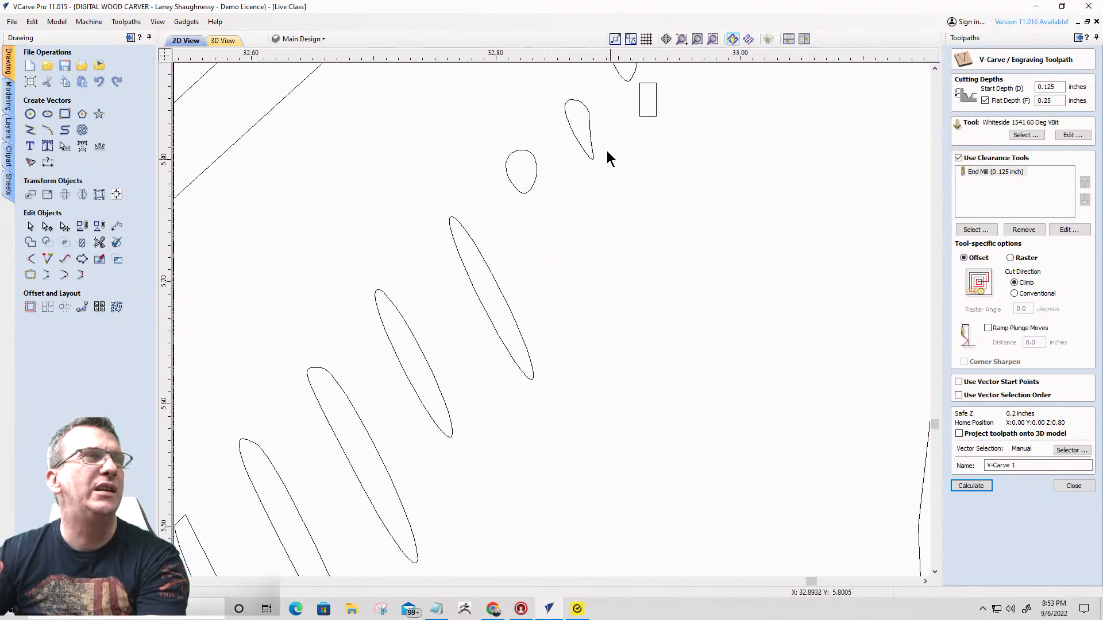
scroll(694, 181, down, 9)
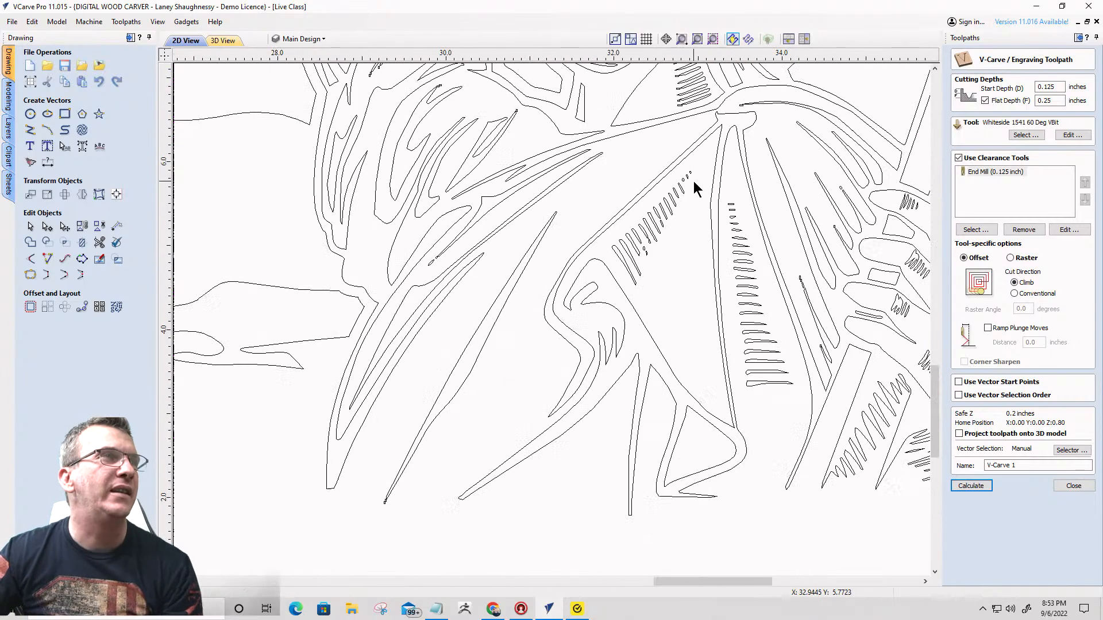
- Delete the small box vectors at the ends of the hatching strokes in the triangular shading on the statue's neck
scroll(686, 173, up, 4)
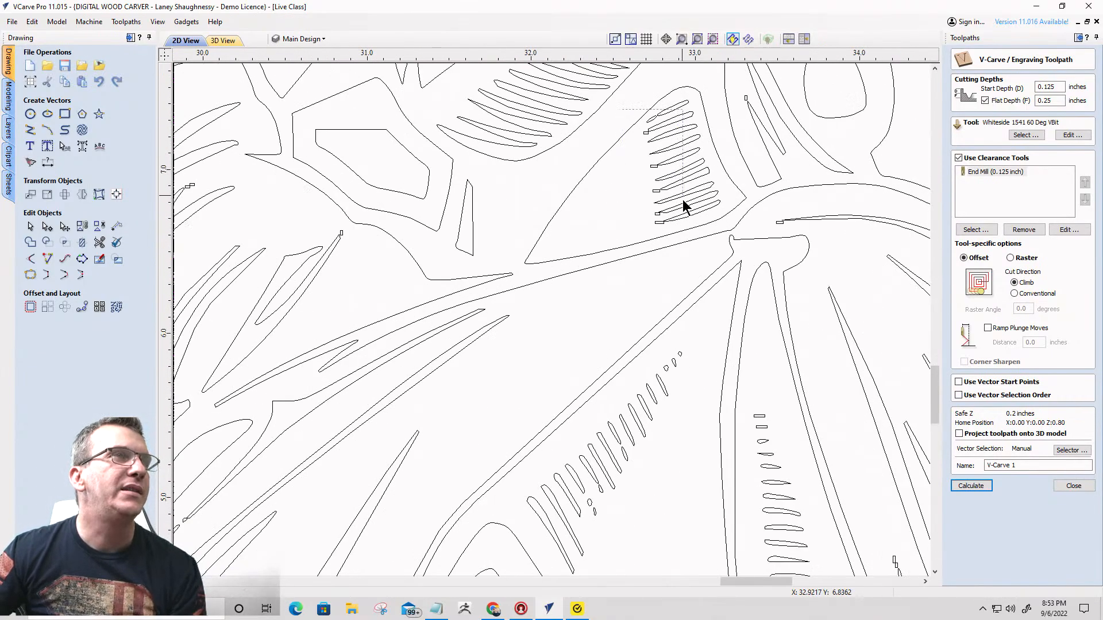
drag(683, 206, 680, 246)
key(Delete)
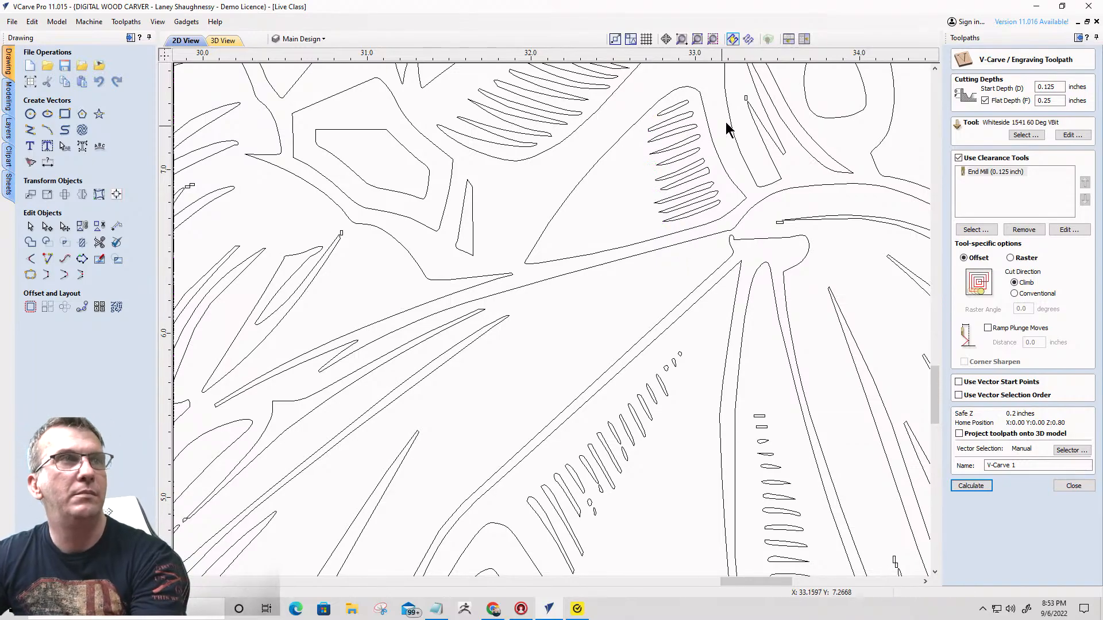
scroll(755, 107, down, 5)
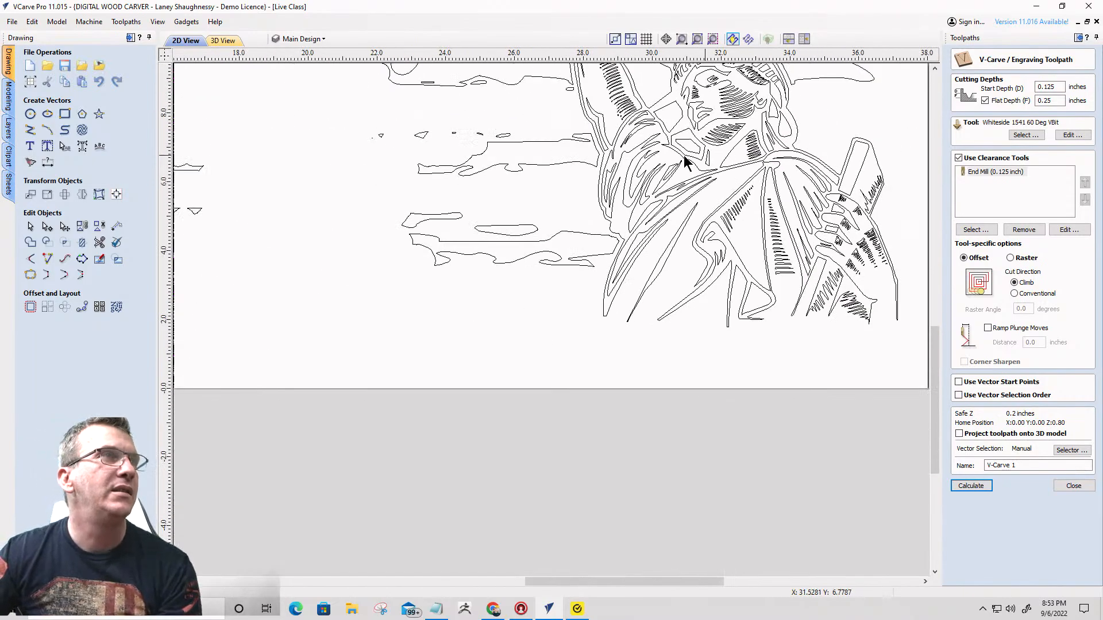
- Delete the three loose box vectors beside the raised arm's lower hatching and the two at the slender sleeve fold strokes
scroll(598, 72, up, 5)
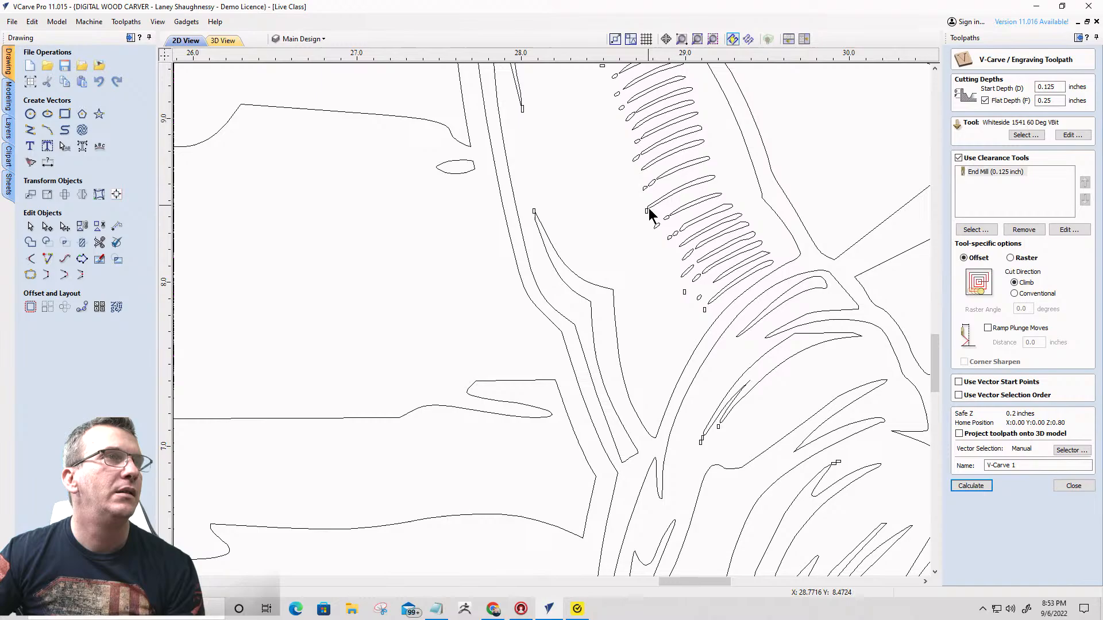
drag(635, 199, 652, 226)
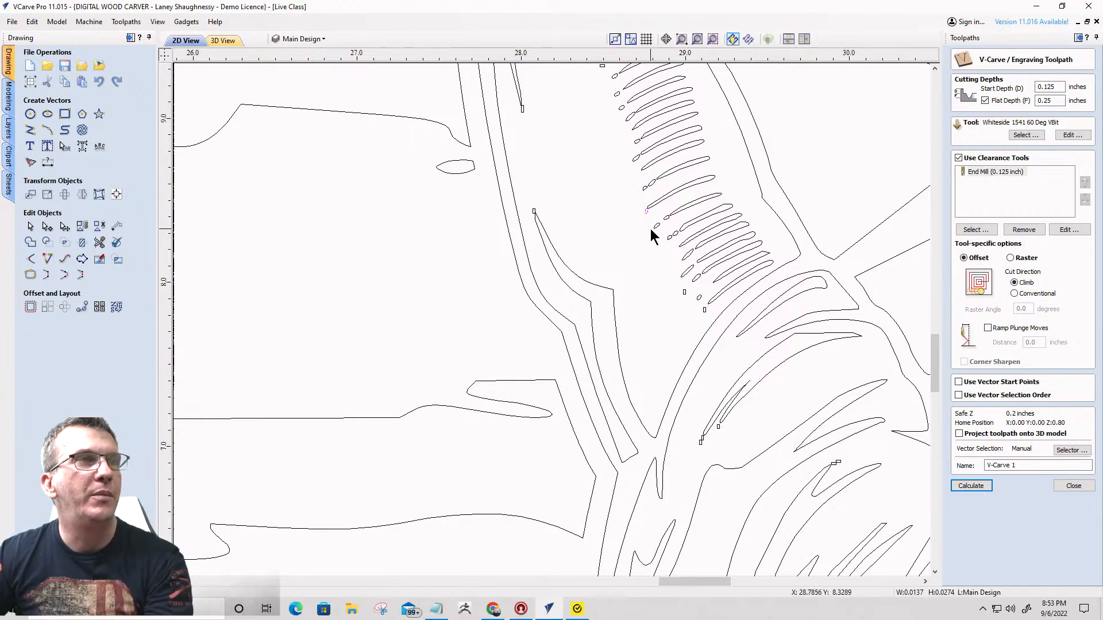
key(Delete)
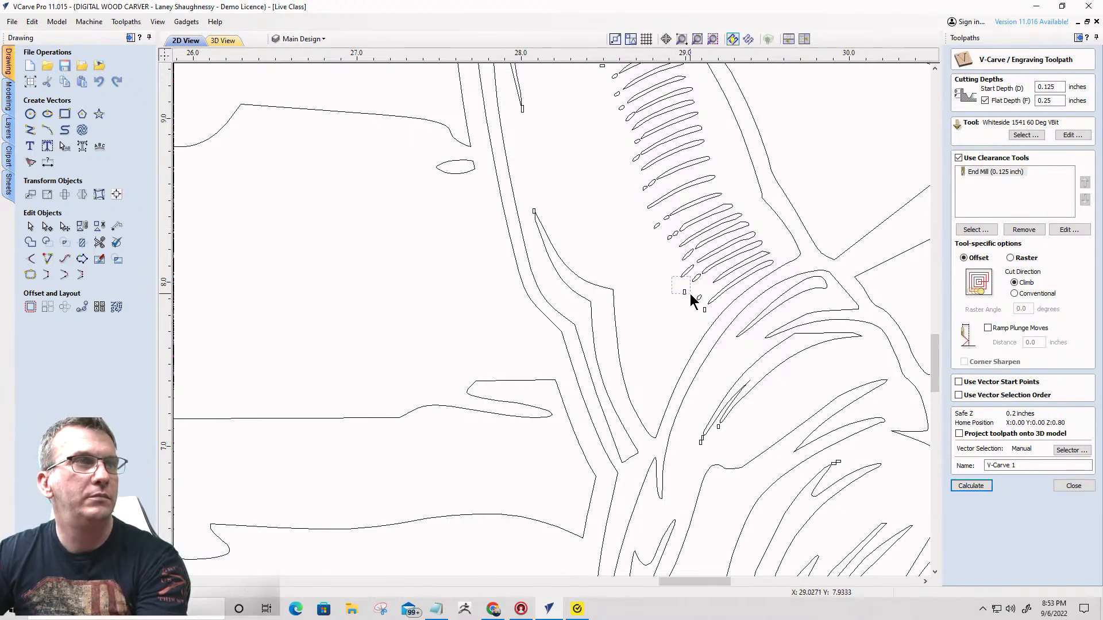
click(684, 294)
key(Delete)
click(705, 311)
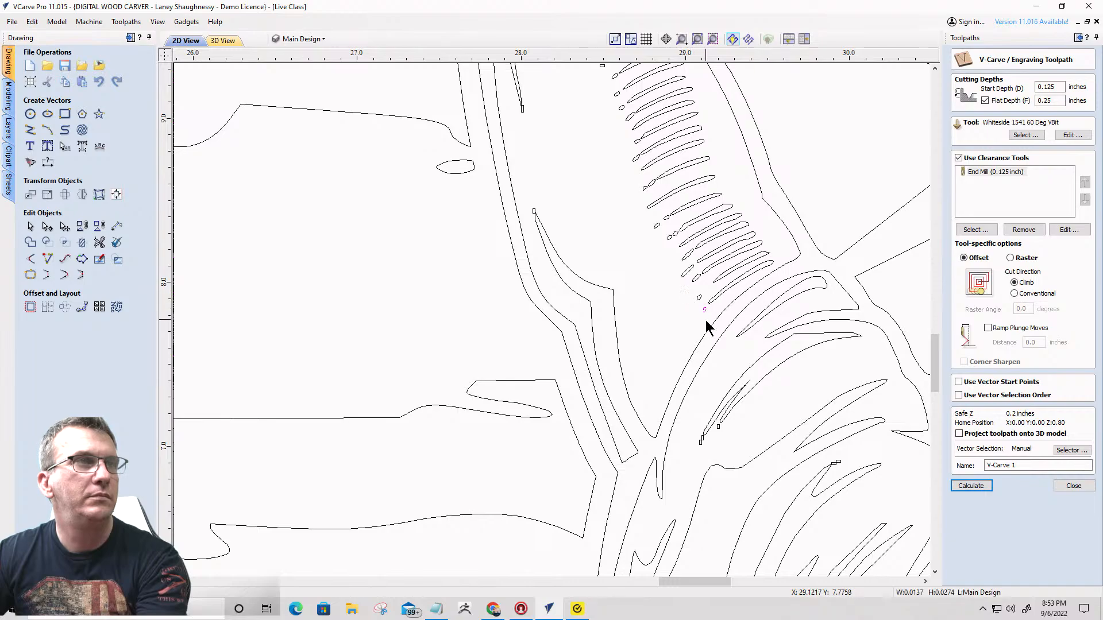
key(Delete)
drag(721, 471, 722, 472)
key(Delete)
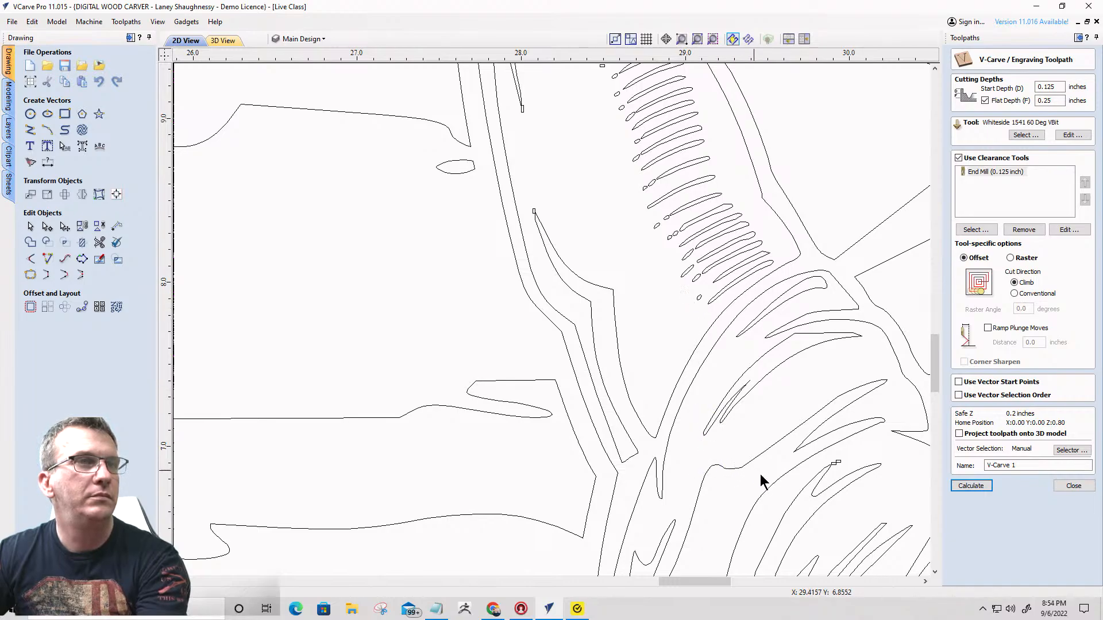
- Delete the pair of box vectors at the upper tip of the narrow fold between the robe's vertical shading and the hand
scroll(684, 299, down, 4)
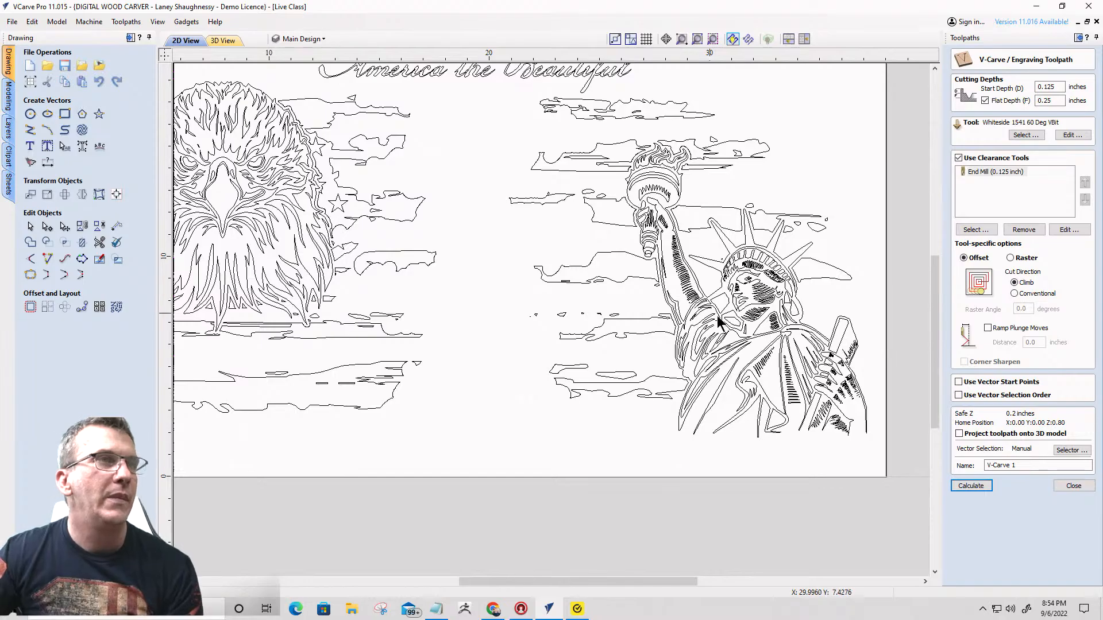
scroll(750, 281, up, 3)
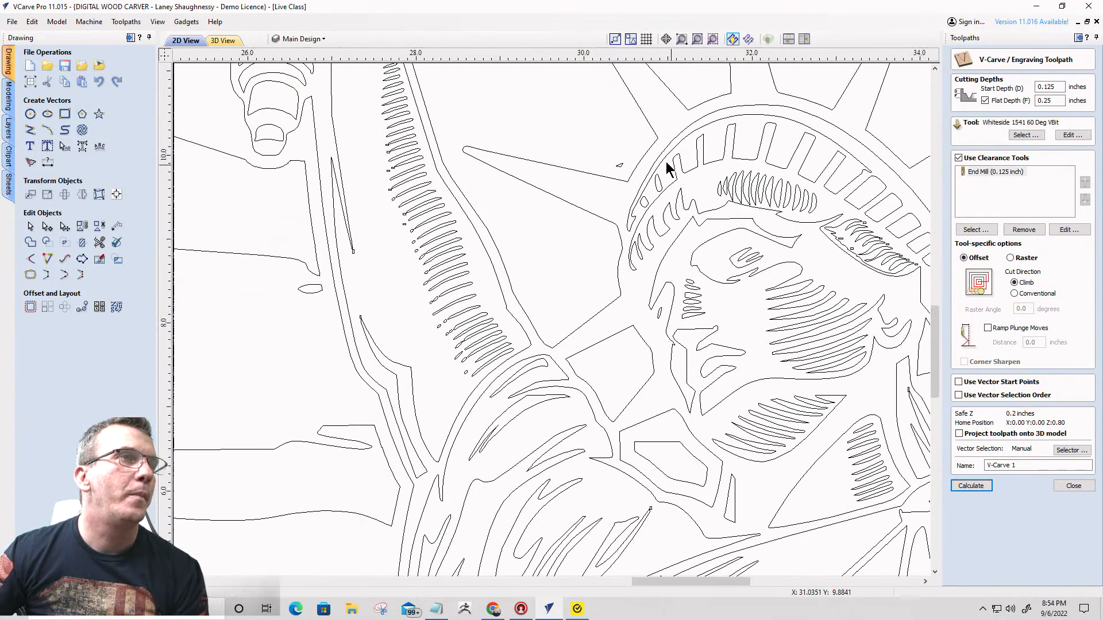
scroll(672, 172, down, 4)
scroll(680, 198, up, 4)
scroll(699, 184, down, 5)
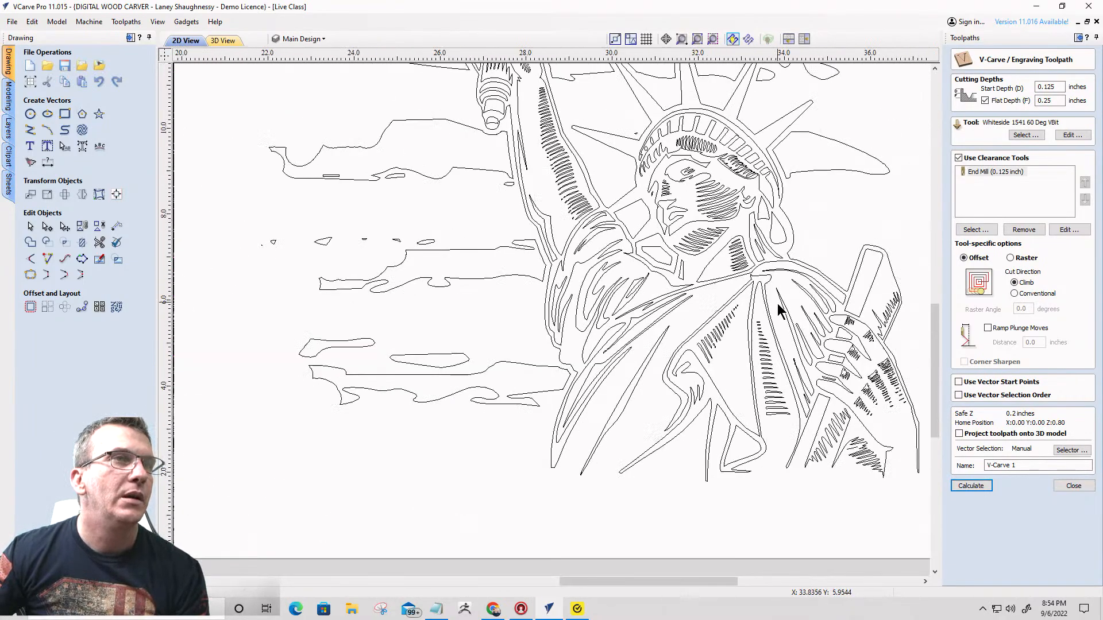
scroll(806, 371, up, 4)
scroll(806, 371, up, 1)
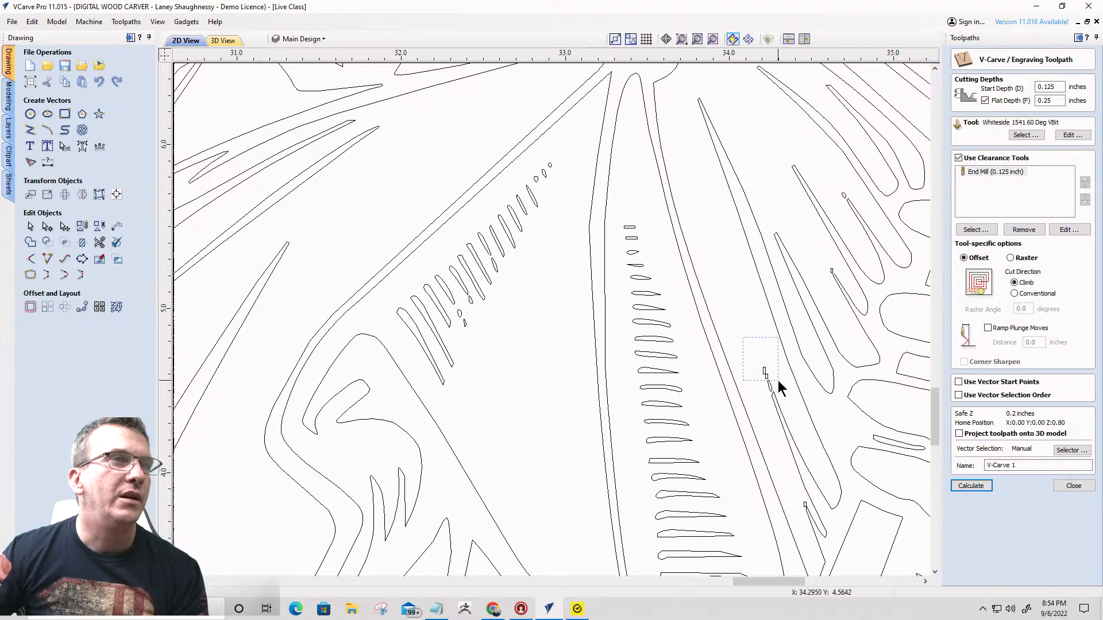
drag(777, 381, 778, 383)
key(Delete)
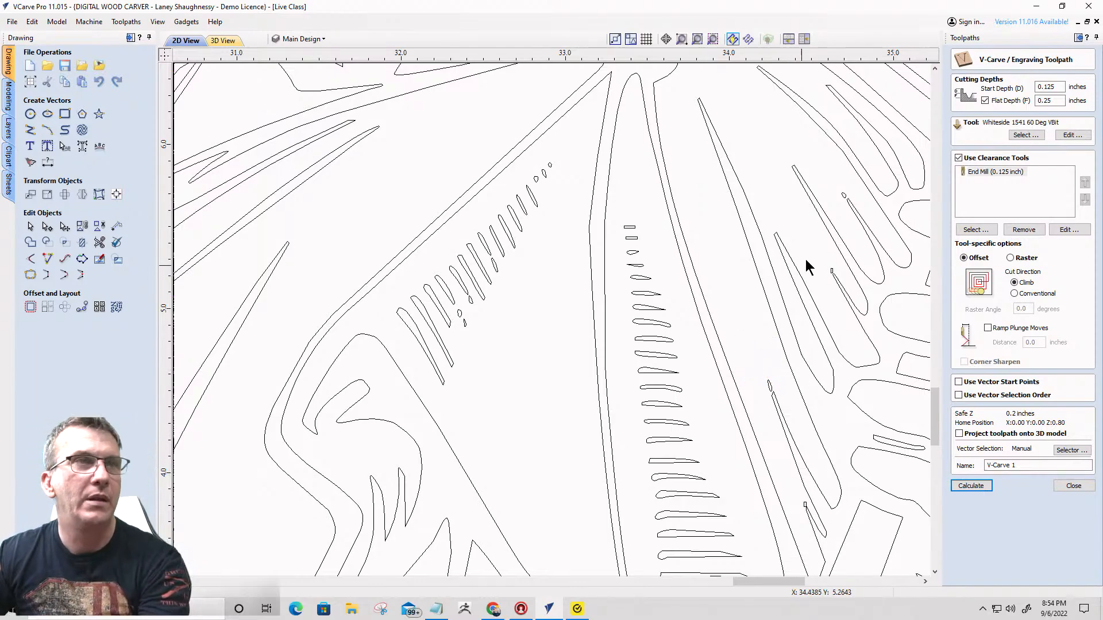
- Delete the small box vectors along the outer edge of the raised arm's upper hatching
scroll(760, 224, down, 2)
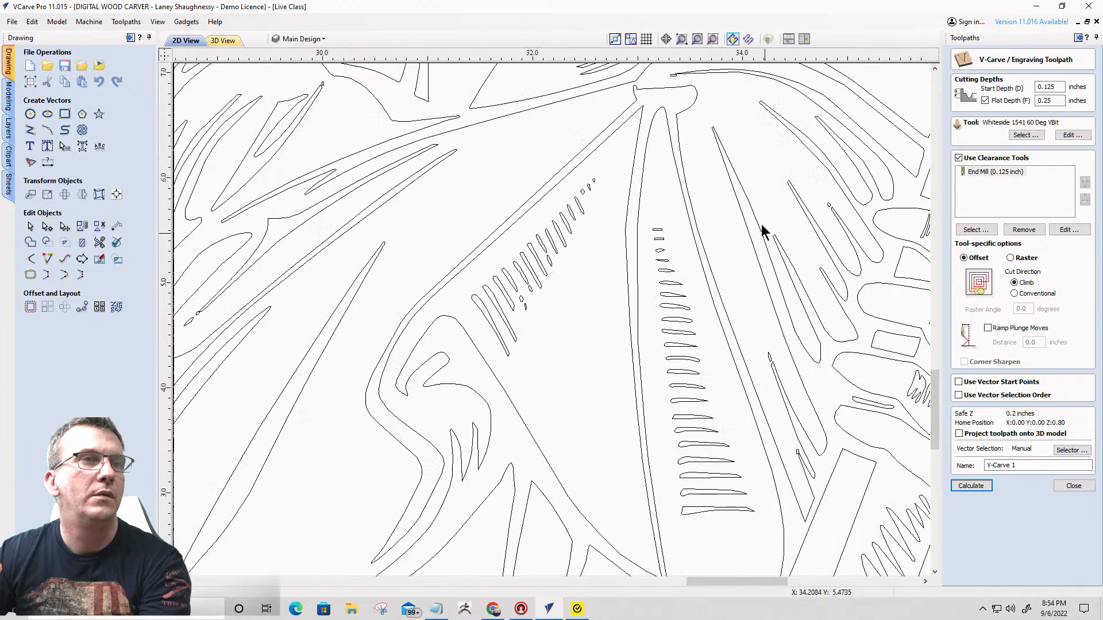
scroll(760, 224, down, 2)
scroll(776, 354, up, 6)
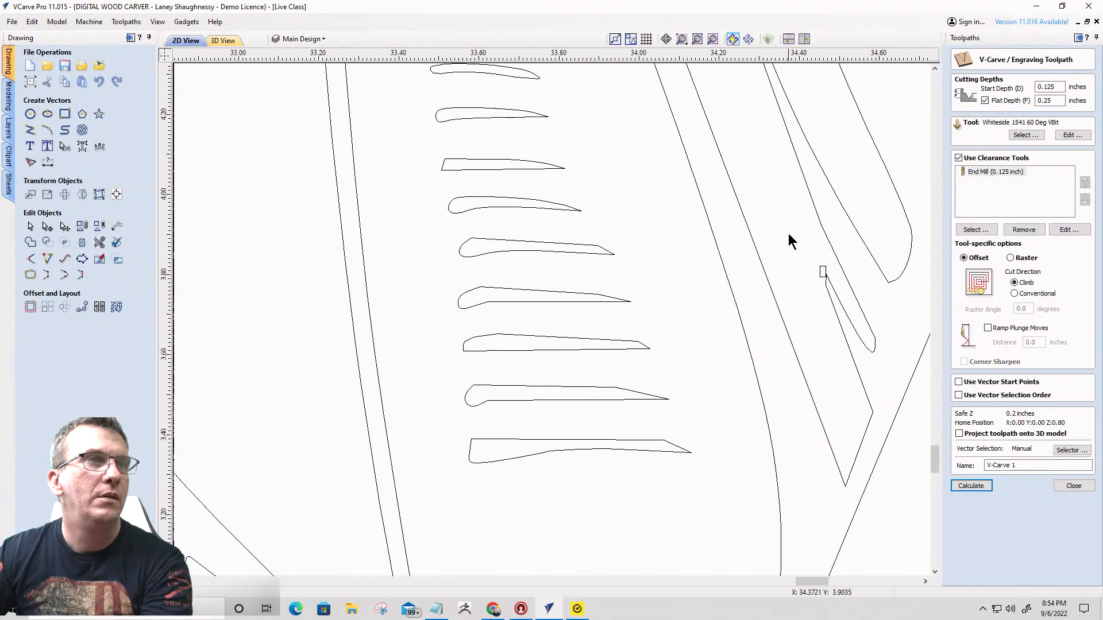
scroll(834, 293, down, 2)
scroll(845, 276, down, 5)
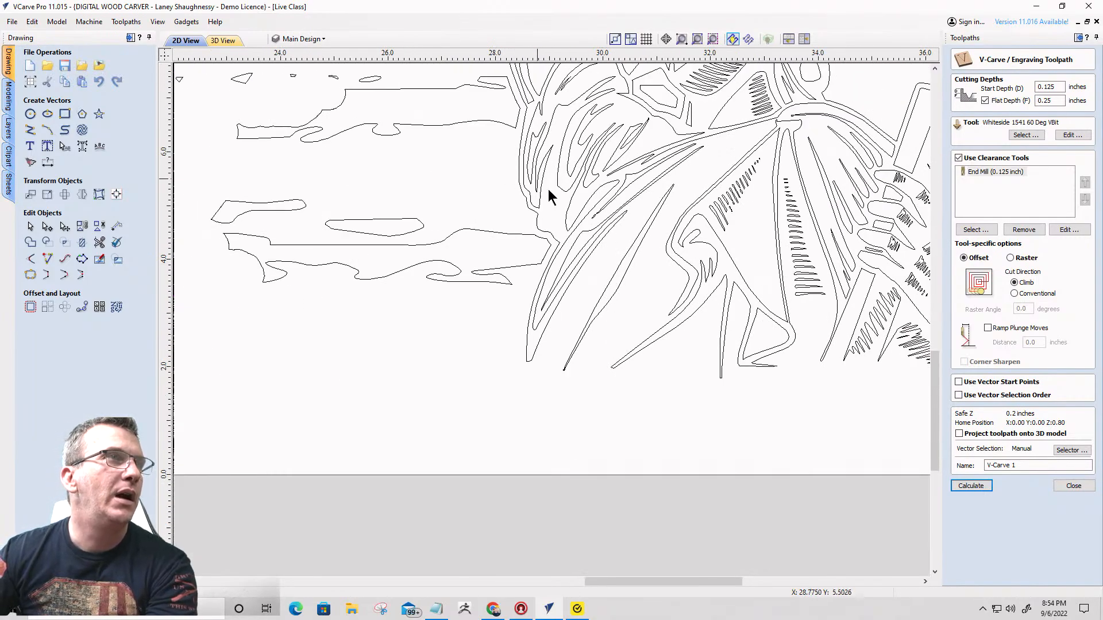
scroll(580, 217, down, 3)
scroll(554, 140, up, 4)
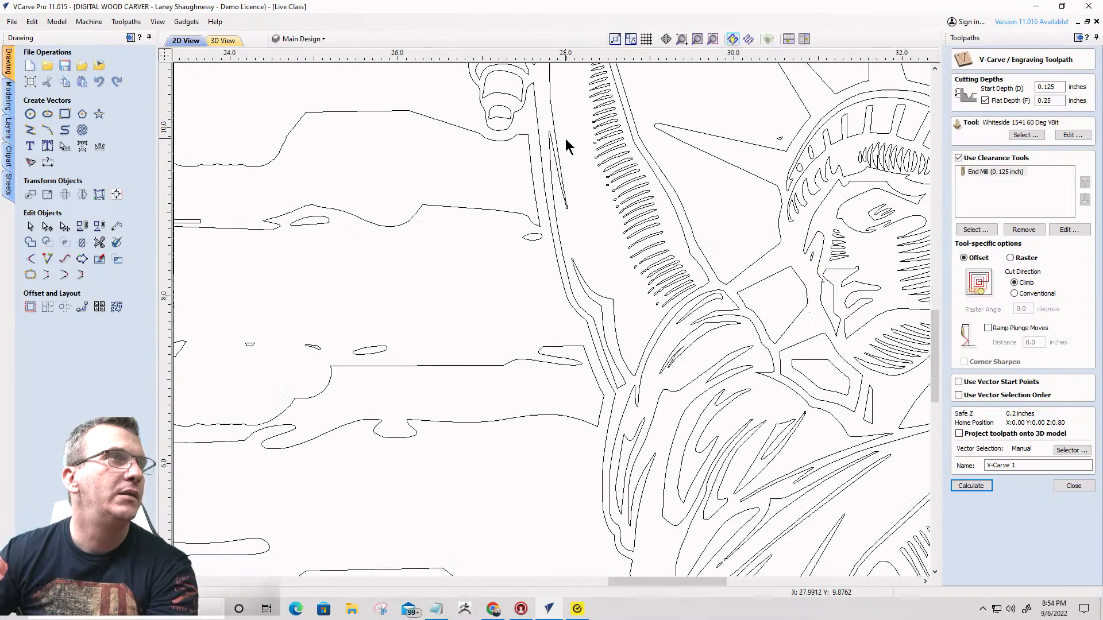
scroll(565, 139, up, 2)
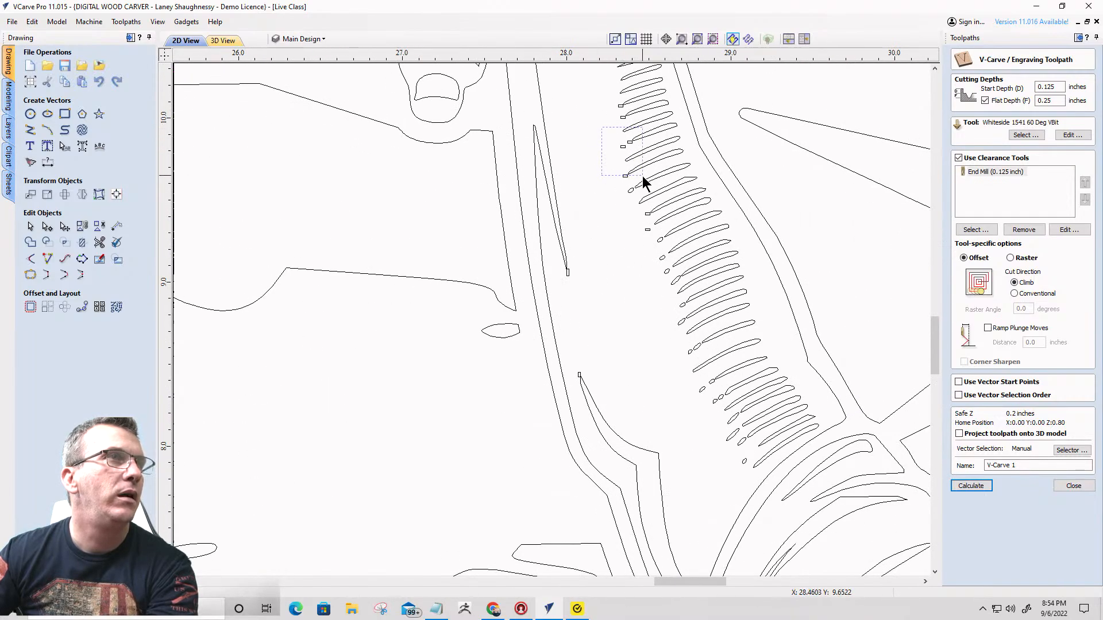
drag(644, 181, 645, 182)
key(Delete)
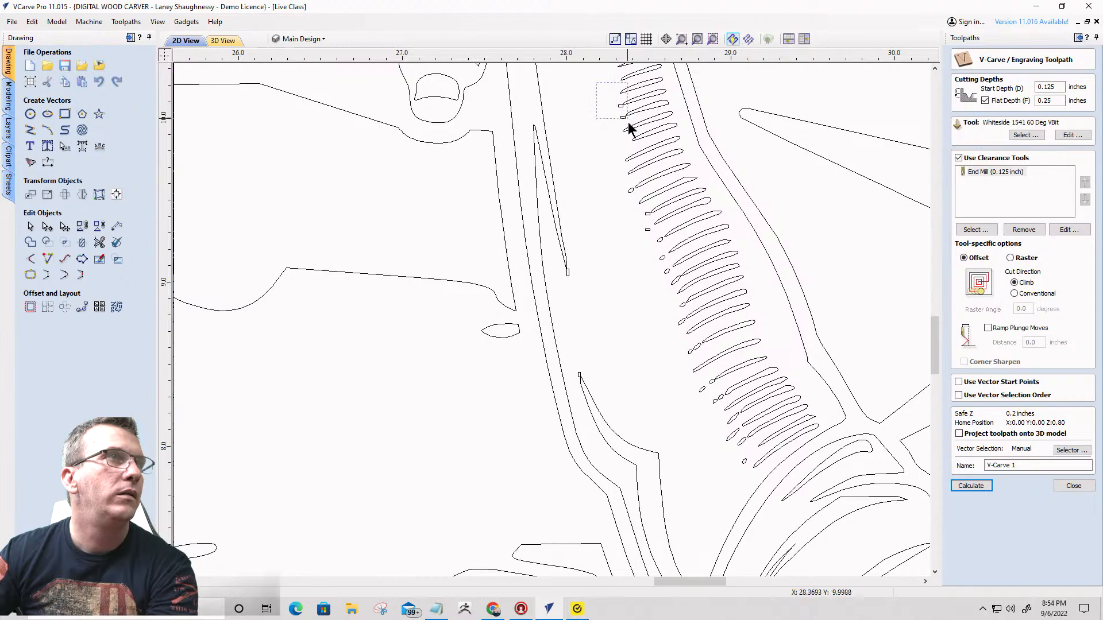
- Examine the torch, its handle, the raised arm and the flame for remaining stray vectors
scroll(630, 128, down, 4)
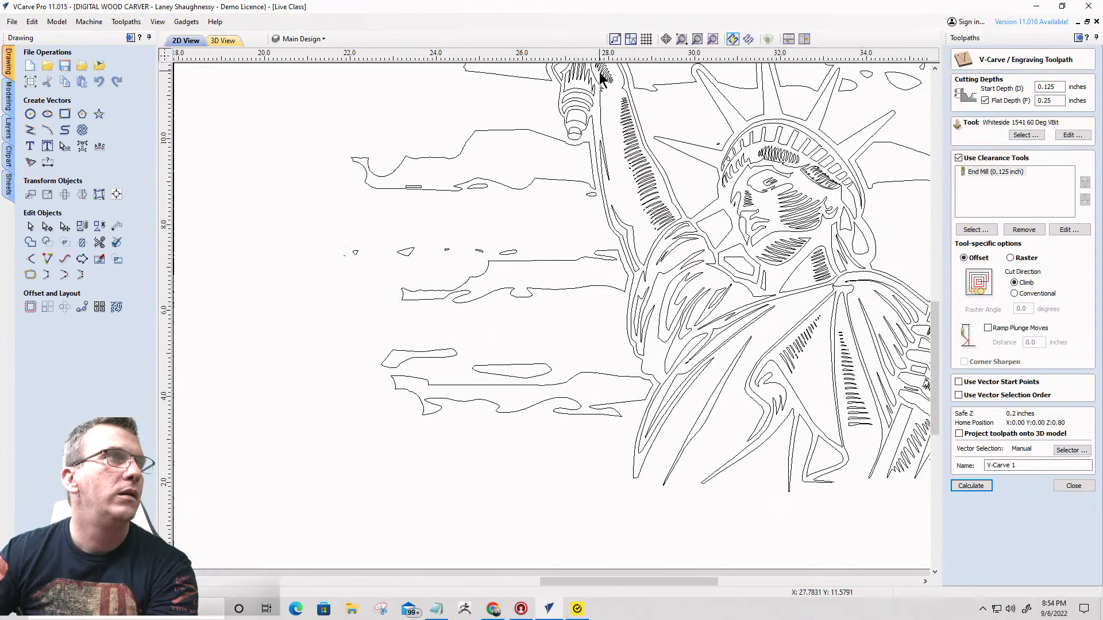
scroll(601, 76, up, 4)
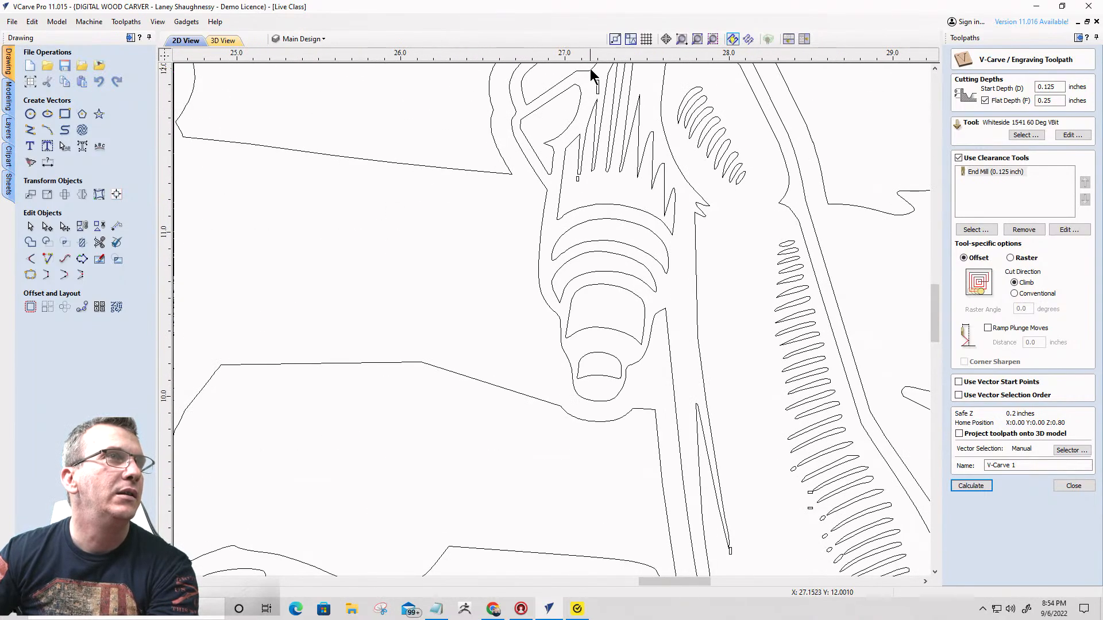
scroll(655, 210, down, 3)
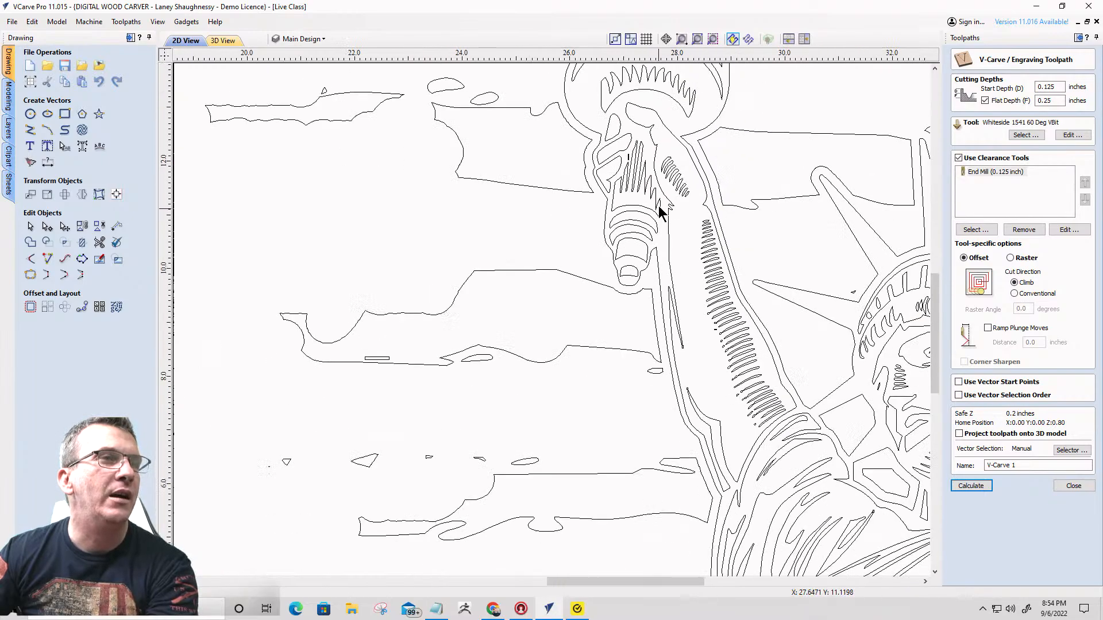
scroll(702, 423, down, 1)
scroll(751, 339, up, 4)
scroll(711, 257, down, 3)
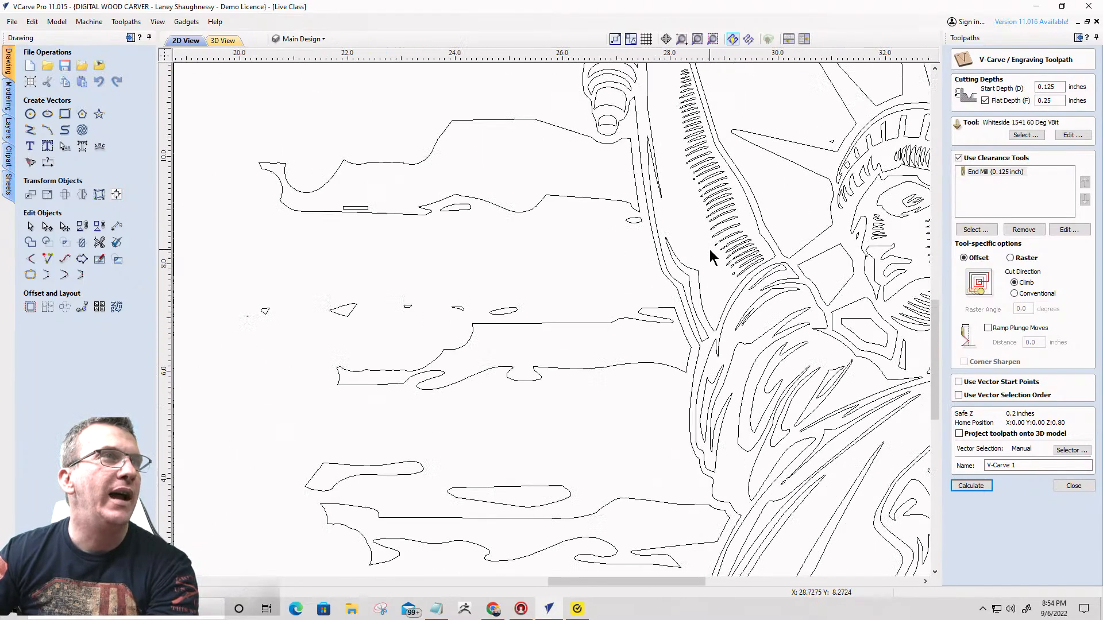
scroll(703, 236, down, 4)
scroll(678, 167, up, 6)
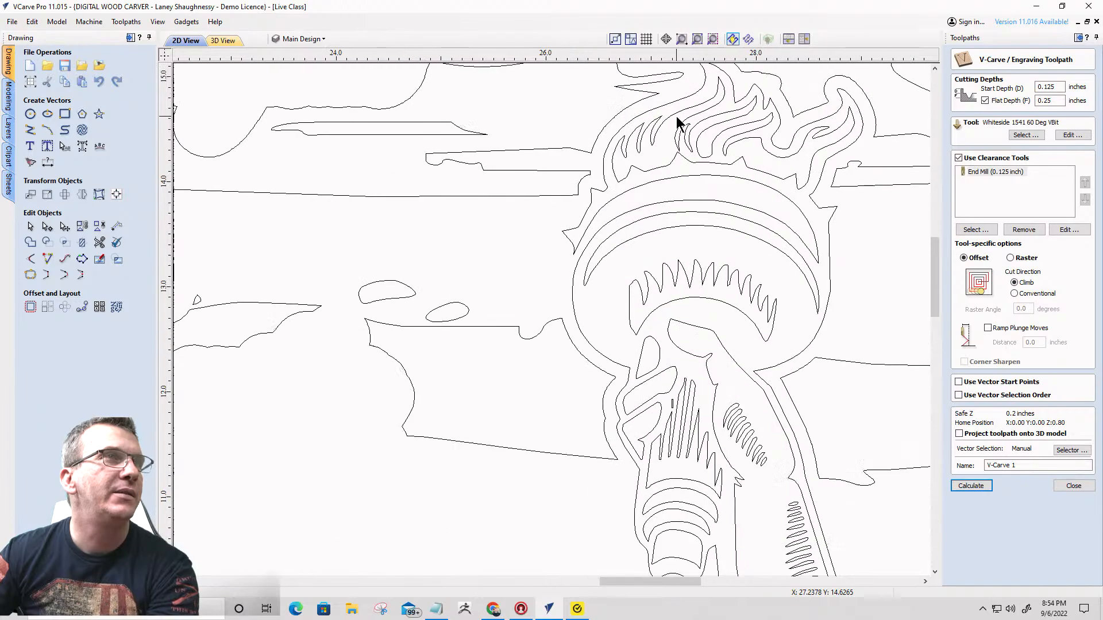
scroll(678, 123, down, 6)
scroll(777, 219, up, 3)
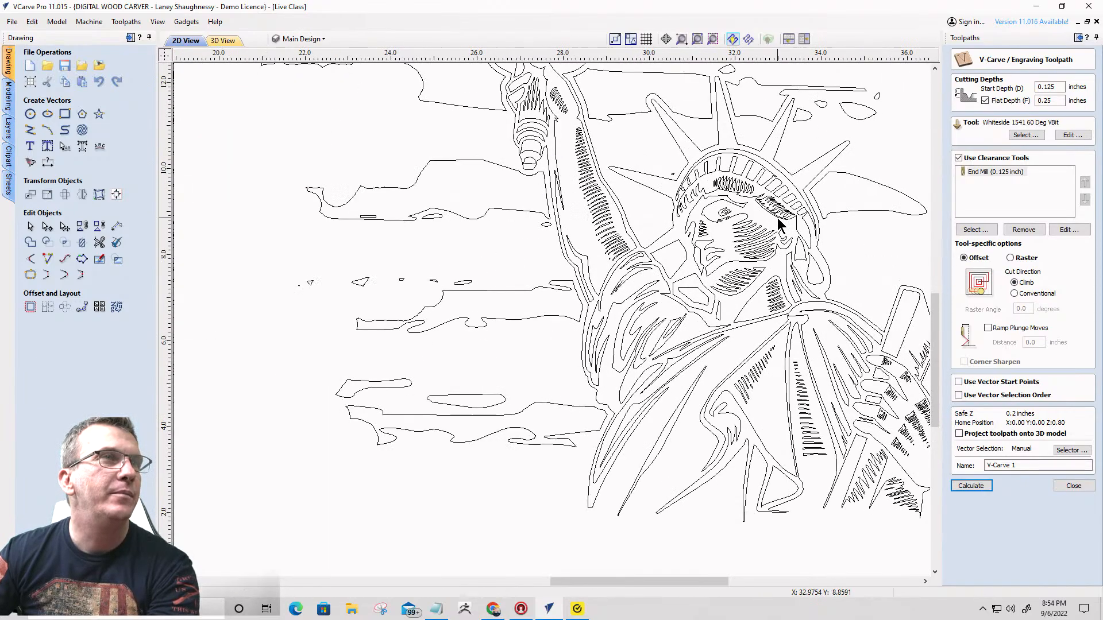
- Delete the six small box vectors along the hair hatching beneath the statue's crown
scroll(740, 197, up, 5)
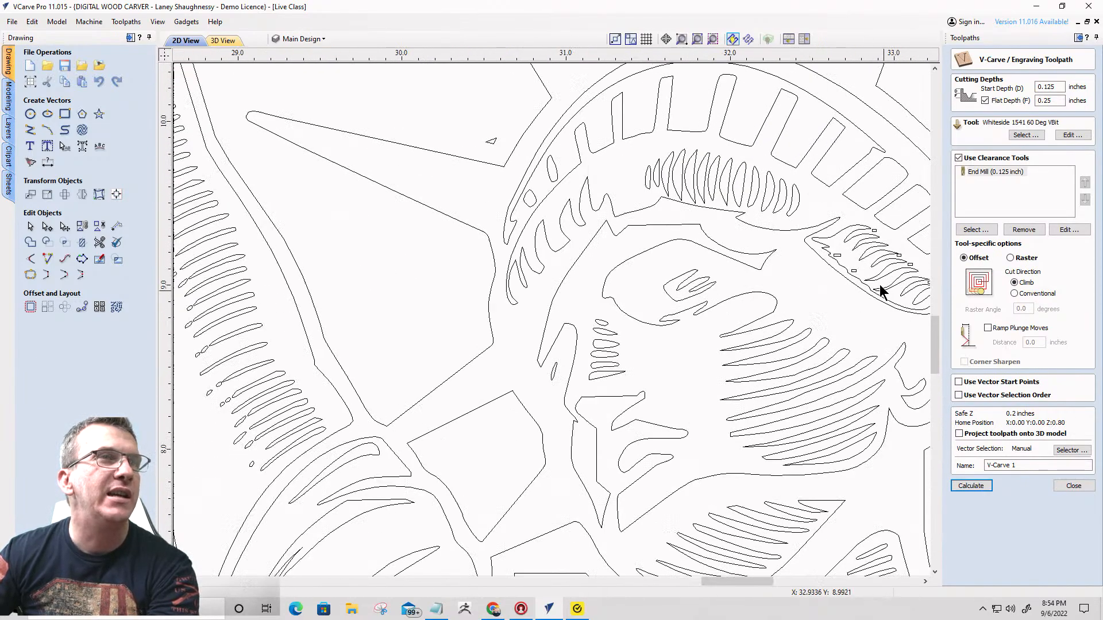
scroll(882, 280, down, 3)
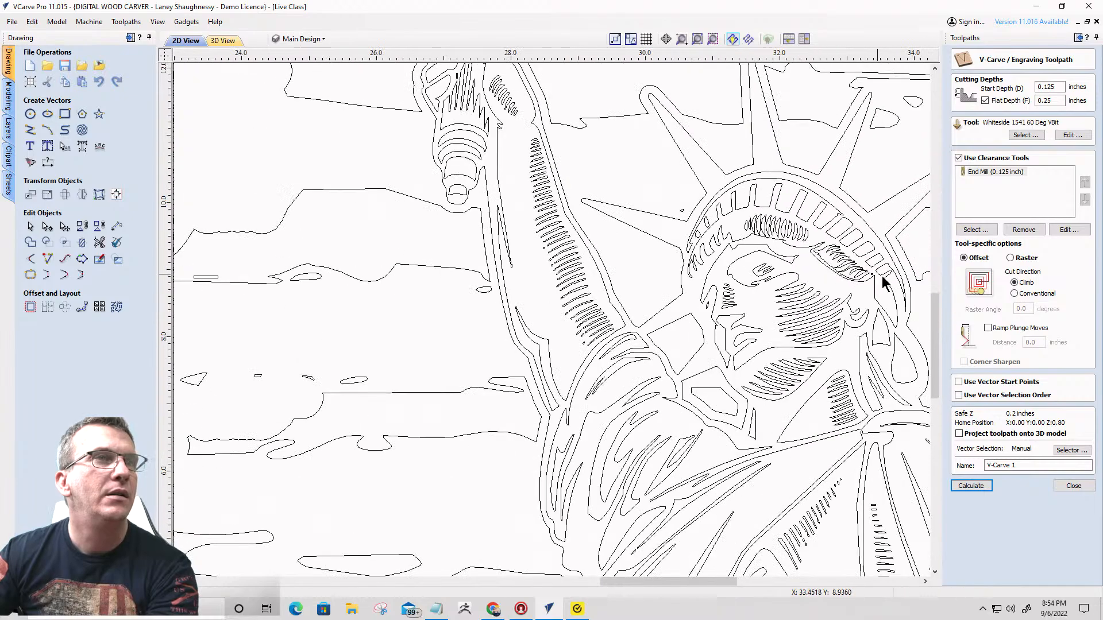
scroll(881, 277, up, 3)
drag(733, 170, 857, 281)
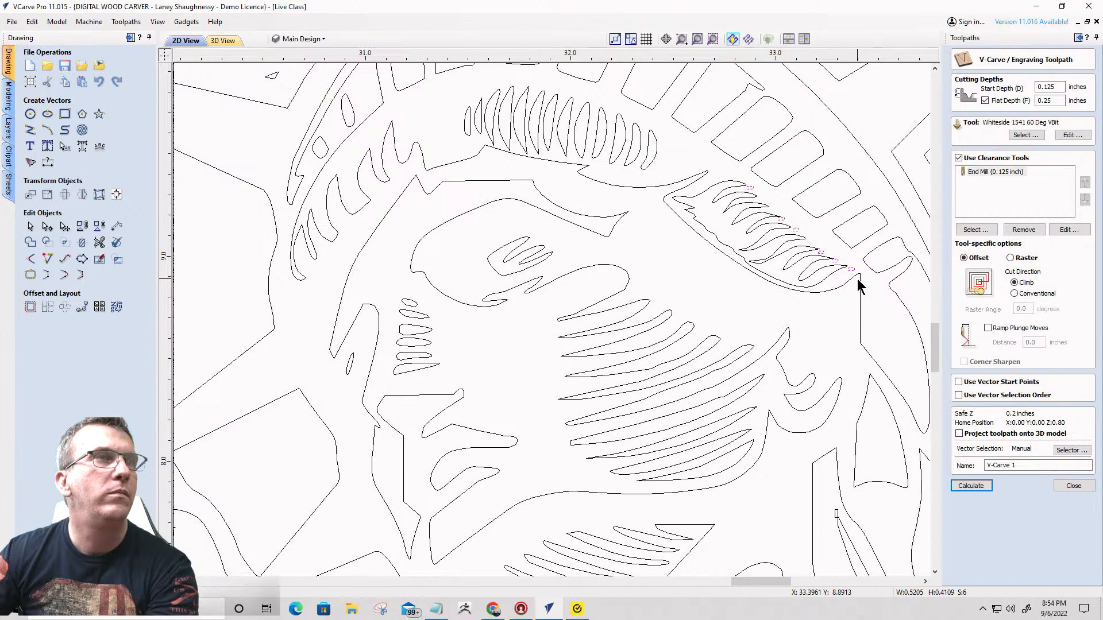
scroll(857, 281, down, 4)
scroll(764, 273, up, 2)
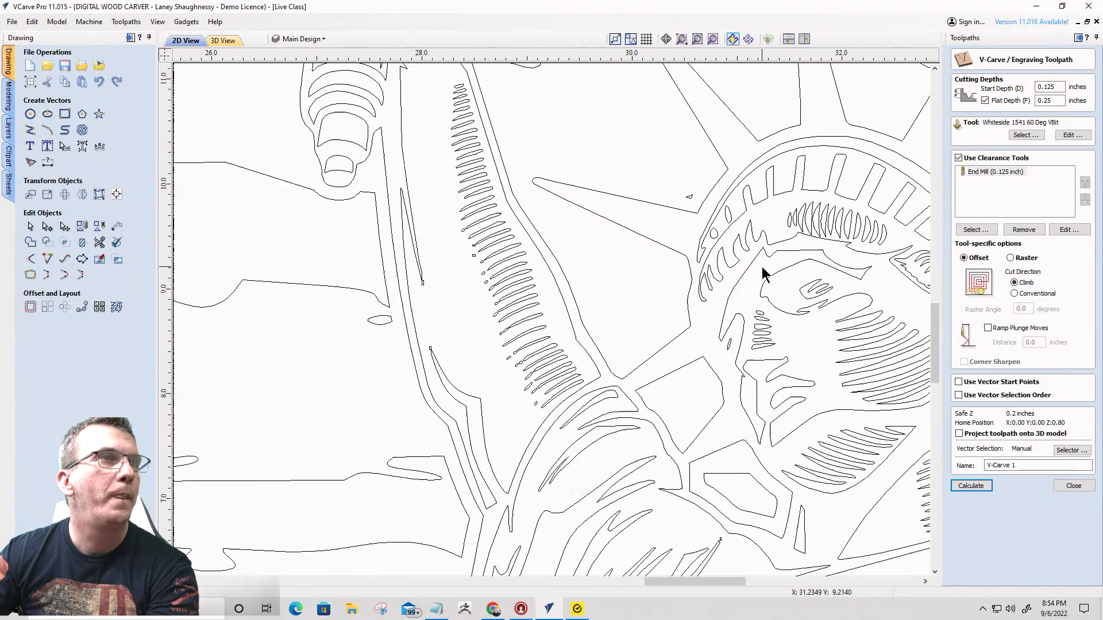
- Group all the Statue of Liberty vectors, including the torch and raised arm, into one object
scroll(763, 273, down, 5)
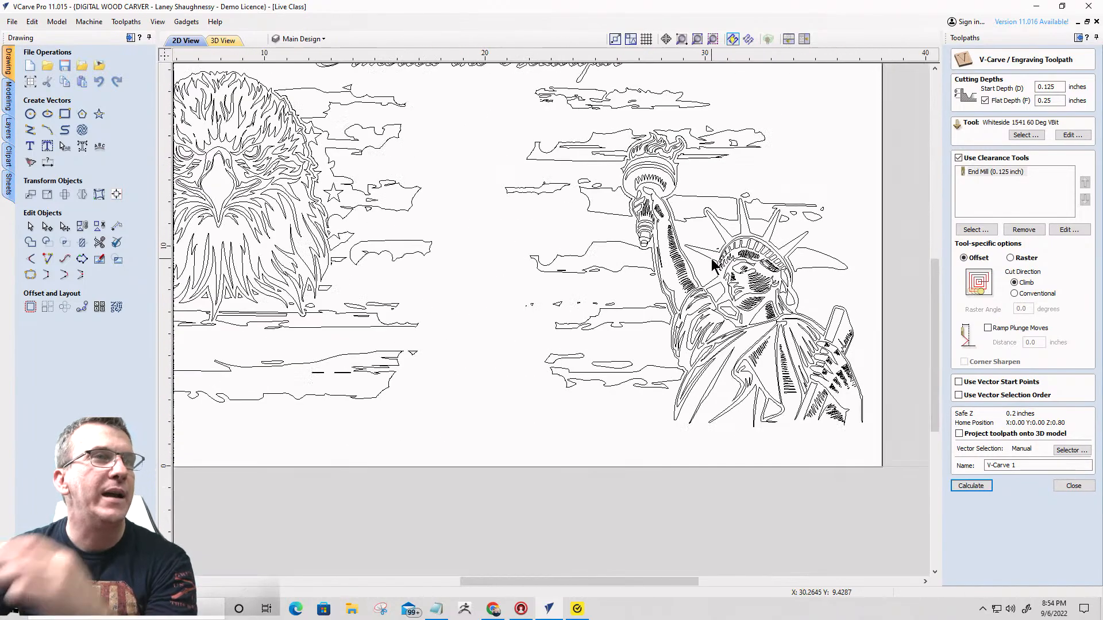
scroll(711, 258, down, 3)
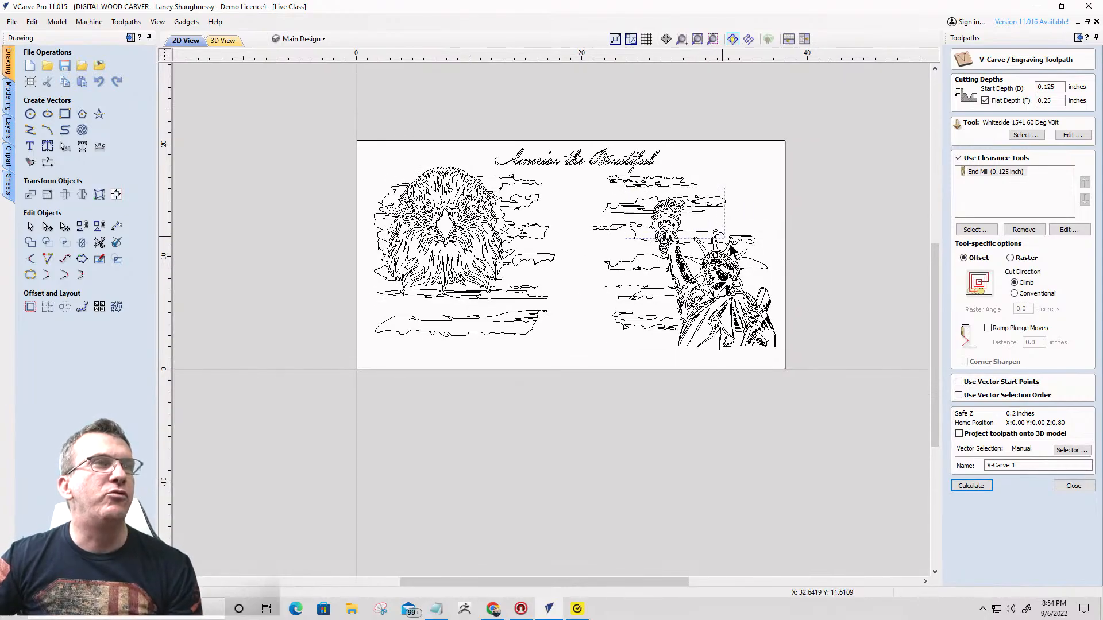
drag(732, 249, 788, 366)
scroll(714, 301, up, 4)
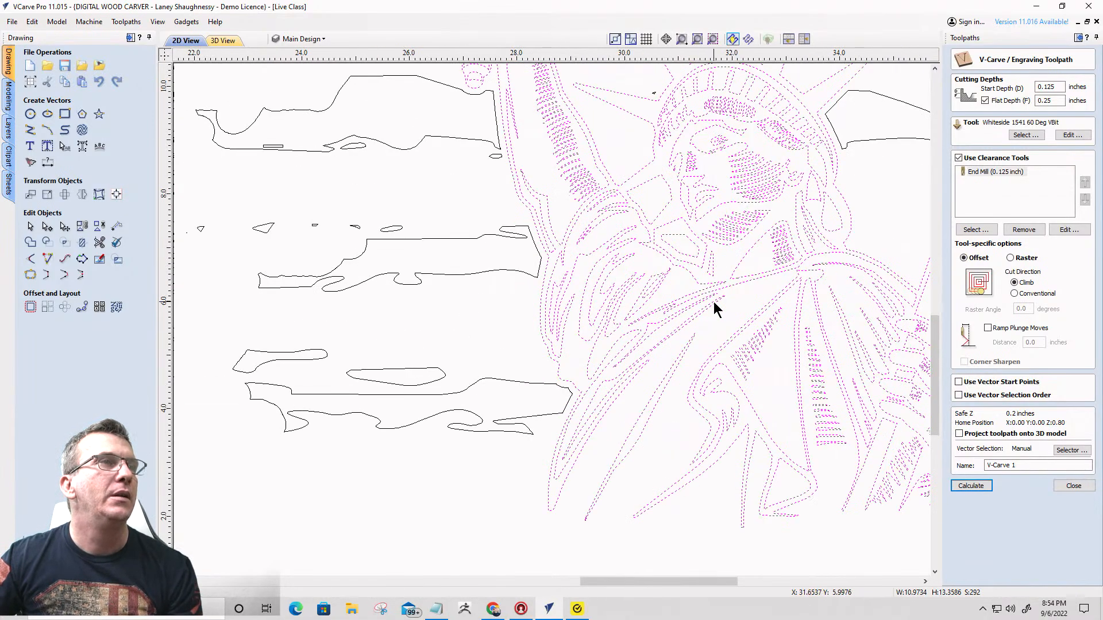
scroll(713, 302, down, 2)
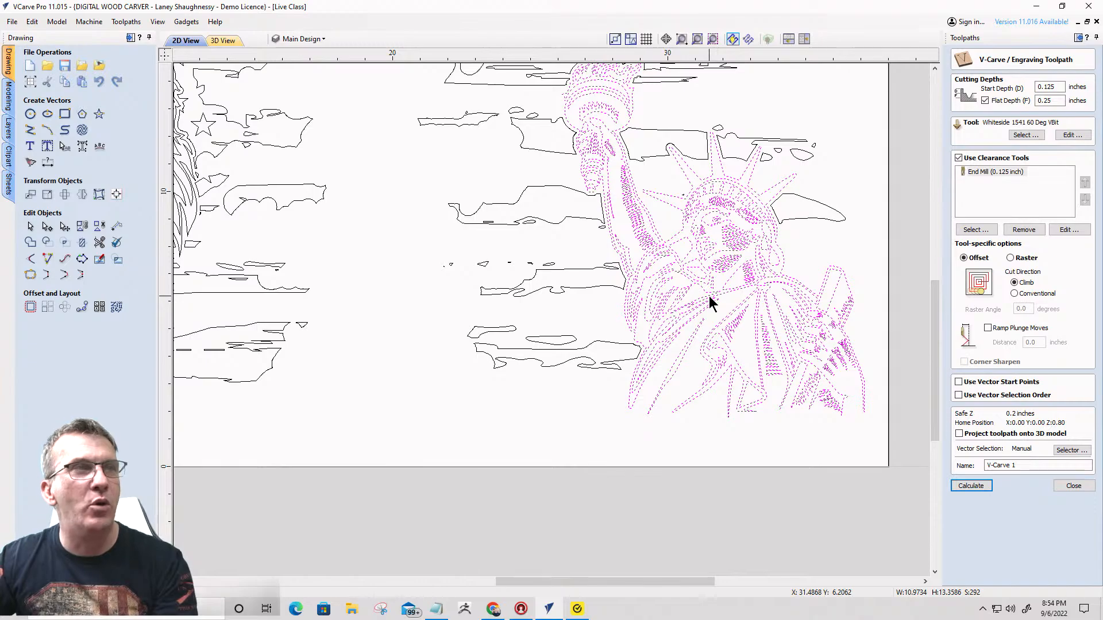
scroll(747, 284, down, 2)
scroll(812, 267, down, 2)
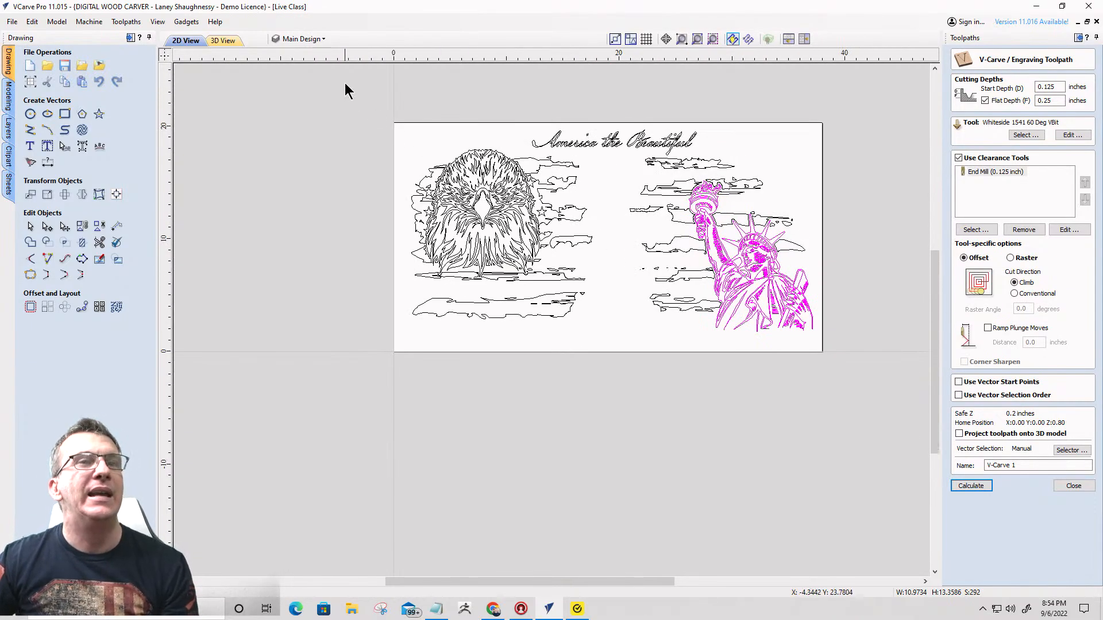
click(560, 194)
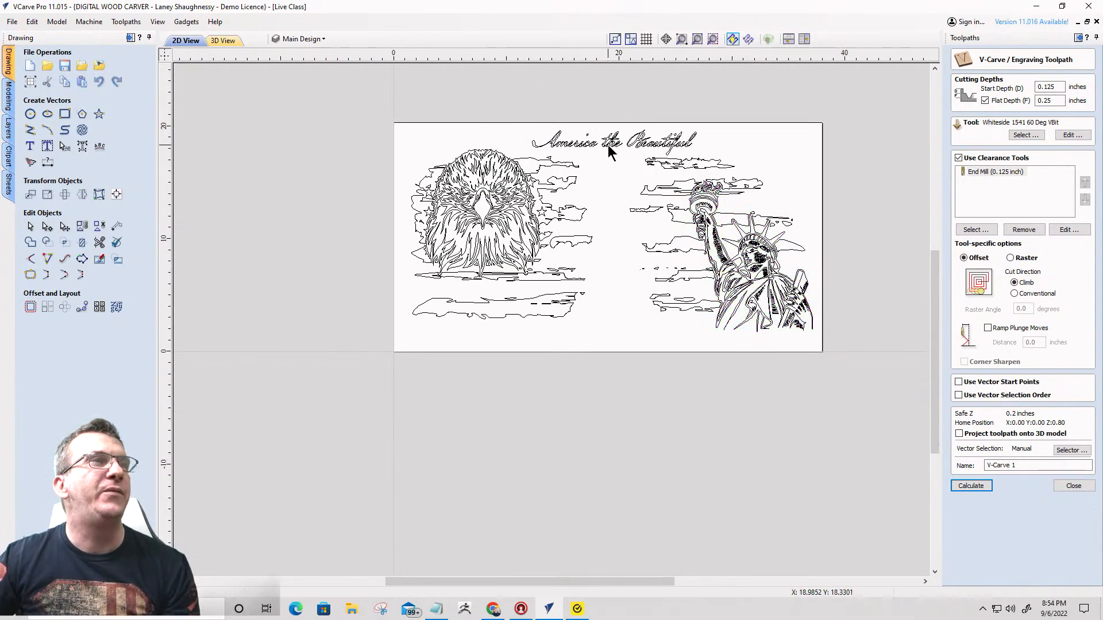
- Select the "America the Beautiful" title, then make the Original Text layer active and visible
click(609, 146)
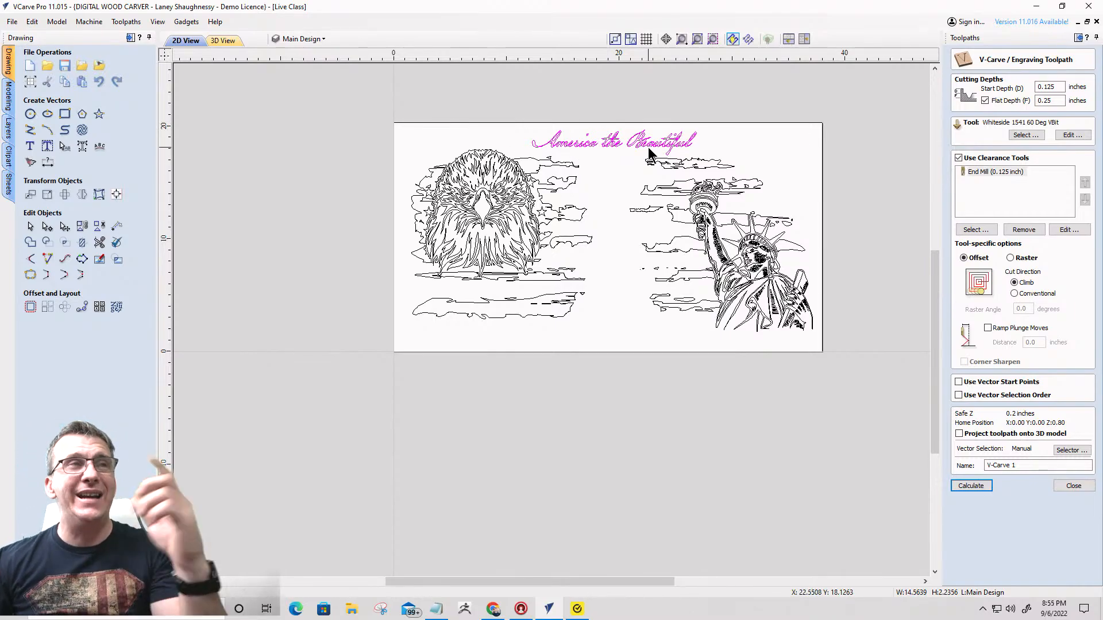
scroll(628, 139, up, 4)
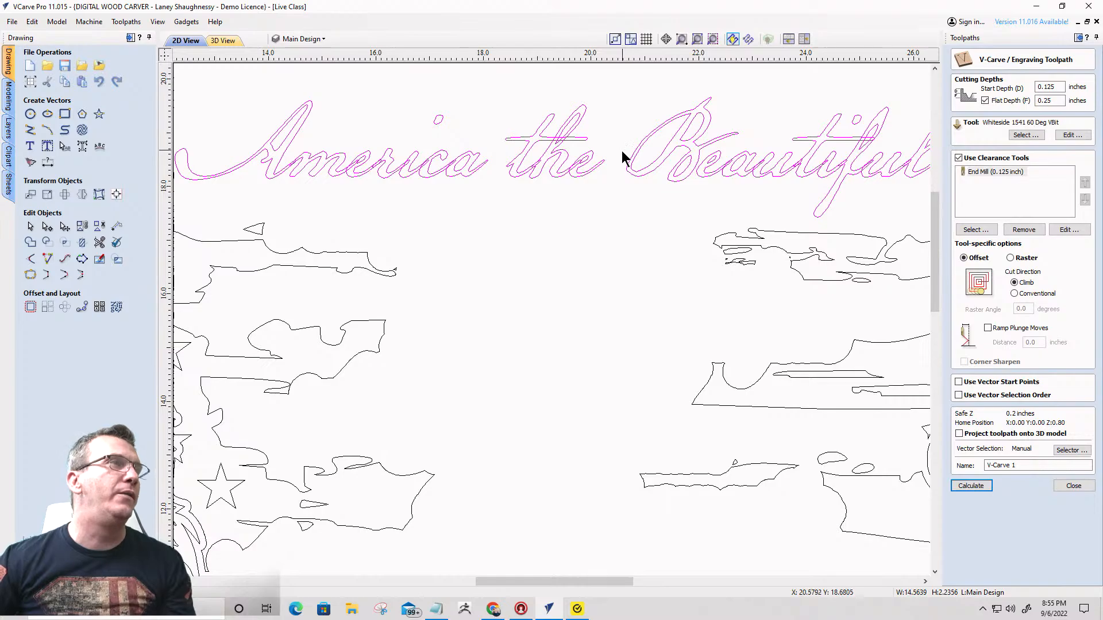
scroll(650, 192, down, 4)
scroll(654, 184, up, 6)
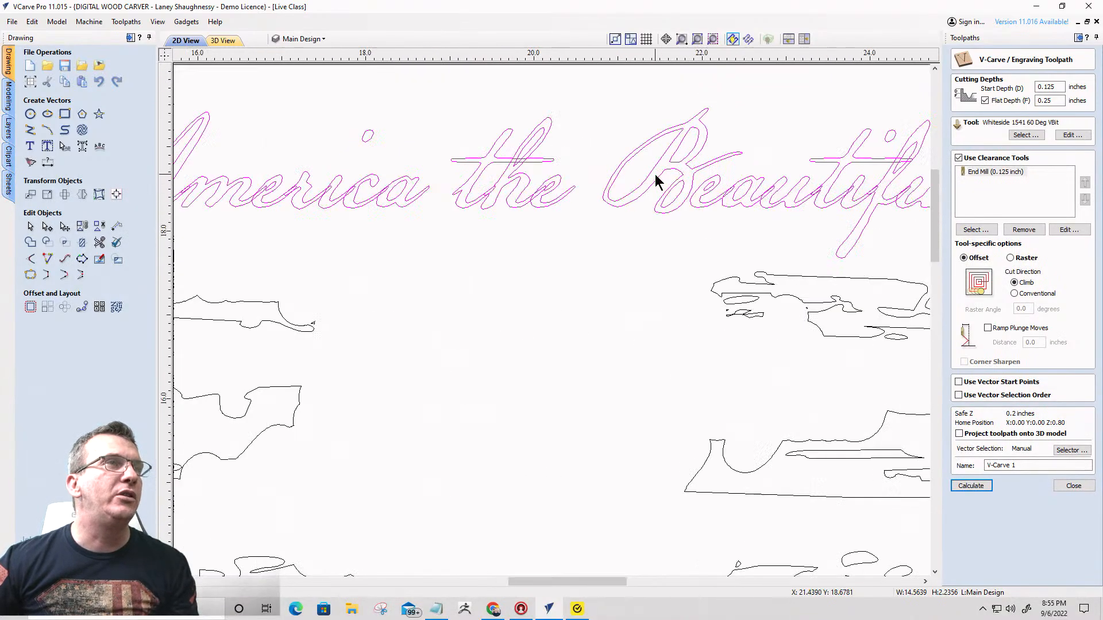
scroll(661, 180, down, 5)
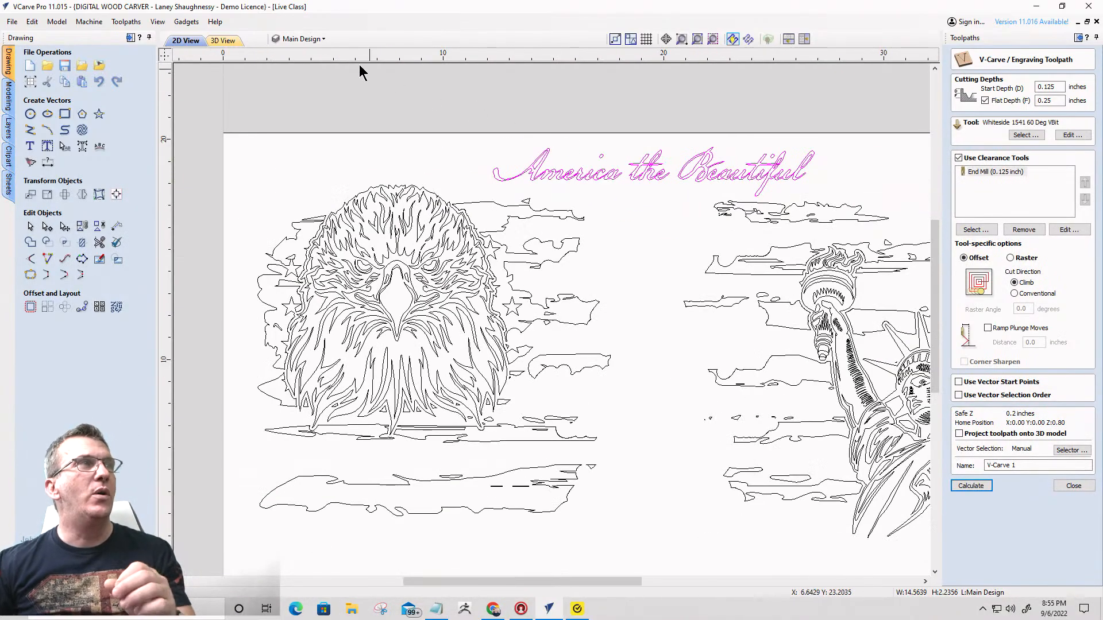
click(309, 42)
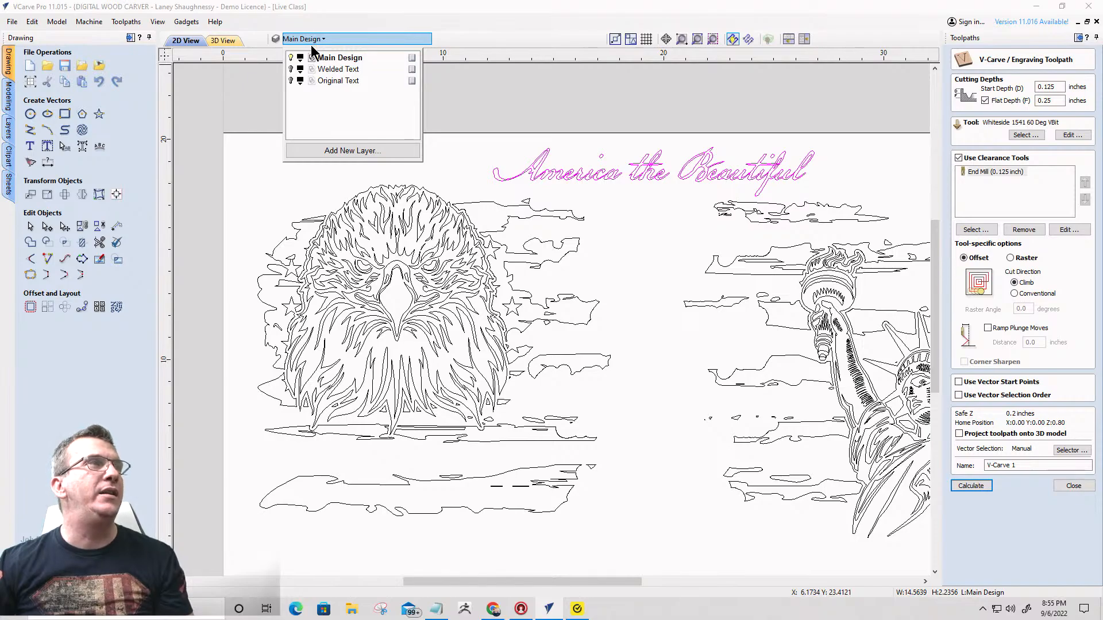
click(329, 82)
click(291, 80)
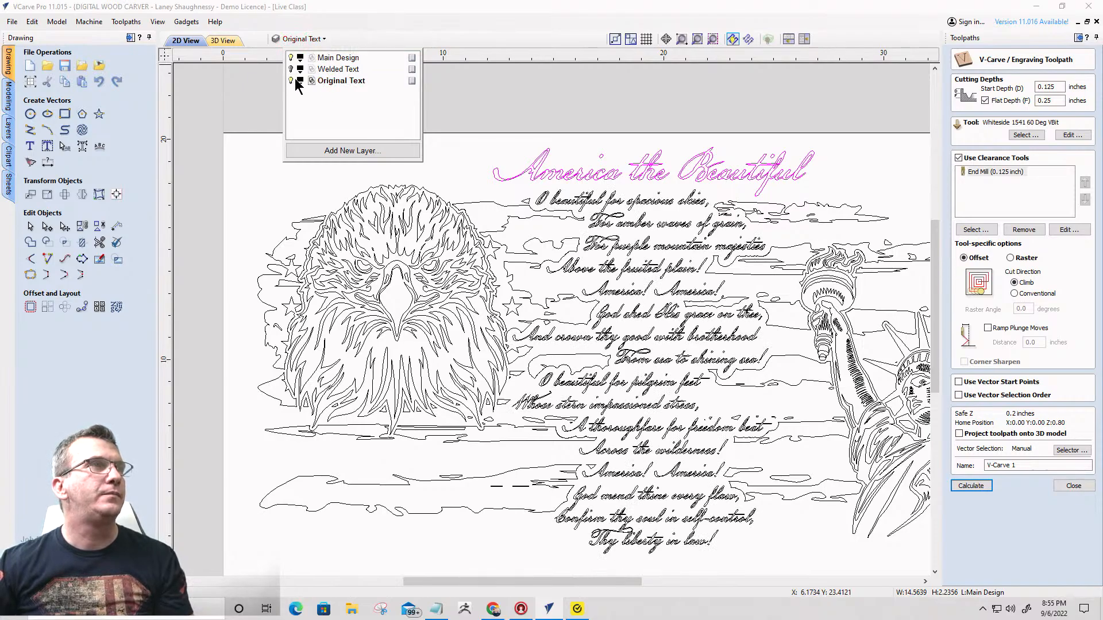
- Move the "America the Beautiful" title from the Main Design layer to the Original Text layer
click(610, 176)
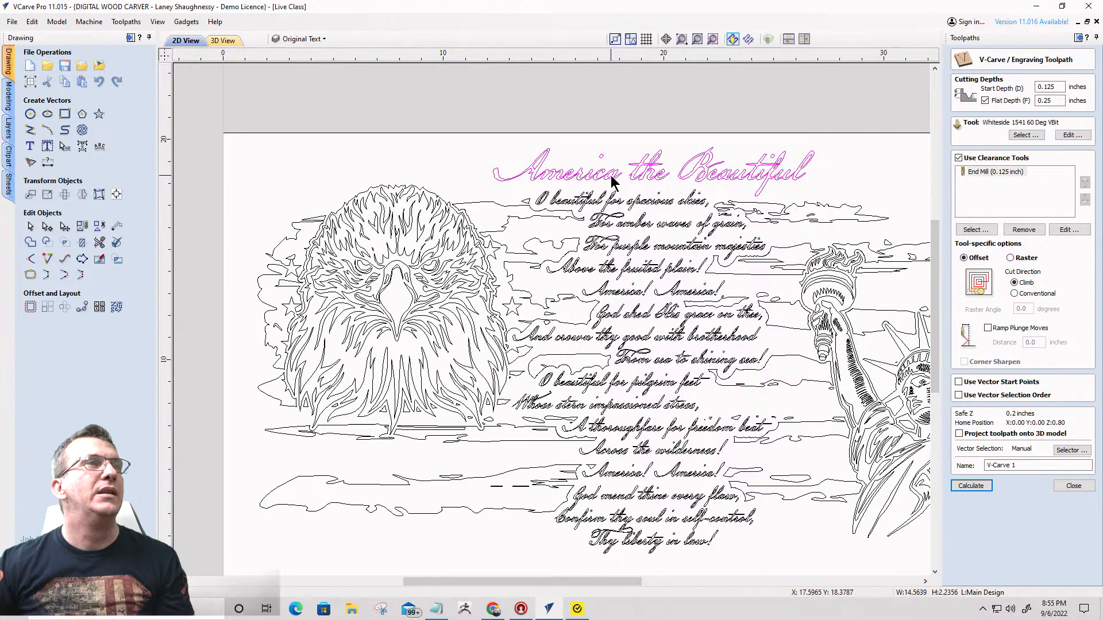
right_click(655, 173)
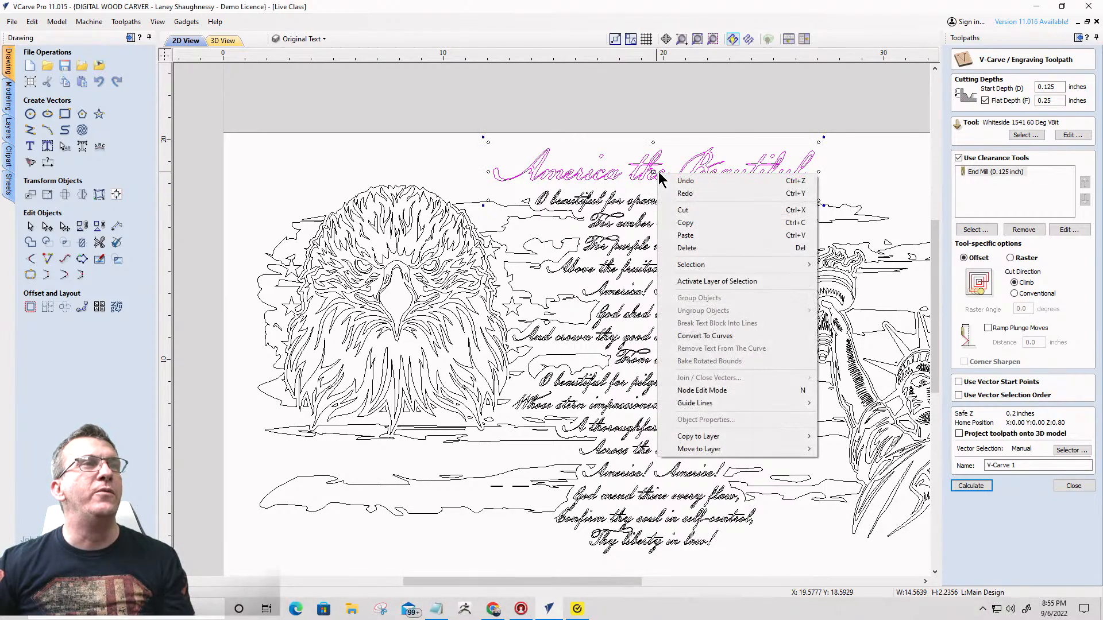
mouse_move(744, 449)
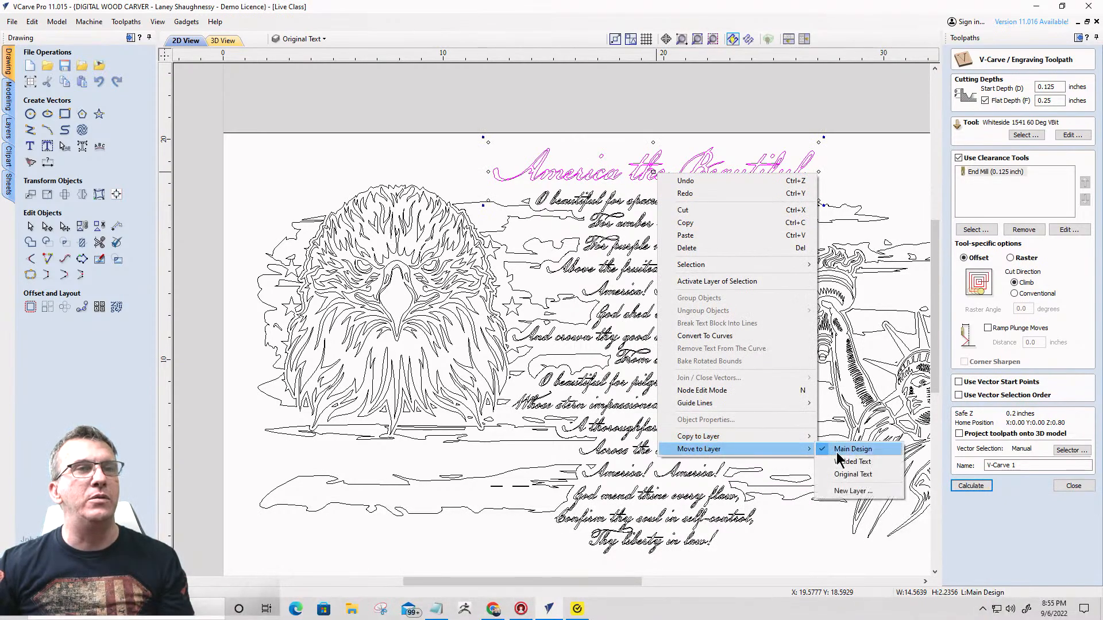
click(842, 475)
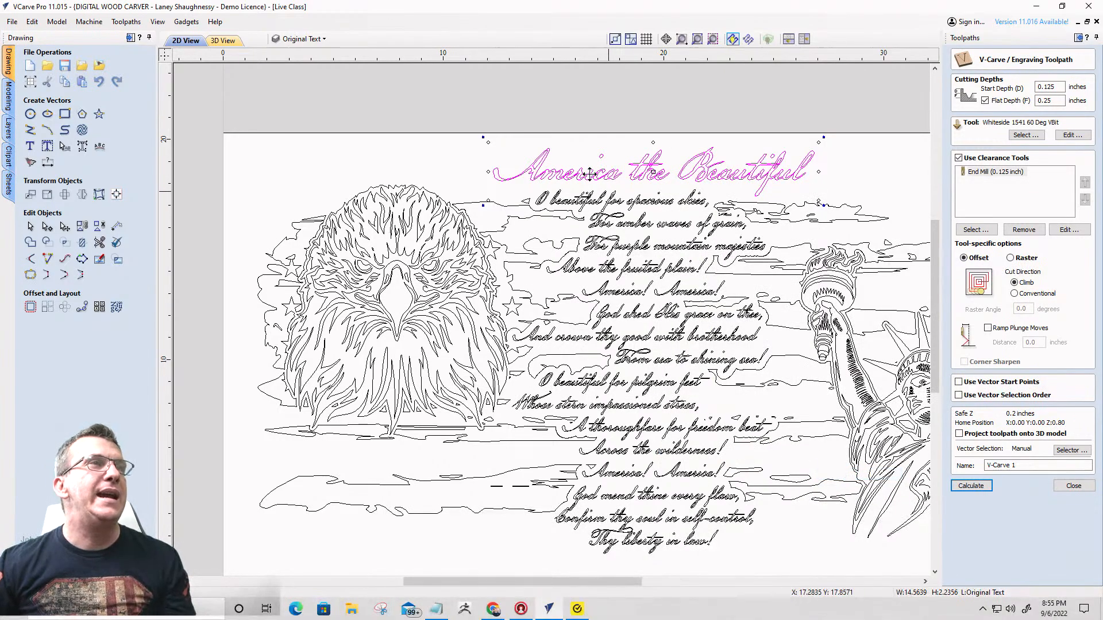
- Make the Welded Text layer active and visible, keeping the title selected in its original place
click(322, 43)
click(340, 69)
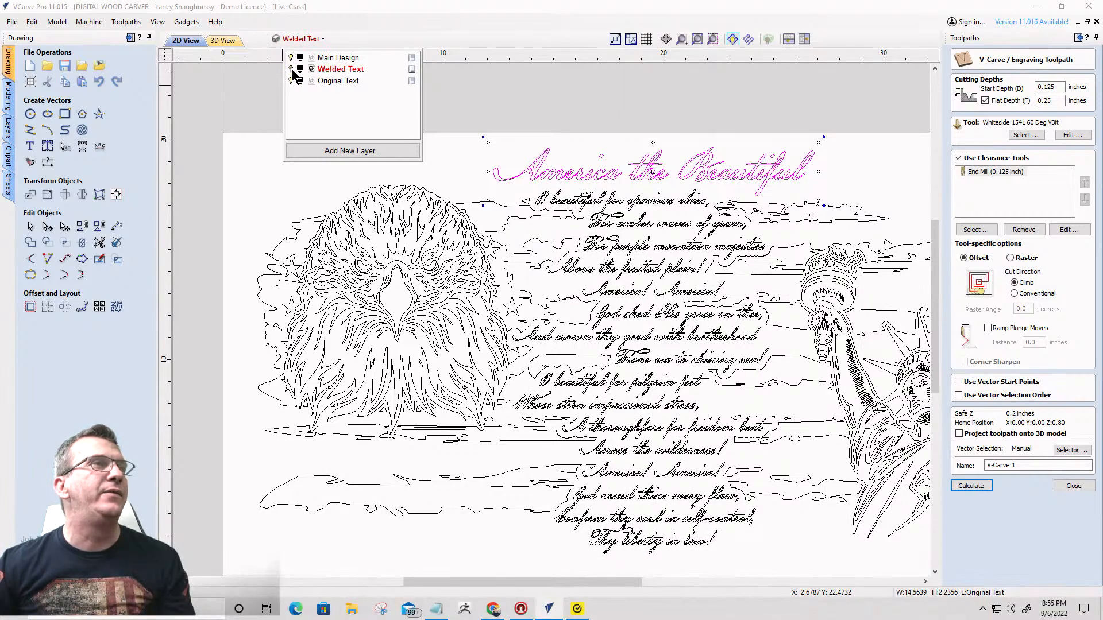
click(290, 68)
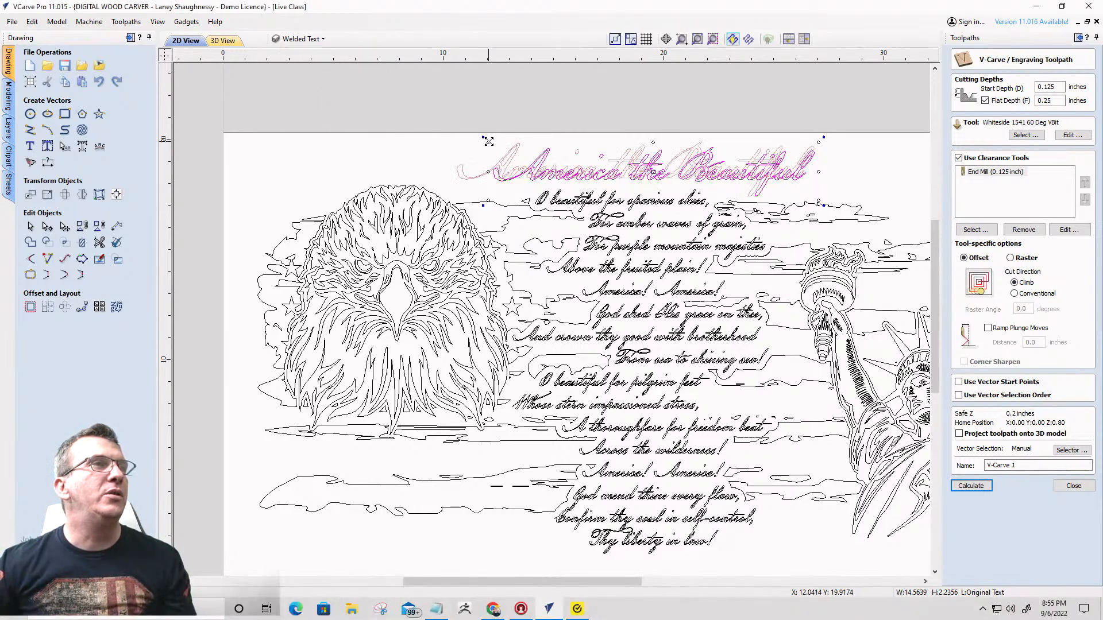
click(540, 174)
key(ctrl+z)
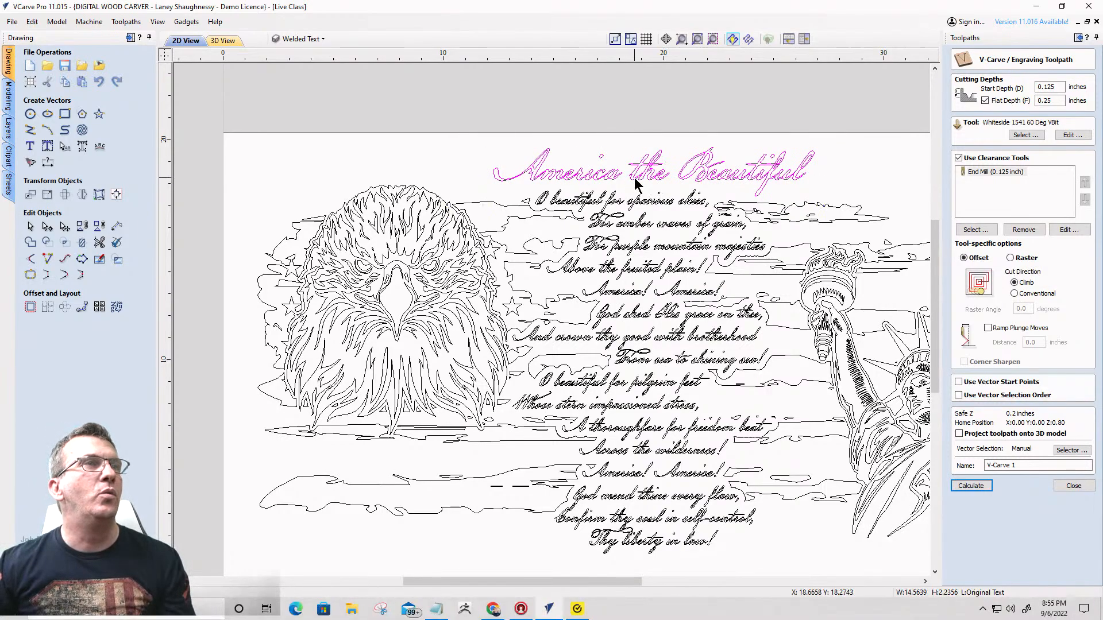
- Weld the title while keeping the original text object, and hide the Original Text layer with Welded Text shown
click(31, 242)
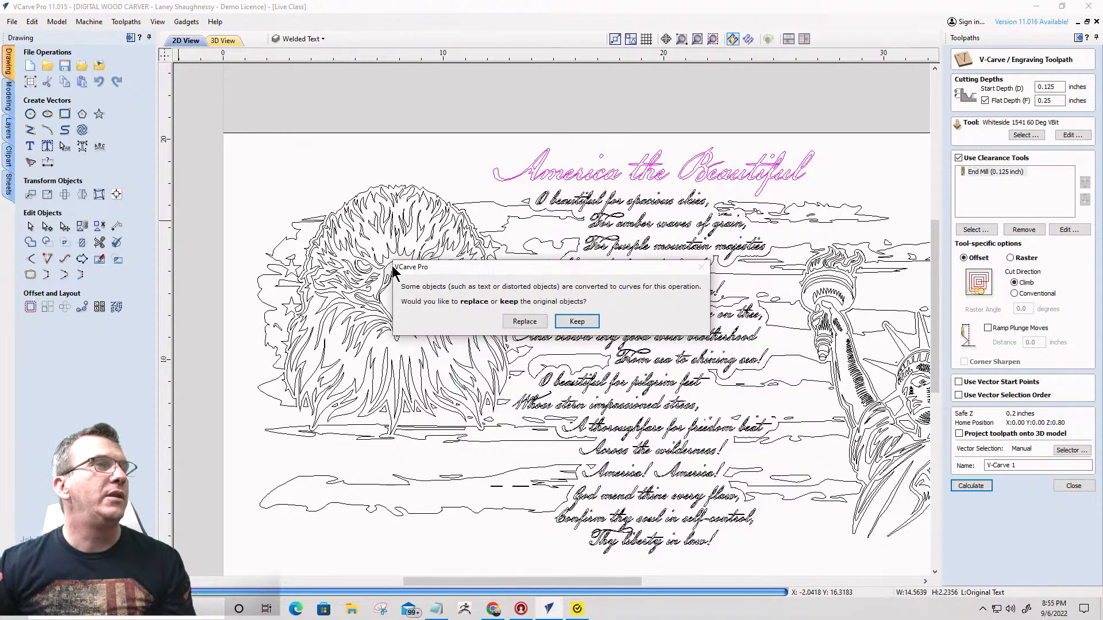
click(576, 322)
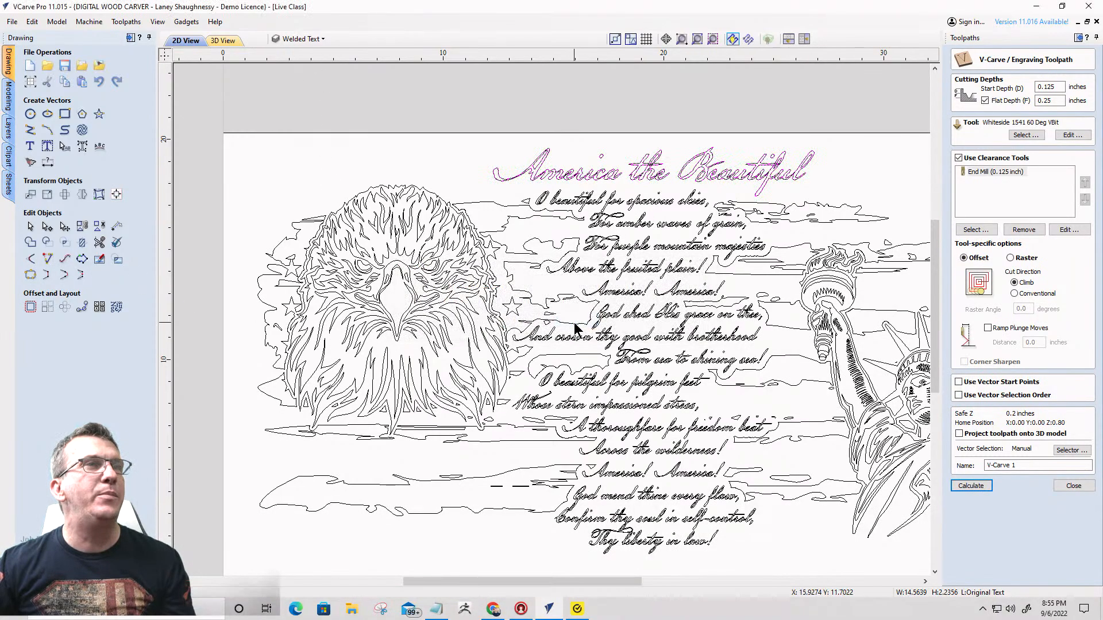
click(299, 40)
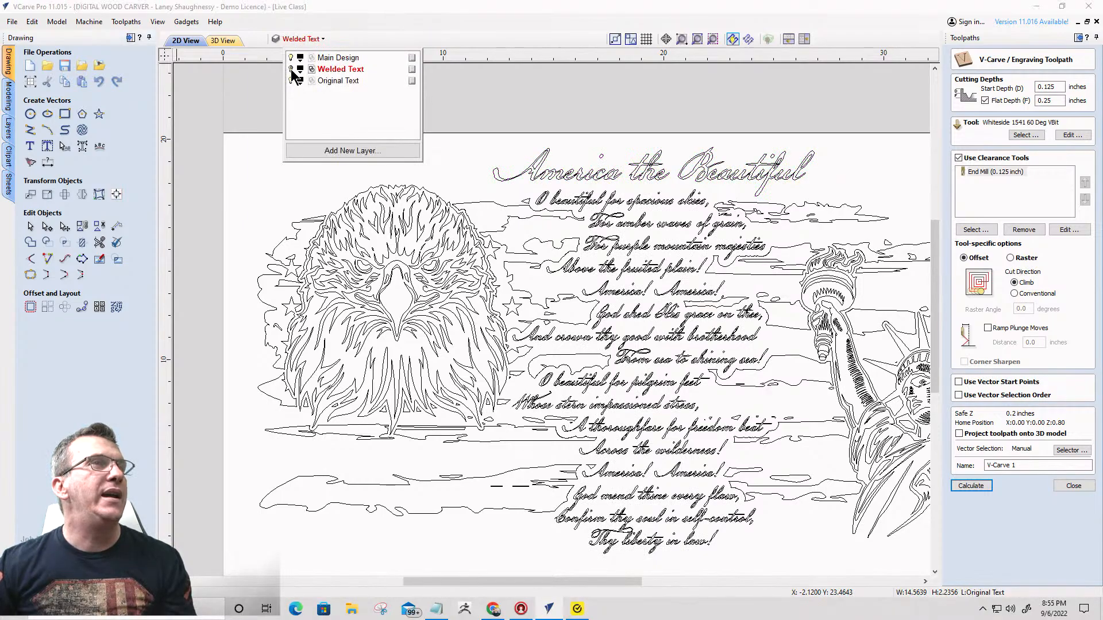
click(291, 80)
click(291, 69)
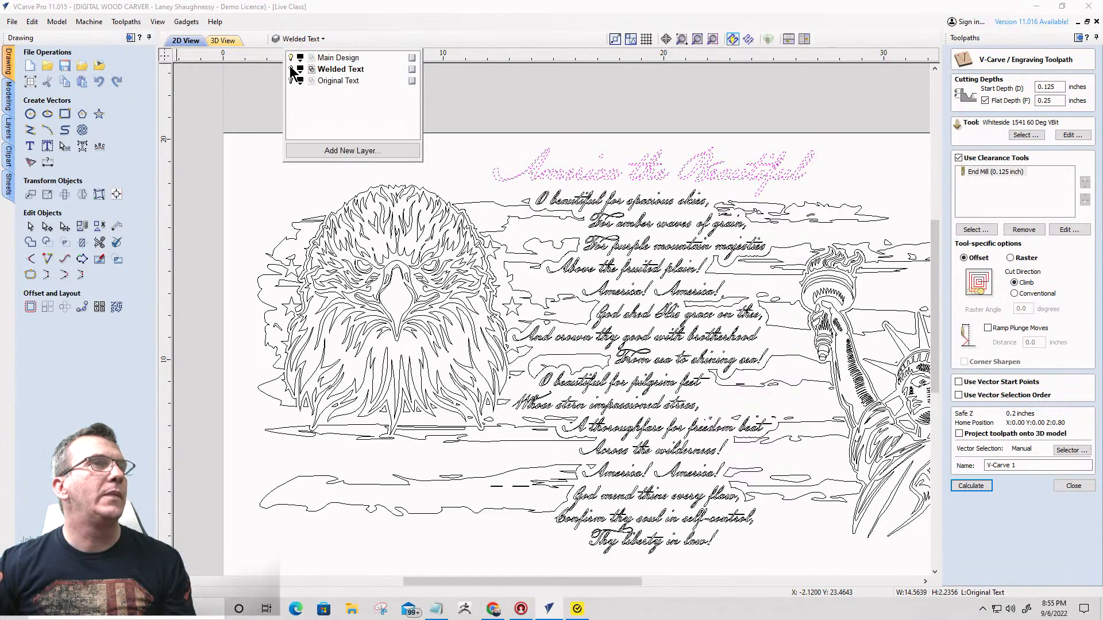
- Group all the welded vectors of the "America the Beautiful" title without including any lyric lines
click(656, 174)
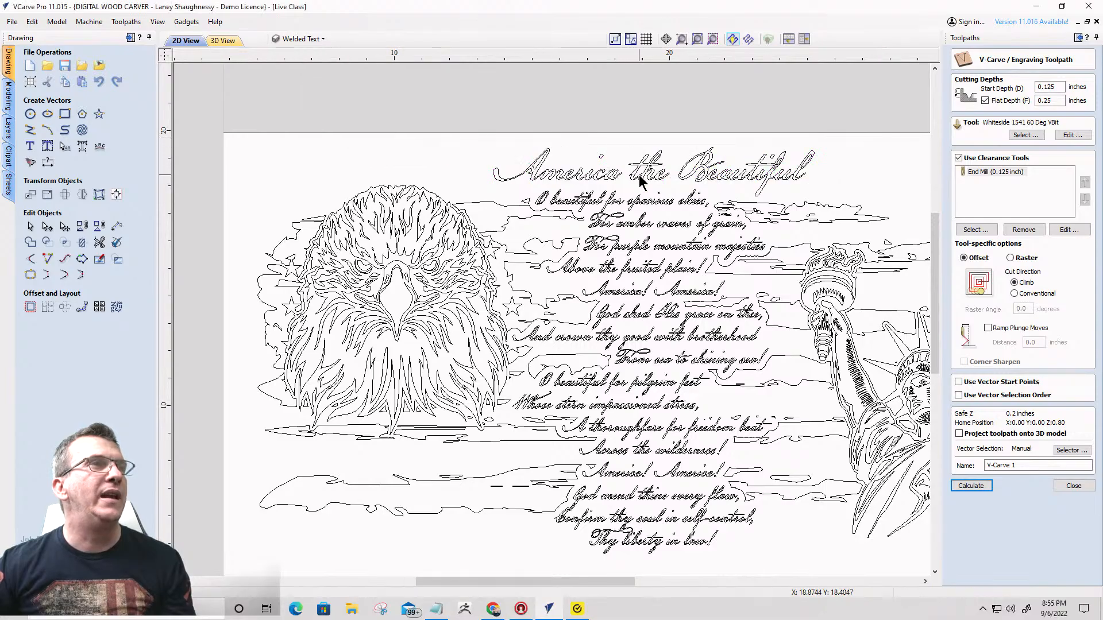
scroll(647, 178, up, 5)
scroll(648, 179, down, 5)
drag(423, 122, 907, 213)
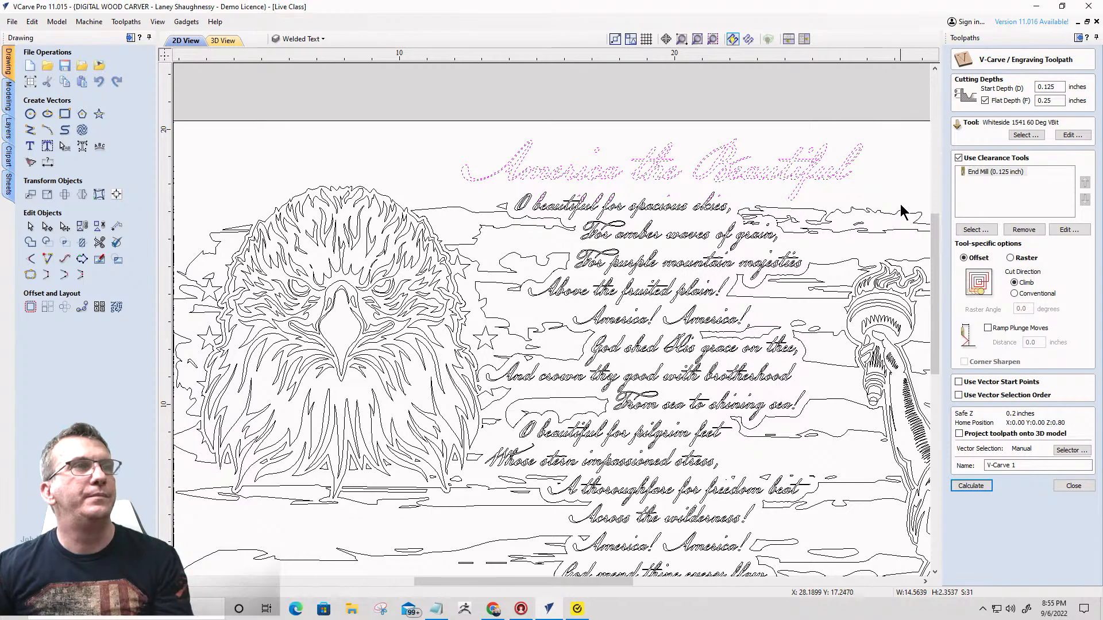
click(735, 188)
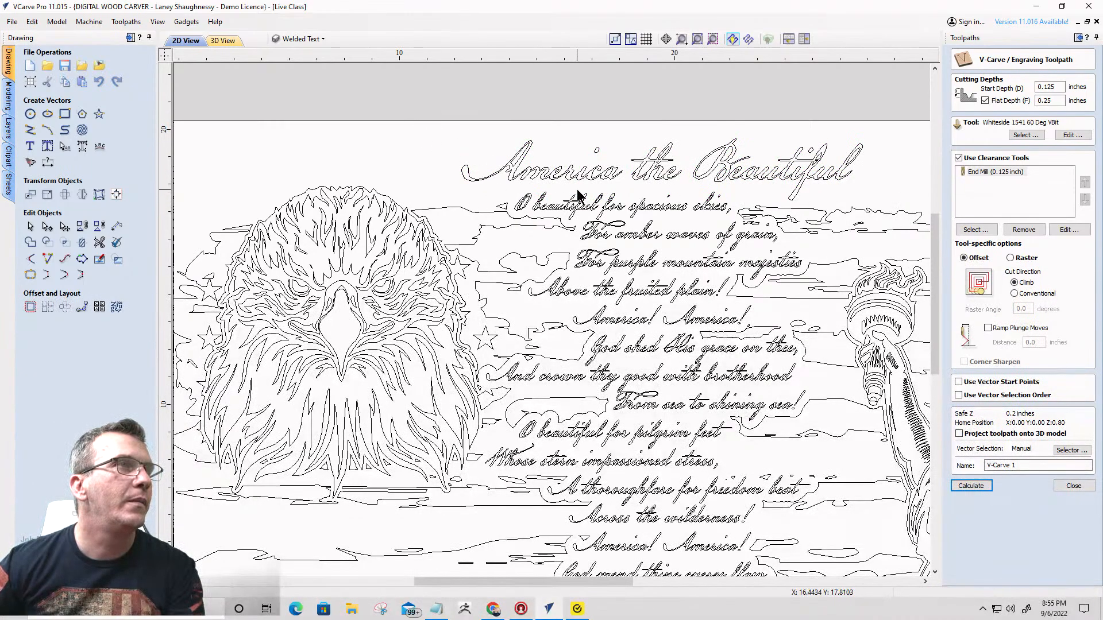
drag(621, 183, 464, 136)
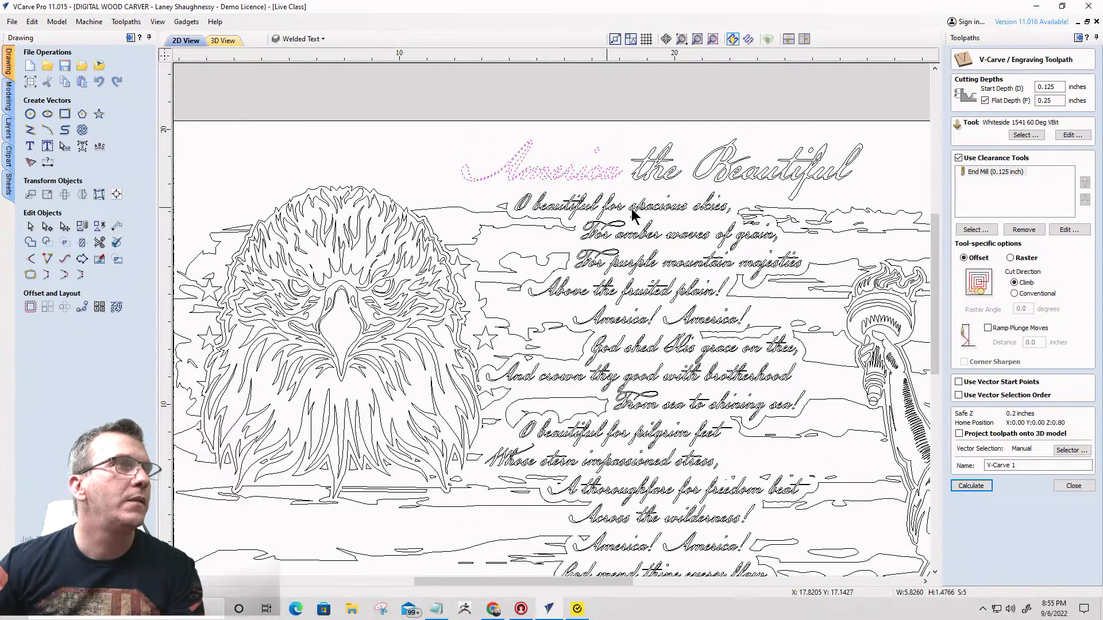
drag(848, 189, 638, 129)
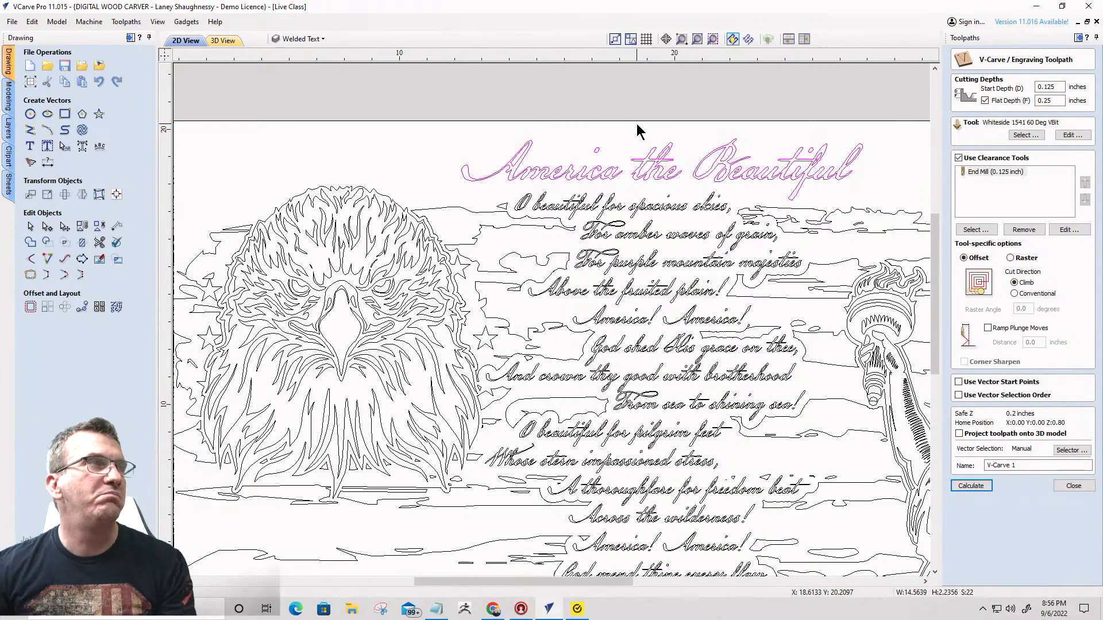
scroll(538, 183, down, 3)
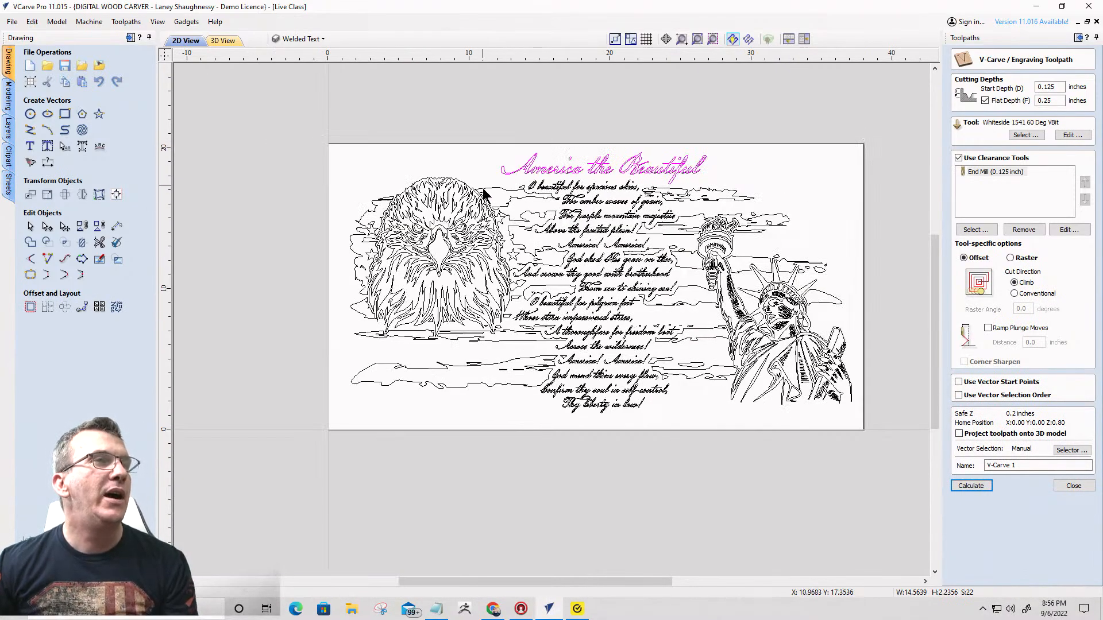
- Hide the Welded Text layer, leaving only the eagle, flag and statue artwork shown
click(324, 41)
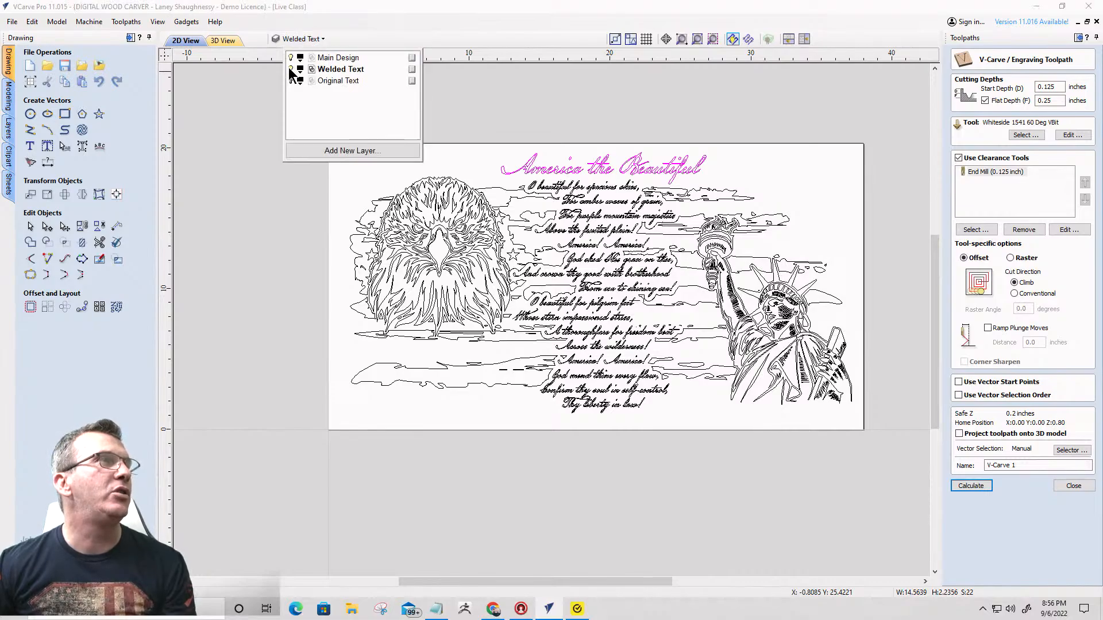
click(291, 69)
scroll(656, 178, down, 2)
click(446, 191)
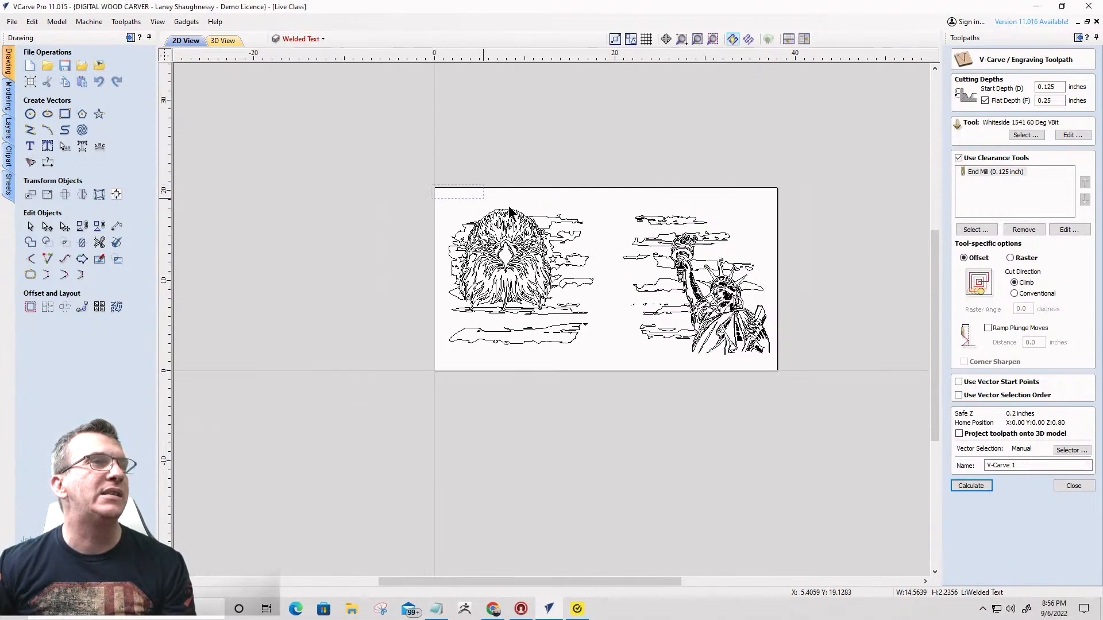
- Calculate the V-Carve 1 toolpath for all eagle, flag and statue vectors with a start depth of 0 inches, continuing despite possible overlaps
drag(510, 212, 819, 403)
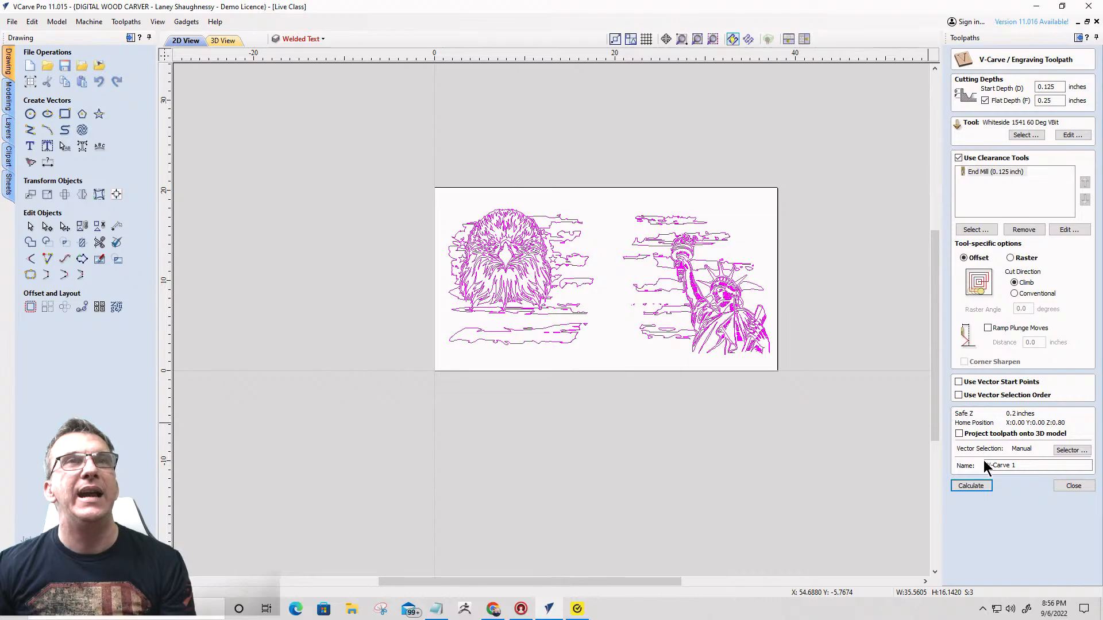
drag(1062, 87, 998, 89)
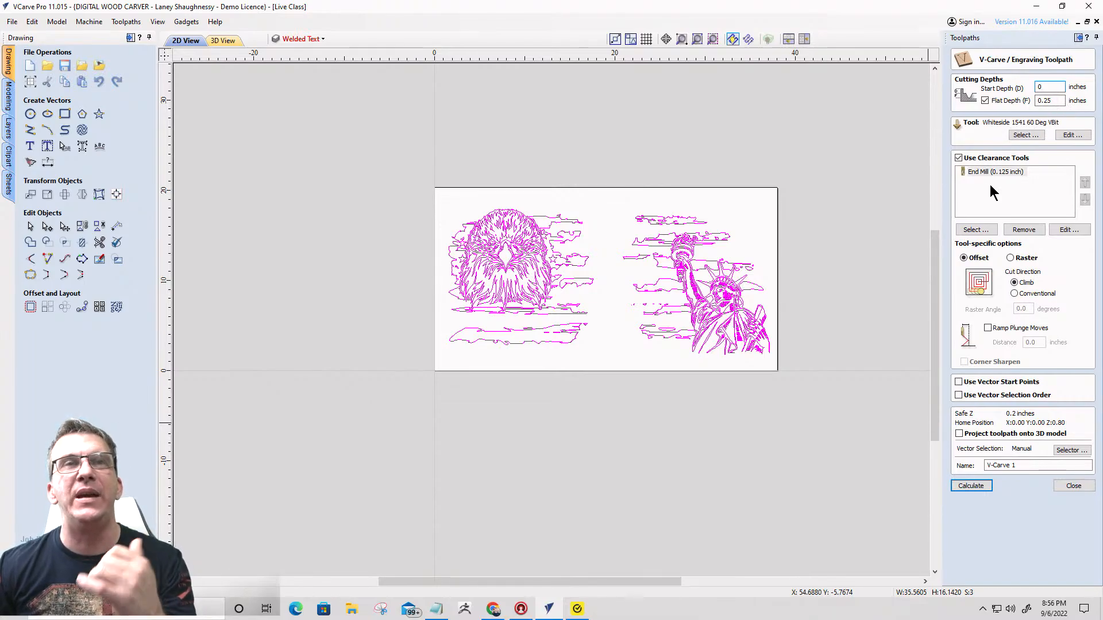
click(971, 487)
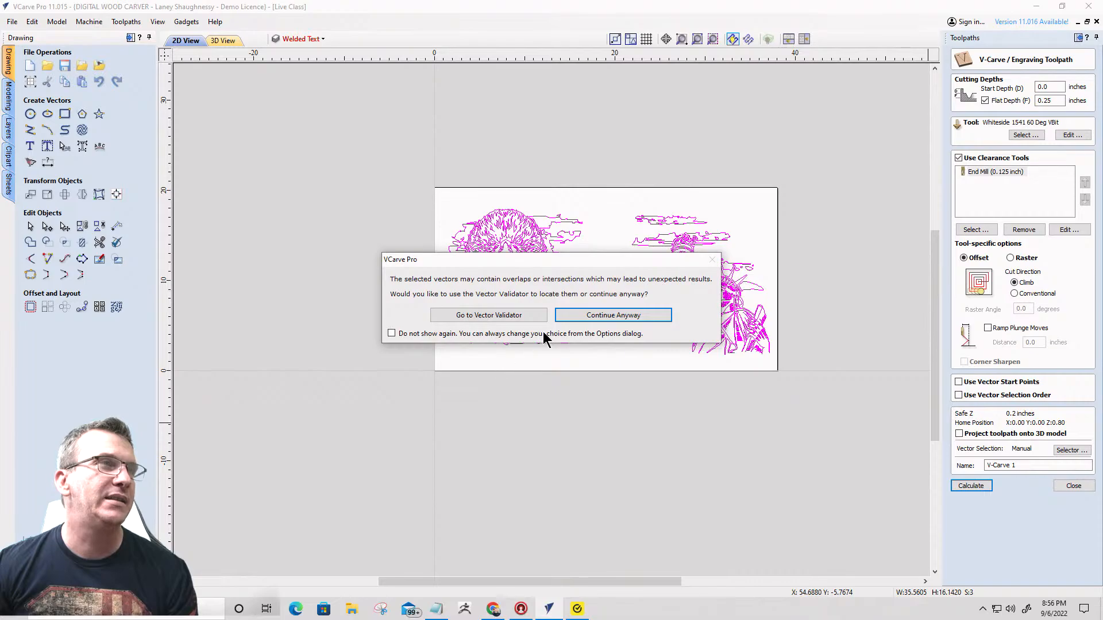
click(608, 317)
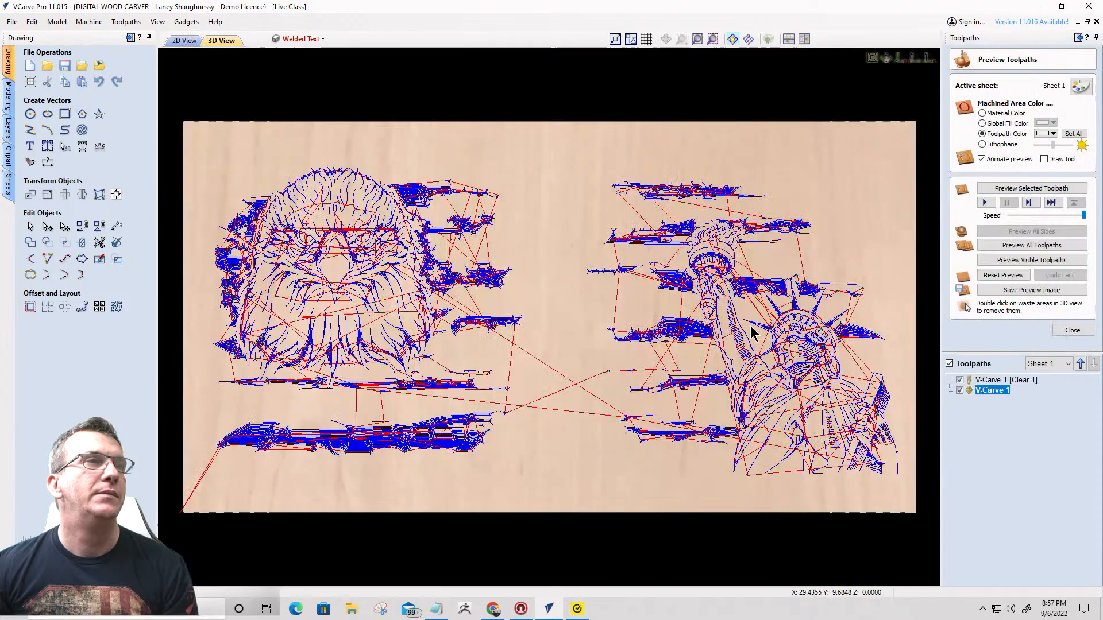
- Preview the visible V-Carve toolpaths on the material and inspect the carved eagle, flag and statue in 3D
click(1013, 261)
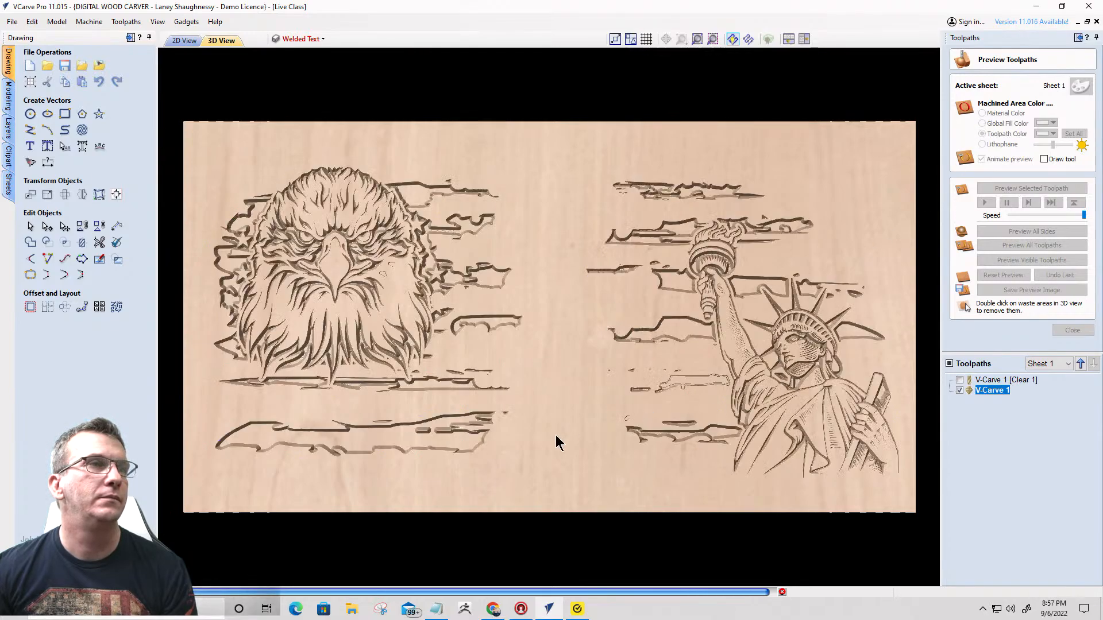
drag(603, 382, 609, 339)
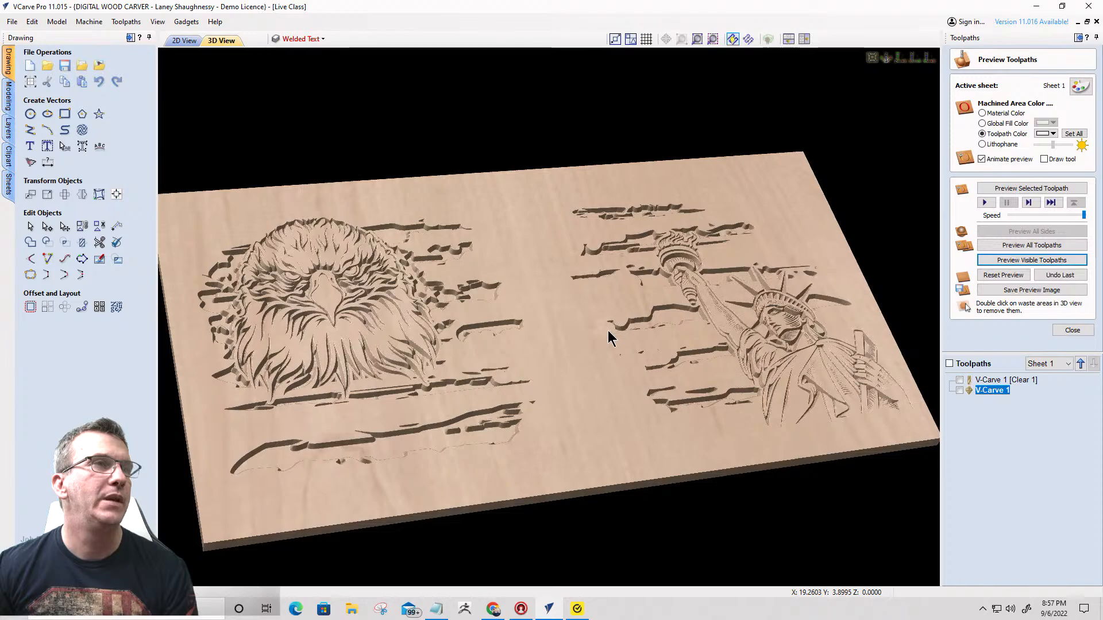
scroll(605, 362, up, 8)
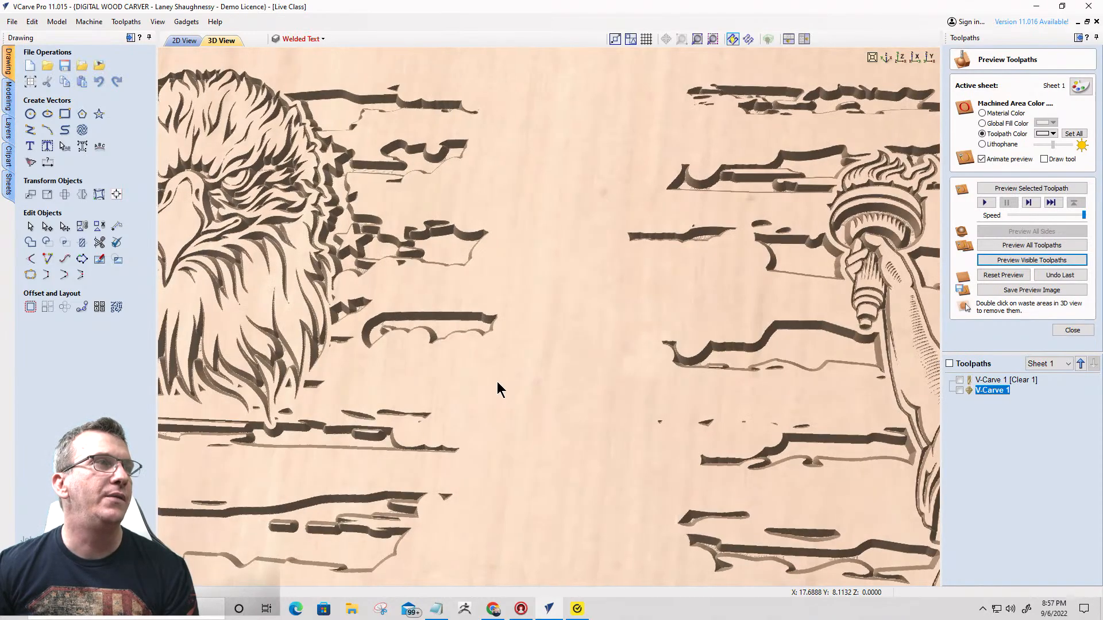
scroll(498, 381, down, 3)
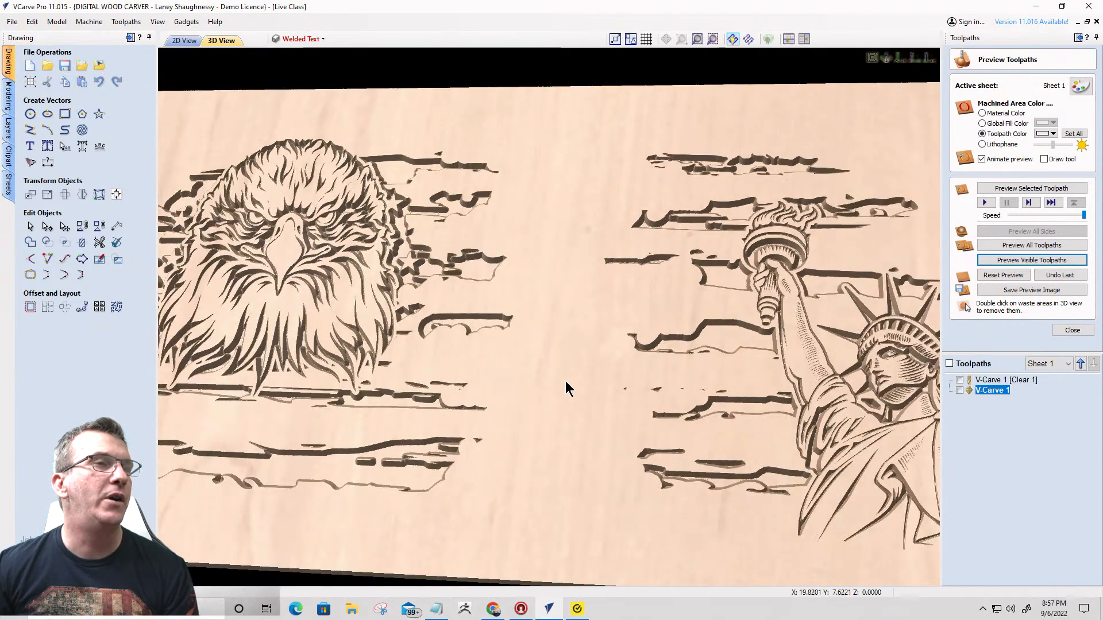
- Show the machined areas of the preview in a black global fill color and inspect the result
click(981, 124)
click(1051, 125)
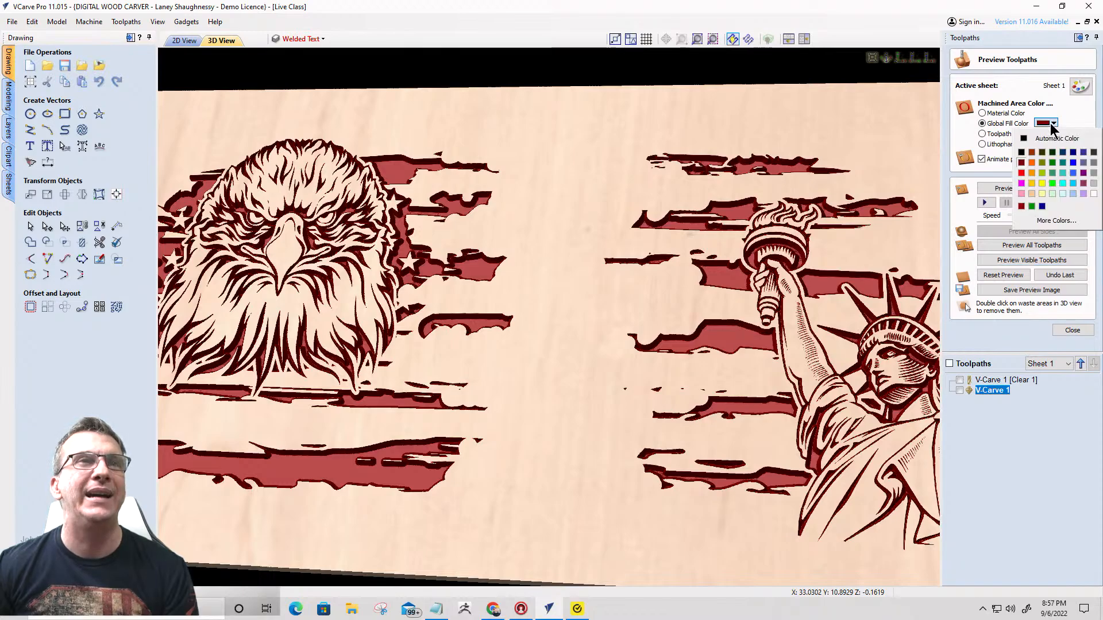
click(1023, 138)
scroll(658, 225, down, 3)
drag(658, 226, 570, 386)
scroll(557, 358, up, 5)
scroll(626, 342, down, 5)
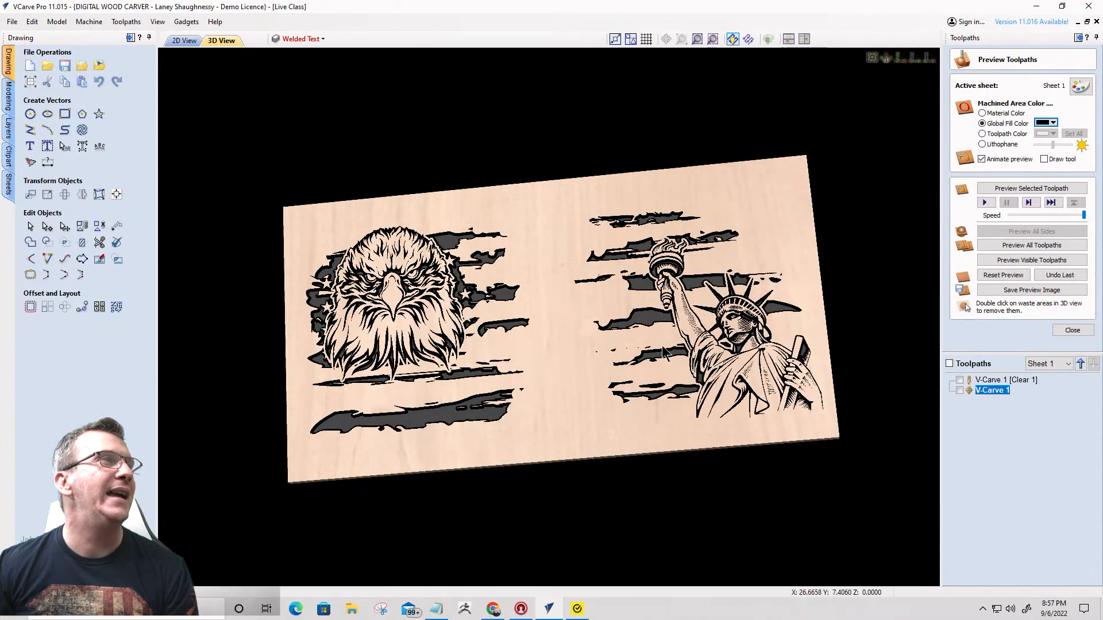
- In the 2D view, show the Welded Text layer, hide Main Design, and select all title and lyric vectors
click(184, 40)
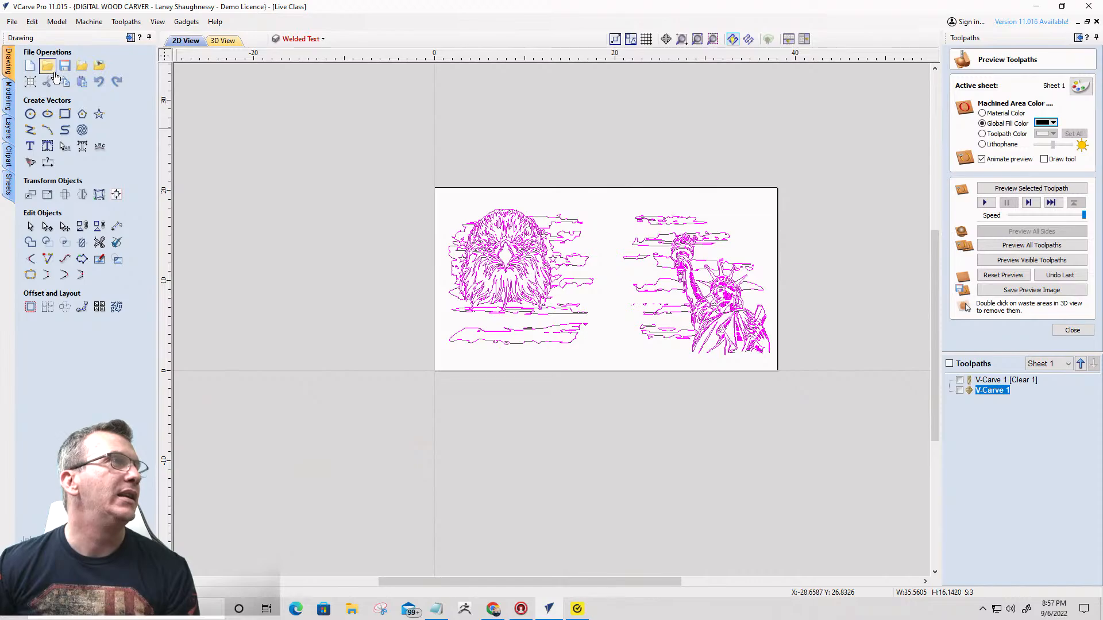
click(292, 38)
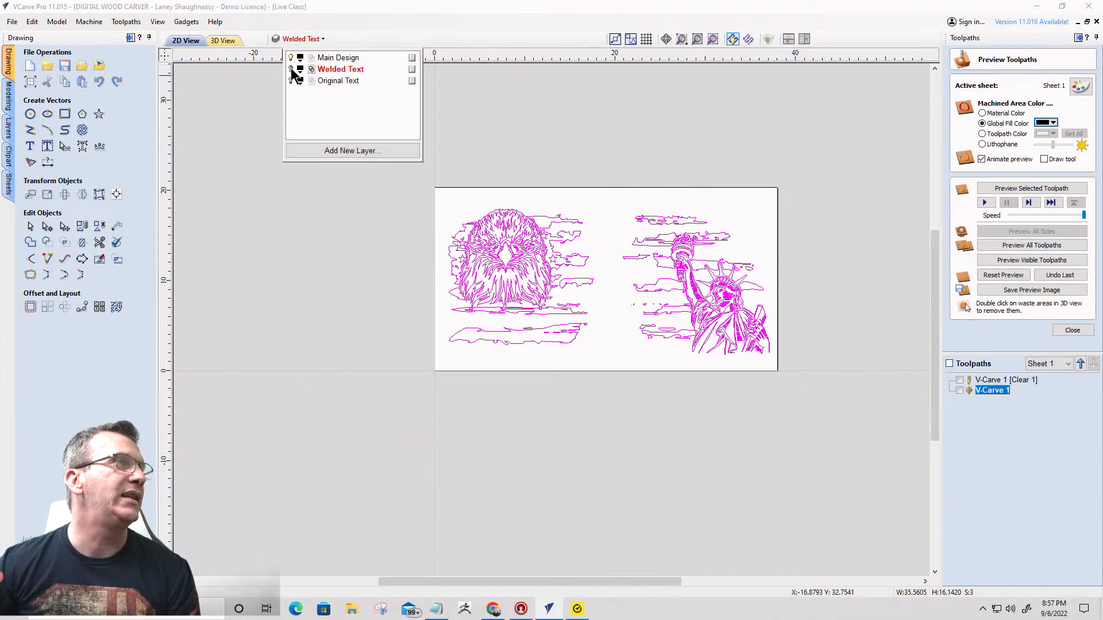
click(291, 69)
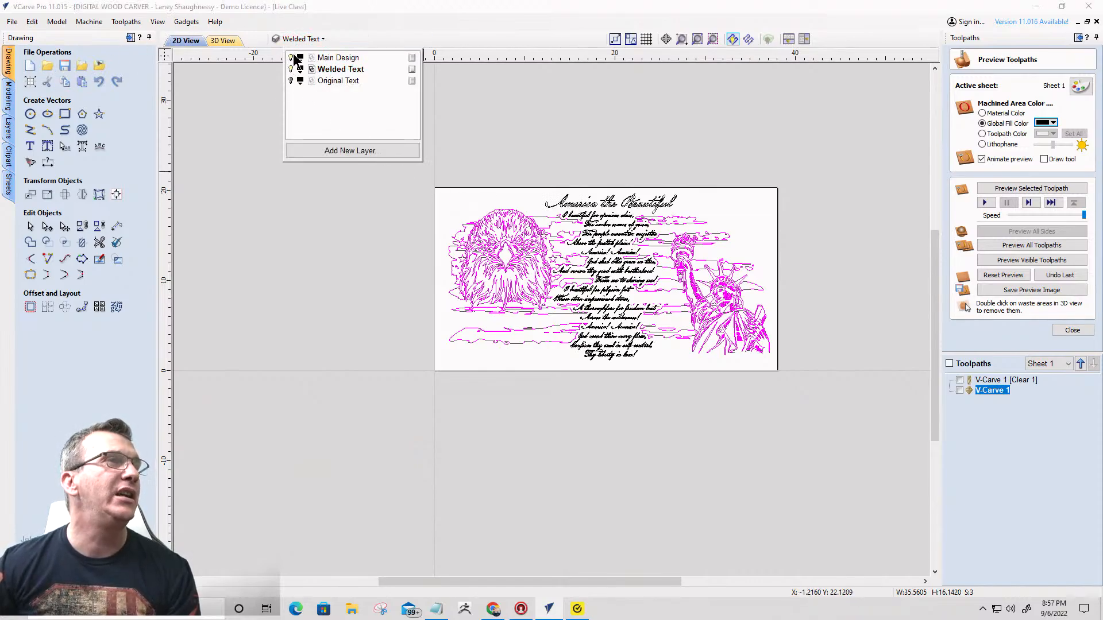
click(291, 57)
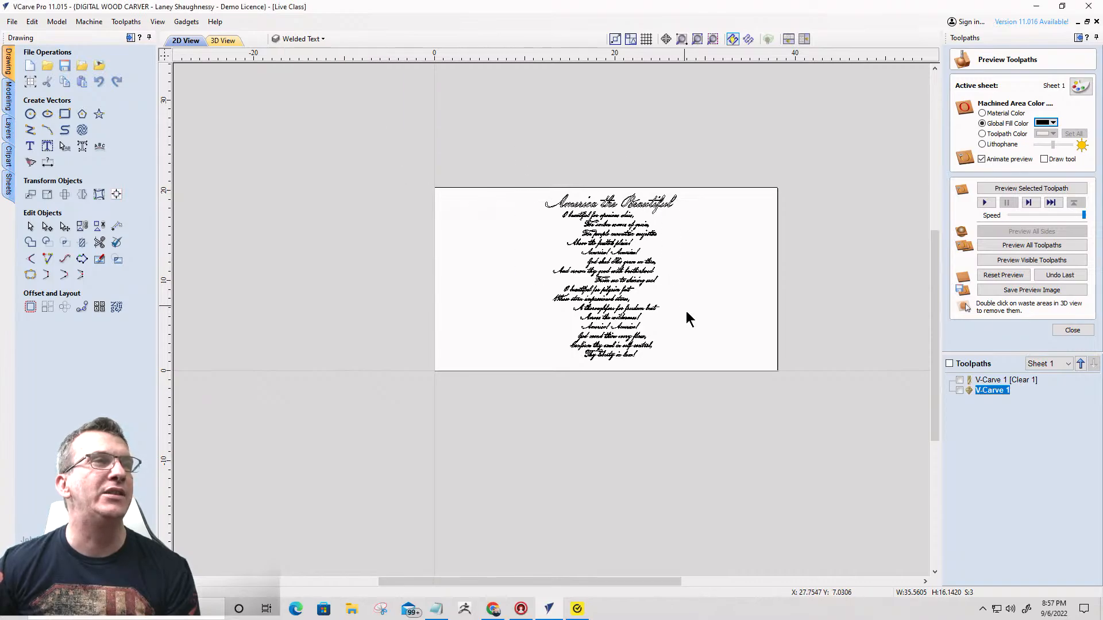
drag(686, 311, 705, 387)
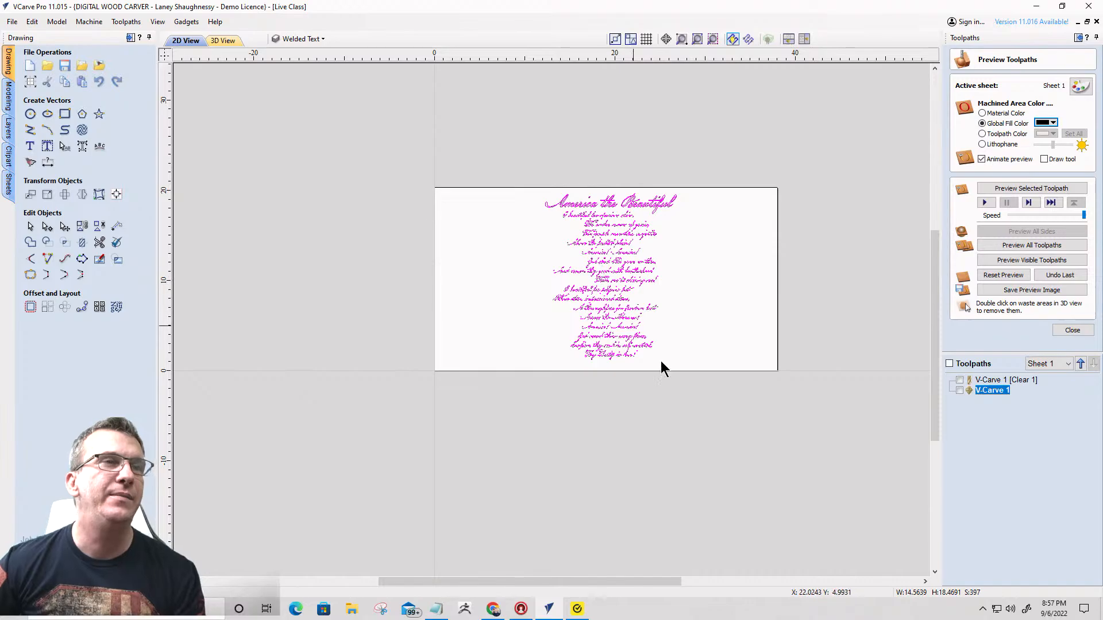
- Set up a V-Carve toolpath with the Whiteside SC50 Carving Liner 22 Deg VBit, without flat depth or clearance tools
click(1072, 331)
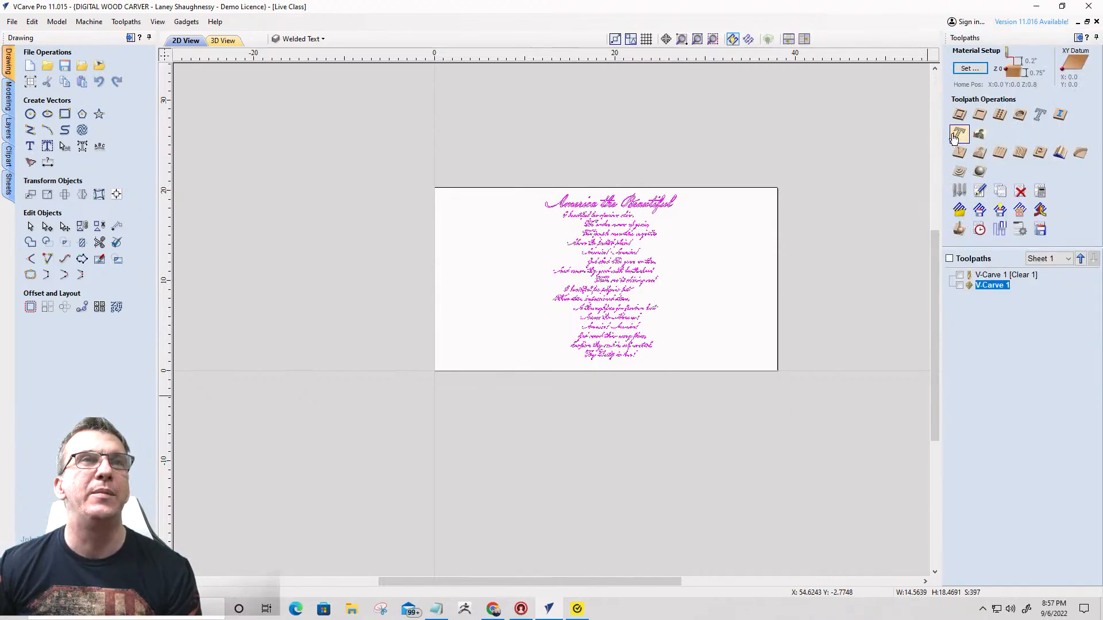
click(957, 159)
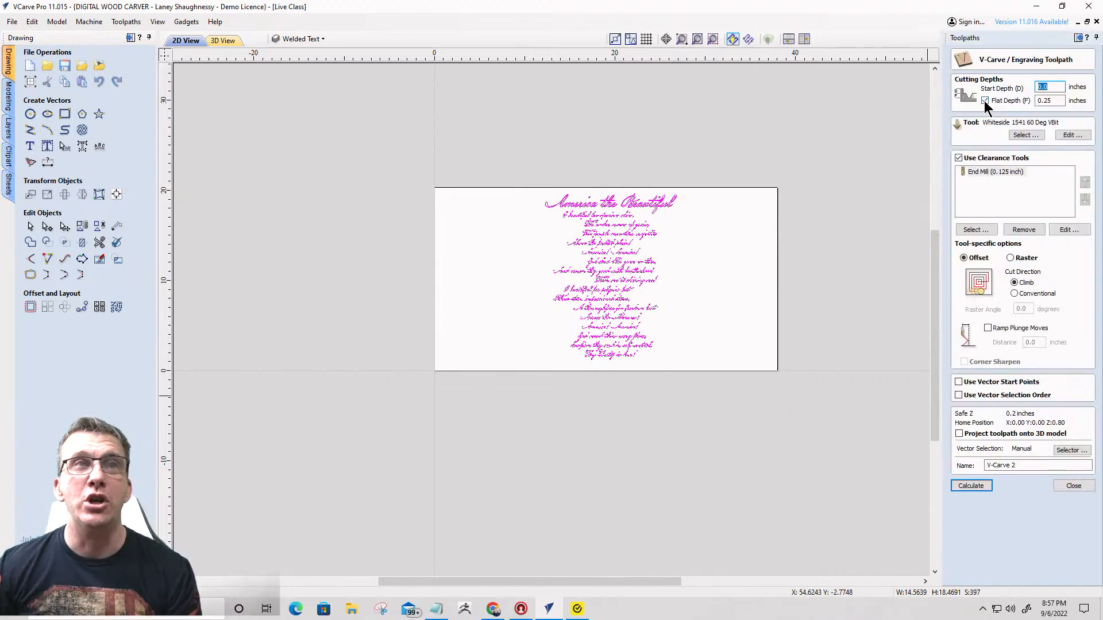
click(1020, 135)
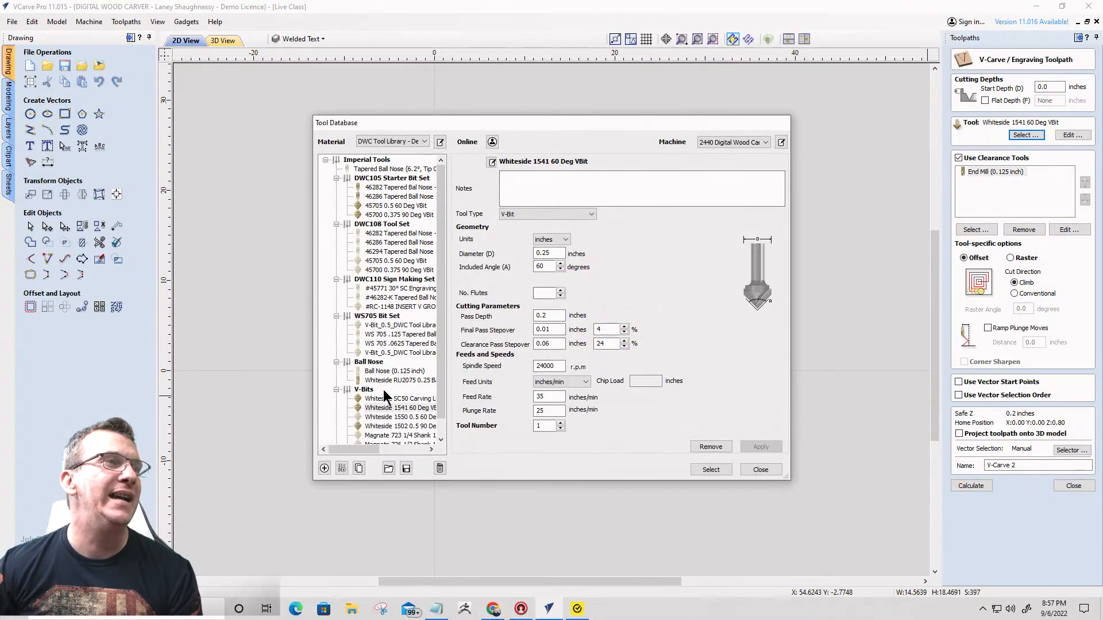
click(387, 399)
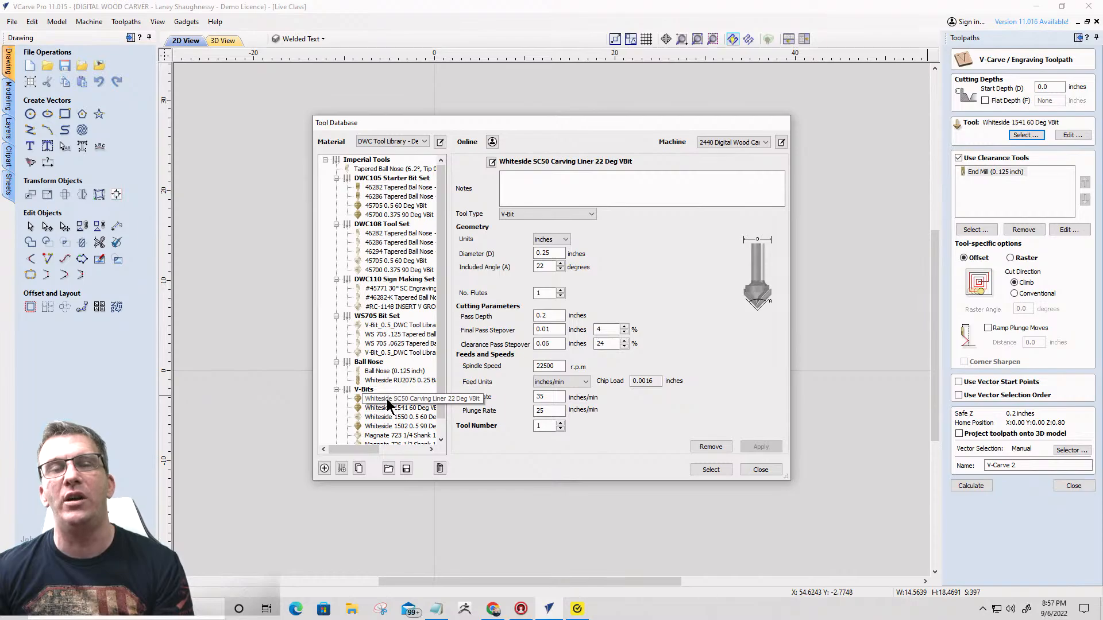
click(712, 469)
click(958, 158)
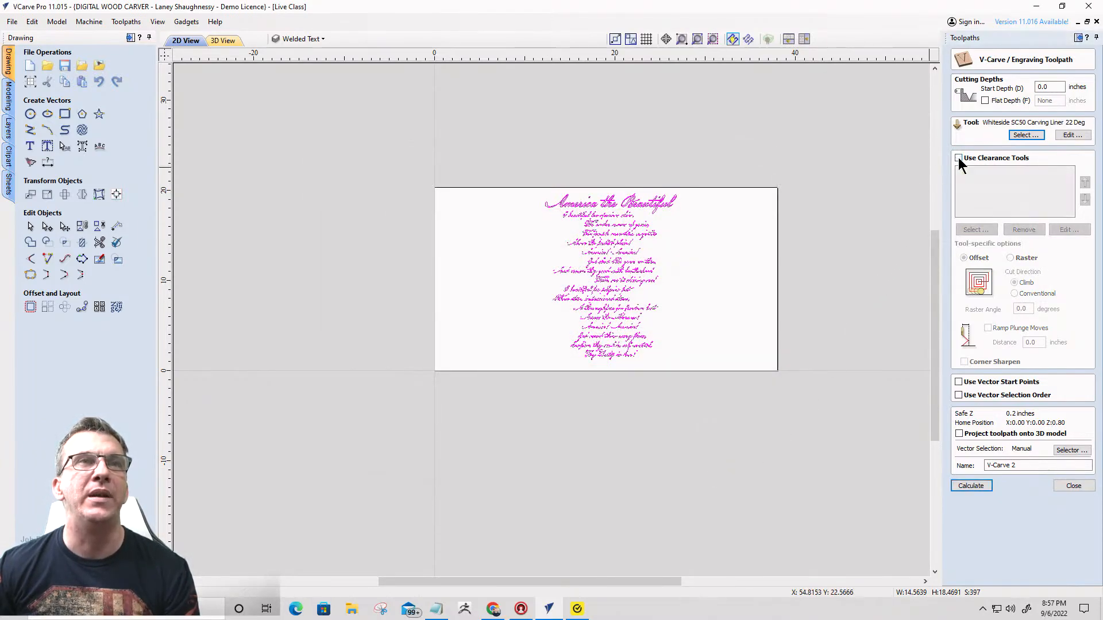
- Name the new toolpath Text_22DegVBit
click(970, 485)
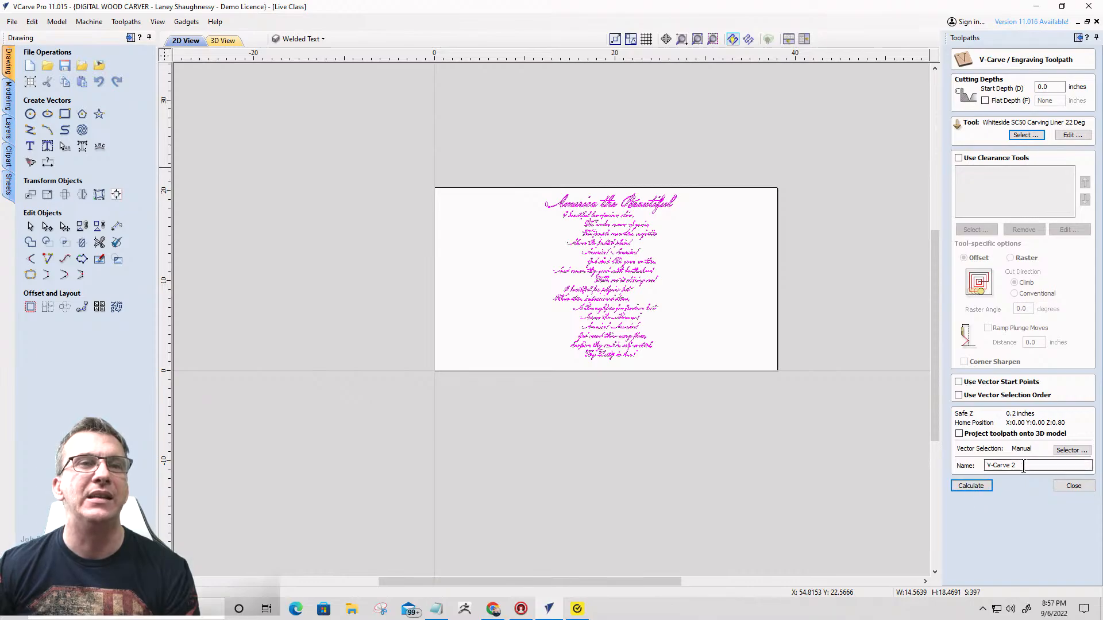
text(Text_22DeGVBit)
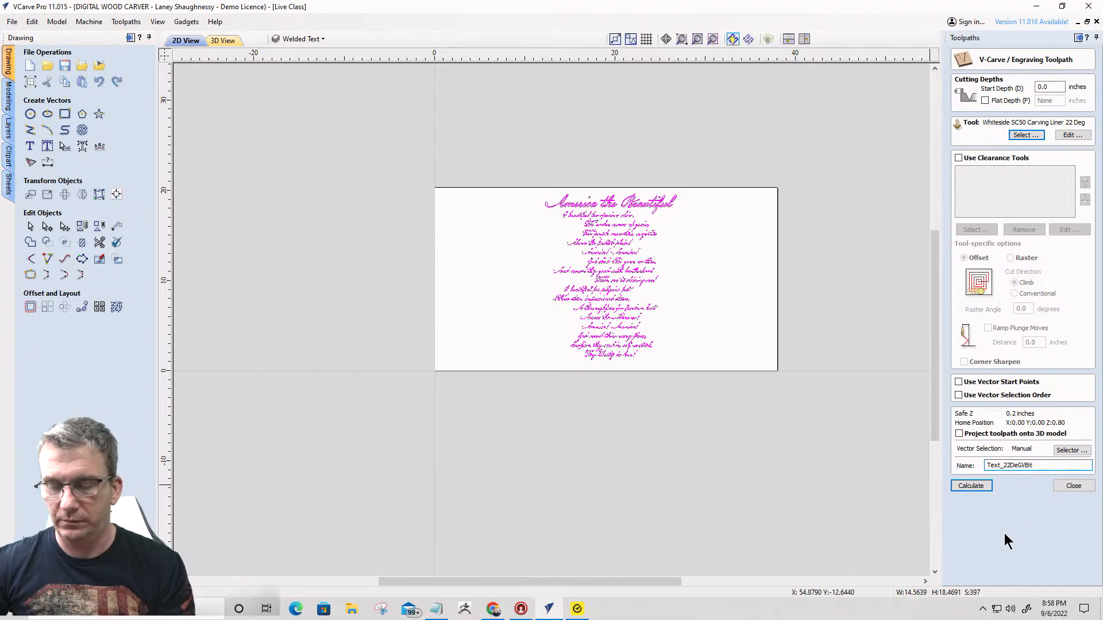
key(BackSpace)
text(g)
- Try to calculate the Text_22DegVBit toolpath for the selected text, continuing despite possible overlaps
click(964, 487)
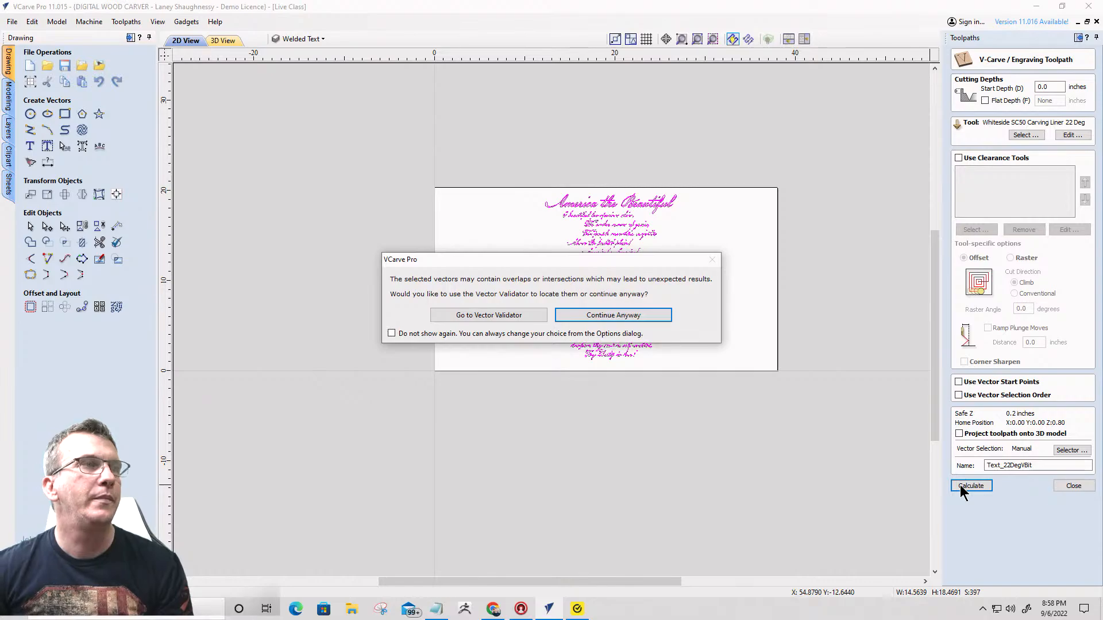
click(613, 316)
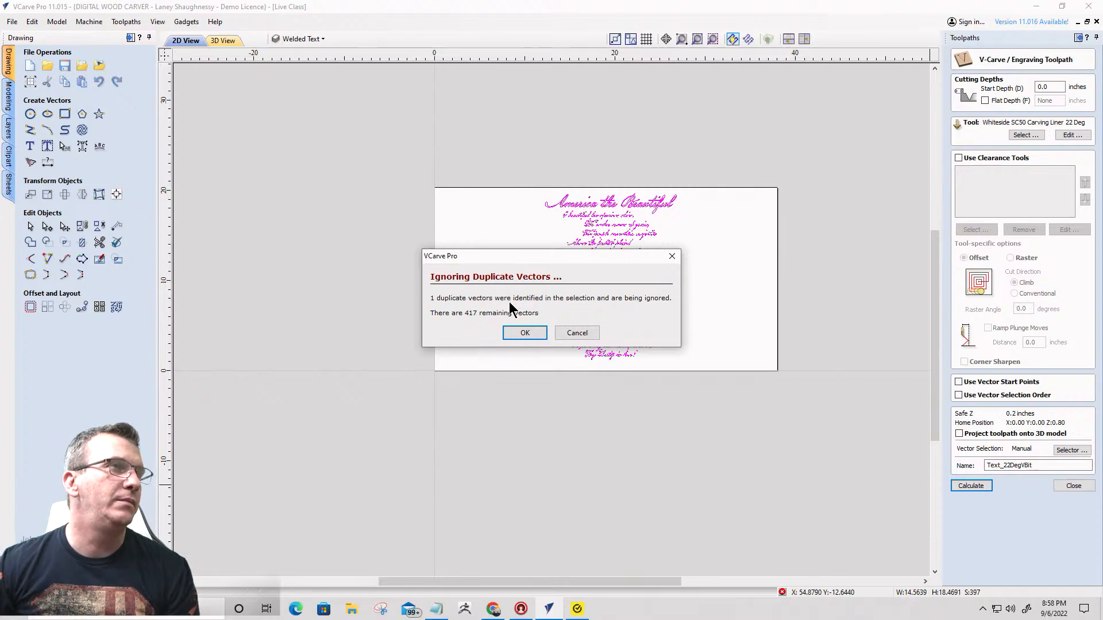
click(584, 334)
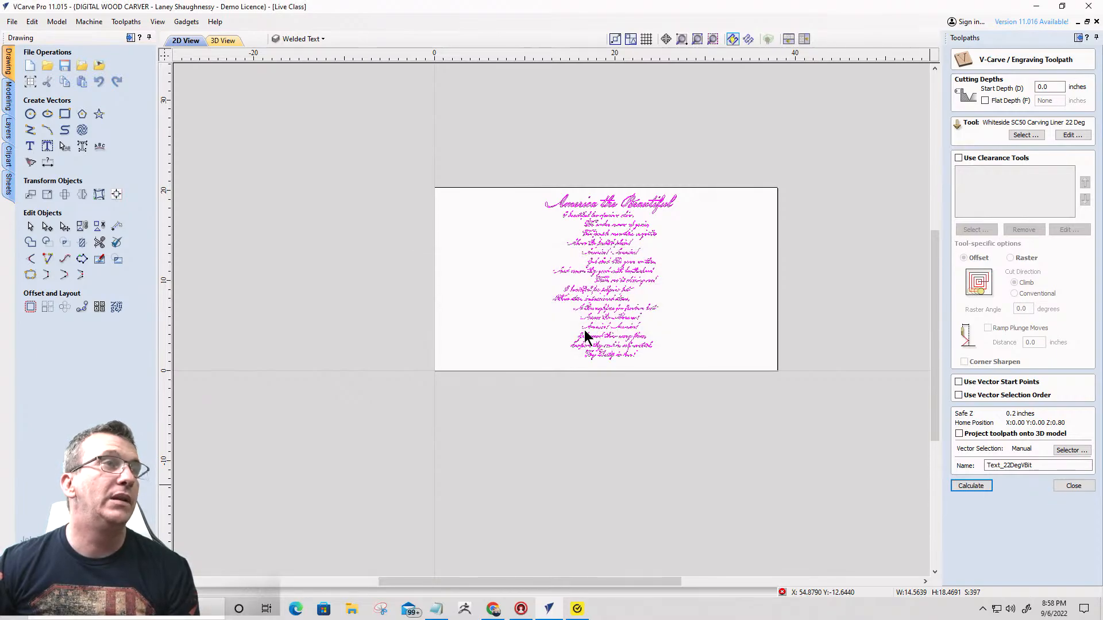
- Deselect the text and check the welded lyric and title vectors for a possible duplicate
click(660, 326)
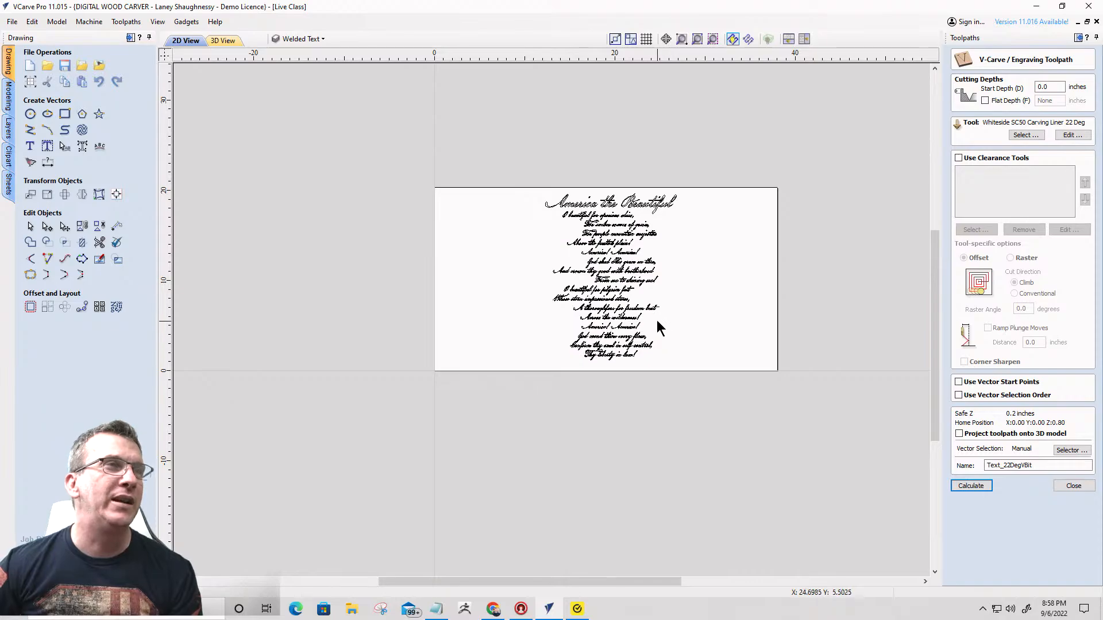
scroll(657, 322, up, 5)
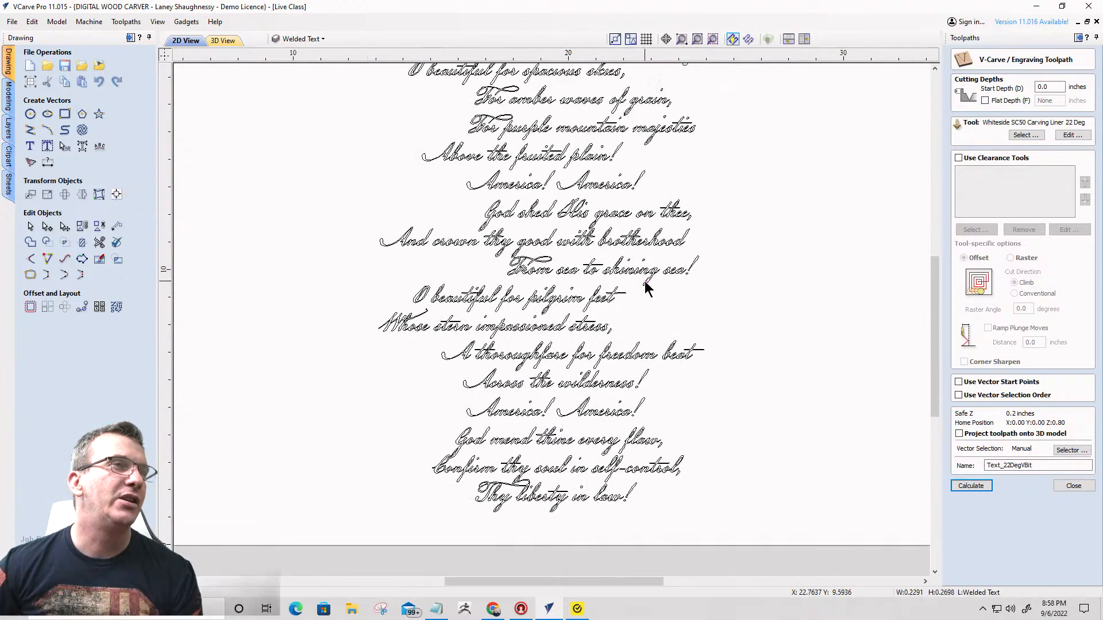
scroll(649, 284, down, 3)
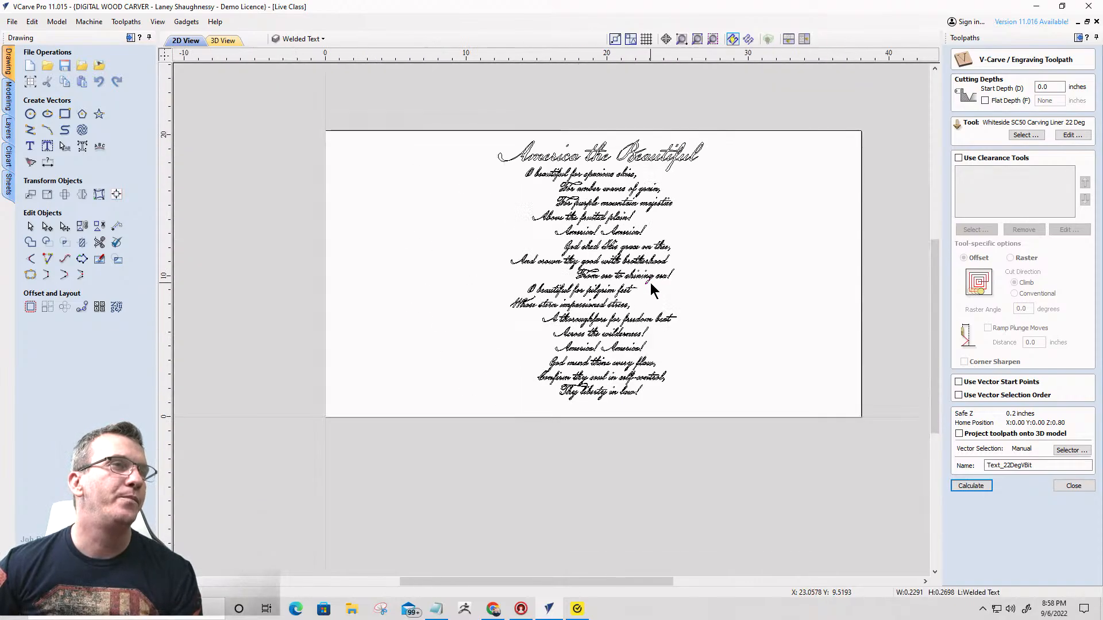
click(645, 155)
click(740, 202)
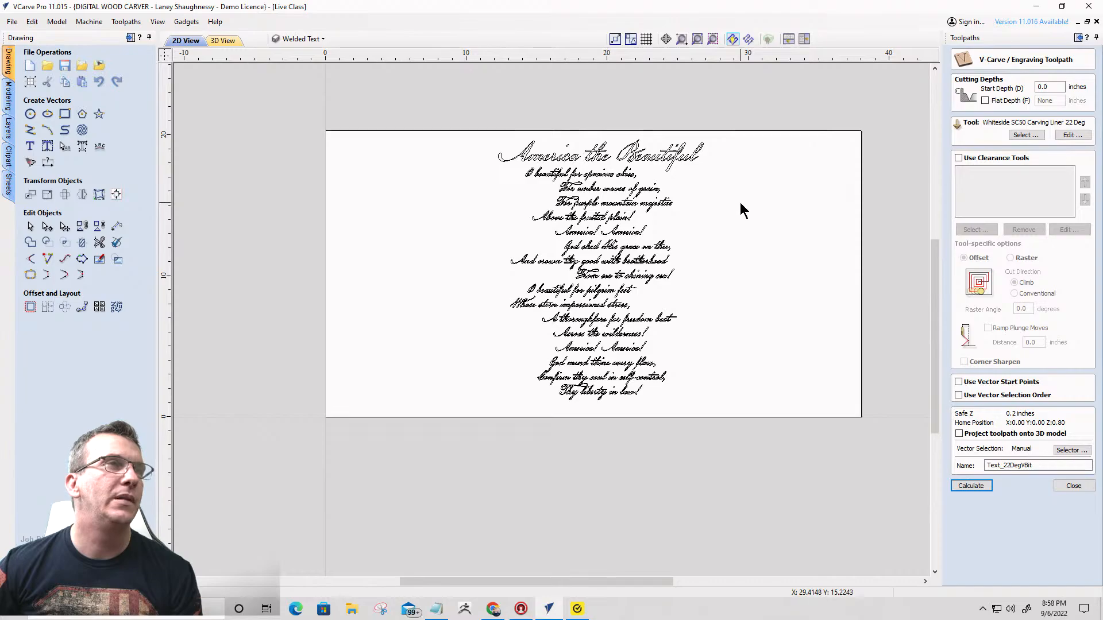
click(673, 161)
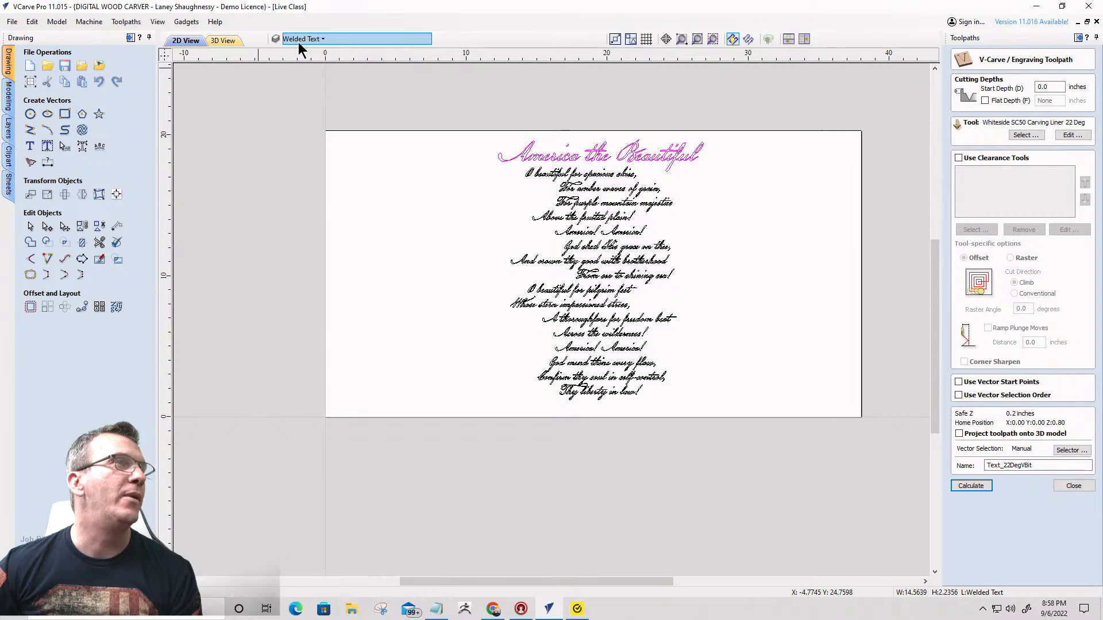
click(100, 229)
click(408, 247)
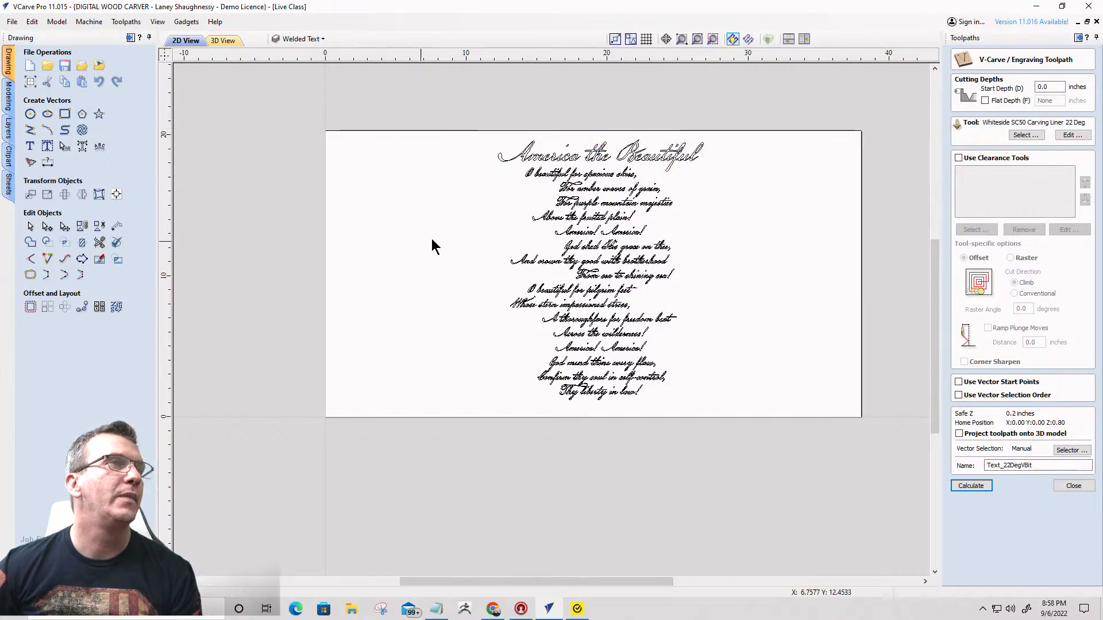
- Select all duplicate vectors in the welded text and examine the selected fragment and its surrounding lettering closely
right_click(481, 178)
mouse_move(508, 269)
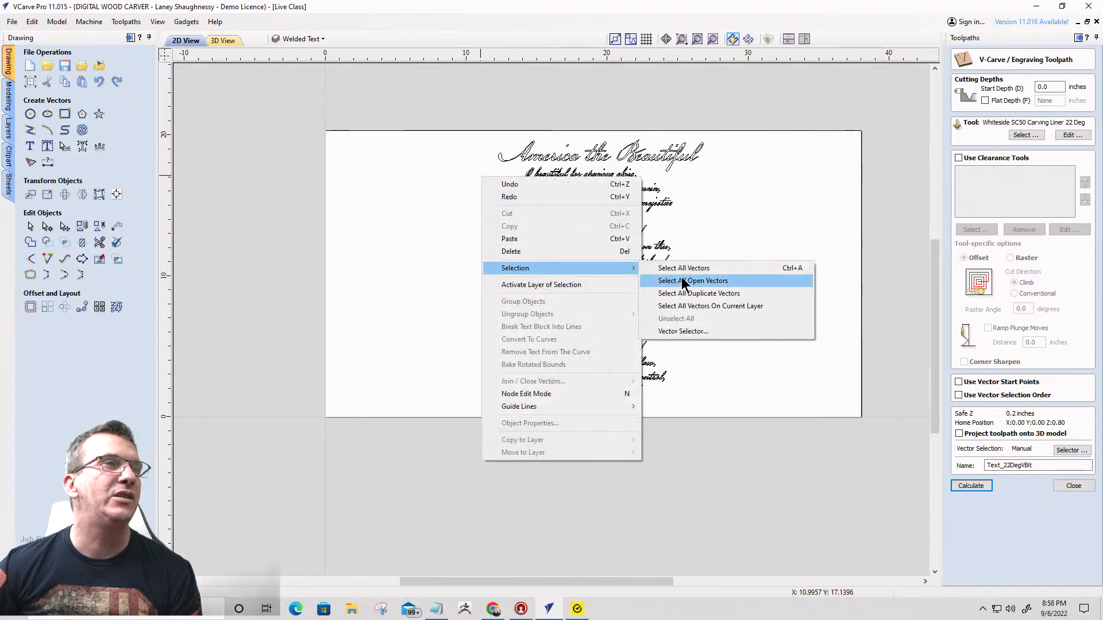
click(706, 293)
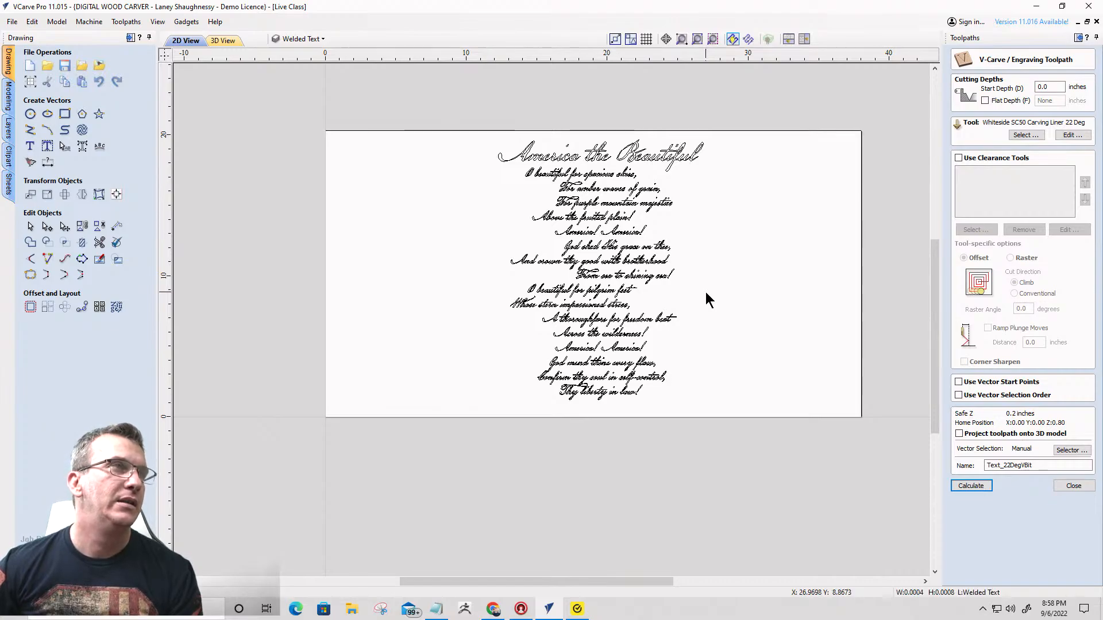
scroll(556, 184, up, 4)
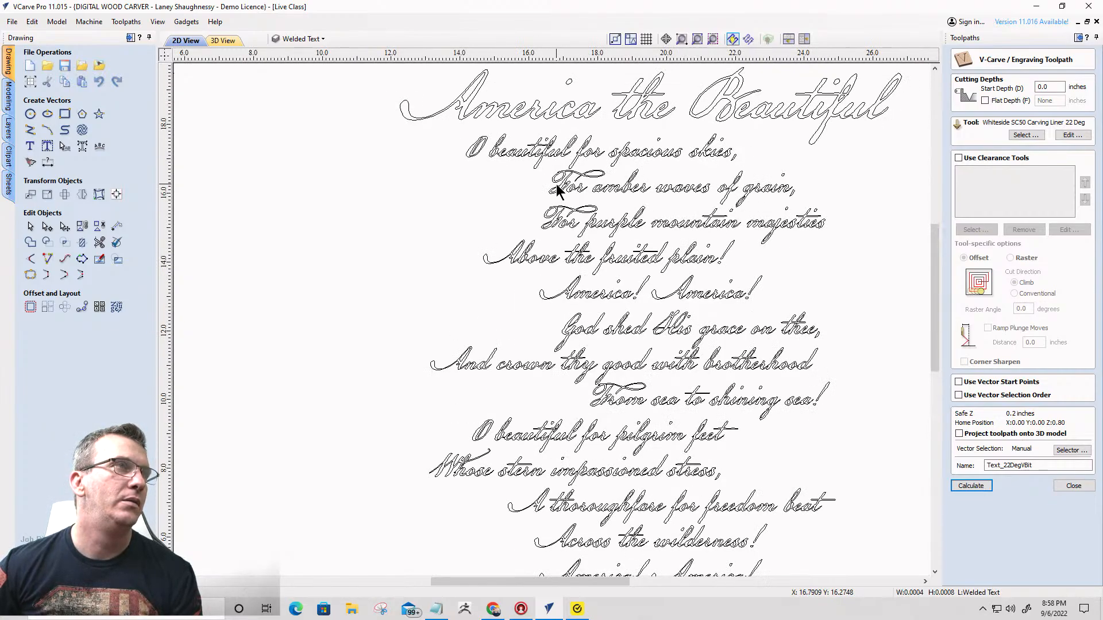
scroll(552, 185, down, 4)
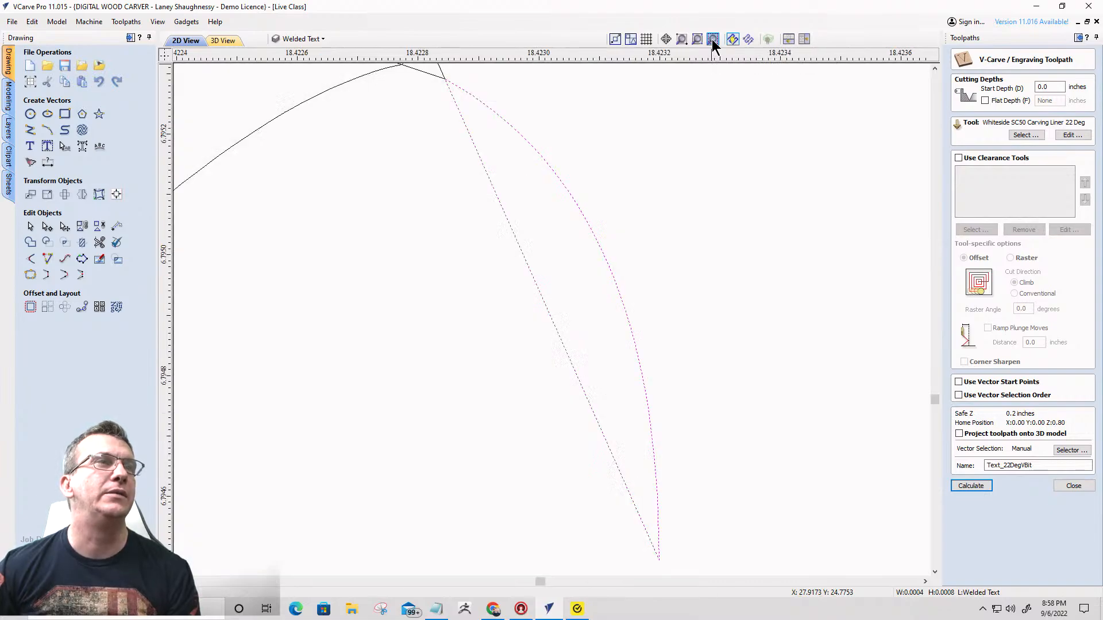
scroll(684, 345, down, 8)
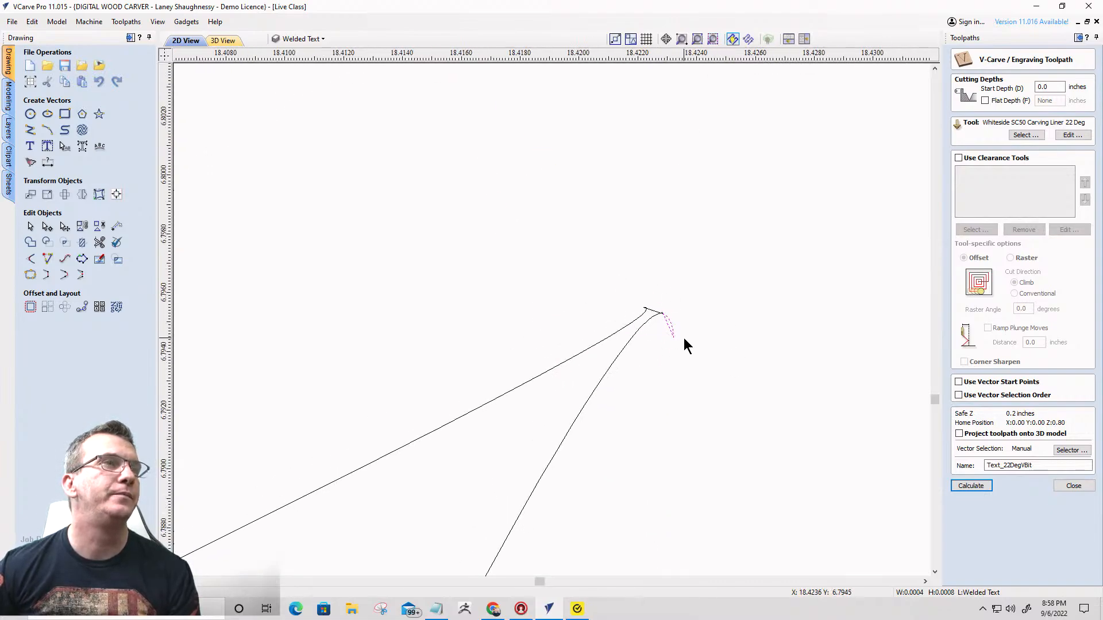
scroll(669, 333, up, 2)
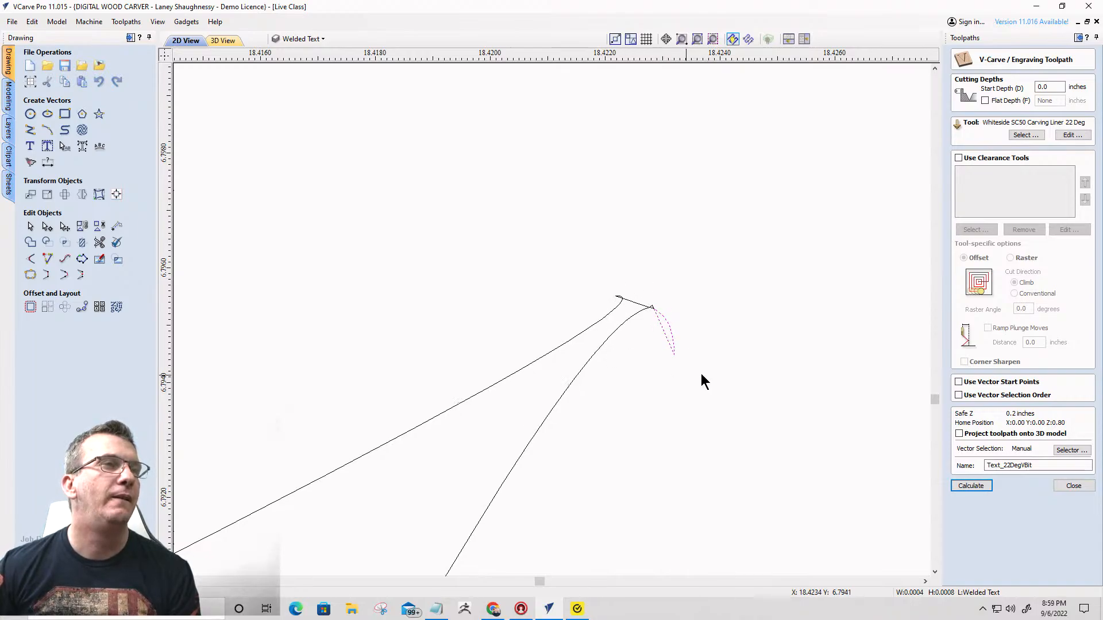
scroll(713, 275, down, 12)
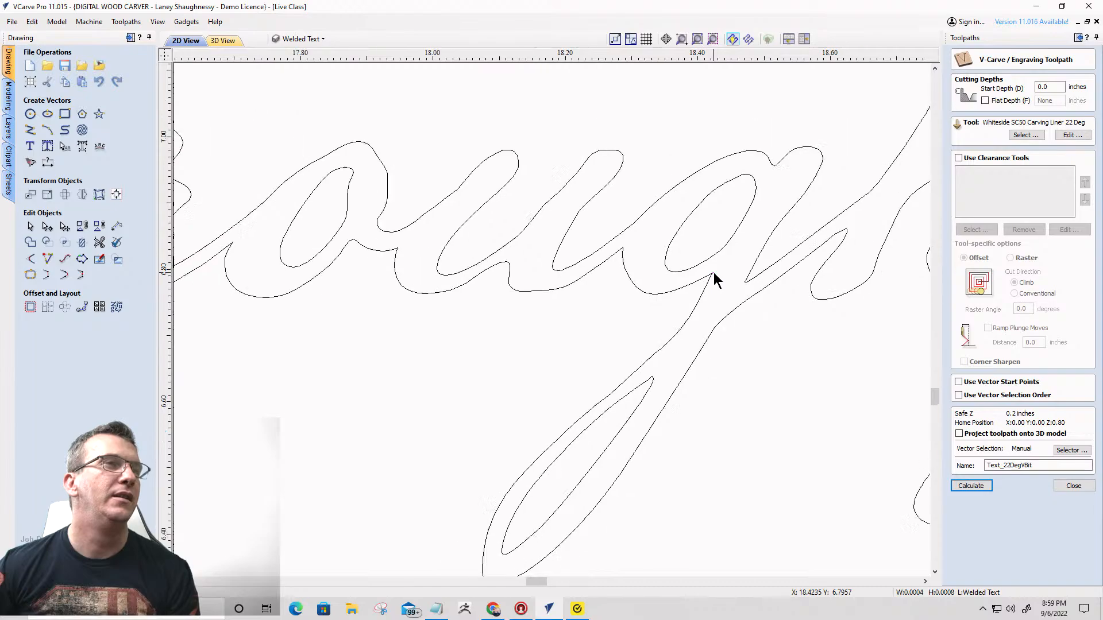
scroll(713, 272, down, 3)
scroll(716, 284, up, 7)
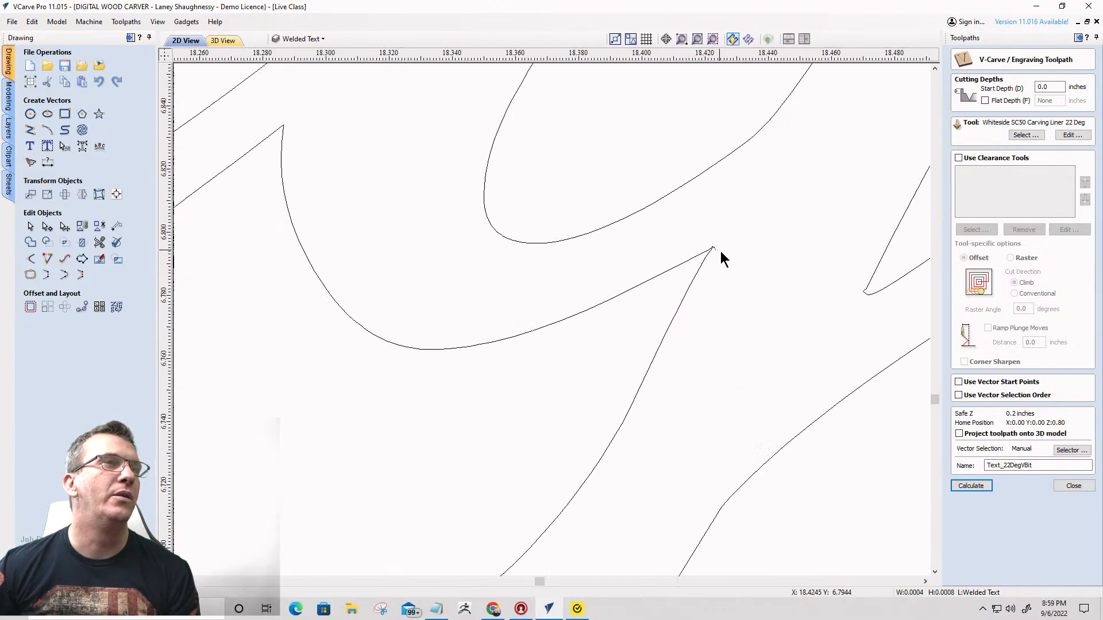
- Delete the two tiny stray vector fragments at the sharp tip of the letter in the welded text
scroll(718, 253, up, 8)
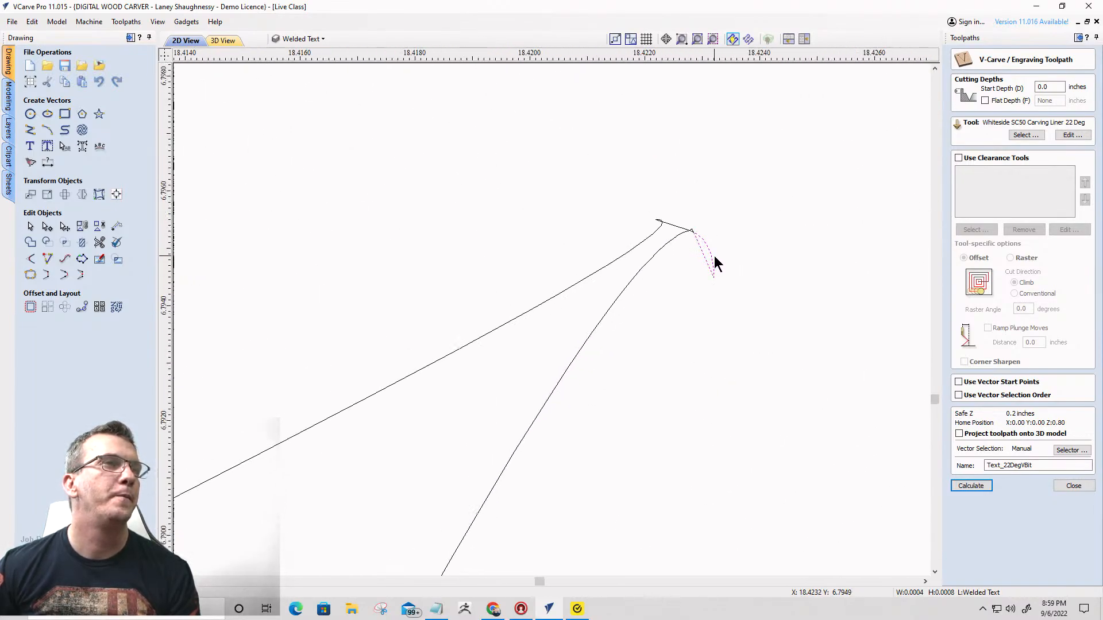
click(691, 278)
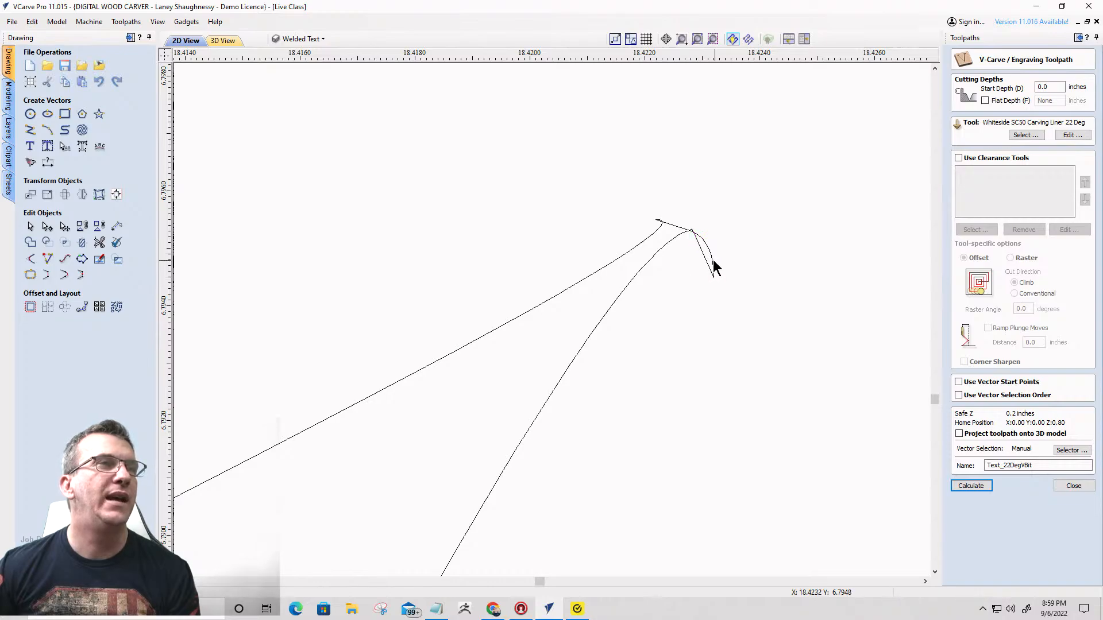
click(712, 267)
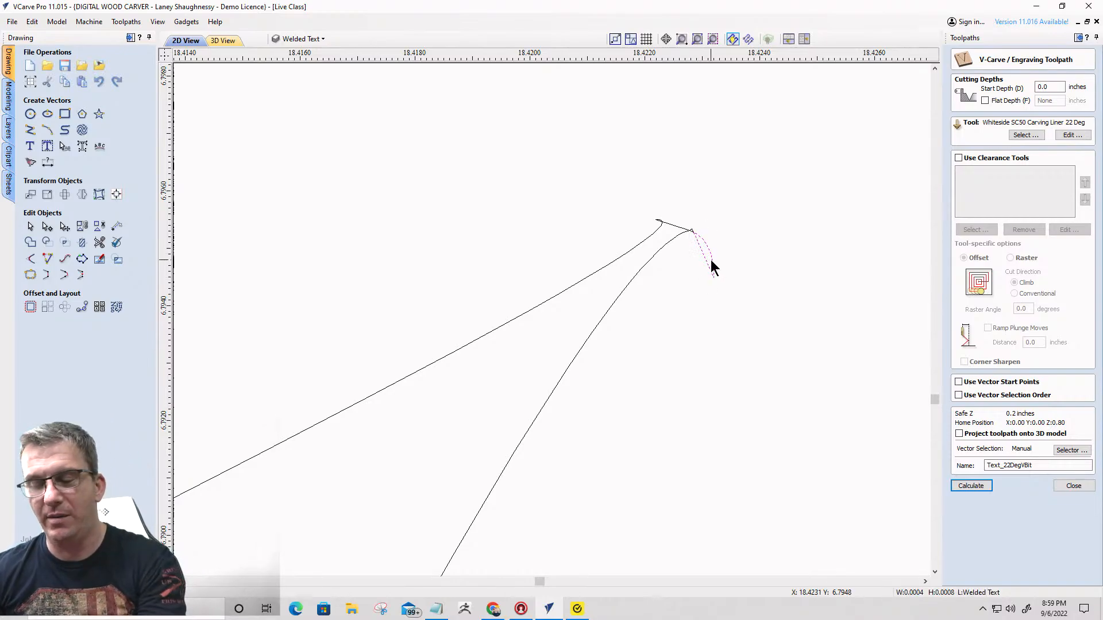
key(Delete)
click(694, 233)
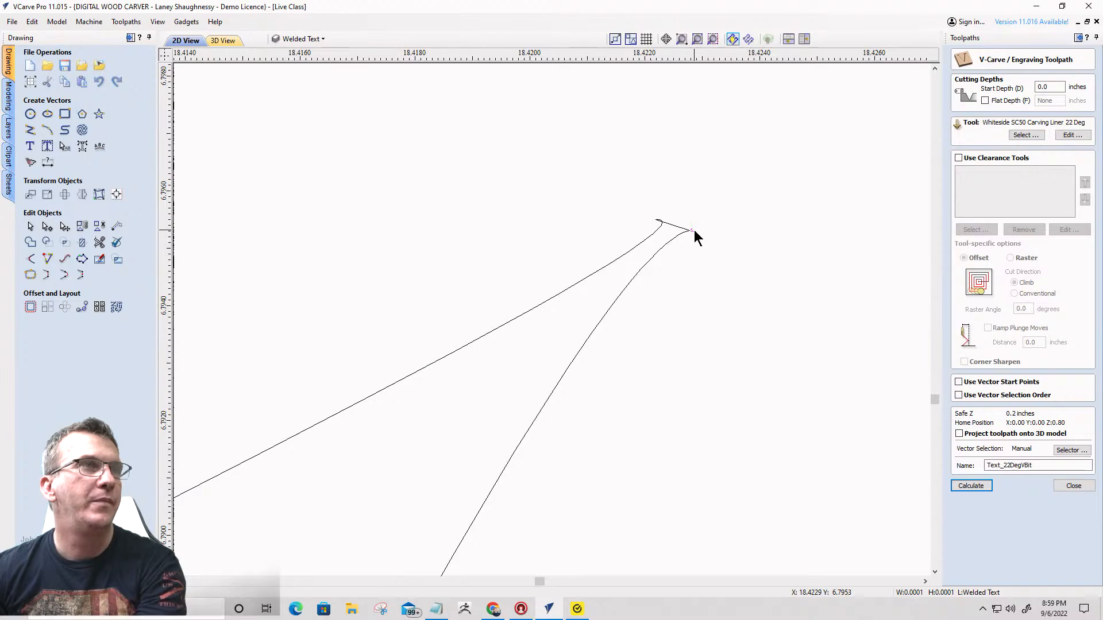
key(Delete)
- Select all the welded title and lyric vectors and calculate the Text_22DegVBit toolpath, continuing despite possible overlaps
scroll(694, 230, down, 6)
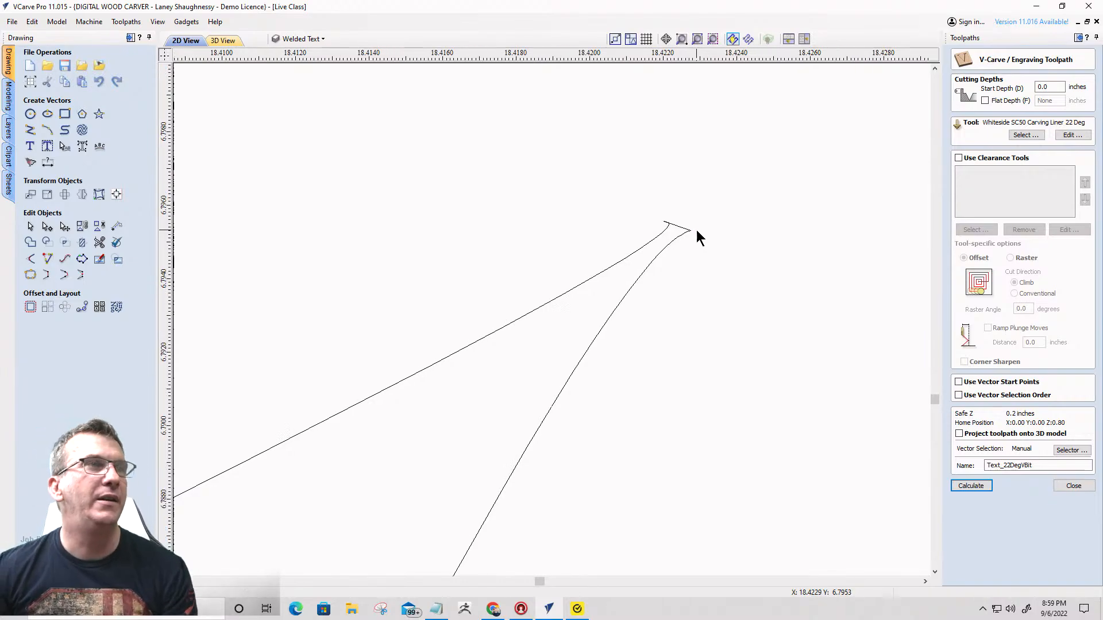
scroll(682, 248, down, 15)
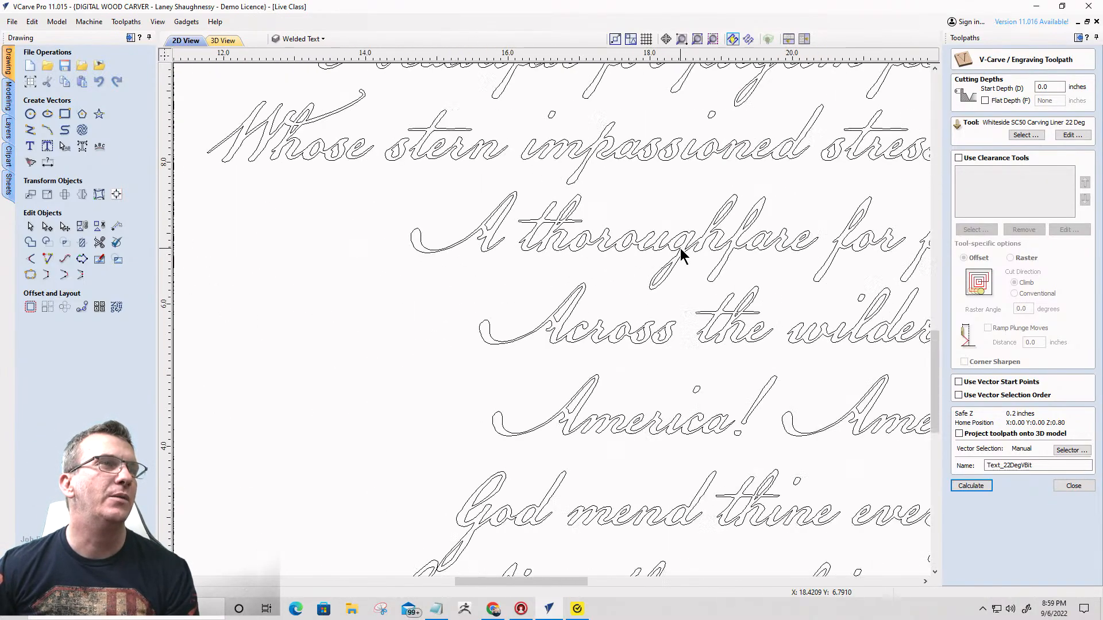
scroll(682, 252, down, 4)
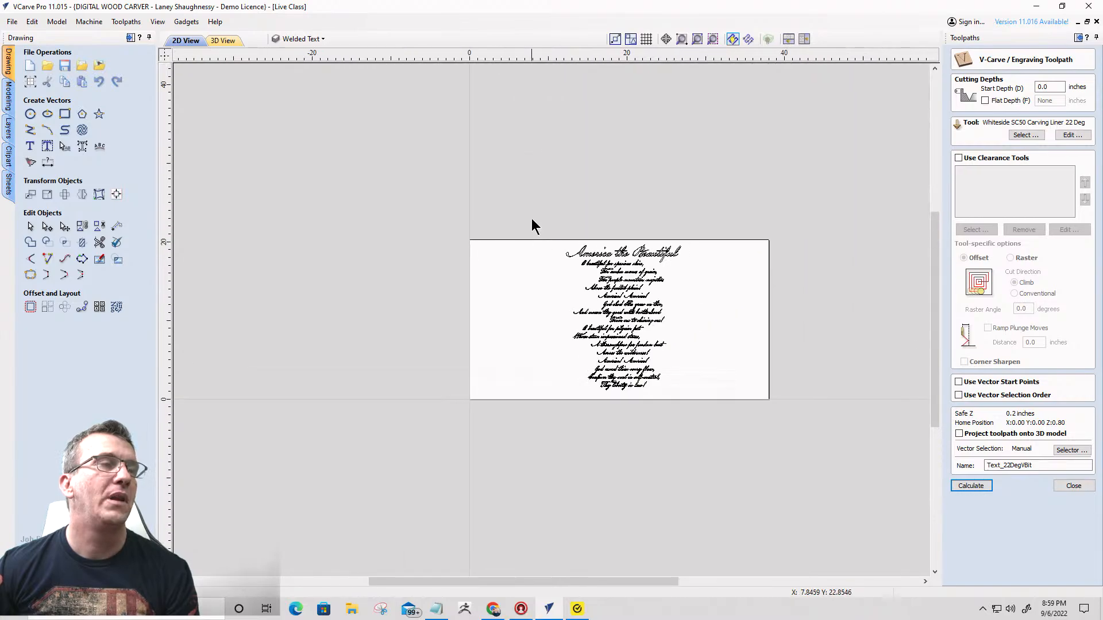
drag(534, 214, 712, 438)
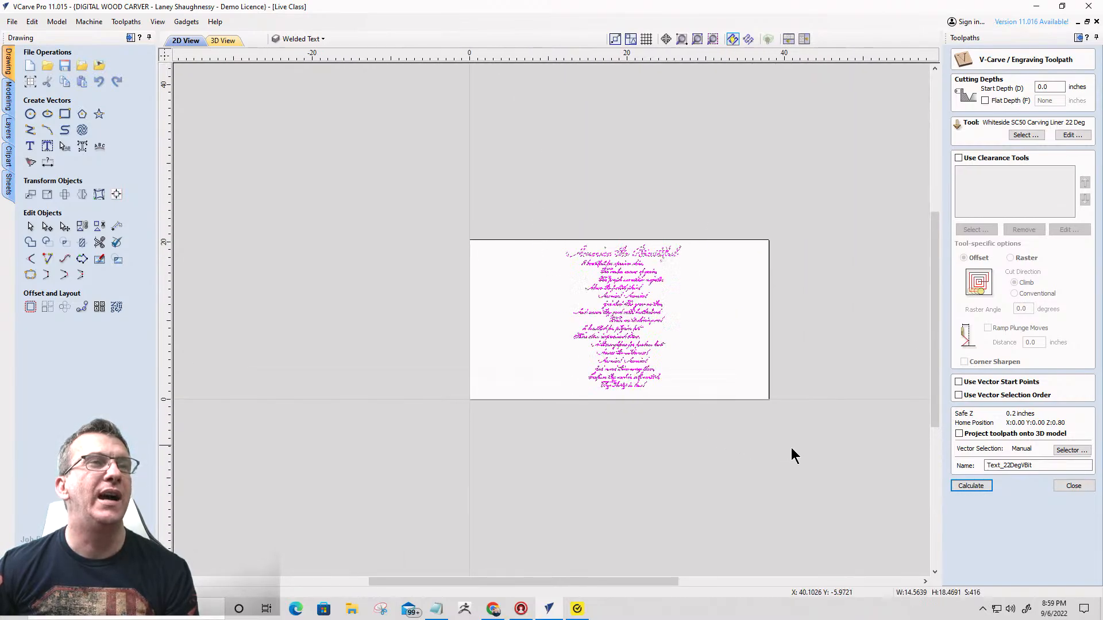
click(979, 487)
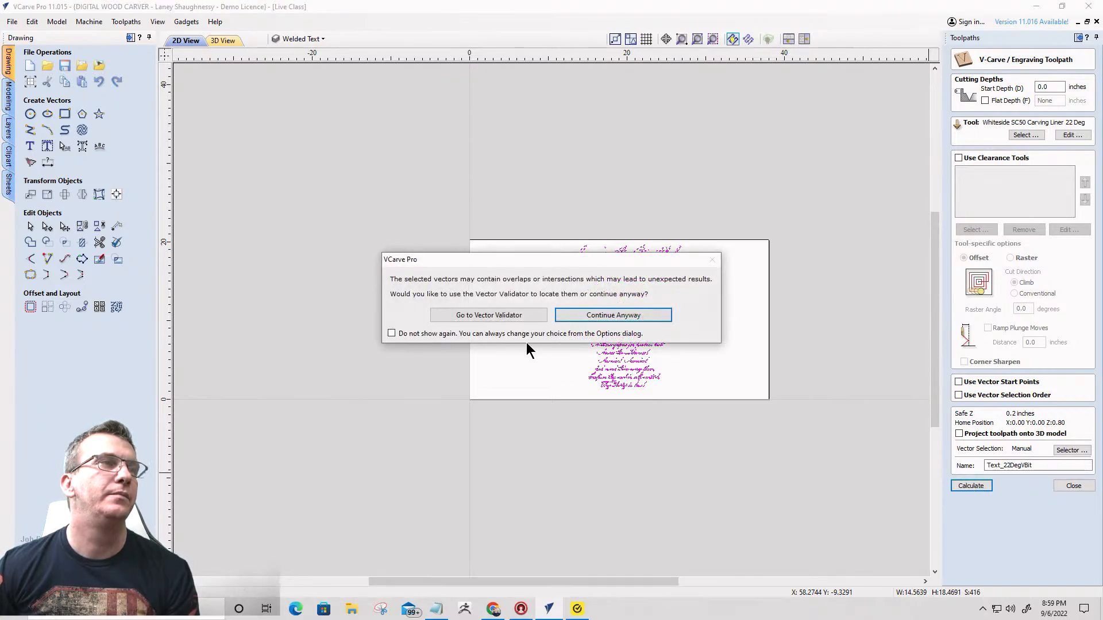
click(614, 316)
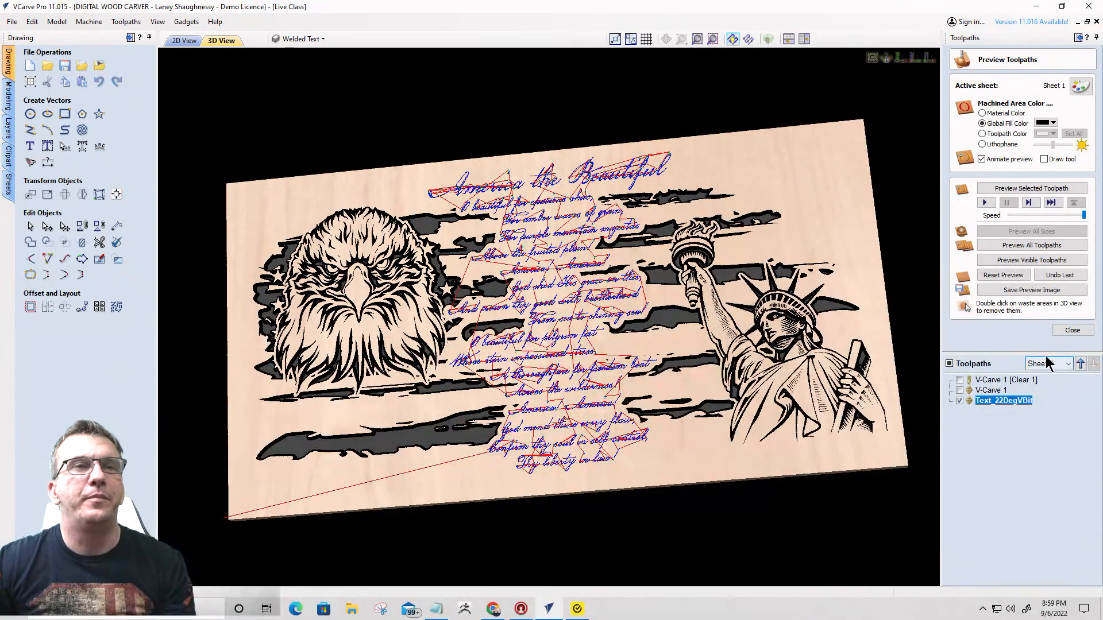
- Preview the visible Text_22DegVBit toolpath on the board and examine the carved lyrics up close
click(1039, 261)
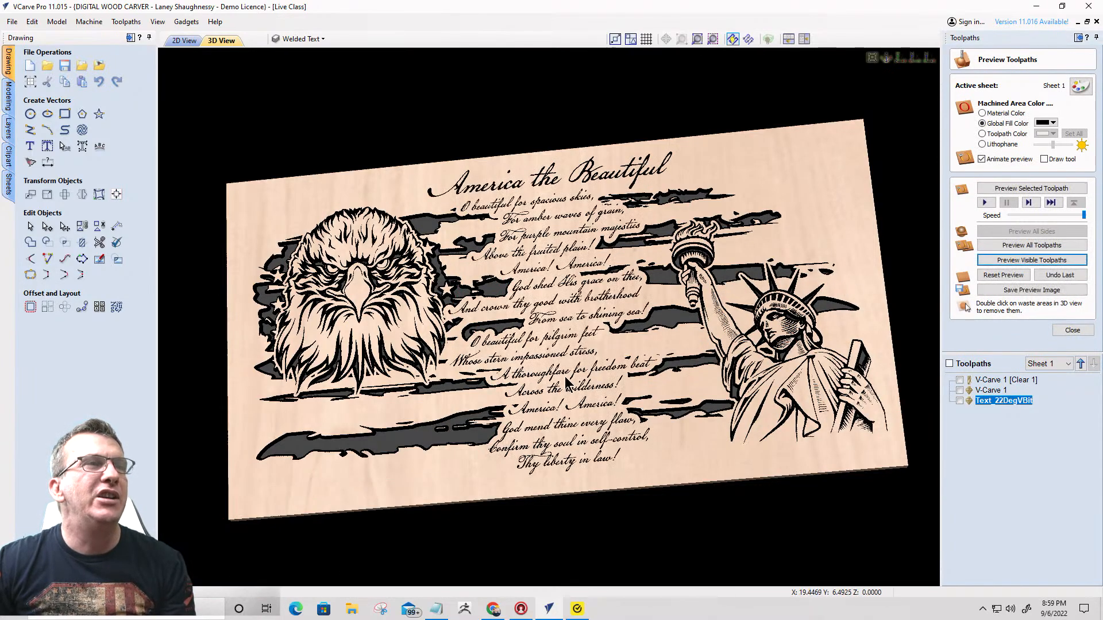
drag(554, 340, 579, 366)
scroll(579, 366, up, 5)
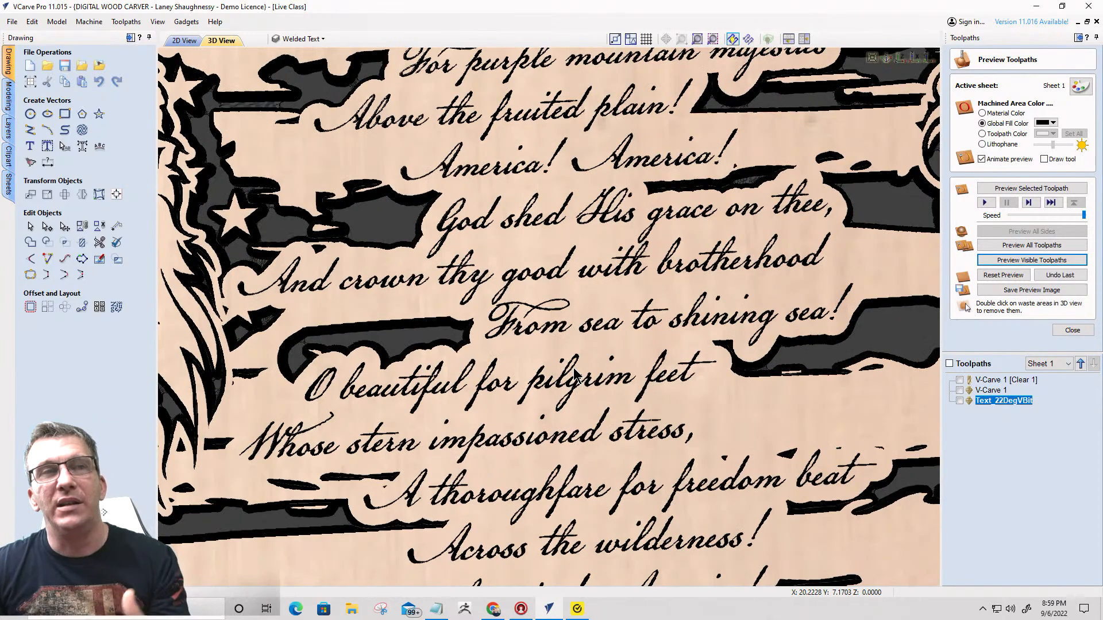
scroll(570, 368, down, 2)
scroll(618, 277, up, 2)
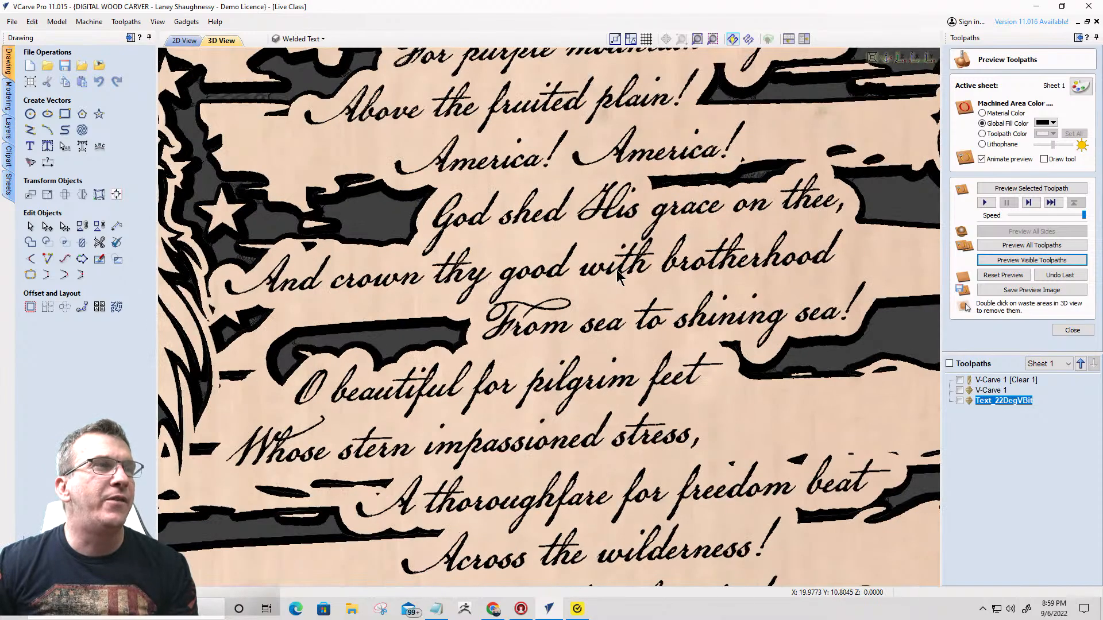
scroll(617, 276, up, 2)
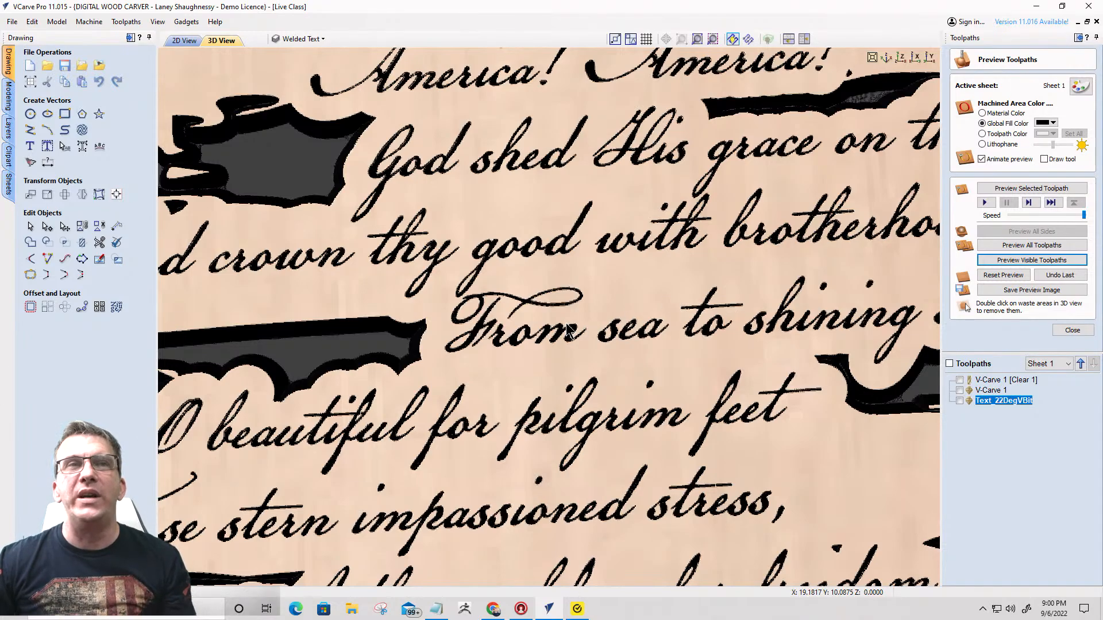
- Show the machined areas in Material Color and check the preview simulation quality options against the carved lettering
click(983, 113)
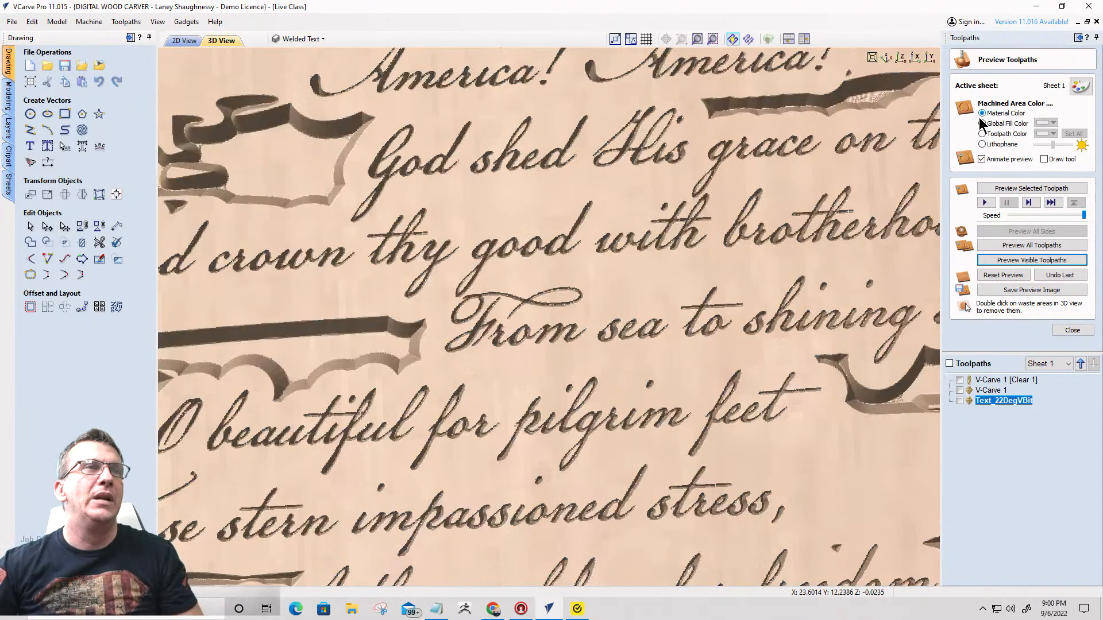
click(131, 21)
mouse_move(155, 73)
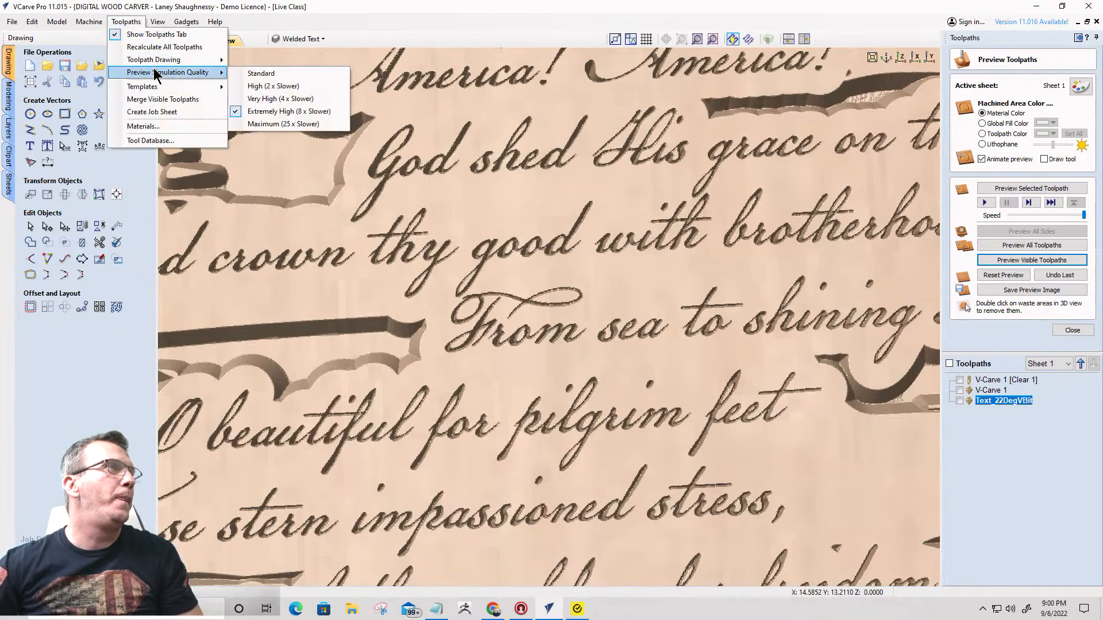
click(629, 243)
scroll(629, 244, up, 2)
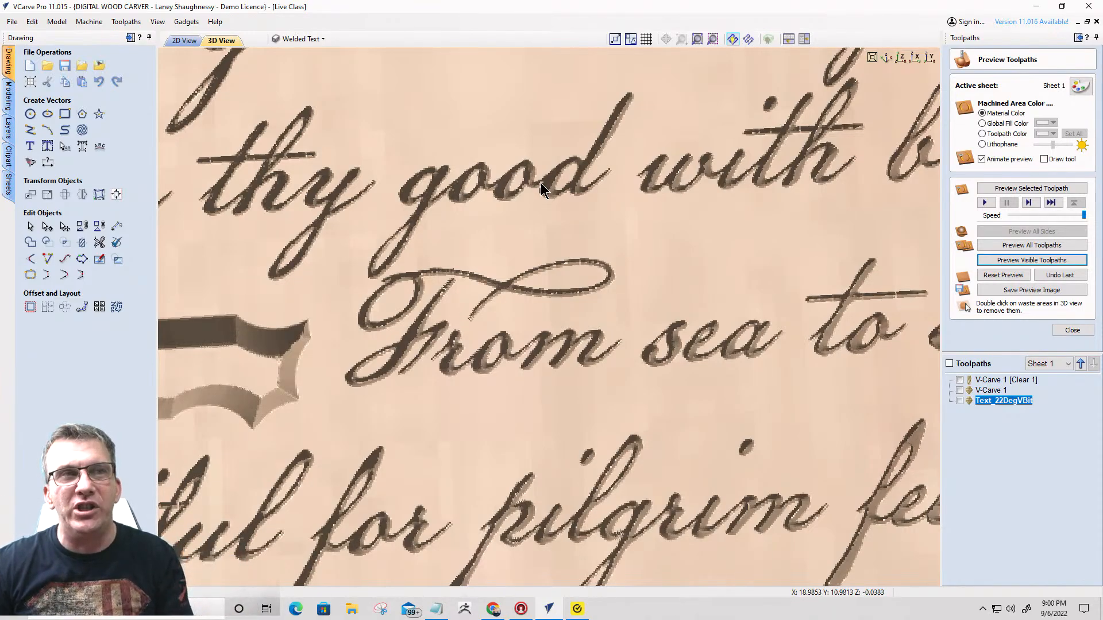
- Examine the uncolored carving of the lyrics, eagle, flag and Statue of Liberty from several angles
scroll(541, 185, down, 6)
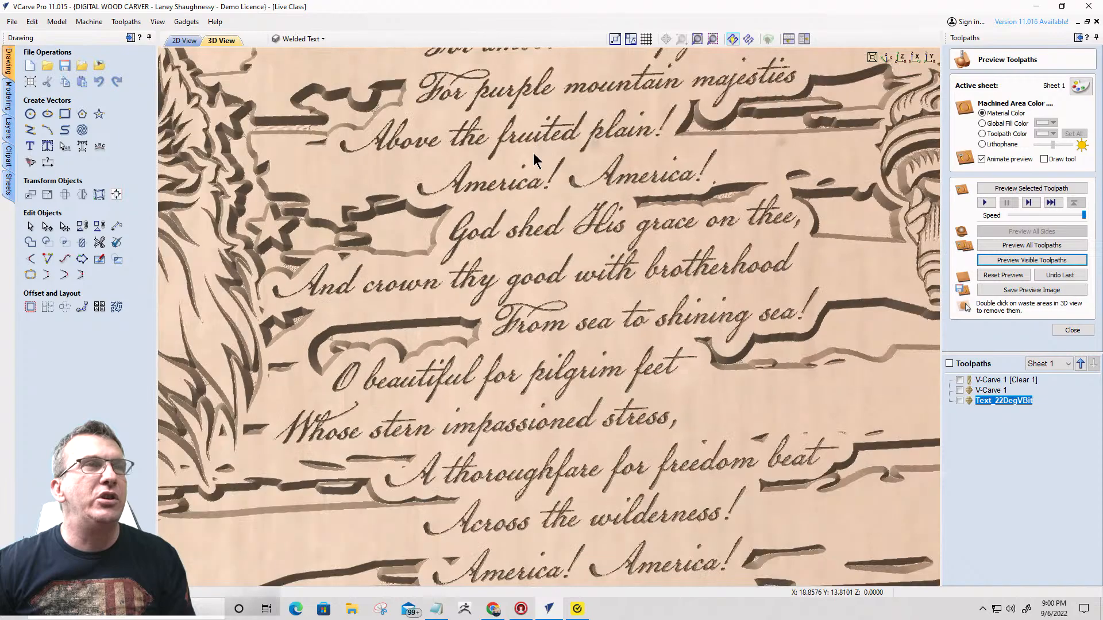
mouse_move(595, 152)
mouse_down()
mouse_move(604, 147)
mouse_move(580, 164)
mouse_up()
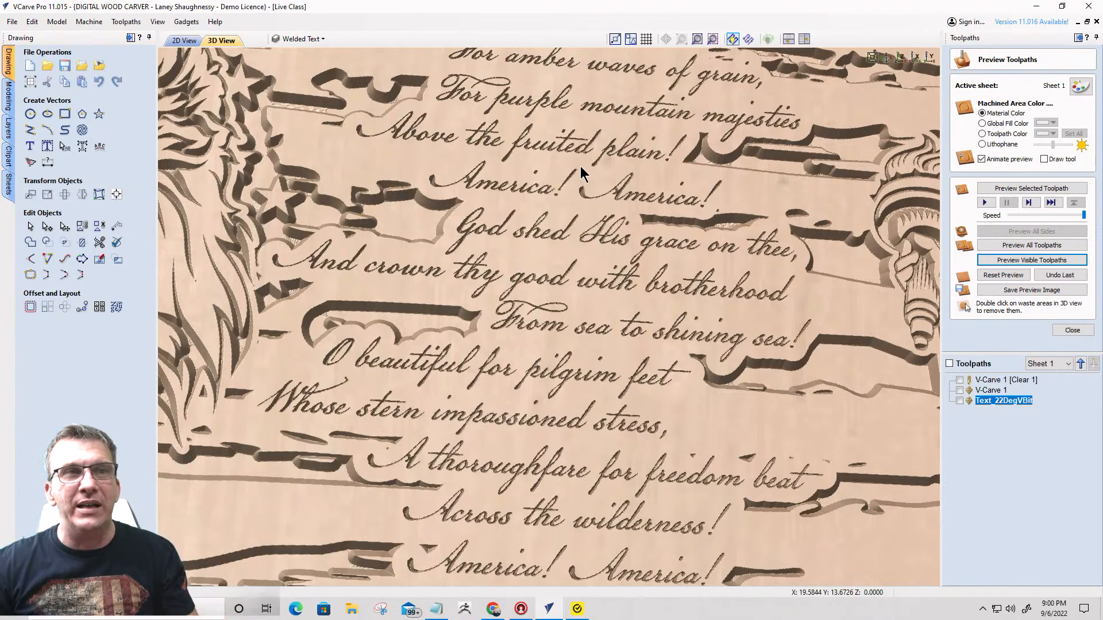
scroll(581, 170, down, 4)
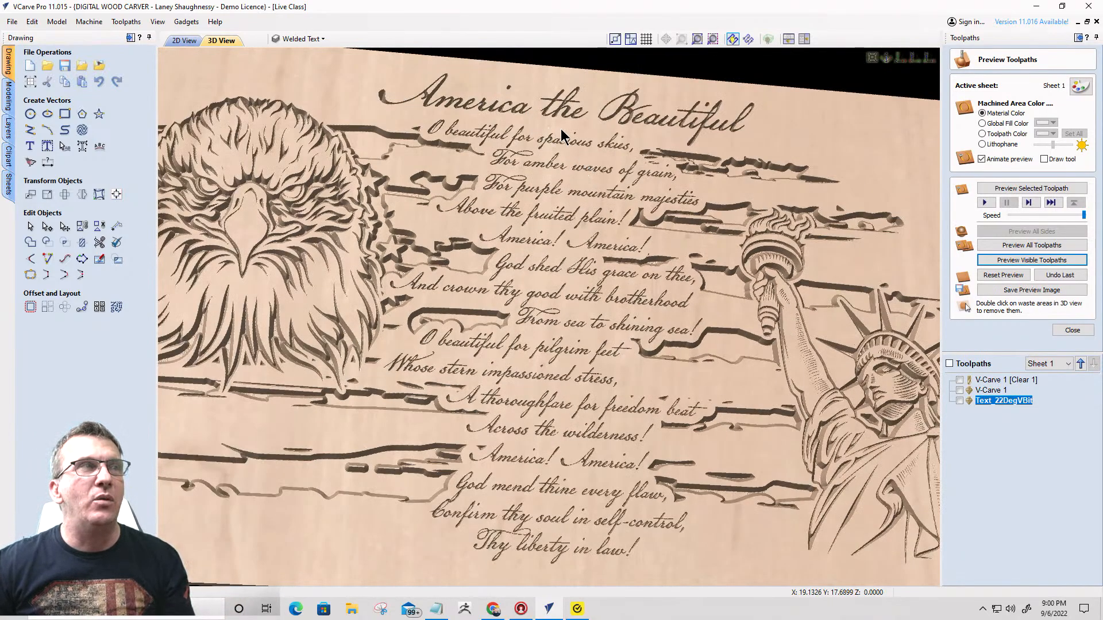
scroll(563, 137, down, 2)
scroll(554, 357, down, 3)
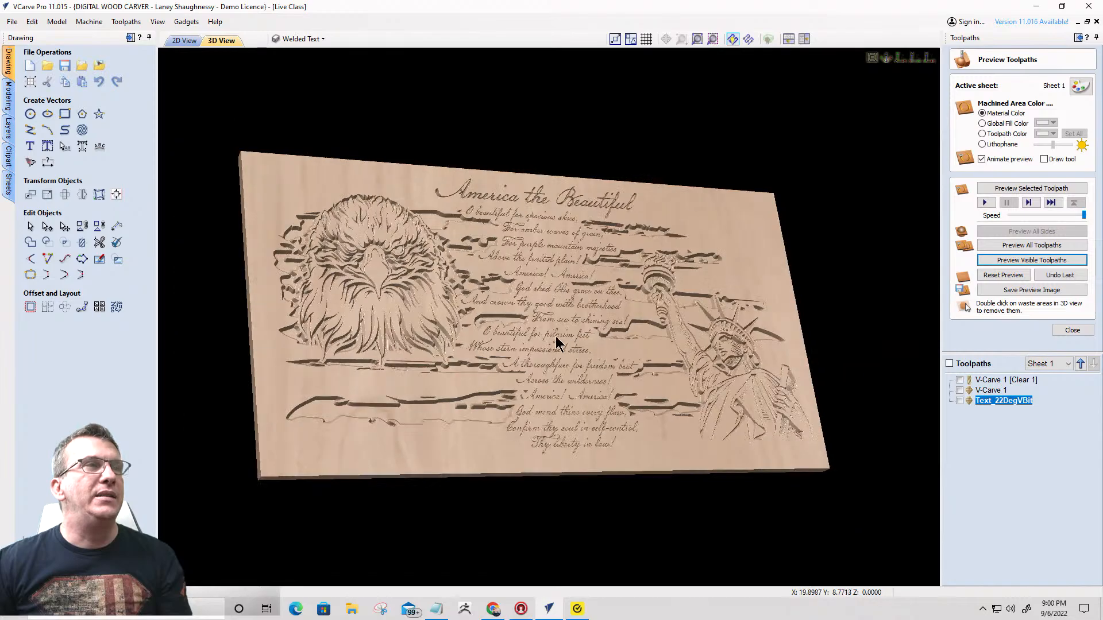
drag(556, 343, 481, 424)
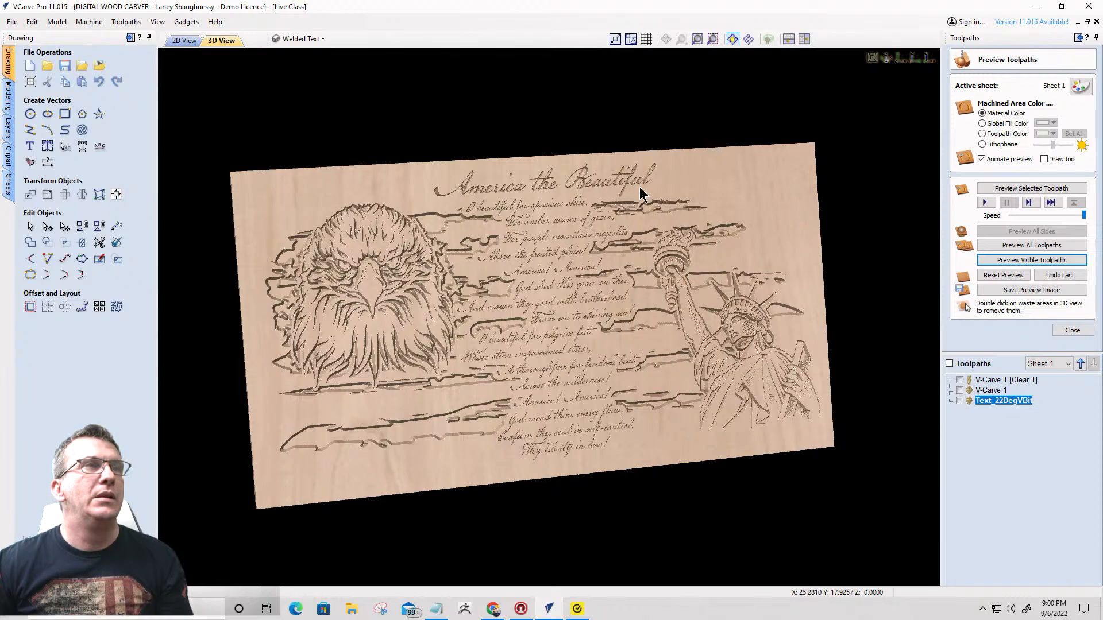
drag(639, 188, 740, 181)
drag(442, 234, 467, 240)
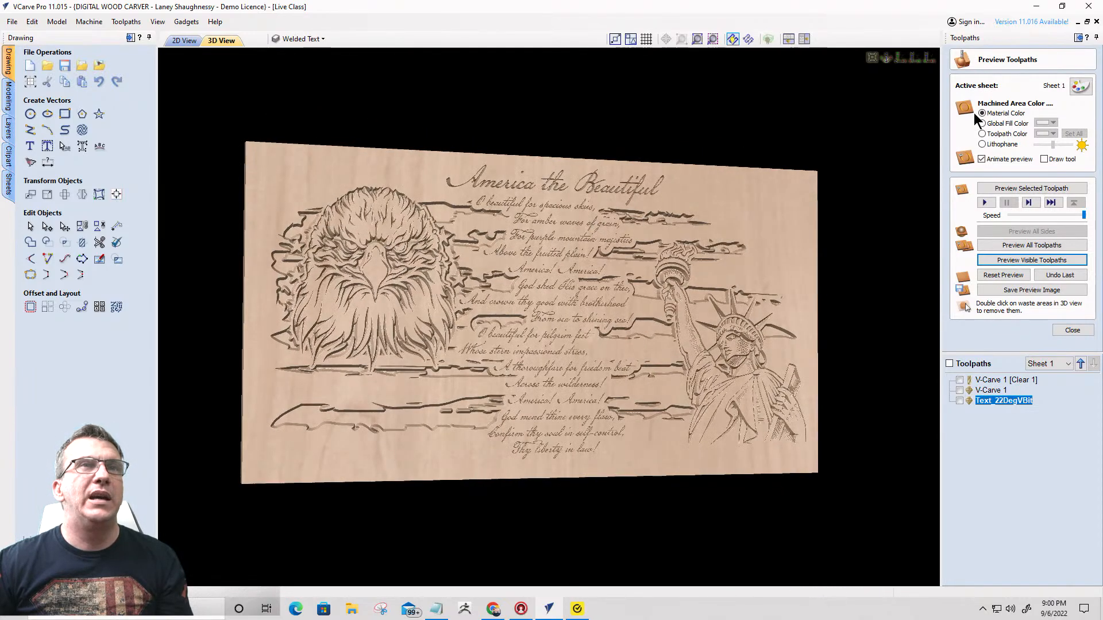
- Set the machined area color back to the black Global Fill Color and review the whole board
click(983, 123)
scroll(610, 373, up, 3)
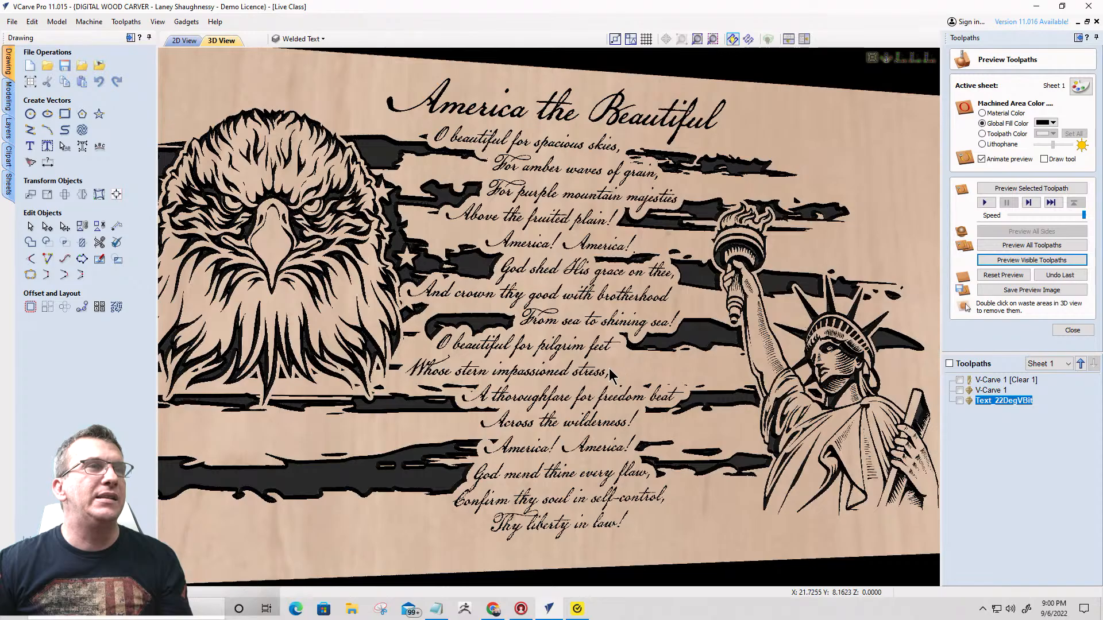
scroll(610, 373, down, 3)
drag(555, 409, 593, 366)
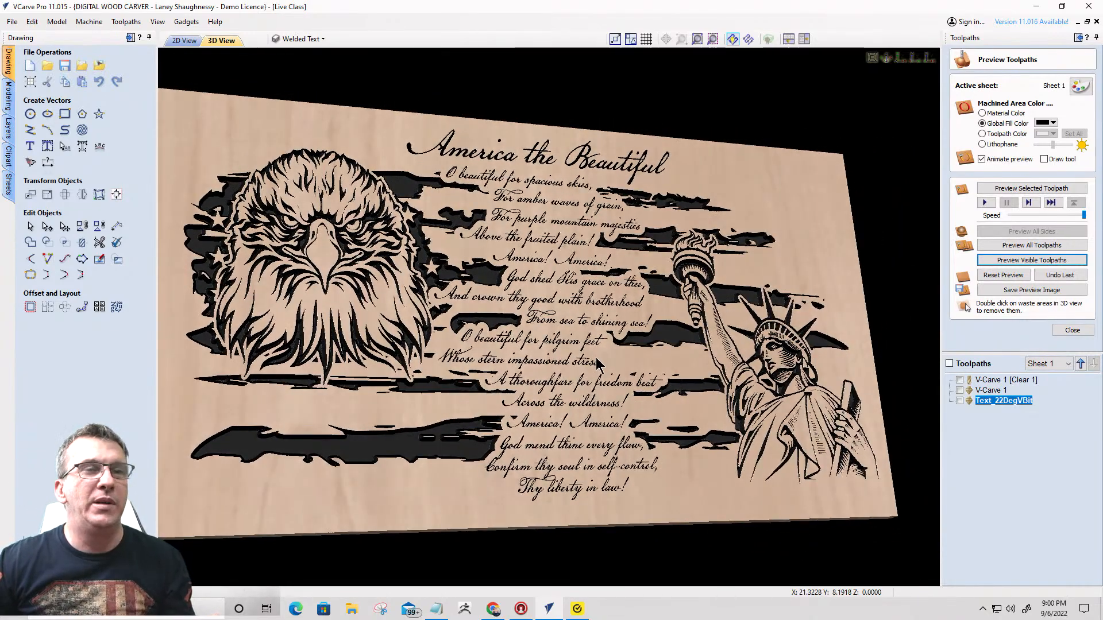
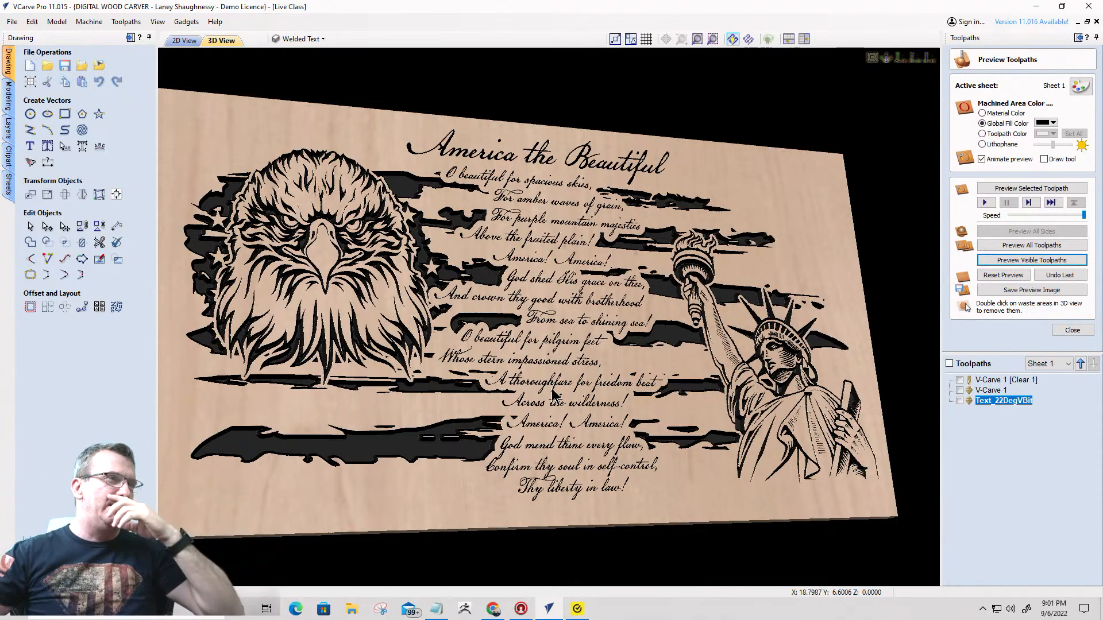
- Review the carved preview of the whole board and save the Live Class file
drag(491, 308, 502, 342)
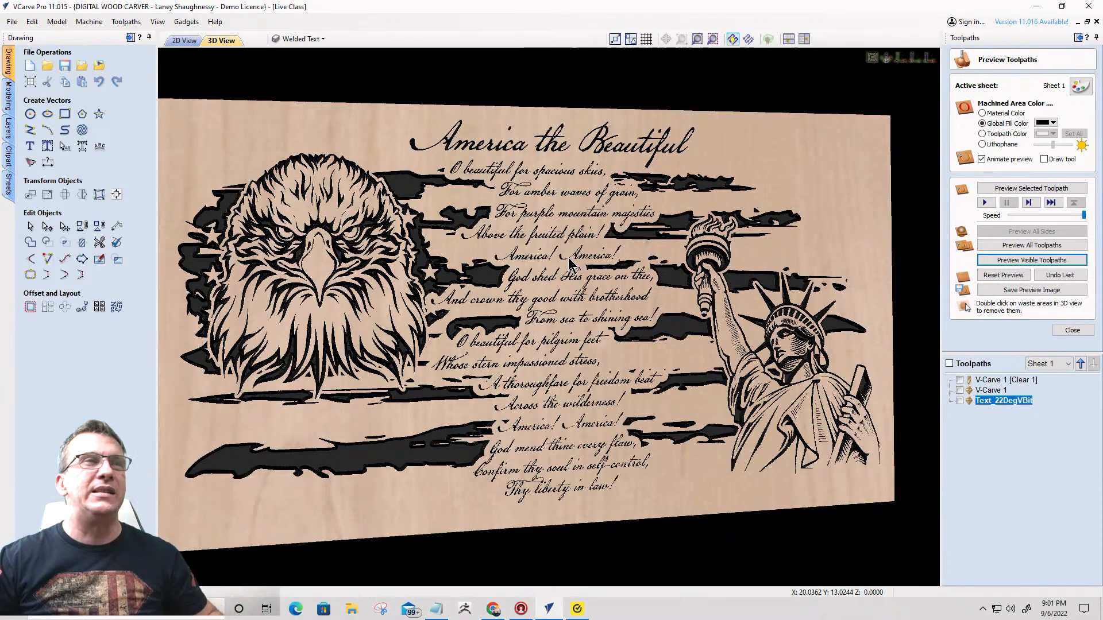
click(11, 22)
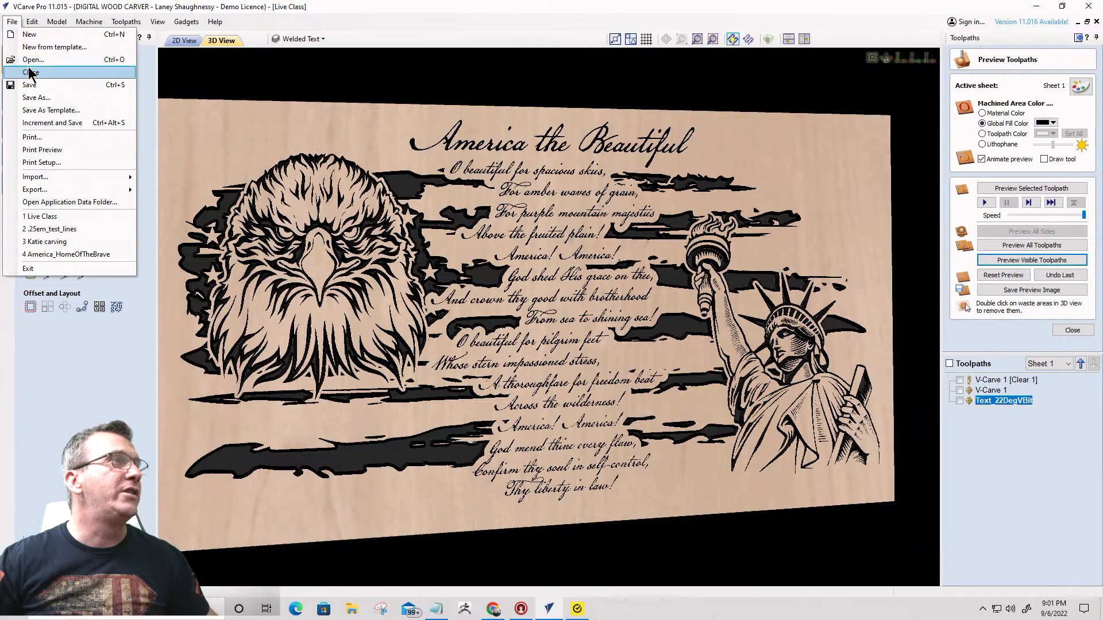
click(27, 86)
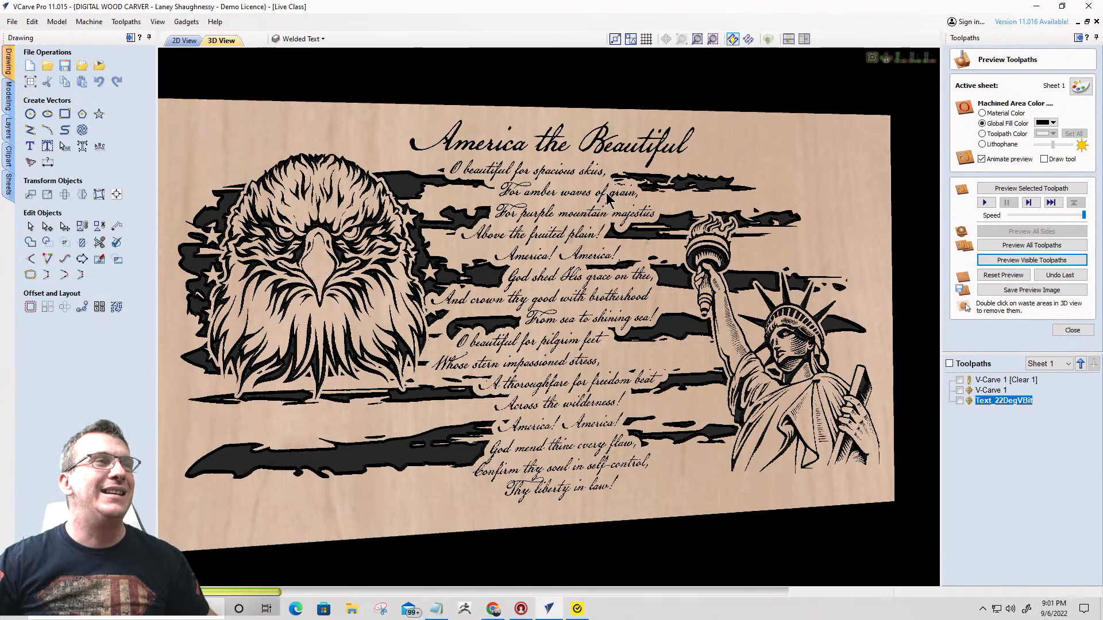
- Create a new single-sided job 16 inches wide and 16 inches high
click(14, 26)
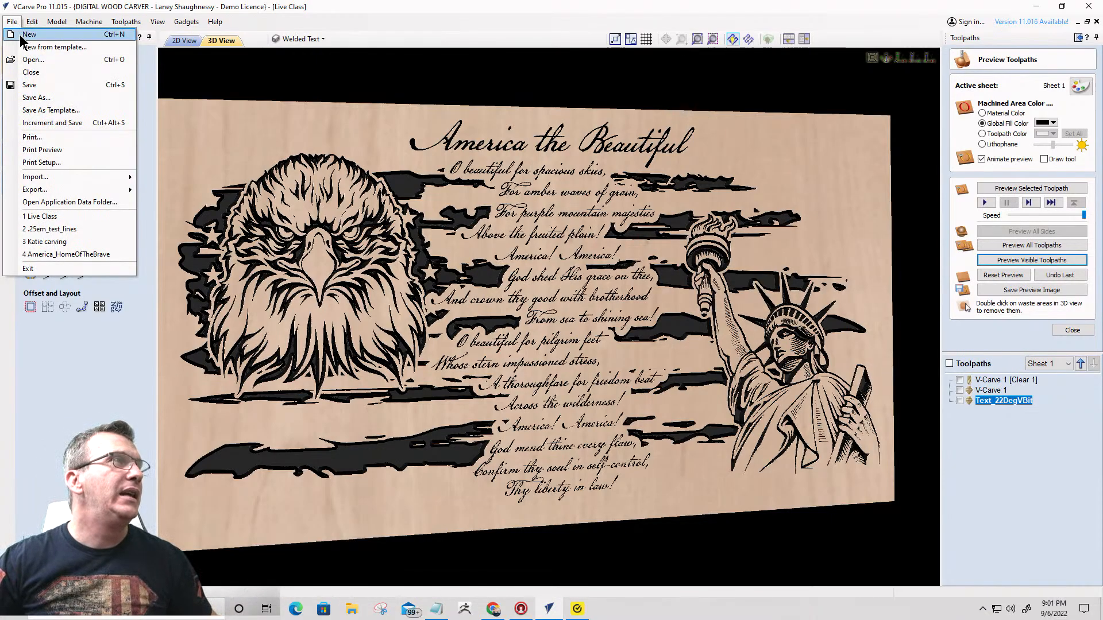
click(28, 35)
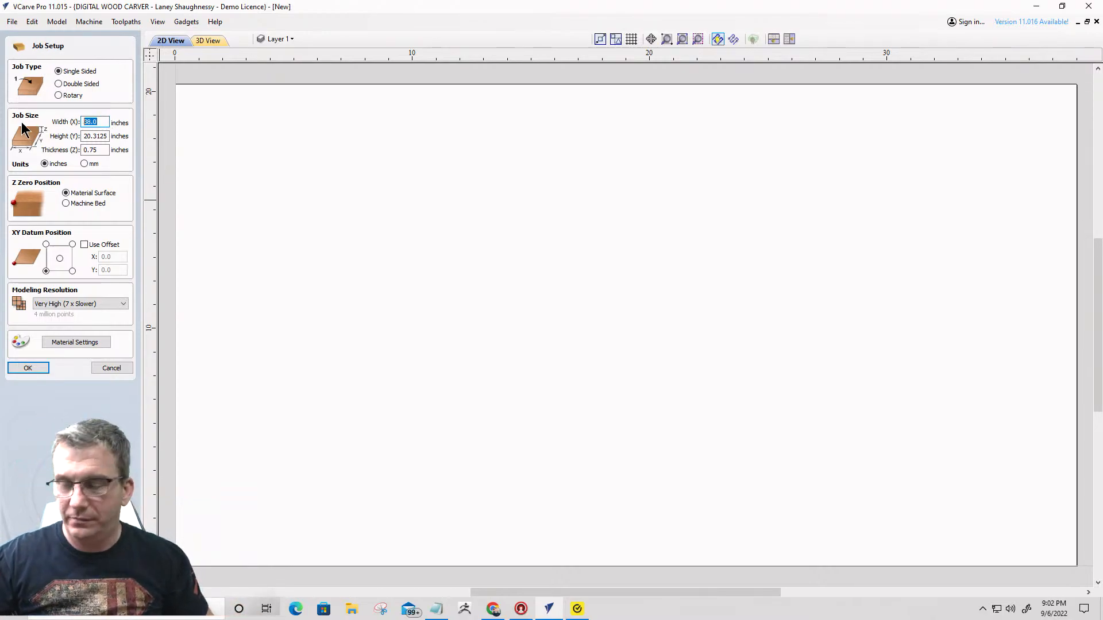
text(16)
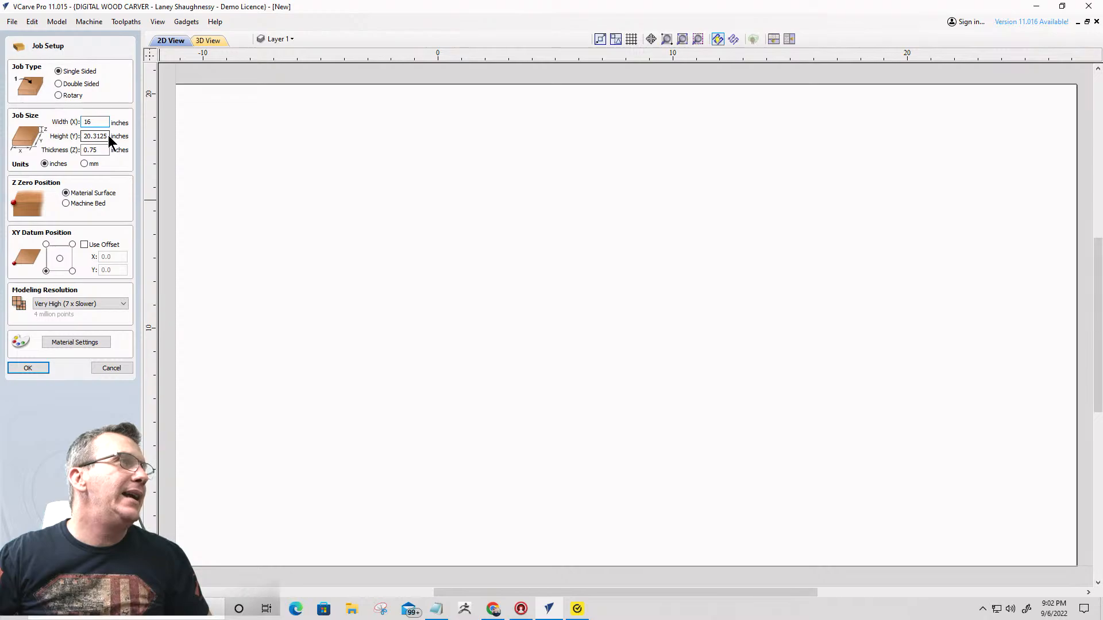
key(Tab)
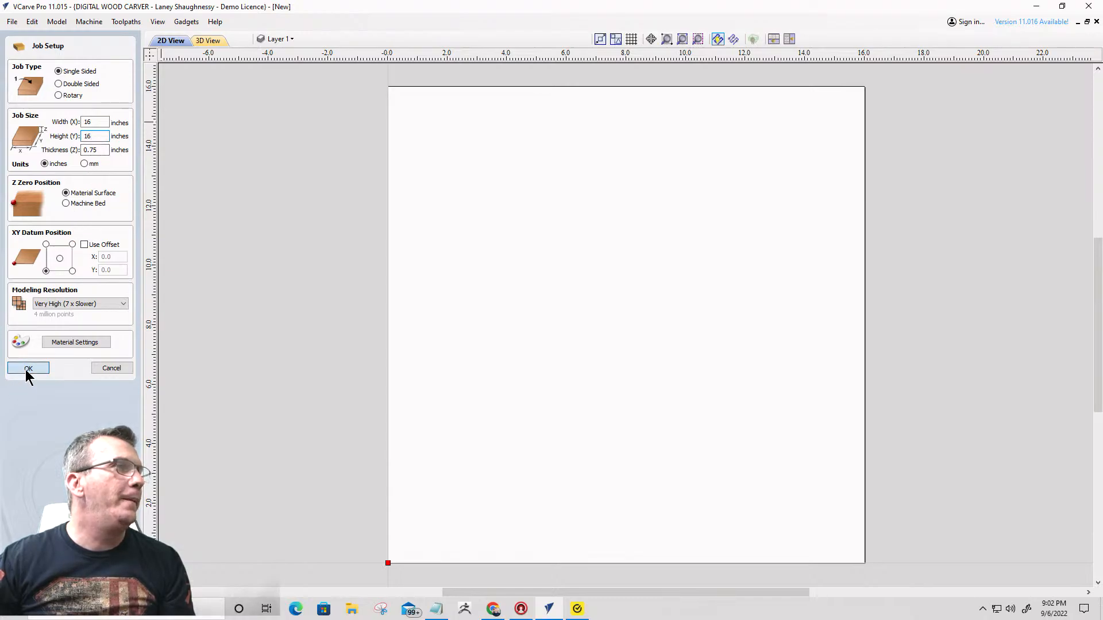
key(Return)
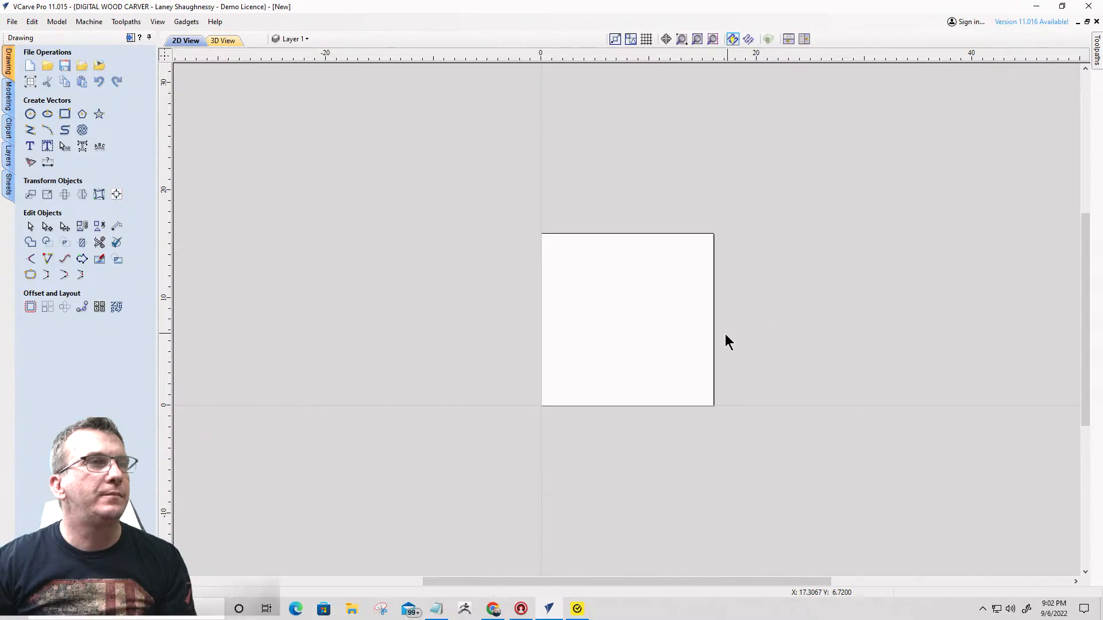
scroll(700, 345, down, 1)
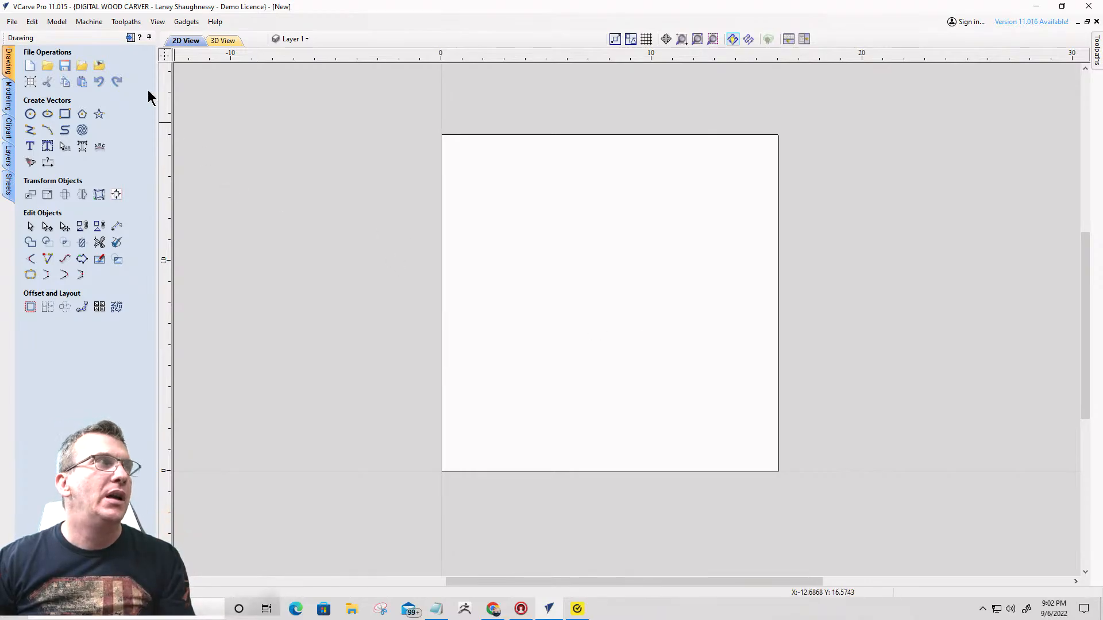
- Import the bitmap arrowhead-silhouette-vector-37375295 from the Downloads folder onto the board
click(101, 69)
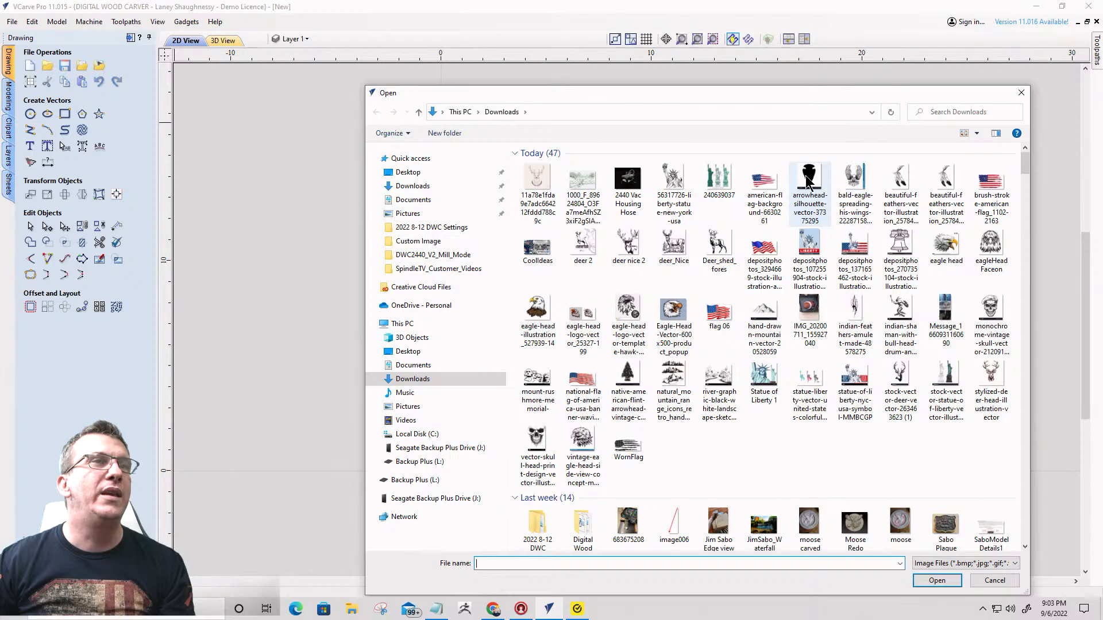
click(808, 183)
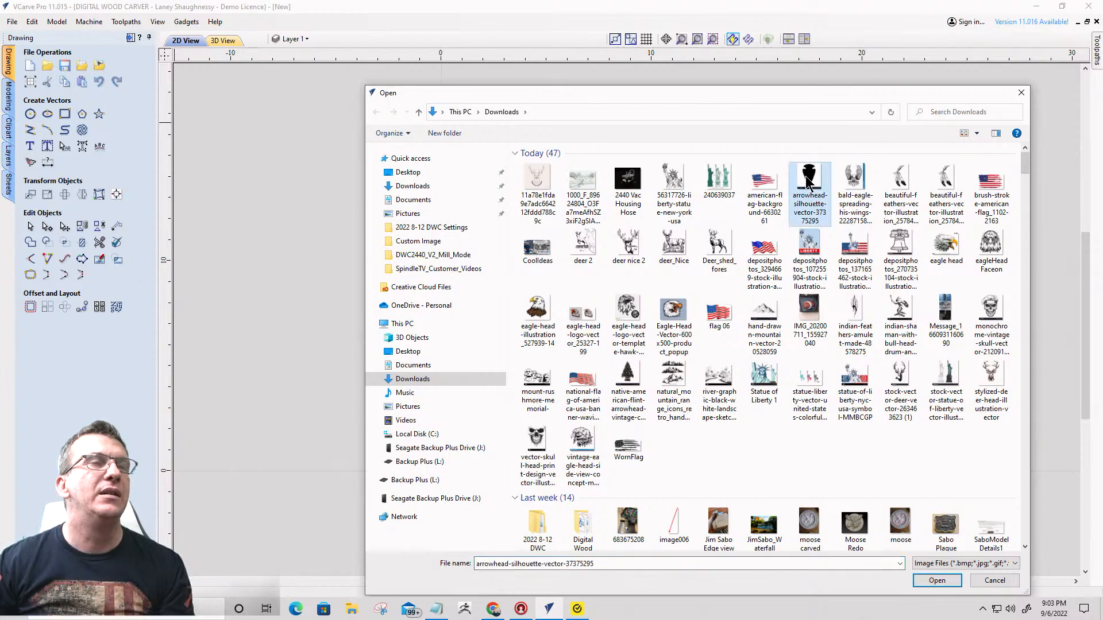
double_click(805, 176)
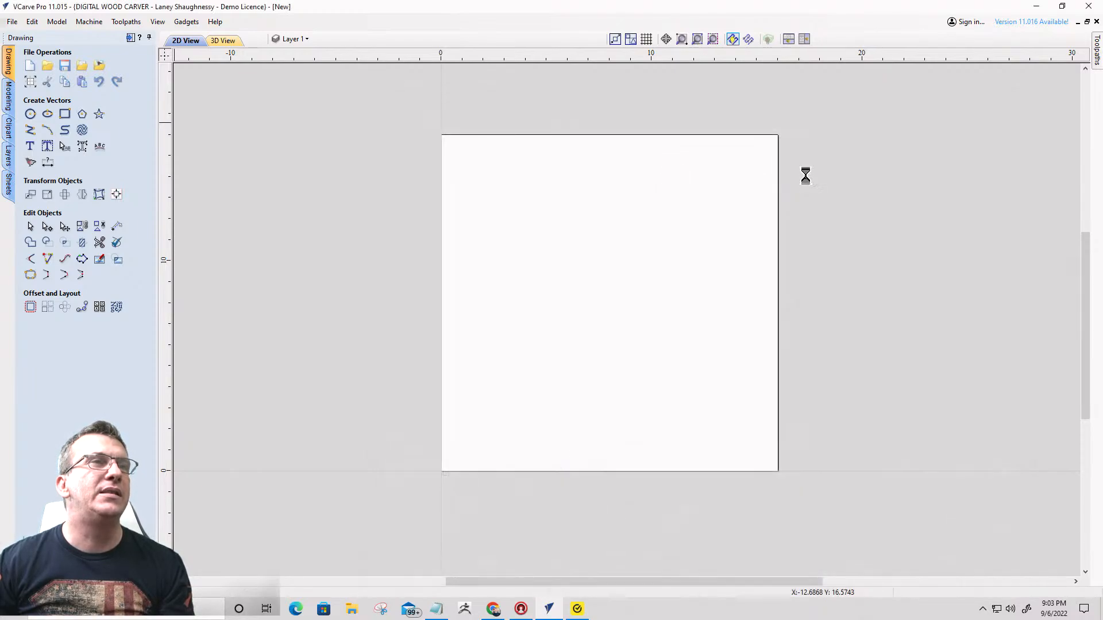
- Trace only the arrowhead silhouette, excluding the caption strip, in Black / White with threshold 0.75 and bitmap fading 0%
click(30, 162)
mouse_move(75, 416)
mouse_down()
mouse_move(34, 417)
mouse_move(6, 396)
mouse_up()
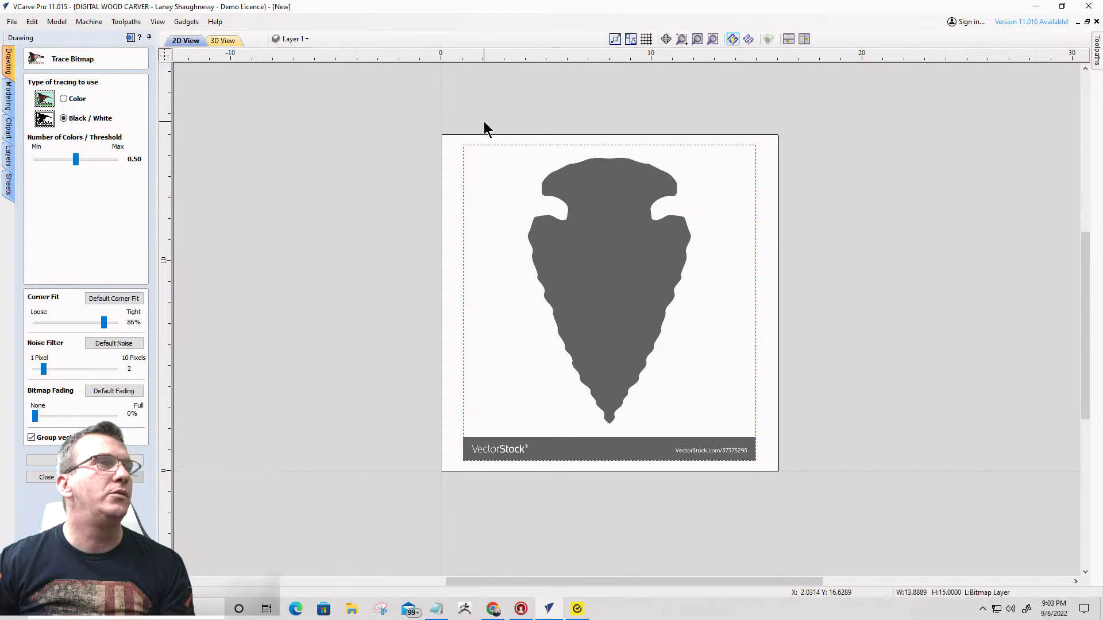
mouse_move(483, 122)
mouse_down()
mouse_move(721, 380)
mouse_move(729, 433)
mouse_up()
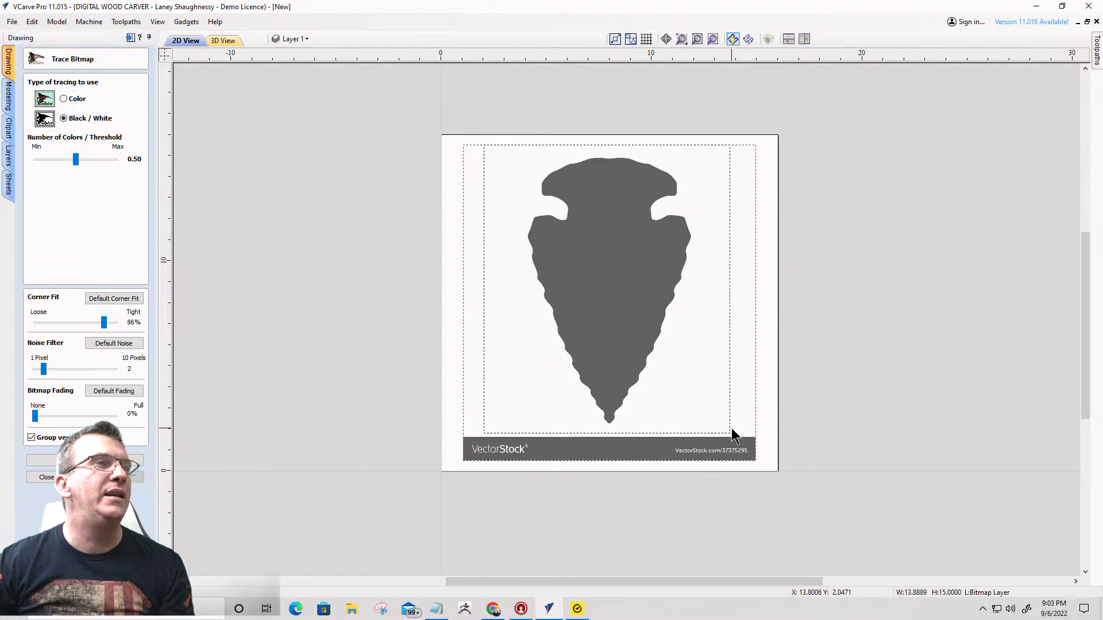
drag(75, 161, 95, 164)
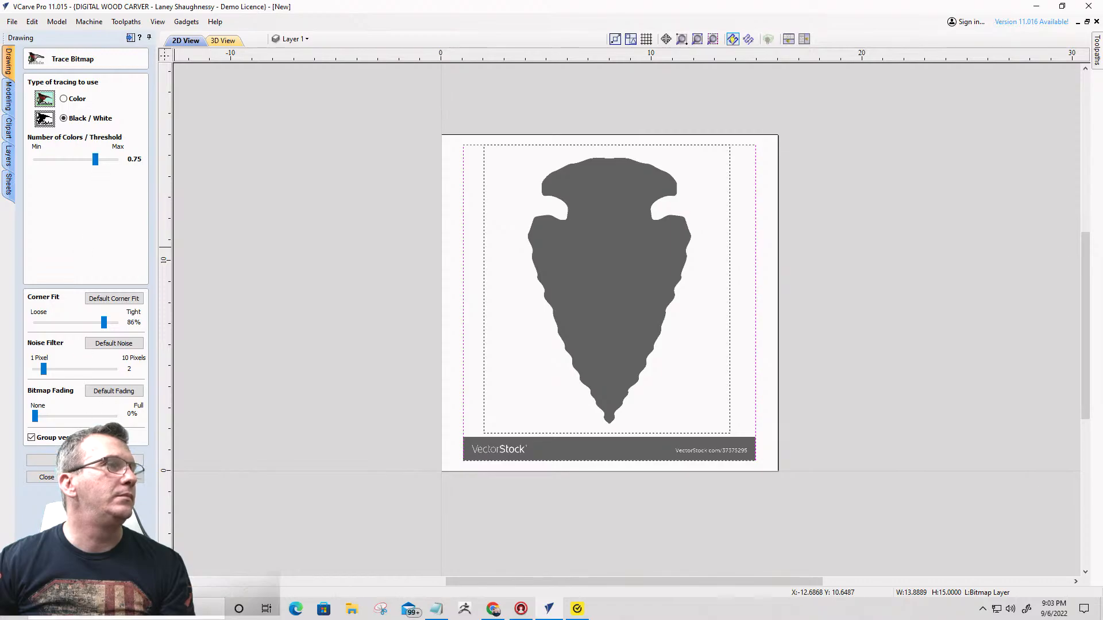
click(85, 460)
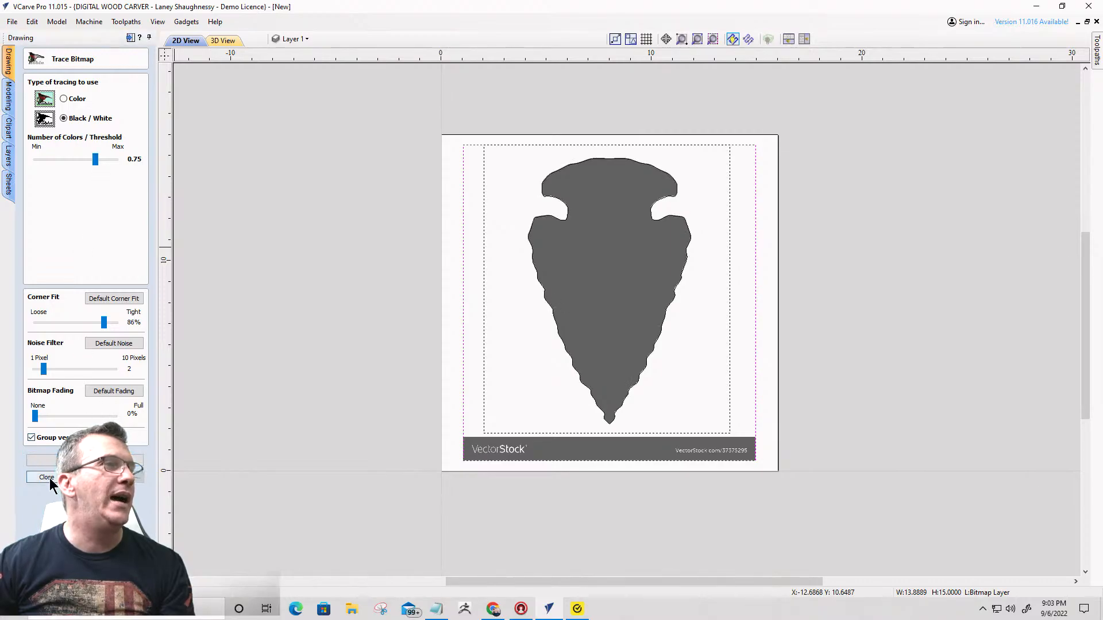
click(50, 476)
- Delete the silhouette bitmap and move the traced arrowhead outline off the board to its right
click(500, 429)
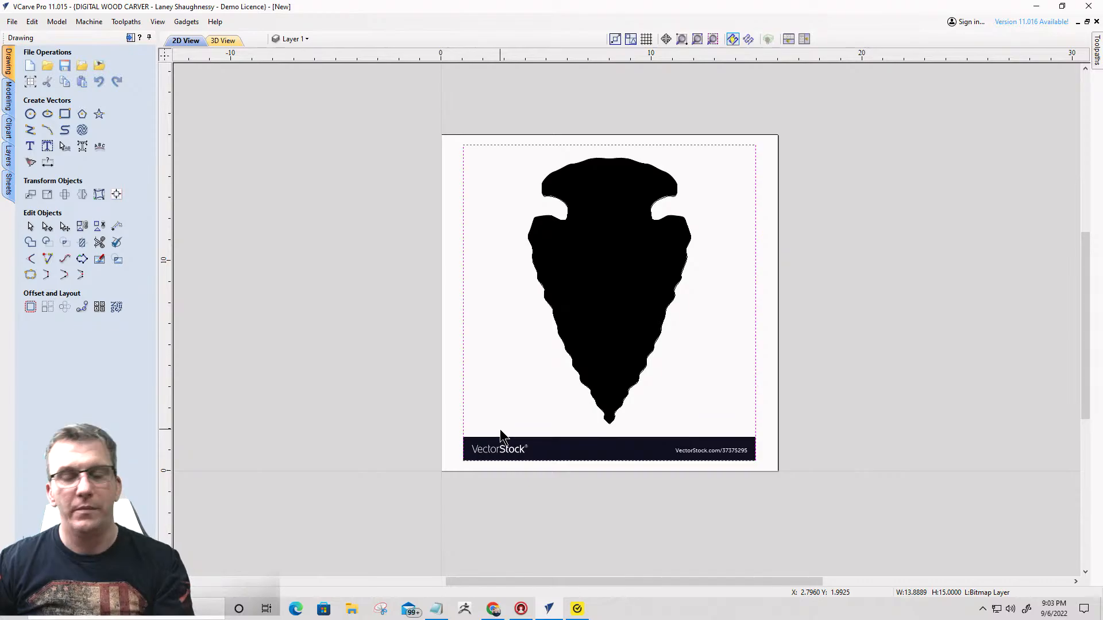
key(Delete)
click(557, 219)
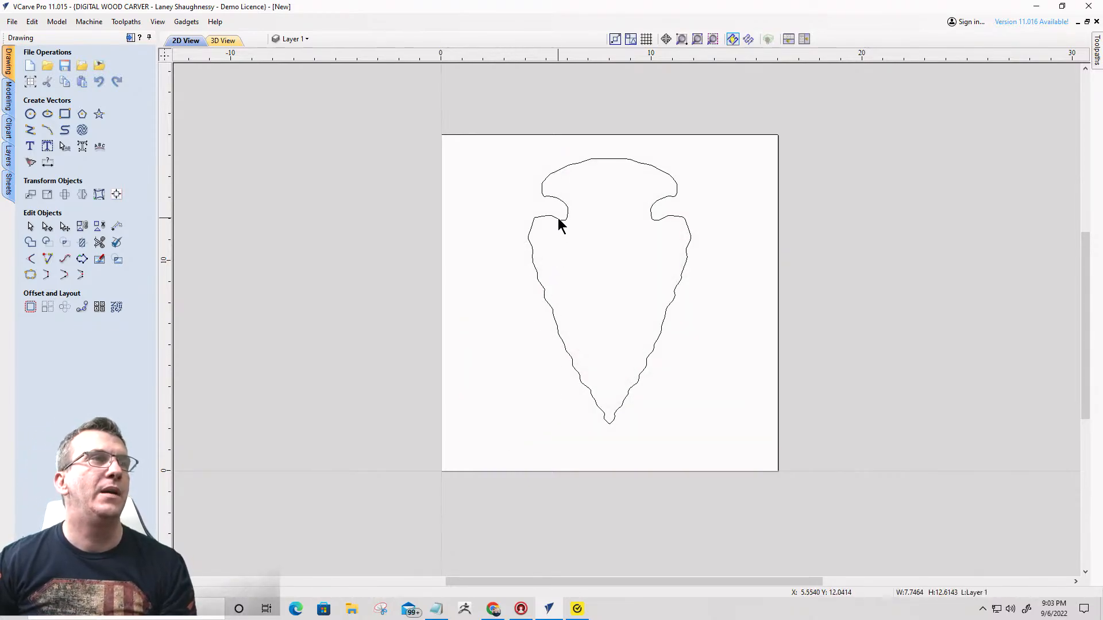
click(559, 219)
click(654, 215)
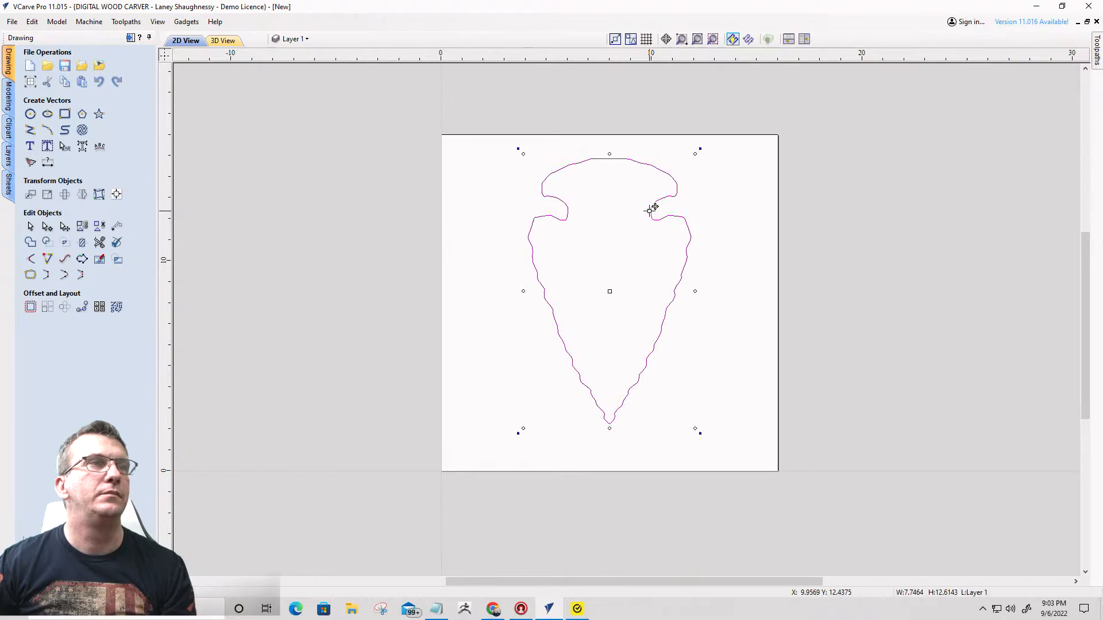
drag(652, 211, 978, 169)
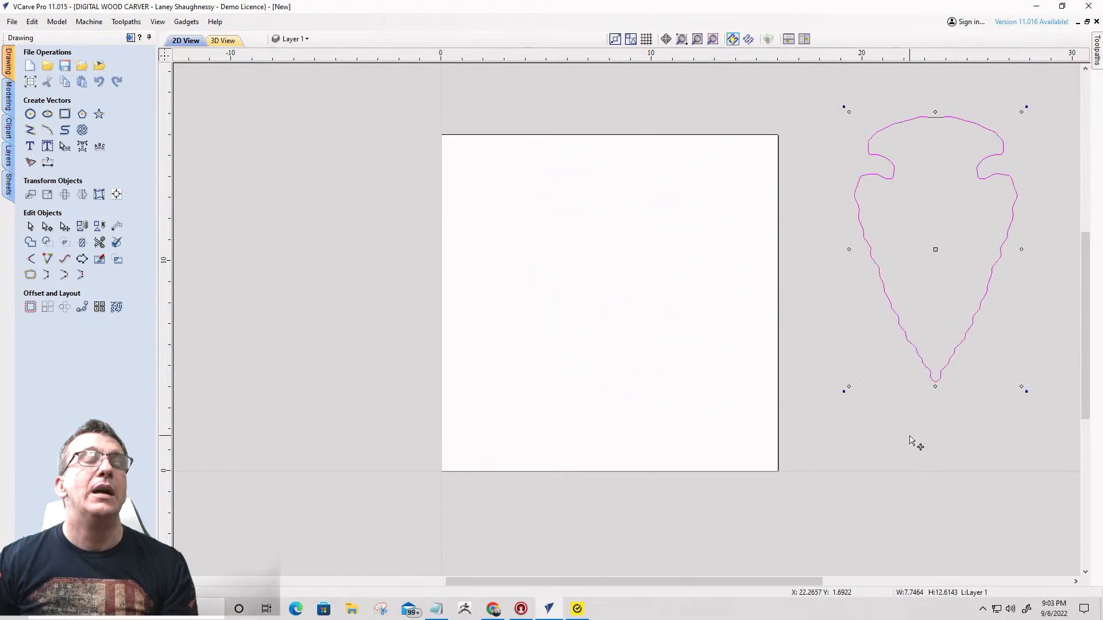
- Import the native-american-flint-arrowhead image and trace it in Black / White with threshold 0.75 and bitmap fading 0%
click(100, 65)
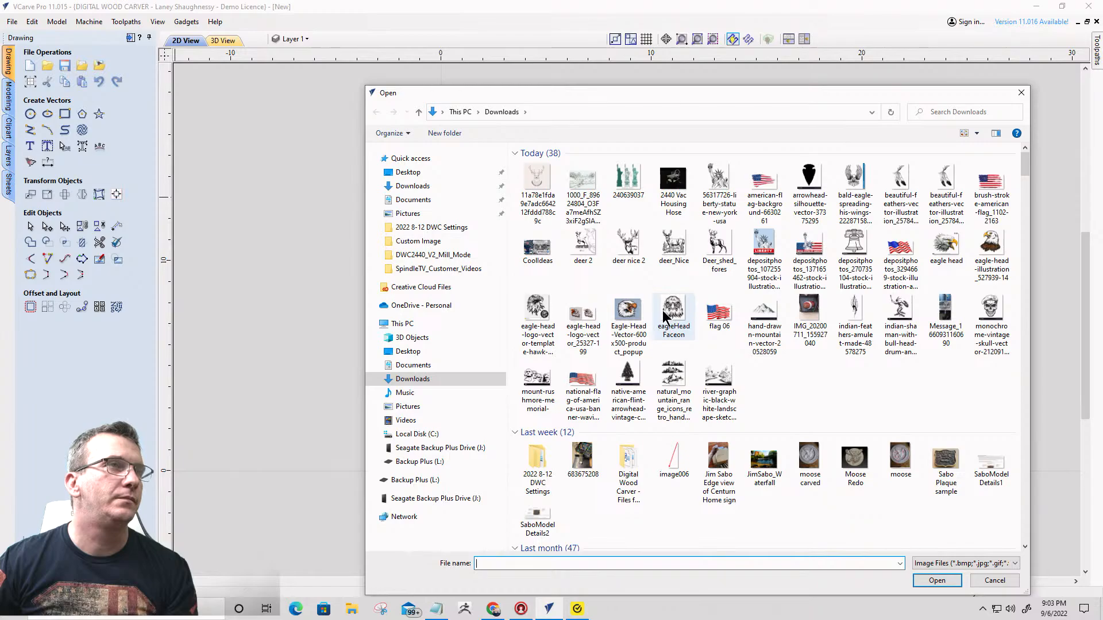
double_click(625, 305)
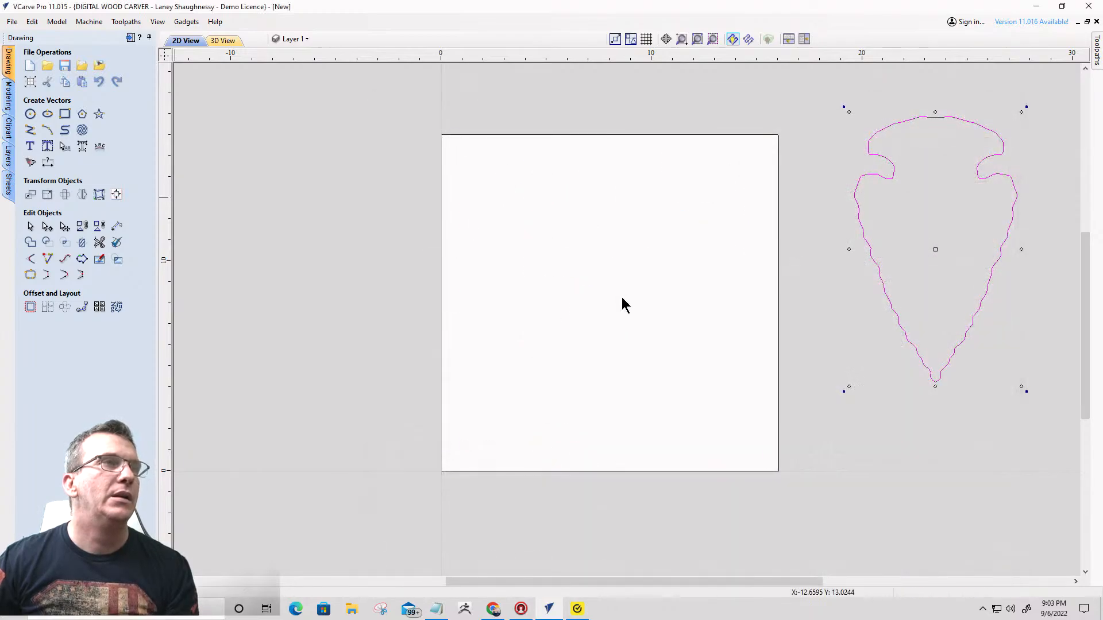
click(30, 163)
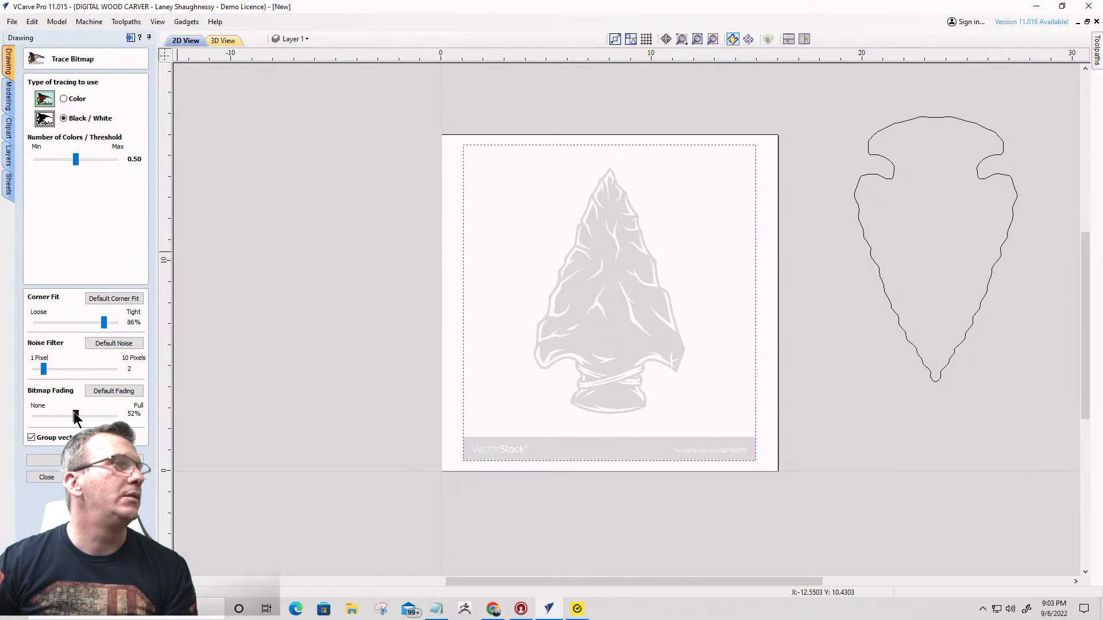
drag(76, 414, 6, 409)
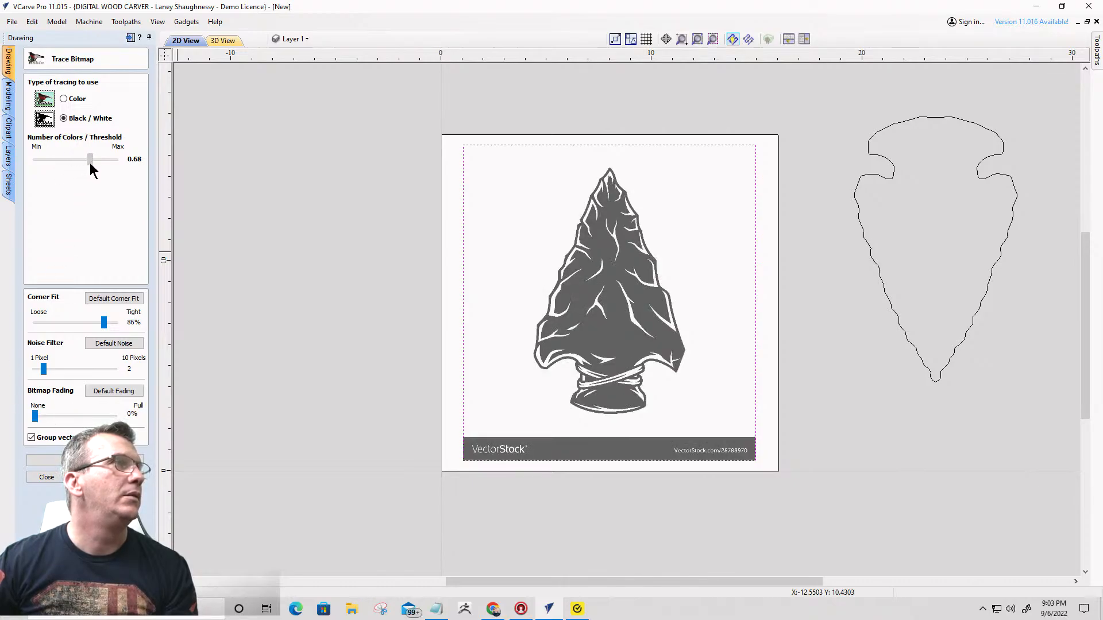
drag(93, 163, 96, 163)
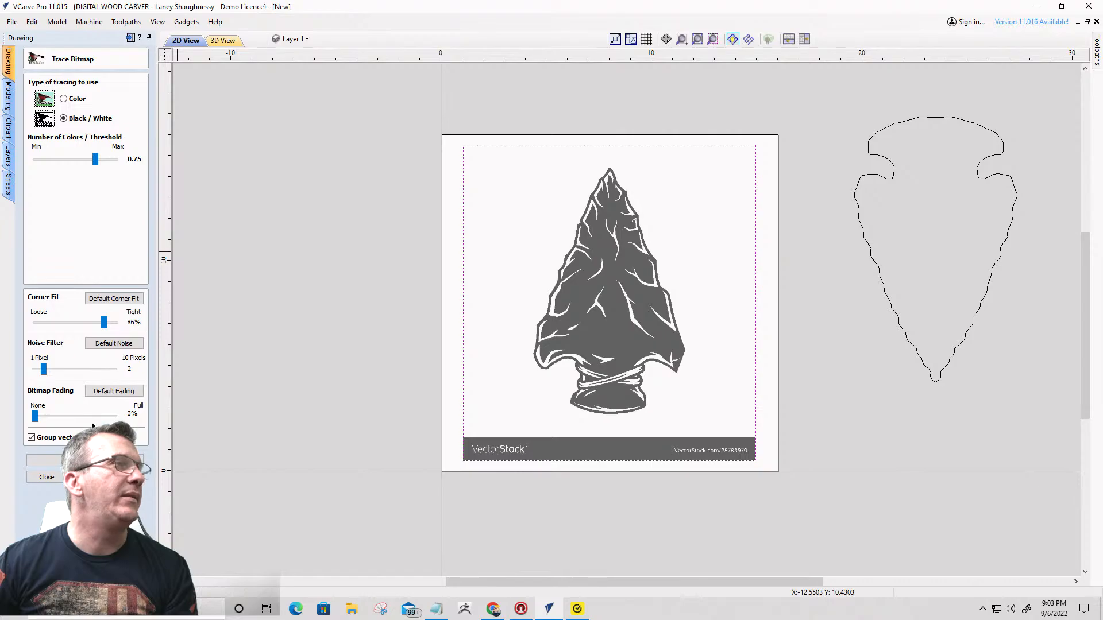
click(43, 477)
- Delete the traced VectorStock caption strip vectors and the arrowhead bitmap, keeping the detailed arrowhead vectors
click(540, 438)
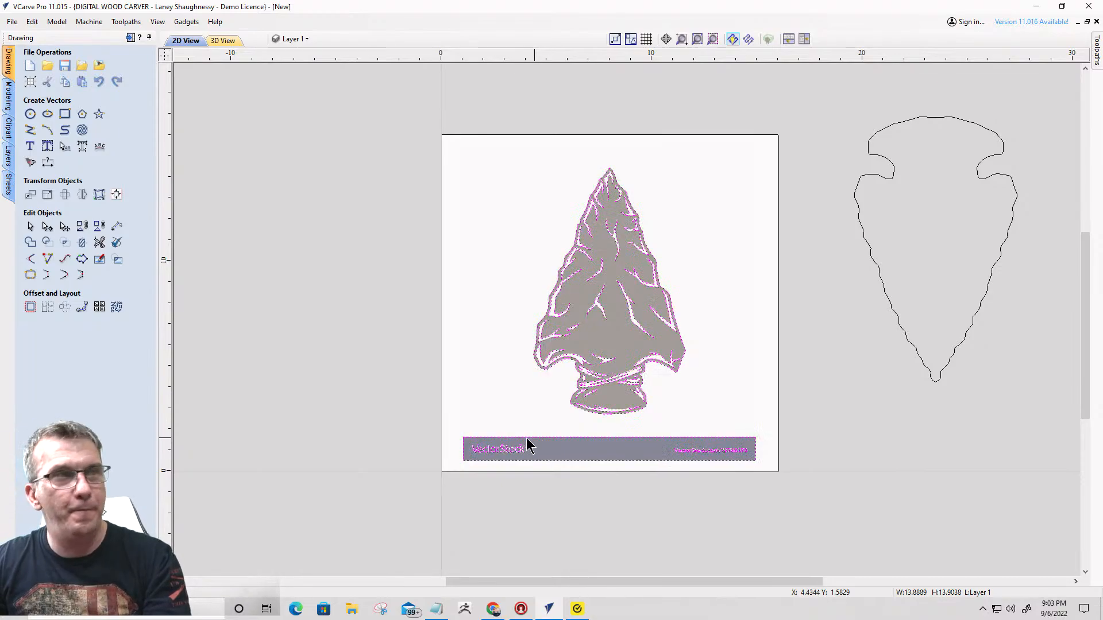
click(815, 488)
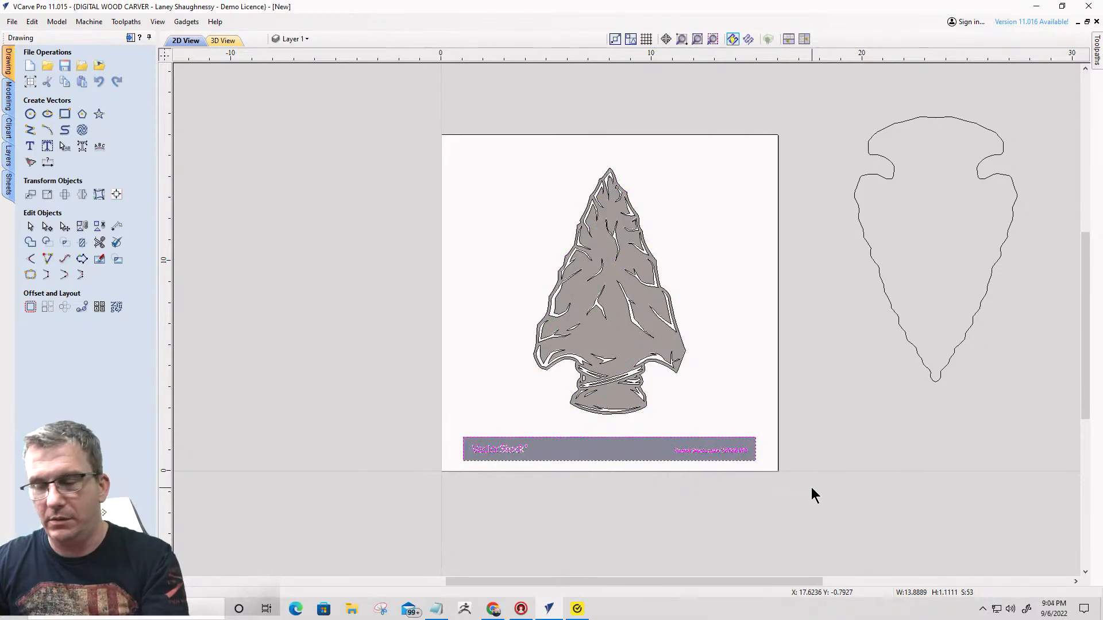
click(711, 352)
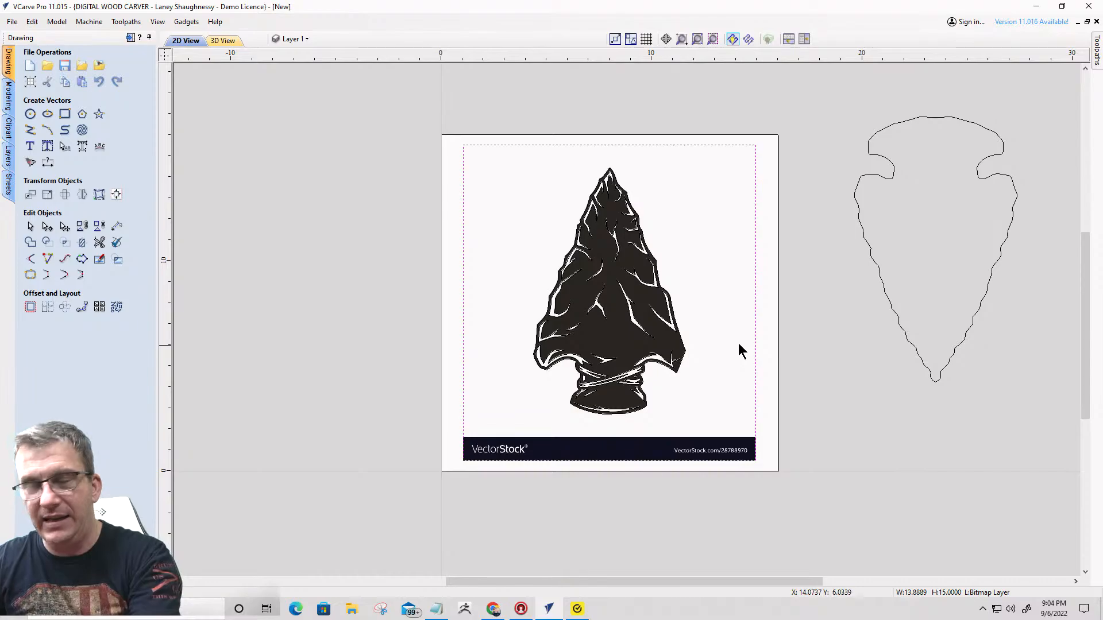
click(763, 238)
click(740, 250)
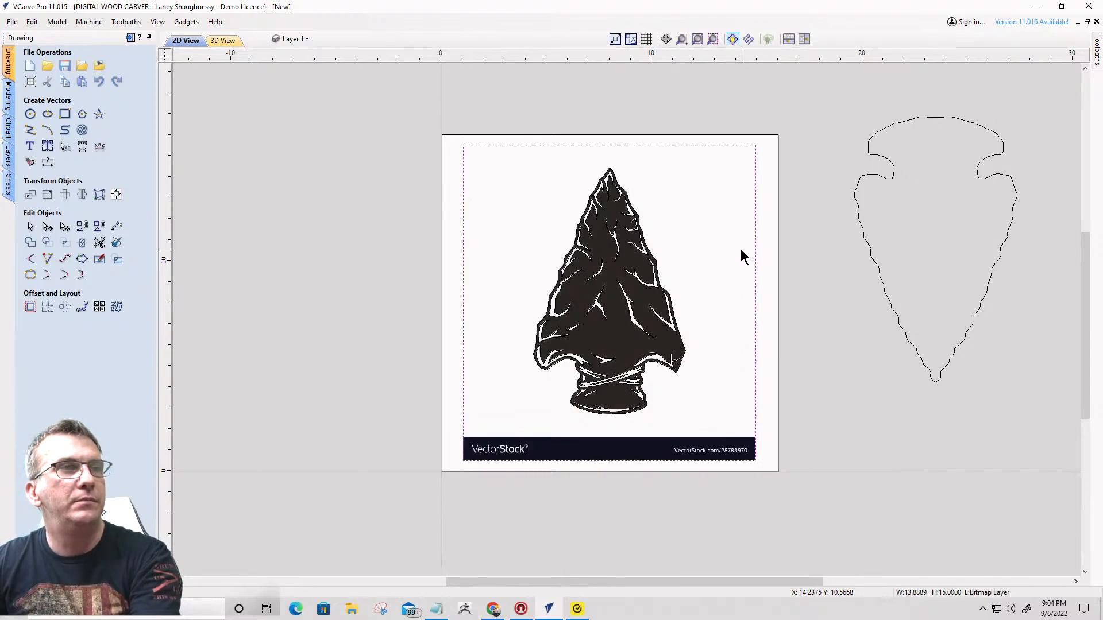
key(Delete)
- Select all the detailed arrowhead vectors and move them off the board, beside the plain arrowhead outline
scroll(647, 278, down, 3)
drag(519, 201, 673, 432)
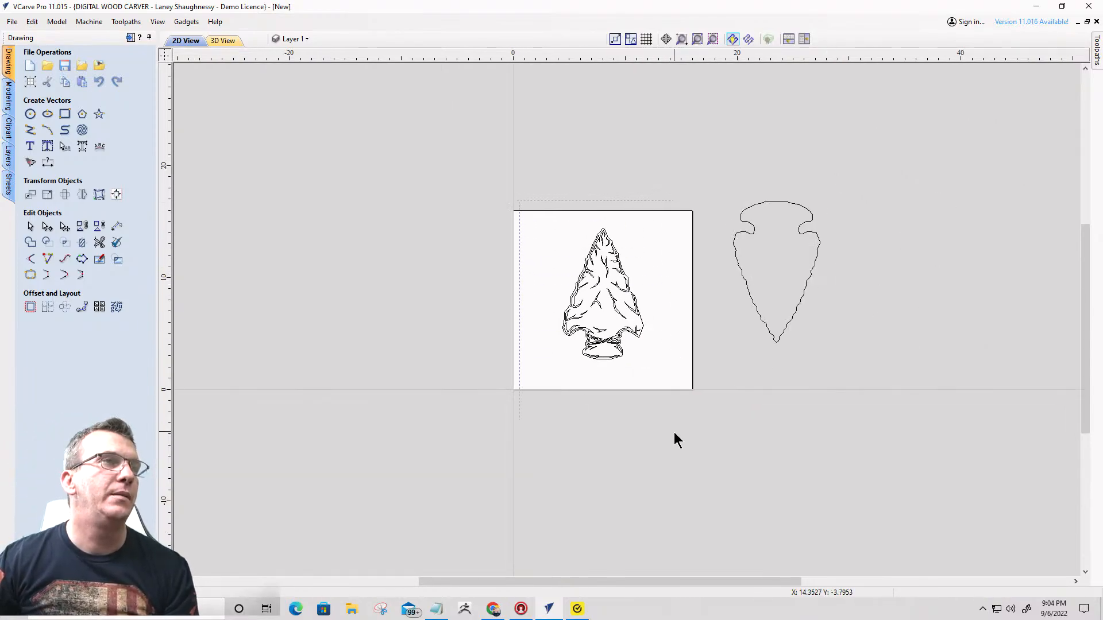
scroll(612, 347, up, 2)
scroll(613, 347, up, 3)
scroll(593, 328, down, 4)
click(587, 325)
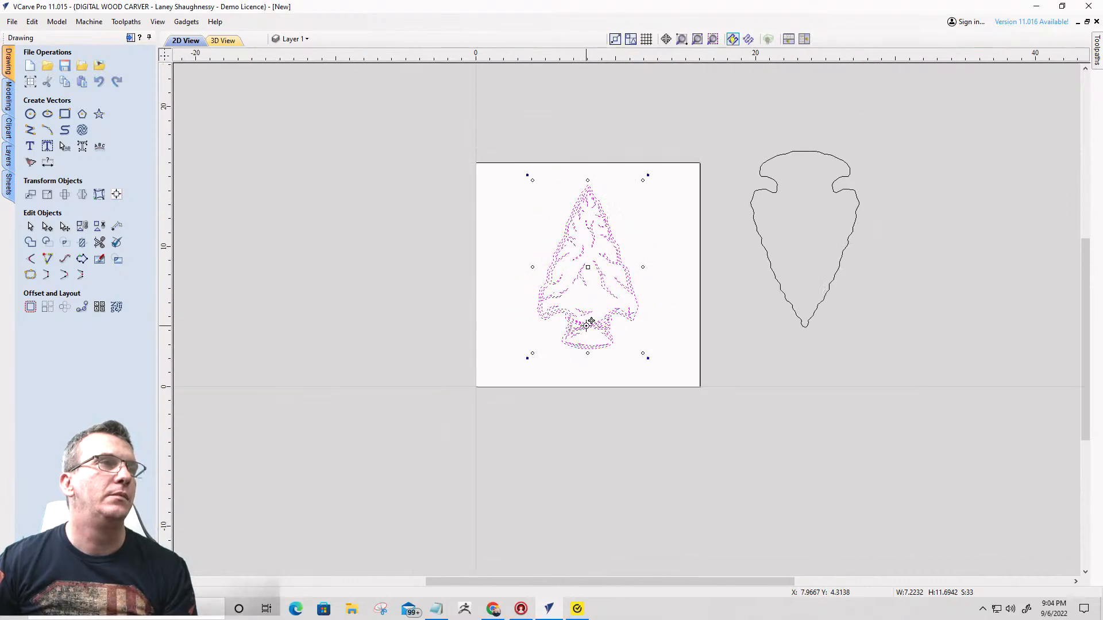
drag(587, 326, 919, 297)
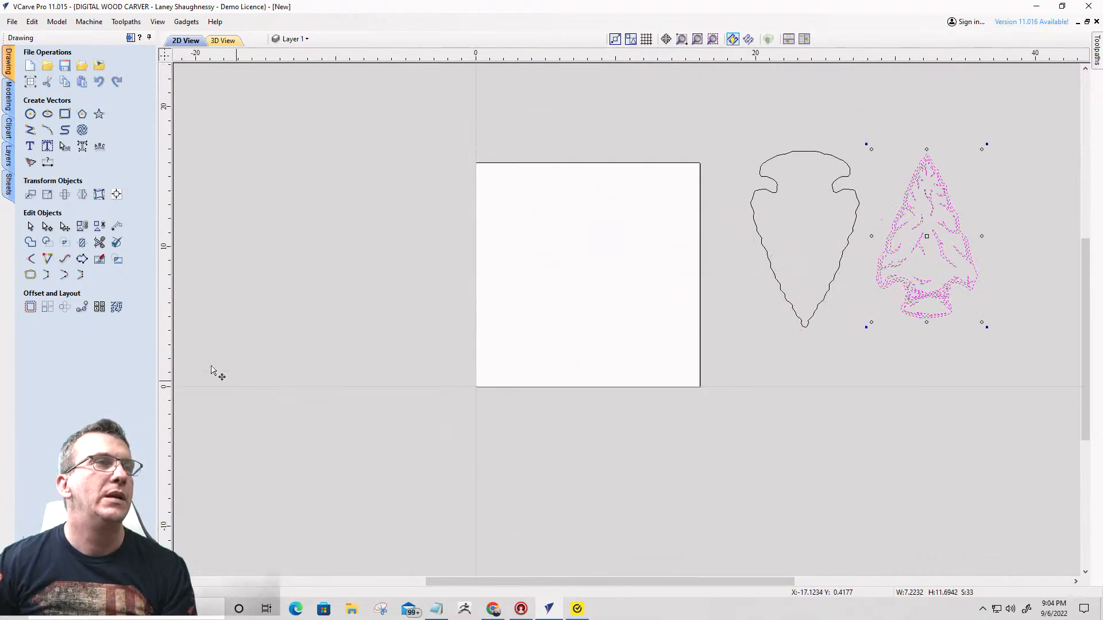
- Import the bitmap indian-feathers-amulet-made-48578275 from the Downloads folder onto the board
click(100, 68)
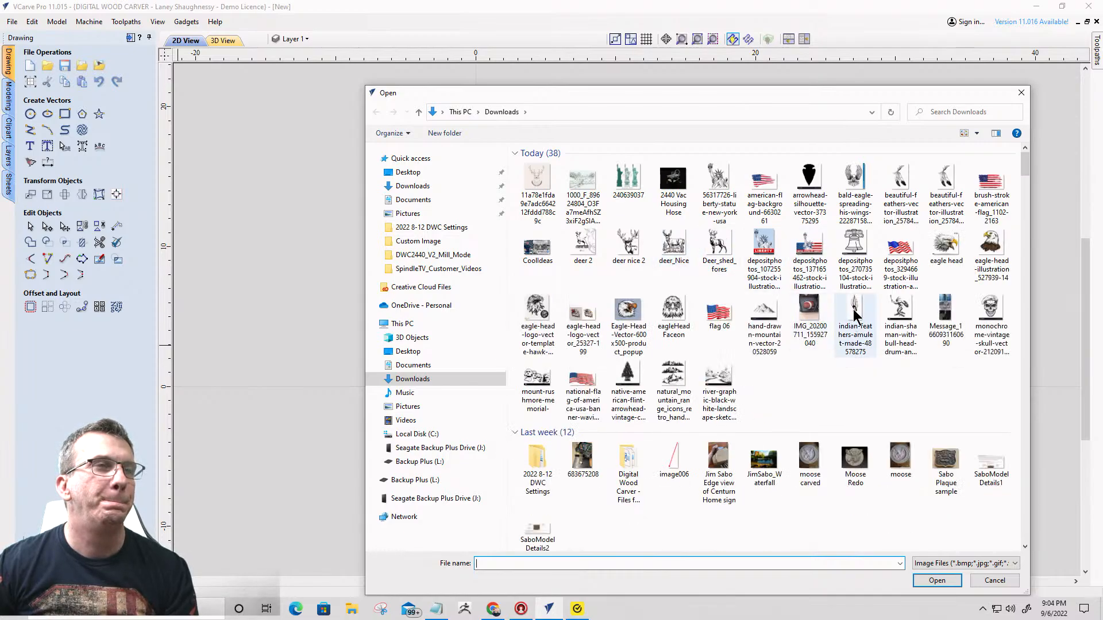
click(855, 315)
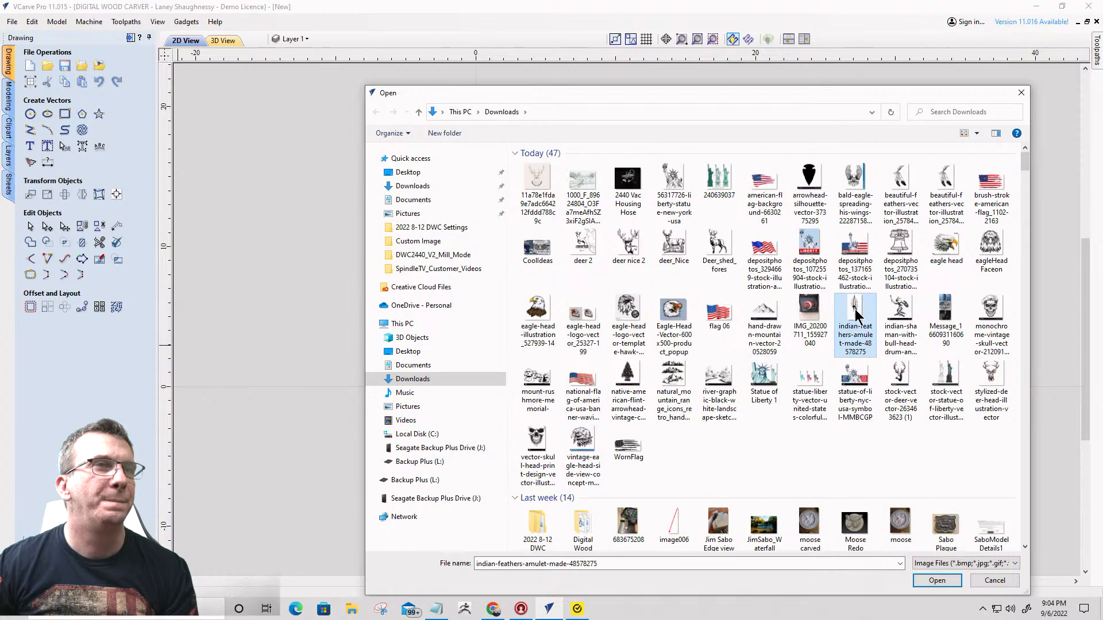
double_click(854, 315)
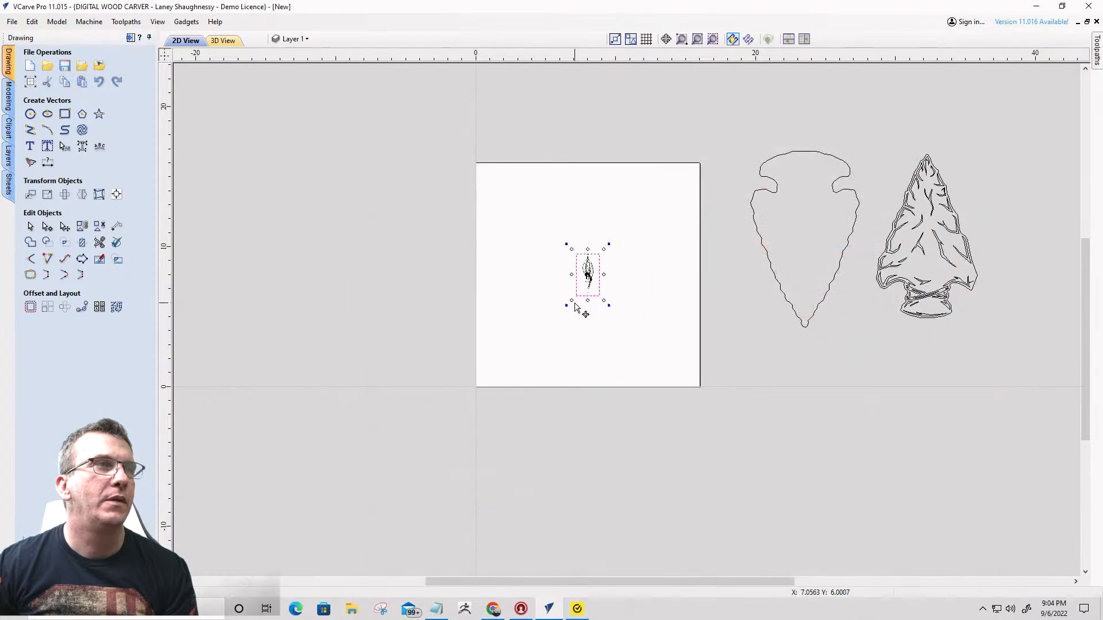
- Trace the feather amulet bitmap in Black / White with threshold 0.75, and delete the original bitmap
scroll(586, 276, up, 5)
scroll(626, 190, up, 3)
scroll(659, 166, down, 2)
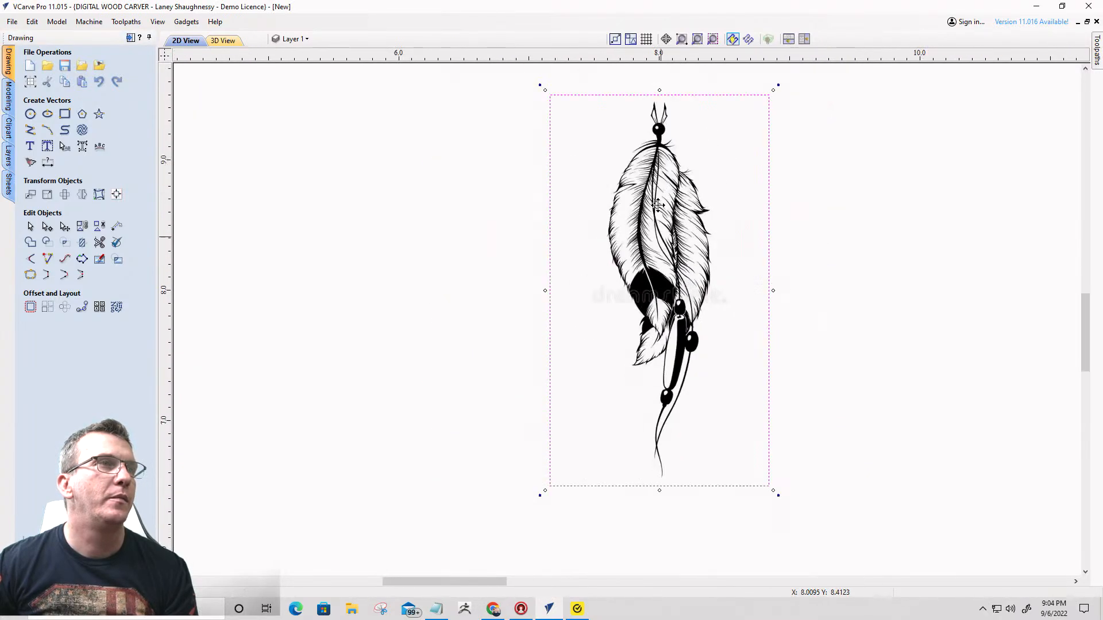
scroll(664, 161, up, 4)
scroll(678, 153, down, 2)
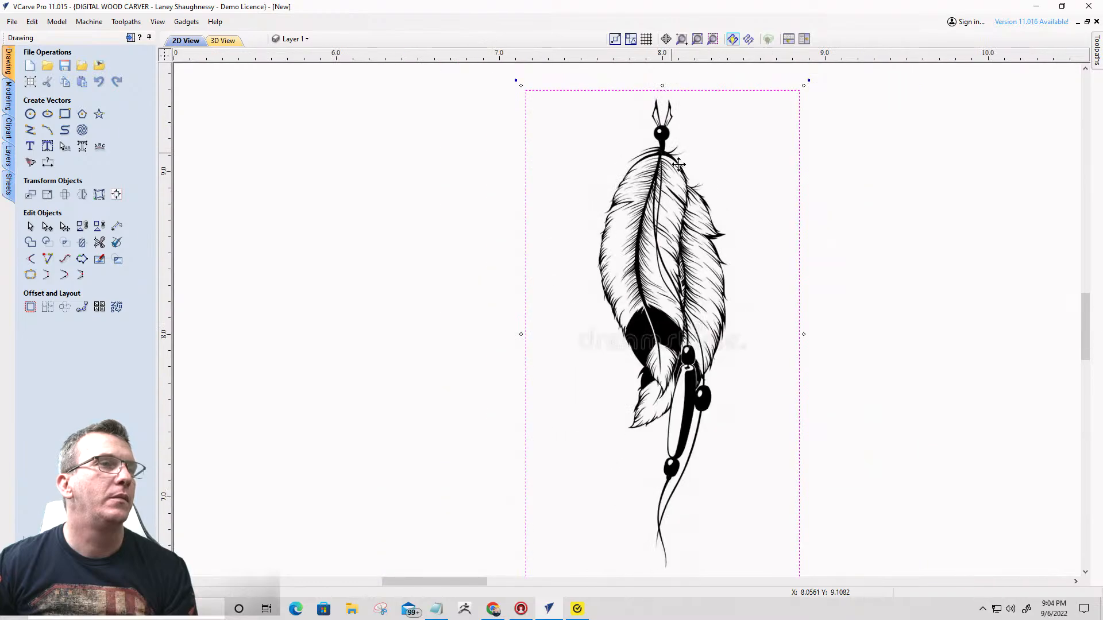
click(31, 163)
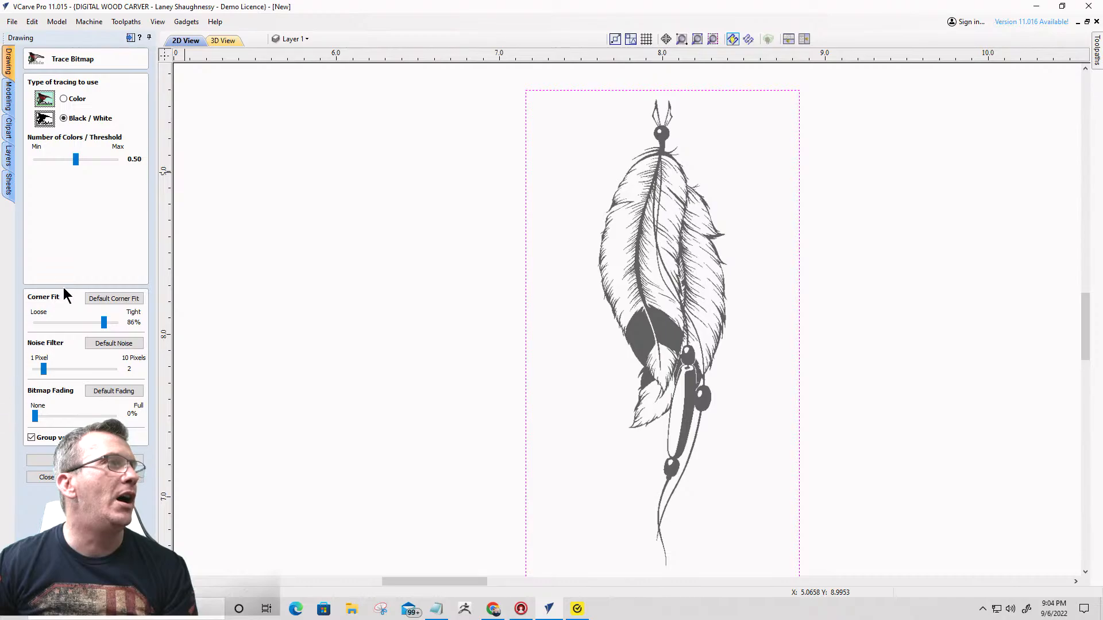
drag(95, 161, 100, 161)
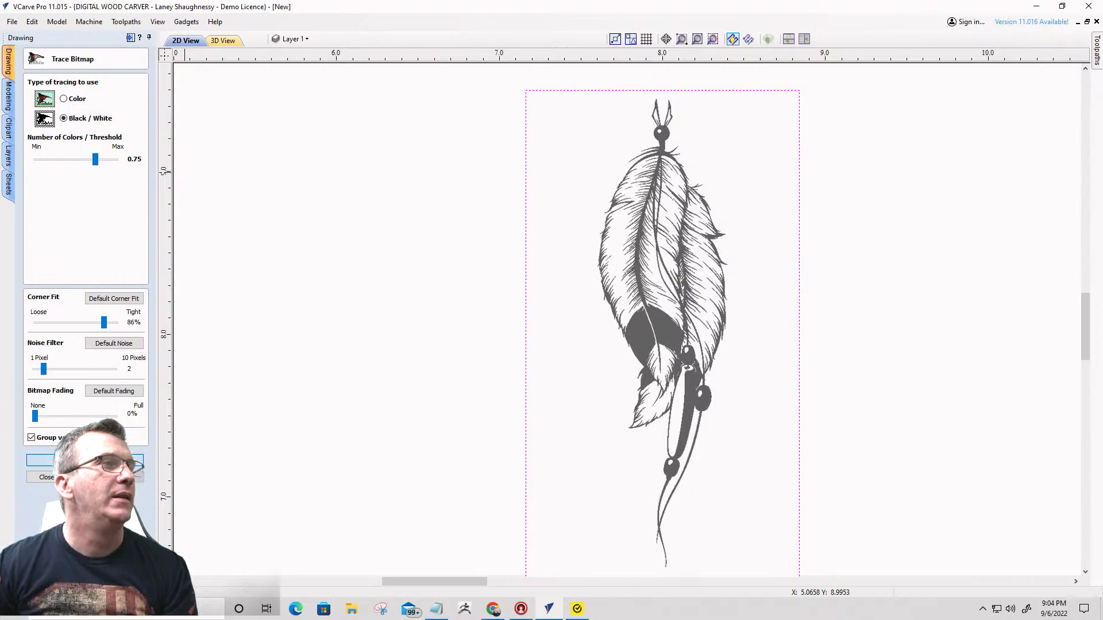
click(85, 461)
click(47, 478)
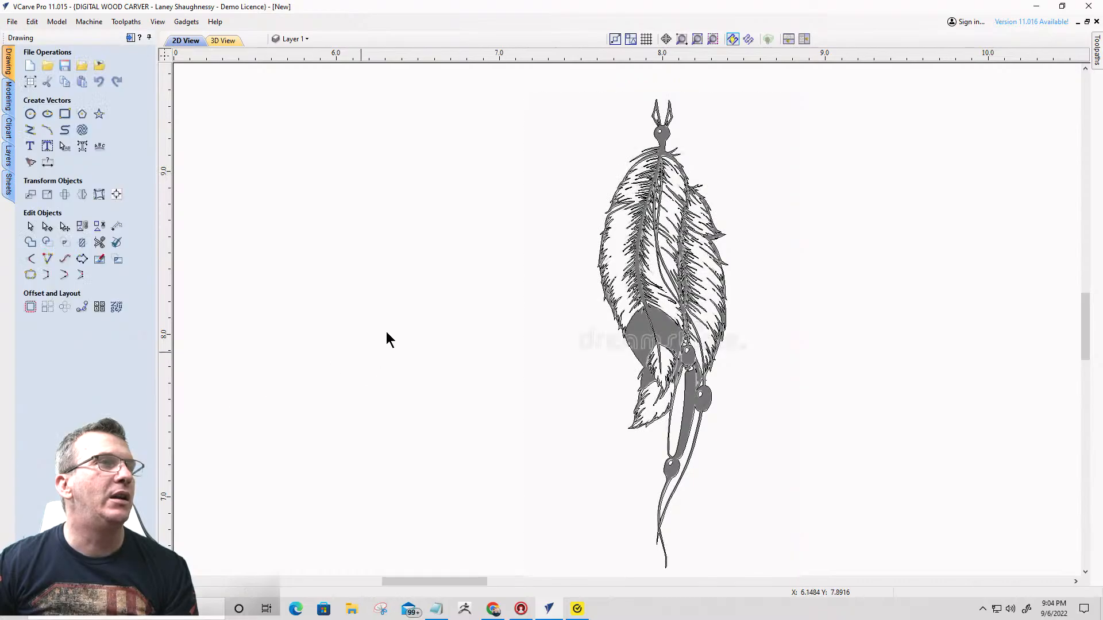
click(579, 171)
key(Delete)
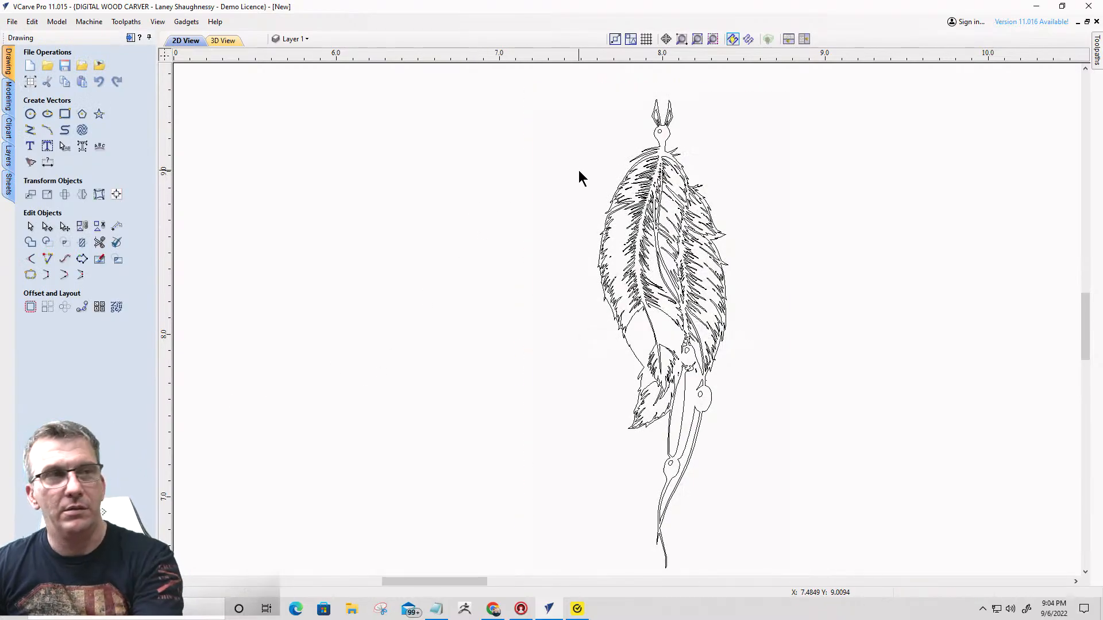
- Enlarge the traced feather amulet vectors to about 2.37 by 8.52 inches and move them off the board beside the detailed arrowhead
scroll(578, 168, down, 4)
click(604, 215)
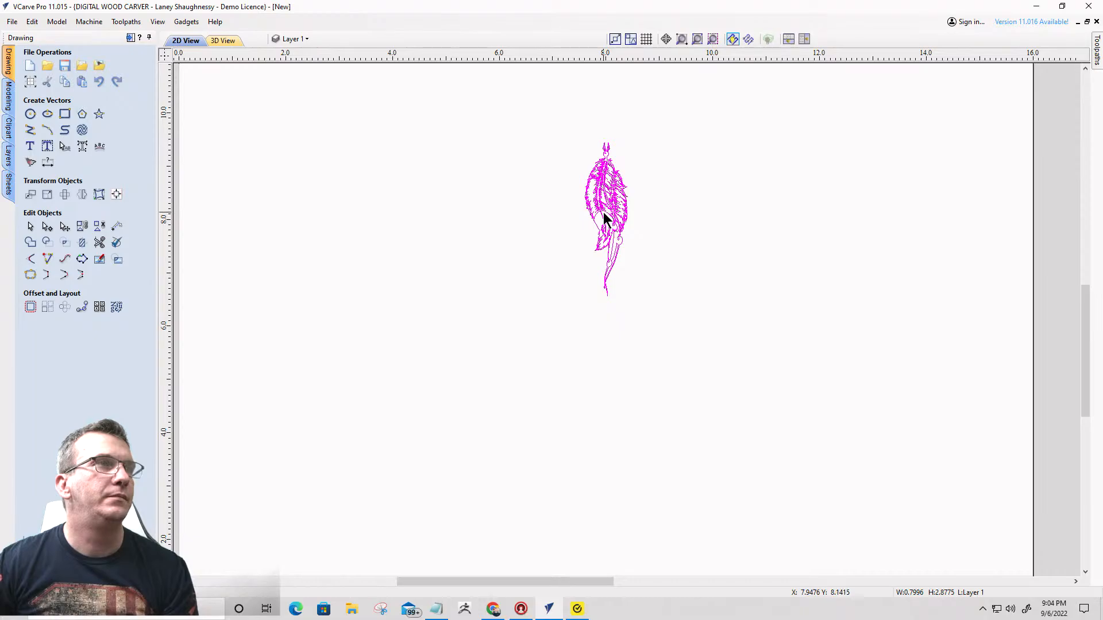
drag(632, 301, 704, 575)
scroll(578, 264, down, 5)
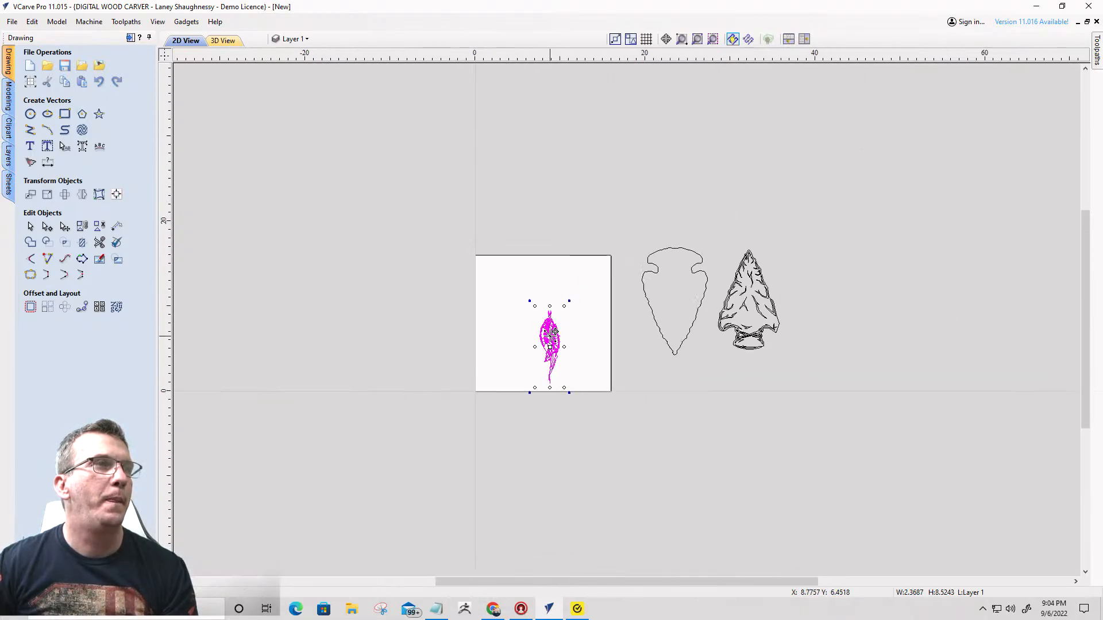
drag(633, 307, 815, 284)
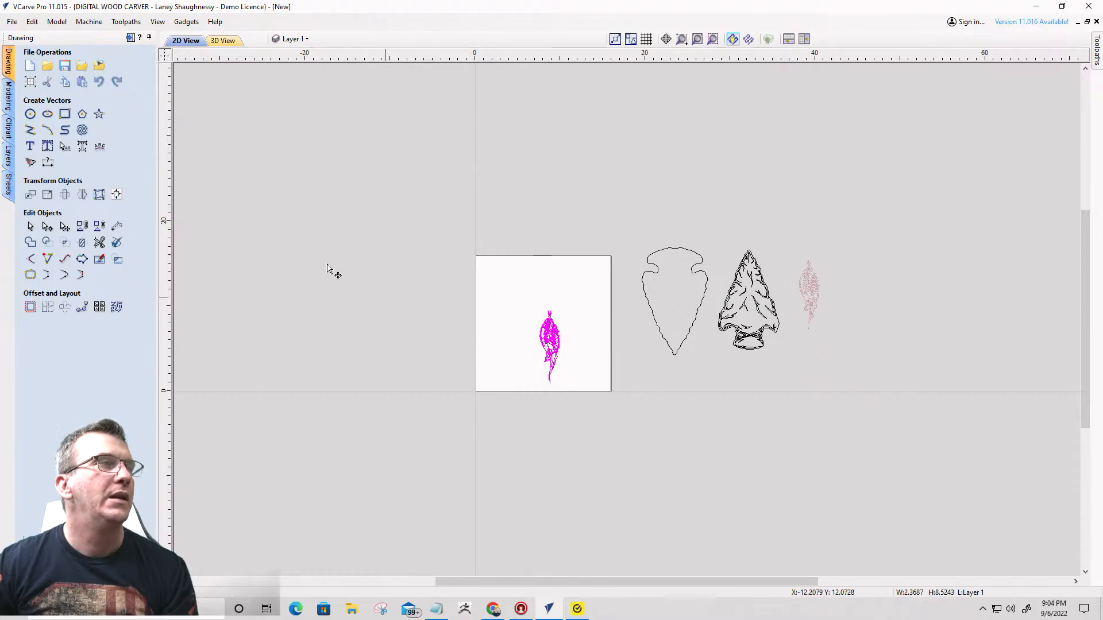
- Import the beautiful-feathers-vector-illustration bitmap from the Downloads folder onto the board
click(98, 67)
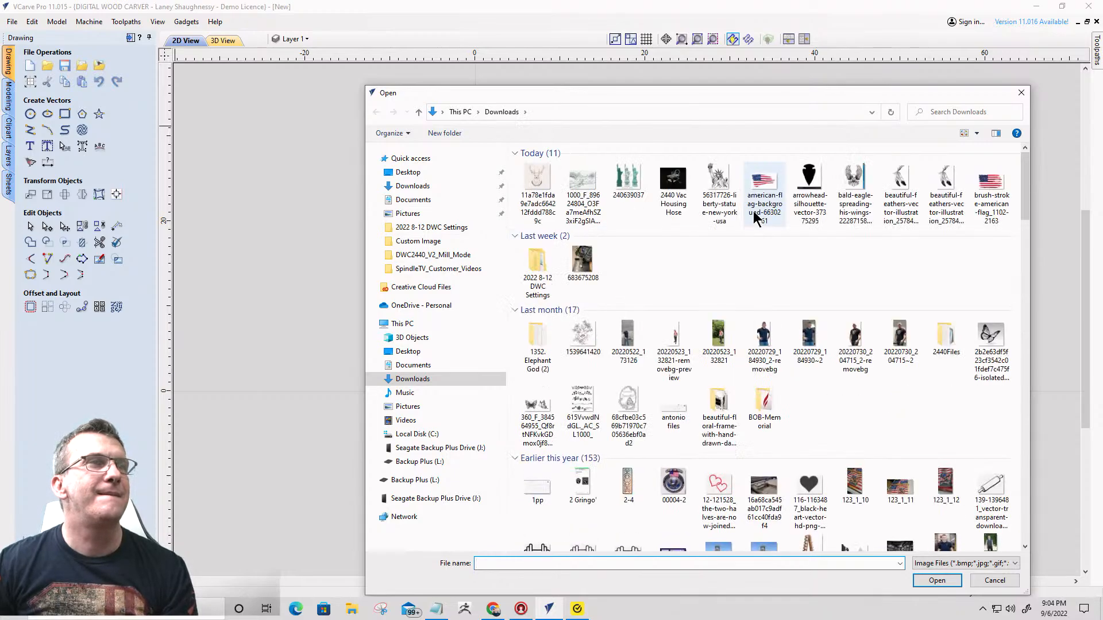
click(939, 183)
double_click(940, 183)
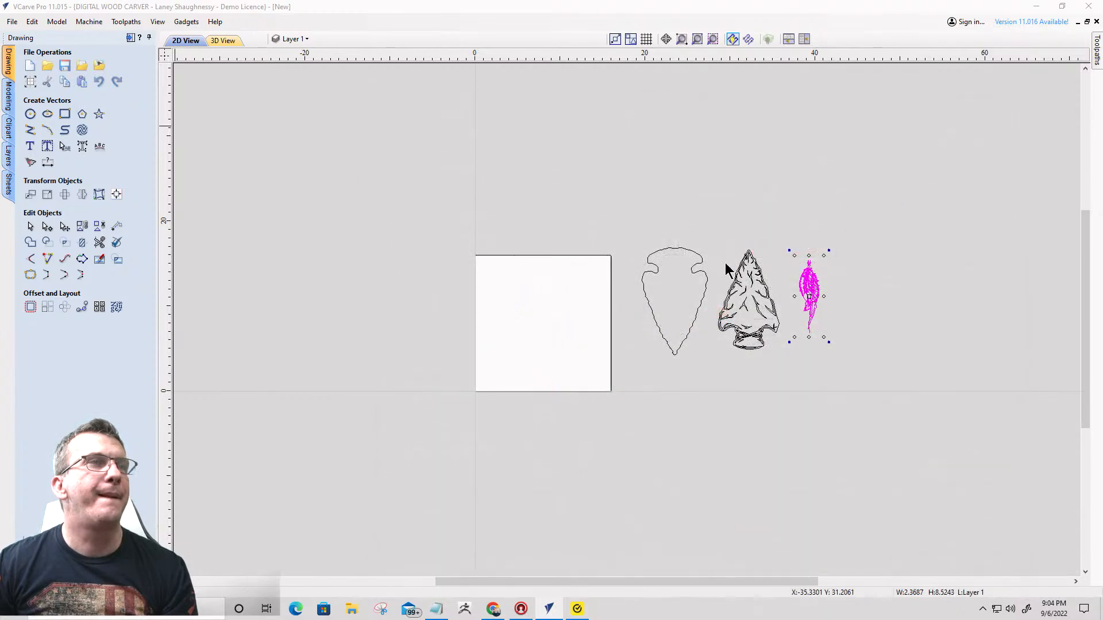
scroll(457, 155, up, 2)
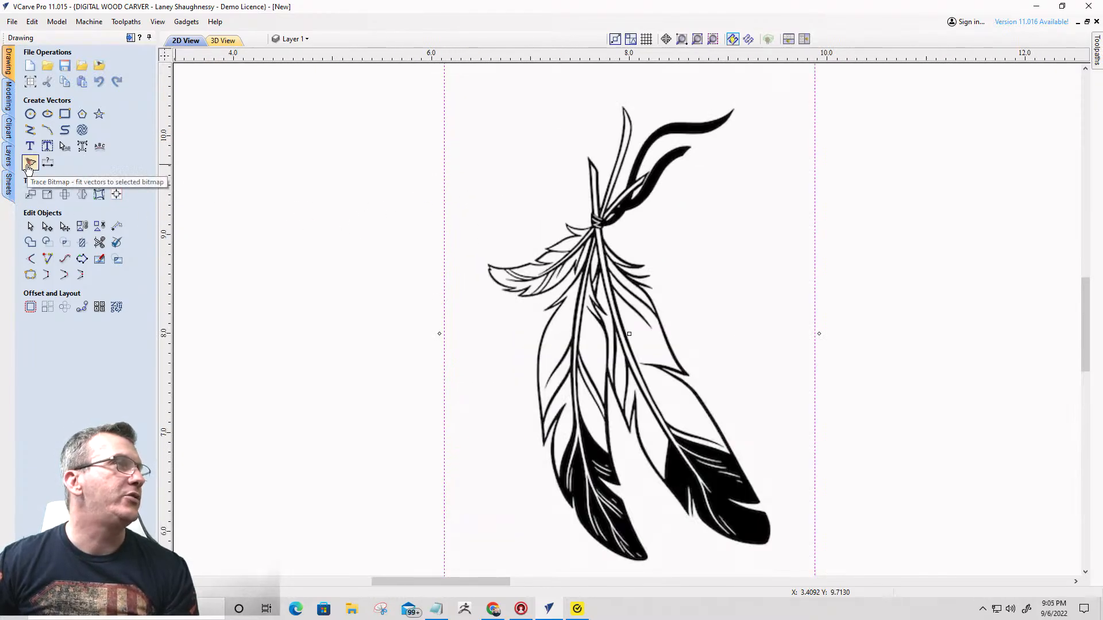
- Trace the tied feathers bitmap in Black / White with threshold 0.75 and bitmap fading 0%, and delete the original bitmap
click(29, 164)
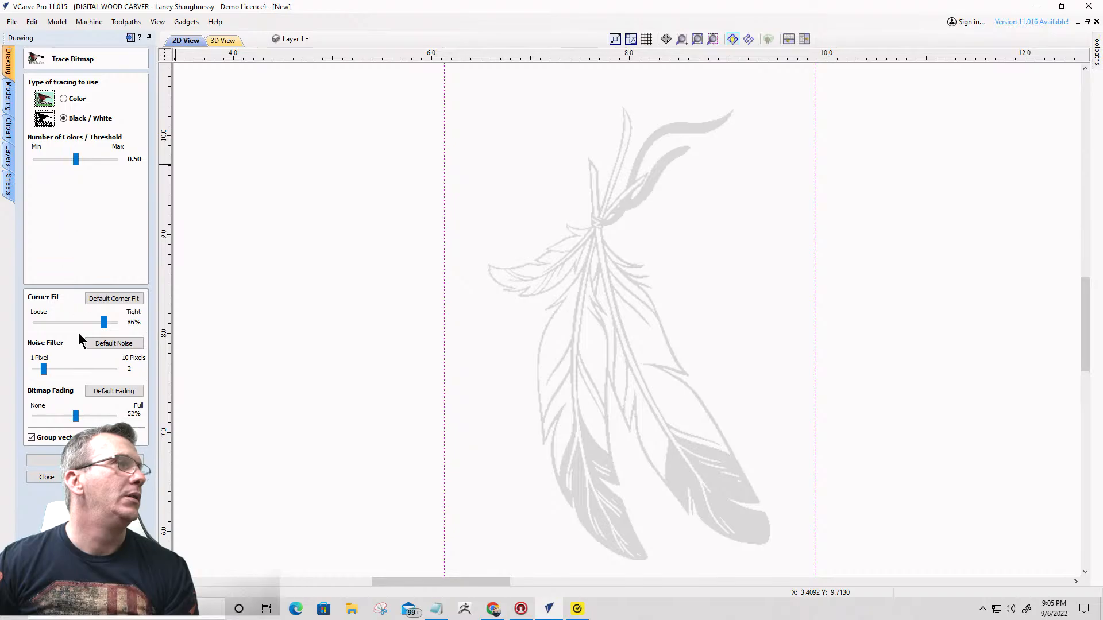
drag(75, 416, 4, 412)
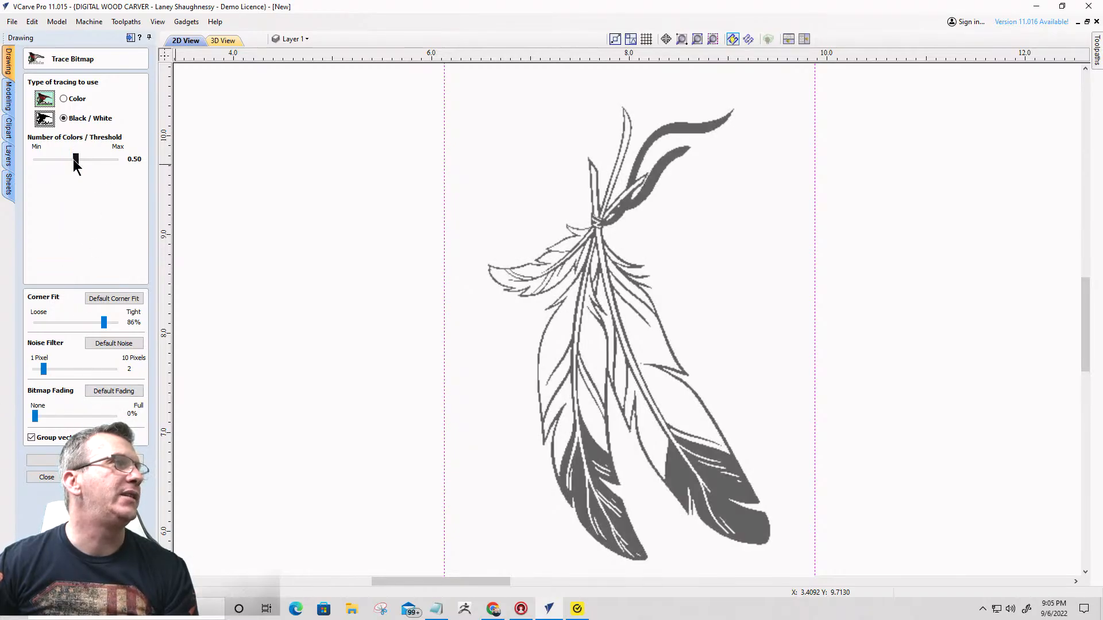
drag(85, 163, 95, 164)
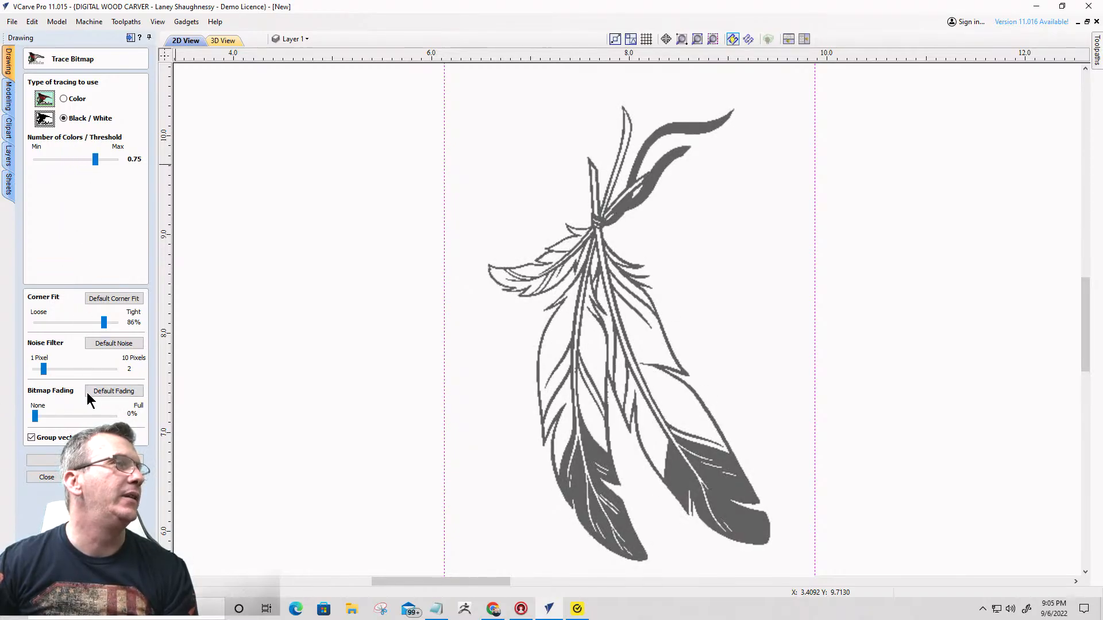
click(45, 460)
click(46, 477)
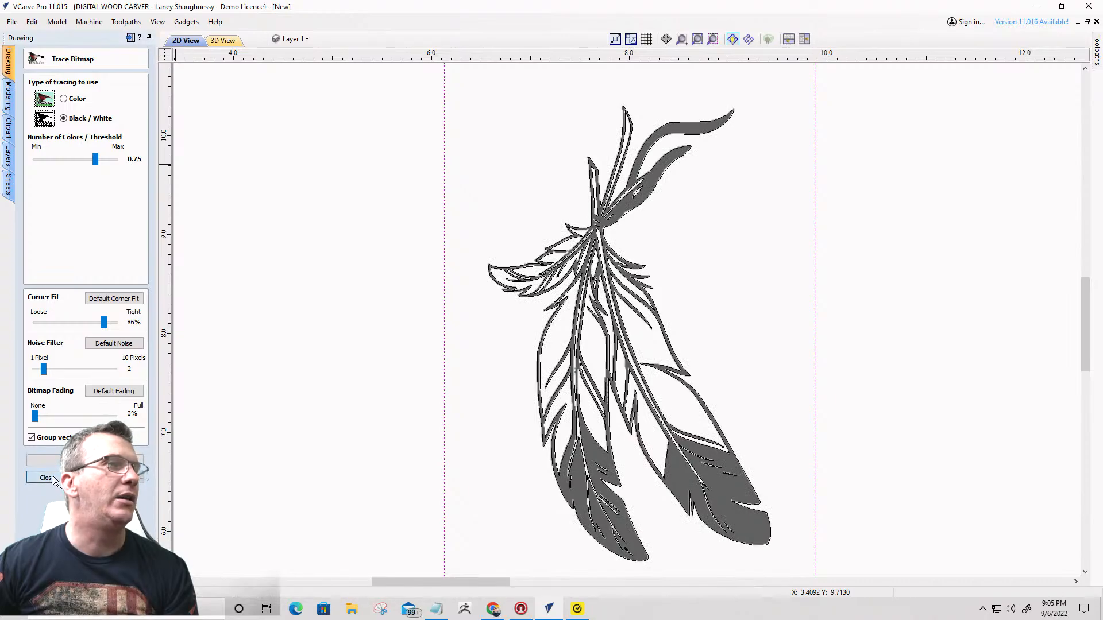
click(711, 281)
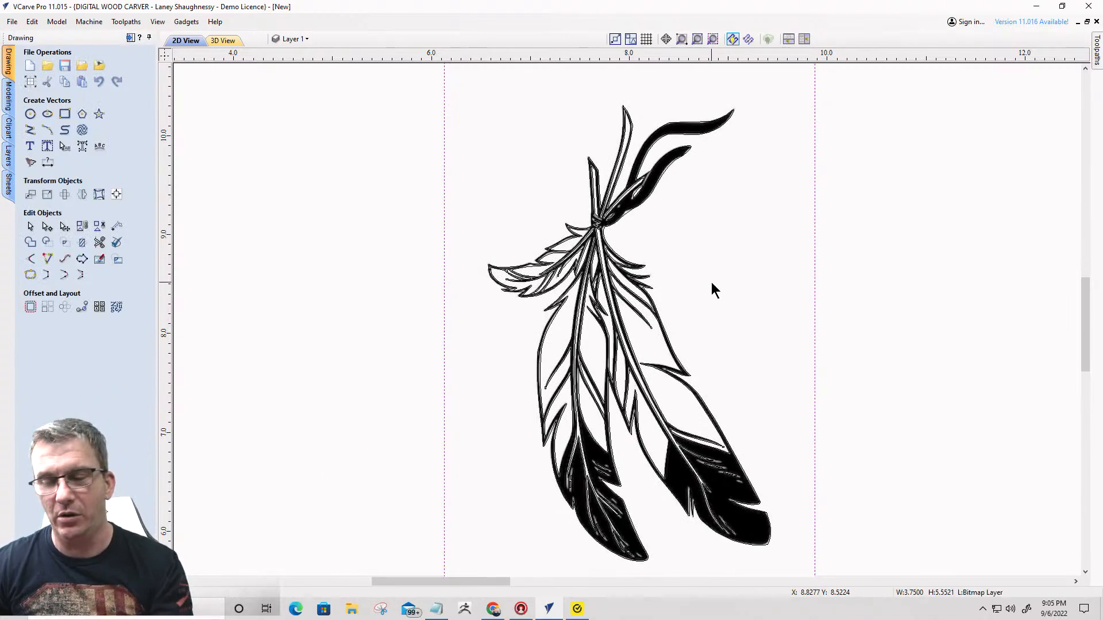
key(Delete)
- Enlarge the traced tied feathers to about 8.50 by 13.75 inches and move them off the board beyond the feather amulet
scroll(632, 216, down, 8)
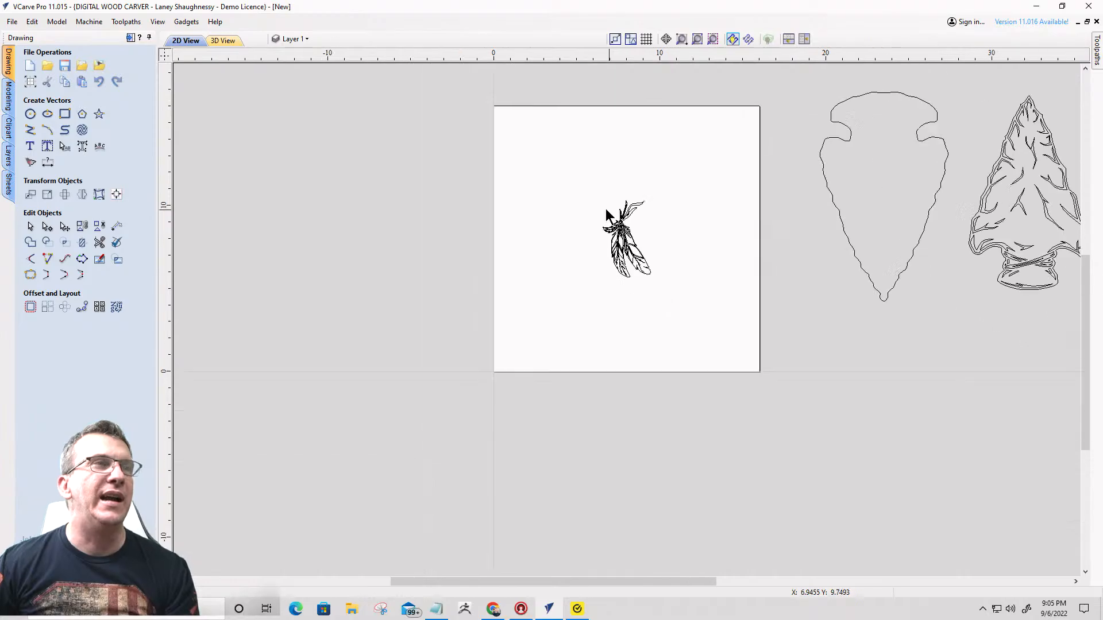
mouse_move(482, 144)
mouse_down()
mouse_move(677, 236)
mouse_move(686, 298)
mouse_up()
click(626, 246)
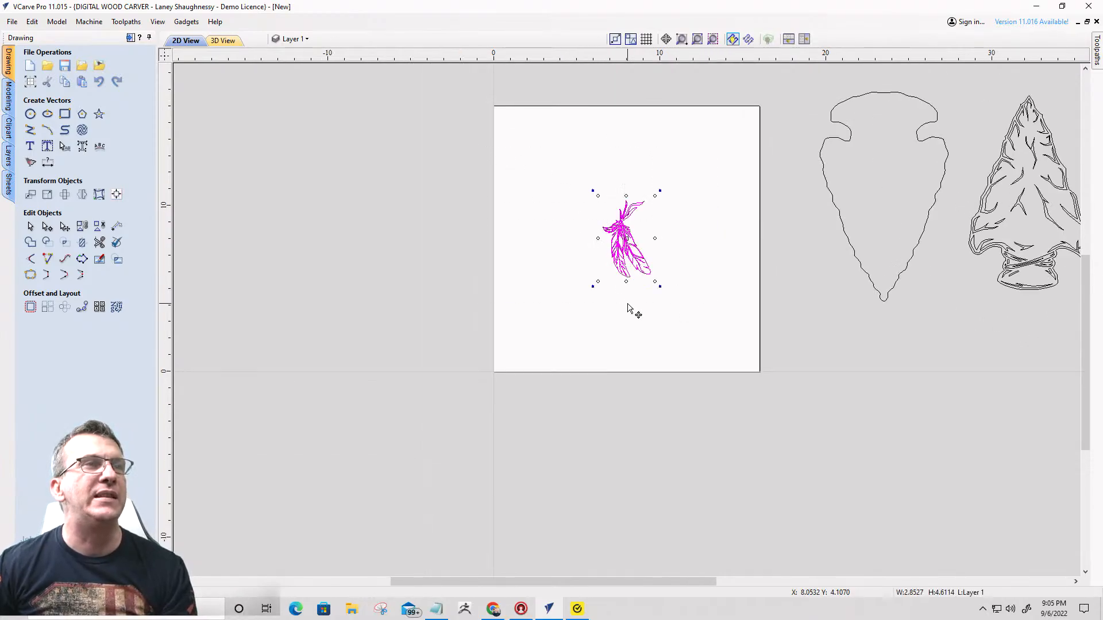
drag(594, 286, 514, 419)
scroll(459, 368, down, 3)
drag(512, 329, 838, 256)
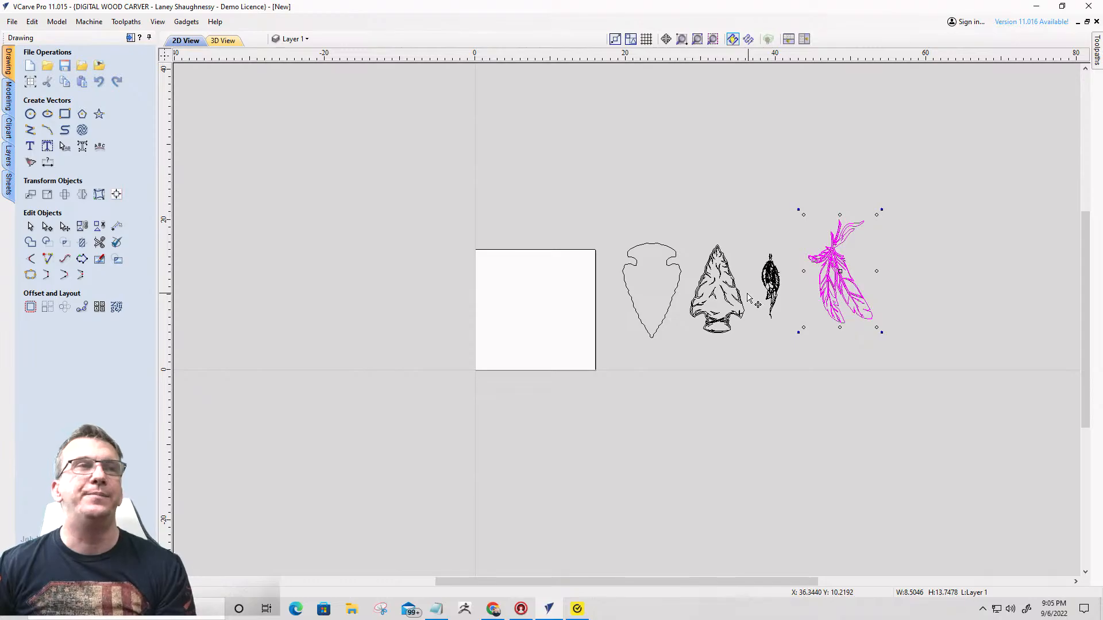
- Import the black-and-white river landscape sketch bitmap from the Downloads folder onto the board
scroll(748, 298, up, 2)
scroll(617, 348, down, 3)
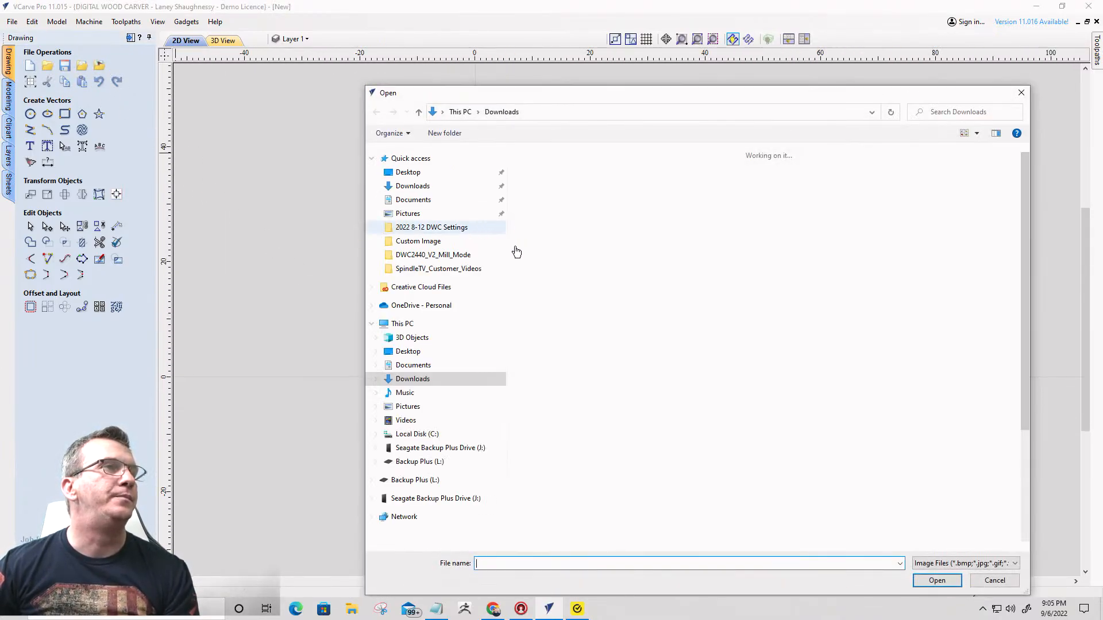
scroll(603, 244, down, 2)
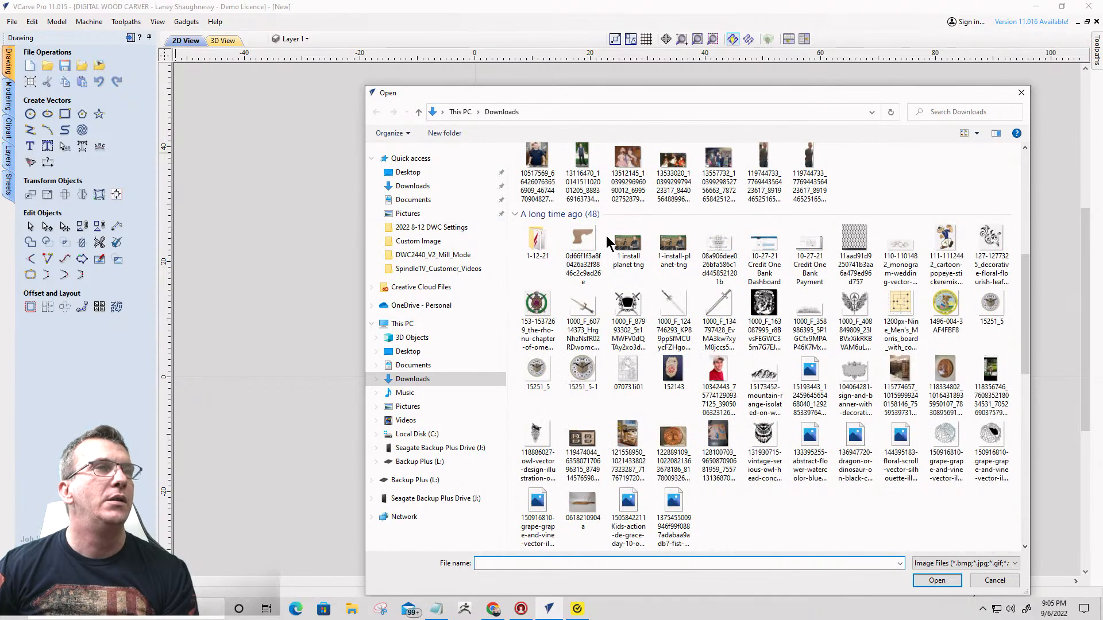
scroll(580, 251, up, 5)
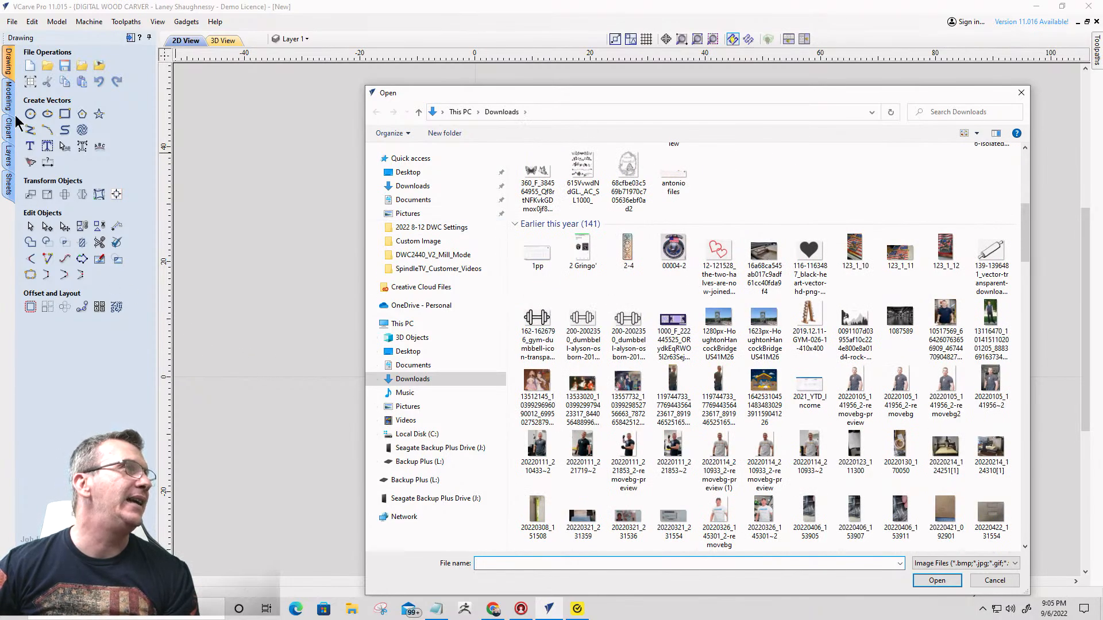
scroll(11, 138, up, 5)
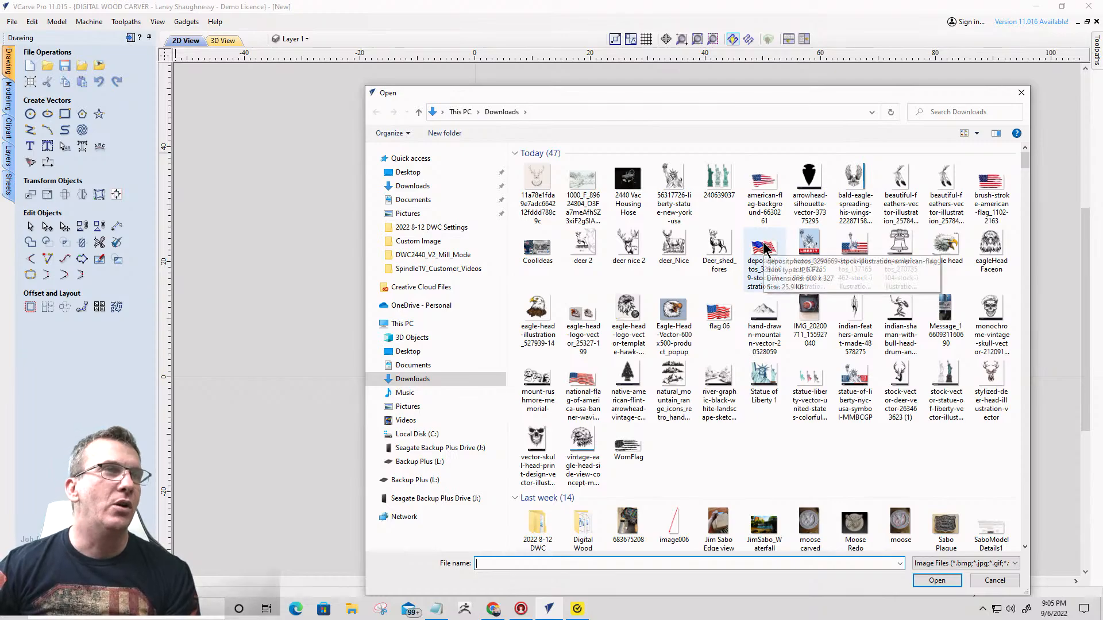
click(708, 384)
double_click(715, 385)
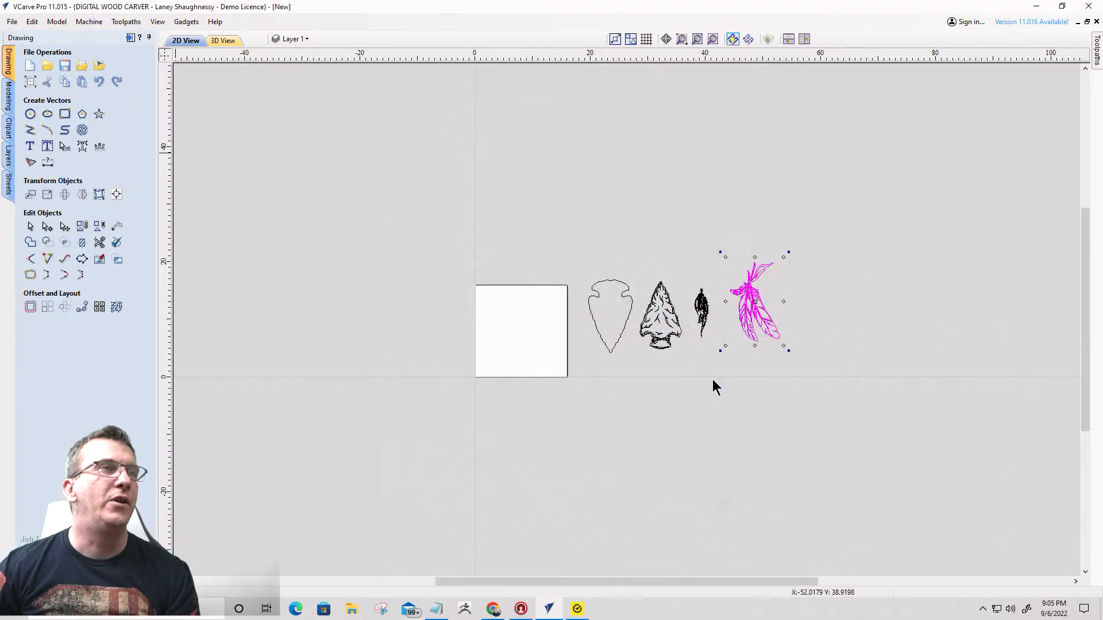
scroll(534, 369, up, 5)
scroll(534, 369, up, 8)
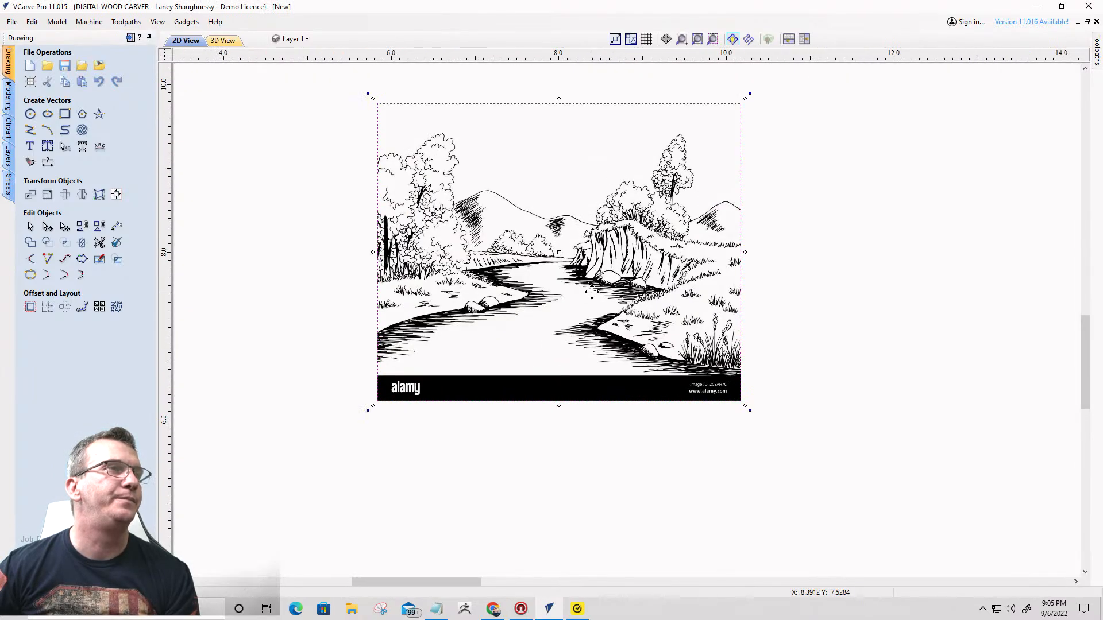
scroll(591, 296, down, 3)
scroll(532, 207, up, 3)
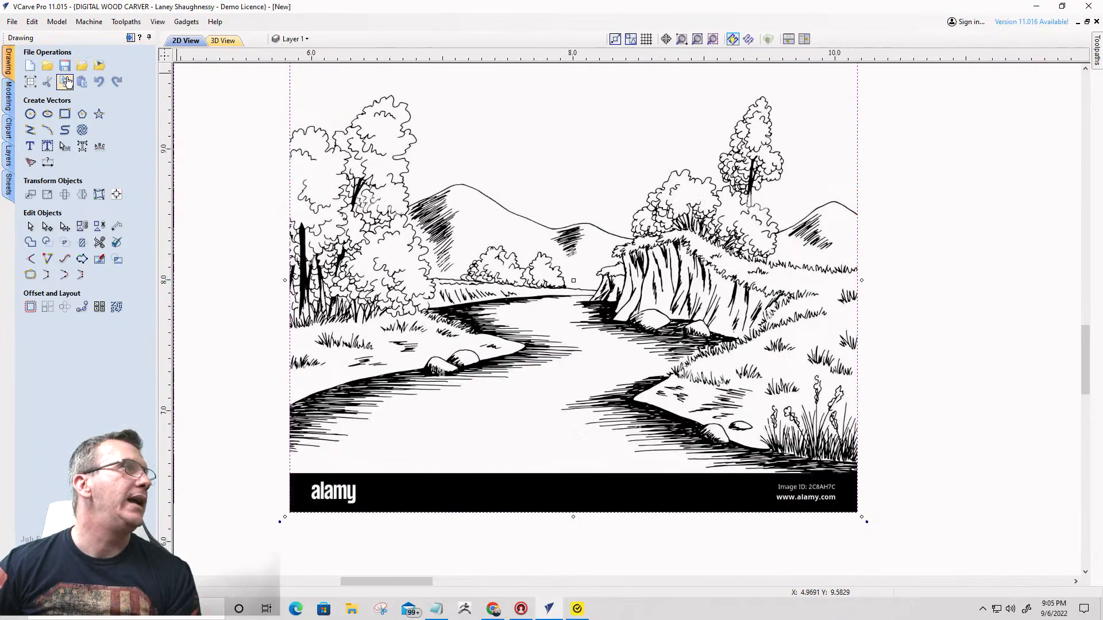
- Trace the river landscape without its alamy strip in Black / White, threshold 0.75 and bitmap fading 0%, and delete the original bitmap
click(30, 164)
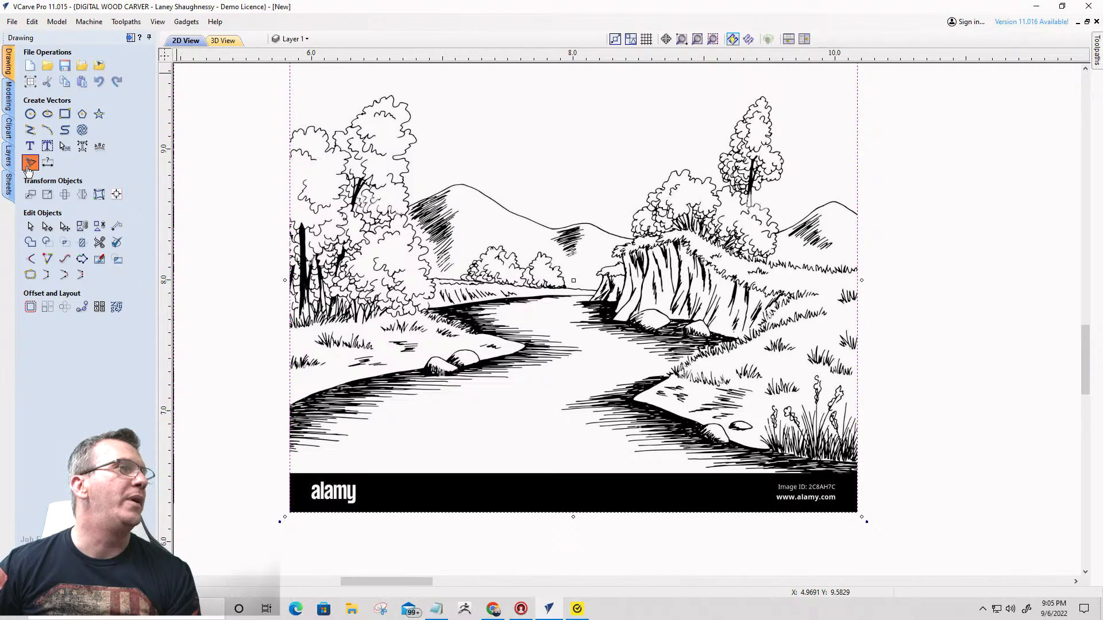
scroll(519, 296, down, 2)
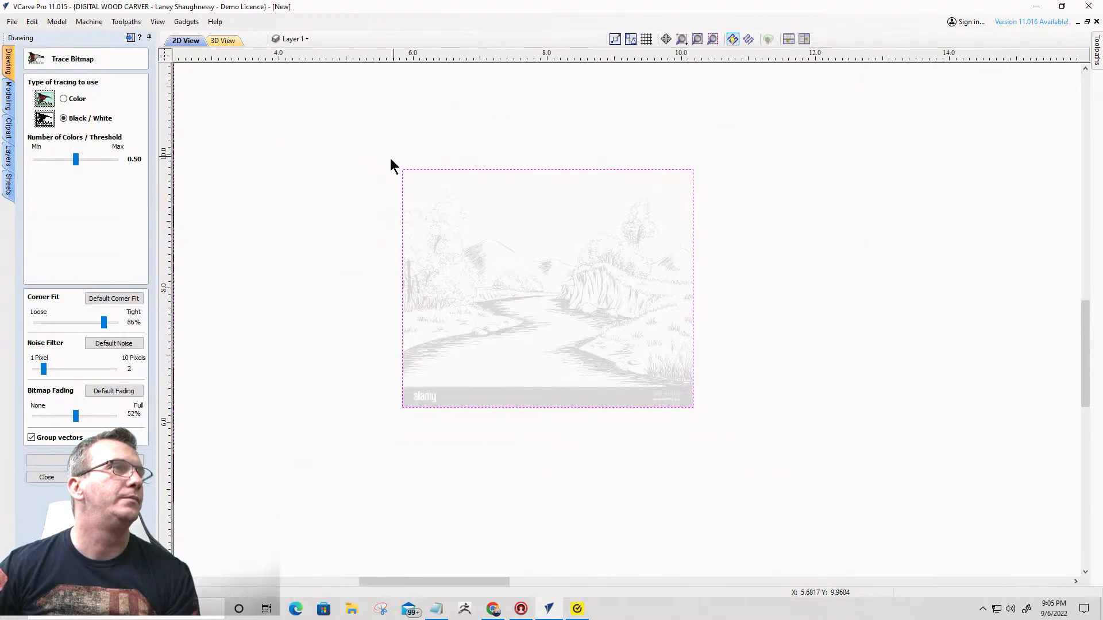
mouse_move(383, 160)
mouse_down()
mouse_move(532, 231)
mouse_move(707, 384)
mouse_up()
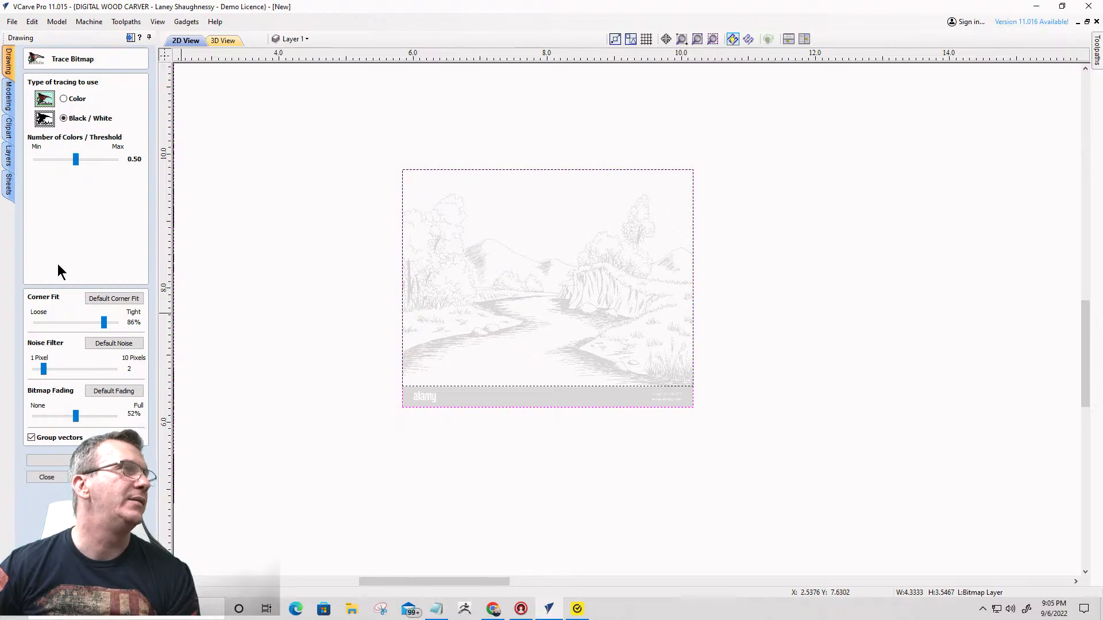
drag(73, 415, 26, 415)
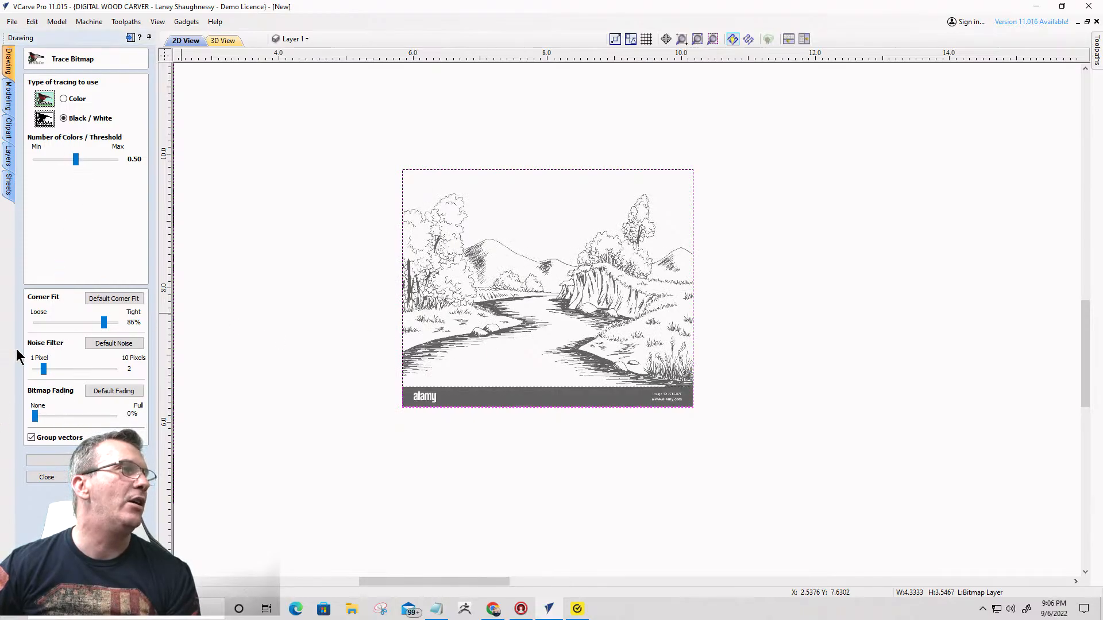
drag(76, 159, 95, 162)
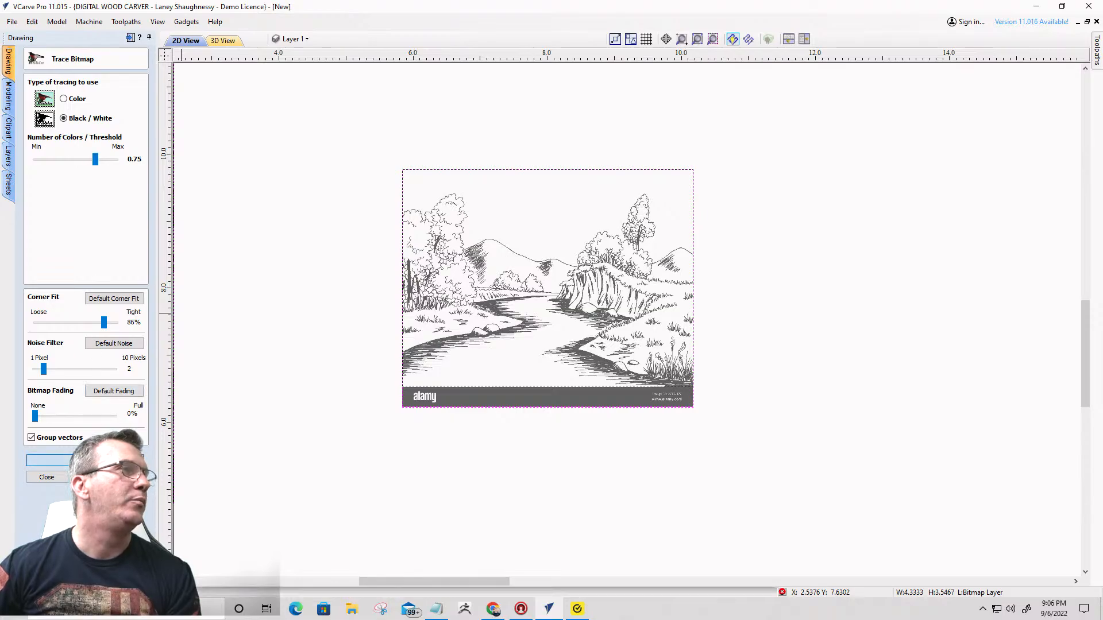
click(36, 480)
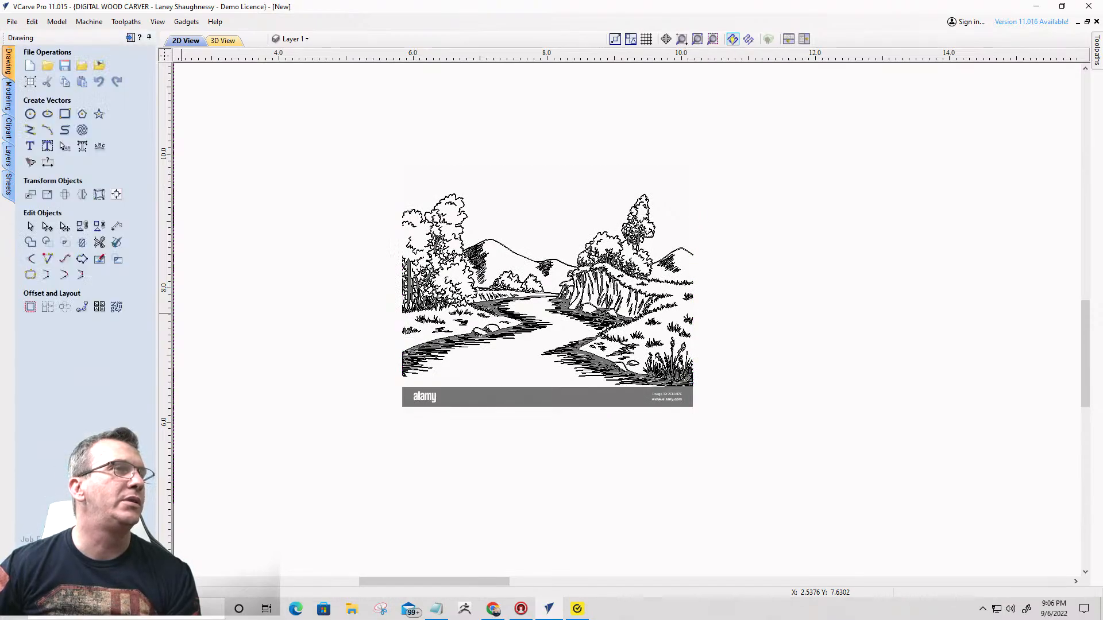
click(502, 402)
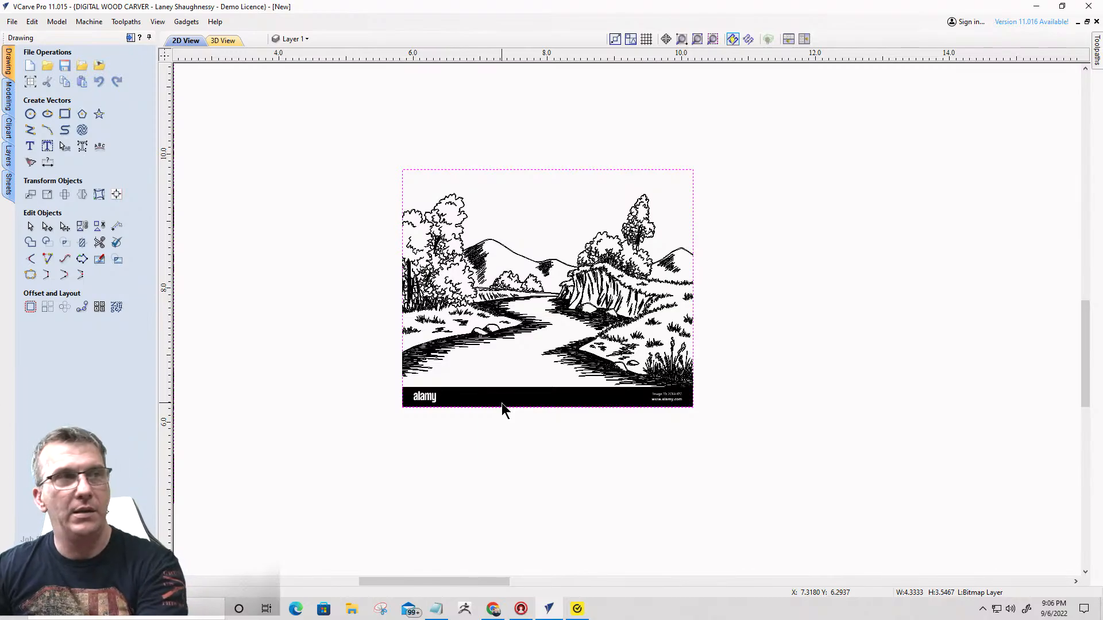
key(Delete)
- Enlarge the traced river landscape to about 6.32 by 4.19 inches and move it off the board above the arrowheads
scroll(502, 372, down, 4)
click(469, 330)
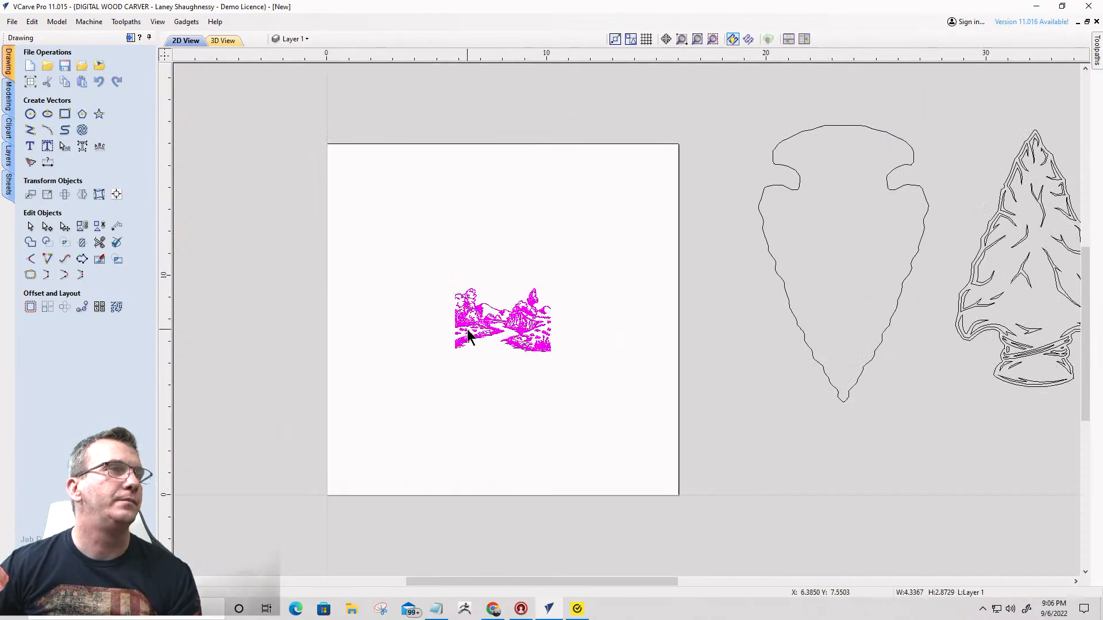
click(468, 329)
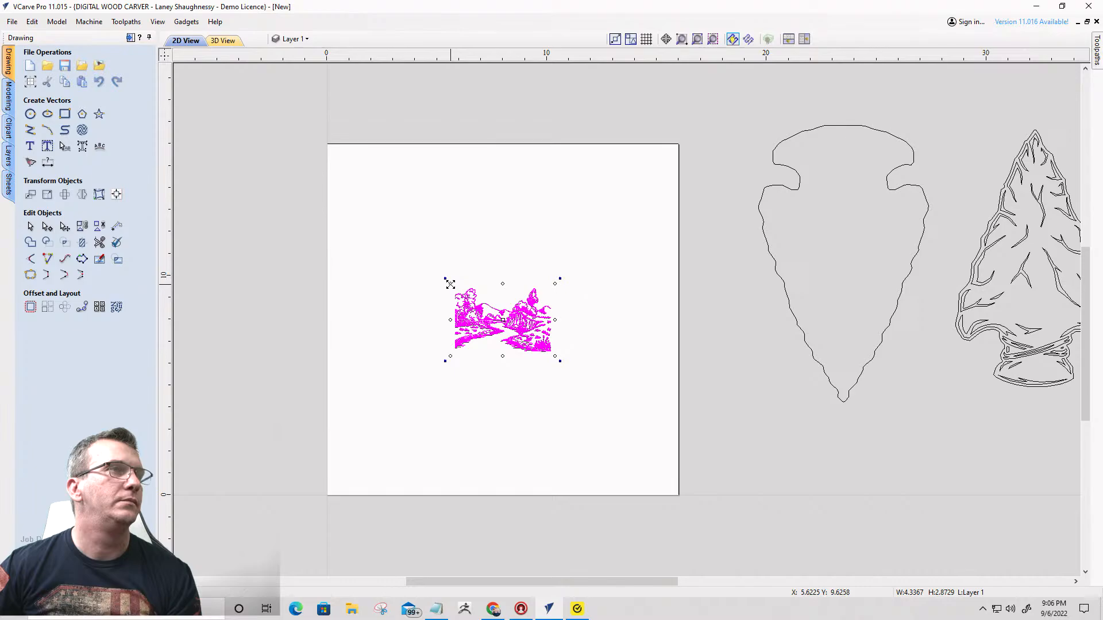
drag(450, 285, 406, 253)
scroll(474, 298, down, 1)
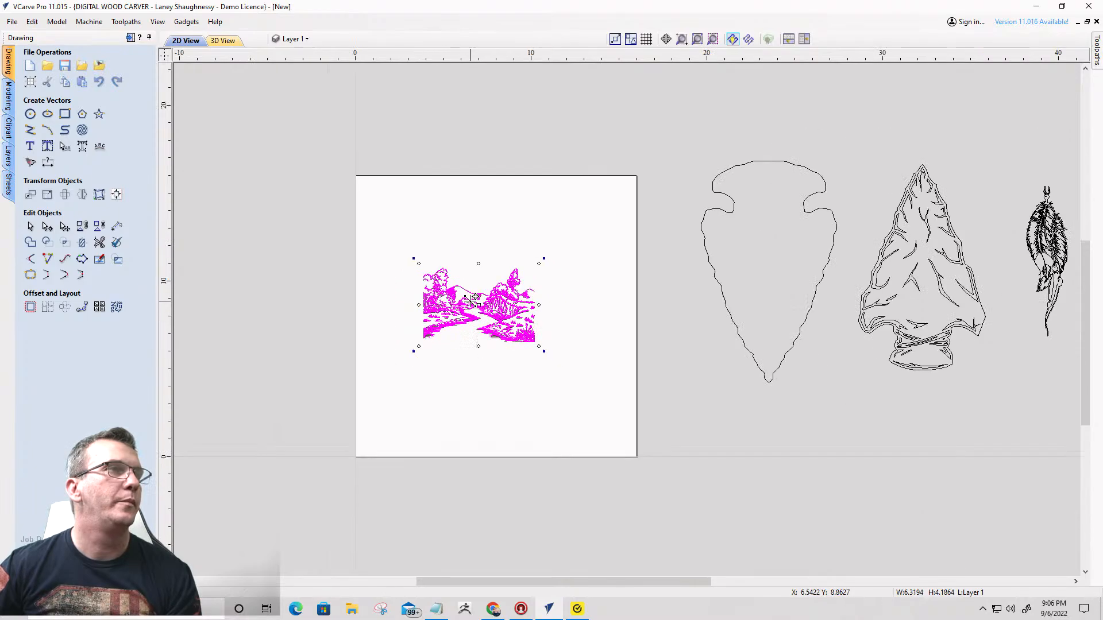
drag(466, 308, 825, 161)
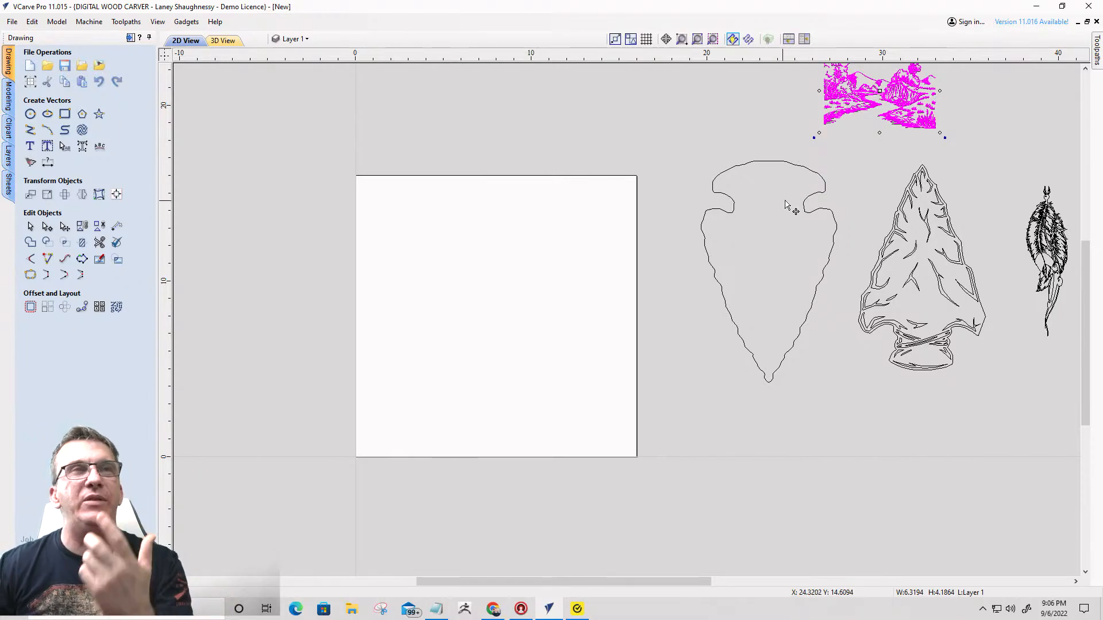
- Import the Adobe Stock waterfall landscape bitmap from the Downloads folder onto the board
click(99, 66)
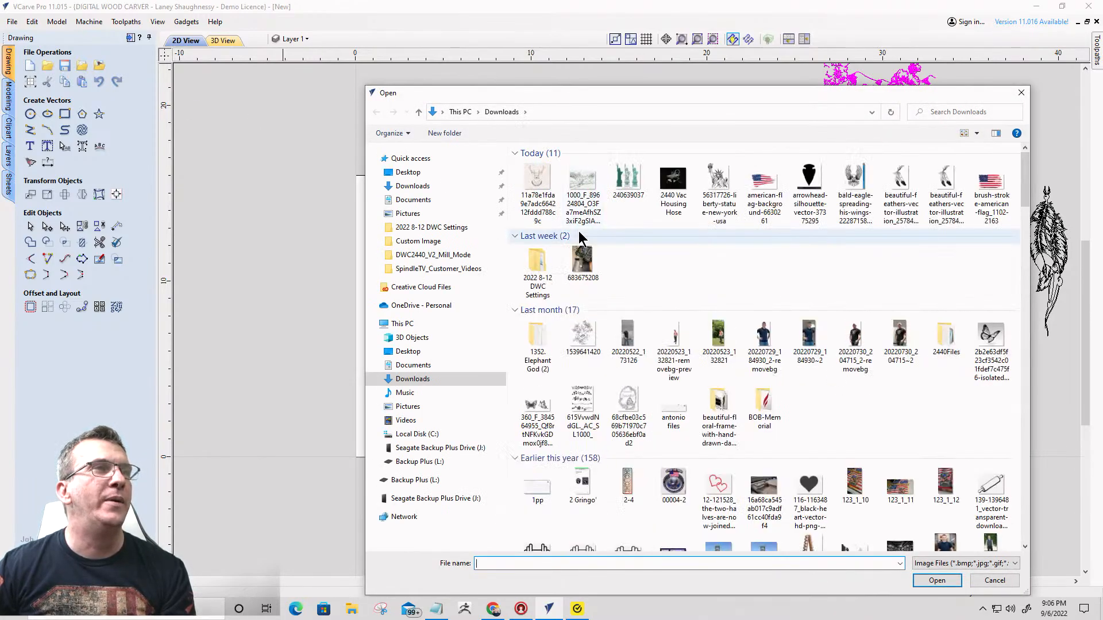
click(585, 190)
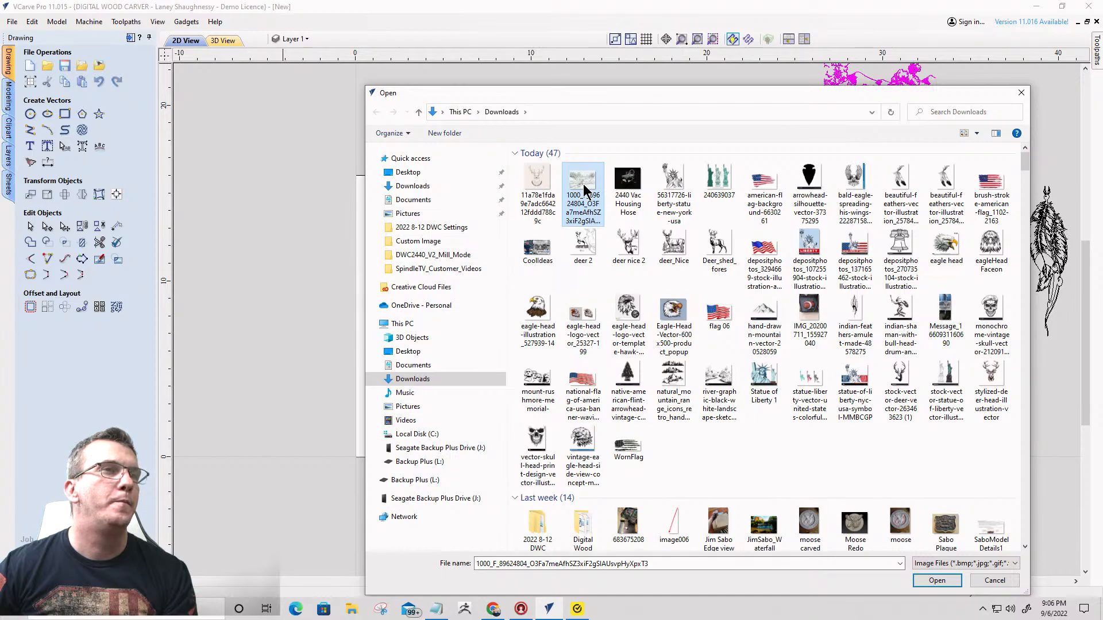
double_click(585, 190)
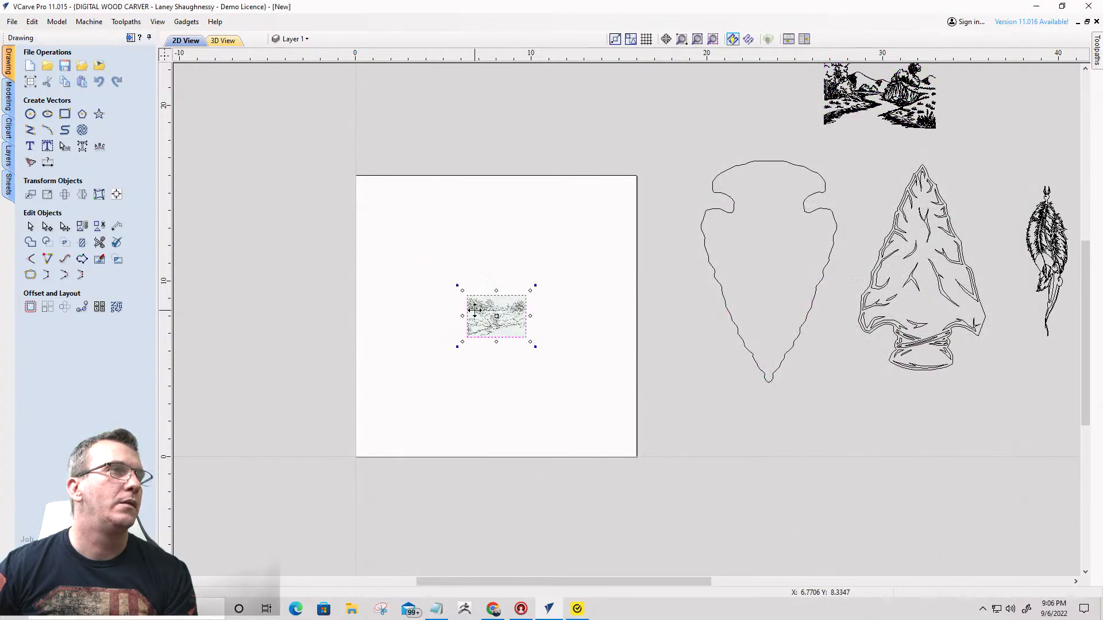
- Set up a Black / White bitmap trace of the waterfall landscape with bitmap fading 0% and threshold 0.80
scroll(498, 322, up, 3)
scroll(498, 321, up, 4)
scroll(496, 166, down, 3)
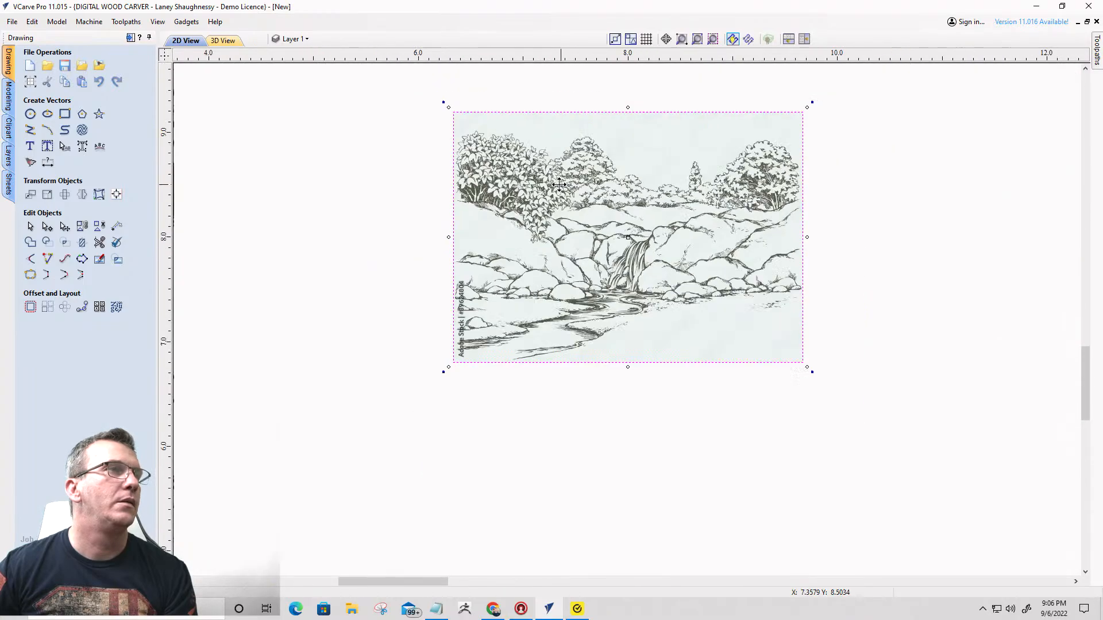
click(30, 163)
scroll(630, 209, up, 2)
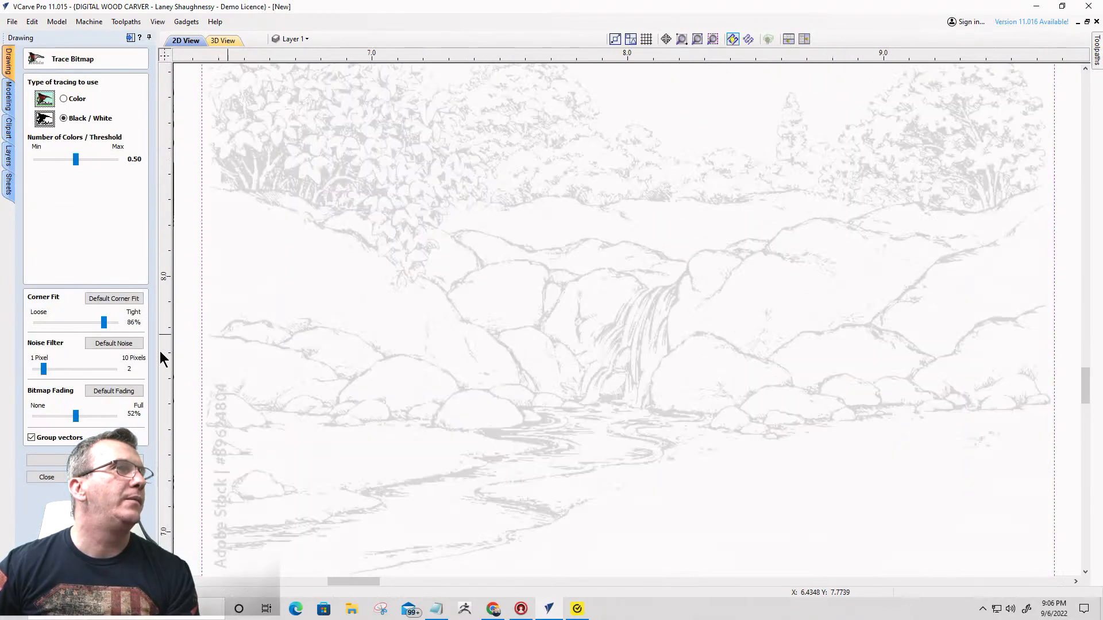
drag(76, 416, 34, 417)
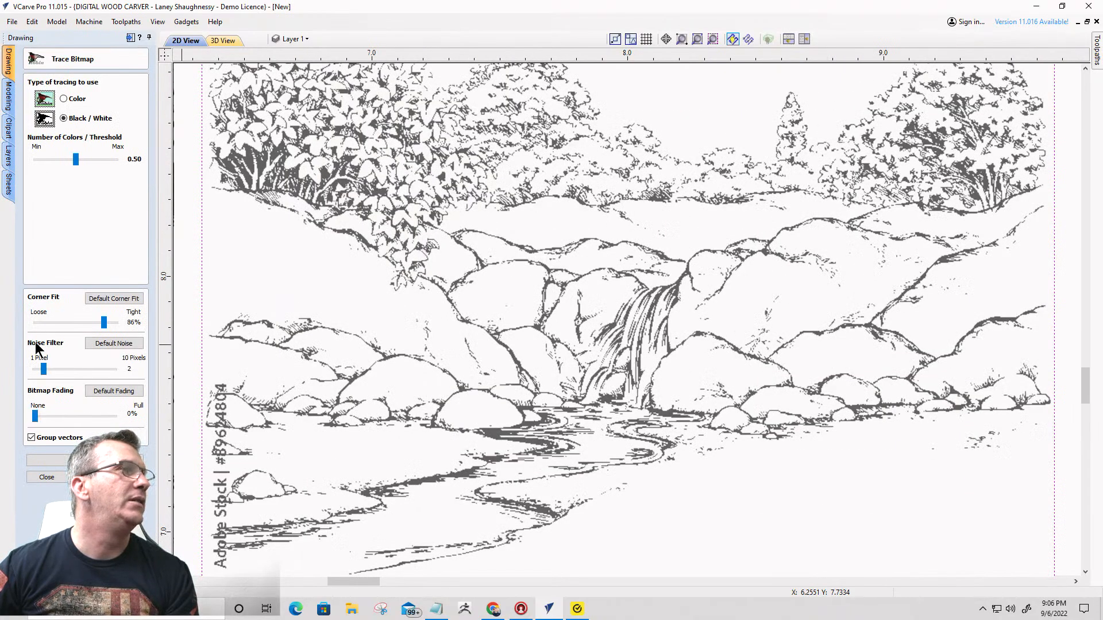
mouse_move(76, 159)
mouse_down()
mouse_move(60, 159)
mouse_move(110, 164)
mouse_up()
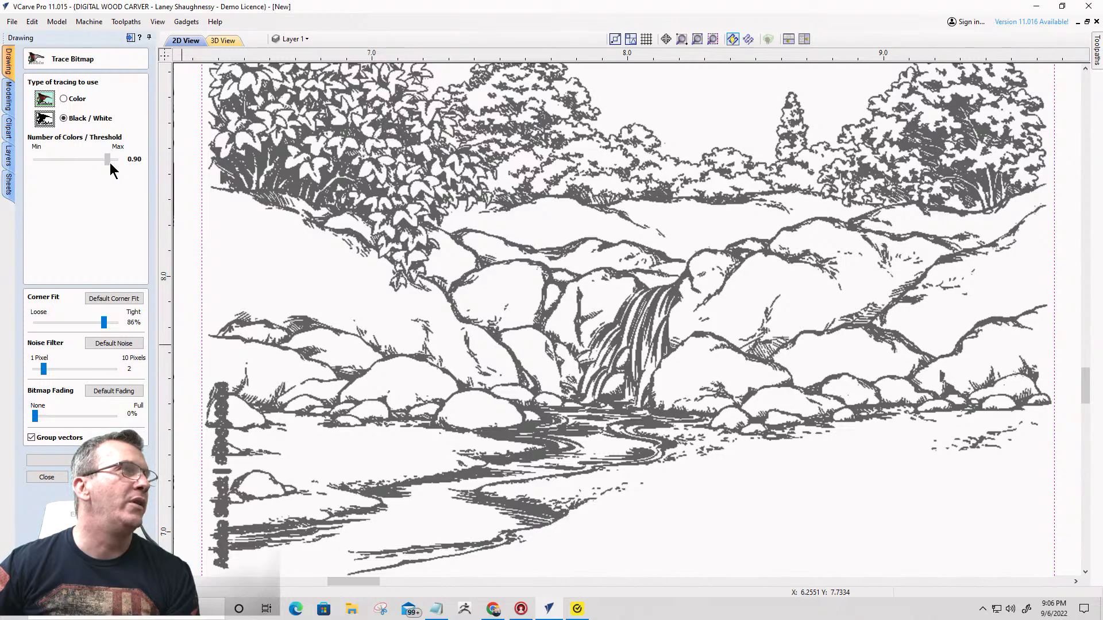
drag(109, 163, 100, 165)
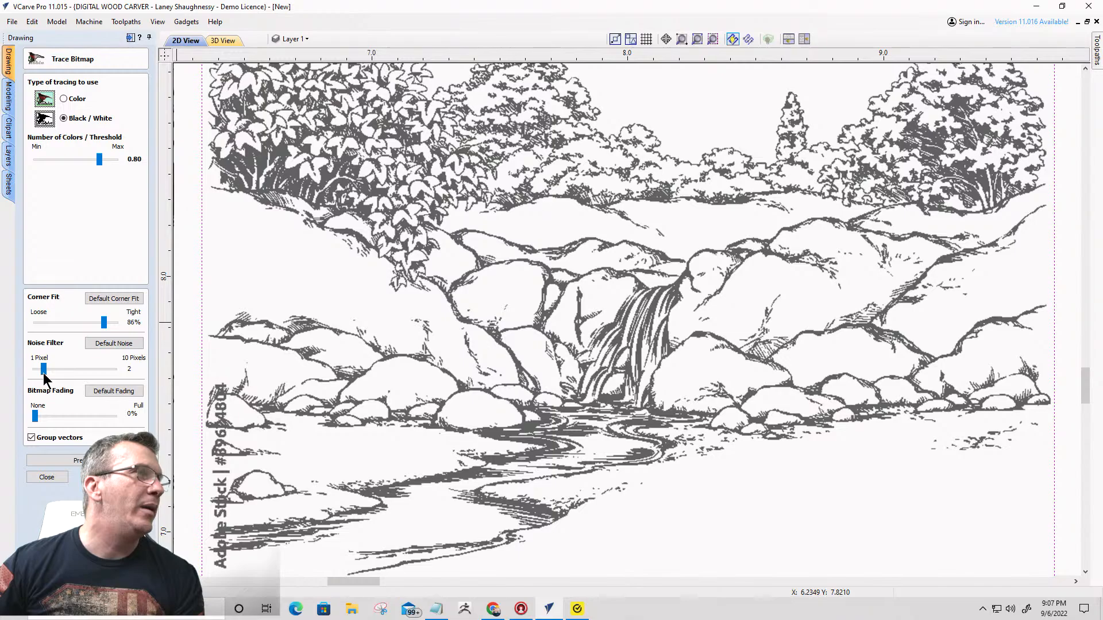
- Trace the waterfall landscape with noise filter 5 and corner fit 82%, and delete the original bitmap
click(73, 369)
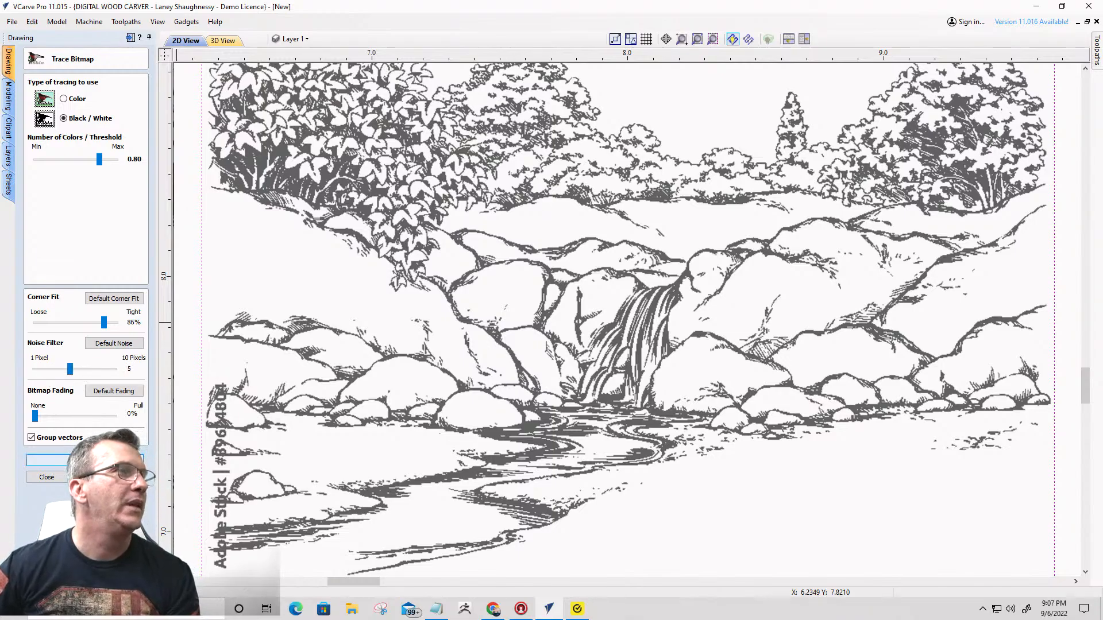
drag(104, 322, 101, 322)
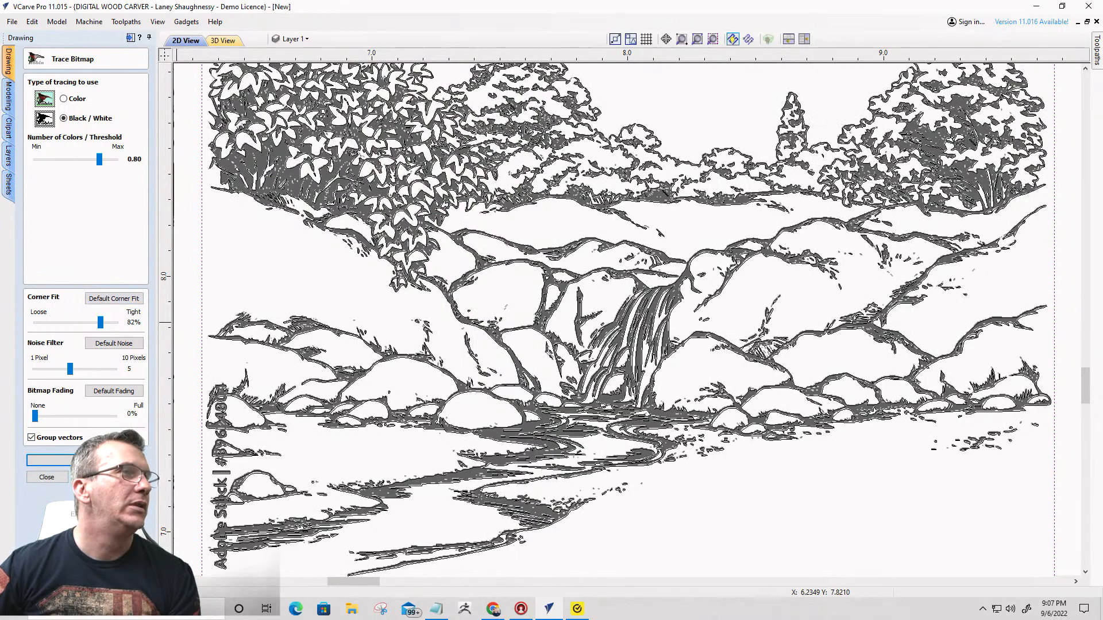
click(47, 477)
click(704, 118)
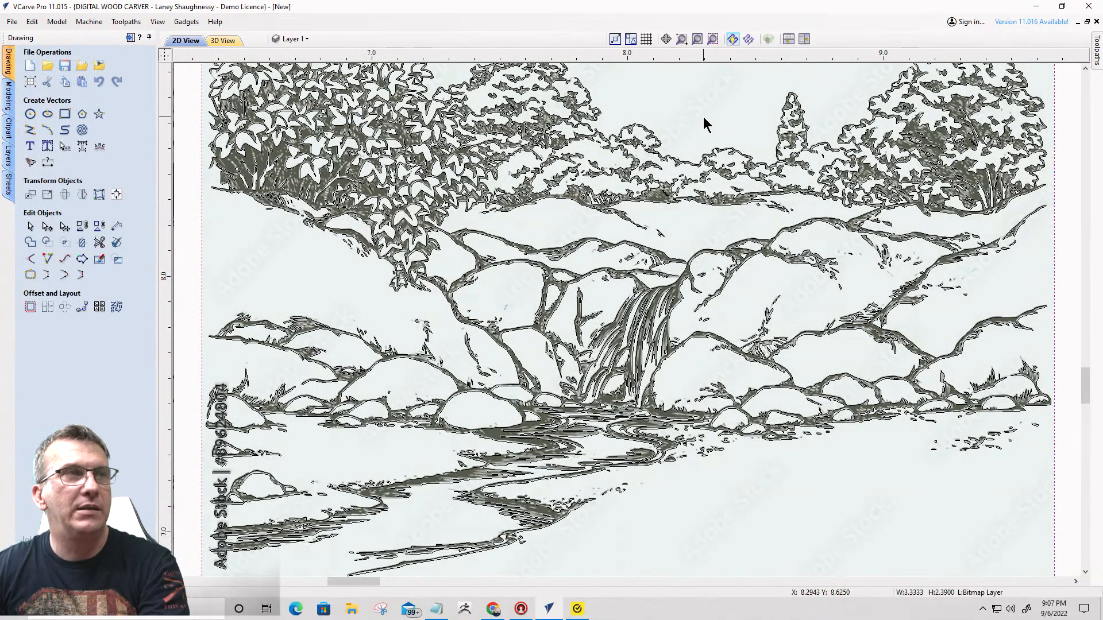
key(Delete)
- Ungroup the traced waterfall vectors and delete the separate Adobe Stock watermark letters along the artwork's left edge
scroll(765, 114, down, 5)
scroll(586, 197, up, 5)
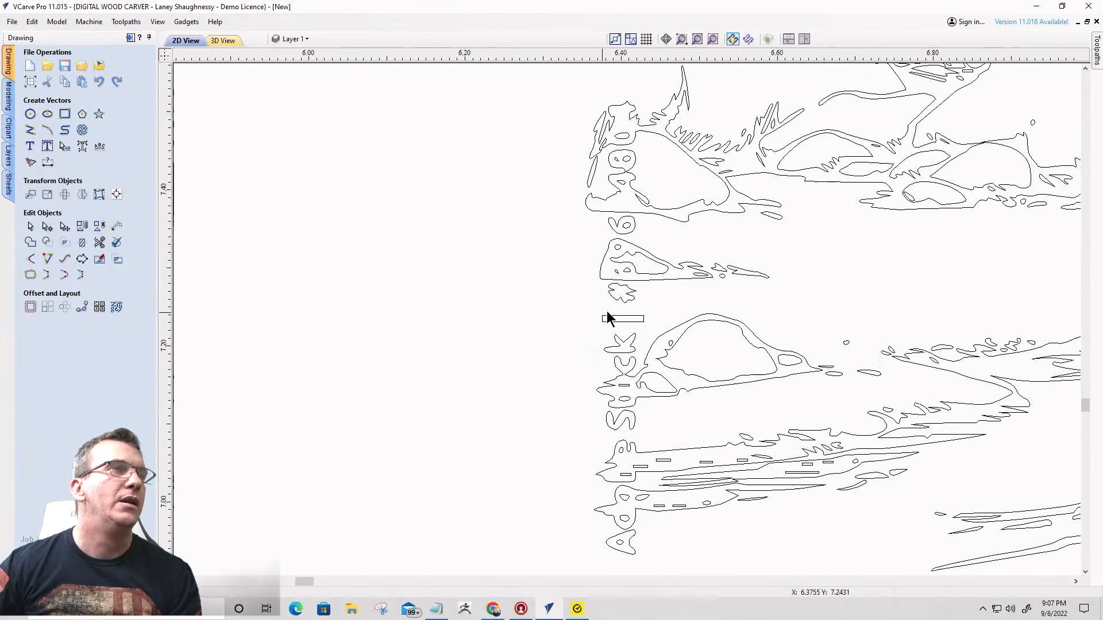
click(660, 175)
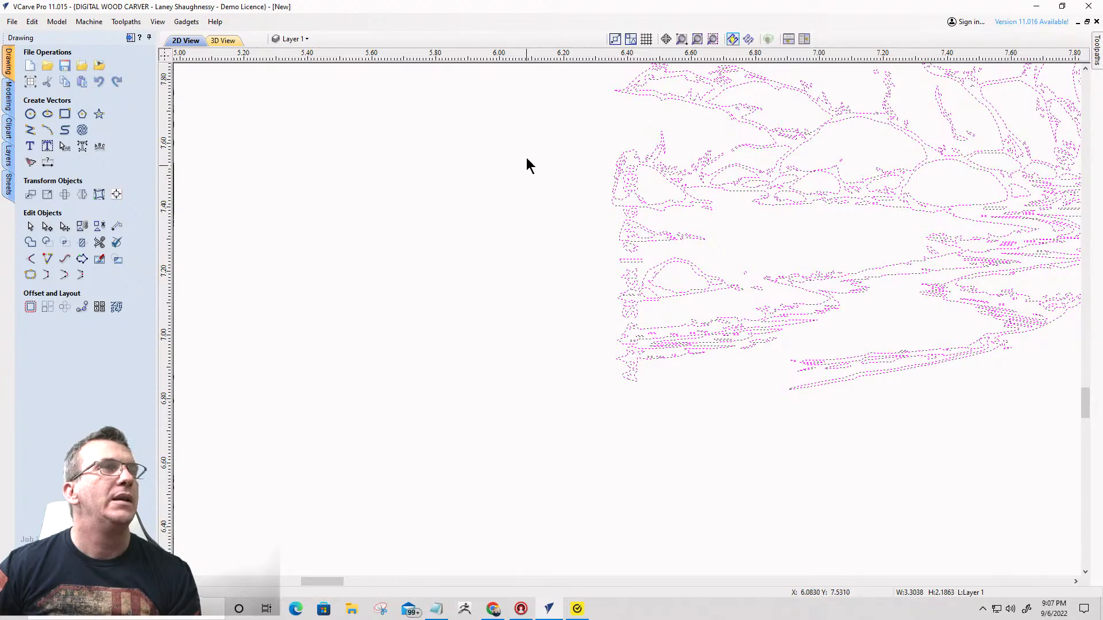
mouse_move(526, 157)
mouse_down()
mouse_move(638, 390)
mouse_move(644, 468)
mouse_up()
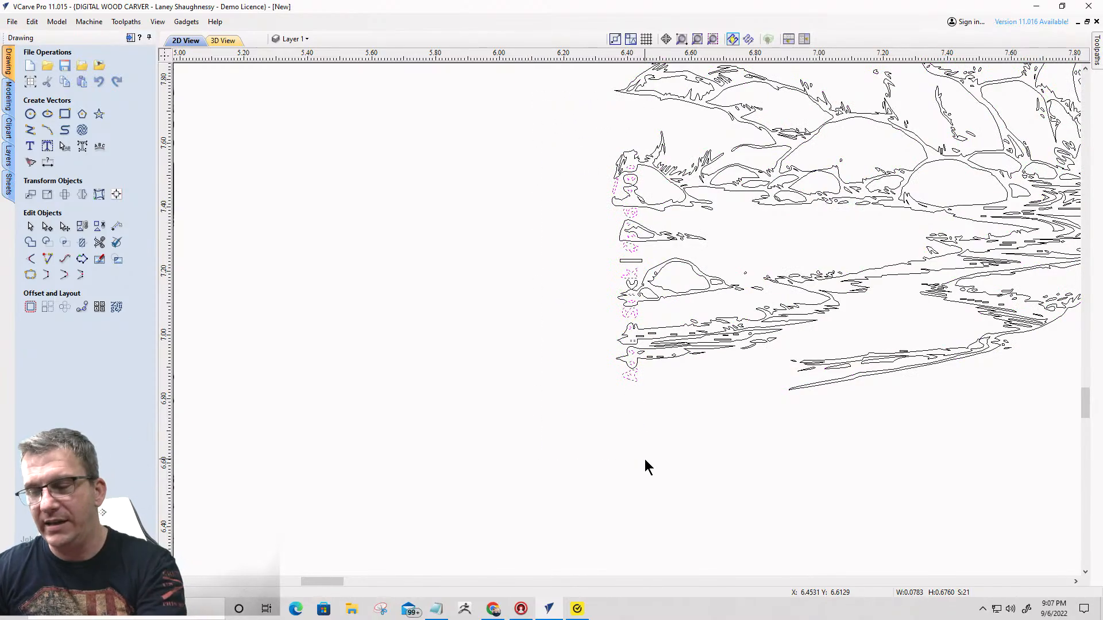
key(Delete)
- Delete the four small rectangles inside the upper river strip at the artwork's lower-left edge
scroll(635, 295, up, 5)
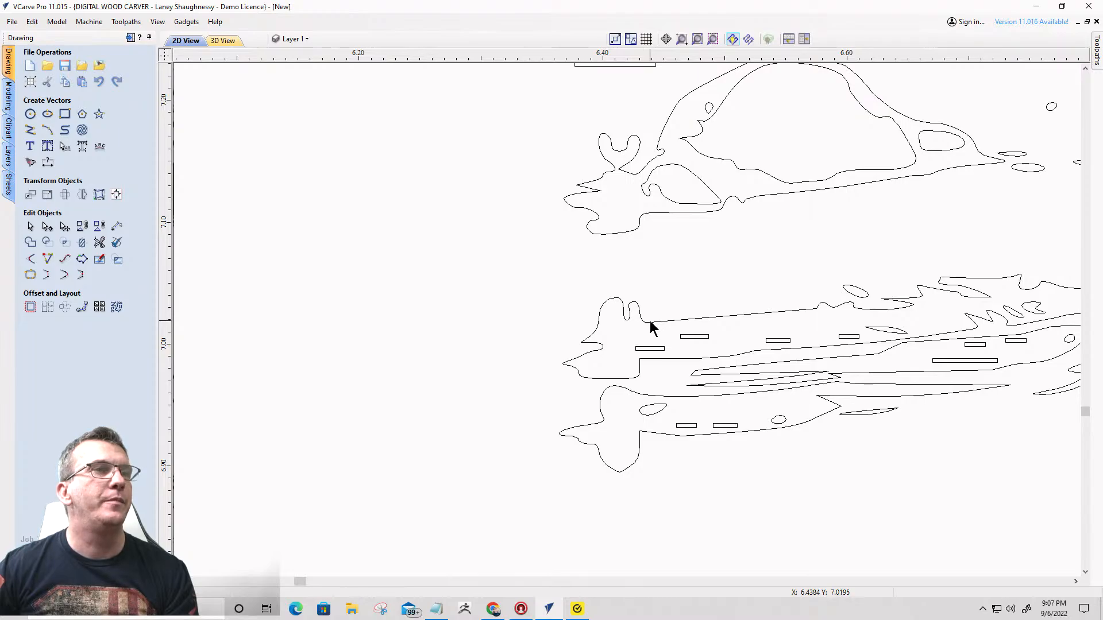
click(649, 321)
scroll(651, 363, up, 2)
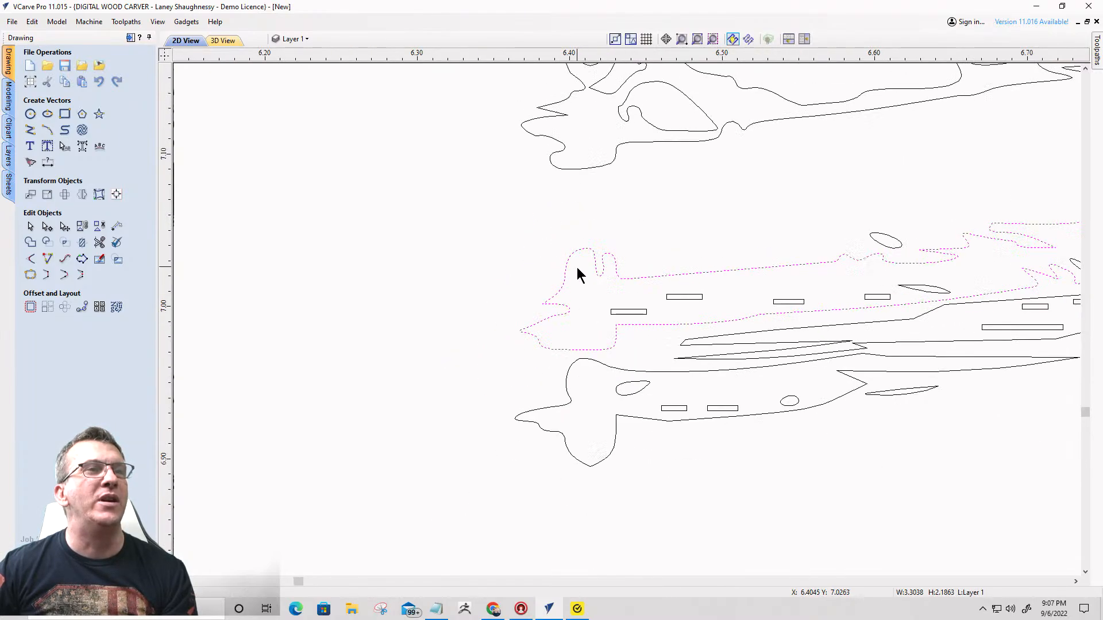
drag(864, 322, 896, 322)
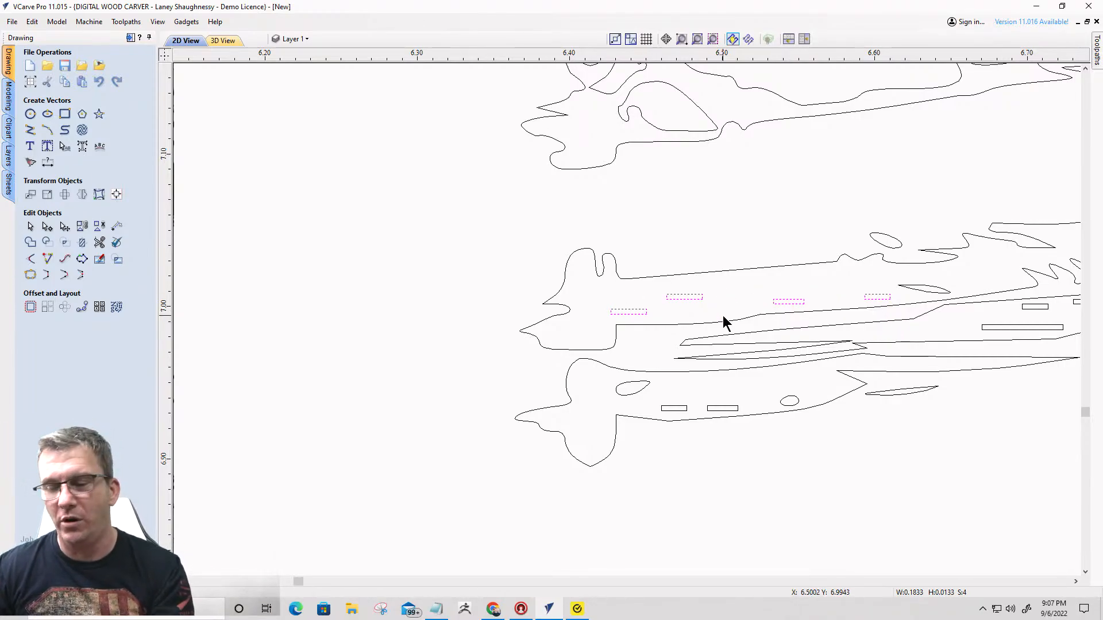
key(Escape)
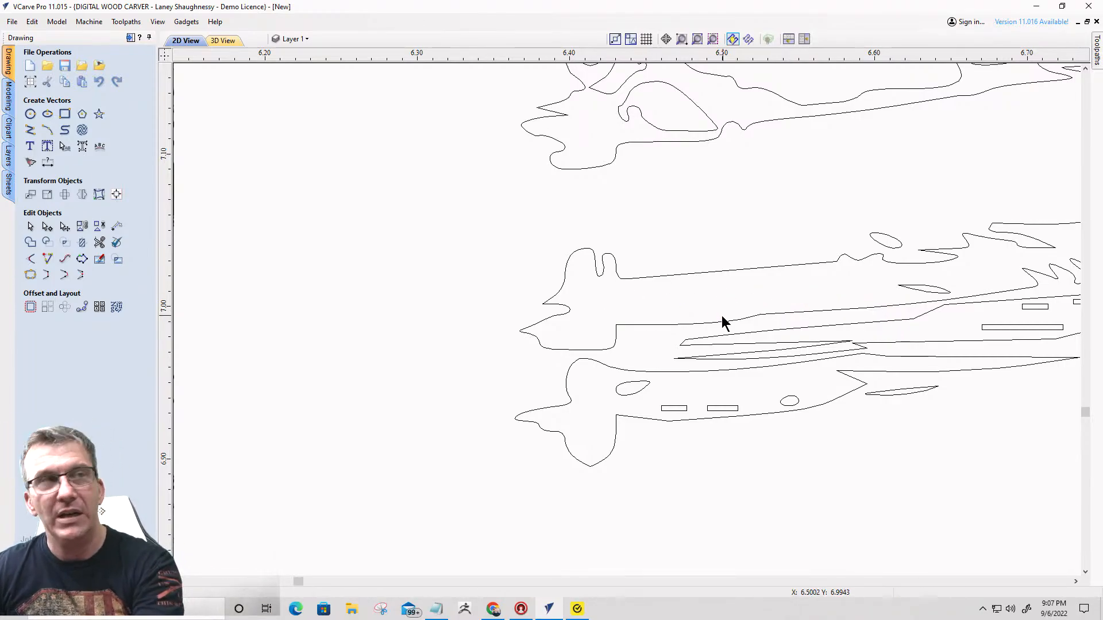
- Cut the leftover watermark outline off the upper river strip's left end at two nodes, delete it and close the strip with a smooth curve
click(637, 280)
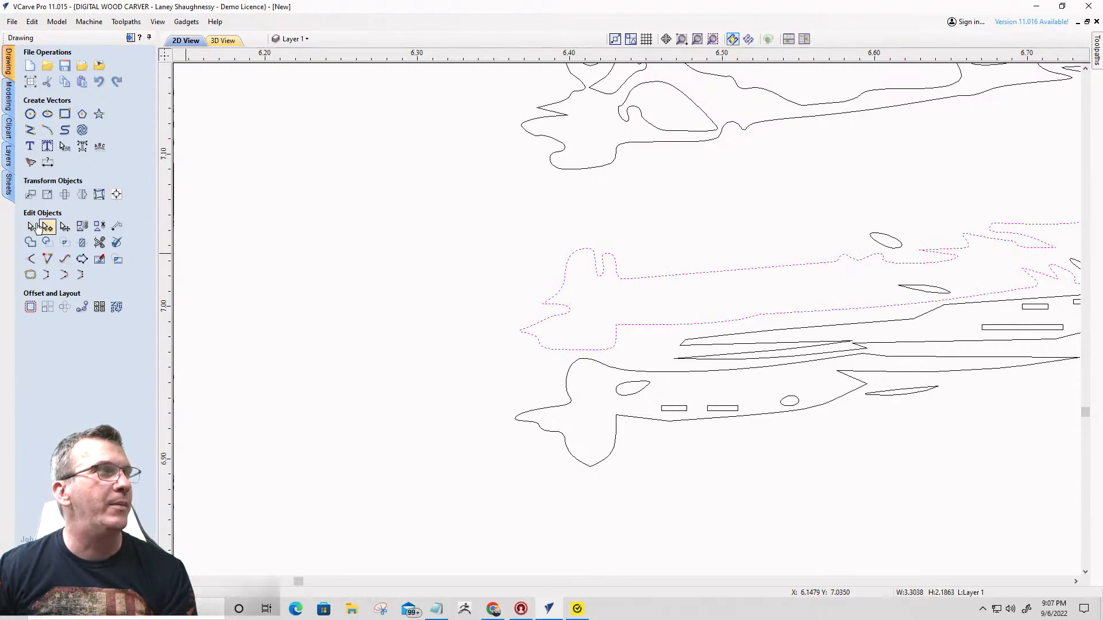
click(44, 226)
click(622, 278)
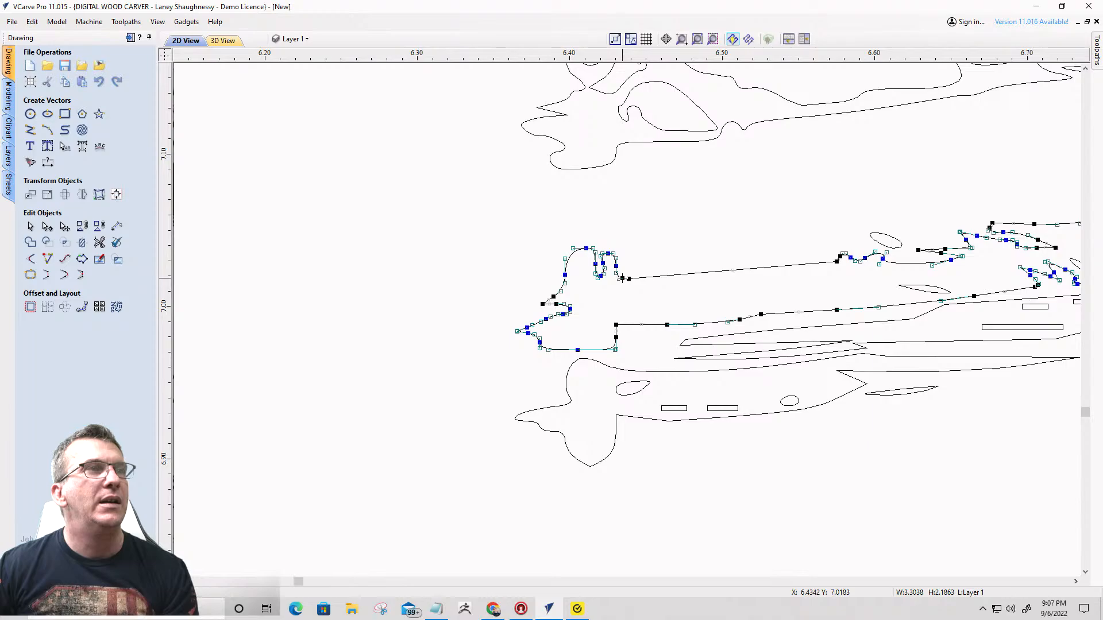
right_click(622, 278)
click(624, 325)
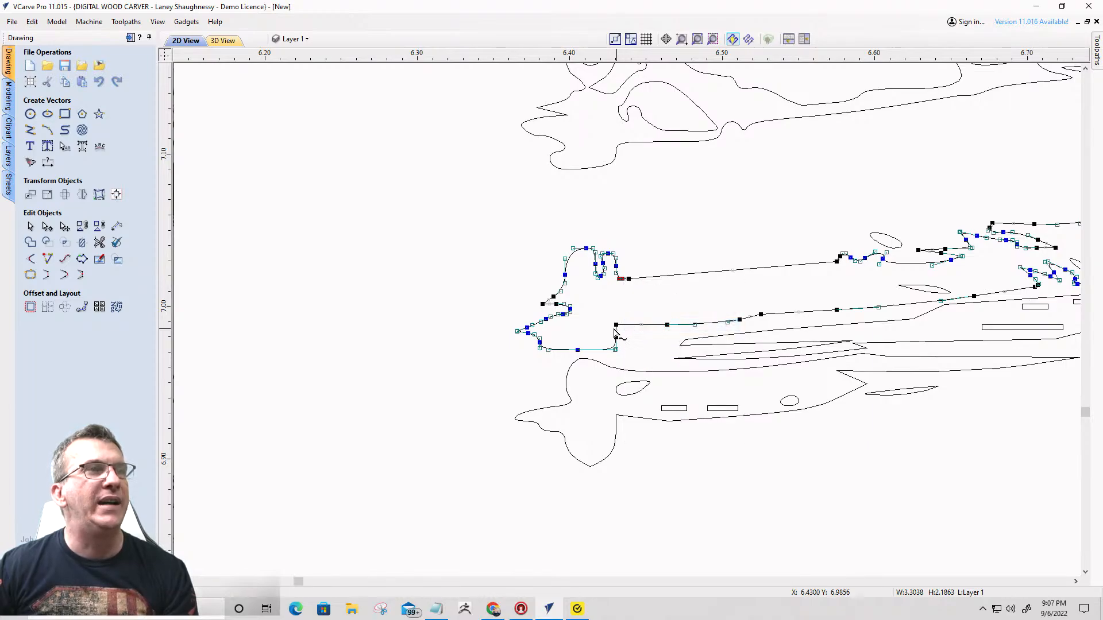
right_click(617, 325)
click(638, 373)
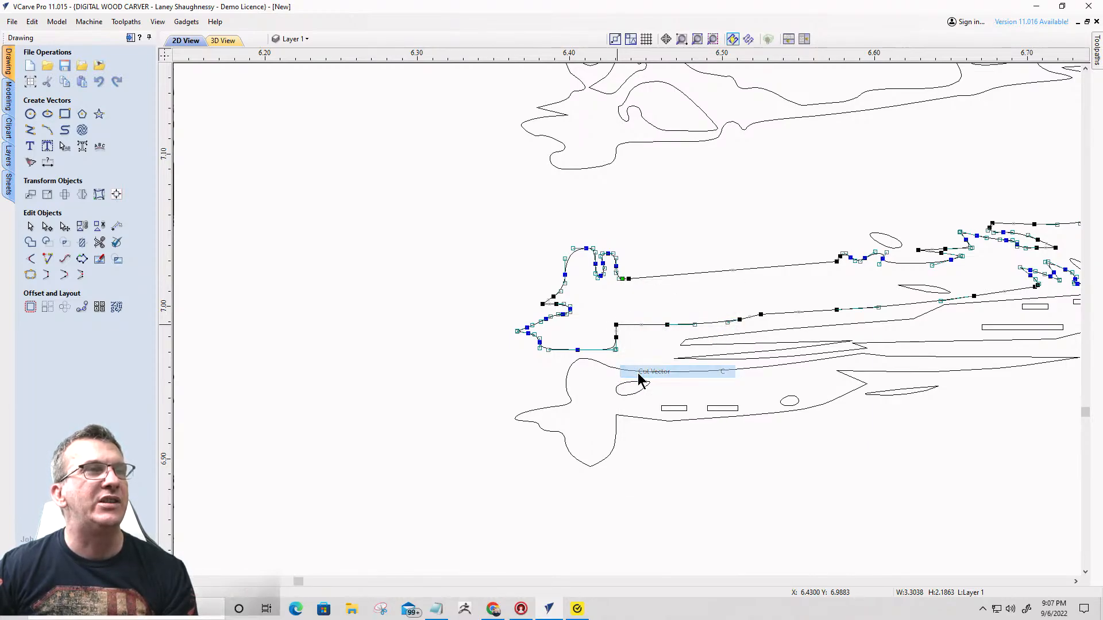
key(Delete)
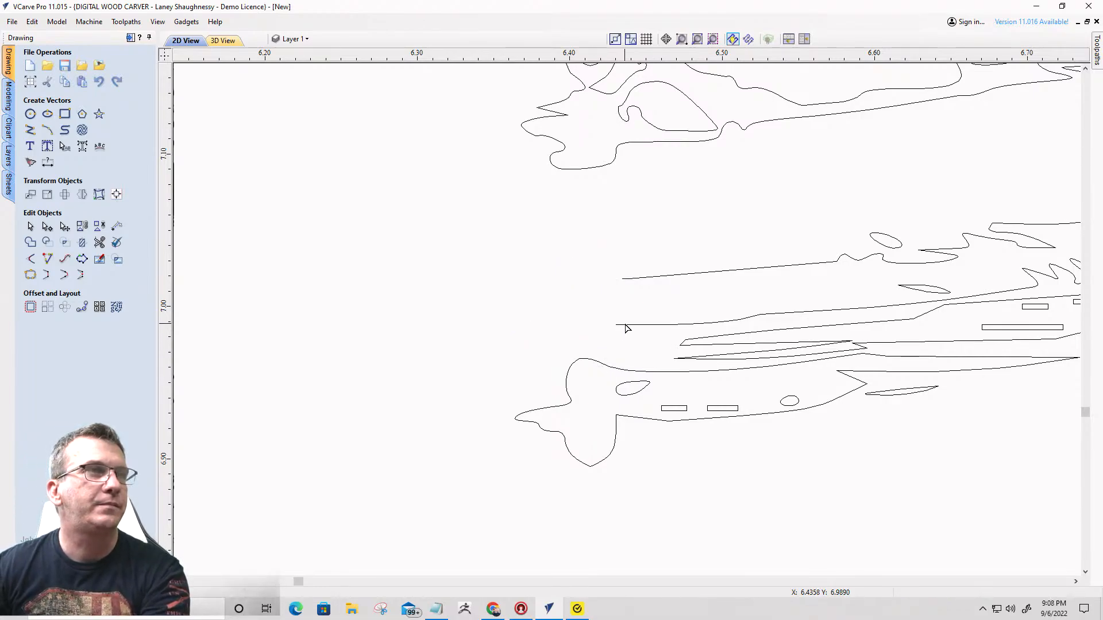
click(65, 274)
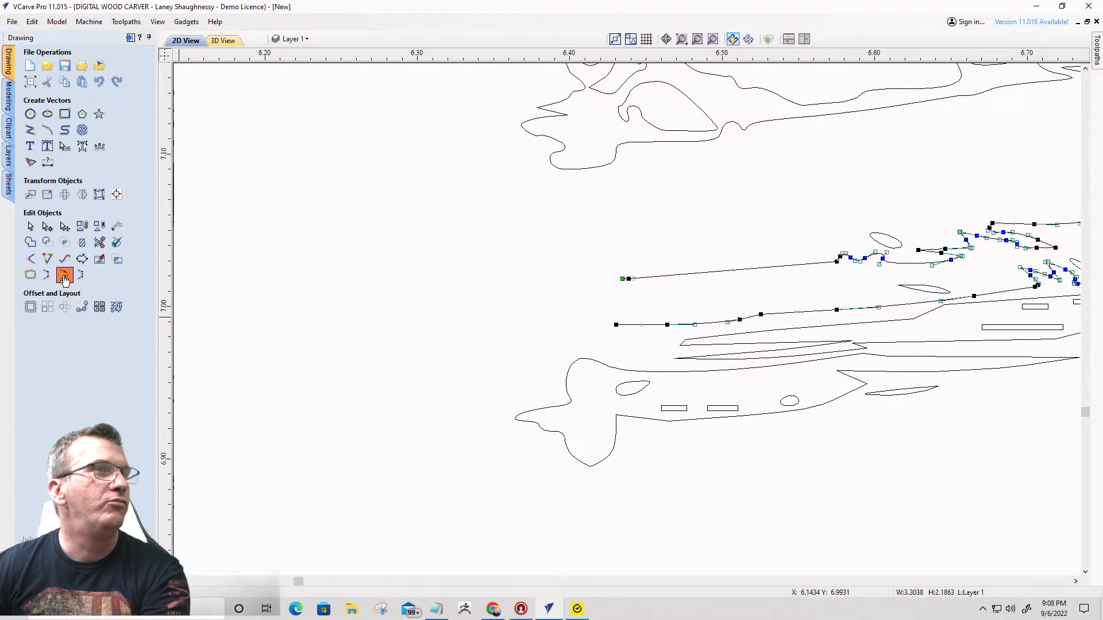
- Remove the watermark remnant from the lower river strip's left end by cutting at two nodes, and close its outline with a smooth curve
click(622, 372)
right_click(610, 370)
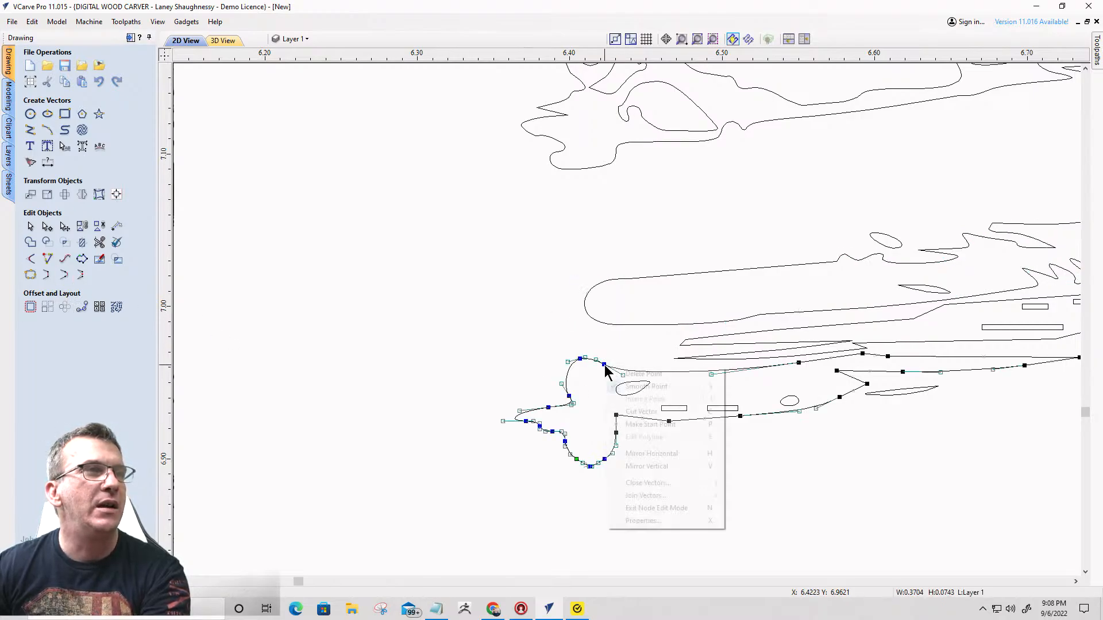
click(613, 422)
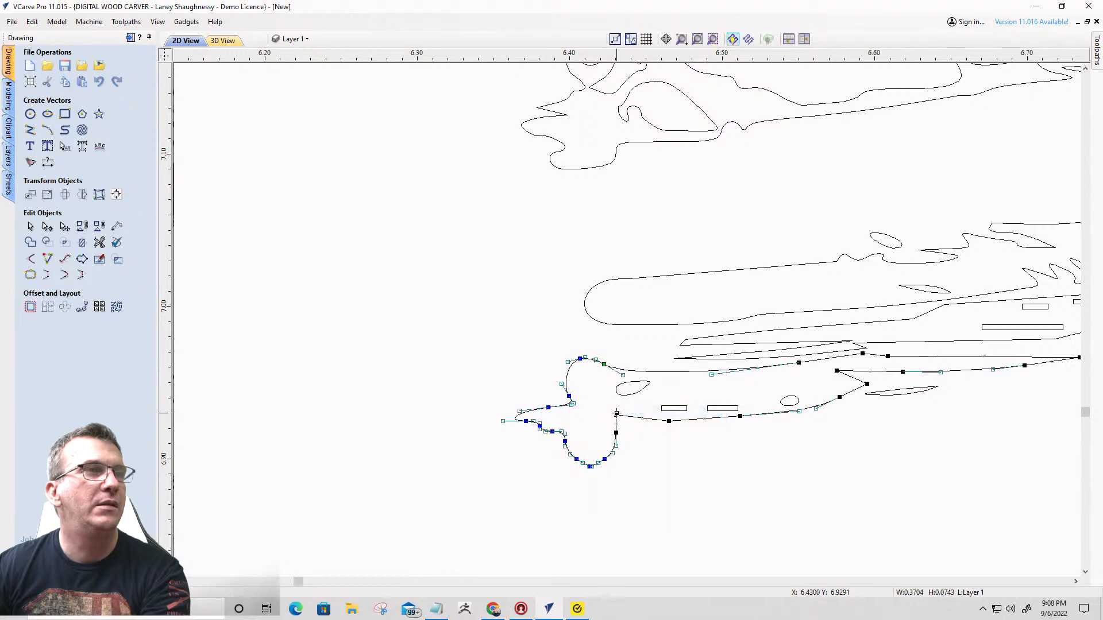
right_click(616, 413)
click(645, 458)
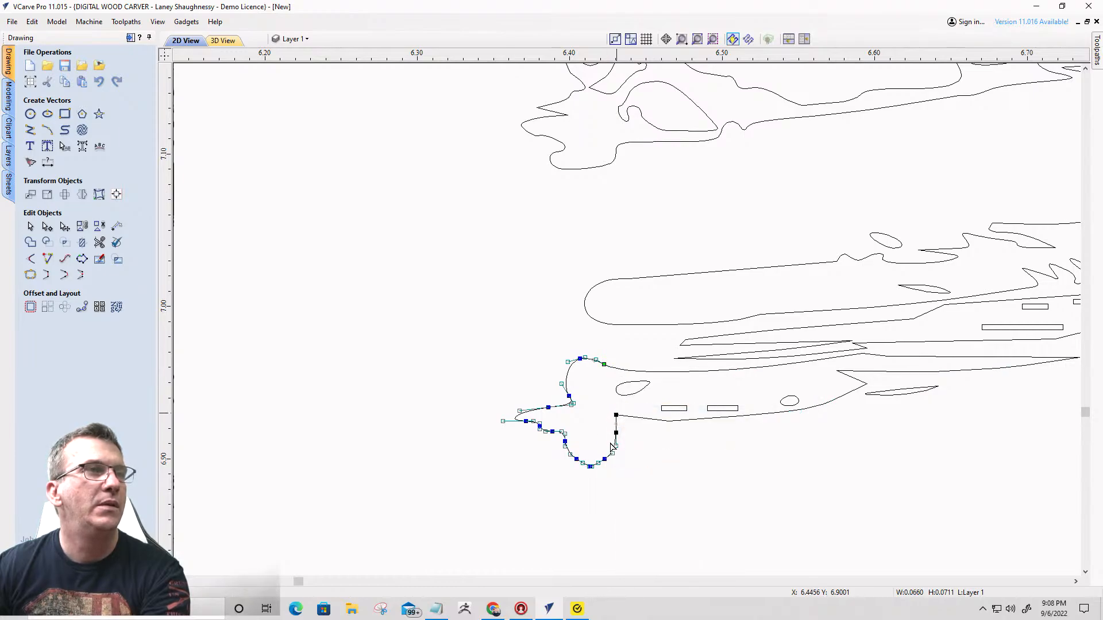
key(Delete)
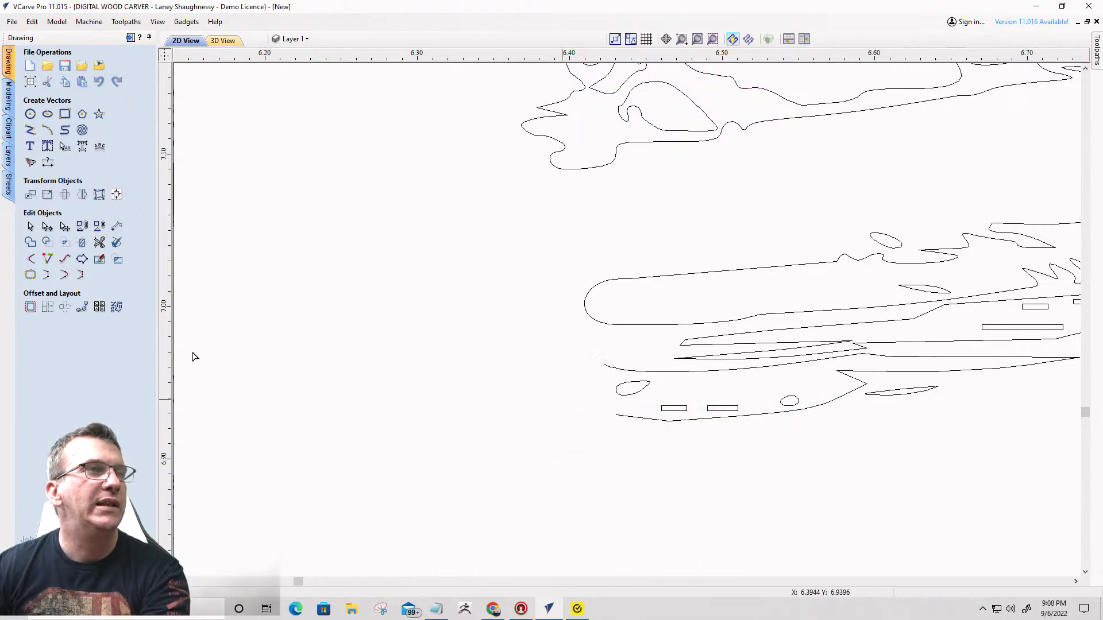
click(630, 375)
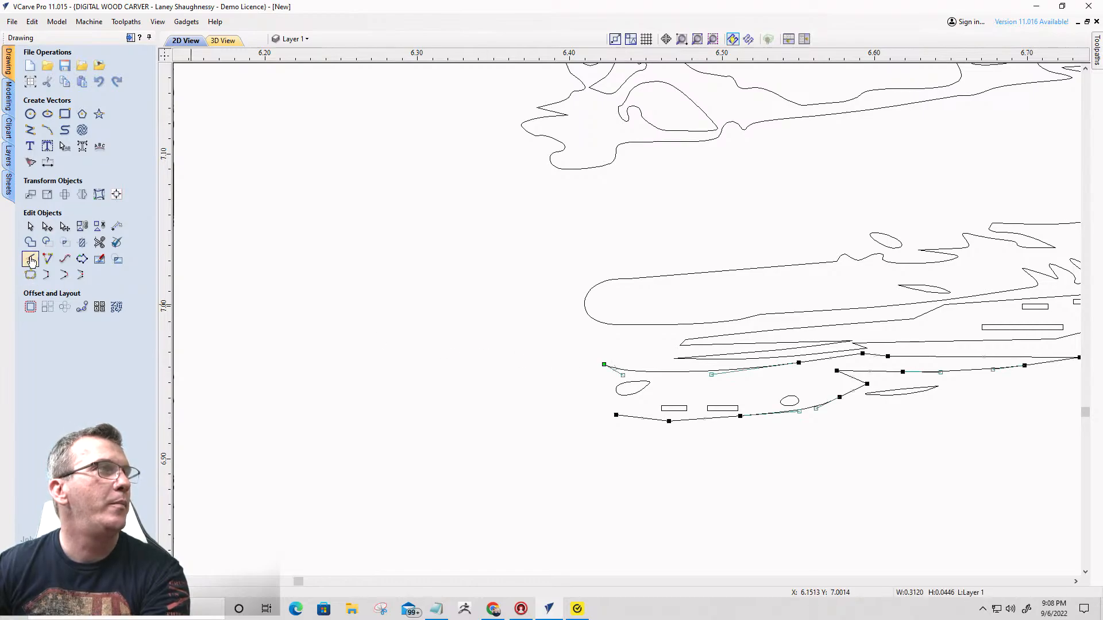
click(63, 277)
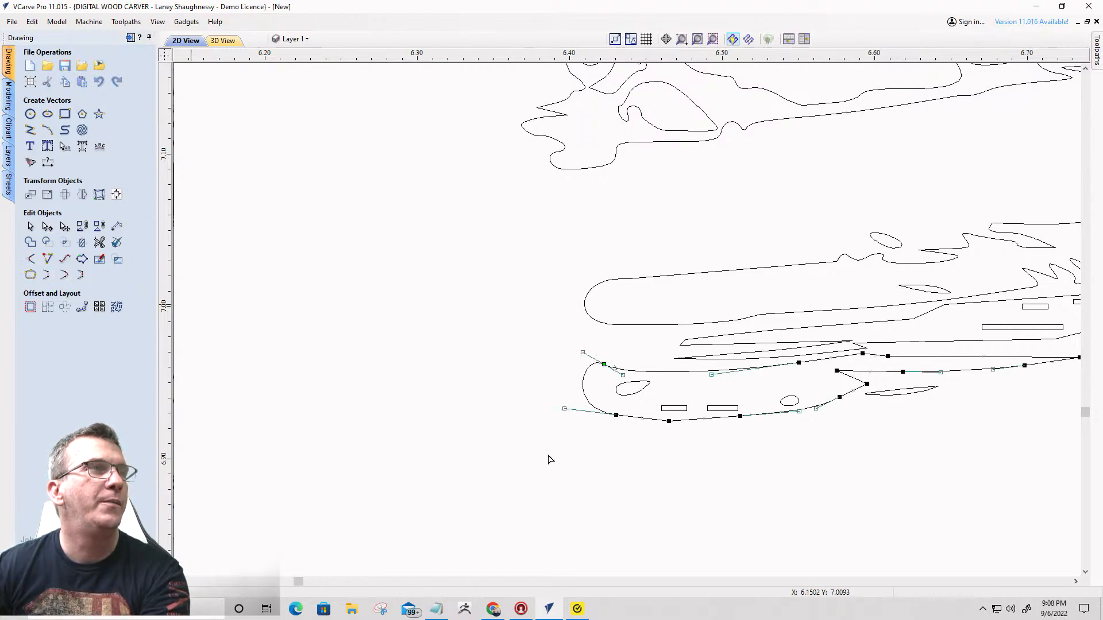
scroll(552, 377, down, 3)
scroll(566, 218, up, 4)
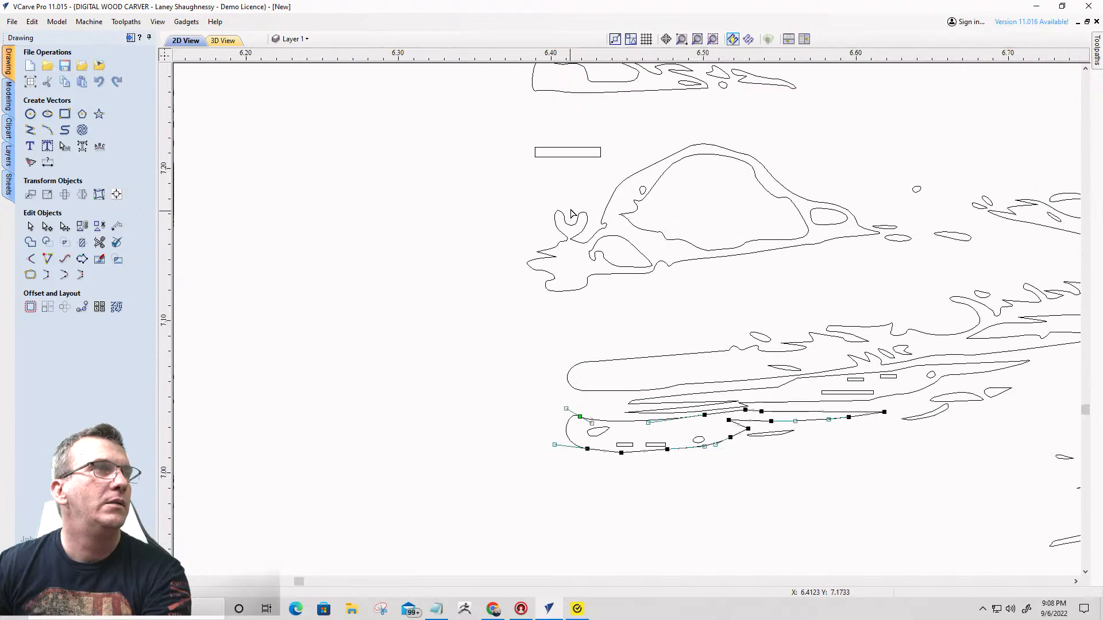
- Cut the watermark remnant off the left end of the lower rock outline at two nodes and delete it
click(599, 275)
right_click(613, 260)
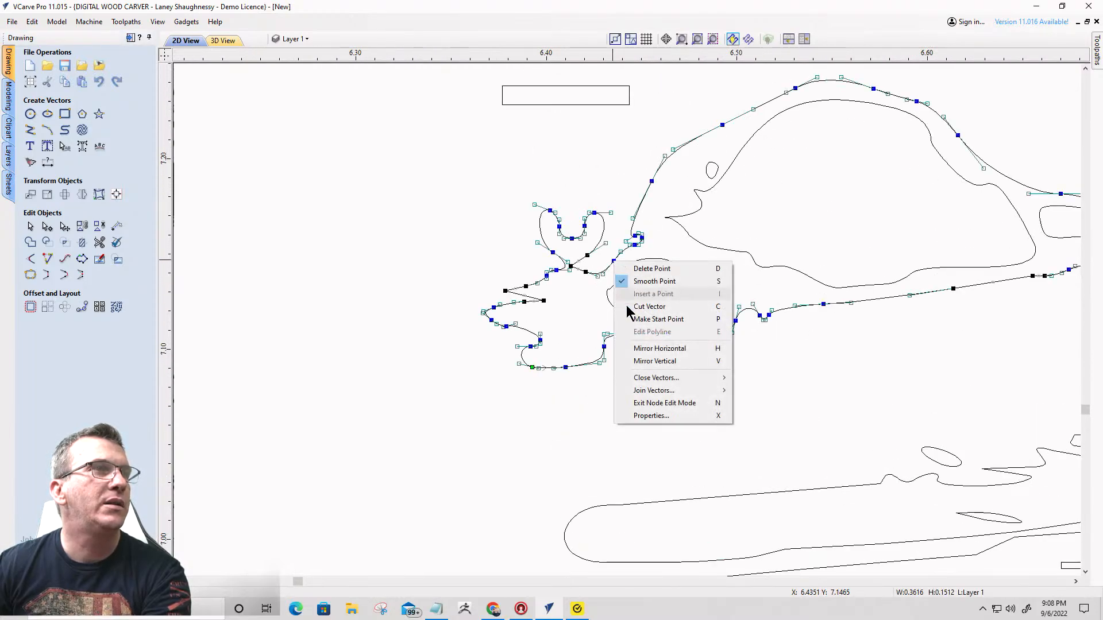
click(633, 320)
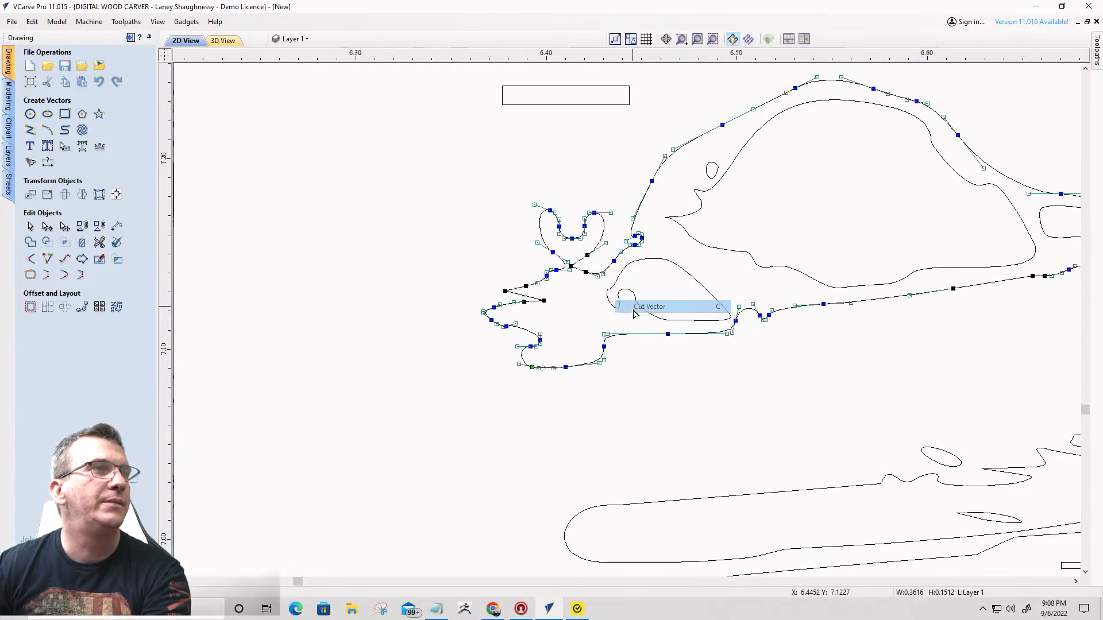
right_click(603, 348)
click(622, 400)
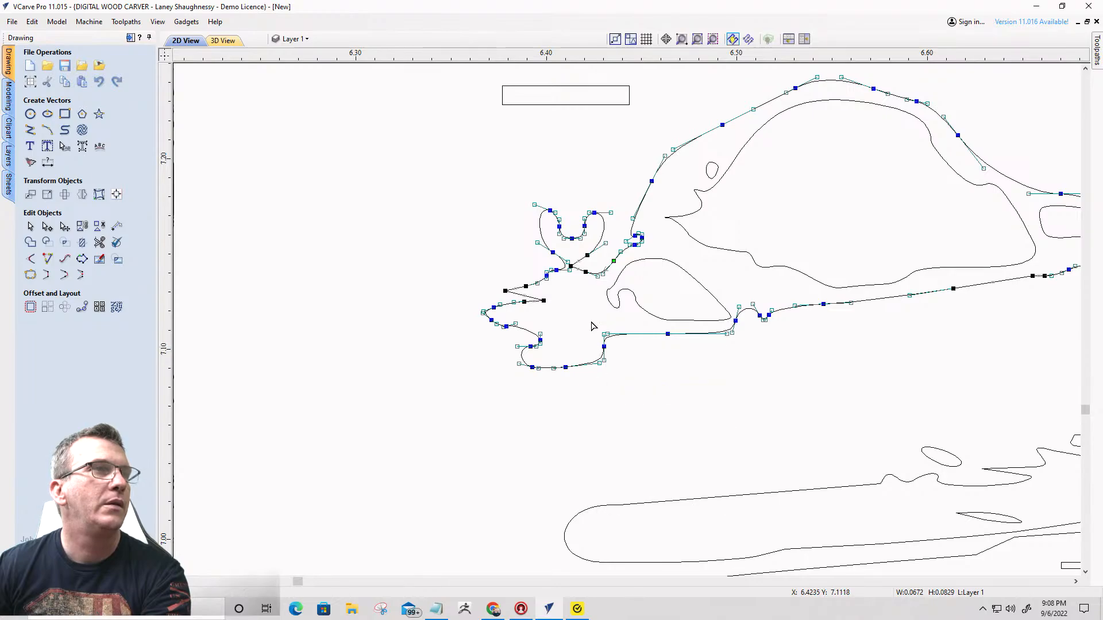
key(Delete)
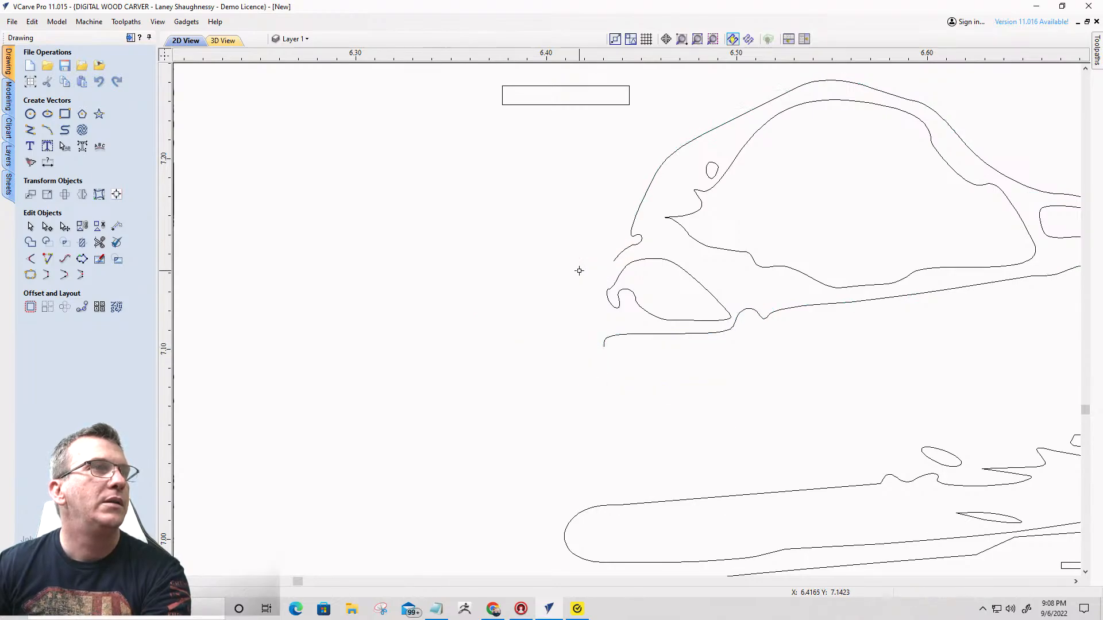
- Close the lower rock outline's open left end with a smooth curve and reshape its lower tip by adjusting the curve handle
click(618, 259)
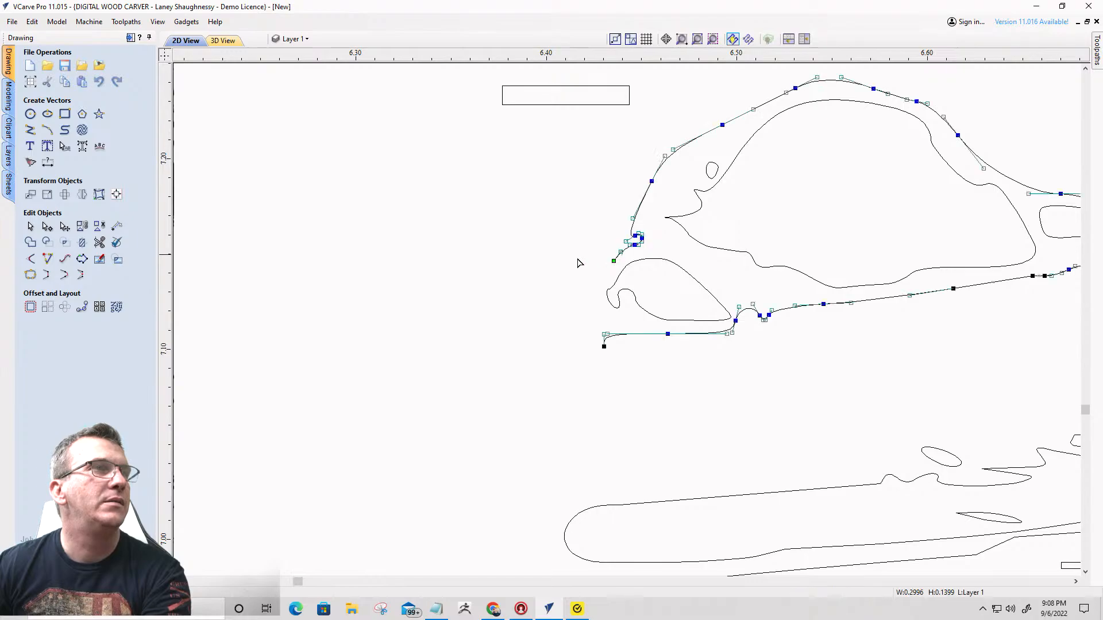
click(65, 274)
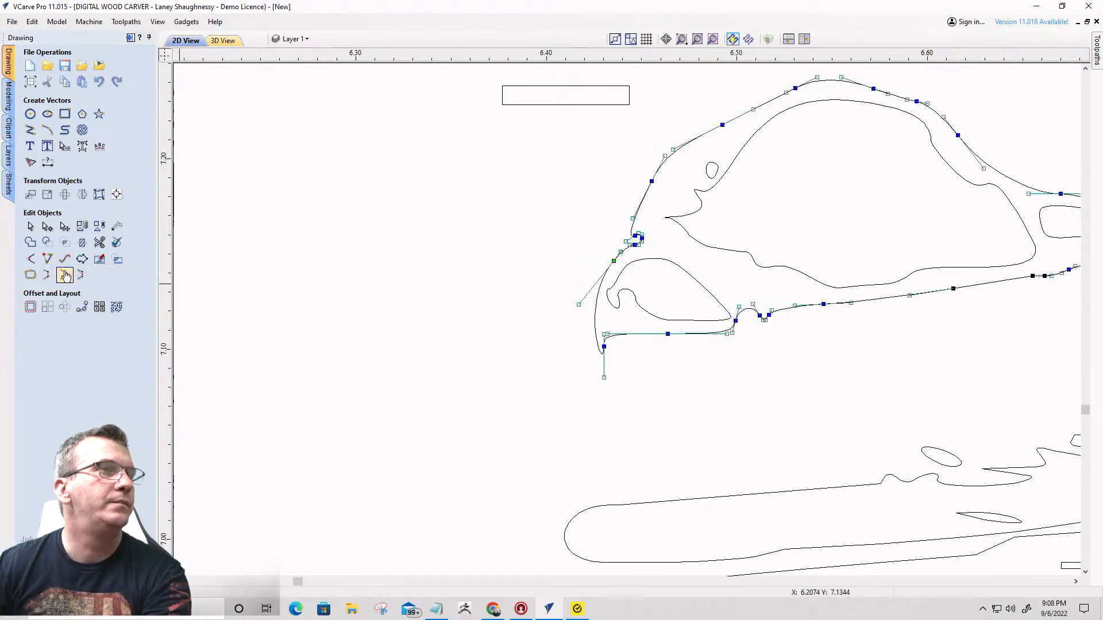
click(603, 377)
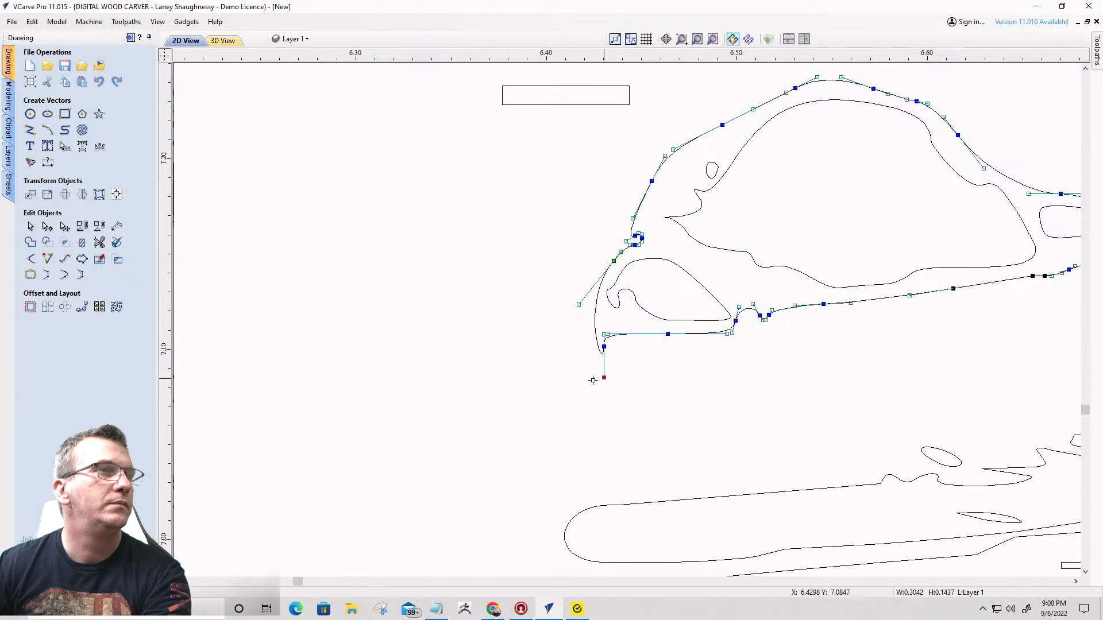
click(546, 308)
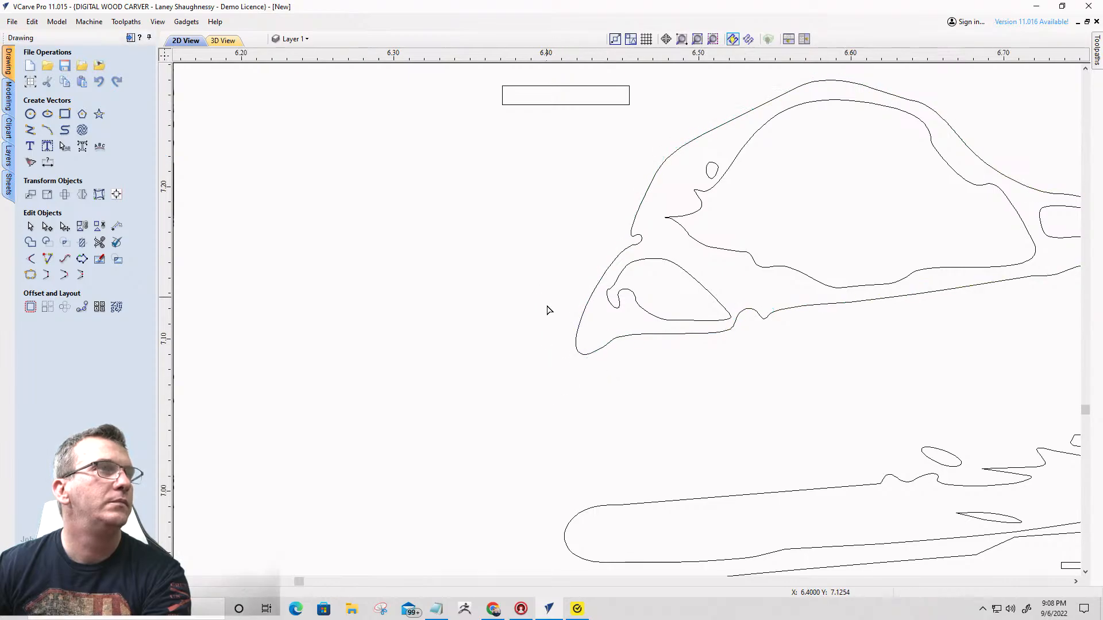
- Cut the ragged watermark remnant off the upper-left of the large riverbank rock at two nodes, delete it and close the gap with a smooth curve
scroll(546, 308, down, 4)
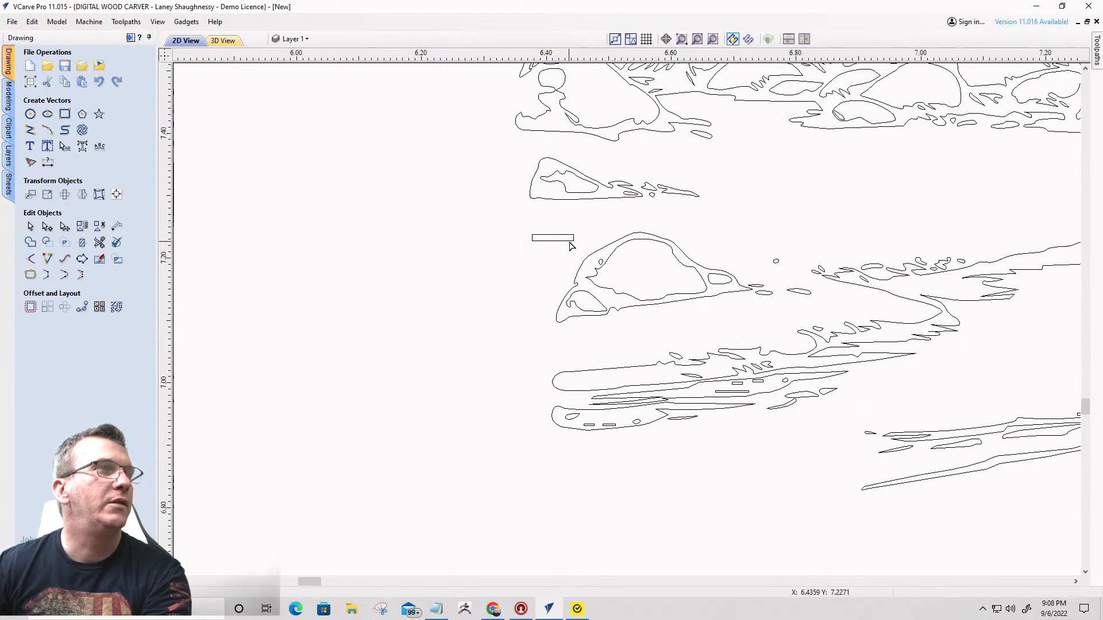
scroll(547, 243, down, 2)
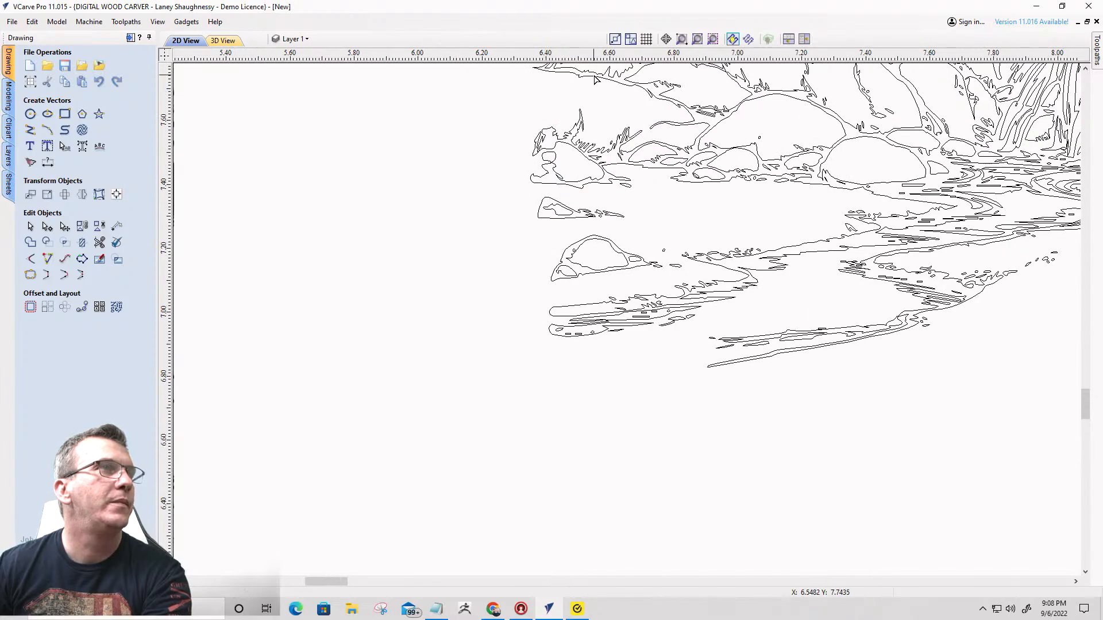
scroll(595, 80, up, 4)
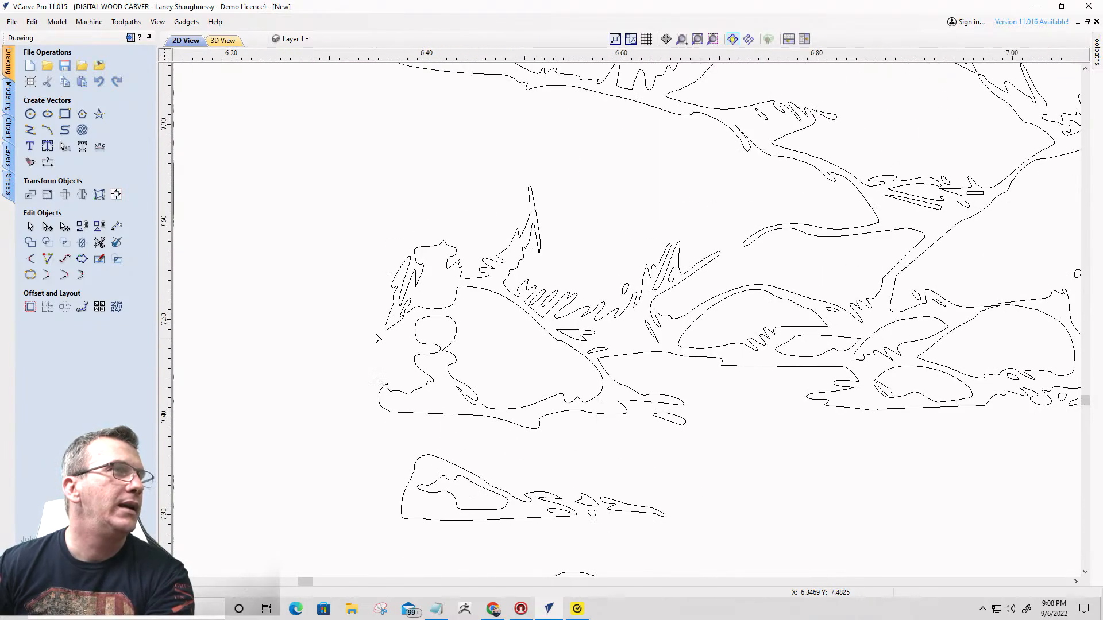
click(413, 313)
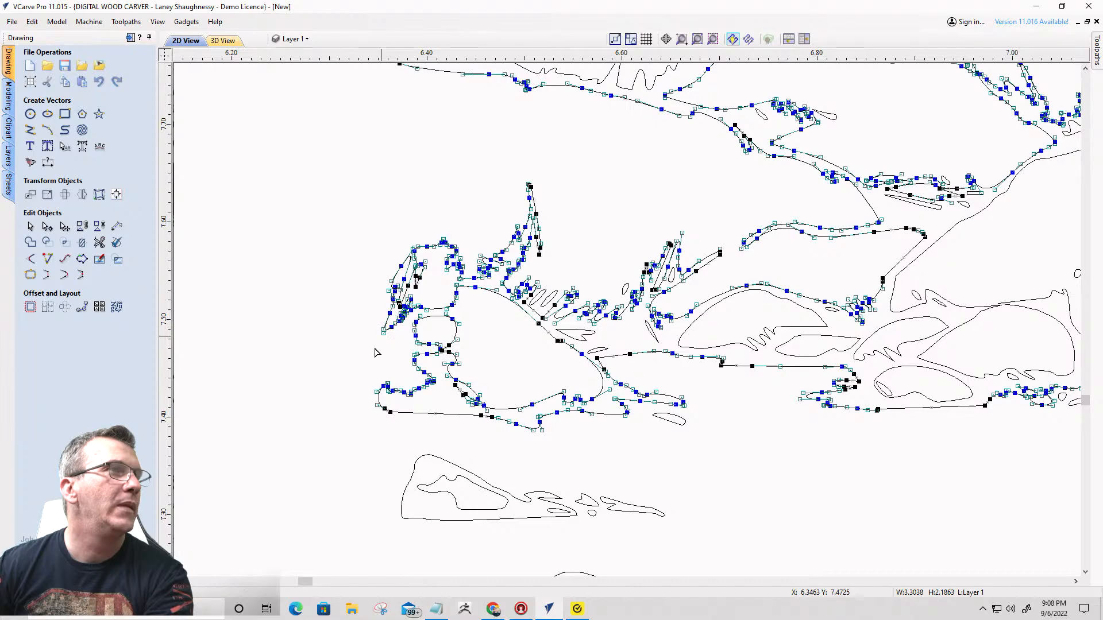
scroll(378, 342, up, 2)
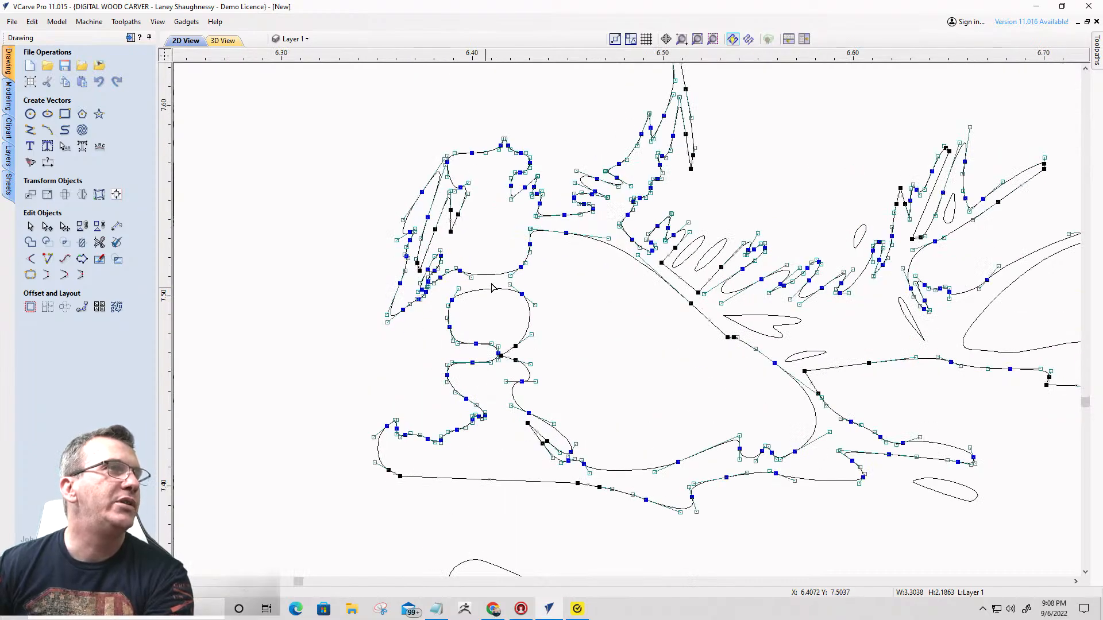
right_click(458, 271)
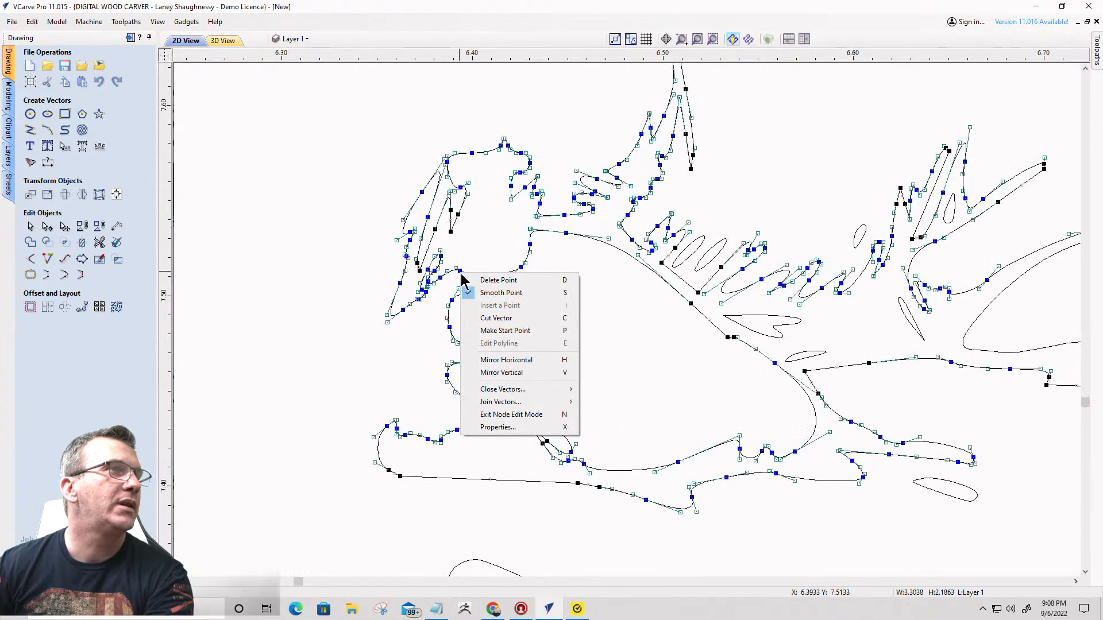
click(488, 319)
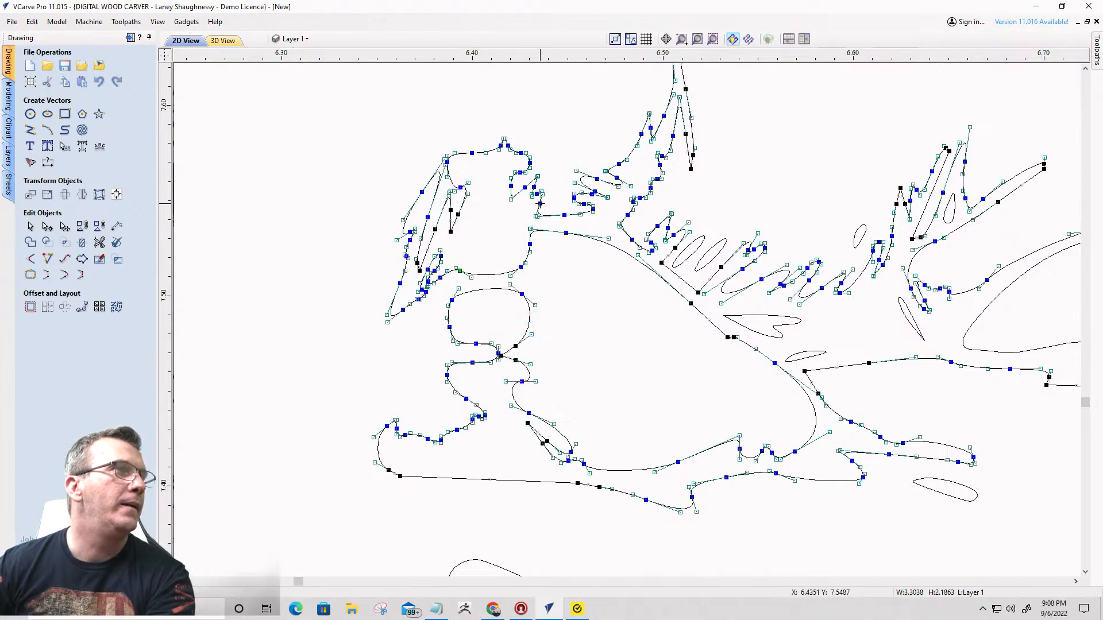
right_click(562, 217)
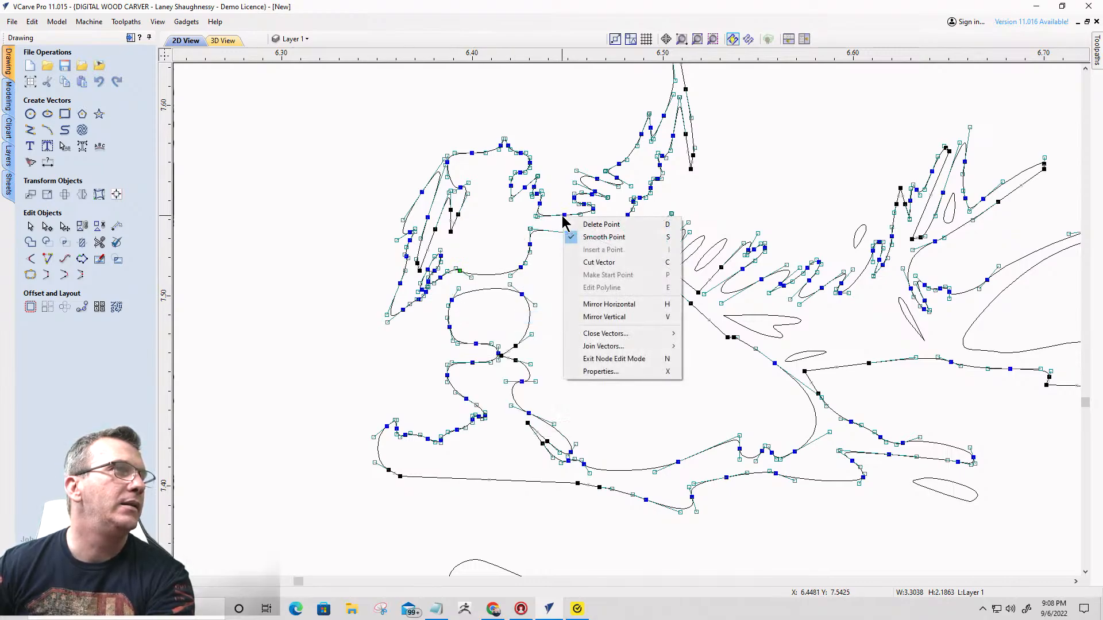
click(583, 264)
click(464, 207)
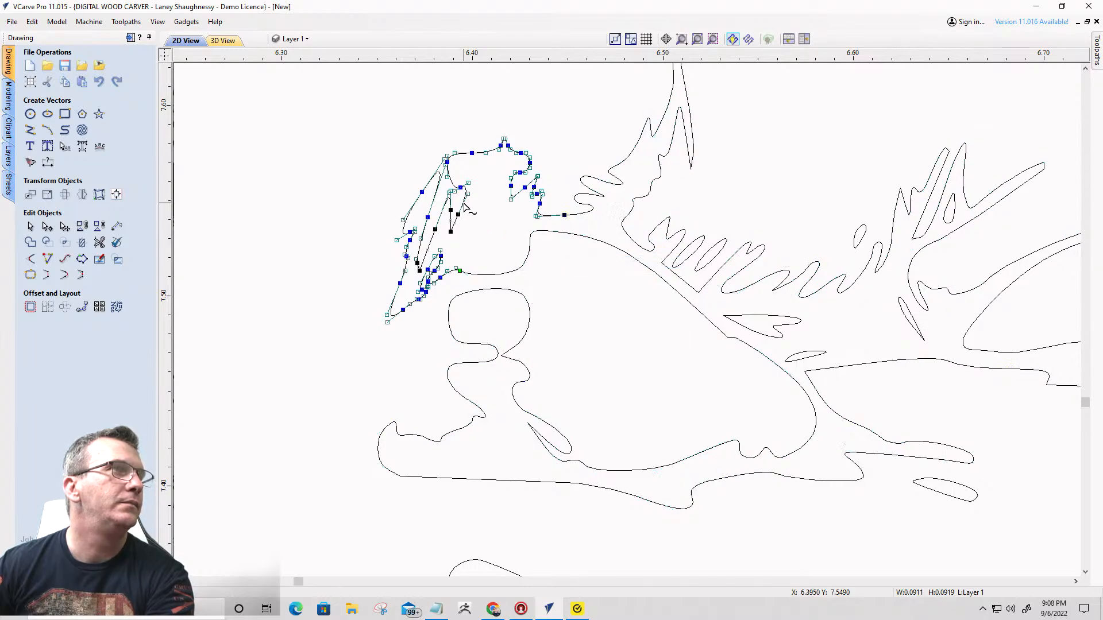
key(Delete)
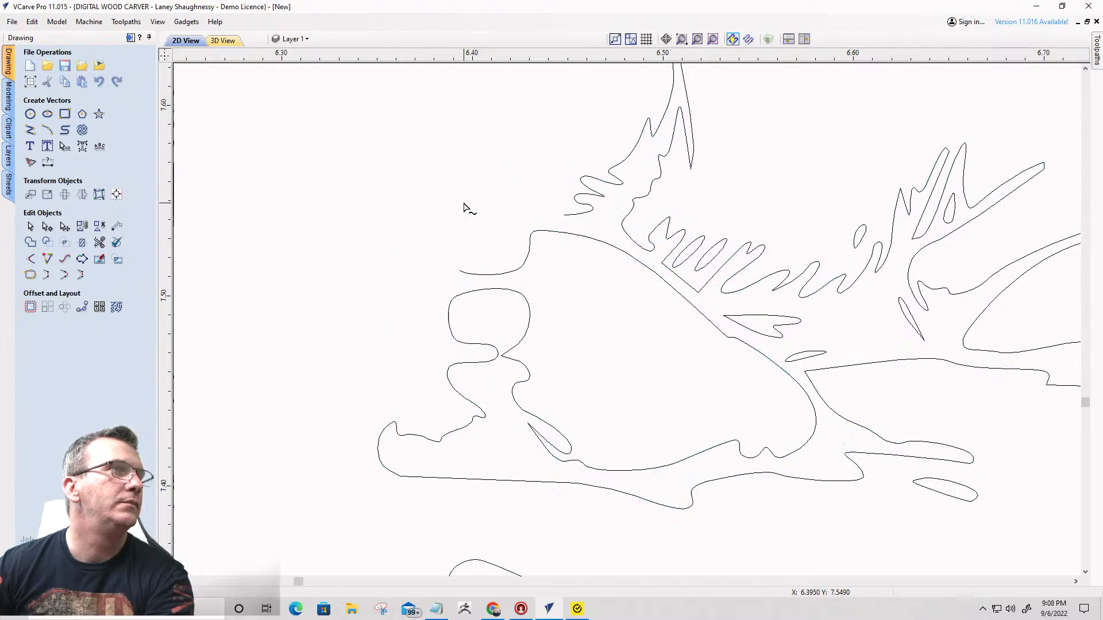
click(474, 276)
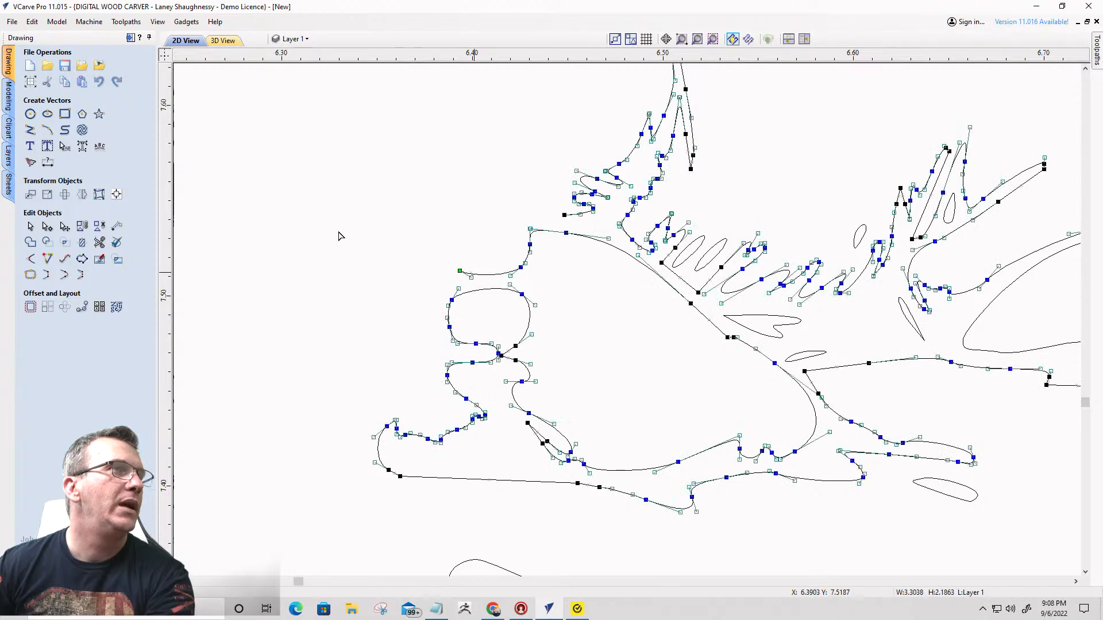
click(68, 275)
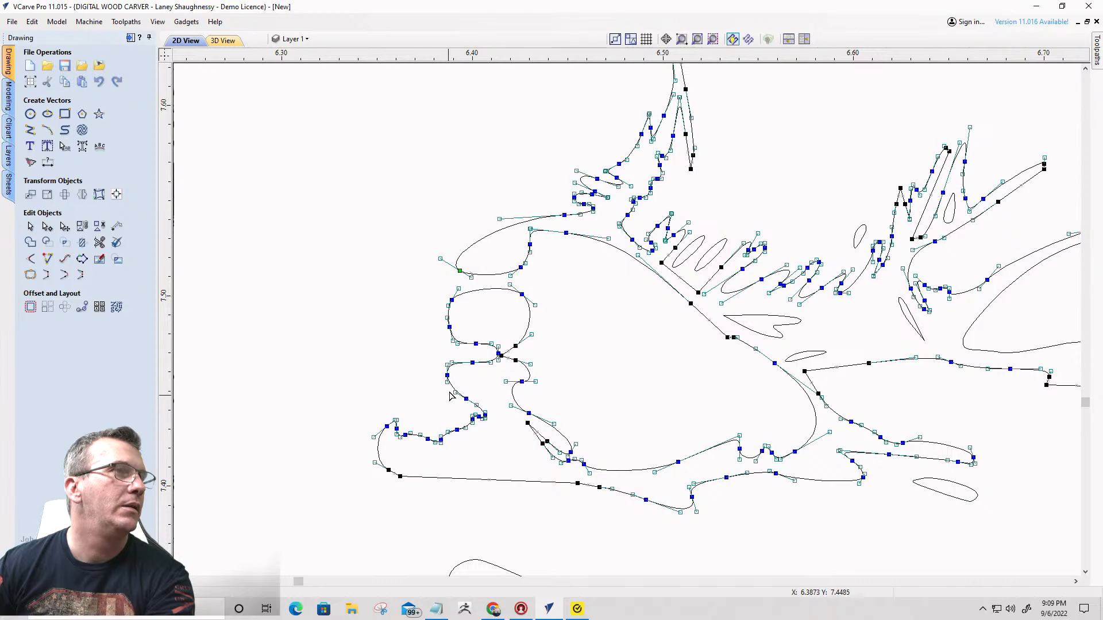
- Cut out the remnant at the same rock's lower-left at two points, delete it and close the outline with a smooth curve
right_click(472, 363)
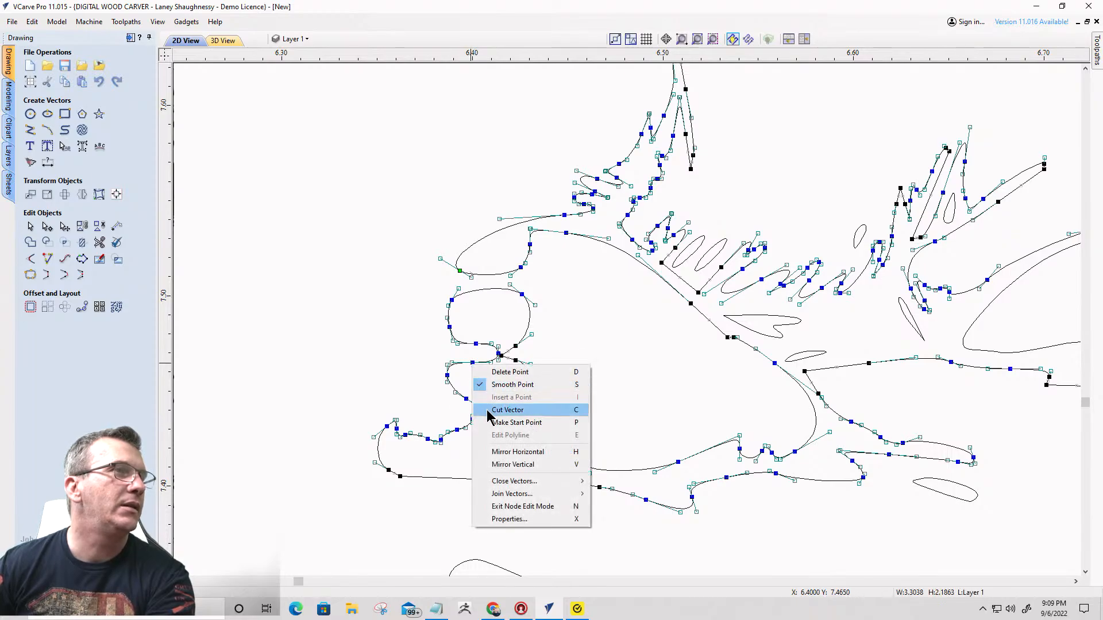
click(487, 411)
right_click(400, 474)
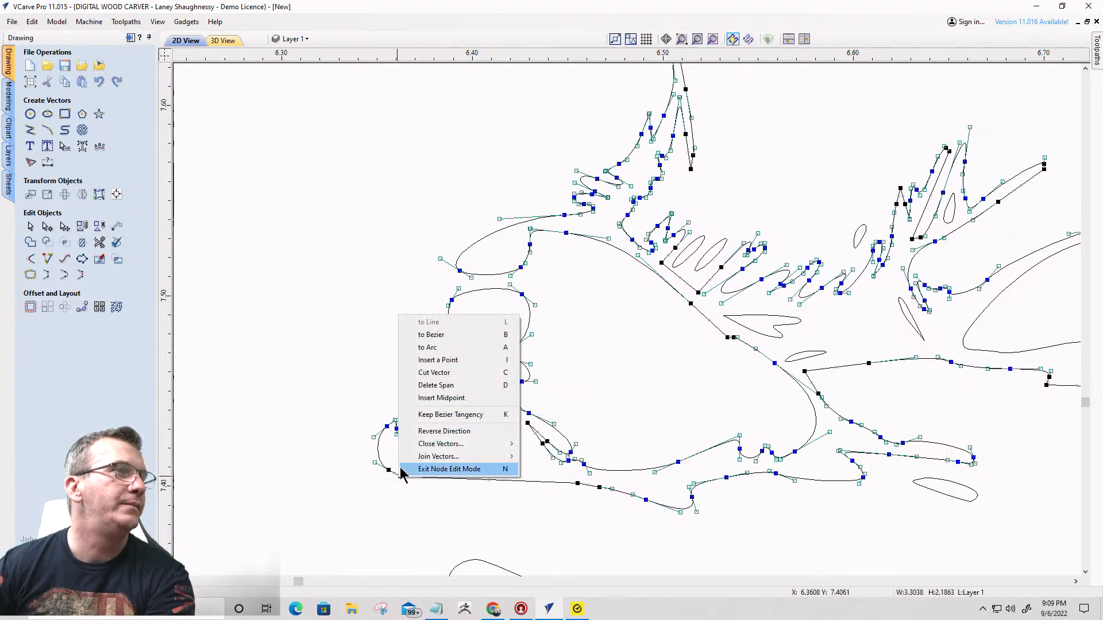
click(428, 372)
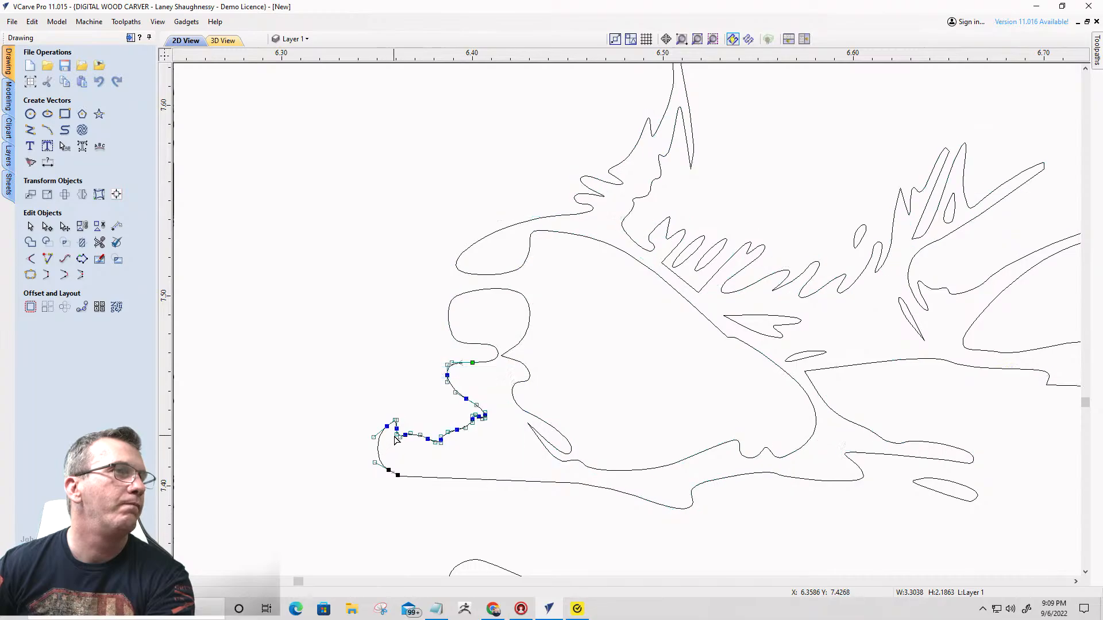
key(Delete)
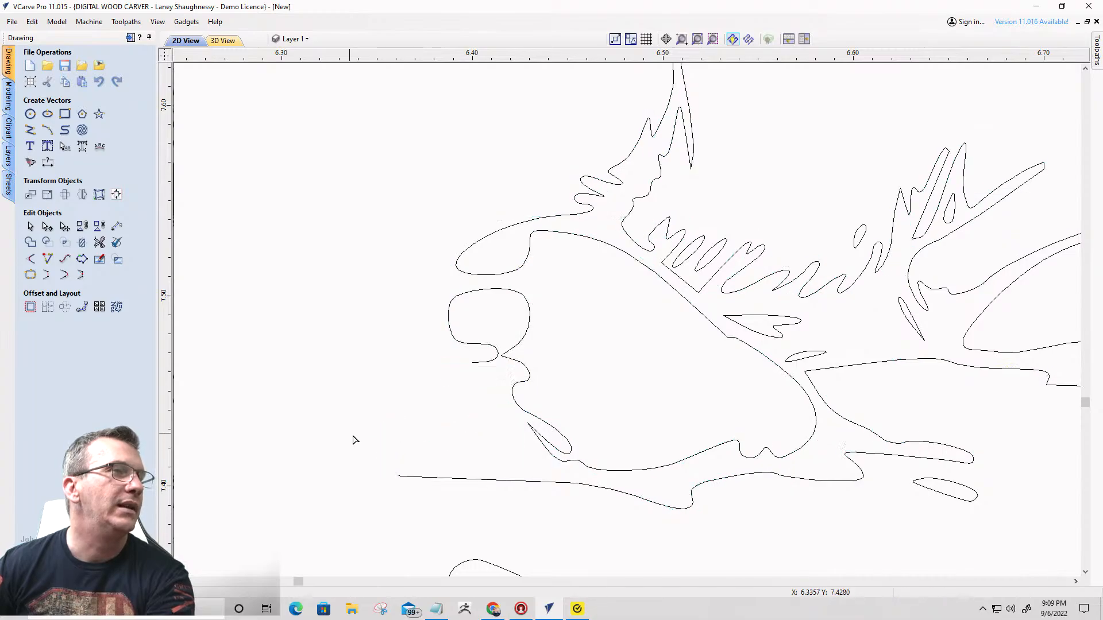
click(417, 481)
key(n)
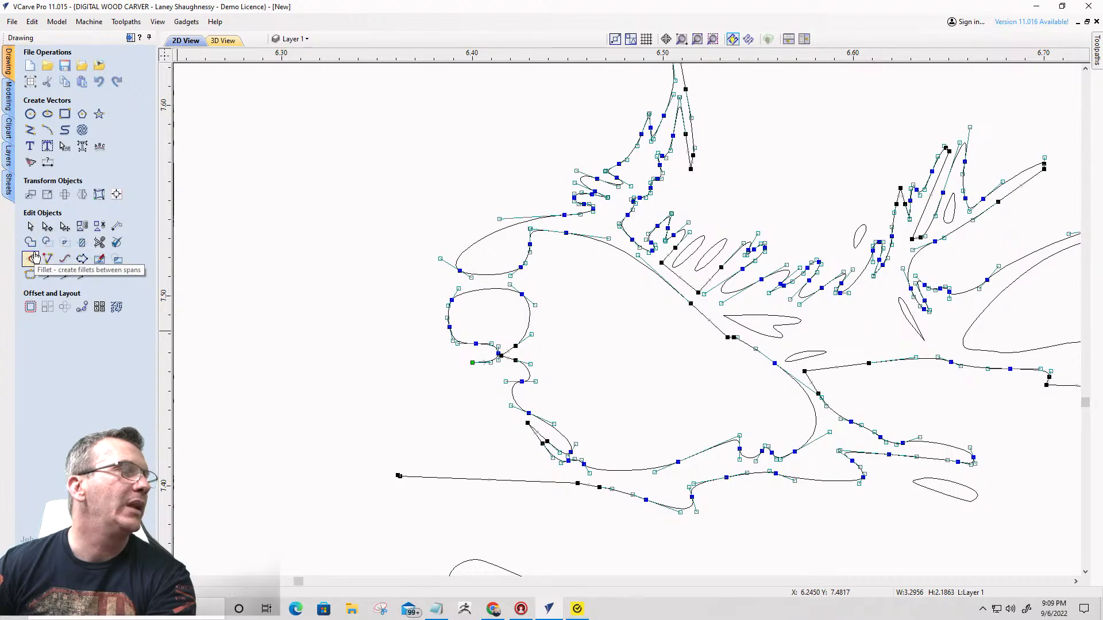
click(64, 275)
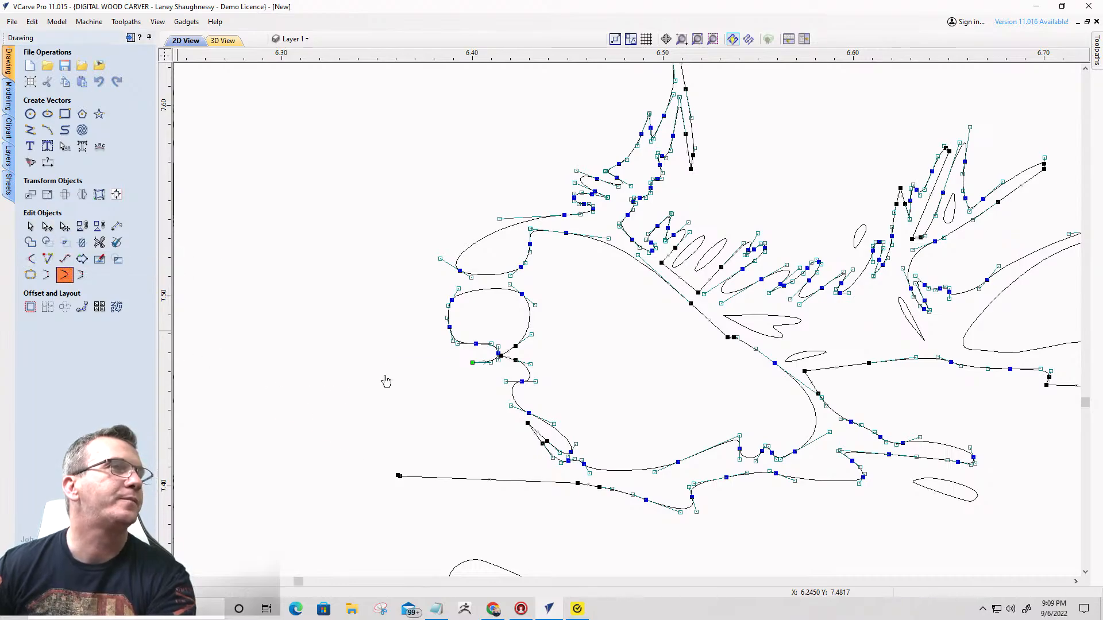
- Leave node editing, select all vectors of the waterfall landscape and group them
scroll(418, 335, down, 7)
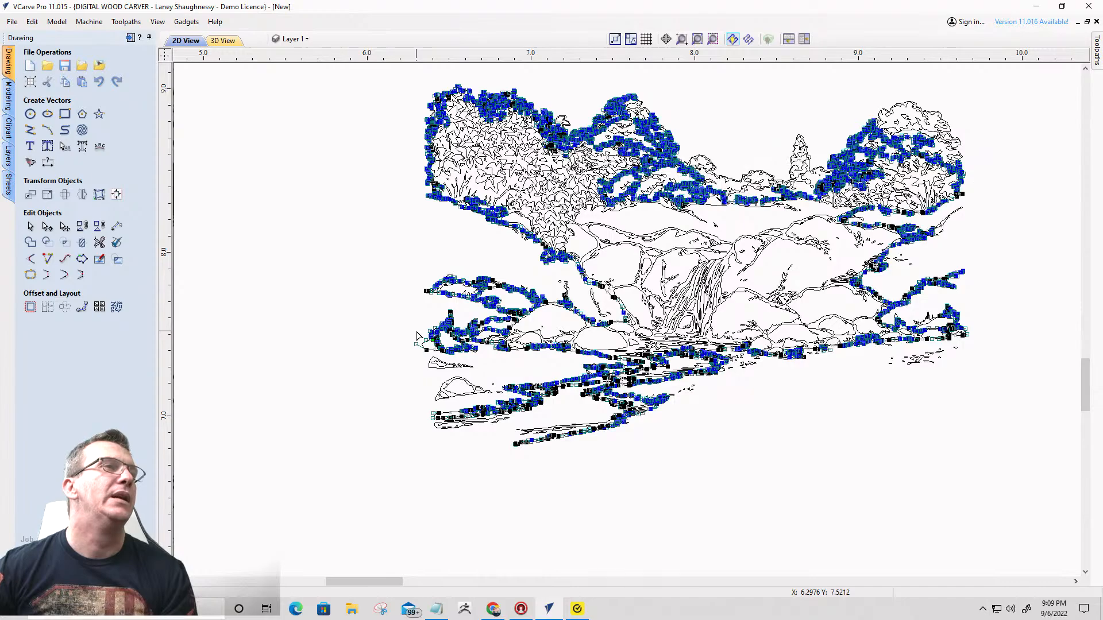
scroll(352, 315, down, 5)
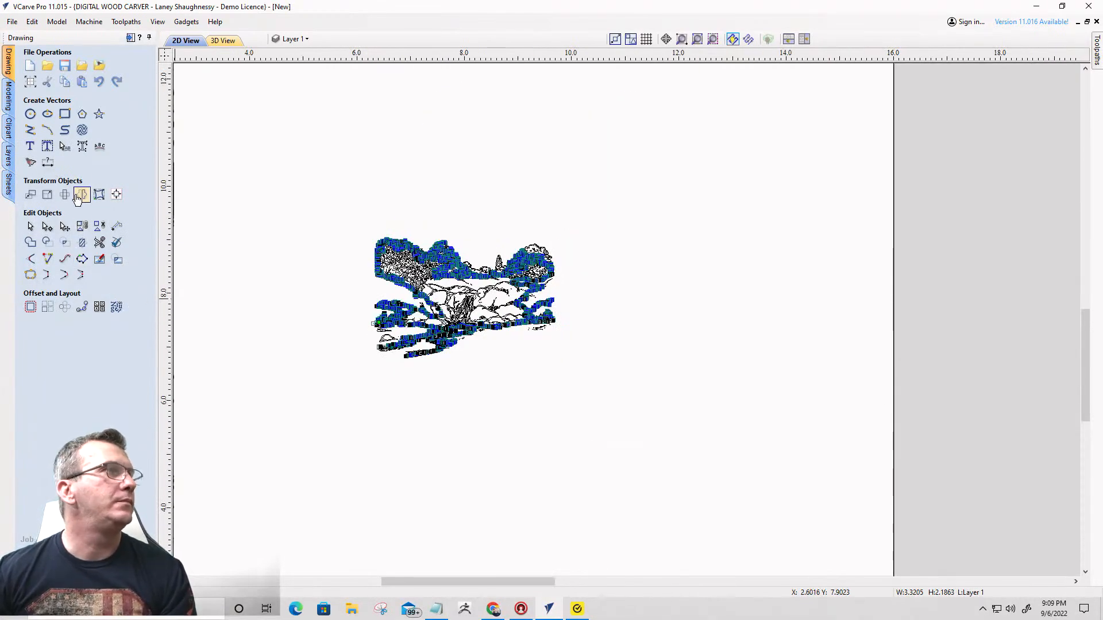
click(29, 226)
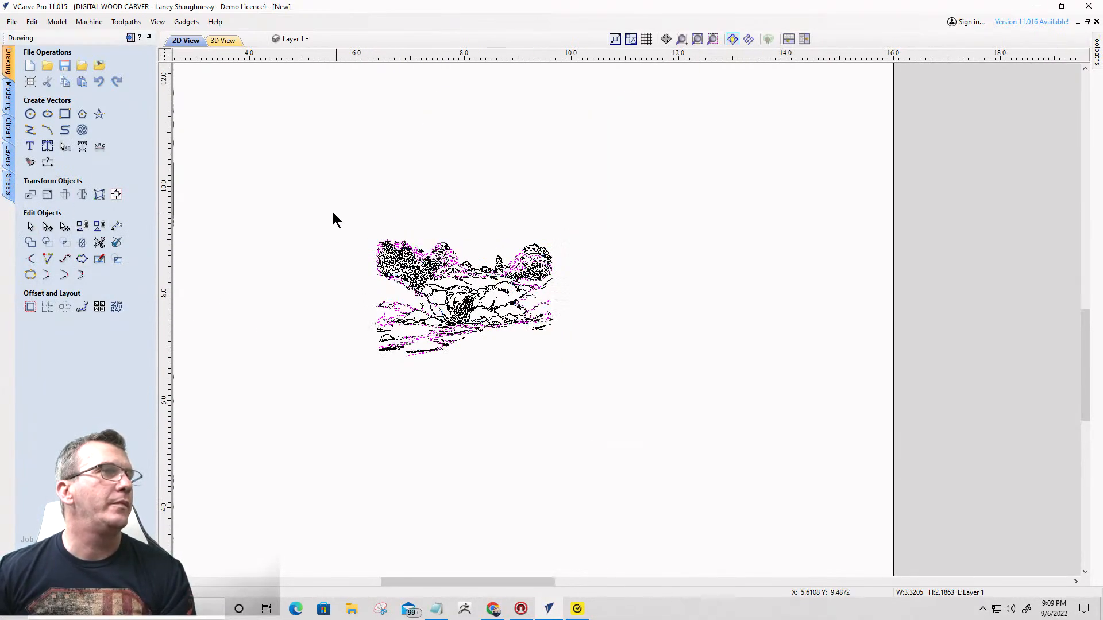
drag(317, 197, 587, 375)
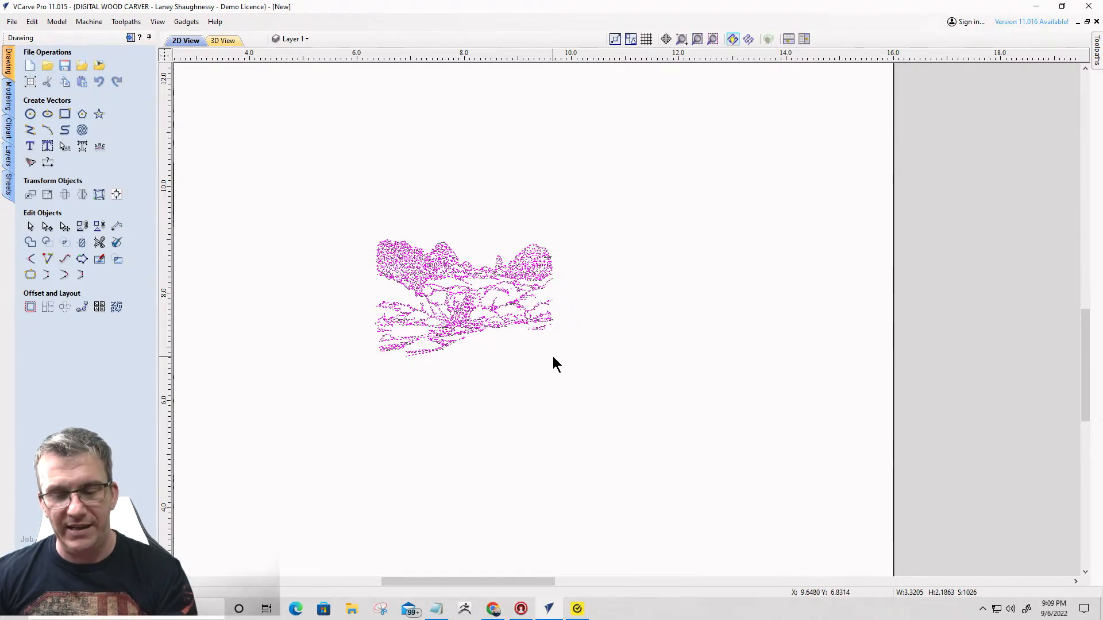
key(g)
- Enlarge the grouped waterfall artwork to about 4.68 by 3.08 inches and move it off the job area, beside the river landscape above the arrowhead outline
click(460, 325)
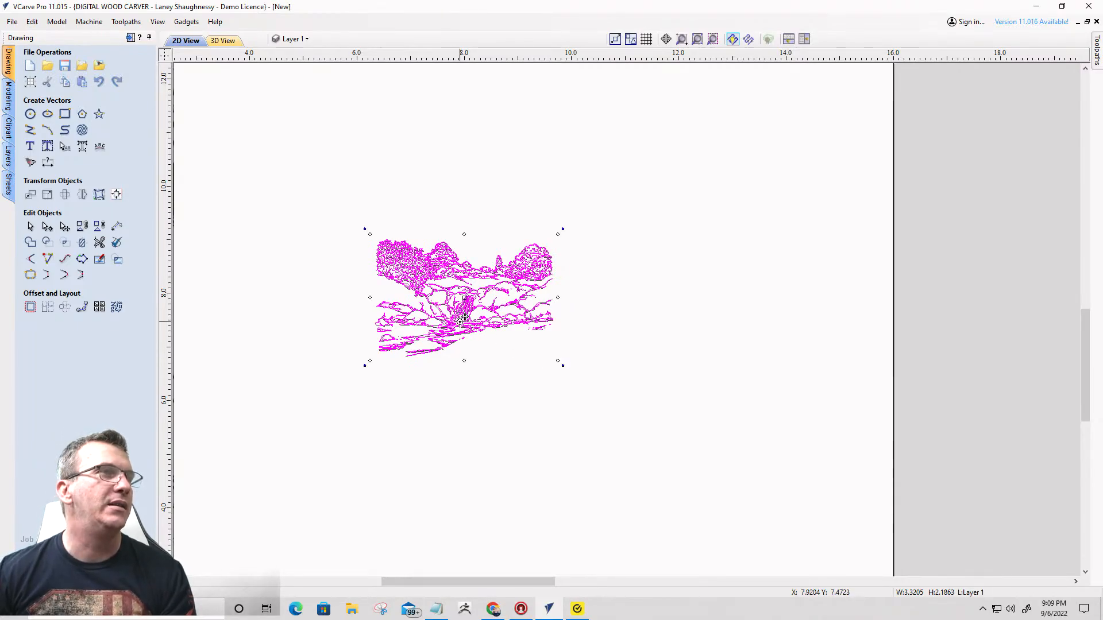
drag(559, 362, 636, 407)
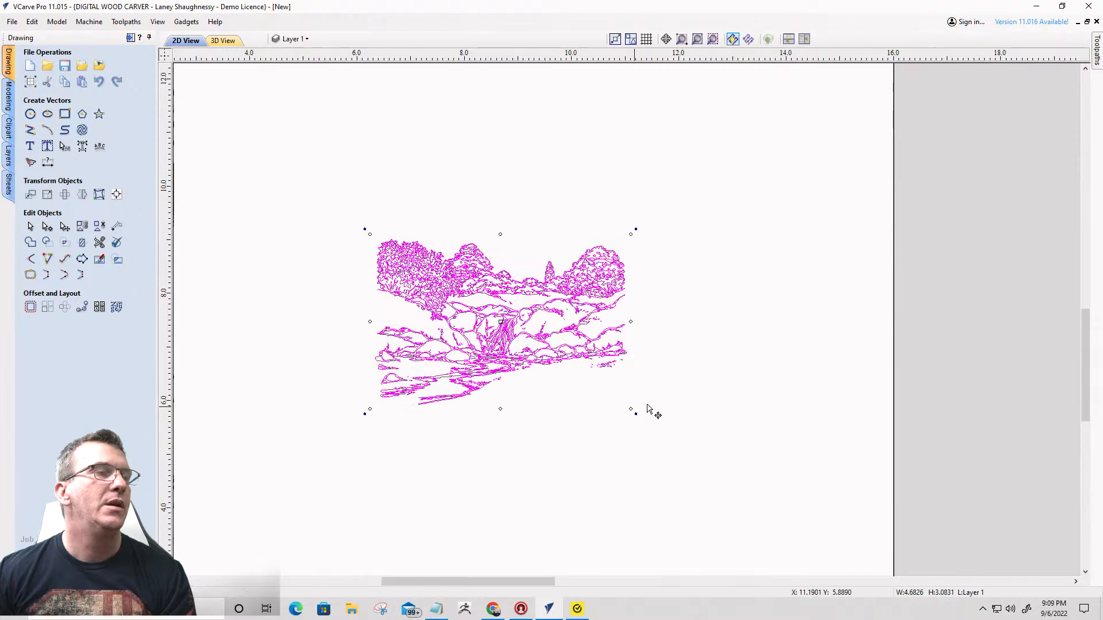
scroll(755, 365, down, 3)
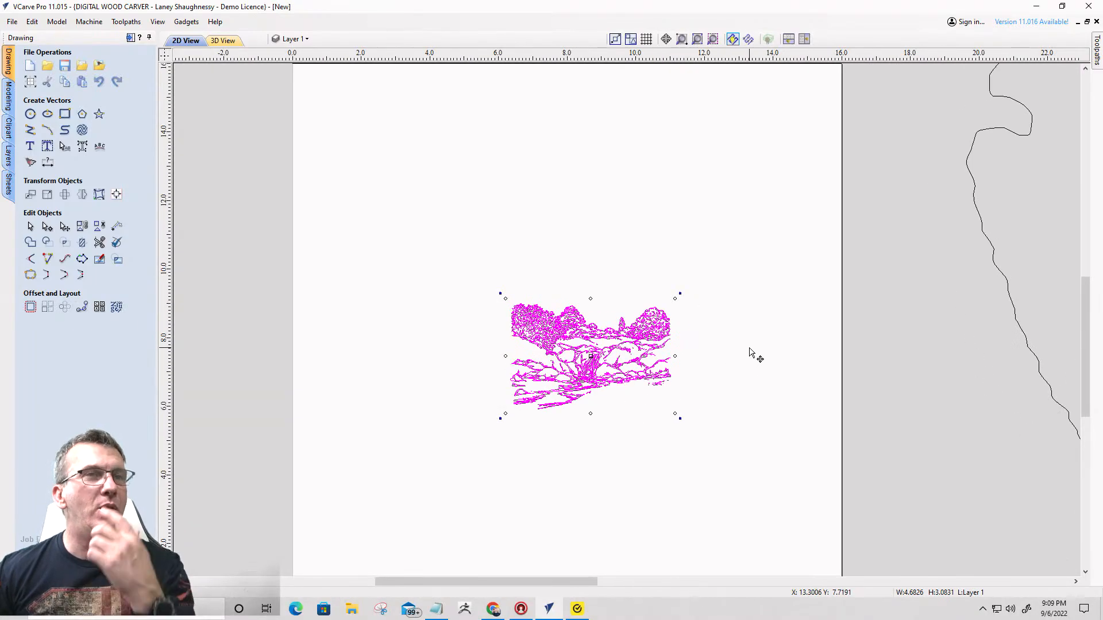
scroll(646, 325, down, 3)
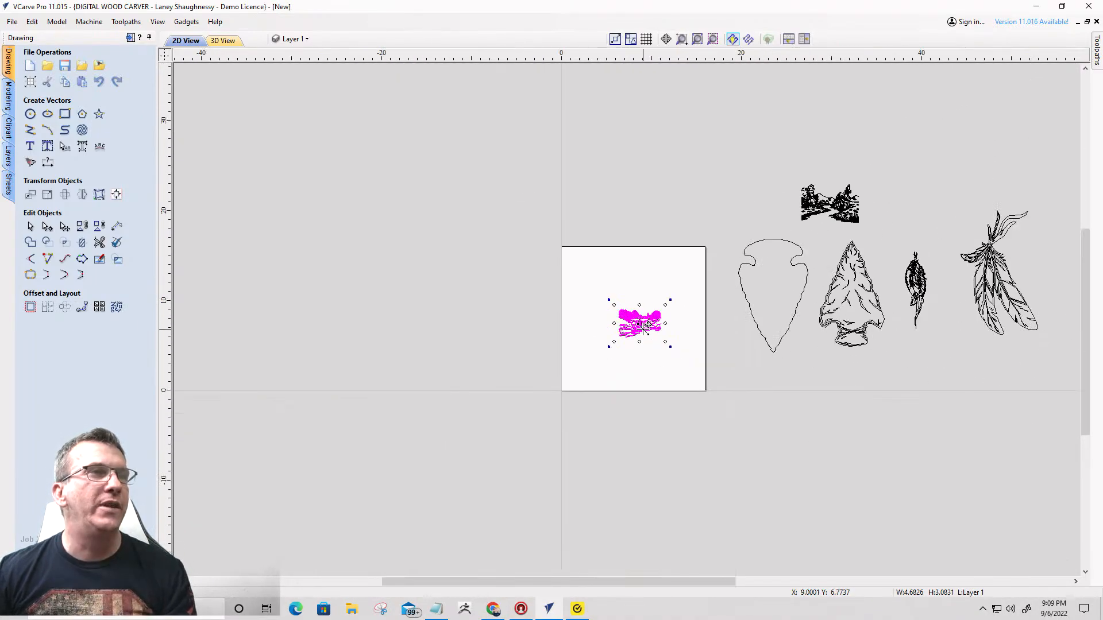
drag(645, 325, 745, 203)
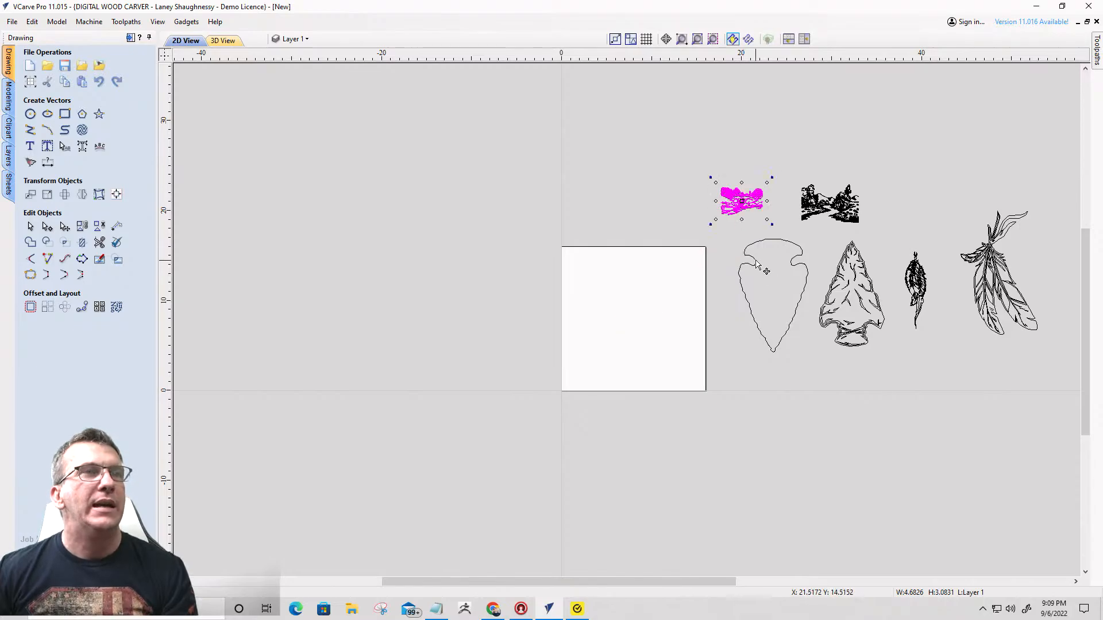
- Move the plain arrowhead outline onto the job area and flip it vertically so the tip points up
click(754, 262)
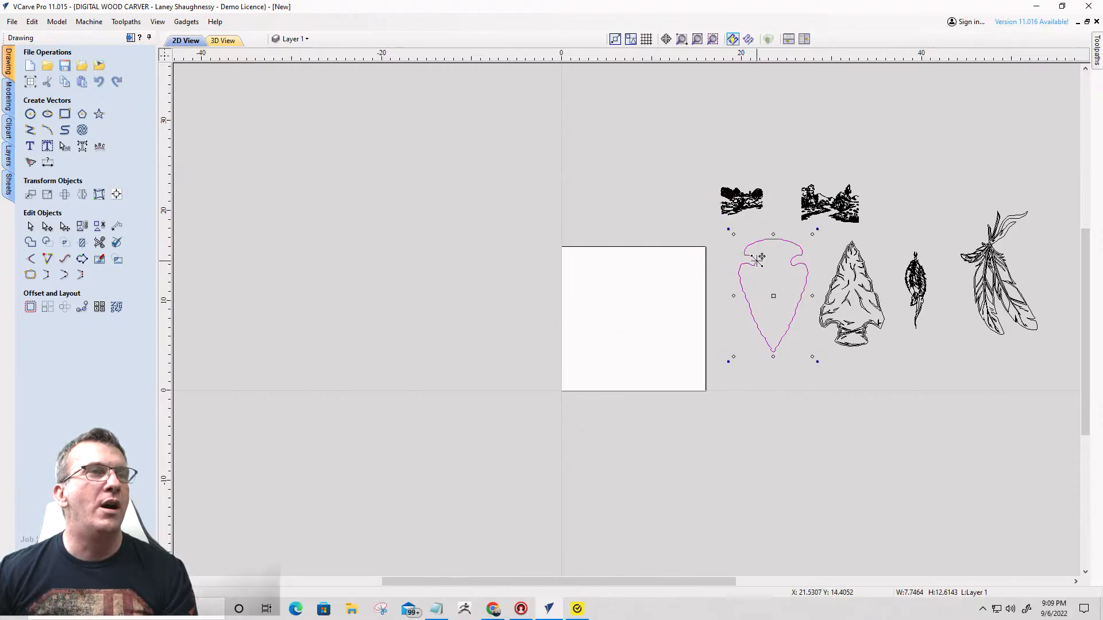
drag(758, 258, 619, 283)
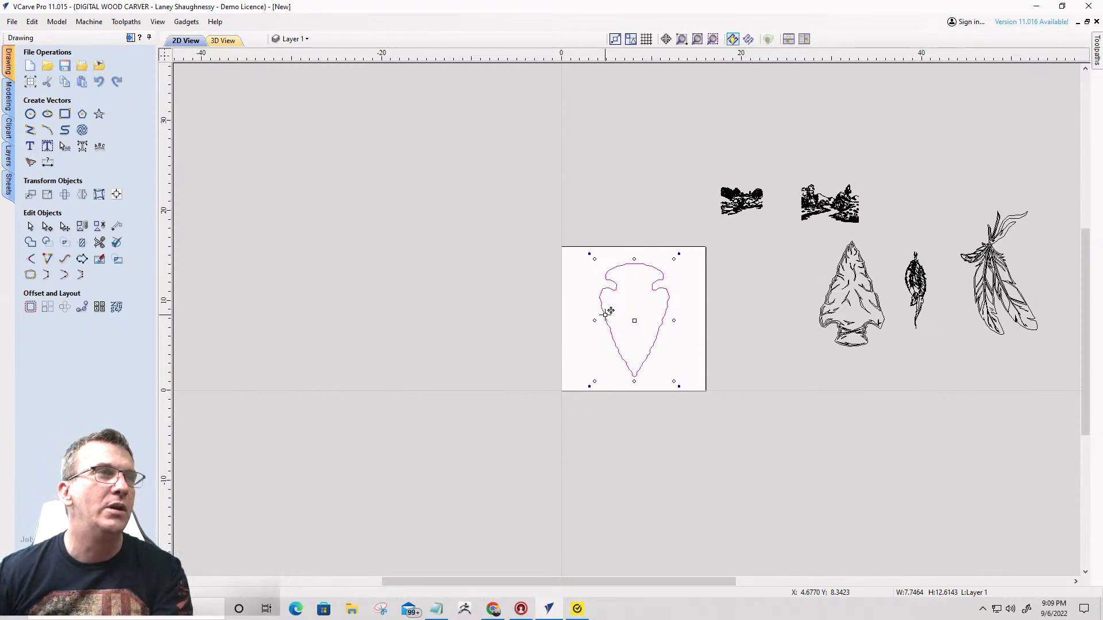
key(v)
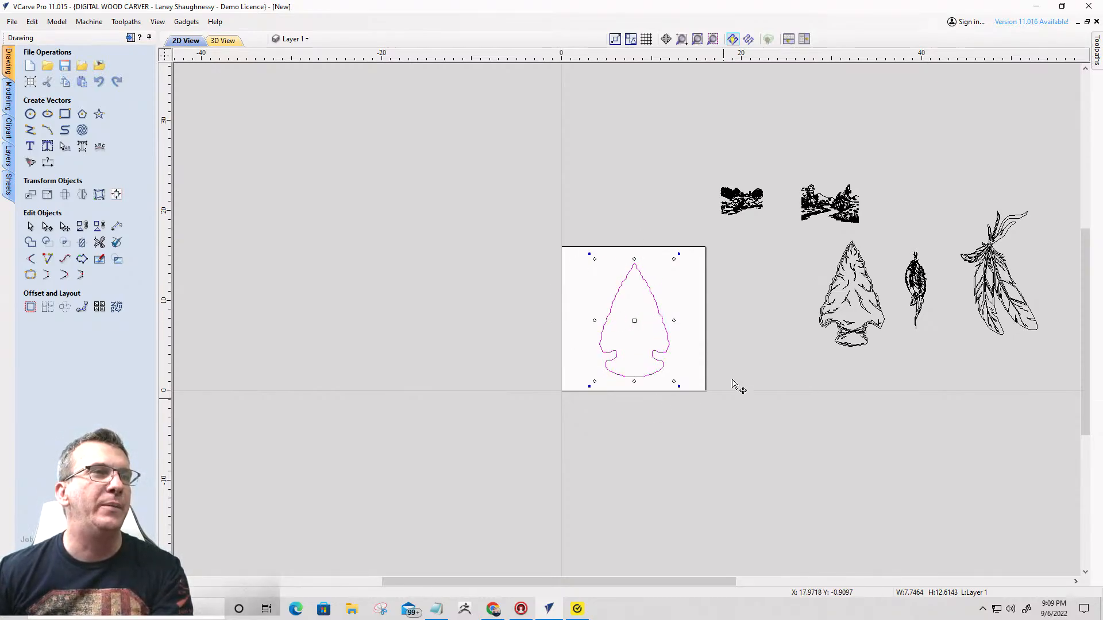
- Enlarge the arrowhead outline proportionally about its centre to about 14.6 by 23.8 inches
scroll(624, 351, up, 3)
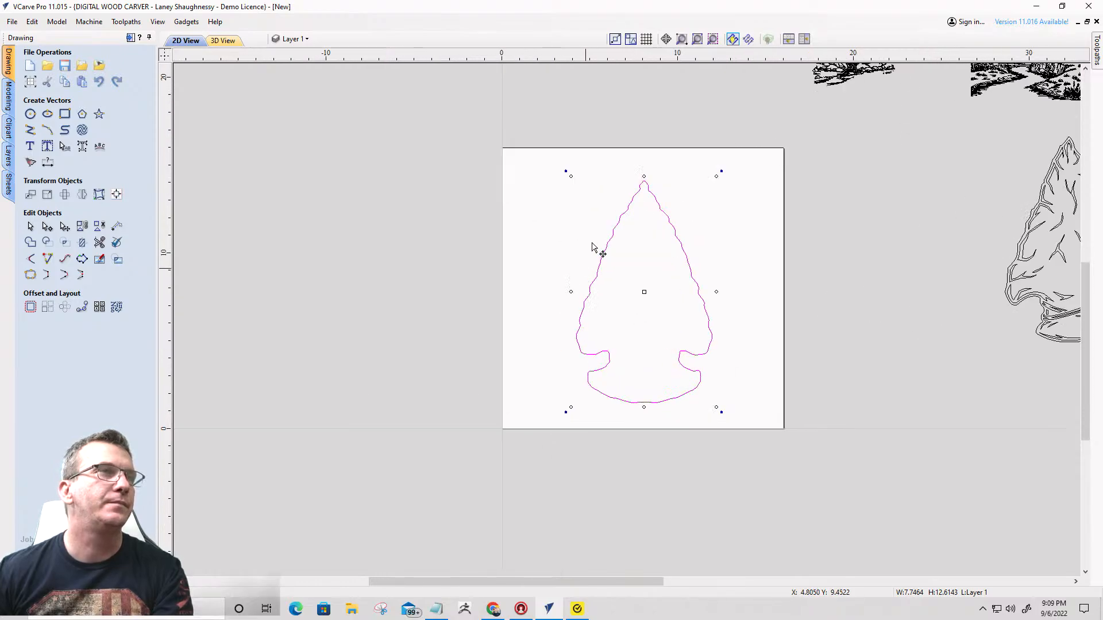
drag(570, 177, 507, 76)
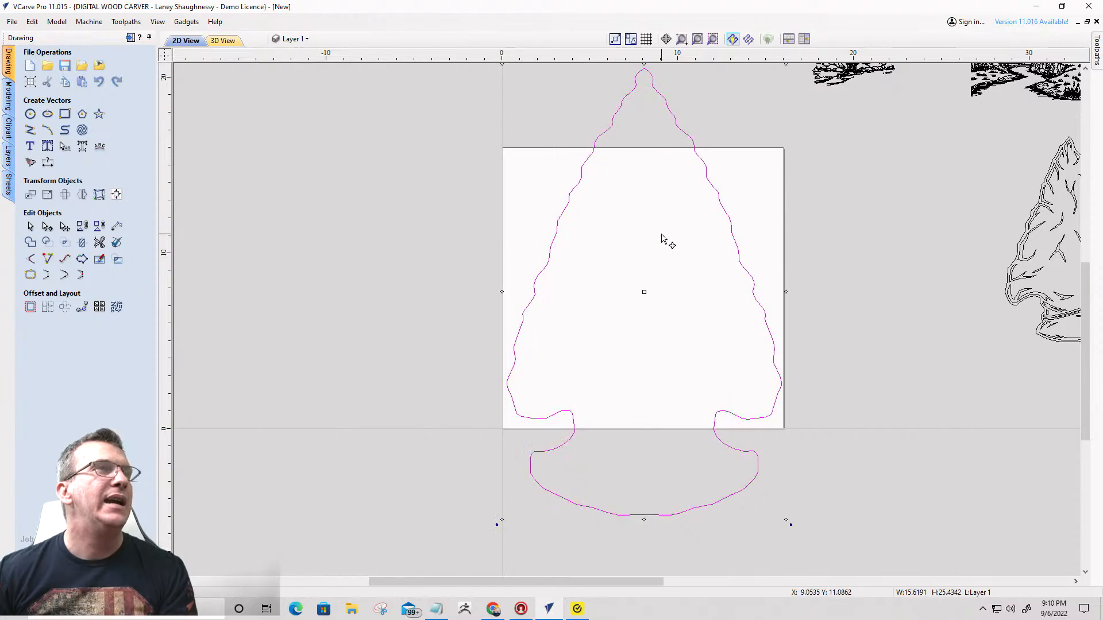
scroll(663, 240, down, 2)
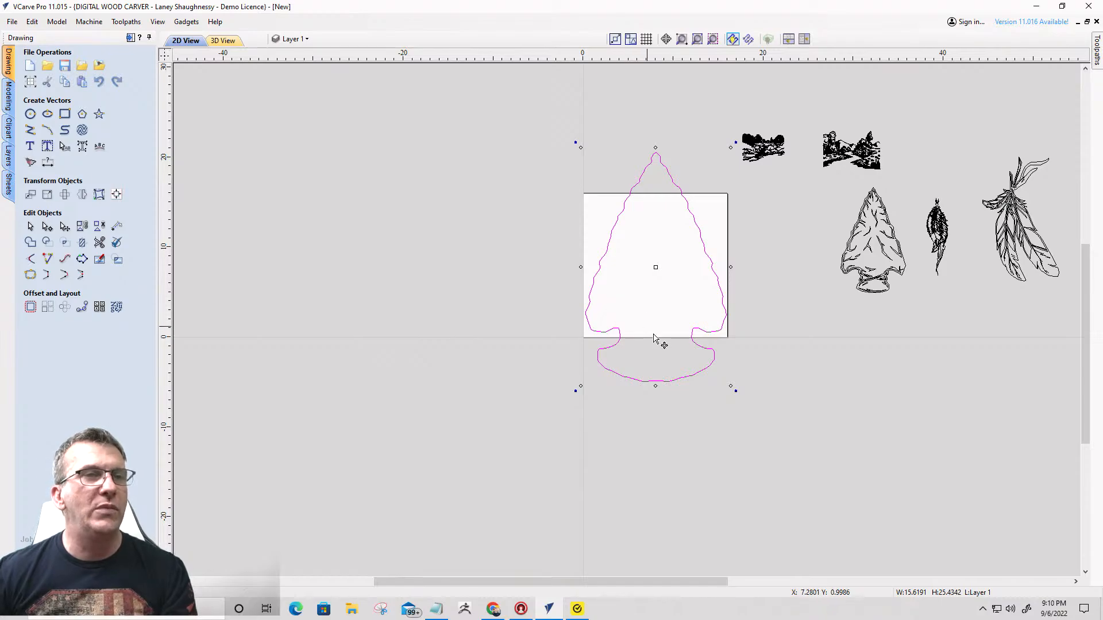
drag(581, 149, 586, 156)
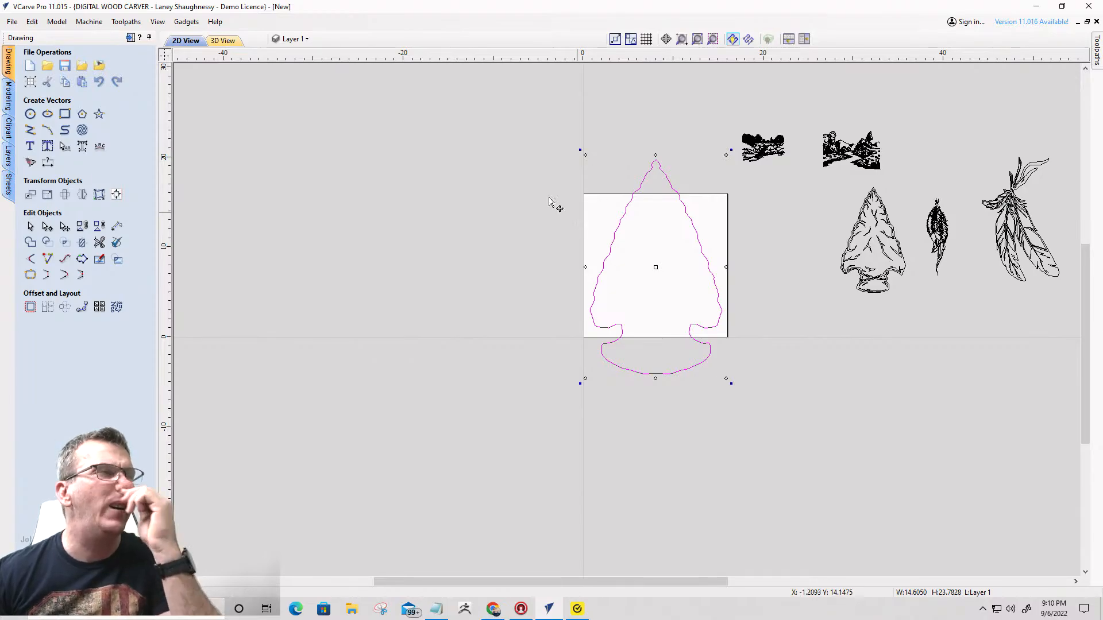
- Change the job height to 24 inches in the job setup and apply it
click(30, 81)
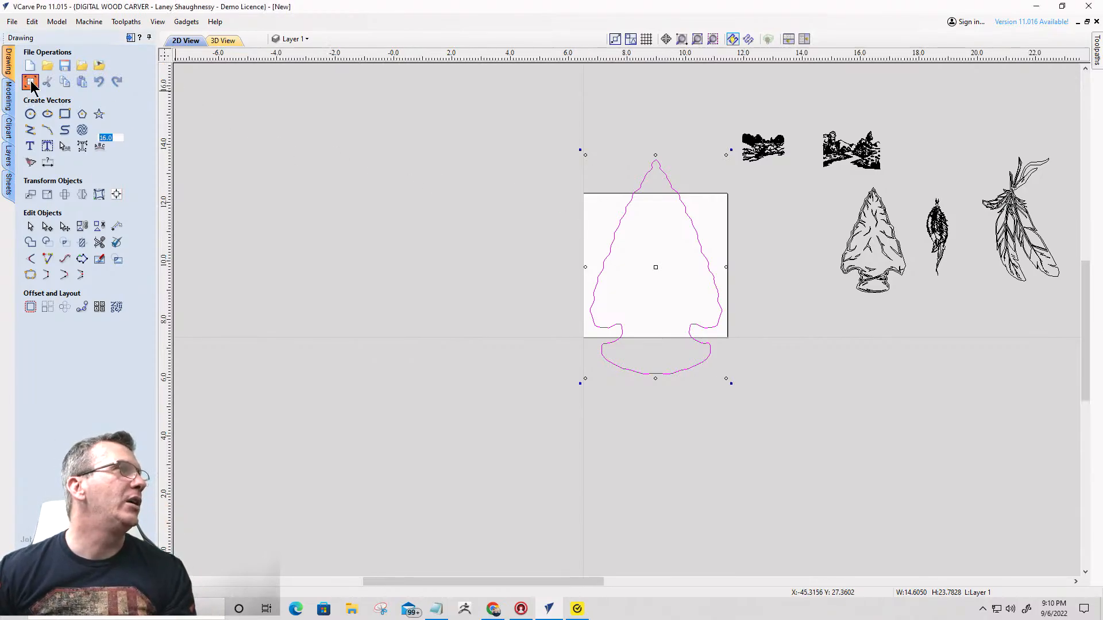
key(Tab)
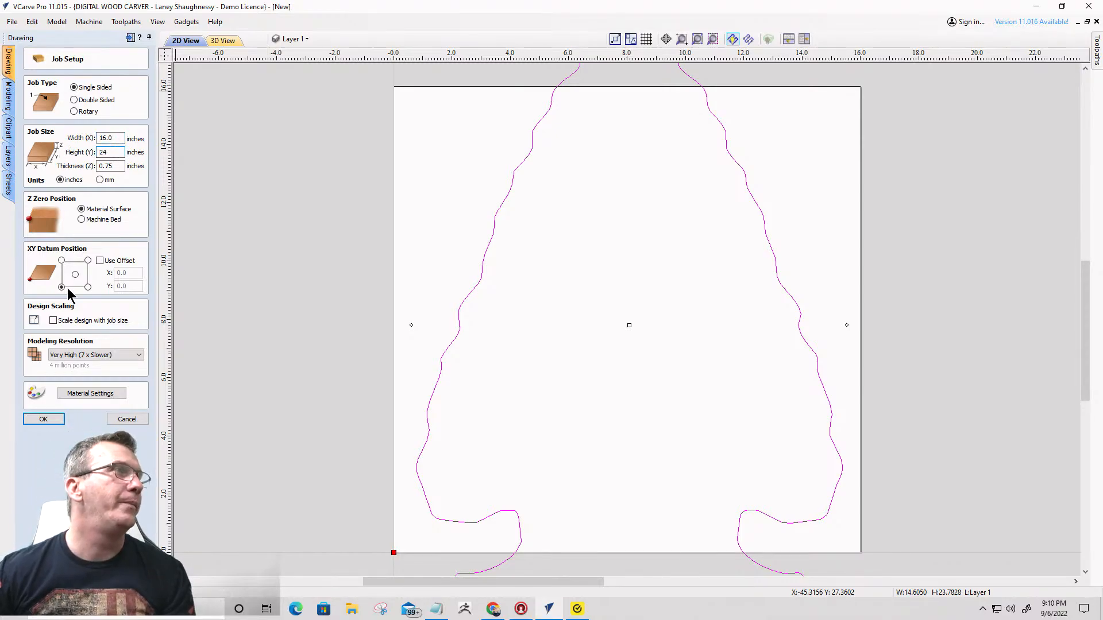
click(43, 418)
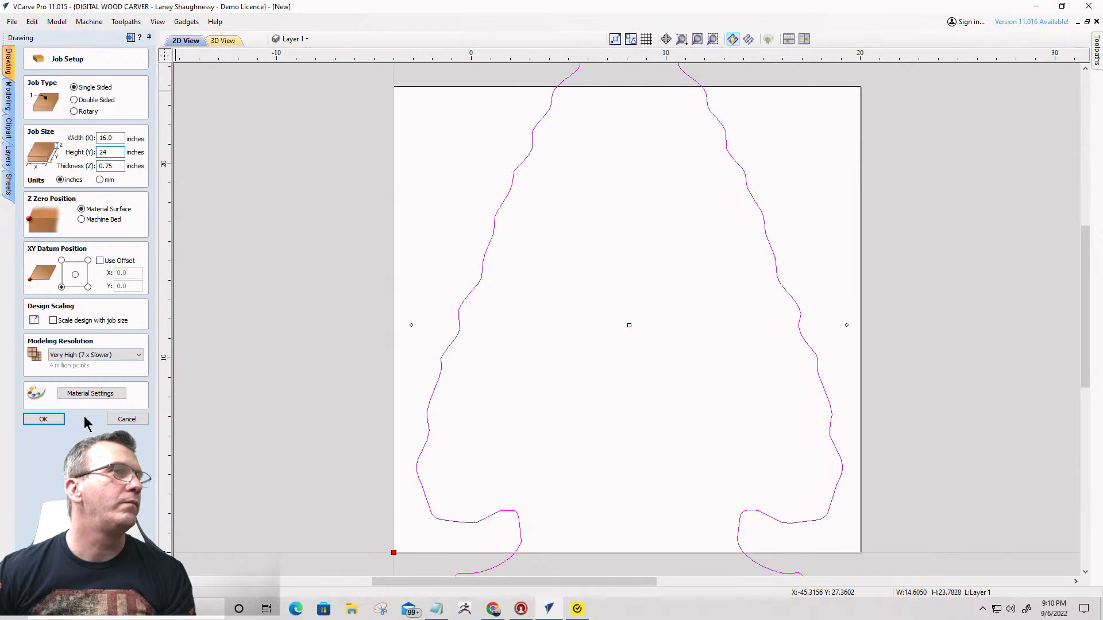
- Centre the enlarged arrowhead outline on the material both horizontally and vertically
scroll(637, 333, down, 4)
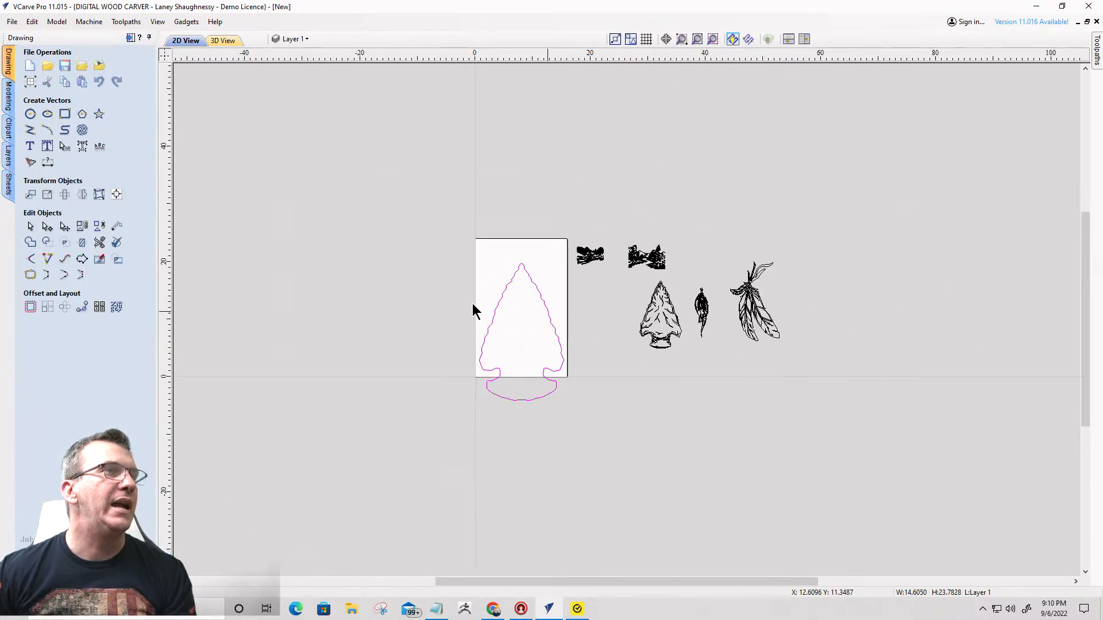
click(116, 194)
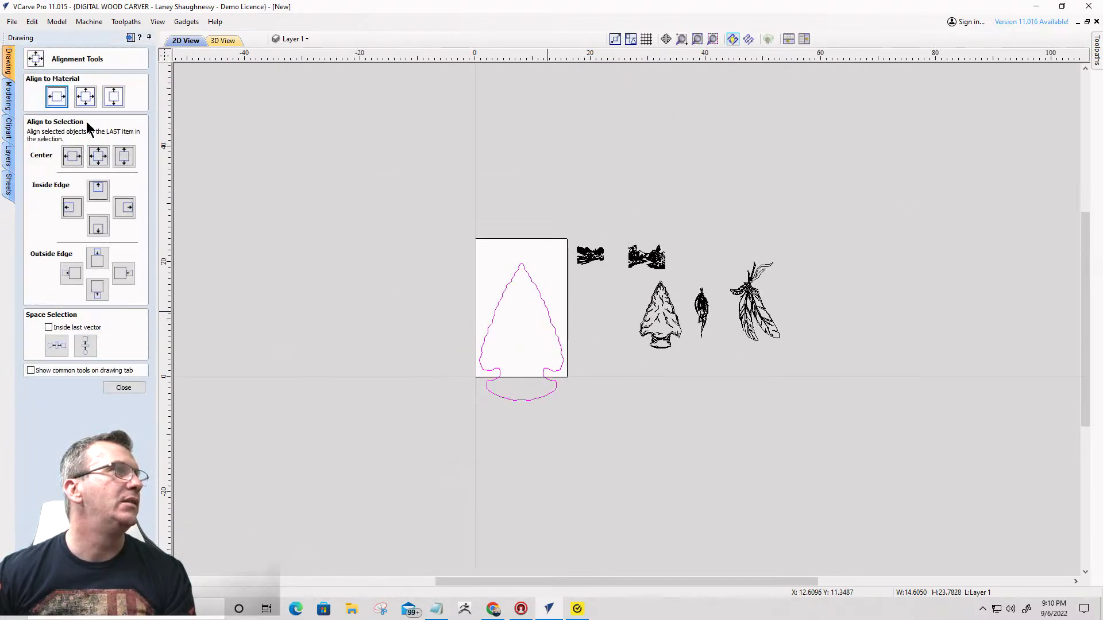
click(85, 97)
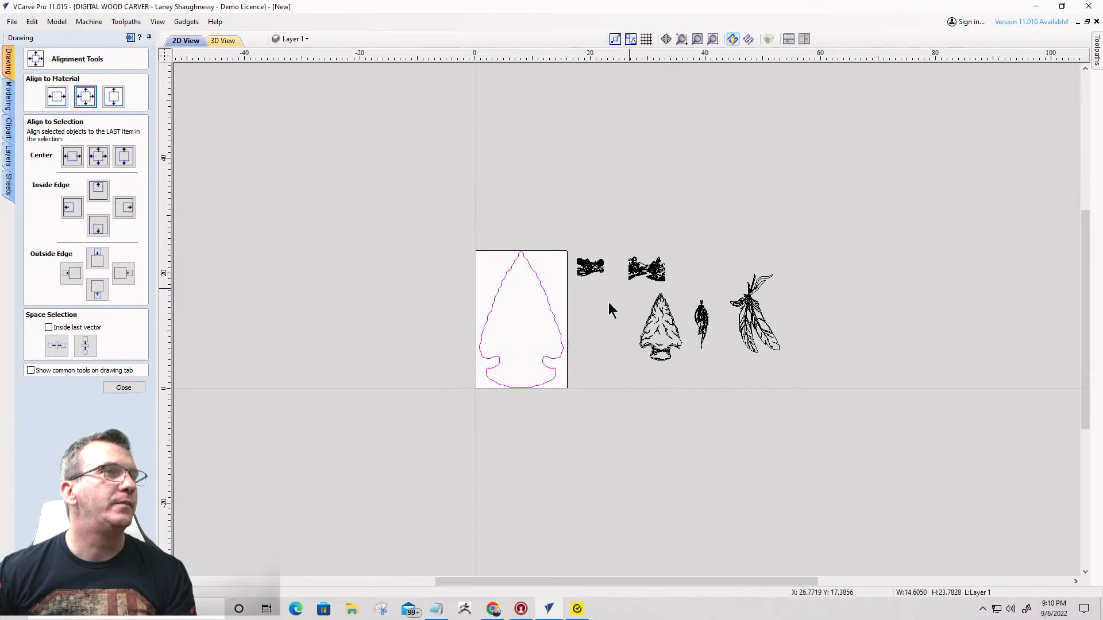
scroll(402, 390, up, 2)
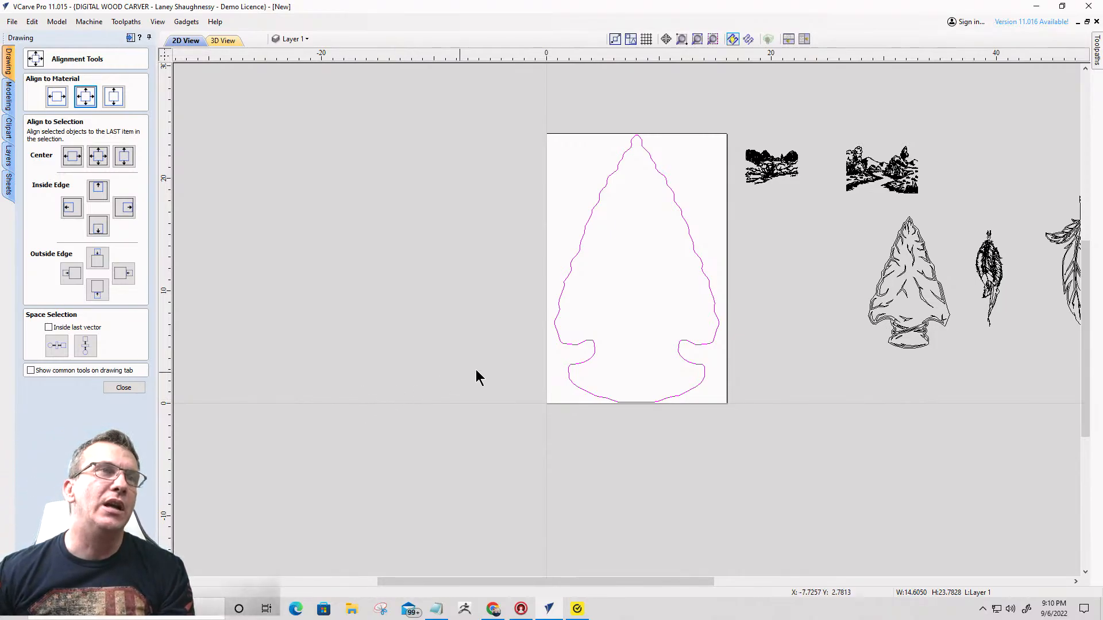
click(780, 205)
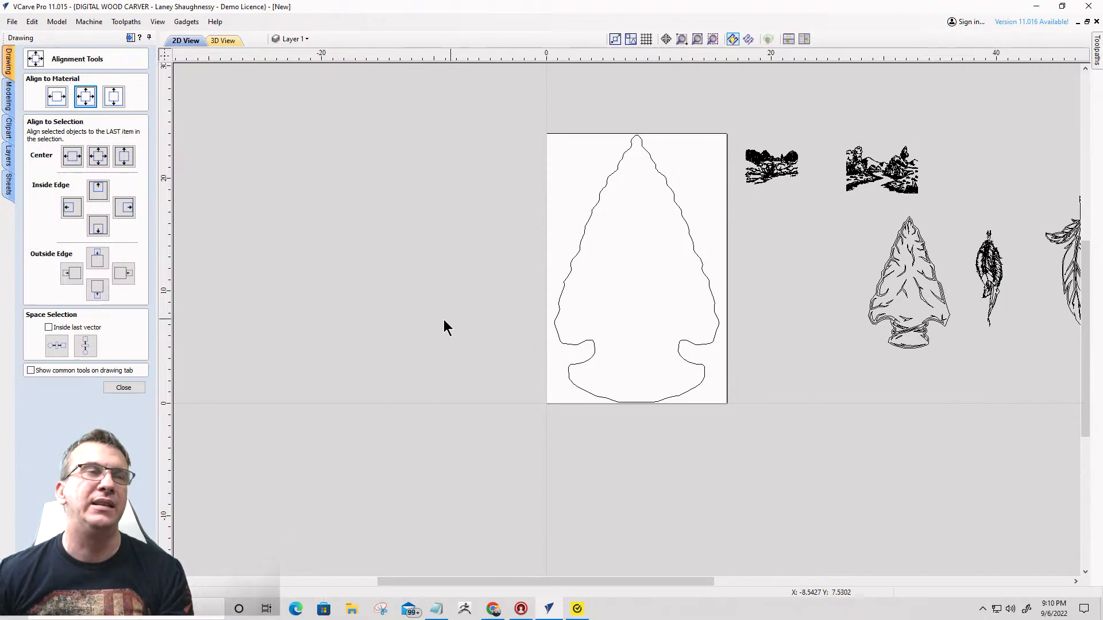
scroll(492, 299, down, 1)
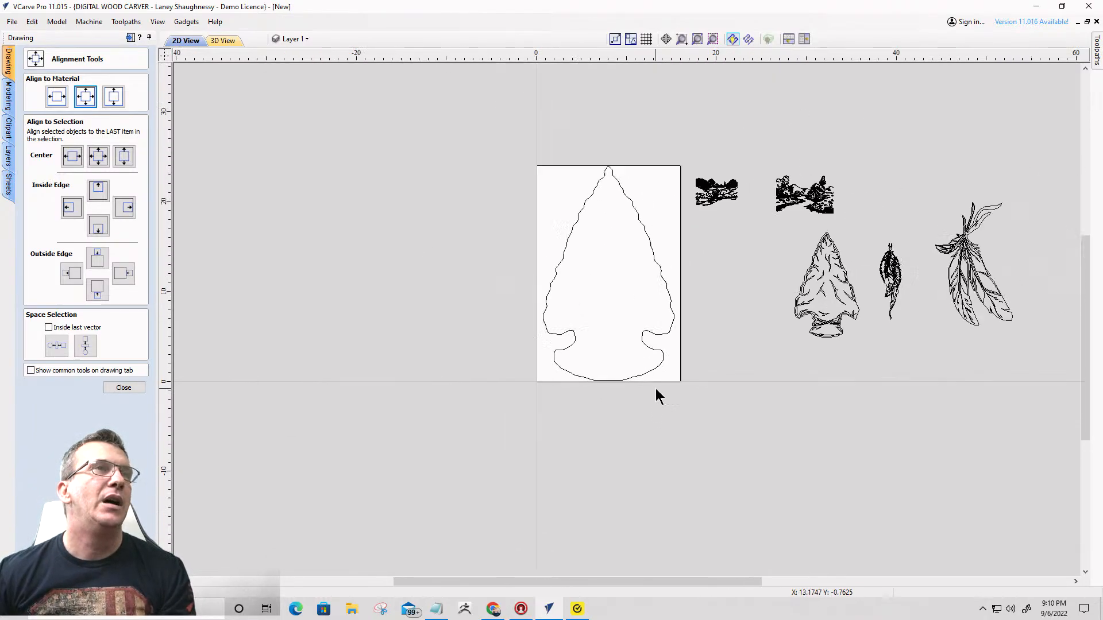
scroll(655, 394, down, 1)
scroll(626, 362, up, 5)
scroll(620, 345, down, 3)
scroll(661, 333, up, 3)
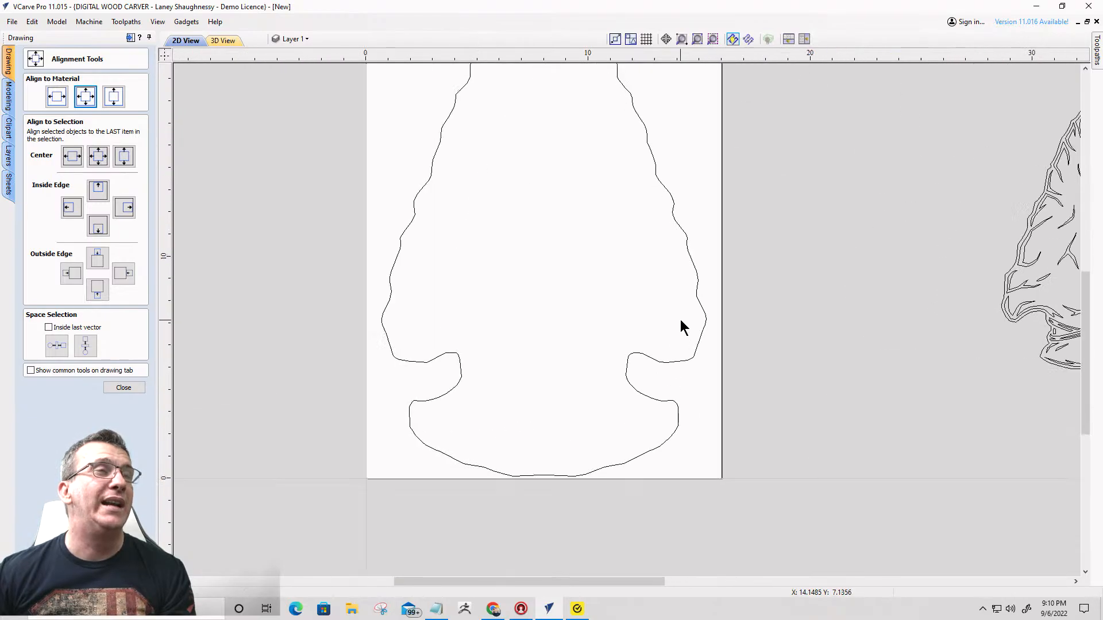
scroll(689, 322, down, 2)
scroll(660, 235, up, 1)
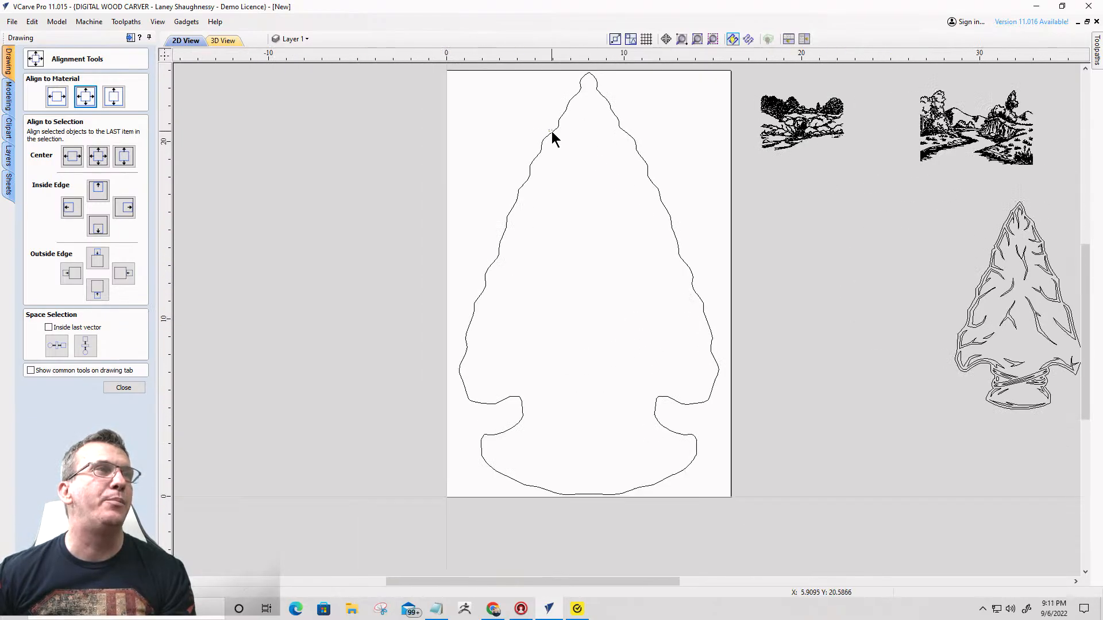
- Leave the alignment tools and offset the arrowhead outline outwards by 0.125 inches, keeping the original
click(553, 135)
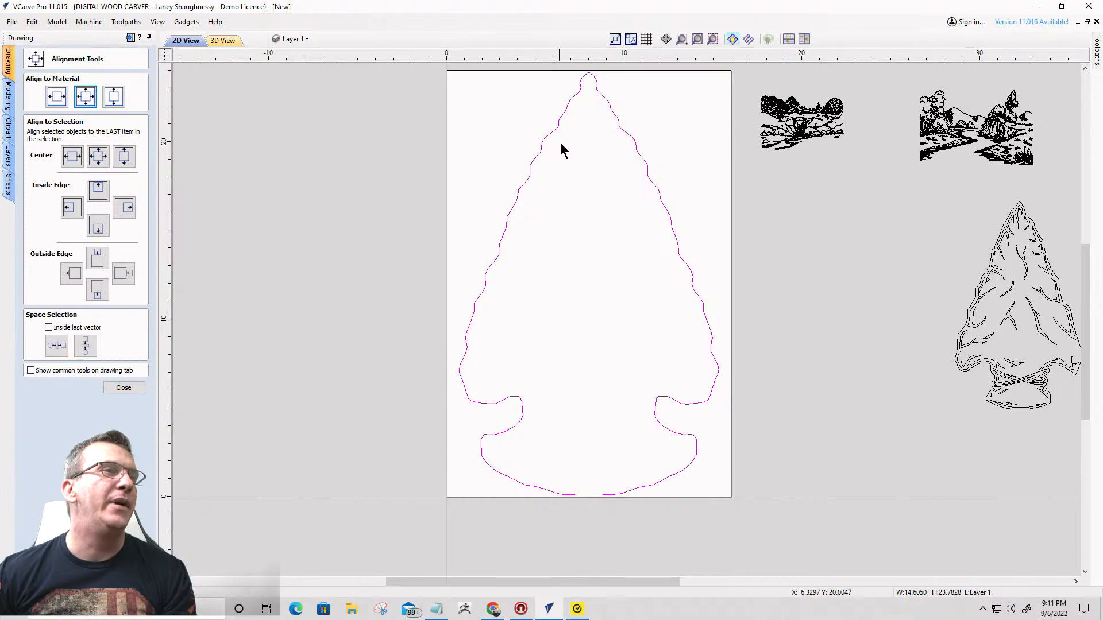
click(125, 386)
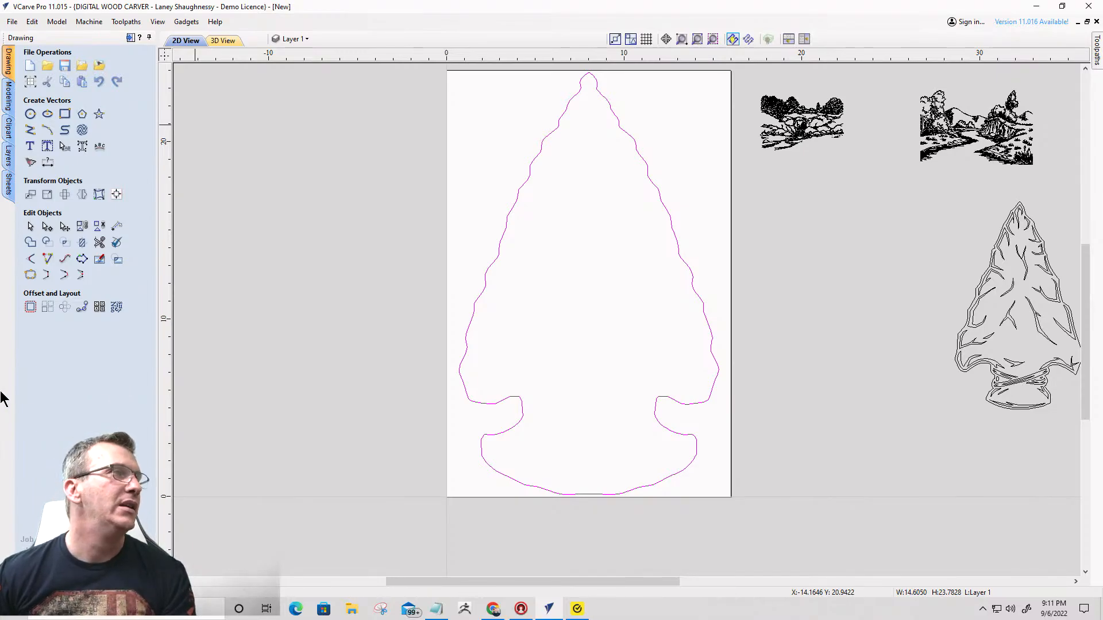
click(31, 306)
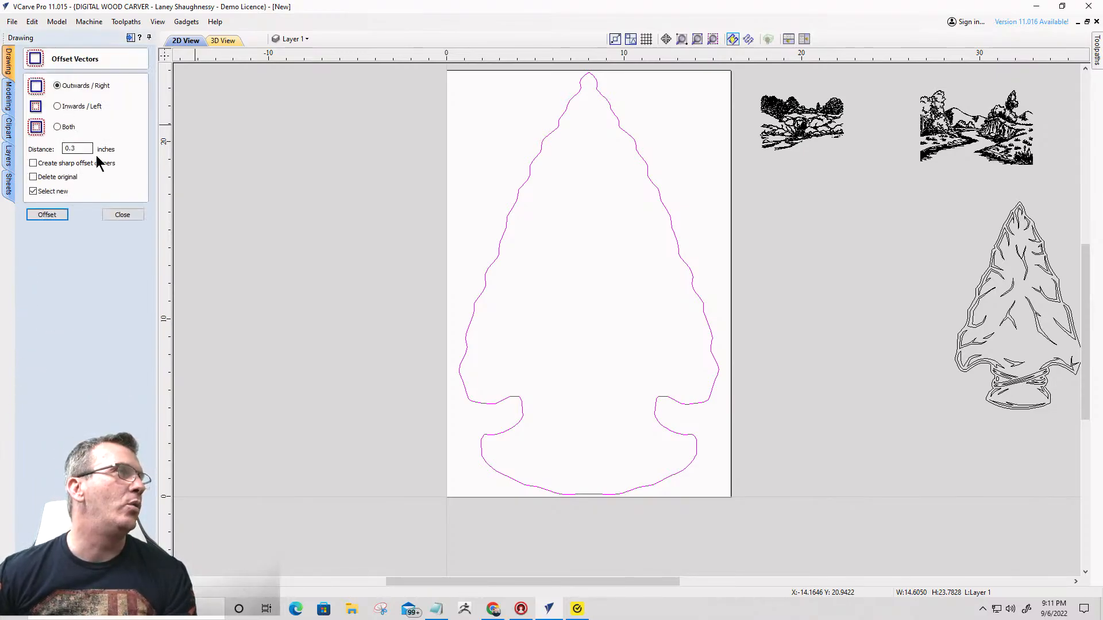
double_click(62, 149)
text(.125)
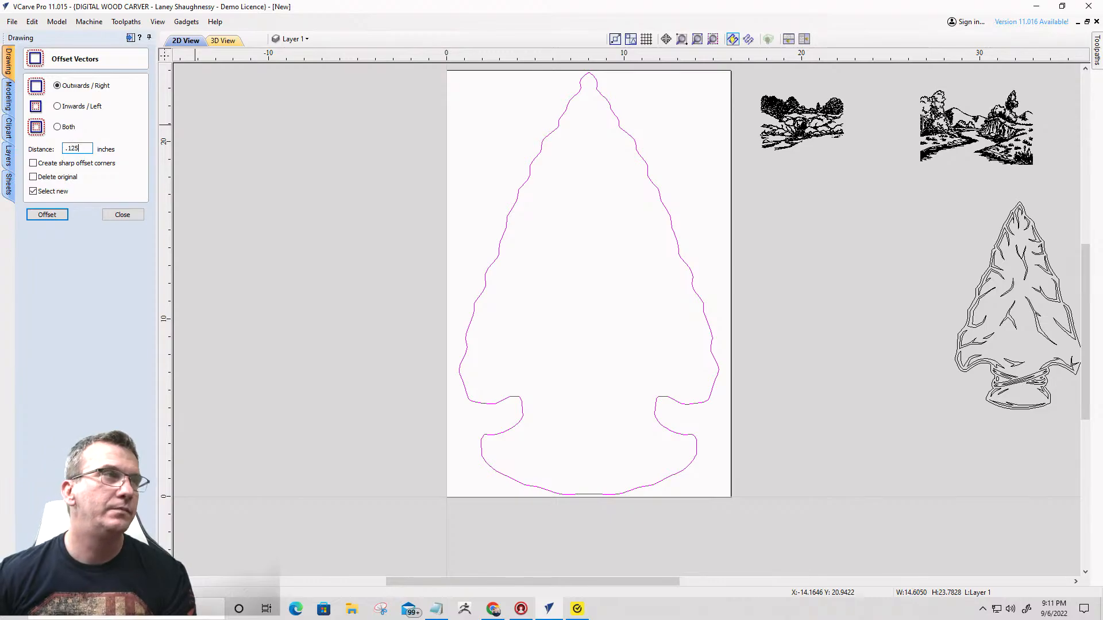
click(47, 218)
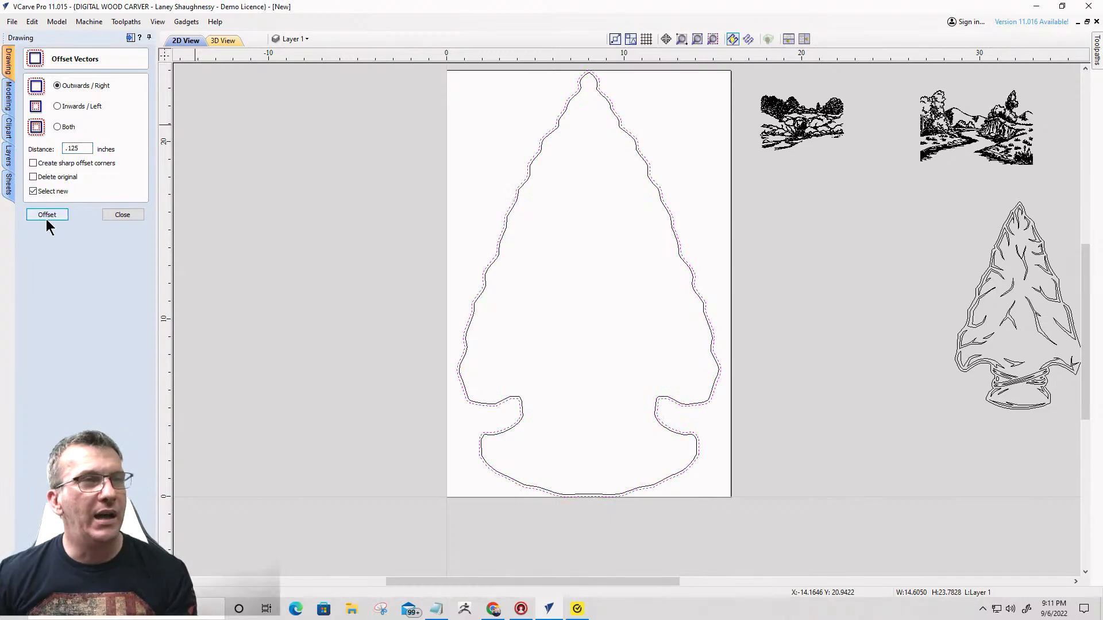
- Examine how the offset outline fits the job area, especially at the arrowhead tip near the upper material edge
scroll(591, 80, up, 8)
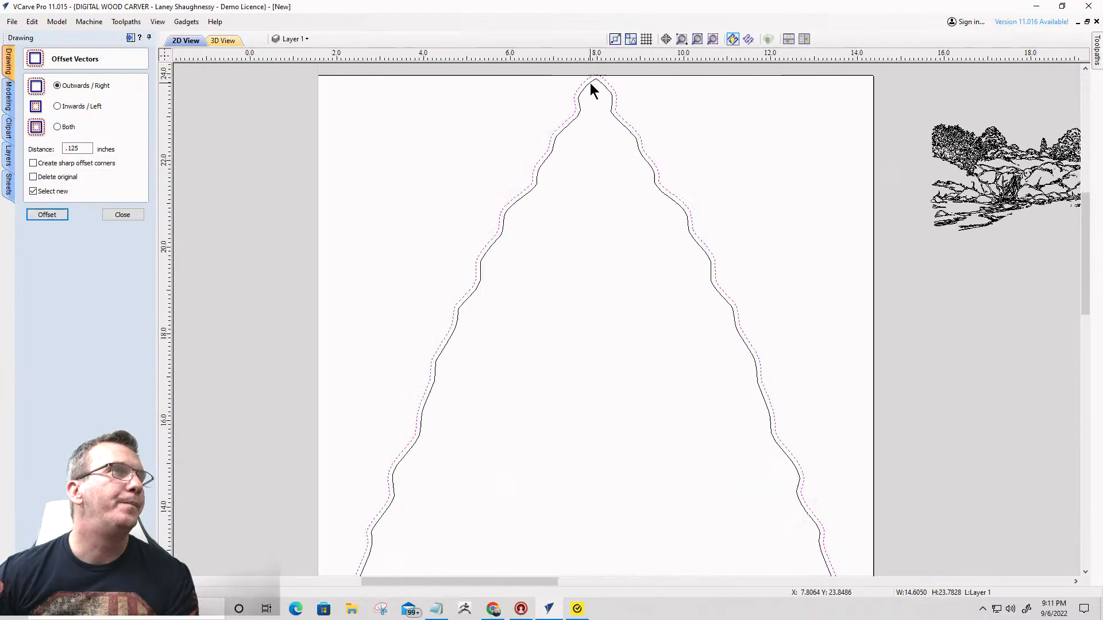
scroll(592, 80, down, 5)
scroll(593, 88, up, 6)
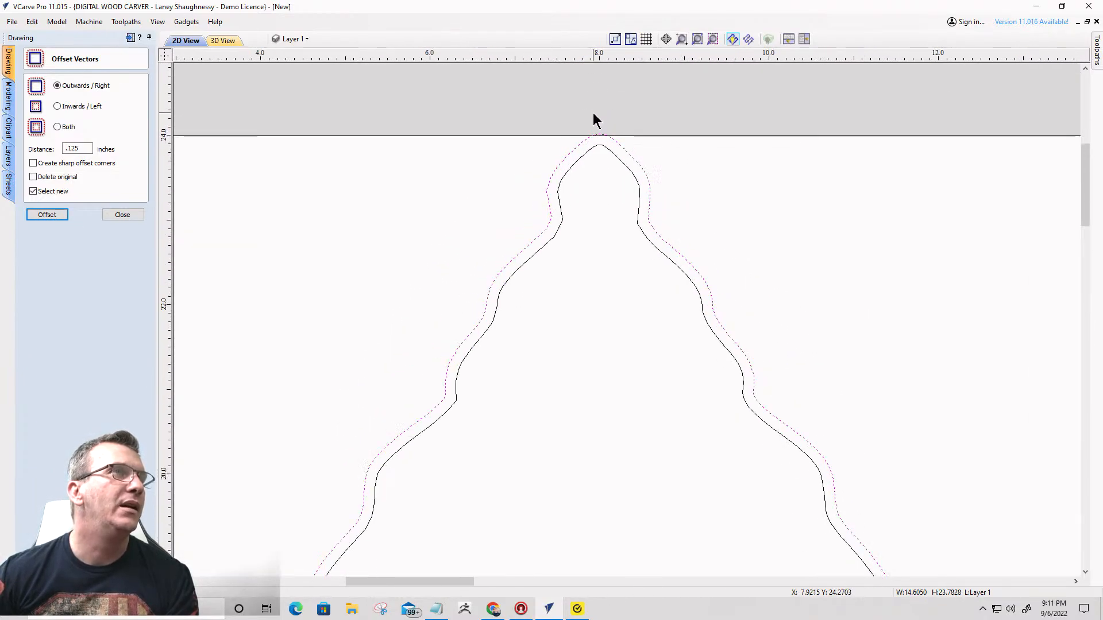
scroll(593, 113, down, 8)
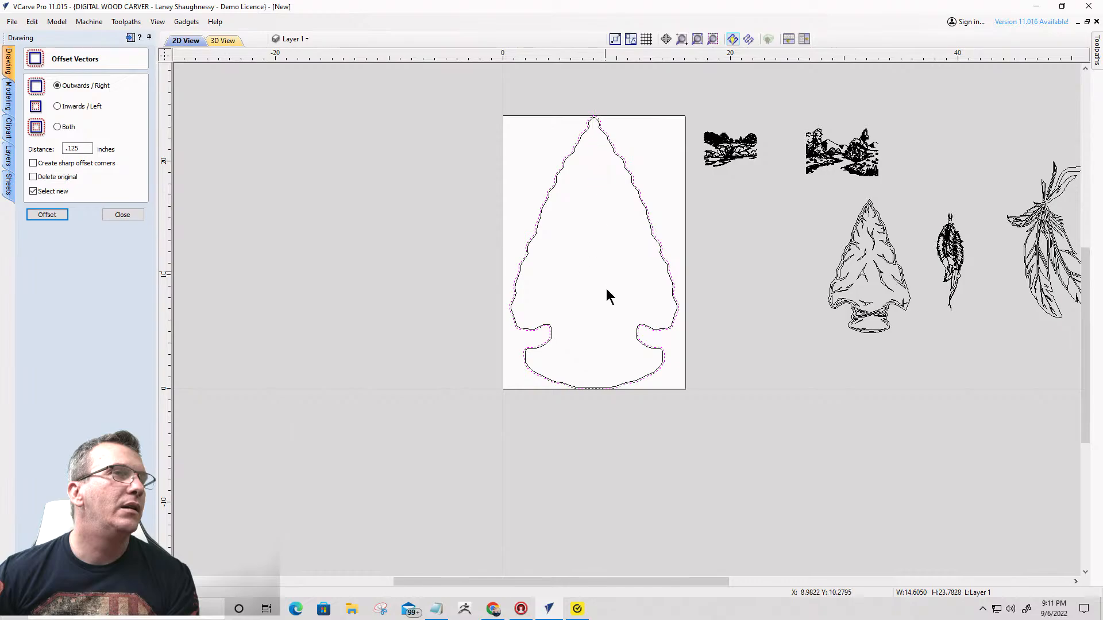
scroll(608, 299, up, 3)
scroll(620, 316, down, 6)
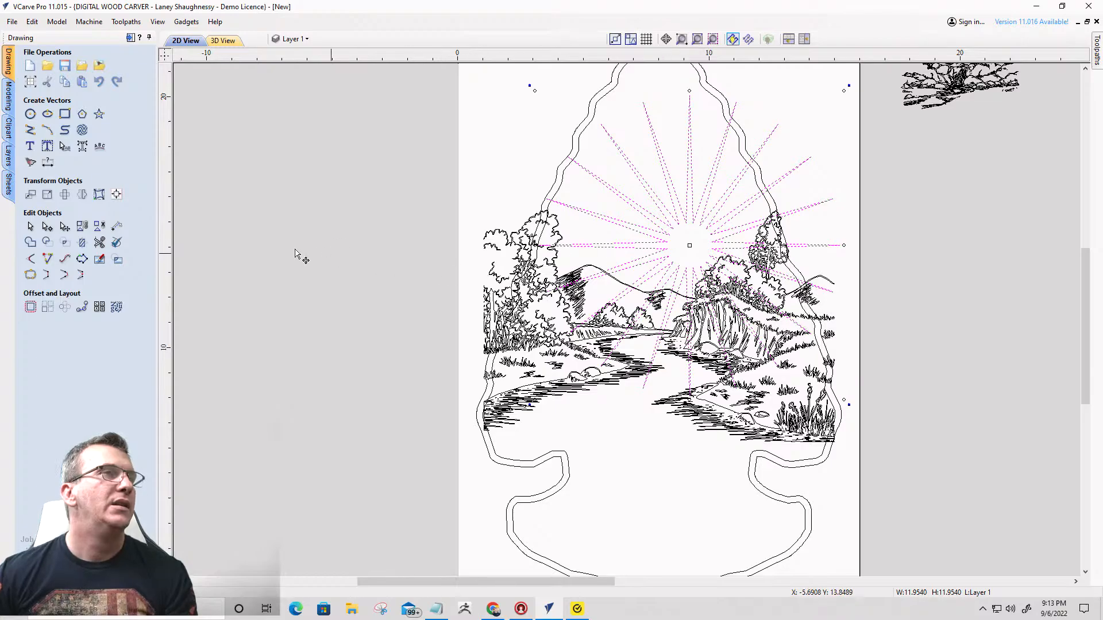
- Set the inner radius of the 20-point sunburst star behind the river landscape to 37 percent
click(99, 114)
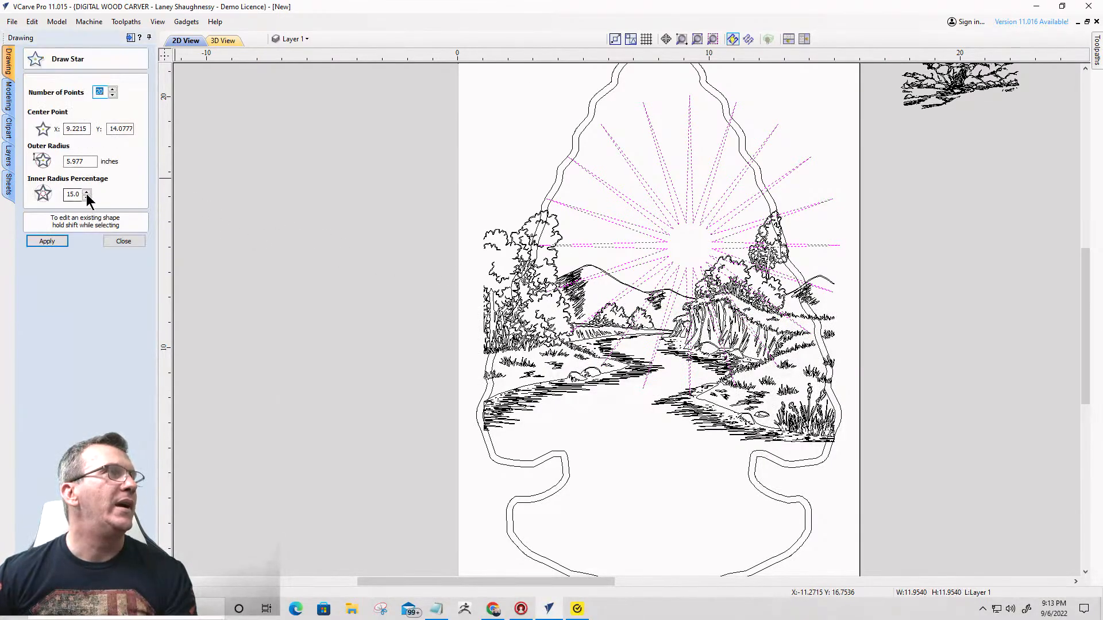
click(87, 193)
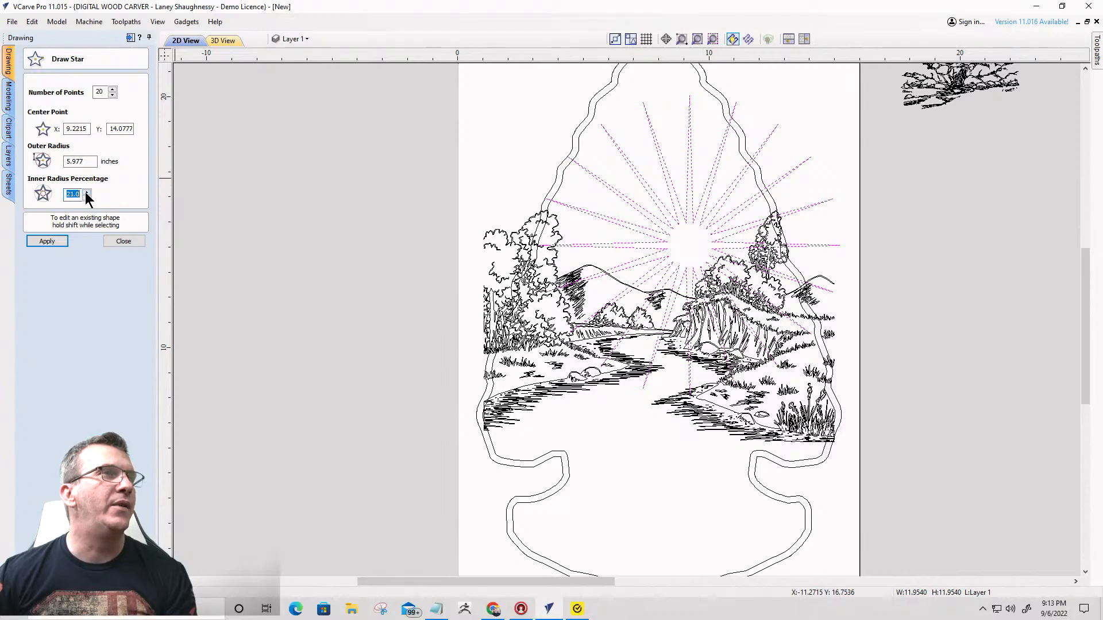
click(87, 193)
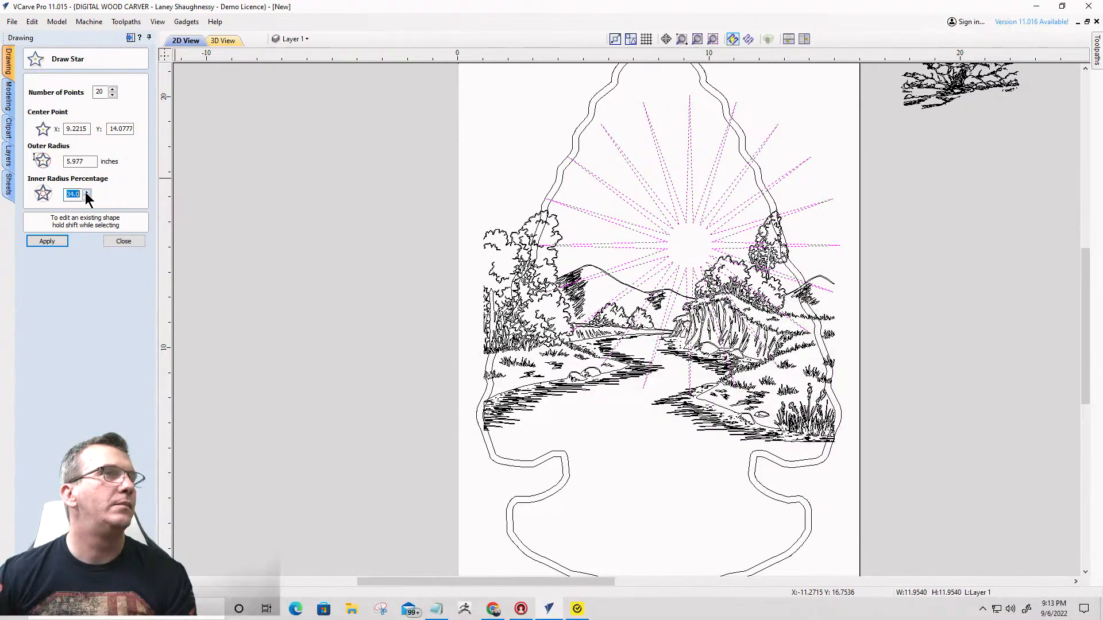
click(52, 241)
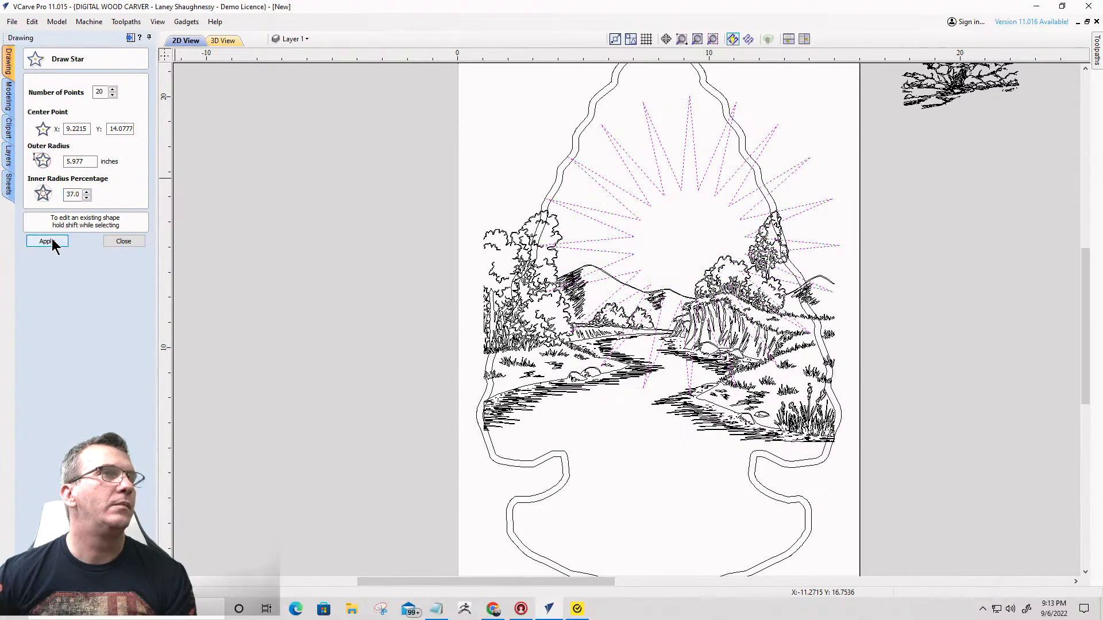
- Reduce the sunburst star's inner radius to 20 percent, apply it and leave star drawing
click(87, 198)
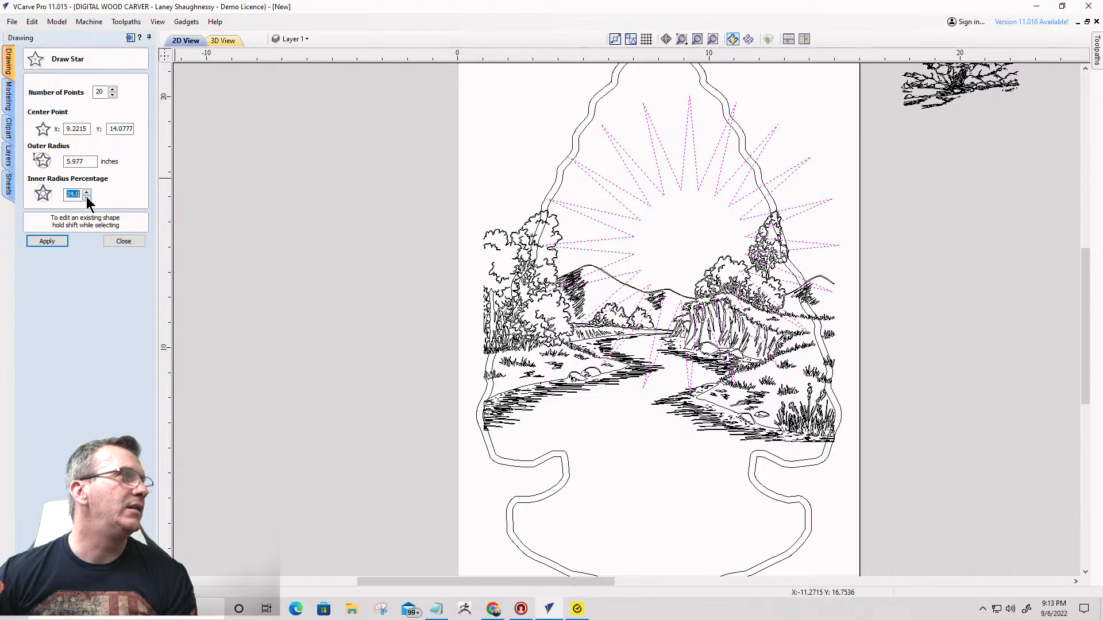
click(48, 242)
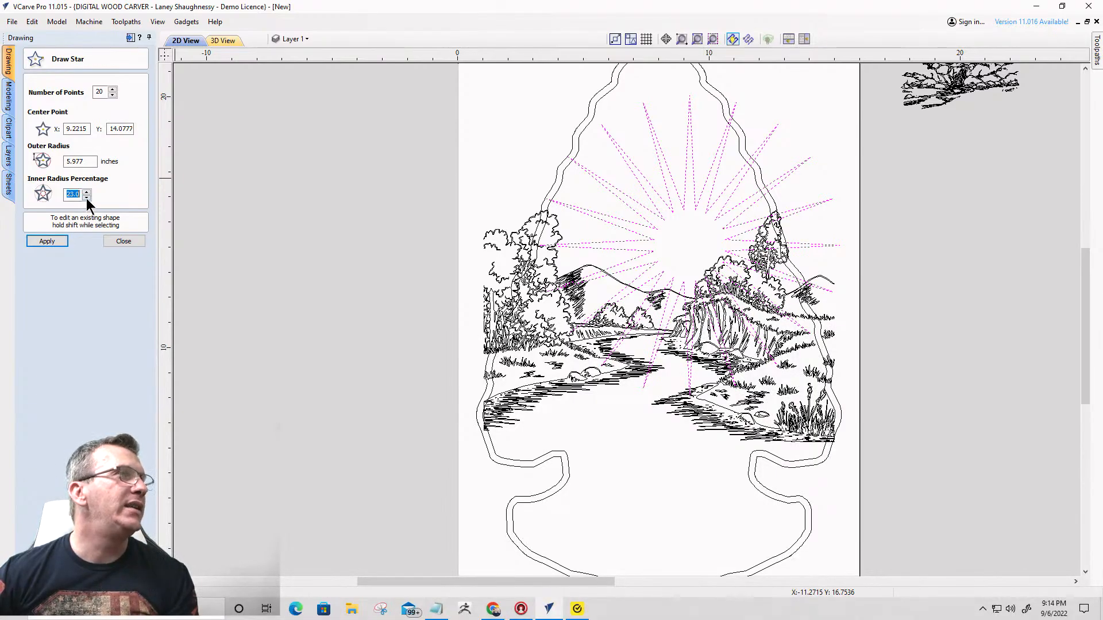
click(87, 197)
click(56, 244)
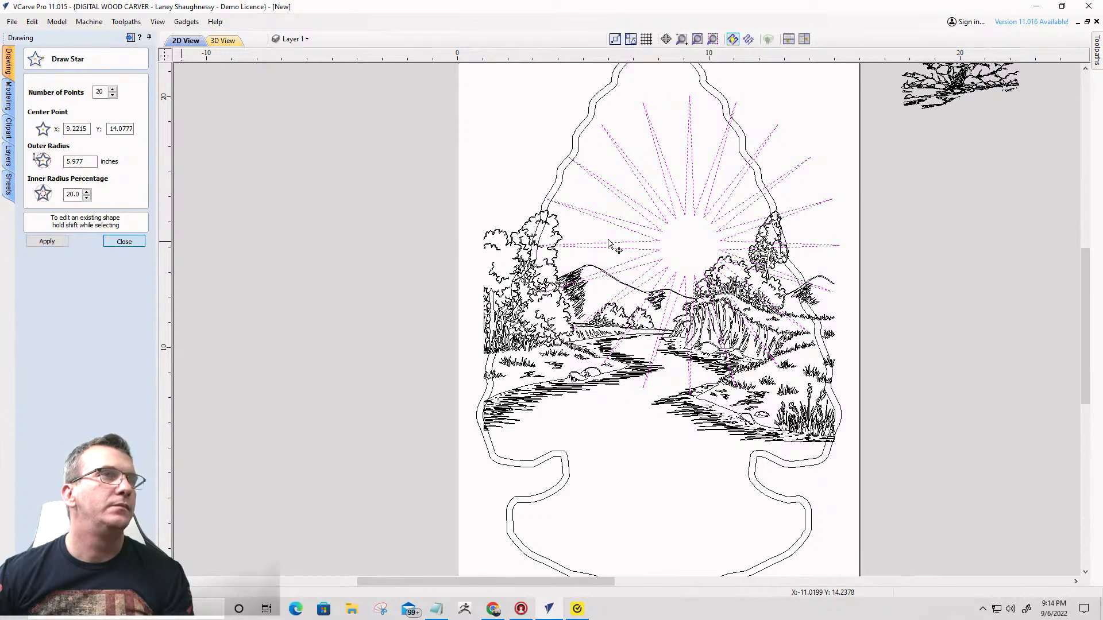
key(Escape)
scroll(625, 277, down, 1)
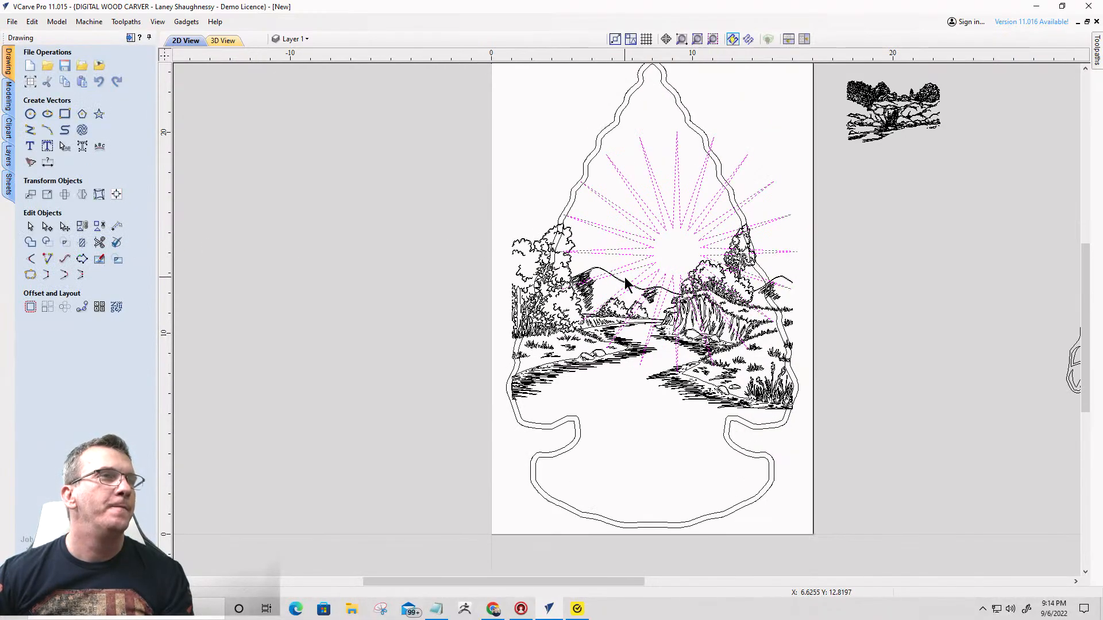
- Examine how the sunburst and river landscape fit within the offset arrowhead outline and the job area
scroll(632, 282, up, 2)
scroll(663, 246, down, 4)
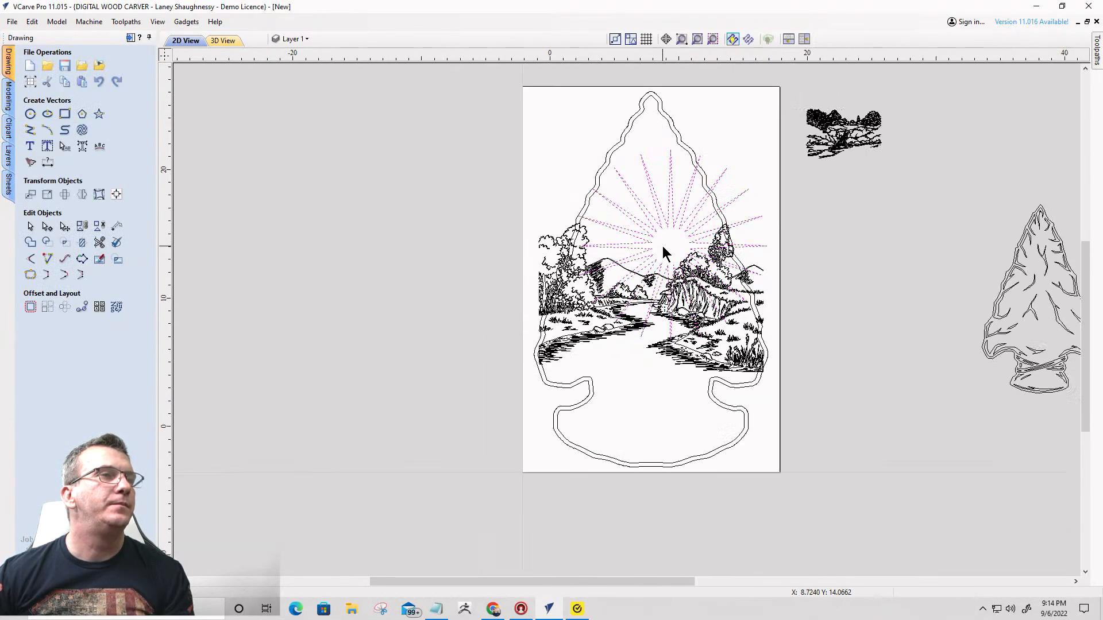
scroll(660, 243, down, 2)
scroll(634, 349, up, 3)
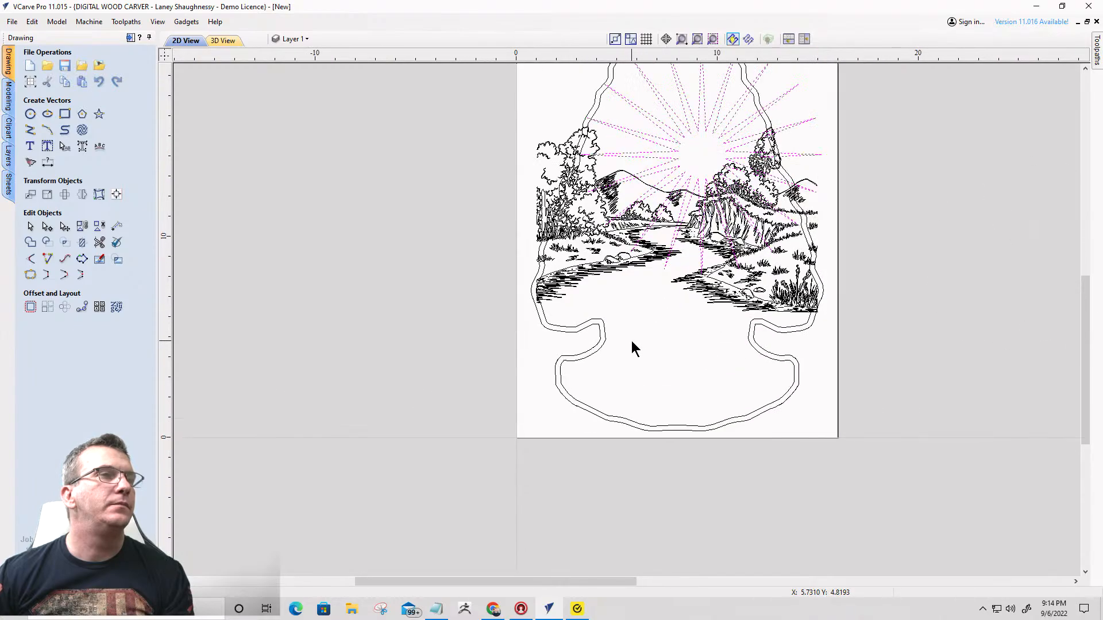
scroll(631, 339, down, 2)
scroll(622, 303, up, 2)
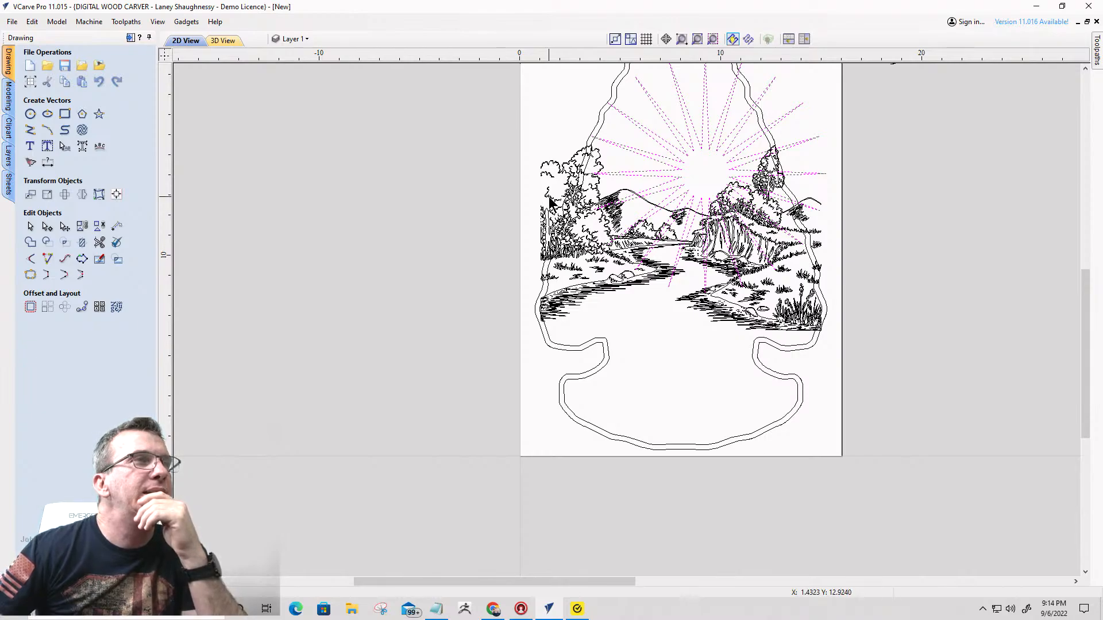
scroll(693, 247, down, 2)
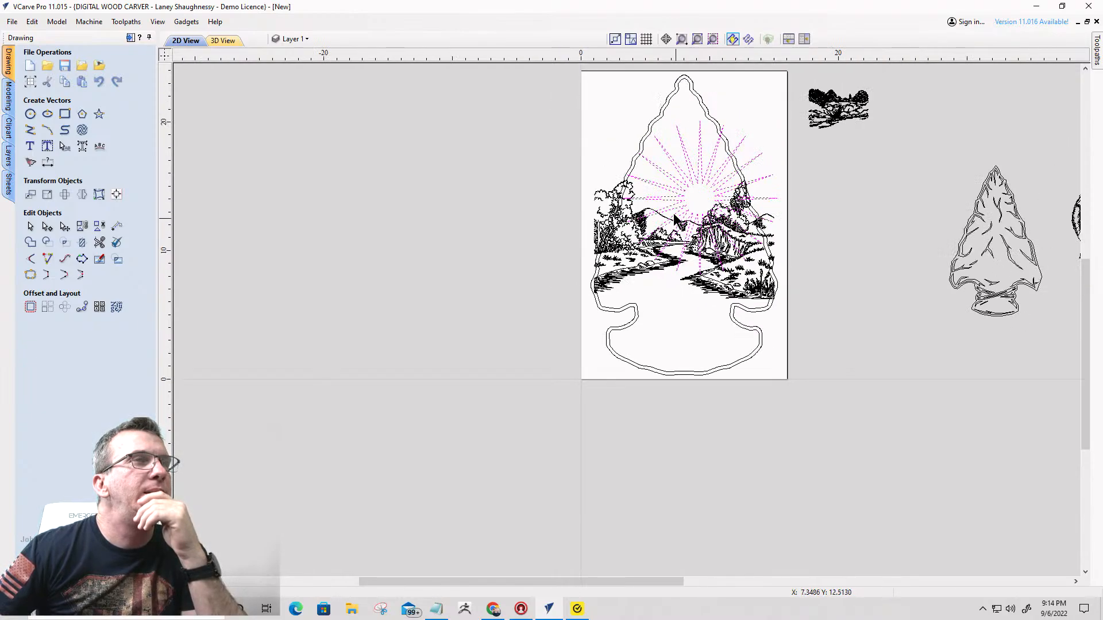
scroll(657, 96, up, 3)
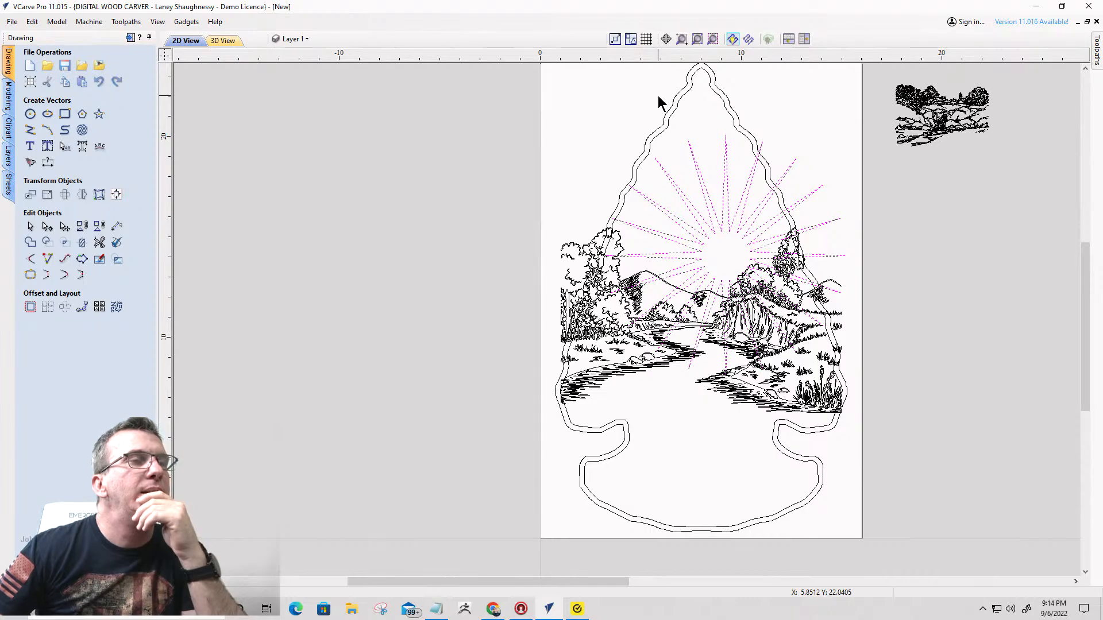
- Finish tracing the imported mountain artwork into vectors and delete its source bitmap
click(722, 230)
mouse_move(722, 230)
mouse_down()
mouse_move(718, 178)
mouse_move(721, 229)
mouse_up()
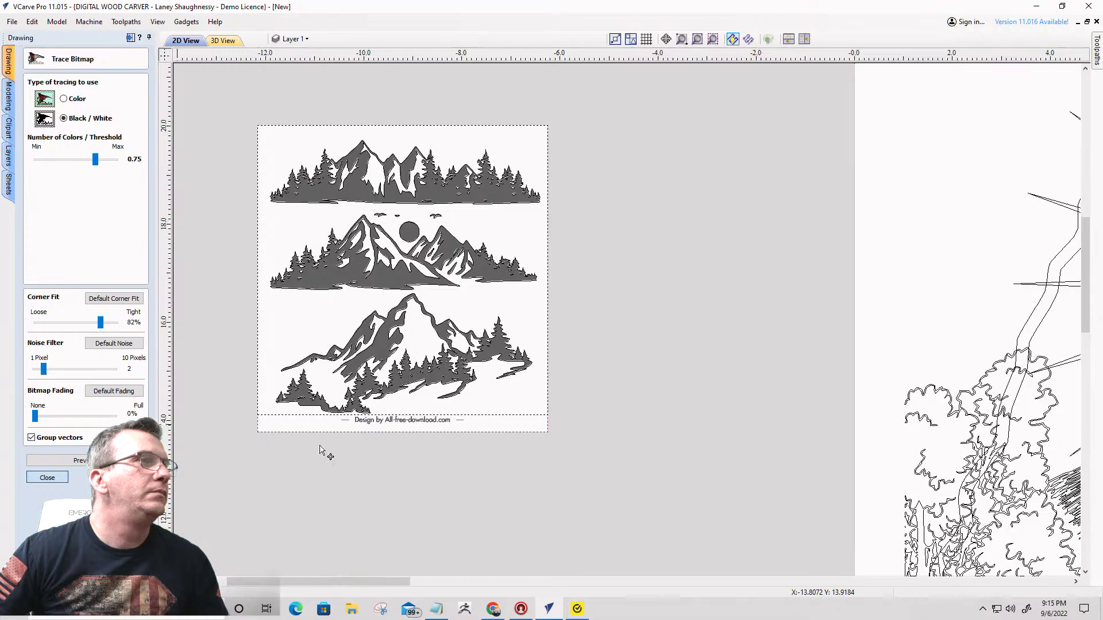
click(47, 477)
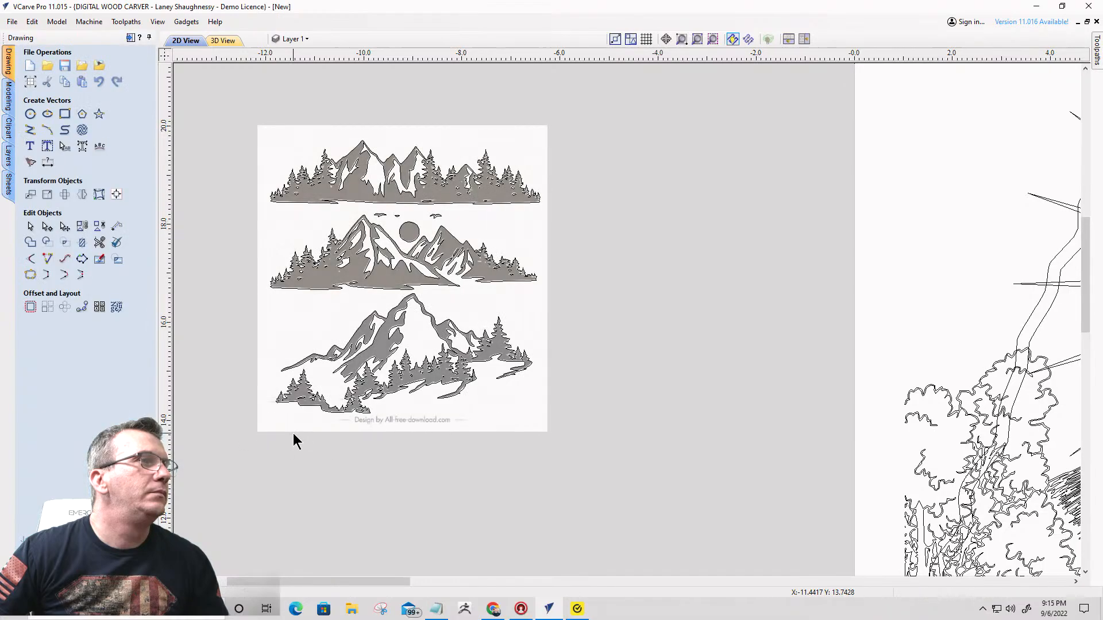
click(300, 429)
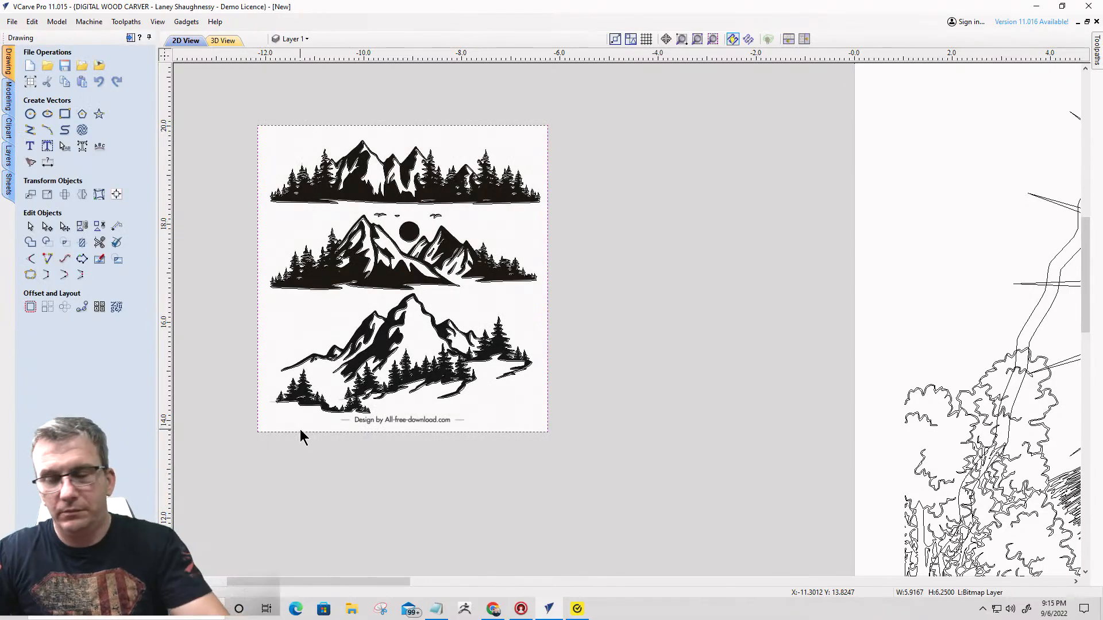
key(Delete)
- Examine the three traced mountain scenes beside the job area and compare them with the arrowhead layout
scroll(288, 328, up, 2)
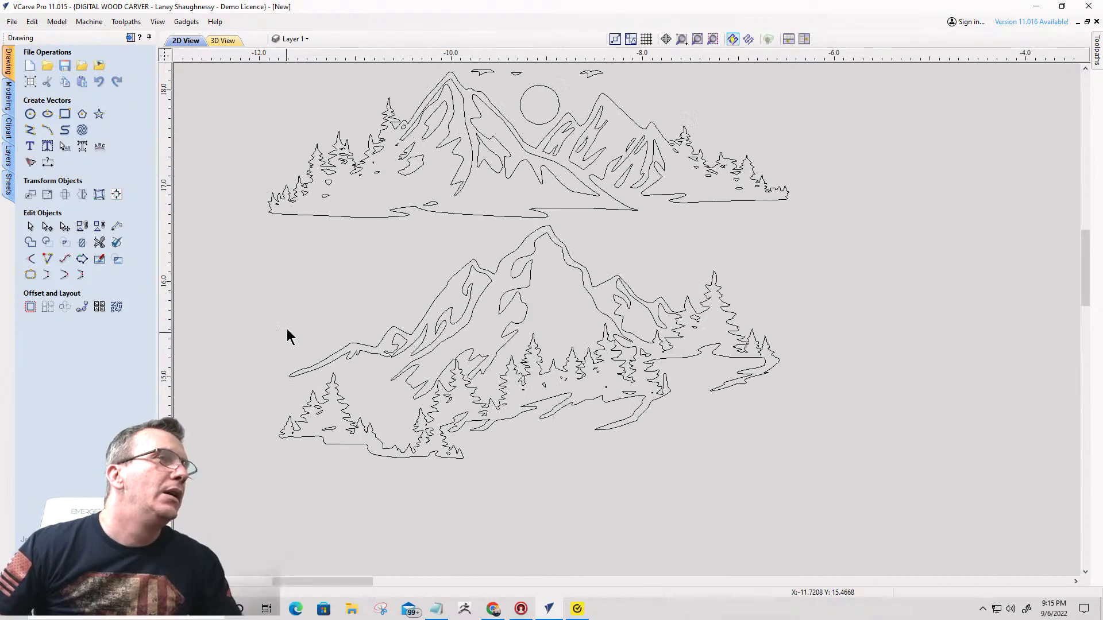
scroll(446, 271, down, 3)
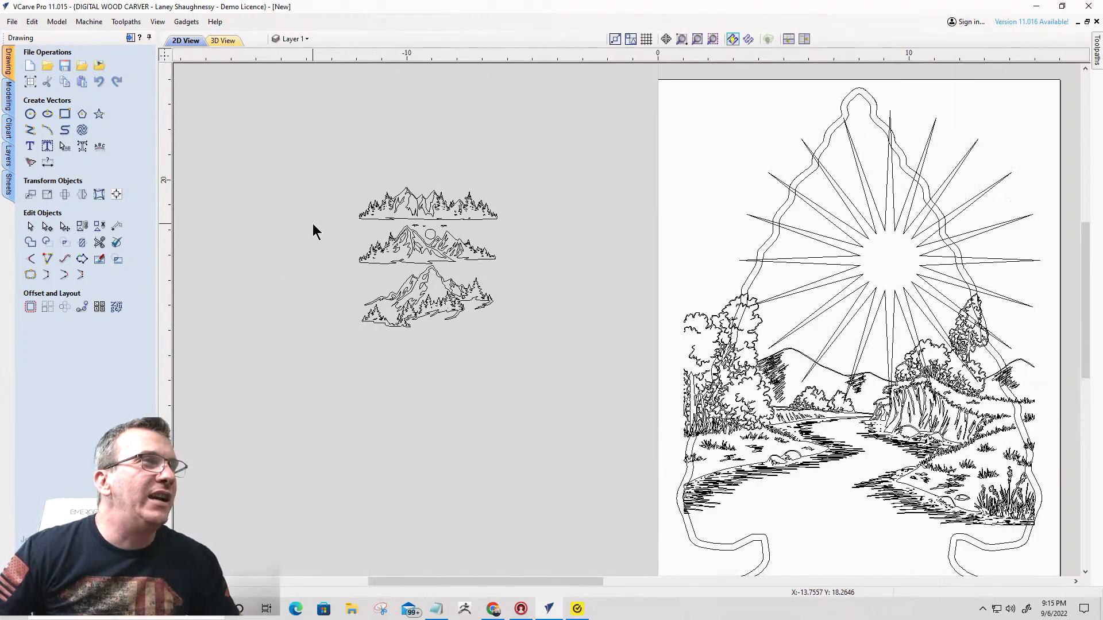
scroll(470, 228, up, 3)
scroll(509, 222, down, 2)
scroll(454, 266, up, 3)
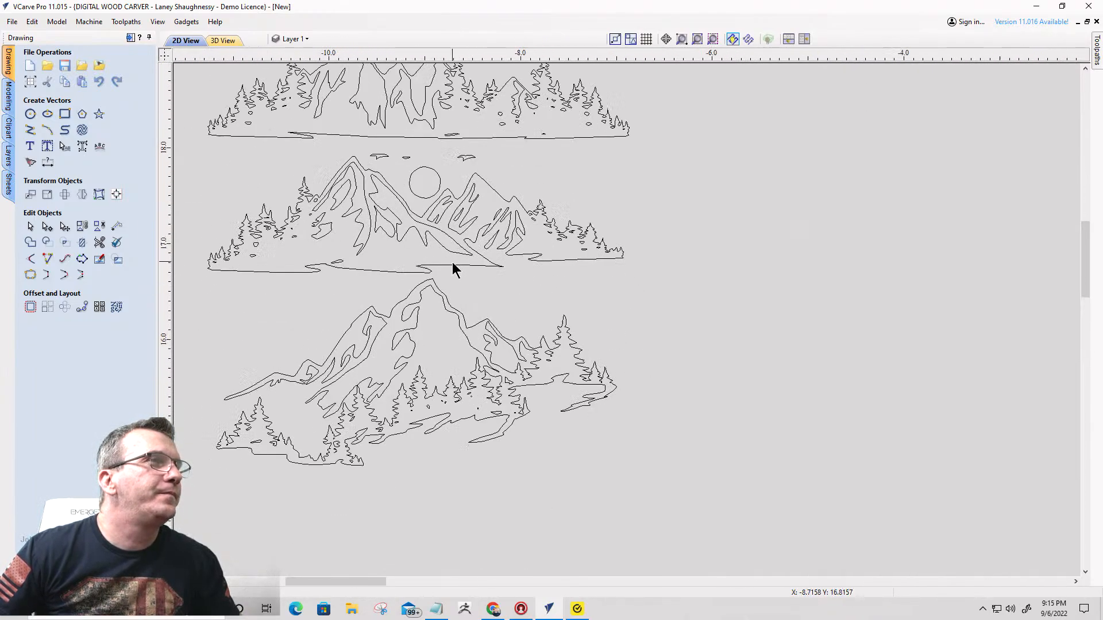
scroll(438, 320, down, 3)
scroll(443, 332, up, 2)
scroll(369, 234, down, 2)
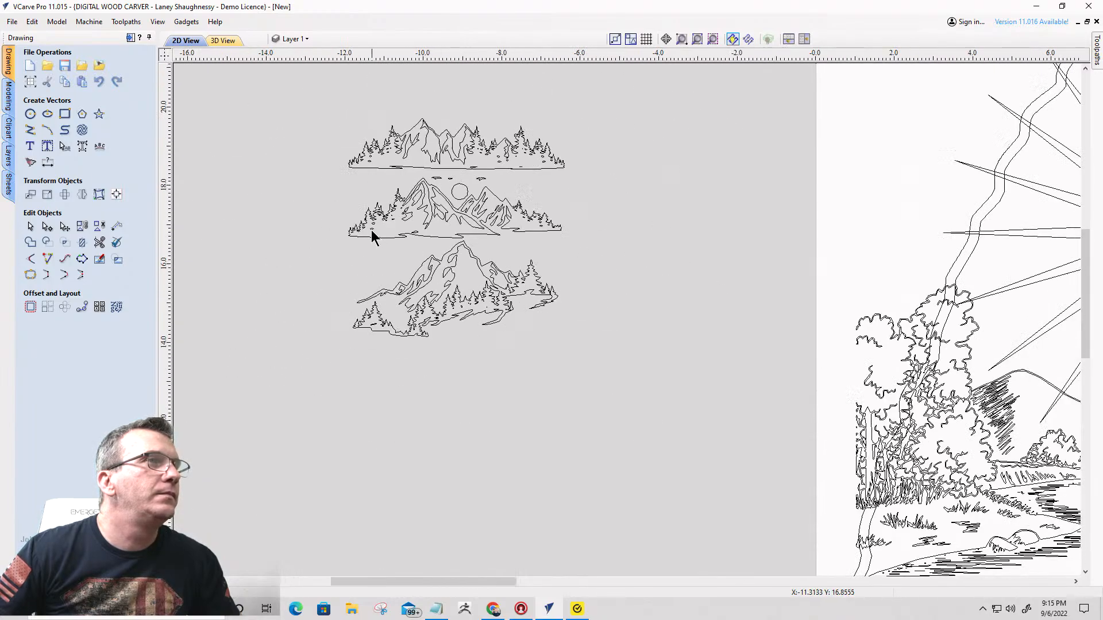
scroll(369, 233, down, 1)
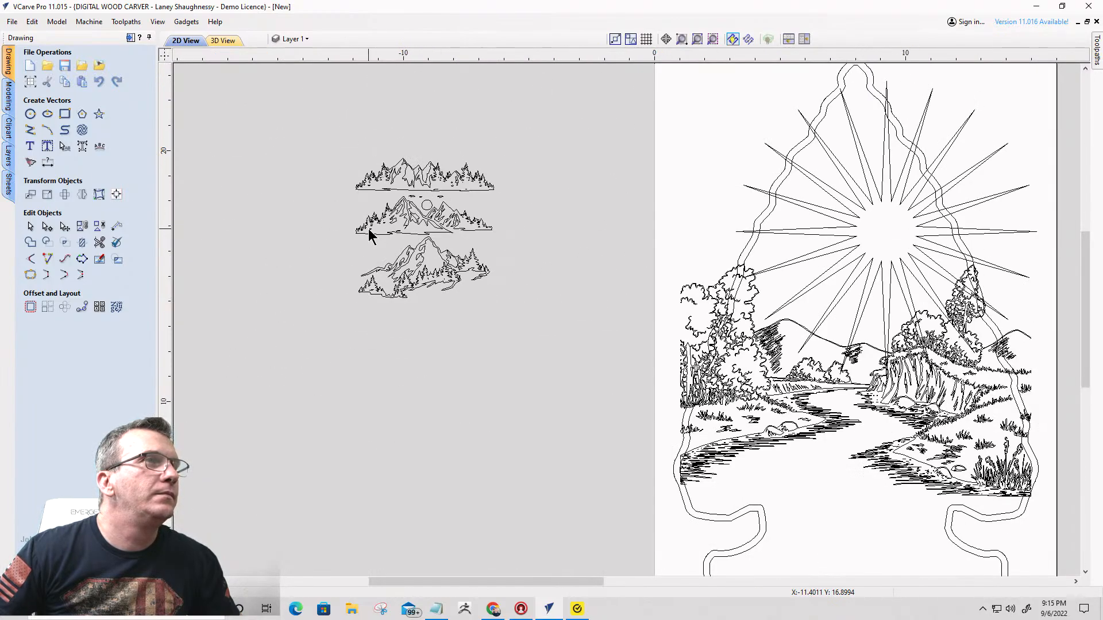
- Ungroup the traced mountain artwork and select only the vectors of the lowest mountain scene
click(415, 259)
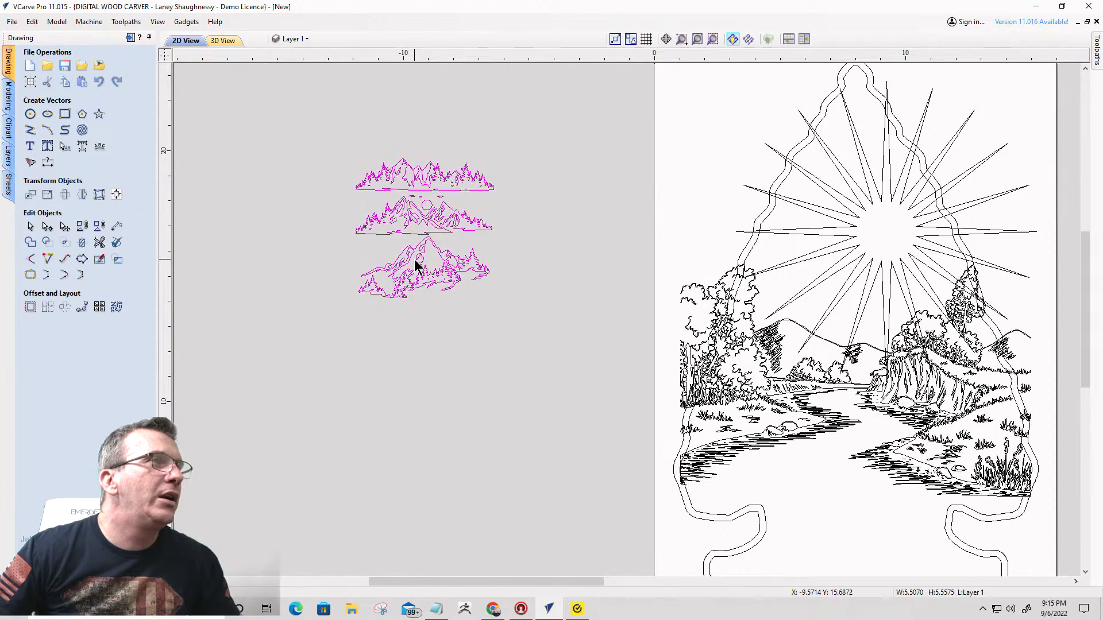
click(99, 226)
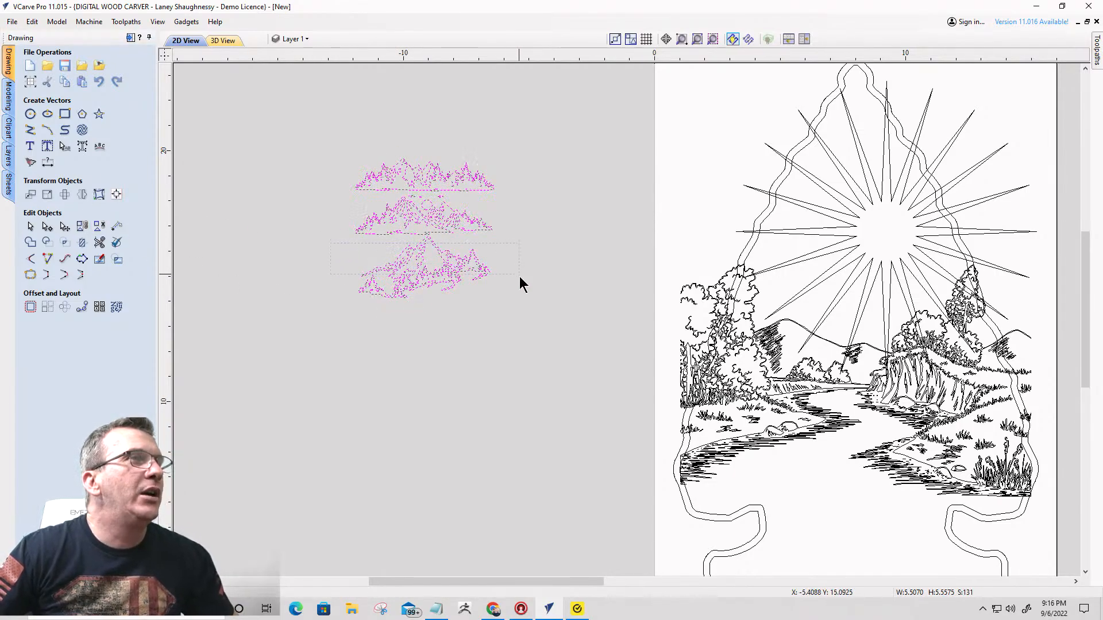
click(320, 252)
drag(525, 326, 525, 326)
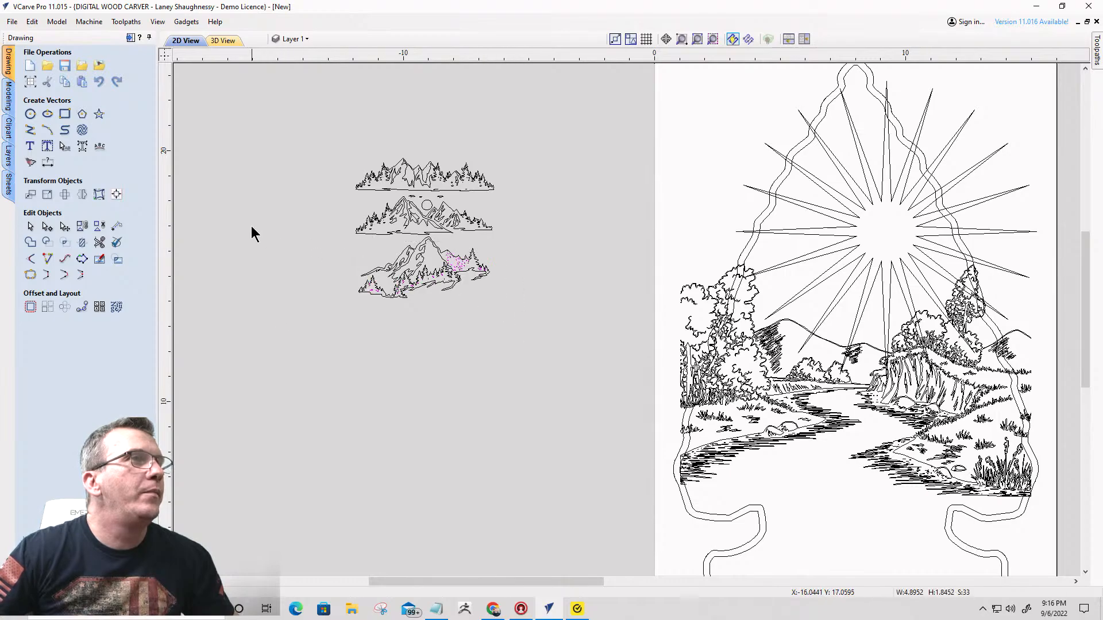
drag(251, 226, 412, 229)
drag(522, 332, 522, 337)
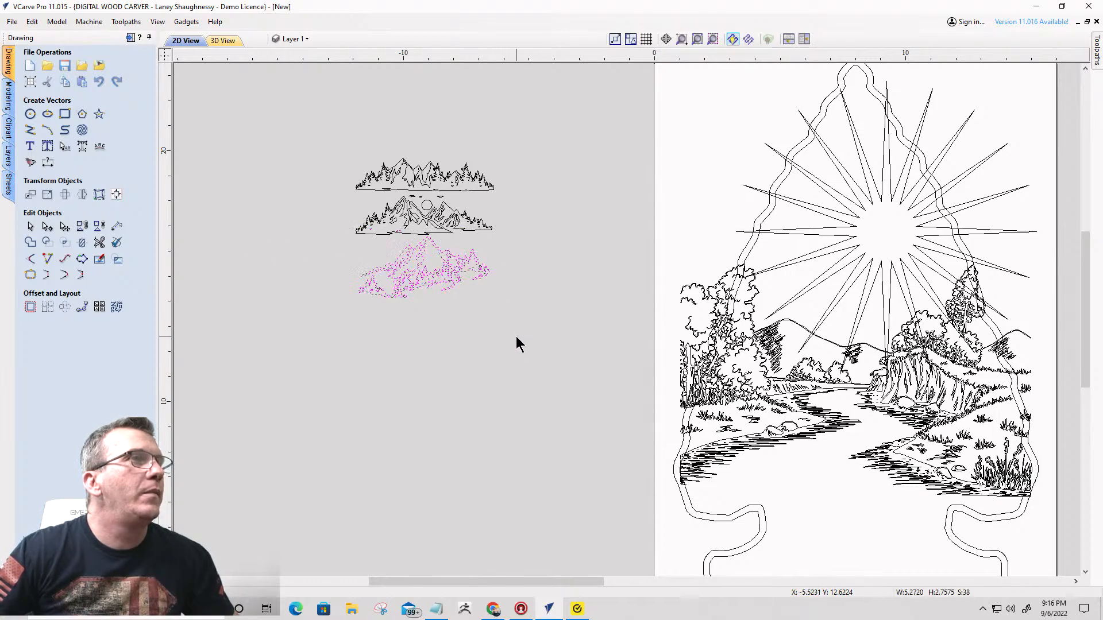
- Drop the stray shape near the middle scene's base line from the selection and group the lowest mountain scene
scroll(400, 222, up, 5)
scroll(397, 219, up, 2)
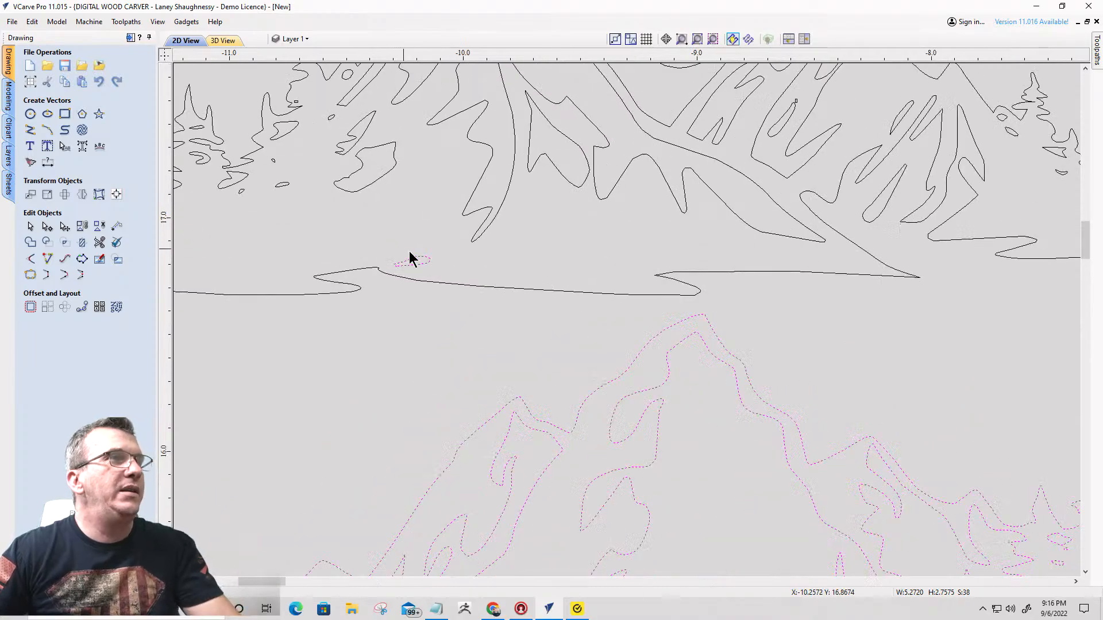
shift+click(417, 257)
scroll(448, 259, down, 9)
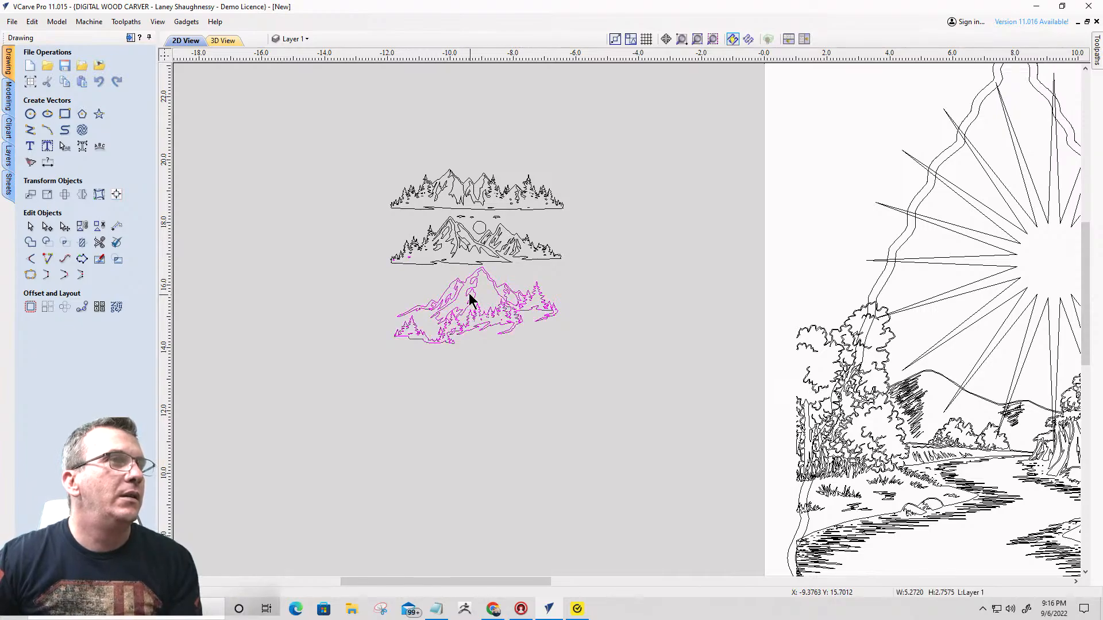
- Move the grouped lowest mountain scene onto the river landscape, just above the hills
scroll(414, 288, down, 5)
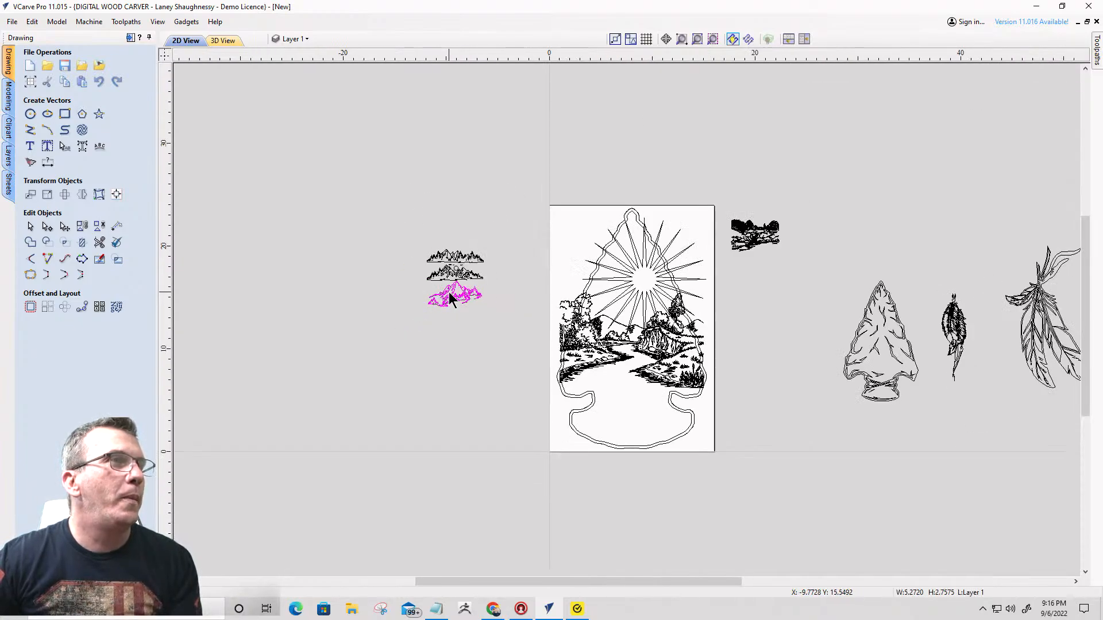
drag(459, 286, 636, 302)
scroll(635, 303, up, 4)
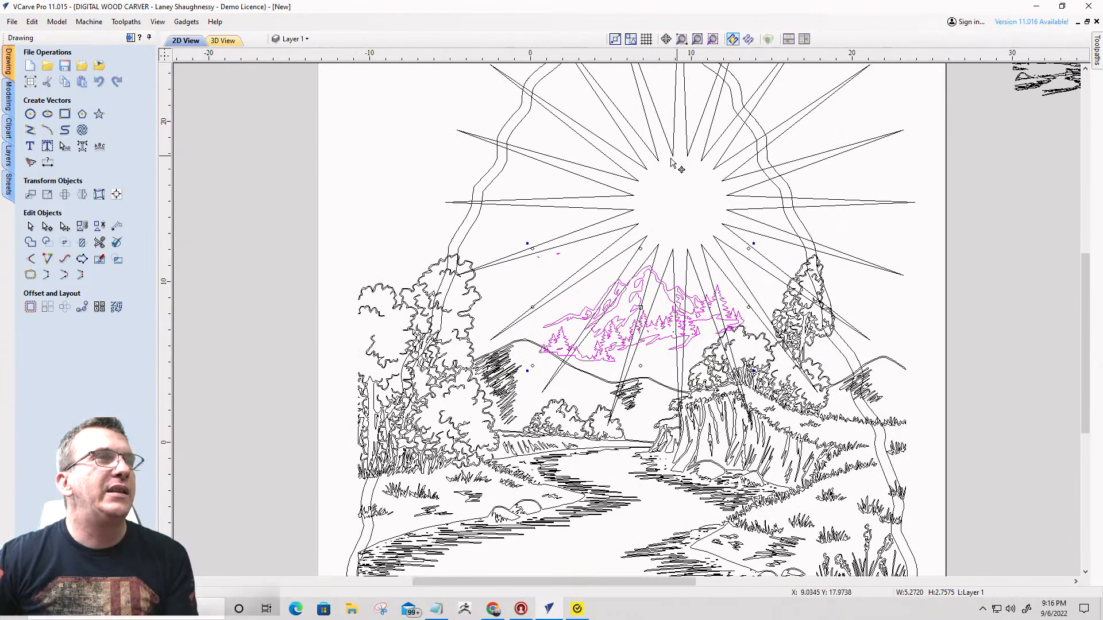
- Move the sunburst star out of the job area to the empty space above the spare arrowhead artwork
scroll(699, 198, down, 4)
click(674, 188)
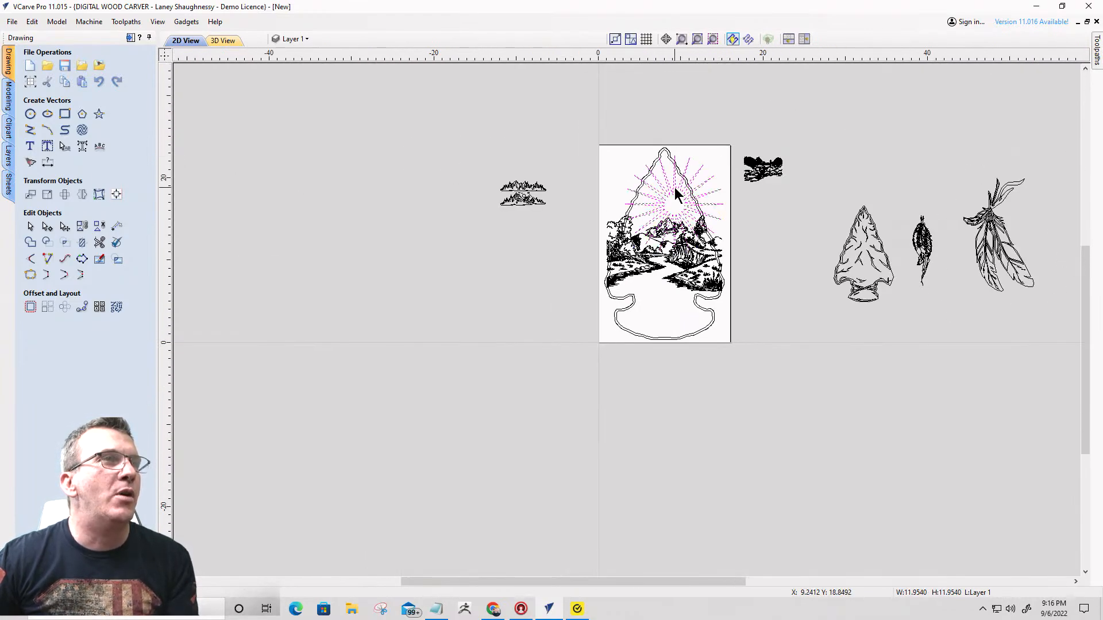
click(758, 154)
click(663, 207)
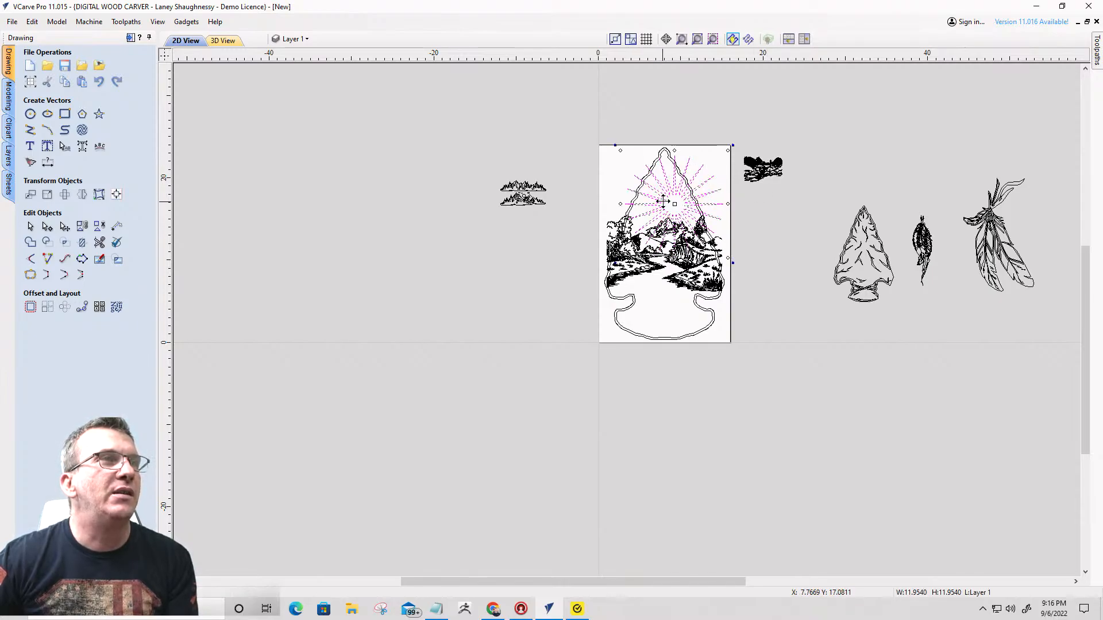
drag(663, 202, 913, 134)
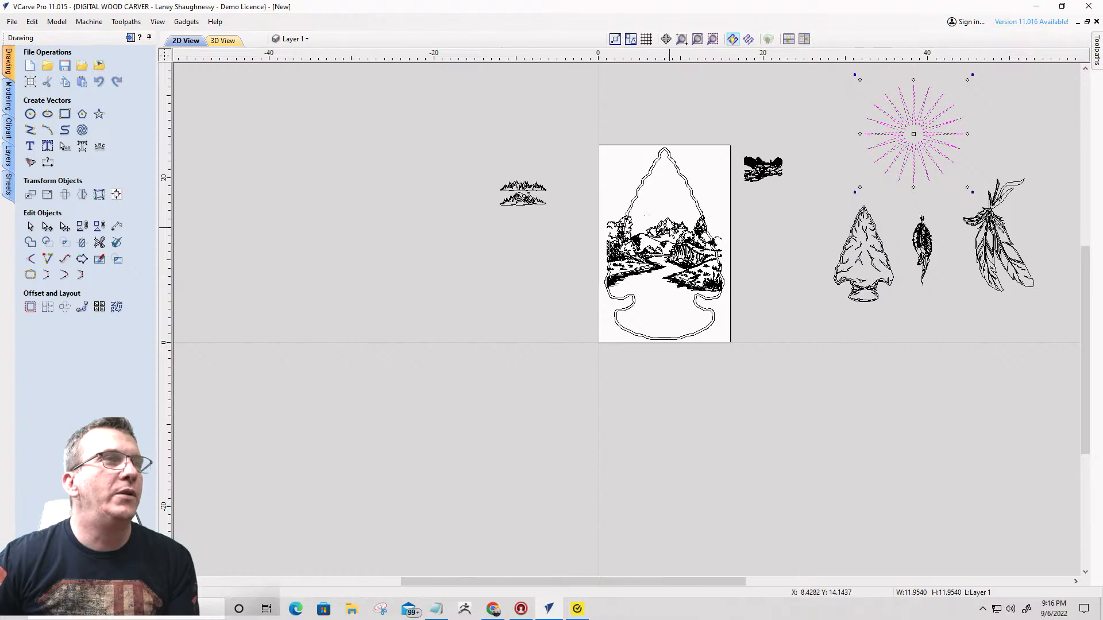
- Inspect the stray shapes grouped with the moved mountain scene and undo the sunburst and mountain moves
click(667, 231)
scroll(634, 230, up, 5)
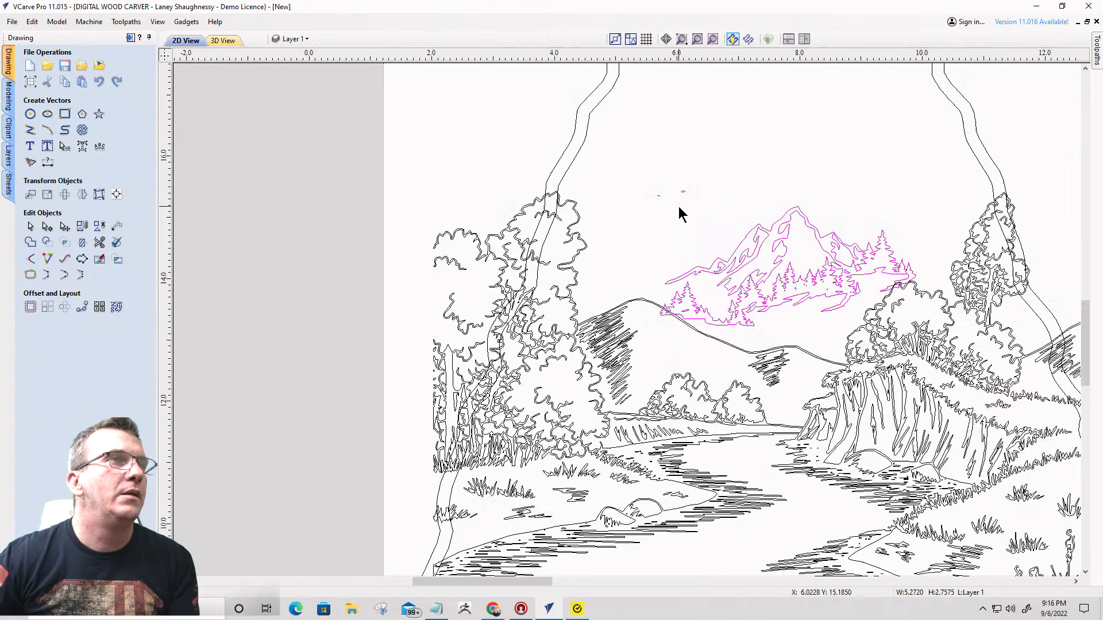
click(613, 171)
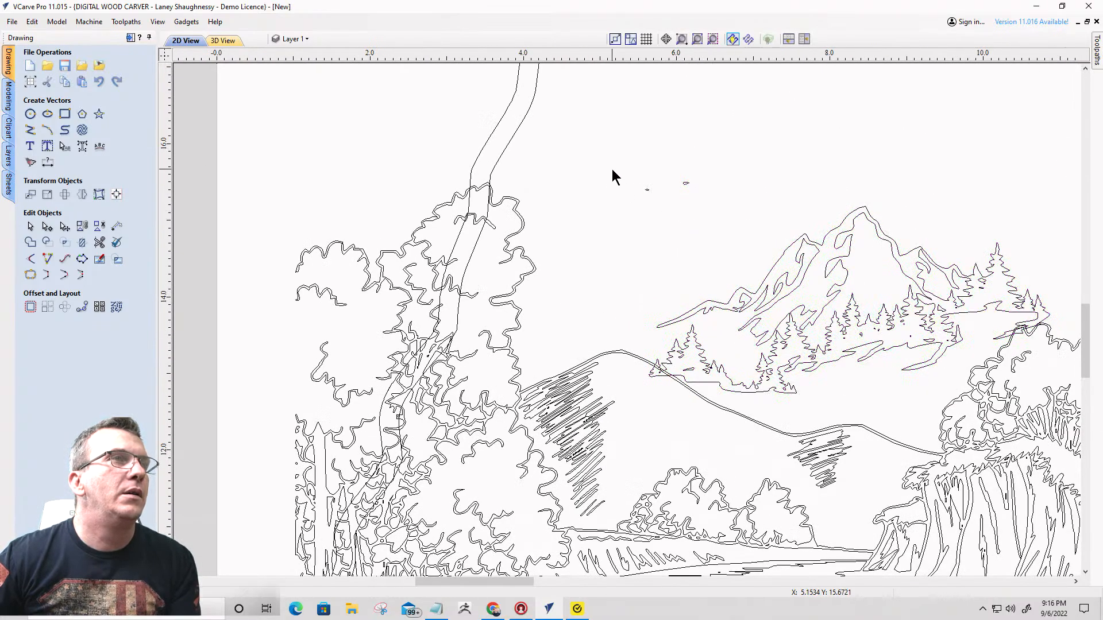
click(686, 185)
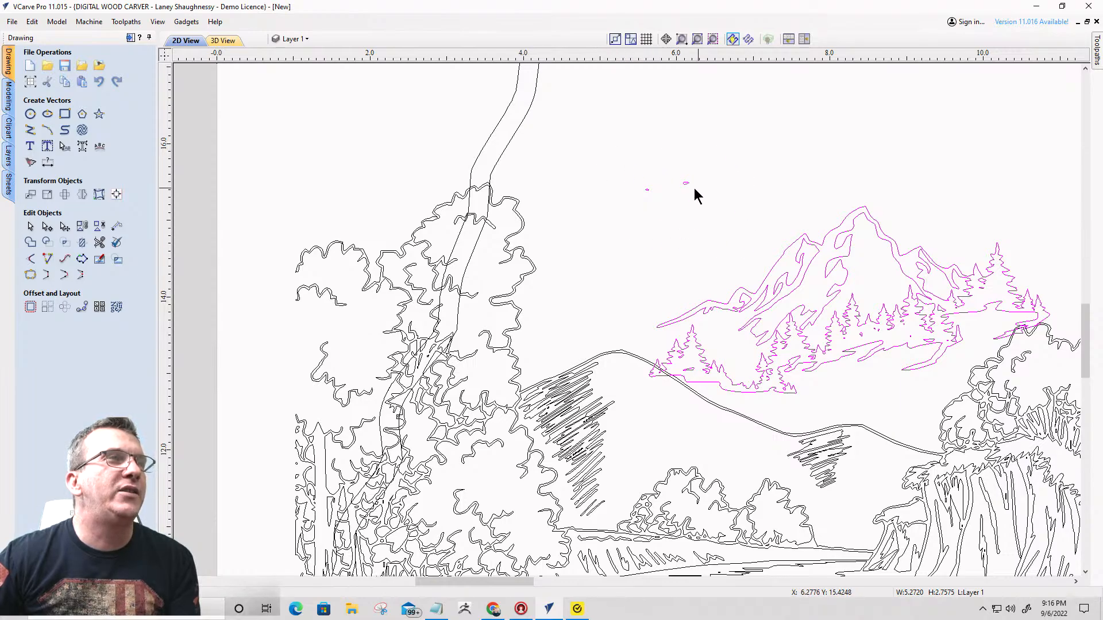
scroll(689, 188, up, 2)
scroll(685, 187, down, 7)
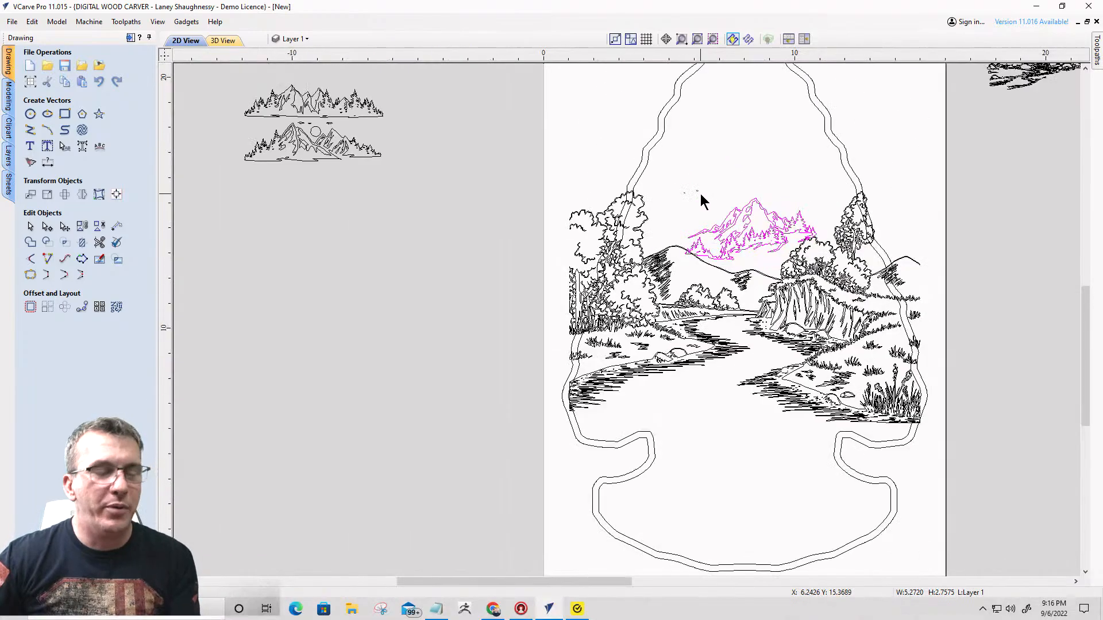
key(ctrl+z)
key(ctrl+z)
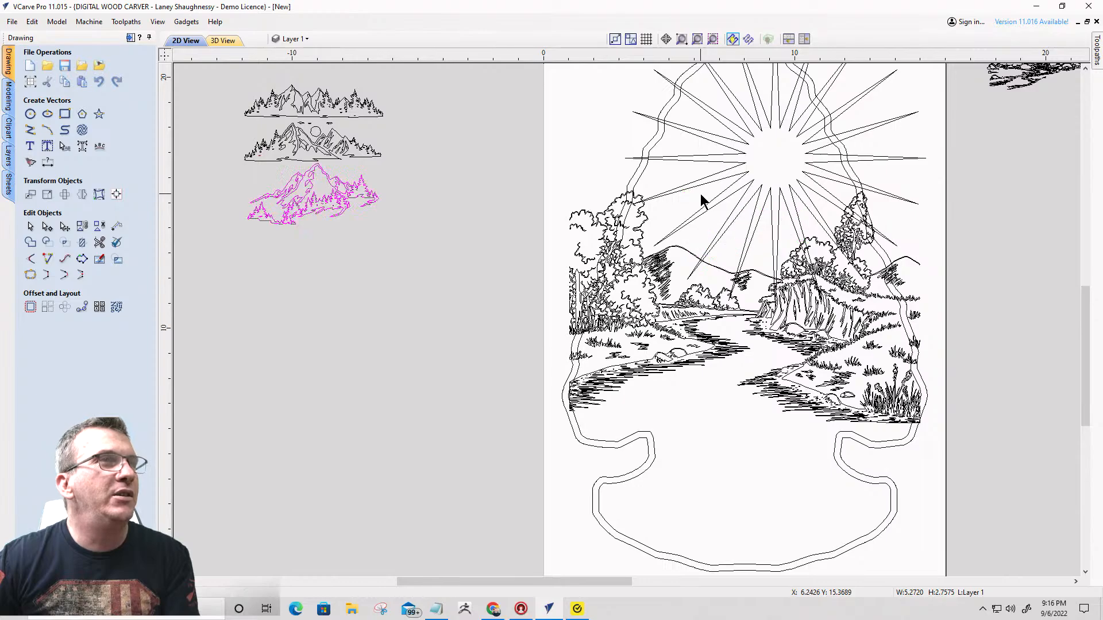
- Ungroup the lowest mountain scene in its original place below the other two scenes
scroll(301, 174, up, 3)
scroll(423, 229, up, 2)
scroll(173, 152, down, 2)
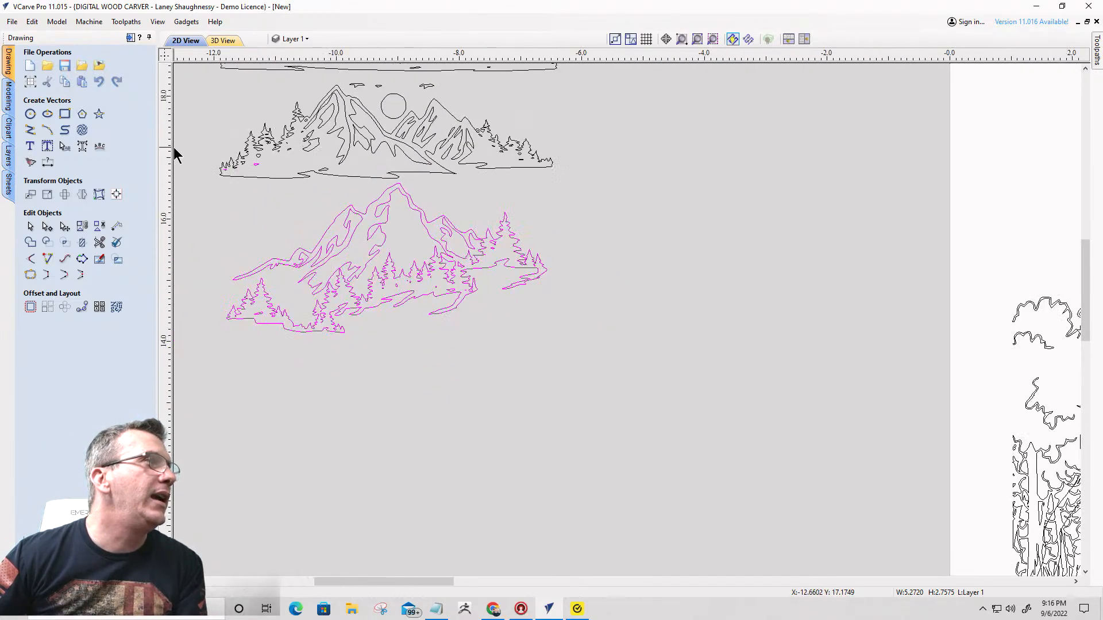
scroll(244, 166, up, 4)
scroll(263, 182, down, 2)
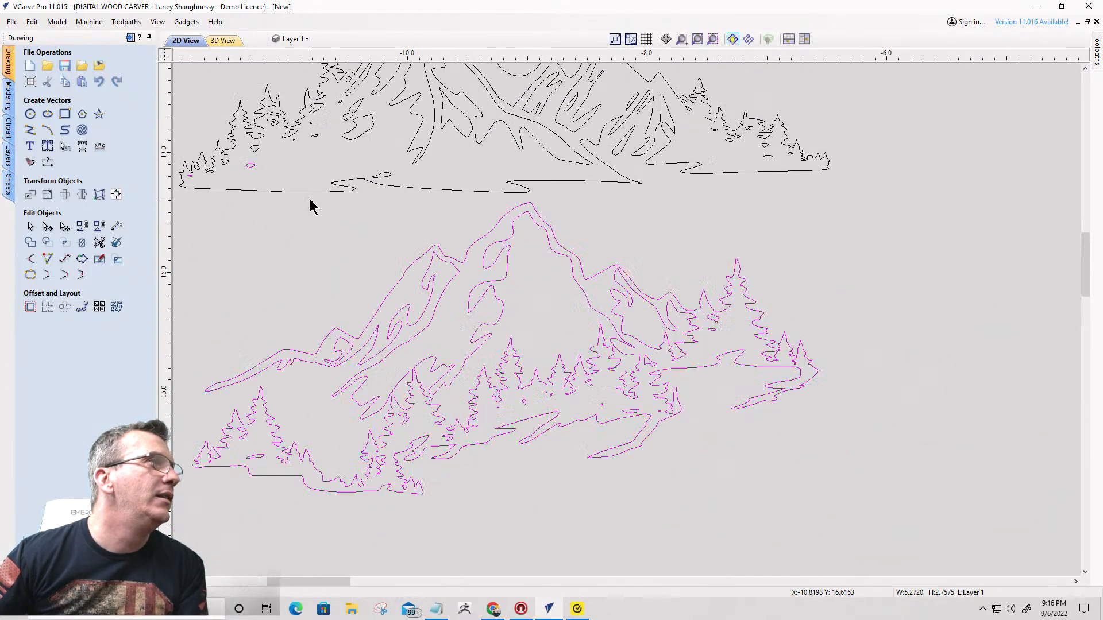
click(391, 265)
- Exclude the two small stray shapes below the middle scene's trees from the selection and regroup the lowest mountain scene
scroll(182, 156, up, 5)
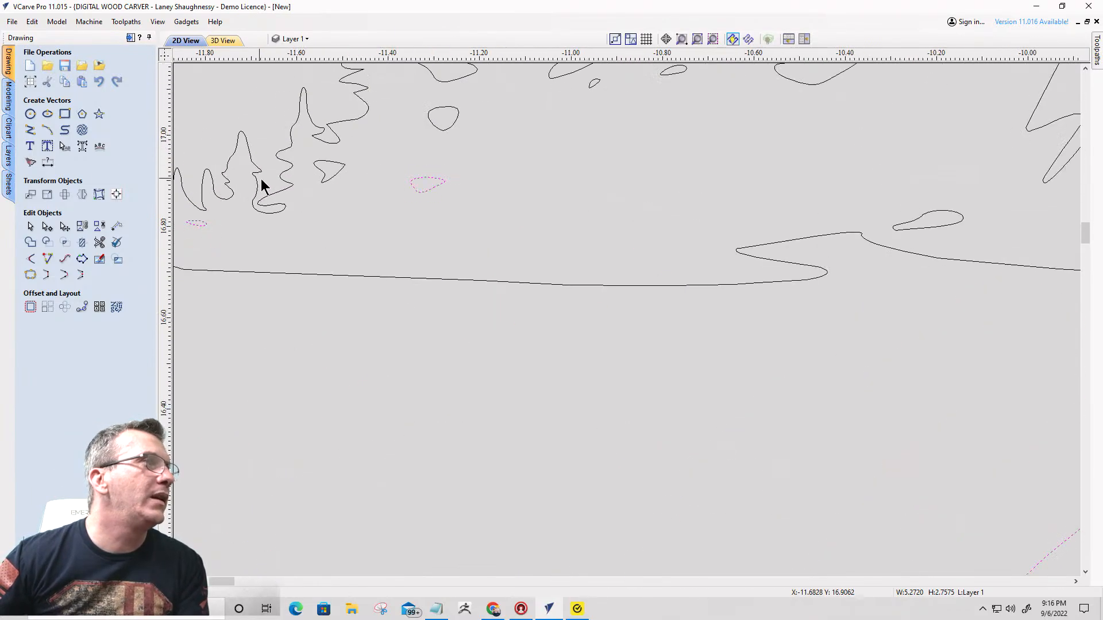
ctrl+click(206, 225)
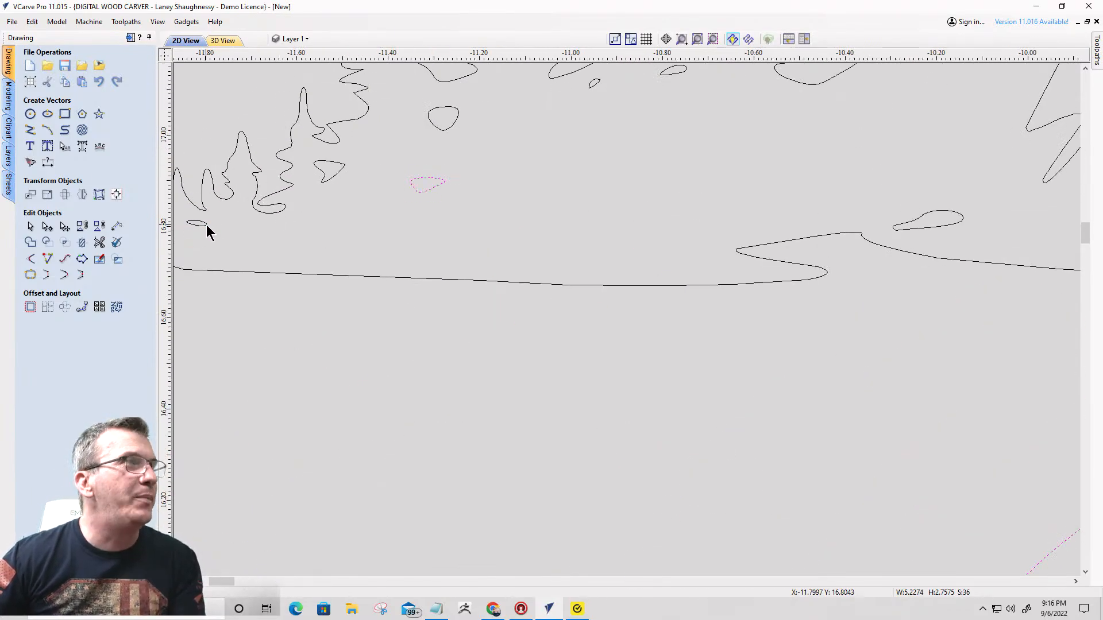
scroll(475, 209, down, 5)
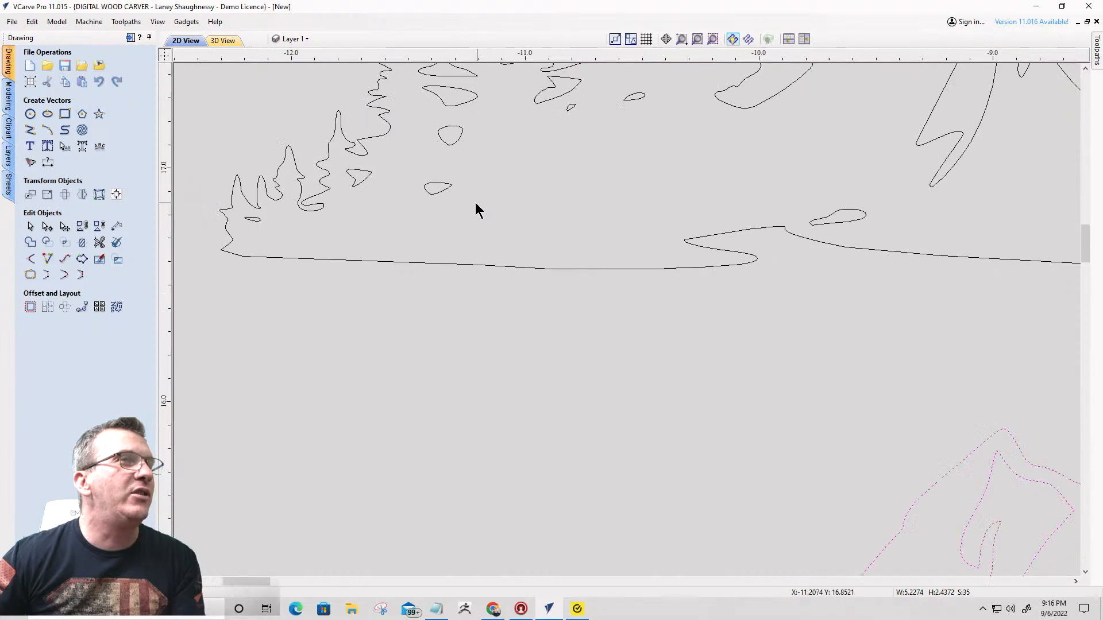
scroll(649, 357, down, 2)
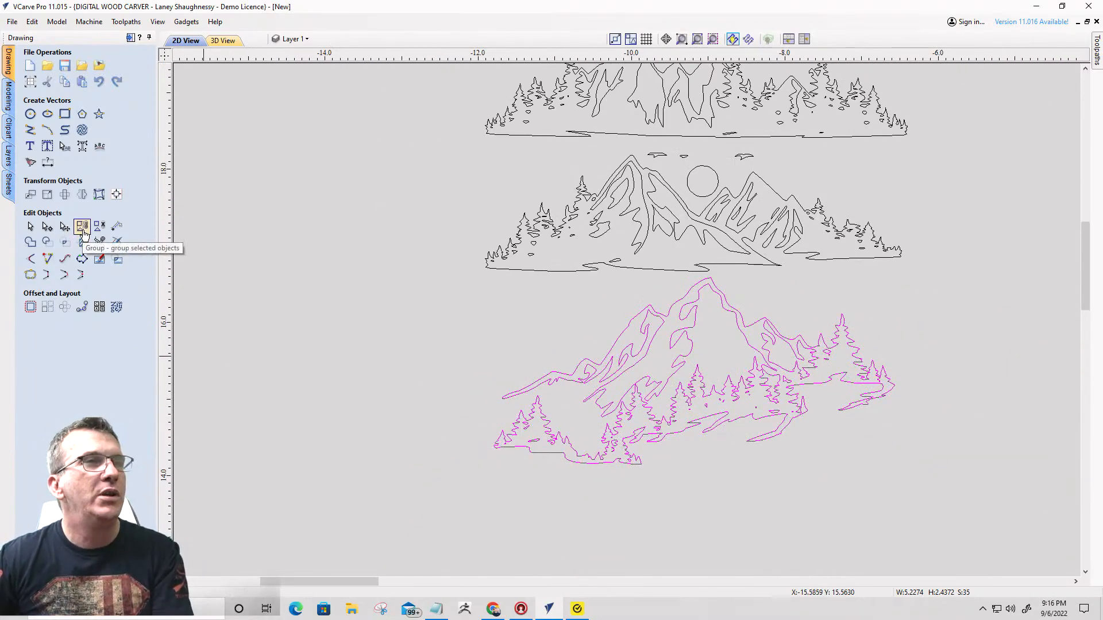
scroll(301, 226, down, 7)
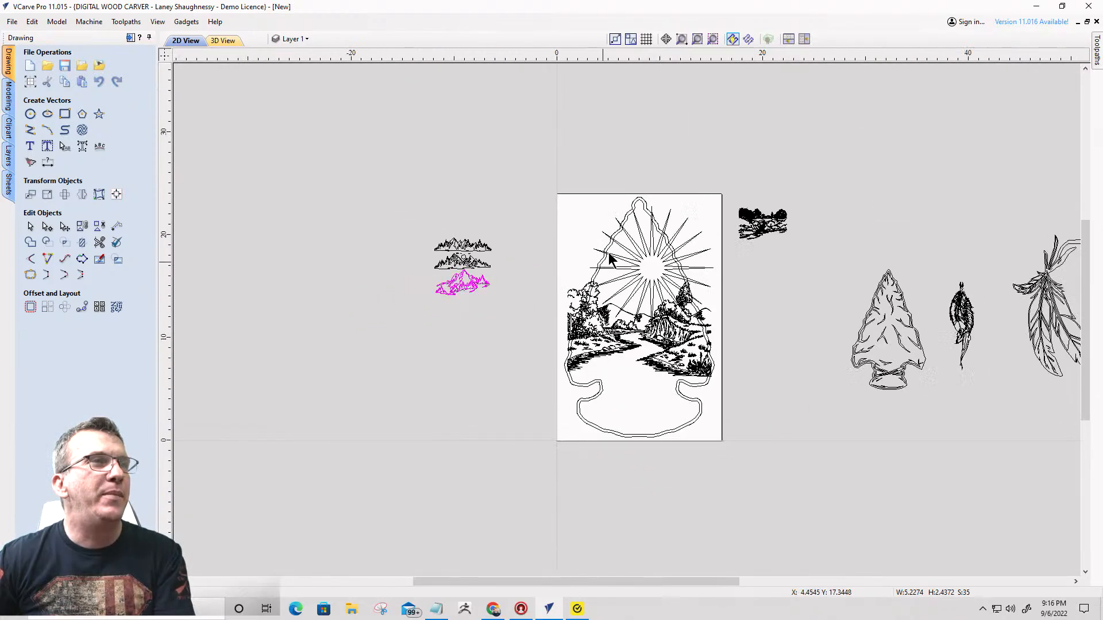
- Move the sunburst star off the job area into the empty space above the spare arrowhead artwork
click(649, 244)
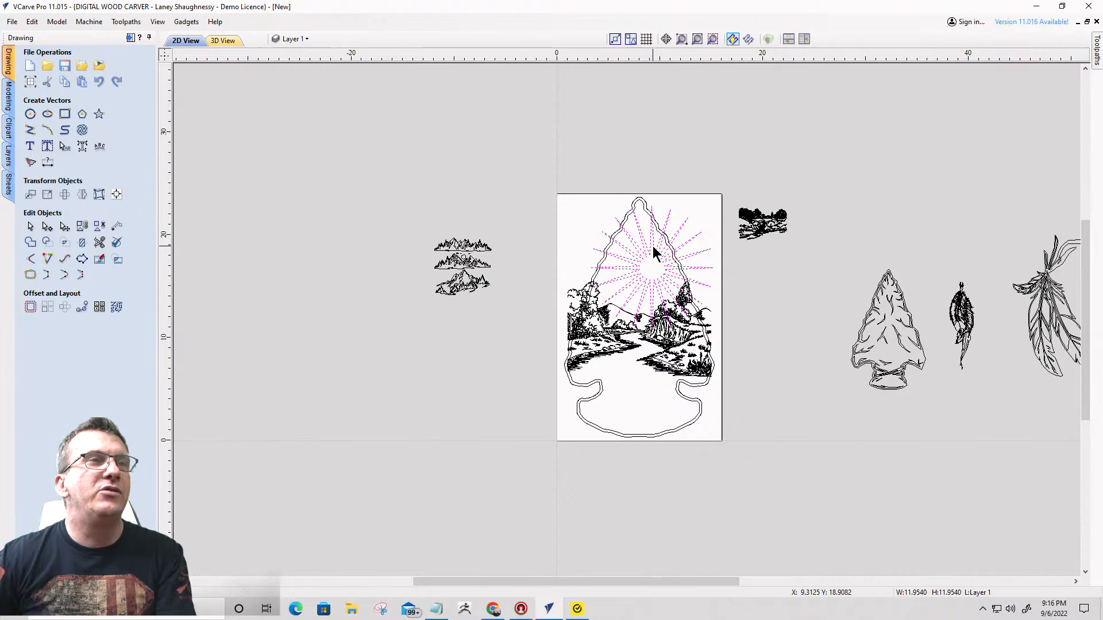
drag(652, 246, 908, 180)
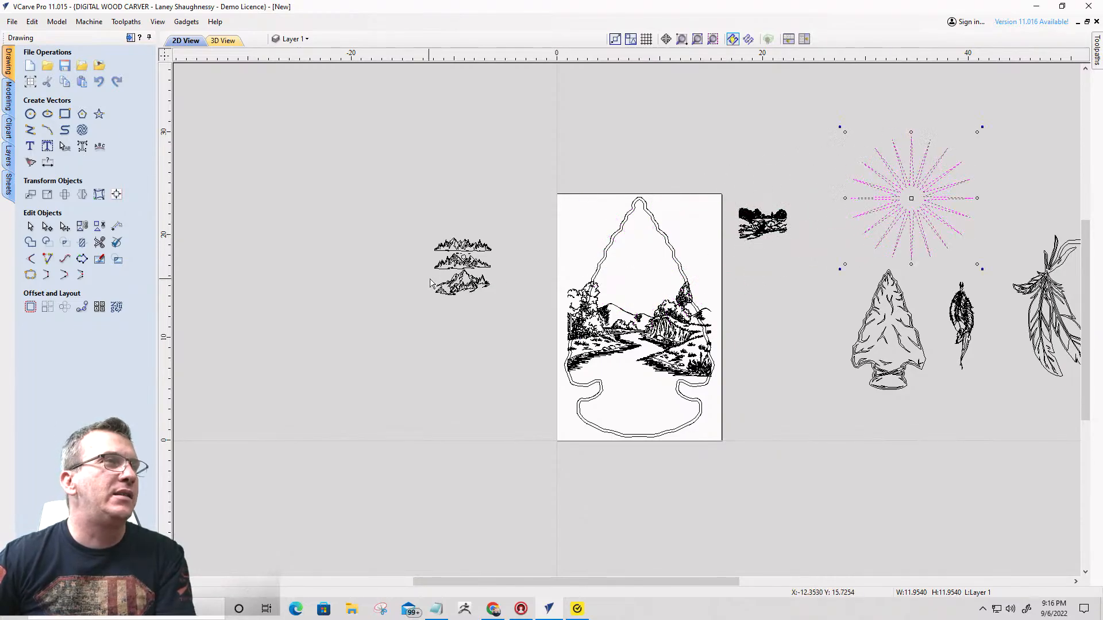
- Move the lowest mountain scene onto the arrowhead over the river landscape and enlarge it to about 18.2 by 8.5 inches
click(464, 297)
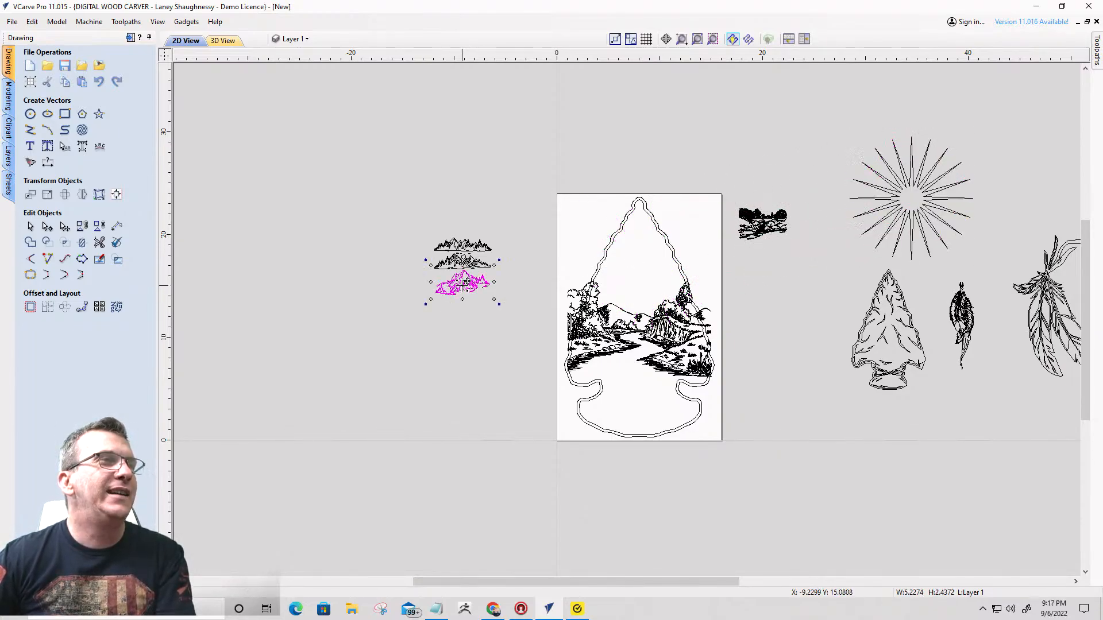
drag(464, 296, 589, 221)
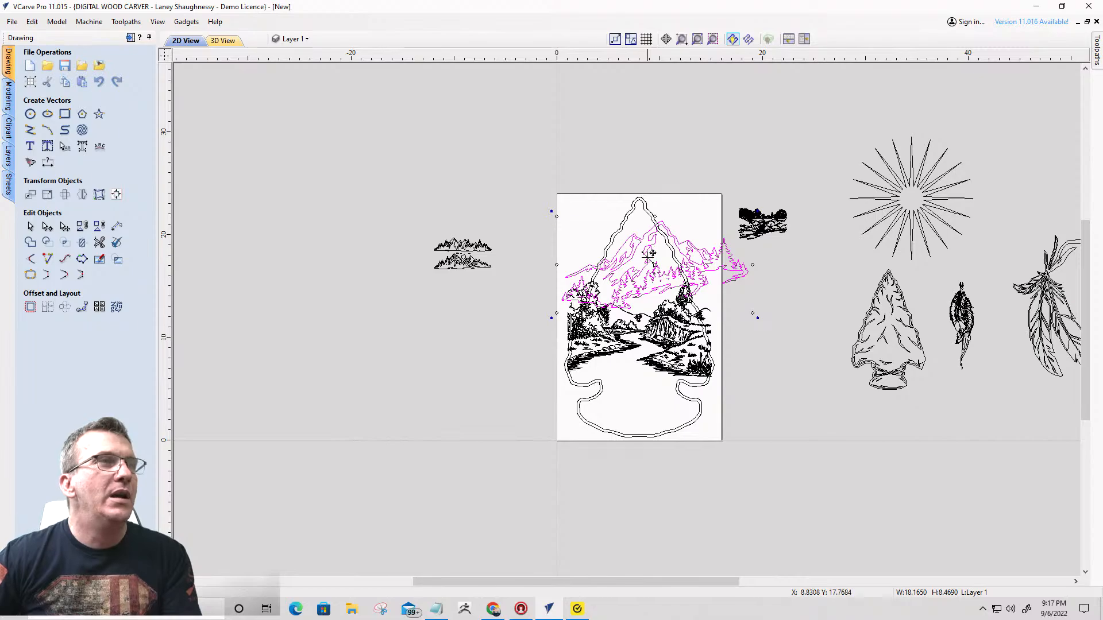
drag(650, 255, 652, 299)
- Scale the mountain scene down to about 11.3 by 5.3 inches and position it above the river landscape's hill line
scroll(654, 288, up, 4)
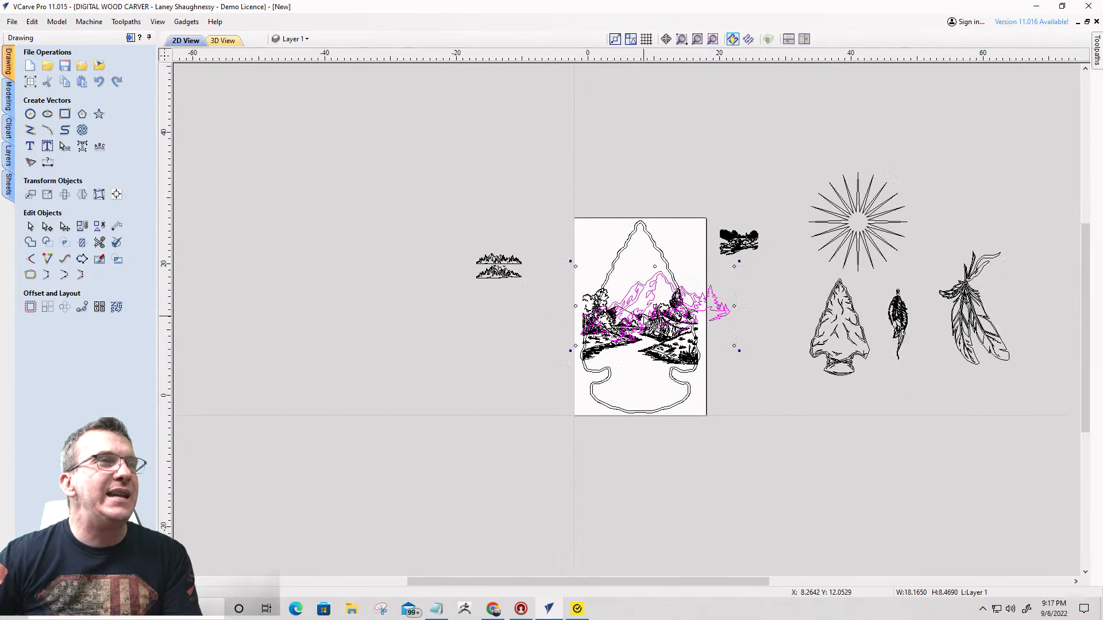
scroll(608, 324, up, 2)
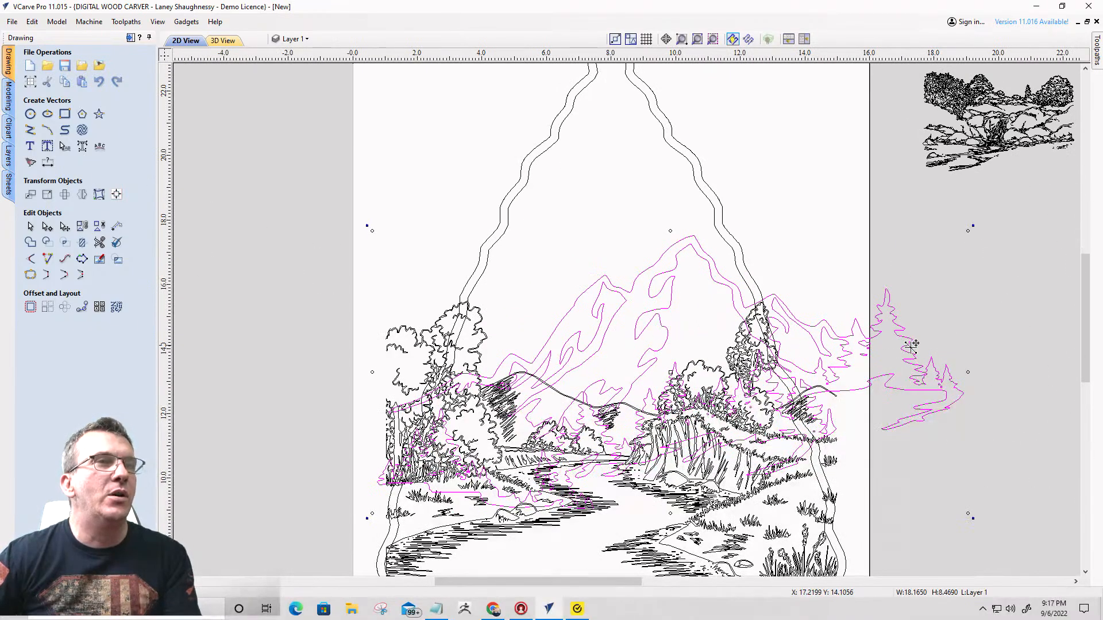
drag(970, 517, 700, 374)
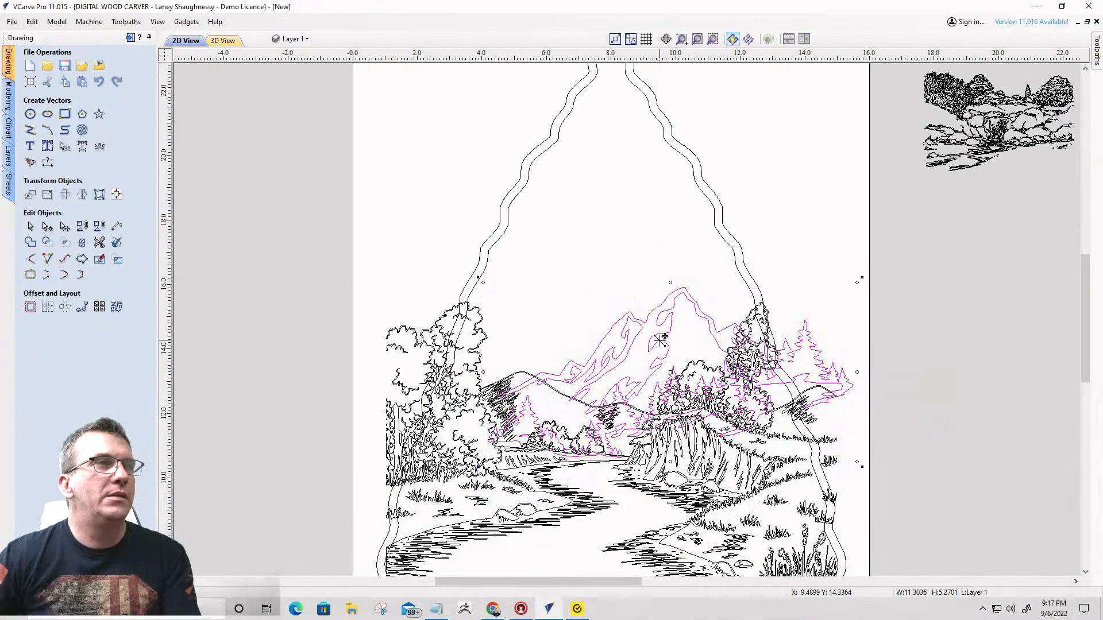
drag(656, 346, 638, 312)
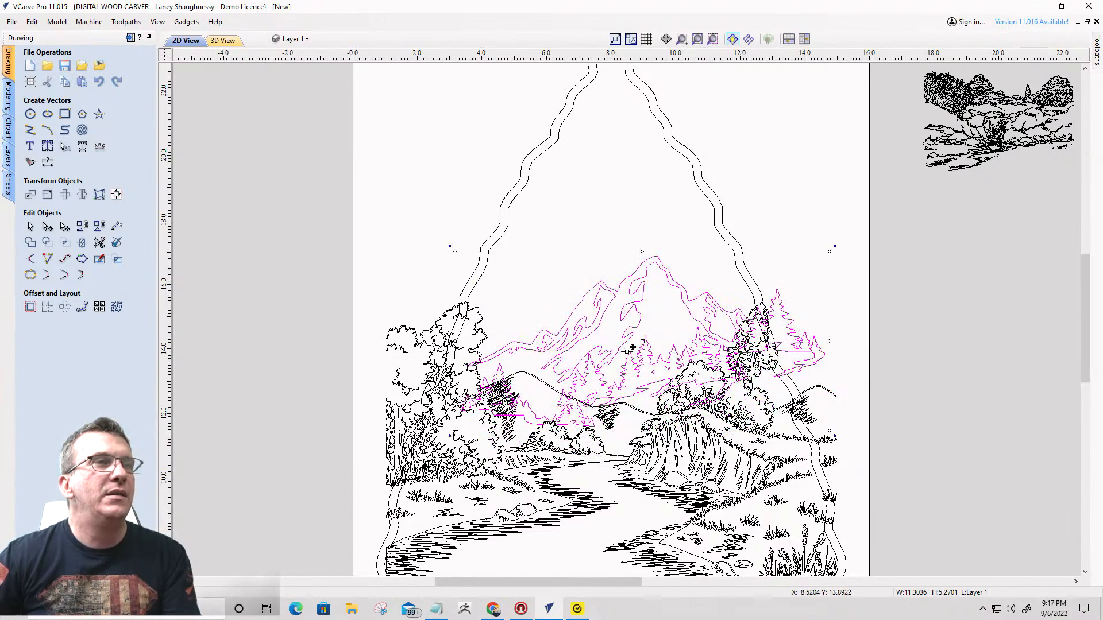
drag(627, 351, 644, 358)
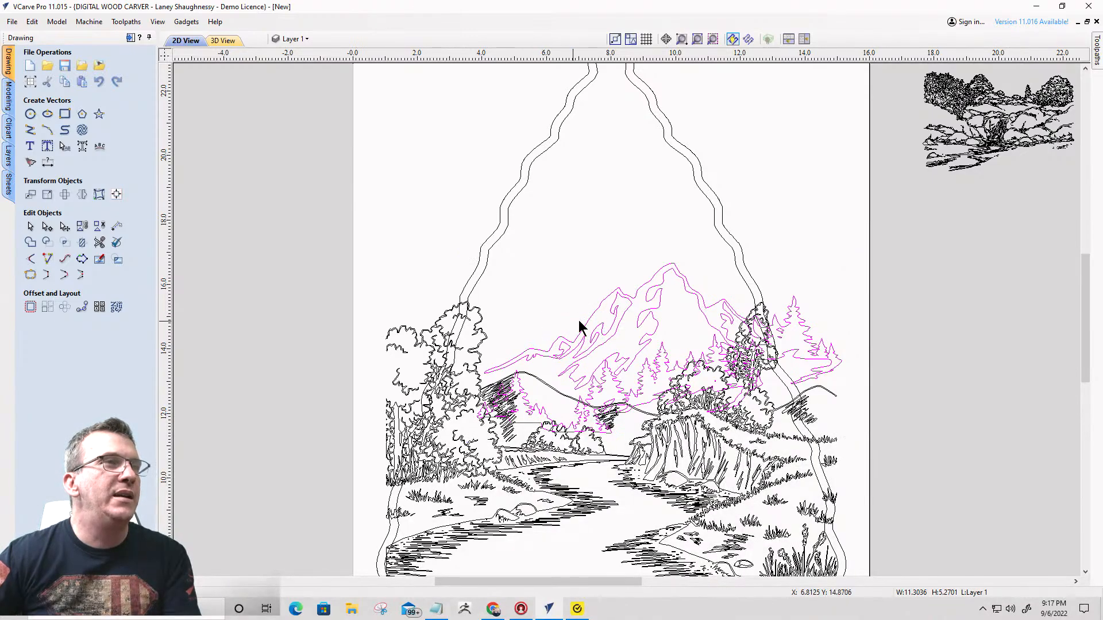
- Nudge the mountain scene about 3 inches left so its left end overlaps the large trees on the riverbank
click(628, 316)
click(623, 313)
drag(623, 312, 583, 315)
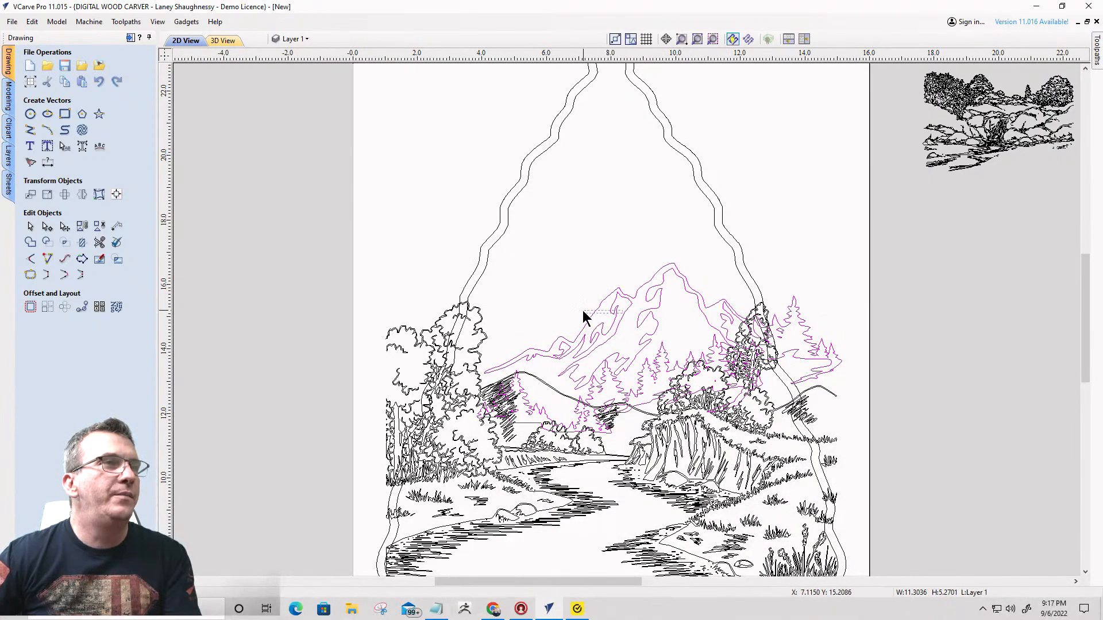
click(629, 308)
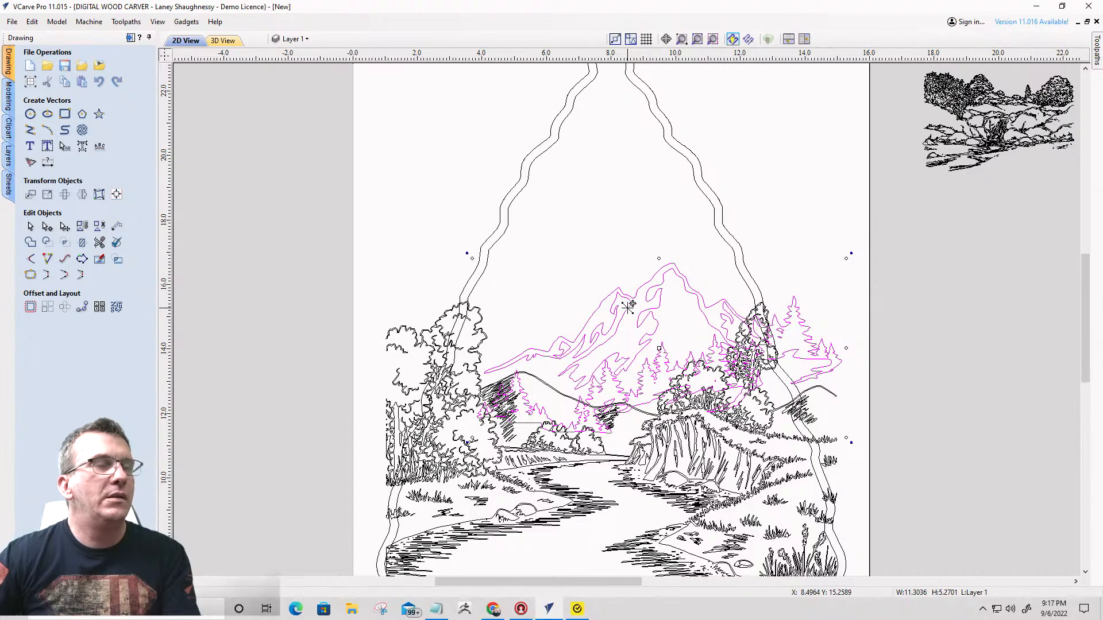
key(Left)
key(Left)
key(Left)
key(Left)
key(Left)
key(Left)
key(Left)
key(Left)
key(Left)
key(Left)
key(Left)
key(Left)
key(Left)
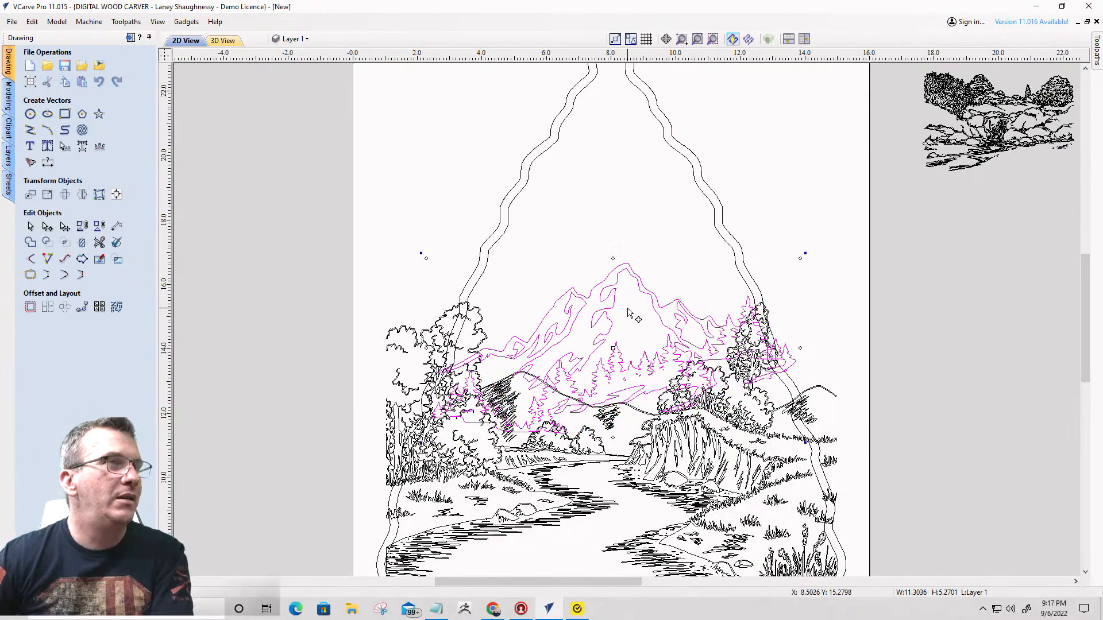
key(Left)
key(Left)
key(Left)
key(Left)
key(Left)
key(Left)
key(Left)
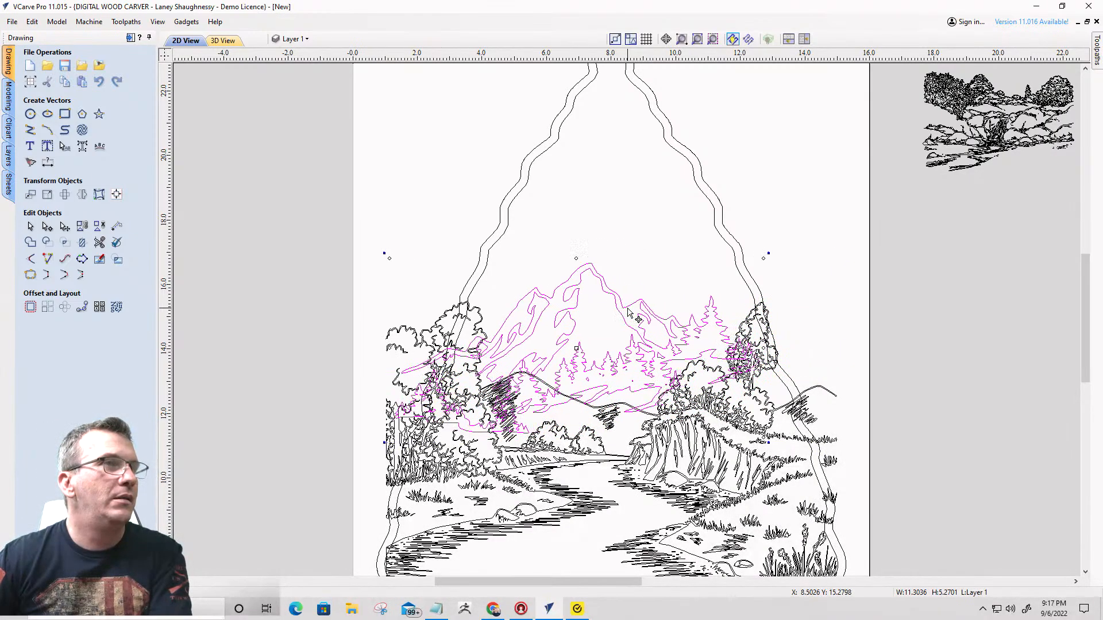
key(Left)
key(Left)
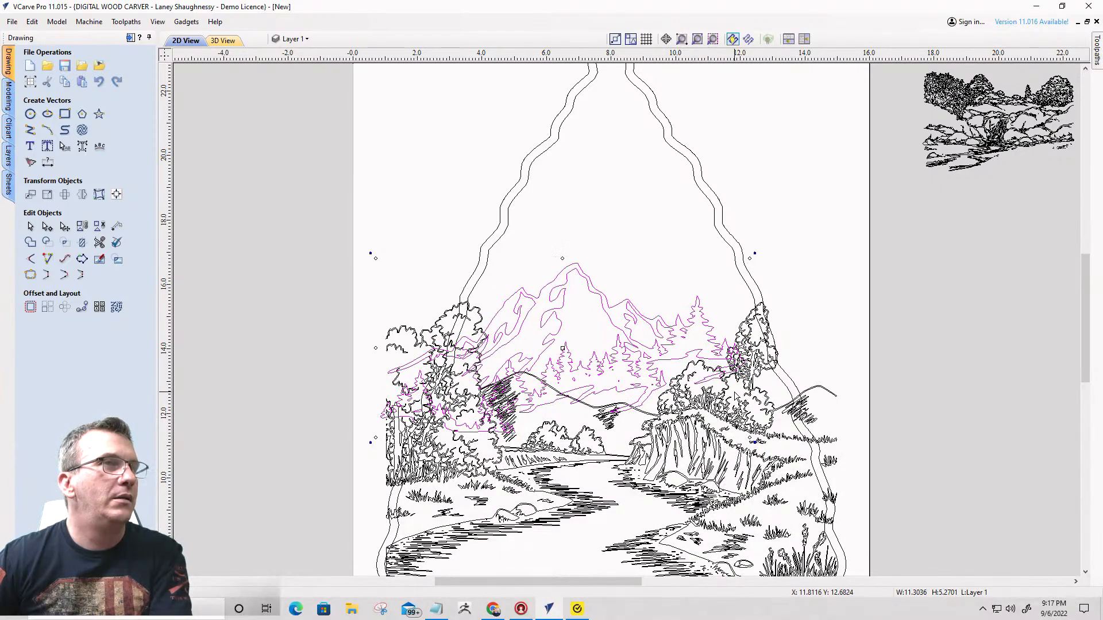
- Scale the mountain scene to about 11 inches wide and stretch it downward to about 6.8 inches high
drag(744, 264, 759, 240)
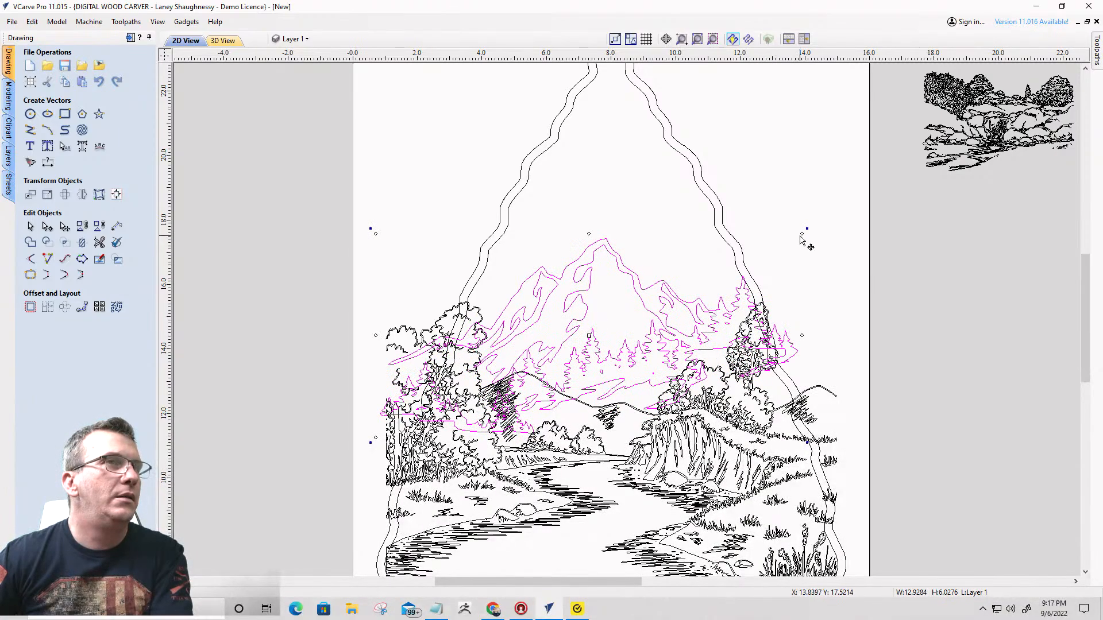
drag(801, 234, 743, 258)
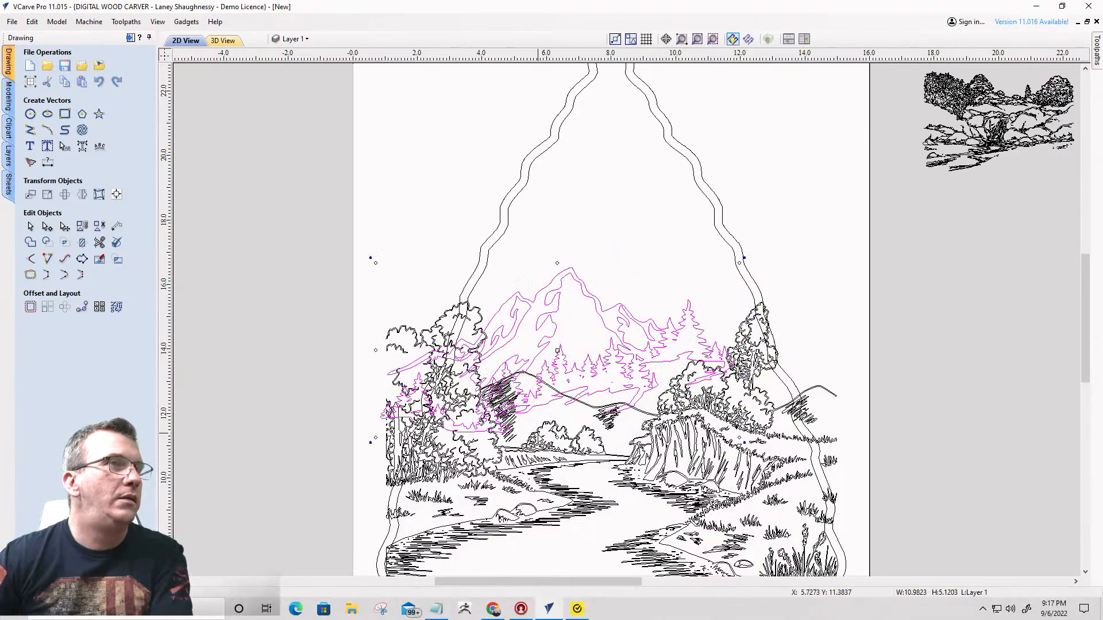
scroll(635, 310, down, 4)
scroll(602, 355, up, 3)
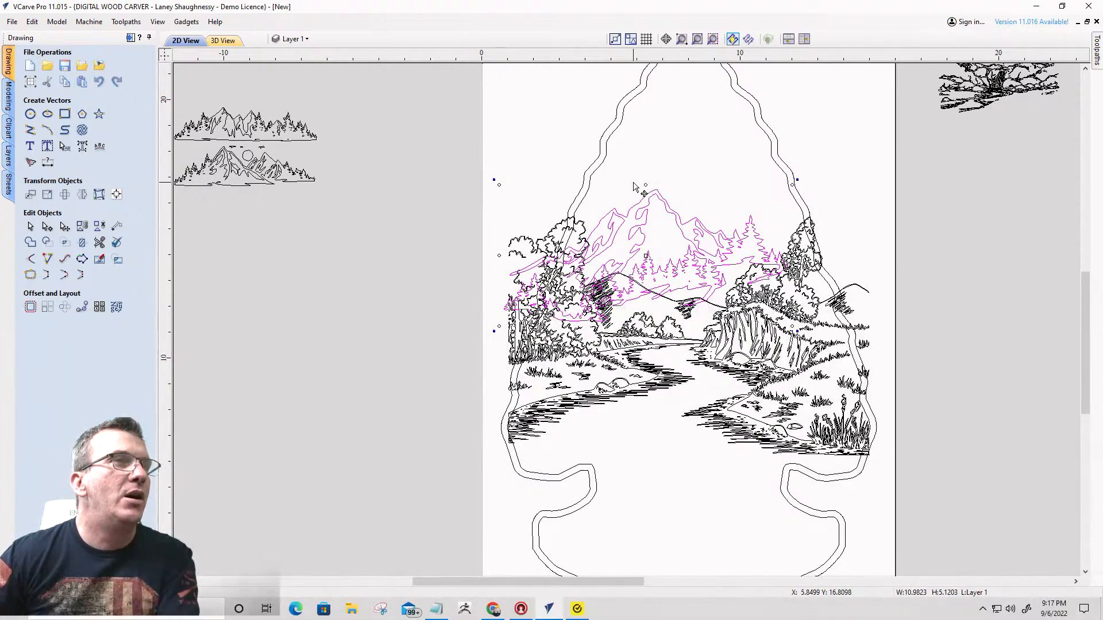
drag(645, 326, 649, 362)
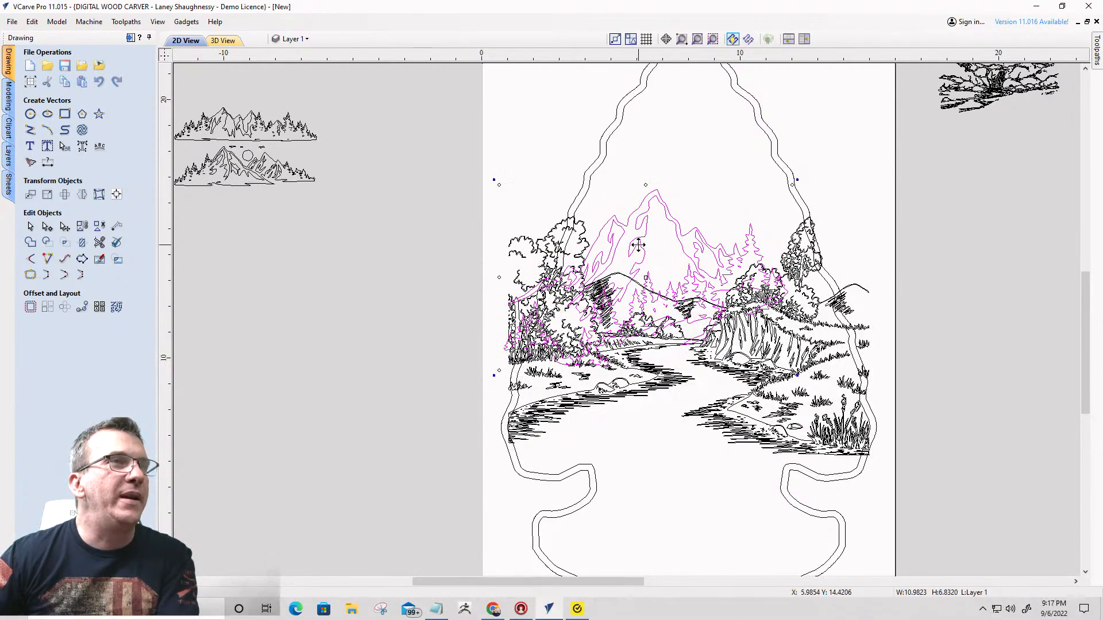
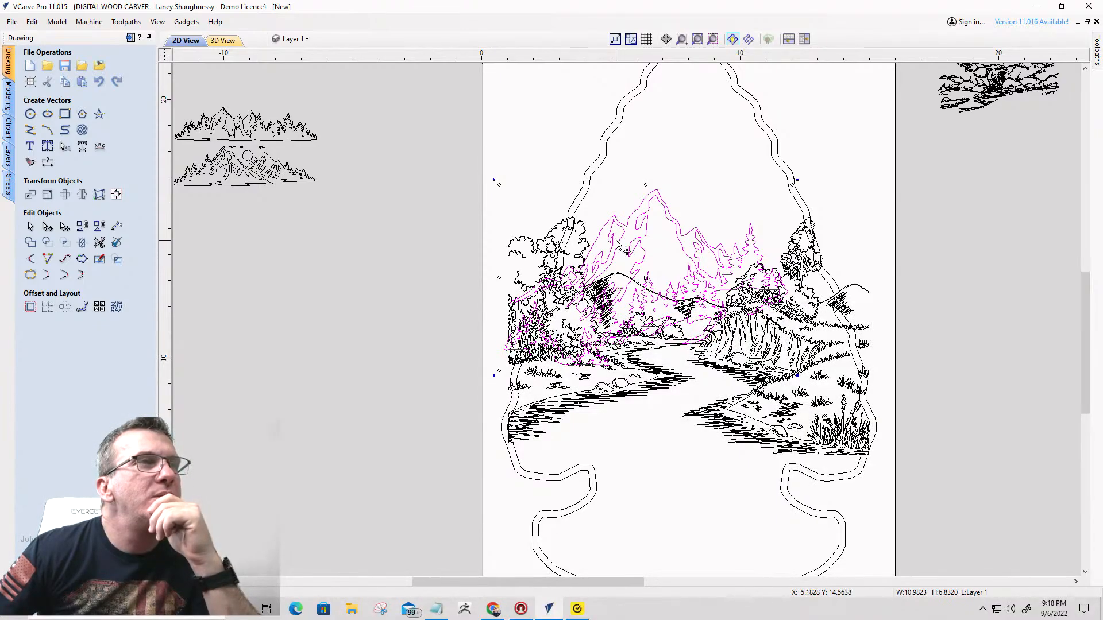
- Try the large mountain drawing higher up behind the landscape, inside the arrowhead outline
drag(626, 237, 614, 210)
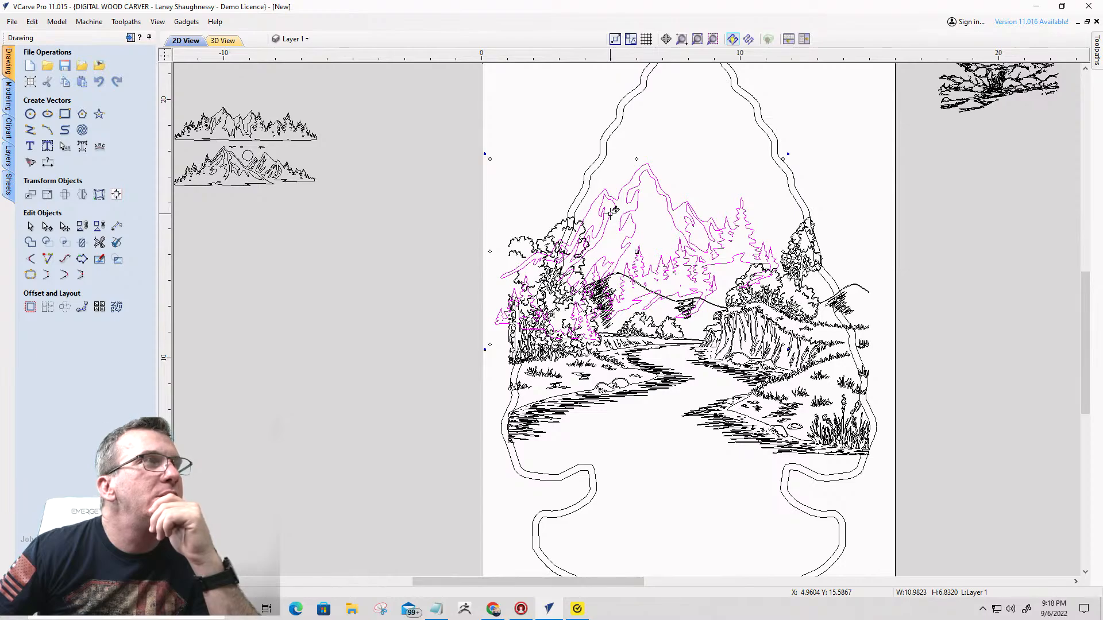
drag(615, 210, 637, 207)
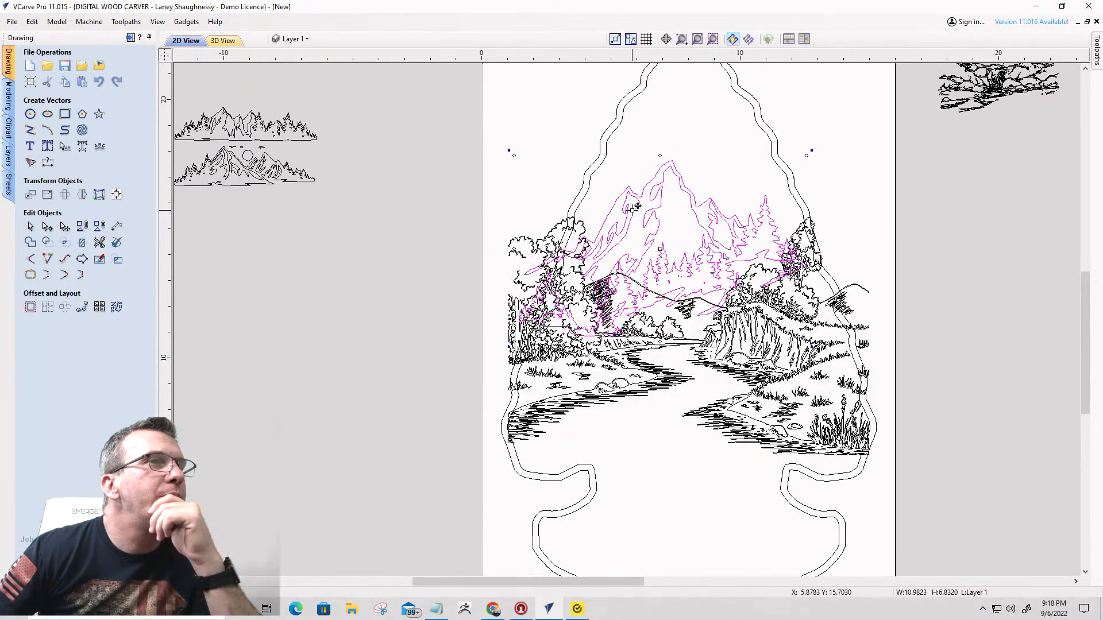
scroll(685, 203, down, 3)
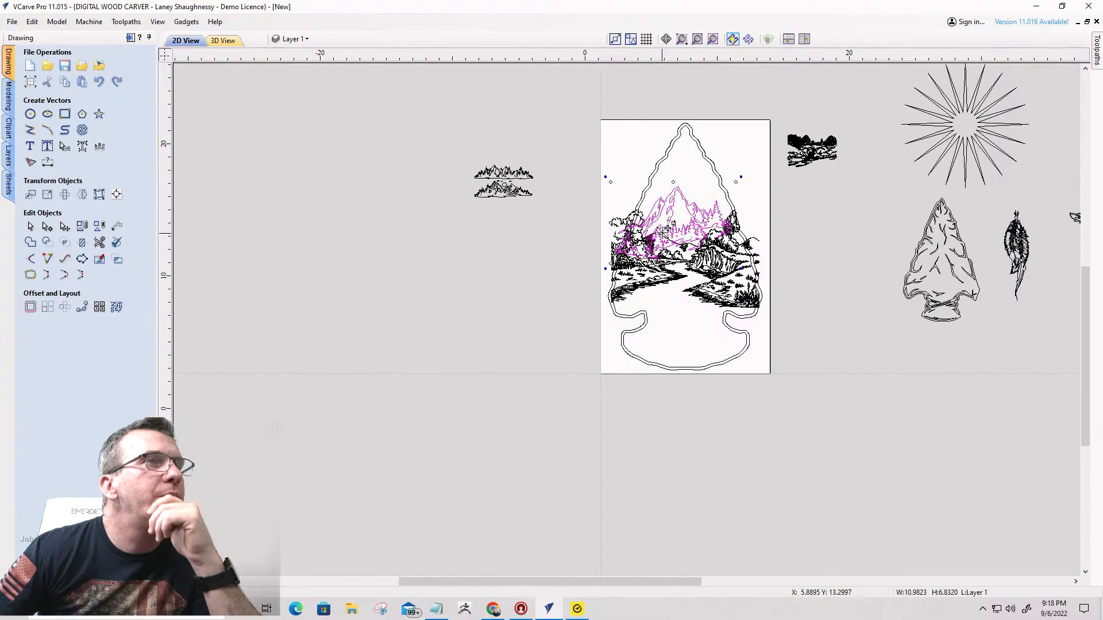
scroll(666, 229, up, 3)
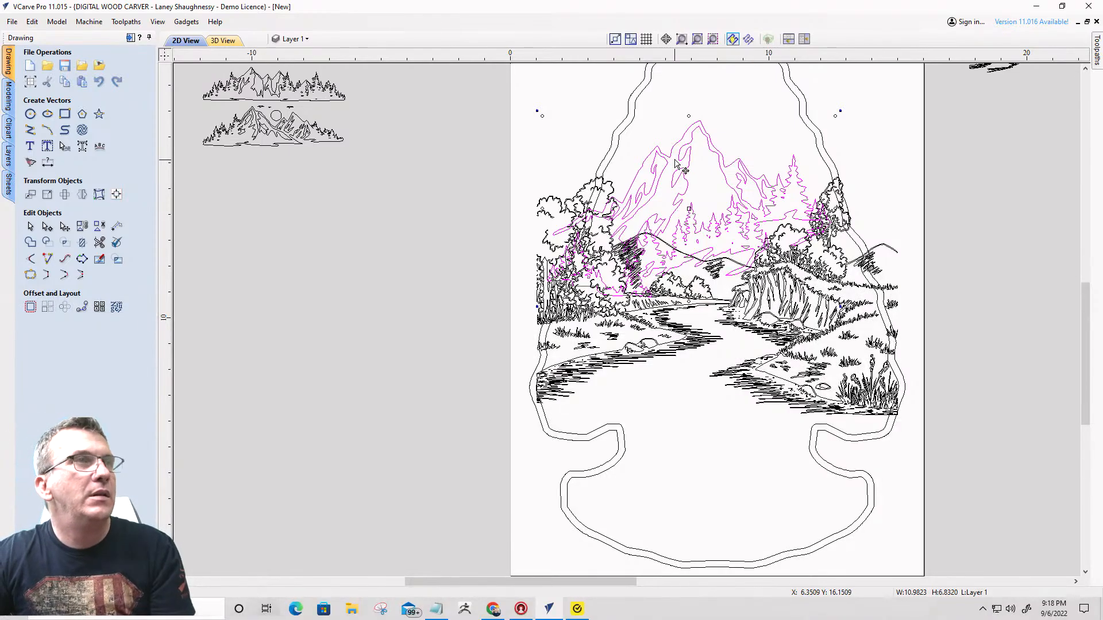
- Move the large mountain drawing off the material, into the empty area beside the arrowhead
drag(677, 191, 210, 328)
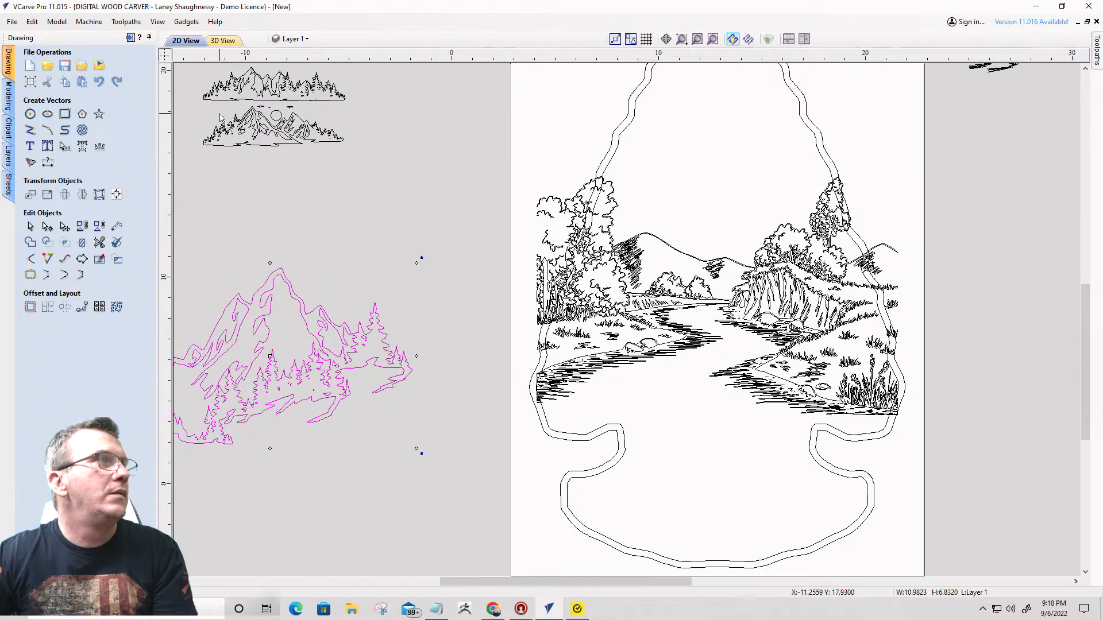
scroll(191, 67, down, 1)
scroll(191, 68, up, 1)
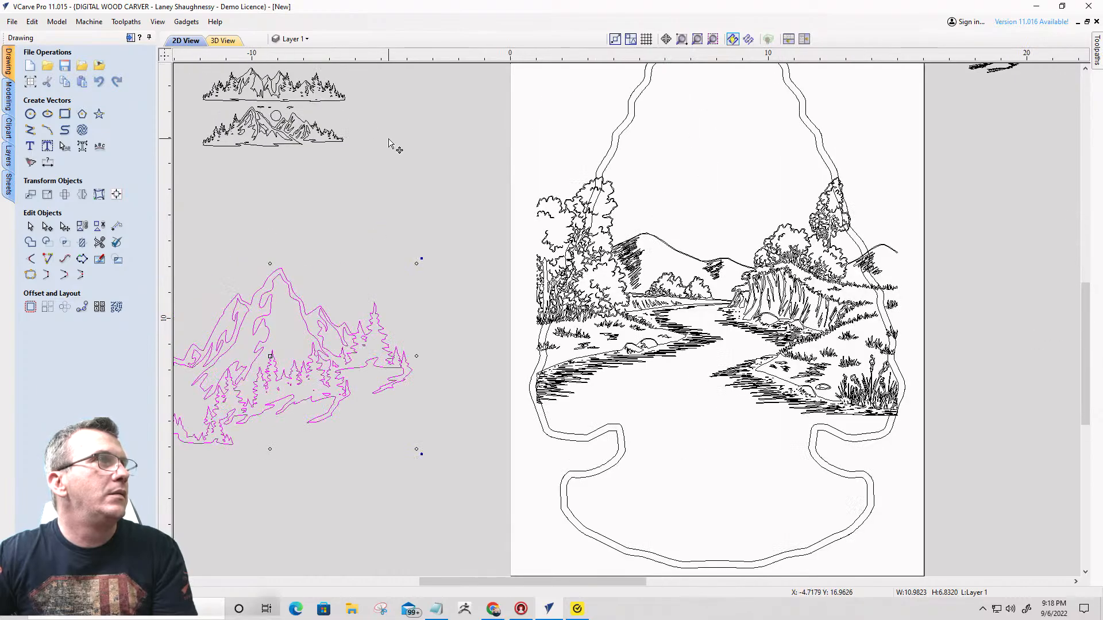
scroll(352, 175, down, 1)
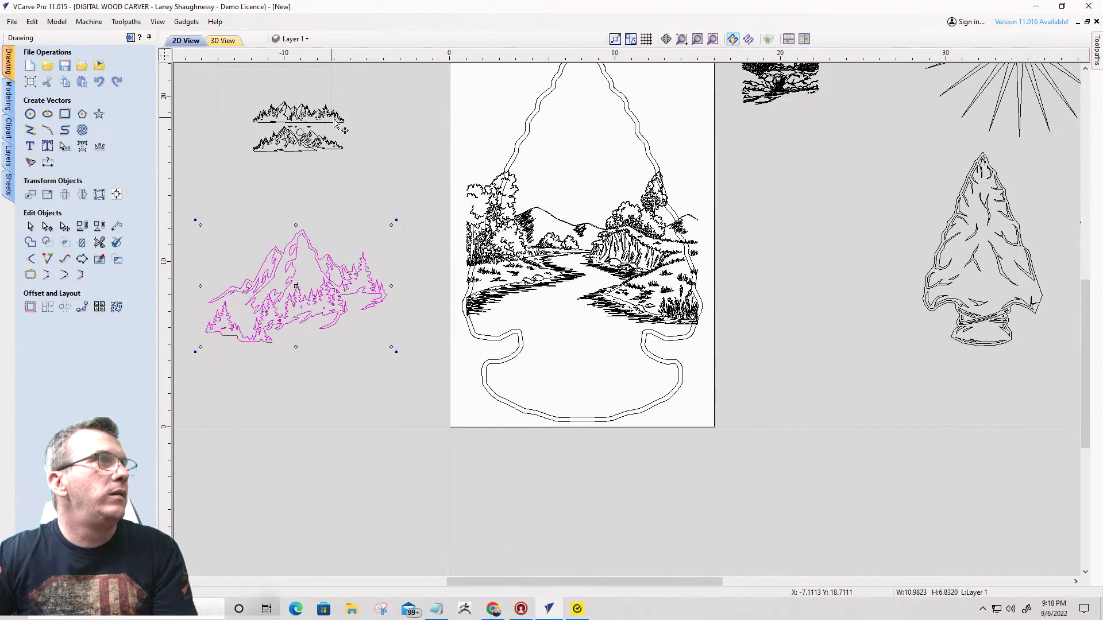
- Try the upper small mountain strip on the arrowhead above the landscape, enlarged to about 12.86 inches wide
drag(362, 136, 362, 136)
scroll(309, 125, up, 5)
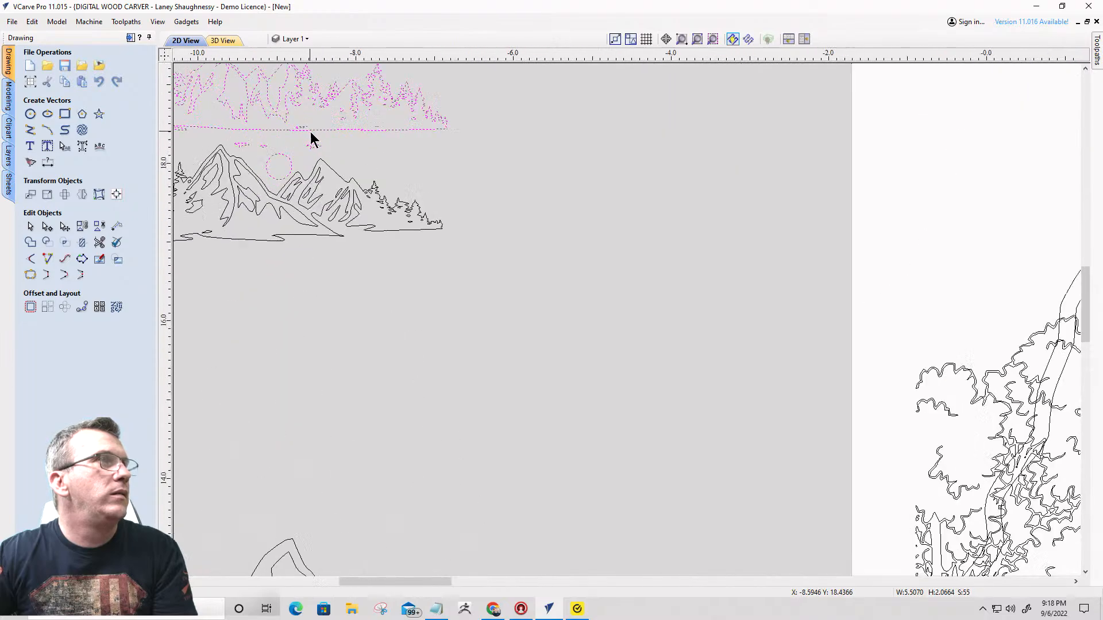
scroll(308, 164, down, 3)
scroll(362, 160, up, 3)
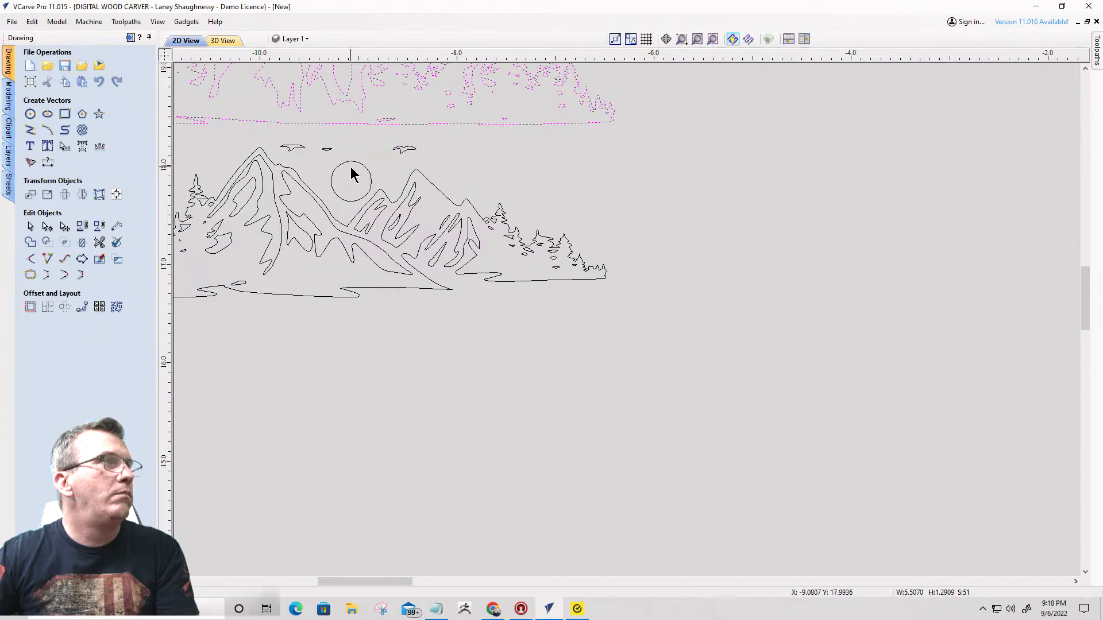
scroll(352, 175, down, 5)
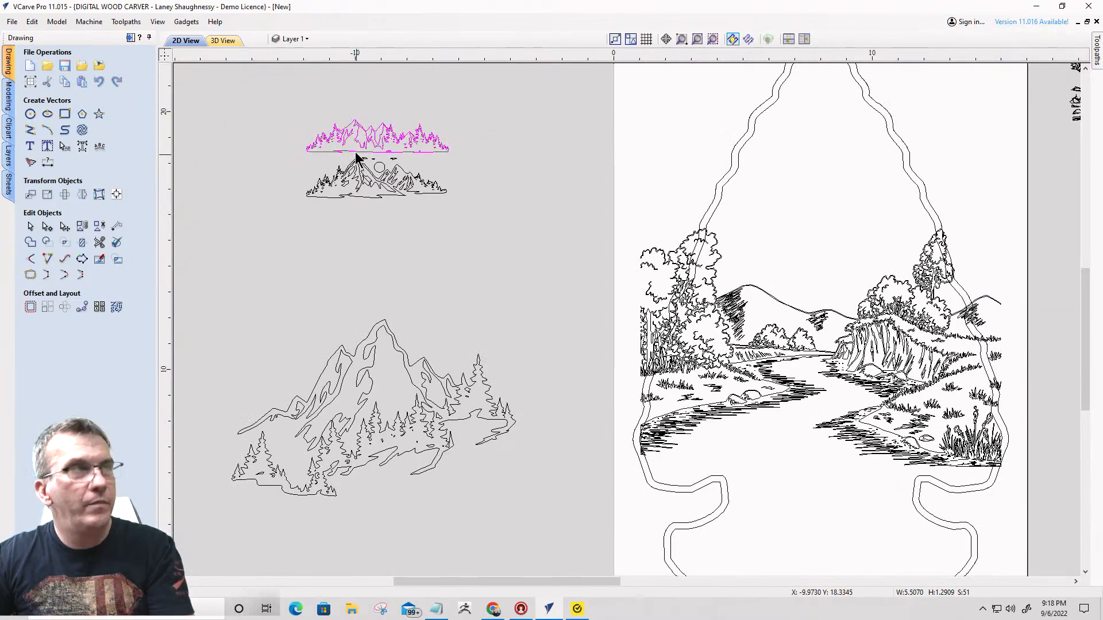
mouse_move(364, 133)
mouse_down()
mouse_move(381, 125)
mouse_move(804, 253)
mouse_move(799, 237)
mouse_up()
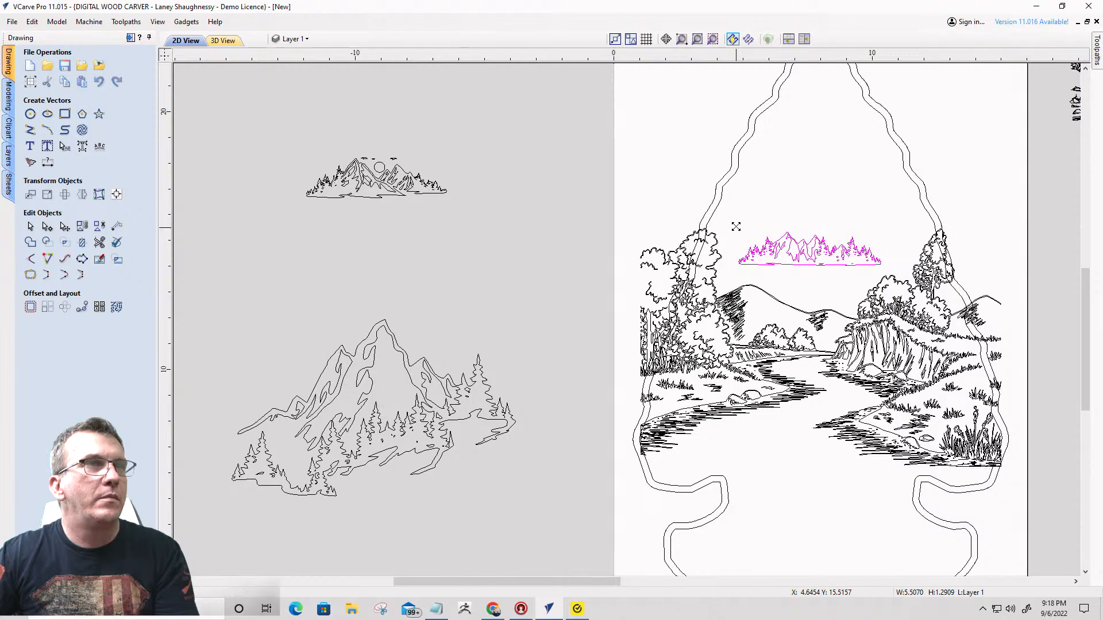
drag(736, 226, 722, 210)
key(Escape)
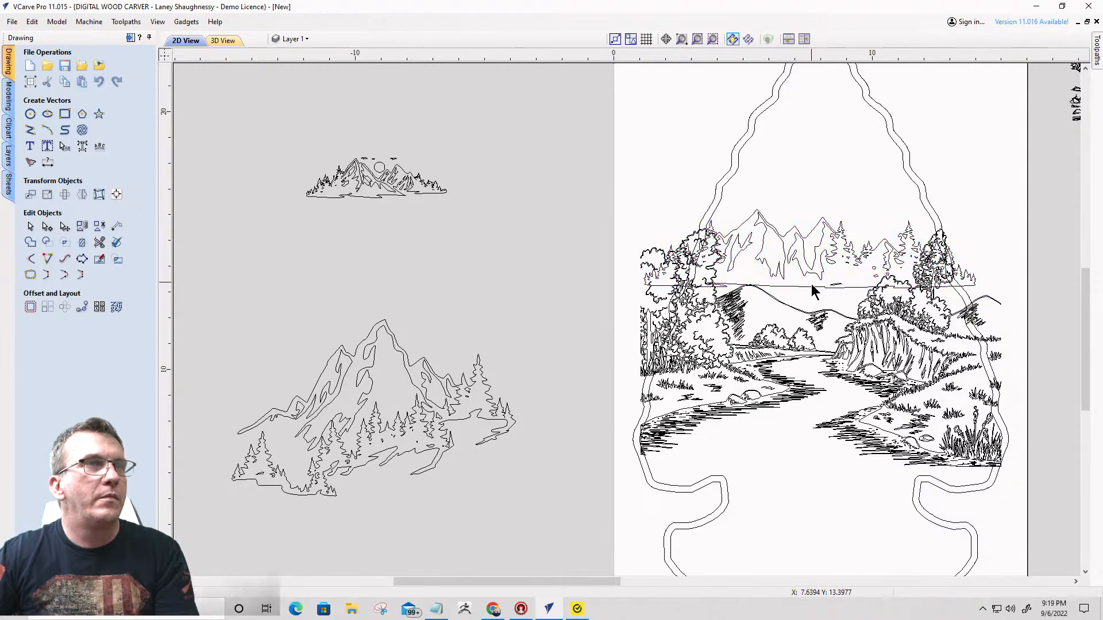
- Stretch the mountain strip to about 3.32 inches high and position it behind the landscape's trees and hills
click(812, 286)
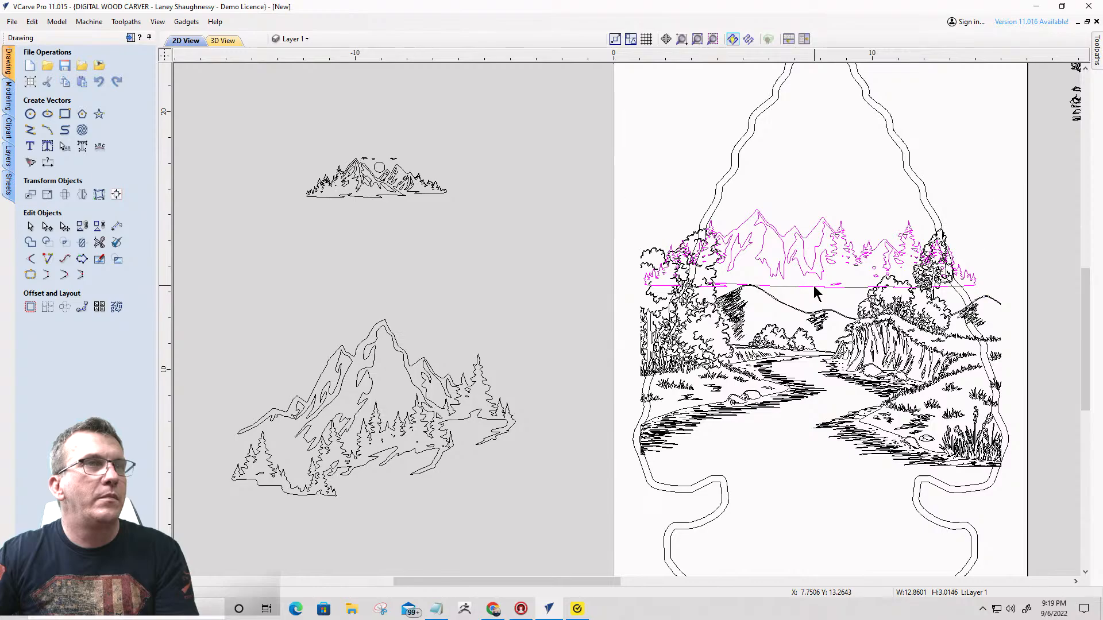
drag(810, 286, 812, 328)
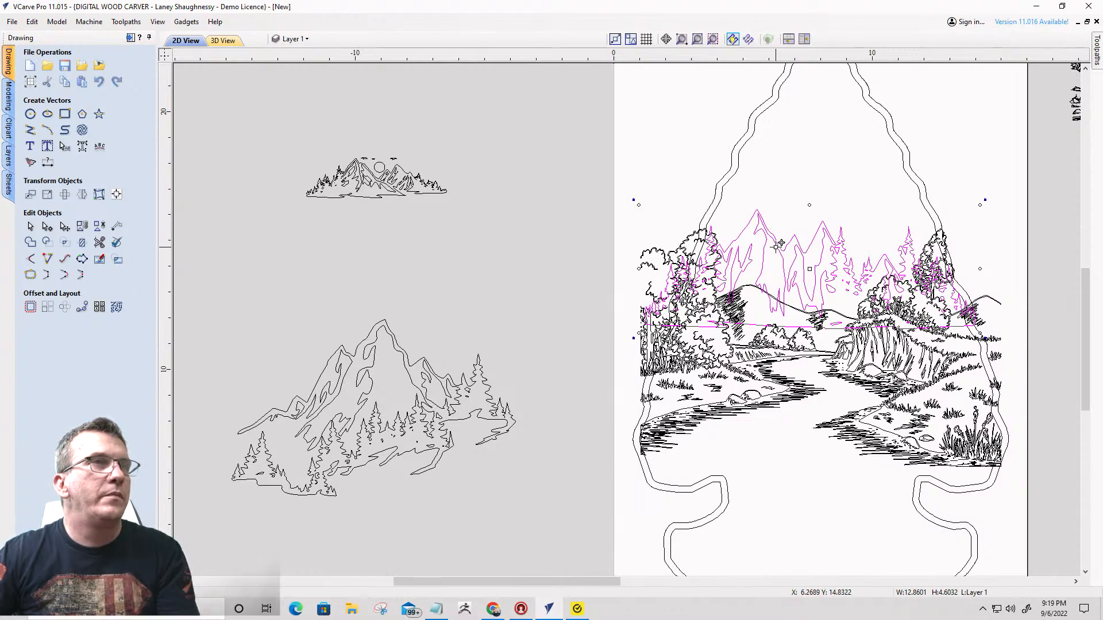
drag(809, 205, 807, 239)
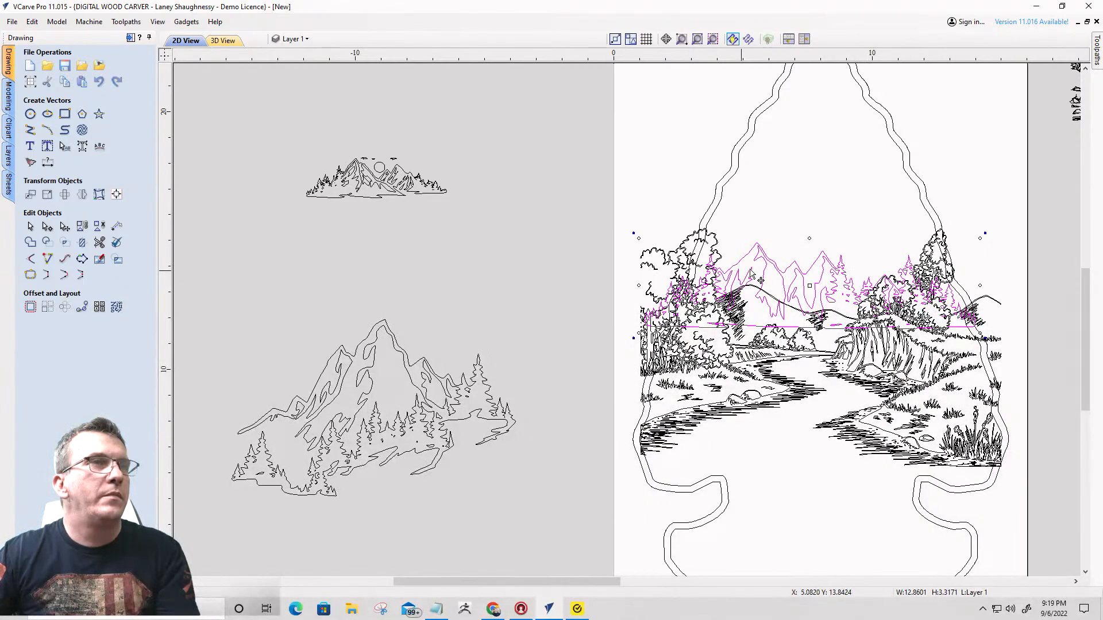
drag(758, 252, 761, 235)
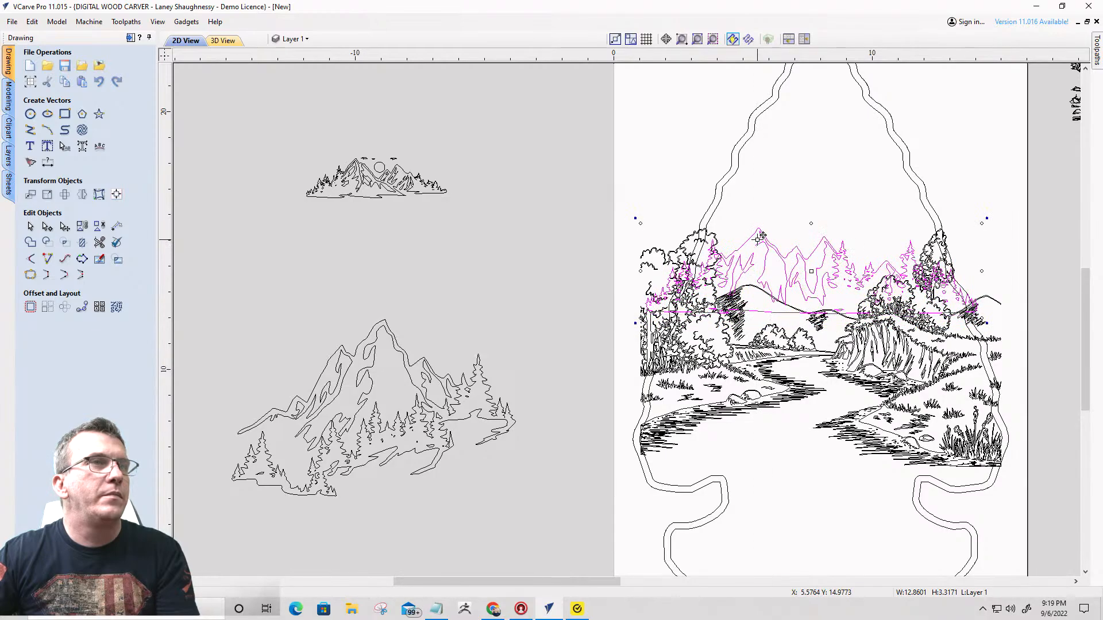
- Delete the mountain strip placed over the landscape in the arrowhead
scroll(811, 270, down, 3)
scroll(811, 270, up, 3)
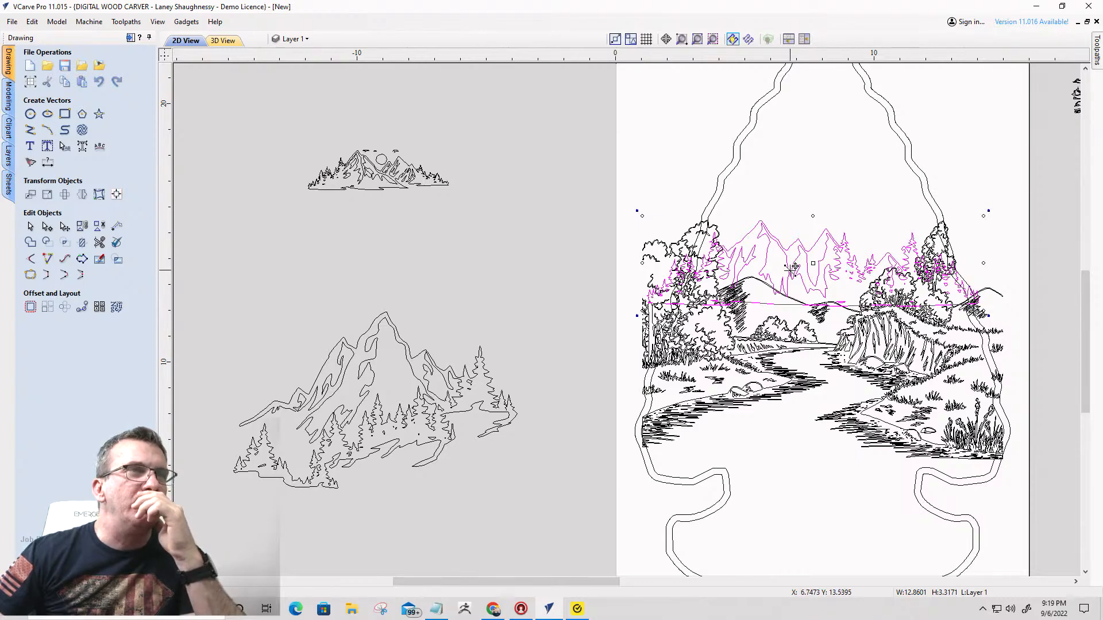
scroll(794, 267, down, 1)
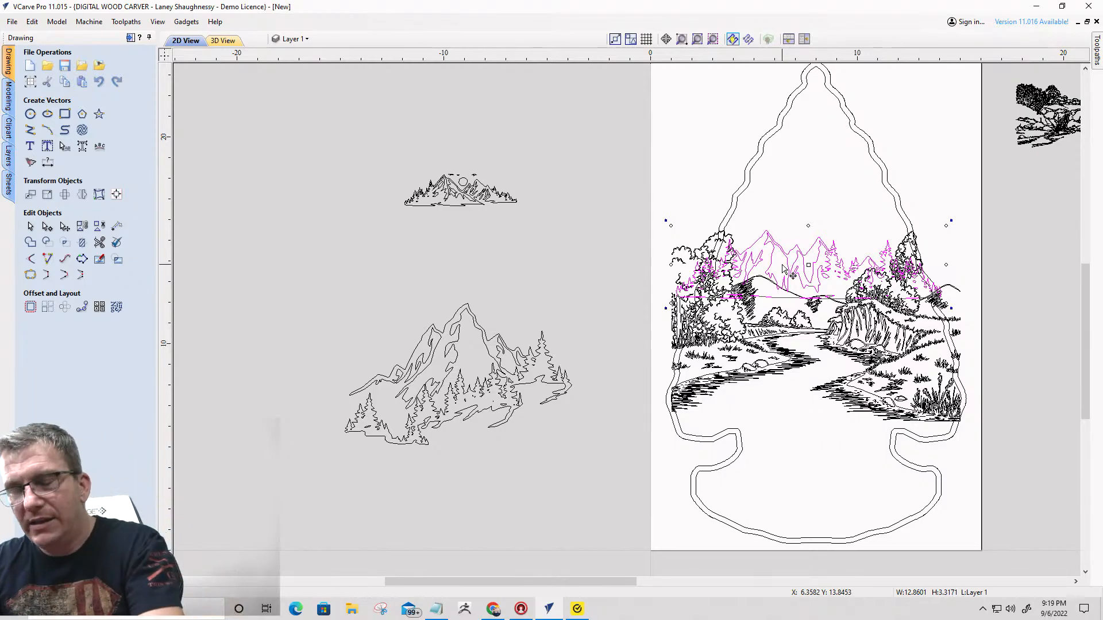
key(Delete)
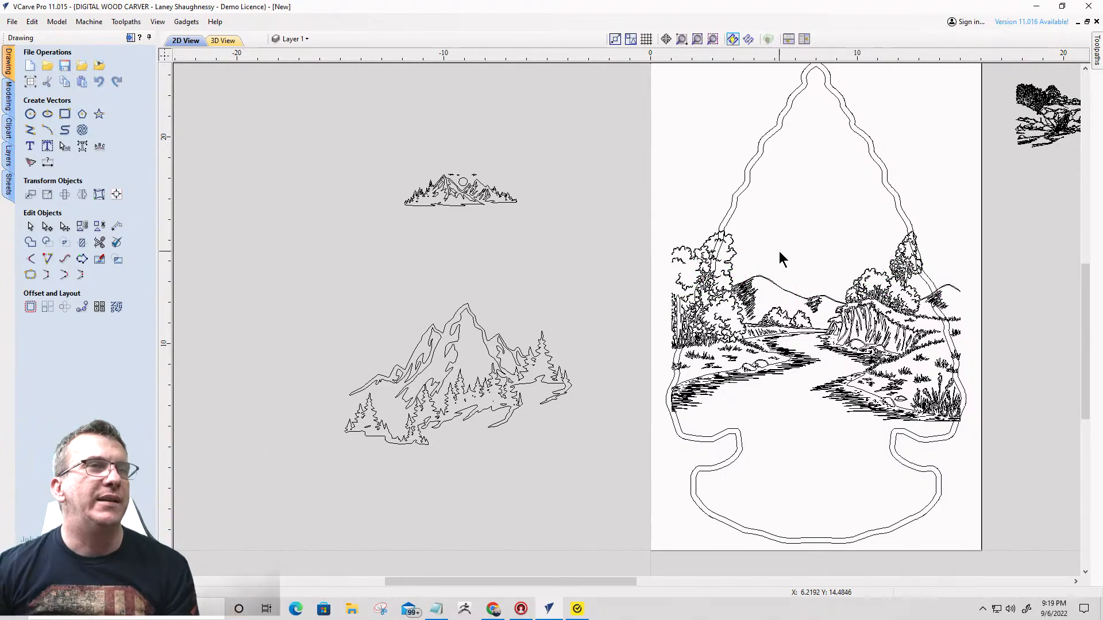
- Move the sunburst onto the arrowhead, with its center in the sky just above the landscape's hills
scroll(780, 253, down, 2)
scroll(787, 273, down, 2)
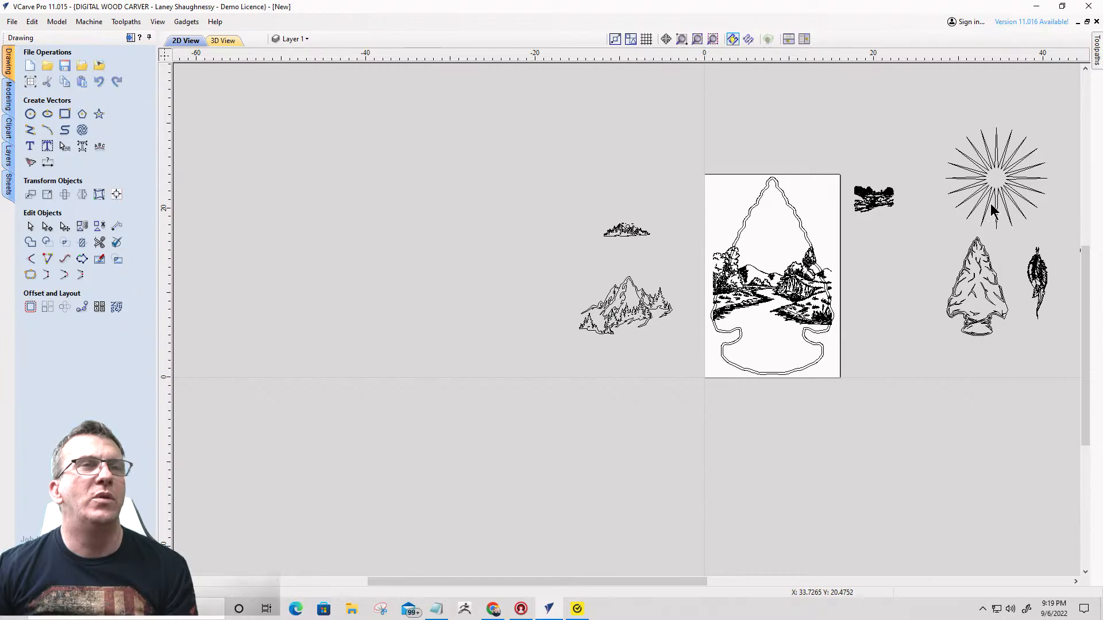
click(986, 170)
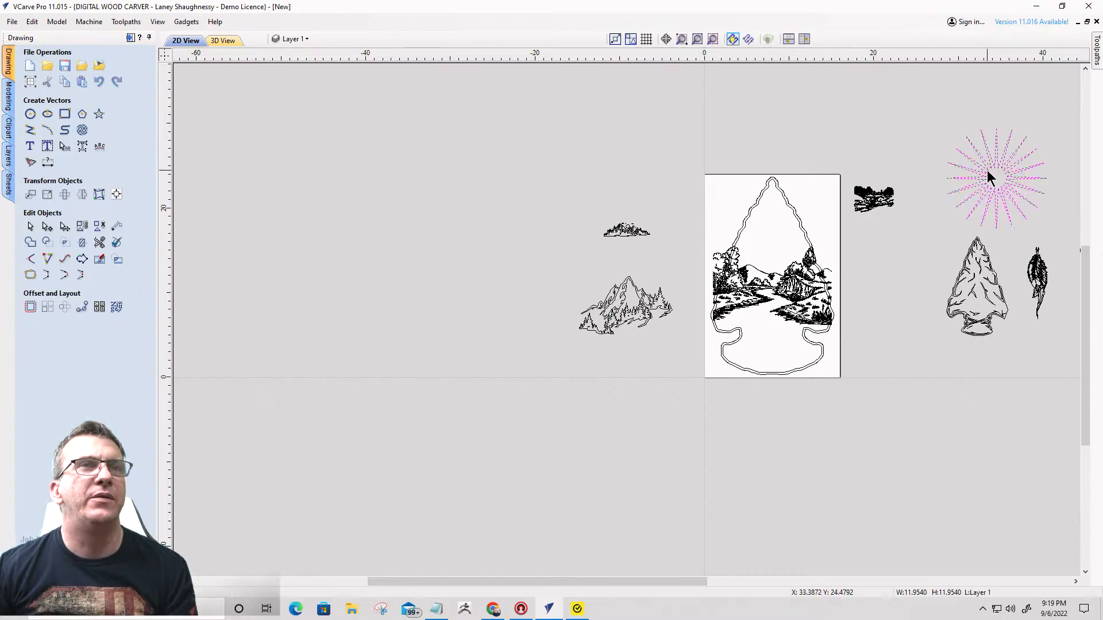
mouse_move(994, 166)
mouse_down()
mouse_move(909, 173)
mouse_move(778, 246)
mouse_up()
scroll(779, 246, up, 4)
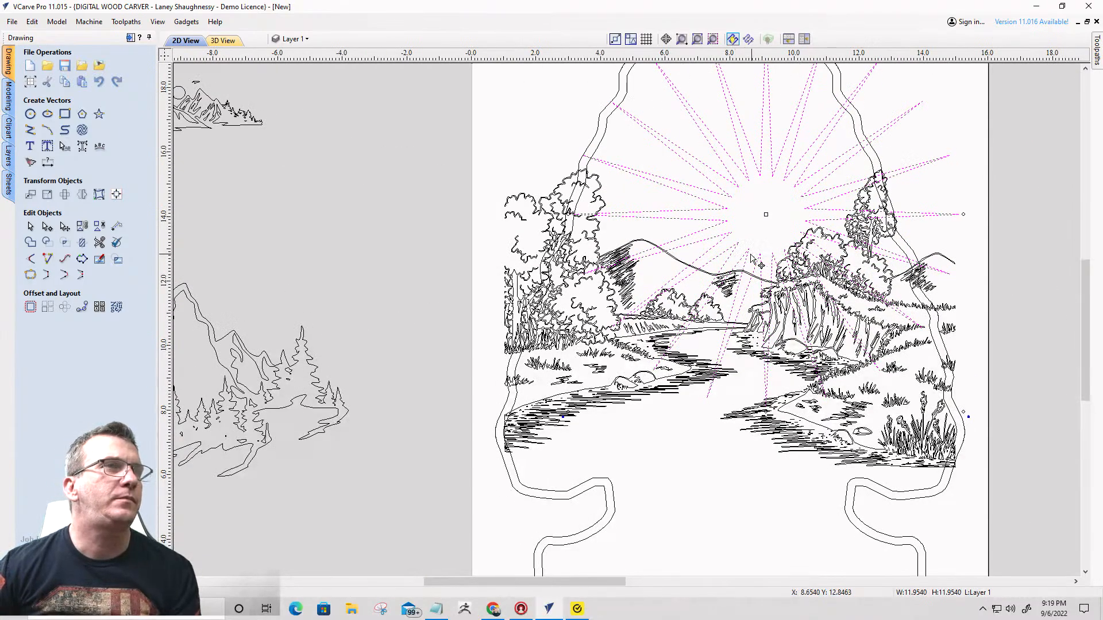
drag(745, 260, 741, 256)
scroll(765, 264, up, 5)
scroll(765, 265, down, 4)
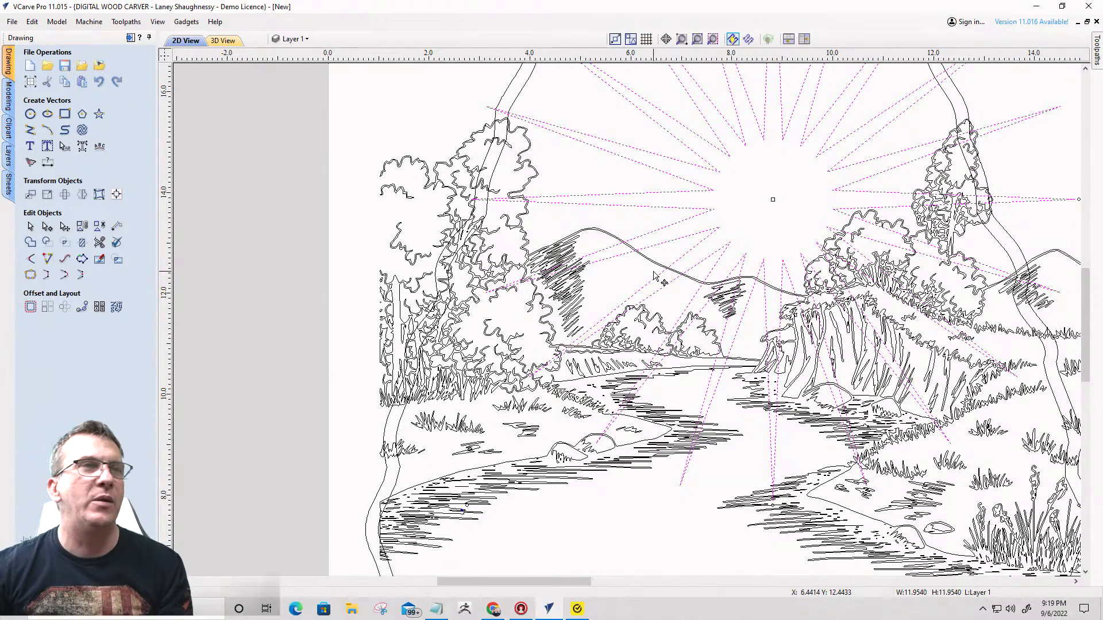
- Scale the sunburst down to about 10.17 inches and reposition it just above the hill line
scroll(758, 229, down, 4)
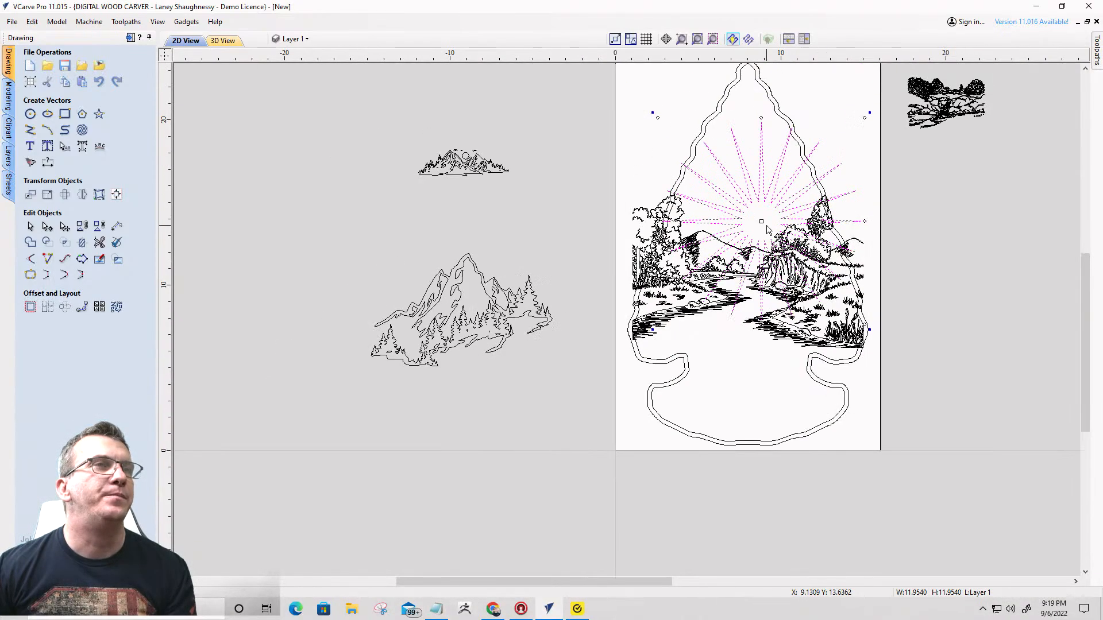
scroll(765, 232, up, 1)
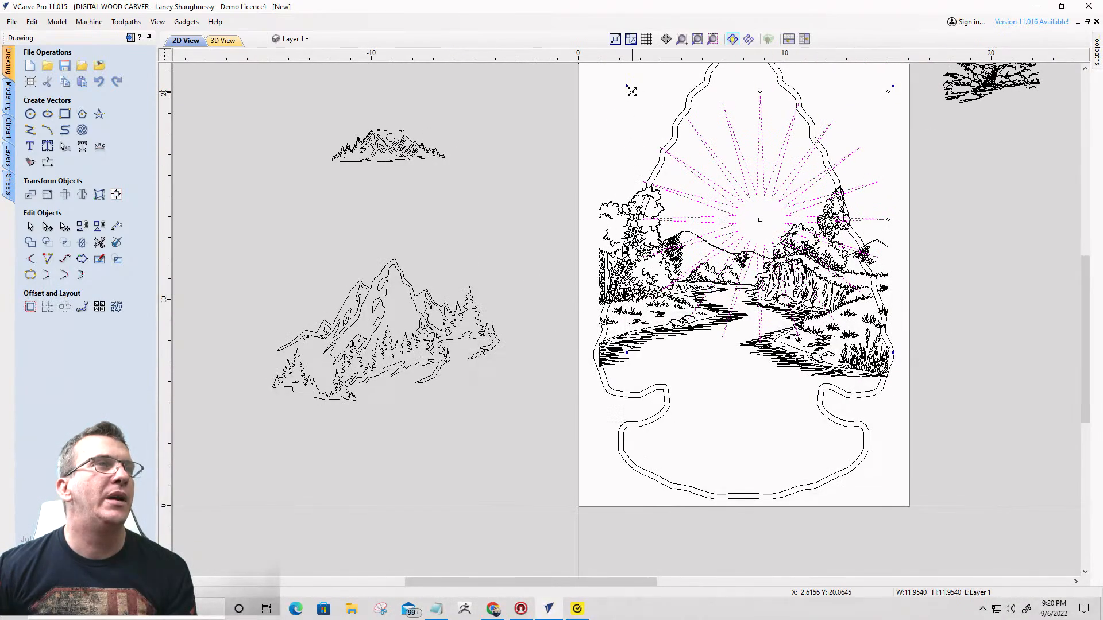
drag(631, 91, 655, 128)
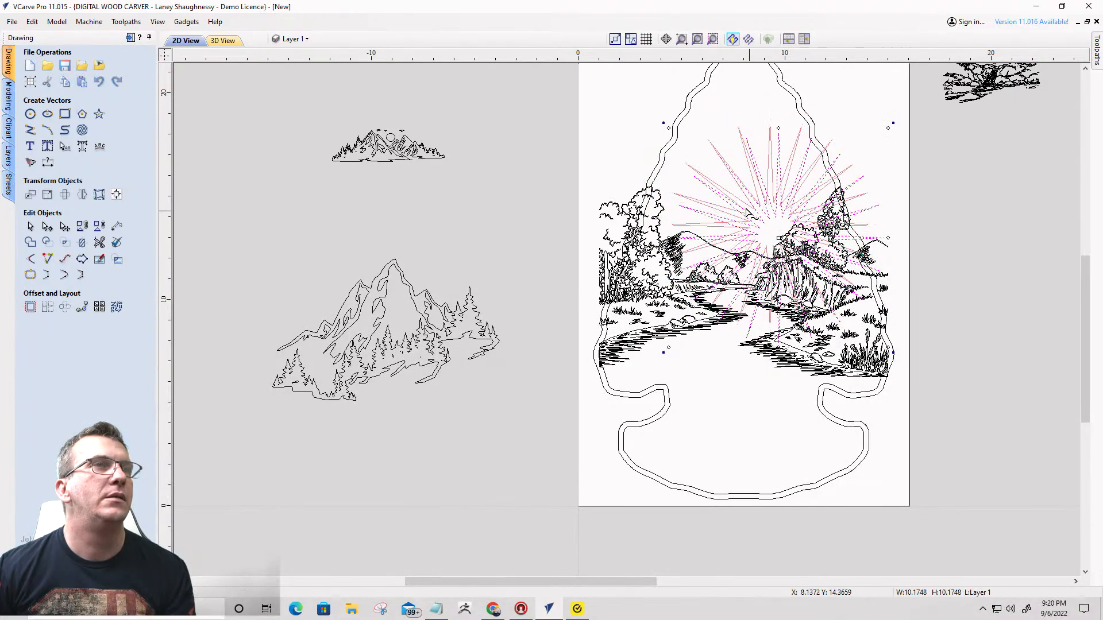
mouse_move(746, 209)
mouse_down()
mouse_move(736, 201)
mouse_move(744, 220)
mouse_up()
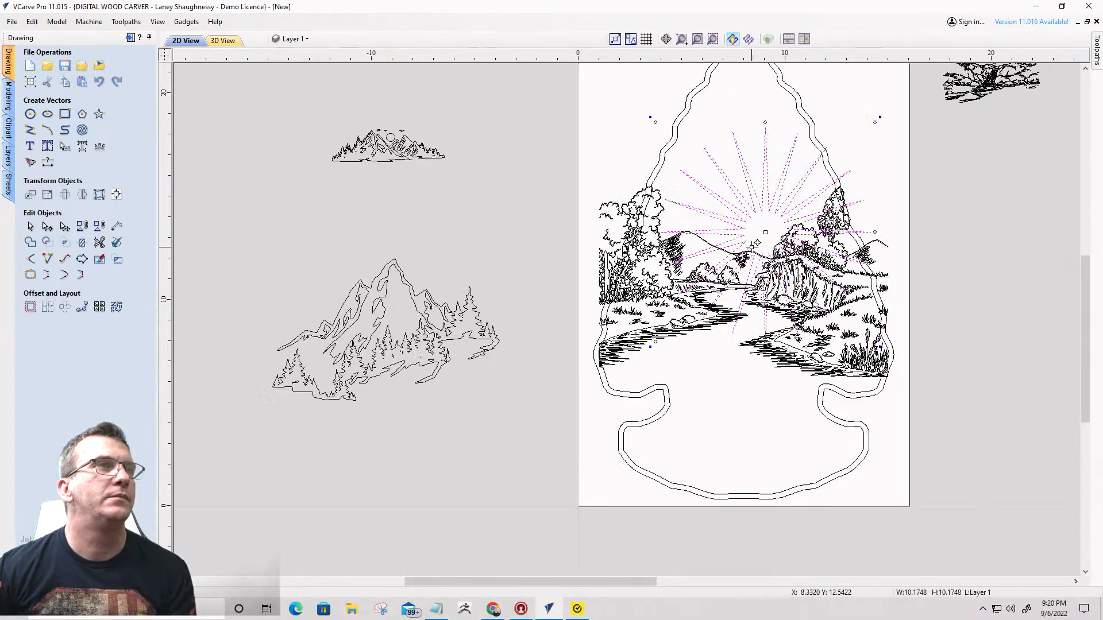
scroll(756, 243, down, 1)
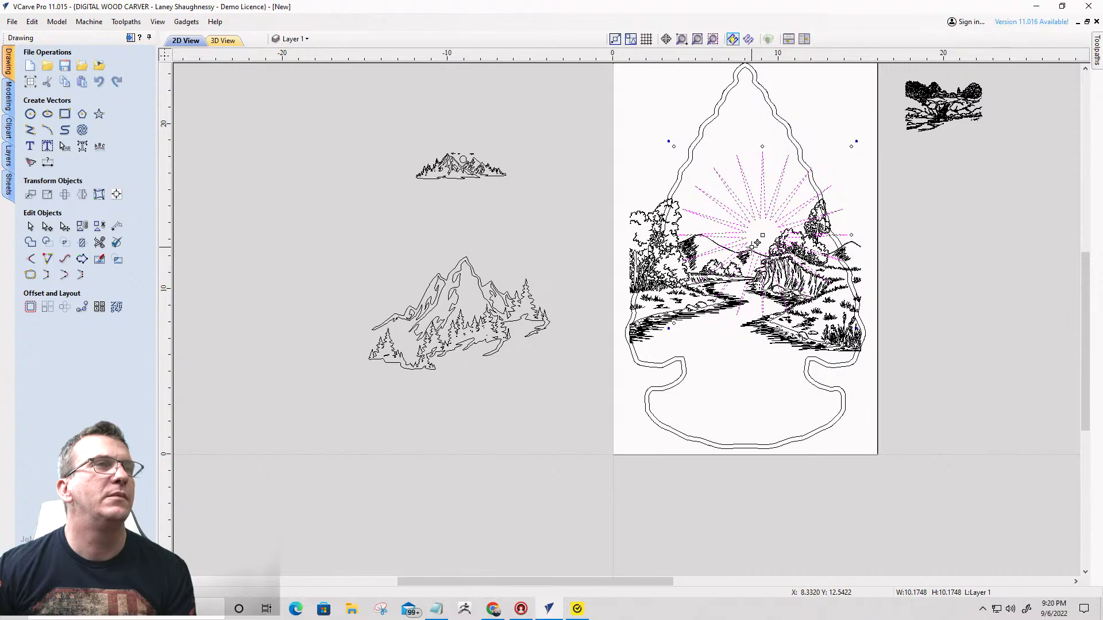
- Ungroup the landscape drawing into separate vectors and clear the selection
scroll(665, 266, up, 3)
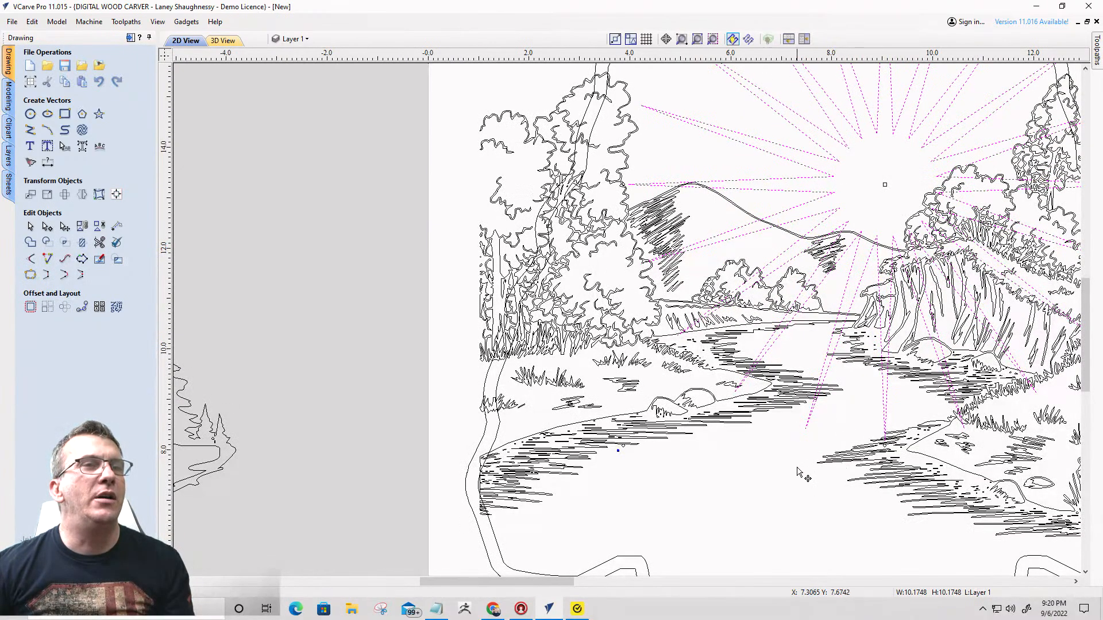
key(Escape)
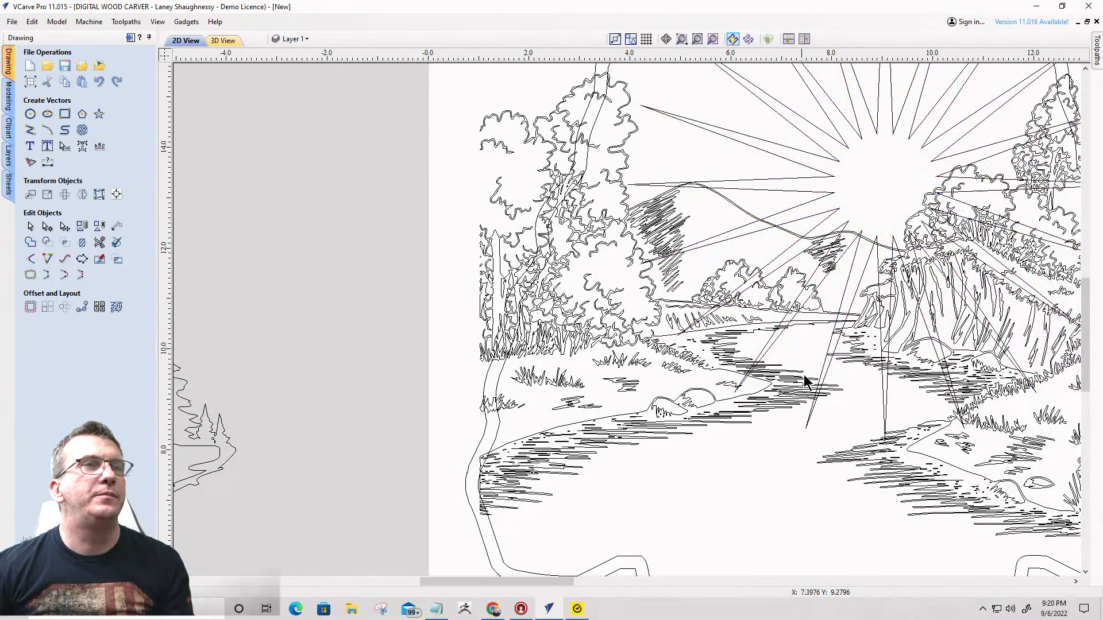
click(794, 238)
scroll(794, 238, down, 2)
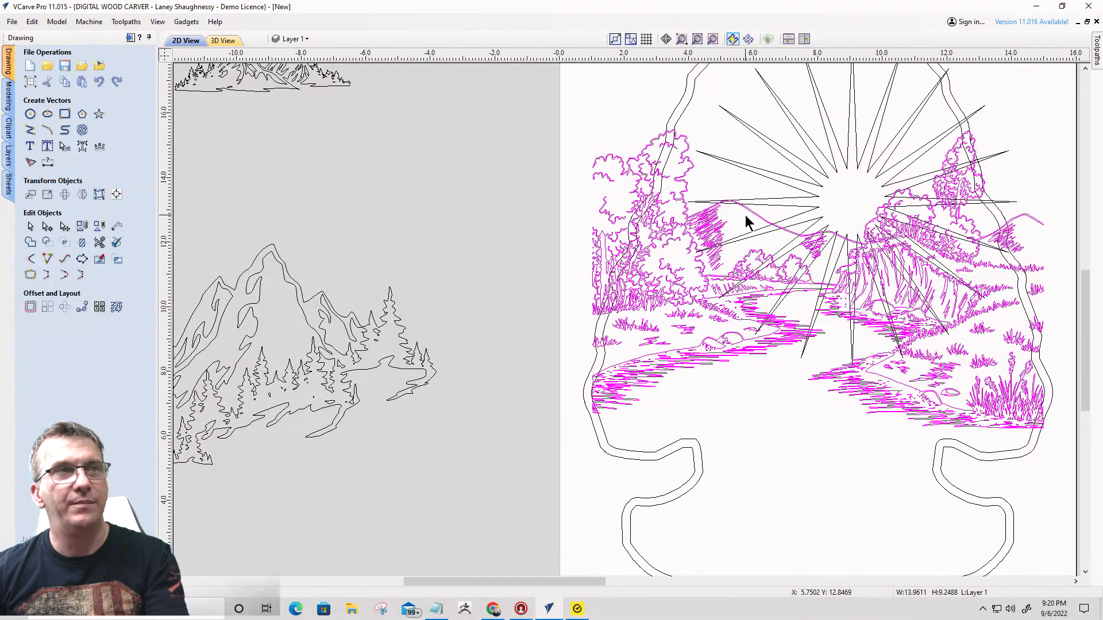
key(u)
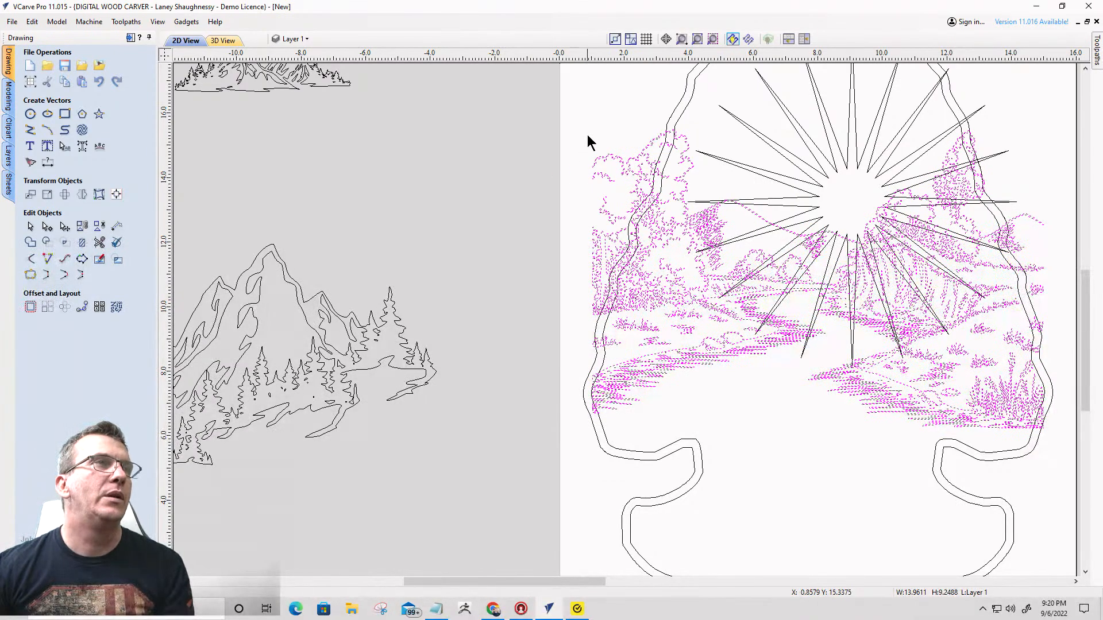
key(Escape)
- Offset the landscape's outer tree-and-hill outline outwards by 0.125 inches
scroll(767, 228, up, 4)
scroll(766, 229, up, 3)
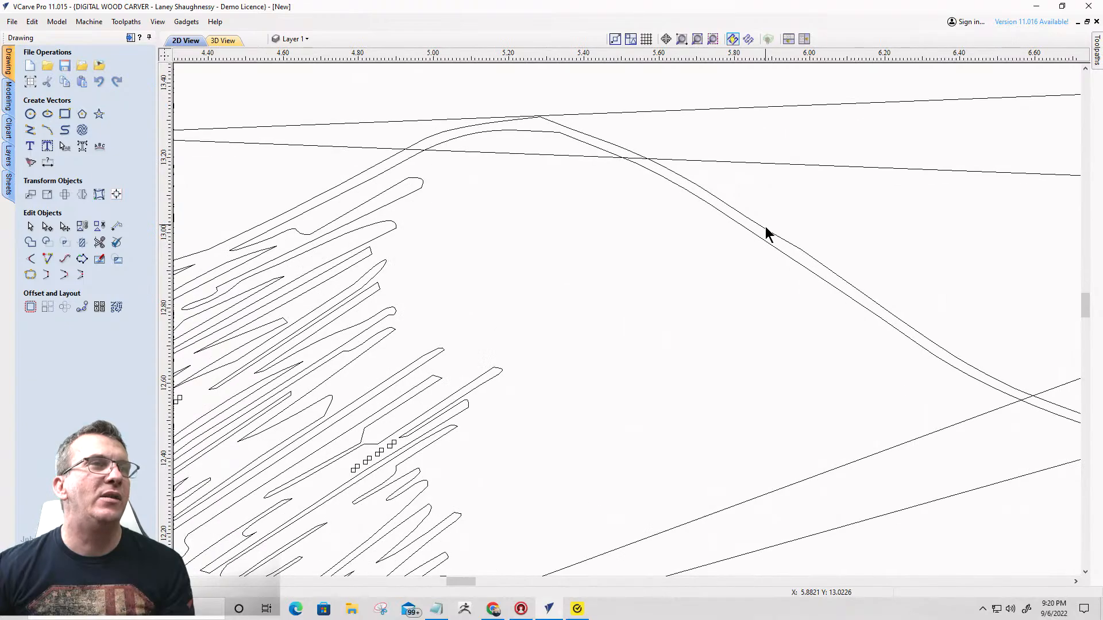
click(771, 231)
scroll(772, 232, down, 4)
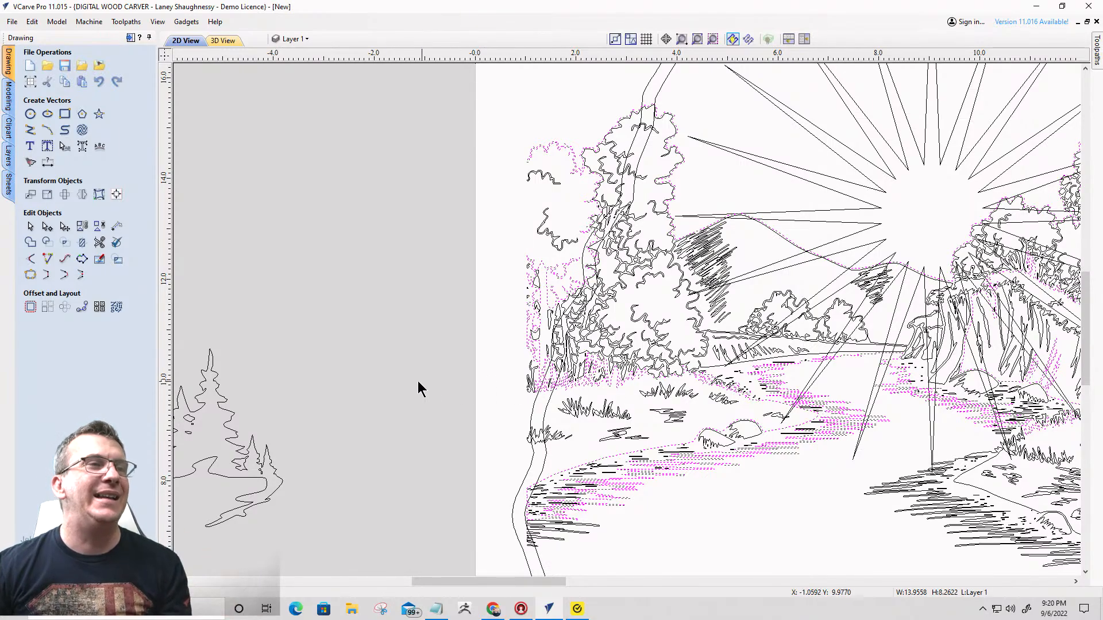
click(30, 307)
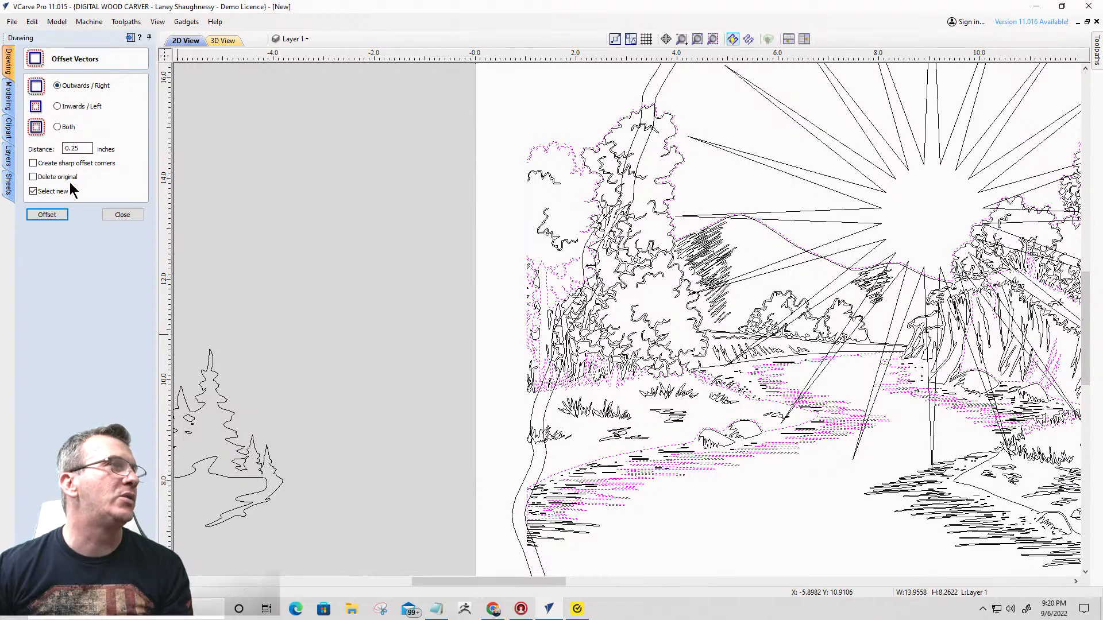
click(47, 216)
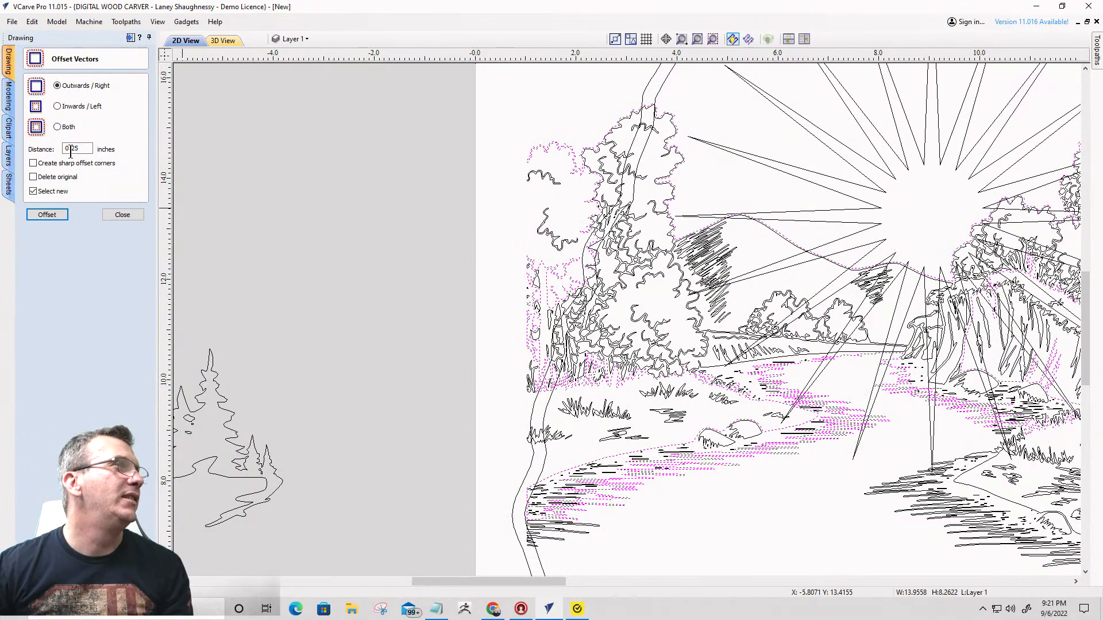
text(1)
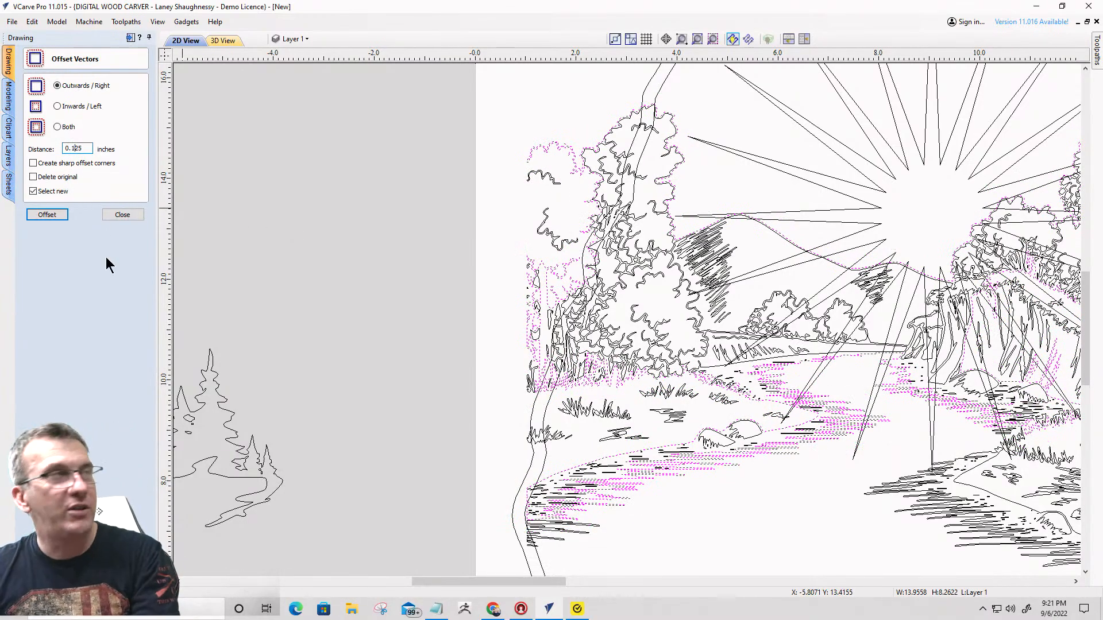
click(43, 216)
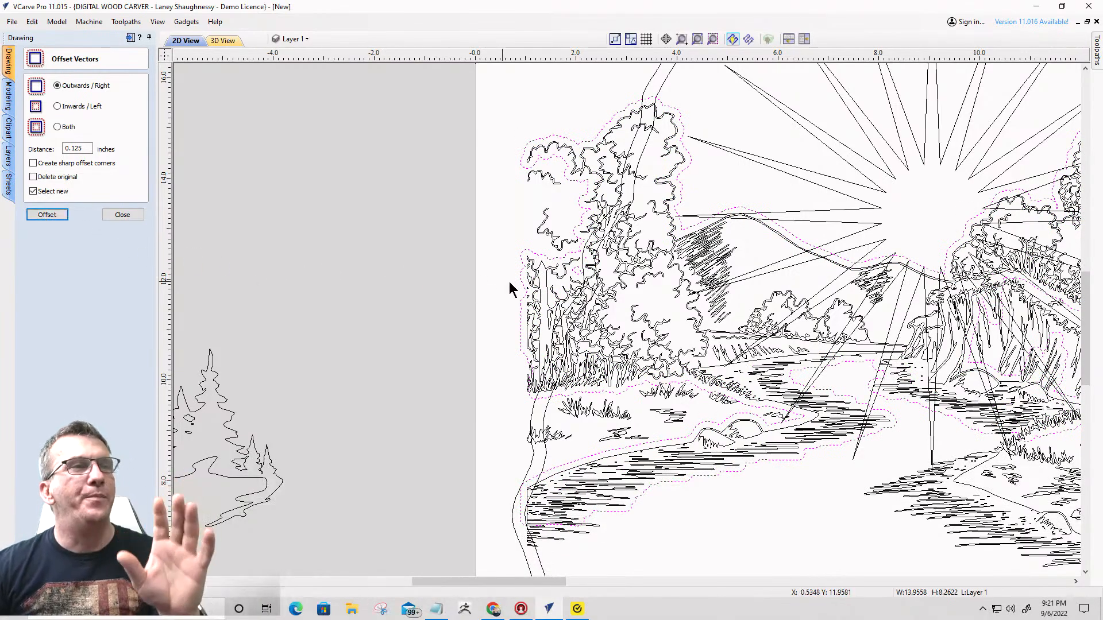
- Group all the landscape vectors, leaving the new offset outline out of the group
scroll(509, 282, down, 3)
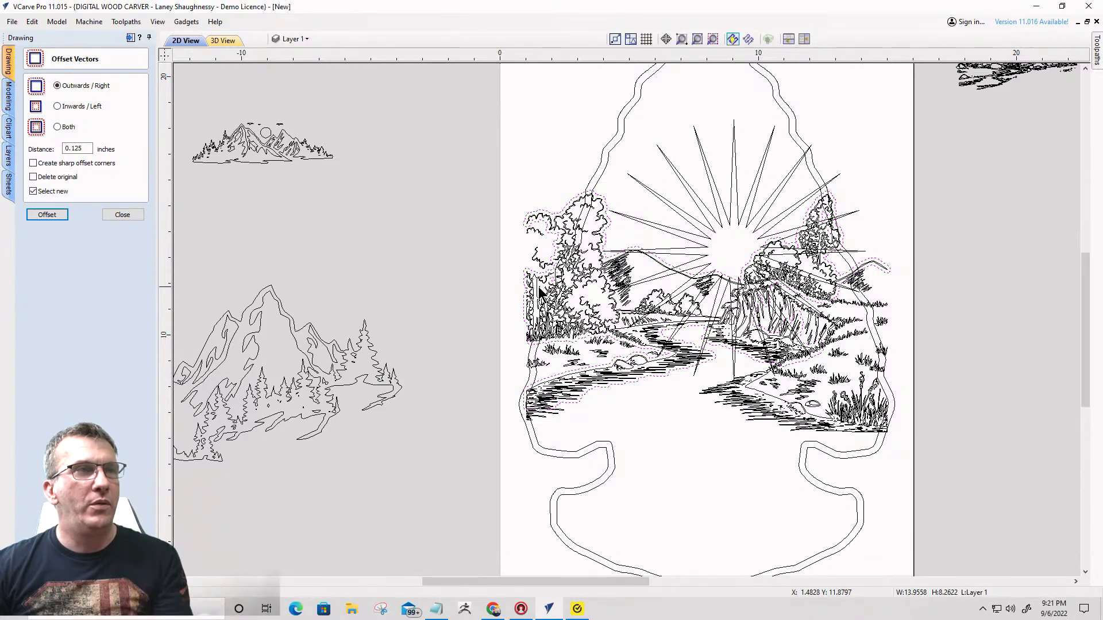
scroll(539, 292, up, 3)
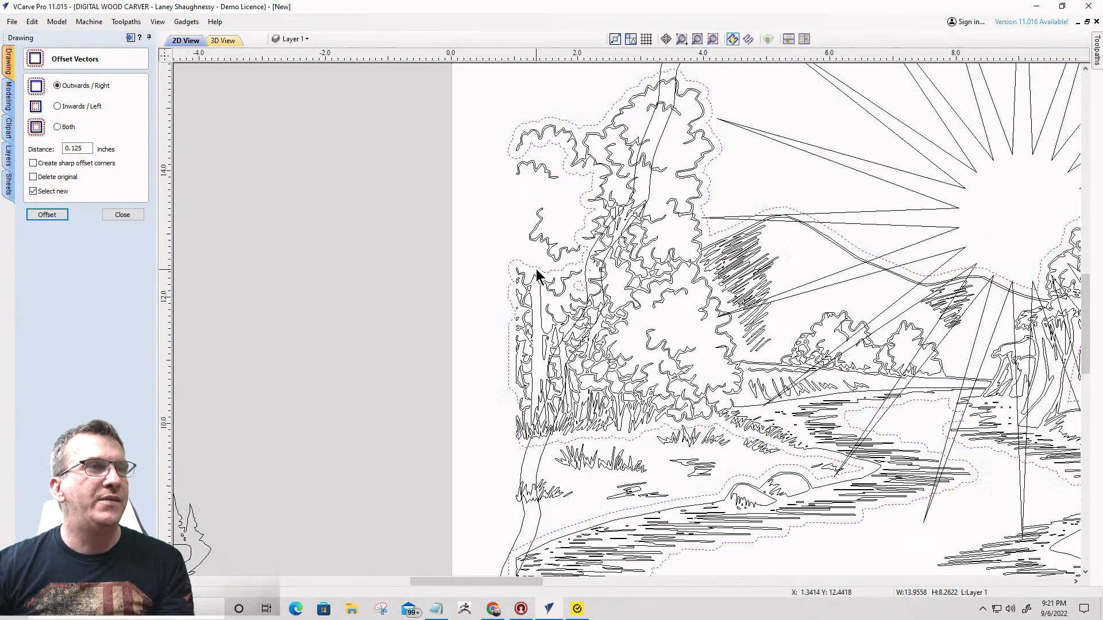
click(540, 125)
scroll(540, 127, down, 2)
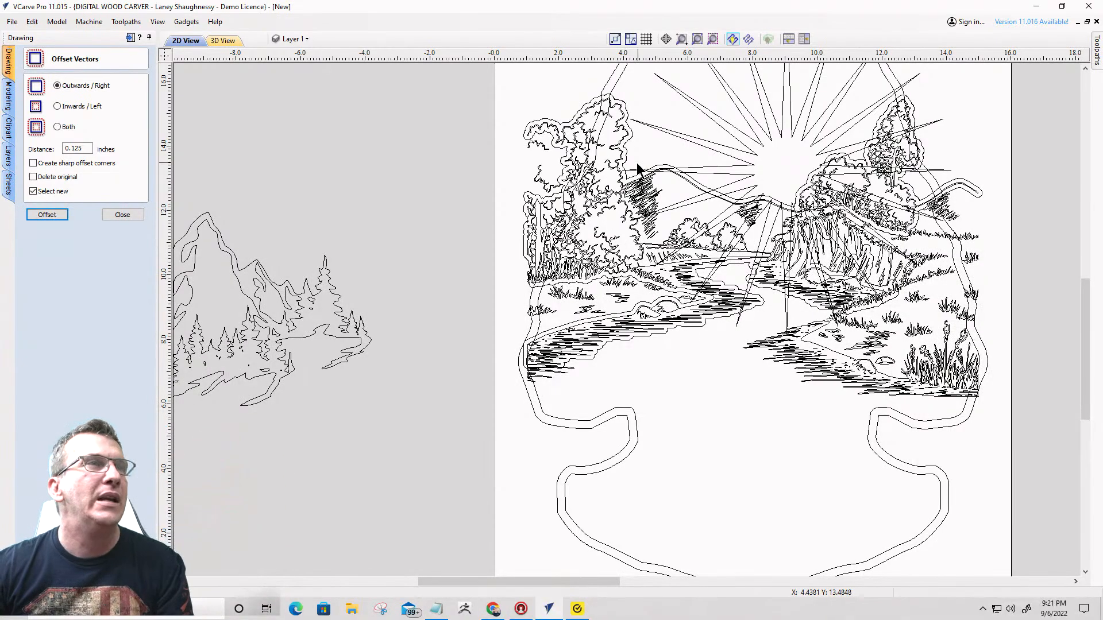
scroll(438, 107, down, 2)
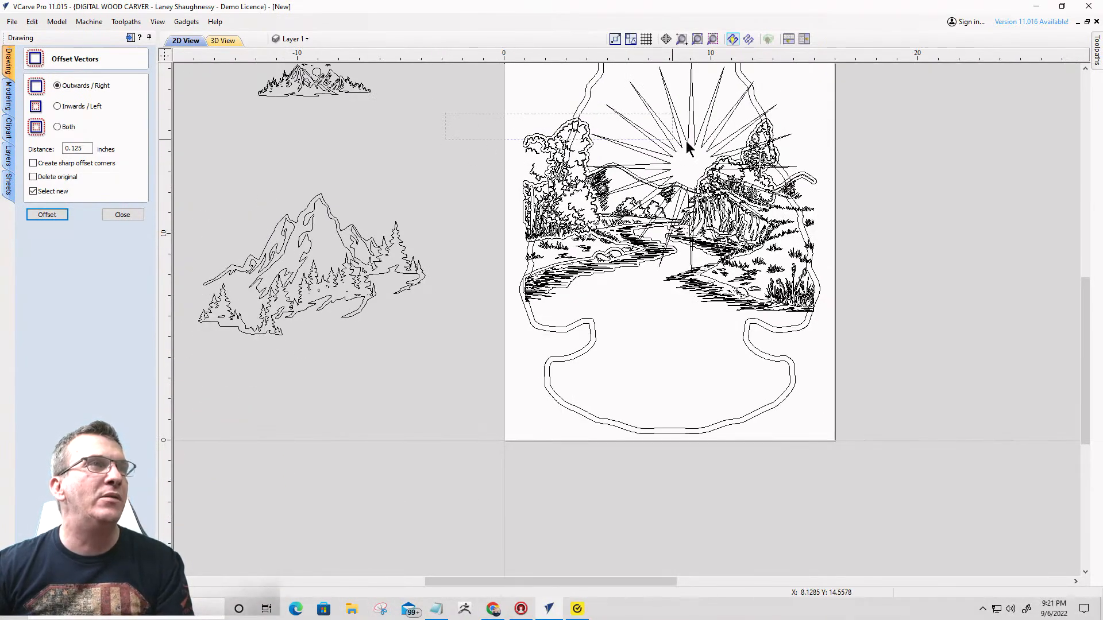
drag(686, 142, 856, 322)
scroll(659, 168, up, 1)
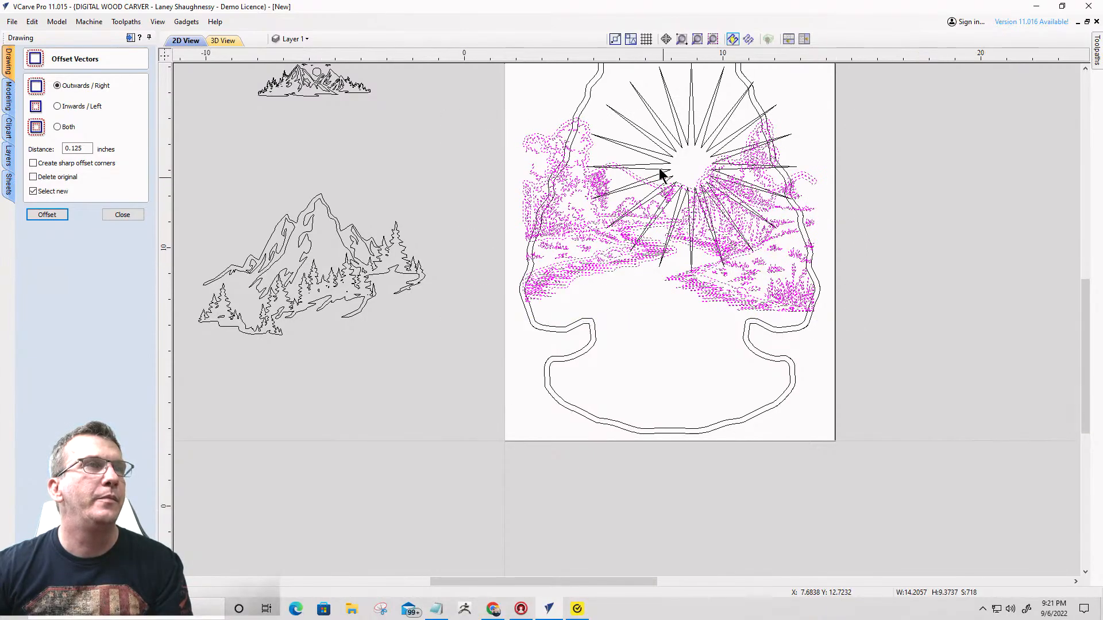
scroll(659, 167, up, 3)
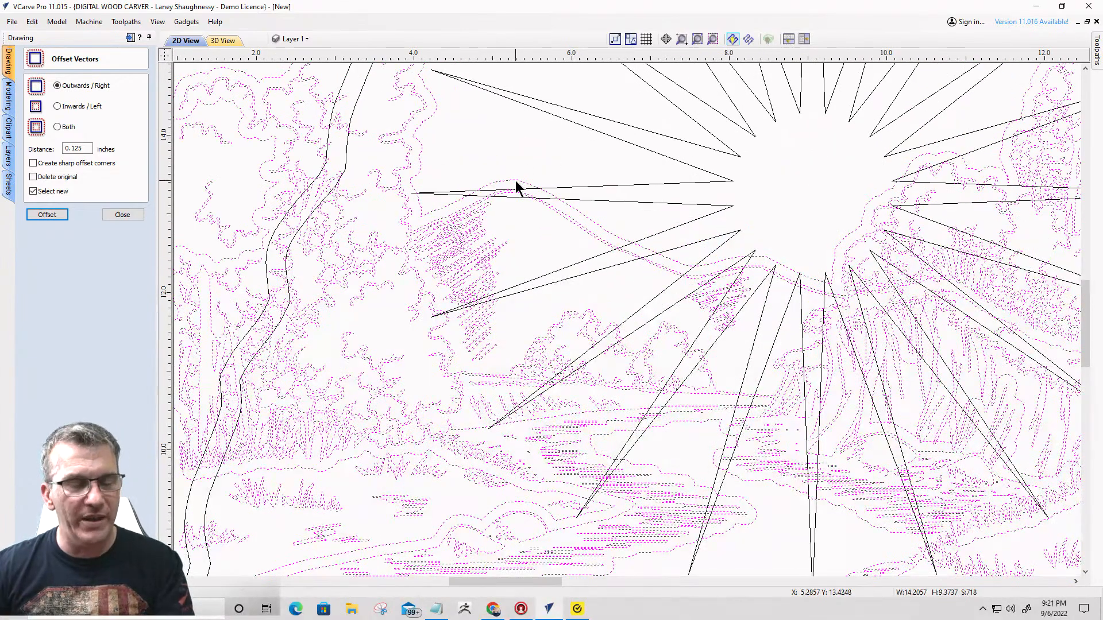
key(Return)
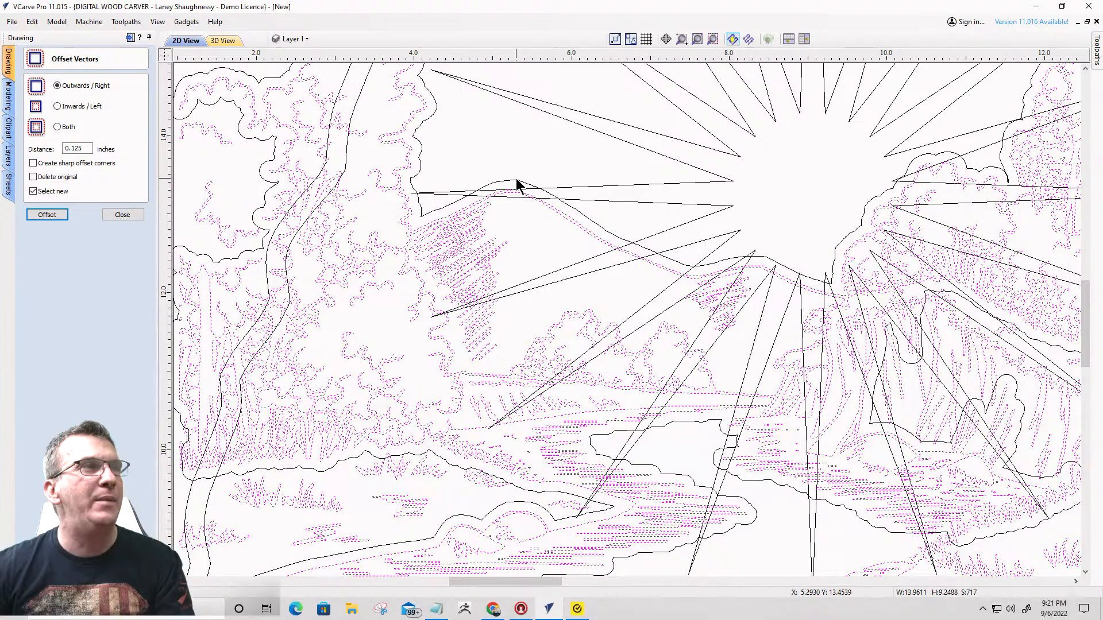
click(138, 217)
click(388, 278)
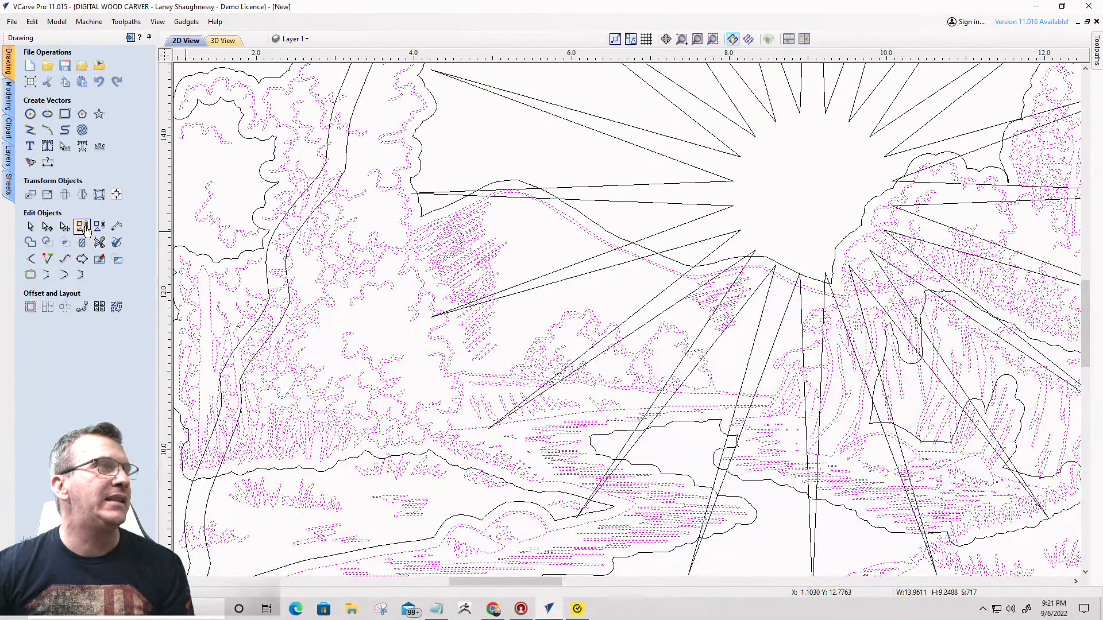
scroll(627, 286, down, 3)
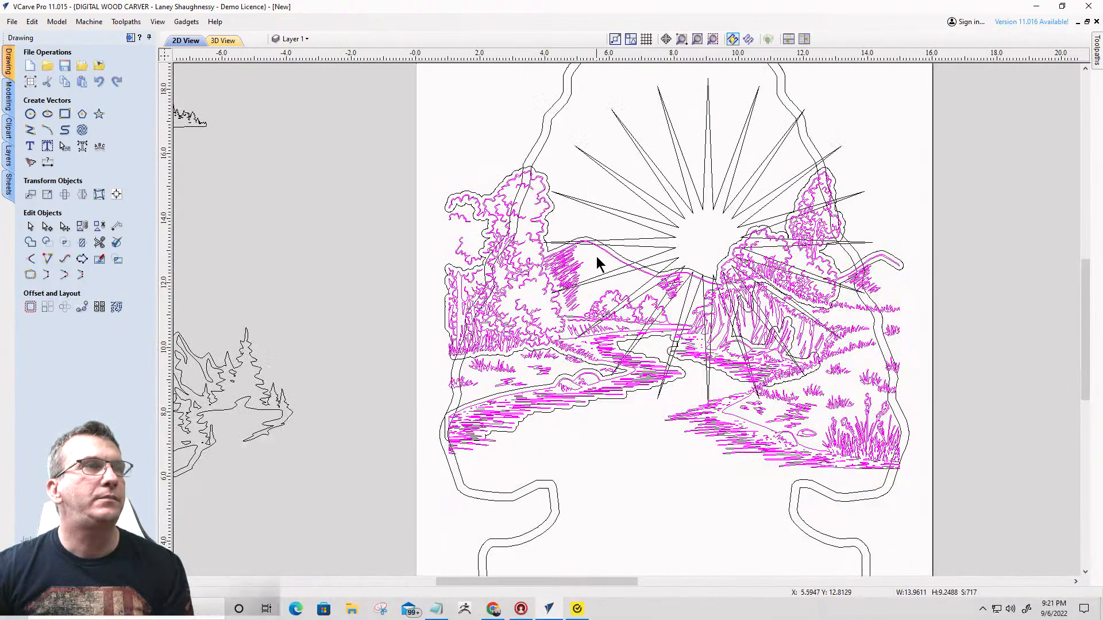
- Trim the sunburst with the offset outline, clearing the rays inside the boundary, and delete the outline
scroll(612, 256, up, 3)
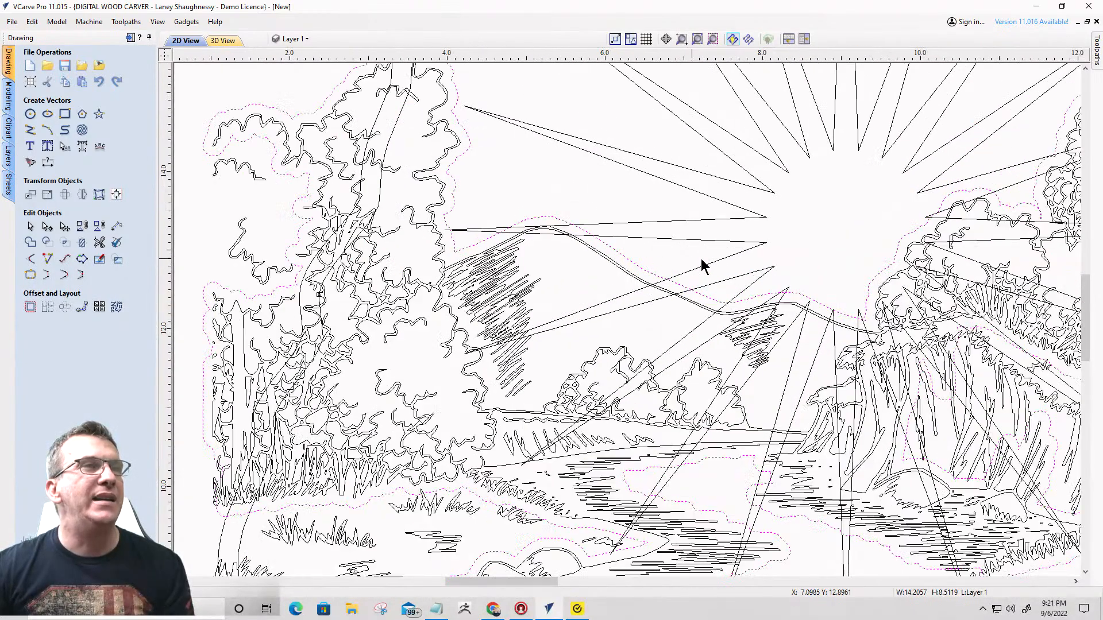
click(743, 217)
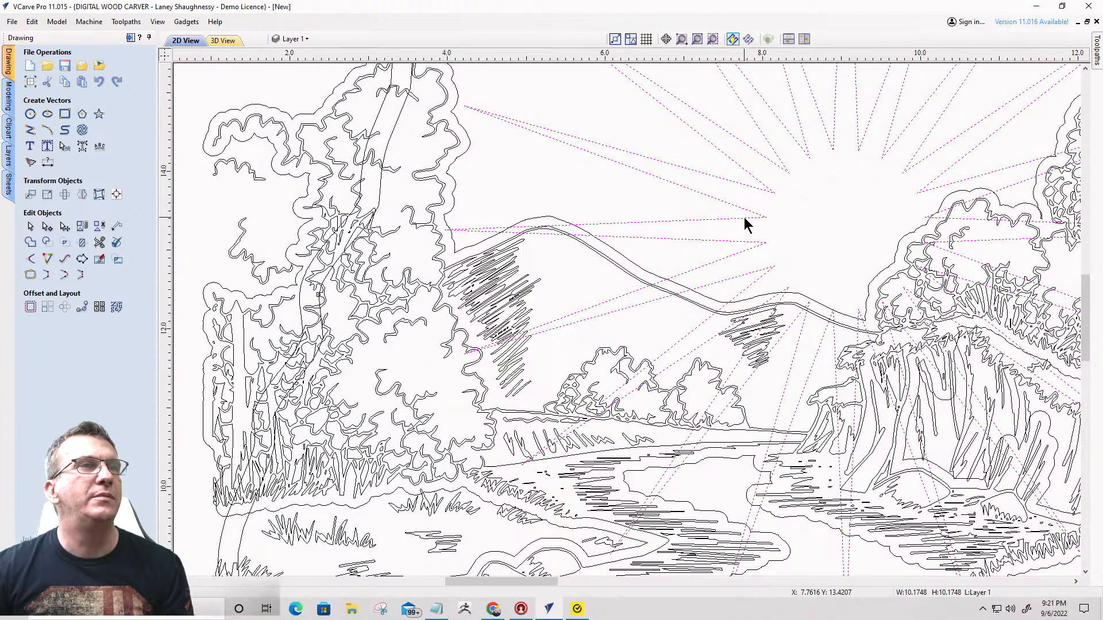
shift+click(623, 259)
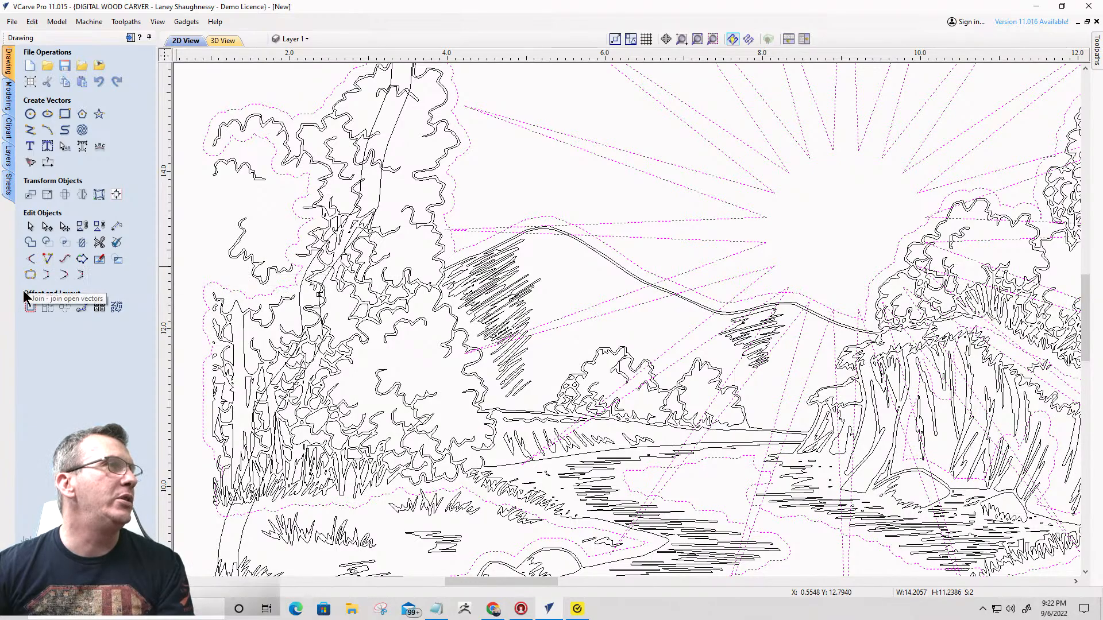
click(82, 242)
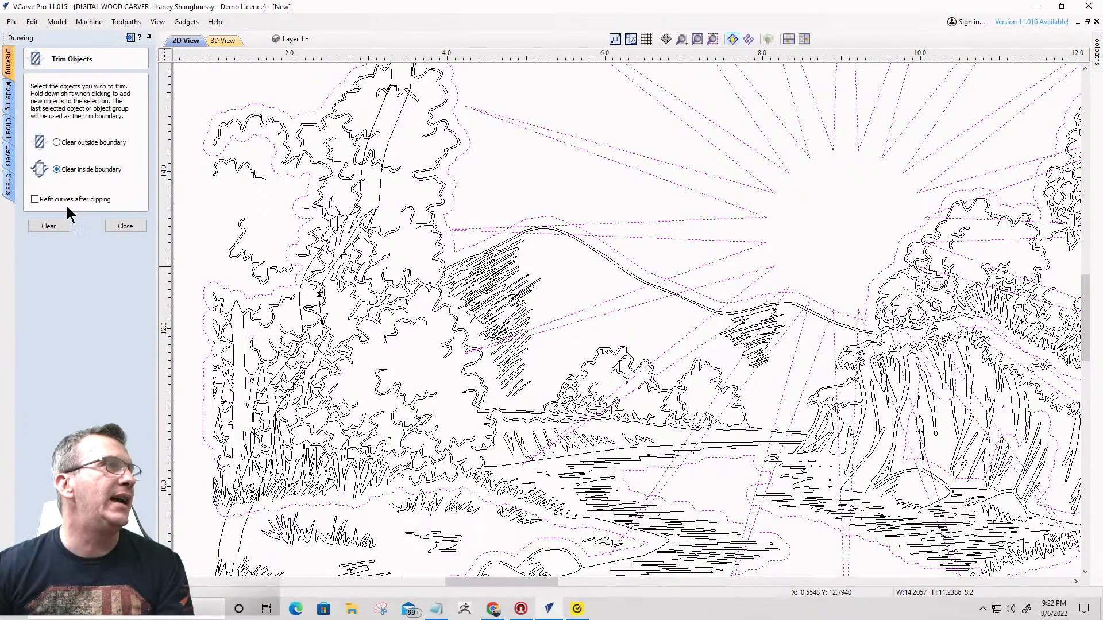
click(48, 227)
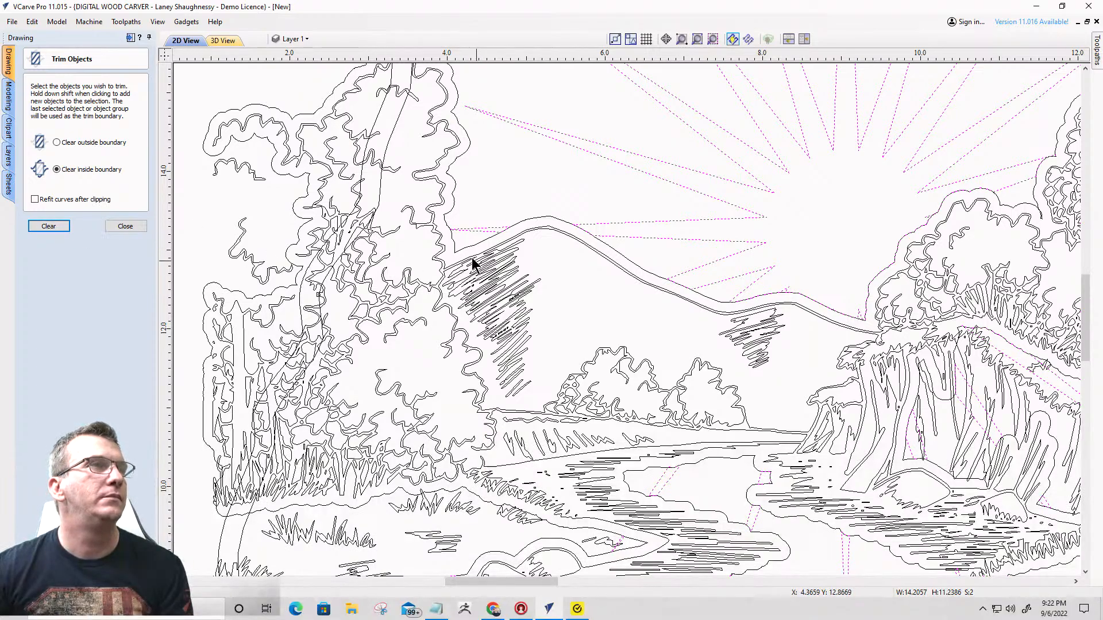
click(468, 248)
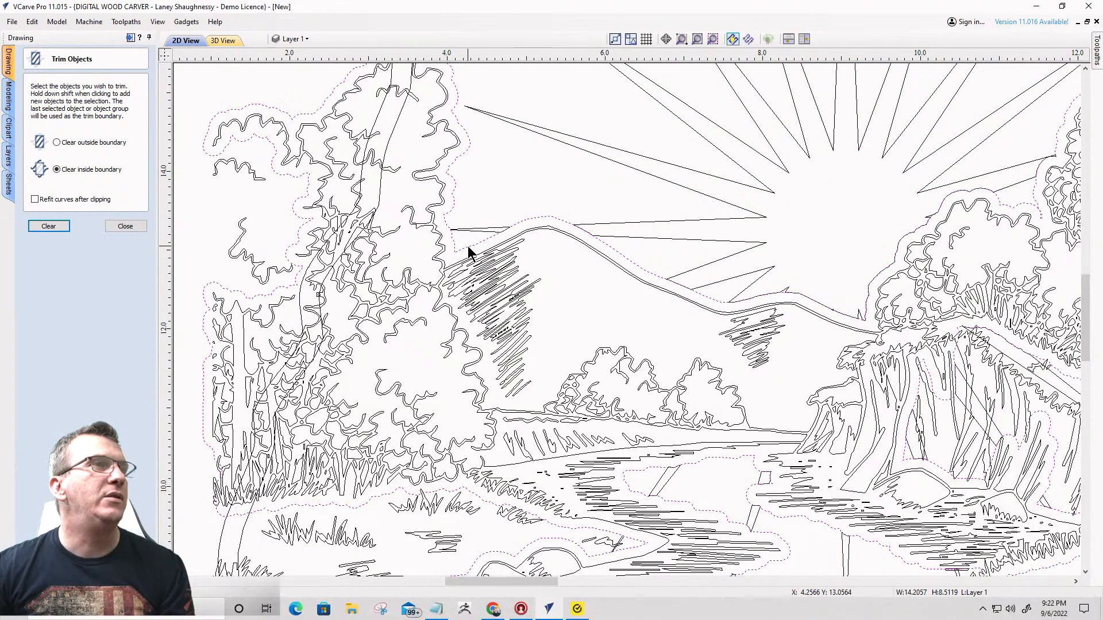
key(Return)
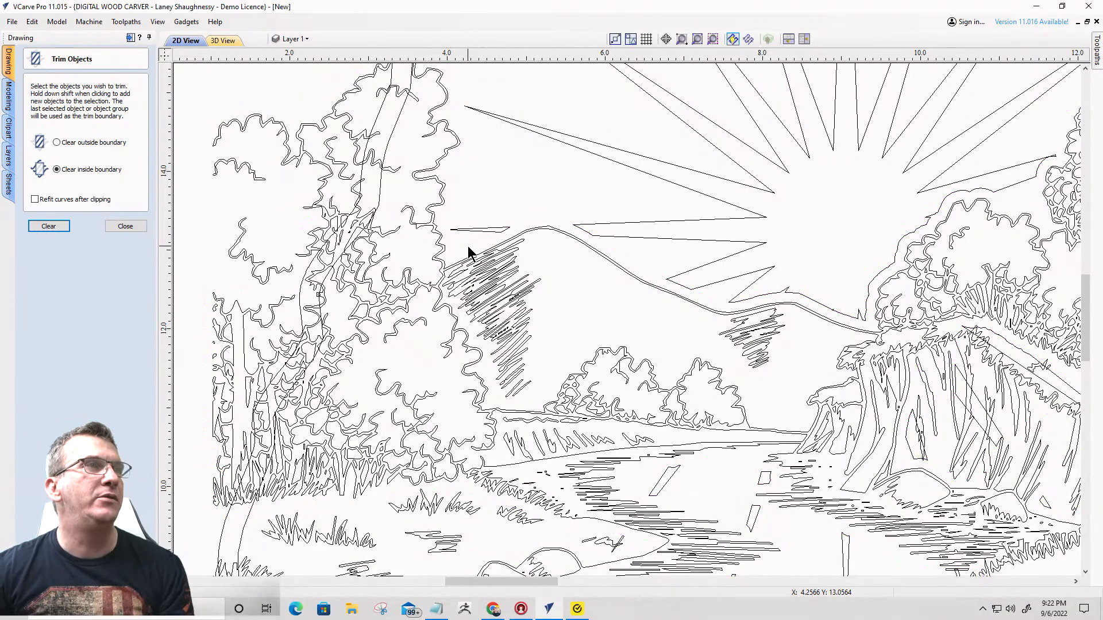
- Delete the stray sunburst ray pieces left above the left hill slope and beside the tall tree on the right
click(474, 229)
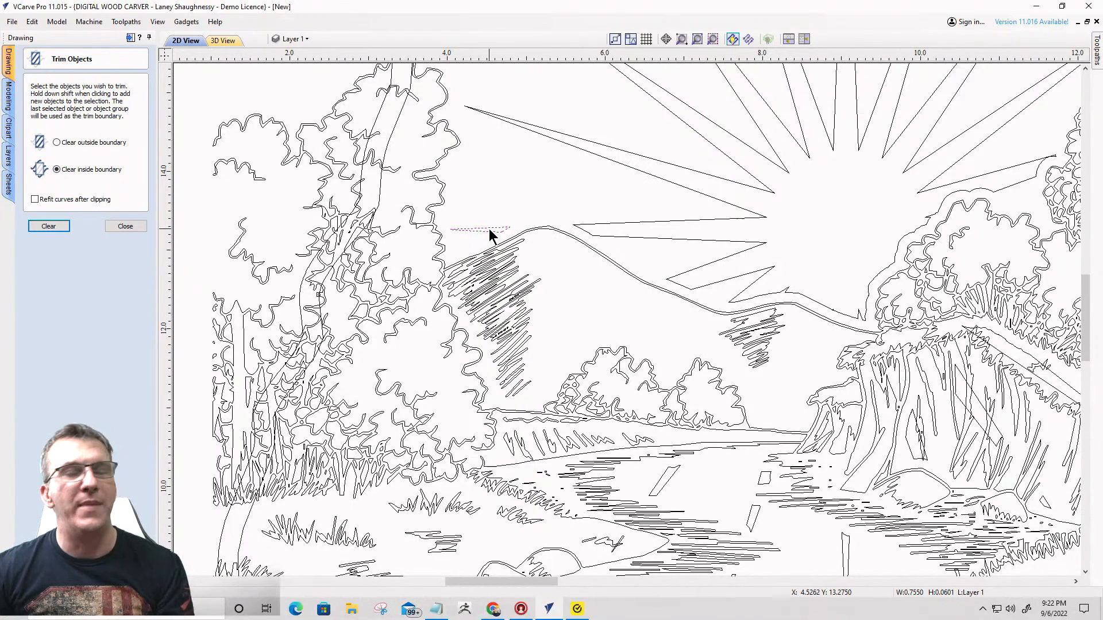
scroll(488, 229, down, 3)
scroll(574, 192, up, 3)
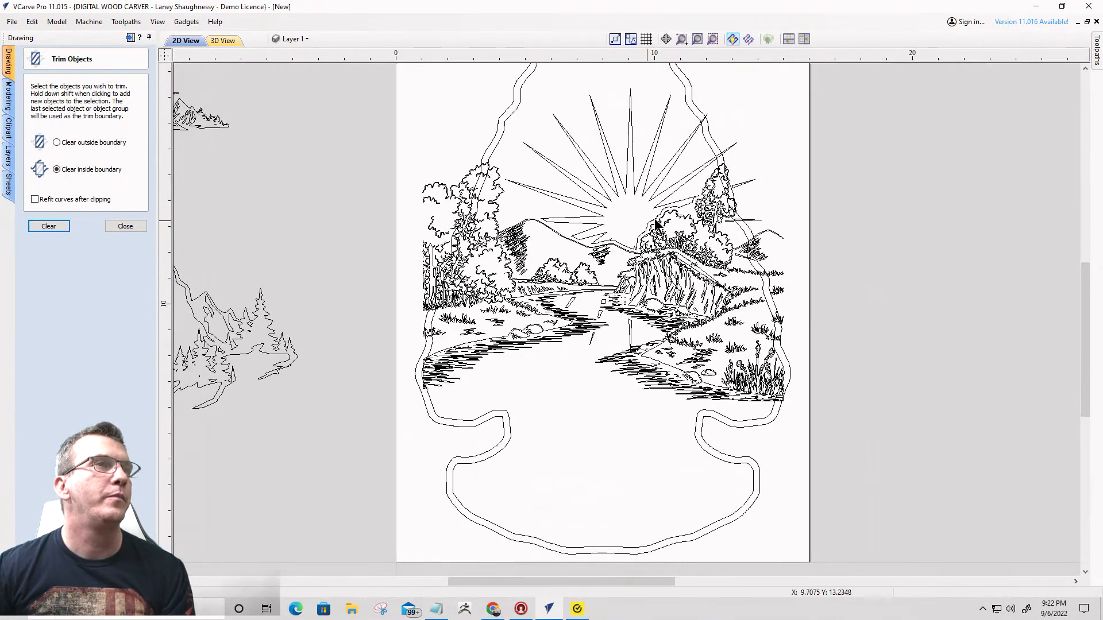
scroll(707, 202, down, 2)
click(805, 171)
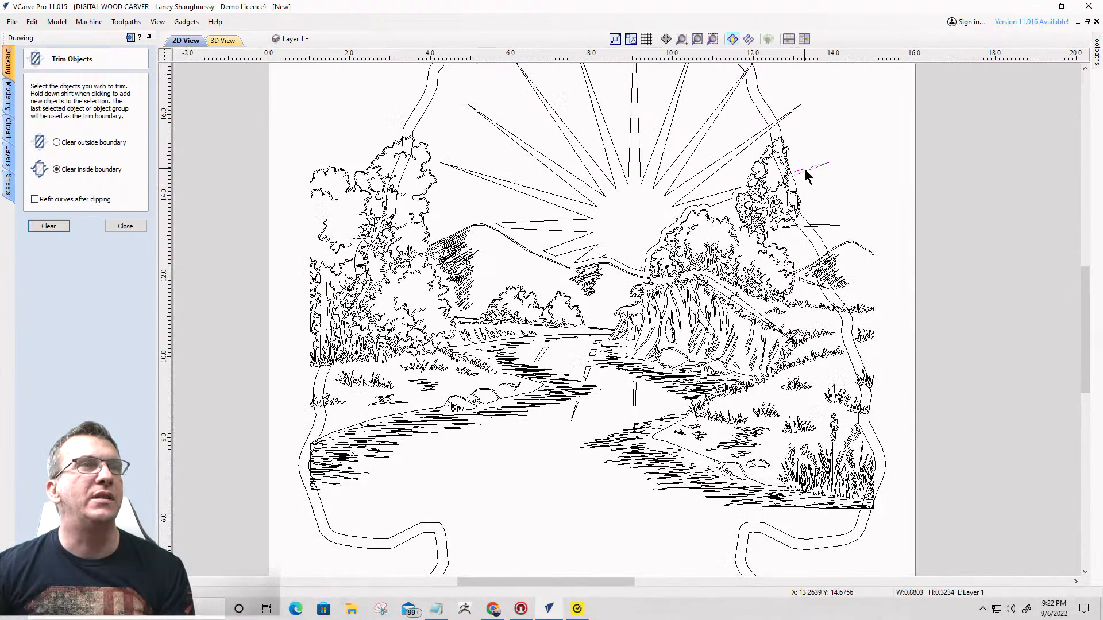
key(Delete)
click(824, 225)
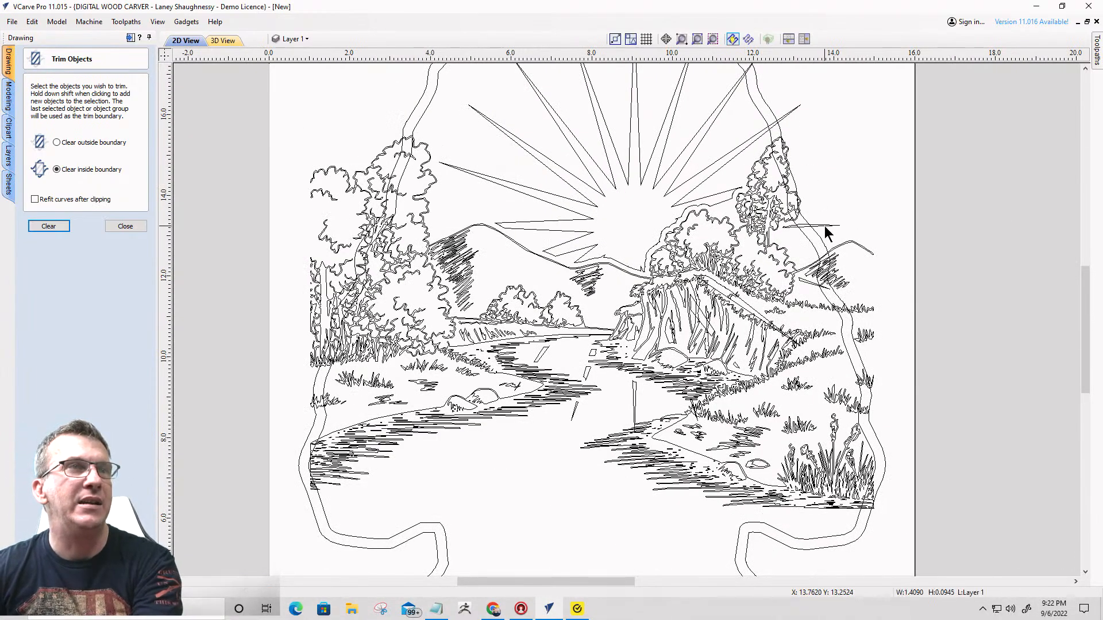
key(Delete)
- Delete the stray sunburst ray fragment overlapping the grass on the right riverbank
scroll(826, 225, down, 2)
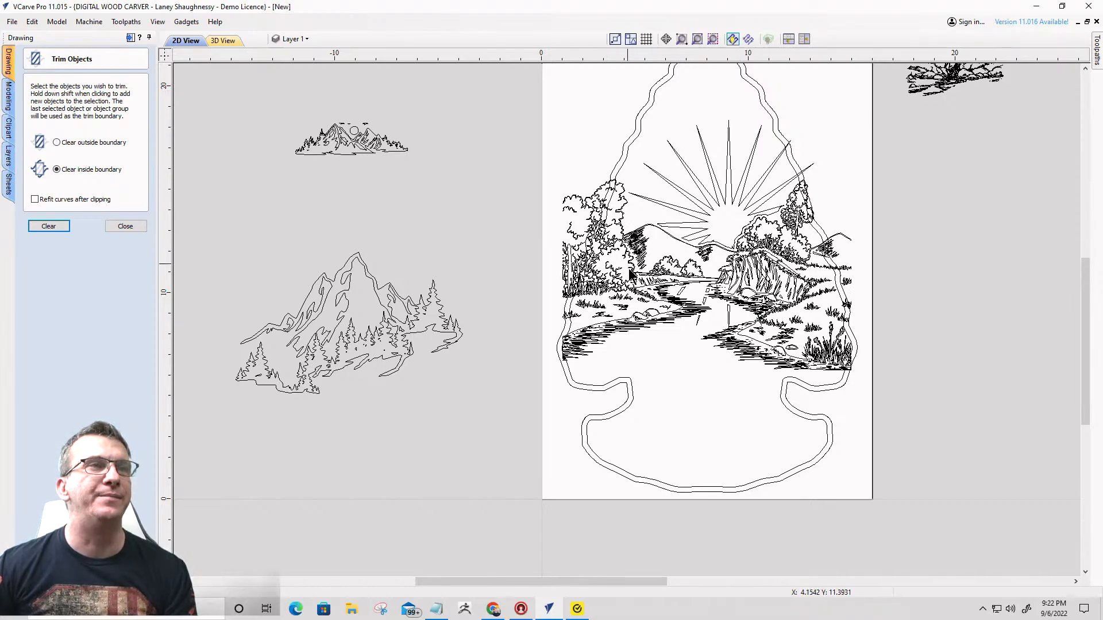
scroll(696, 332, up, 3)
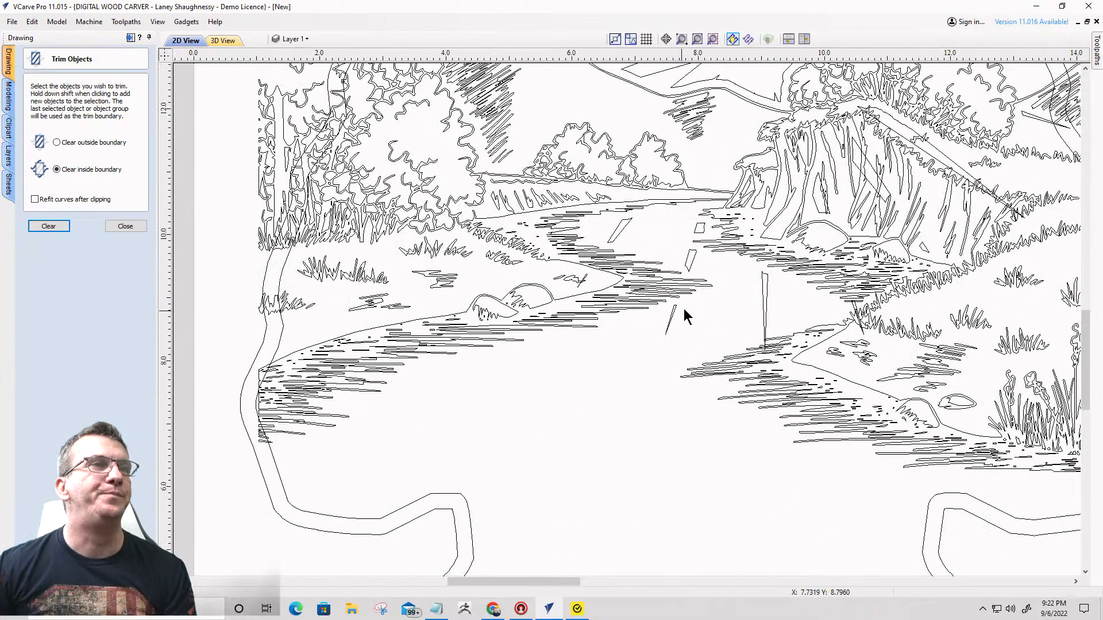
scroll(741, 313, down, 2)
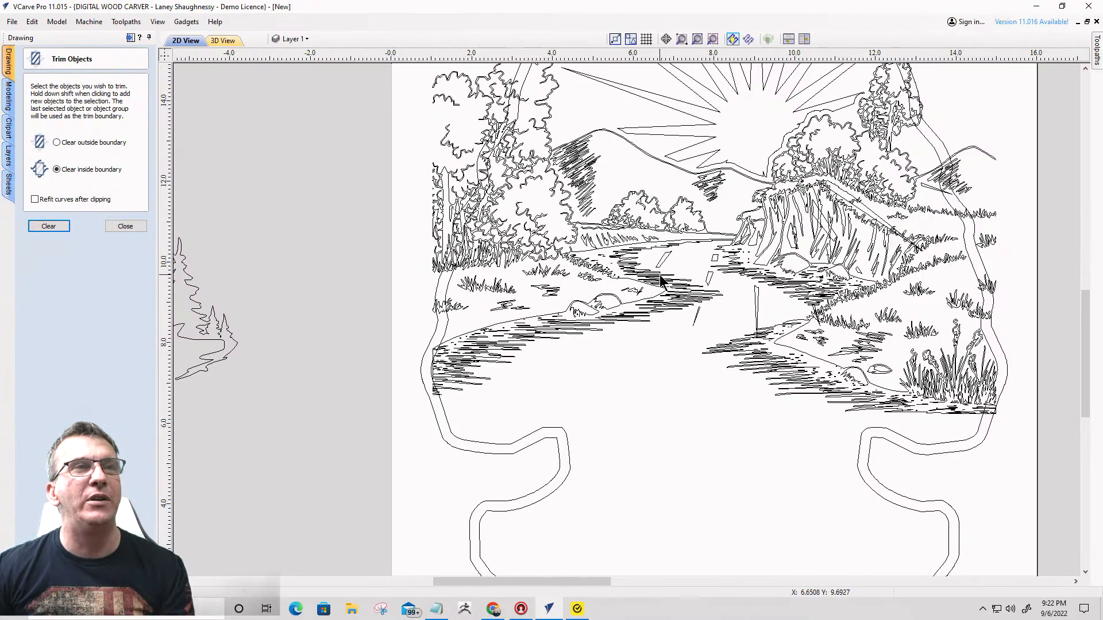
scroll(811, 315, up, 6)
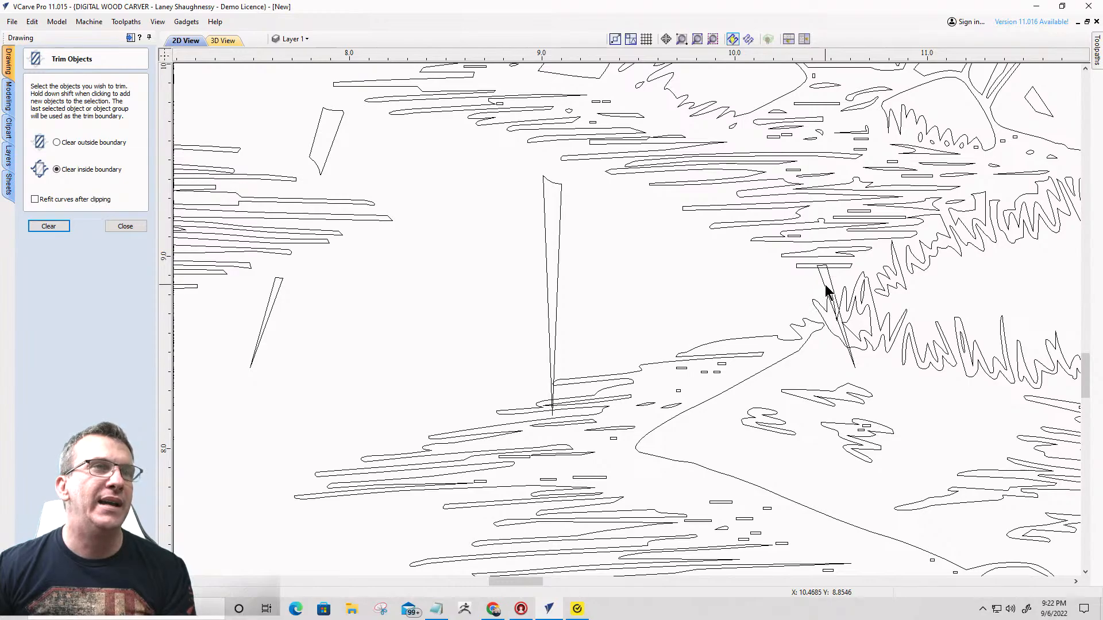
click(824, 287)
scroll(824, 290, down, 4)
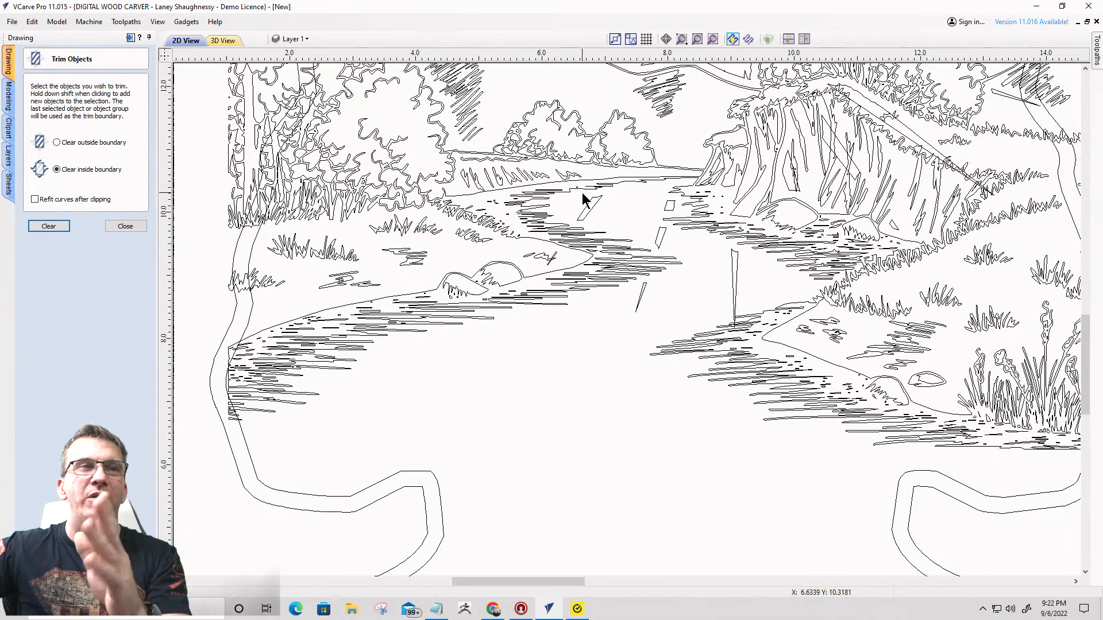
- Delete the remaining stray sunburst ray pieces lying over the open river water
click(672, 207)
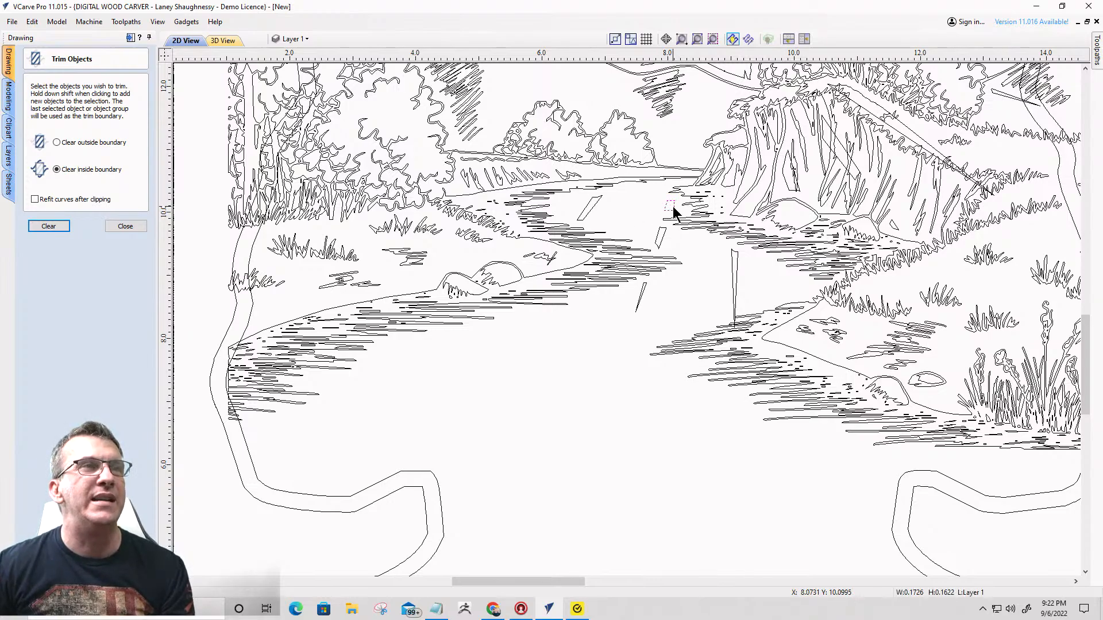
key(Delete)
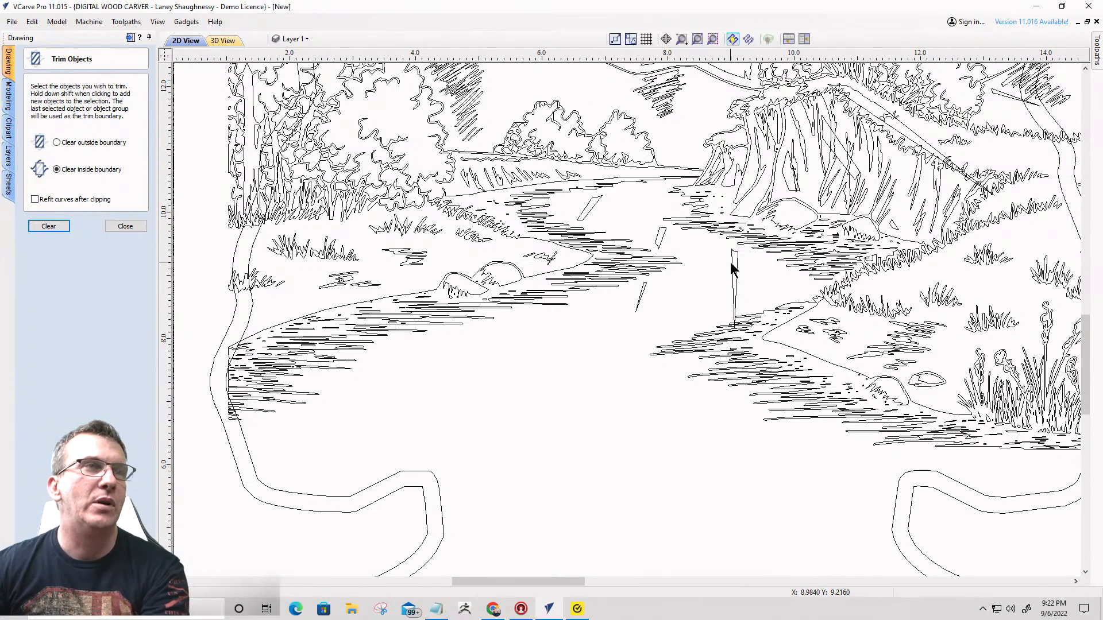
click(733, 299)
click(733, 269)
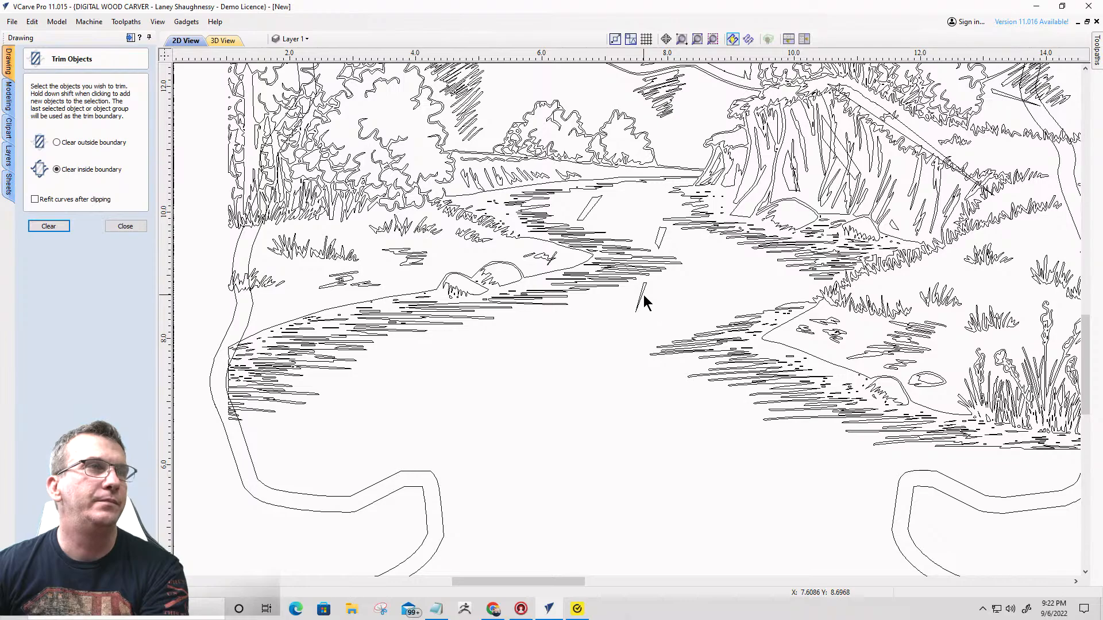
click(643, 297)
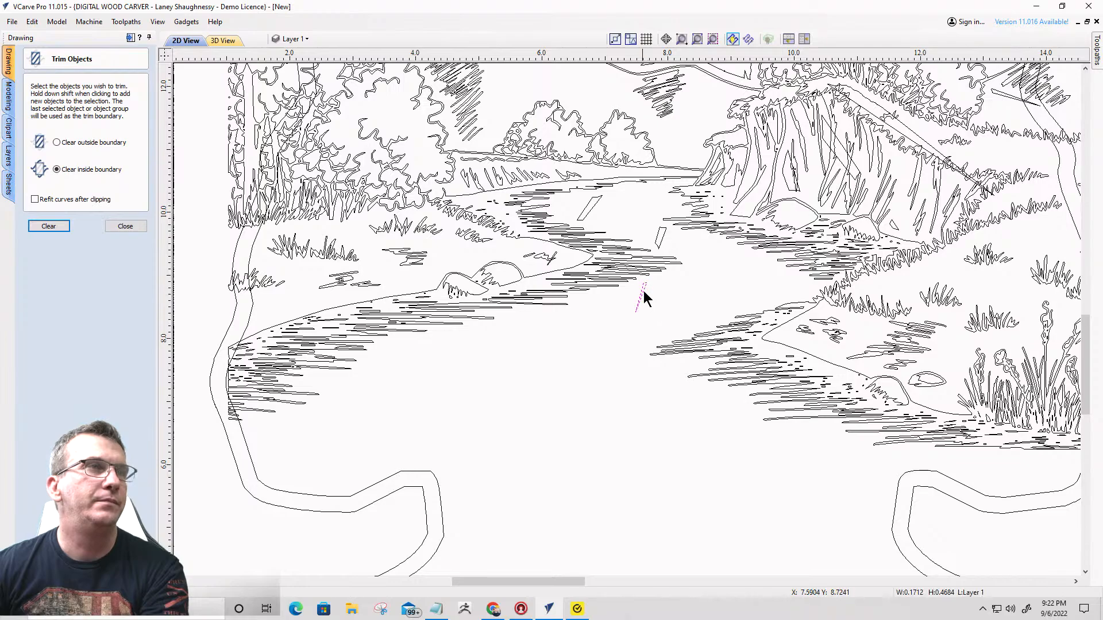
click(594, 208)
scroll(660, 263, down, 2)
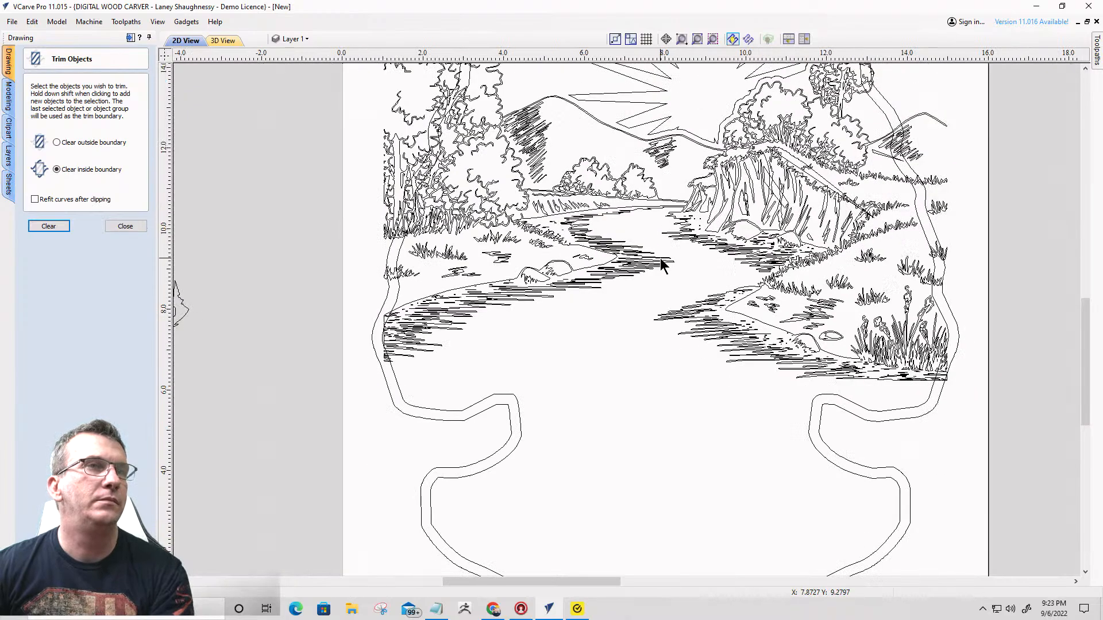
- Delete the stray sunburst ray pieces crossing the rocky cliff face and its grassy upper edge
scroll(835, 174, up, 2)
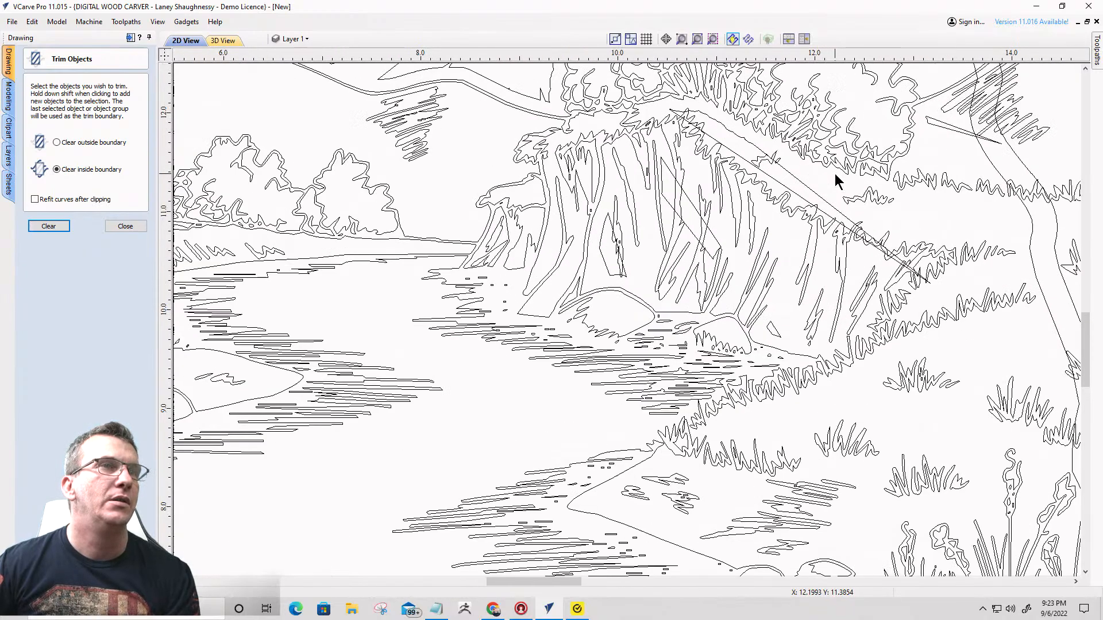
click(811, 194)
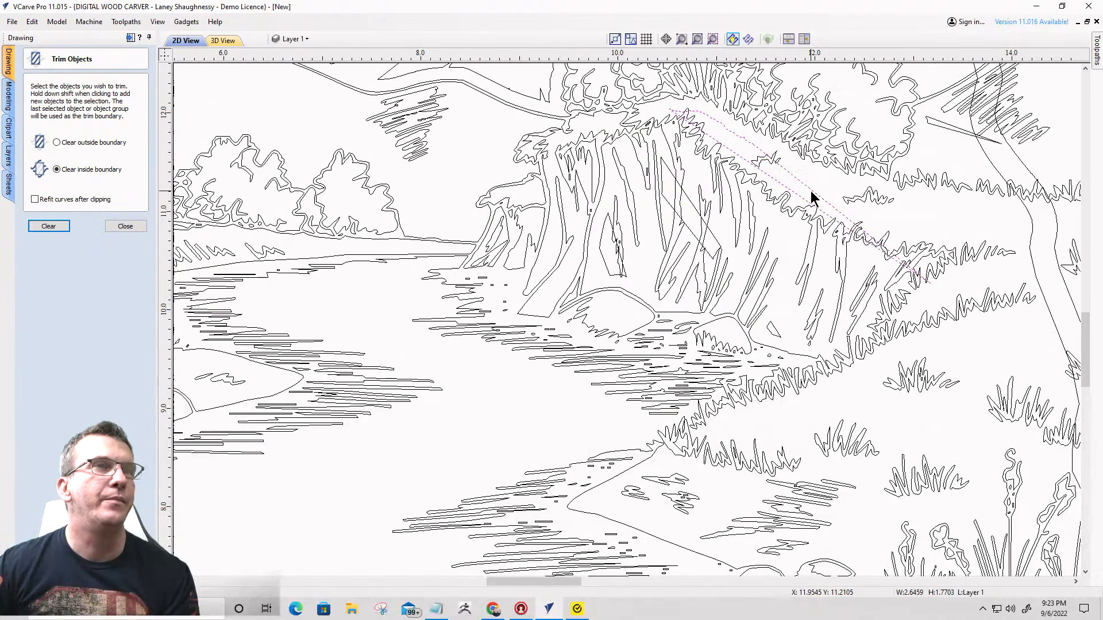
click(811, 194)
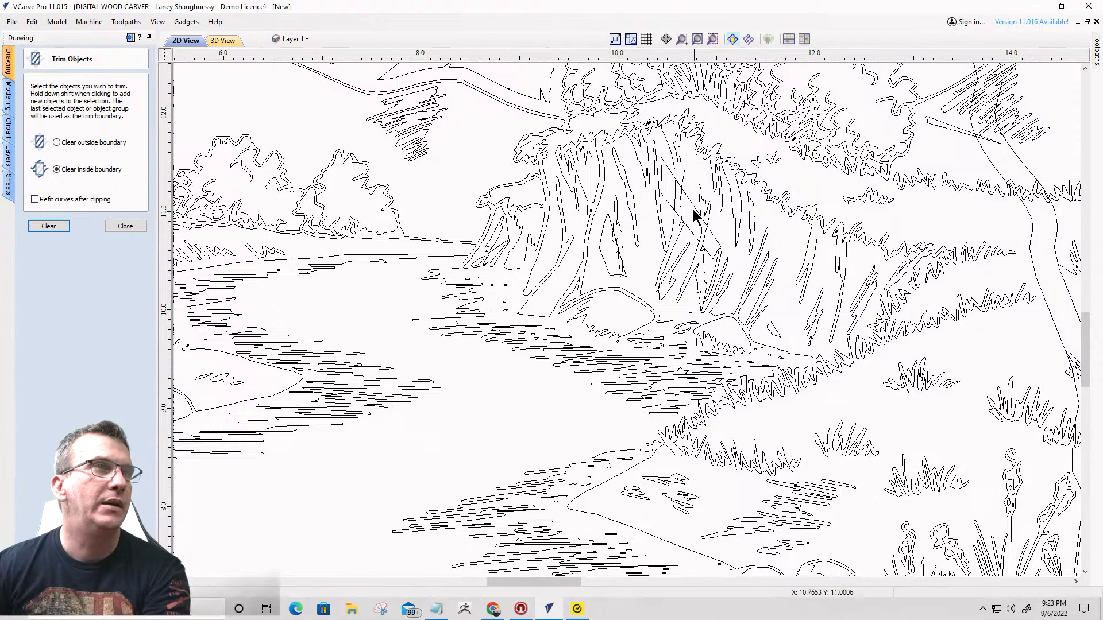
click(690, 199)
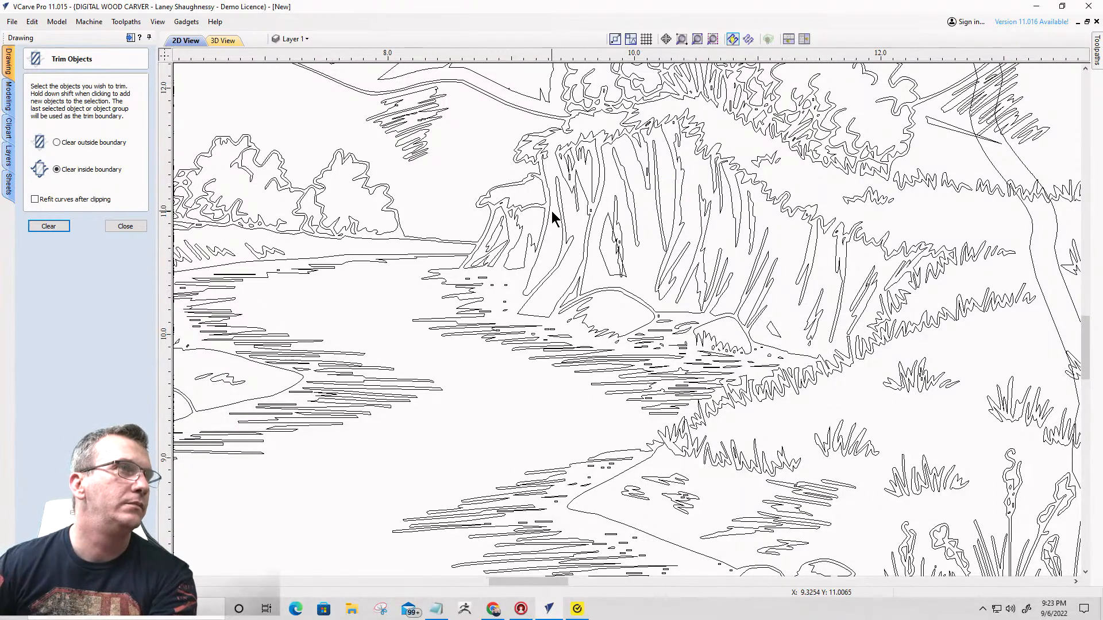
scroll(551, 212, up, 2)
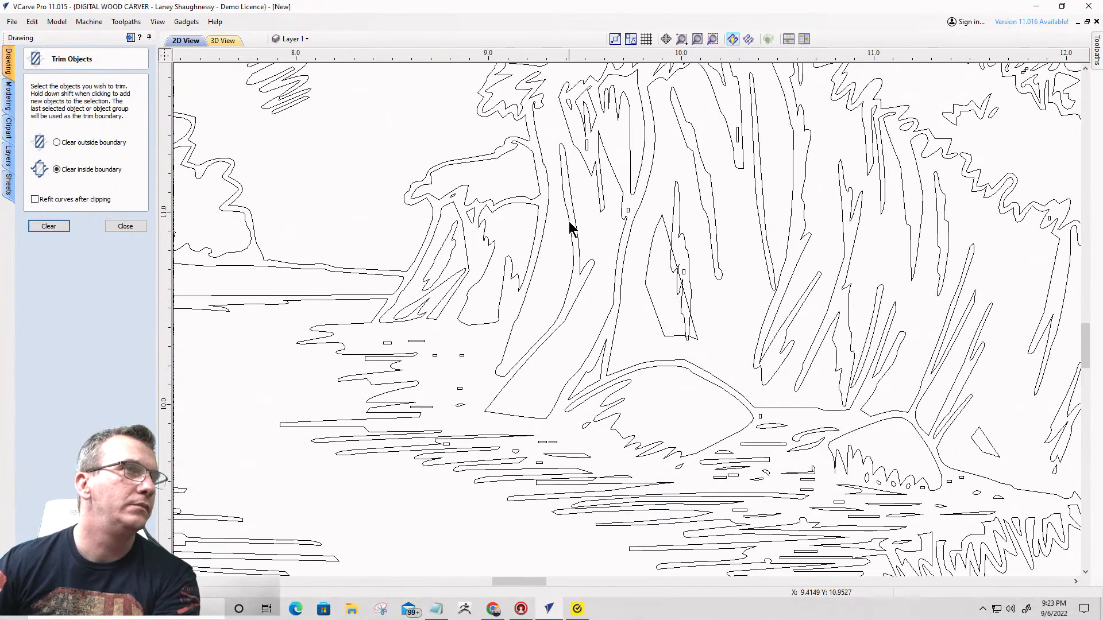
click(650, 251)
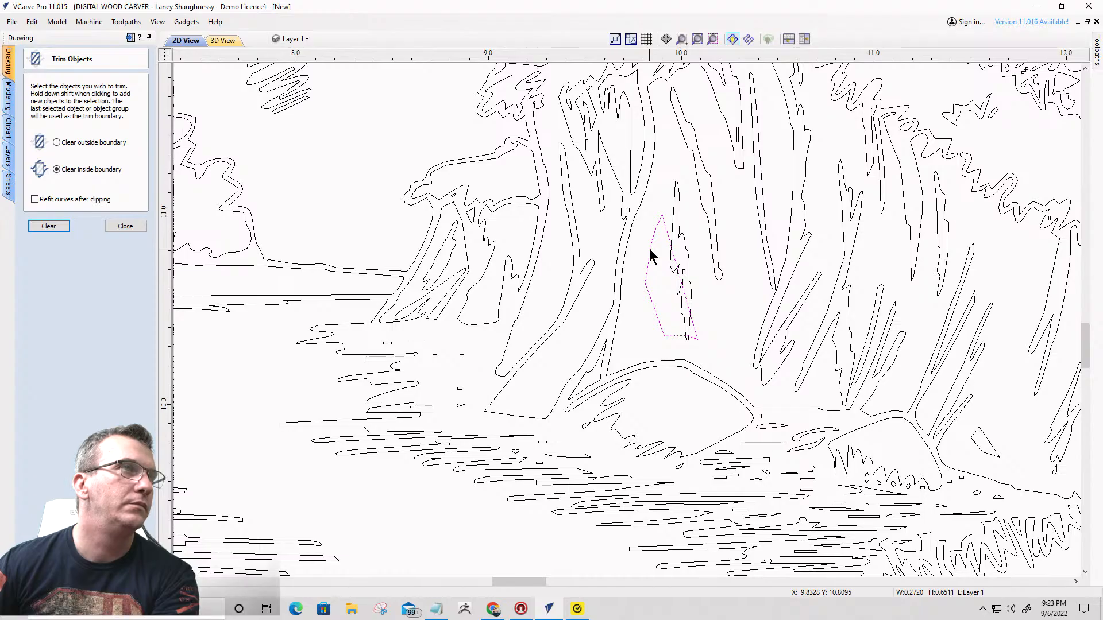
scroll(650, 256, down, 6)
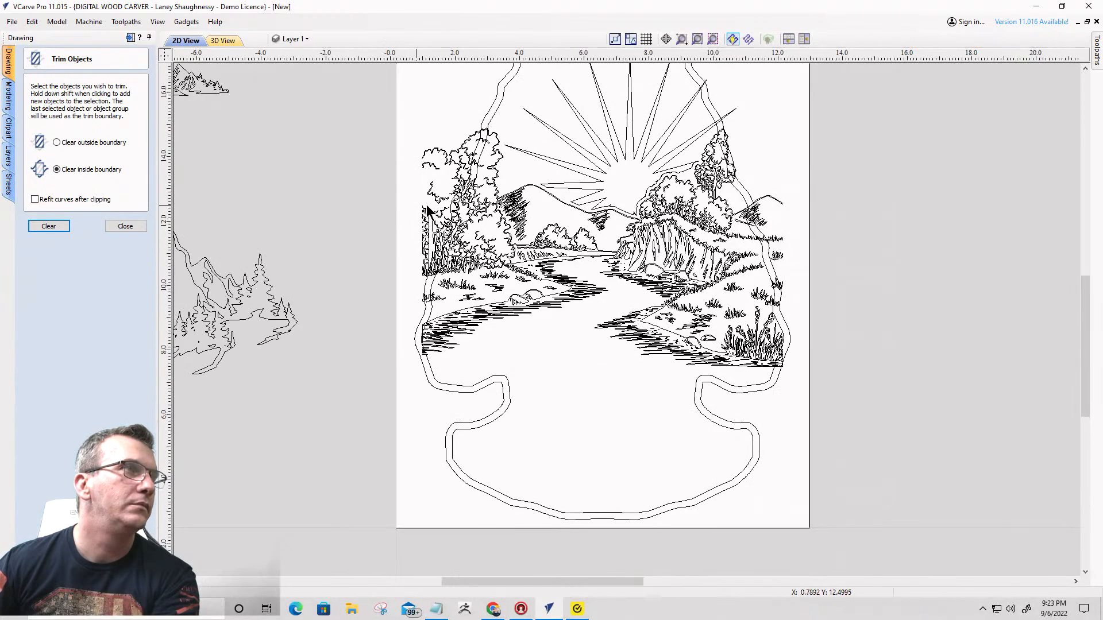
- Examine the trees, river and hills for leftover ray fragments and check the overall arrowhead composition
scroll(510, 270, up, 5)
scroll(547, 275, down, 2)
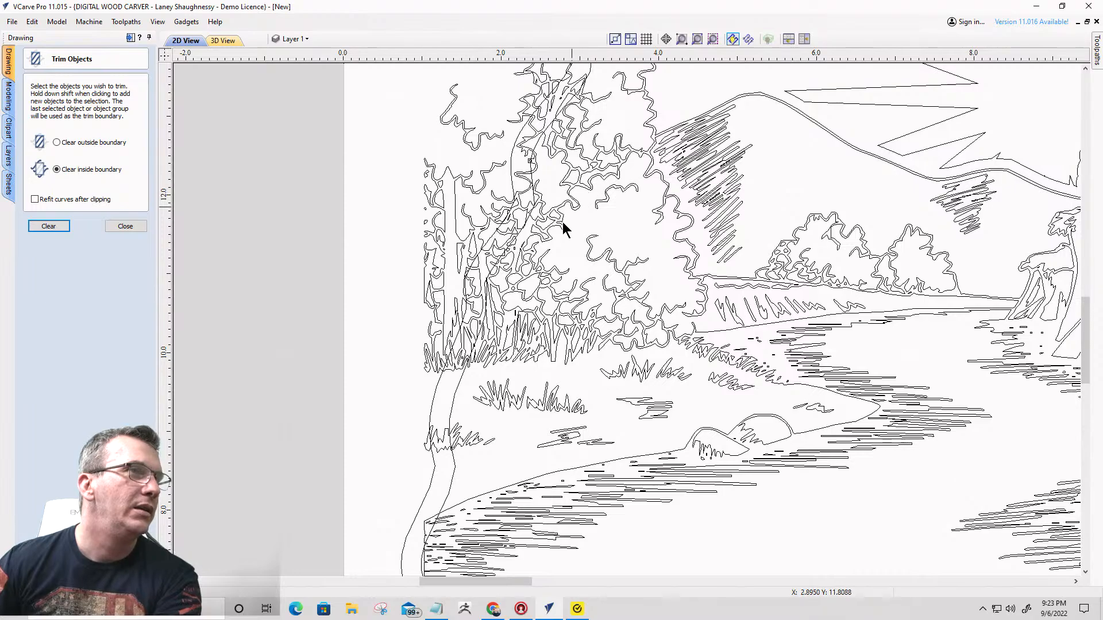
scroll(660, 357, down, 4)
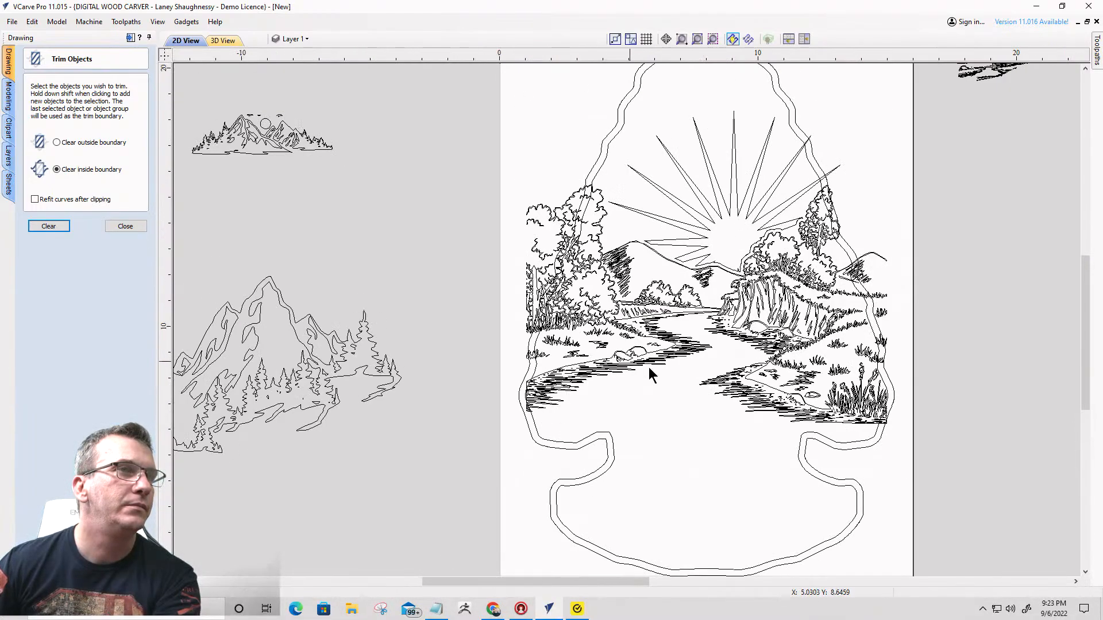
scroll(718, 322, up, 3)
scroll(773, 167, down, 3)
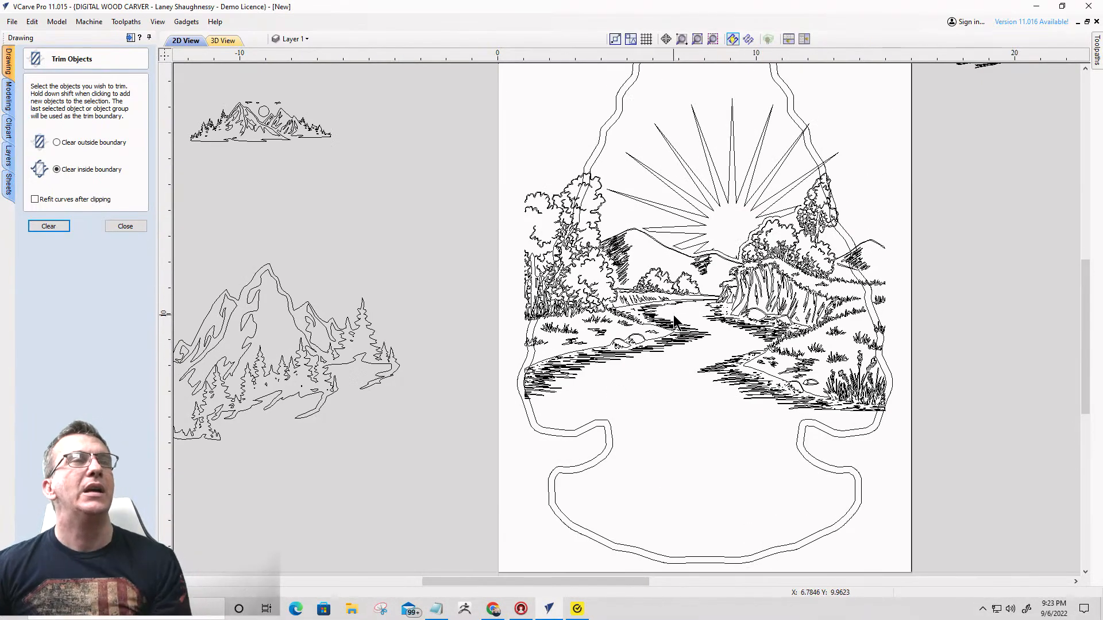
scroll(675, 322, down, 1)
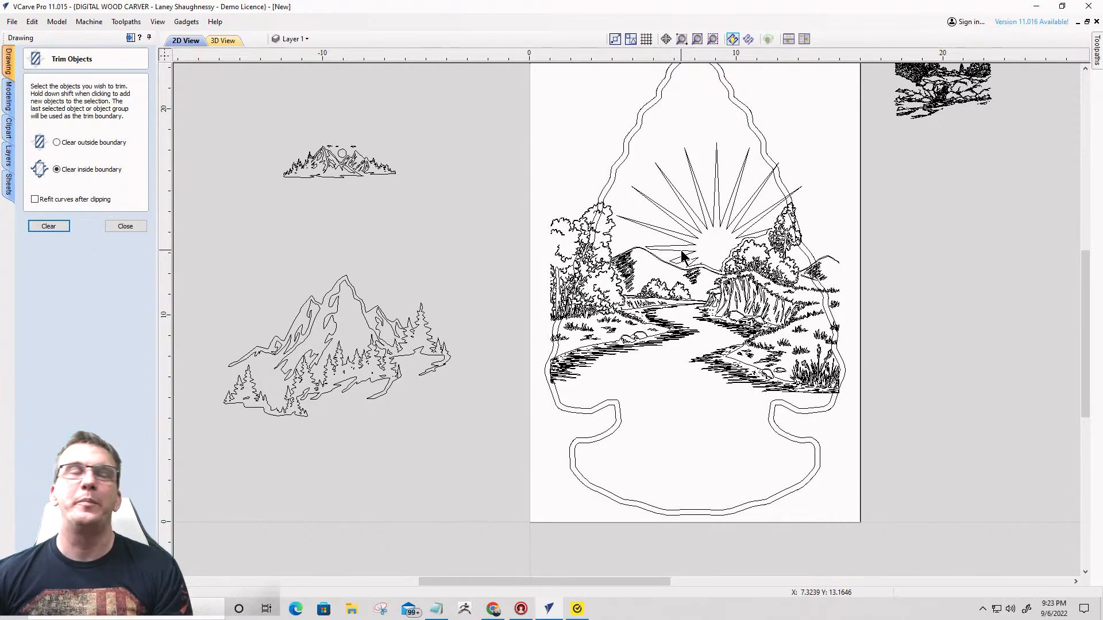
scroll(685, 253, up, 1)
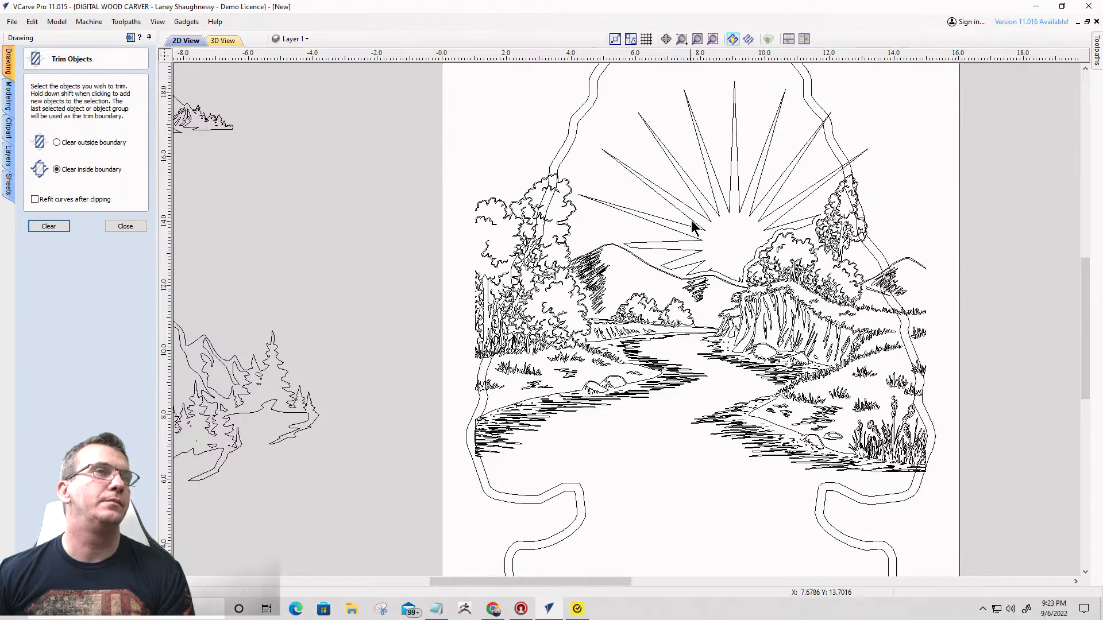
scroll(691, 220, down, 1)
scroll(573, 205, up, 4)
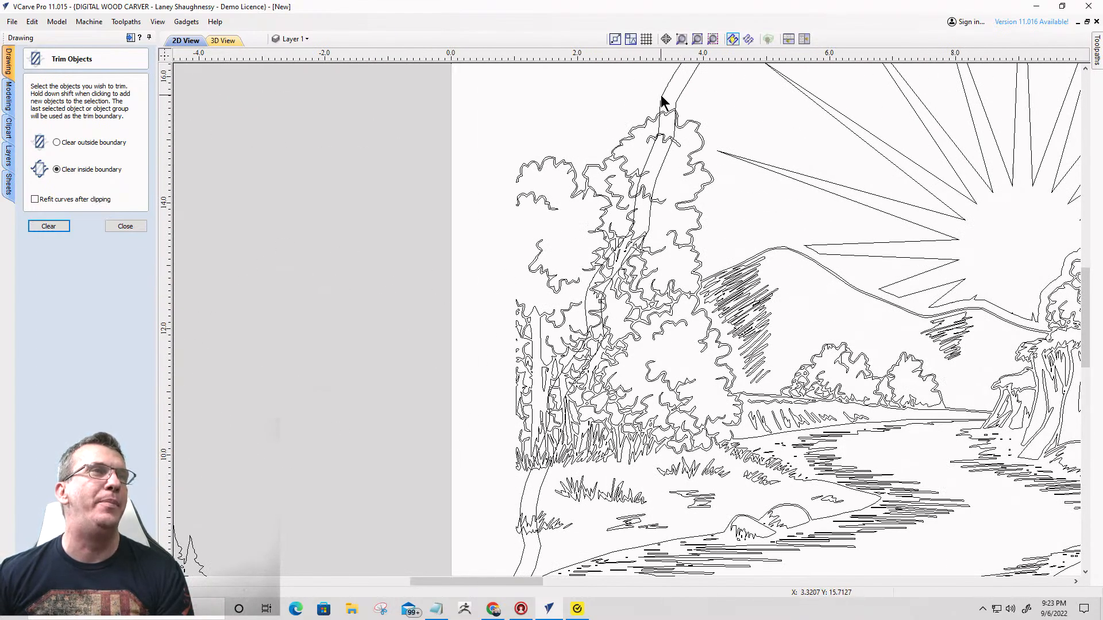
- Select the arrowhead's inner border to inspect its path around the design, and close the Trim Objects tool
click(679, 98)
scroll(680, 97, down, 5)
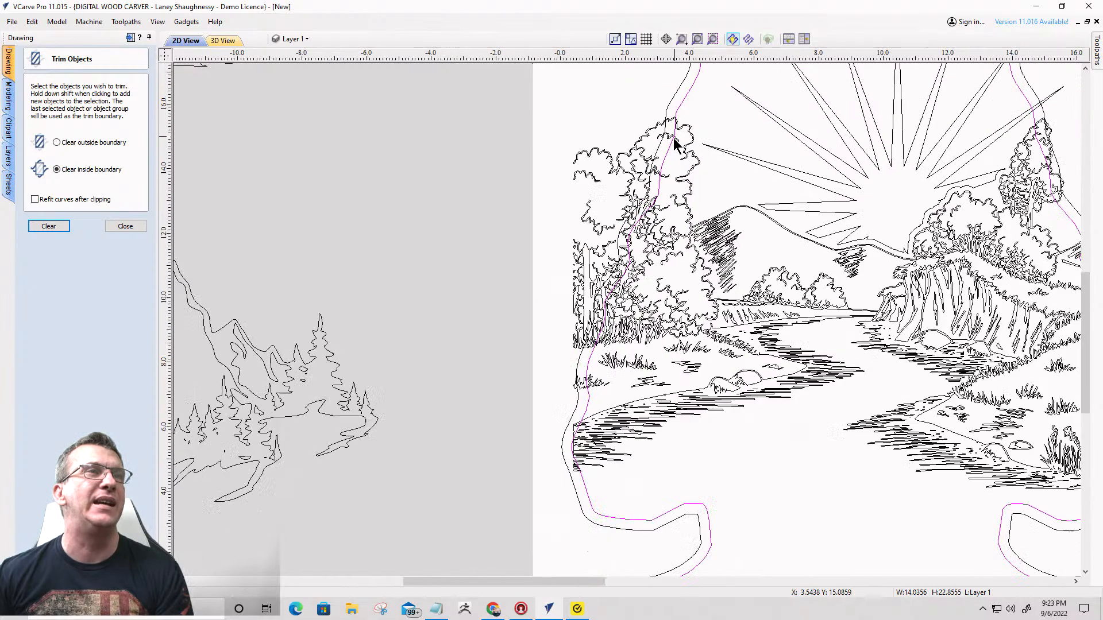
scroll(672, 318, up, 8)
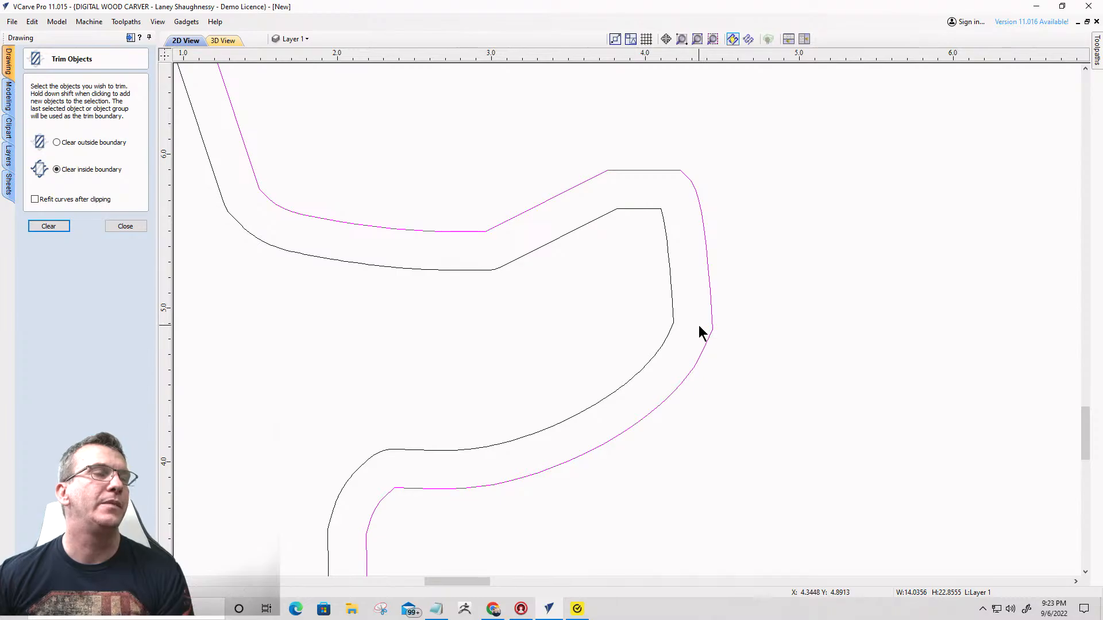
click(125, 227)
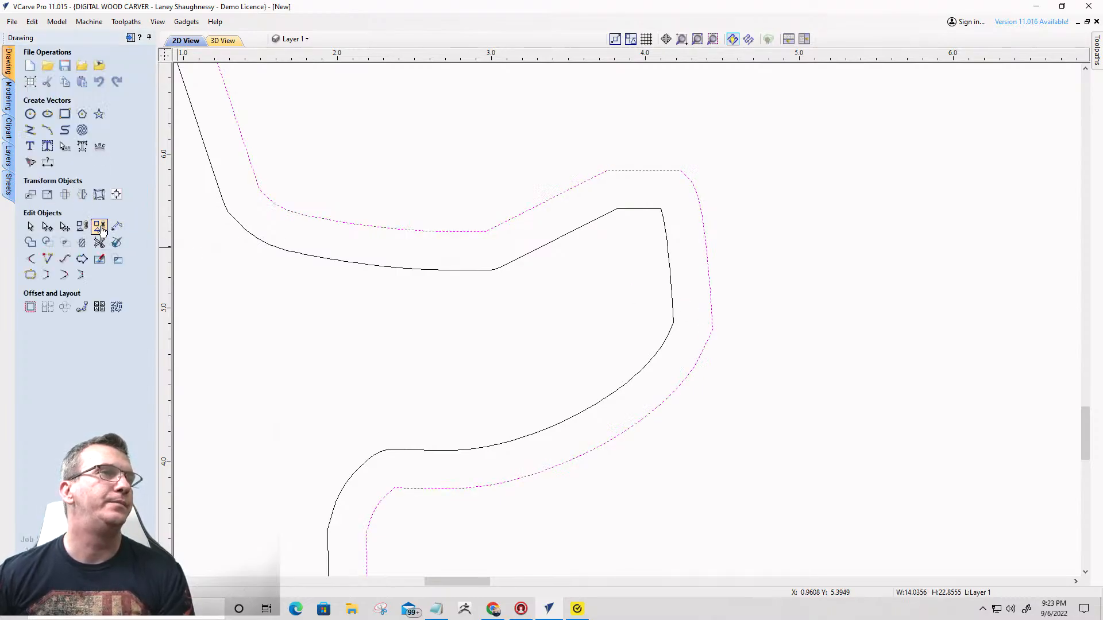
scroll(839, 291, down, 6)
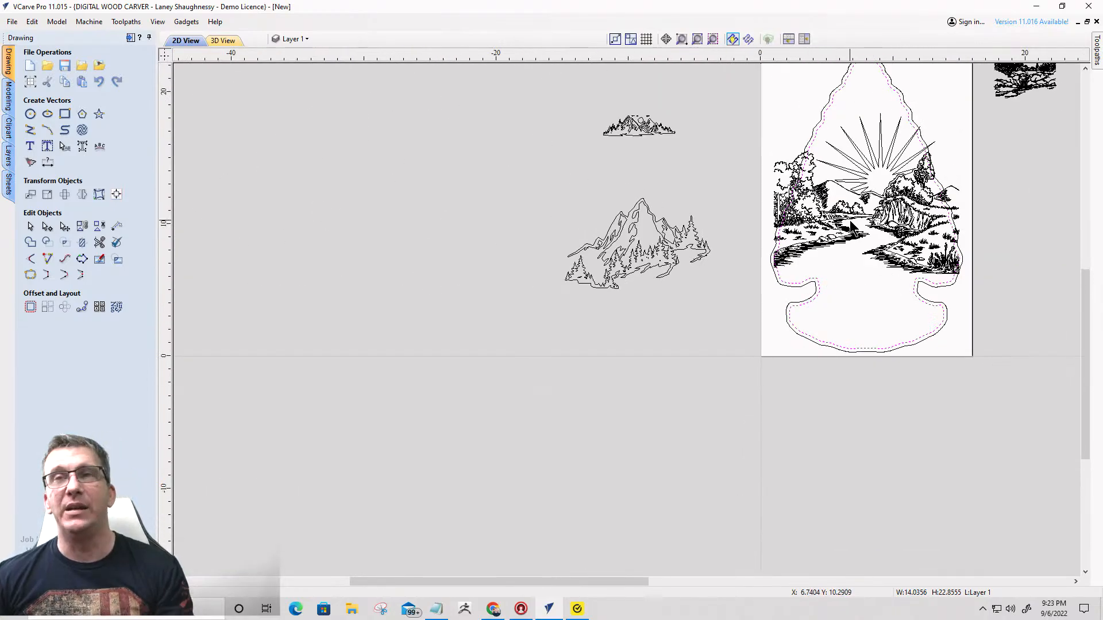
- Select the sunburst and river landscape together, adding the arrowhead's inner border last as the trim boundary
click(865, 185)
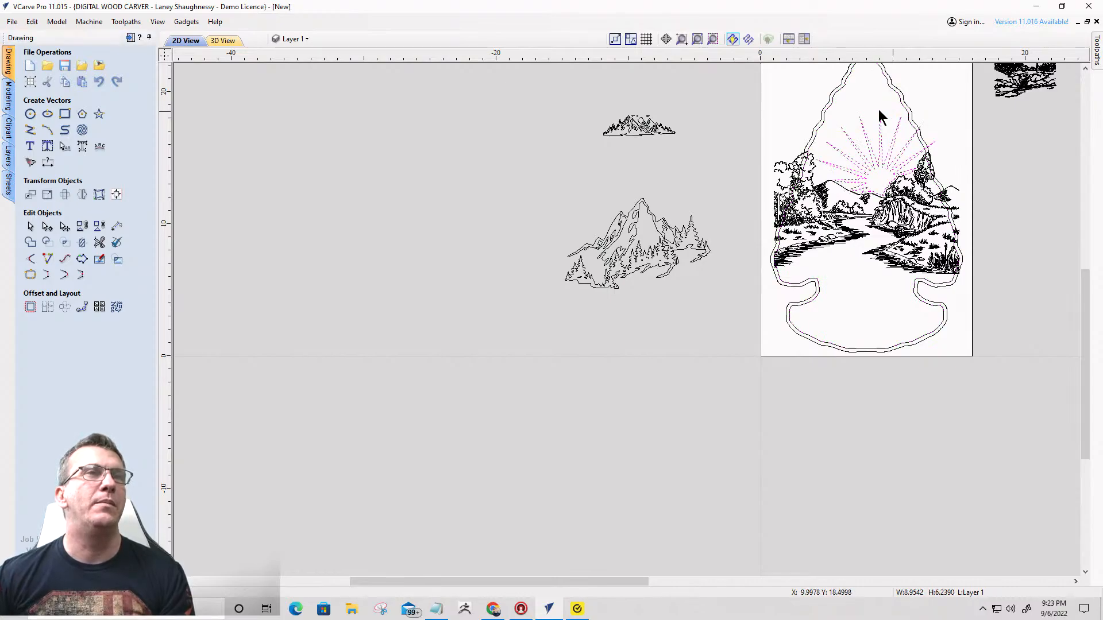
scroll(880, 197, up, 8)
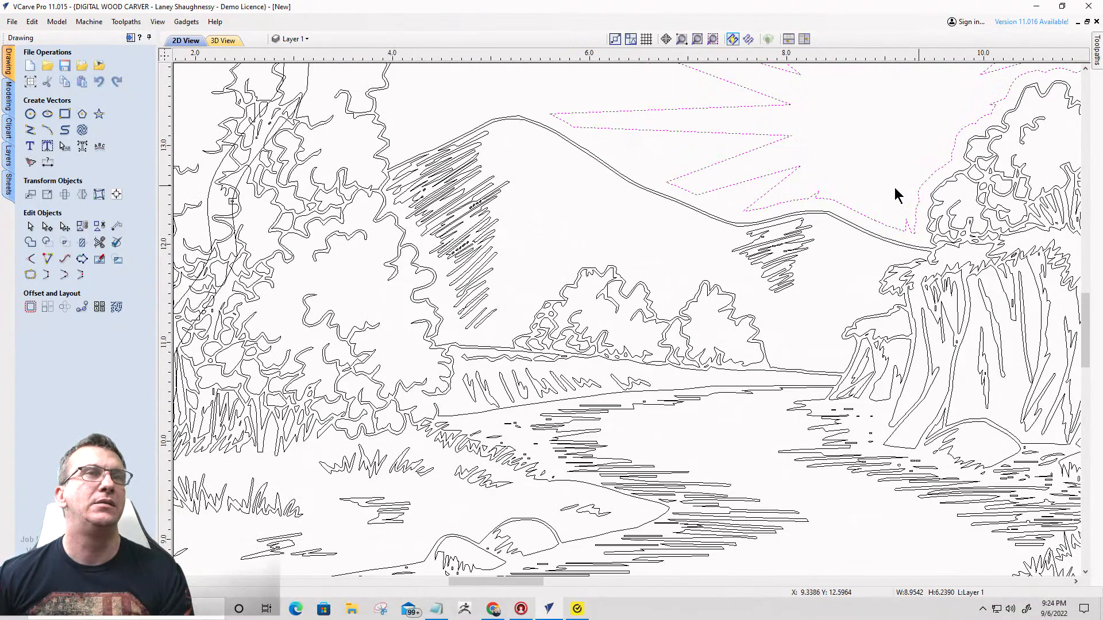
scroll(893, 212, down, 8)
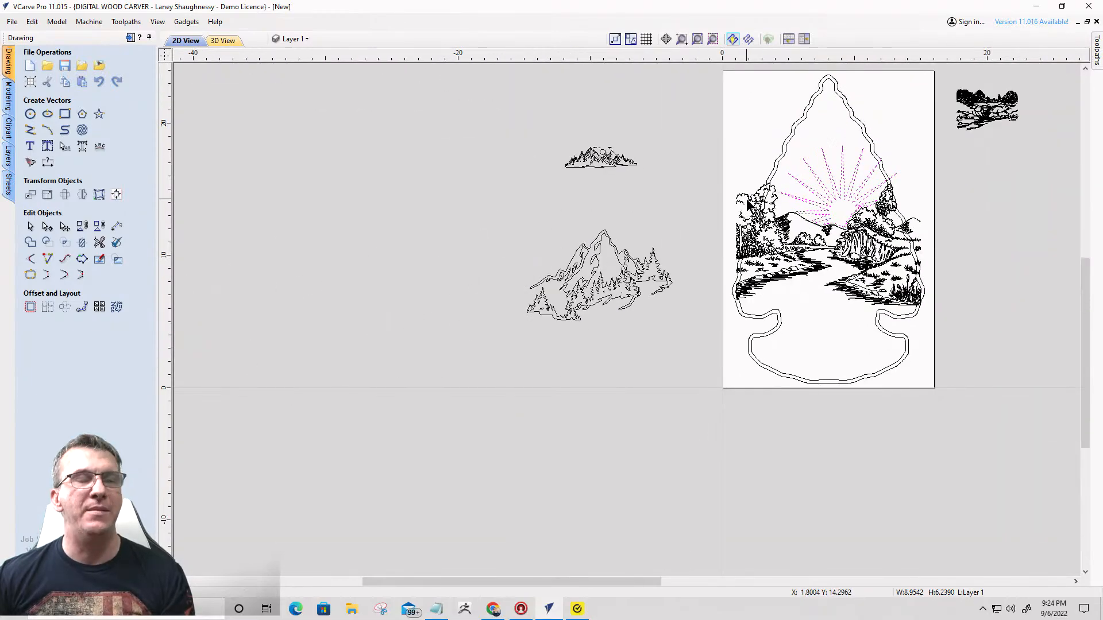
shift+click(748, 202)
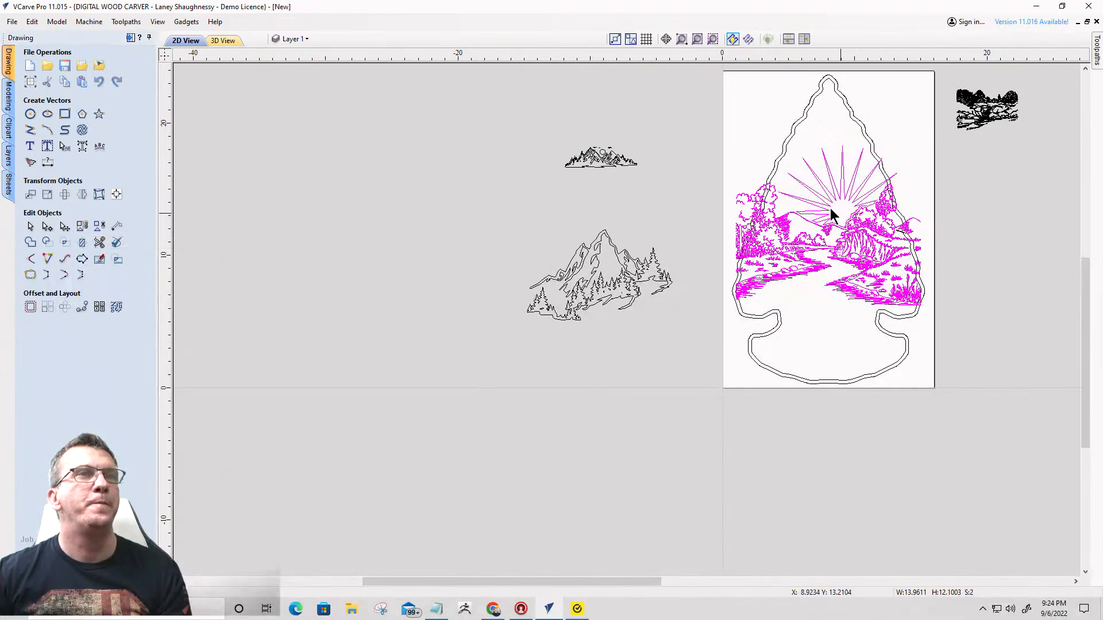
scroll(769, 180, up, 4)
scroll(766, 173, up, 1)
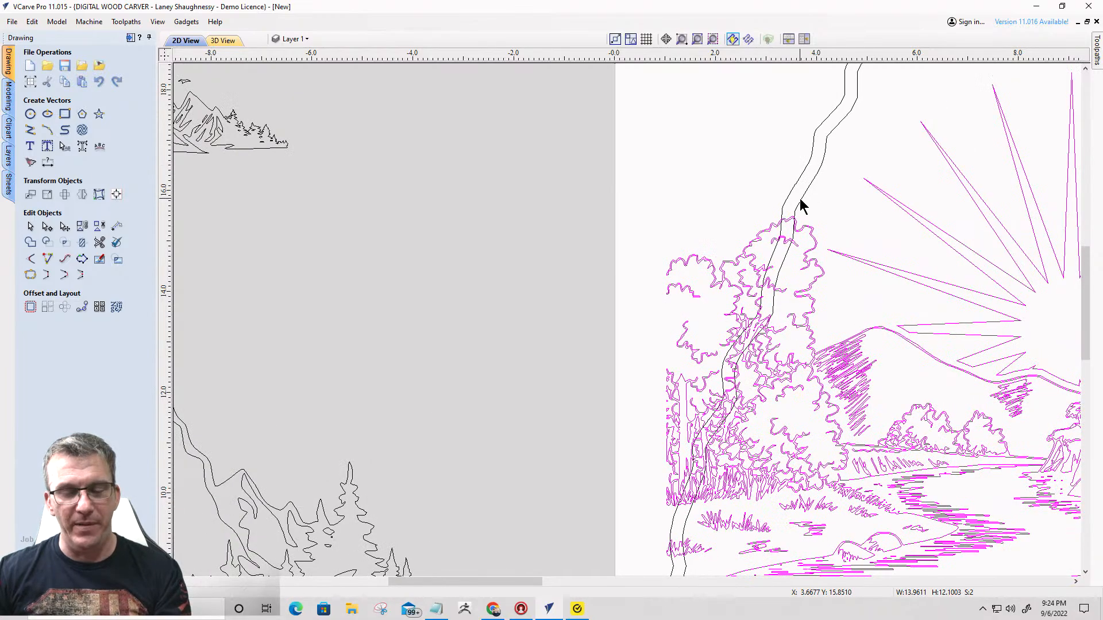
click(801, 200)
scroll(777, 192, down, 3)
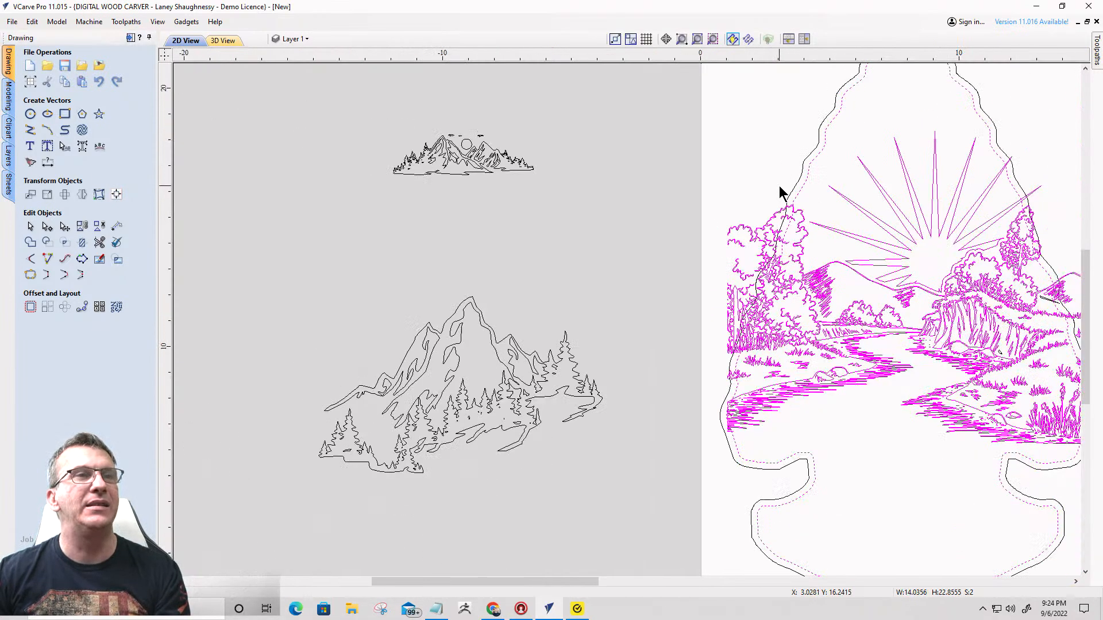
scroll(777, 192, down, 2)
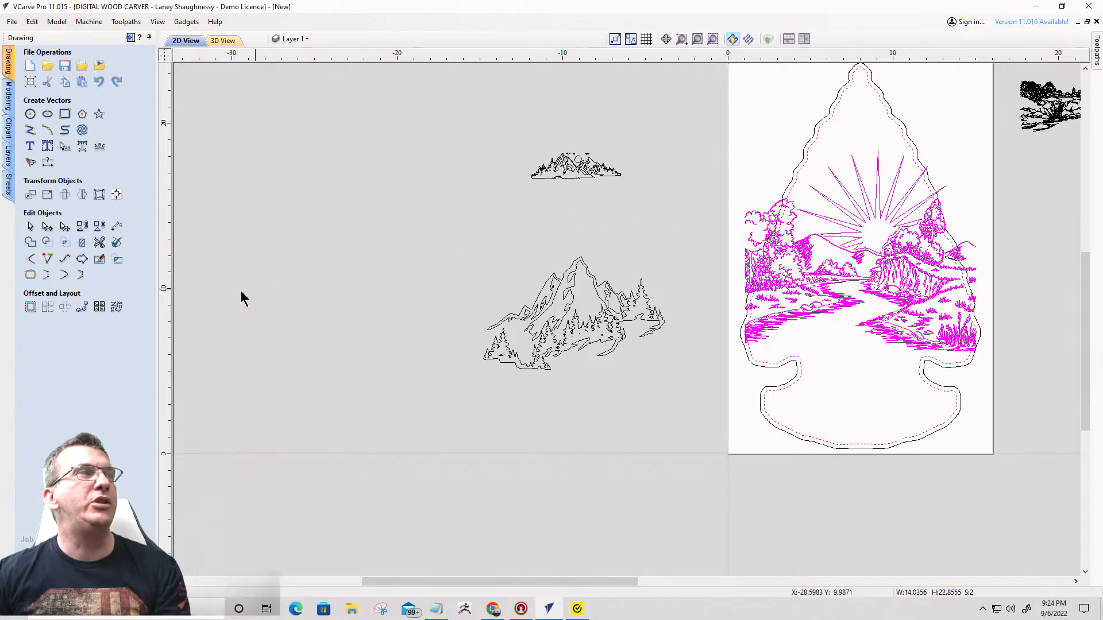
- Try to trim the selected artwork with Trim Objects, clearing outside the boundary and refitting curves after clipping
click(81, 242)
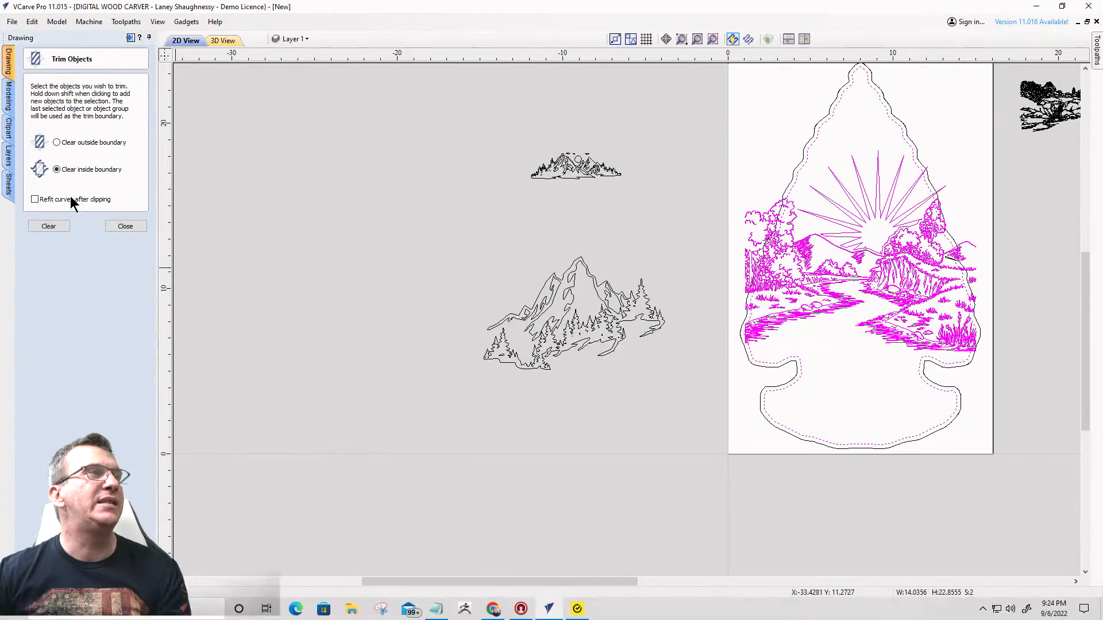
click(56, 142)
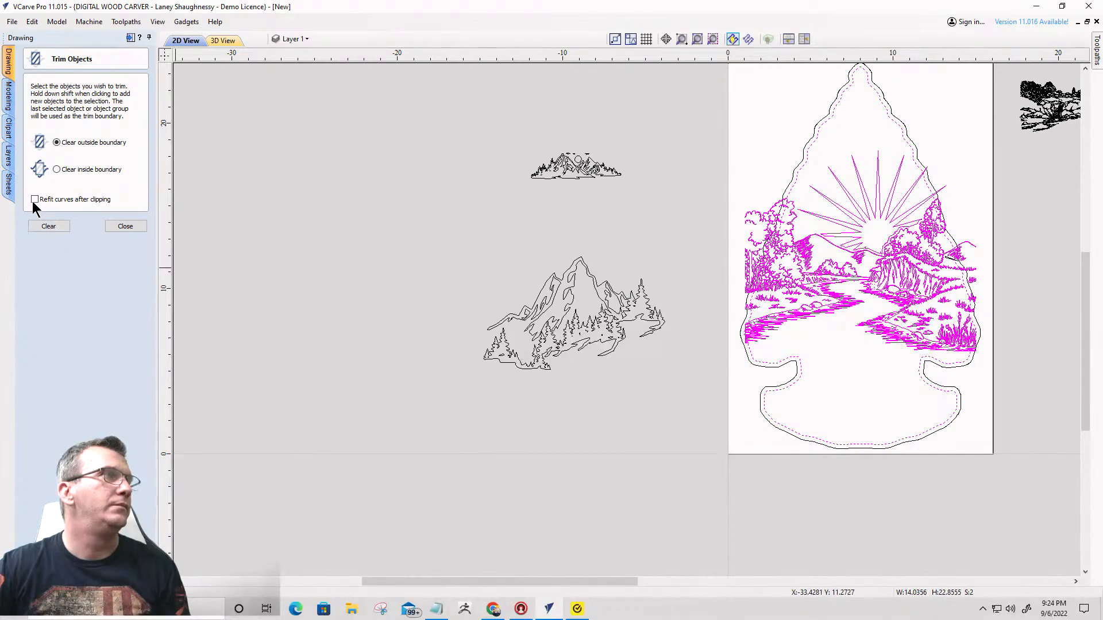
click(53, 228)
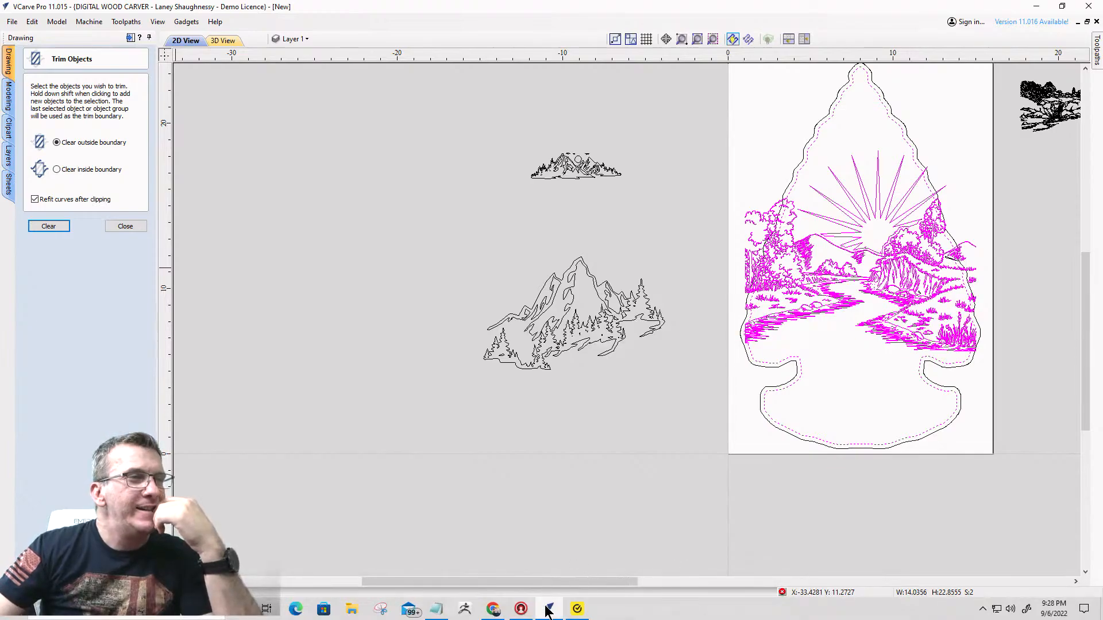
- Start a second VCarve Pro window and create a new single-sided job with a height of 24 inches
mouse_move(549, 610)
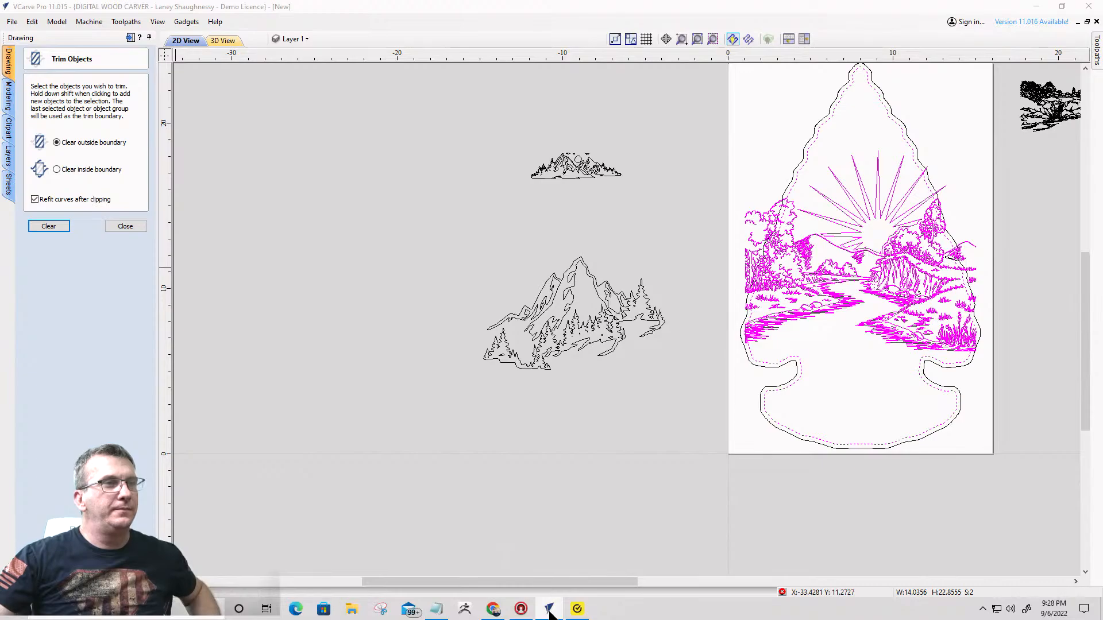
right_click(550, 613)
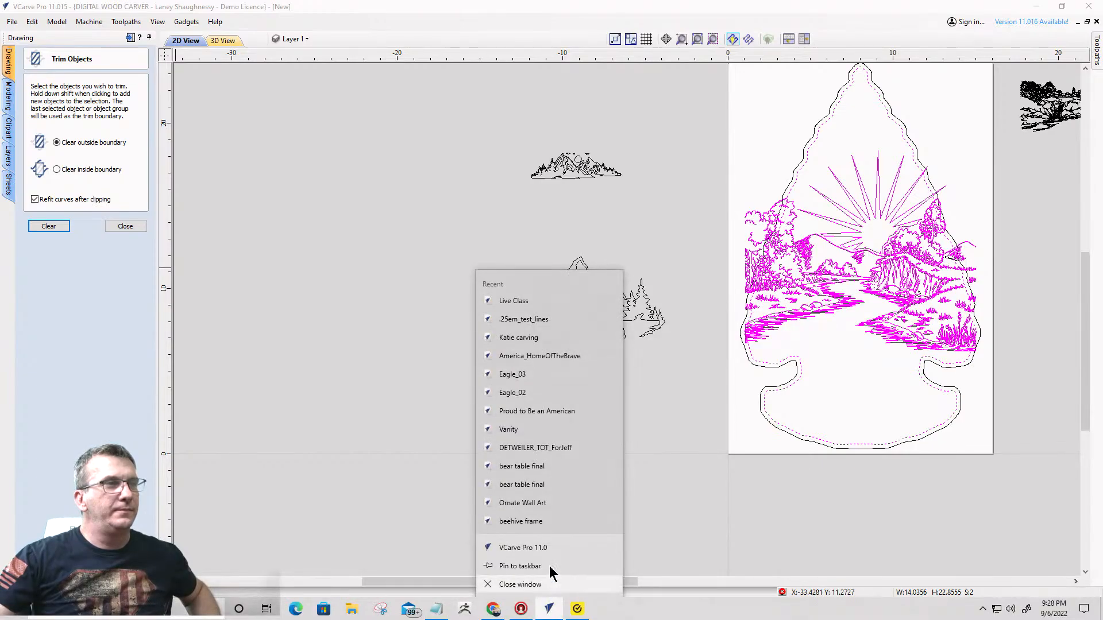
click(535, 549)
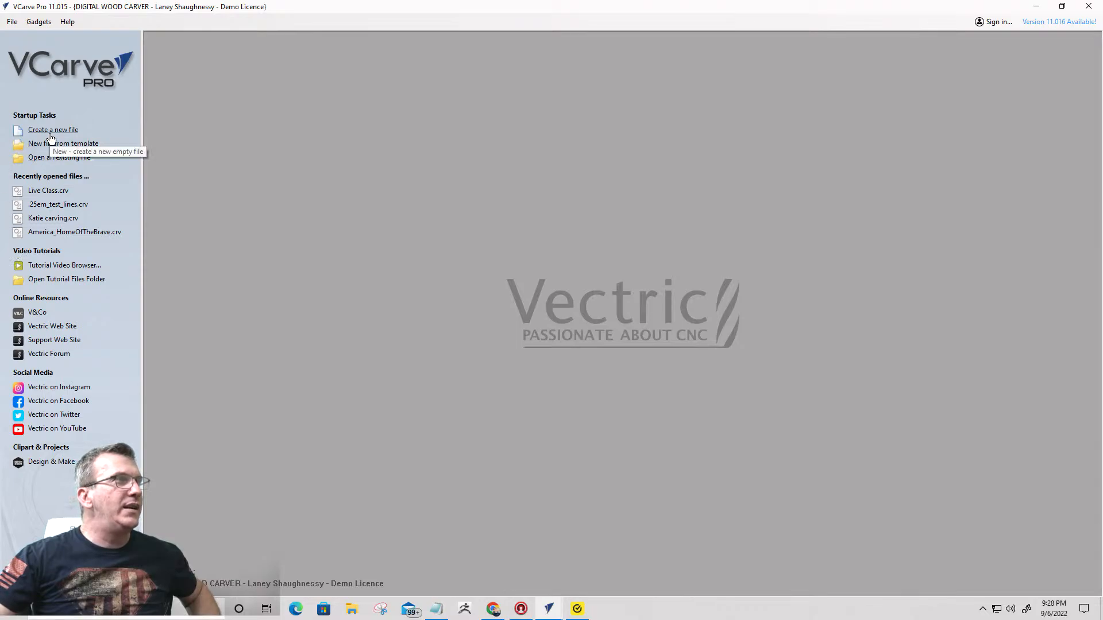
click(49, 131)
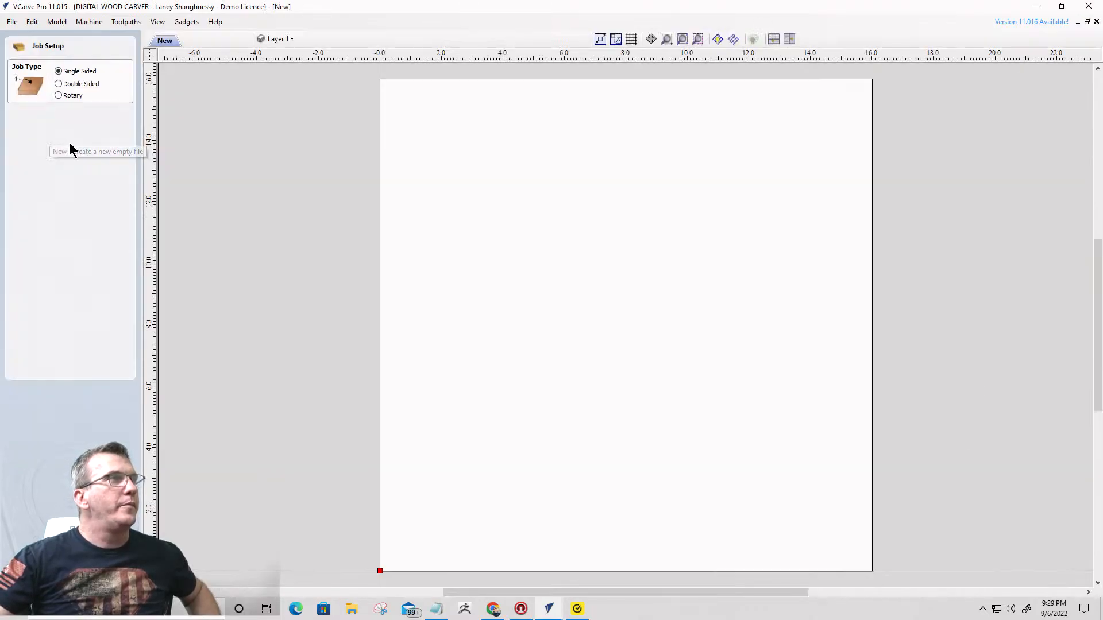
double_click(107, 135)
text(24)
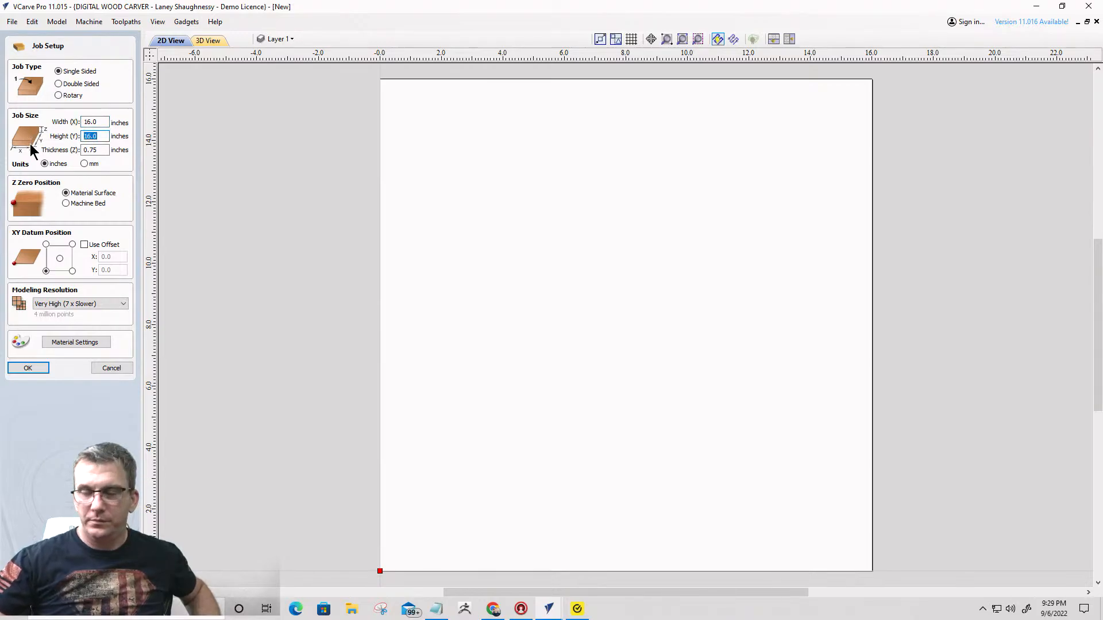
click(26, 368)
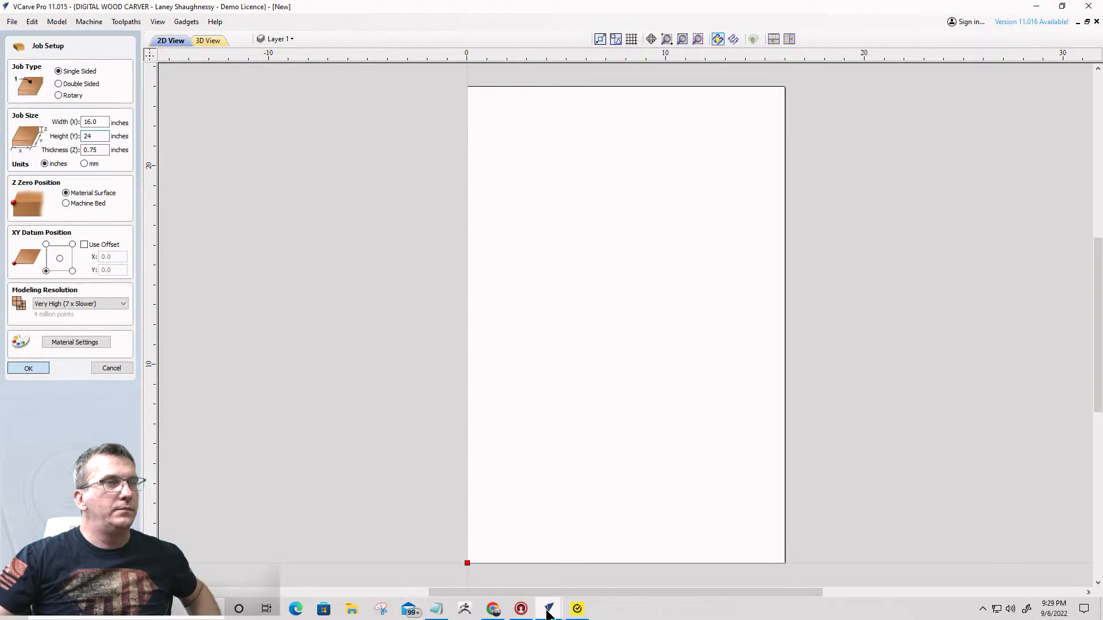
mouse_move(547, 612)
click(478, 569)
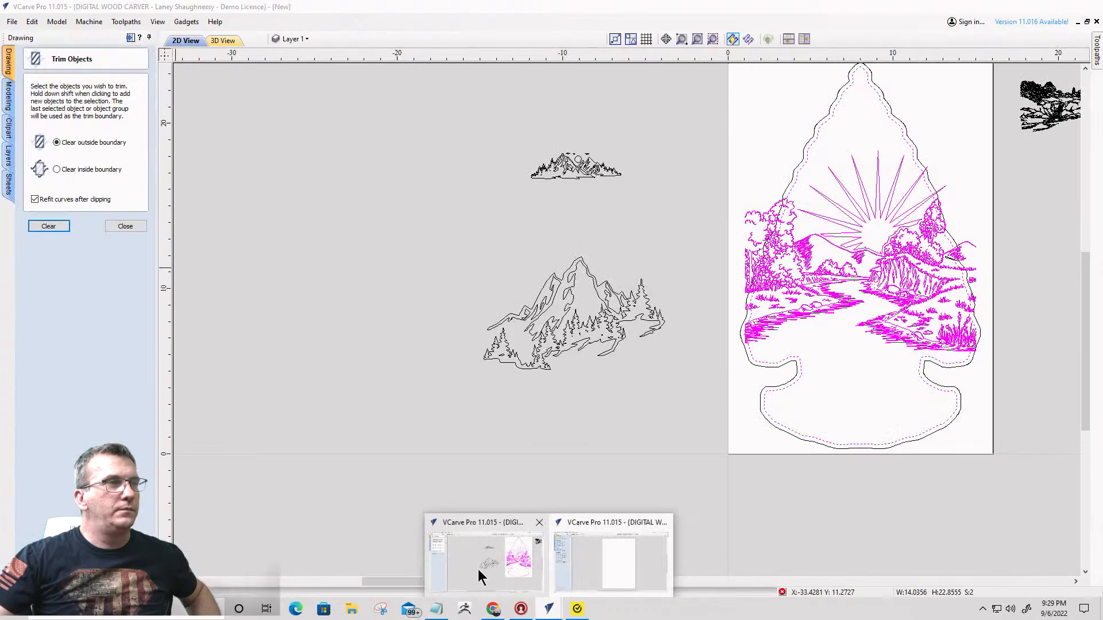
click(603, 568)
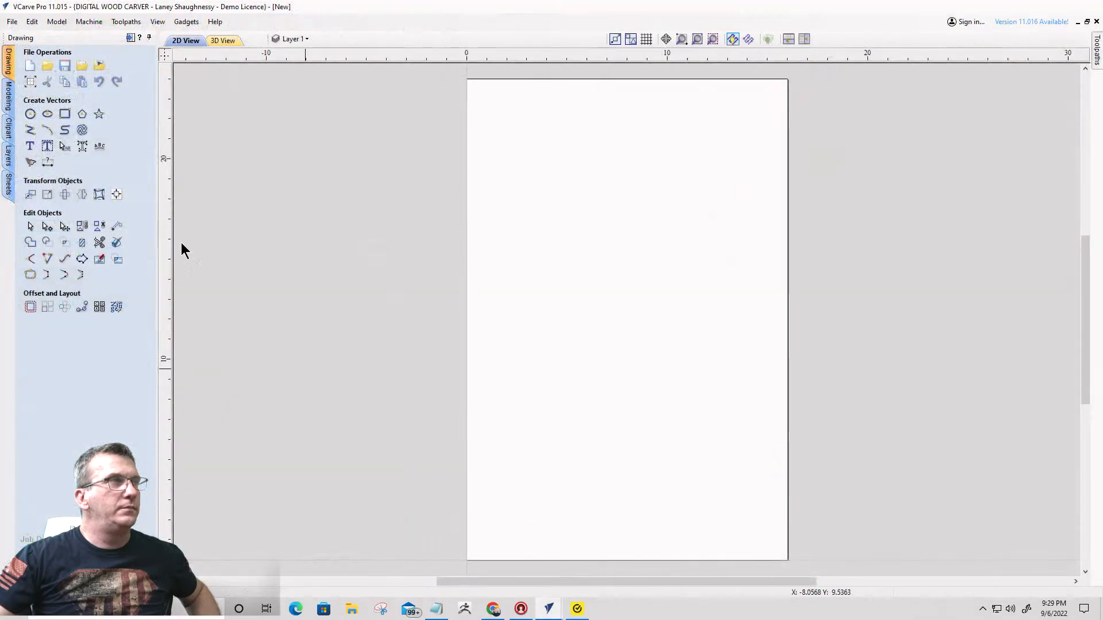
- Import the arrowhead-silhouette-vector-37375295 image from the Downloads folder into the new job
click(99, 70)
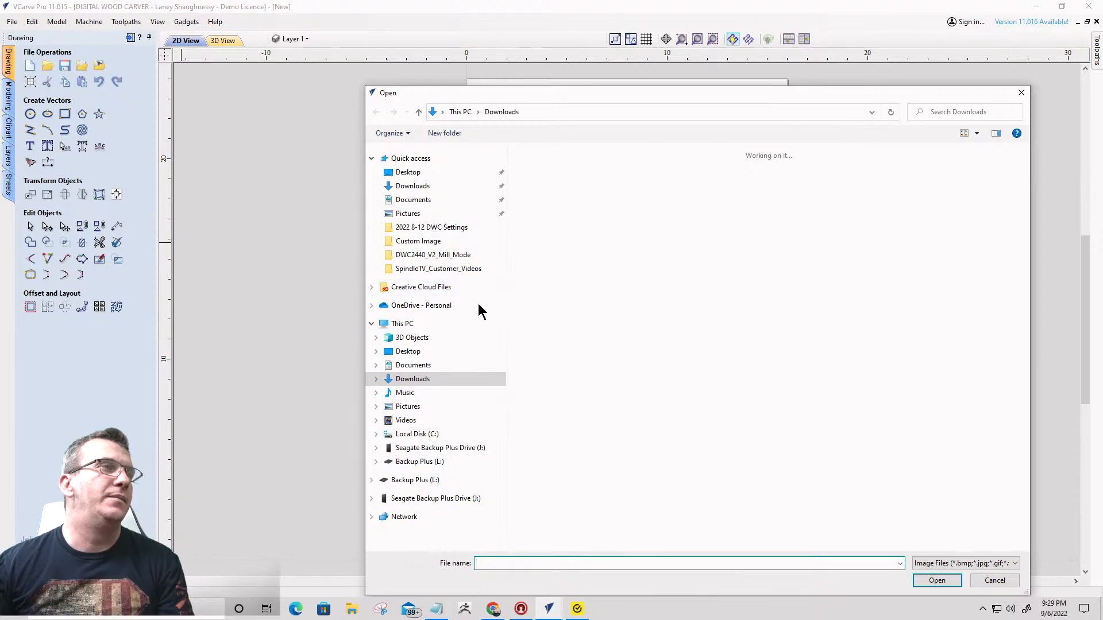
click(419, 187)
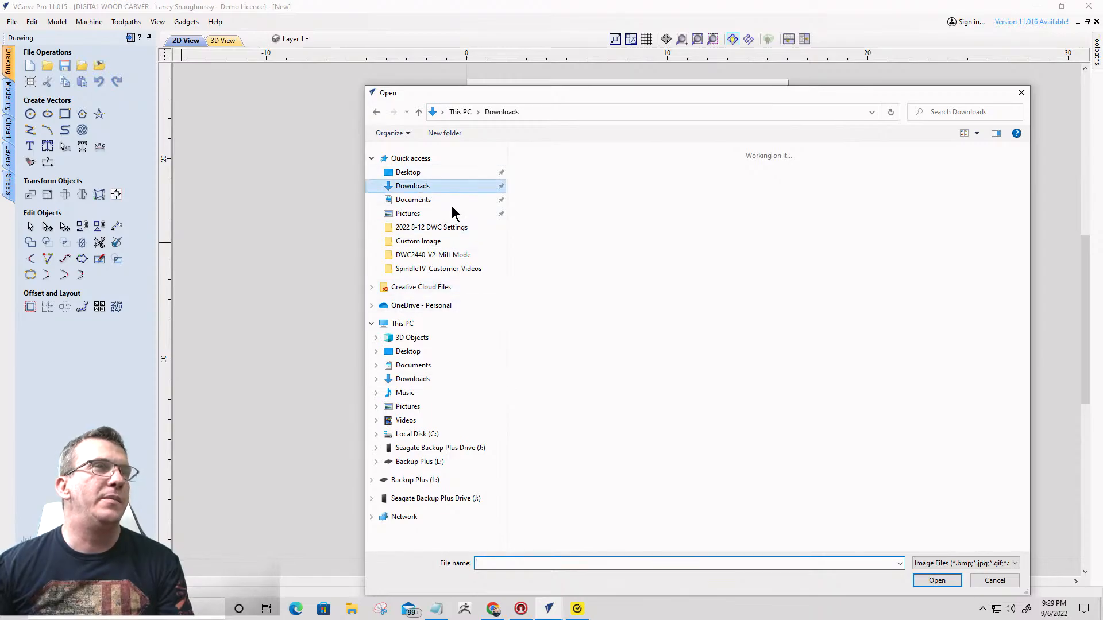
mouse_move(548, 609)
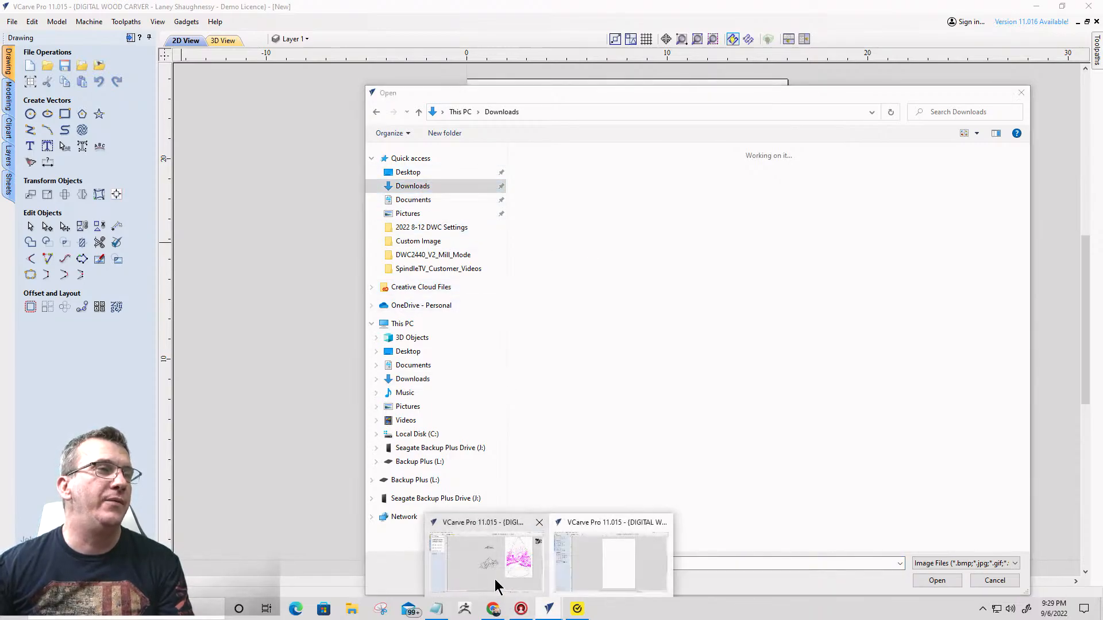
click(494, 574)
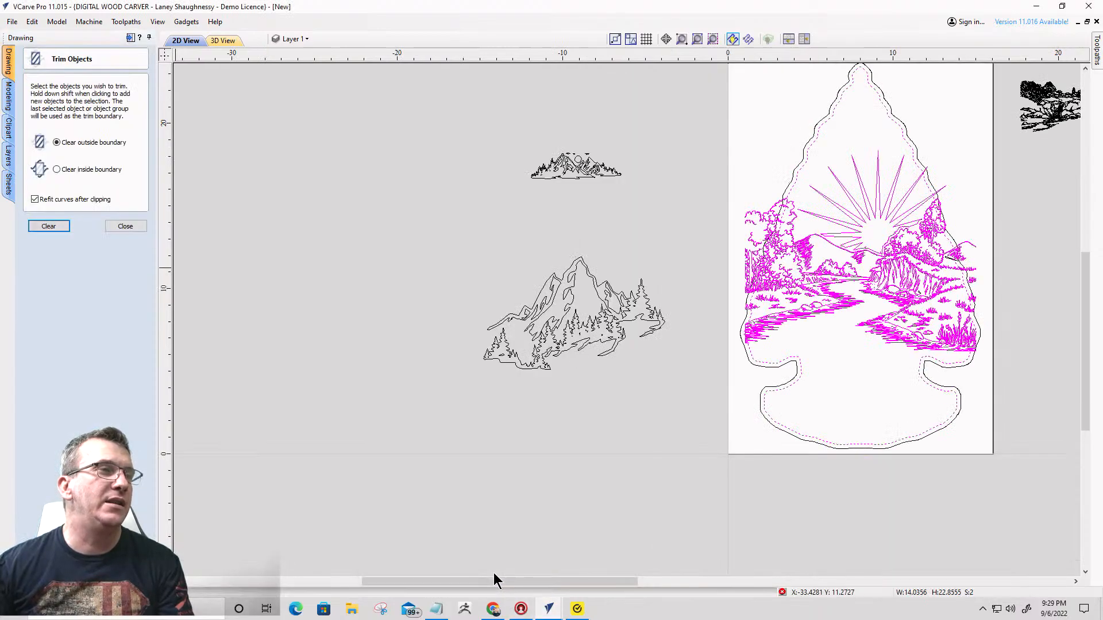
click(548, 609)
click(601, 564)
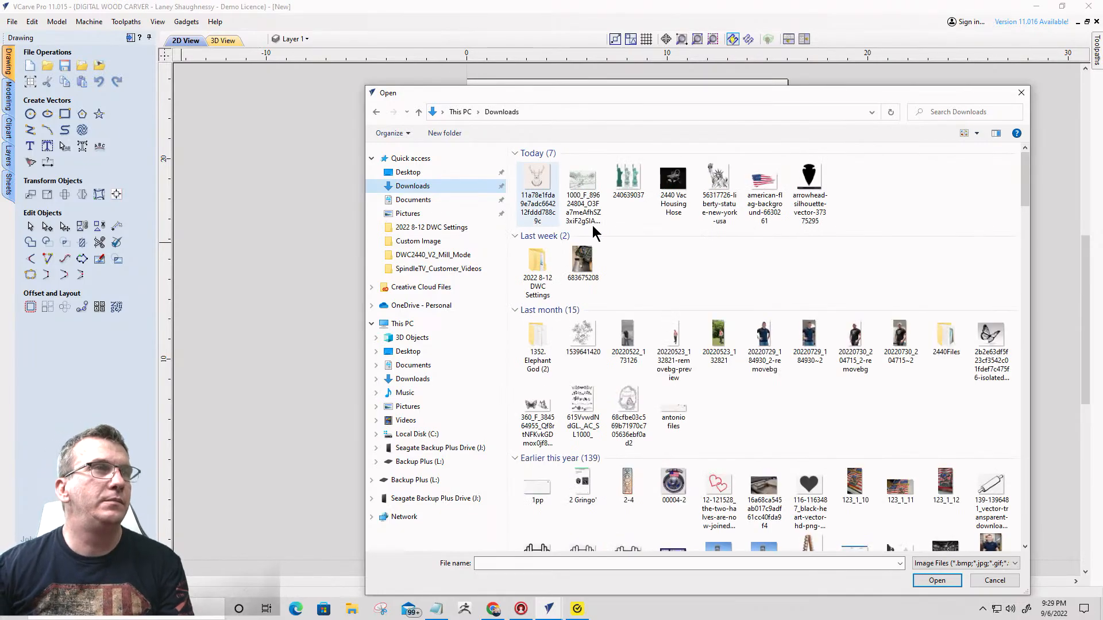
double_click(814, 181)
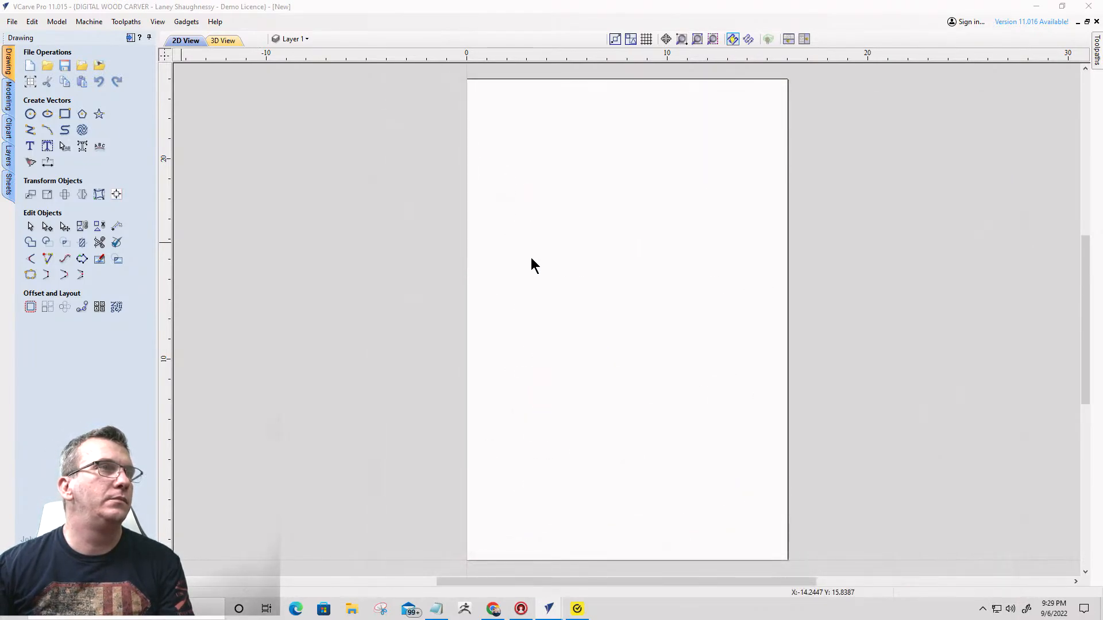
- Trace the arrowhead bitmap in black and white with the threshold set to 0.75
click(31, 164)
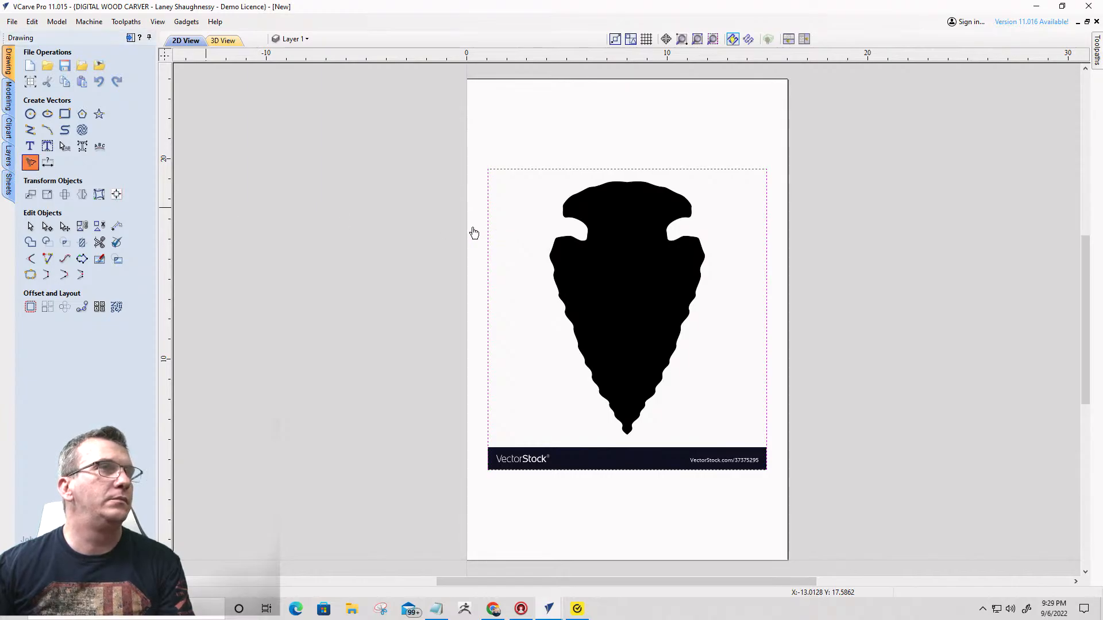
drag(76, 160, 96, 159)
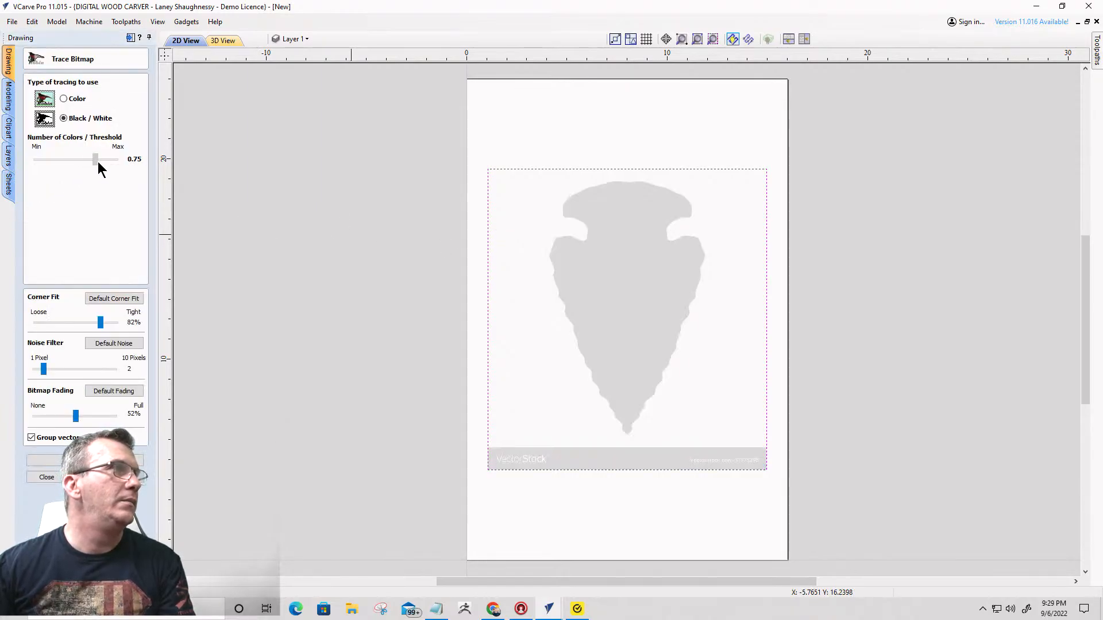
click(45, 460)
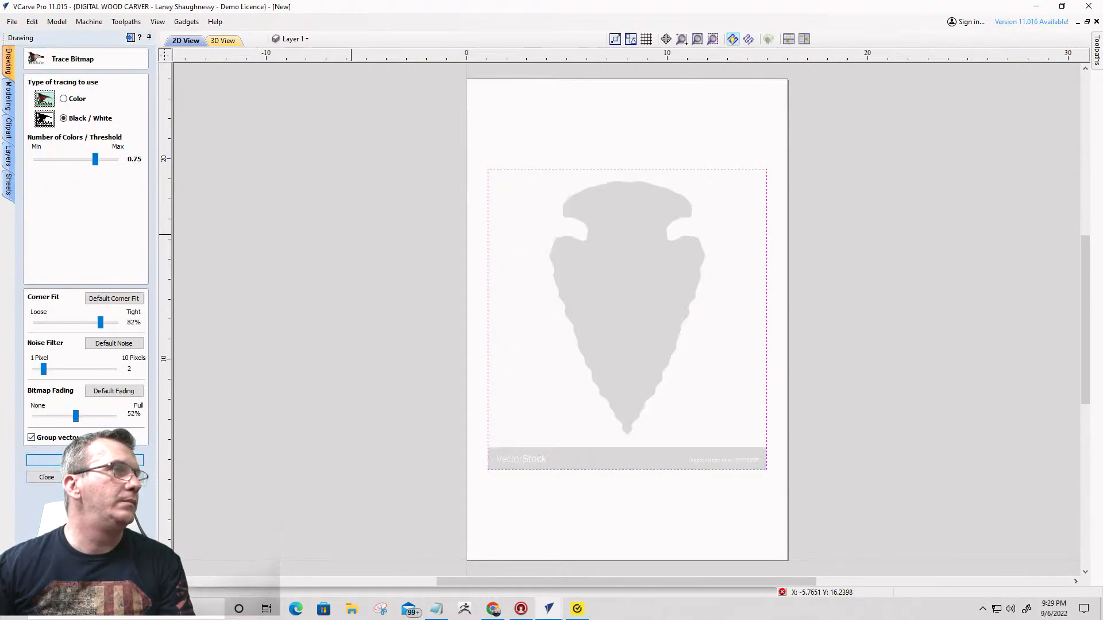
click(46, 478)
- Delete the source bitmap and the traced VectorStock banner, keeping only the arrowhead outline
click(580, 458)
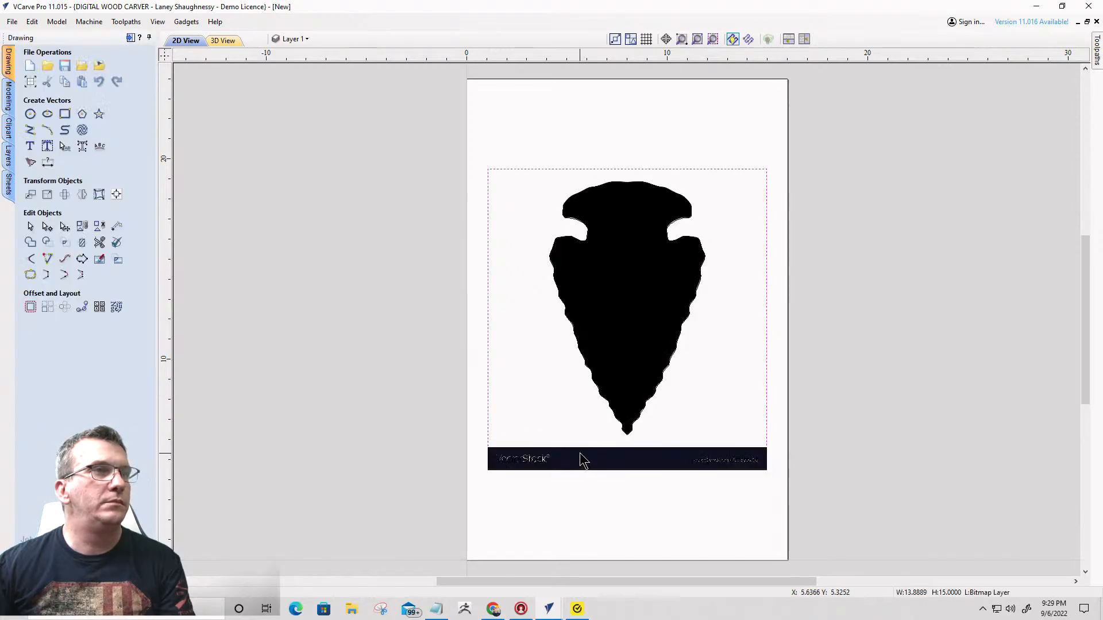
click(582, 456)
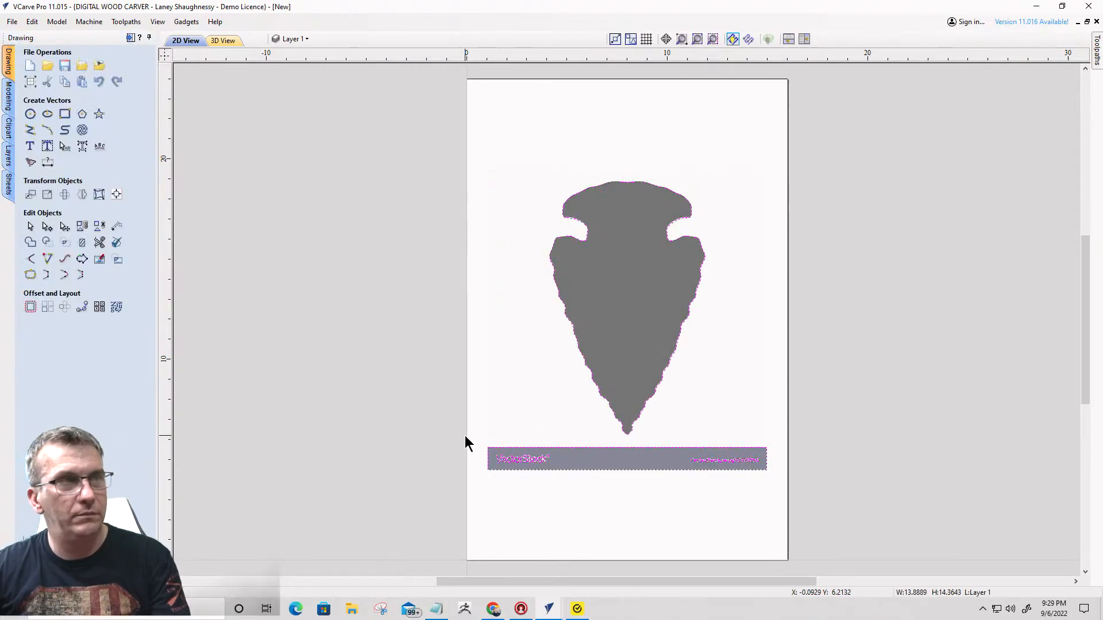
click(797, 502)
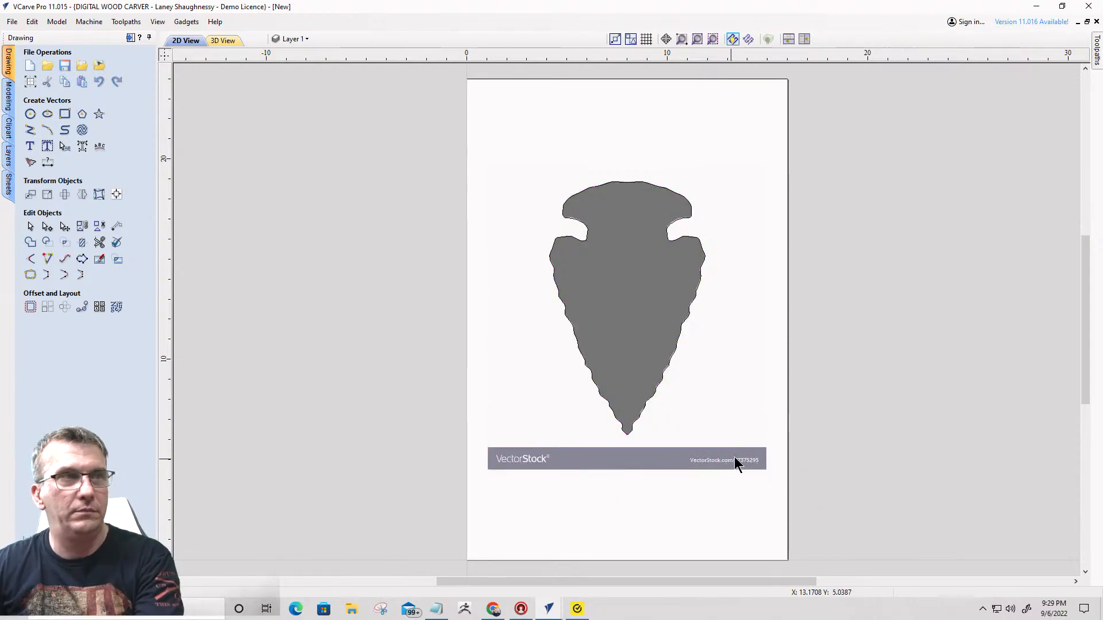
click(728, 433)
key(Delete)
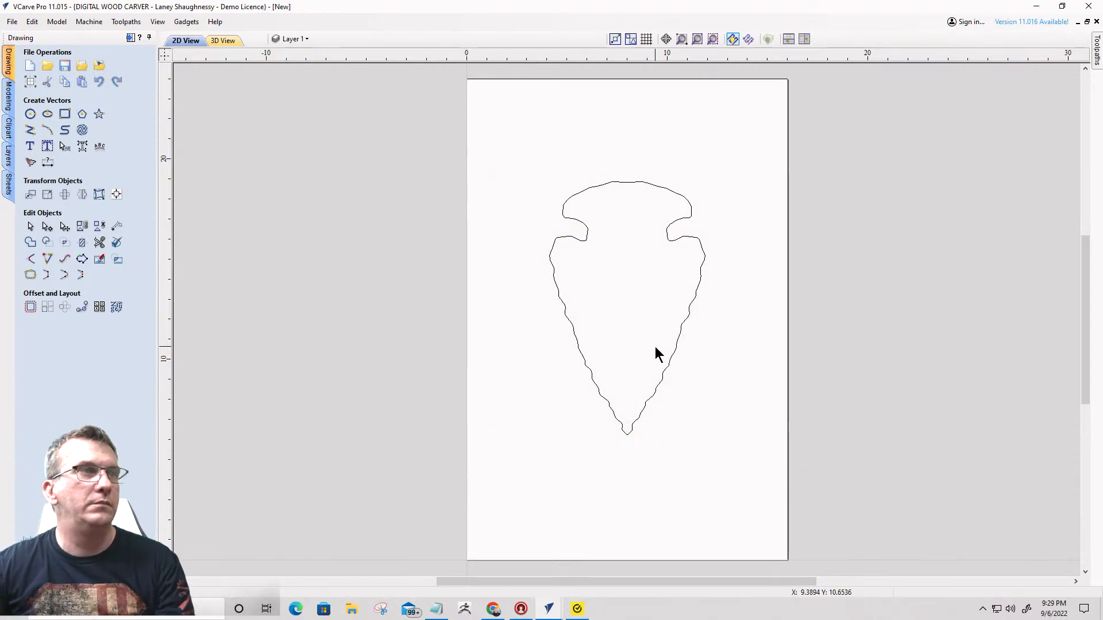
- Flip the arrowhead outline vertically so its tip points up, and enlarge it about its centre to about 13.6 by 22.2 inches
click(672, 361)
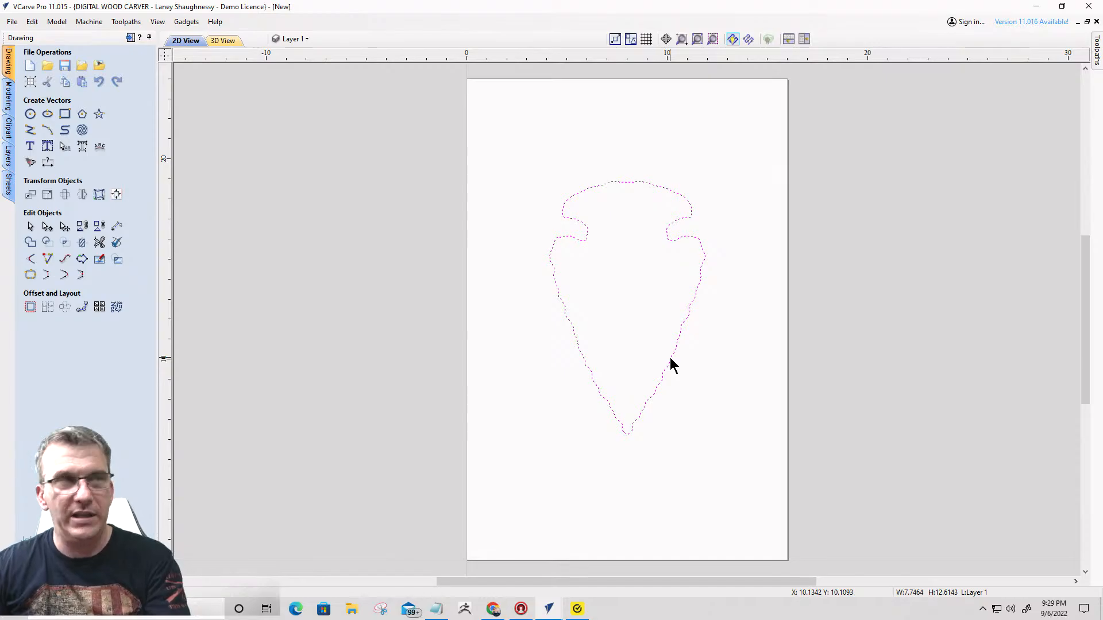
click(686, 319)
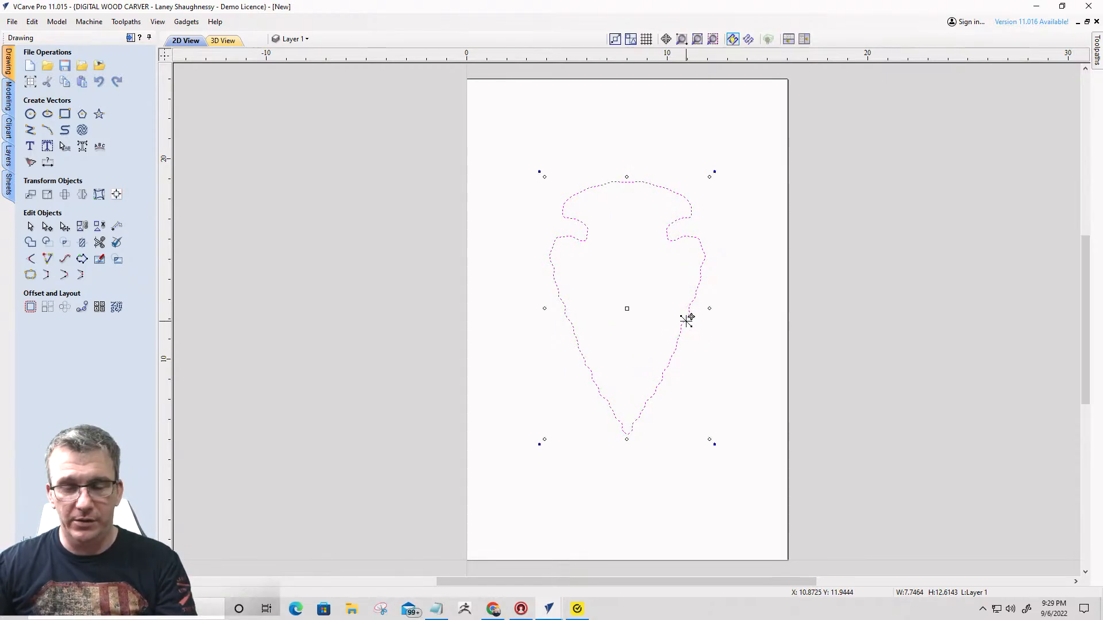
key(v)
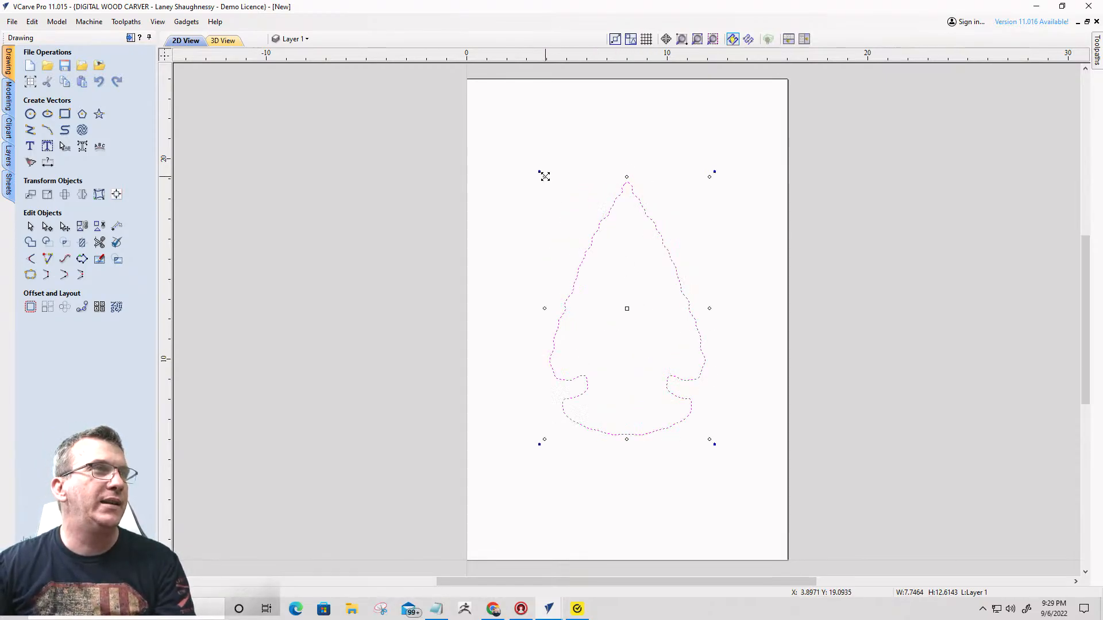
drag(542, 174, 490, 135)
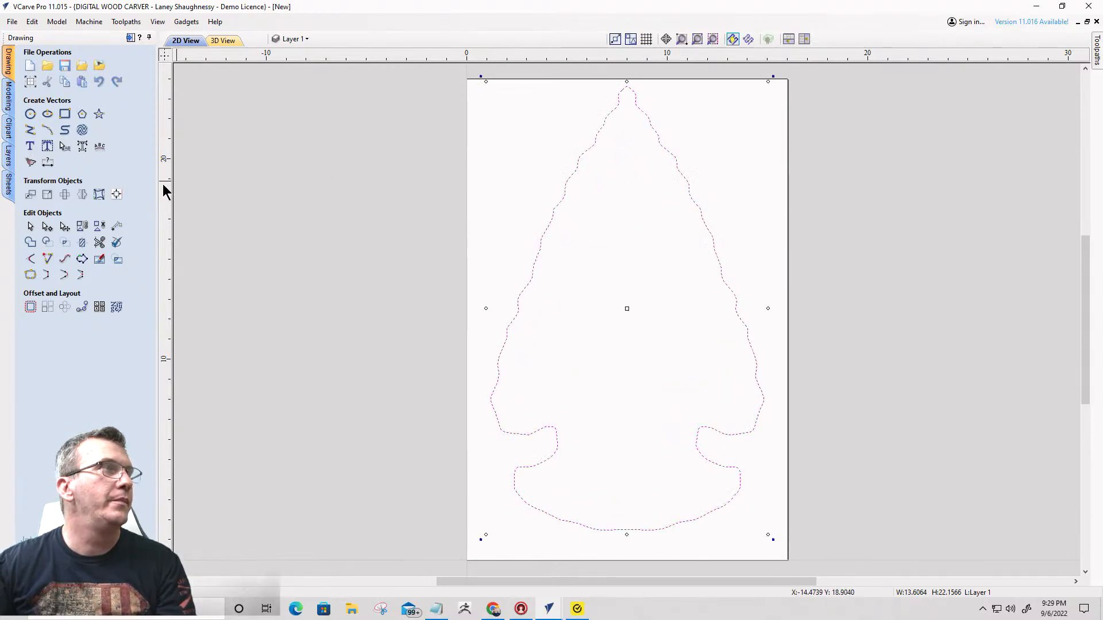
- Centre the arrowhead outline on the material both horizontally and vertically, keeping it selected
click(116, 194)
click(83, 99)
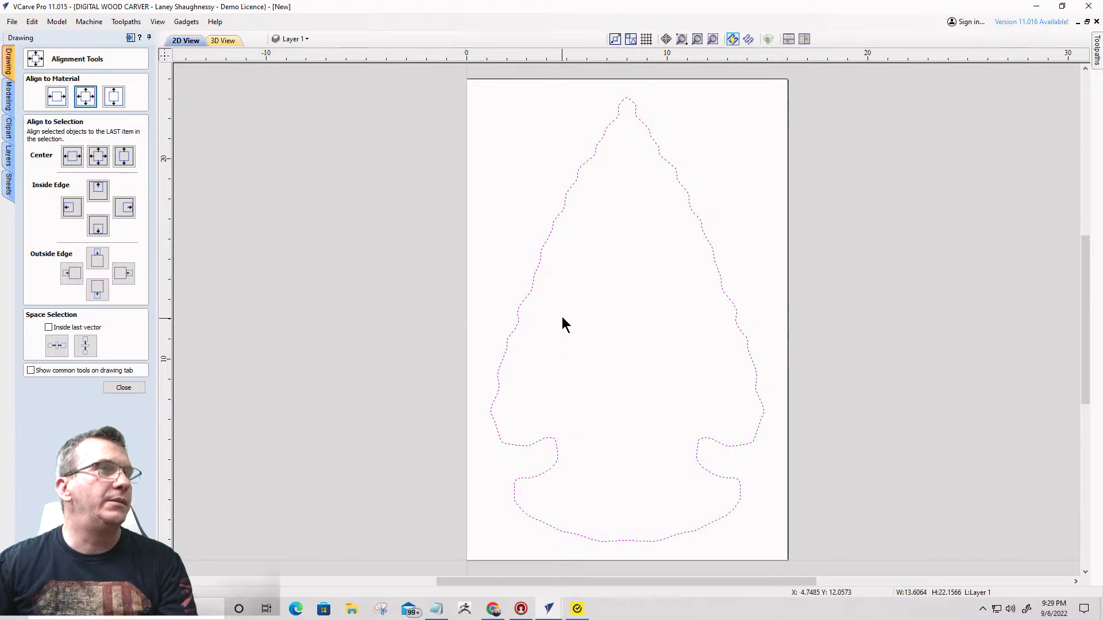
click(505, 347)
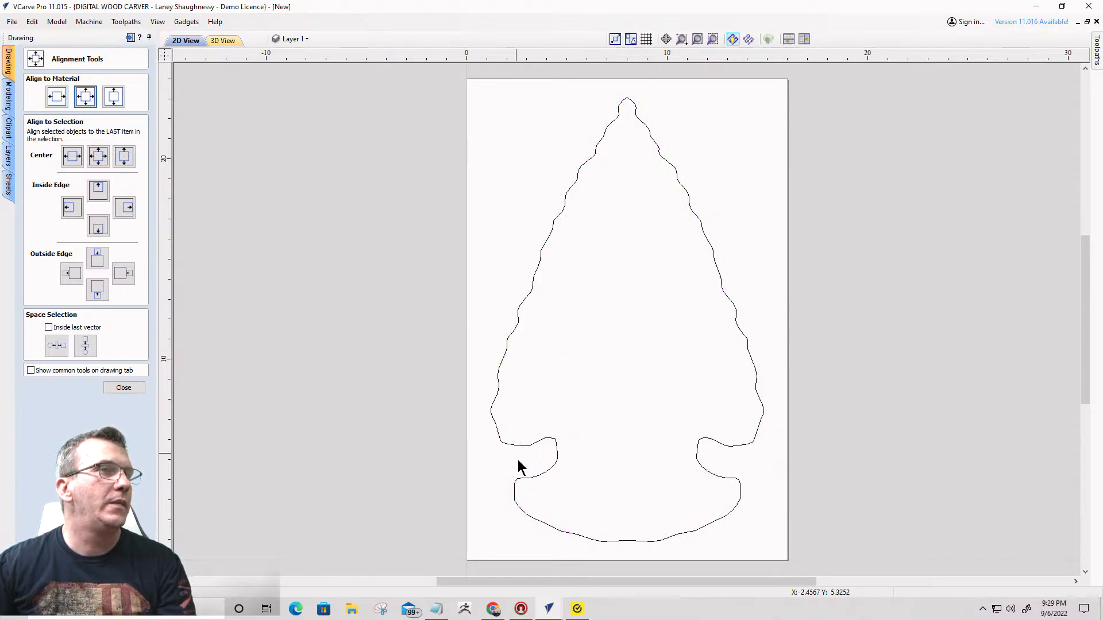
click(531, 444)
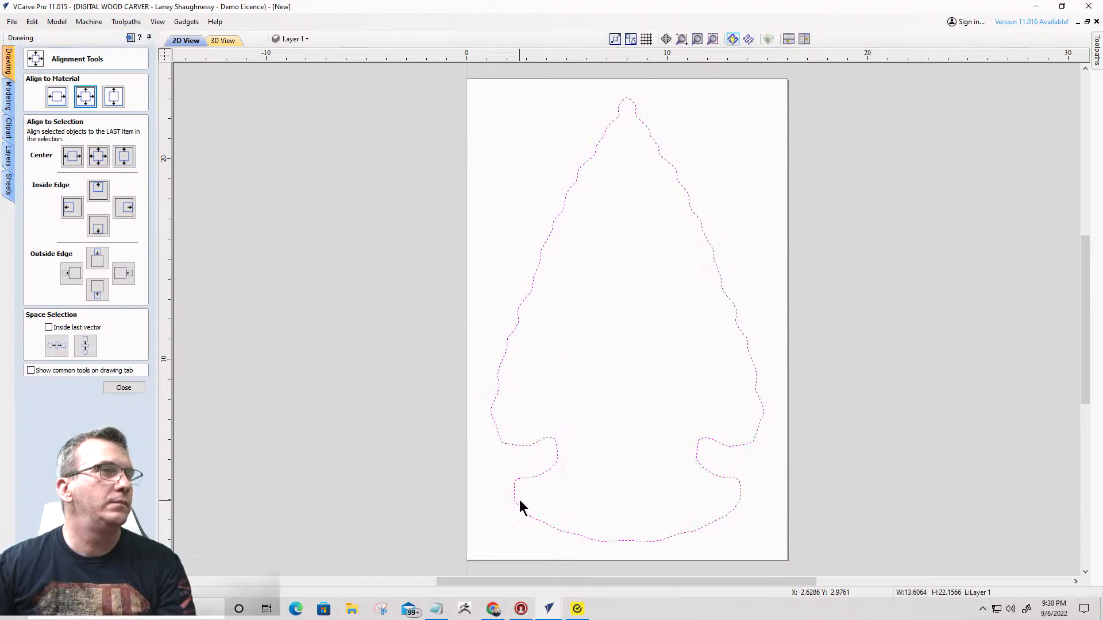
click(114, 386)
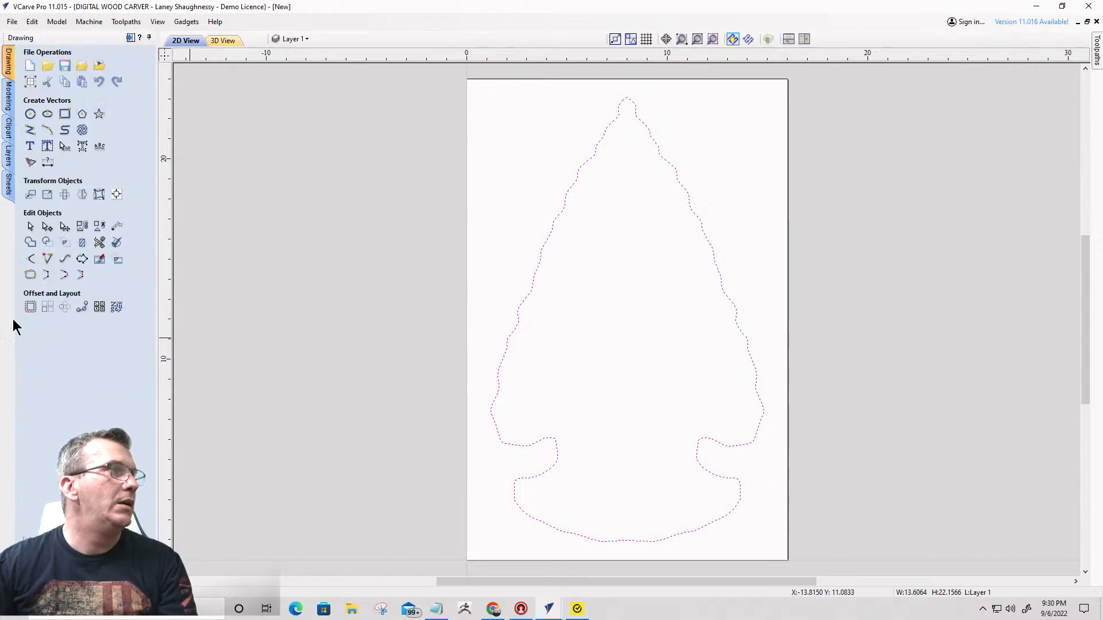
- Offset the arrowhead outline outwards by 0.25 inches, keeping the original
click(30, 306)
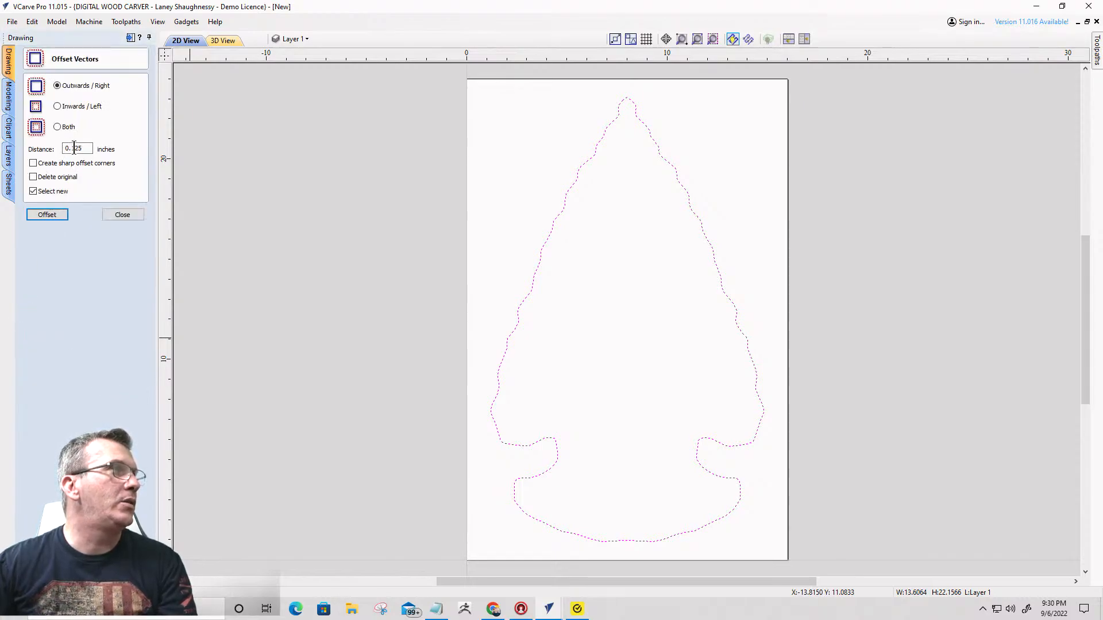
click(75, 148)
key(BackSpace)
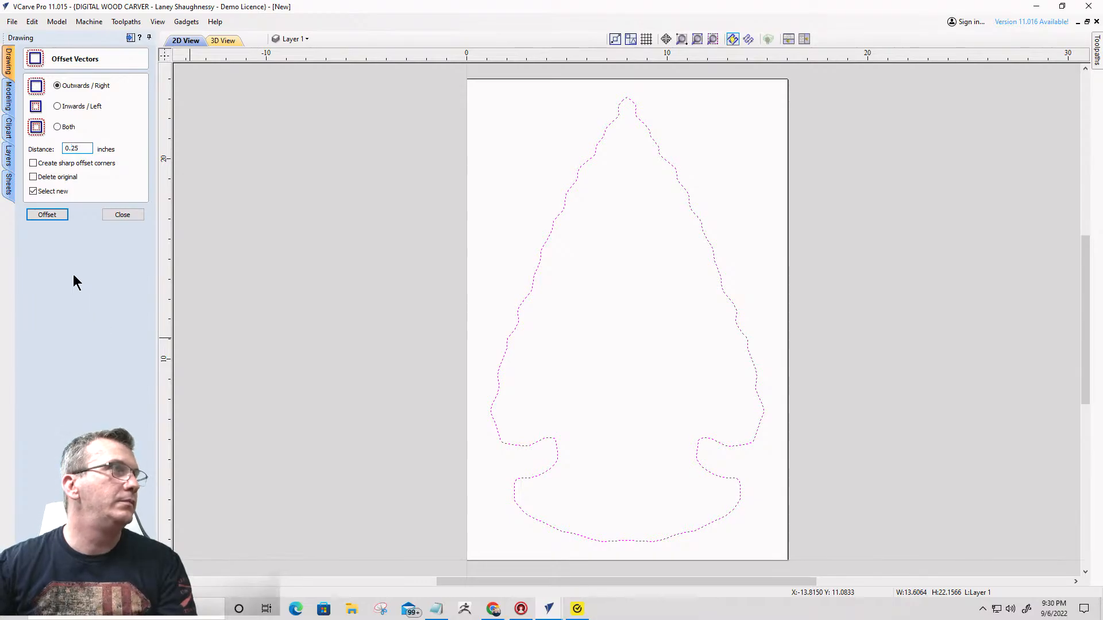
click(43, 215)
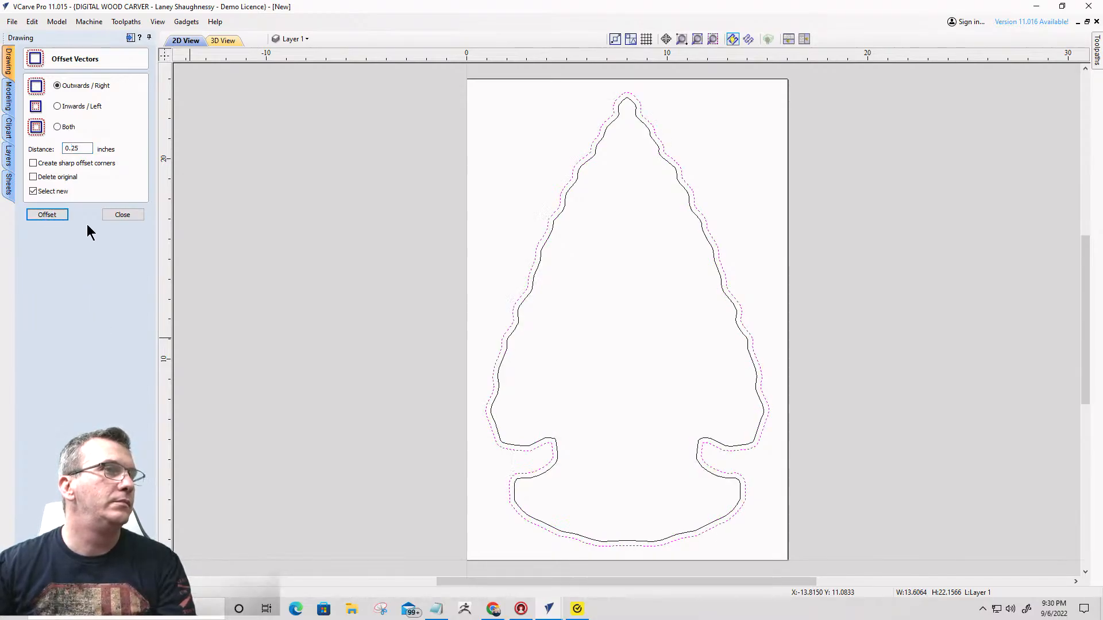
- Enlarge both arrowhead outlines together about their centre to about 14.8 by 23.8 inches
drag(430, 72, 811, 566)
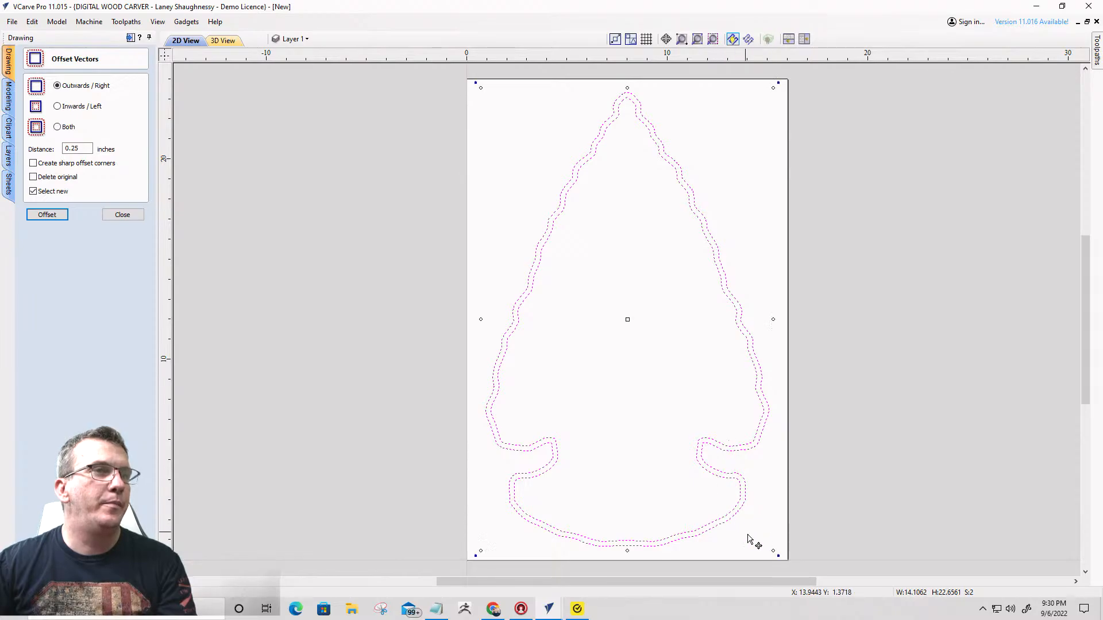
click(773, 551)
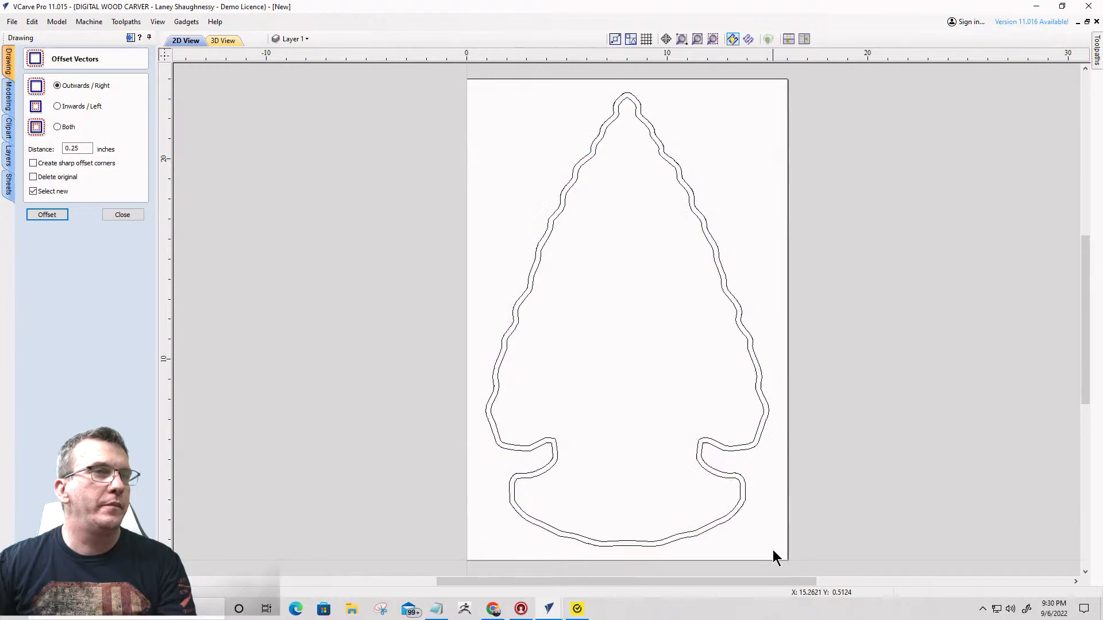
drag(750, 530, 675, 462)
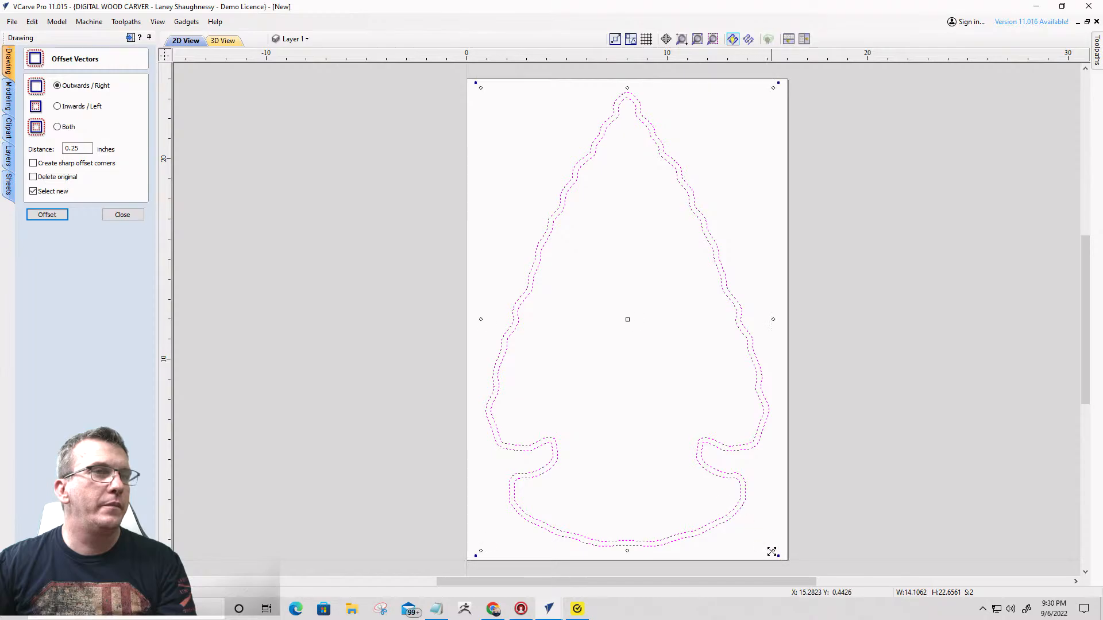
shift+drag(772, 551, 776, 555)
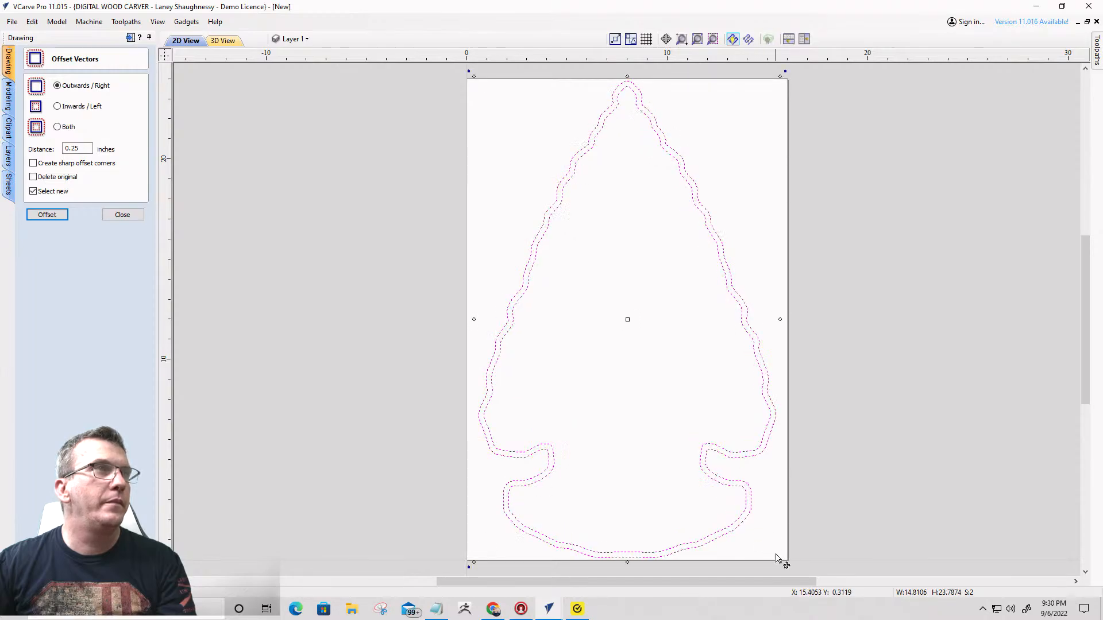
- Offset the inner arrowhead outline by 0.125 inches, undoing an outward attempt and creating the offset inwards instead
click(501, 382)
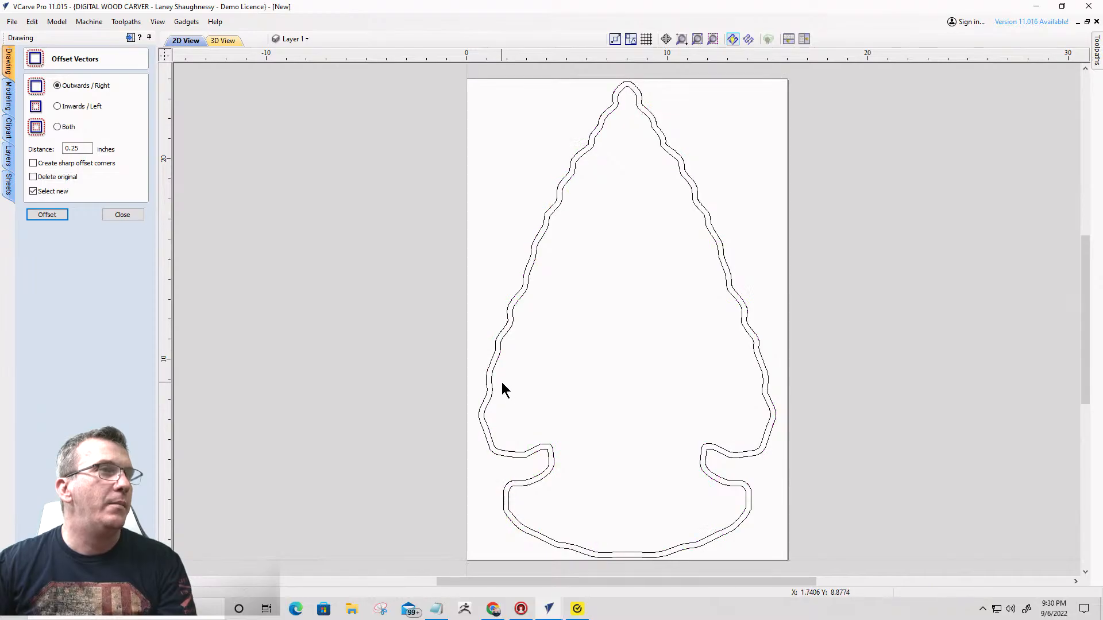
click(491, 370)
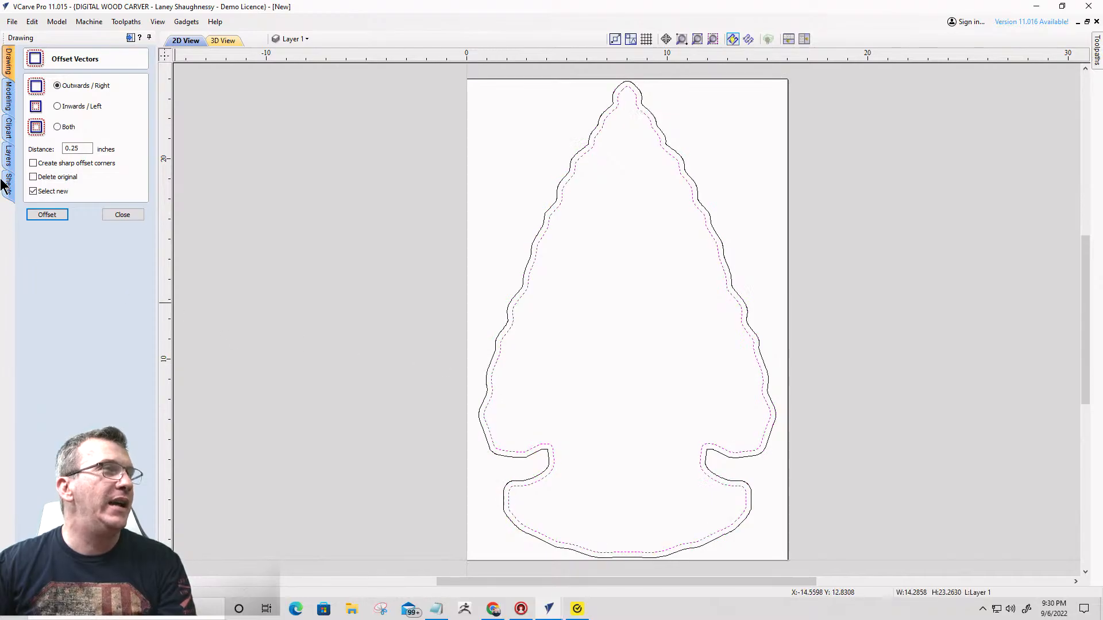
click(72, 148)
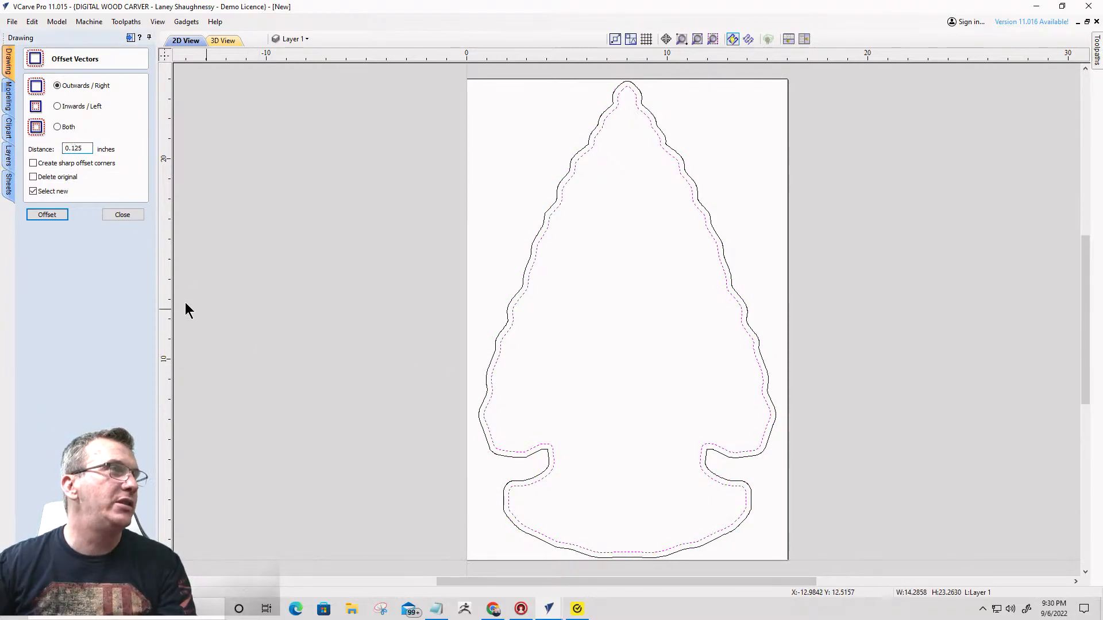
click(48, 214)
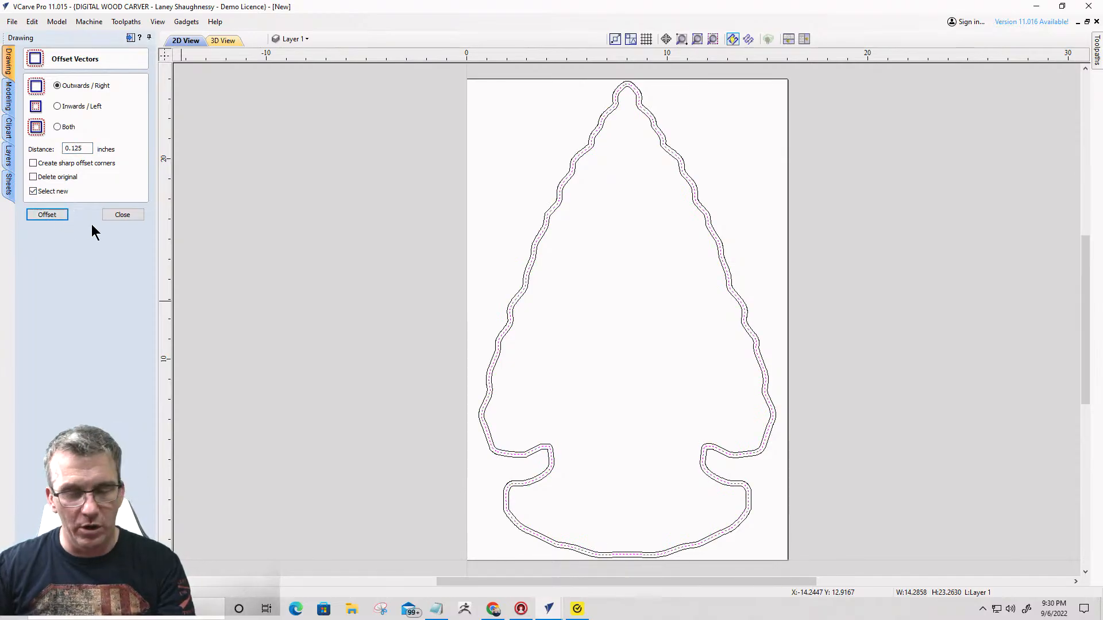
key(ctrl+z)
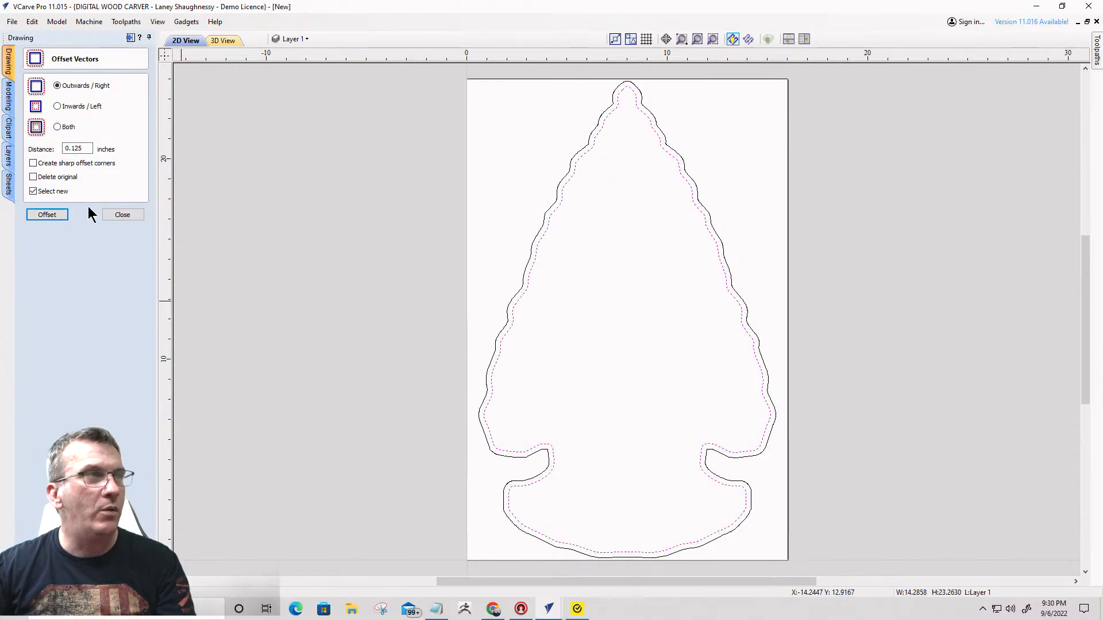
click(57, 106)
click(46, 214)
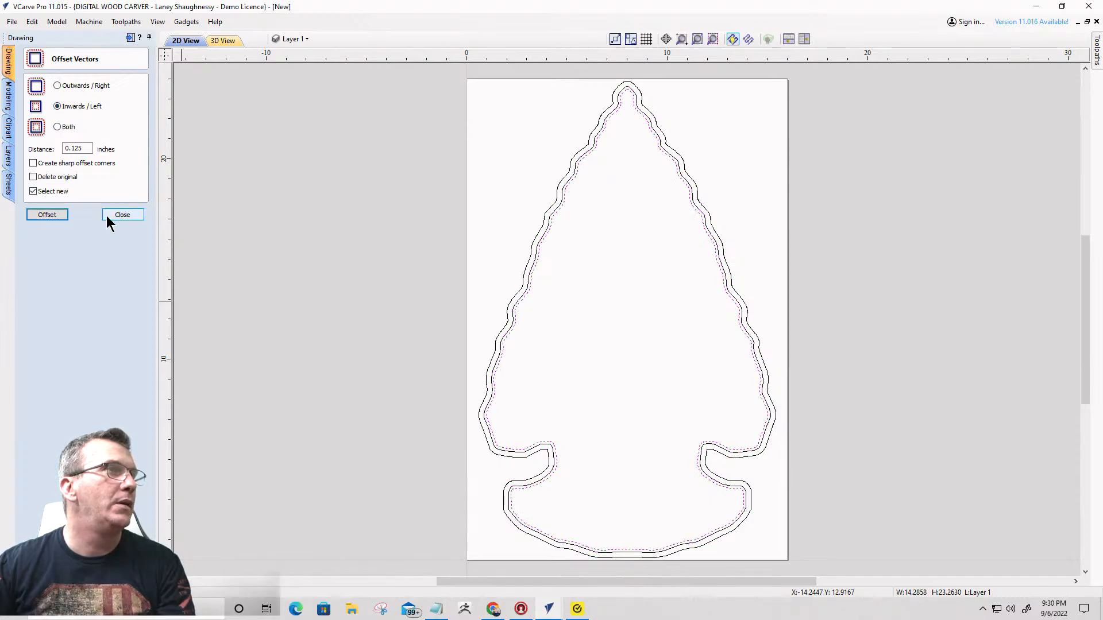
click(120, 215)
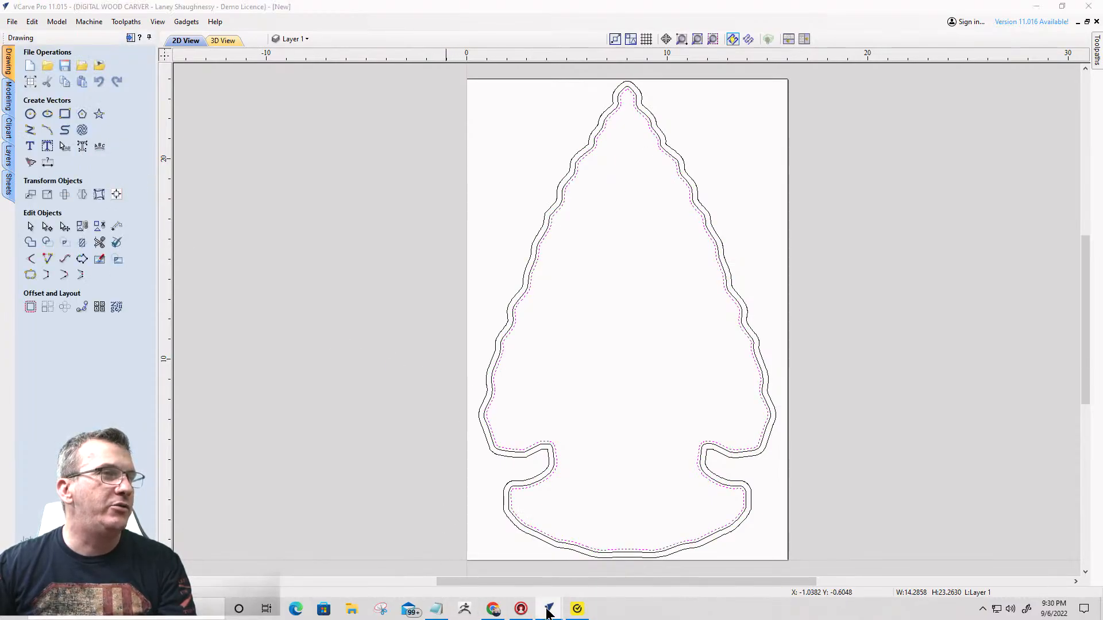
- Import the river-graphic-black-white-landscape-sketch-illustration-vector-2C8AH7C image from the Downloads folder into the new arrowhead job
mouse_move(548, 608)
click(509, 561)
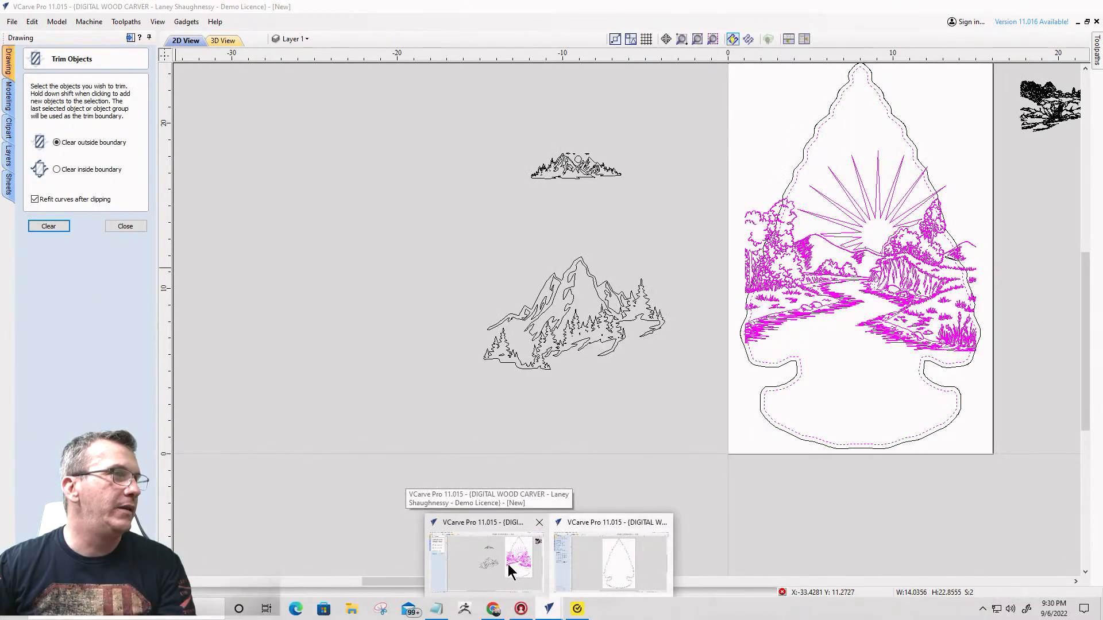
click(596, 562)
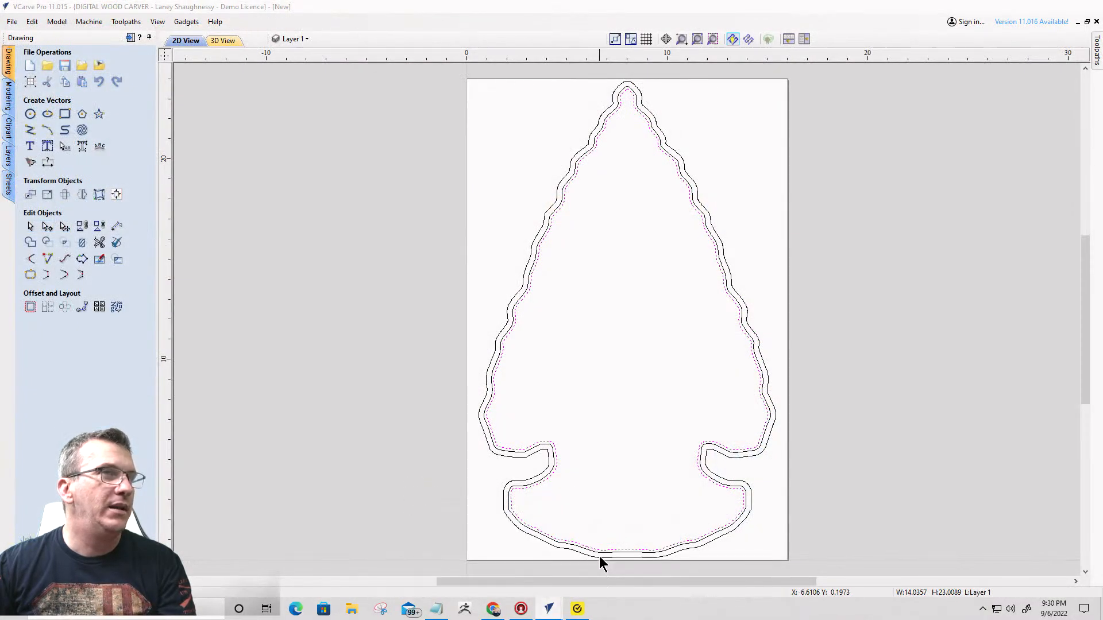
click(98, 68)
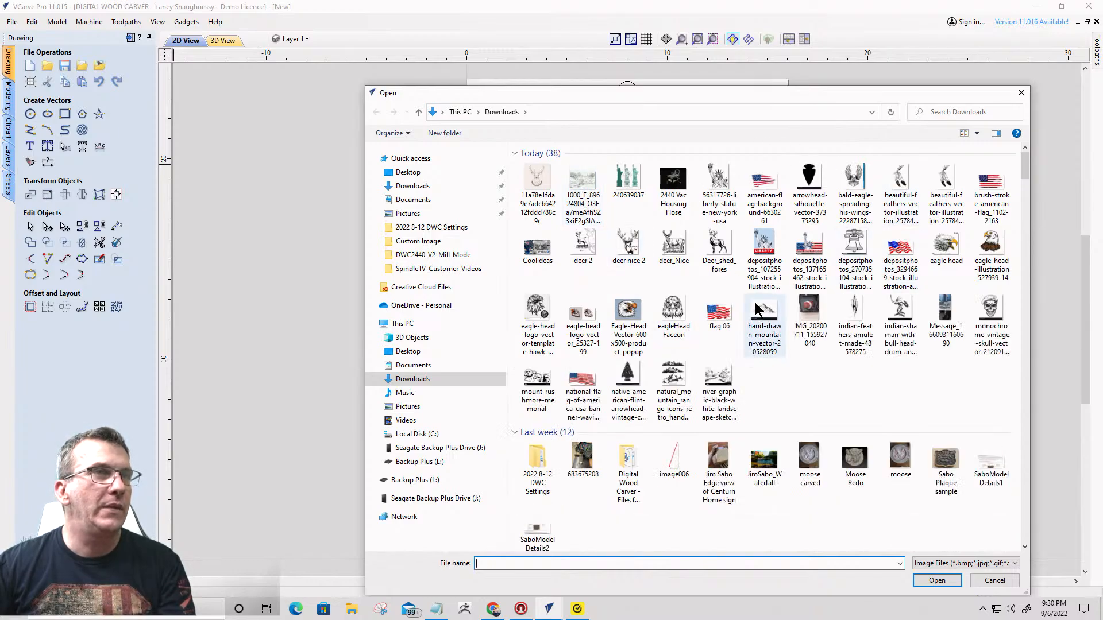
click(715, 379)
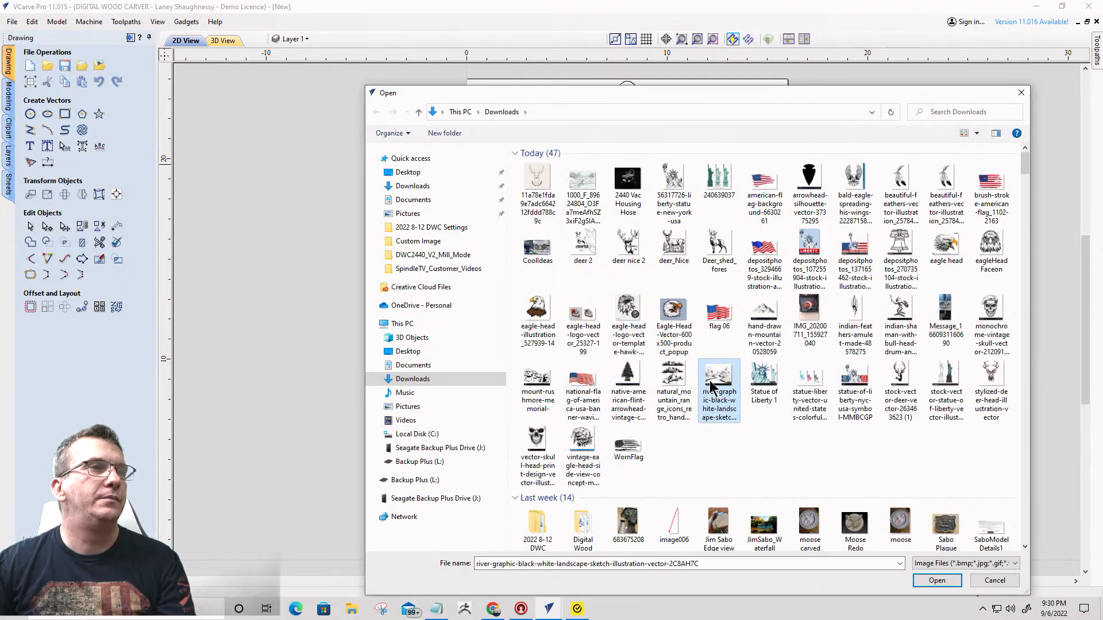
double_click(712, 384)
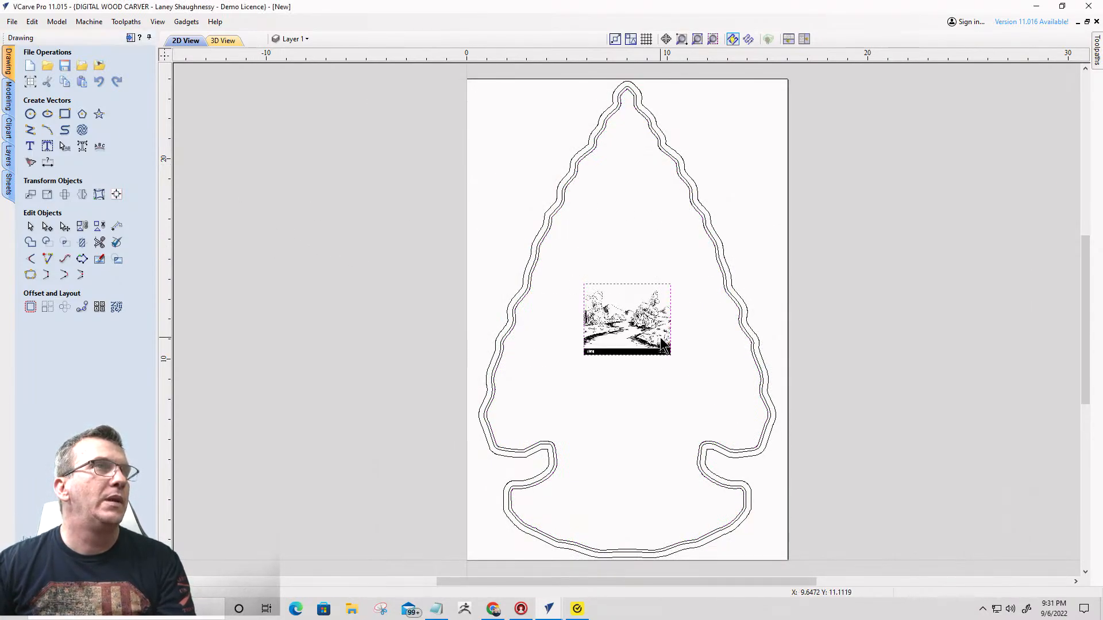
- Trace the landscape bitmap above its alamy banner in black and white with threshold 0.75, and delete the source bitmap
scroll(661, 345, up, 5)
scroll(497, 261, down, 3)
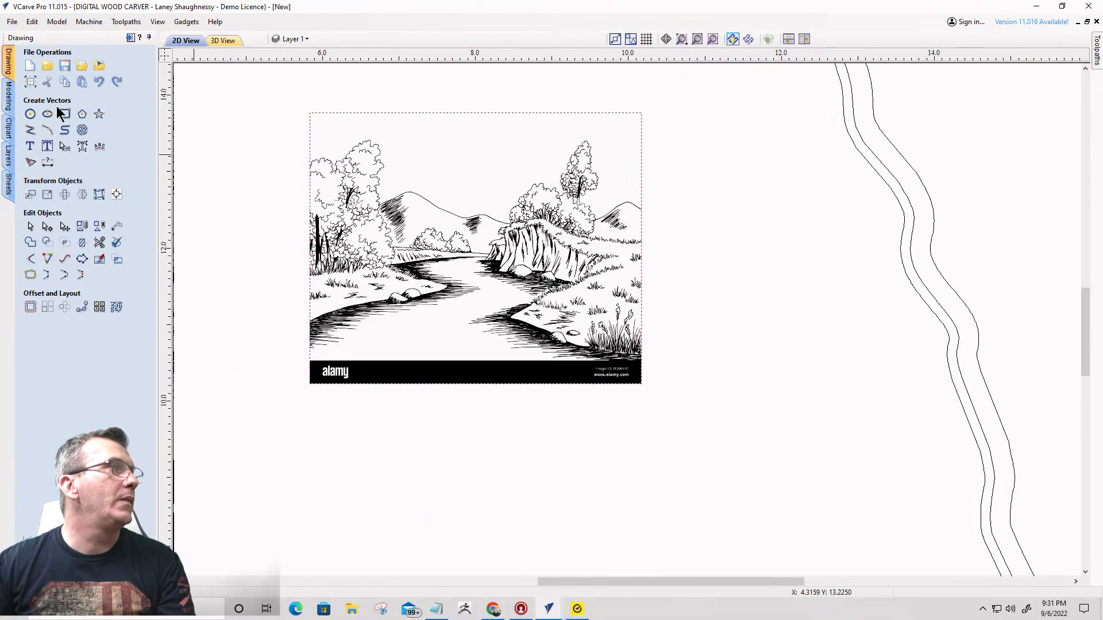
click(30, 162)
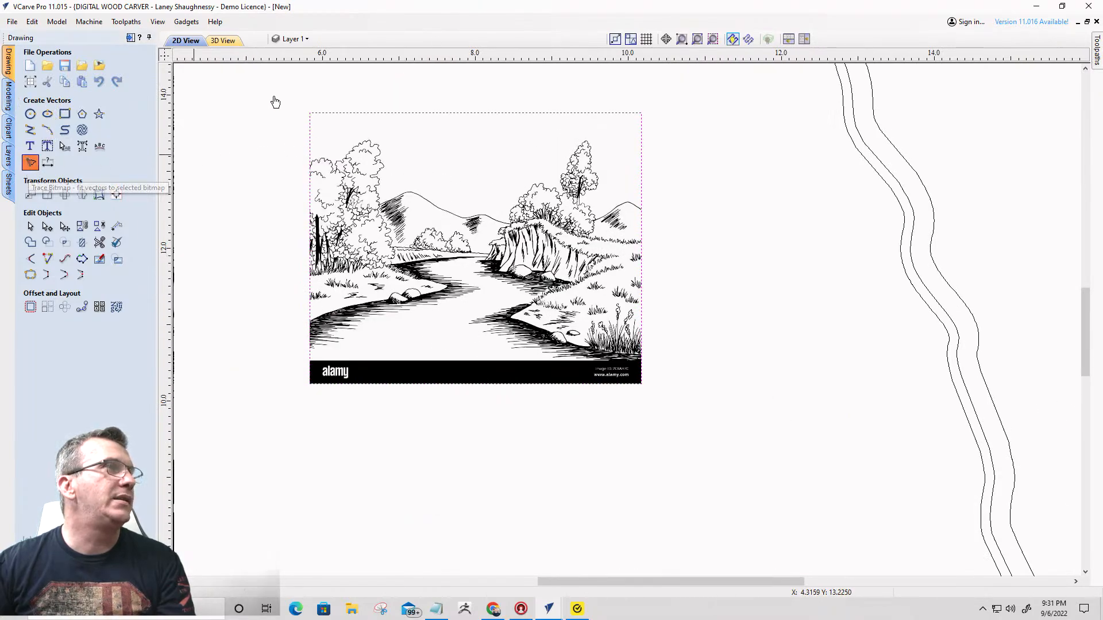
mouse_move(275, 99)
mouse_down()
mouse_move(630, 288)
mouse_move(655, 363)
mouse_up()
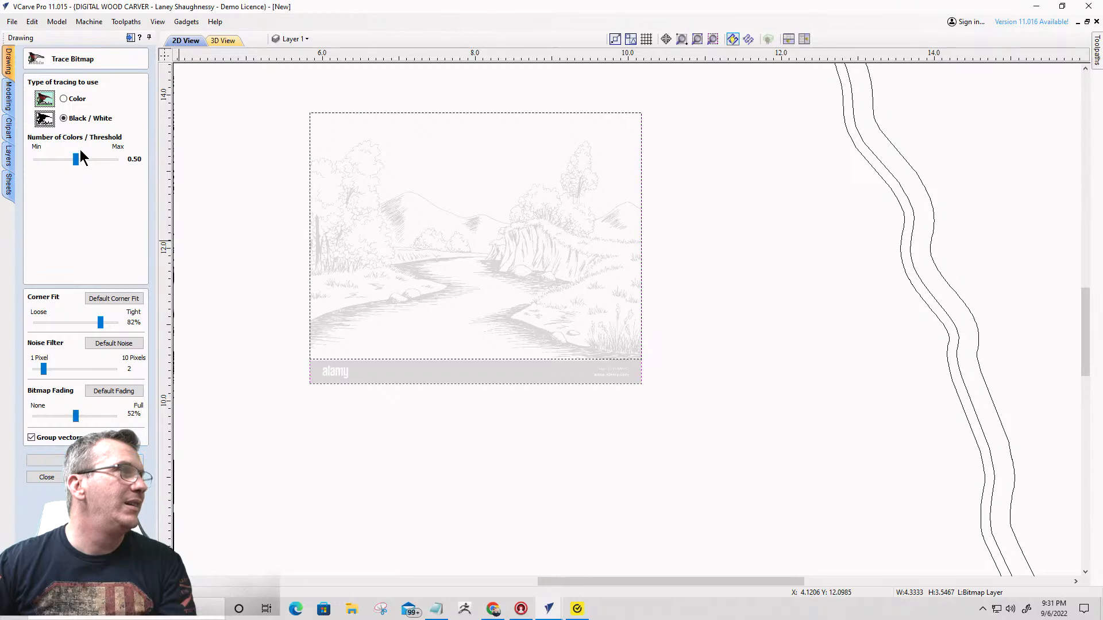
drag(80, 153, 90, 166)
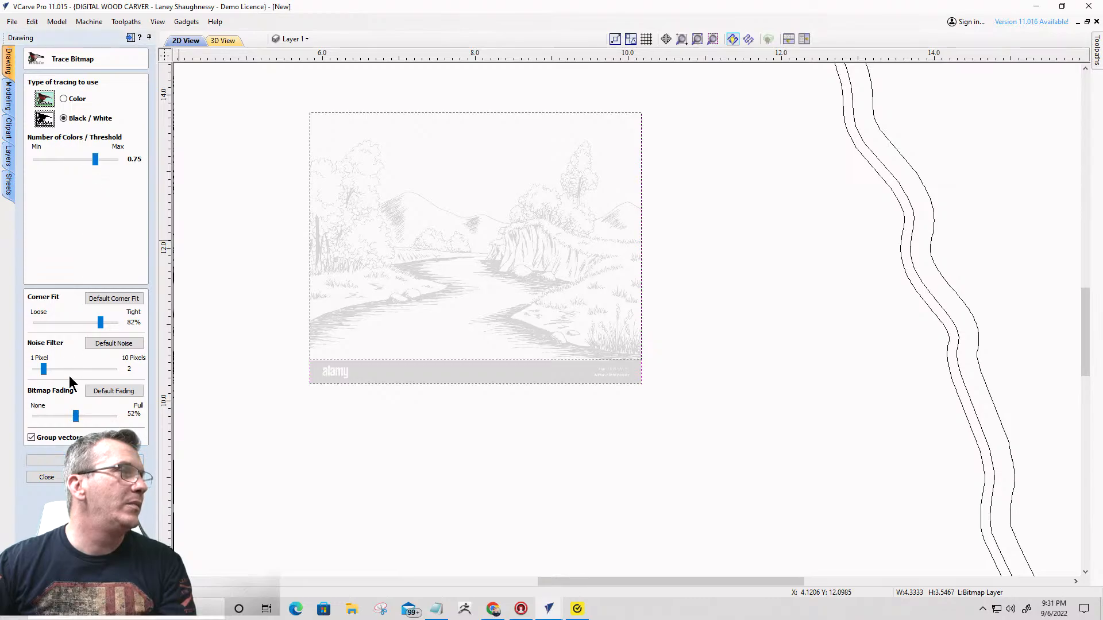
click(46, 460)
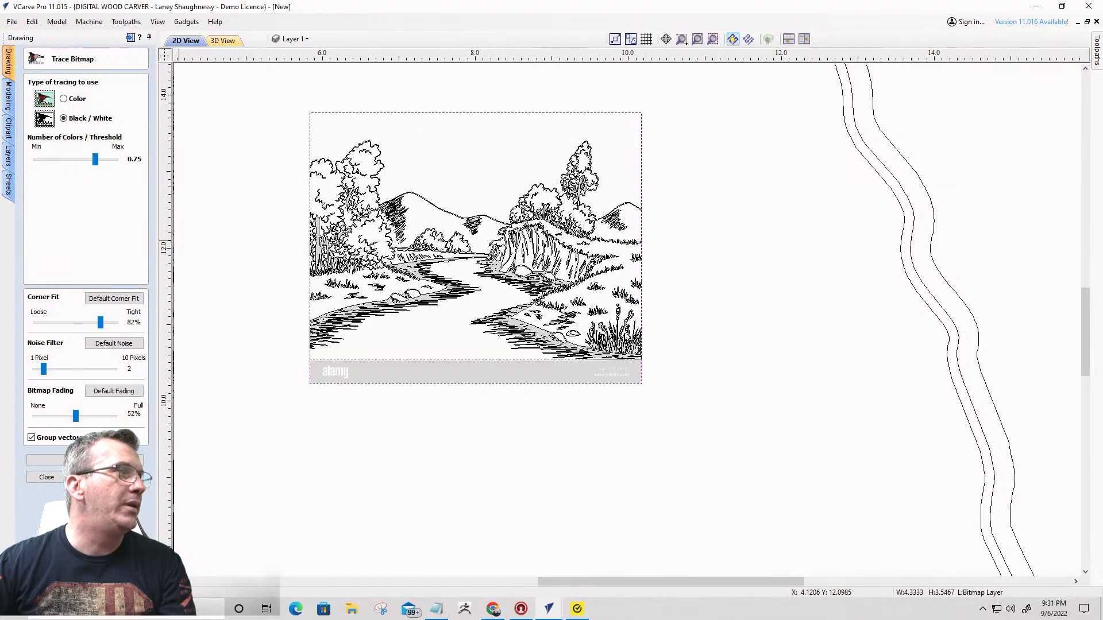
click(47, 476)
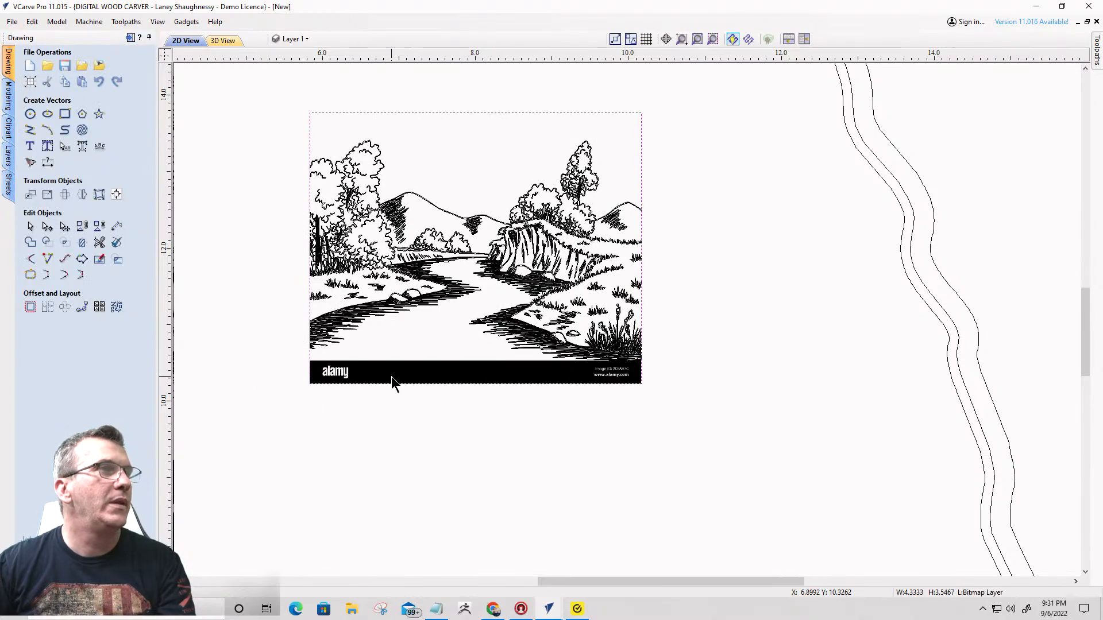
key(Delete)
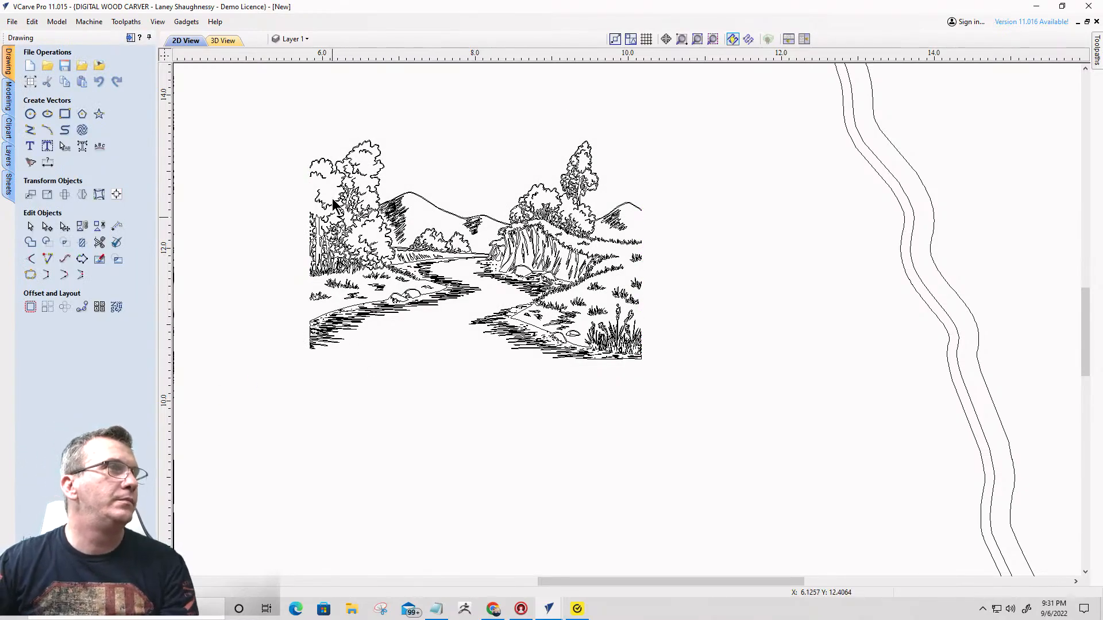
- Enlarge the traced landscape about its centre to about 14.5 by 9.6 inches and lower it to just above the arrowhead's notches
scroll(537, 249, down, 5)
drag(566, 222, 676, 299)
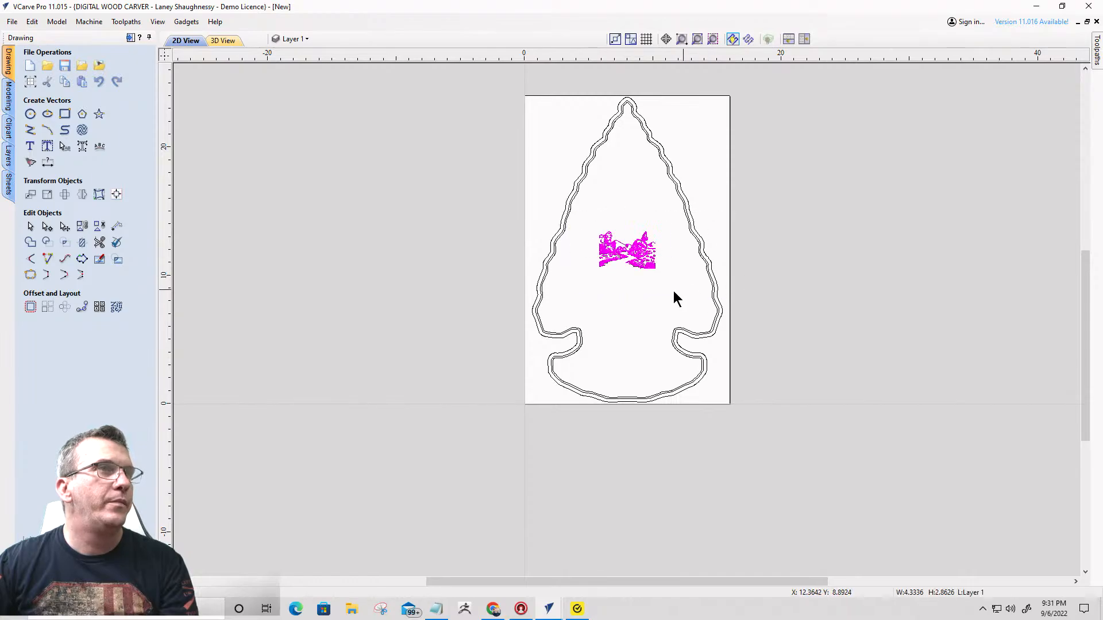
click(633, 265)
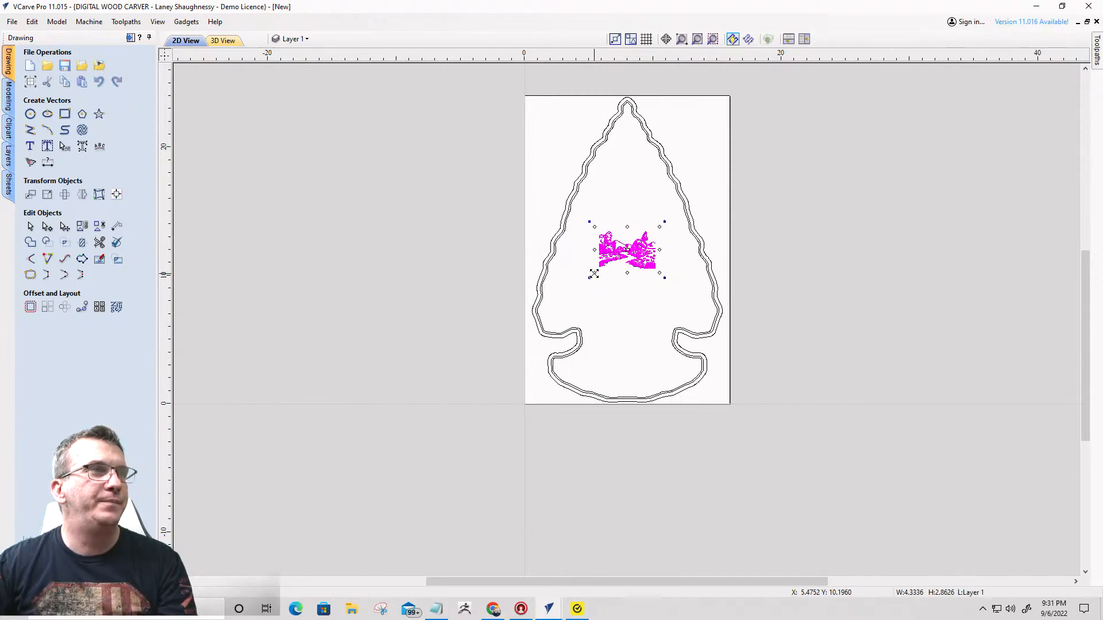
mouse_move(593, 273)
mouse_down()
mouse_move(509, 325)
mouse_move(569, 307)
mouse_up()
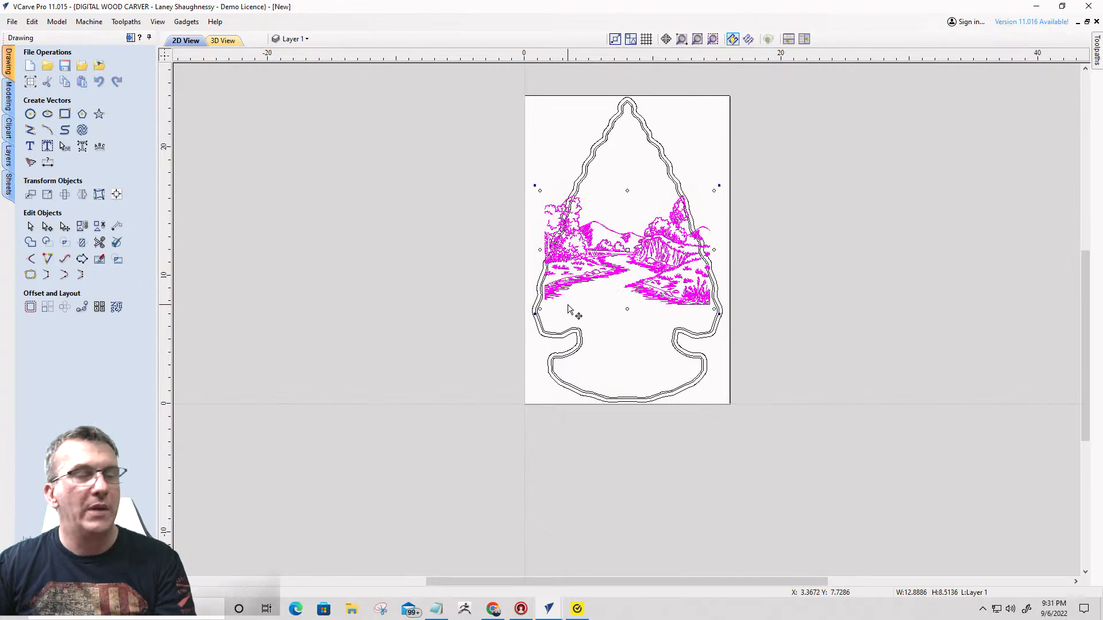
key(Down)
key(Down)
key(Down)
key(Down)
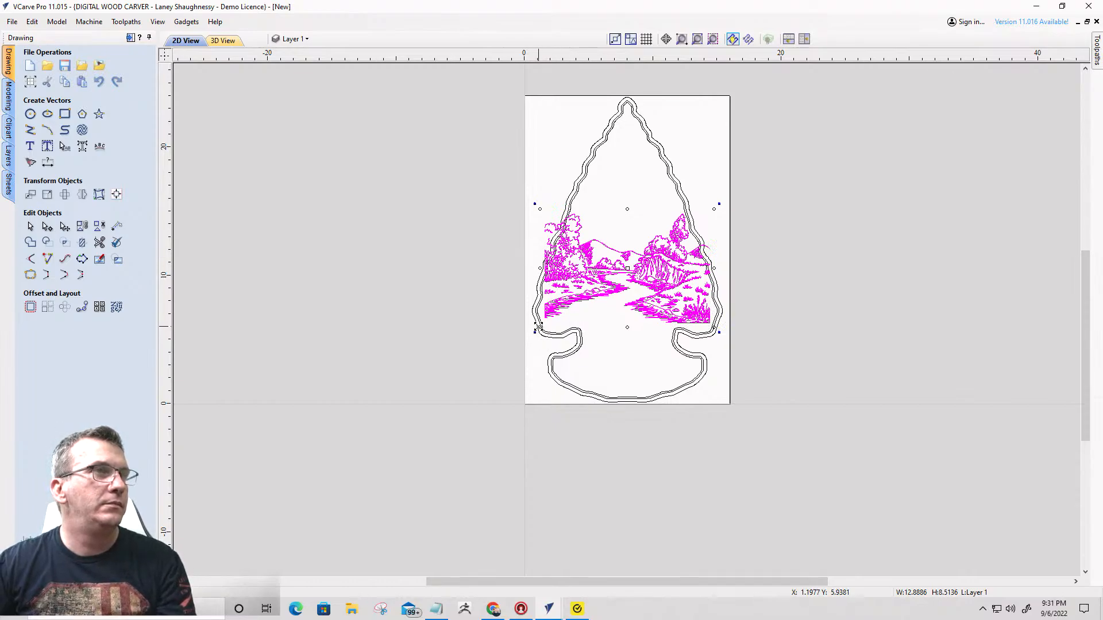
drag(538, 326, 535, 332)
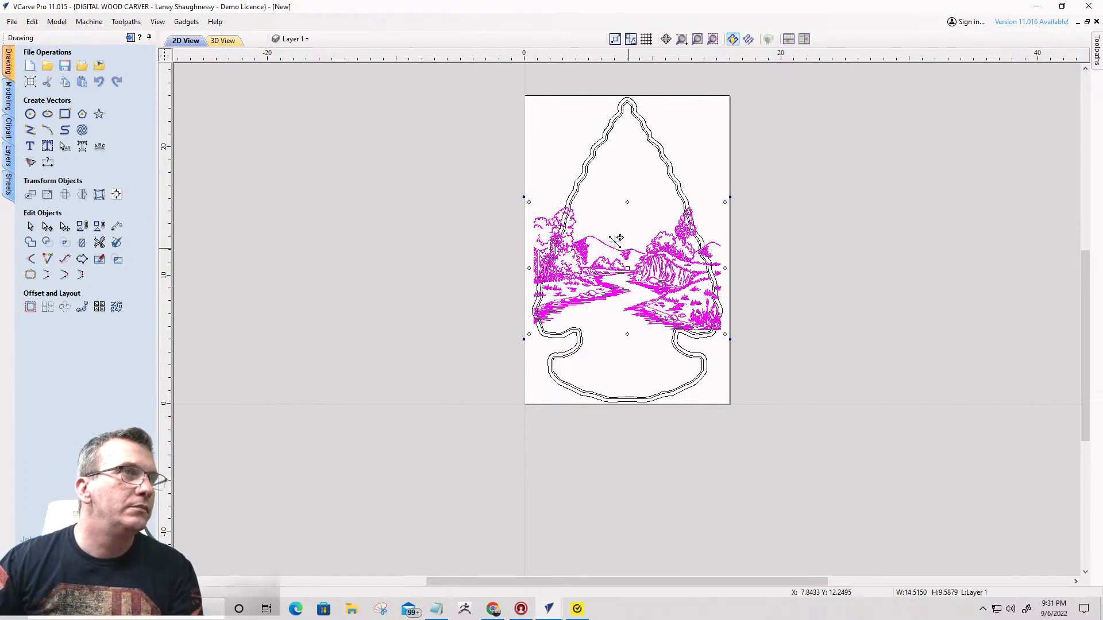
- Draw a 20-point star with a 5.977-inch outer radius and 20% inner radius, centred at about X 9.56, Y 15.24 above the landscape
scroll(626, 258, down, 1)
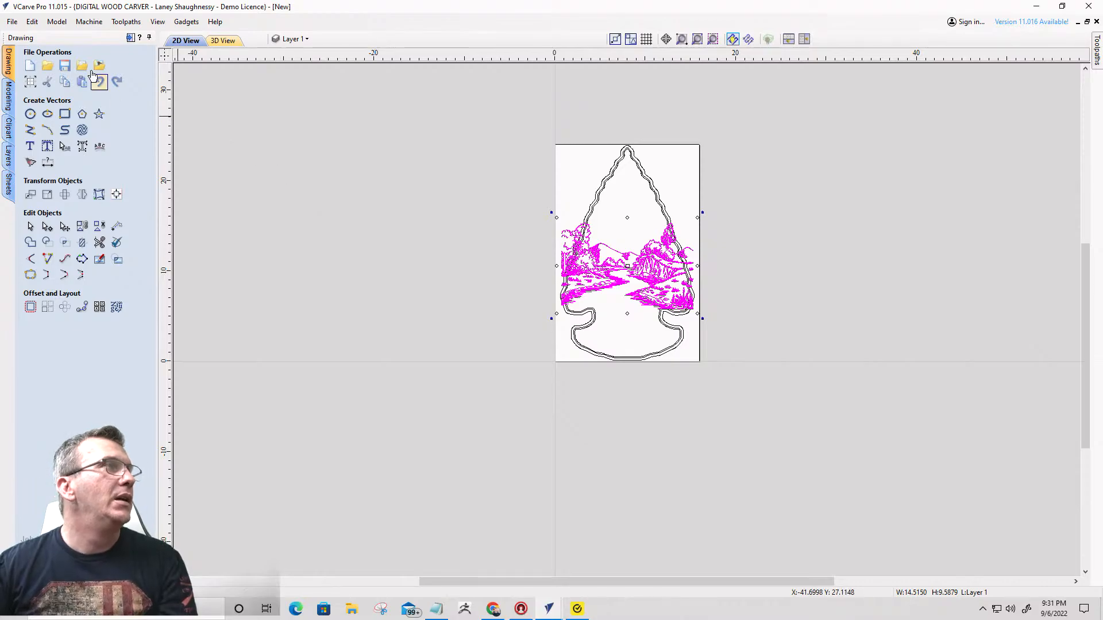
click(99, 114)
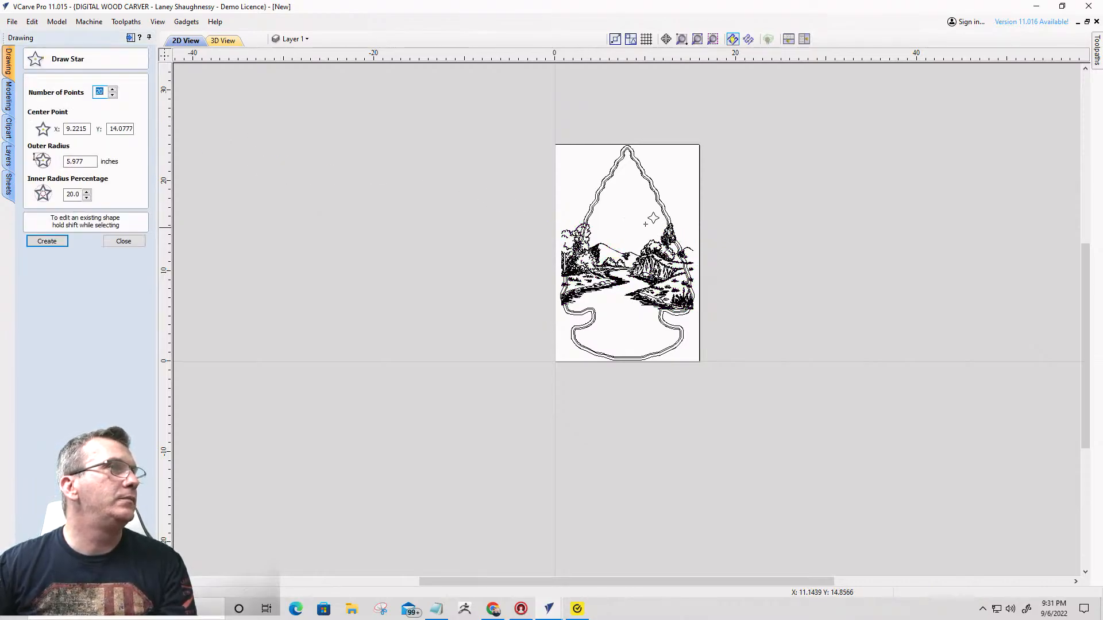
key(Return)
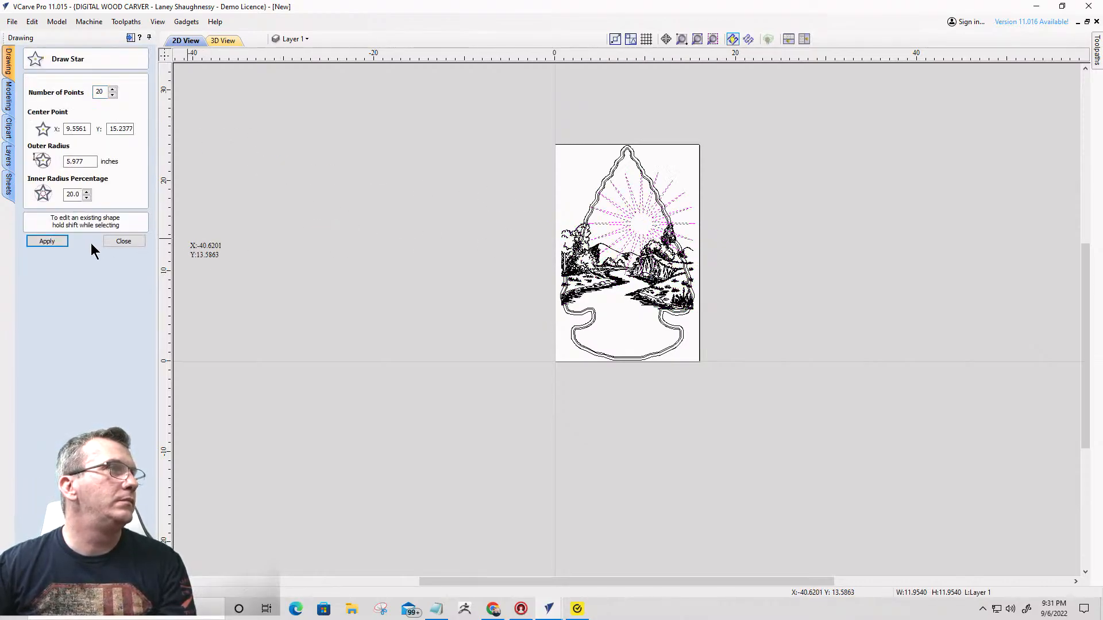
click(124, 241)
scroll(647, 226, up, 2)
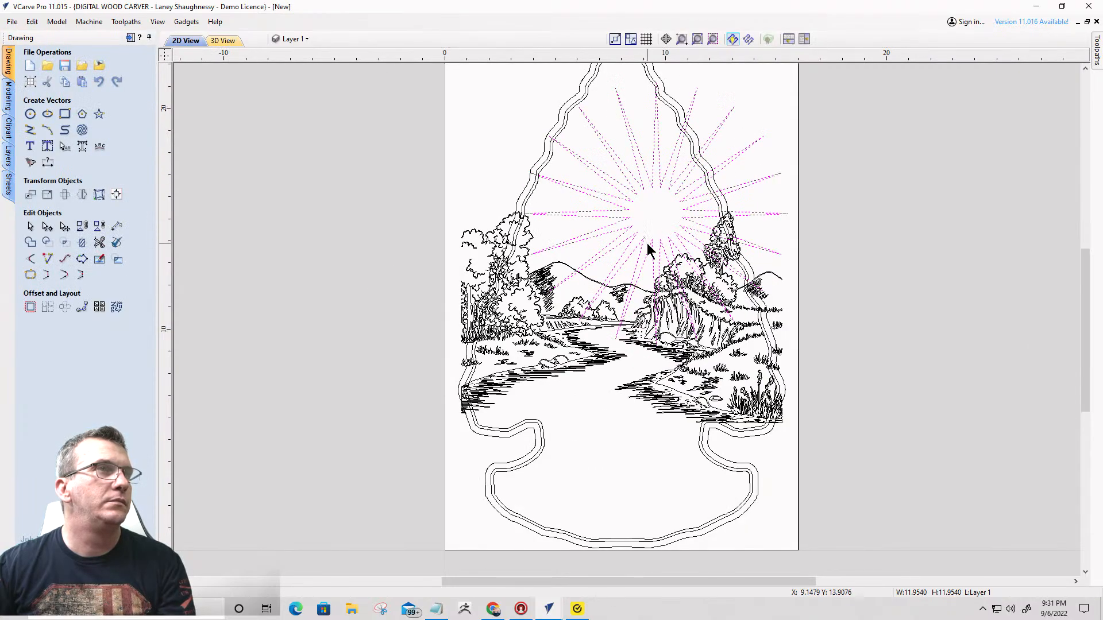
key(Escape)
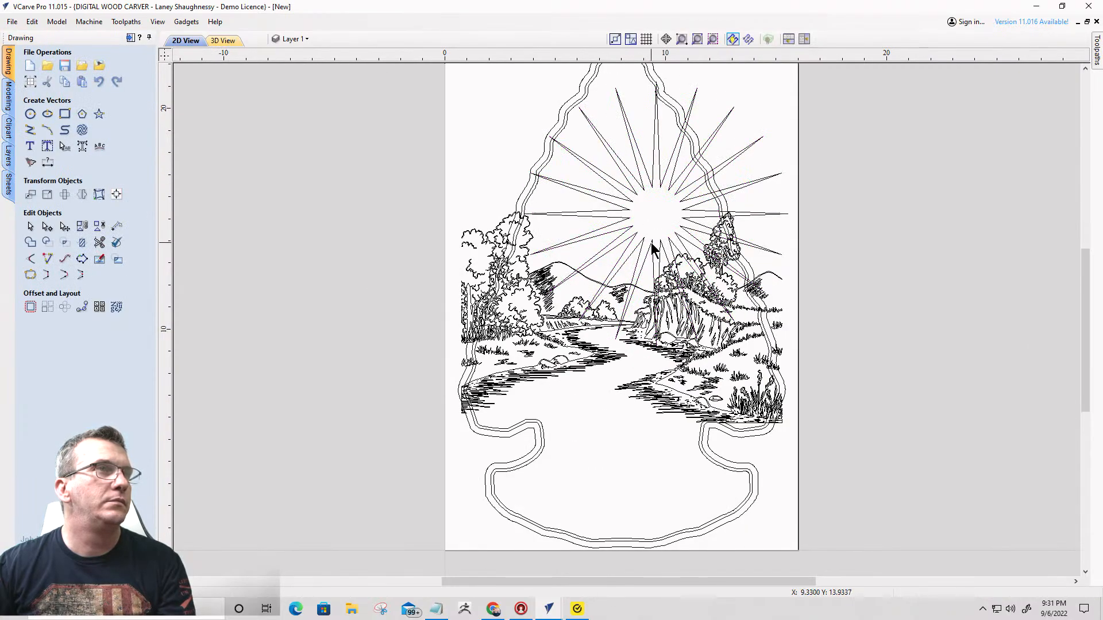
- Shrink the sunburst to about 10.8 inches across and nudge it down and left until its centre sits just above the mountain ridge
click(651, 248)
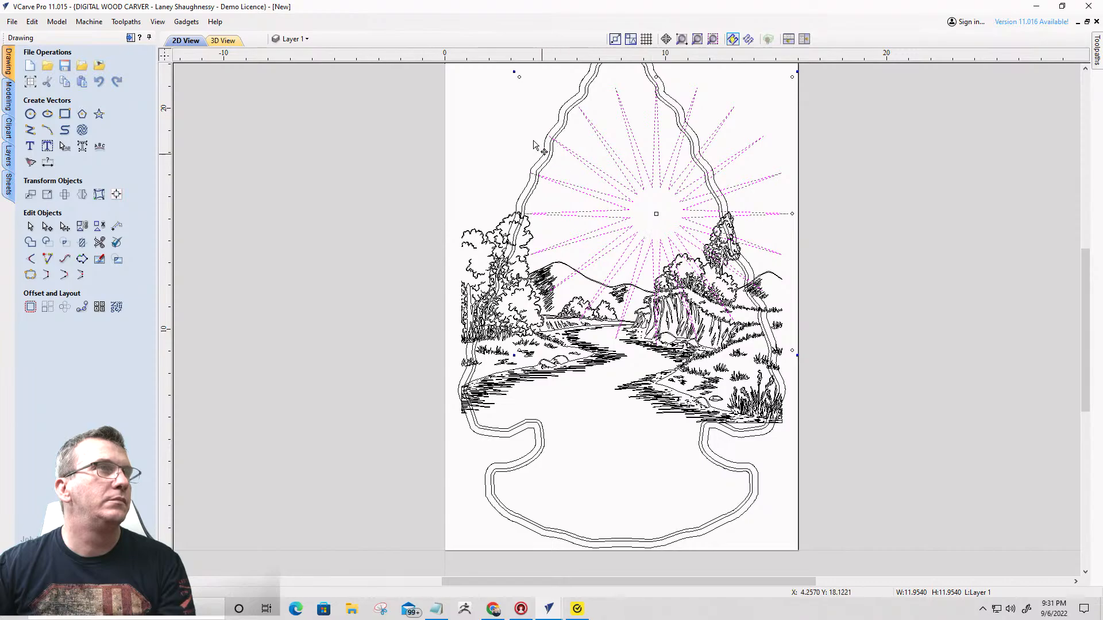
drag(523, 78, 543, 103)
key(Left)
key(Down)
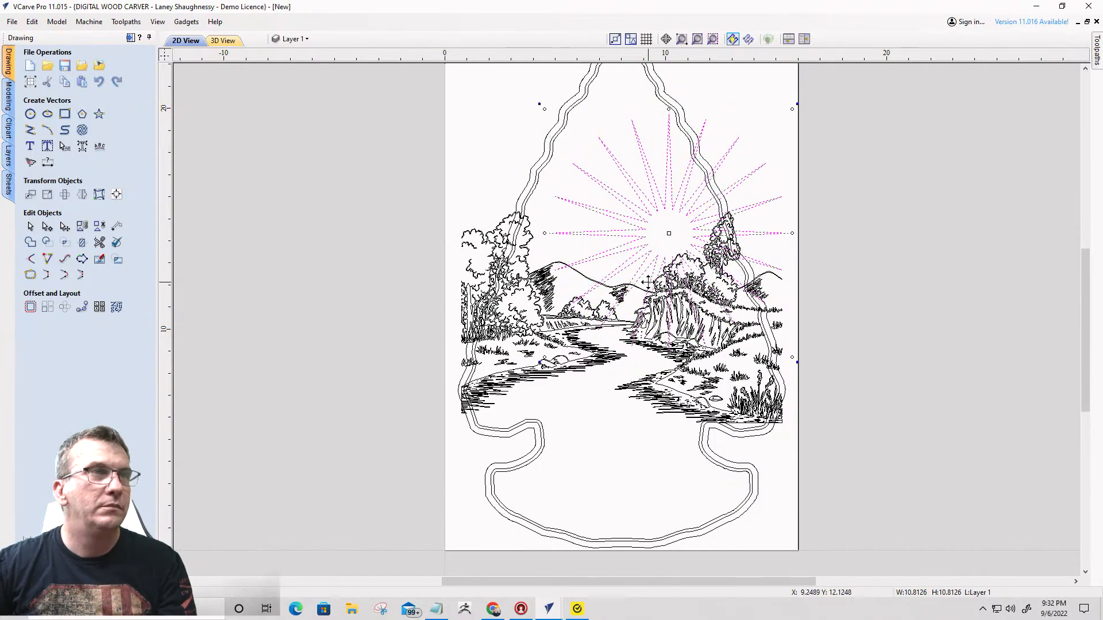
key(Down)
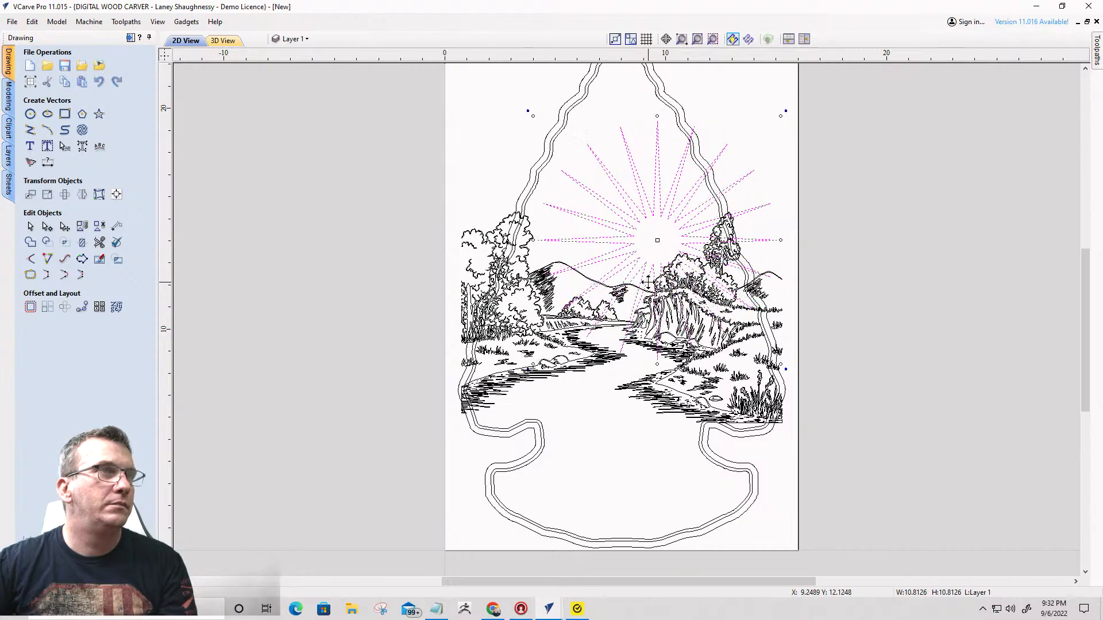
key(Left)
key(Left)
key(Left)
key(Down)
key(Down)
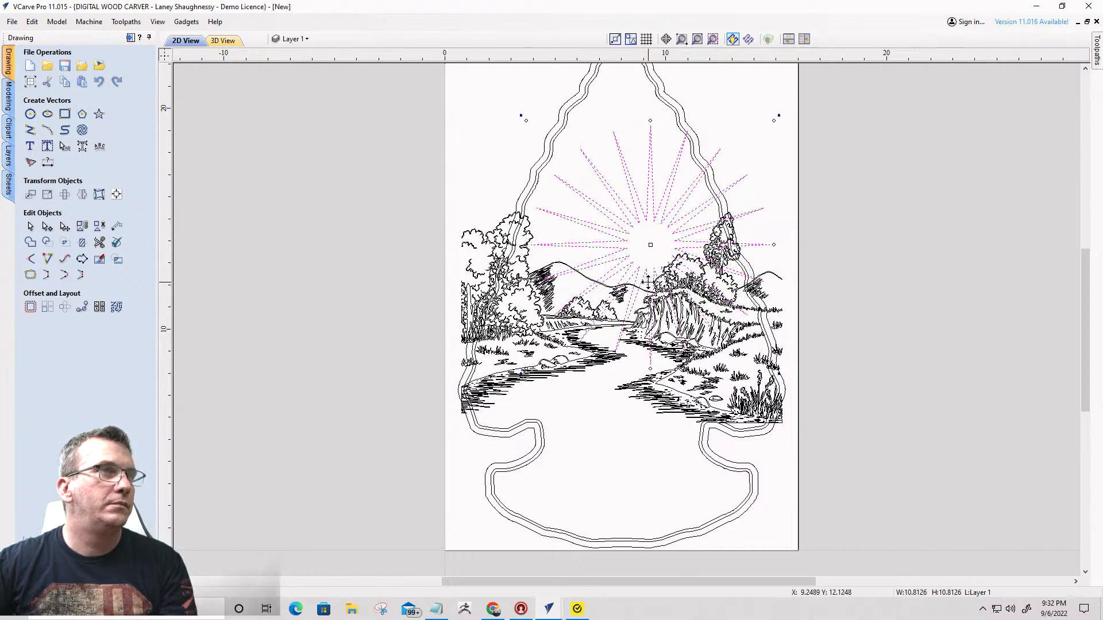
key(Left)
key(Down)
key(Down)
key(Down)
key(Down)
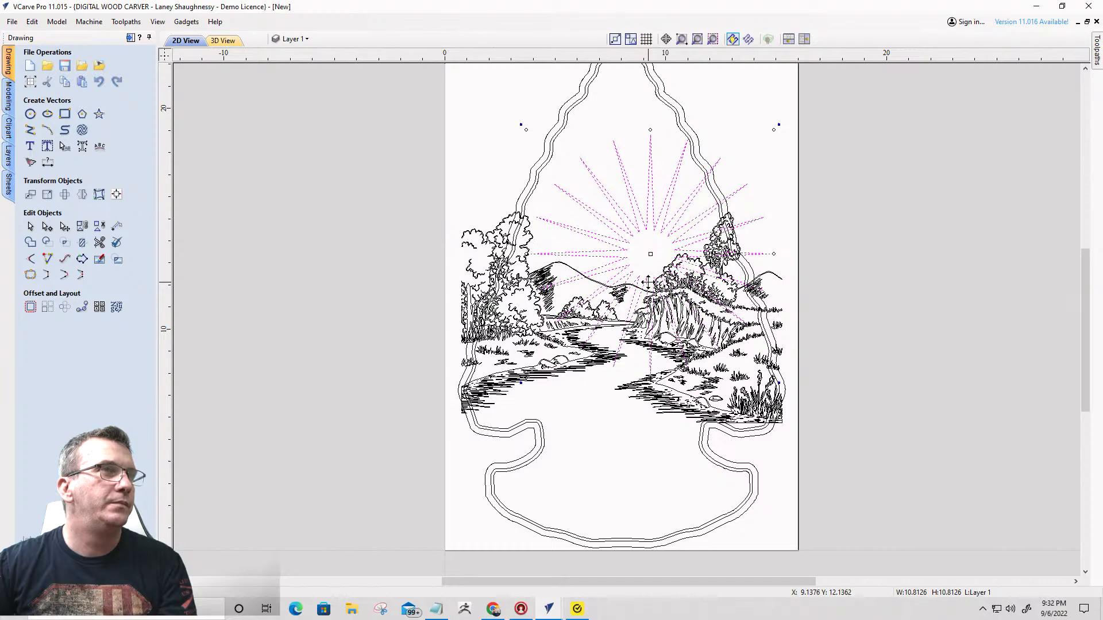
key(Left)
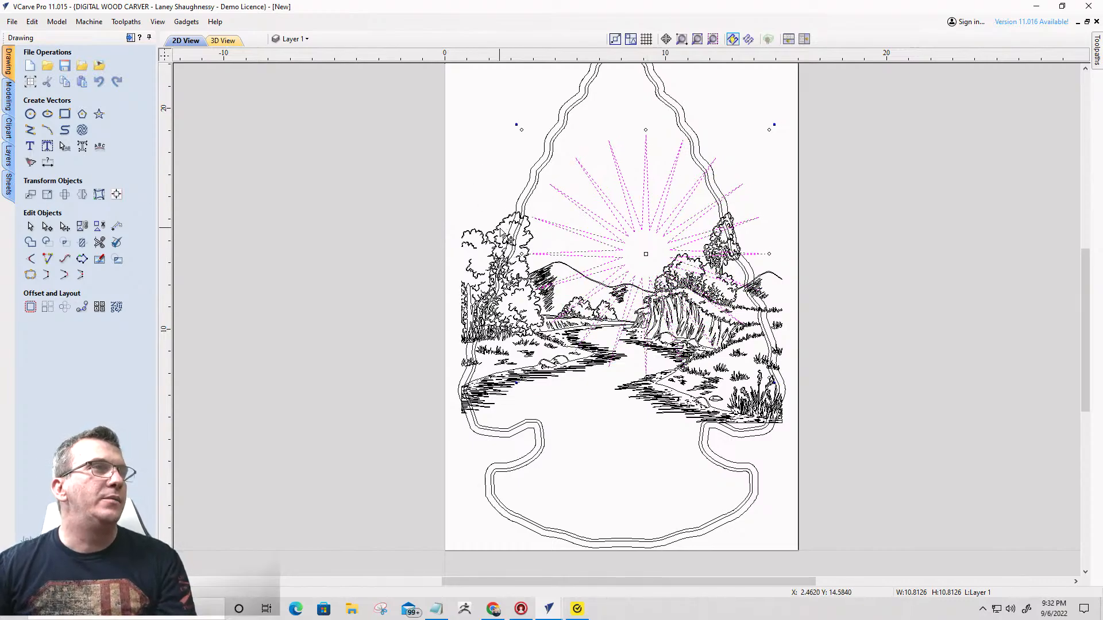
- Ungroup the traced landscape and offset its outer tree and mountain outline outwards by 0.125 inches
click(501, 233)
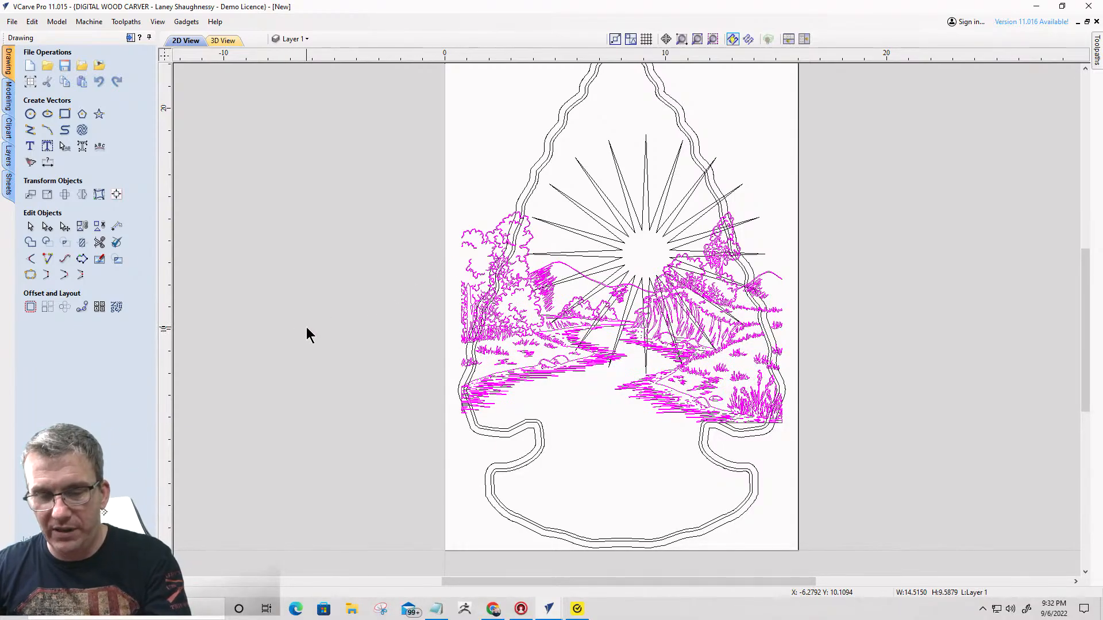
scroll(552, 248, up, 5)
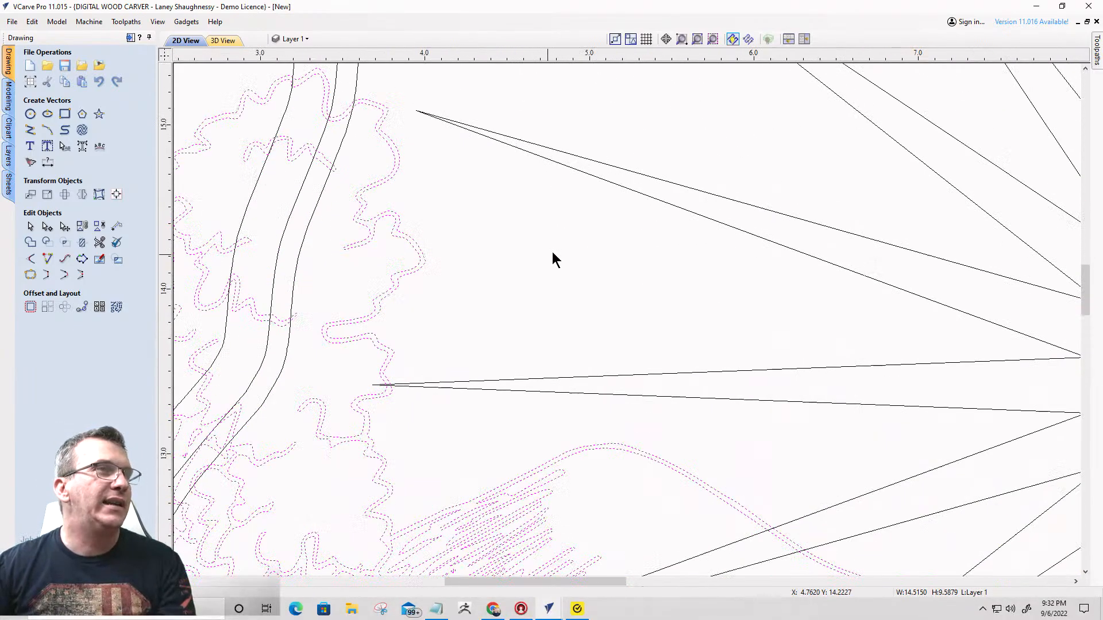
click(553, 253)
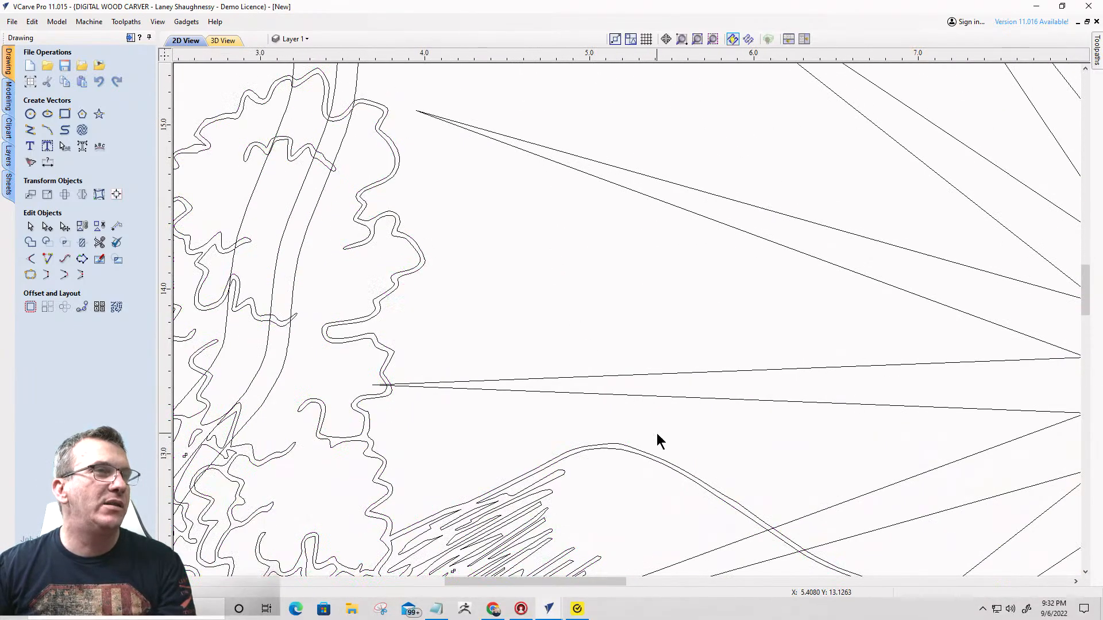
click(624, 446)
click(31, 307)
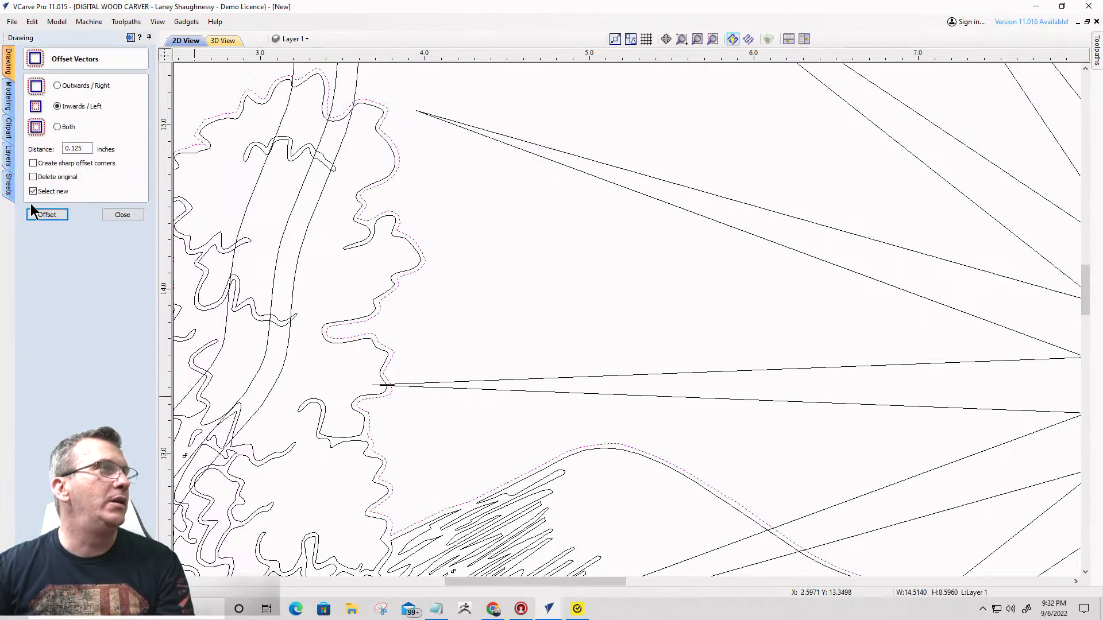
click(58, 85)
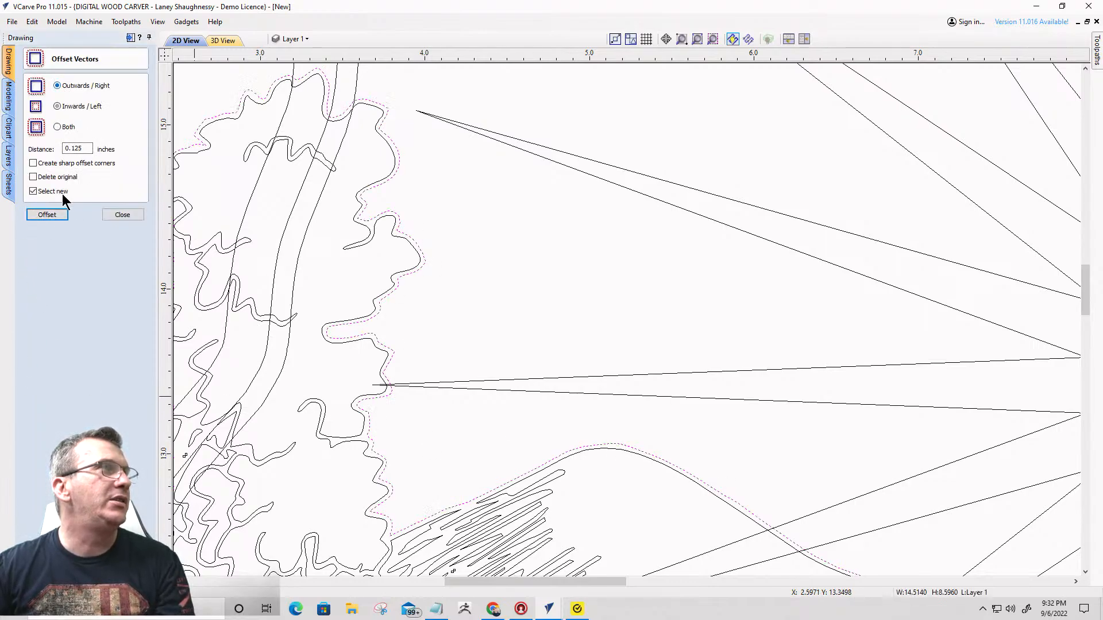
click(53, 217)
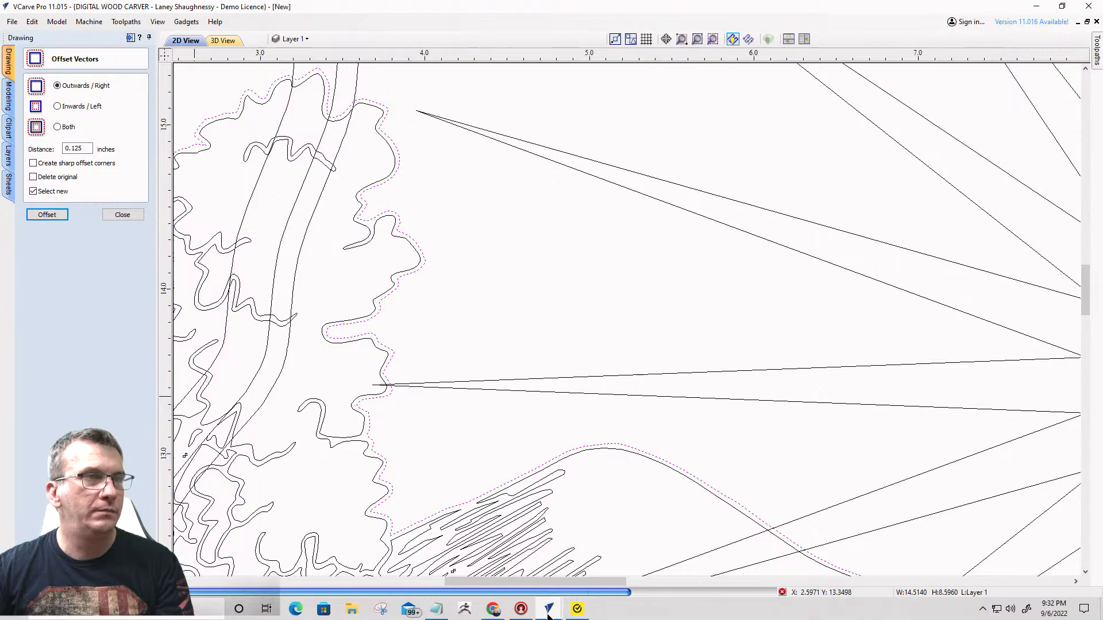
- Examine the sunburst and landscape layout in the first arrowhead job's window and return to the second job
mouse_move(548, 615)
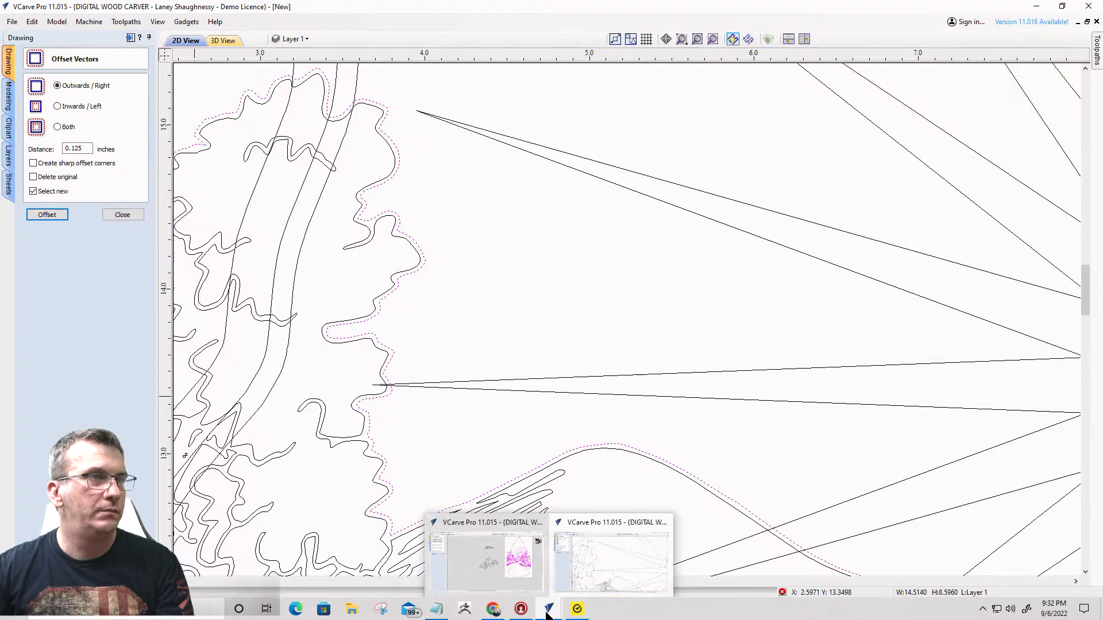
click(505, 578)
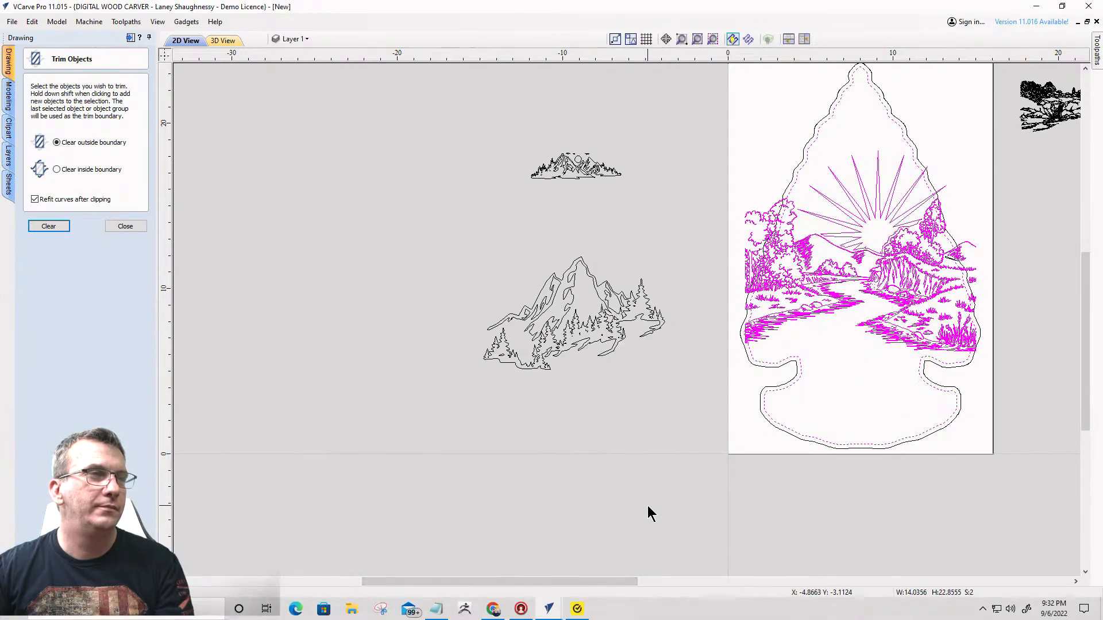
scroll(814, 337, down, 3)
scroll(835, 326, up, 4)
scroll(859, 325, down, 1)
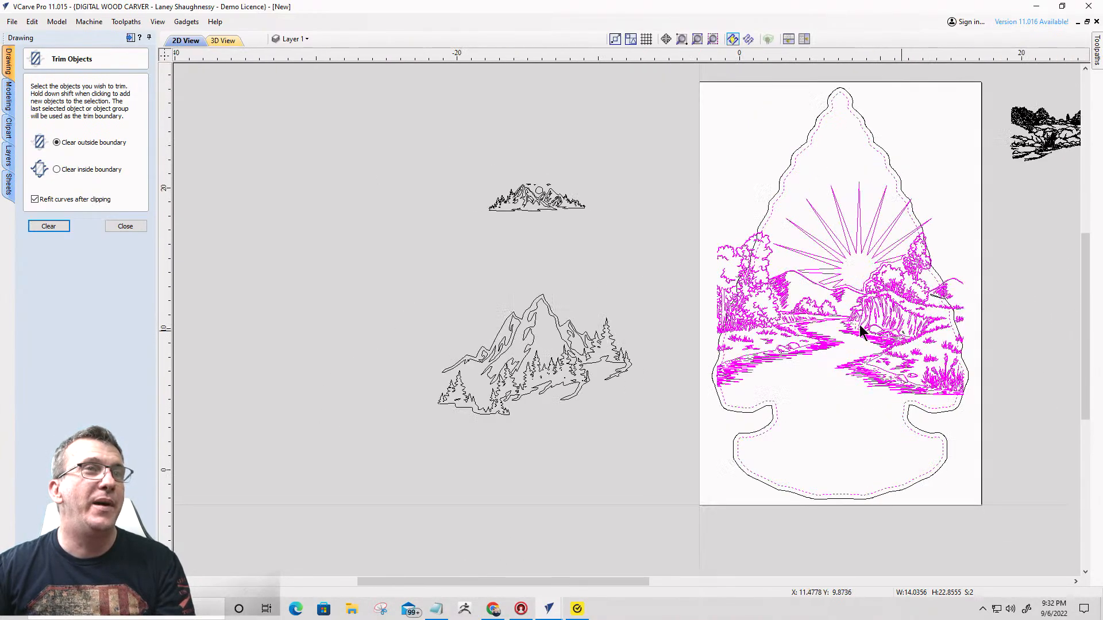
scroll(859, 325, down, 1)
scroll(896, 333, up, 4)
scroll(800, 315, down, 3)
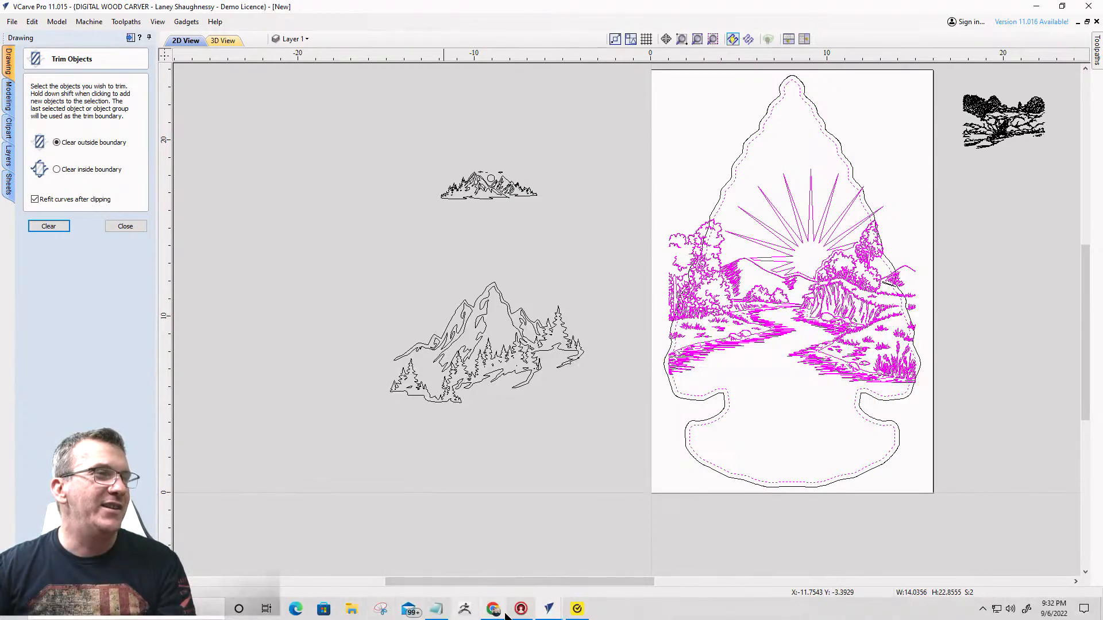
click(549, 607)
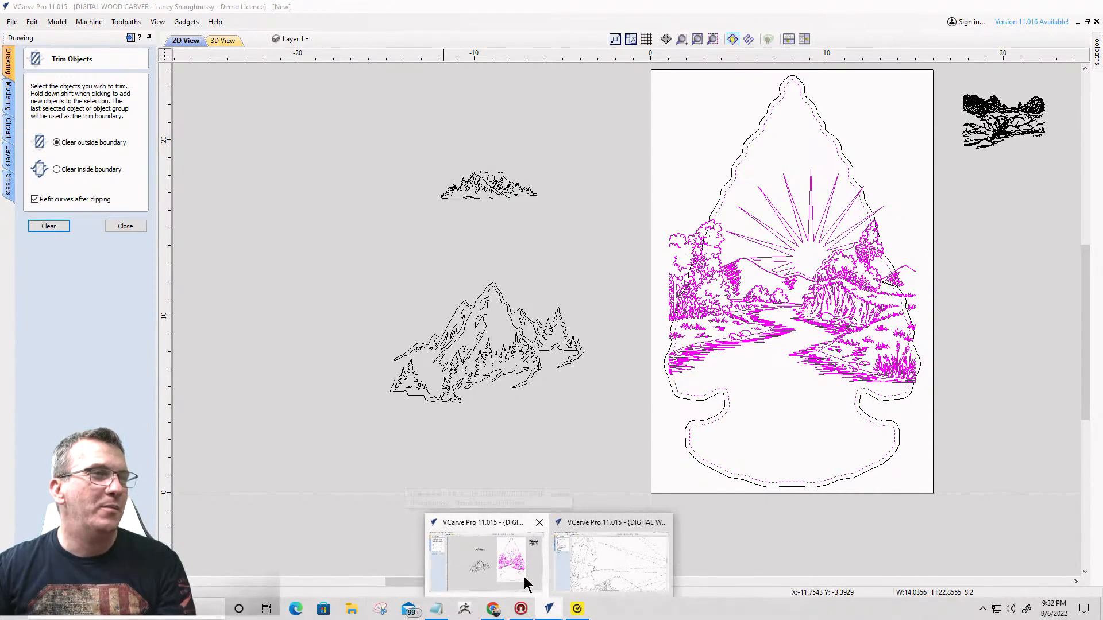
click(602, 564)
- Select the landscape vectors without the outer offset outline and group them again
scroll(463, 405, down, 2)
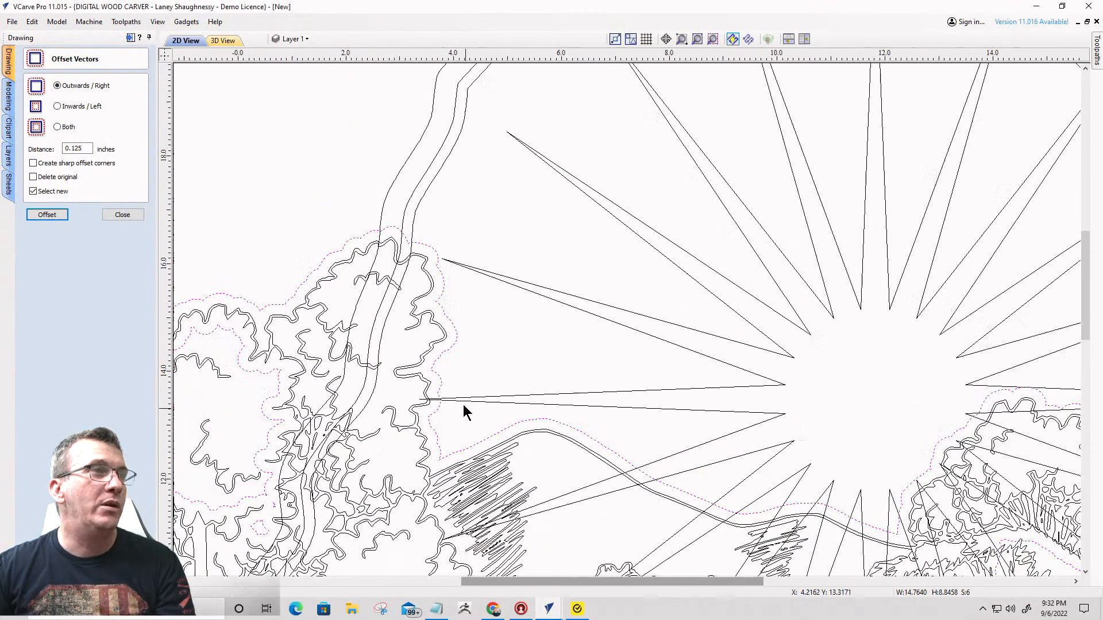
scroll(442, 337, up, 1)
scroll(493, 299, down, 6)
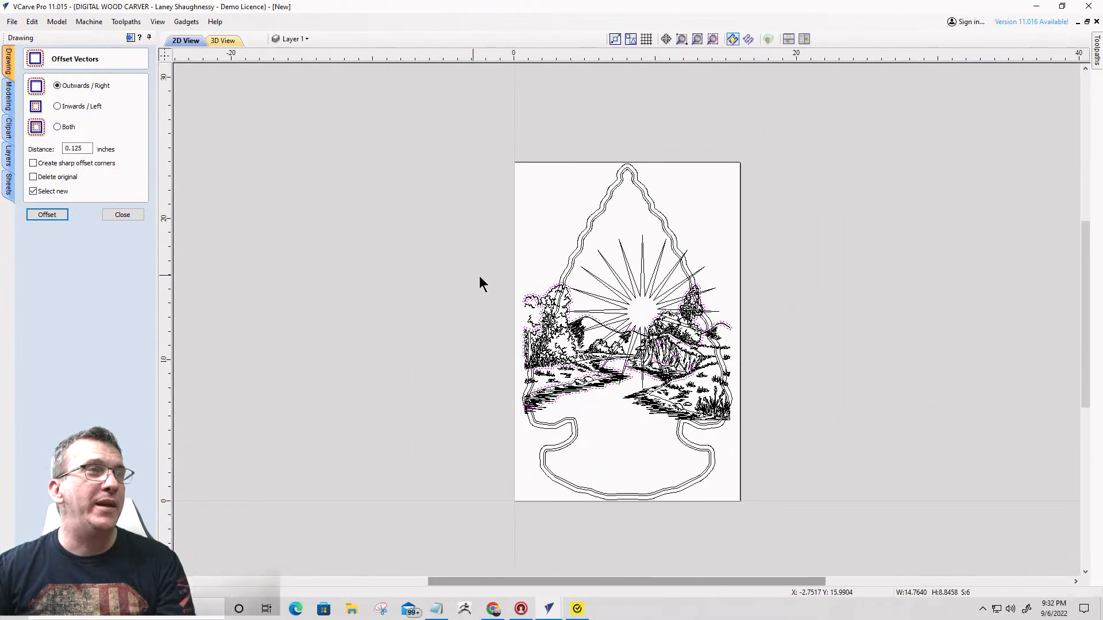
drag(472, 276, 757, 436)
scroll(666, 382, up, 3)
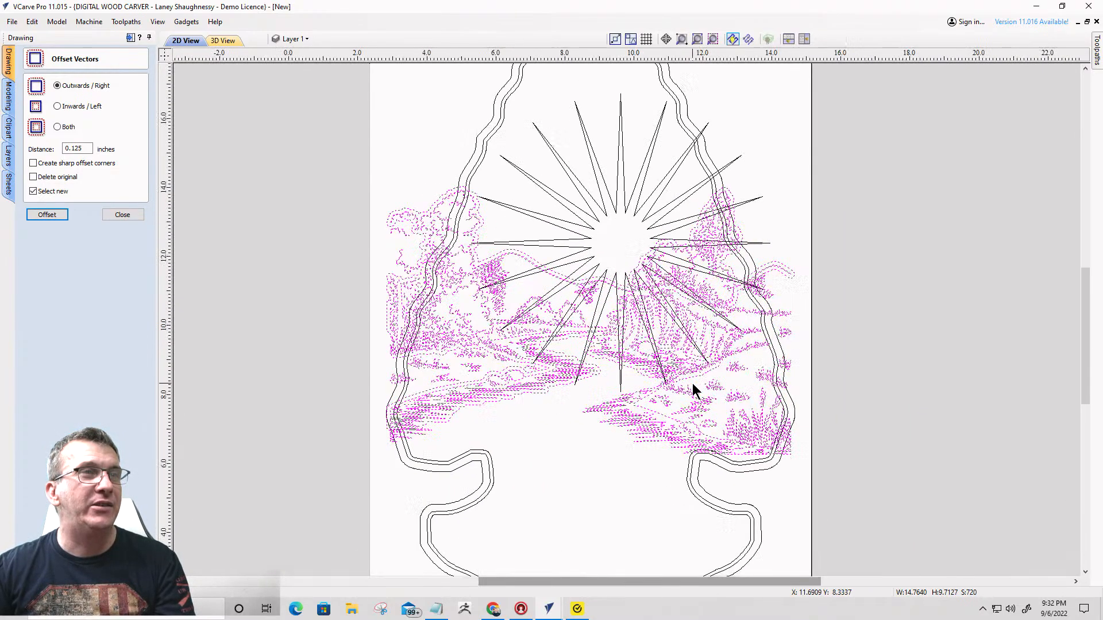
scroll(693, 391, up, 1)
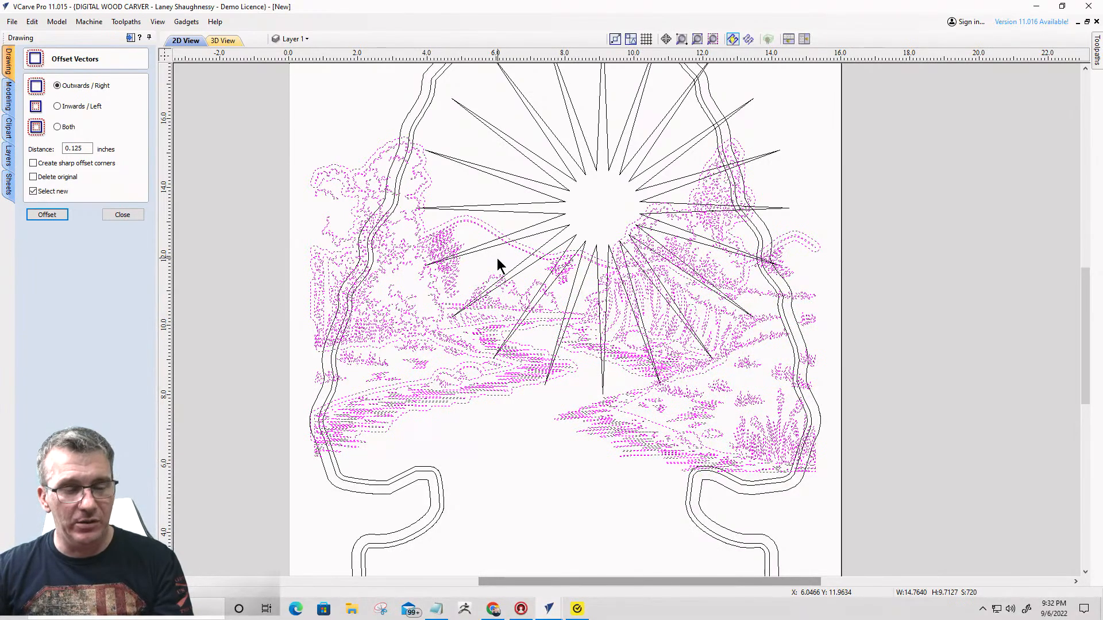
key(Return)
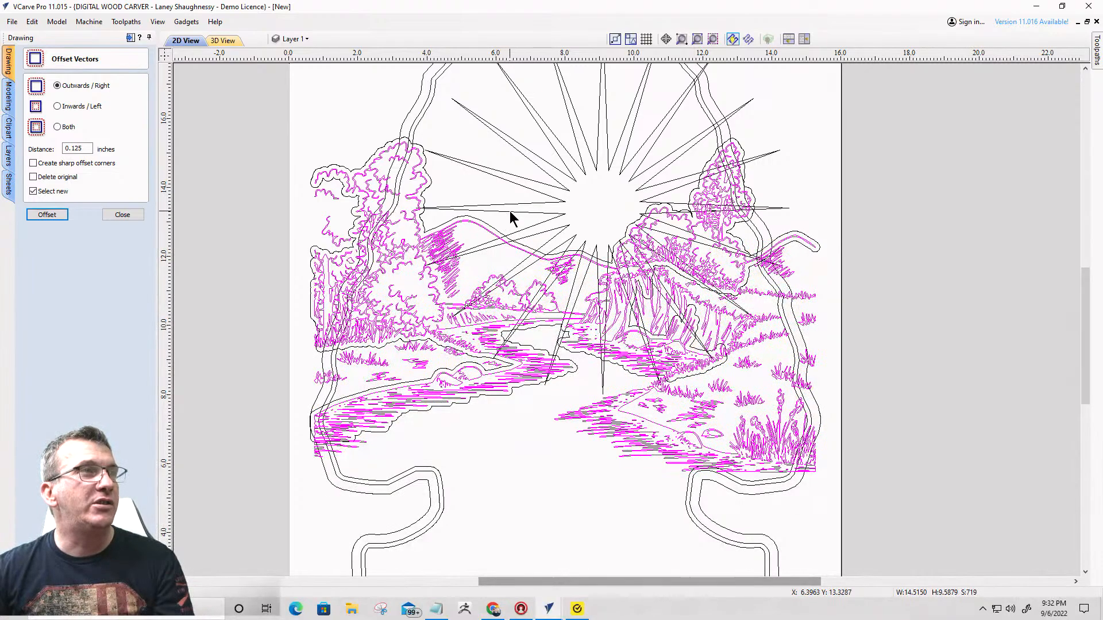
- Trim the sunburst with the landscape's offset outline as the boundary, clearing the rays inside it
click(509, 211)
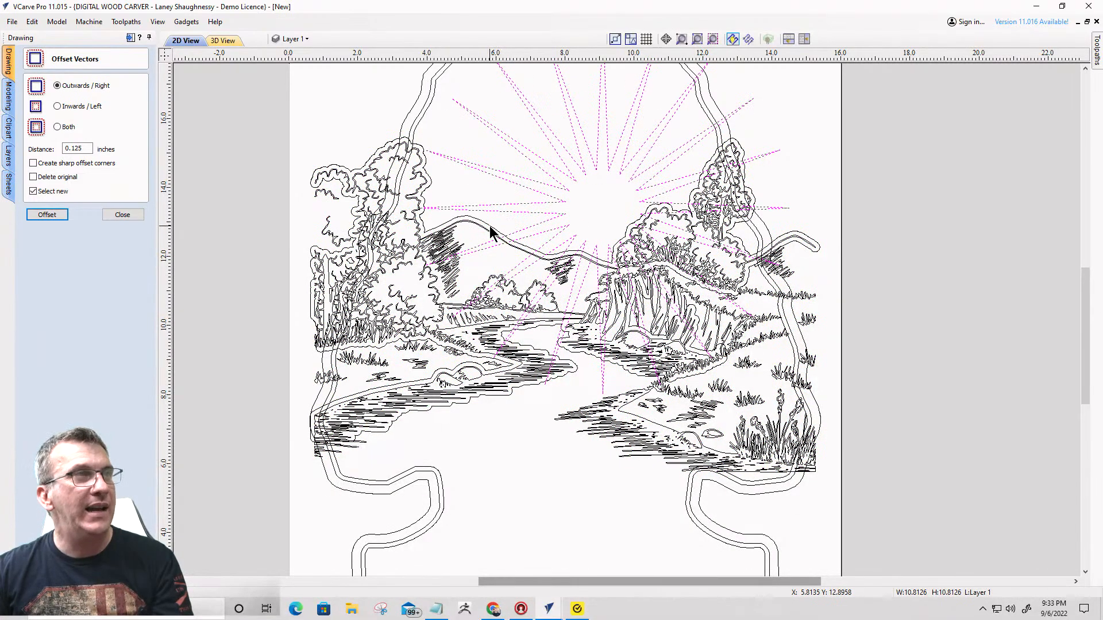
shift+click(491, 233)
click(105, 216)
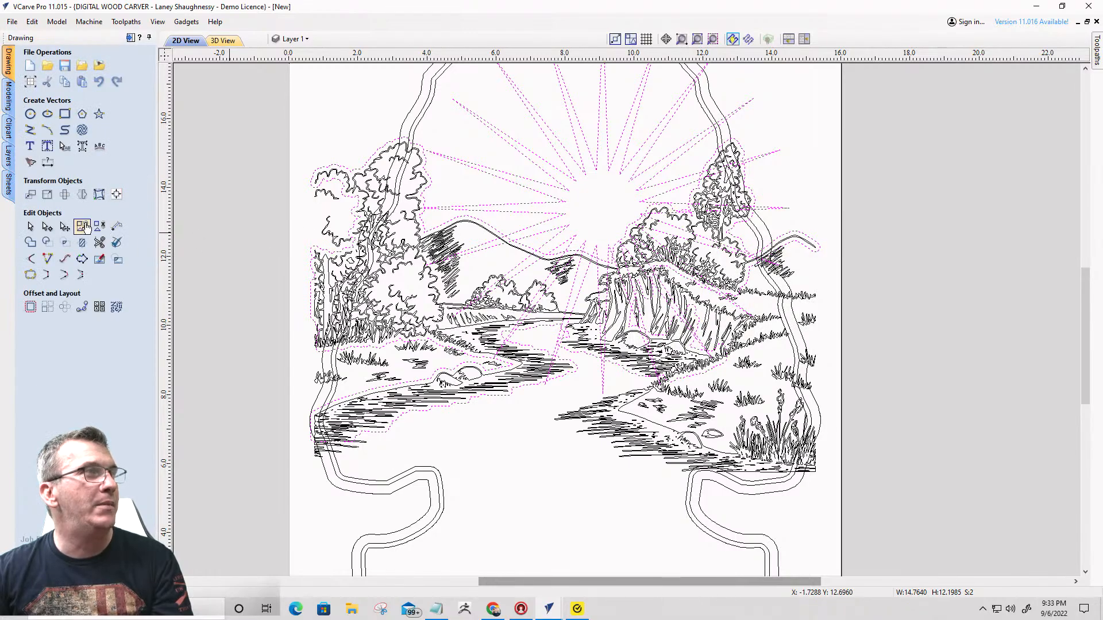
click(82, 226)
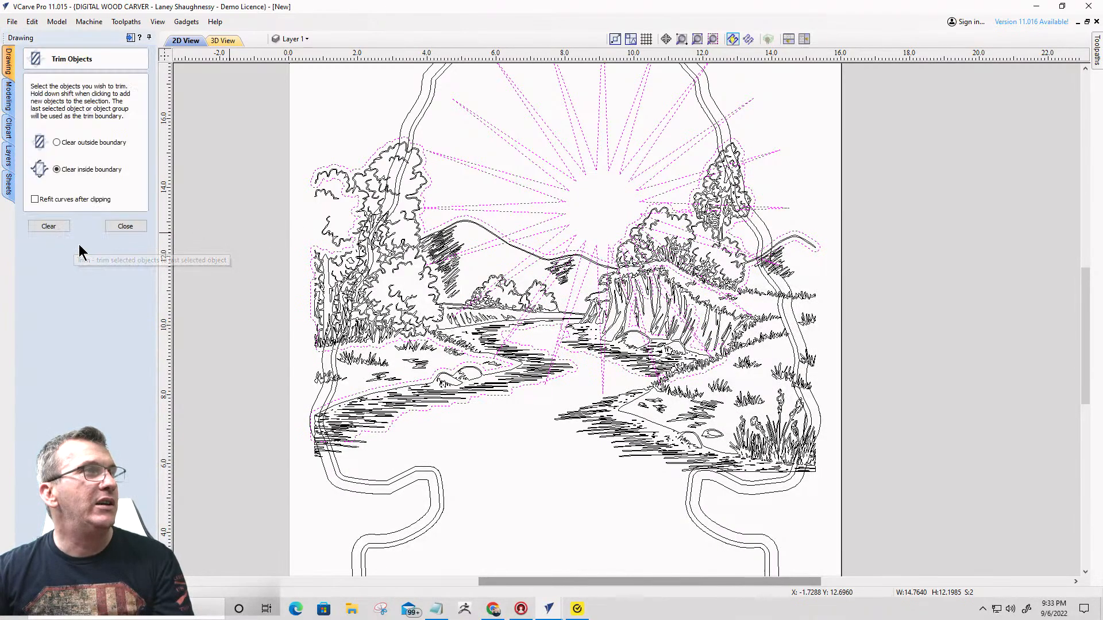
click(52, 227)
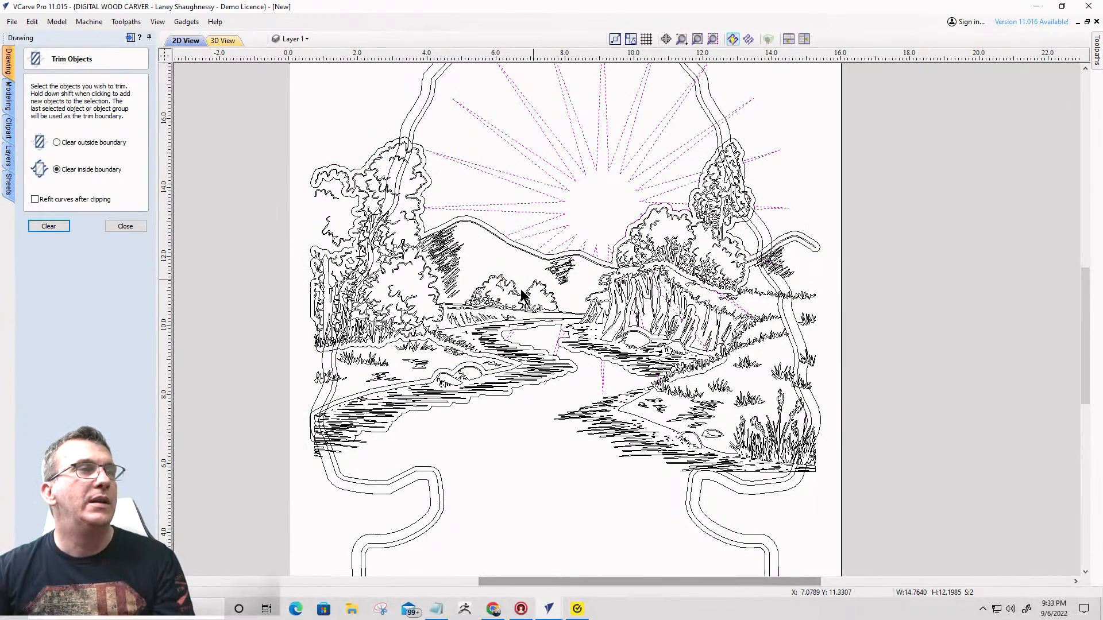
- Delete the leftover sunburst ray fragments in the river, around the cliff and beyond the tall tree on the landscape's far side
click(491, 430)
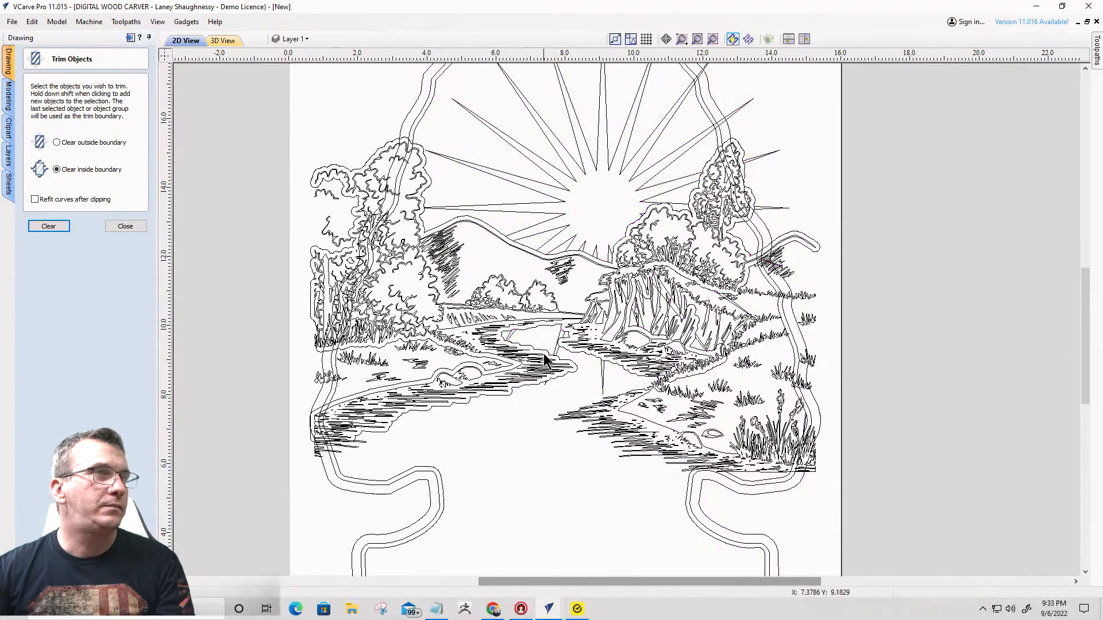
click(555, 352)
scroll(555, 357, up, 1)
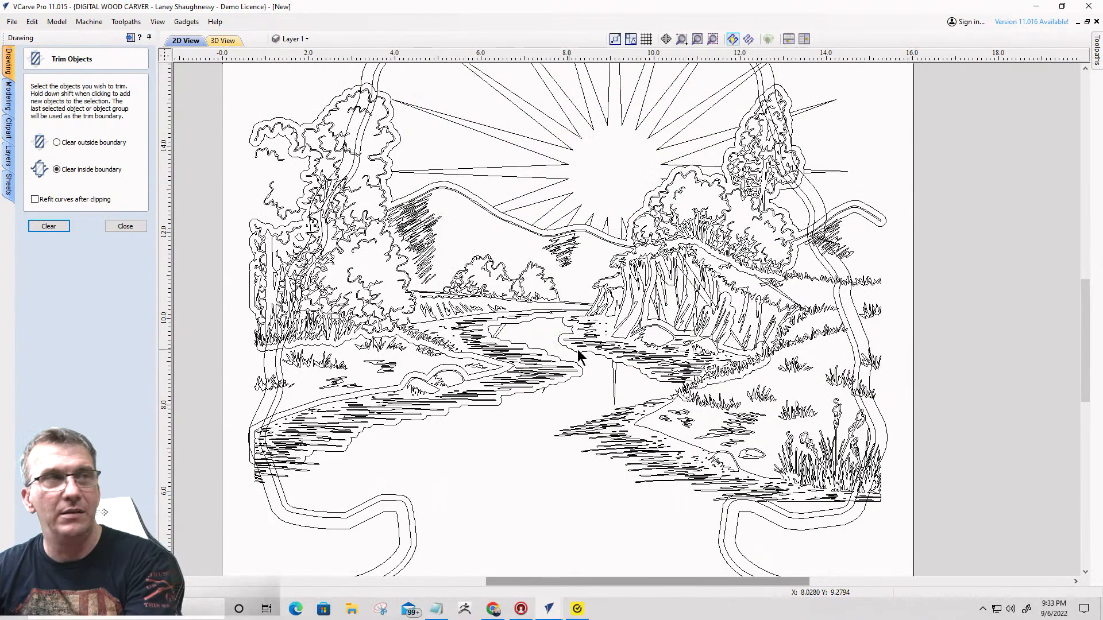
click(614, 382)
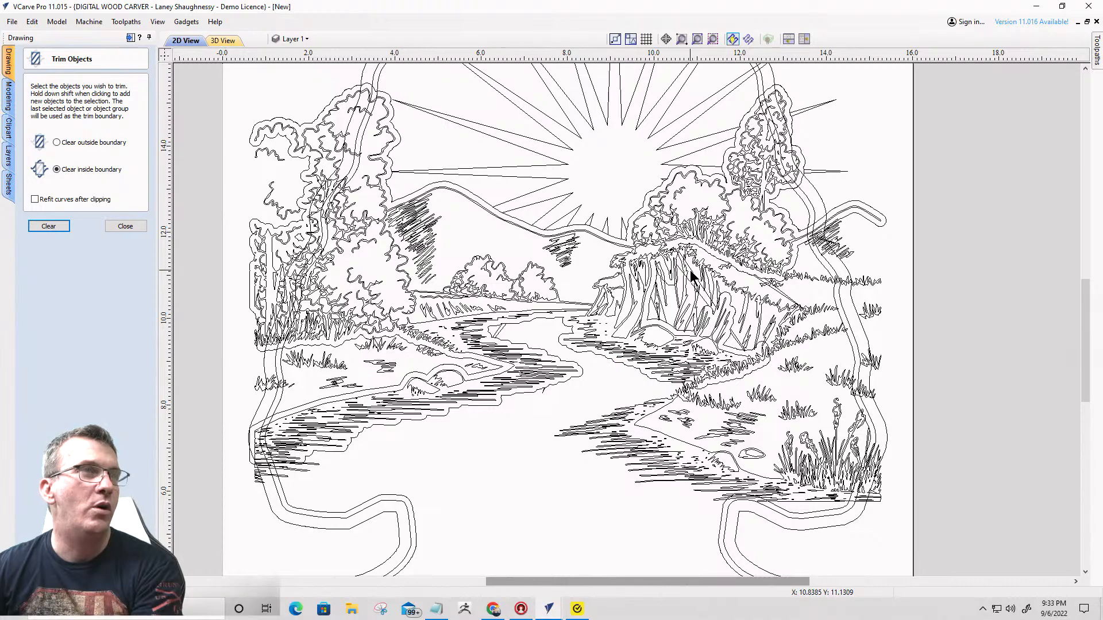
click(658, 326)
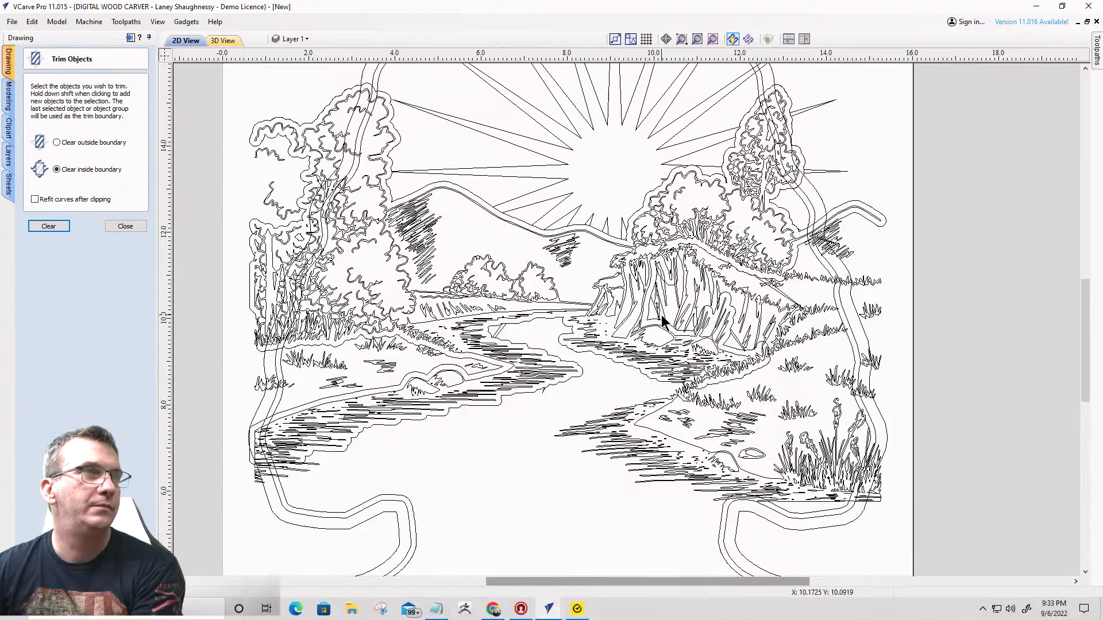
click(665, 315)
key(Delete)
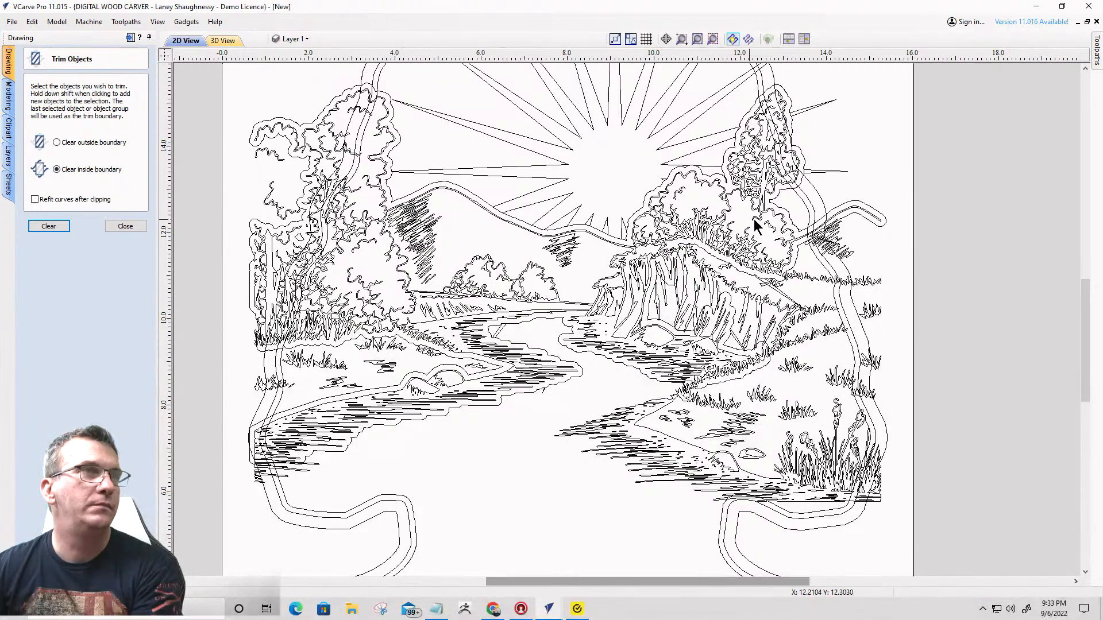
click(817, 171)
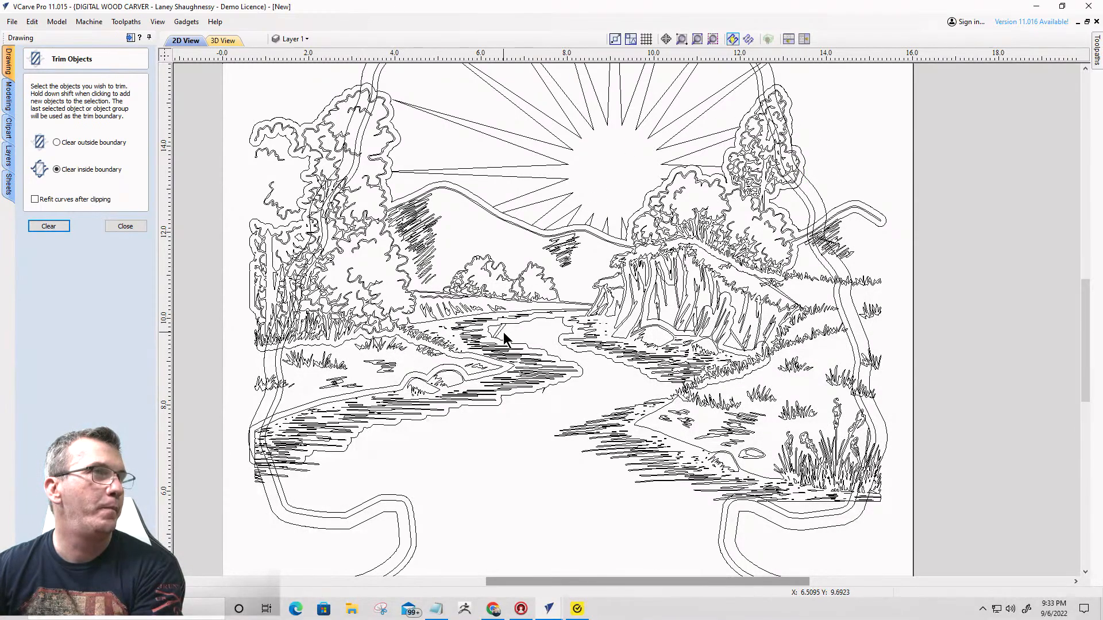
click(498, 330)
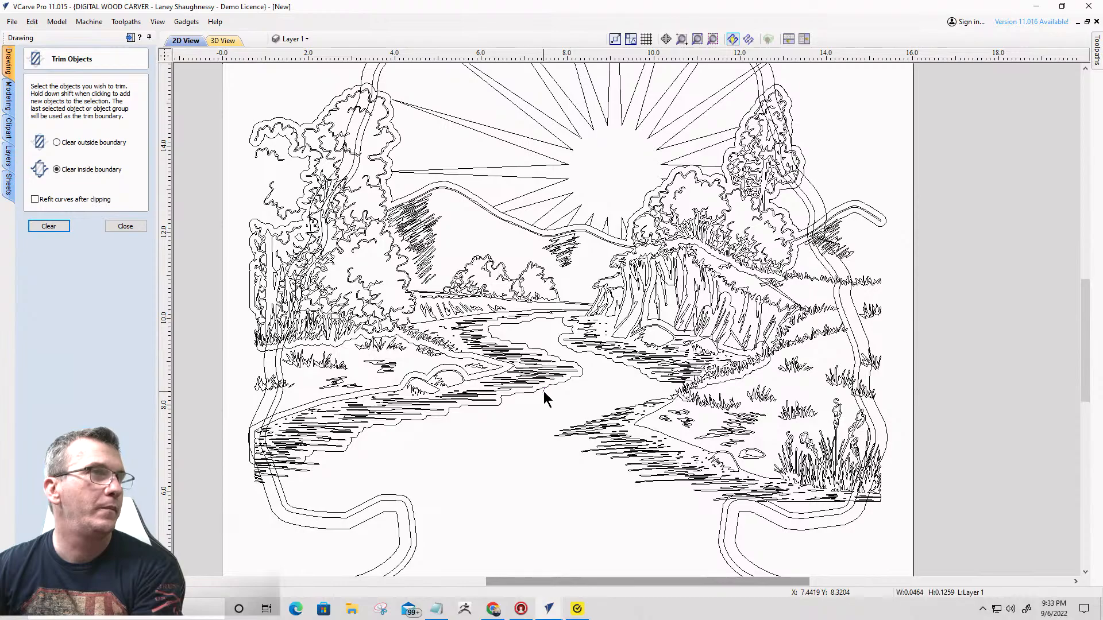
scroll(557, 399, down, 2)
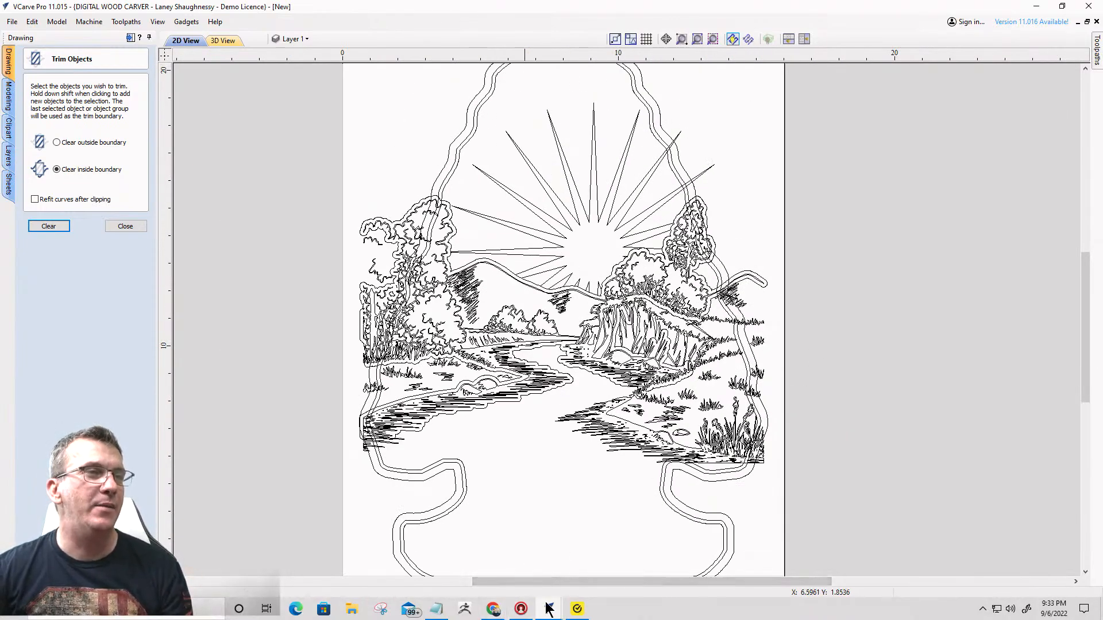
- Switch to the first arrowhead job's window and offset the arrowhead's inner border inwards by 0.125 inches
mouse_move(552, 610)
click(520, 581)
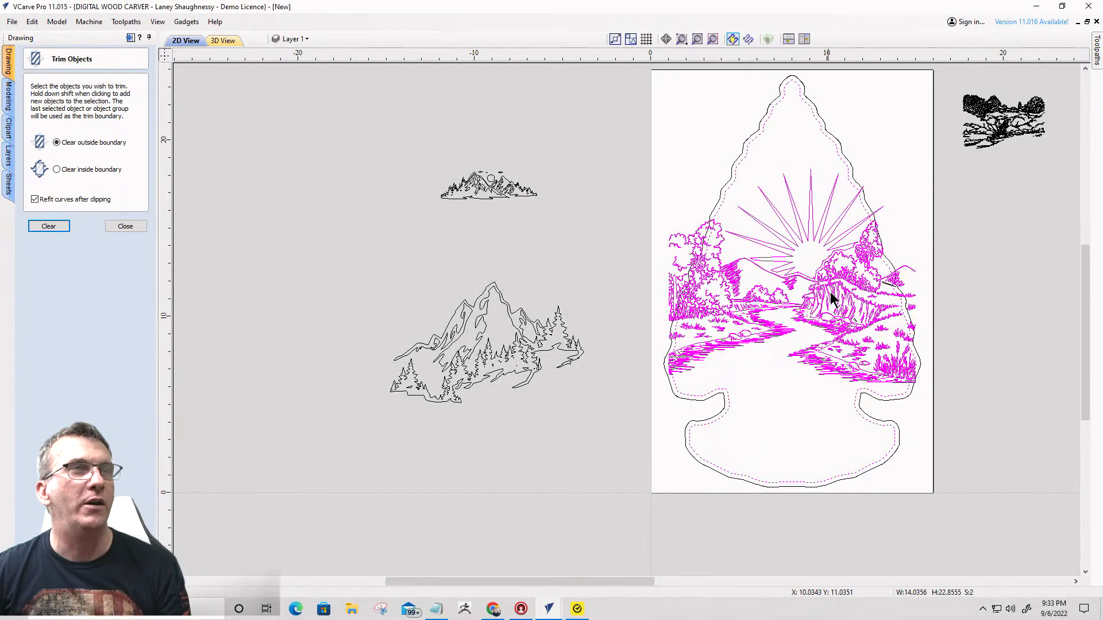
scroll(835, 276, up, 3)
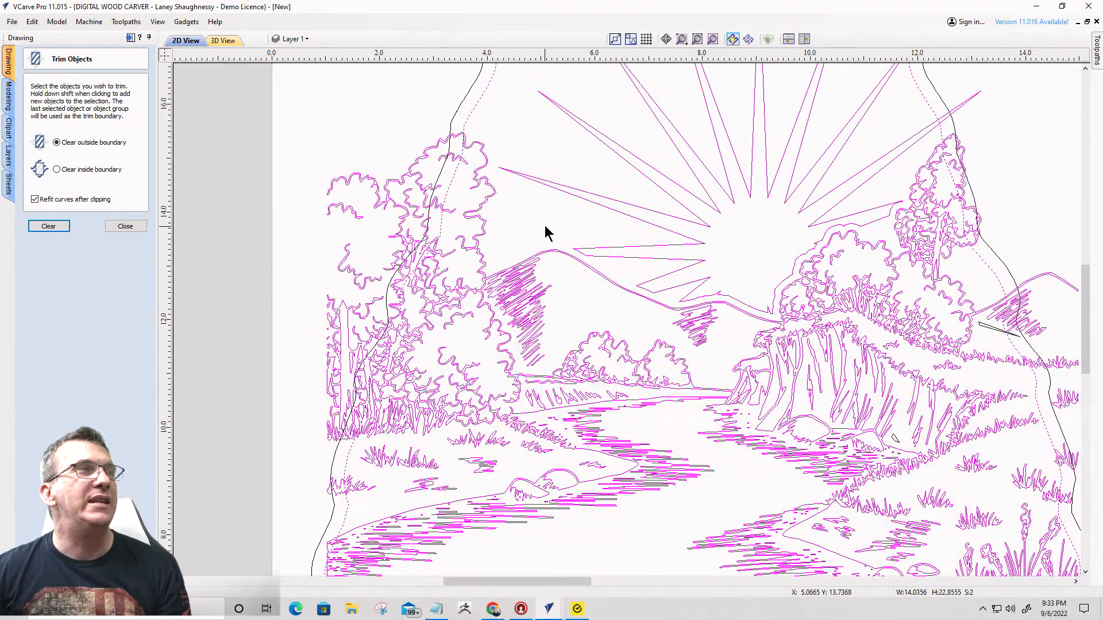
scroll(544, 225, down, 3)
scroll(489, 148, up, 3)
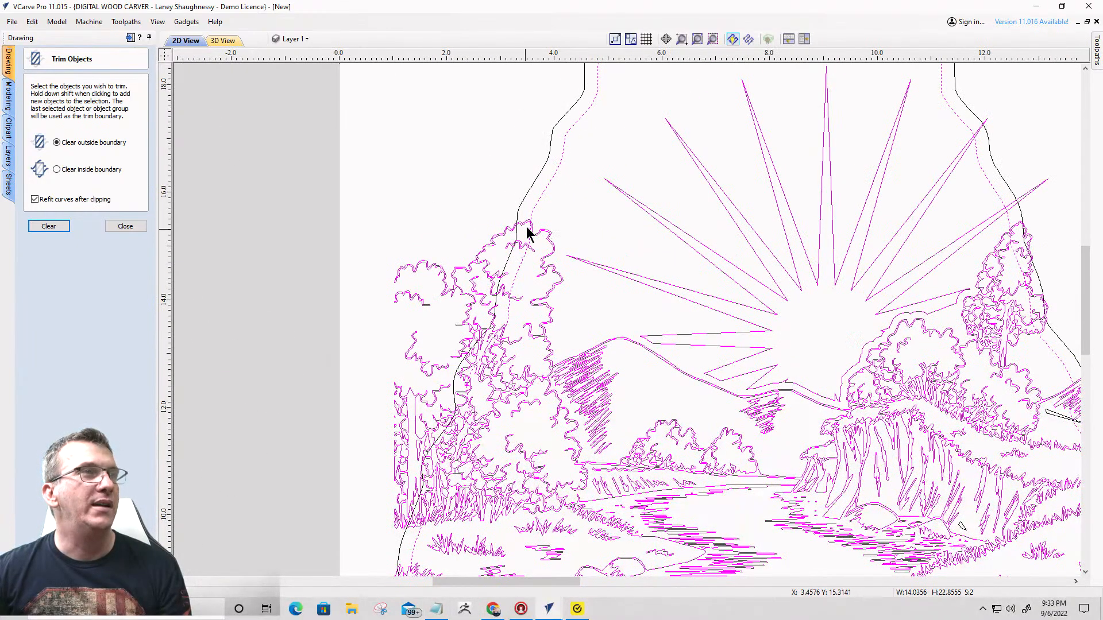
click(542, 205)
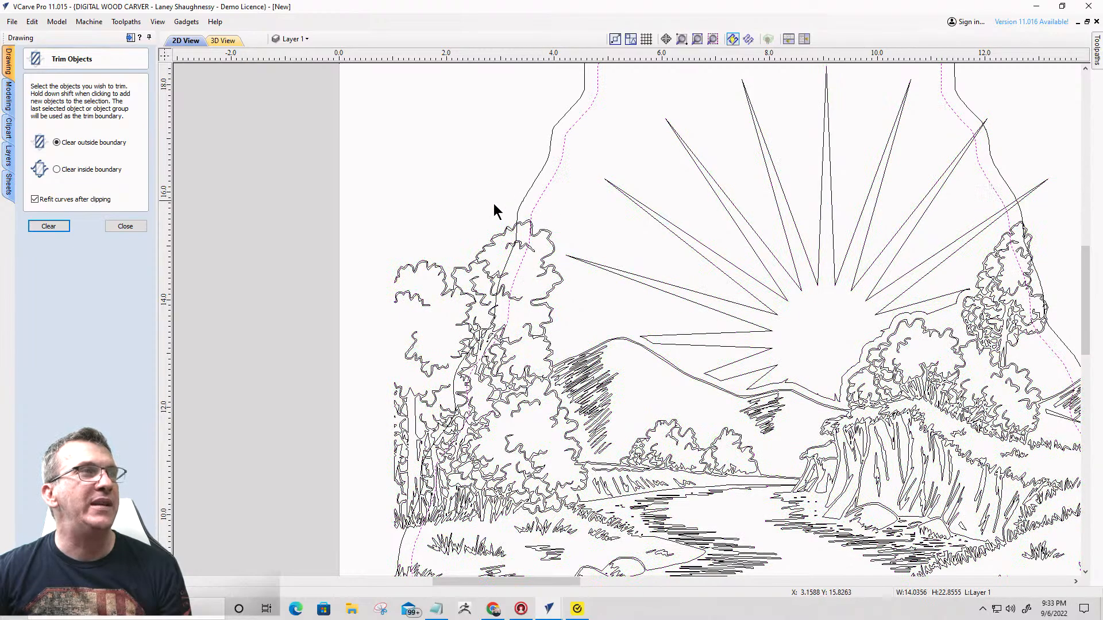
click(122, 227)
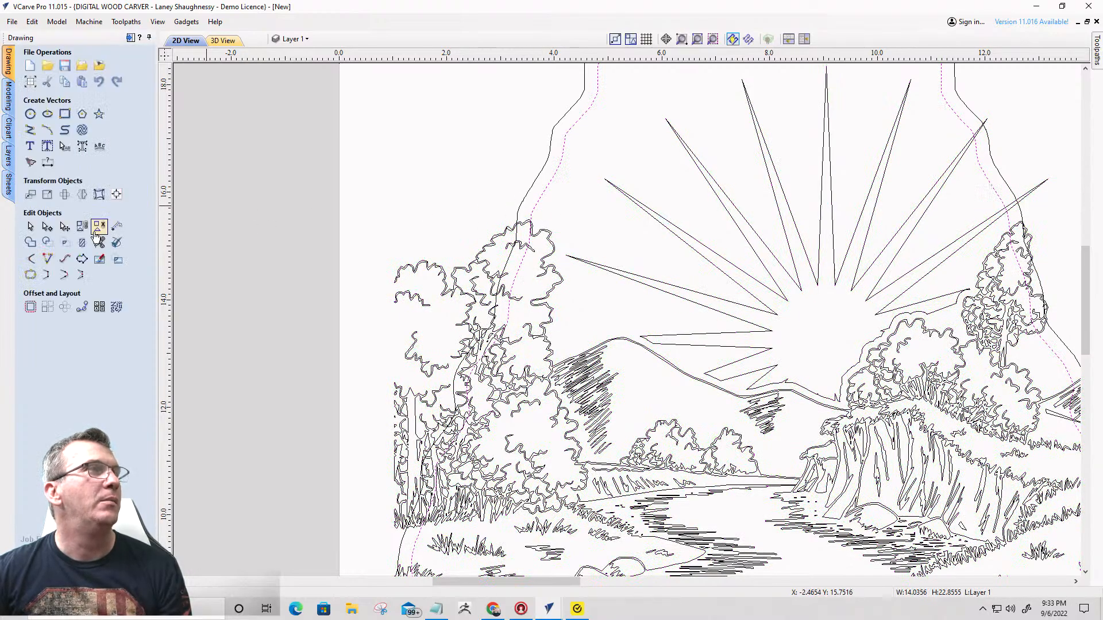
click(29, 308)
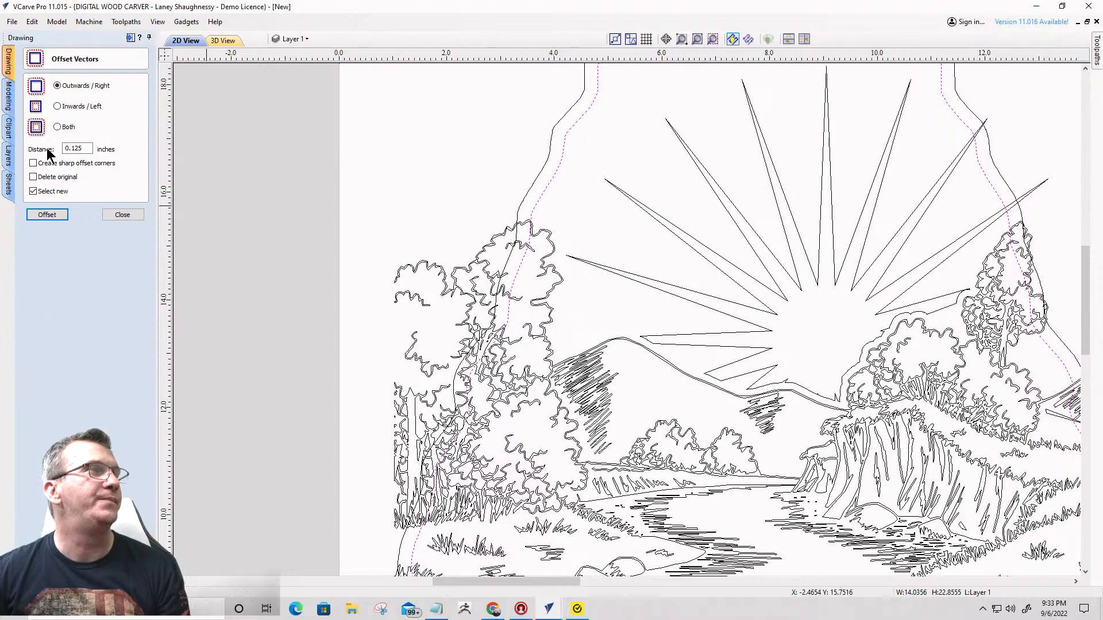
click(57, 106)
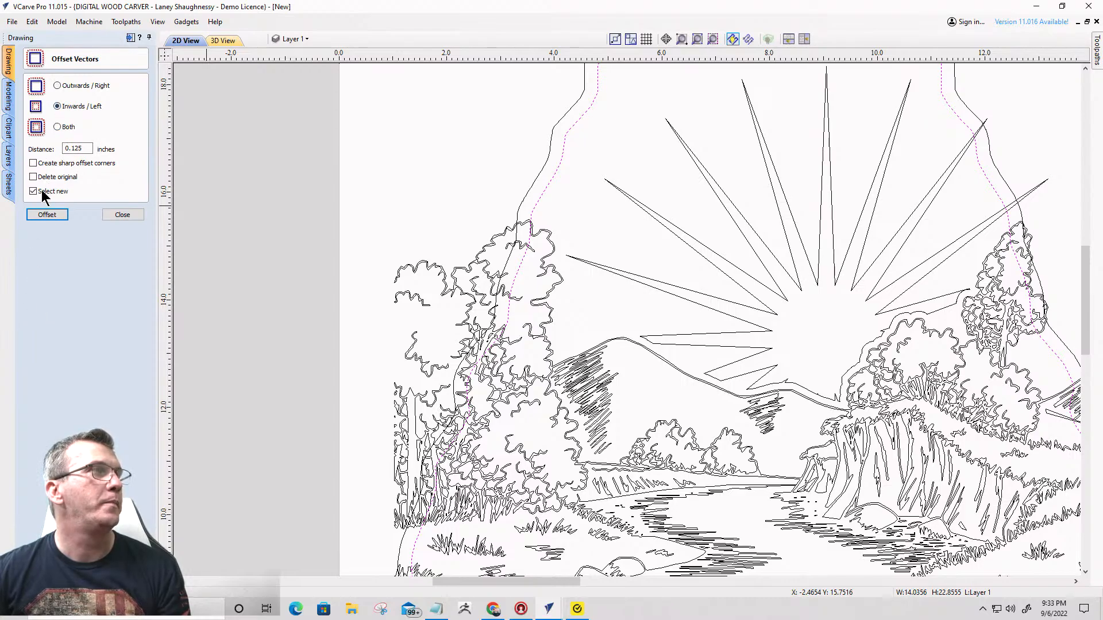
click(37, 215)
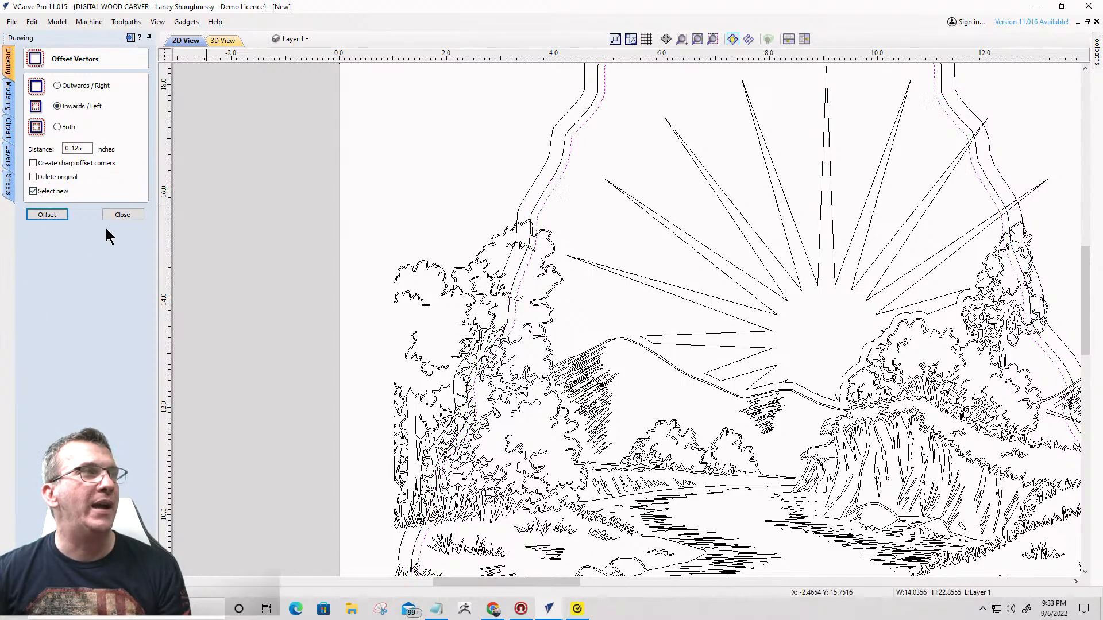
click(122, 215)
- Trim the sunburst and landscape group with the new inner arrowhead offset as the boundary, clearing everything outside it
scroll(525, 239, down, 3)
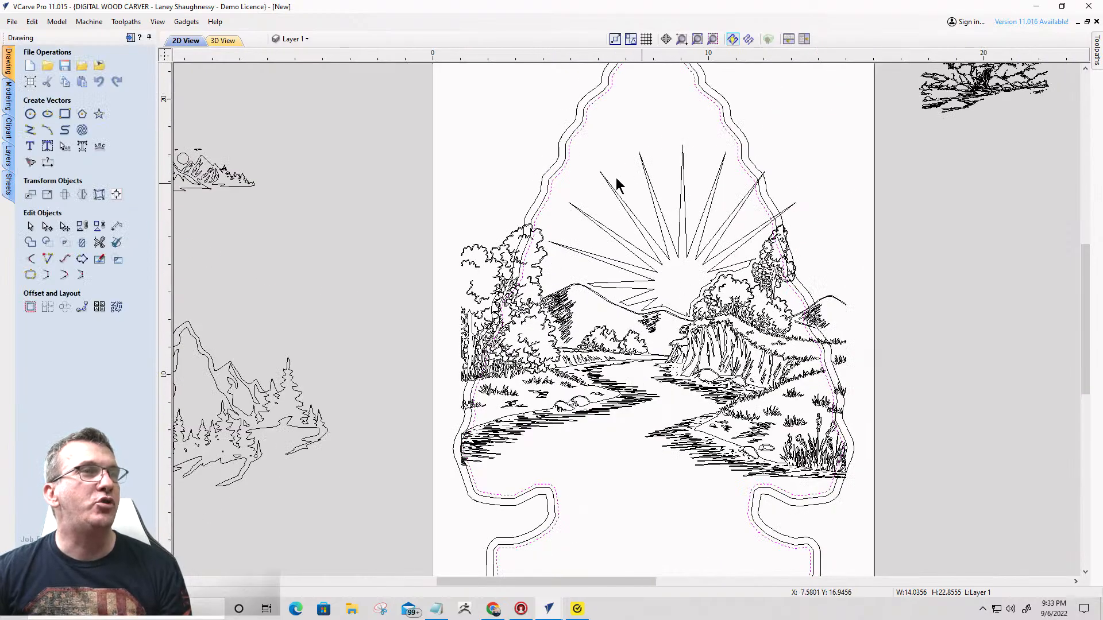
scroll(632, 336, up, 4)
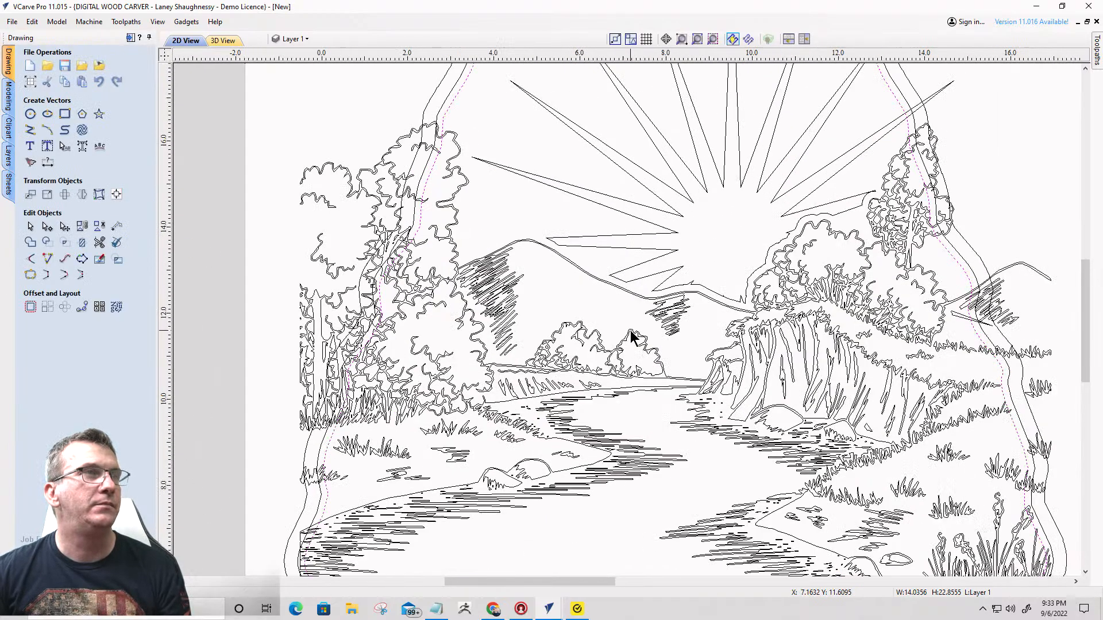
scroll(631, 334, down, 2)
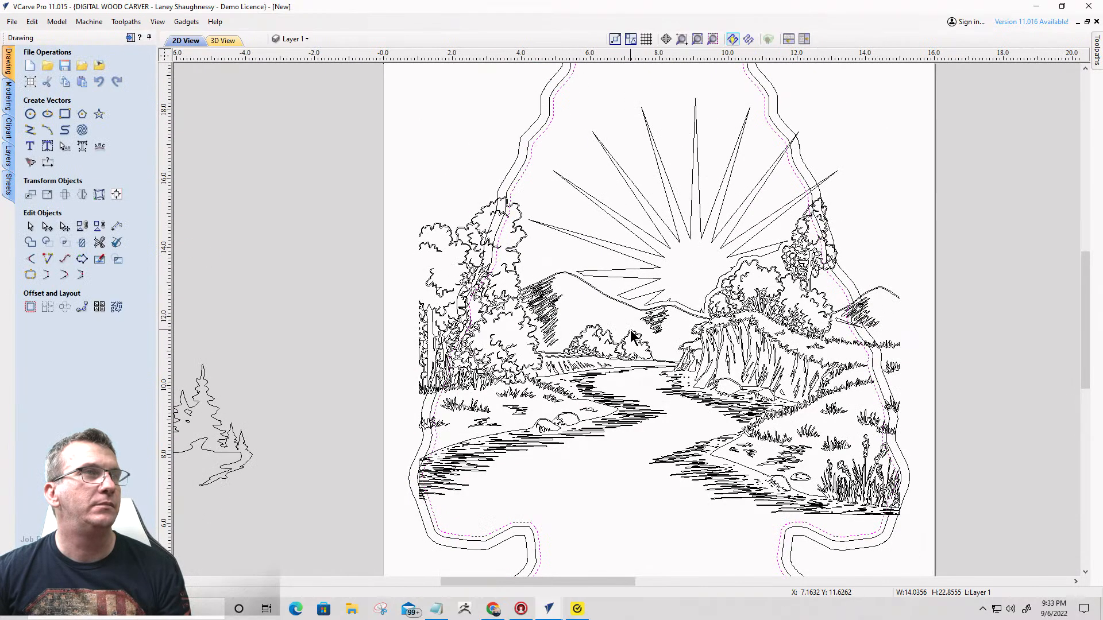
click(656, 259)
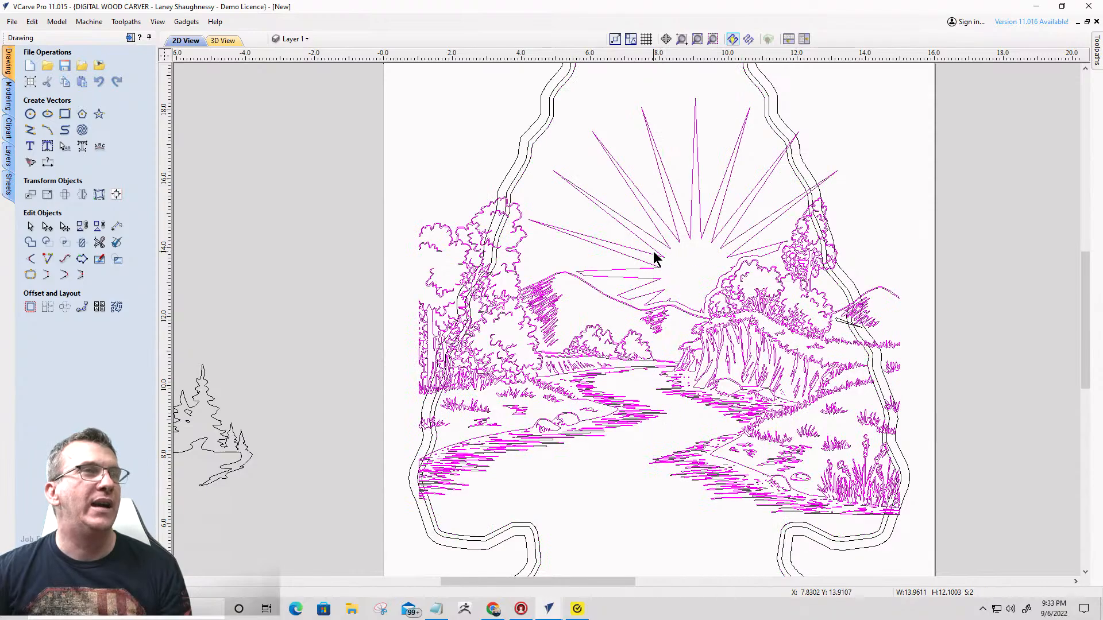
click(626, 391)
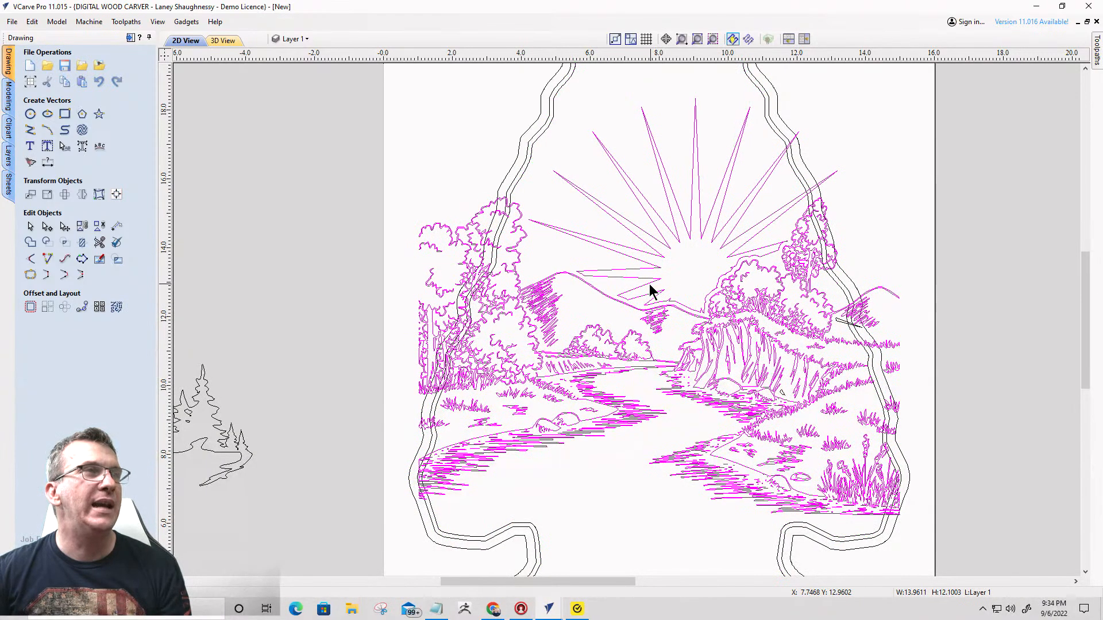
scroll(521, 186, up, 3)
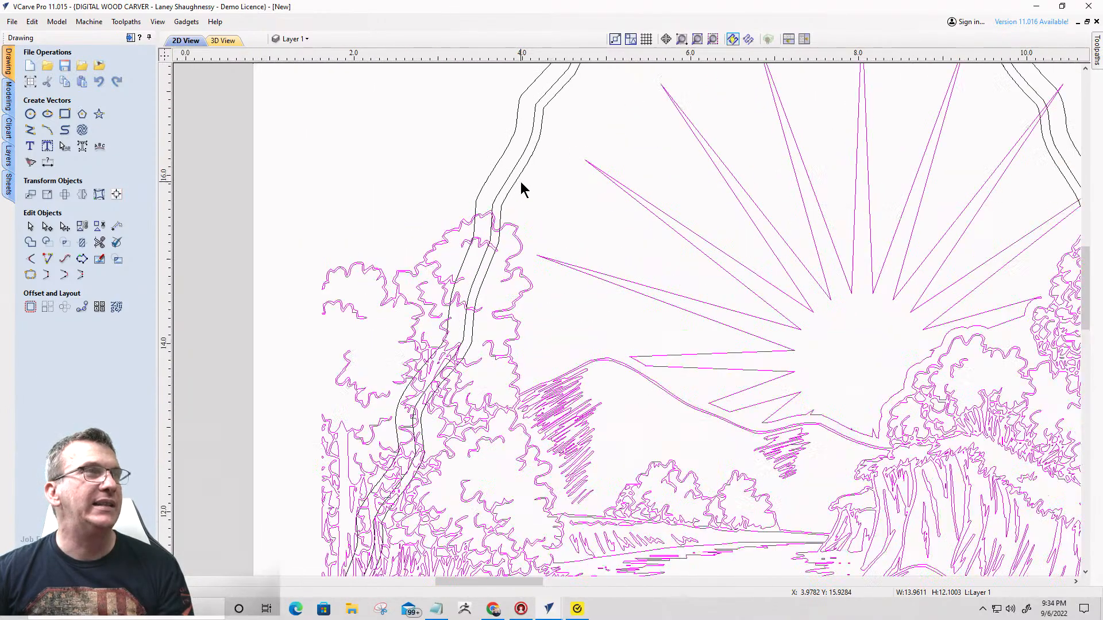
scroll(520, 182, up, 1)
shift+click(510, 184)
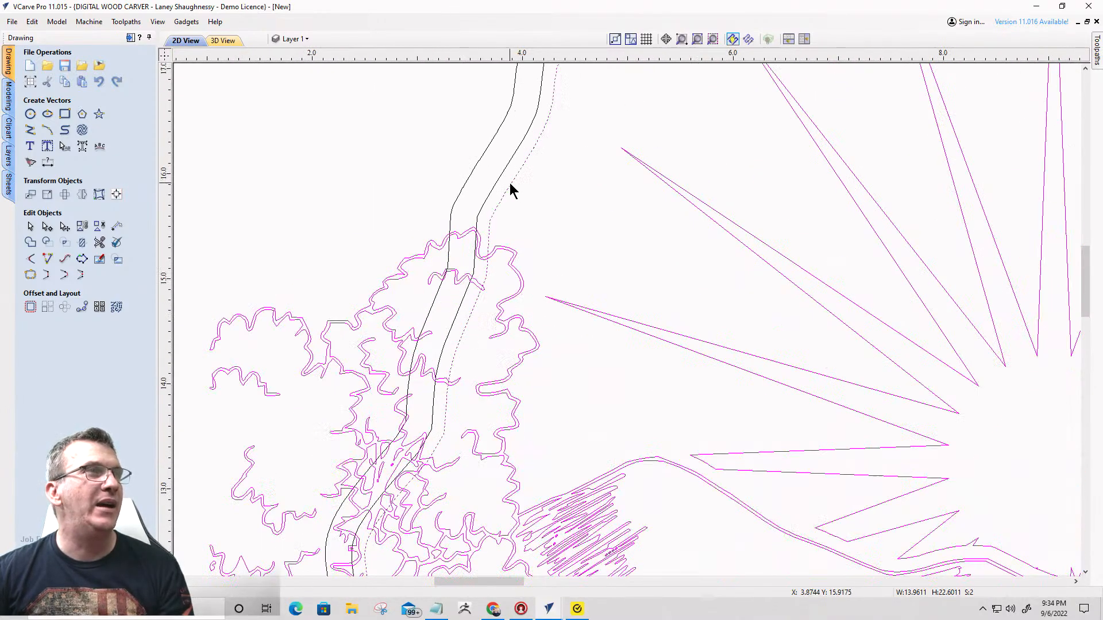
click(82, 242)
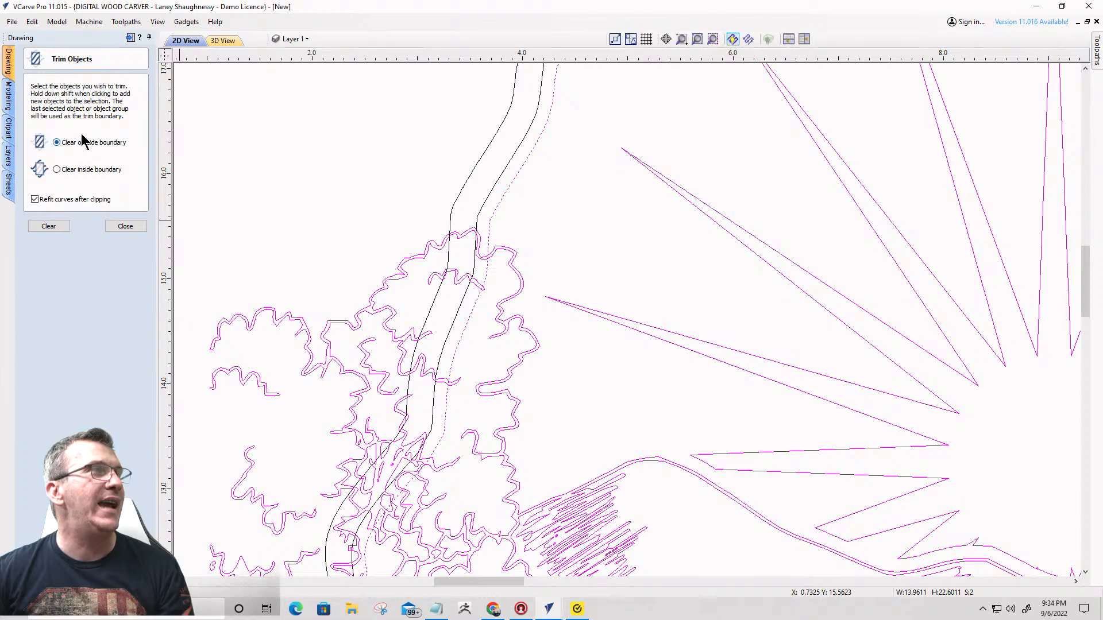
click(49, 227)
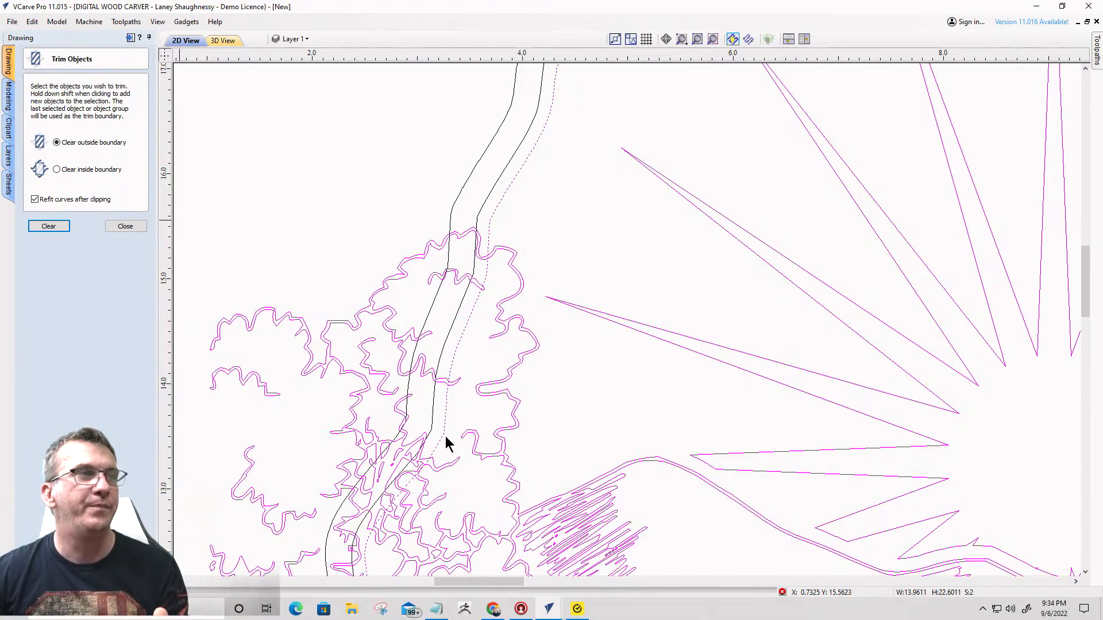
click(420, 447)
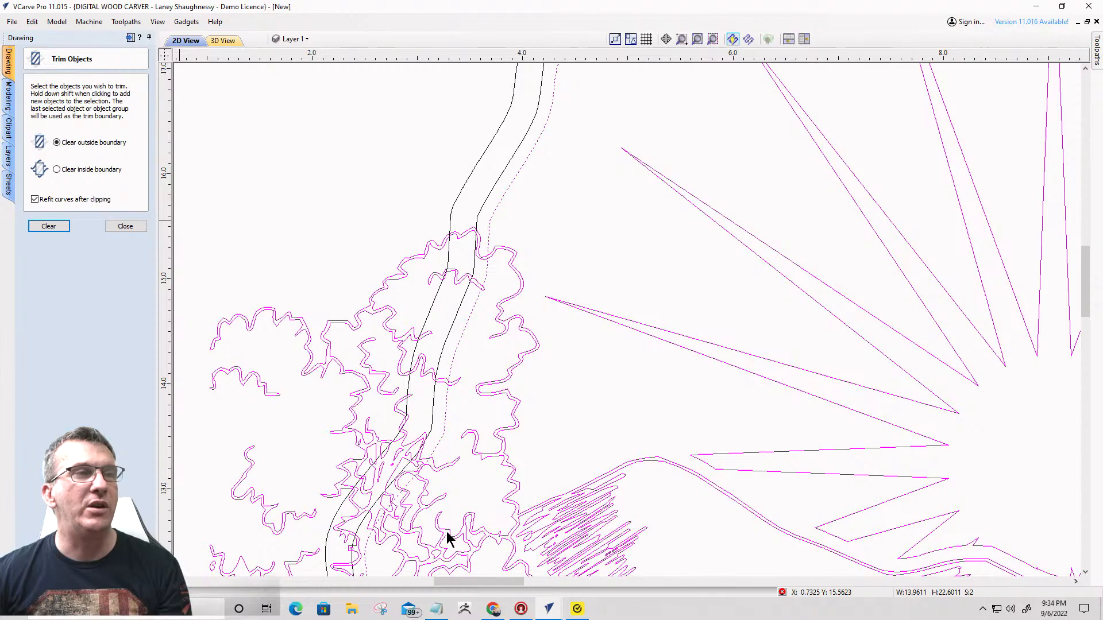
- Switch to the second job and delete the landscape's offset outline and the leftover ray fragment above the bushes beside the sun
mouse_move(557, 613)
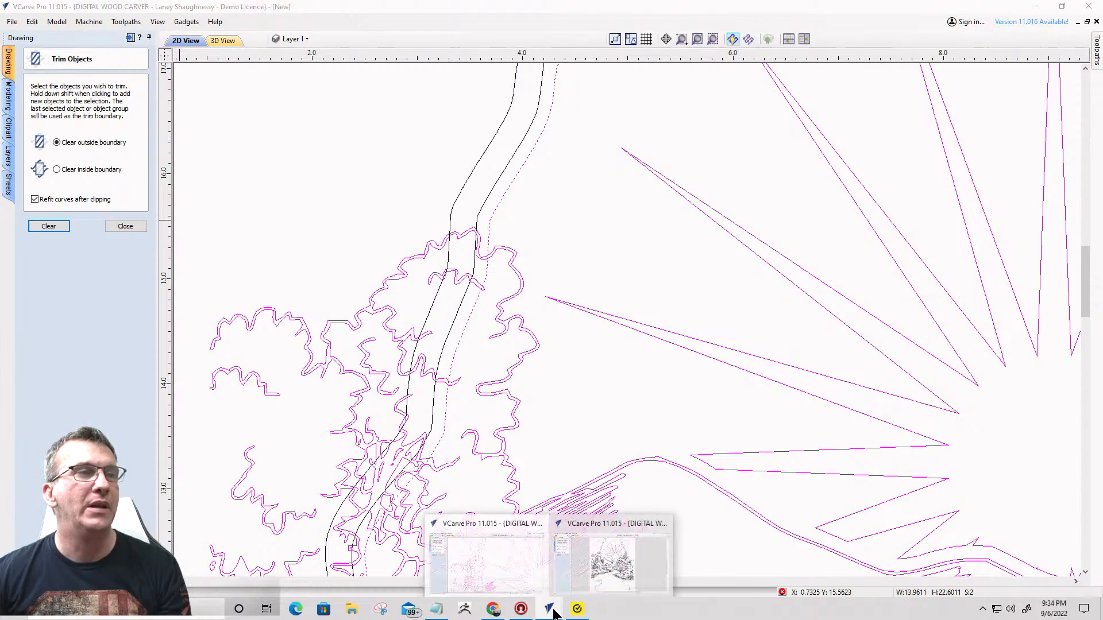
click(610, 577)
scroll(709, 298, up, 5)
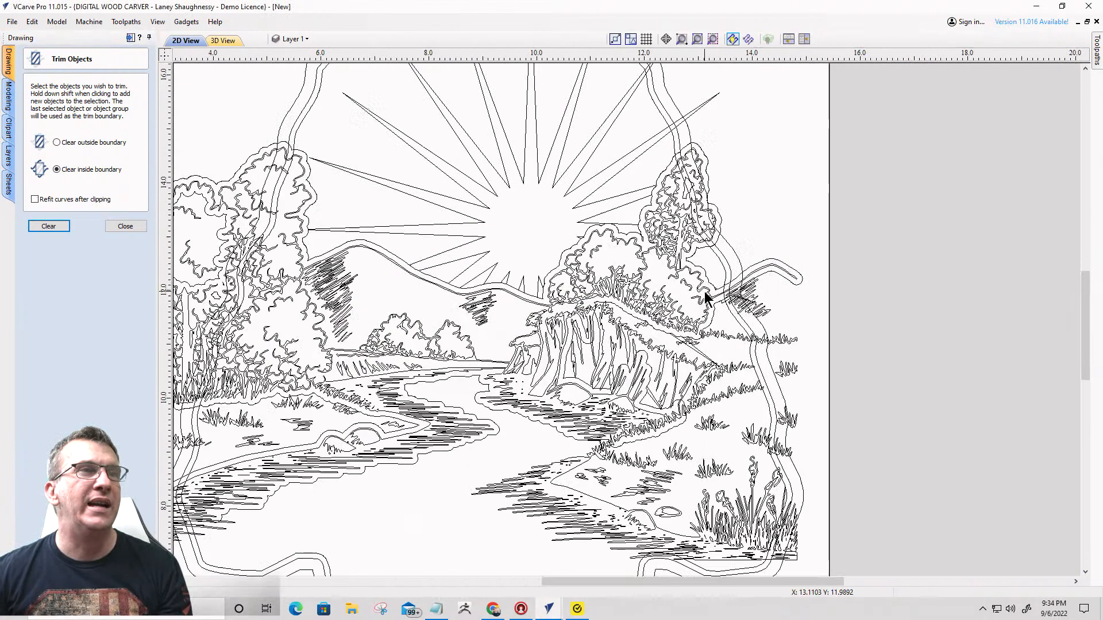
scroll(735, 300, down, 2)
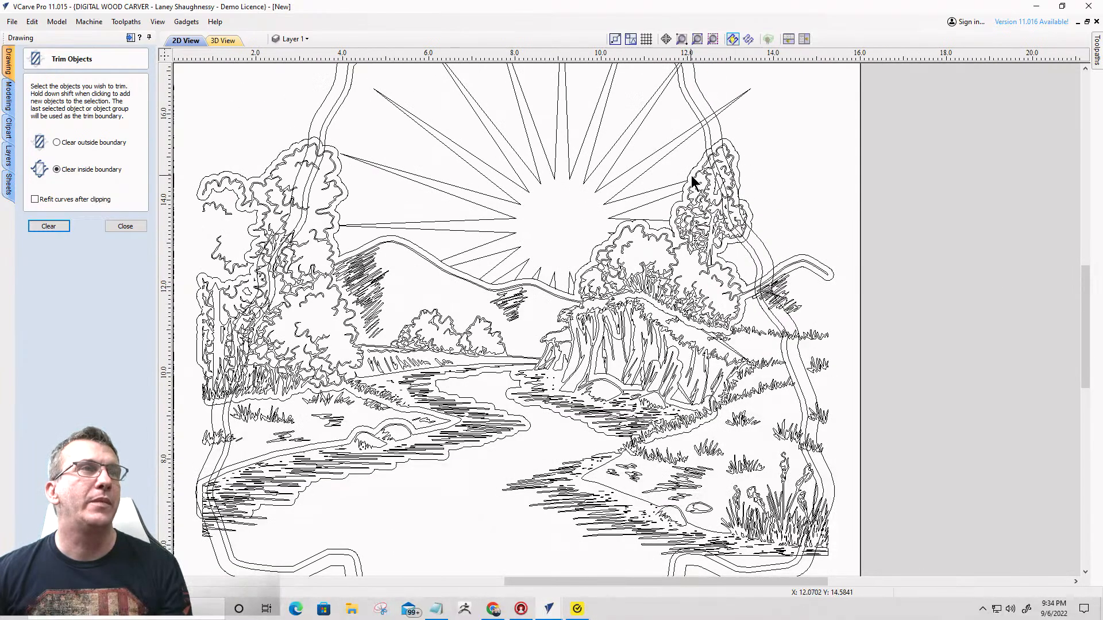
click(693, 176)
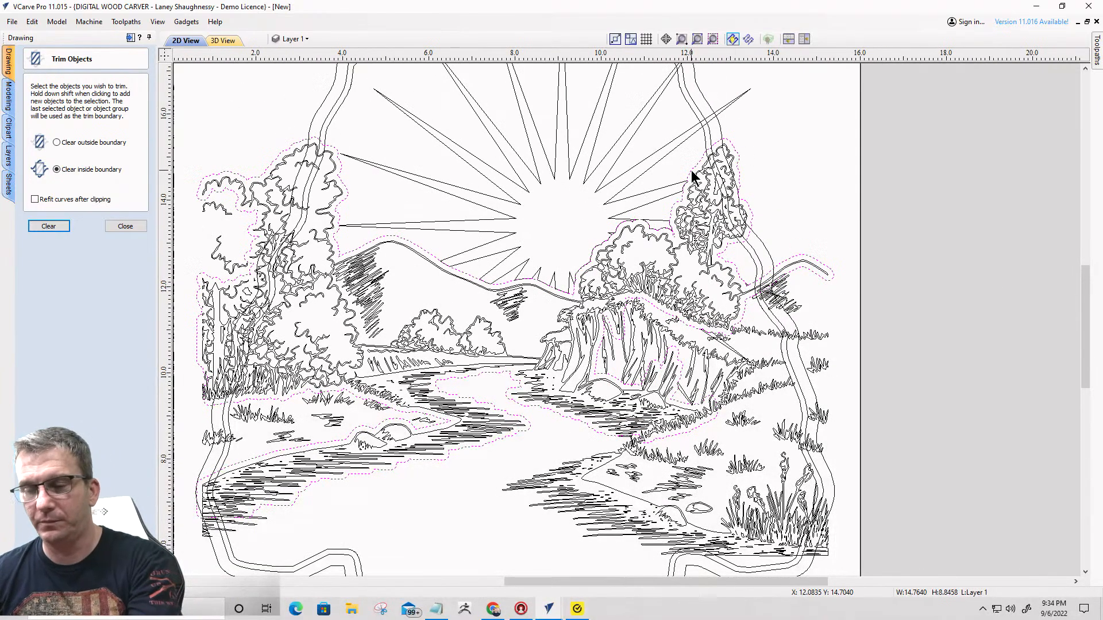
key(Delete)
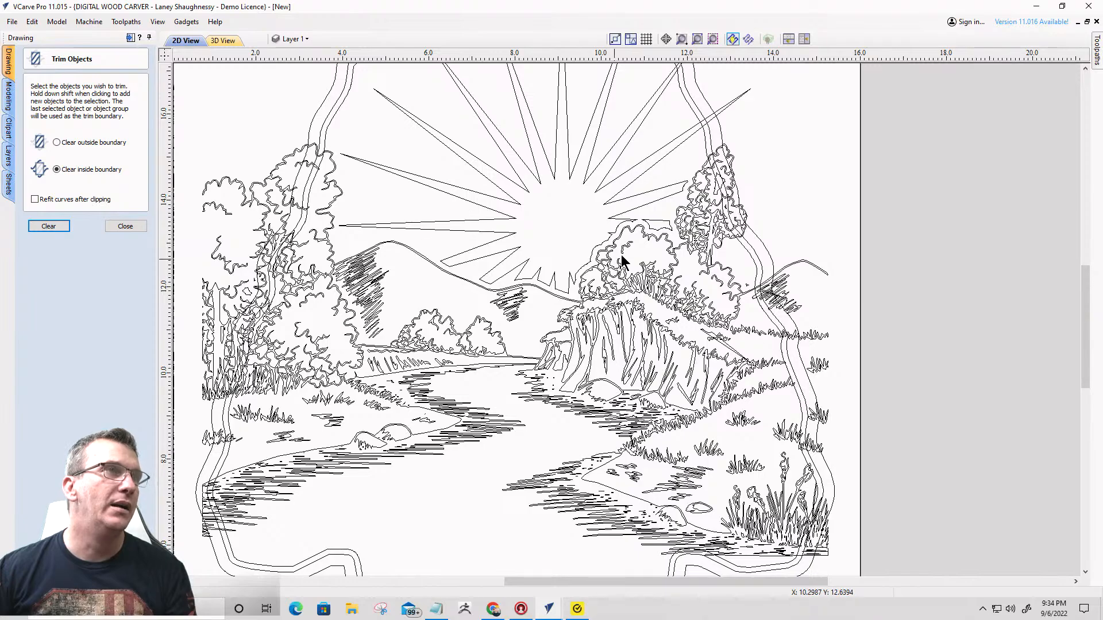
scroll(635, 232, up, 3)
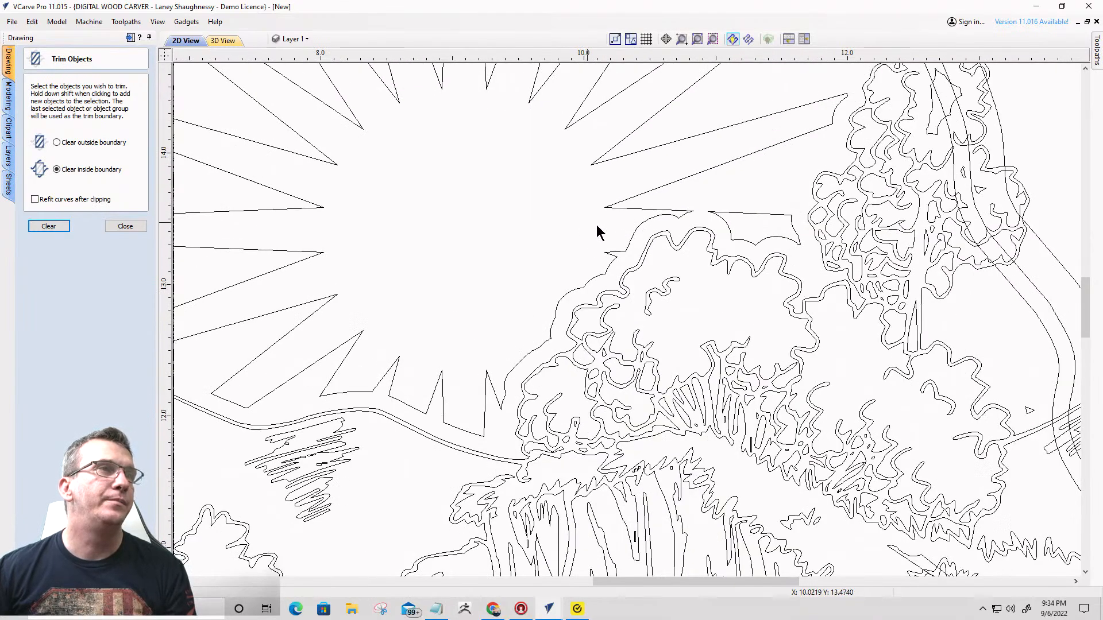
click(738, 217)
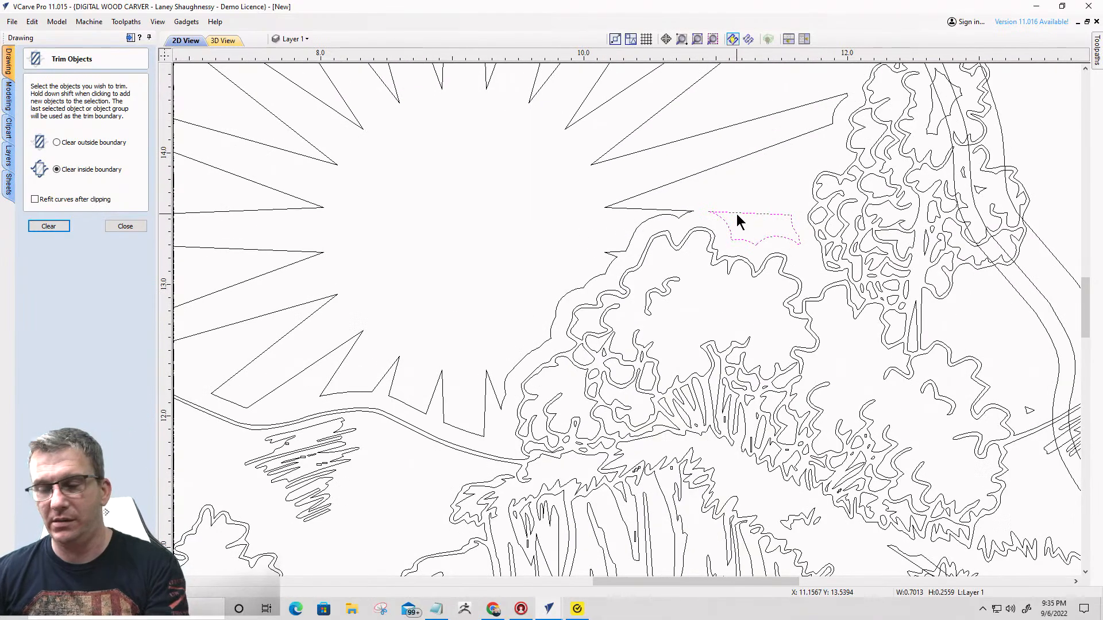
scroll(770, 218, down, 3)
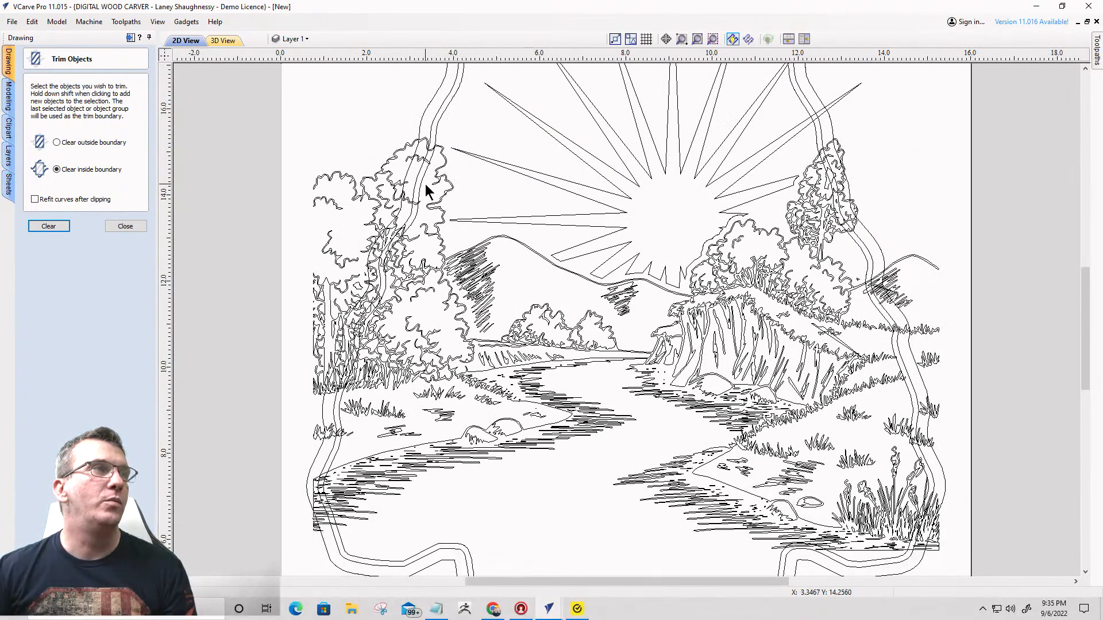
click(438, 171)
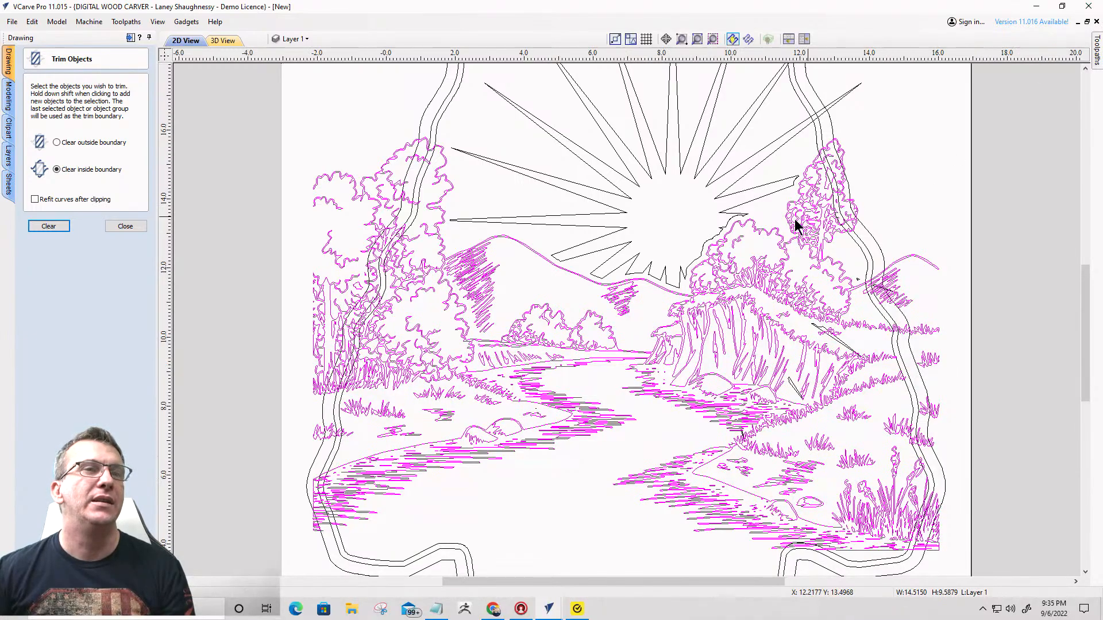
scroll(789, 230, down, 3)
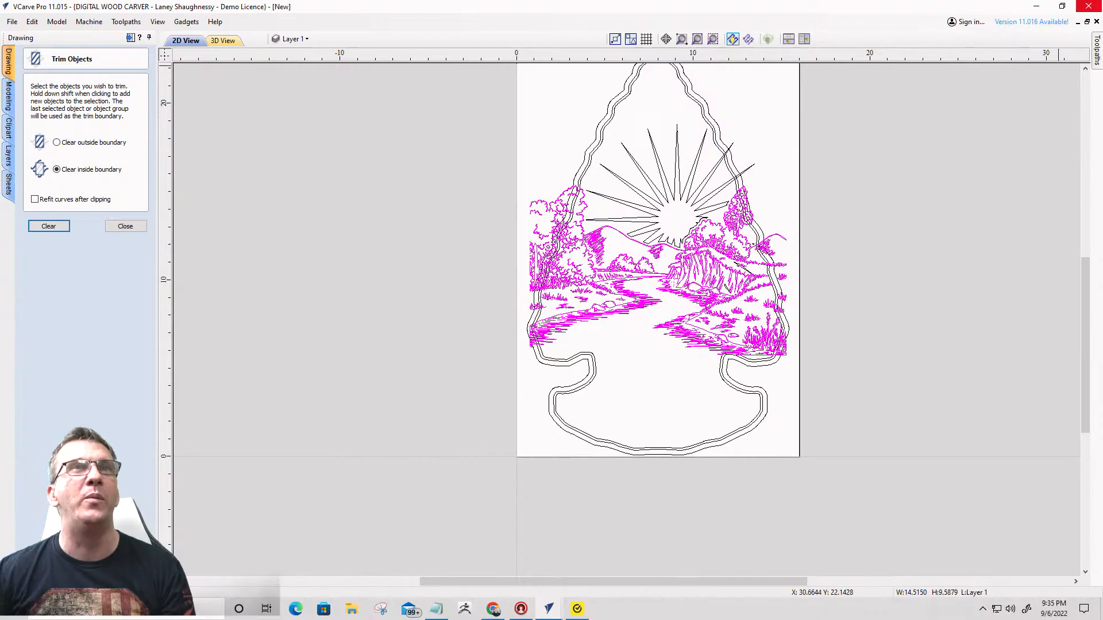
click(1090, 7)
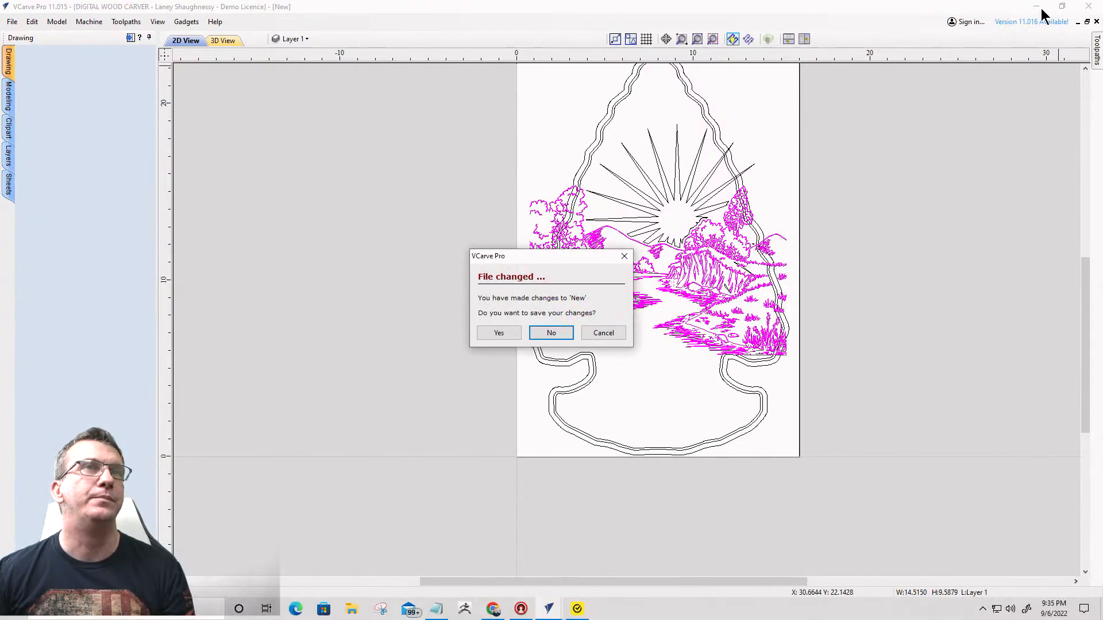
click(603, 333)
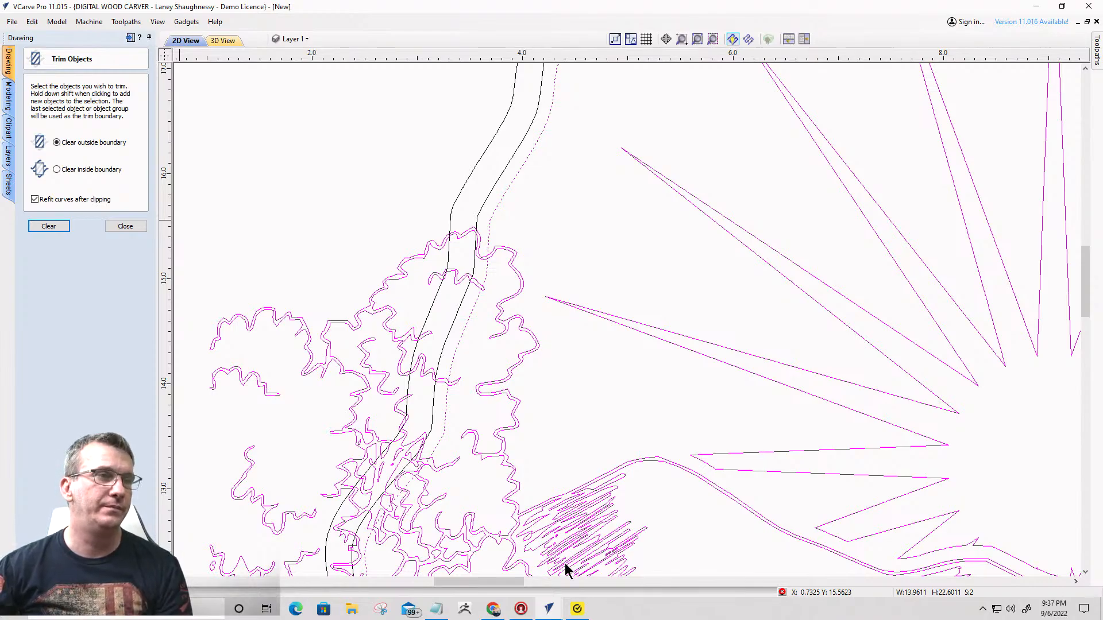
- Switch to the other VCarve Pro window and import the indian-shaman-with-bull-head-drum image from the Downloads folder
mouse_move(552, 613)
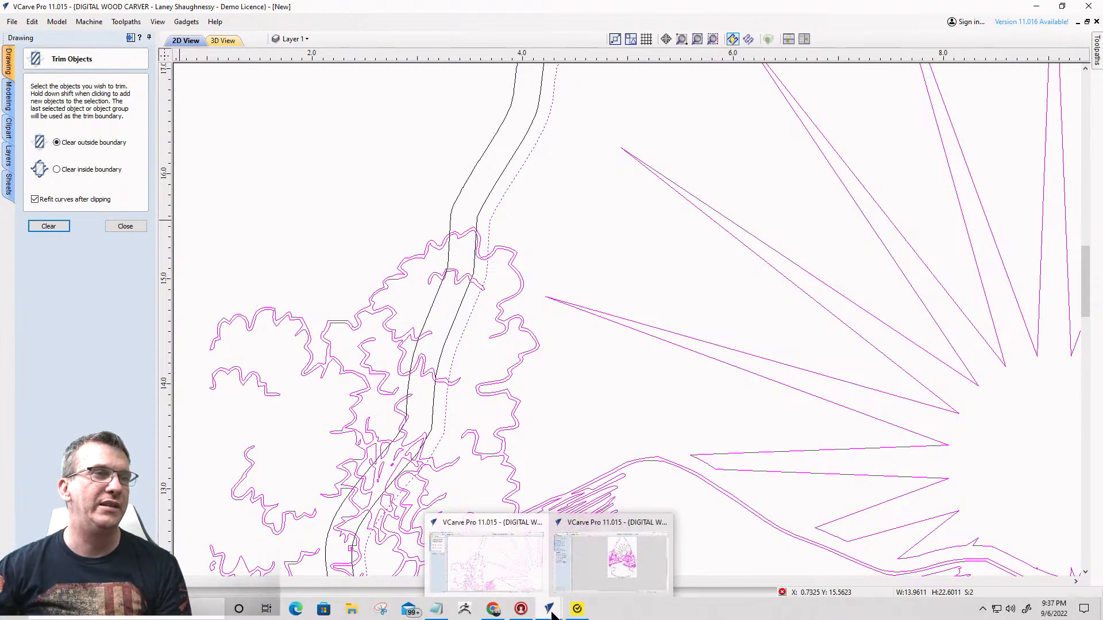
click(635, 561)
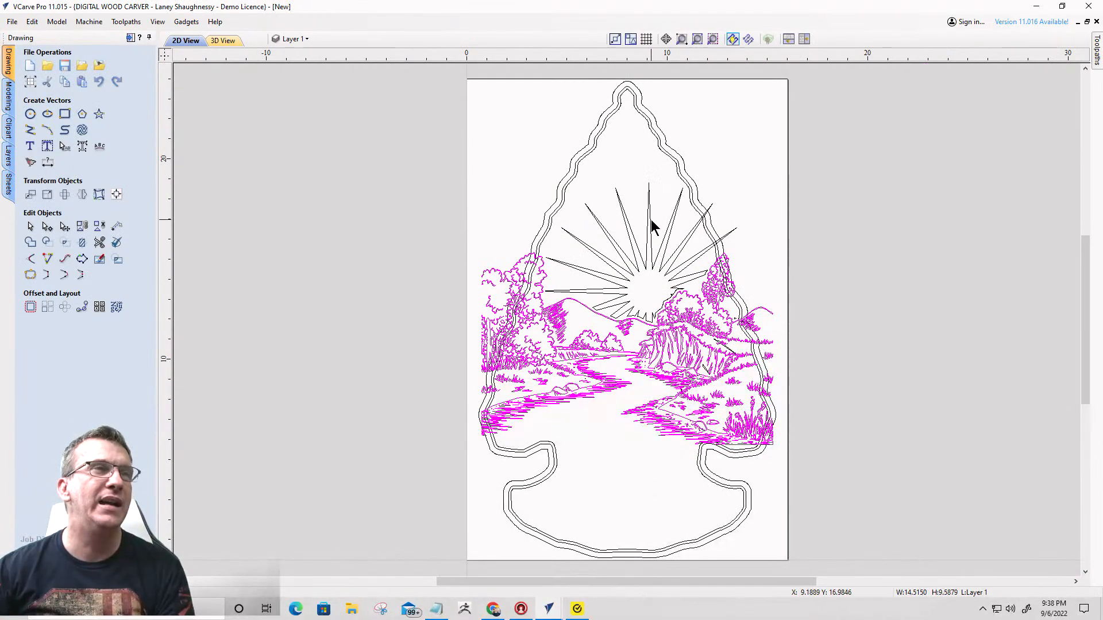
scroll(661, 216, down, 2)
scroll(616, 283, up, 4)
scroll(681, 238, down, 3)
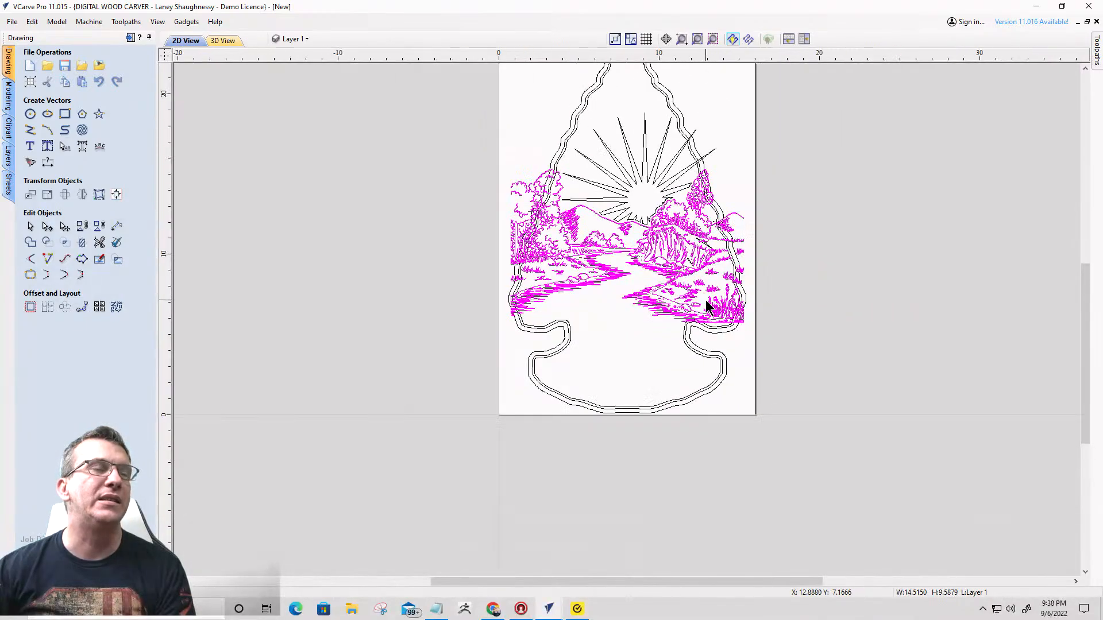
scroll(691, 310, down, 2)
scroll(692, 313, up, 1)
click(96, 64)
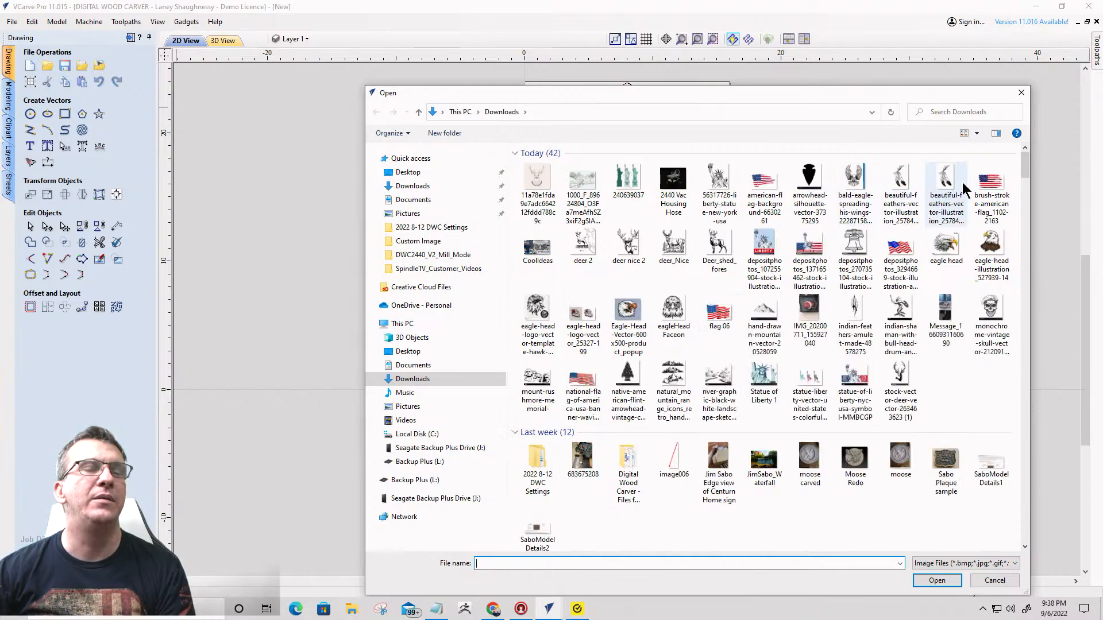
click(900, 315)
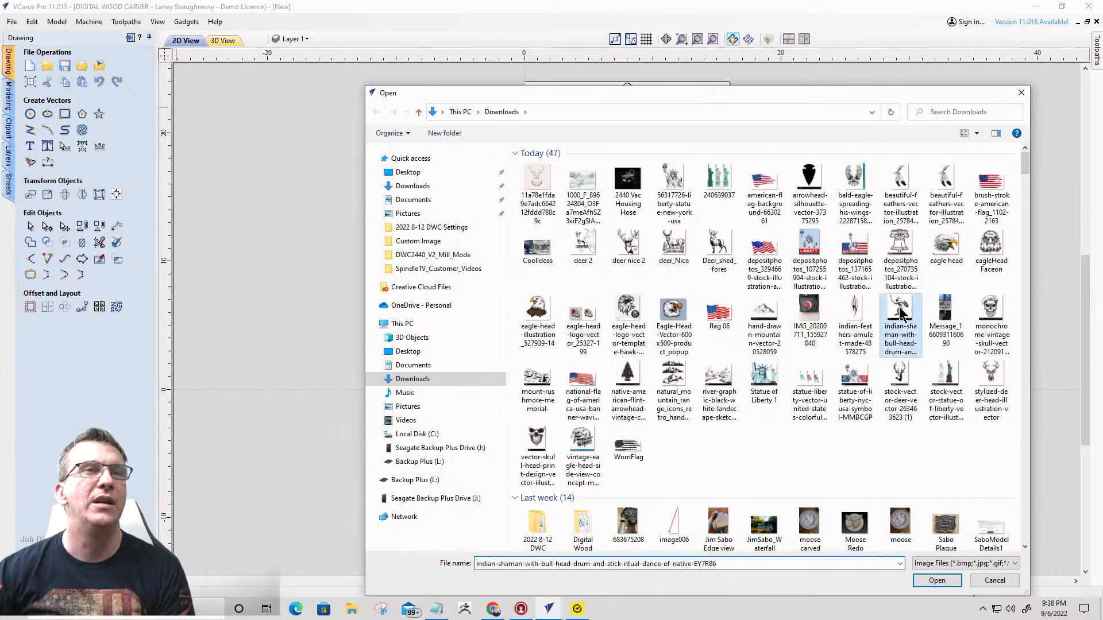
click(931, 580)
click(599, 439)
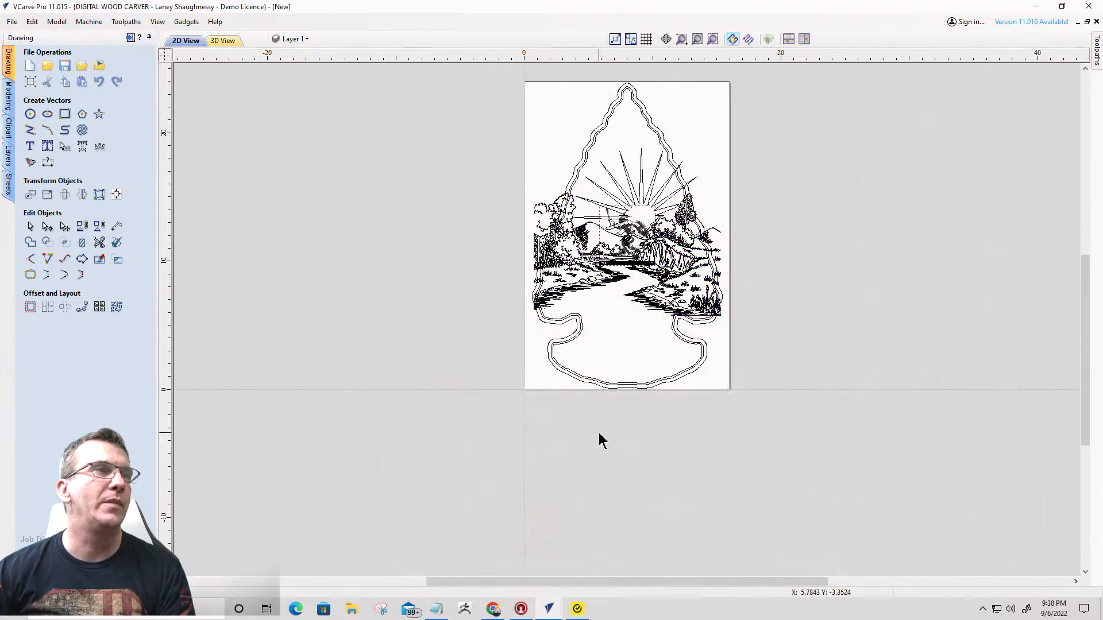
- Move the imported shaman bitmap out of the sunburst landscape into the empty area beside the material
click(631, 222)
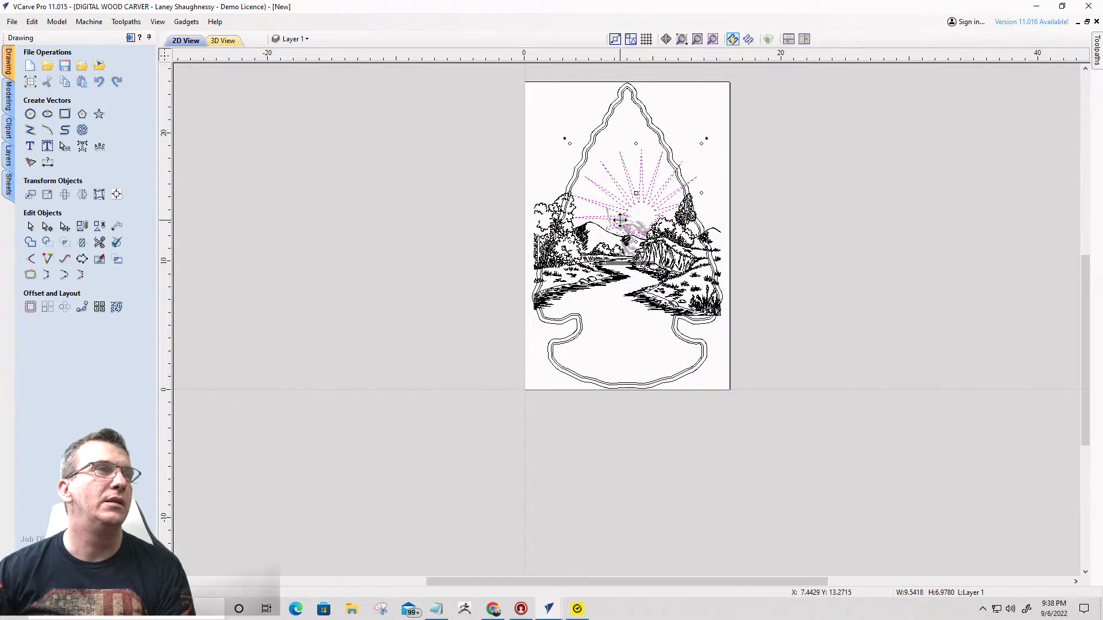
click(635, 230)
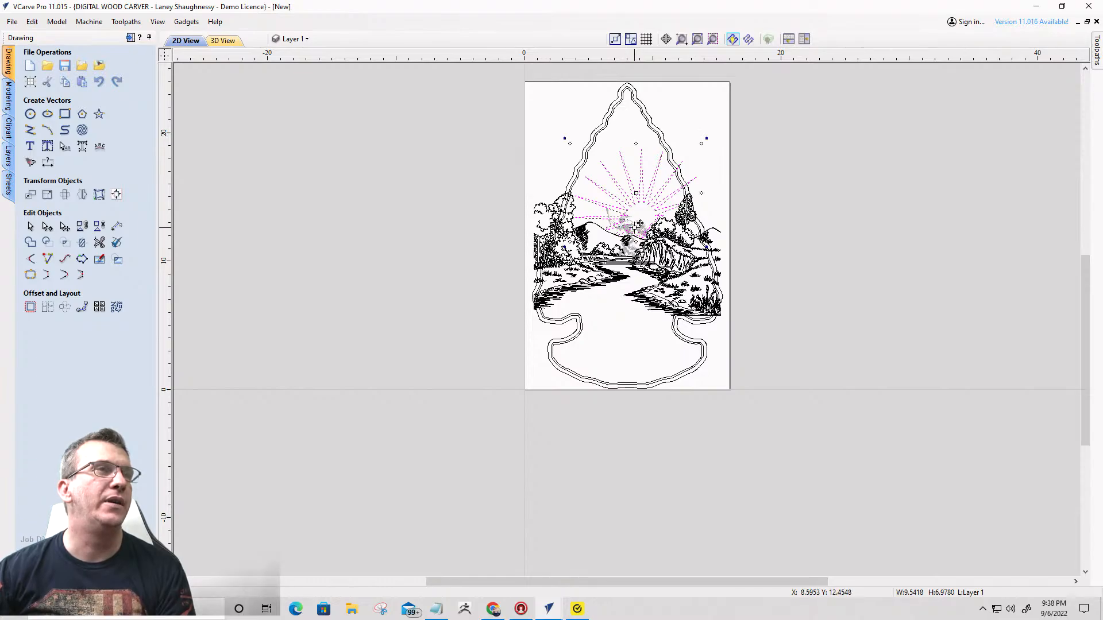
click(485, 276)
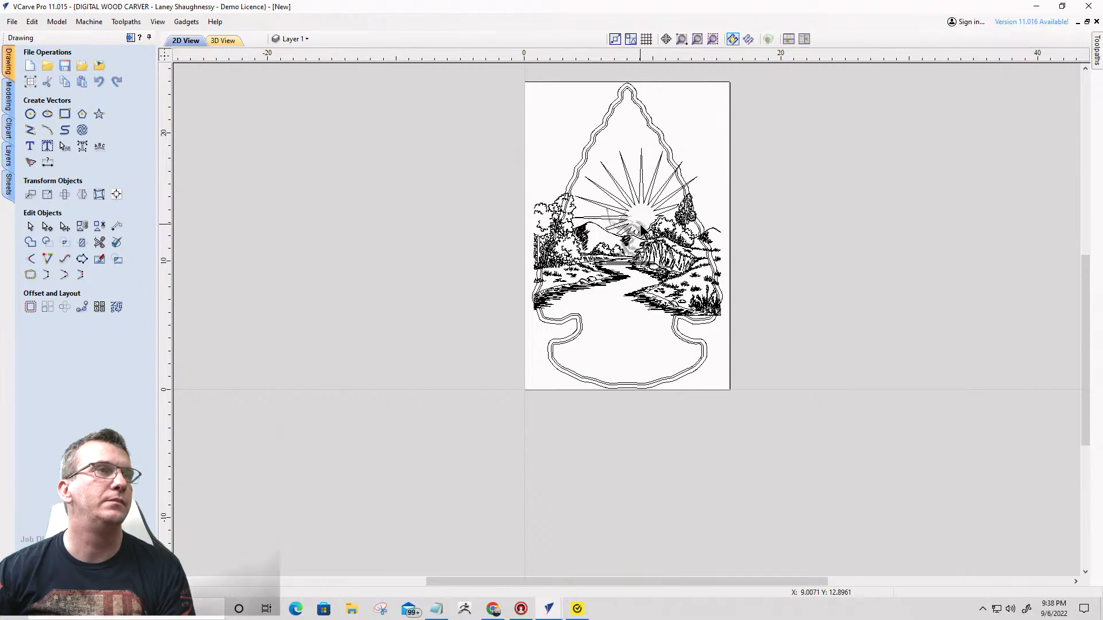
click(637, 224)
drag(637, 224, 468, 248)
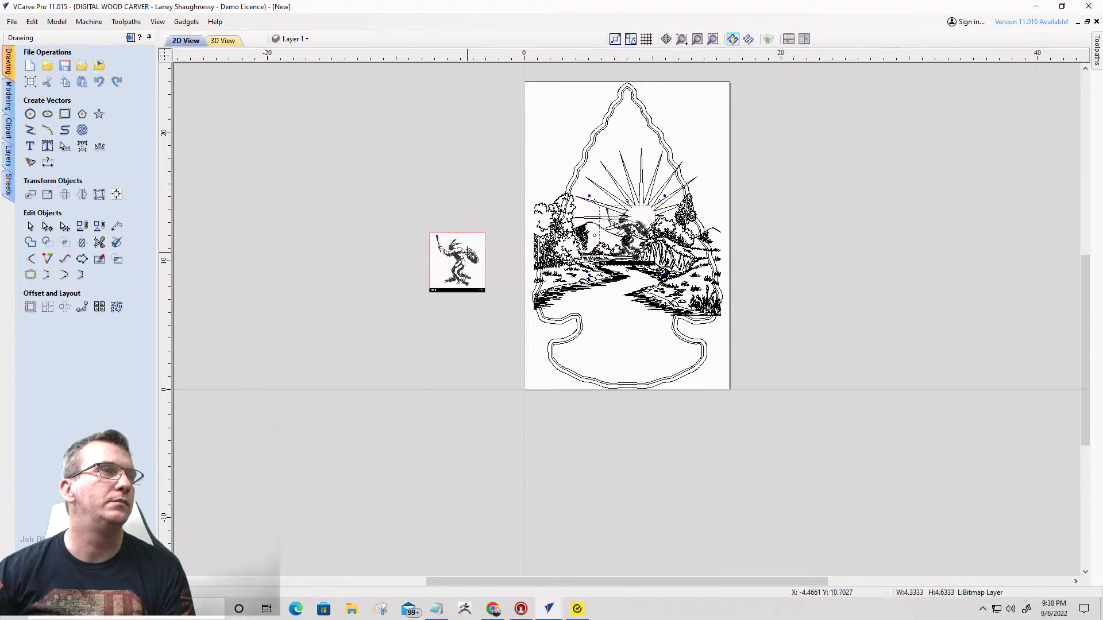
scroll(468, 248, up, 5)
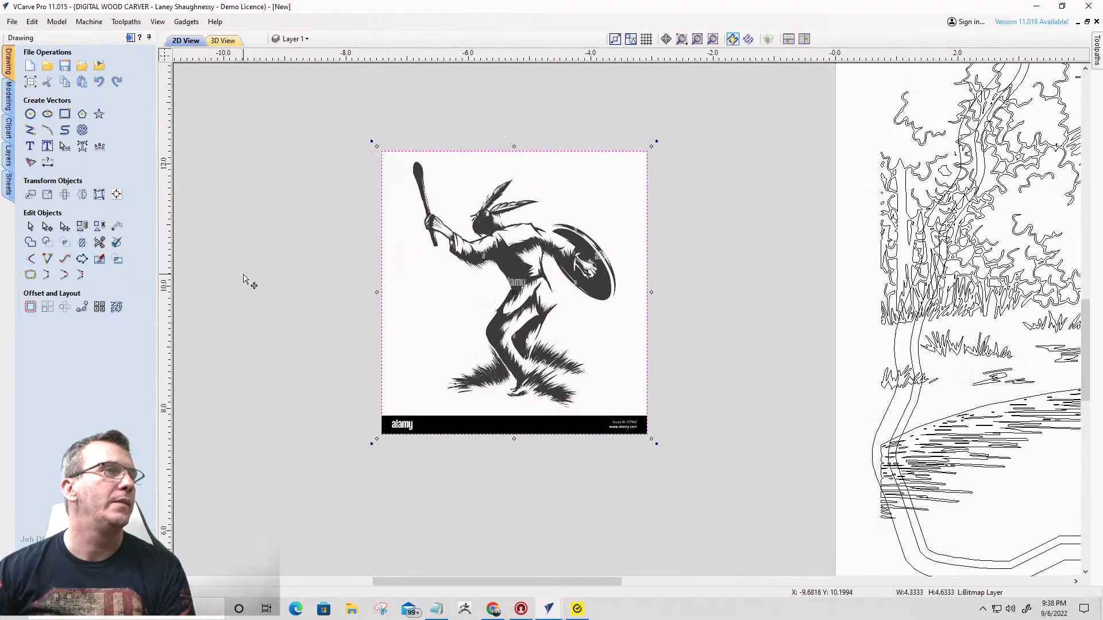
- Trace the shaman bitmap in black and white without its footer strip, using a 0.75 threshold and 0% bitmap fading
click(30, 163)
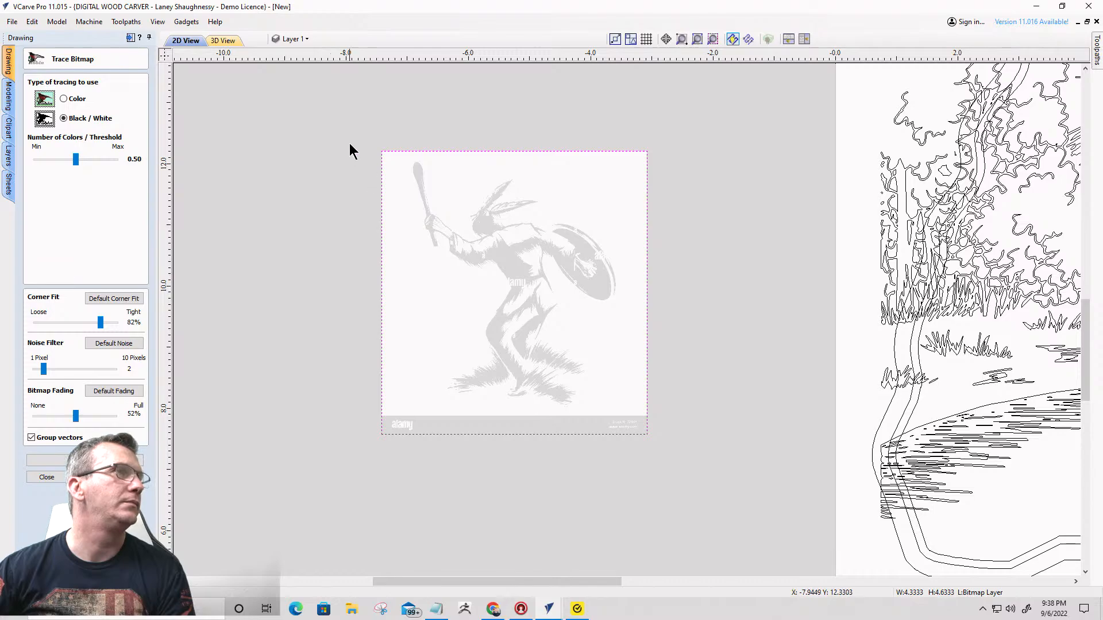
drag(350, 141, 685, 408)
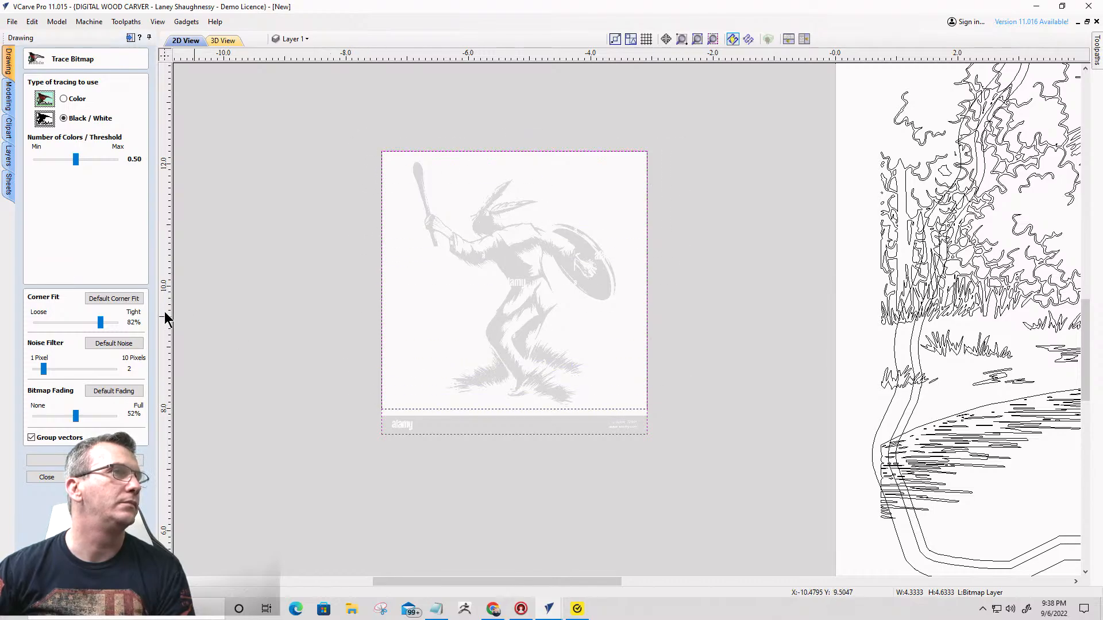
drag(76, 415, 6, 418)
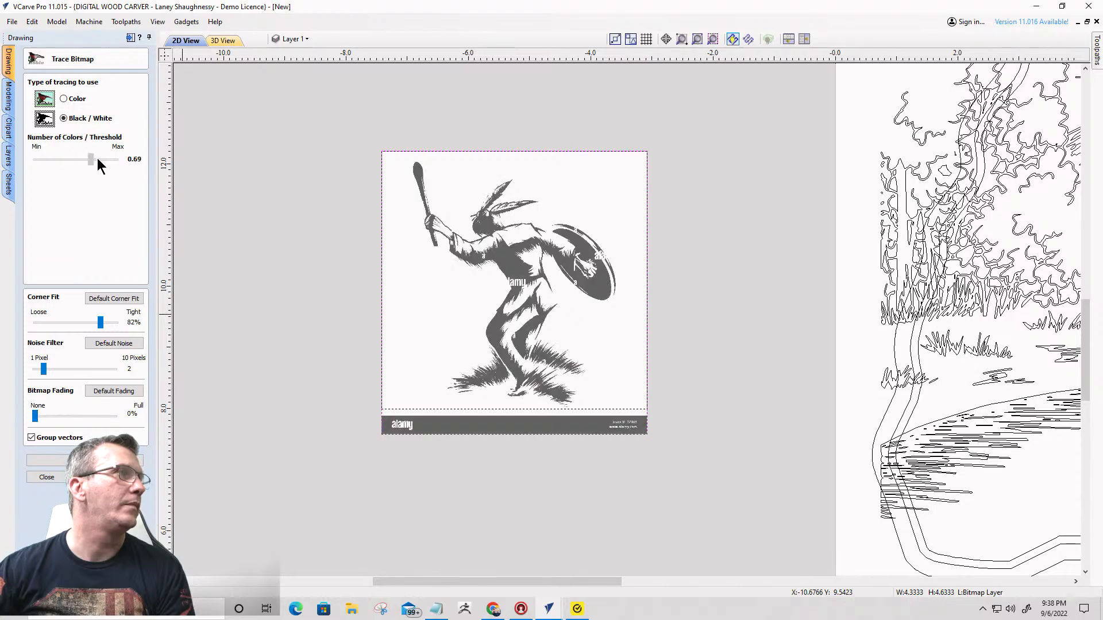
click(98, 161)
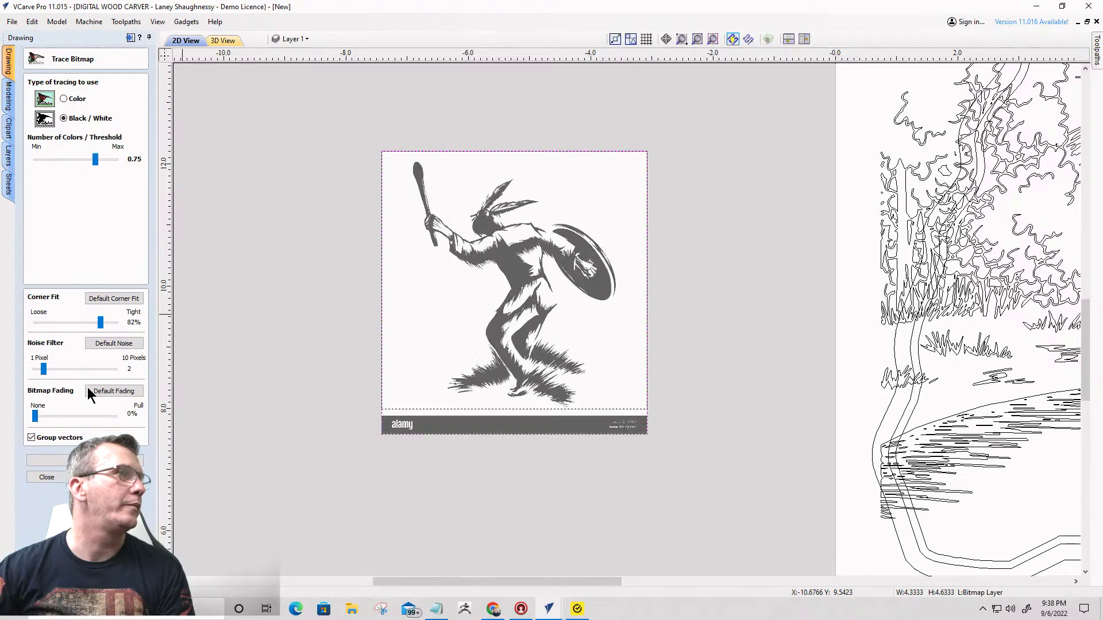
click(46, 460)
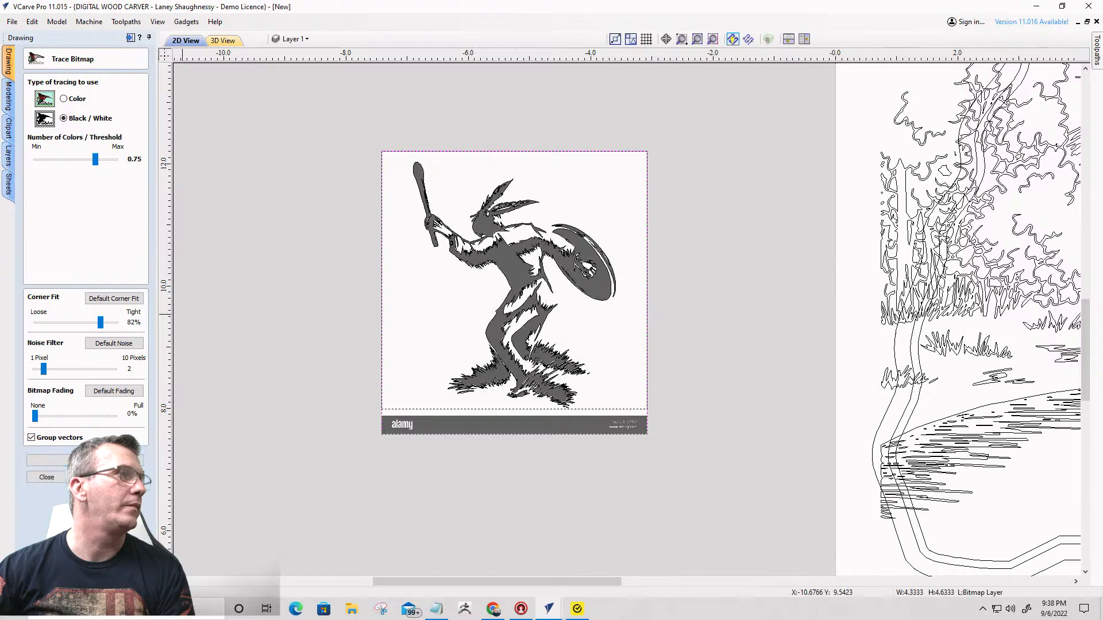
click(43, 475)
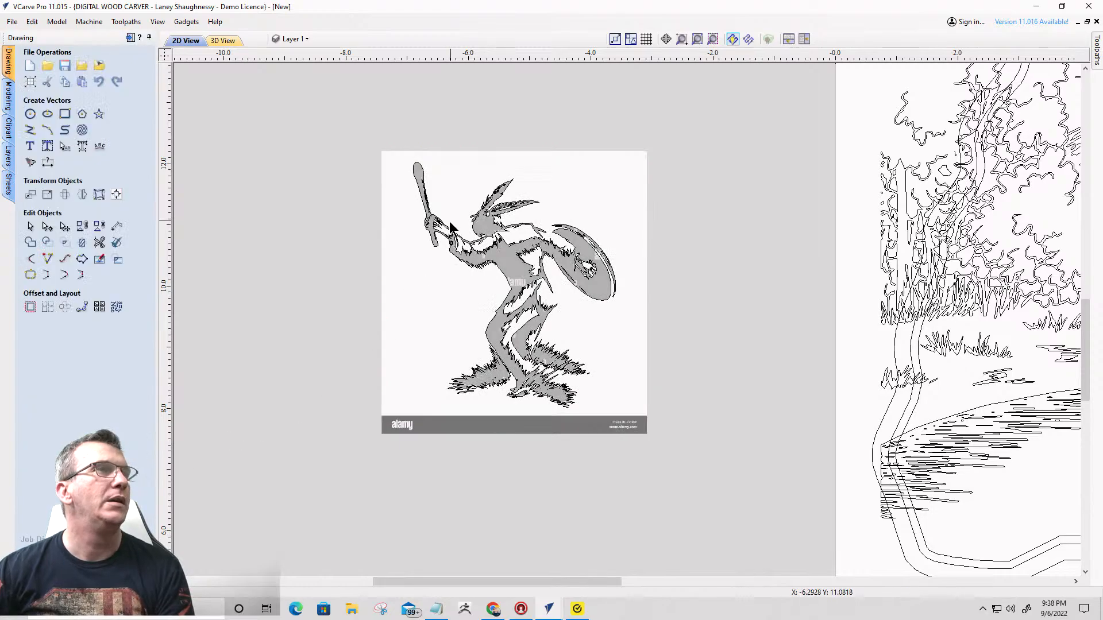
- Delete the source shaman bitmap, leaving only its traced vectors
click(427, 323)
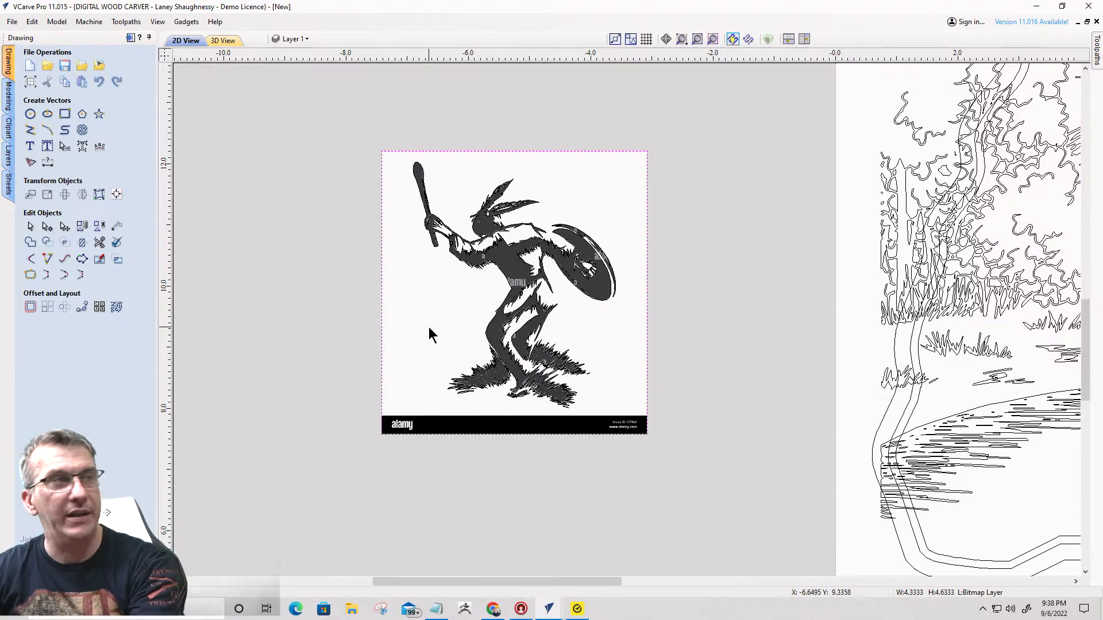
click(427, 332)
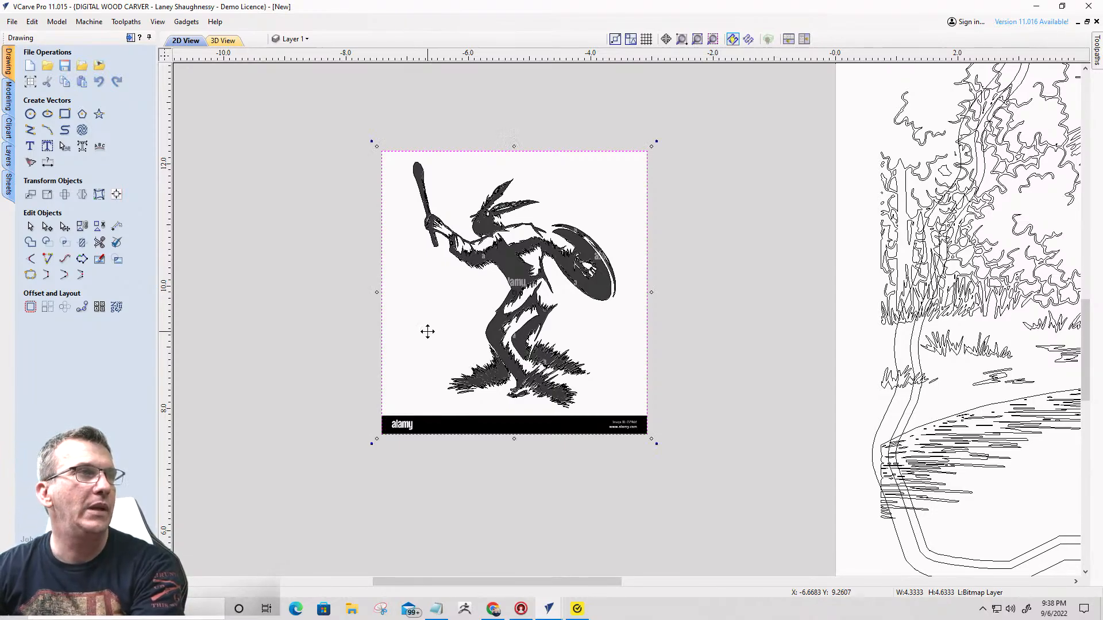
key(Delete)
scroll(488, 299, down, 2)
scroll(487, 300, up, 3)
scroll(491, 304, down, 3)
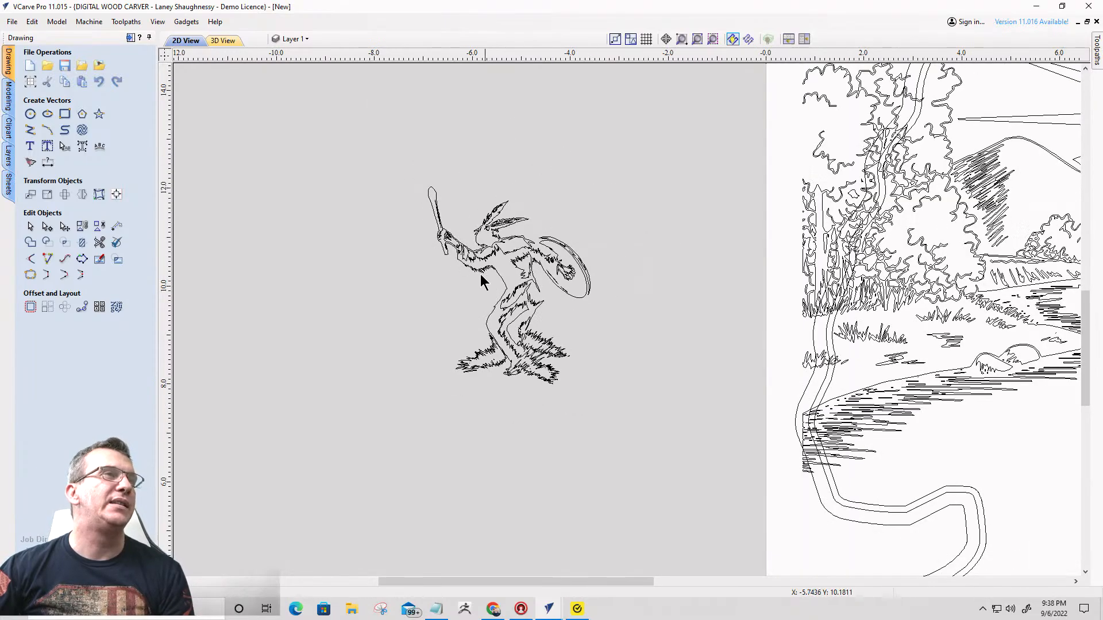
- Scale the traced shaman group up to about 5.43 by 6.60 inches
drag(394, 154, 639, 434)
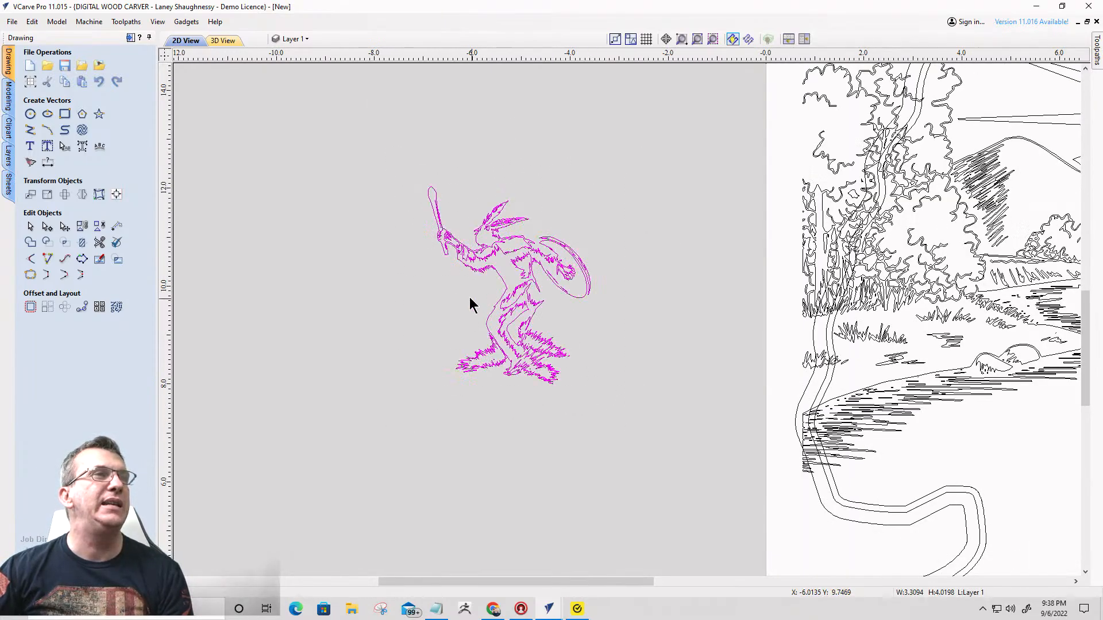
click(524, 291)
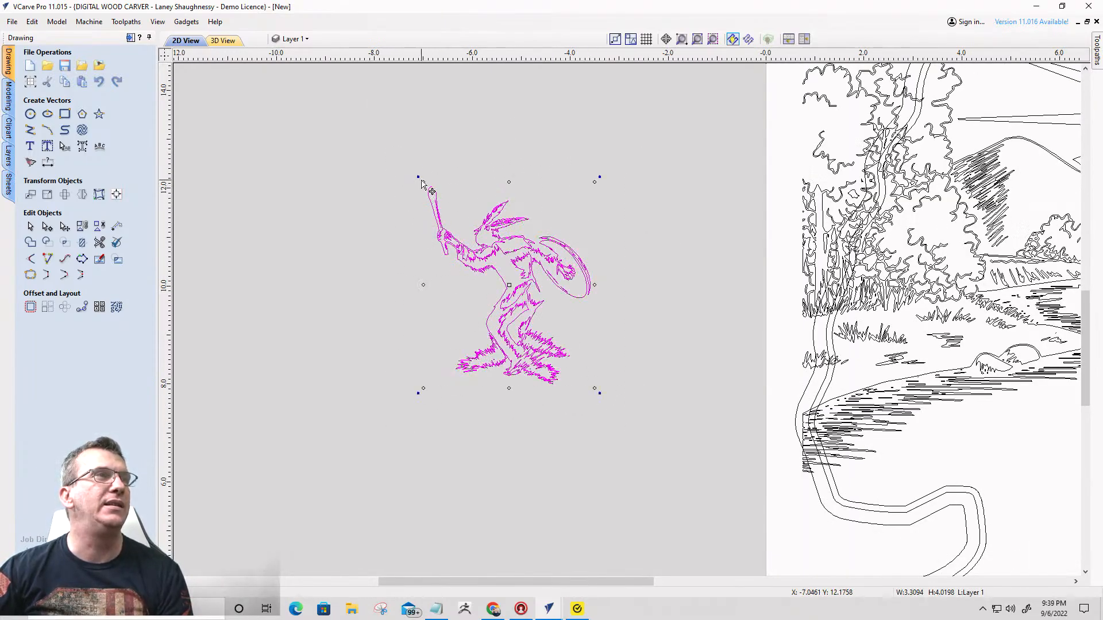
drag(423, 182, 307, 49)
scroll(347, 188, down, 3)
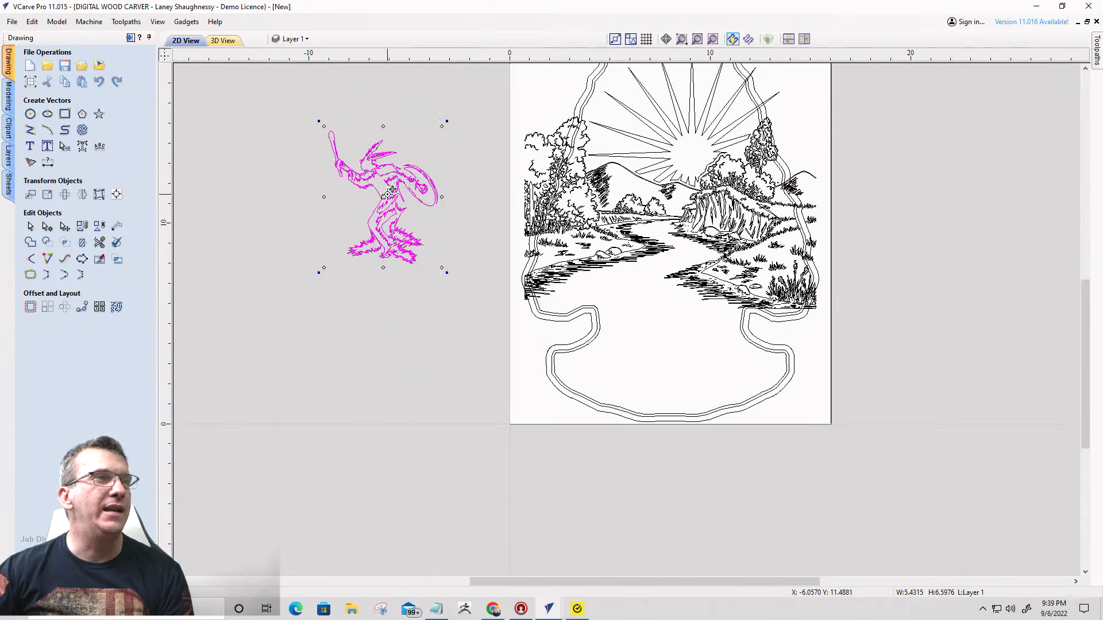
- Move the shaman onto the arrowhead over the river and base, enlarging it to about 10.08 by 12.24 inches
drag(391, 184, 673, 343)
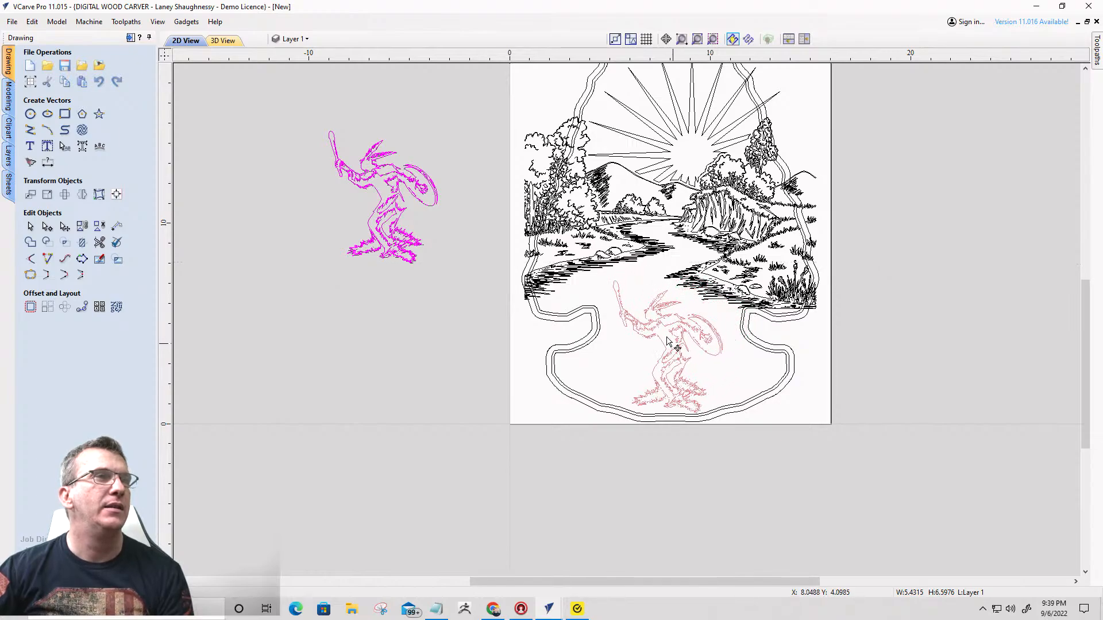
drag(610, 278, 517, 152)
drag(623, 322, 673, 326)
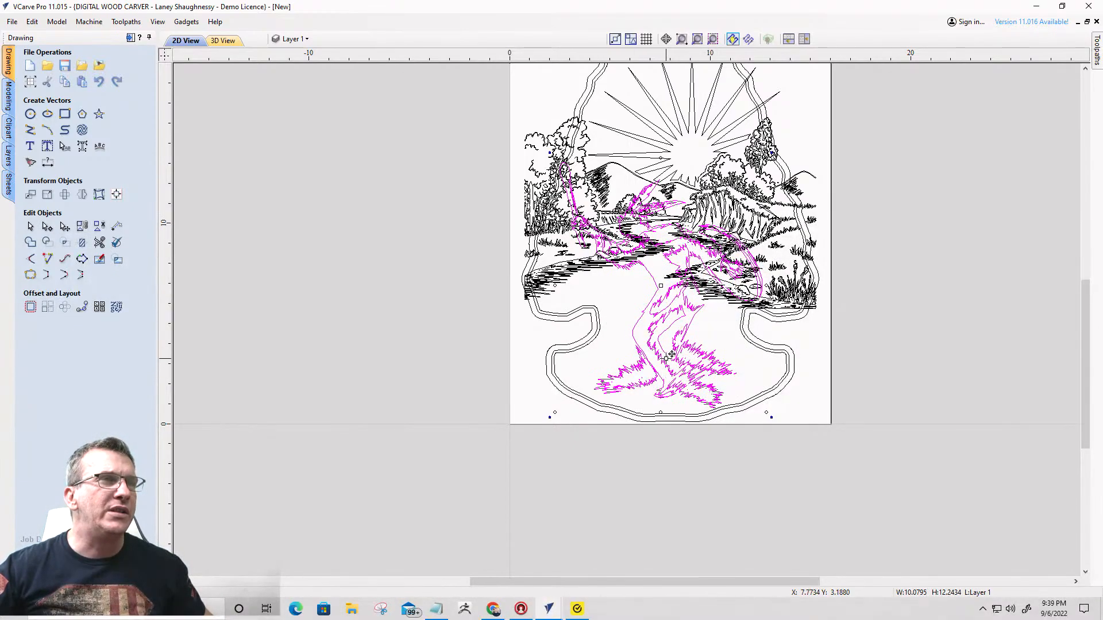
drag(671, 355, 659, 355)
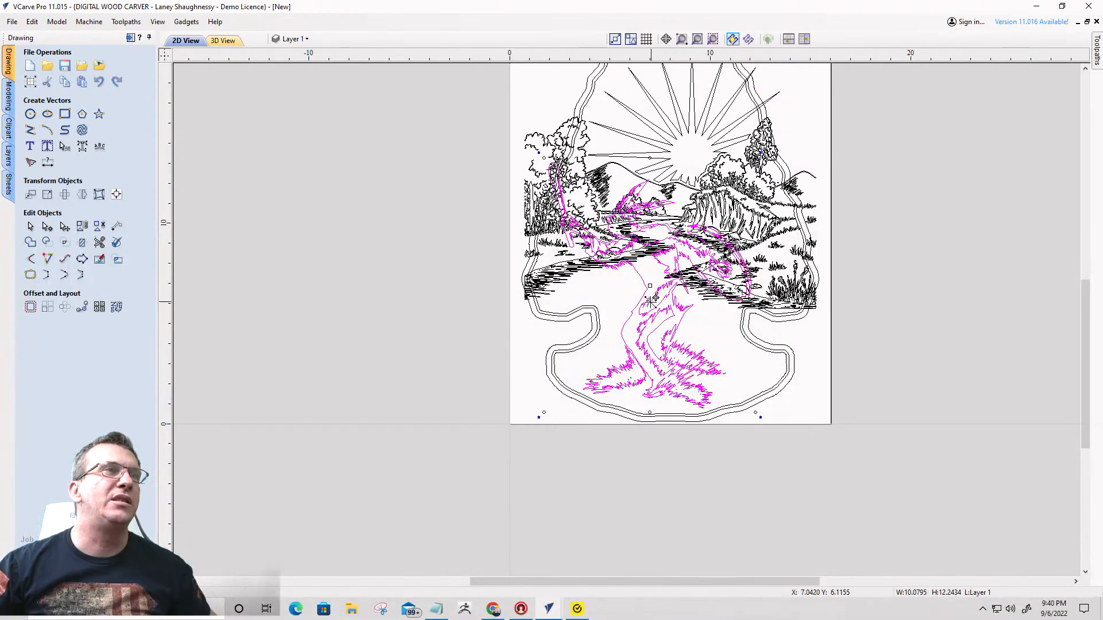
- Calculate a V-carve toolpath for the shaman with a flat depth of 0.125 inches, accepting overlapping vectors and ignoring unsuitable open ones
click(130, 38)
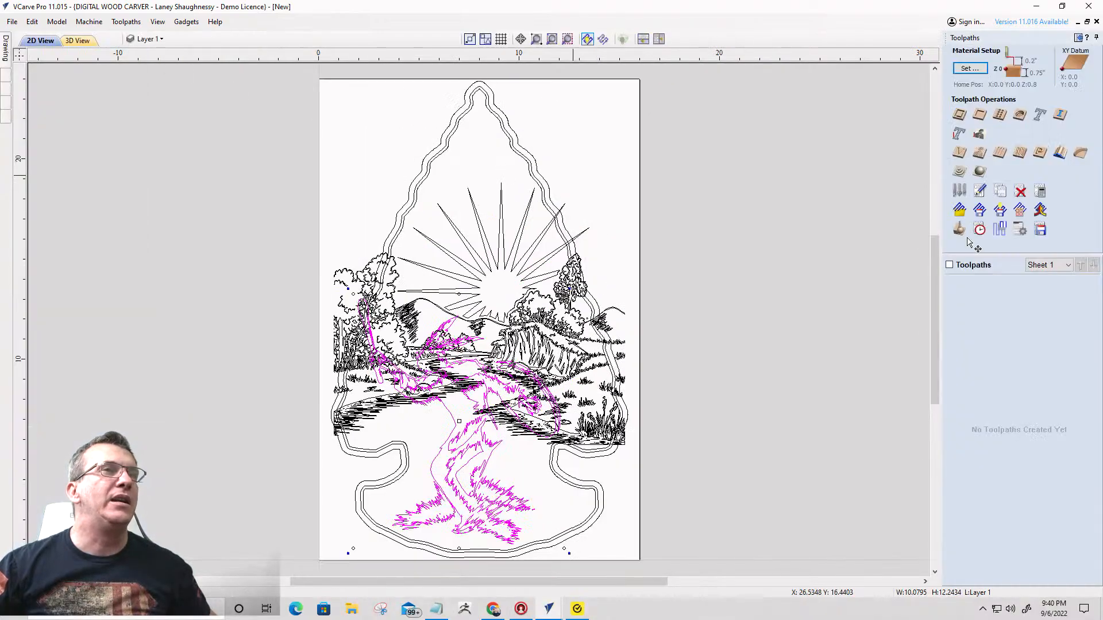
click(962, 156)
click(984, 101)
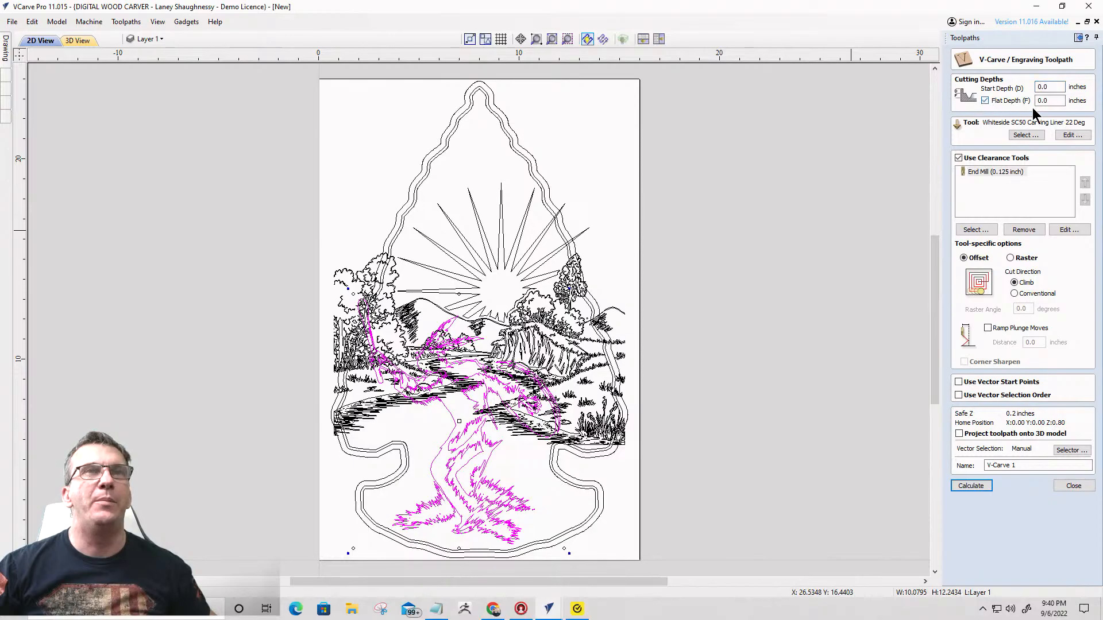
text(.125)
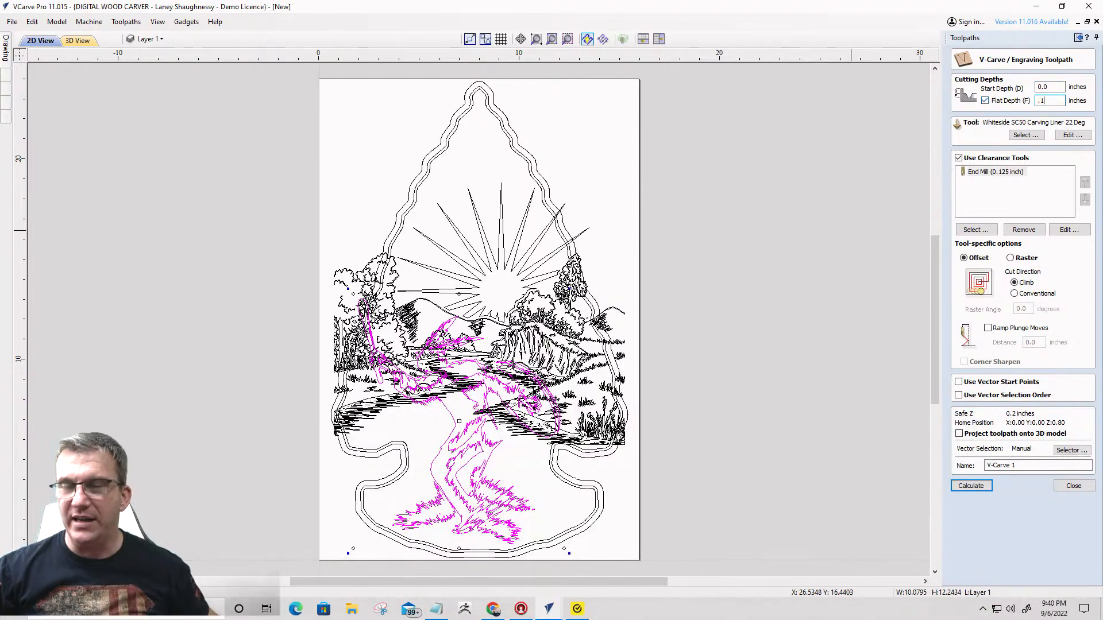
click(968, 487)
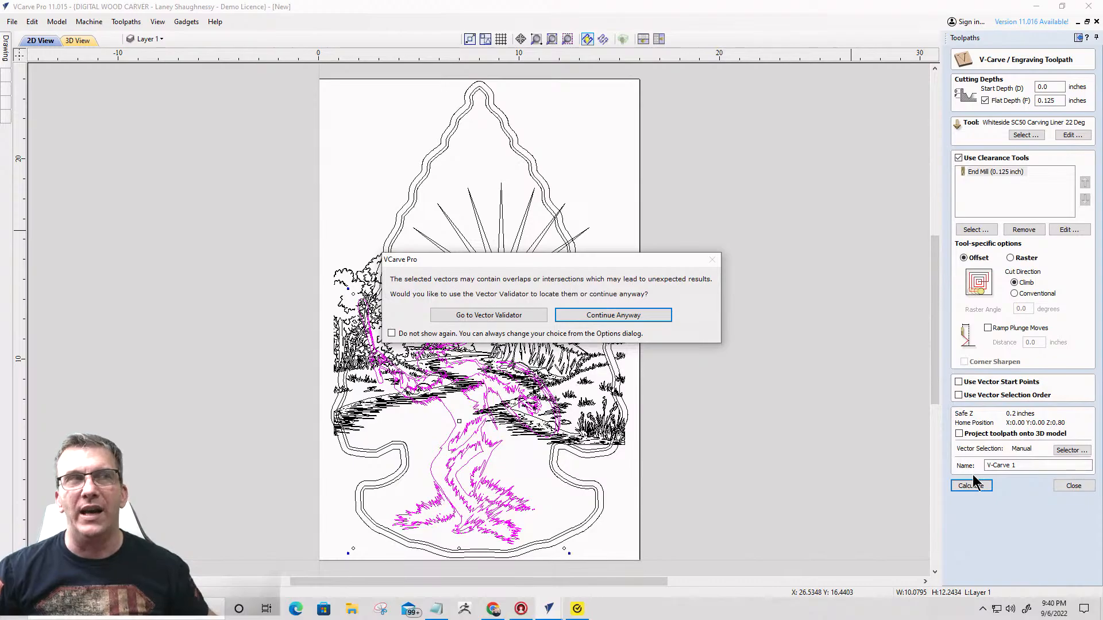
click(611, 317)
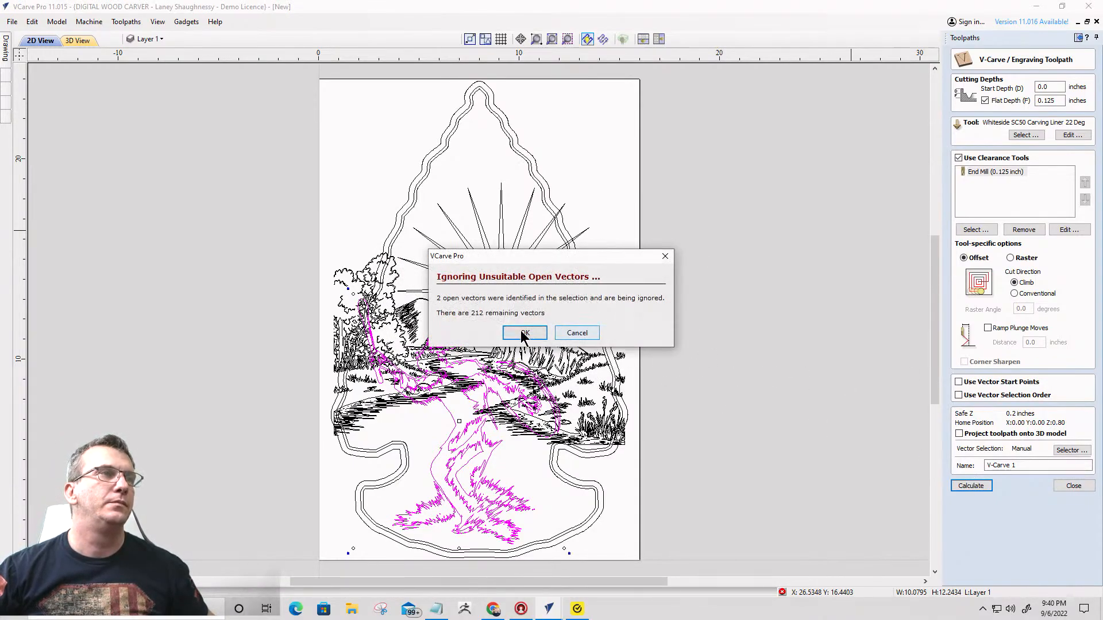
click(524, 334)
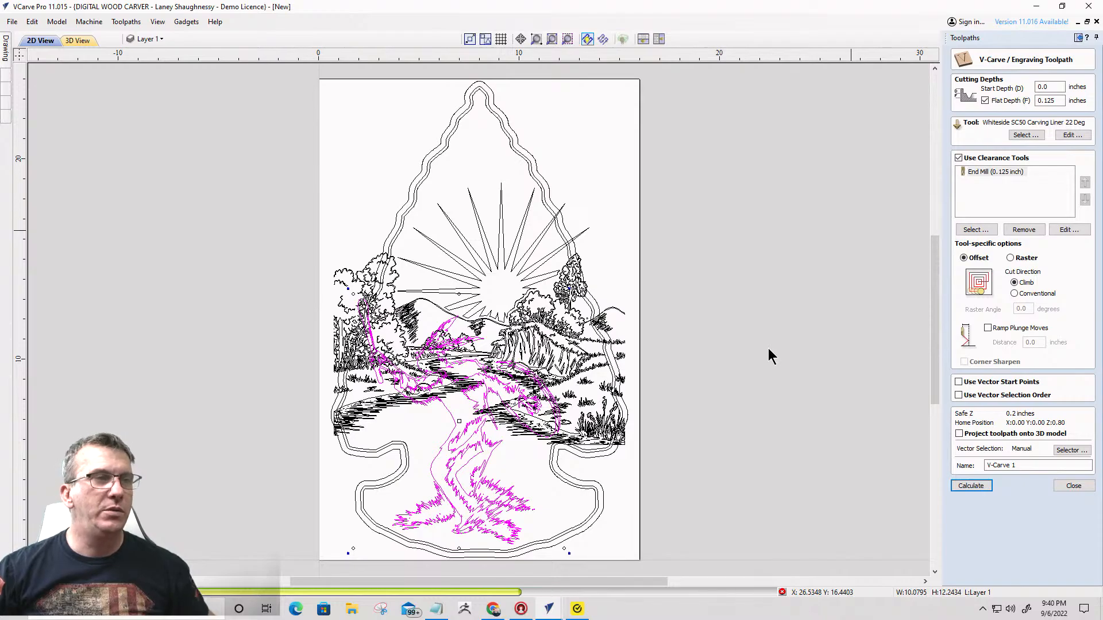
mouse_move(549, 610)
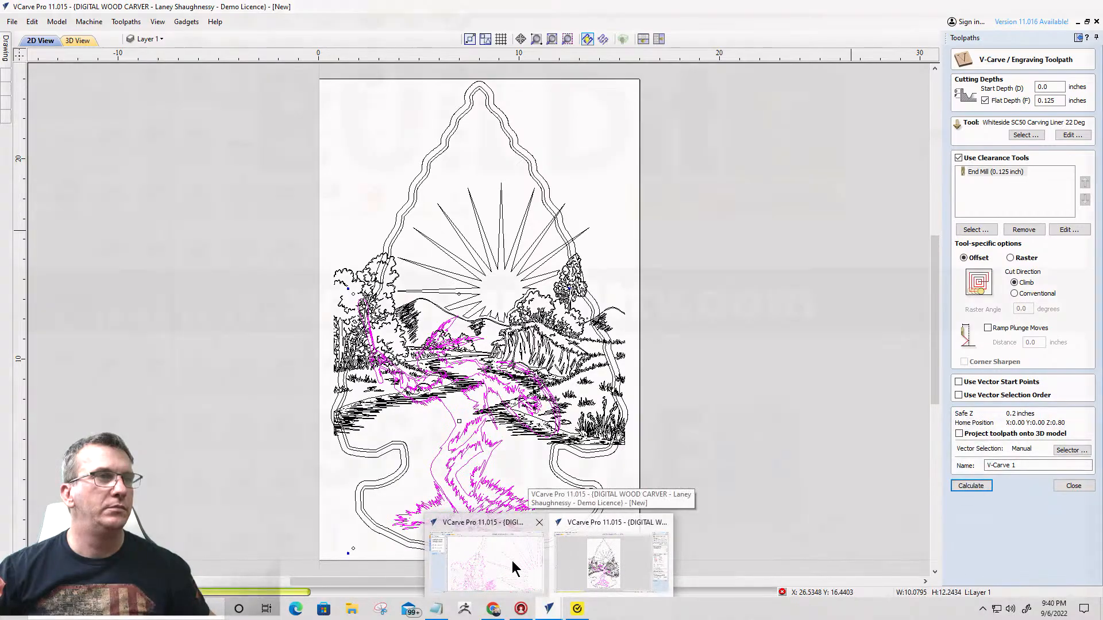
click(492, 566)
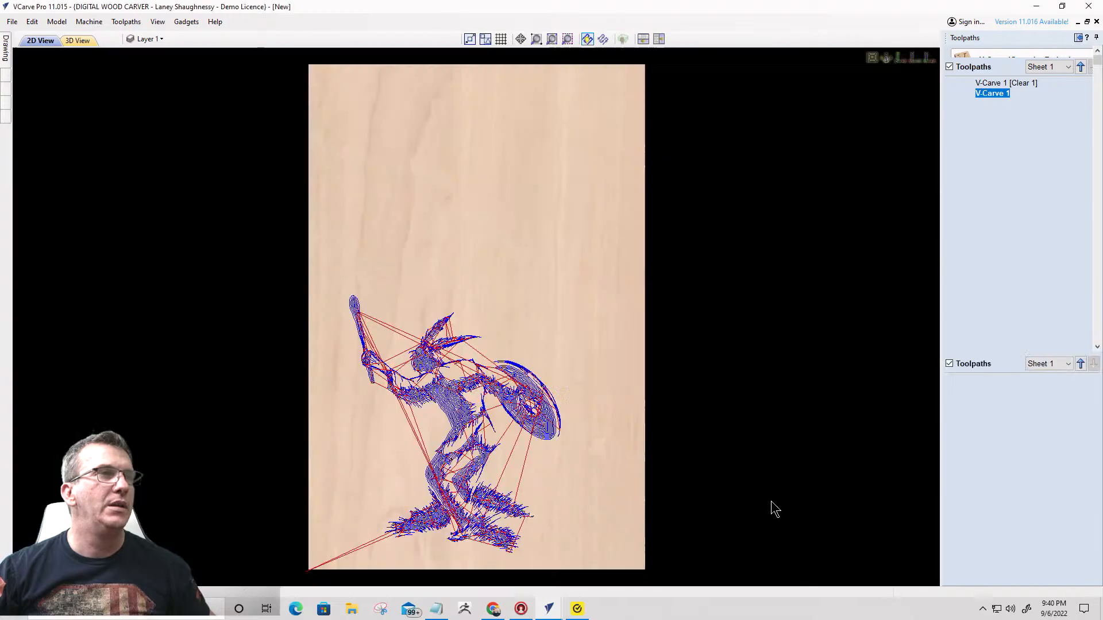
- Preview the visible shaman toolpaths in 3D and examine the simulated carving up close and at an angle
click(1012, 259)
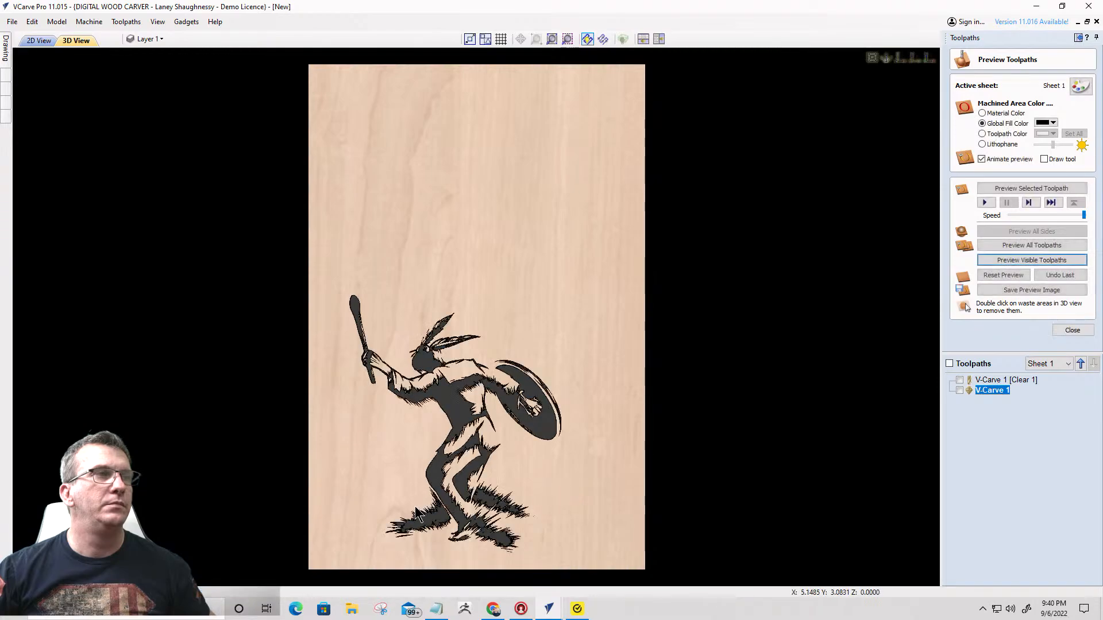
middle_drag(497, 460, 563, 431)
scroll(545, 435, up, 1)
scroll(546, 438, up, 1)
scroll(545, 439, down, 1)
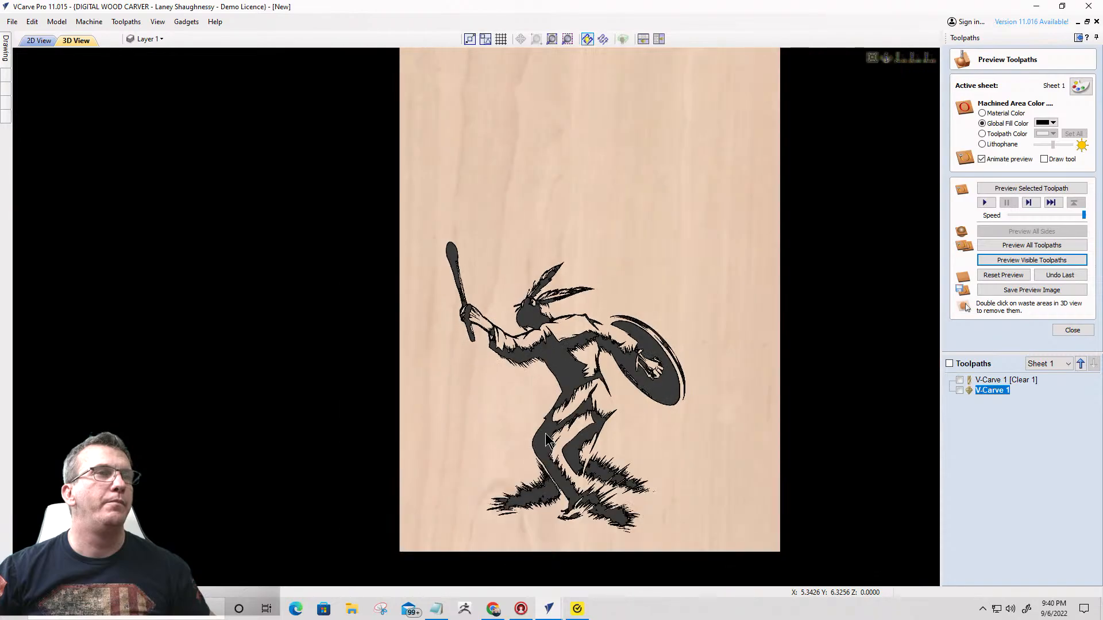
drag(546, 439, 519, 437)
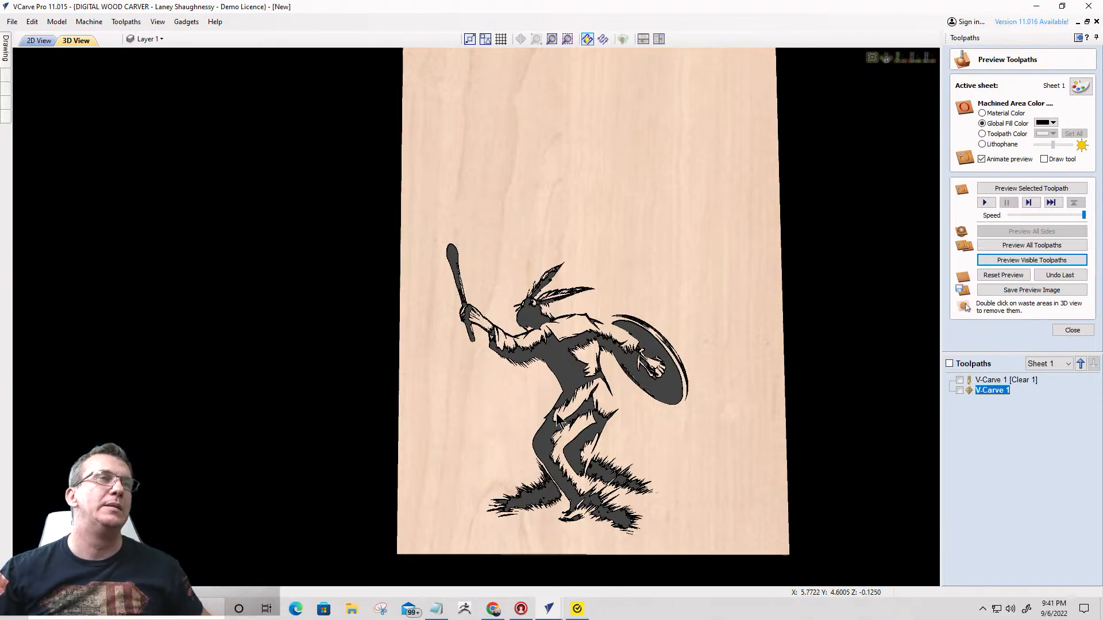
scroll(695, 262, down, 3)
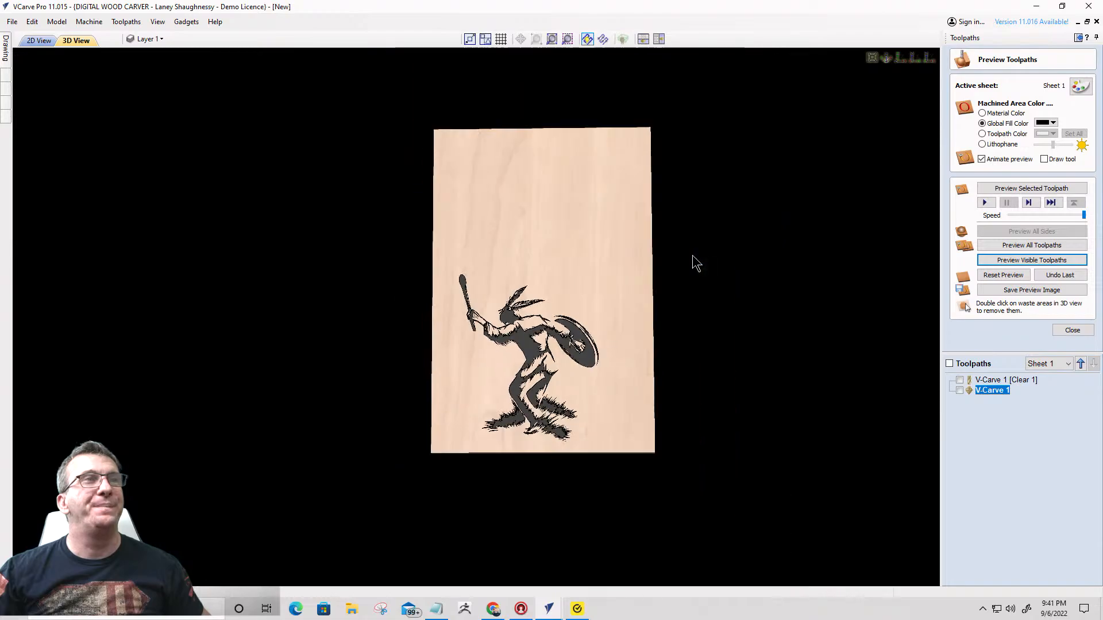
mouse_move(548, 607)
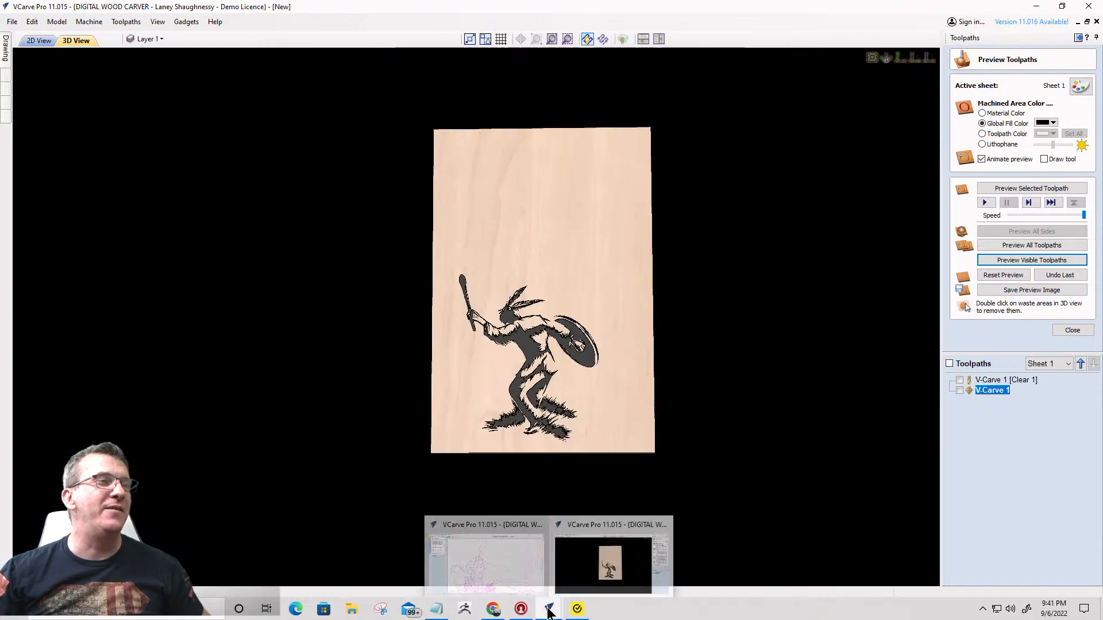
click(485, 571)
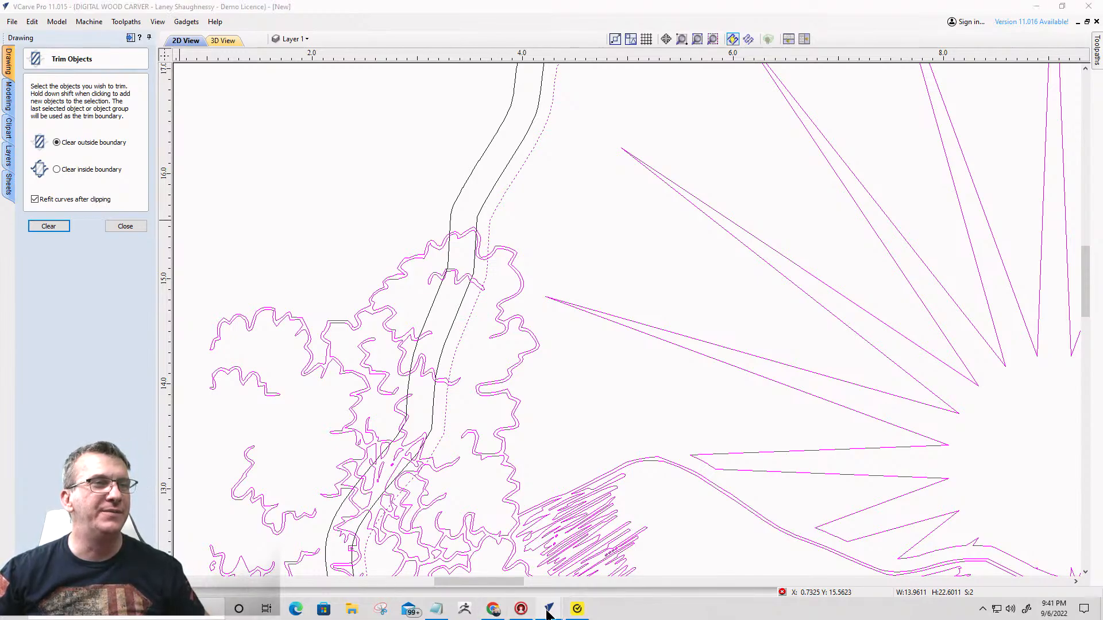
mouse_move(548, 609)
click(604, 563)
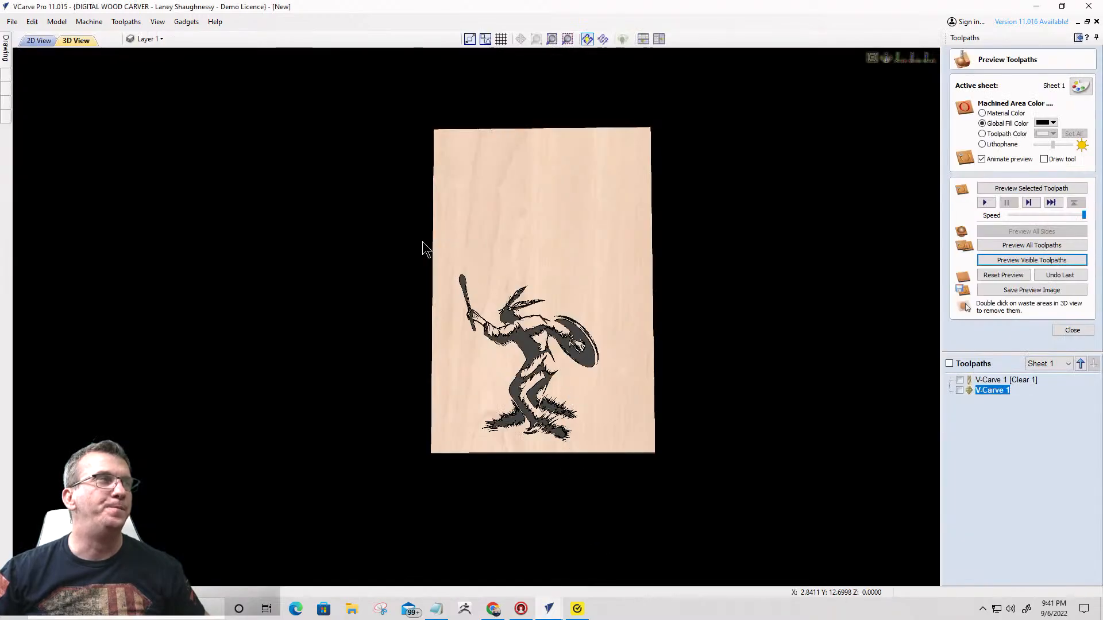
- Return to the 2D drawing and move the shaman group off the arrowhead to the empty area left of the material
click(42, 42)
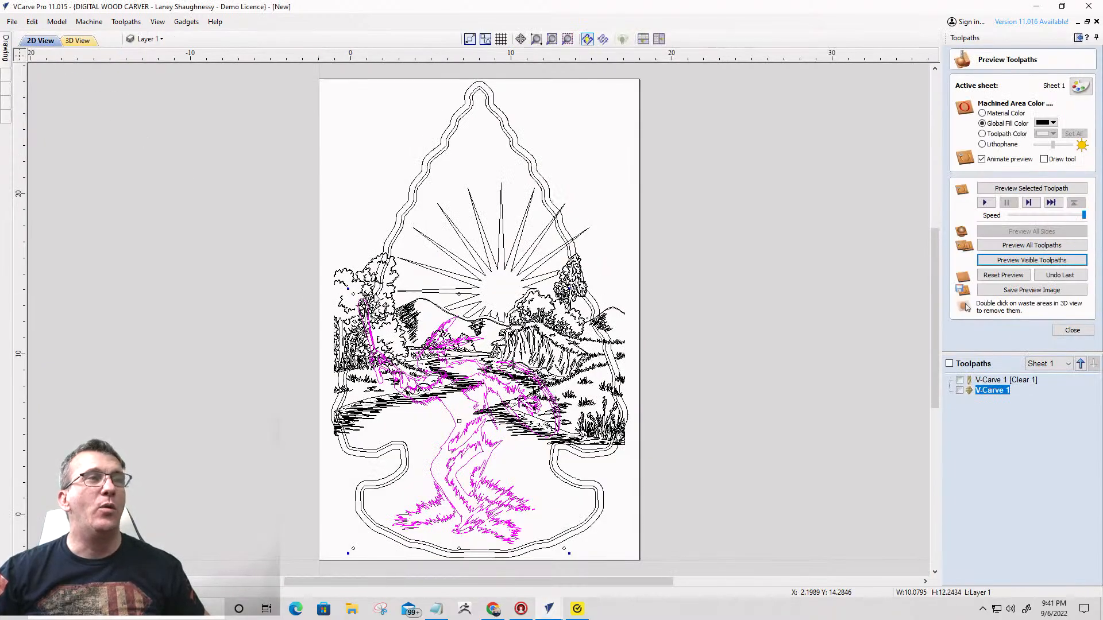
scroll(481, 334, down, 1)
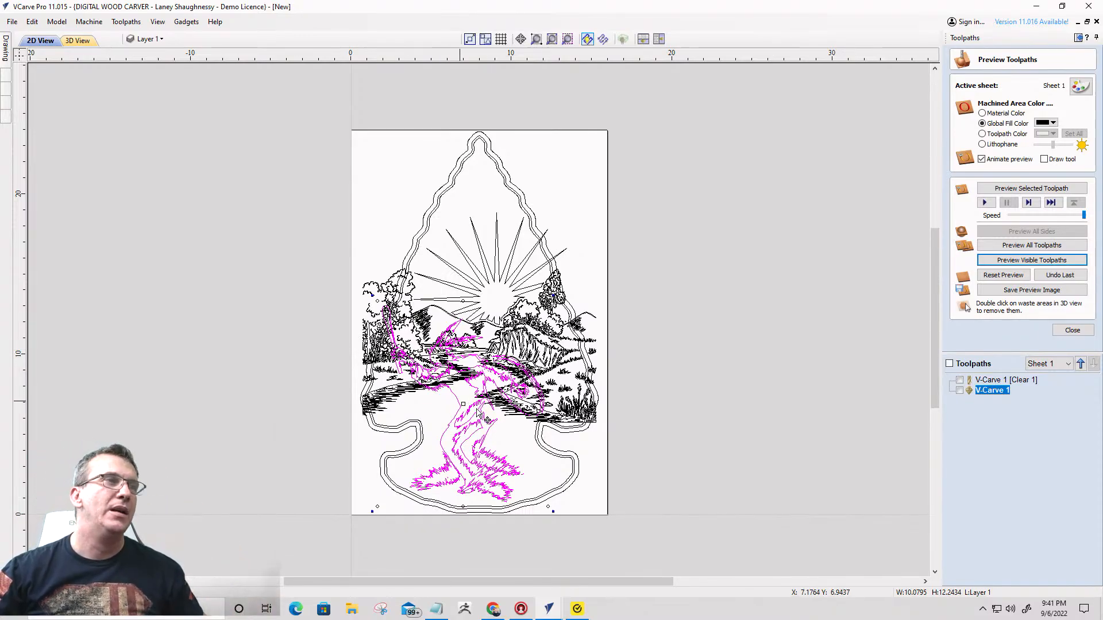
scroll(458, 395, up, 2)
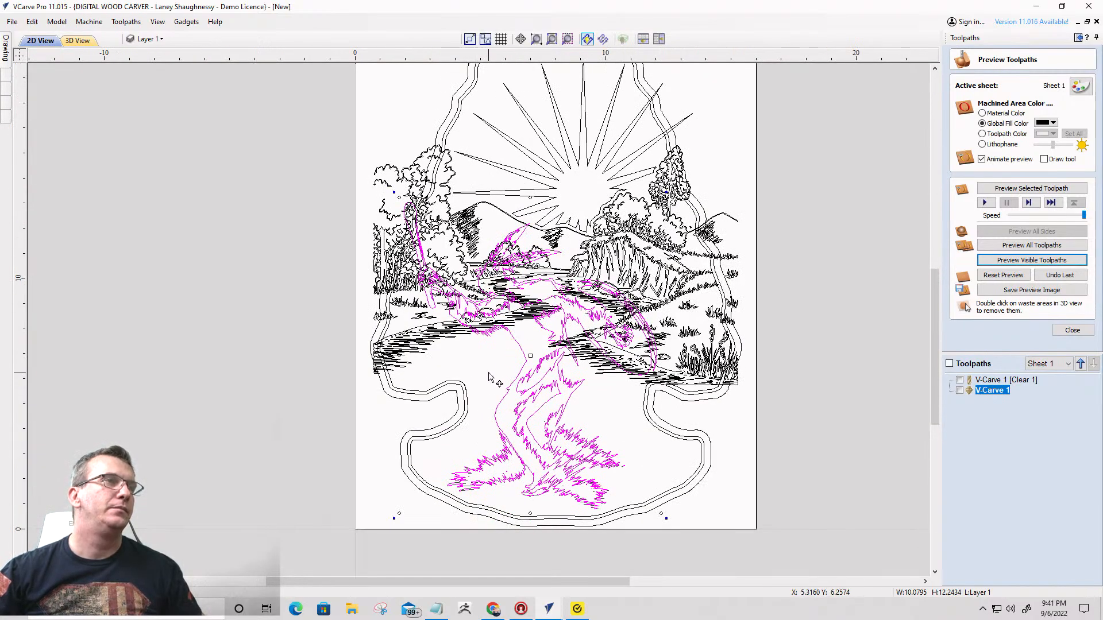
click(504, 362)
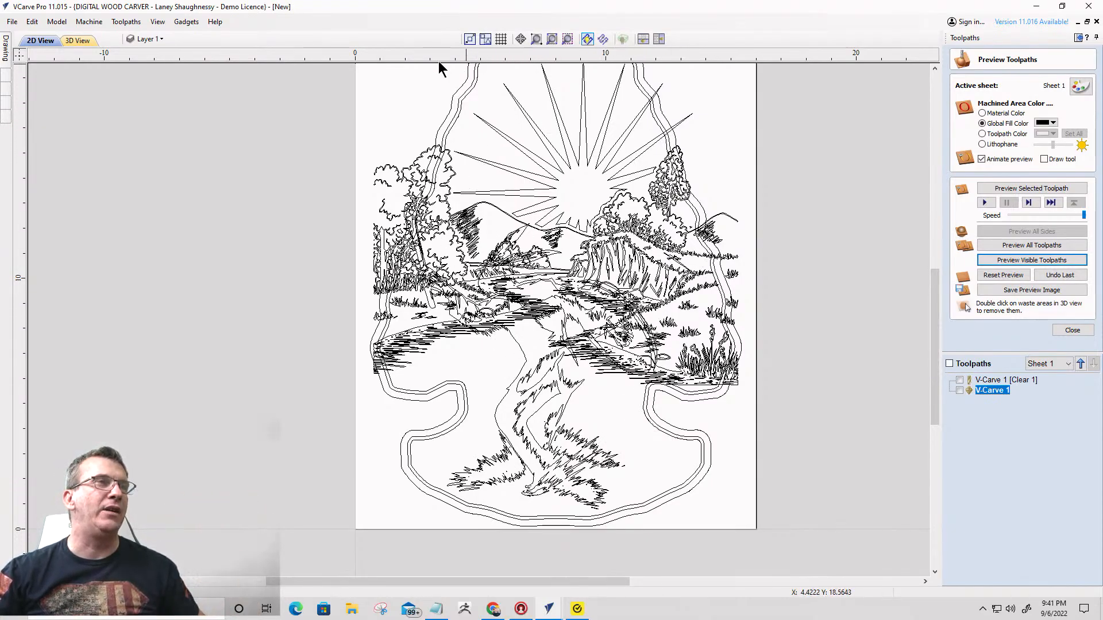
scroll(464, 320, down, 1)
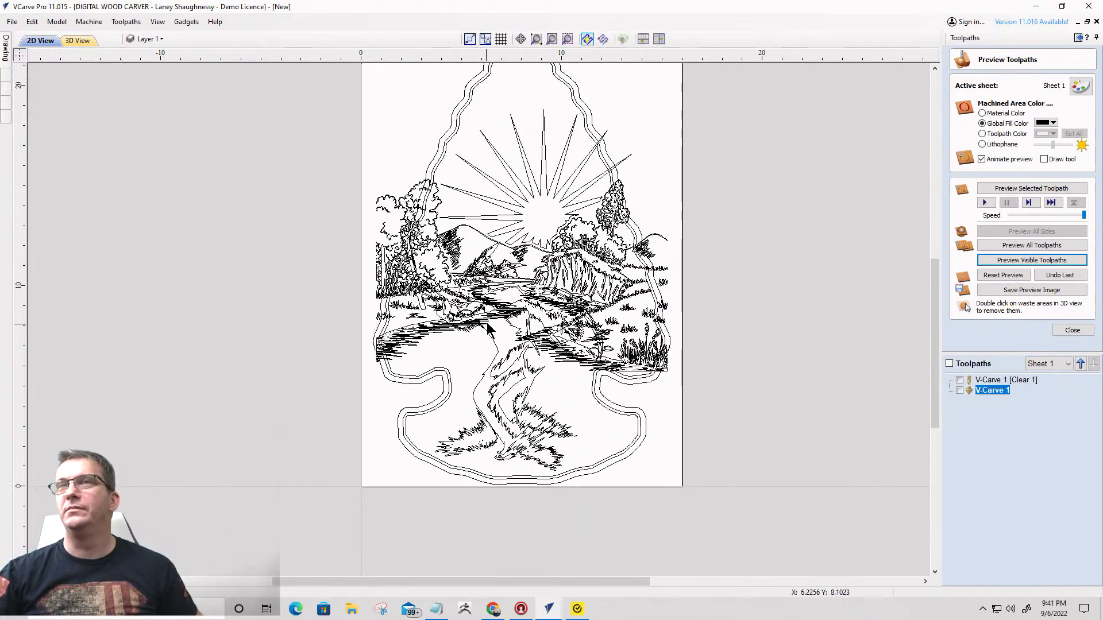
click(510, 370)
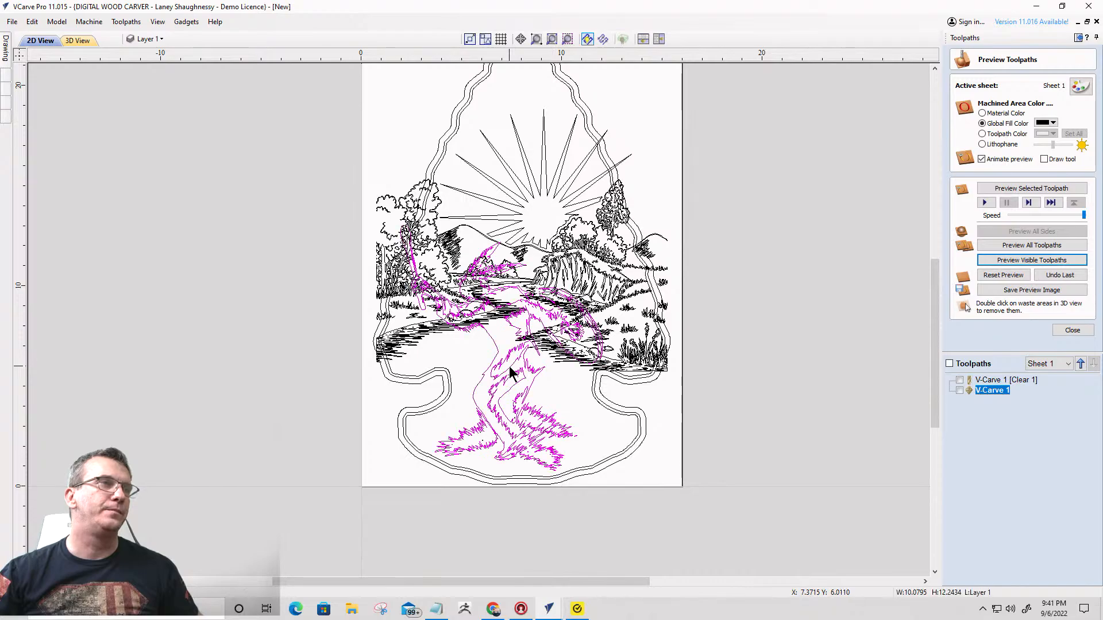
drag(513, 362, 221, 291)
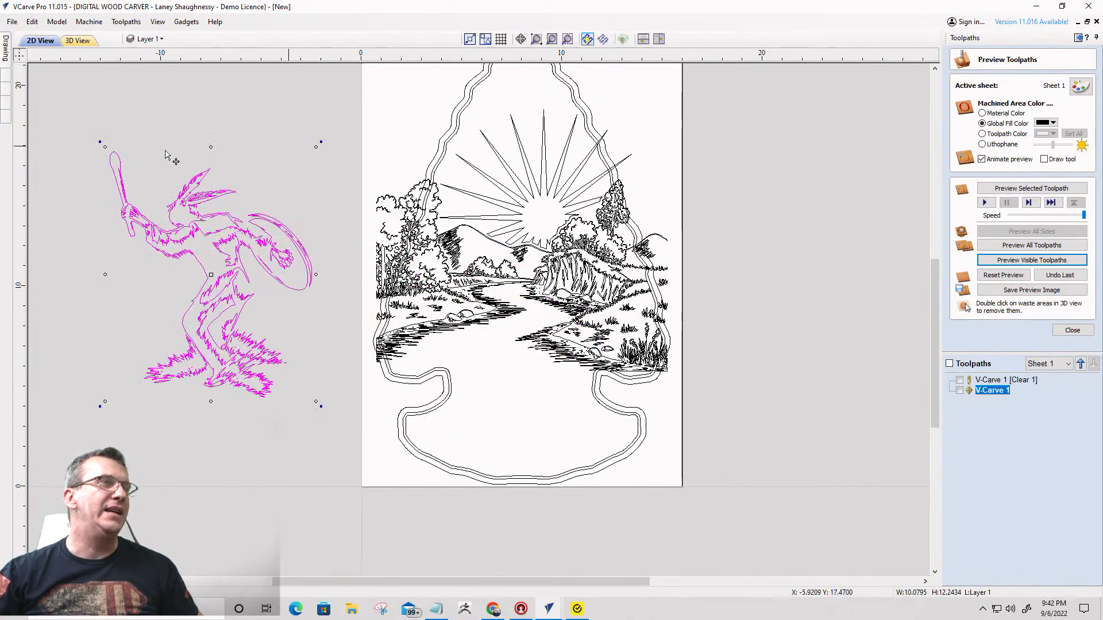
scroll(205, 237, down, 4)
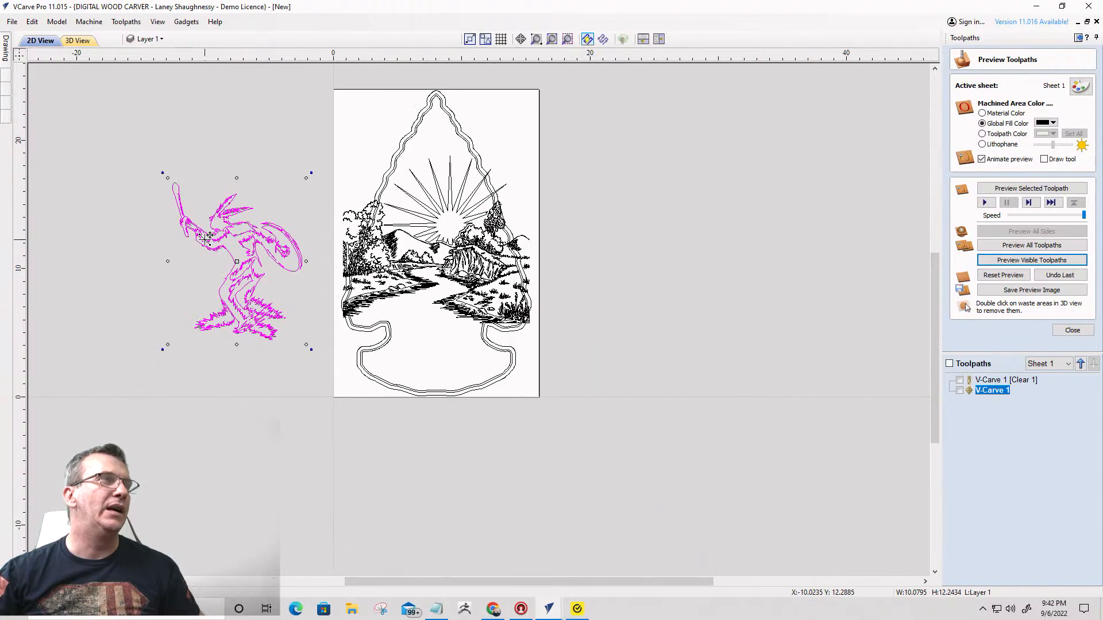
scroll(212, 248, up, 3)
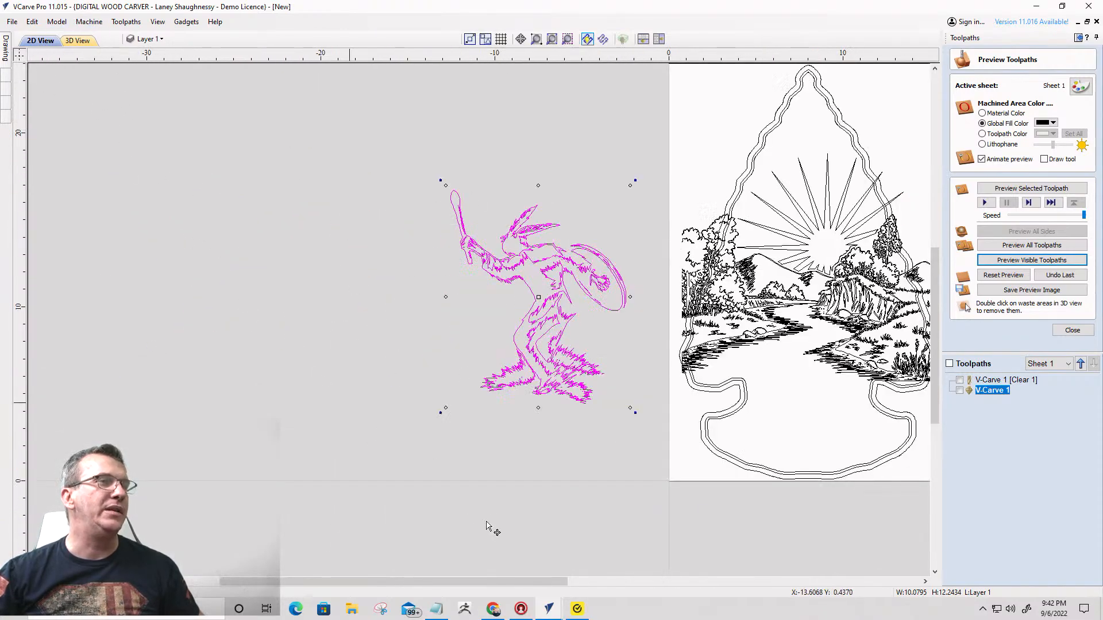
mouse_move(547, 610)
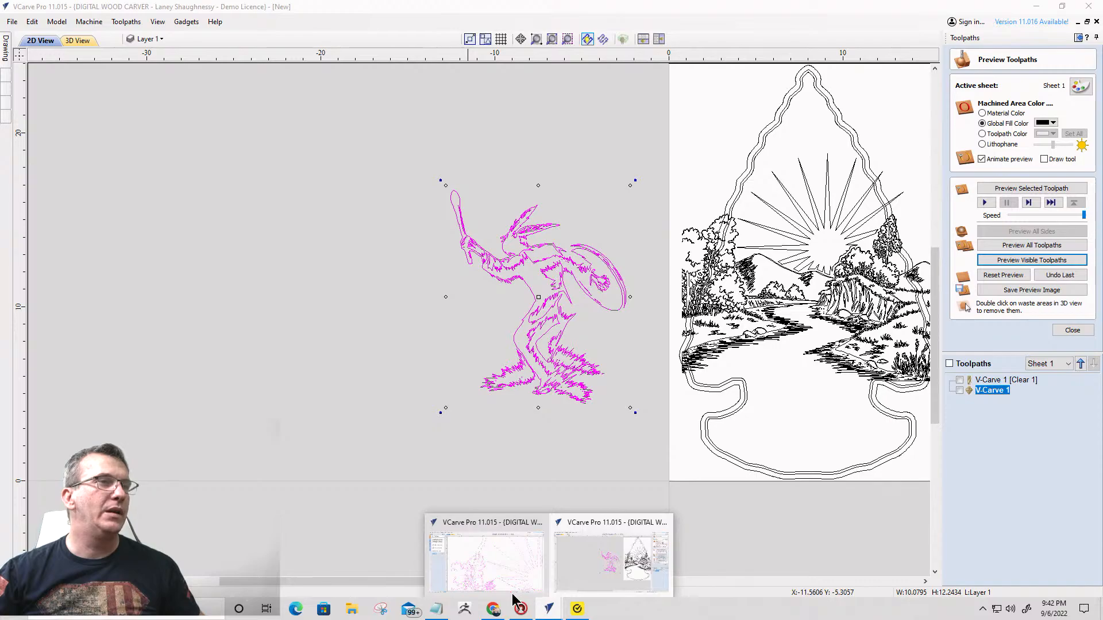
click(489, 576)
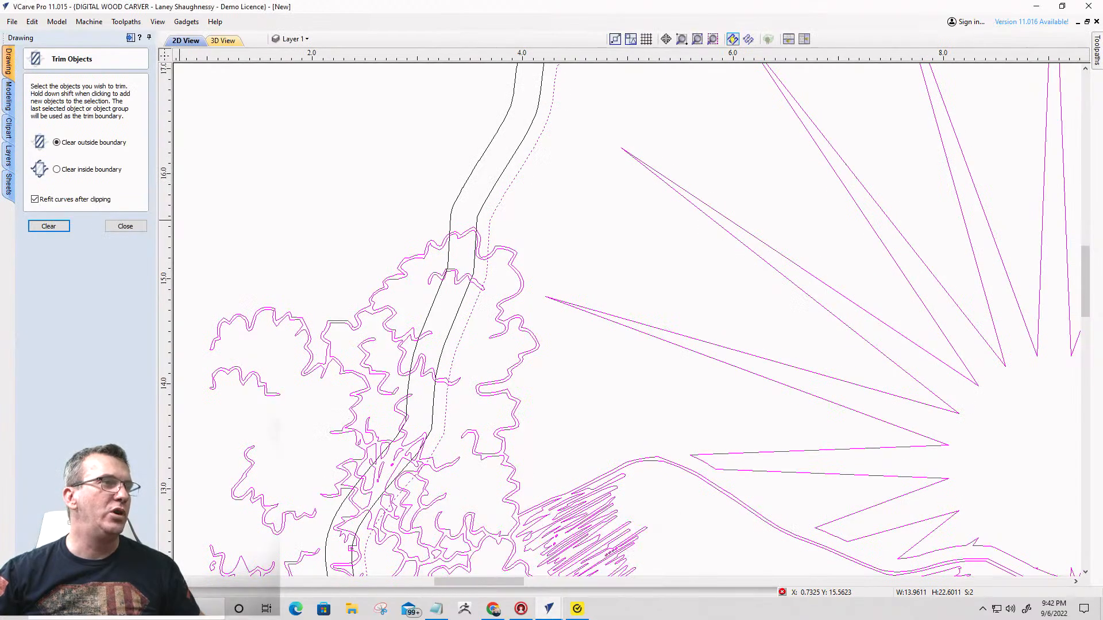
mouse_move(548, 609)
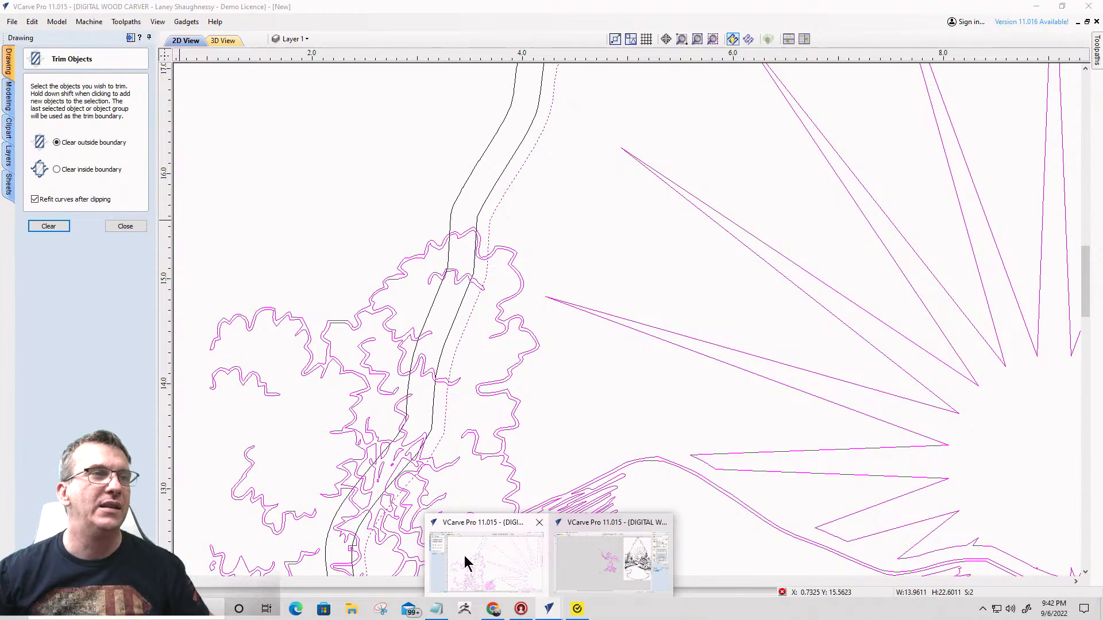
click(625, 570)
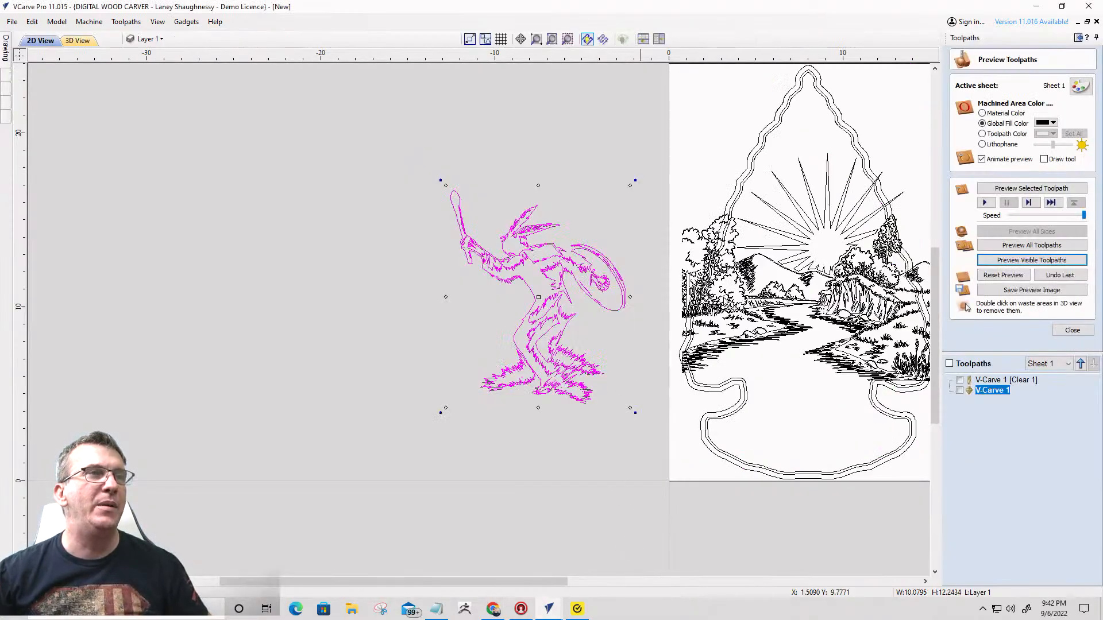
- Delete the arrowhead border, sunburst and river landscape vectors from the material, keeping only the shaman
scroll(735, 273, down, 3)
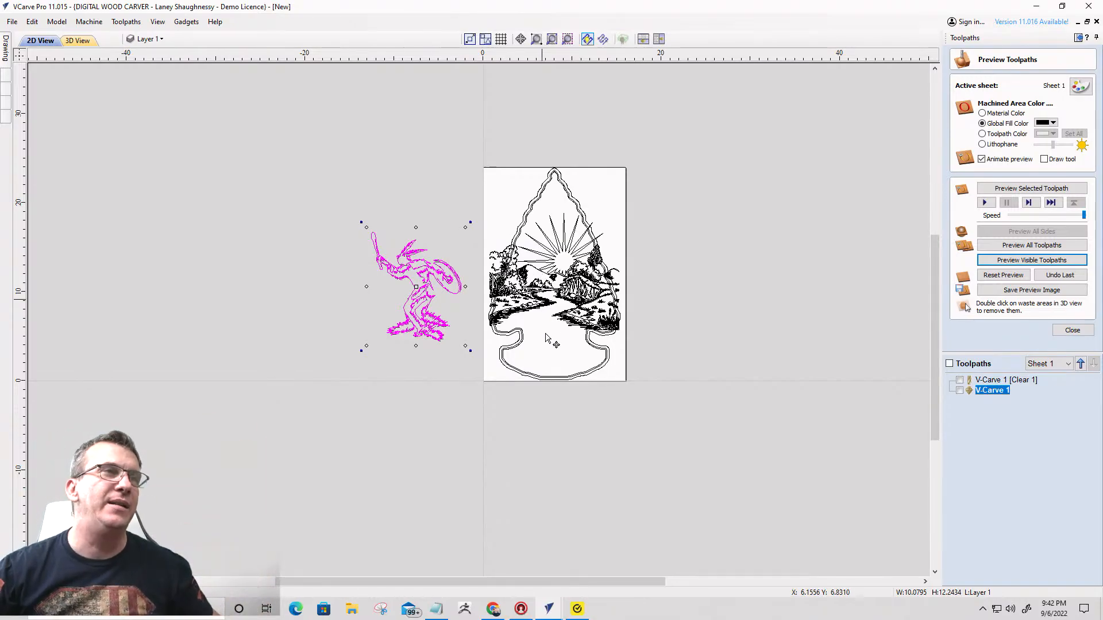
drag(472, 141, 645, 421)
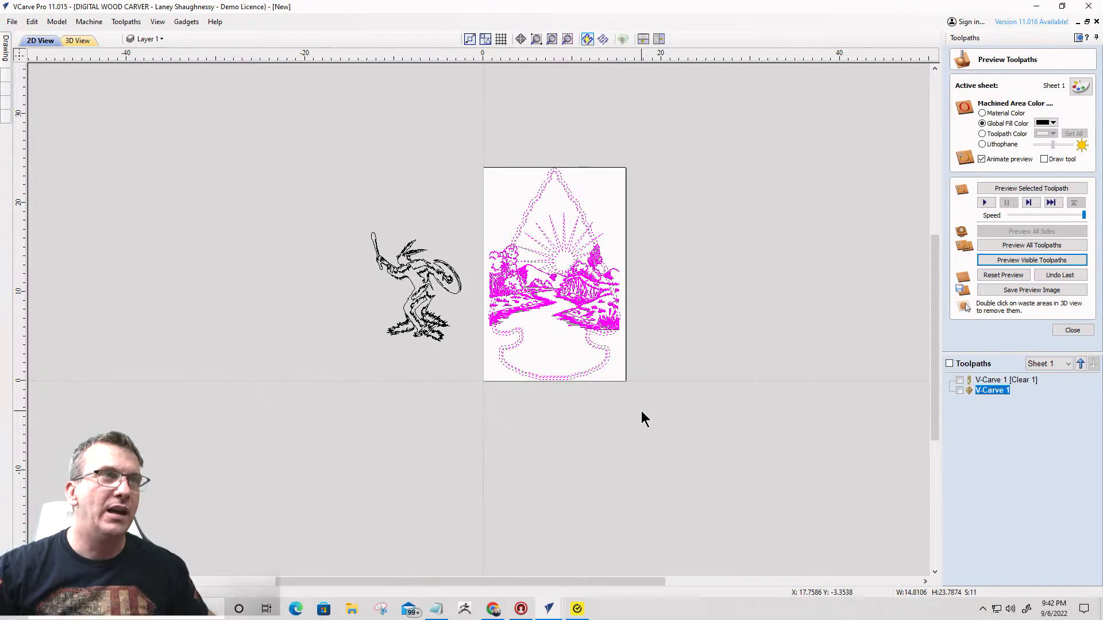
key(Delete)
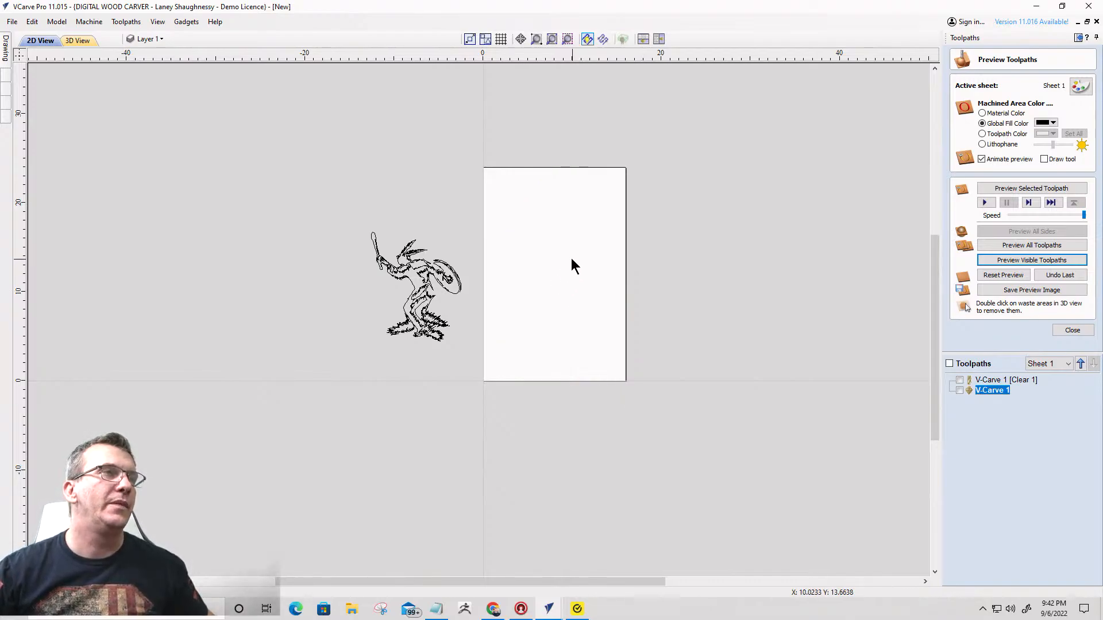
- Move the shaman group farther left, well clear of the empty material
click(431, 274)
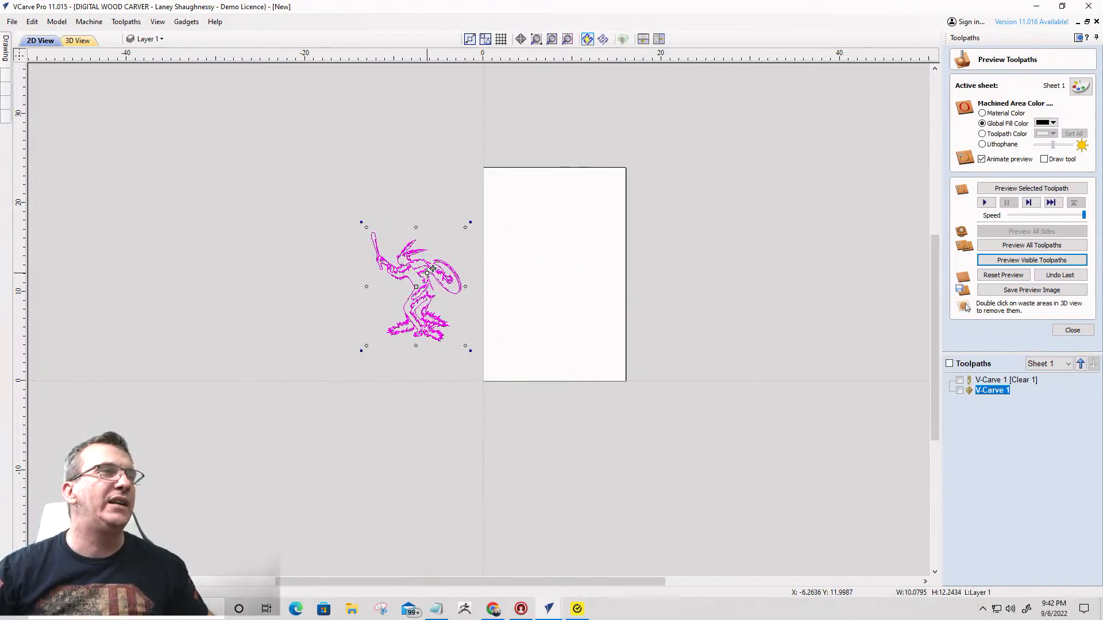
drag(432, 269, 319, 246)
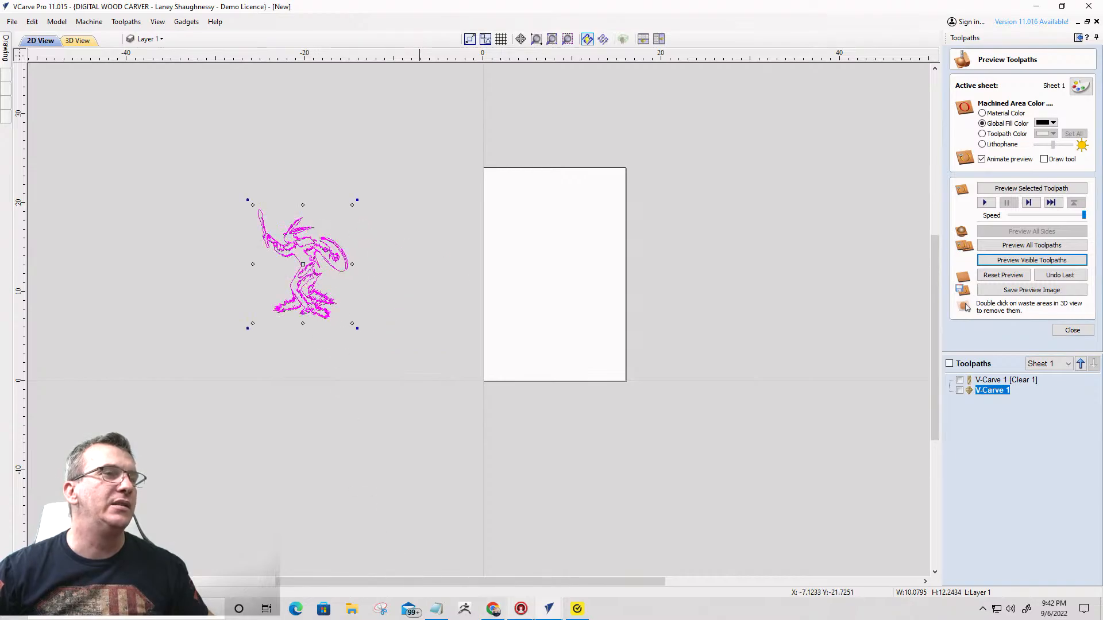
click(489, 580)
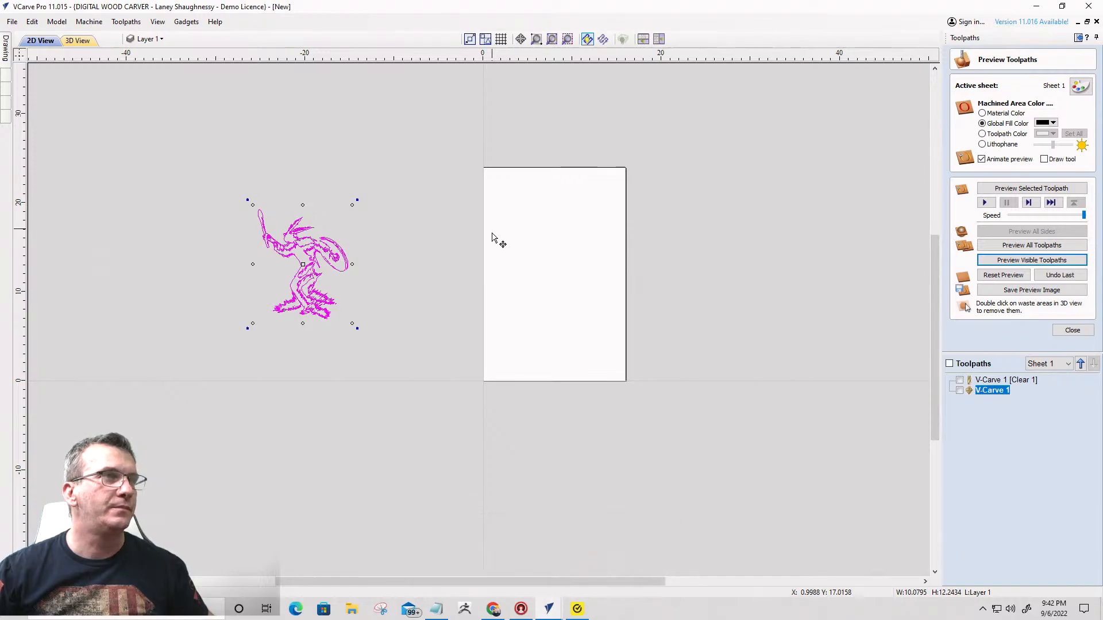
mouse_move(8, 52)
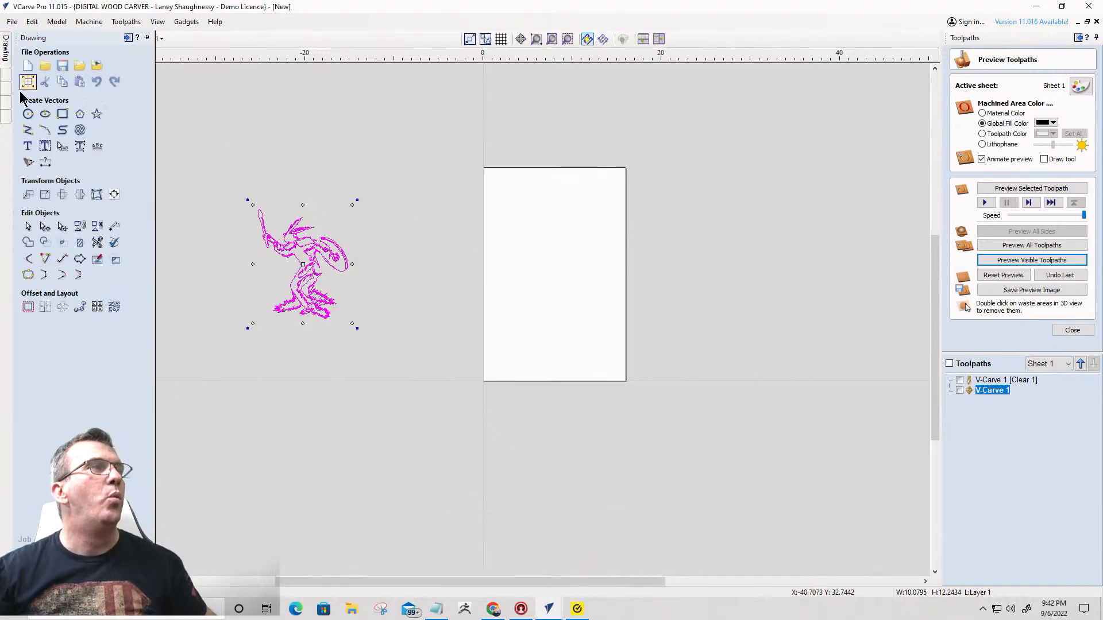
- Open the Clipart folder in the clipart library to browse its categories
mouse_move(9, 99)
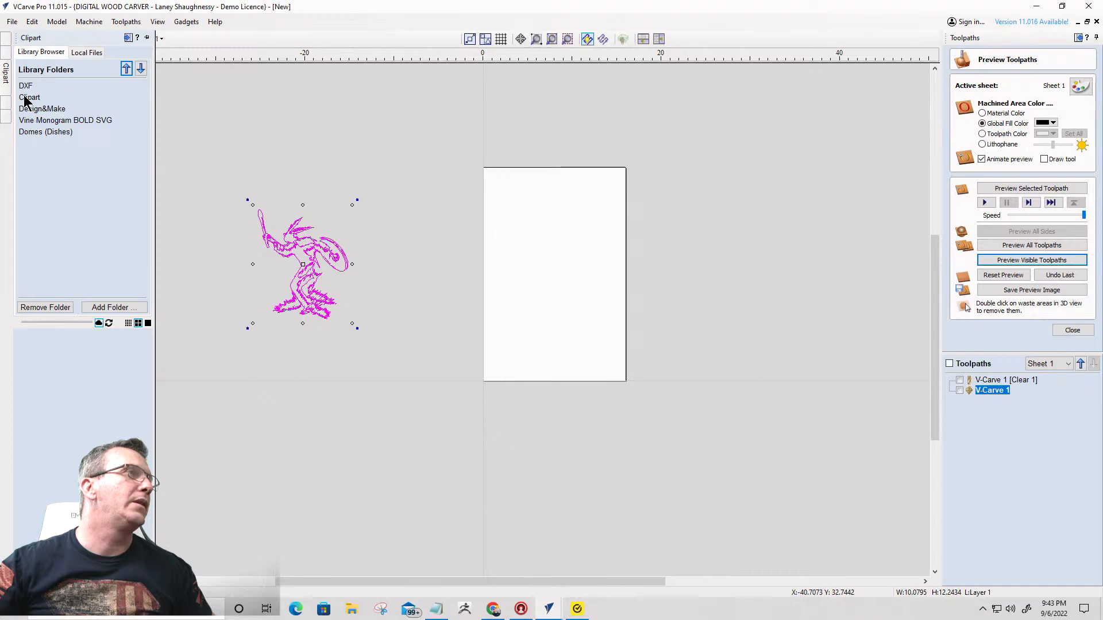
click(27, 97)
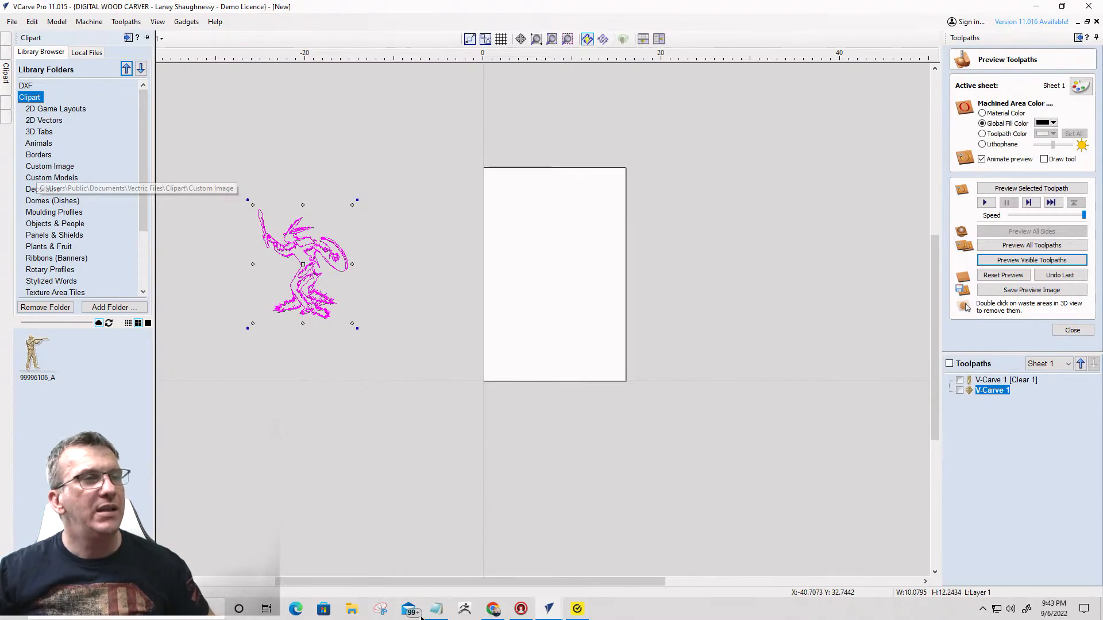
- Check the arrowhead drawing in the other open VCarve Pro window, then return to the shaman drawing
mouse_move(550, 610)
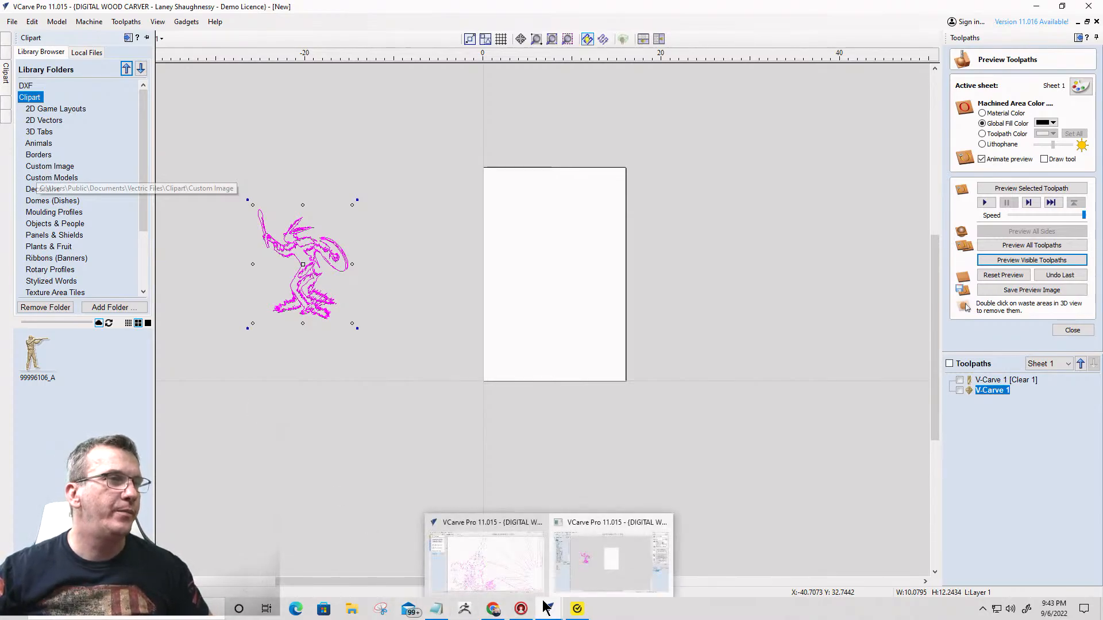
click(531, 591)
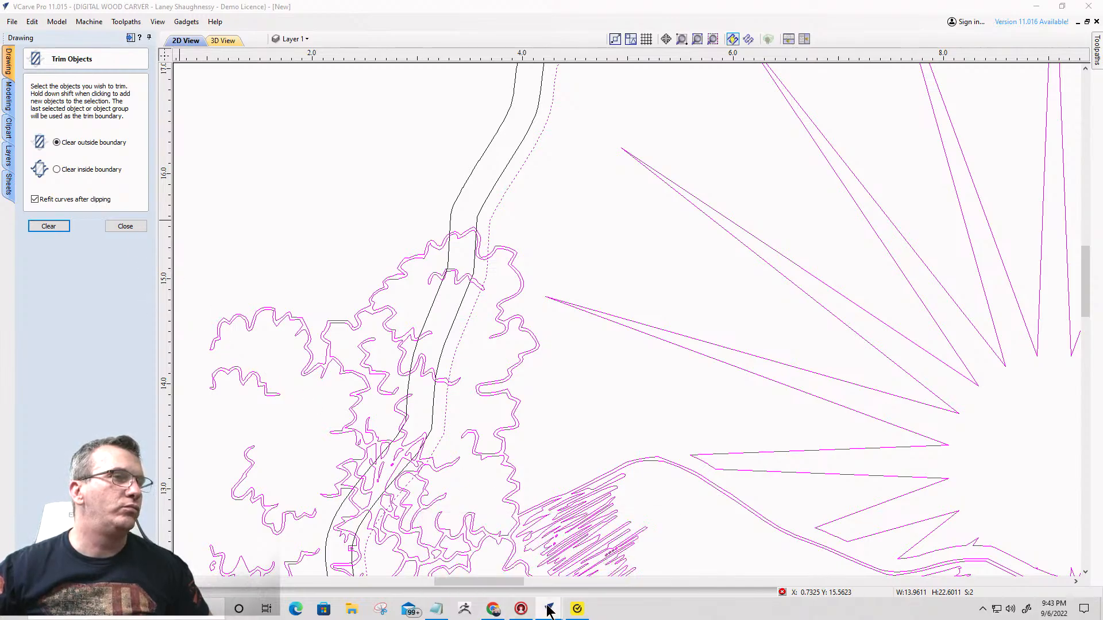
mouse_move(549, 608)
click(613, 566)
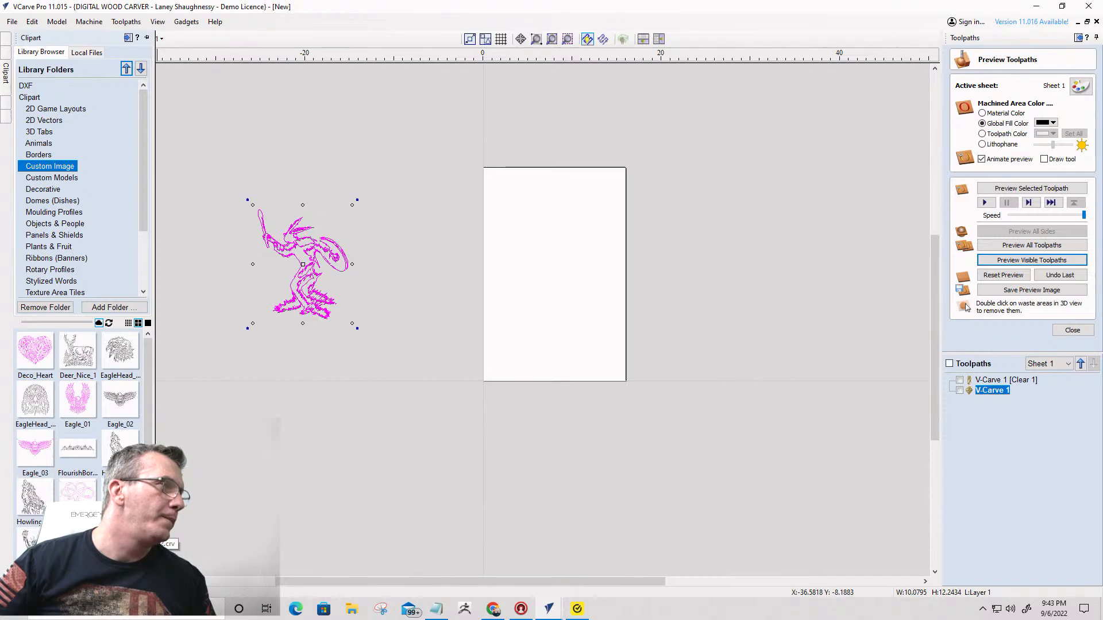
- Insert the tree-lined landscape clipart from the Custom Image folder and position it across the lower middle of the material
drag(126, 528, 491, 239)
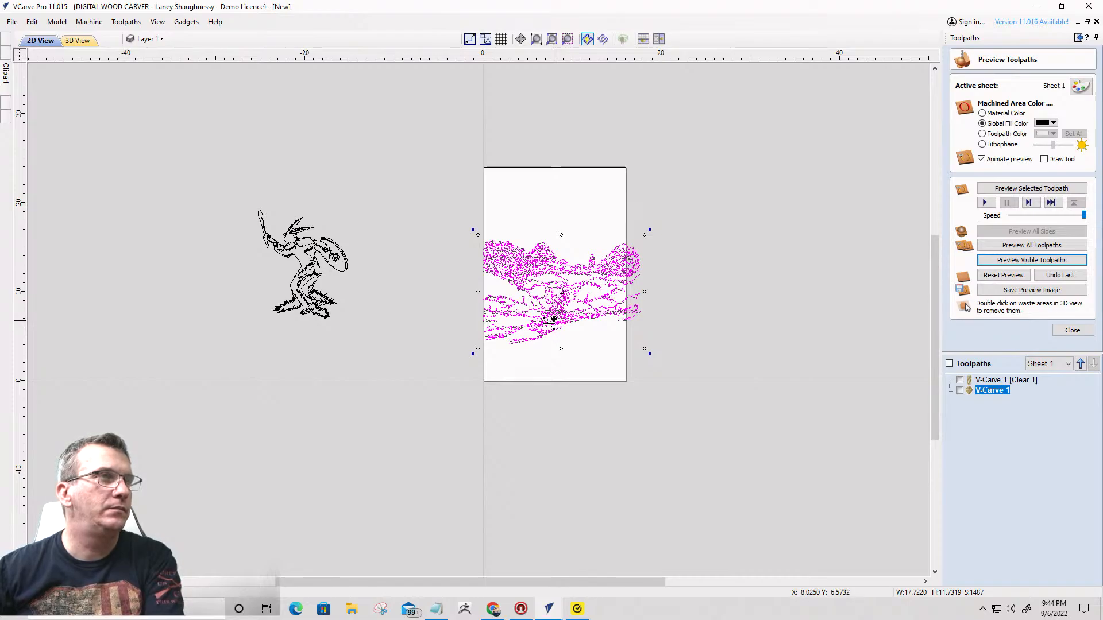
drag(545, 335, 549, 332)
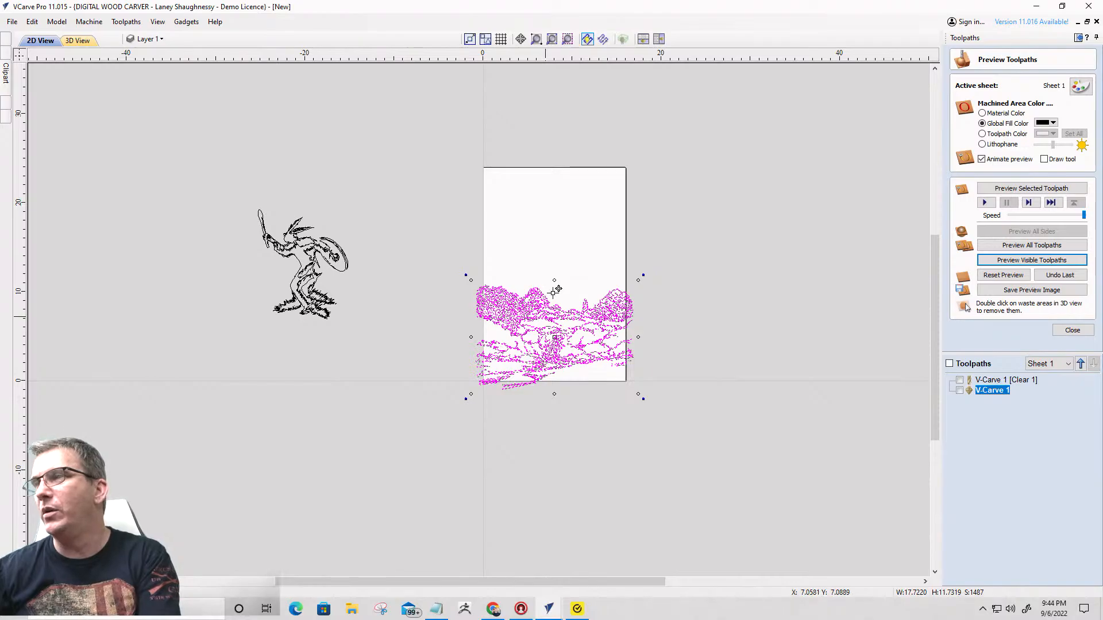
drag(545, 330, 557, 289)
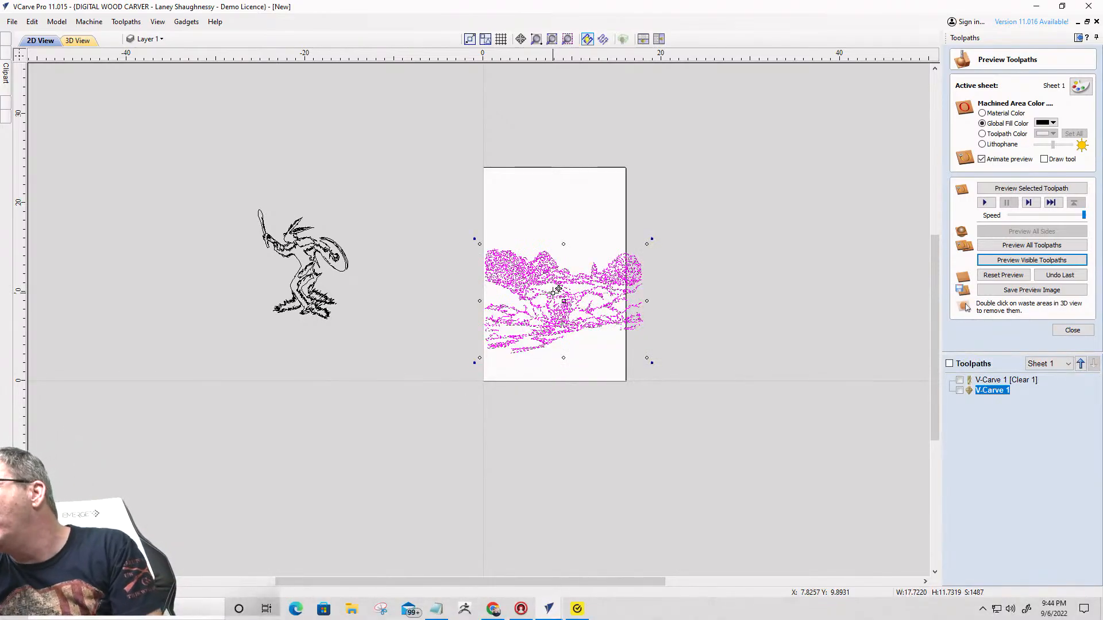
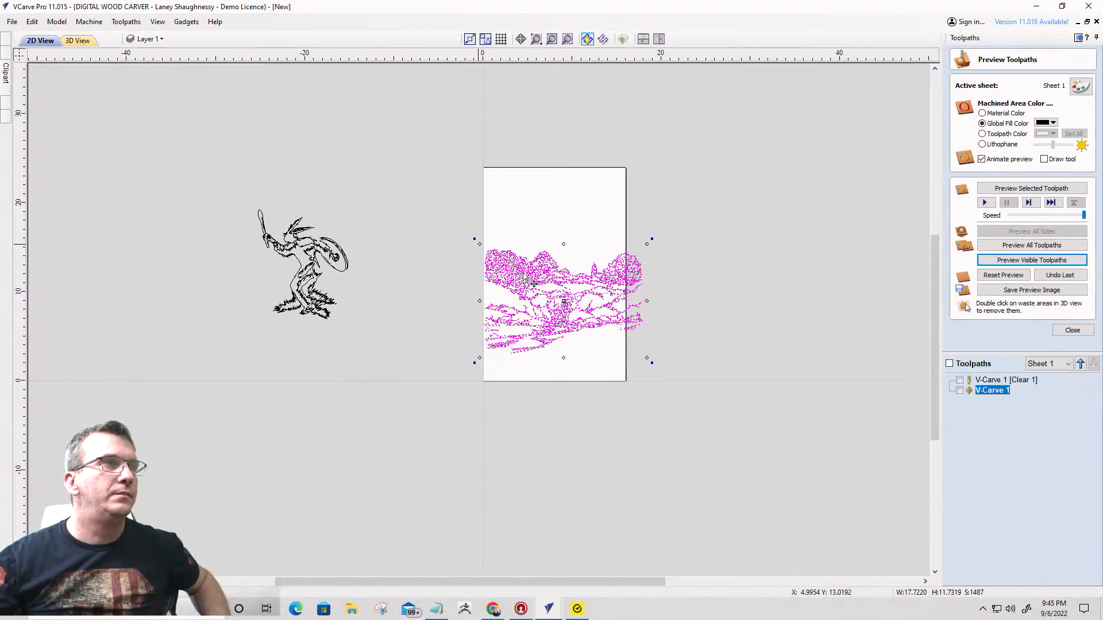
- Shift the landscape clipart slightly and scale it down to about 15.1 wide by 10 high so it fits within the material's width
drag(525, 273, 519, 273)
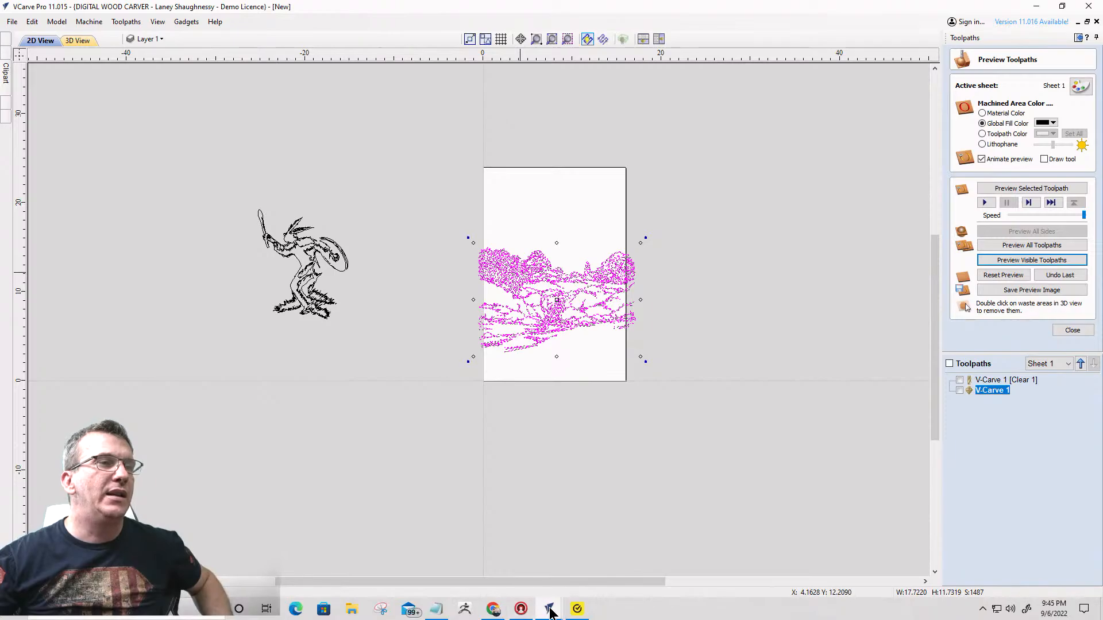
mouse_move(550, 613)
mouse_move(508, 578)
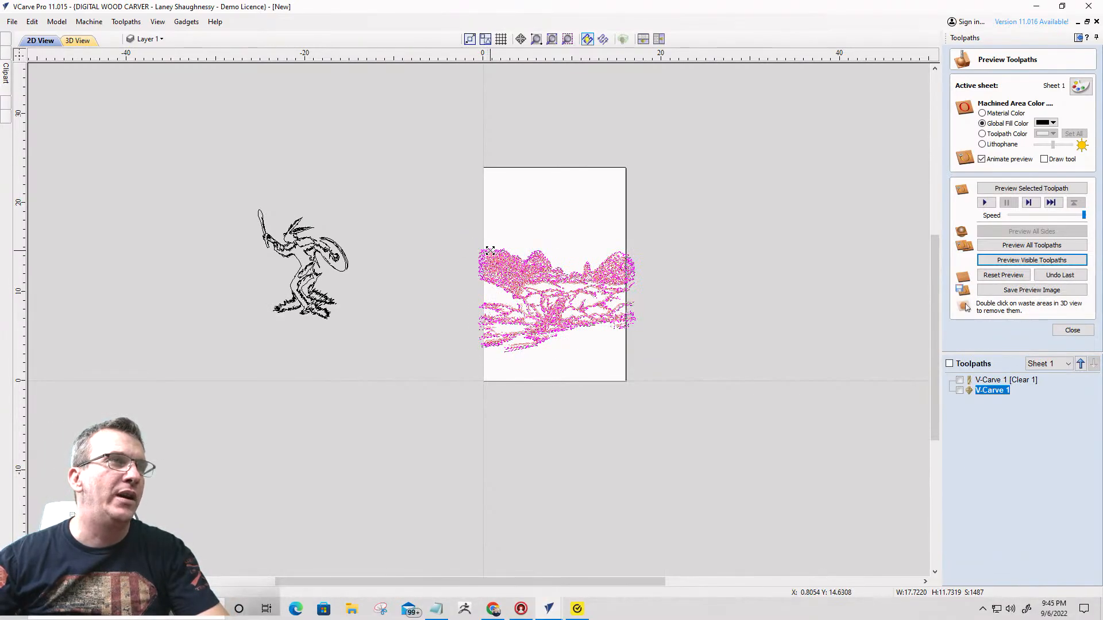
drag(490, 251, 490, 248)
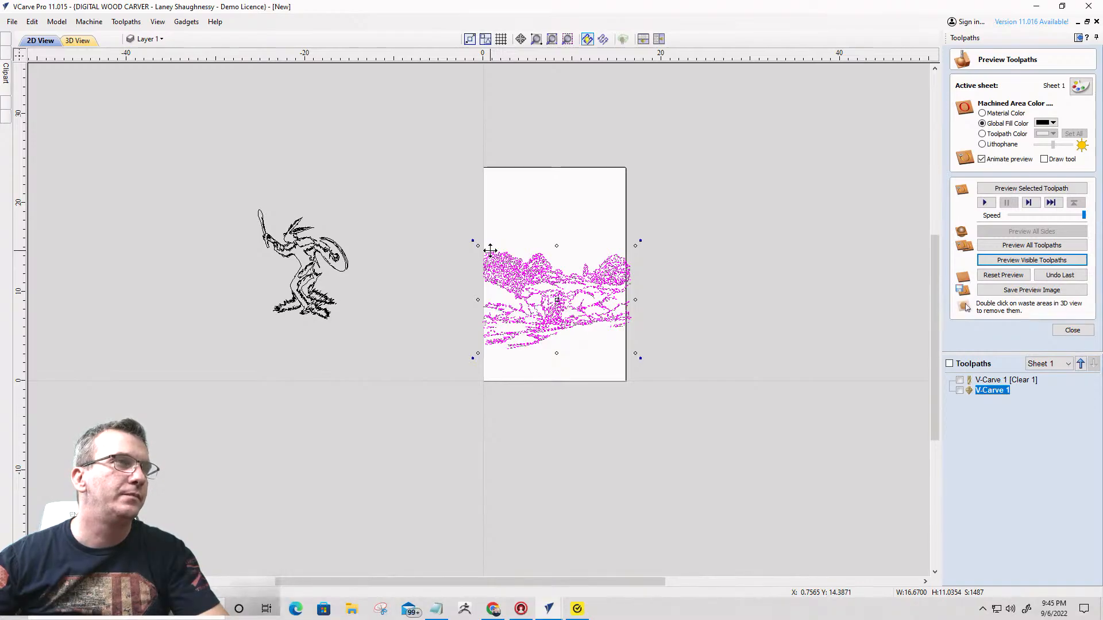
drag(479, 247, 492, 254)
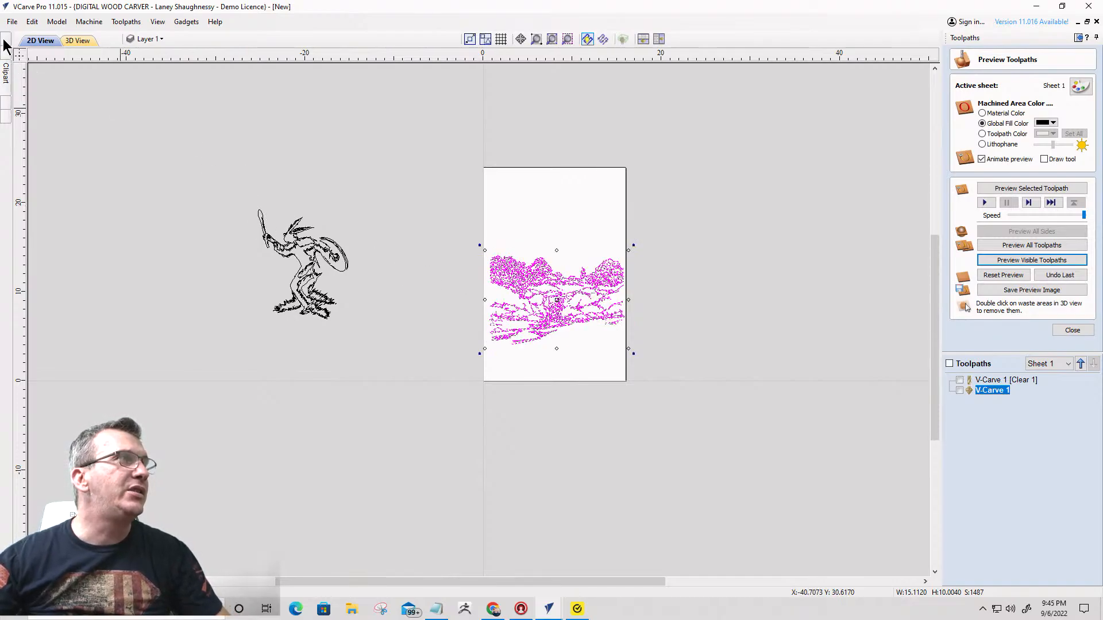
- Bring back the drawing tools and center the landscape horizontally on the material
mouse_move(5, 45)
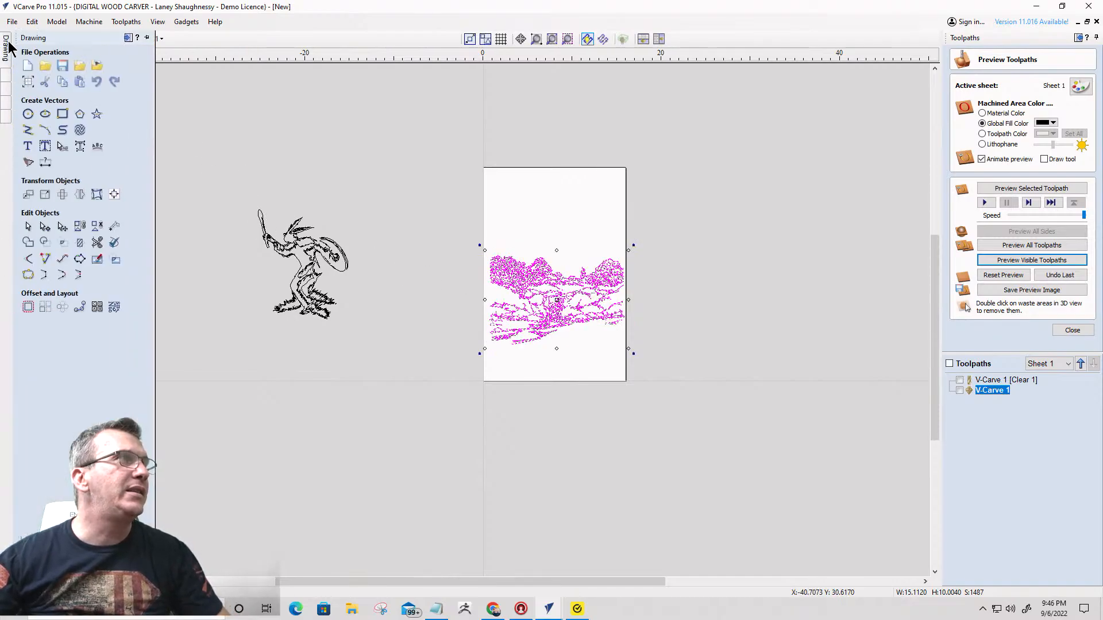
click(128, 38)
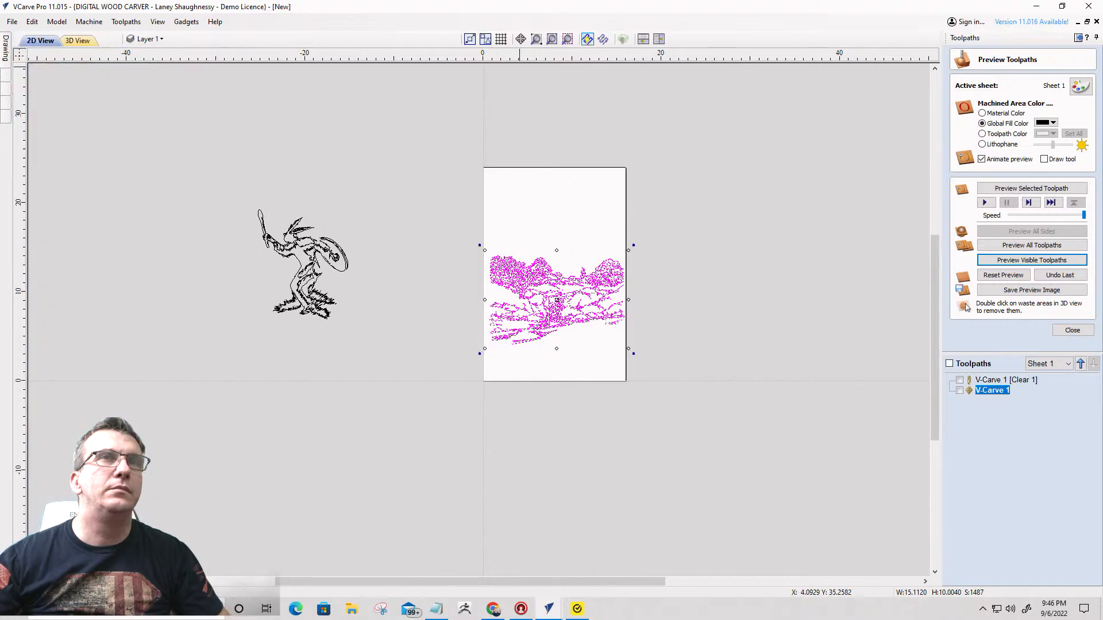
click(1077, 38)
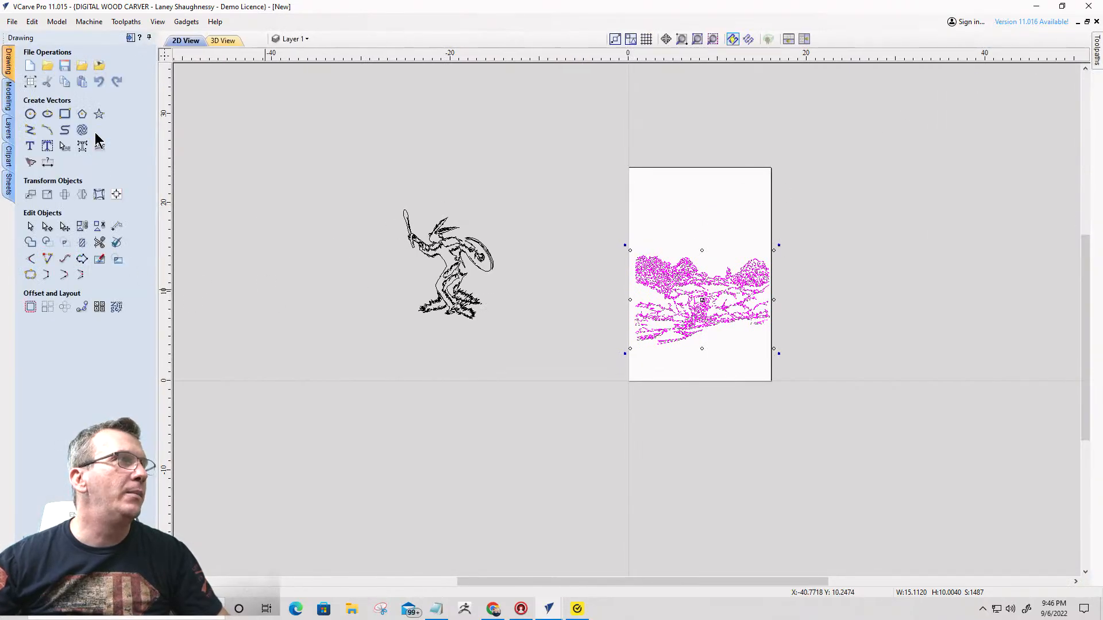
click(115, 193)
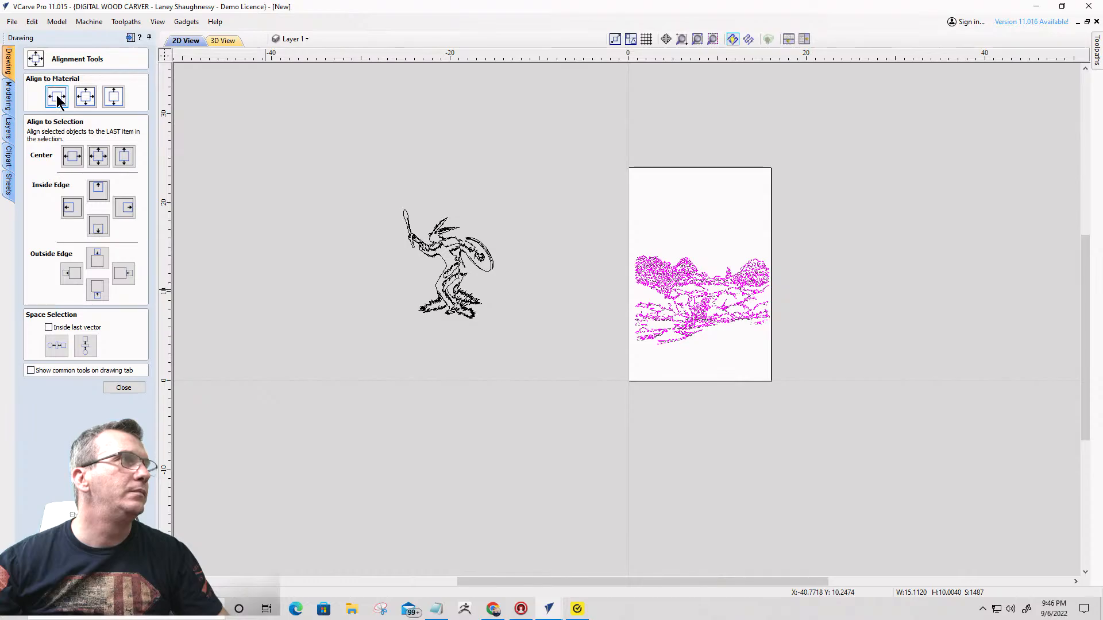
click(58, 99)
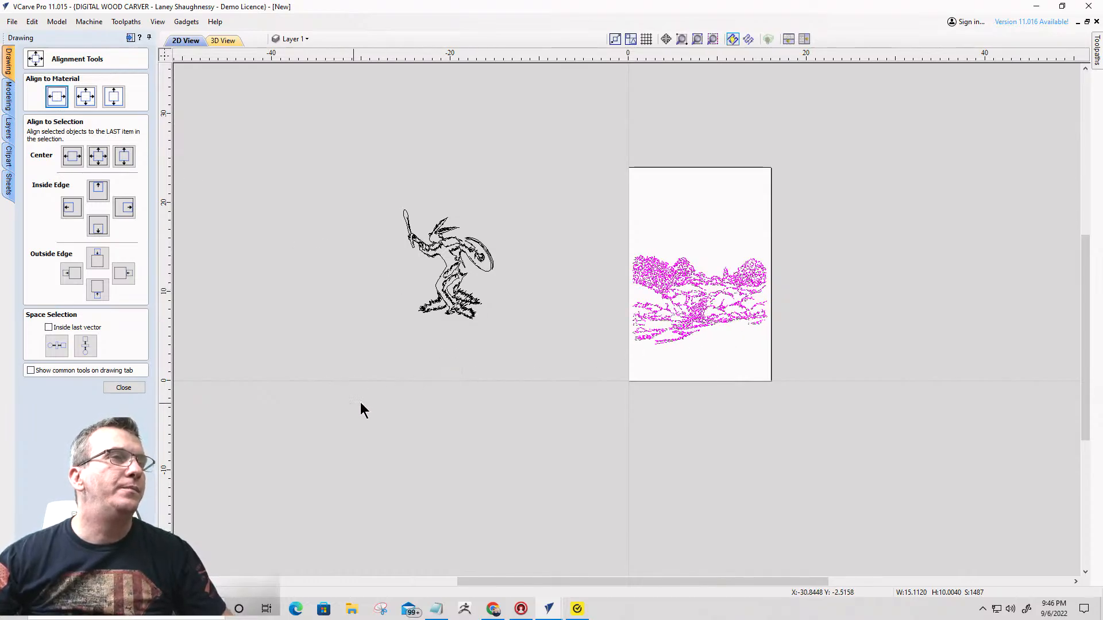
- Try placing the shaman over the lower right of the landscape, then move it back off the material to the left
click(444, 244)
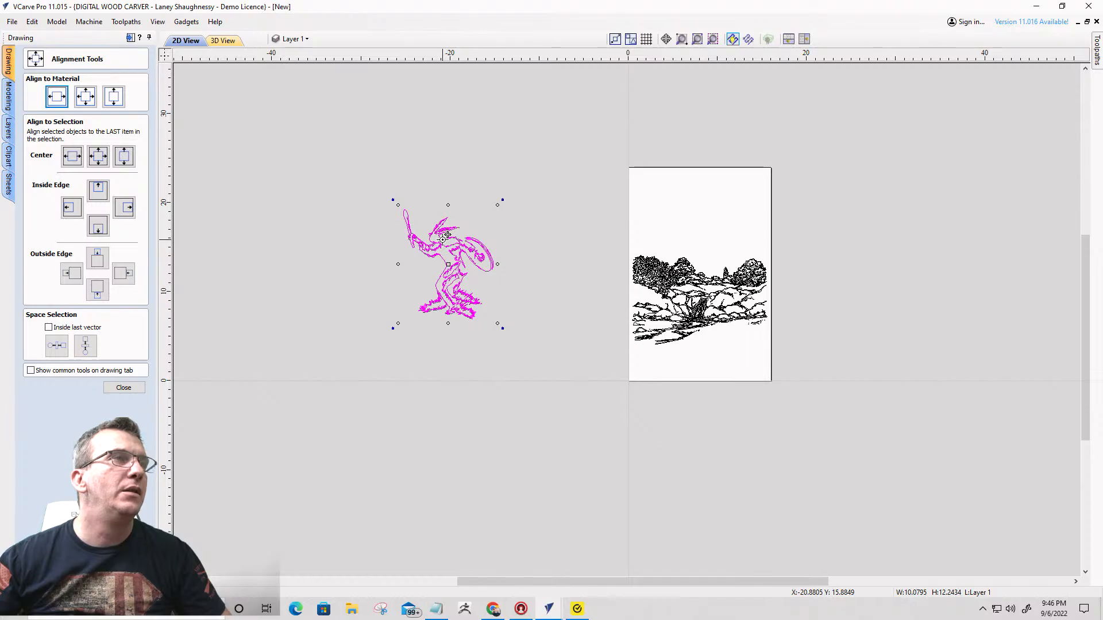
drag(446, 235, 718, 293)
scroll(718, 304, up, 2)
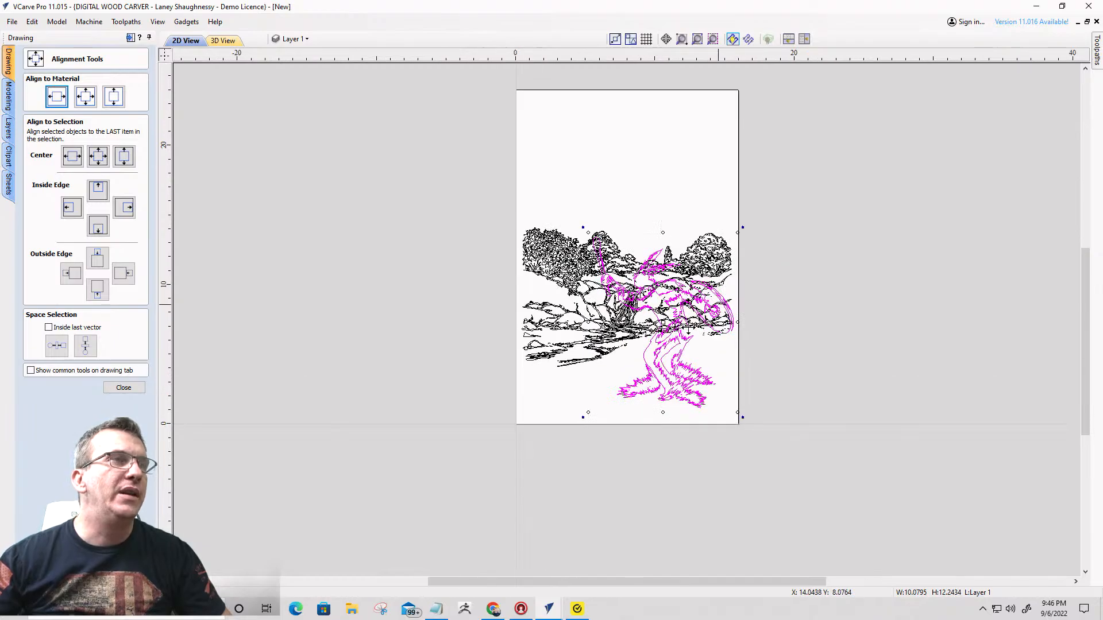
scroll(672, 333, up, 1)
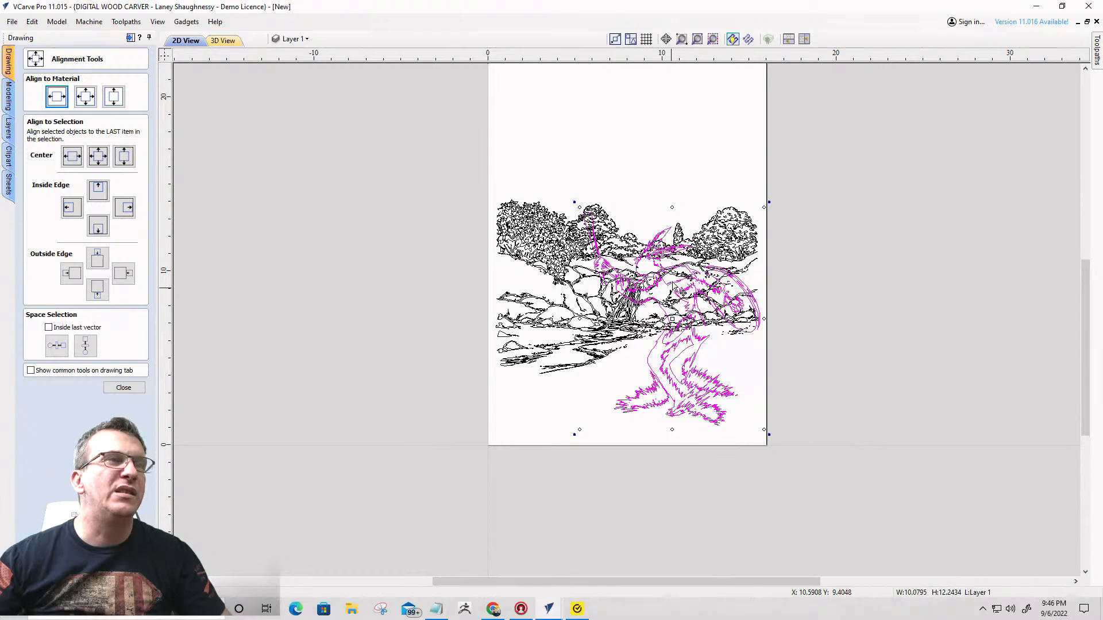
drag(672, 280, 326, 230)
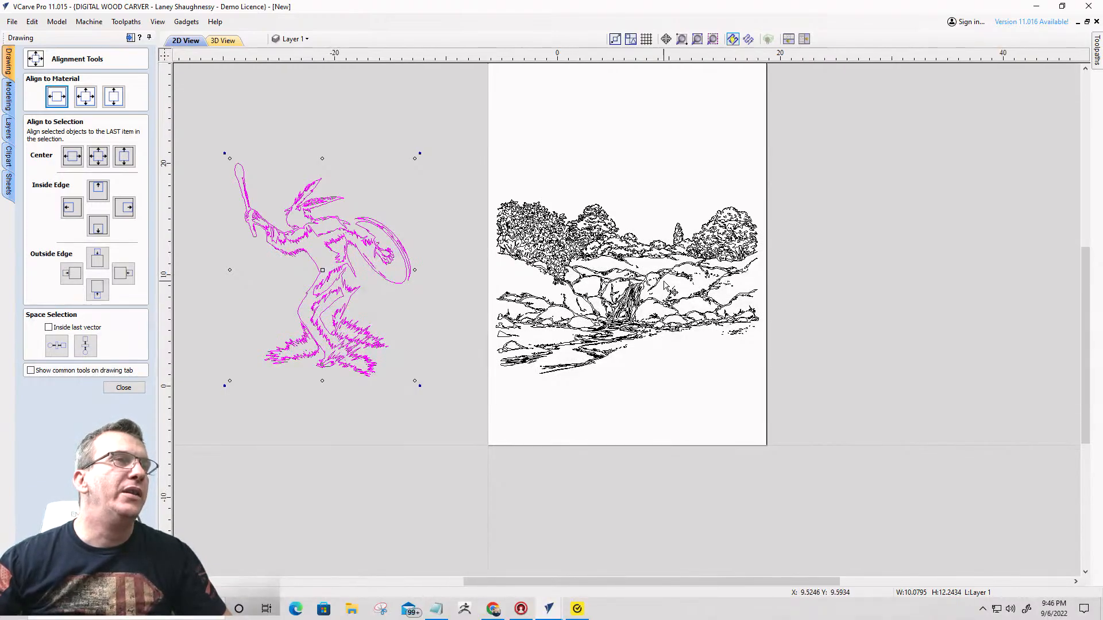
scroll(665, 283, down, 2)
- Close the alignment tools, import the hand-drawn-mountain-vector-20528059 image from Downloads, and place it just to the right of the material
click(128, 387)
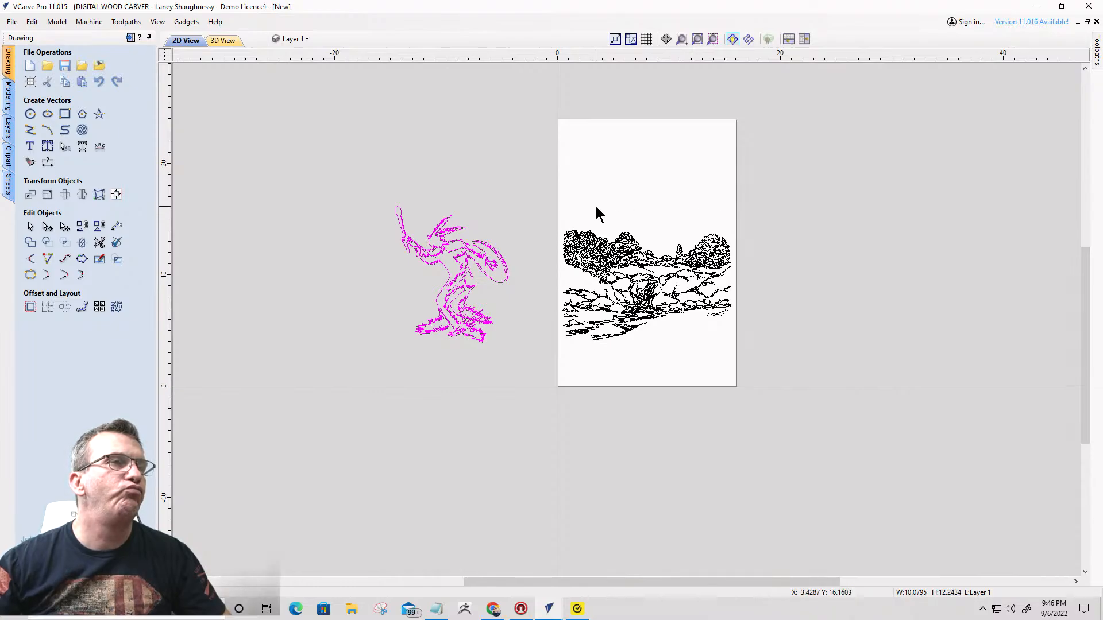
click(100, 67)
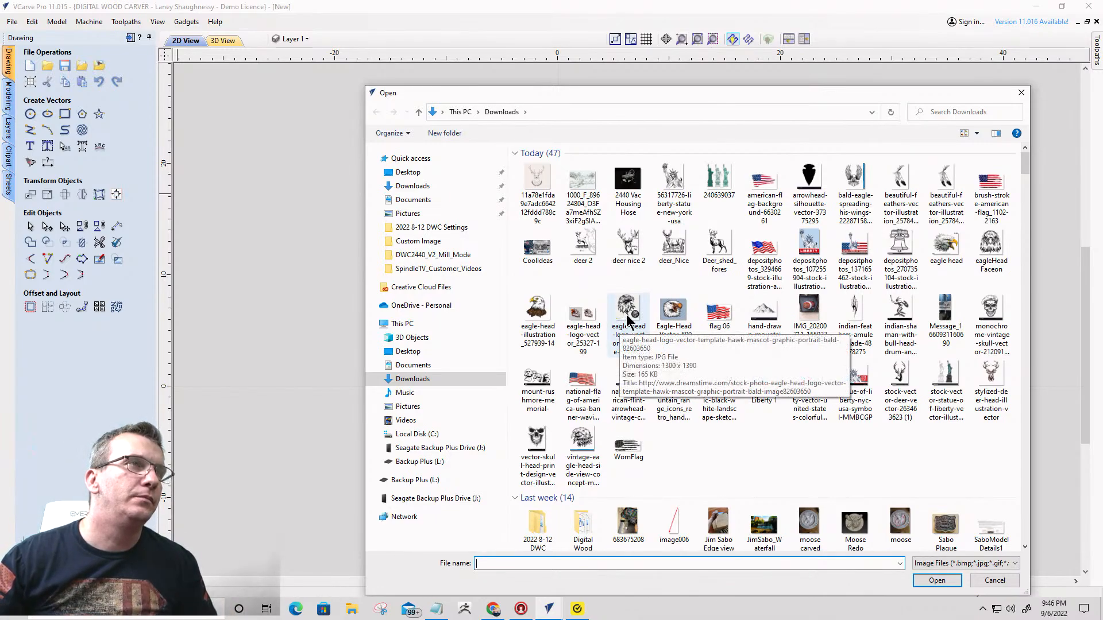
click(764, 315)
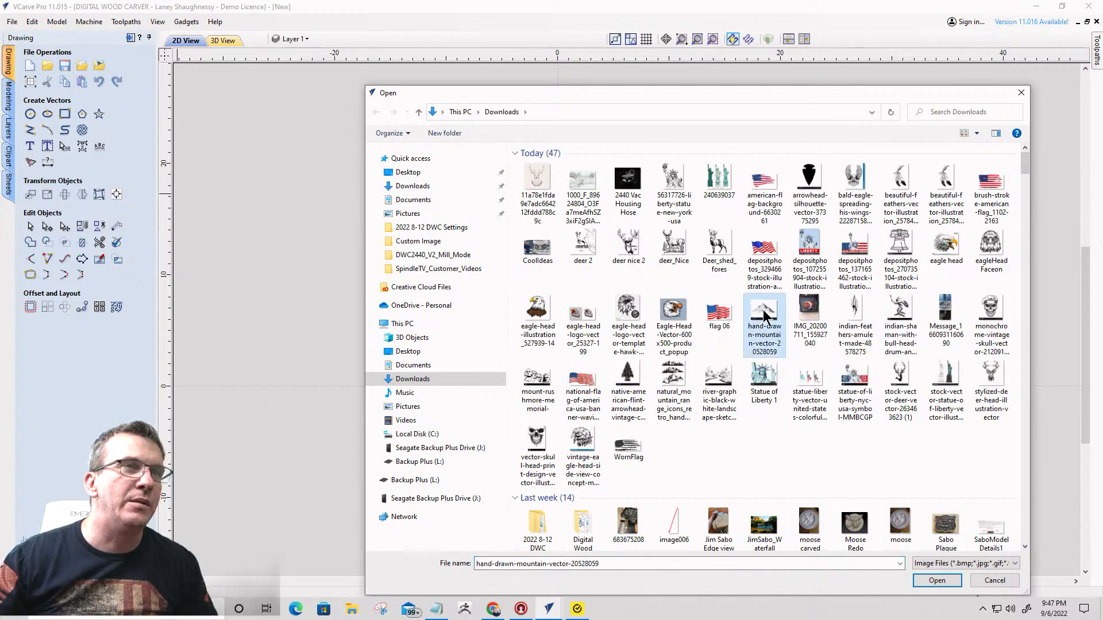
double_click(763, 314)
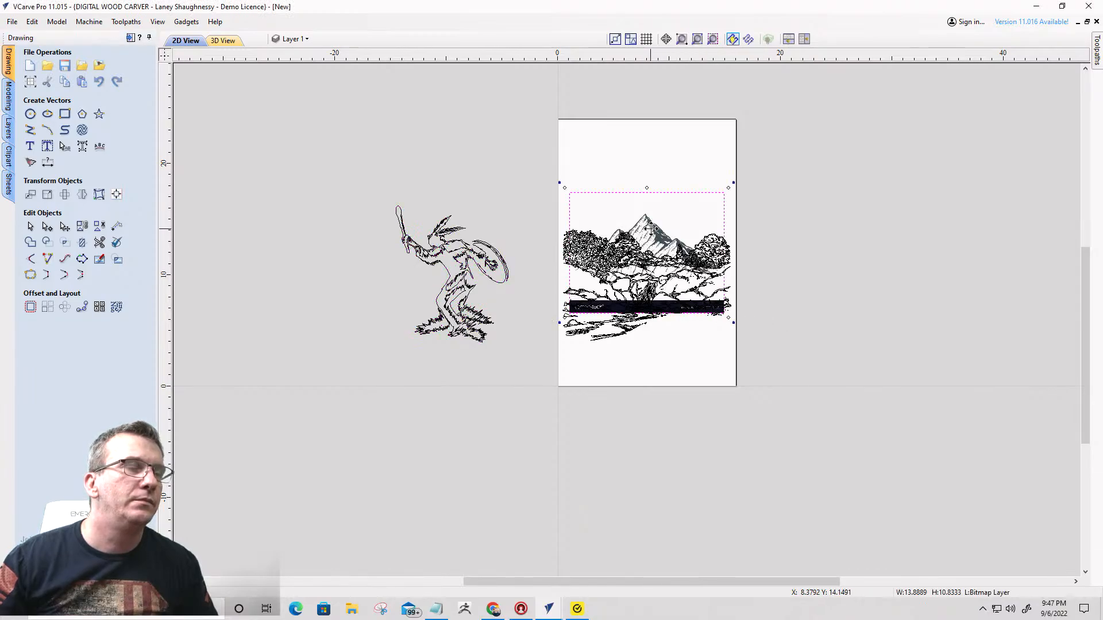
drag(650, 228, 646, 200)
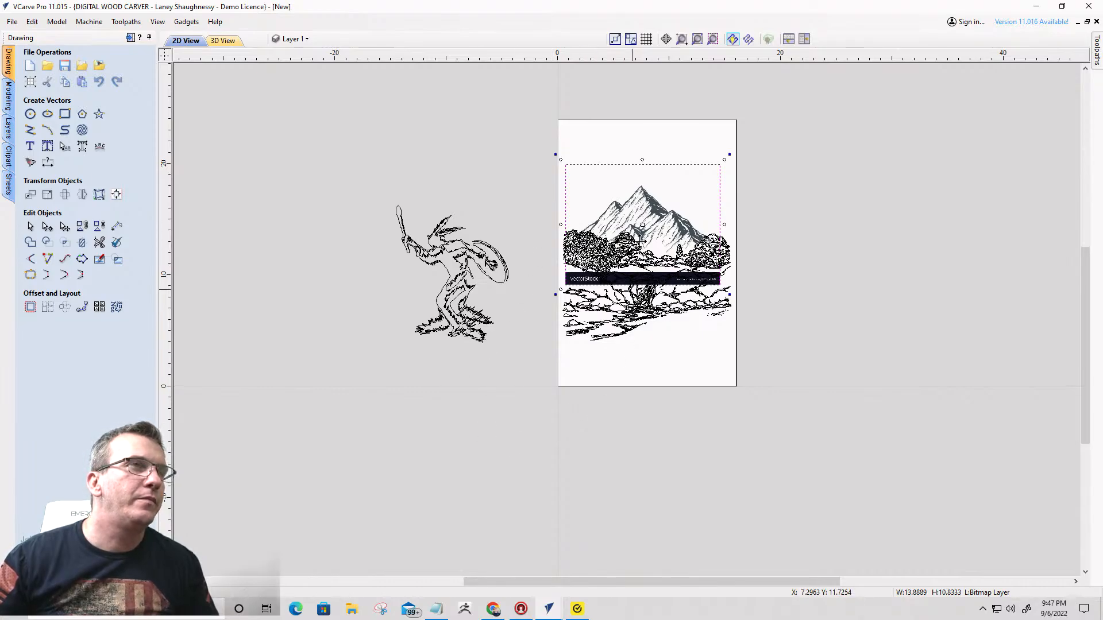
drag(642, 213, 812, 223)
- Trace the mountain without its caption strip in Black / White at threshold 0.75 with 0% bitmap fading, then delete the source bitmap
click(31, 163)
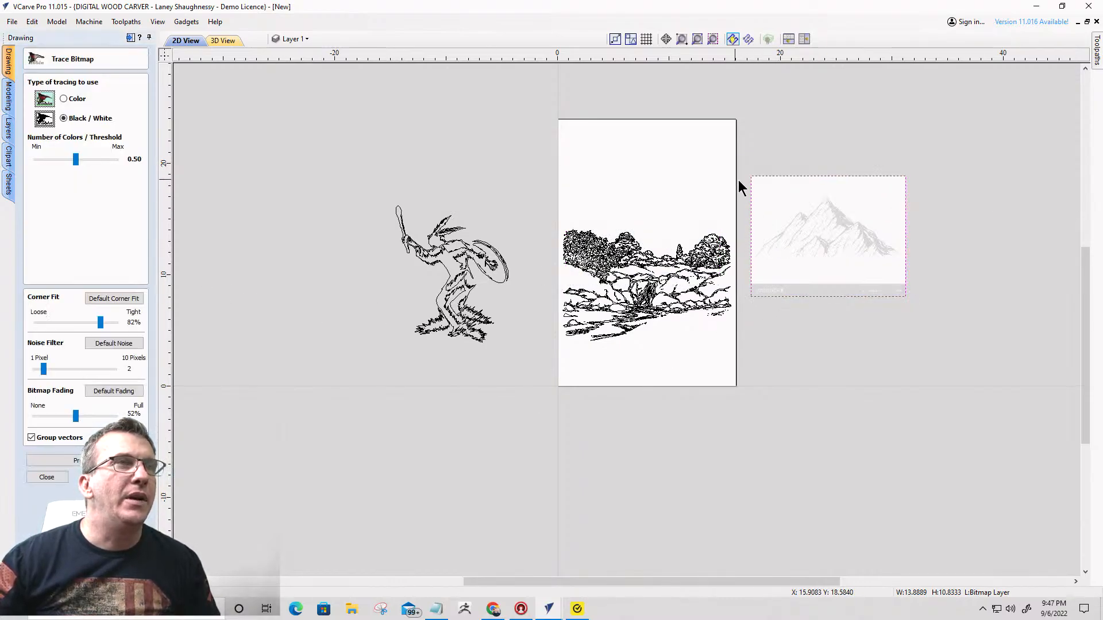
drag(738, 181, 913, 280)
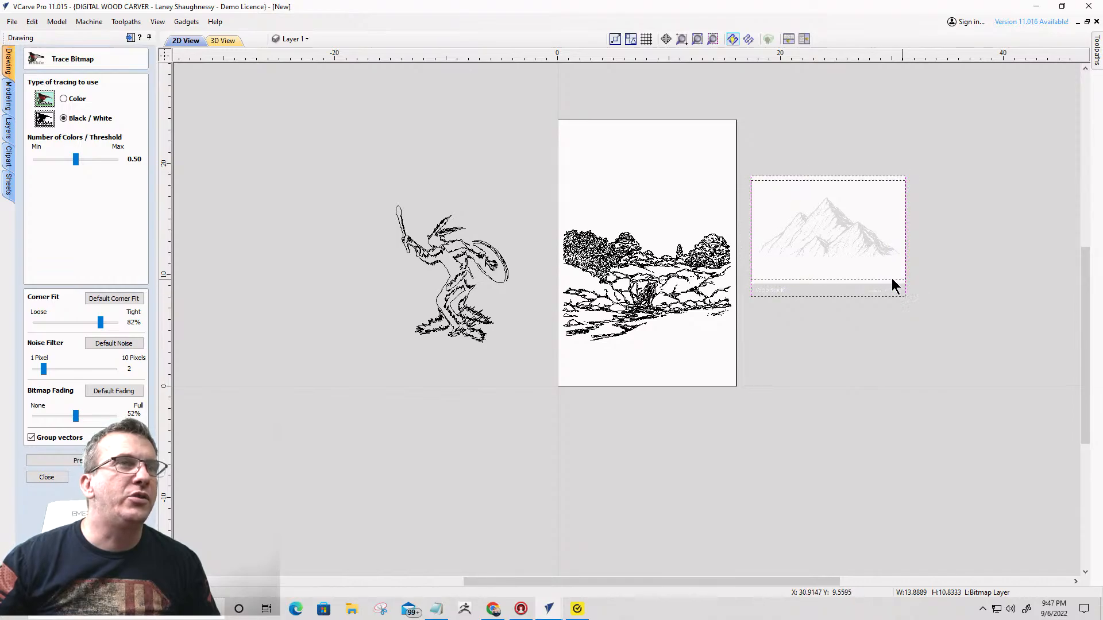
drag(76, 416, 5, 400)
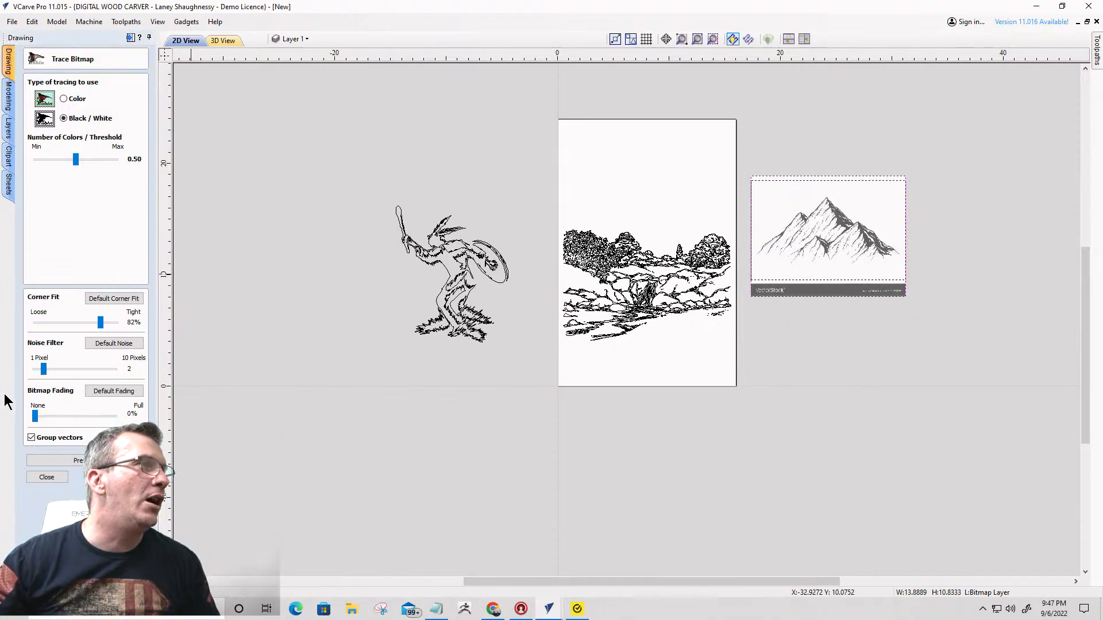
drag(75, 159, 95, 159)
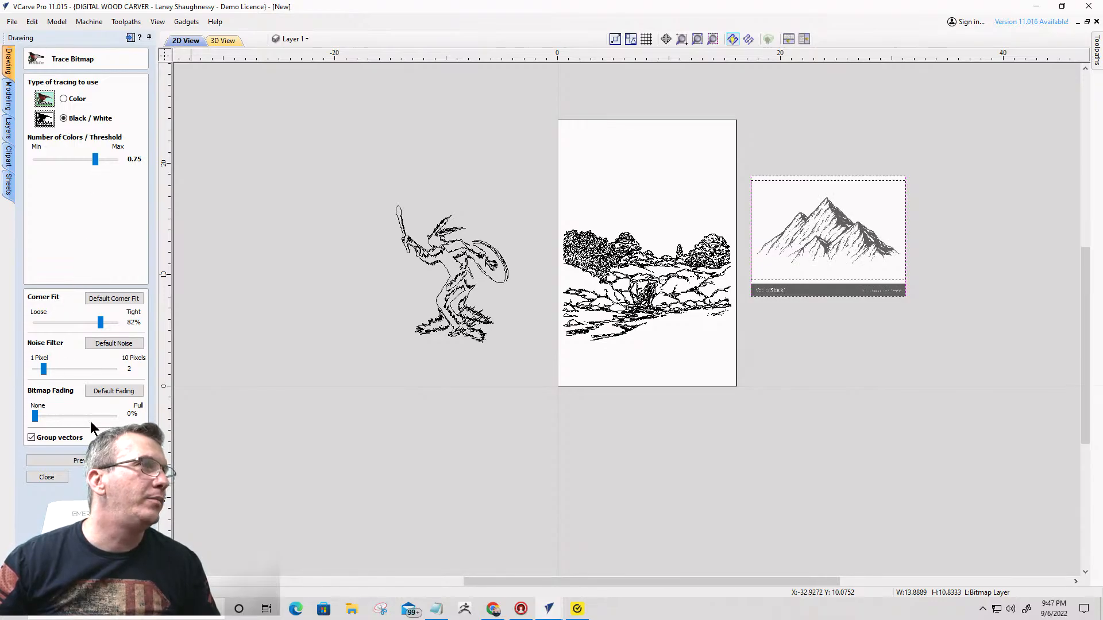
click(76, 460)
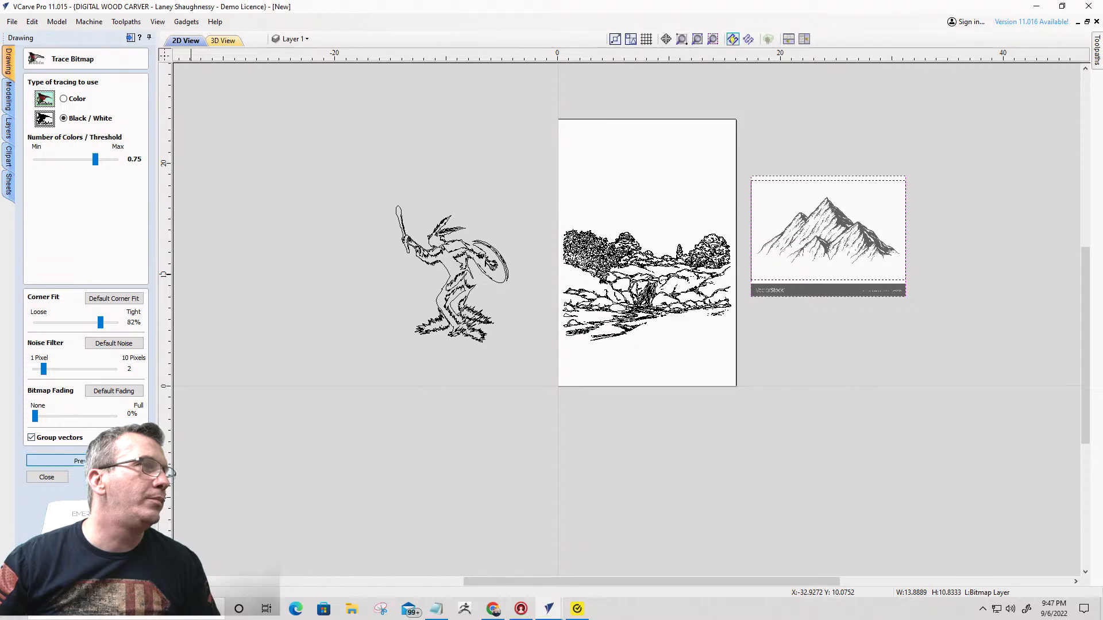
click(56, 477)
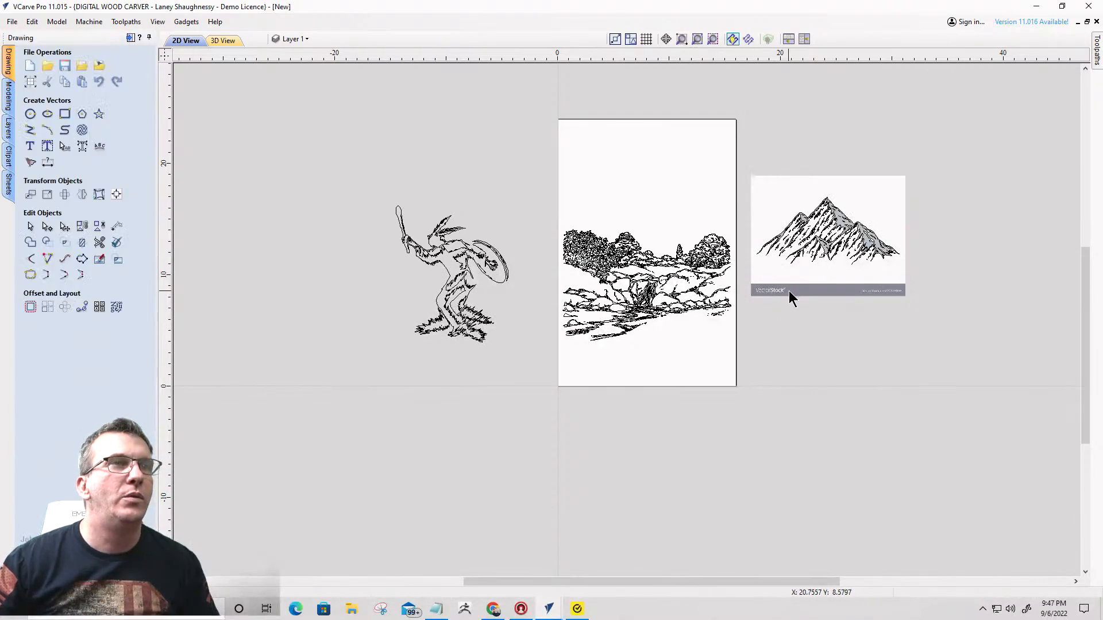
click(789, 292)
key(Delete)
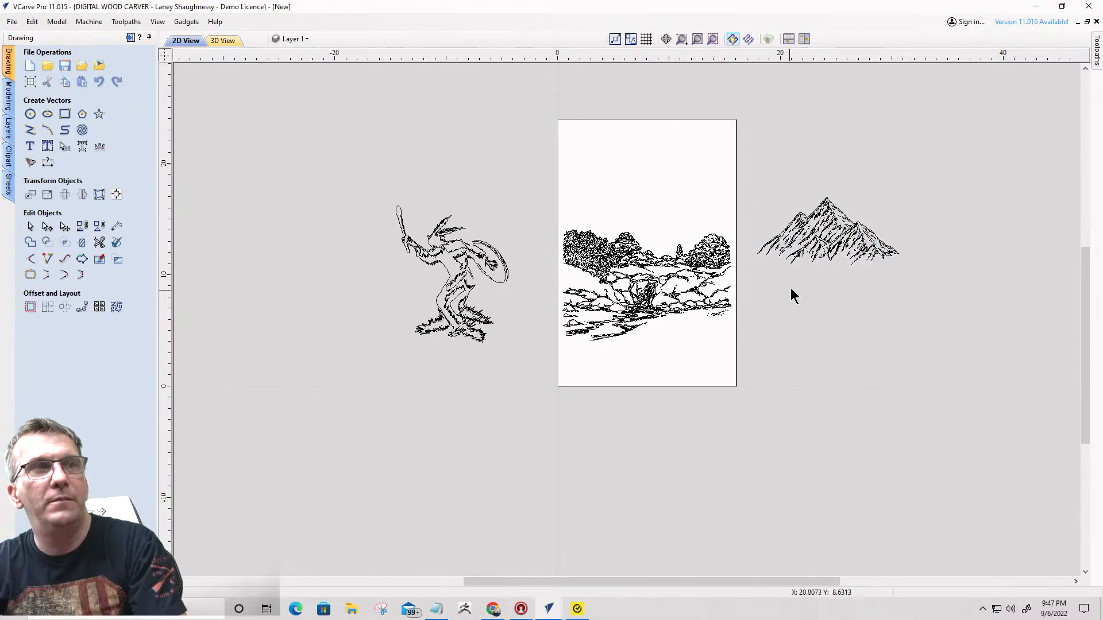
- Place the traced mountain behind the landscape's treetops and enlarge it to about 17.1 wide by 8 high, nudging it slightly down
click(833, 227)
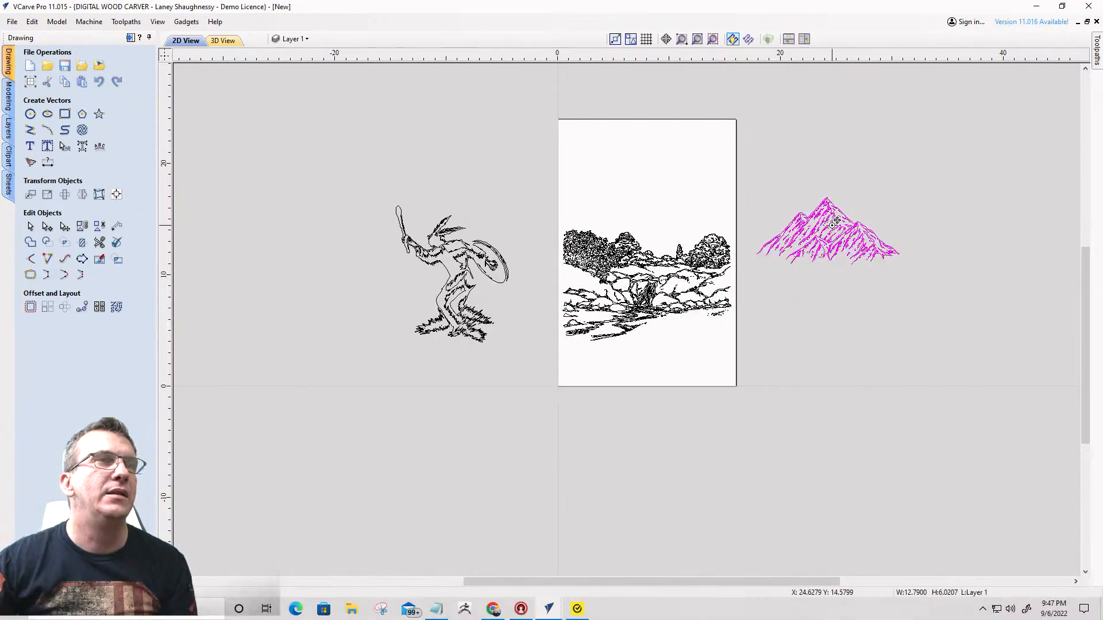
drag(836, 220, 631, 204)
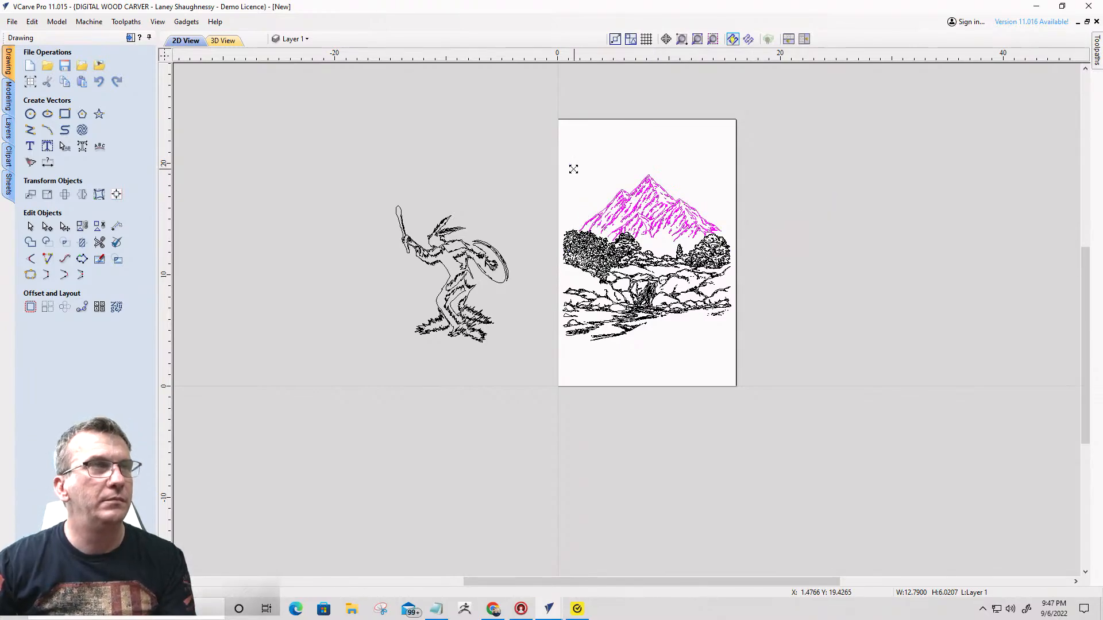
drag(572, 168, 550, 161)
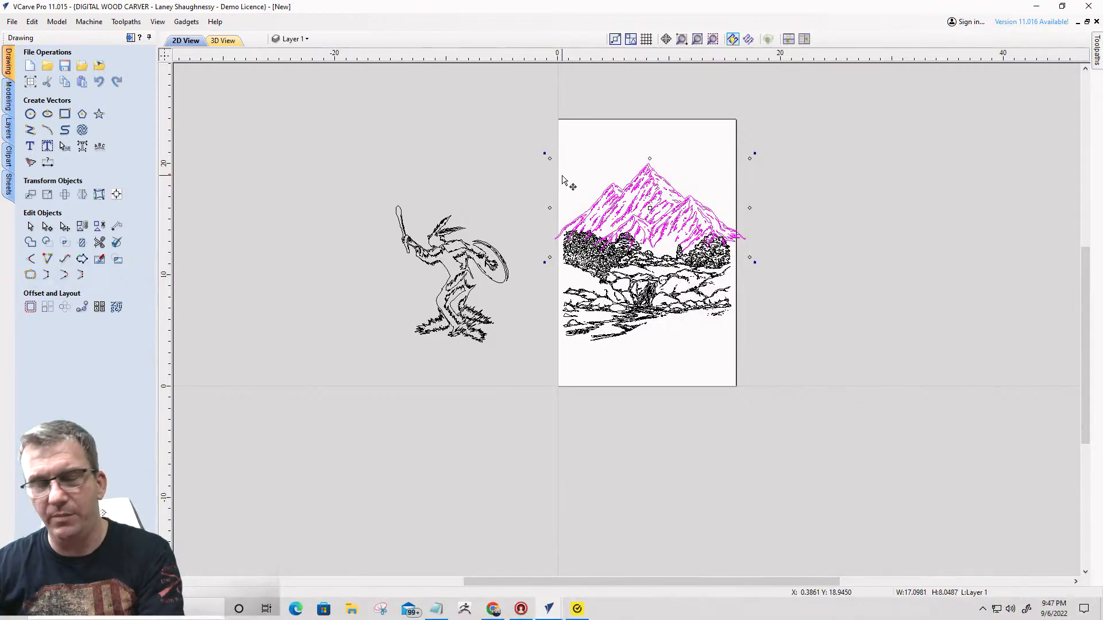
key(Down)
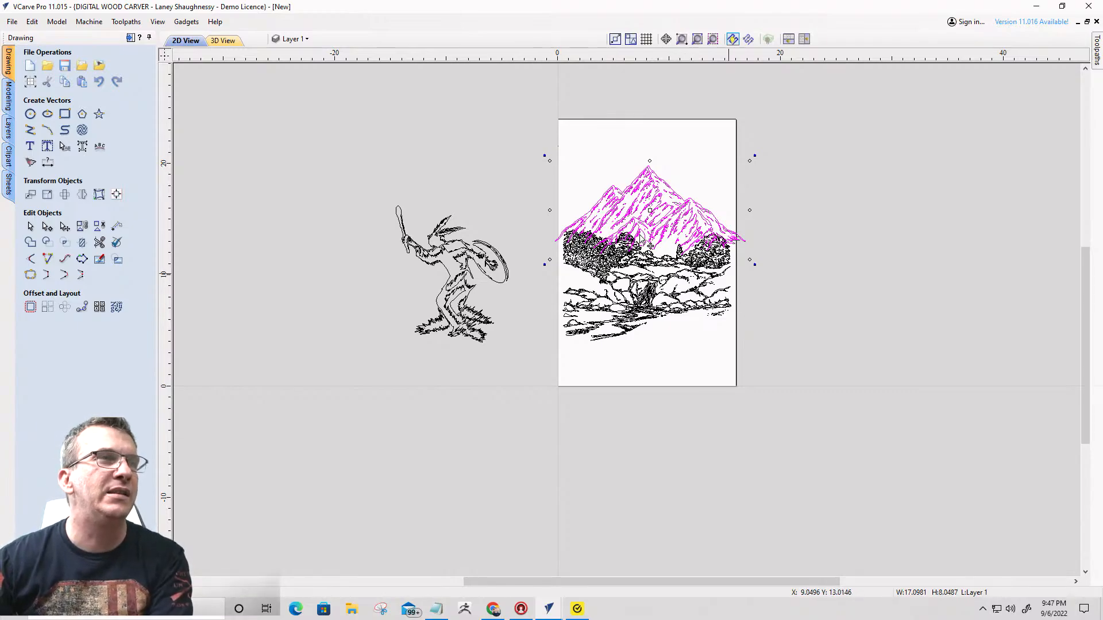
- Examine where the mountain outlines overlap the trees, selecting small vectors in the foliage to check how the artwork is divided
scroll(634, 241, up, 2)
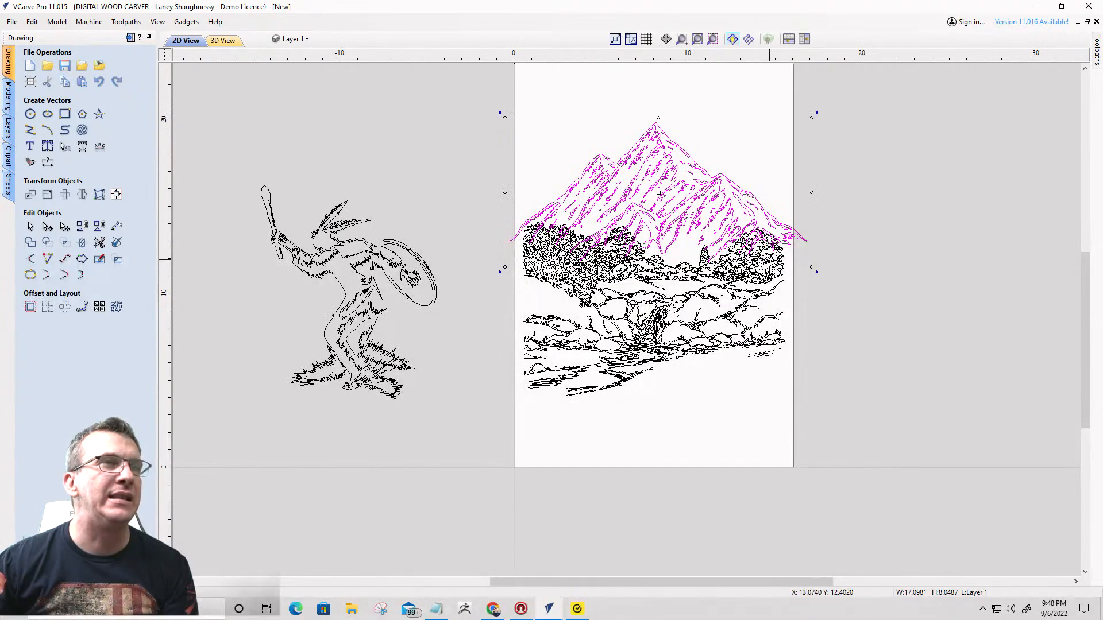
scroll(669, 287, up, 2)
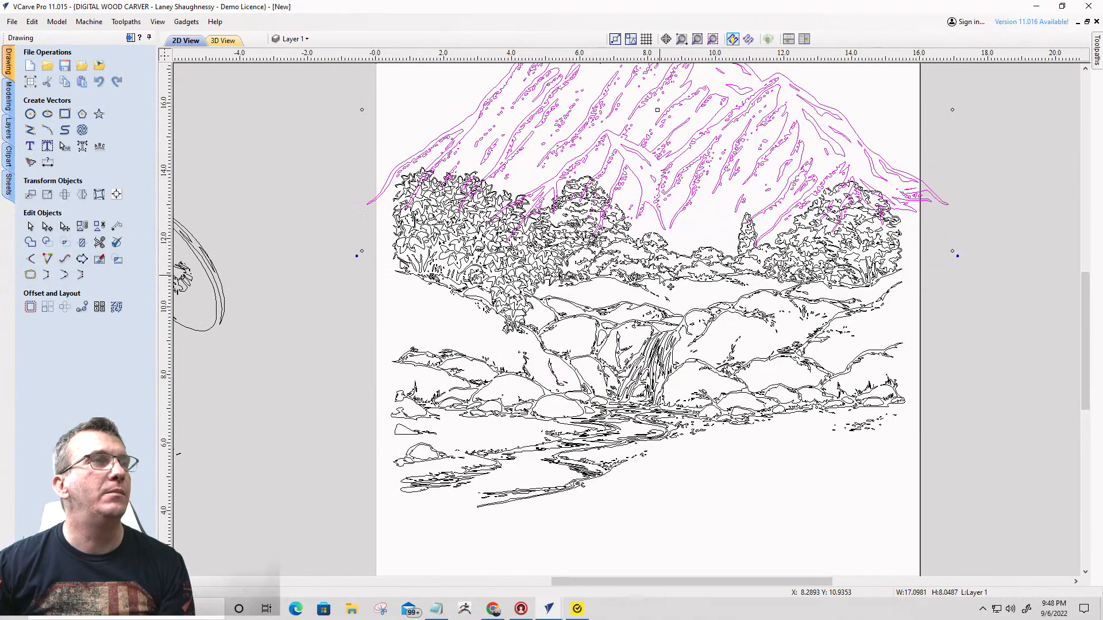
click(417, 321)
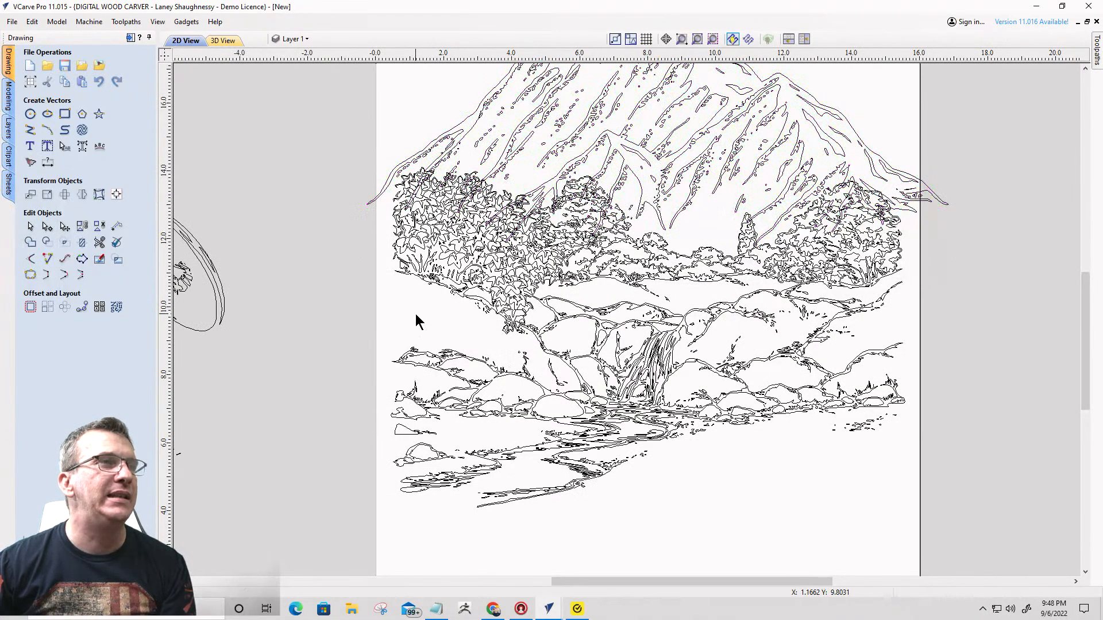
click(649, 238)
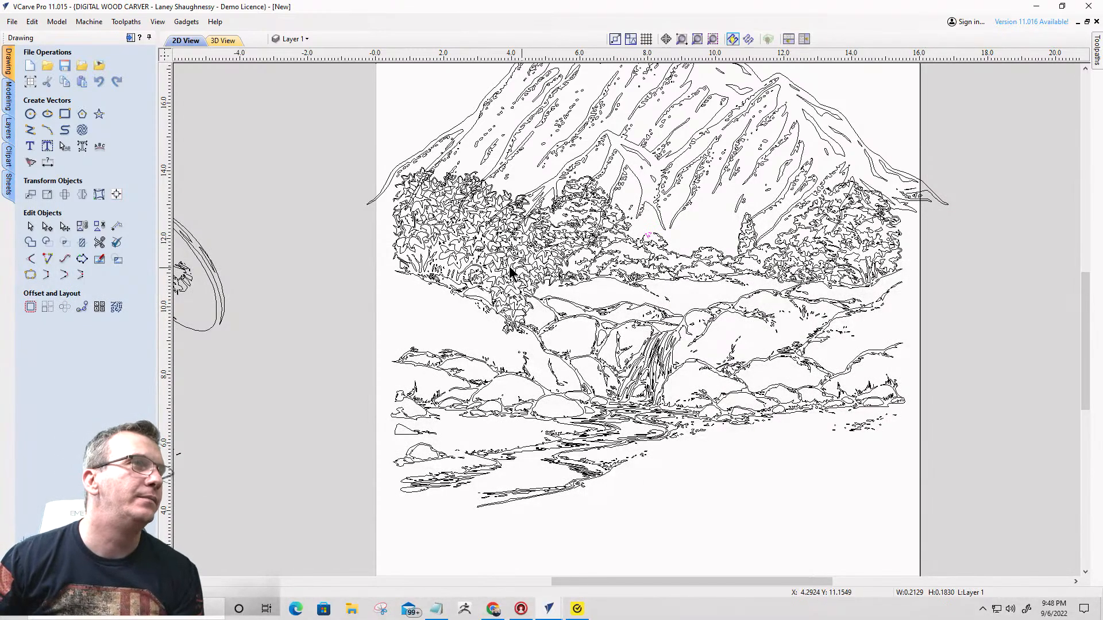
click(496, 254)
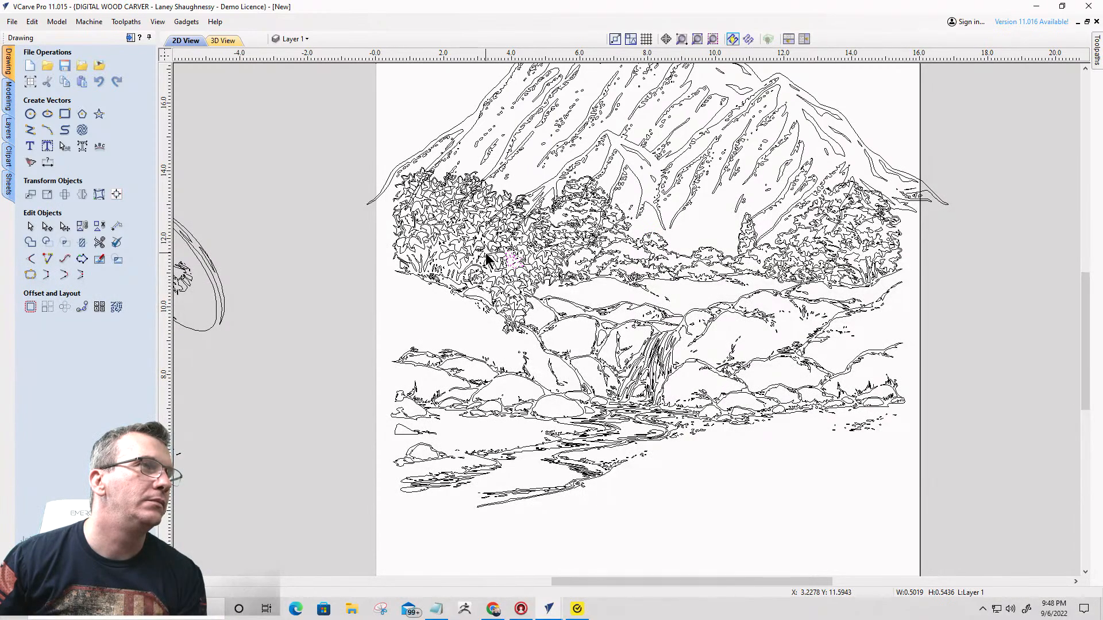
scroll(456, 250, down, 3)
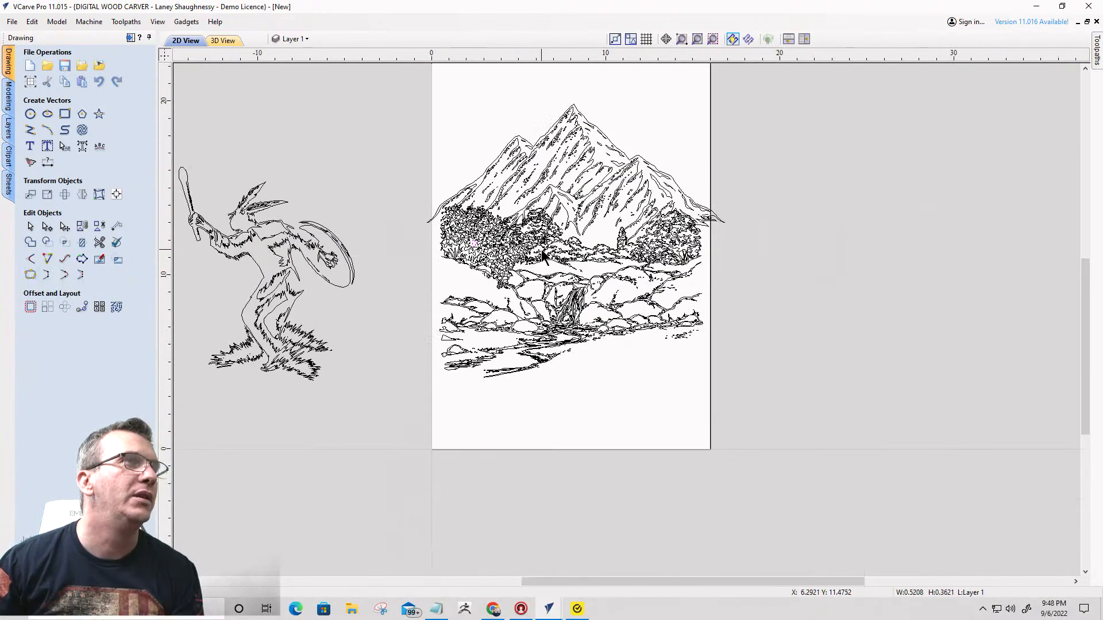
- Select all vectors of the waterfall landscape below the mountain, leaving the mountain out, and open Offset Vectors
click(558, 188)
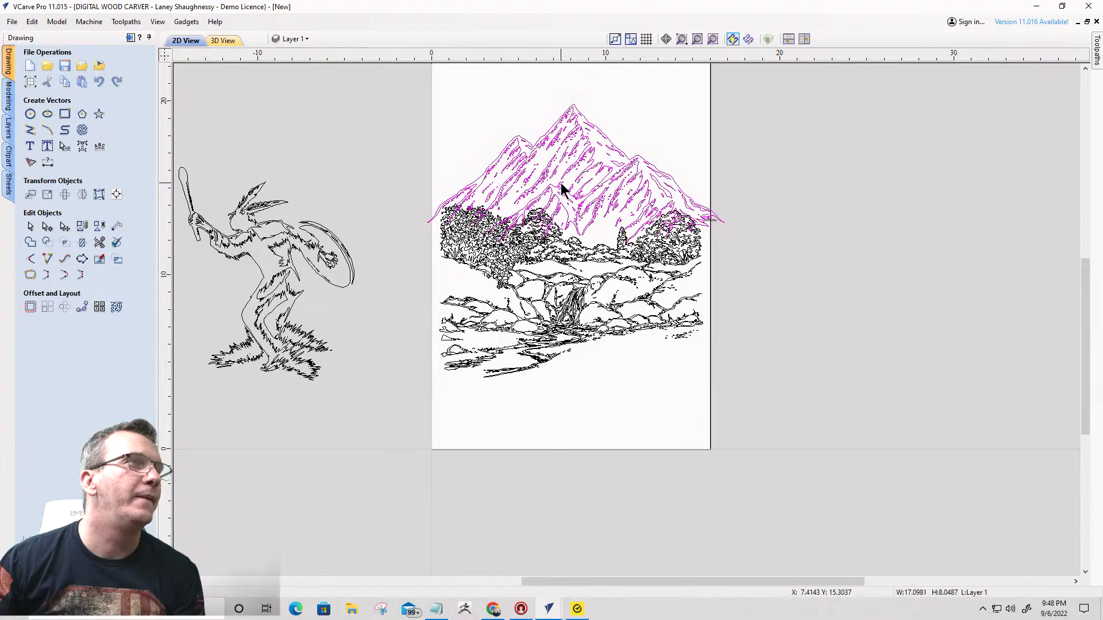
drag(470, 203, 707, 287)
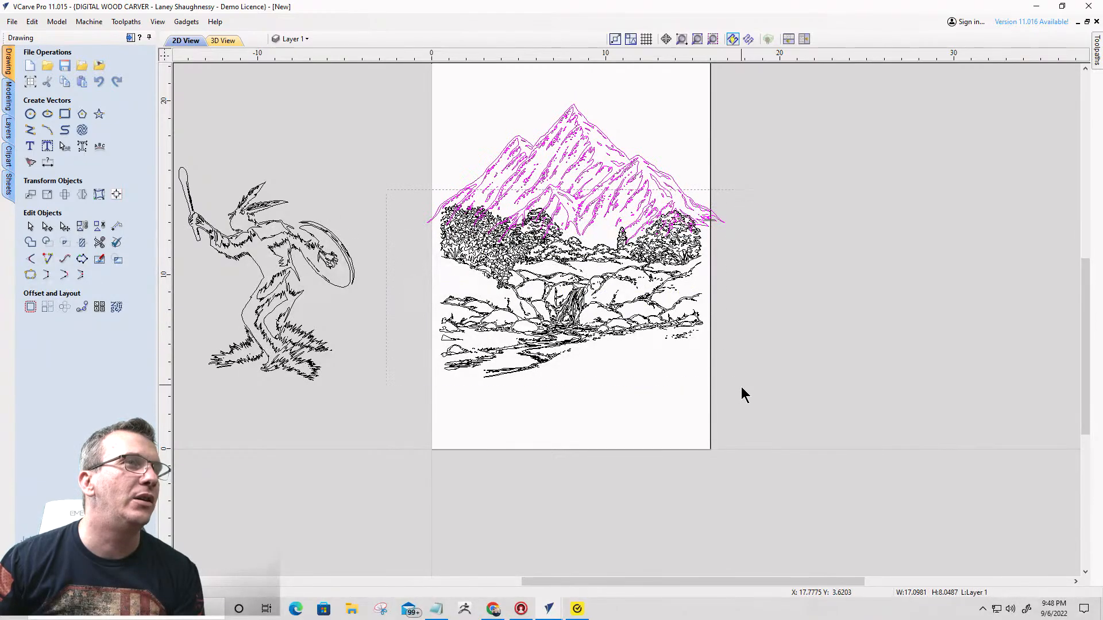
drag(742, 388, 742, 397)
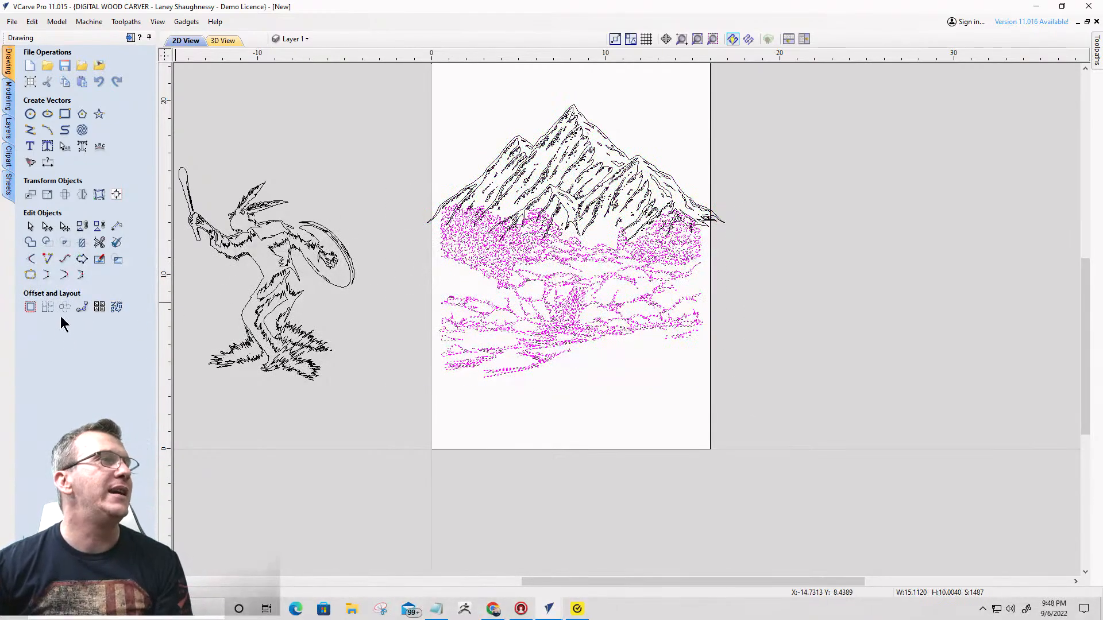
click(33, 309)
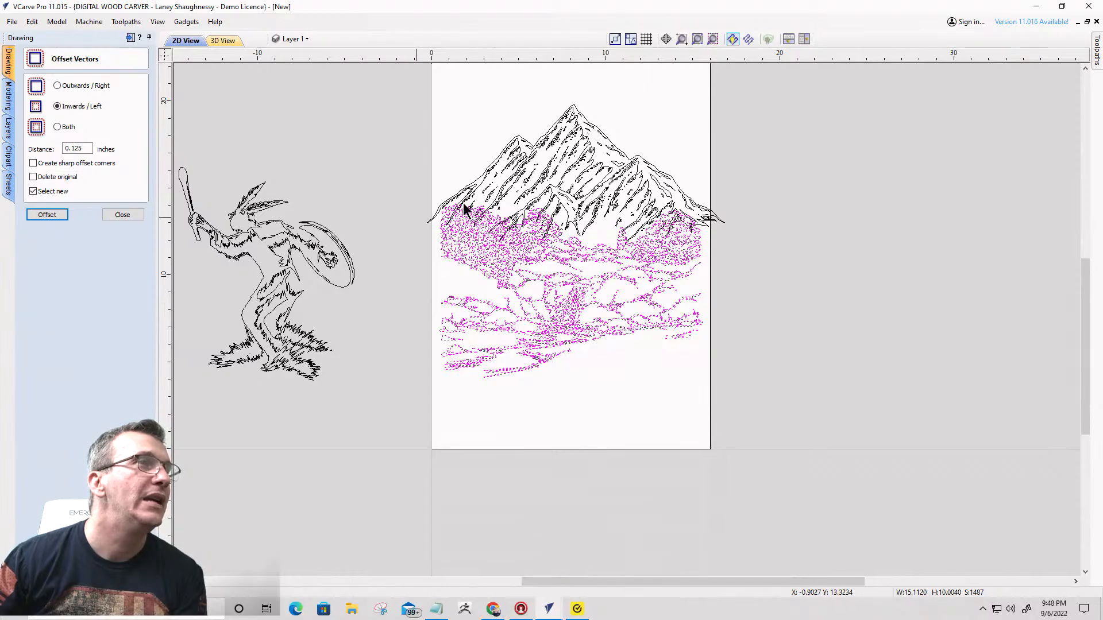
scroll(494, 211, up, 3)
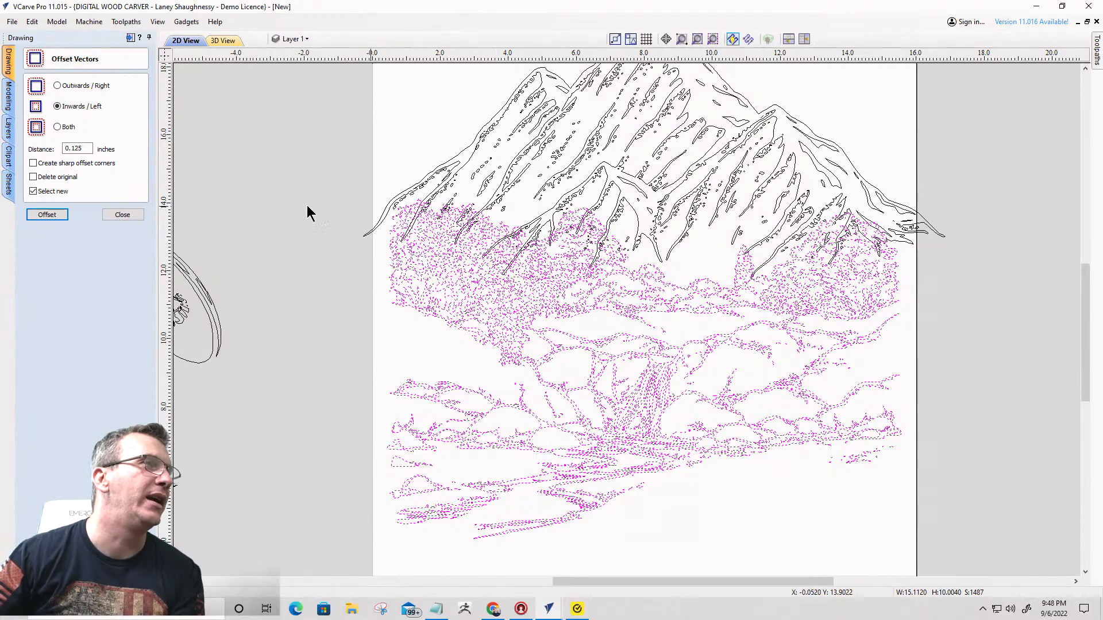
- Try to offset the selected landscape vectors inwards by 0.125 inches
click(47, 216)
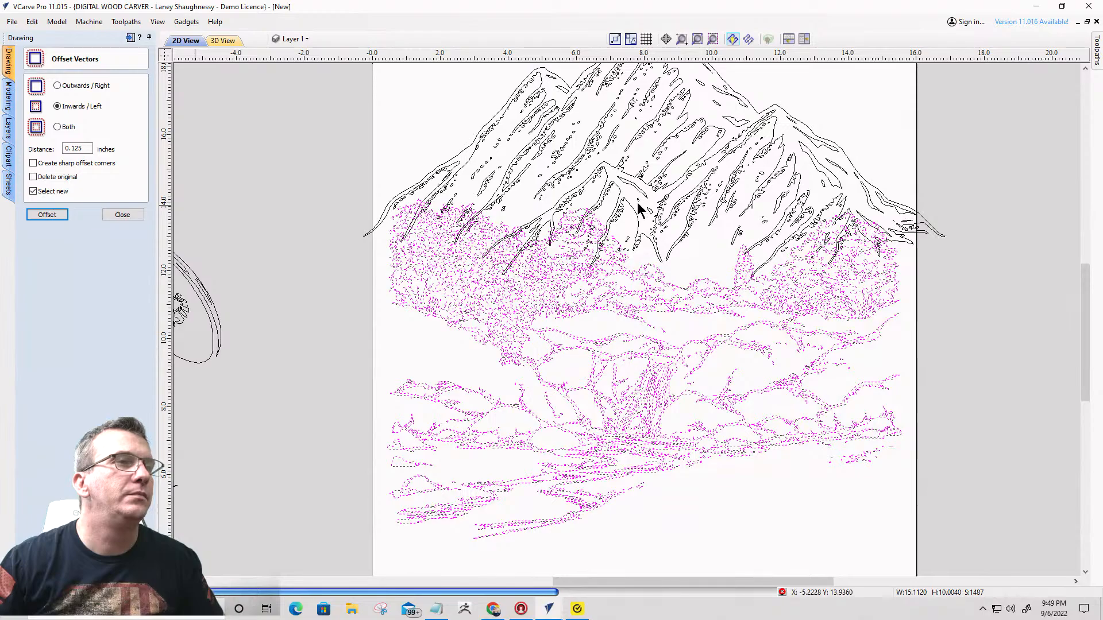
mouse_move(549, 611)
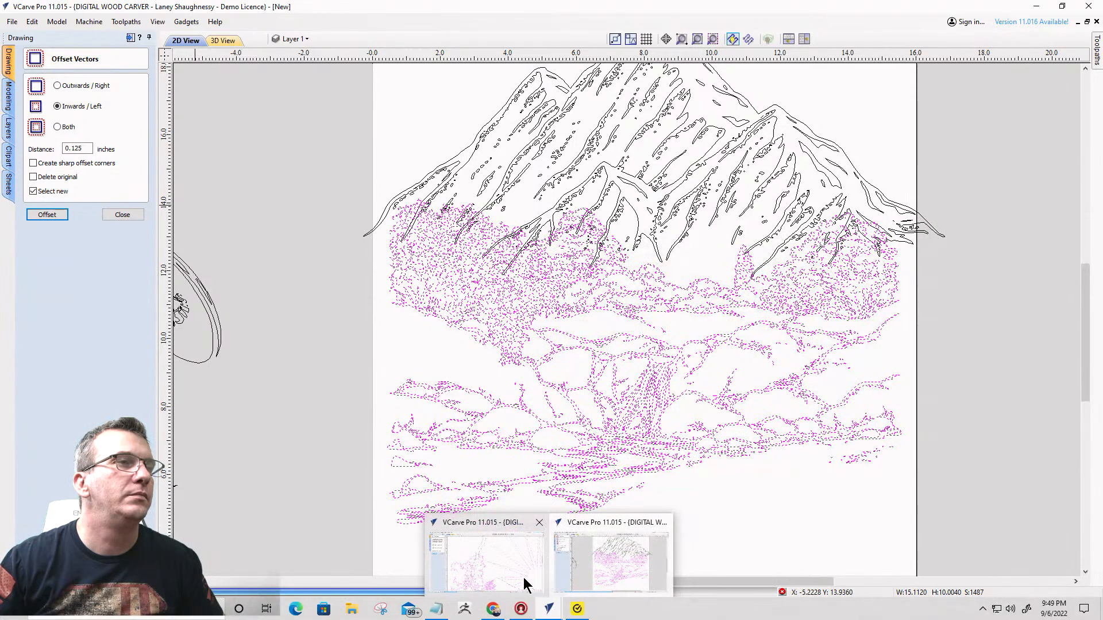
mouse_move(524, 584)
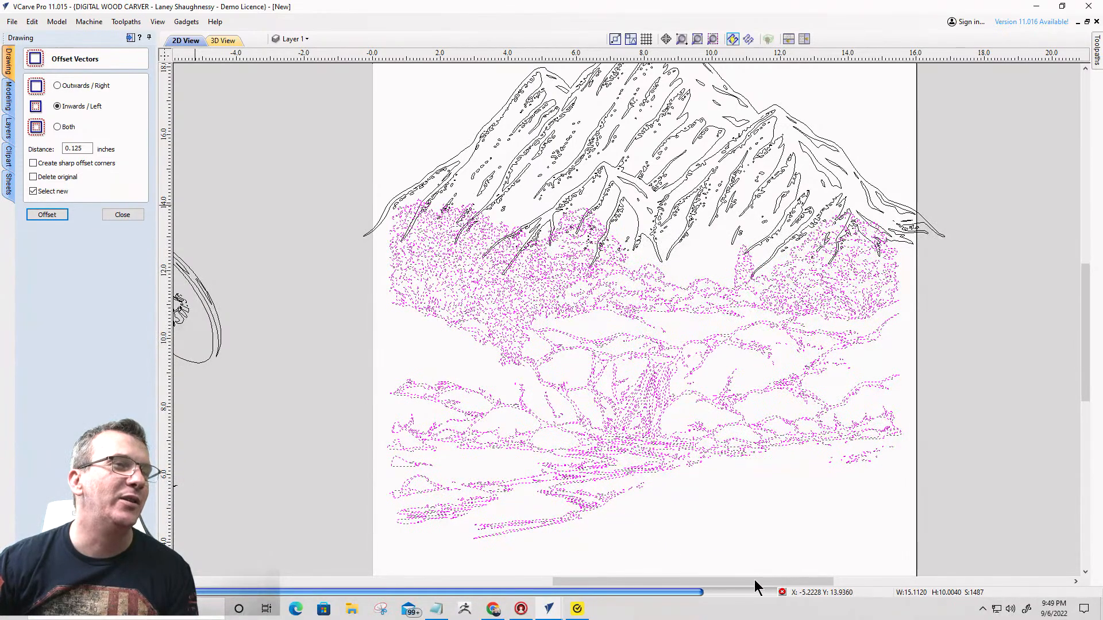
click(782, 593)
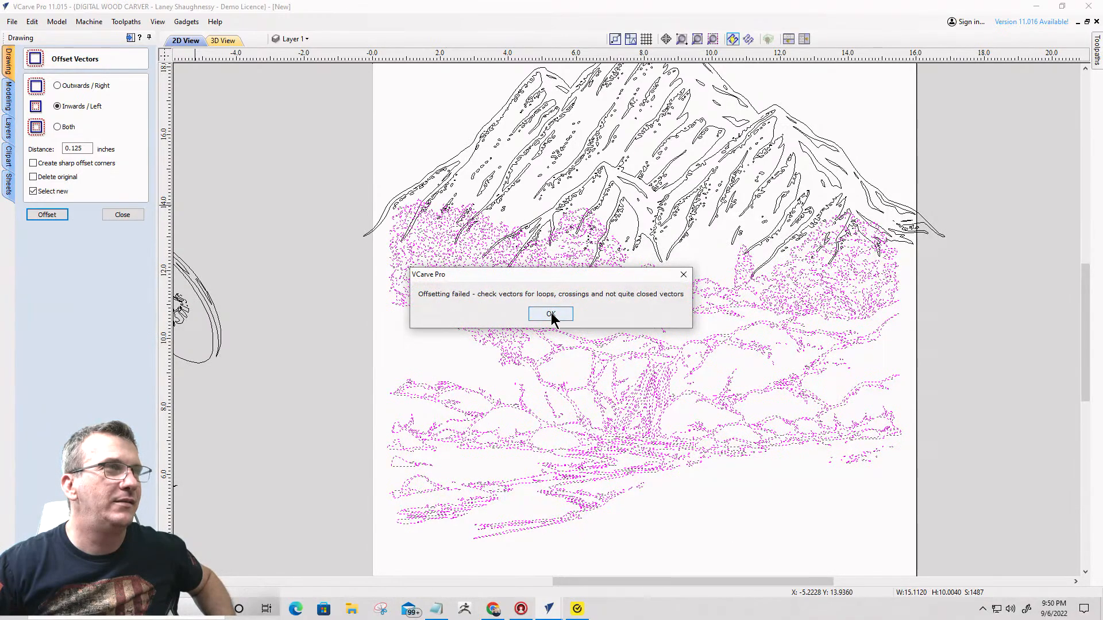
click(553, 318)
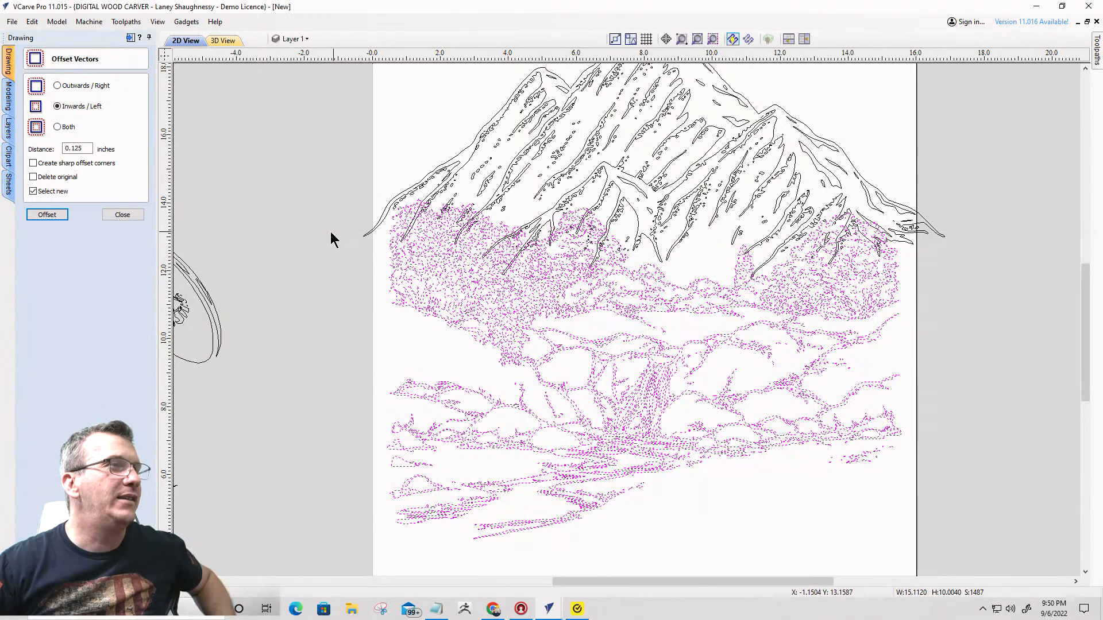
- Offset the landscape outwards by 0.125 inches, then delete the small inner offset loops and keep the outer outline
click(58, 85)
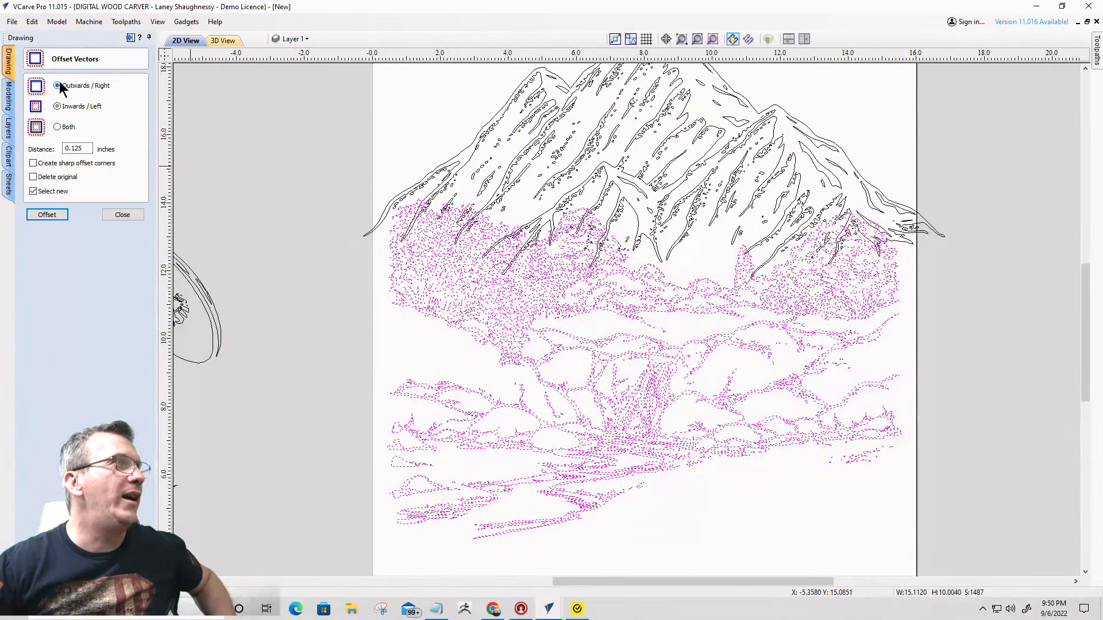
click(46, 215)
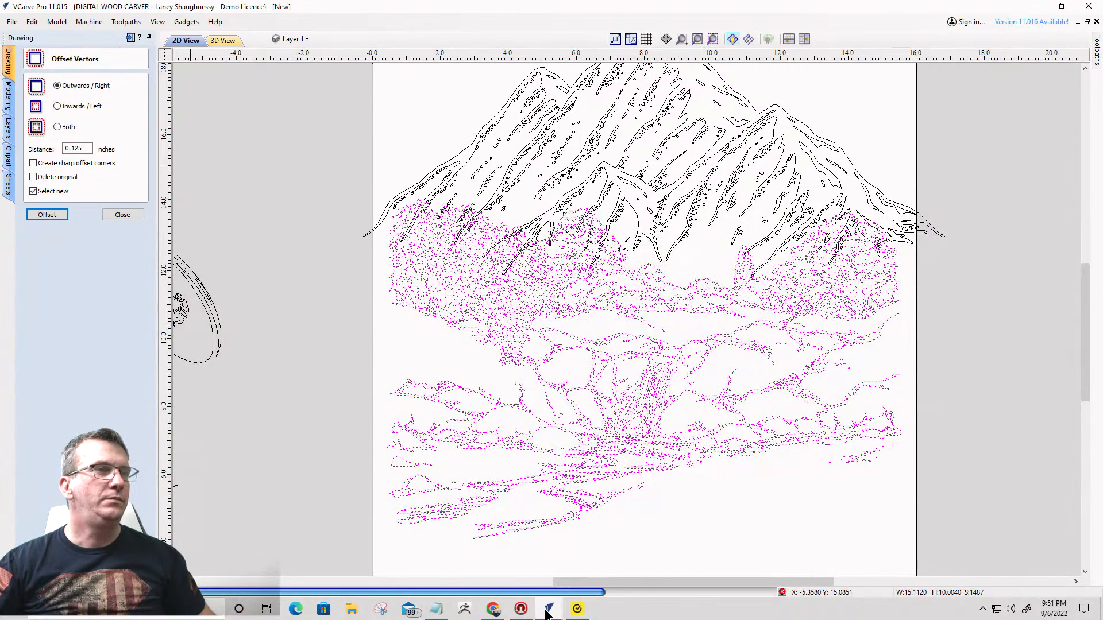
mouse_move(547, 613)
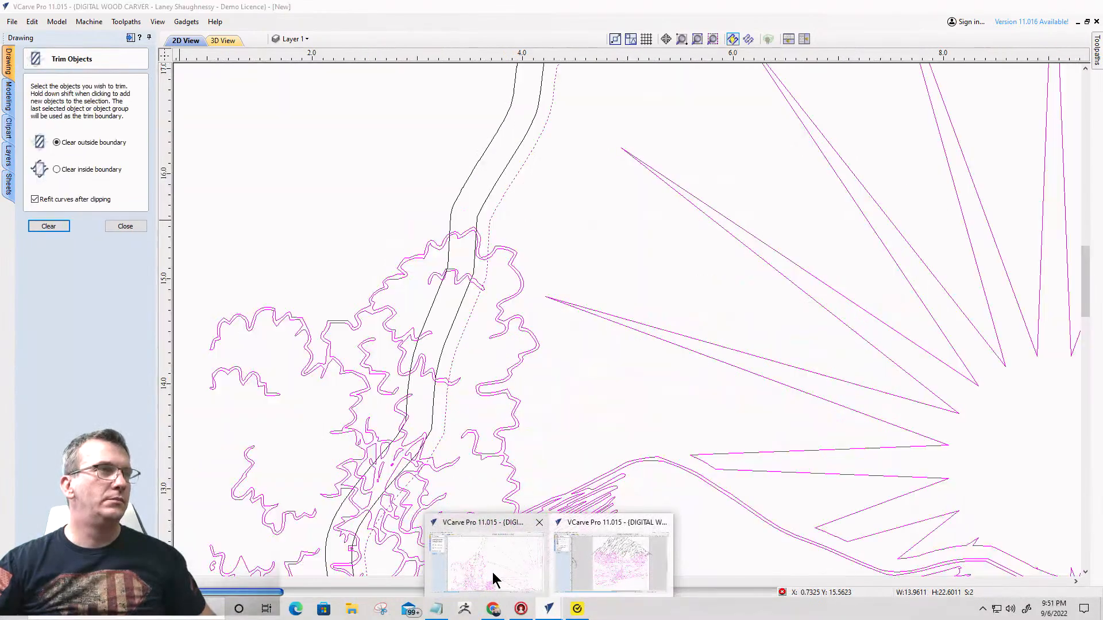
mouse_move(494, 579)
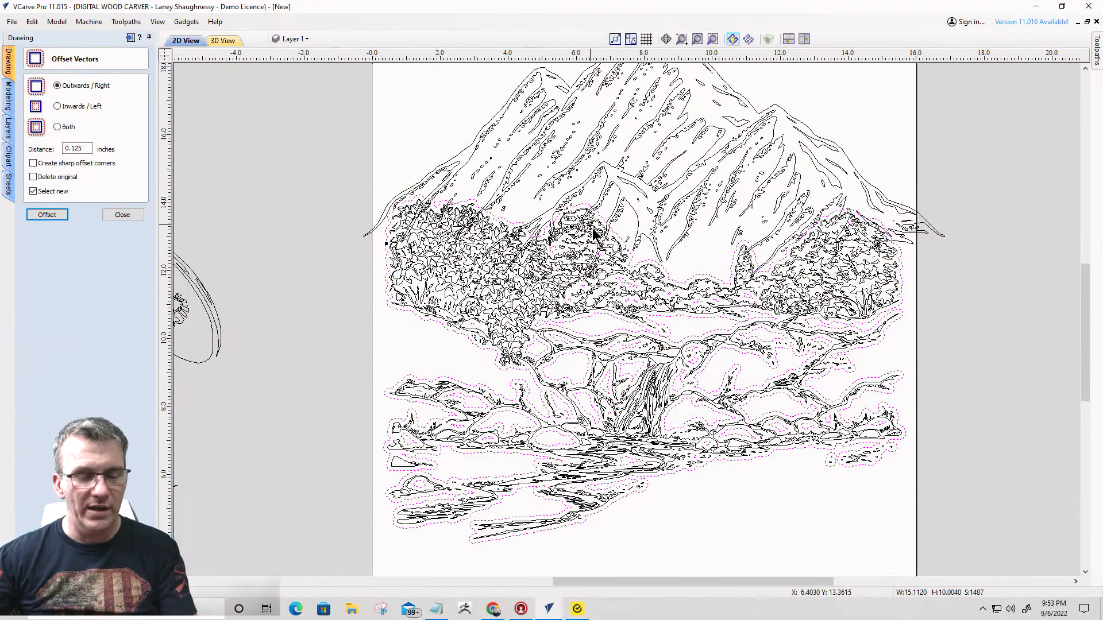
click(622, 242)
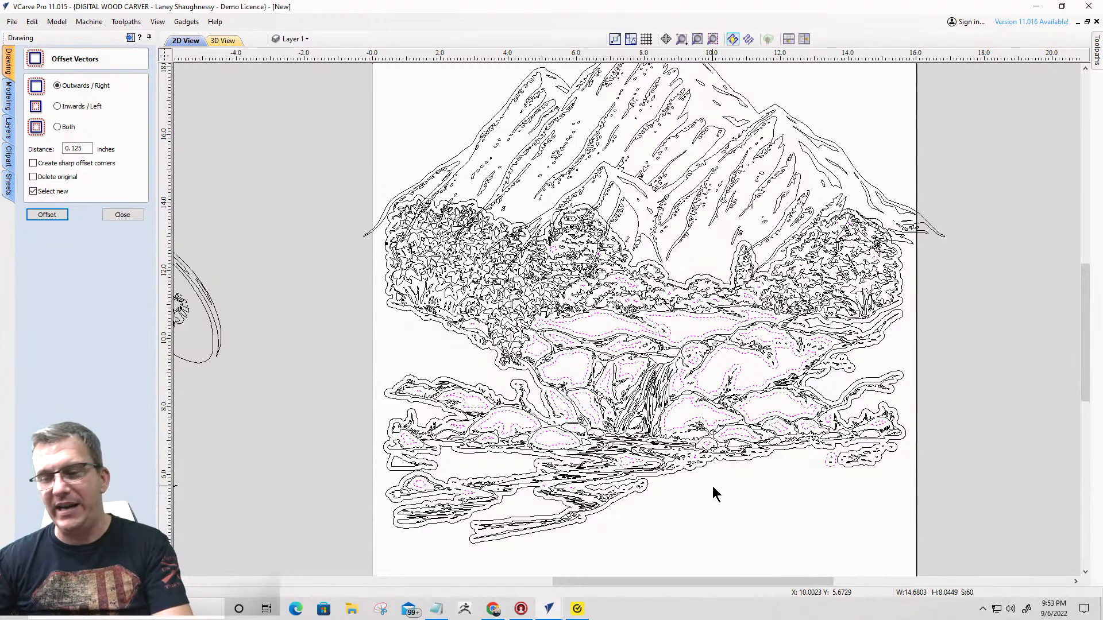
click(712, 486)
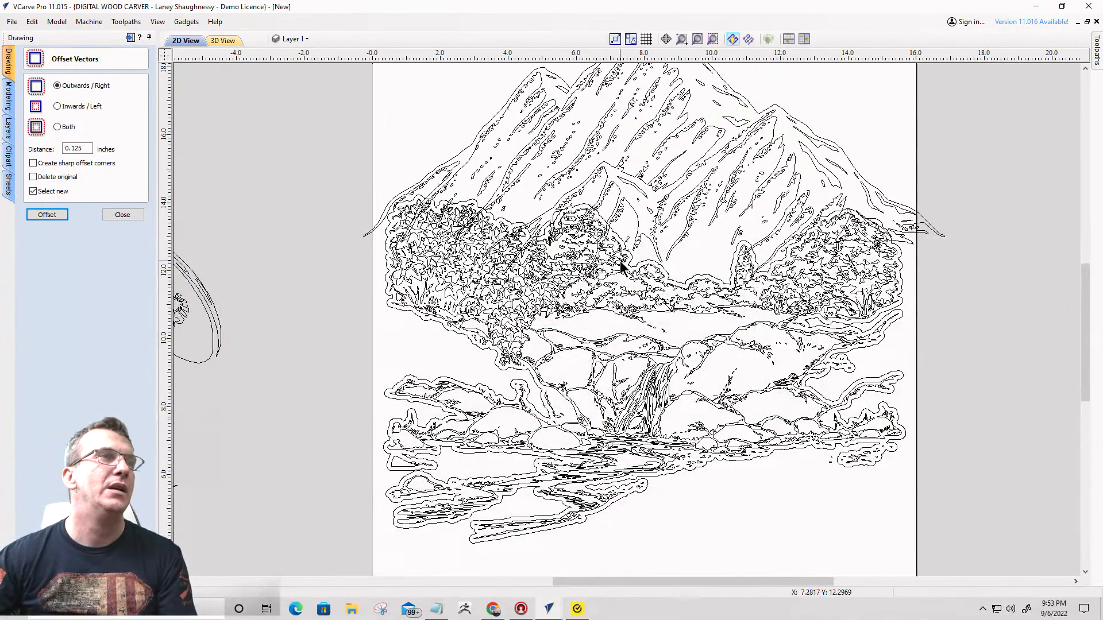
- Narrow the mountain symmetrically to about 14.5 inches wide at the same height, so its base fits behind the trees
click(644, 182)
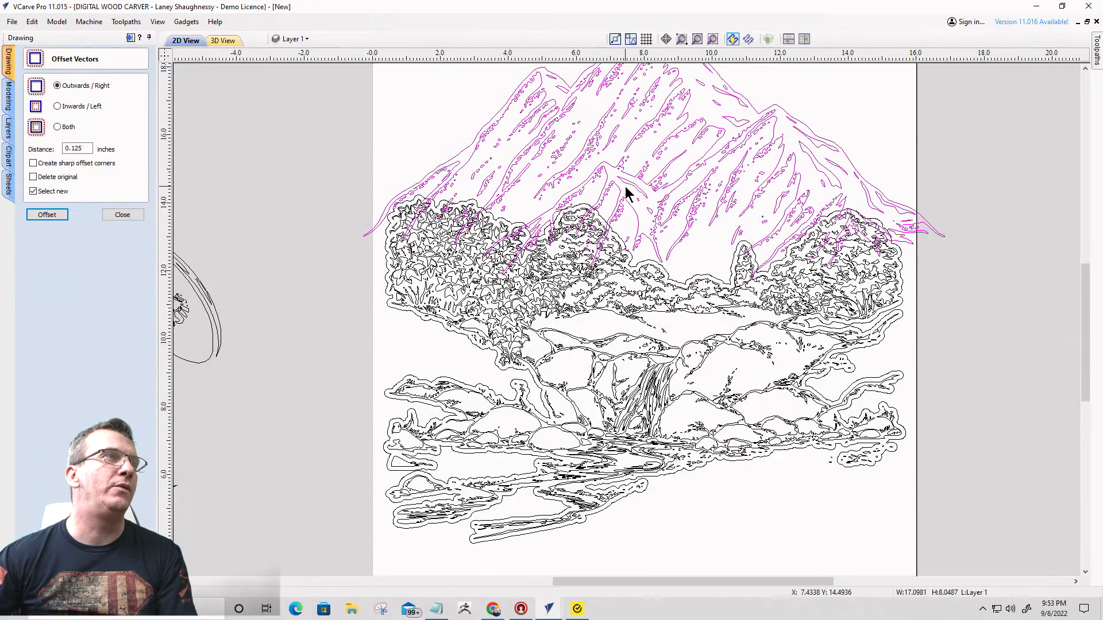
click(456, 159)
click(455, 158)
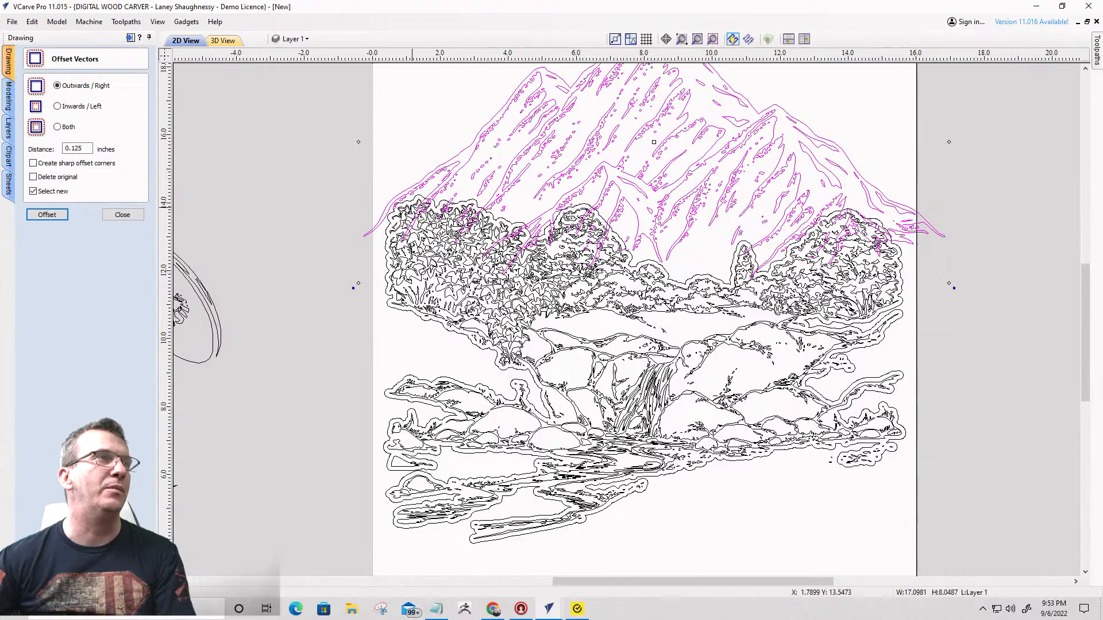
scroll(445, 224, down, 1)
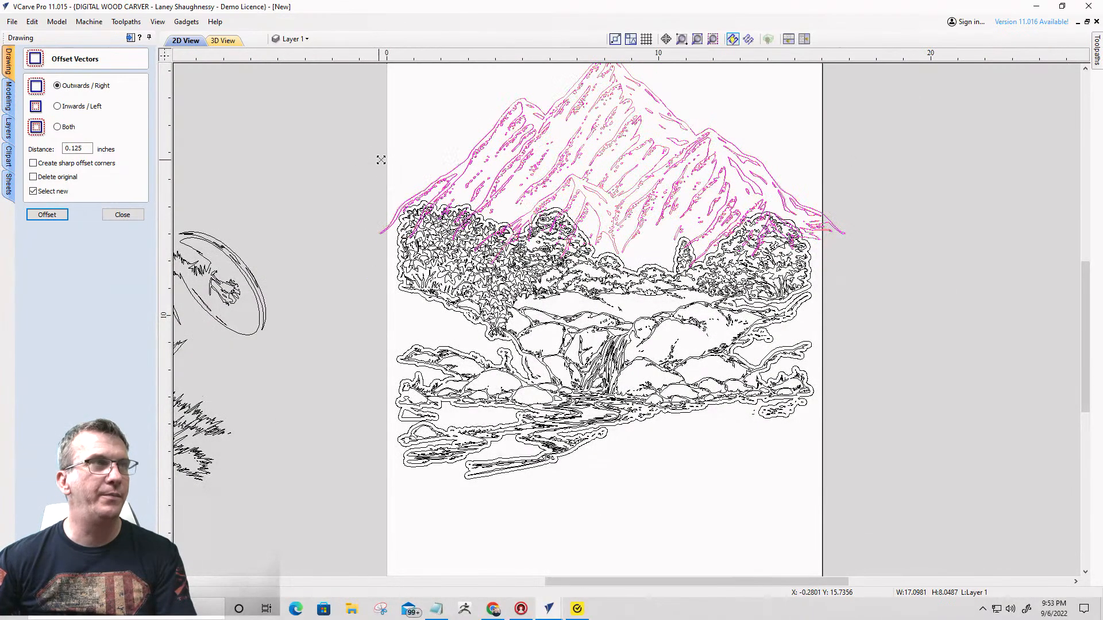
alt+drag(385, 160, 387, 161)
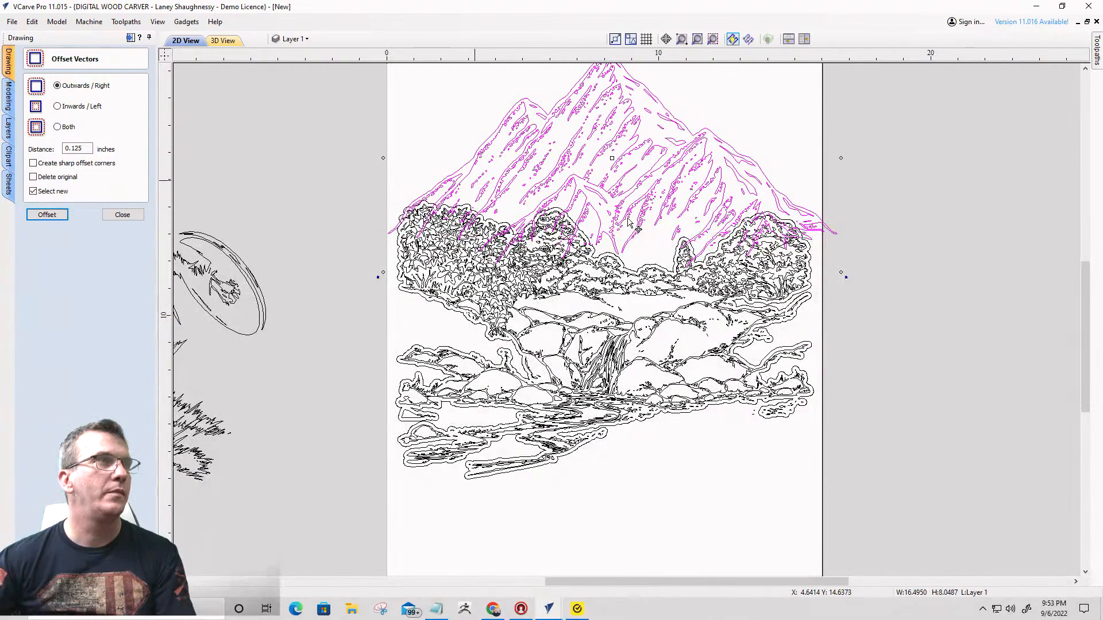
alt+drag(840, 158, 811, 165)
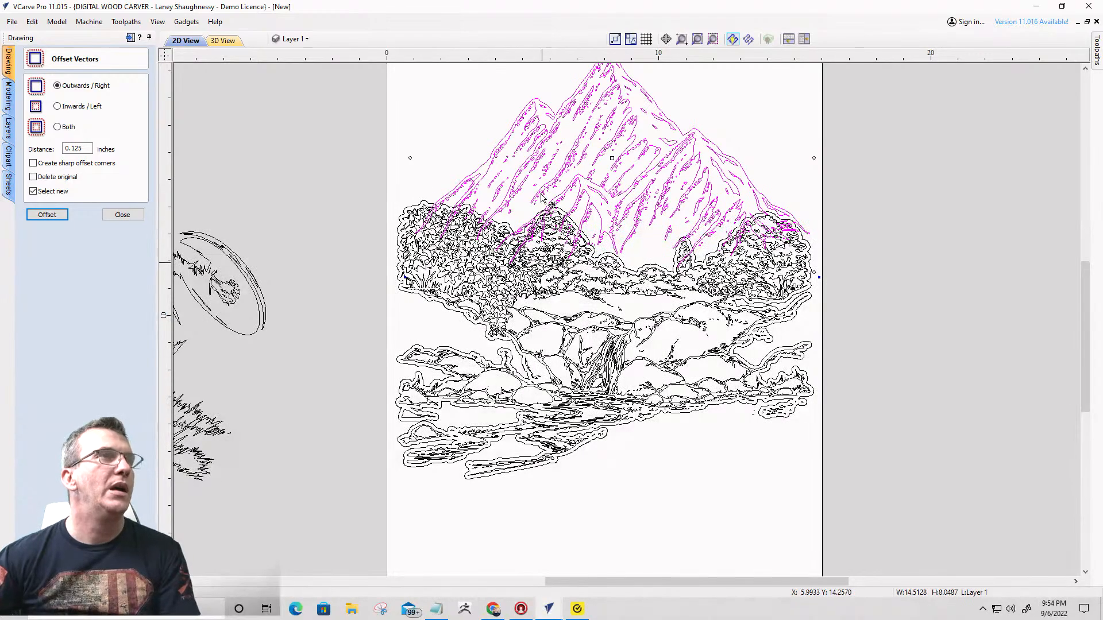
- Trim the mountain with the landscape's outer offset outline as the boundary, clearing inside it and refitting curves after clipping
scroll(537, 248, up, 3)
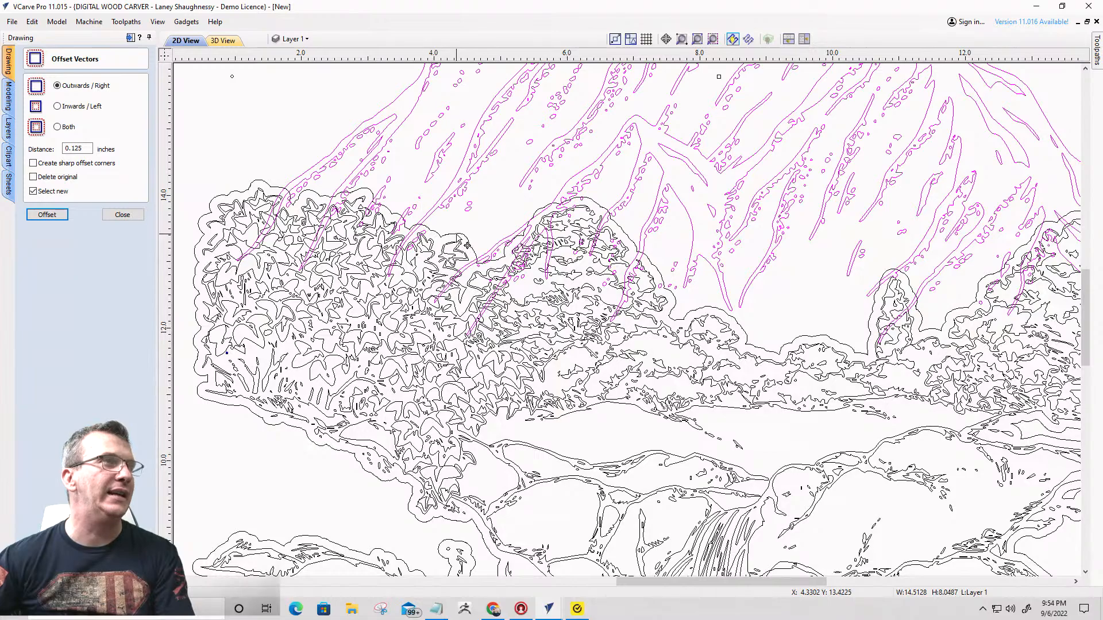
shift+click(456, 234)
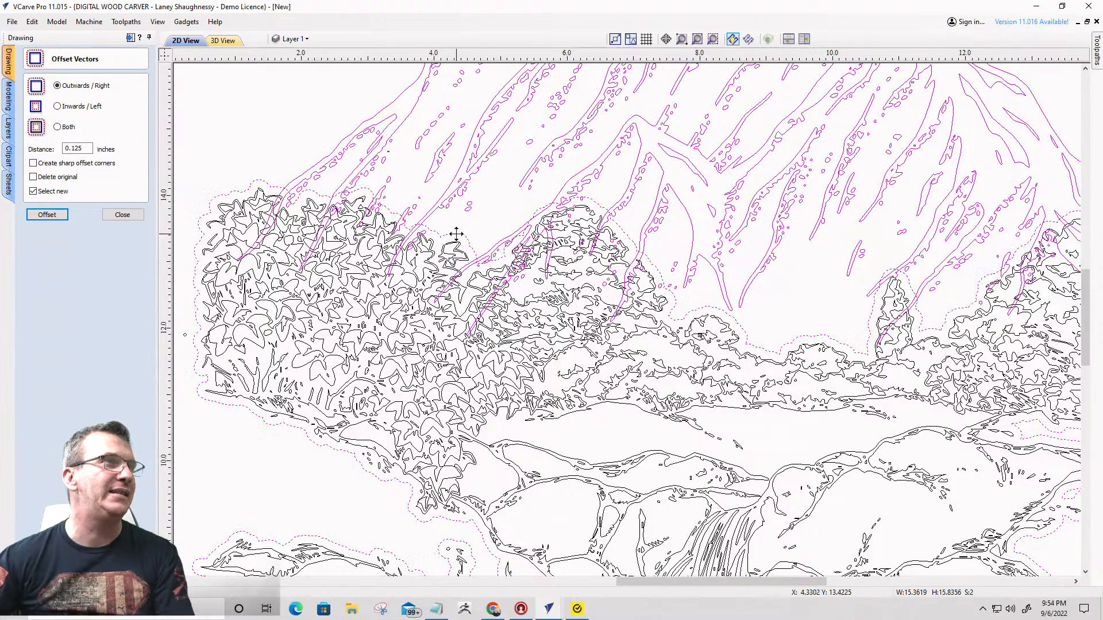
click(129, 215)
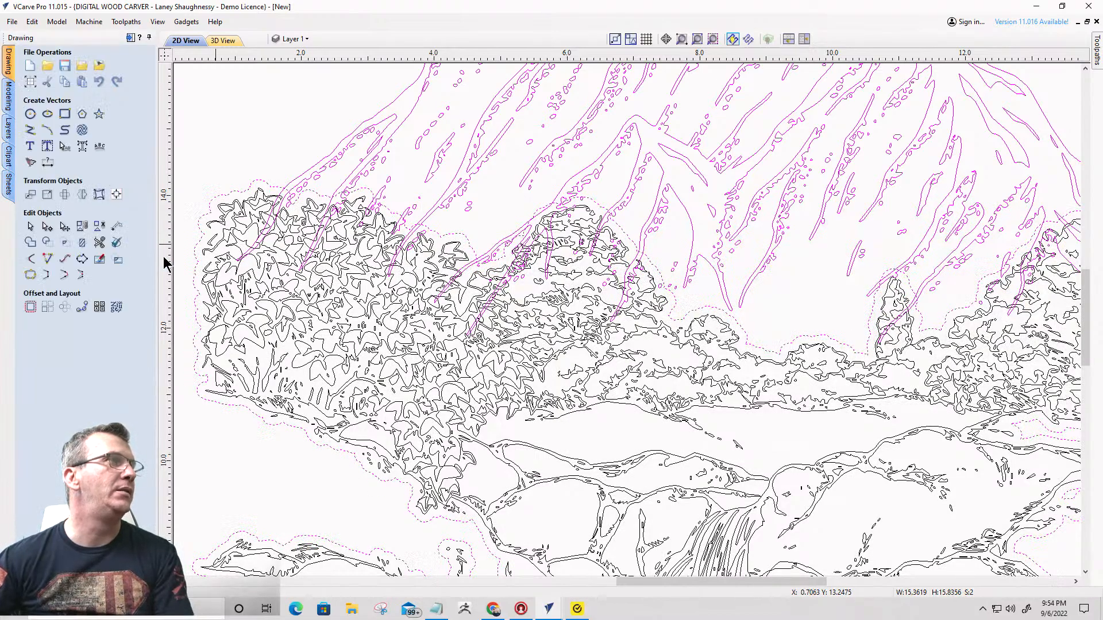
click(82, 242)
click(56, 169)
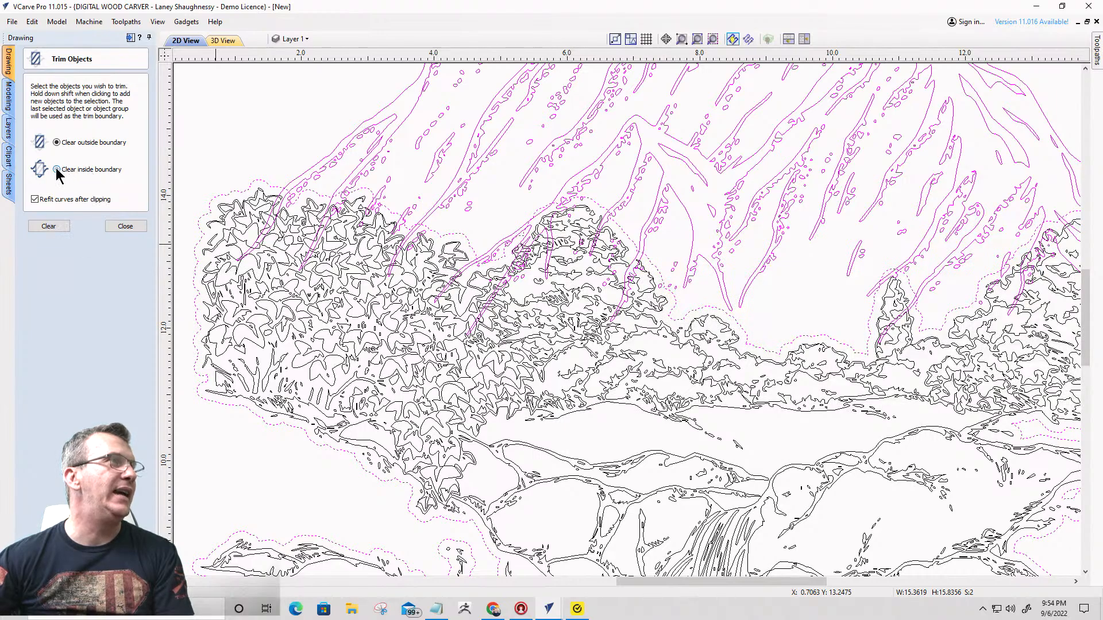
click(61, 228)
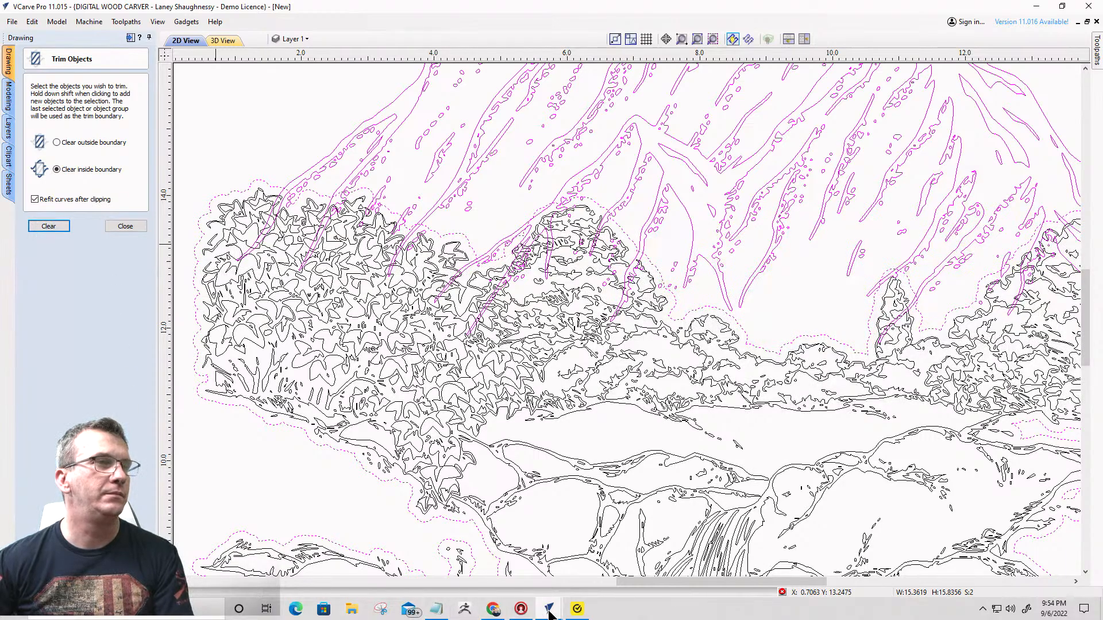
- Check the trimming progress in both open drawings, the mountain landscape and the sunburst landscape
mouse_move(549, 611)
mouse_move(486, 576)
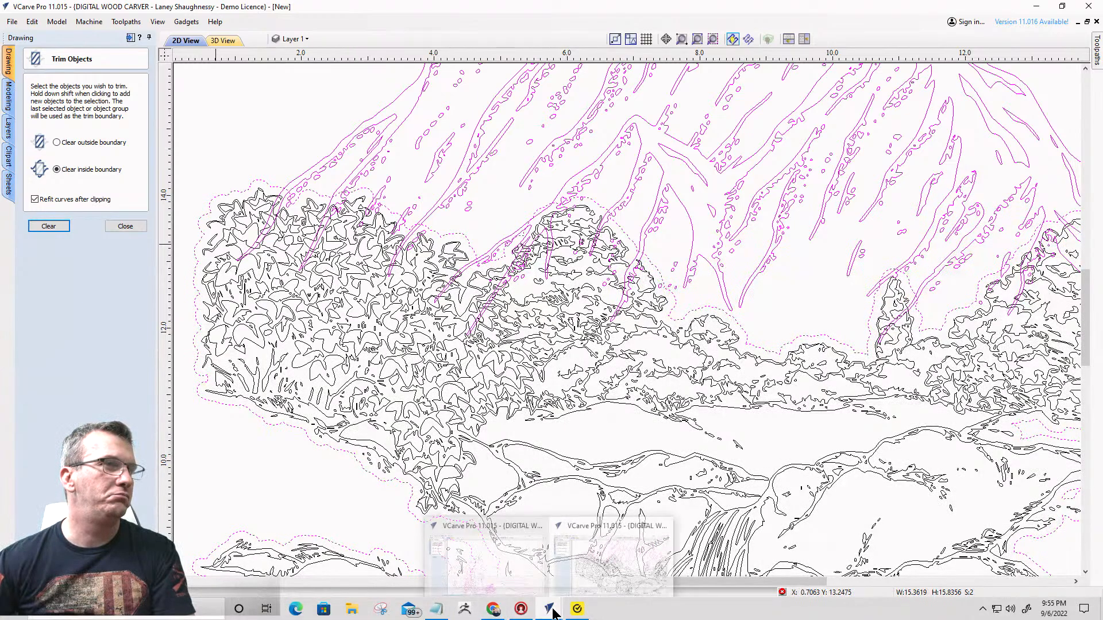
click(493, 585)
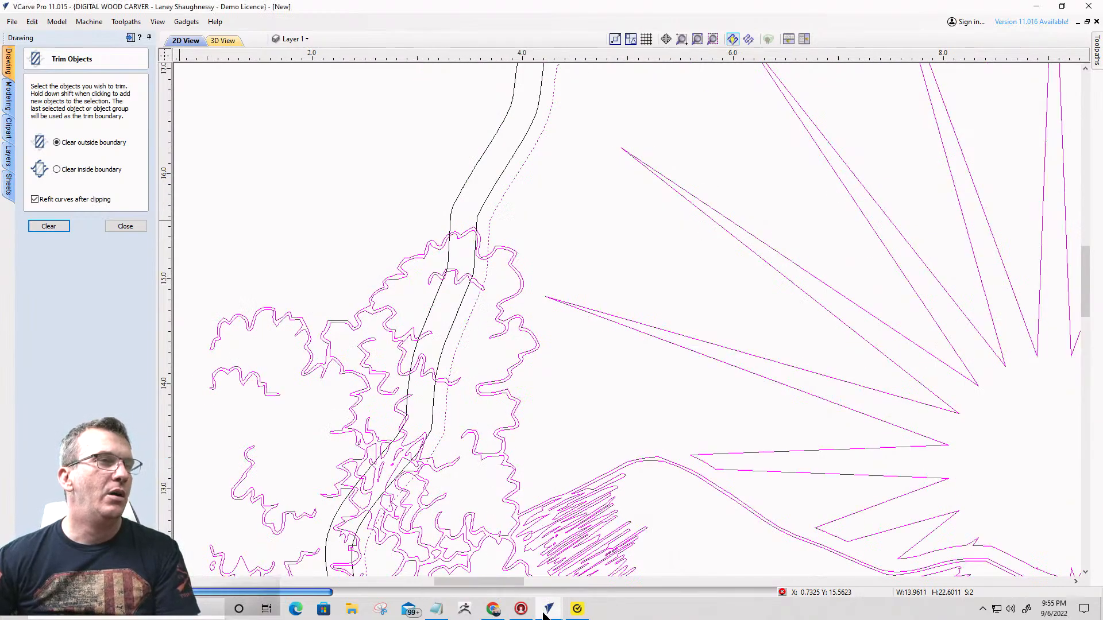
click(605, 569)
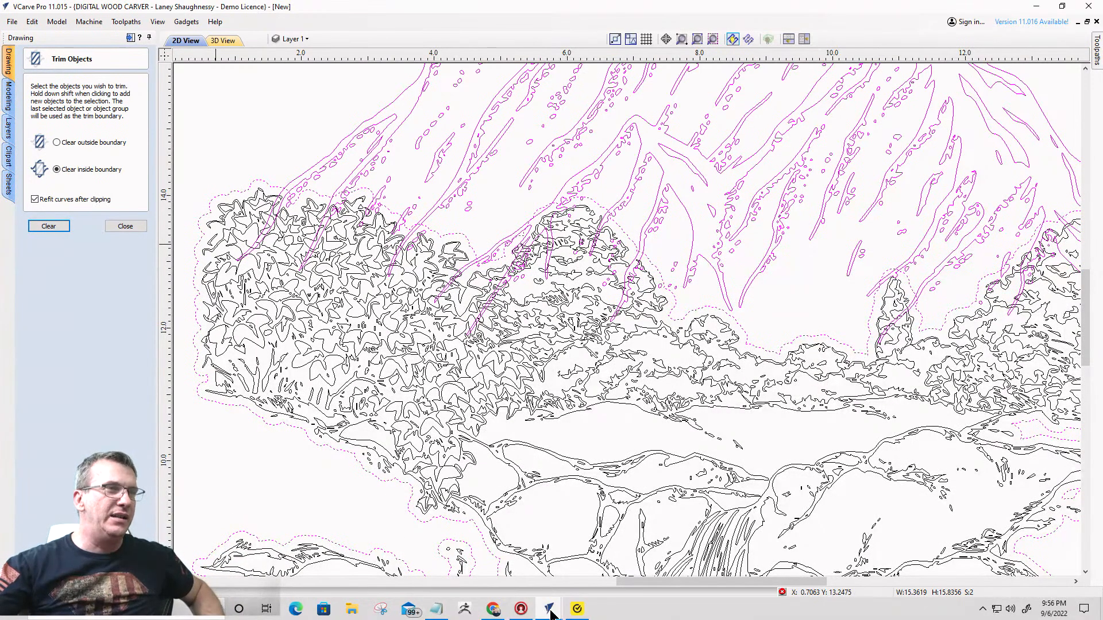
mouse_move(549, 611)
mouse_move(498, 571)
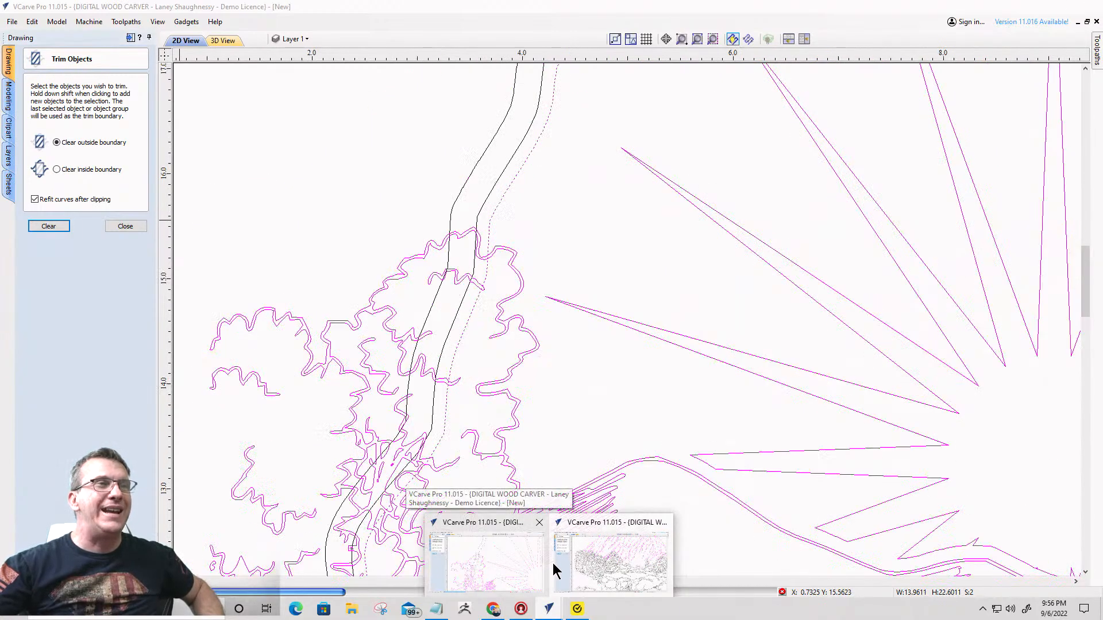
mouse_move(591, 572)
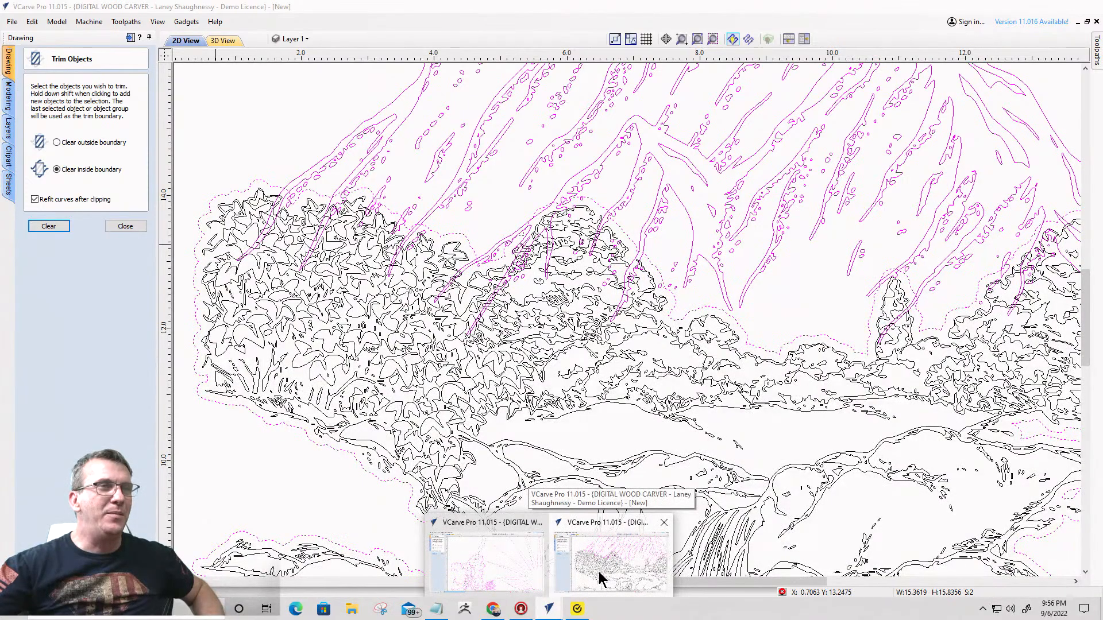
click(599, 577)
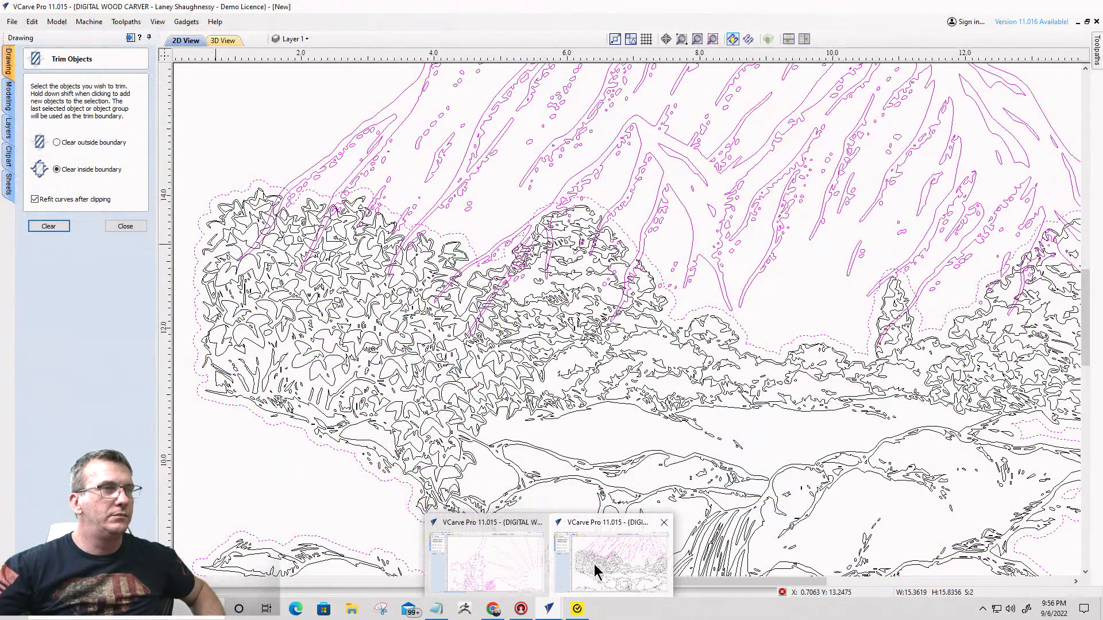
click(595, 569)
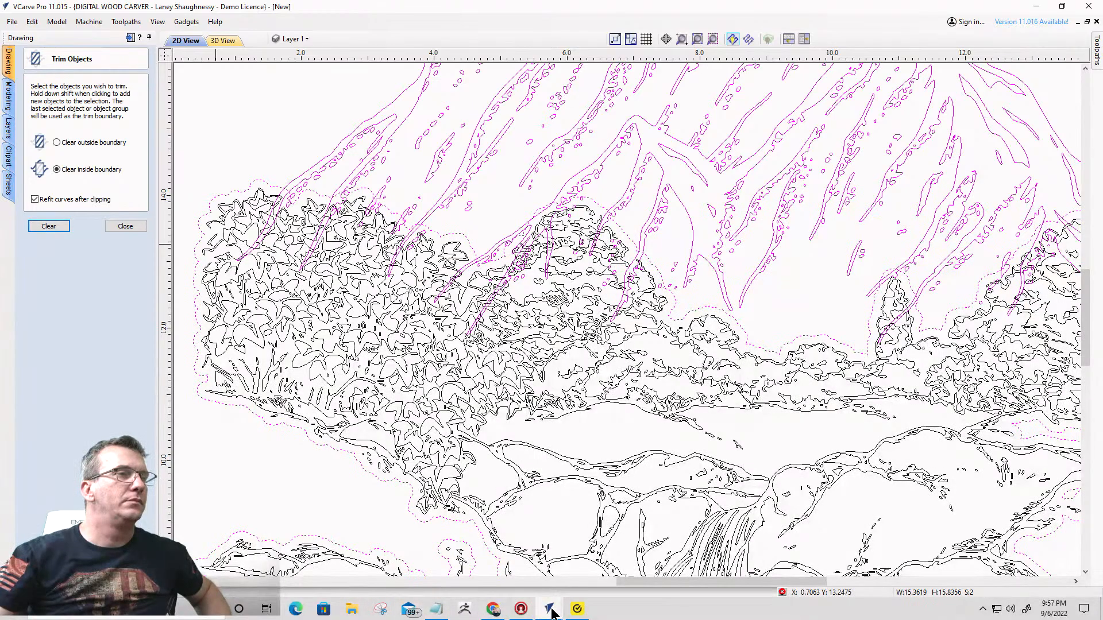
mouse_move(579, 609)
click(596, 517)
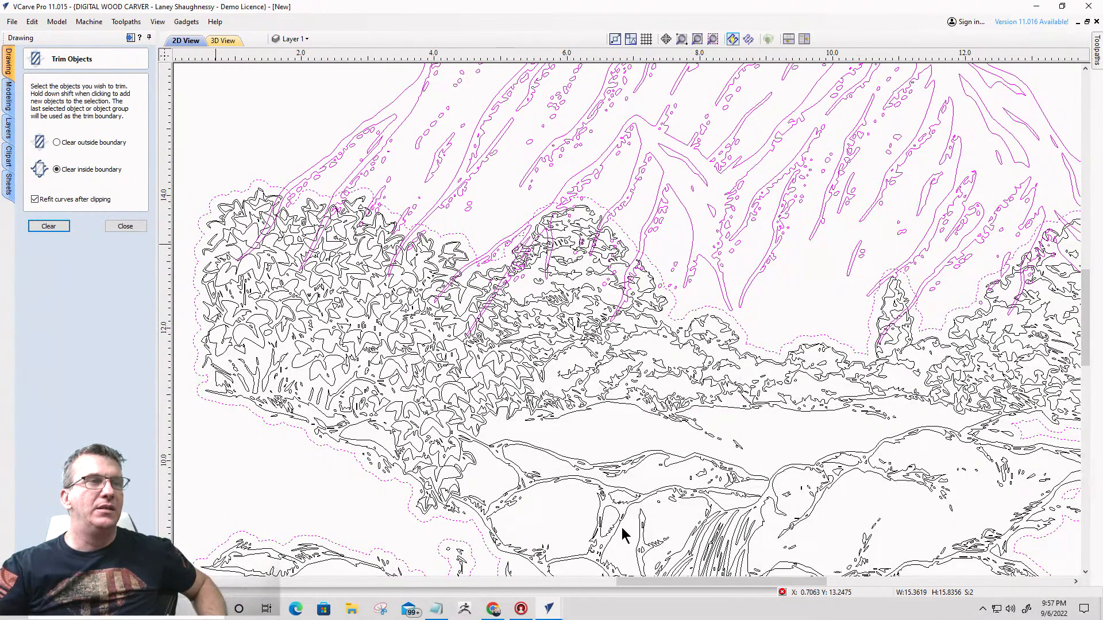
- Switch to the sunburst drawing and examine how the landscape overlaps the arrowhead border and what surrounds the sheet
mouse_move(549, 612)
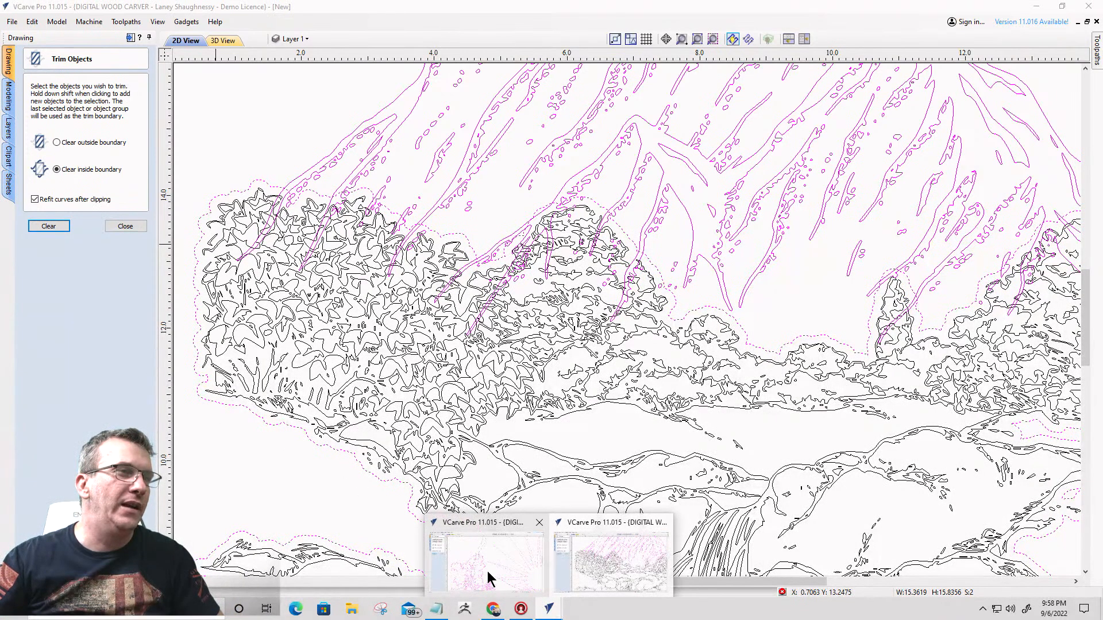
click(488, 574)
scroll(532, 402, down, 5)
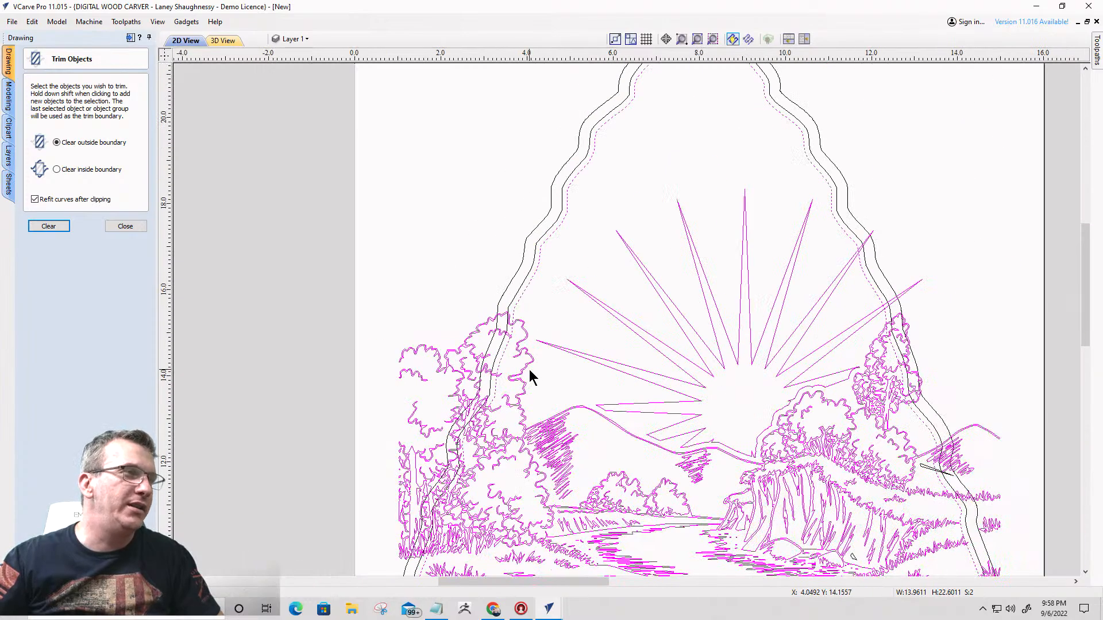
scroll(529, 370, down, 3)
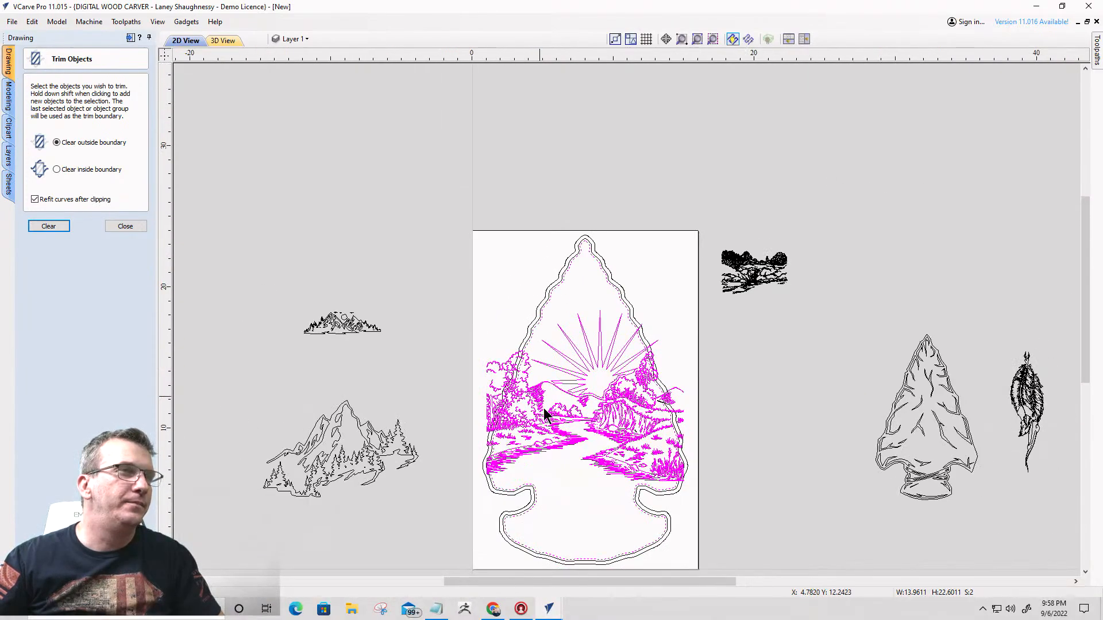
scroll(565, 501, up, 5)
scroll(567, 506, down, 4)
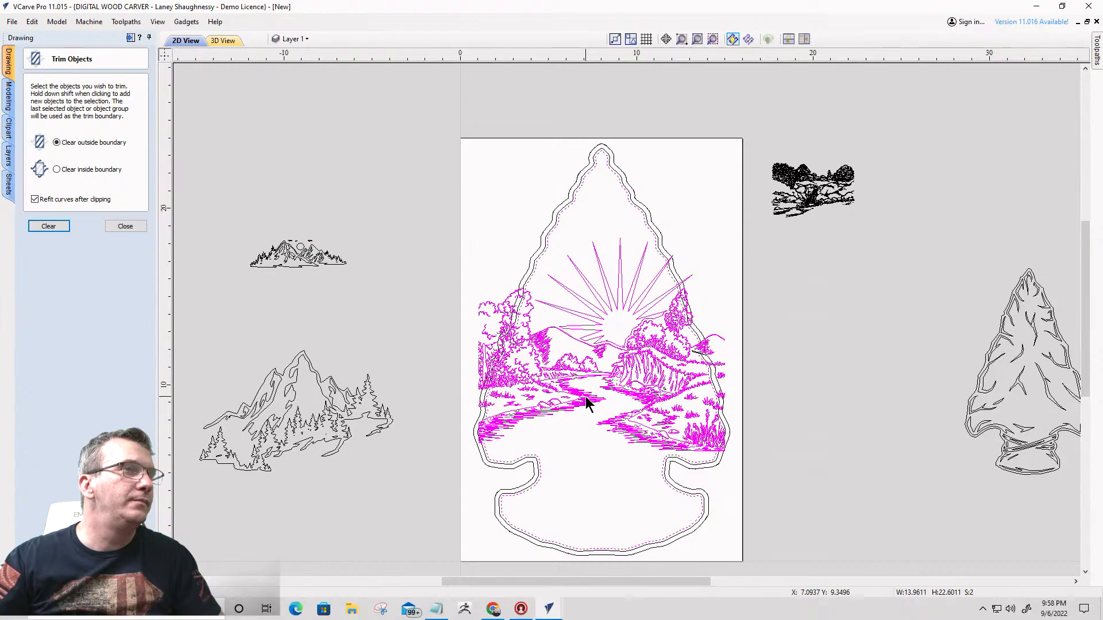
scroll(566, 454, up, 4)
scroll(610, 357, down, 3)
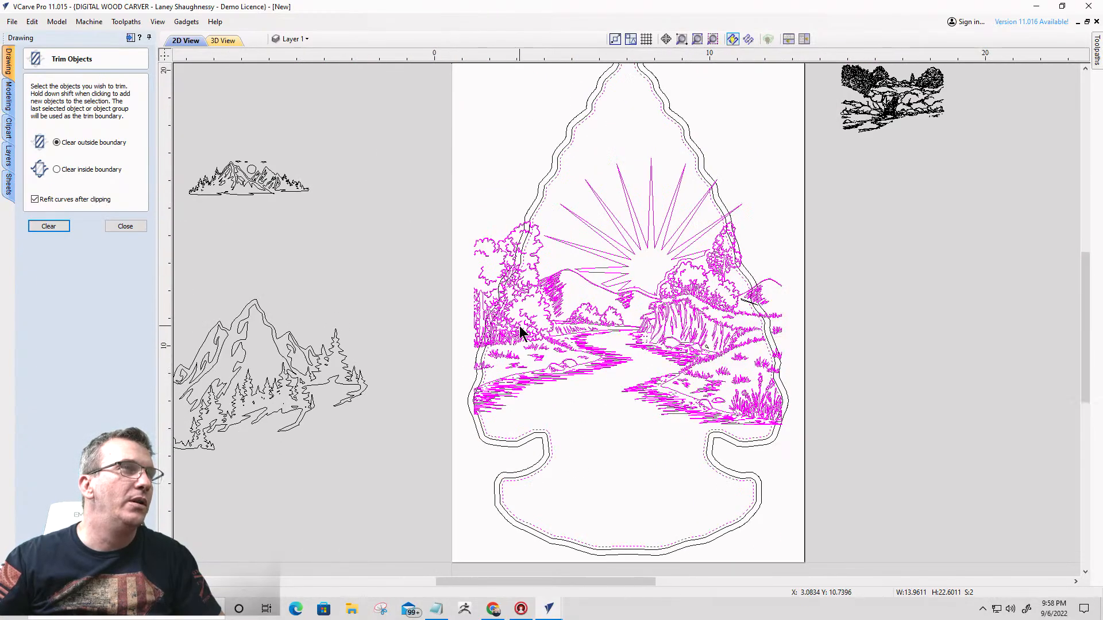
scroll(521, 332, up, 3)
scroll(521, 332, down, 1)
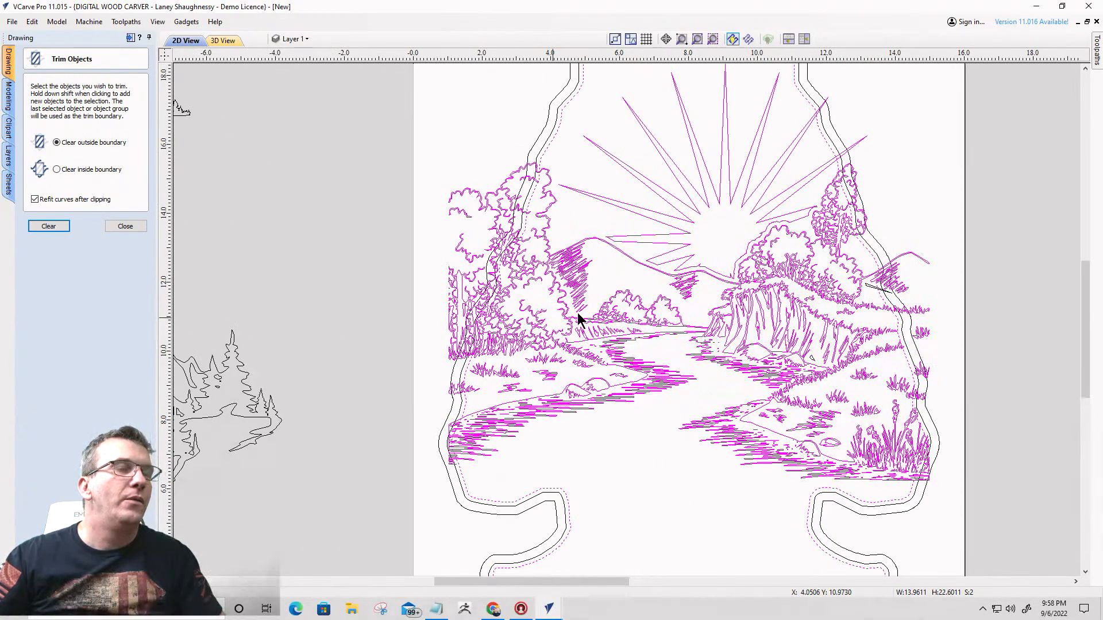
scroll(719, 251, down, 3)
scroll(747, 258, up, 3)
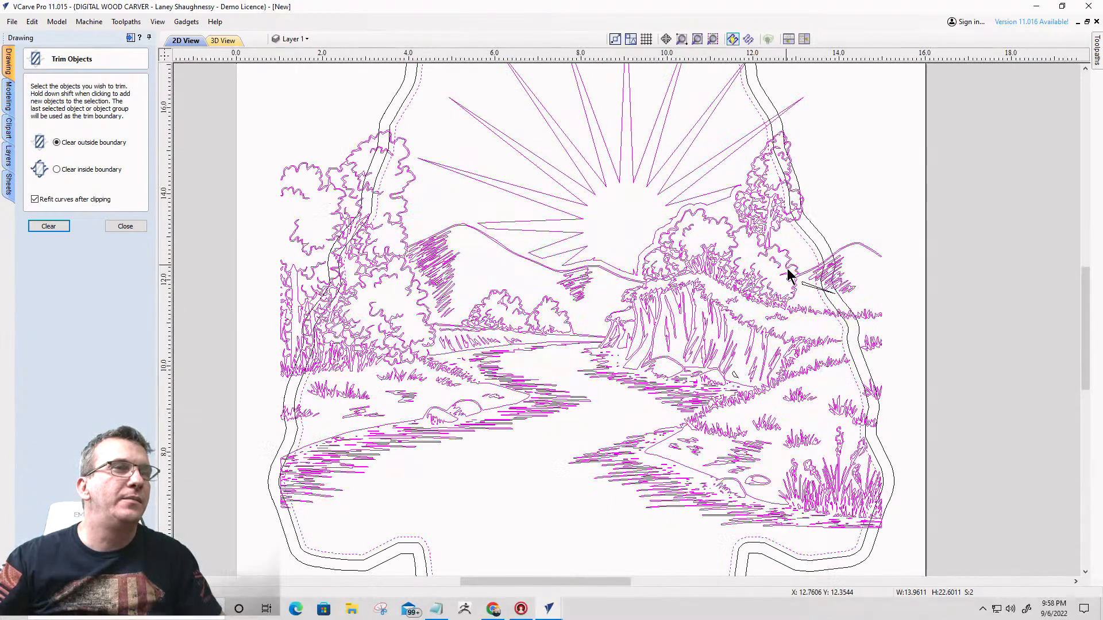
scroll(787, 270, up, 1)
scroll(815, 270, down, 3)
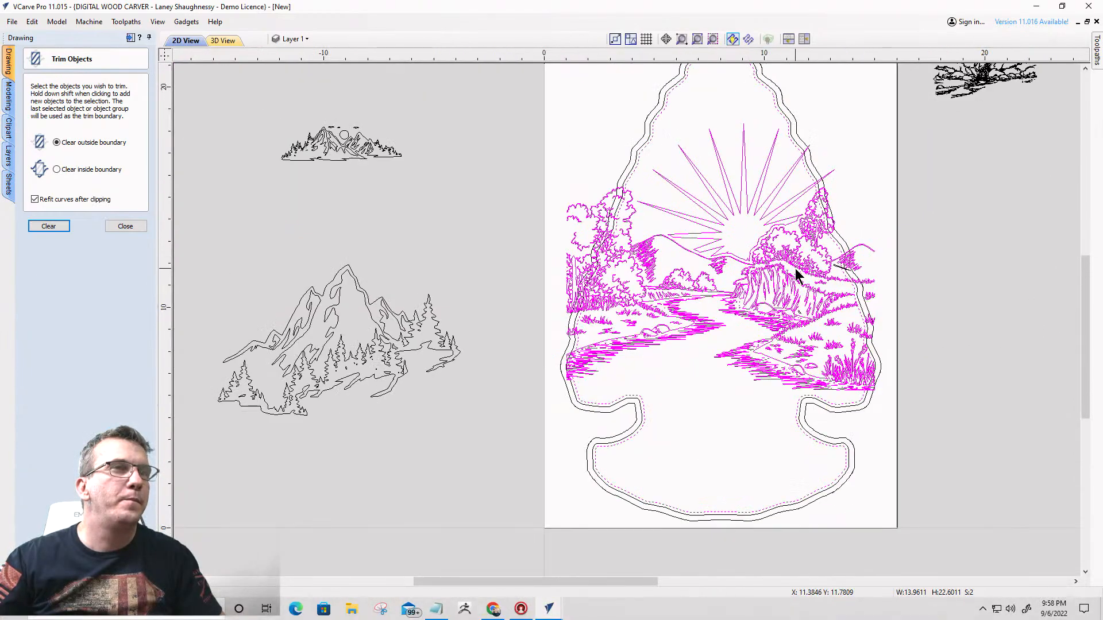
- Clear the trim selection and select only the sunburst landscape, leaving out the arrowhead's offset outline
click(728, 417)
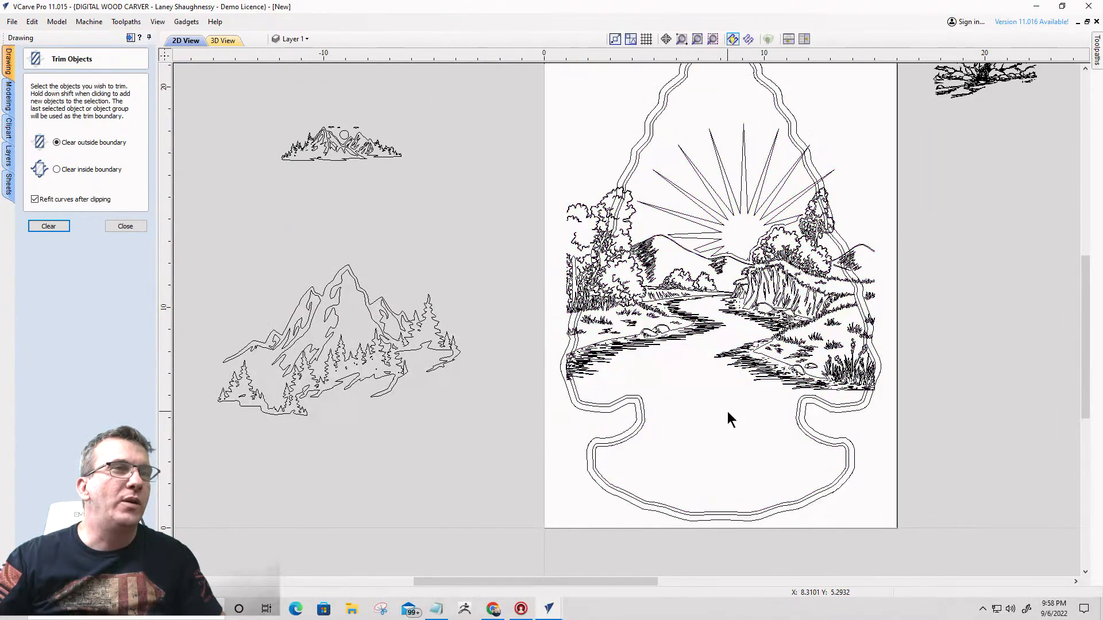
click(774, 371)
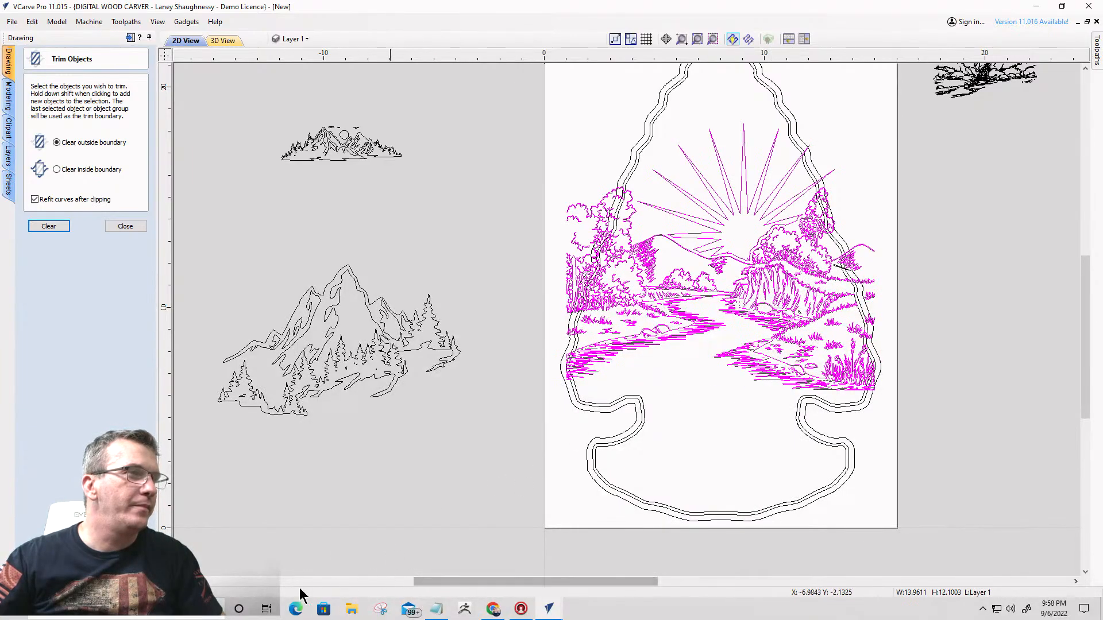
scroll(548, 579, up, 2)
scroll(445, 491, down, 4)
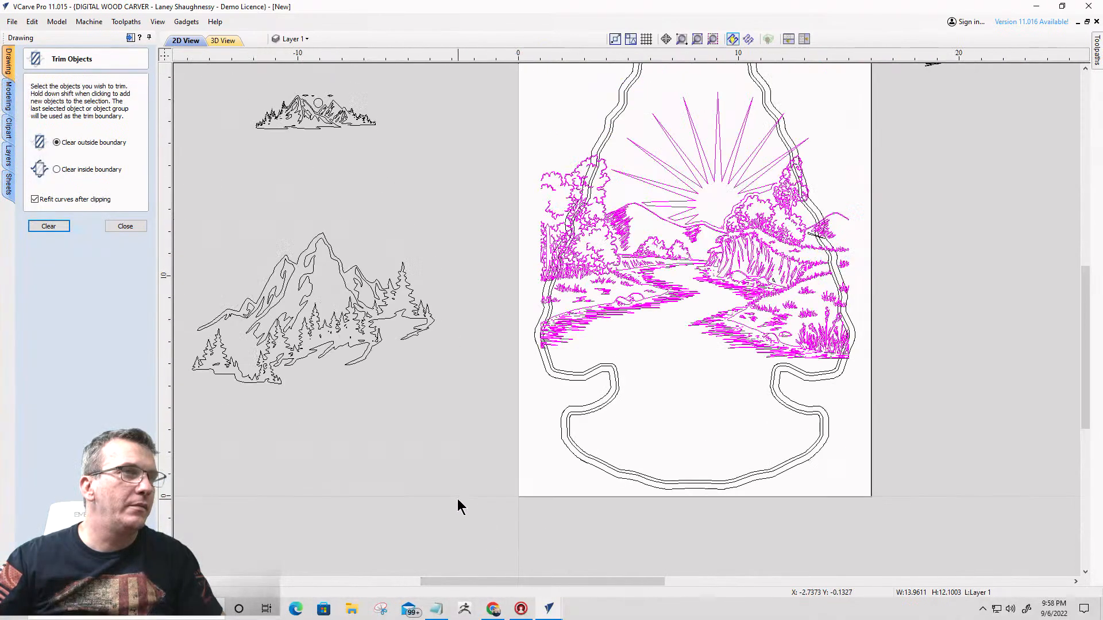
scroll(446, 480, up, 3)
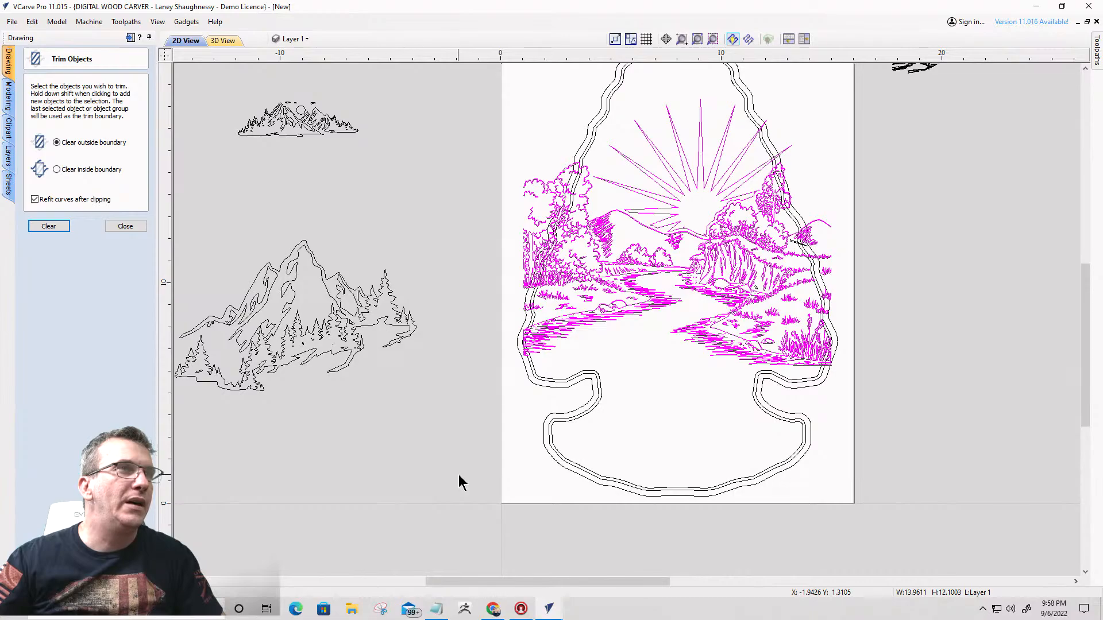
scroll(507, 477, down, 3)
scroll(515, 520, up, 4)
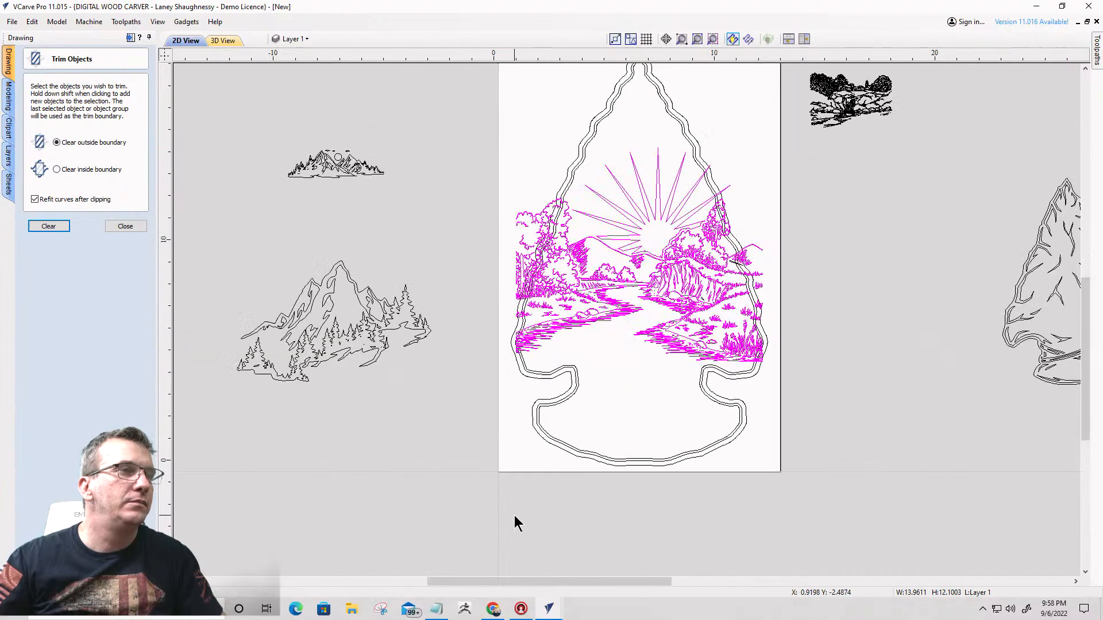
- Compare both open drawings and inspect where the sunburst landscape's tree and rays cross the arrowhead border
mouse_move(548, 609)
click(604, 571)
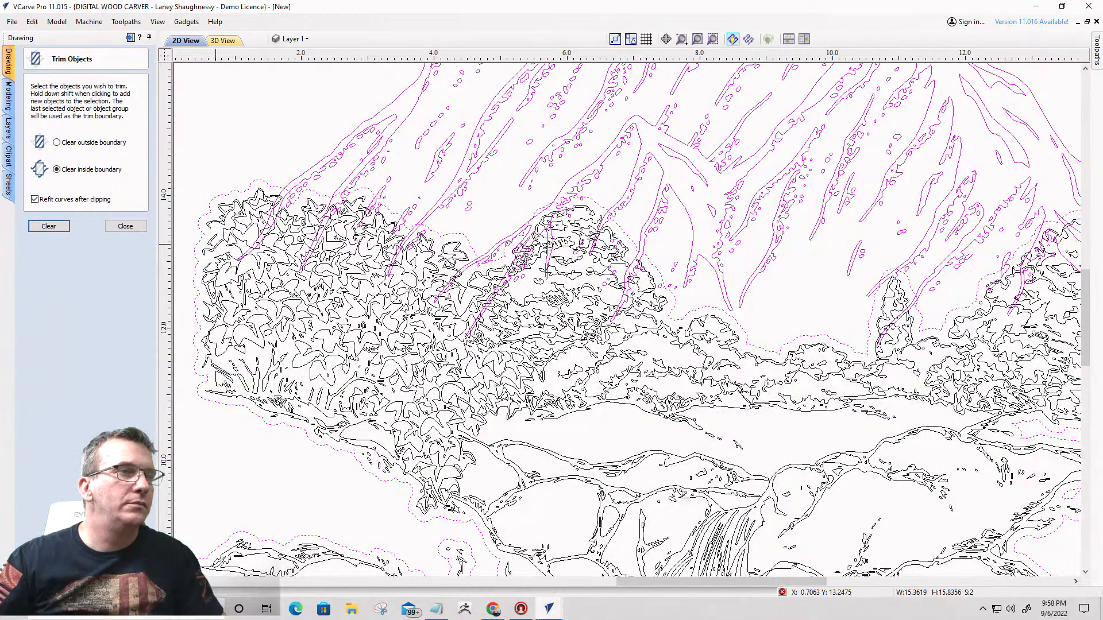
mouse_move(548, 609)
click(503, 550)
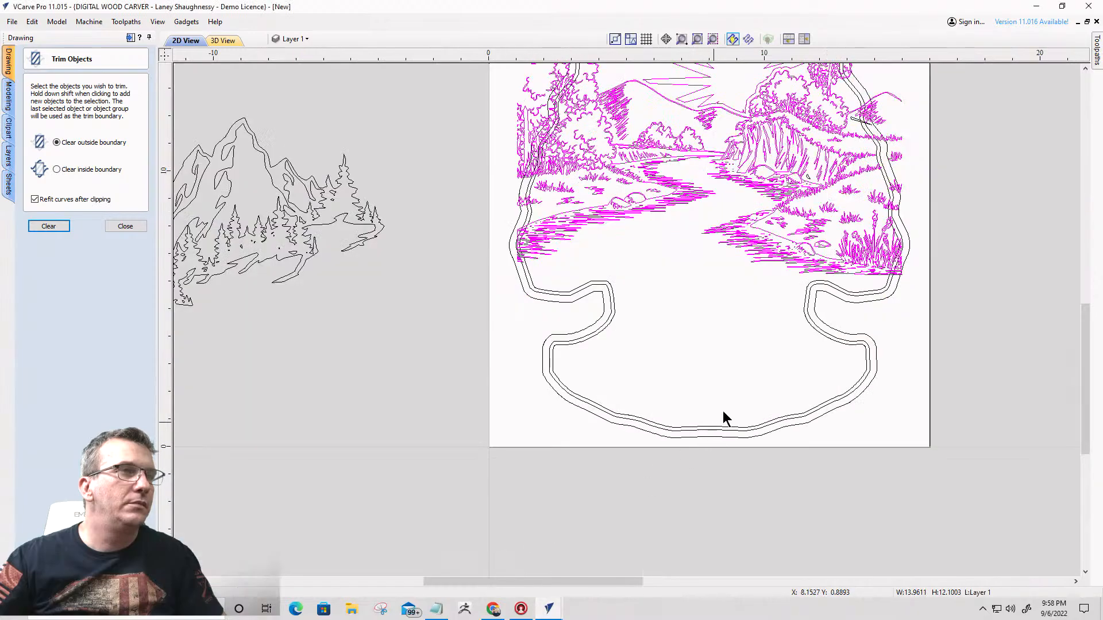
scroll(723, 418, down, 5)
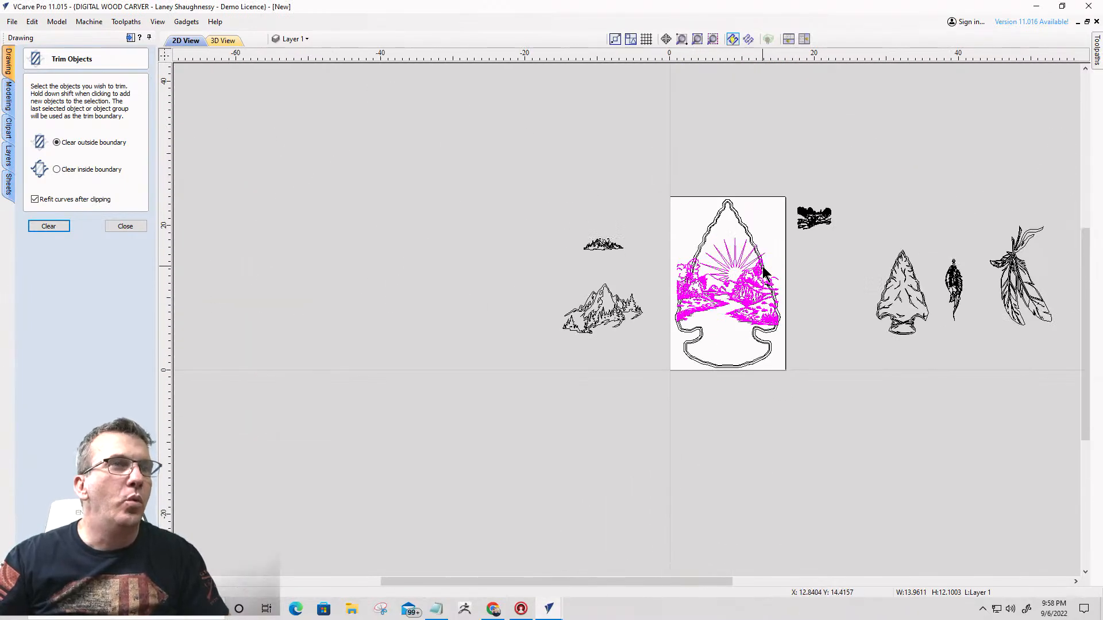
scroll(764, 273, up, 10)
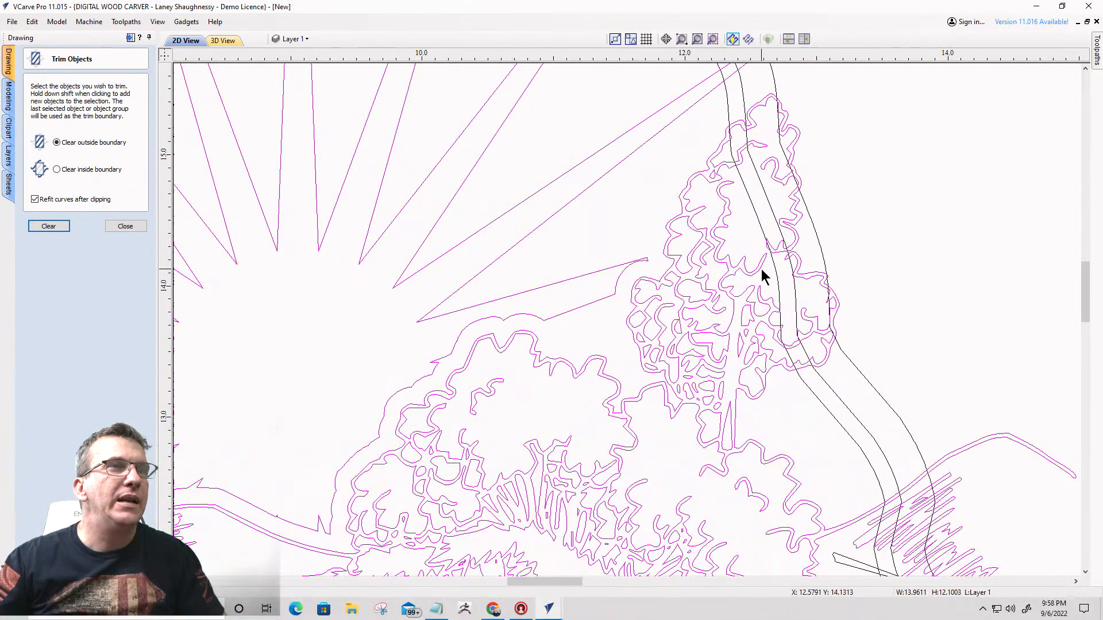
click(810, 198)
click(792, 203)
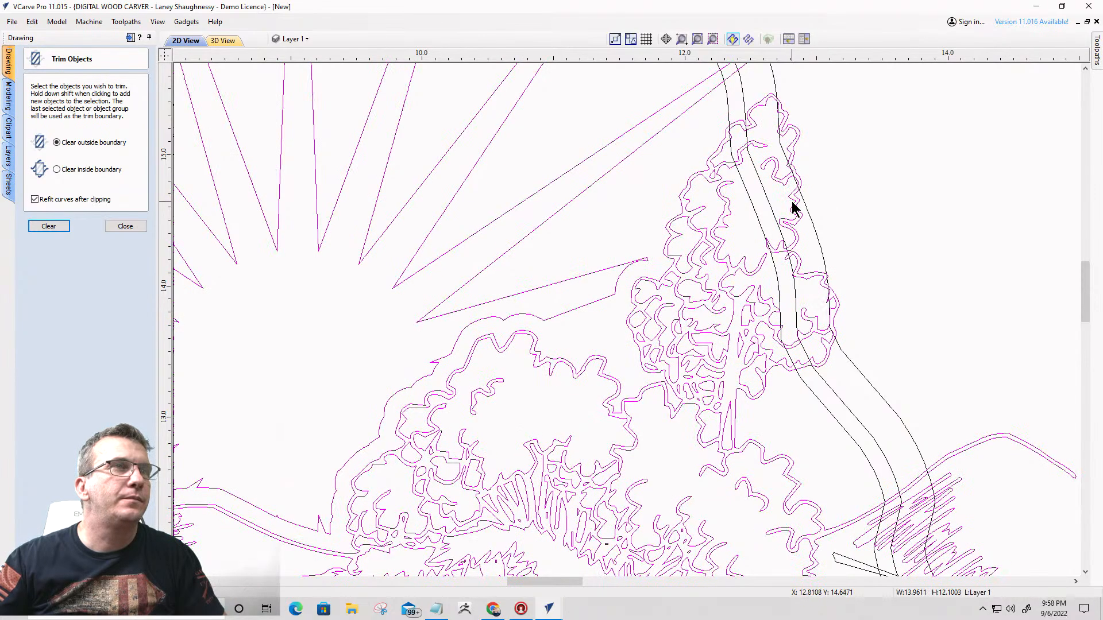
scroll(792, 203, down, 1)
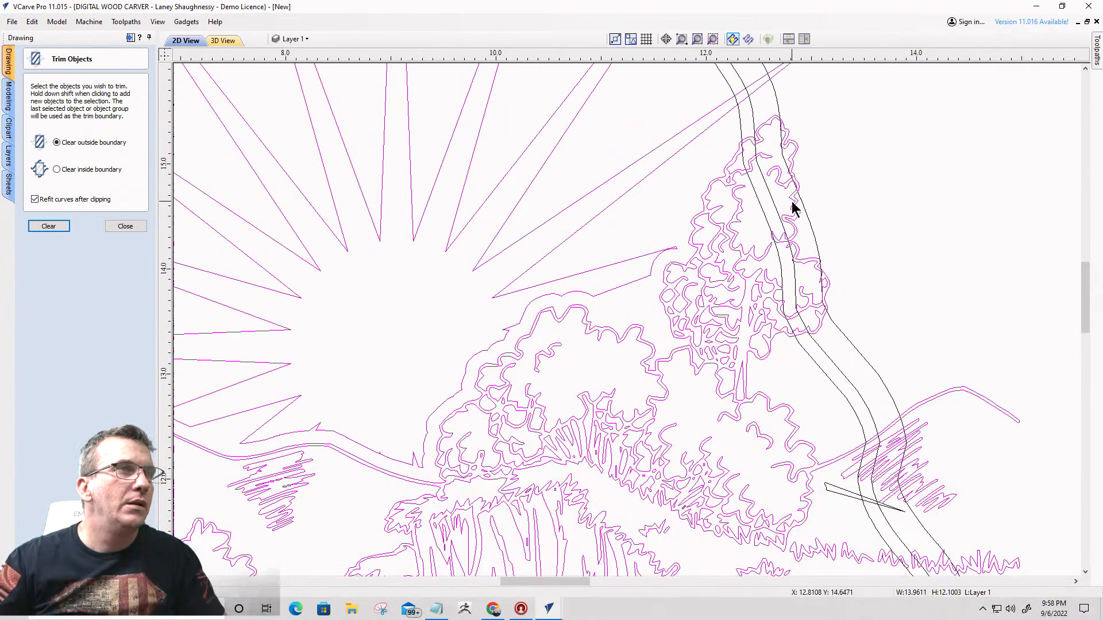
scroll(792, 203, down, 1)
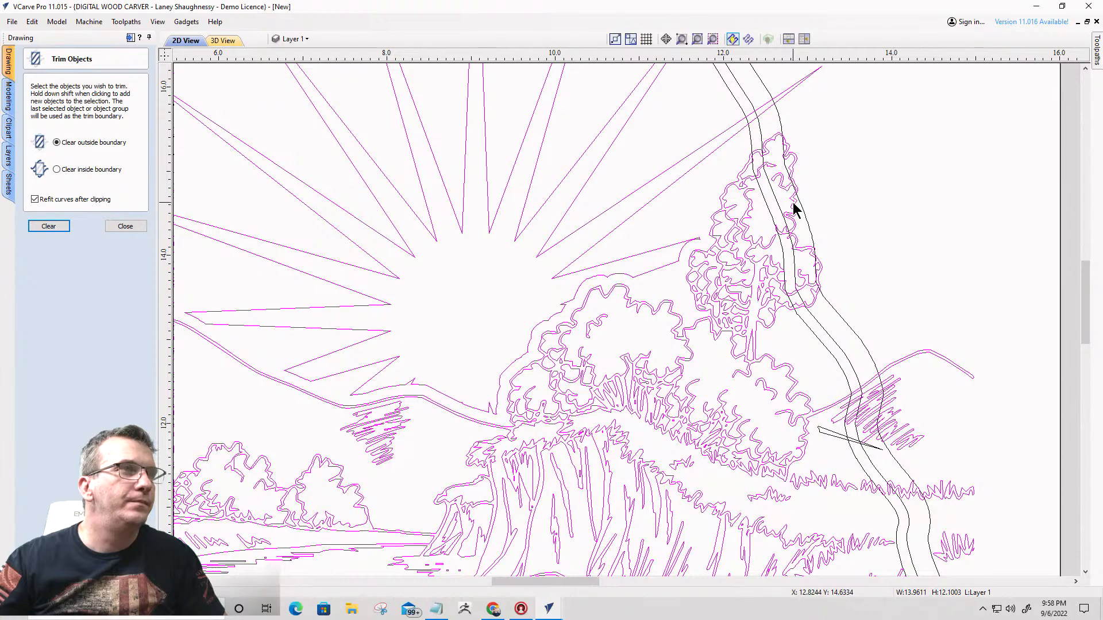
scroll(794, 210, down, 1)
scroll(794, 210, down, 2)
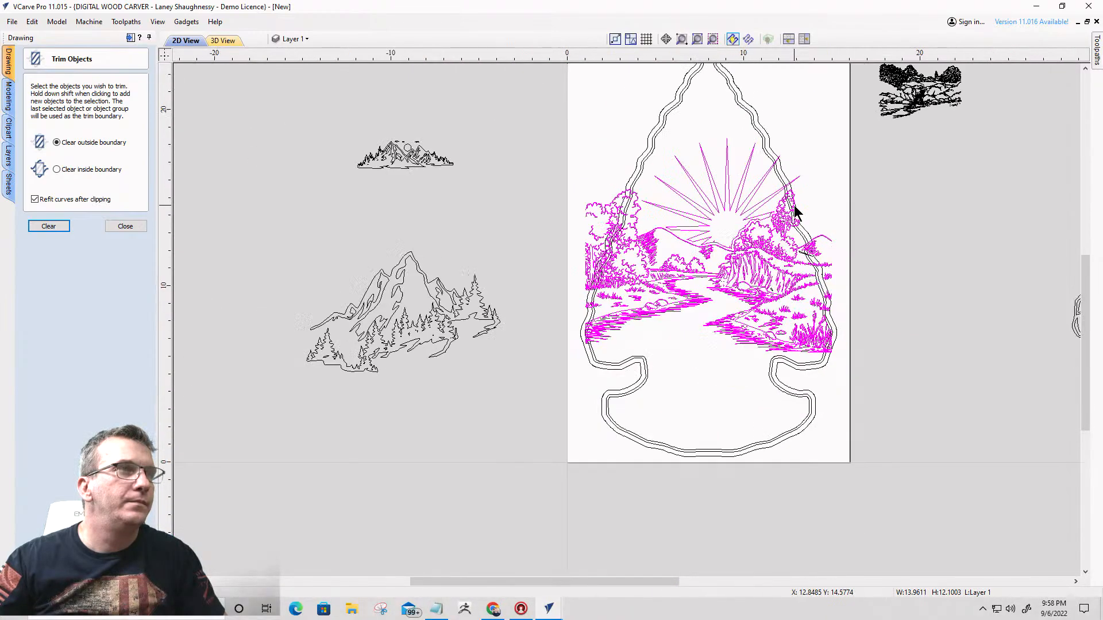
scroll(794, 211, up, 2)
scroll(795, 210, up, 2)
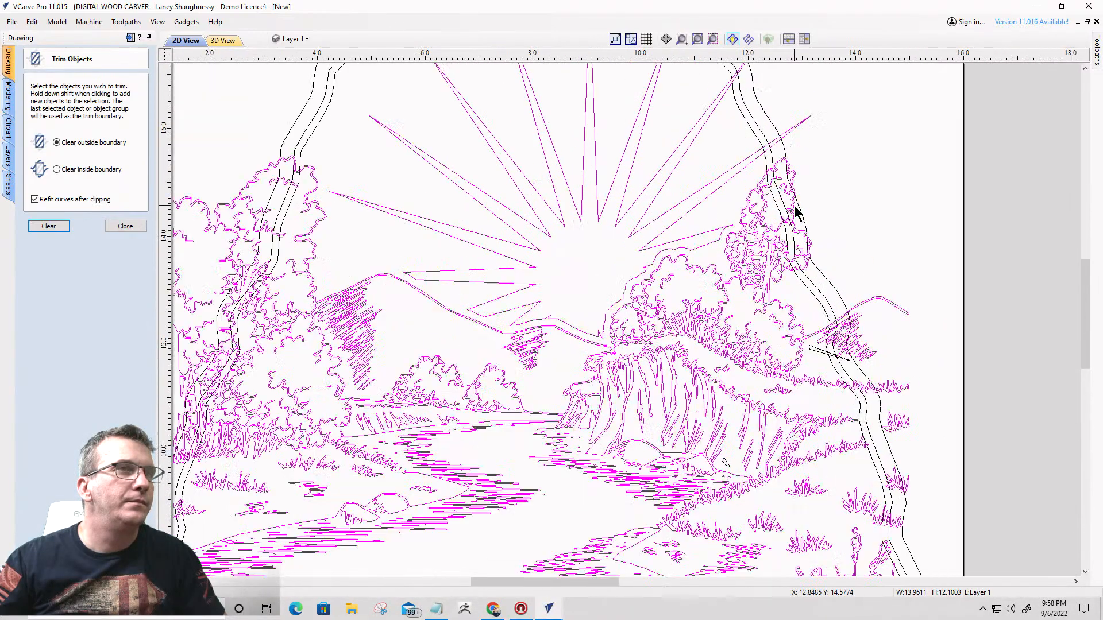
scroll(794, 210, down, 3)
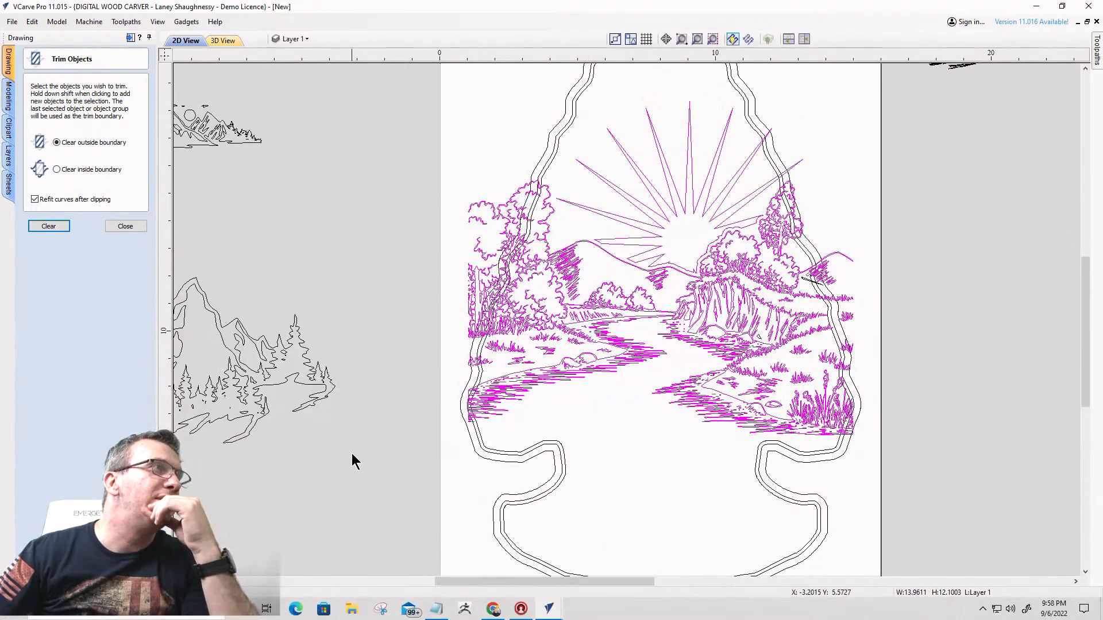
- Leave the Trim Objects tool, clear the selection, and save the sunburst drawing as Arrowhead1 in Downloads
click(125, 226)
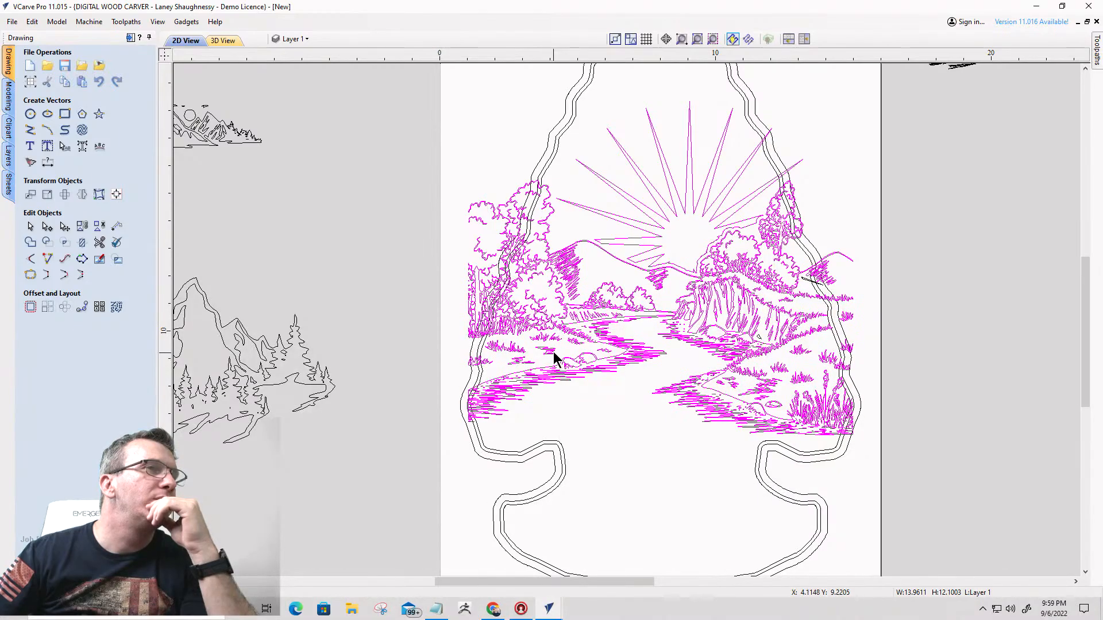
click(503, 177)
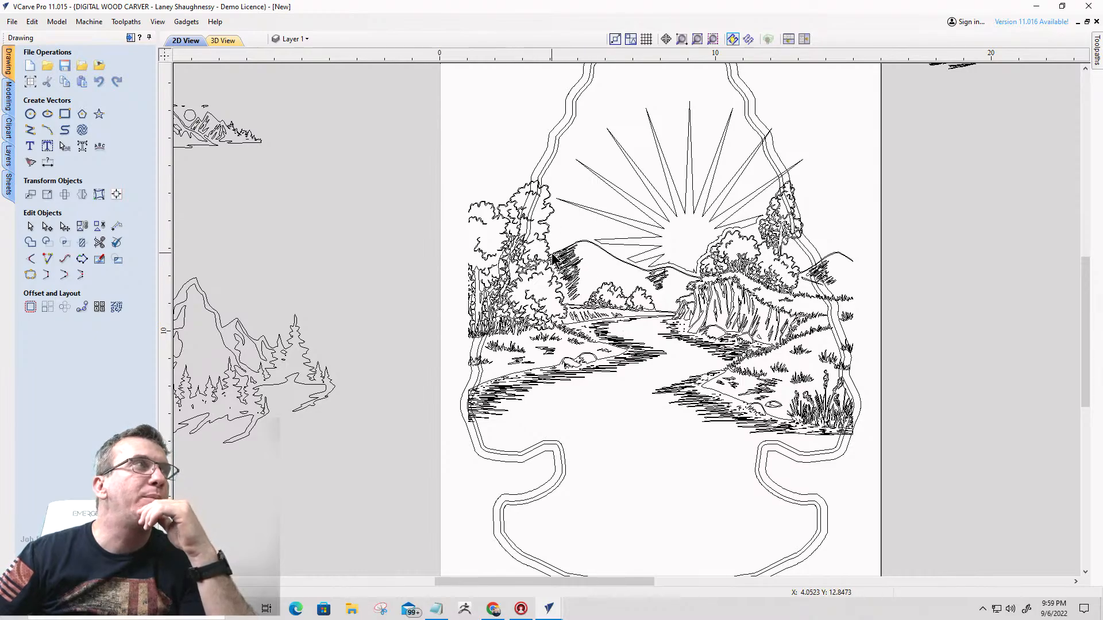
click(12, 21)
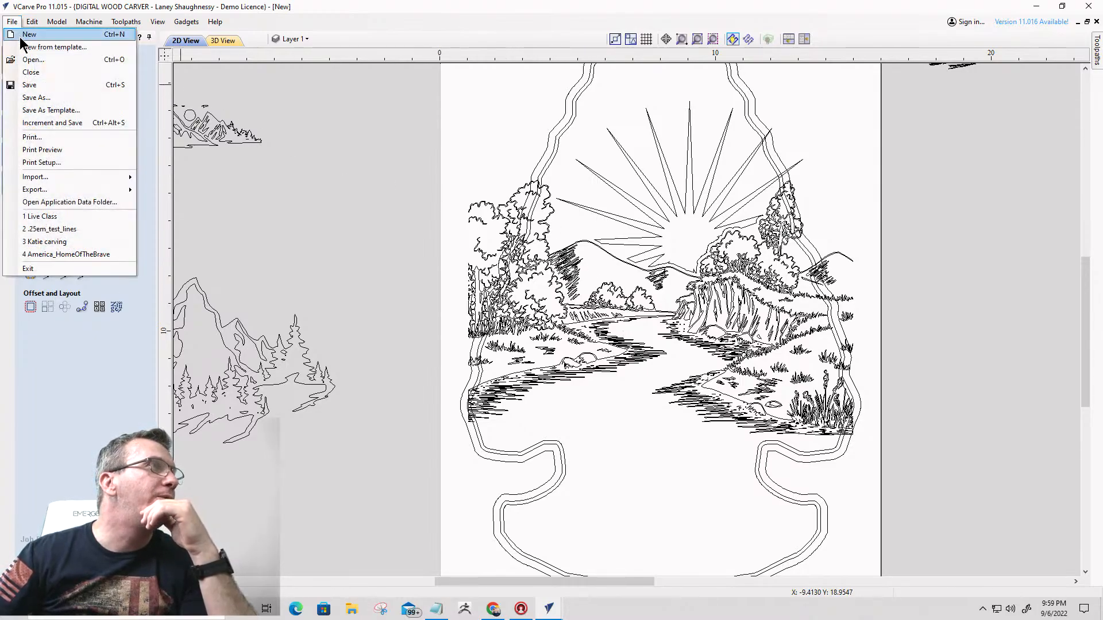
click(33, 98)
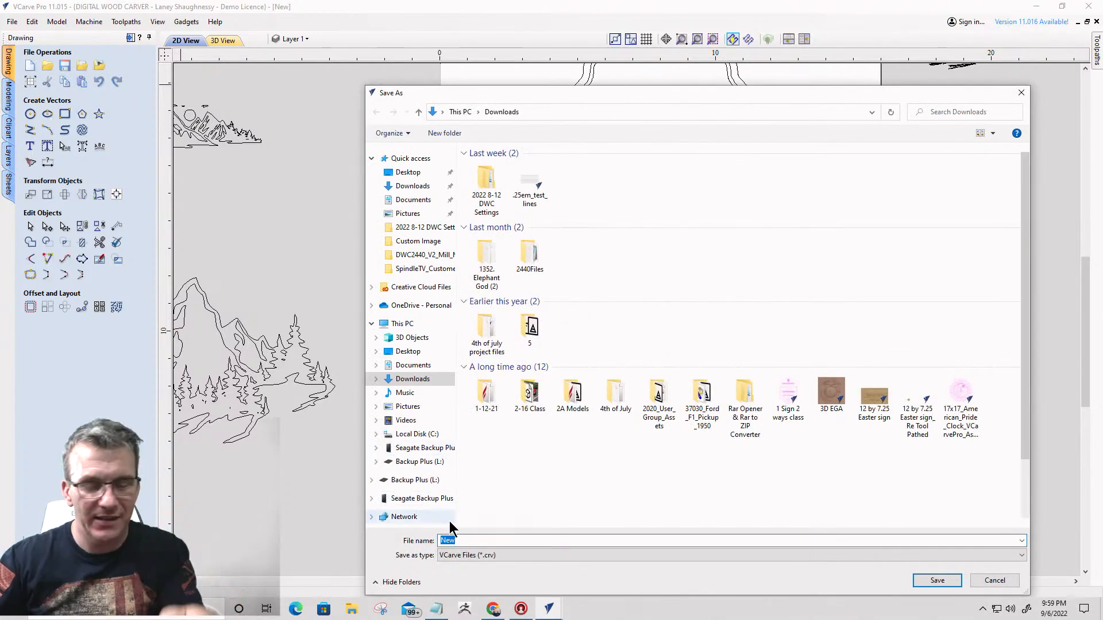
text(Arrowhead)
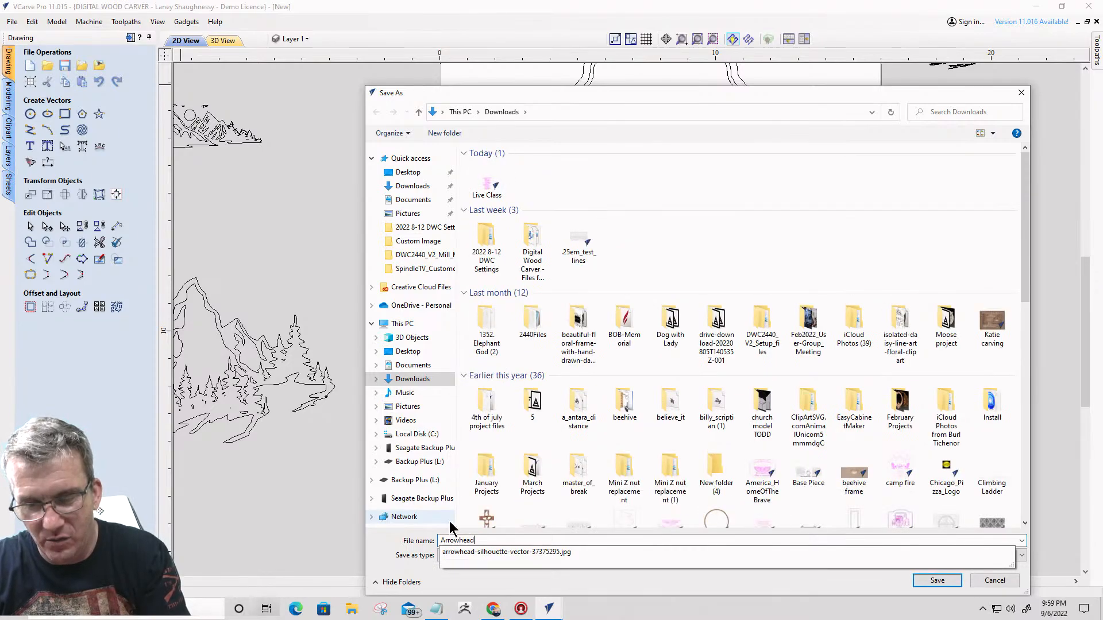
key(Return)
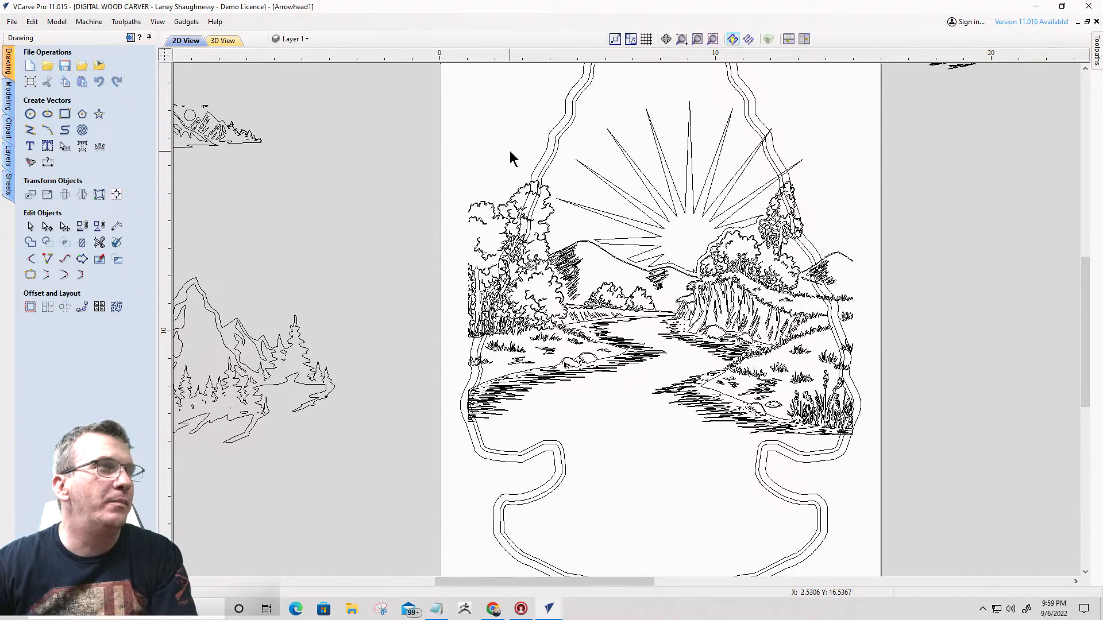
- Switch to the waterfall and mountain drawing and save it as RiverScene1 in Downloads
mouse_move(548, 610)
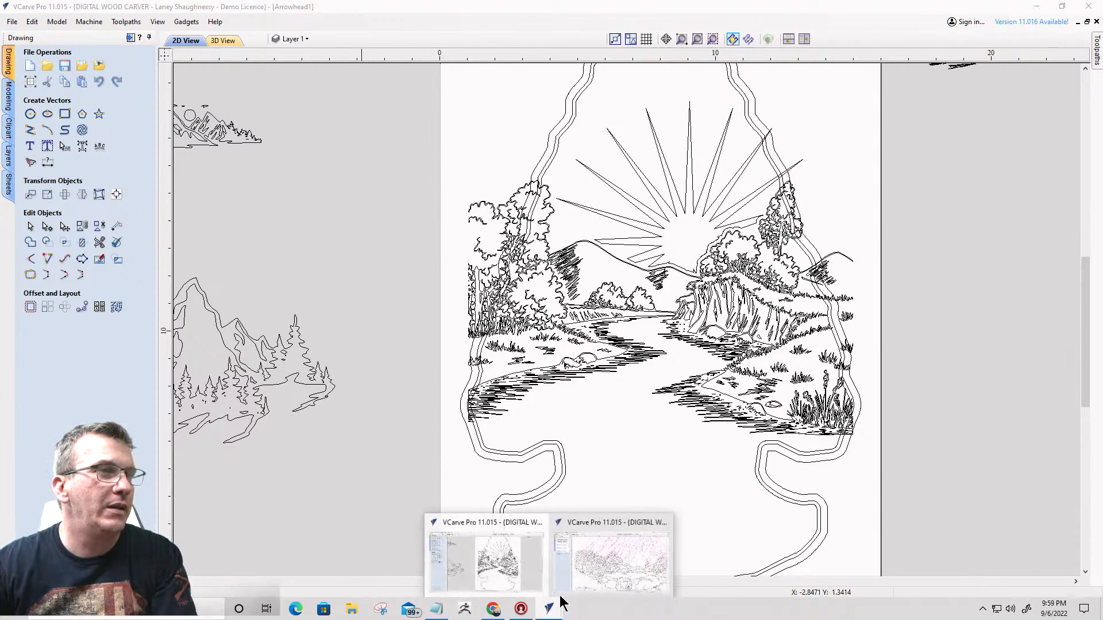
click(600, 568)
scroll(434, 508, down, 3)
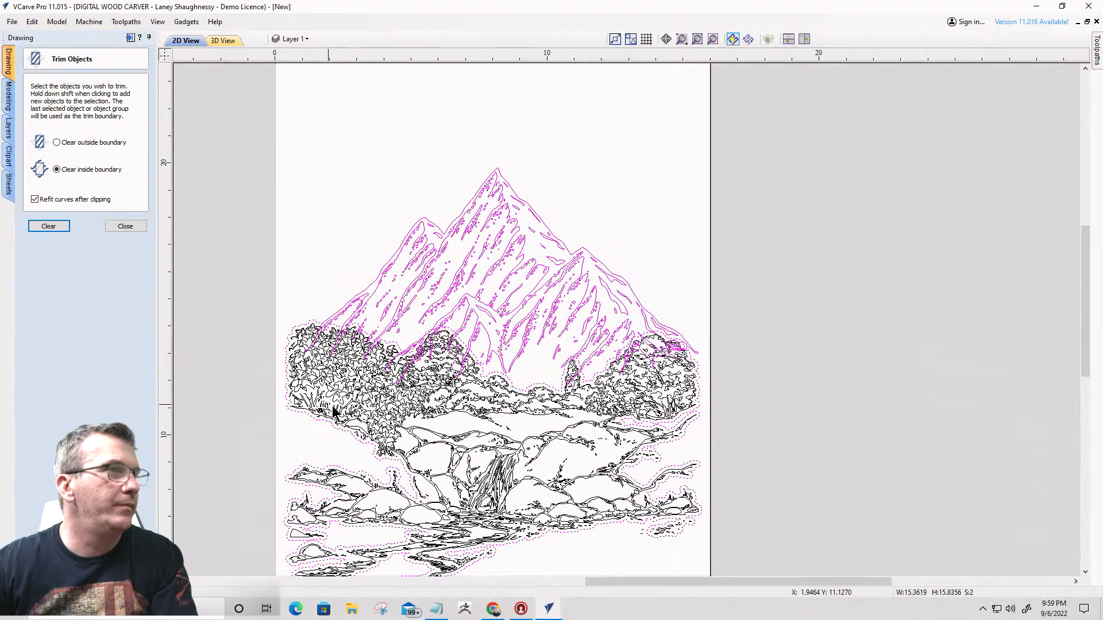
scroll(357, 443, up, 1)
scroll(345, 321, down, 1)
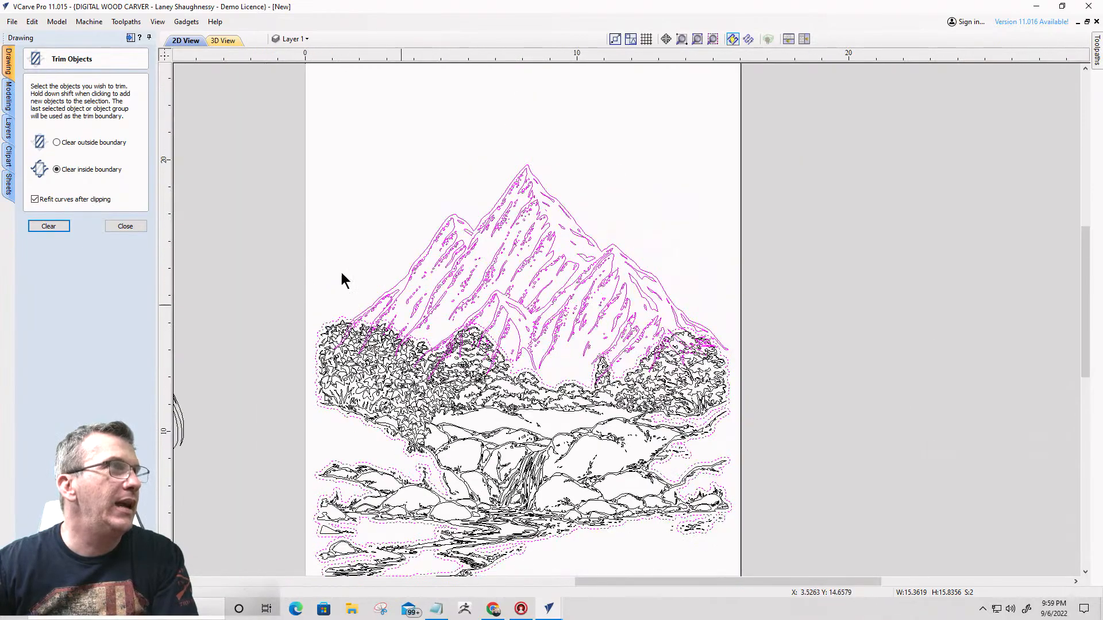
click(11, 22)
click(36, 111)
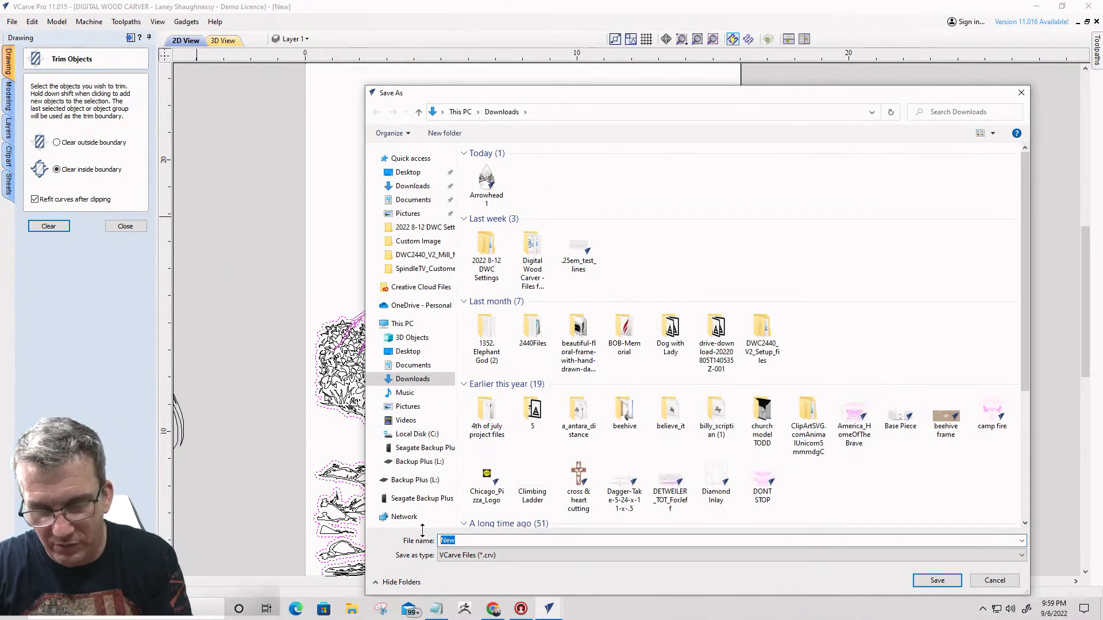
text(RiverS)
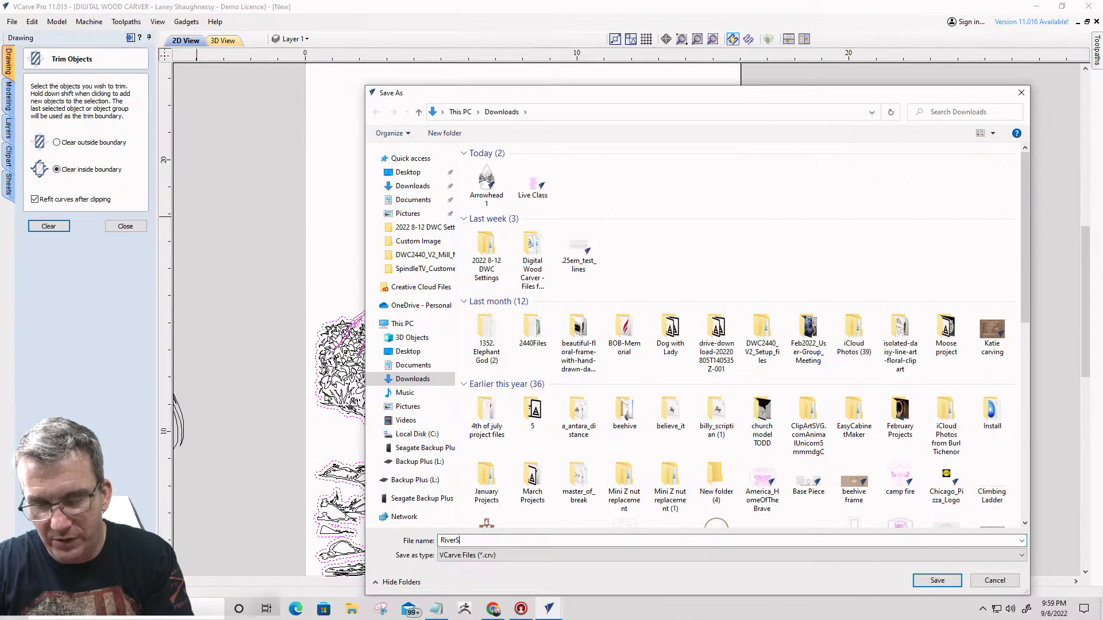
text(cene1)
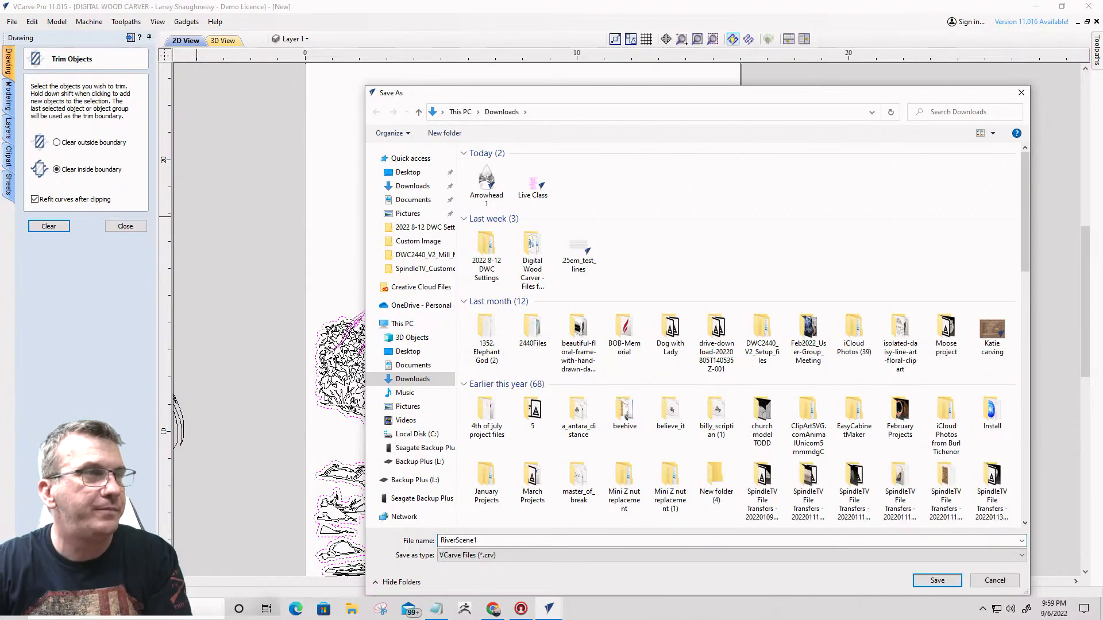
key(Return)
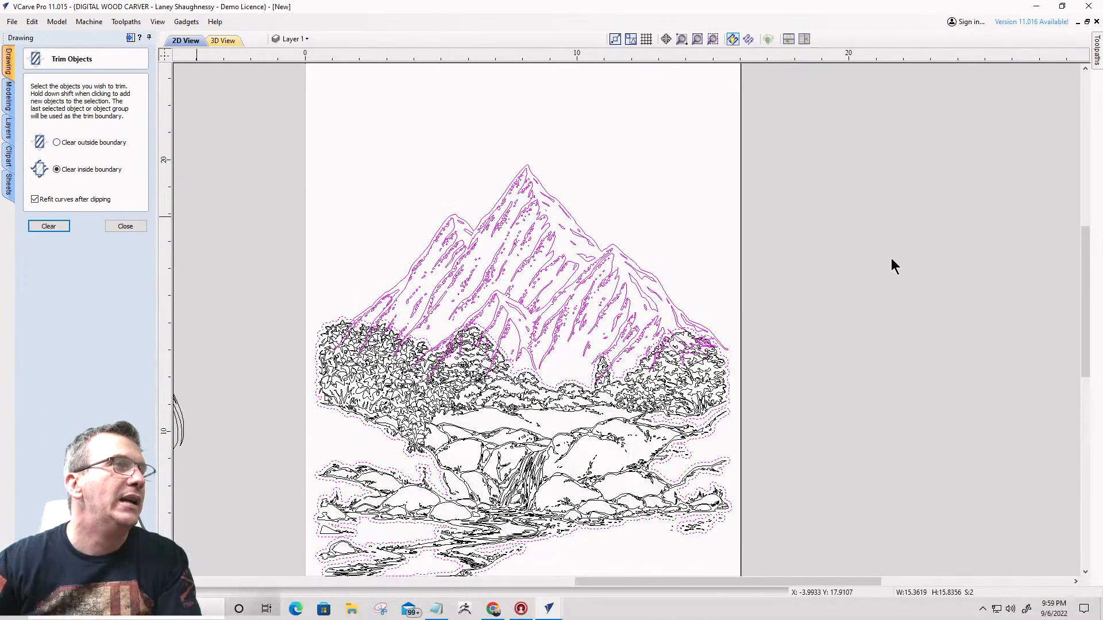
- Return to the Arrowhead1 drawing and trim the sunburst landscape outside the arrowhead's innermost outline, without refitting curves after clipping
click(1035, 4)
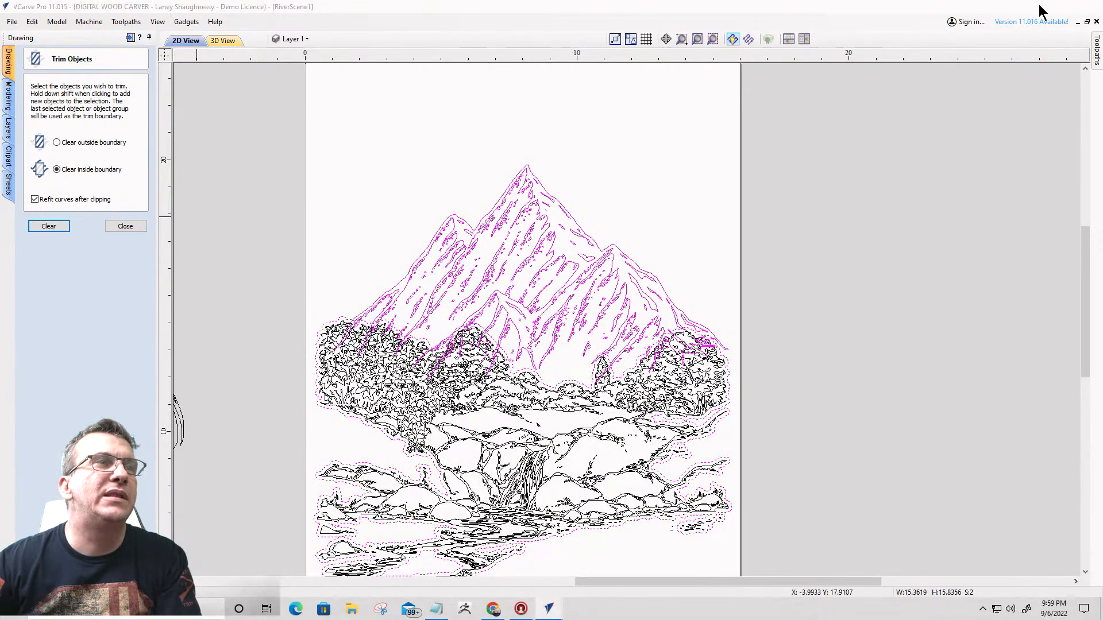
scroll(740, 290, down, 4)
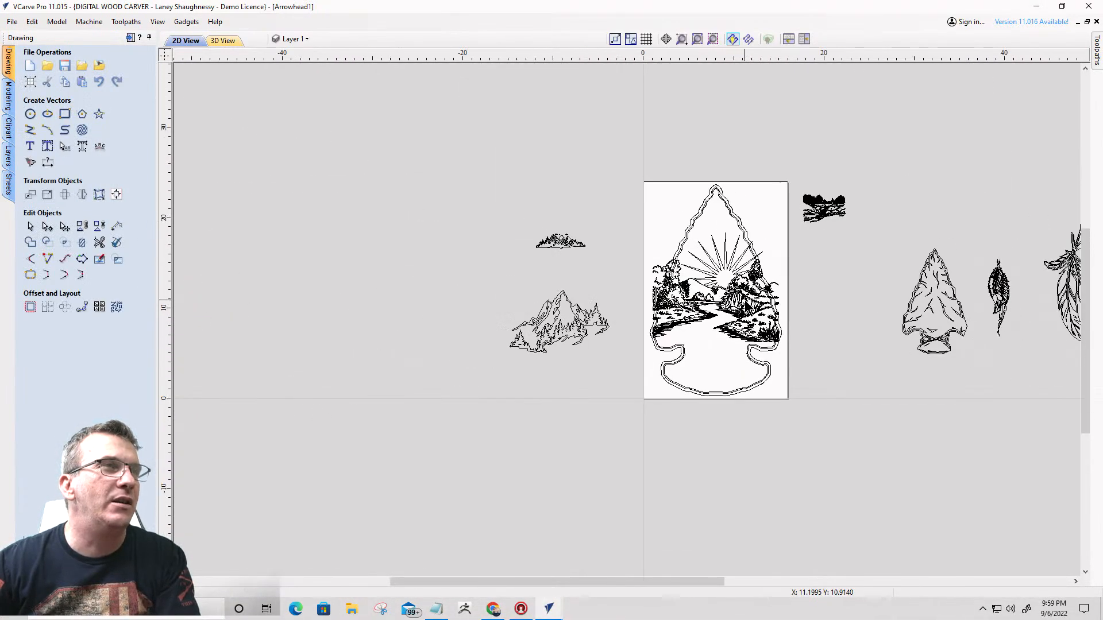
scroll(778, 326, up, 1)
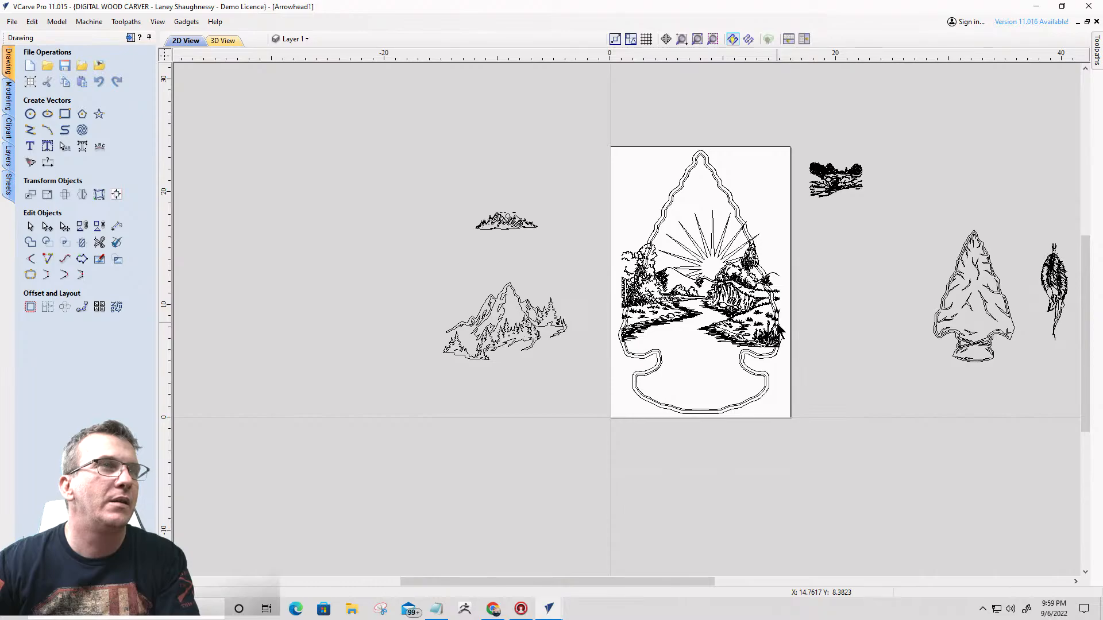
scroll(671, 310, up, 2)
scroll(671, 310, down, 1)
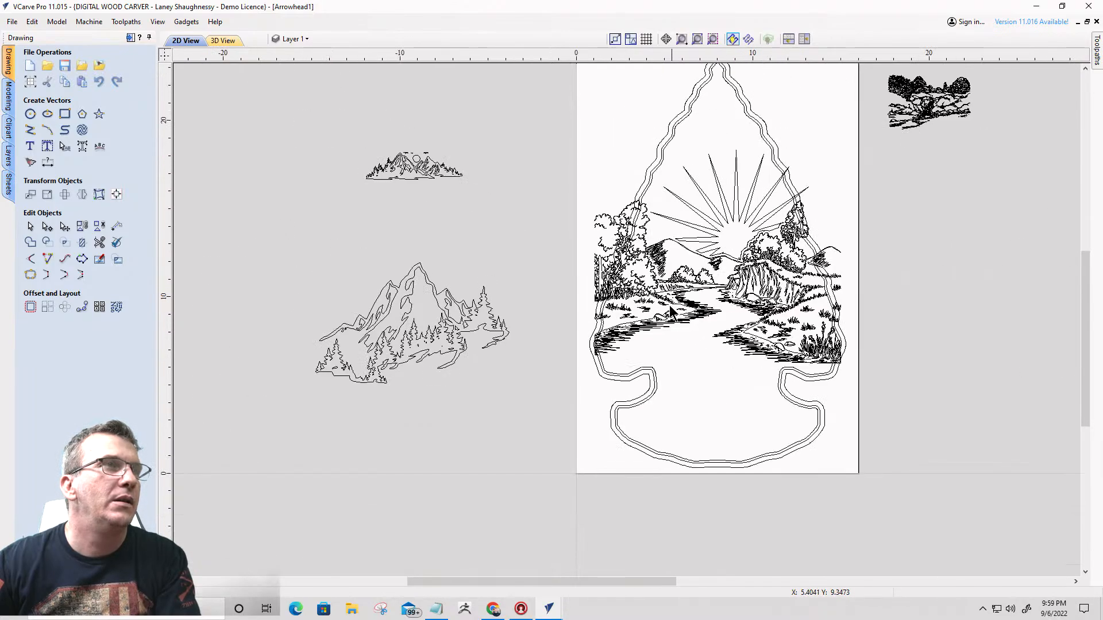
click(613, 230)
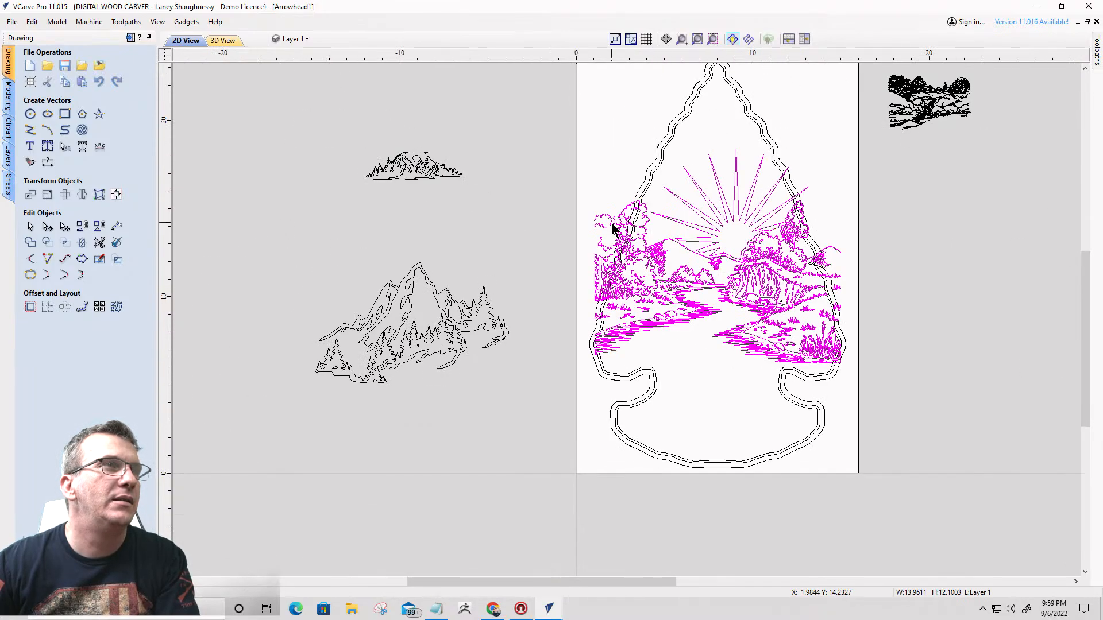
scroll(647, 194, up, 4)
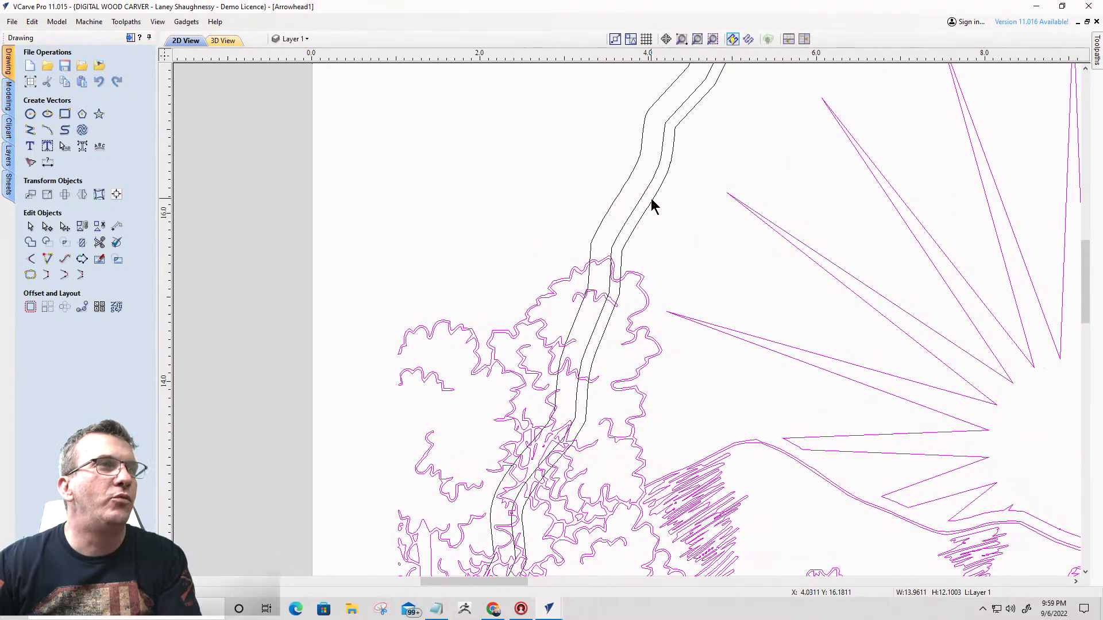
shift+click(652, 199)
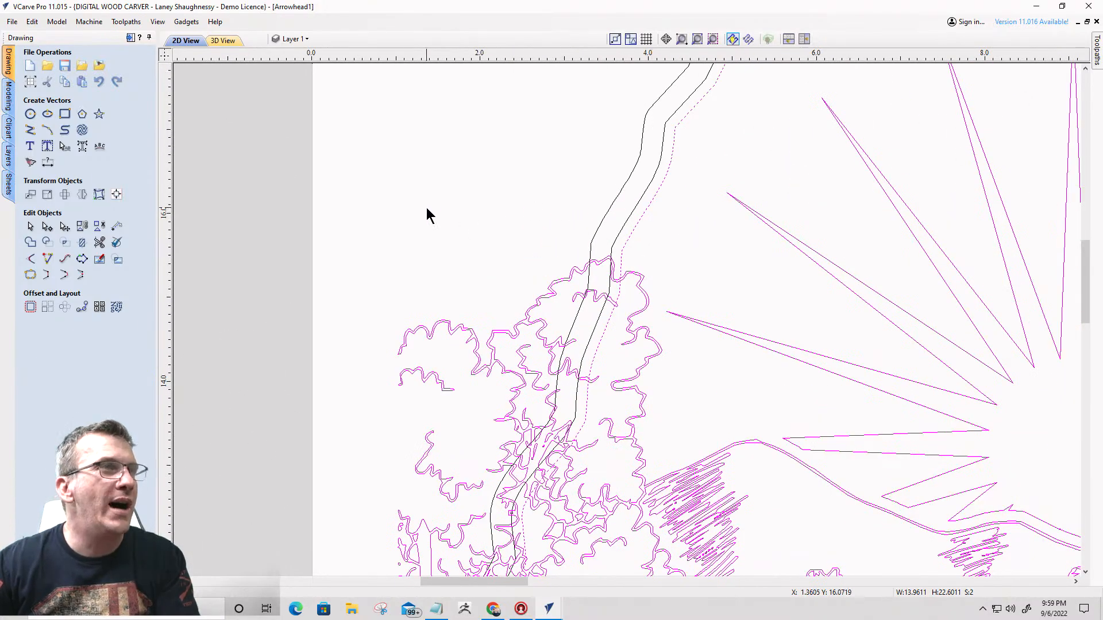
click(82, 242)
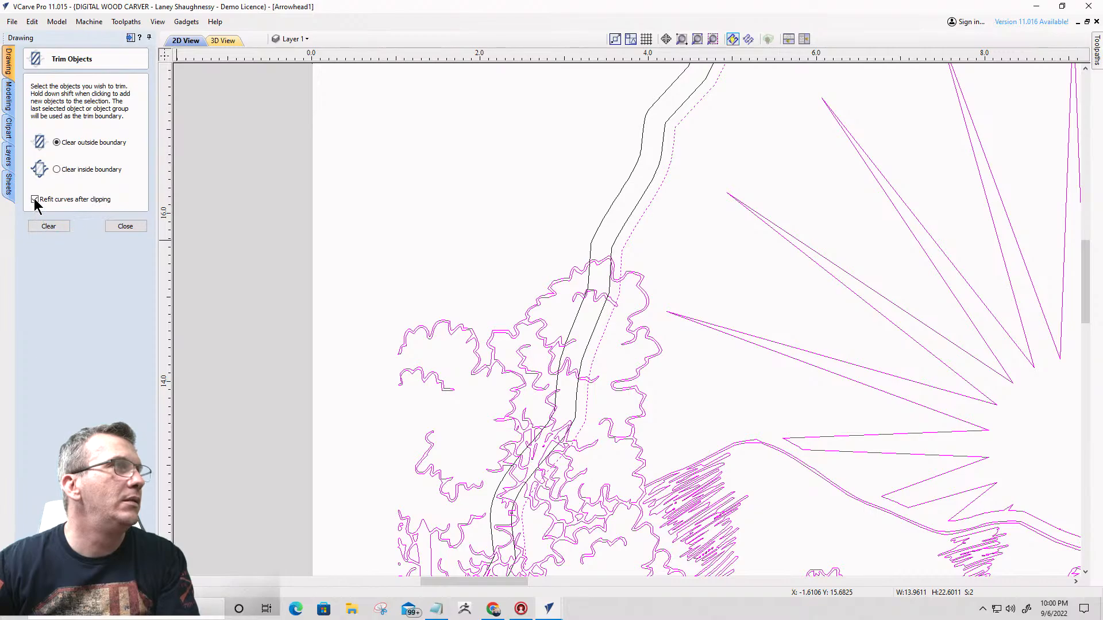
click(48, 227)
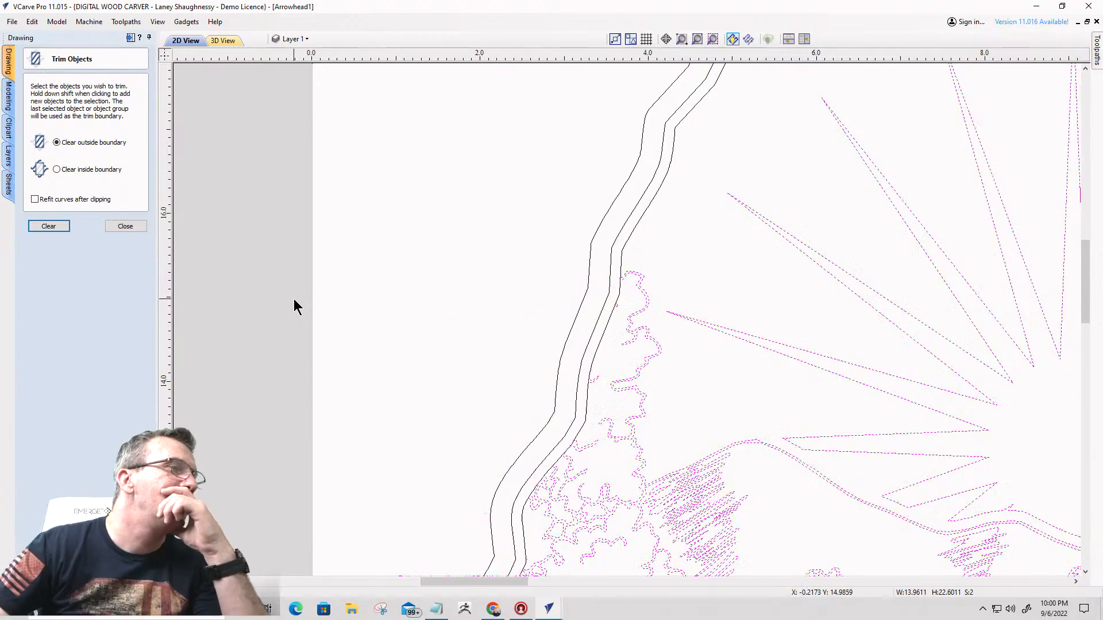
- Delete the stray landscape line crossing the arrowhead's right border and the innermost arrowhead outline used for trimming
scroll(440, 209, down, 2)
scroll(440, 215, down, 2)
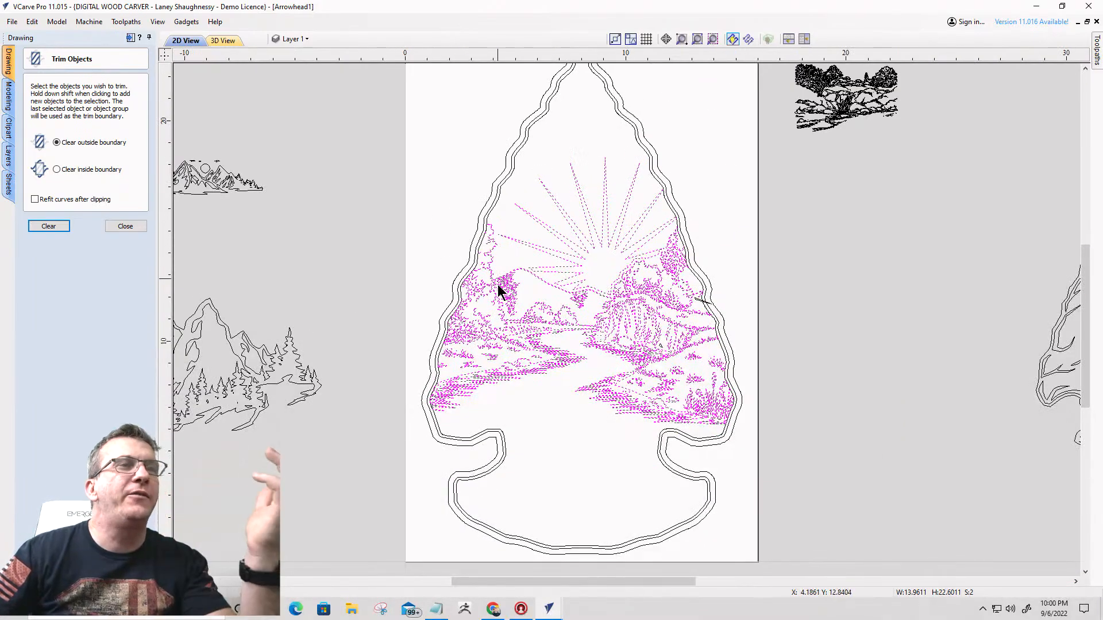
scroll(657, 336, up, 4)
scroll(678, 330, down, 2)
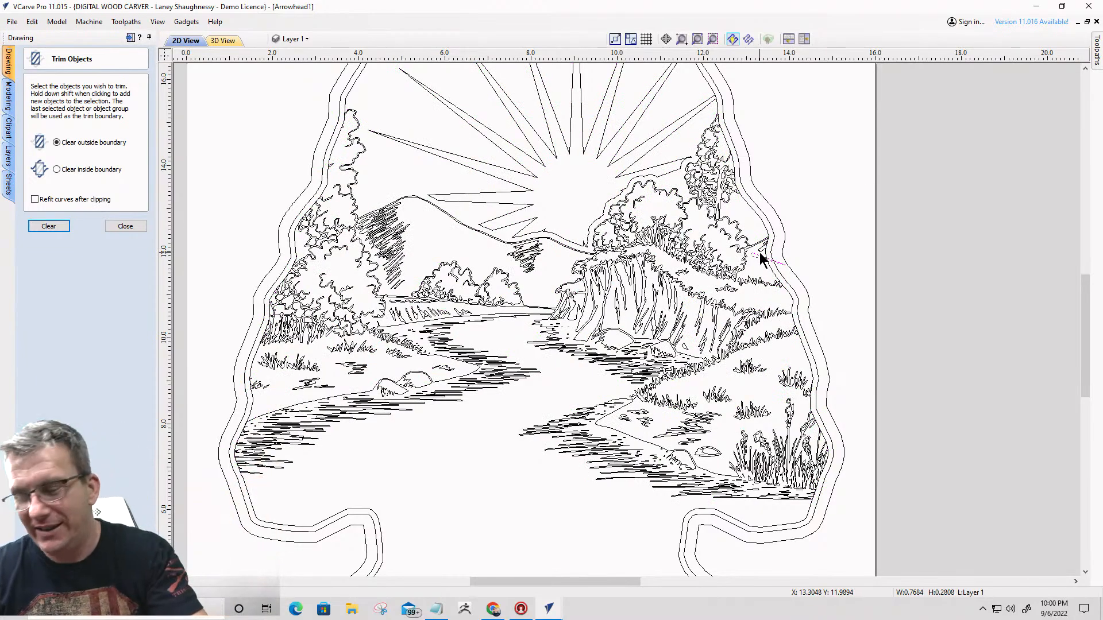
scroll(768, 264, down, 2)
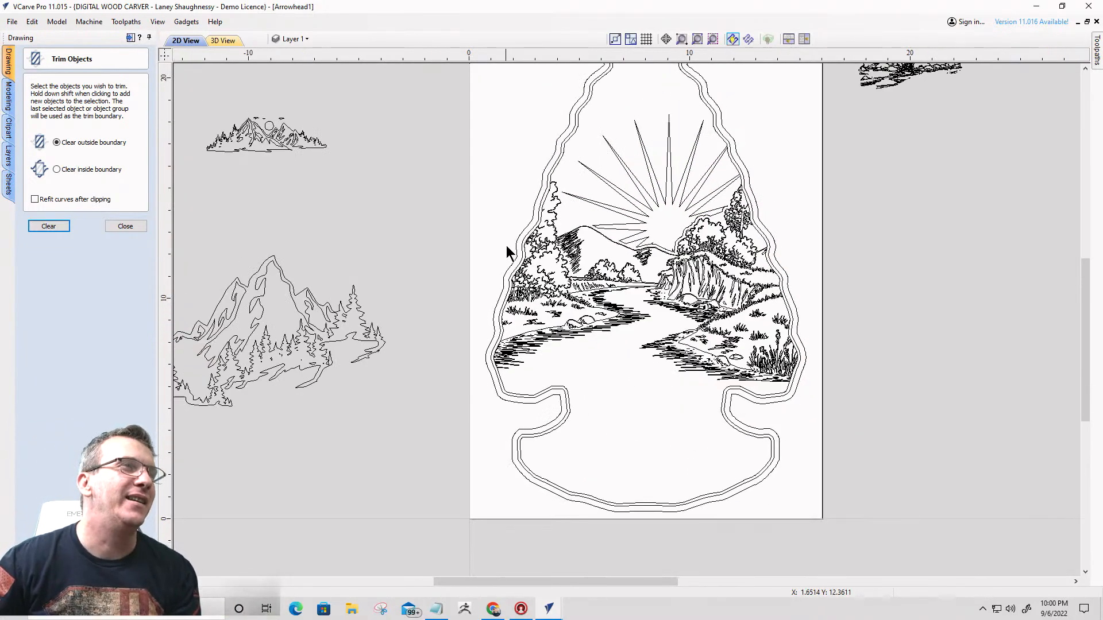
scroll(551, 181, up, 4)
click(580, 106)
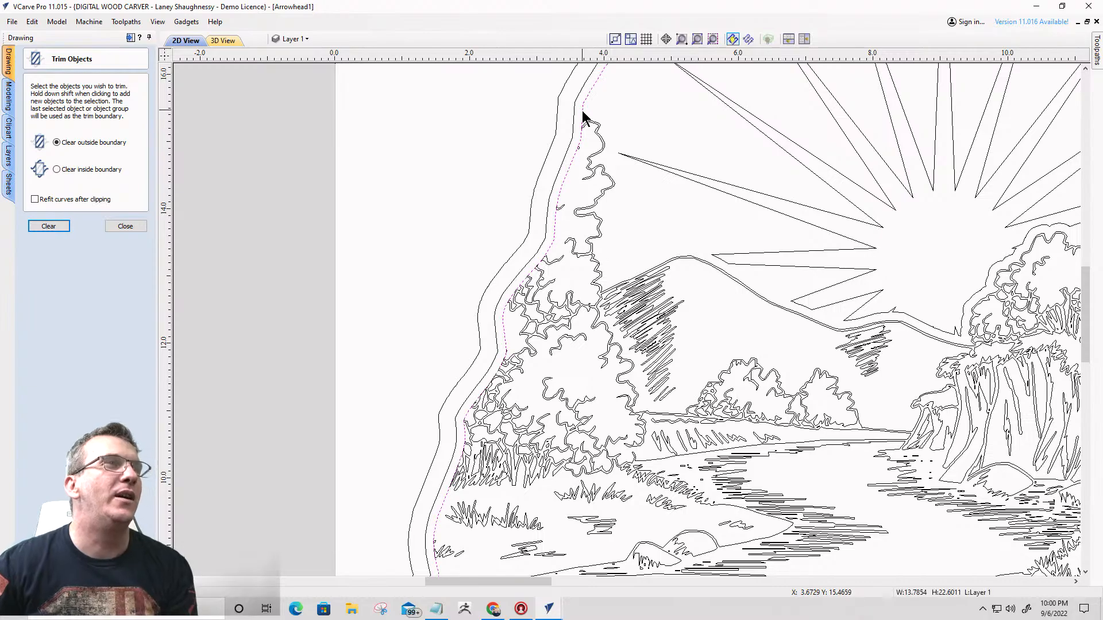
scroll(584, 120, down, 3)
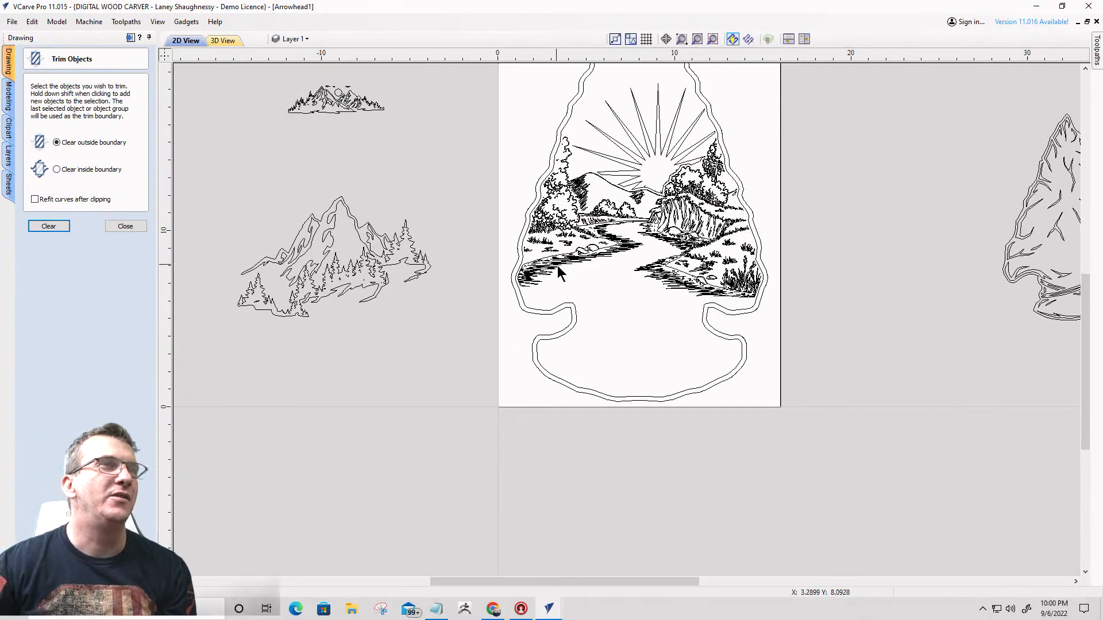
scroll(560, 274, up, 2)
scroll(615, 300, down, 4)
scroll(642, 296, up, 1)
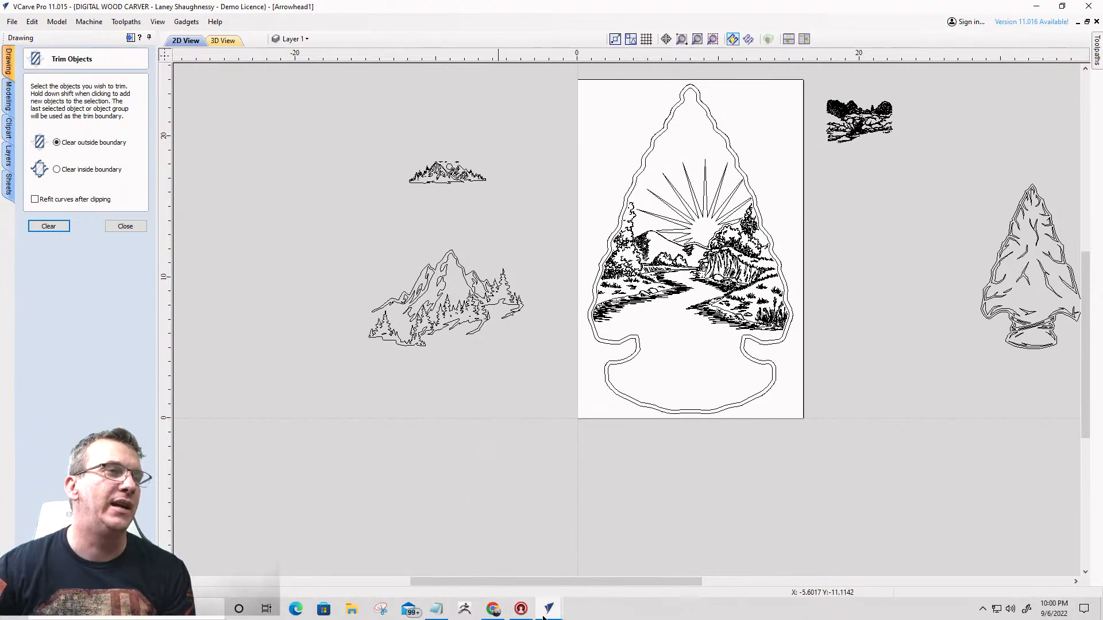
- Copy the dancing figure with the shield from the RiverScene1 drawing and paste it into Arrowhead1
mouse_move(546, 613)
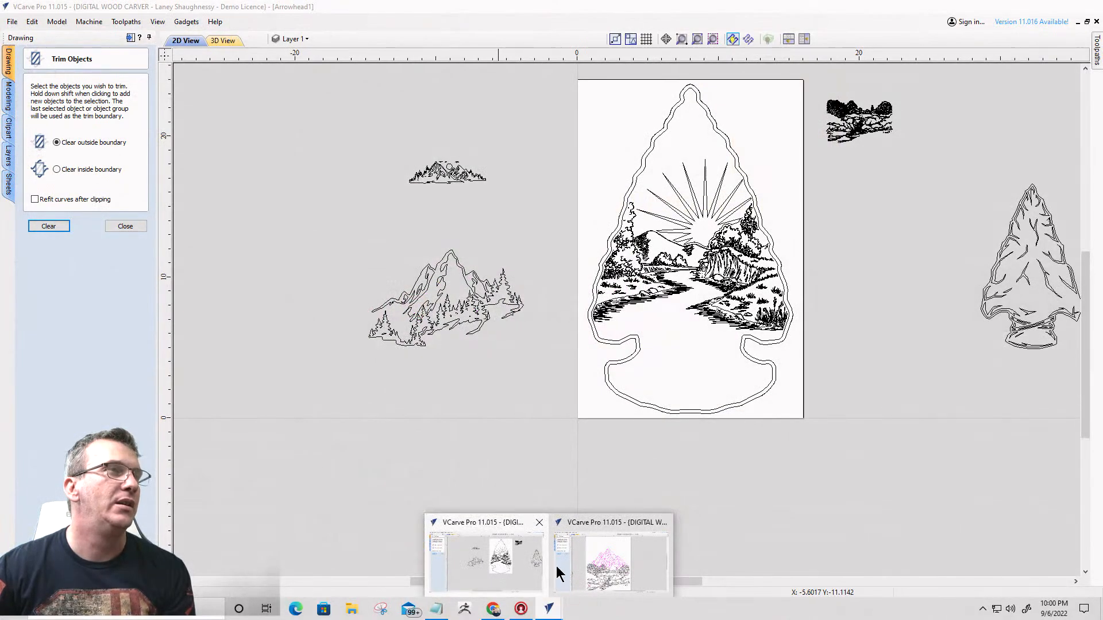
click(560, 569)
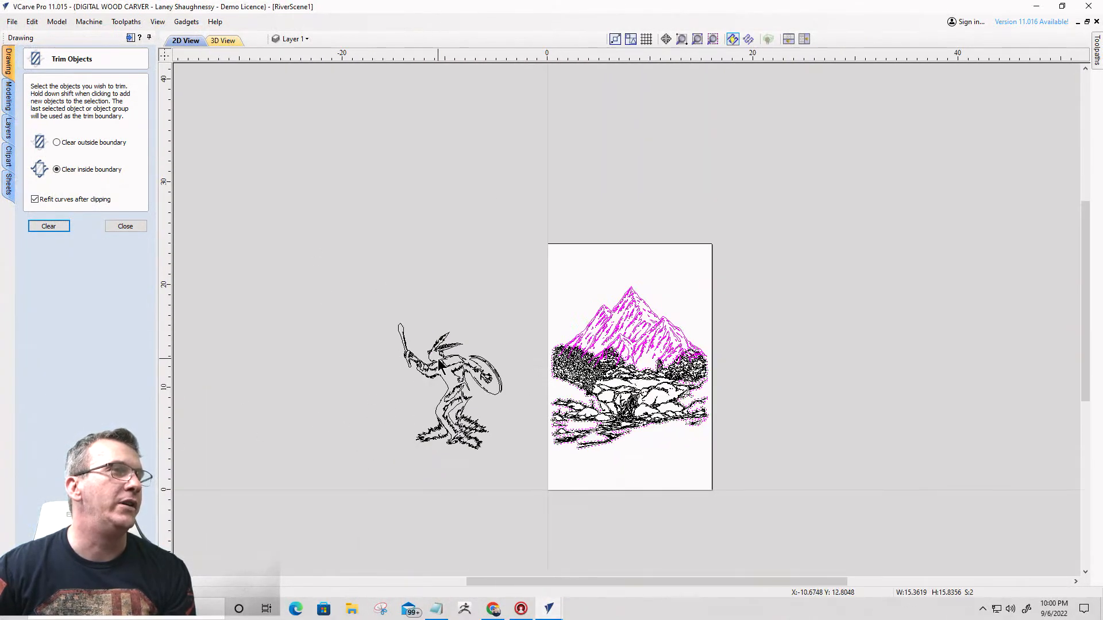
right_click(439, 361)
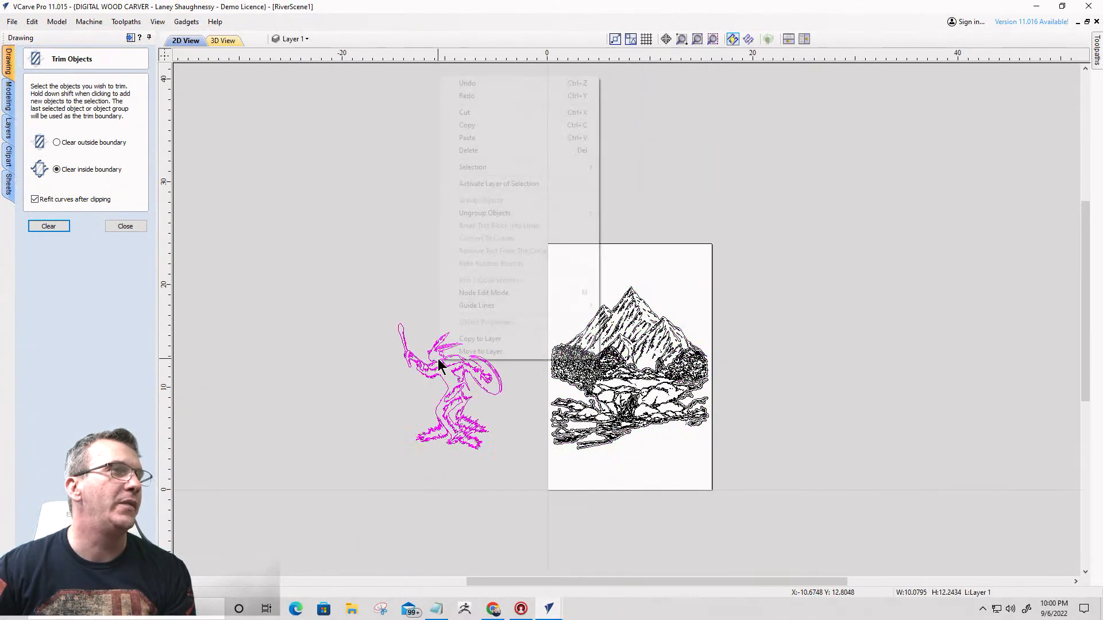
click(473, 125)
mouse_move(553, 610)
click(511, 564)
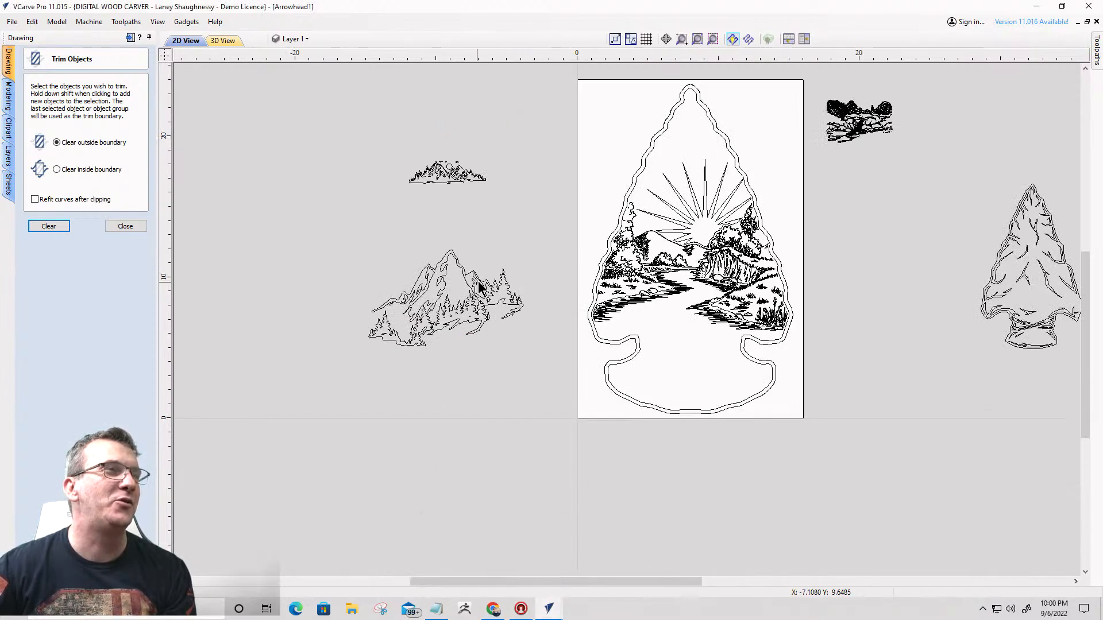
right_click(512, 387)
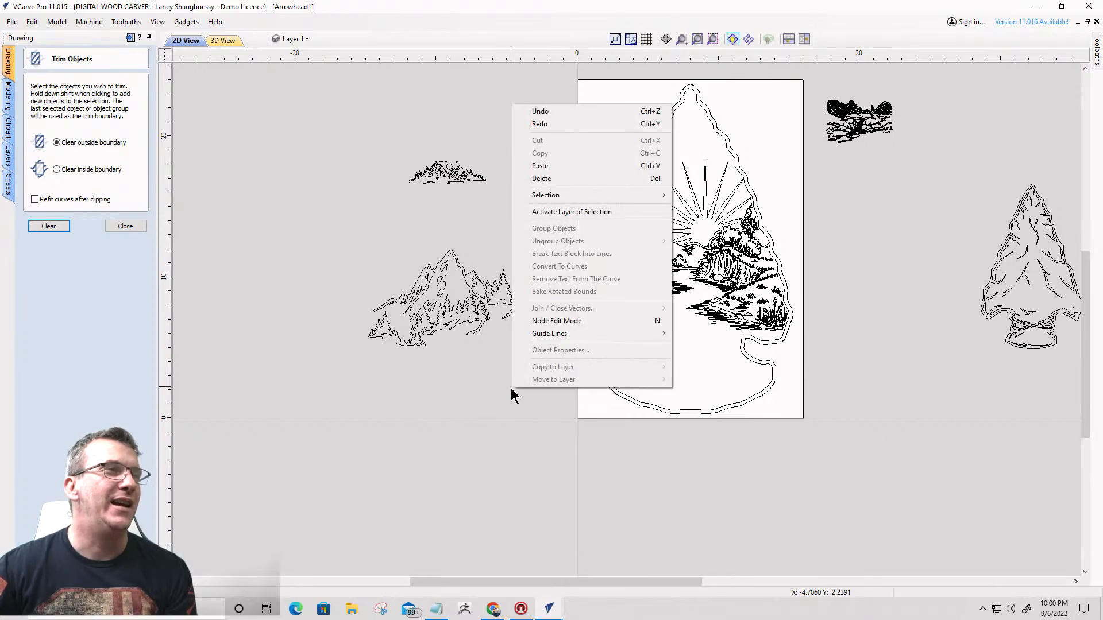
click(545, 166)
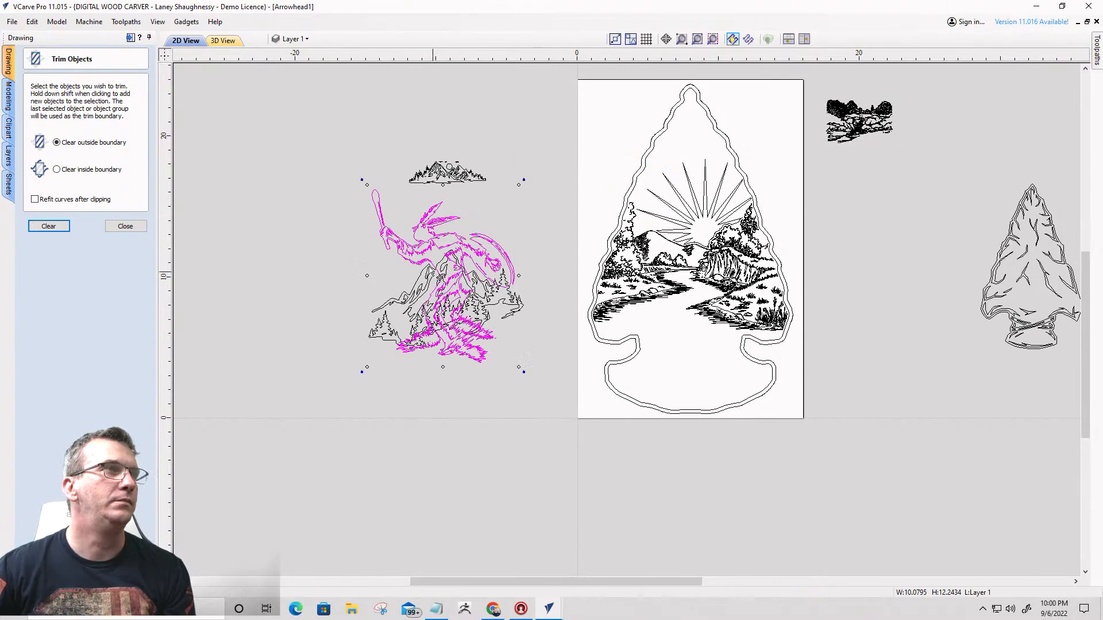
- Move the pasted dancing figure off the sheet, to the lower left of the larger mountain scene
click(416, 225)
click(416, 225)
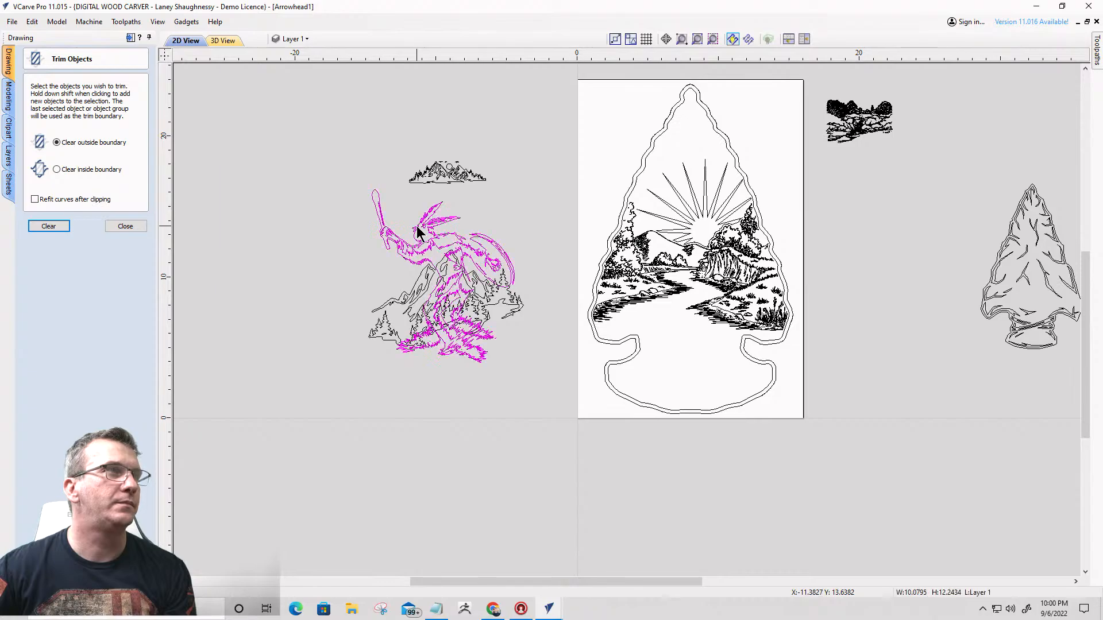
drag(422, 223, 261, 345)
scroll(543, 390, down, 2)
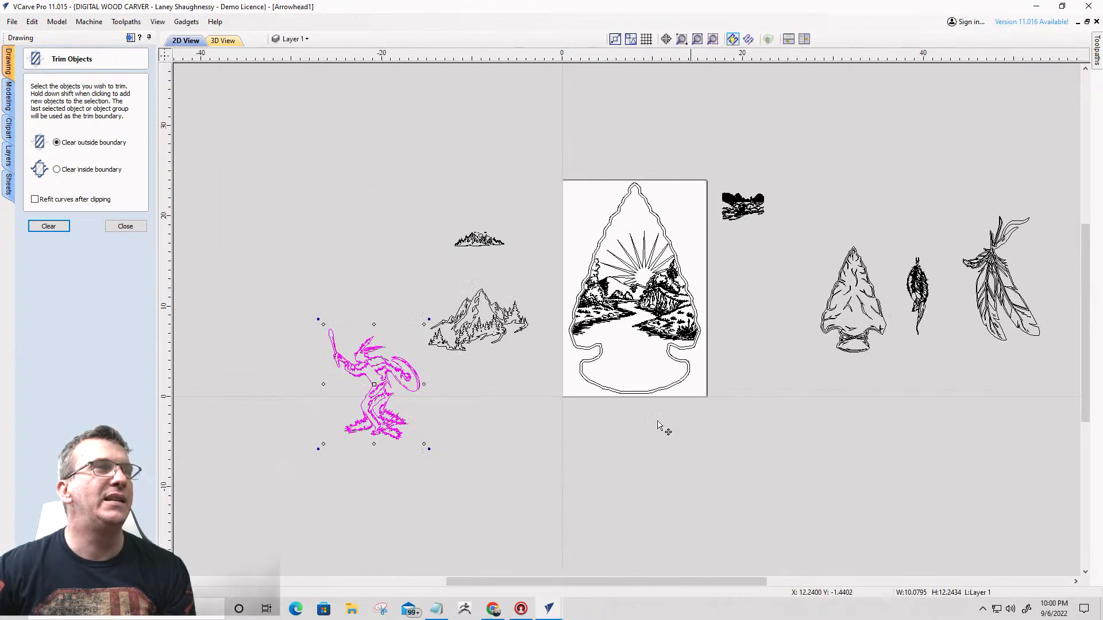
scroll(706, 290, up, 2)
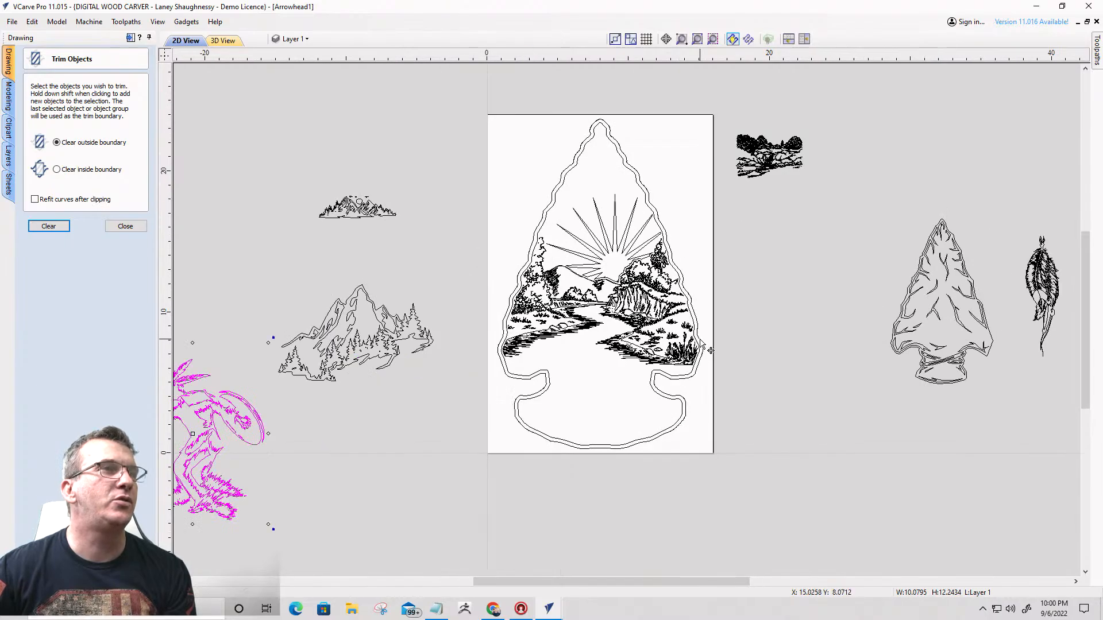
scroll(560, 254, down, 1)
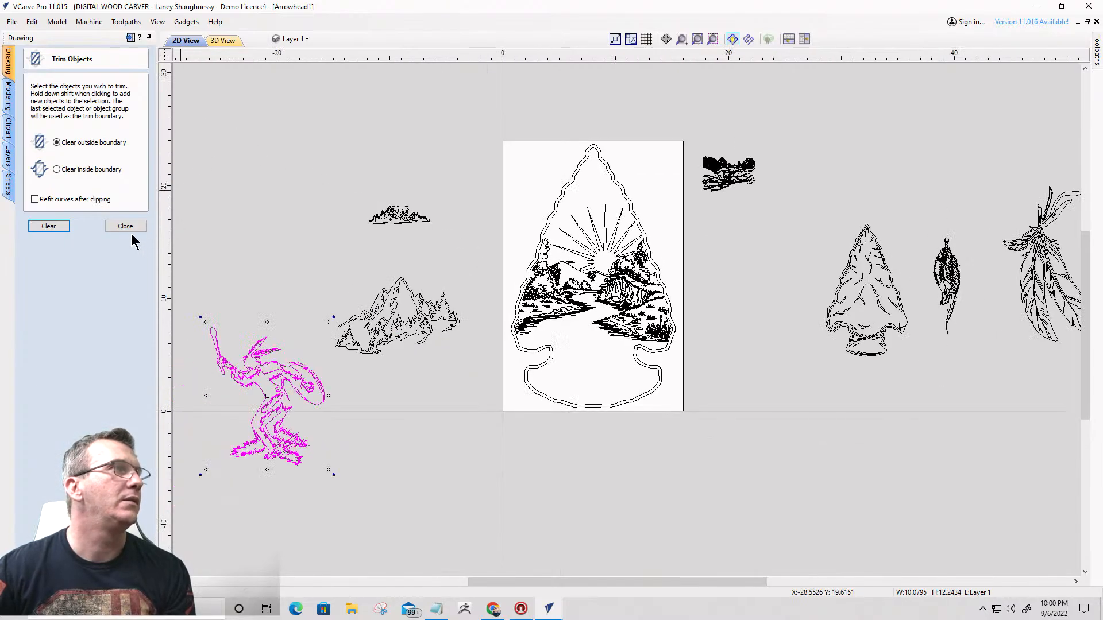
- Leave the Trim Objects tool, switch to the toolpath operations, and select all trimmed sunburst landscape vectors inside the arrowhead
click(128, 228)
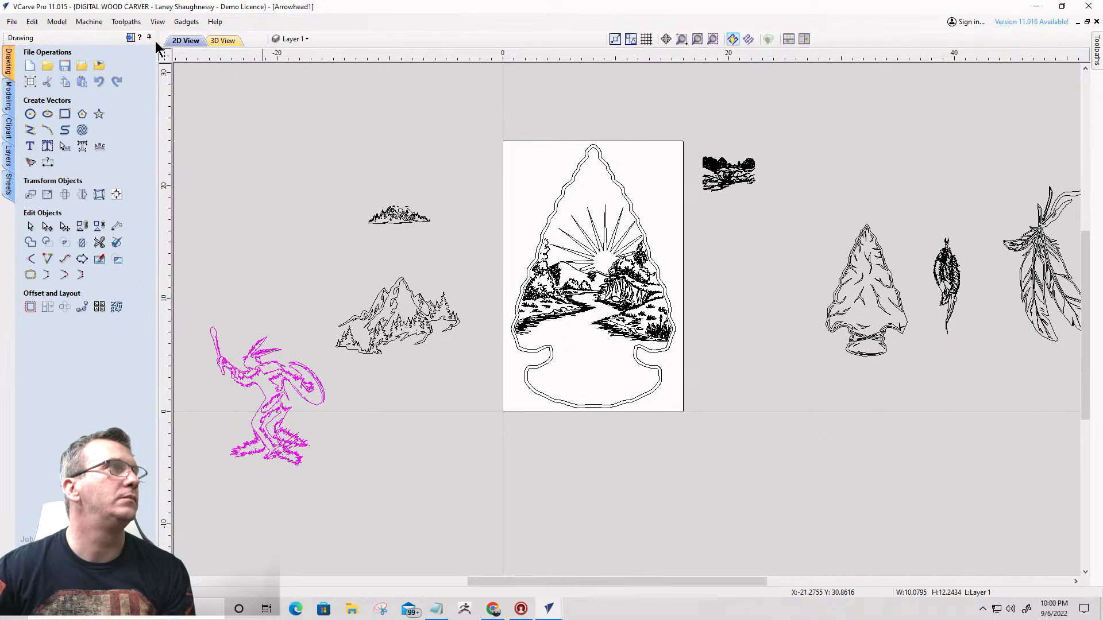
click(130, 37)
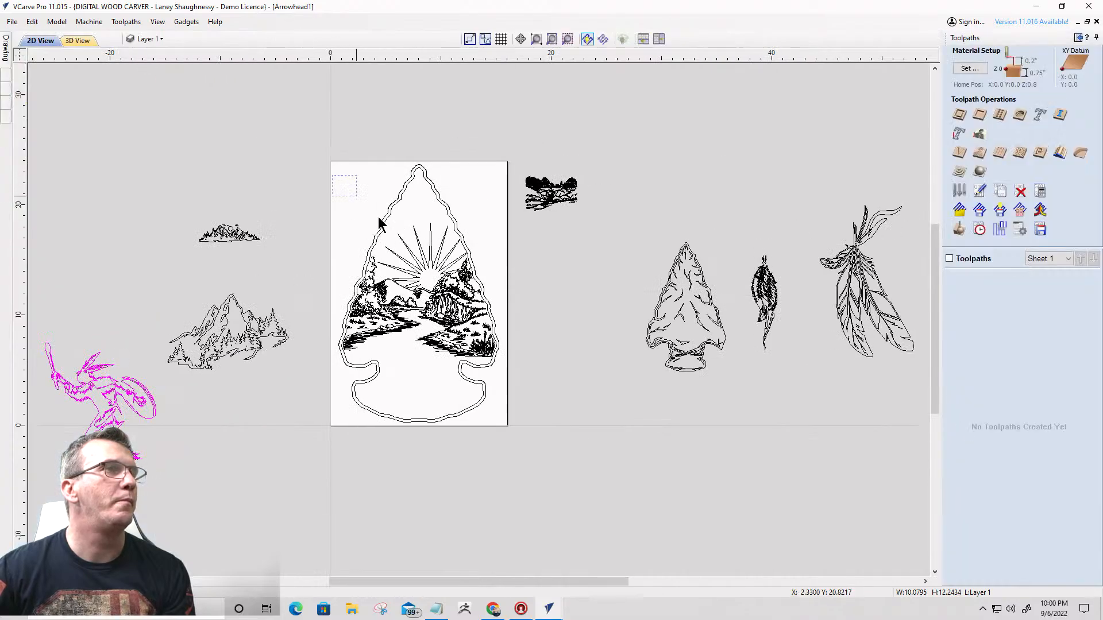
drag(332, 175, 509, 392)
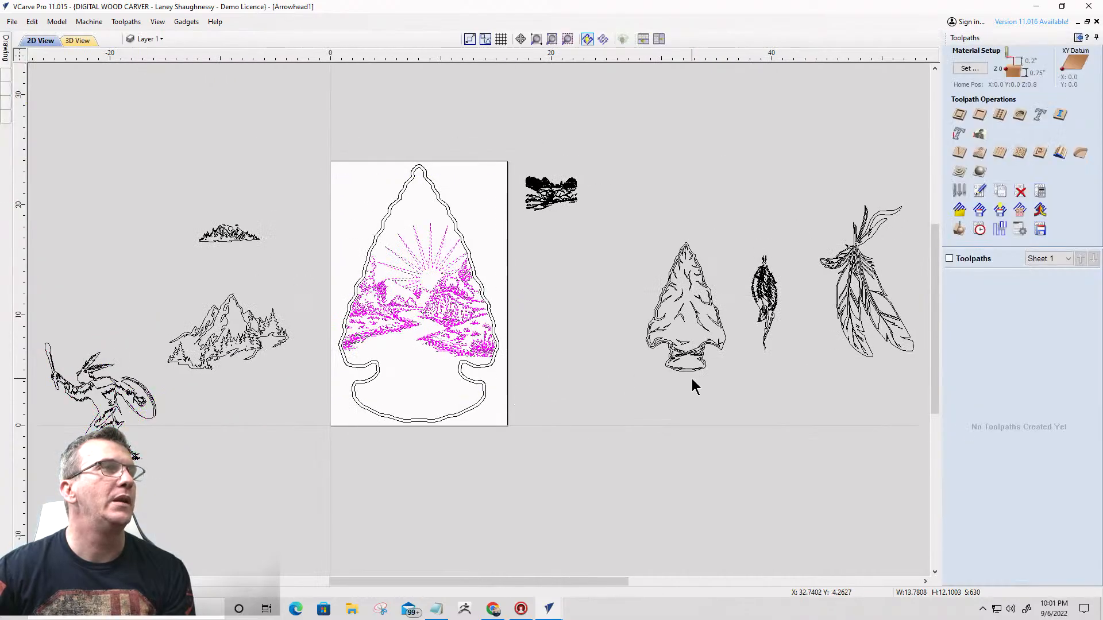
- Calculate a V-carve toolpath for the selected sunburst landscape with a 0.25-inch flat depth, the 22-degree carving liner and a 0.125-inch end mill for clearance
scroll(436, 290, up, 3)
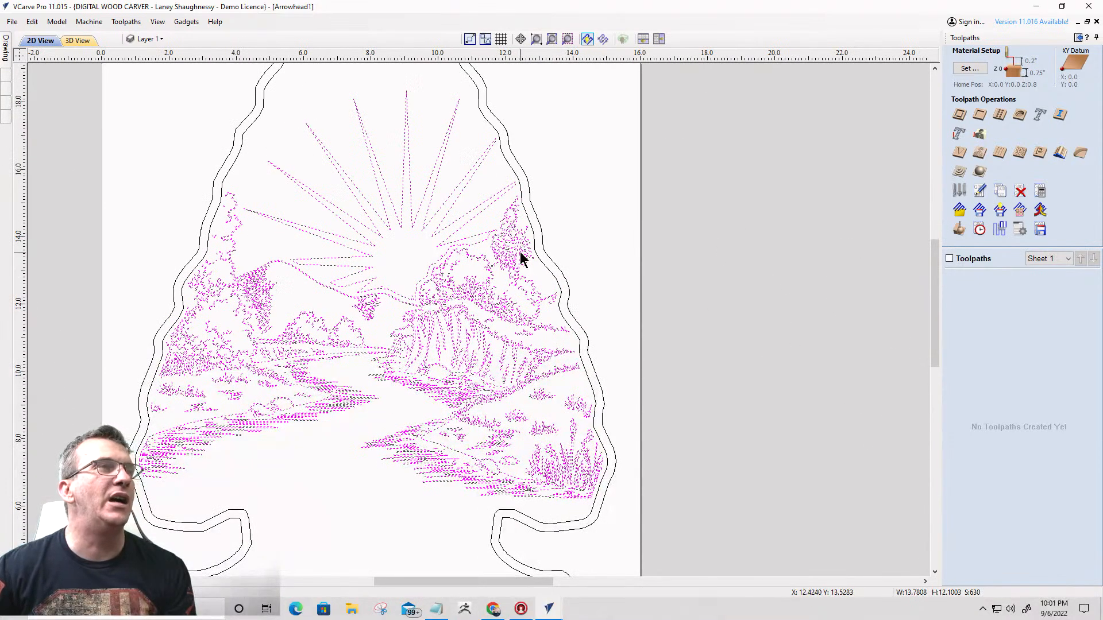
click(959, 152)
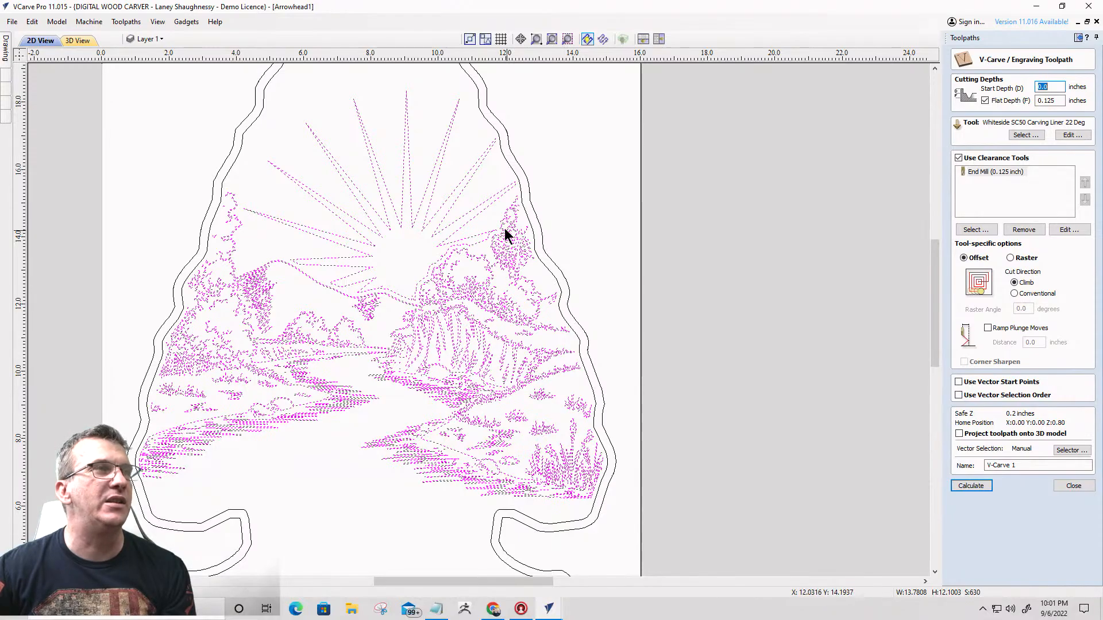
scroll(508, 239, up, 4)
scroll(511, 248, up, 3)
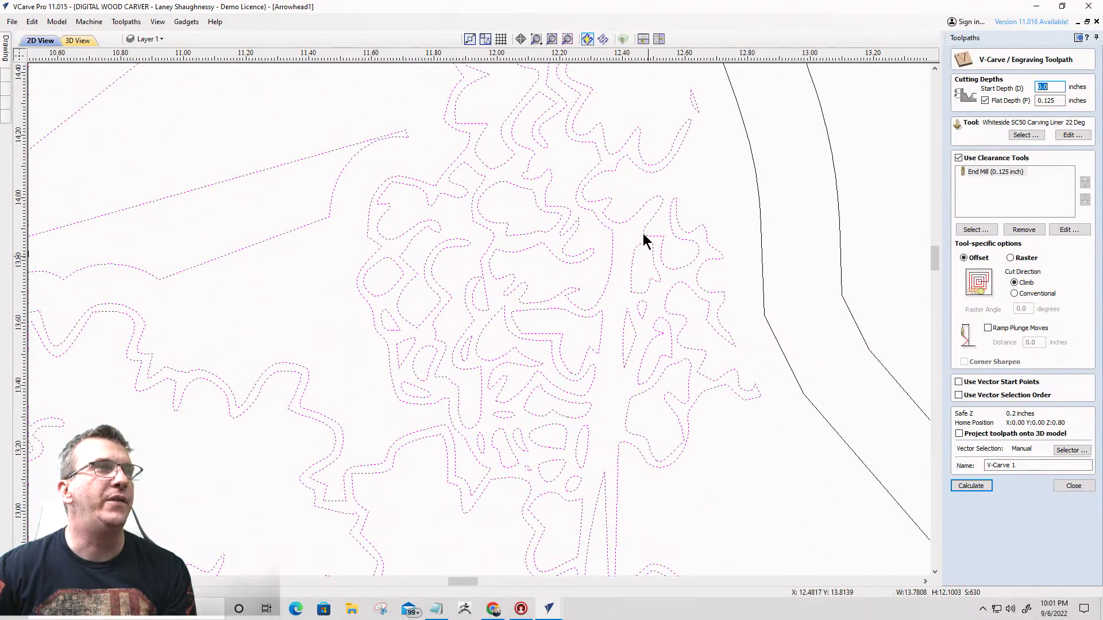
scroll(781, 212, down, 3)
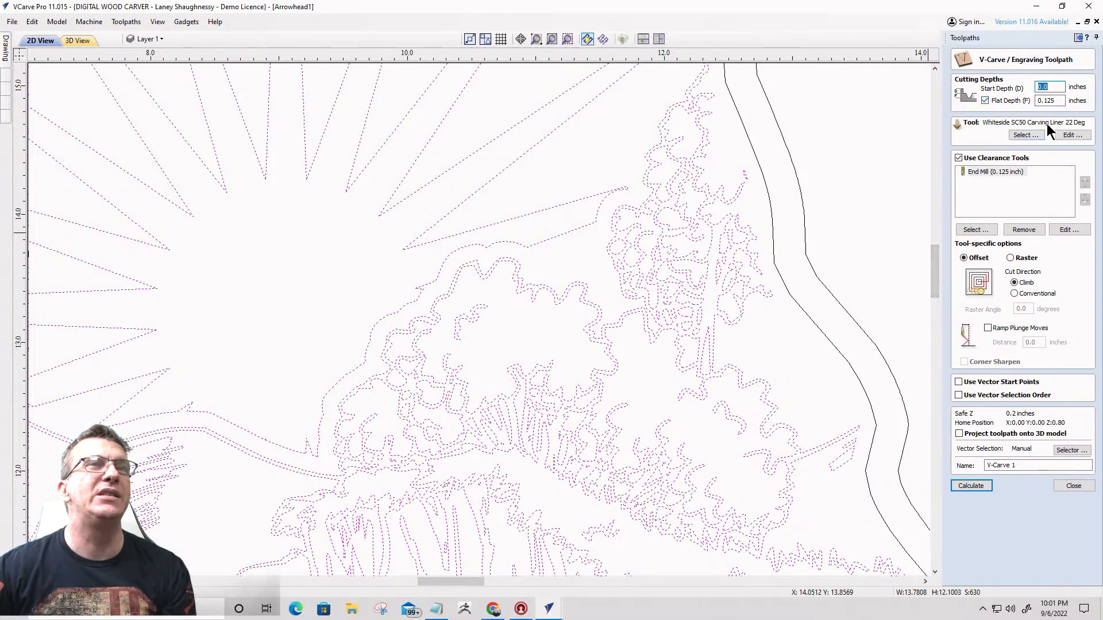
scroll(629, 278, down, 3)
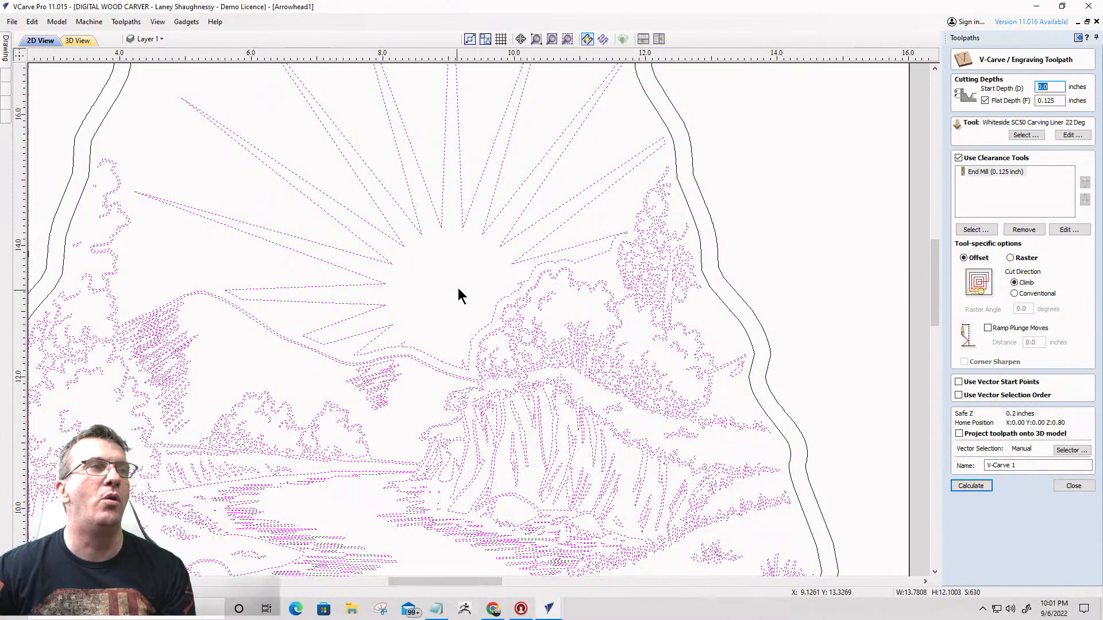
drag(1056, 101, 1040, 101)
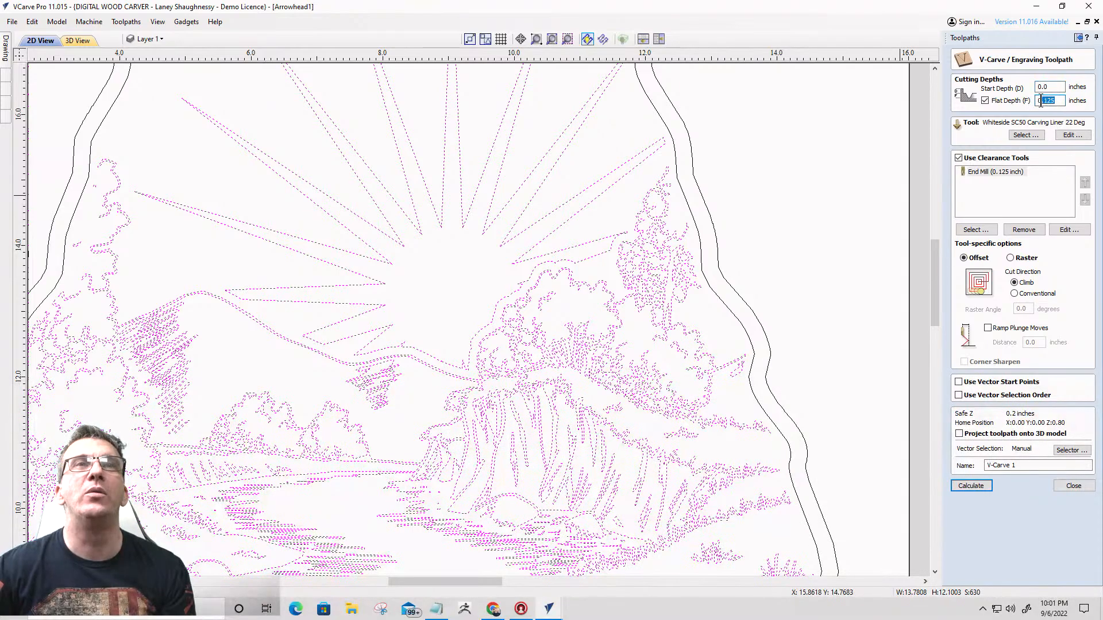
text(.)
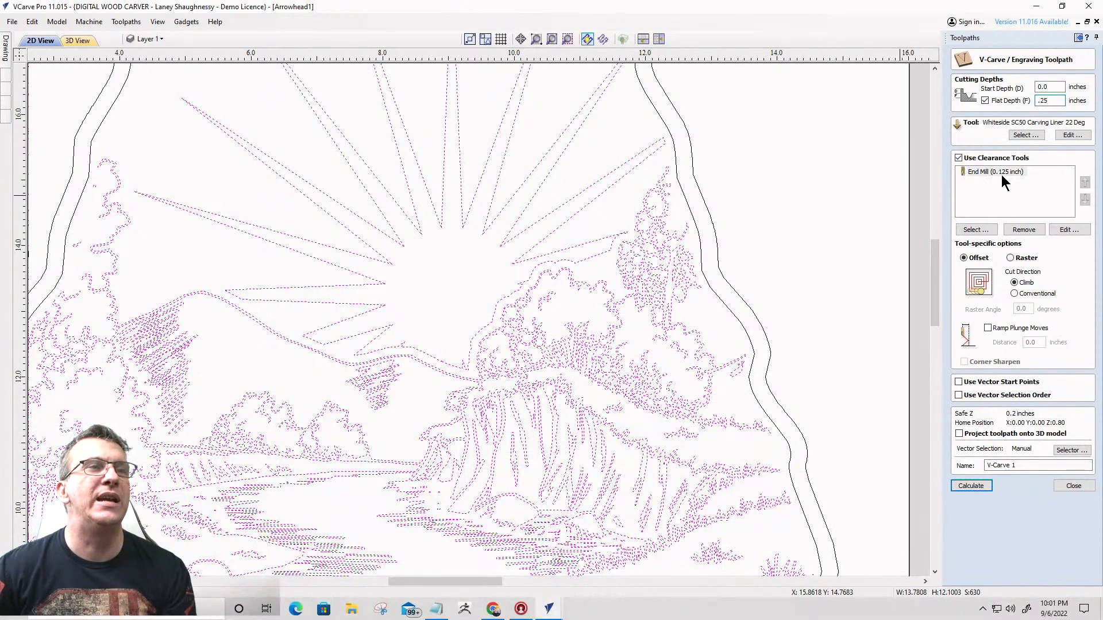
click(963, 486)
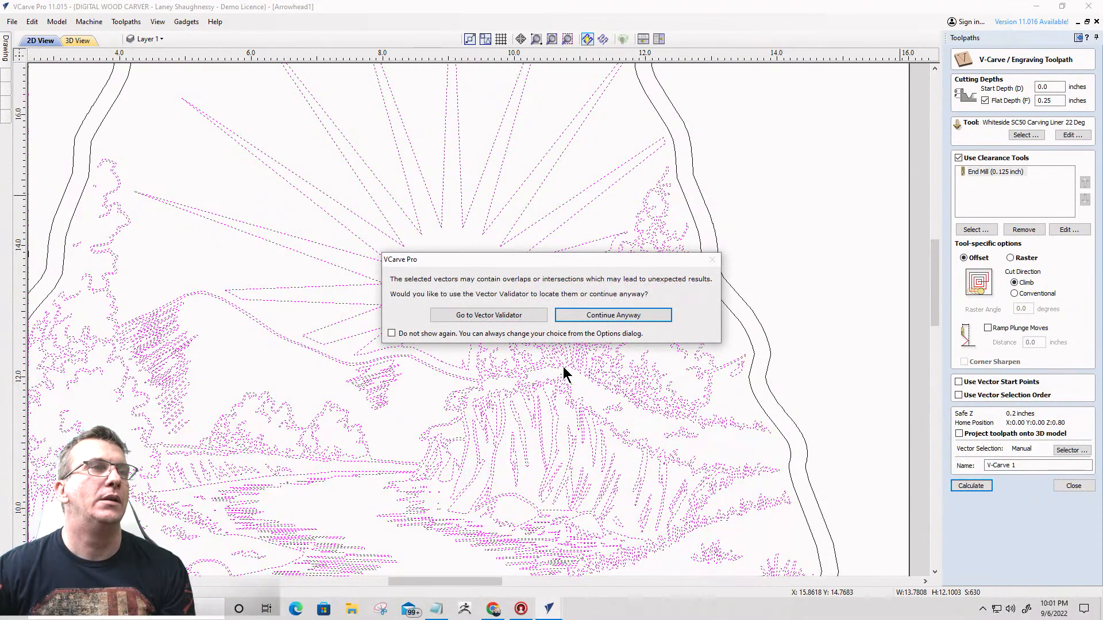
click(627, 315)
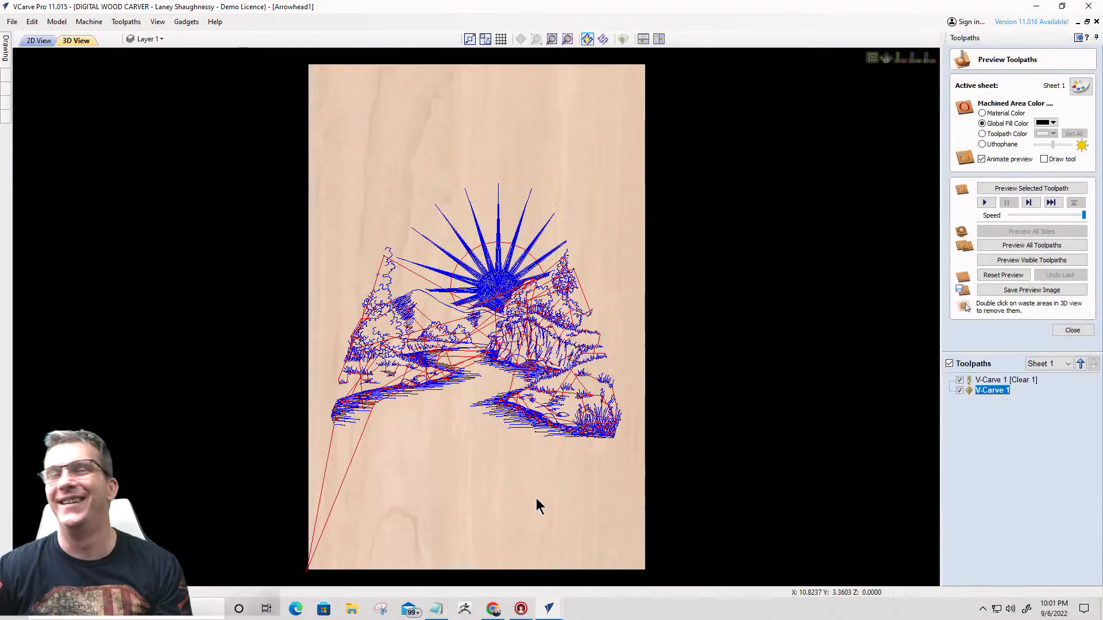
- Preview the visible V-carve toolpaths and compare the machined areas in material color, ending with the black global fill color
click(1017, 261)
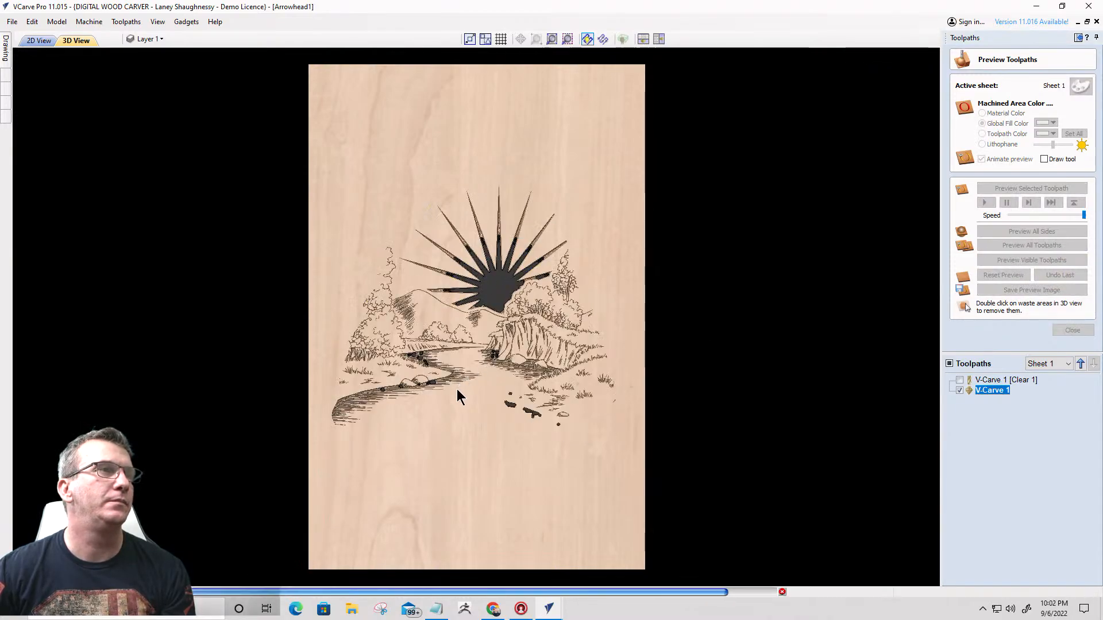
scroll(464, 400, down, 2)
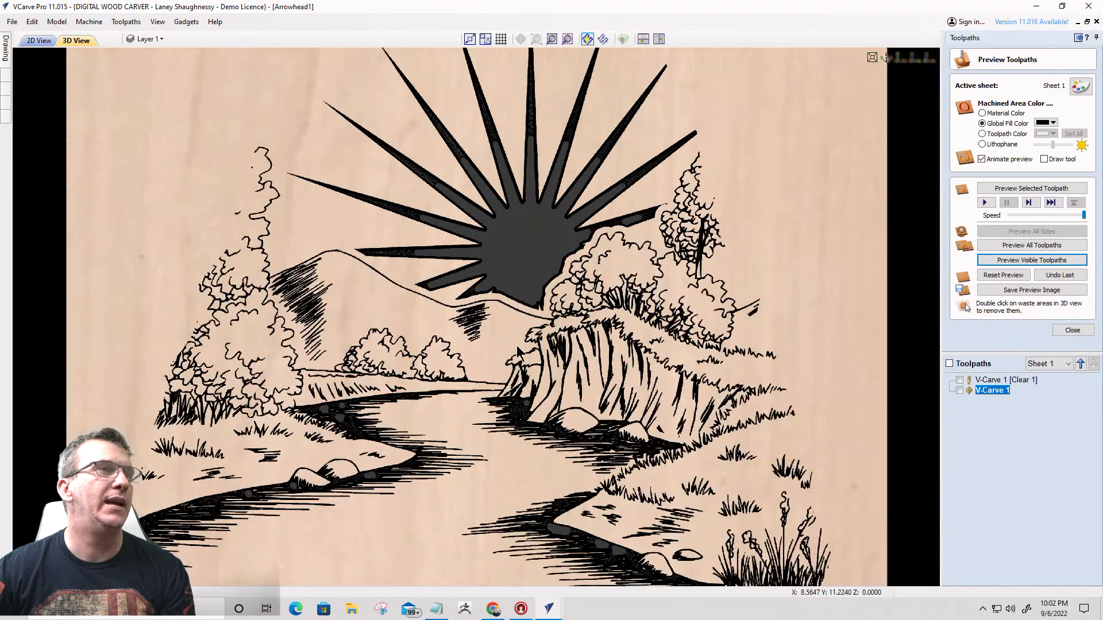
click(982, 113)
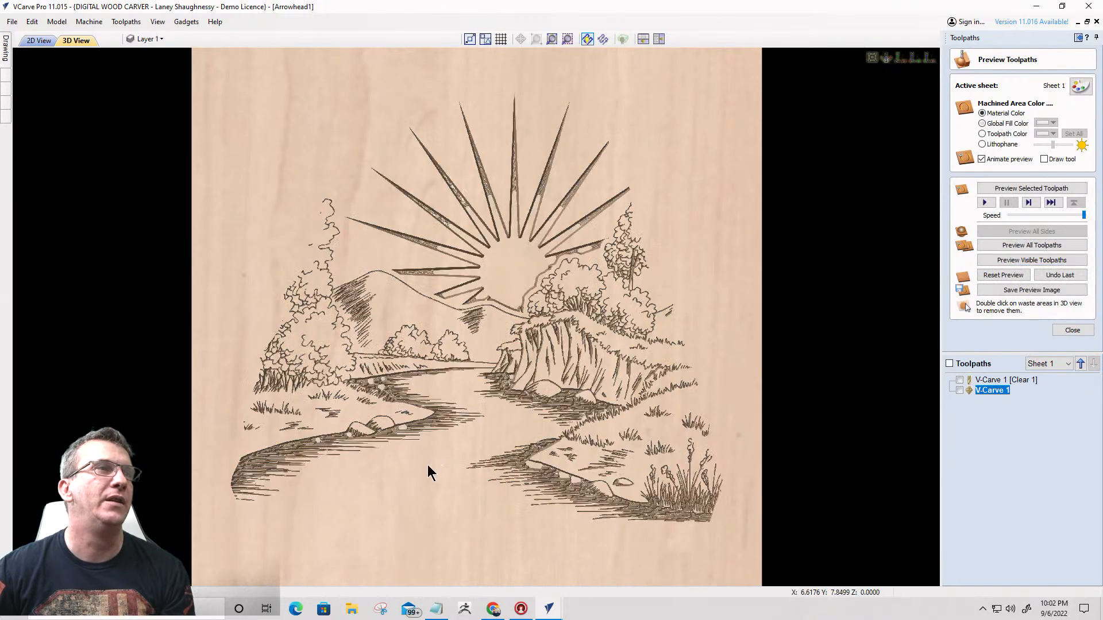
drag(428, 469, 577, 431)
scroll(465, 398, up, 2)
scroll(576, 429, down, 5)
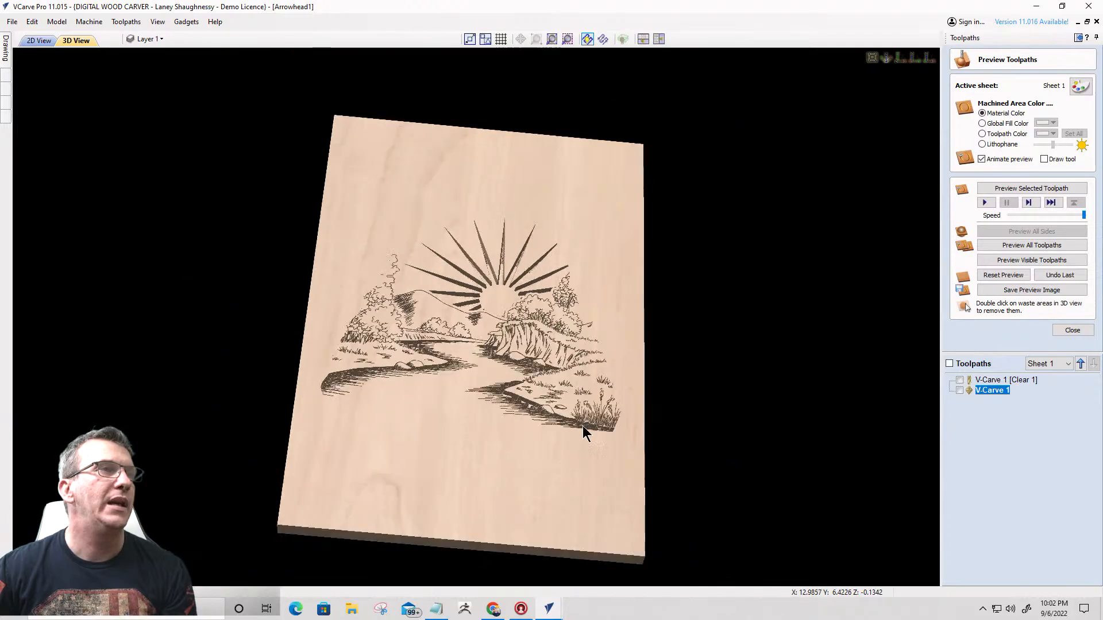
click(982, 124)
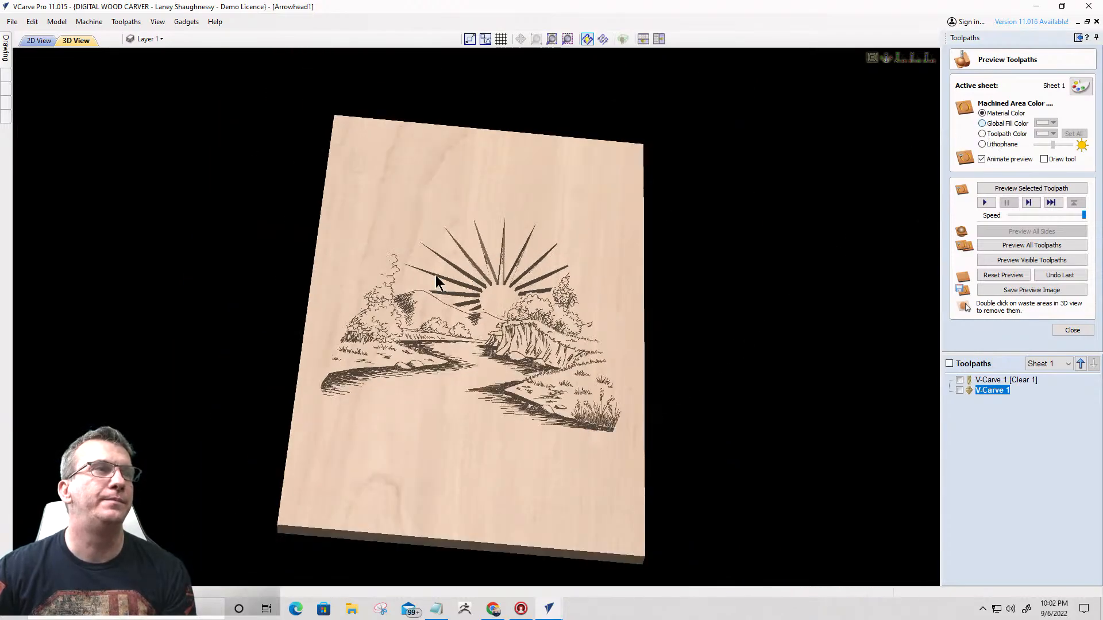
scroll(471, 367, up, 3)
scroll(471, 367, down, 1)
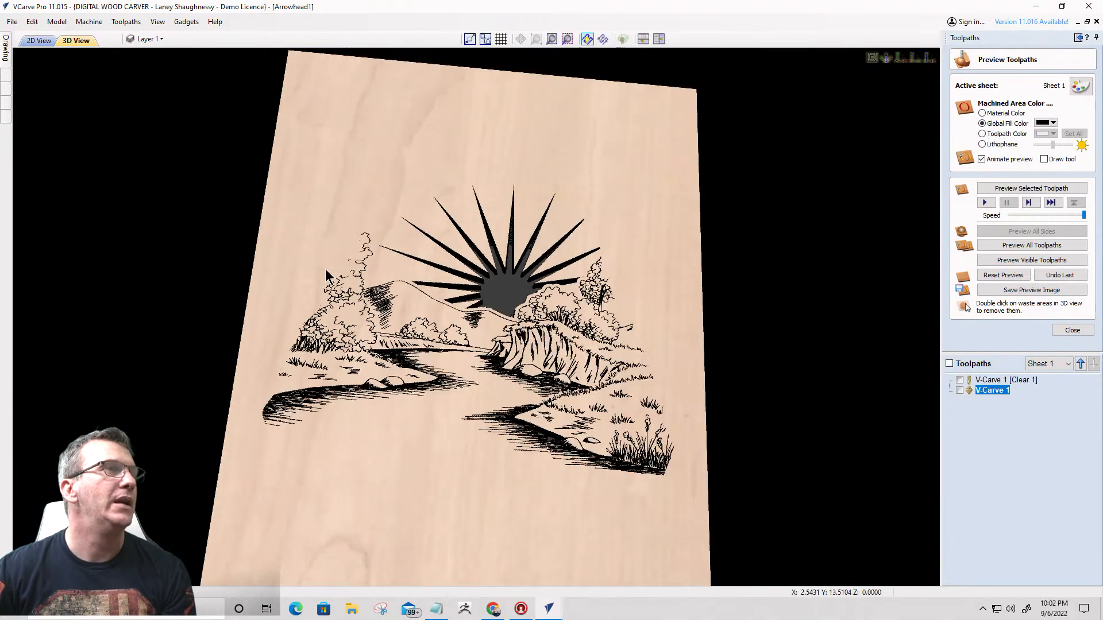
- Calculate an outside profile toolpath on the arrowhead's inner outline, 0.75 inch deep, with the 0.25-inch end mill
click(39, 40)
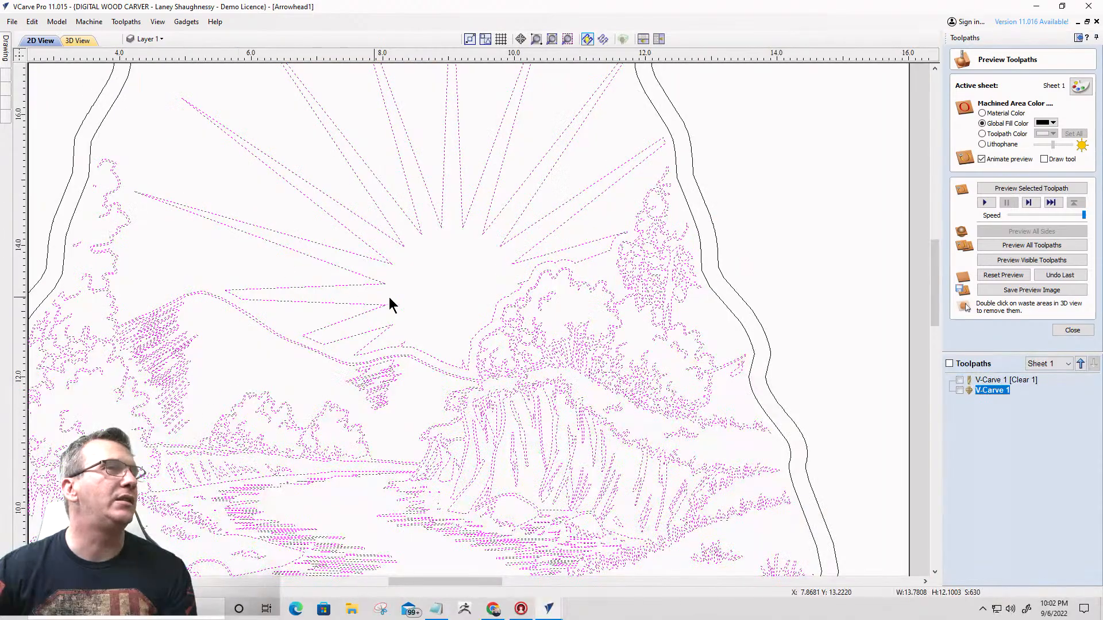
click(701, 240)
scroll(710, 243, down, 1)
scroll(709, 242, down, 4)
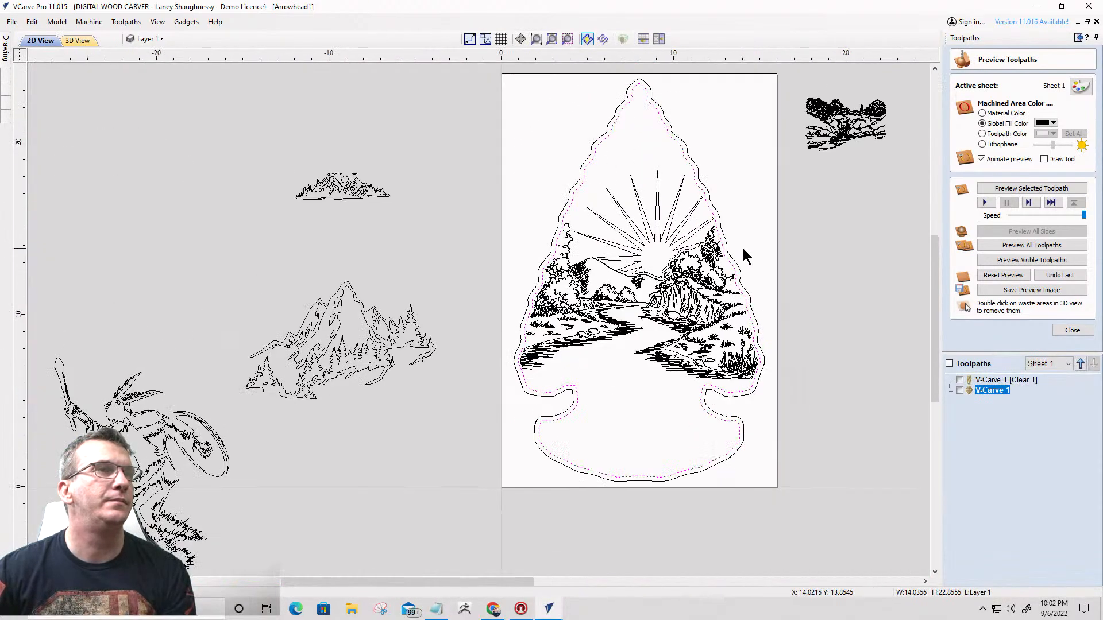
click(1031, 190)
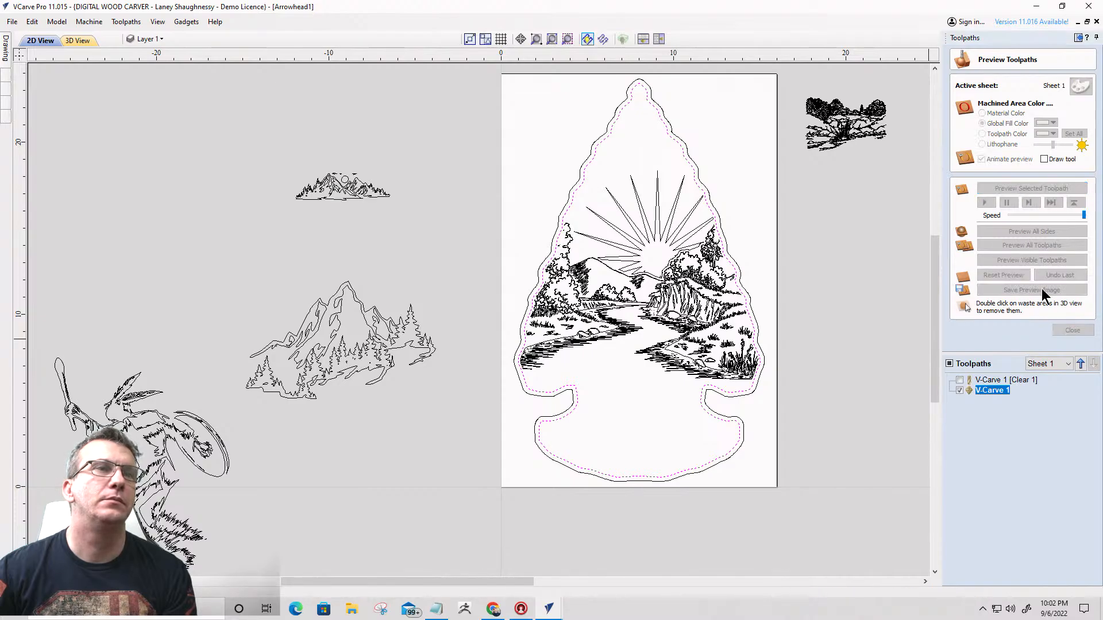
click(1061, 331)
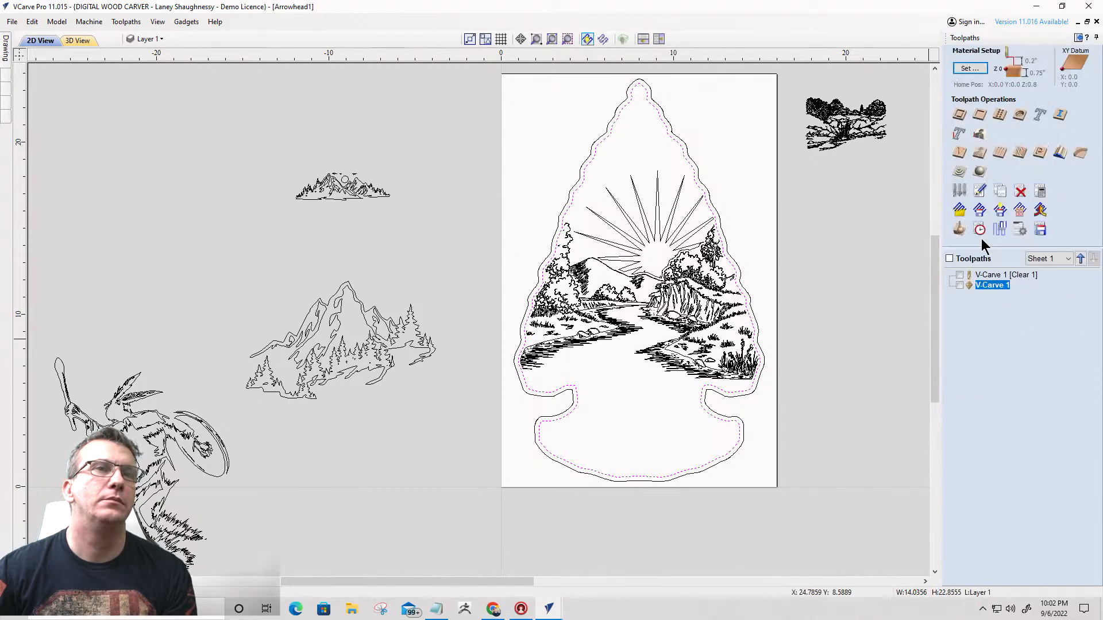
click(959, 115)
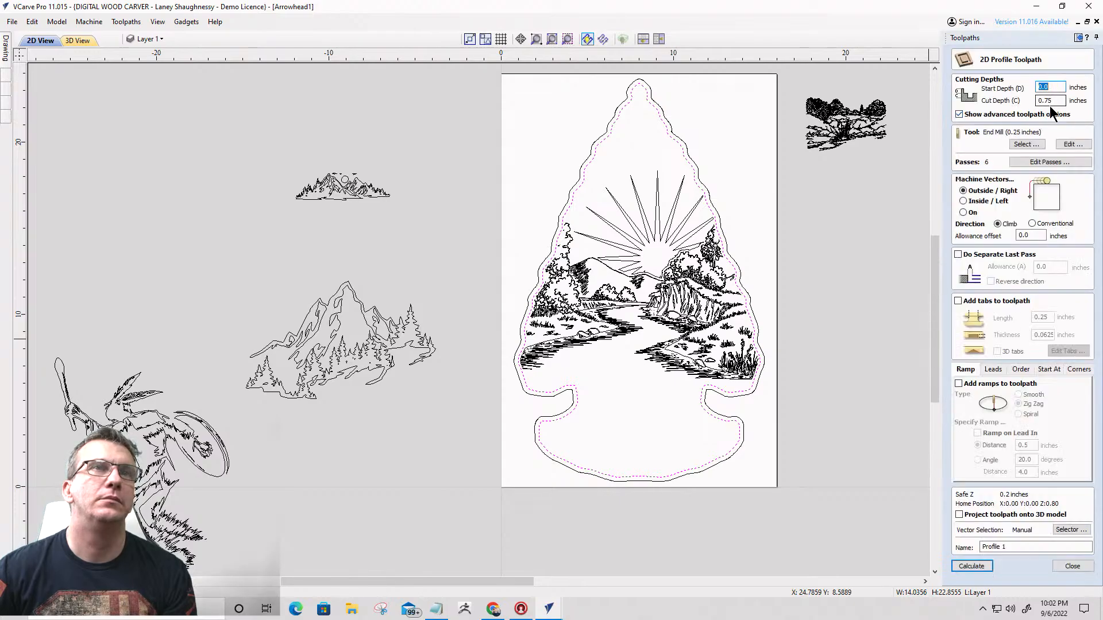
click(970, 566)
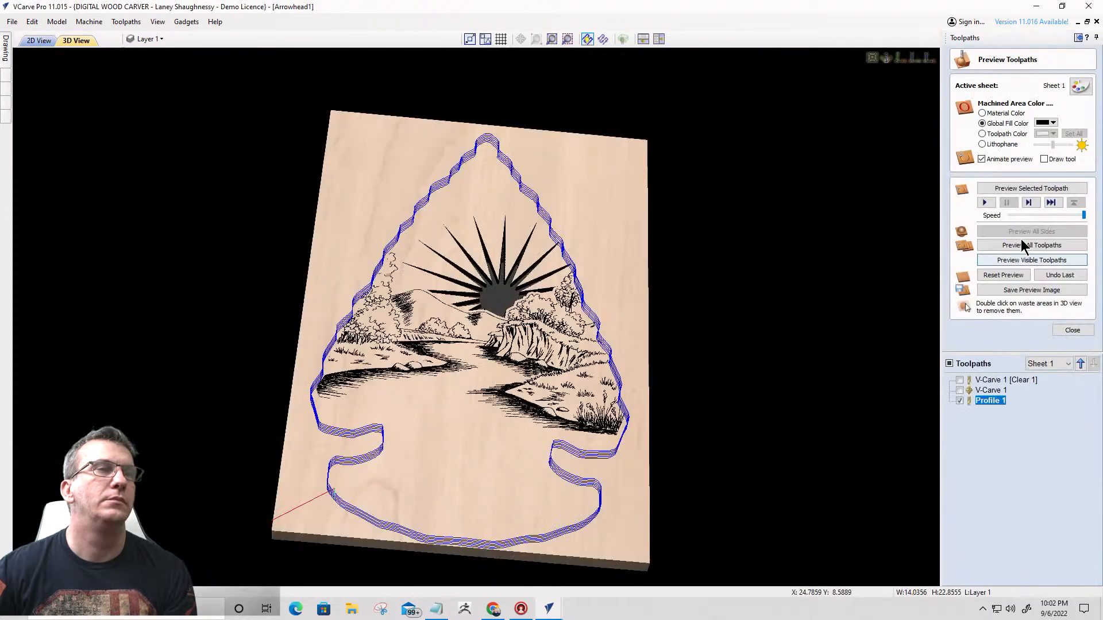
- Preview the profile cut and remove the waste material surrounding the arrowhead
click(1023, 259)
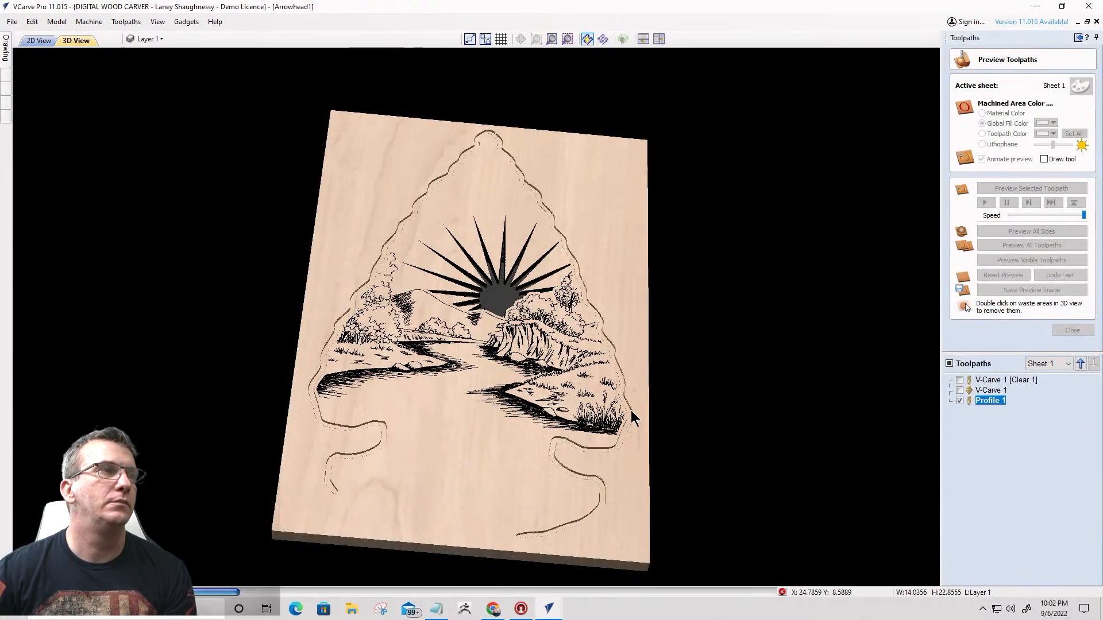
double_click(613, 472)
drag(613, 472, 370, 481)
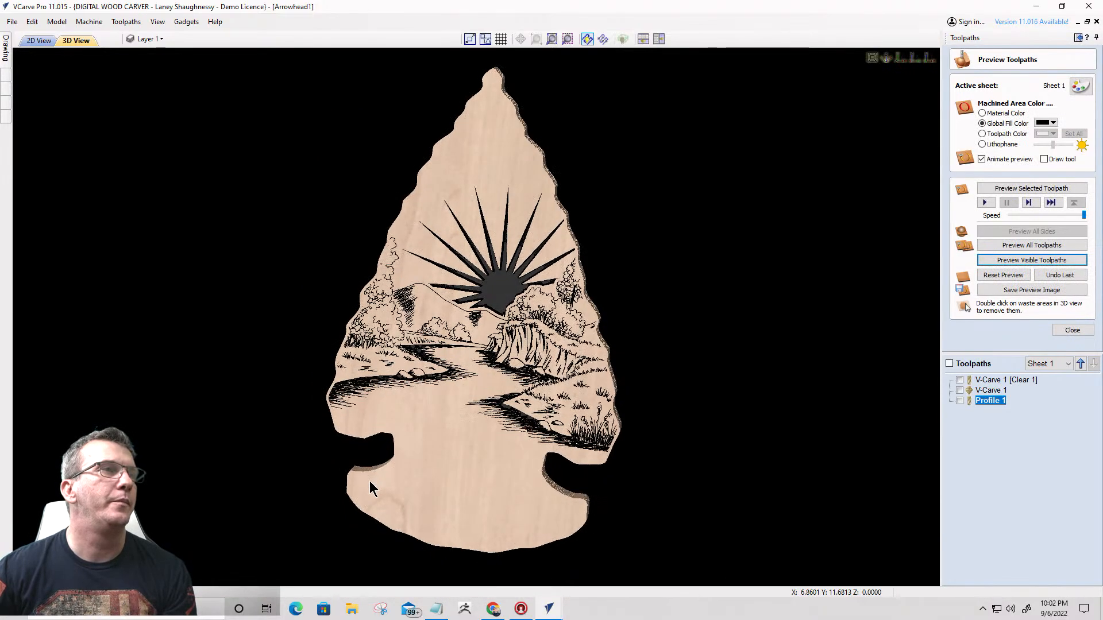
- Examine the carved sunburst landscape and the cut-out arrowhead edge in the 3D preview from several angles and distances
drag(505, 313, 542, 315)
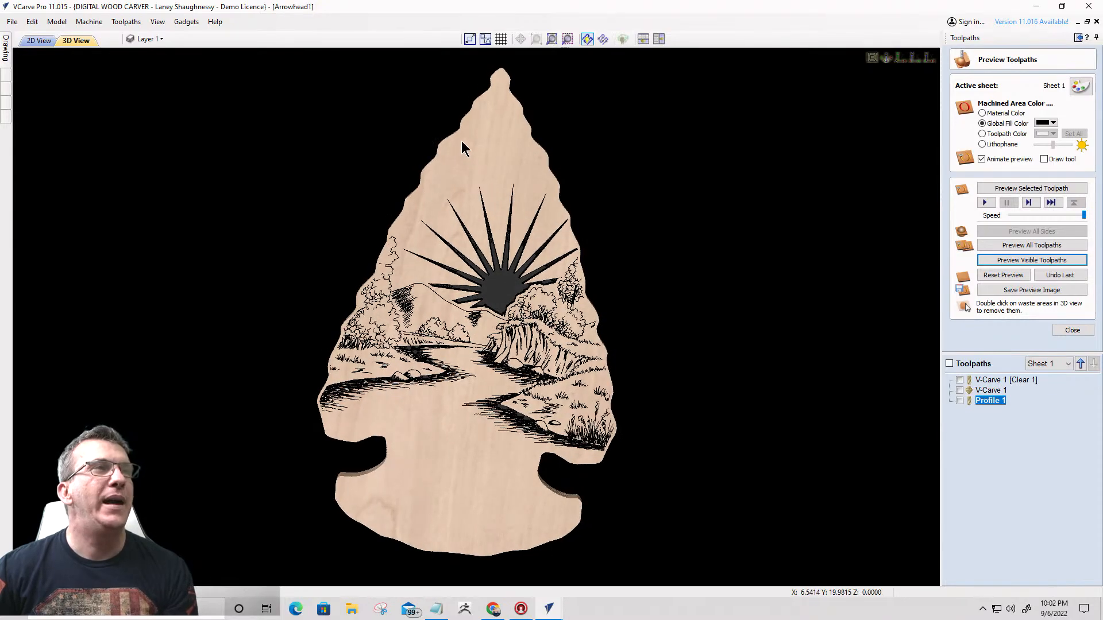
scroll(462, 141, up, 3)
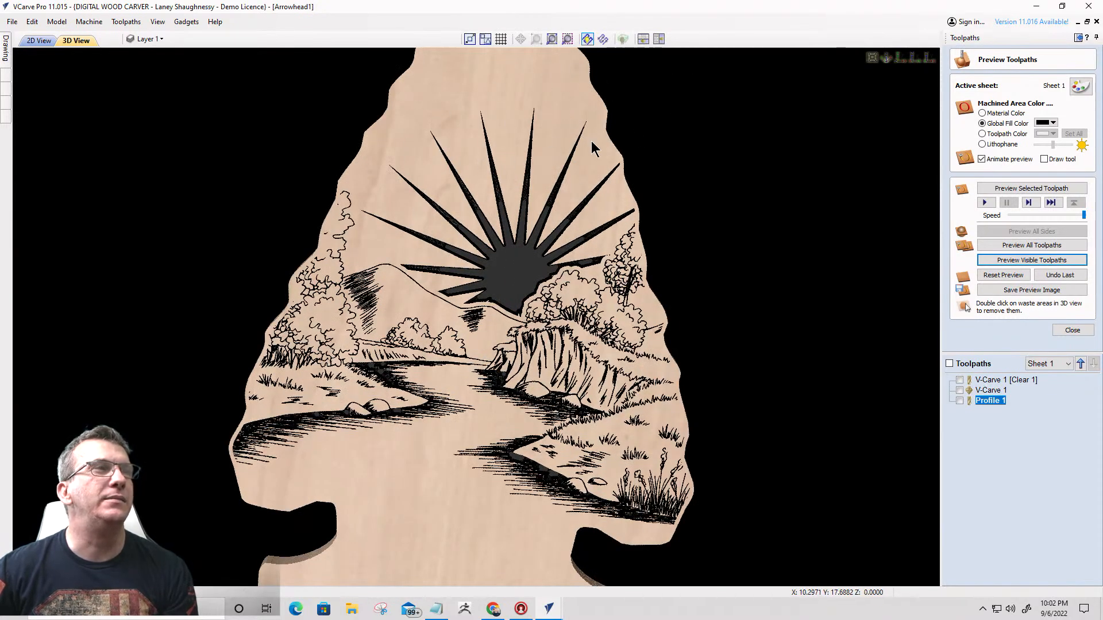
scroll(537, 97, down, 2)
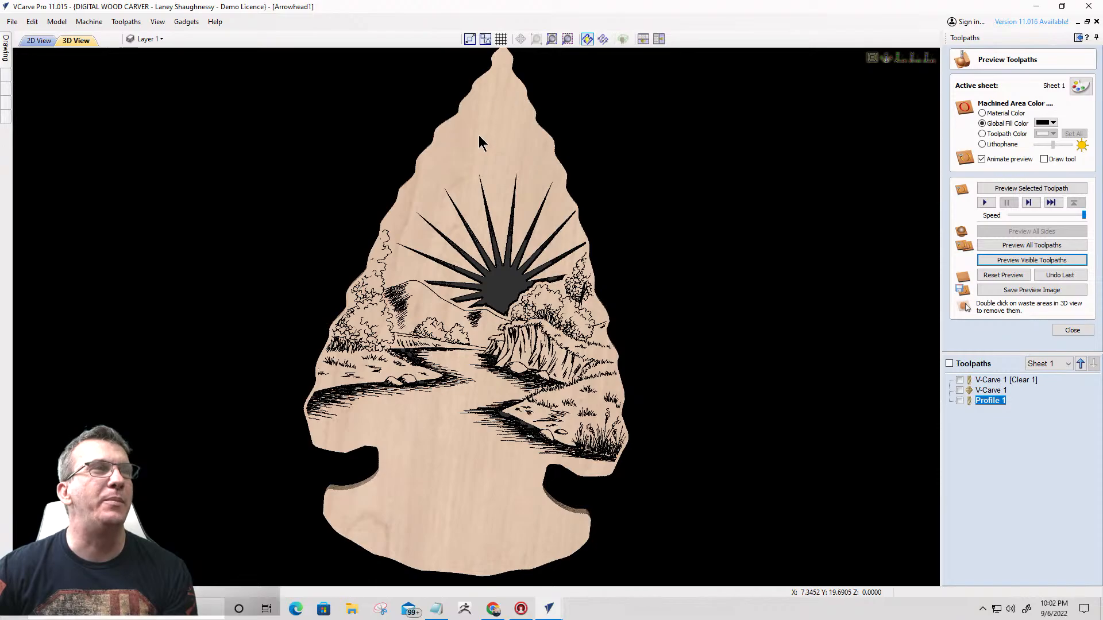
scroll(454, 115, up, 3)
scroll(517, 104, down, 1)
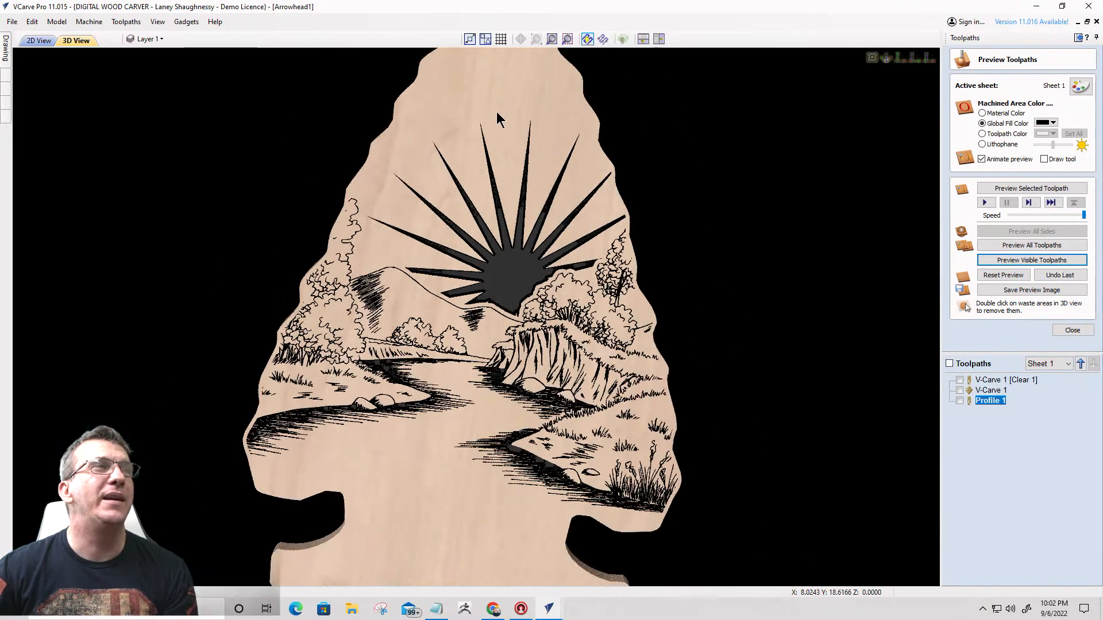
scroll(550, 143, down, 2)
scroll(436, 534, up, 4)
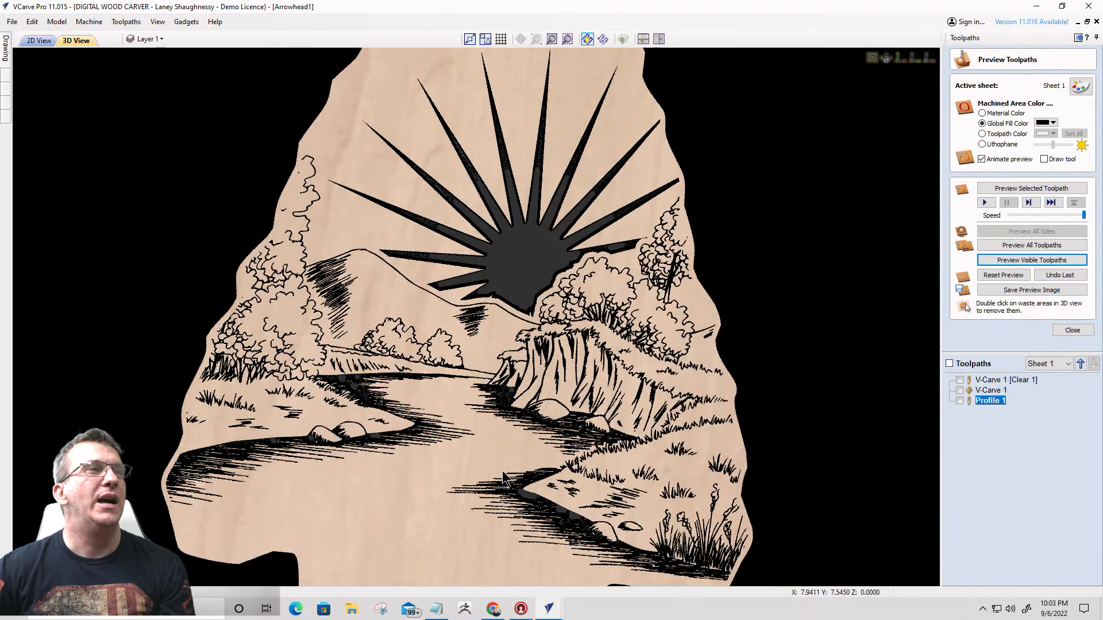
scroll(502, 477, down, 5)
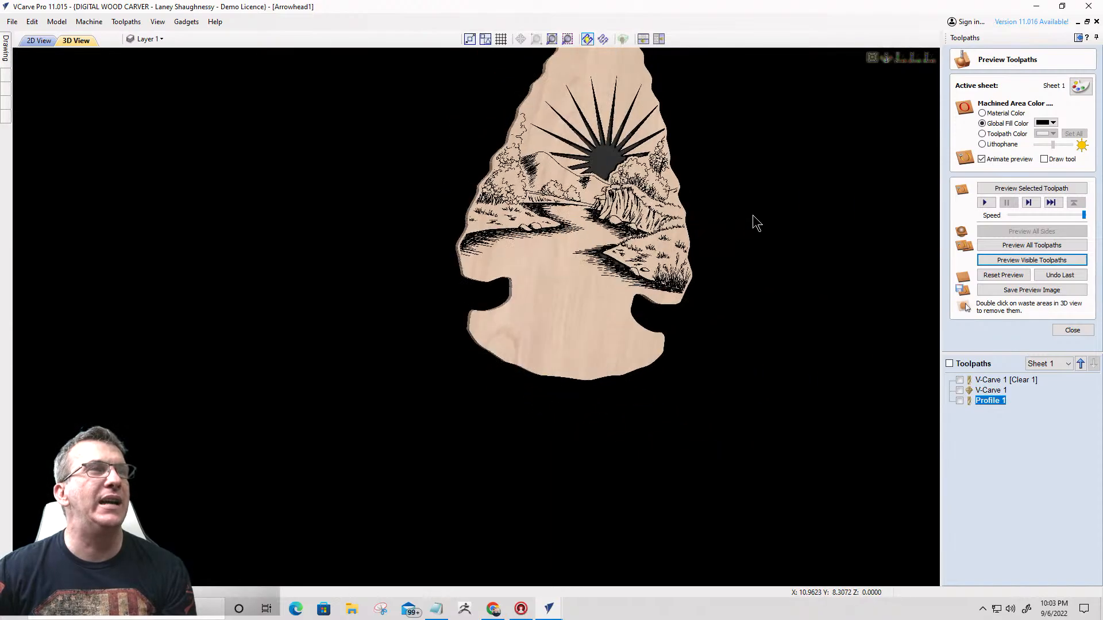
drag(752, 215, 600, 294)
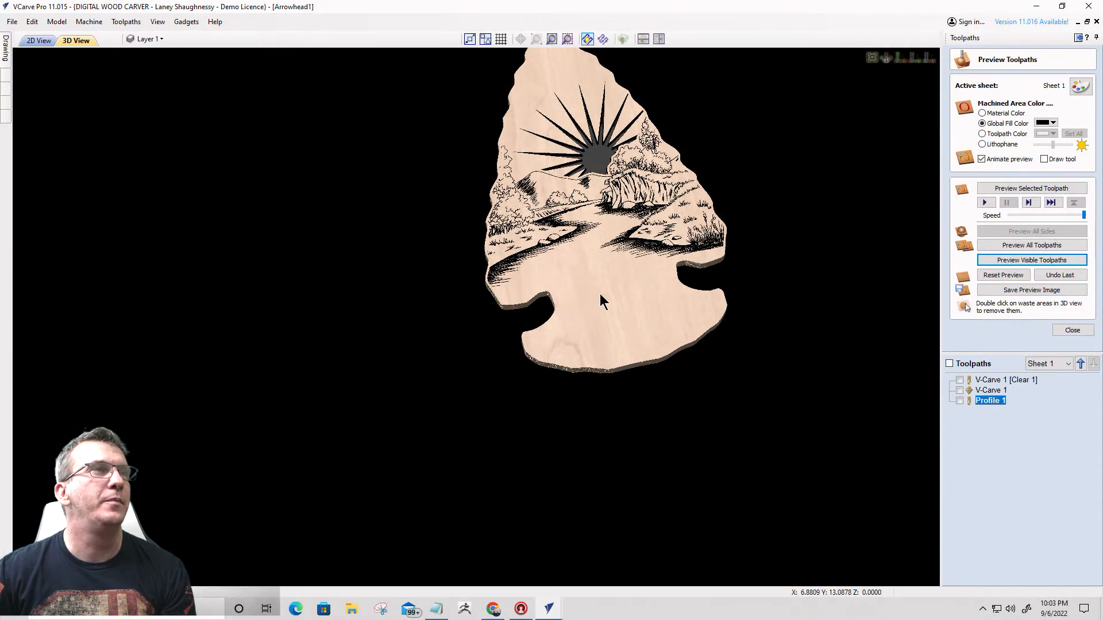
scroll(594, 235, up, 2)
middle_drag(612, 267, 422, 385)
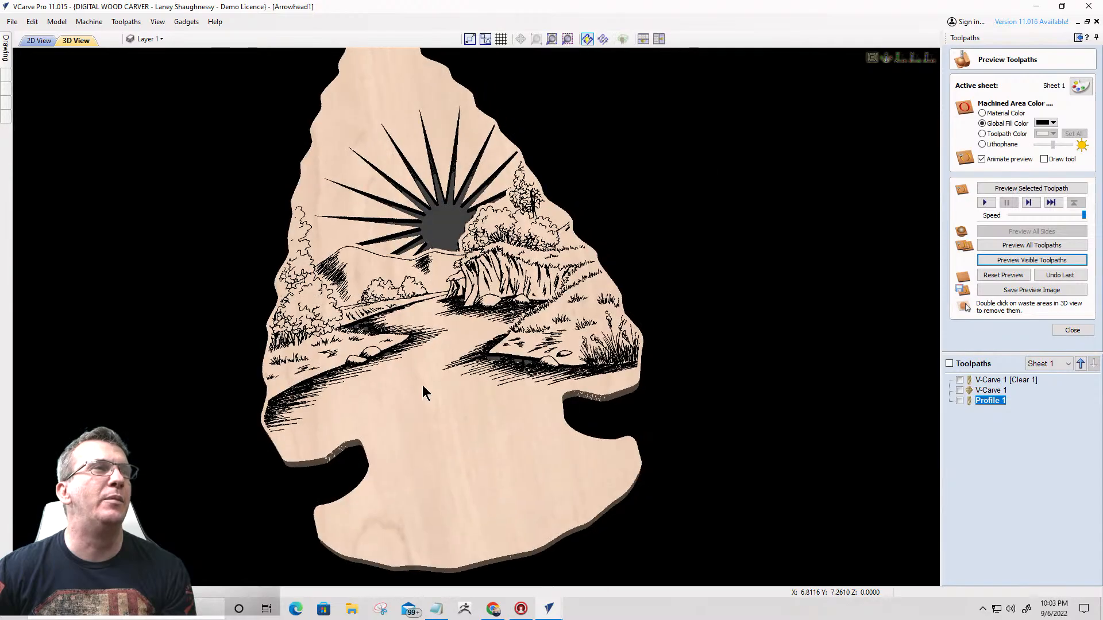
drag(428, 397, 392, 74)
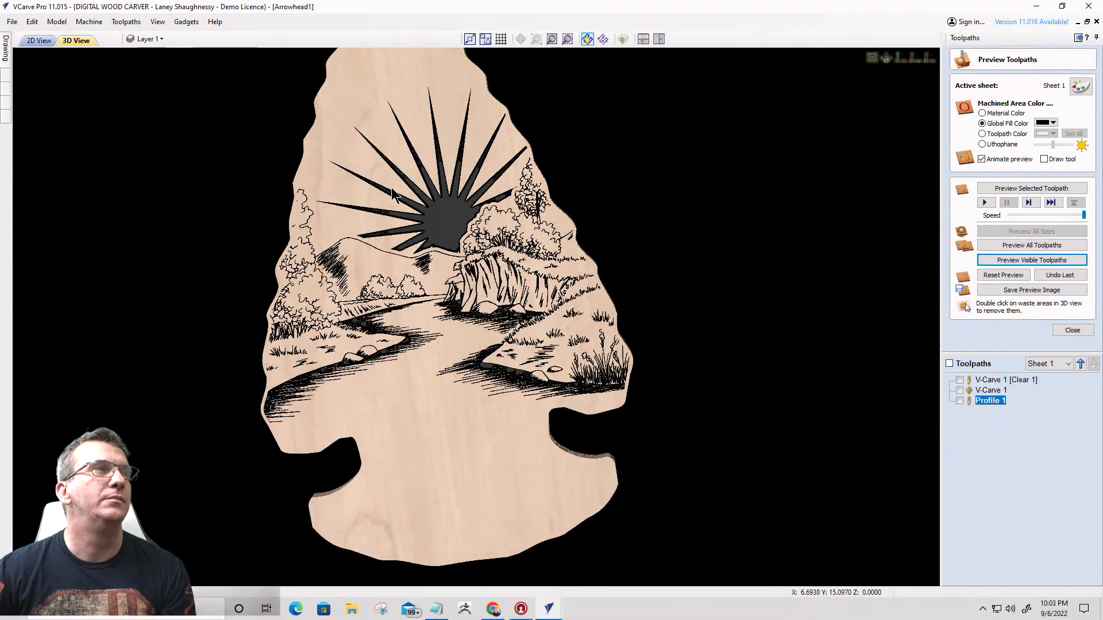
scroll(392, 191, down, 1)
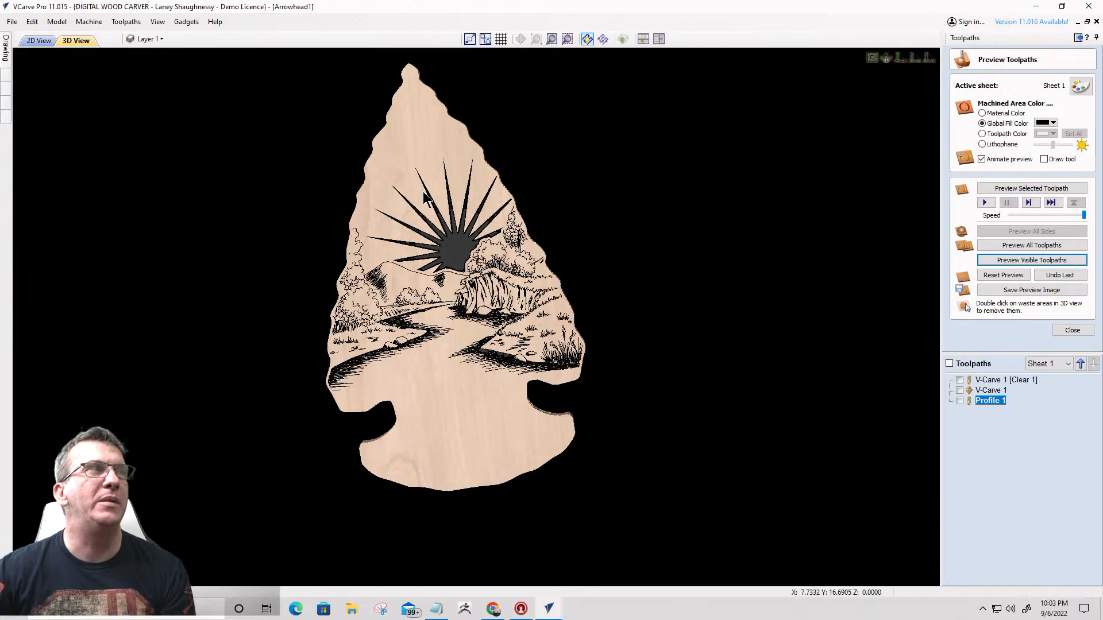
- Move the dancing figure into the lower part of the arrowhead, over the landscape, and nudge it slightly right to centre it in the outline
click(38, 40)
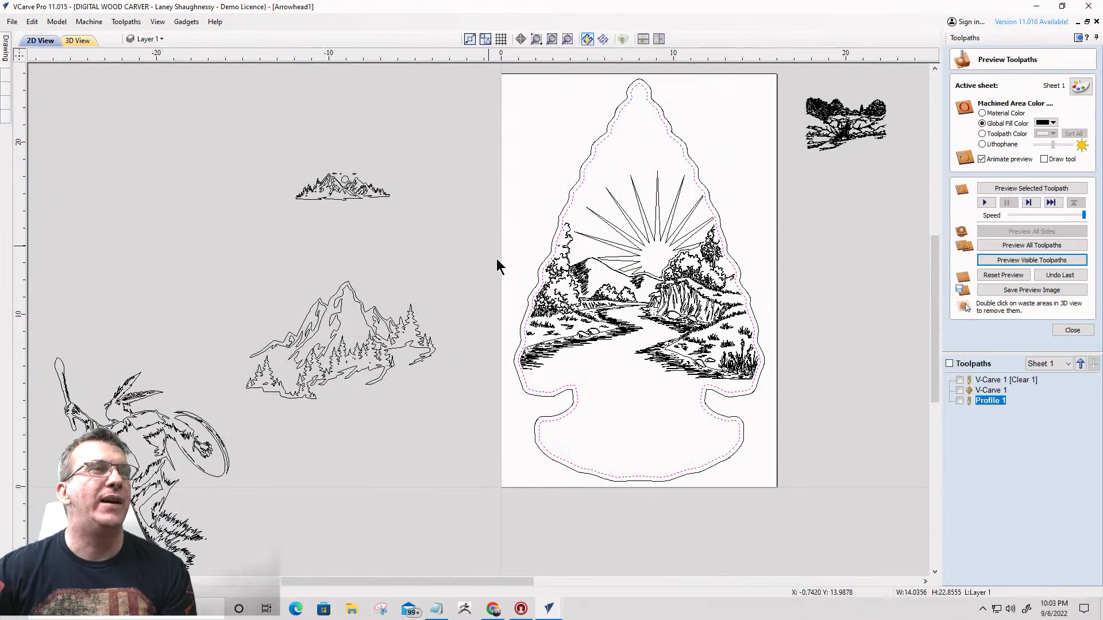
click(129, 424)
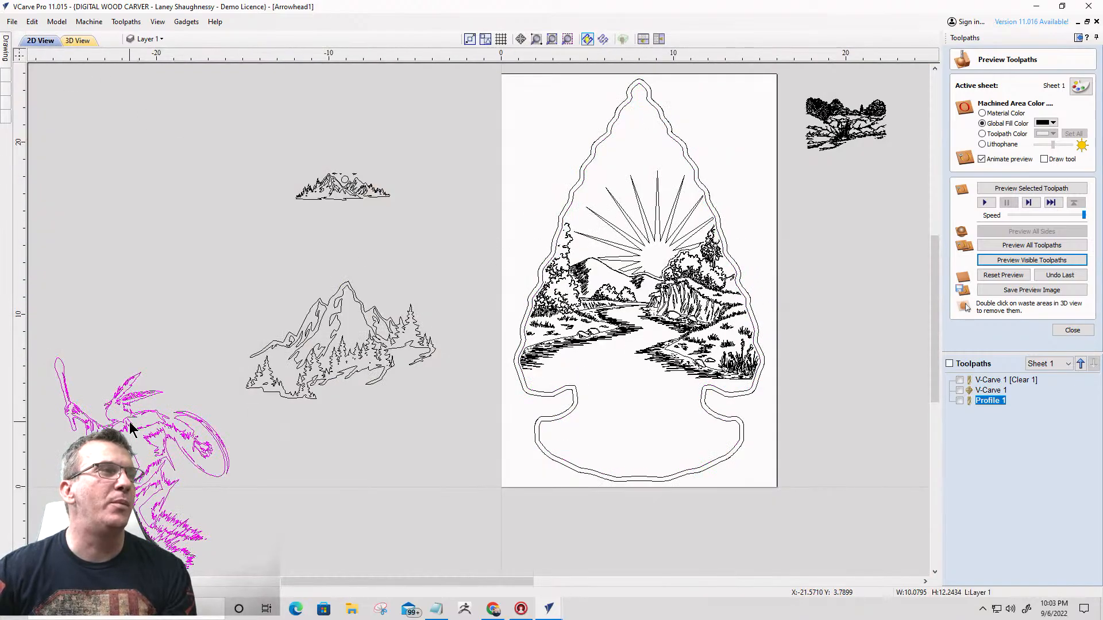
drag(129, 422, 621, 320)
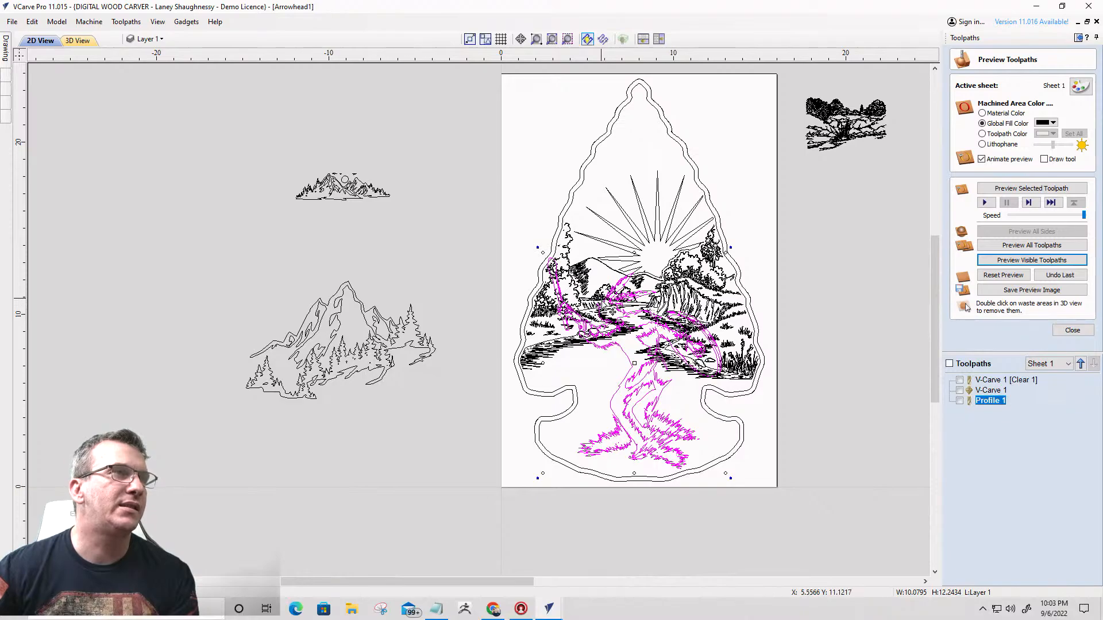
scroll(540, 276, up, 2)
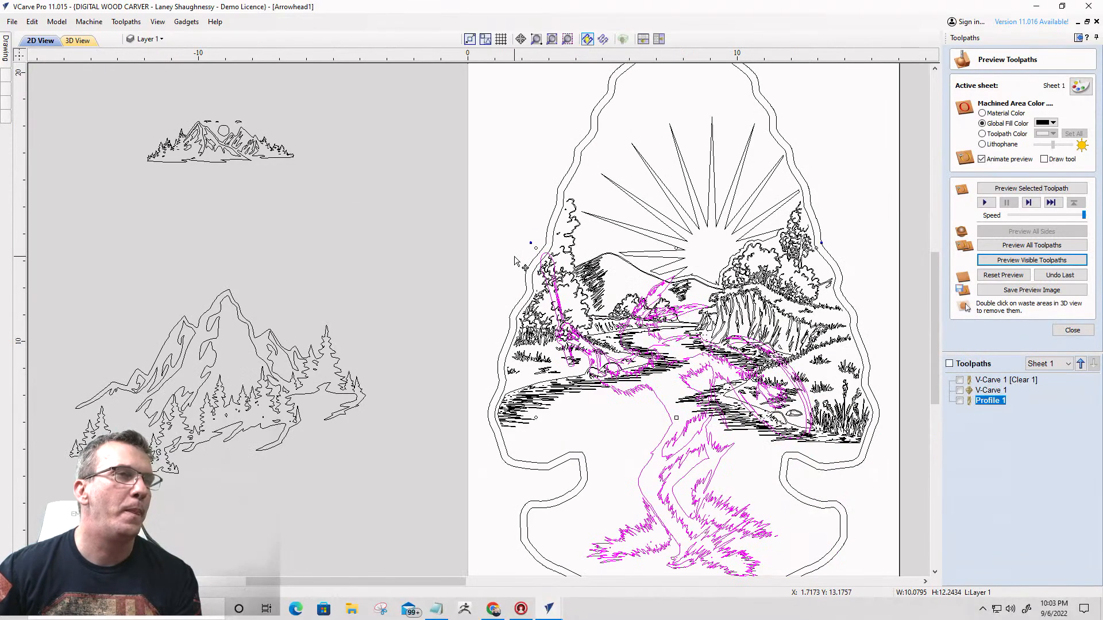
key(Right)
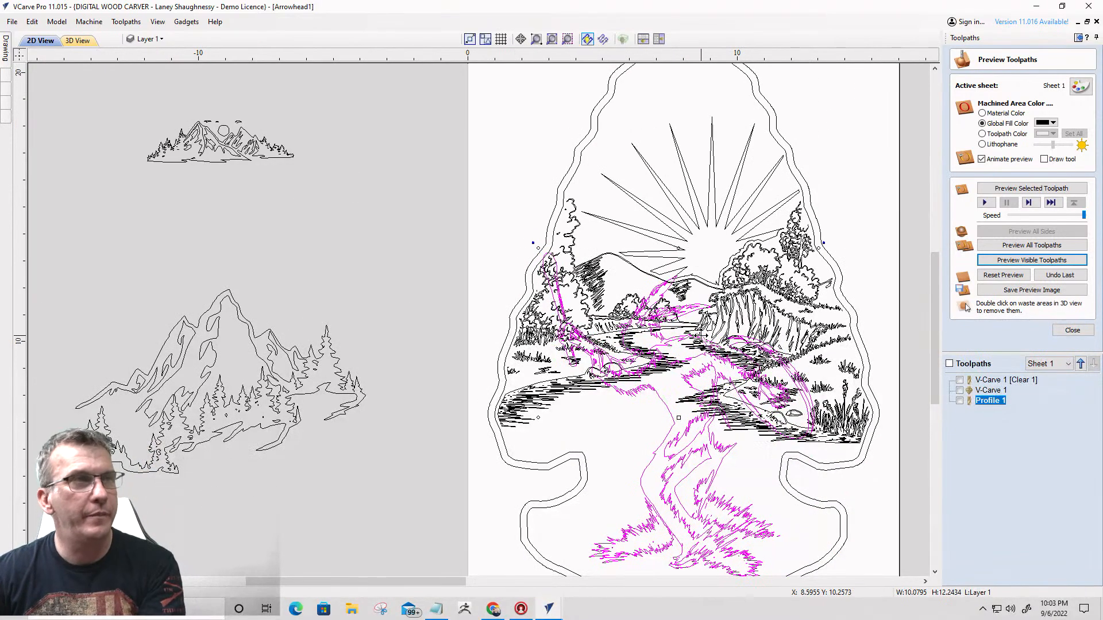
key(Right)
key(Right)
key(Right)
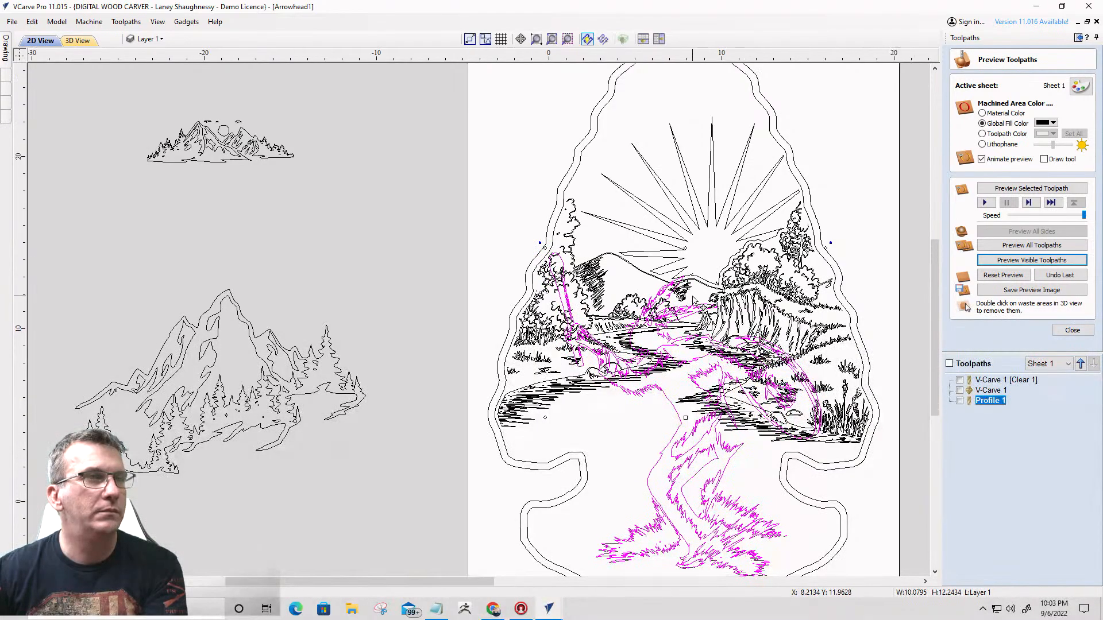
scroll(698, 313, down, 2)
scroll(693, 309, up, 2)
scroll(684, 294, down, 2)
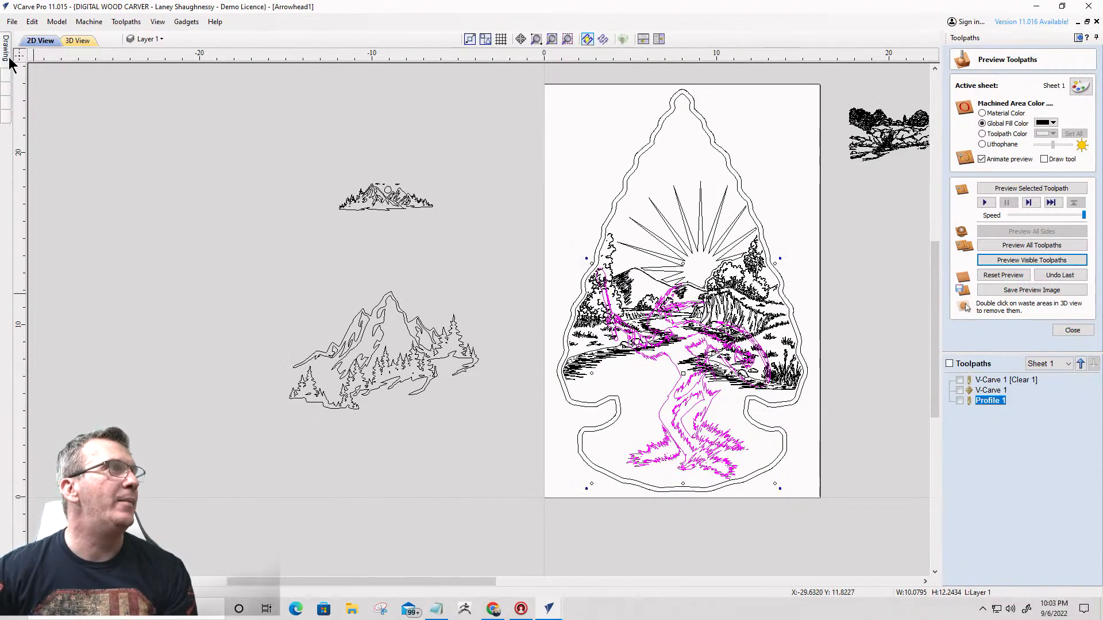
- Try offsetting the dancing figure outwards by 0.125 inch and deleting the small inner offset pieces while keeping the outer outline
mouse_move(7, 55)
click(28, 306)
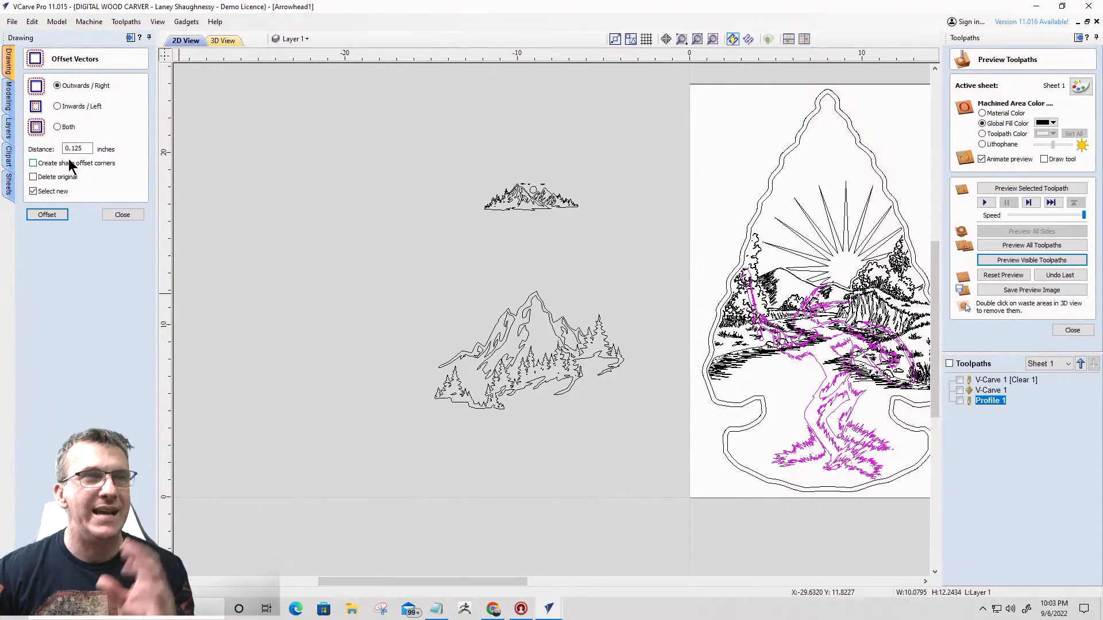
click(47, 215)
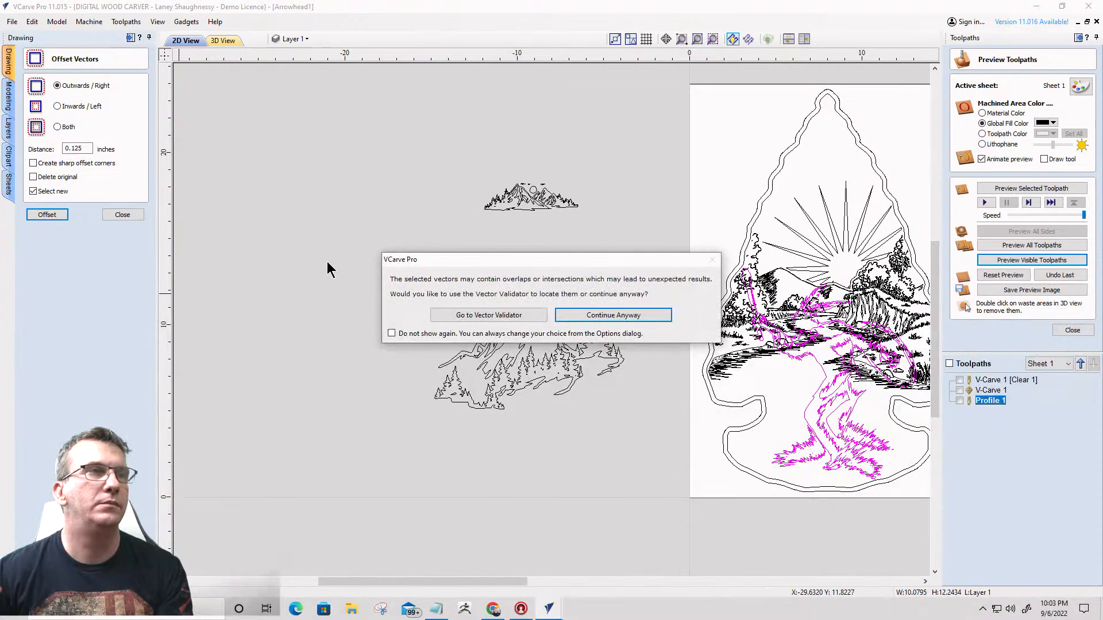
click(607, 318)
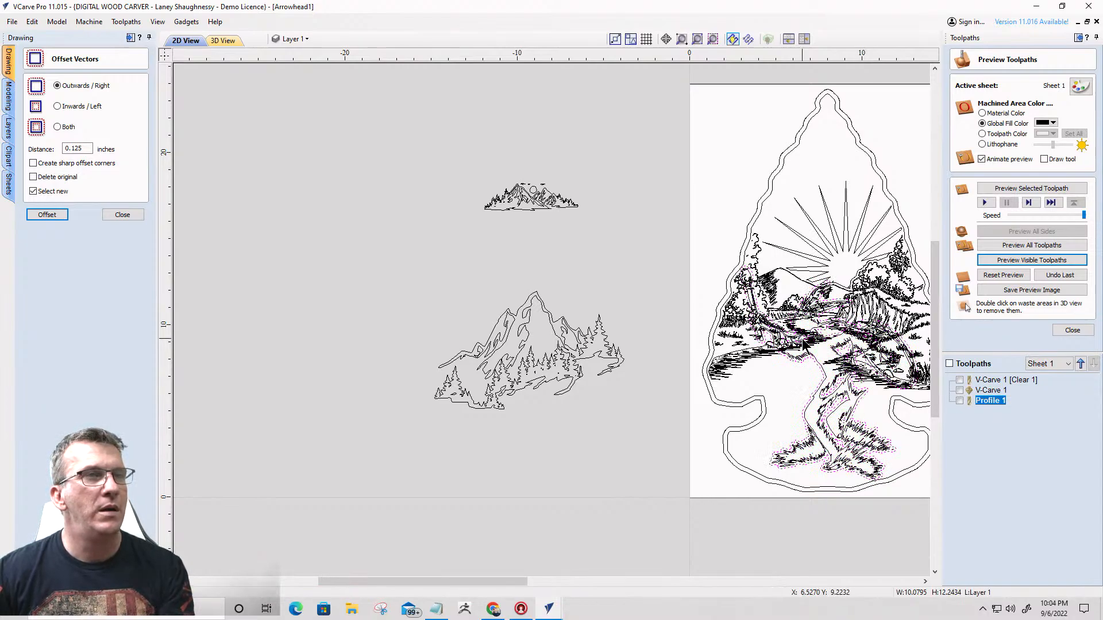
scroll(796, 343, up, 5)
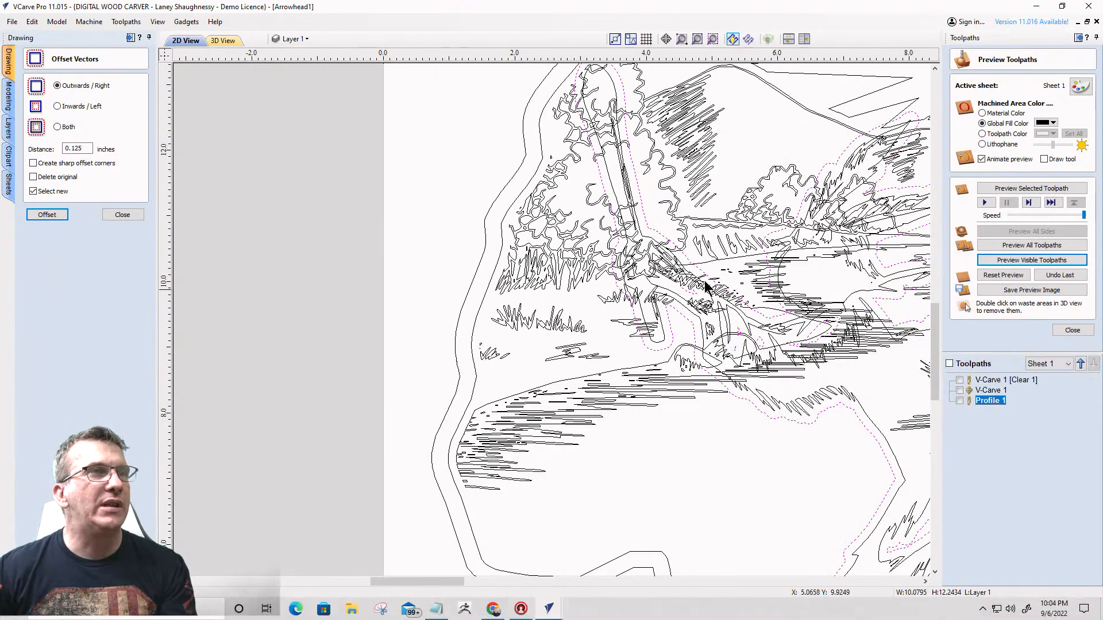
scroll(635, 184, up, 1)
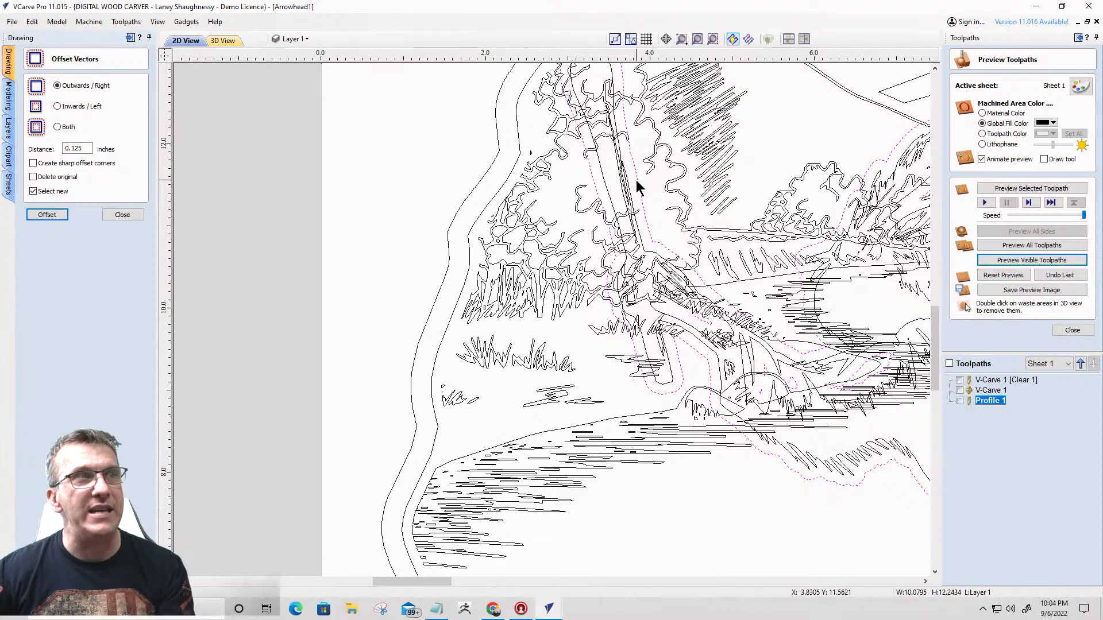
scroll(639, 188, down, 2)
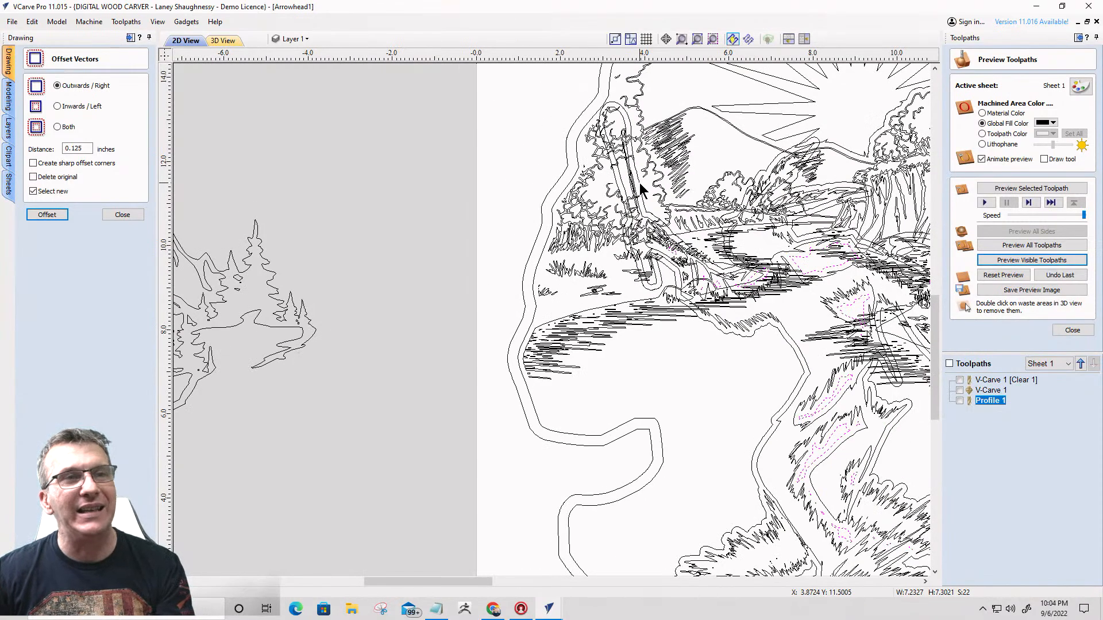
click(772, 348)
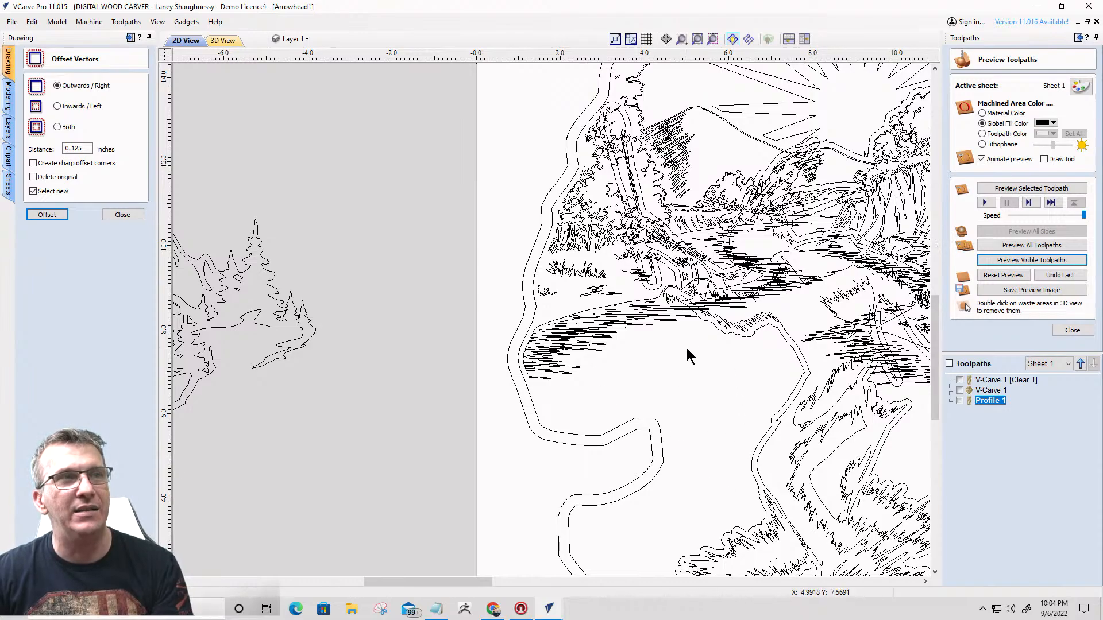
- Check whether the landscape lines are grouped, and undo the figure's offset and the deletion of its inner pieces
scroll(647, 287, down, 2)
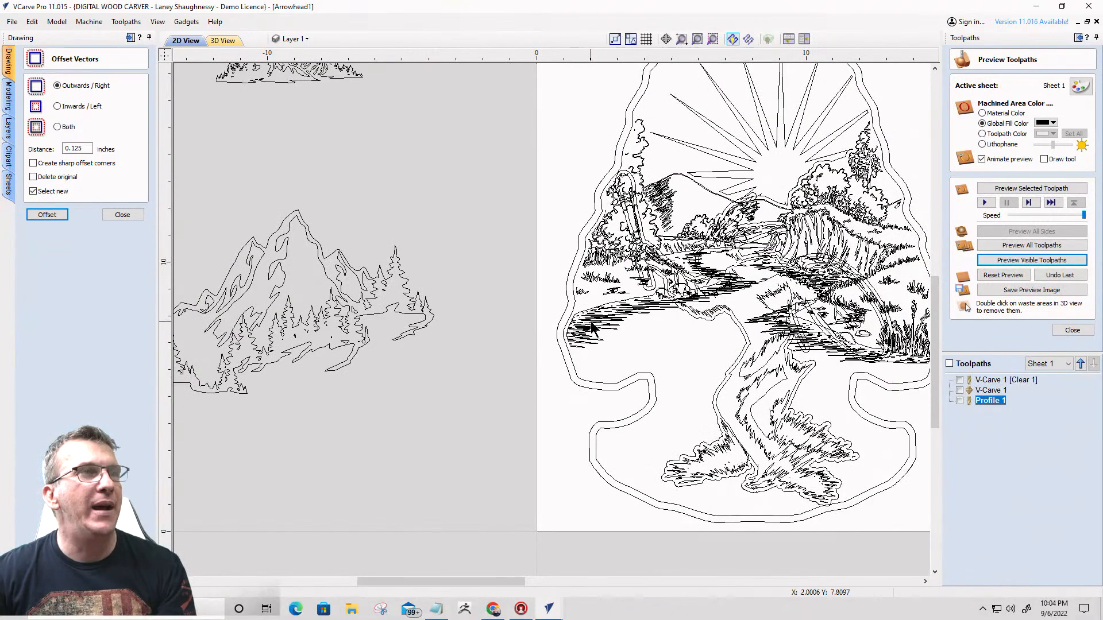
click(591, 324)
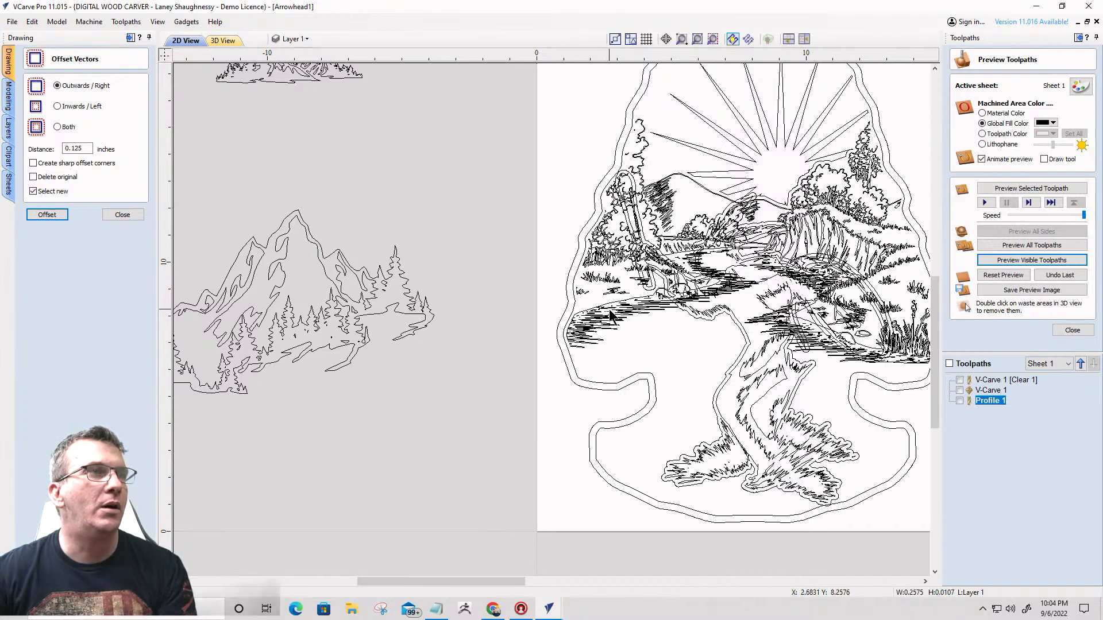
scroll(622, 323, up, 2)
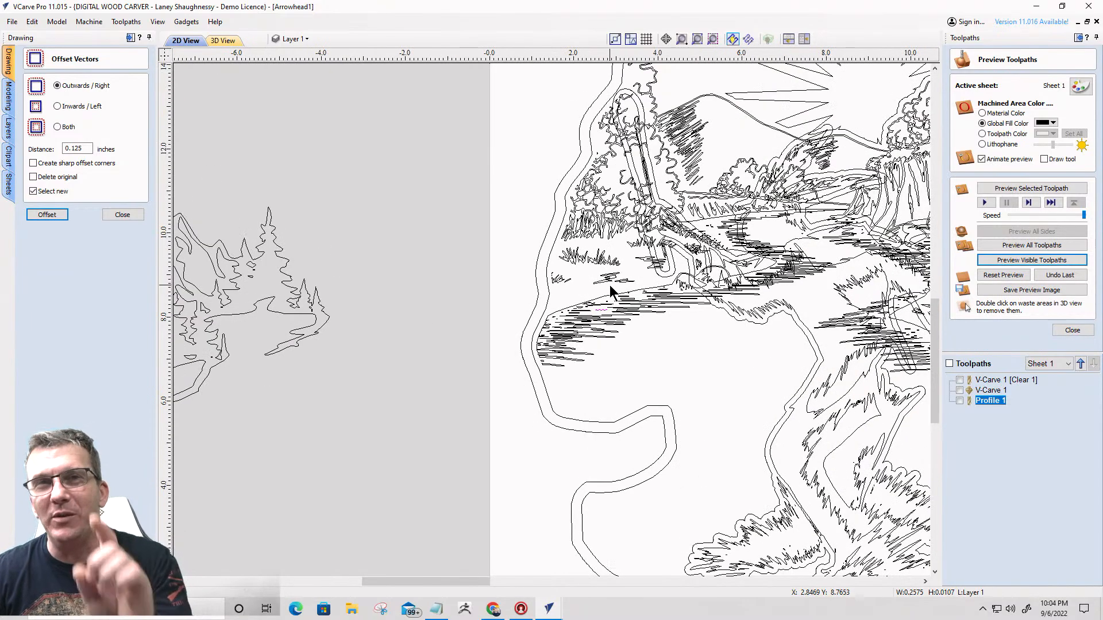
scroll(610, 286, down, 2)
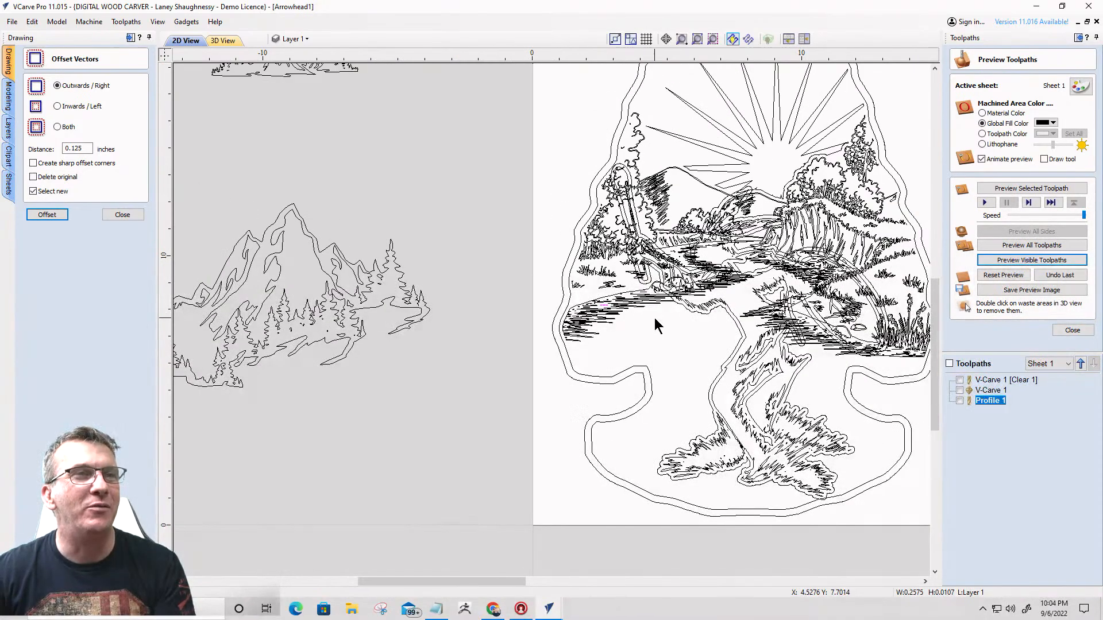
click(656, 323)
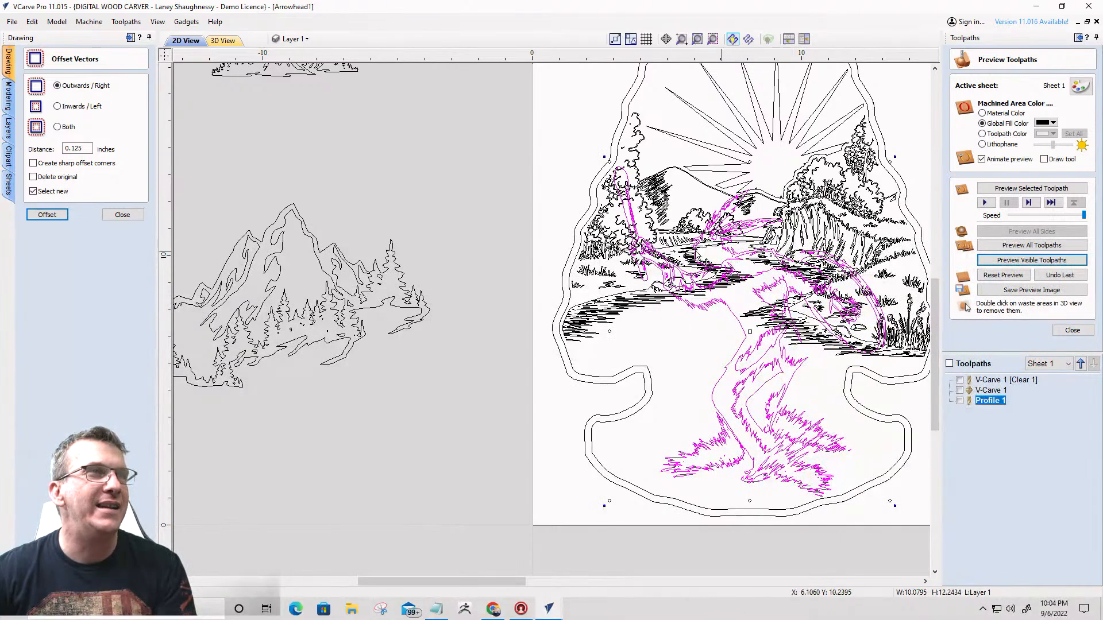
- Select all the sunburst landscape vectors inside the arrowhead, excluding the figure and the arrowhead outlines, and group them
scroll(704, 267, down, 3)
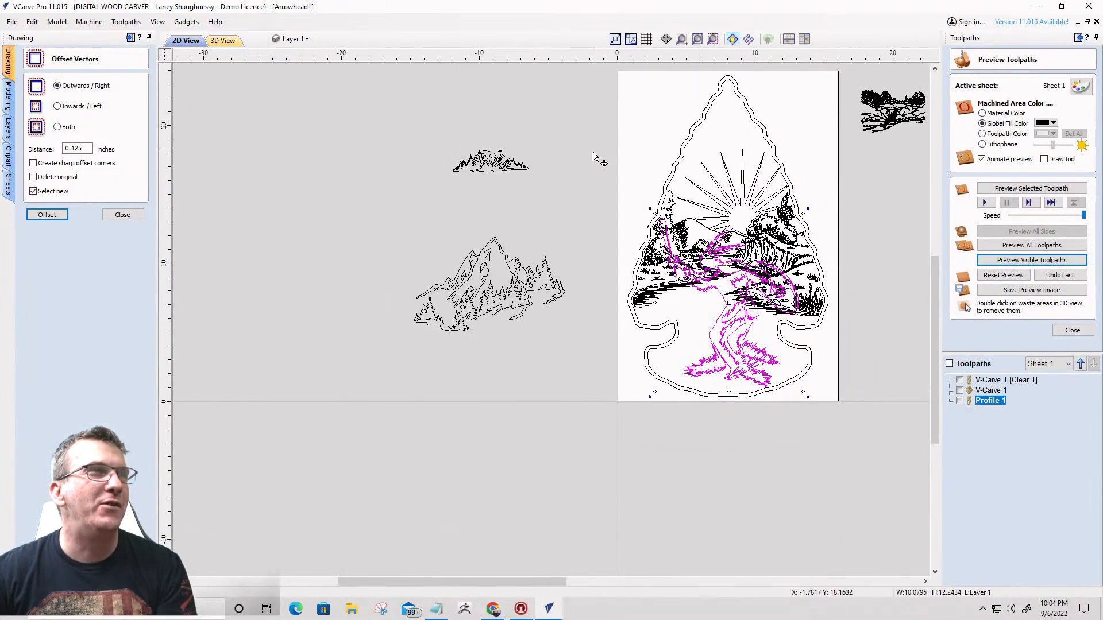
click(592, 150)
drag(573, 128, 796, 263)
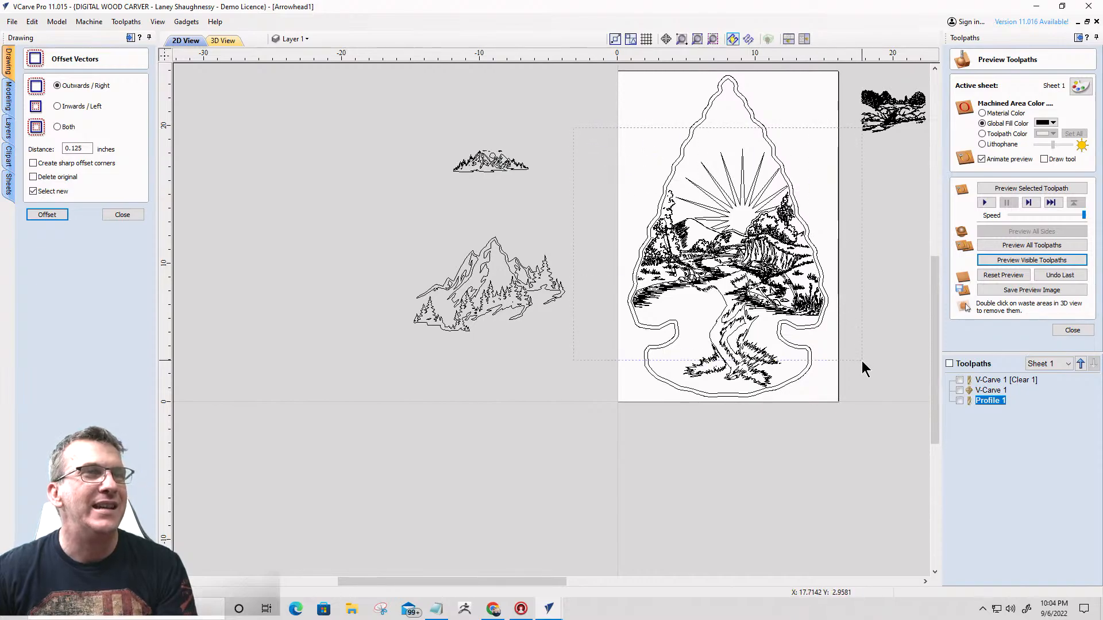
drag(862, 361, 859, 371)
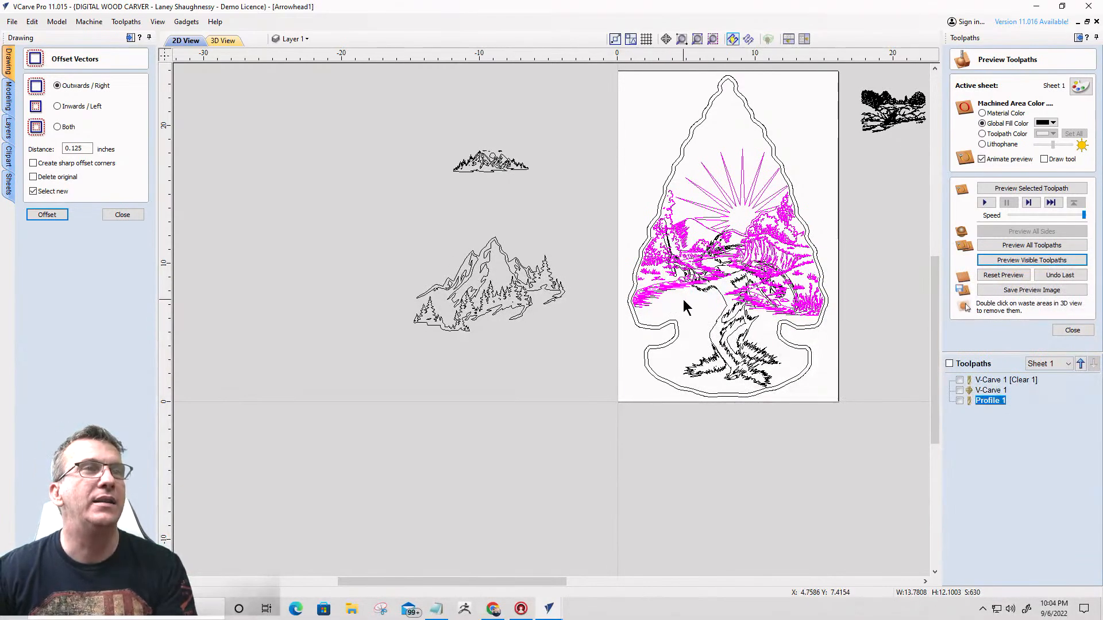
scroll(683, 298, up, 4)
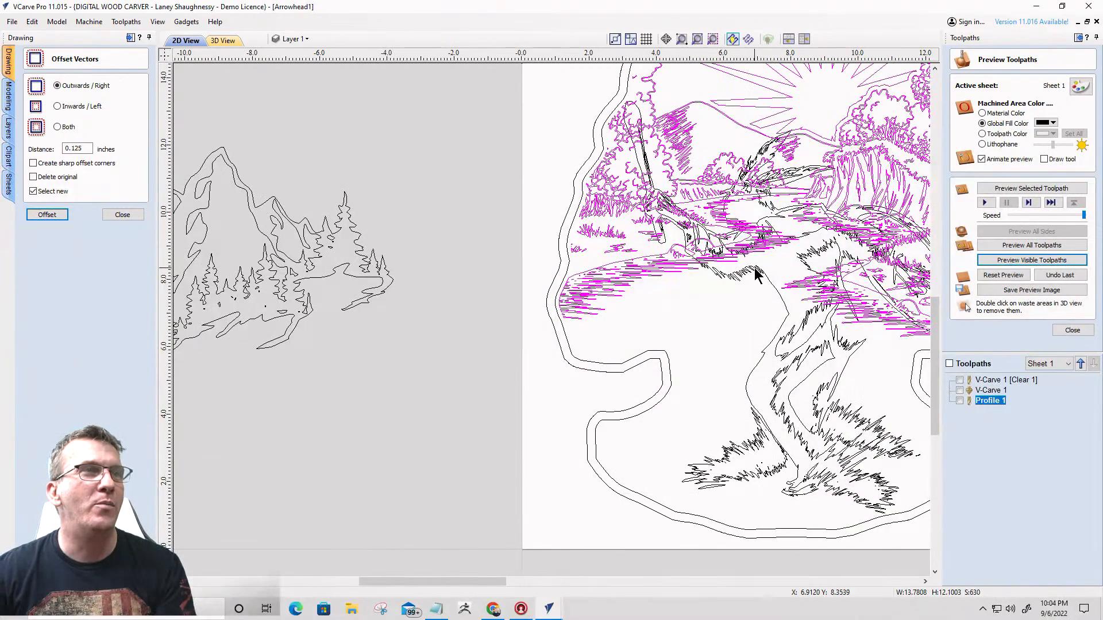
- Offset the dancing figure outwards by 0.125 inch and delete the small inner offset pieces, keeping only its outer outline
click(753, 267)
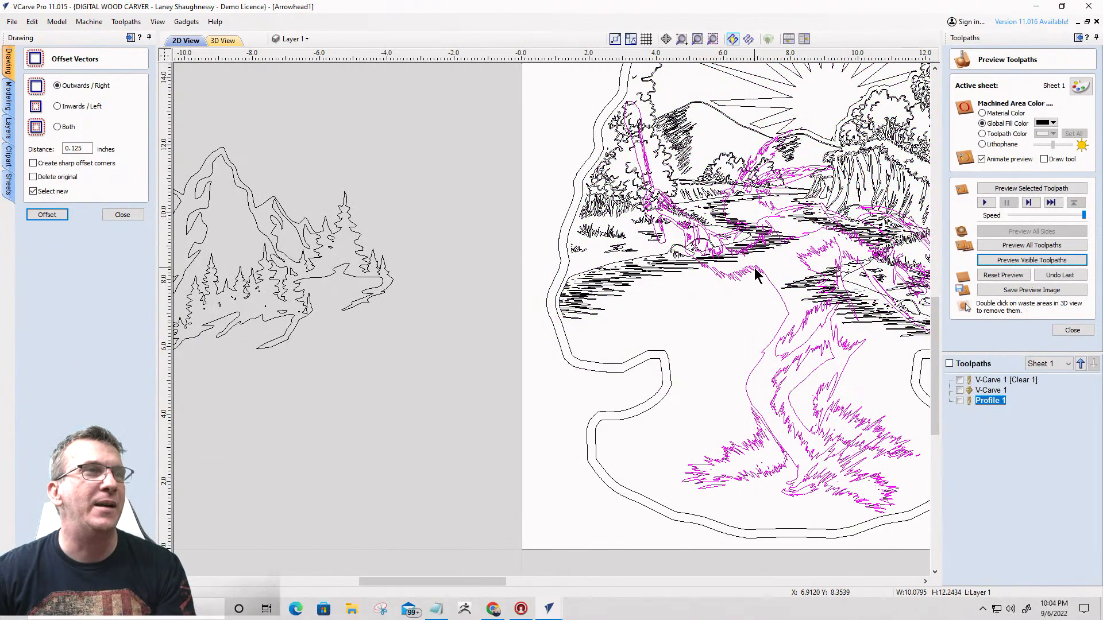
click(46, 216)
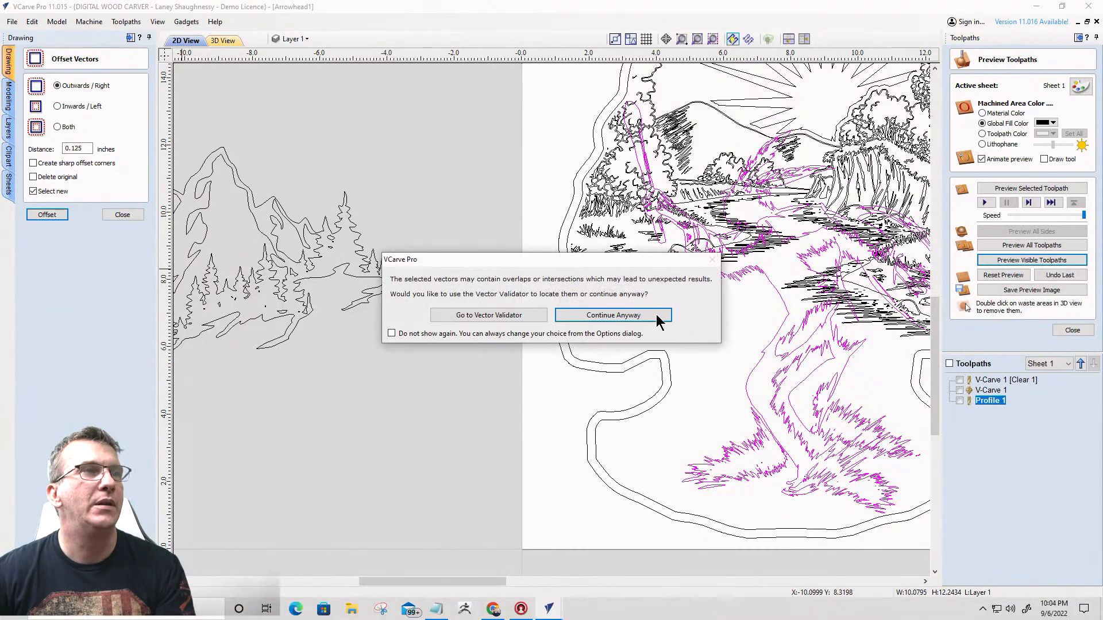
click(657, 317)
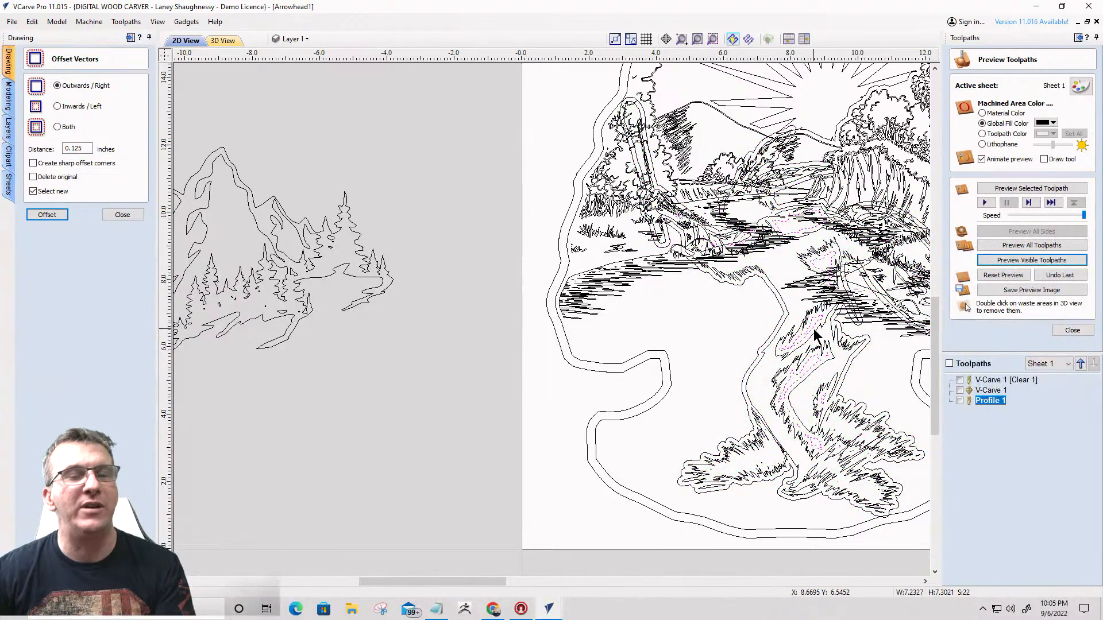
scroll(769, 288, up, 3)
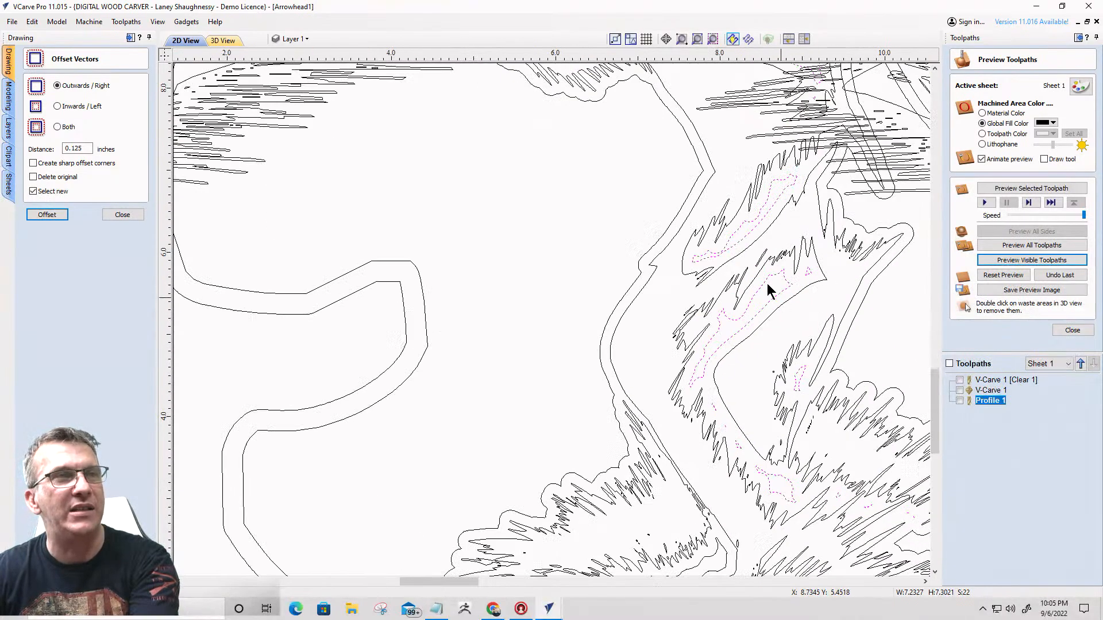
scroll(735, 404, down, 4)
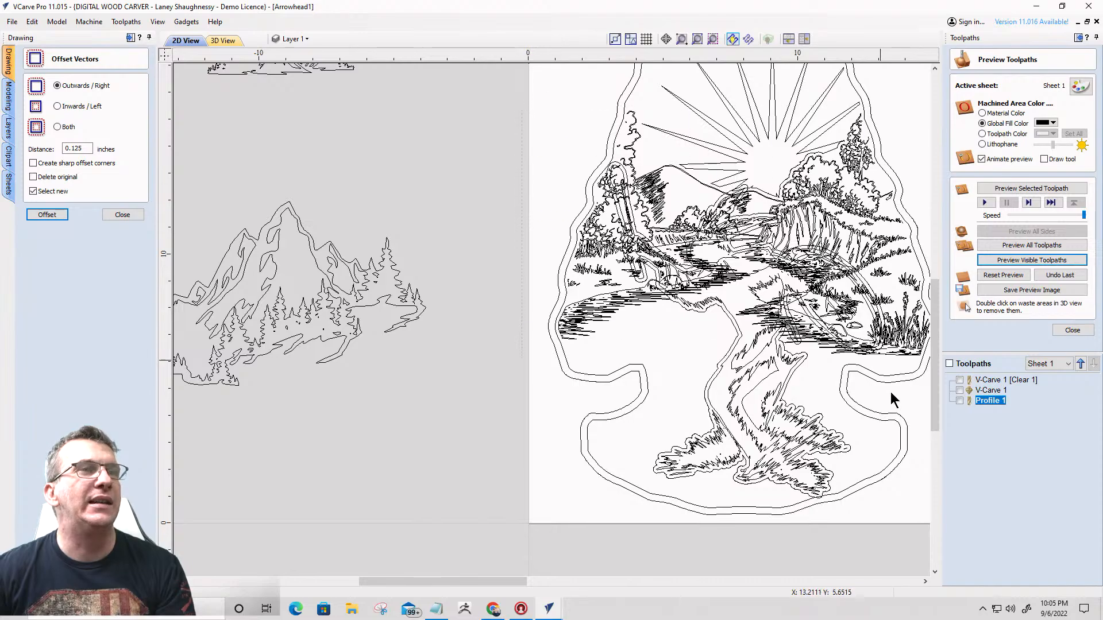
drag(890, 391, 900, 539)
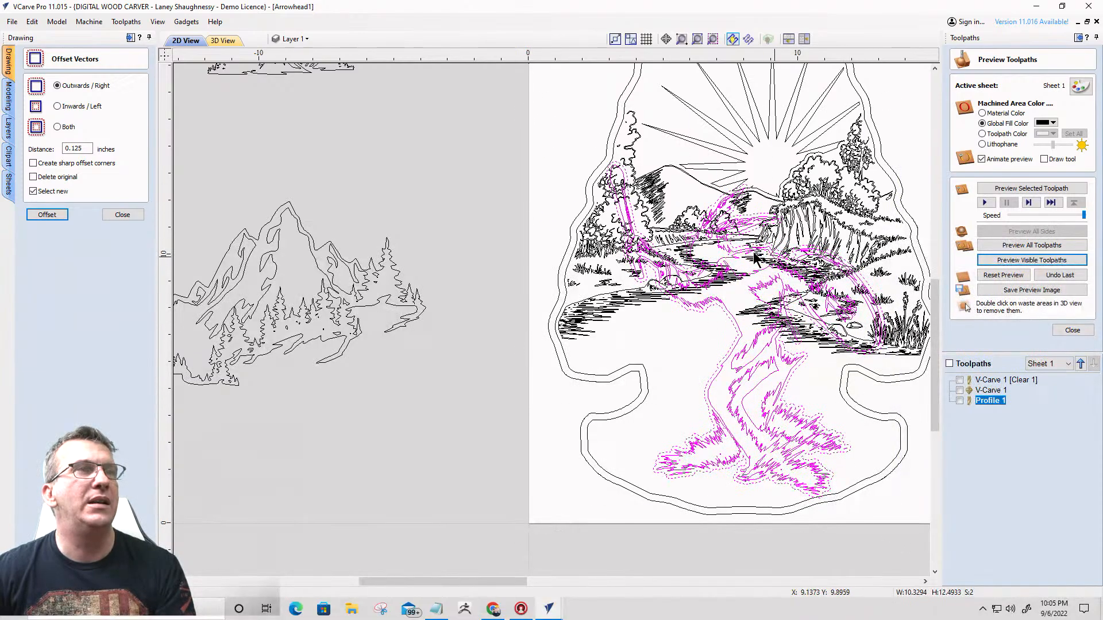
scroll(740, 328, up, 4)
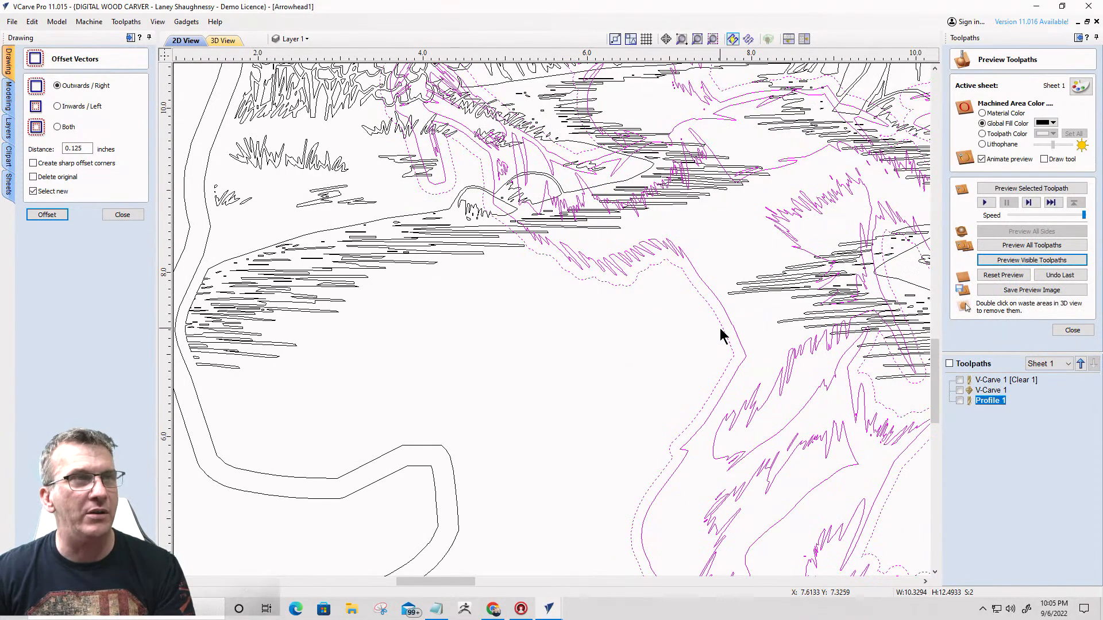
click(720, 334)
scroll(755, 265, down, 3)
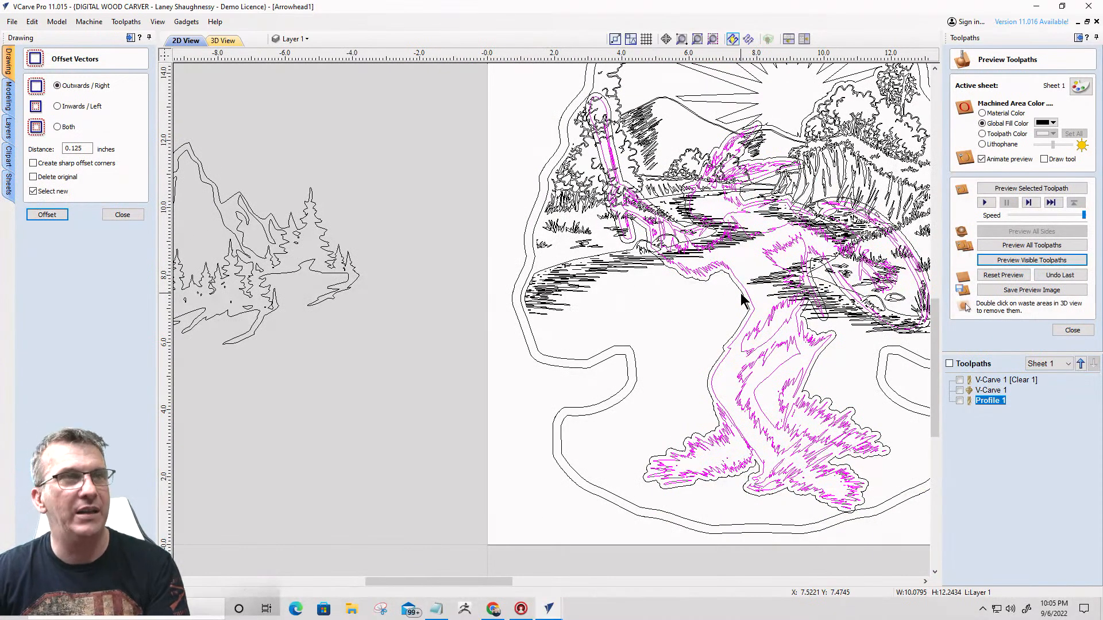
scroll(717, 356, down, 2)
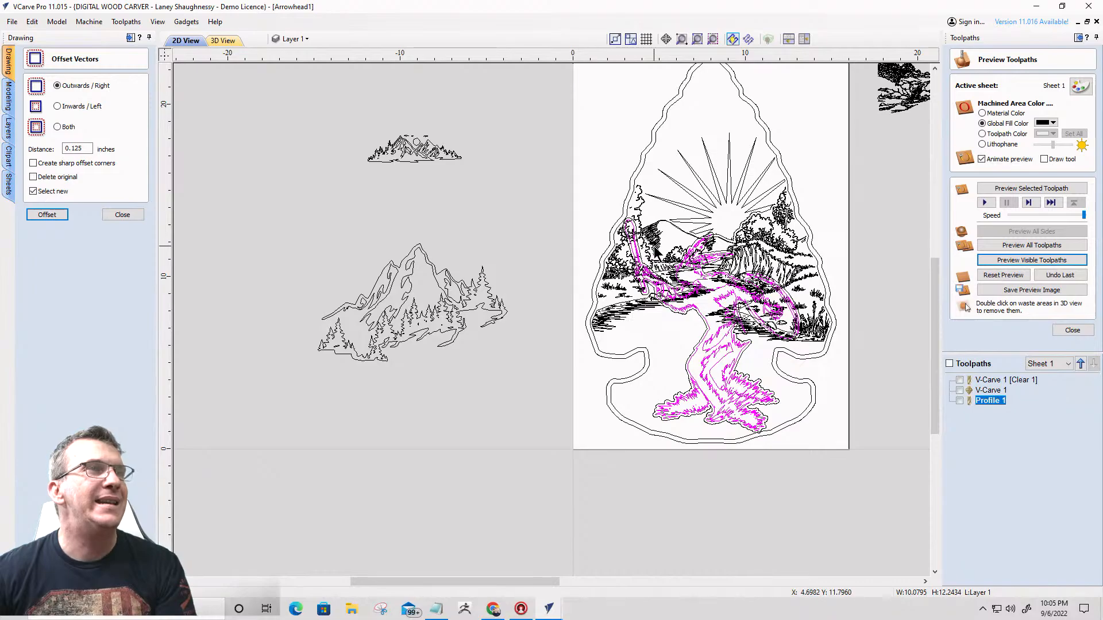
- Trim away the grouped landscape inside the dancing figure's offset outline, and delete that outline
click(685, 225)
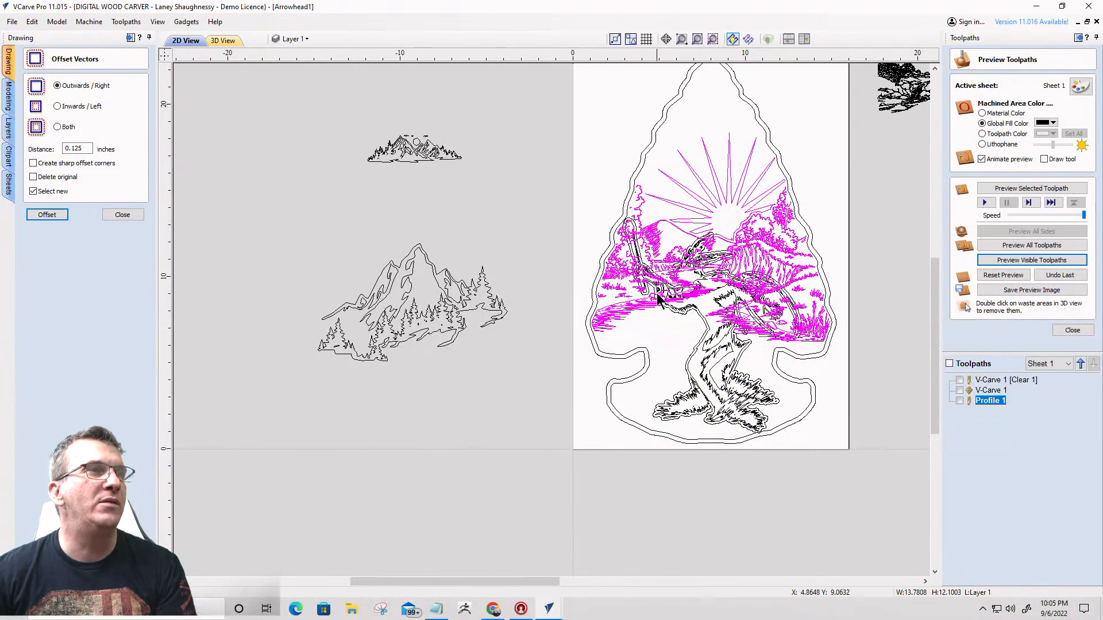
scroll(659, 298, up, 5)
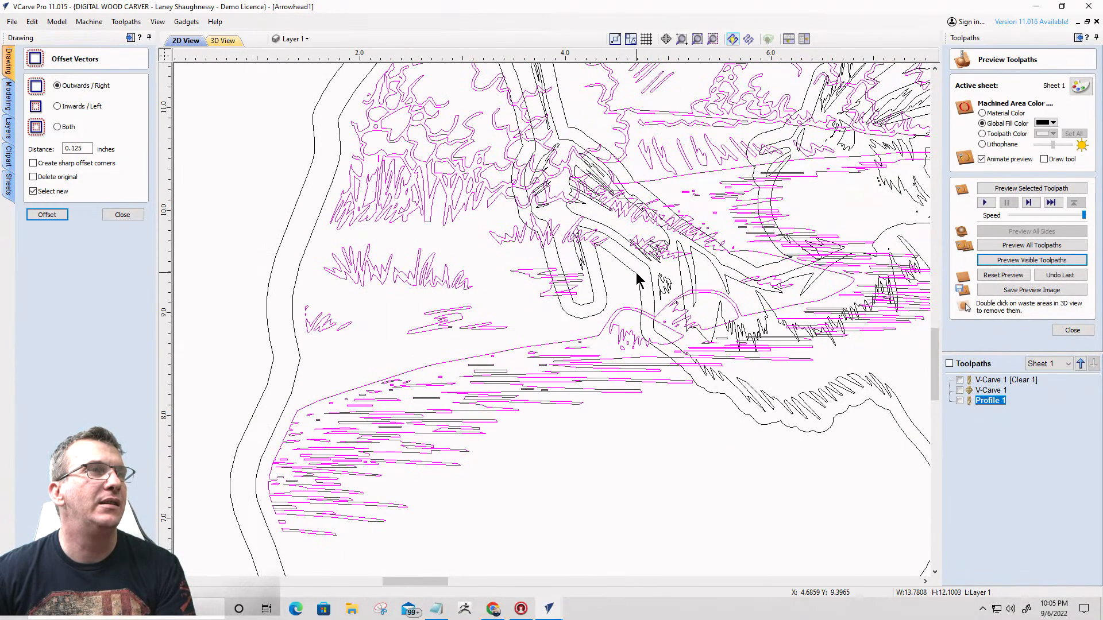
shift+click(638, 281)
scroll(636, 282, down, 1)
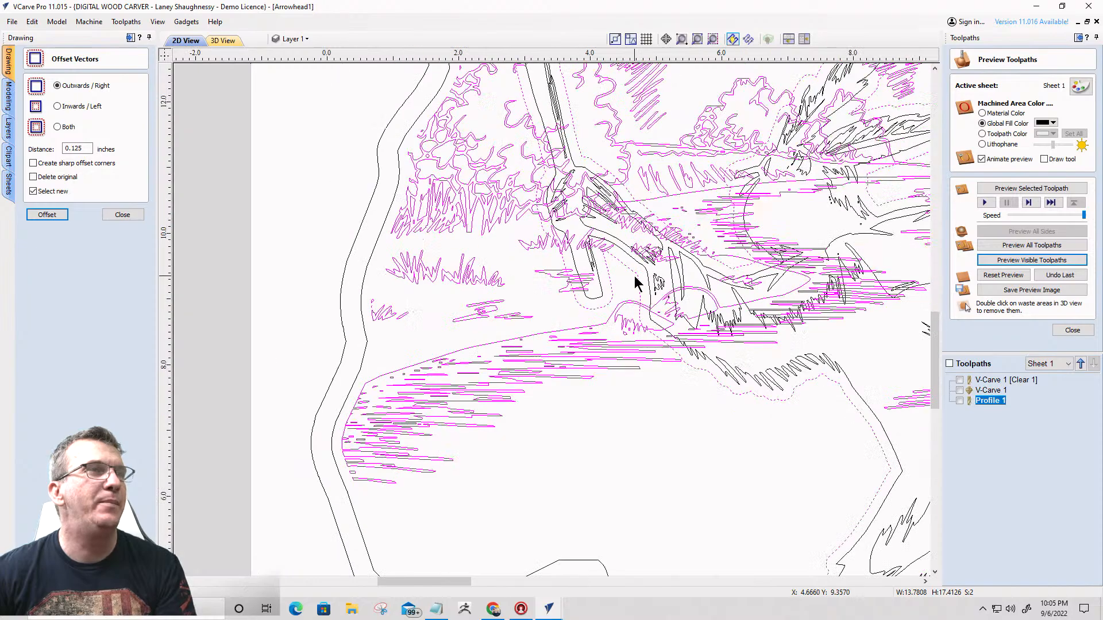
click(119, 216)
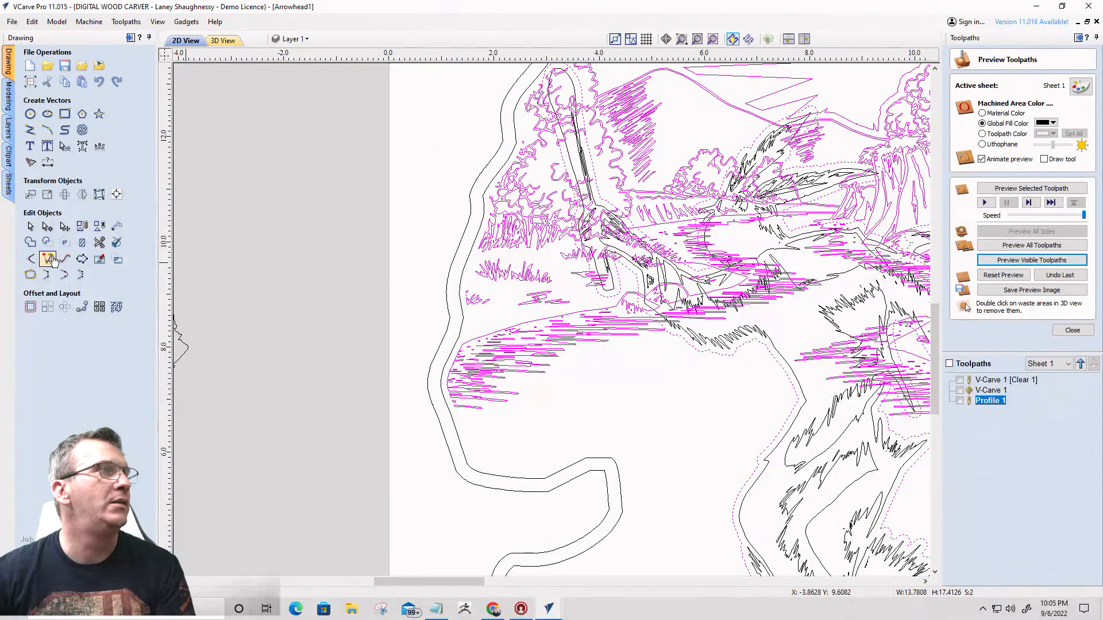
click(82, 241)
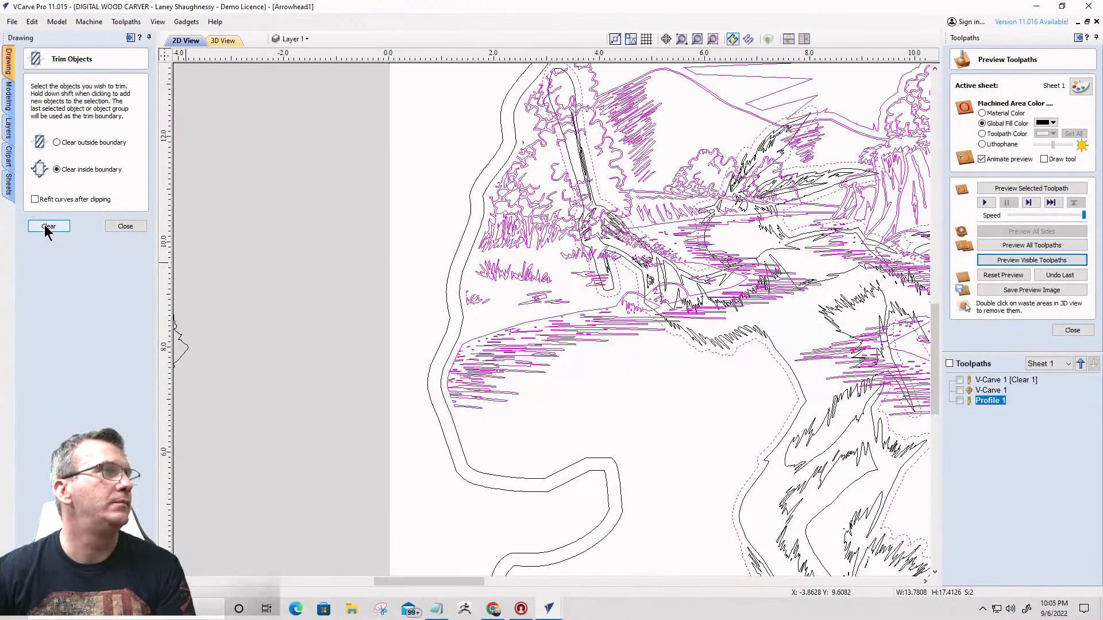
click(45, 227)
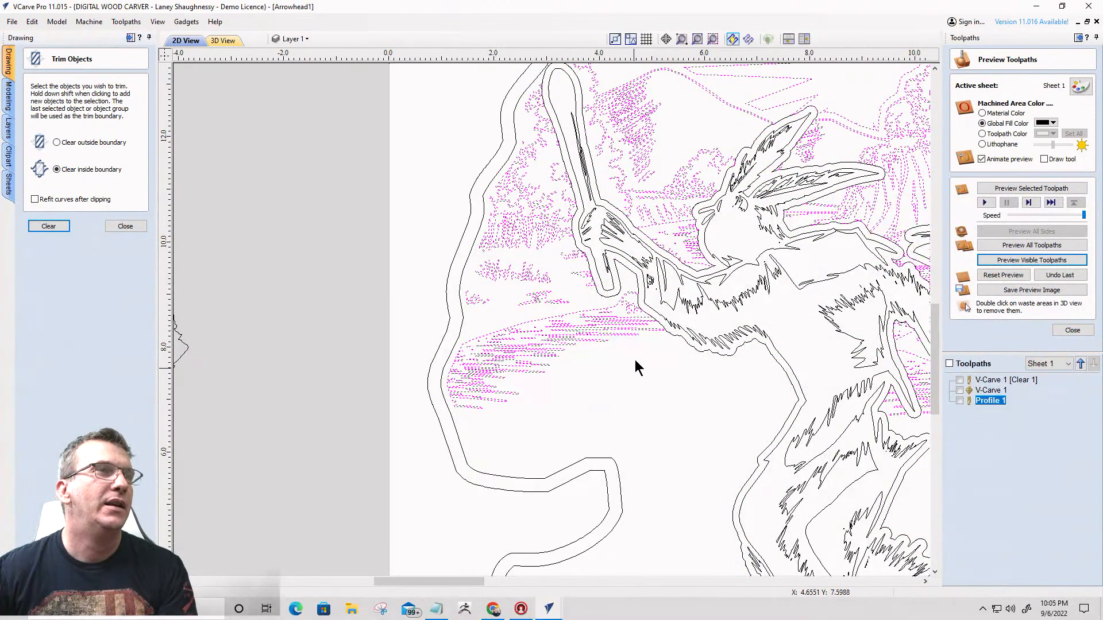
click(643, 311)
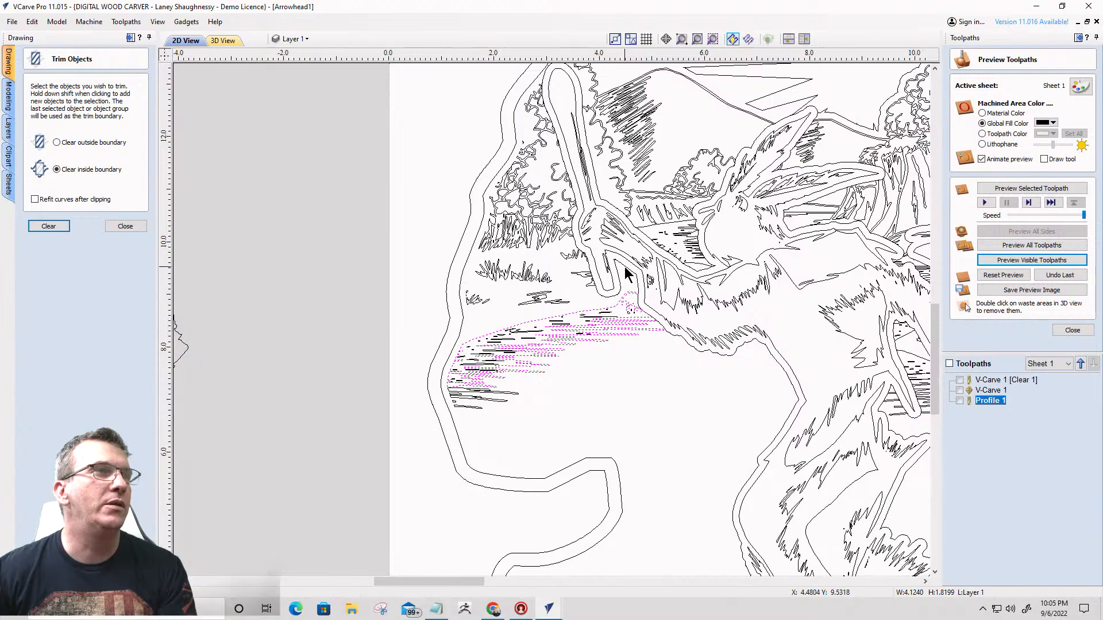
click(625, 267)
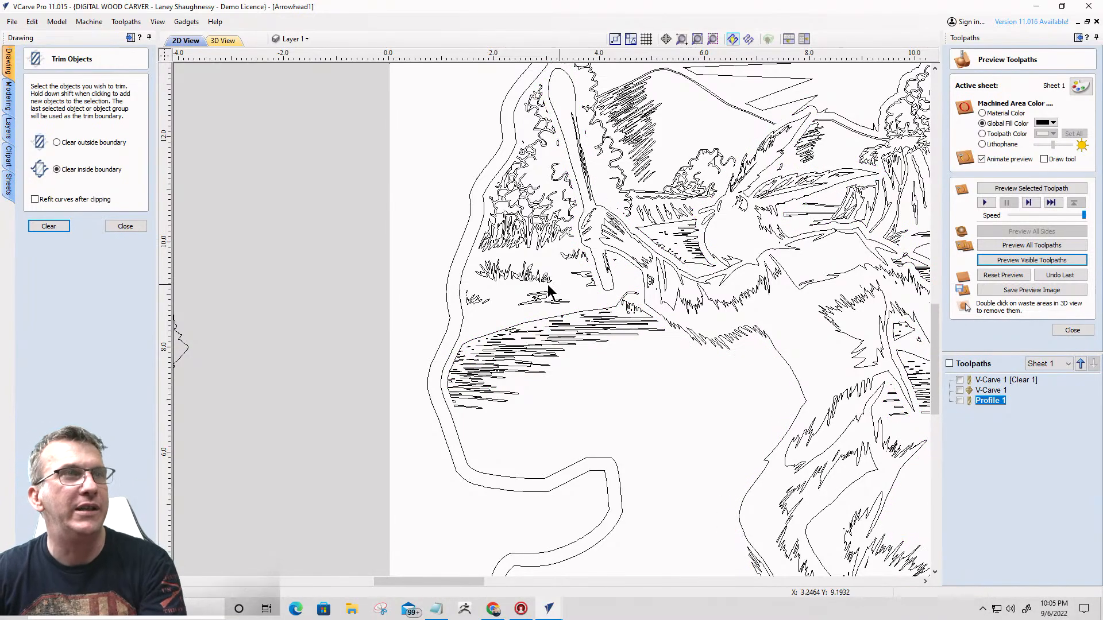
- Select the dancing figure and trimmed landscape and calculate a V-Carve toolpath for them, accepting overlaps and ignoring open vectors
scroll(548, 293, down, 5)
scroll(499, 280, down, 2)
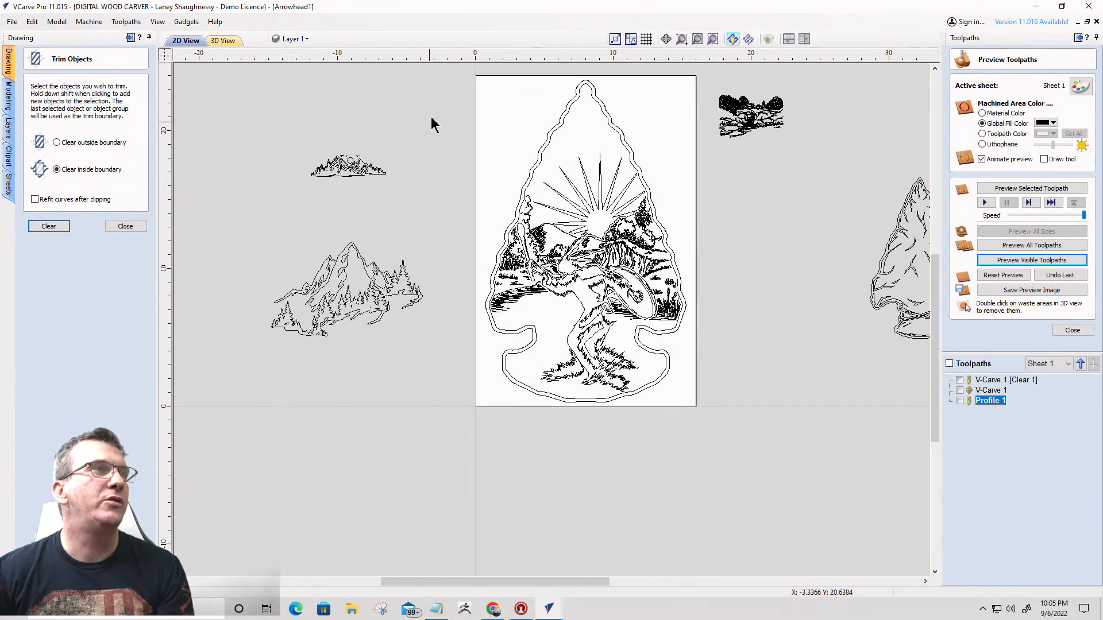
drag(627, 210, 711, 420)
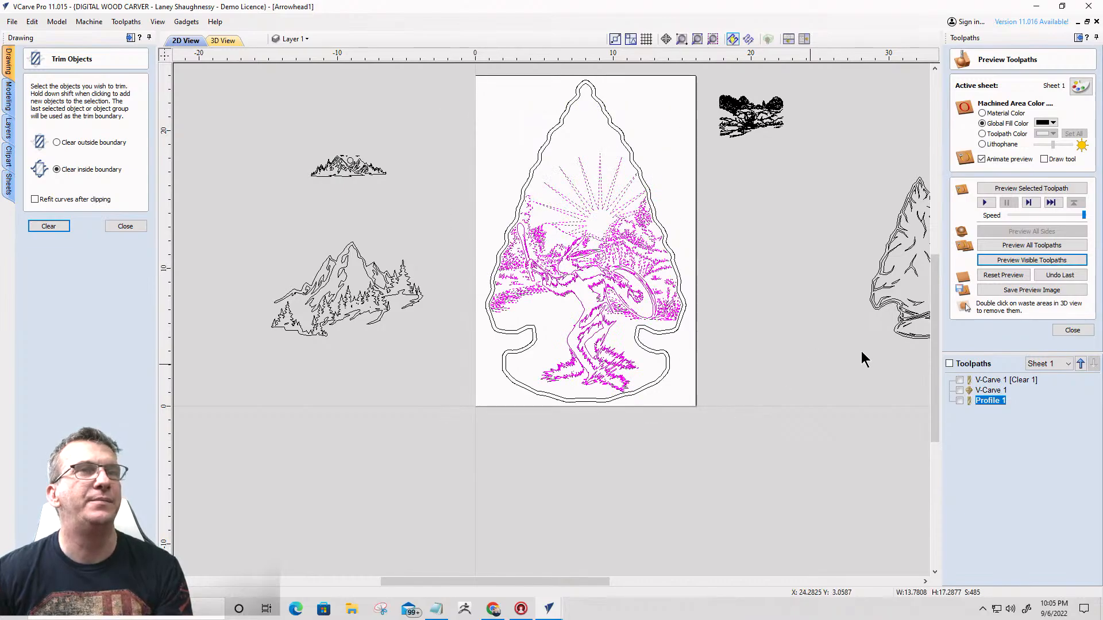
click(1057, 334)
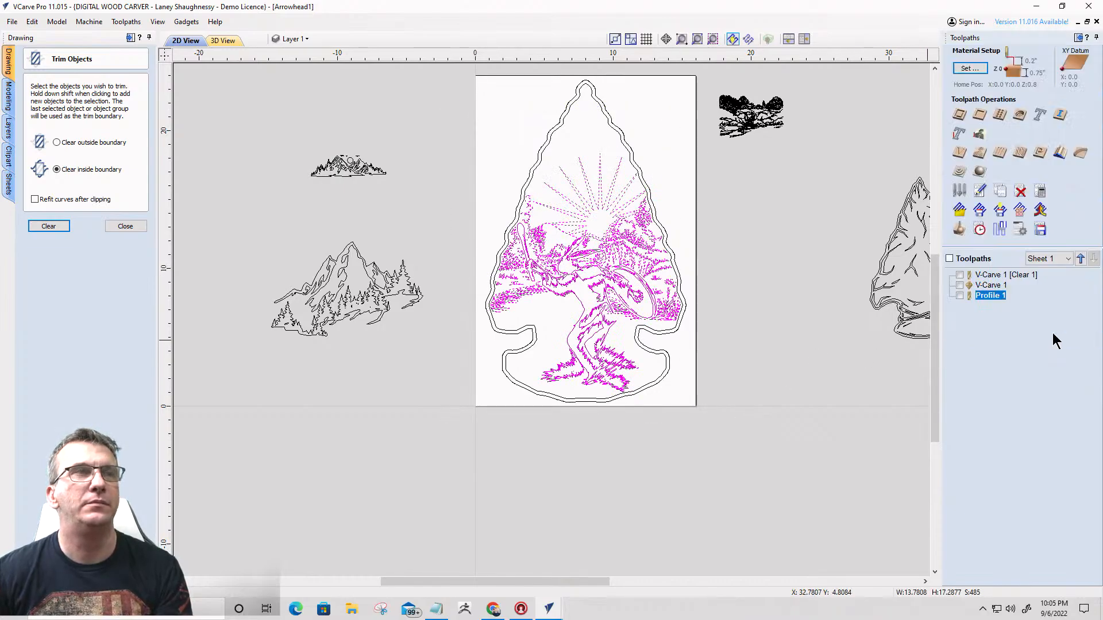
click(960, 155)
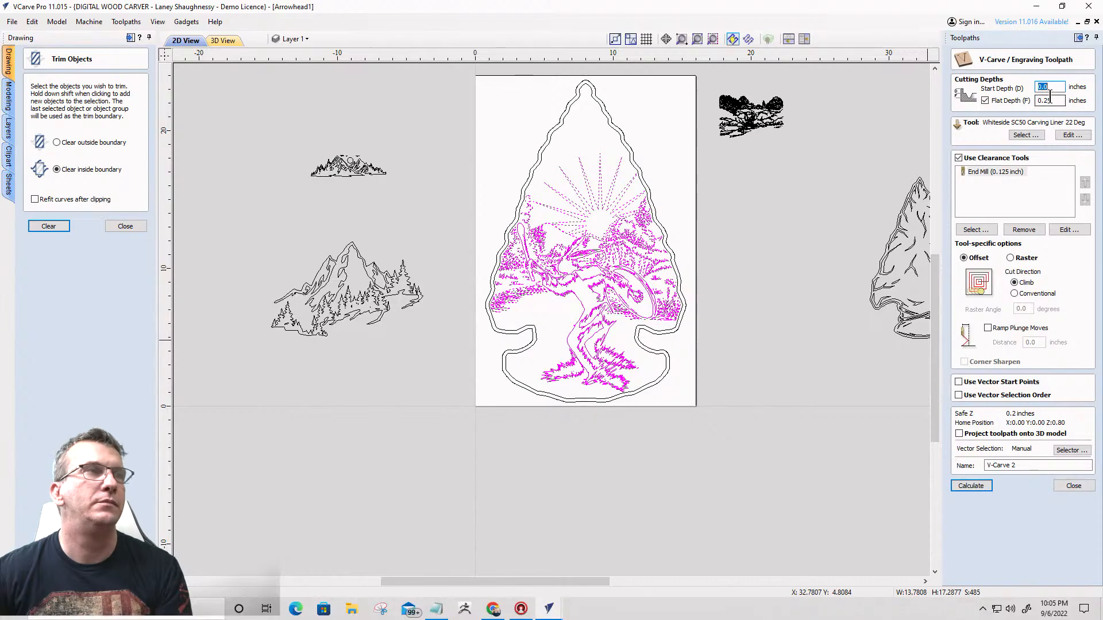
click(970, 488)
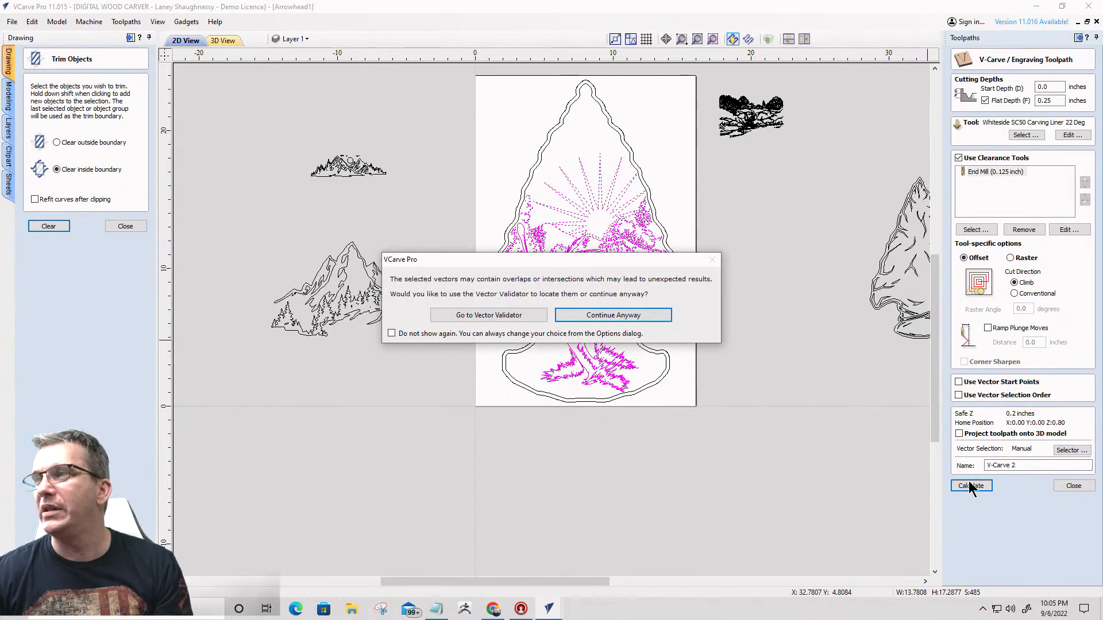
click(624, 310)
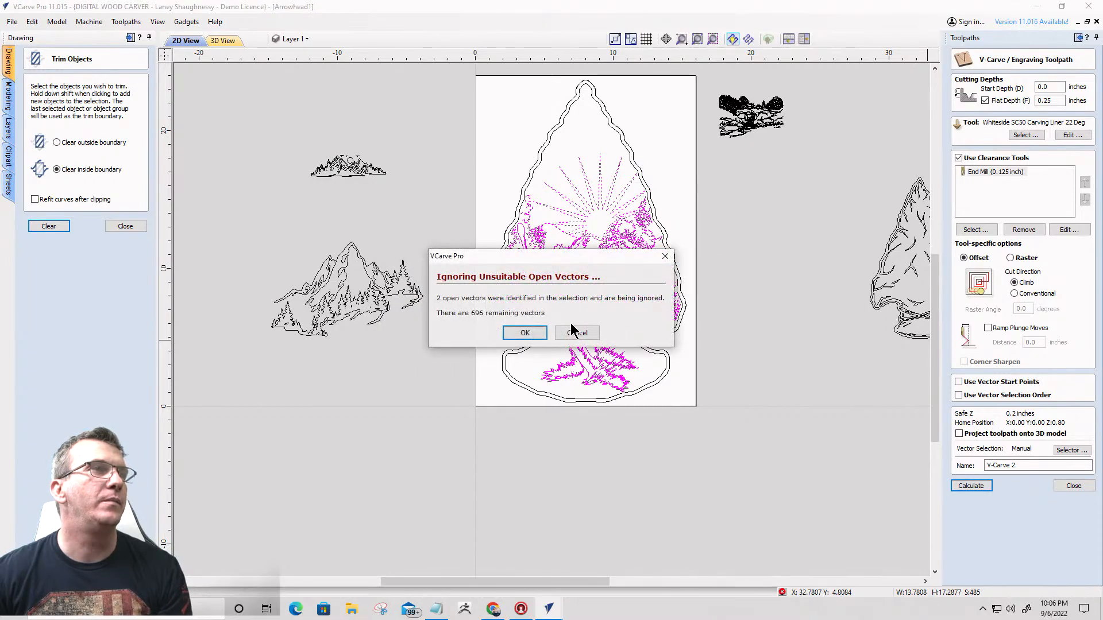
click(523, 333)
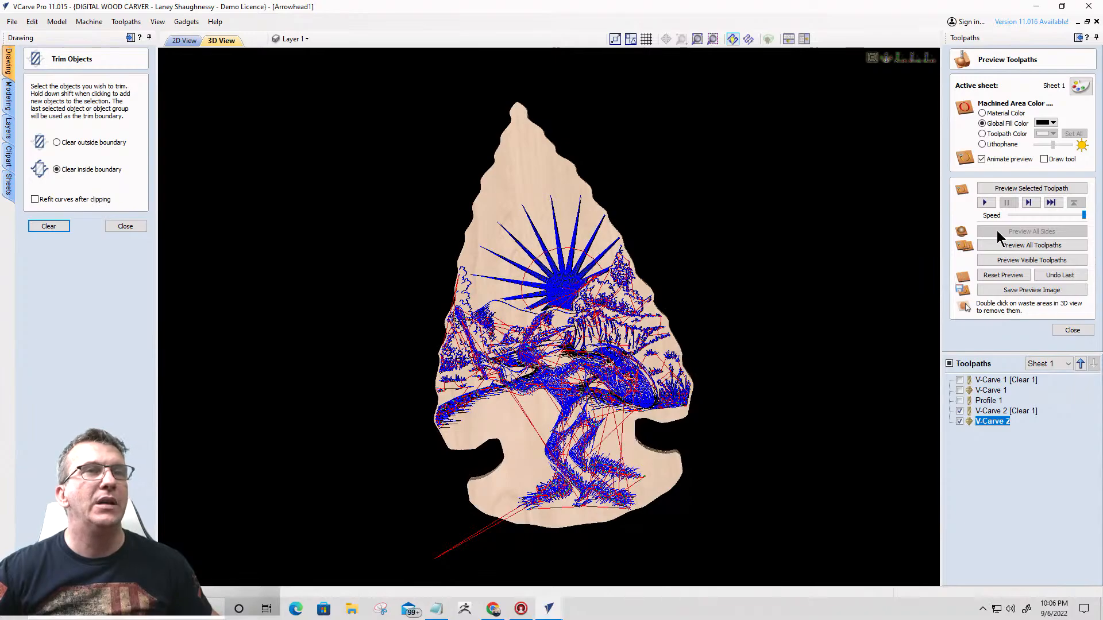
- Reset the preview, simulate the new V-Carve toolpaths together with Profile 1, and remove the waste material around the arrowhead
click(1003, 276)
click(959, 400)
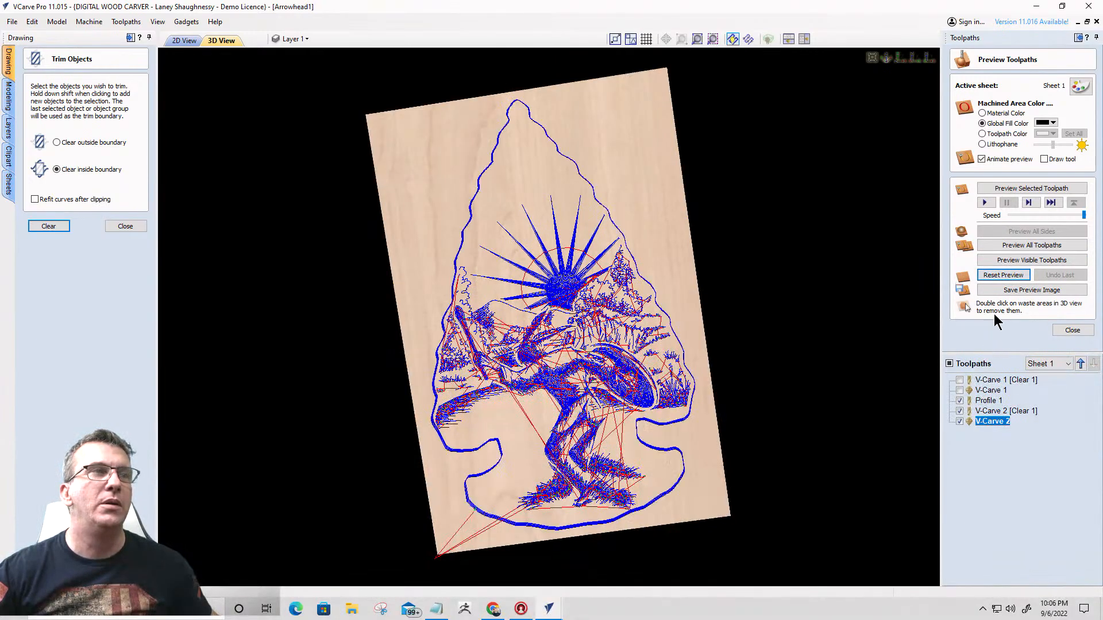
click(1019, 261)
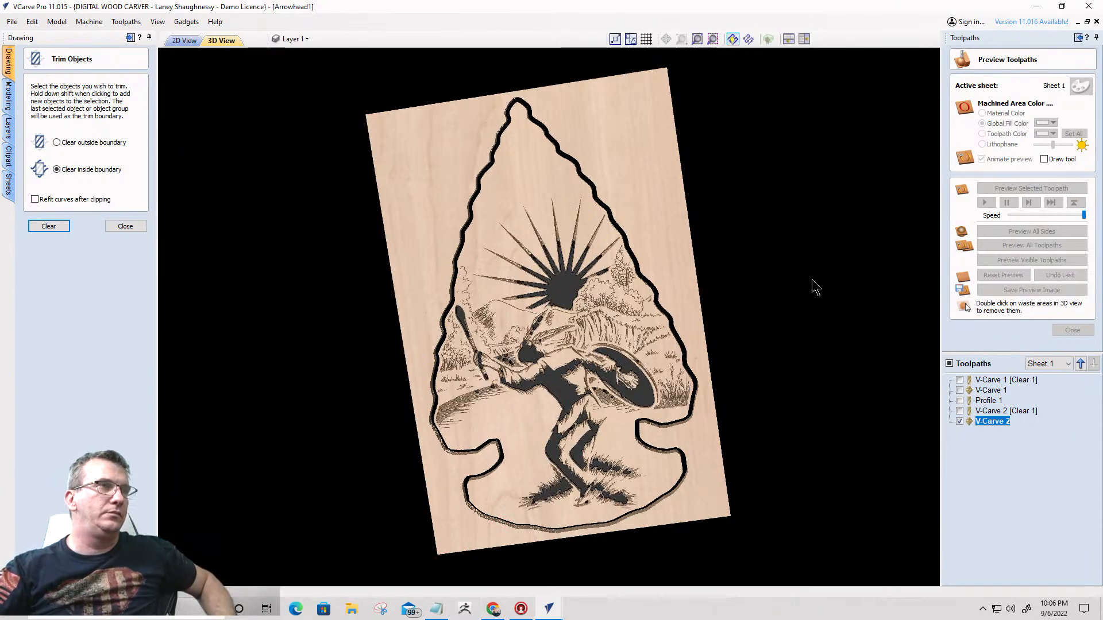
double_click(635, 197)
- Examine the carved arrowhead preview from several angles and distances, checking how the dancing figure blends into the landscape
drag(485, 377, 492, 298)
scroll(501, 398, up, 2)
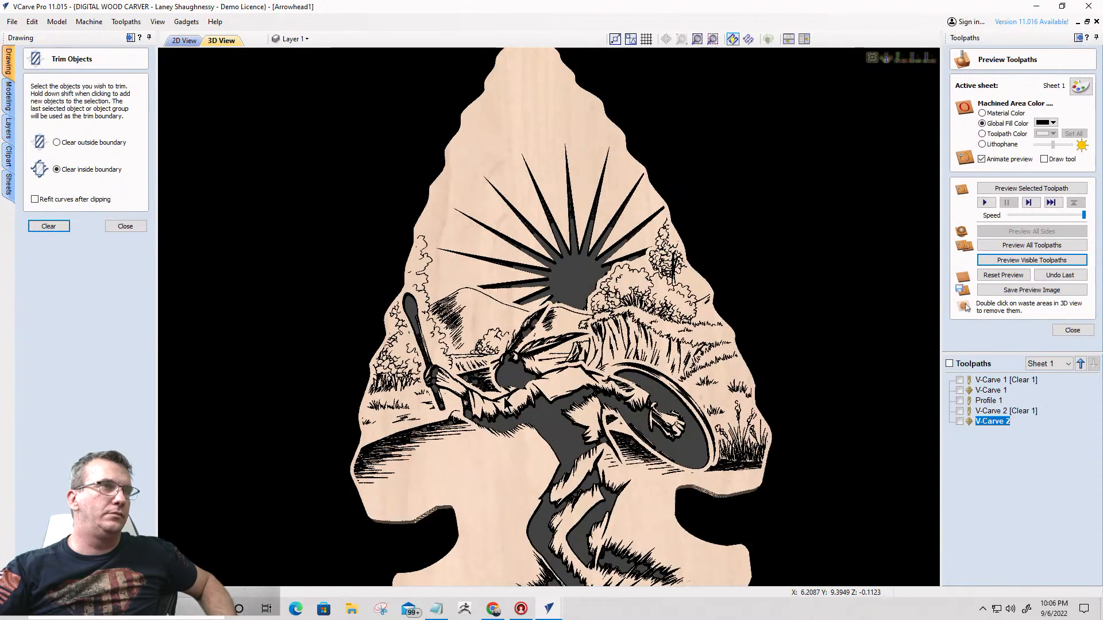
scroll(578, 319, down, 2)
drag(578, 319, 522, 415)
scroll(450, 412, up, 2)
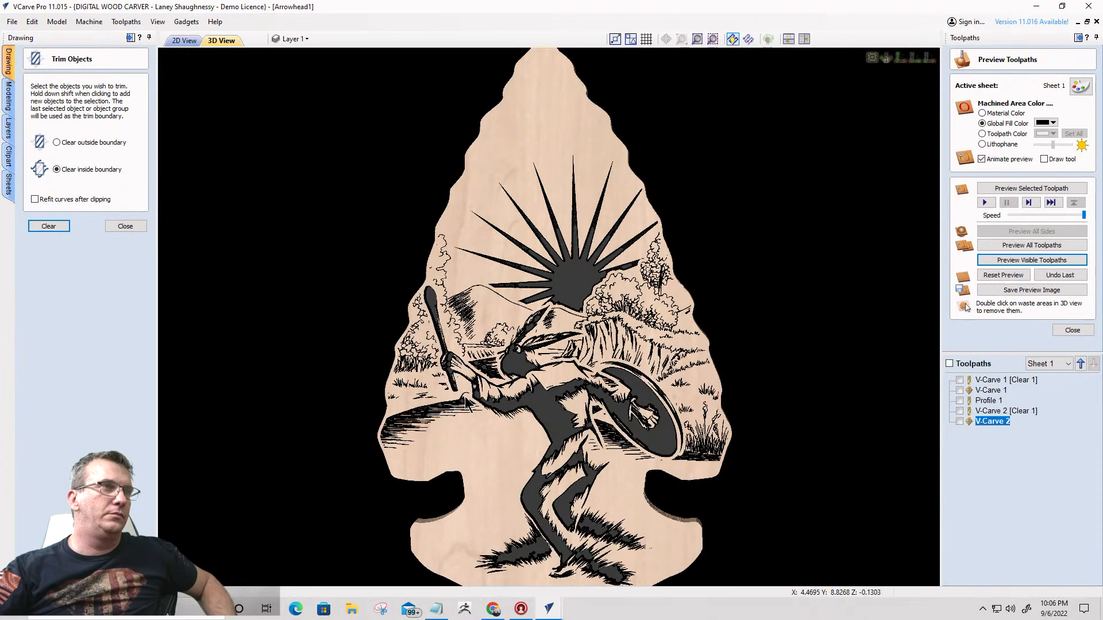
scroll(476, 391, up, 1)
middle_drag(476, 391, 583, 338)
scroll(502, 343, down, 2)
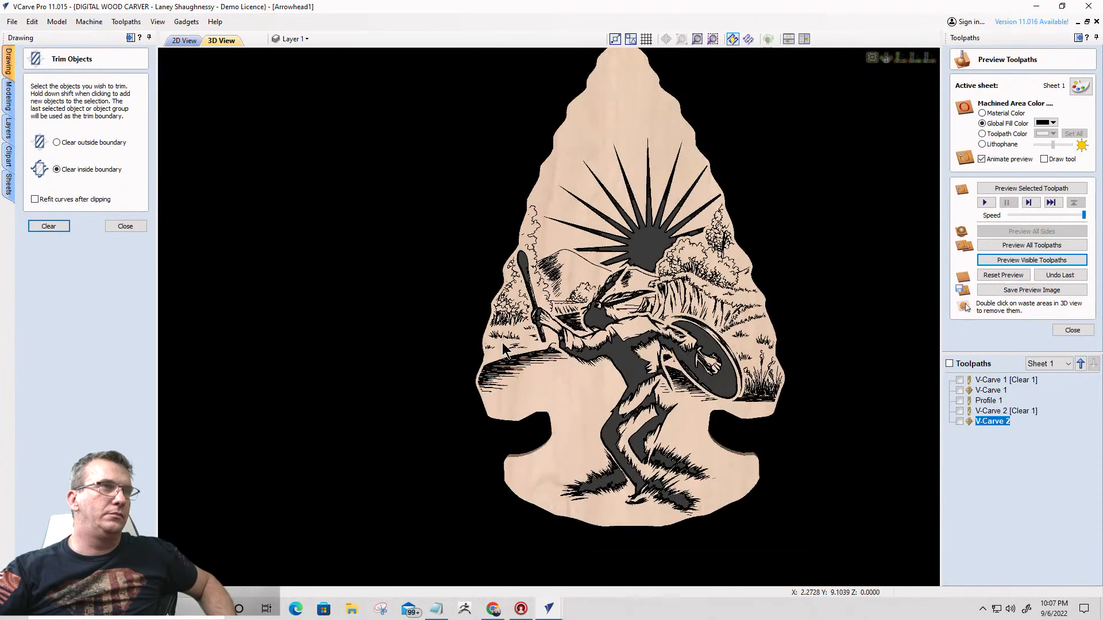
drag(579, 438, 566, 436)
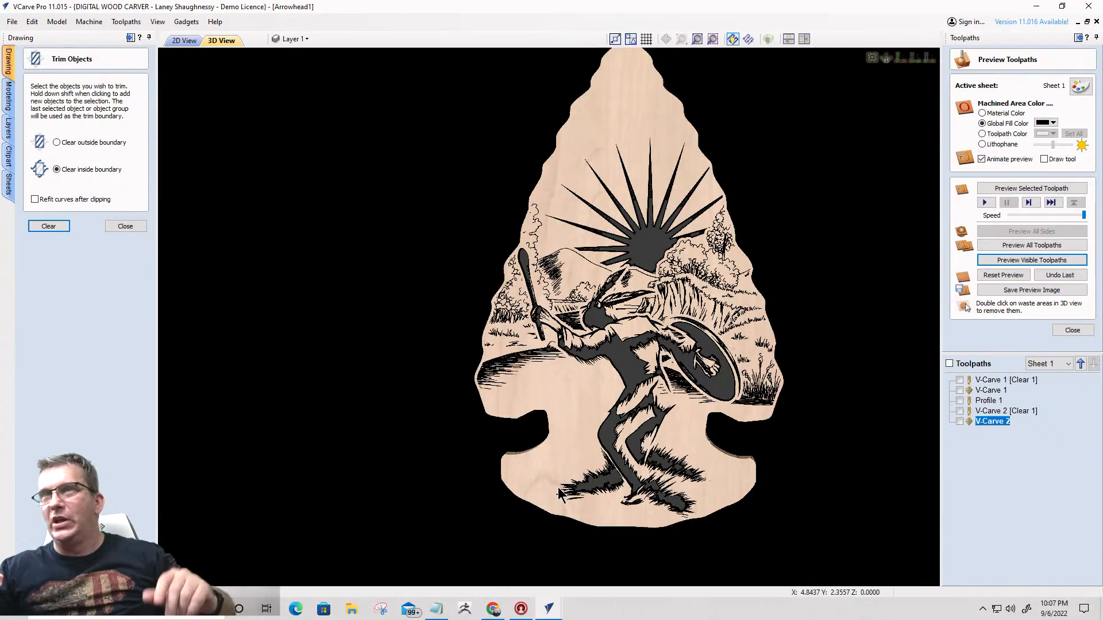
scroll(530, 489, up, 2)
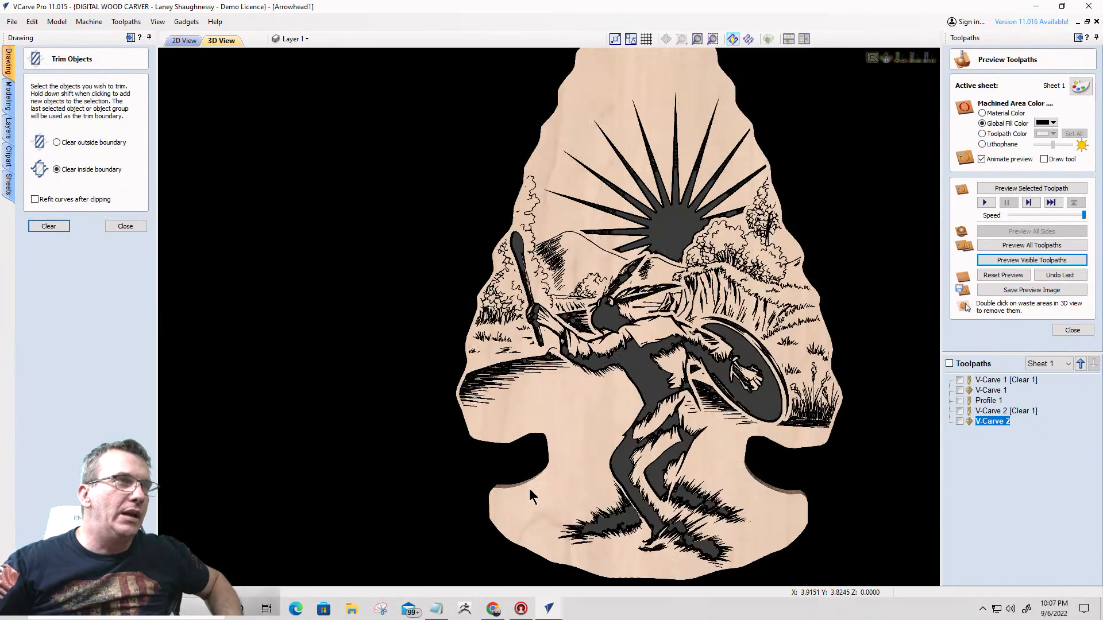
drag(566, 404, 664, 375)
scroll(683, 372, down, 4)
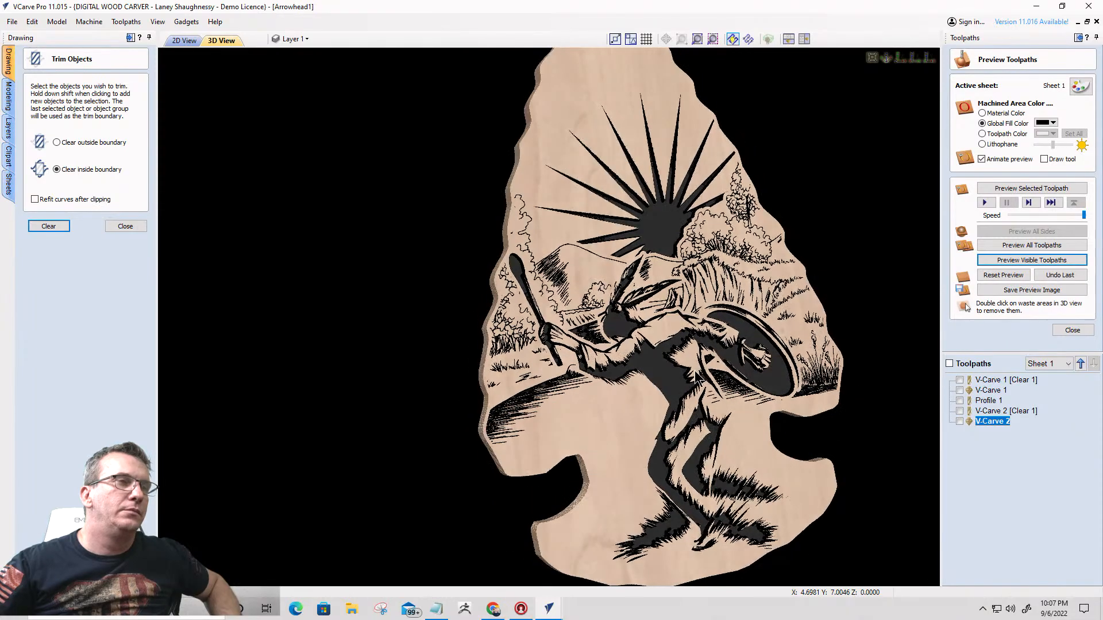
- Import the deer Nice image from Downloads into the 2D drawing and place it outside the arrowhead, beside the sheet
click(183, 40)
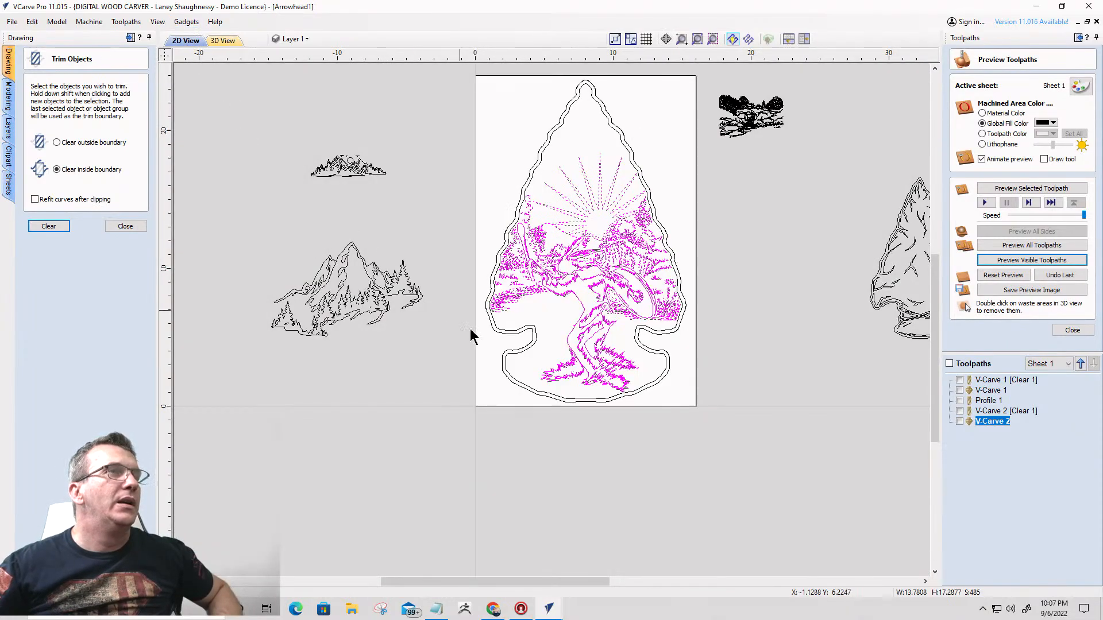
scroll(583, 216, up, 3)
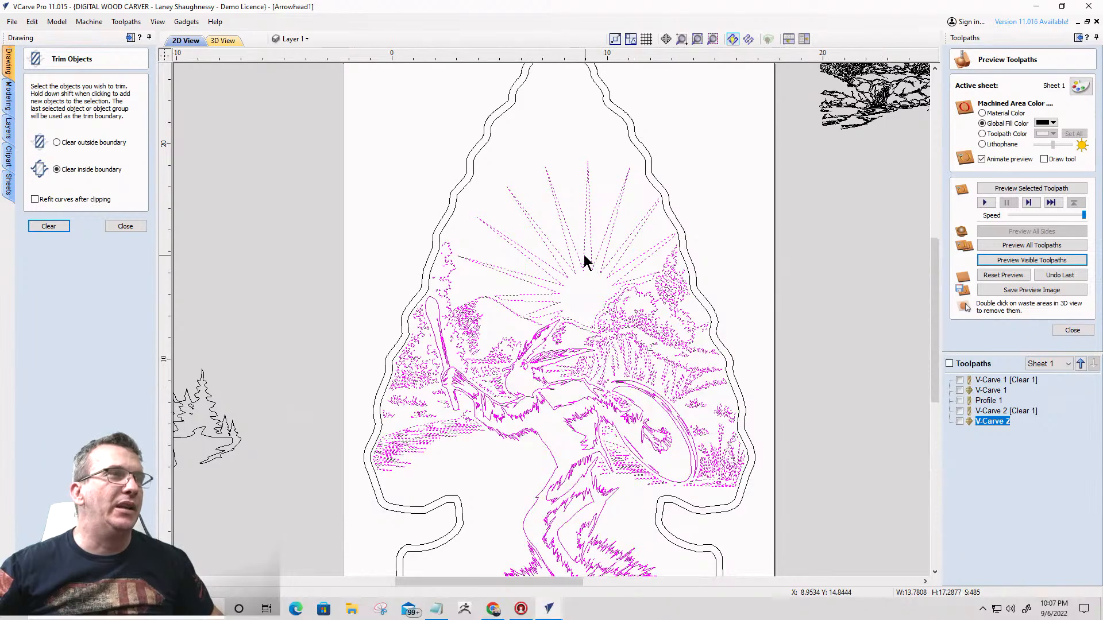
scroll(577, 262, down, 1)
click(125, 226)
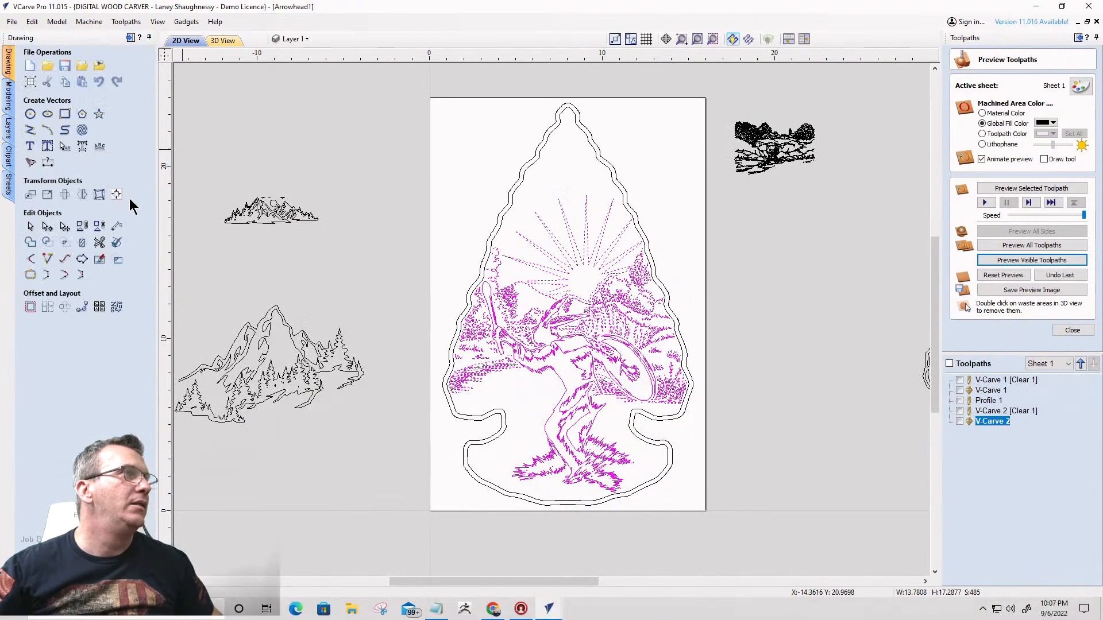
click(100, 66)
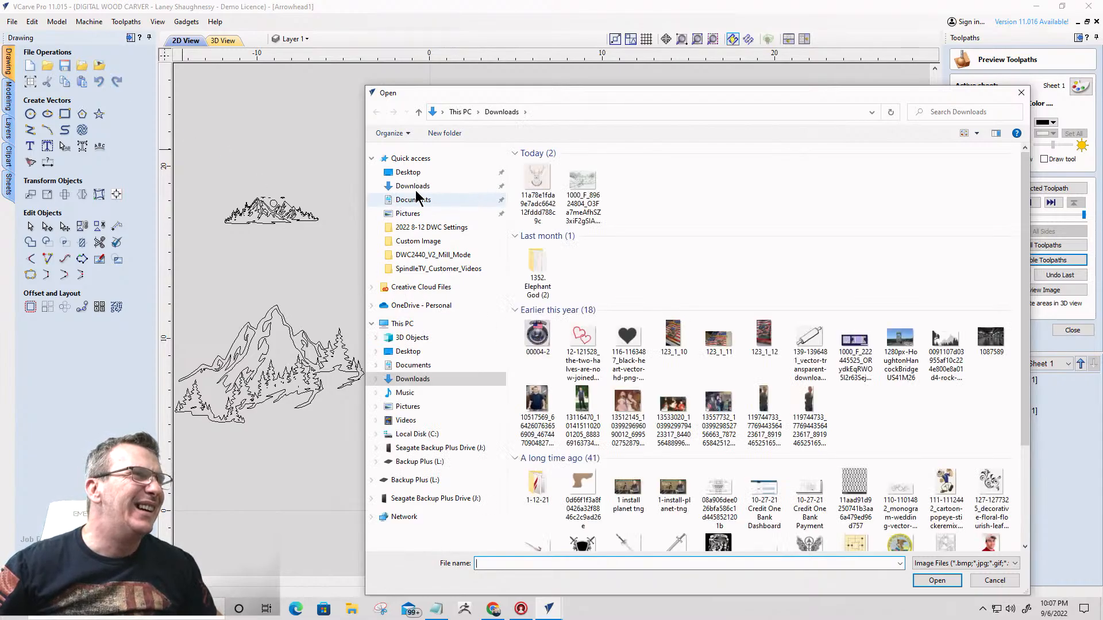
click(421, 187)
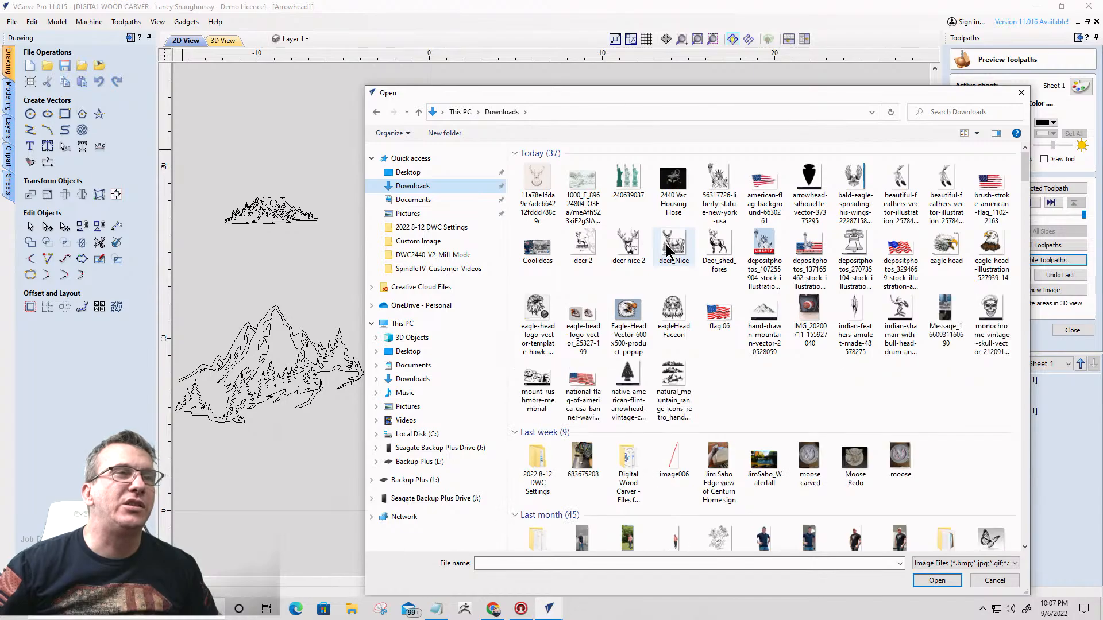
double_click(667, 246)
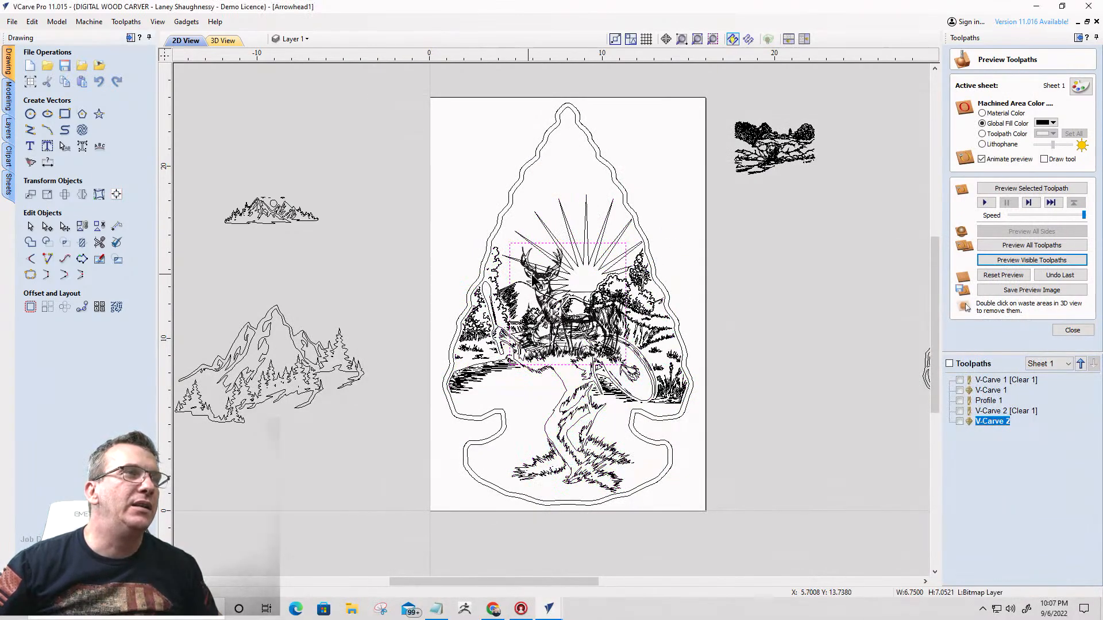
drag(533, 280, 775, 248)
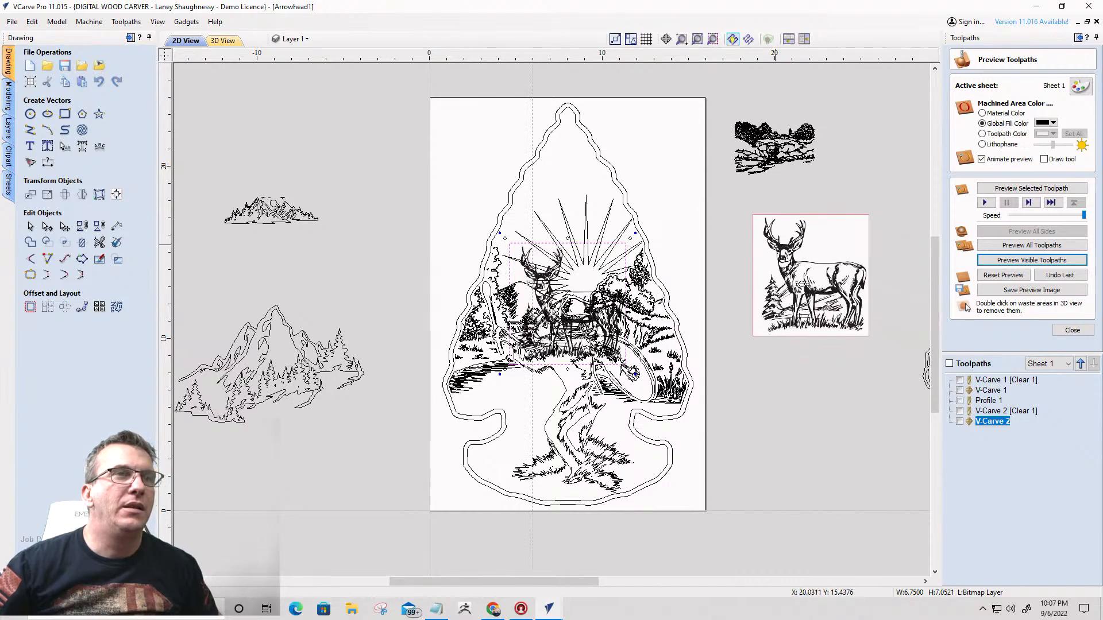
- Examine the line detail of the imported deer image up close
scroll(800, 284, up, 5)
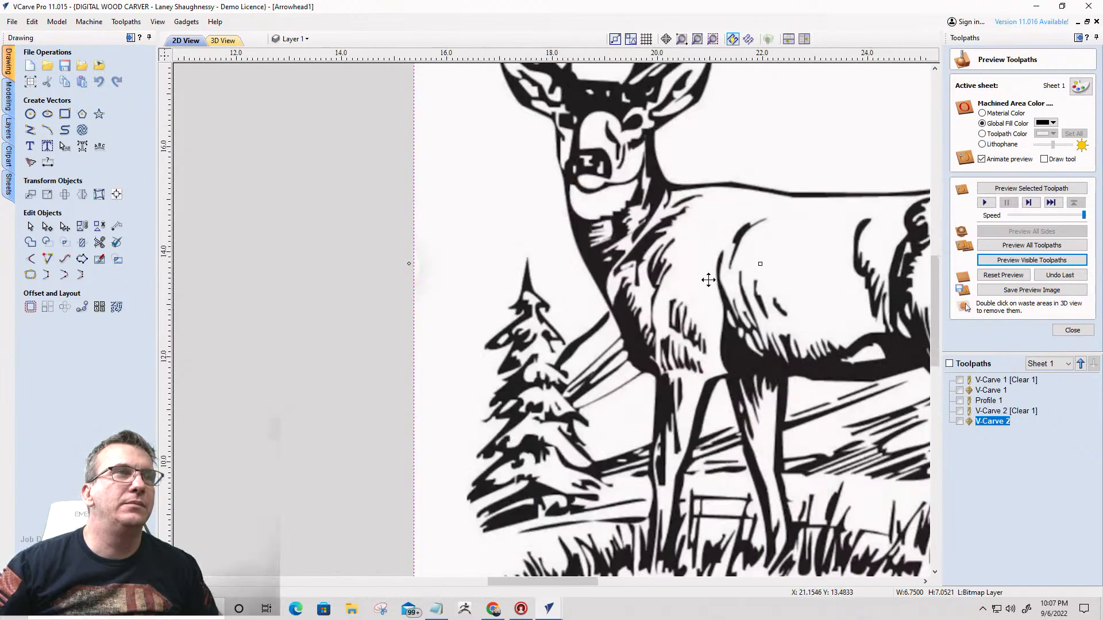
scroll(707, 279, down, 3)
scroll(703, 278, up, 4)
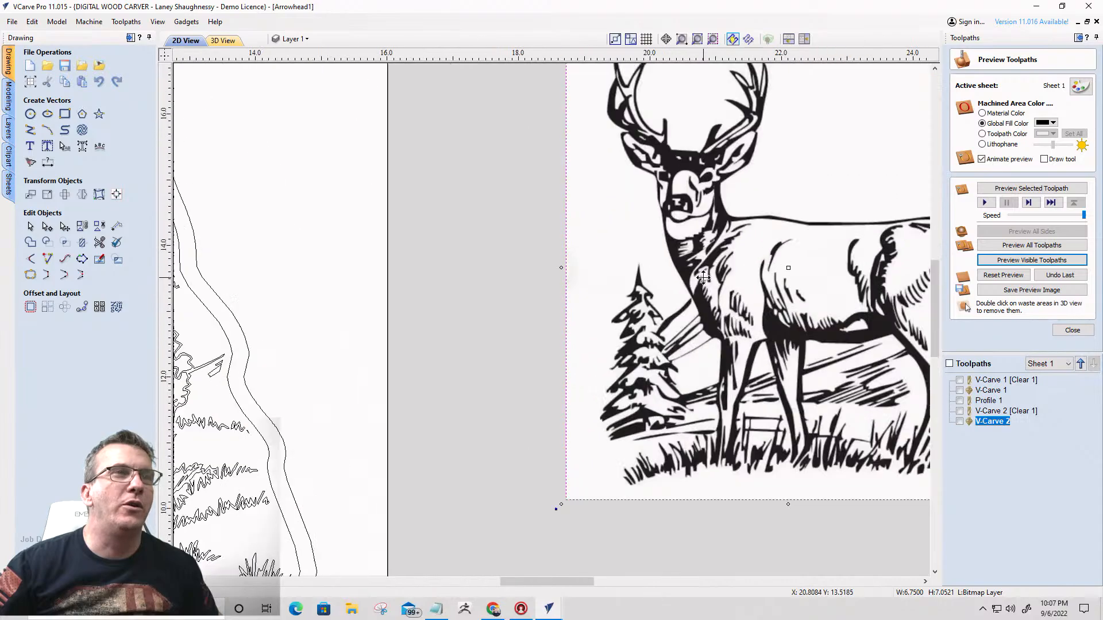
scroll(703, 278, down, 5)
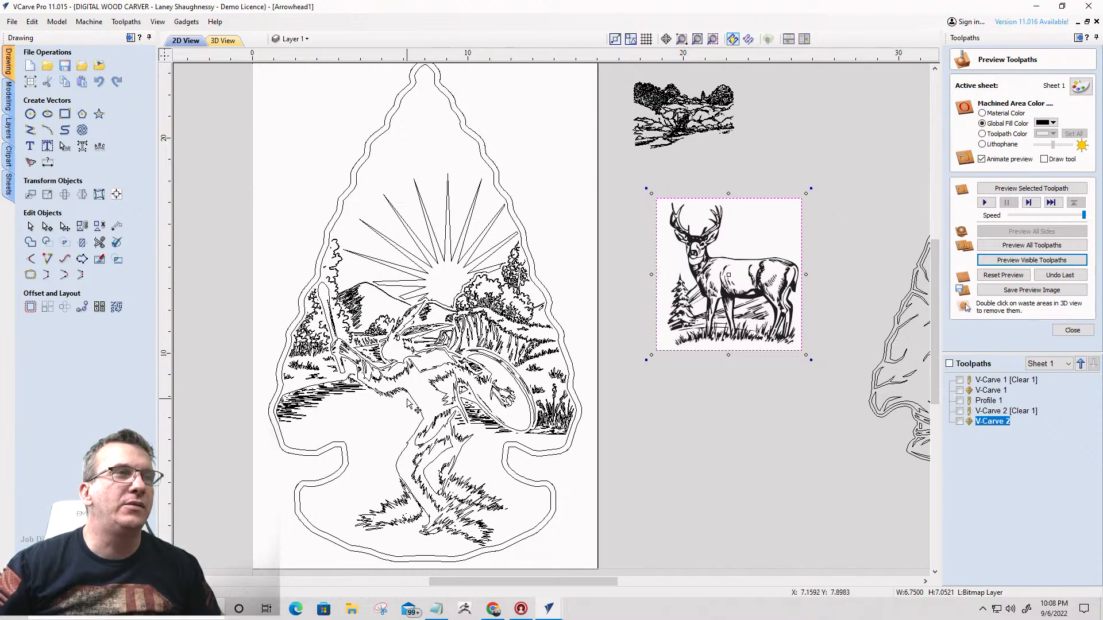
scroll(710, 248, up, 5)
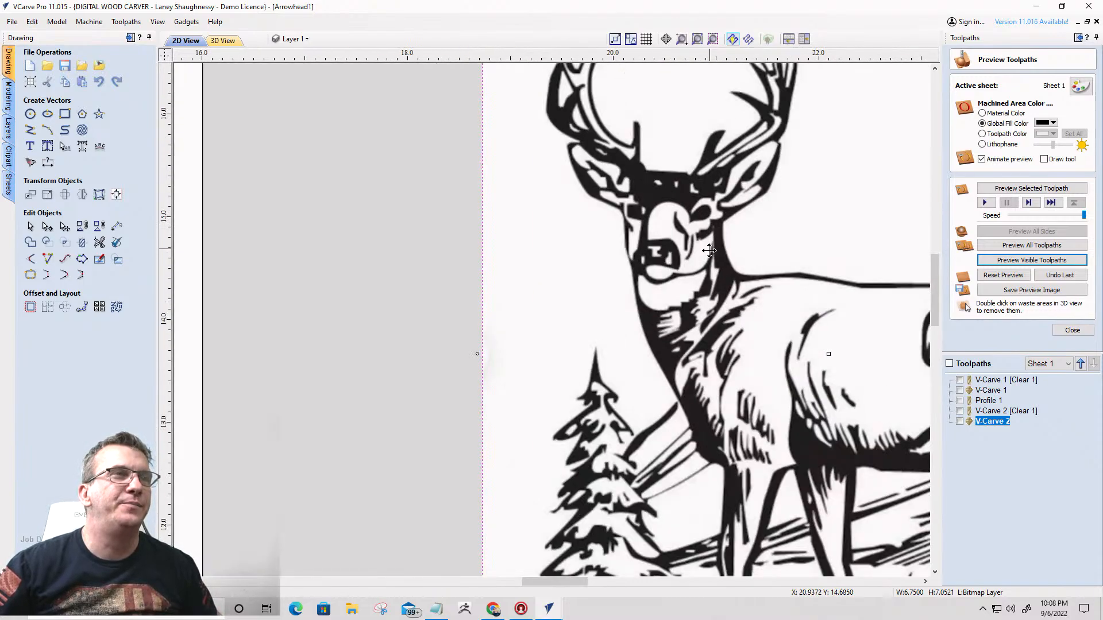
scroll(710, 251, down, 3)
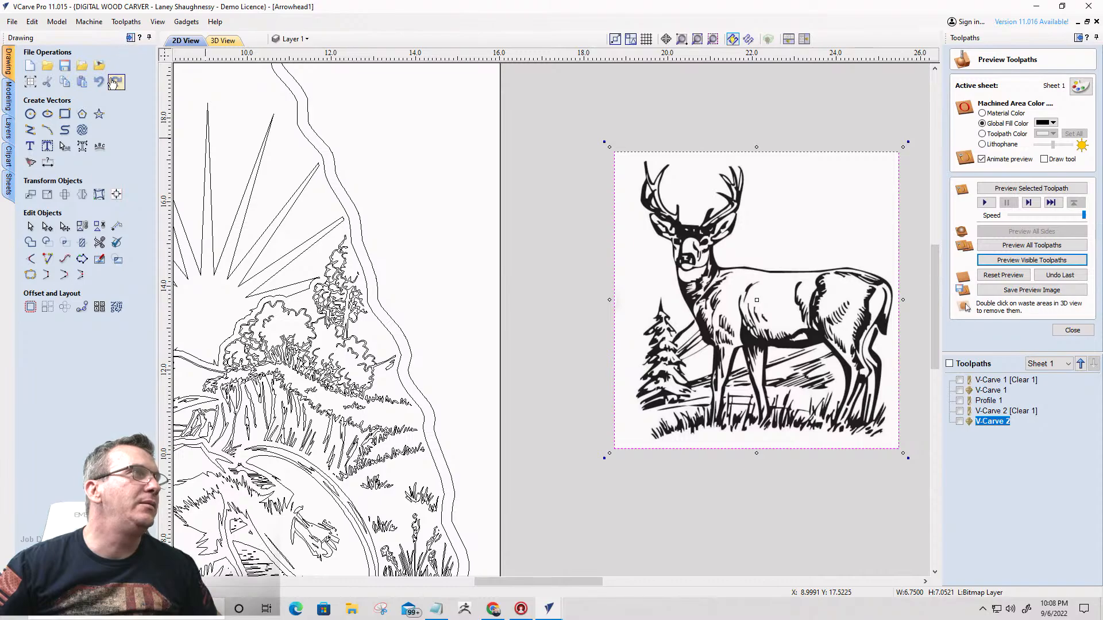
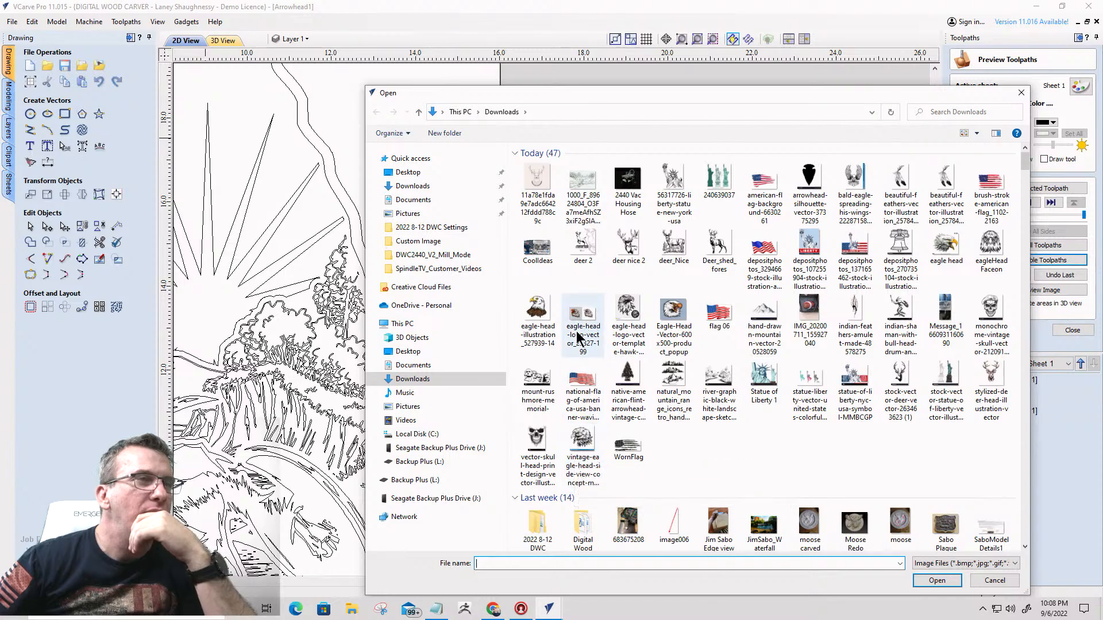
- Import the vintage-eagle-head-side-view image from Downloads and place it beside the deer image, across the sheet's edge
click(575, 442)
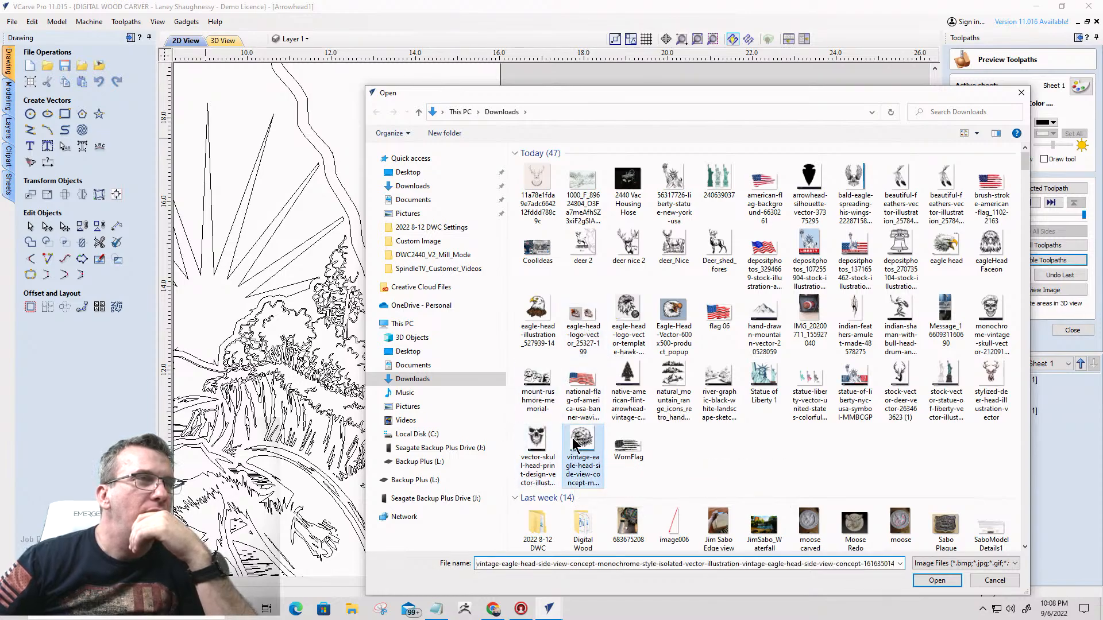
double_click(574, 441)
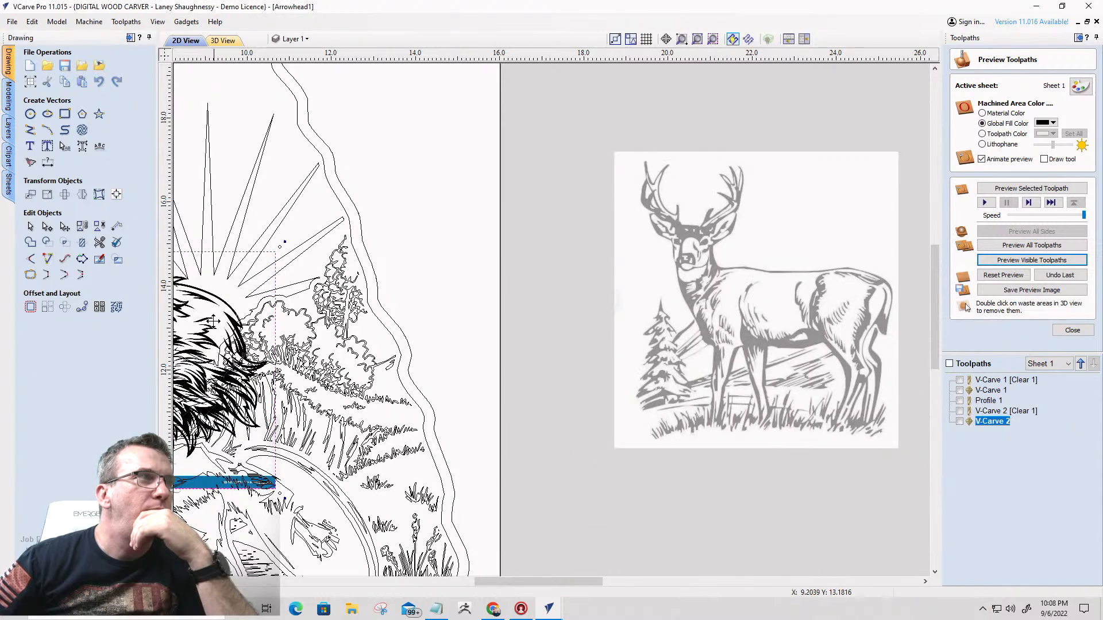
drag(208, 308, 580, 180)
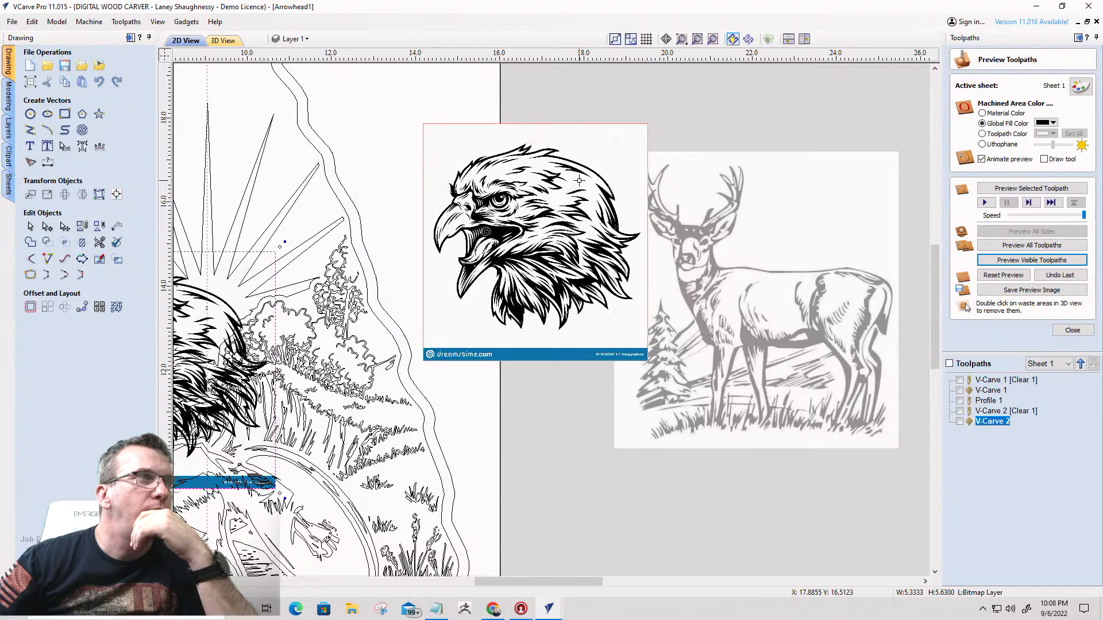
drag(579, 180, 579, 180)
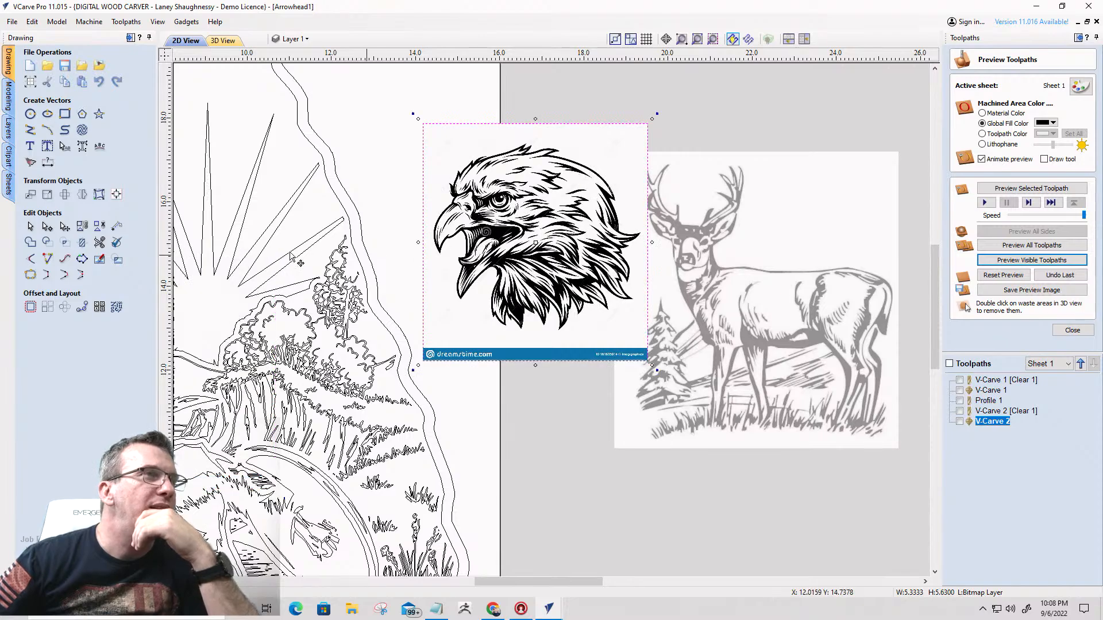
- Set up a black/white bitmap trace of the eagle with 0% fading, limiting the traced area to the head above the watermark banner
click(31, 163)
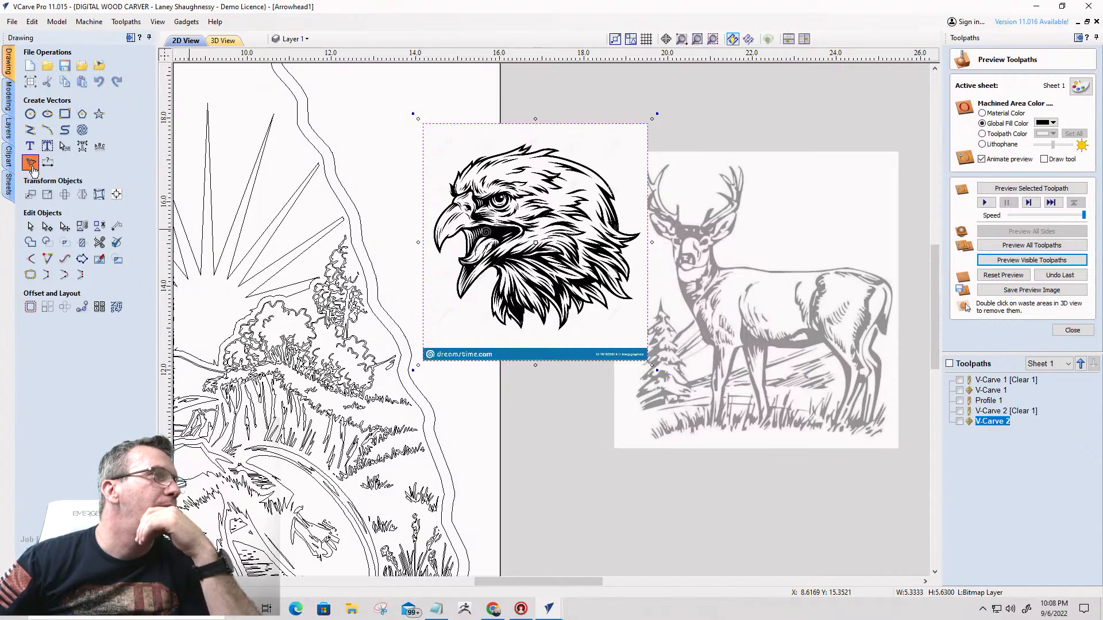
click(32, 166)
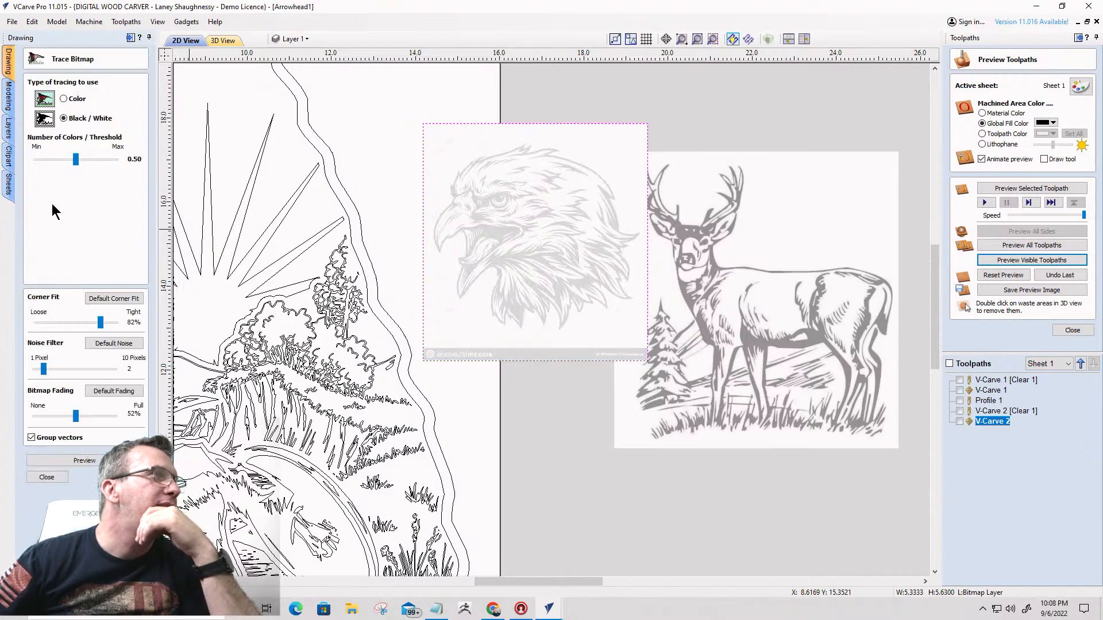
drag(77, 416, 5, 400)
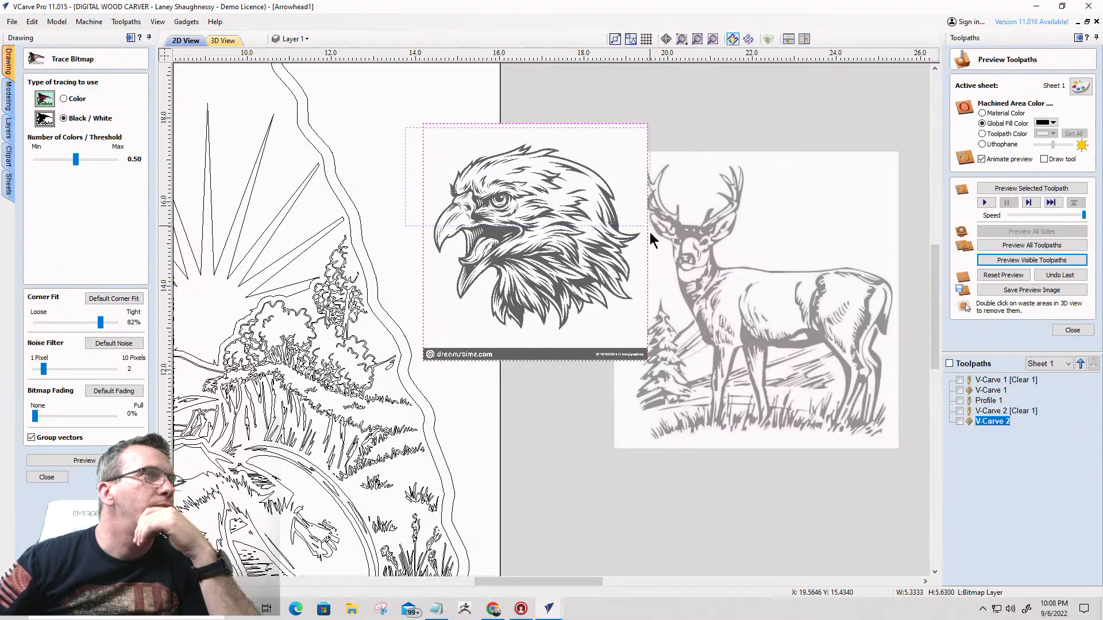
drag(406, 128, 650, 345)
- Trace the eagle head at threshold 0.75 and delete the source image, keeping only the traced vectors
drag(75, 159, 94, 160)
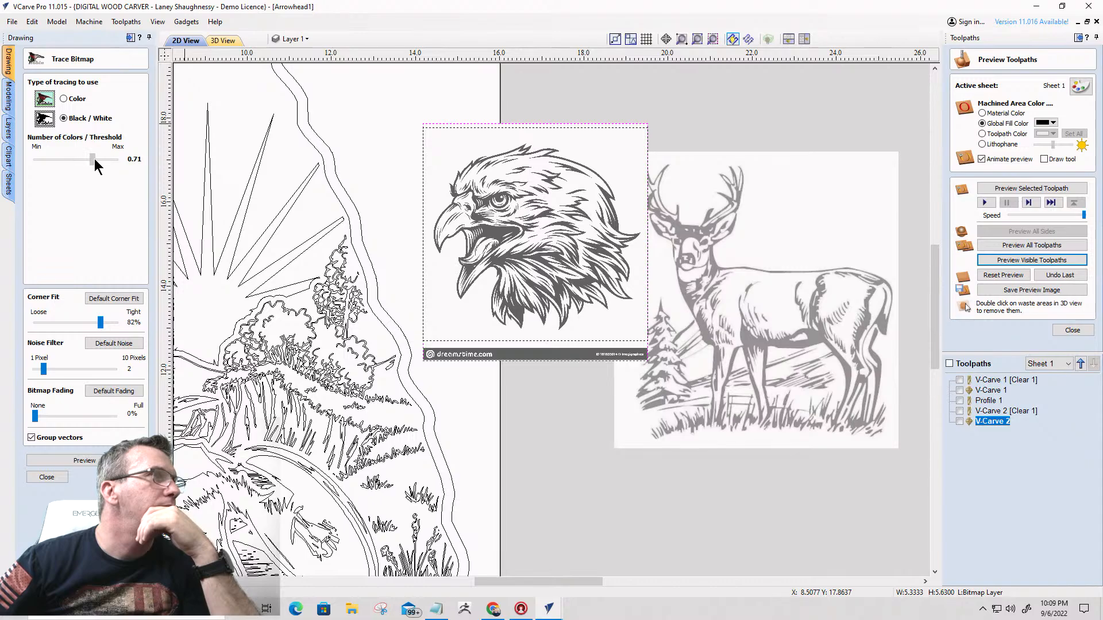
click(81, 460)
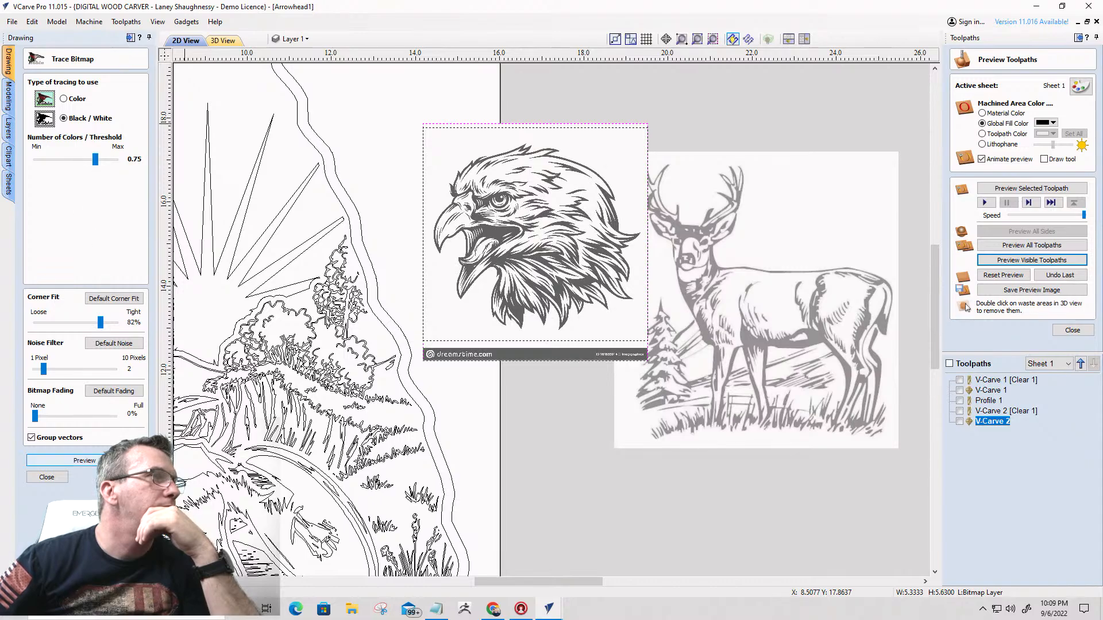
click(47, 477)
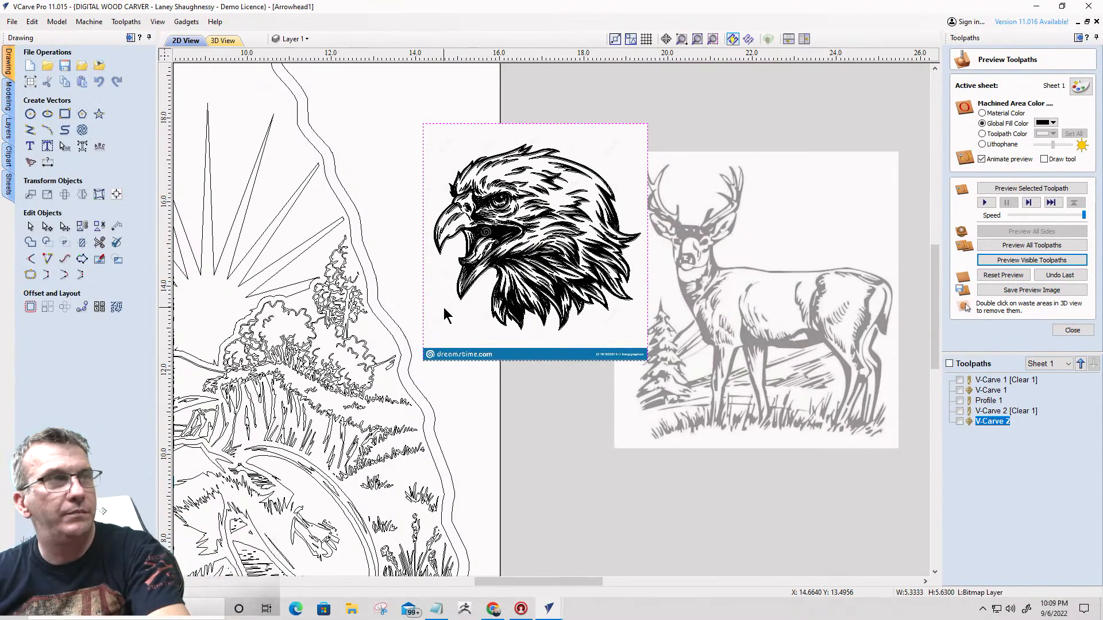
key(Delete)
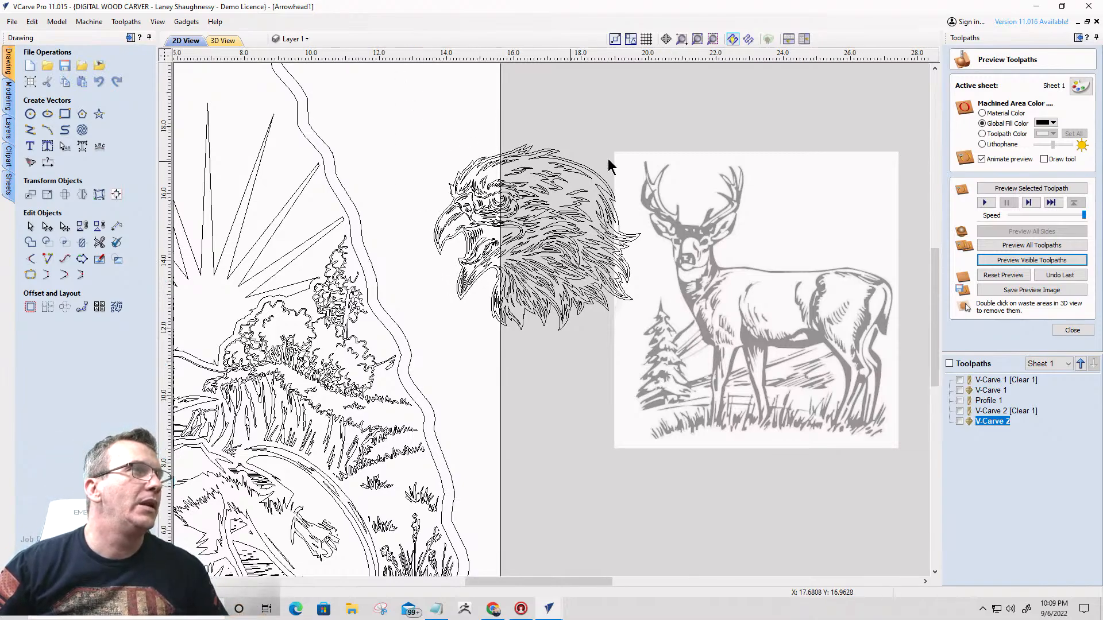
- Move the sunburst rays out of the arrowhead, above the spare arrowhead drawing outside the sheet
scroll(608, 162, down, 3)
click(396, 205)
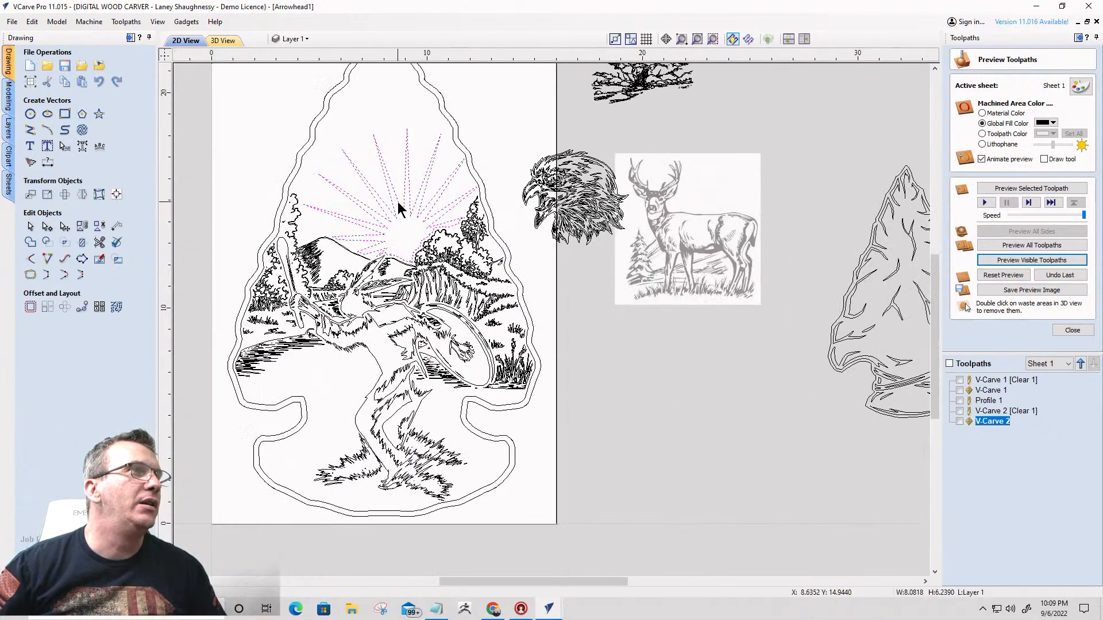
scroll(395, 199, down, 1)
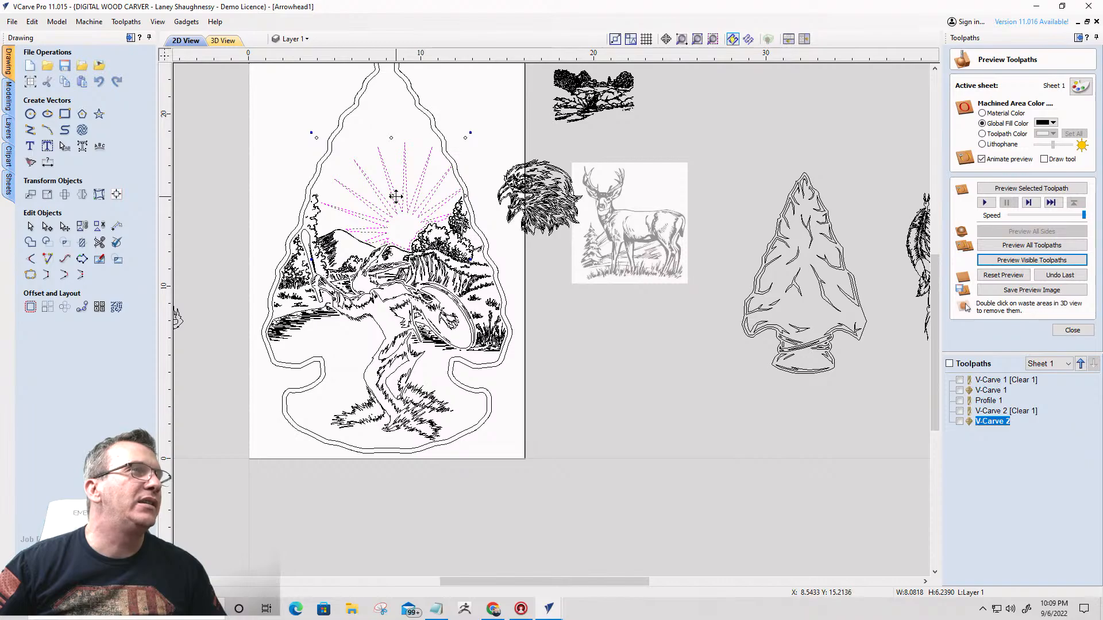
drag(396, 198, 747, 115)
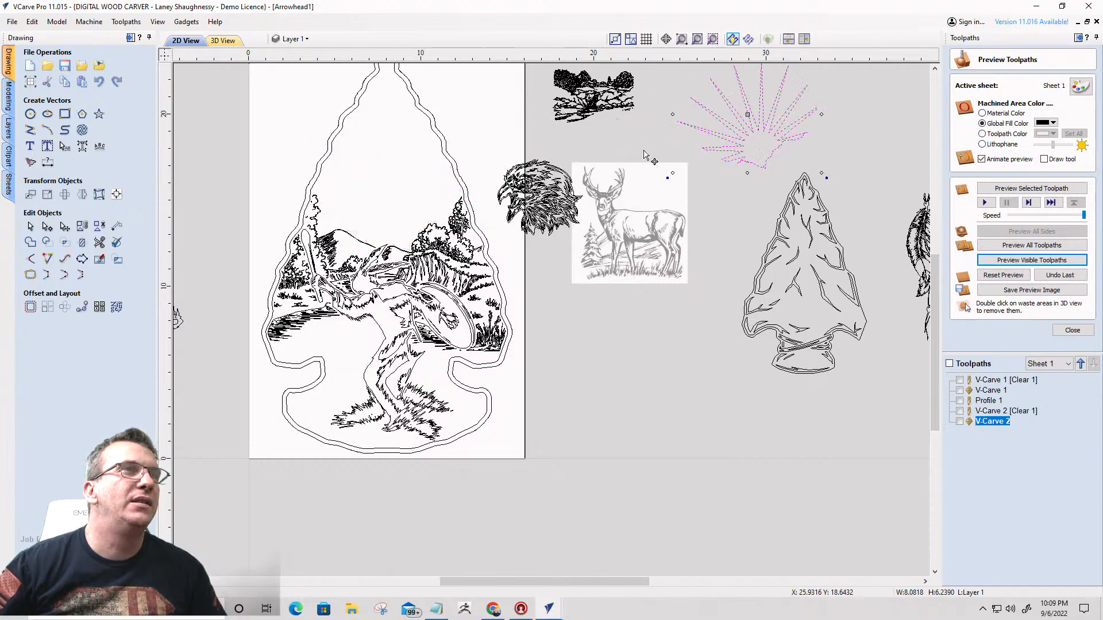
- Move the traced eagle head into the arrowhead, enlarge it to about 7.9 by 7.1 inches, and position it over the mountain ridge
click(536, 186)
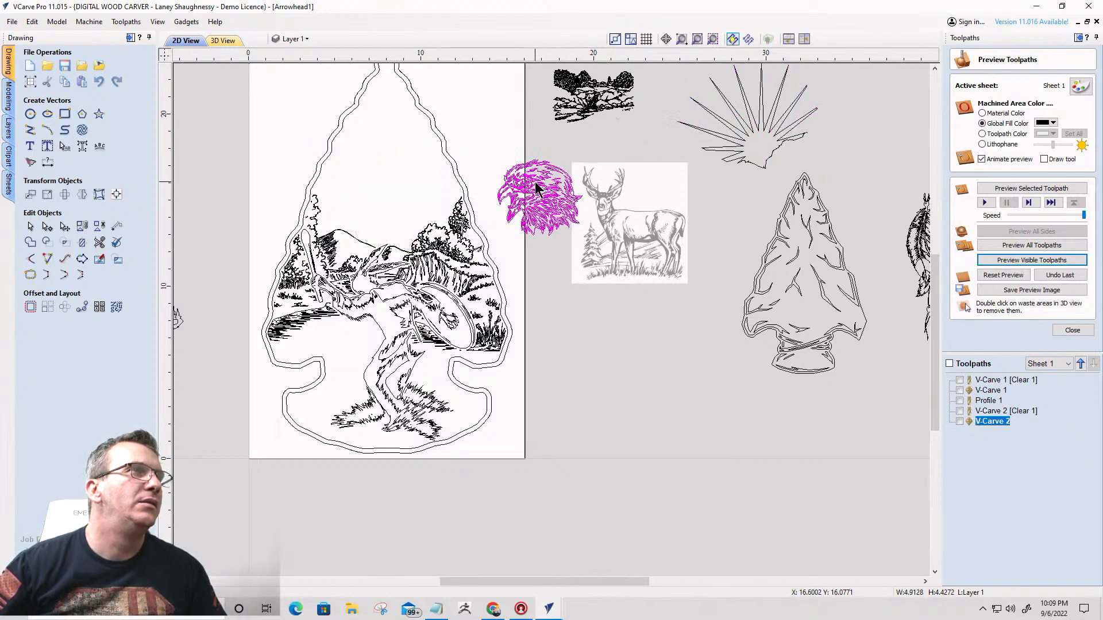
drag(536, 187, 387, 171)
drag(344, 141, 294, 94)
drag(379, 139, 400, 173)
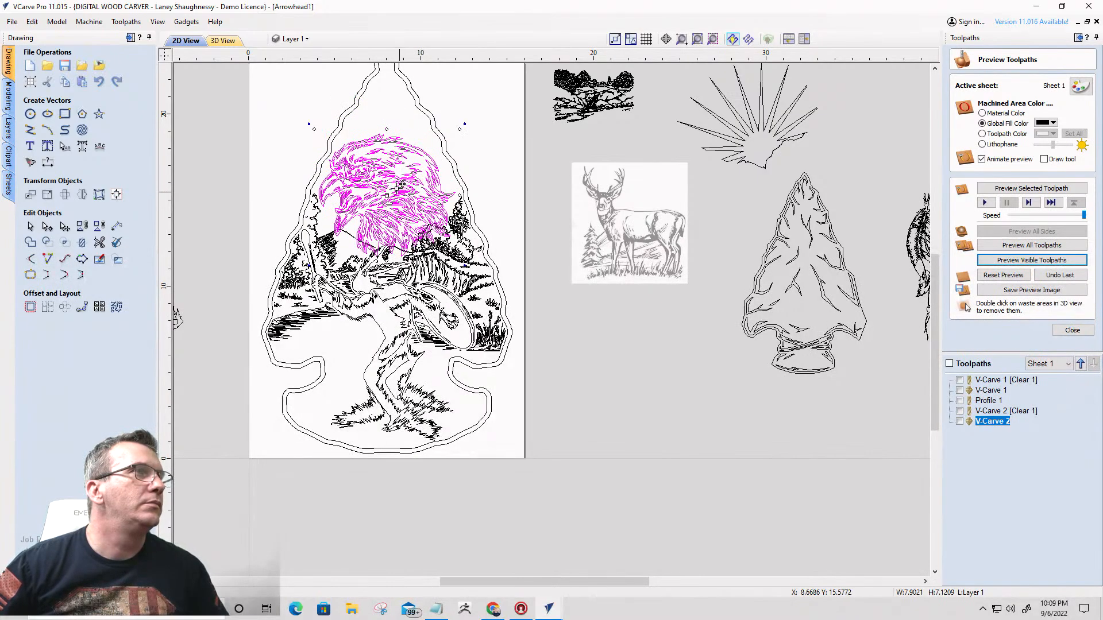
drag(399, 183, 366, 189)
scroll(397, 188, up, 1)
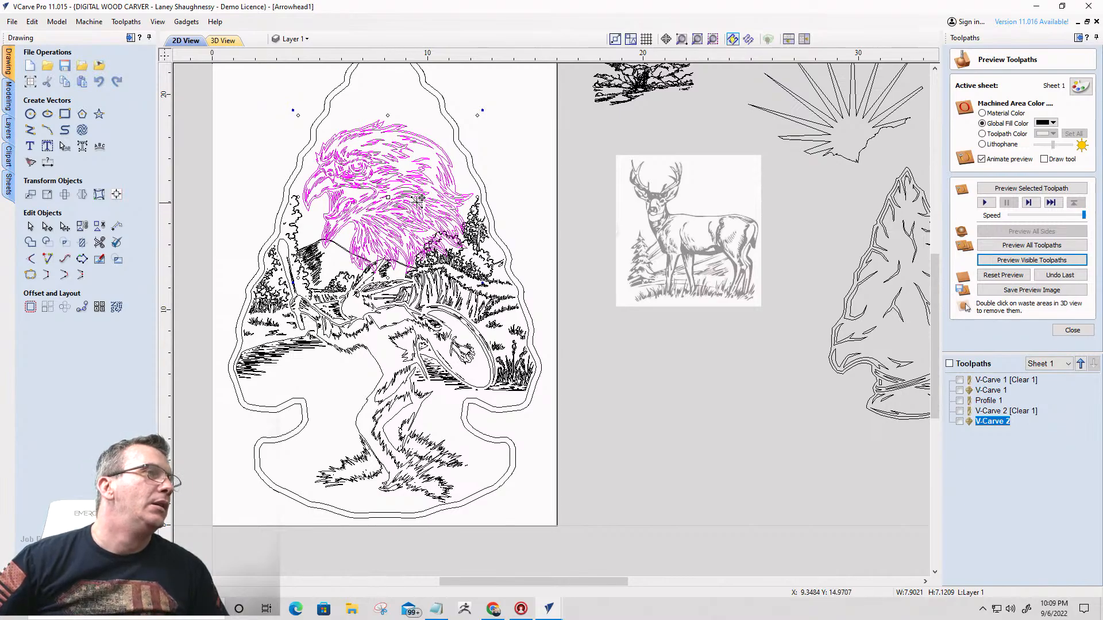
scroll(402, 215, up, 2)
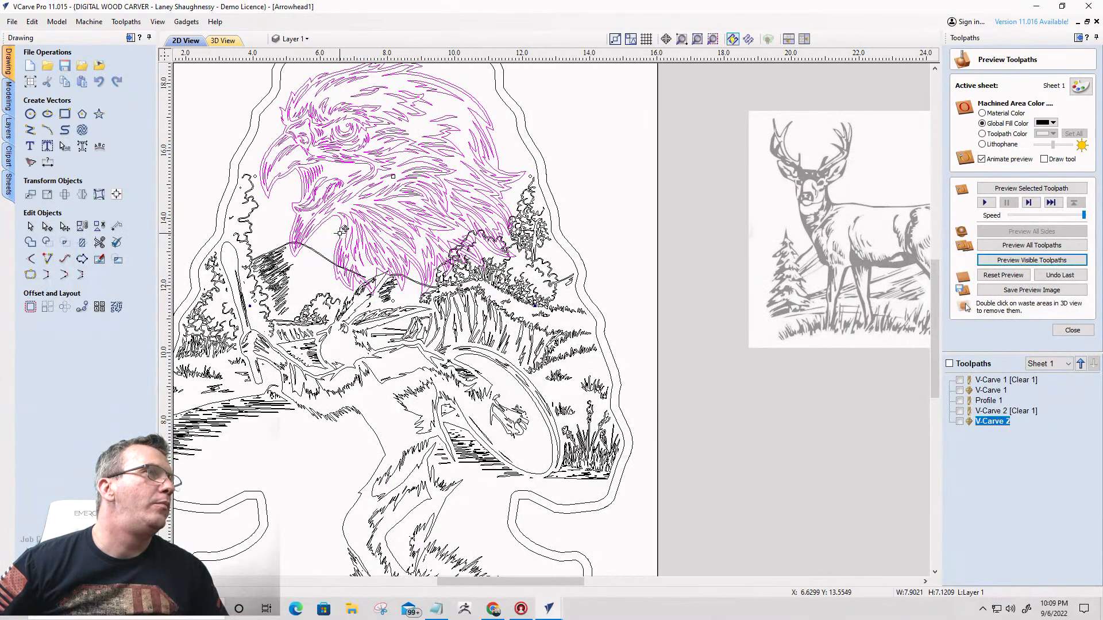
drag(381, 210, 374, 203)
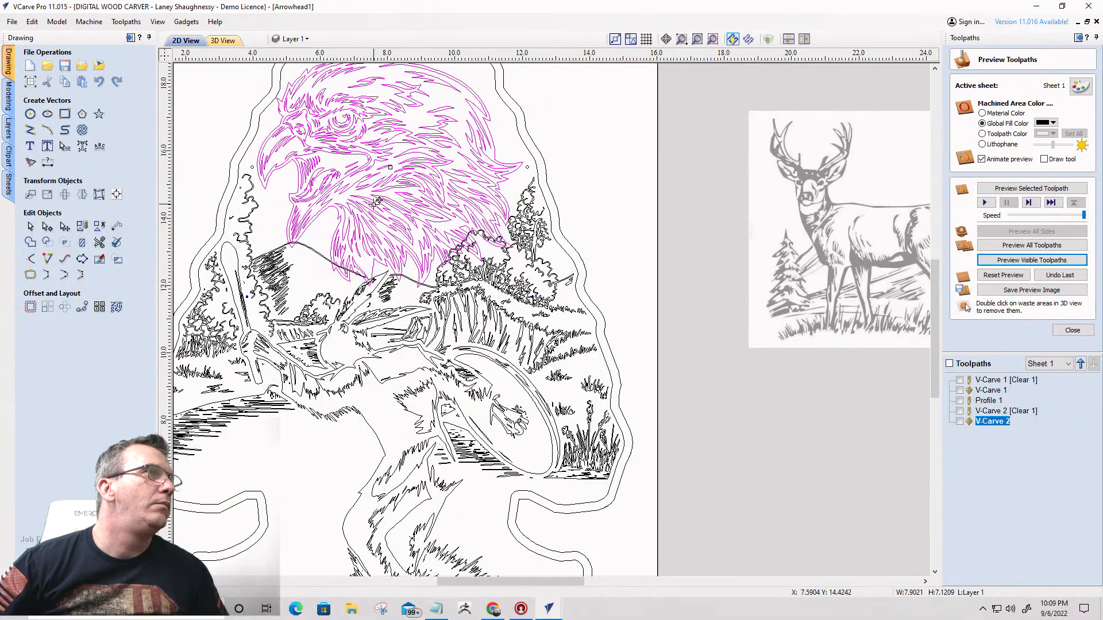
- Examine how the eagle head overlaps the ridge and trees, checking which vectors belong to the landscape, the eagle and the dancing figure
scroll(380, 205, down, 3)
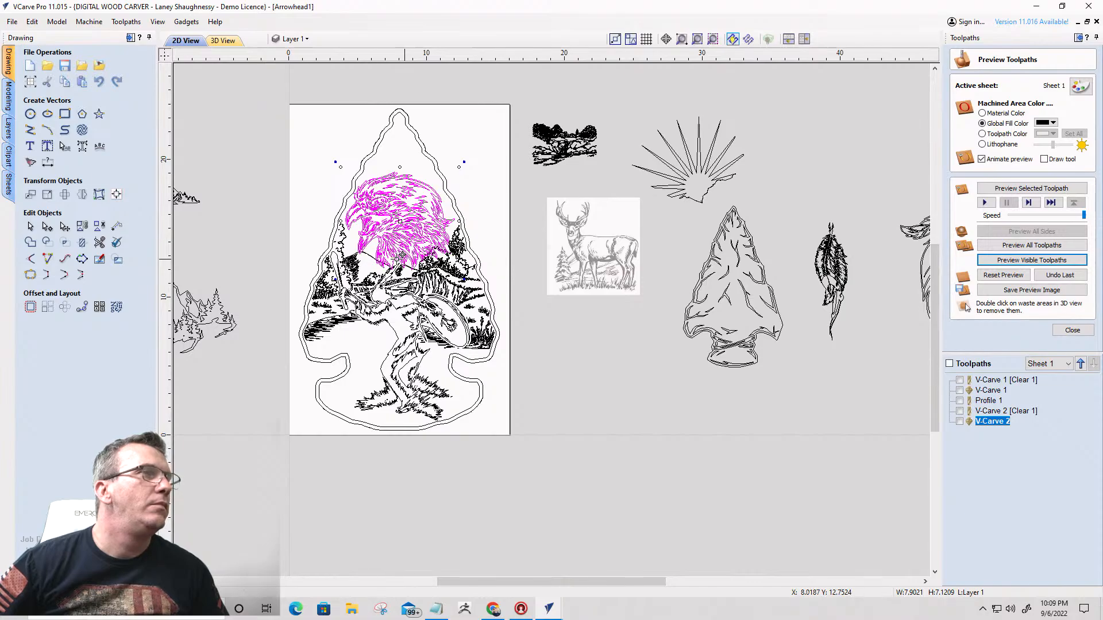
scroll(328, 248, up, 5)
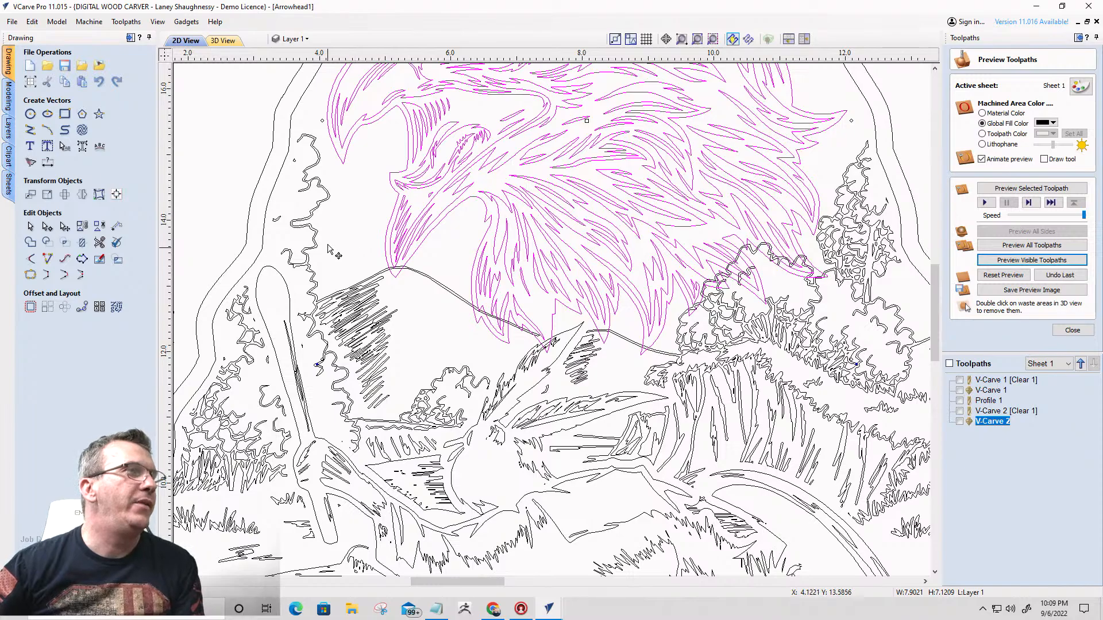
click(328, 244)
click(315, 211)
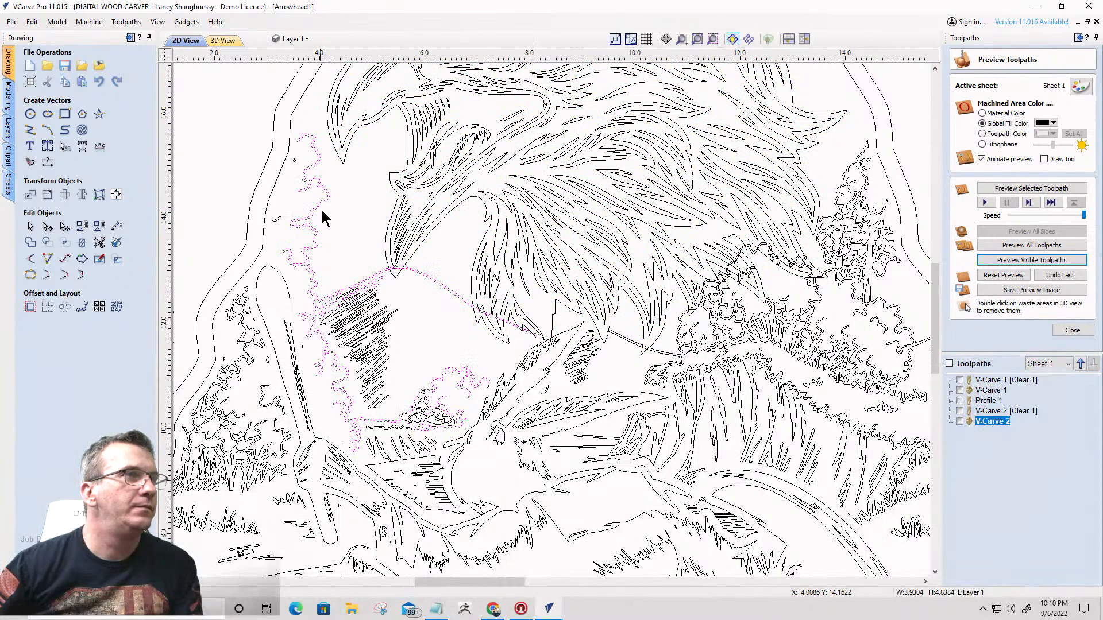
scroll(323, 215, down, 3)
scroll(342, 244, up, 3)
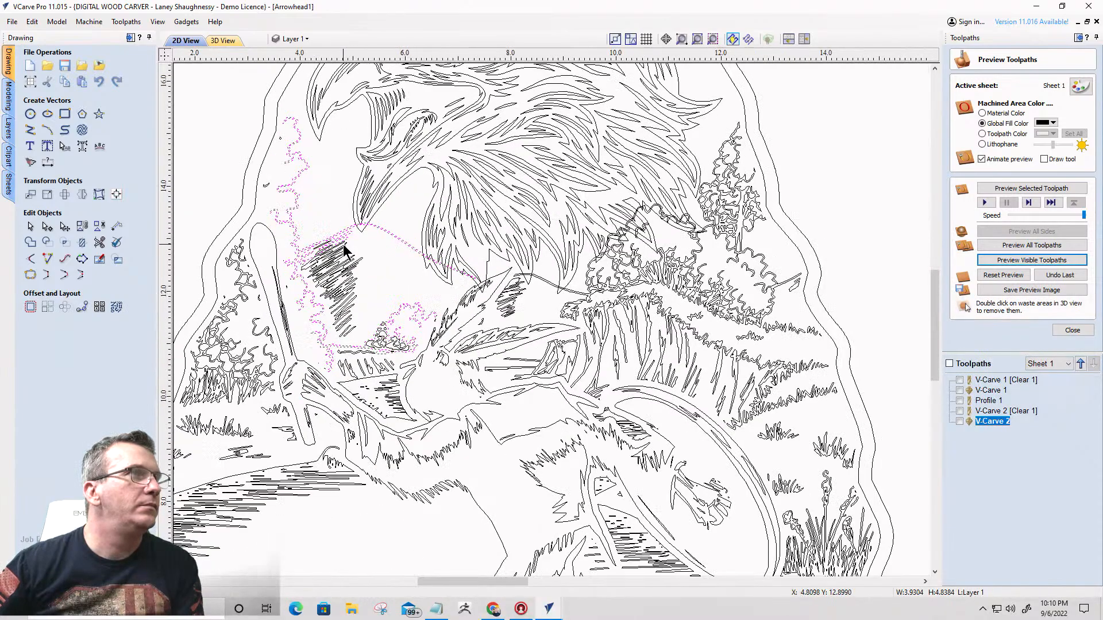
scroll(345, 248, down, 3)
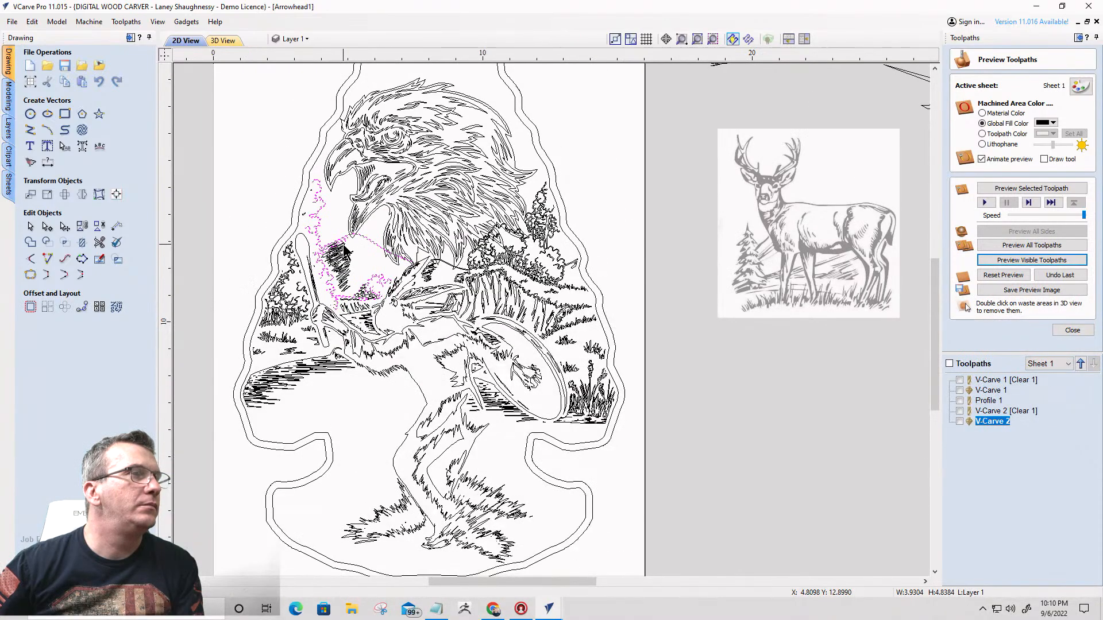
scroll(344, 251, down, 2)
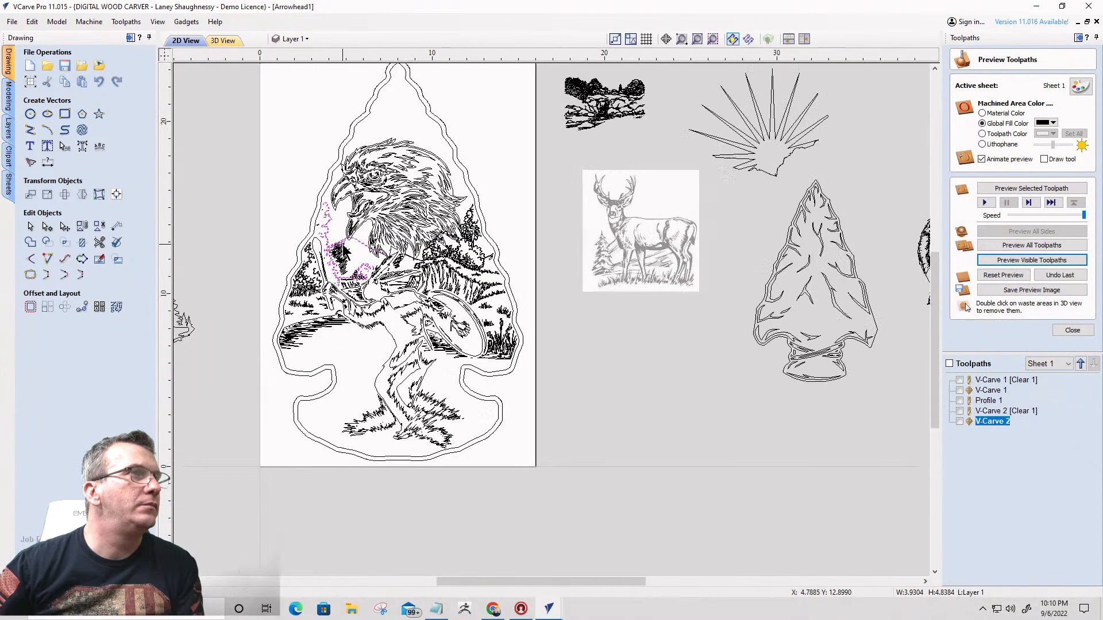
click(400, 211)
click(413, 351)
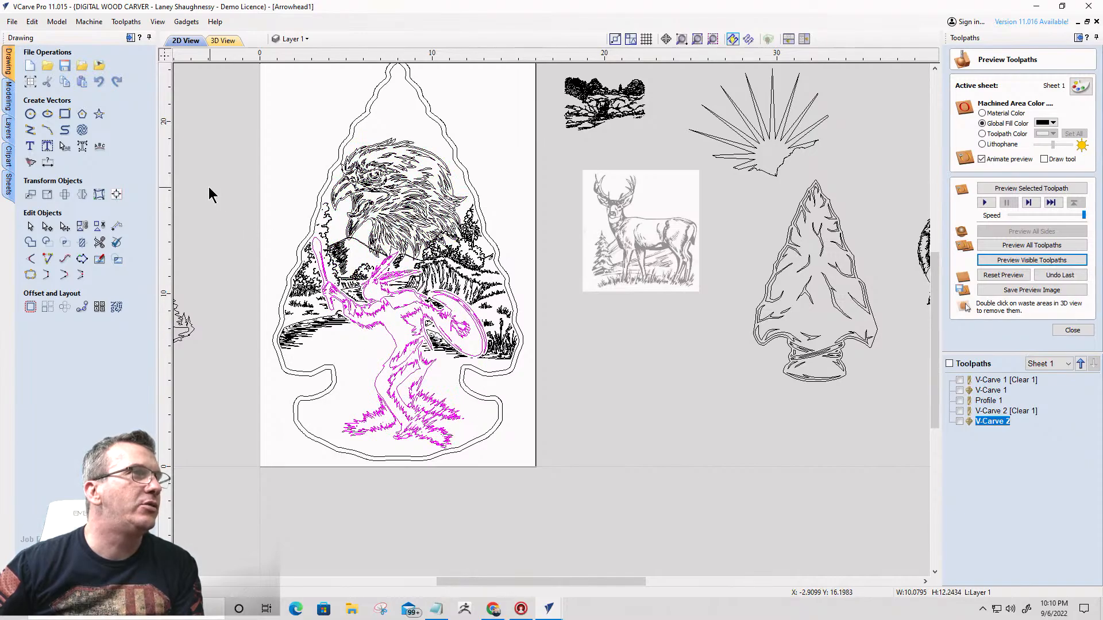
- Select all the landscape vectors inside the arrowhead and offset them outwards by 0.125 inches
mouse_move(219, 149)
mouse_down()
mouse_move(525, 306)
mouse_move(538, 396)
mouse_up()
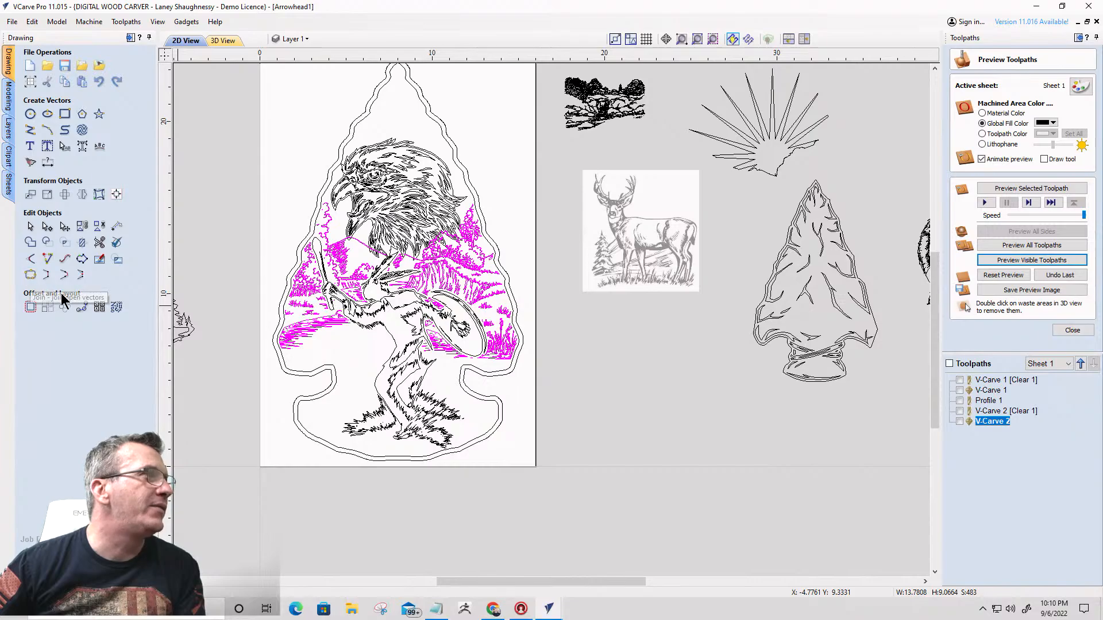
click(31, 307)
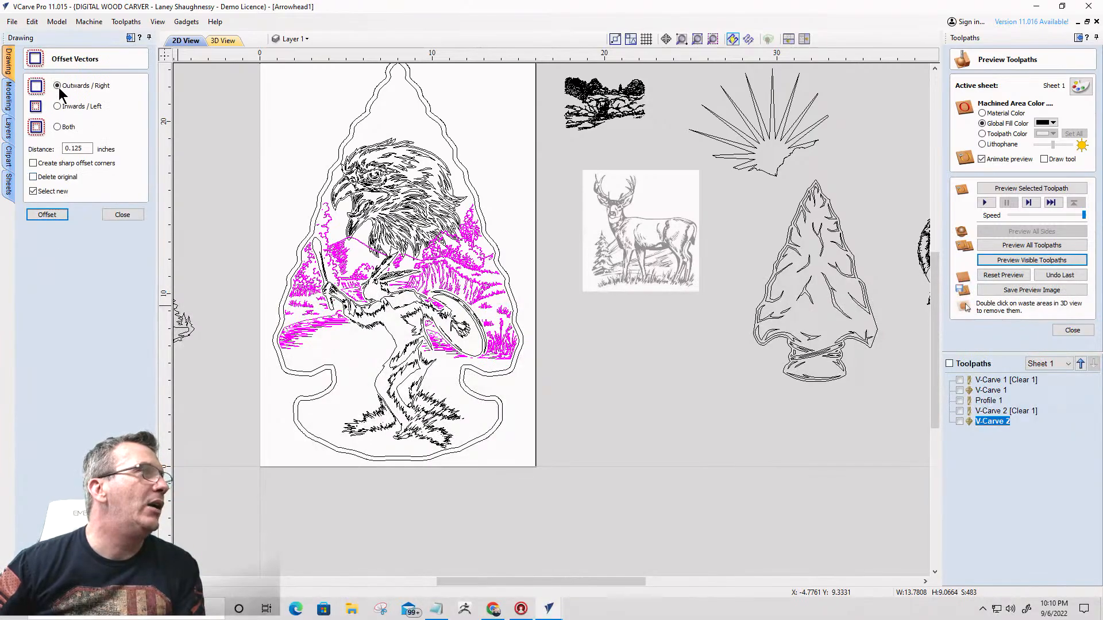
click(46, 216)
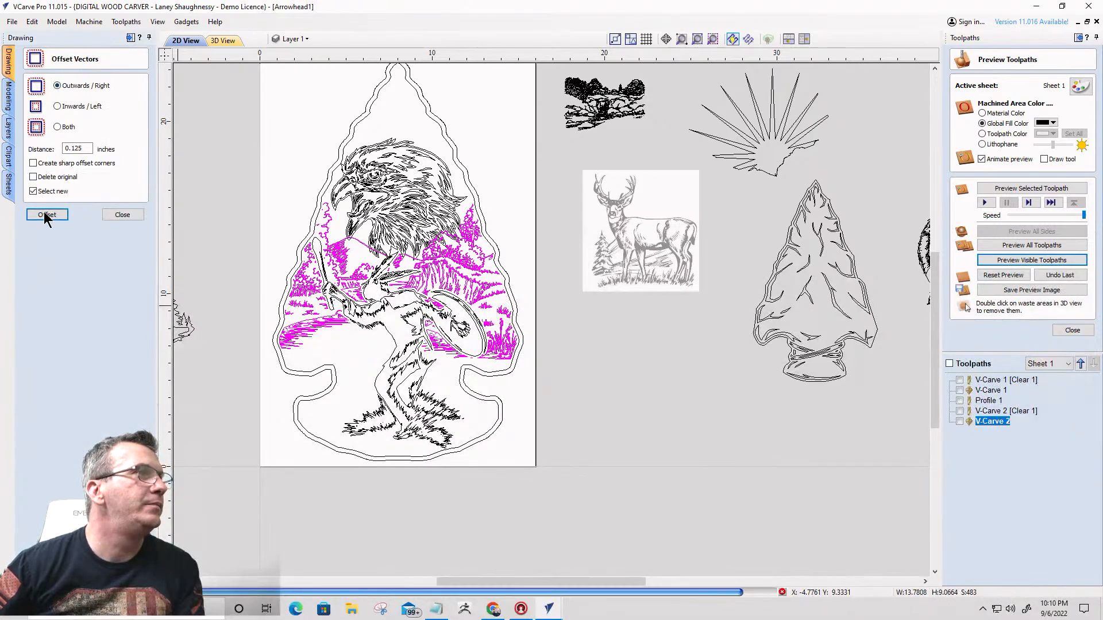
click(612, 316)
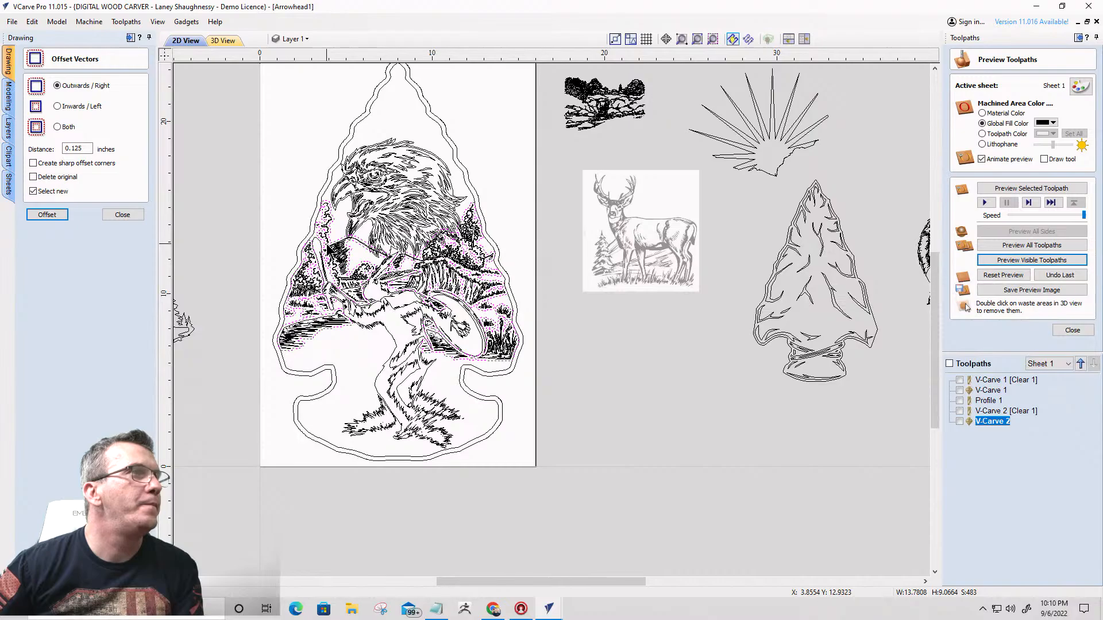
- Keep only the offset outline along the mountain ridge and its adjoining tall tree, deleting all the other new offset vectors
scroll(329, 248, up, 4)
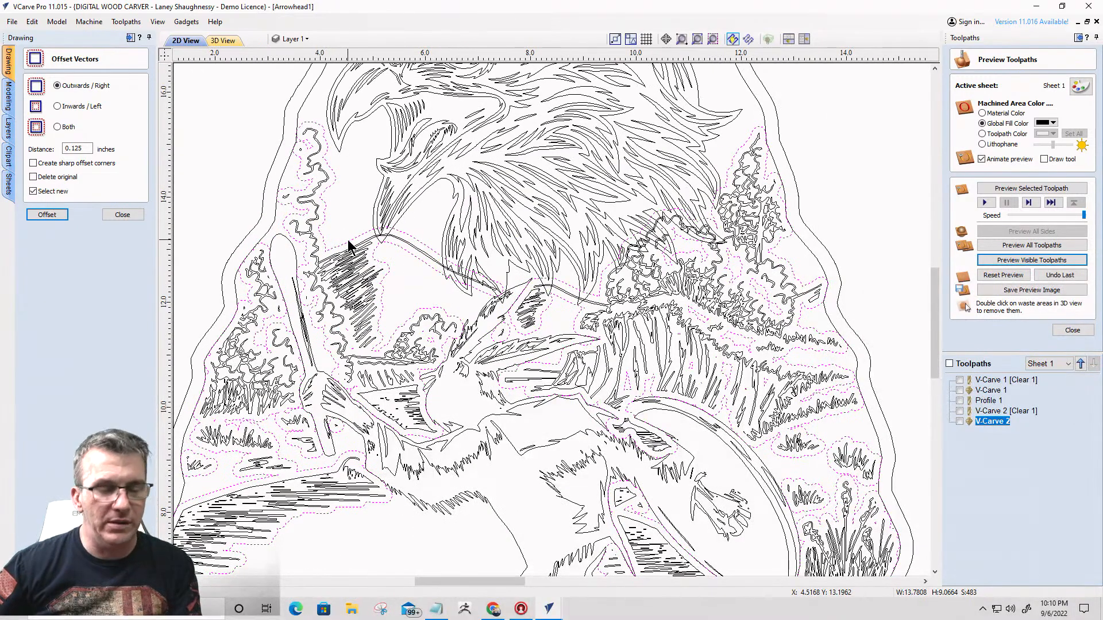
shift+click(348, 241)
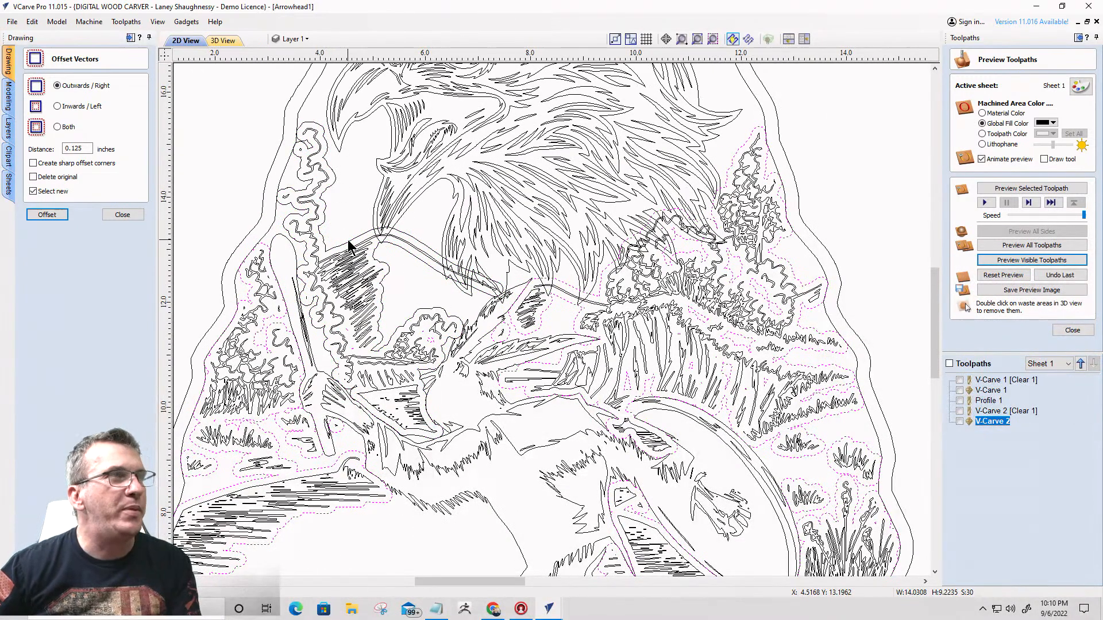
key(Delete)
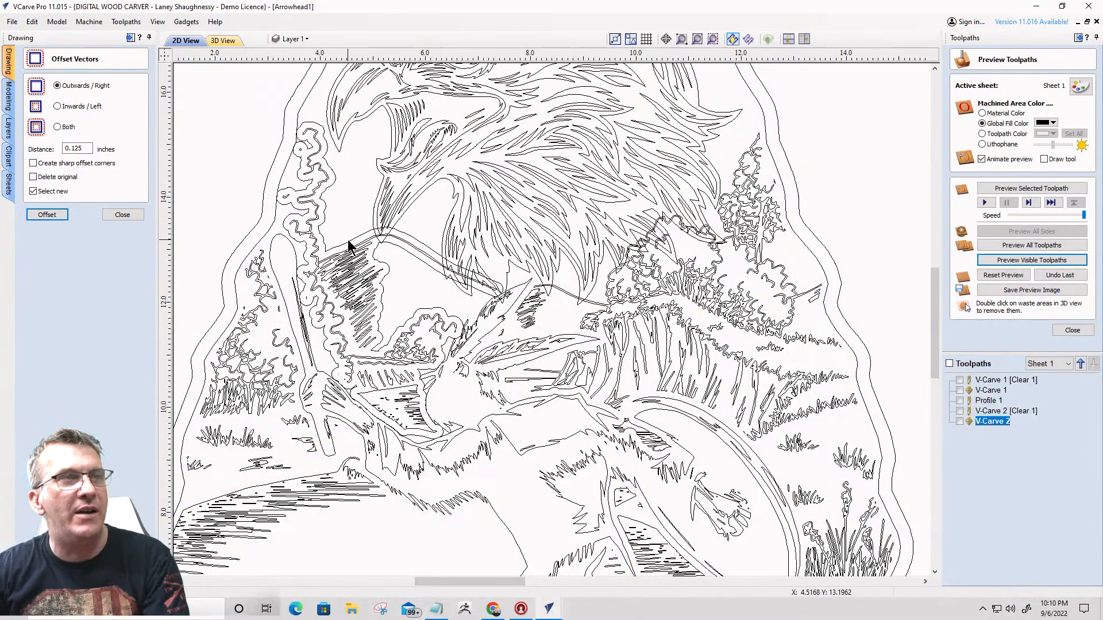
- Trim away the parts of the eagle head inside the offset ridge outline, using Trim Objects with Clear inside boundary
click(405, 196)
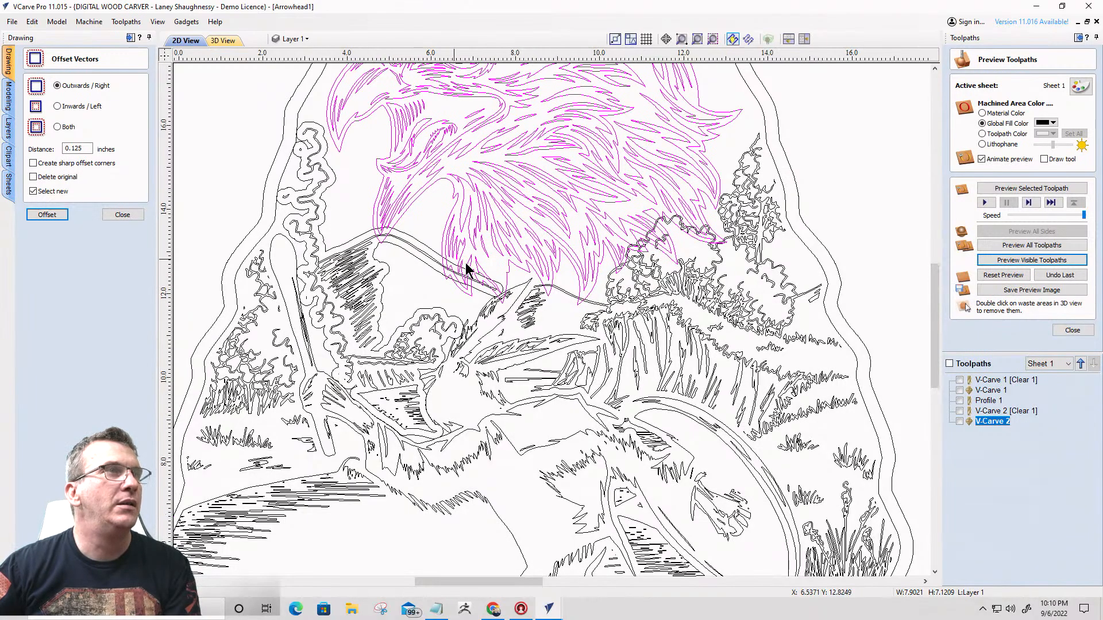
scroll(466, 270, down, 2)
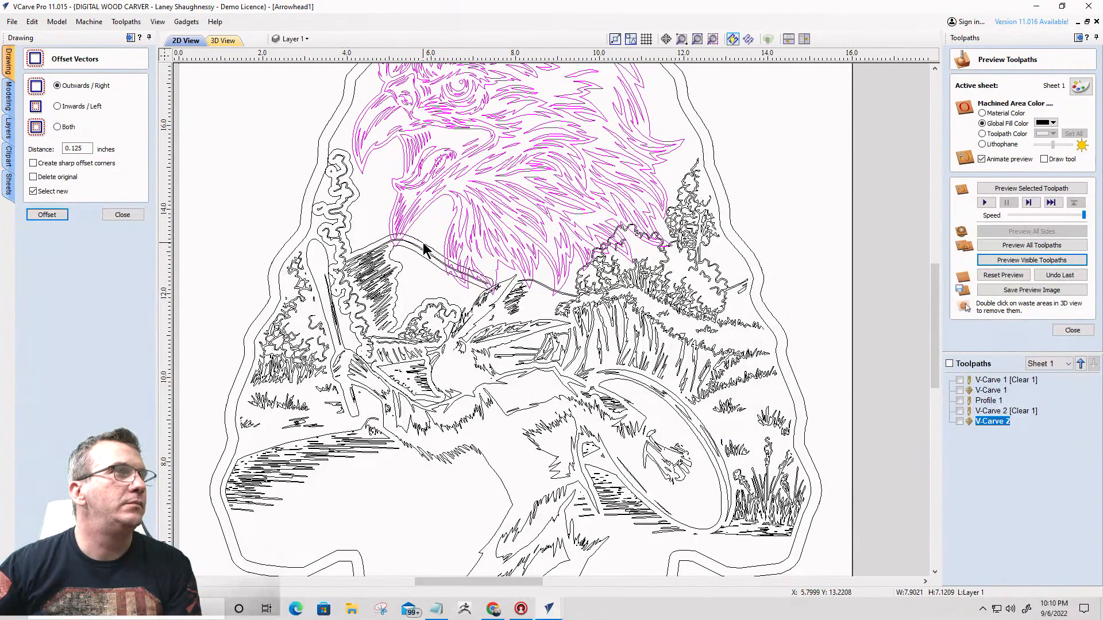
shift+click(423, 248)
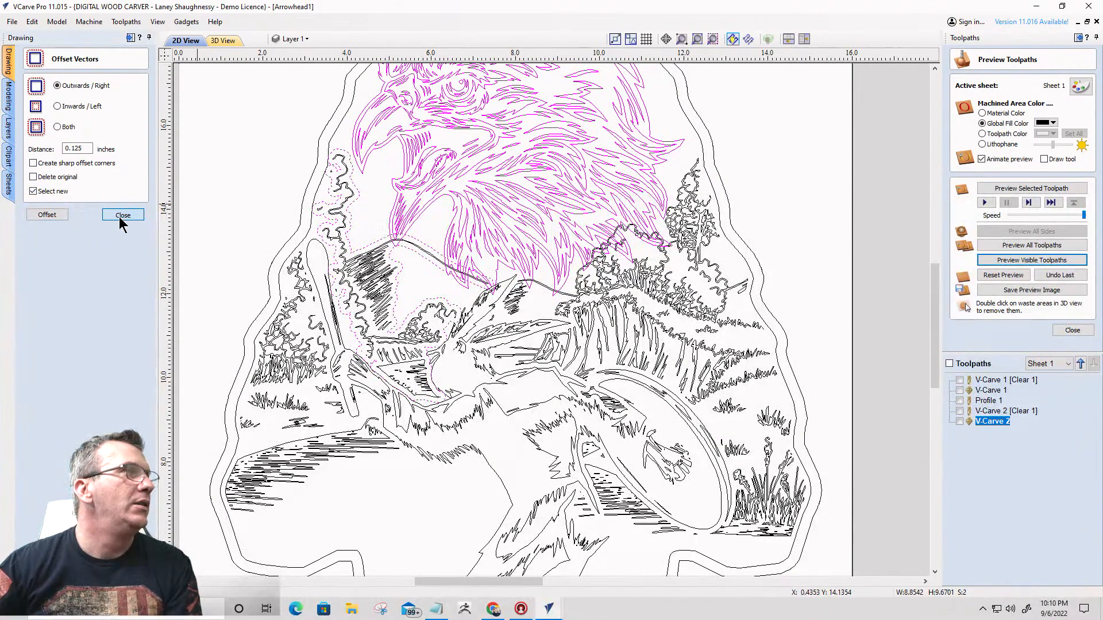
click(121, 215)
click(82, 243)
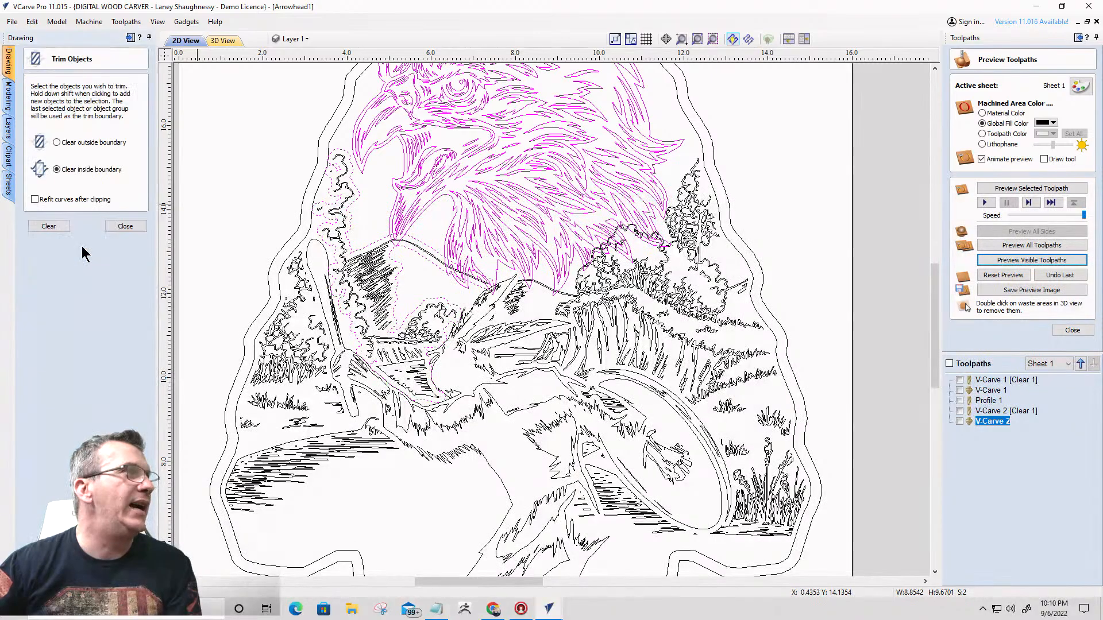
click(49, 226)
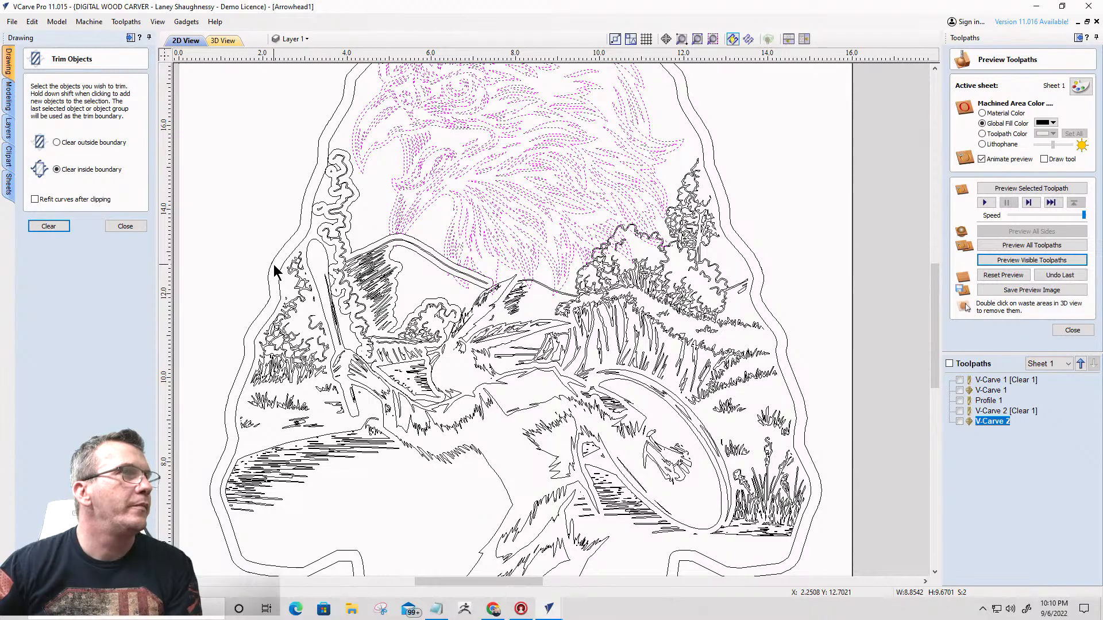
- Delete the offset ridge outline and the stray eagle fragments left below the mountain ridge
shift+click(365, 247)
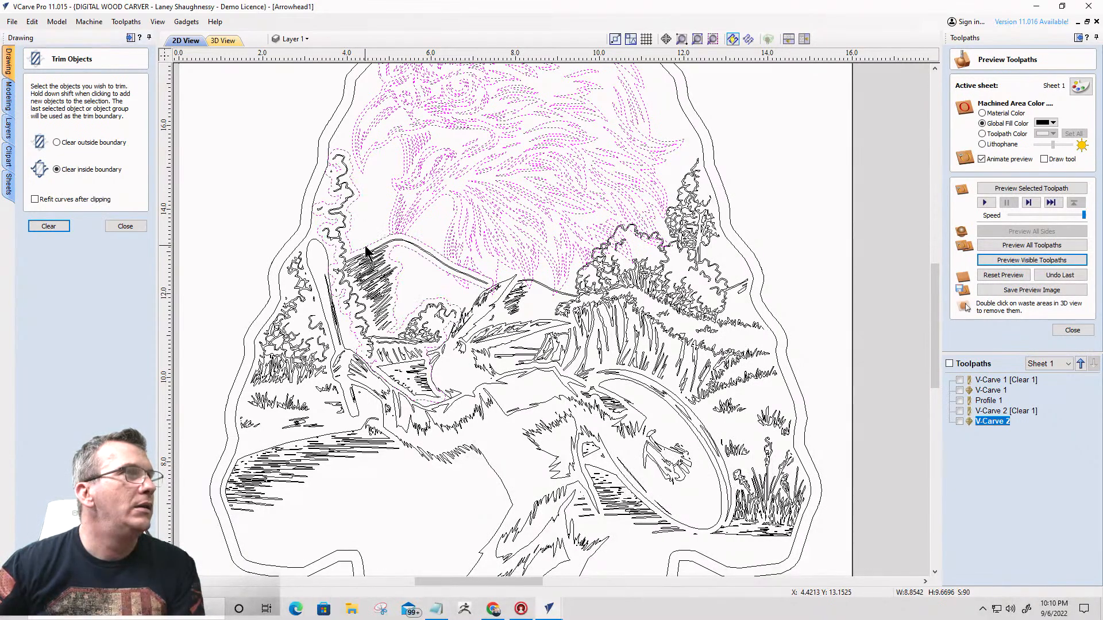
click(369, 243)
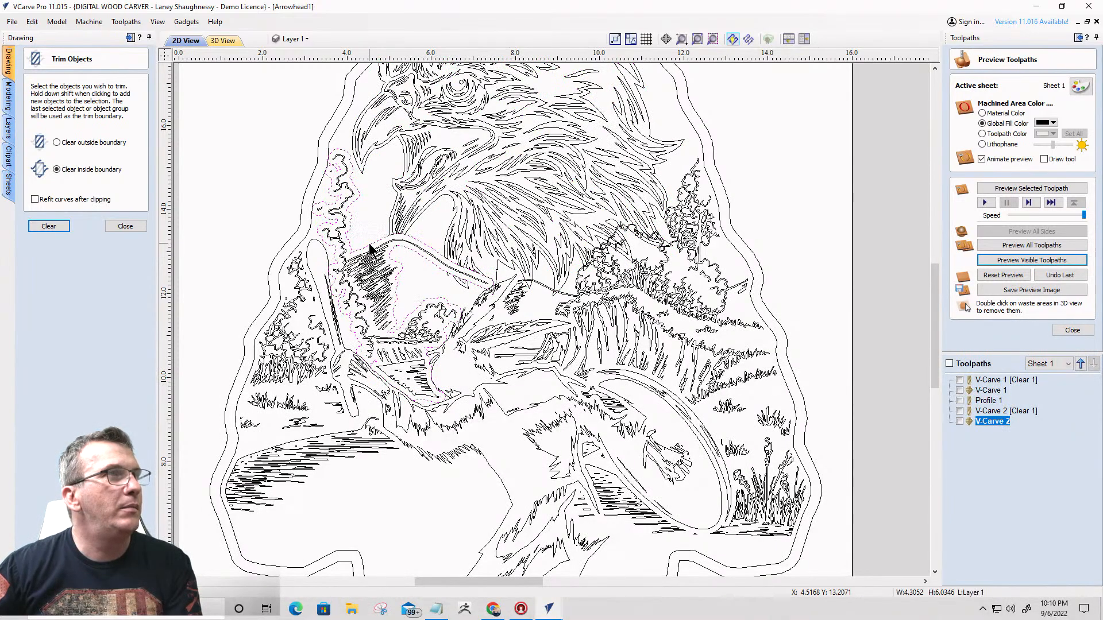
key(Delete)
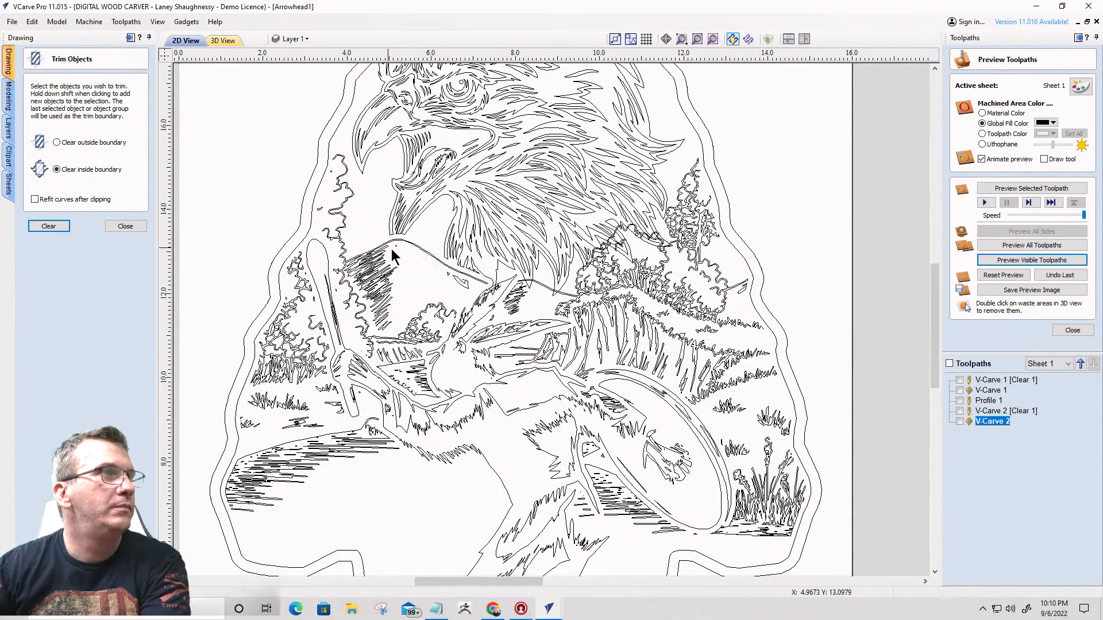
click(473, 296)
key(Delete)
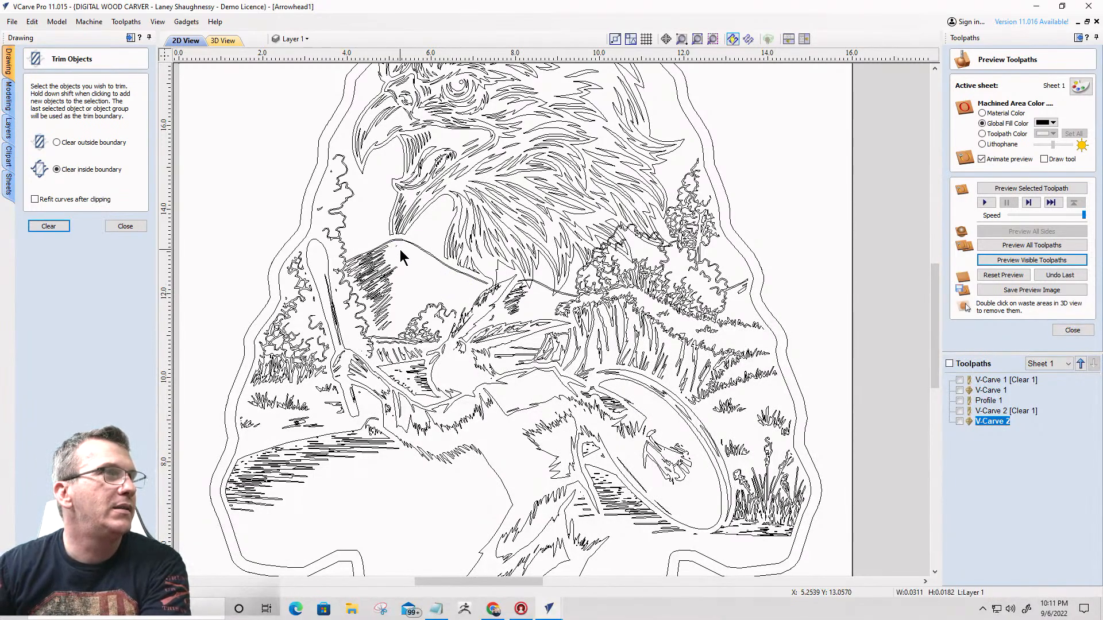
- Examine where the eagle's lowest feather tip overlaps the dancing figure's upper head feather, checking which vectors belong to each, and leave Trim Objects
scroll(487, 295, up, 1)
scroll(487, 295, up, 5)
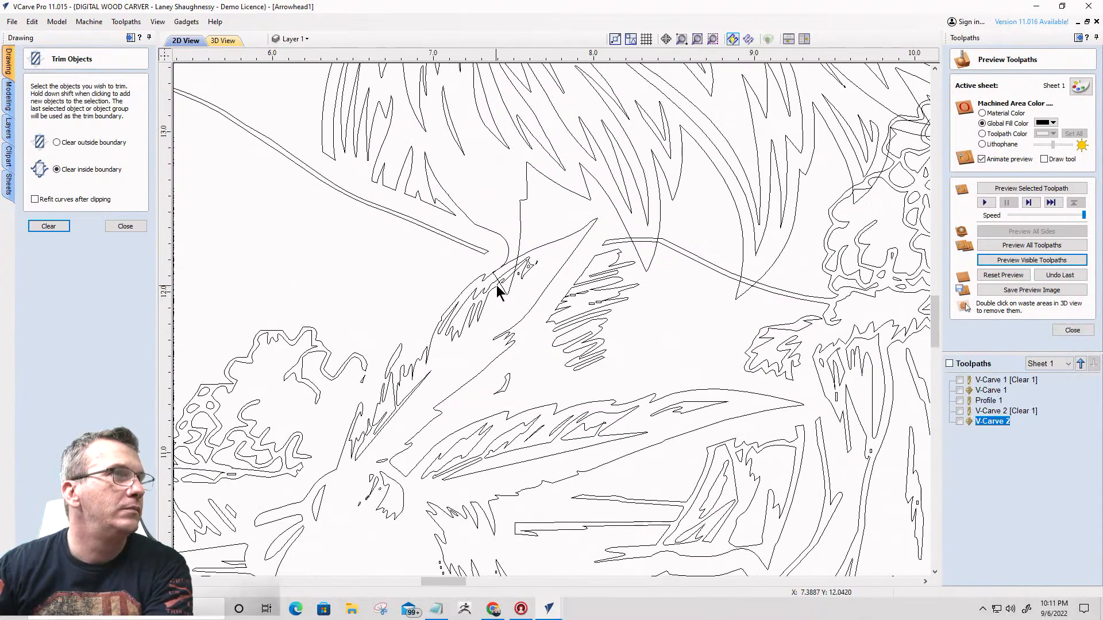
click(507, 293)
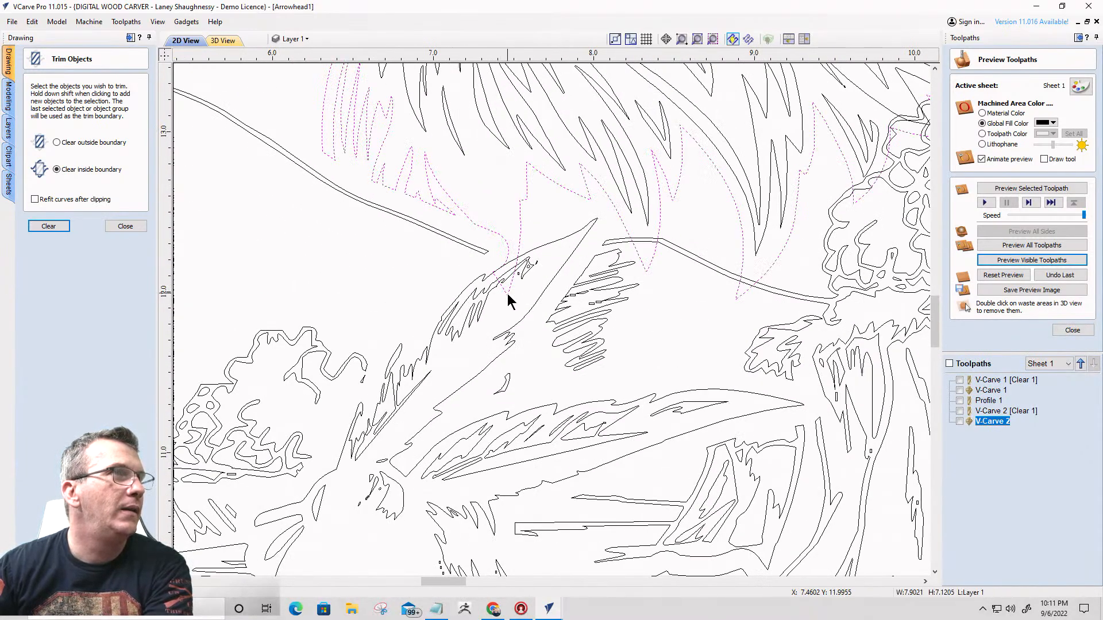
scroll(507, 294, down, 4)
scroll(507, 294, up, 5)
scroll(502, 291, down, 3)
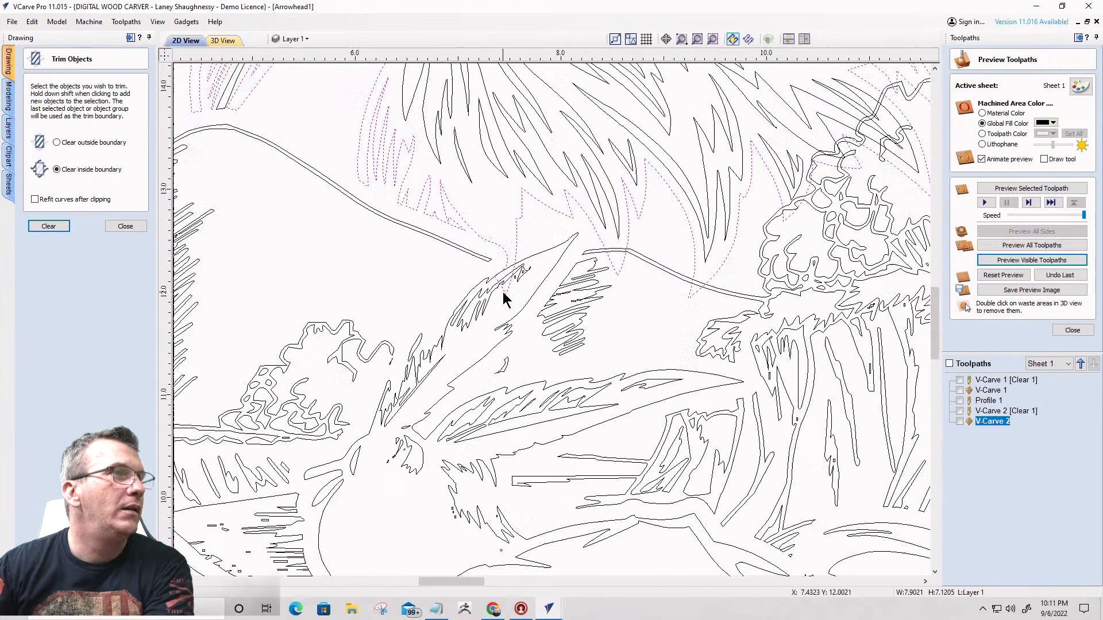
scroll(502, 292, down, 1)
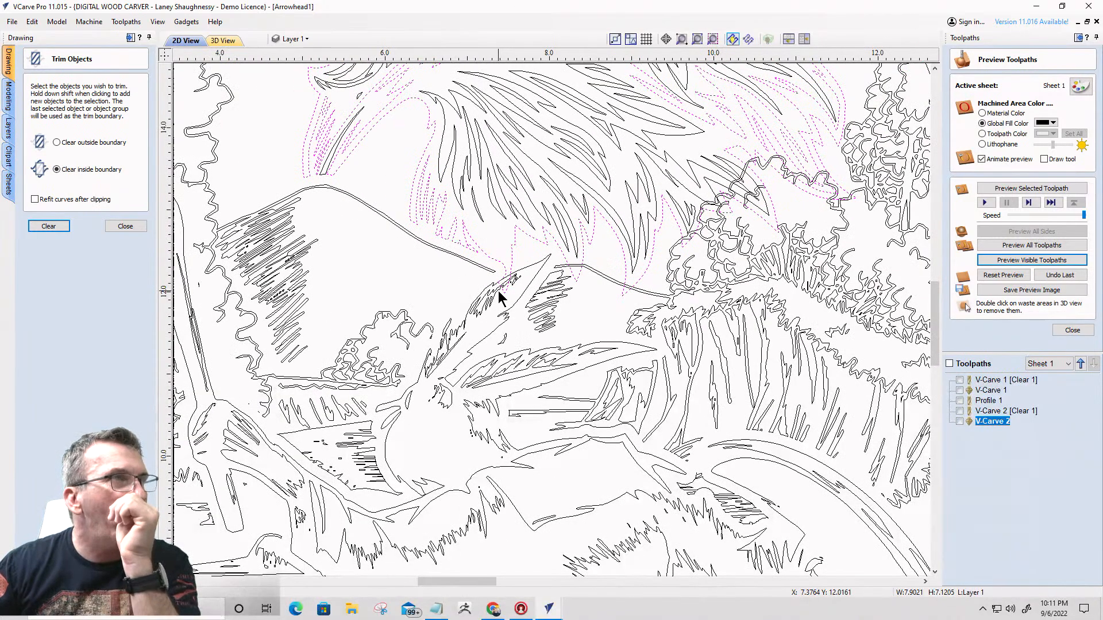
click(487, 294)
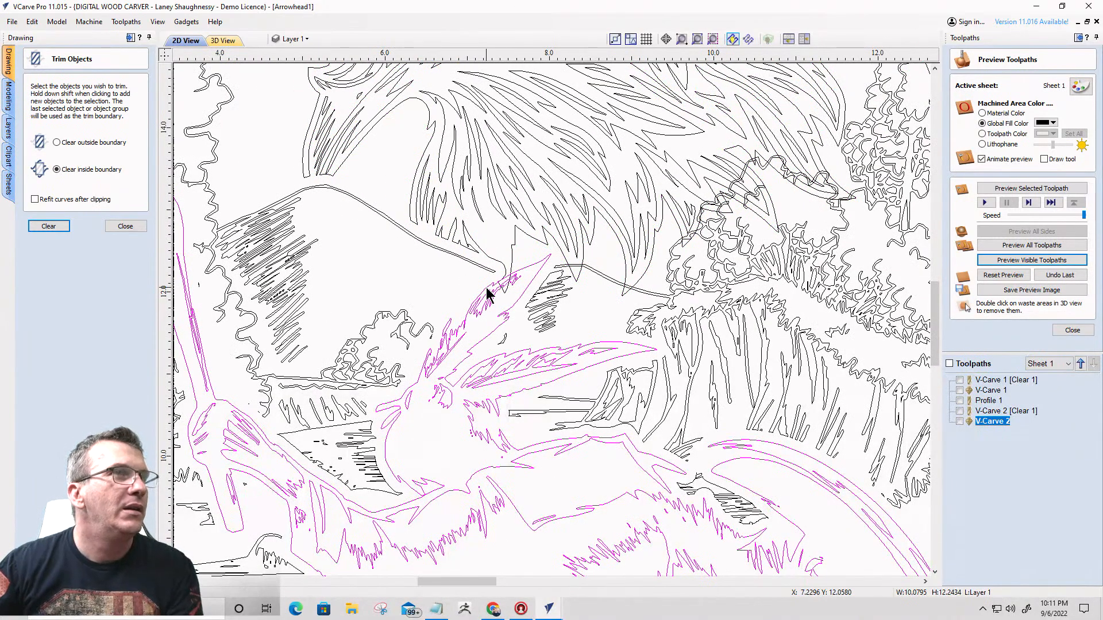
scroll(493, 293, up, 3)
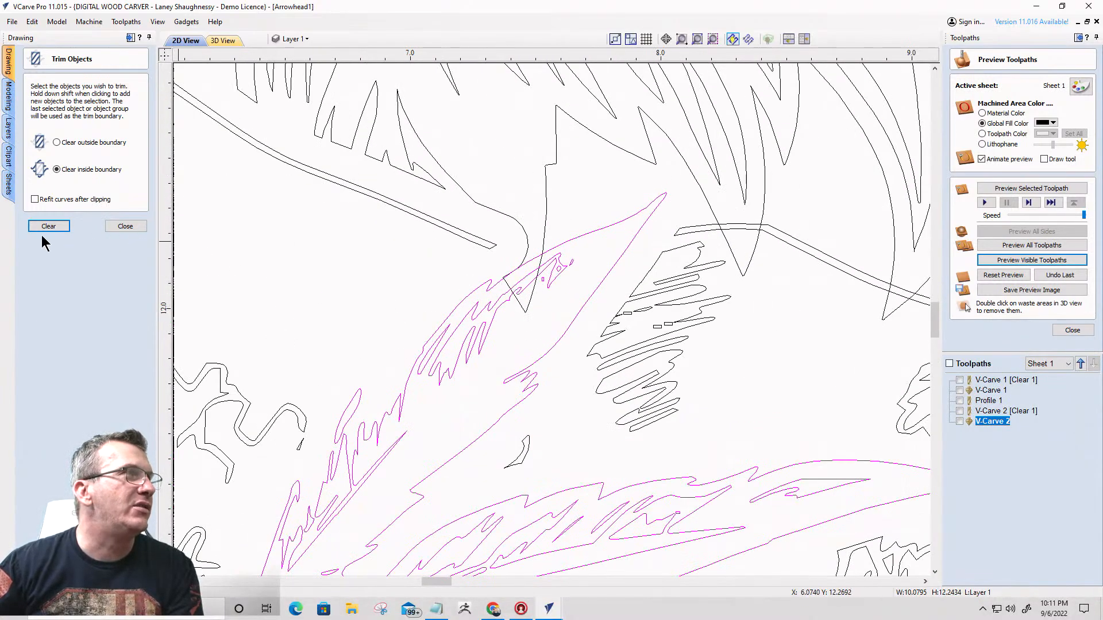
click(123, 226)
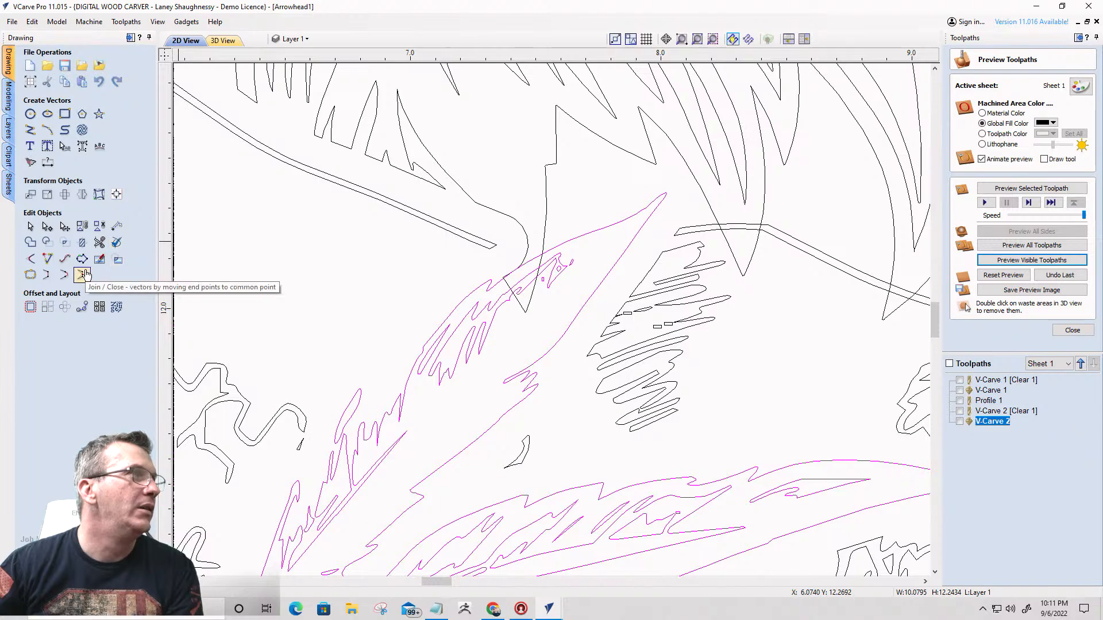
click(99, 244)
scroll(492, 283, up, 1)
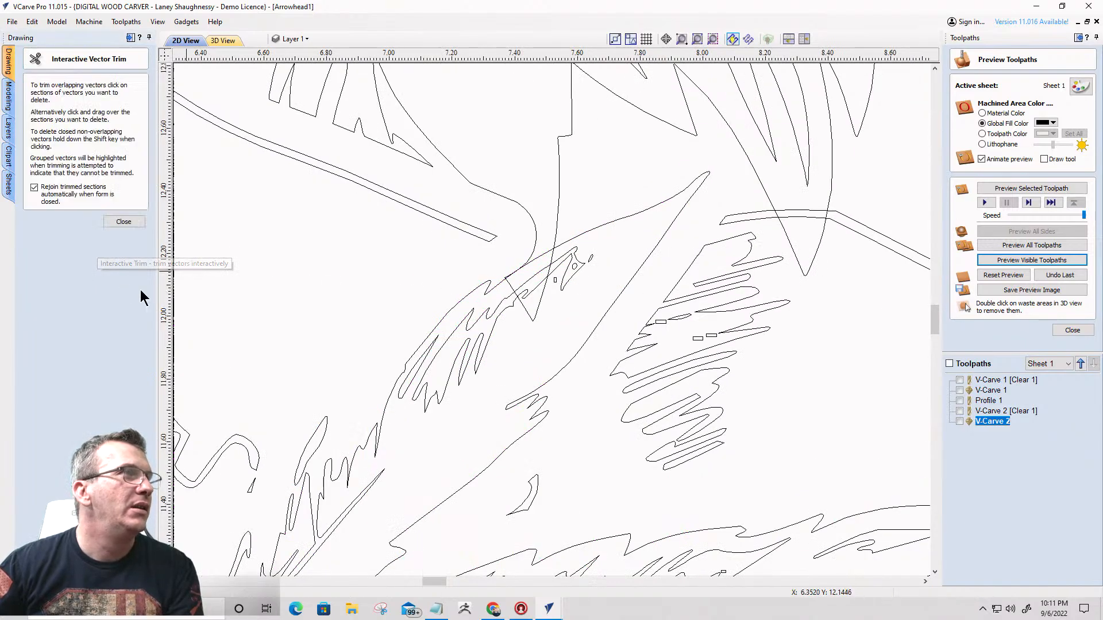
key(Escape)
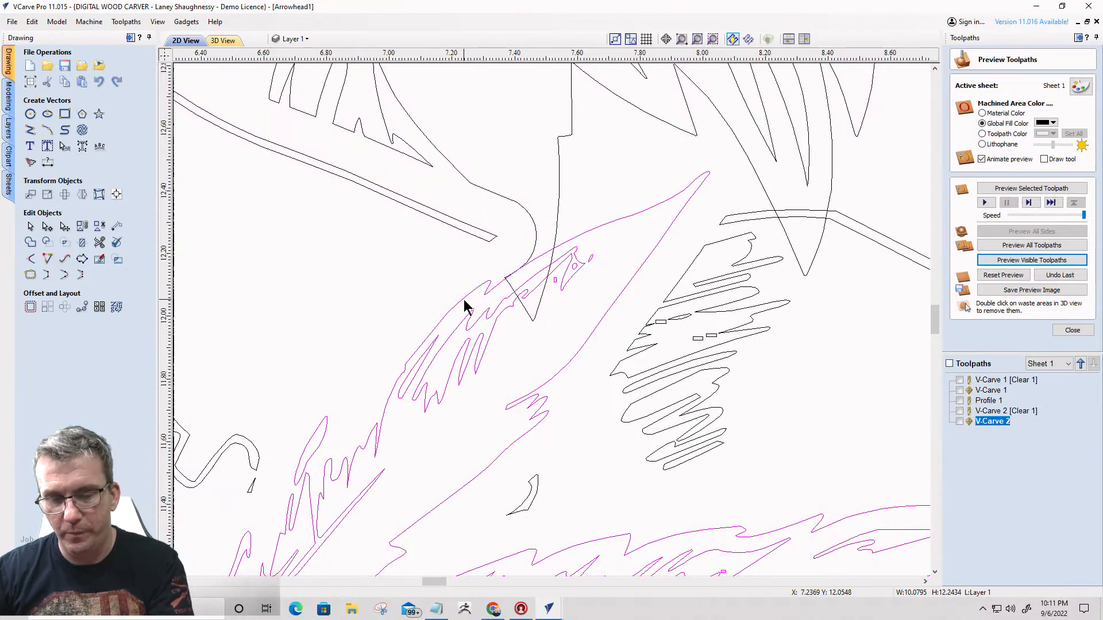
- Select the dancing figure and ungroup its vectors
scroll(463, 299, down, 6)
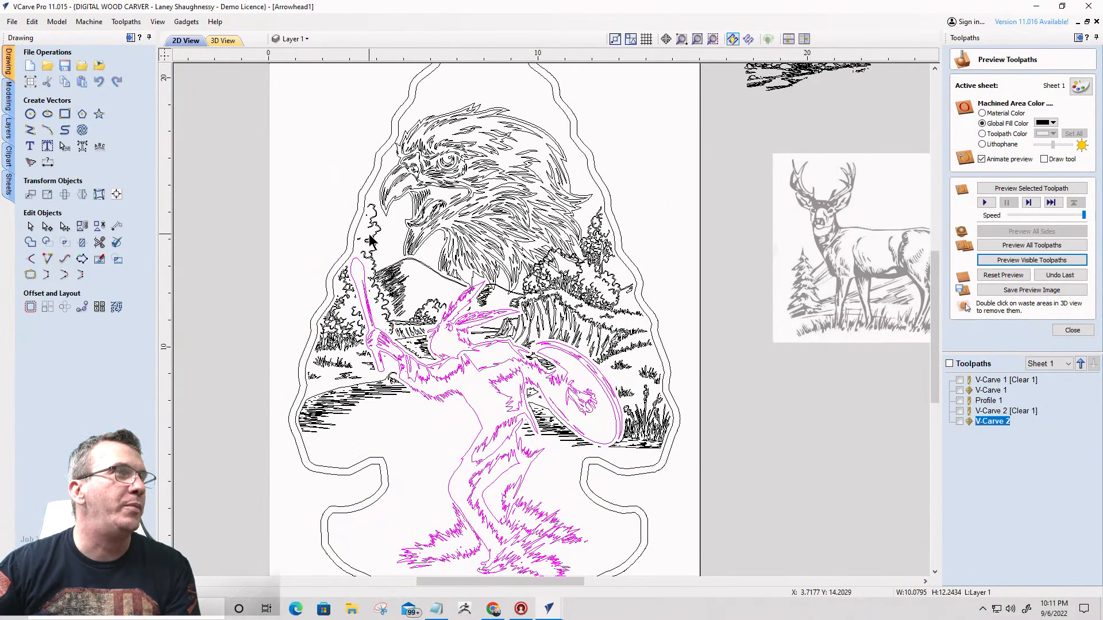
click(370, 241)
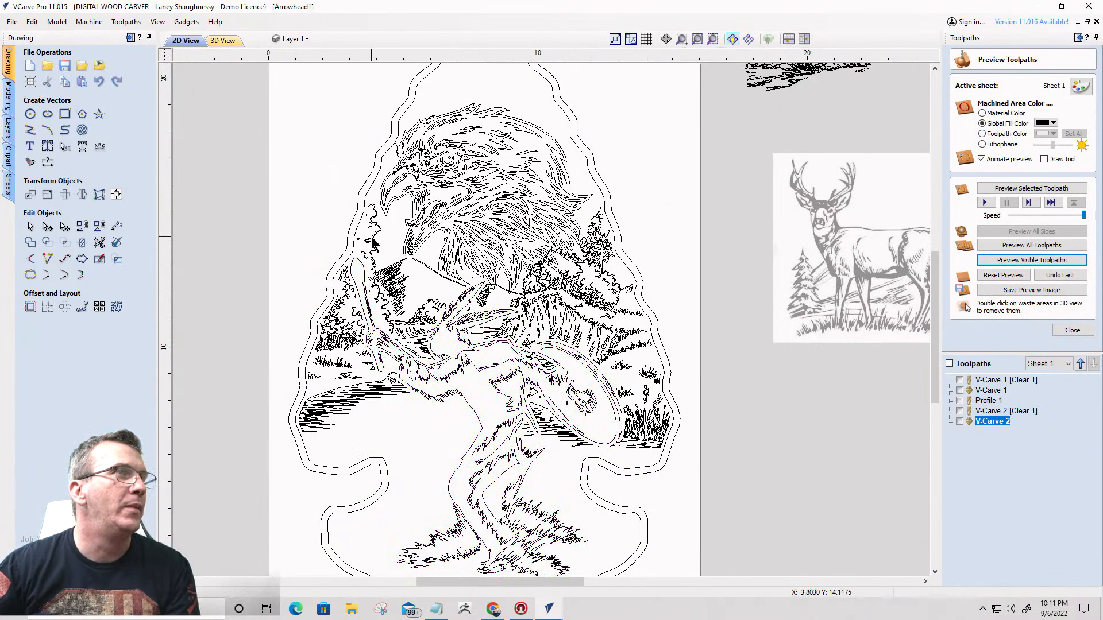
click(472, 325)
scroll(437, 313, up, 4)
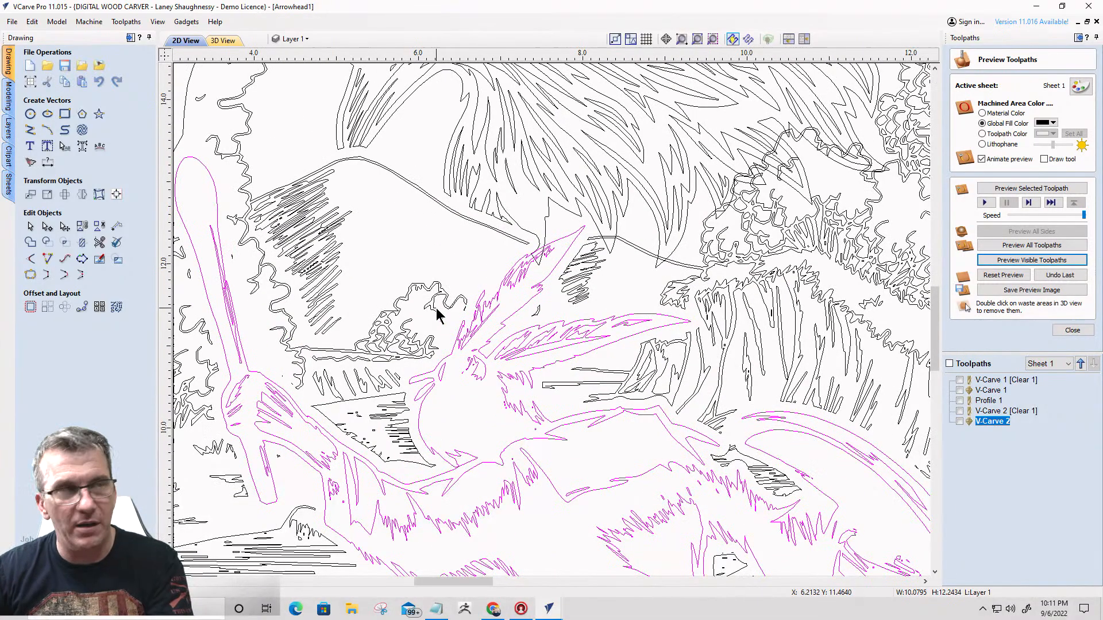
scroll(529, 283, up, 4)
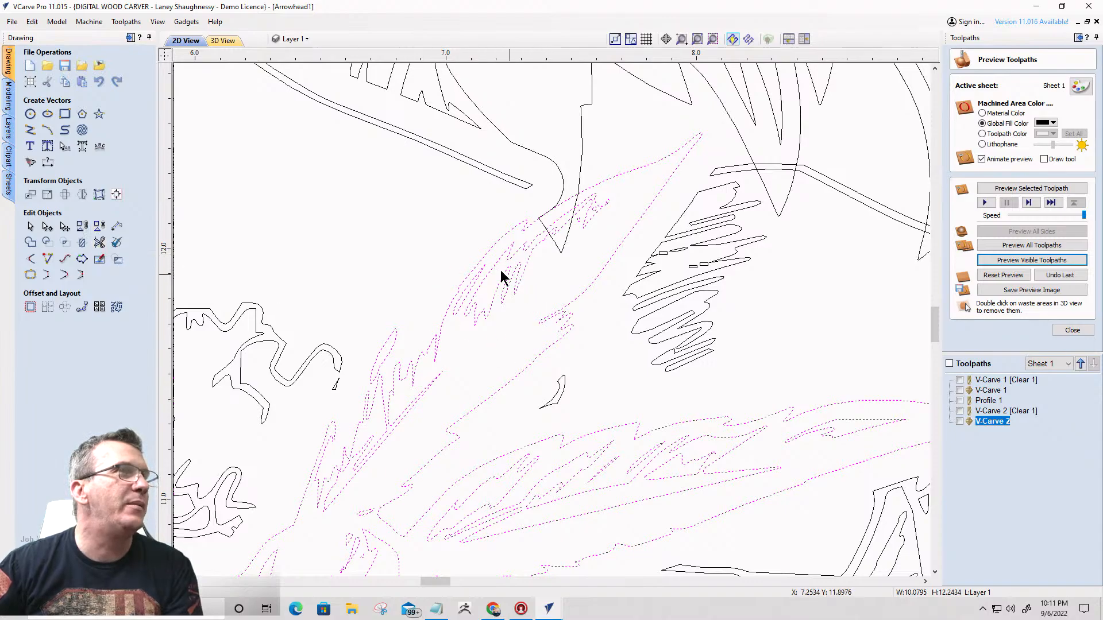
- Trim the eagle feather tip out of the dancing figure's upper head feather with Interactive Vector Trim, and delete the small leftover segment
click(100, 246)
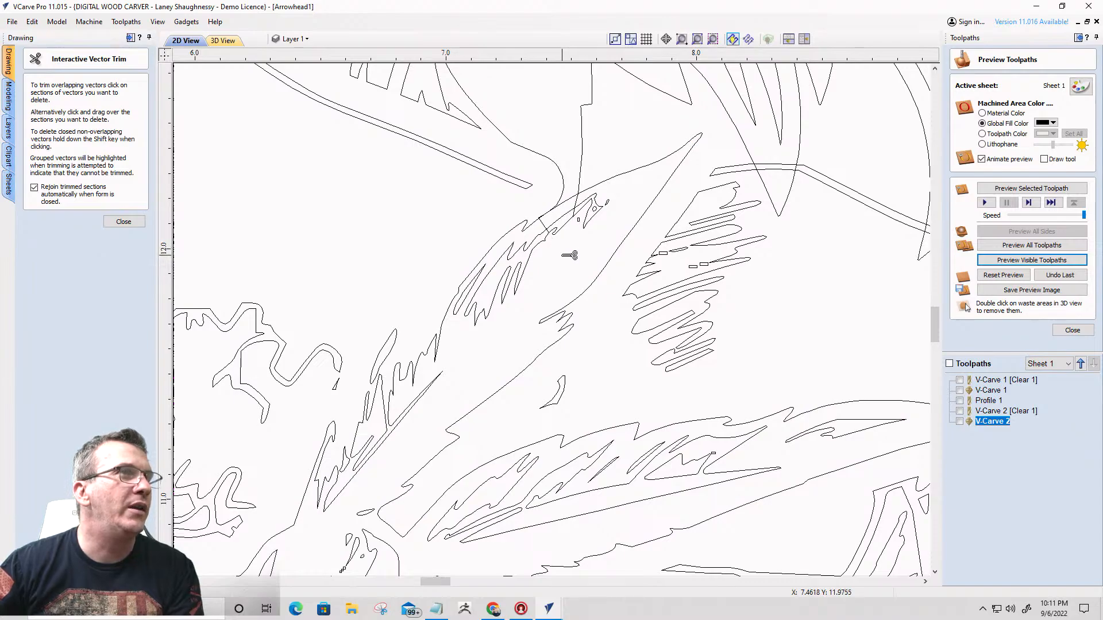
scroll(567, 207, up, 3)
scroll(580, 185, up, 2)
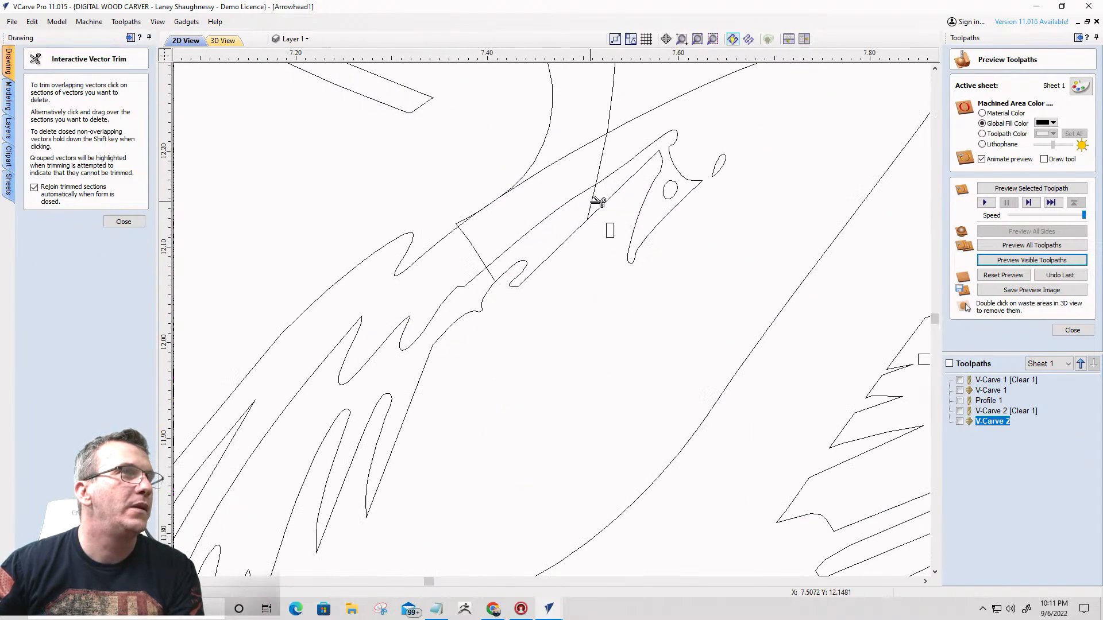
click(482, 248)
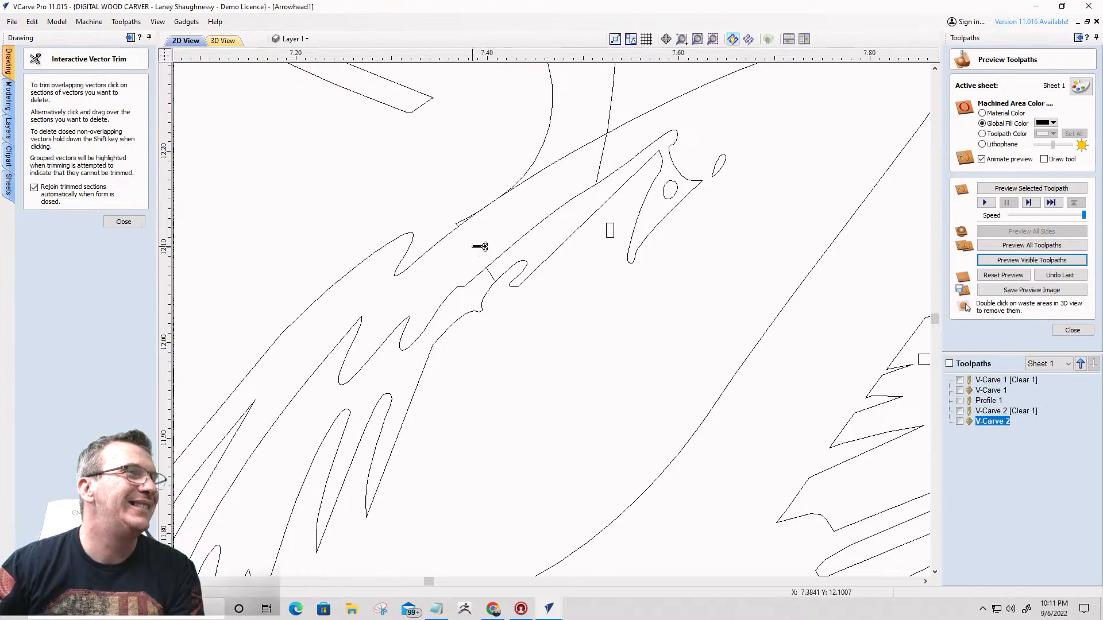
scroll(611, 167, up, 3)
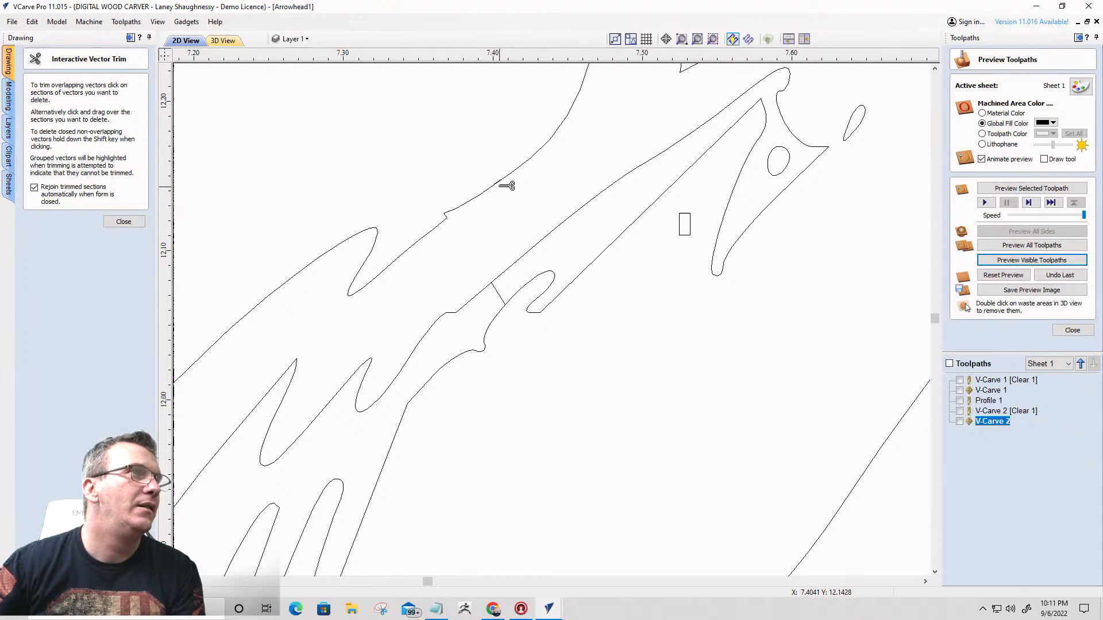
click(113, 228)
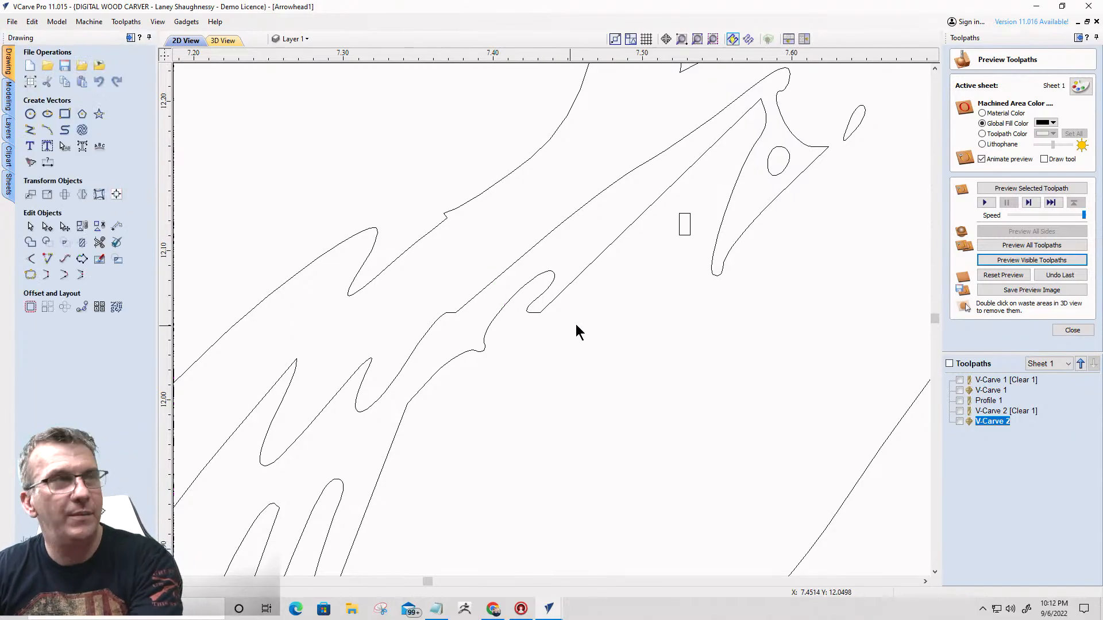
scroll(577, 328, down, 3)
scroll(587, 310, down, 2)
scroll(564, 304, down, 6)
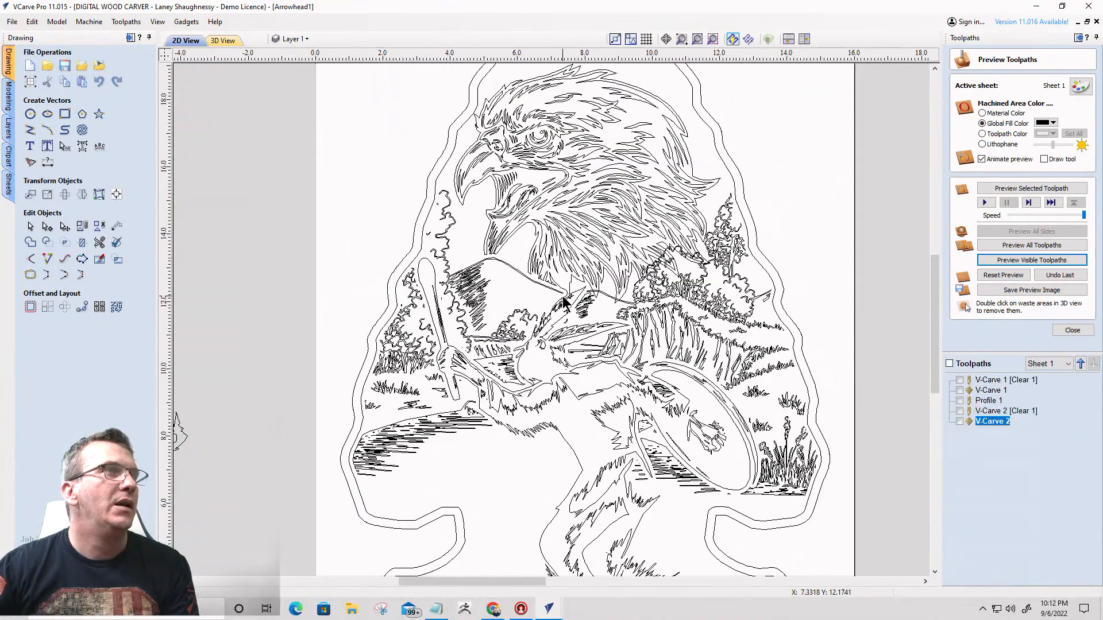
- Try to calculate a V-carve toolpath for all artwork inside the arrowhead, with 0.25 inch flat depth and a 0.125 inch end mill for clearance
drag(492, 203, 657, 425)
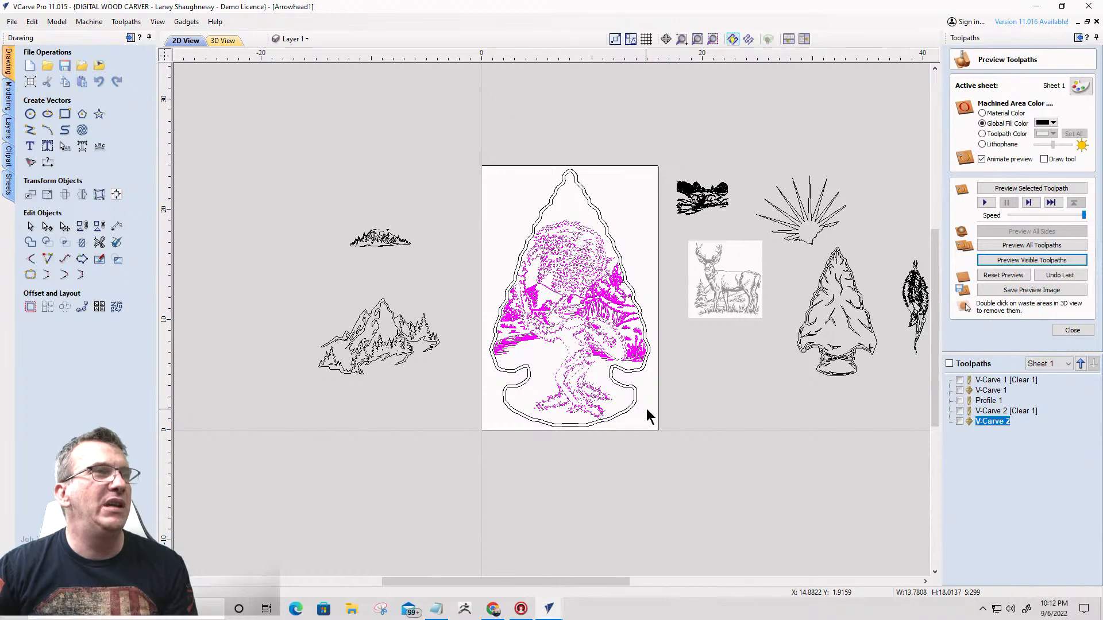
click(1057, 332)
click(961, 158)
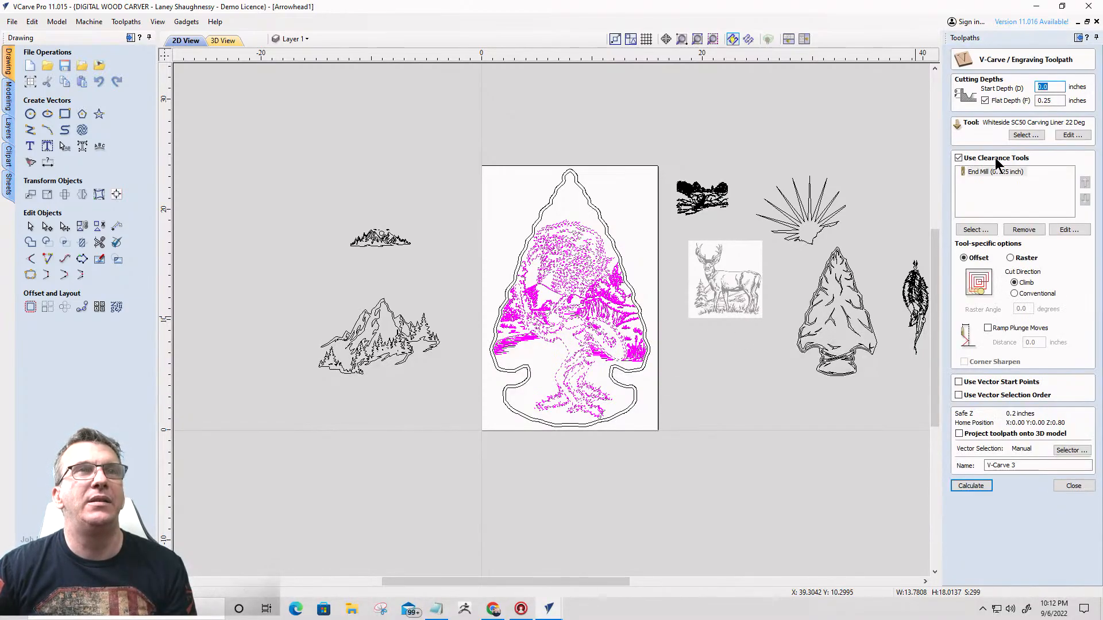
click(966, 487)
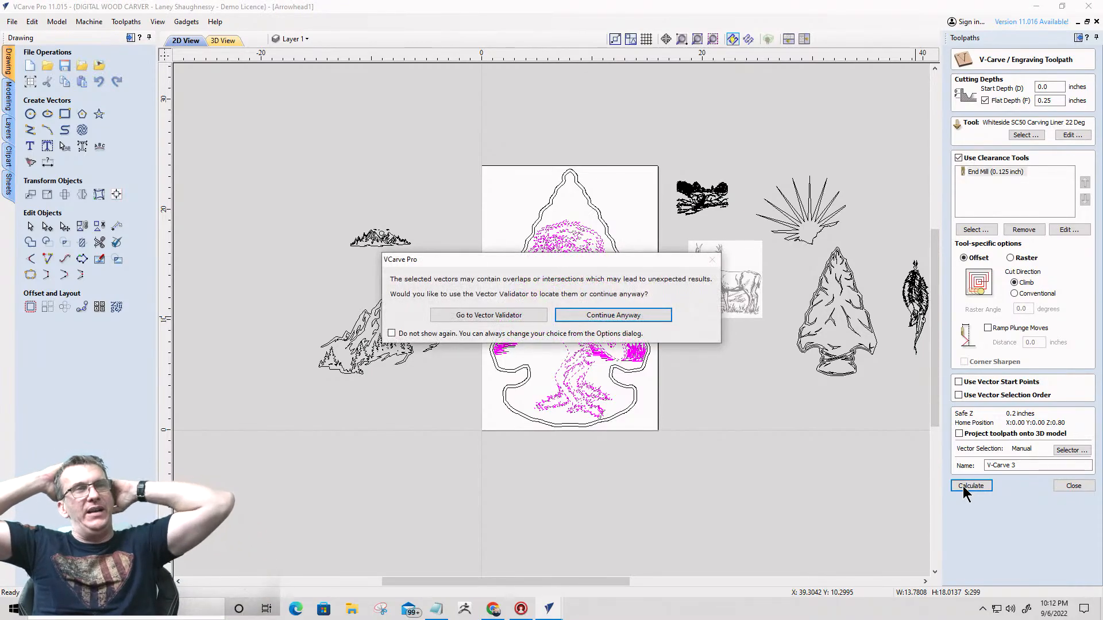
click(653, 318)
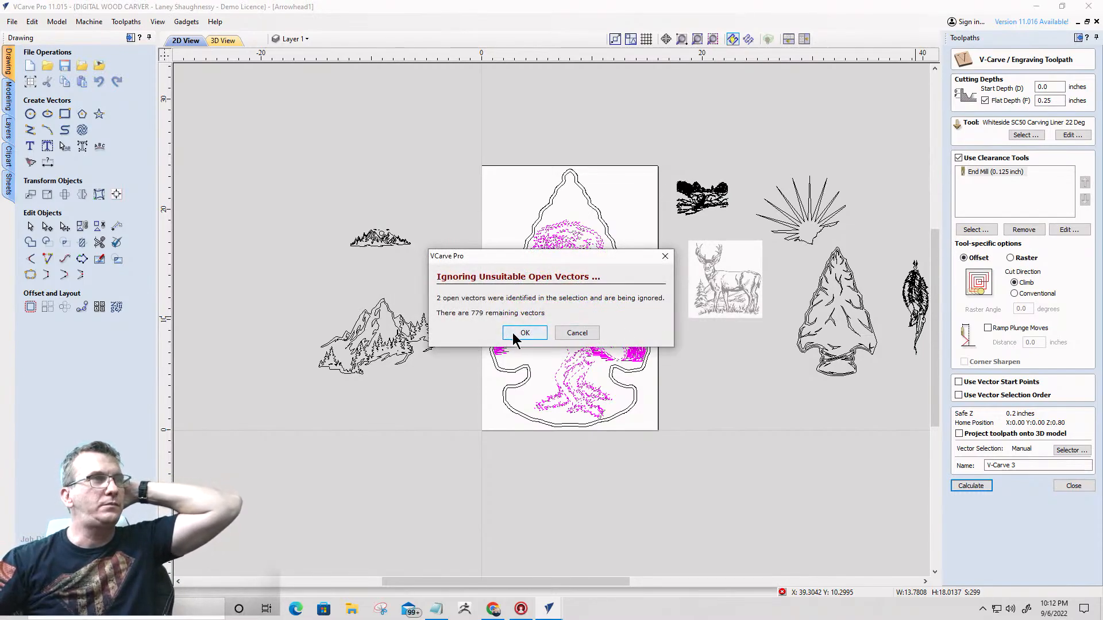
click(560, 331)
click(483, 395)
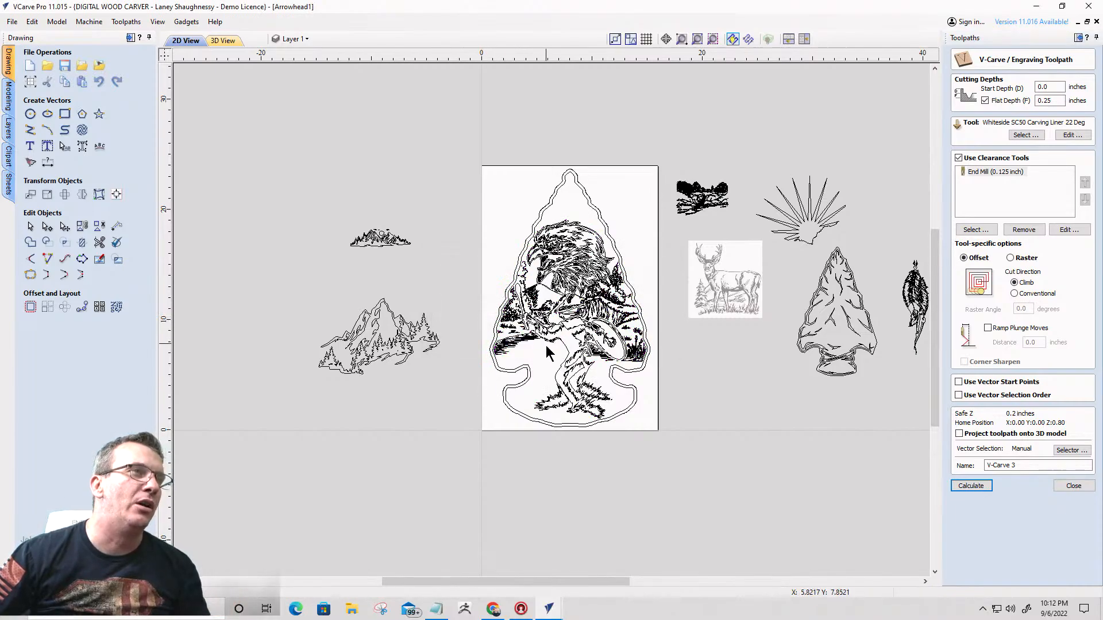
- Select all open vectors, locate them near the dancing figure's feet, and delete them together with the small stray fragments below them
right_click(546, 353)
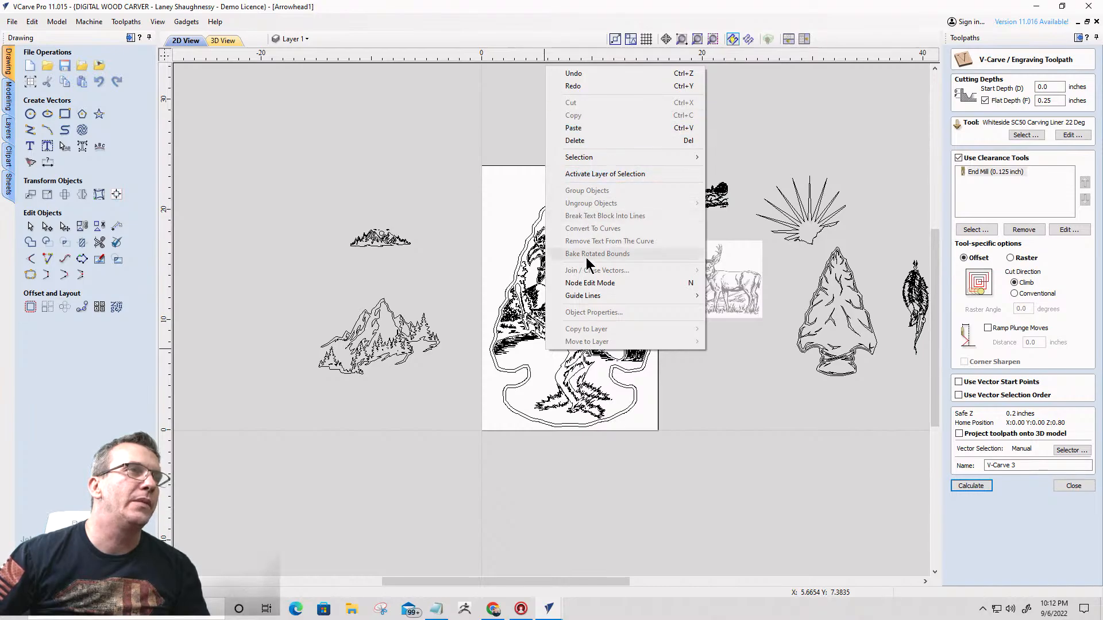
mouse_move(580, 158)
click(761, 182)
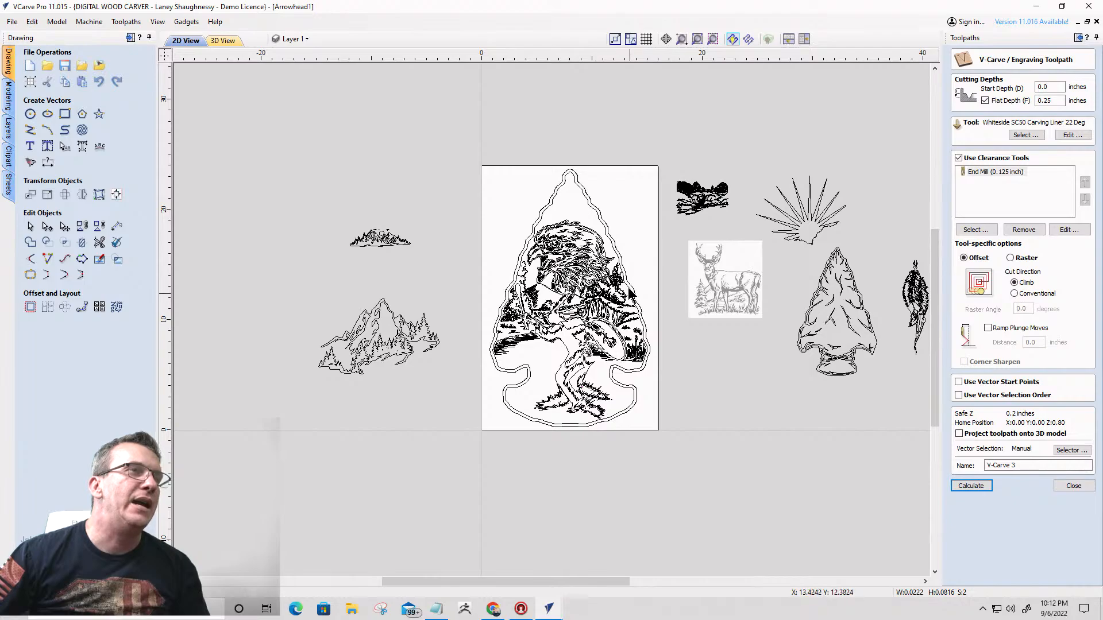
click(712, 40)
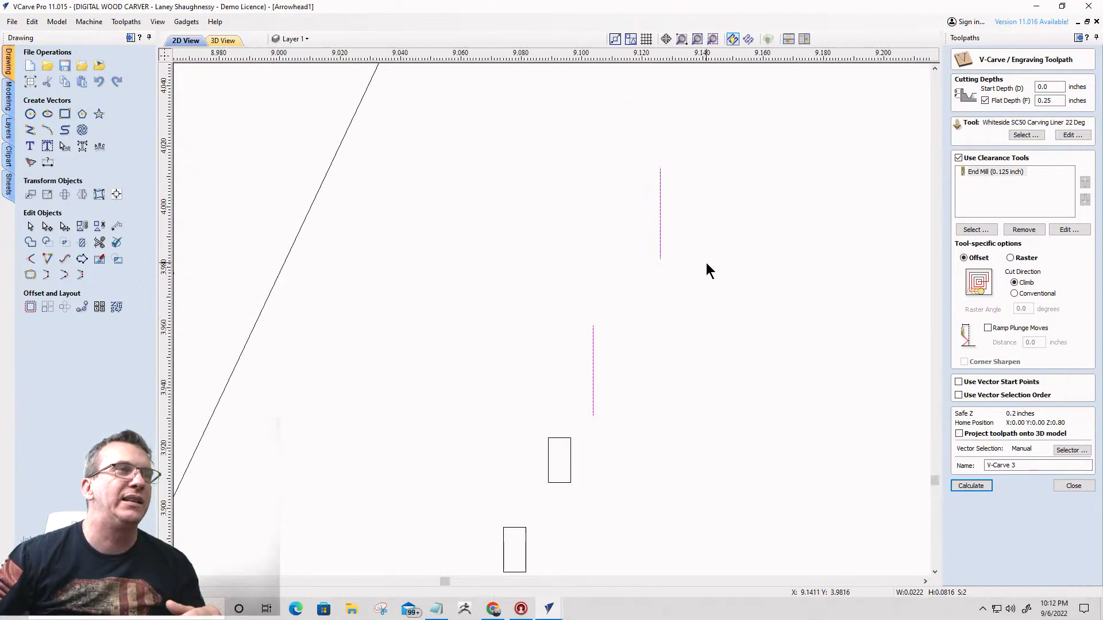
scroll(706, 270, down, 2)
drag(566, 161, 755, 549)
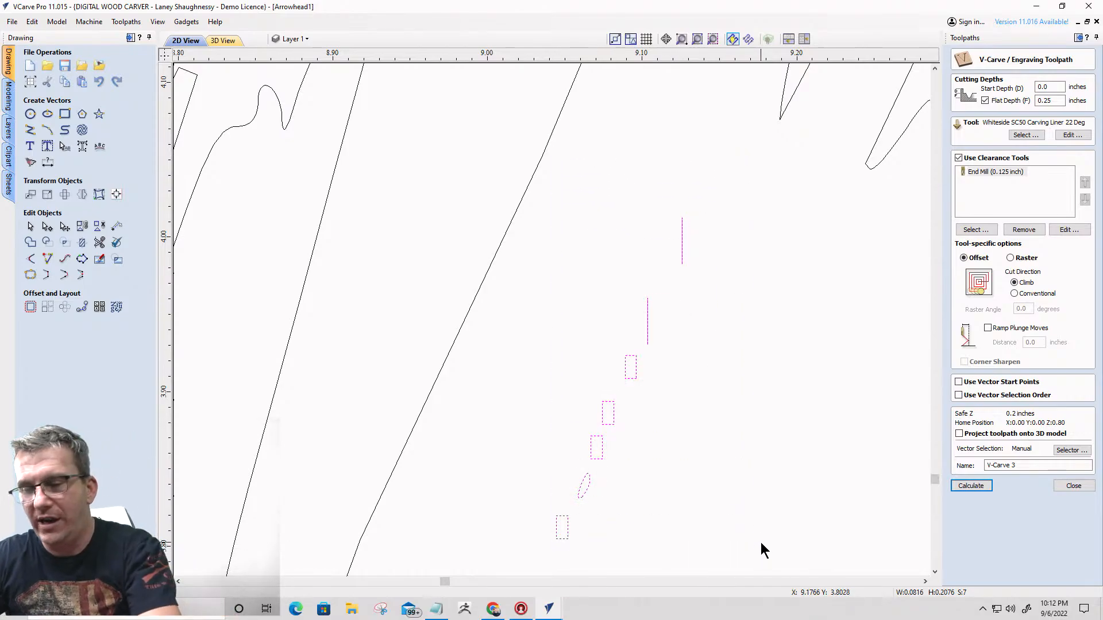
click(760, 543)
scroll(583, 401, down, 10)
scroll(509, 333, down, 10)
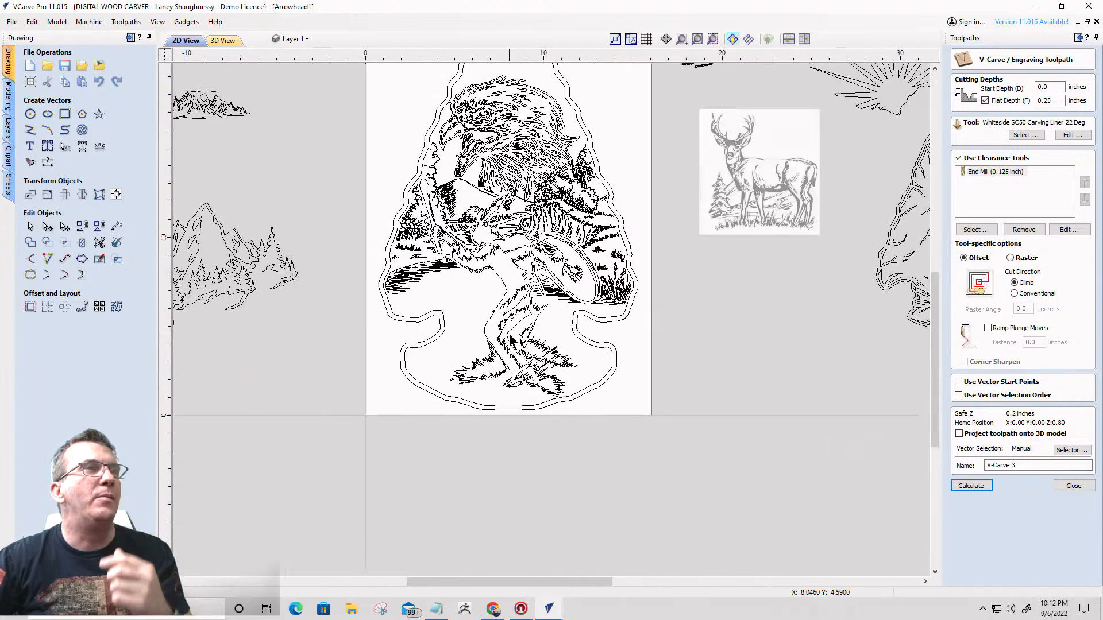
- Calculate the V-carve toolpath for all artwork inside the arrowhead, excluding its two border outlines, and continue despite the vector overlaps
drag(495, 274, 577, 408)
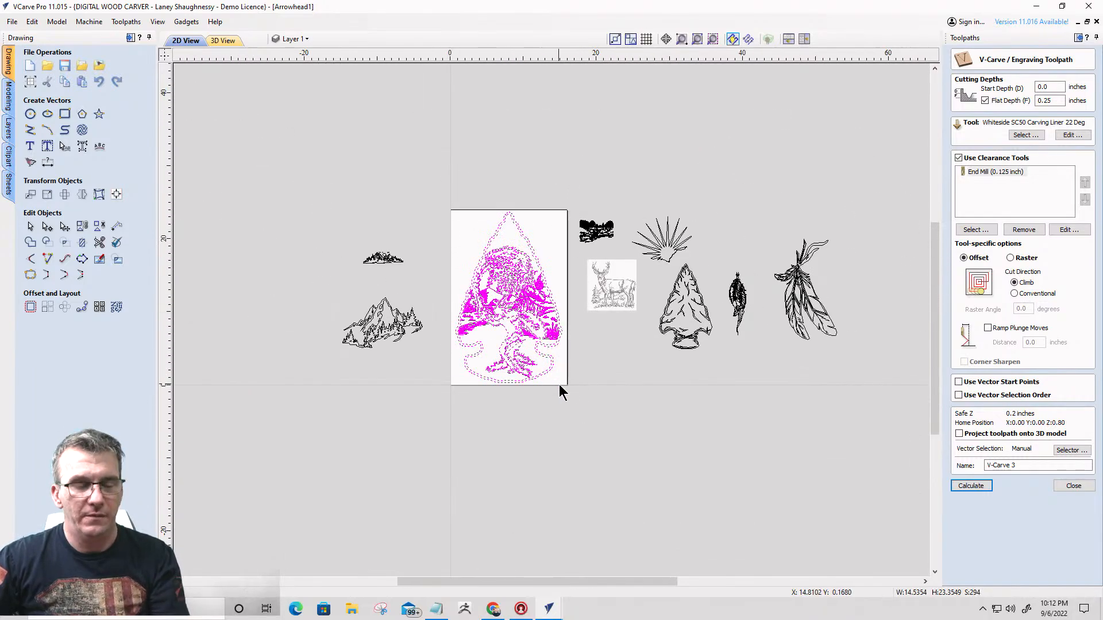
shift+click(549, 363)
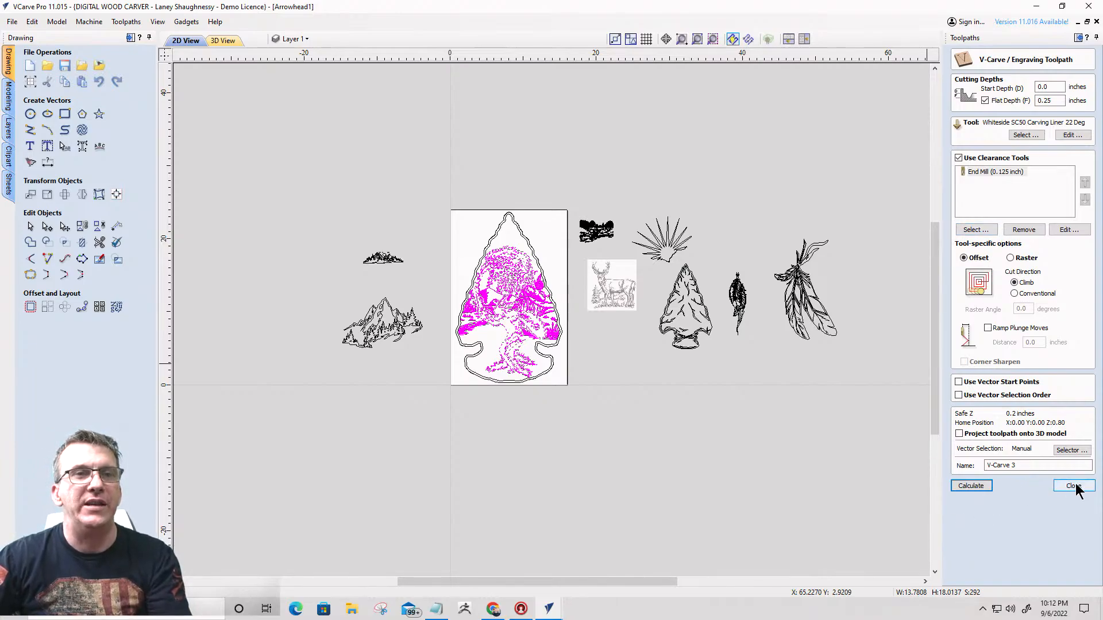
click(971, 486)
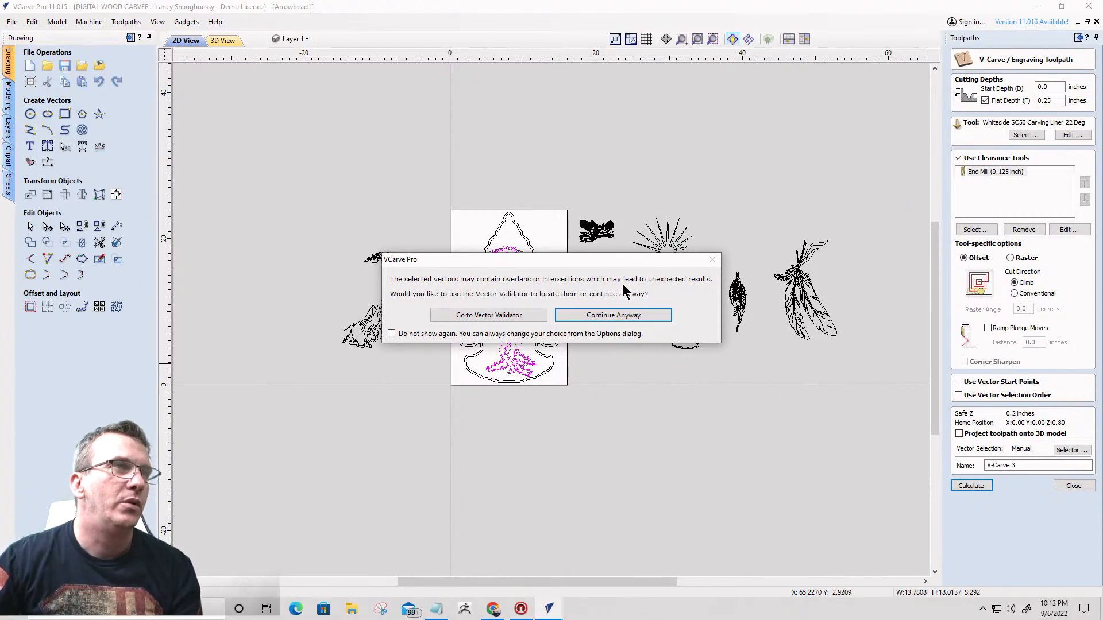
click(619, 316)
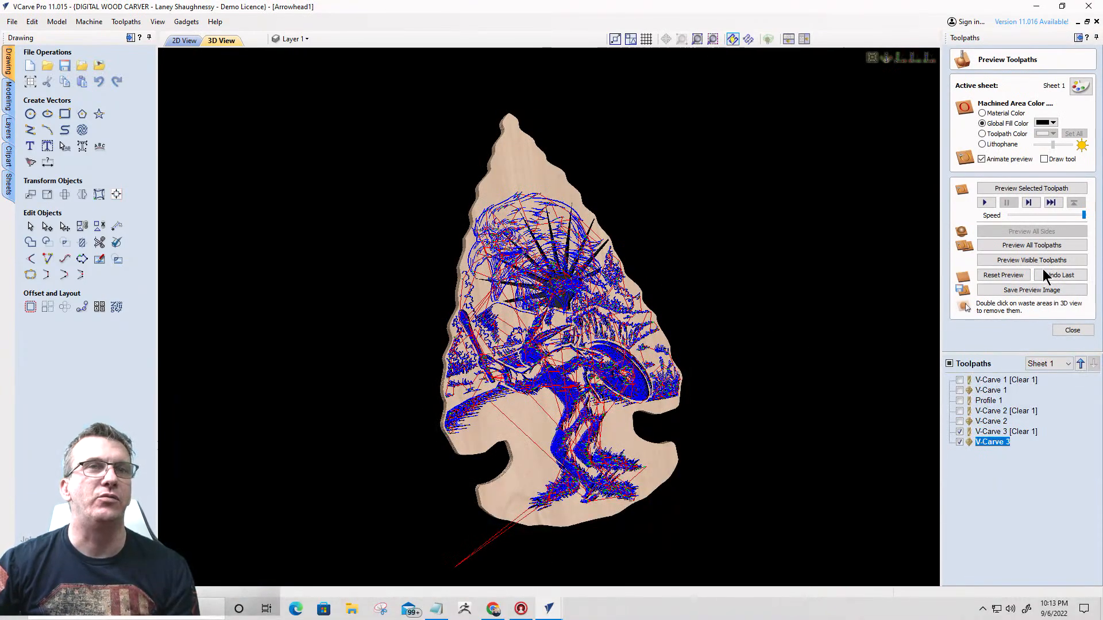
- Reset the preview, simulate V-Carve 3, its clearance pass and Profile 1, and remove the waste material around the arrowhead
click(1015, 278)
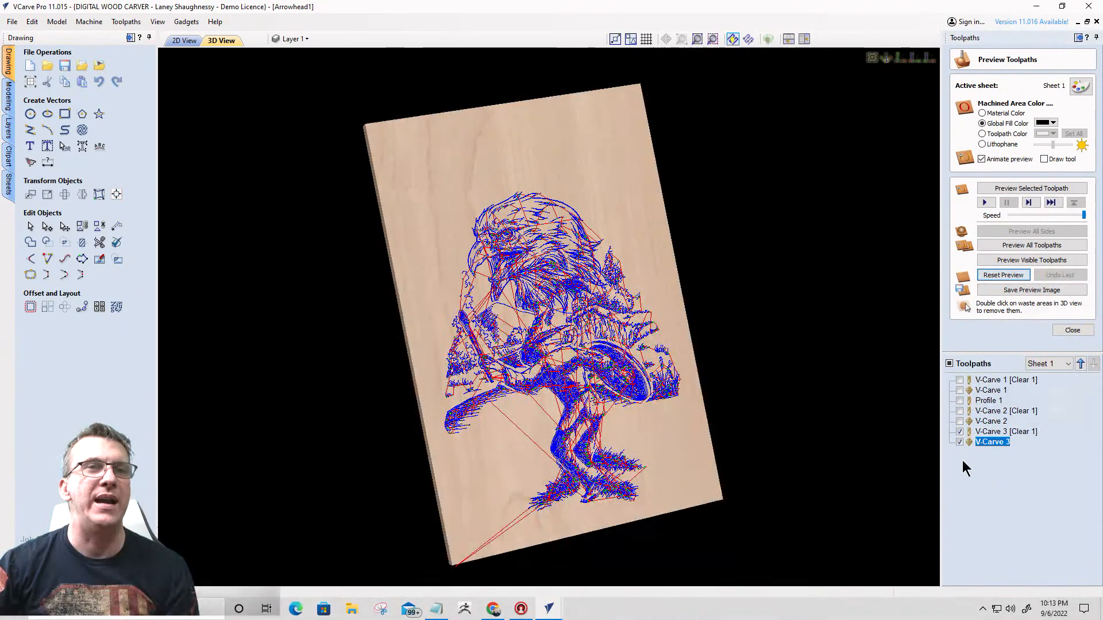
click(959, 401)
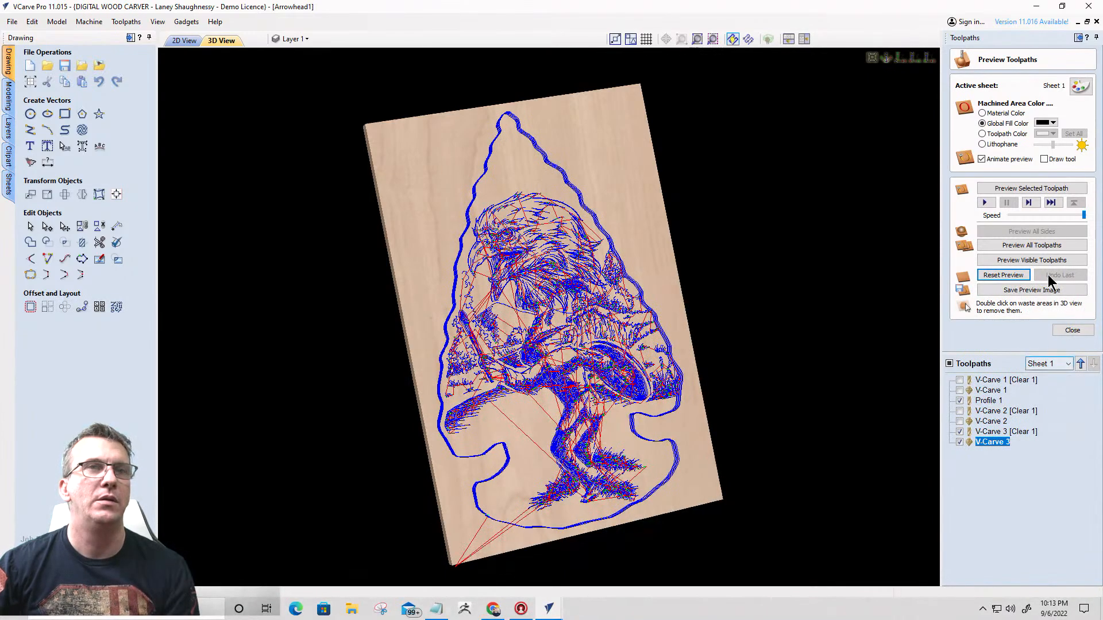
click(1027, 247)
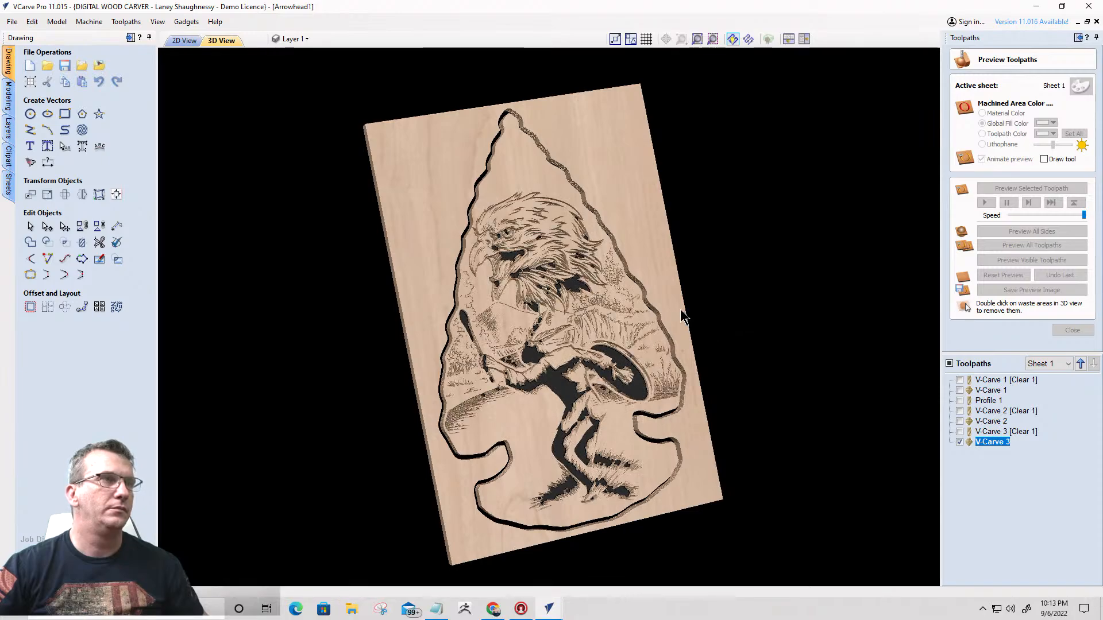
double_click(653, 204)
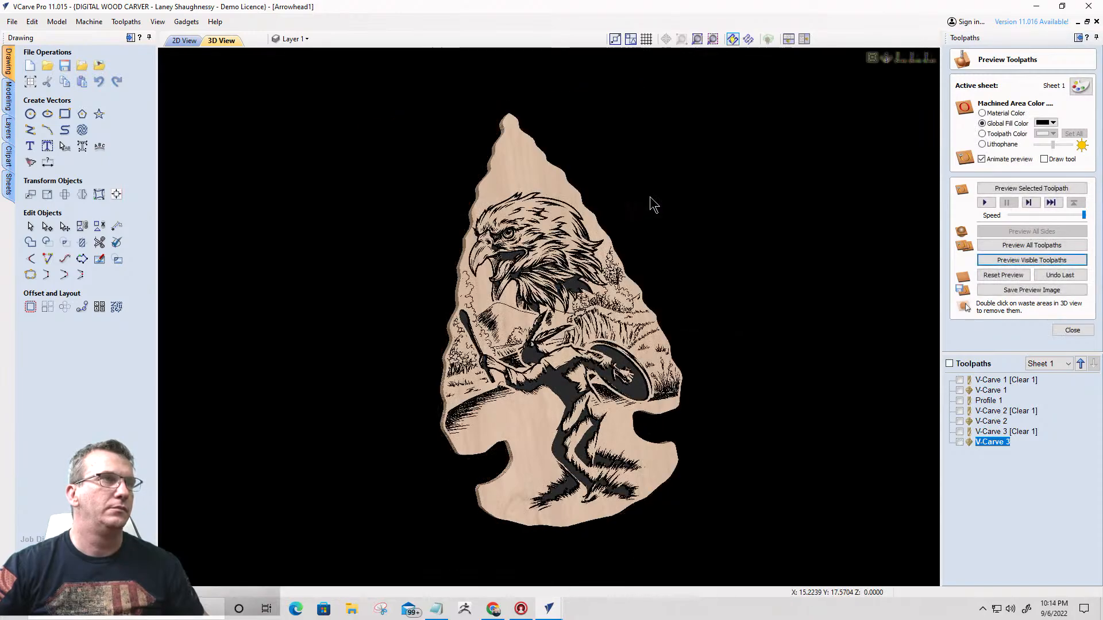
- Examine the carved preview, checking how the eagle's feathers blend into the landscape and the dancing figure's head feathers
scroll(566, 368, up, 2)
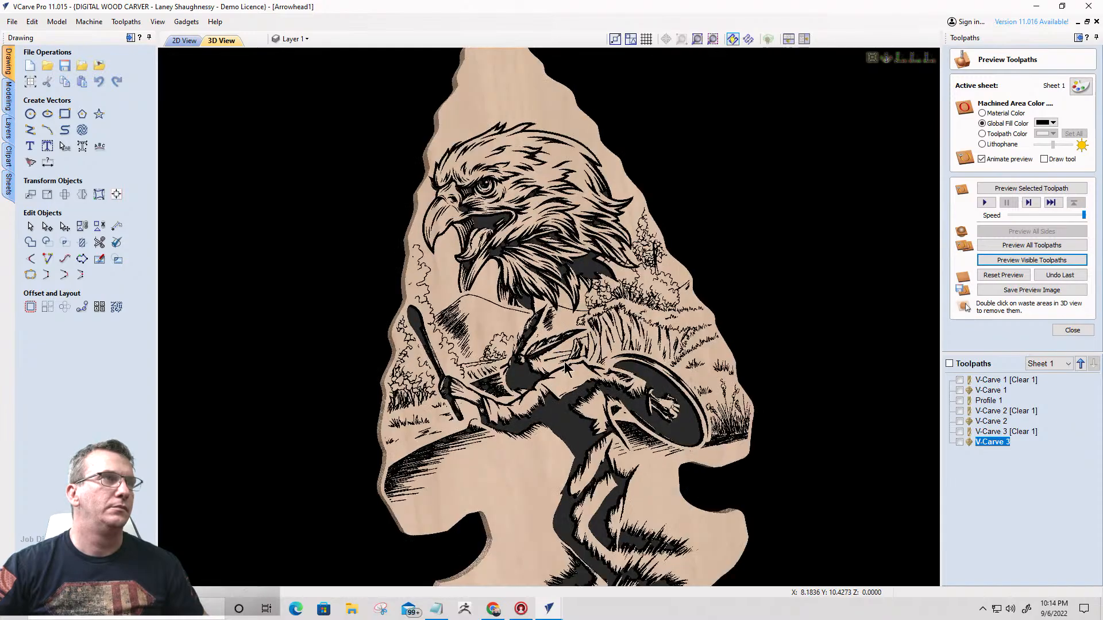
drag(565, 367, 479, 411)
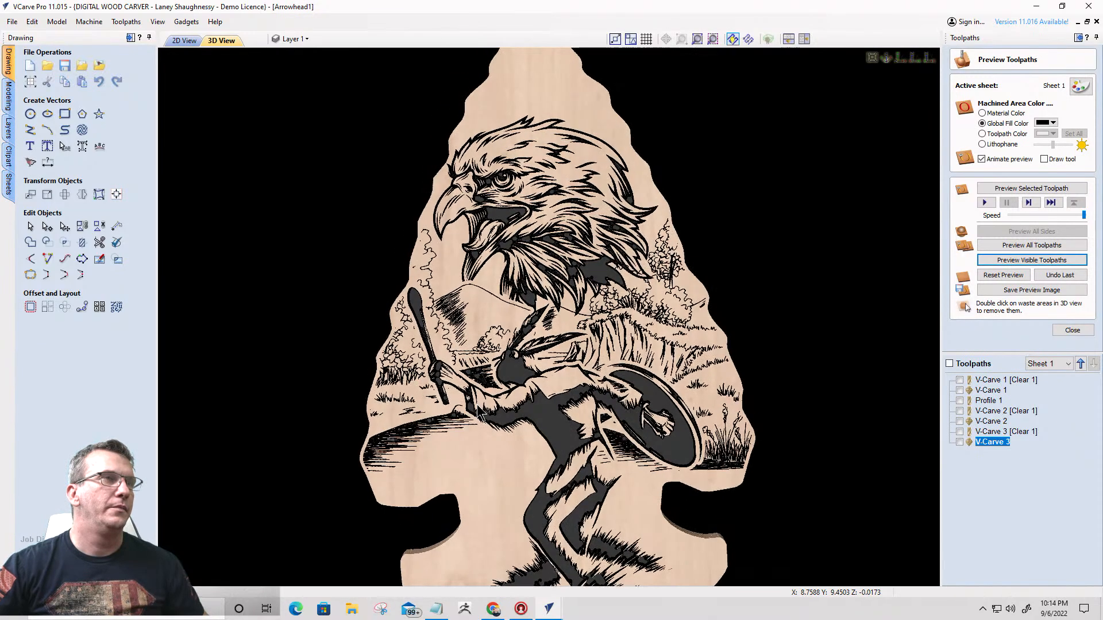
scroll(522, 385, down, 1)
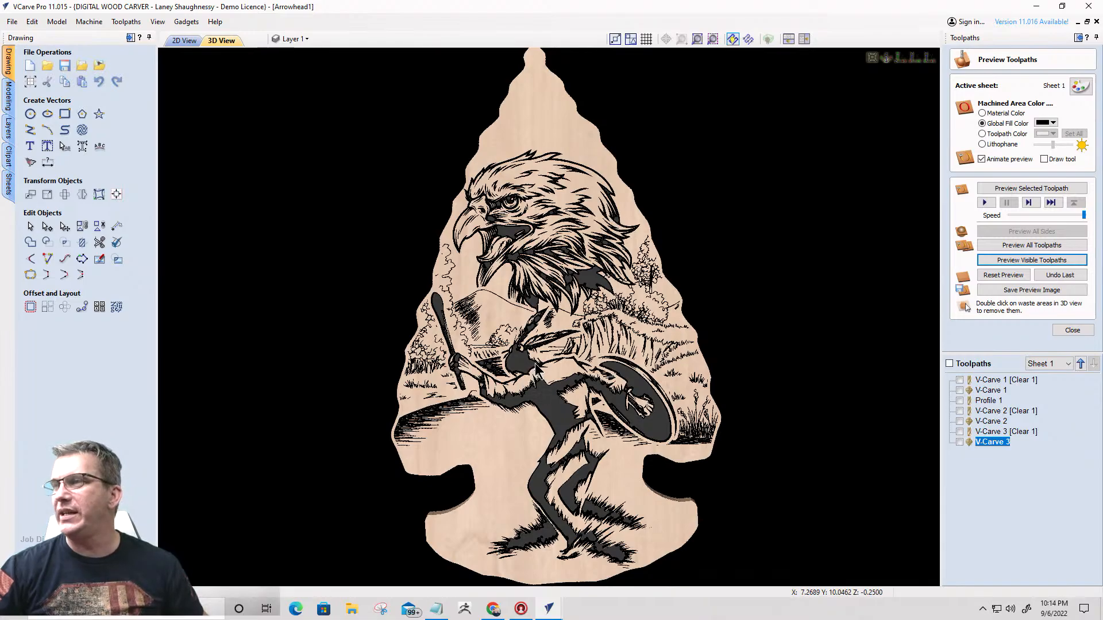
drag(540, 348, 527, 321)
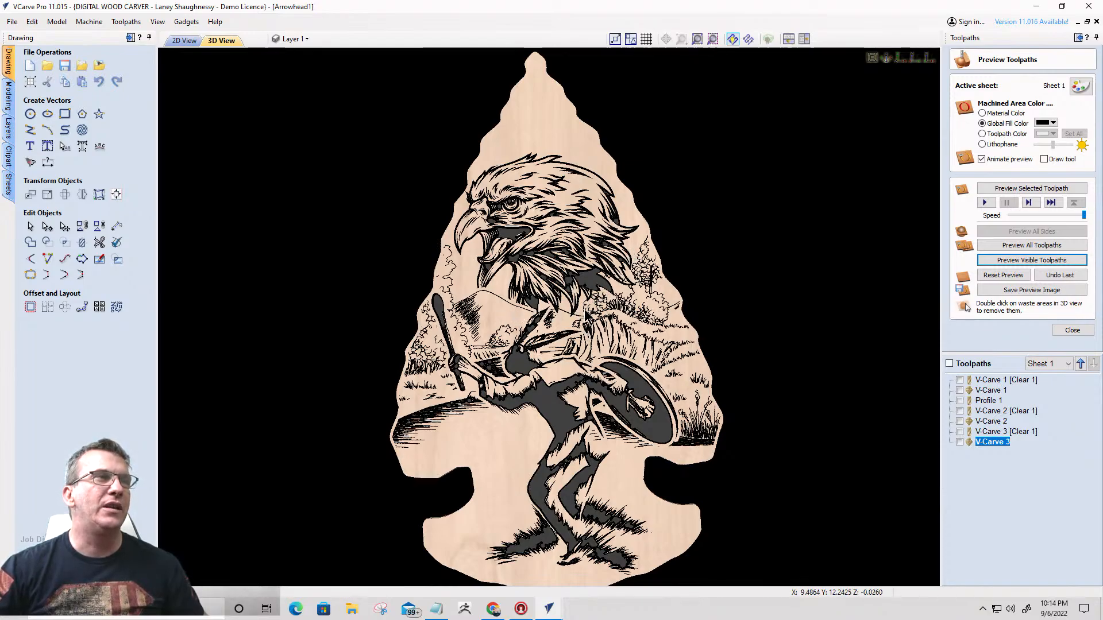
mouse_move(526, 333)
mouse_down()
mouse_move(498, 302)
mouse_move(432, 313)
mouse_move(499, 352)
mouse_move(467, 361)
mouse_move(616, 340)
mouse_move(514, 325)
mouse_up()
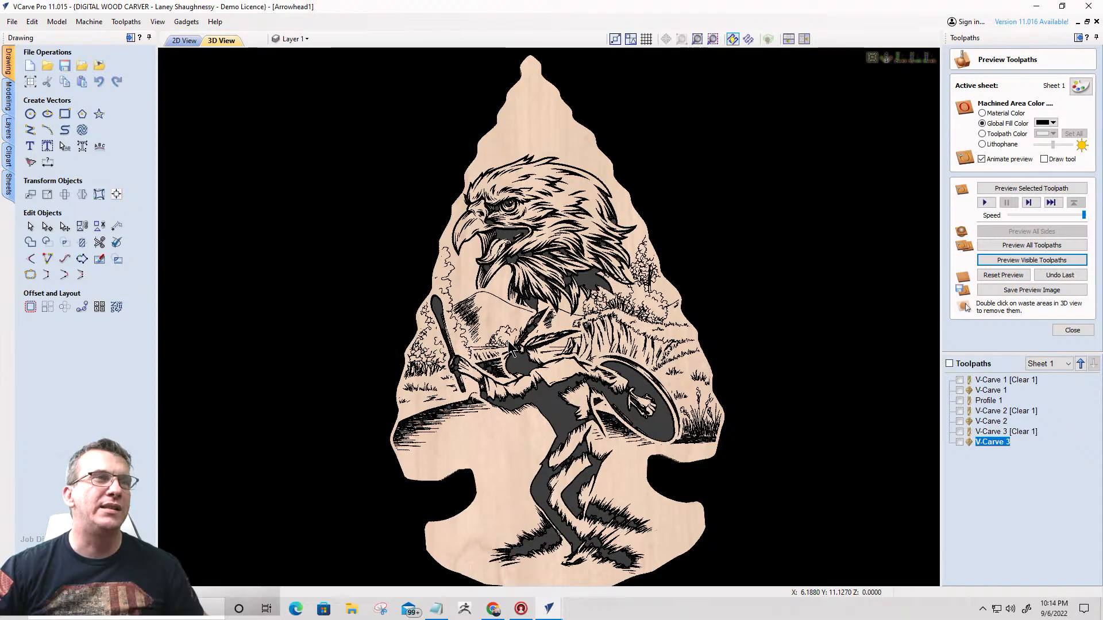
scroll(616, 293, up, 3)
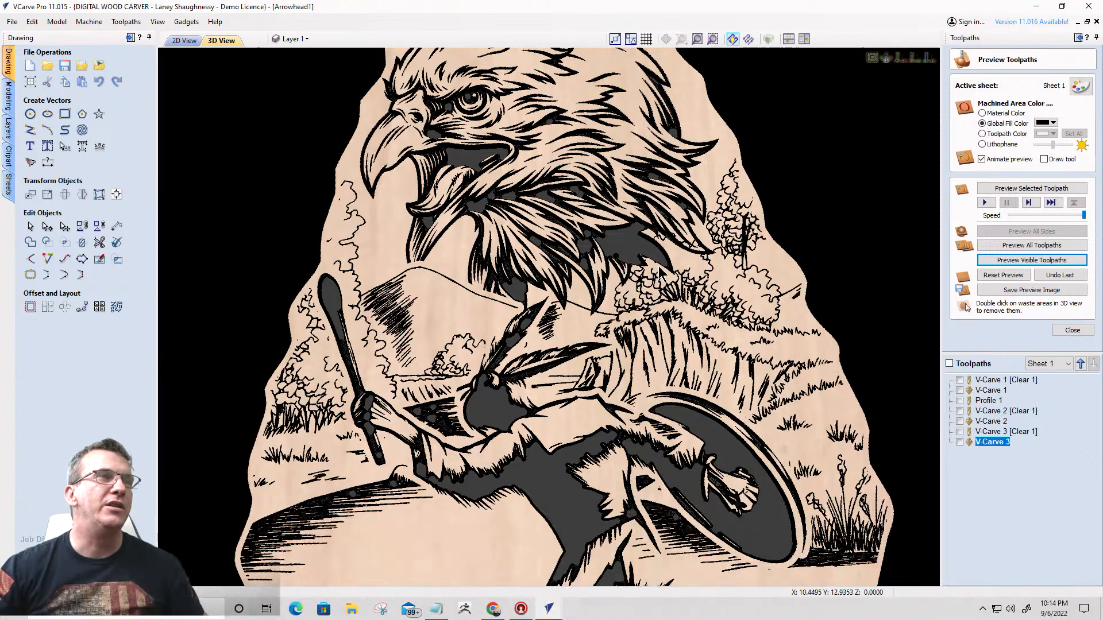
scroll(684, 247, up, 4)
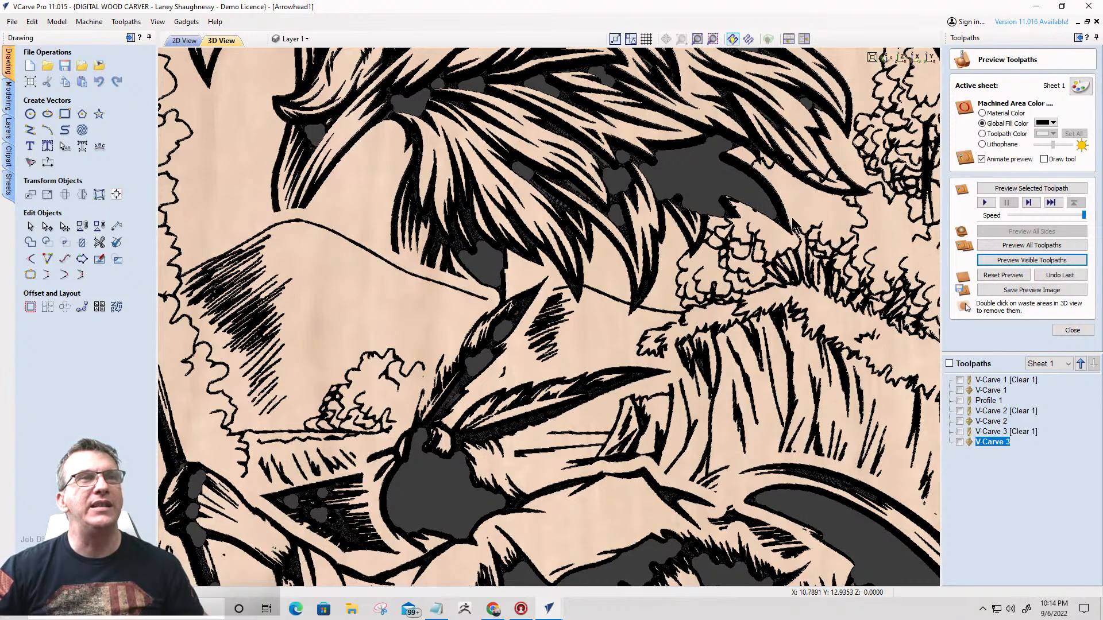
scroll(766, 225, down, 5)
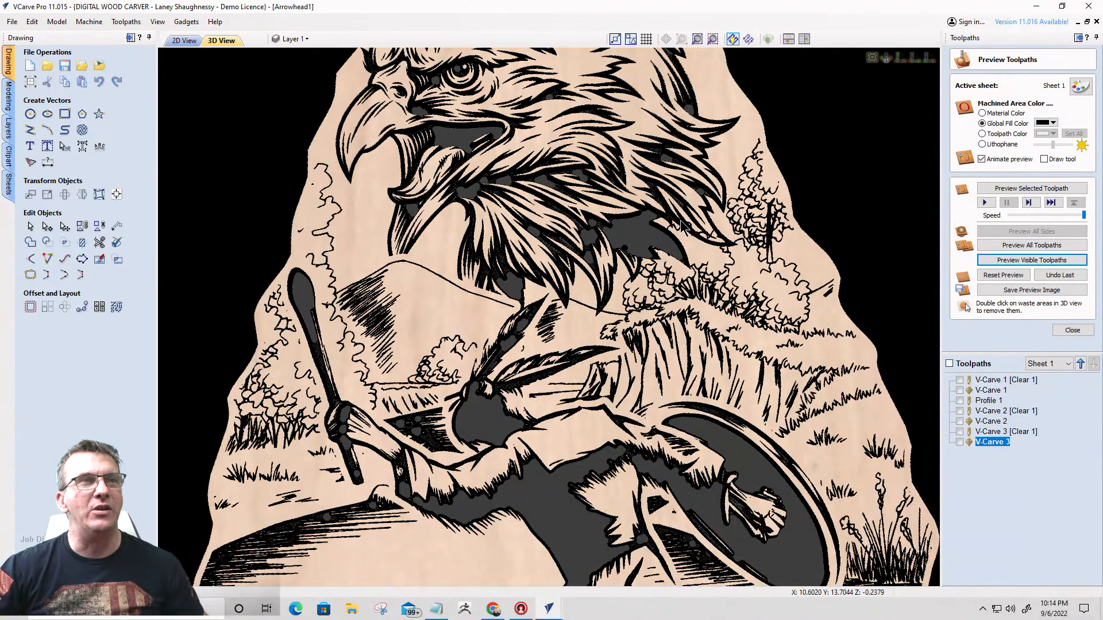
- Examine the 2D vectors where the eagle's lower feathers overlap the bushes and the mountain ridge line
click(185, 41)
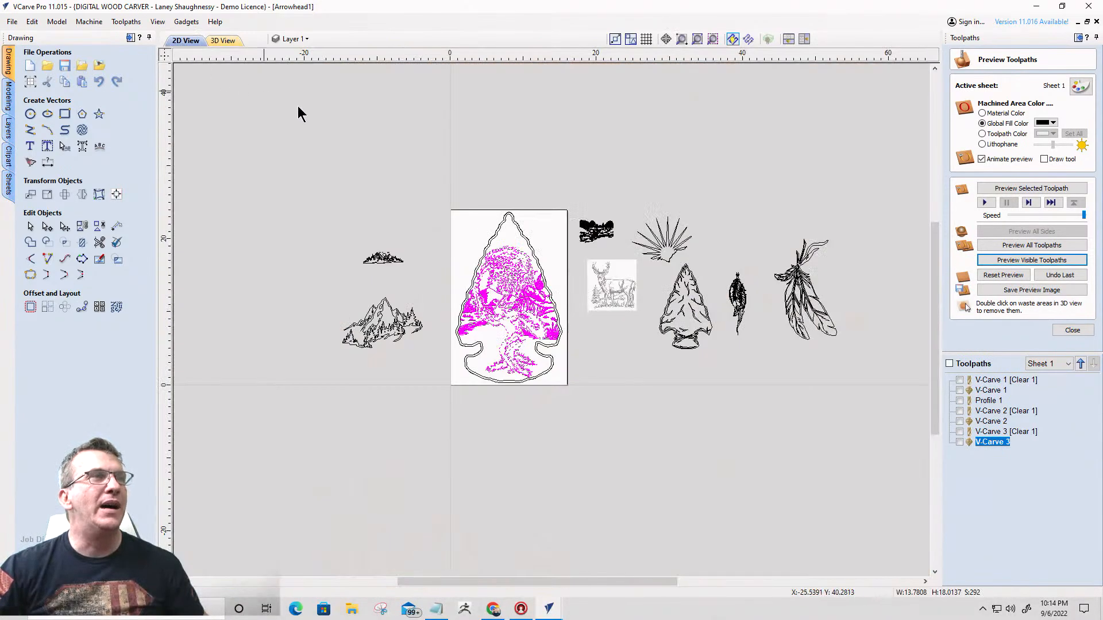
scroll(533, 280, up, 10)
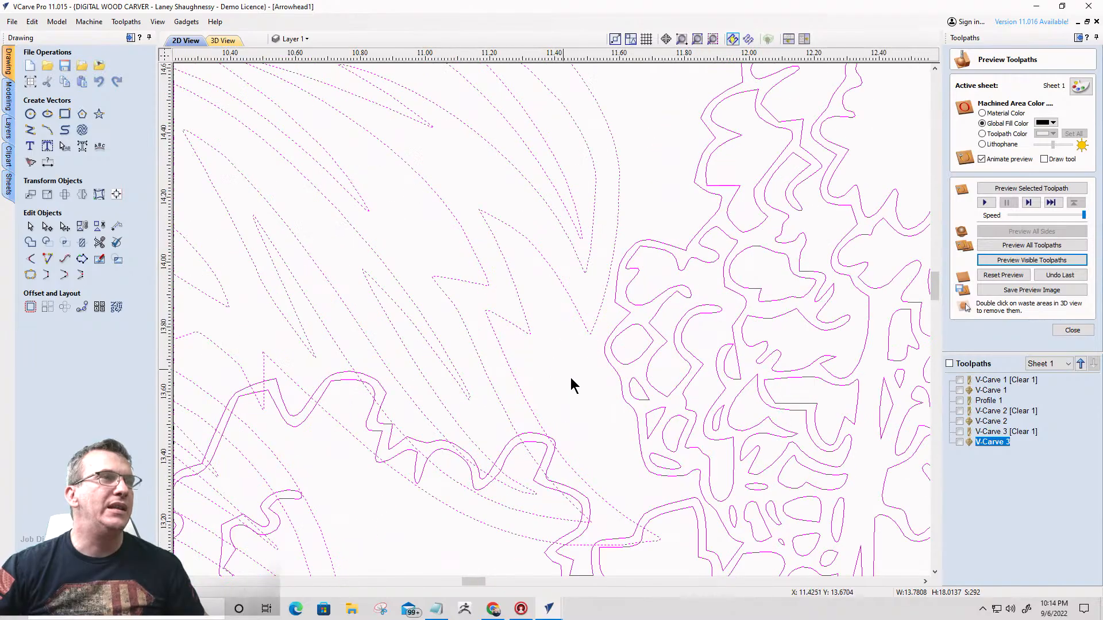
scroll(616, 315, down, 5)
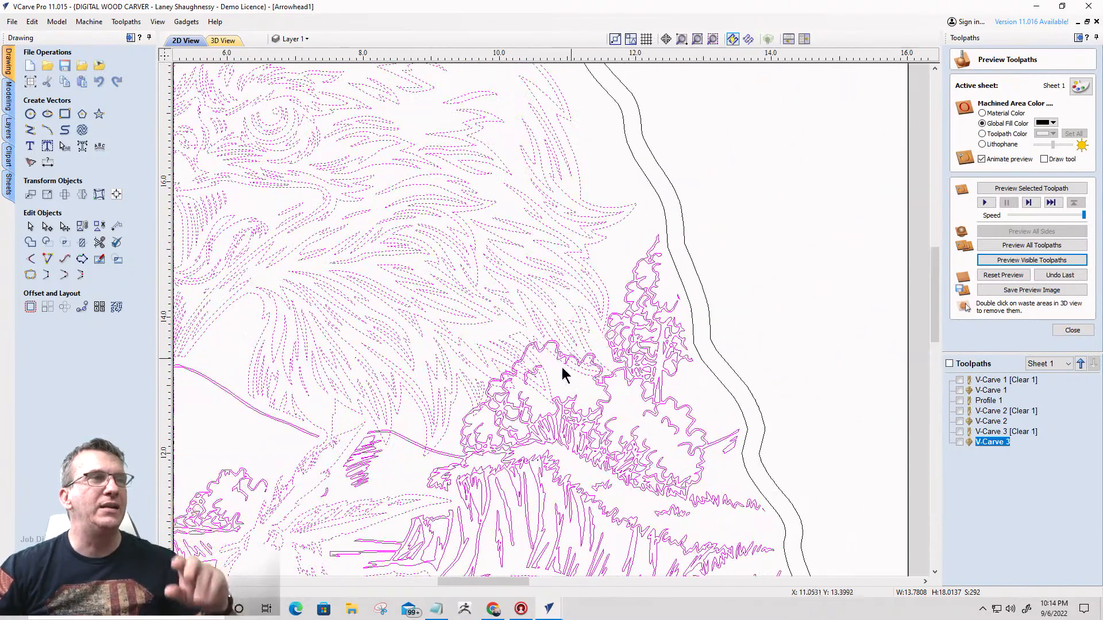
scroll(528, 402, down, 5)
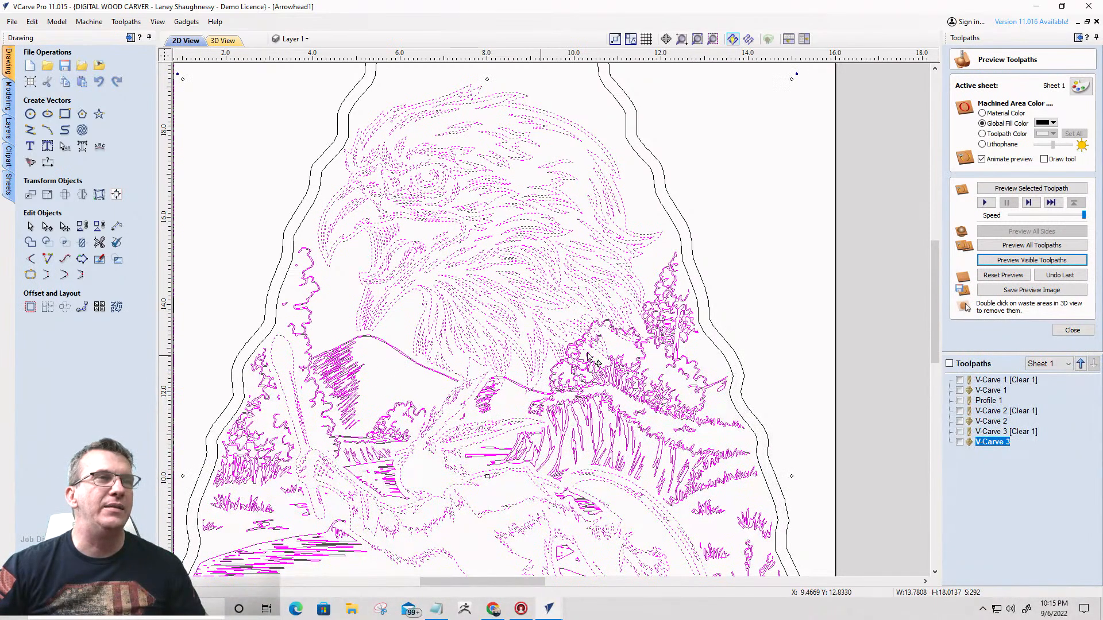
scroll(530, 375, up, 3)
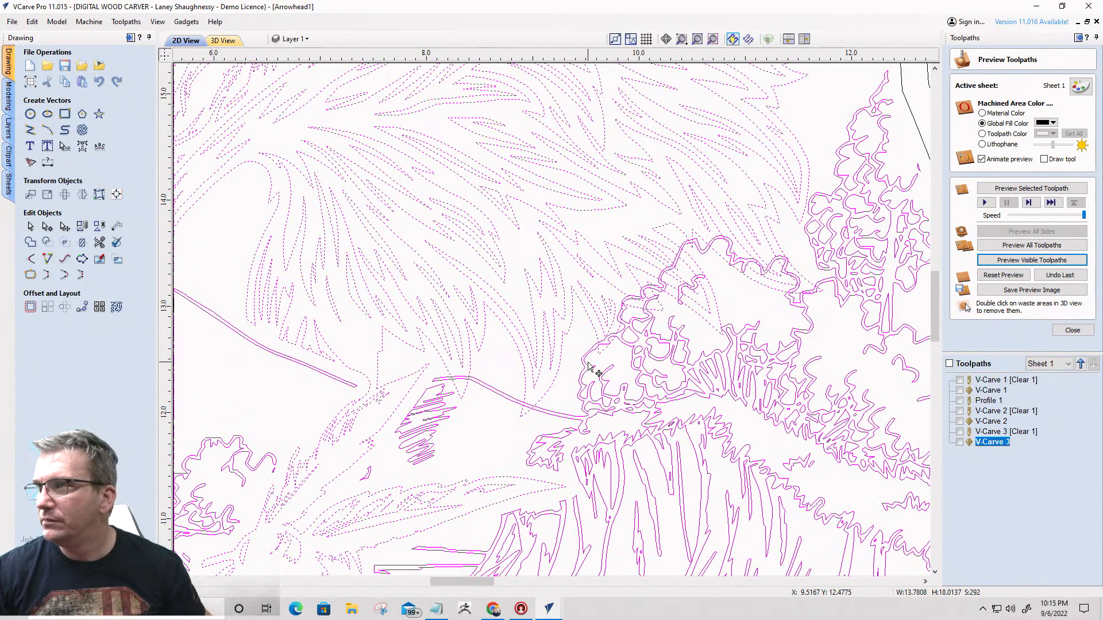
scroll(597, 374, down, 3)
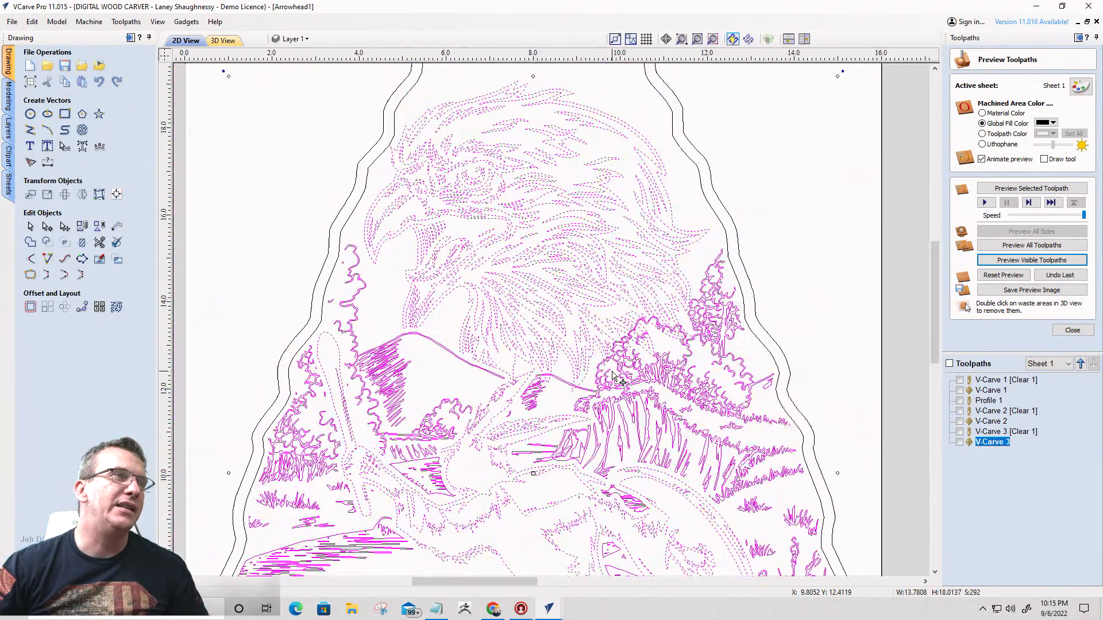
scroll(571, 382, up, 2)
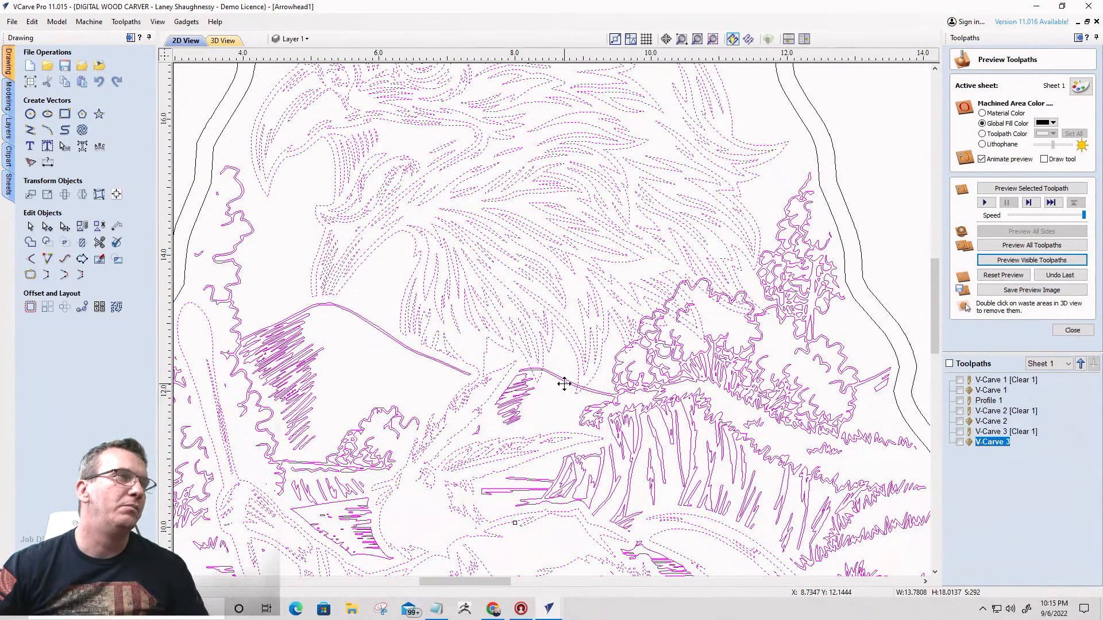
scroll(564, 384, down, 2)
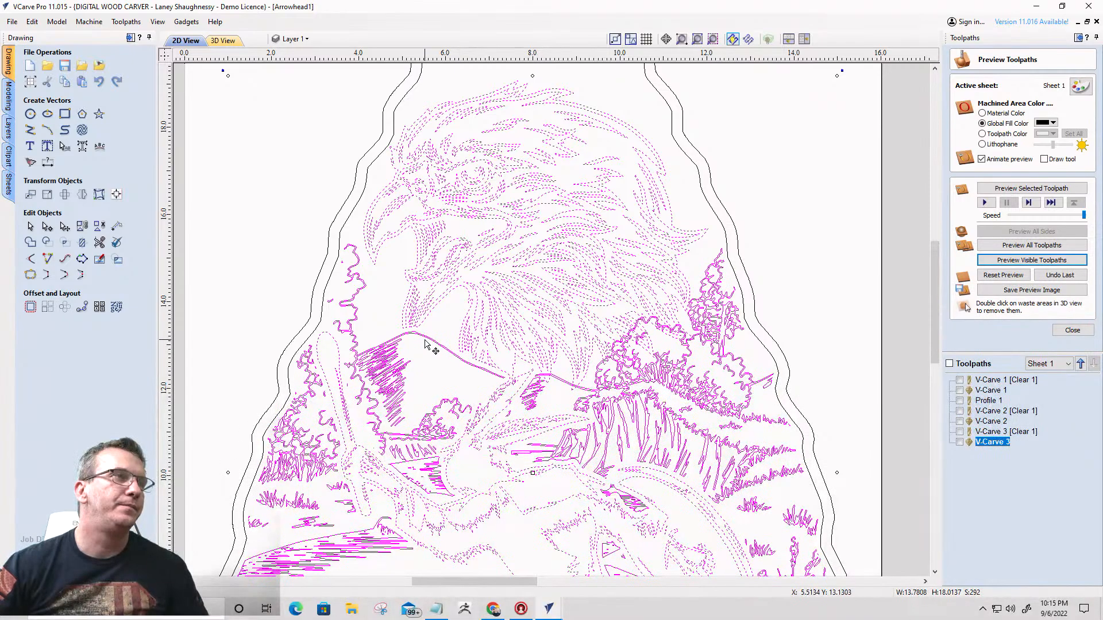
- Clear the selection and check which vectors form the joined eagle and dancing figure outline and the tree and mountain outline
click(427, 347)
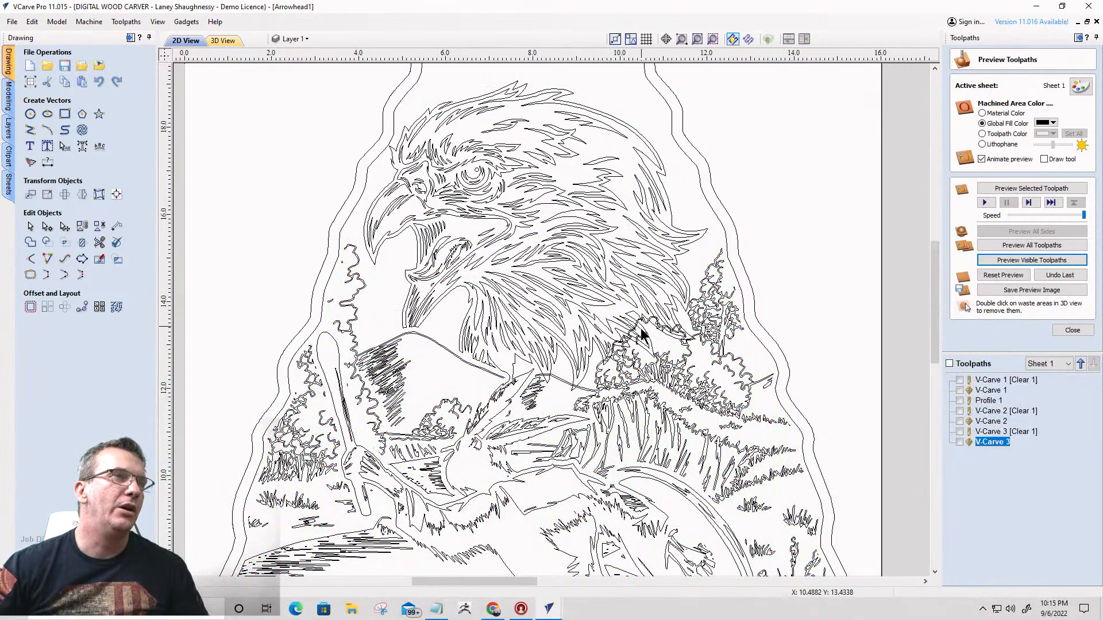
scroll(649, 342, up, 3)
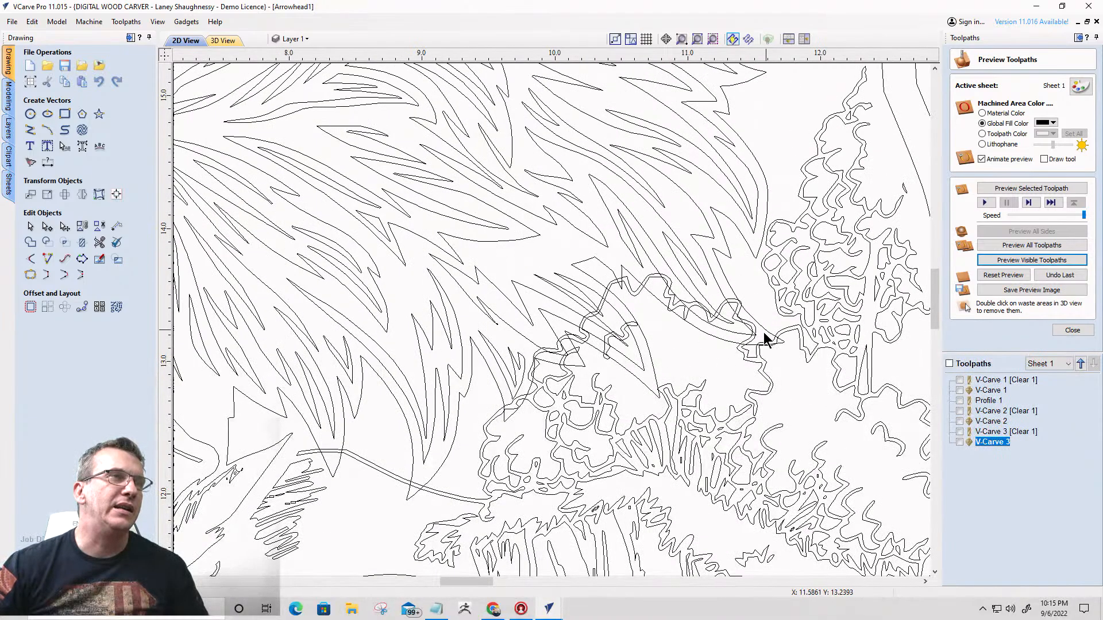
scroll(767, 336, down, 3)
click(654, 375)
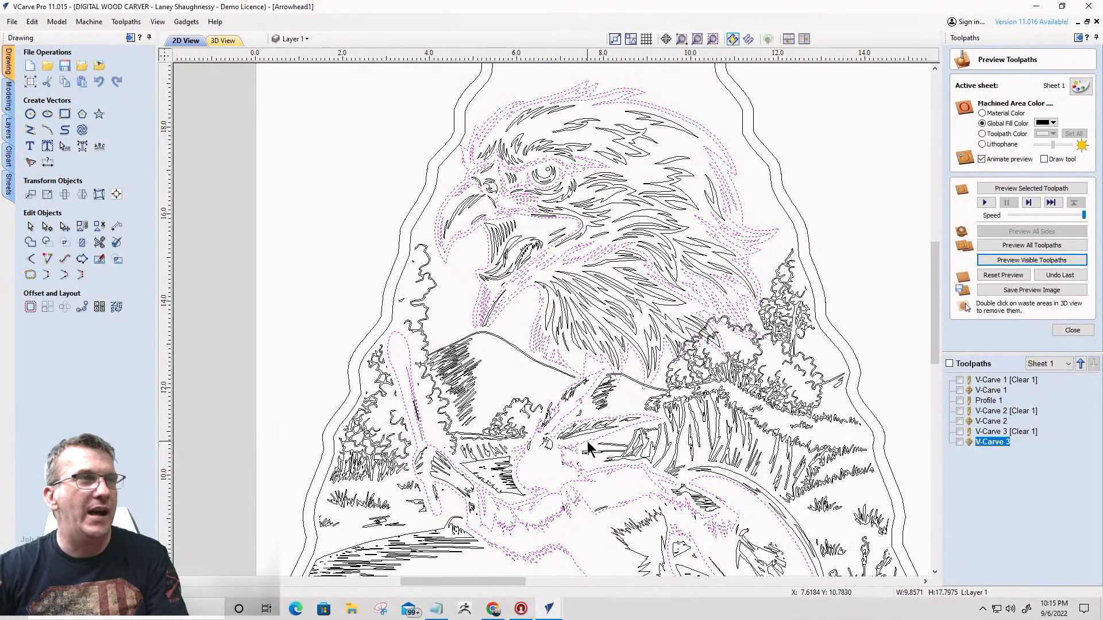
click(555, 357)
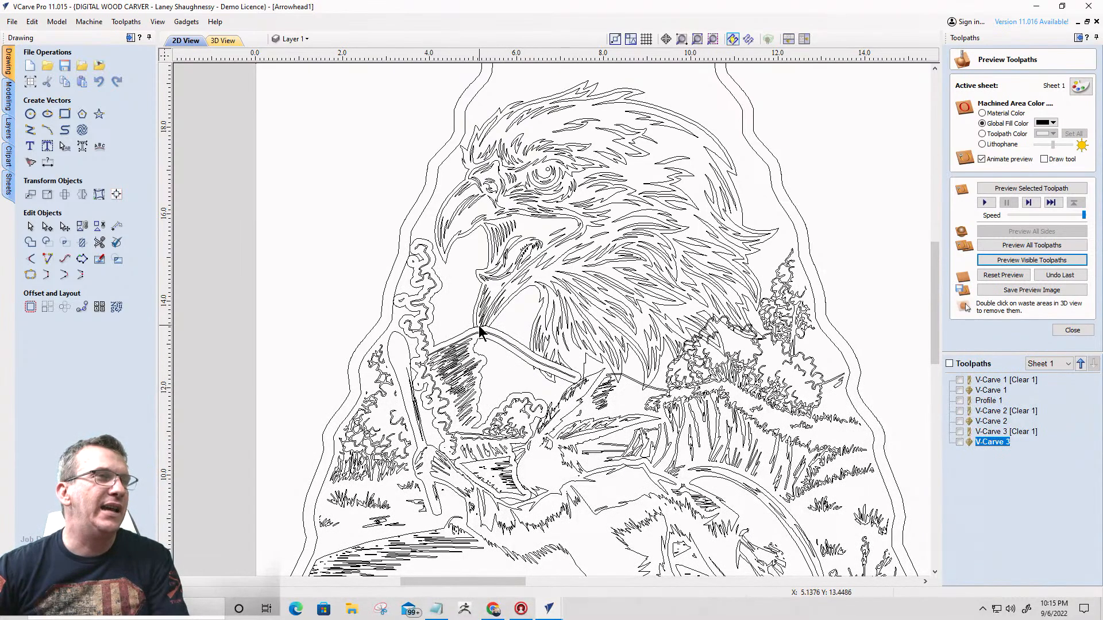
click(449, 345)
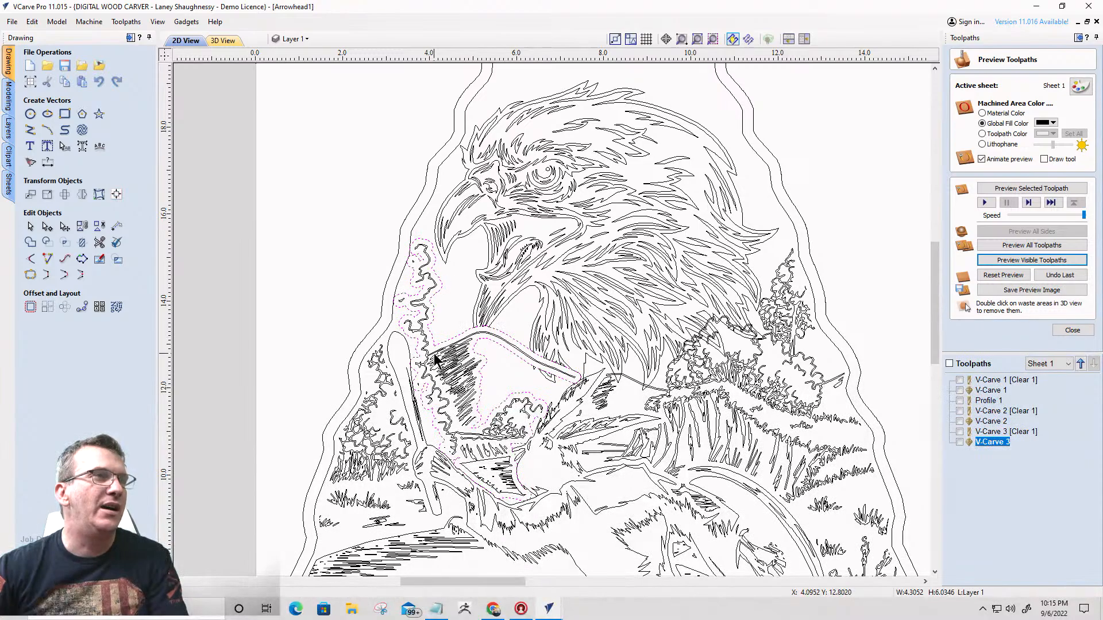
click(446, 403)
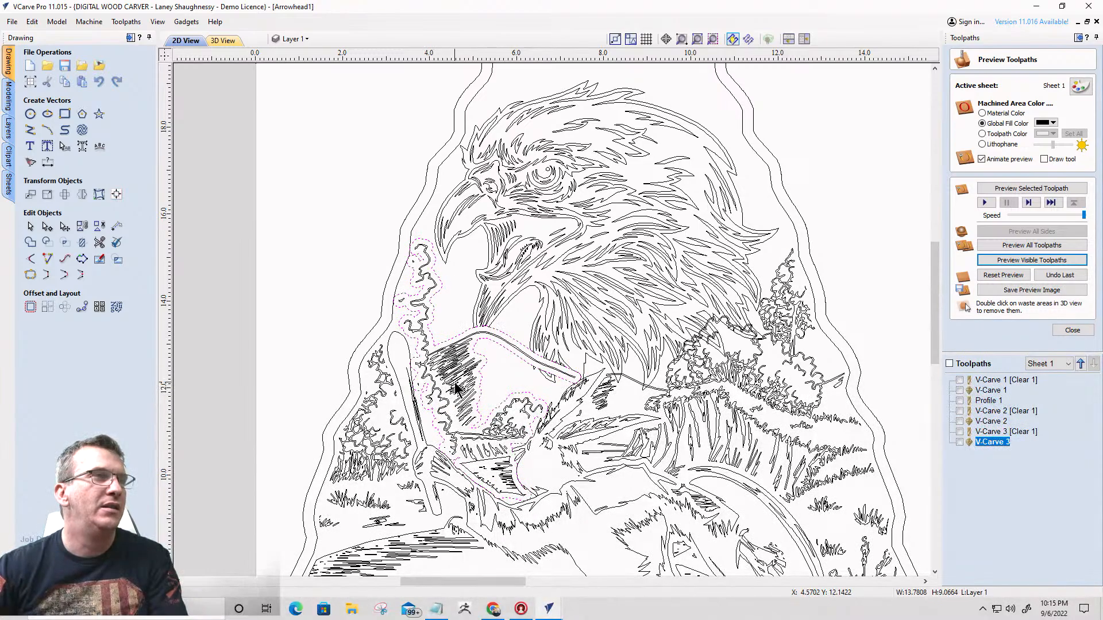
- Check how the tree and mountain offset outlines overlap the eagle's lower feathers and meet the dancing figure's head feathers
scroll(464, 389, down, 1)
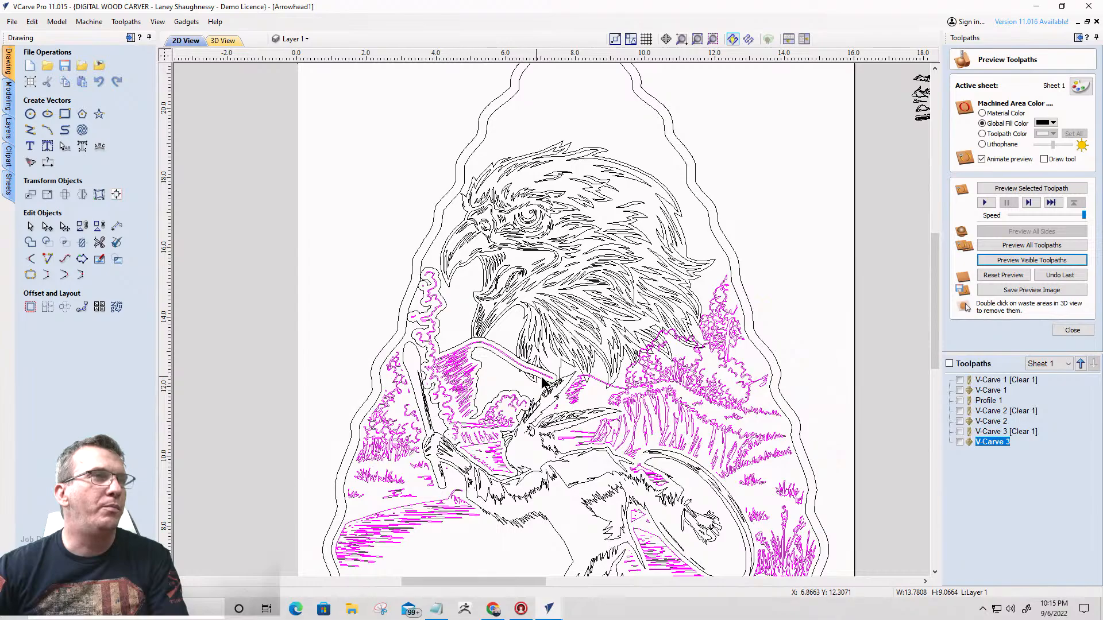
click(477, 366)
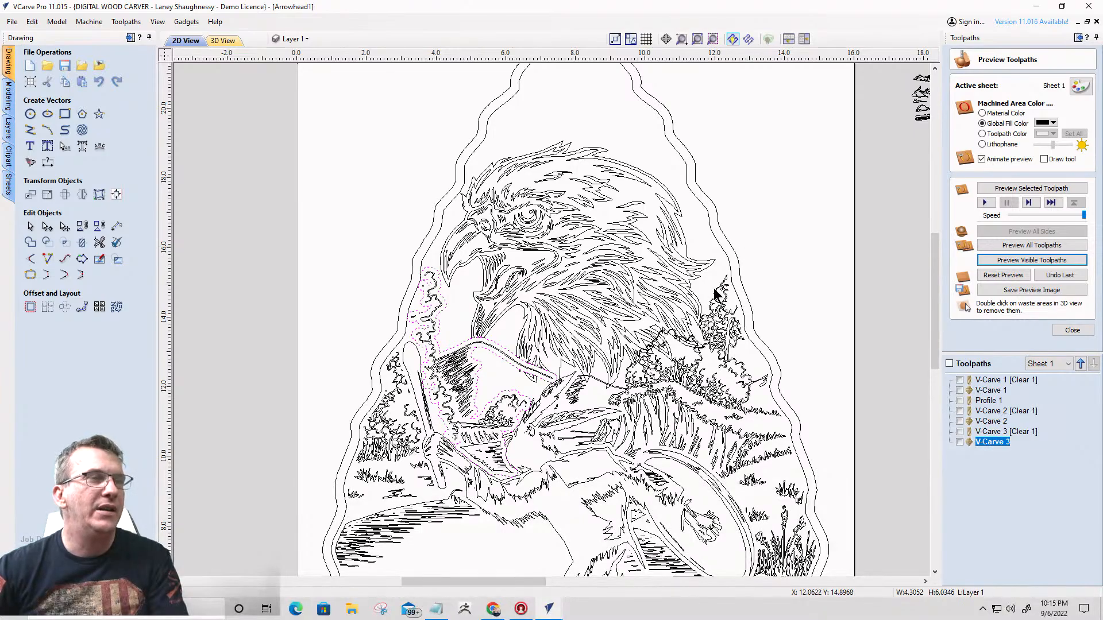
shift+click(656, 332)
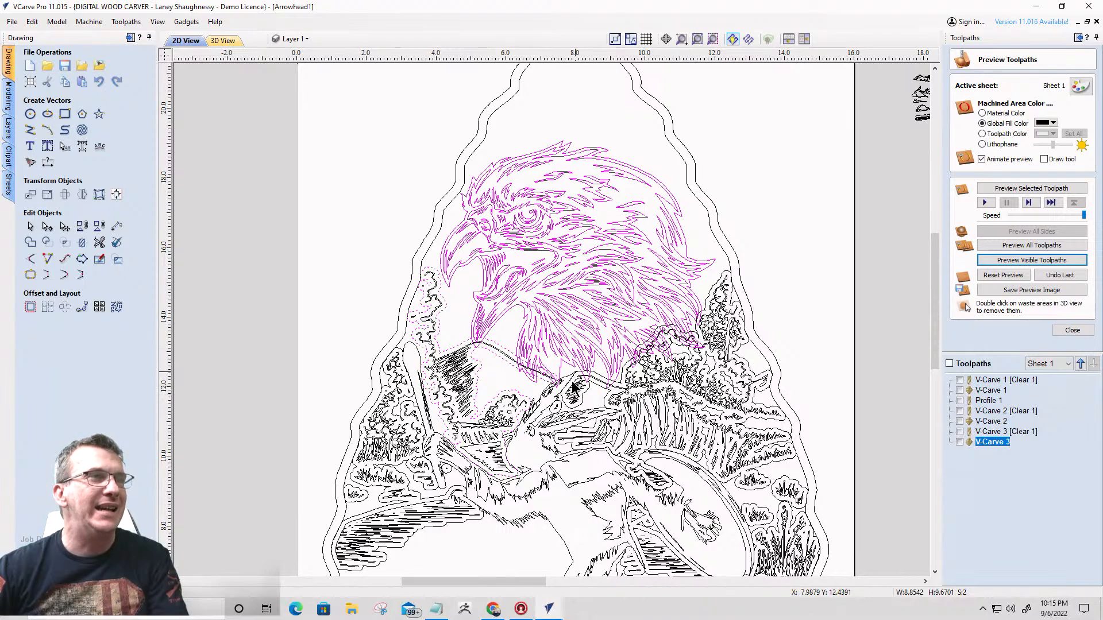
scroll(440, 349, up, 3)
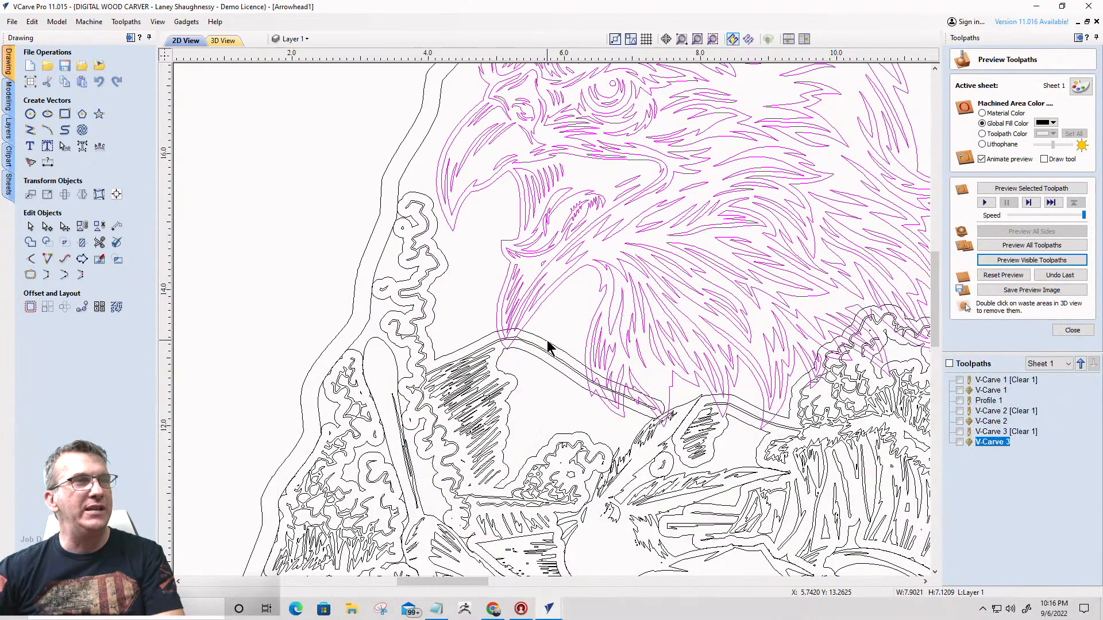
scroll(546, 347, down, 3)
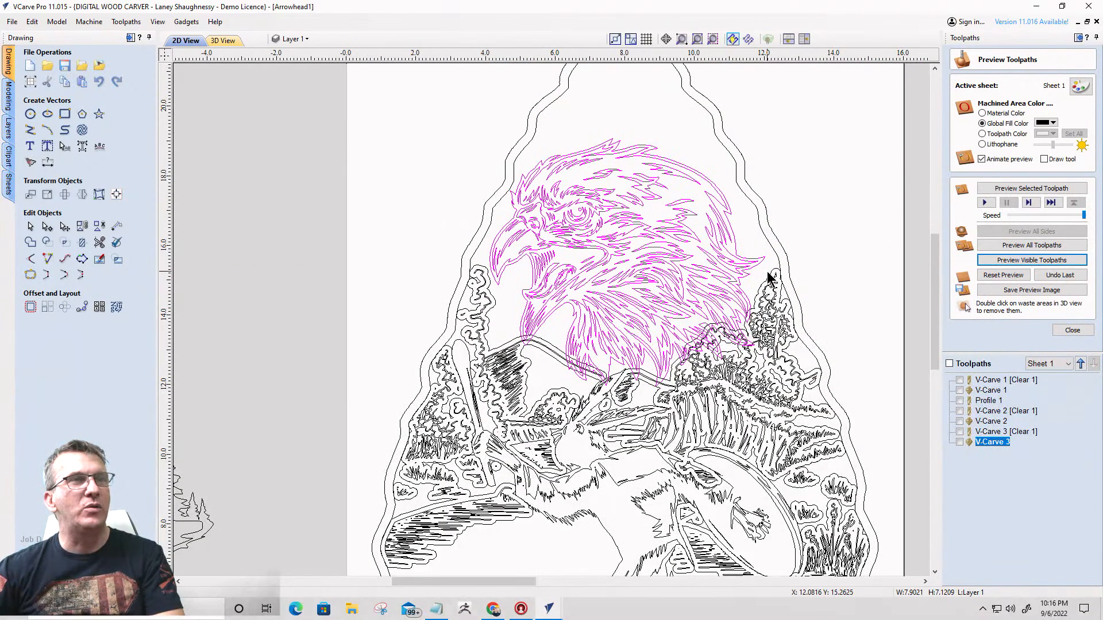
scroll(770, 278, up, 3)
click(764, 304)
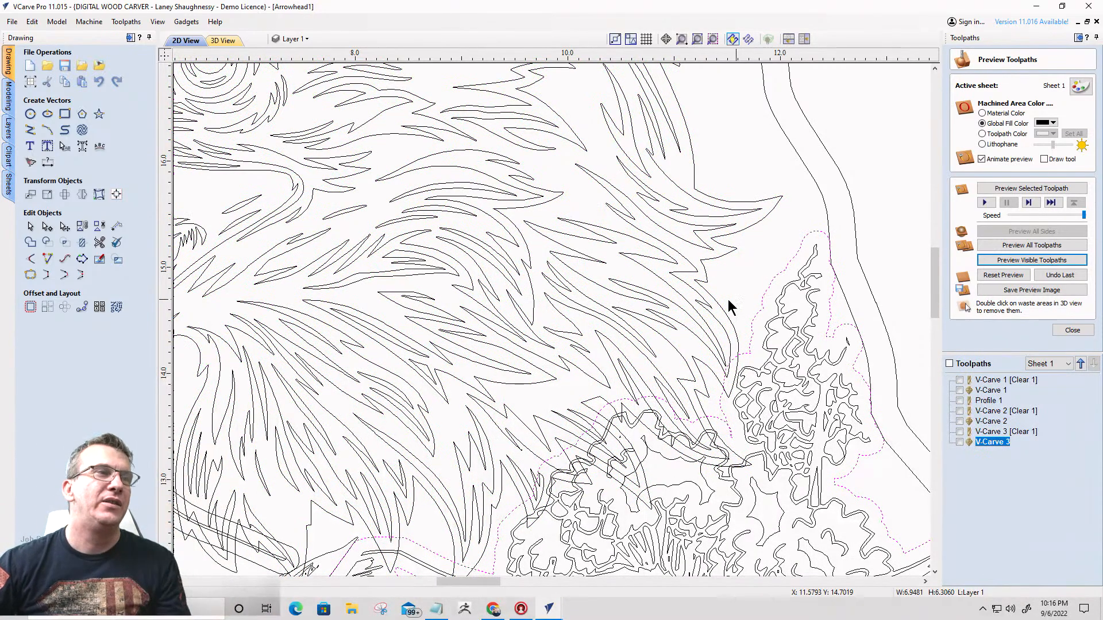
scroll(659, 258, down, 3)
scroll(580, 413, up, 4)
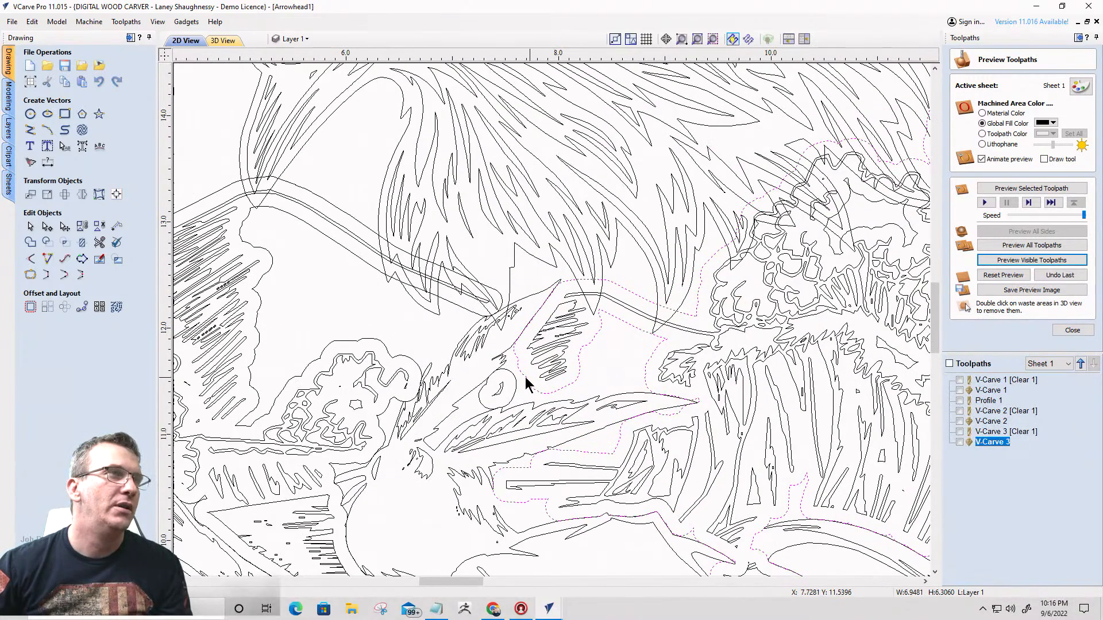
scroll(509, 339, up, 3)
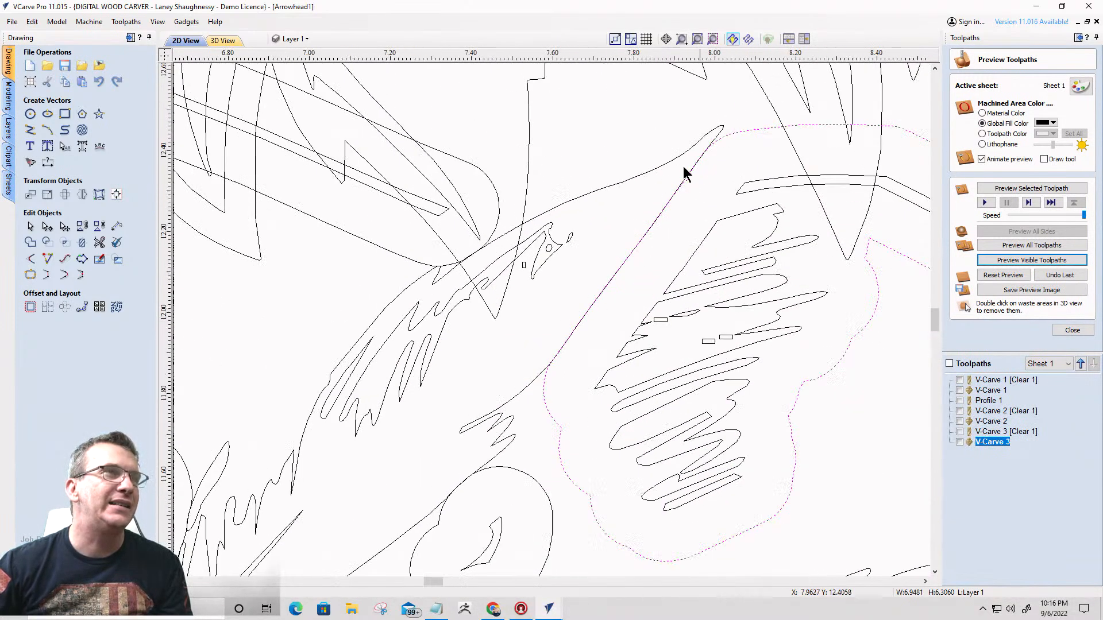
key(Escape)
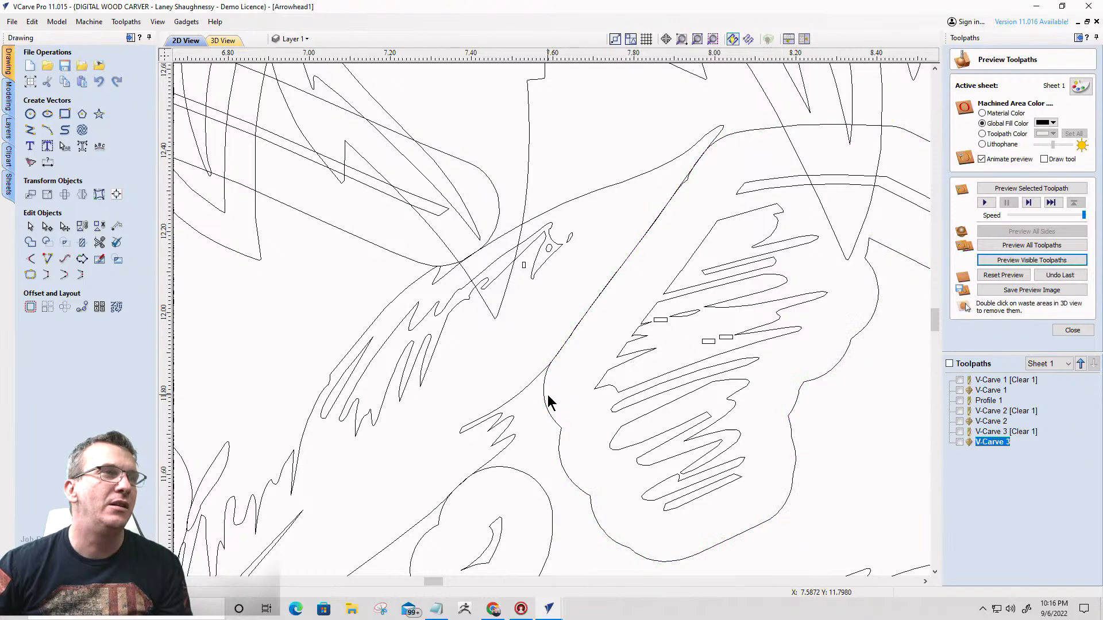
- Cut the offset outline around the tall left tree and mountain ridge at its rounded tip beside the dancing figure's head feathers
scroll(520, 382, down, 2)
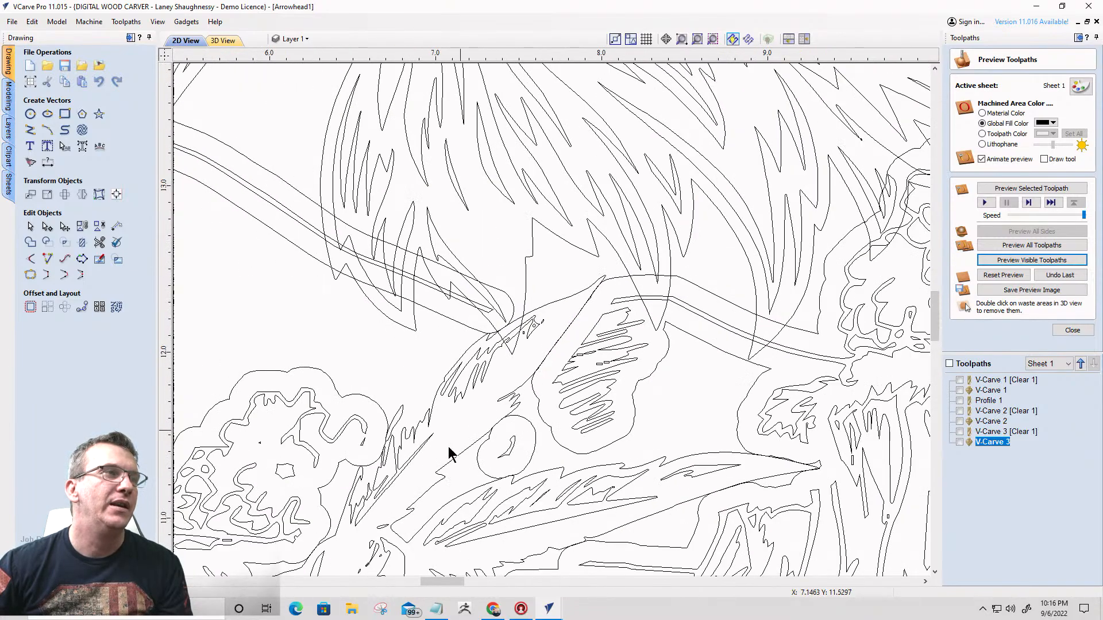
click(449, 322)
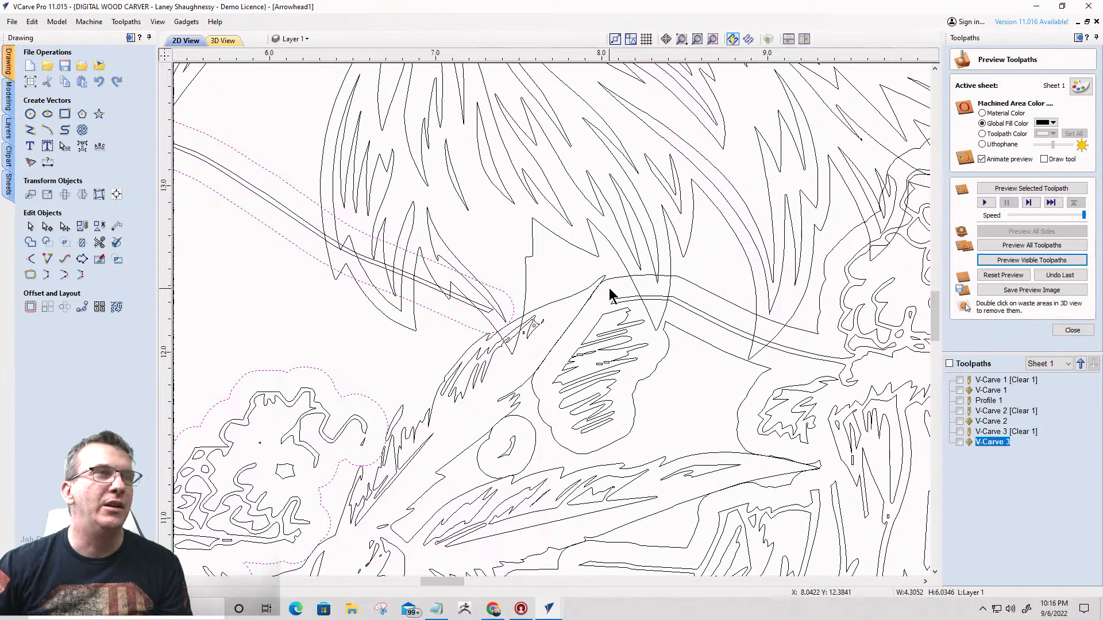
scroll(610, 296, down, 2)
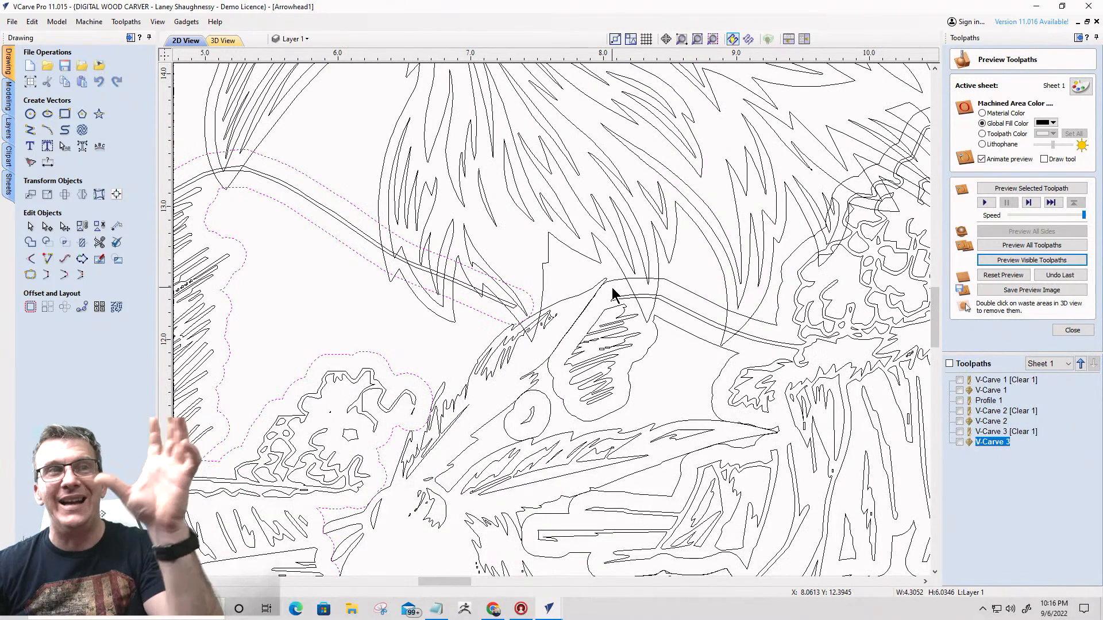
scroll(613, 294, down, 5)
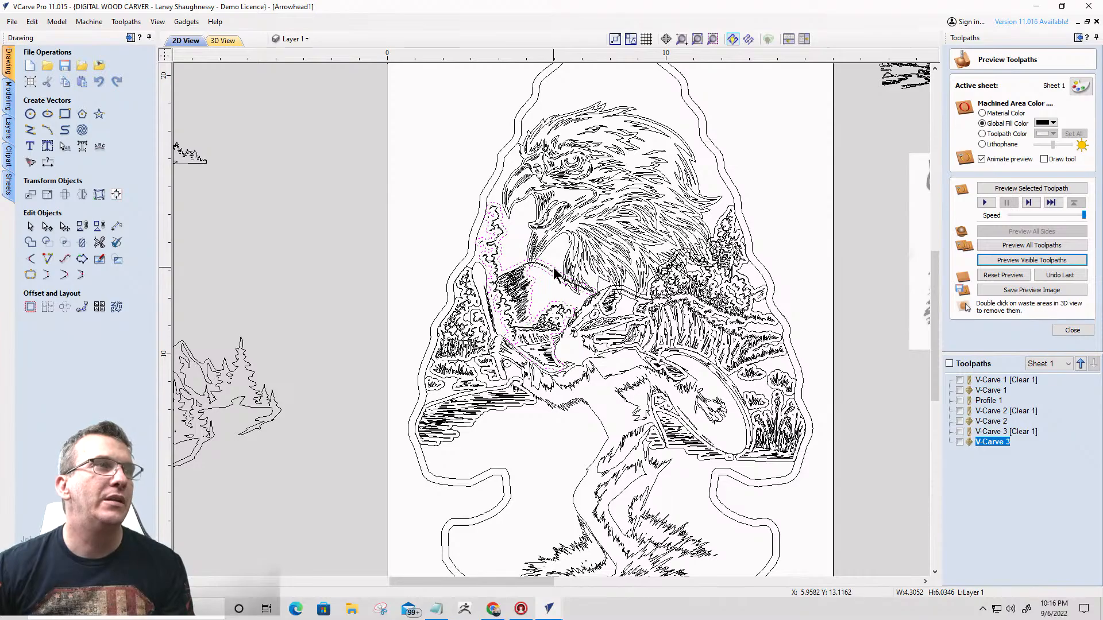
click(556, 265)
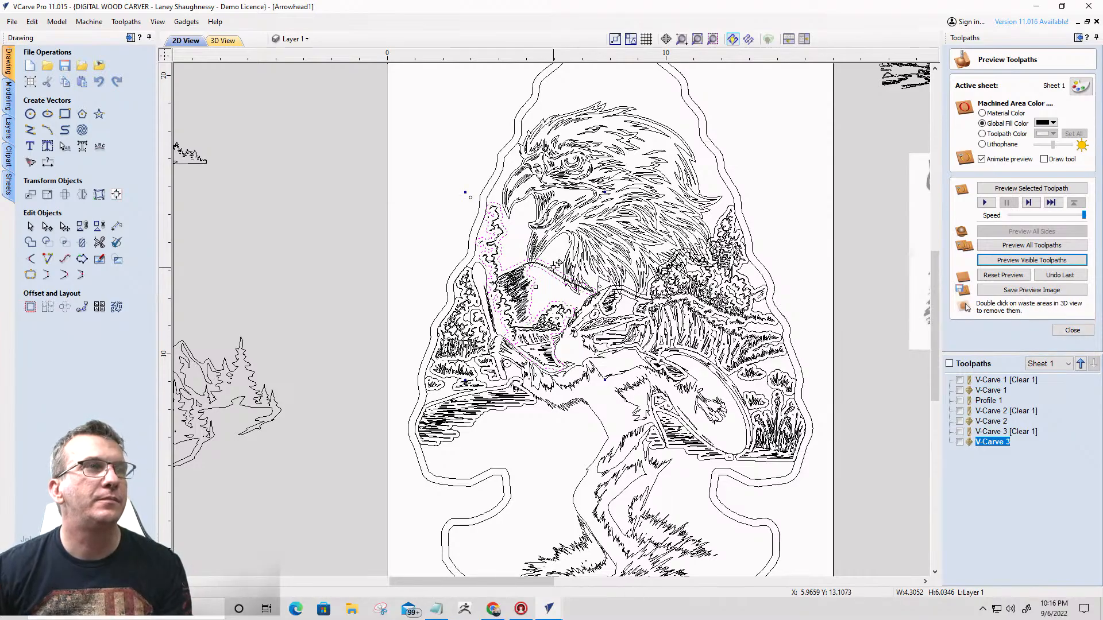
scroll(560, 270, up, 4)
scroll(597, 298, down, 2)
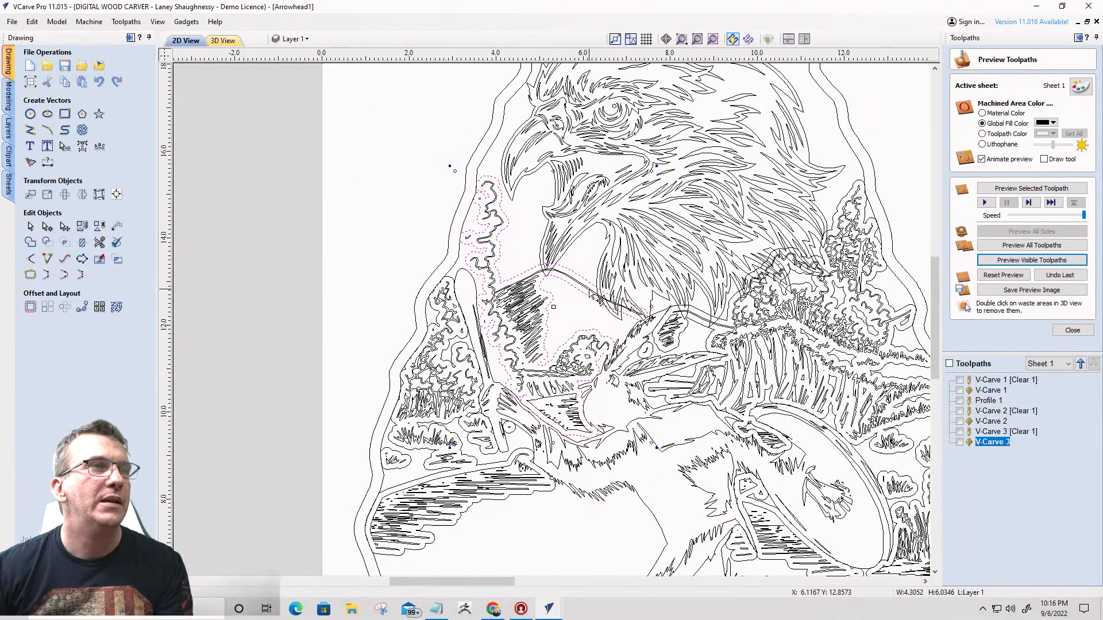
scroll(627, 325, up, 1)
scroll(629, 325, up, 2)
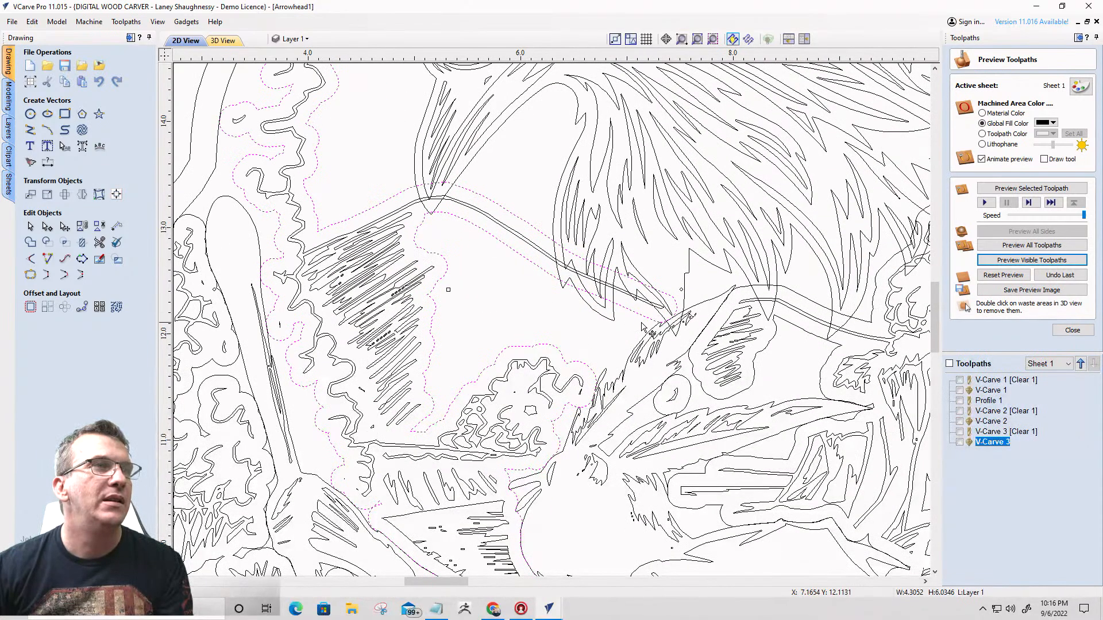
scroll(669, 320, up, 4)
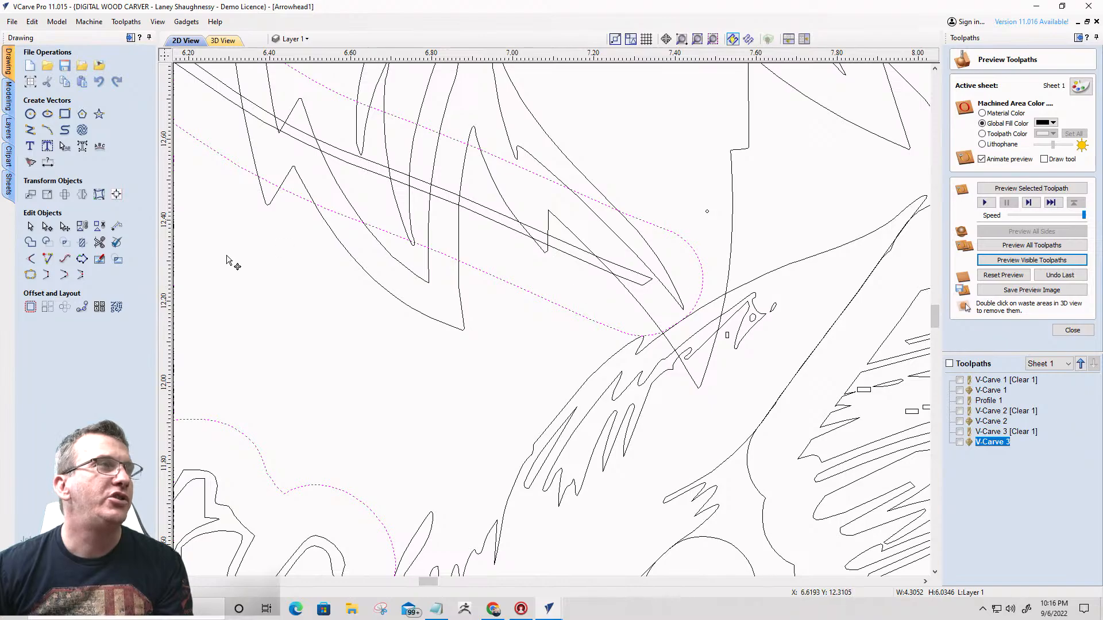
click(46, 227)
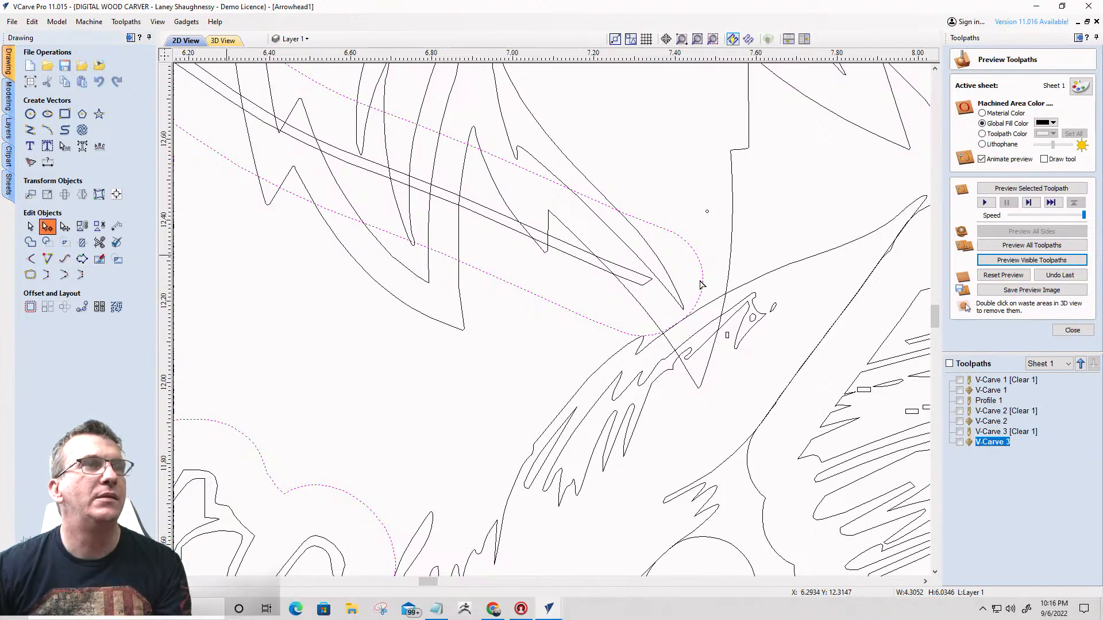
click(701, 277)
right_click(703, 274)
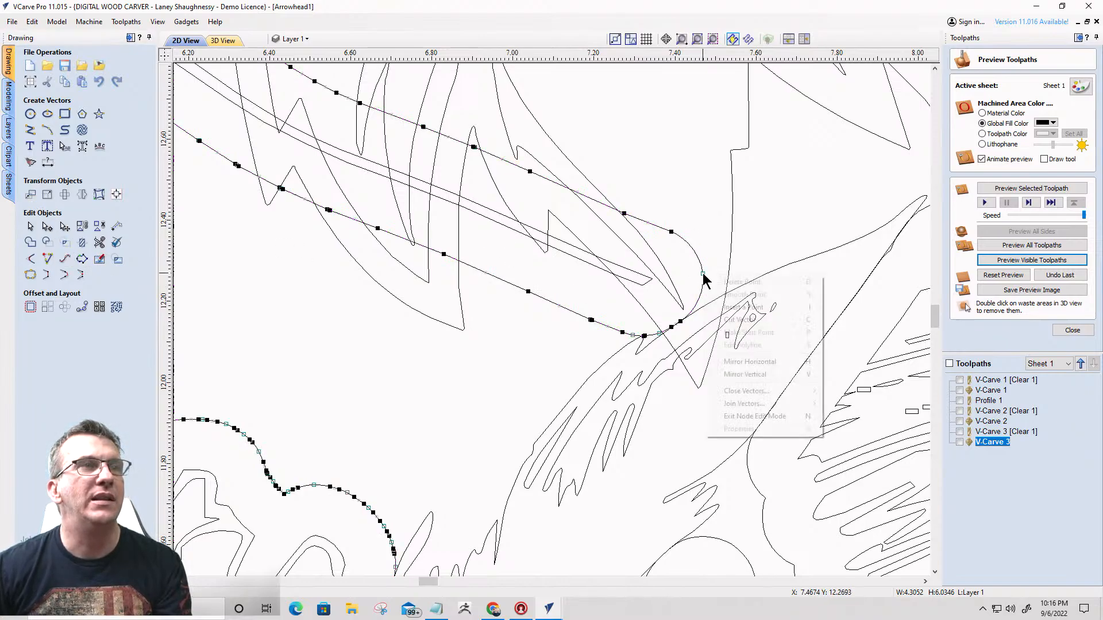
click(736, 319)
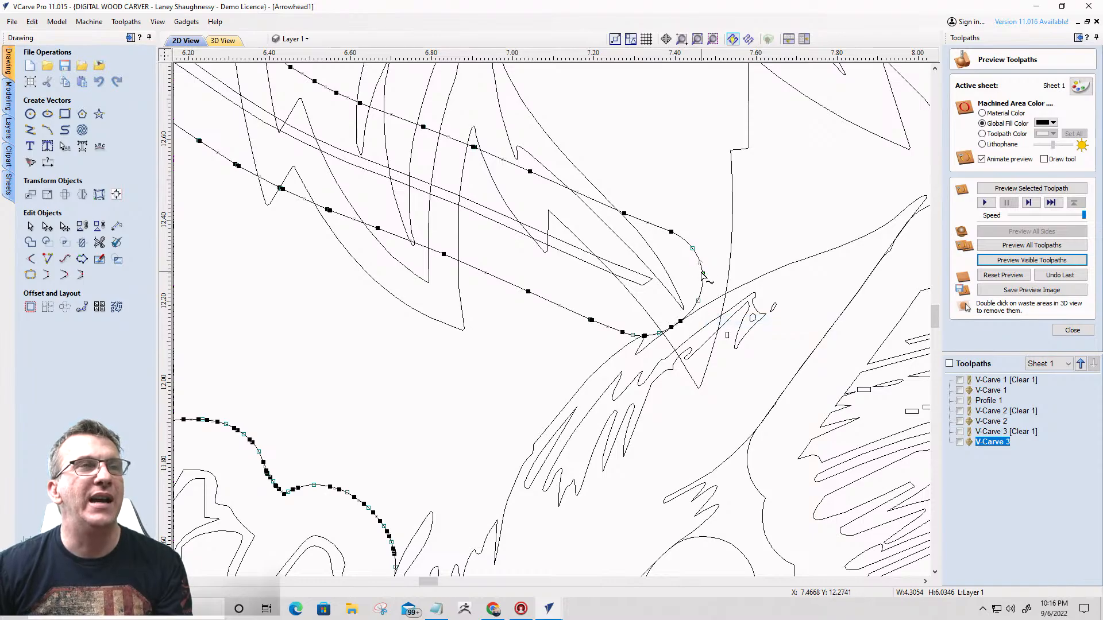
- Cut the right landscape's offset outline at the point above the shaded ridge beside the head feathers
scroll(702, 276, down, 5)
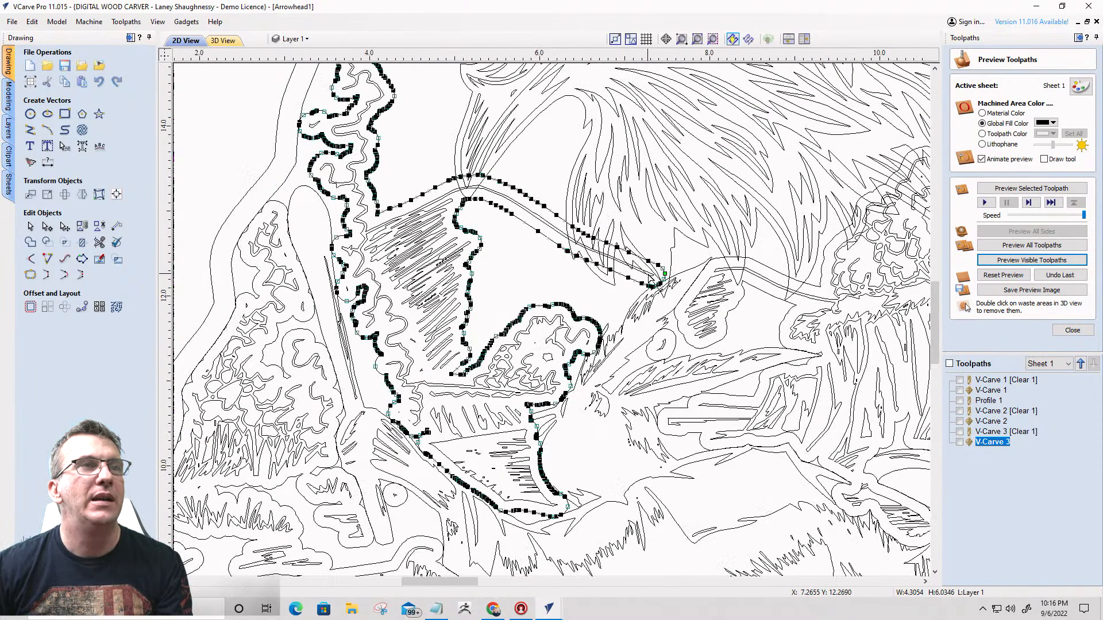
click(718, 262)
right_click(717, 264)
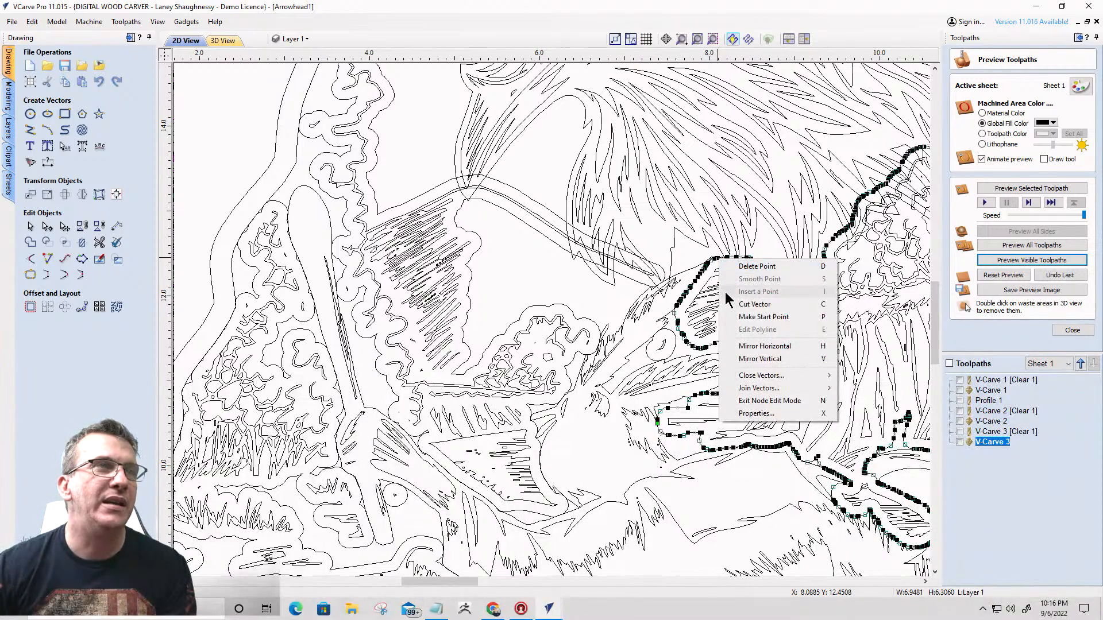
click(742, 306)
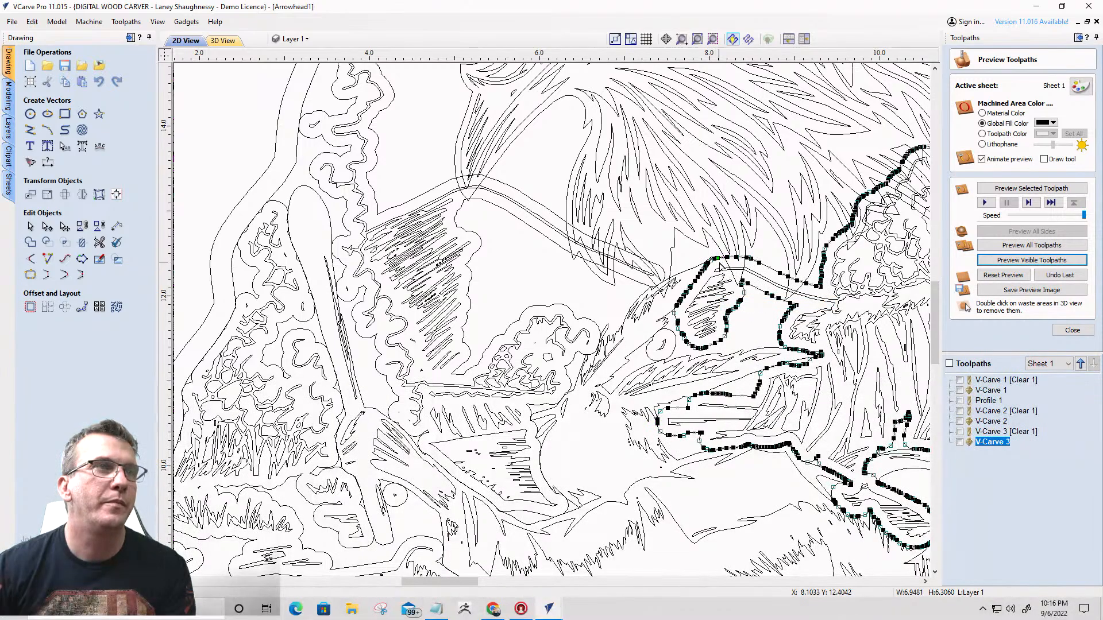
- Examine the nodes of the right landscape, left hillside, and tall tree and mountain offset outlines to see how far each runs
scroll(641, 299, down, 4)
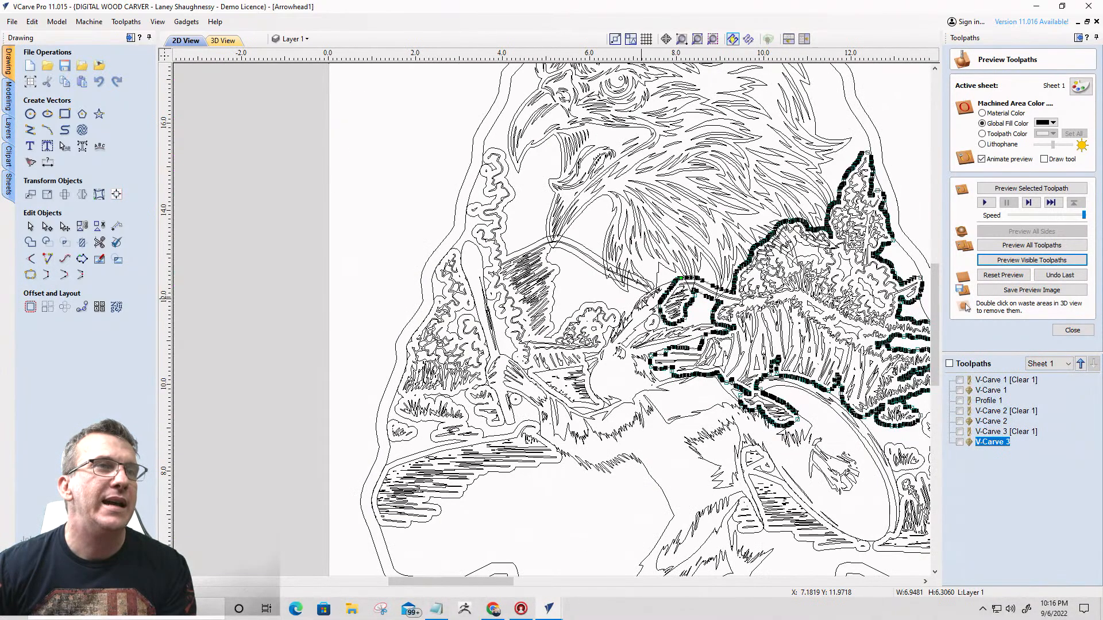
scroll(829, 368, up, 4)
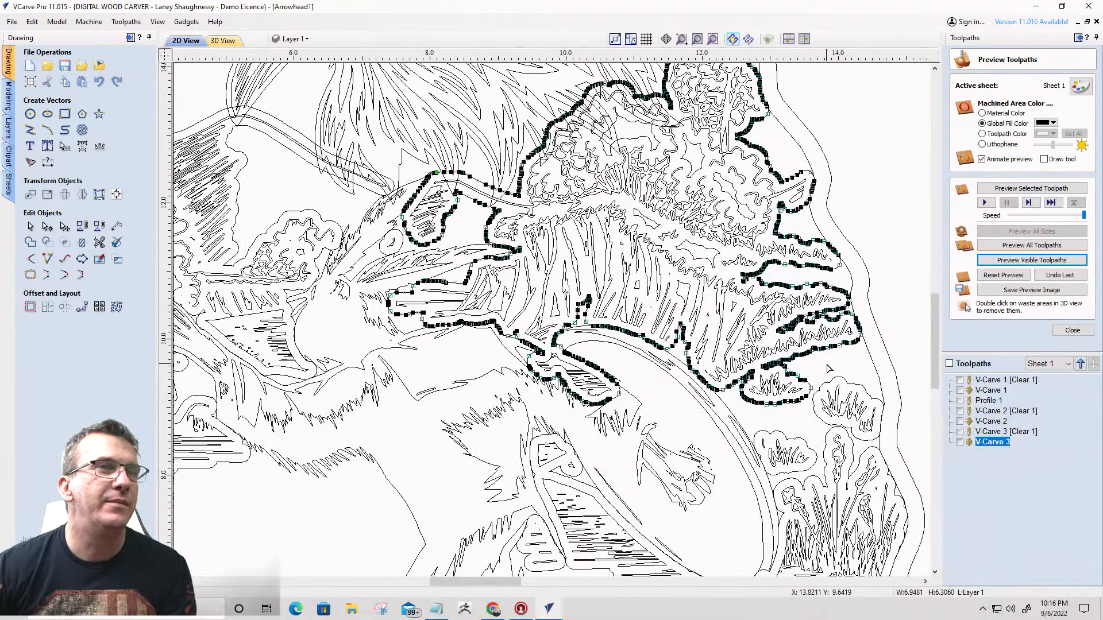
scroll(827, 374, down, 4)
scroll(821, 393, up, 6)
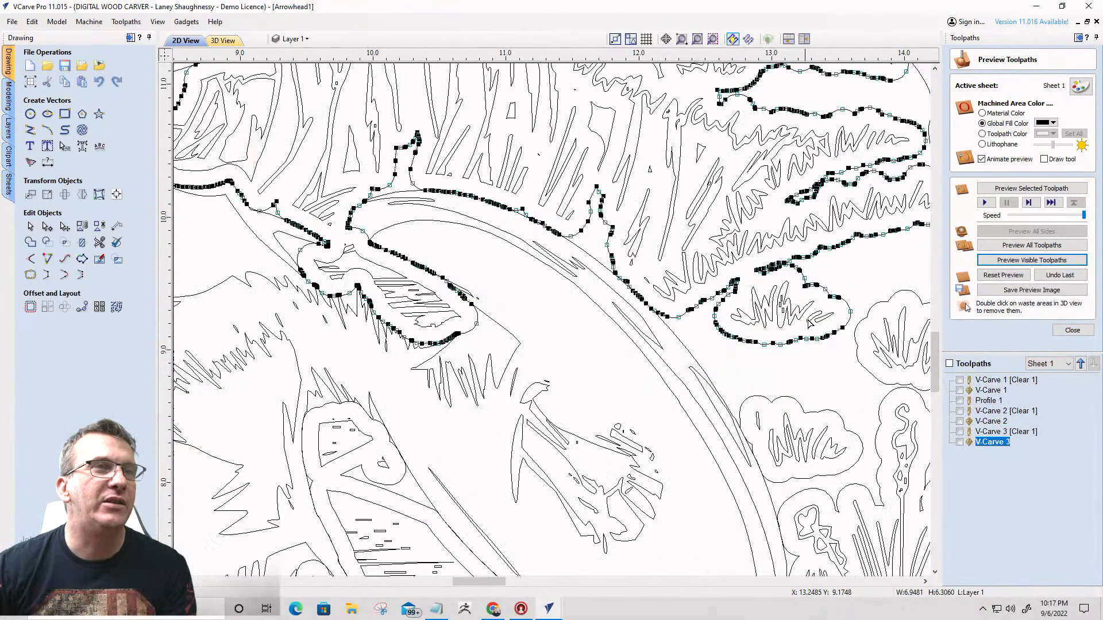
scroll(749, 354, down, 4)
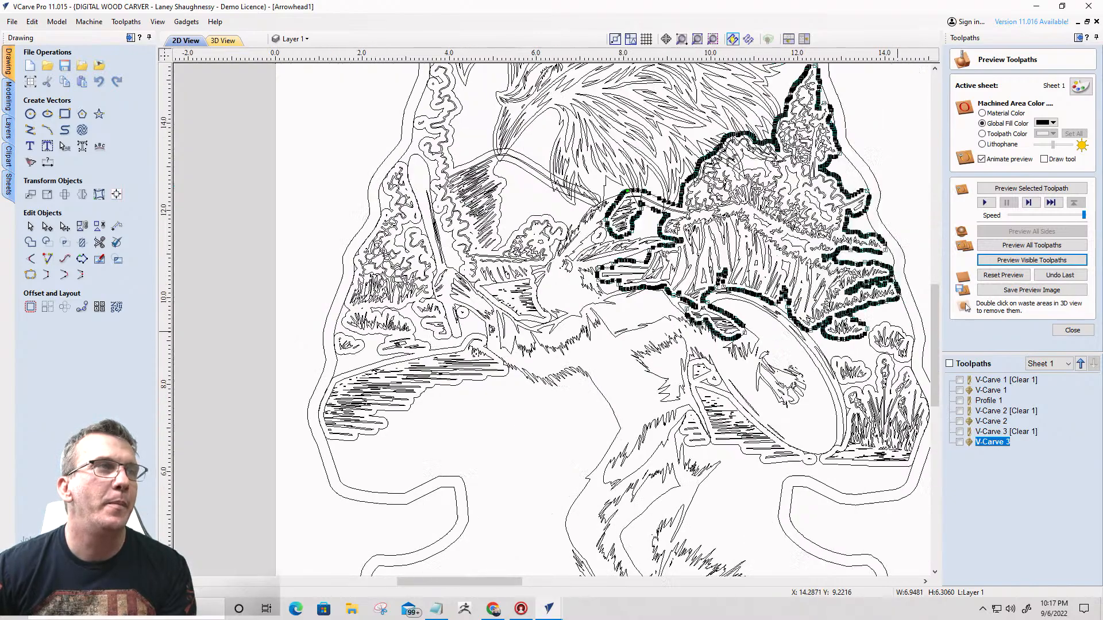
click(479, 384)
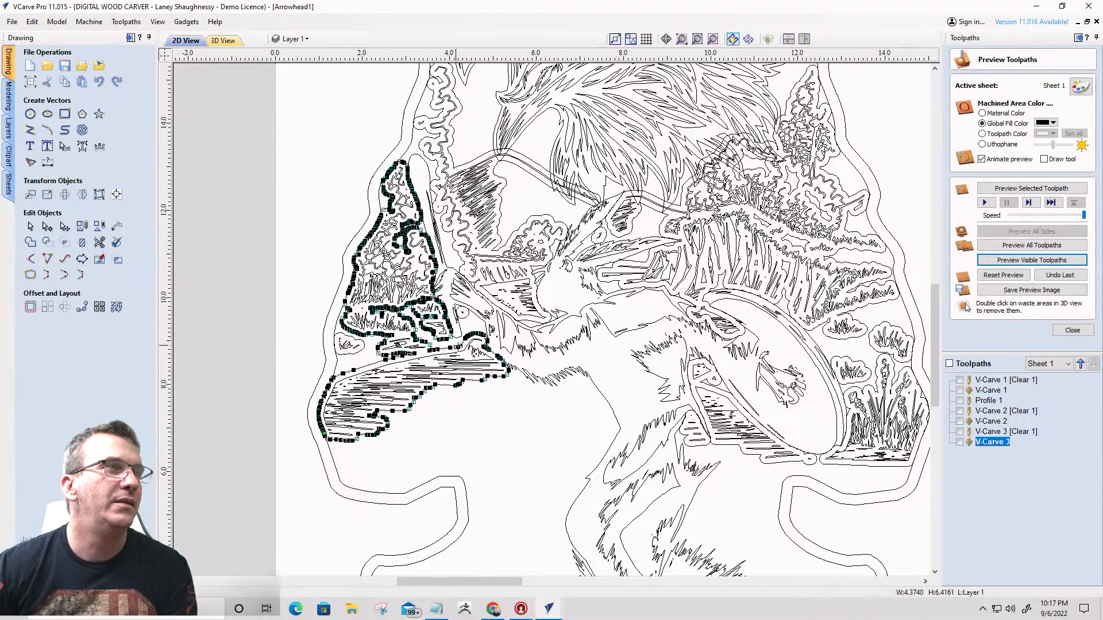
scroll(435, 230, down, 5)
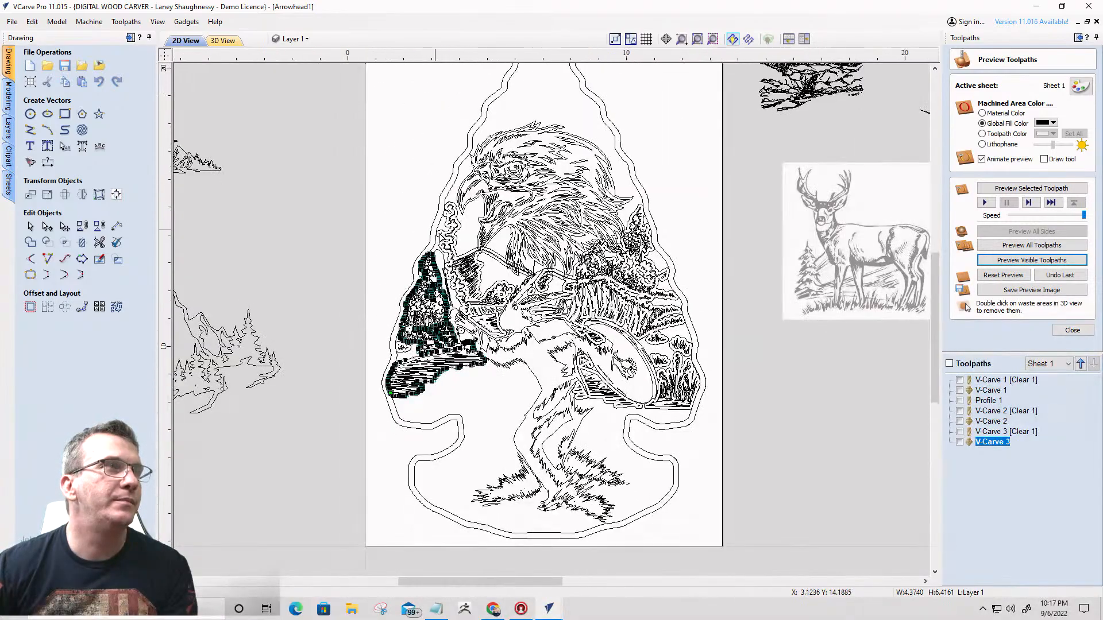
scroll(435, 230, up, 3)
click(440, 243)
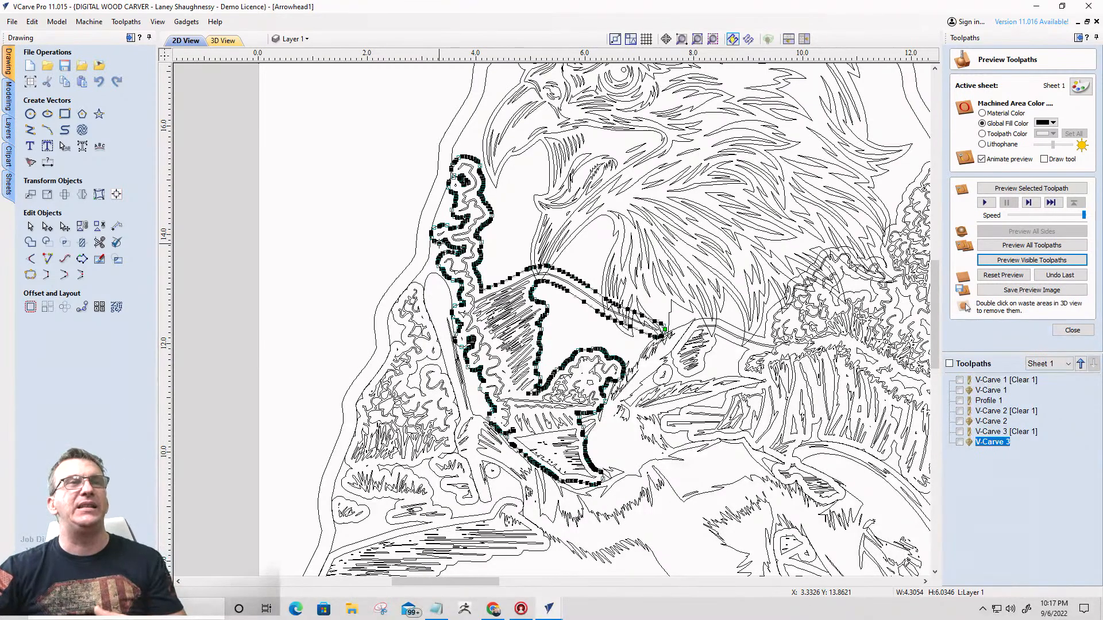
- Remove the cut offset outlines around the landscape, and return from node editing to object selection with the landscape still grouped
scroll(436, 267, down, 3)
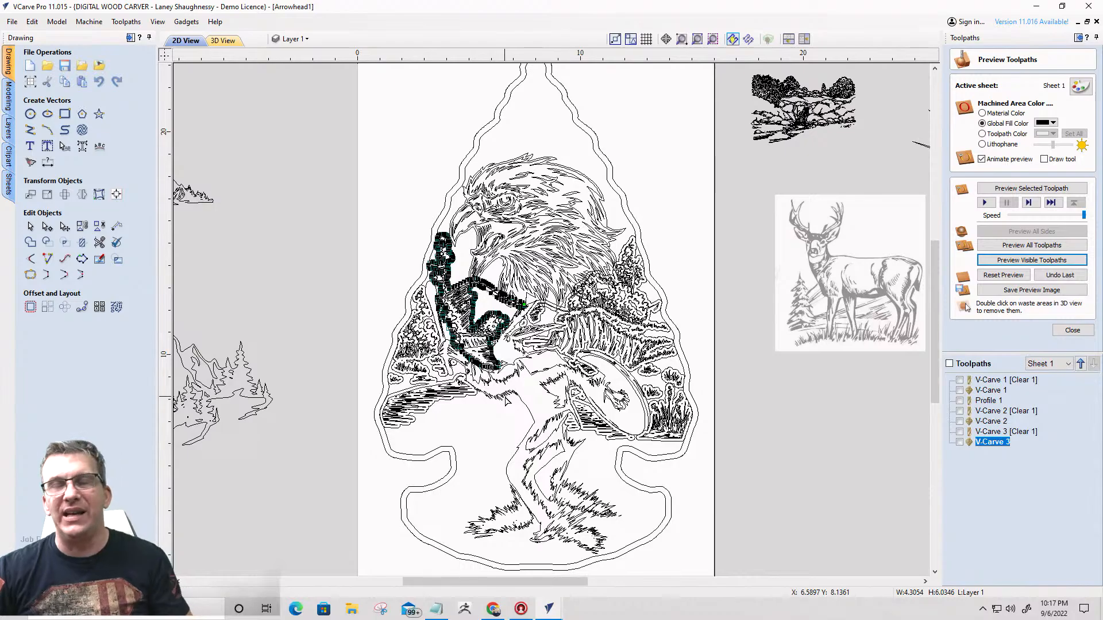
scroll(528, 311, up, 5)
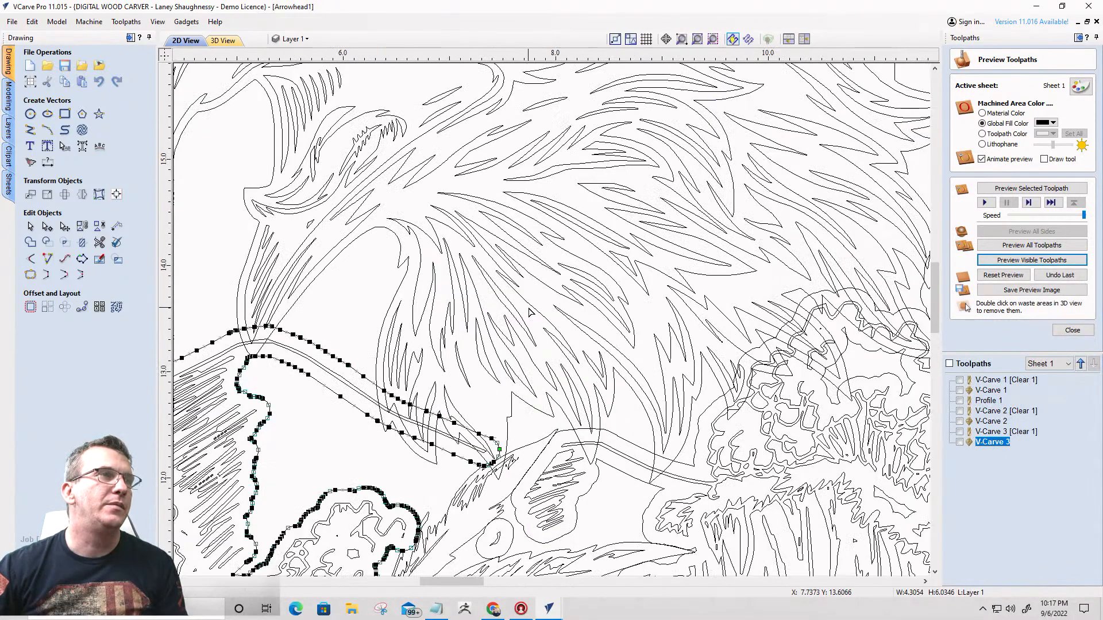
scroll(459, 452, down, 3)
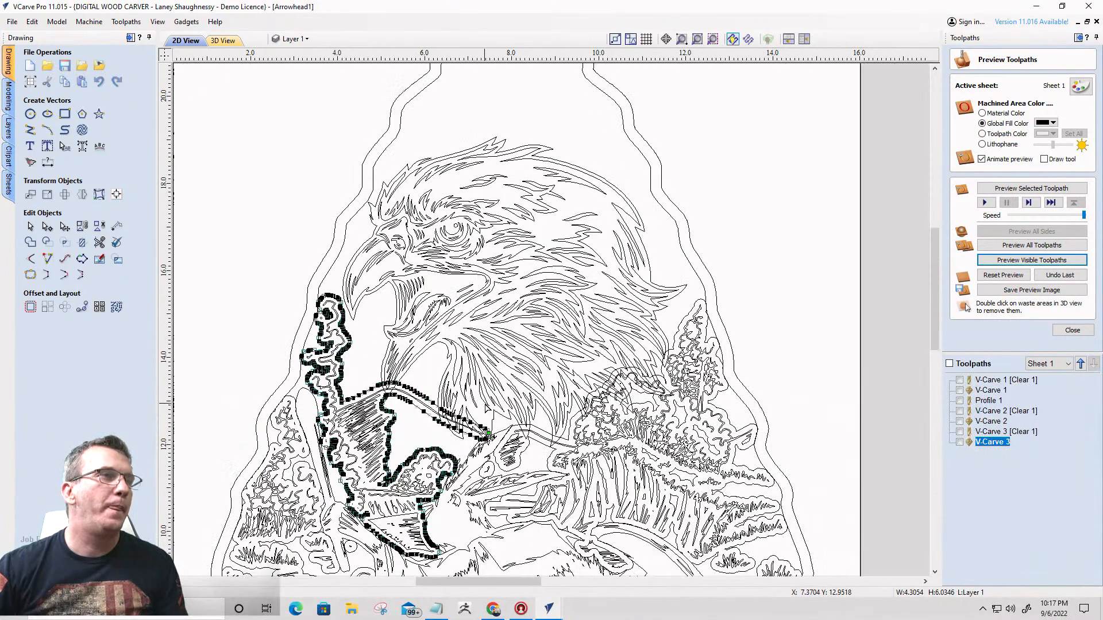
scroll(485, 490, up, 3)
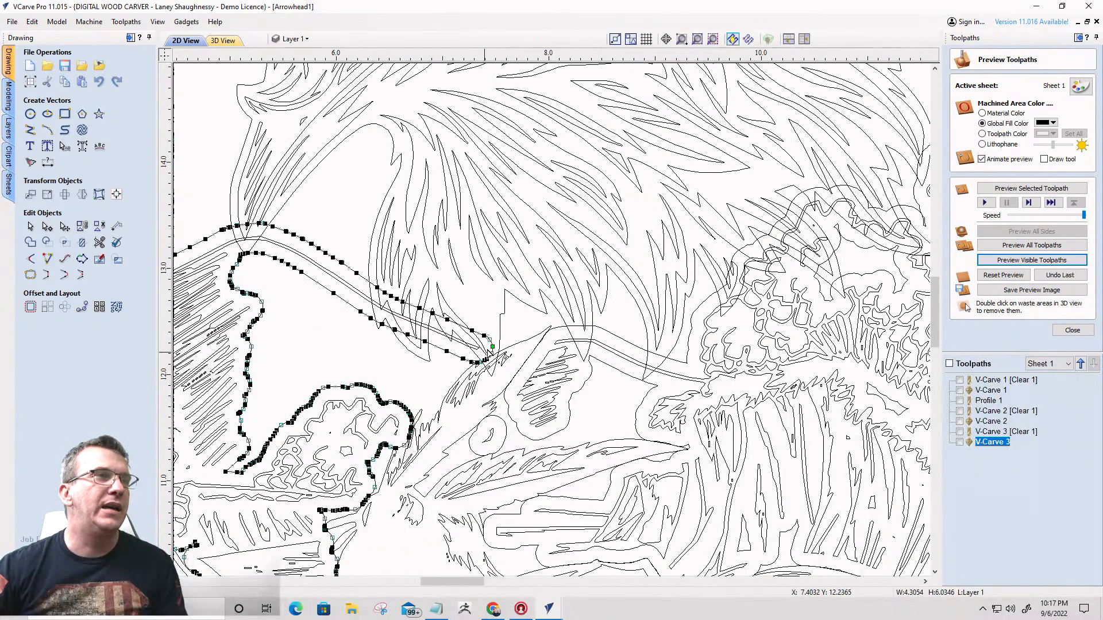
click(670, 397)
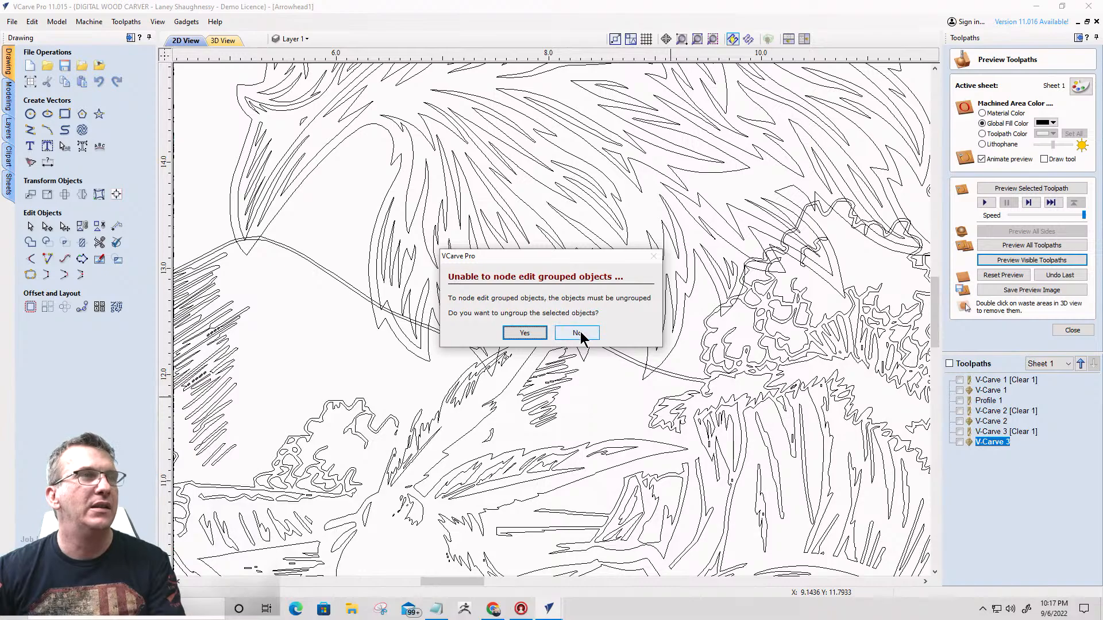
click(578, 333)
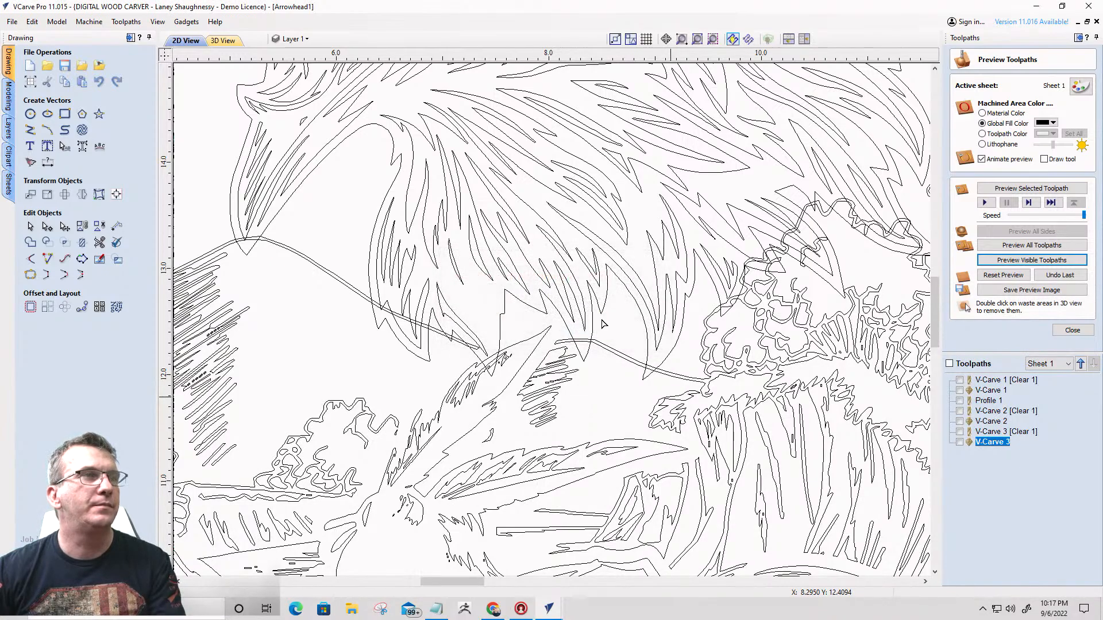
scroll(602, 325, down, 1)
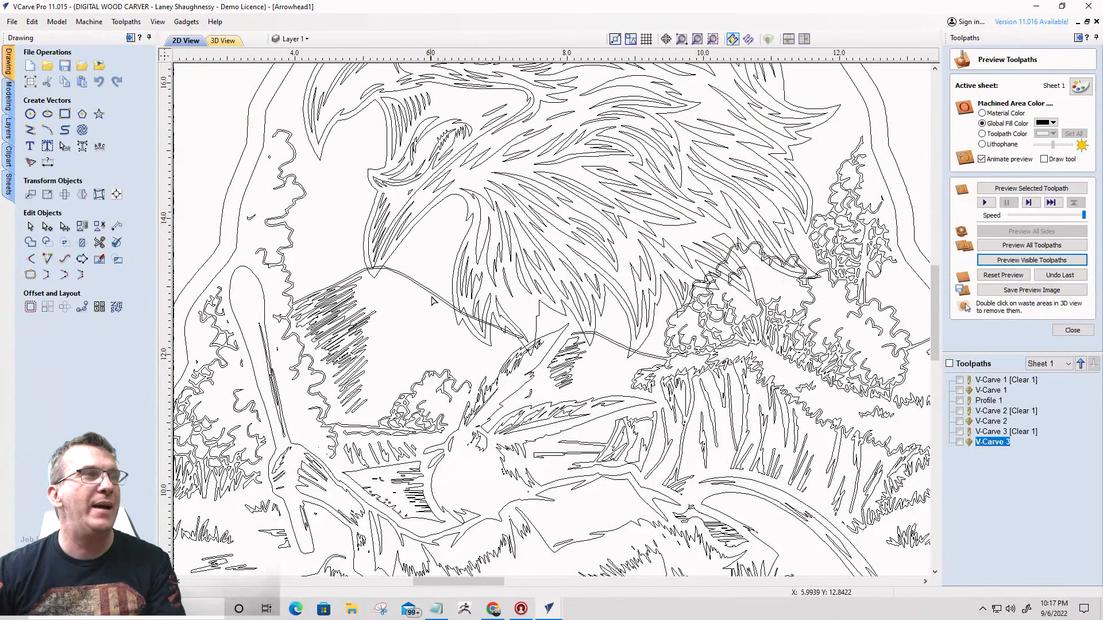
double_click(433, 298)
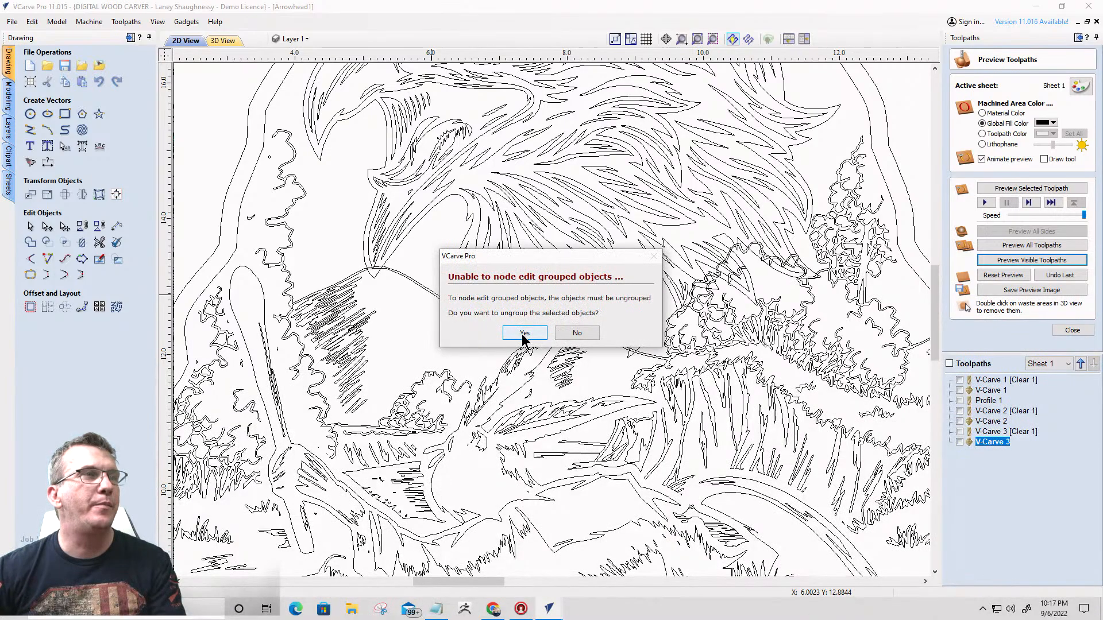
click(523, 333)
click(29, 227)
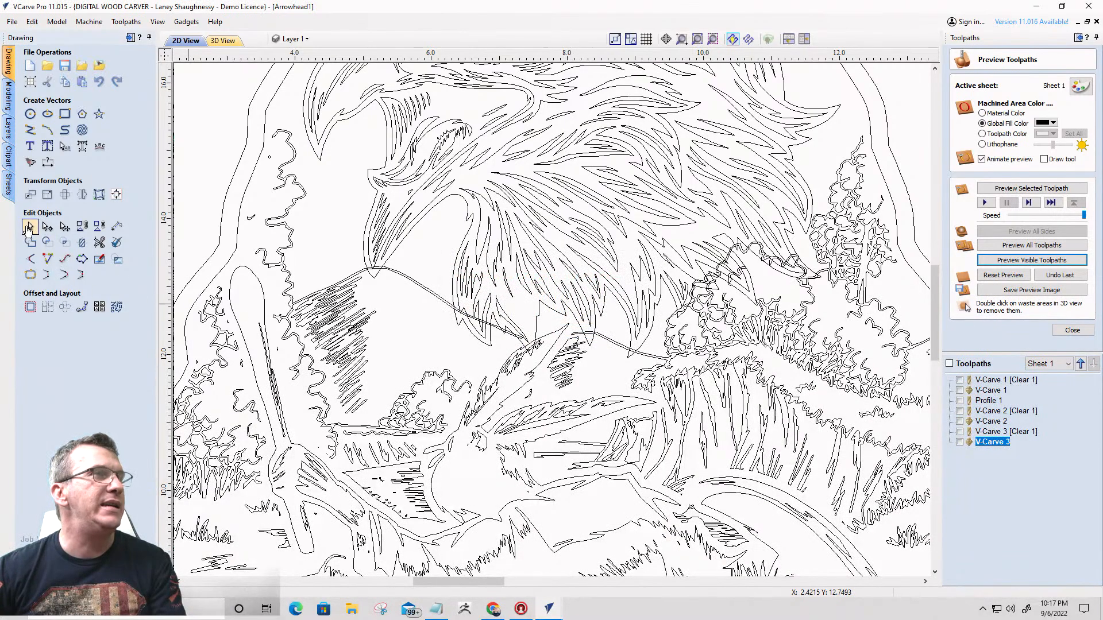
click(29, 228)
- Offset the landscape and dancing figure groups together outwards by 0.1875 inches, continuing despite possible overlaps
click(338, 301)
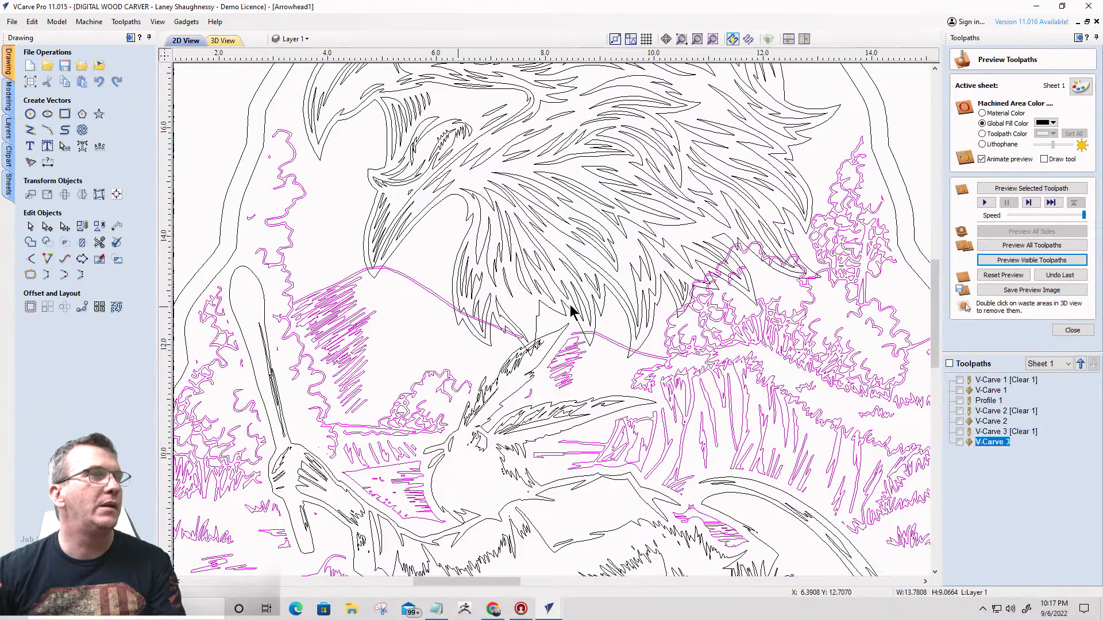
scroll(625, 304, down, 4)
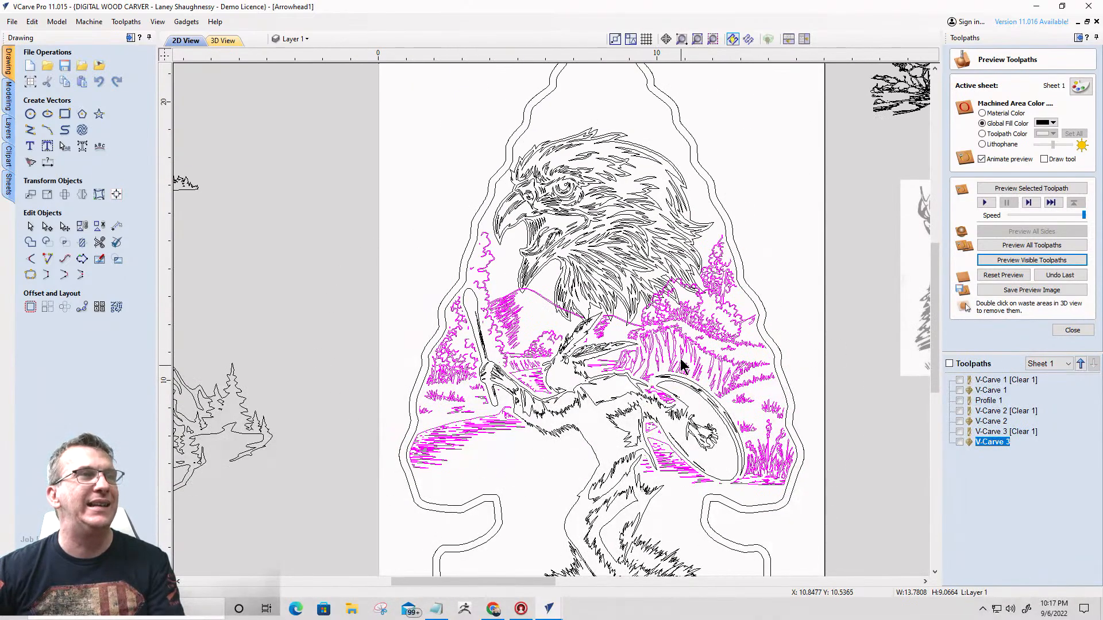
click(587, 393)
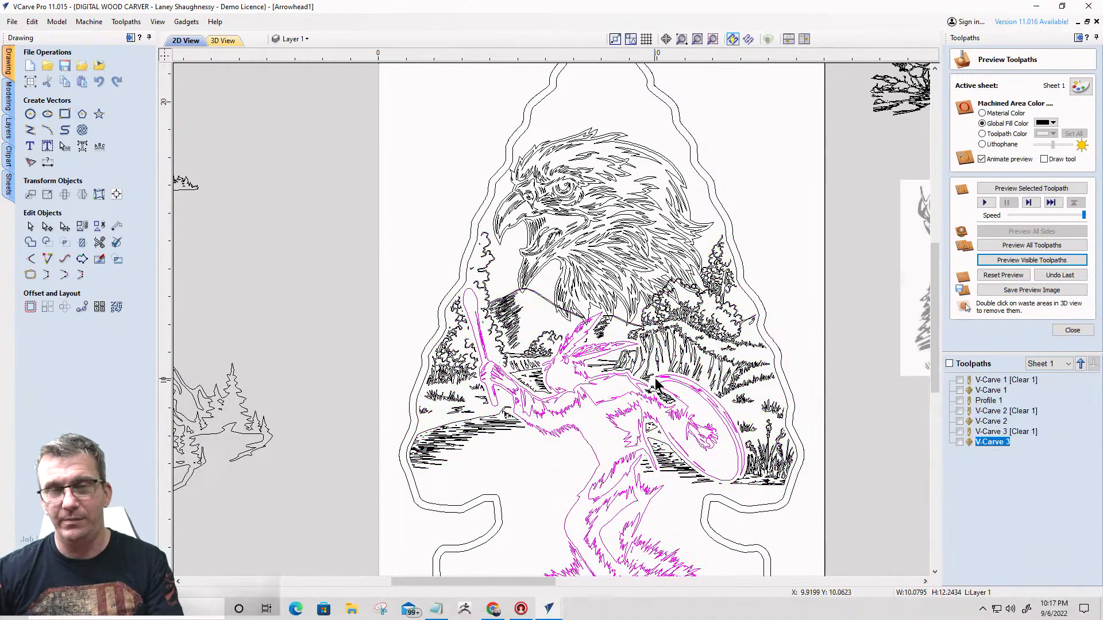
shift+click(705, 328)
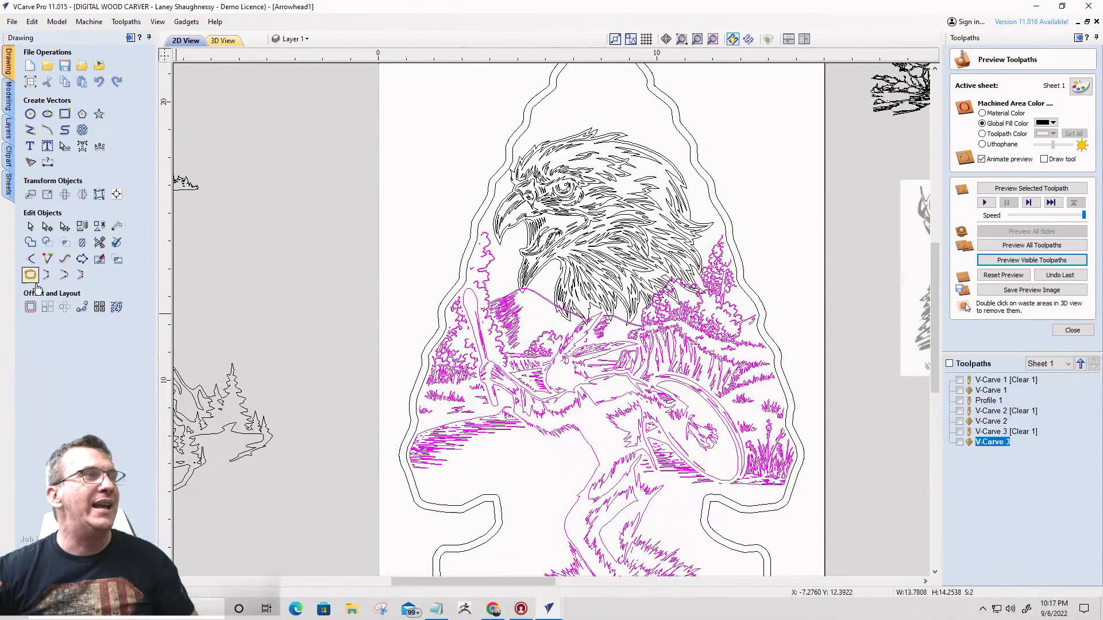
click(29, 308)
double_click(81, 150)
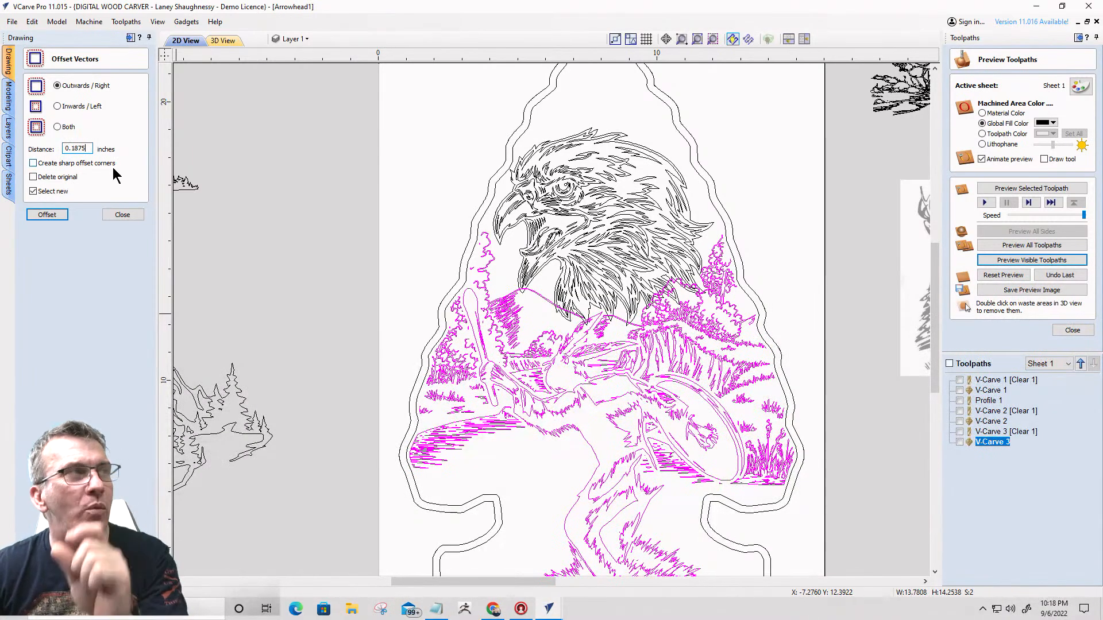
click(43, 215)
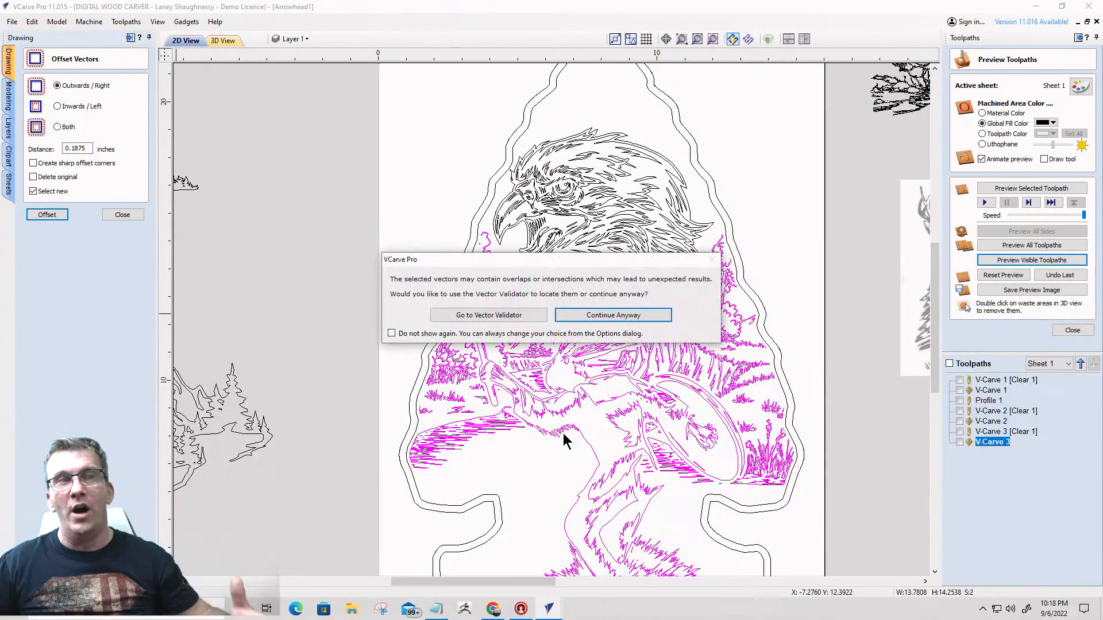
click(613, 316)
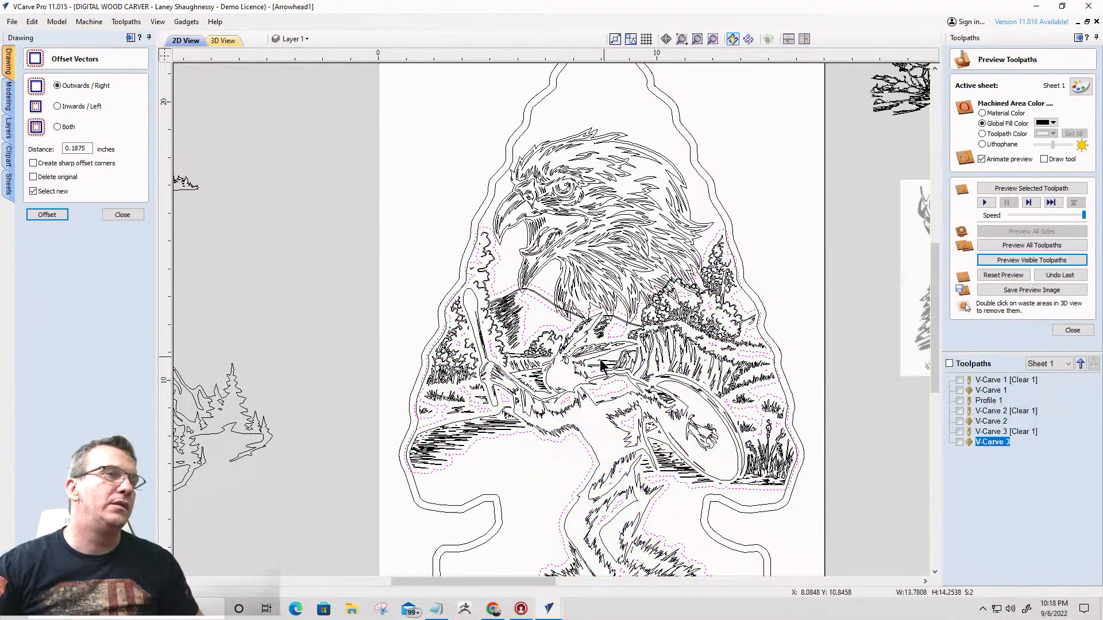
- Delete the inner offset outlines, keeping only the outer silhouette around the landscape and dancing figure
scroll(557, 414, down, 3)
scroll(613, 459, up, 4)
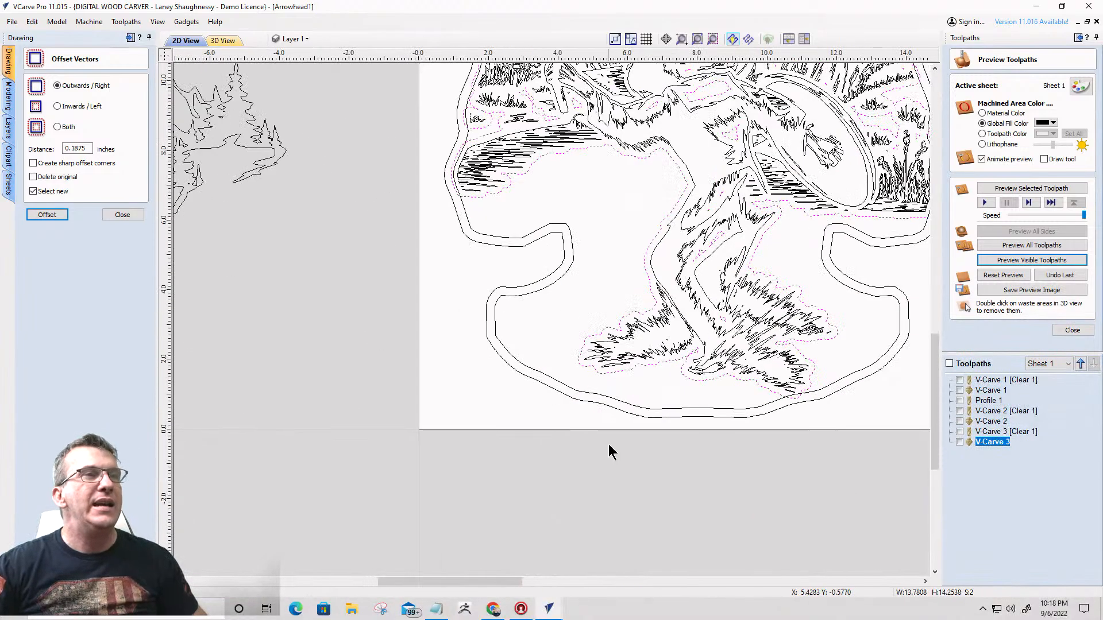
click(639, 313)
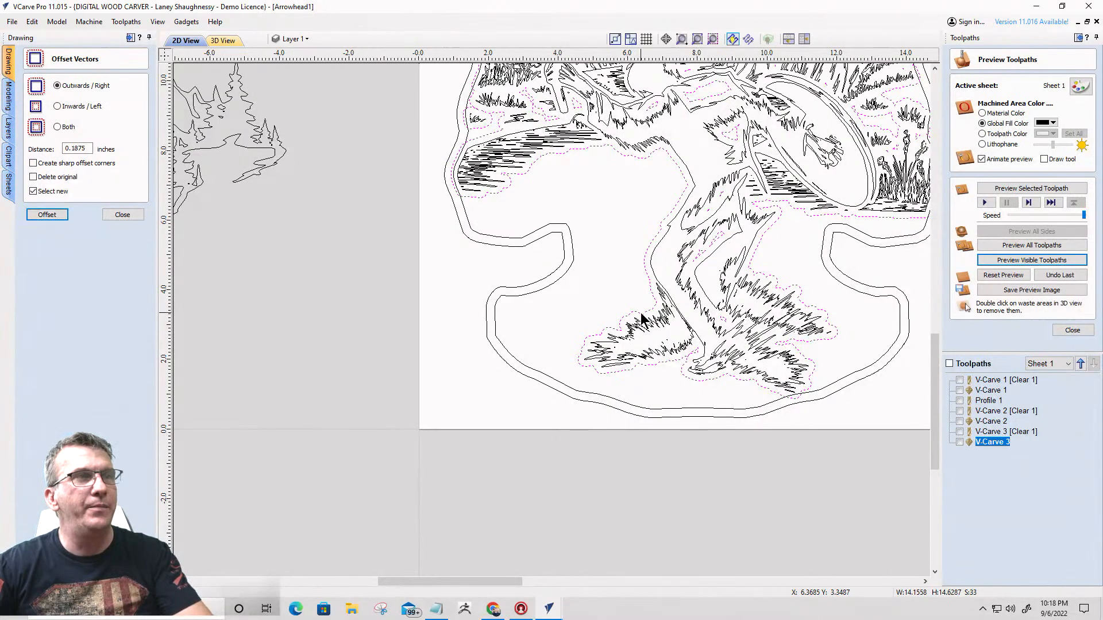
scroll(675, 314, down, 3)
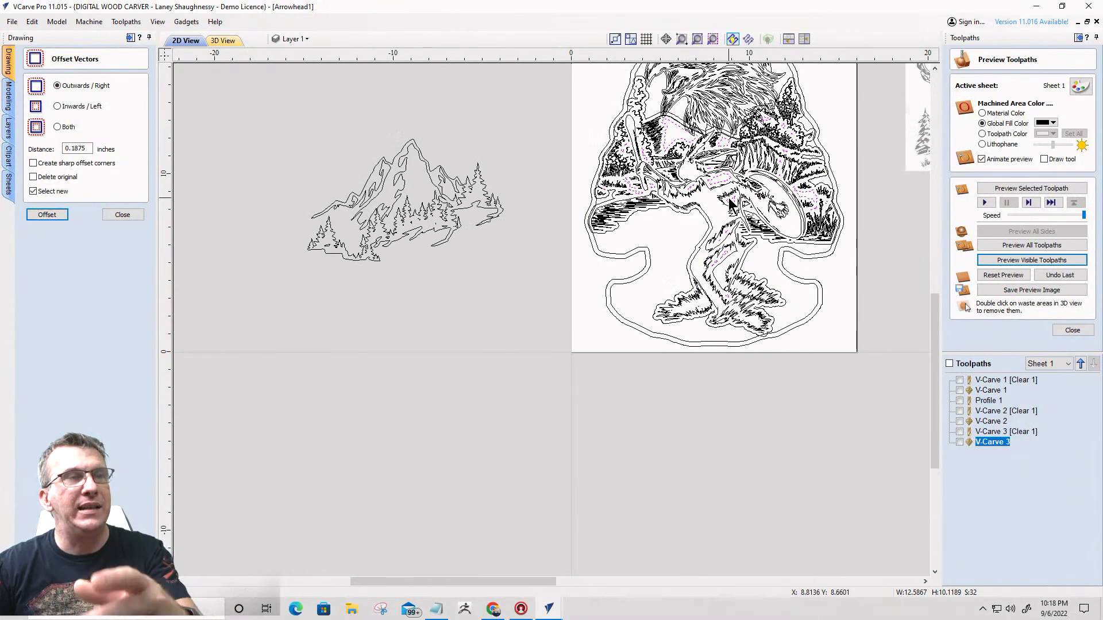
scroll(684, 288, up, 4)
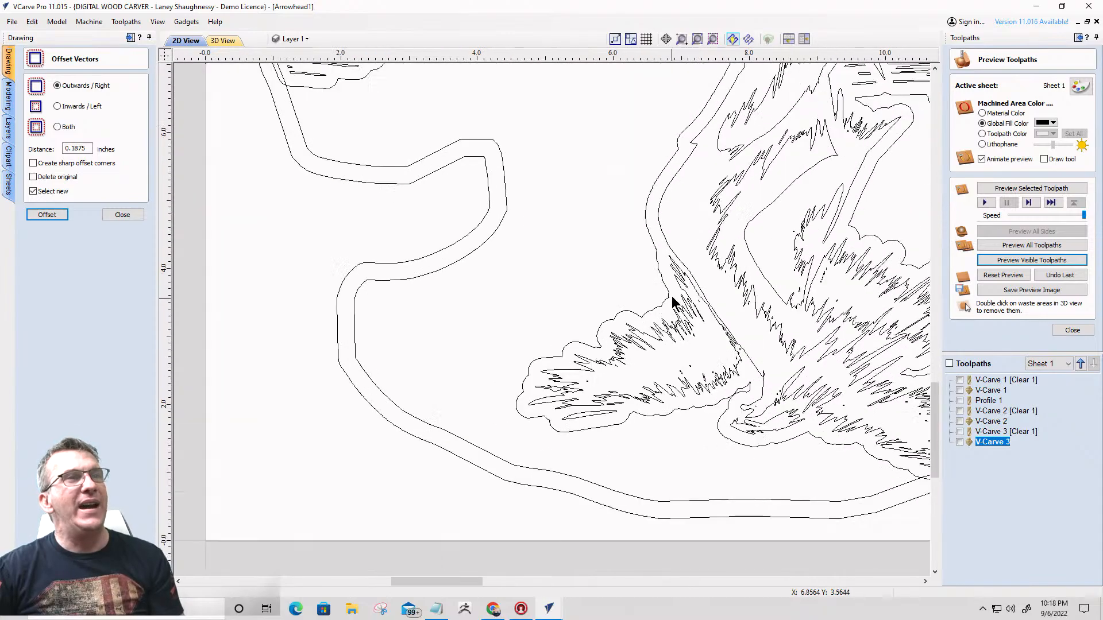
scroll(664, 286, down, 4)
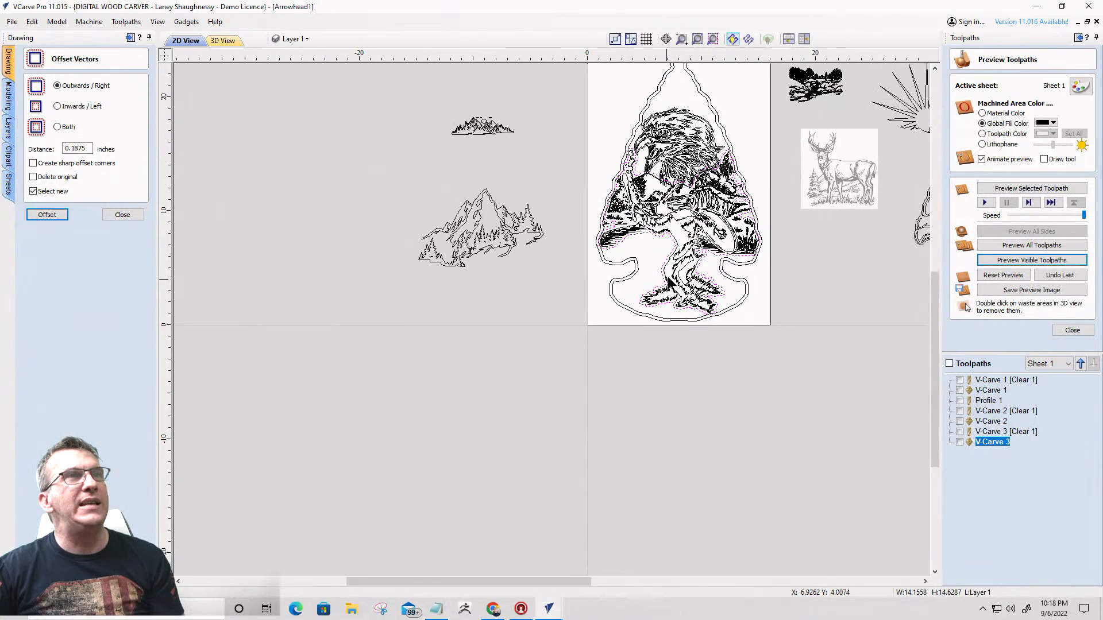
scroll(718, 155, up, 1)
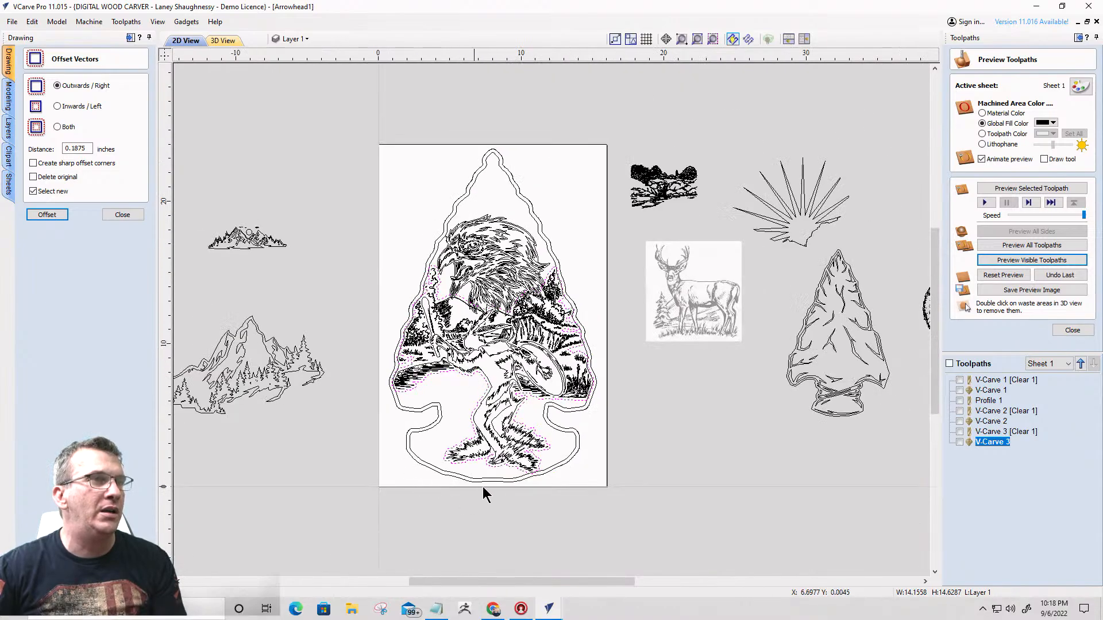
- Trim the eagle head with the outer silhouette as the boundary, clearing the feathers inside it
scroll(482, 487, up, 5)
scroll(747, 263, down, 8)
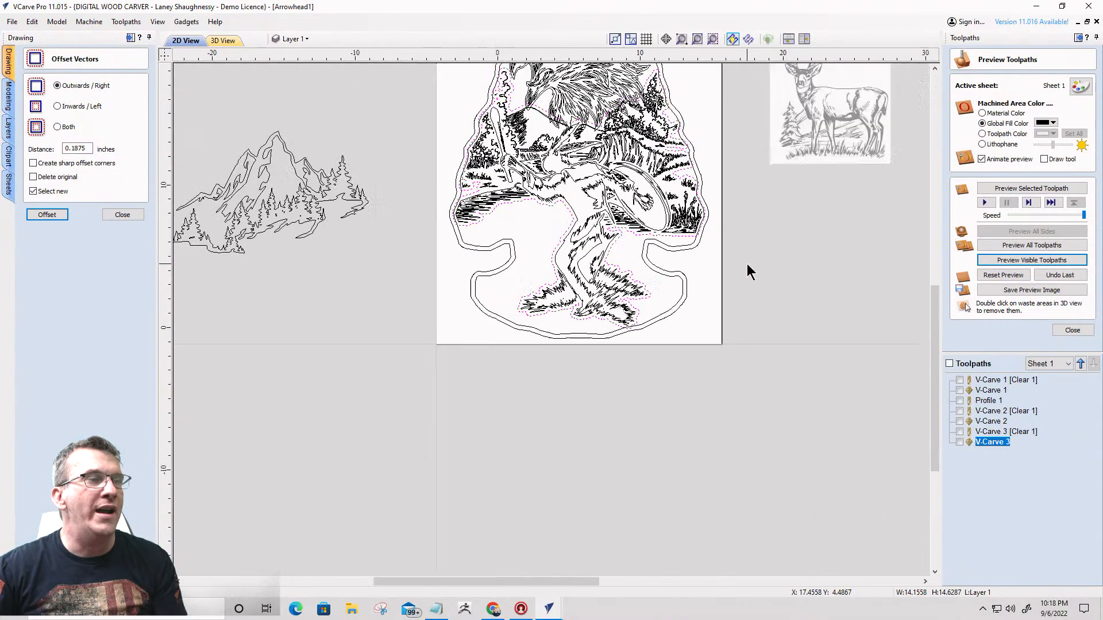
scroll(732, 214, up, 5)
scroll(641, 290, up, 2)
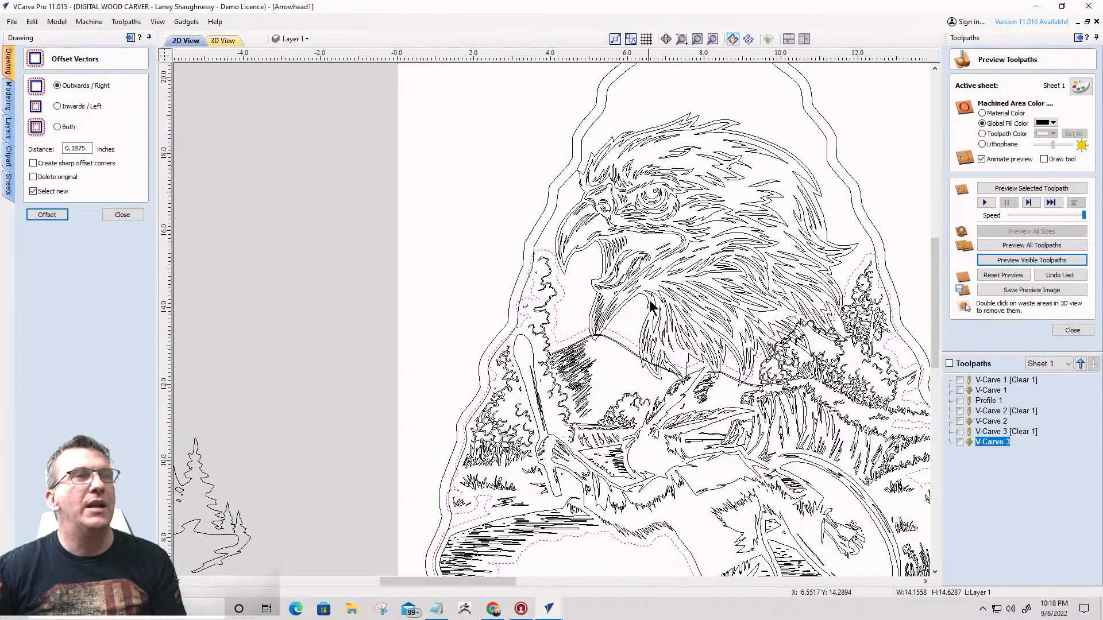
click(722, 248)
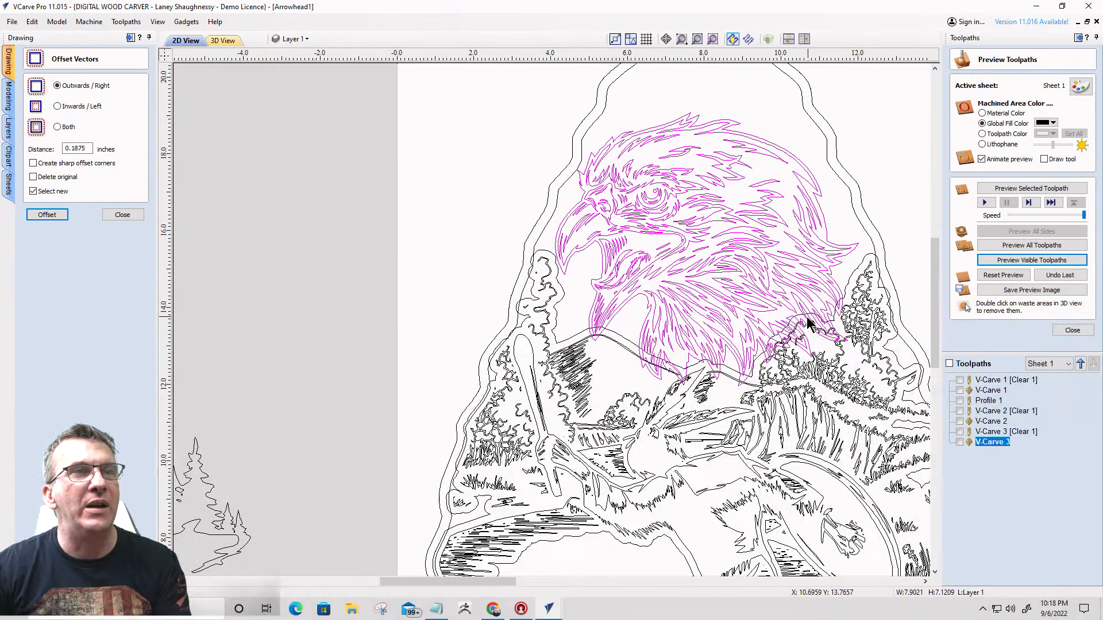
shift+click(808, 314)
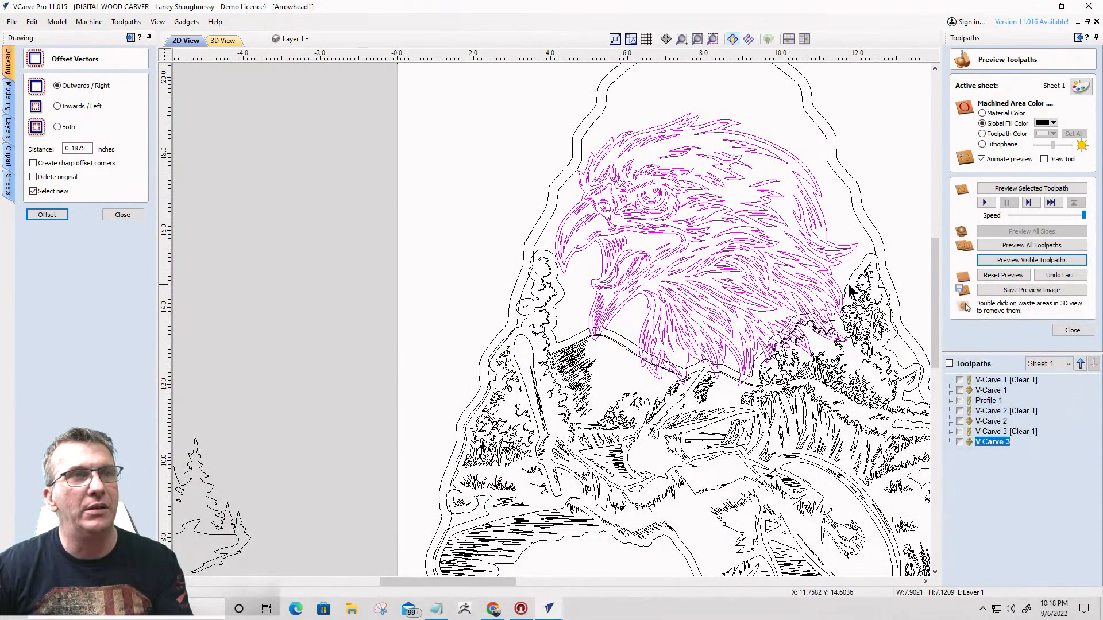
click(121, 214)
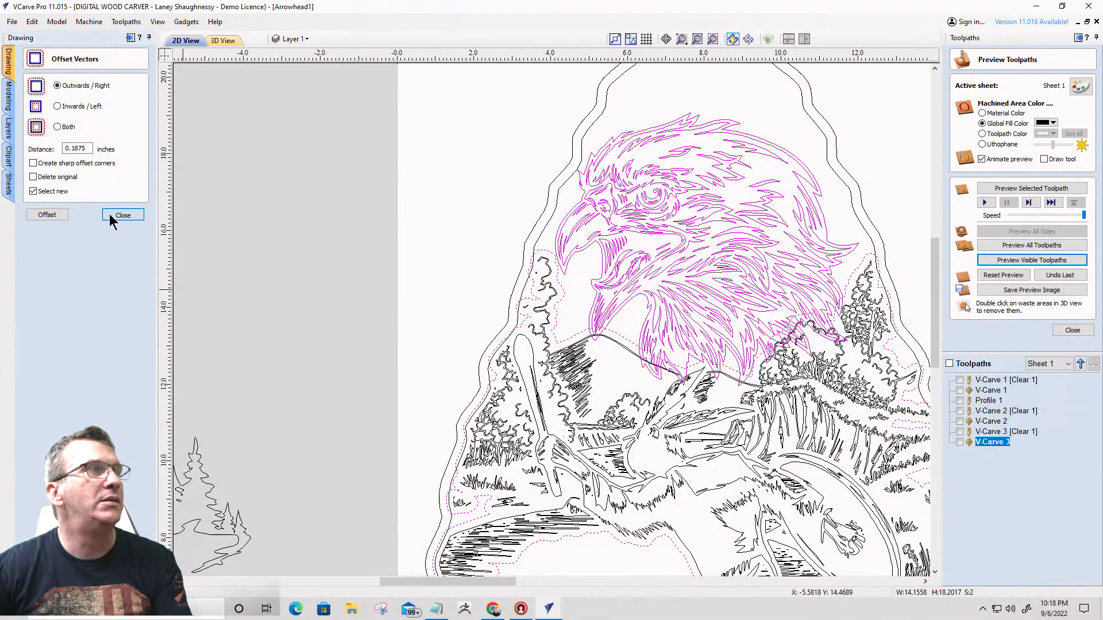
click(81, 244)
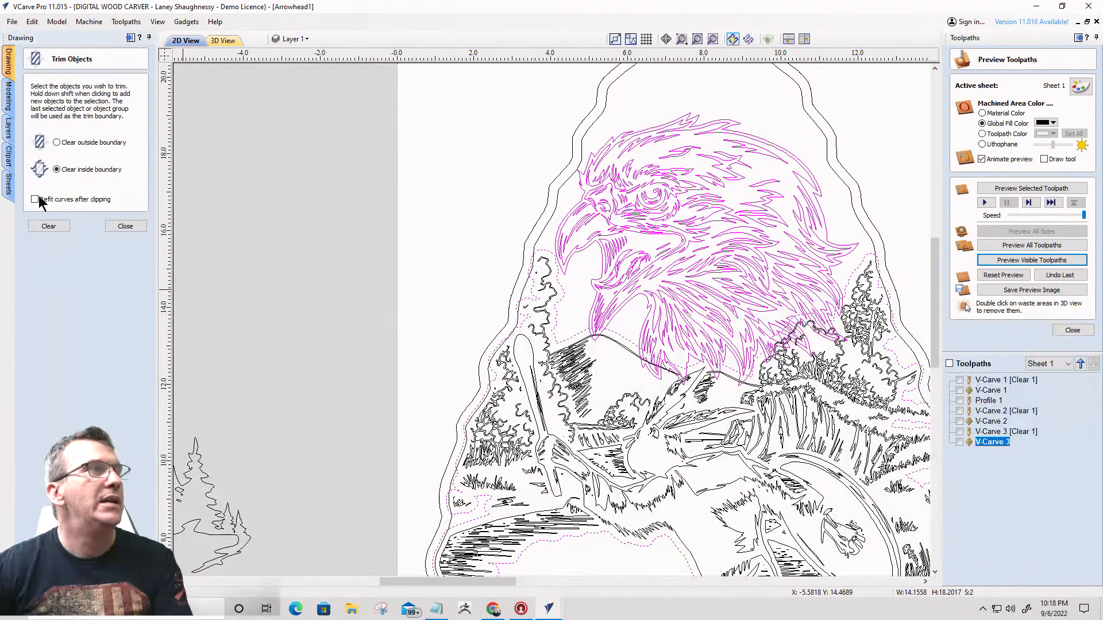
click(48, 227)
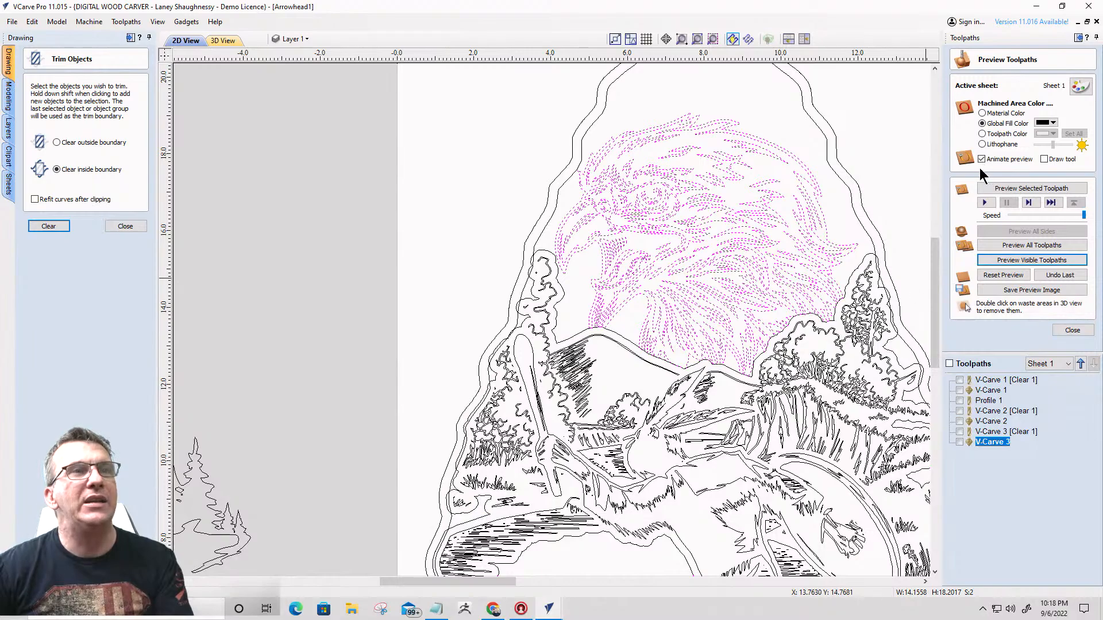
- Delete the outer silhouette outline that served as the trim boundary along the mountain ridge
scroll(784, 359, up, 3)
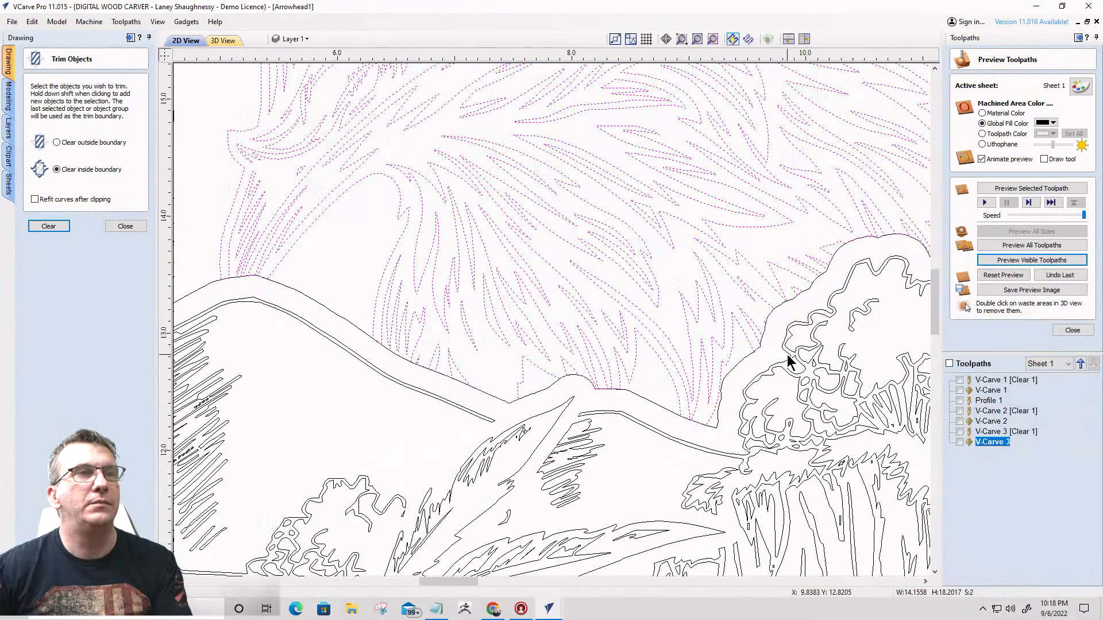
click(352, 323)
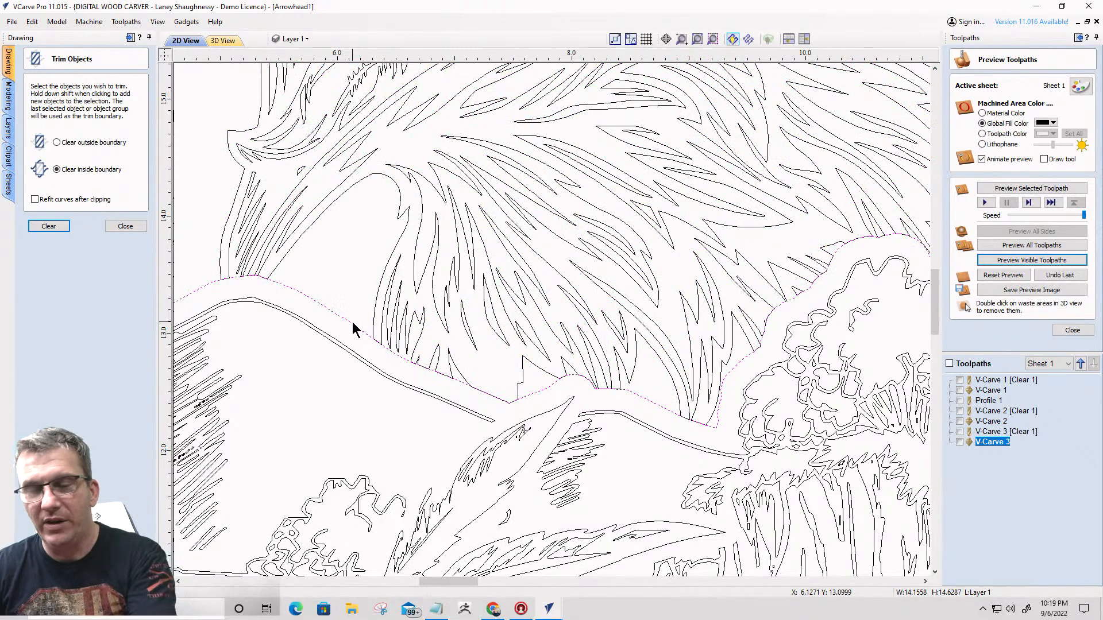
scroll(451, 326, down, 6)
scroll(477, 344, up, 2)
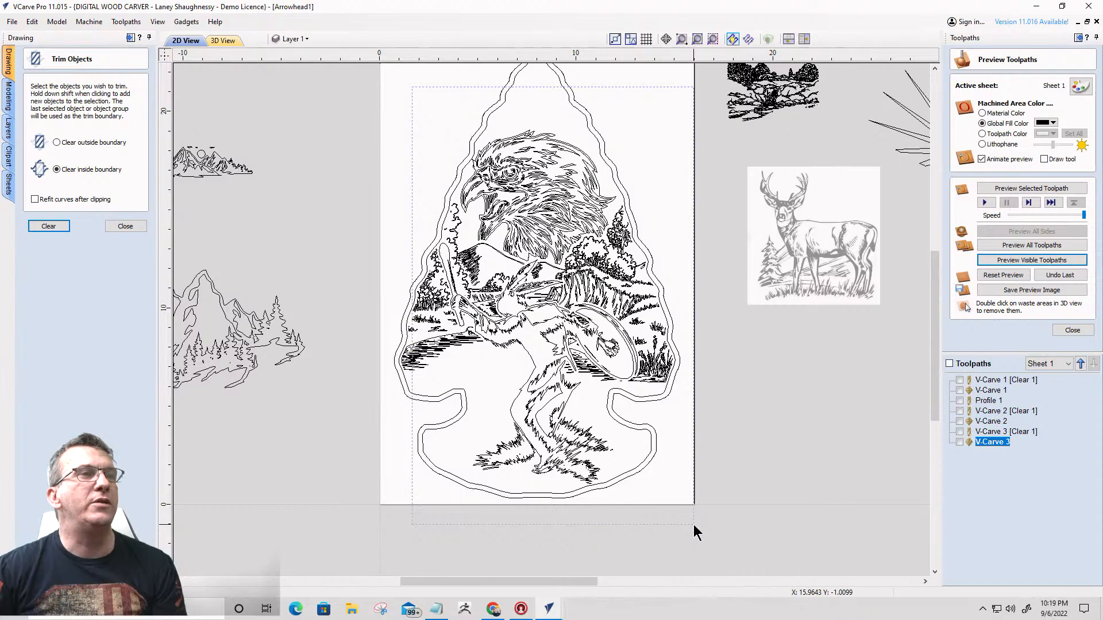
- Recalculate the V-Carve 3 toolpath with the trimmed eagle, landscape and dancing figure, continuing despite overlaps and ignoring the open vectors
drag(694, 525, 693, 522)
drag(391, 85, 687, 488)
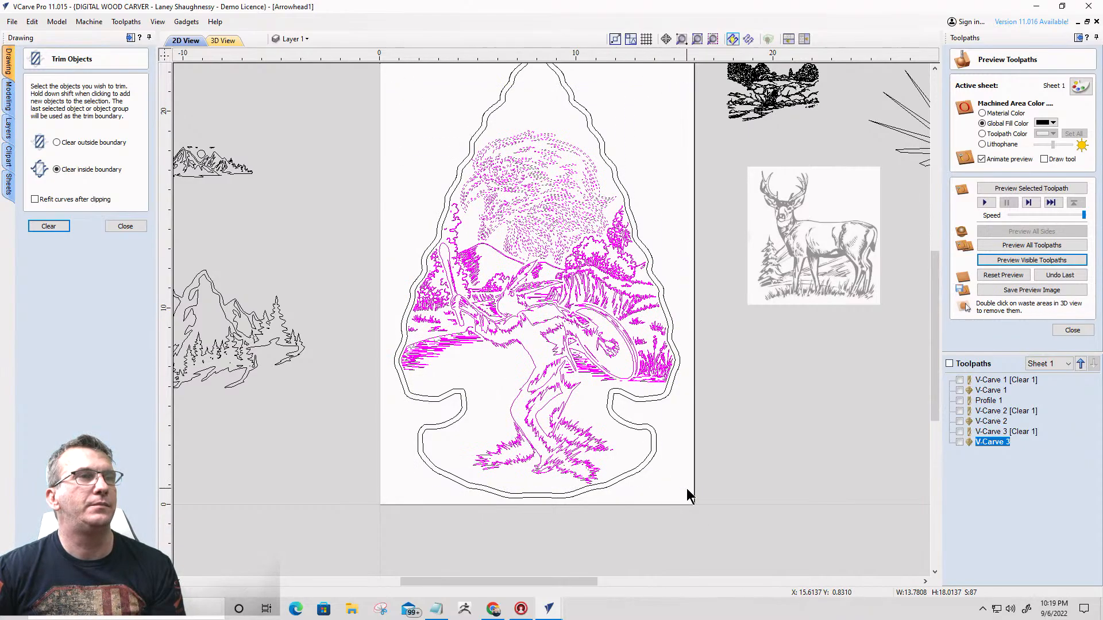
double_click(1000, 439)
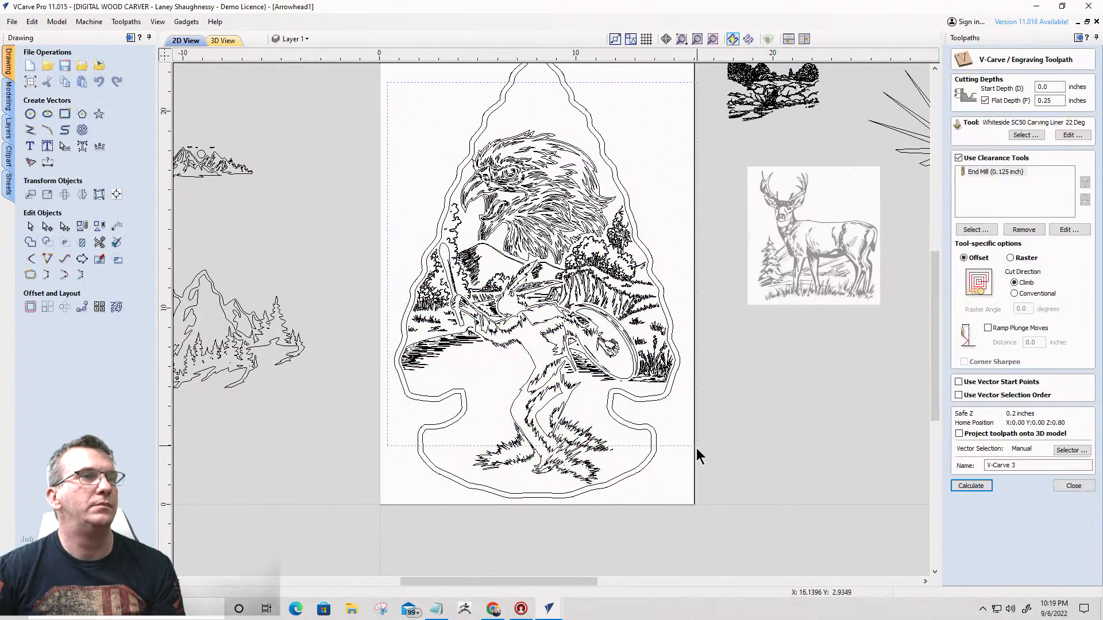
drag(699, 456, 694, 498)
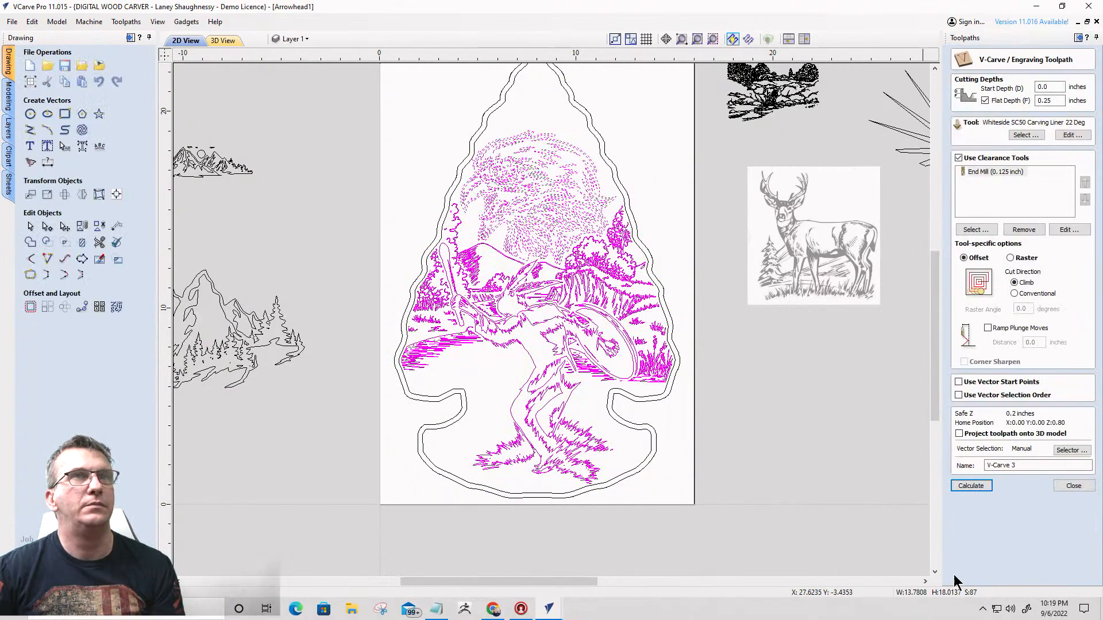
click(984, 487)
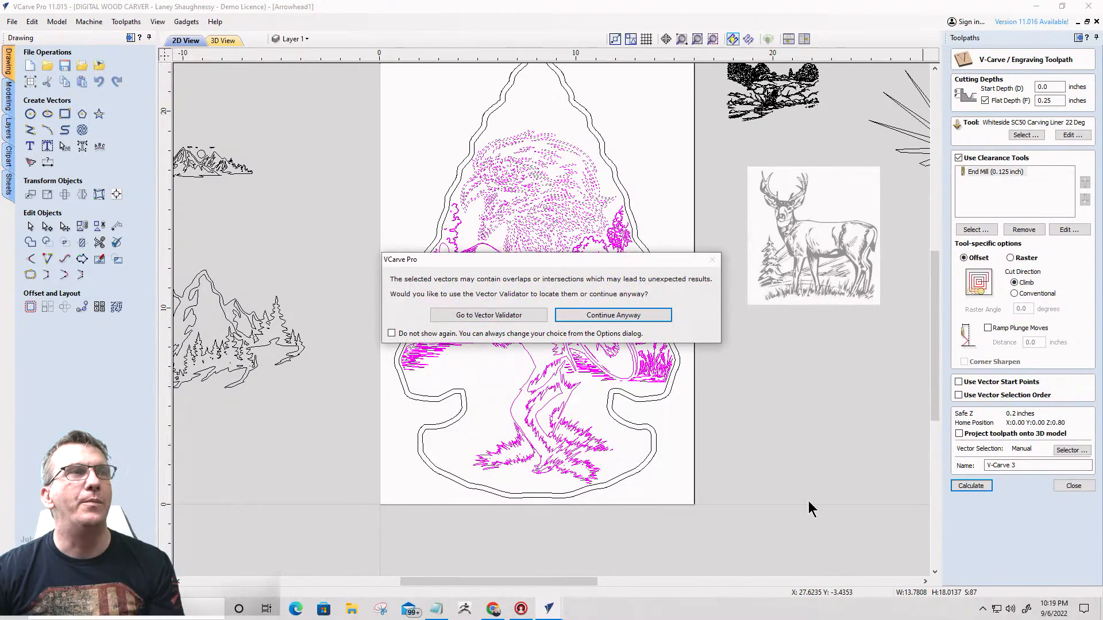
click(619, 321)
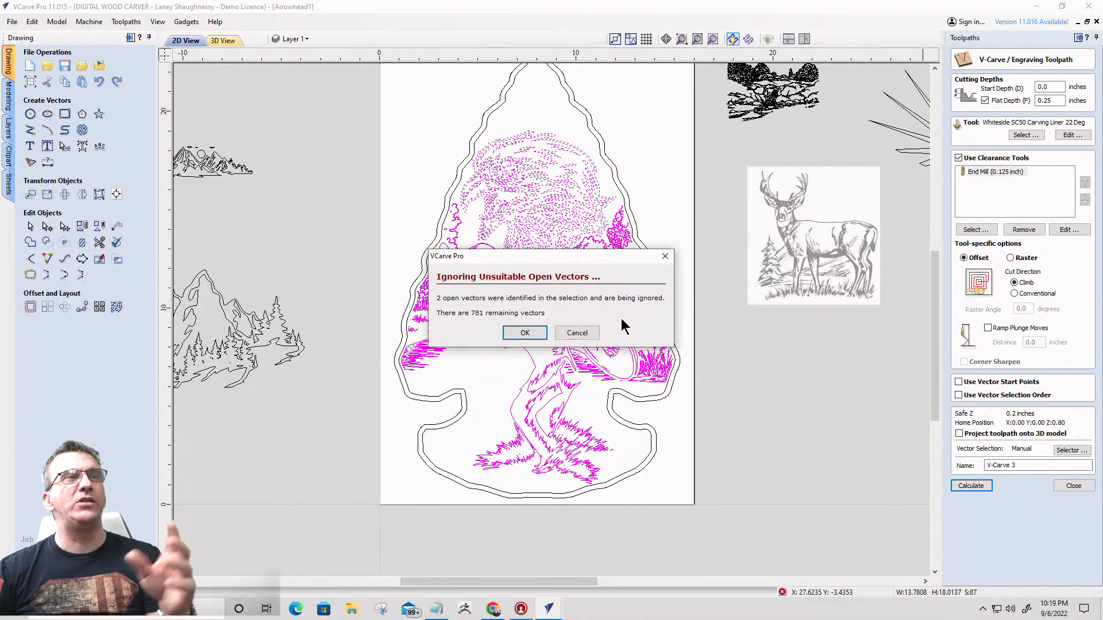
click(527, 334)
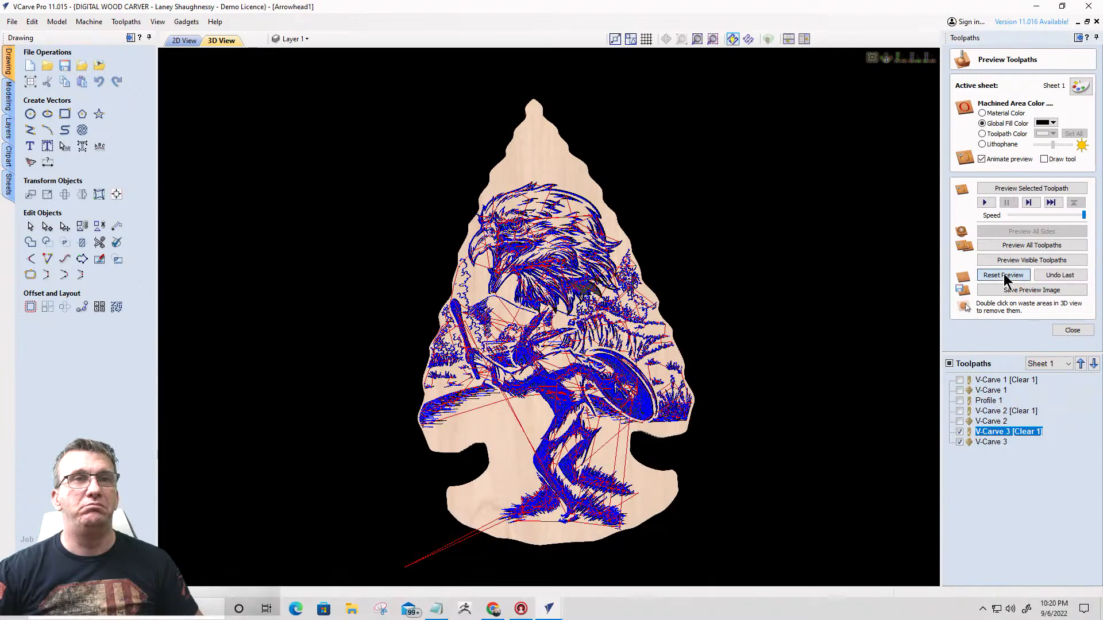
- Reset the preview, simulate the V-Carve 3 toolpaths and the Profile 1 cutout, and remove the waste material around the arrowhead
click(1003, 276)
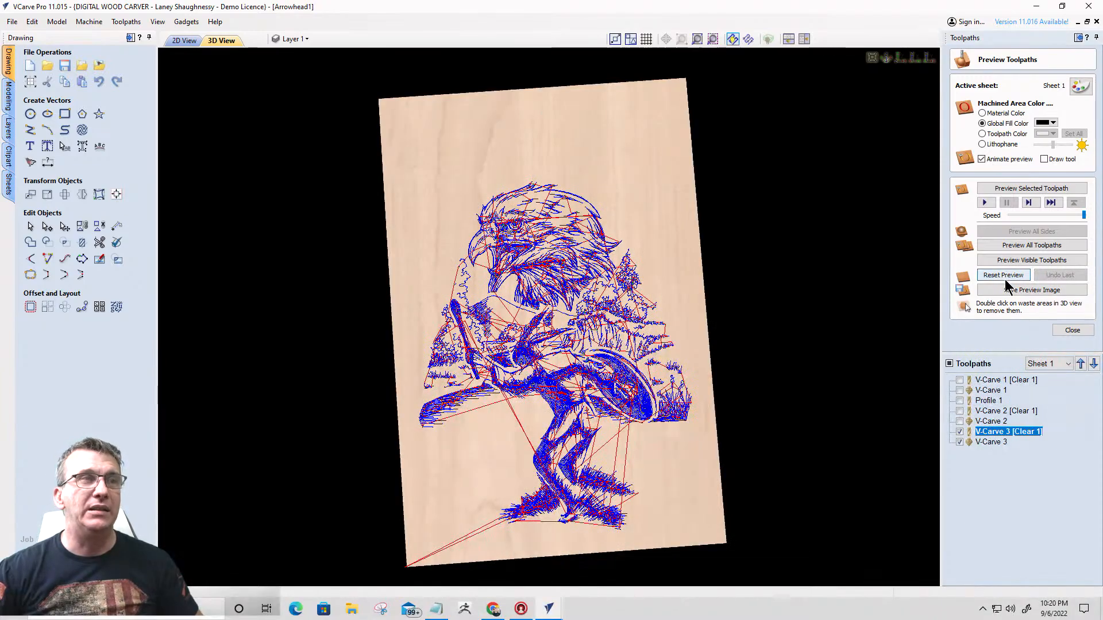
click(1023, 258)
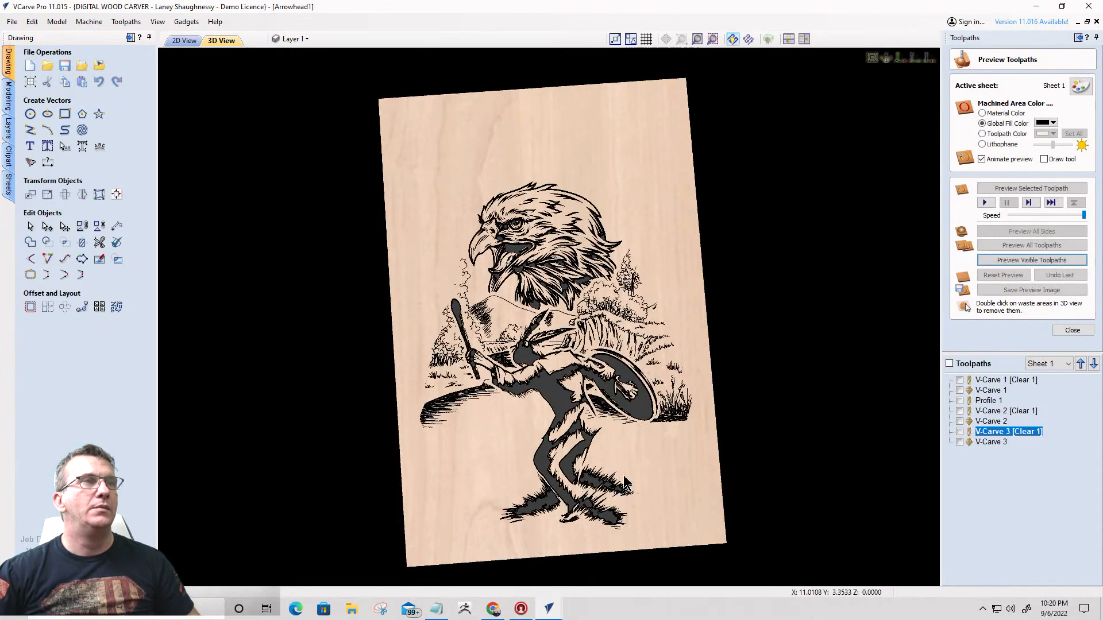
click(959, 400)
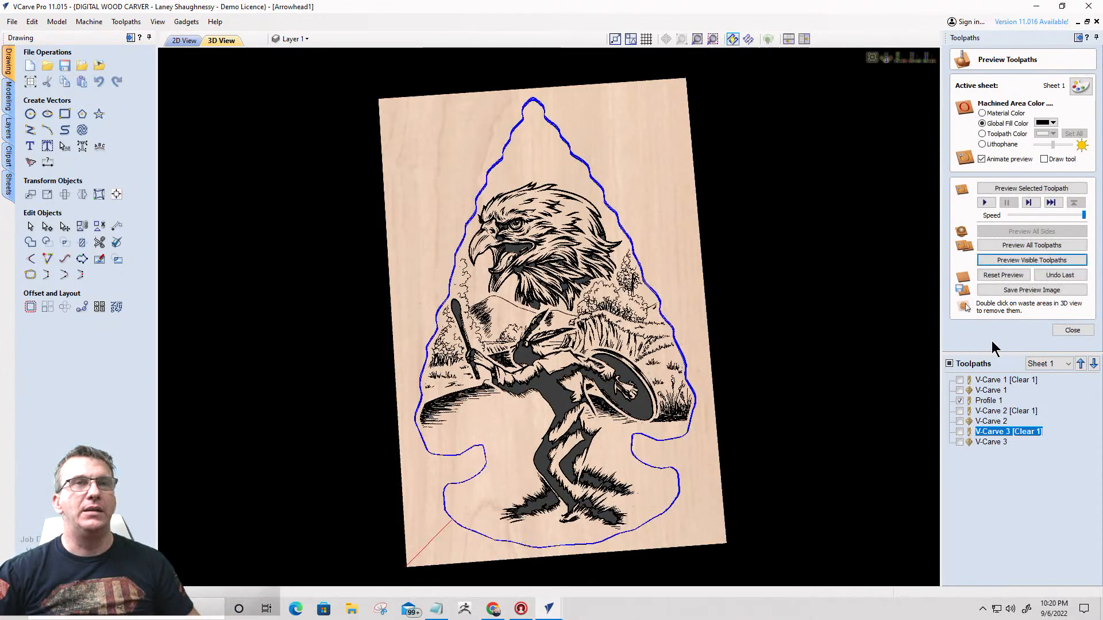
click(1029, 261)
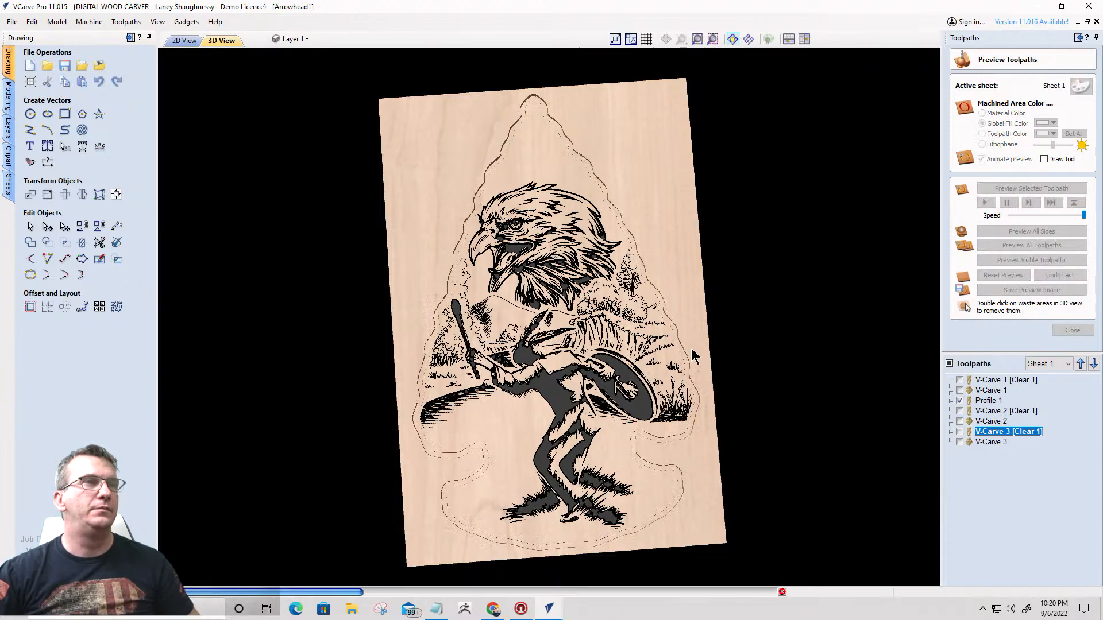
double_click(687, 274)
scroll(660, 266, up, 4)
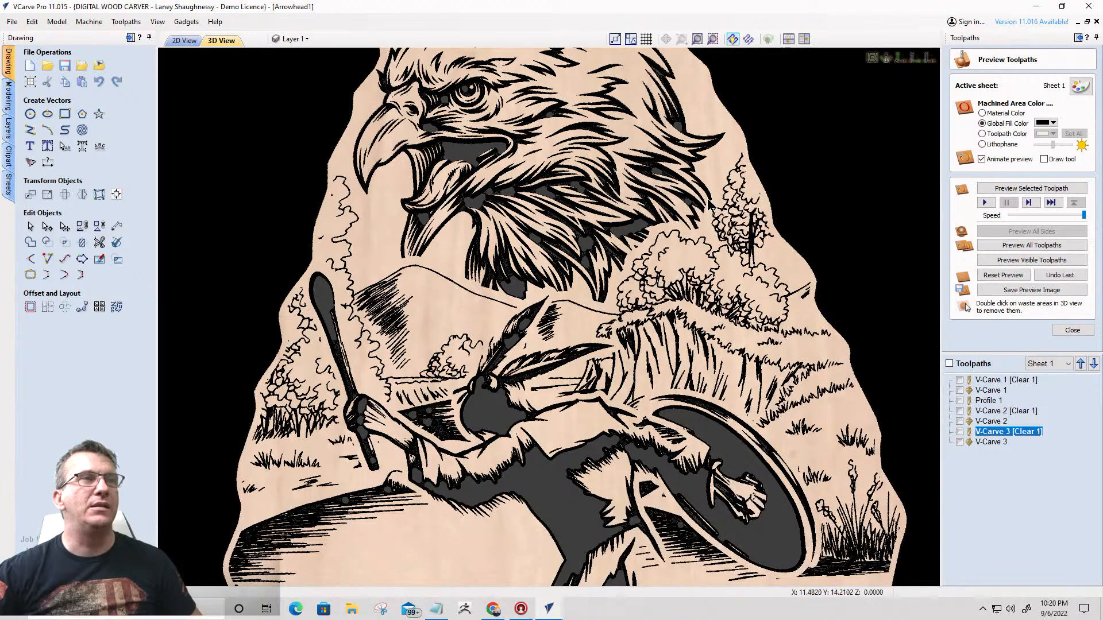
scroll(688, 246, down, 5)
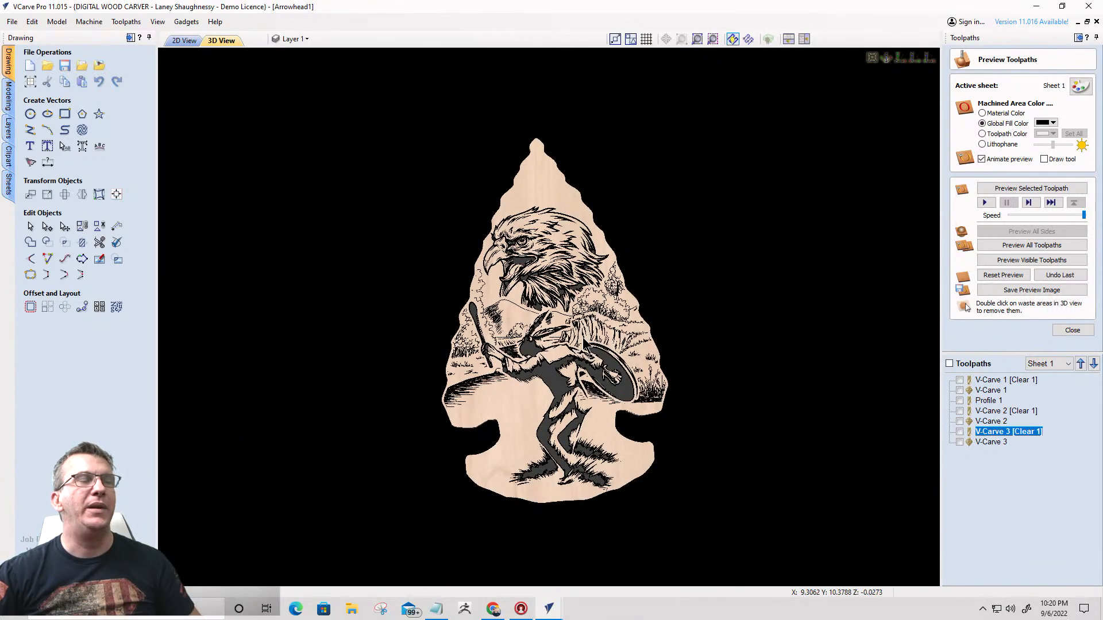
drag(702, 374, 605, 344)
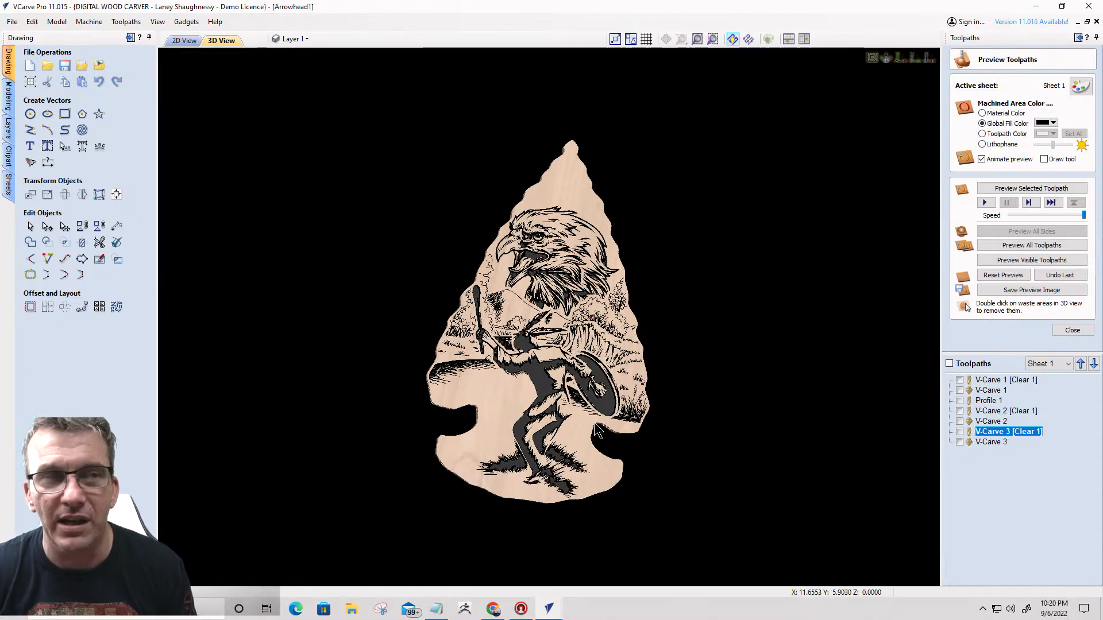
scroll(582, 410, down, 2)
- Move the combined eagle, landscape and dancing figure artwork out of the arrowhead to the empty area beside the job sheet
click(185, 40)
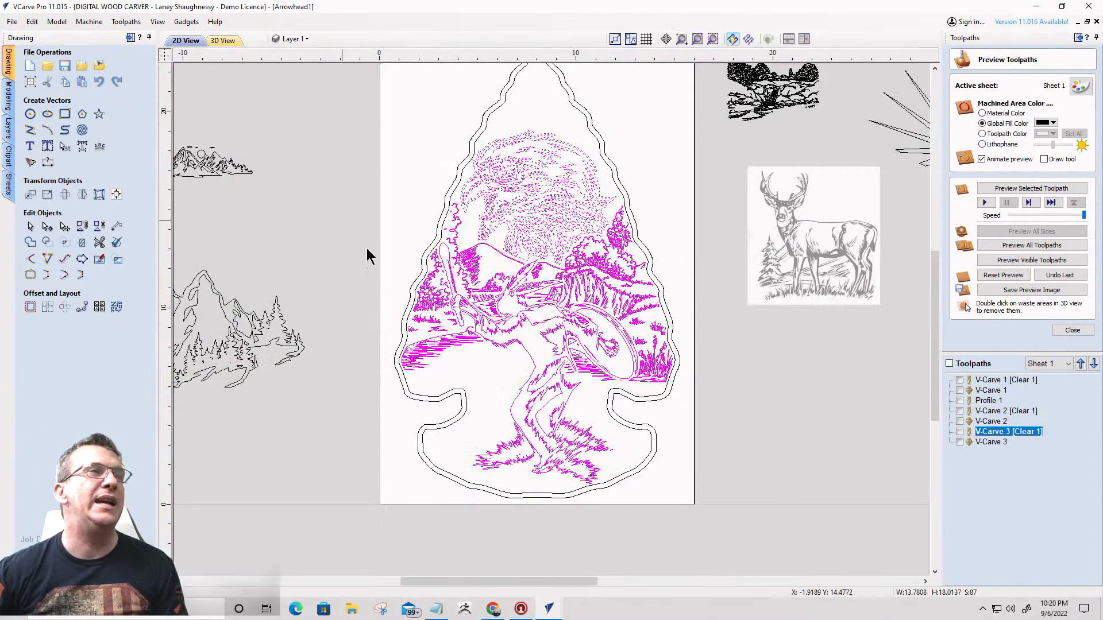
scroll(465, 314, down, 2)
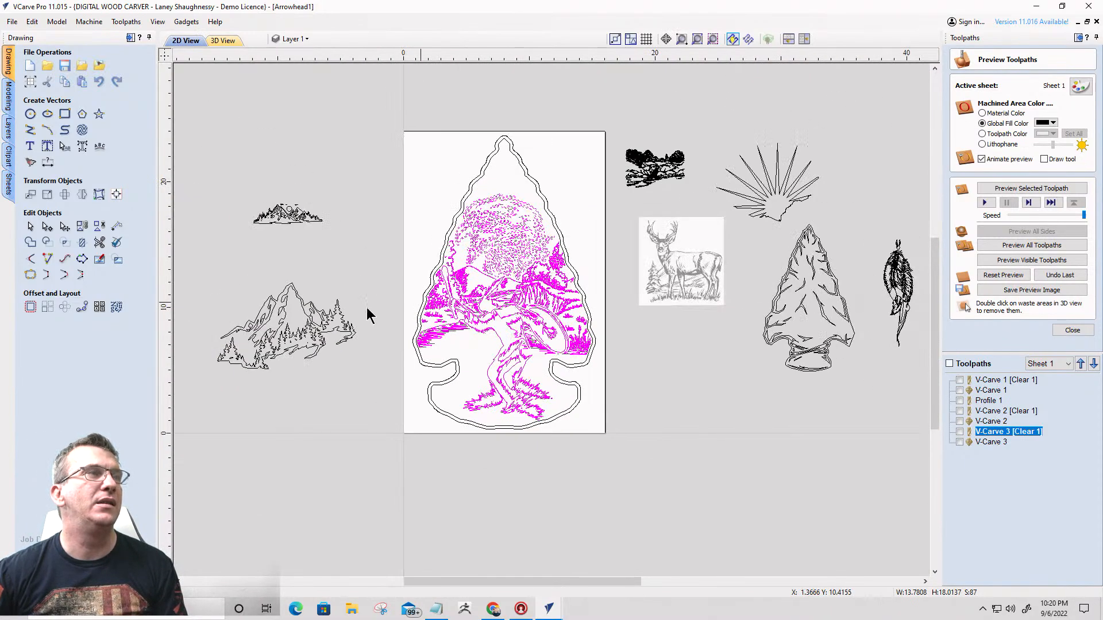
click(8, 122)
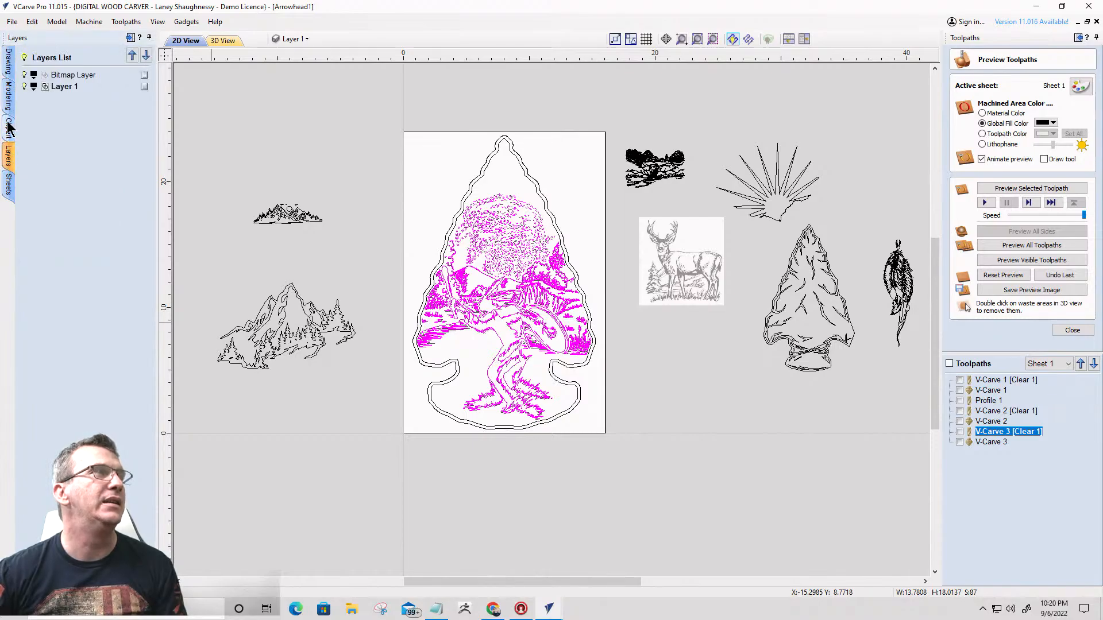
click(9, 128)
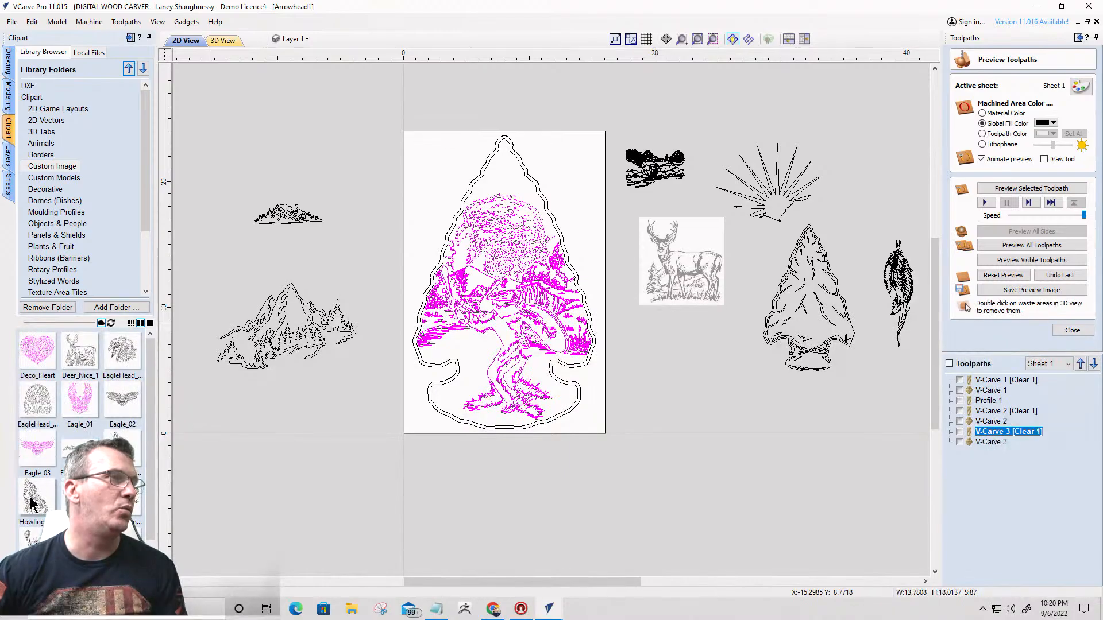
drag(423, 178, 610, 435)
drag(390, 158, 605, 434)
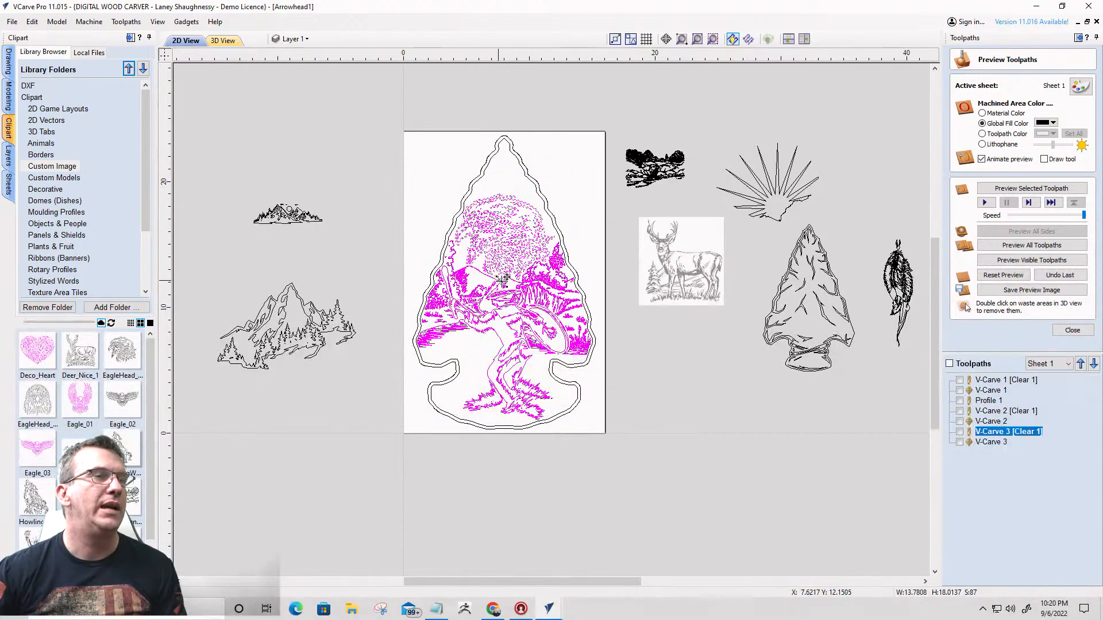
drag(495, 278, 718, 429)
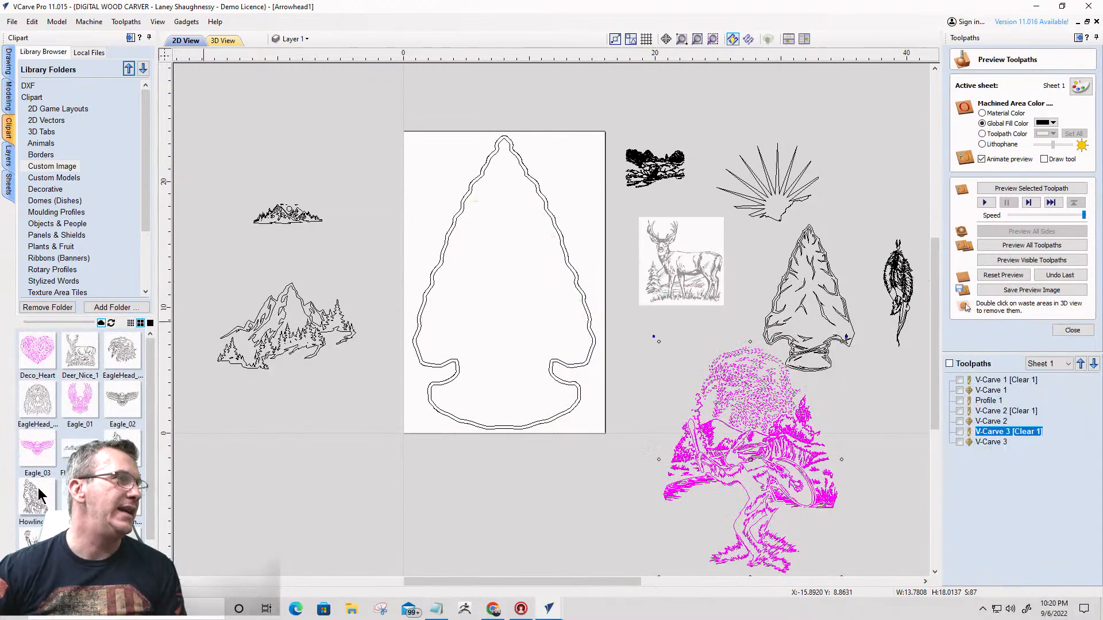
- Insert the howling wolves clipart into the arrowhead, scale it to about 9.66 by 13.52 inches and position it within the outline
drag(41, 499, 533, 294)
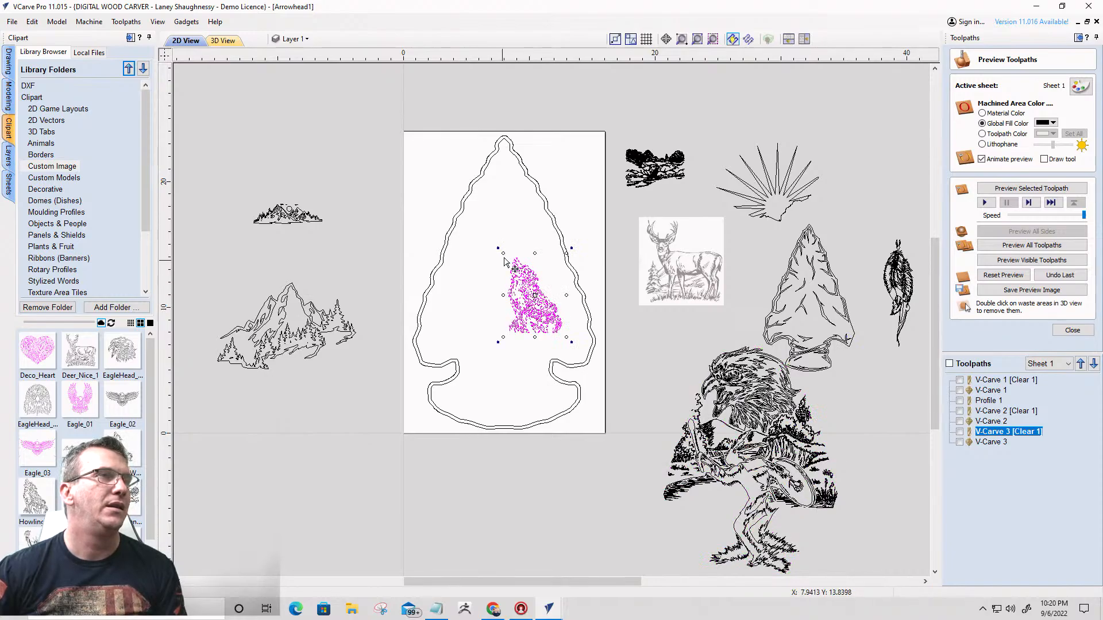
drag(503, 253, 462, 193)
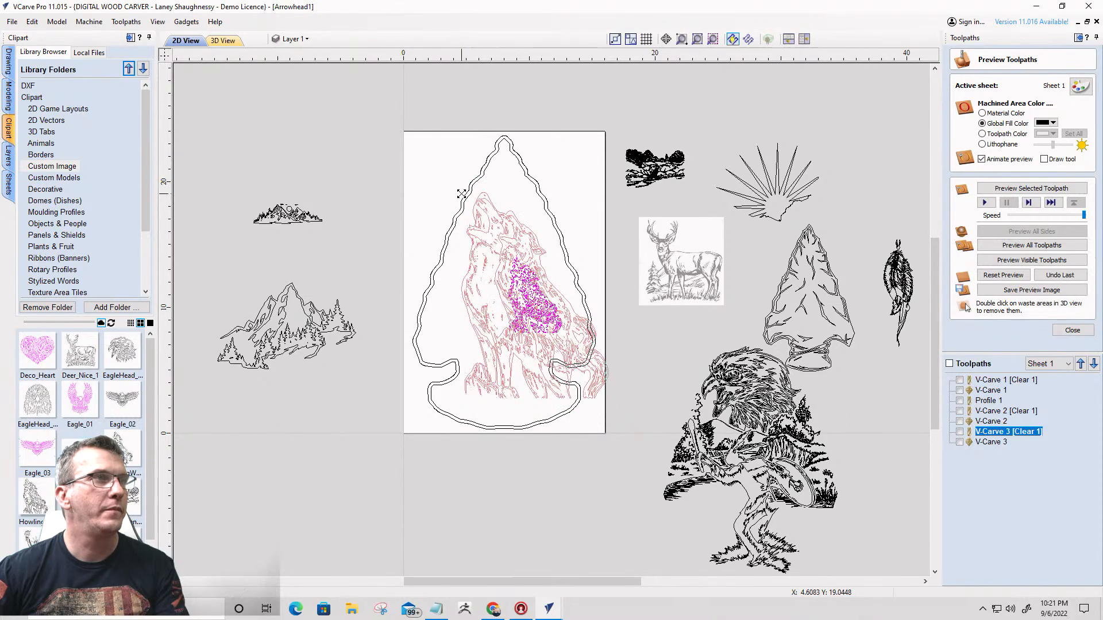
drag(519, 271, 499, 259)
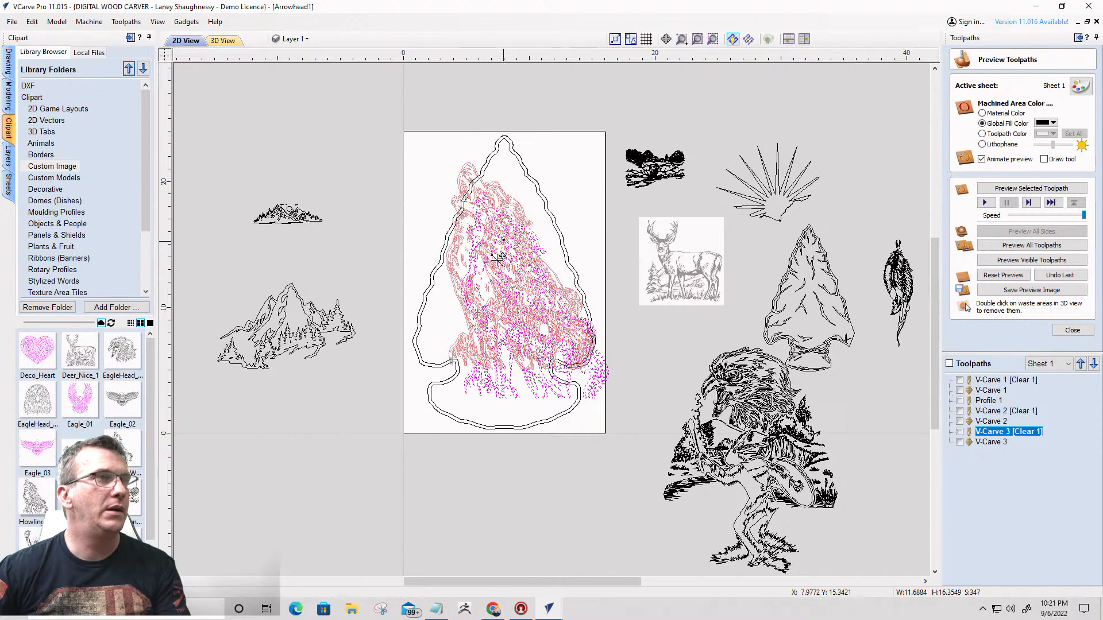
drag(463, 227, 448, 185)
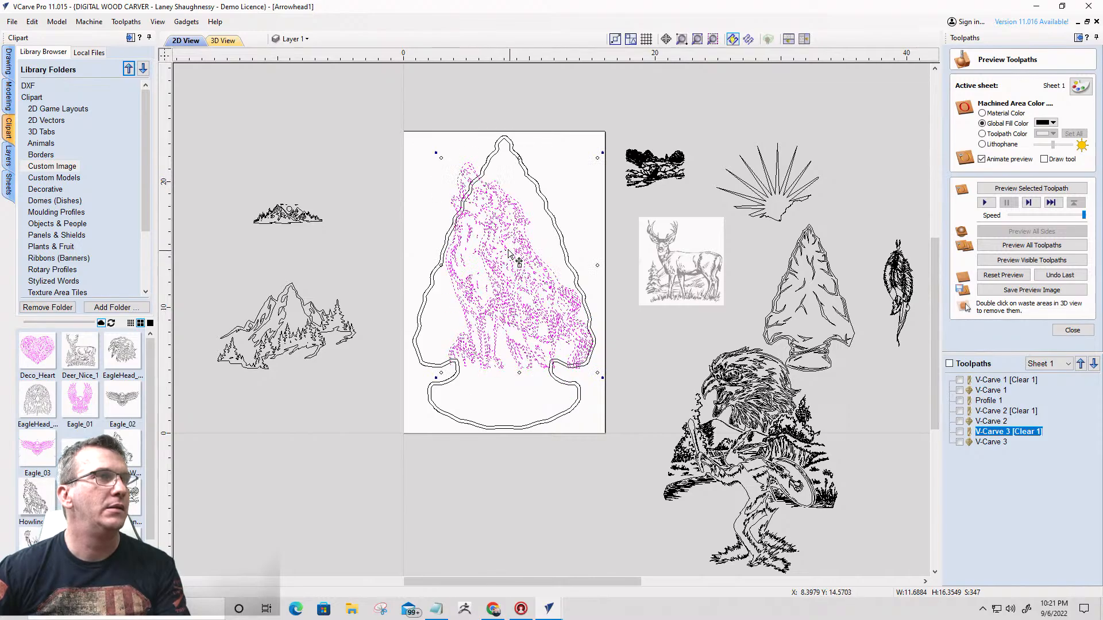
drag(509, 251, 478, 244)
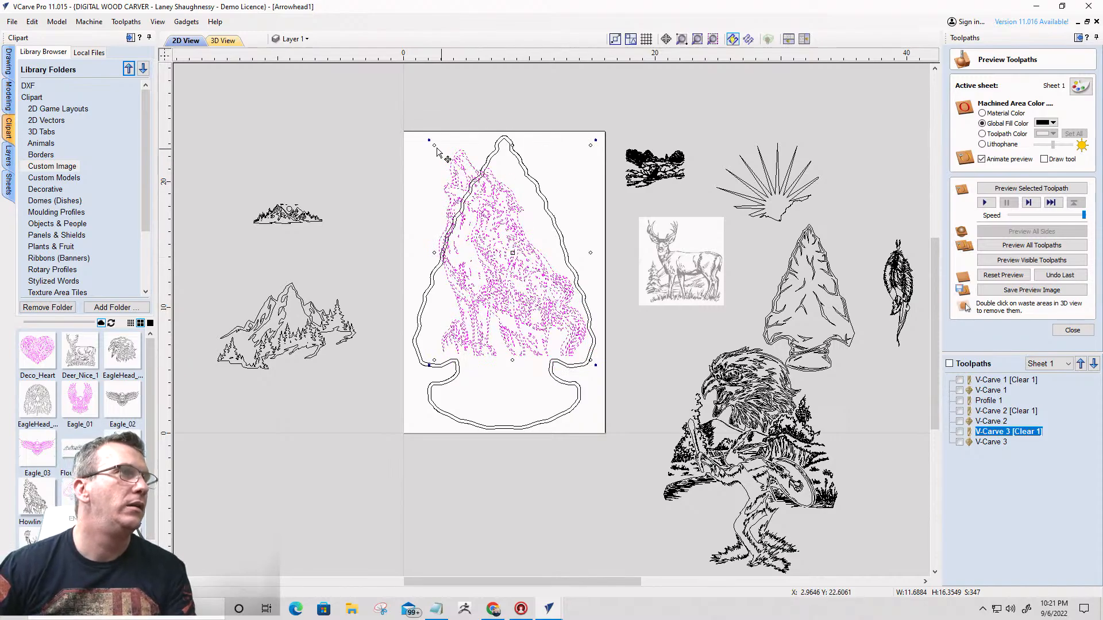
drag(434, 145, 465, 182)
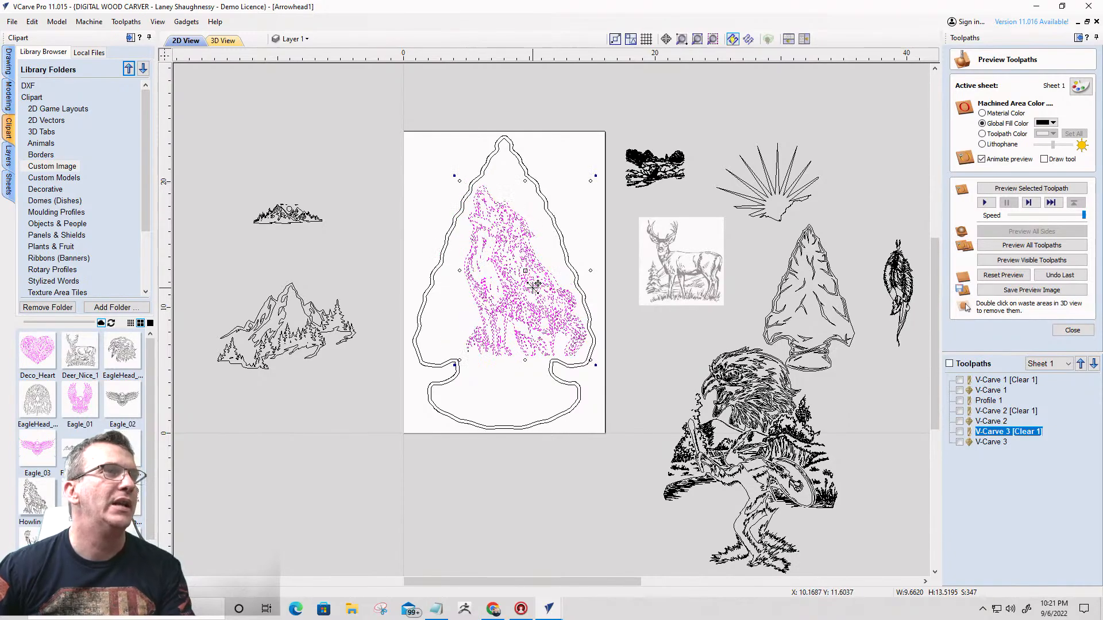
- Calculate toolpath V-Carve 4 for the wolves with 0.25-inch flat depth and a 0.125-inch end mill for clearance, and preview it on uncut material
click(1072, 330)
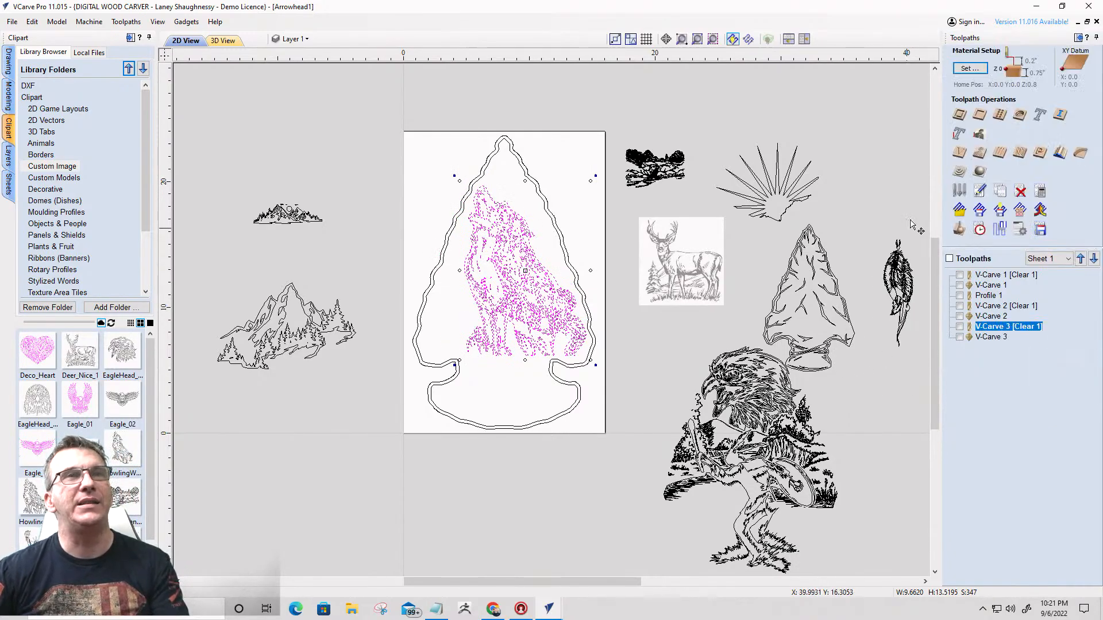
click(967, 152)
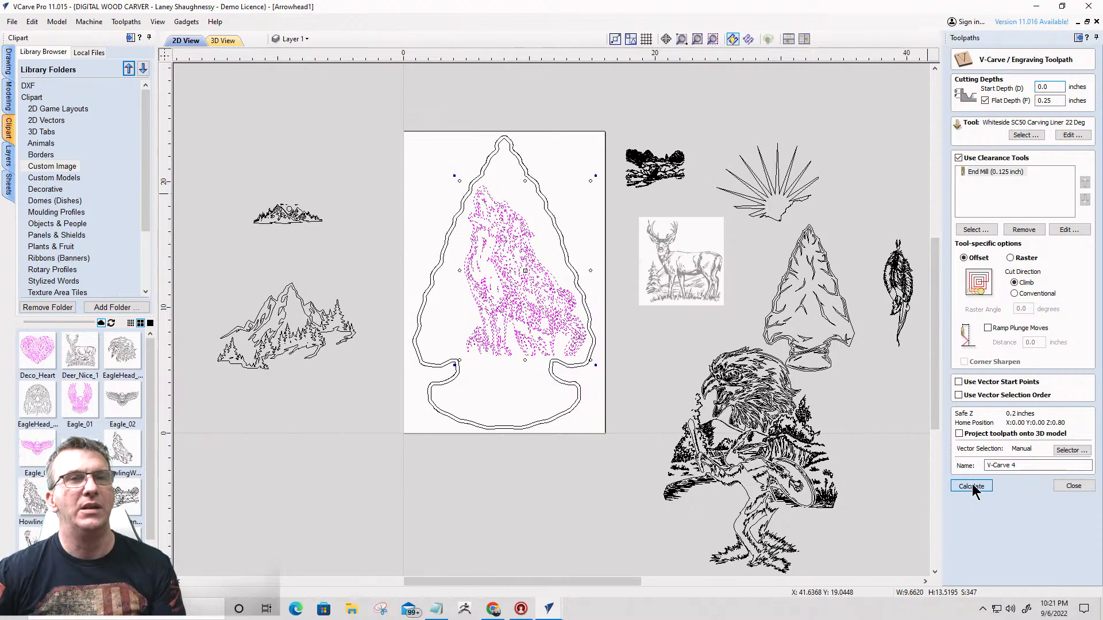
click(972, 487)
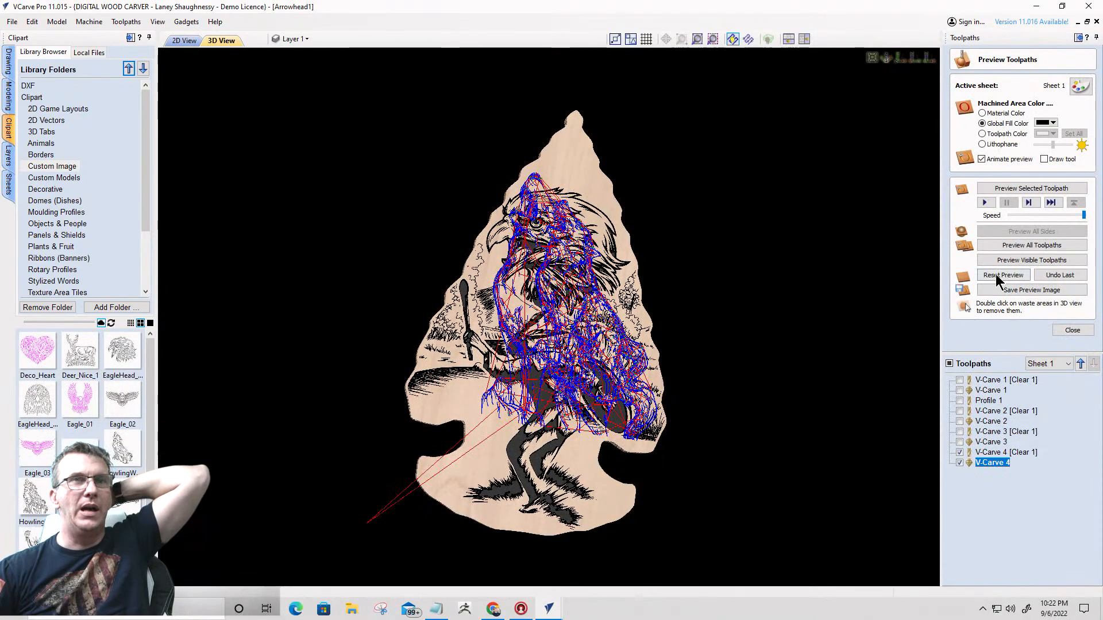
click(1032, 262)
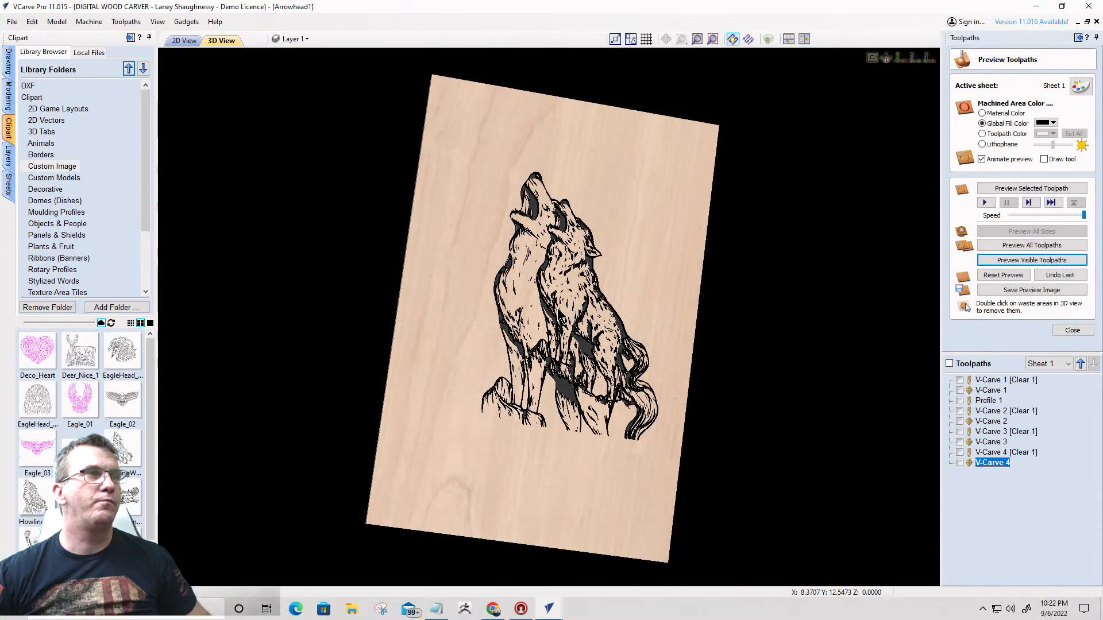
- Examine the carved line detail and cleared areas of the howling wolves in the 3D preview from several distances and angles
scroll(560, 313, up, 5)
scroll(376, 266, down, 5)
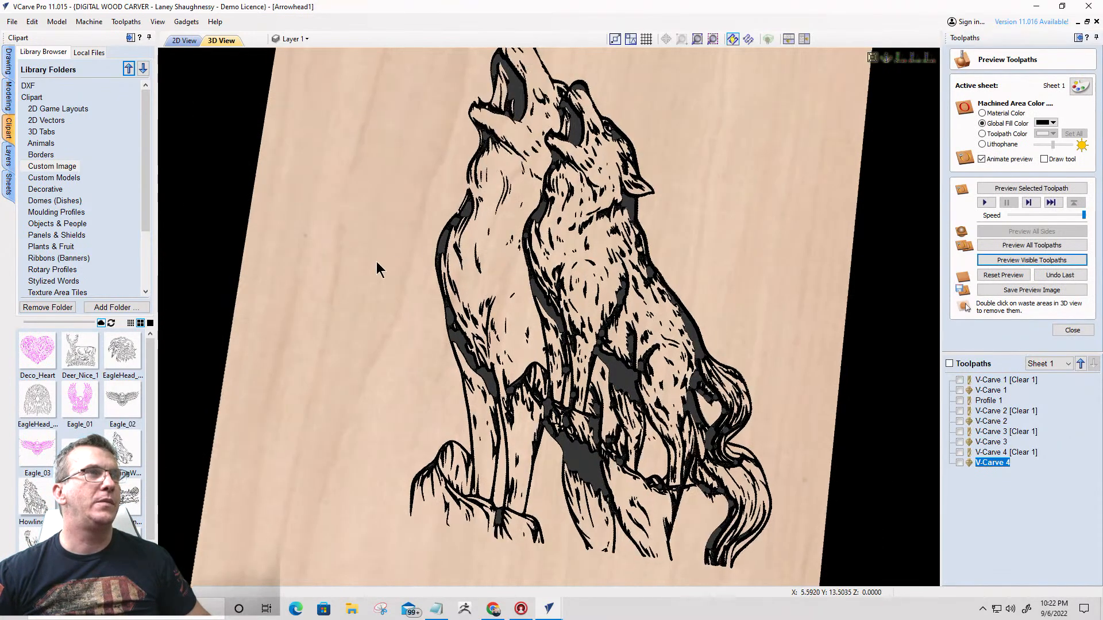
drag(673, 220, 622, 264)
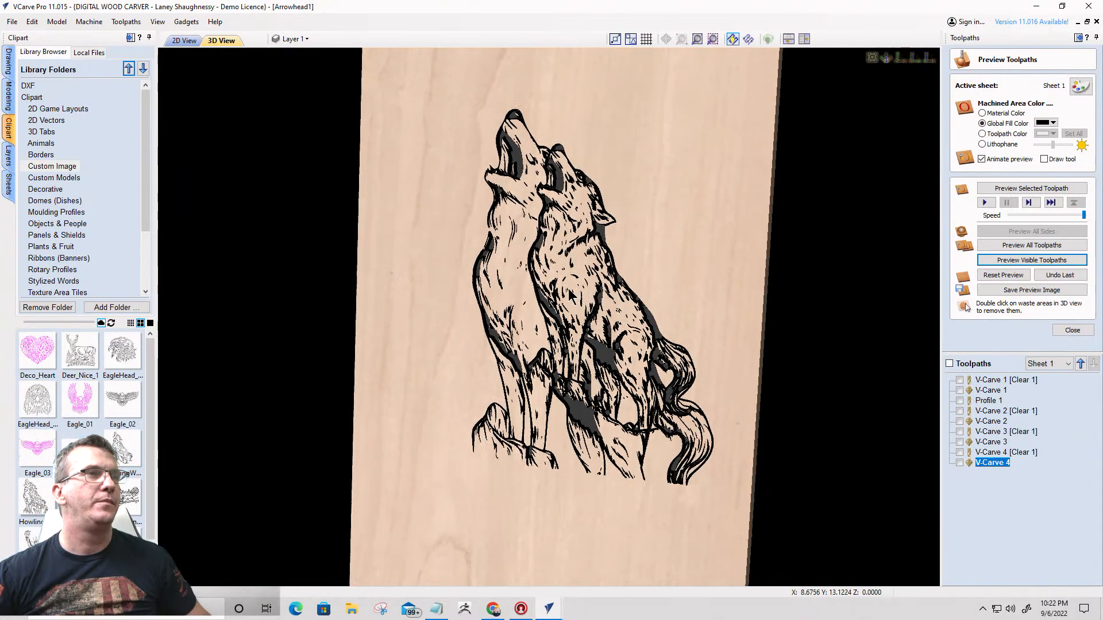
scroll(621, 264, up, 4)
scroll(617, 264, down, 3)
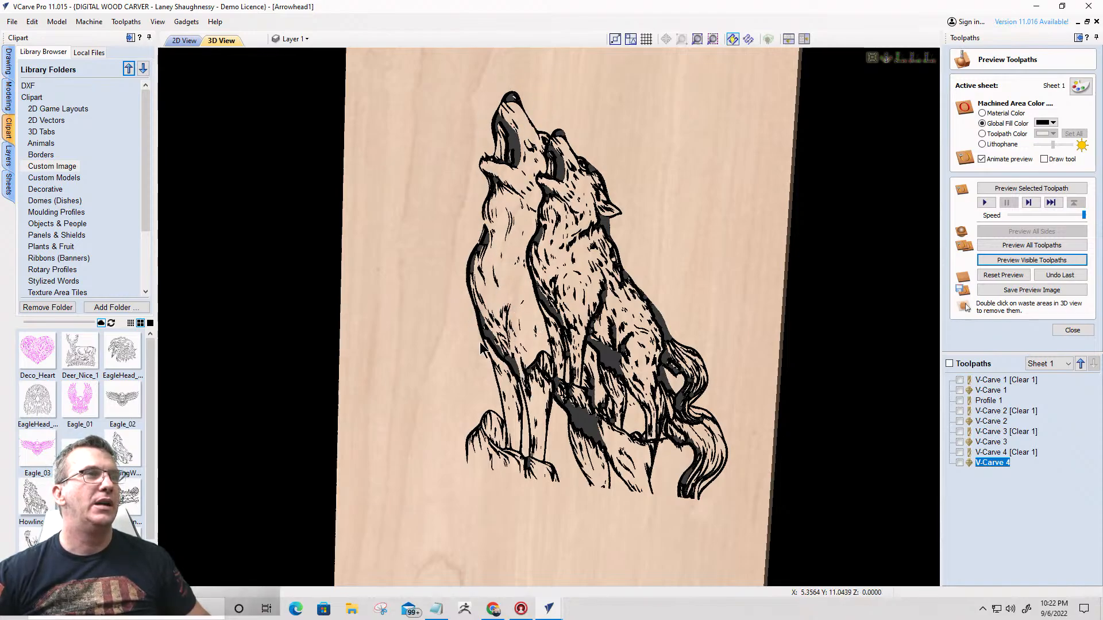
scroll(589, 226, up, 3)
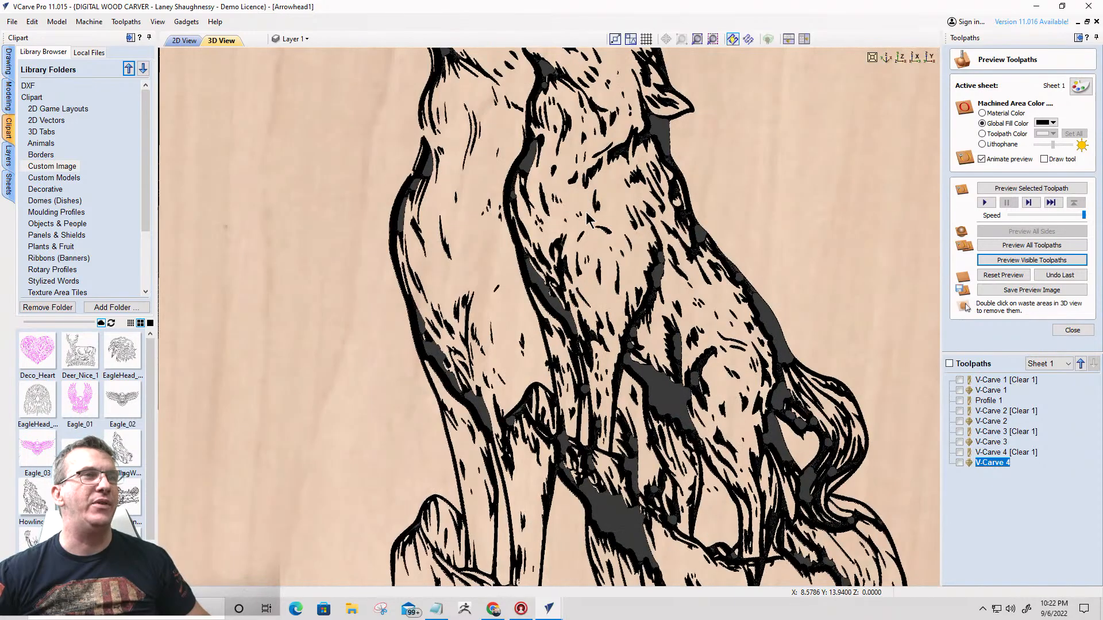
scroll(589, 221, down, 3)
scroll(574, 373, down, 3)
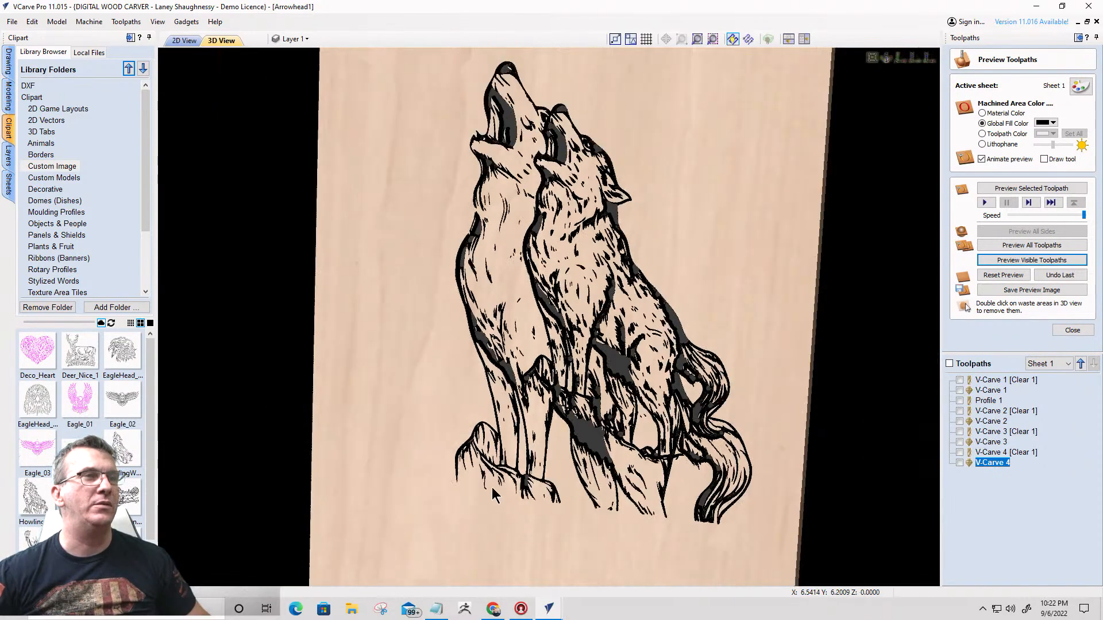
scroll(548, 283, down, 2)
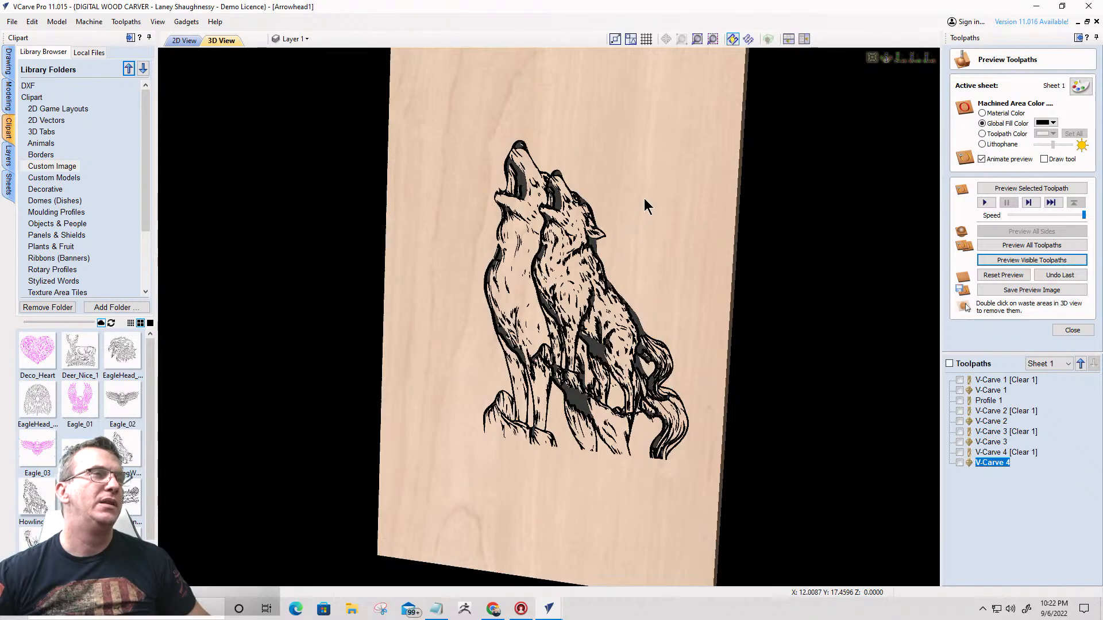
- Move the howling wolves artwork up and left so the front wolf's head extends past the arrowhead's sloping edge
mouse_move(646, 205)
mouse_down()
mouse_move(643, 239)
mouse_move(650, 208)
mouse_up()
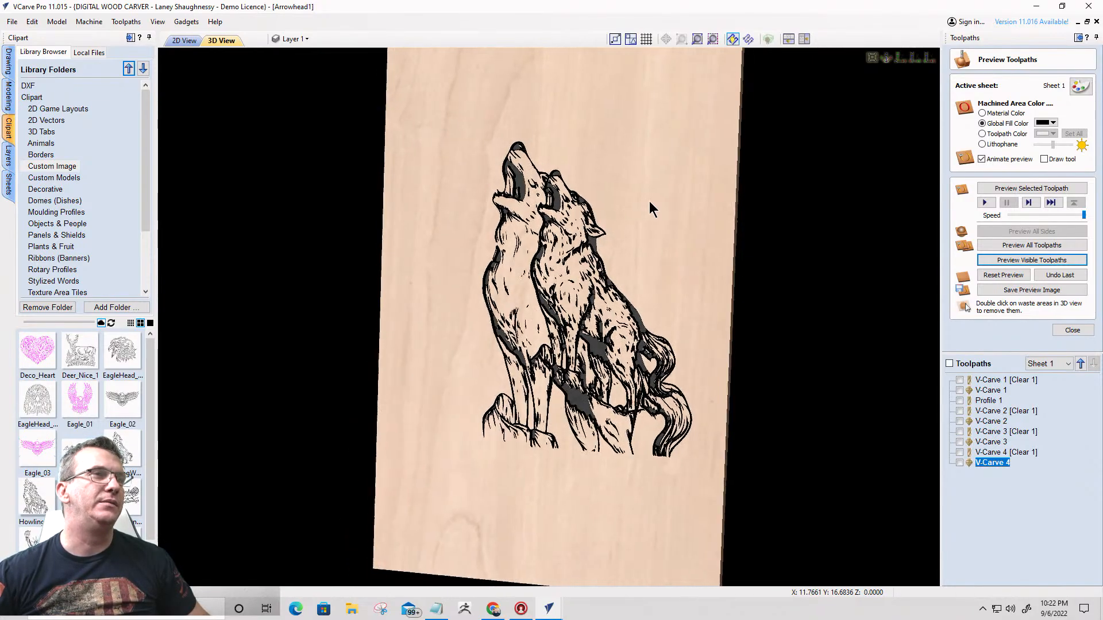
scroll(587, 250, up, 5)
scroll(407, 190, down, 2)
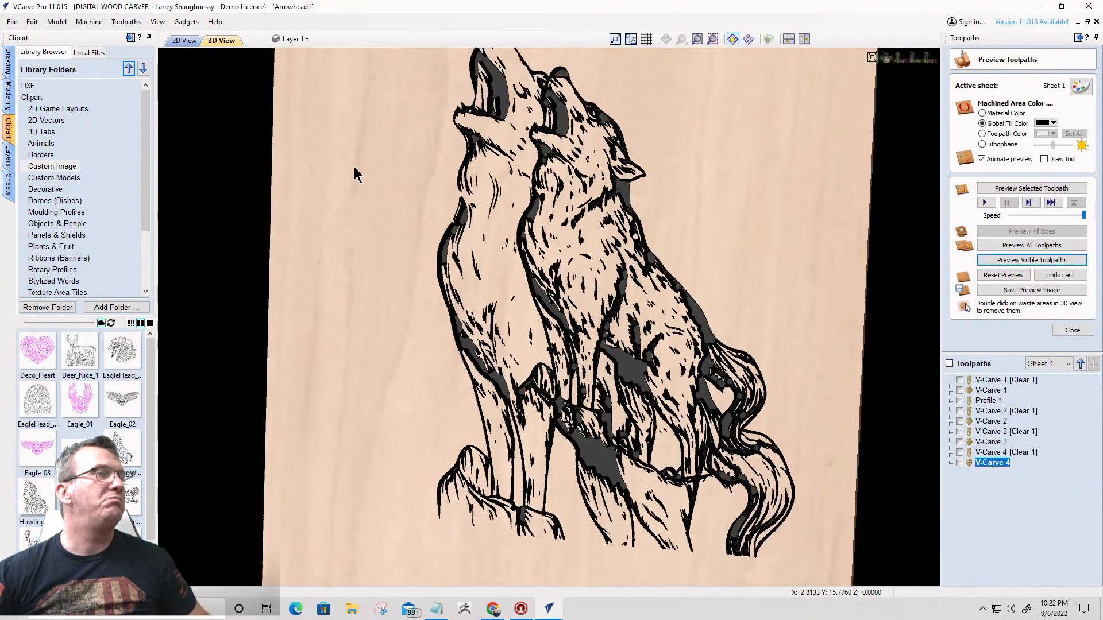
click(185, 40)
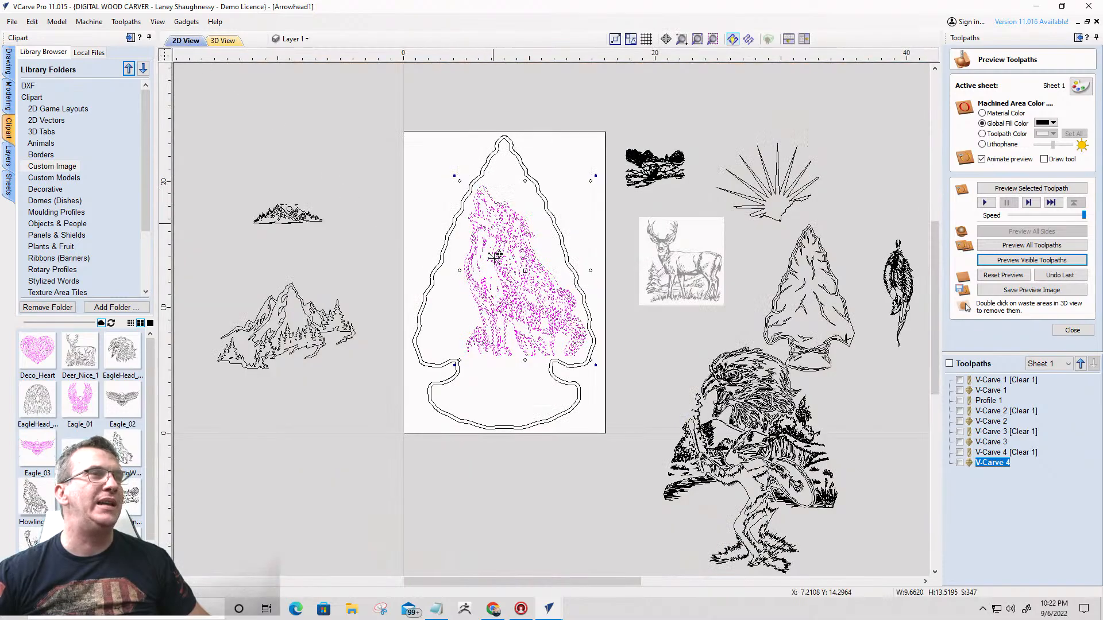
drag(505, 256, 494, 205)
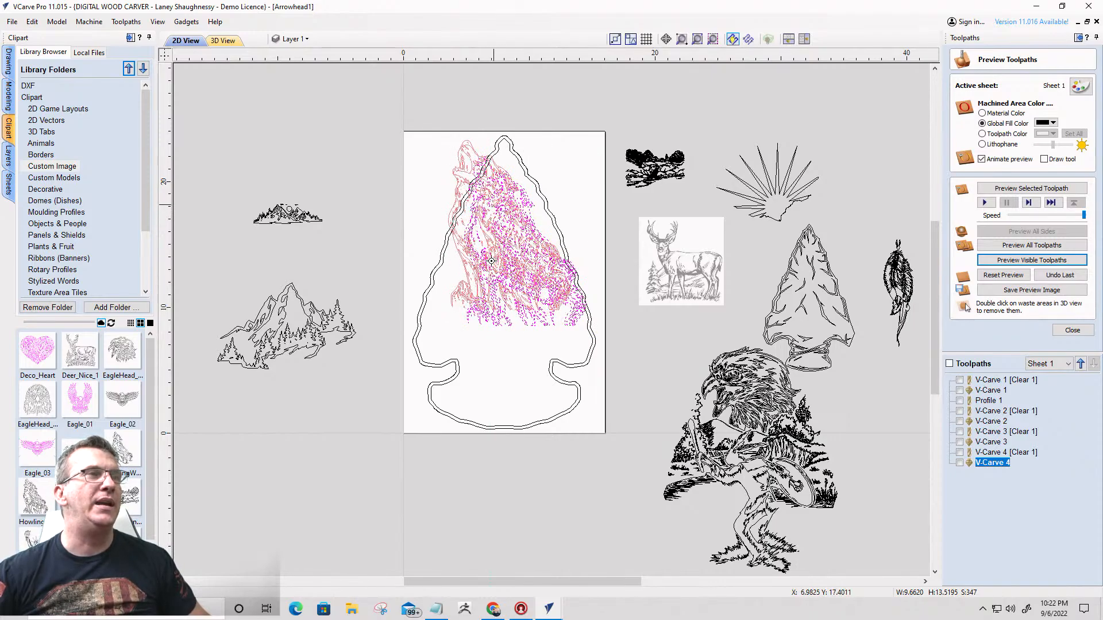
drag(491, 262, 492, 260)
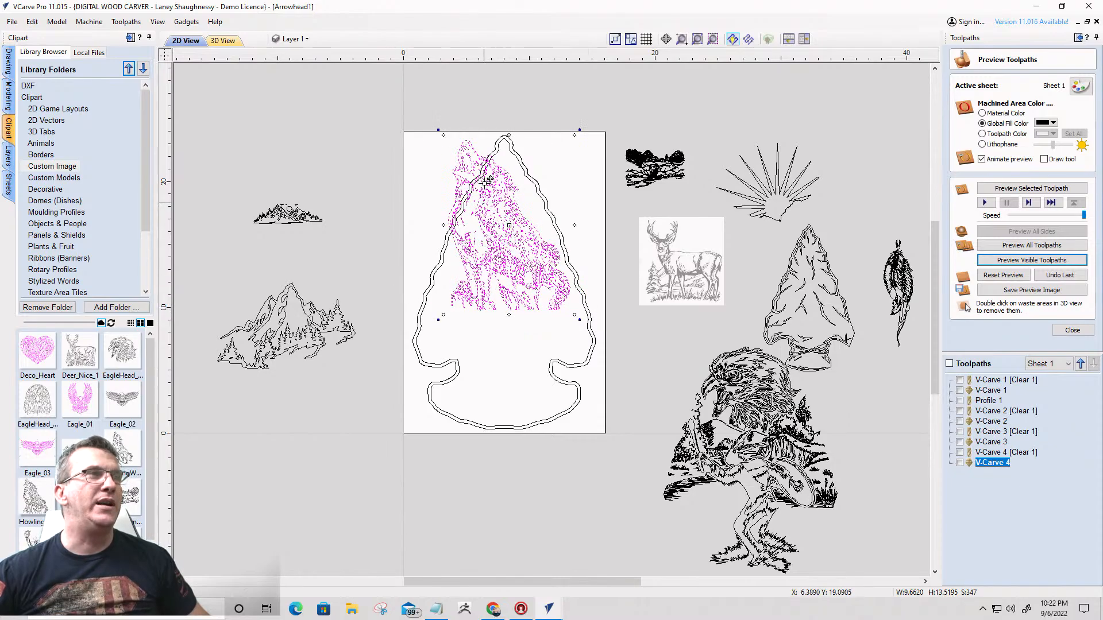
- Select the arrowhead's outer outline and examine where it crosses the wolves' heads and backs
scroll(487, 180, up, 3)
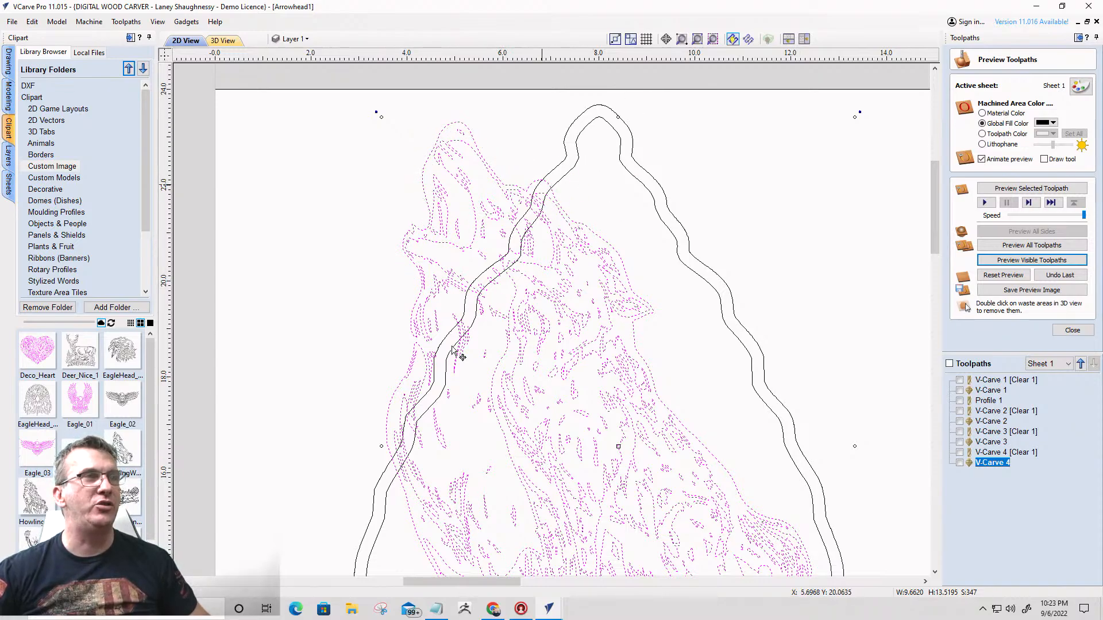
click(542, 135)
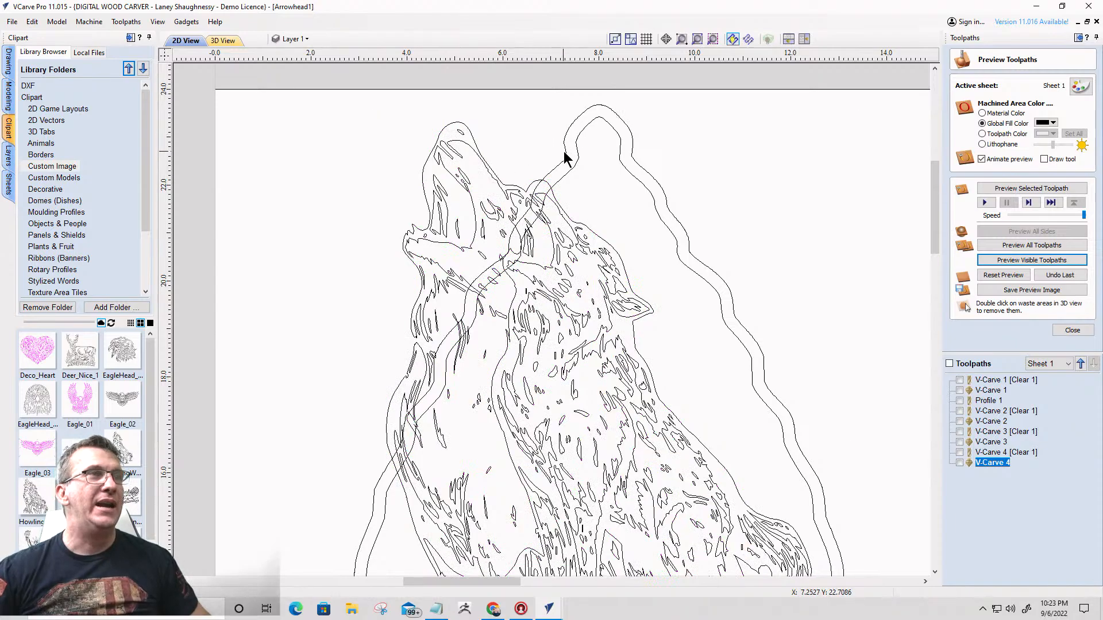
click(562, 161)
scroll(553, 182, up, 4)
scroll(638, 94, down, 4)
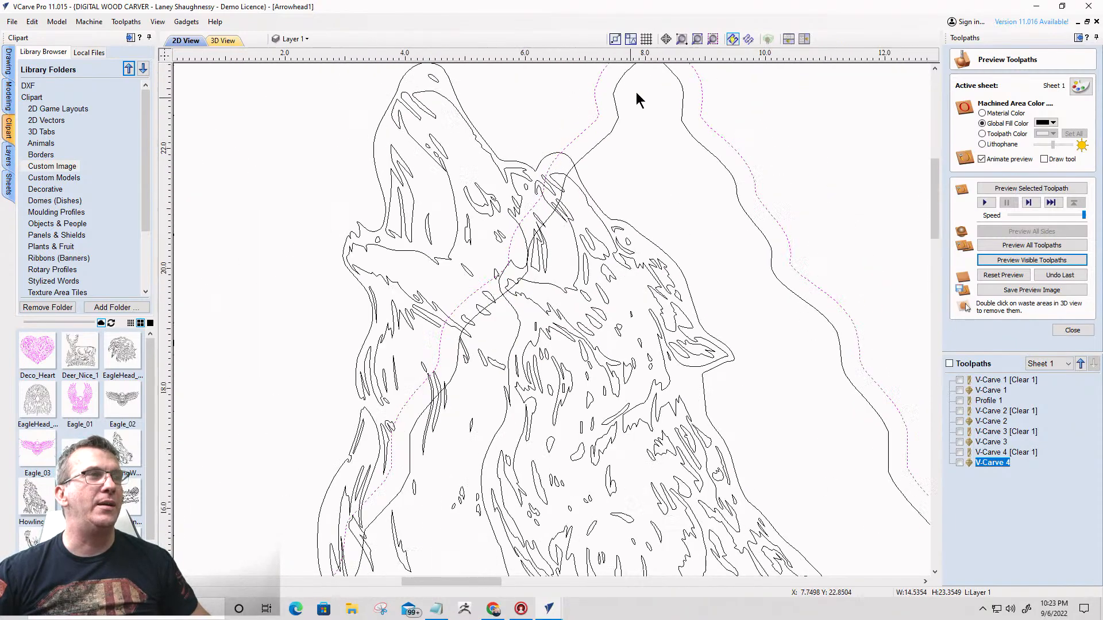
scroll(562, 168, up, 2)
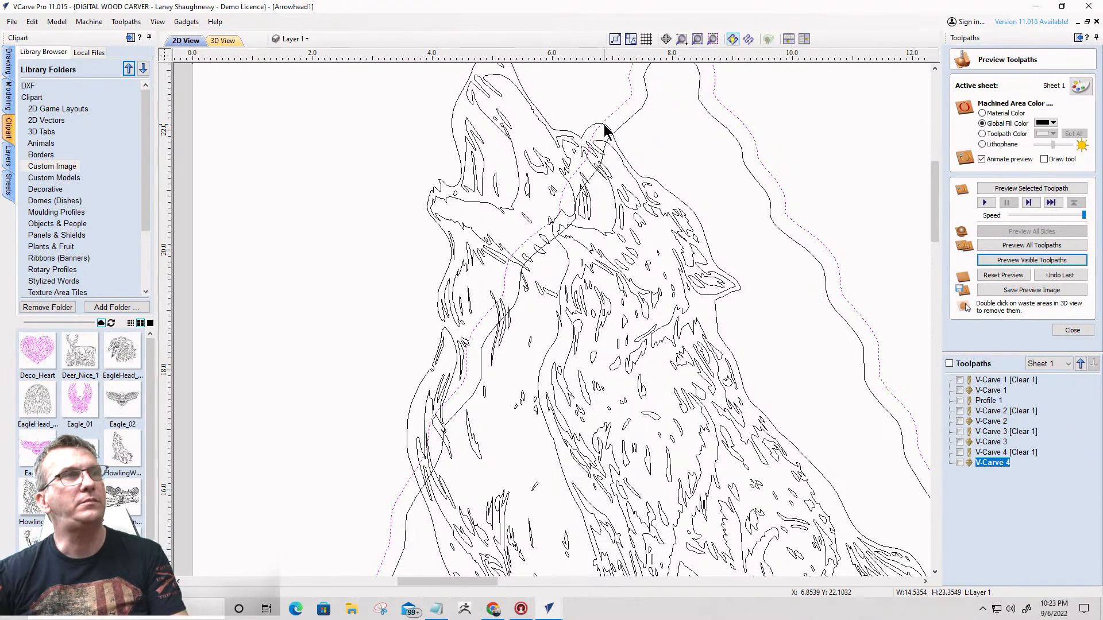
- Offset the howling wolves vectors outwards by 0.125 inches, keeping the originals
click(550, 134)
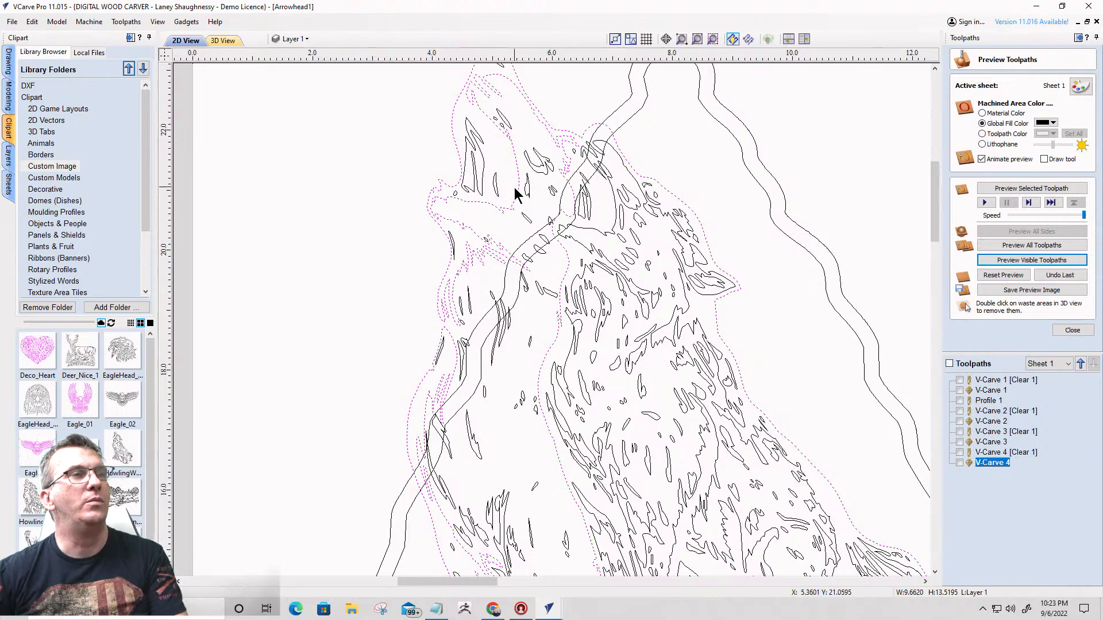
scroll(514, 184, down, 3)
drag(458, 102, 741, 500)
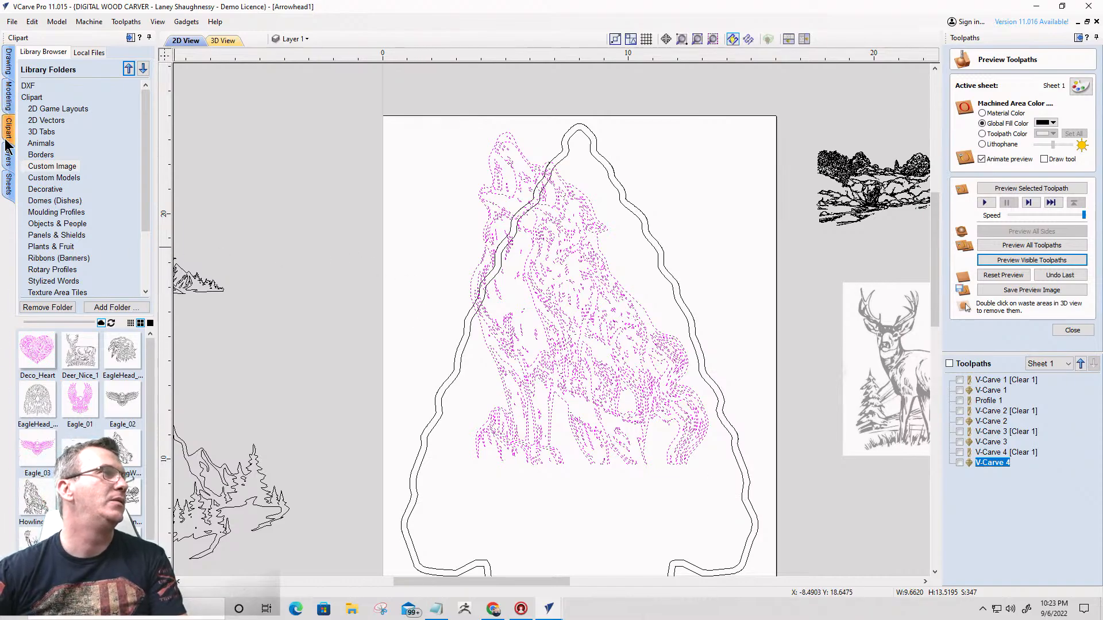
click(9, 62)
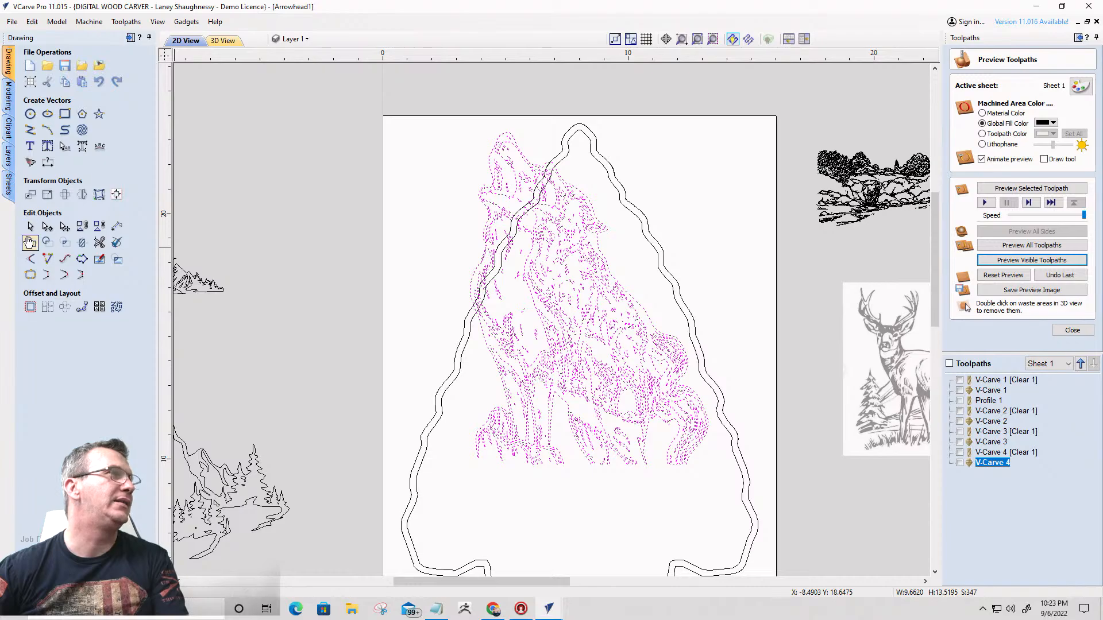
click(30, 308)
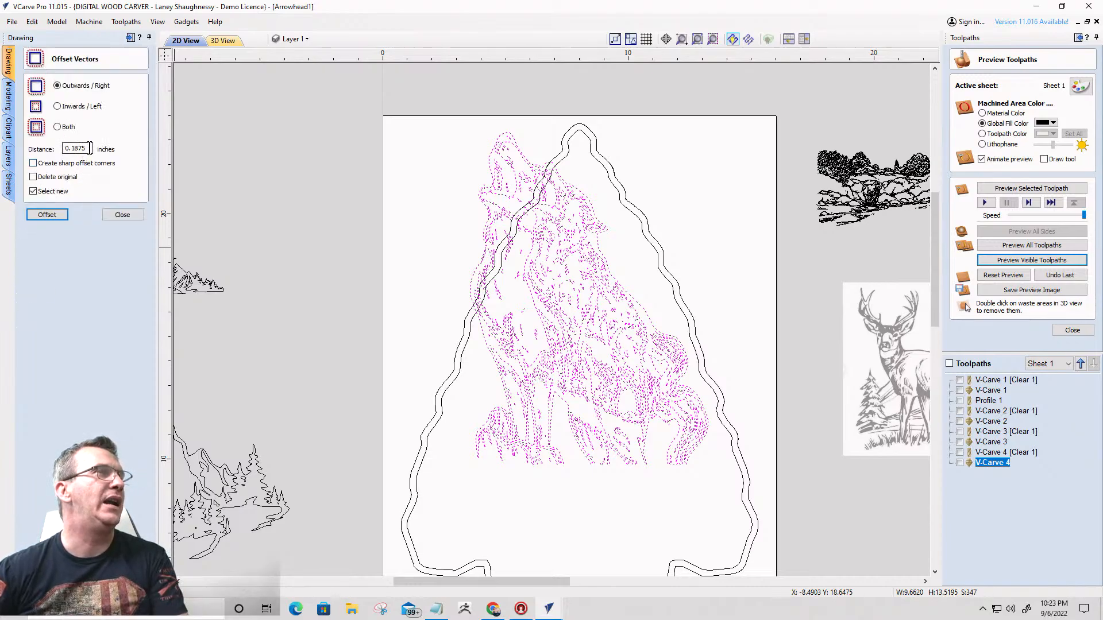
drag(90, 148, 41, 154)
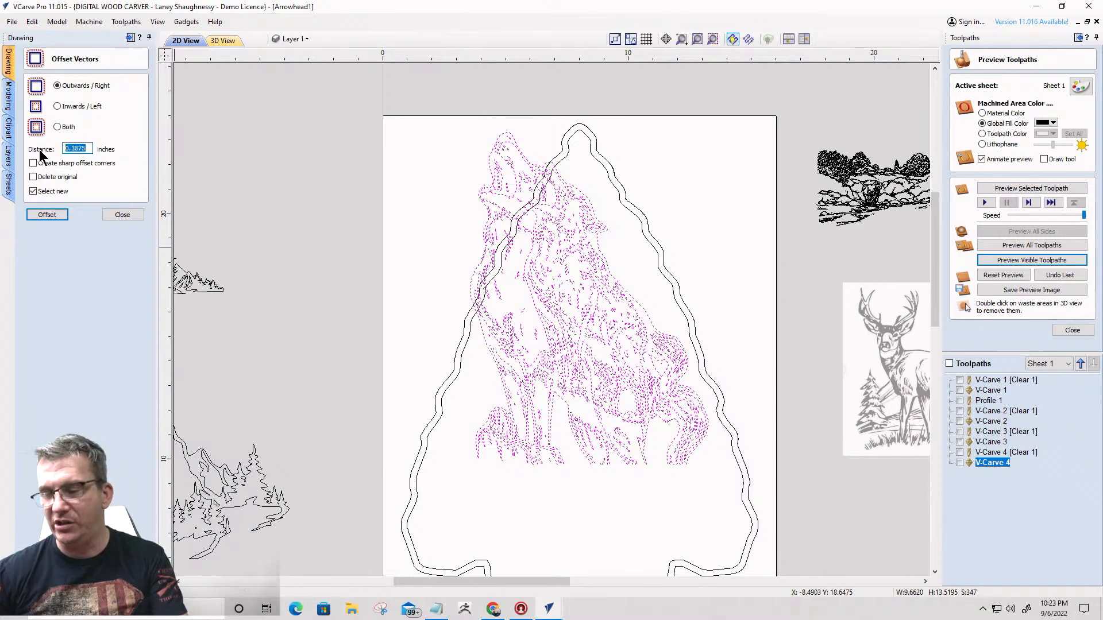
text(.125)
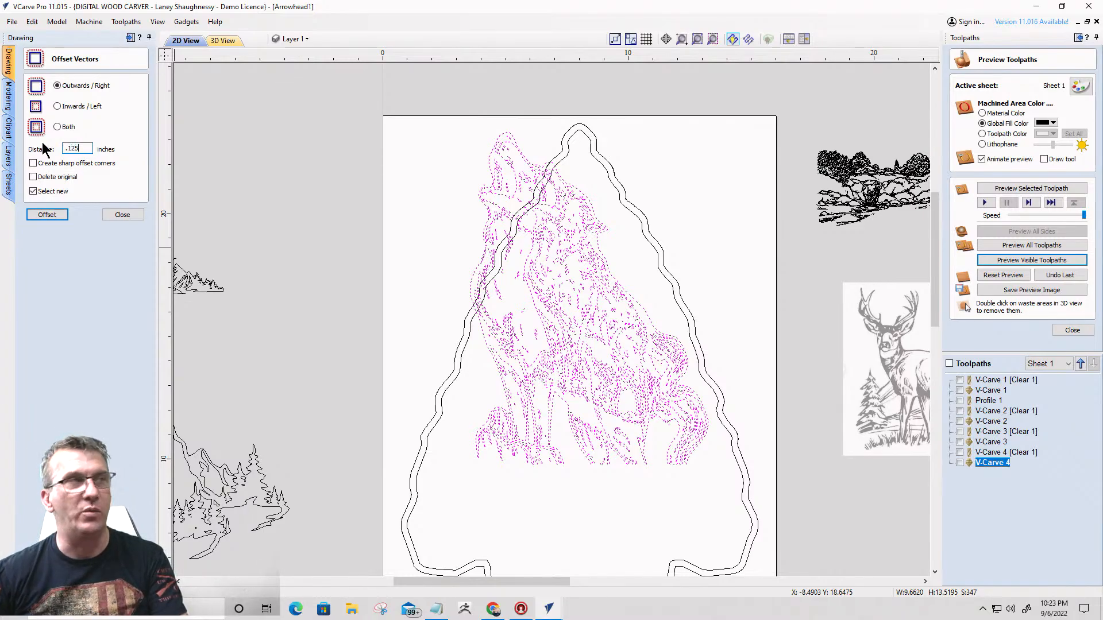
click(44, 216)
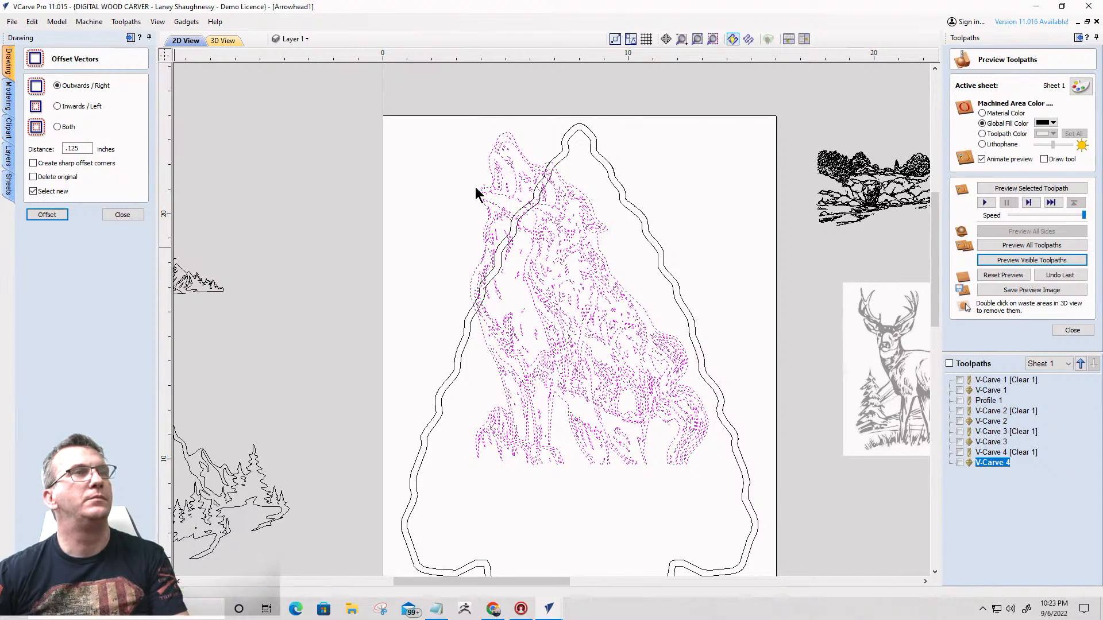
- Remove the interior offset vectors within the wolves, keeping the outer offset contour around their silhouette
scroll(518, 131, up, 3)
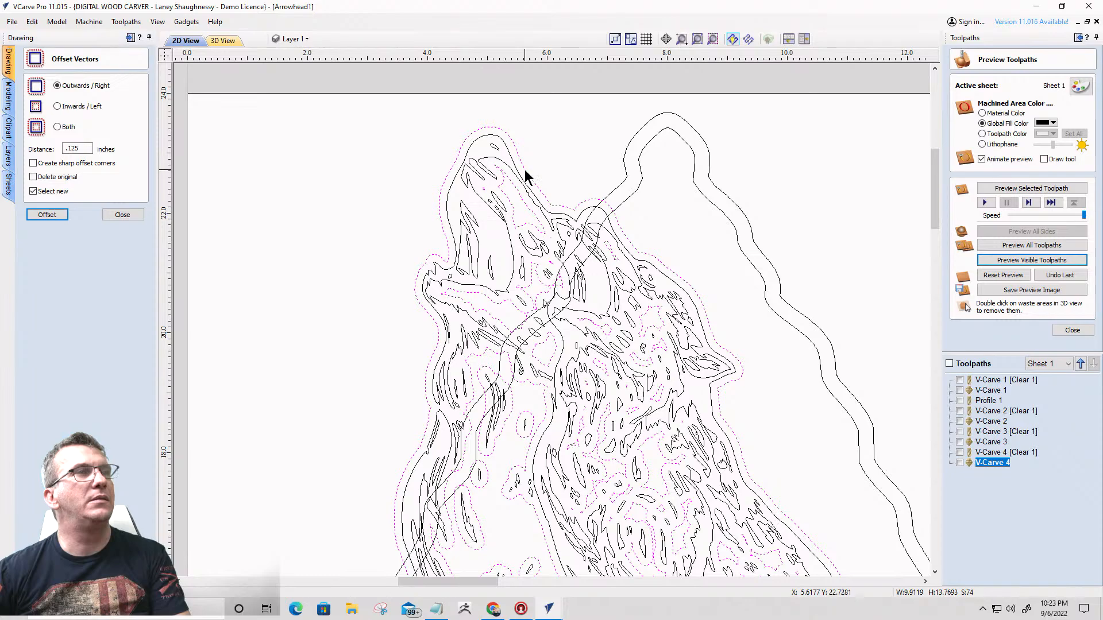
ctrl+click(524, 171)
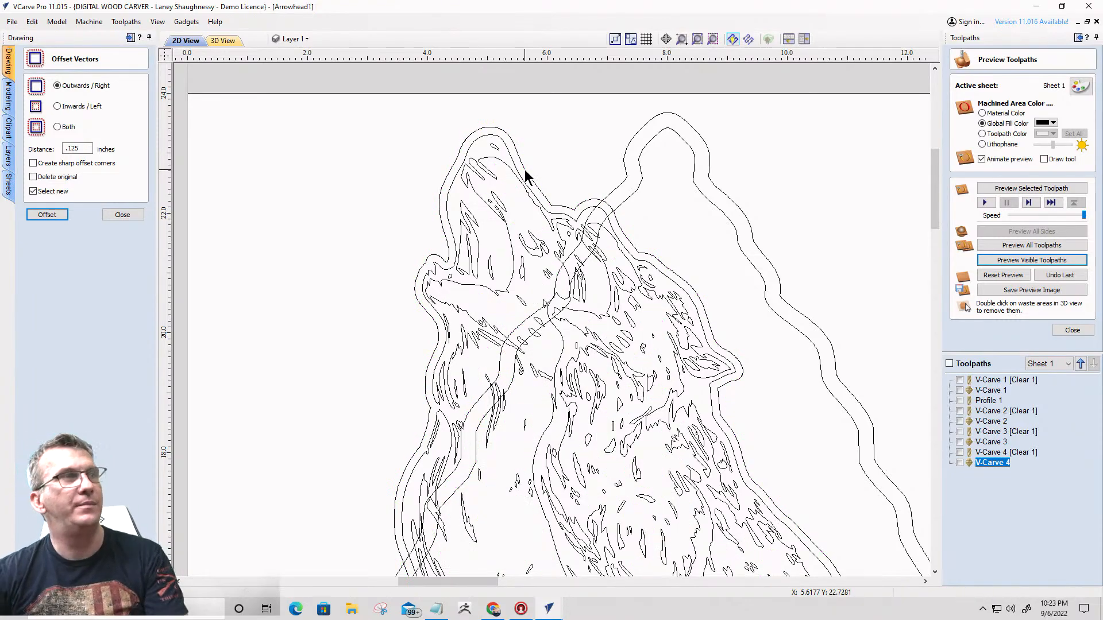
click(525, 170)
- Trim the arrowhead's outer outline using the wolves' offset contour as the boundary, clearing inside it
scroll(630, 167, down, 2)
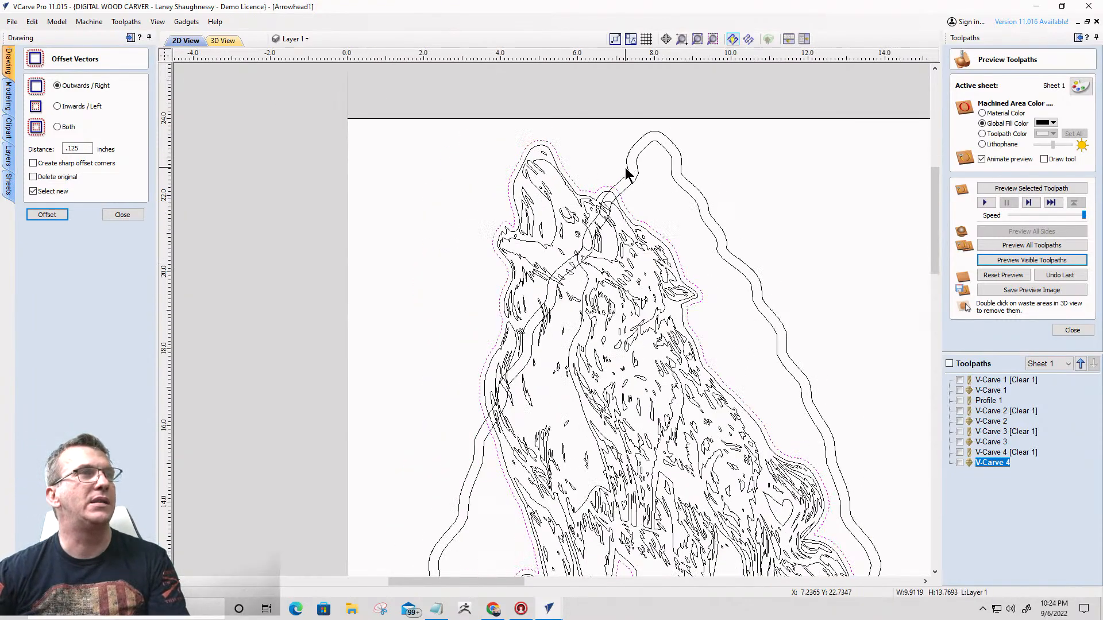
click(626, 172)
click(628, 174)
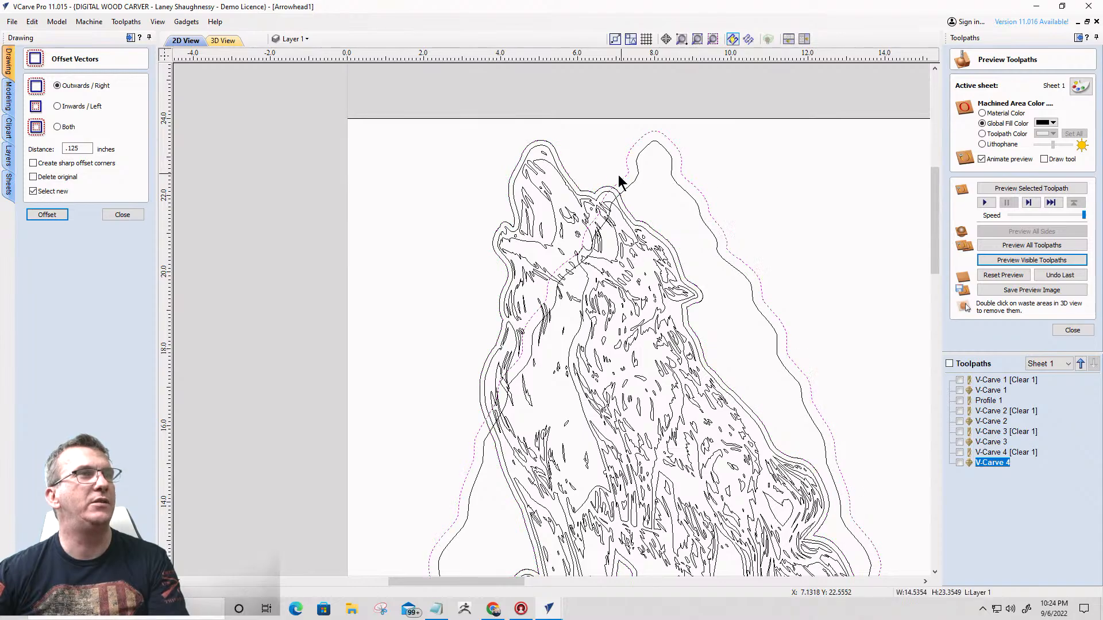
shift+click(573, 185)
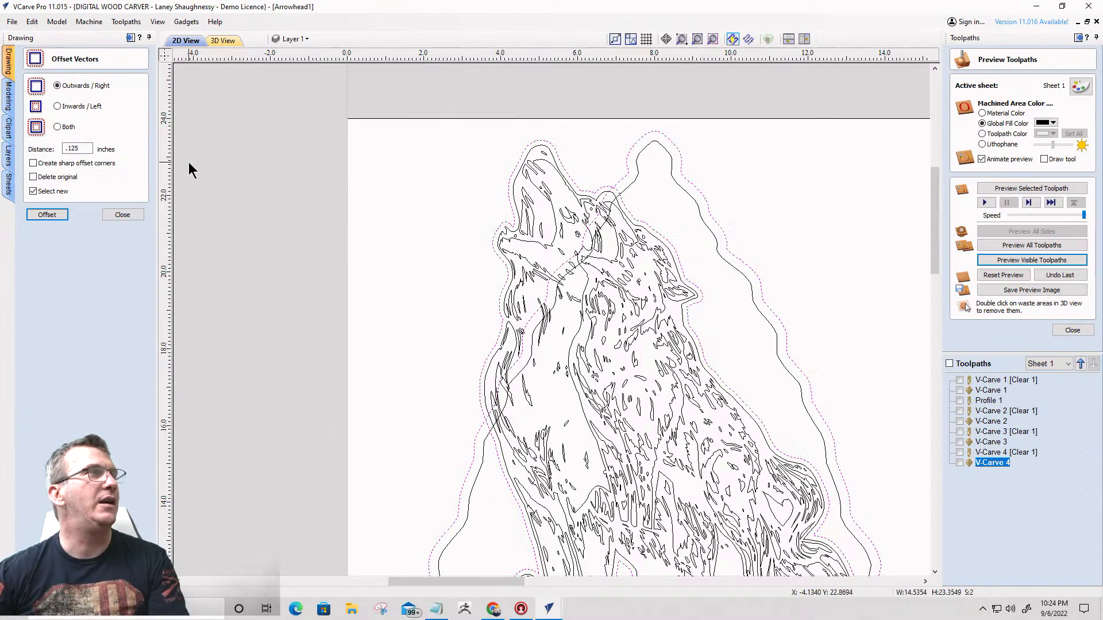
click(122, 215)
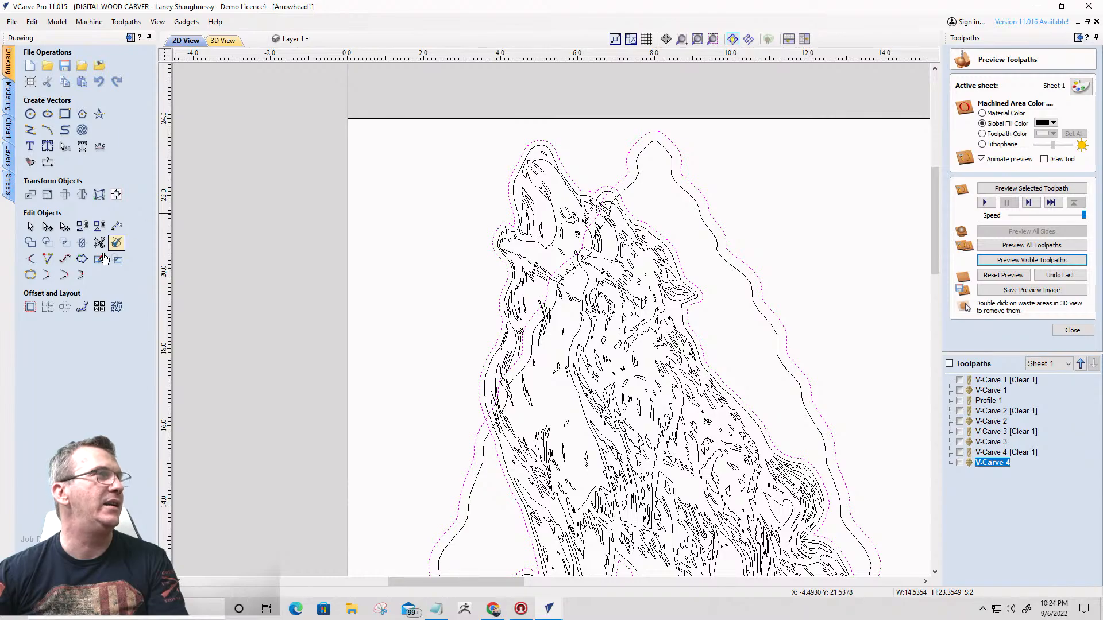
click(65, 243)
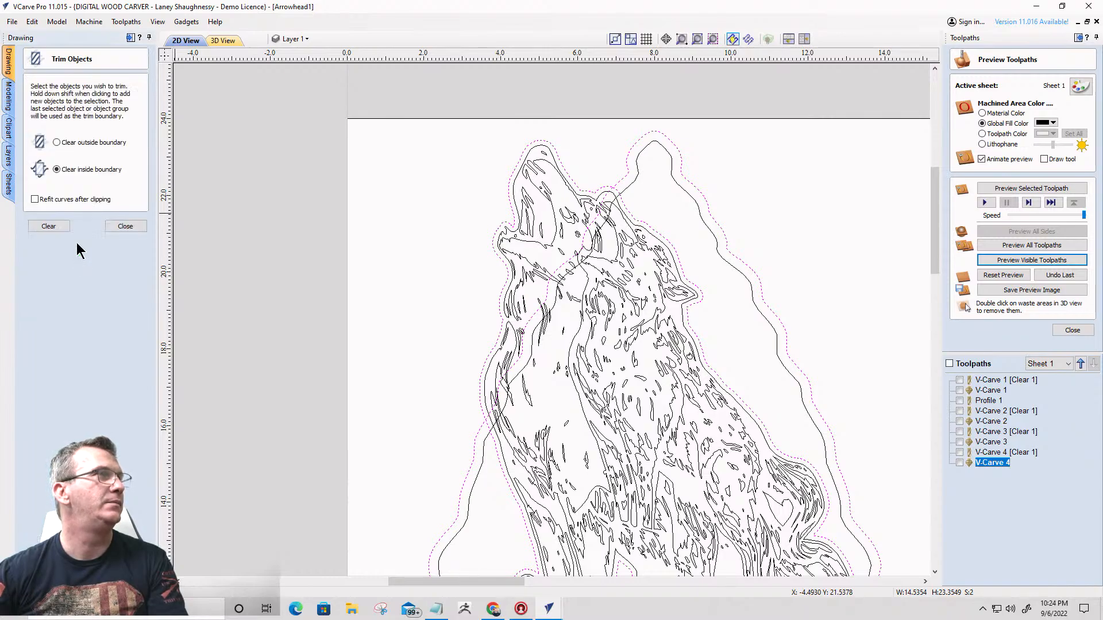
click(44, 225)
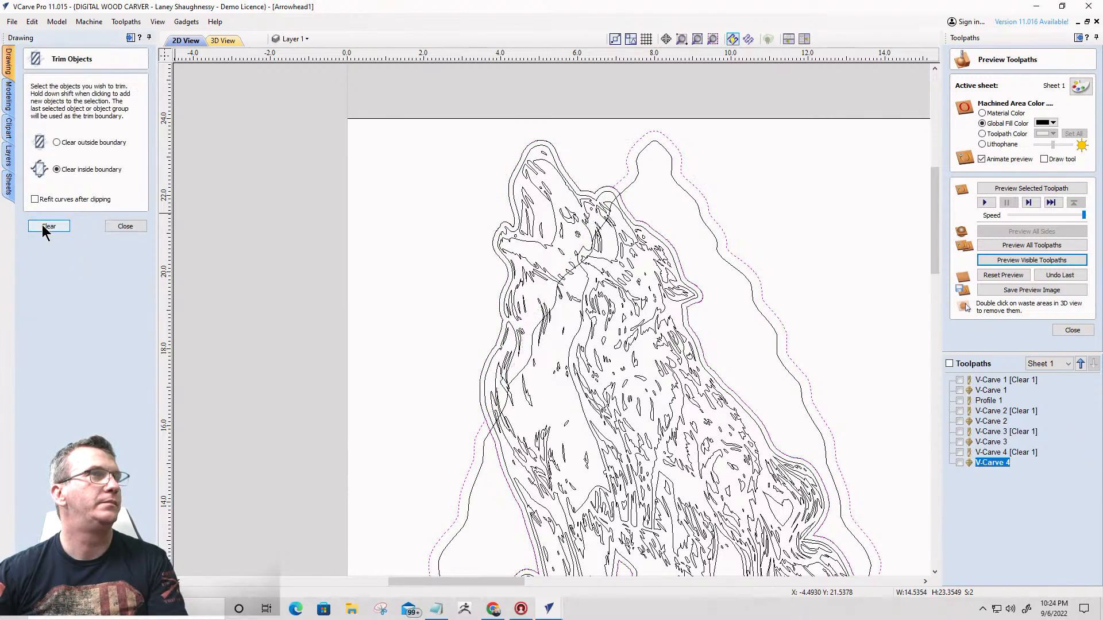
click(621, 190)
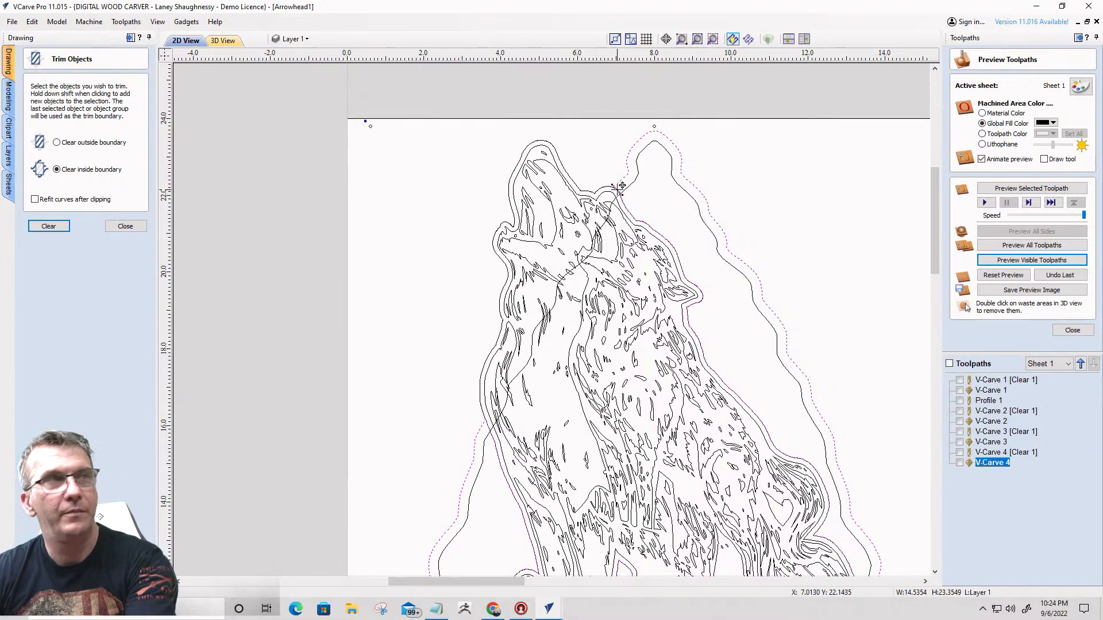
key(Delete)
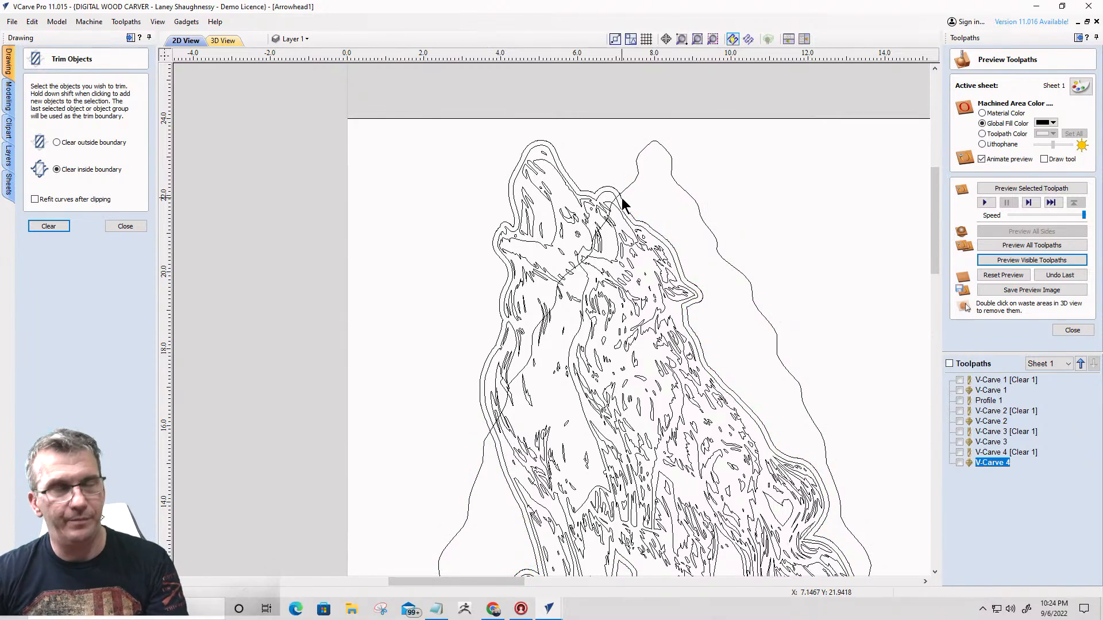
scroll(620, 195, up, 4)
click(615, 182)
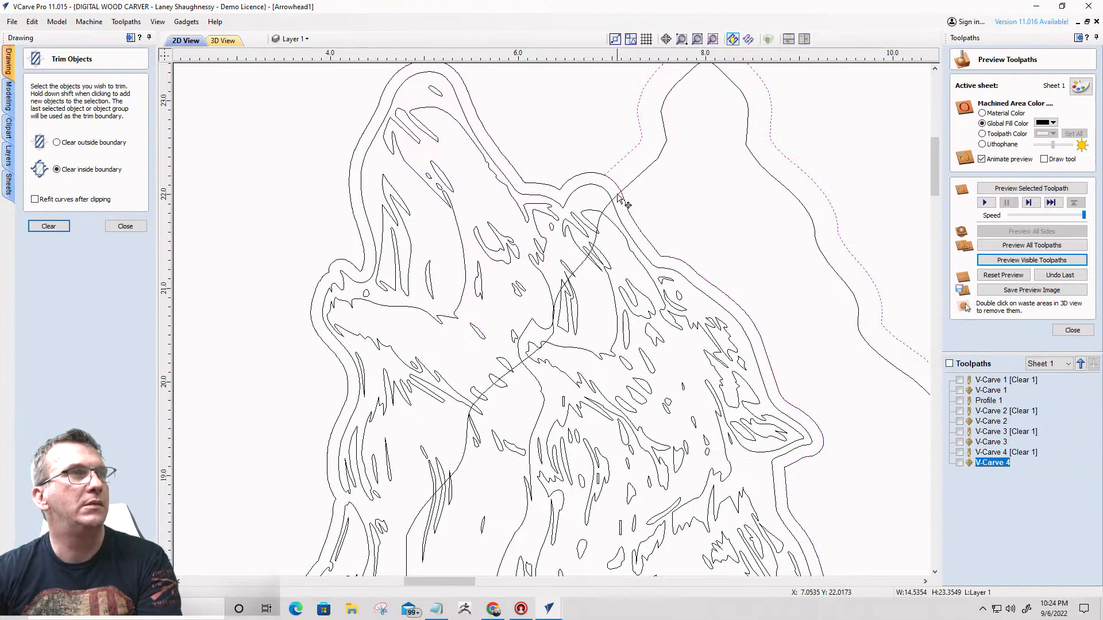
- Delete the leftover offset contour around the wolves, keeping the trimmed arrowhead outline
scroll(615, 190, up, 4)
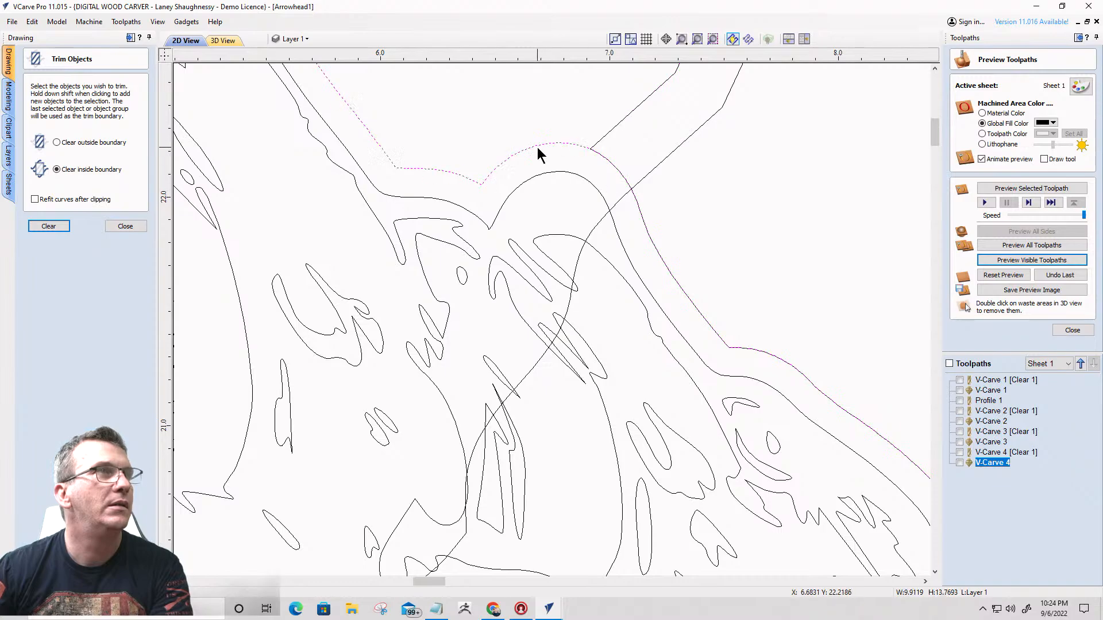
scroll(546, 153, down, 2)
scroll(560, 154, down, 3)
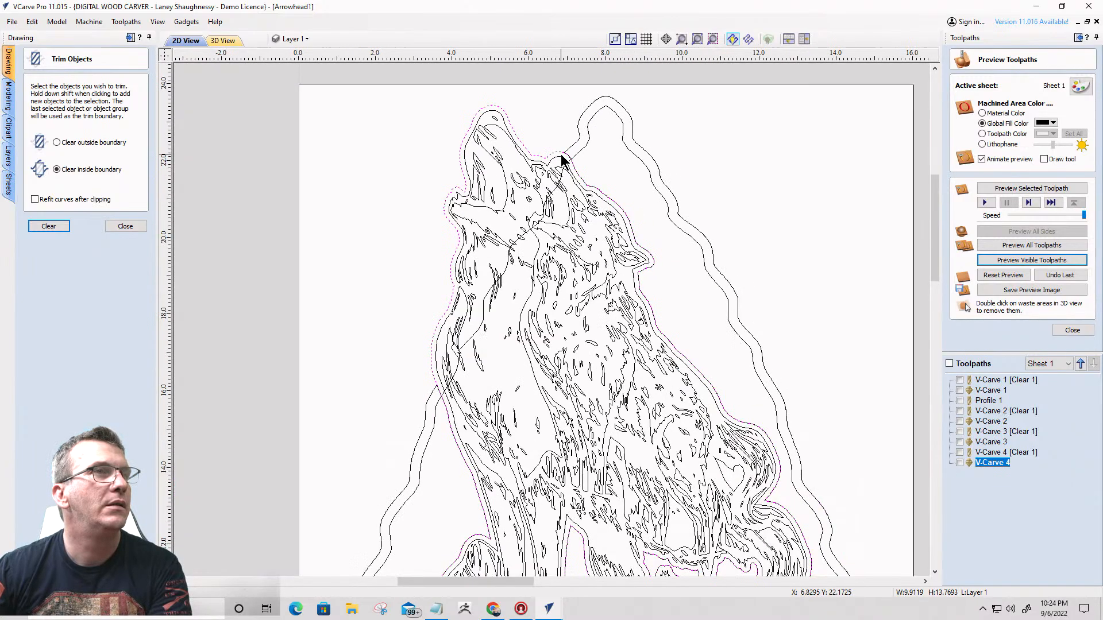
scroll(565, 163, down, 1)
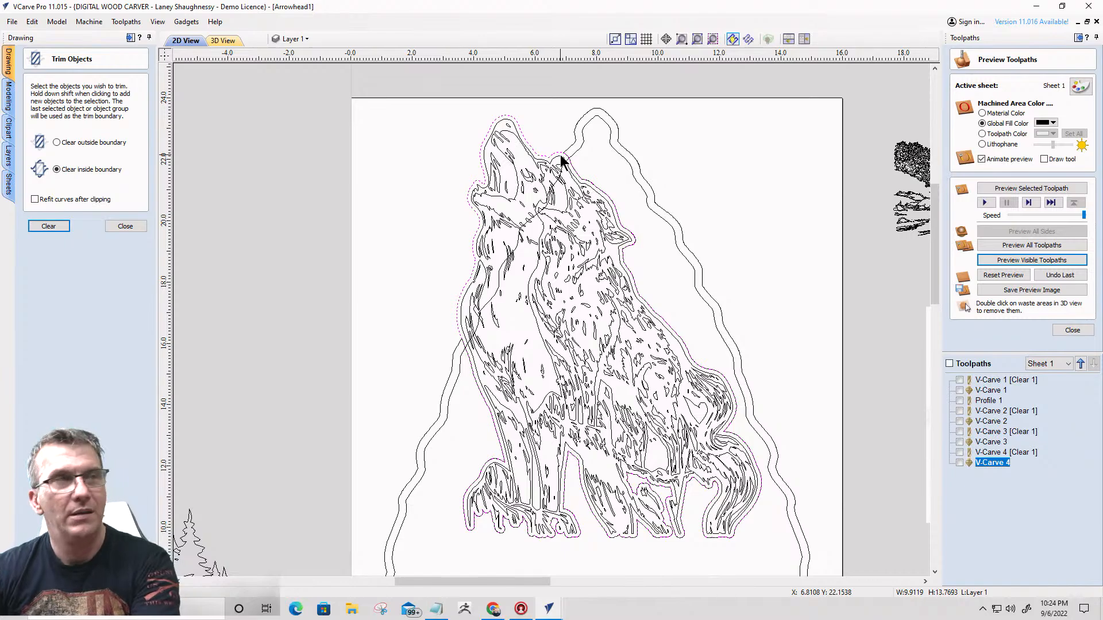
key(Delete)
- Delete the arrowhead's inner border line, including the part crossing the wolves, keeping the outer outline
scroll(537, 153, up, 2)
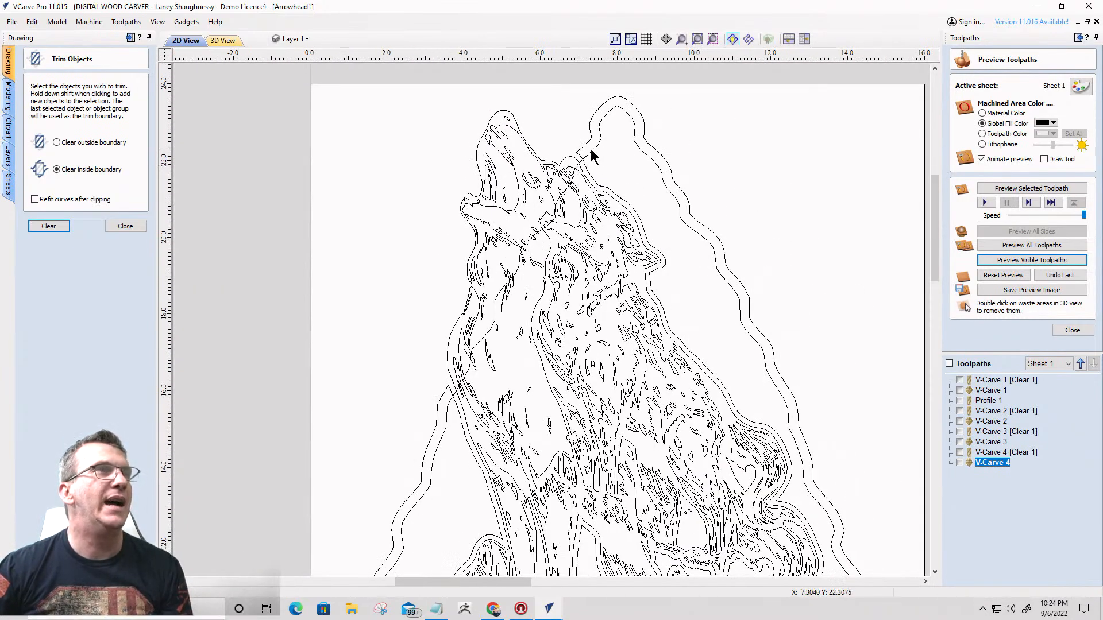
click(592, 150)
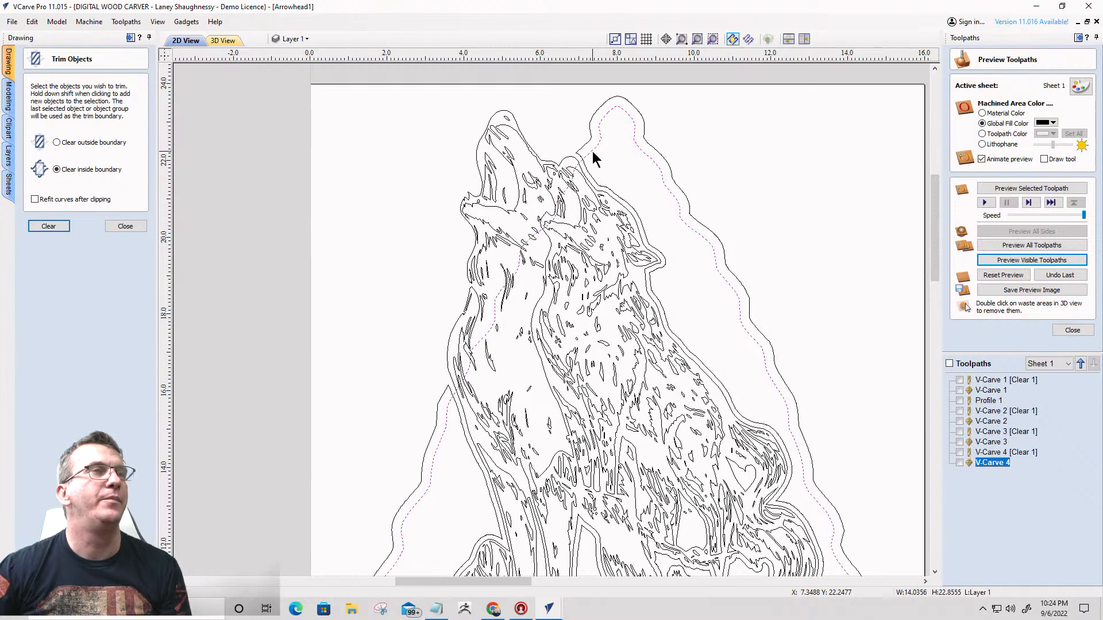
scroll(571, 156, up, 2)
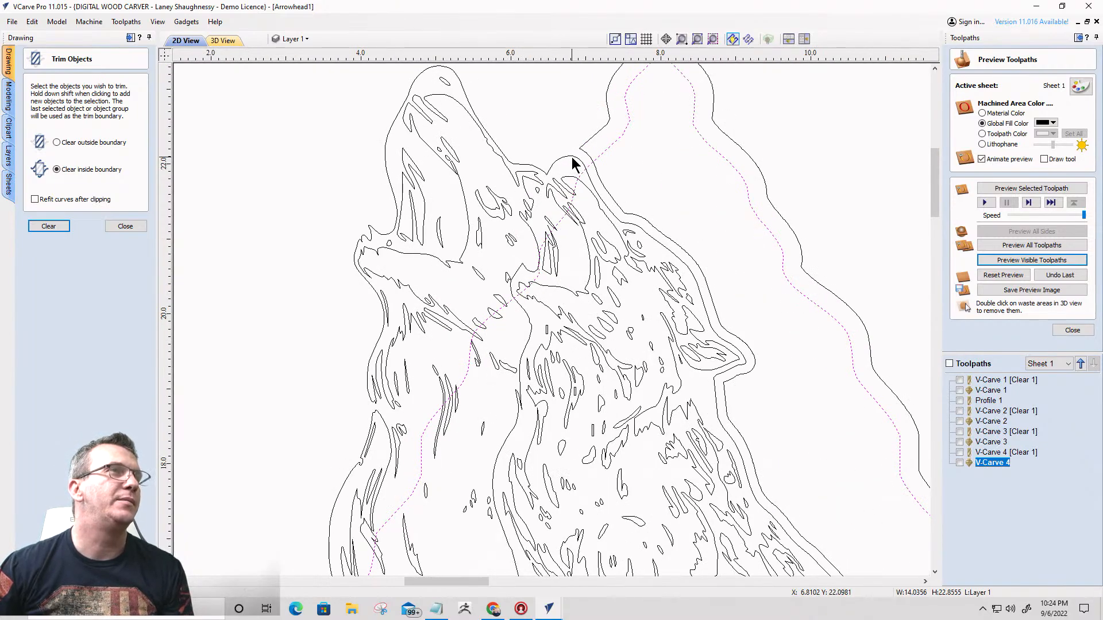
scroll(572, 158, down, 2)
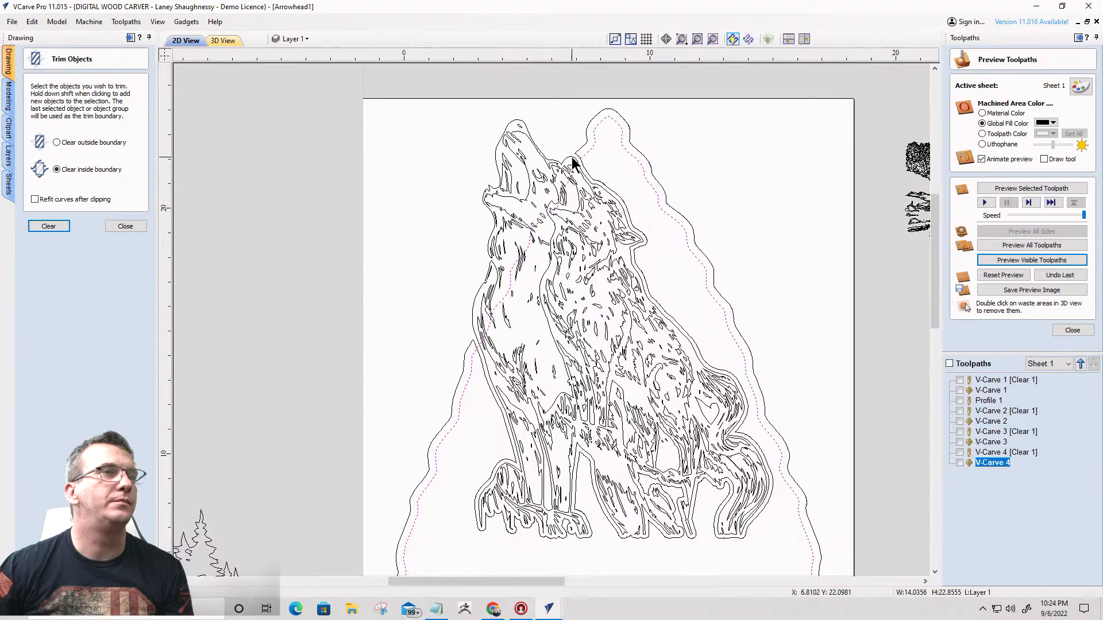
scroll(573, 160, down, 1)
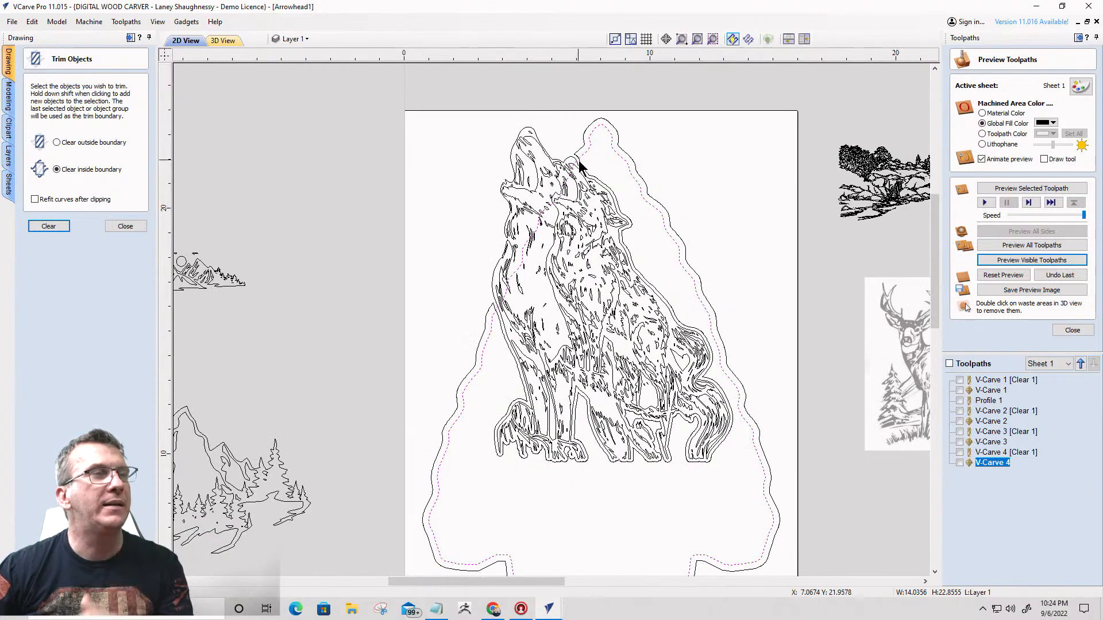
scroll(588, 172, up, 3)
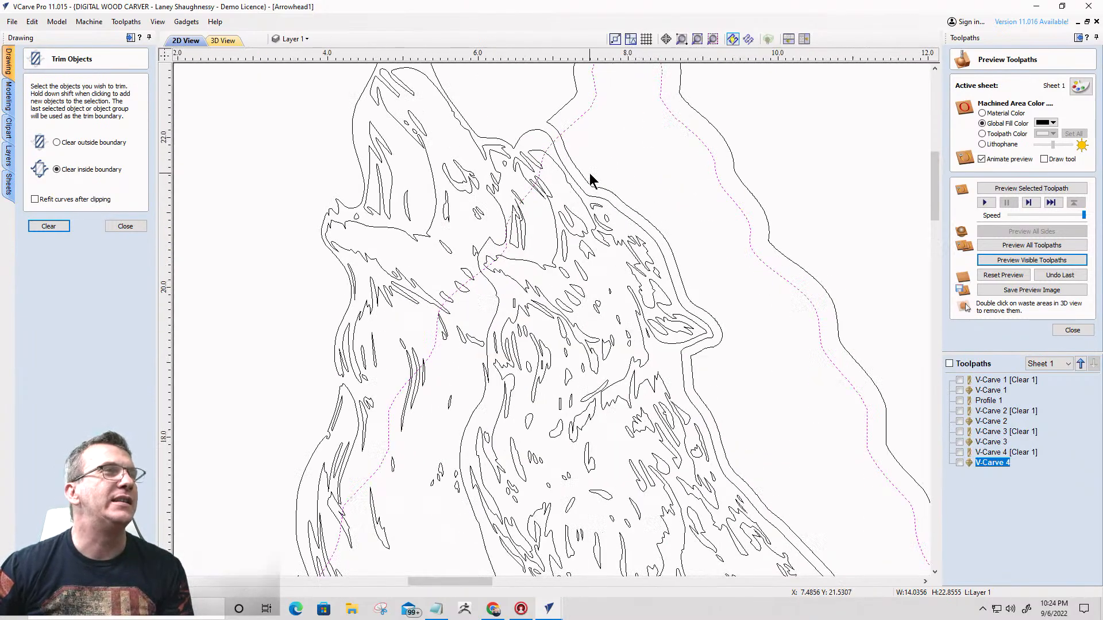
scroll(591, 170, down, 3)
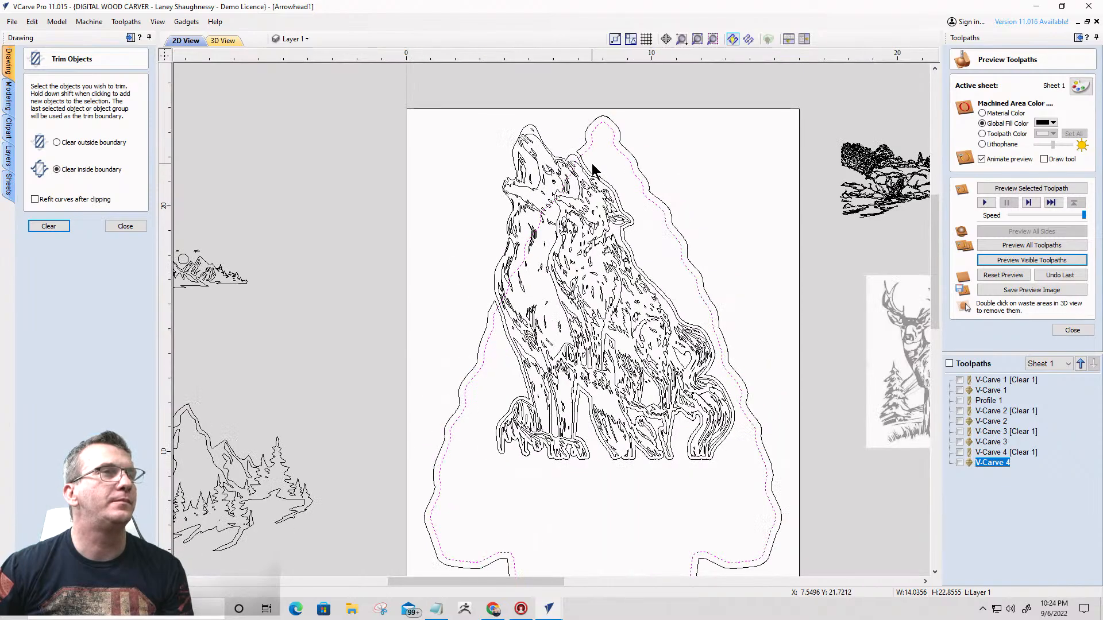
scroll(594, 170, up, 3)
scroll(592, 163, down, 3)
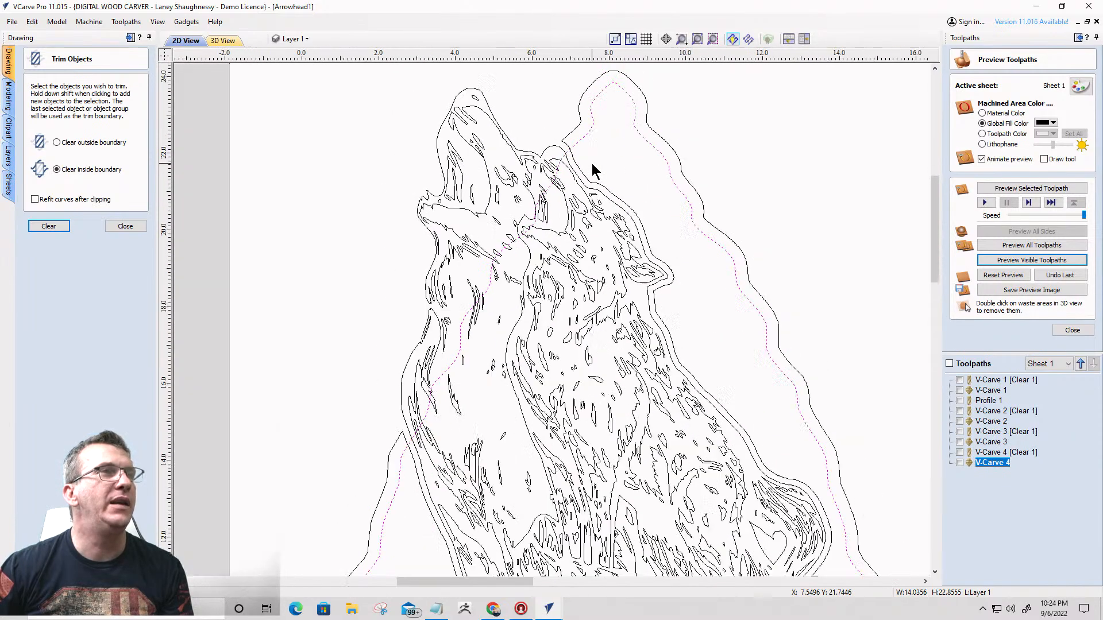
scroll(593, 162, down, 1)
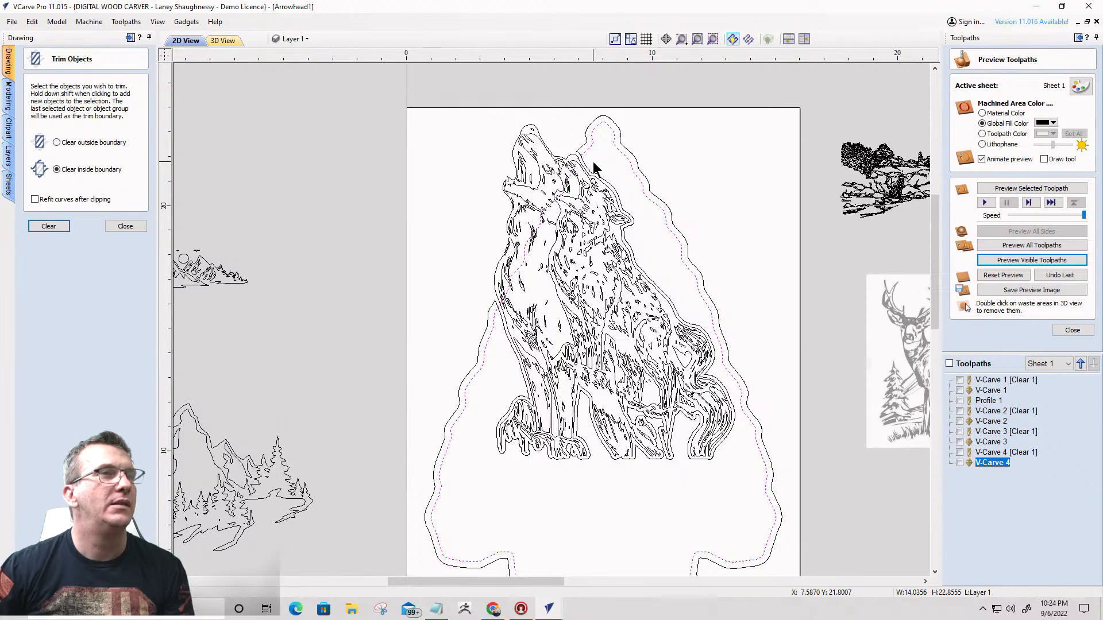
scroll(594, 168, down, 1)
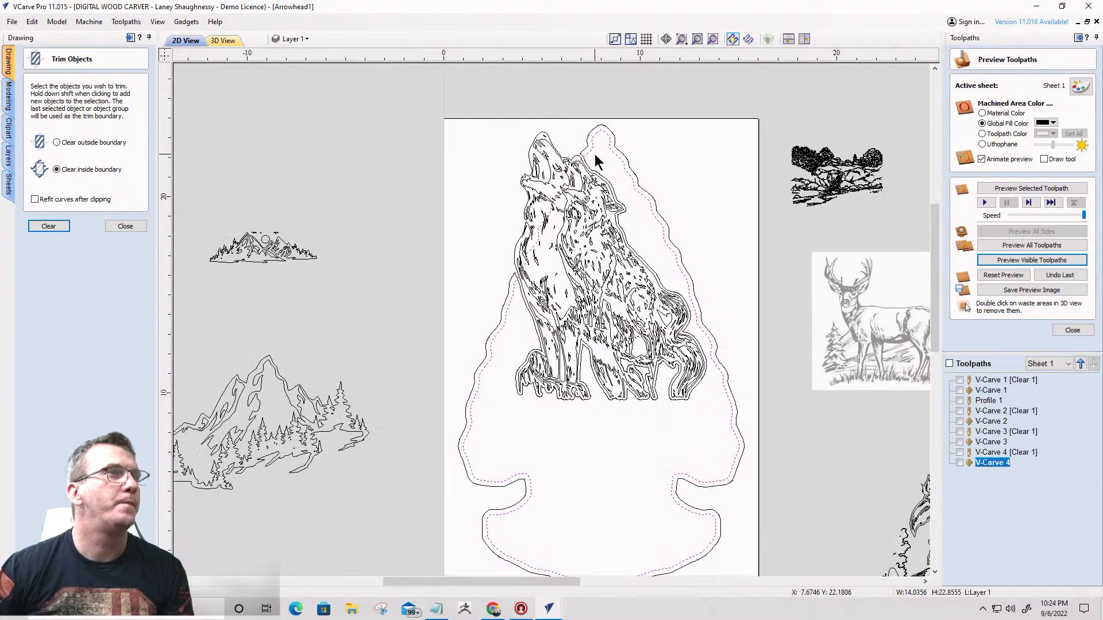
scroll(593, 154, up, 3)
scroll(591, 153, up, 1)
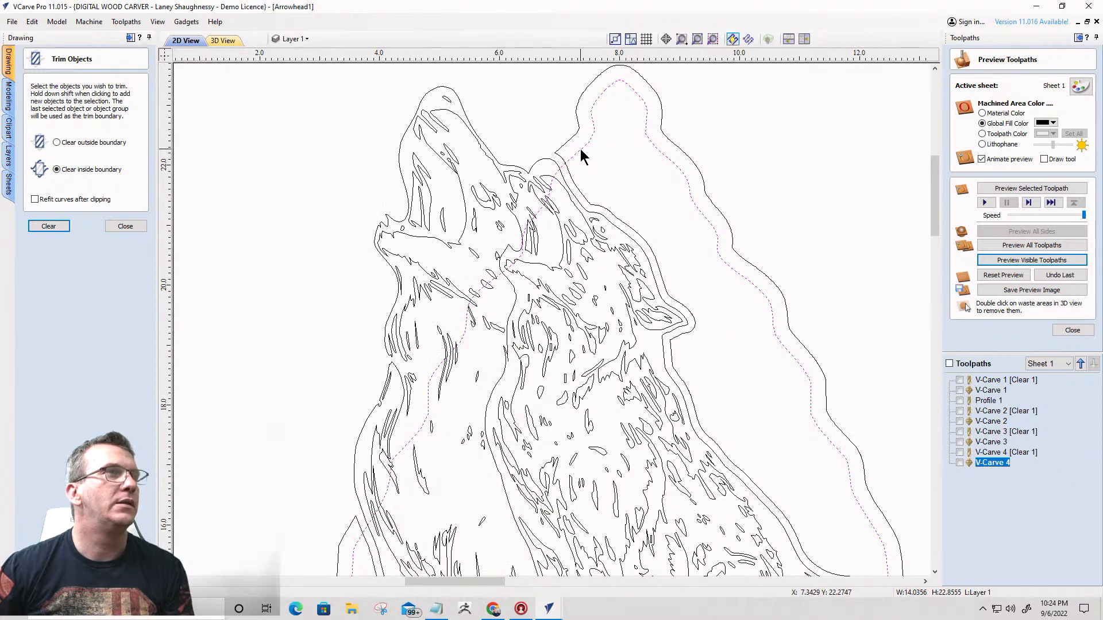
click(580, 149)
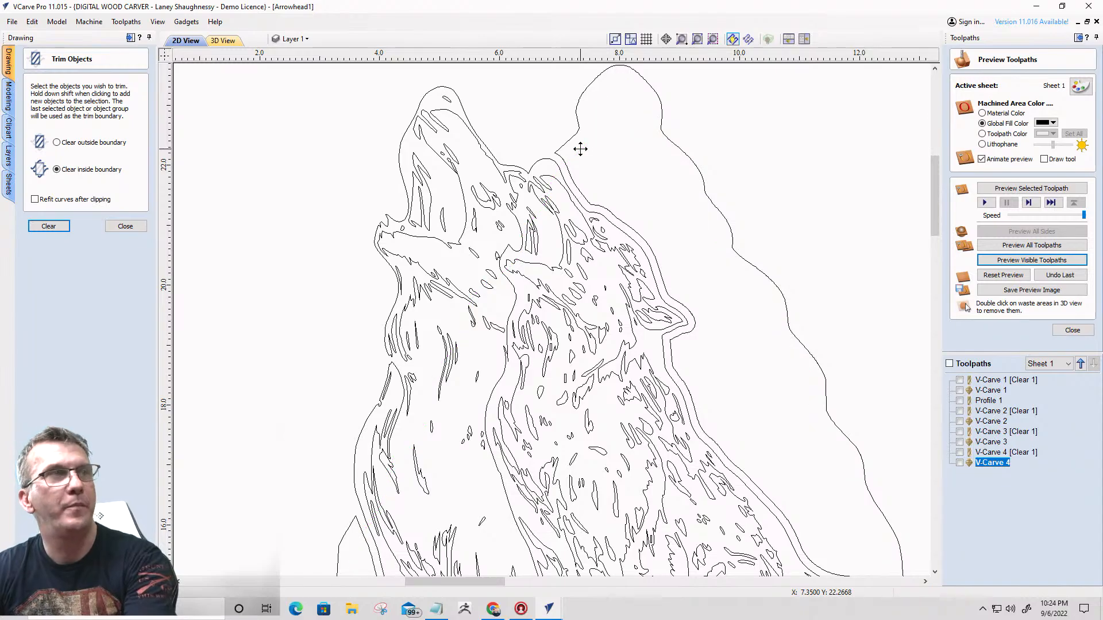
scroll(593, 151, down, 2)
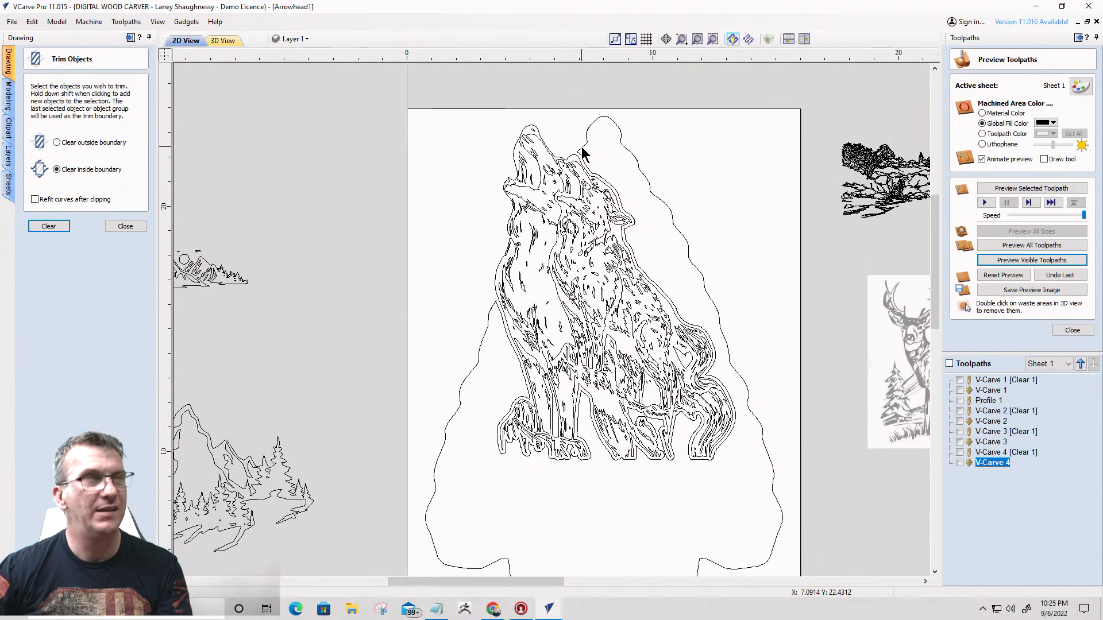
- Offset the trimmed arrowhead outline together with the howling wolves outwards by 0.125 inches, keeping the originals
click(568, 158)
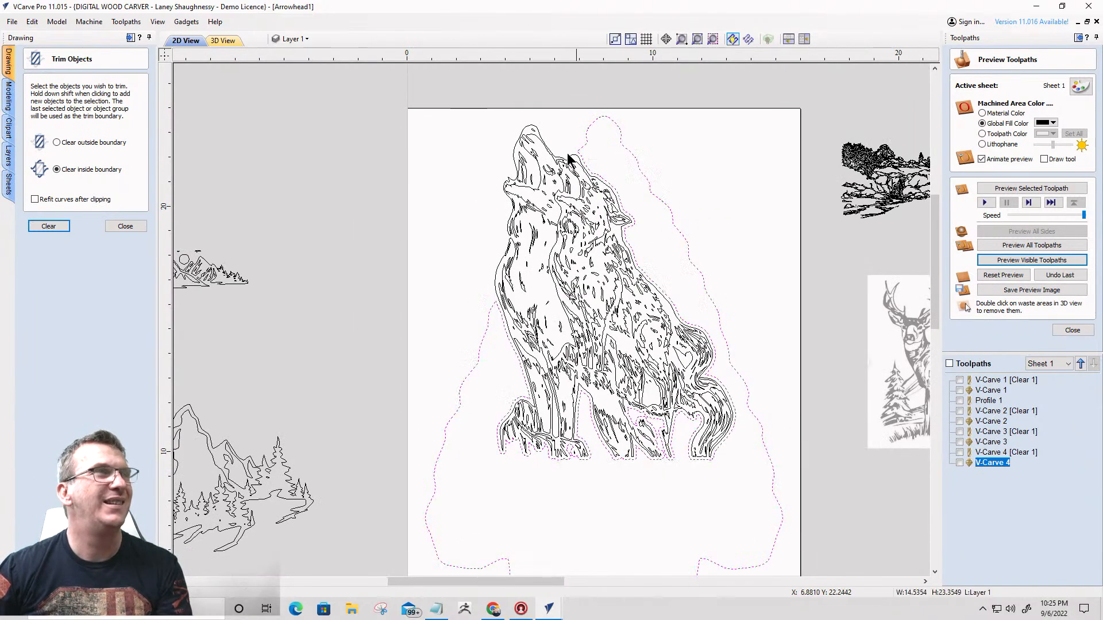
shift+click(538, 136)
scroll(480, 134, down, 2)
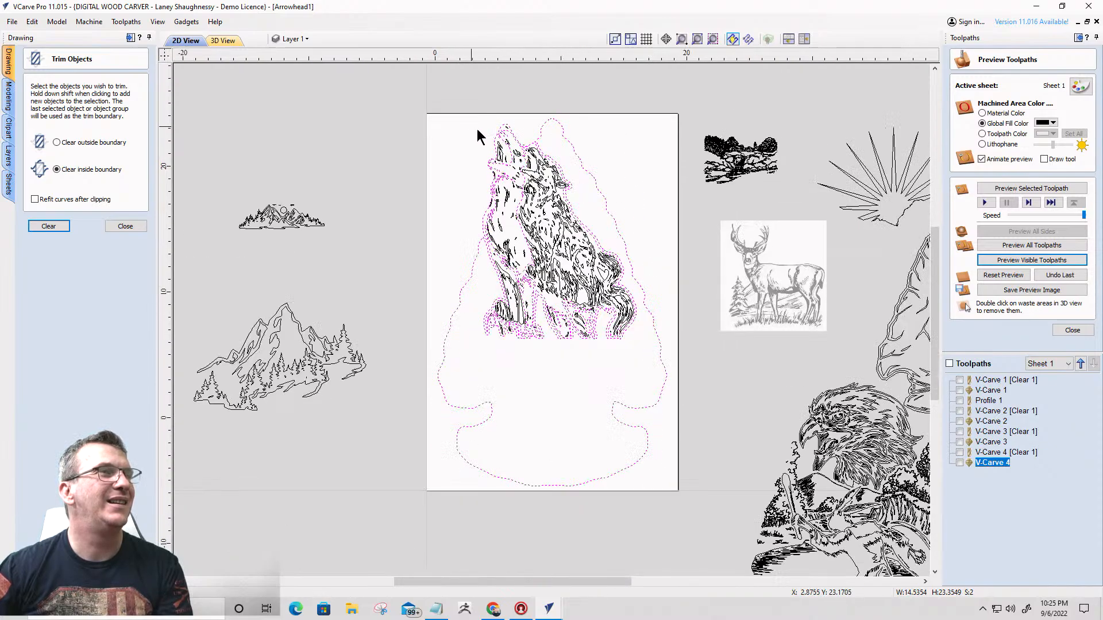
key(Return)
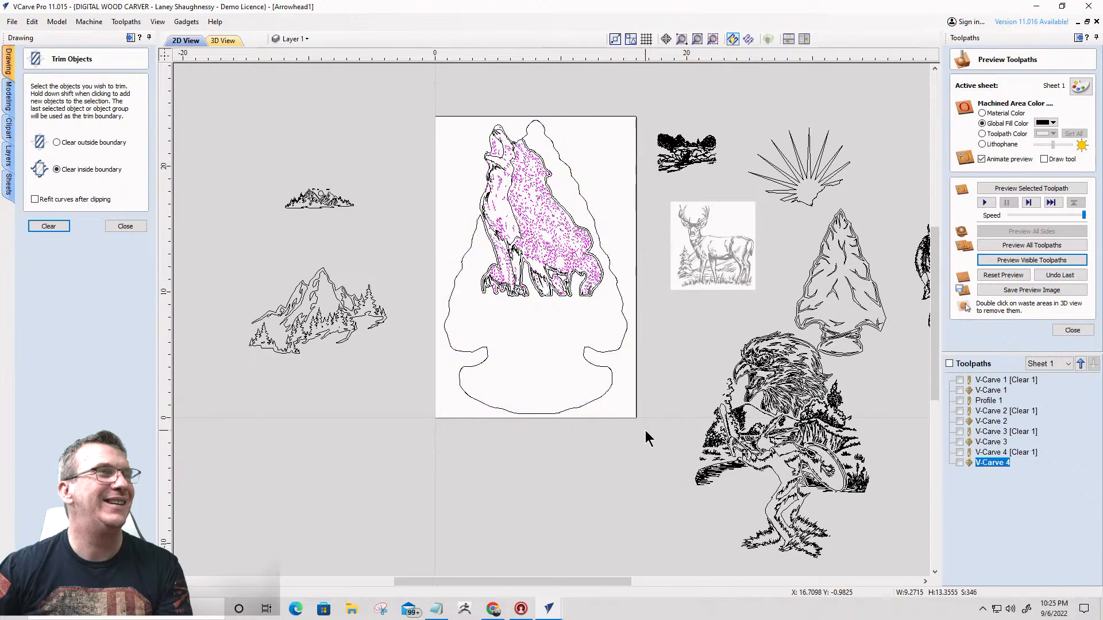
drag(431, 106, 651, 425)
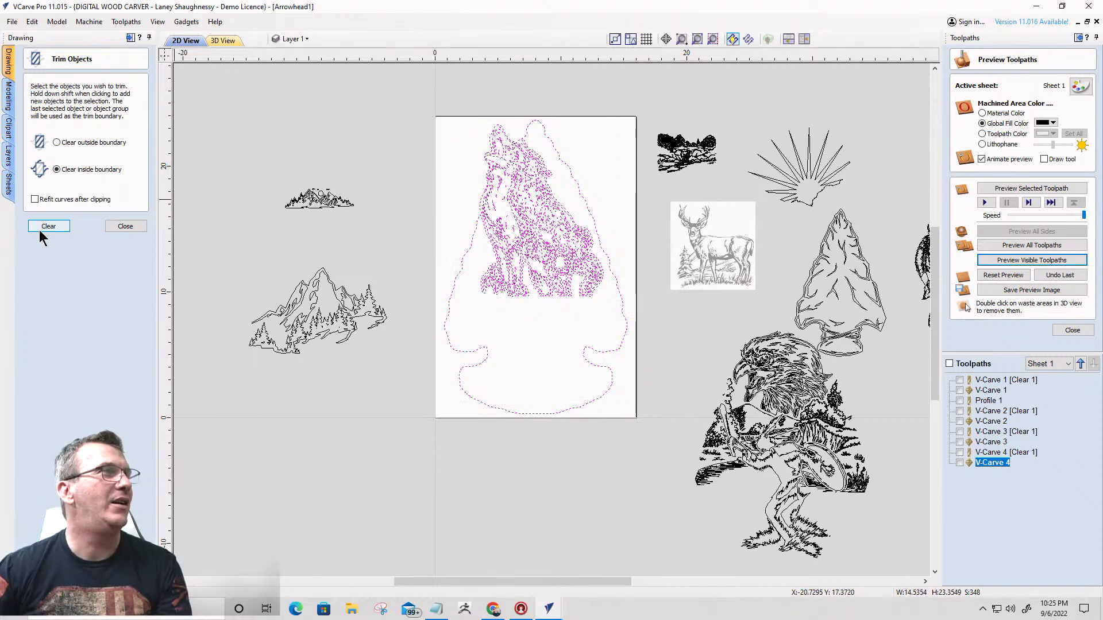
click(126, 226)
click(31, 277)
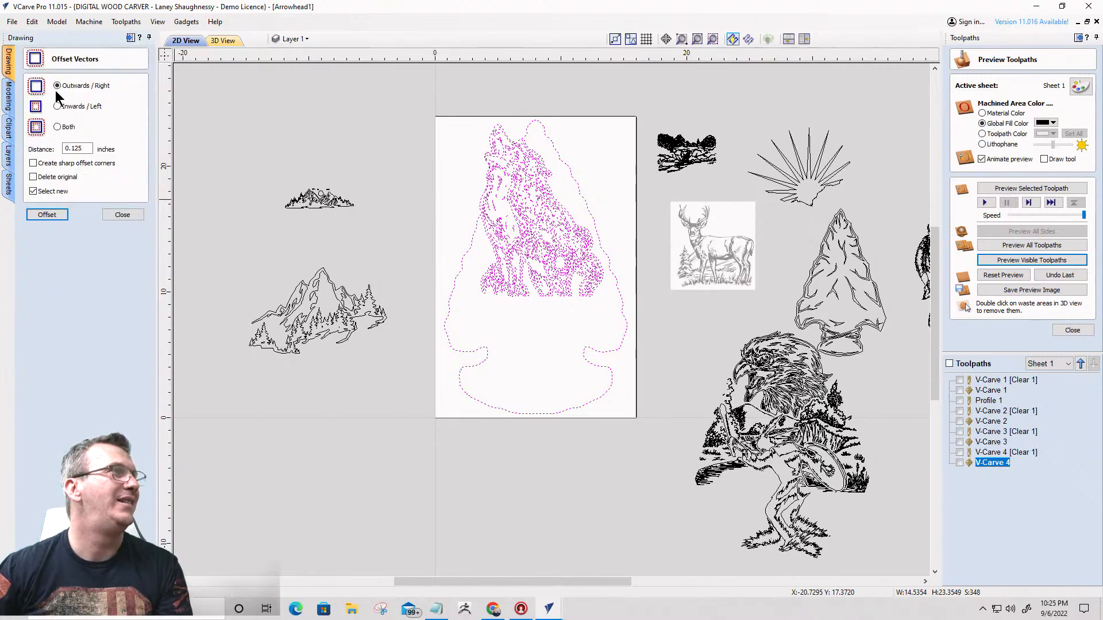
click(53, 216)
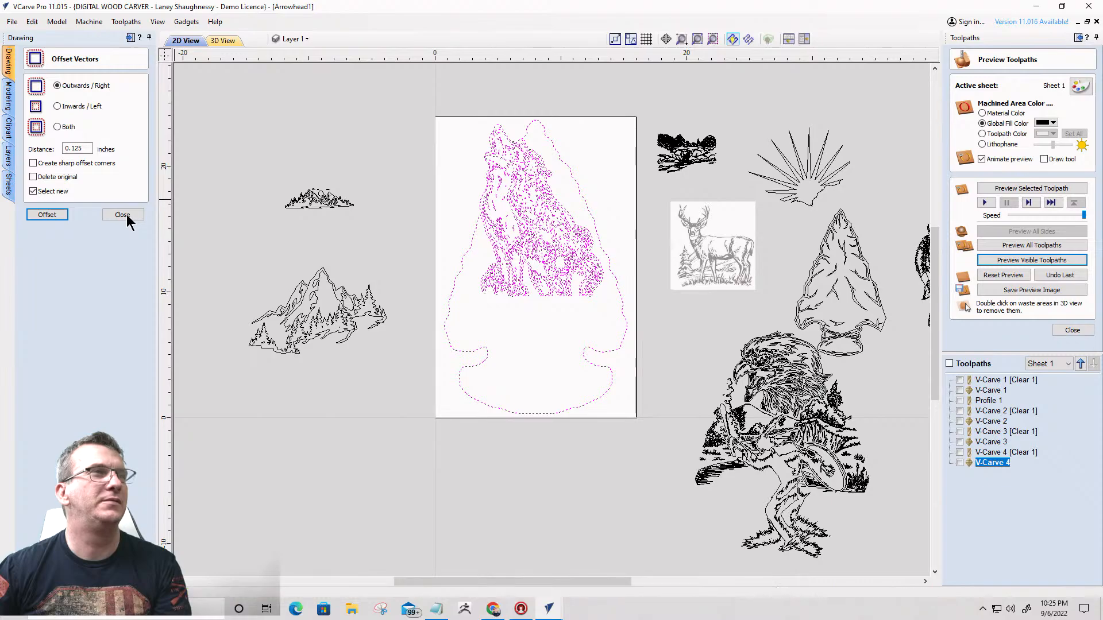
click(115, 217)
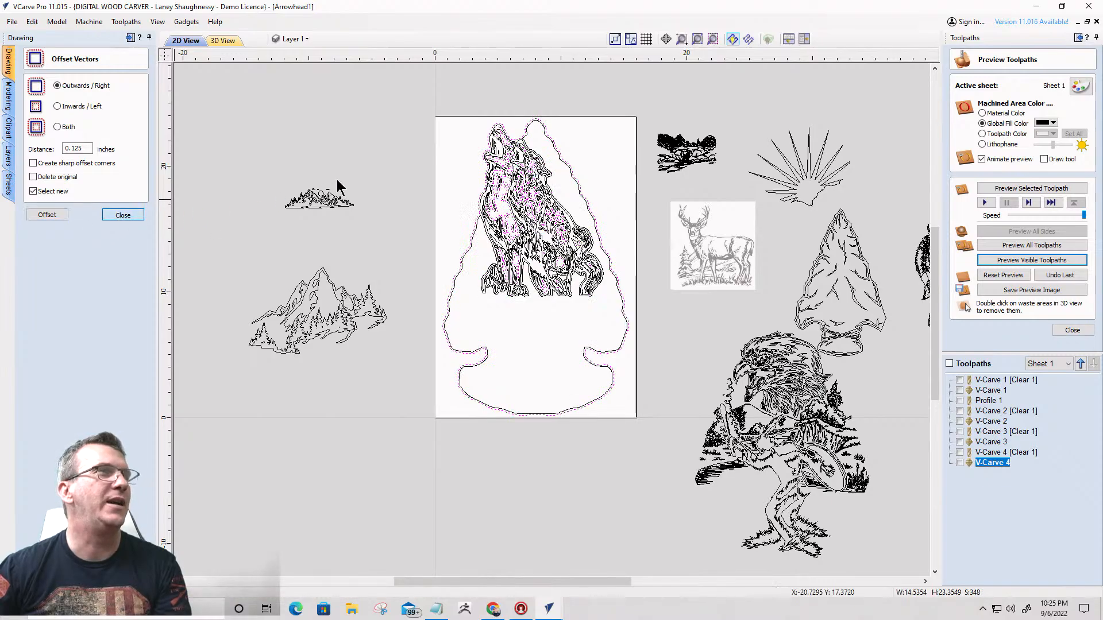
- Remove the new interior offset vectors within the wolves, keeping the outer offset contour around the arrowhead and wolves
scroll(505, 126, up, 5)
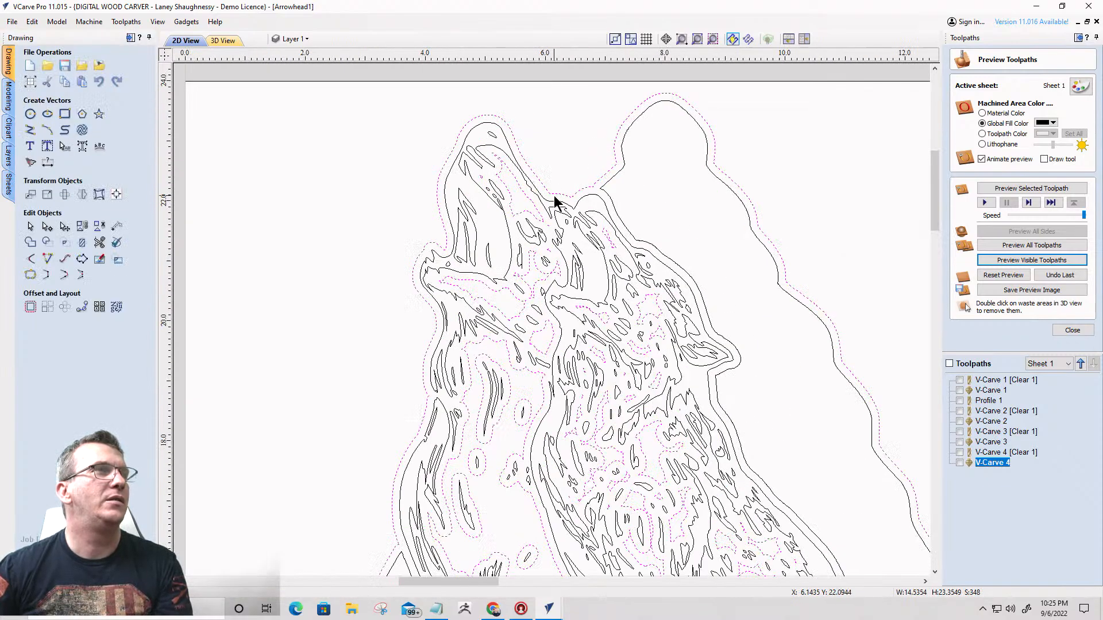
shift+click(554, 195)
scroll(553, 195, down, 6)
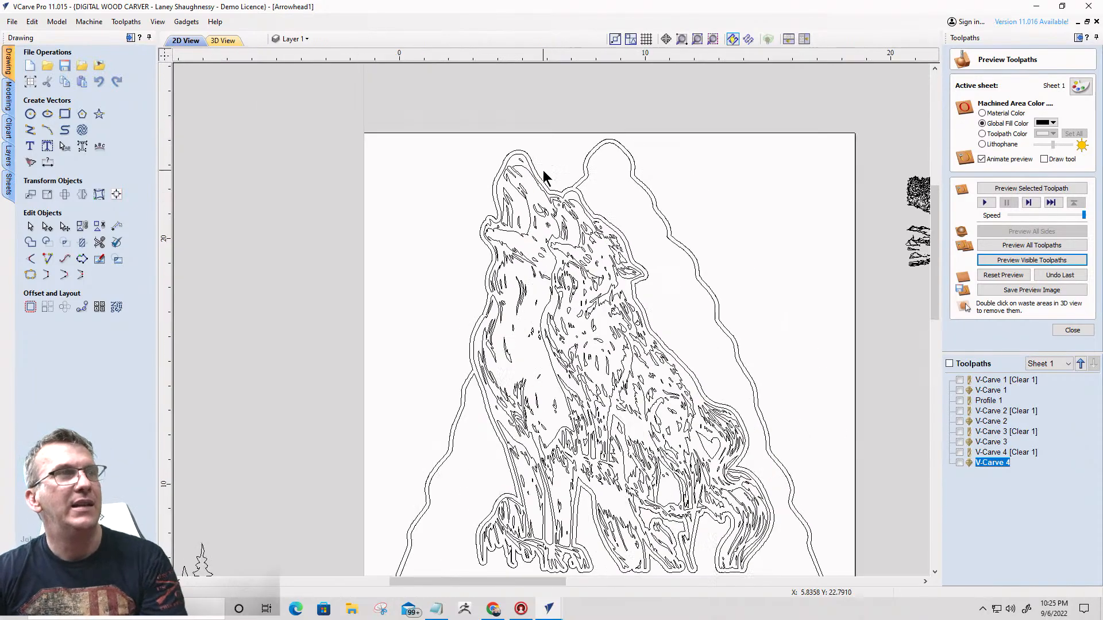
- Set up a Pocket toolpath for the original arrowhead outline, replacing its tool with the 0.125 inch end mill
click(572, 193)
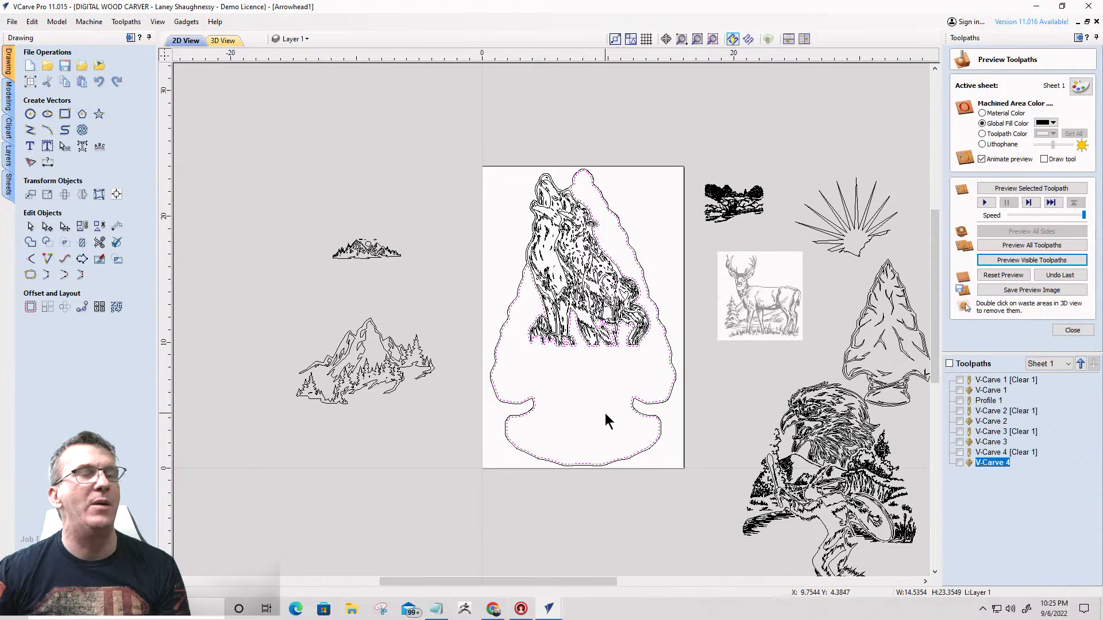
click(1070, 331)
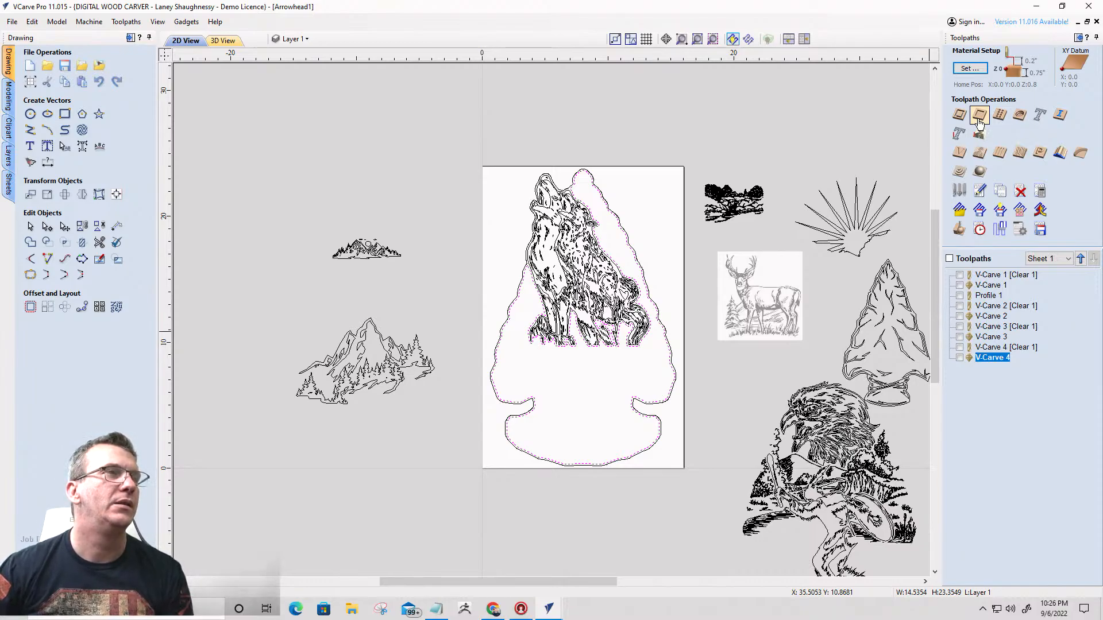
scroll(488, 328, up, 5)
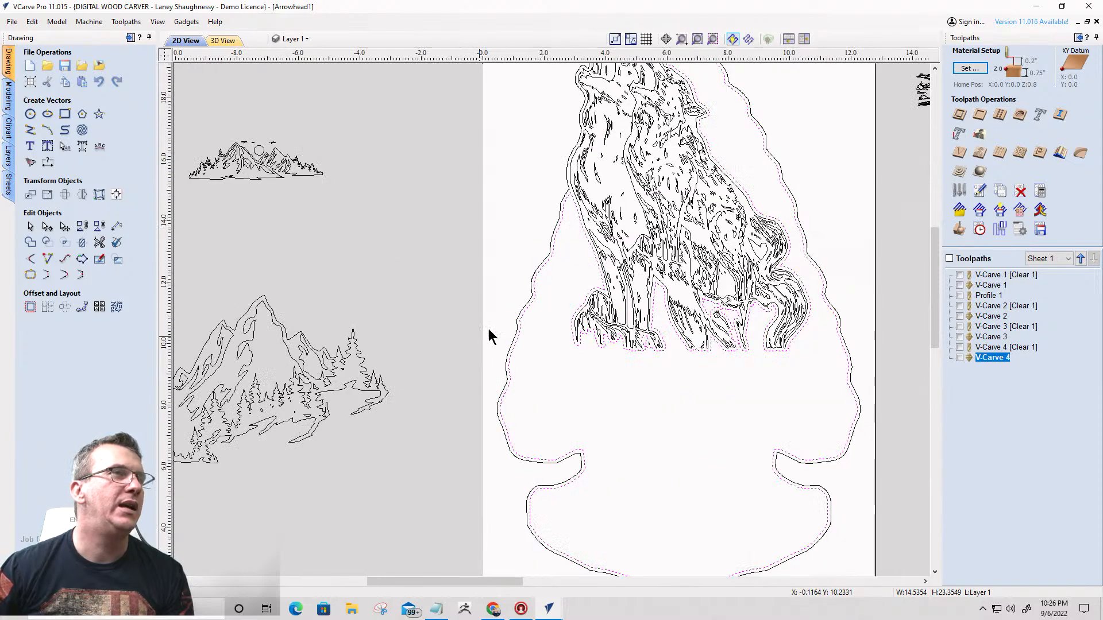
scroll(513, 320, down, 4)
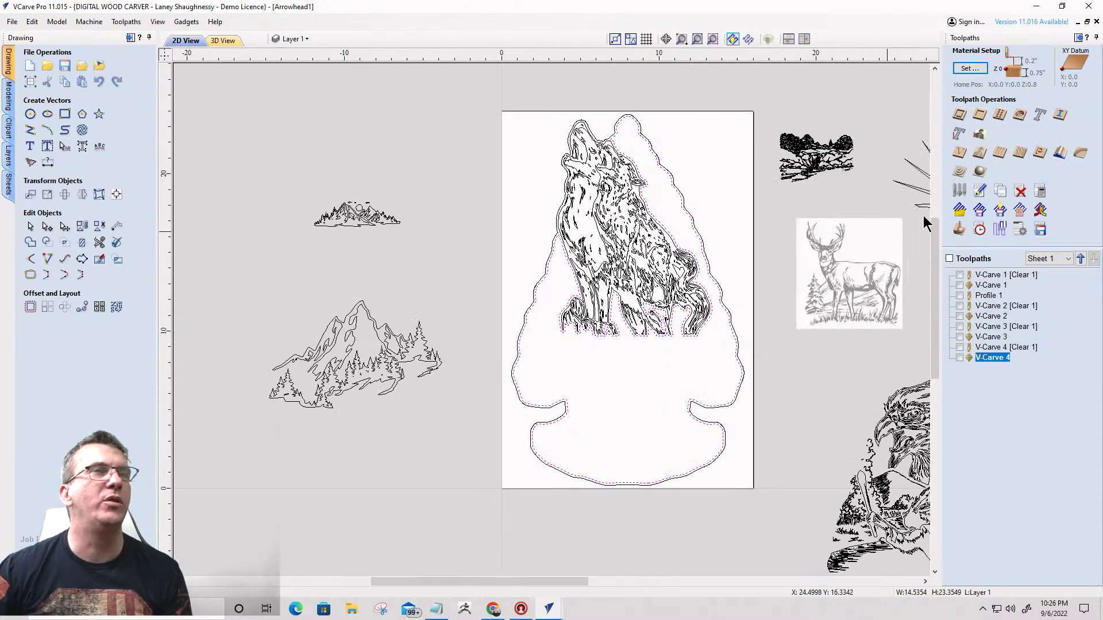
click(980, 115)
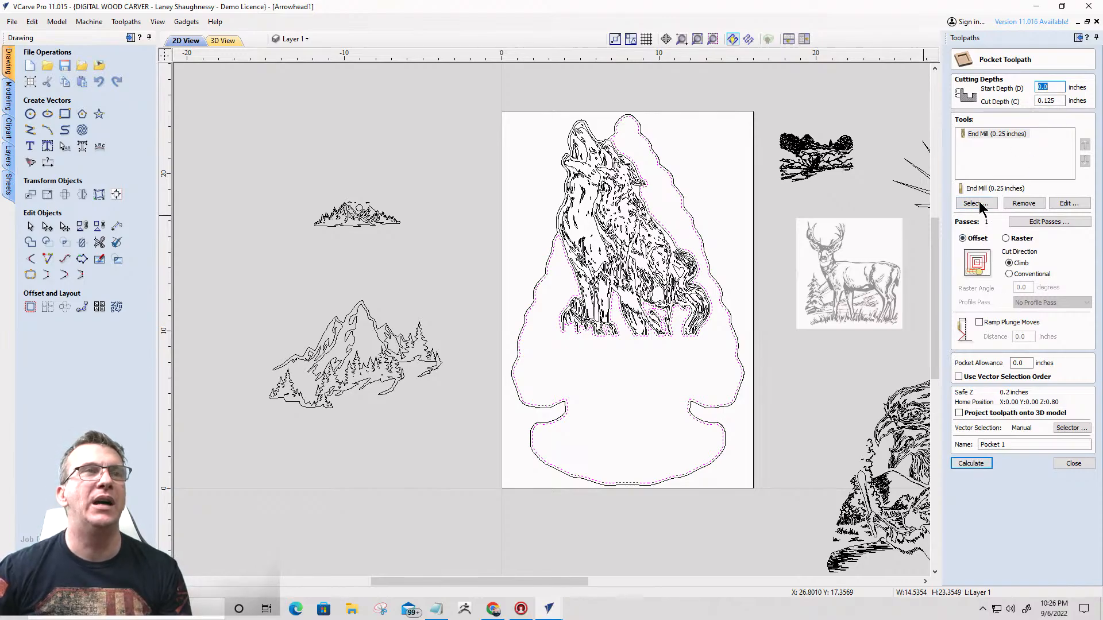
click(1028, 204)
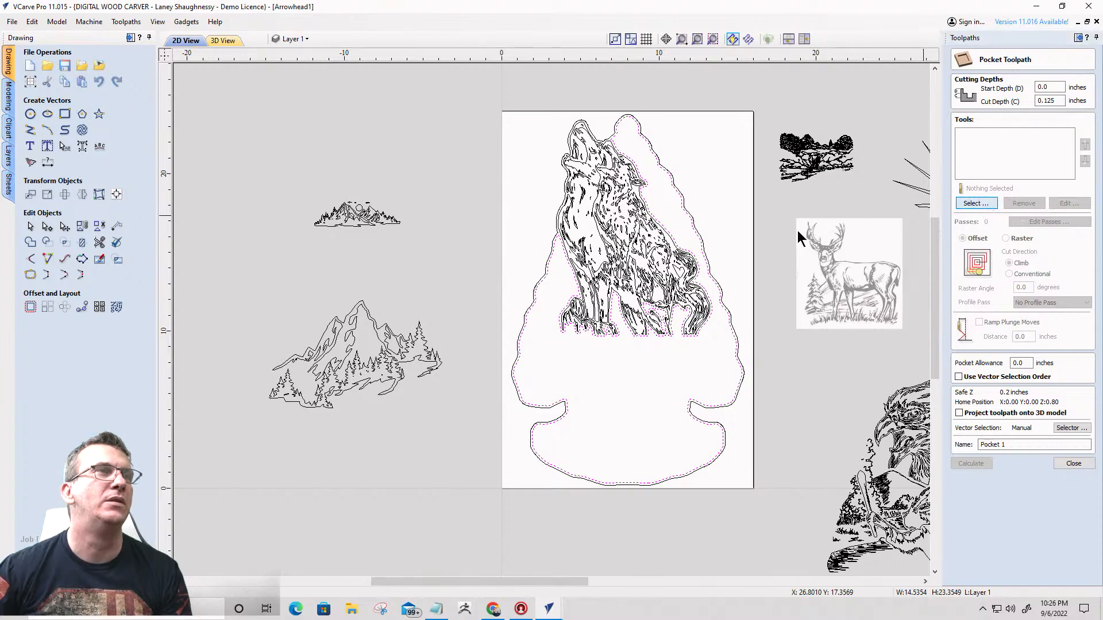
click(975, 203)
scroll(378, 419, down, 5)
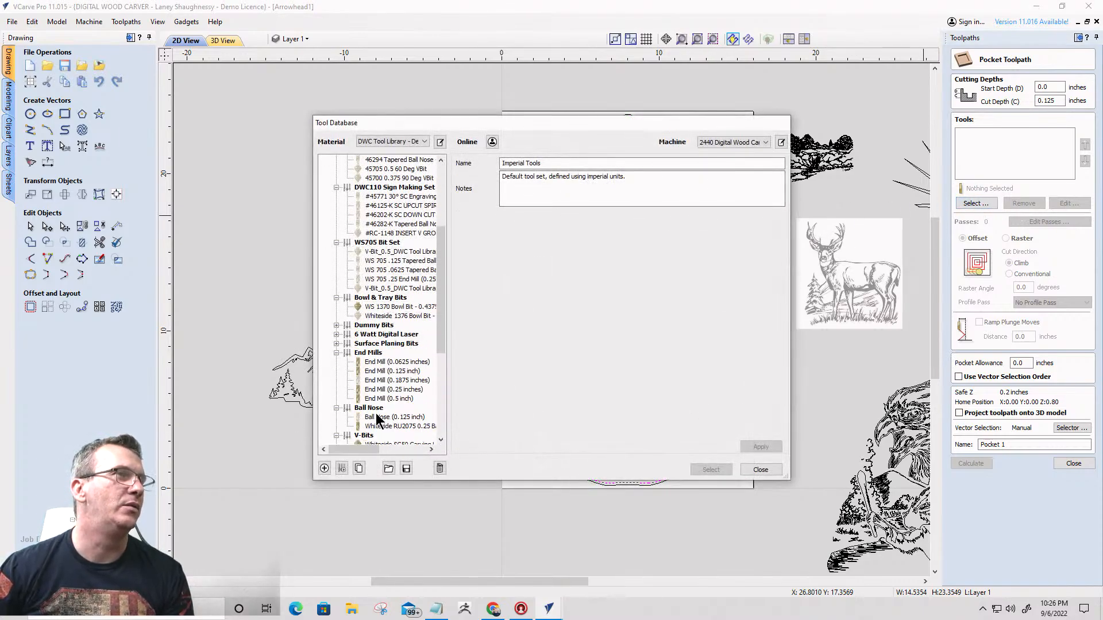
click(391, 371)
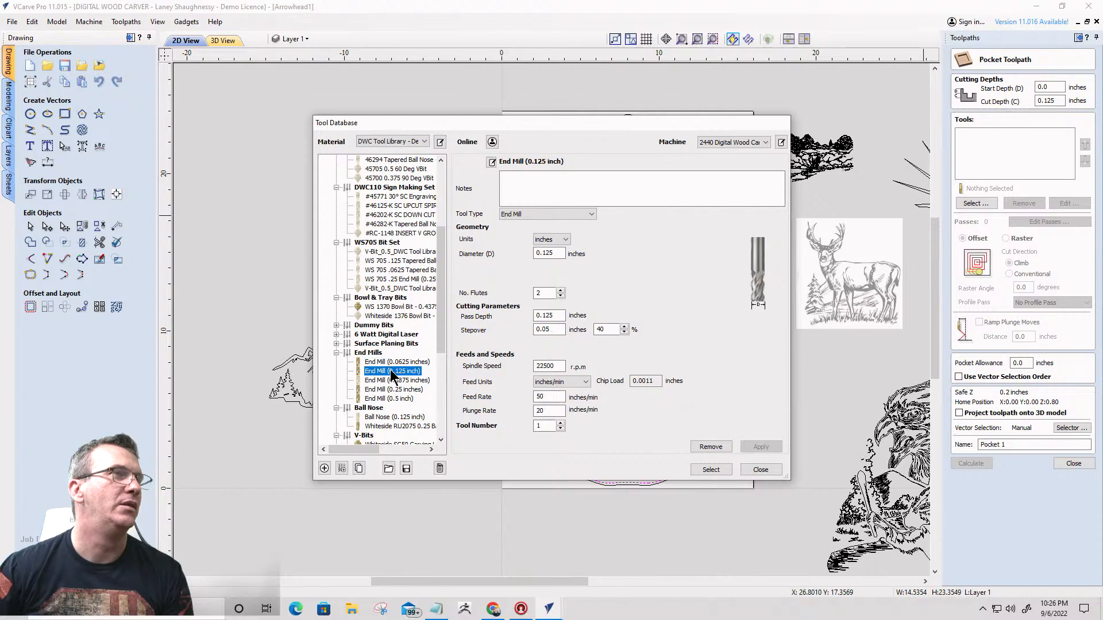
click(712, 471)
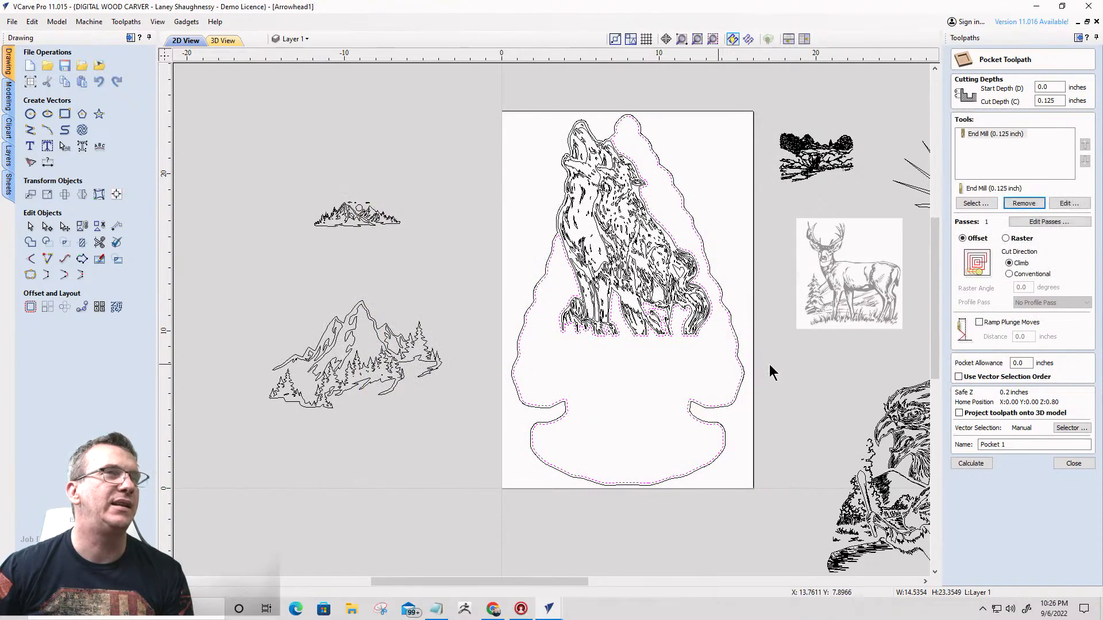
- Add the 0.25 inch end mill to the Pocket toolpath as an additional clearing tool
click(975, 204)
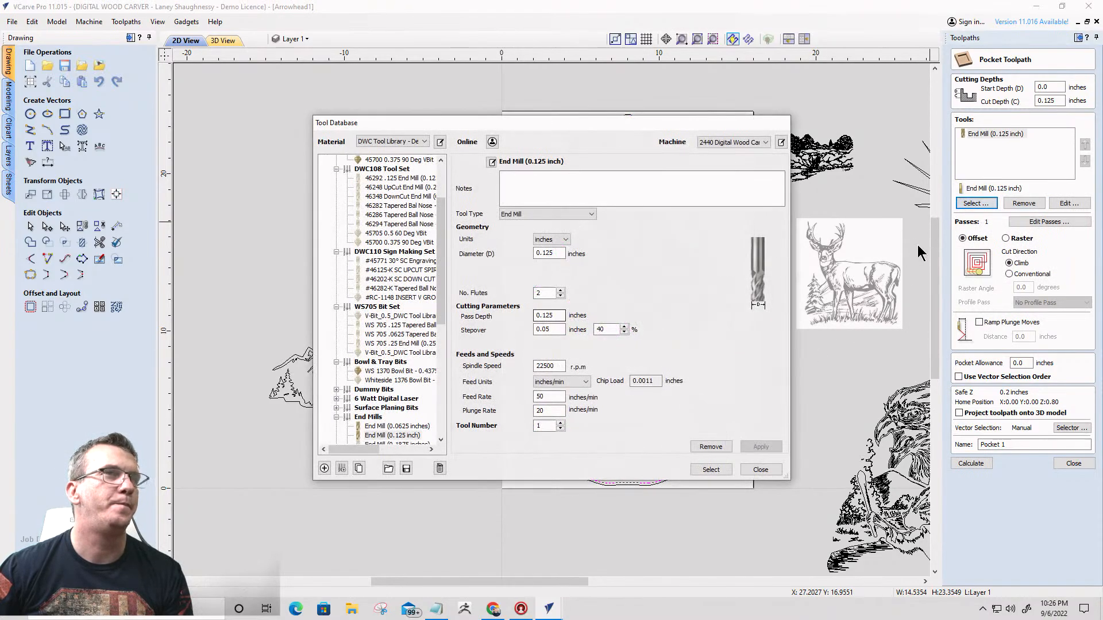
scroll(373, 435, down, 2)
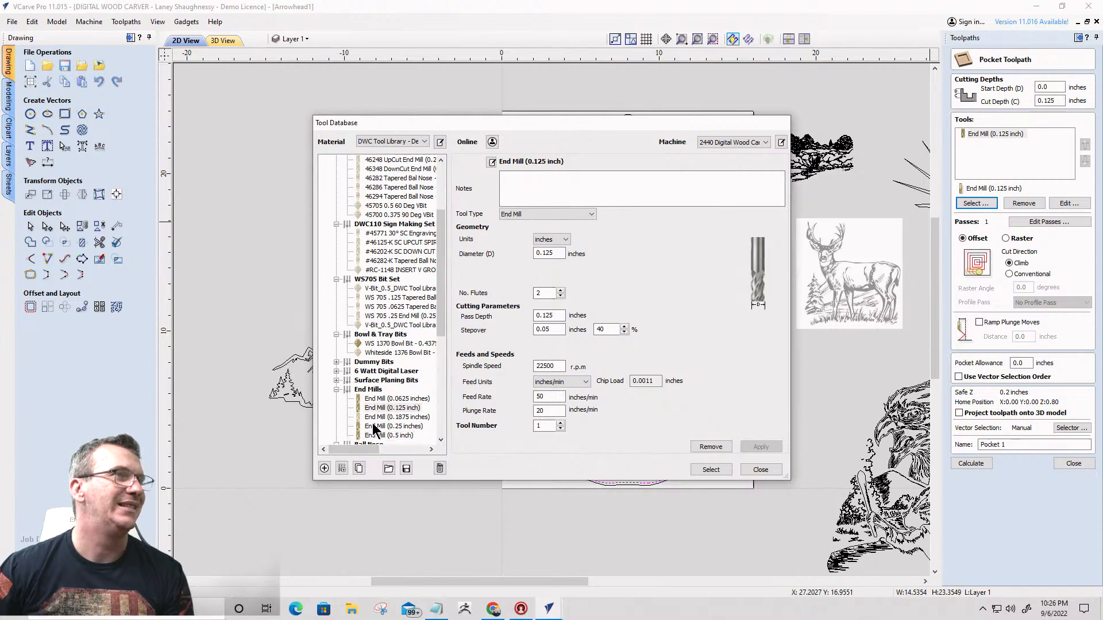
click(390, 399)
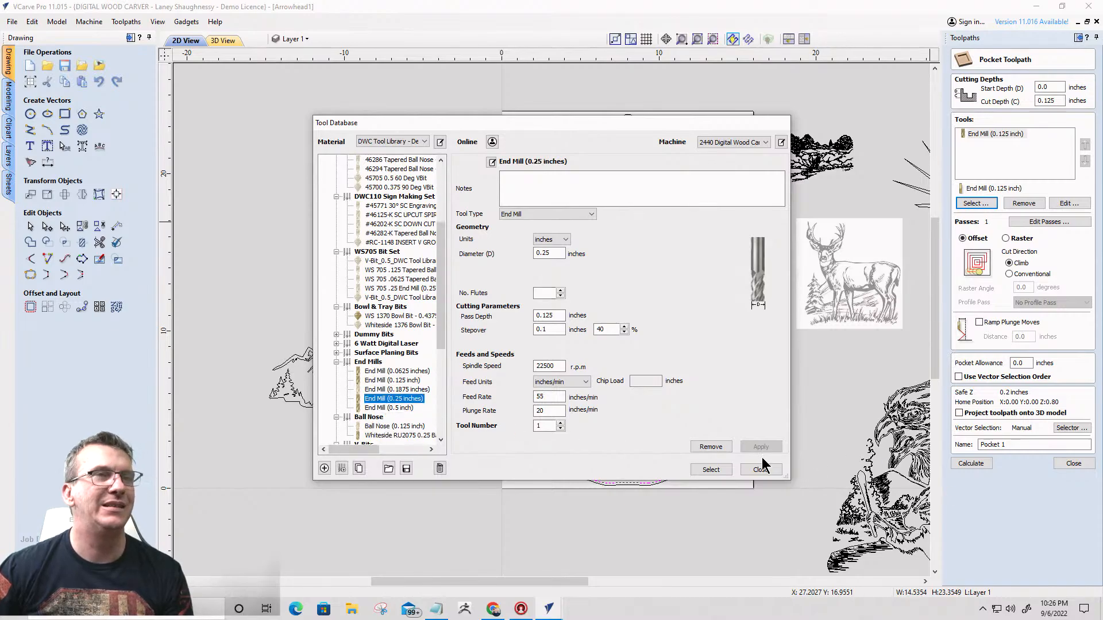
click(710, 470)
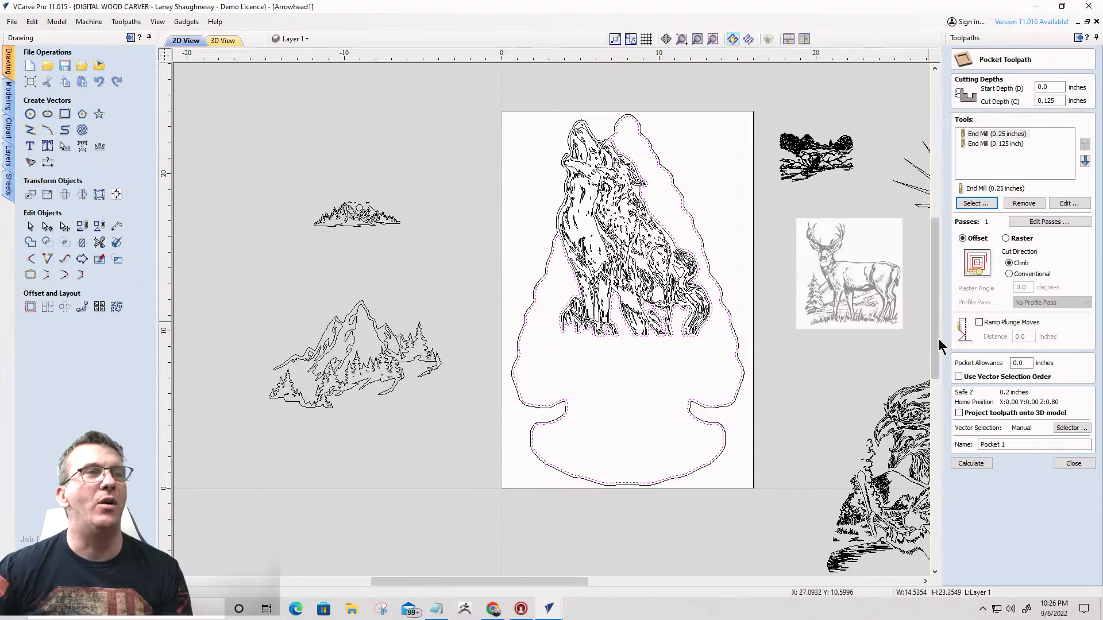
- Calculate the 0.125 inch deep Pocket toolpath around the wolves and preview its cuts on the arrowhead
click(971, 463)
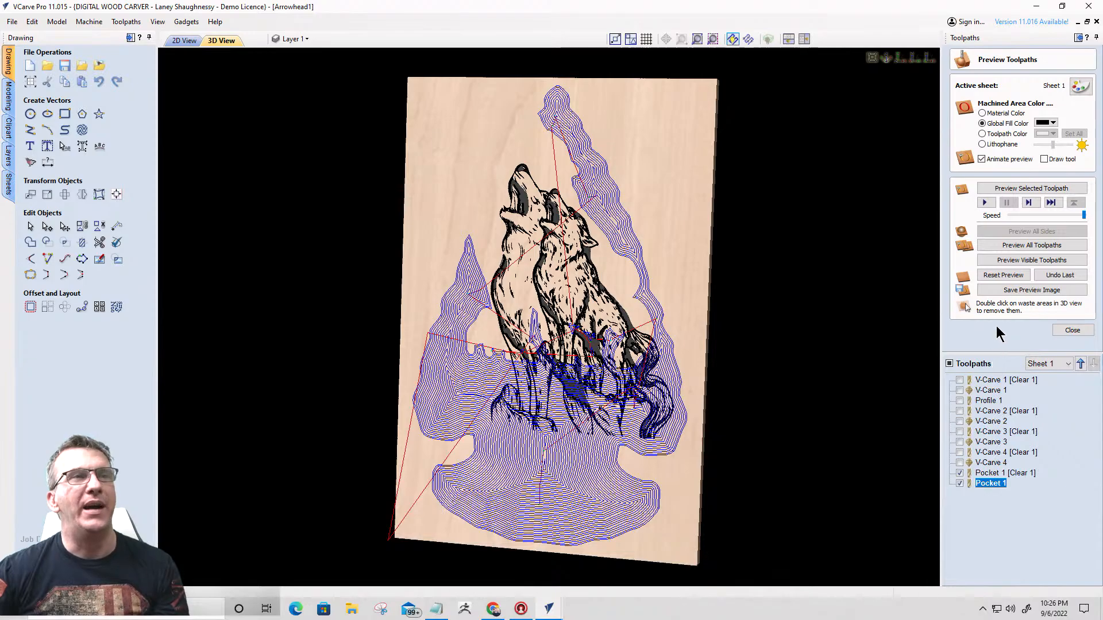
click(1032, 260)
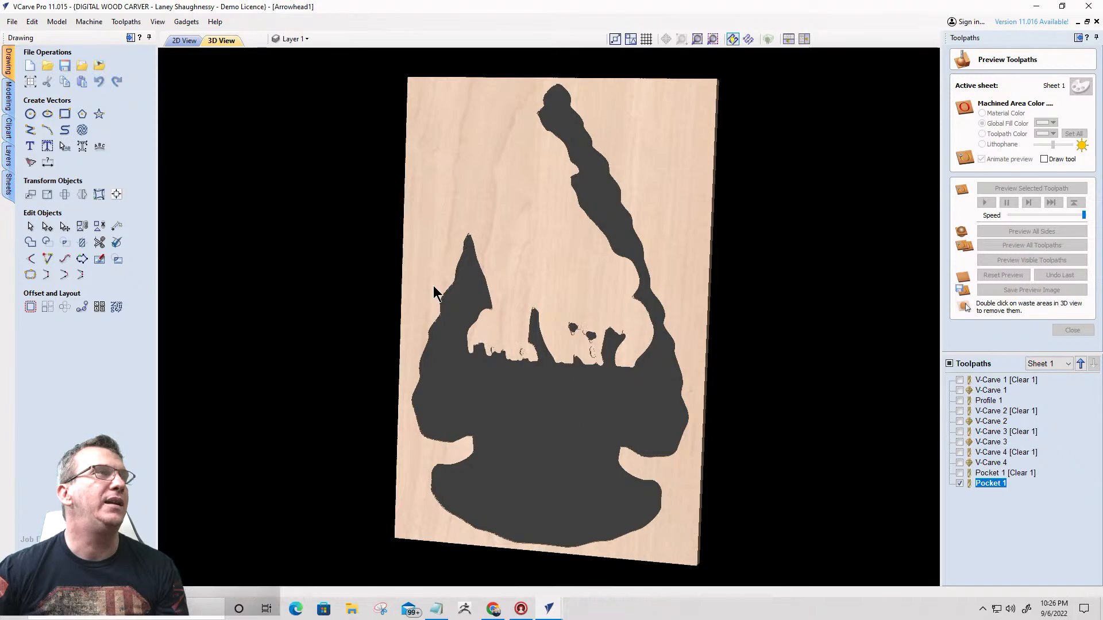
- Select the howling wolves' vectors, calculate a V-Carve toolpath for them with a 0.25 inch flat depth, and preview it
click(186, 41)
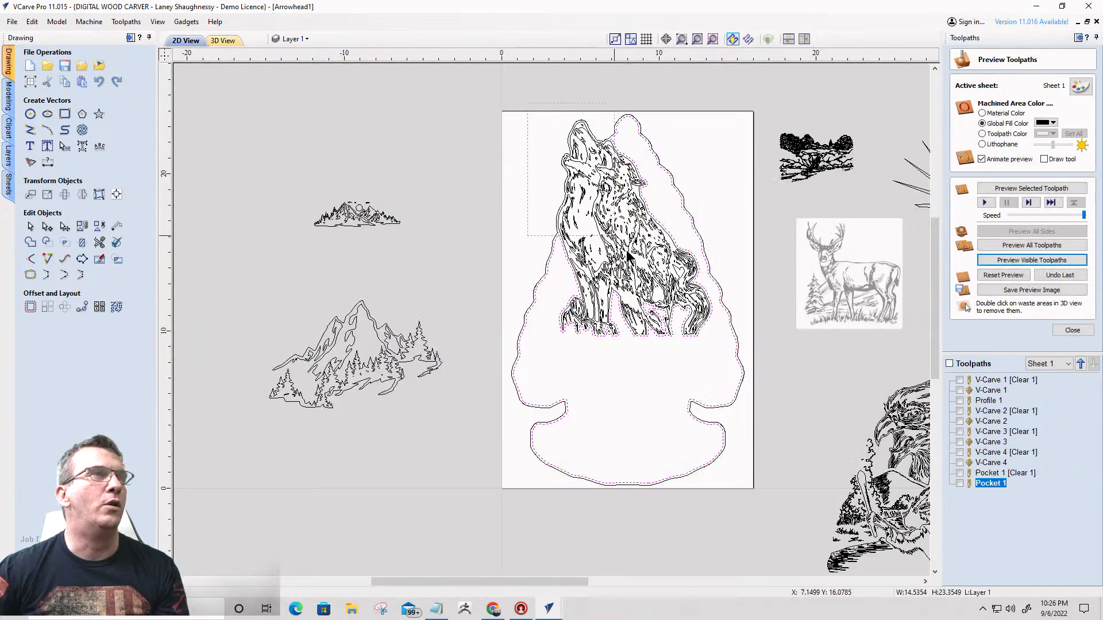
drag(723, 335, 731, 353)
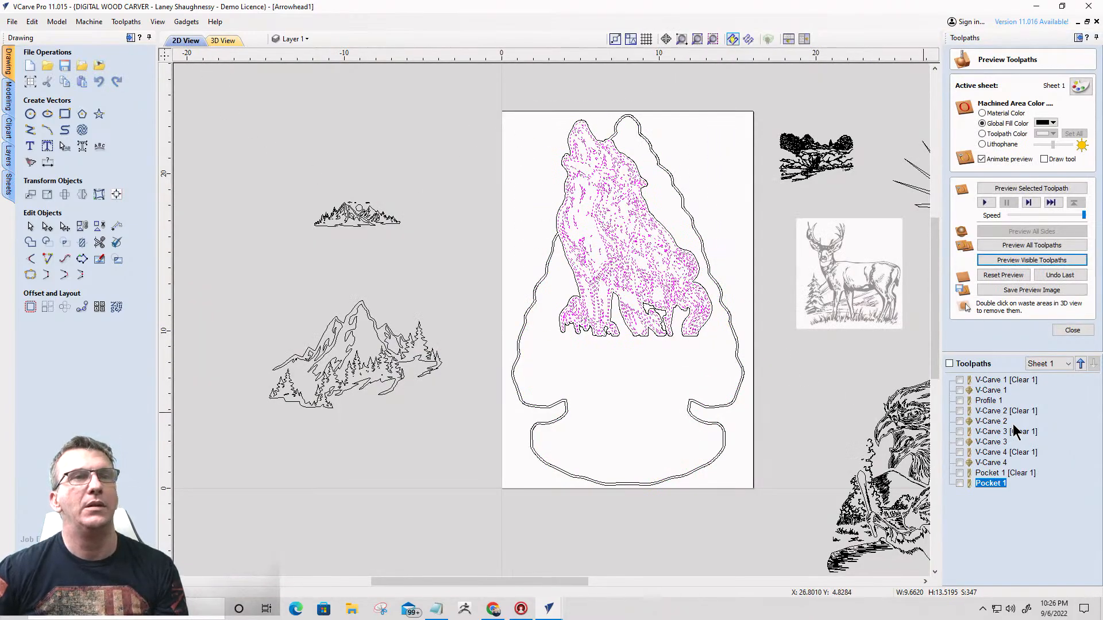
click(1072, 331)
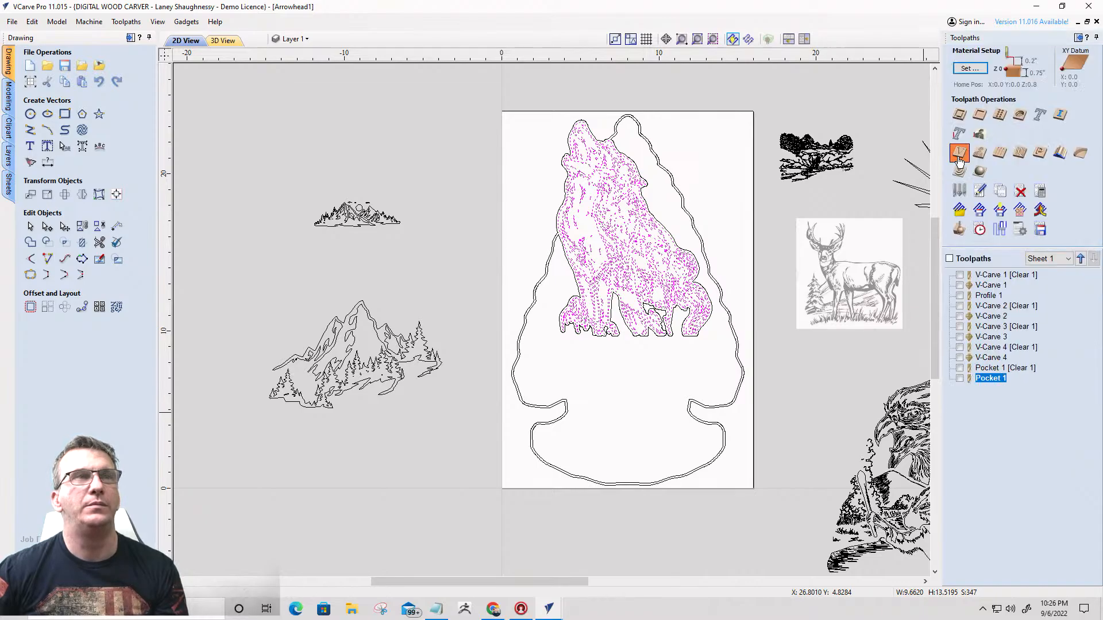
click(959, 154)
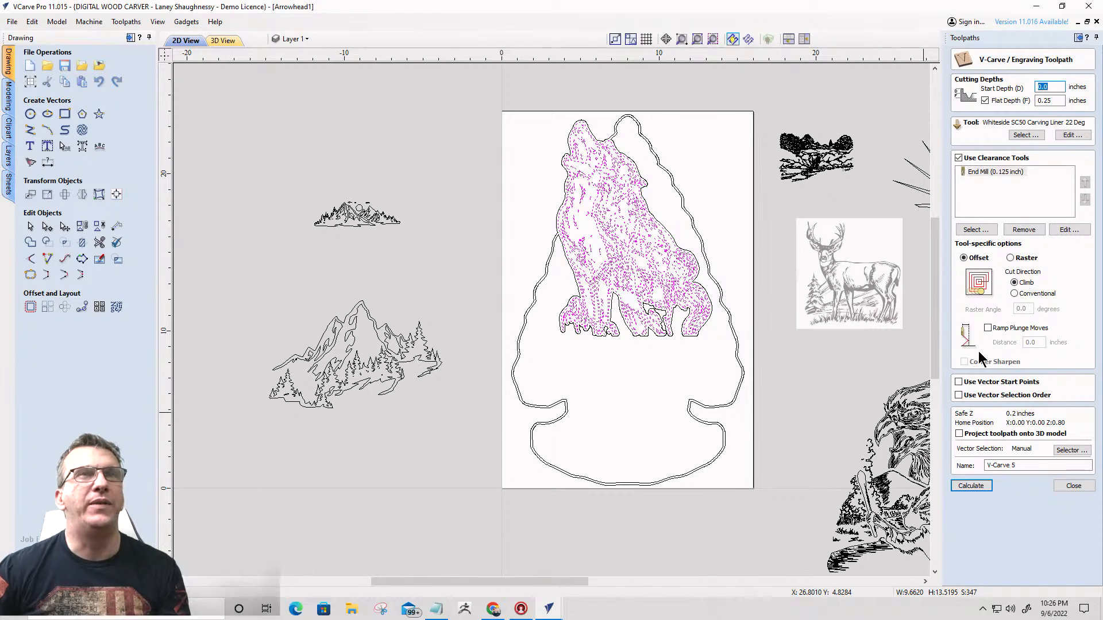
click(969, 486)
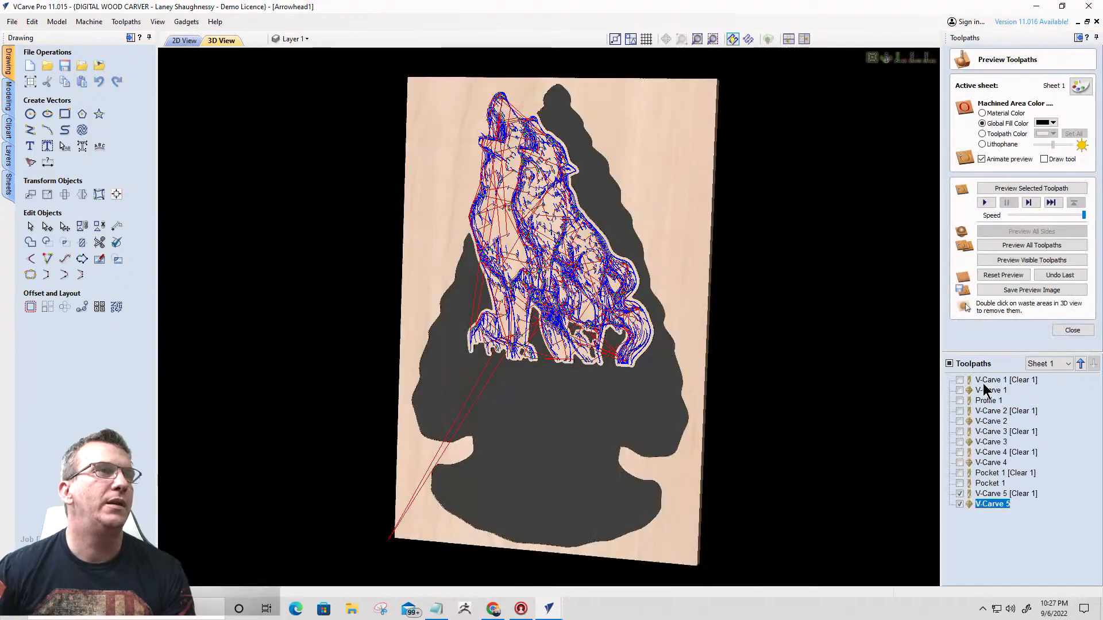
click(1023, 259)
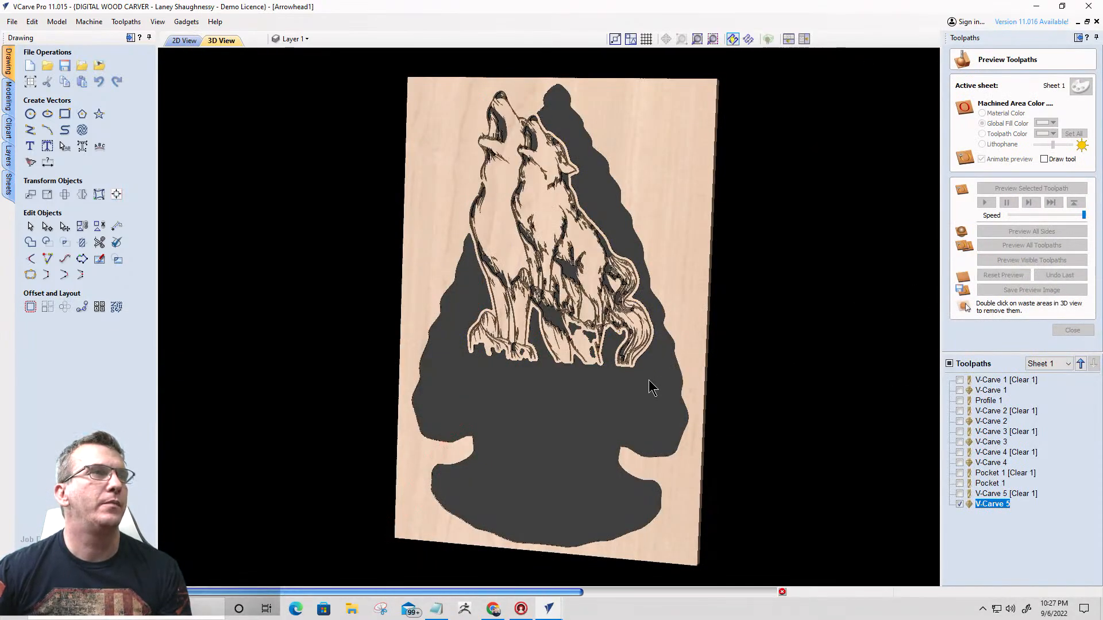
- Calculate a 0.75 inch deep outside Profile toolpath along the outer offset contour of arrowhead and wolves, and preview the cut-out
click(184, 41)
scroll(617, 139, up, 2)
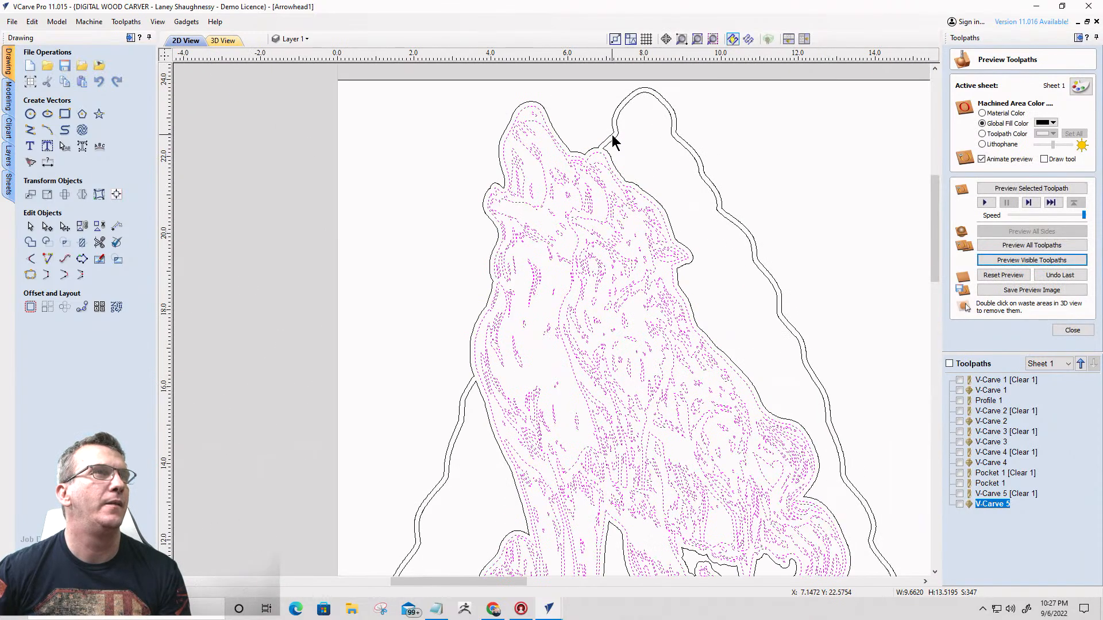
click(1072, 330)
click(959, 149)
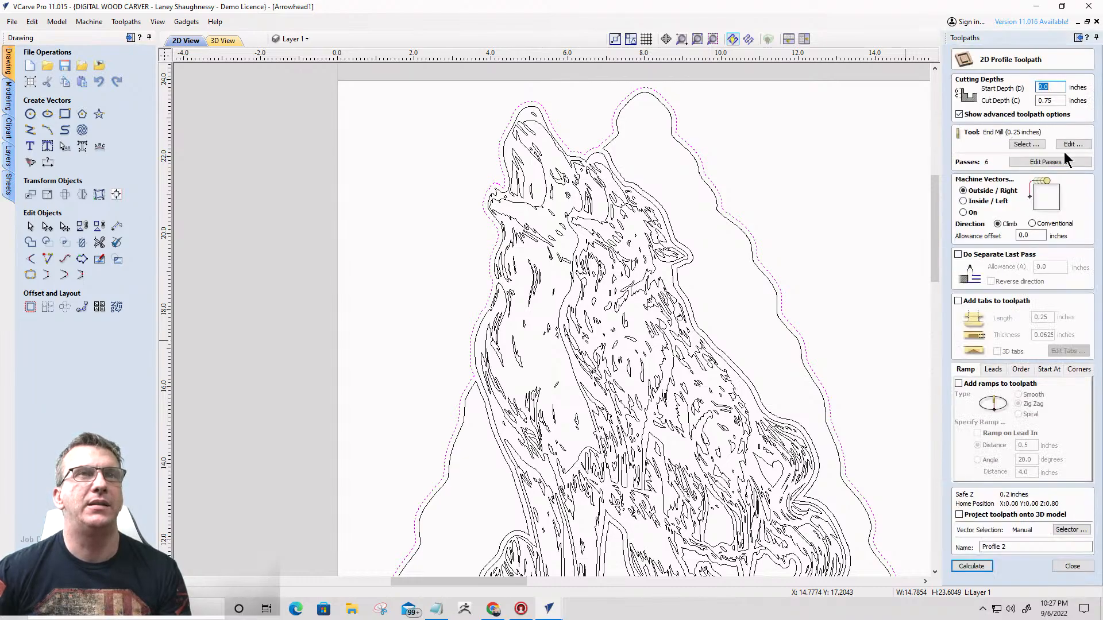
click(964, 563)
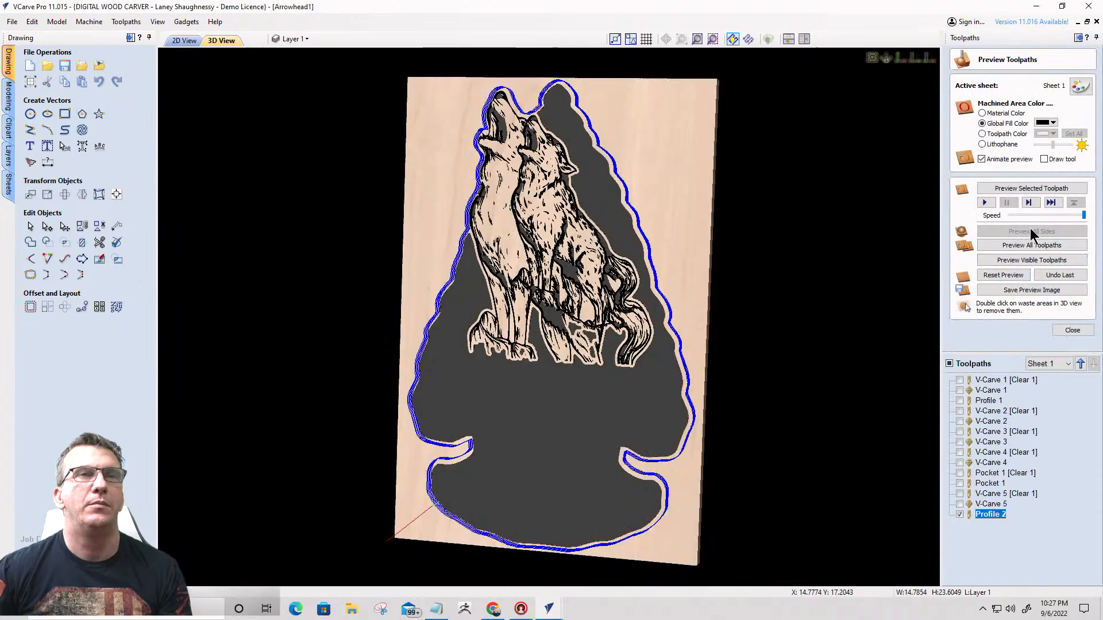
click(1029, 260)
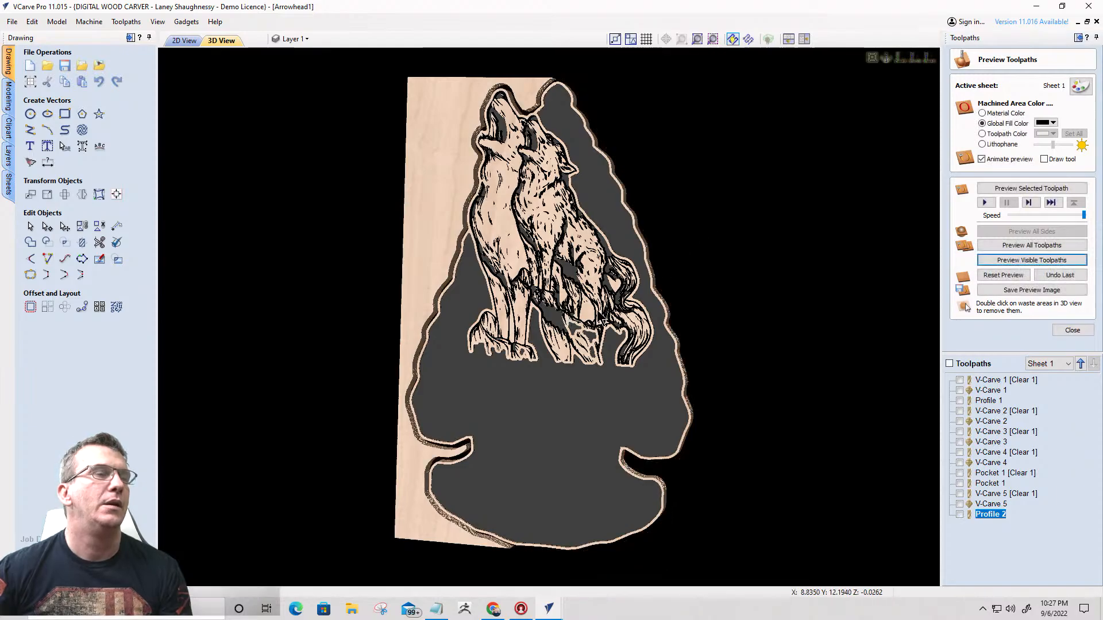
- Remove the waste material around the cut-out arrowhead in the preview and inspect the carved wolves from several angles
mouse_move(556, 332)
mouse_down()
mouse_move(792, 281)
mouse_move(450, 313)
mouse_move(434, 251)
mouse_move(579, 324)
mouse_move(411, 262)
mouse_move(516, 427)
mouse_up()
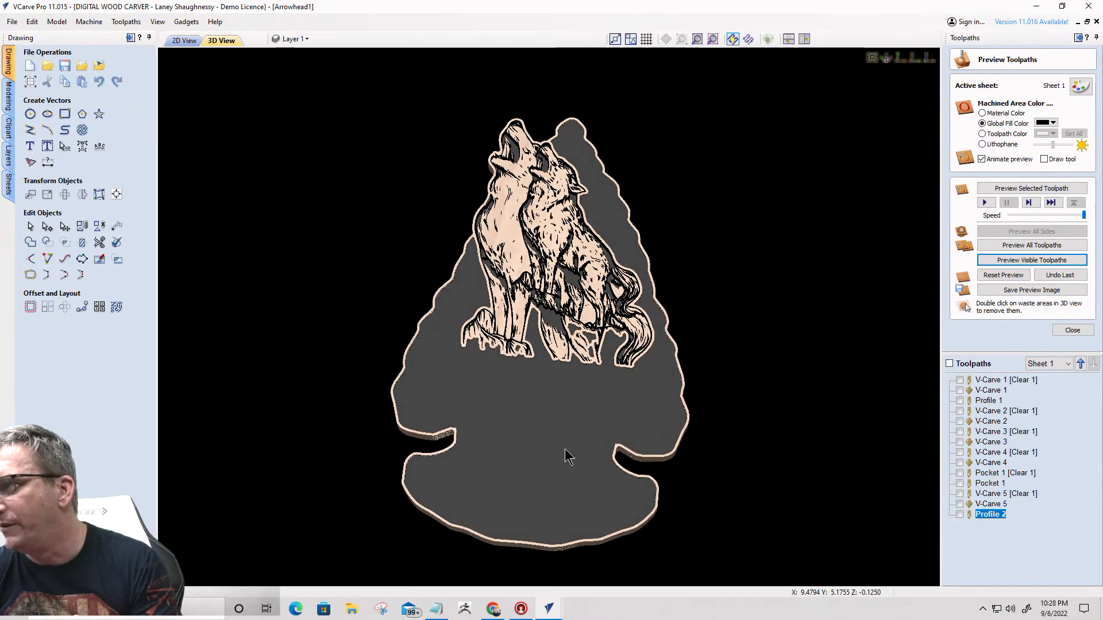
scroll(522, 411, up, 2)
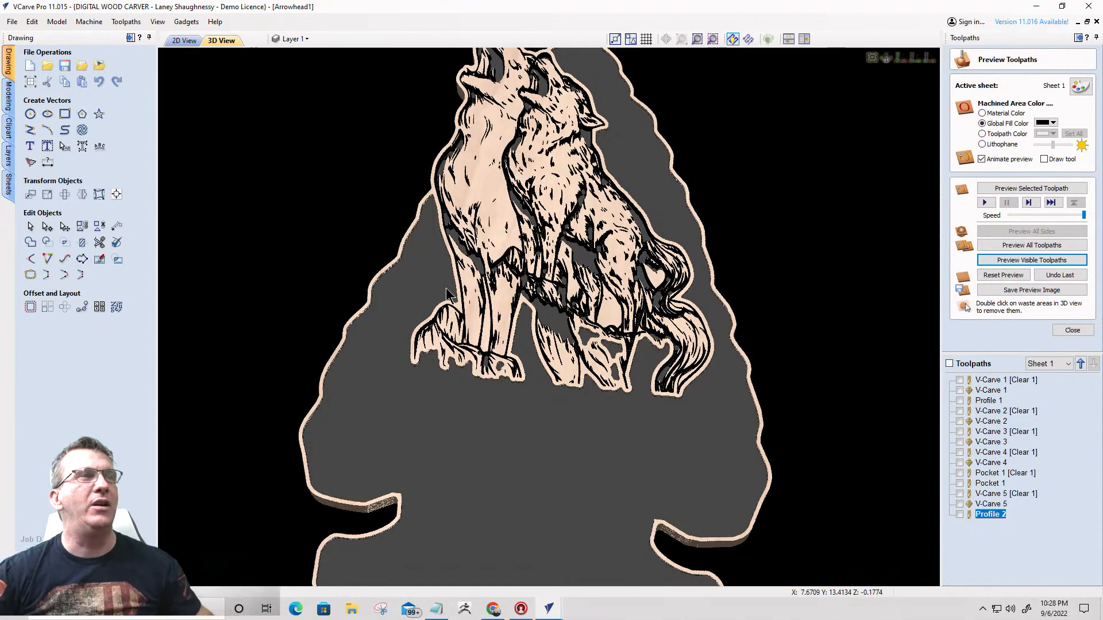
drag(574, 299, 421, 445)
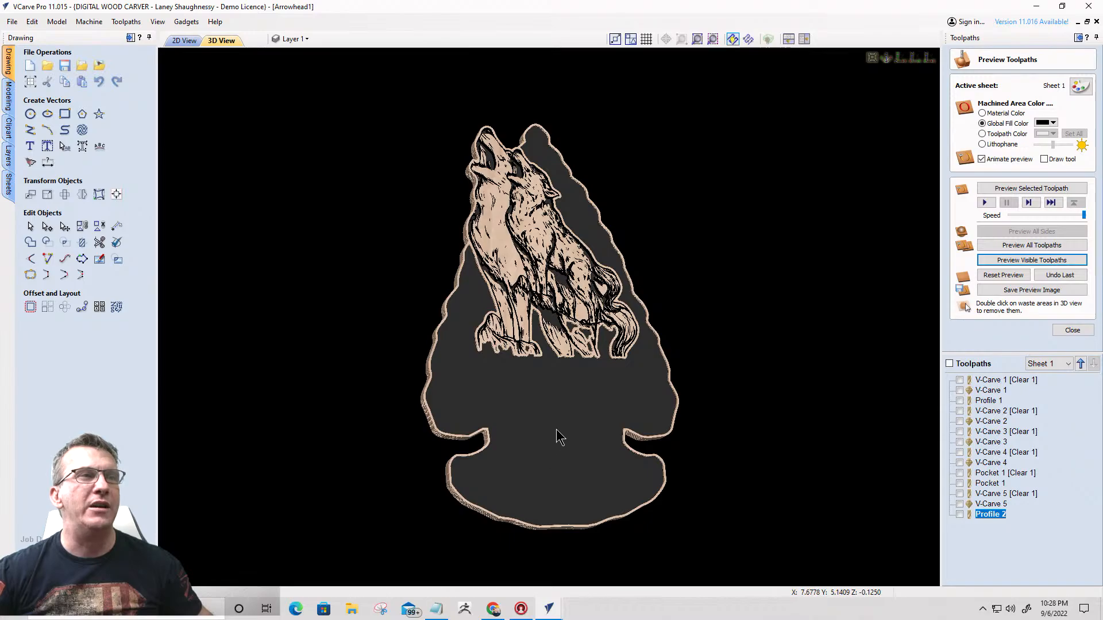
drag(559, 436, 546, 379)
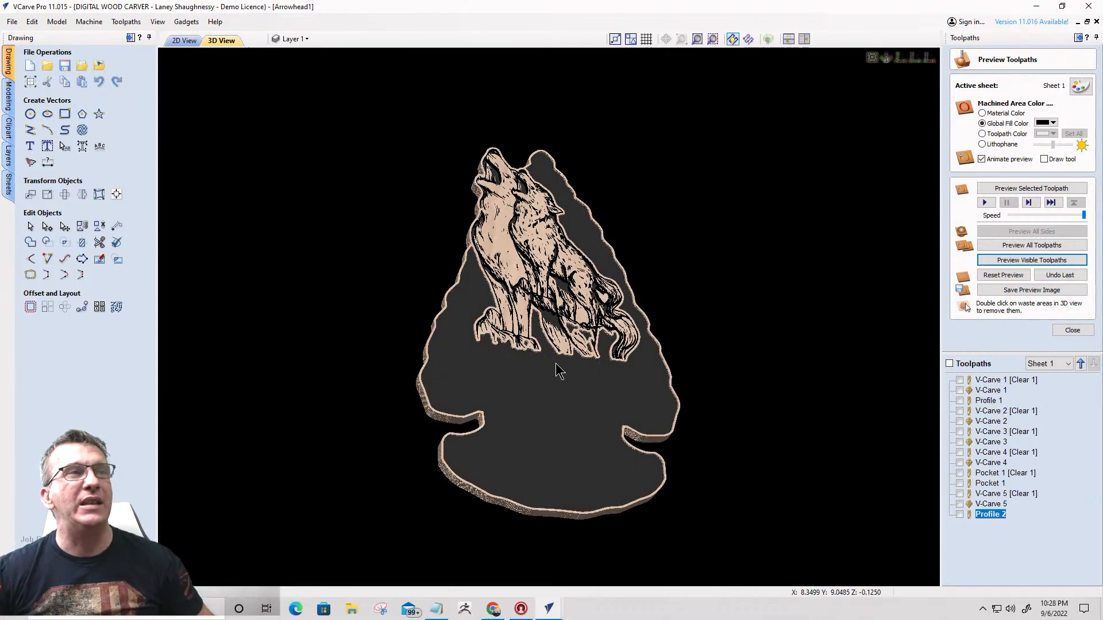
drag(541, 330, 497, 277)
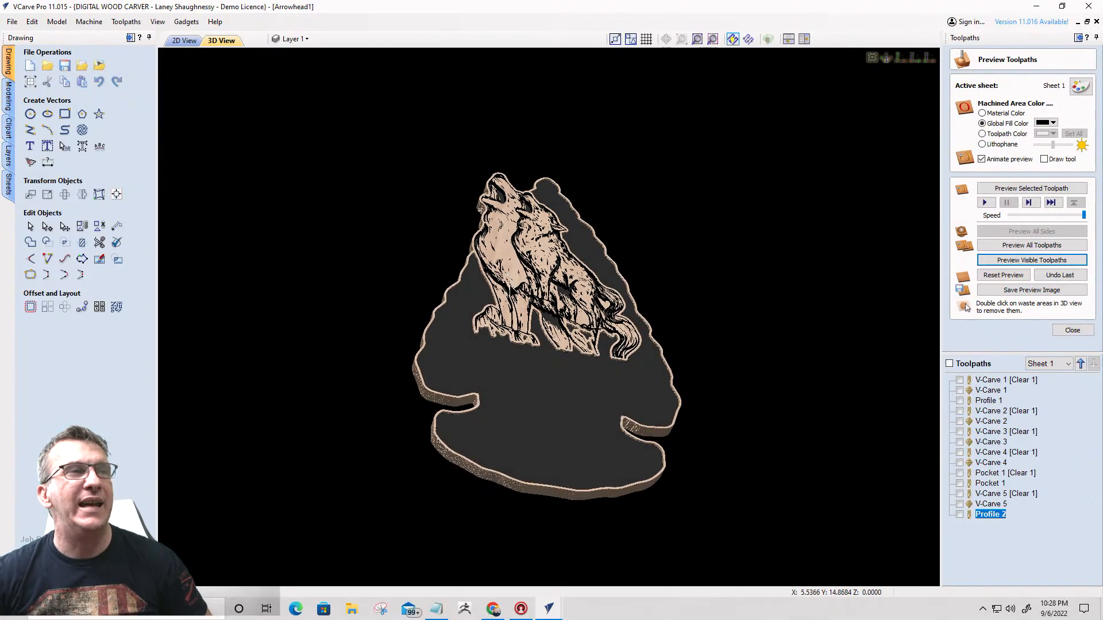
scroll(499, 281, down, 1)
- Switch to the class notes in Notepad, highlight the Great Spirit Prayer verses for review, and return to the arrowhead preview
click(441, 610)
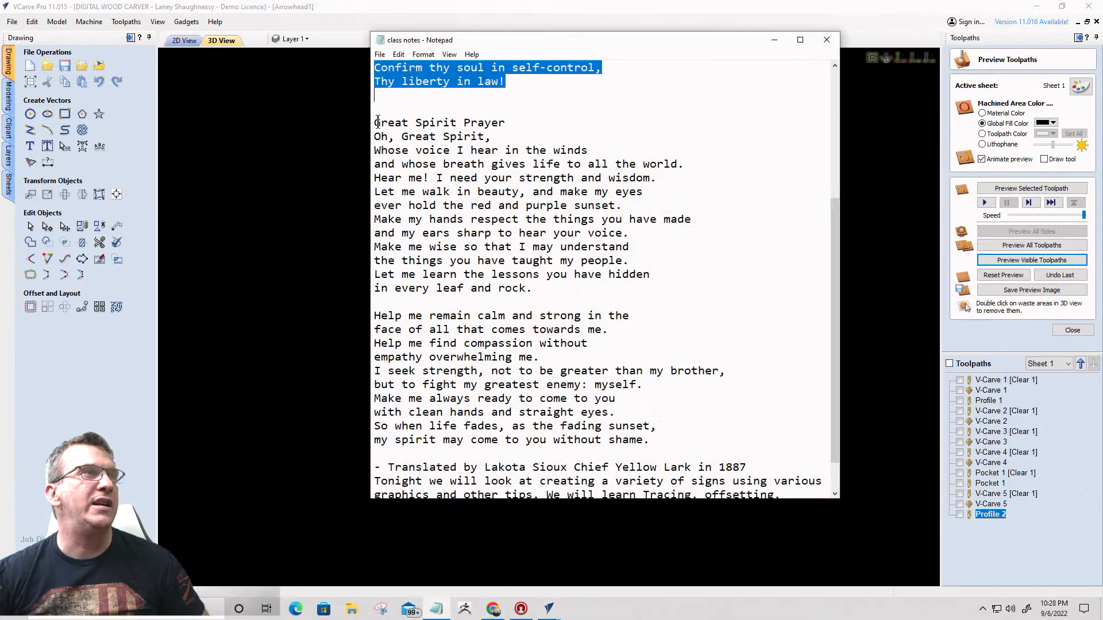
drag(374, 126, 663, 447)
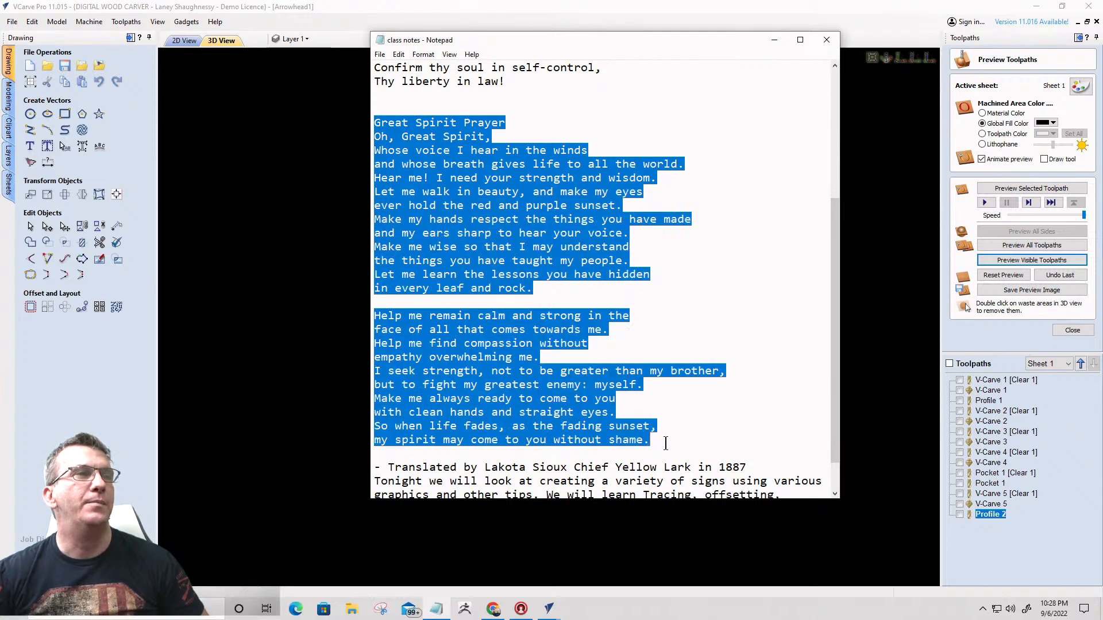
scroll(677, 334, down, 1)
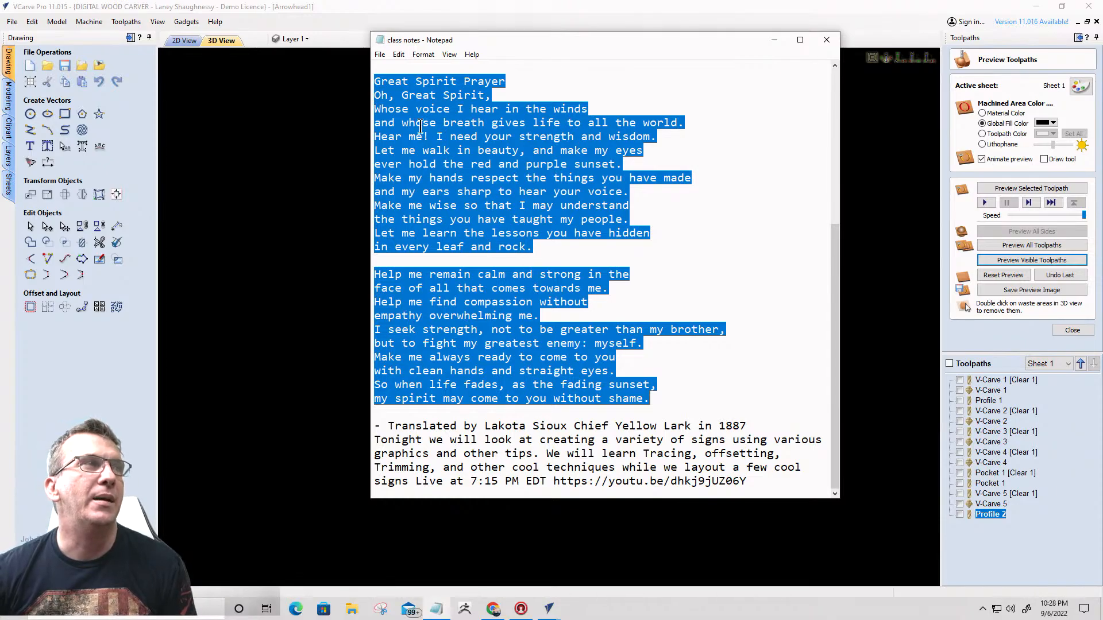
scroll(432, 112, up, 4)
click(774, 39)
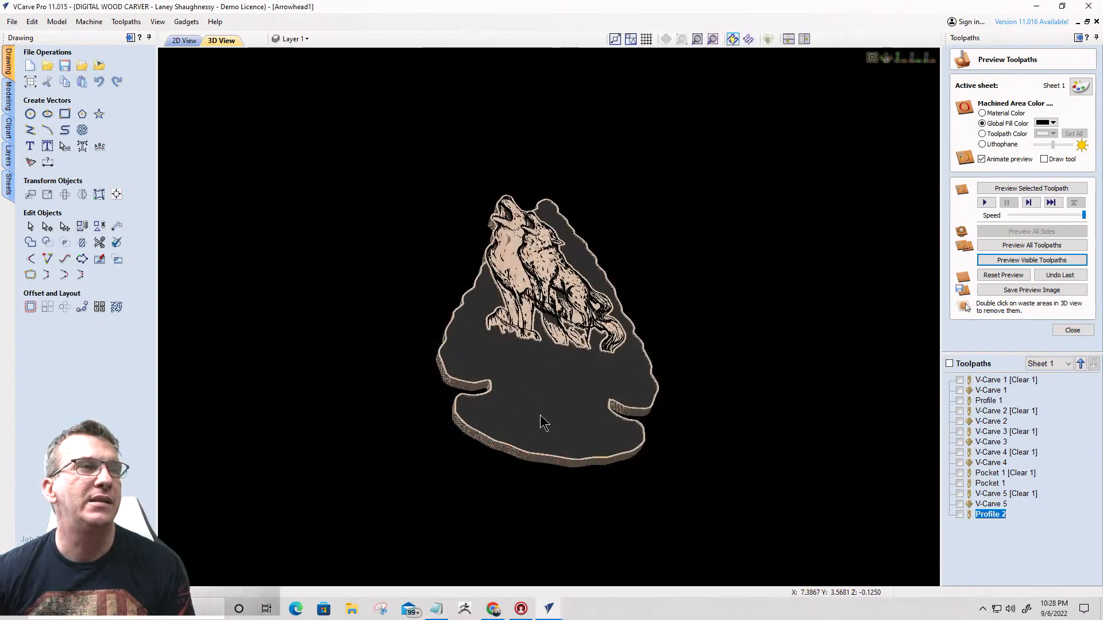
drag(541, 423, 521, 359)
drag(508, 465, 500, 475)
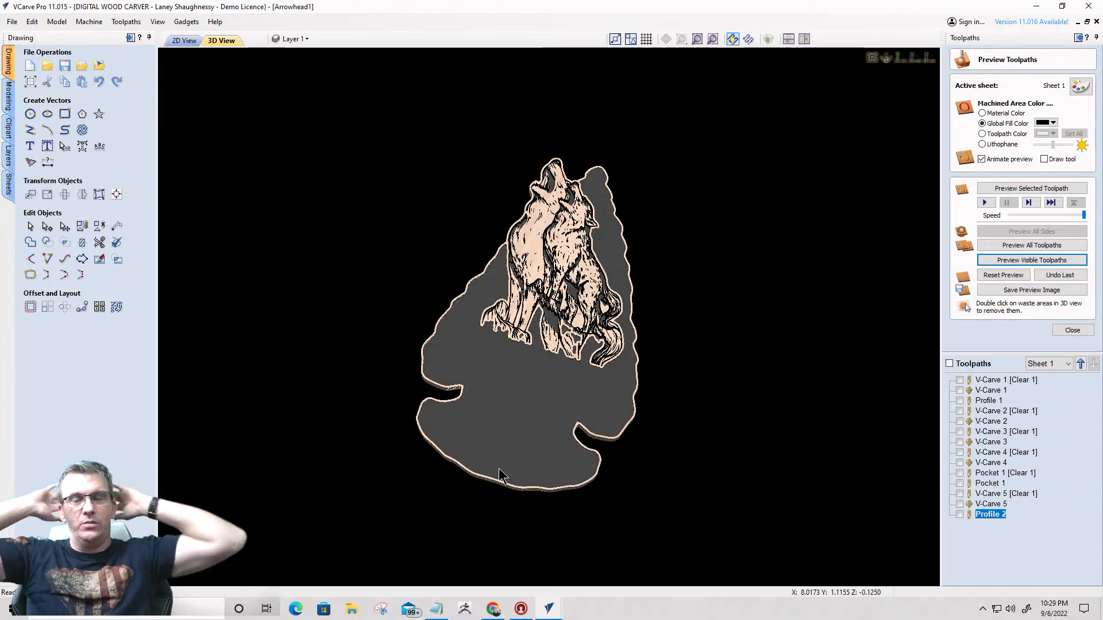
mouse_move(489, 374)
mouse_down()
mouse_move(453, 450)
mouse_move(706, 394)
mouse_move(301, 359)
mouse_move(457, 364)
mouse_move(693, 396)
mouse_up()
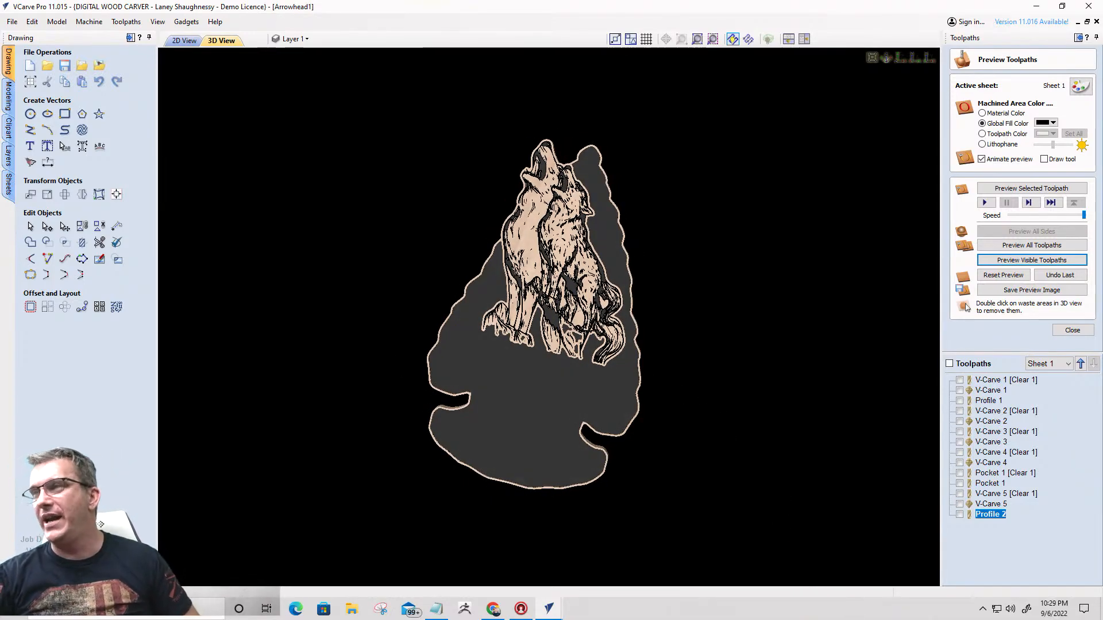
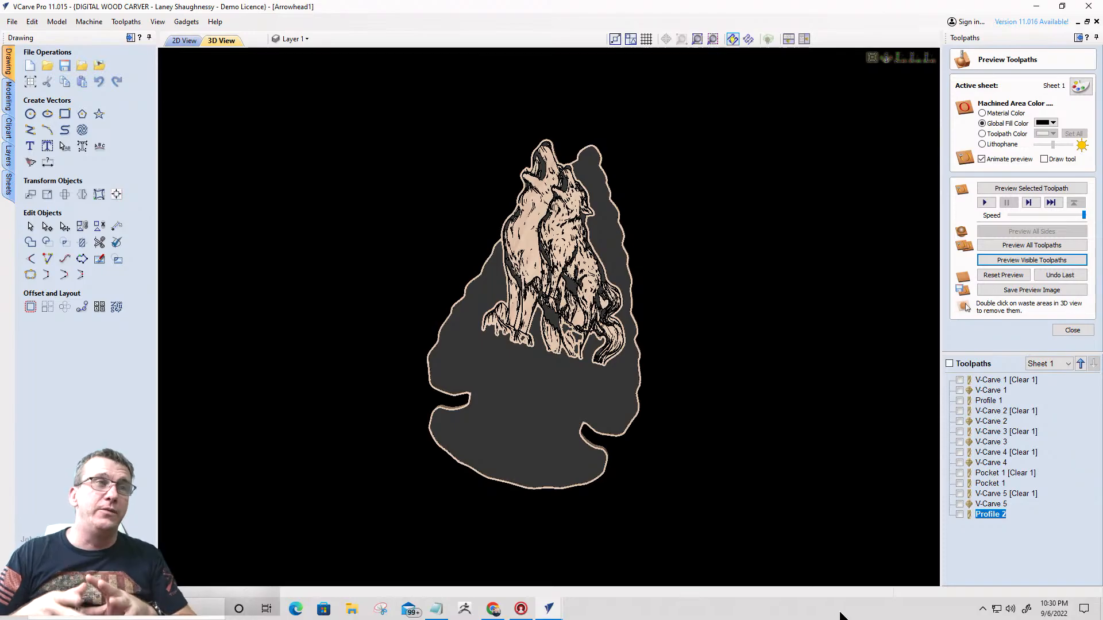
- Inspect the arrowhead's 3D carving preview, then look over the wolf layout and surrounding artwork in the 2D view
drag(532, 438, 715, 359)
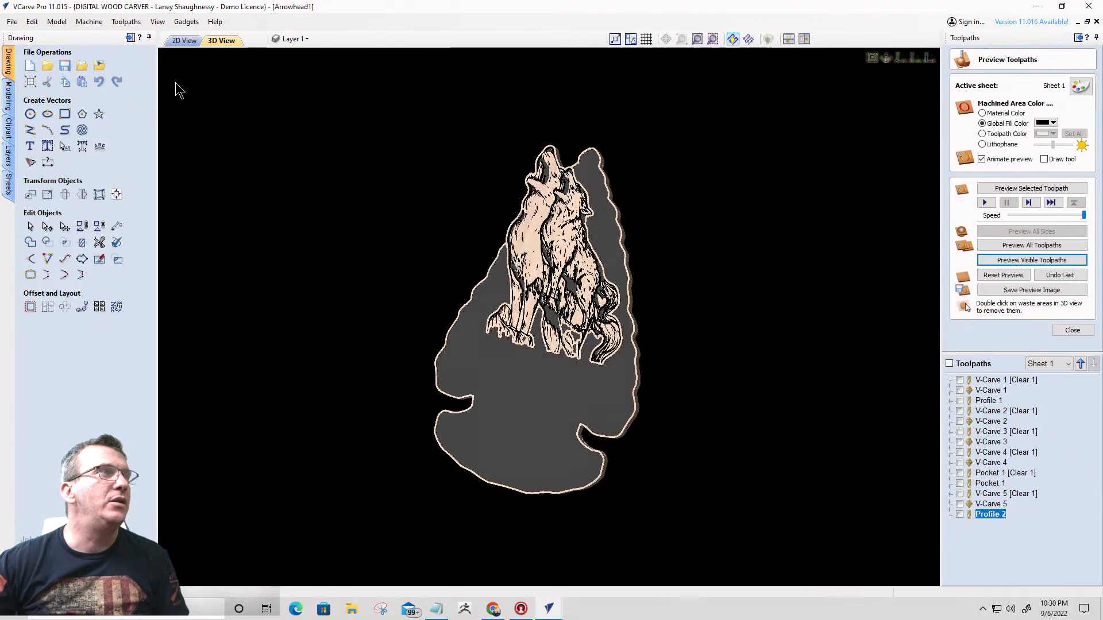
click(183, 40)
scroll(460, 204, down, 7)
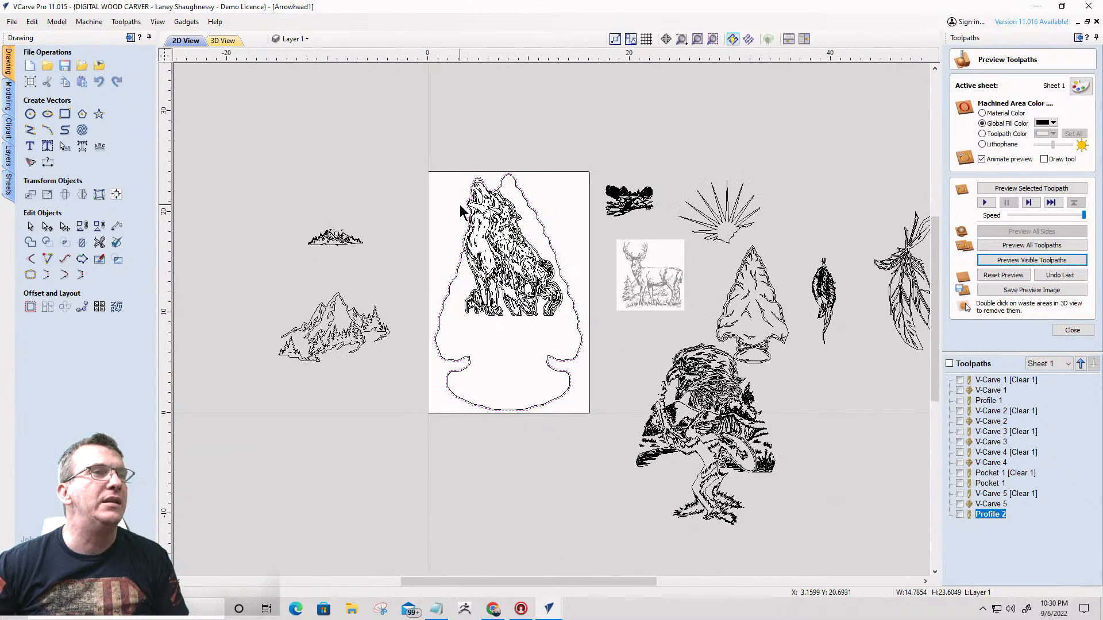
scroll(615, 408, up, 5)
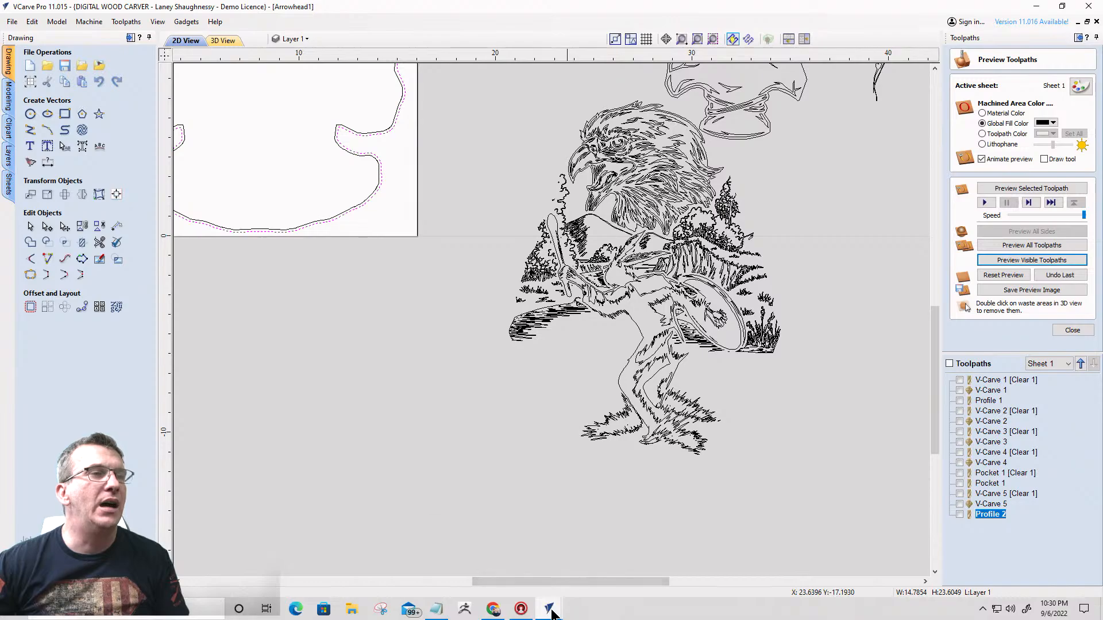
- Switch to the RiverScene1 drawing, look over its mountain river artwork and close the Trim Objects tool
mouse_move(553, 614)
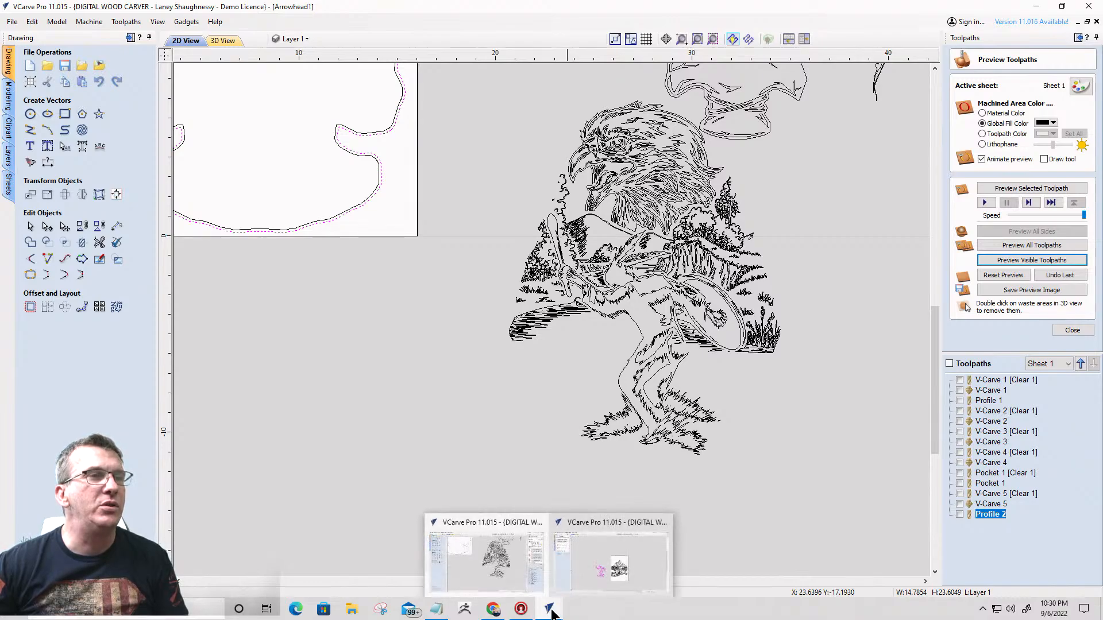
click(592, 580)
scroll(661, 402, up, 4)
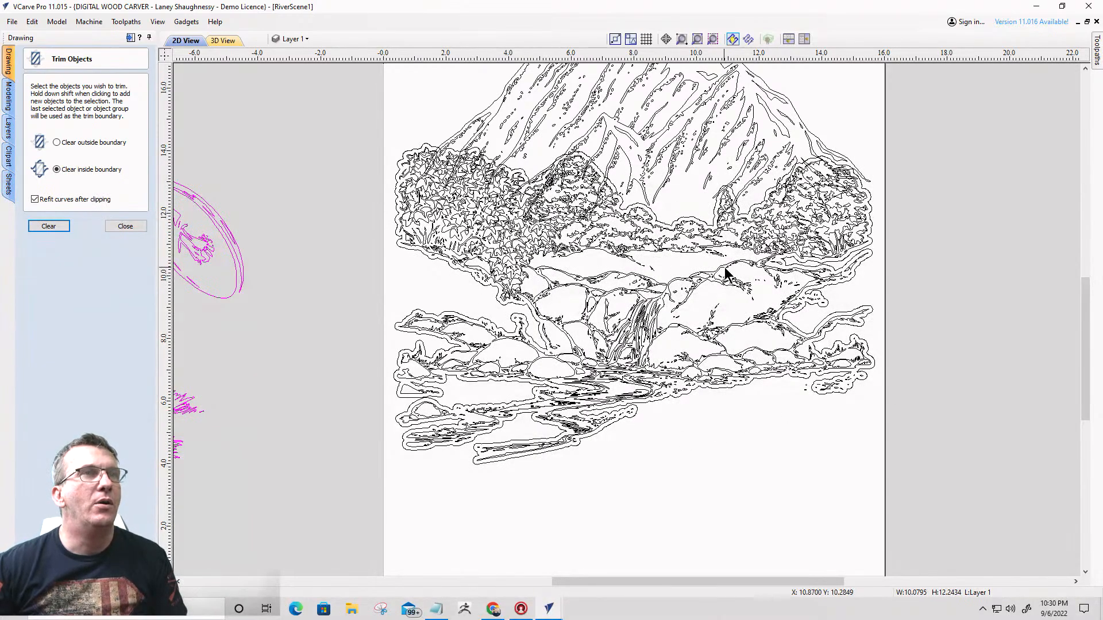
scroll(725, 281, down, 3)
scroll(725, 294, down, 2)
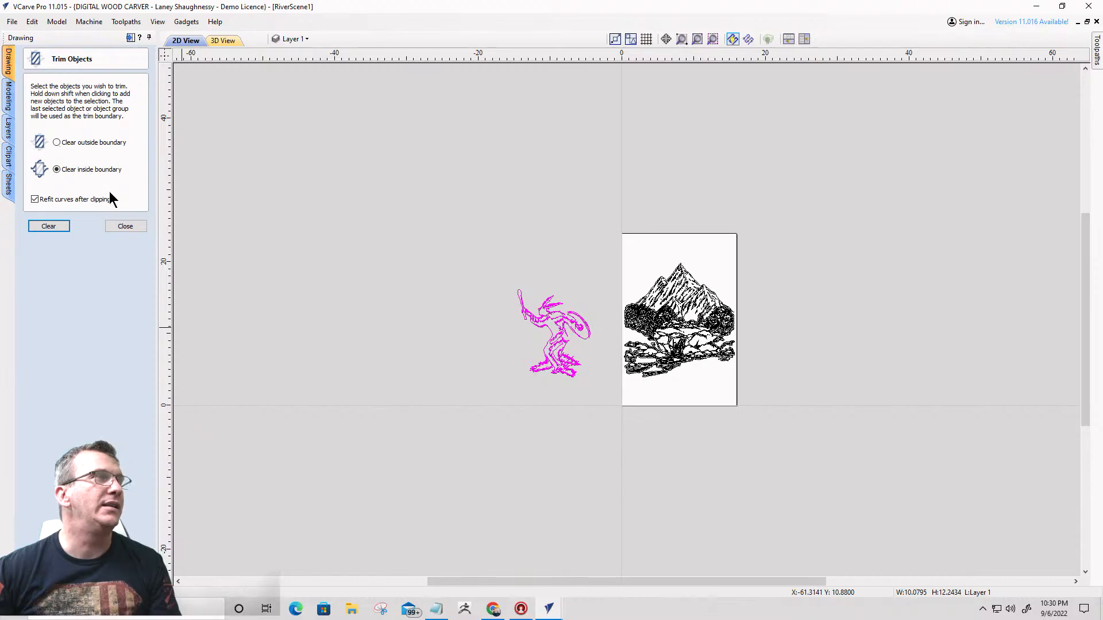
click(124, 227)
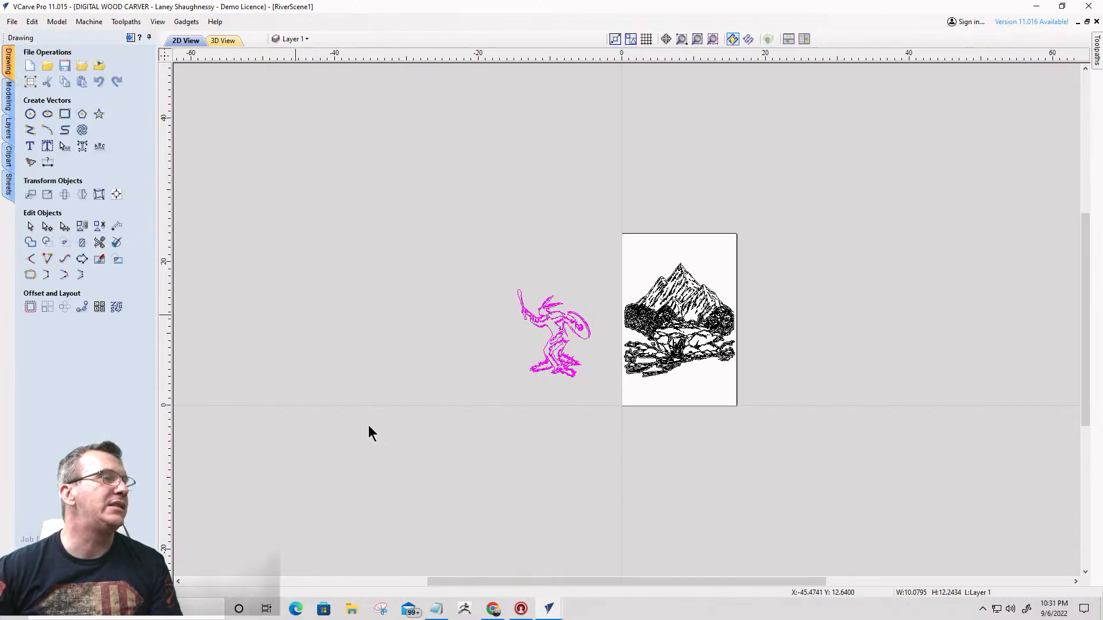
- Save the RiverScene1 drawing and open the Live Class file from the Downloads folder
click(66, 68)
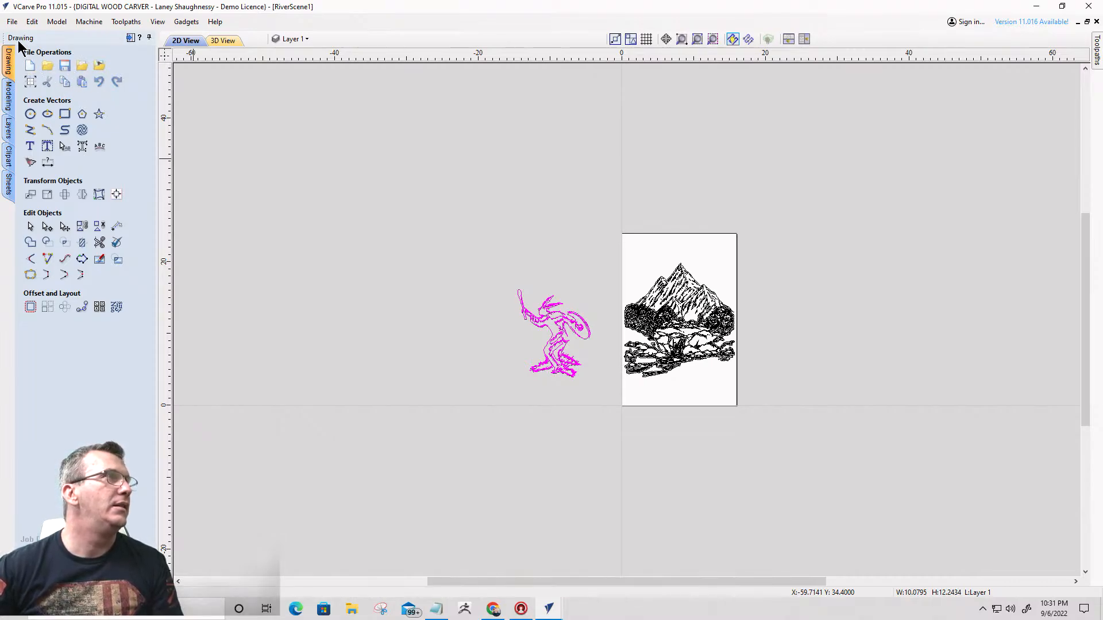
click(48, 67)
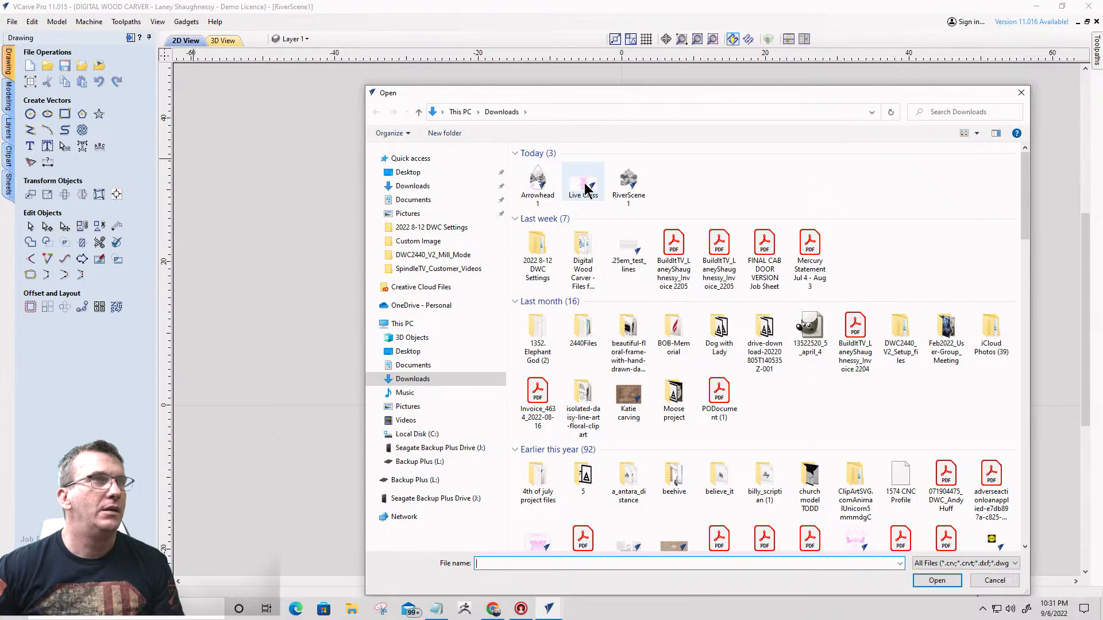
click(586, 188)
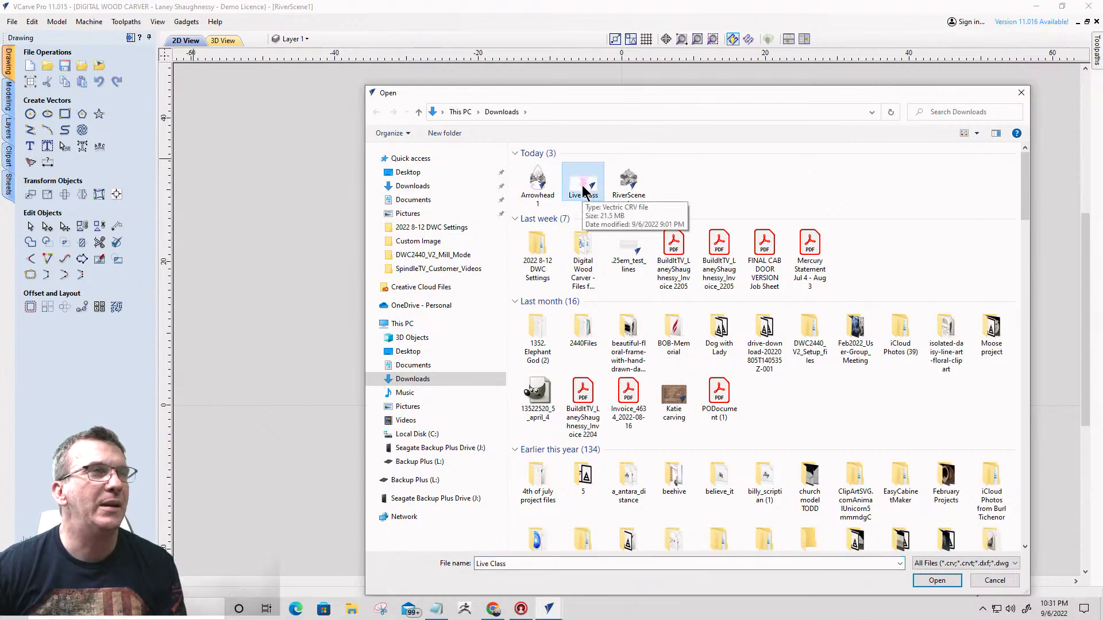
double_click(583, 191)
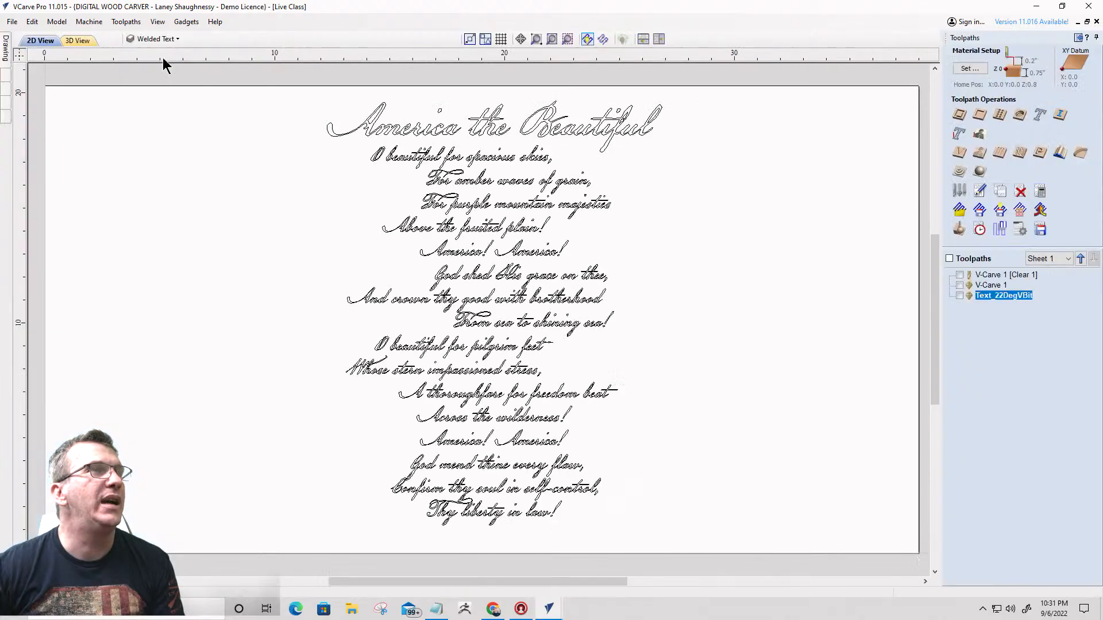
- Make V-Carve 1 [Clear 1], V-Carve 1 and Text_22DegVBit visible in 3D and simulate the visible toolpaths
click(77, 40)
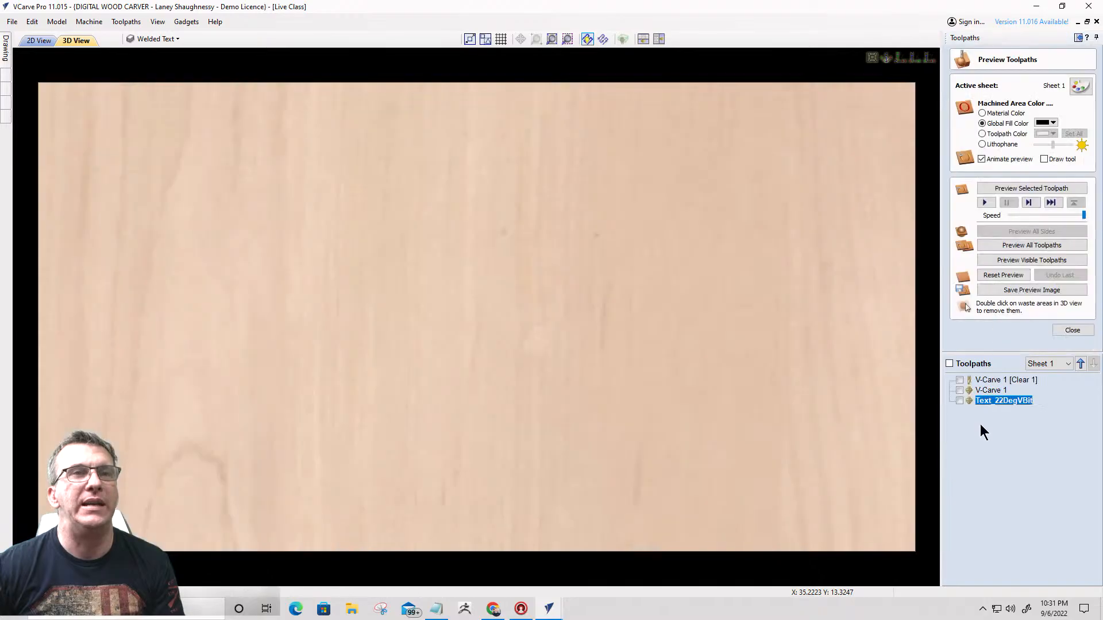
click(959, 400)
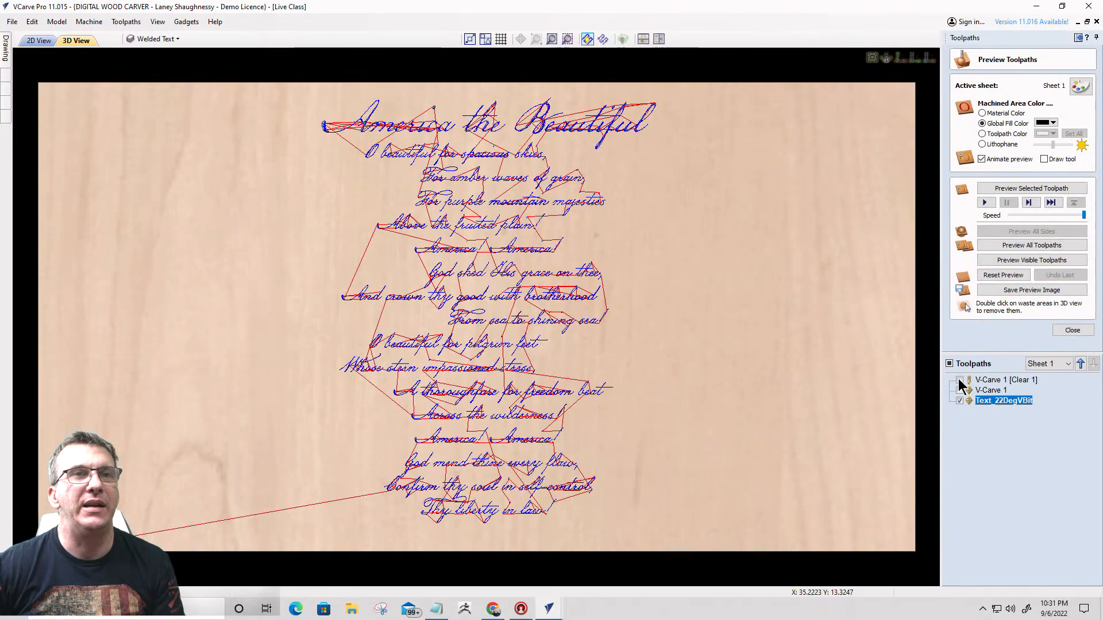
click(959, 380)
click(960, 390)
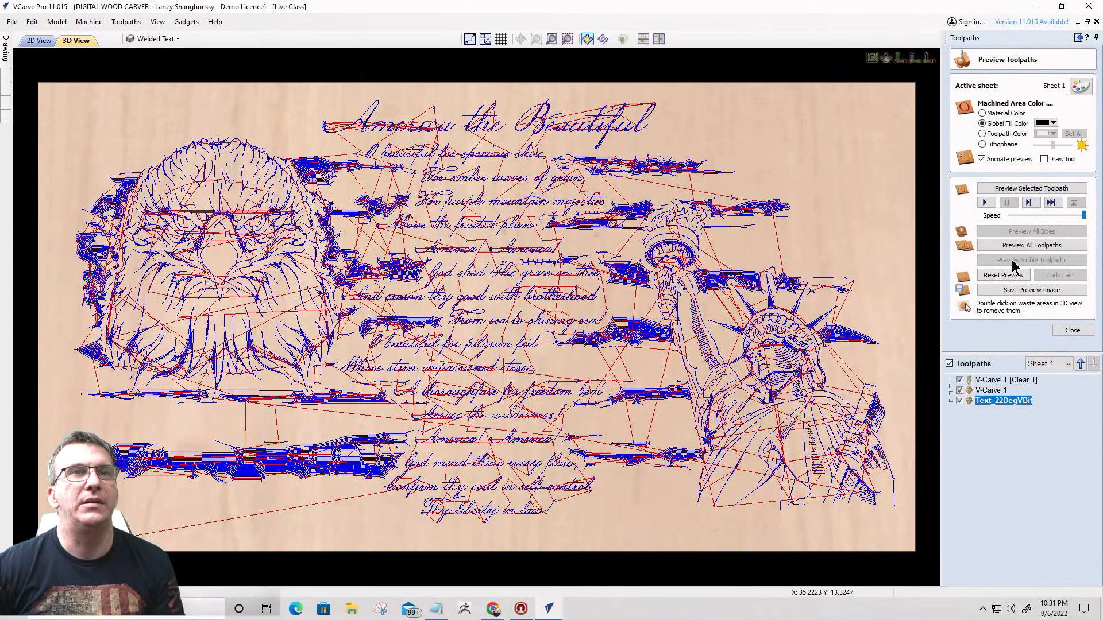
click(1012, 260)
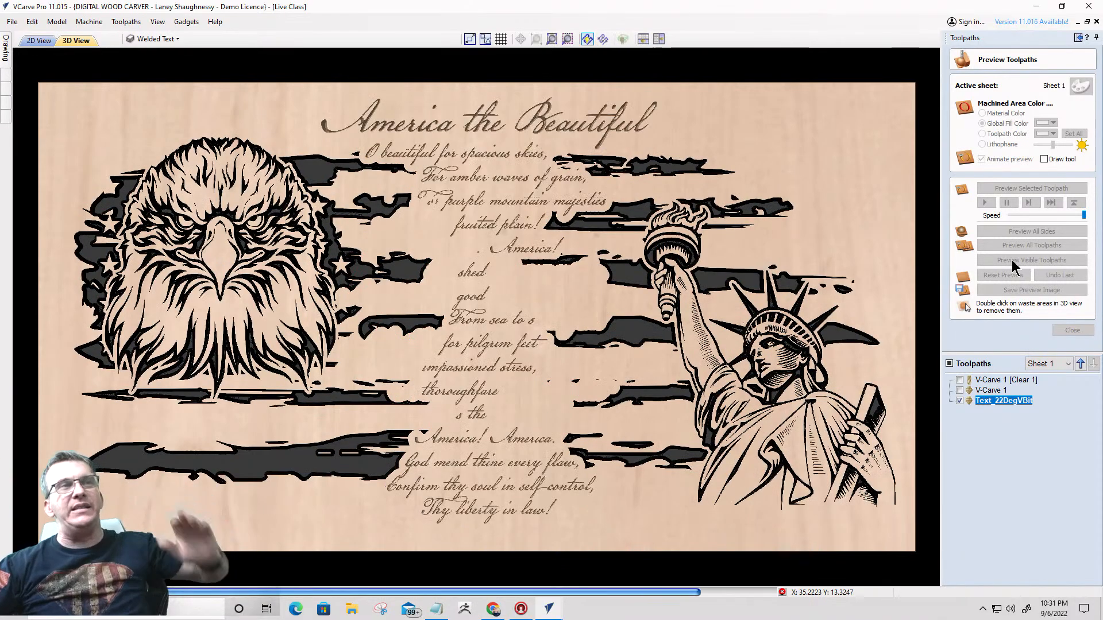
drag(470, 376, 514, 294)
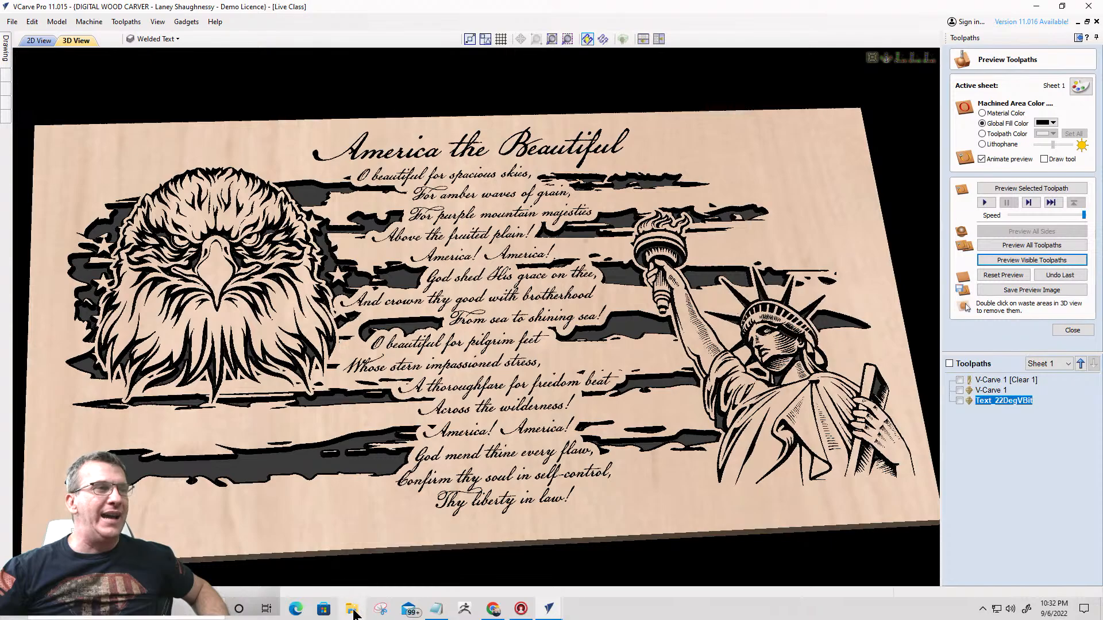
- Switch to File Explorer, open the Downloads folder in a maximized window and display its files as extra large icons
key(super+e)
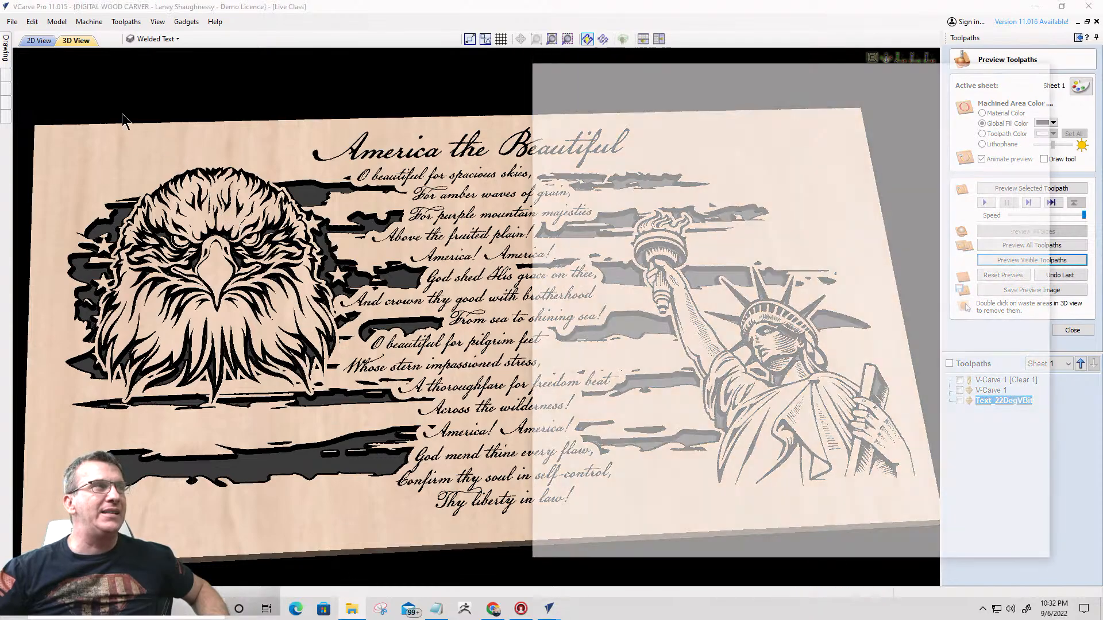
click(570, 212)
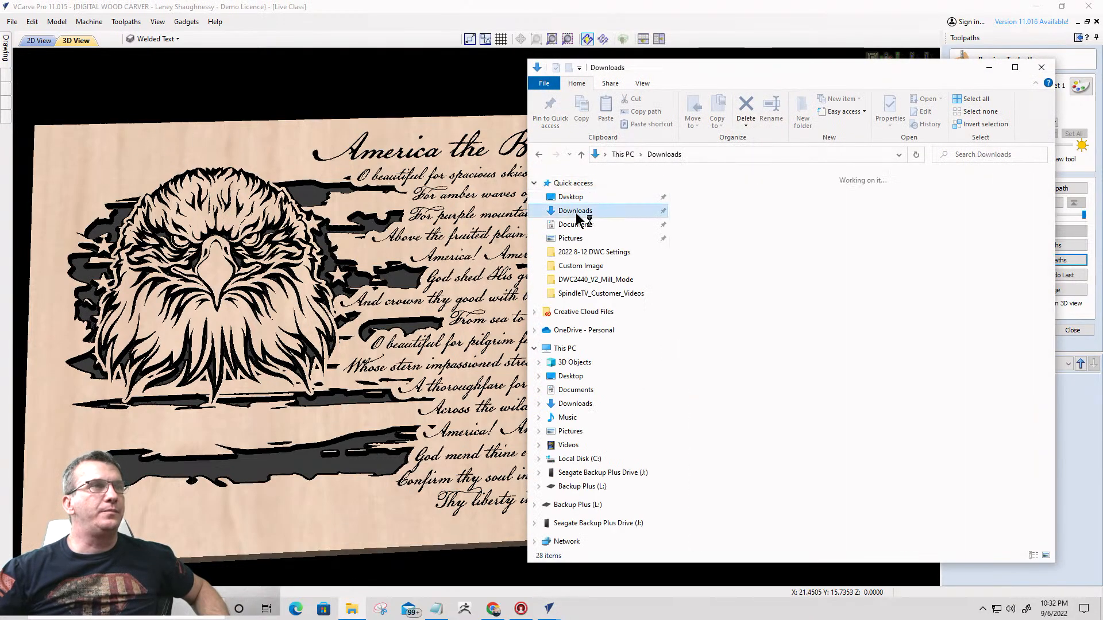
click(1014, 67)
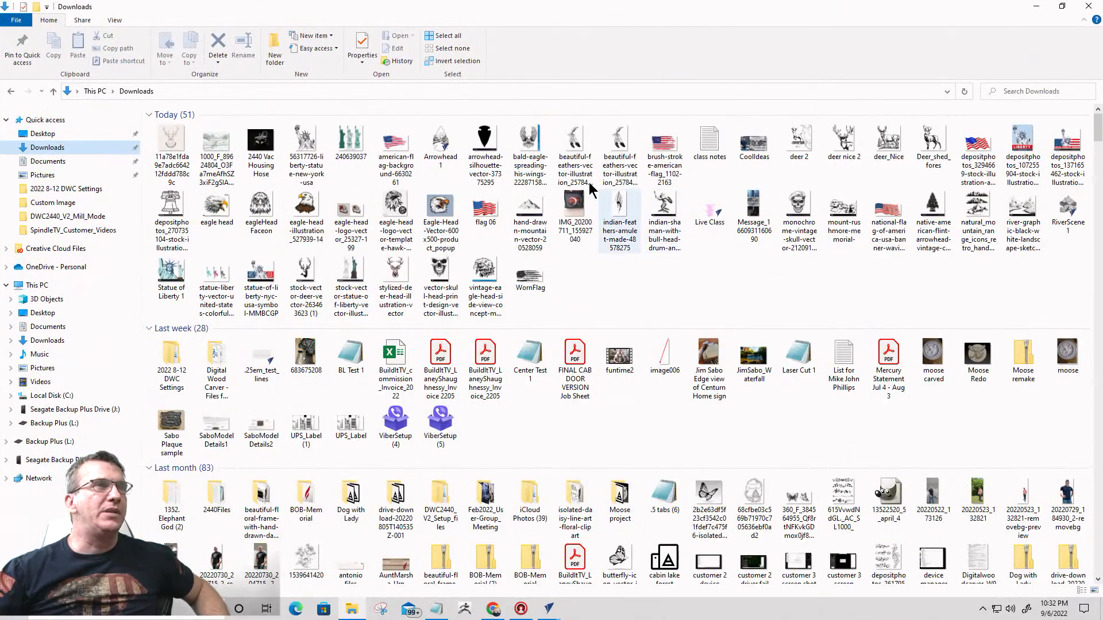
right_click(595, 271)
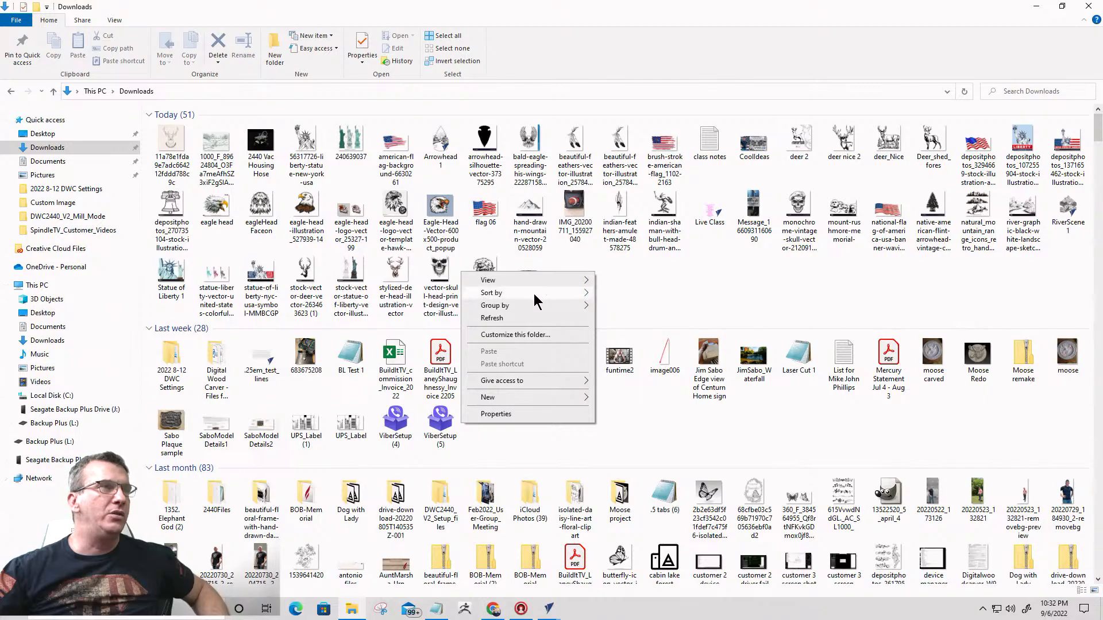
mouse_move(549, 274)
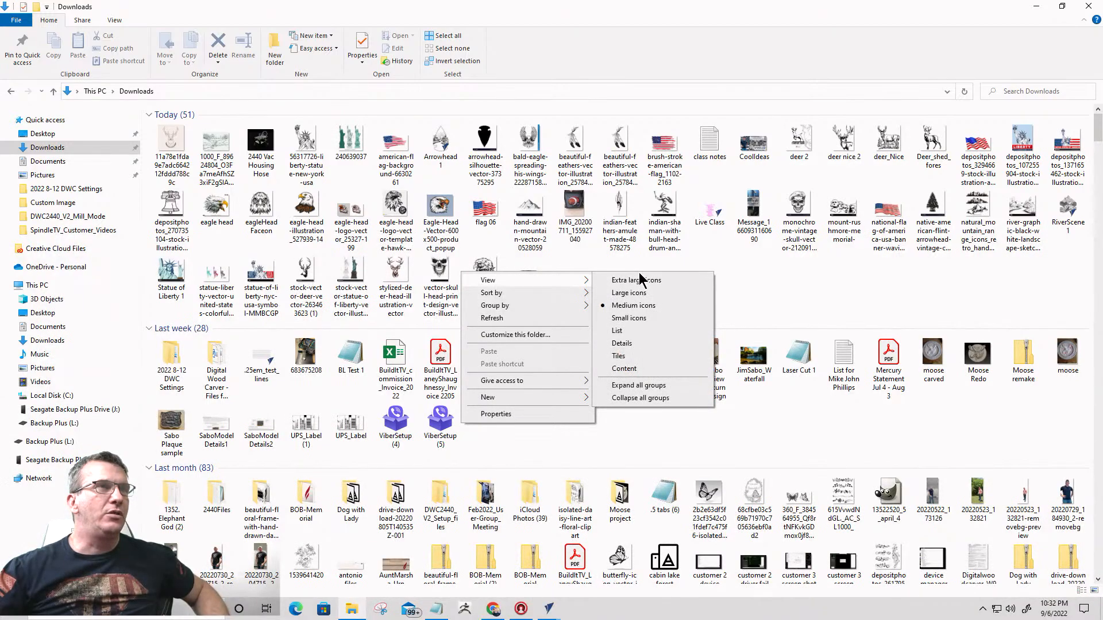
click(639, 280)
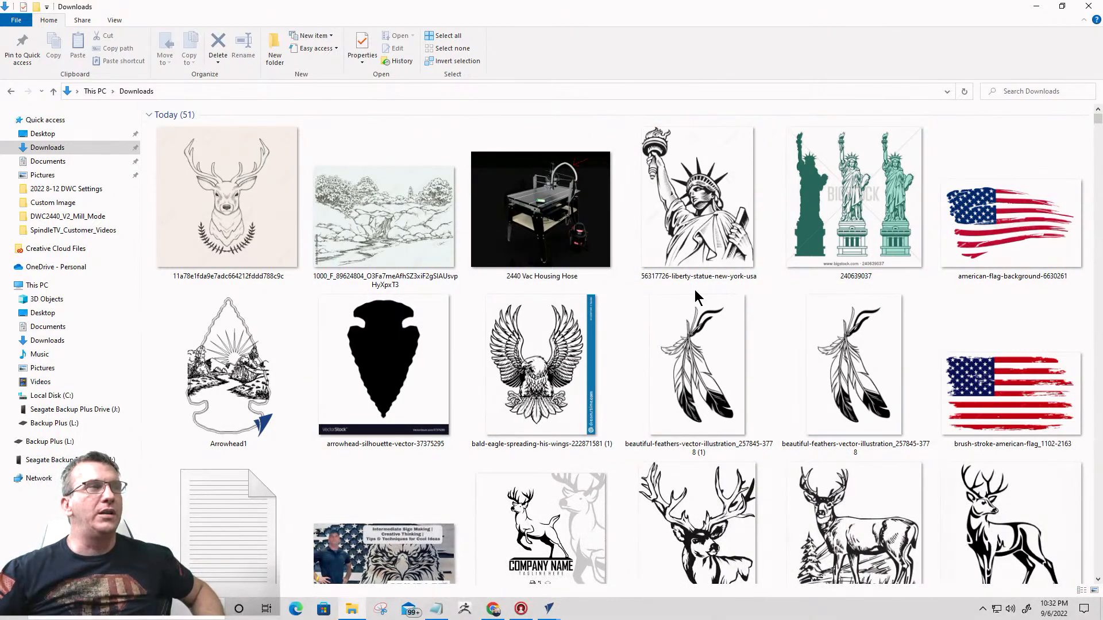
- Browse today's downloaded artwork in the Downloads folder, examining the deer, eagle, flag, Statue of Liberty and landscape images
scroll(695, 297, down, 1)
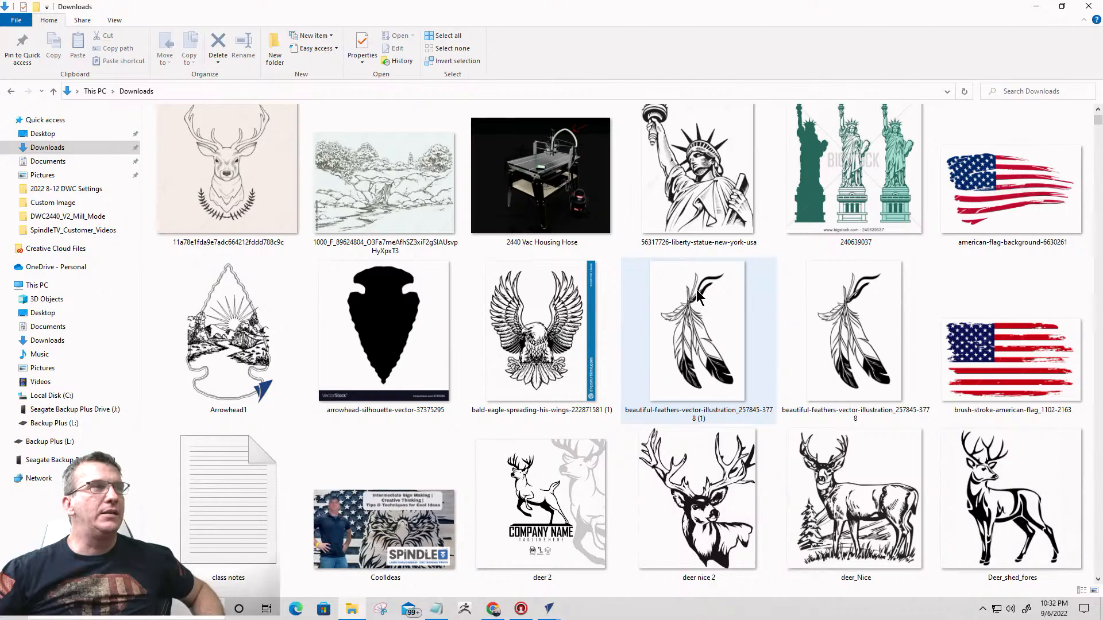
scroll(259, 196, up, 1)
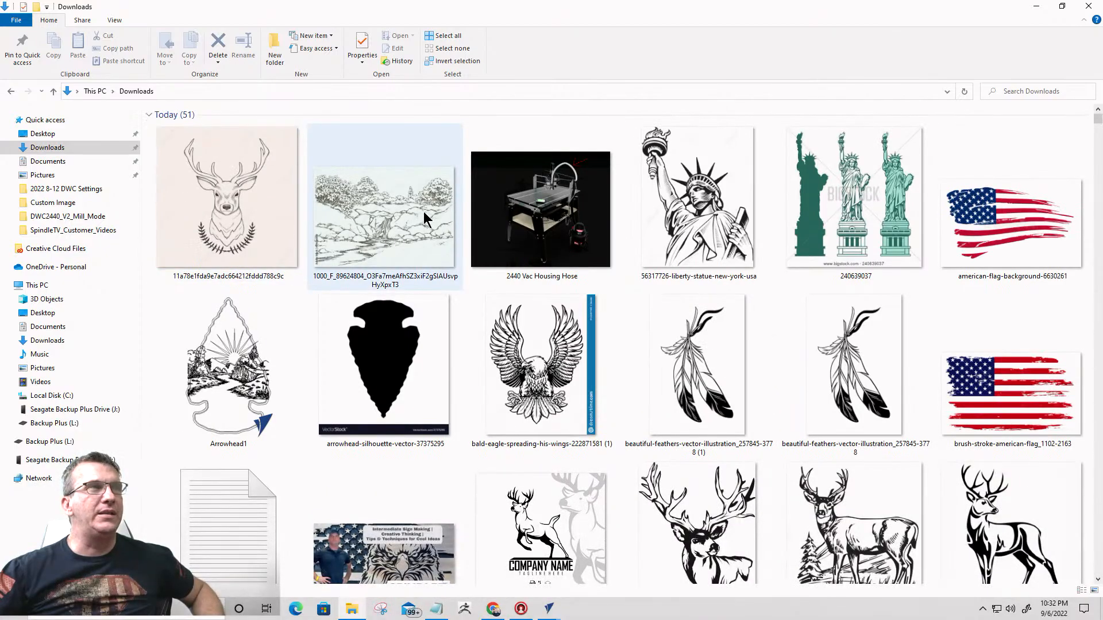
scroll(770, 274, down, 10)
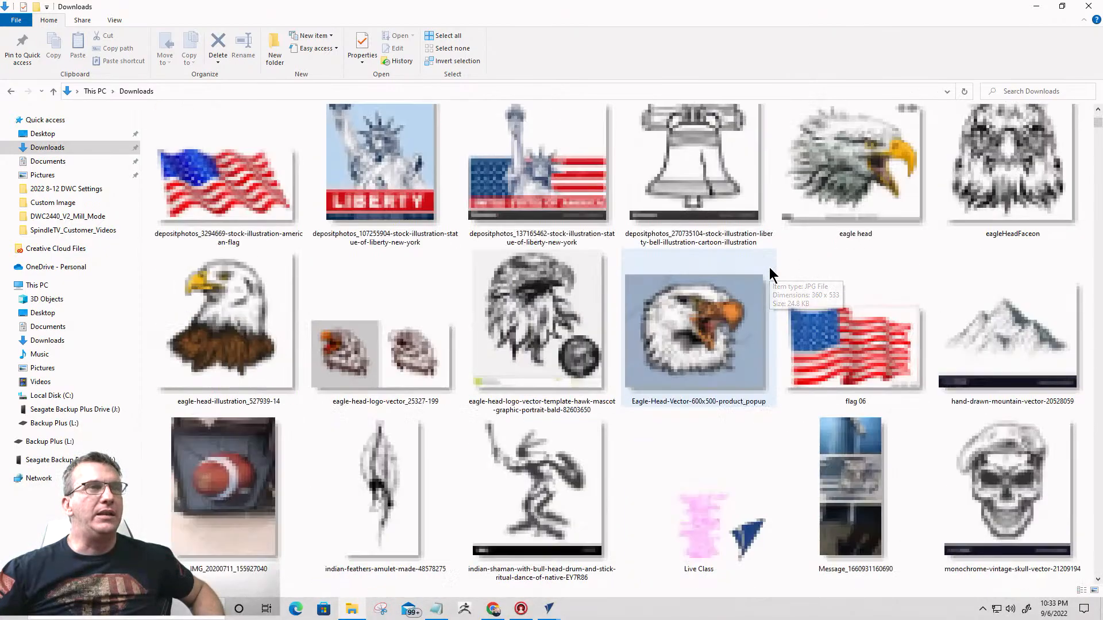
scroll(769, 275, up, 3)
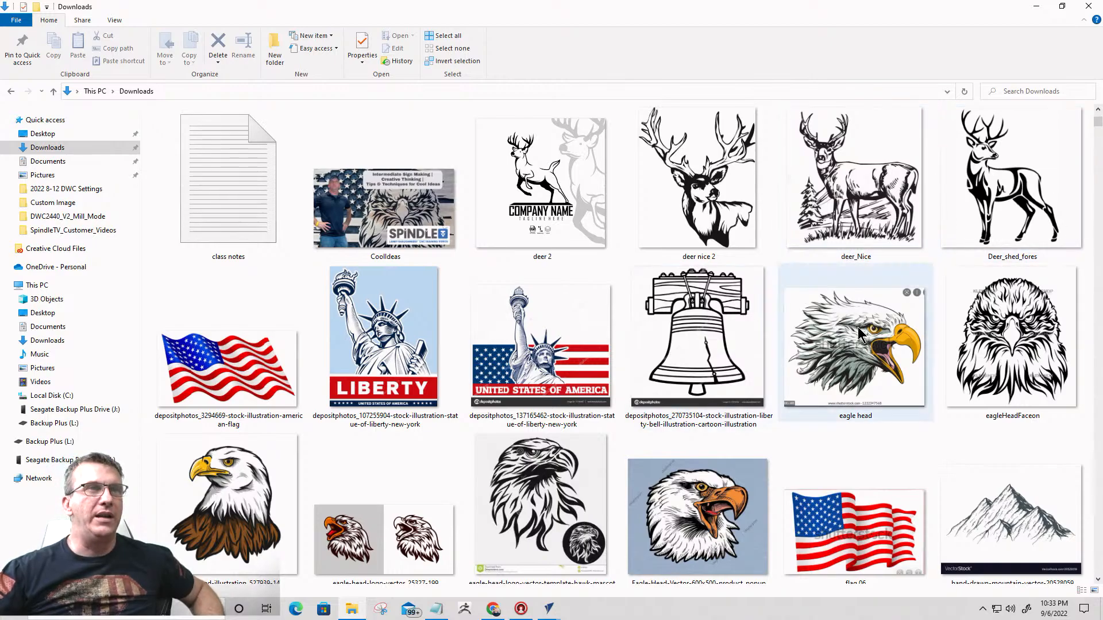
scroll(484, 363, down, 3)
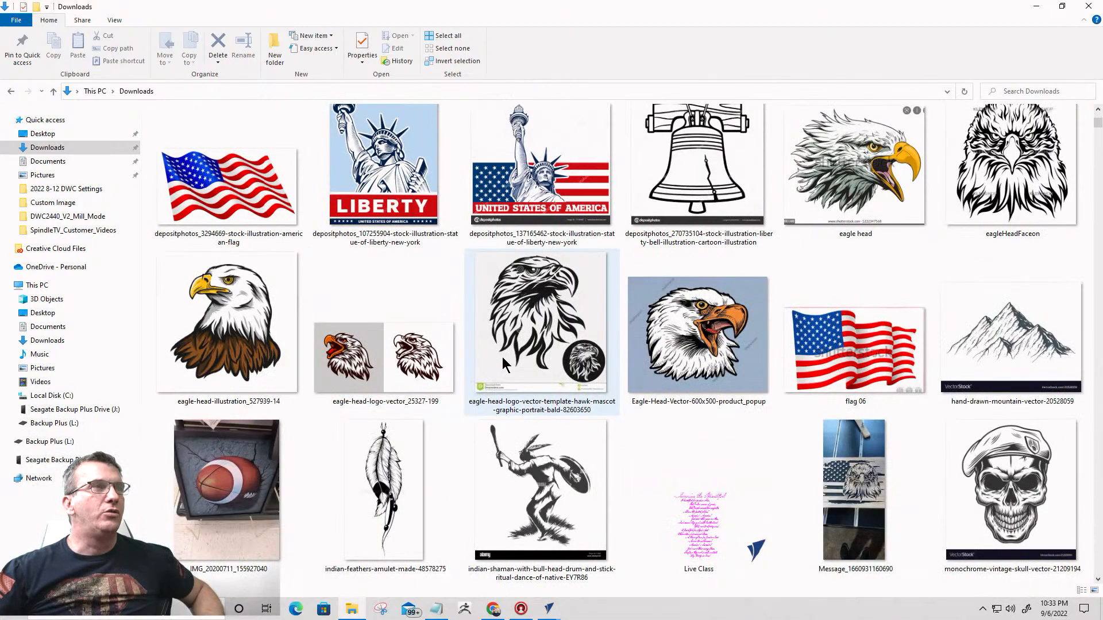
scroll(632, 310, down, 3)
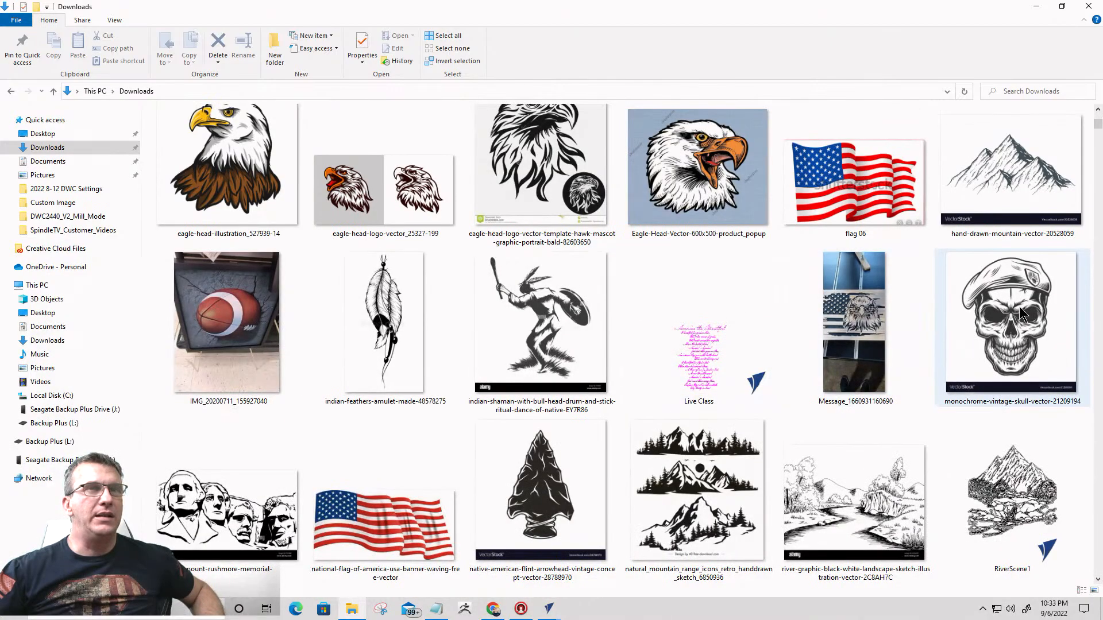
scroll(1017, 307, down, 5)
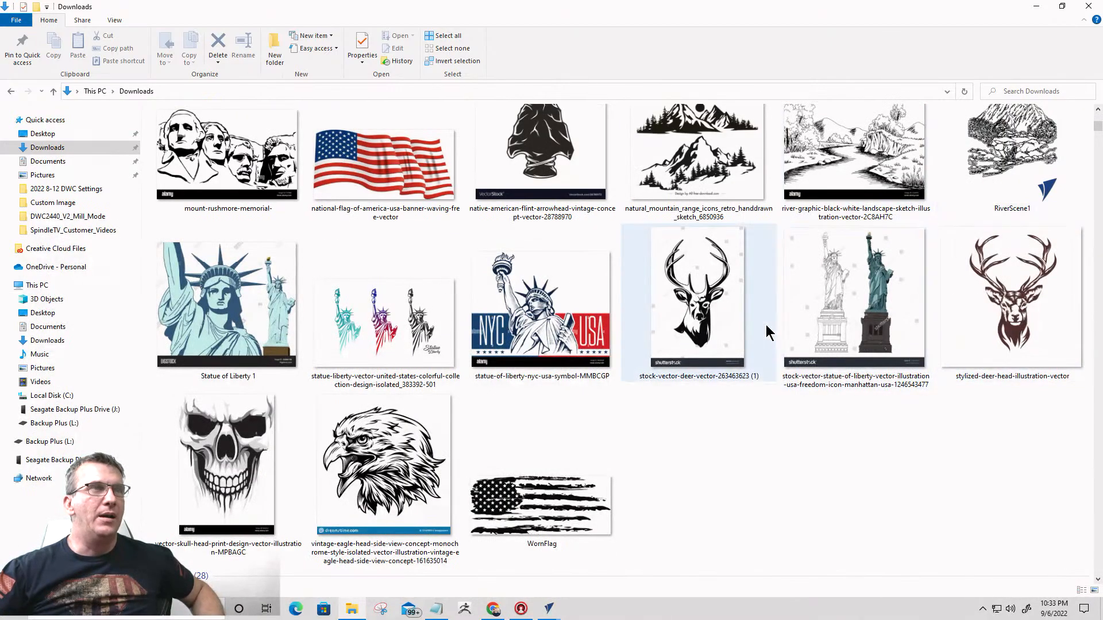
scroll(770, 328, up, 3)
scroll(770, 332, down, 3)
scroll(767, 329, down, 5)
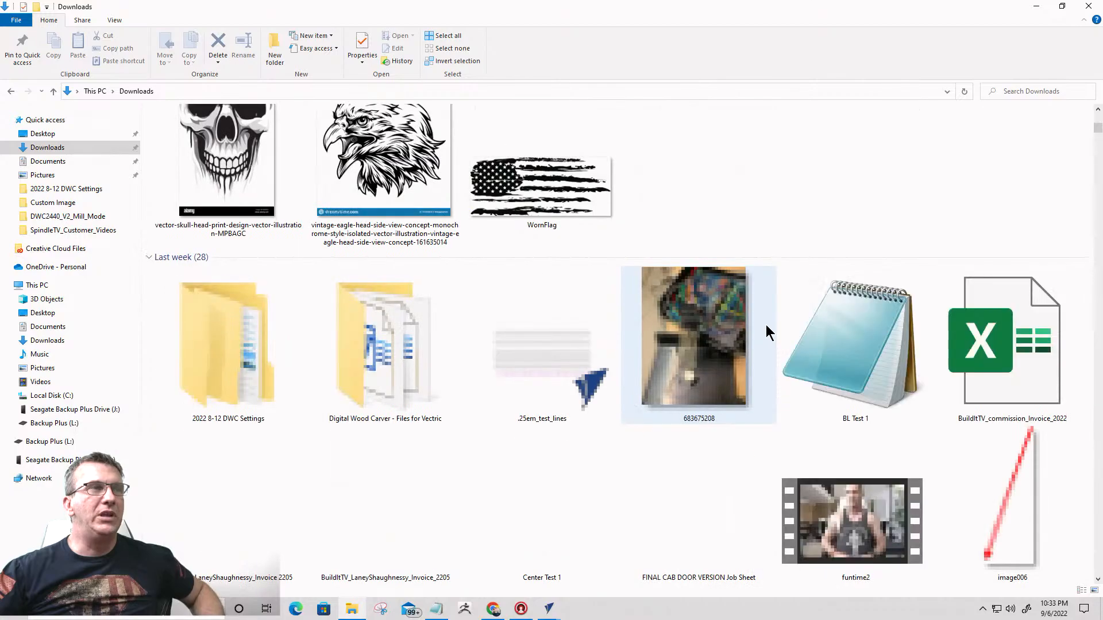
scroll(750, 320, up, 6)
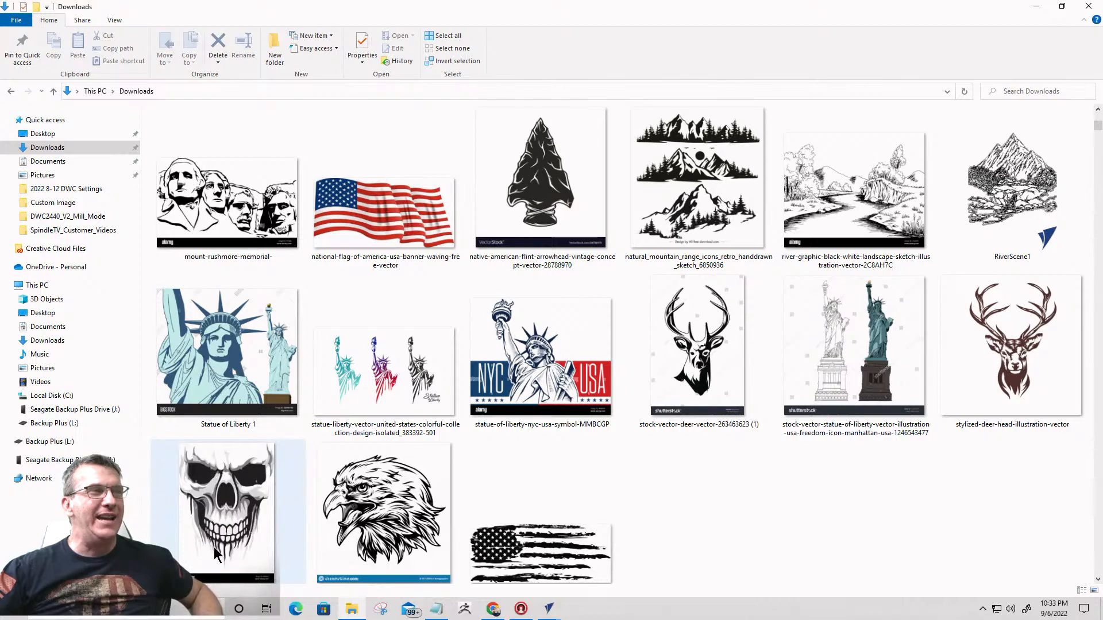
scroll(643, 417, down, 5)
scroll(642, 416, down, 5)
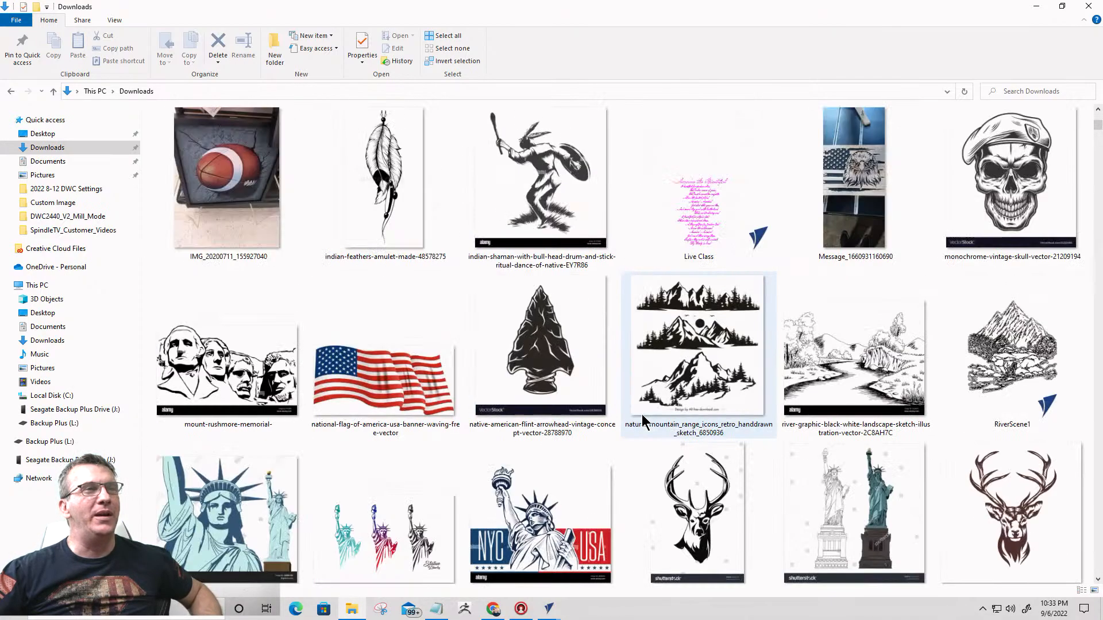
scroll(643, 414, up, 8)
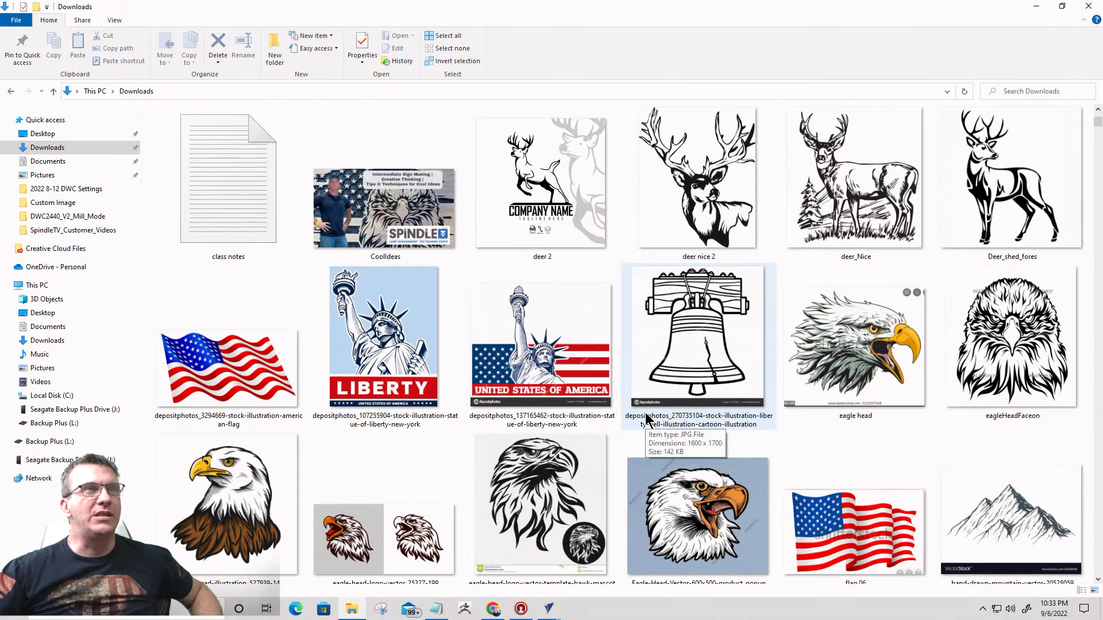
scroll(645, 418, up, 3)
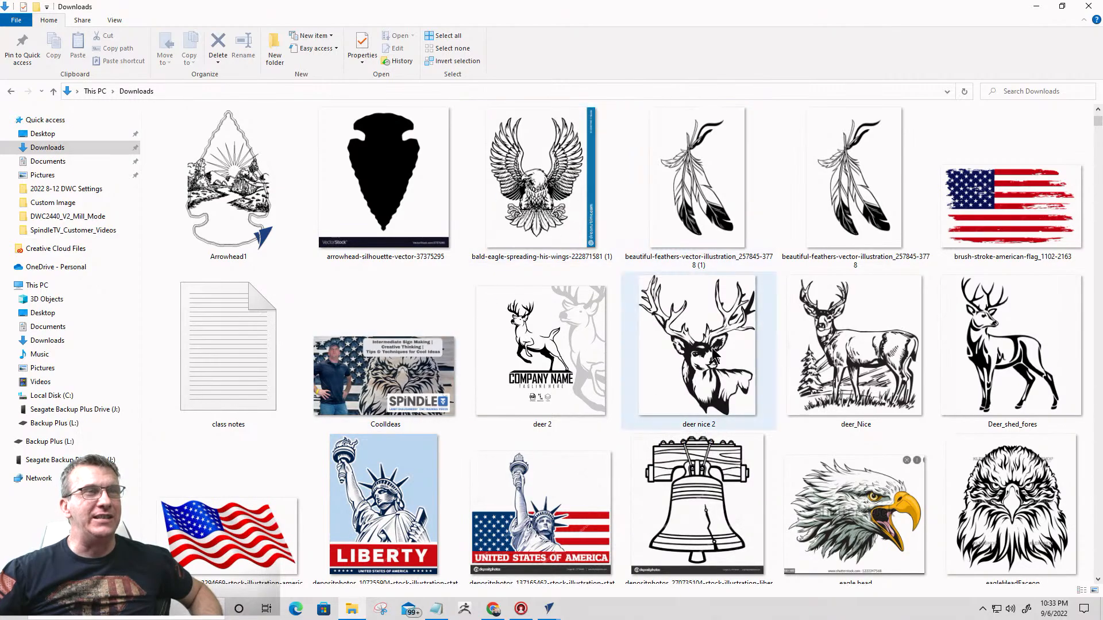
scroll(714, 355, up, 3)
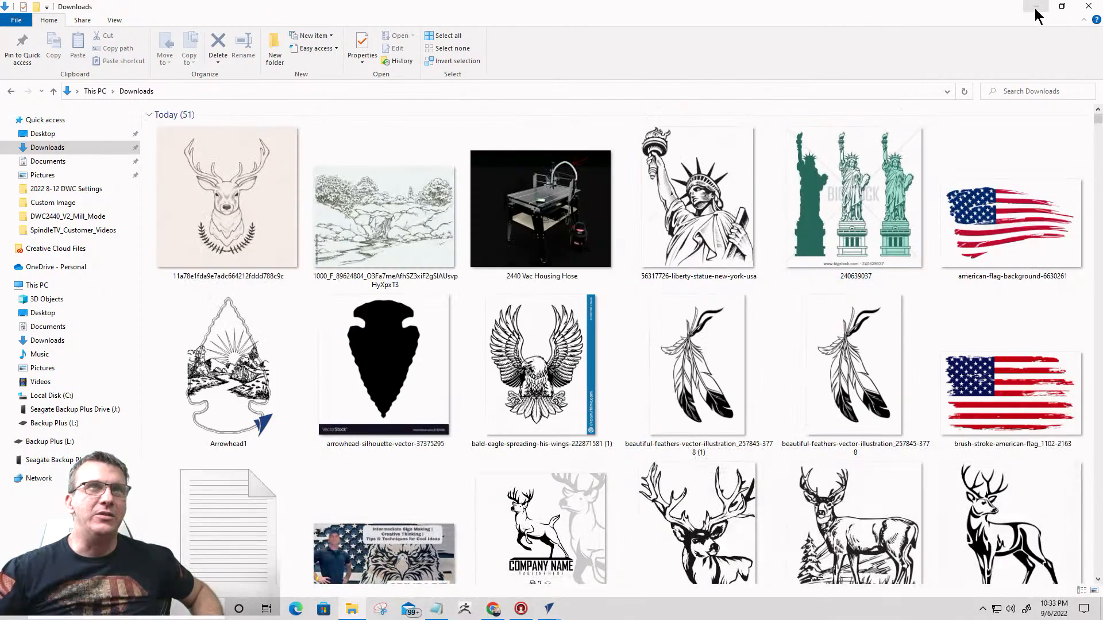
- Switch back to VCarve Pro and examine the America the Beautiful carving preview from a more overhead angle
click(1037, 7)
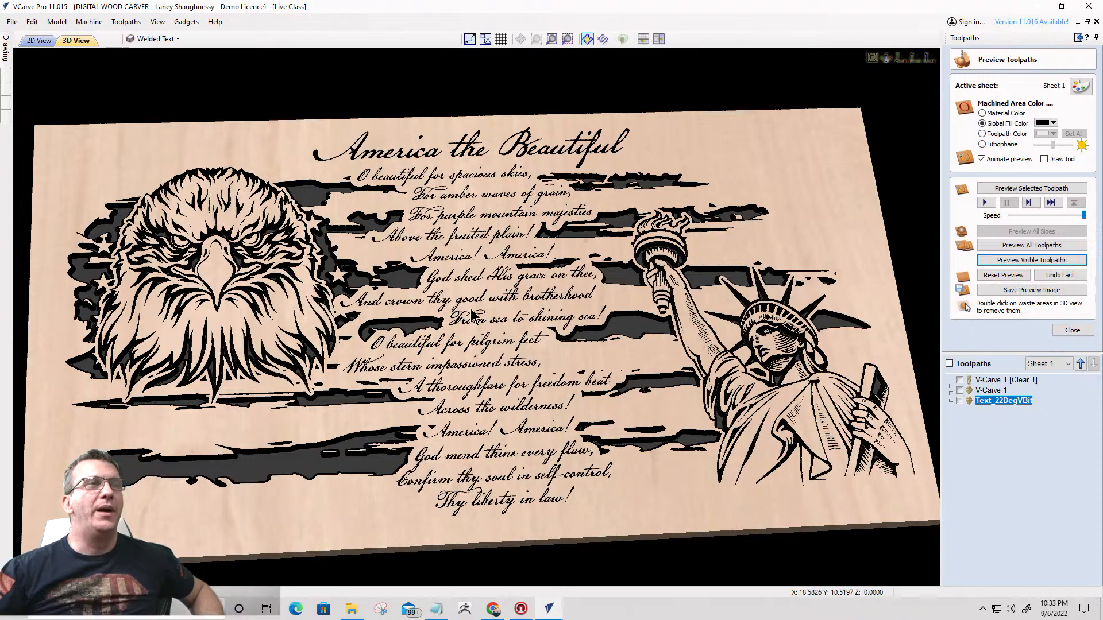
drag(471, 315, 481, 382)
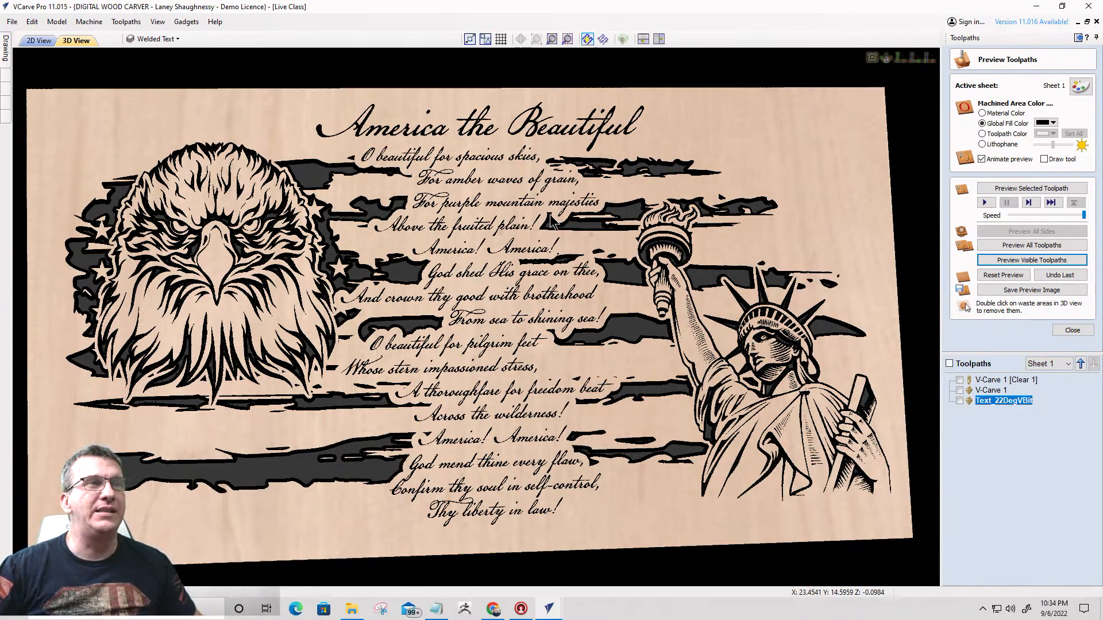
drag(545, 301, 523, 318)
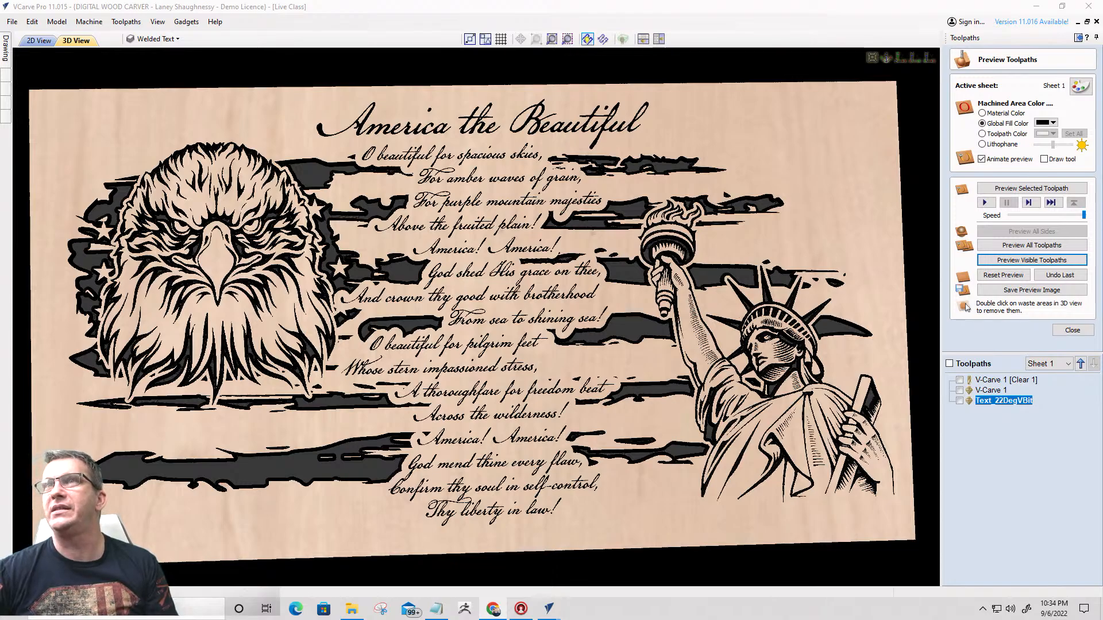
- Switch to the Chrome window with the pikes peak memorial image results and preview the Flickr close-up of the America the Beautiful plaque
drag(1102, 115, 175, 1)
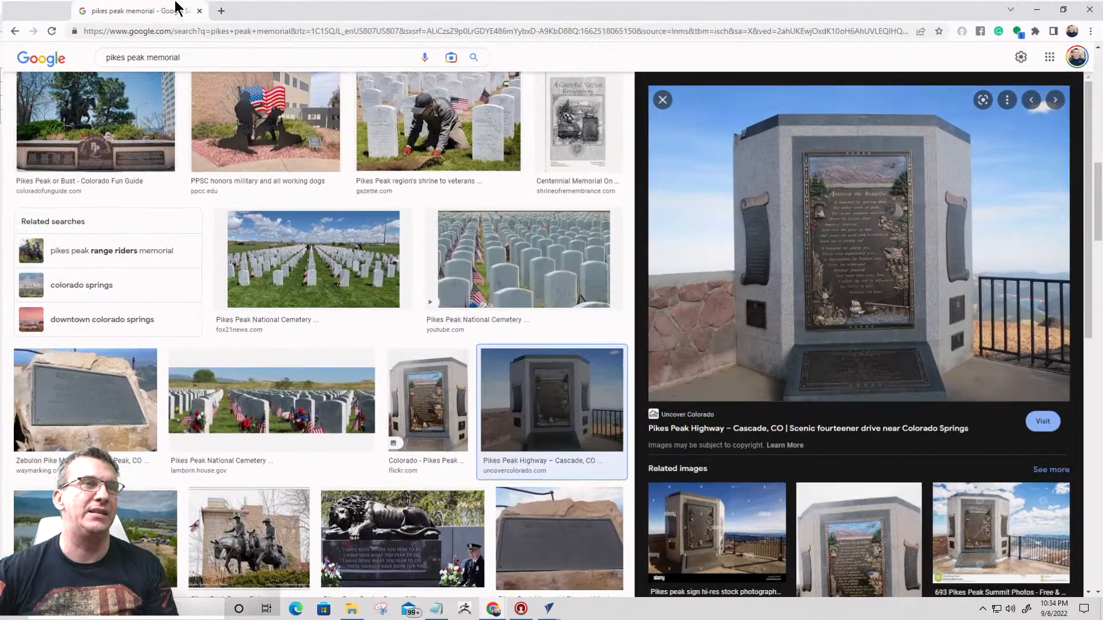
scroll(447, 185, down, 2)
scroll(860, 271, down, 3)
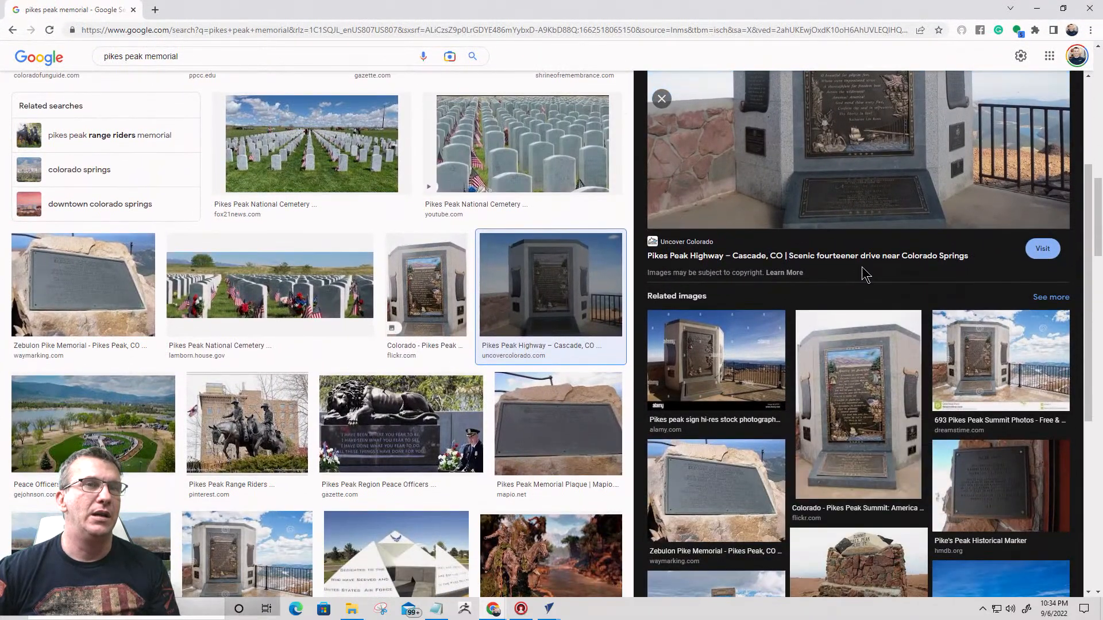
scroll(861, 266, down, 4)
scroll(859, 261, up, 5)
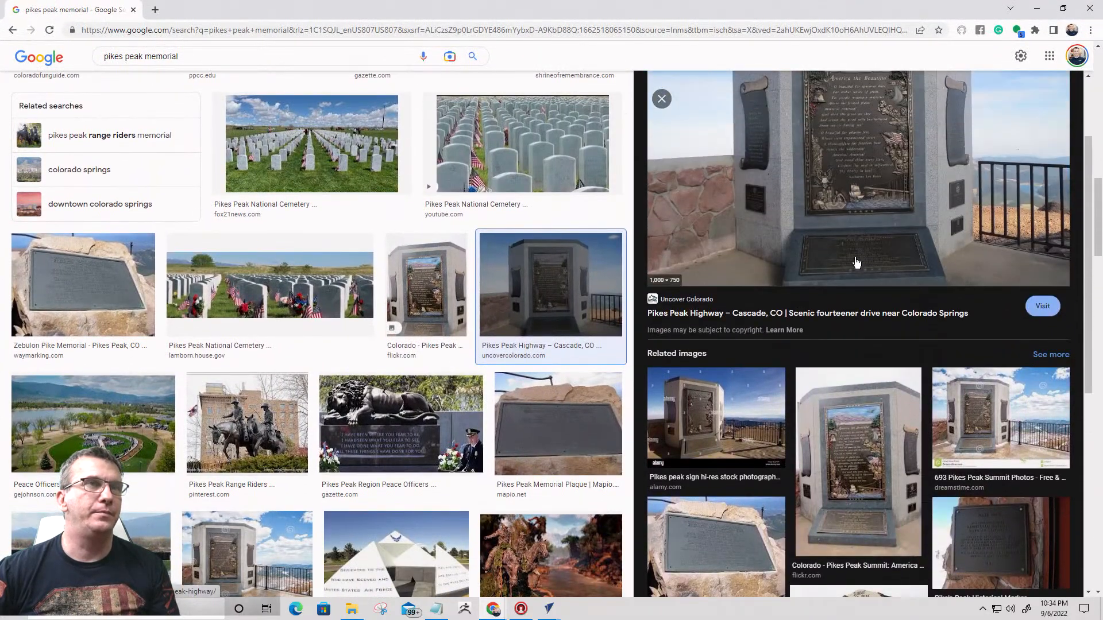
click(426, 290)
scroll(867, 259, down, 5)
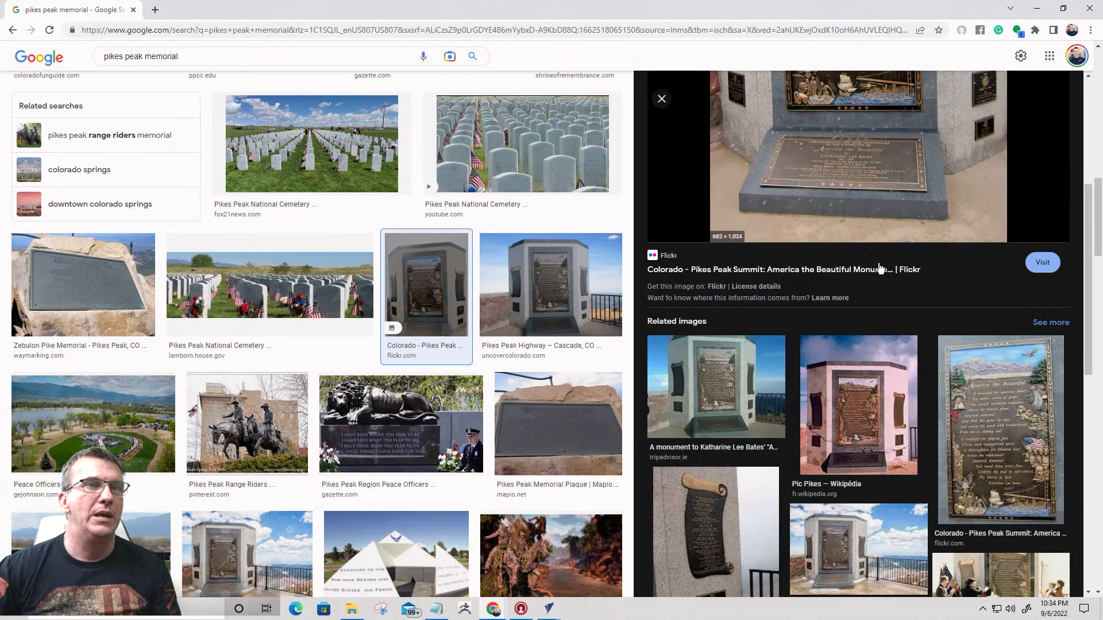
click(993, 400)
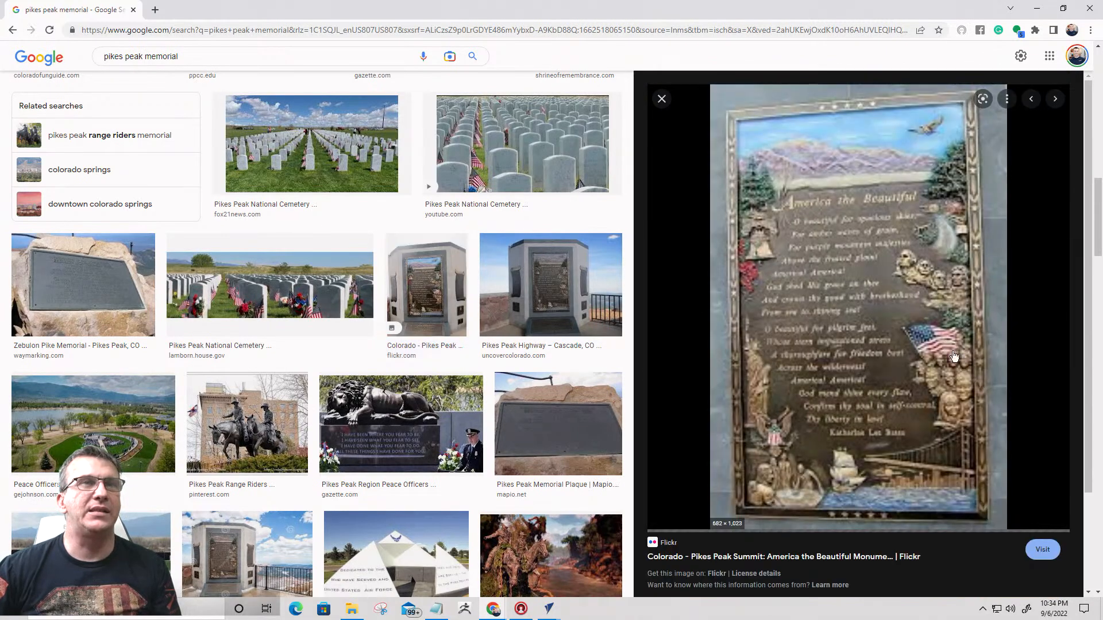
- Open the plaque photo on its Flickr page and examine the poem text, Liberty Bell, Mount Rushmore, flag and faces at enlarged size
click(888, 296)
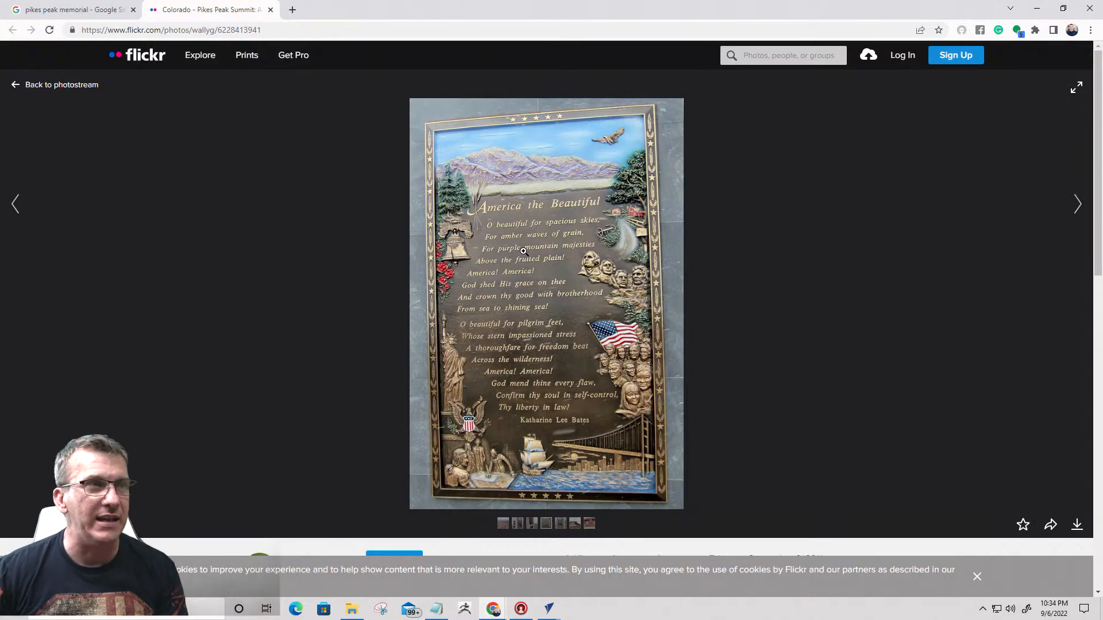
click(521, 237)
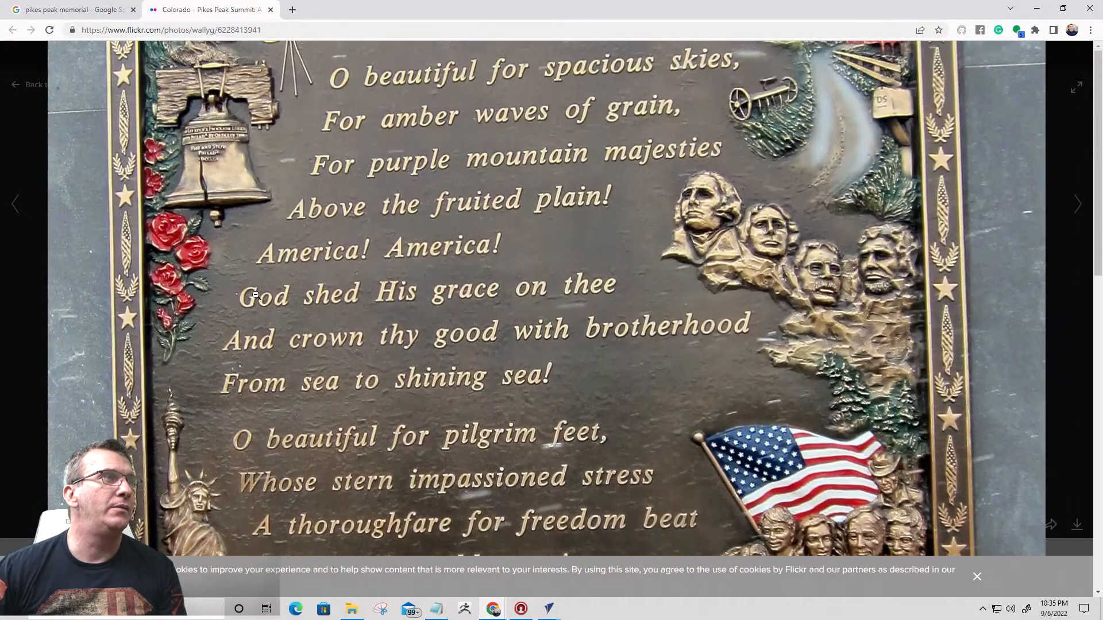
click(257, 293)
click(256, 293)
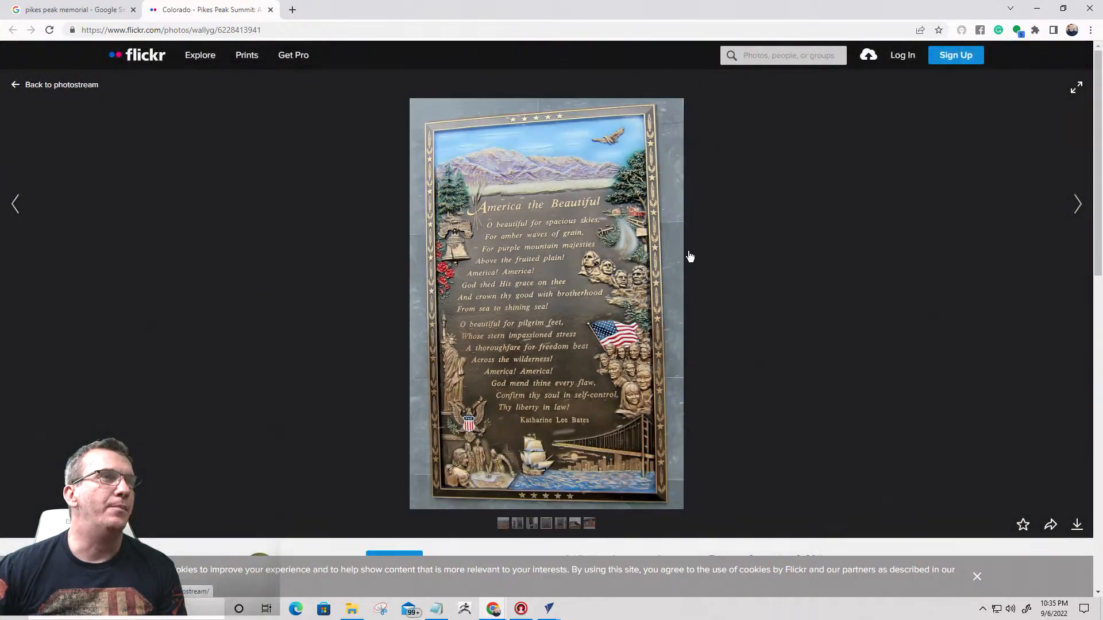
click(660, 293)
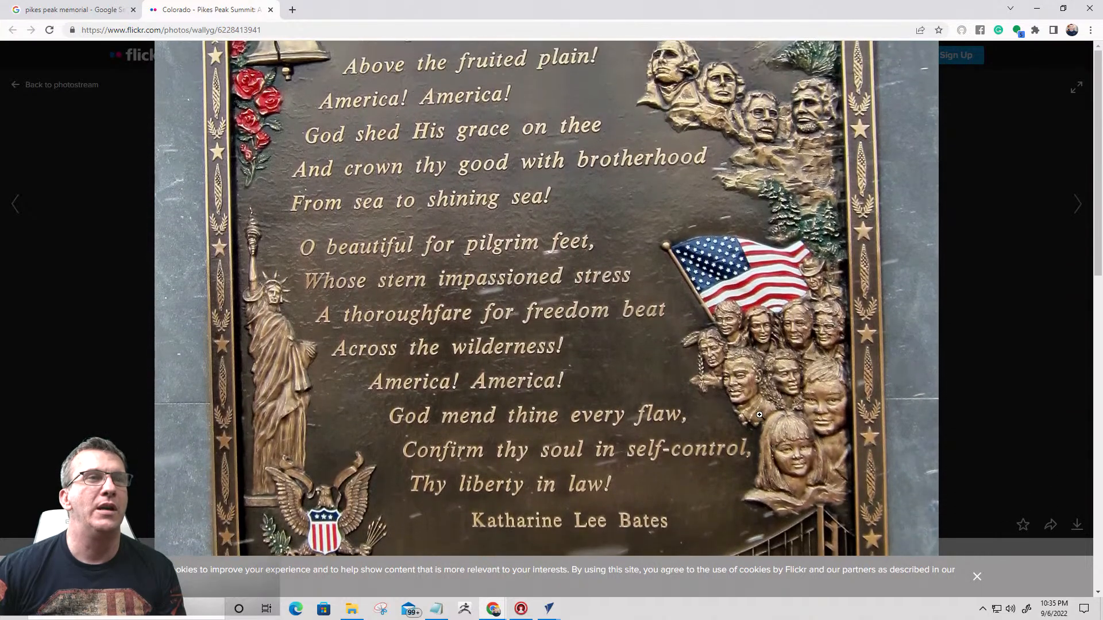
scroll(759, 415, down, 1)
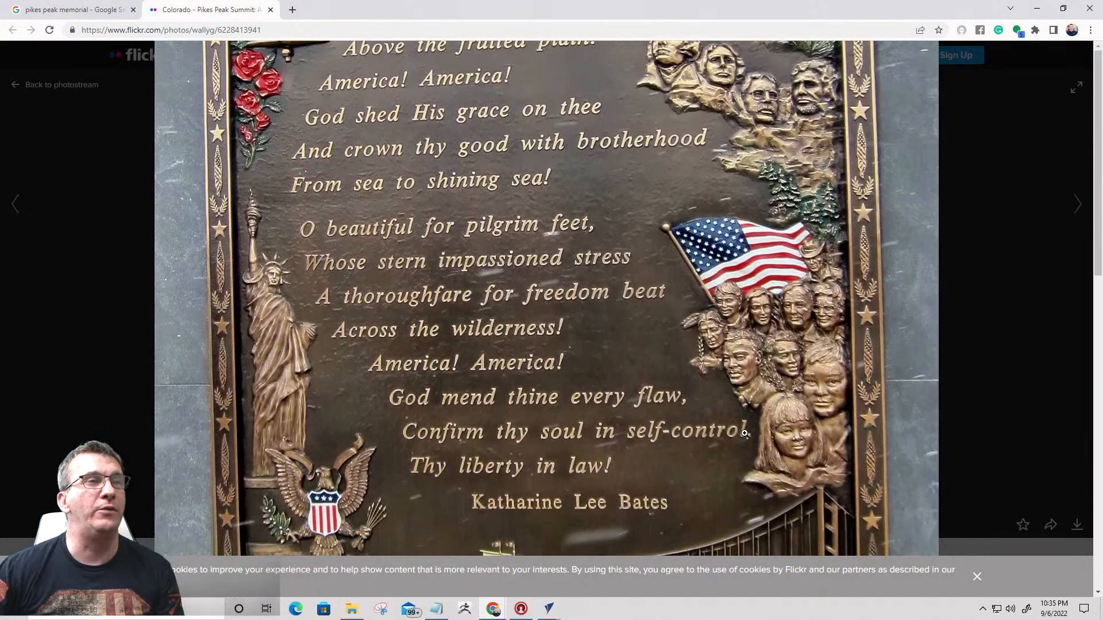
click(744, 433)
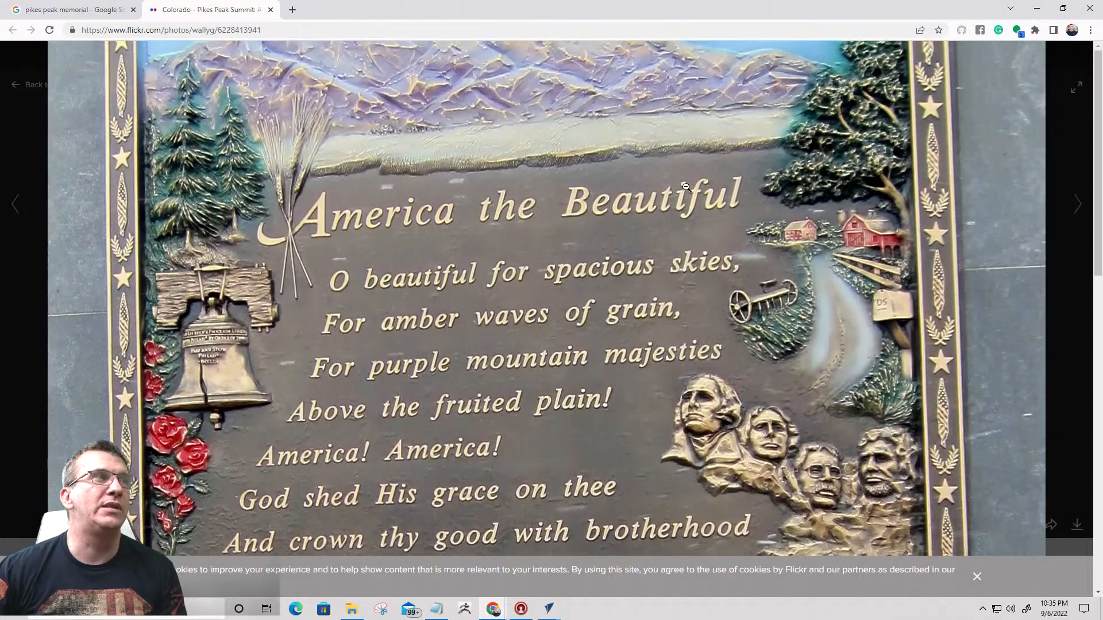
click(685, 187)
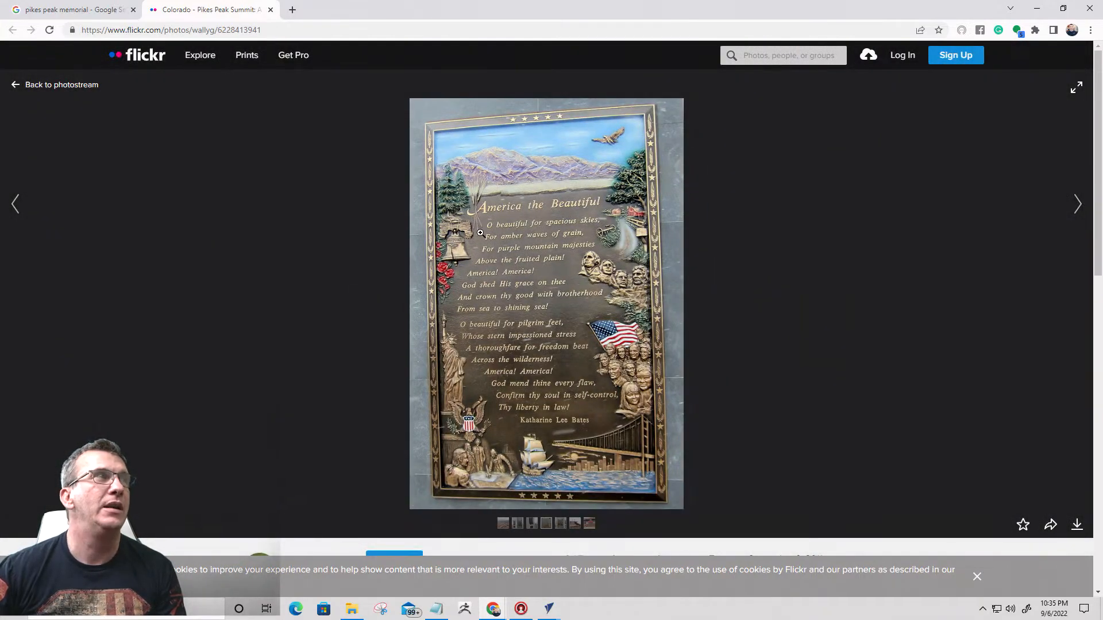
- Return to the image results, view the Pikes Peak Highway monument photo and its source page, and switch back to VCarve Pro
click(75, 10)
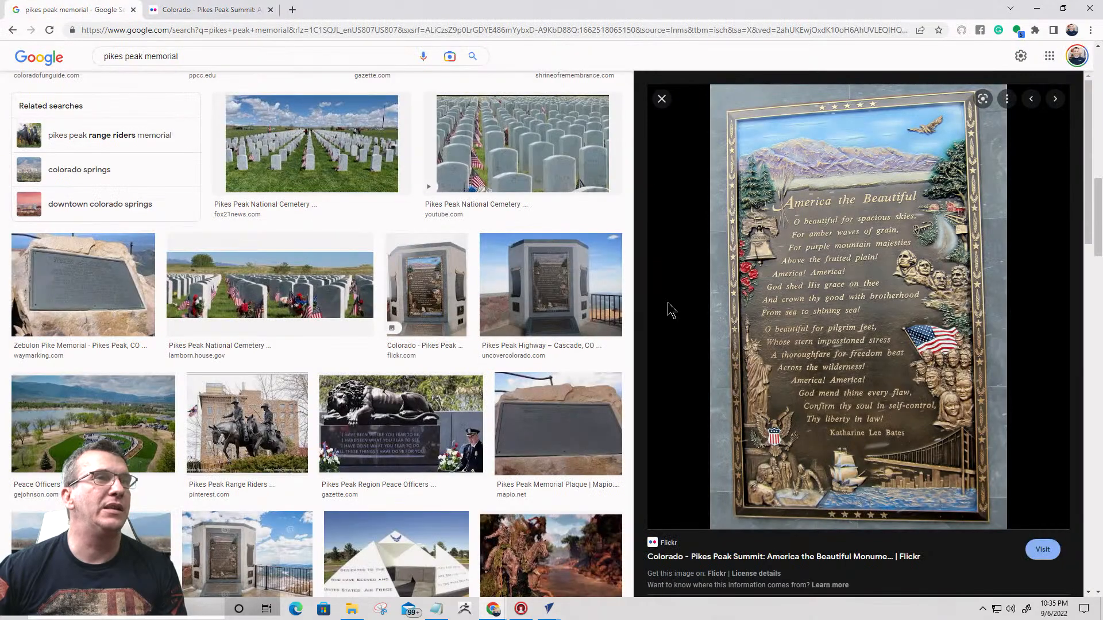
click(534, 280)
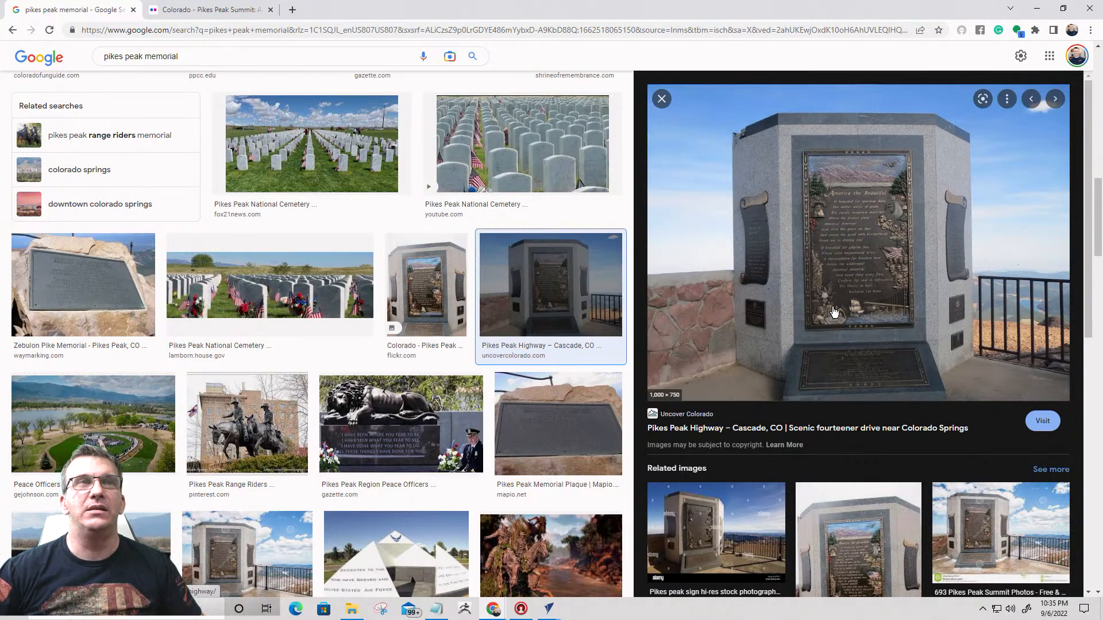
click(876, 246)
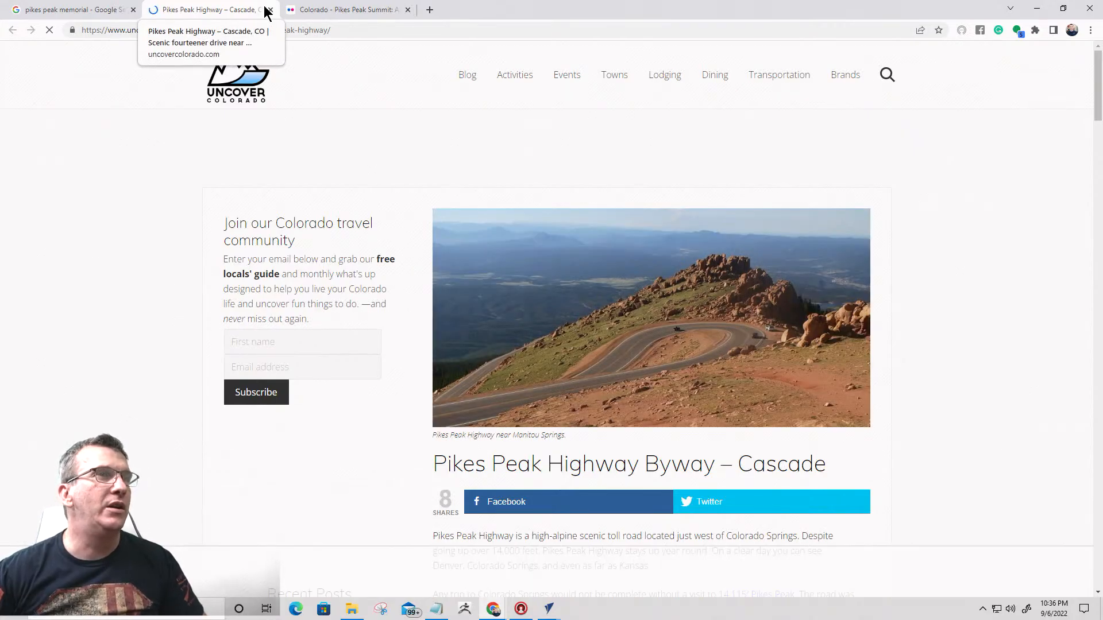
click(268, 10)
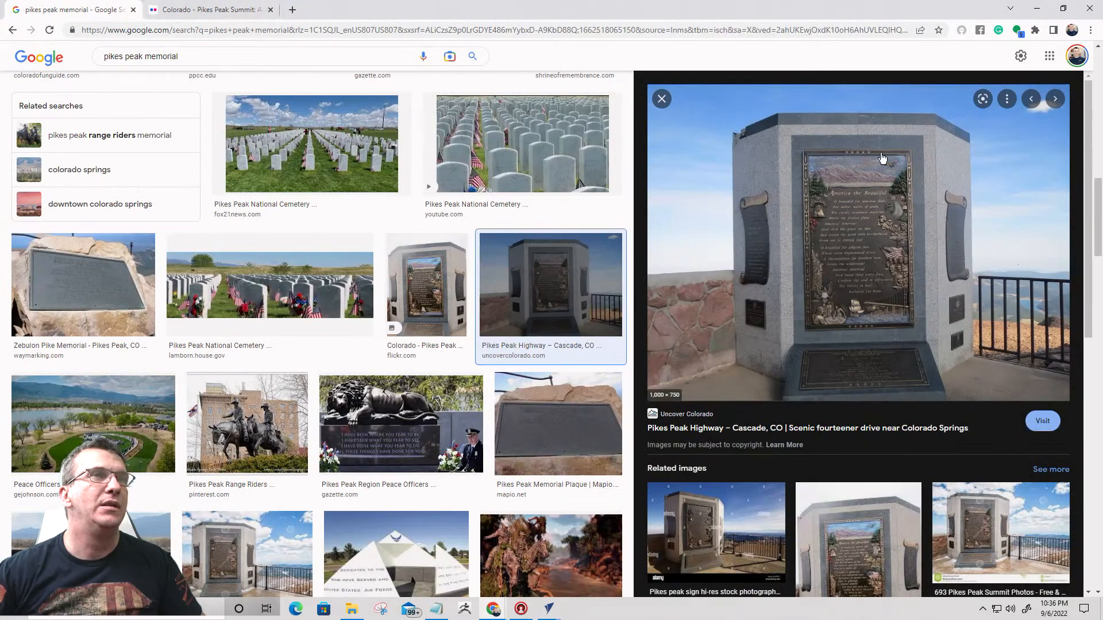
click(1037, 9)
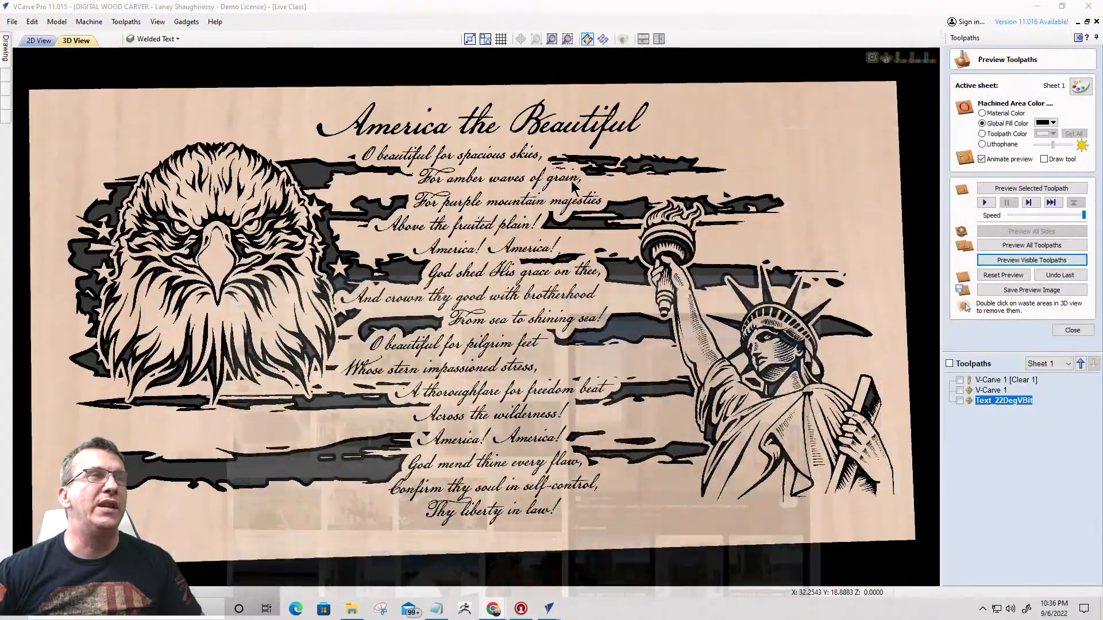